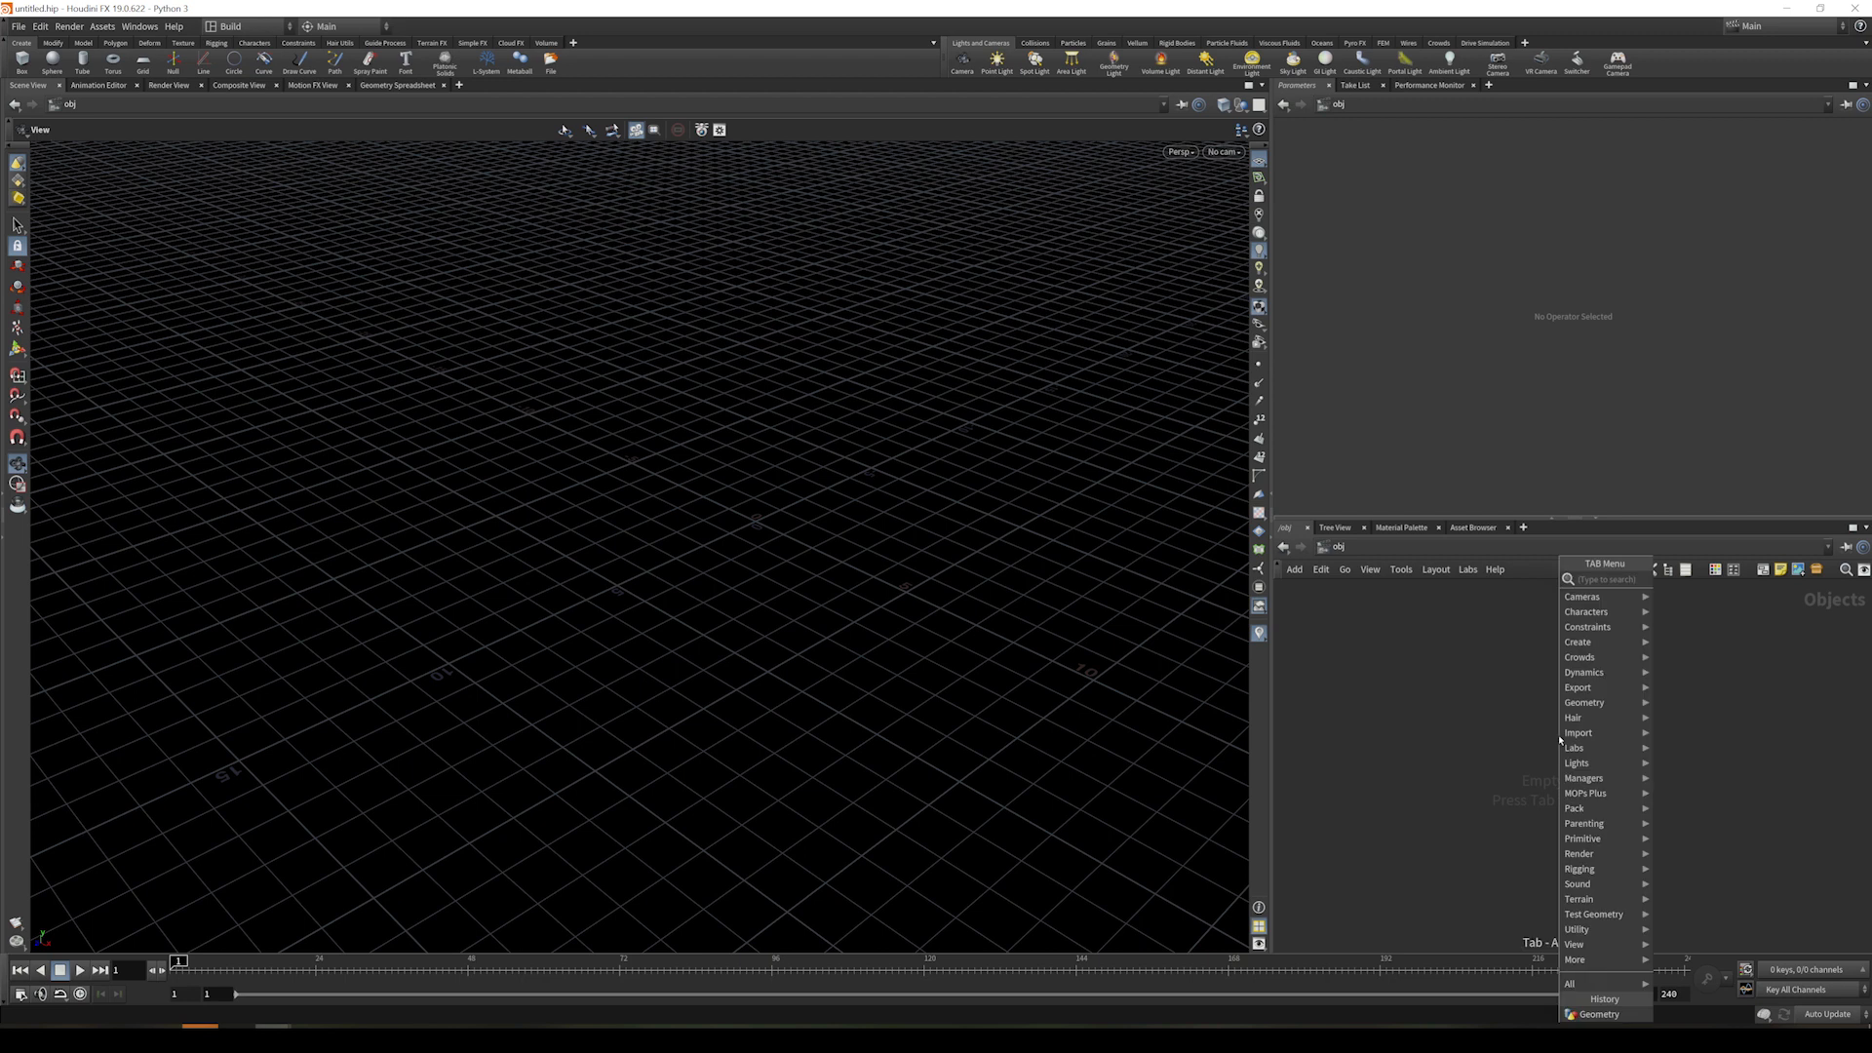
# - Create a Geometry object and go inside its network
pyautogui.write('geo')
pyautogui.press('Return')
pyautogui.click(1560, 741)
pyautogui.press('i')
# - Add a Box node with vertex normals enabled
pyautogui.press('Tab')
pyautogui.write('box')
pyautogui.press('Return')
pyautogui.click(1560, 741)
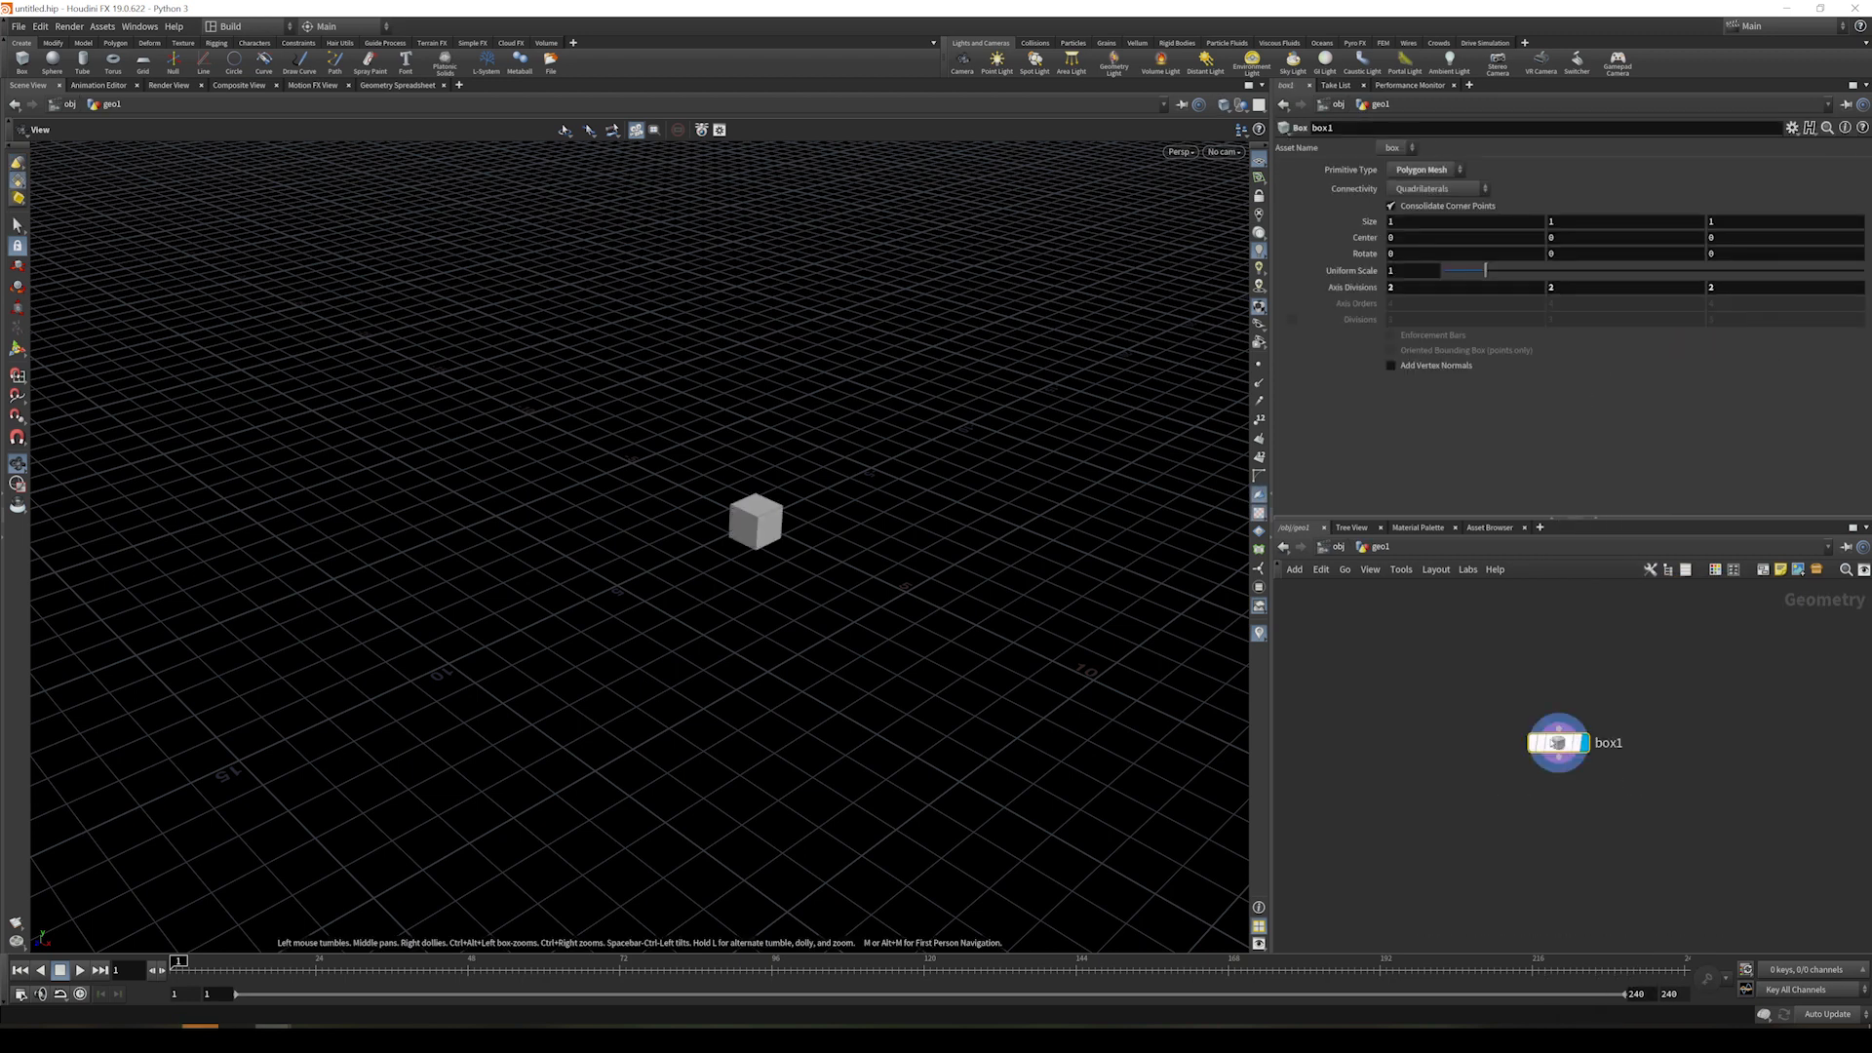
pyautogui.click(1391, 366)
pyautogui.moveTo(1579, 886); pyautogui.dragTo(1503, 818, button='middle')
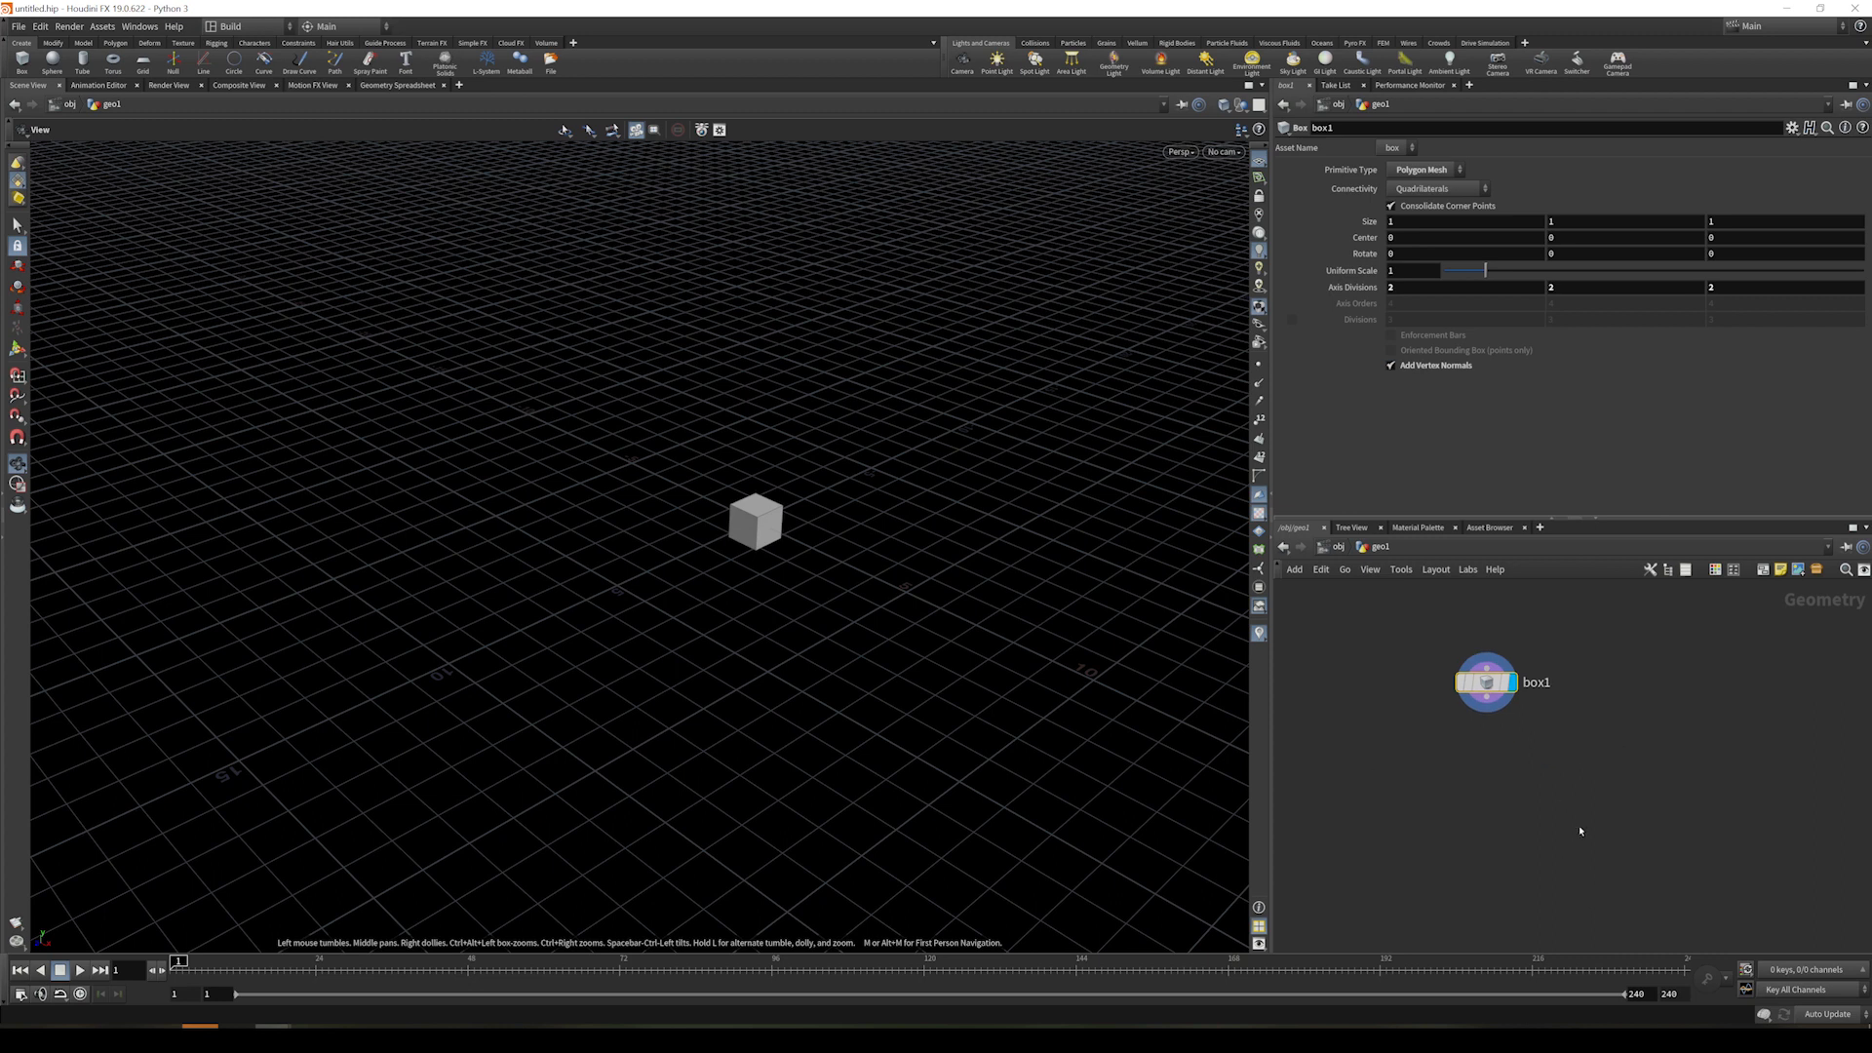
# - Add a MOPs Instancer node below the box and wire the box into it
pyautogui.press('Tab')
pyautogui.write('trans')
pyautogui.press('Return')
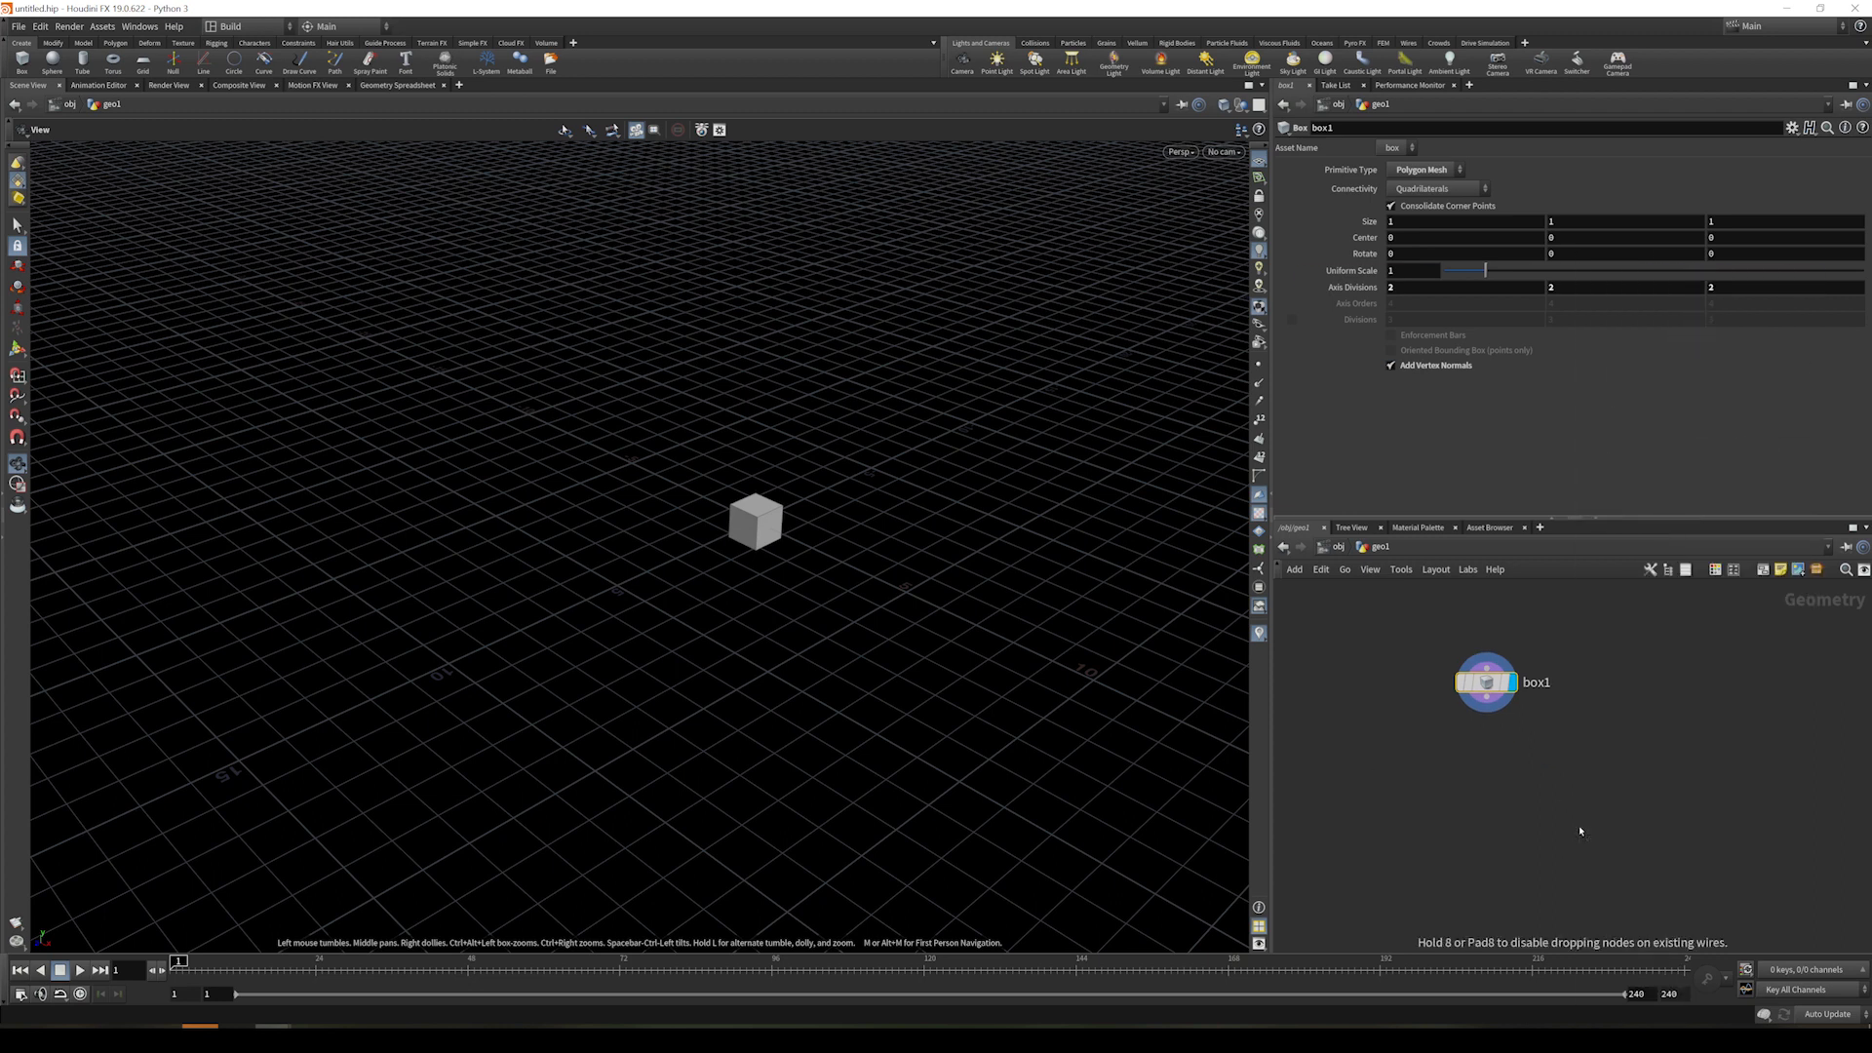
pyautogui.click(1581, 832)
pyautogui.moveTo(1487, 699); pyautogui.dragTo(1579, 818)
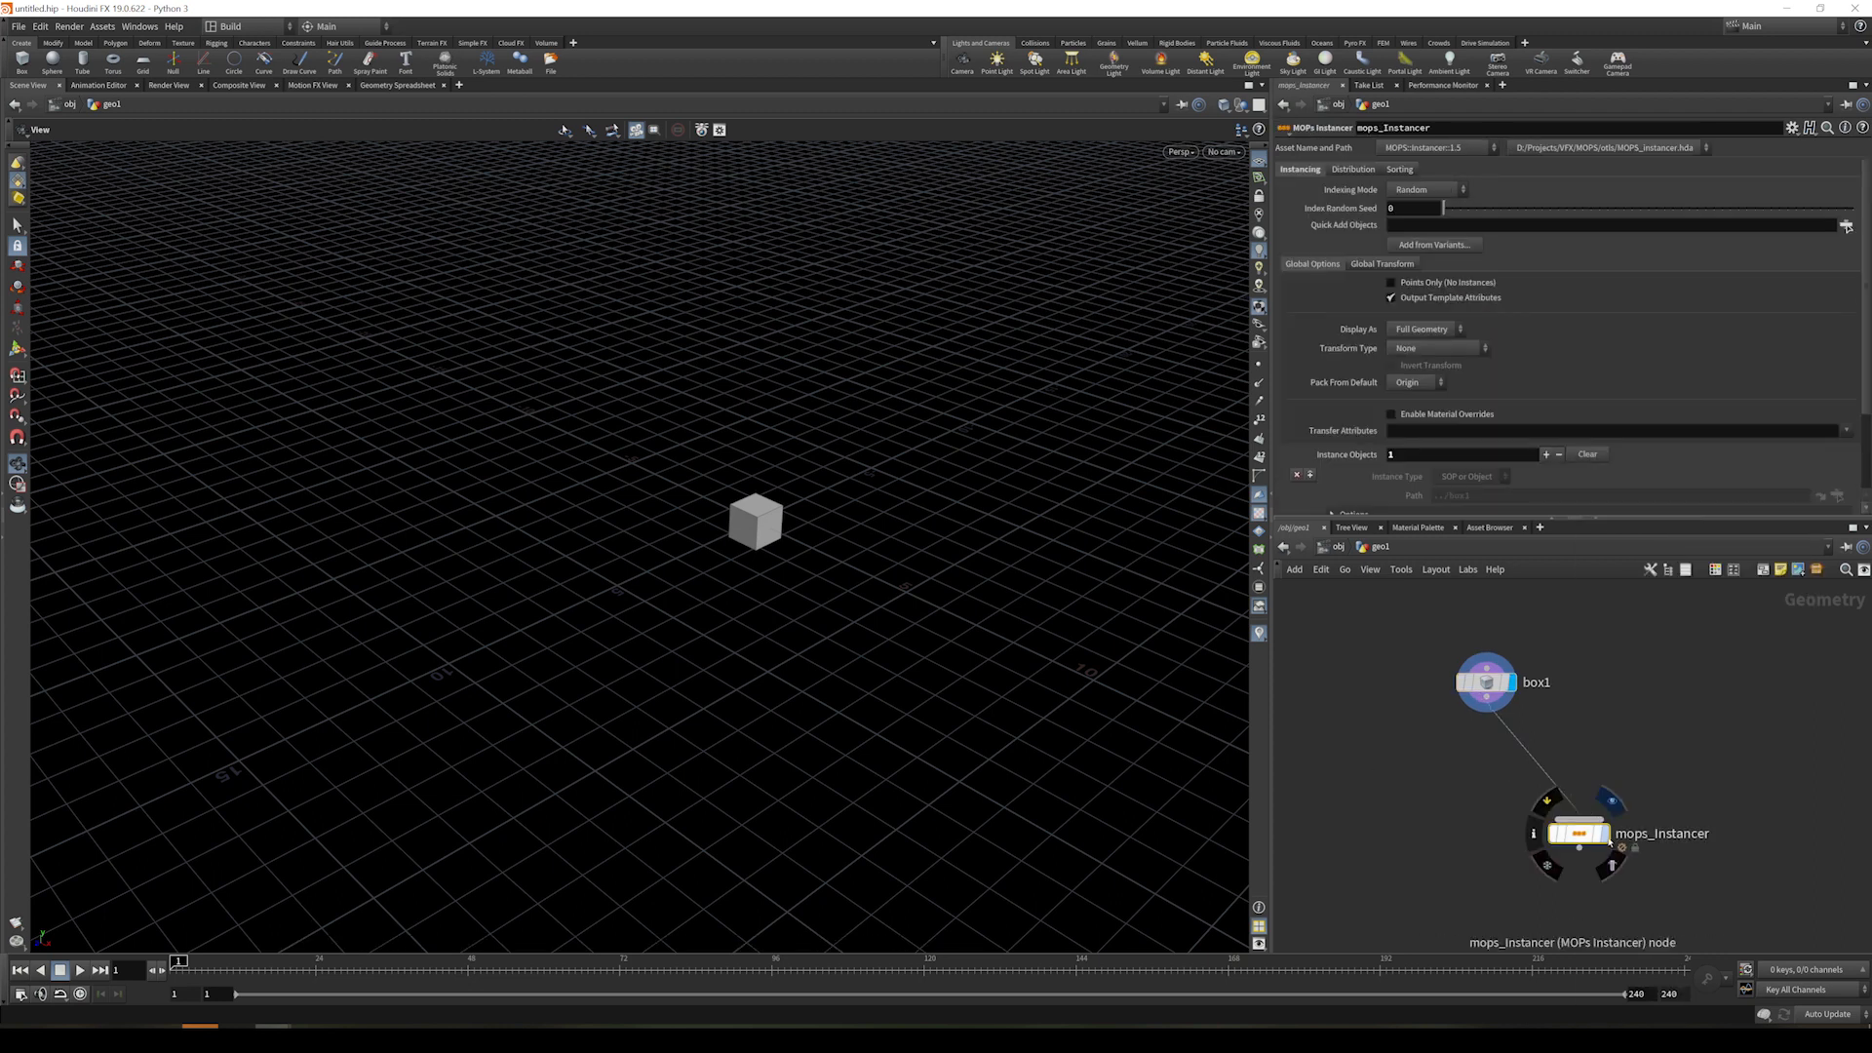
# - Set the instancer's grid distribution to a size of 10, 0, 10 with a step of 2 in X and Z
pyautogui.click(1352, 168)
pyautogui.click(1419, 386)
pyautogui.write('0')
pyautogui.press('Tab')
pyautogui.press('Tab')
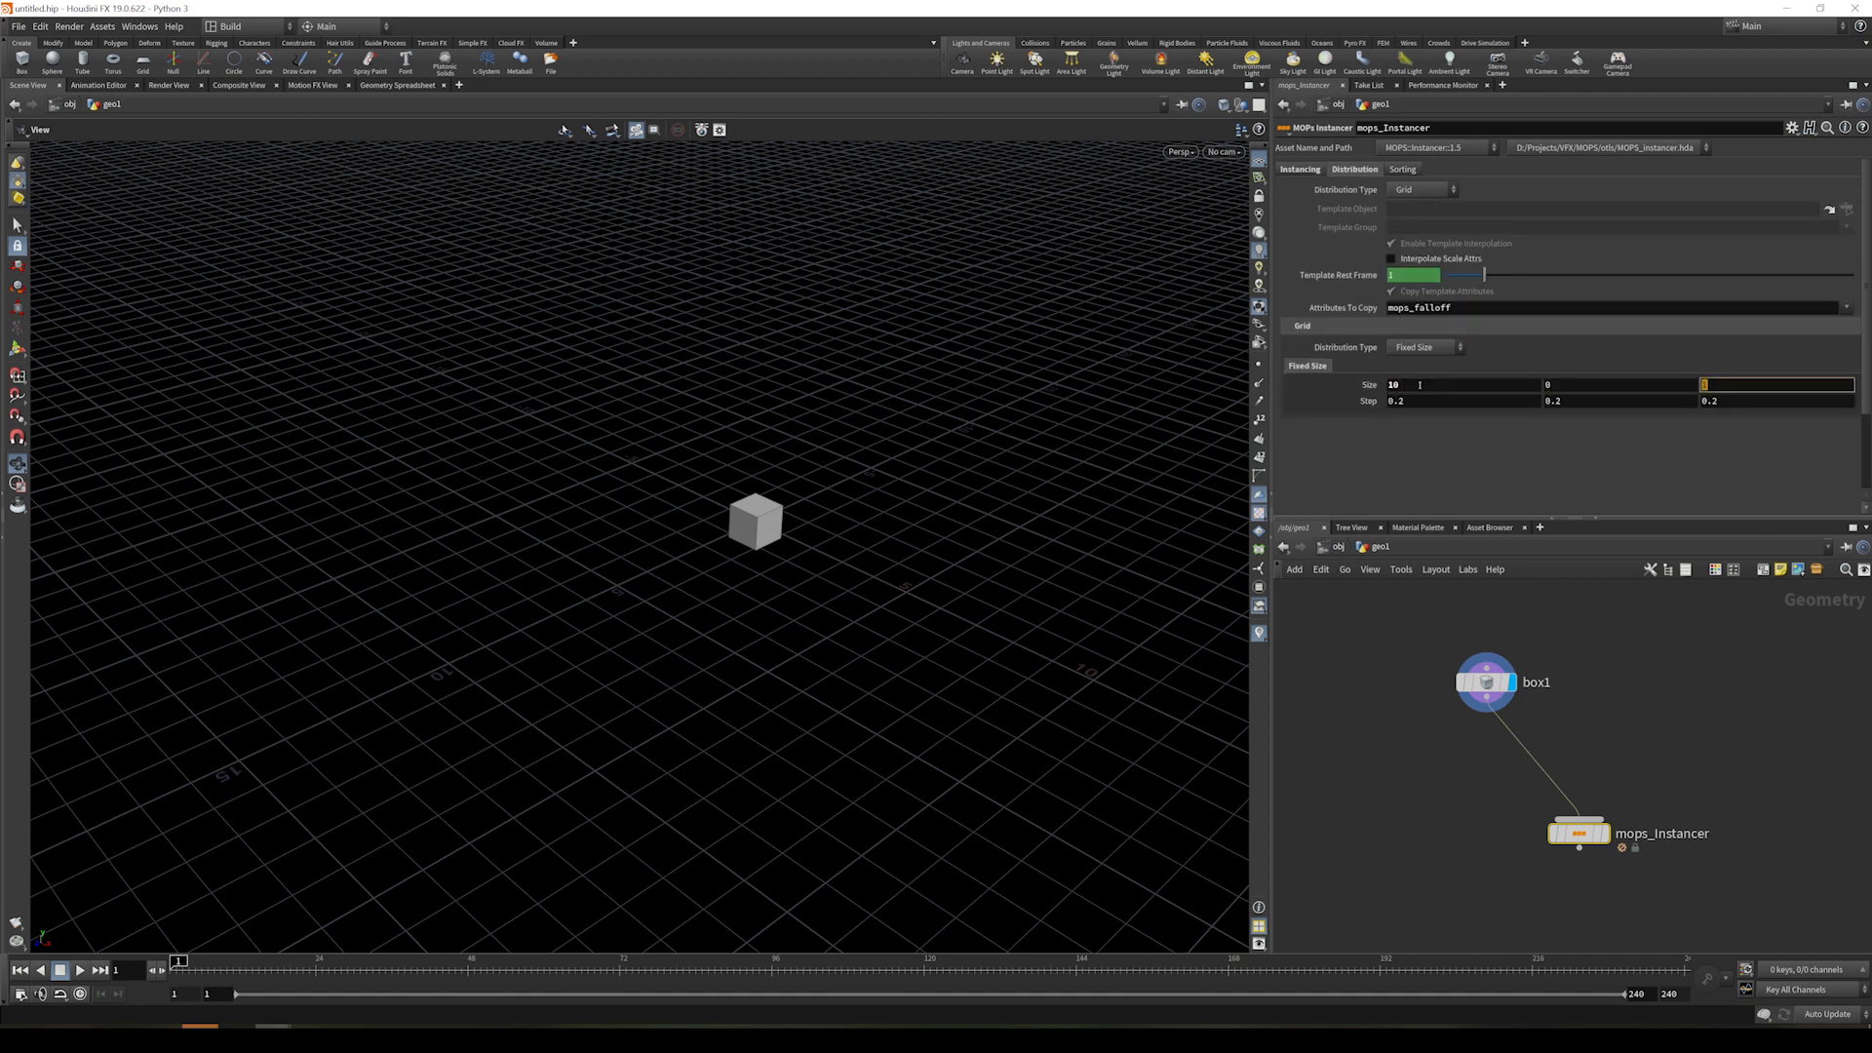
pyautogui.write('10')
pyautogui.press('Return')
pyautogui.doubleClick(1414, 400)
pyautogui.write('2')
pyautogui.doubleClick(1735, 401)
pyautogui.write('2')
pyautogui.press('Return')
# - Display the MOPs Instancer result and align its node below the box
pyautogui.click(1607, 830)
pyautogui.moveTo(796, 496); pyautogui.dragTo(801, 521)
pyautogui.moveTo(1437, 856); pyautogui.dragTo(1366, 720, button='middle')
pyautogui.moveTo(1518, 717); pyautogui.dragTo(1412, 681)
pyautogui.moveTo(1426, 745); pyautogui.dragTo(1498, 776, button='middle')
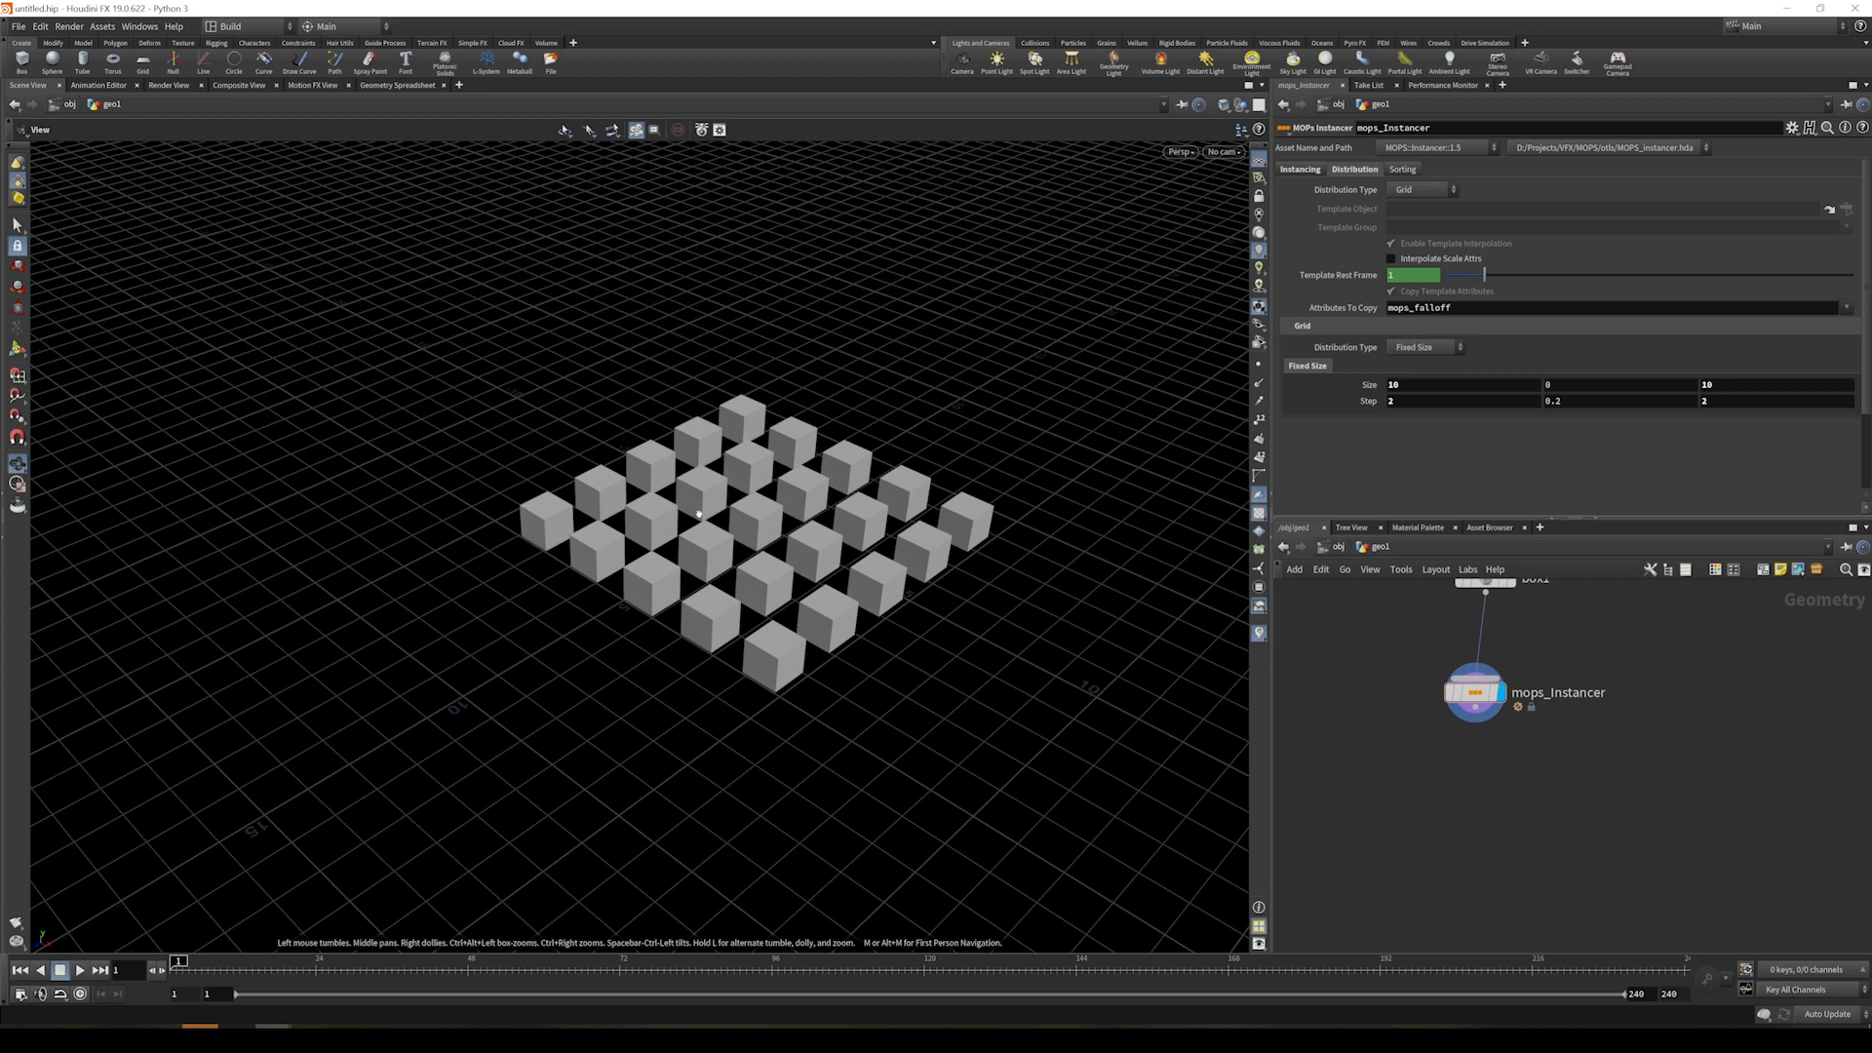
# - Add a MOPs Randomize node, wire the MOPs Instancer into it and display its result
pyautogui.press('Tab')
pyautogui.write('rand')
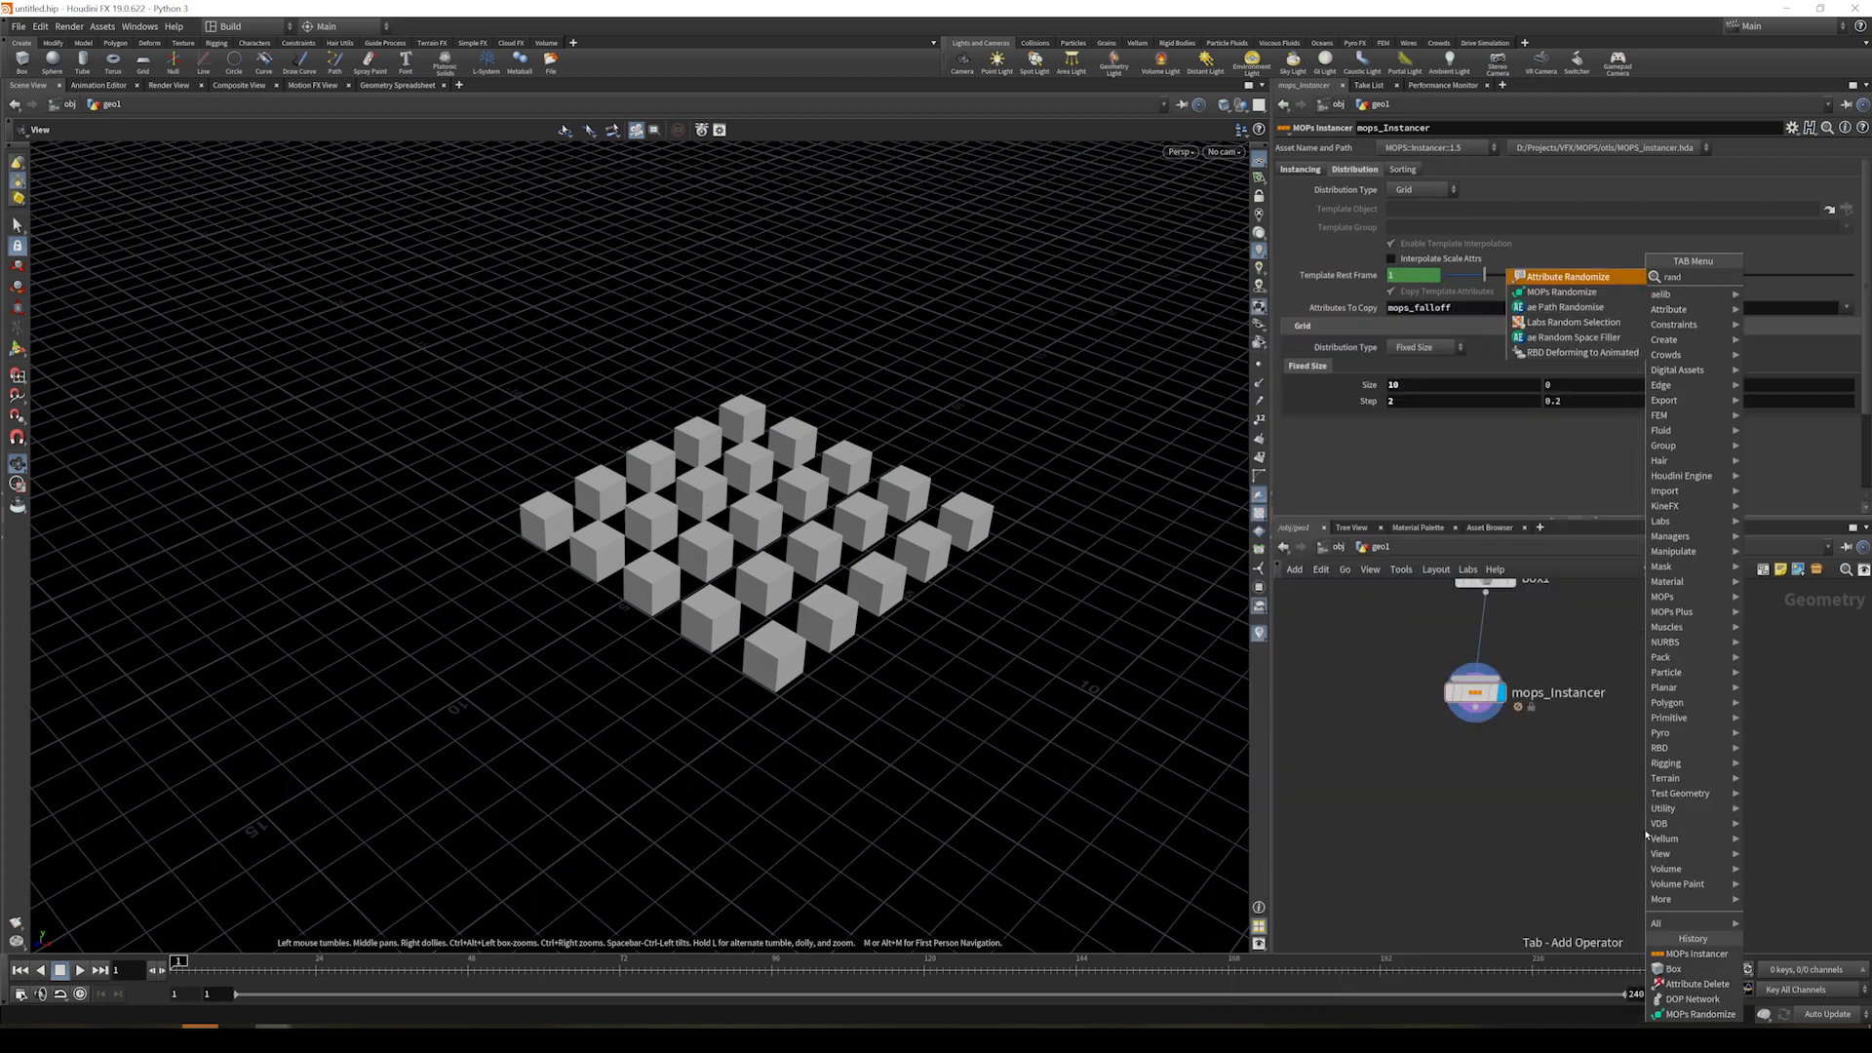
pyautogui.press('Return')
pyautogui.click(1634, 815)
pyautogui.moveTo(1475, 708); pyautogui.dragTo(1628, 801)
pyautogui.click(1634, 796)
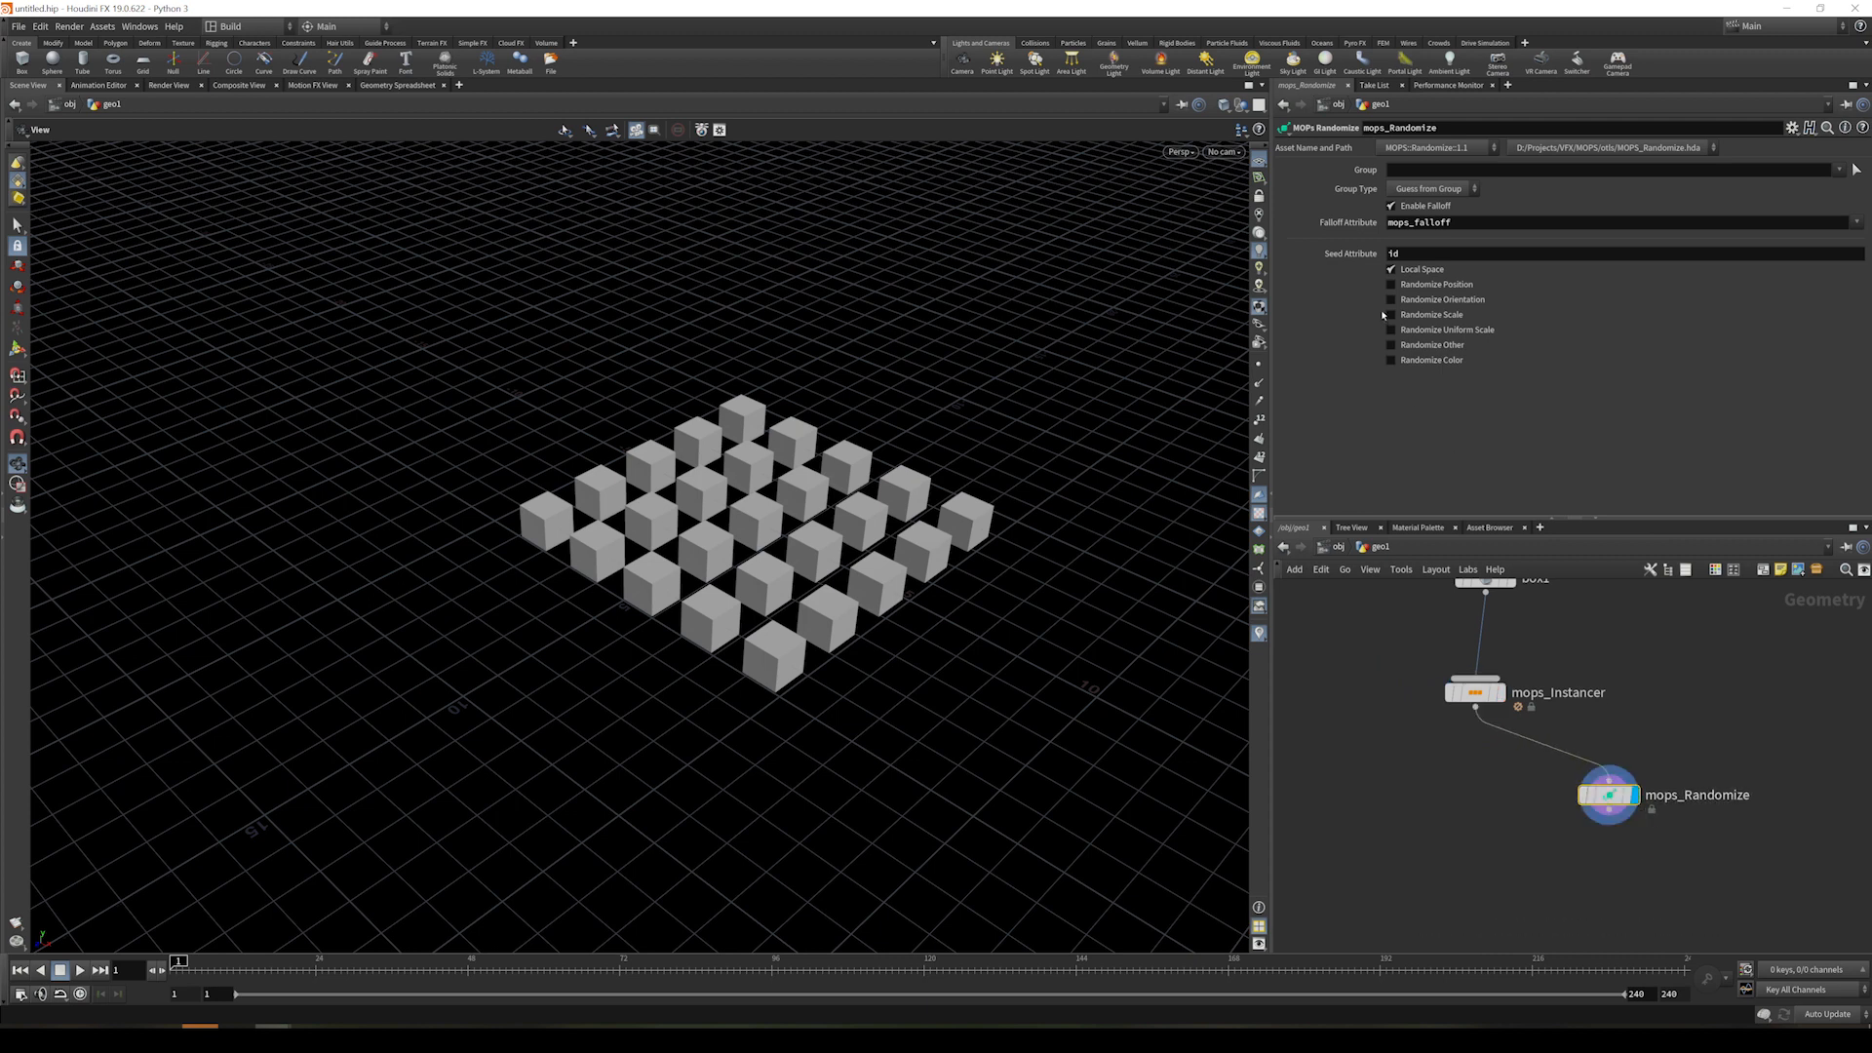
# - Enable position randomization with a Y translation range from -5 to 5
pyautogui.click(1415, 284)
pyautogui.click(1558, 338)
pyautogui.write('-5')
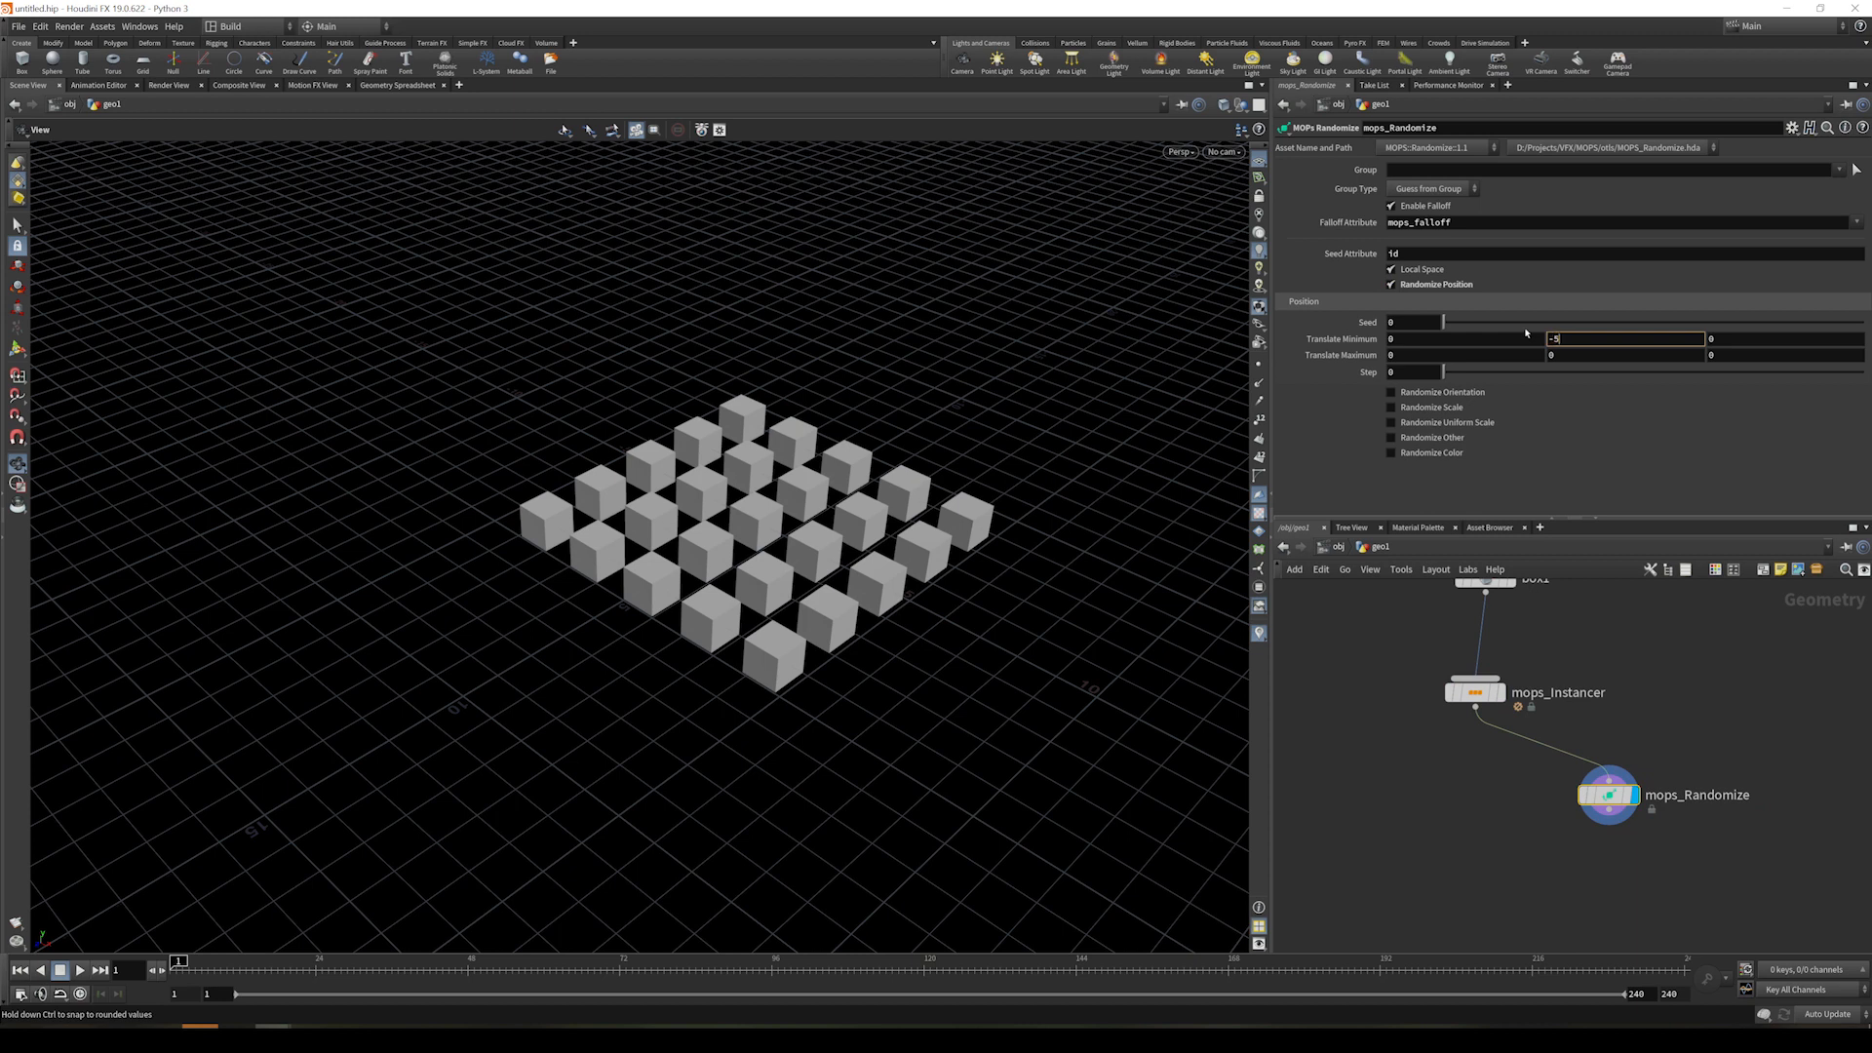
pyautogui.press('Tab')
pyautogui.press('Return')
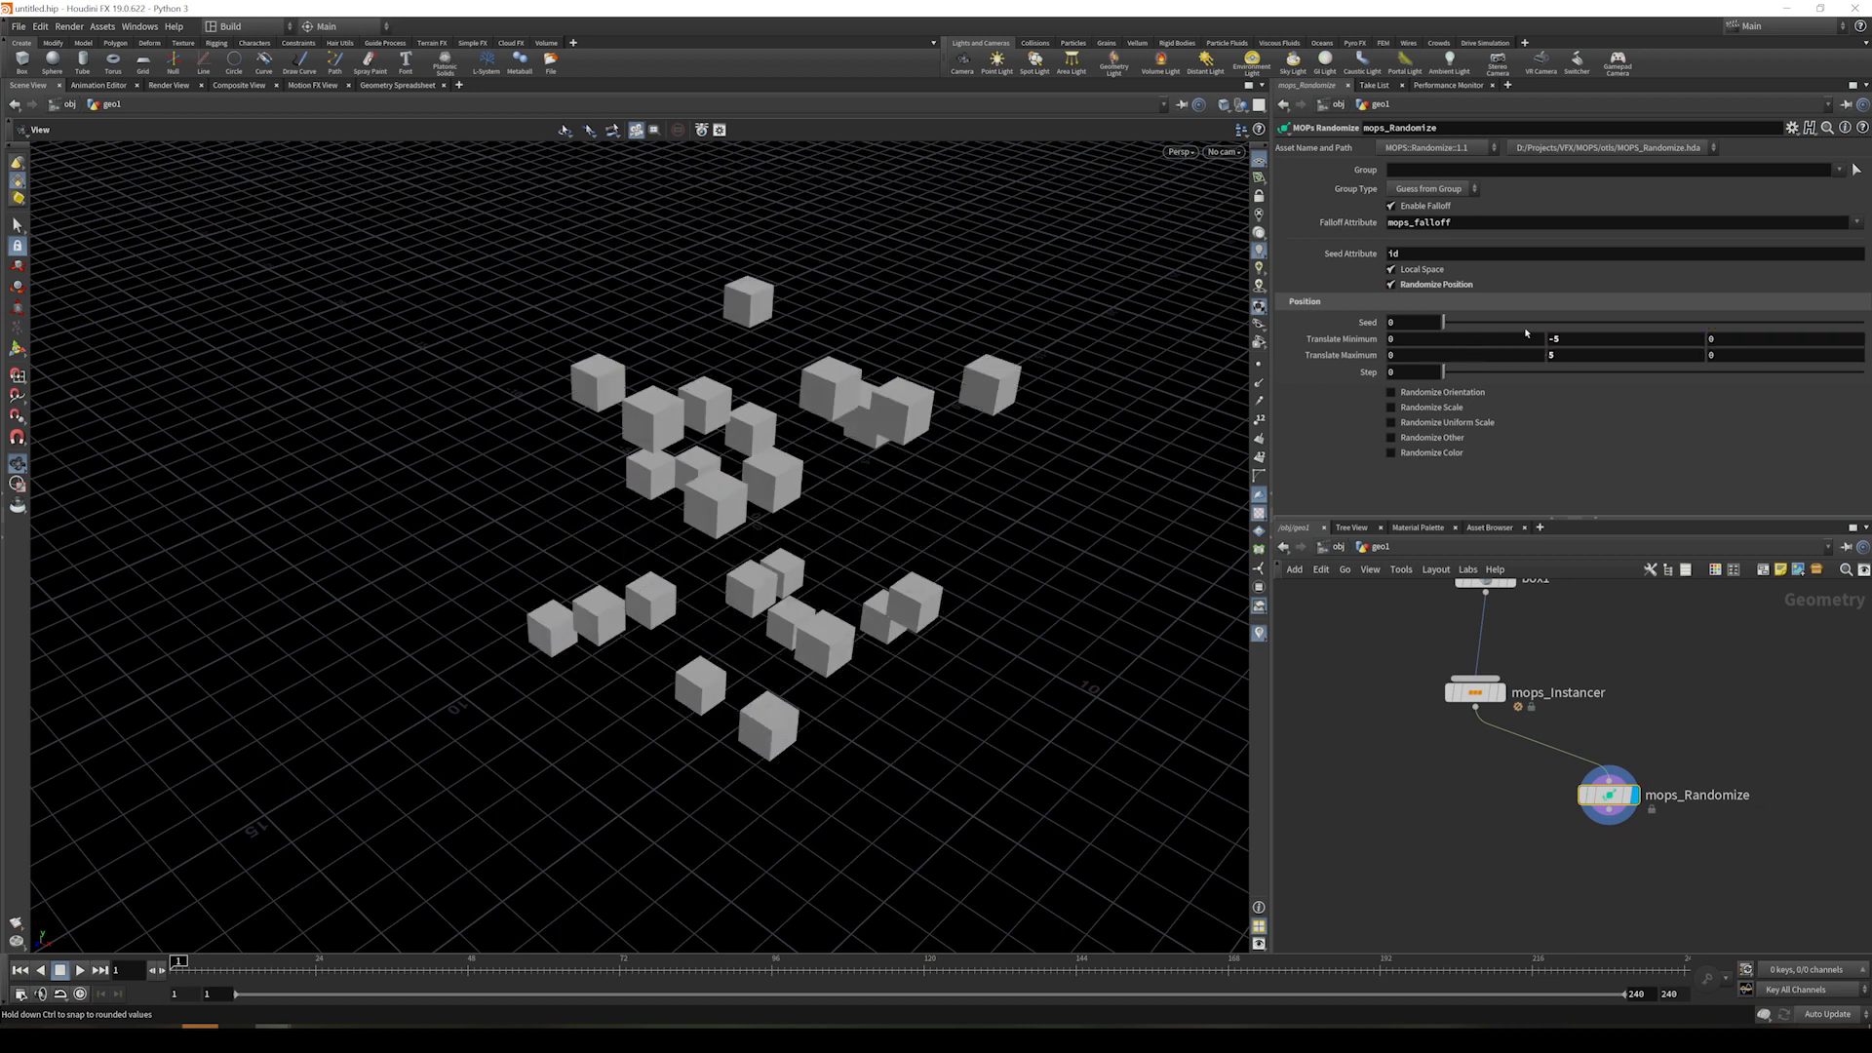
# - Enable orientation and scale randomization, setting the minimum scale to 0.1 on all axes
pyautogui.click(1470, 394)
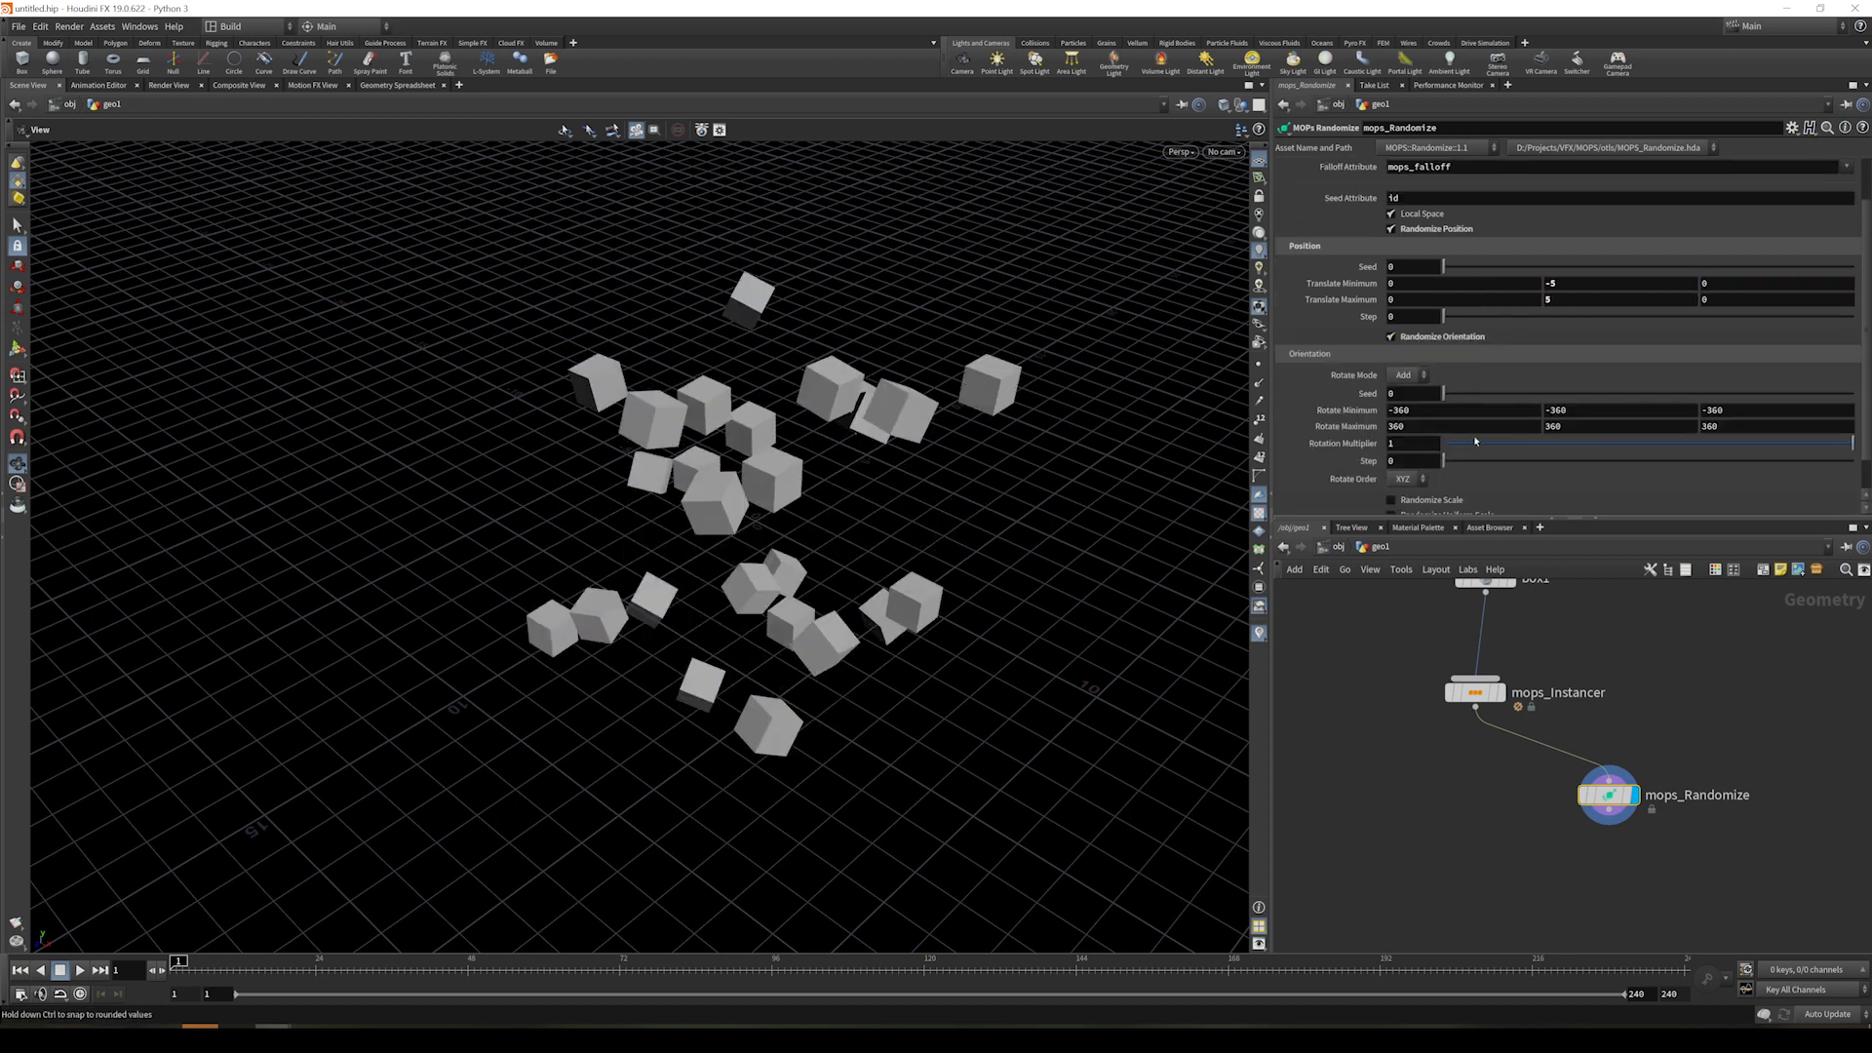
pyautogui.click(1446, 464)
pyautogui.scroll(-2, 1512, 409)
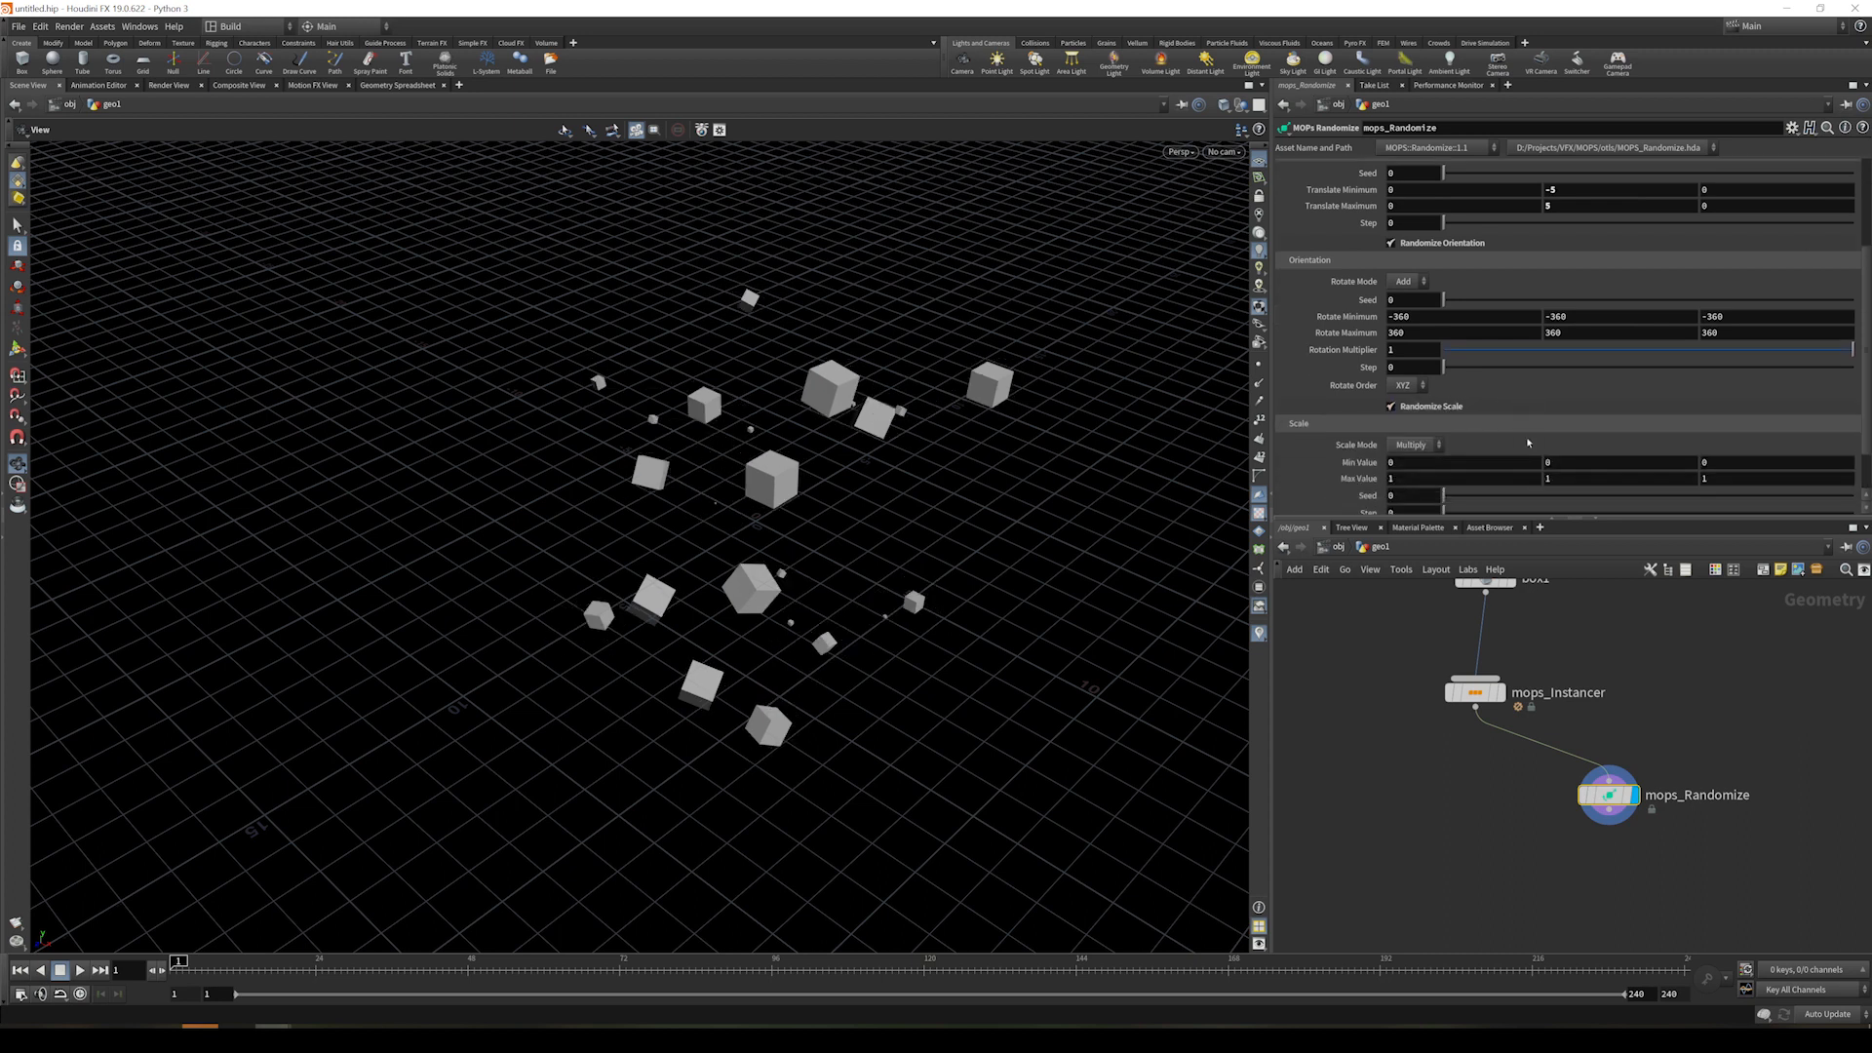
pyautogui.moveTo(1361, 406); pyautogui.dragTo(1435, 436, button='middle')
pyautogui.moveTo(701, 598); pyautogui.dragTo(761, 491)
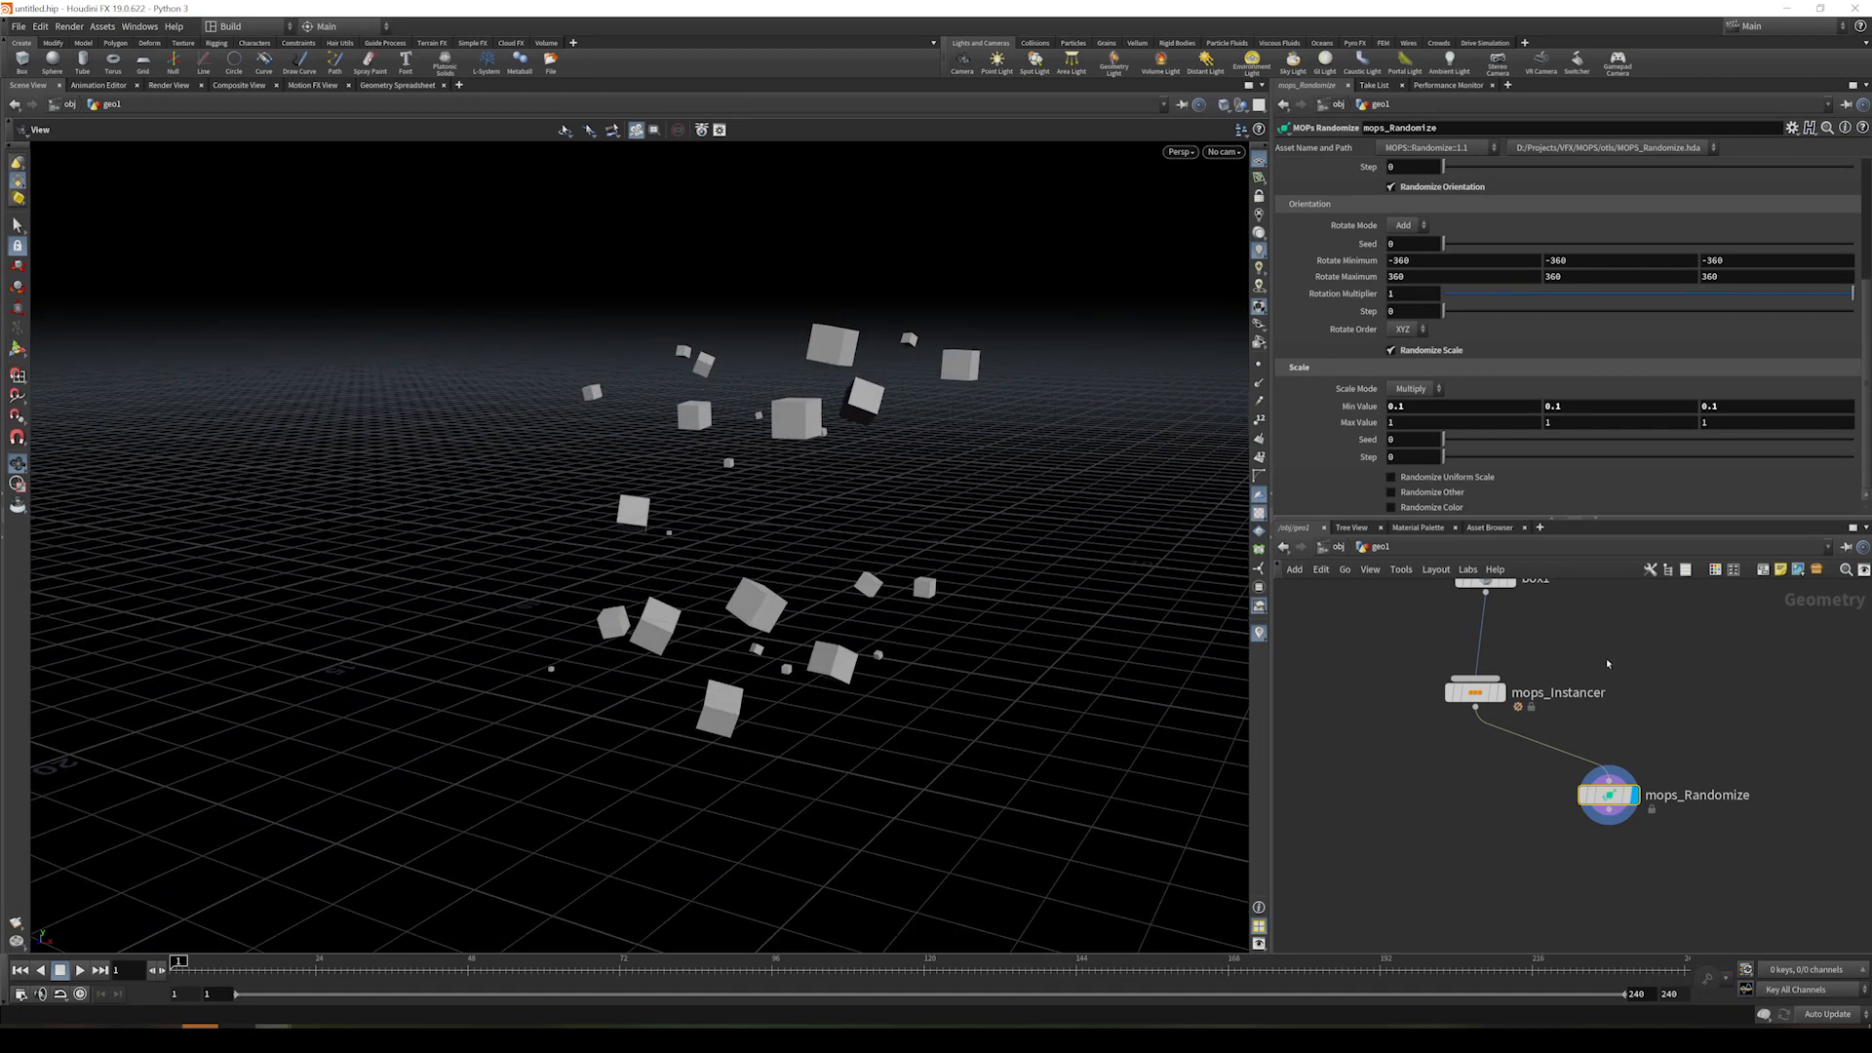
# - Add a DOP Network node and wire the MOPs Instancer into its first input and MOPs Randomize into its second
pyautogui.moveTo(1521, 862); pyautogui.dragTo(1539, 841, button='middle')
pyautogui.press('Tab')
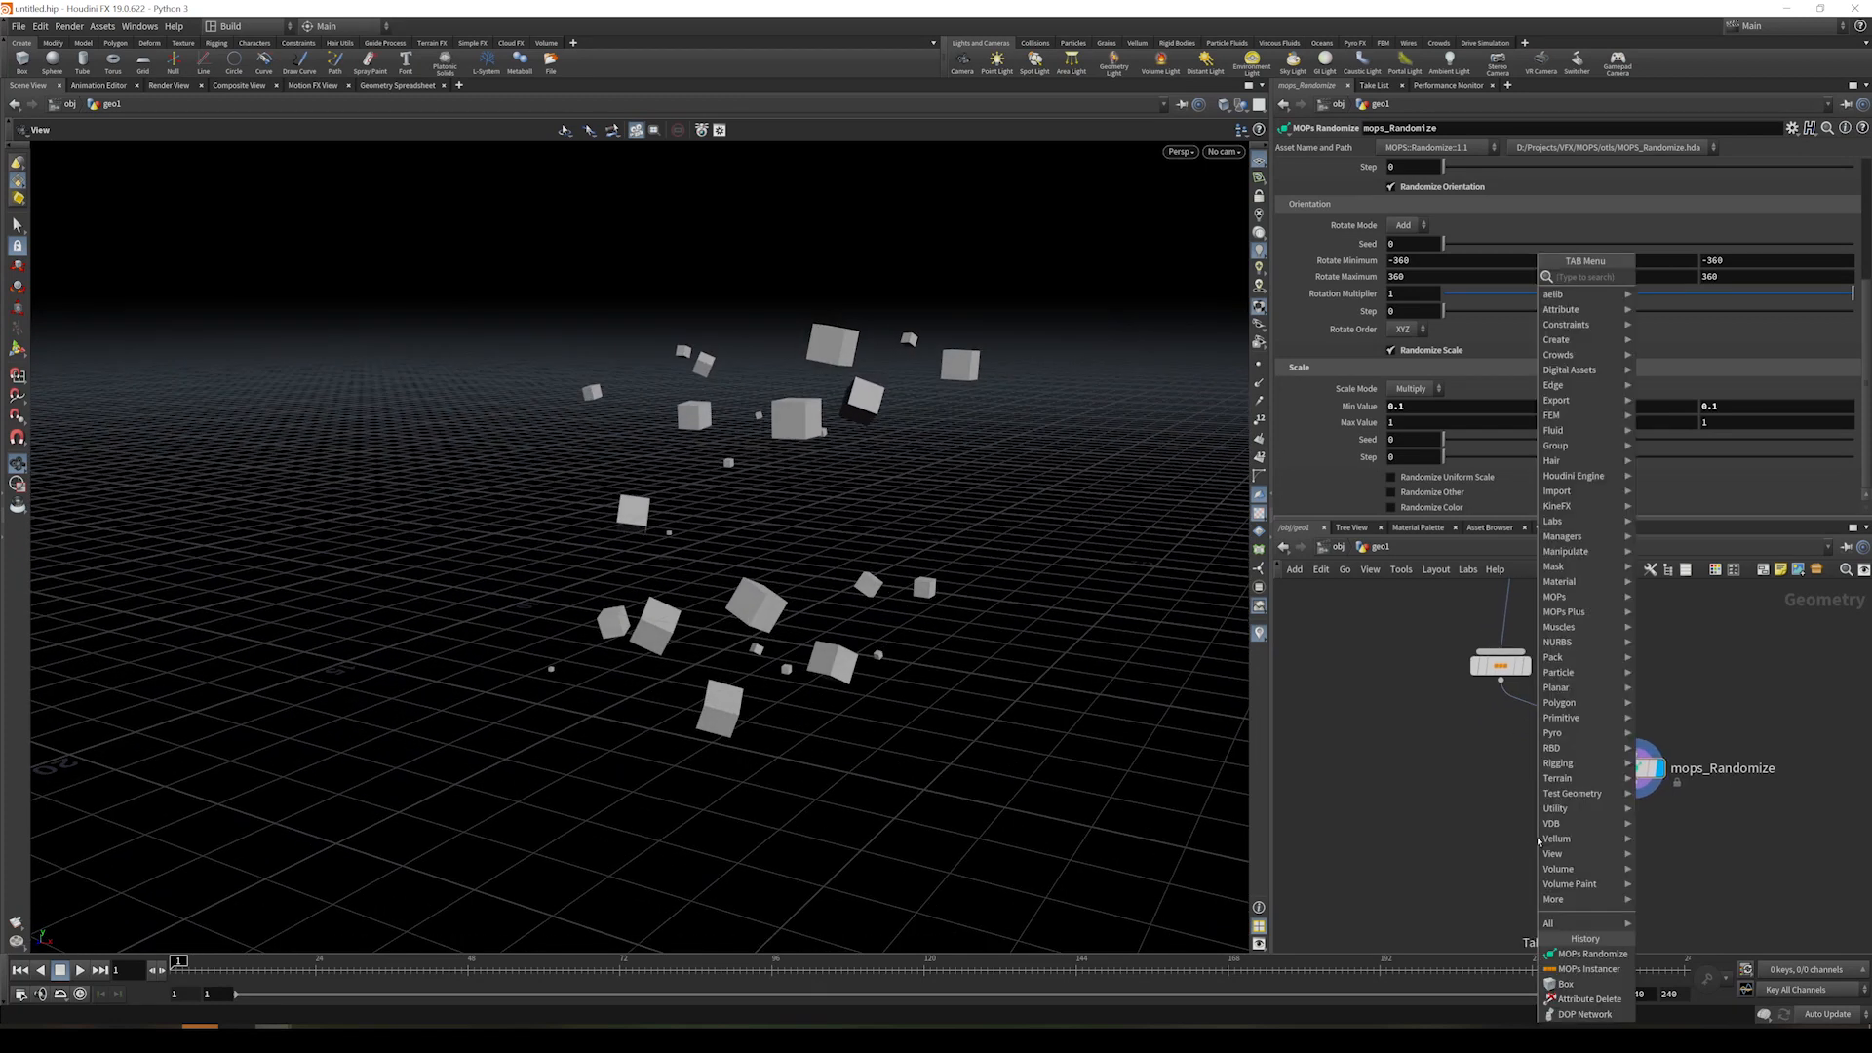
pyautogui.write('dopn')
pyautogui.press('Return')
pyautogui.click(1539, 841)
pyautogui.moveTo(1539, 844); pyautogui.dragTo(1502, 867)
pyautogui.moveTo(1500, 681)
pyautogui.mouseDown()
pyautogui.moveTo(1484, 851)
pyautogui.moveTo(1619, 795)
pyautogui.moveTo(1641, 765)
pyautogui.mouseUp()
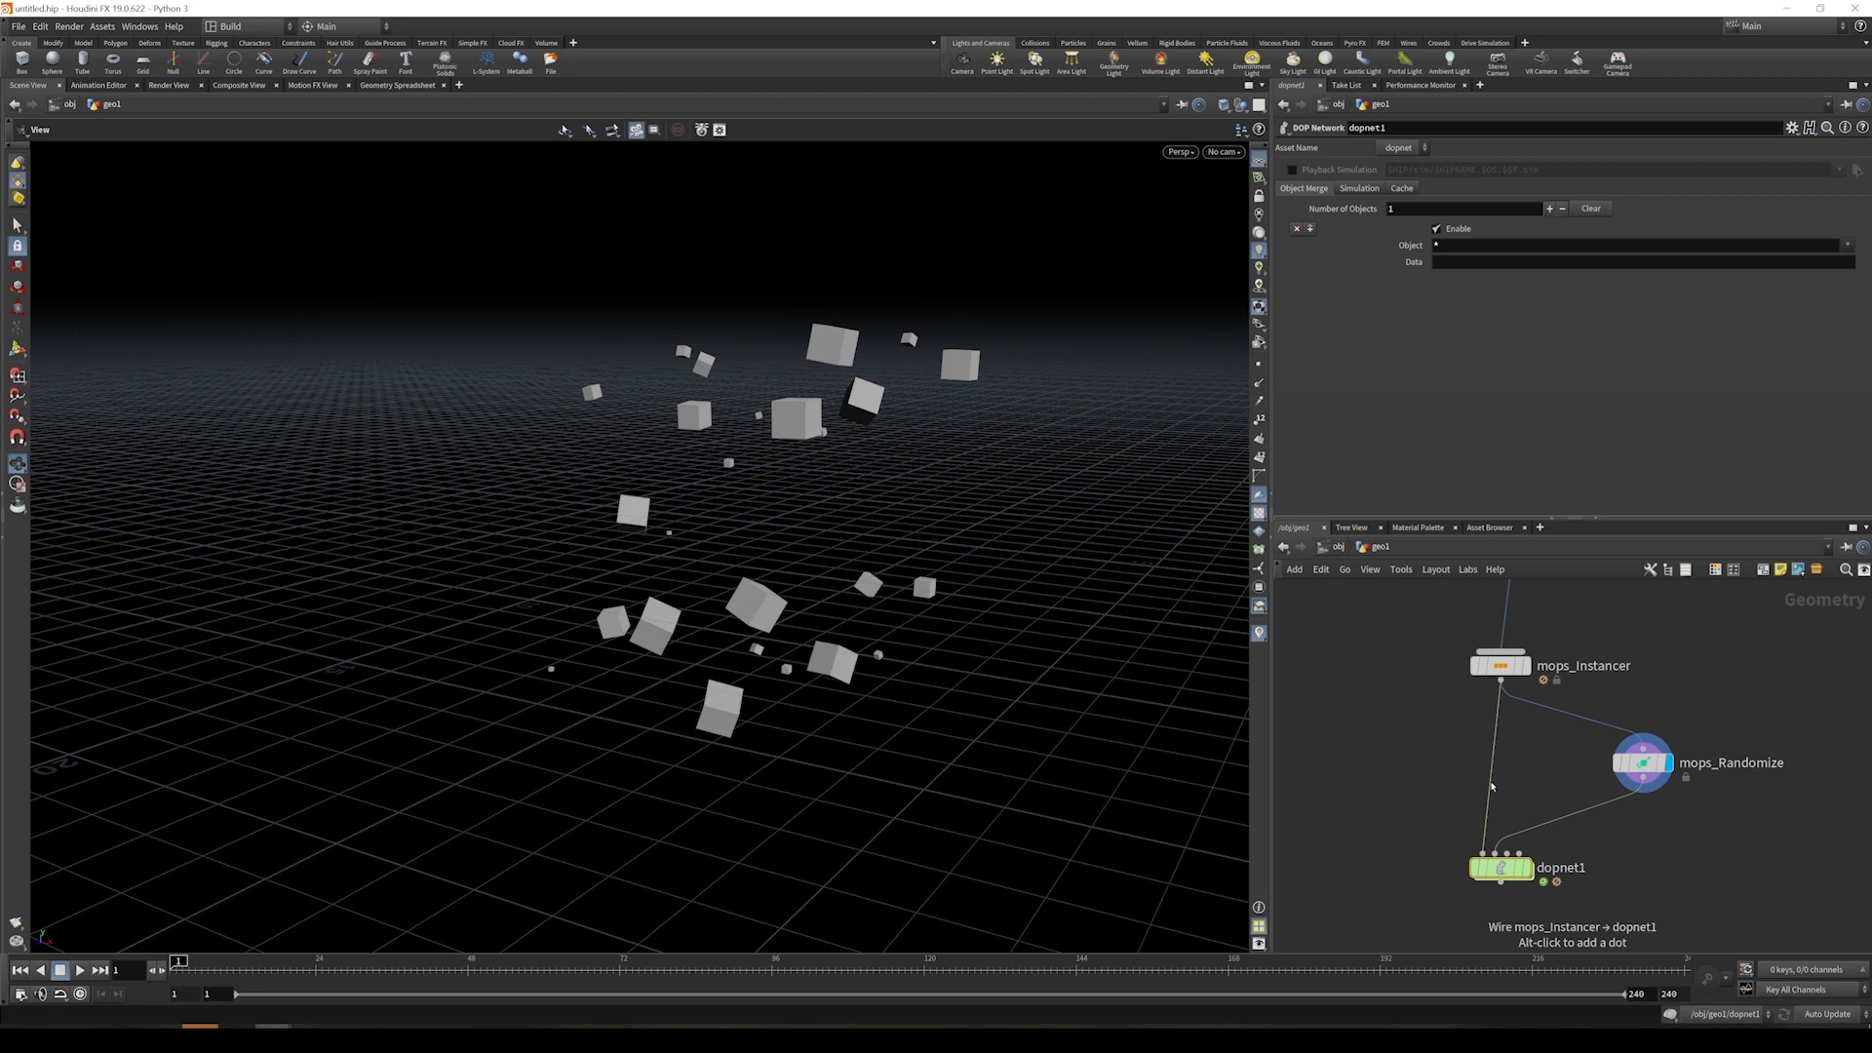
# - Check the MOPs Instancer's node info and insert an Attribute Delete node between it and the DOP network
pyautogui.click(1504, 673)
pyautogui.middleClick(1498, 675)
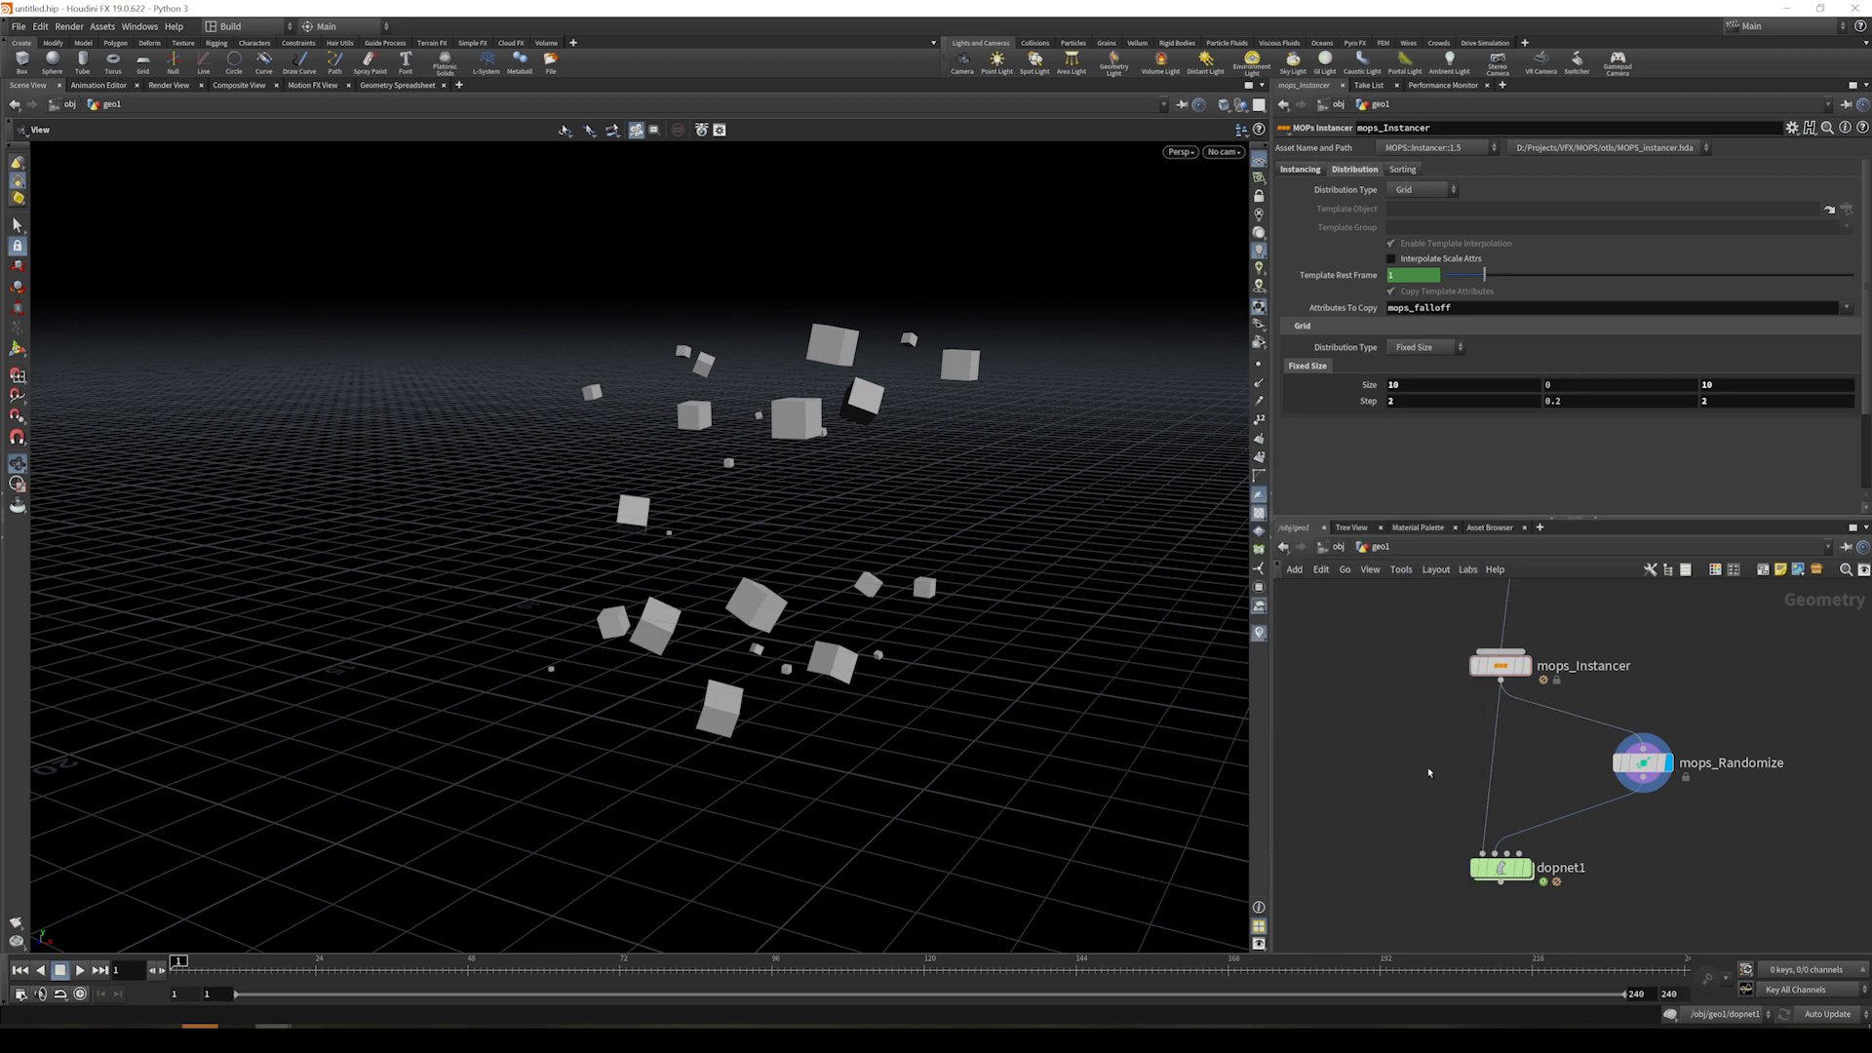
pyautogui.press('Tab')
pyautogui.write('att de')
pyautogui.press('Return')
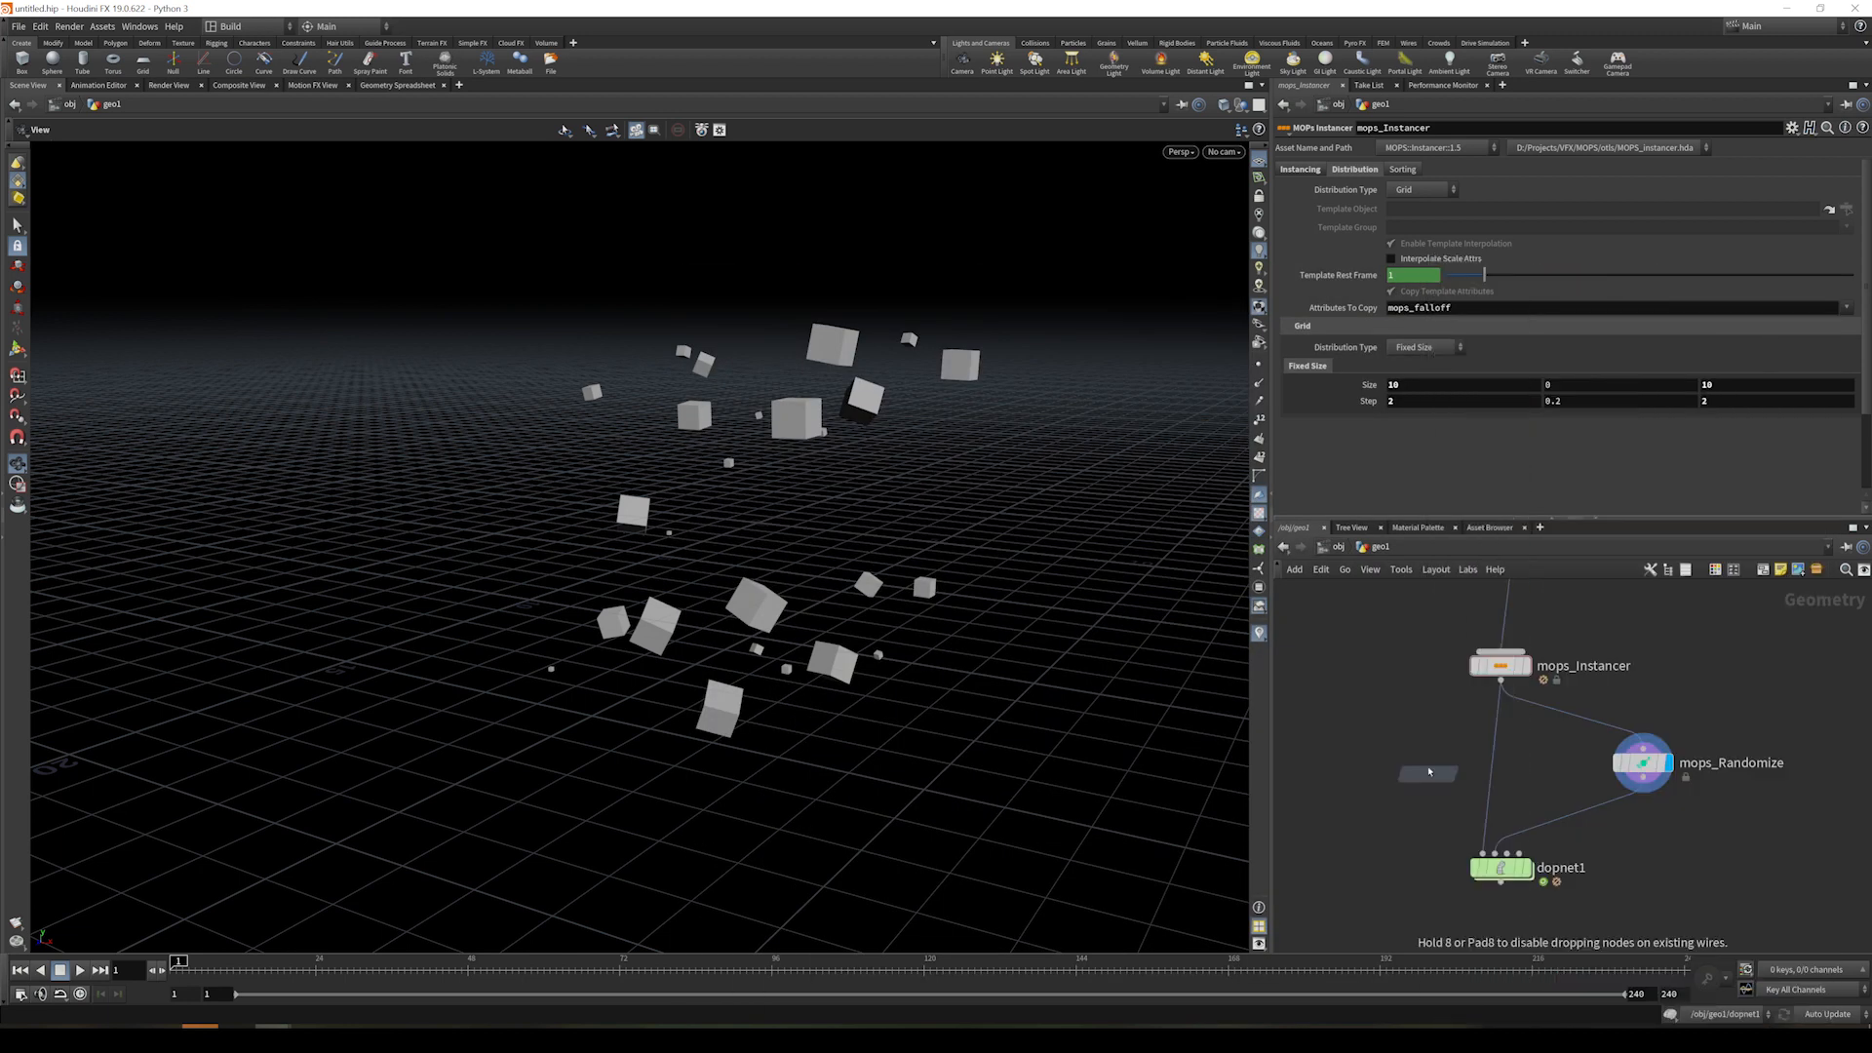
pyautogui.click(1491, 764)
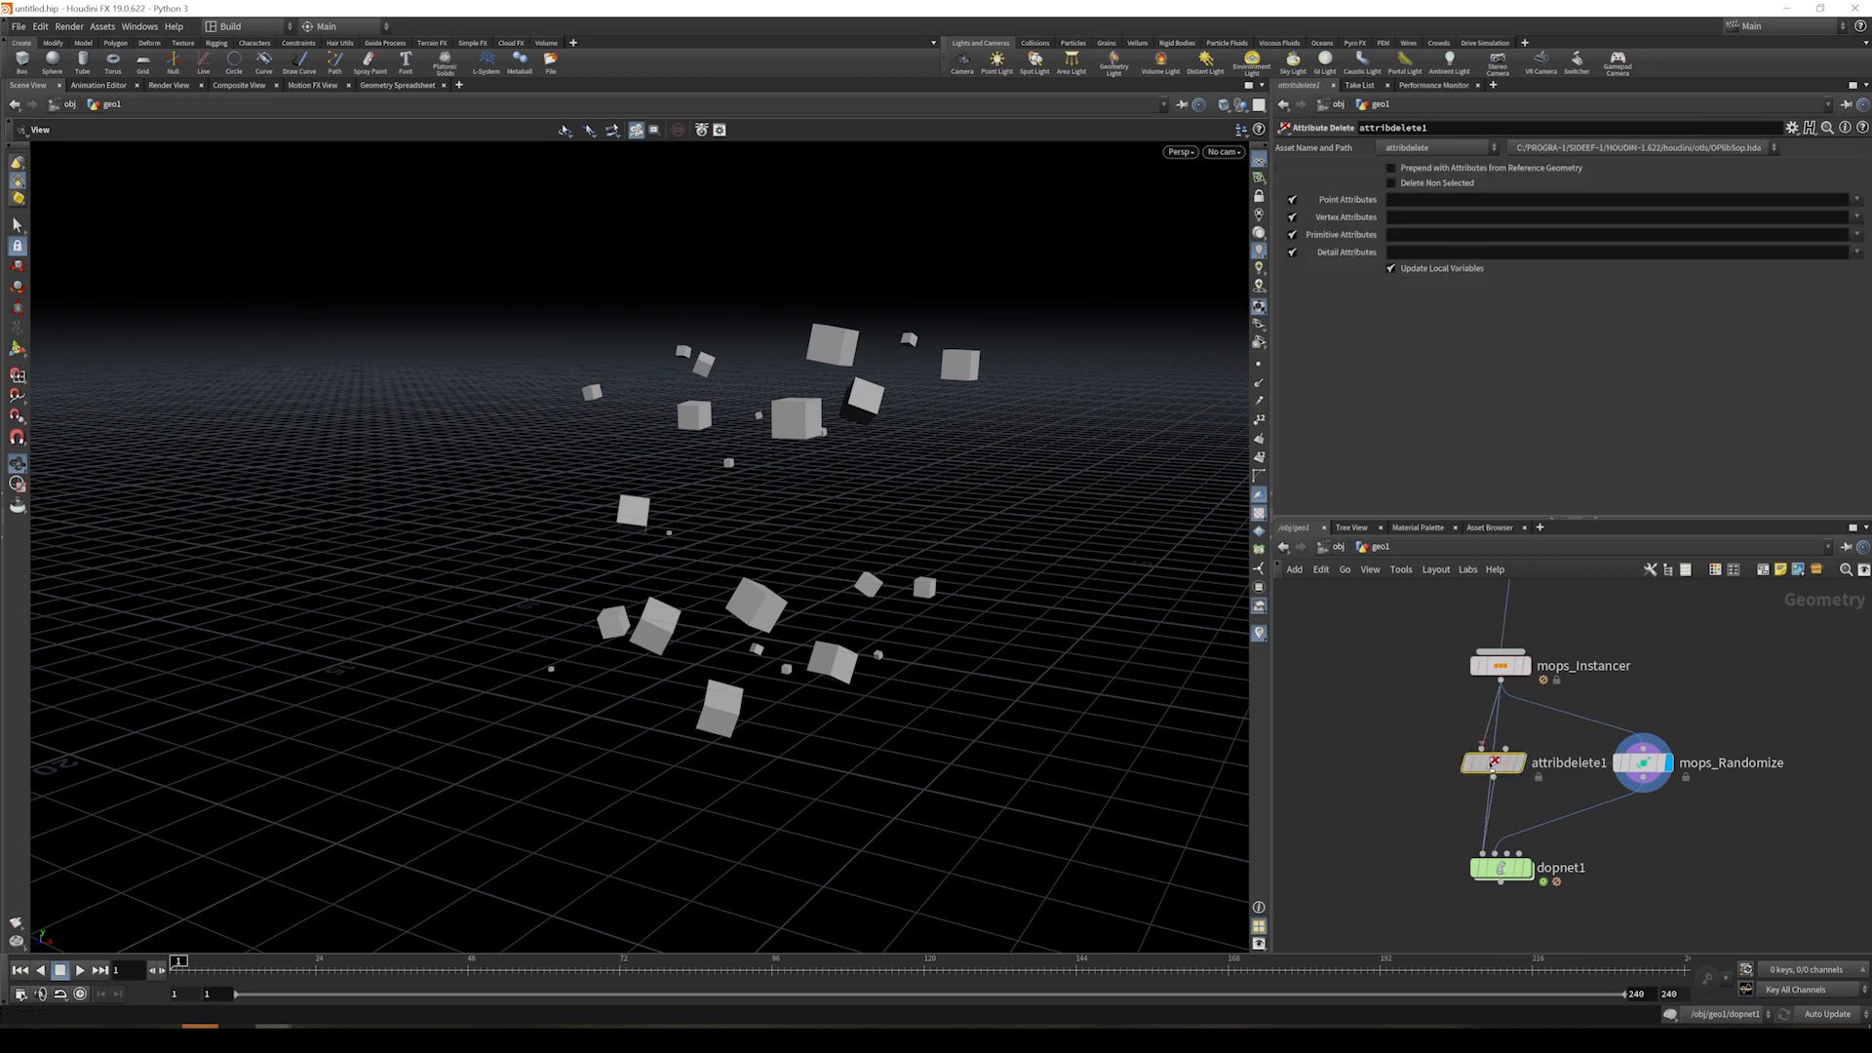
# - Set the Attribute Delete node to remove the point attributes orient, pscale and scale
pyautogui.click(1856, 200)
pyautogui.click(1831, 313)
pyautogui.click(1855, 201)
pyautogui.click(1826, 333)
pyautogui.click(1856, 200)
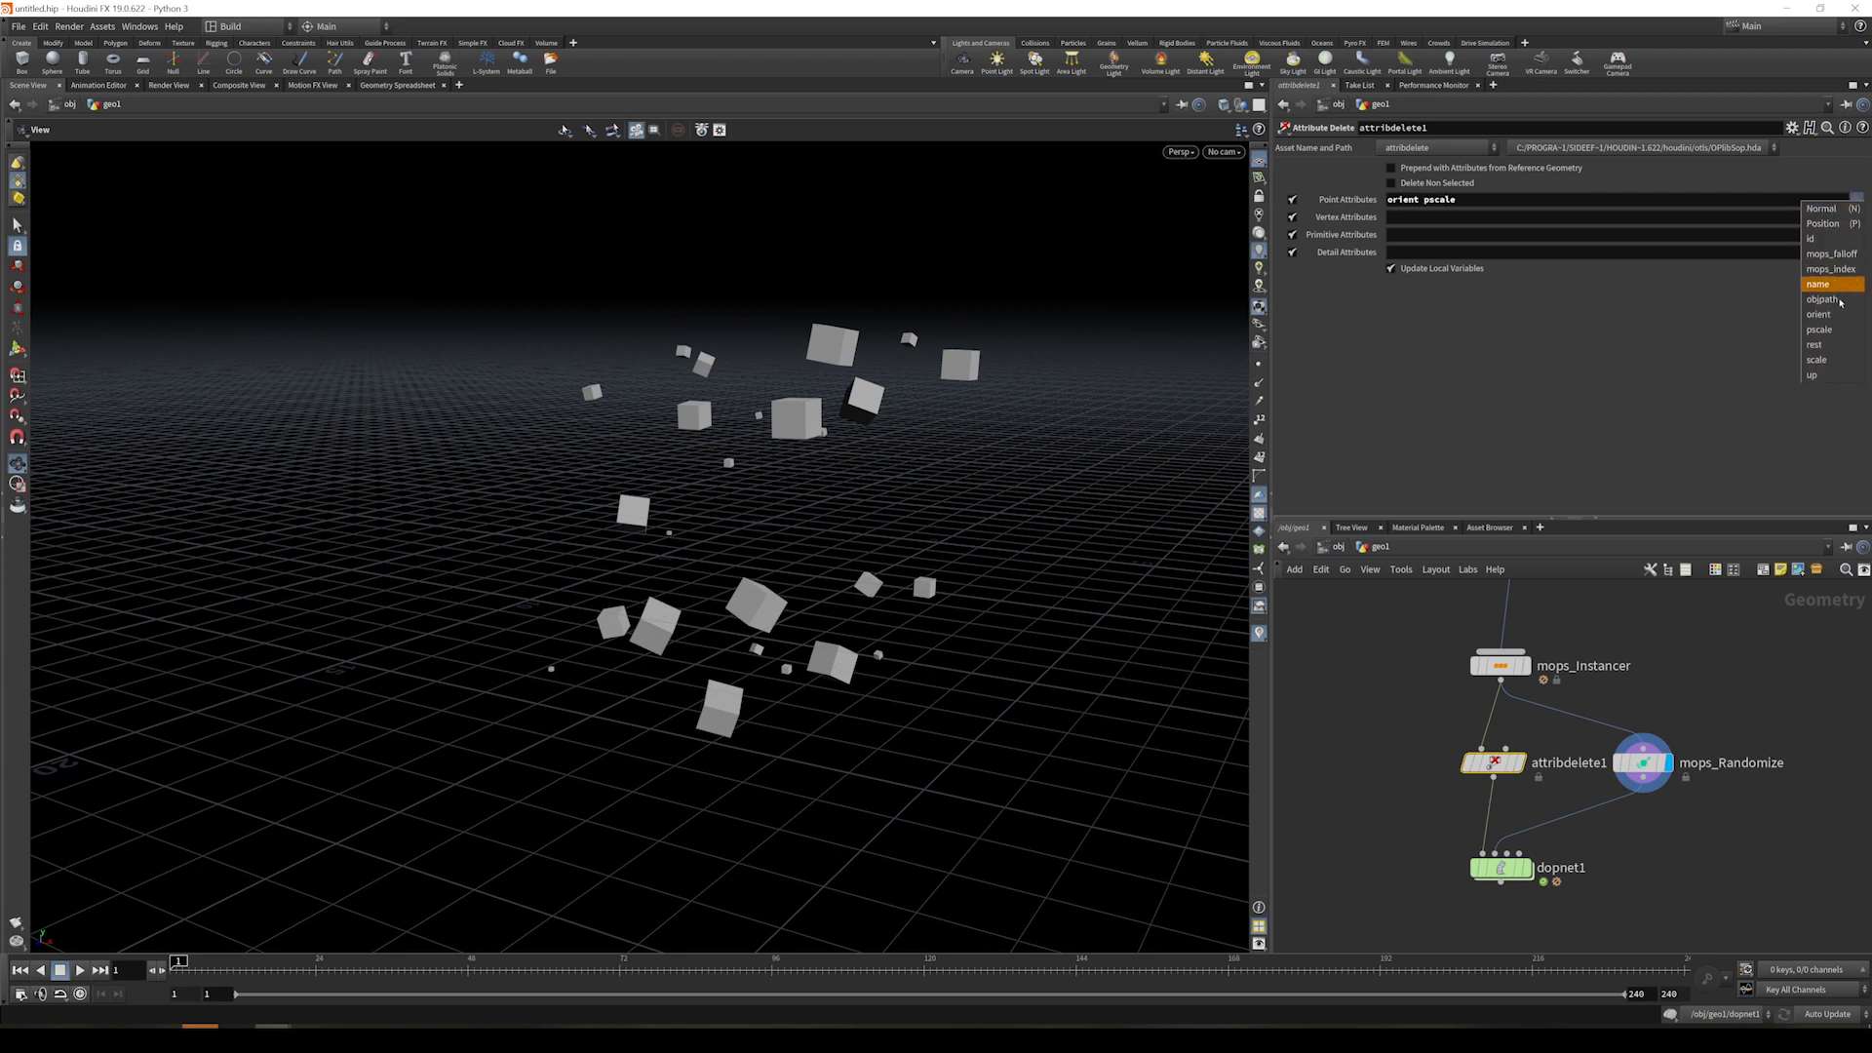
pyautogui.click(1828, 352)
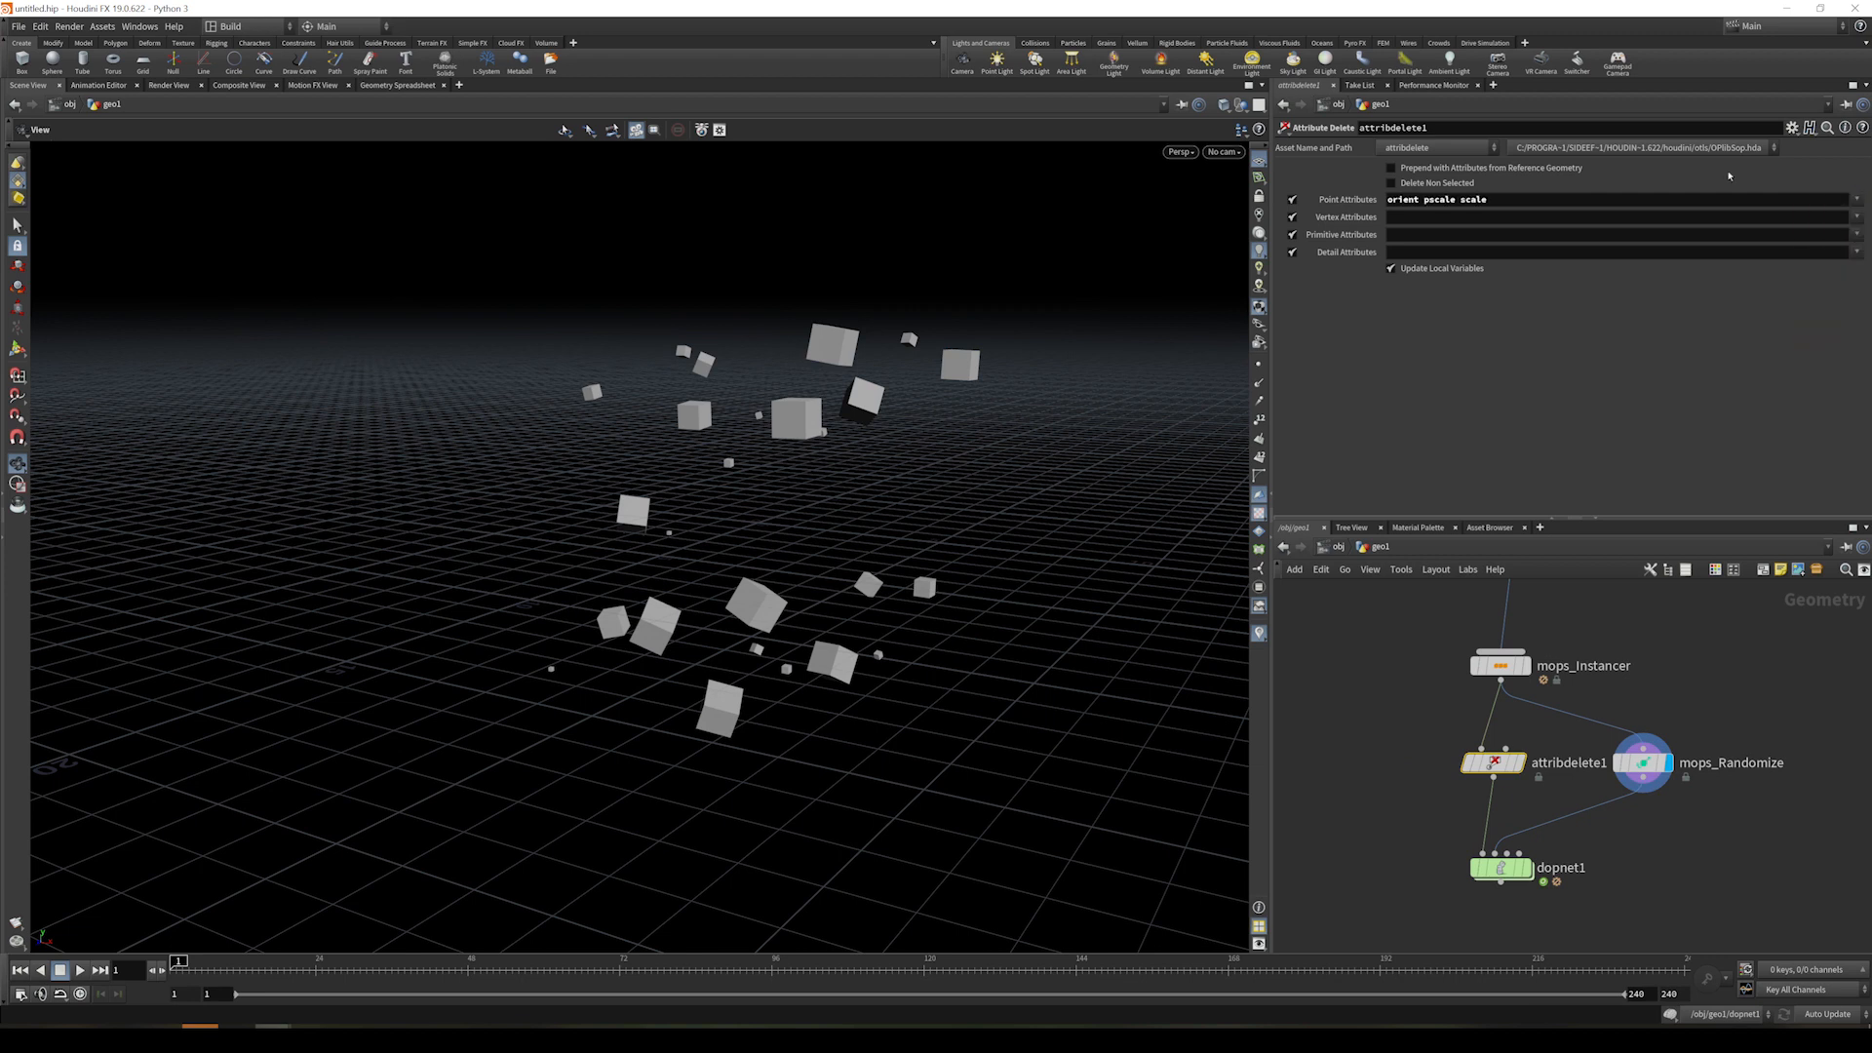
pyautogui.click(1858, 201)
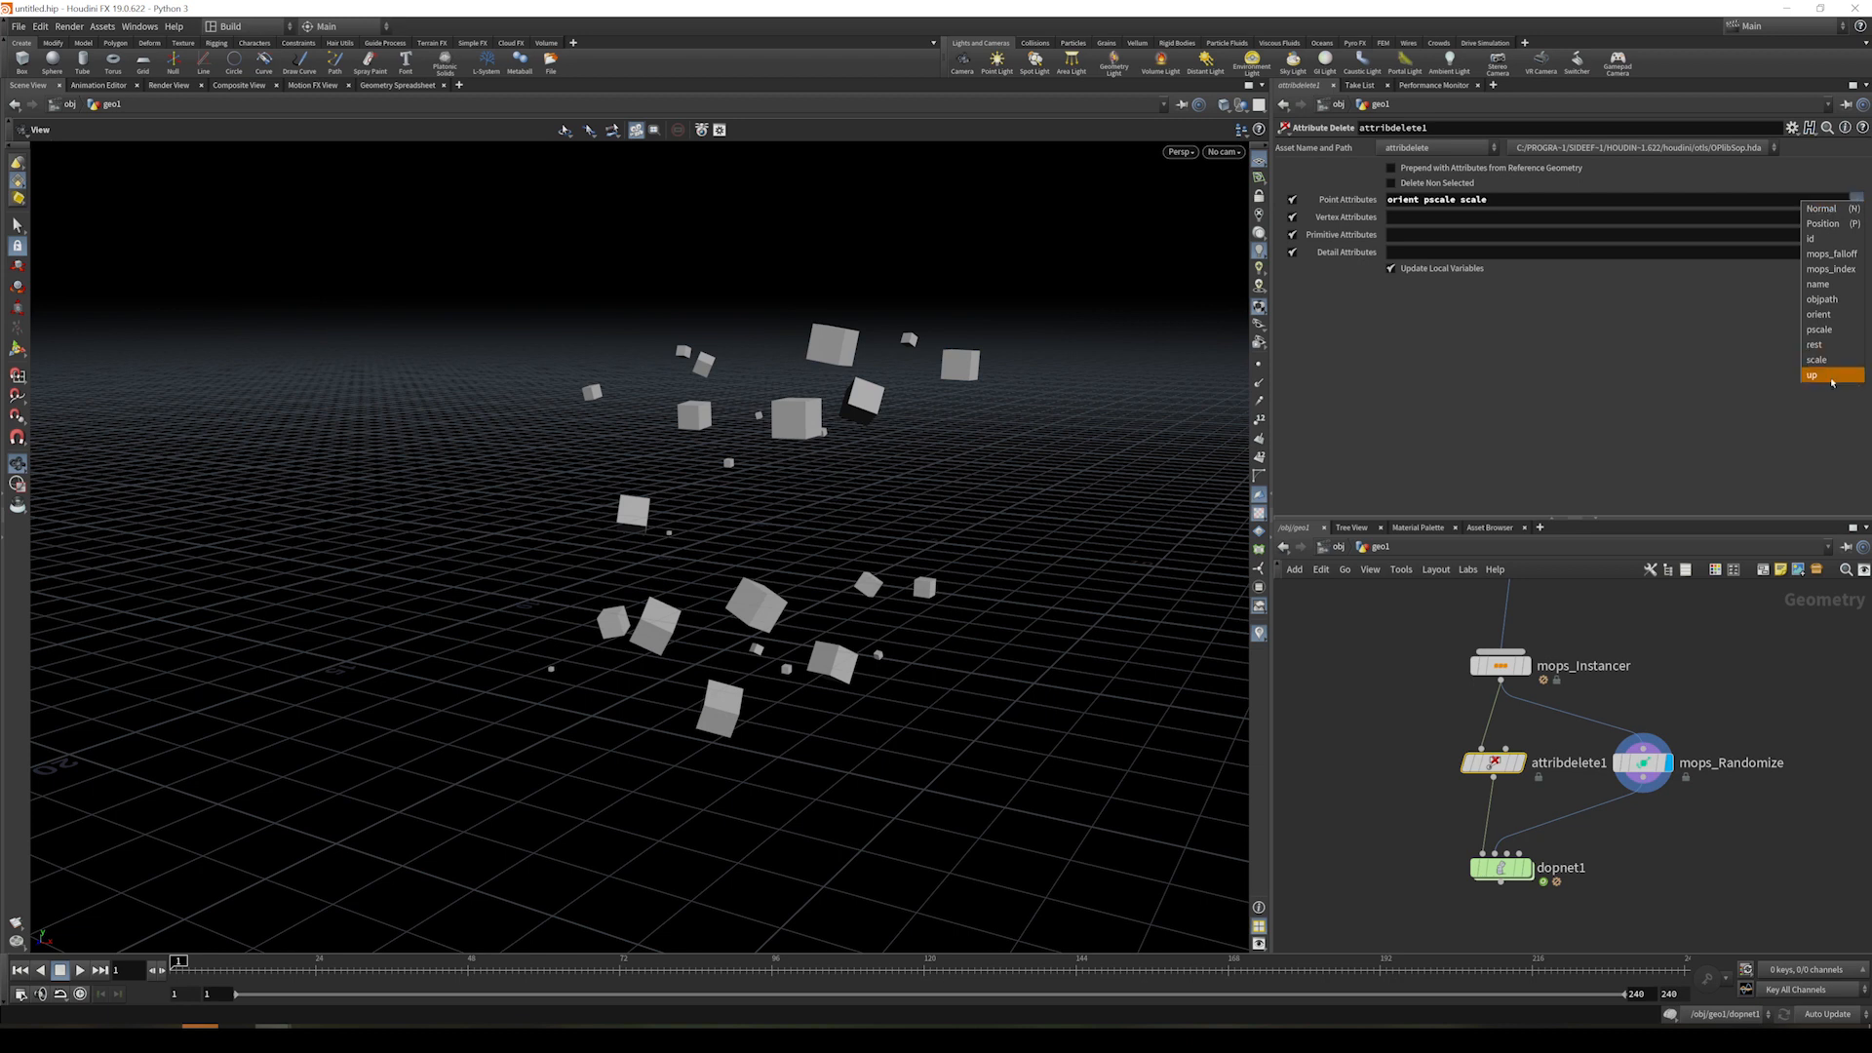
pyautogui.click(1497, 358)
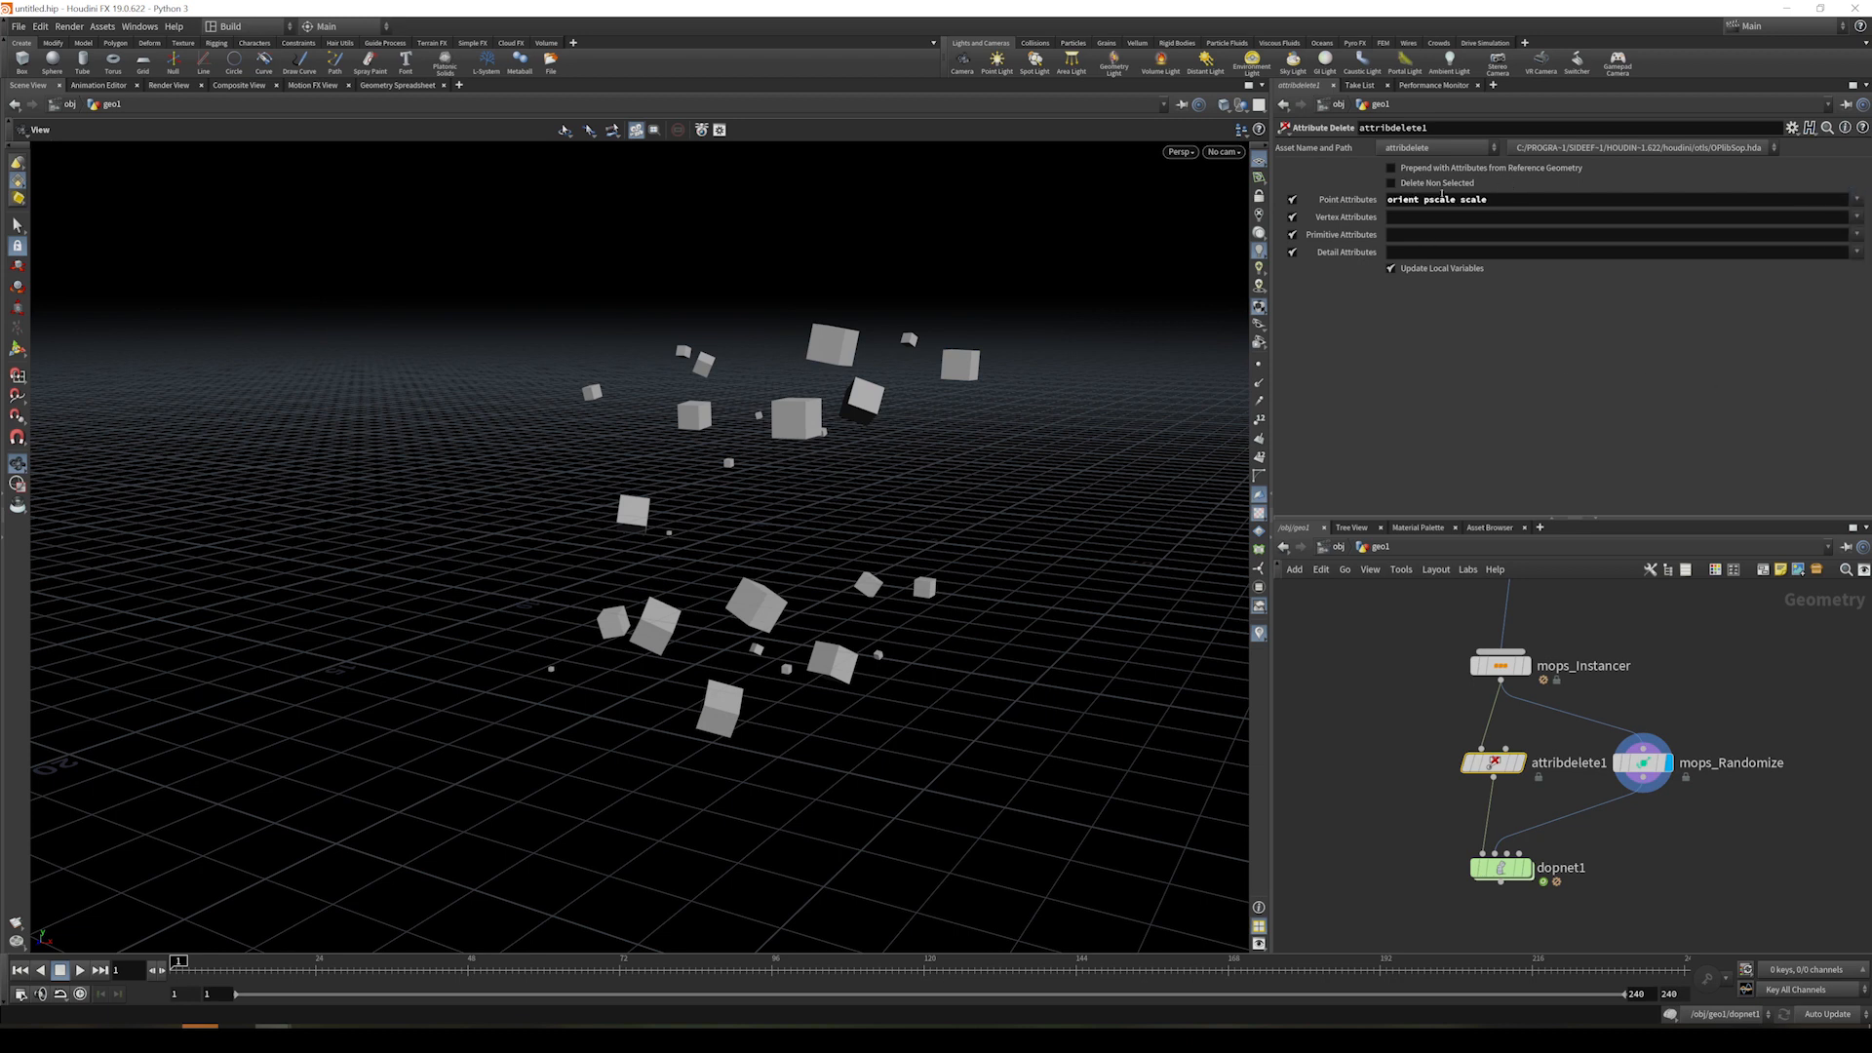
# - Display the DOP network and add an RBD Packed Object node inside it, above the output node
pyautogui.moveTo(1425, 864); pyautogui.dragTo(1416, 797, button='middle')
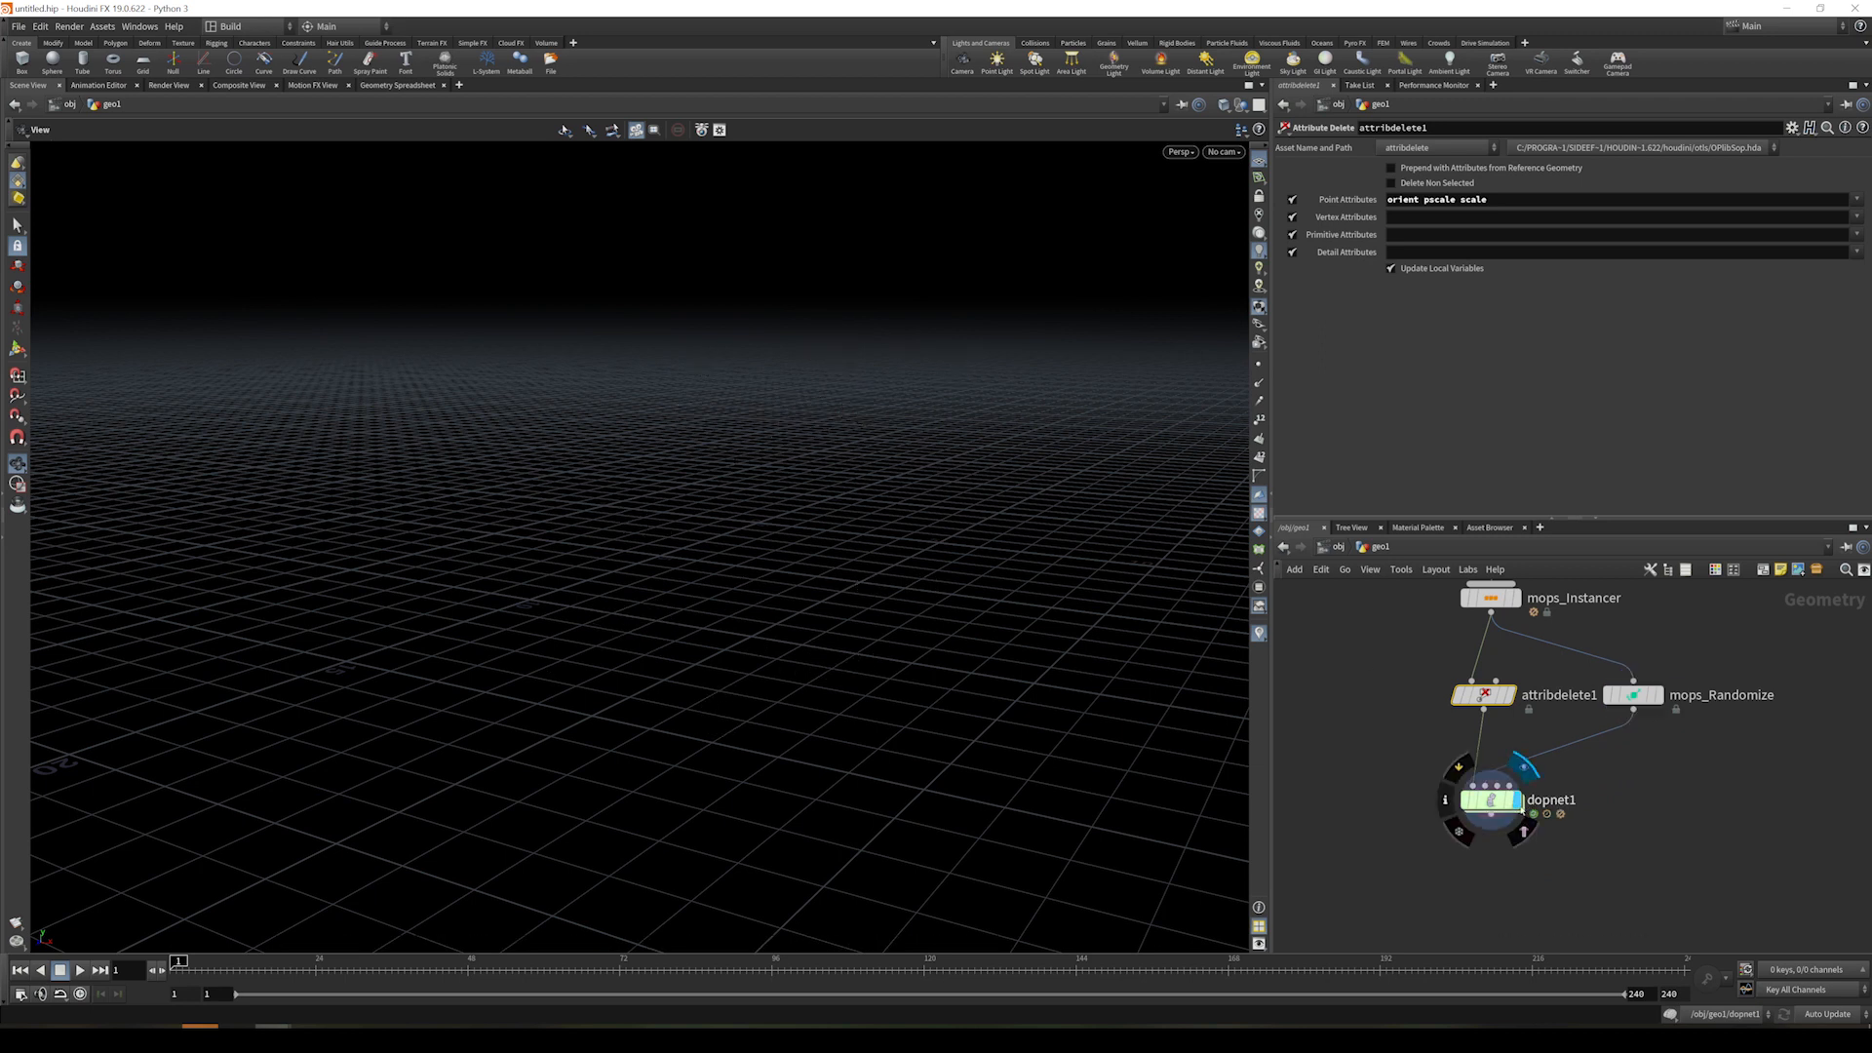
pyautogui.doubleClick(1491, 799)
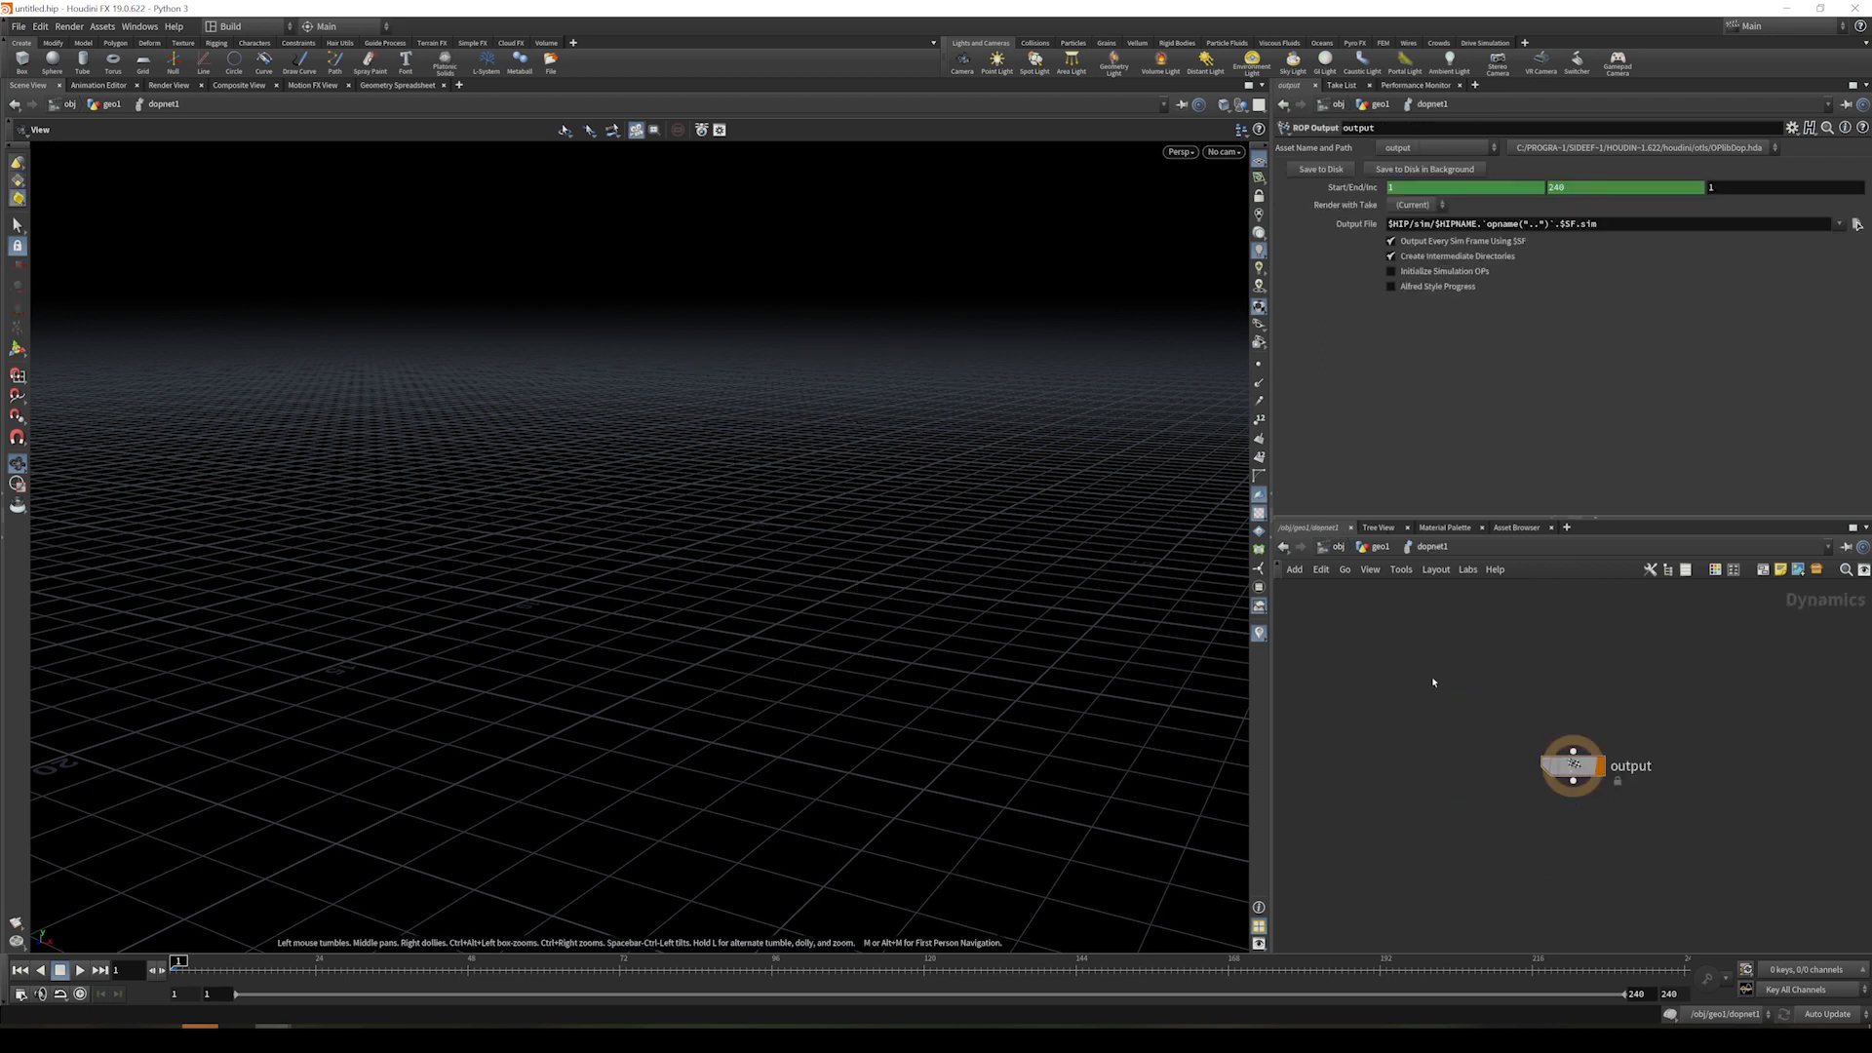
pyautogui.press('Tab')
pyautogui.write('rbd')
pyautogui.press('Down')
pyautogui.press('Down')
pyautogui.press('Down')
pyautogui.press('Down')
pyautogui.press('Down')
pyautogui.press('Down')
pyautogui.press('Down')
pyautogui.press('Down')
pyautogui.press('Down')
pyautogui.press('Down')
pyautogui.press('Down')
pyautogui.press('Down')
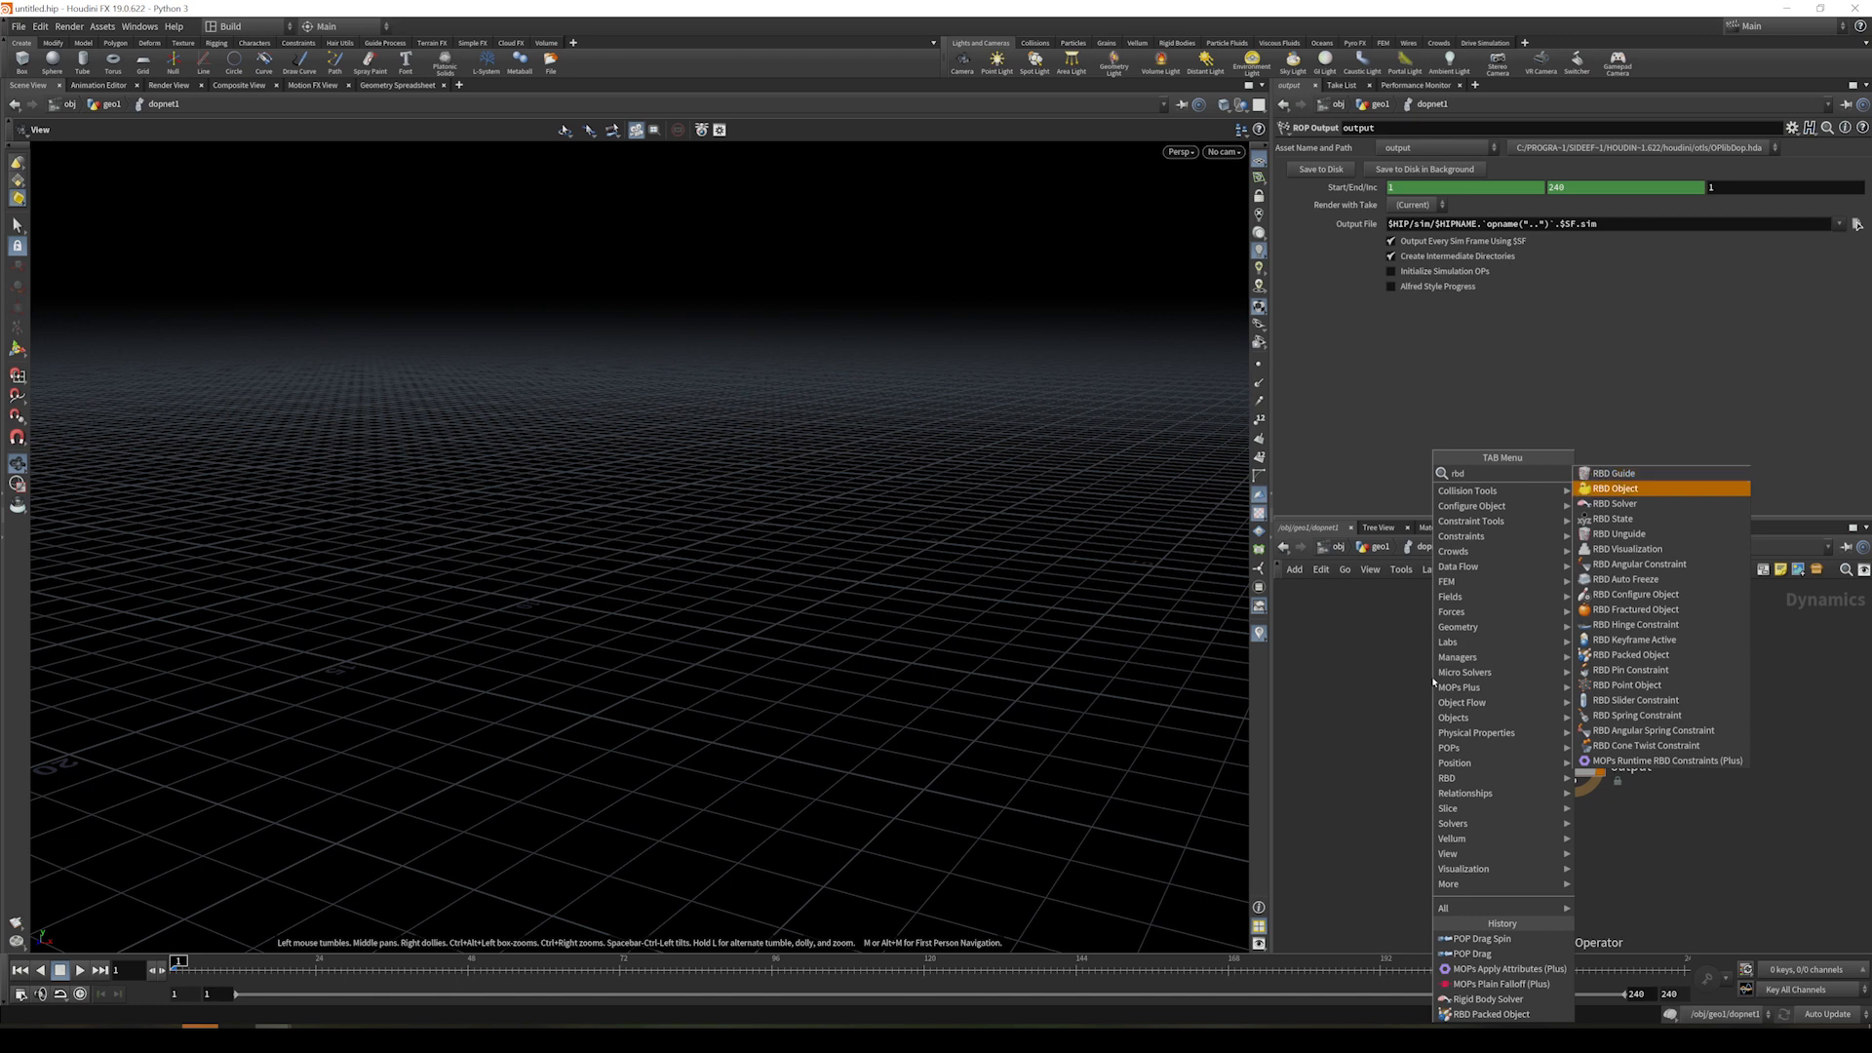
pyautogui.press('Return')
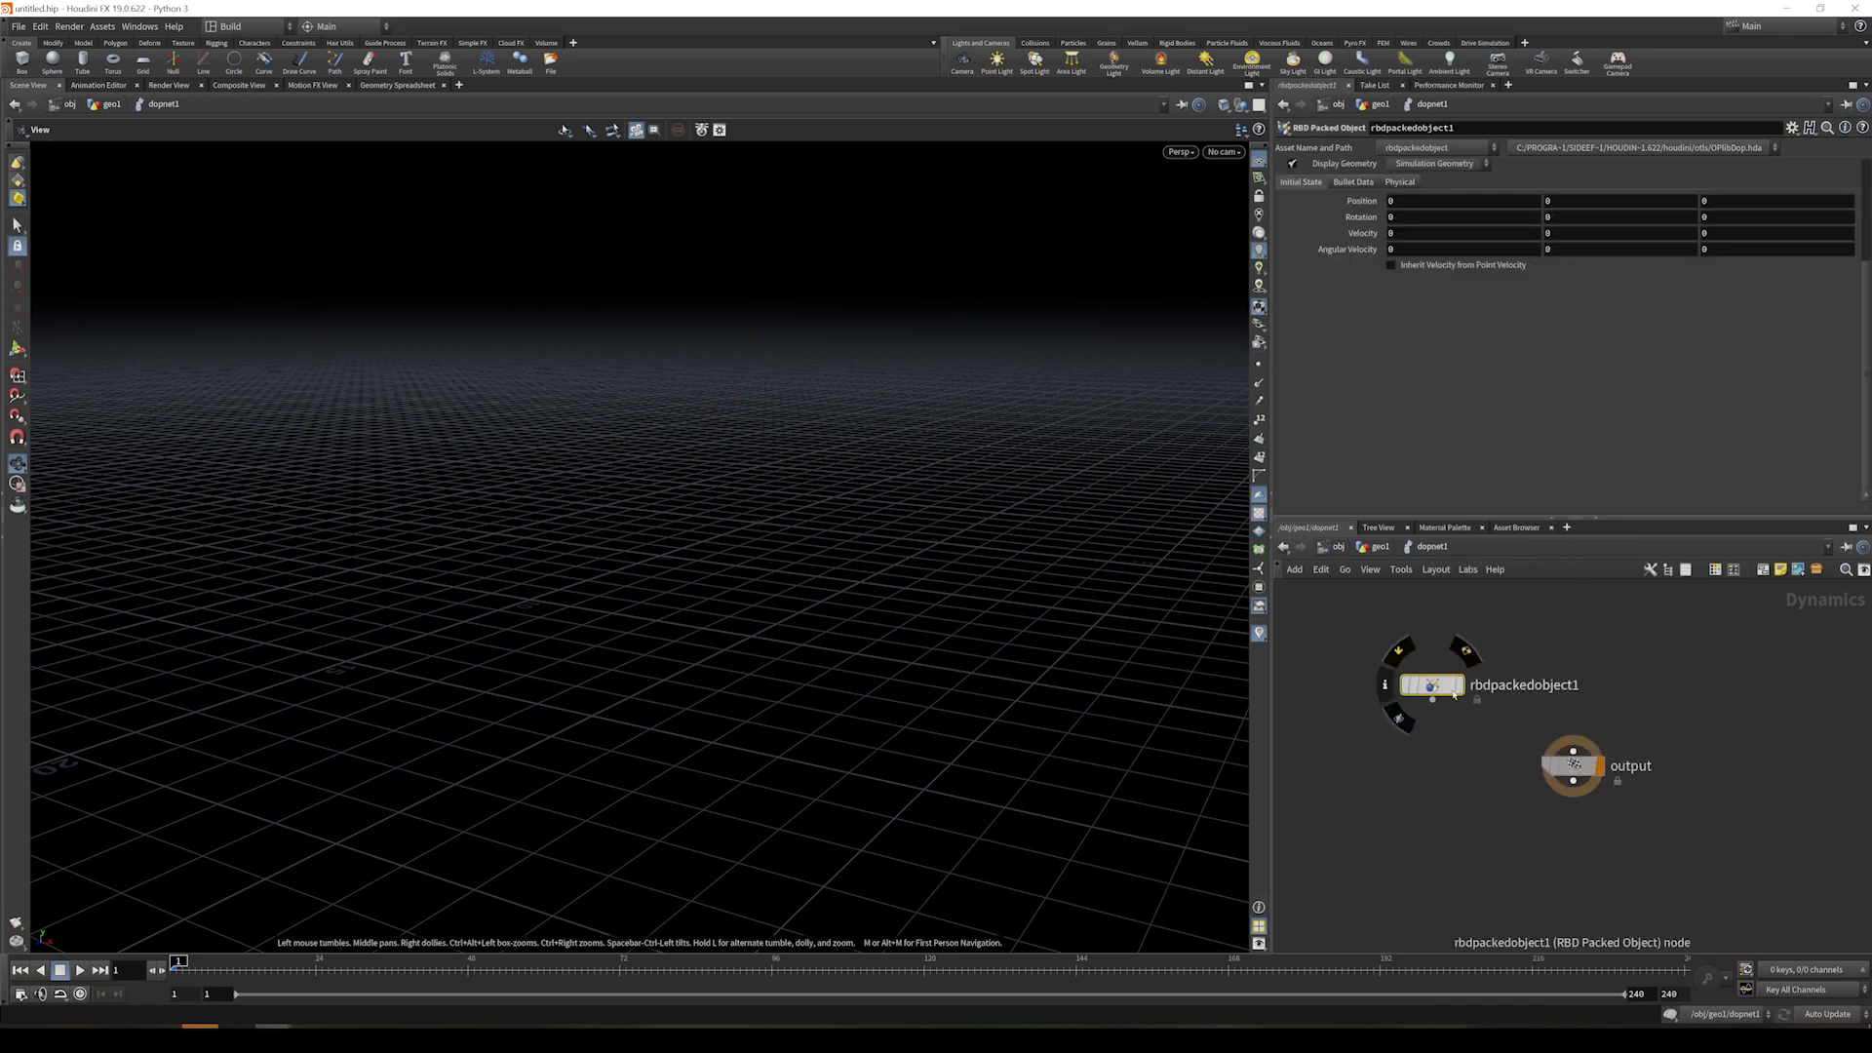
pyautogui.moveTo(1431, 685); pyautogui.dragTo(1483, 639)
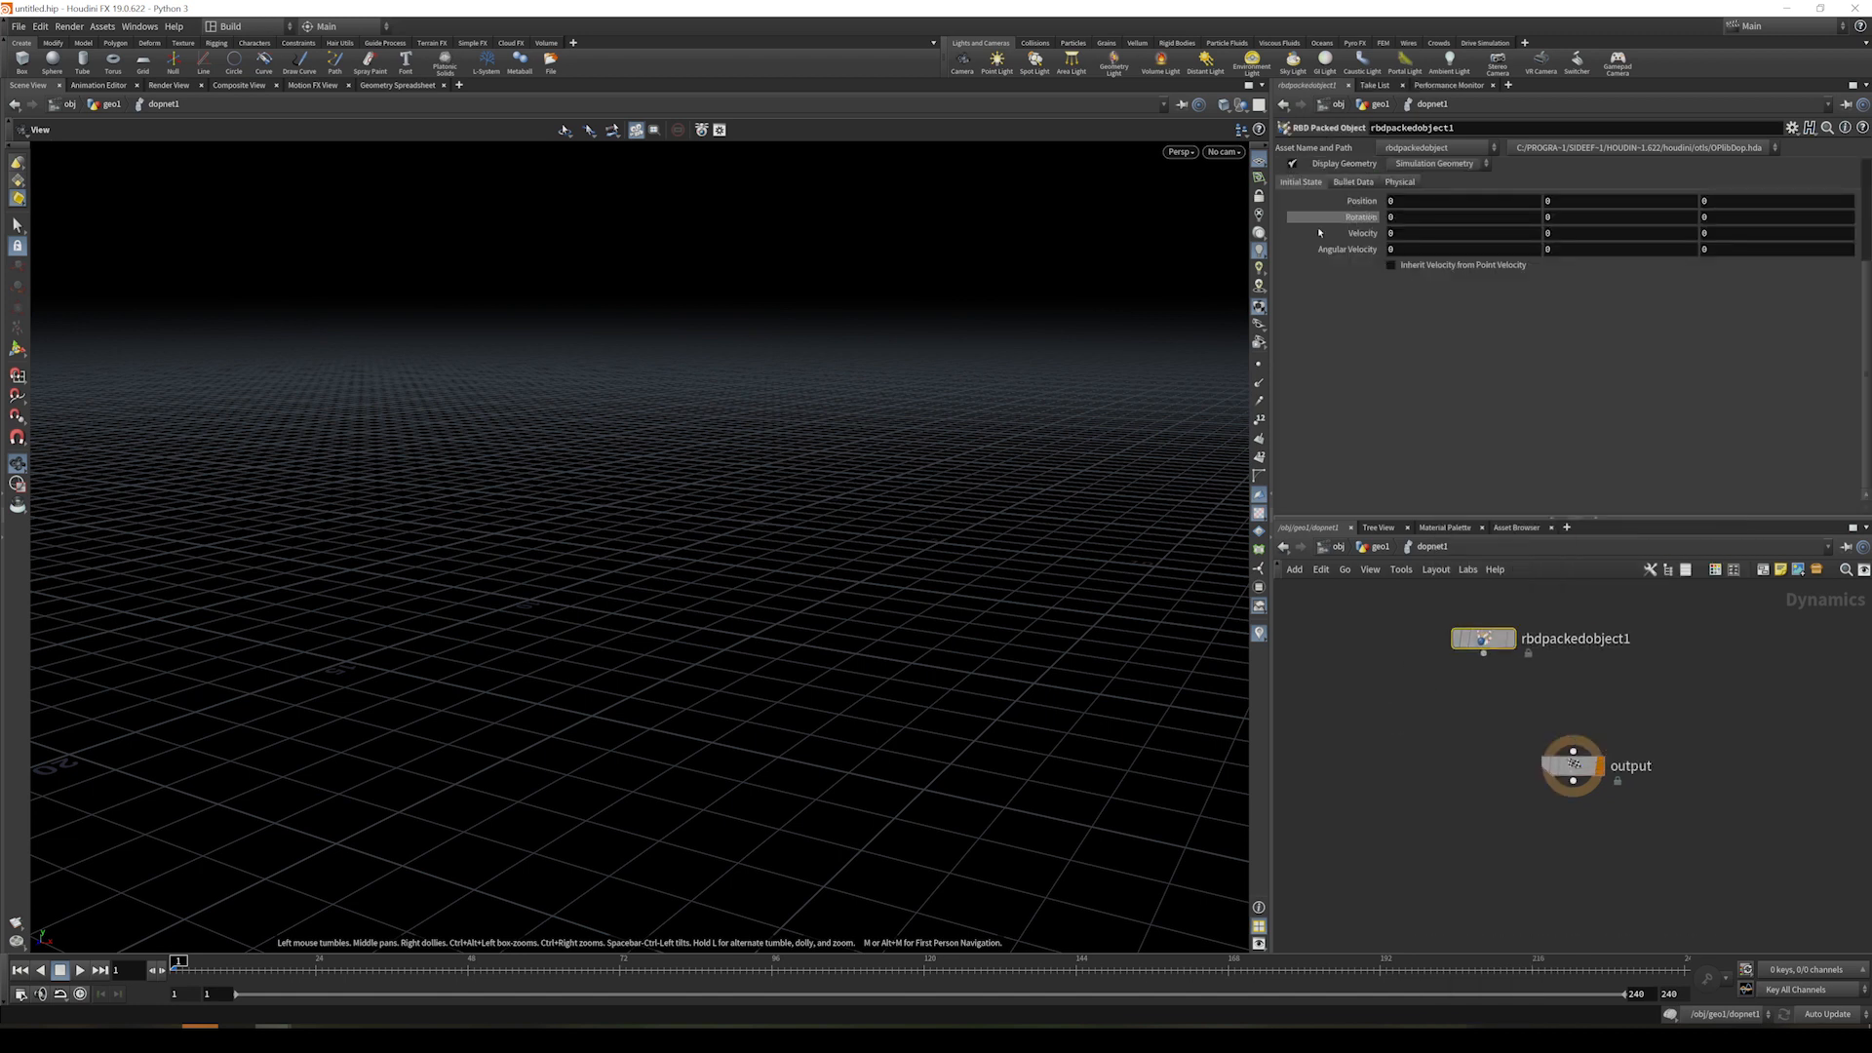
# - Set the RBD Packed Object's geometry source to First Context Geometry
pyautogui.scroll(3, 1365, 354)
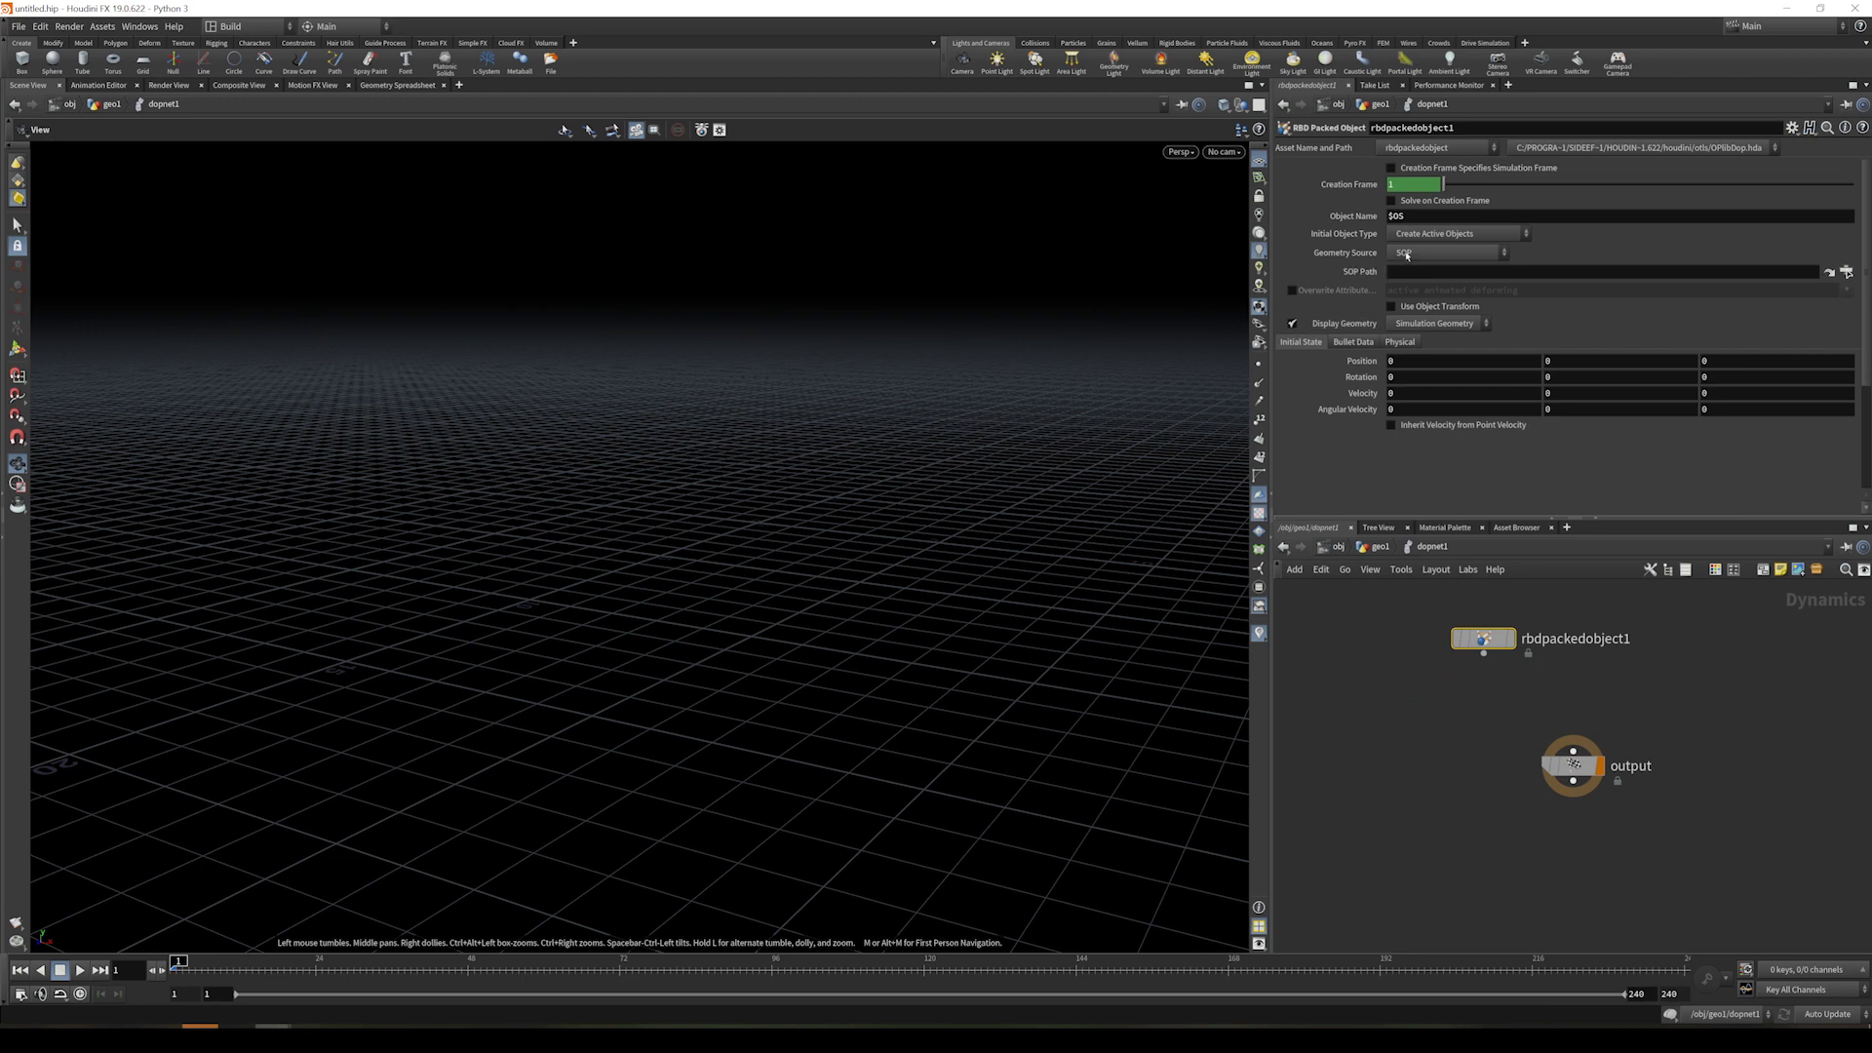
pyautogui.click(1475, 255)
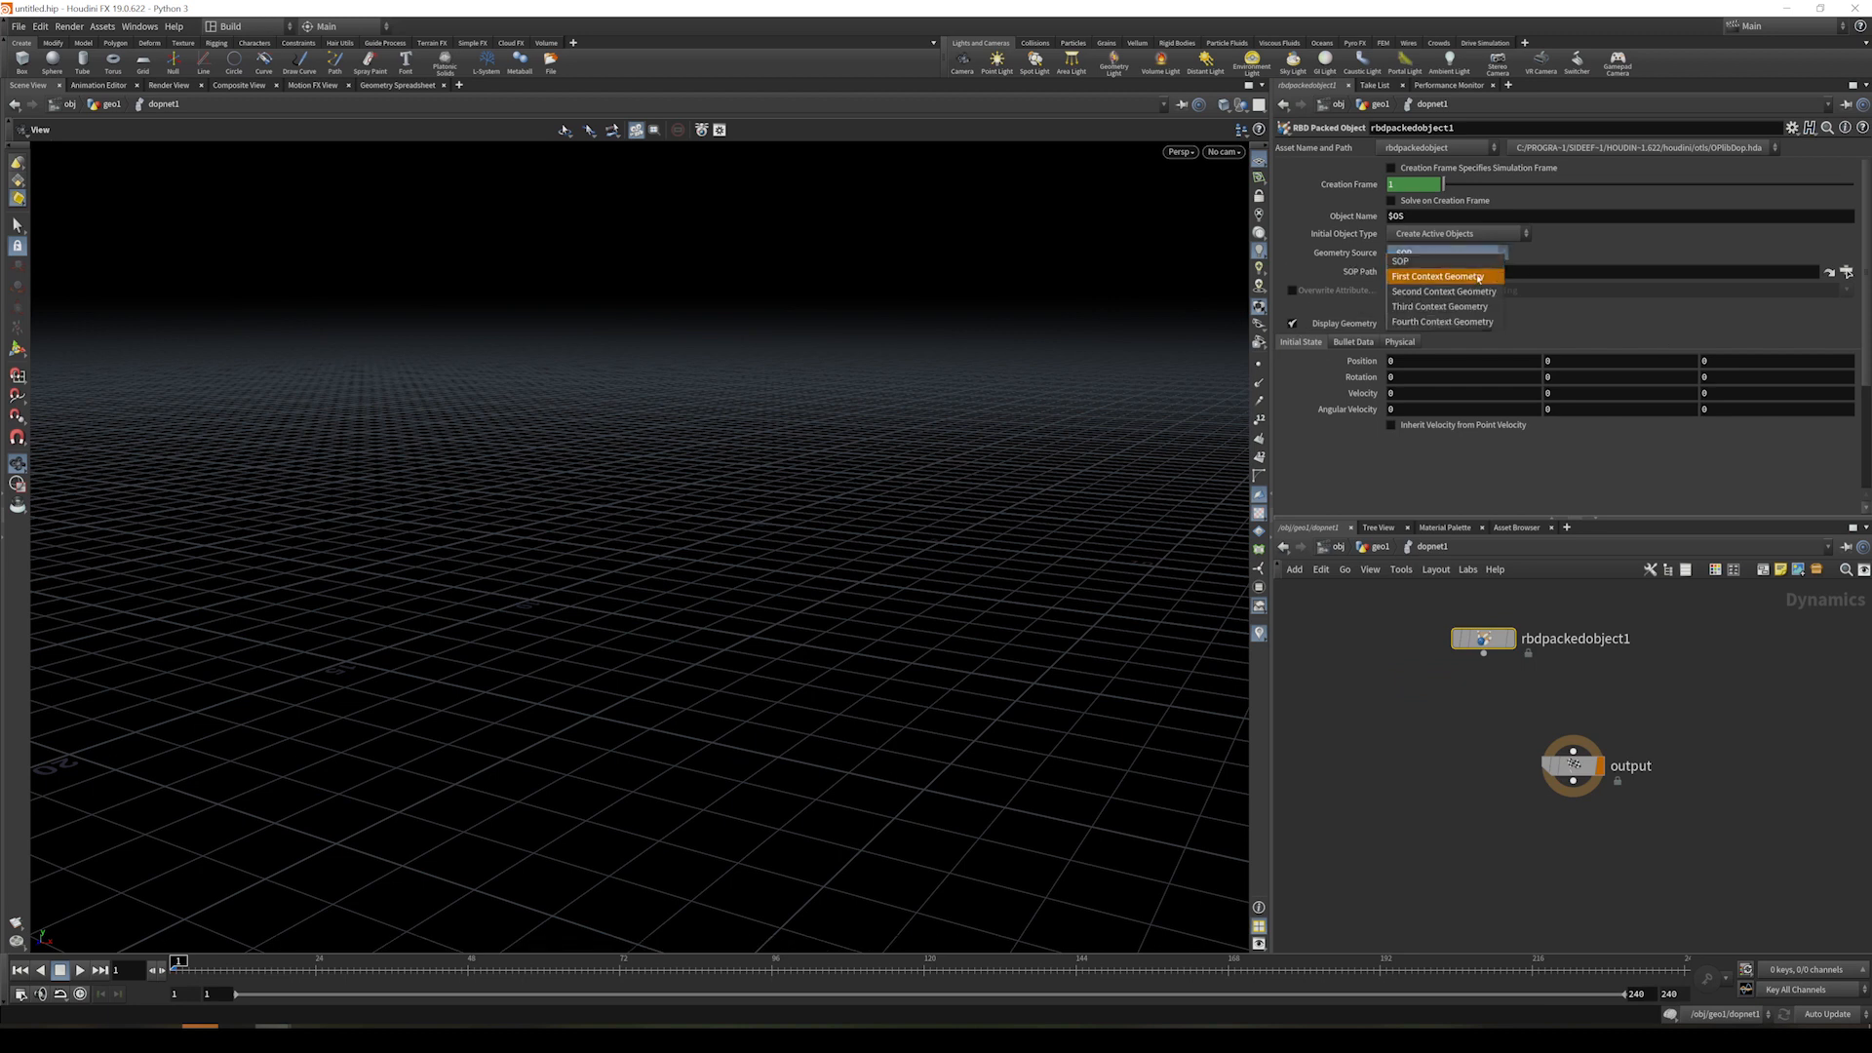
pyautogui.click(1477, 278)
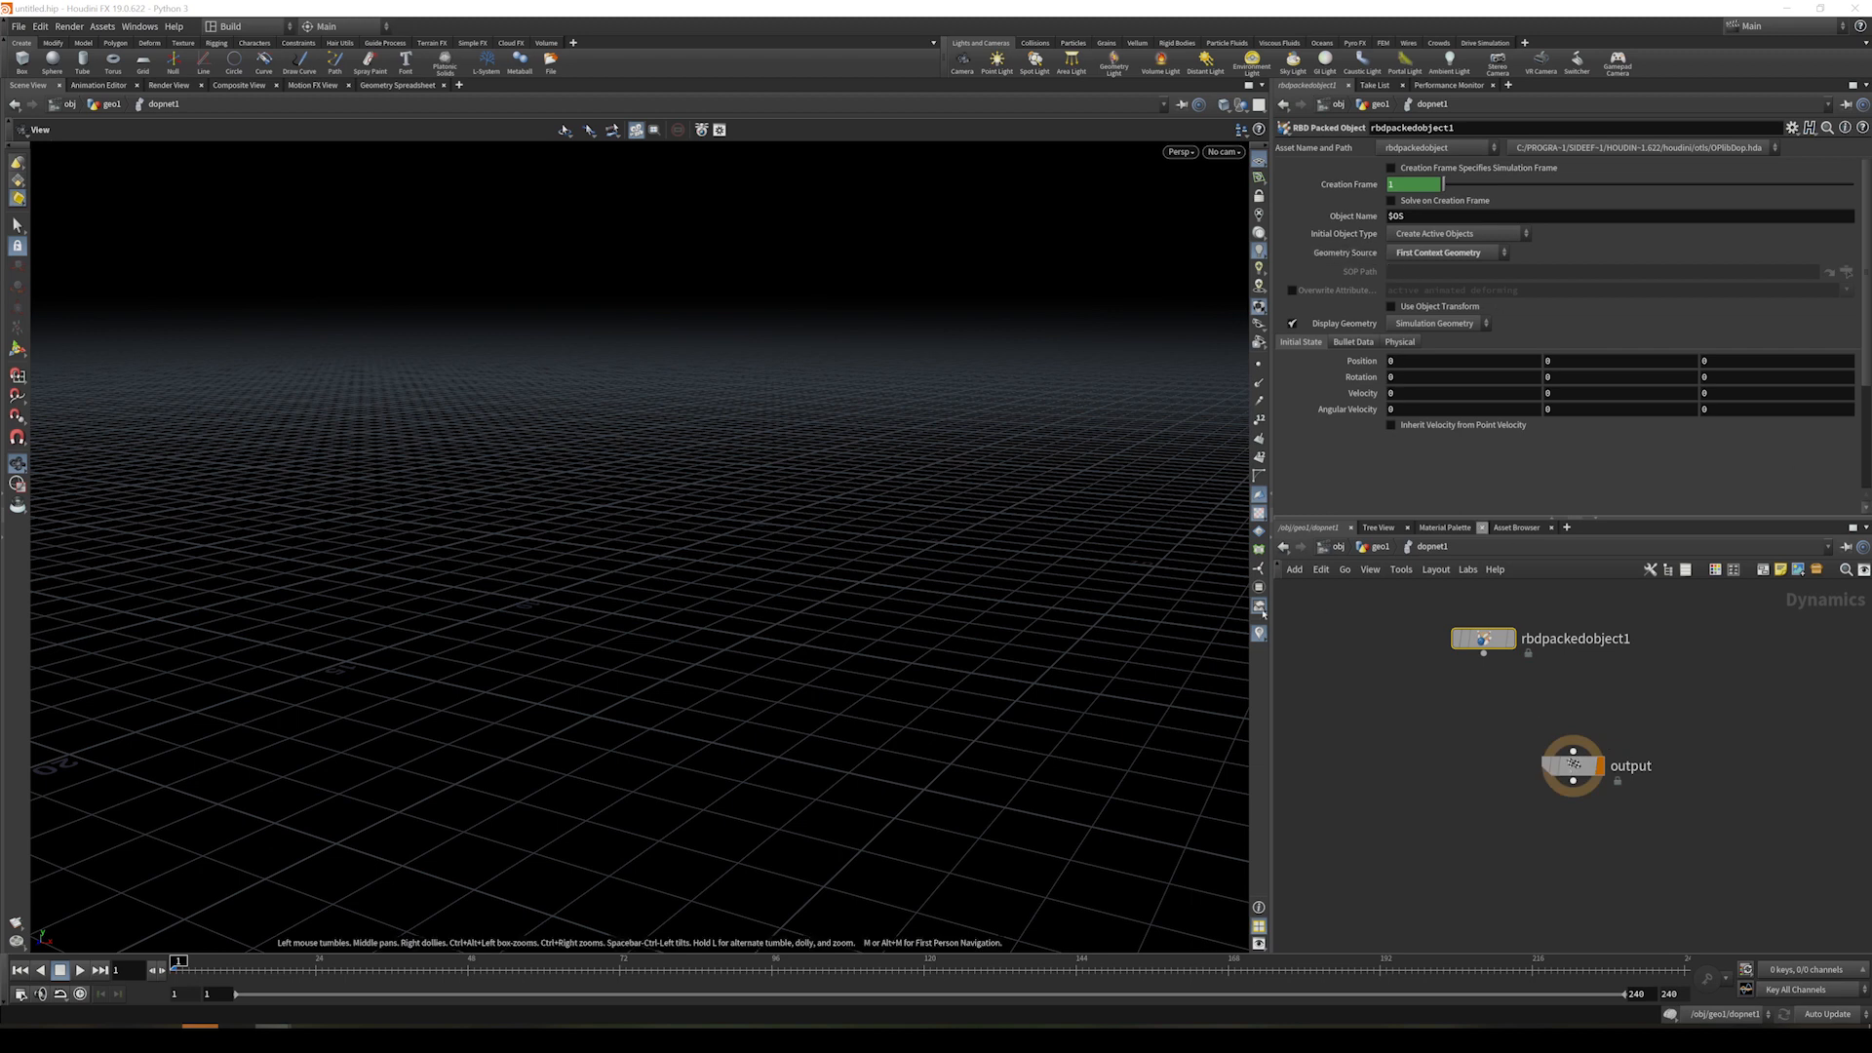
# - Add a Rigid Body Solver and wire it between the RBD Packed Object and the output node
pyautogui.click(1515, 735)
pyautogui.press('Tab')
pyautogui.write('rigid')
pyautogui.press('Return')
pyautogui.click(1515, 735)
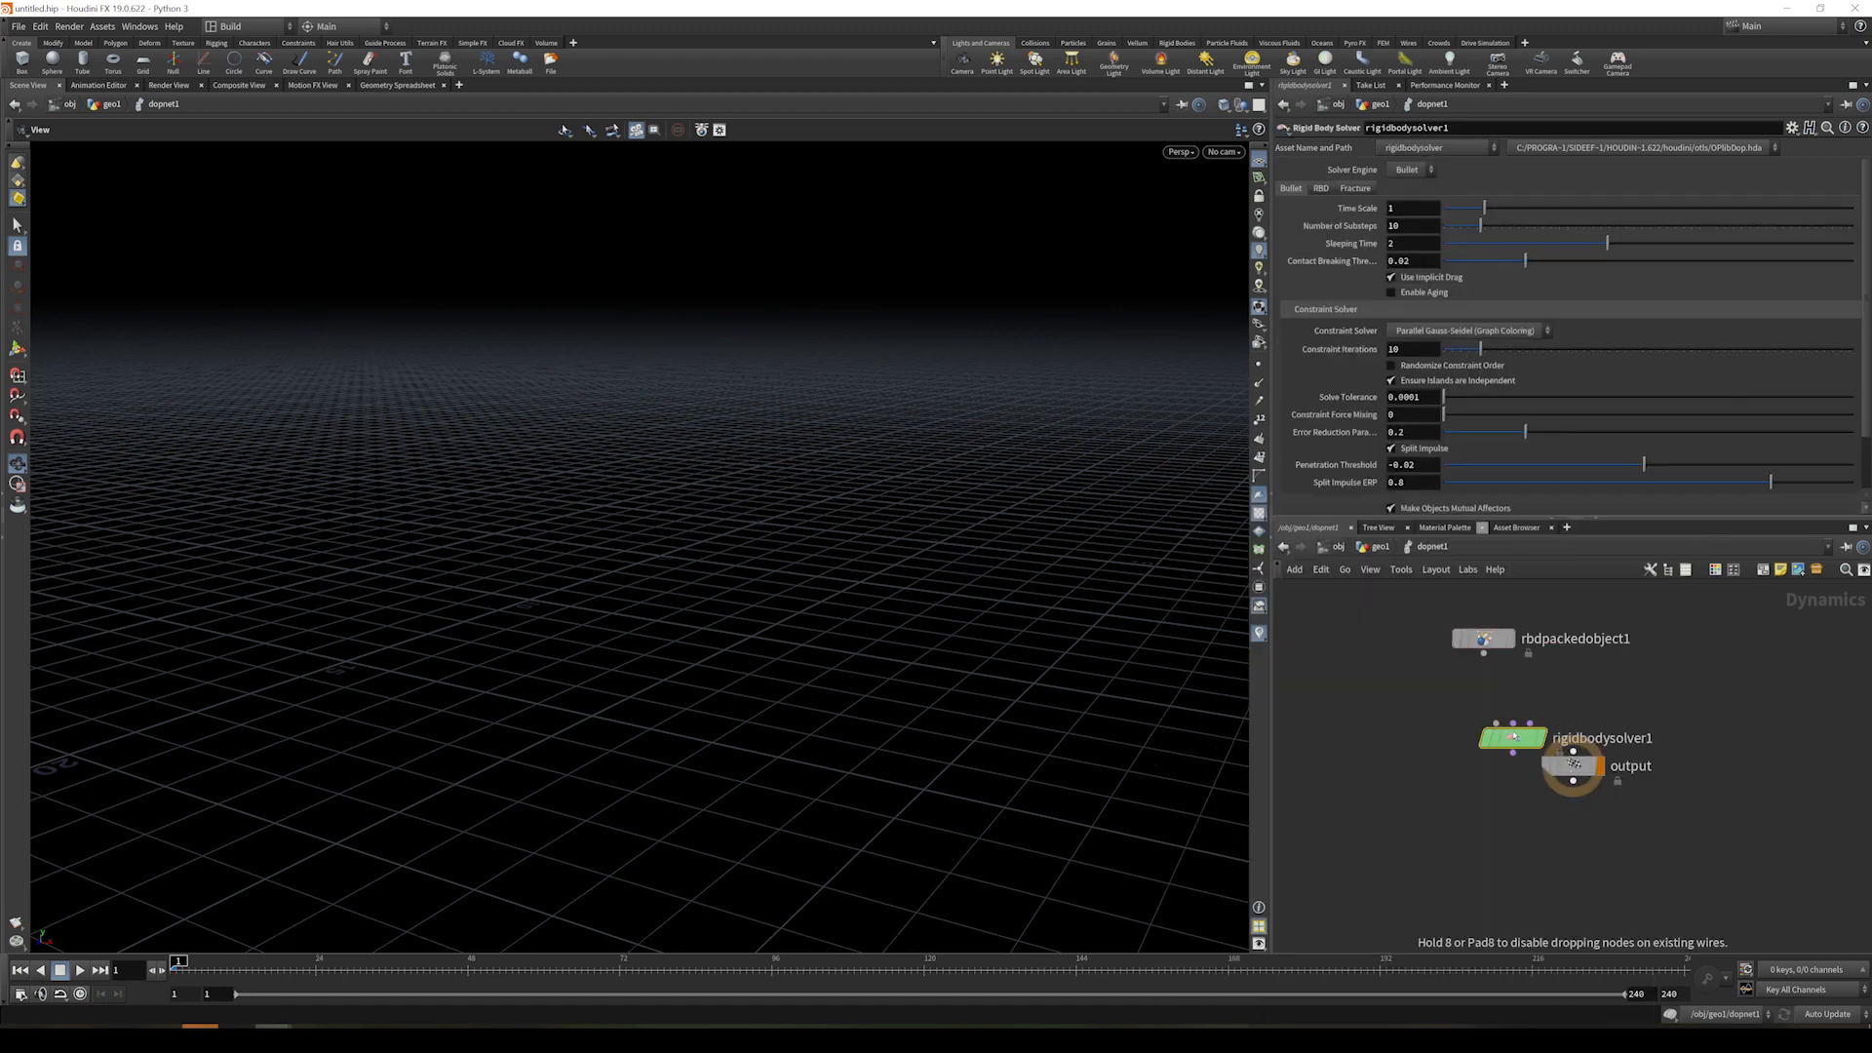
pyautogui.moveTo(1484, 653); pyautogui.dragTo(1495, 723)
pyautogui.moveTo(1567, 777); pyautogui.dragTo(1531, 844)
pyautogui.moveTo(1512, 753); pyautogui.dragTo(1534, 829)
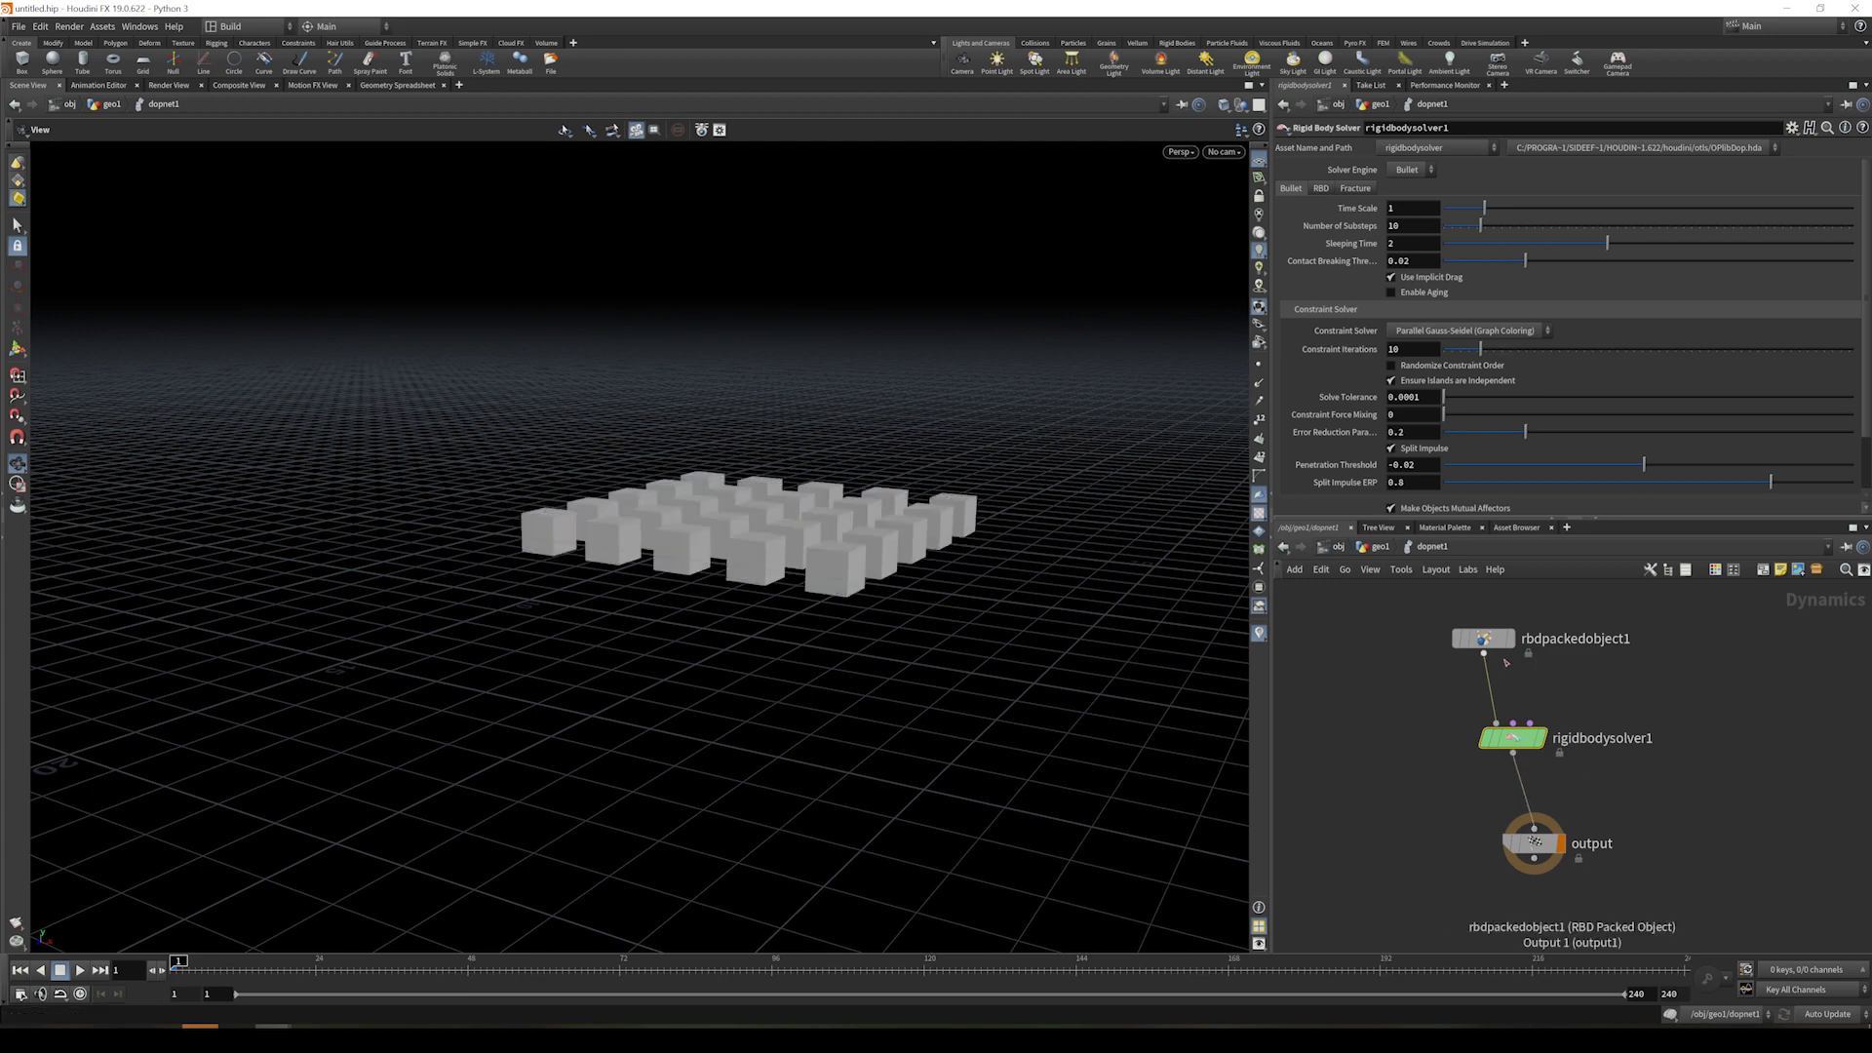
# - Select the RBD Packed Object and play the simulation to check the cubes from above
pyautogui.click(1483, 639)
pyautogui.moveTo(546, 429); pyautogui.dragTo(629, 556)
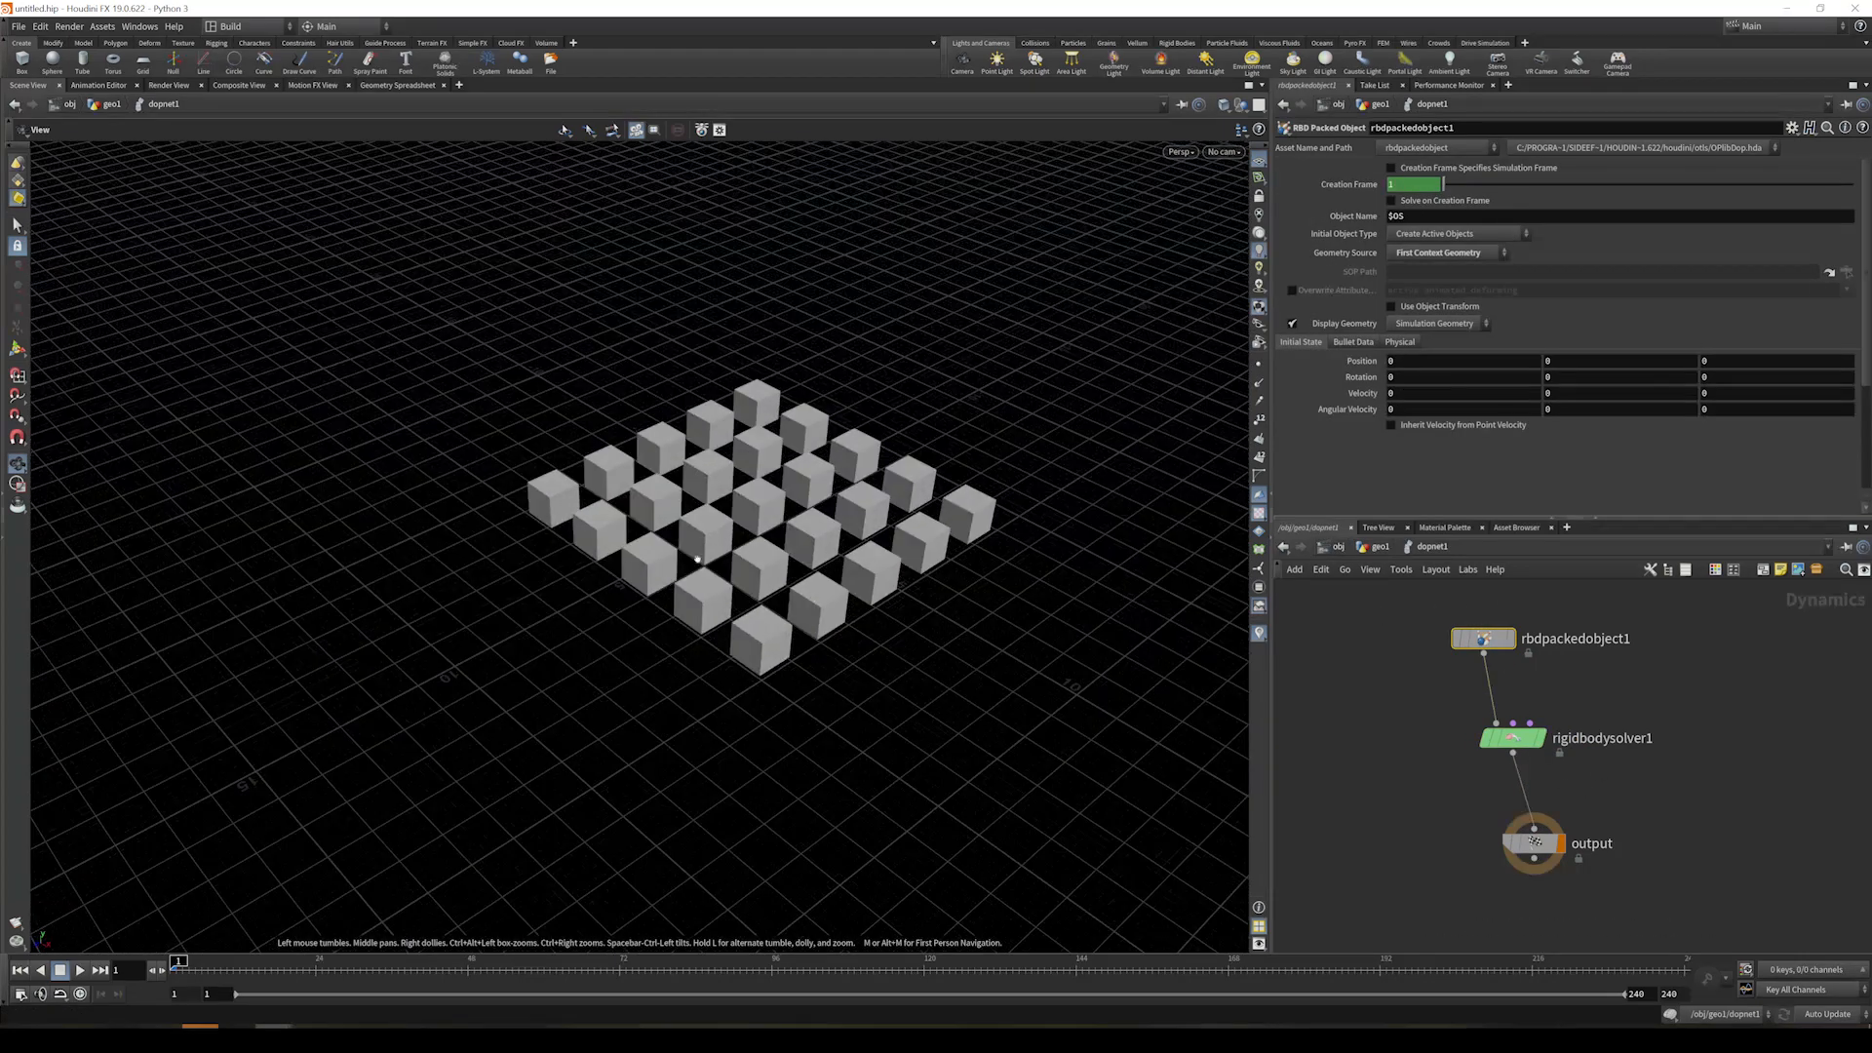
pyautogui.click(80, 970)
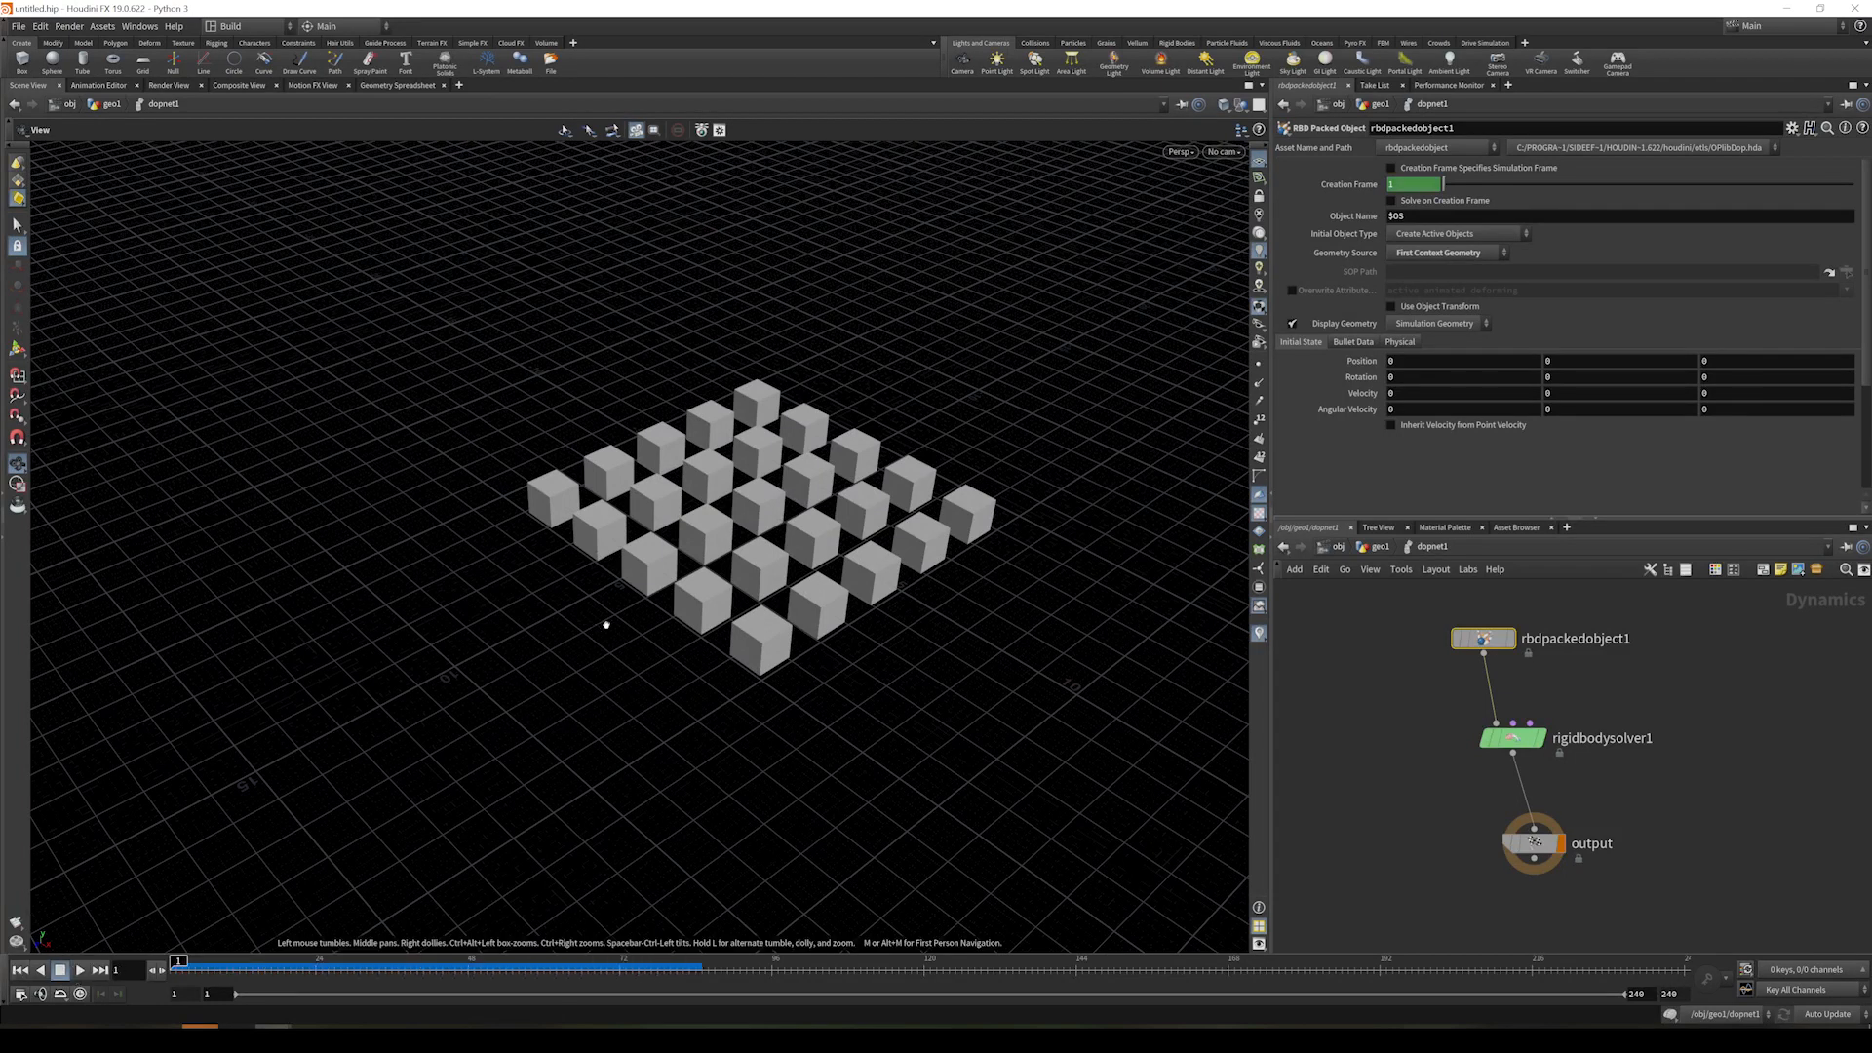
# - Rearrange the RBD Packed Object and output nodes to make space around the Rigid Body Solver
pyautogui.moveTo(1483, 639); pyautogui.dragTo(1413, 648)
pyautogui.moveTo(1543, 854); pyautogui.dragTo(1521, 844)
pyautogui.click(1671, 681)
pyautogui.moveTo(1676, 681); pyautogui.dragTo(1661, 741, button='middle')
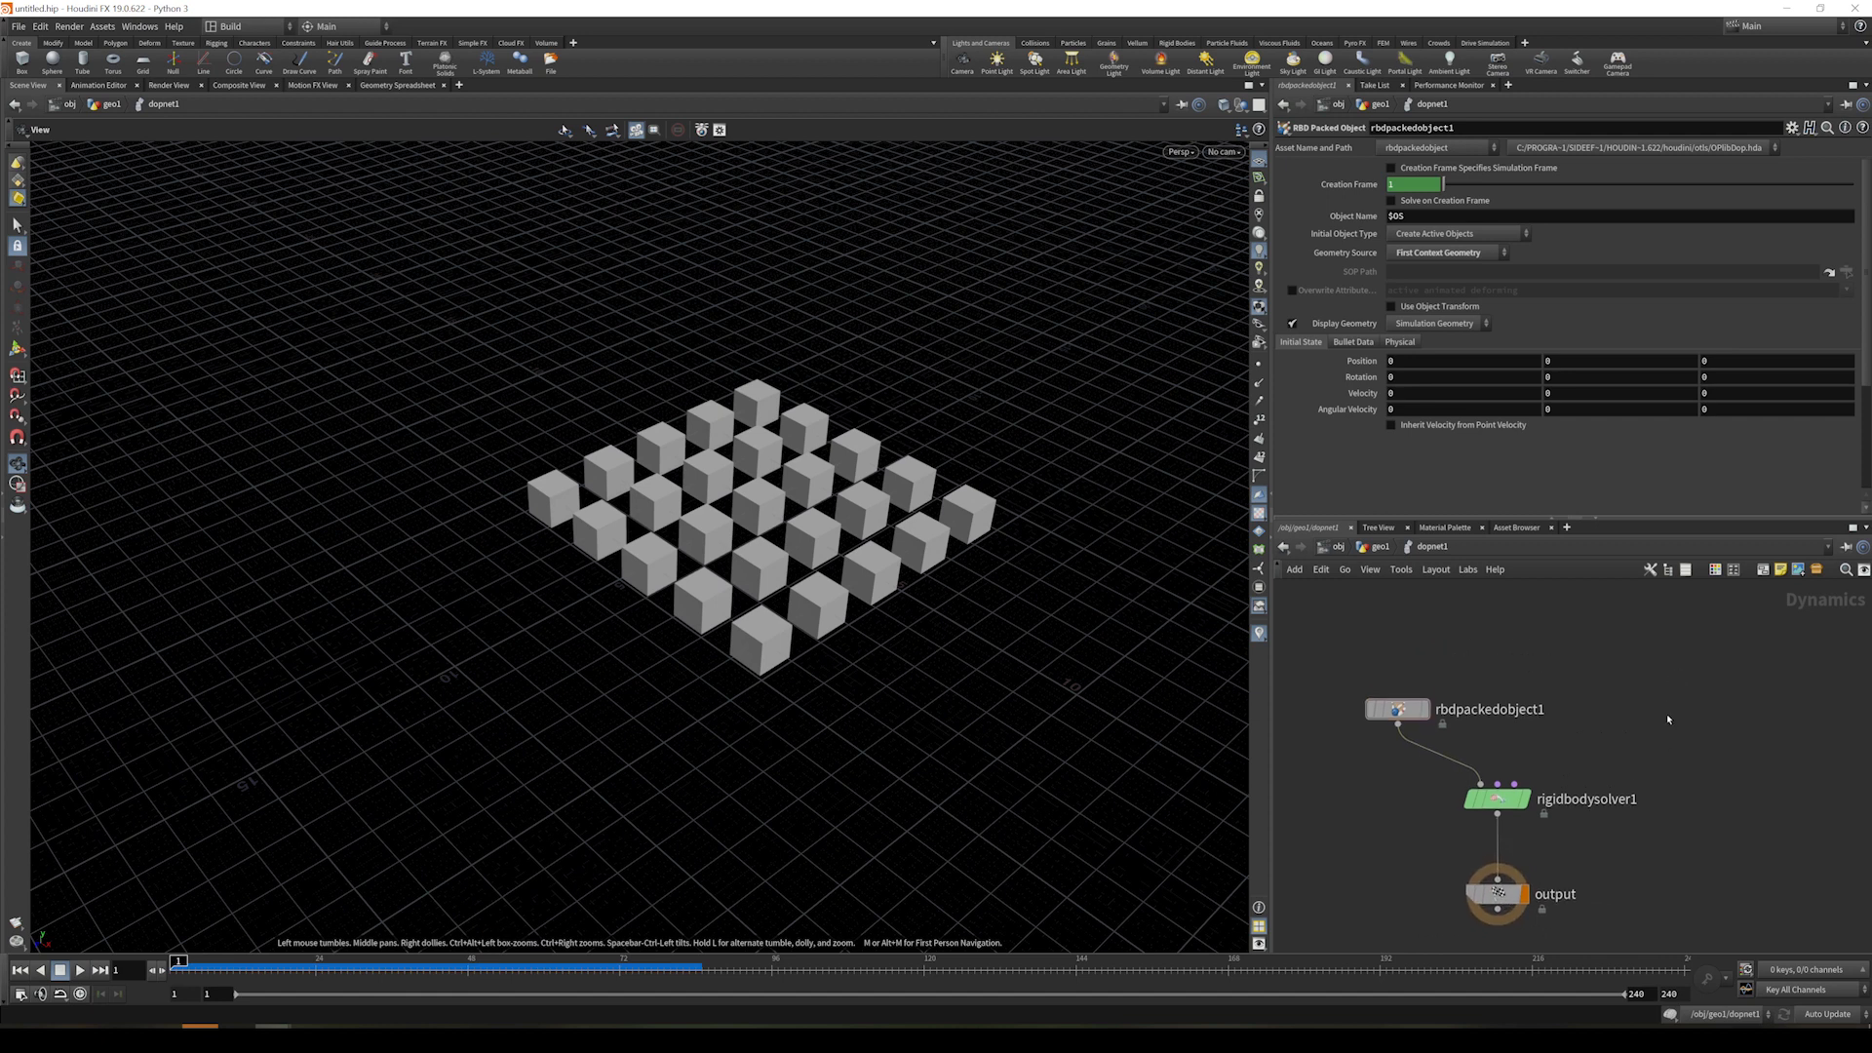
# - Add a MOPs Apply Attributes node and wire its output into the Rigid Body Solver's Pre-Solve input
pyautogui.press('Tab')
pyautogui.write('mopsappl')
pyautogui.press('Return')
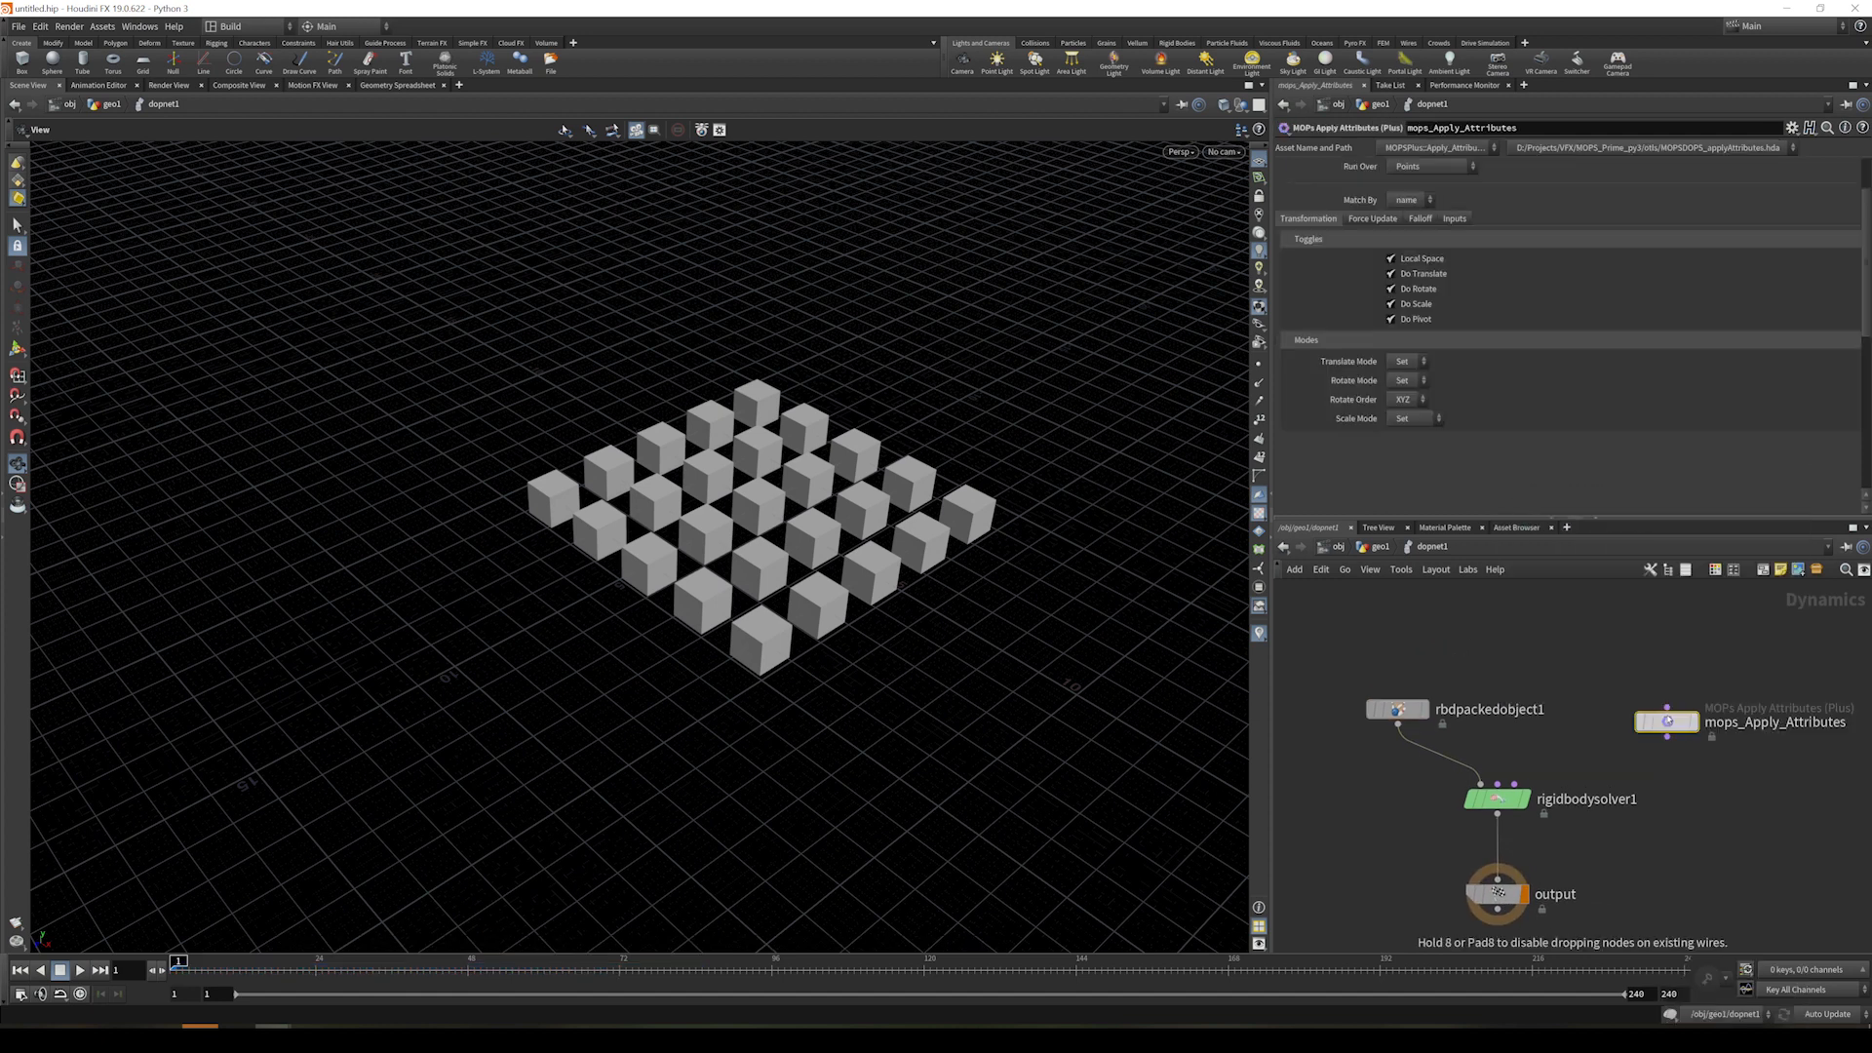
pyautogui.click(1668, 738)
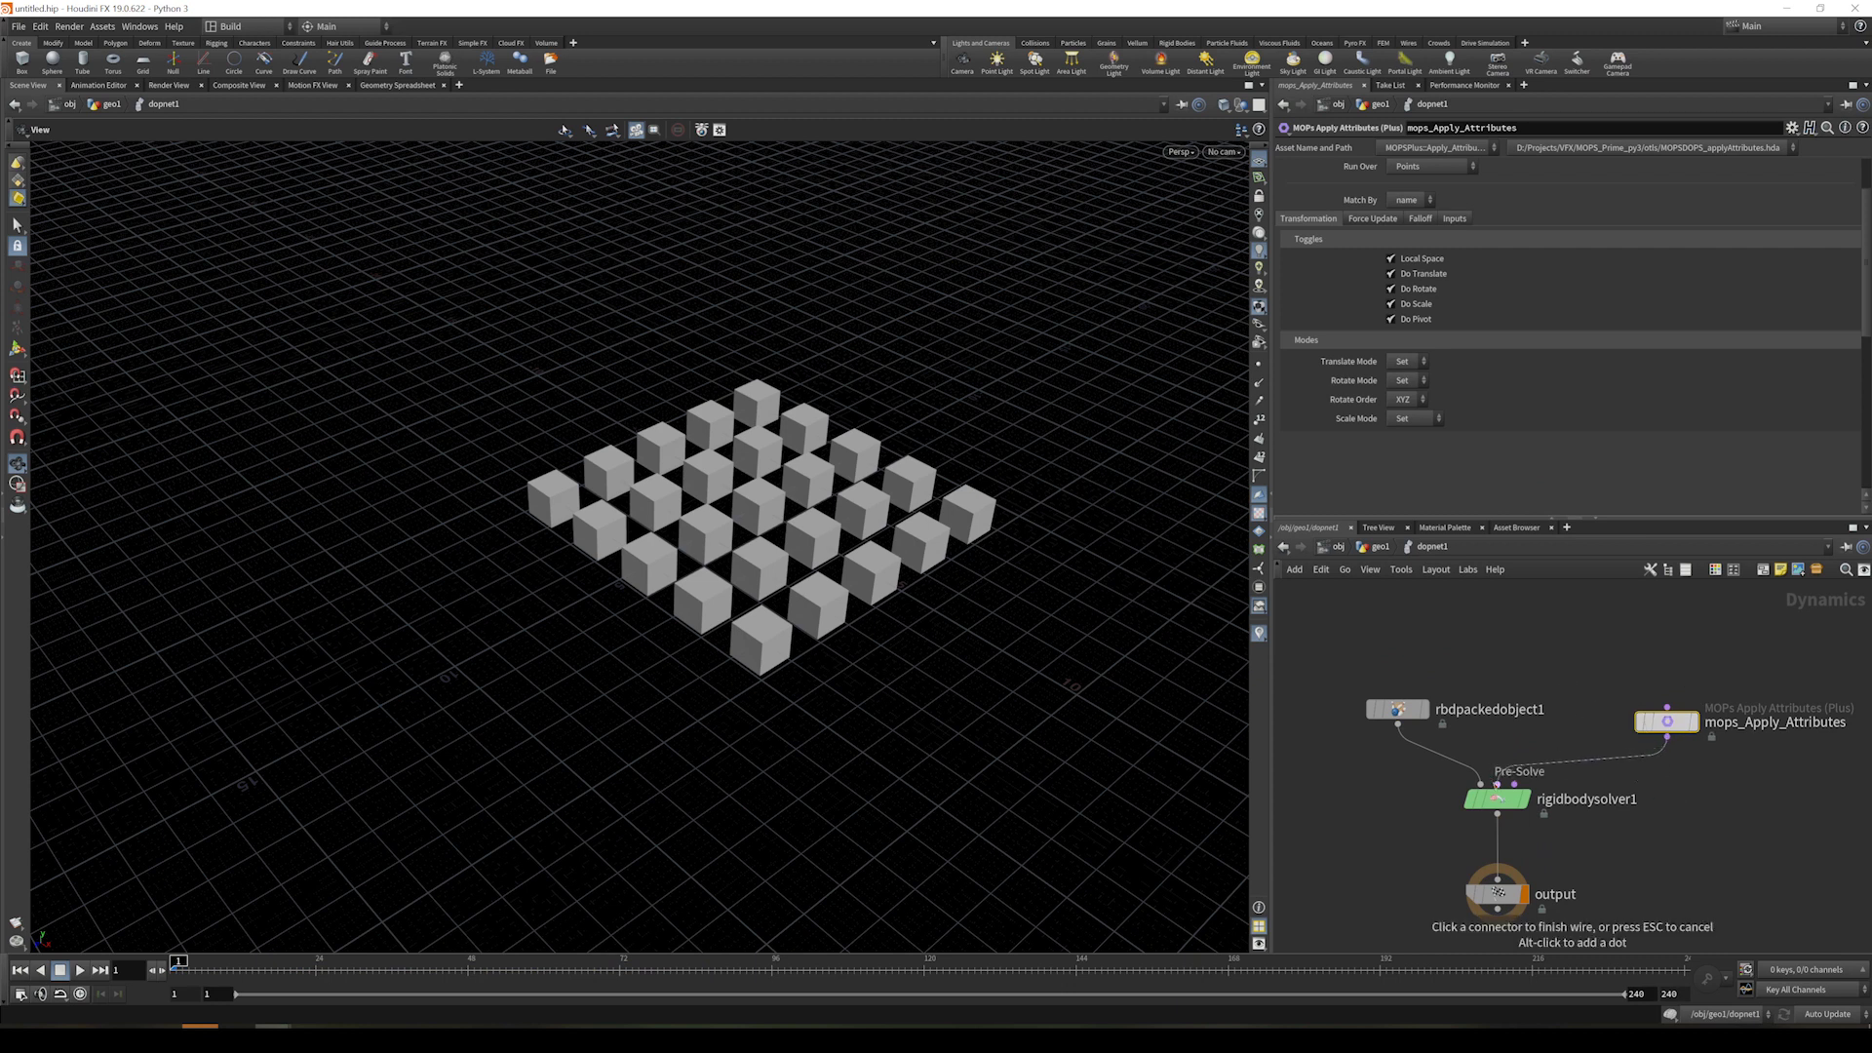
pyautogui.click(1498, 783)
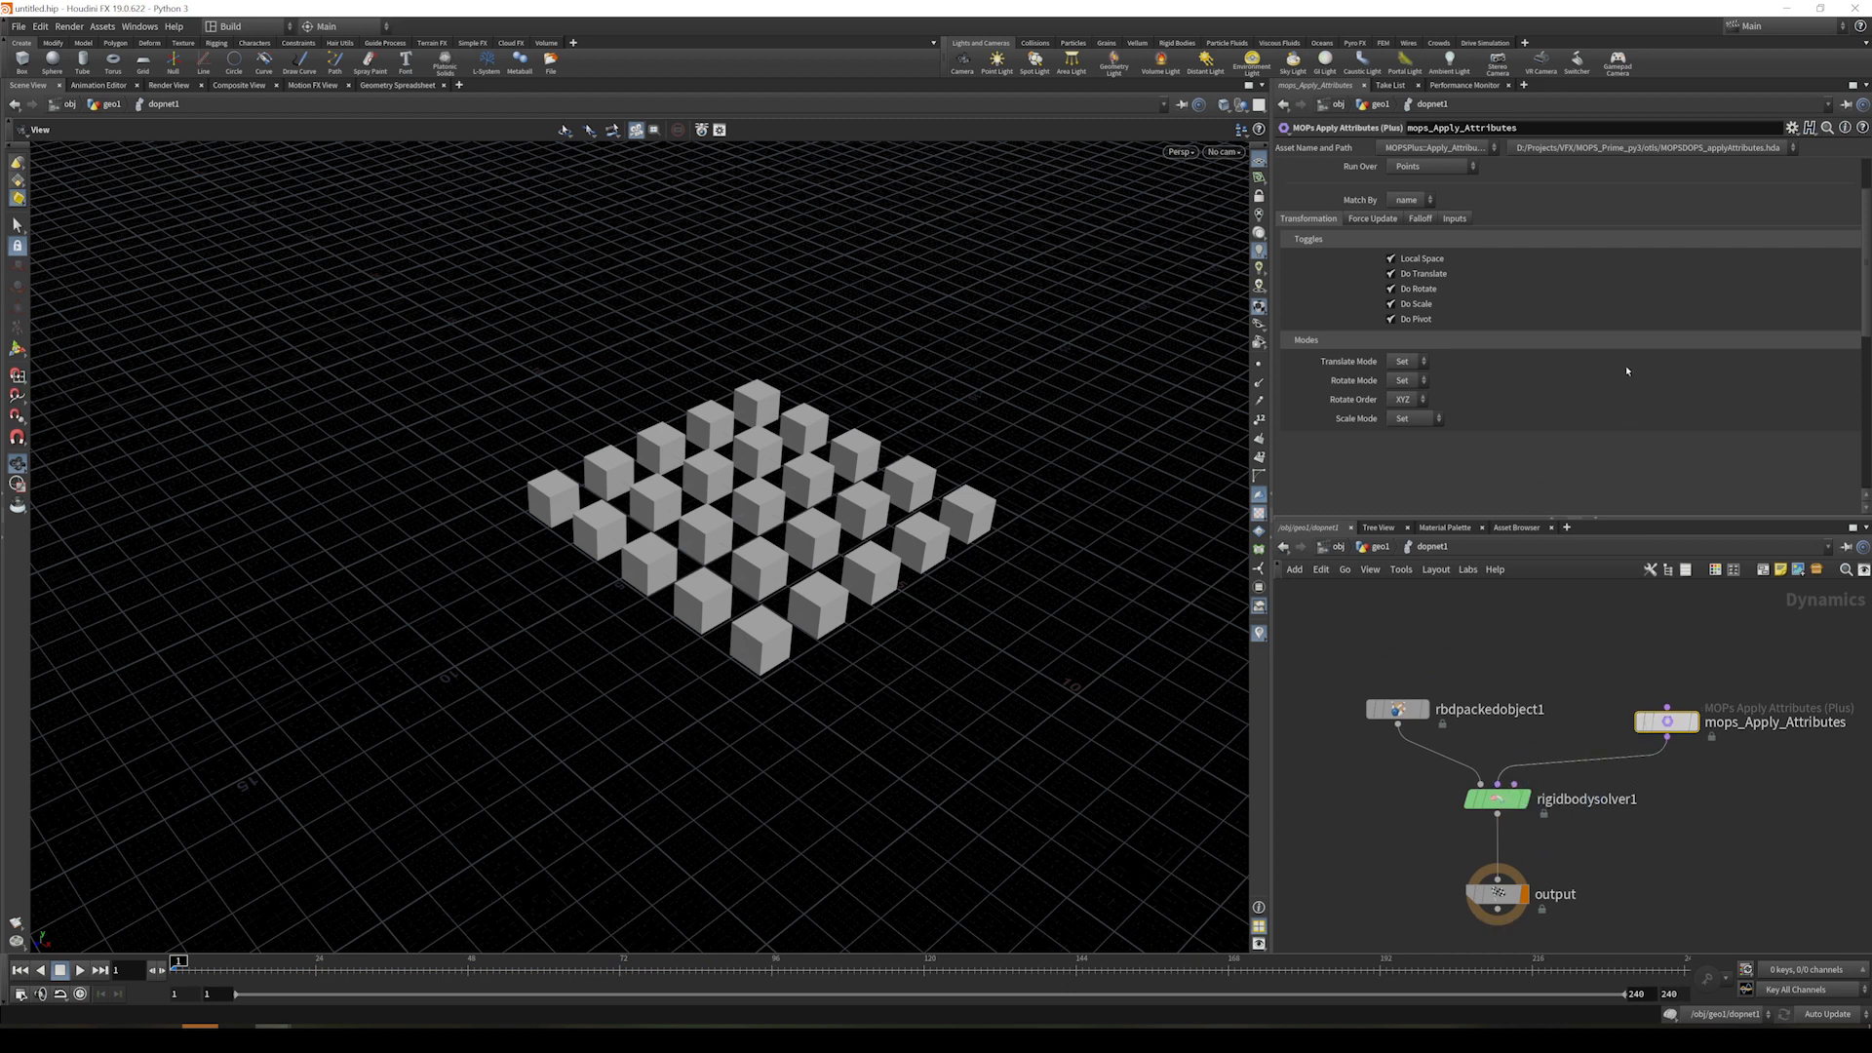
# - Examine the MOPs Apply Attributes group, Match By and transformation mode options
pyautogui.scroll(2, 1567, 428)
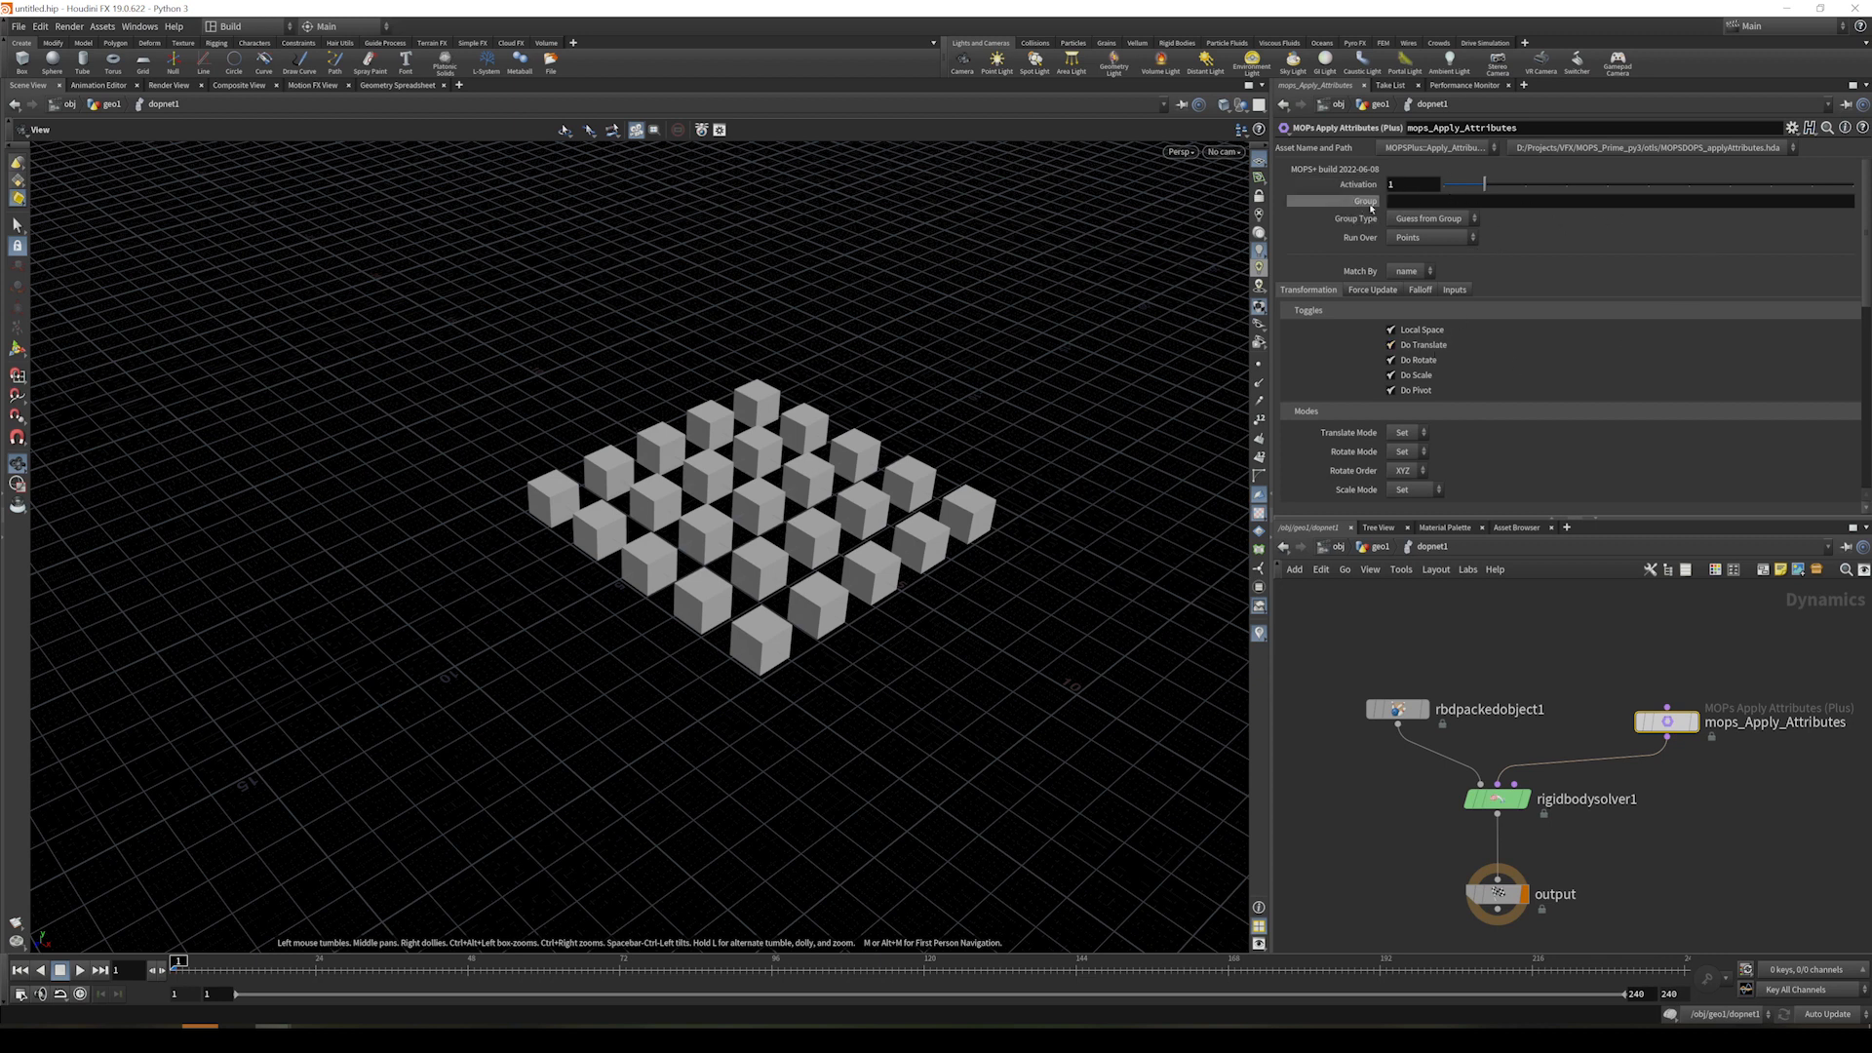
pyautogui.moveTo(1353, 193)
pyautogui.moveTo(1663, 720)
pyautogui.click(1406, 273)
pyautogui.click(1467, 269)
pyautogui.scroll(-2, 1351, 349)
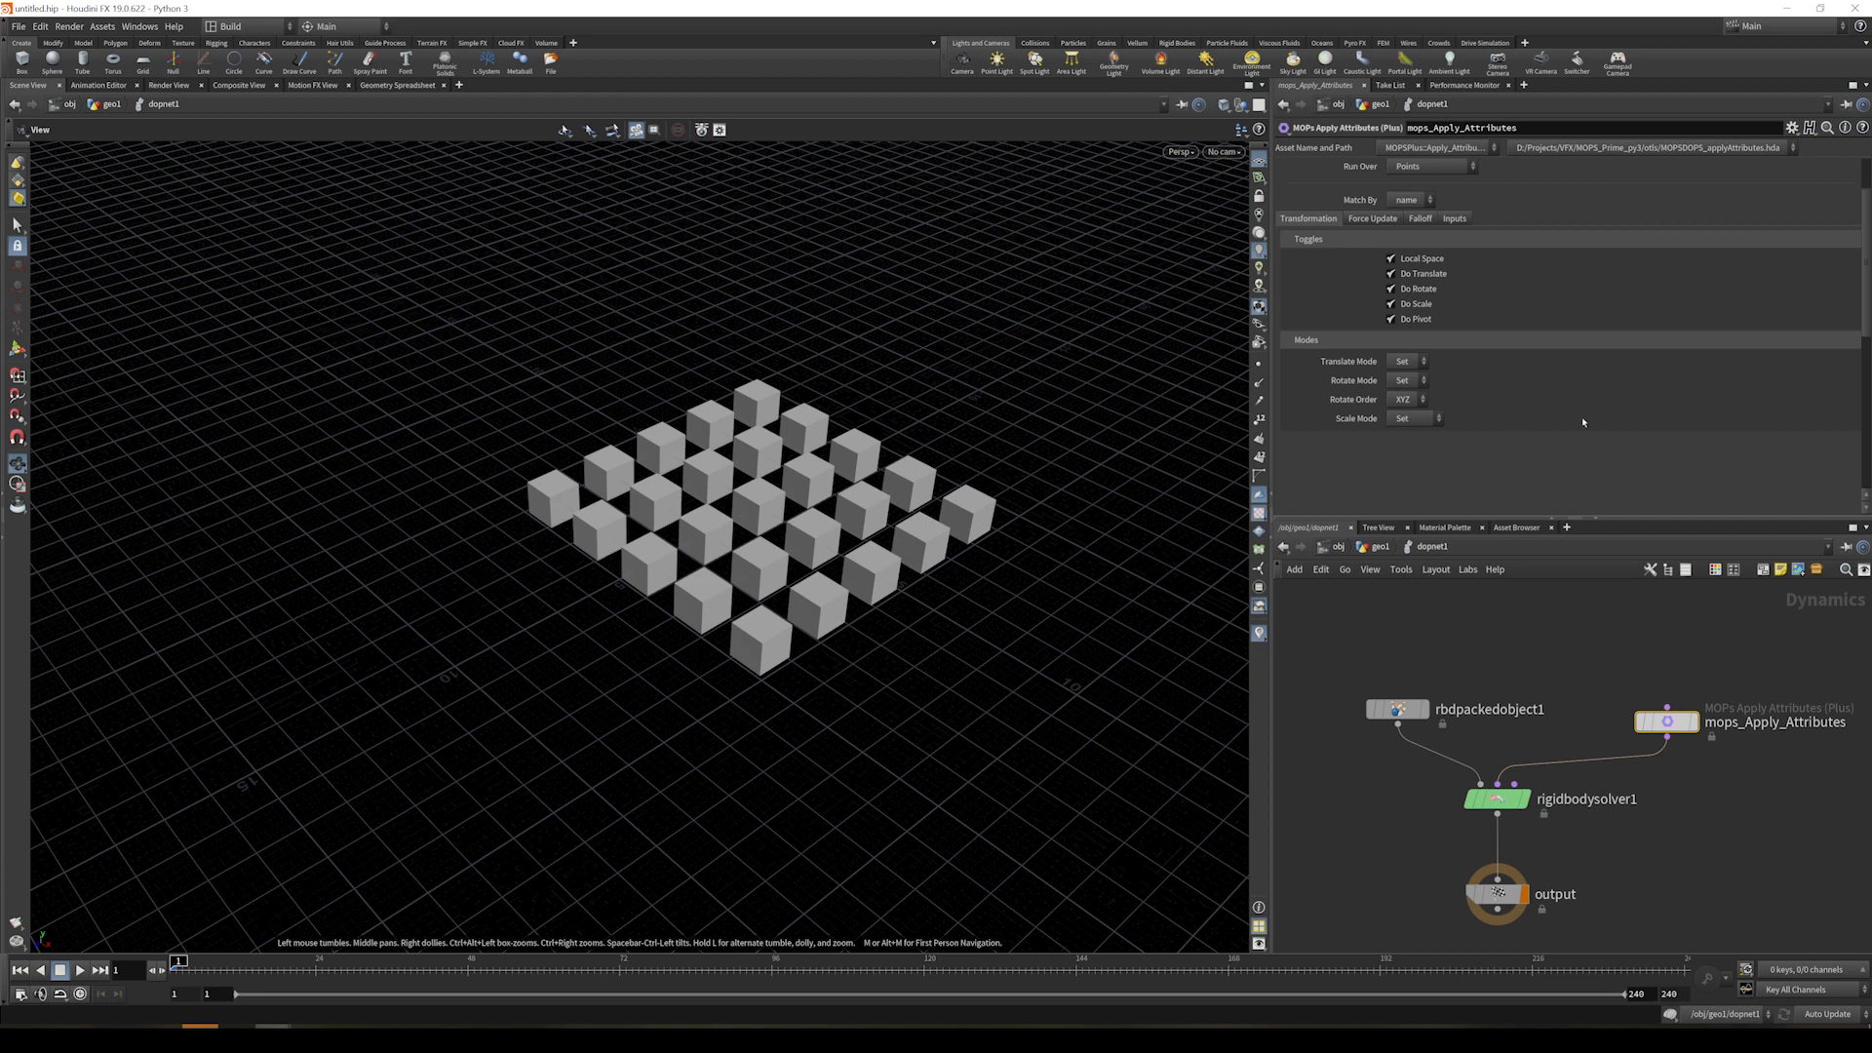
pyautogui.press('Tab')
pyautogui.click(1423, 366)
pyautogui.click(1459, 364)
pyautogui.scroll(2, 1593, 456)
# - Review the Force Update, Falloff and Inputs settings of MOPs Apply Attributes
pyautogui.click(1375, 291)
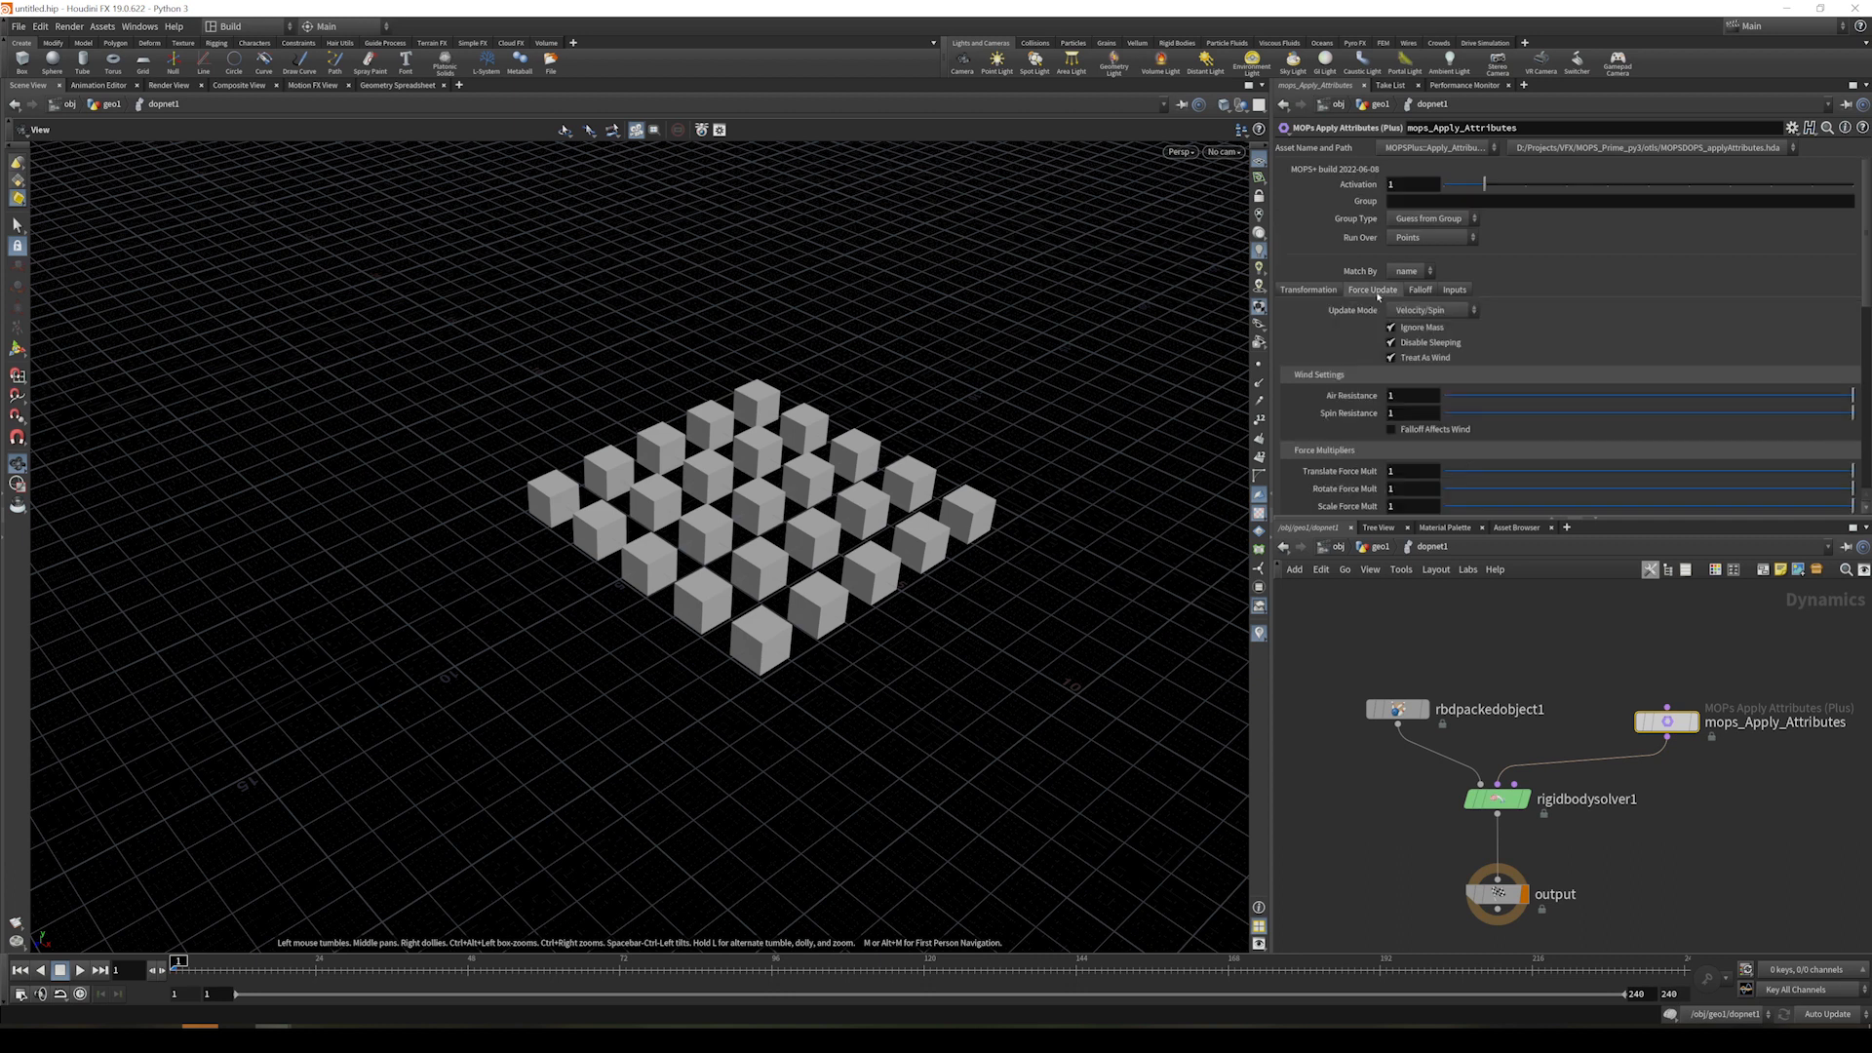
pyautogui.scroll(-2, 1649, 293)
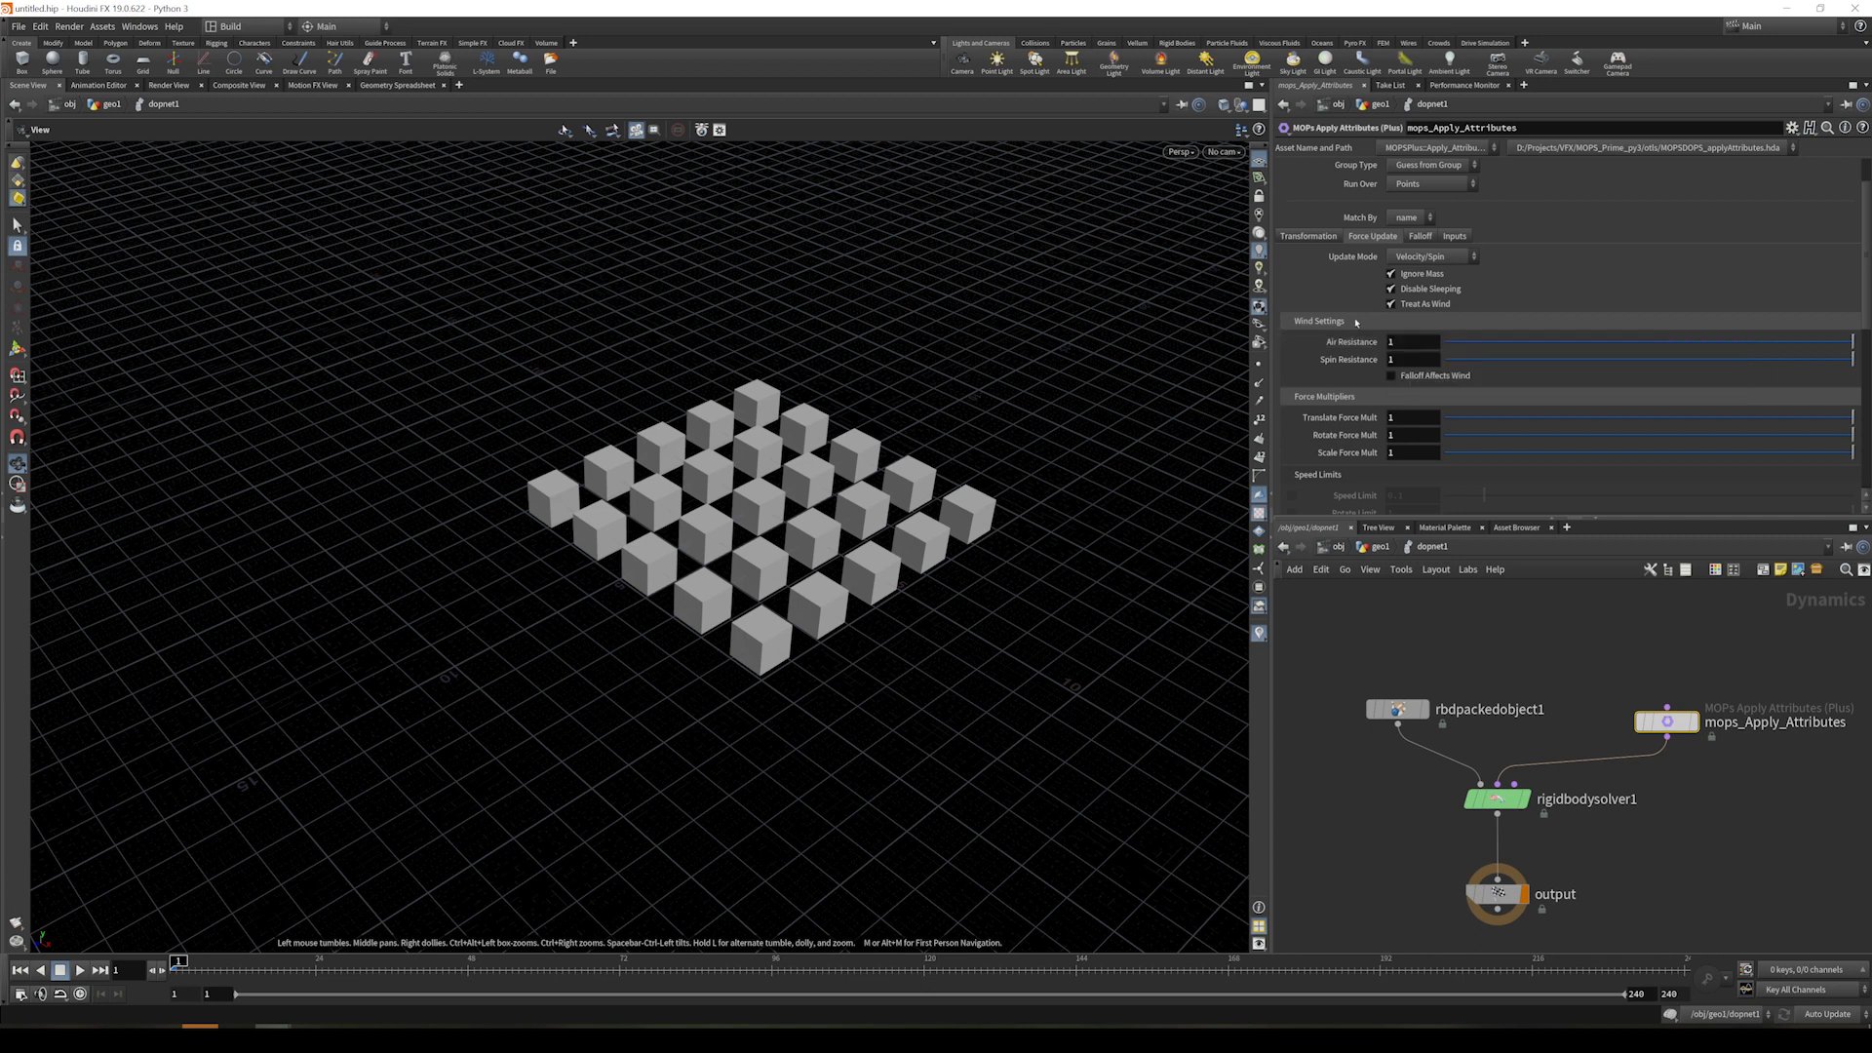
pyautogui.moveTo(1373, 362)
pyautogui.scroll(2, 1497, 296)
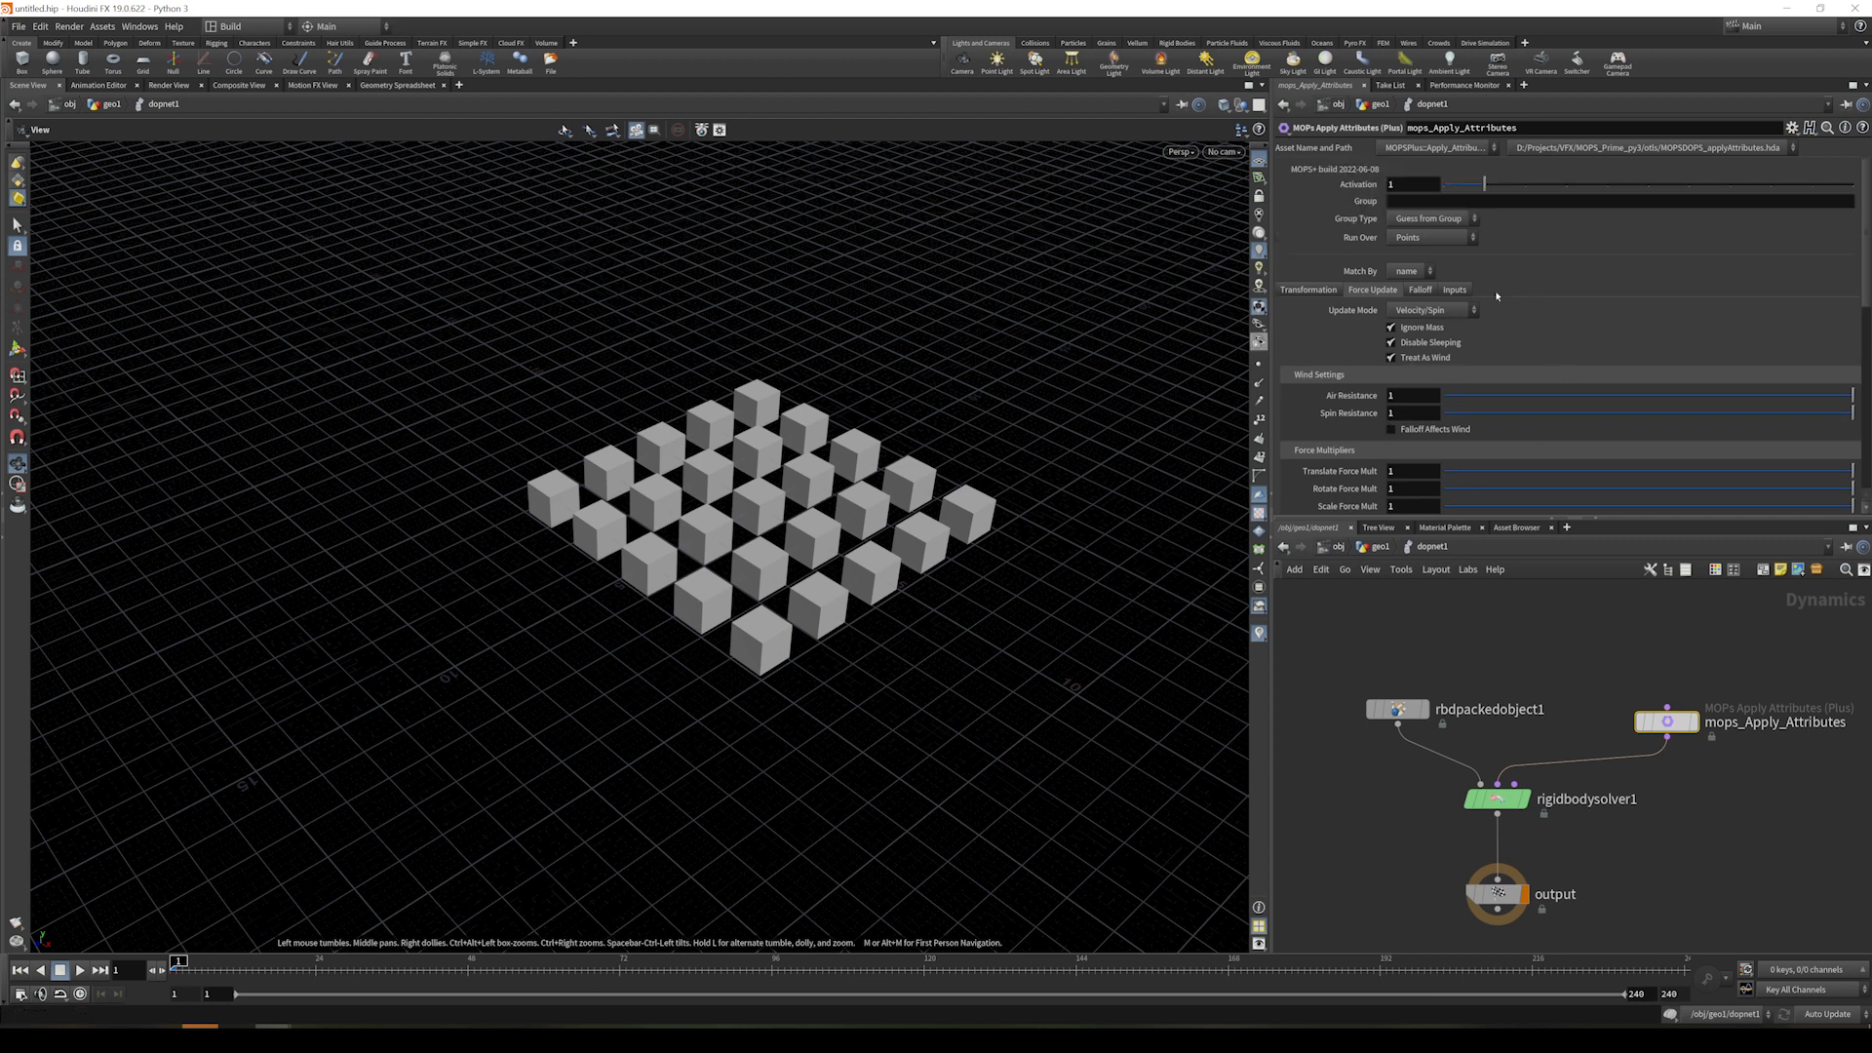
pyautogui.click(1431, 293)
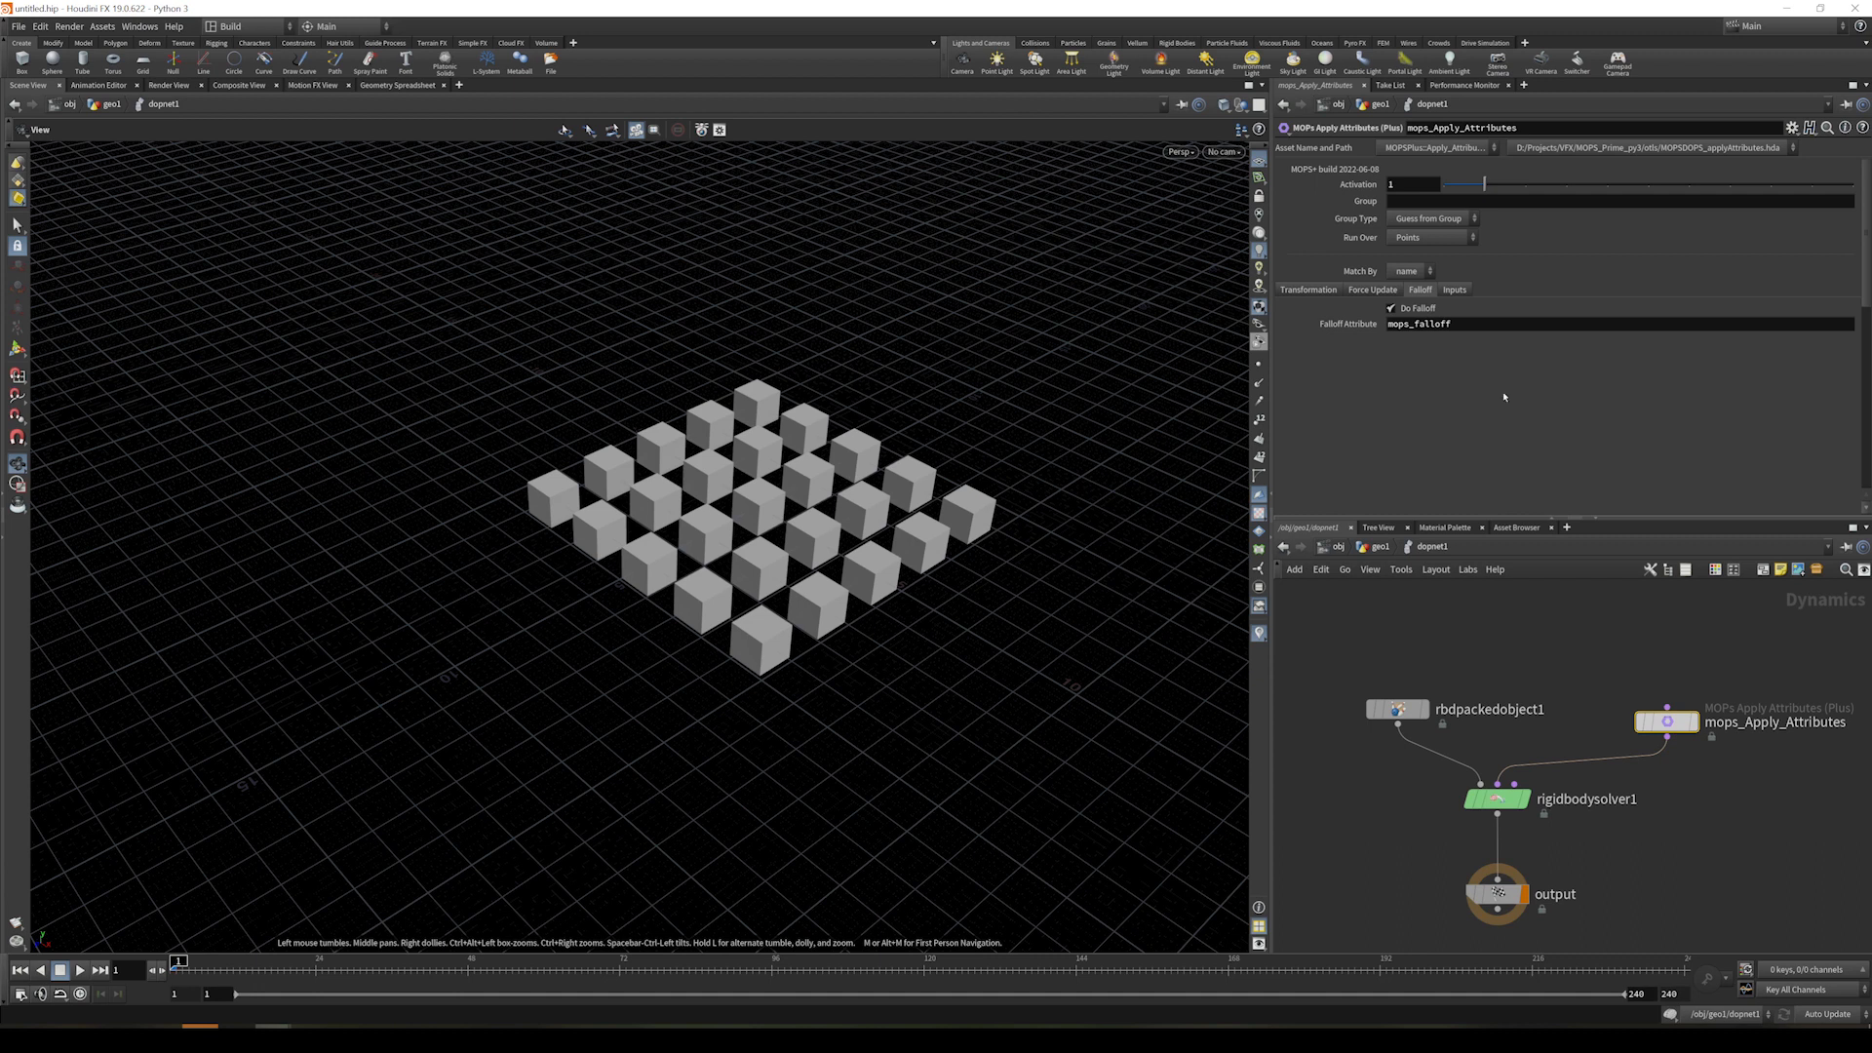
pyautogui.click(1453, 289)
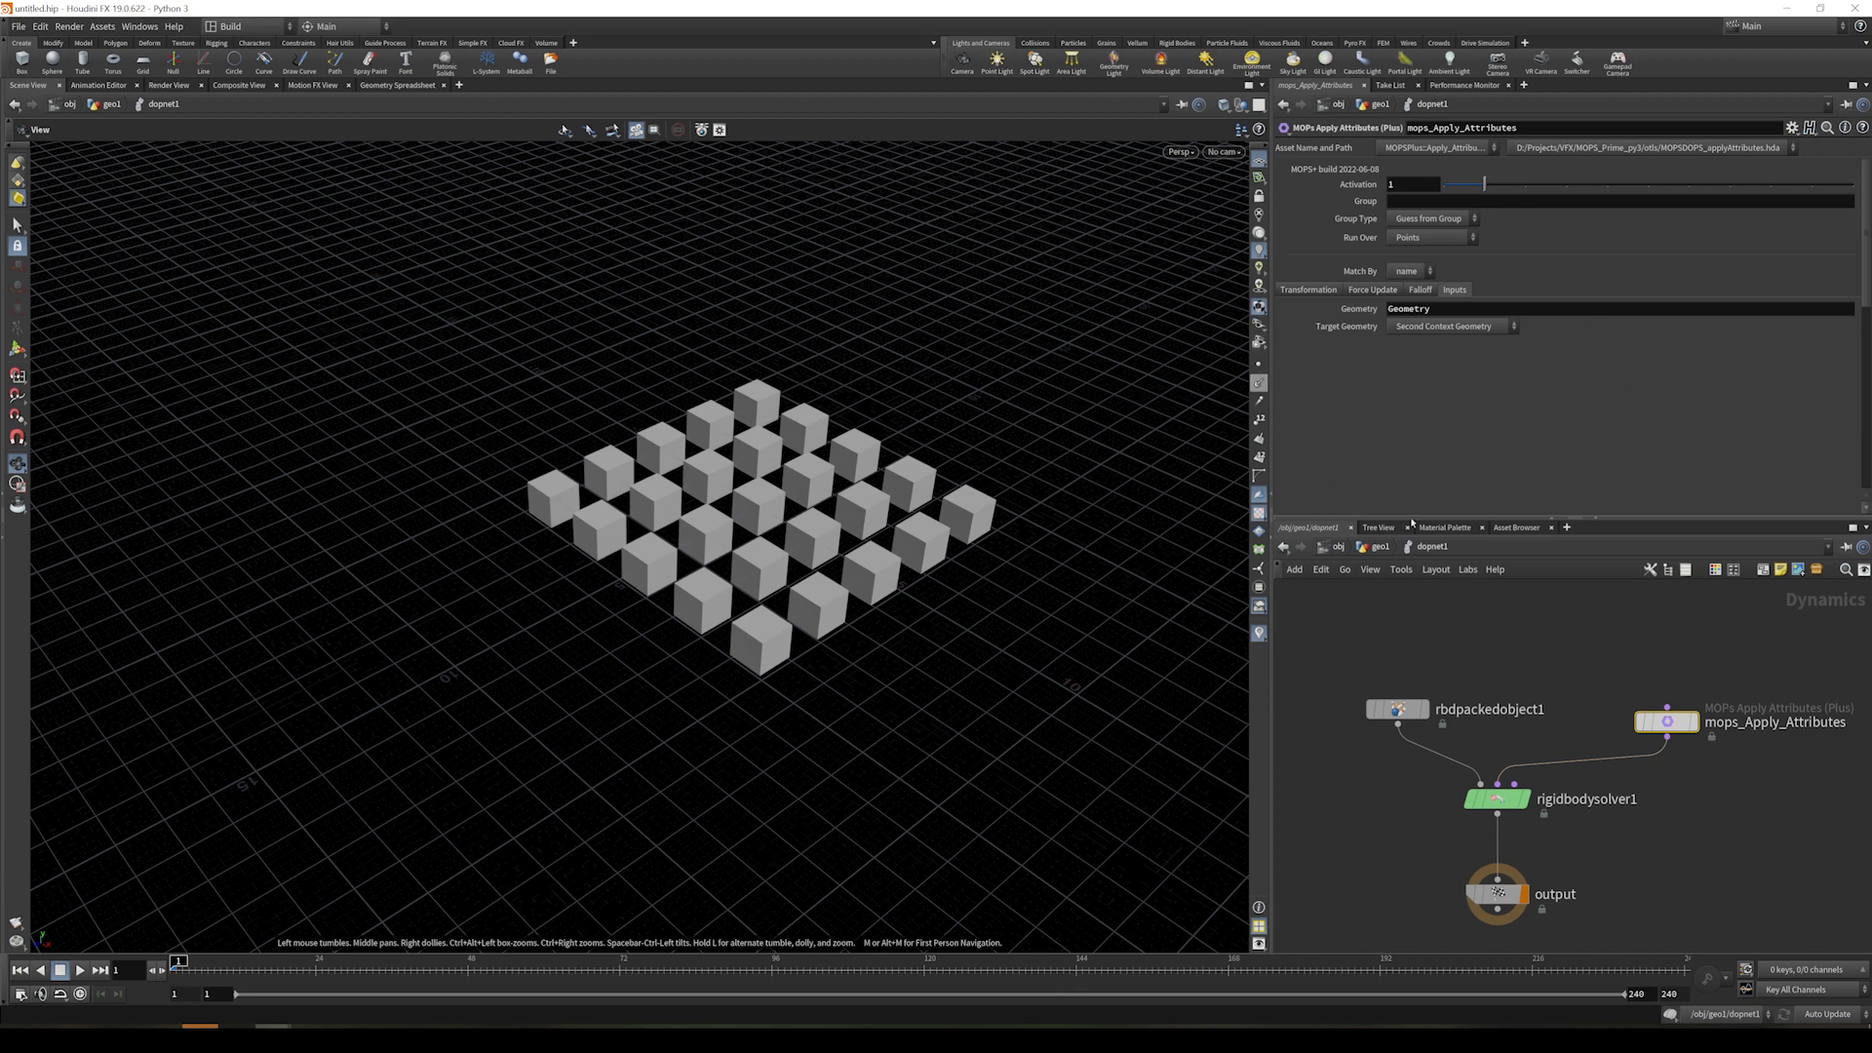
# - Check the Target Geometry source of MOPs Apply Attributes against the DOP network's incoming connections
pyautogui.click(1406, 329)
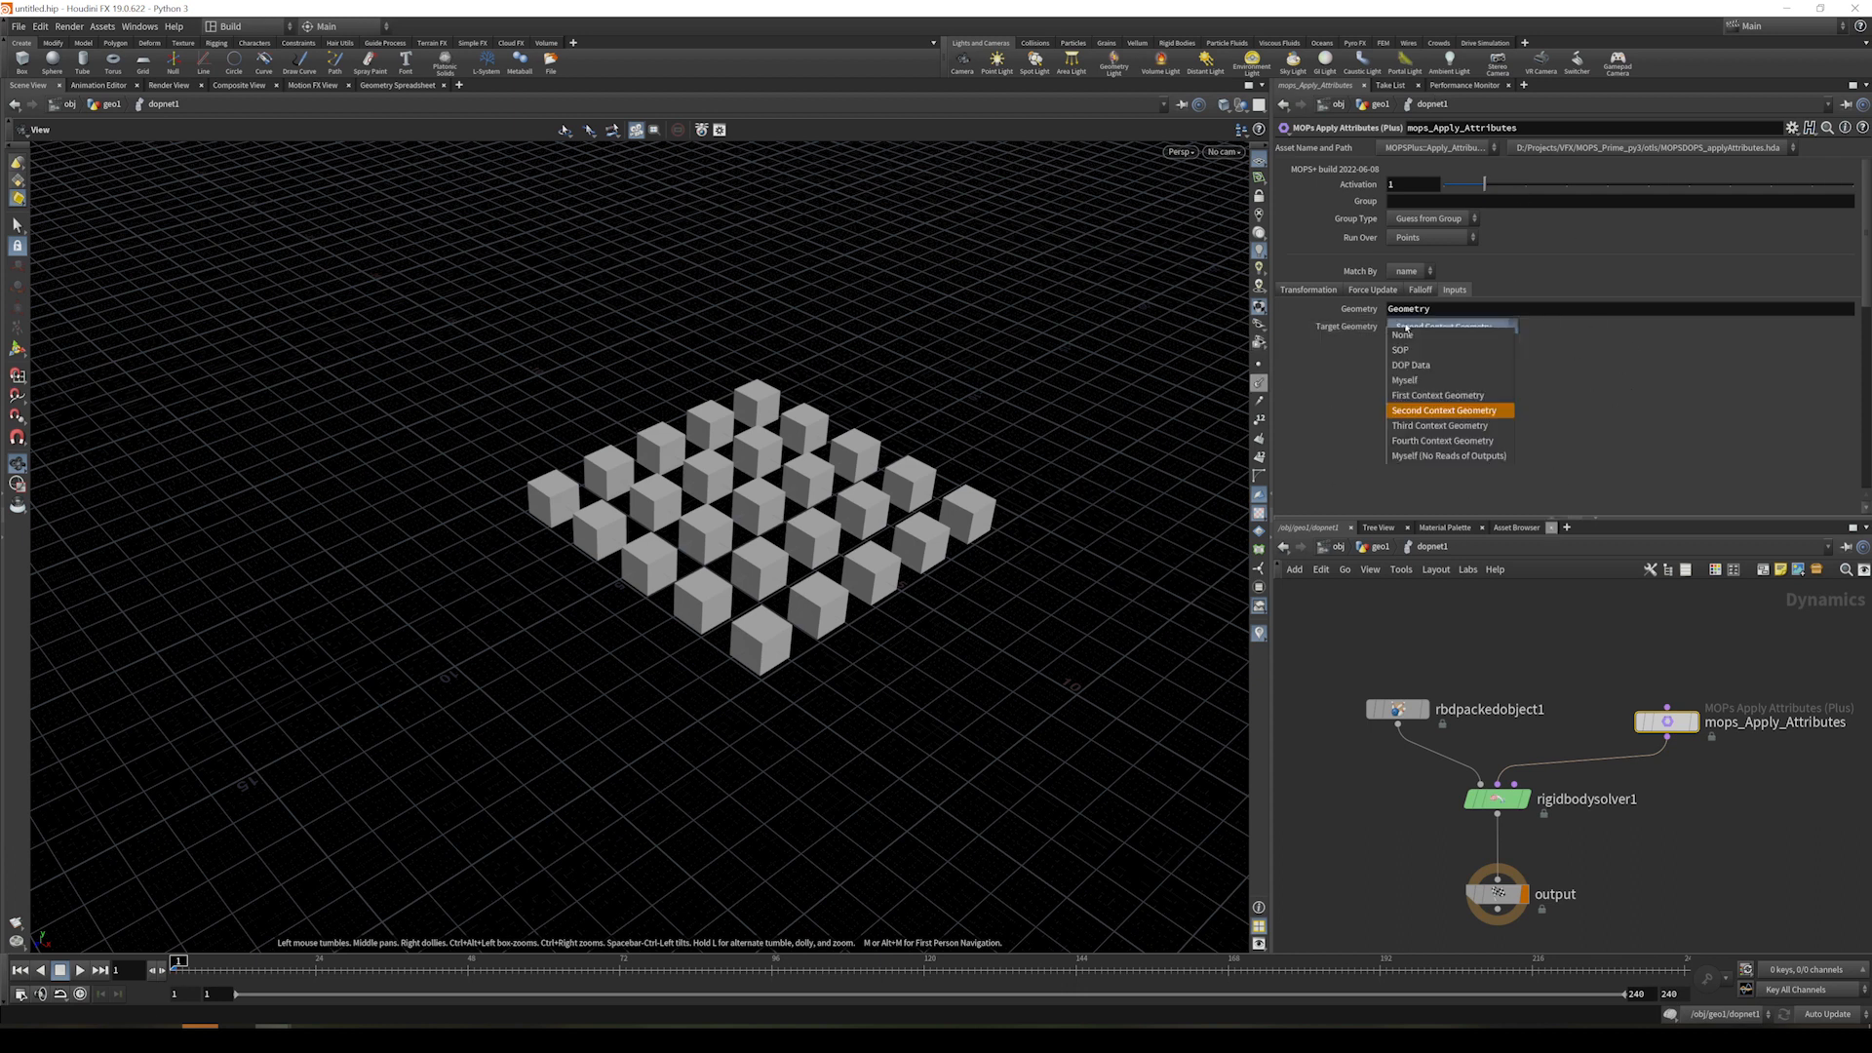
pyautogui.click(1445, 411)
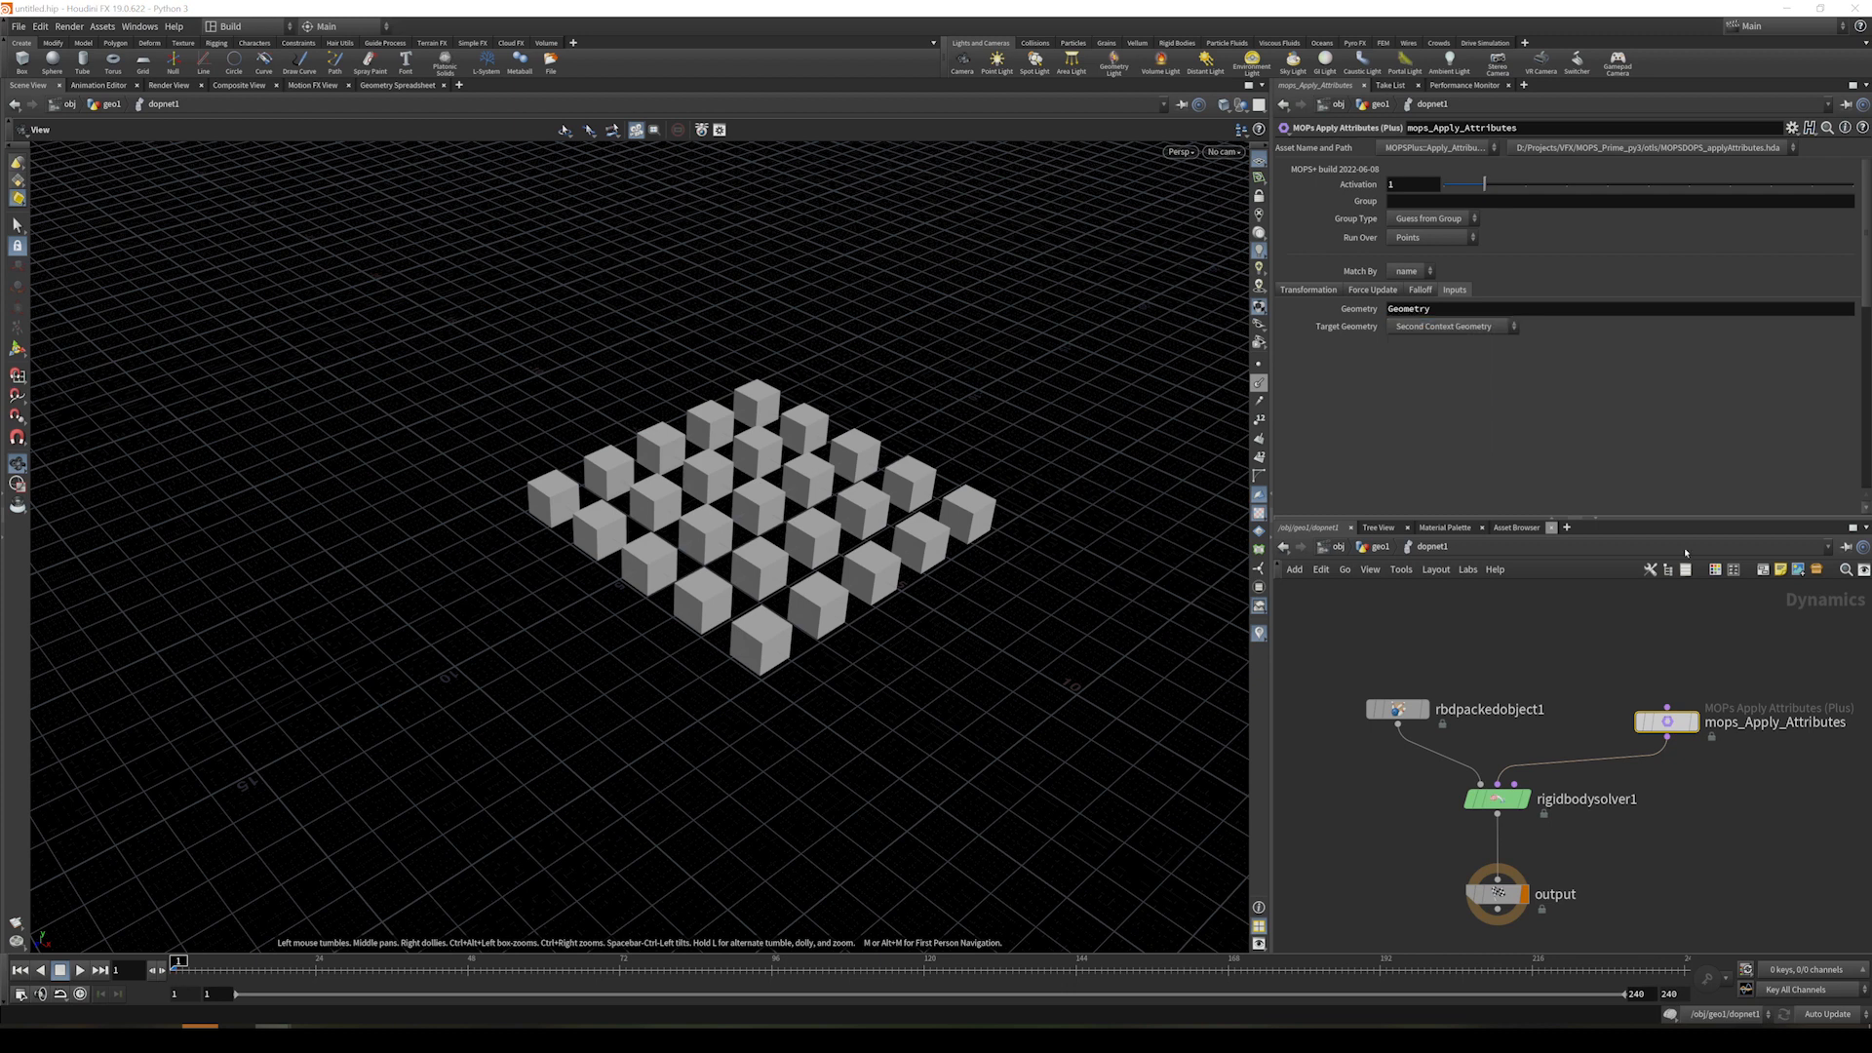
pyautogui.press('u')
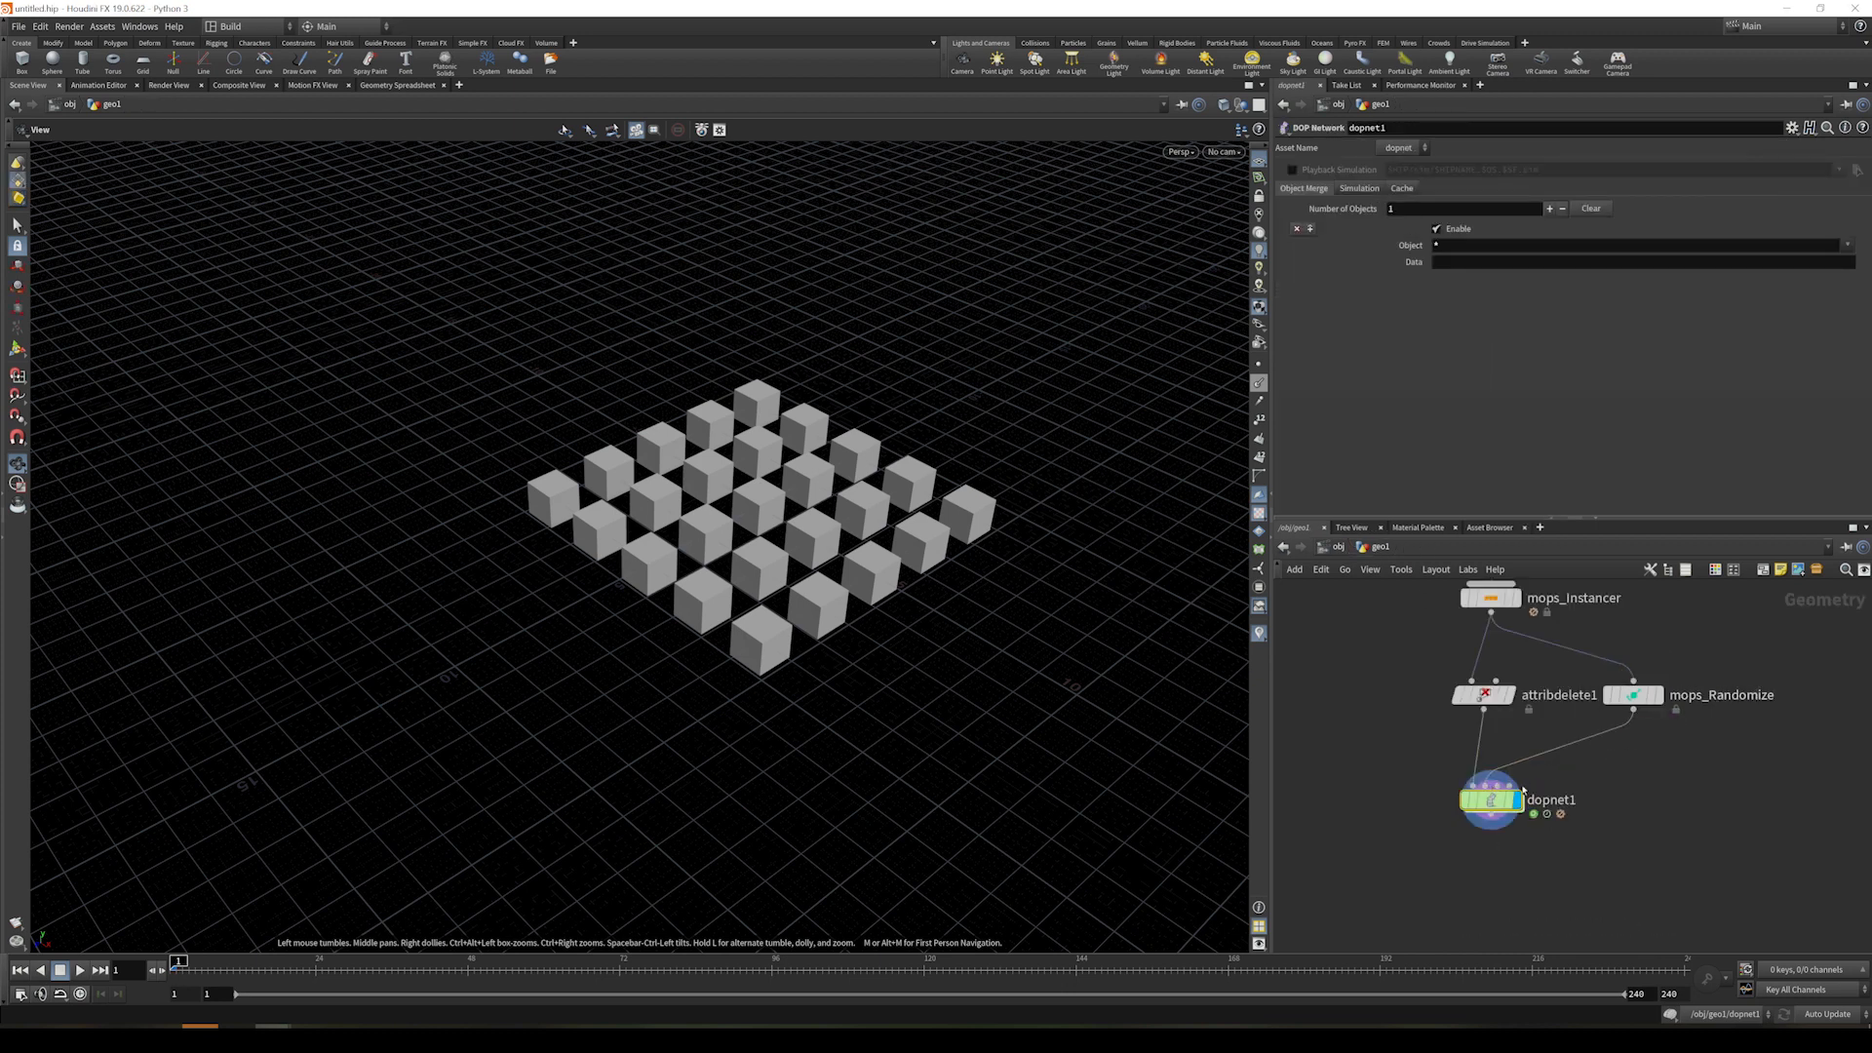
pyautogui.doubleClick(1491, 800)
pyautogui.moveTo(1346, 310)
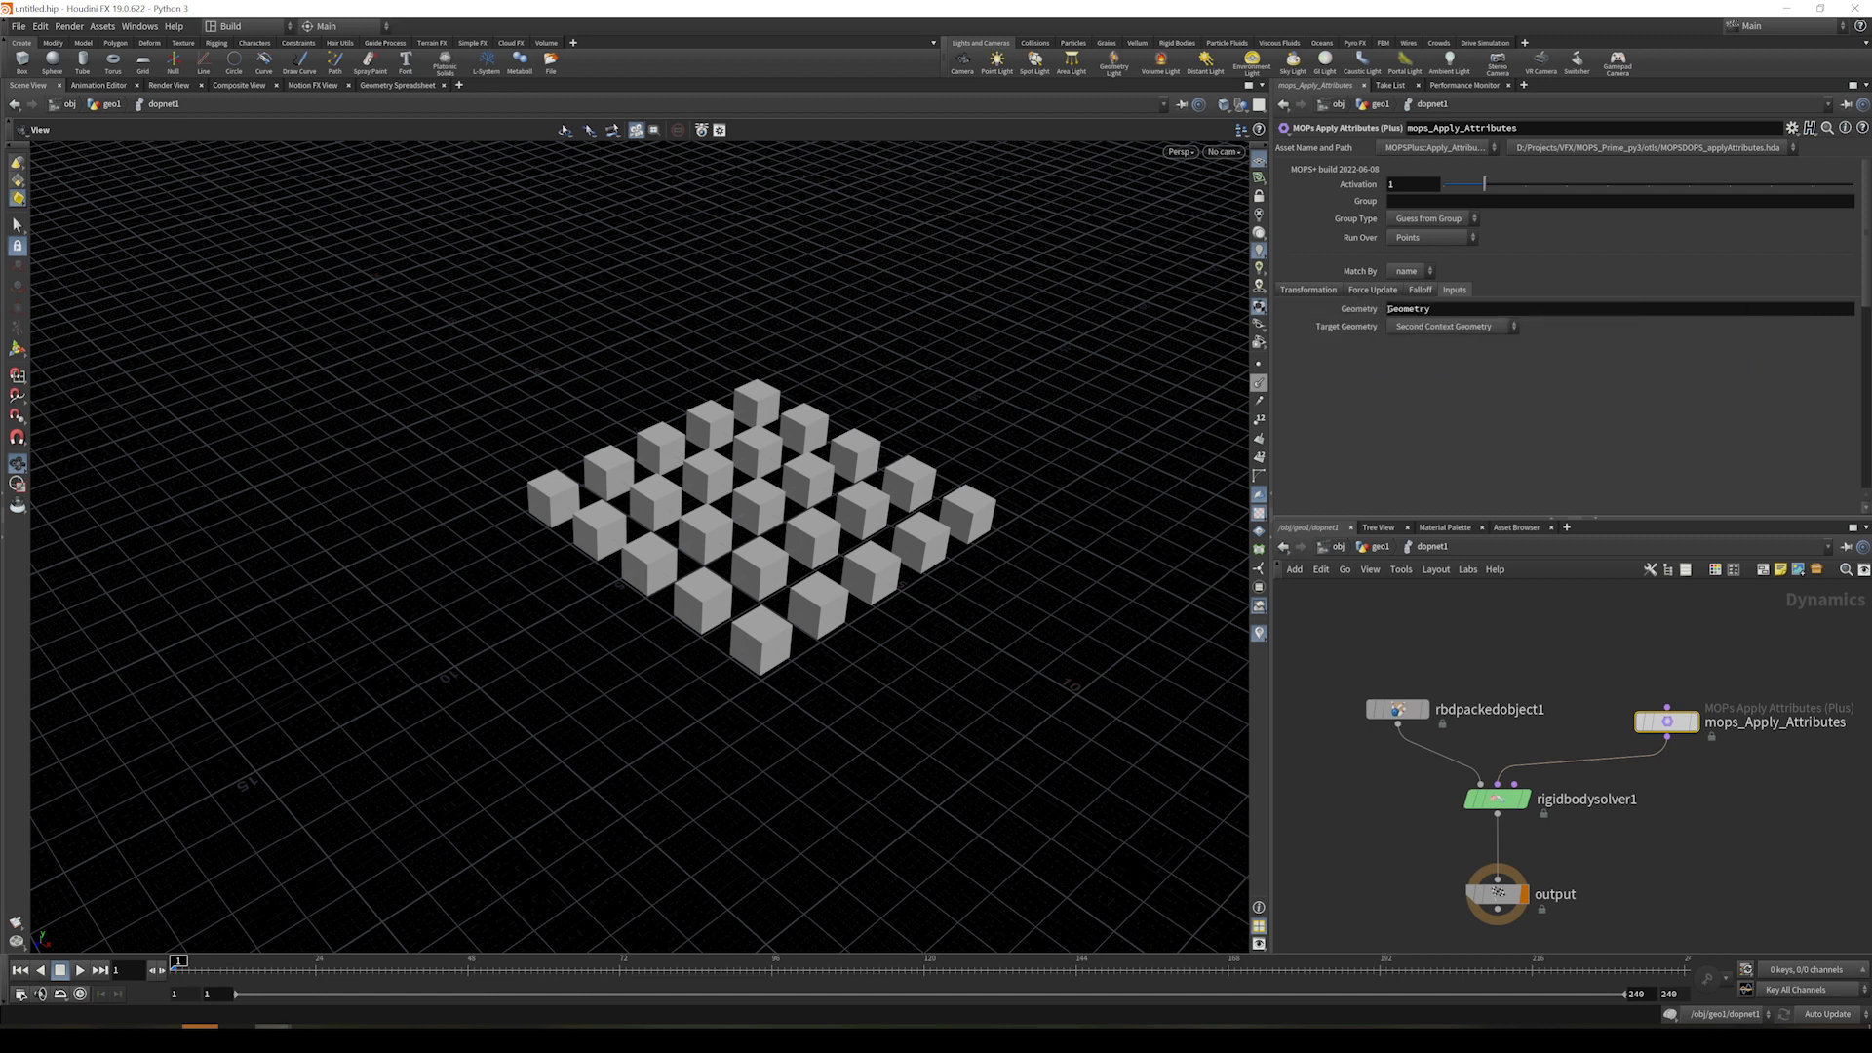
# - Try SOP and DOP Data as the Target Geometry source, and return it to Second Context Geometry
pyautogui.click(1408, 327)
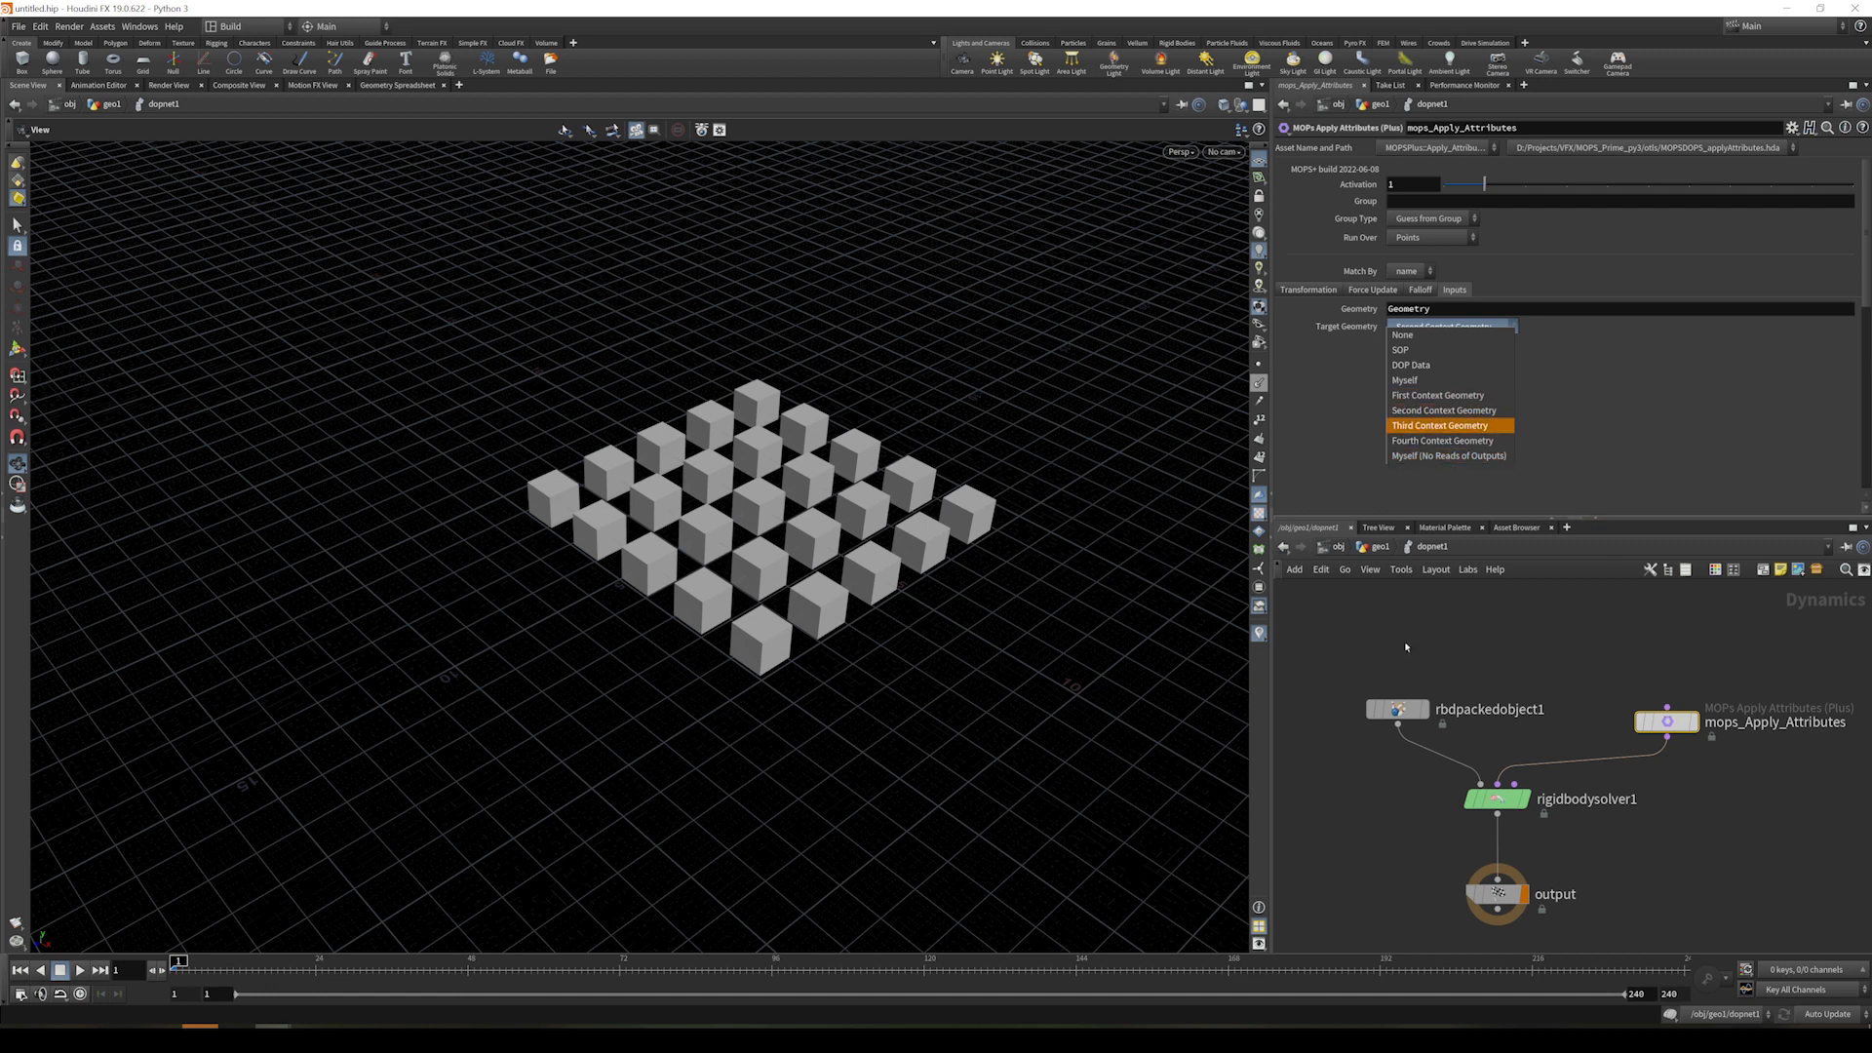
pyautogui.click(1404, 349)
pyautogui.click(1423, 328)
pyautogui.click(1426, 367)
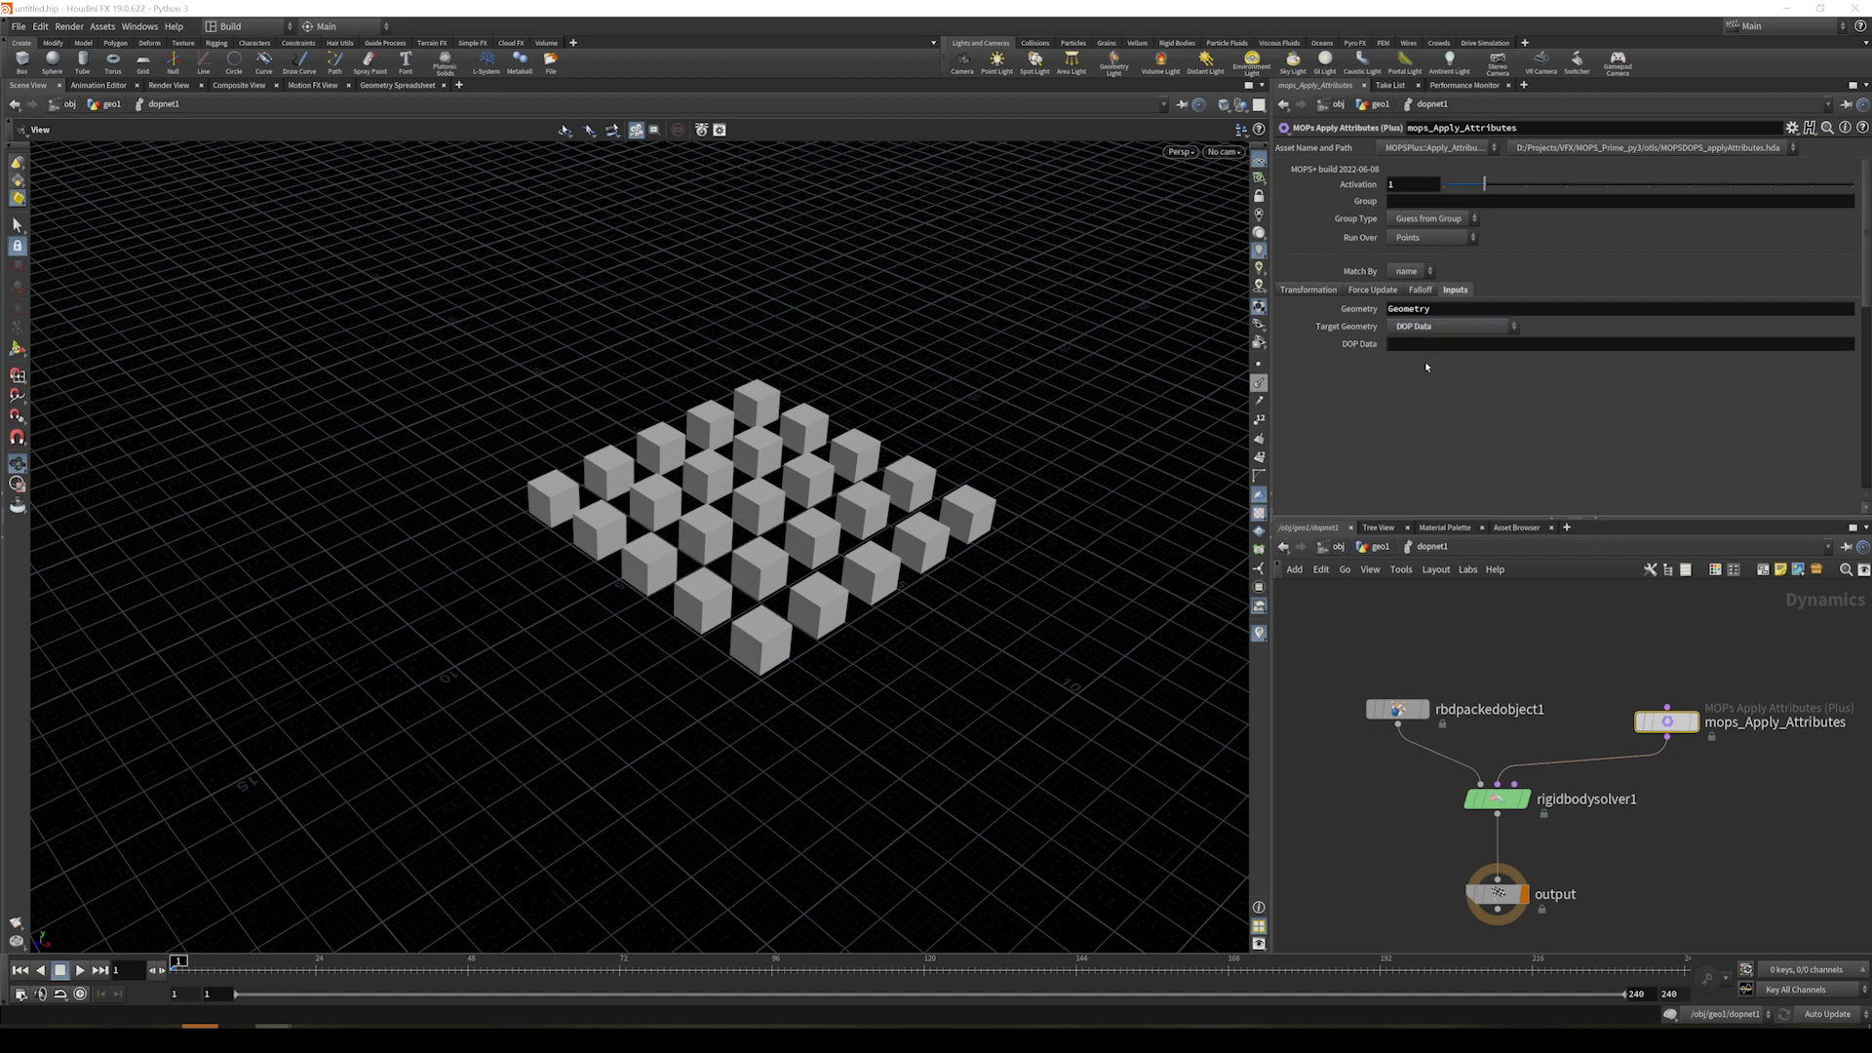
pyautogui.click(1445, 329)
pyautogui.click(1404, 349)
pyautogui.click(1433, 327)
pyautogui.click(1456, 411)
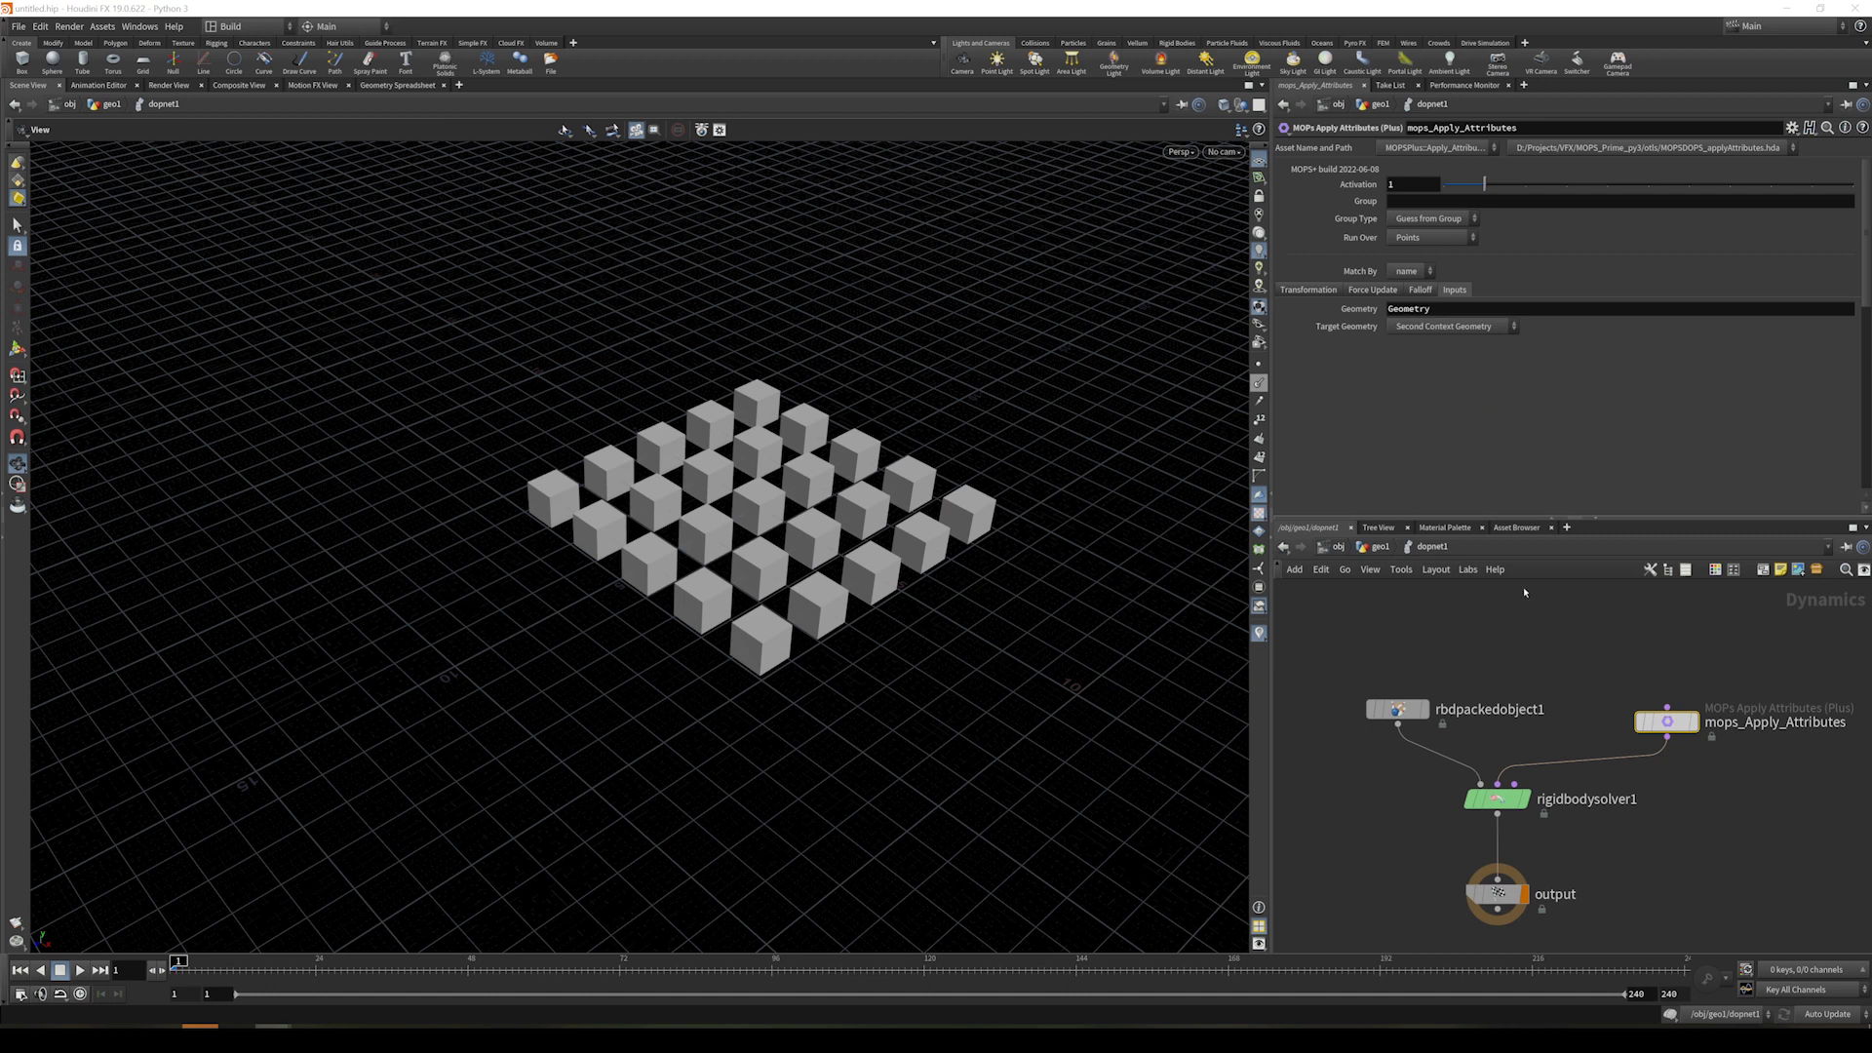
# - Play the simulation and scrub back to frame 27 to inspect the cubes' motion
pyautogui.click(80, 970)
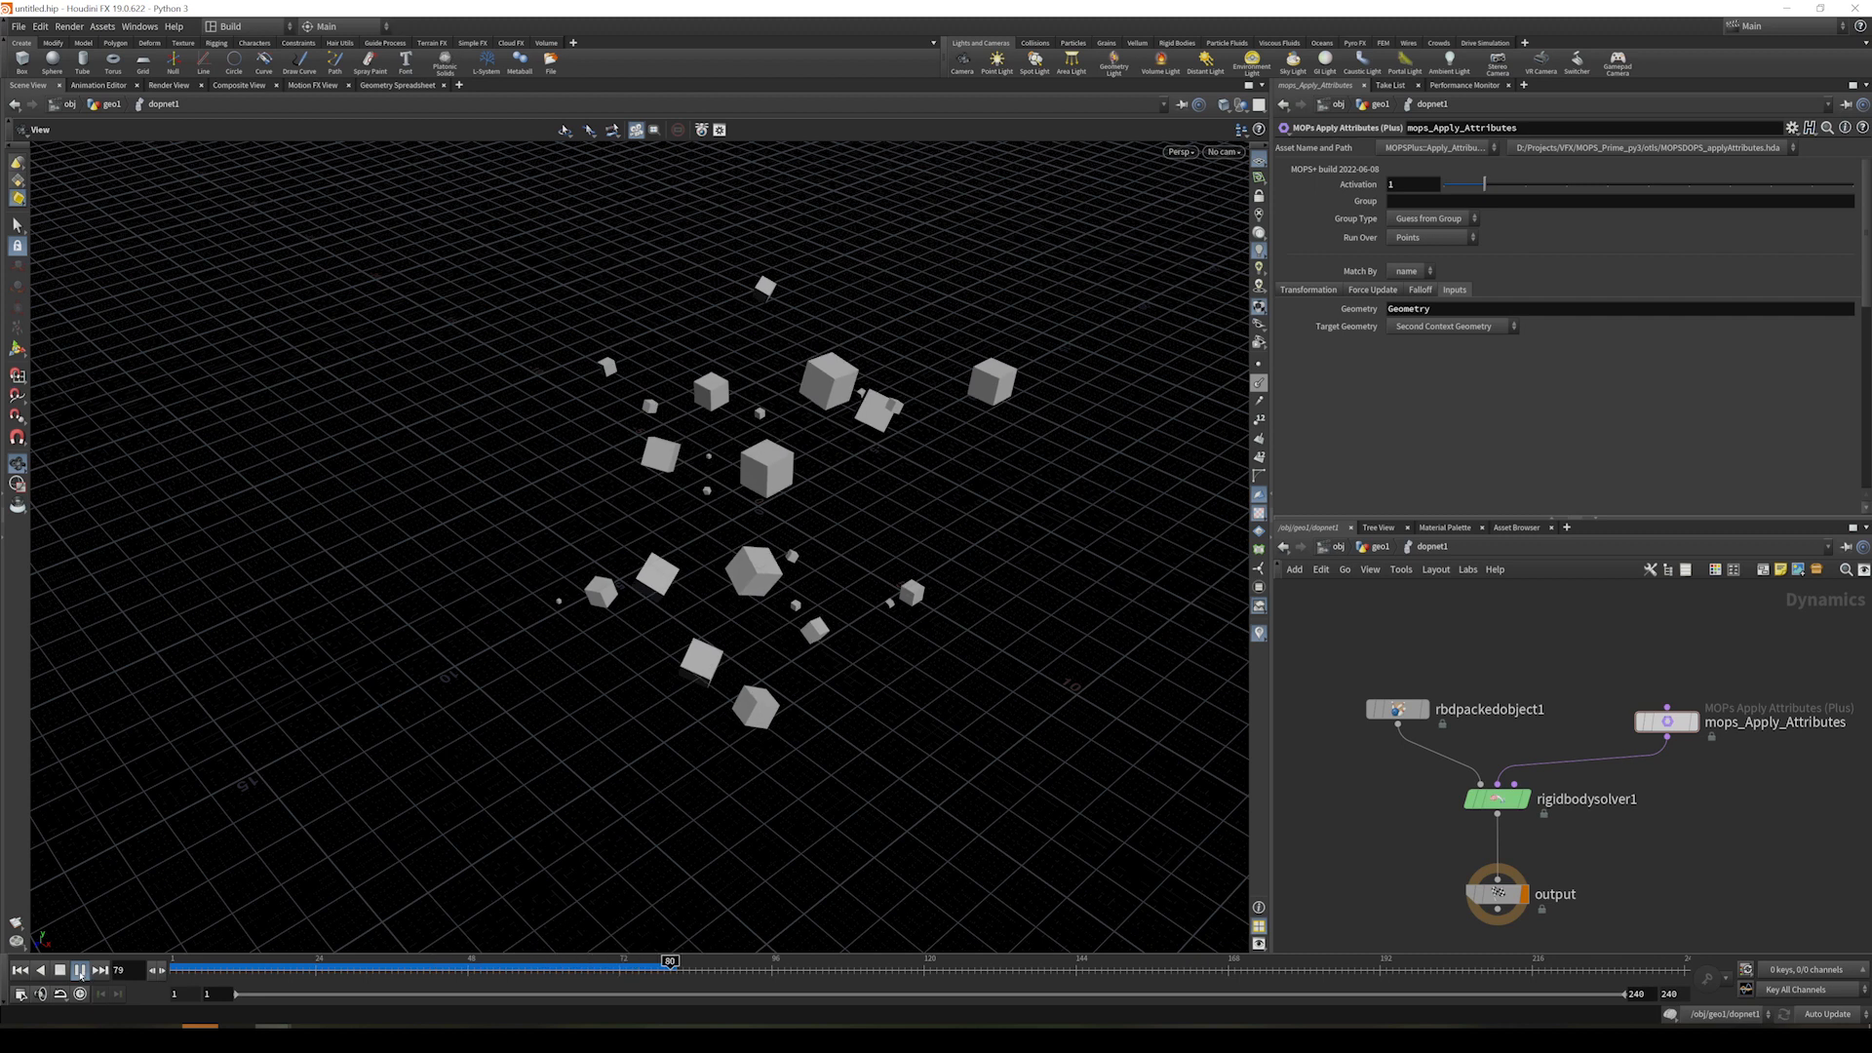
pyautogui.click(82, 971)
pyautogui.moveTo(777, 963); pyautogui.dragTo(334, 966)
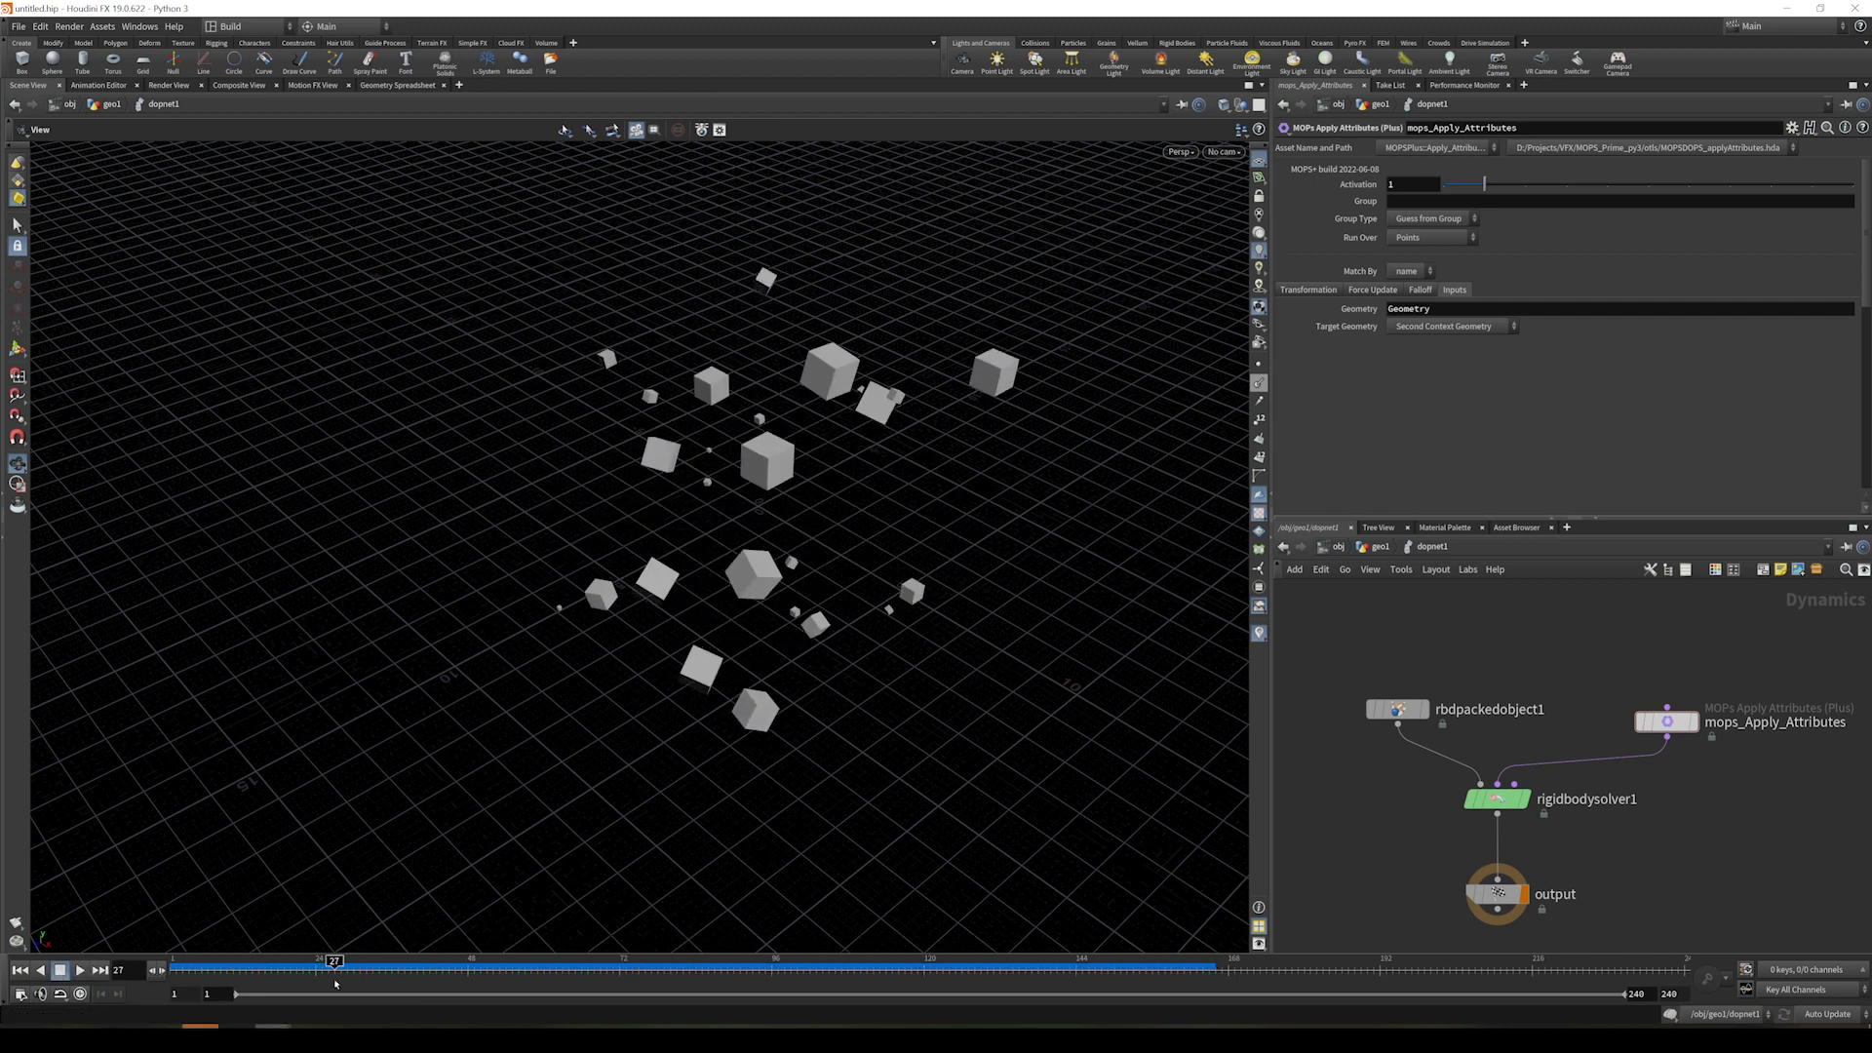
# - Template the MOPs Randomize node in geo1 and scrub the first frames to compare the simulated cubes with their targets
pyautogui.click(1375, 548)
pyautogui.click(1651, 695)
pyautogui.moveTo(342, 971); pyautogui.dragTo(158, 972)
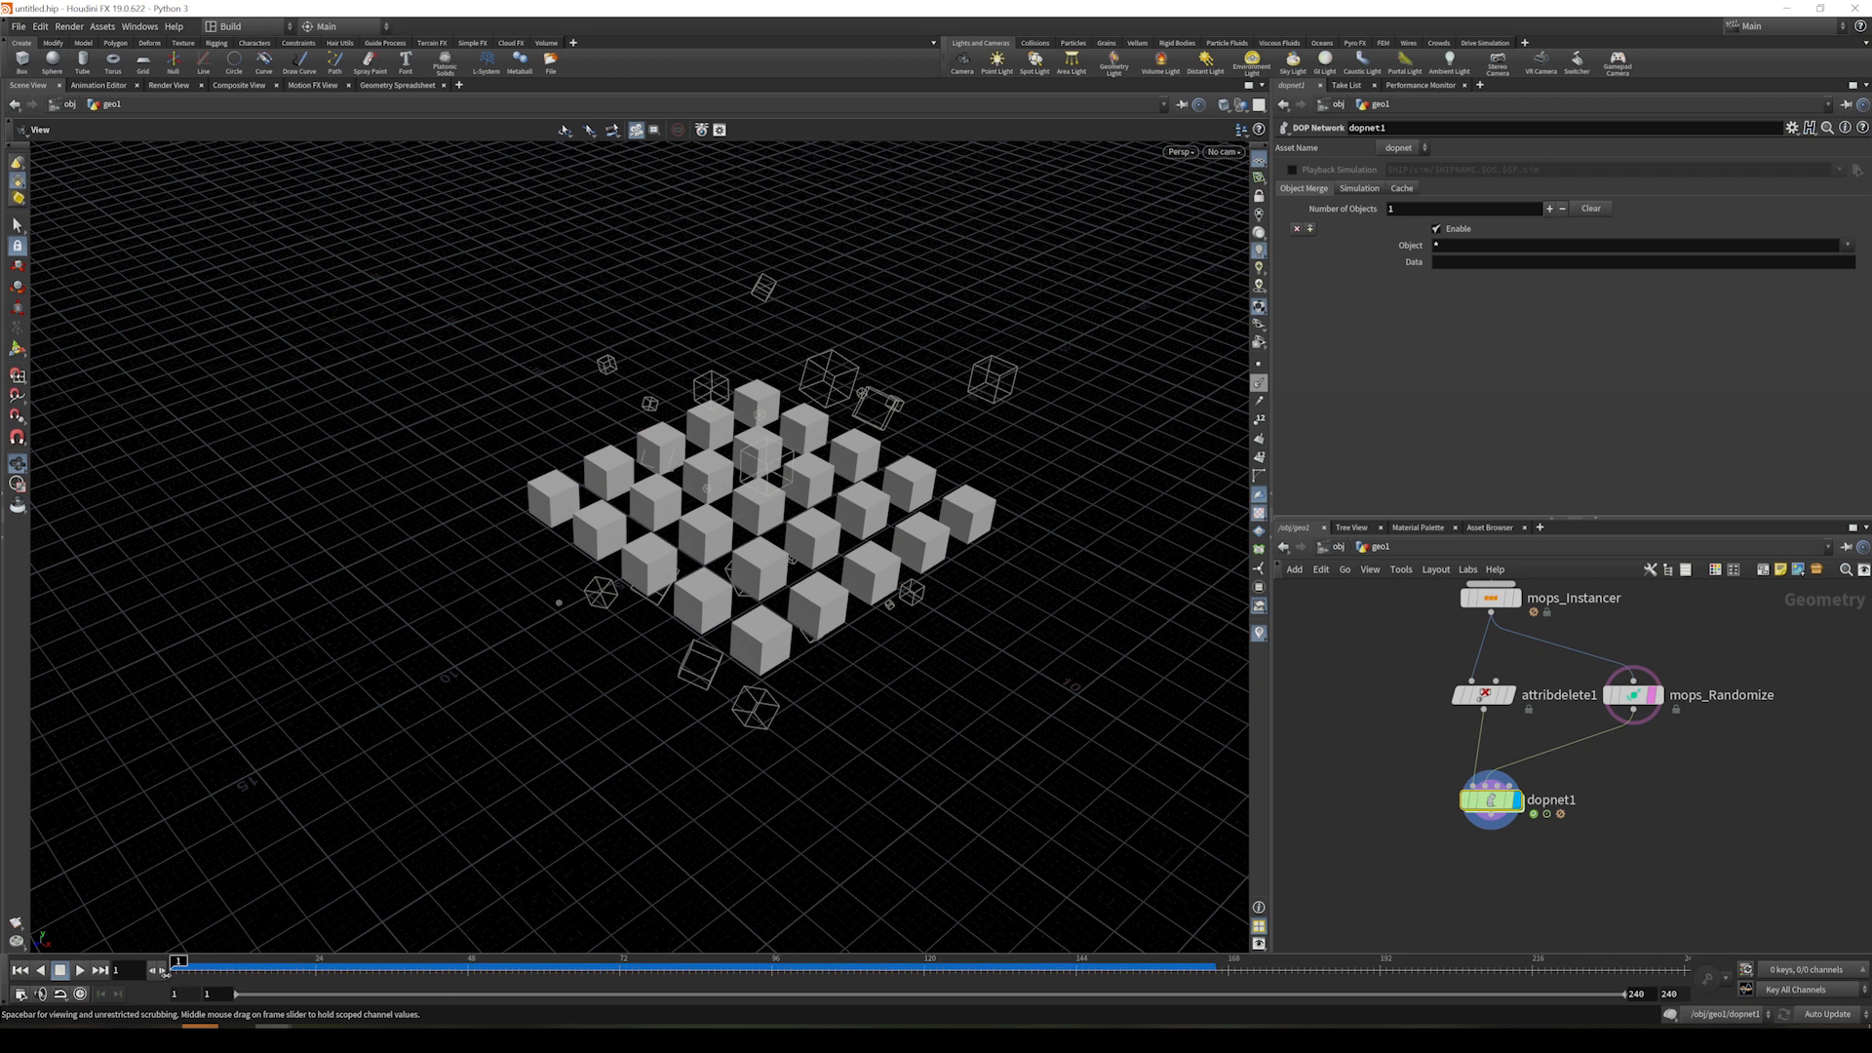
pyautogui.click(177, 971)
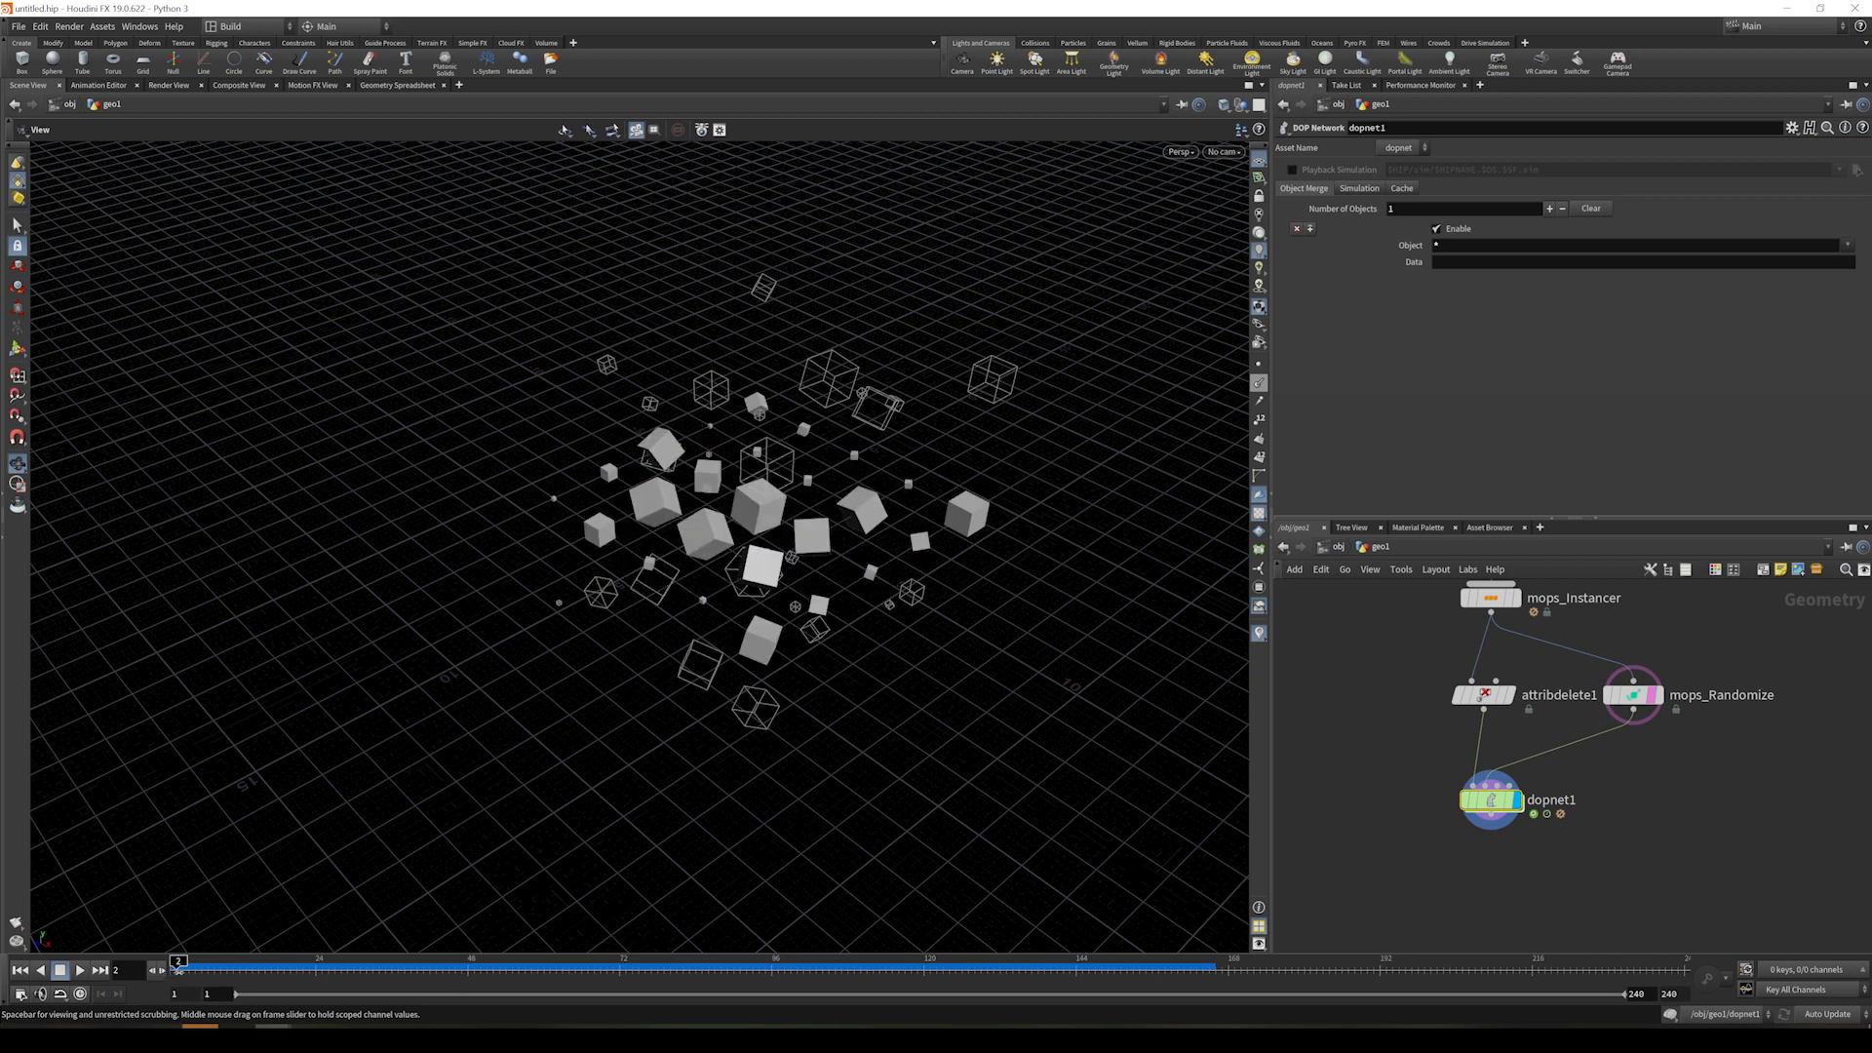
pyautogui.moveTo(178, 968); pyautogui.dragTo(189, 971)
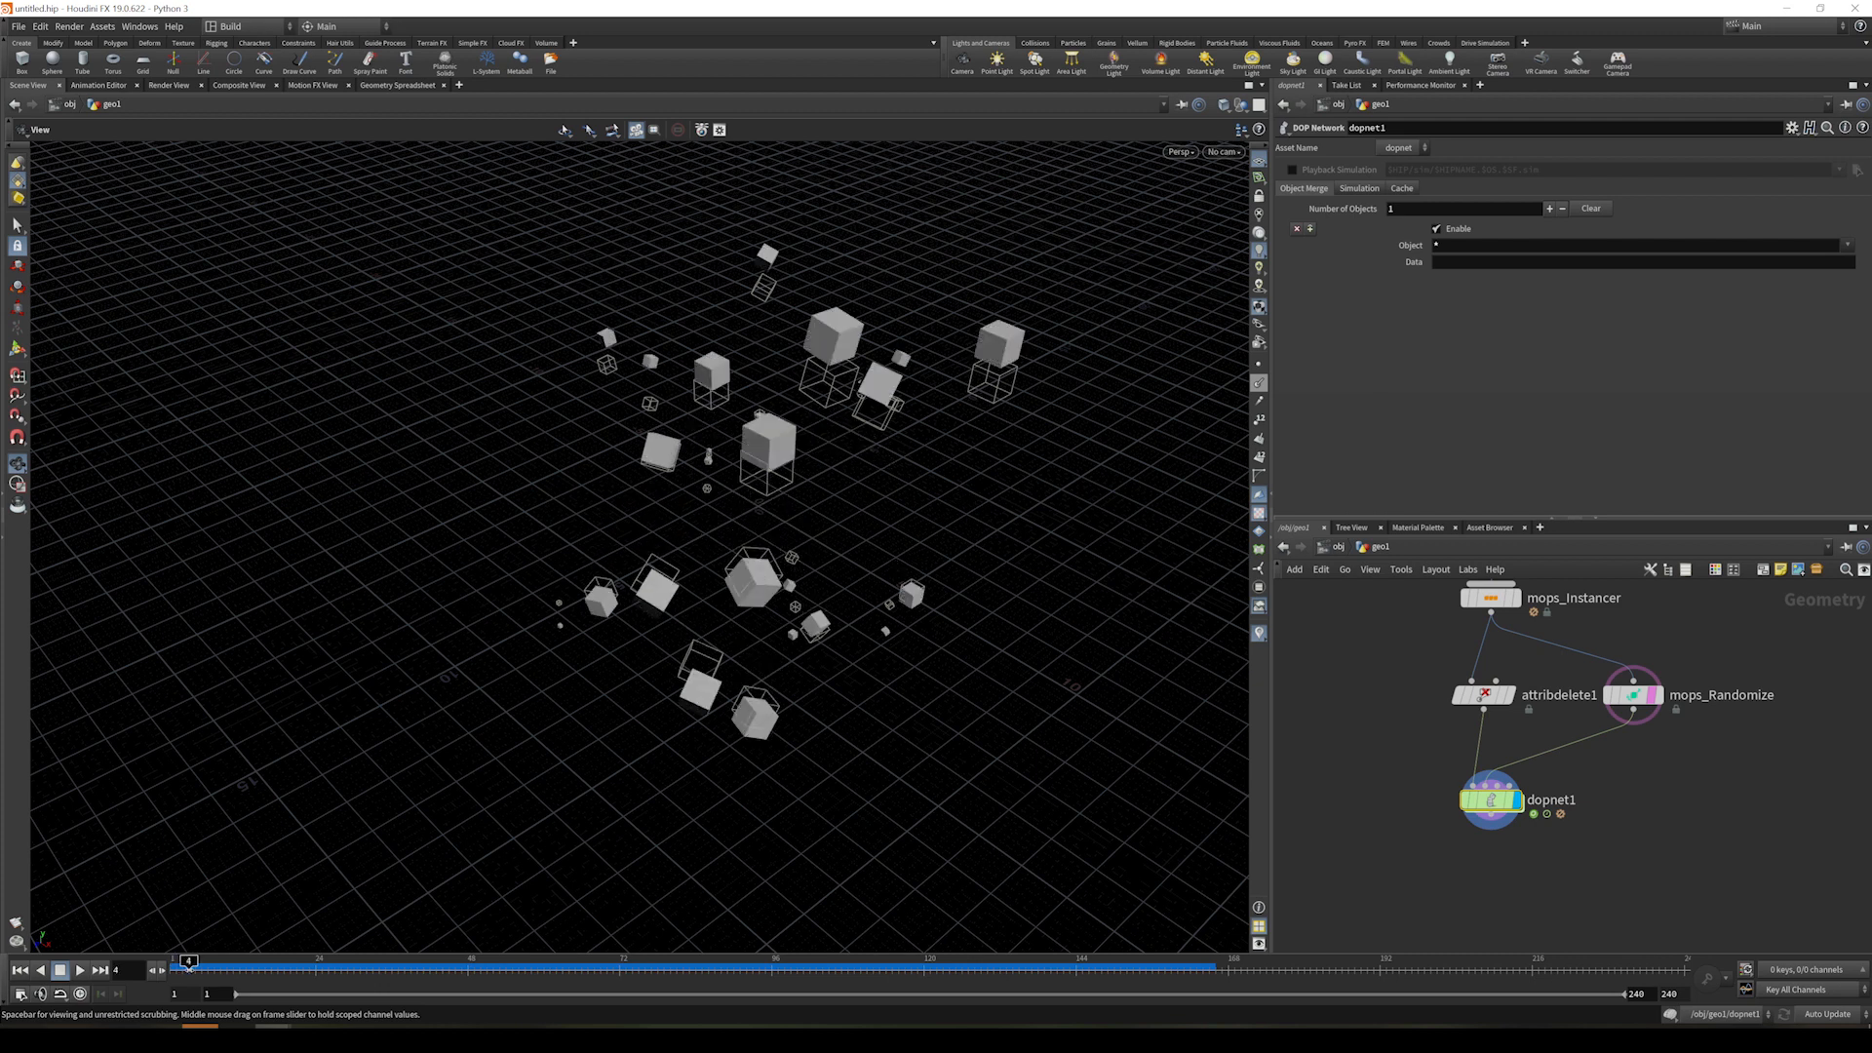
pyautogui.moveTo(189, 964); pyautogui.dragTo(48, 993)
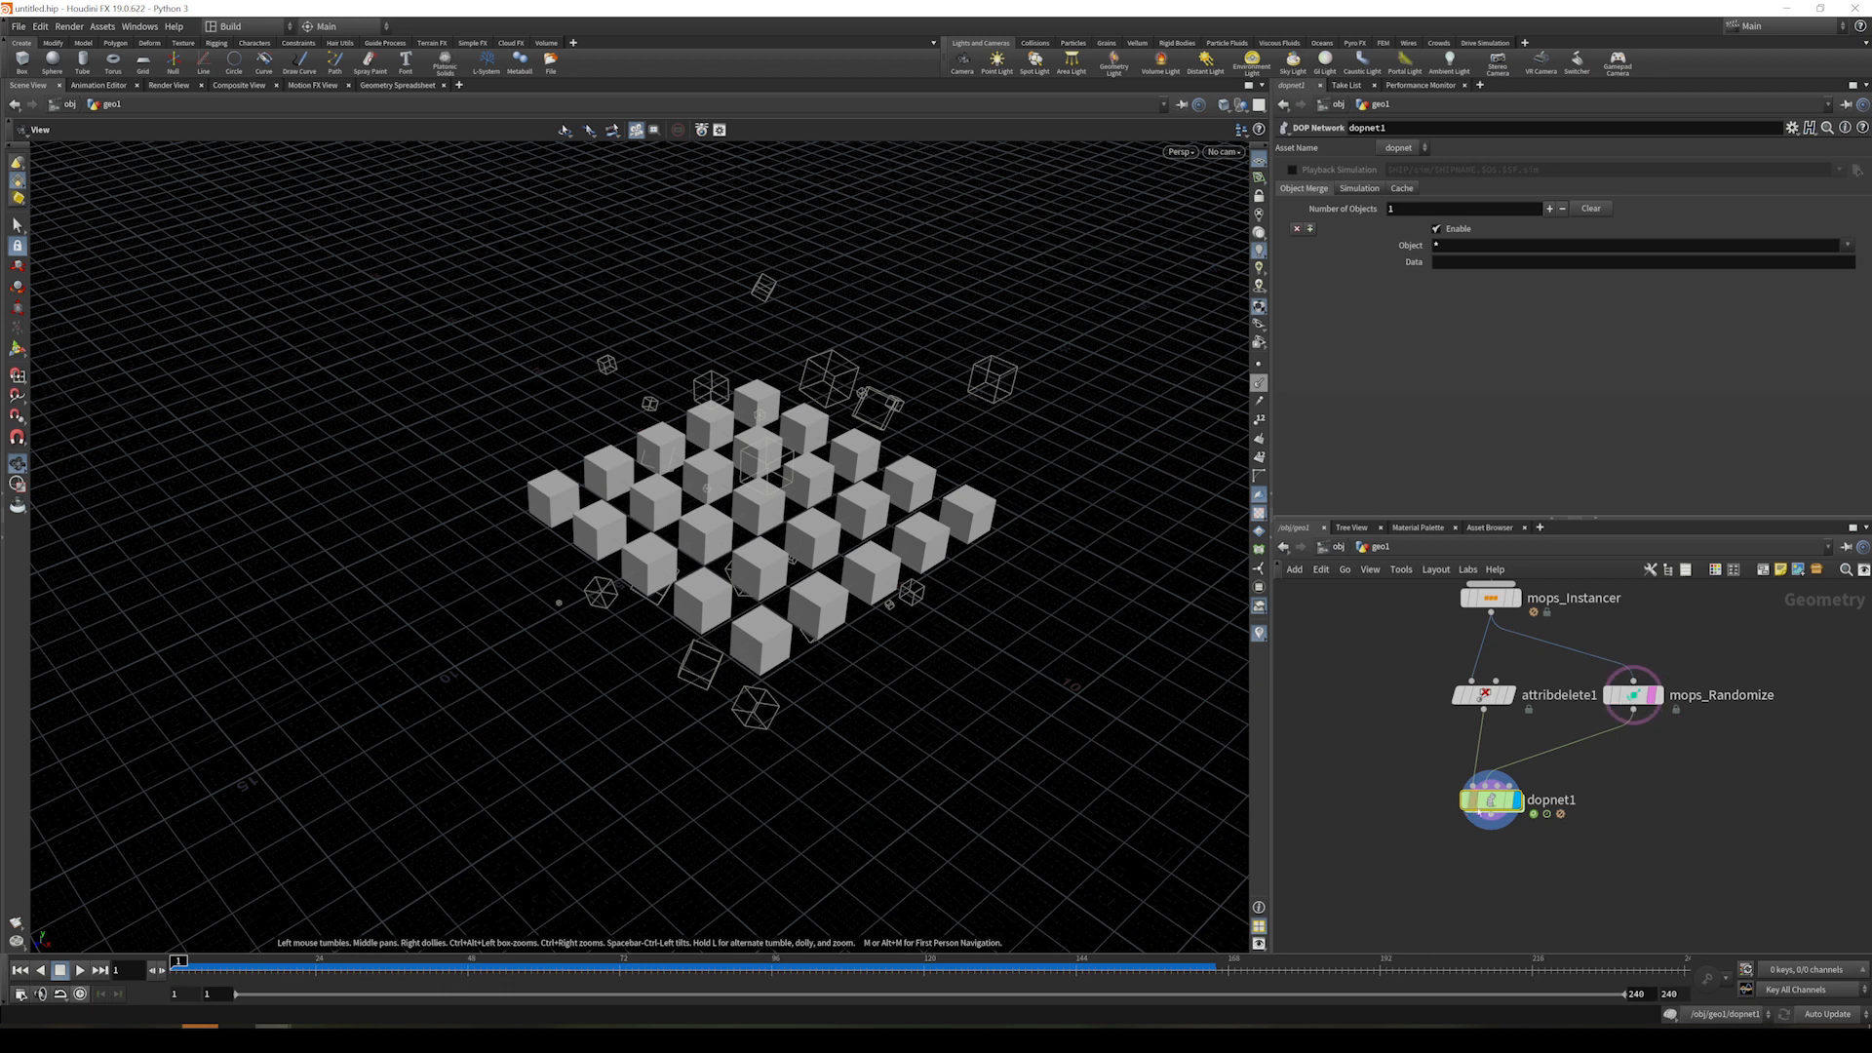
# - Inside the DOP network, set both Air Resistance and Spin Resistance of MOPs Apply Attributes to 10
pyautogui.doubleClick(1491, 799)
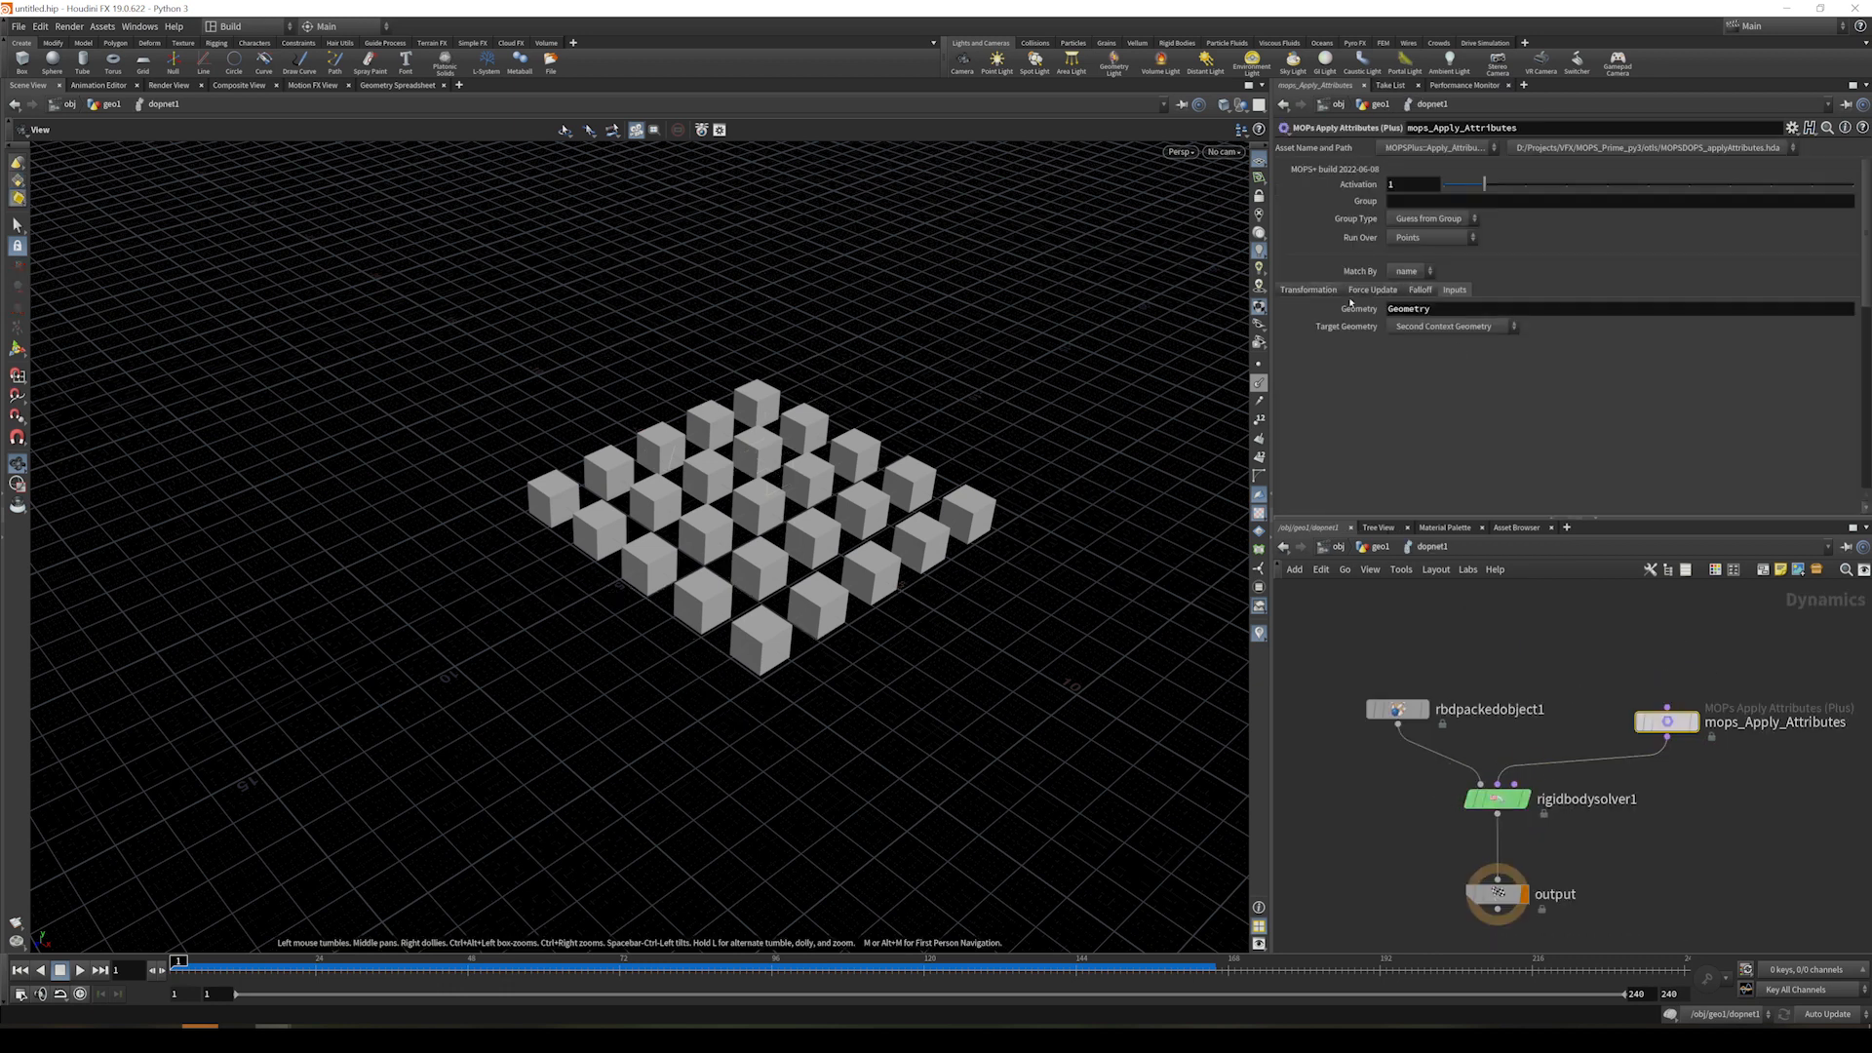
pyautogui.click(1369, 291)
pyautogui.click(1426, 394)
pyautogui.write('0')
pyautogui.press('Tab')
pyautogui.write('10')
pyautogui.press('Return')
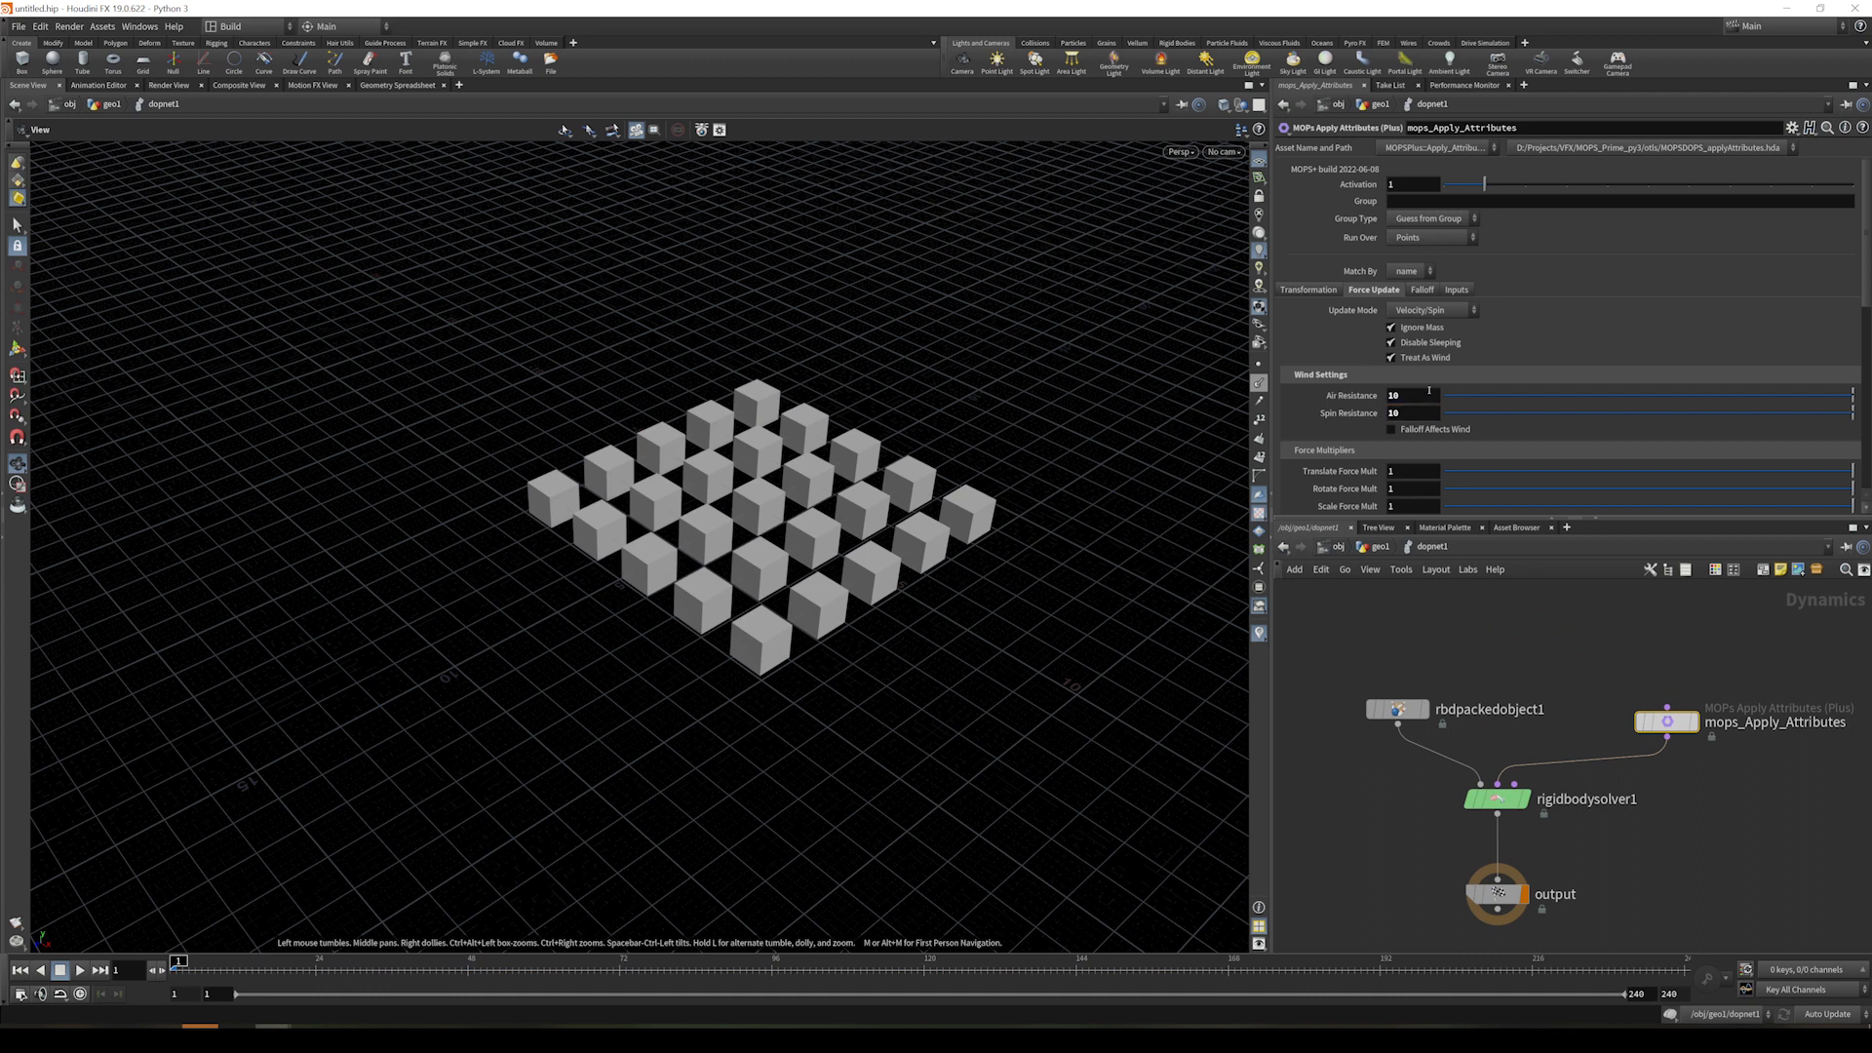
# - Play and scrub the simulation with the higher resistance, and return to the first frame
pyautogui.click(79, 970)
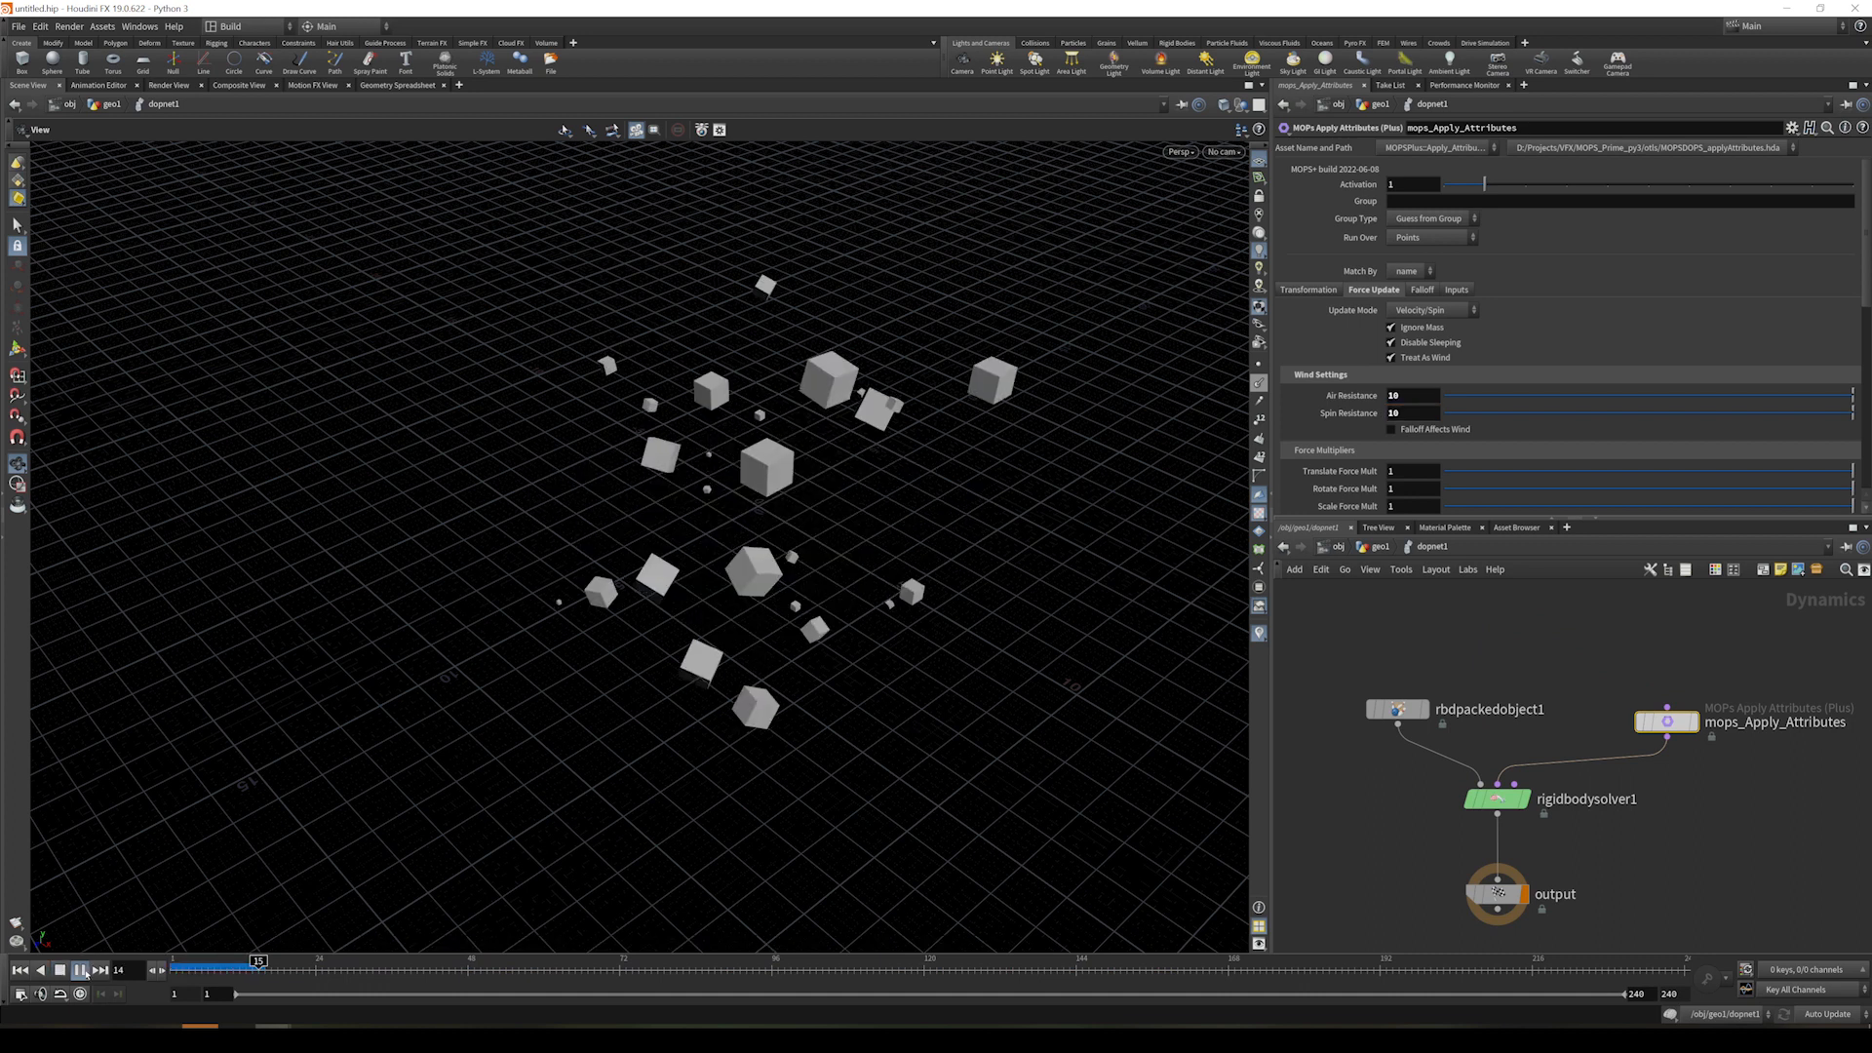
pyautogui.click(60, 970)
pyautogui.click(164, 970)
pyautogui.click(163, 970)
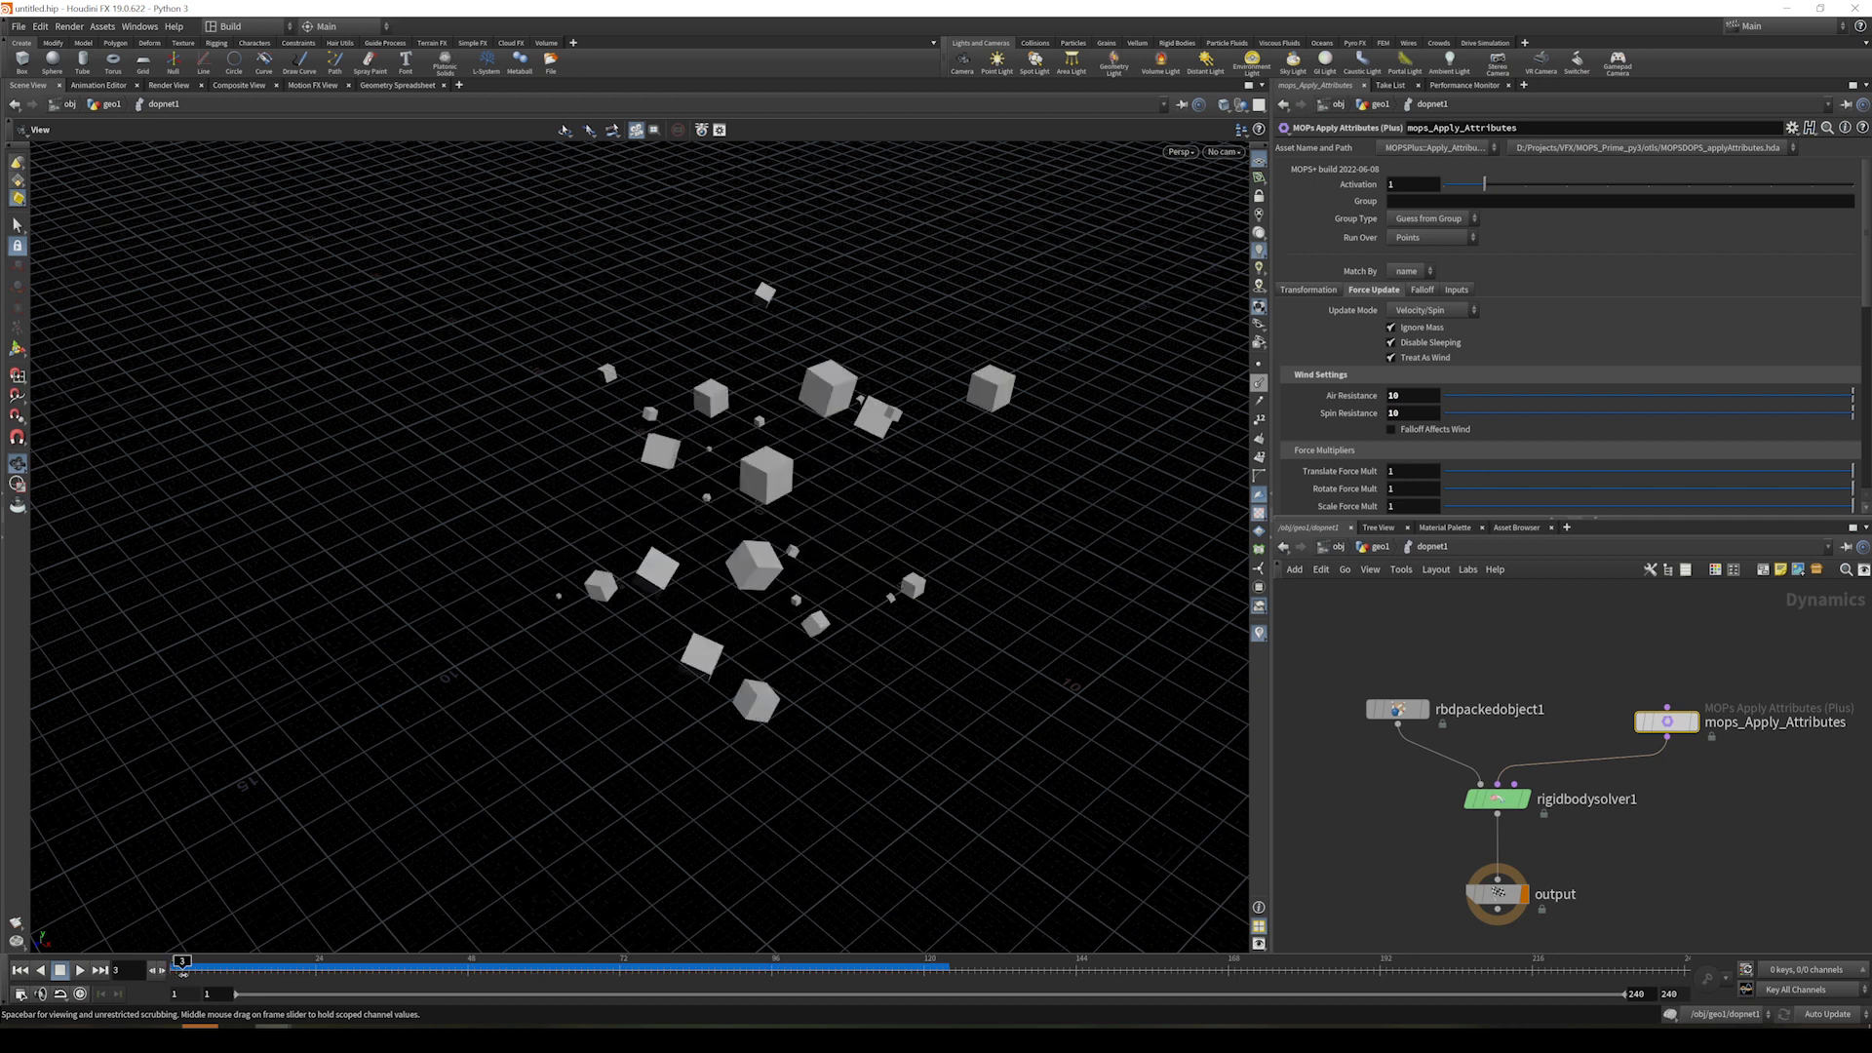
pyautogui.moveTo(184, 973); pyautogui.dragTo(570, 971)
pyautogui.hotkey('ctrl', 'Up')
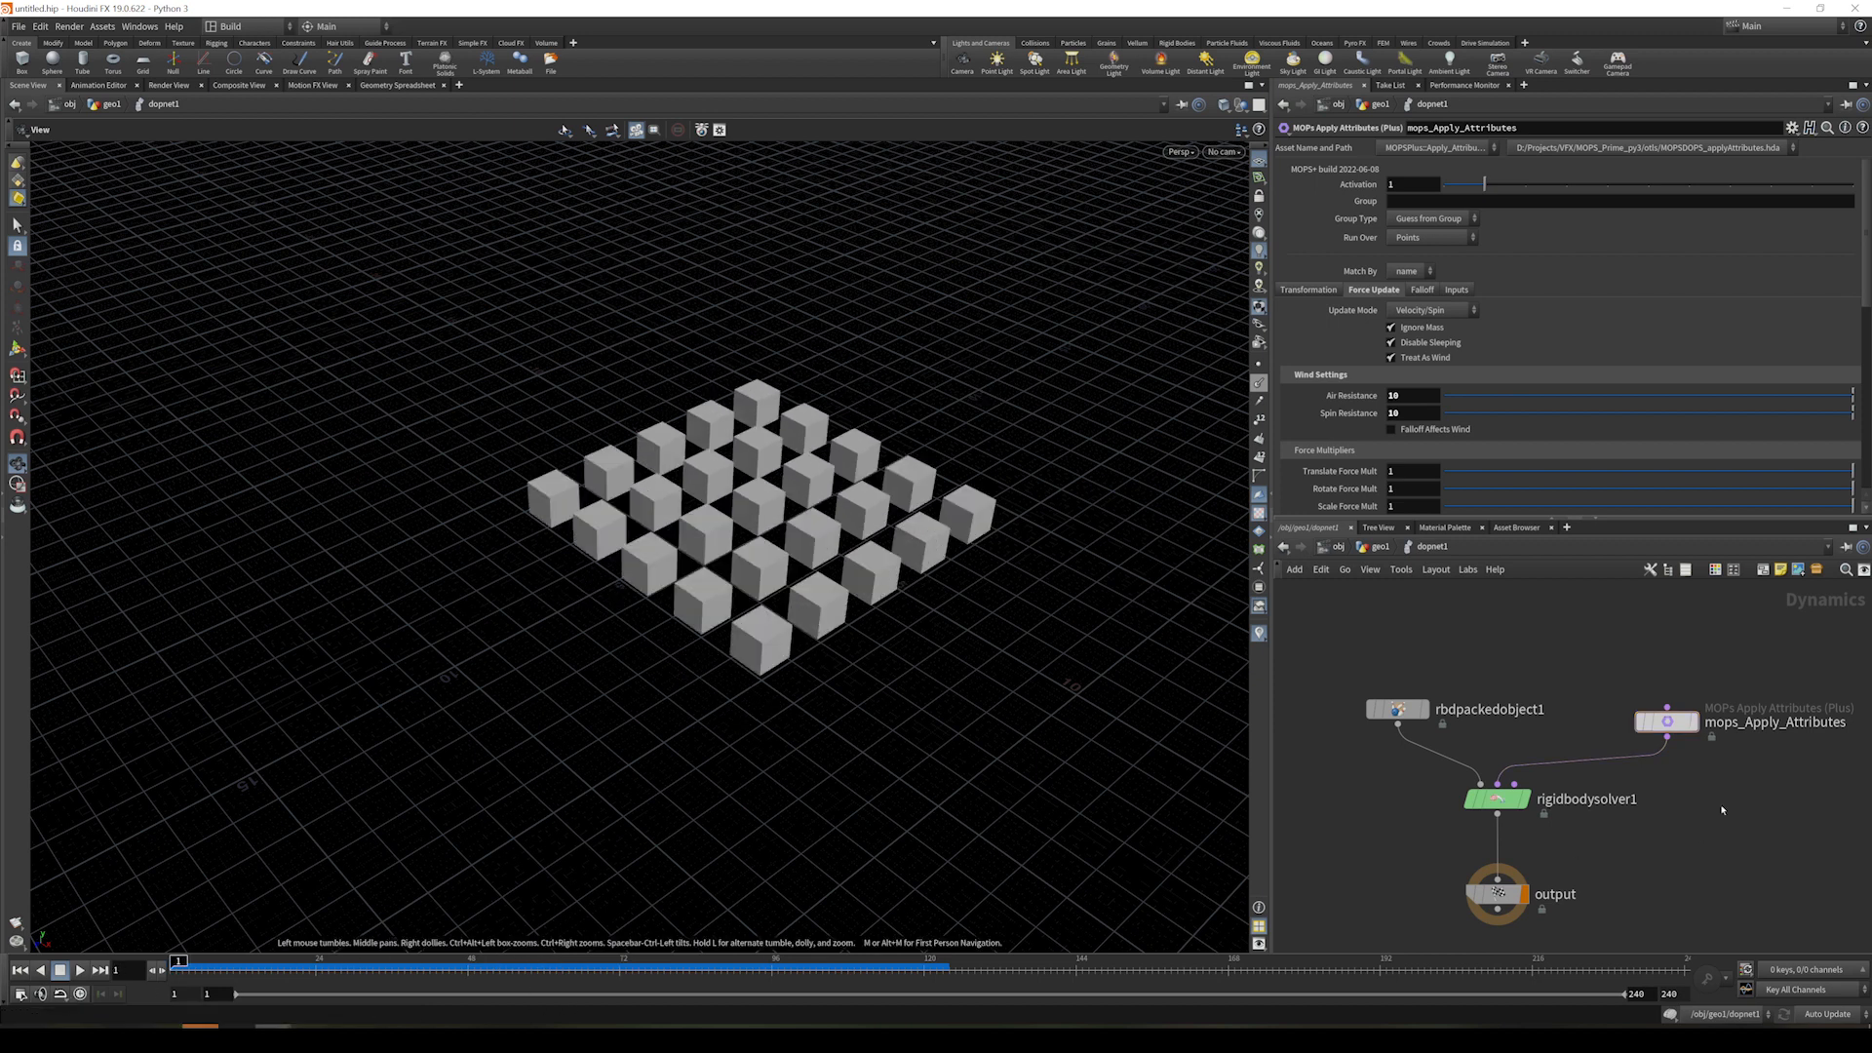
# - Insert a POP Drag between MOPs Apply Attributes and the Rigid Body Solver, and scrub the simulation to check it
pyautogui.press('Tab')
pyautogui.write('popde')
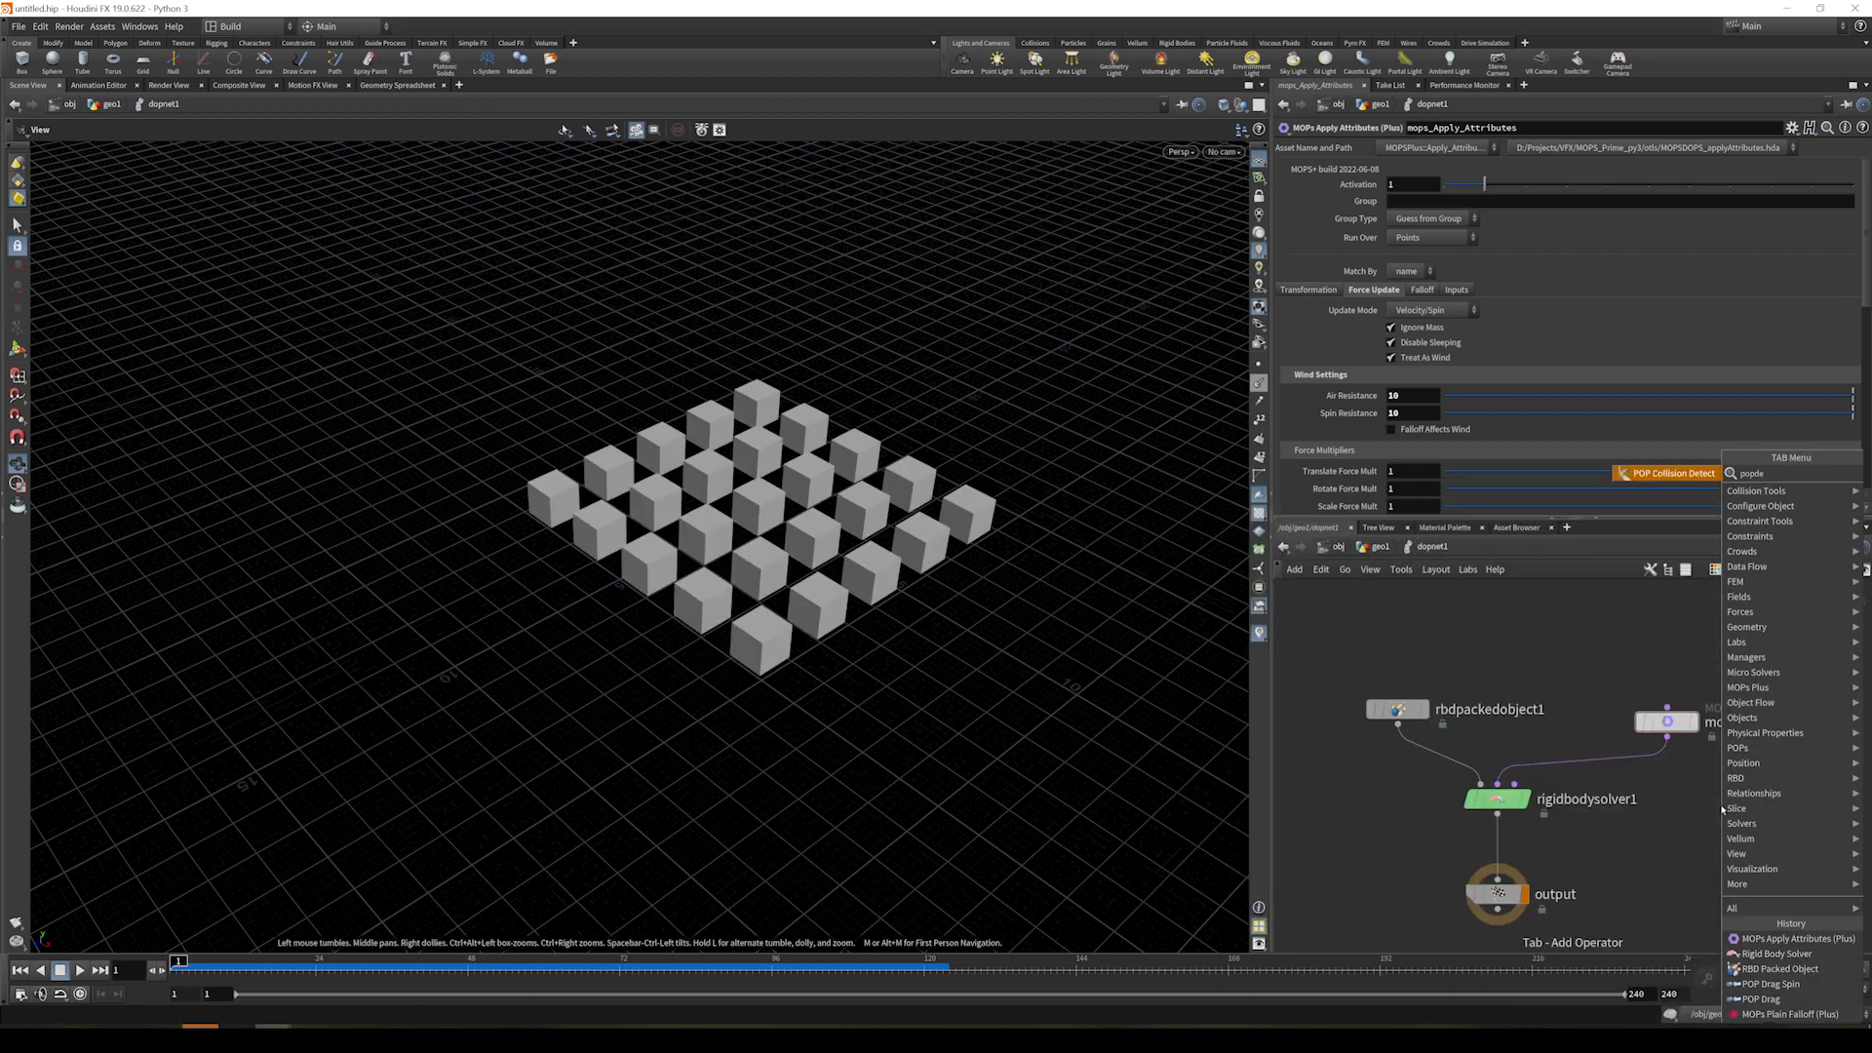
pyautogui.press('Return')
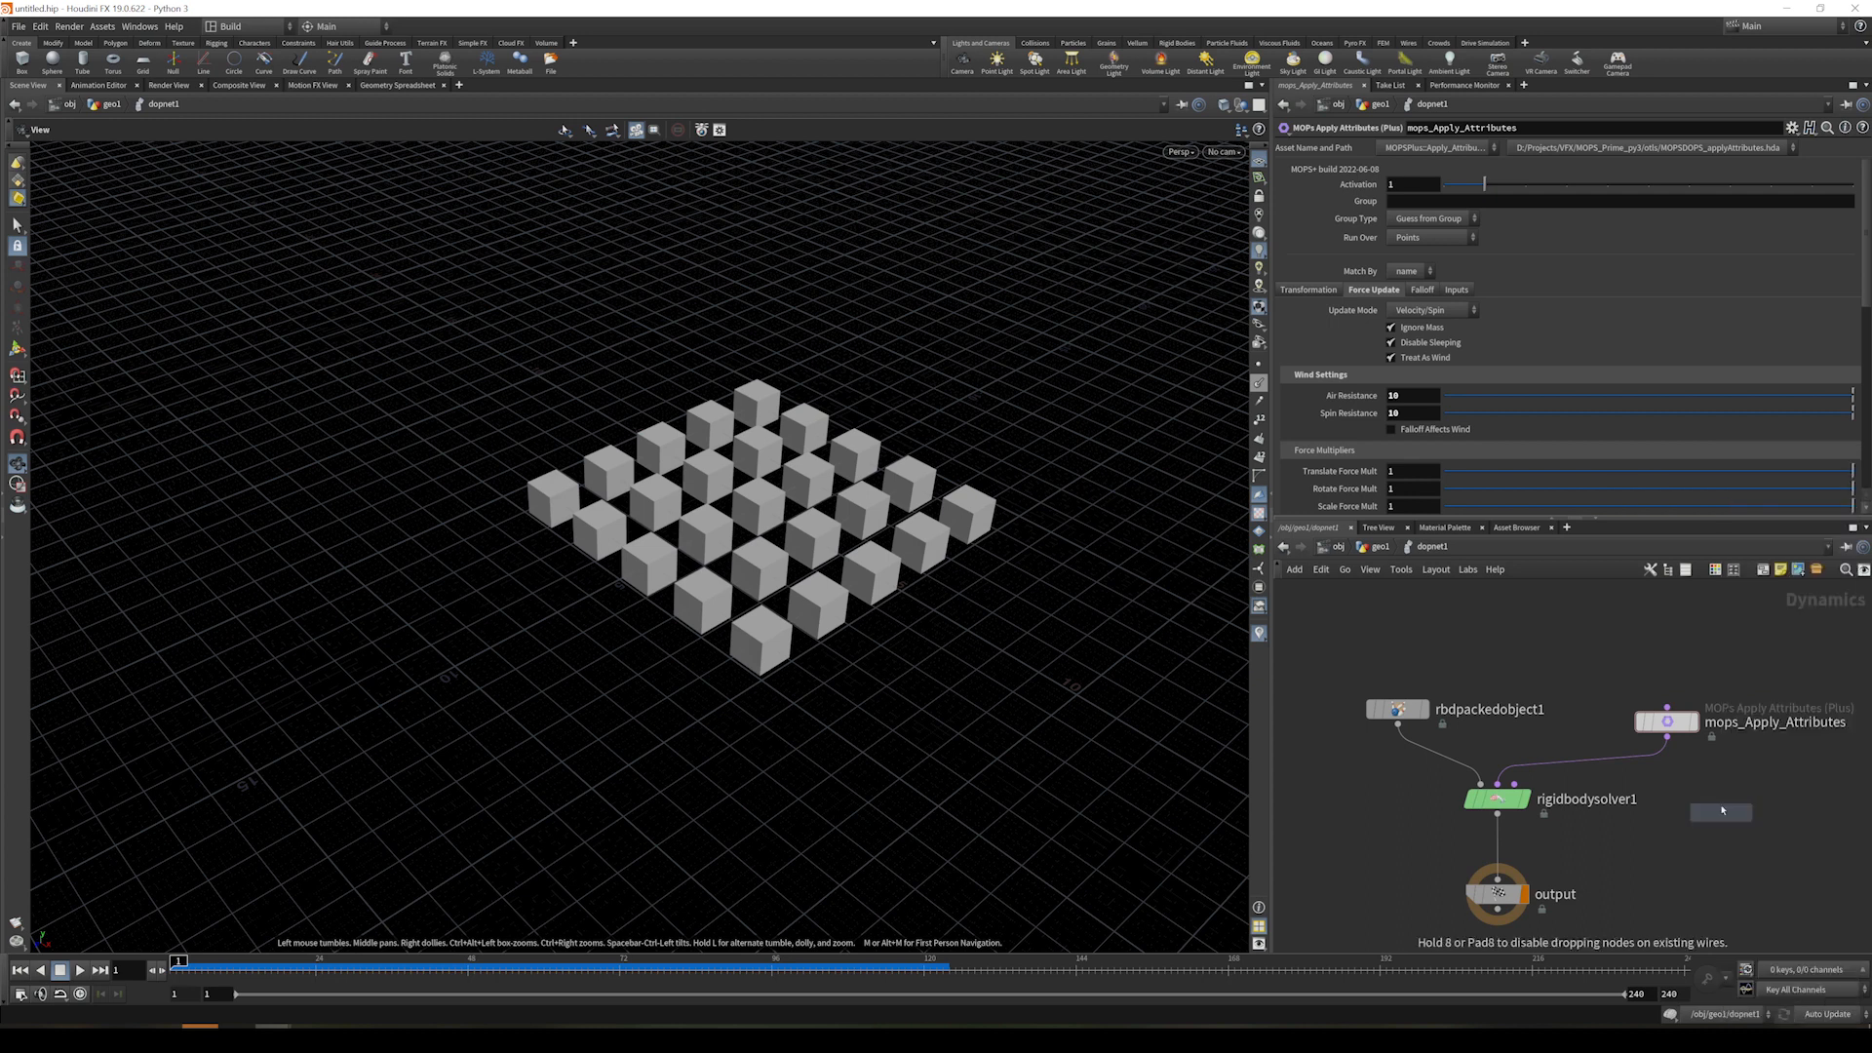
pyautogui.click(1575, 761)
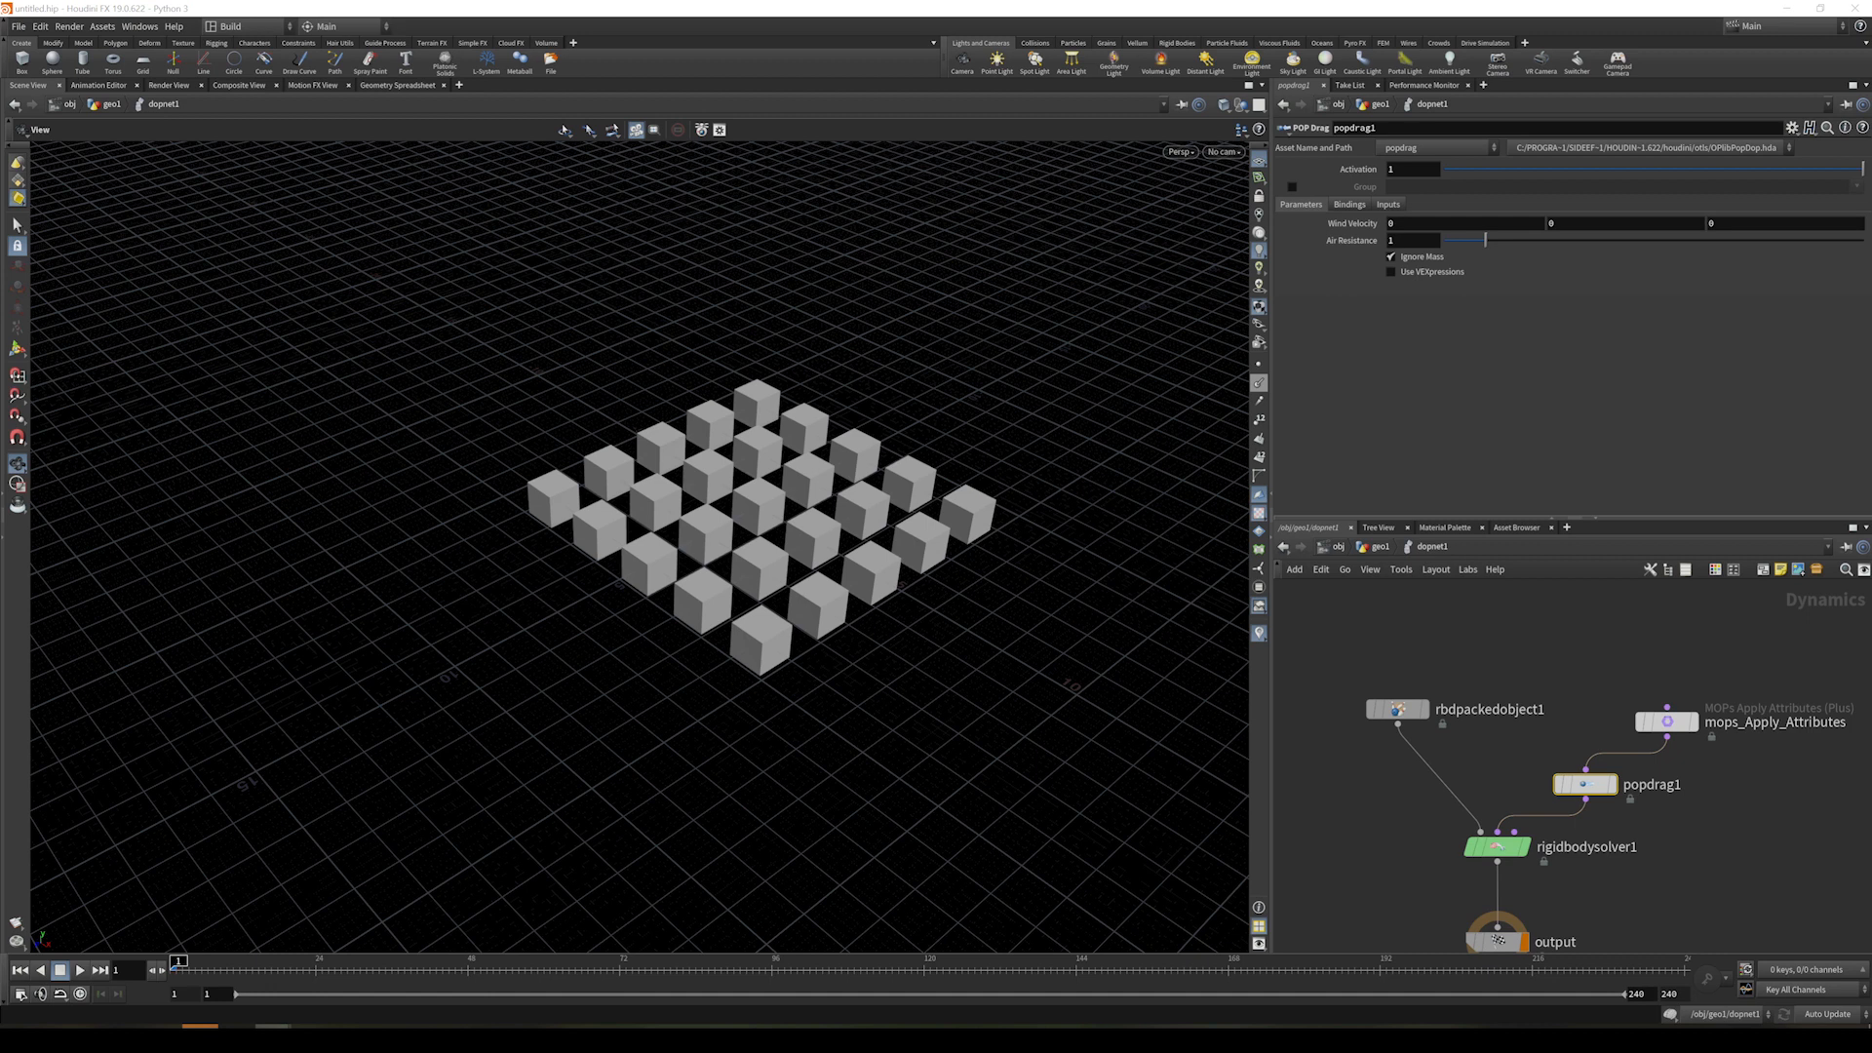
pyautogui.moveTo(178, 967); pyautogui.dragTo(176, 1015)
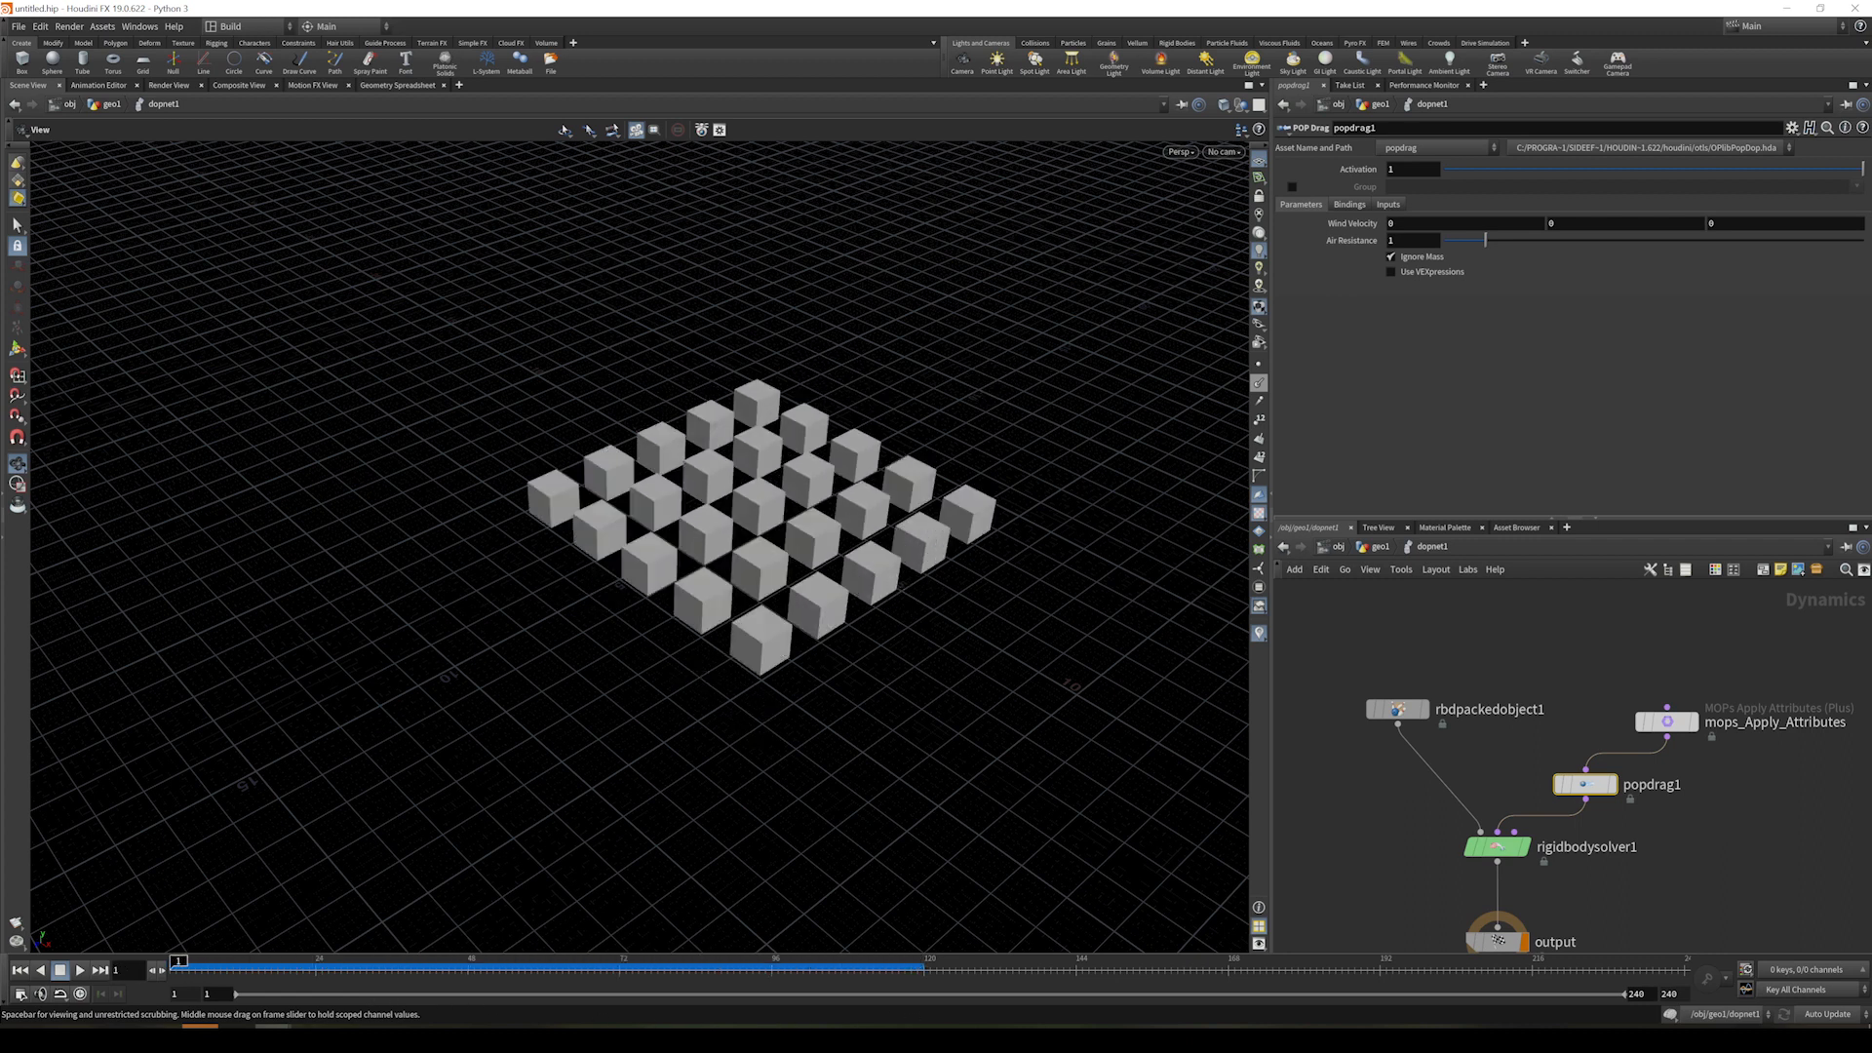
# - Set the POP Drag's Air Resistance to 10 and scrub the simulation to check the damping
pyautogui.click(1413, 240)
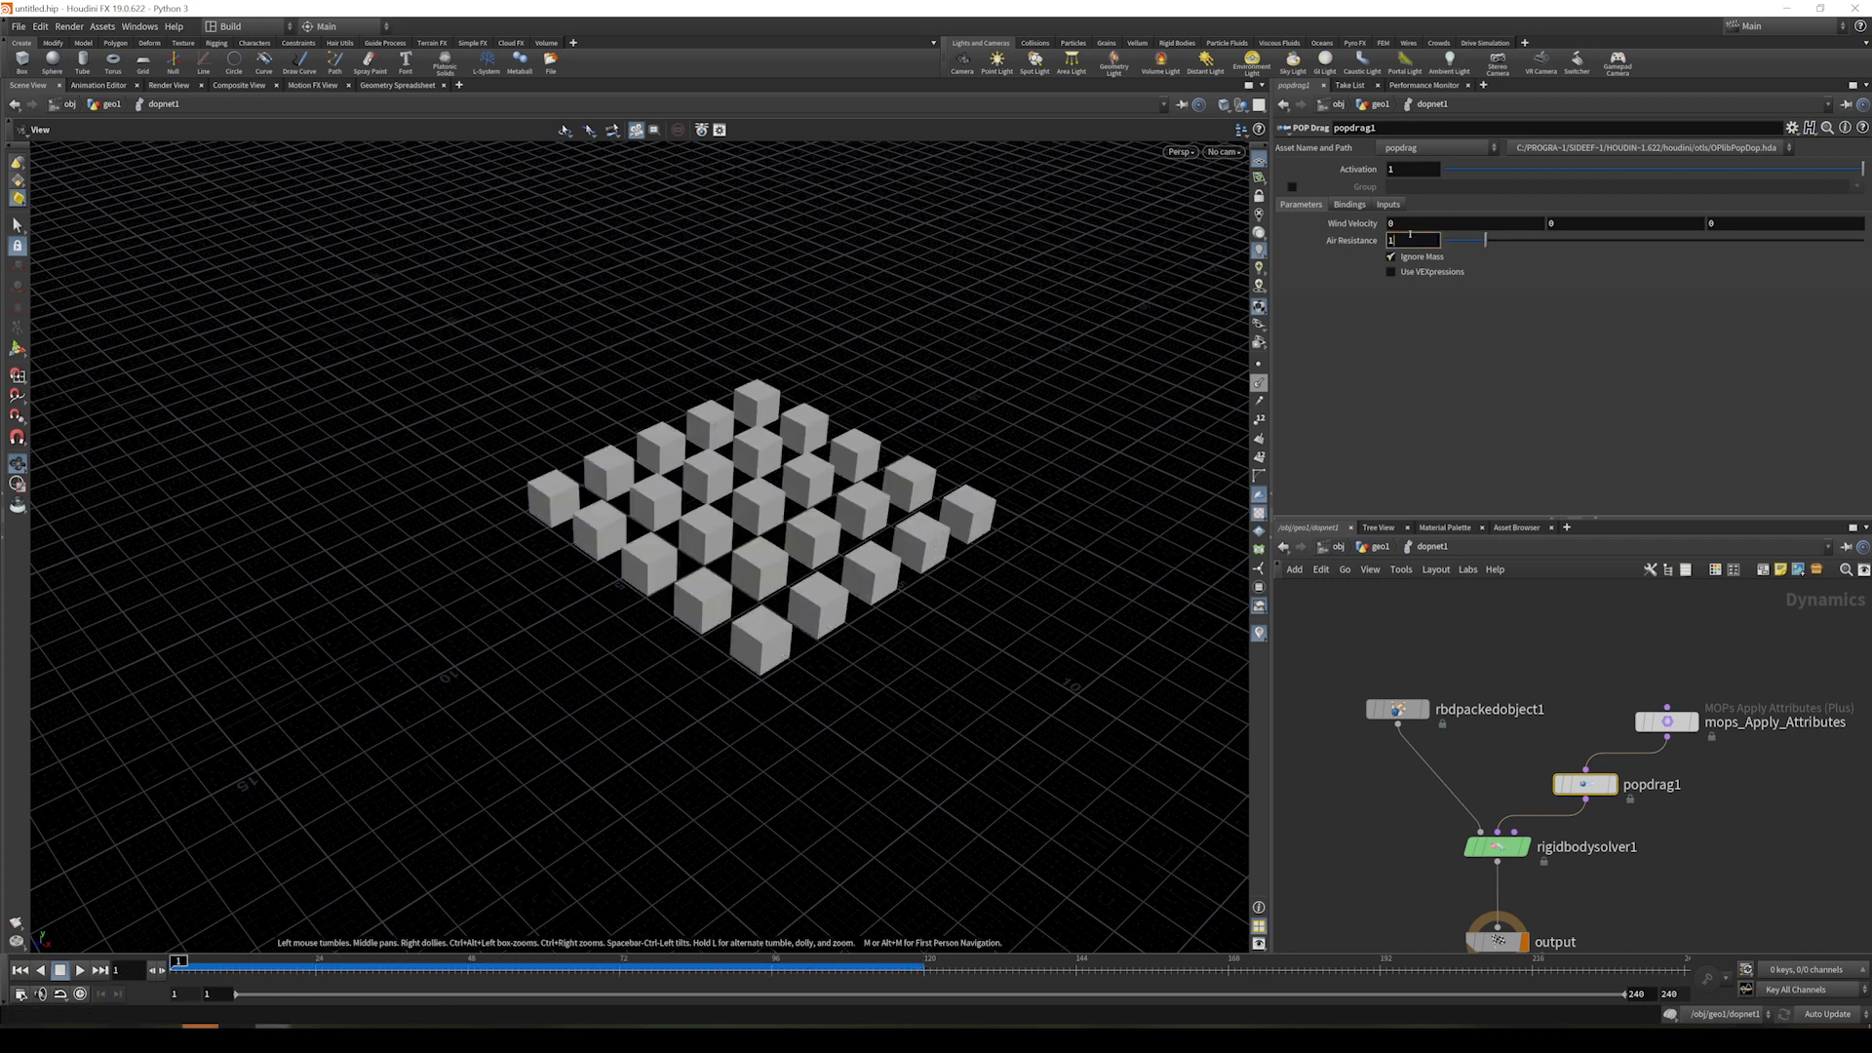
pyautogui.write('10')
pyautogui.press('Return')
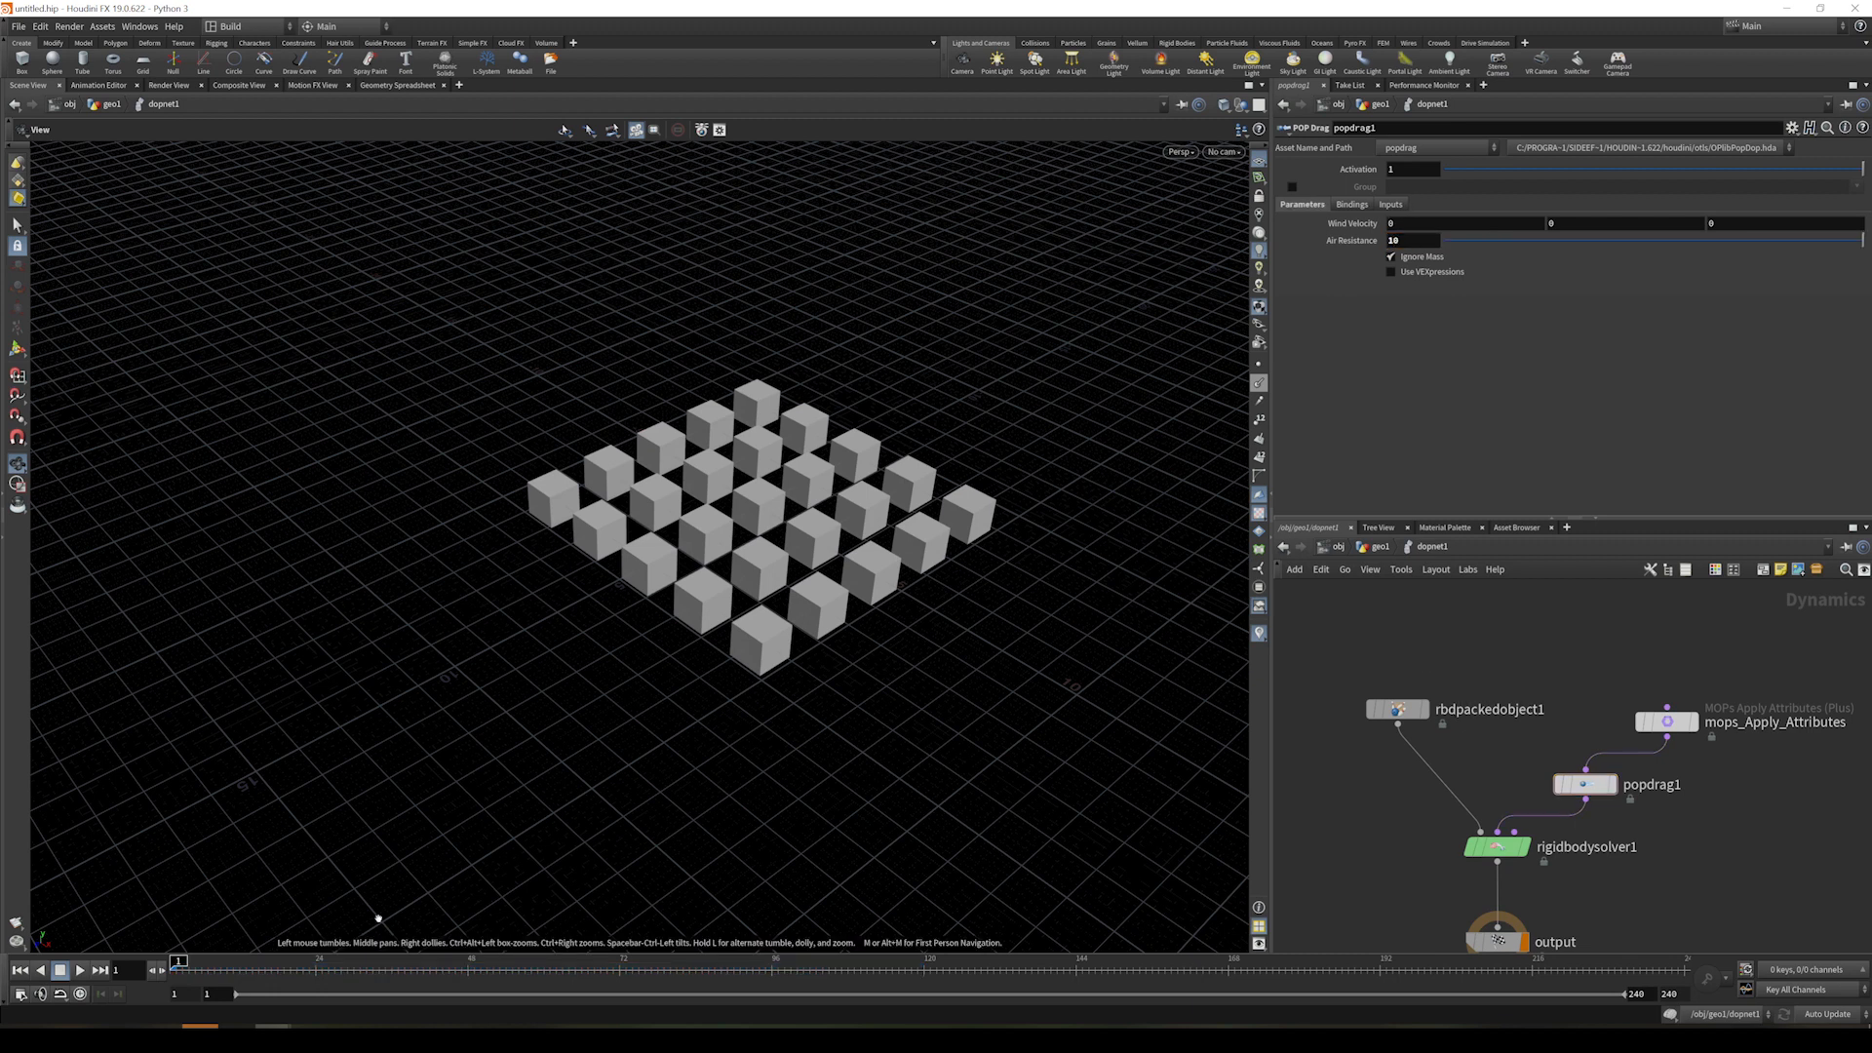
pyautogui.moveTo(207, 958); pyautogui.dragTo(176, 994)
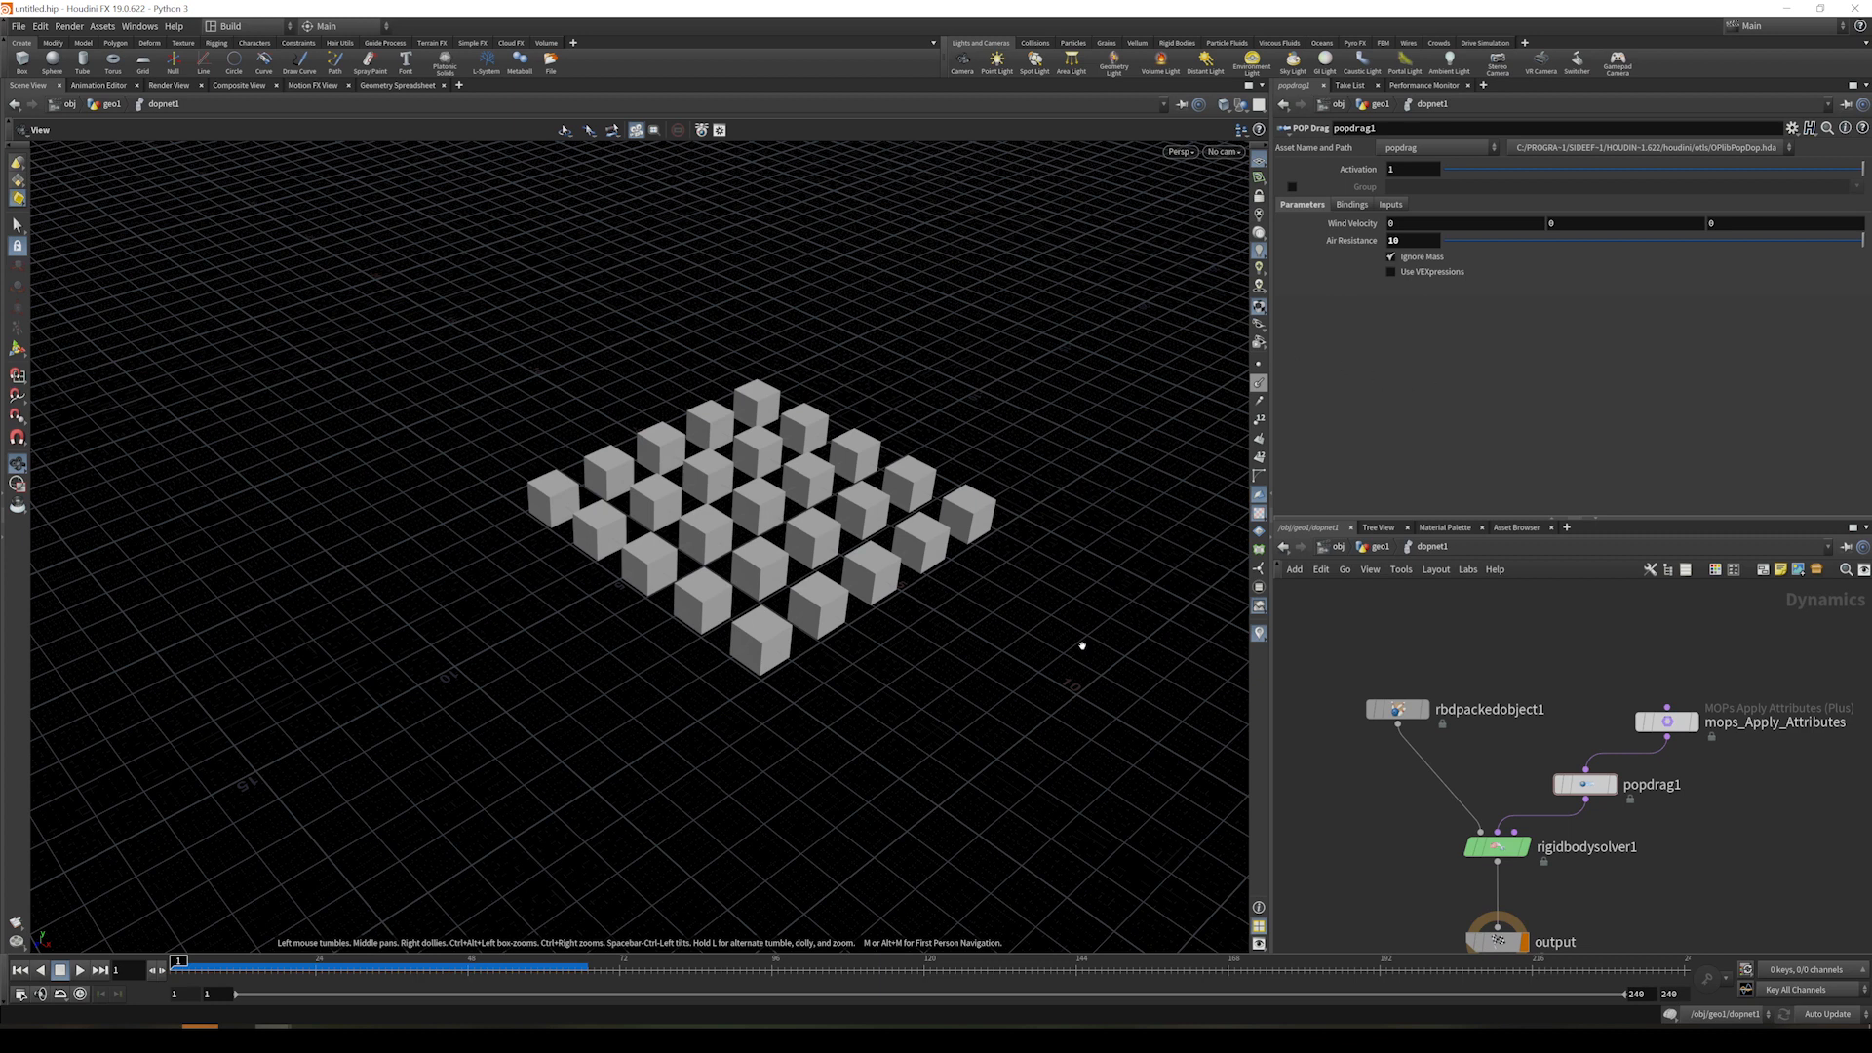
# - Bypass the POP Drag node and set the Update Mode of MOPs Apply Attributes to Force/Torque
pyautogui.click(1591, 786)
pyautogui.click(1559, 782)
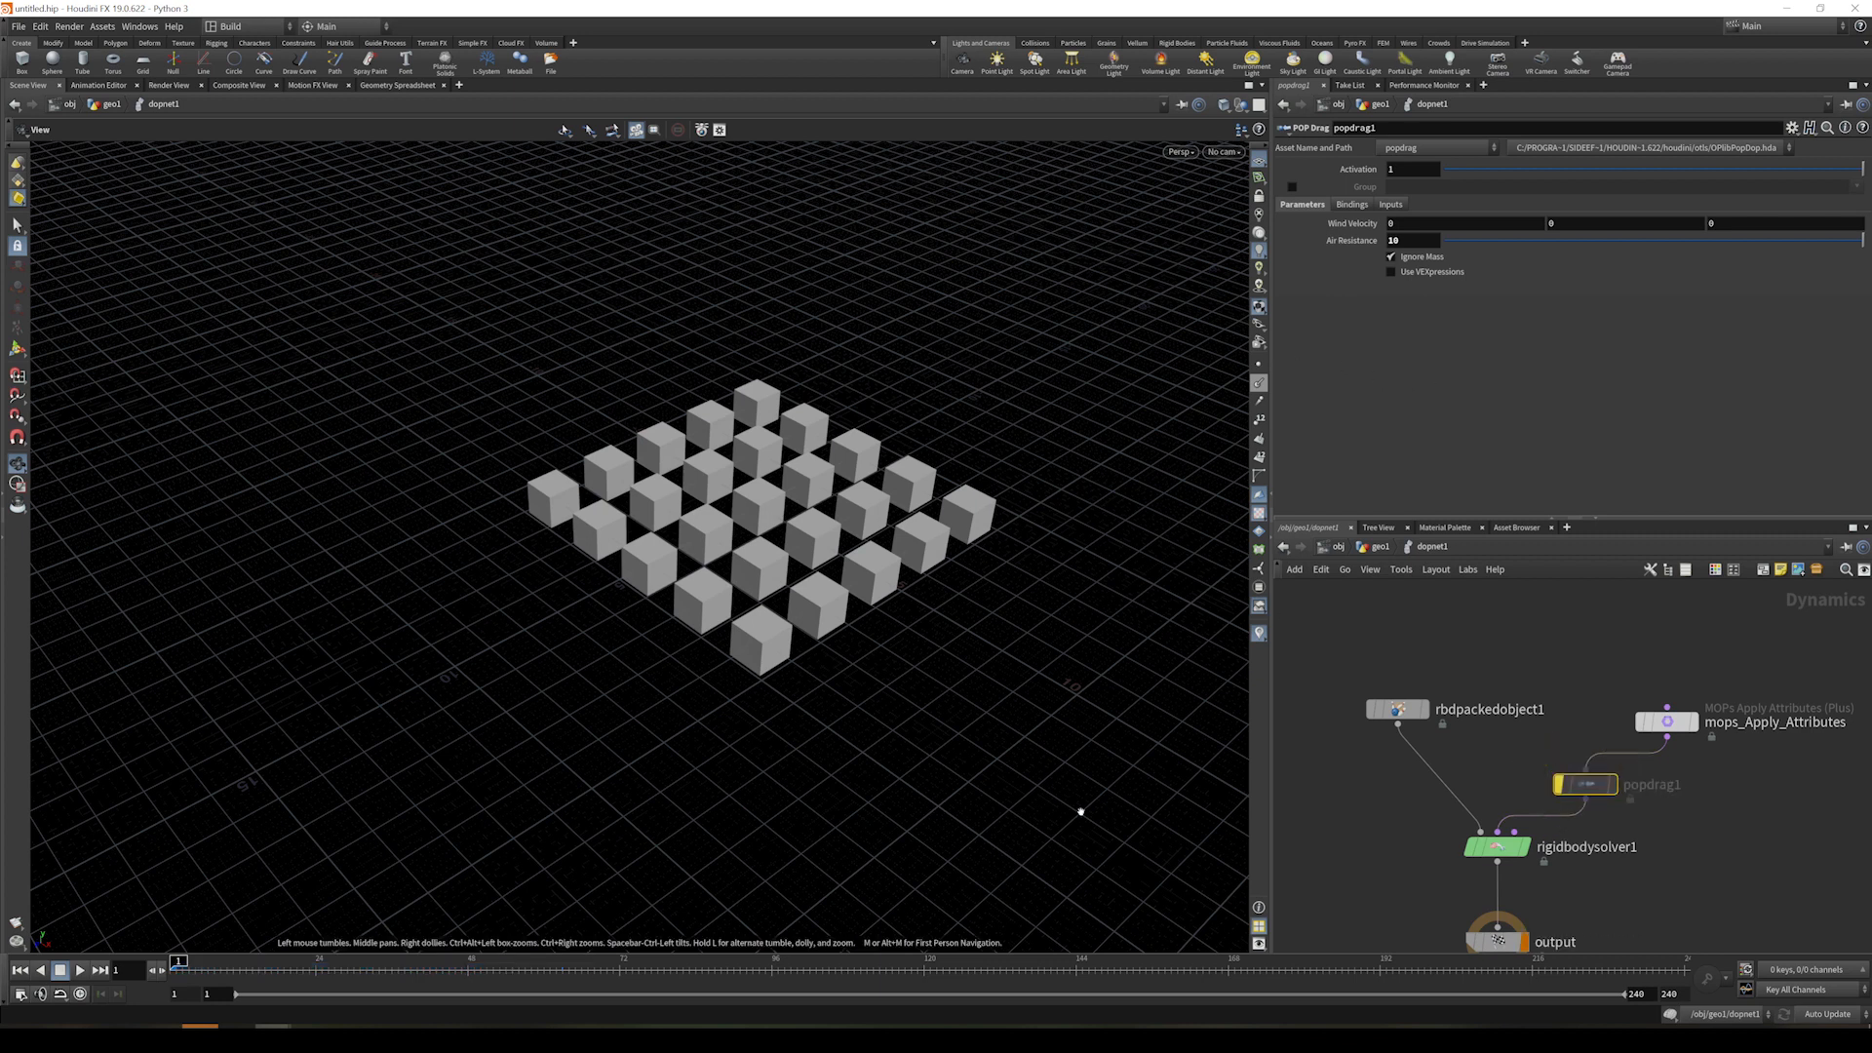
pyautogui.click(1667, 722)
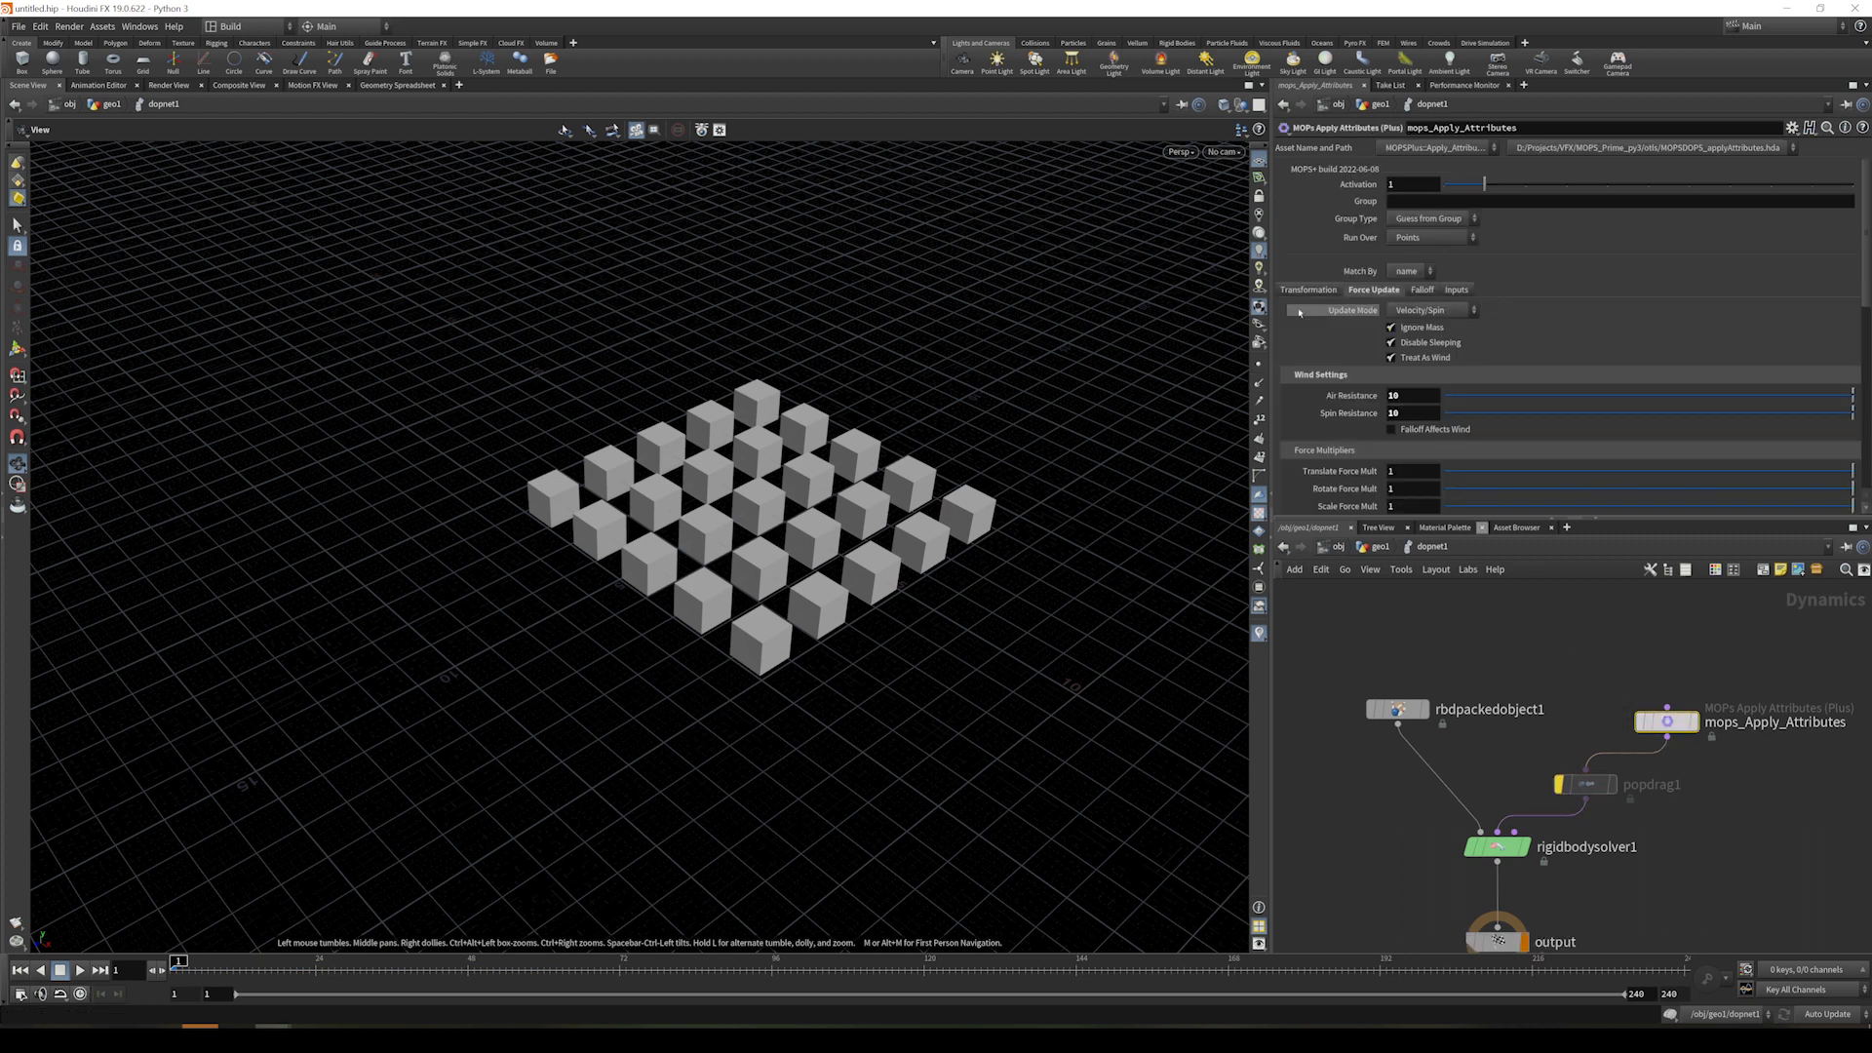
pyautogui.click(1408, 311)
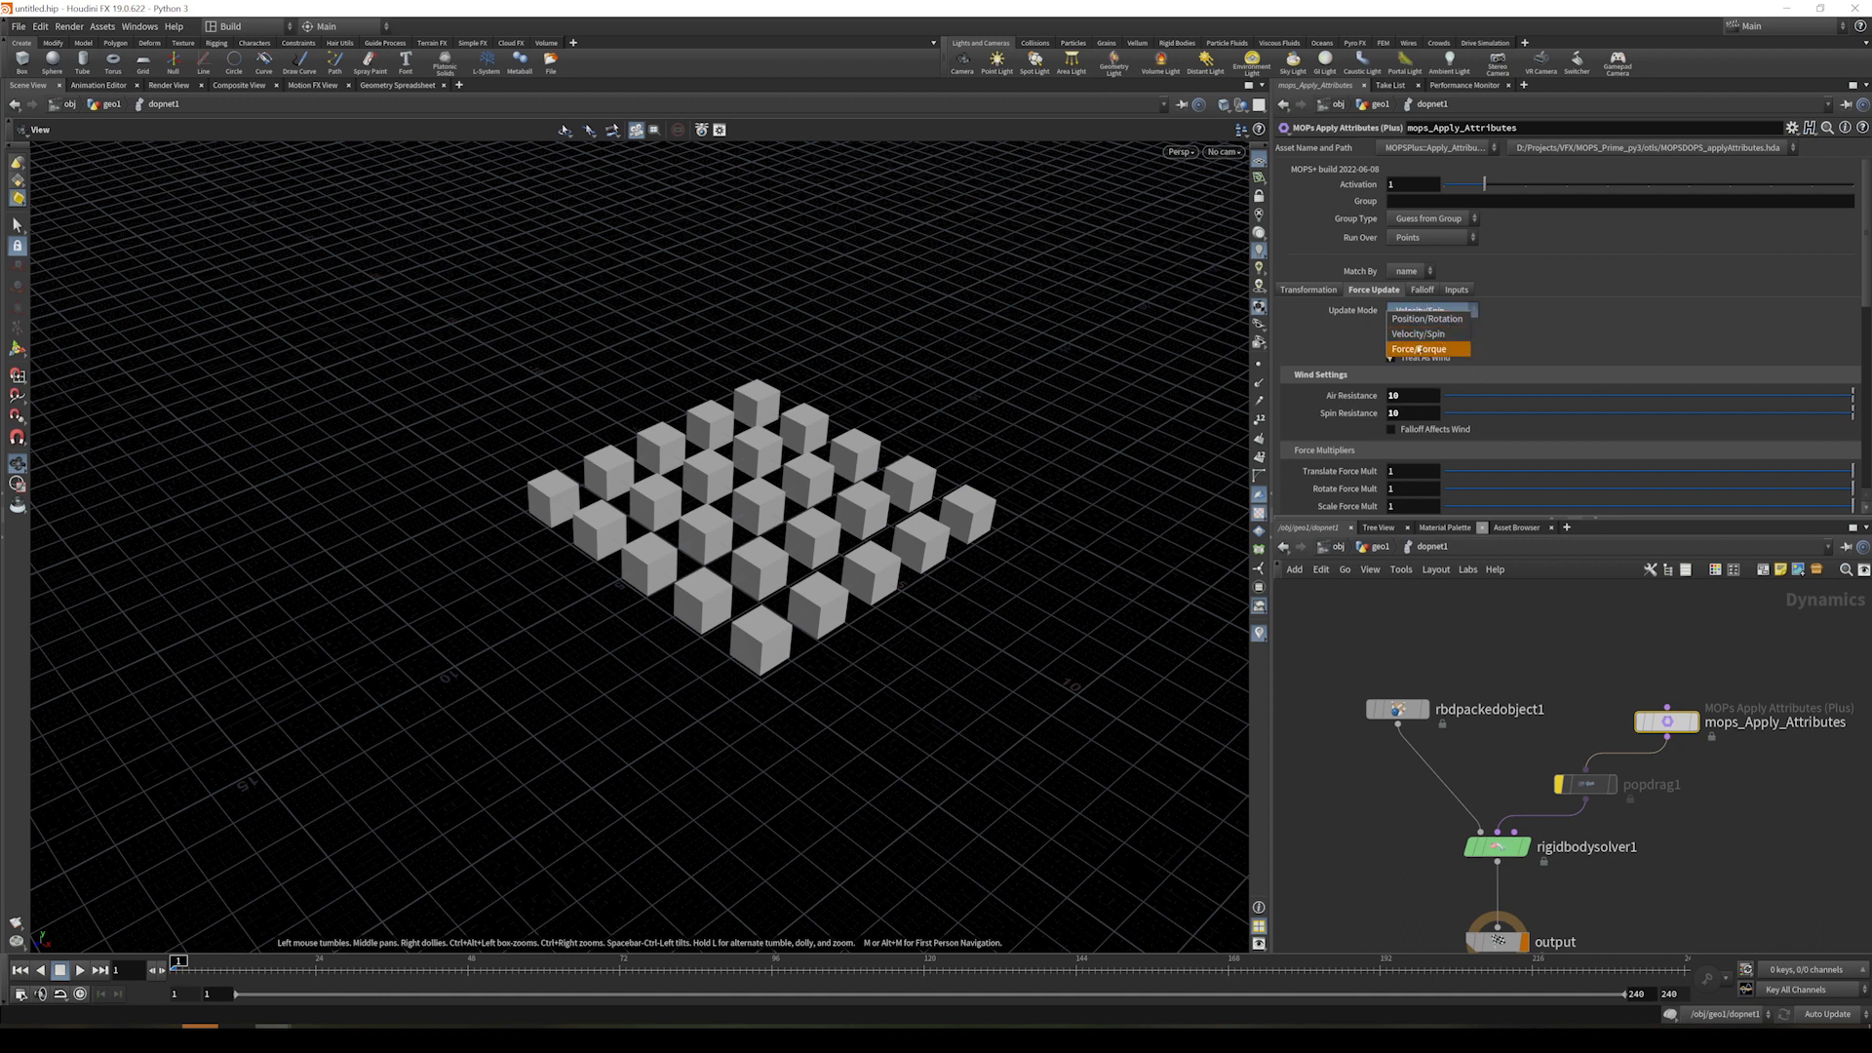
pyautogui.click(1419, 349)
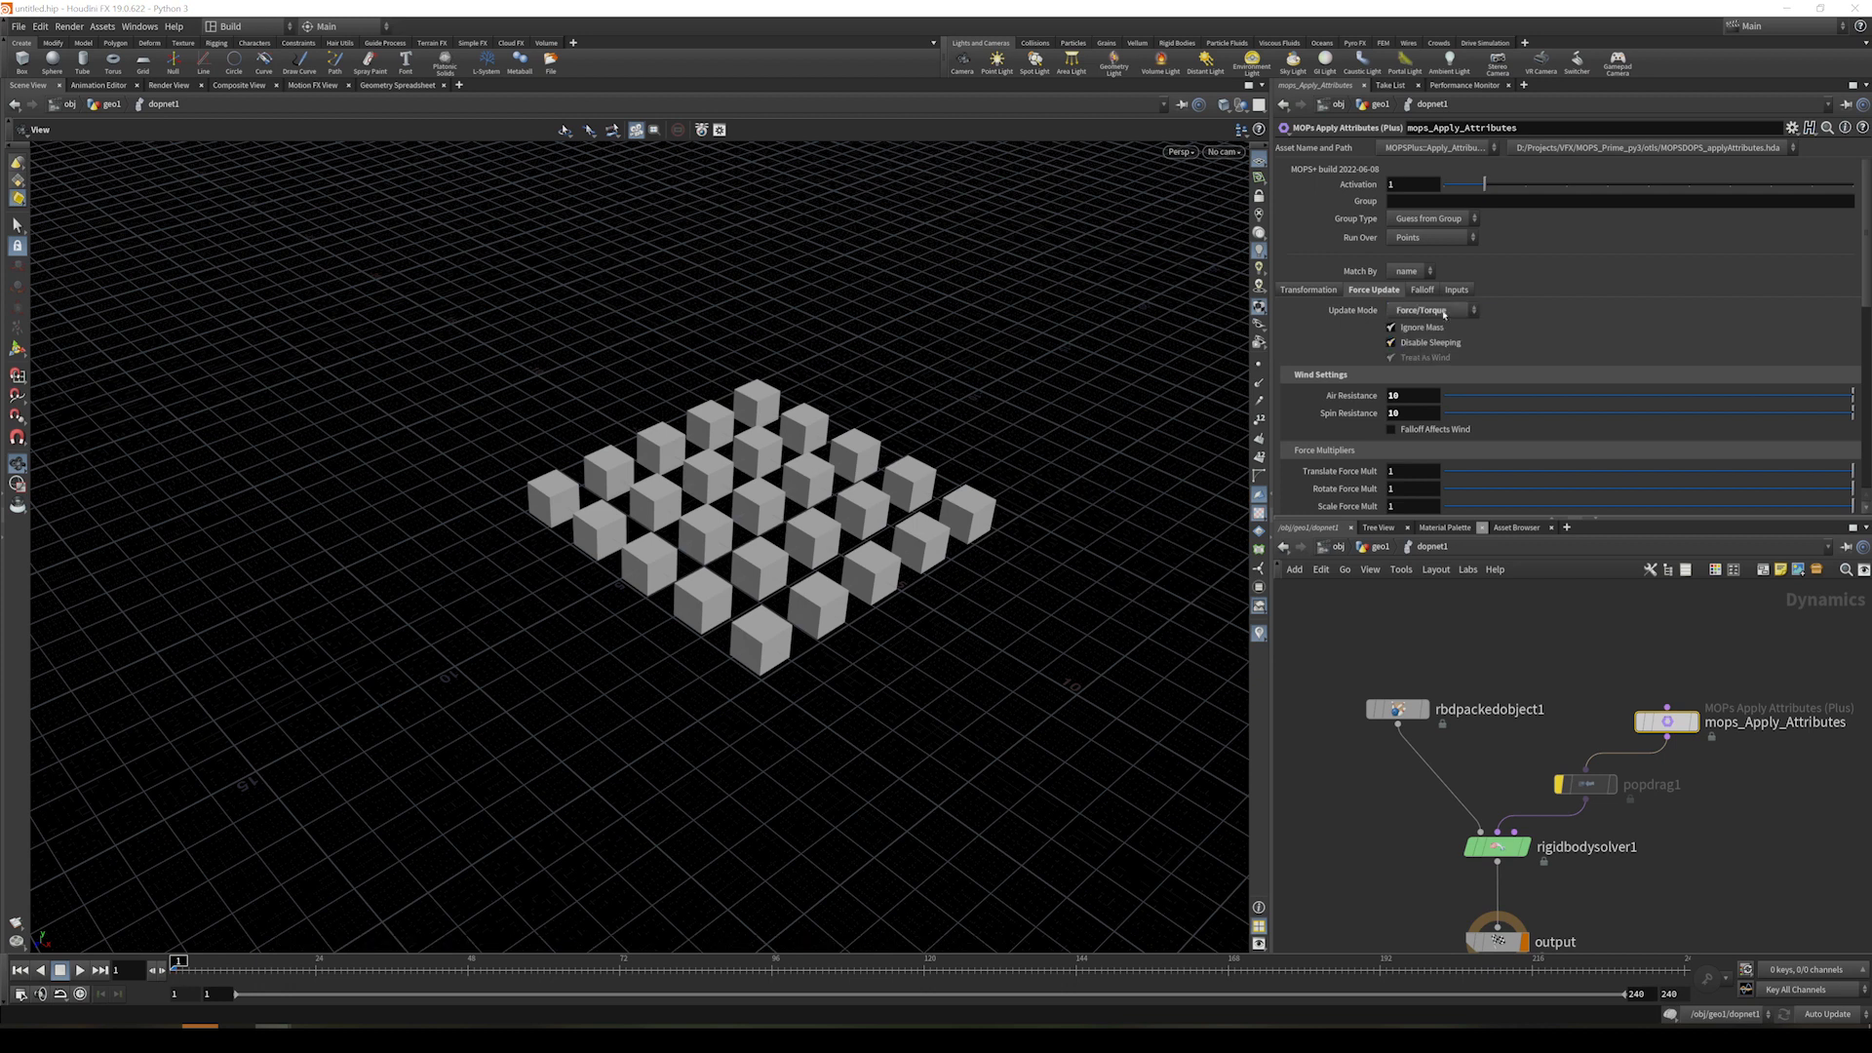
pyautogui.scroll(-5, 750, 622)
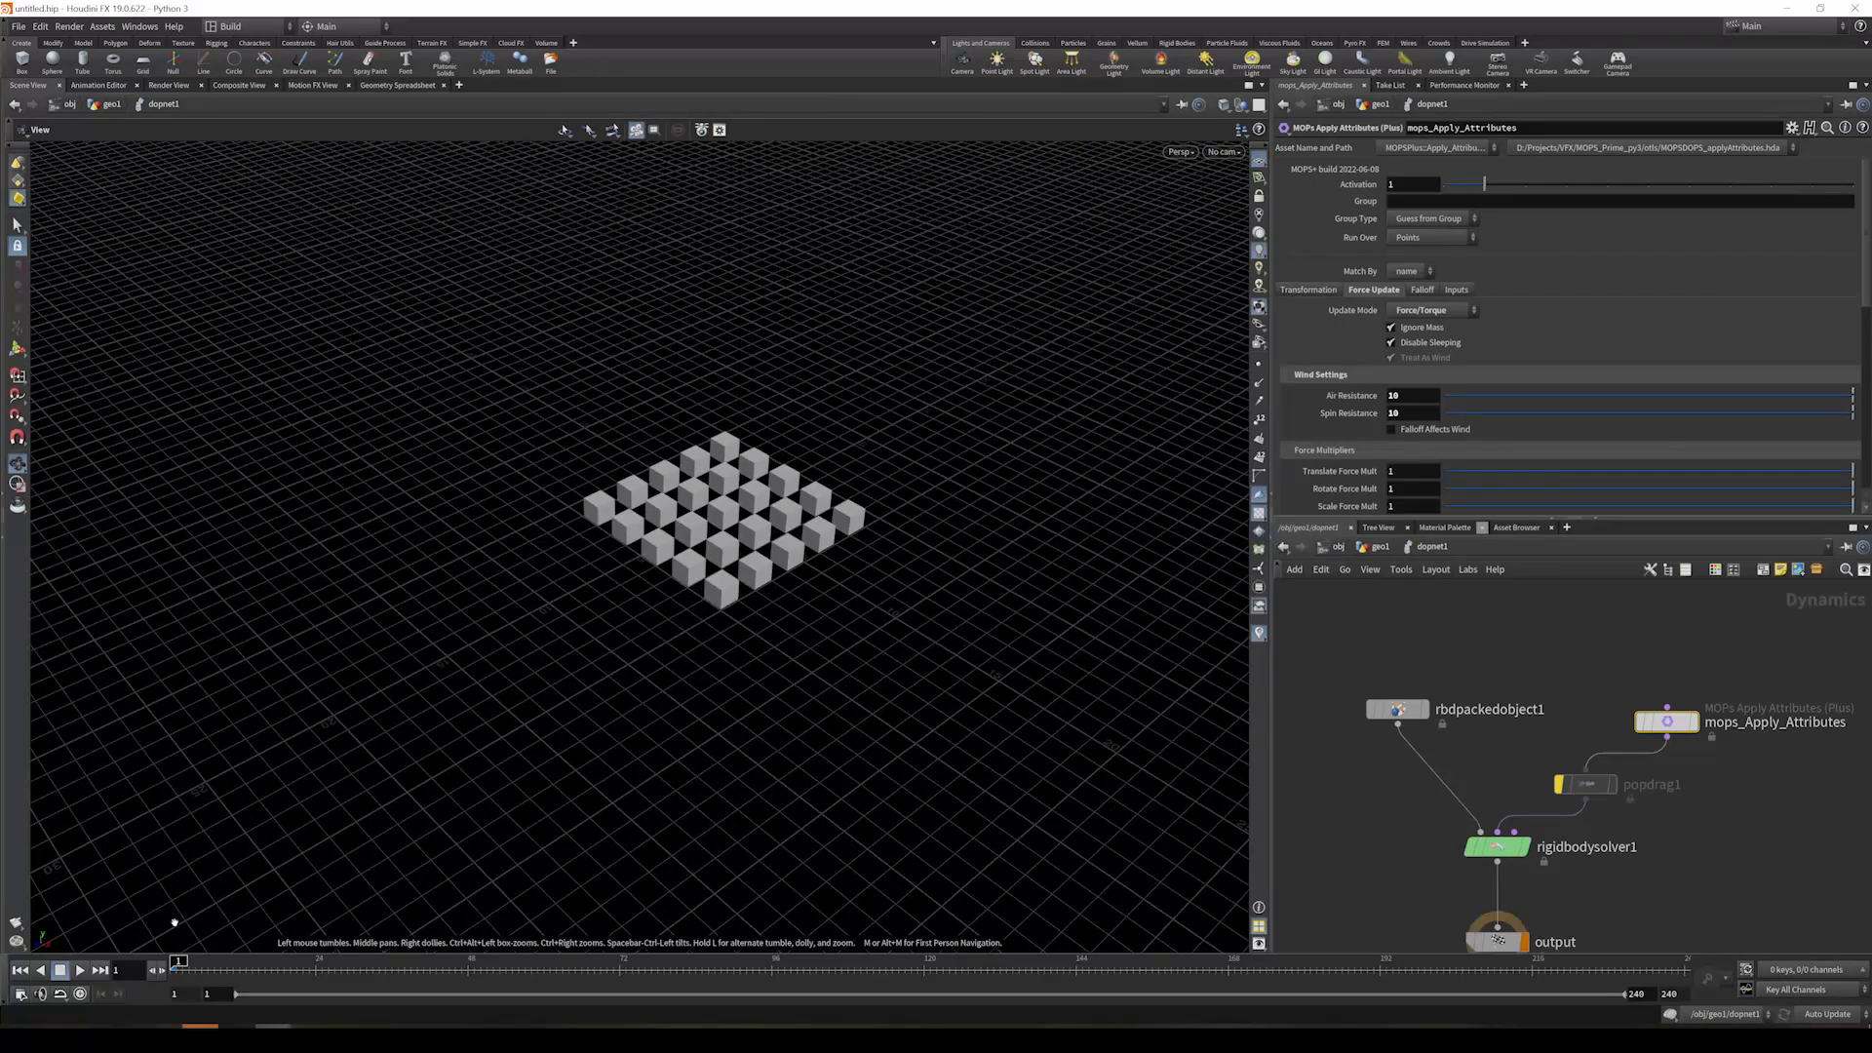
# - Play and scrub the simulation to check the Force/Torque motion without drag, and return to the first frame
pyautogui.click(80, 970)
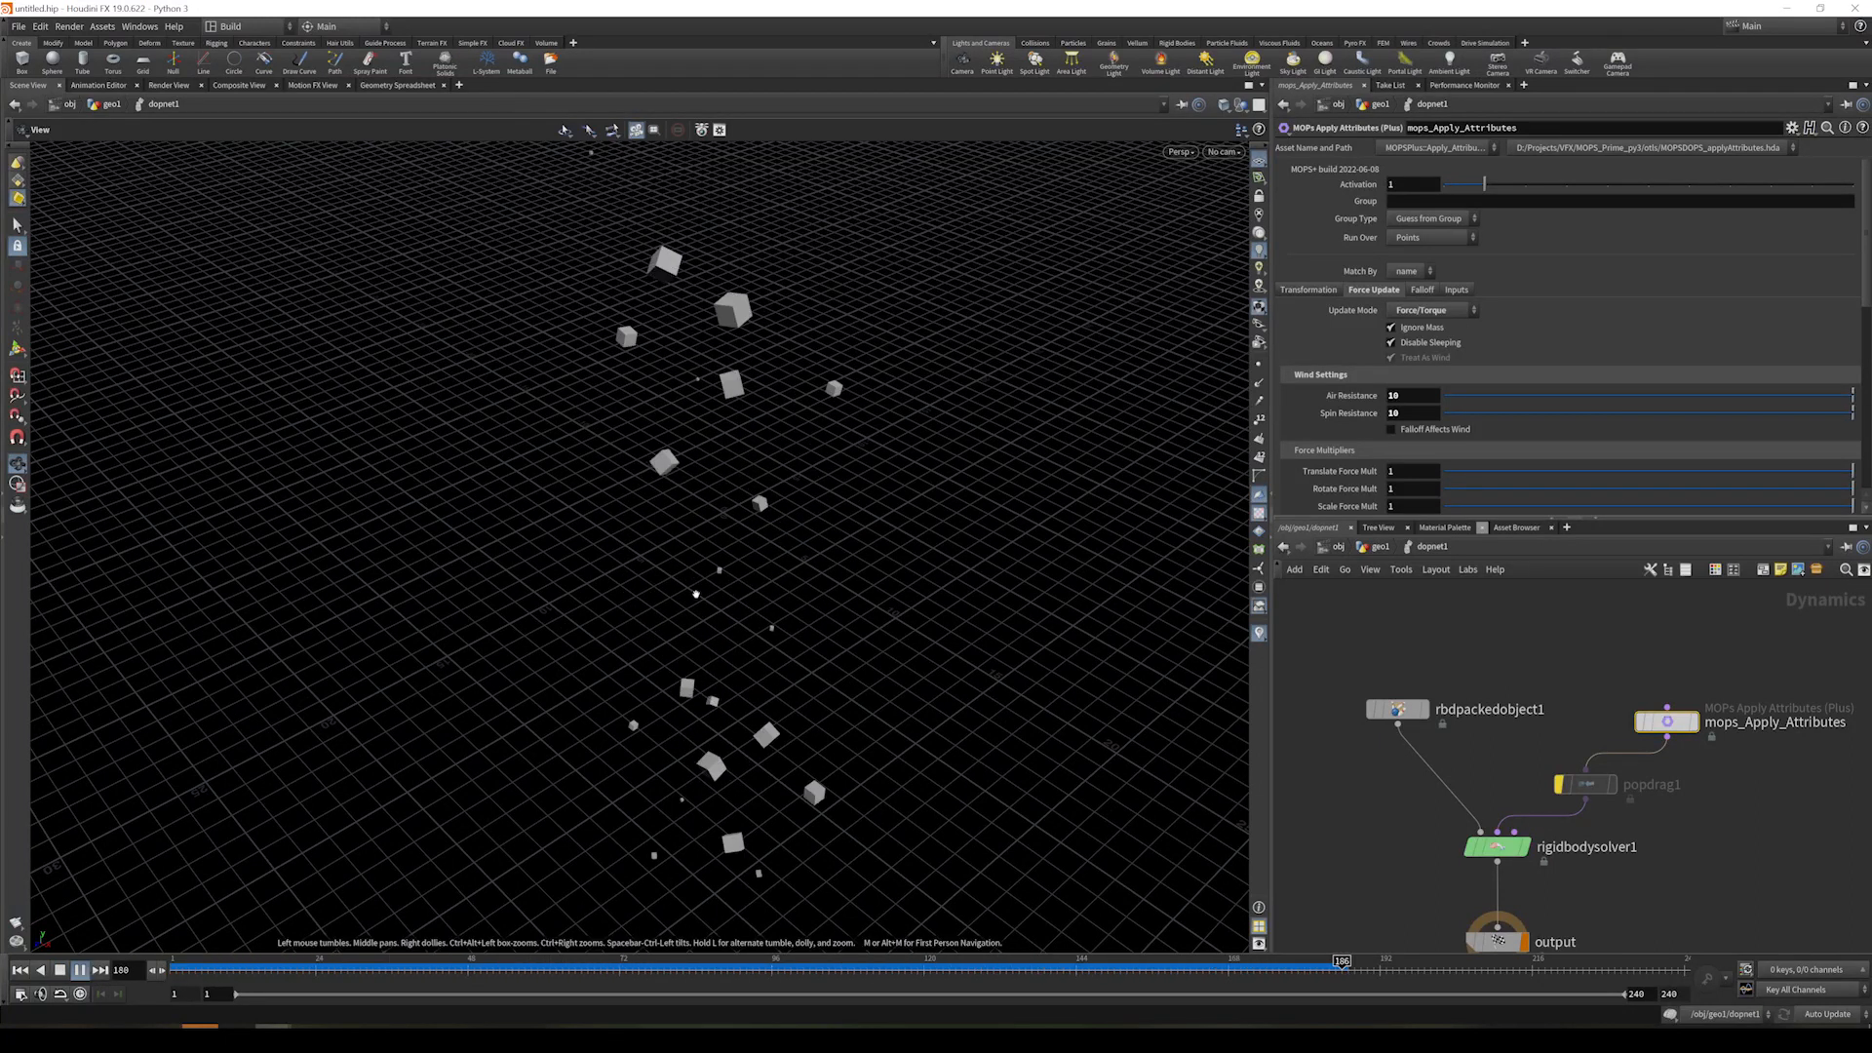
pyautogui.click(80, 970)
pyautogui.click(180, 965)
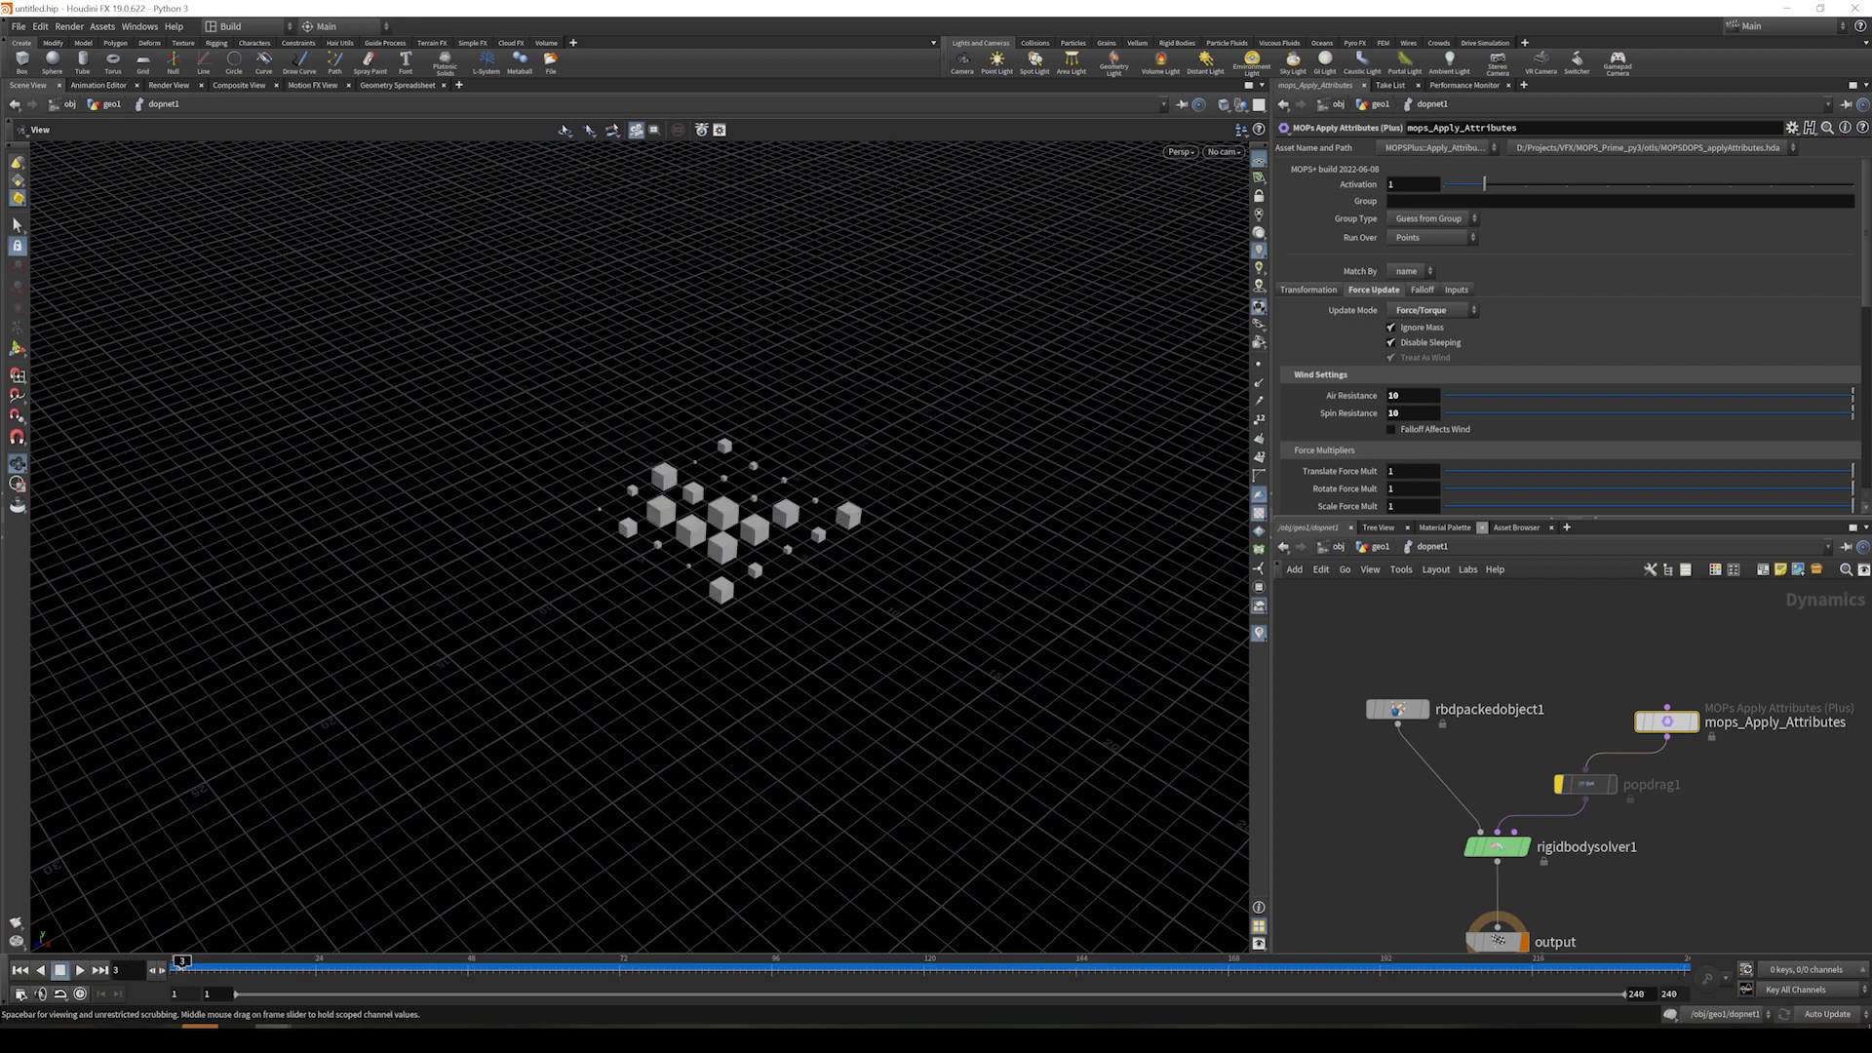
pyautogui.moveTo(183, 967); pyautogui.dragTo(260, 965)
pyautogui.moveTo(245, 969); pyautogui.dragTo(162, 979)
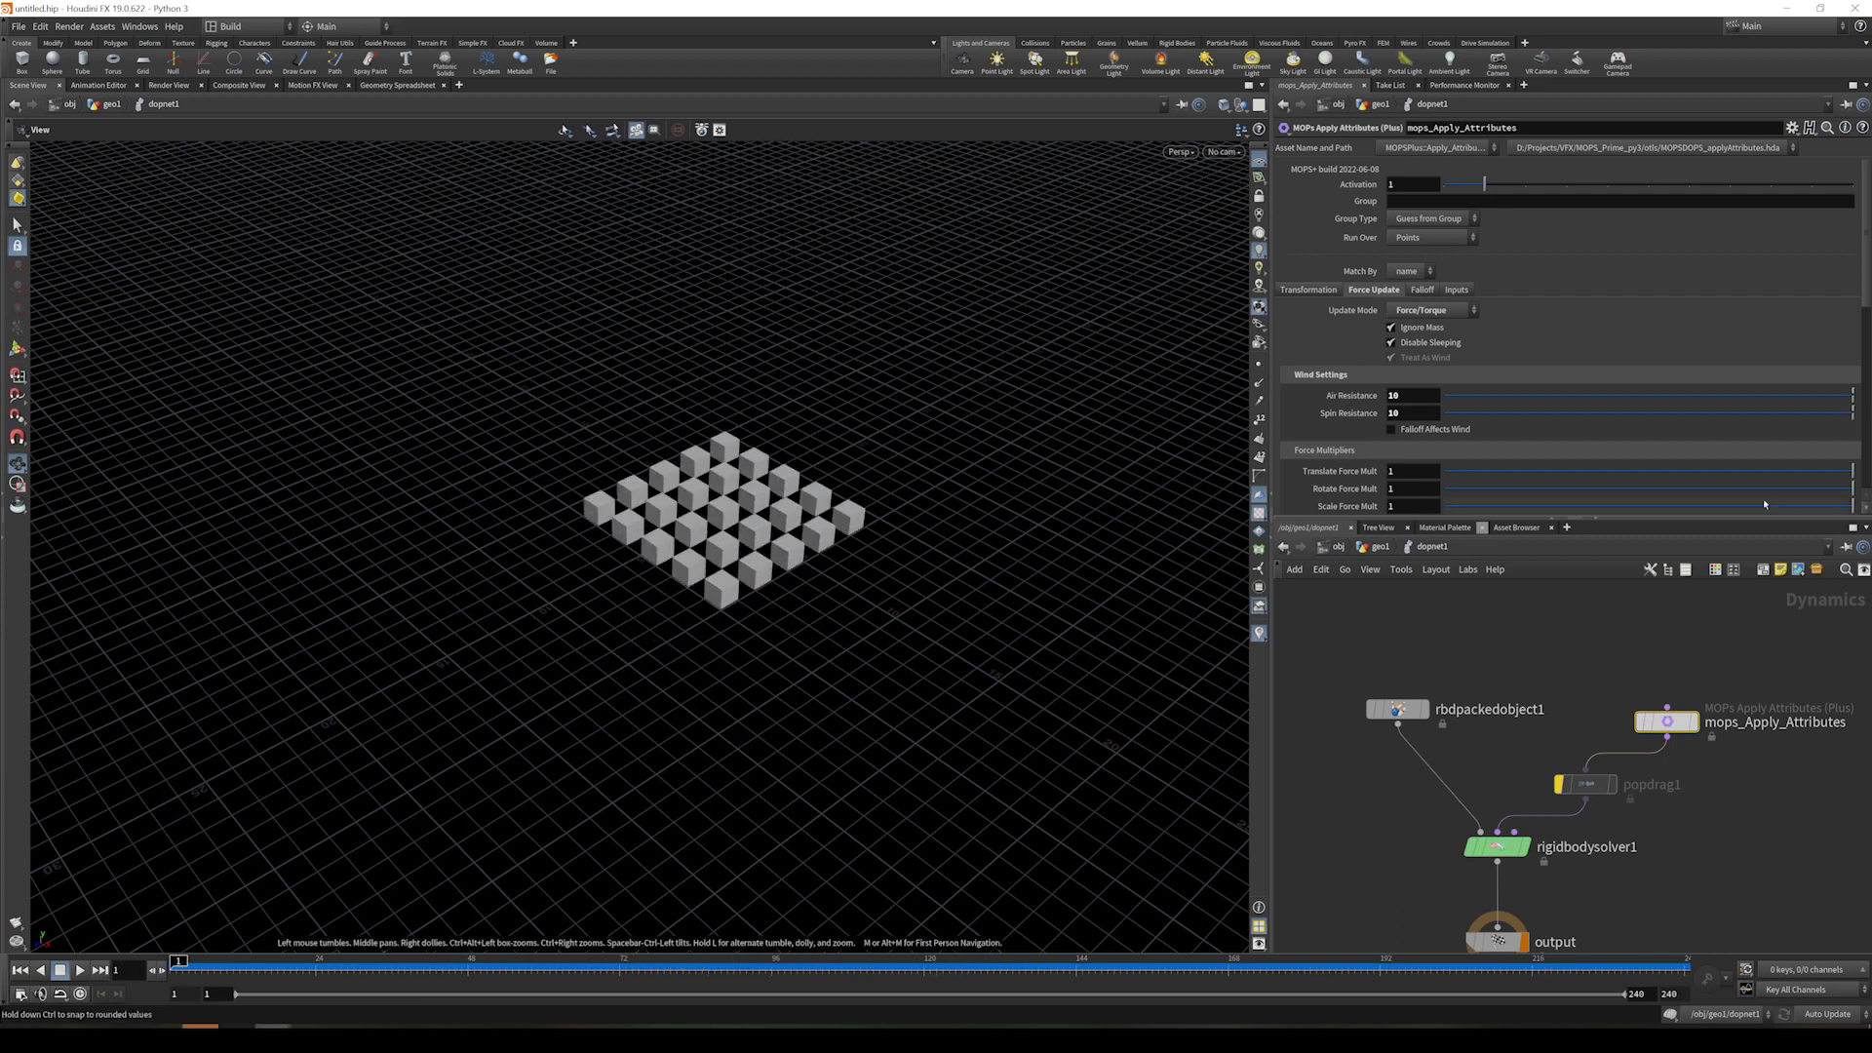
pyautogui.moveTo(677, 468); pyautogui.dragTo(1141, 476, button='right')
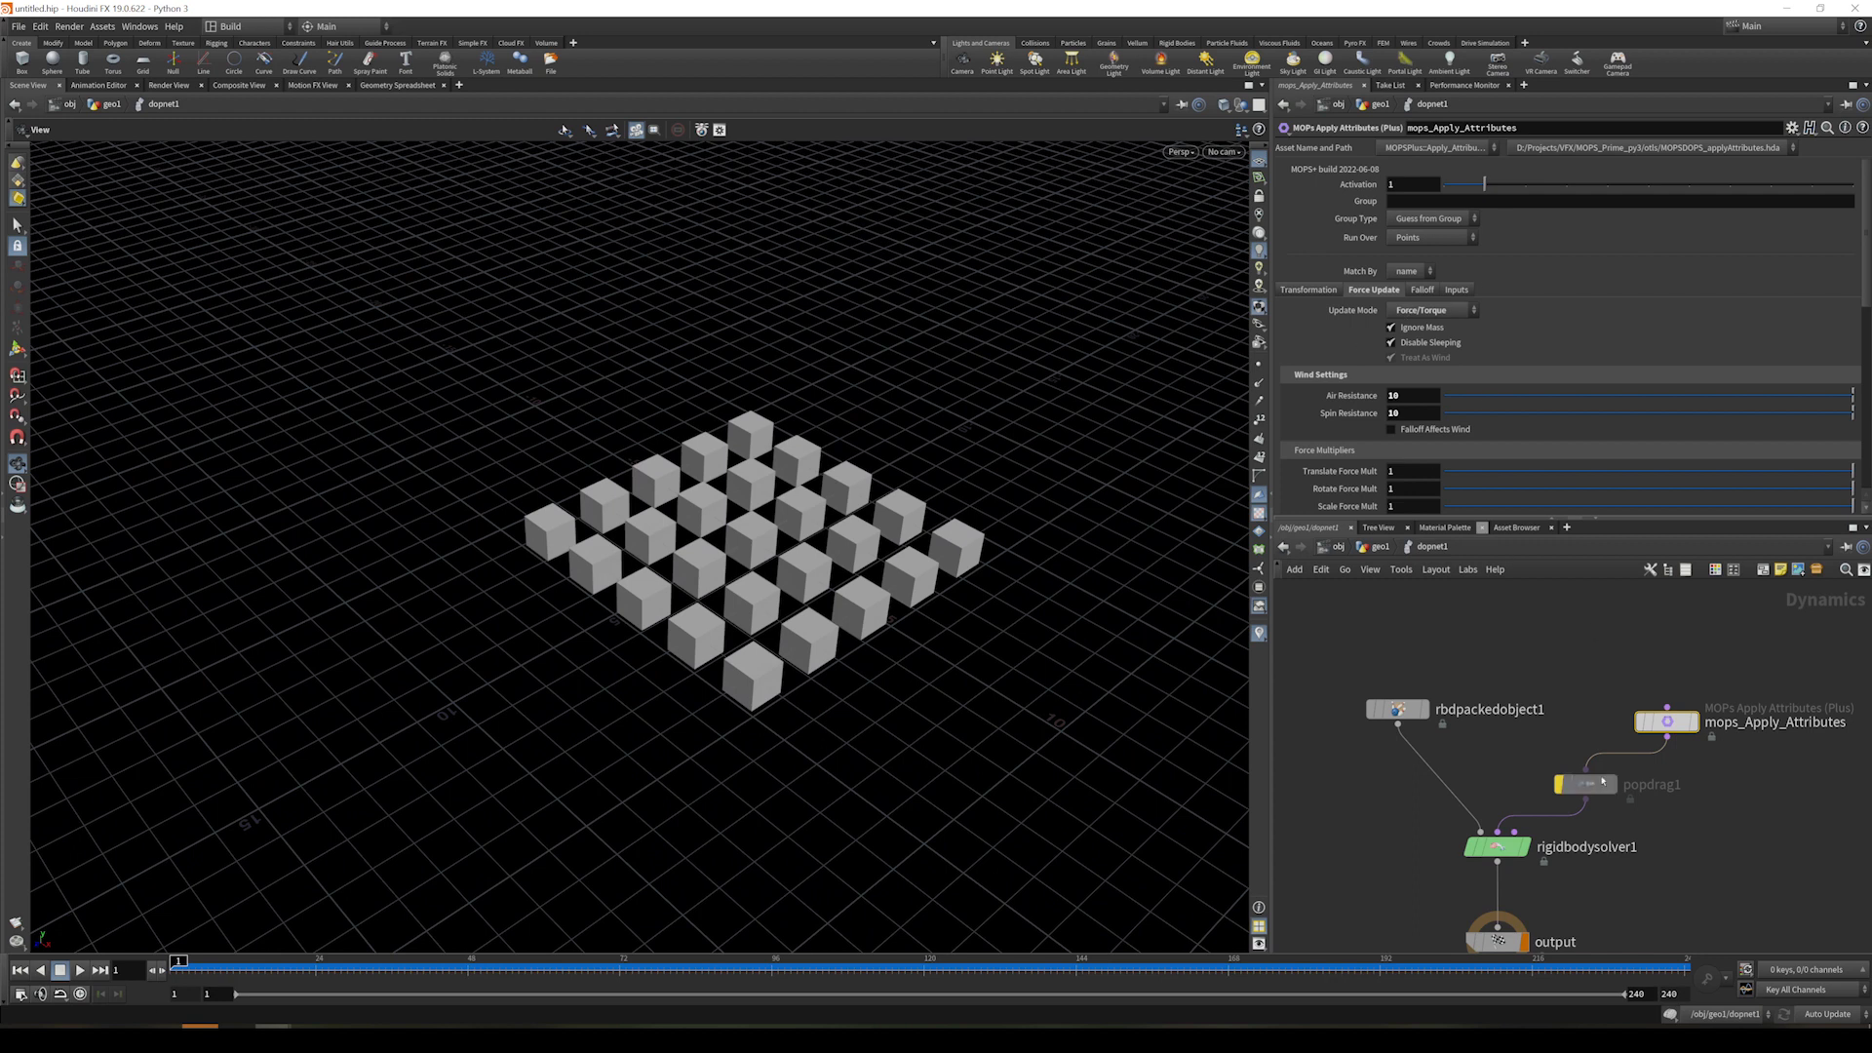
# - Re-enable the POP Drag and insert a POP Drag Spin between it and the Rigid Body Solver
pyautogui.click(1554, 753)
pyautogui.moveTo(1582, 786); pyautogui.dragTo(1628, 778)
pyautogui.press('Tab')
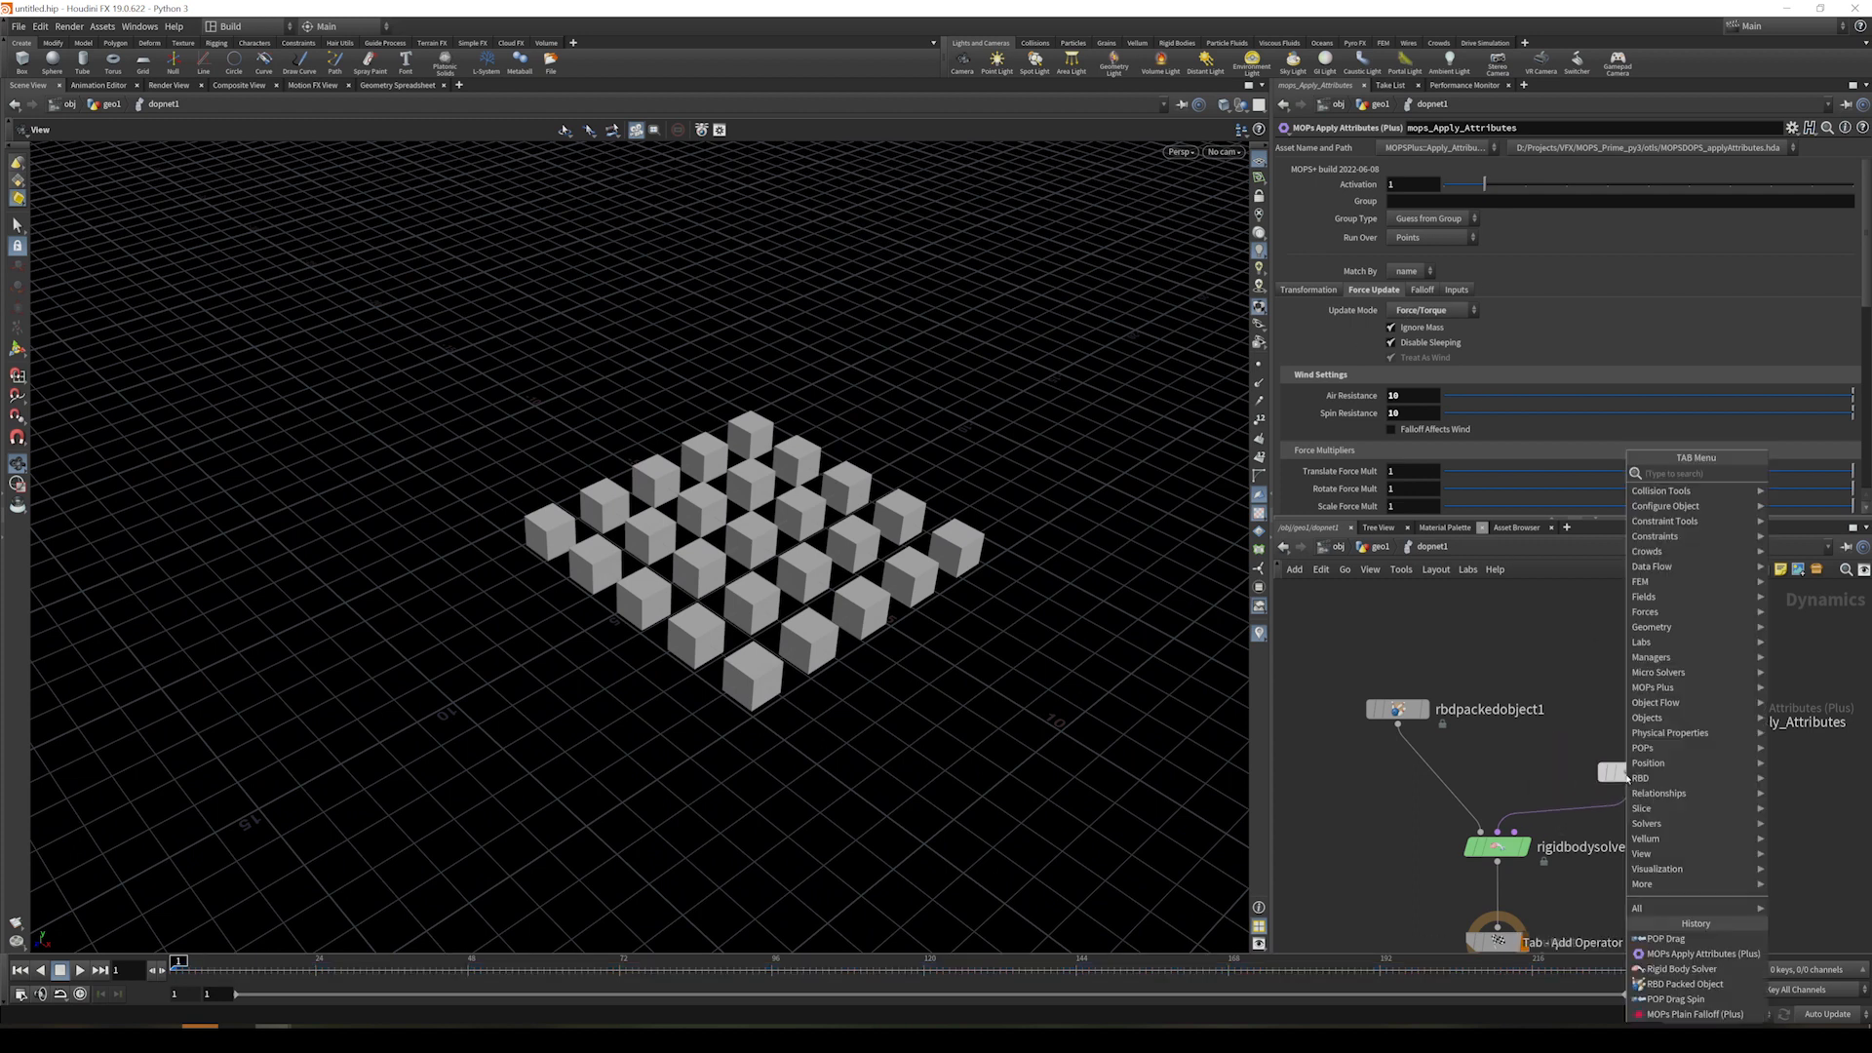
pyautogui.write('popsp')
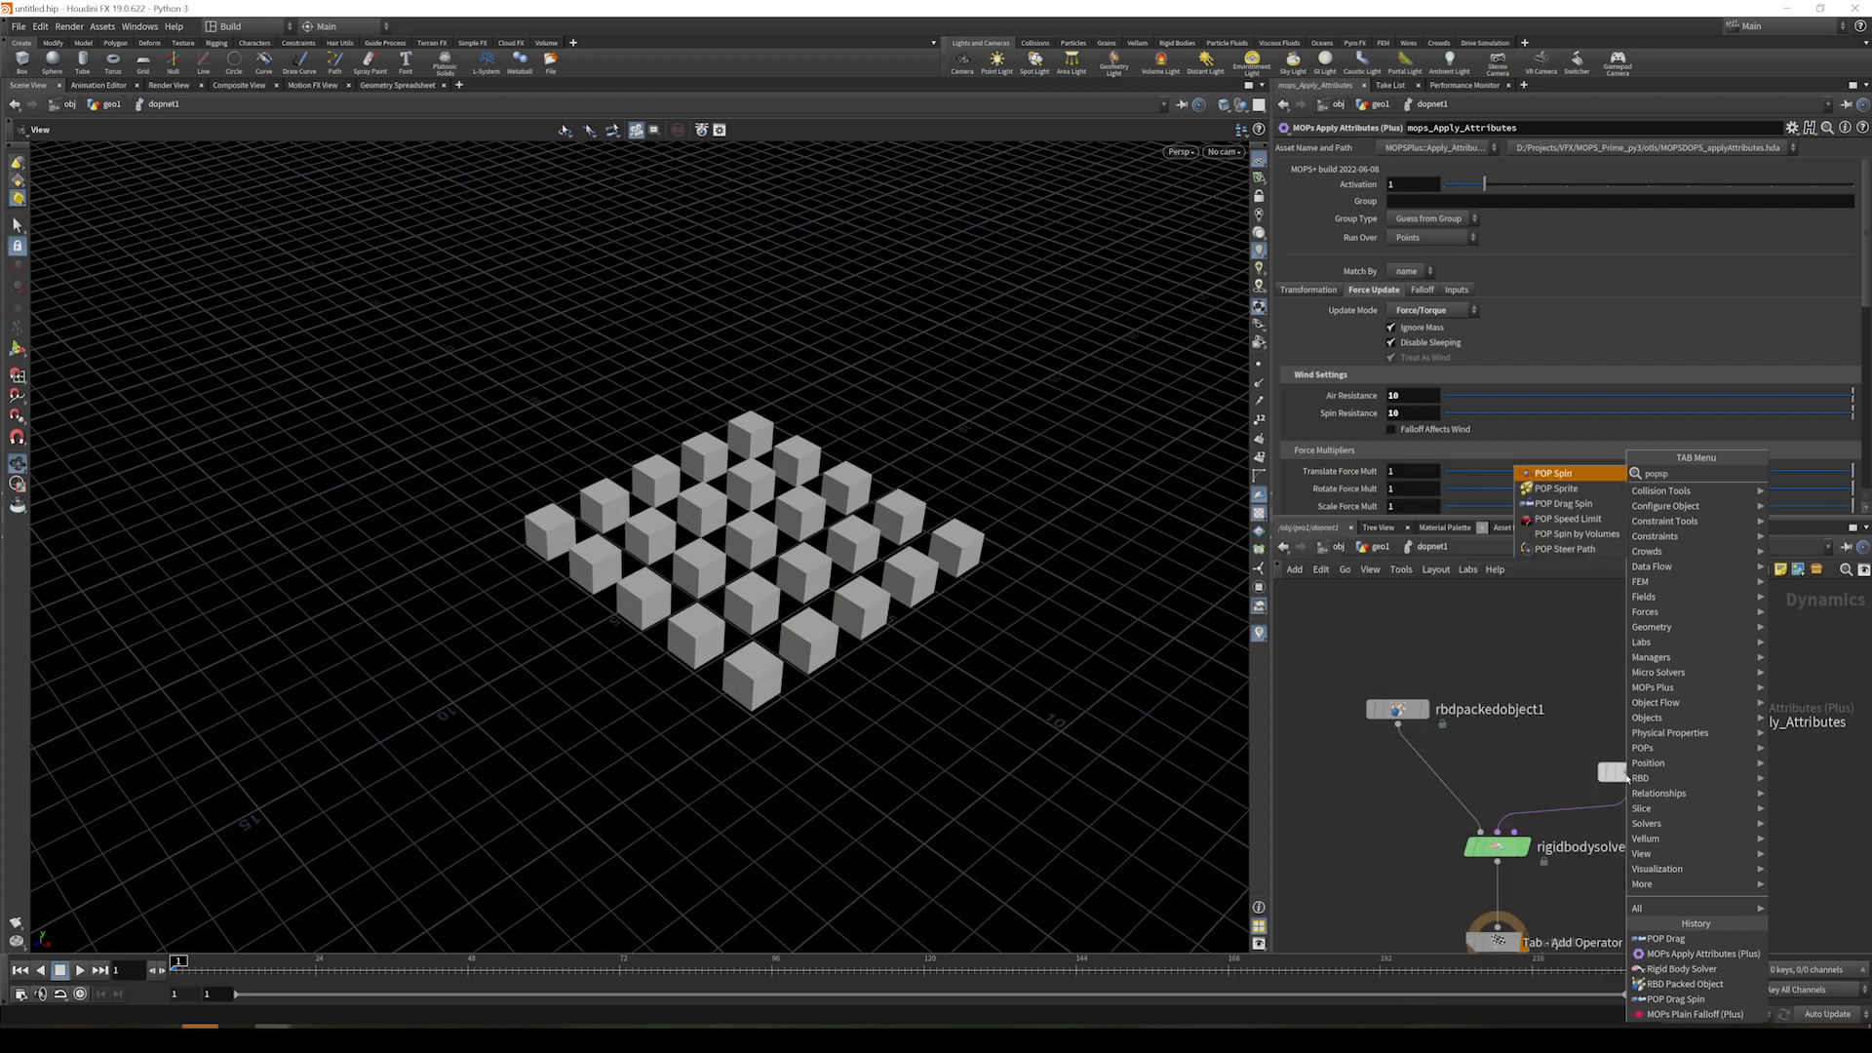
pyautogui.press('Down')
pyautogui.press('Down')
pyautogui.press('Return')
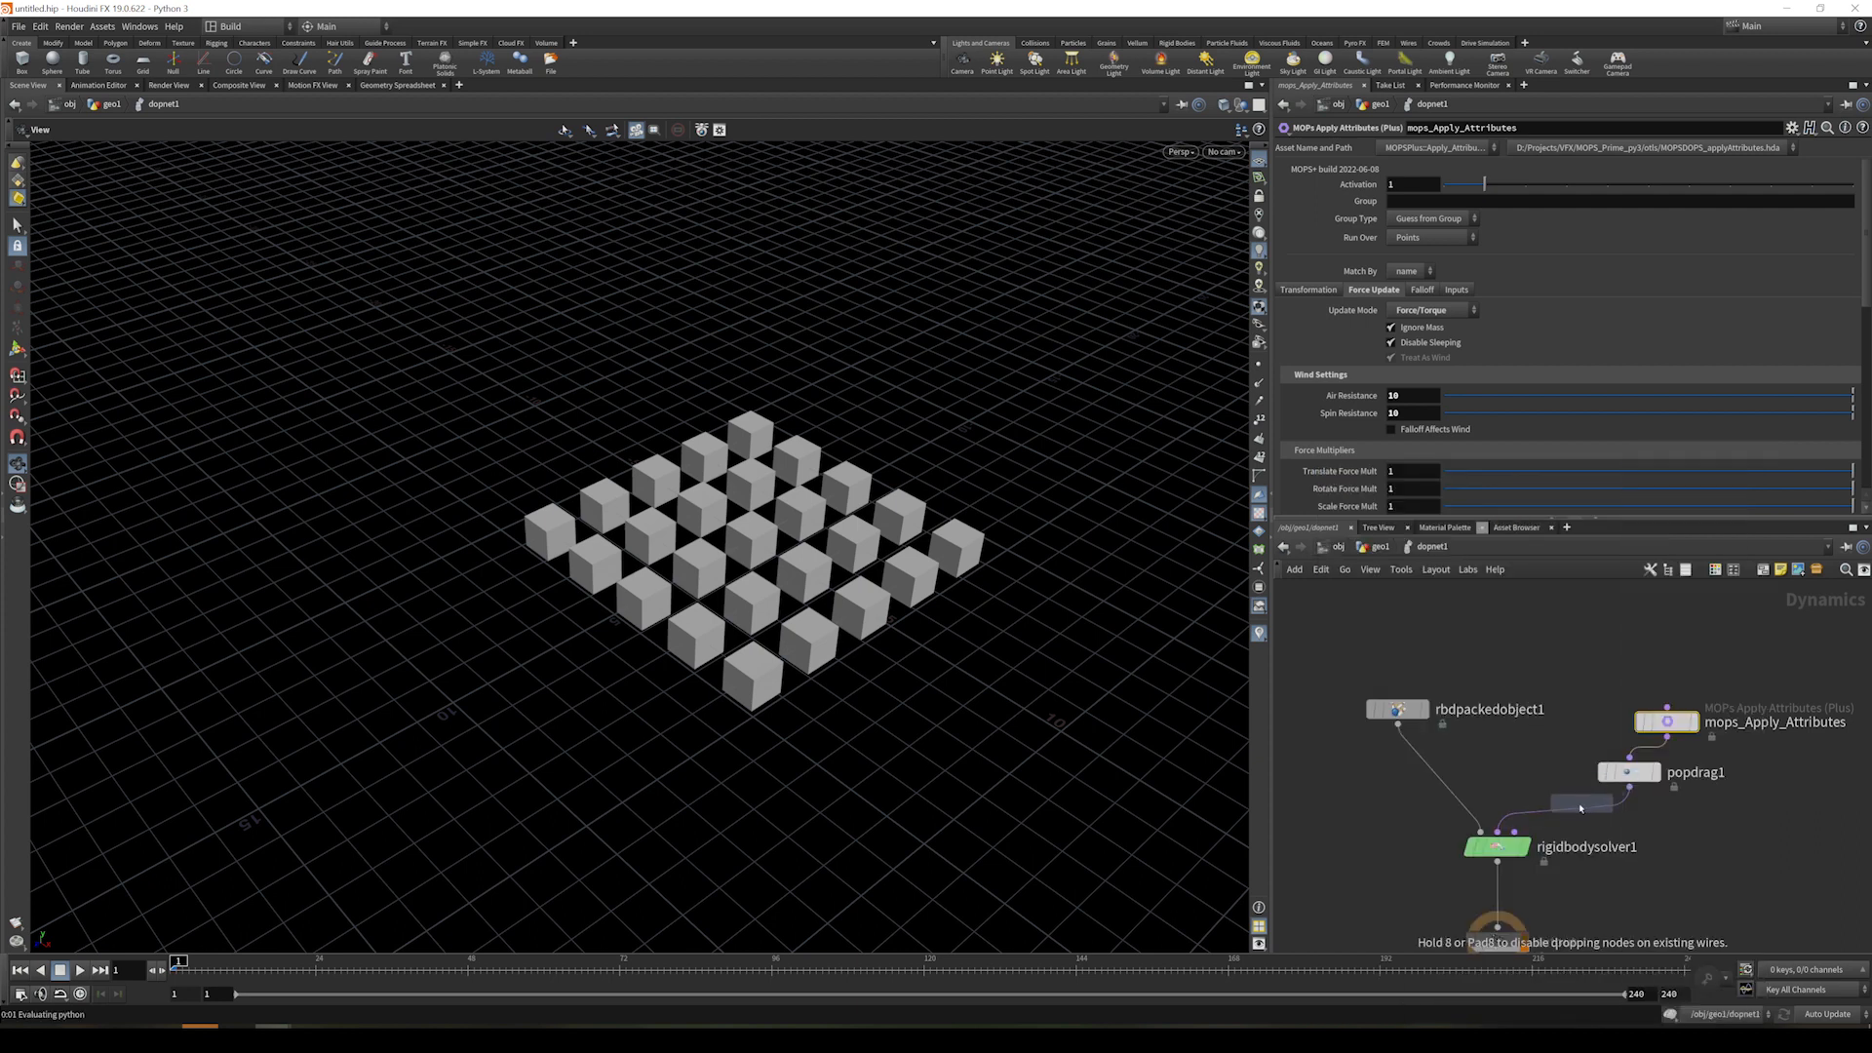
pyautogui.click(1577, 811)
# - Set the POP Drag Spin's Spin Resistance to 10, play the simulation, and return to the first frame
pyautogui.moveTo(1631, 772)
pyautogui.click(1404, 275)
pyautogui.write('0')
pyautogui.press('Return')
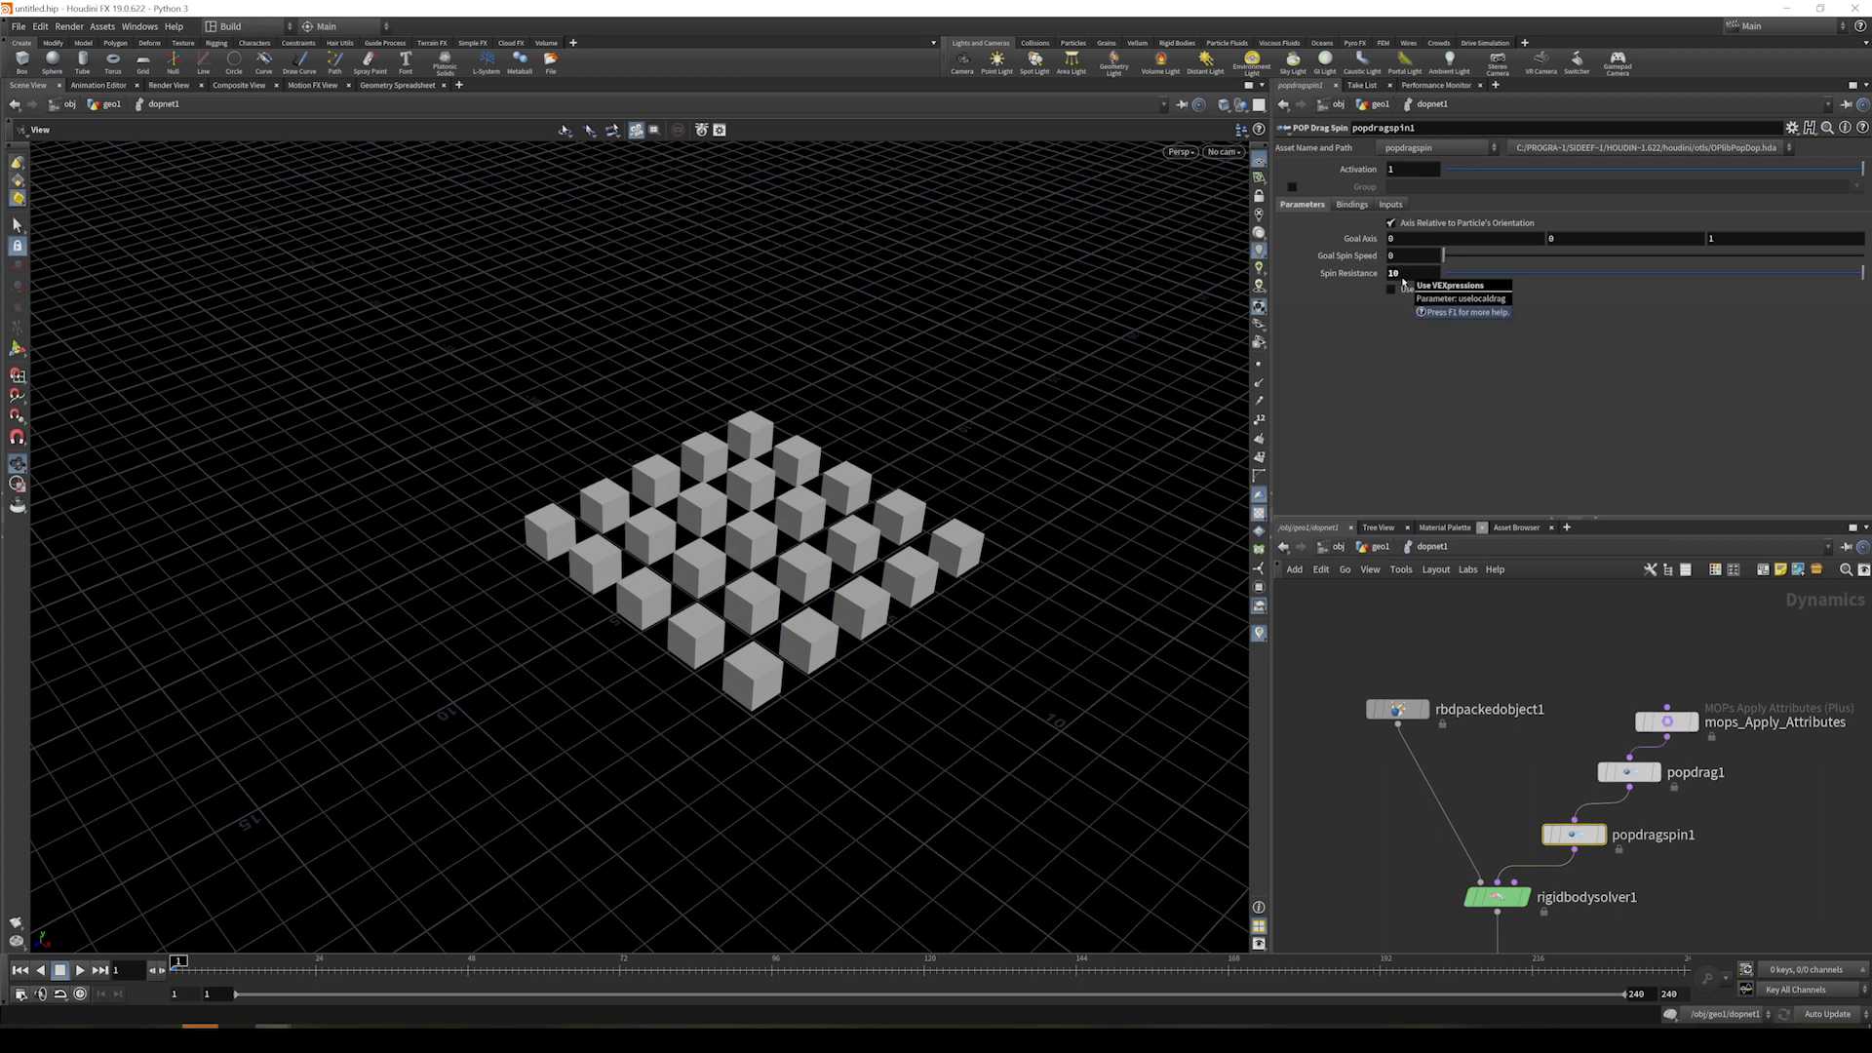
pyautogui.click(80, 971)
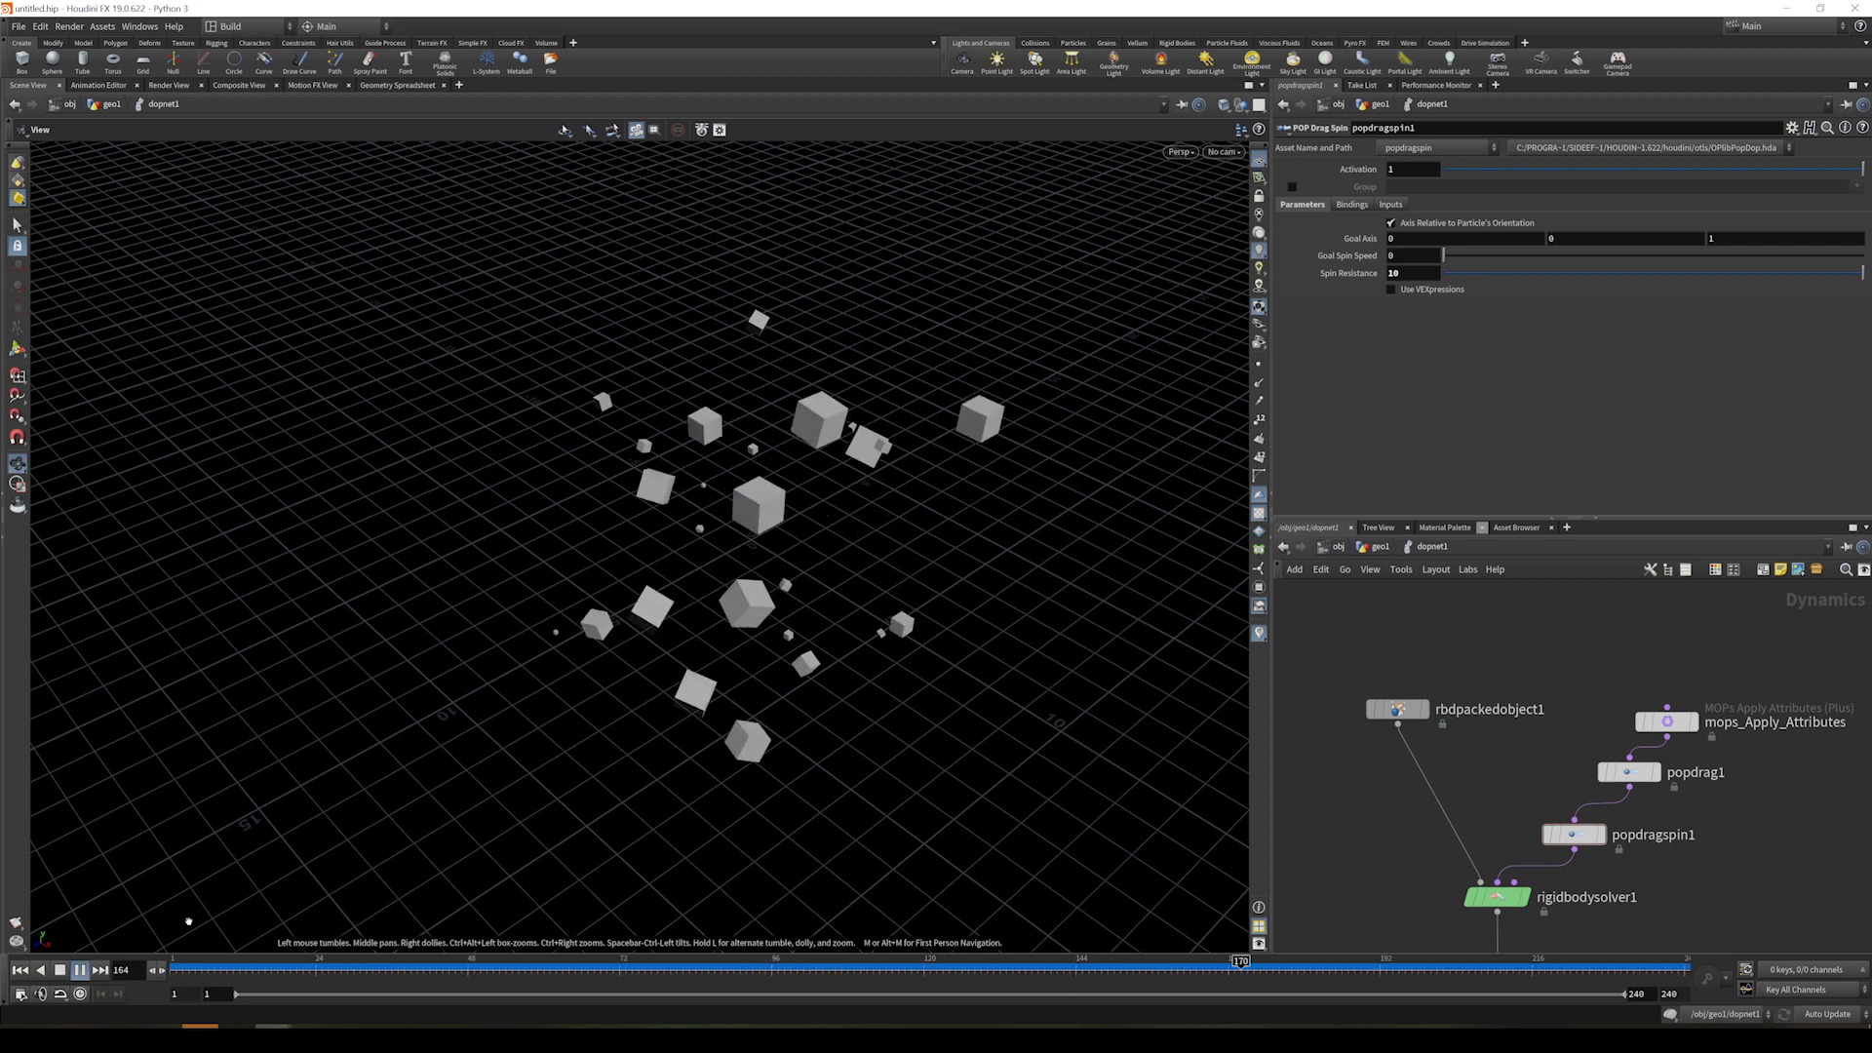
pyautogui.click(60, 970)
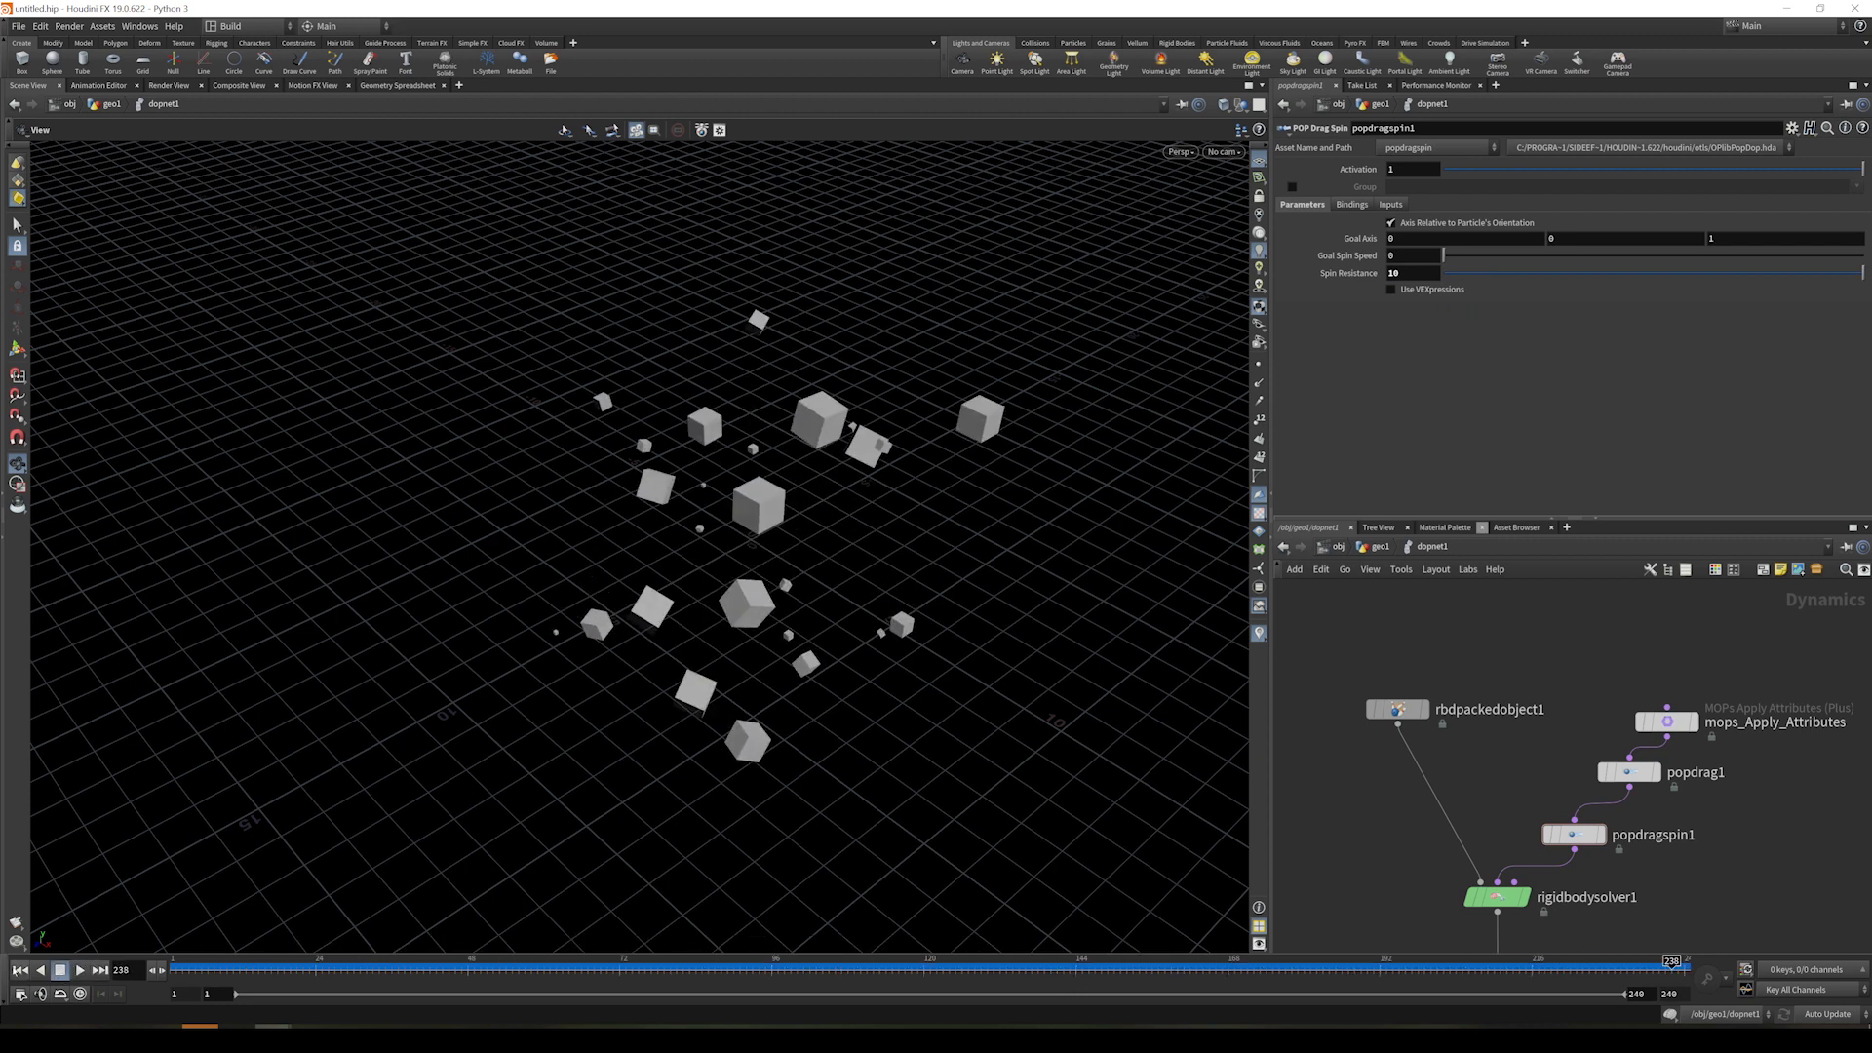
pyautogui.click(20, 970)
# - Line up the POP Drag Spin under the POP Drag, select both nodes, and set Air Resistance to 1
pyautogui.moveTo(1574, 835); pyautogui.dragTo(1623, 832)
pyautogui.moveTo(1556, 748); pyautogui.dragTo(1661, 869)
pyautogui.moveTo(1413, 245); pyautogui.dragTo(1327, 256)
pyautogui.write('1')
pyautogui.press('Return')
# - Set the Update Mode of MOPs Apply Attributes to Position/Rotation and scrub the simulation to check it
pyautogui.click(1666, 722)
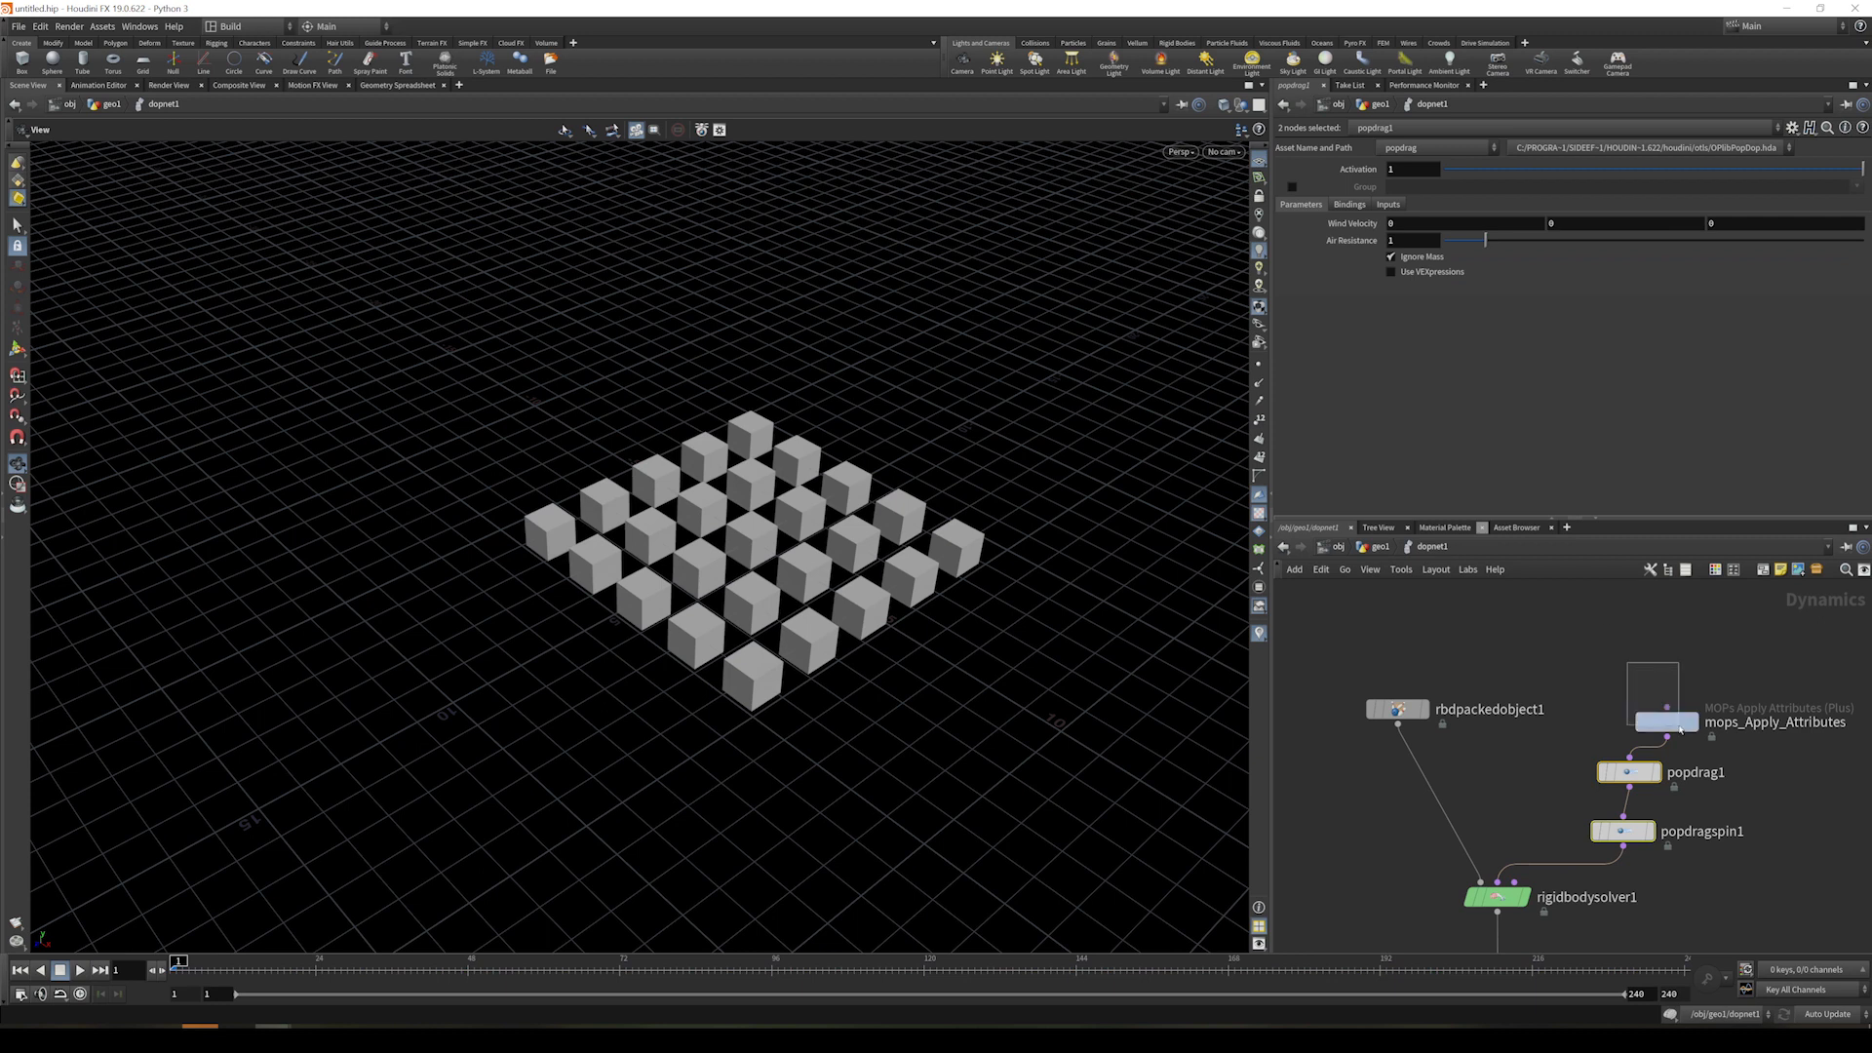
pyautogui.click(1433, 313)
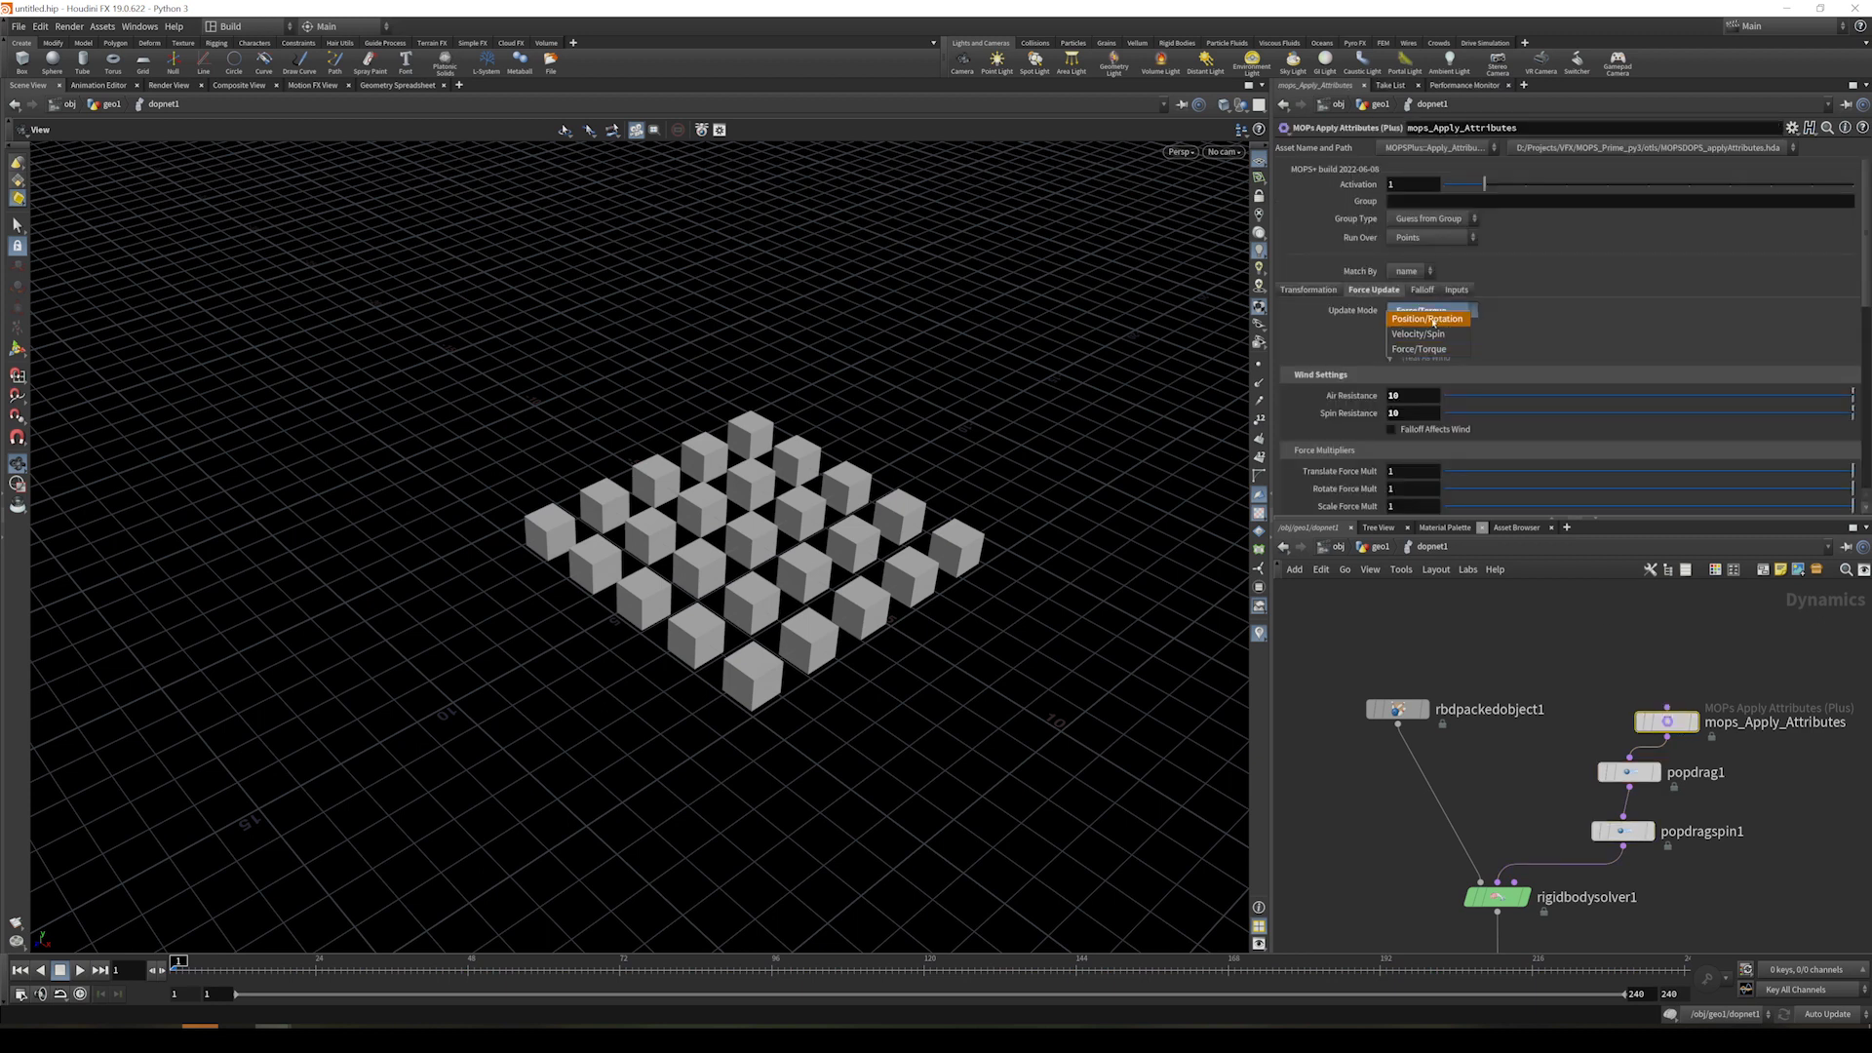
pyautogui.click(1433, 320)
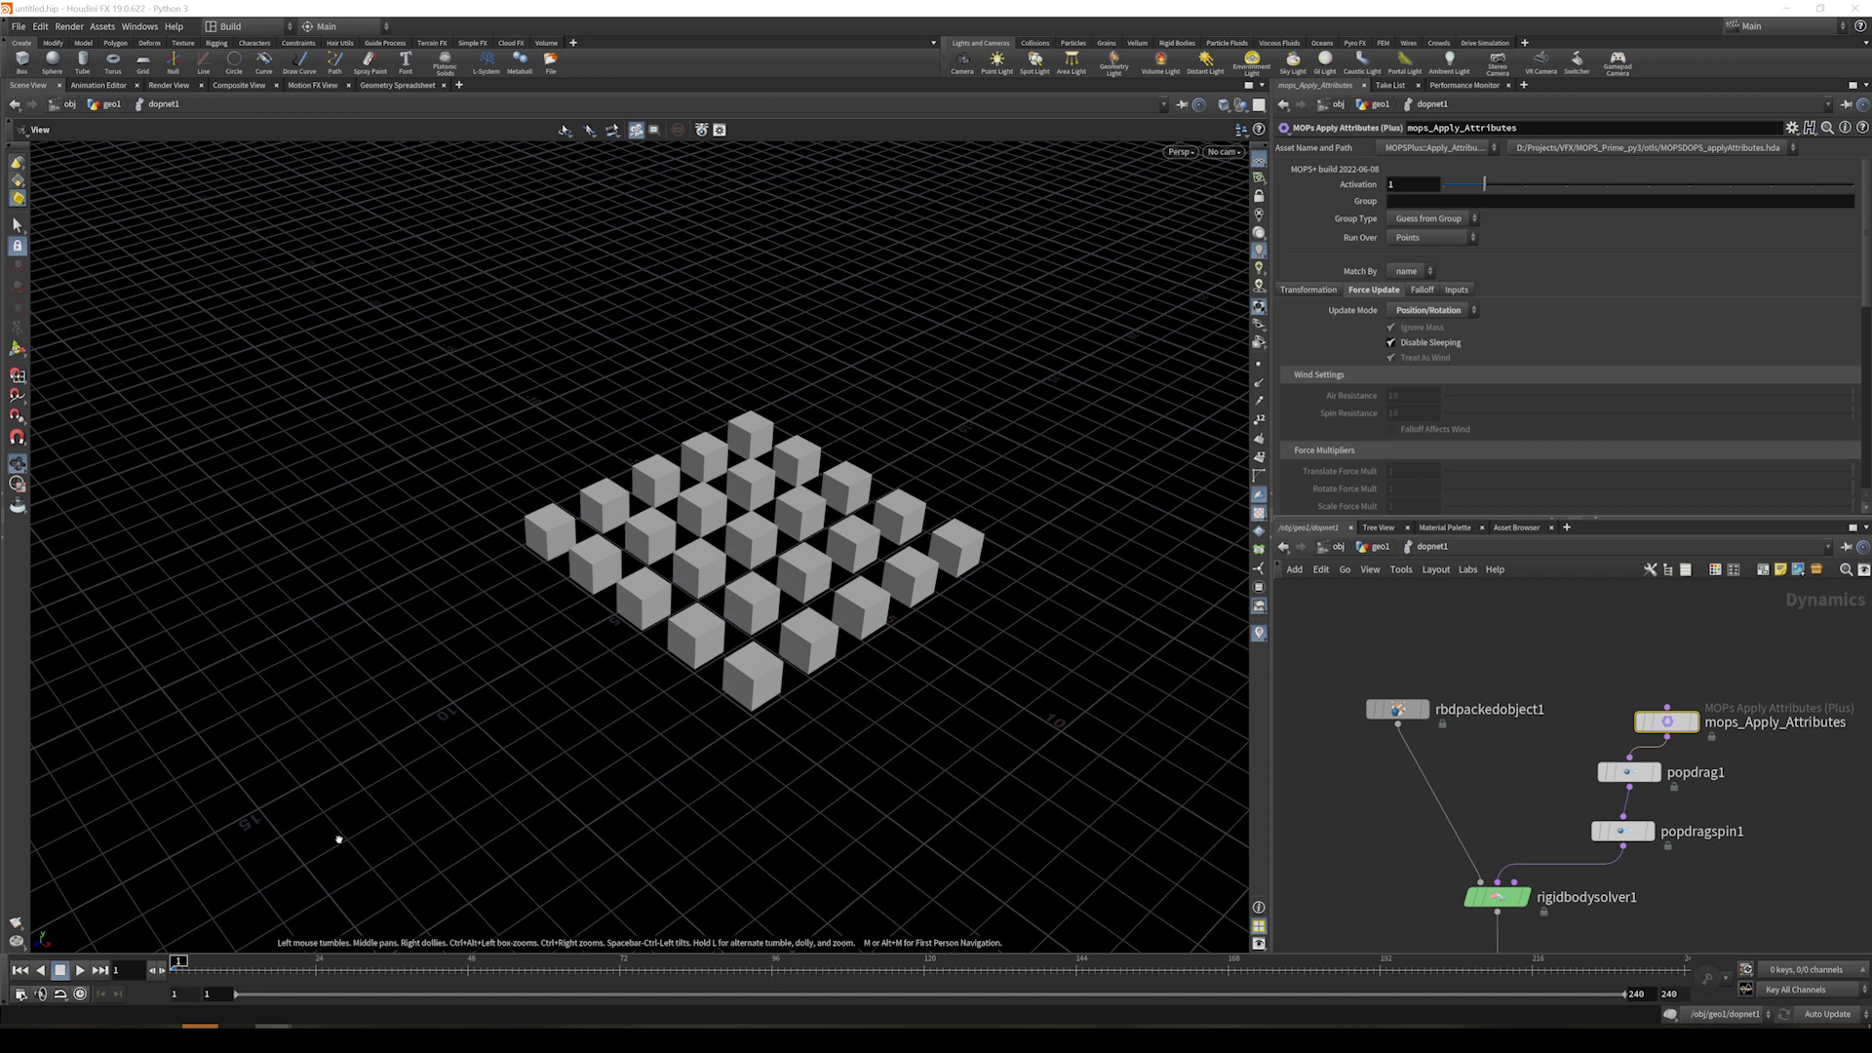
pyautogui.moveTo(177, 967); pyautogui.dragTo(477, 952)
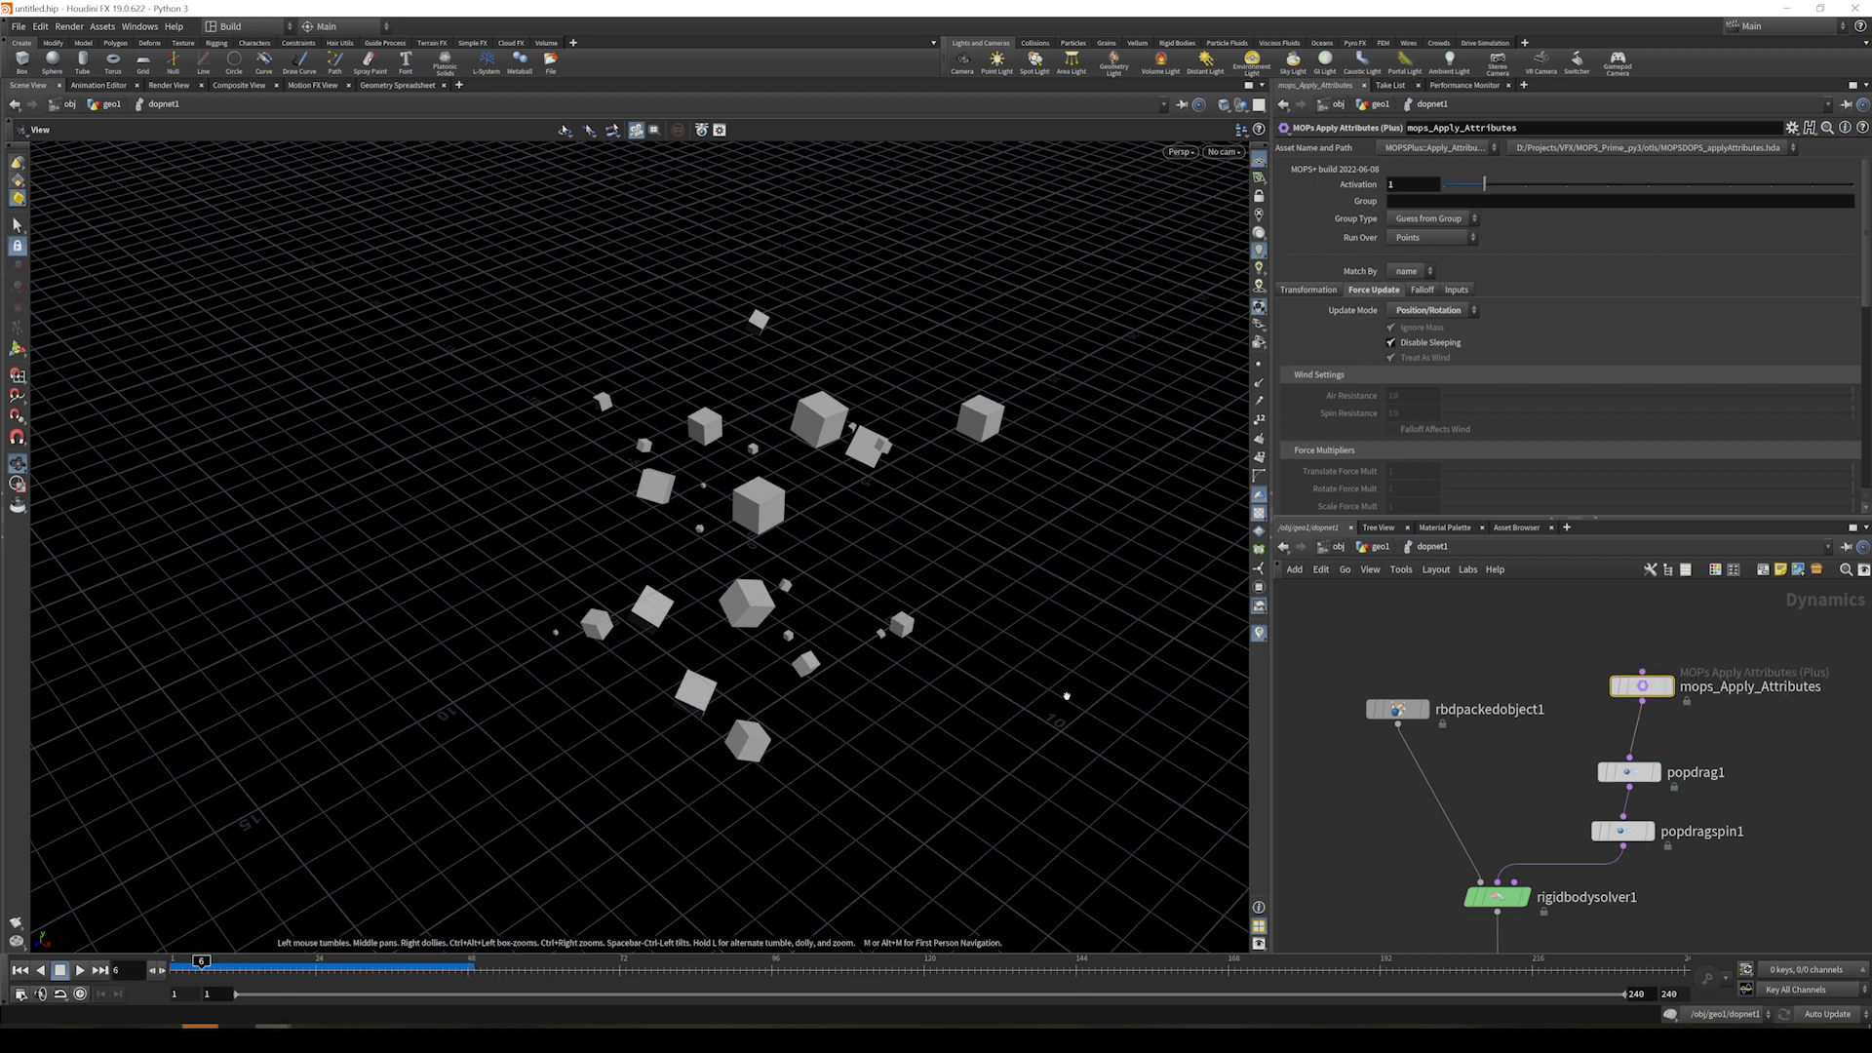
pyautogui.moveTo(203, 968); pyautogui.dragTo(173, 971)
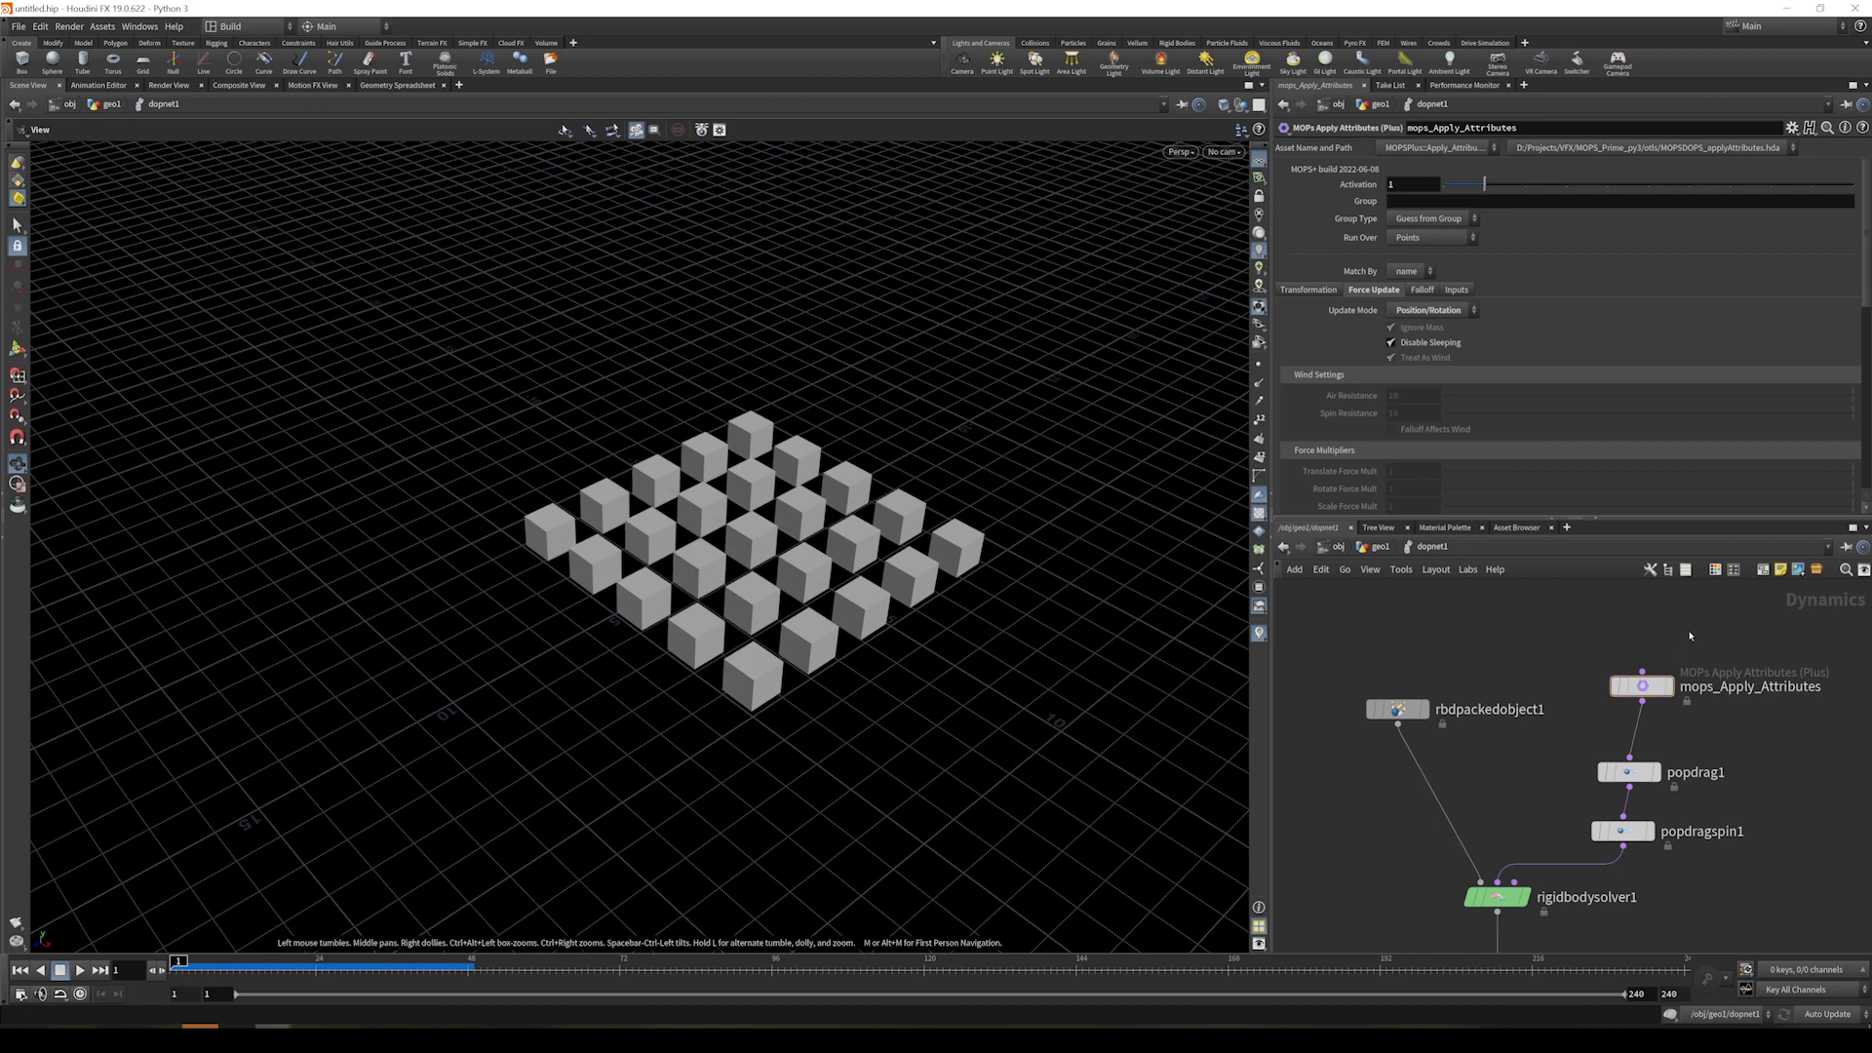
# - Add a MOPs Plain Falloff node feeding into MOPs Apply Attributes in the DOP network
pyautogui.press('Tab')
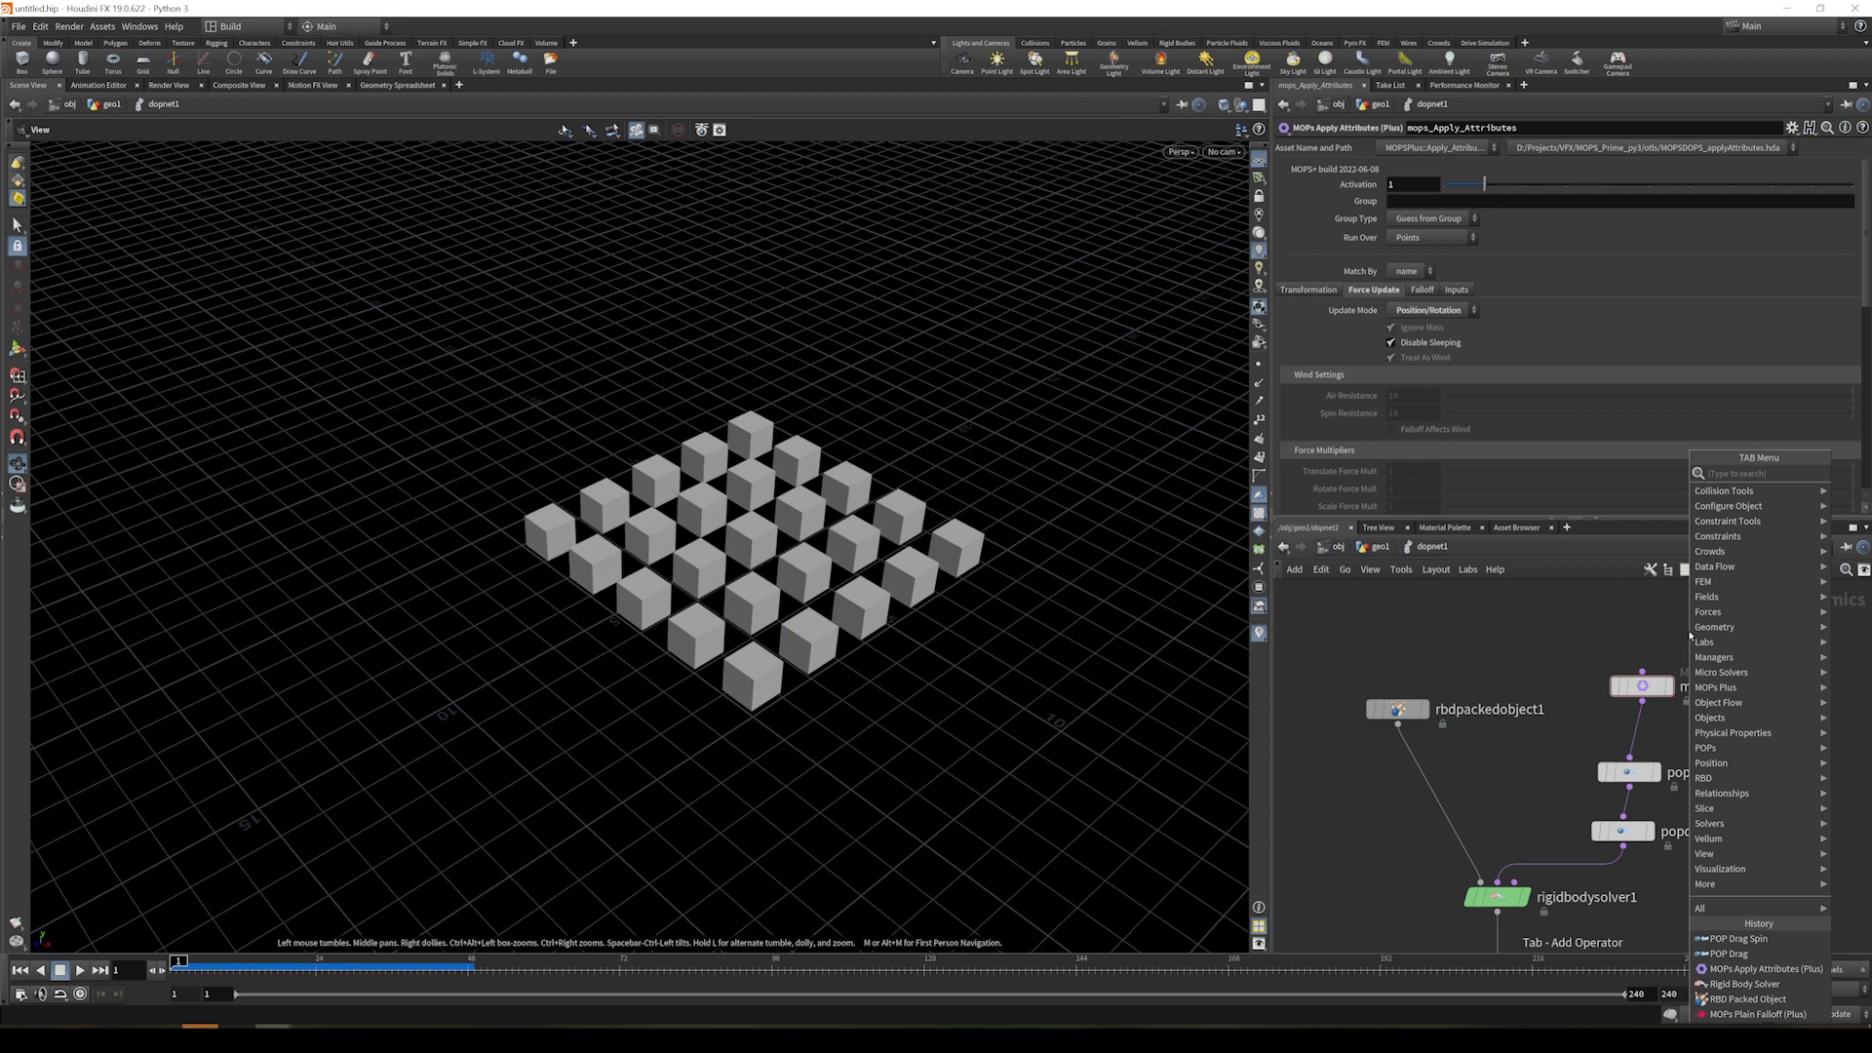
pyautogui.write('plain')
pyautogui.press('Return')
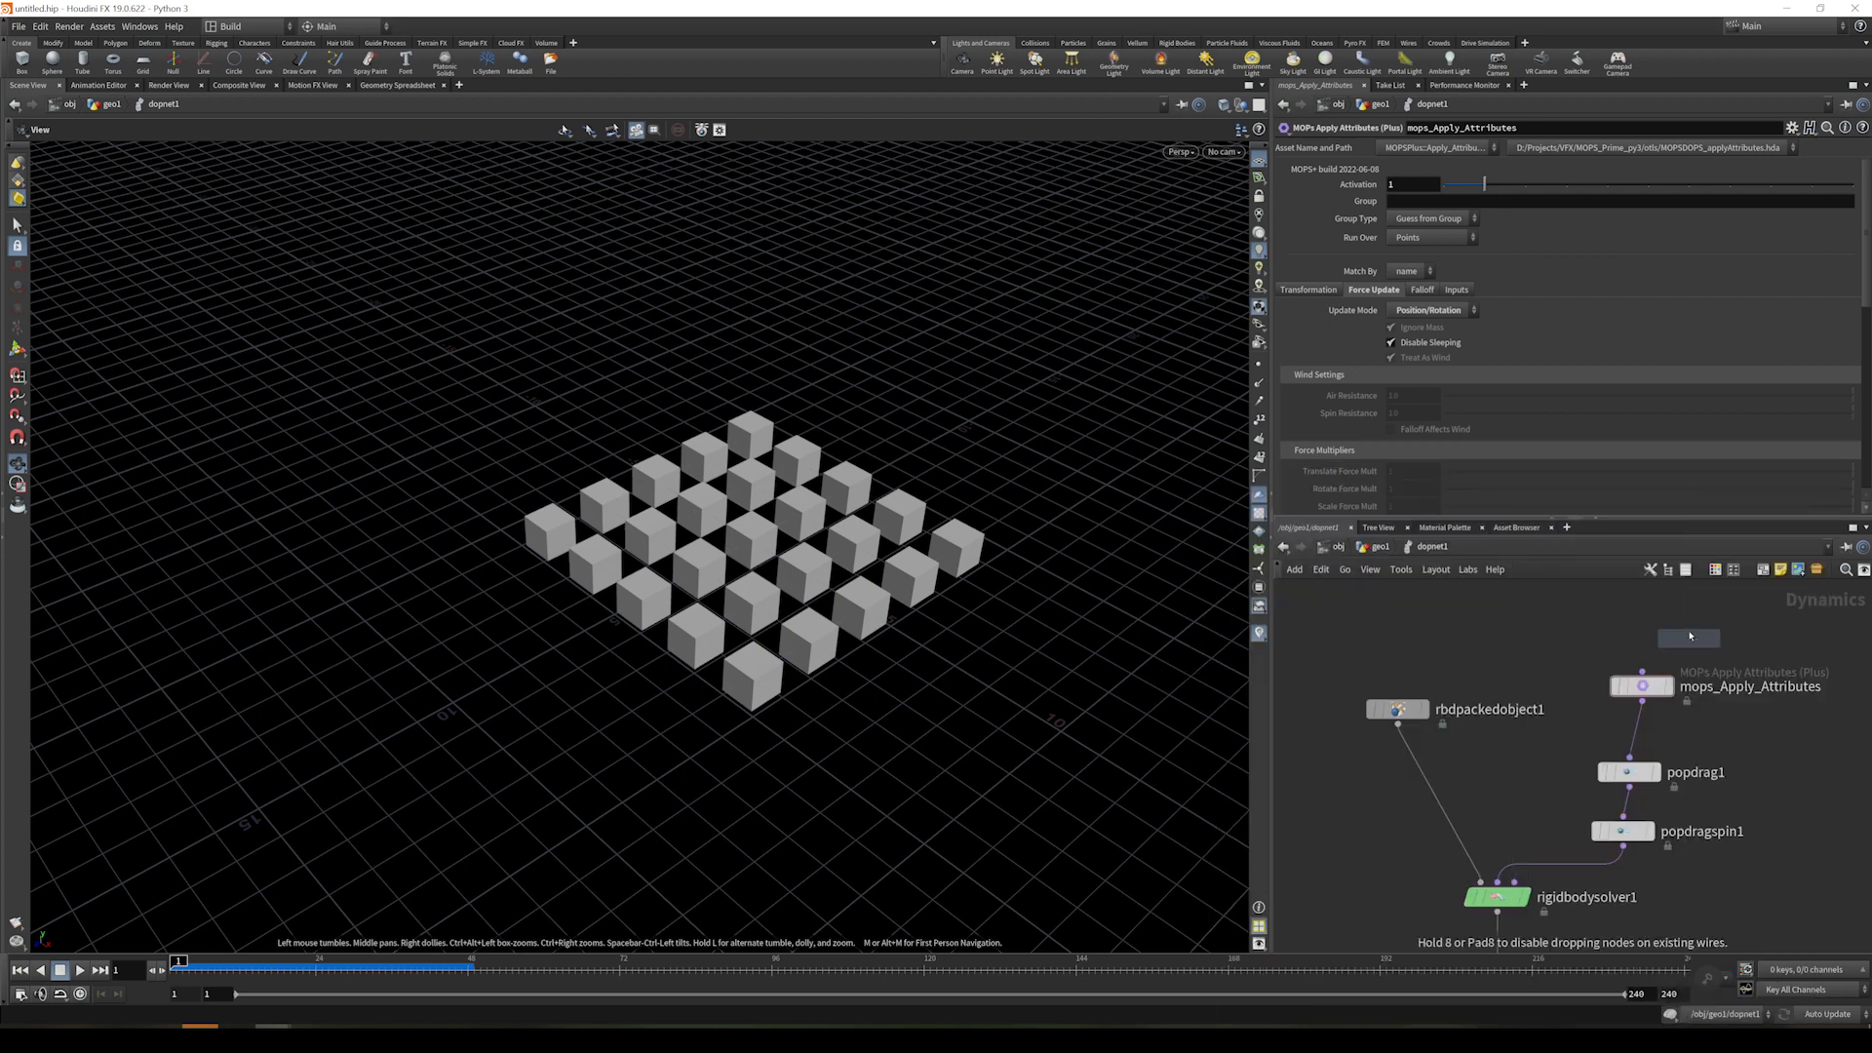
pyautogui.click(1656, 593)
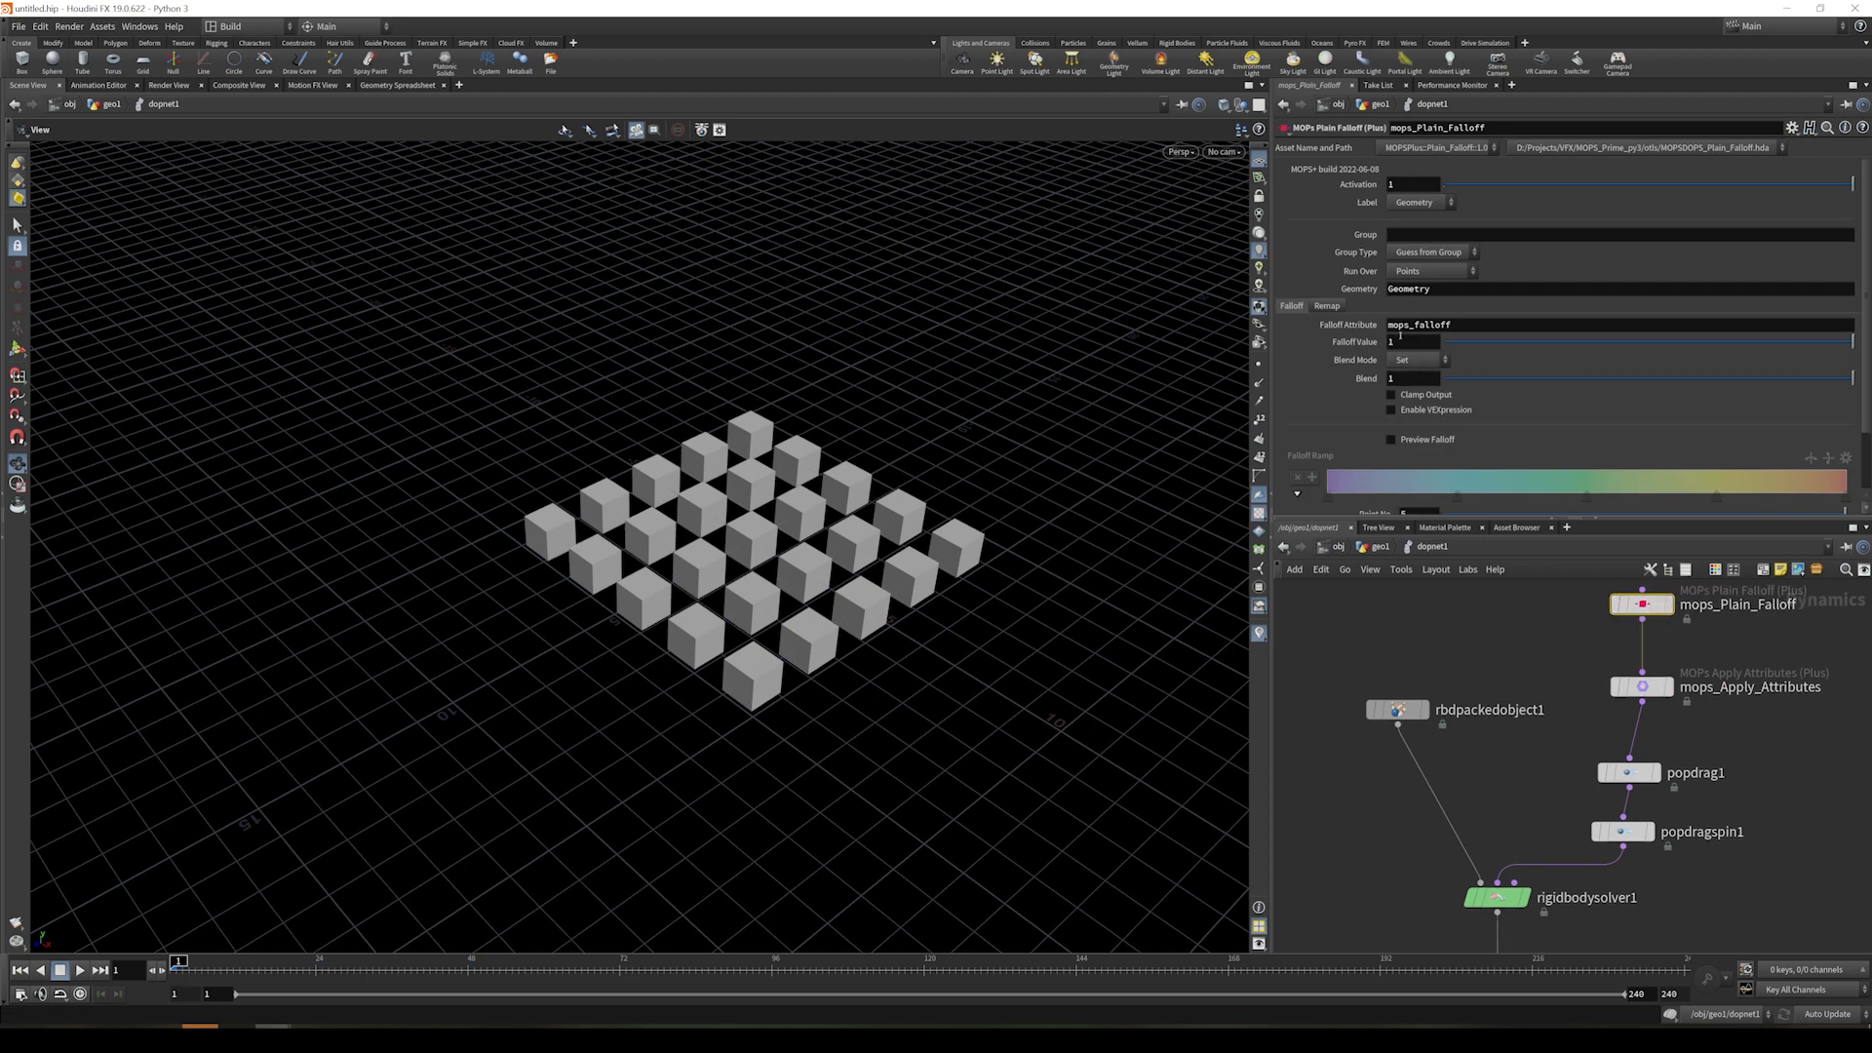
# - Set the MOPs Plain Falloff's Falloff Value to .5 and scrub the opening frames to check the blend
pyautogui.moveTo(1402, 341); pyautogui.dragTo(1370, 345)
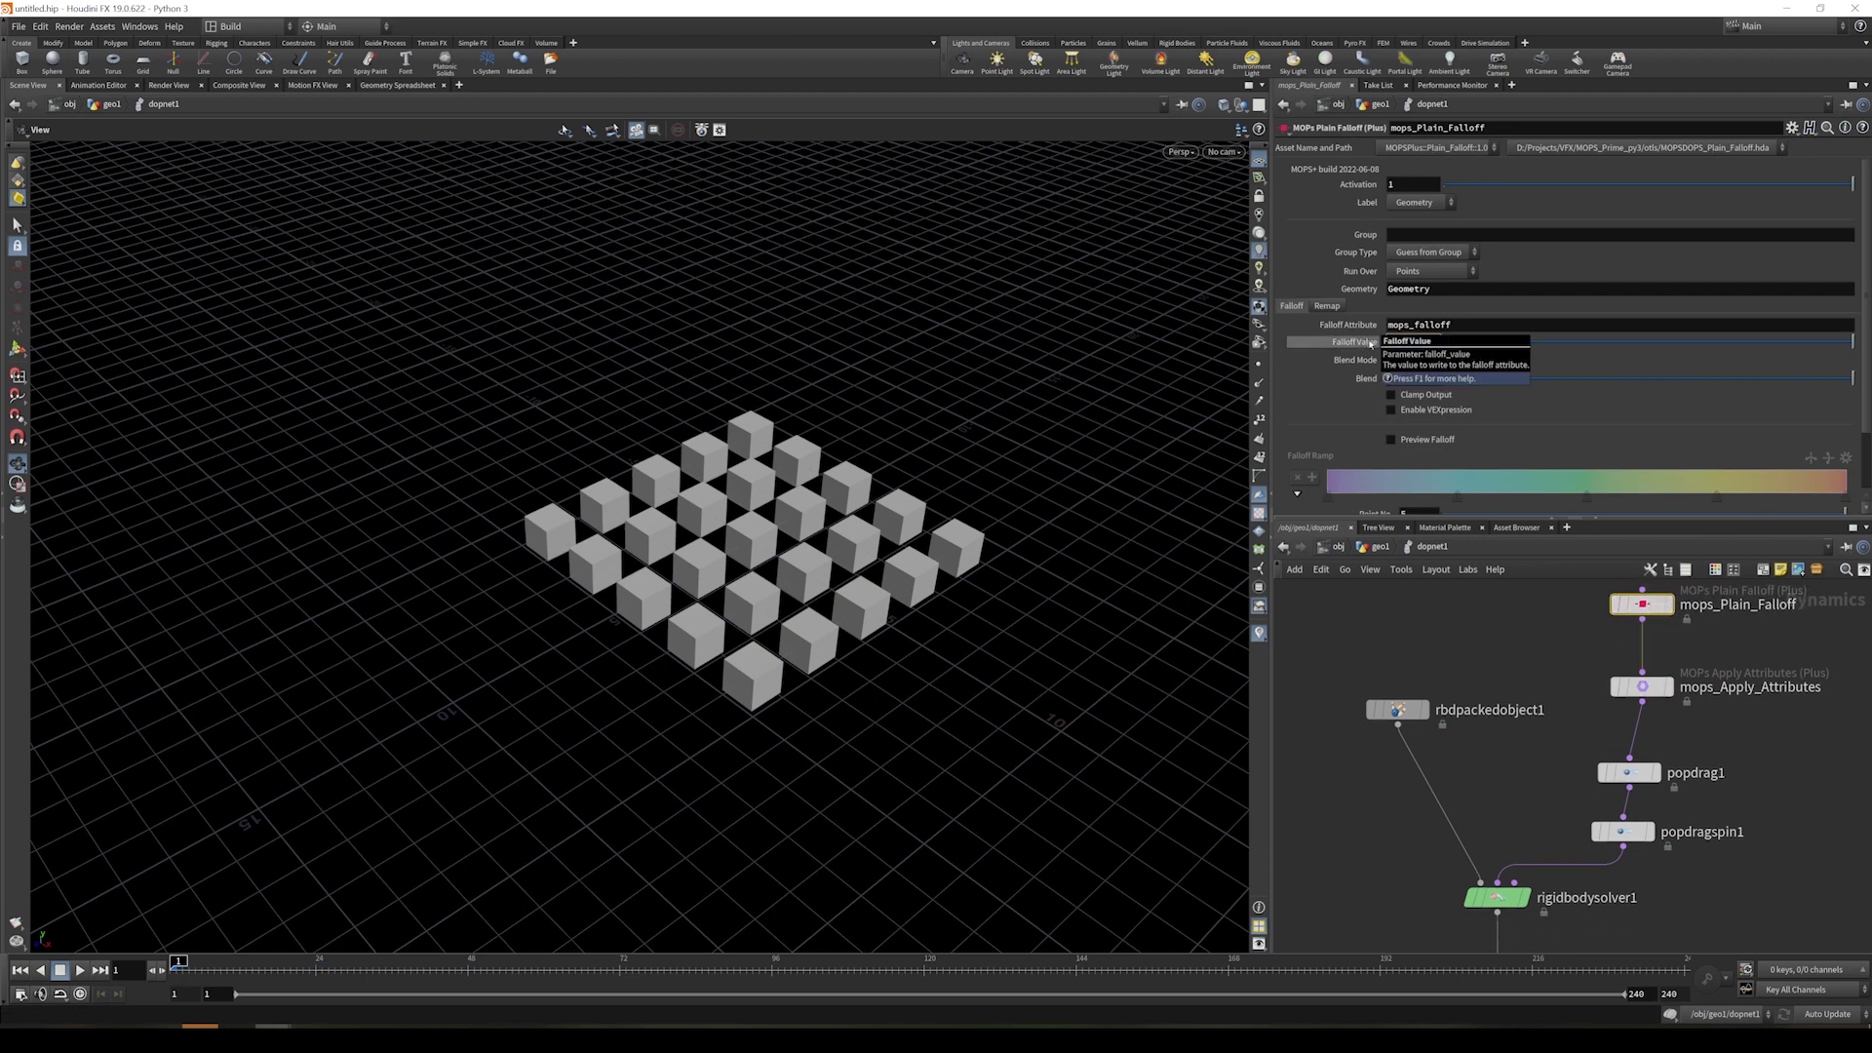
pyautogui.write('.5')
pyautogui.press('Return')
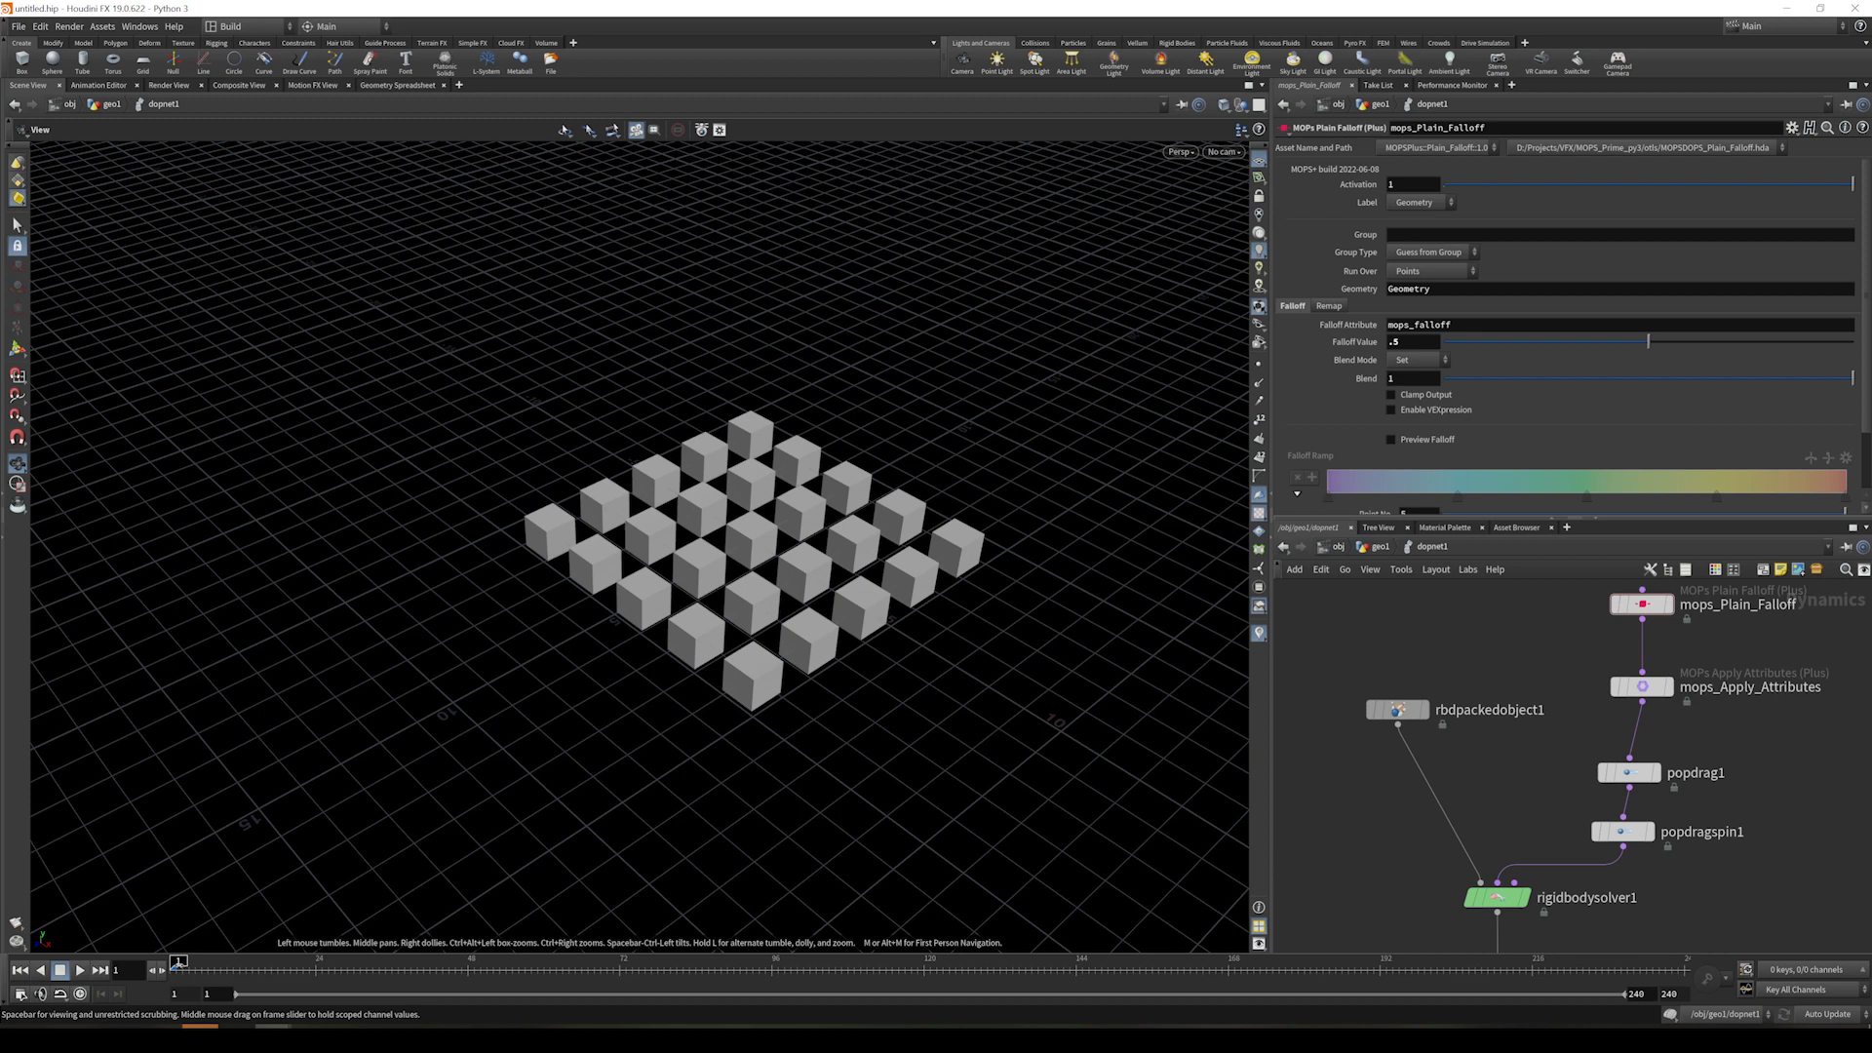
pyautogui.click(180, 963)
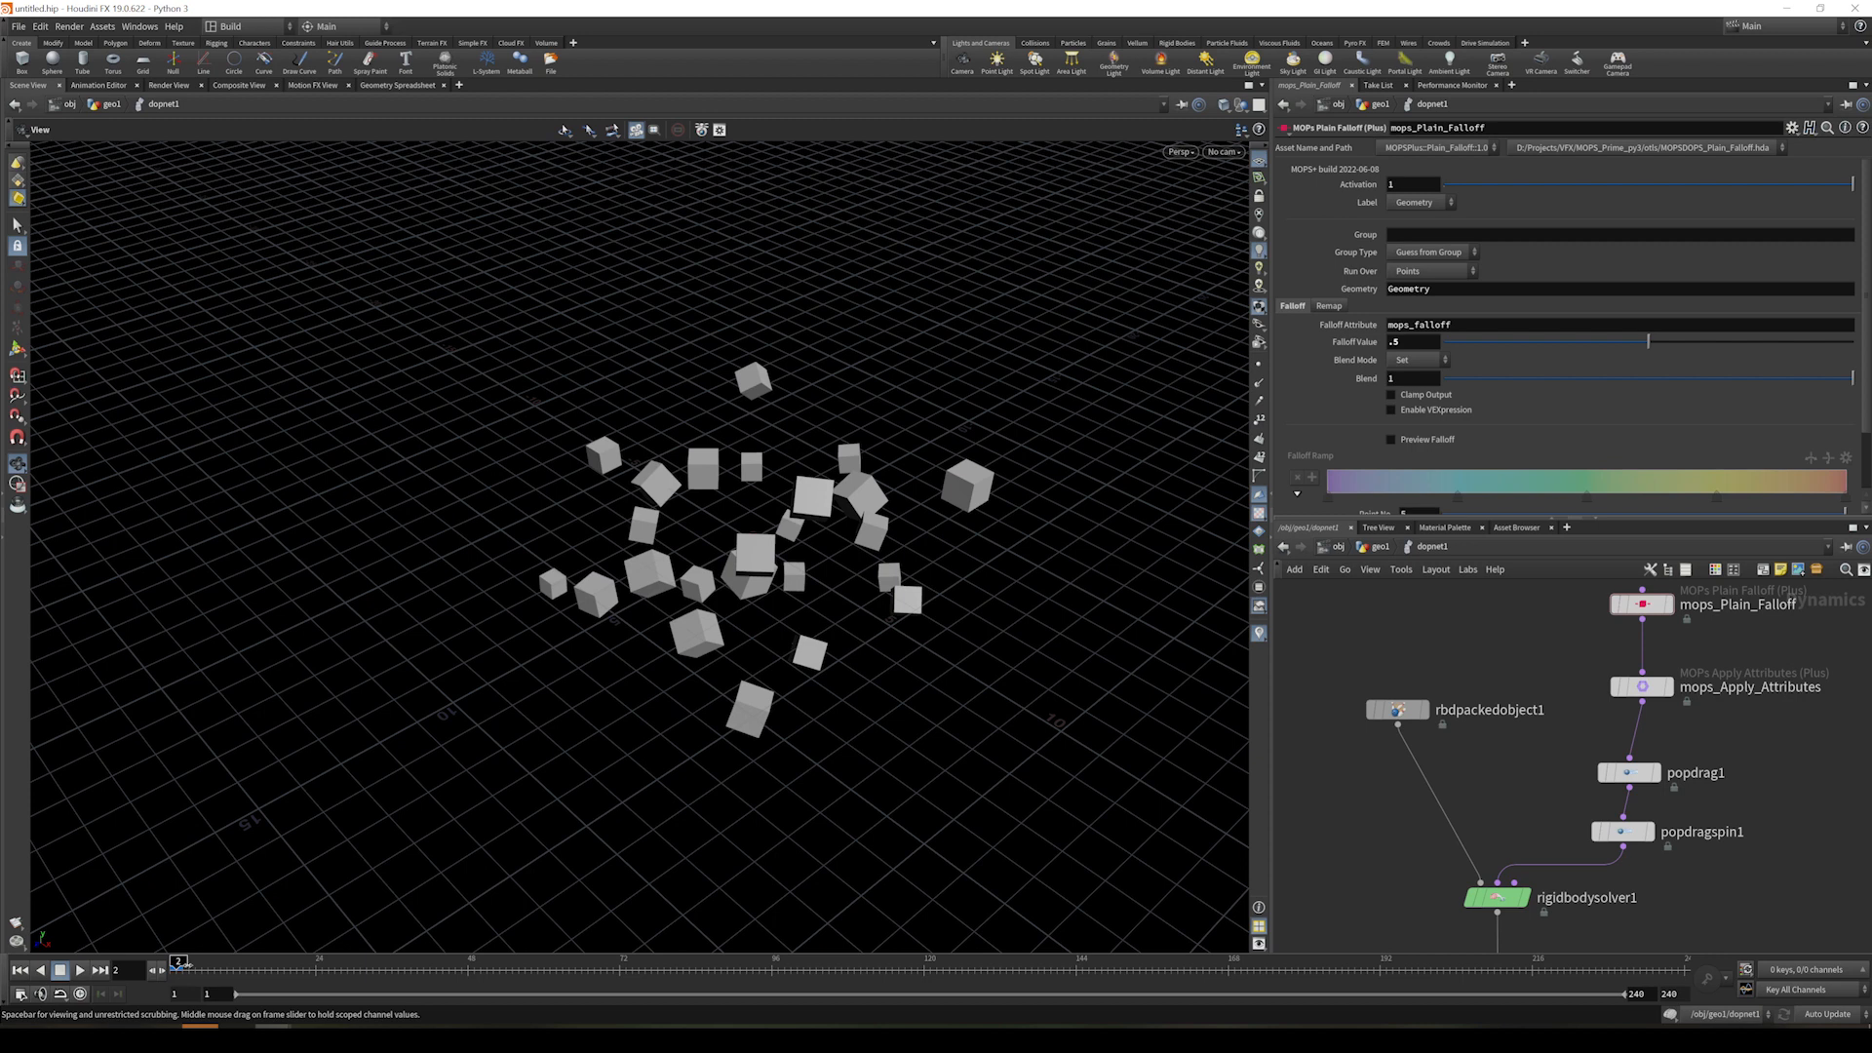
pyautogui.click(186, 963)
pyautogui.moveTo(186, 964)
pyautogui.mouseDown()
pyautogui.moveTo(285, 963)
pyautogui.moveTo(174, 964)
pyautogui.moveTo(191, 965)
pyautogui.moveTo(188, 1010)
pyautogui.moveTo(254, 1000)
pyautogui.moveTo(175, 987)
pyautogui.mouseUp()
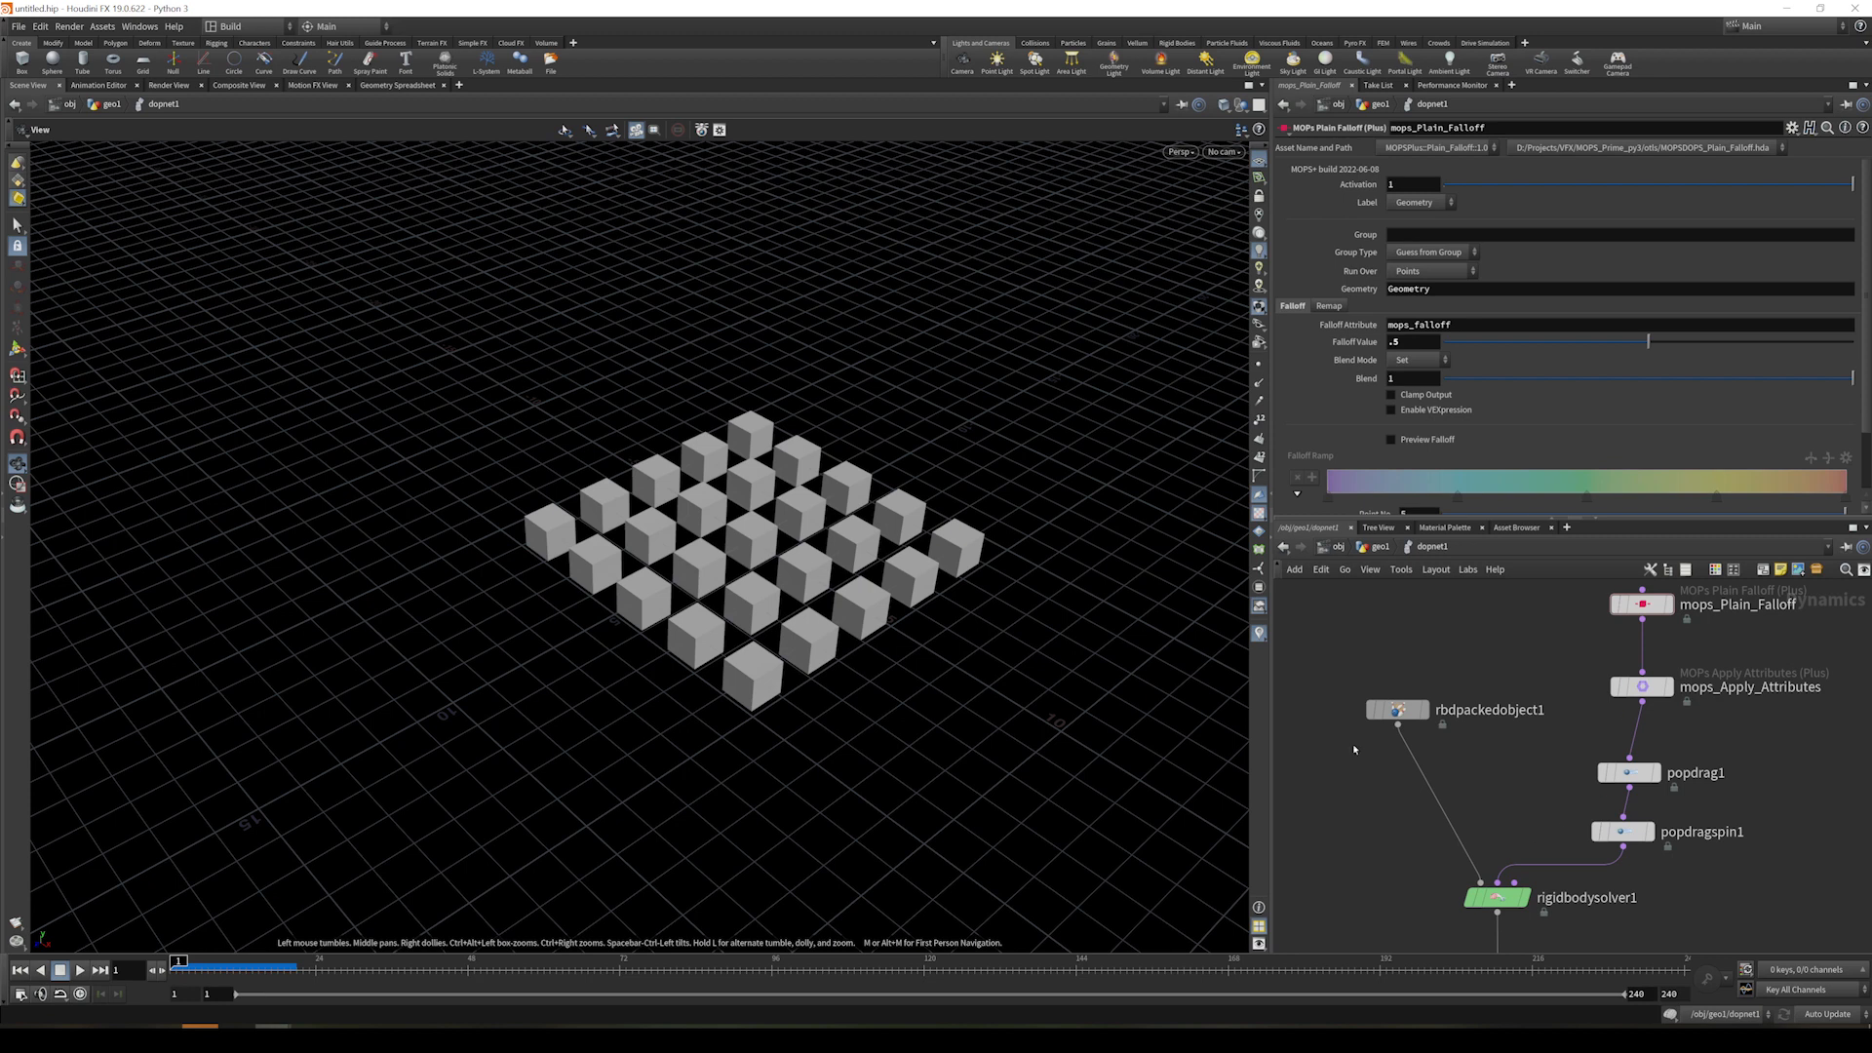
pyautogui.moveTo(180, 968); pyautogui.dragTo(290, 985)
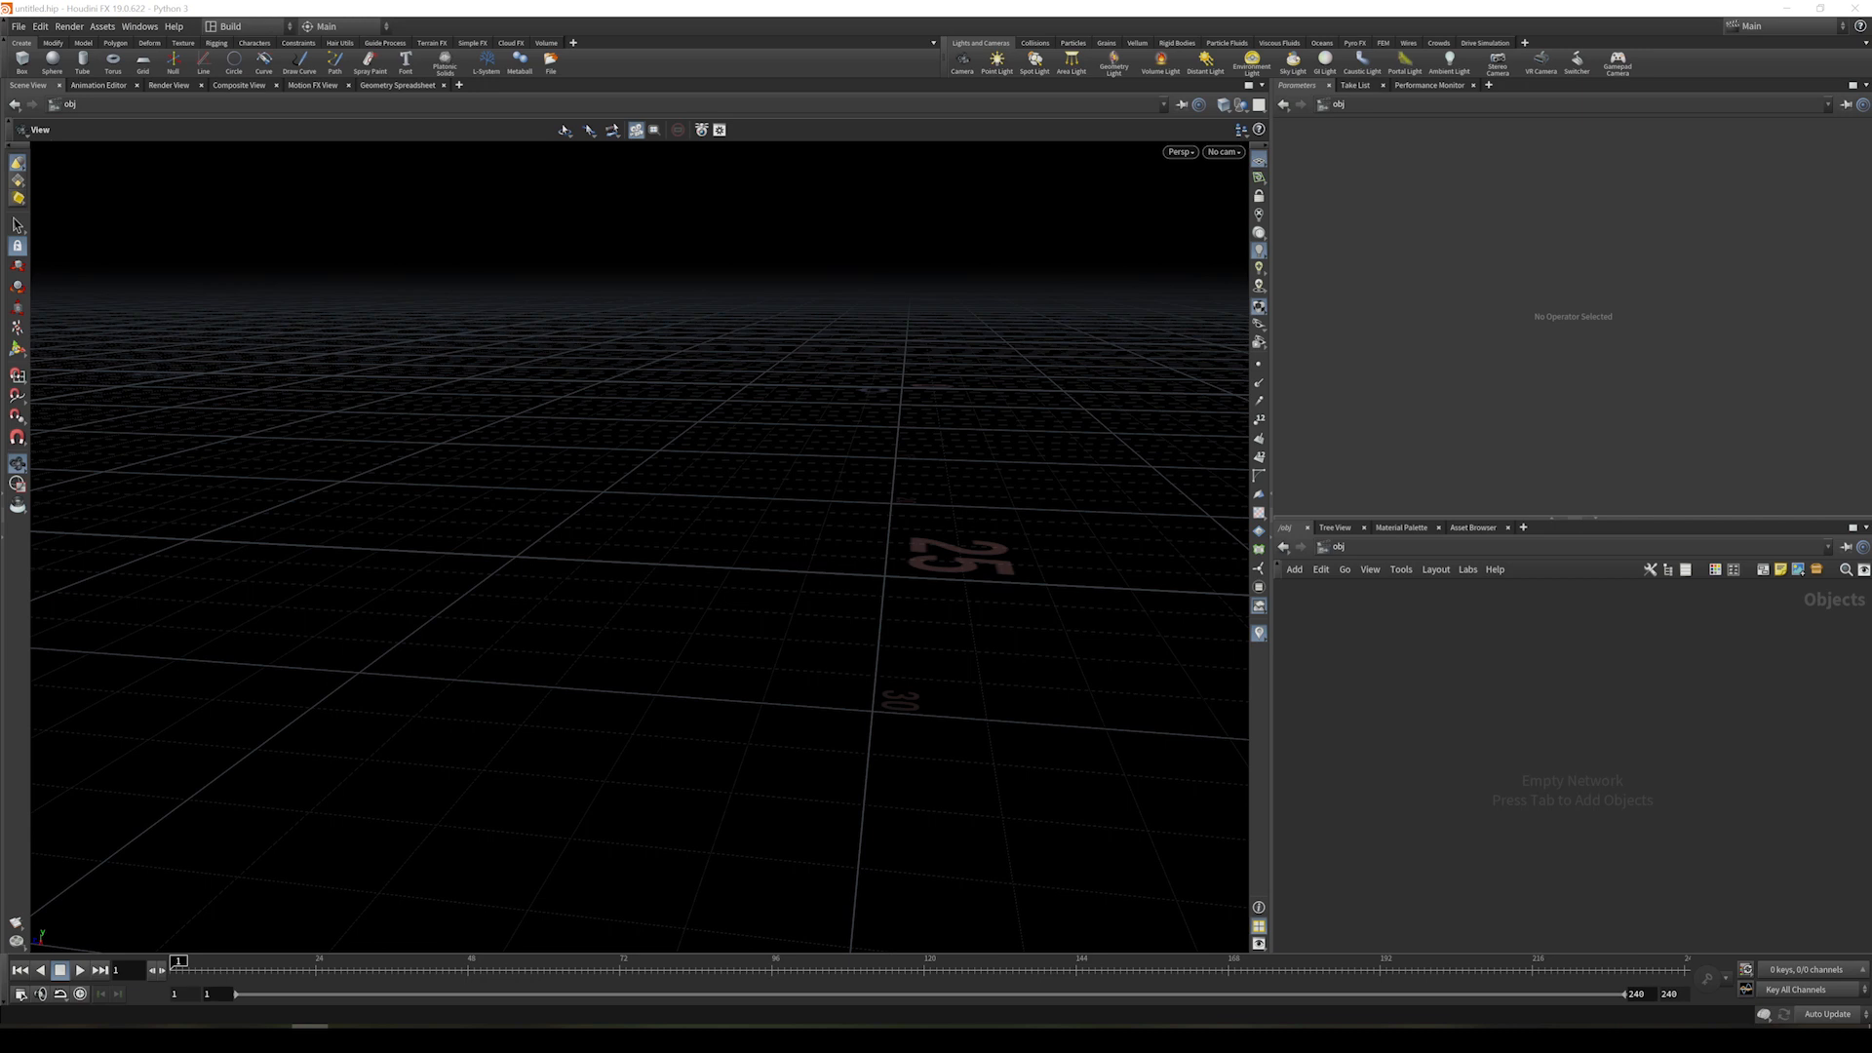
# - Create a Geometry object in the empty scene and go inside it
pyautogui.press('Tab')
pyautogui.write('geo')
pyautogui.press('Return')
pyautogui.click(1580, 684)
pyautogui.press('i')
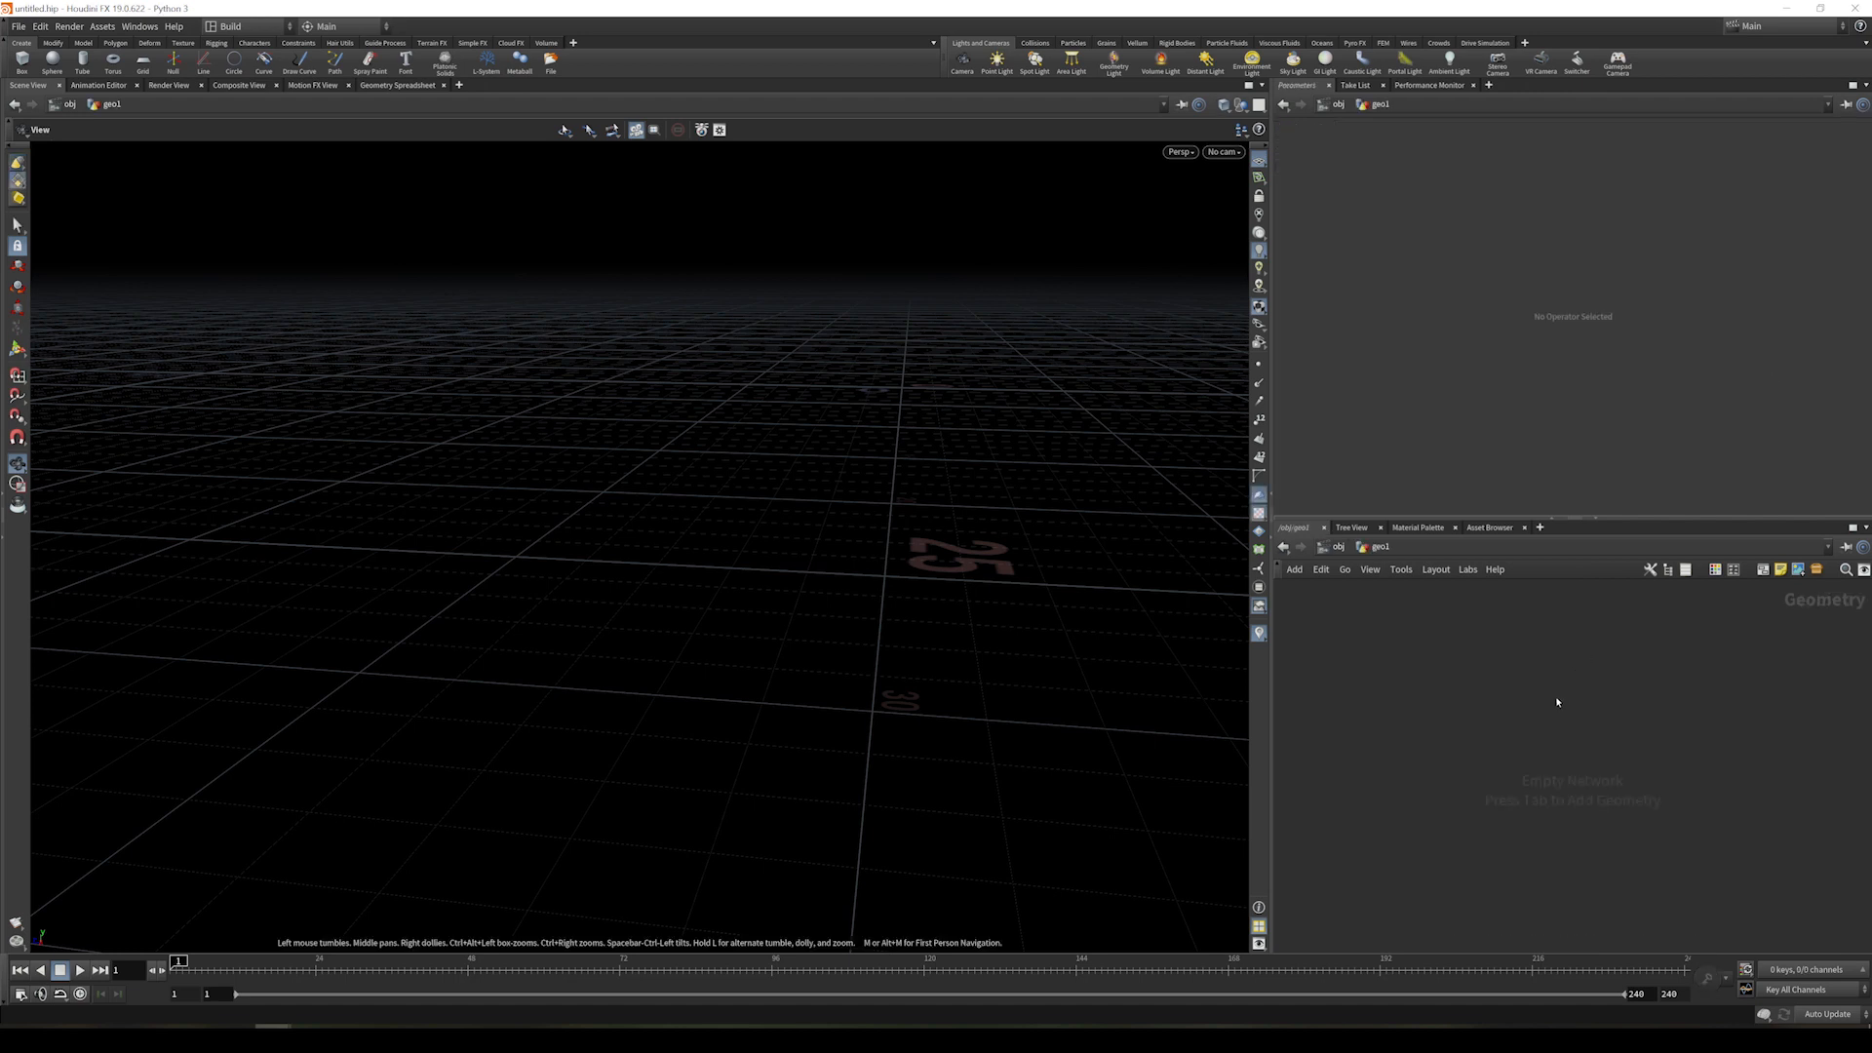
# - Add a Test Geometry: Pig Head and a Test Geometry: Rubber Toy to the geometry network
pyautogui.press('Tab')
pyautogui.write('pig')
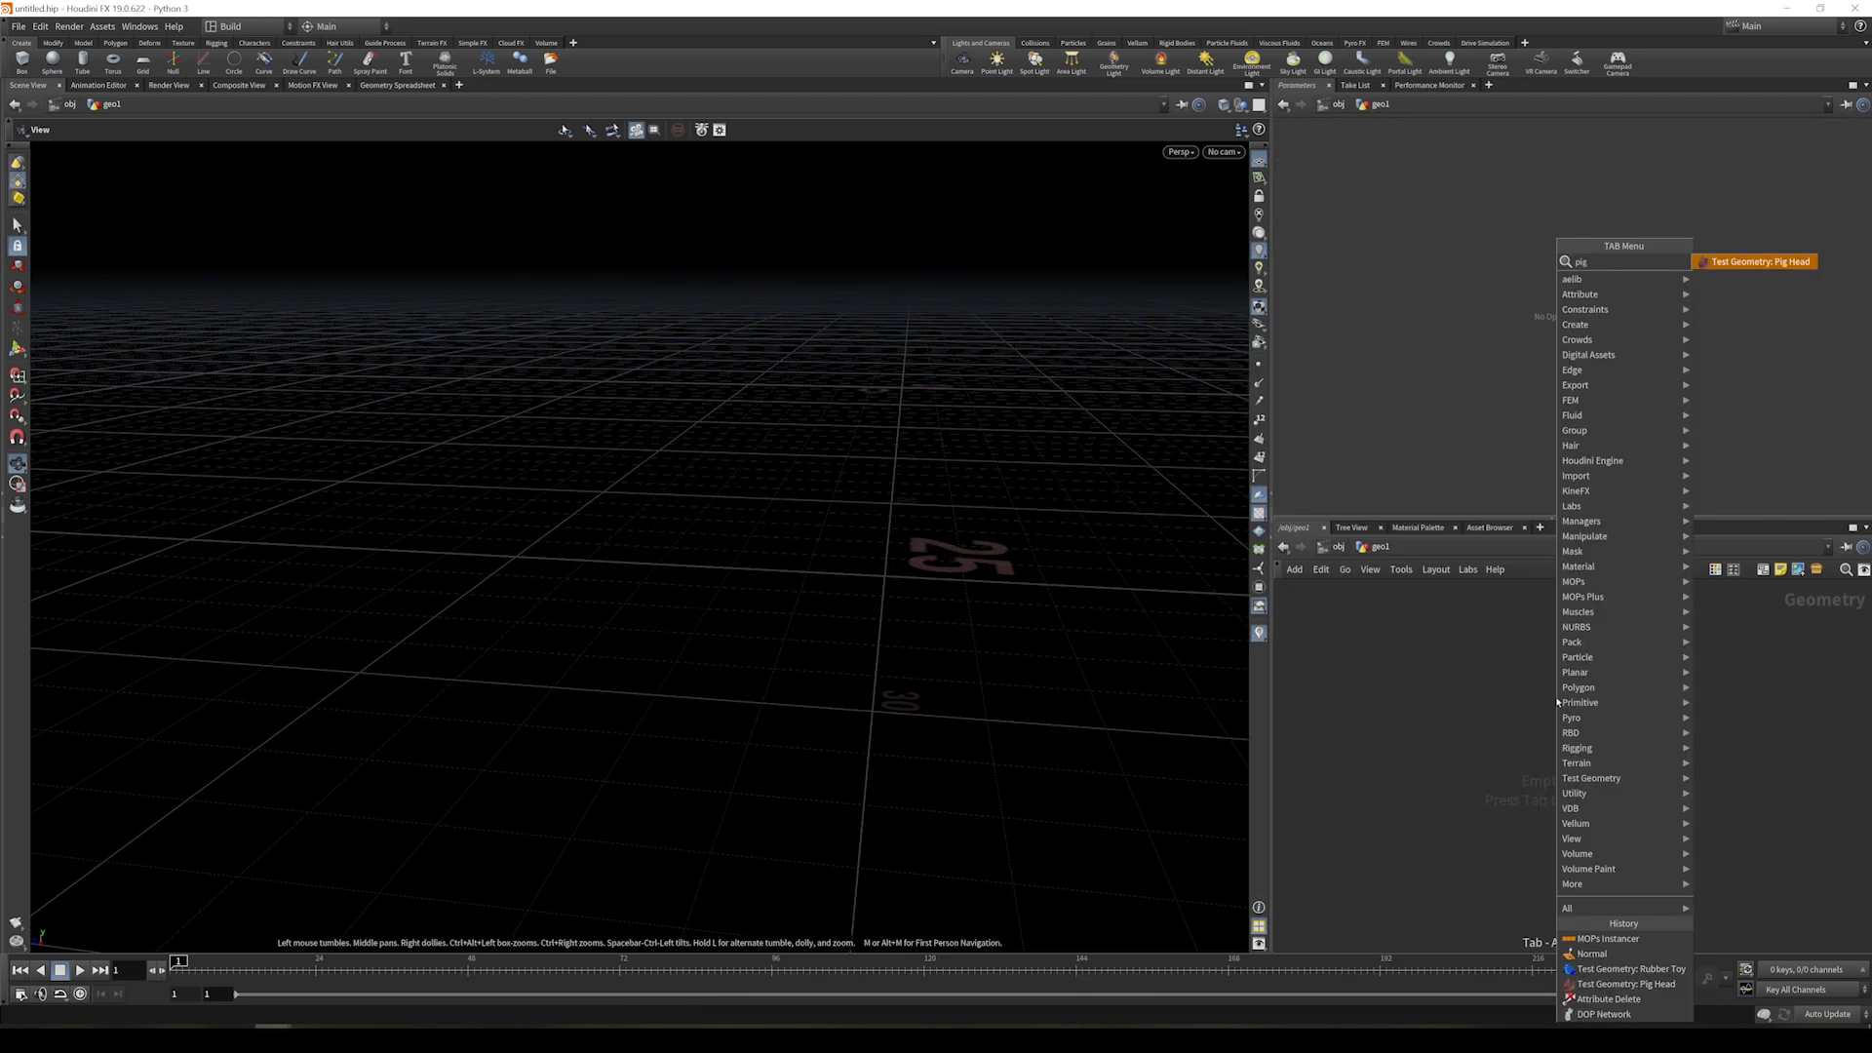
pyautogui.press('Return')
pyautogui.click(1524, 671)
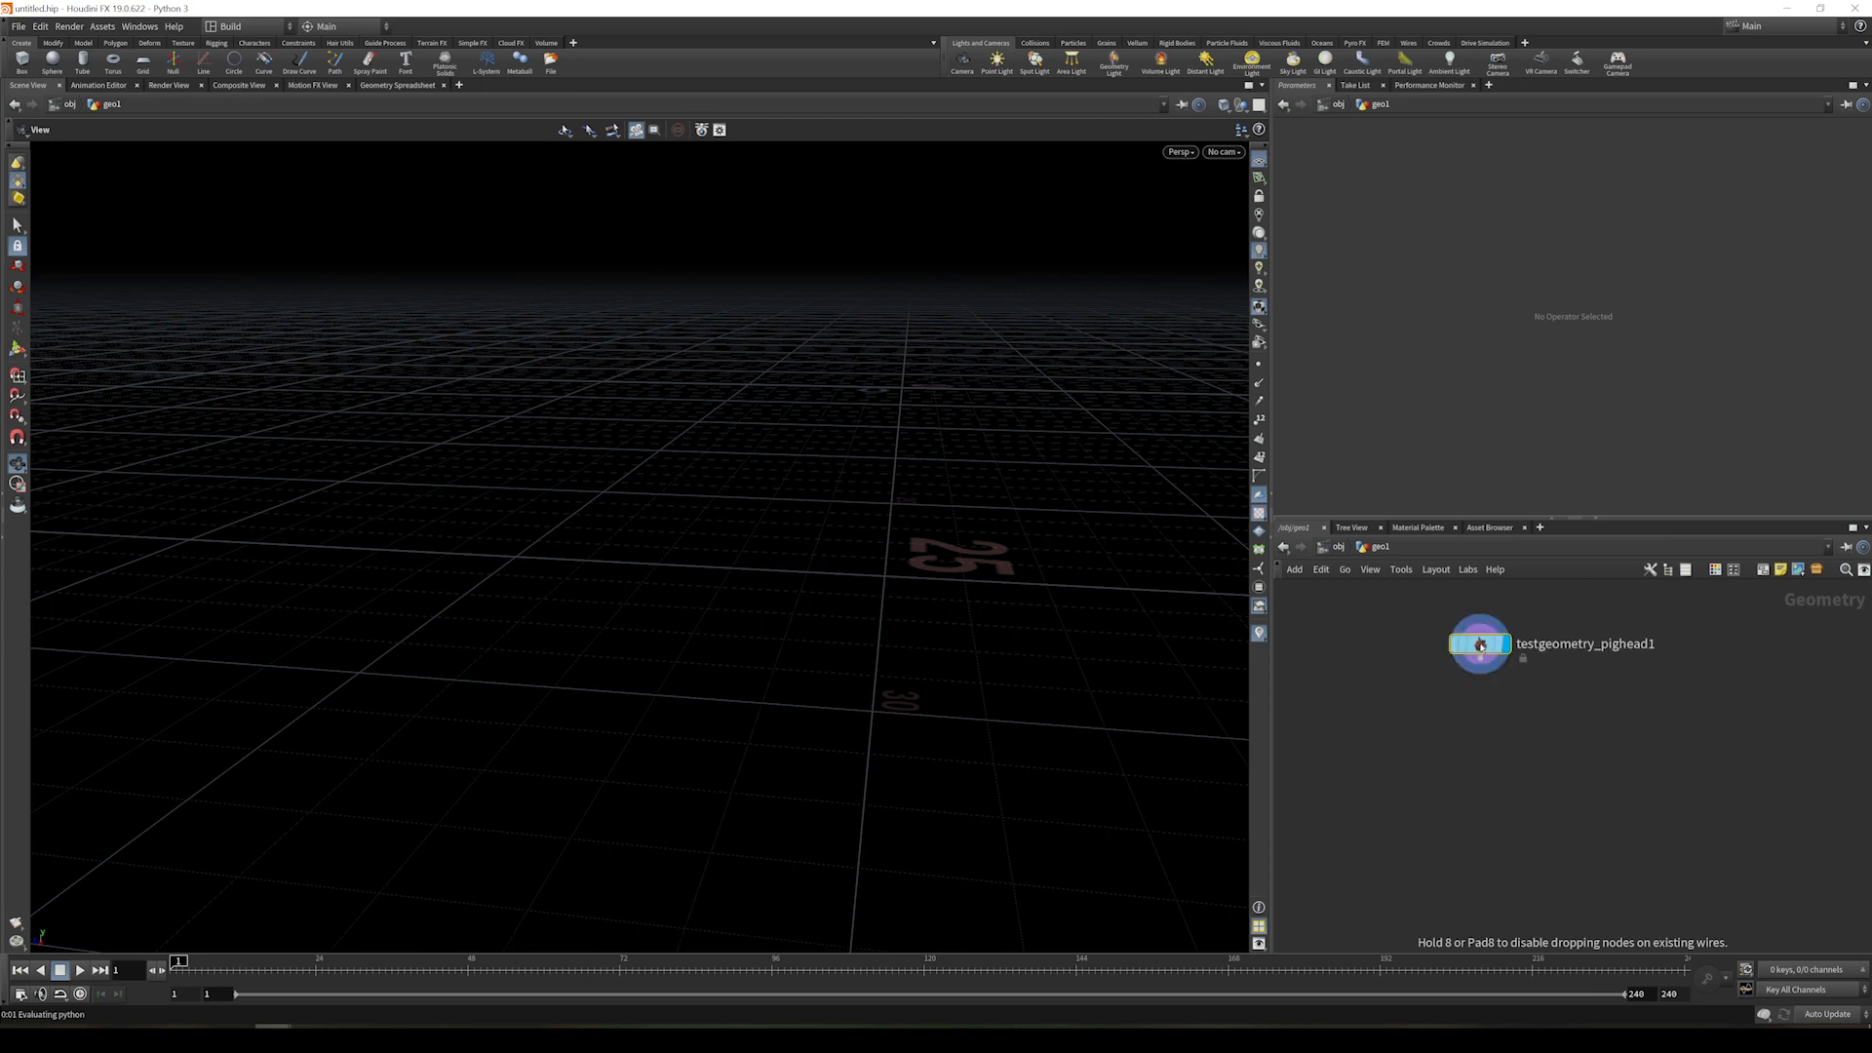
pyautogui.press('Tab')
pyautogui.write('rub')
pyautogui.press('Return')
pyautogui.click(1667, 745)
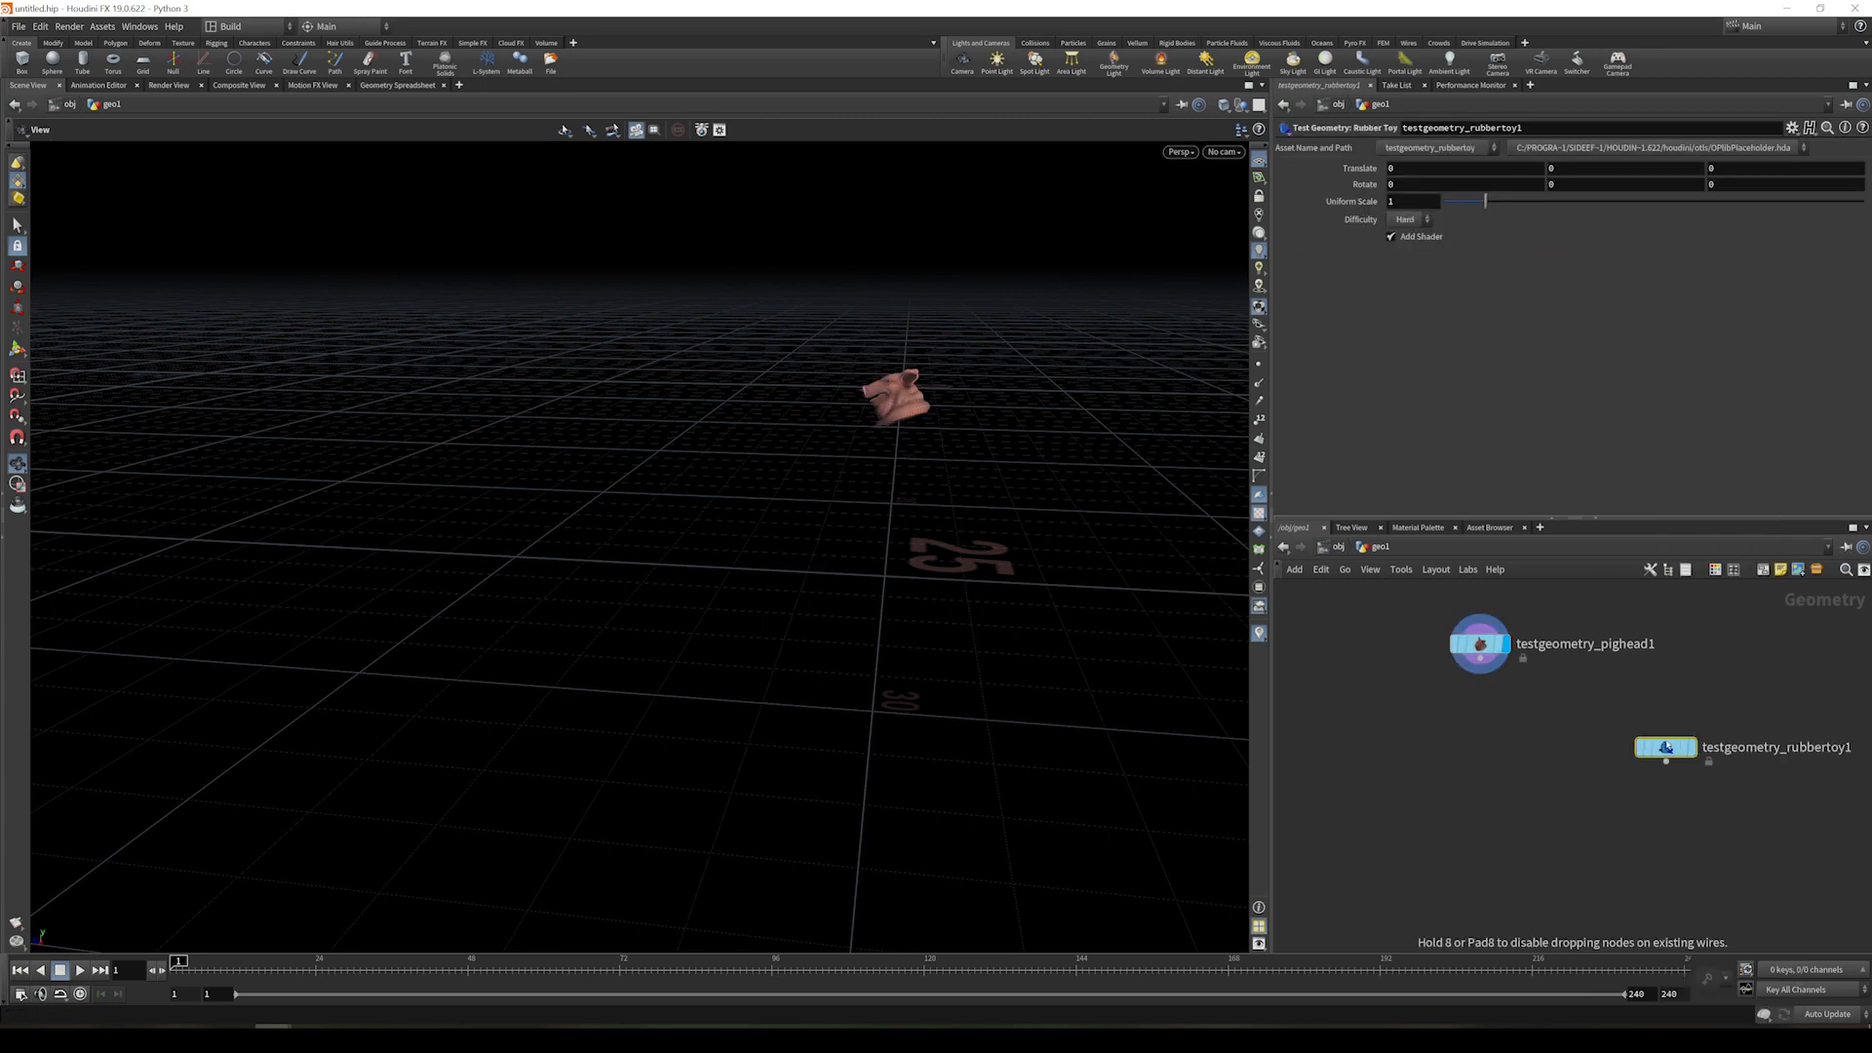
# - Set the pig head's Difficulty to Easy
pyautogui.click(1480, 643)
pyautogui.click(1411, 224)
pyautogui.click(1409, 225)
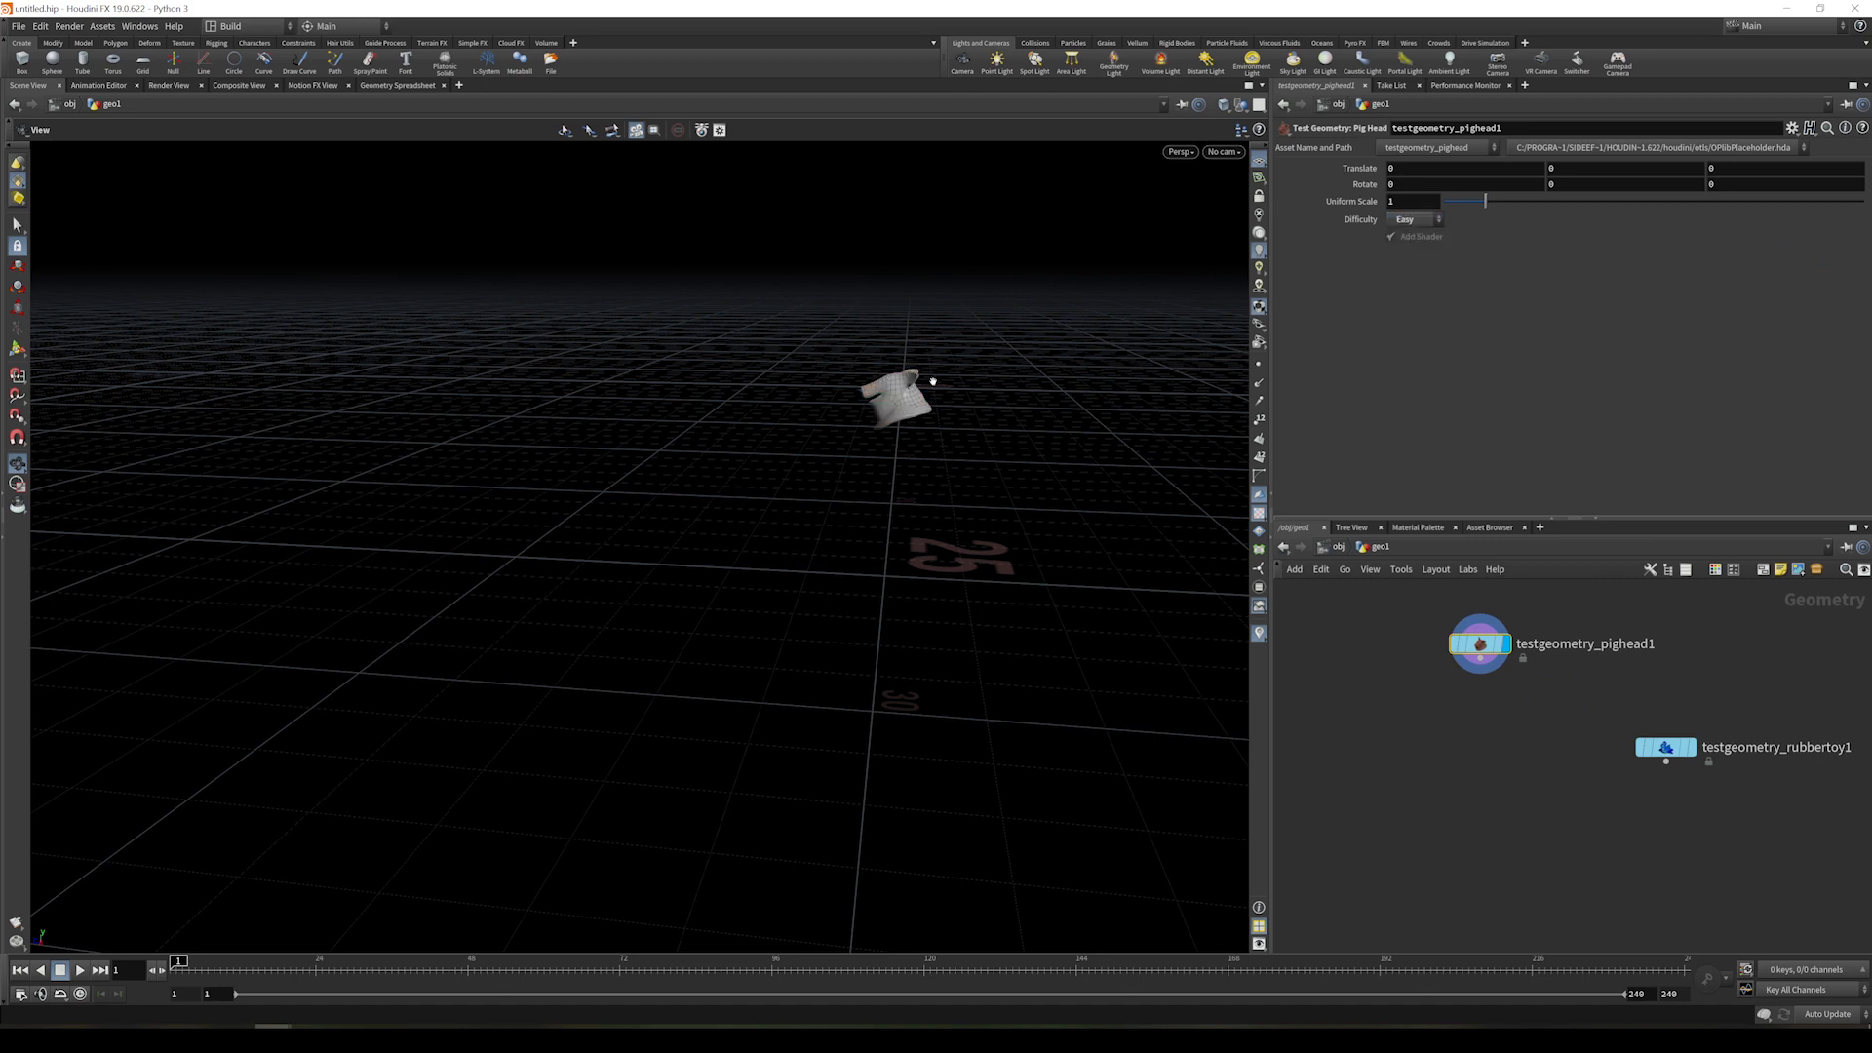
# - Turn off Add Shader on the rubber toy and view the pig head's geometry information
pyautogui.click(1666, 747)
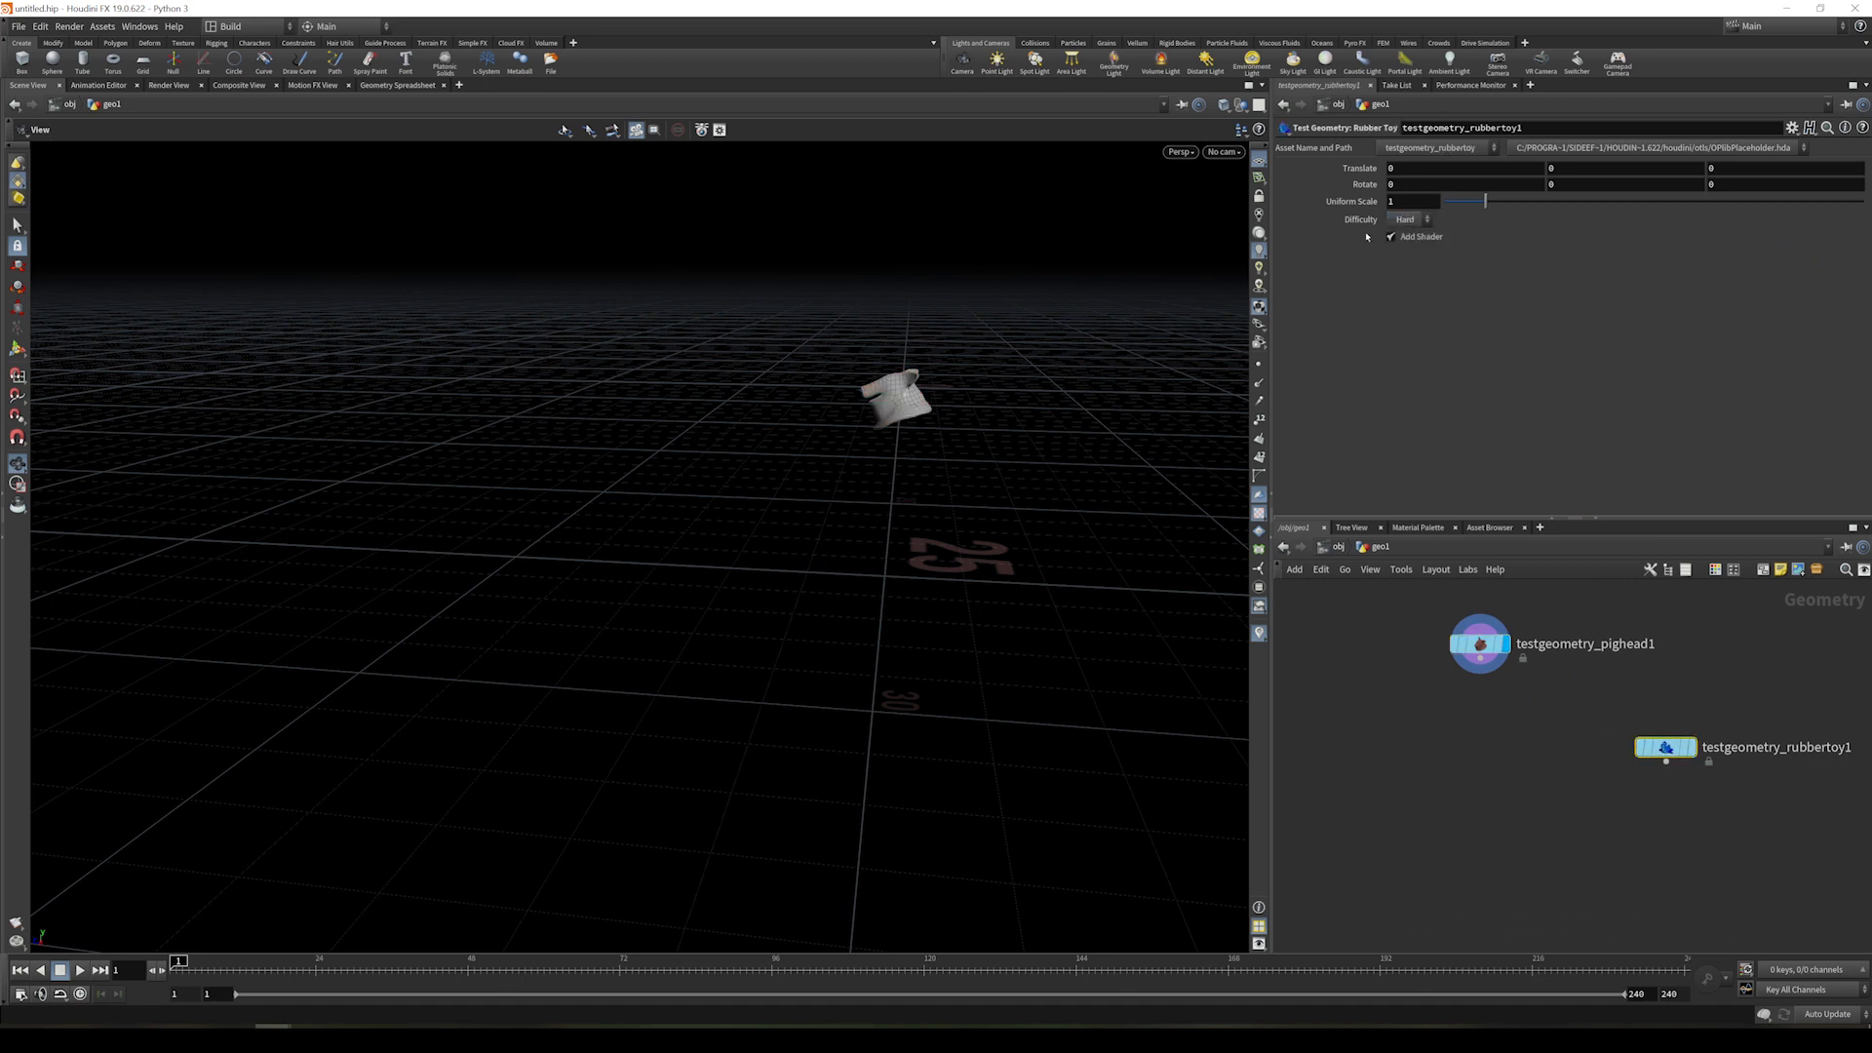
pyautogui.click(1416, 238)
pyautogui.middleClick(1476, 645)
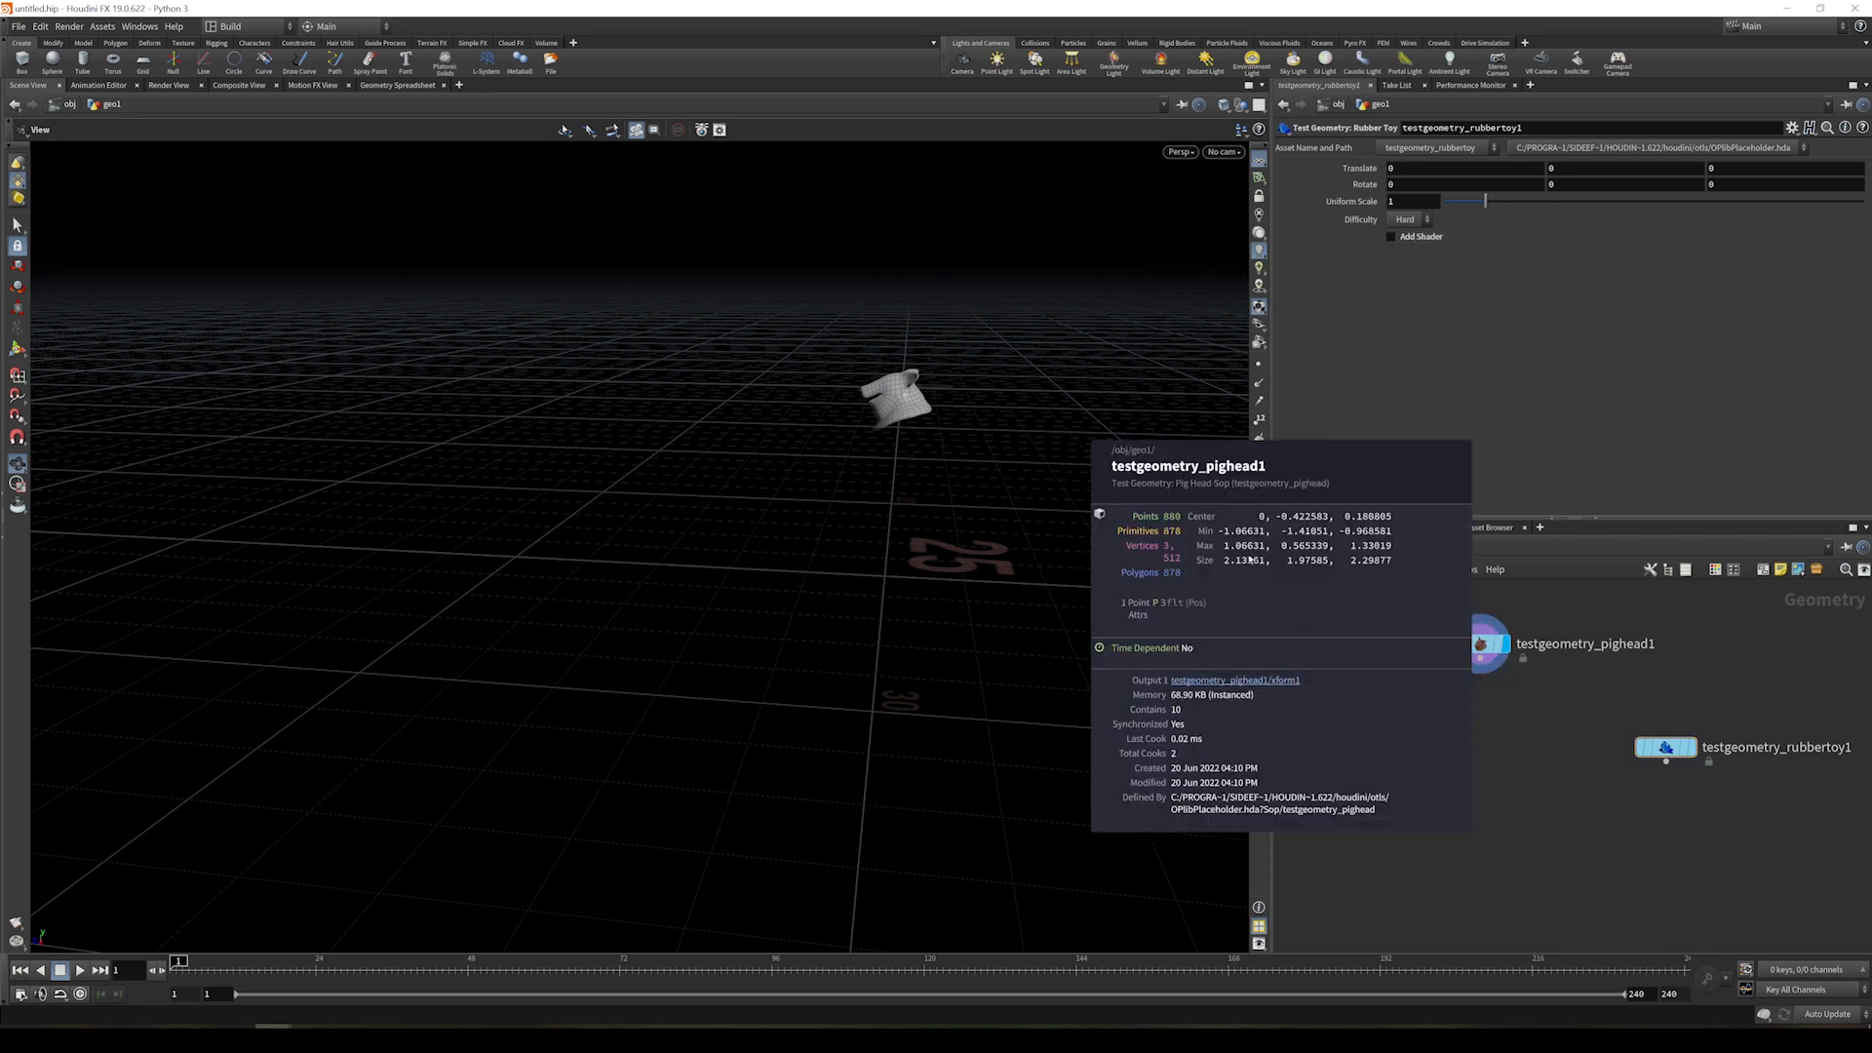
# - View the rubber toy's geometry information and add a Normal node below the pig head
pyautogui.middleClick(1666, 747)
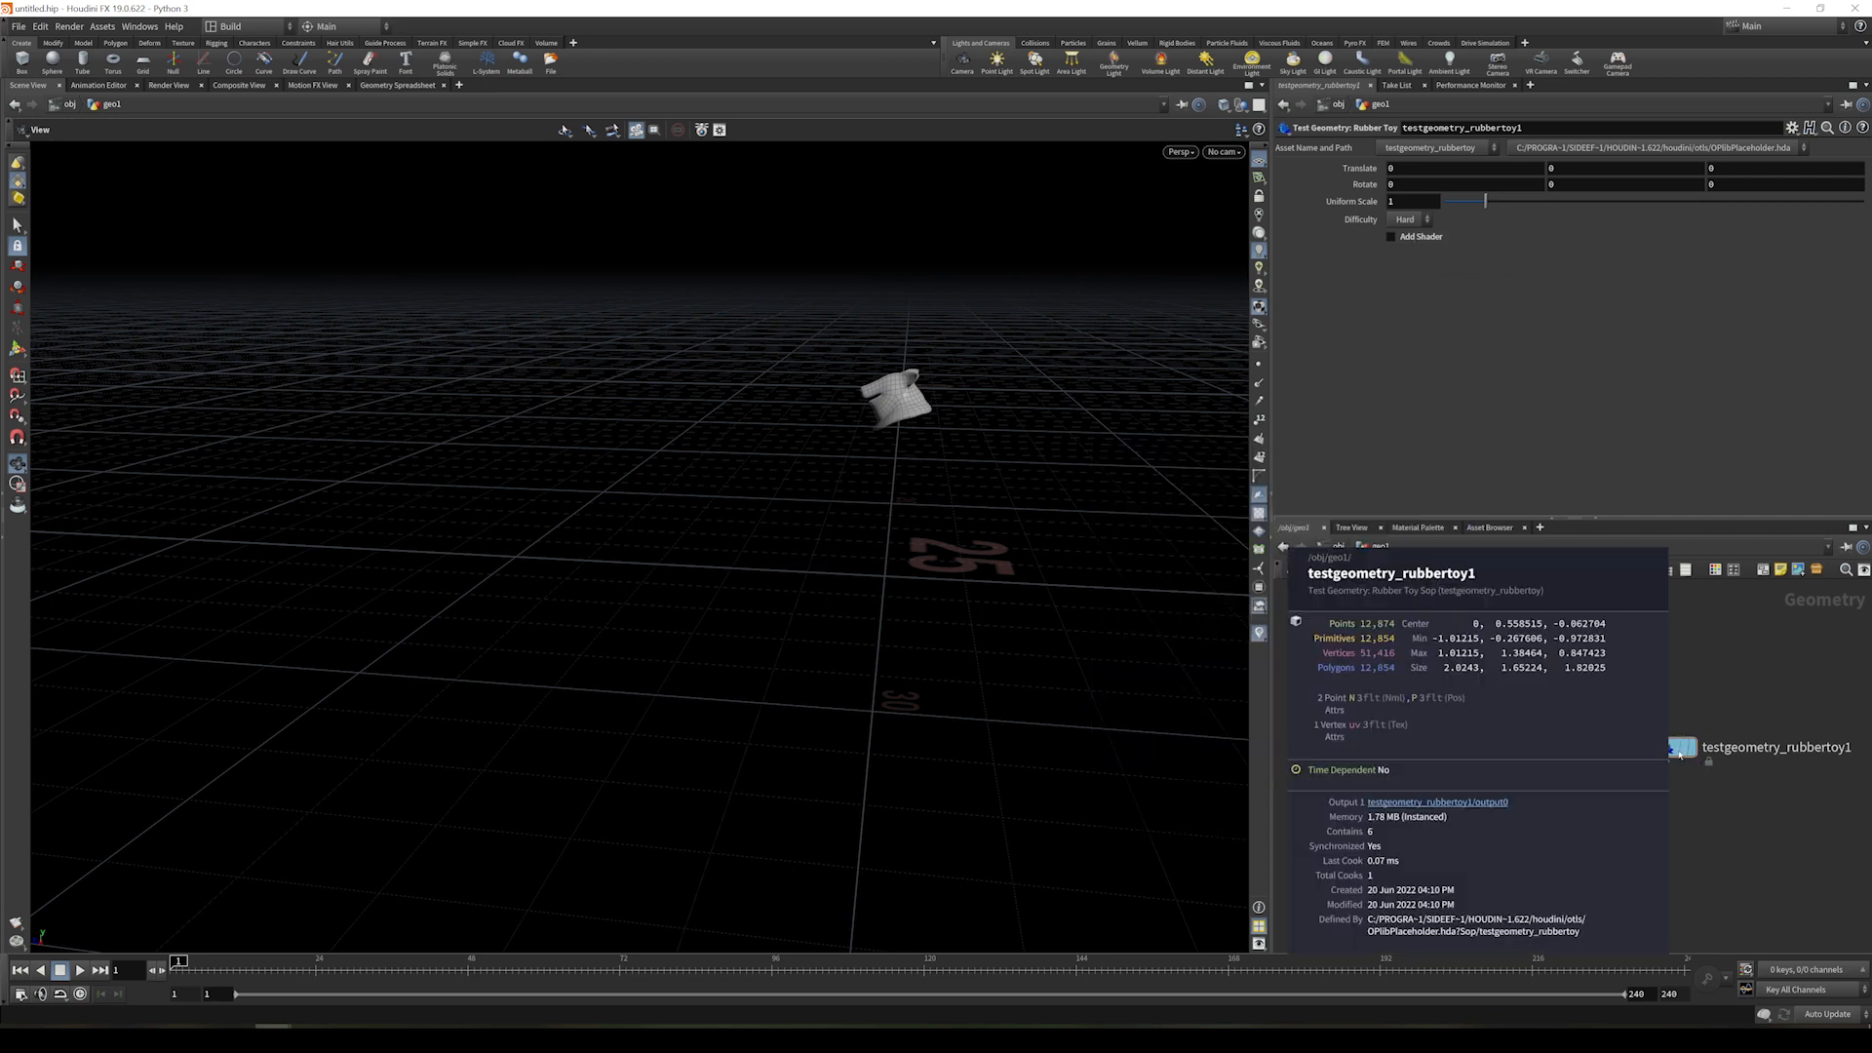
pyautogui.press('Tab')
pyautogui.write('nor')
pyautogui.press('Return')
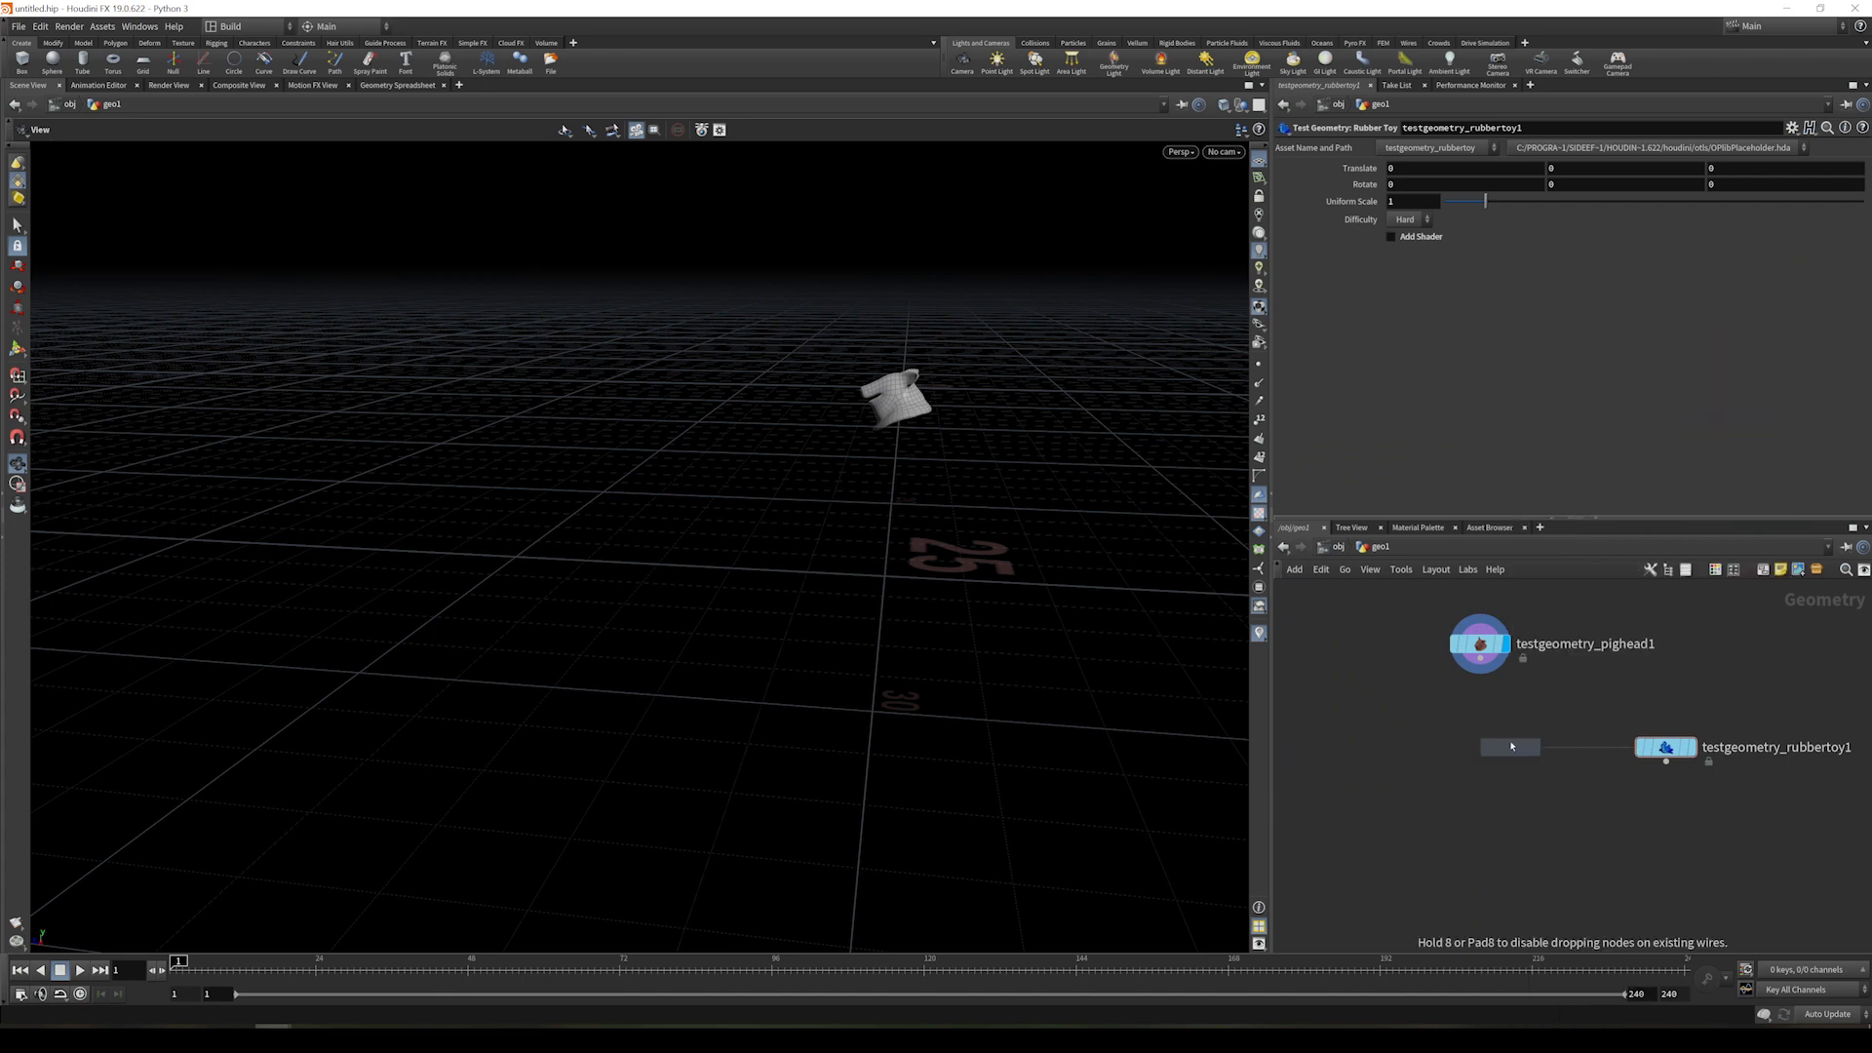
pyautogui.click(1459, 720)
# - Add a MOPs Instancer and wire both the Normal node and the rubber toy into it
pyautogui.moveTo(1460, 706); pyautogui.dragTo(1519, 837)
pyautogui.press('Tab')
pyautogui.write('mopsin')
pyautogui.press('Return')
pyautogui.click(1519, 850)
pyautogui.moveTo(1666, 762); pyautogui.dragTo(1519, 836)
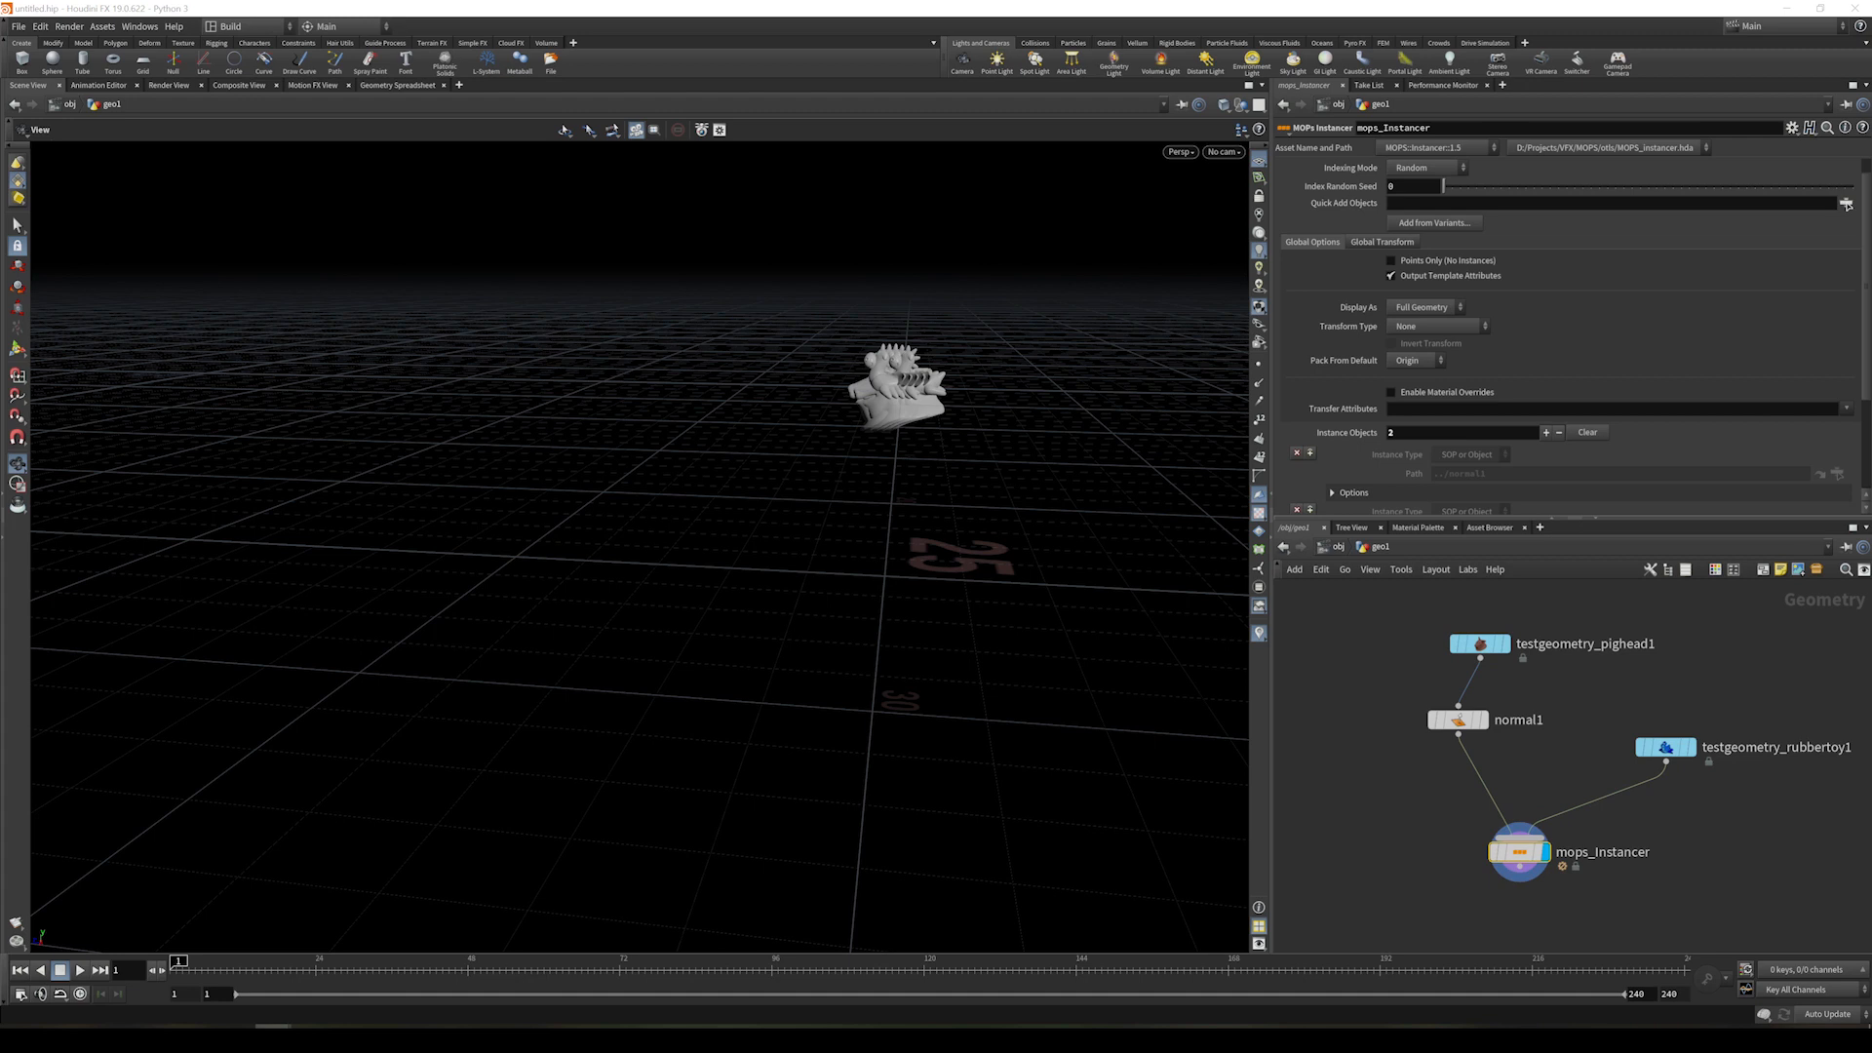
# - Set the instancer's grid distribution size to 20 in X and 20 in Z
pyautogui.scroll(1, 1356, 175)
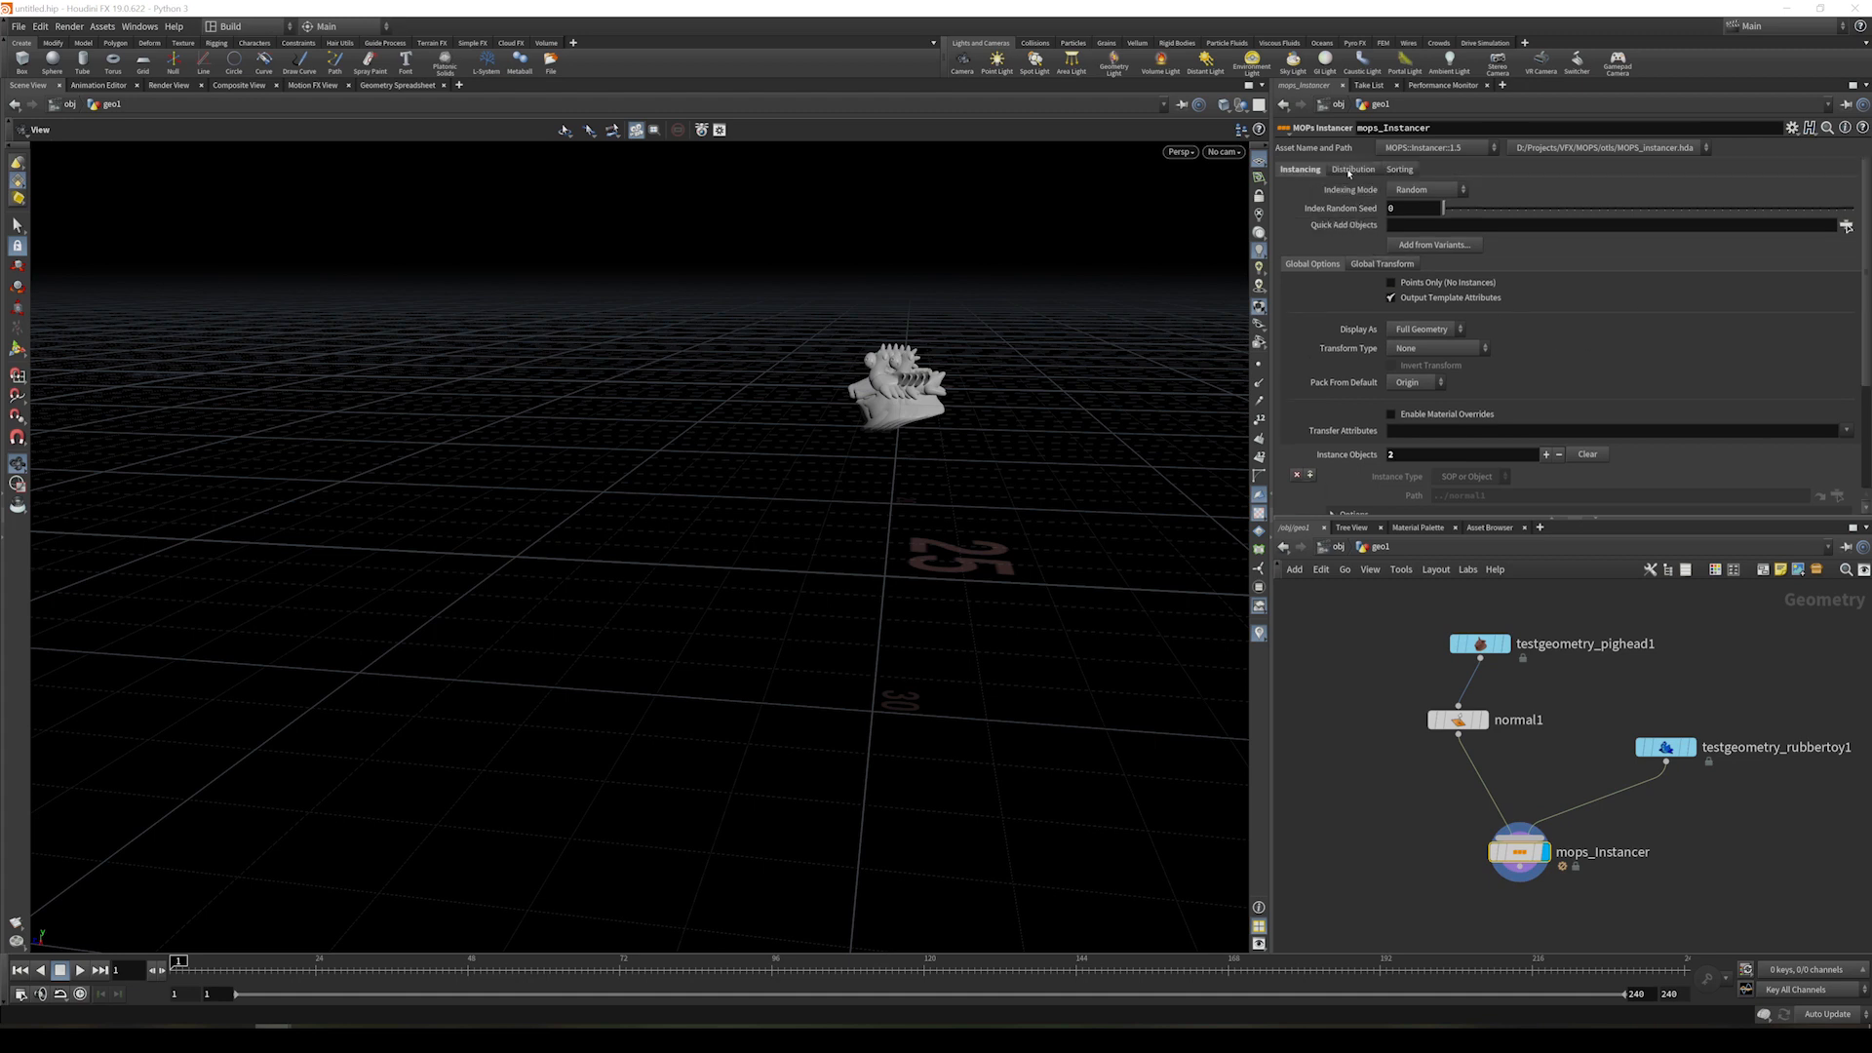
pyautogui.click(1354, 169)
pyautogui.moveTo(1405, 384); pyautogui.dragTo(1329, 380)
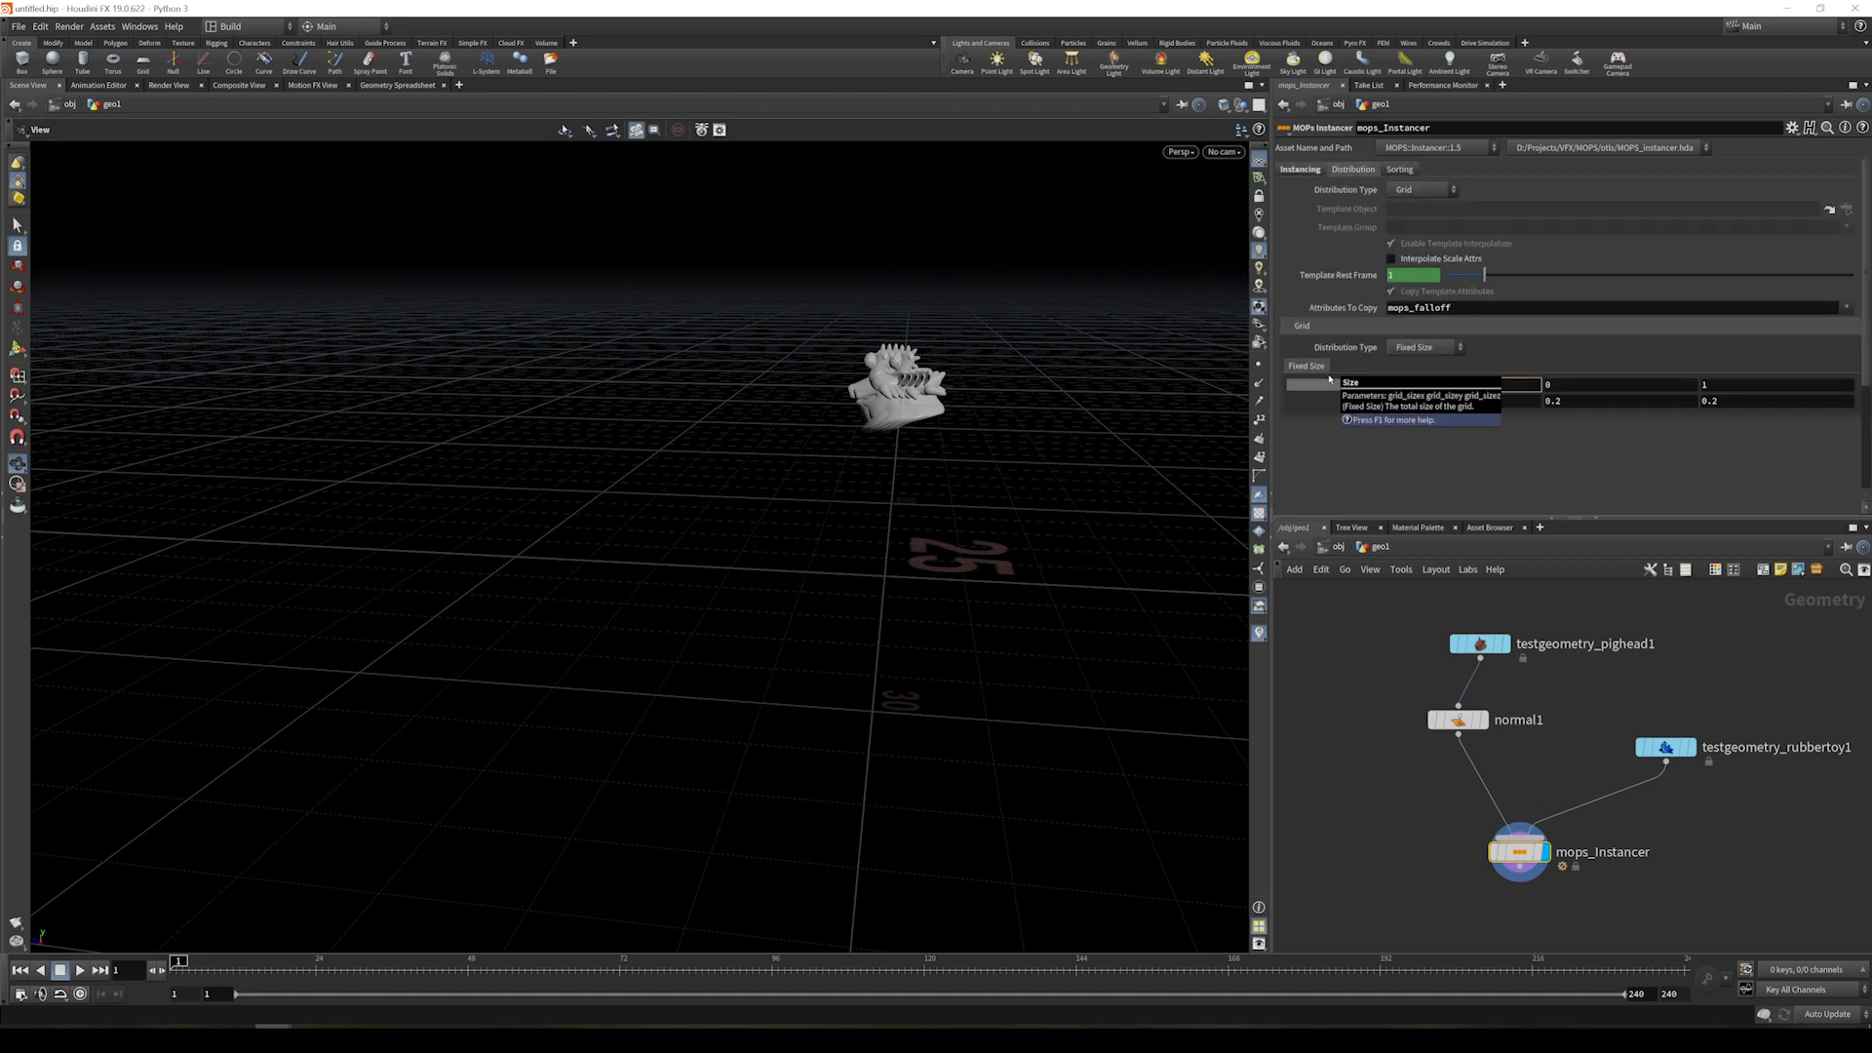
pyautogui.write('20')
pyautogui.press('Tab')
pyautogui.press('Tab')
pyautogui.write('20')
pyautogui.press('Return')
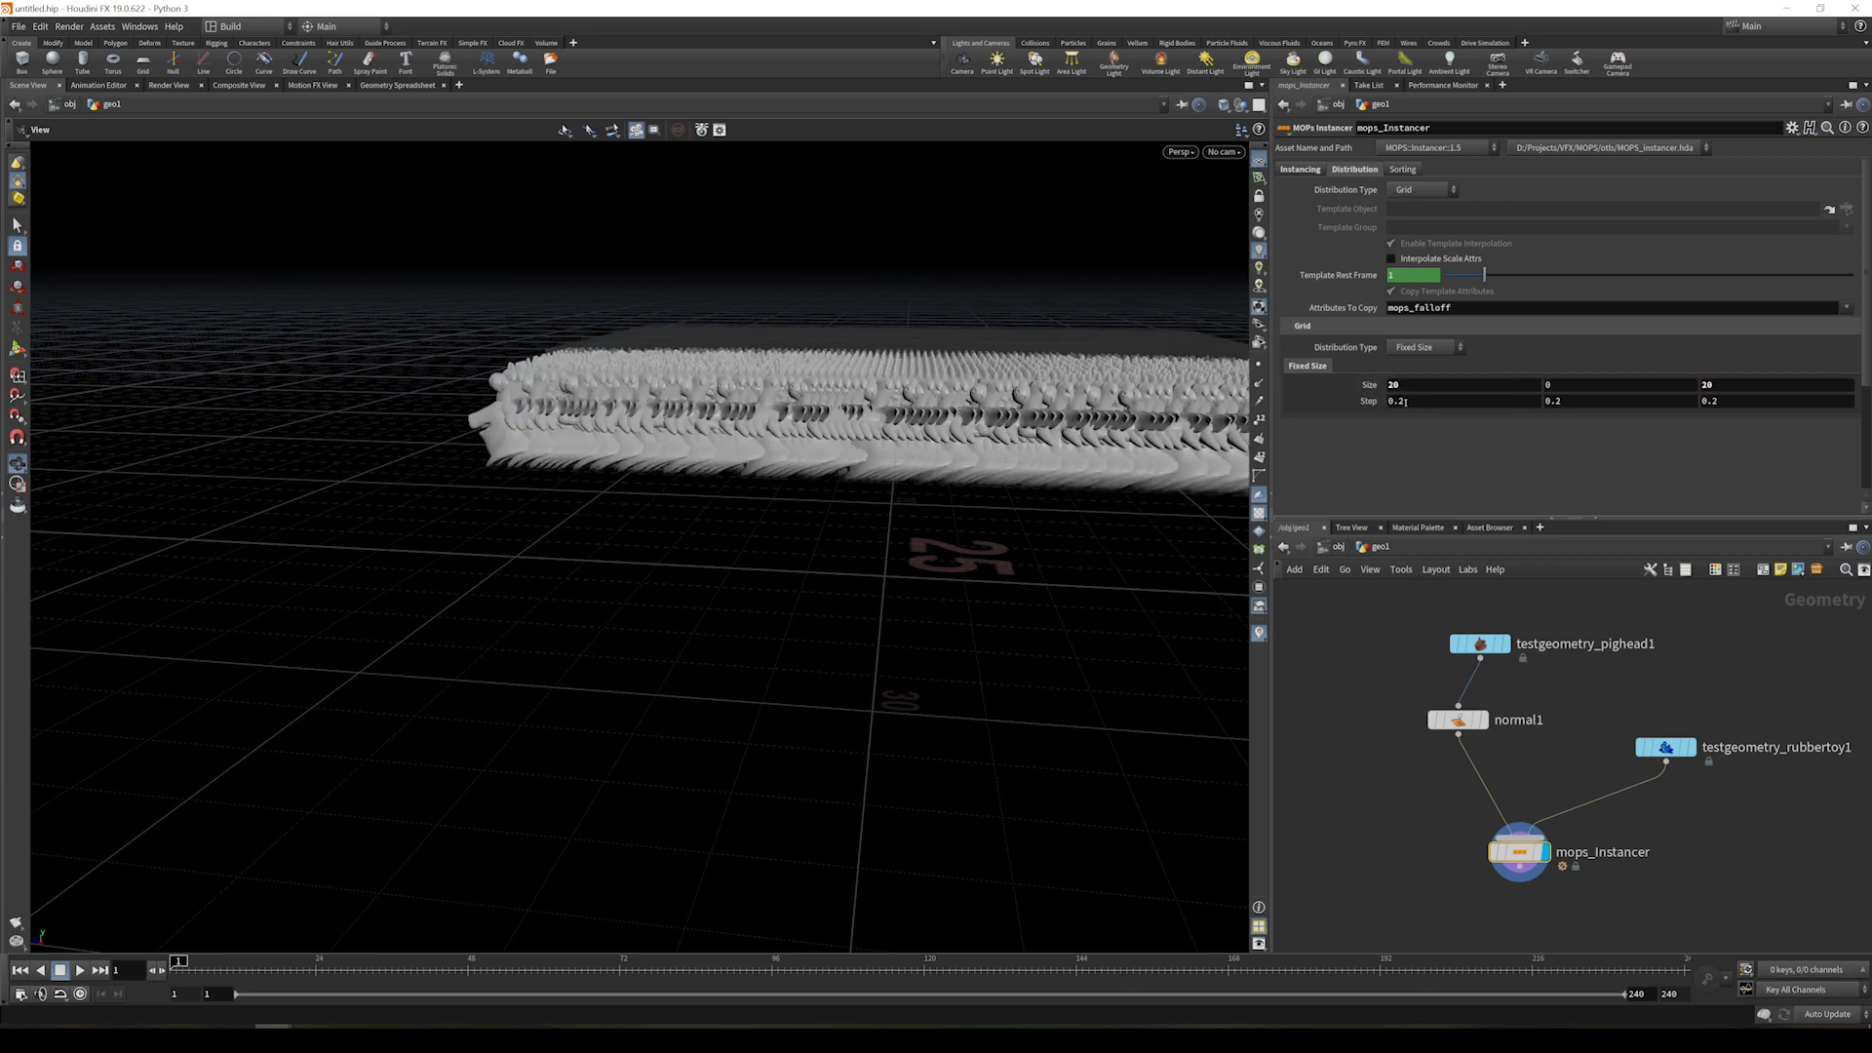
# - Set the instancer grid's step to 1.5 in X and Z
pyautogui.write('1.5')
pyautogui.press('Tab')
pyautogui.press('Tab')
pyautogui.write('1.5')
pyautogui.press('Return')
pyautogui.moveTo(939, 341); pyautogui.dragTo(941, 507)
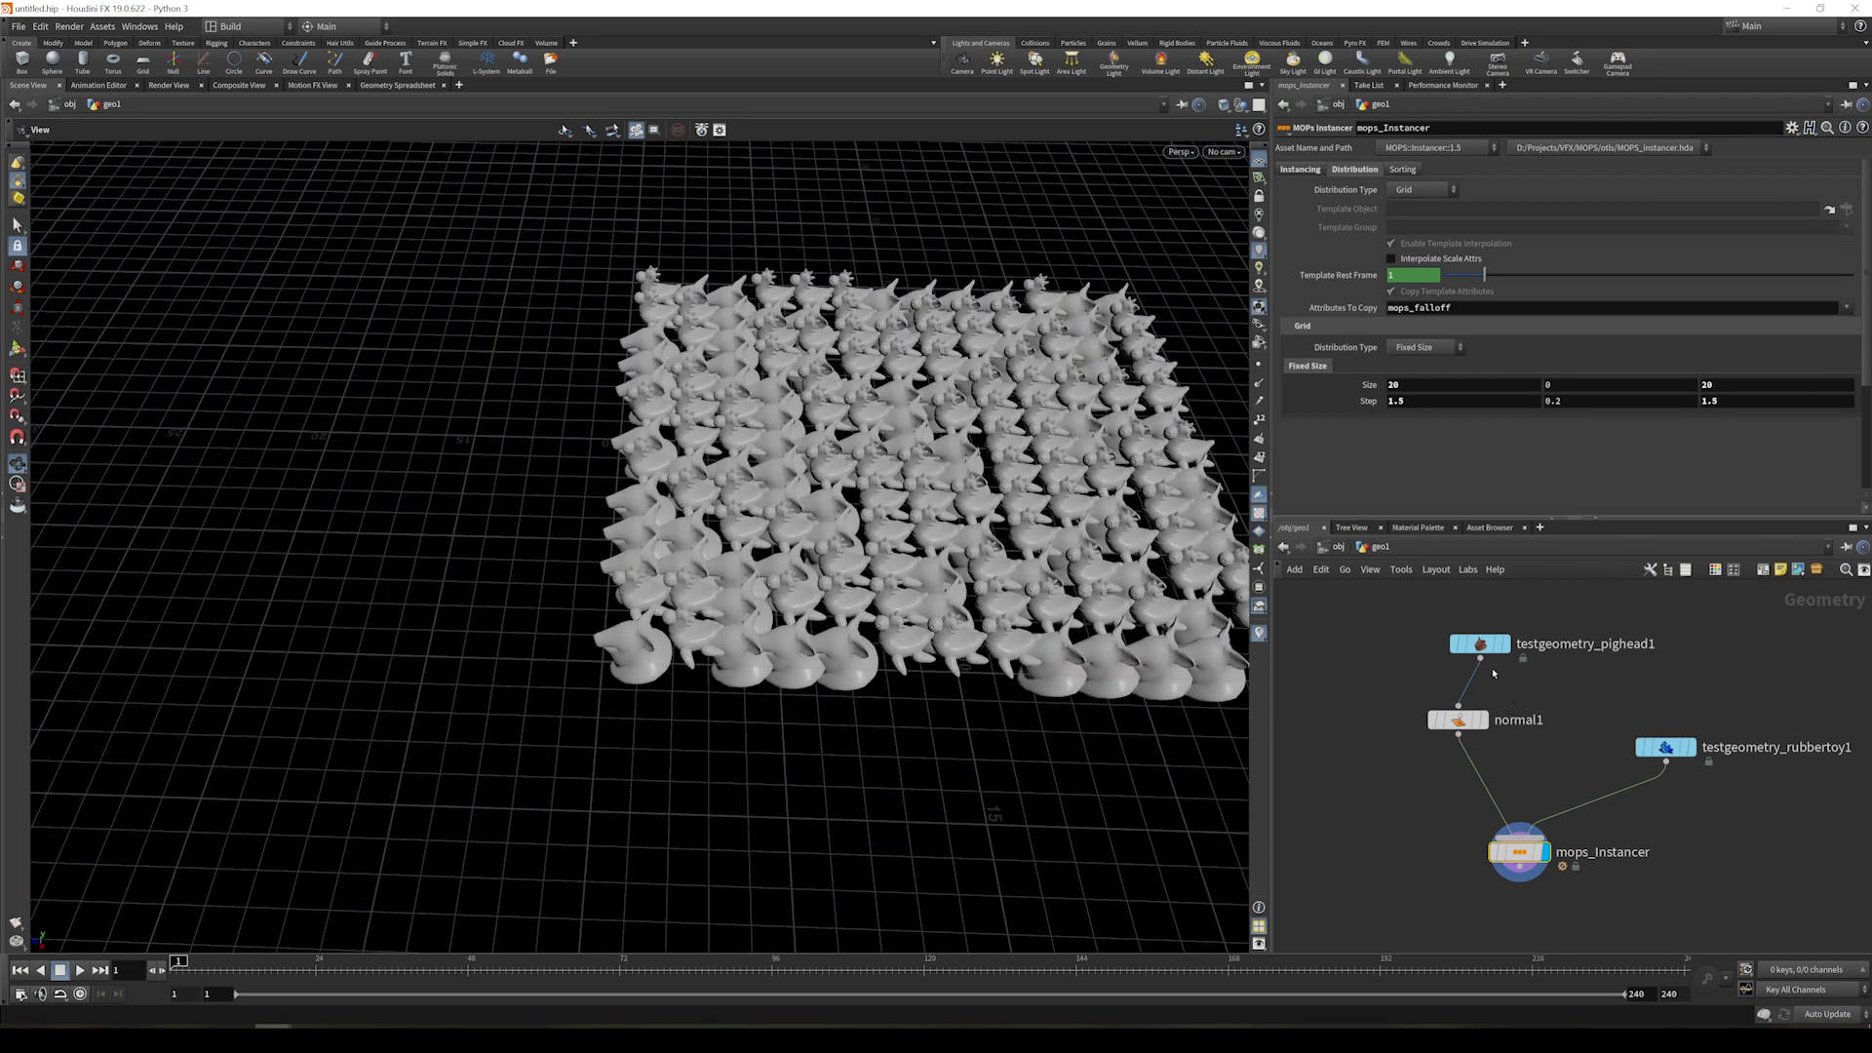
# - Reduce the Uniform Scale of the instancer's first instance object, the pig head, to 0.59
pyautogui.scroll(-5, 1377, 234)
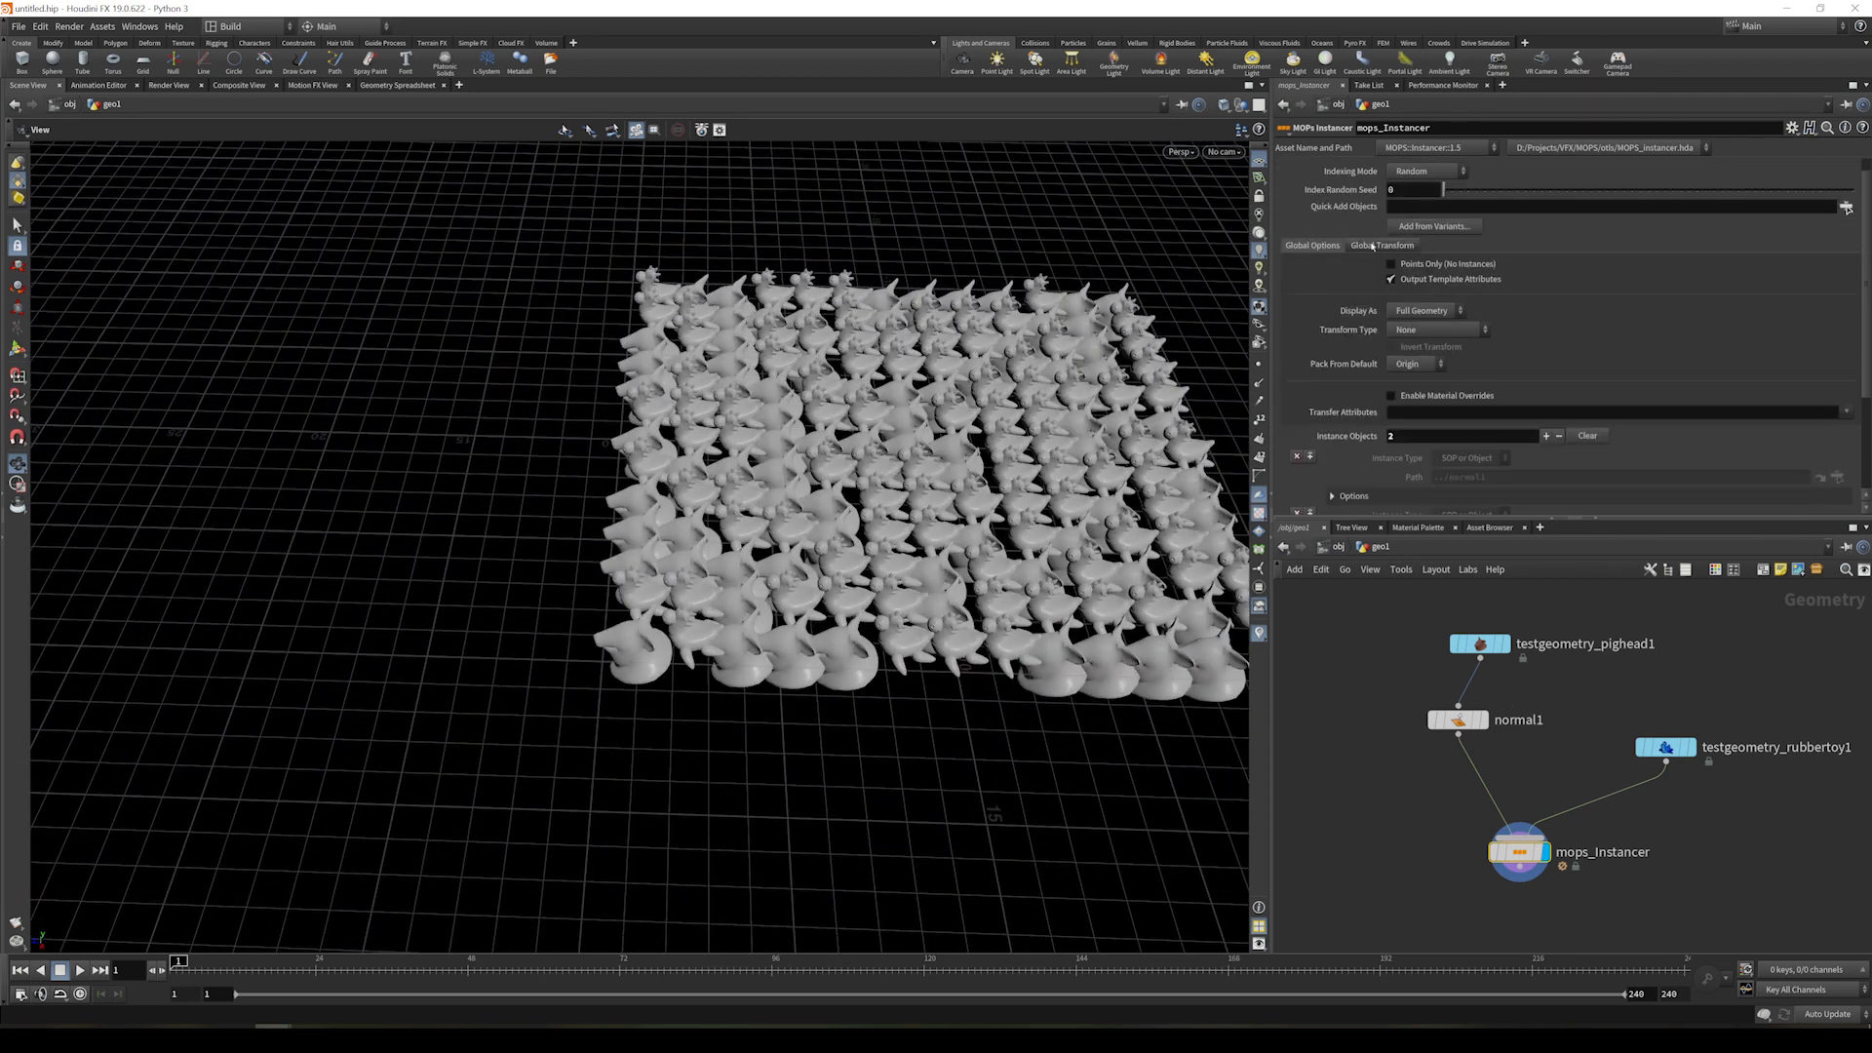
pyautogui.scroll(-1, 1347, 413)
pyautogui.click(1349, 420)
pyautogui.scroll(-1, 1381, 383)
pyautogui.moveTo(1525, 468); pyautogui.dragTo(1510, 477)
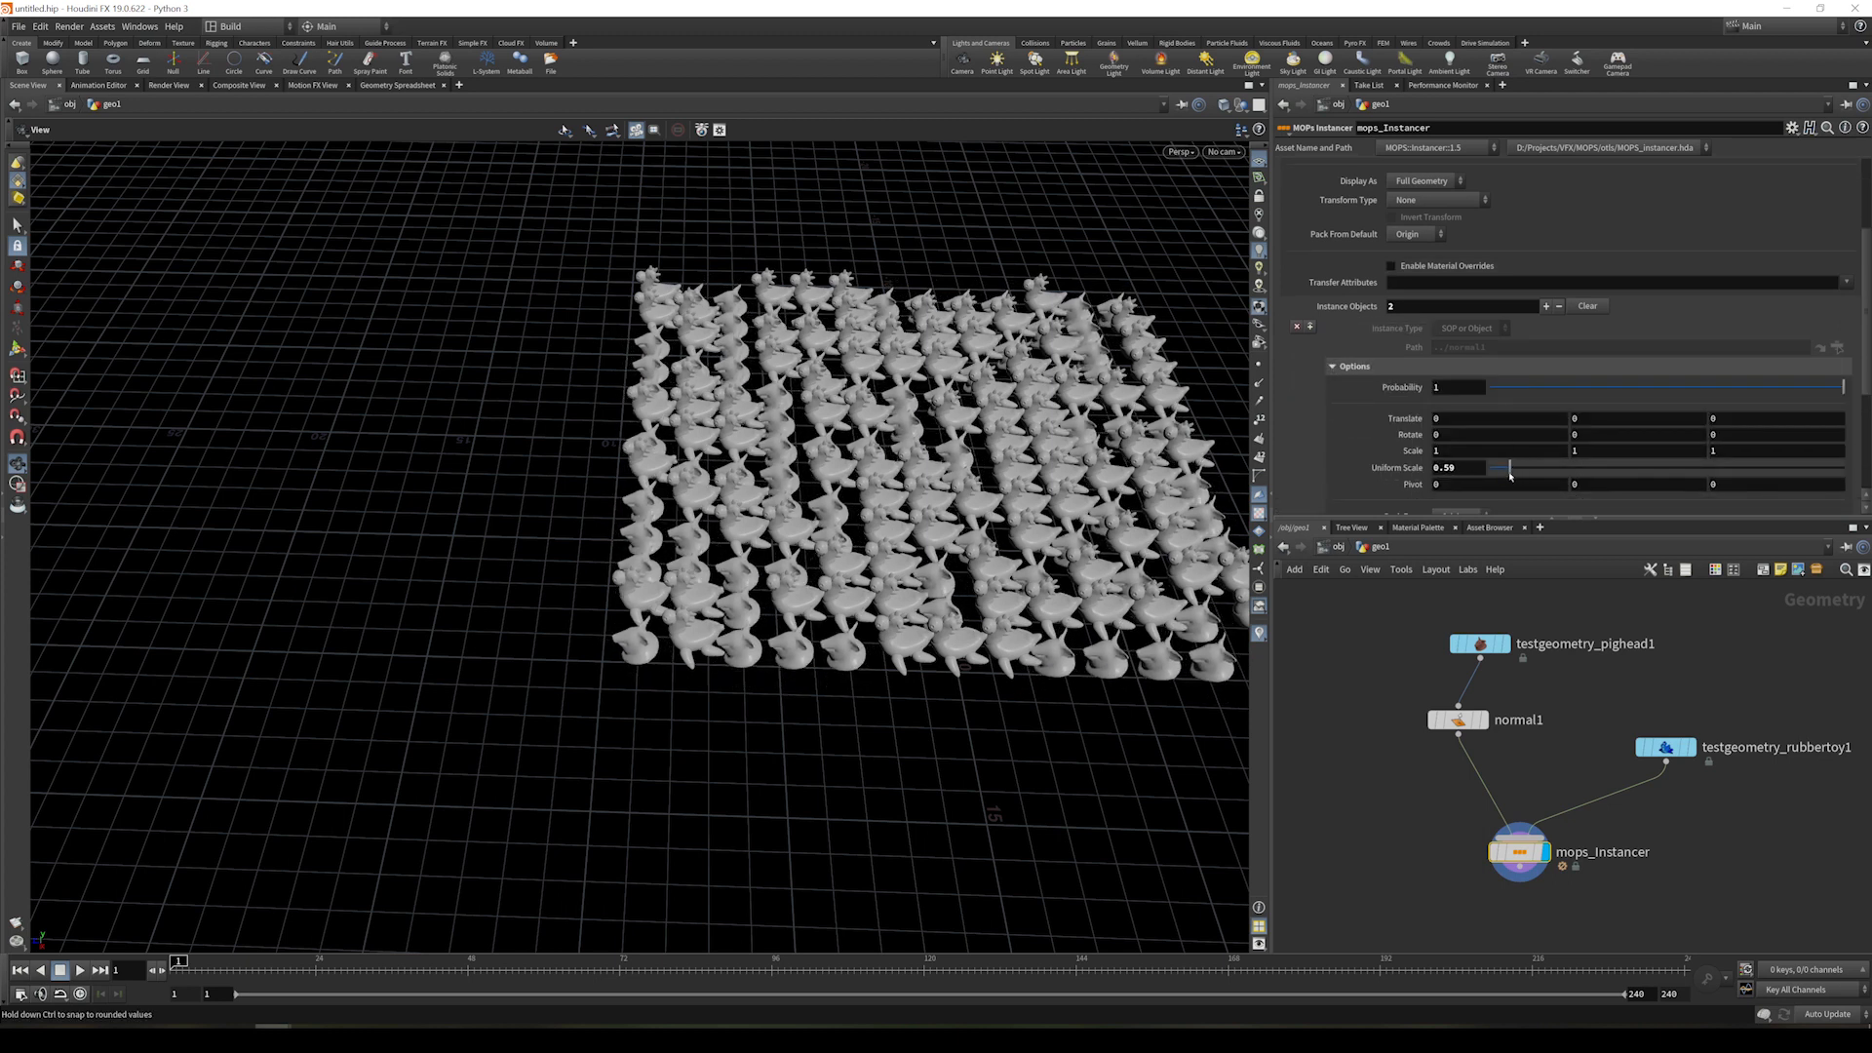
pyautogui.moveTo(912, 547); pyautogui.dragTo(1170, 381)
# - Turn on Center Instance for both the pig head and the rubber toy instance objects
pyautogui.scroll(-2, 1346, 447)
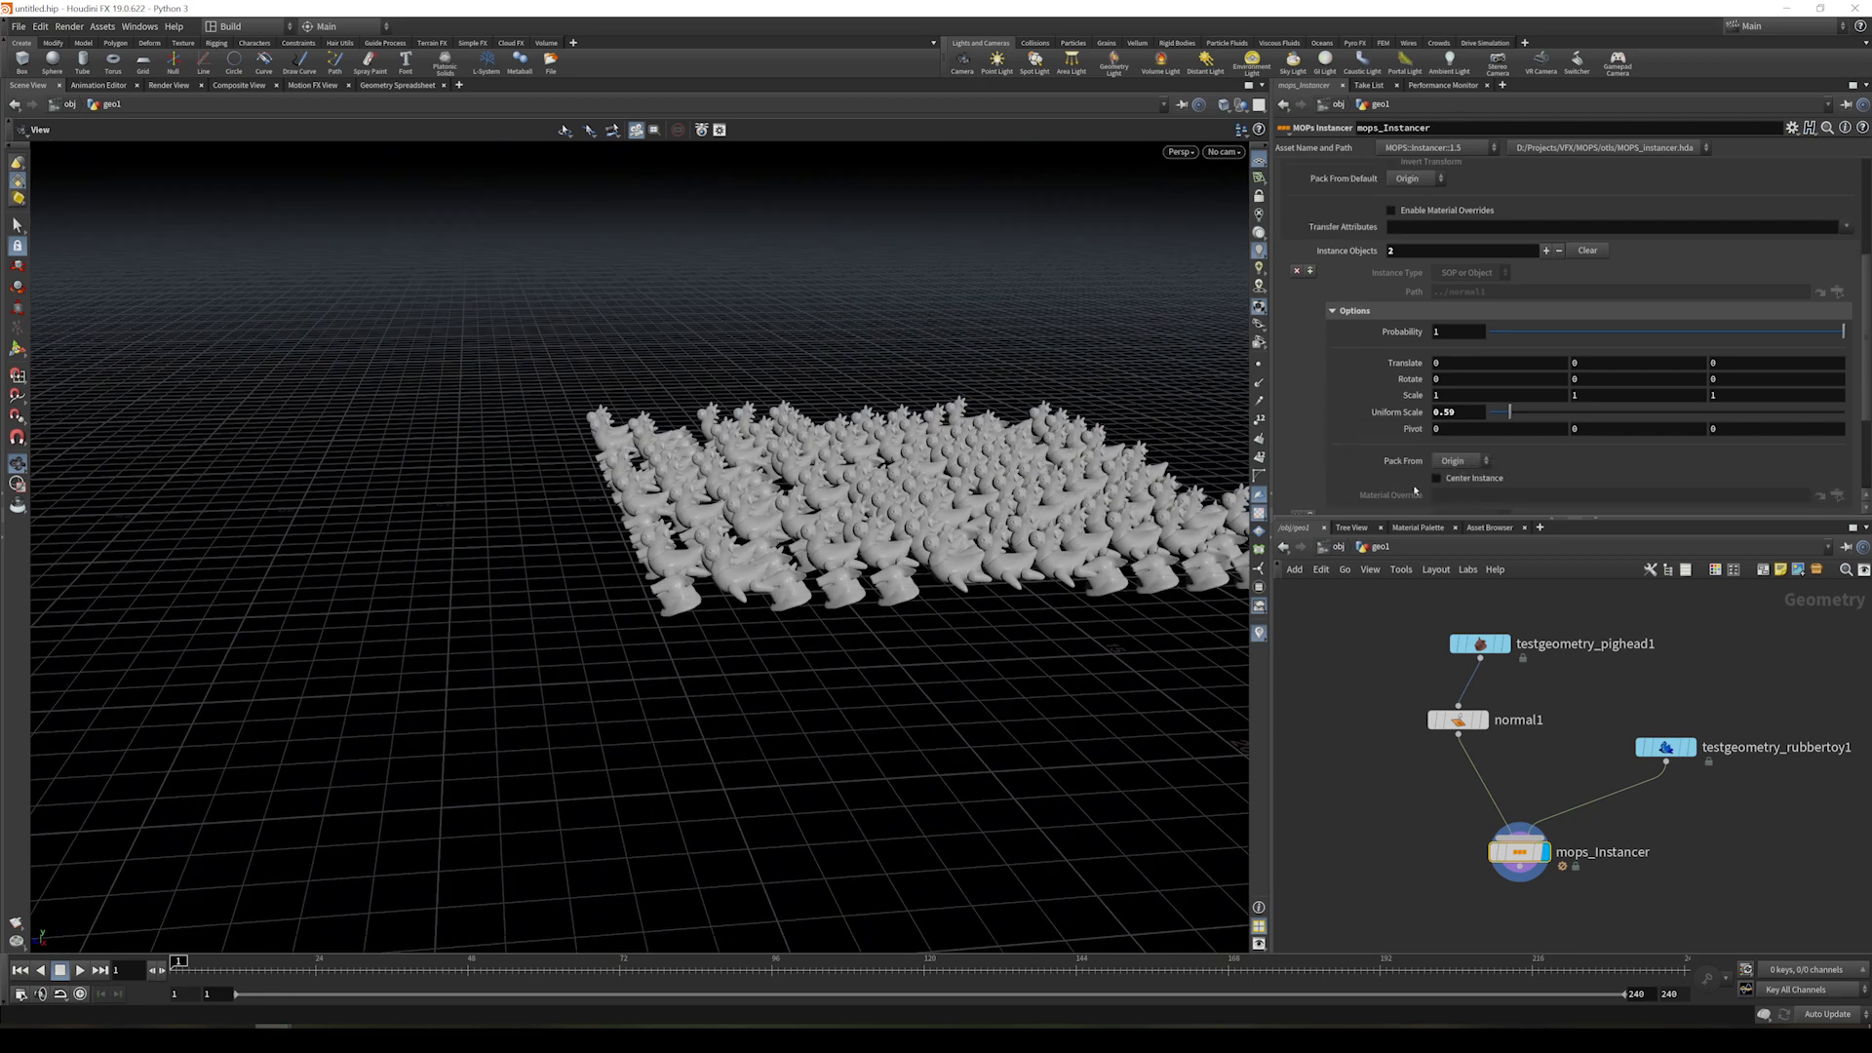
pyautogui.click(1476, 483)
pyautogui.scroll(-3, 1453, 468)
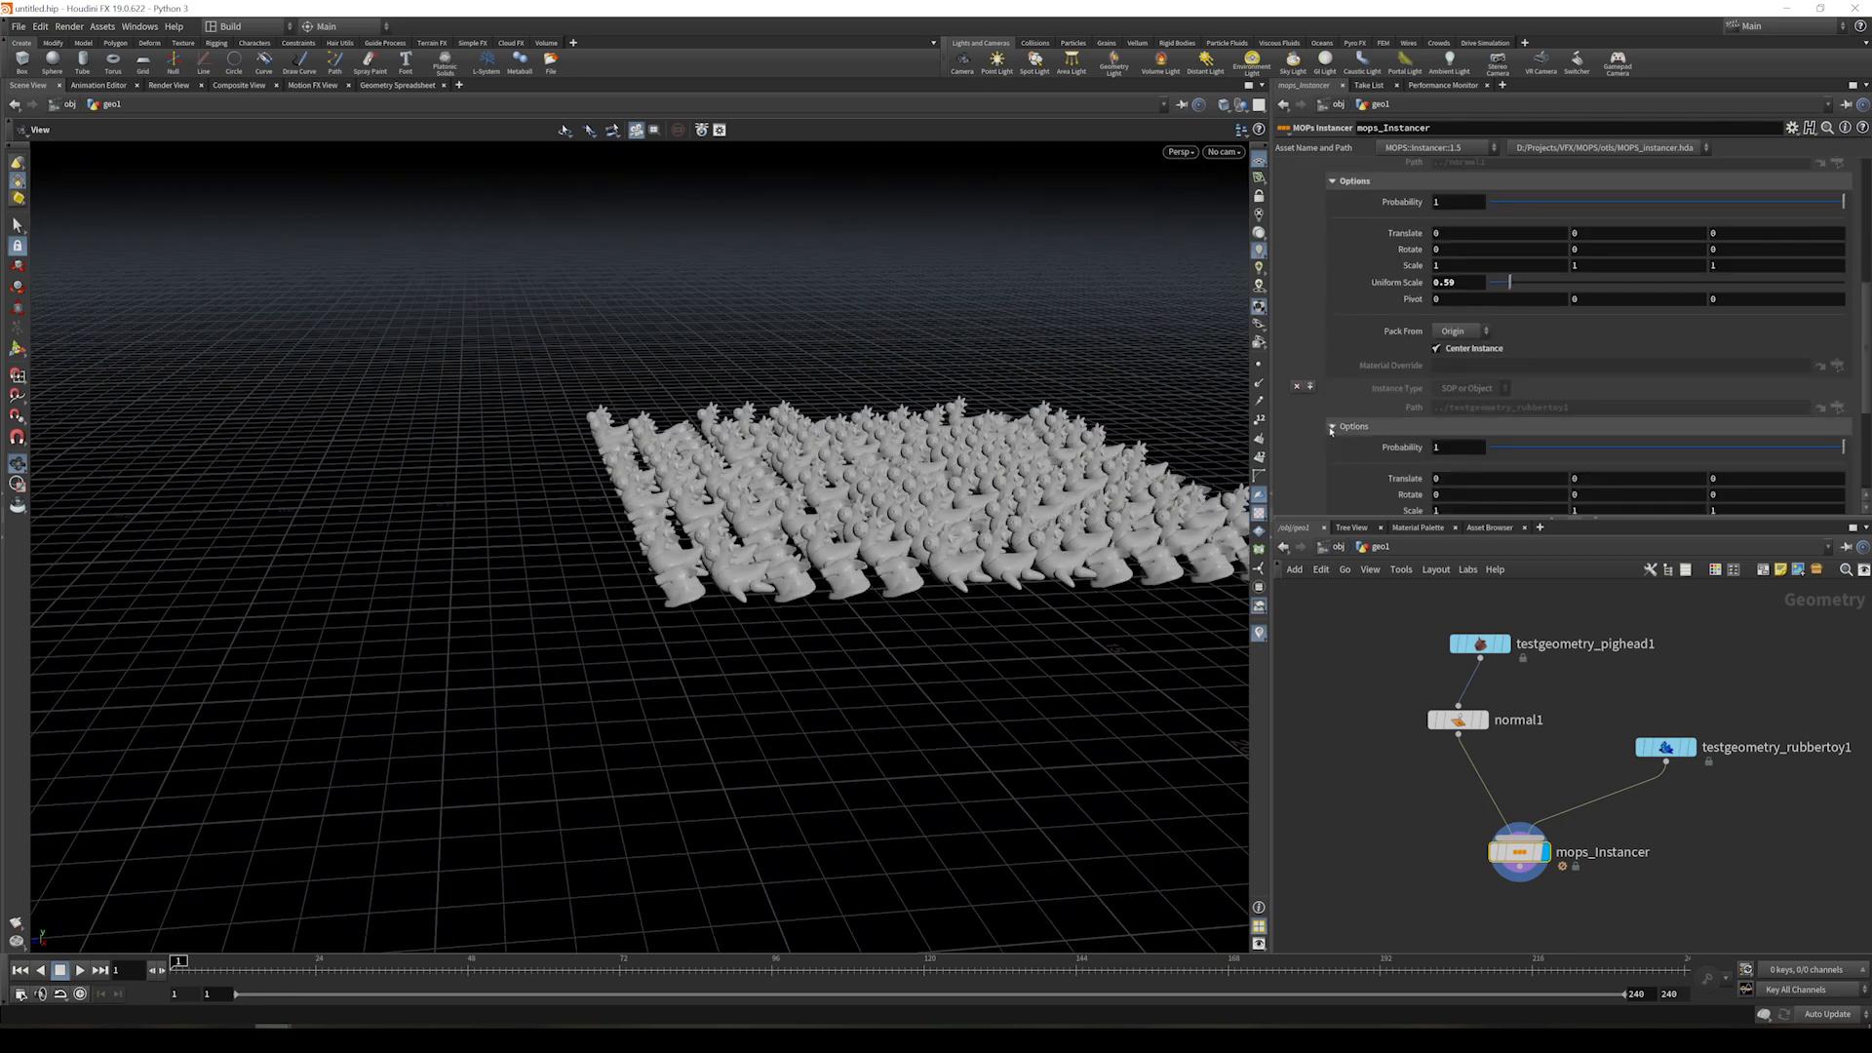
pyautogui.scroll(-2, 1419, 454)
pyautogui.click(1454, 502)
pyautogui.moveTo(1010, 521); pyautogui.dragTo(1302, 624)
# - Add a MOPs Randomize node below the instancer, wire it in and display its output
pyautogui.moveTo(1651, 879); pyautogui.dragTo(1656, 813, button='middle')
pyautogui.click(1585, 891)
pyautogui.press('Tab')
pyautogui.write('ran')
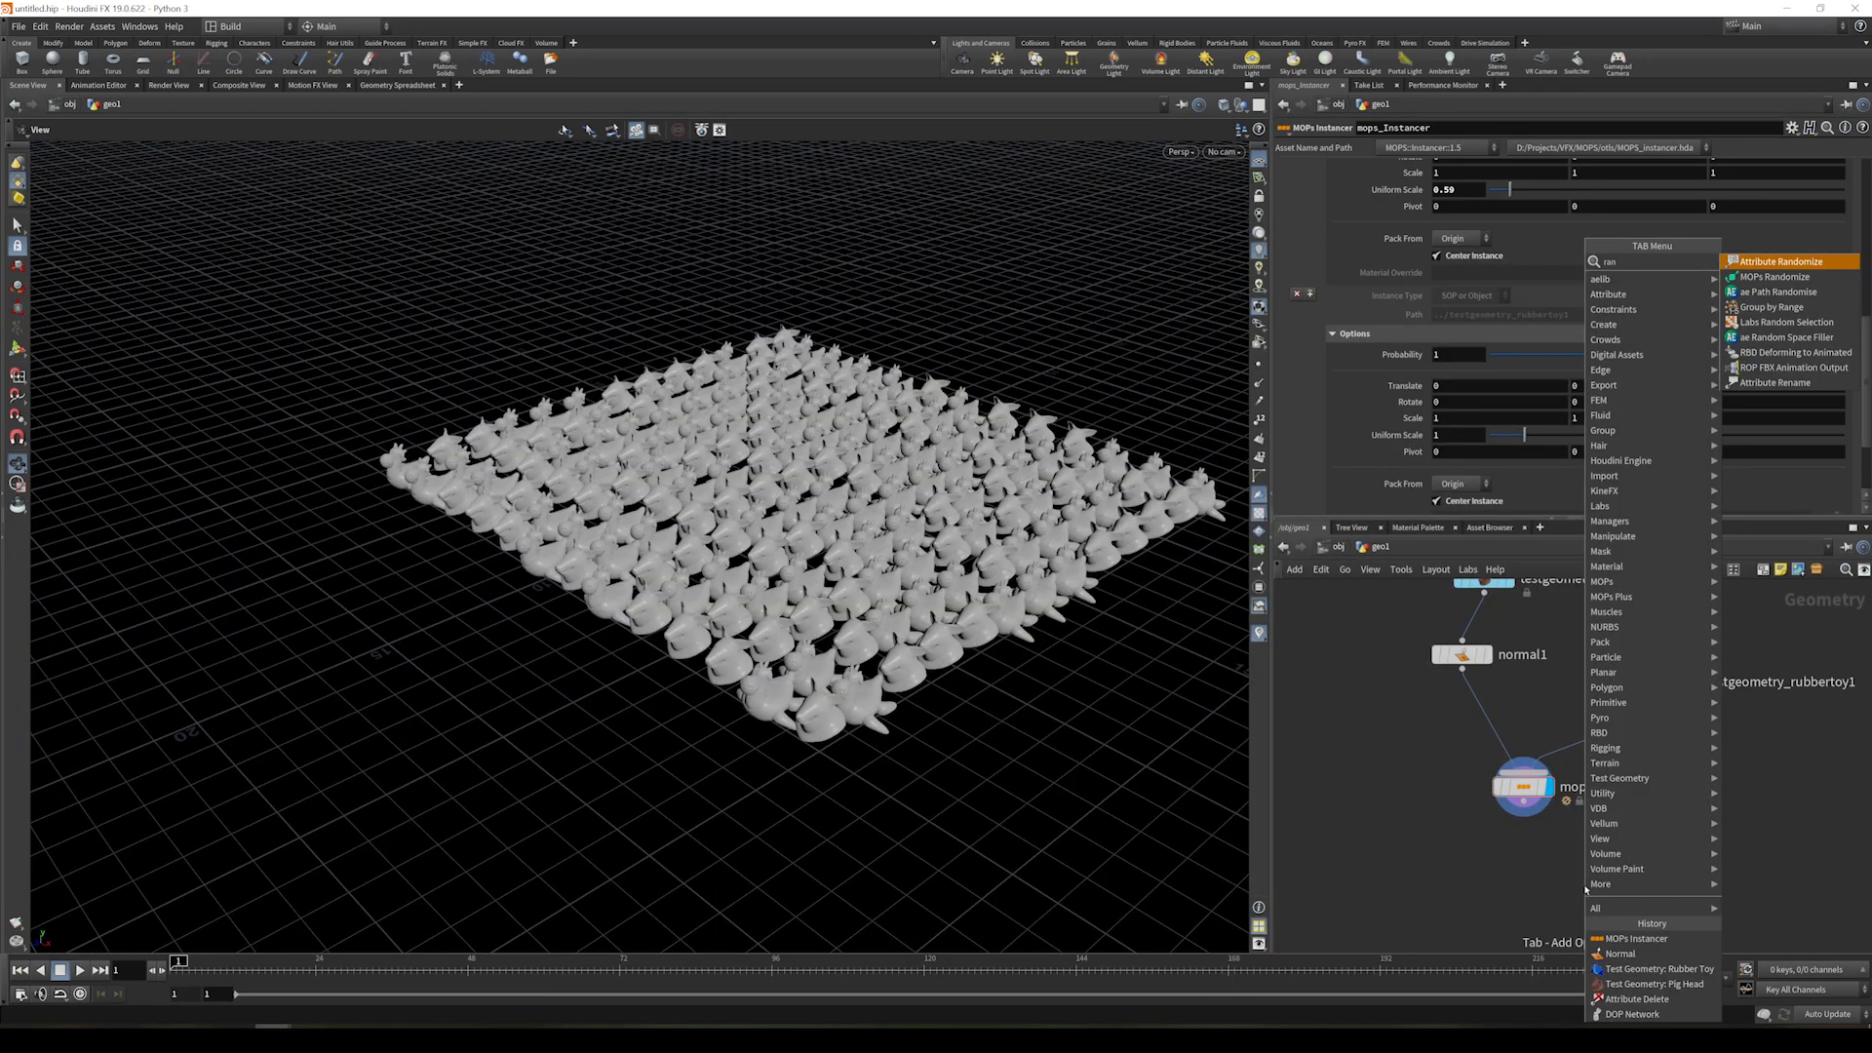
pyautogui.press('Down')
pyautogui.press('Return')
pyautogui.click(1536, 868)
pyautogui.click(1540, 858)
pyautogui.click(1563, 870)
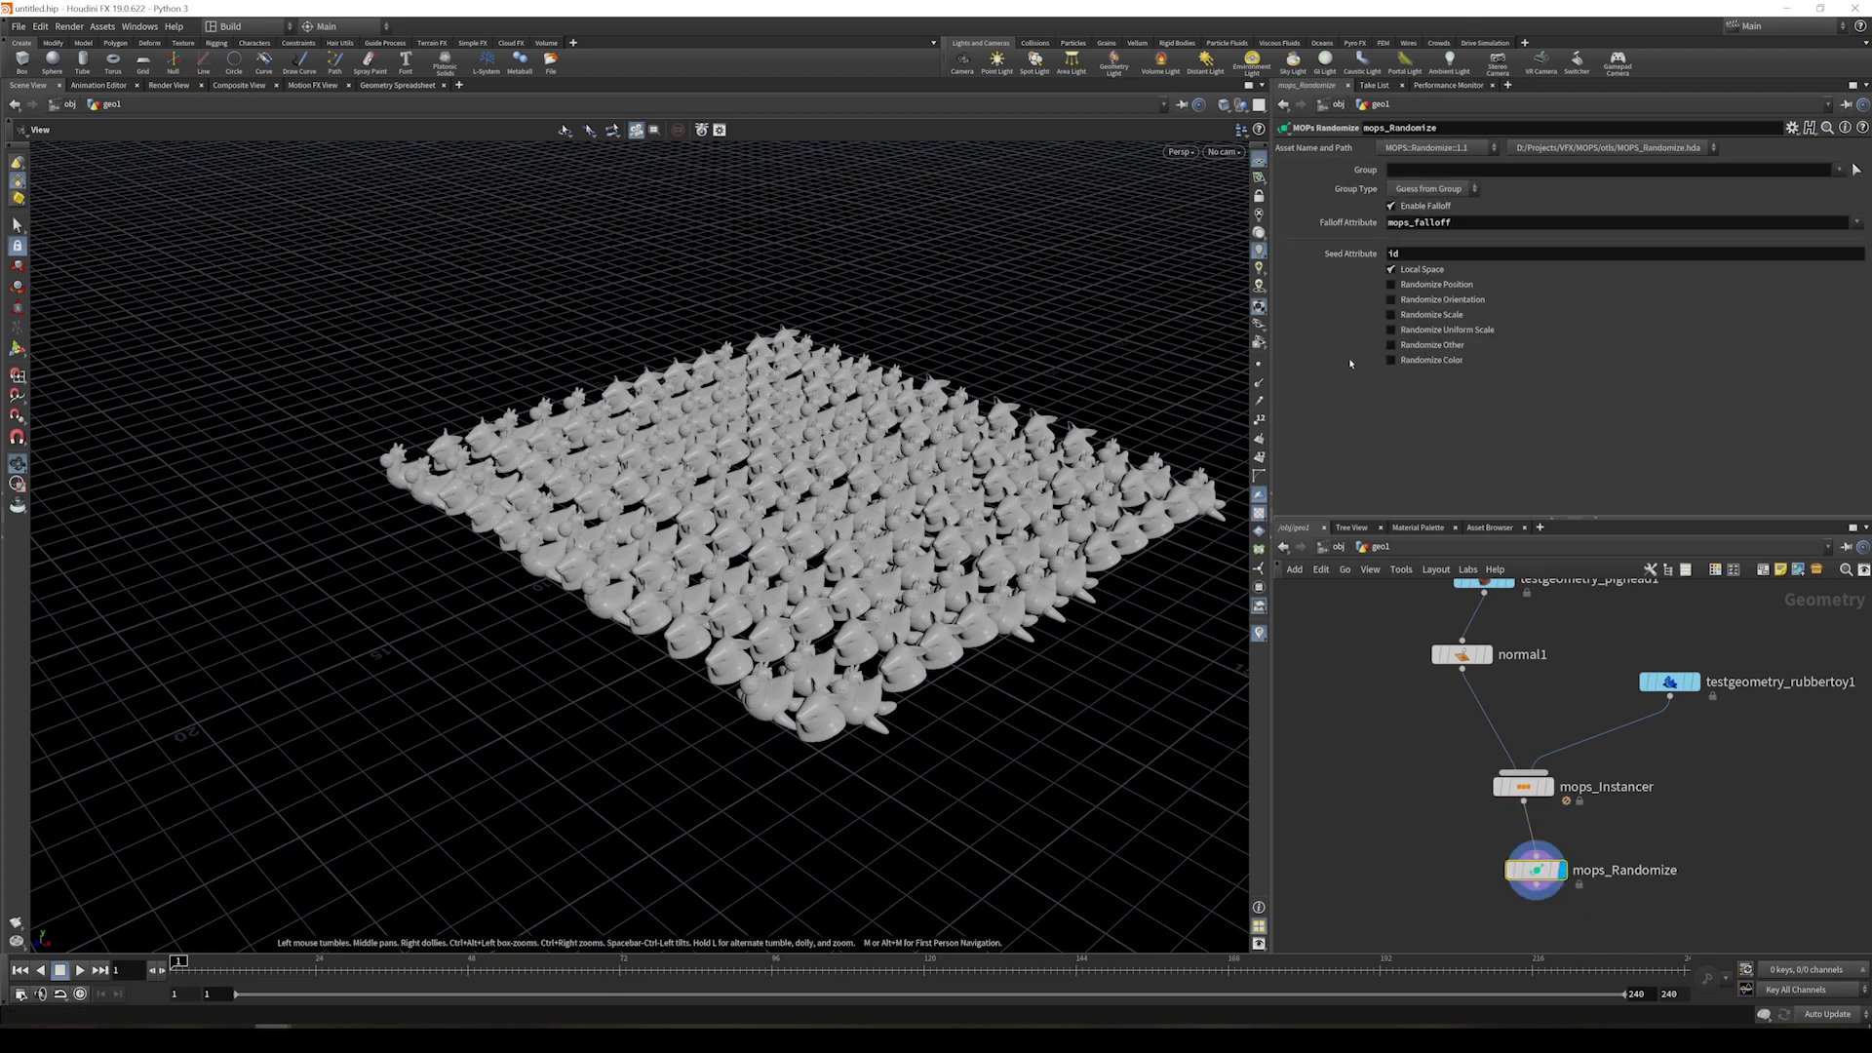
# - Turn on Randomize Uniform Scale with a Min Value of 0.5
pyautogui.click(1420, 331)
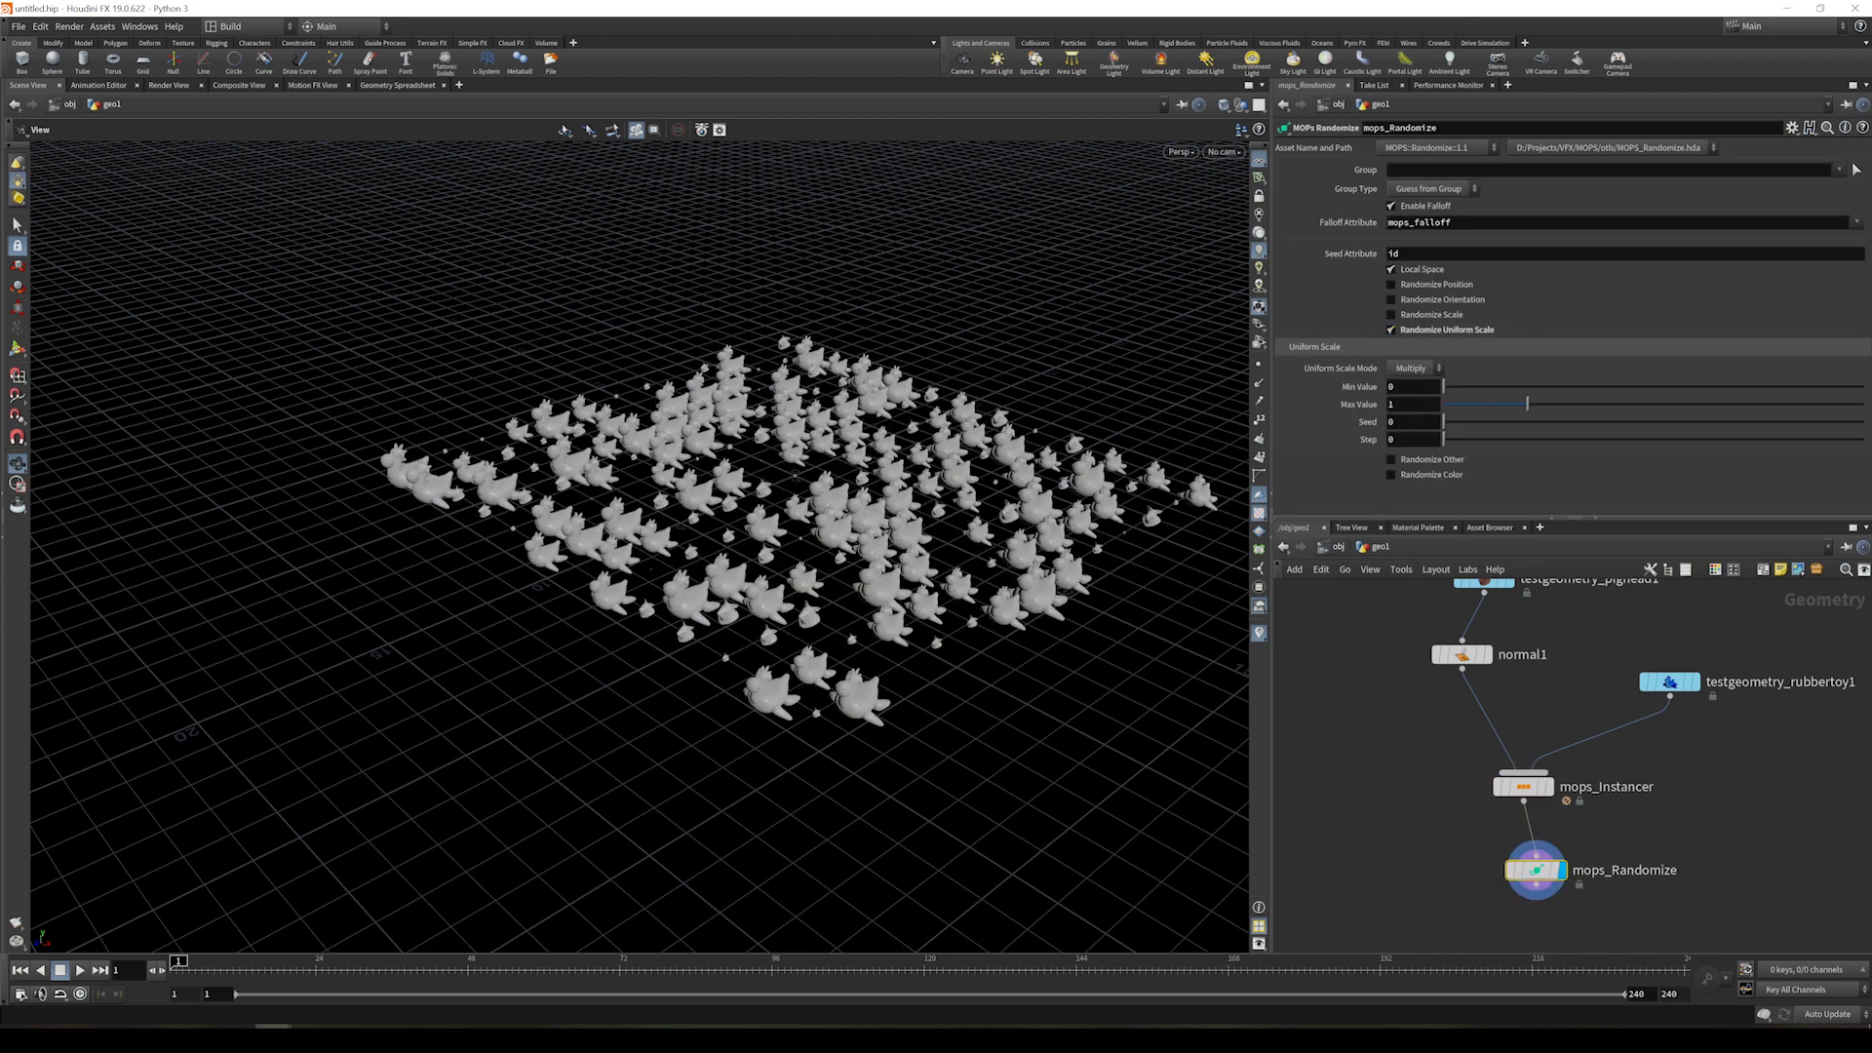
pyautogui.moveTo(1445, 387); pyautogui.dragTo(1483, 395)
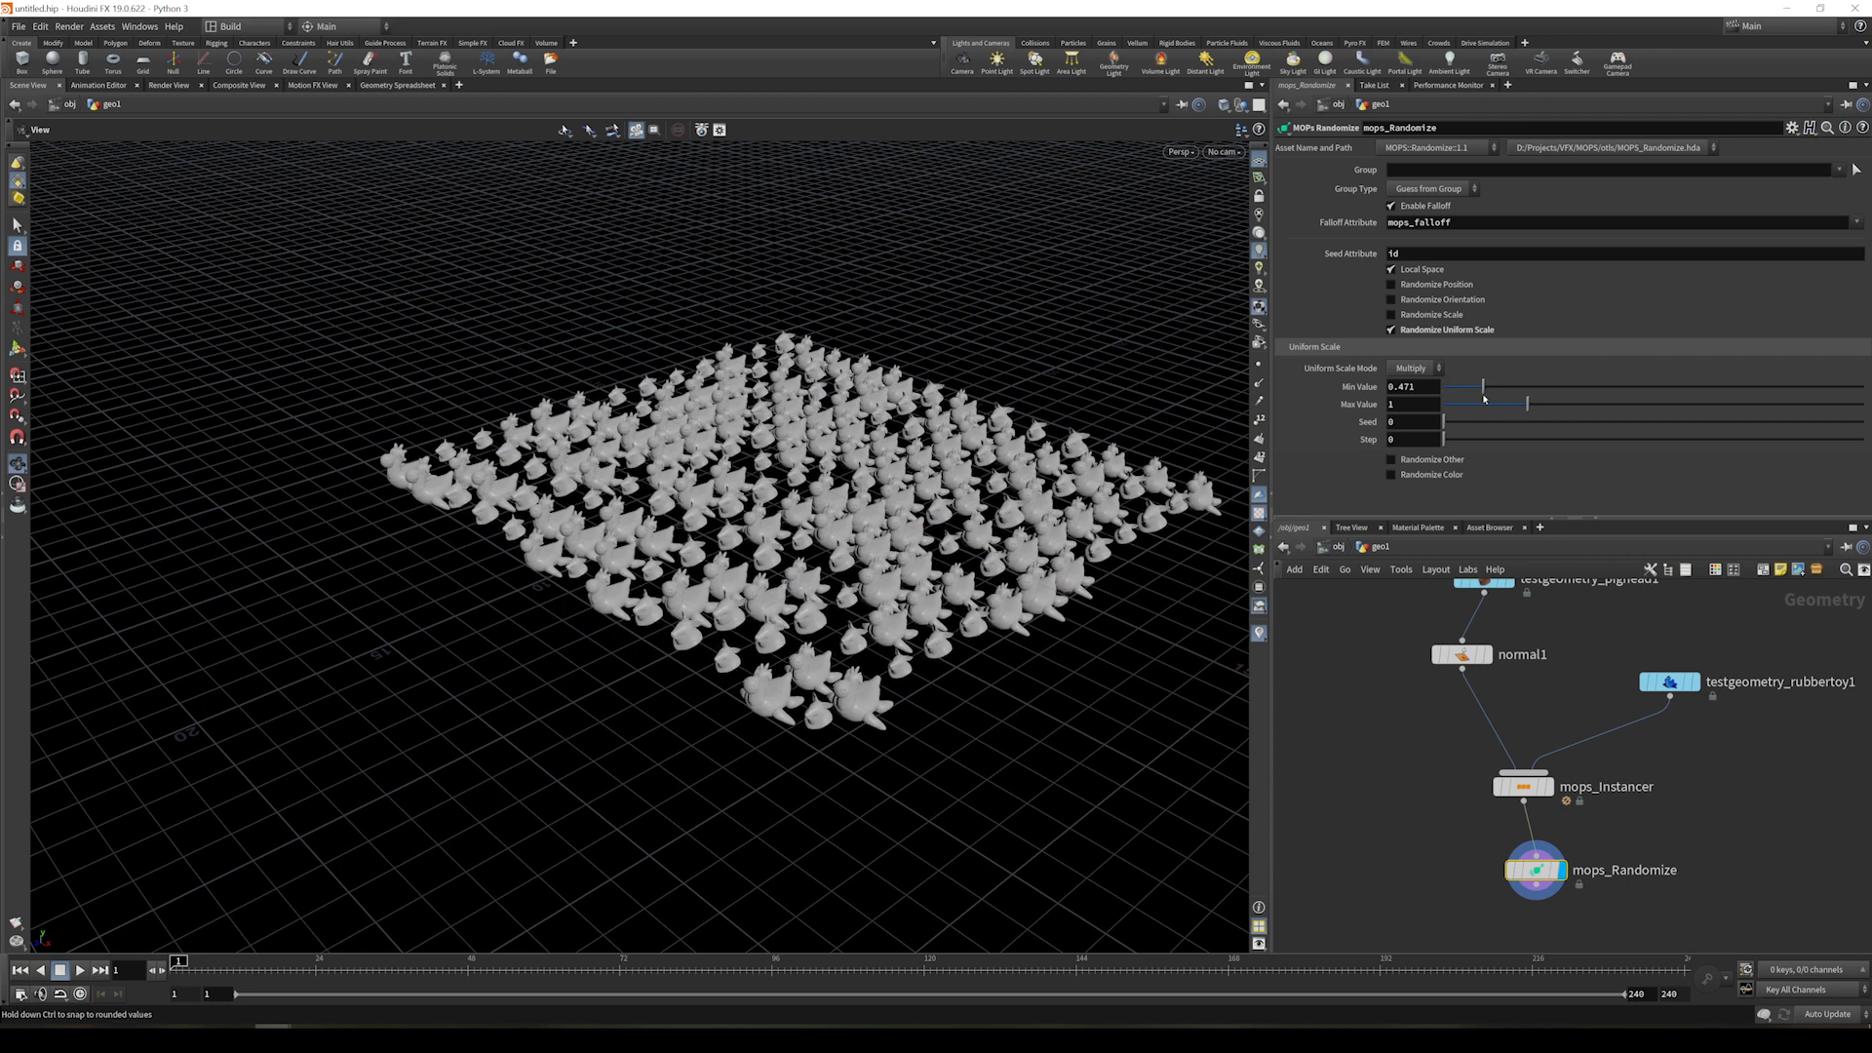
pyautogui.doubleClick(1401, 386)
pyautogui.write('5')
pyautogui.press('Return')
# - Examine the randomly scaled pig heads and rubber toys up close from several angles
pyautogui.moveTo(948, 452)
pyautogui.mouseDown()
pyautogui.moveTo(927, 512)
pyautogui.moveTo(965, 429)
pyautogui.moveTo(978, 447)
pyautogui.mouseUp()
pyautogui.click(1729, 808)
pyautogui.moveTo(902, 488); pyautogui.dragTo(975, 576, button='right')
pyautogui.moveTo(975, 521); pyautogui.dragTo(1045, 606)
pyautogui.moveTo(1123, 548); pyautogui.dragTo(850, 621)
pyautogui.moveTo(1070, 645); pyautogui.dragTo(1049, 682)
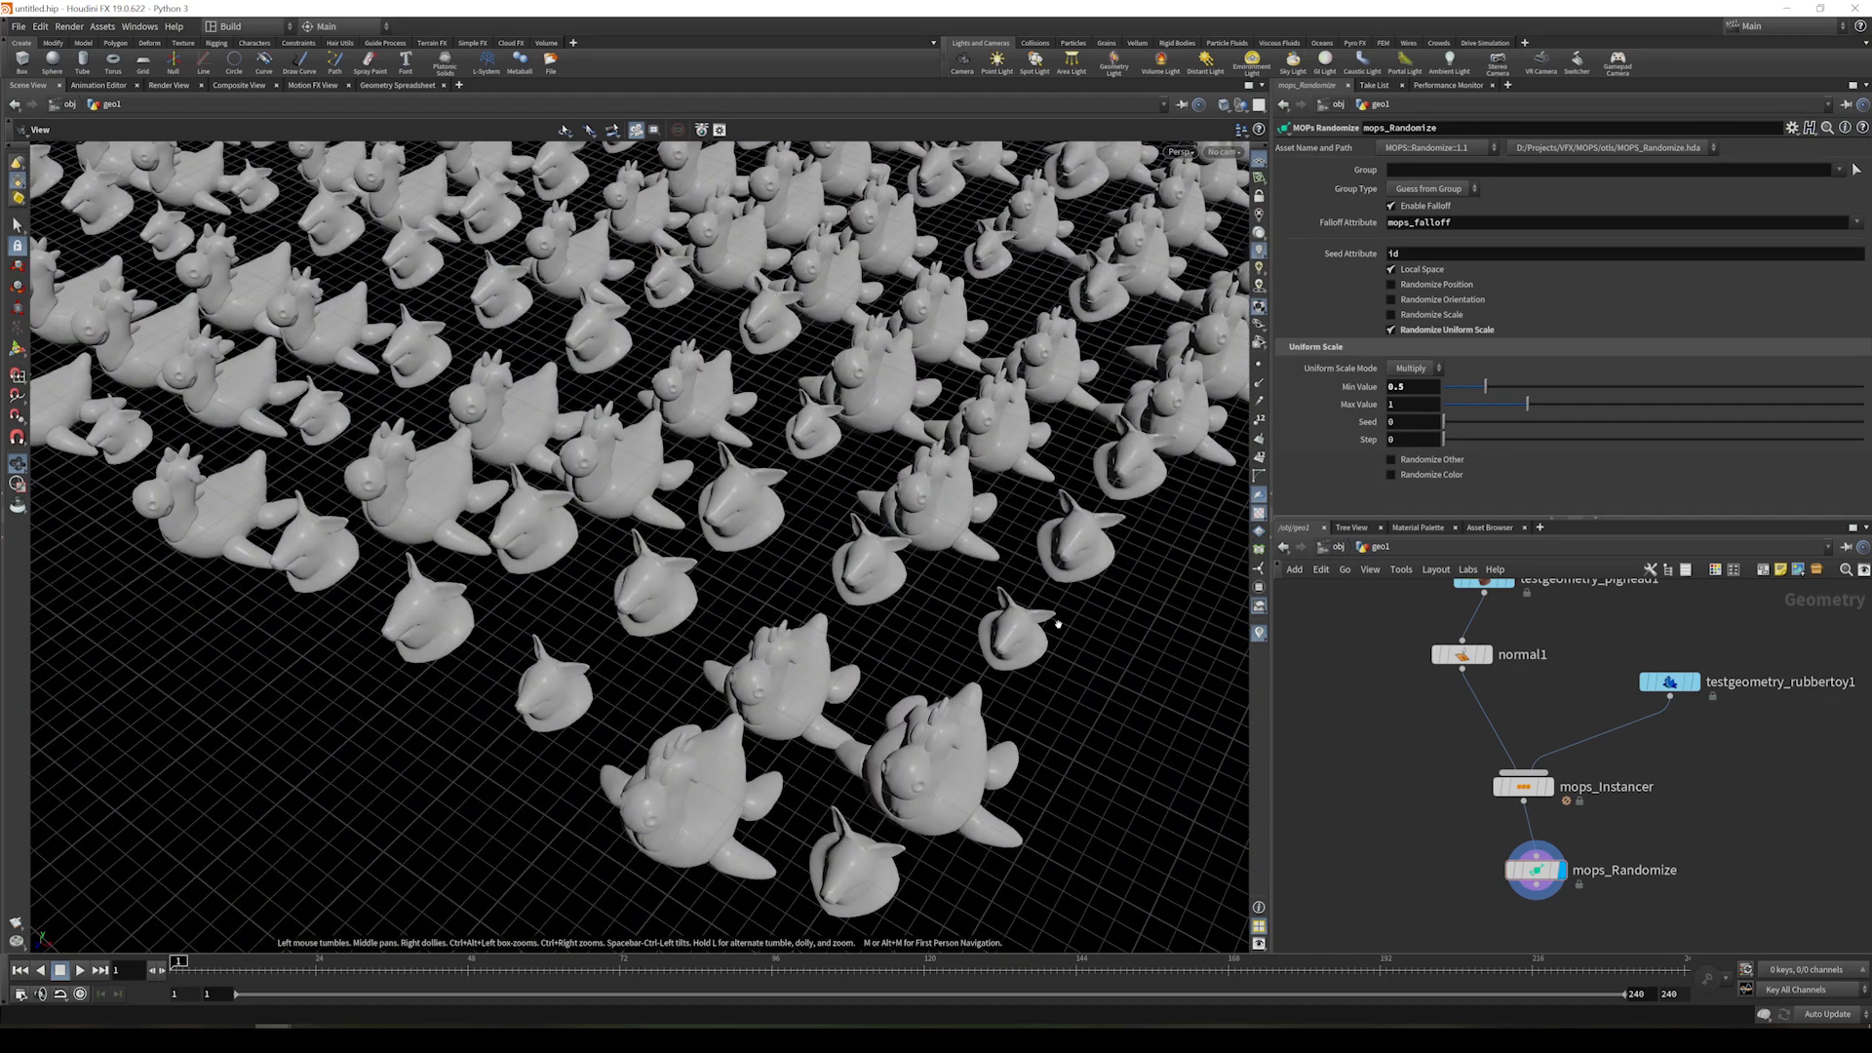
pyautogui.moveTo(1726, 819); pyautogui.dragTo(1722, 752, button='middle')
pyautogui.moveTo(1073, 619); pyautogui.dragTo(786, 496, button='right')
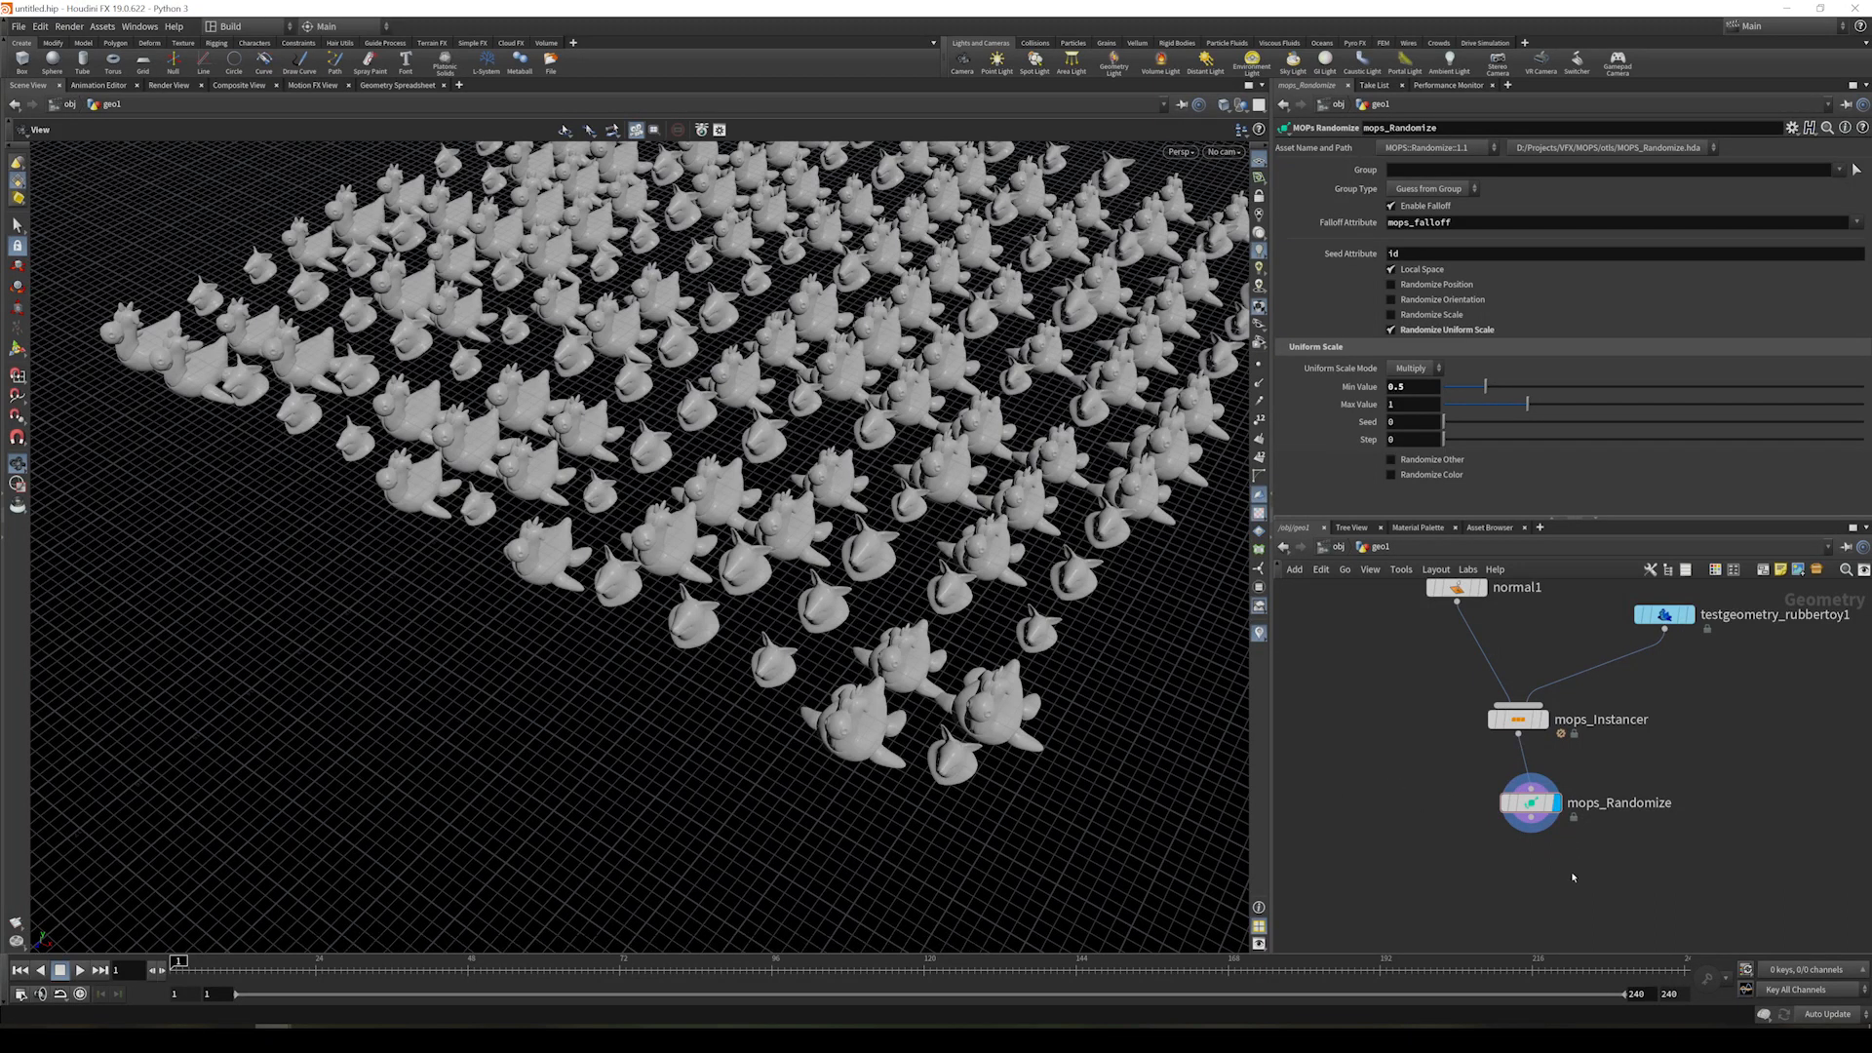
# - Add a MOPs Collision Geo (Plus) node, wire the Randomize node into it and display its output
pyautogui.press('Tab')
pyautogui.write('mopsc')
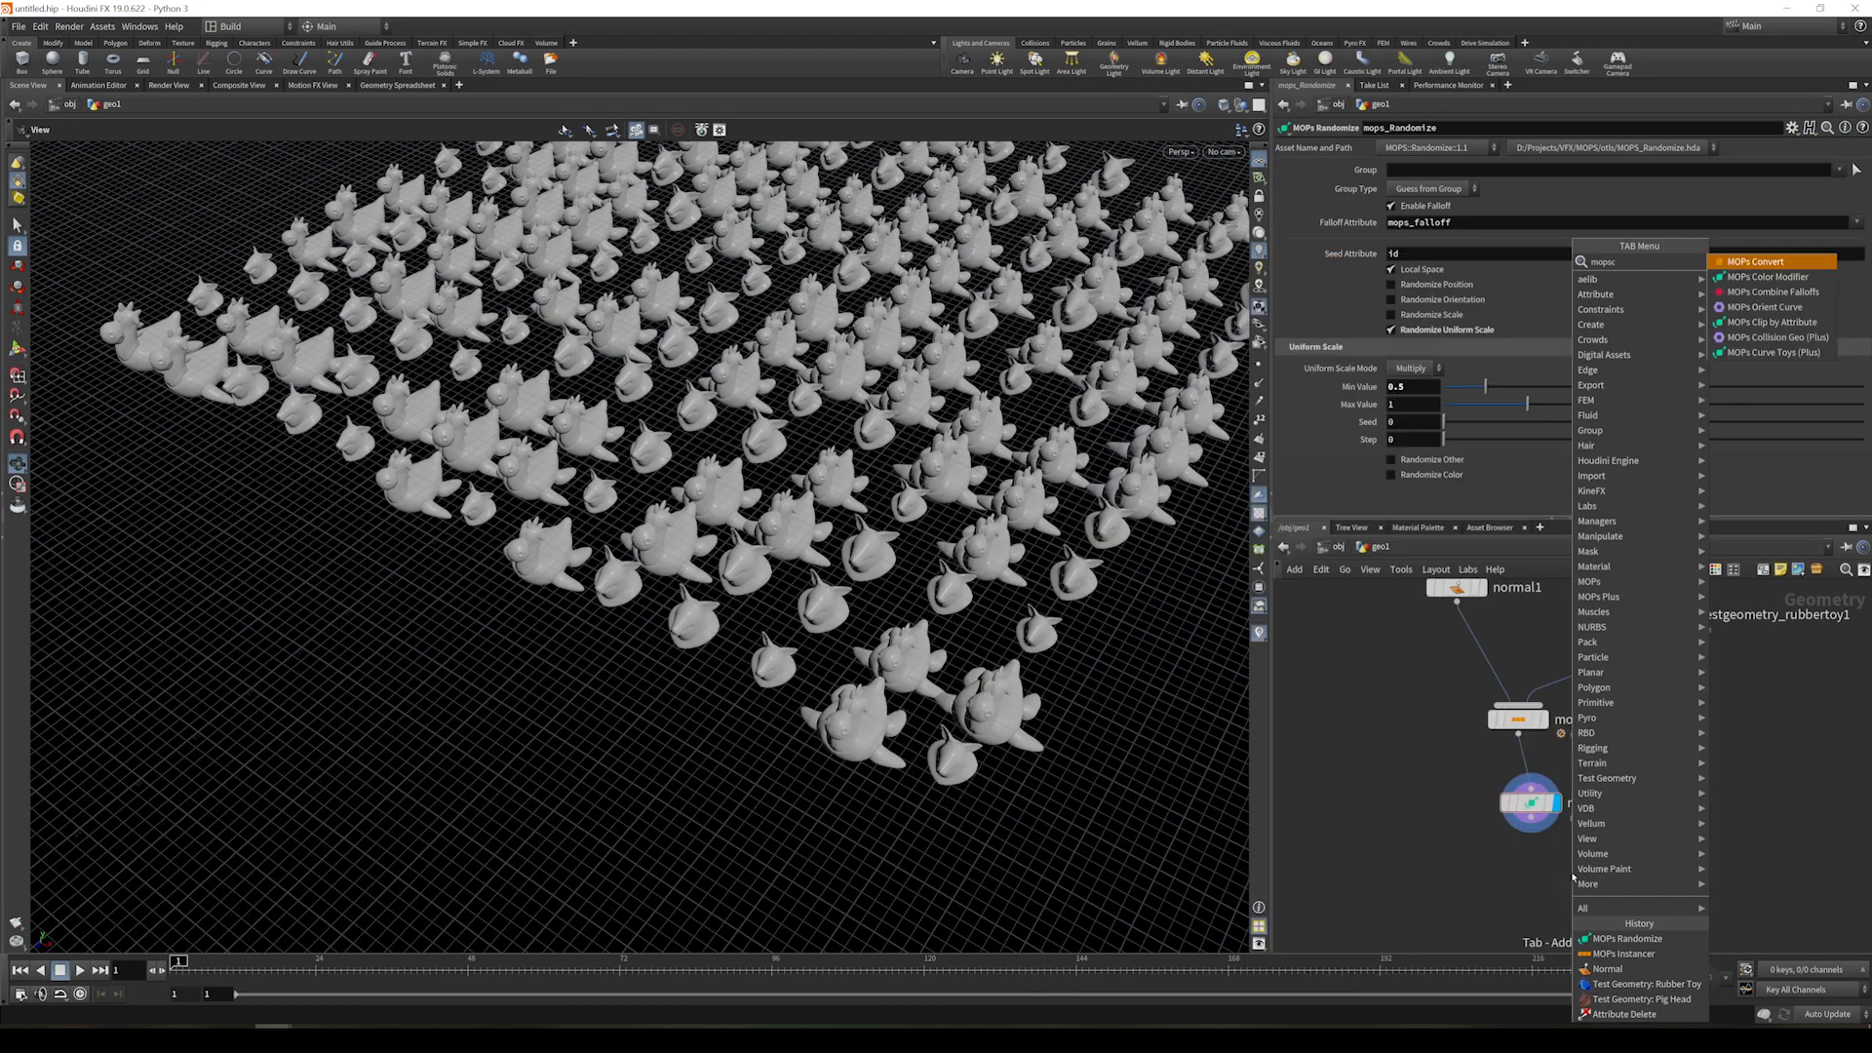
pyautogui.press('Down')
pyautogui.press('Down')
pyautogui.press('Down')
pyautogui.press('Down')
pyautogui.press('Down')
pyautogui.press('Return')
pyautogui.click(1573, 878)
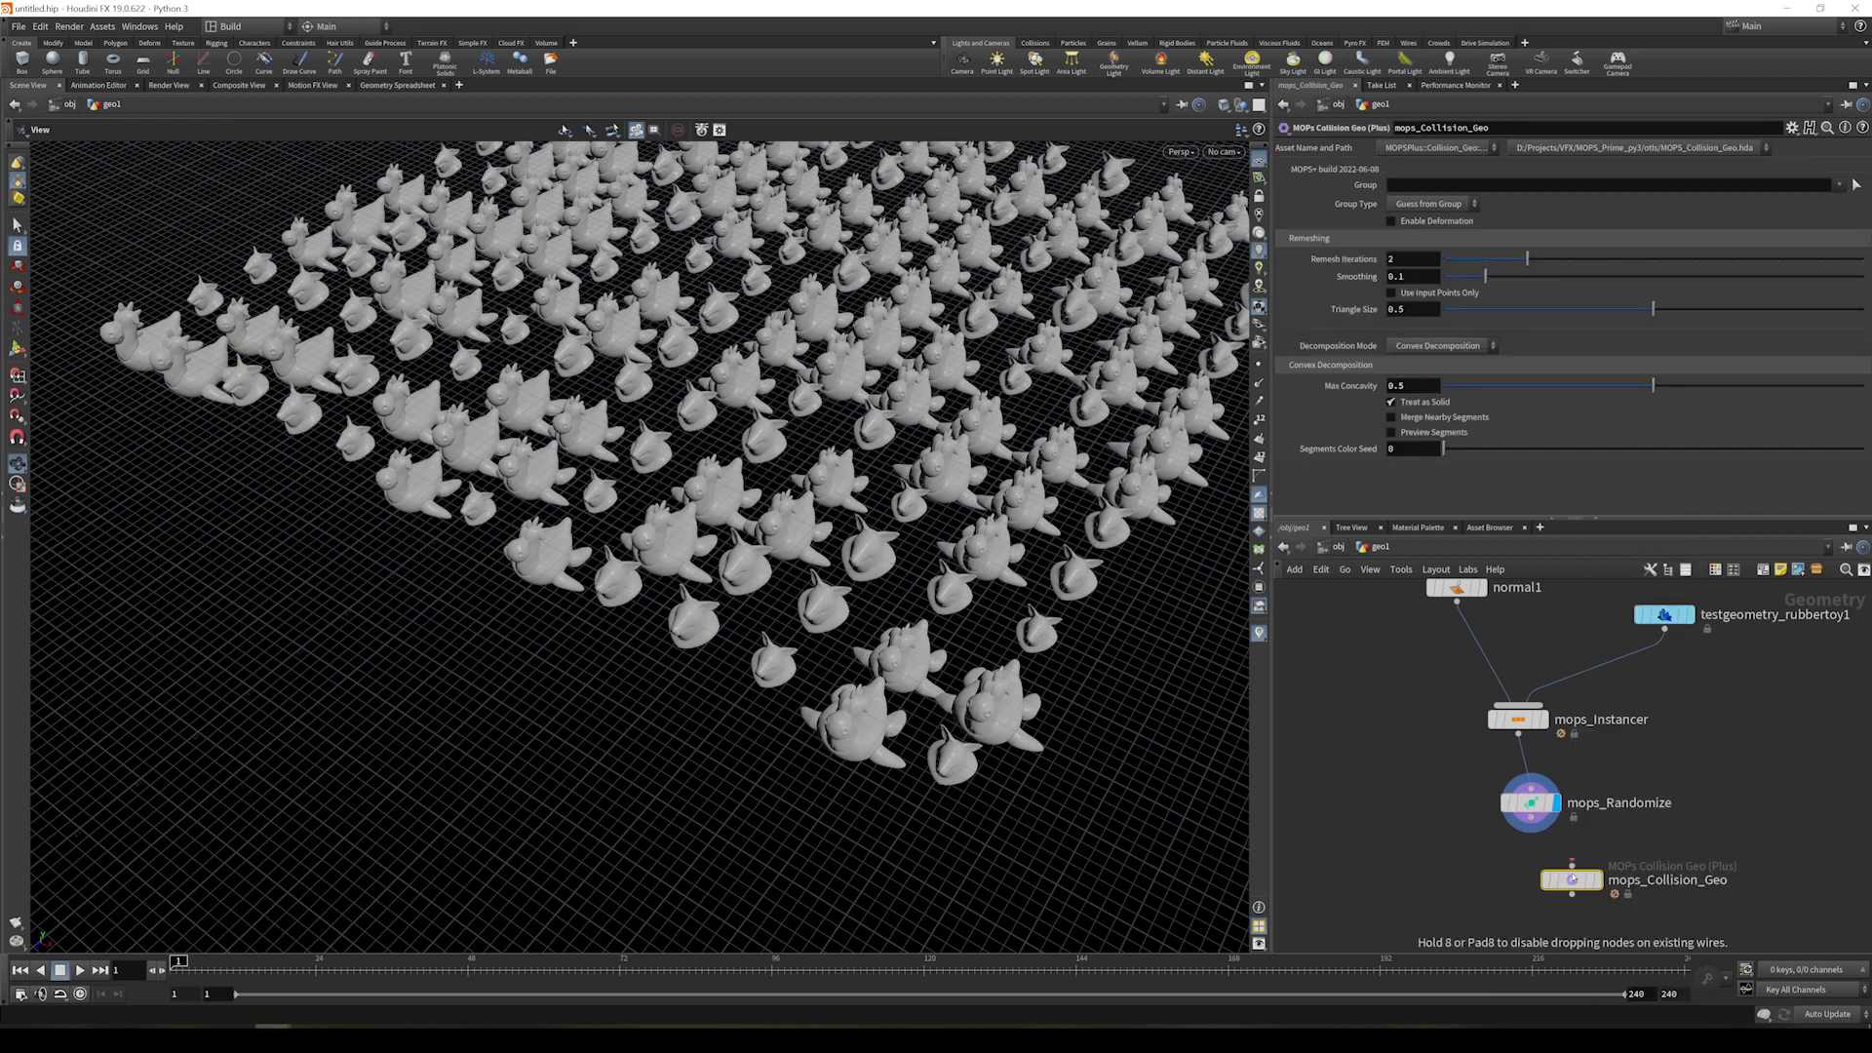
pyautogui.moveTo(1529, 824); pyautogui.dragTo(1572, 865)
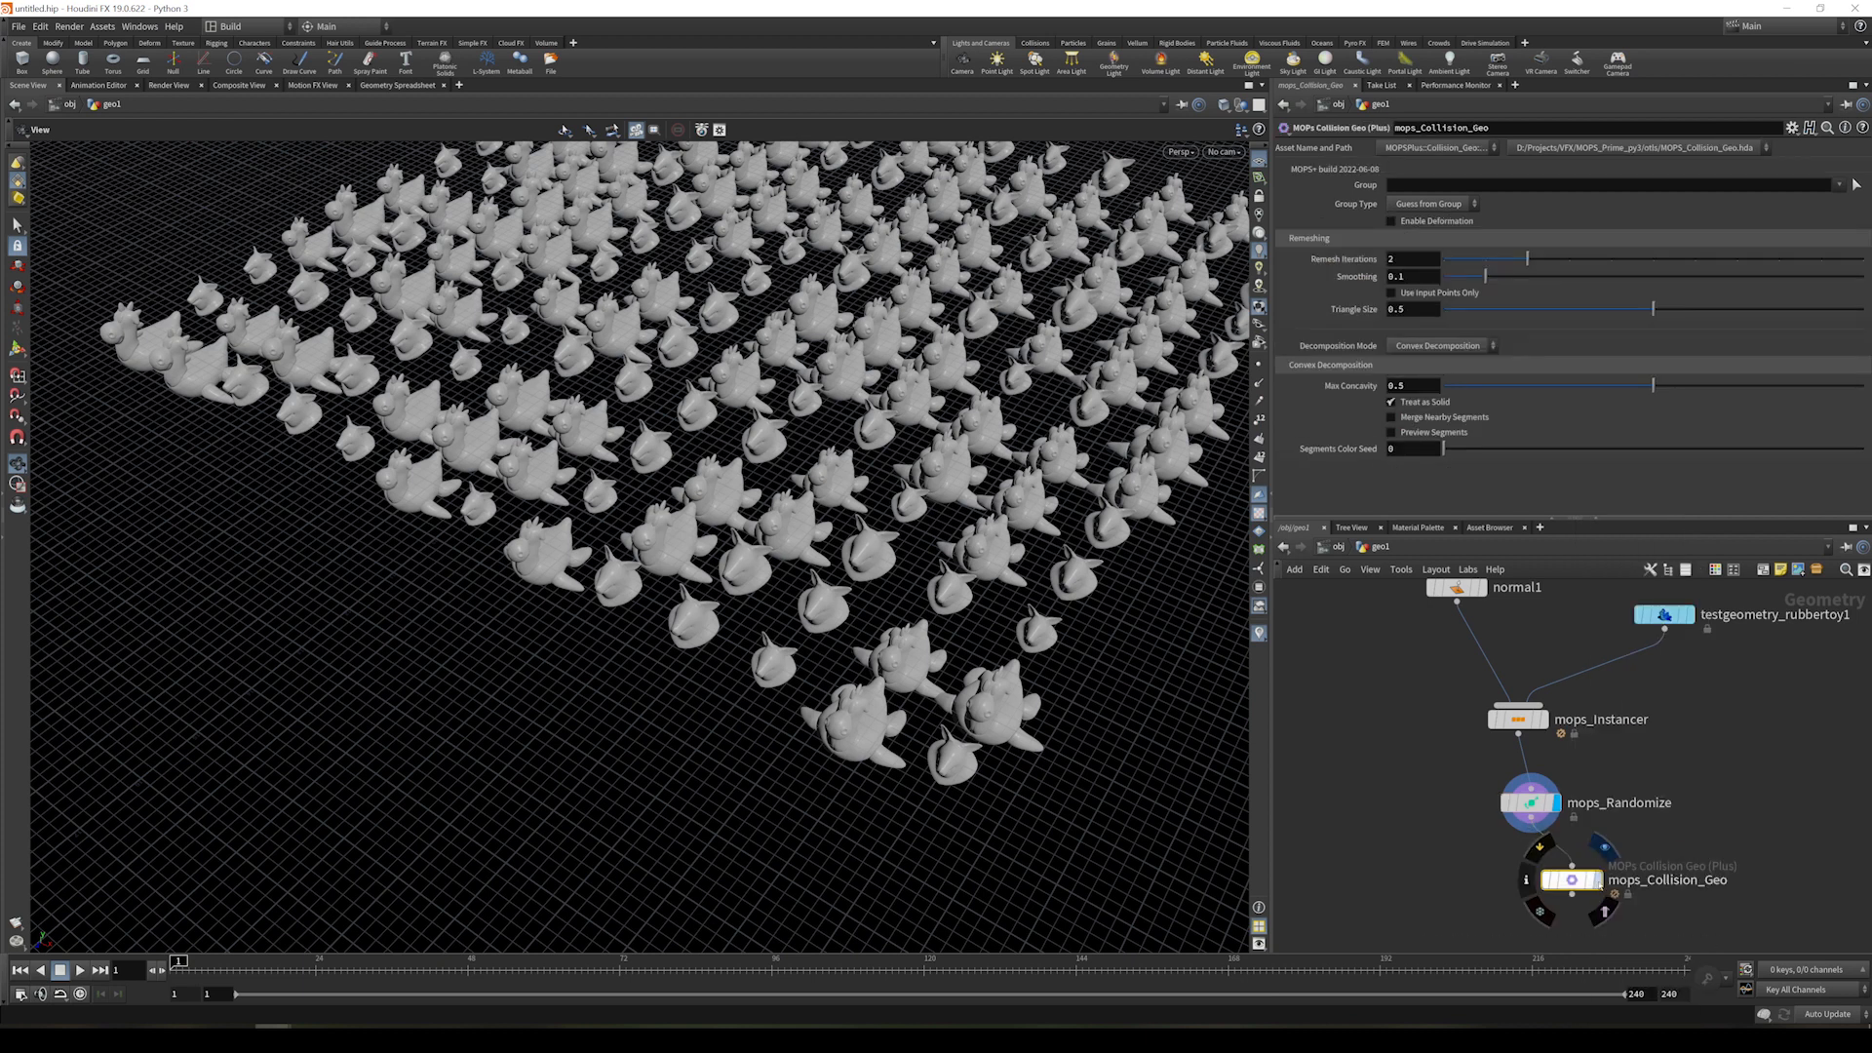
pyautogui.click(1599, 880)
pyautogui.moveTo(1030, 581); pyautogui.dragTo(1063, 517)
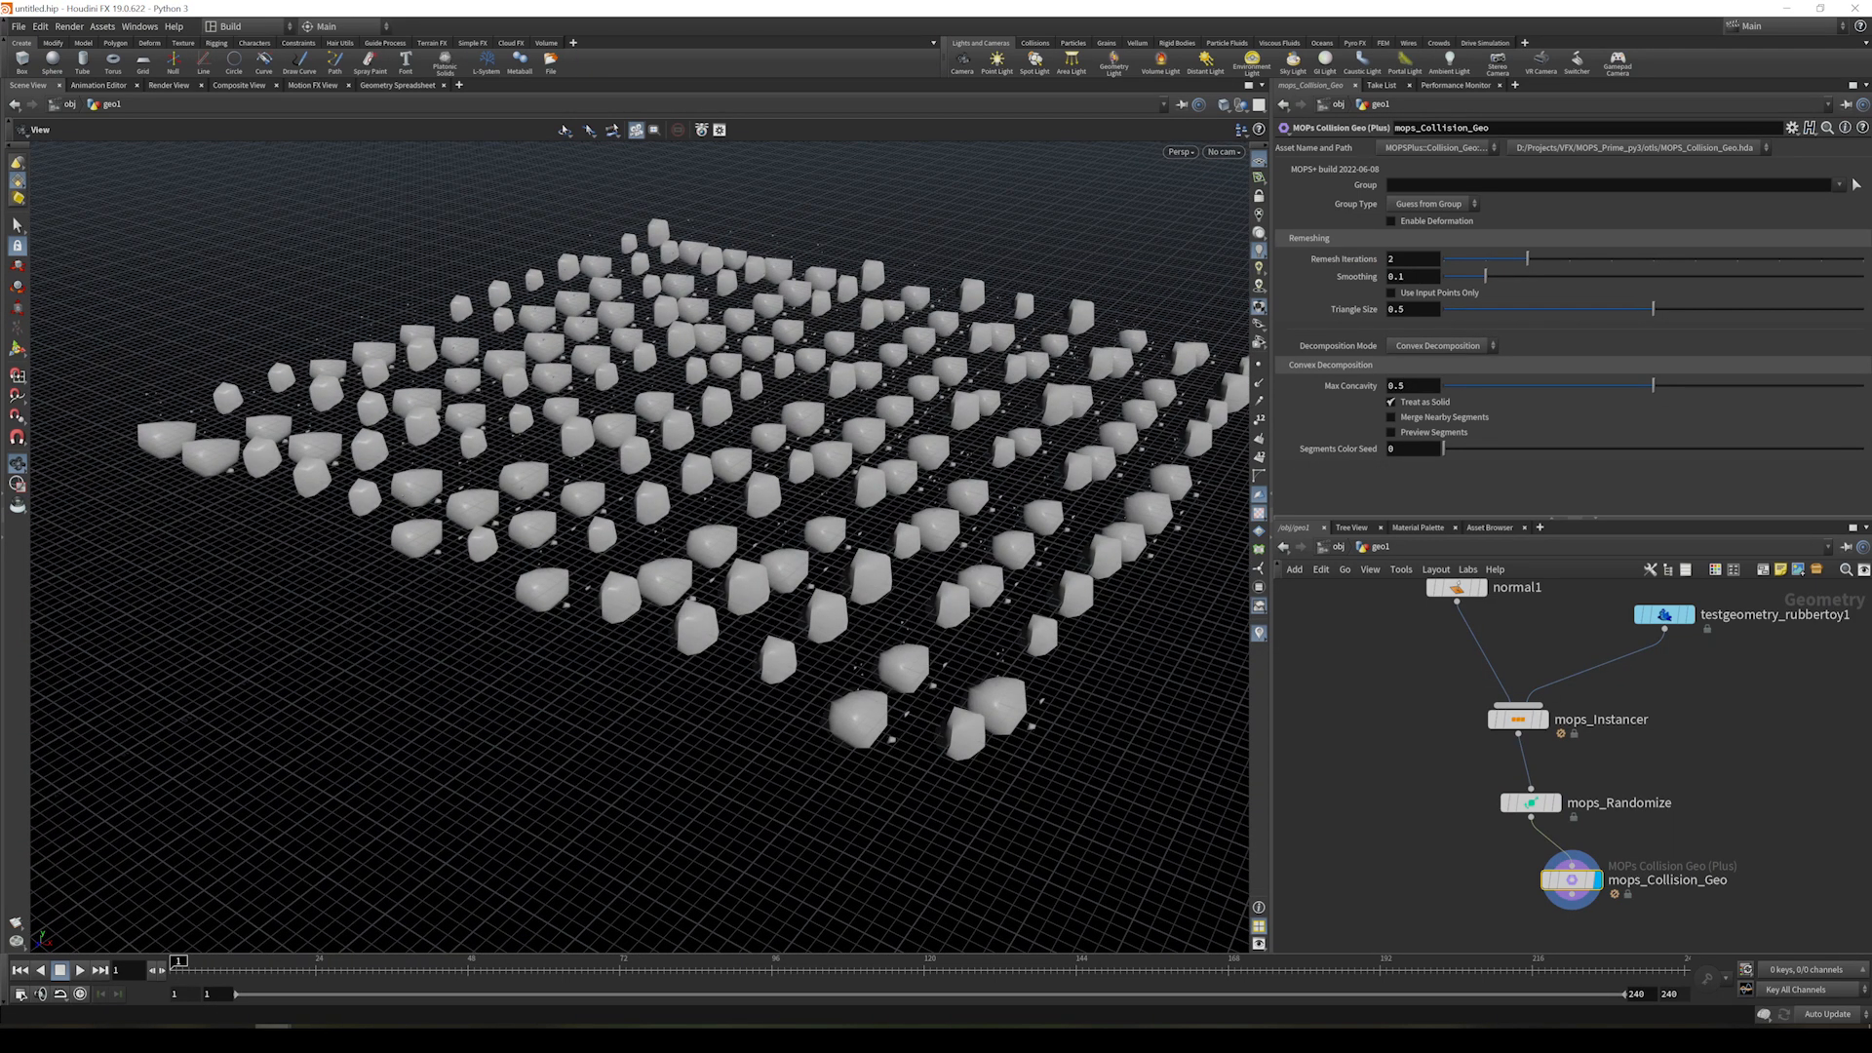
# - Set the collision geometry's remeshing Triangle Size to 0.25
pyautogui.click(1399, 309)
pyautogui.write('2')
pyautogui.press('Return')
pyautogui.moveTo(1038, 492); pyautogui.dragTo(929, 472)
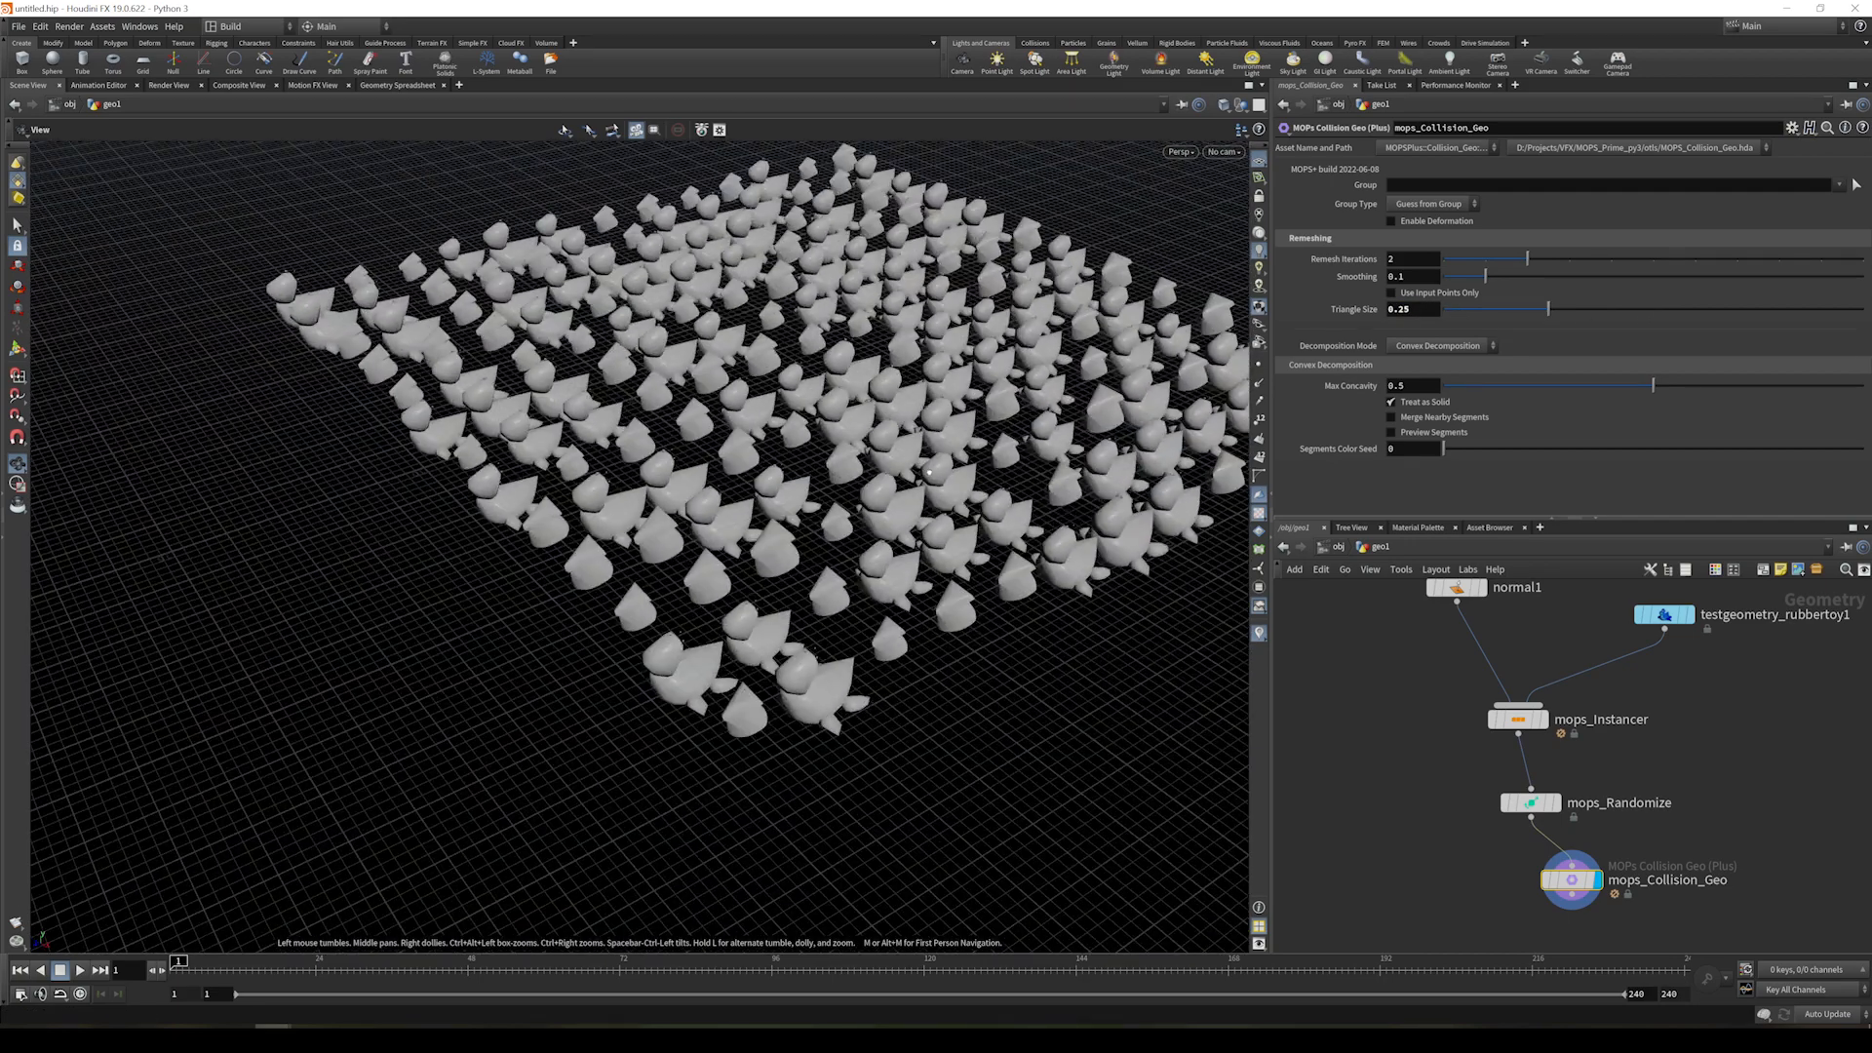
# - Set the convex decomposition's Max Concavity to 0.1 and turn on Preview Segments
pyautogui.moveTo(1650, 386); pyautogui.dragTo(1515, 386)
pyautogui.doubleClick(1409, 387)
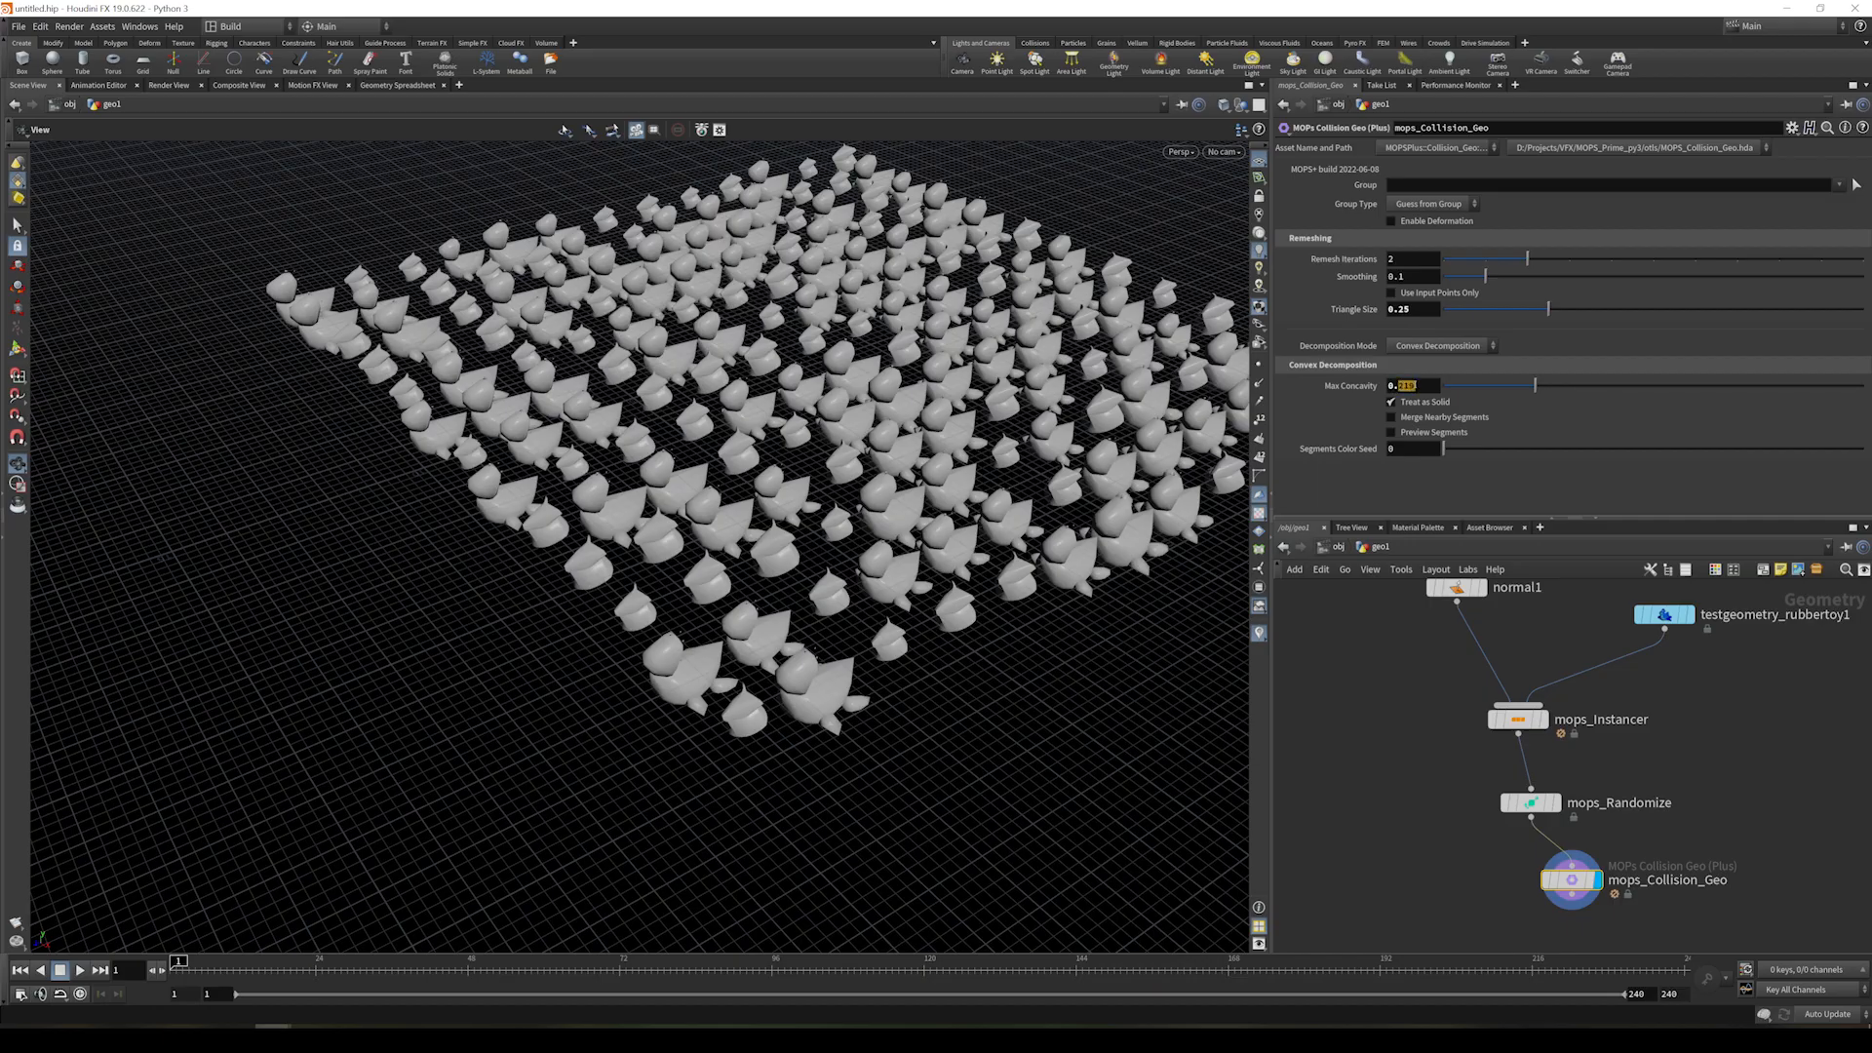
pyautogui.write('0.1')
pyautogui.press('Return')
pyautogui.moveTo(1194, 517); pyautogui.dragTo(1053, 624, button='right')
pyautogui.moveTo(1023, 624); pyautogui.dragTo(951, 546)
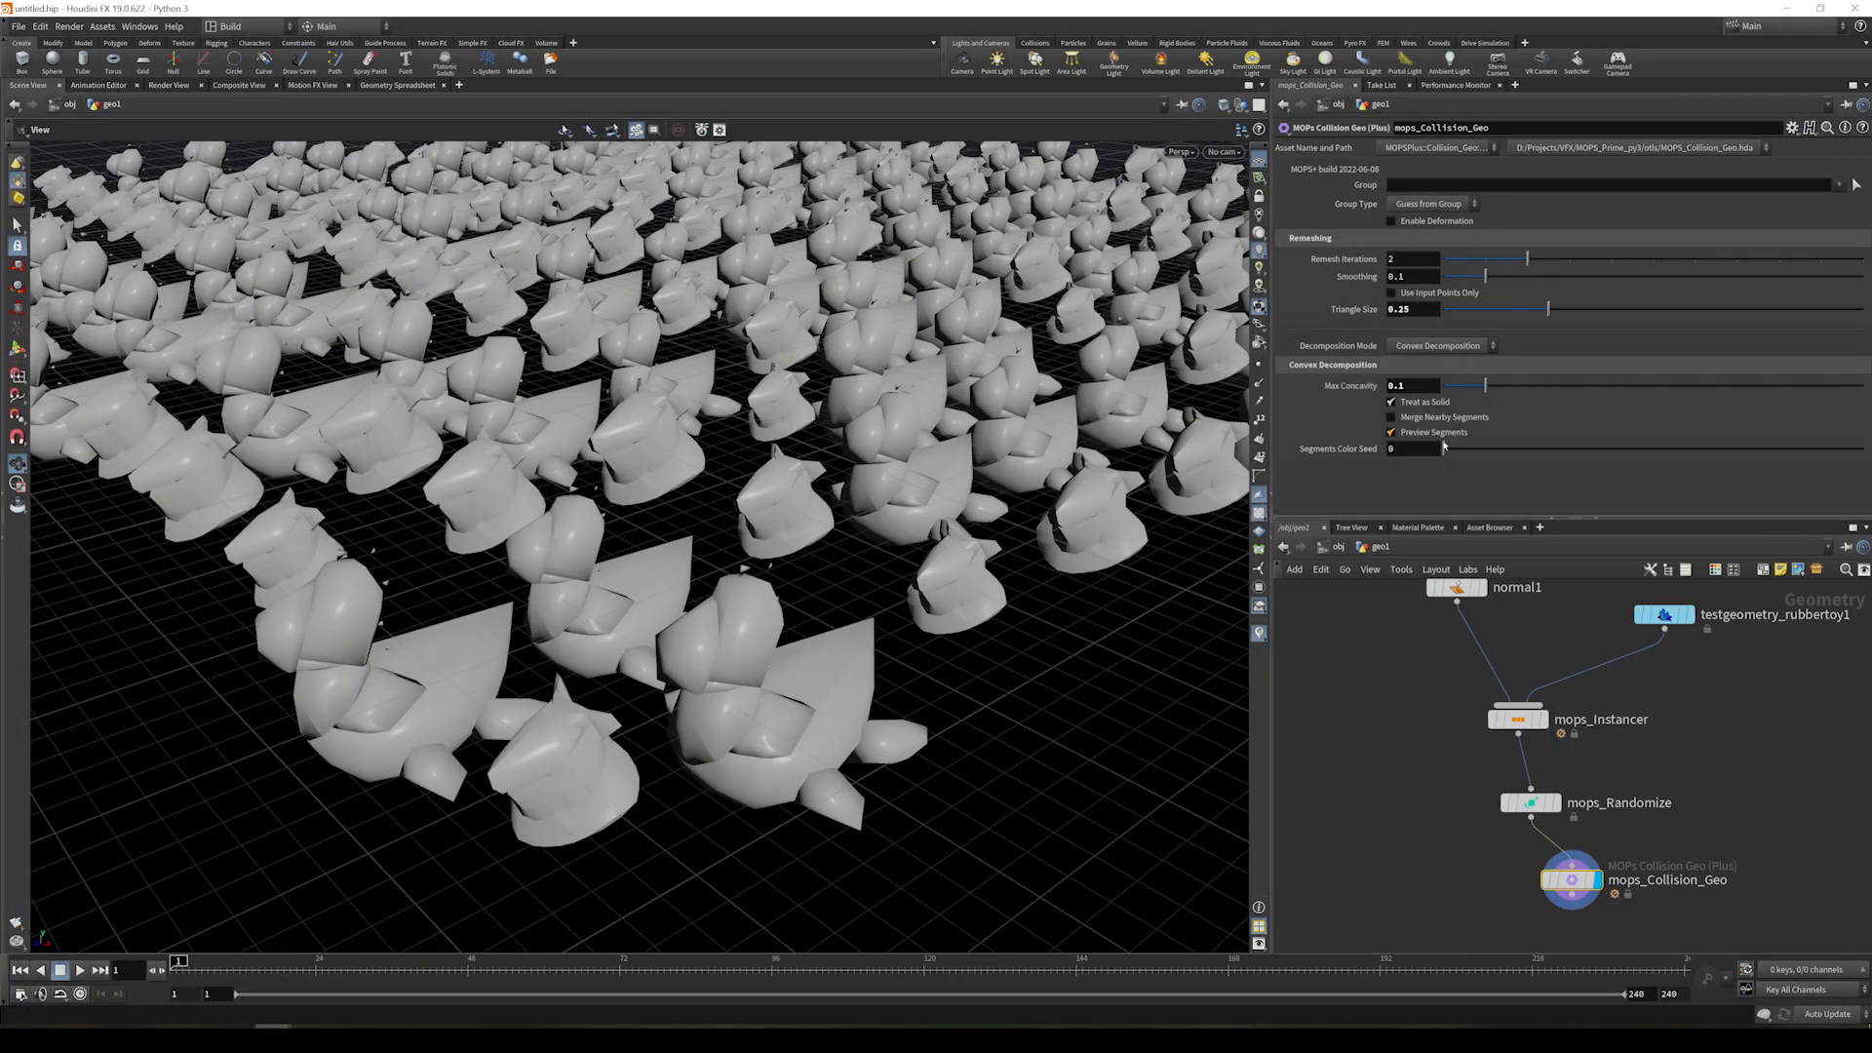
pyautogui.click(1444, 438)
pyautogui.moveTo(948, 544); pyautogui.dragTo(897, 443)
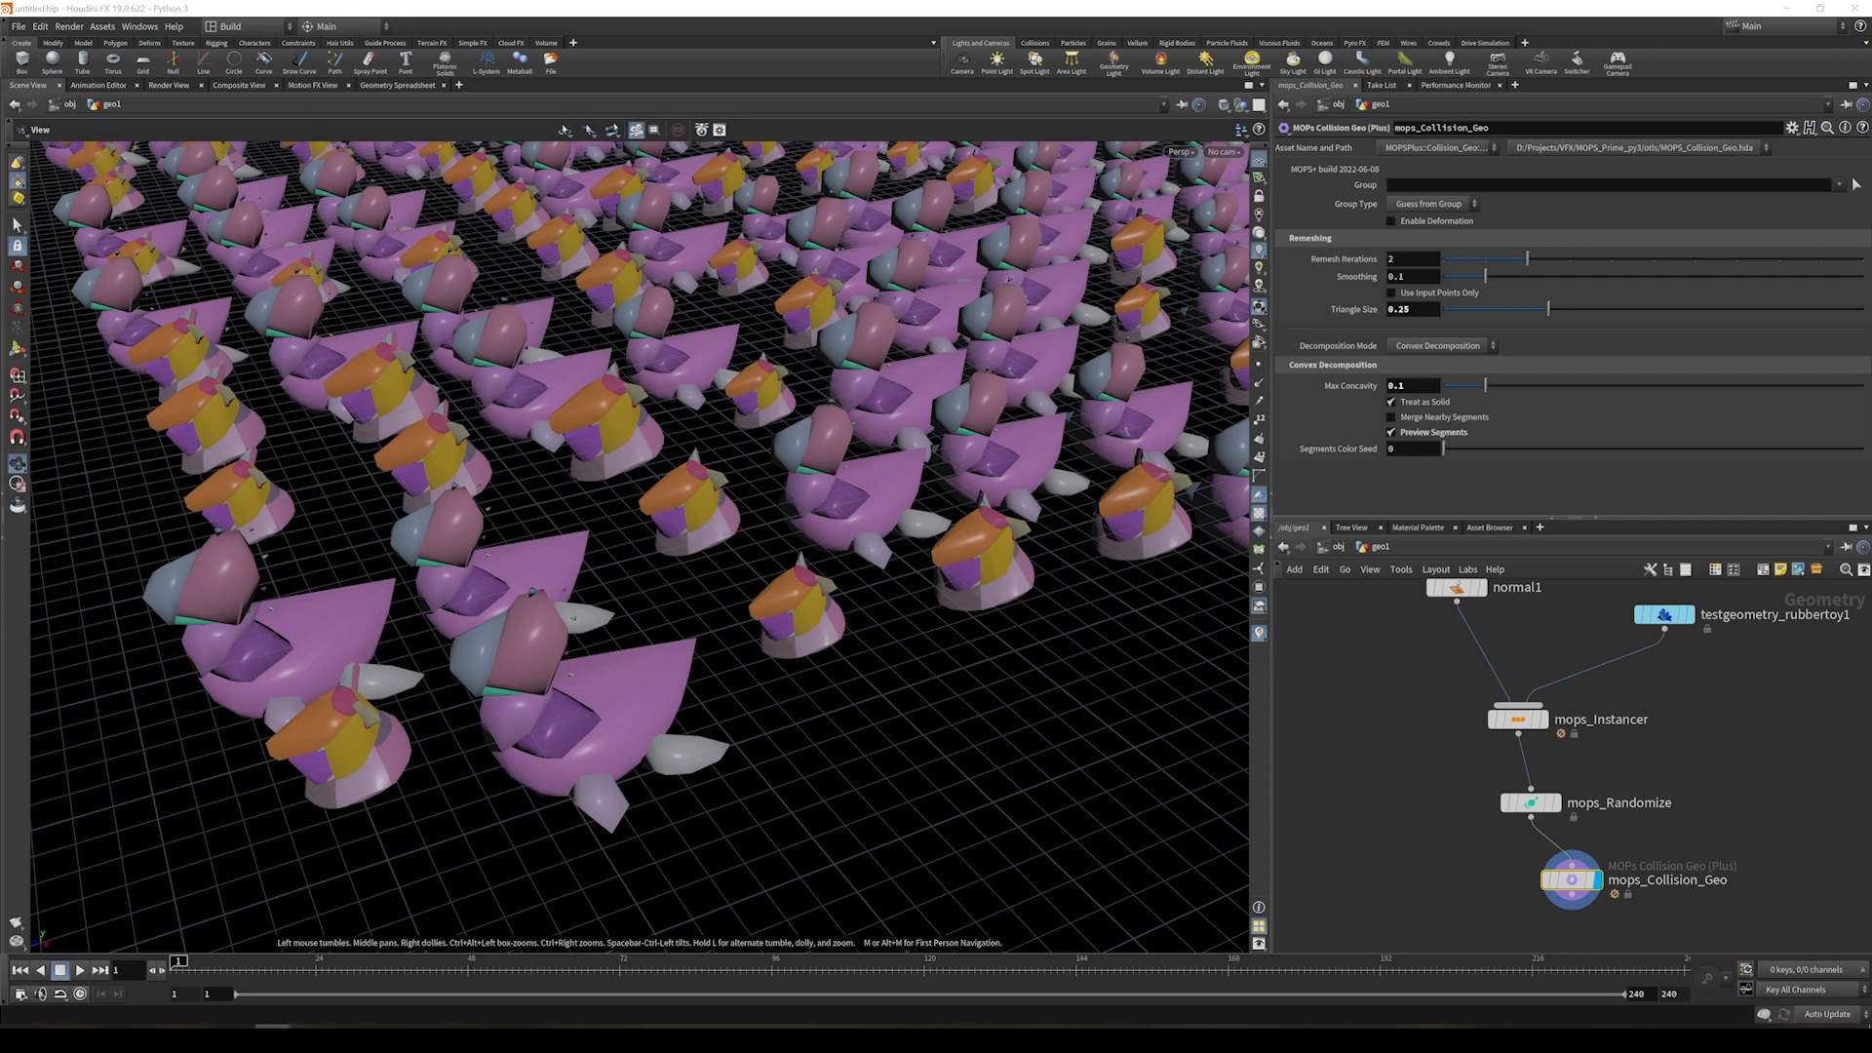
# - Tidy the node layout and add a DOP Network fed by the MOPs Collision Geo node
pyautogui.moveTo(1422, 876); pyautogui.dragTo(1441, 765, button='middle')
pyautogui.moveTo(1550, 694); pyautogui.dragTo(1582, 694)
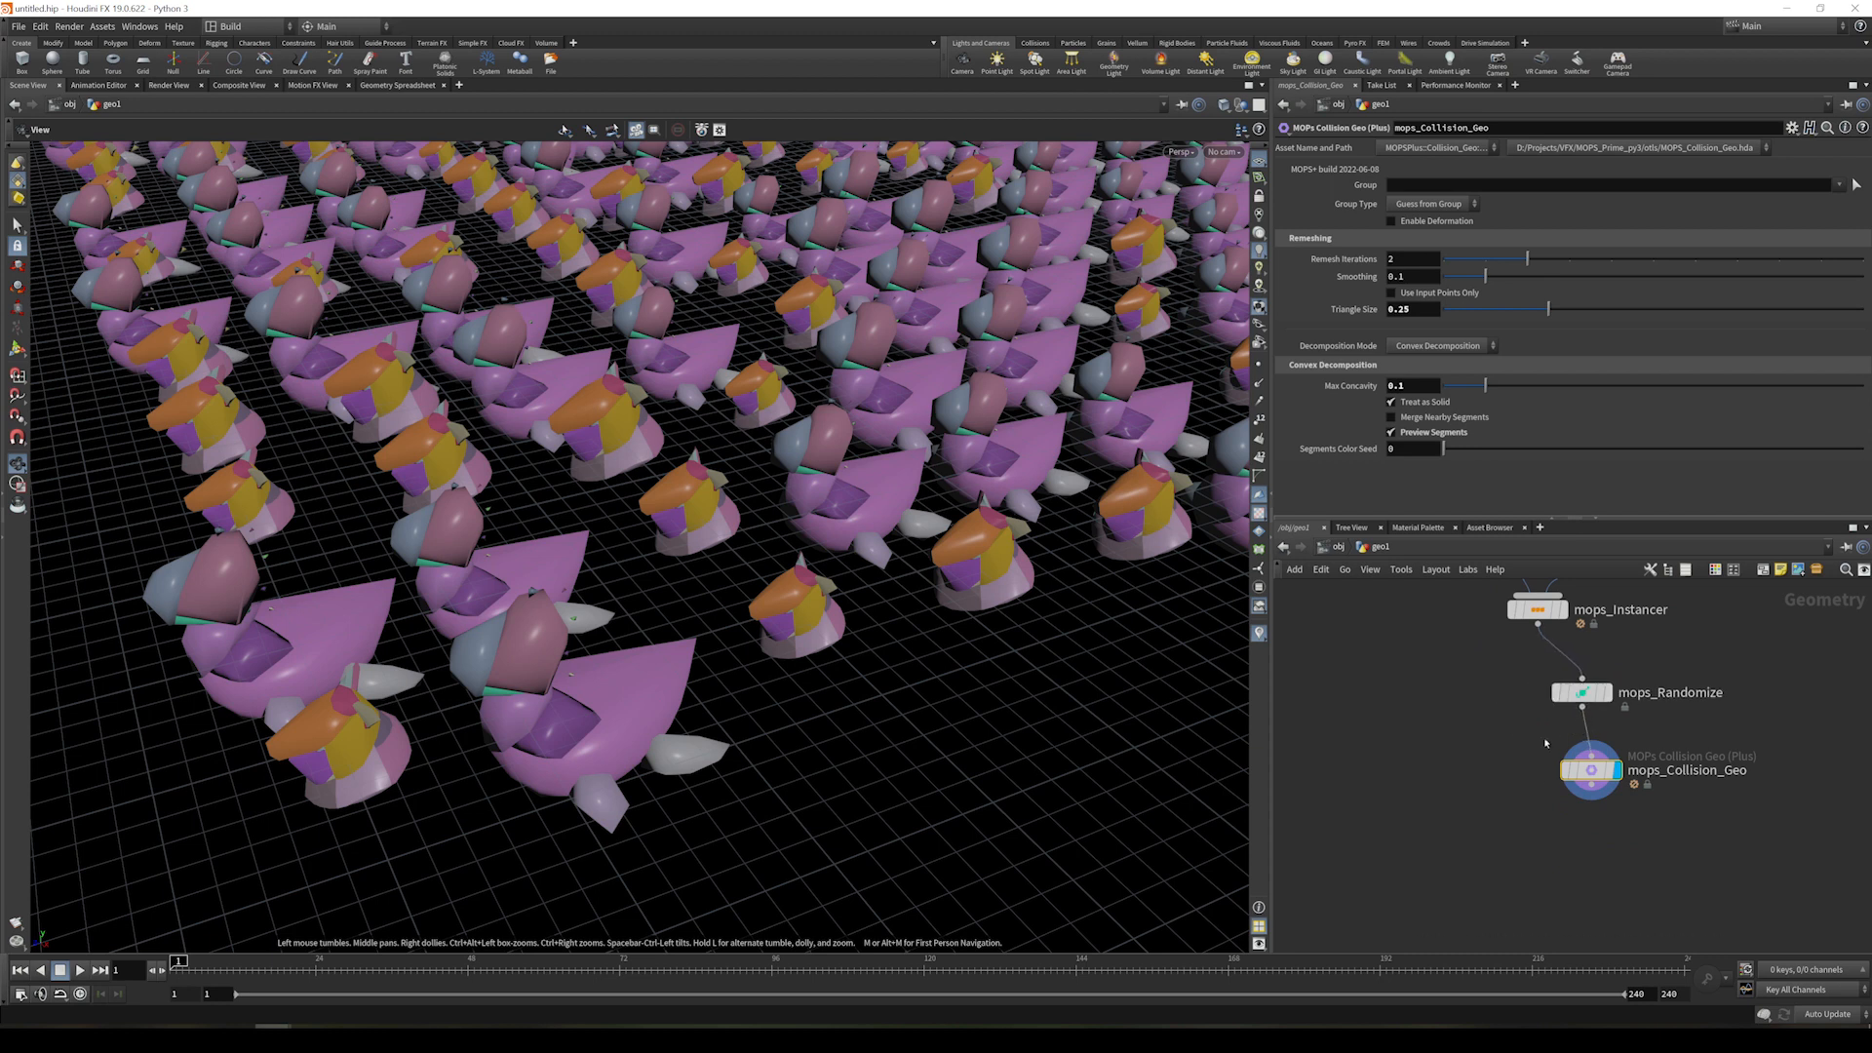
pyautogui.press('Tab')
pyautogui.click(1572, 881)
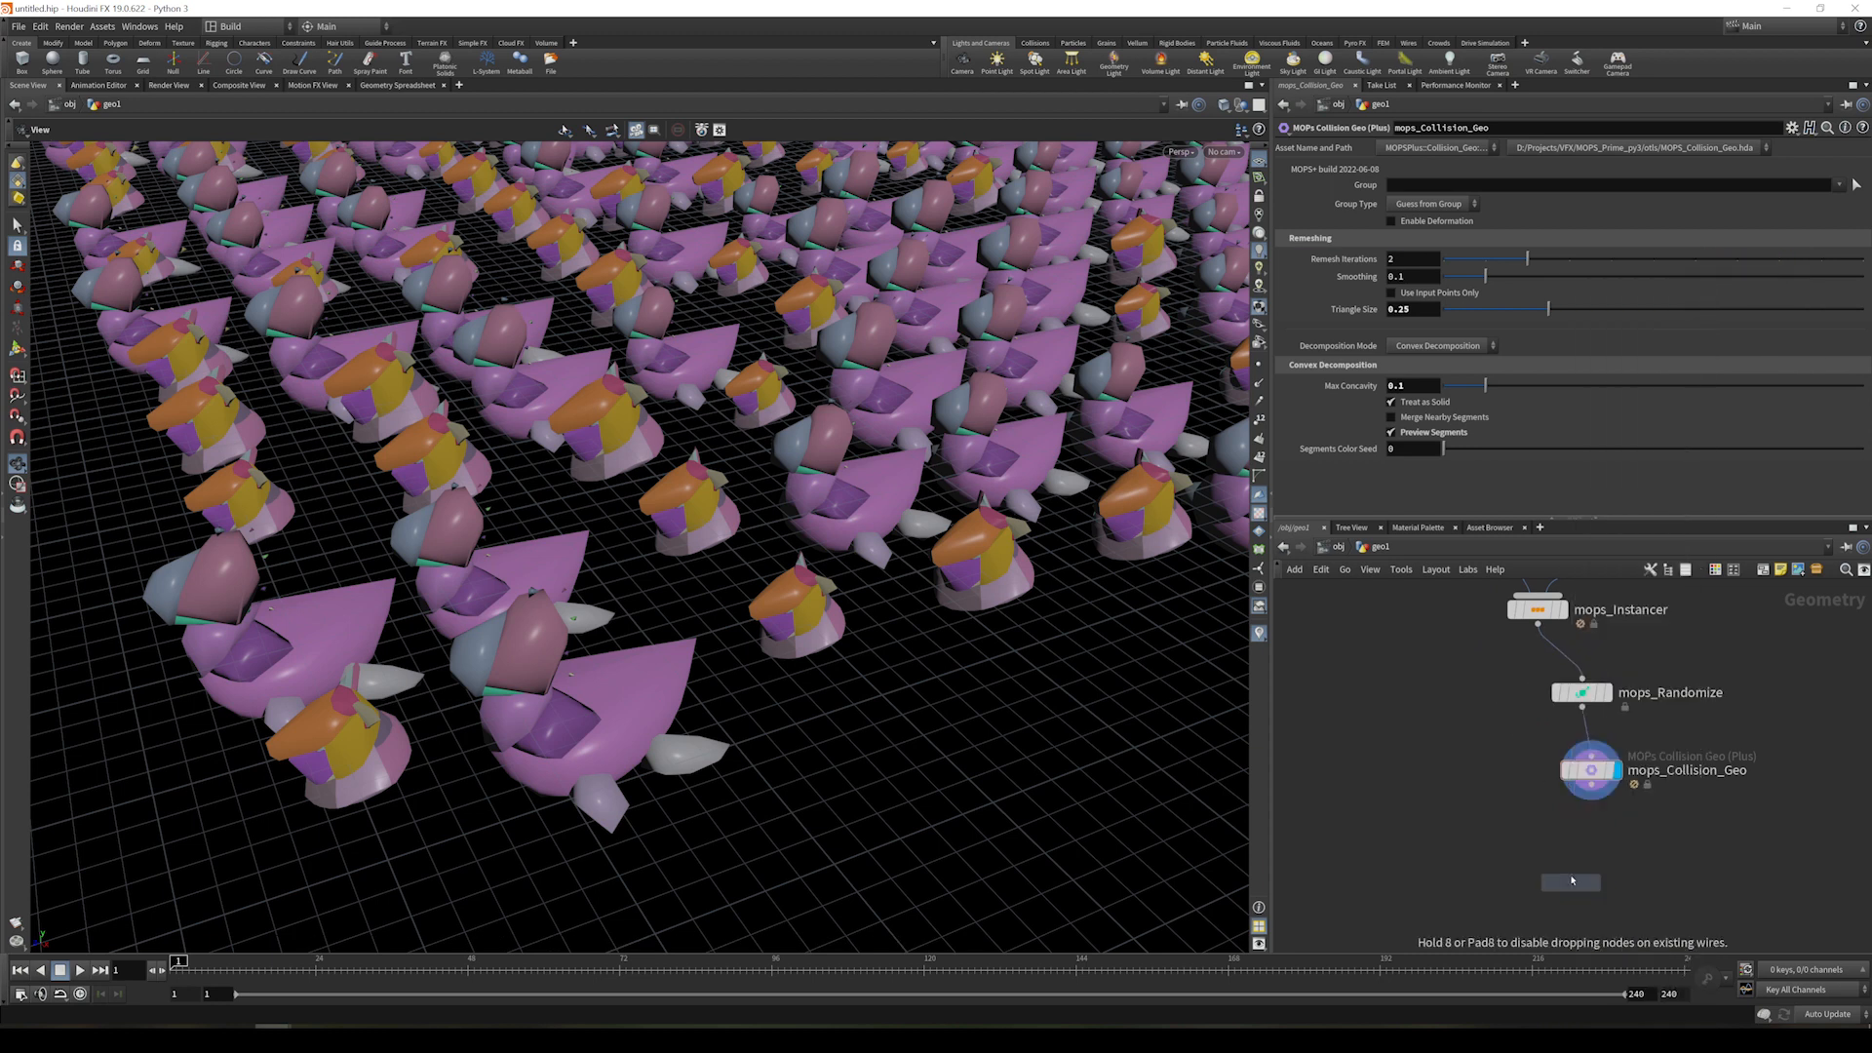
pyautogui.click(1571, 880)
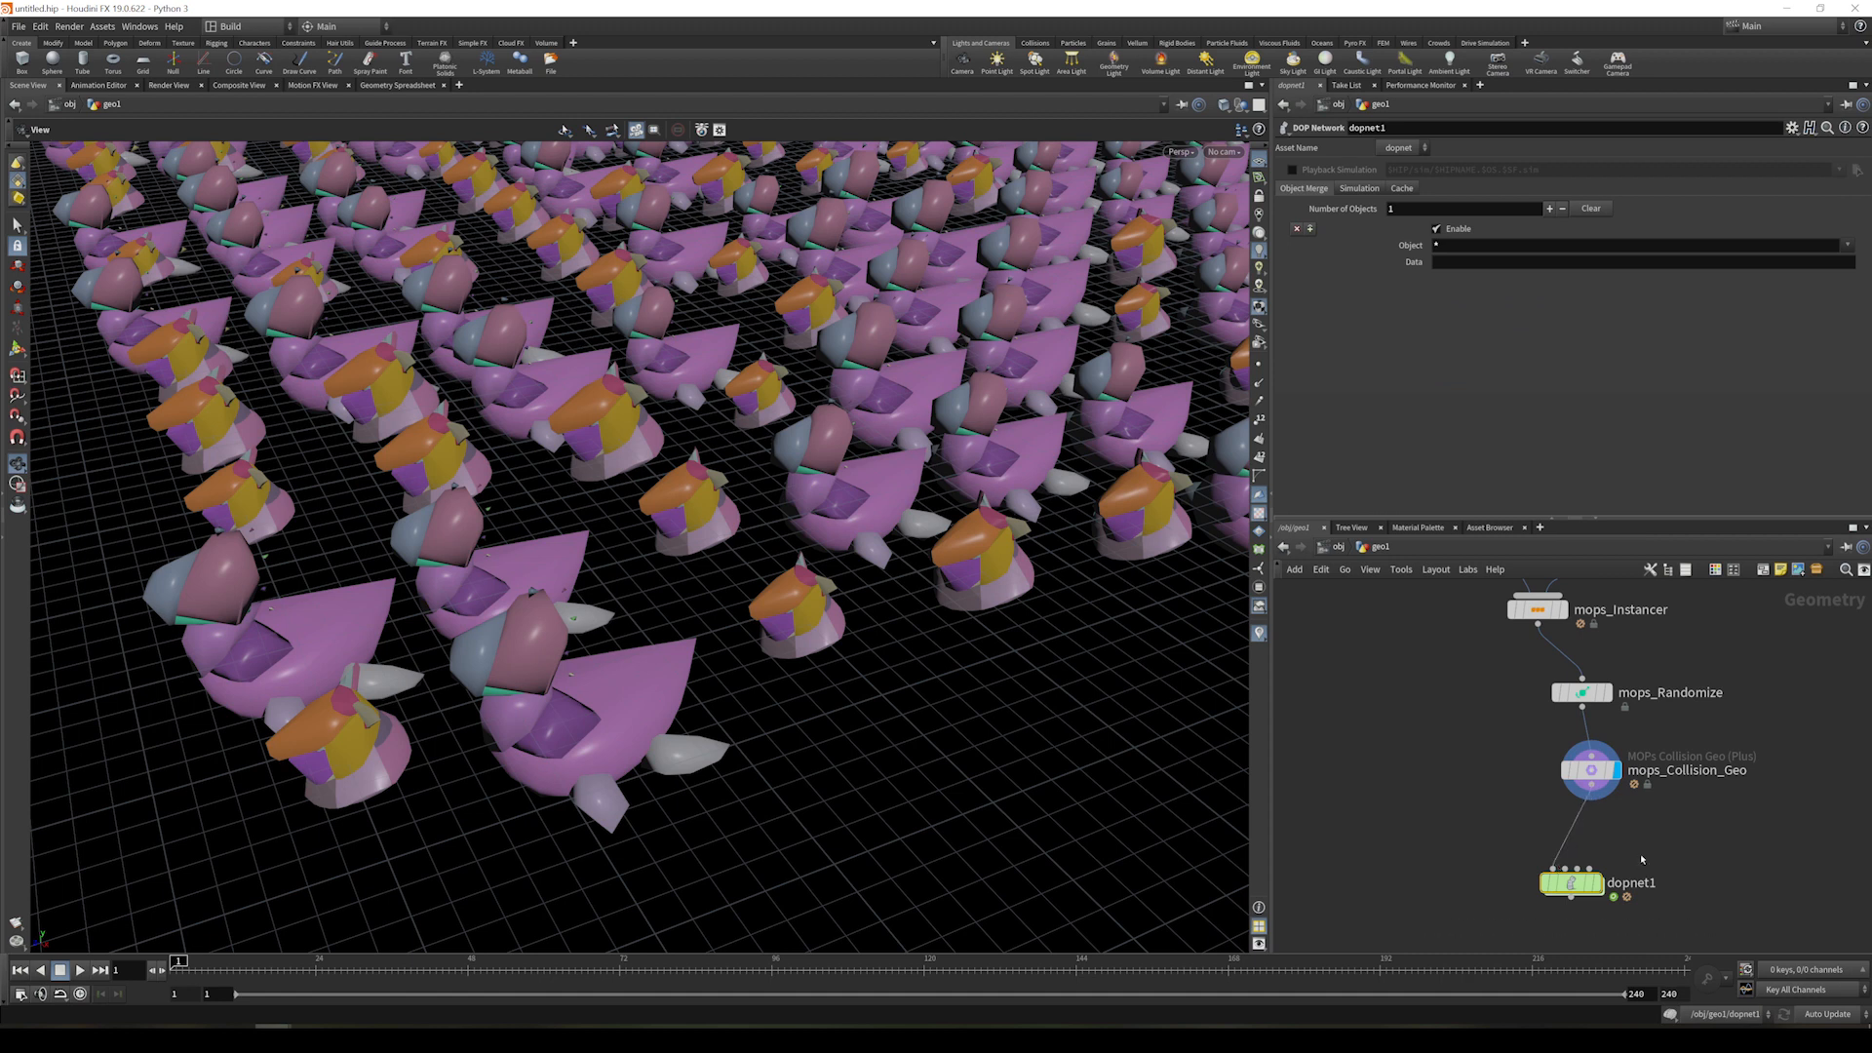
# - View the collision geometry's attribute information, and go inside the DOP network
pyautogui.moveTo(1591, 771); pyautogui.dragTo(1391, 760, button='middle')
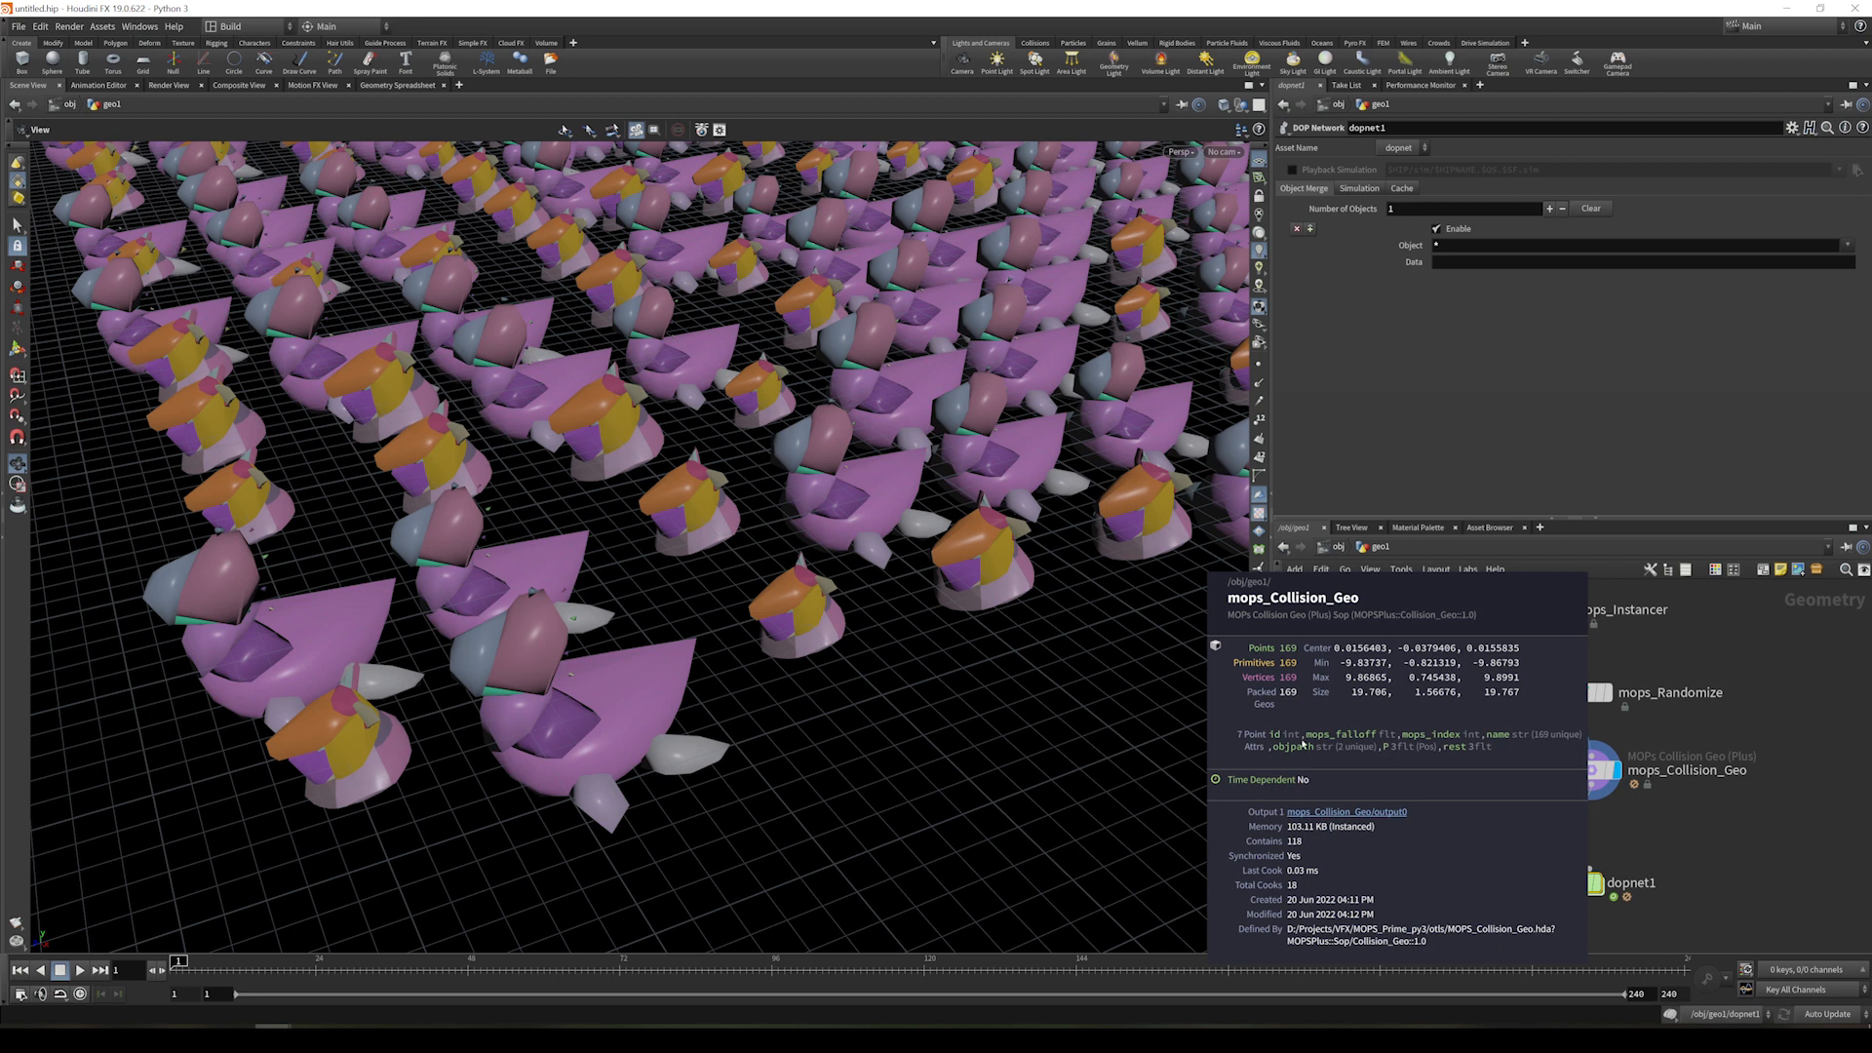
pyautogui.moveTo(1571, 889)
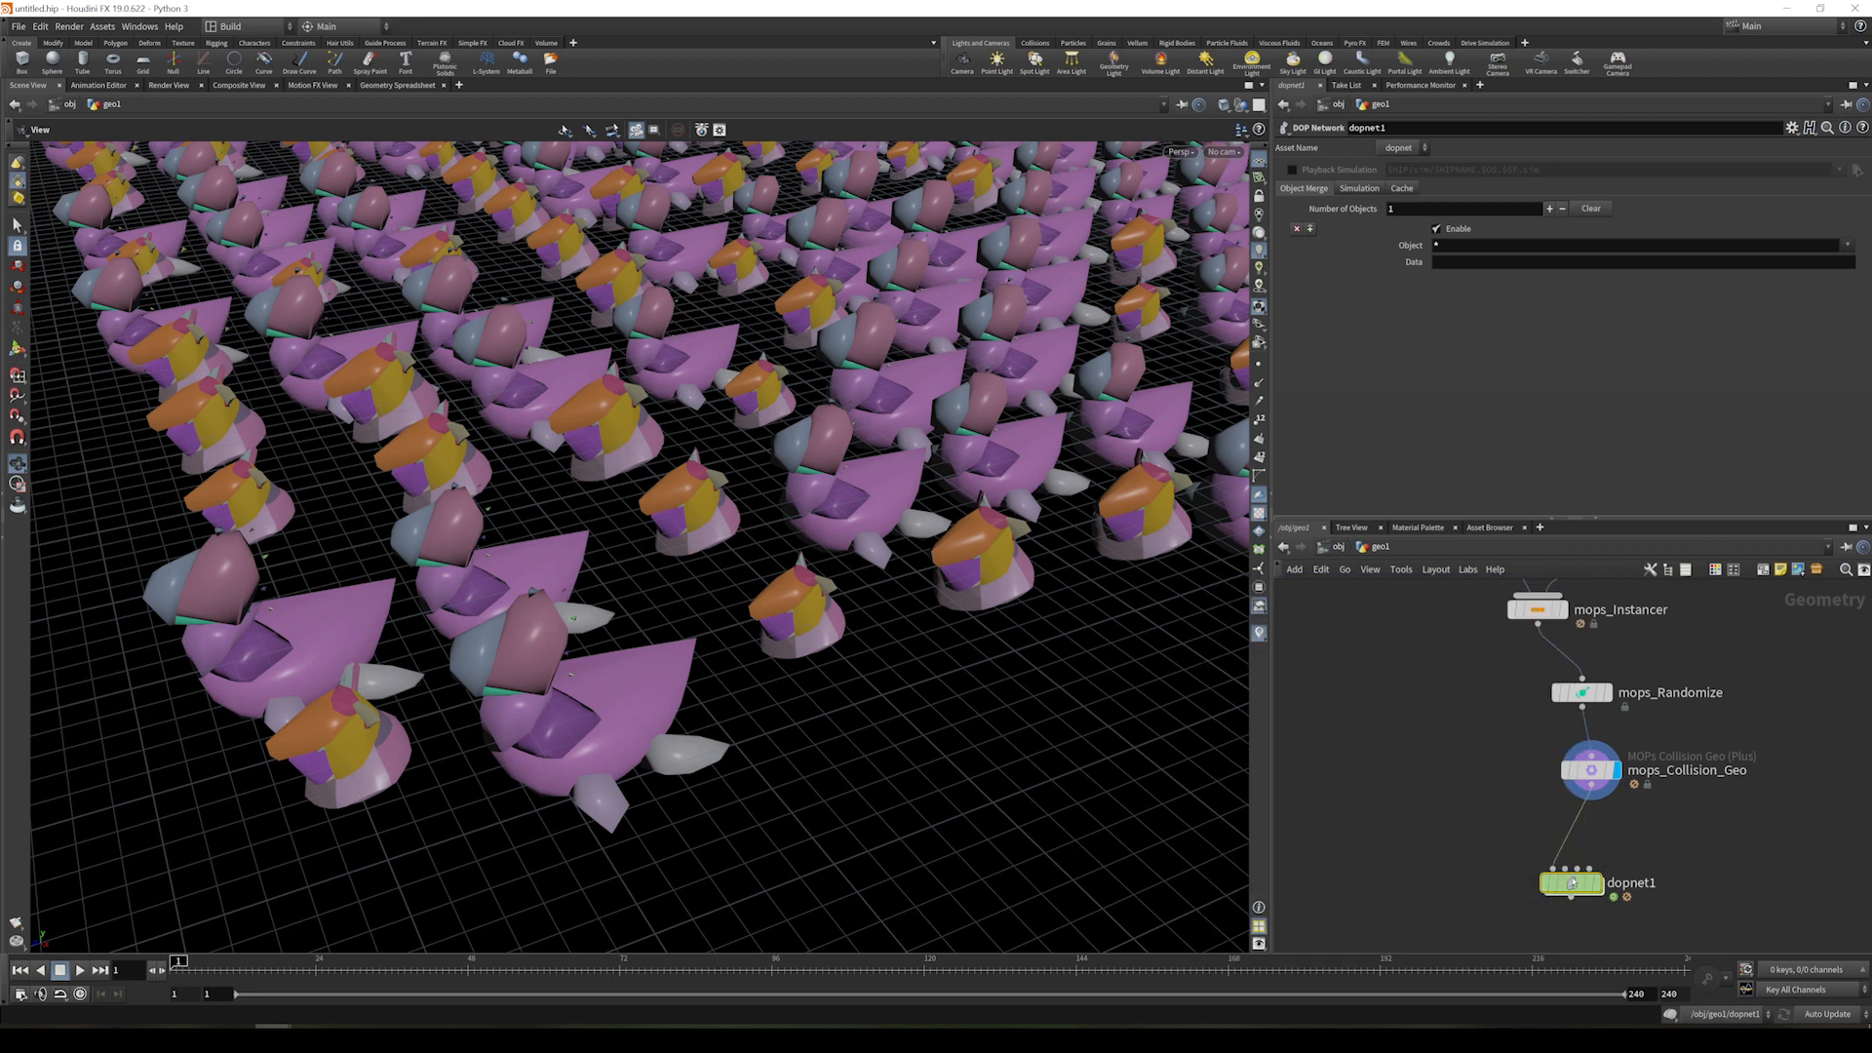
pyautogui.doubleClick(1571, 882)
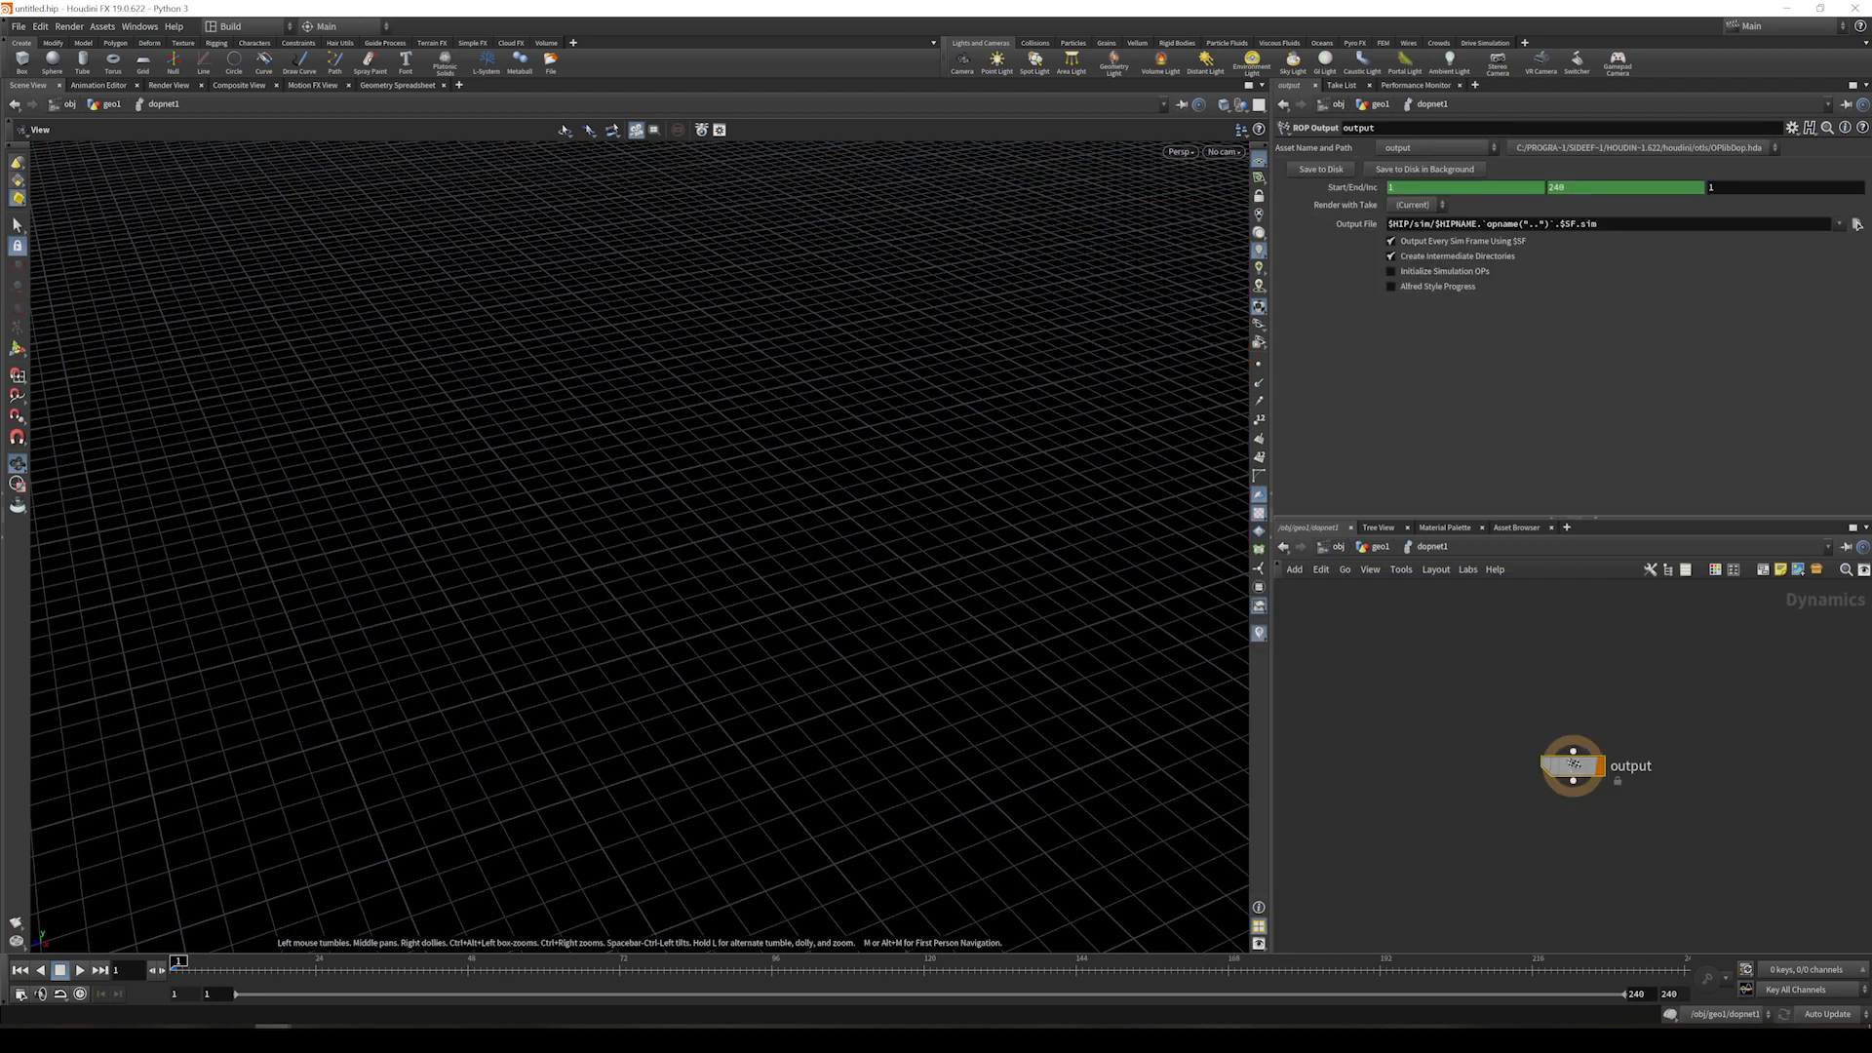
# - Add an RBD Packed Object to the DOP network with its Geometry Source set to First Context Geometry
pyautogui.press('Tab')
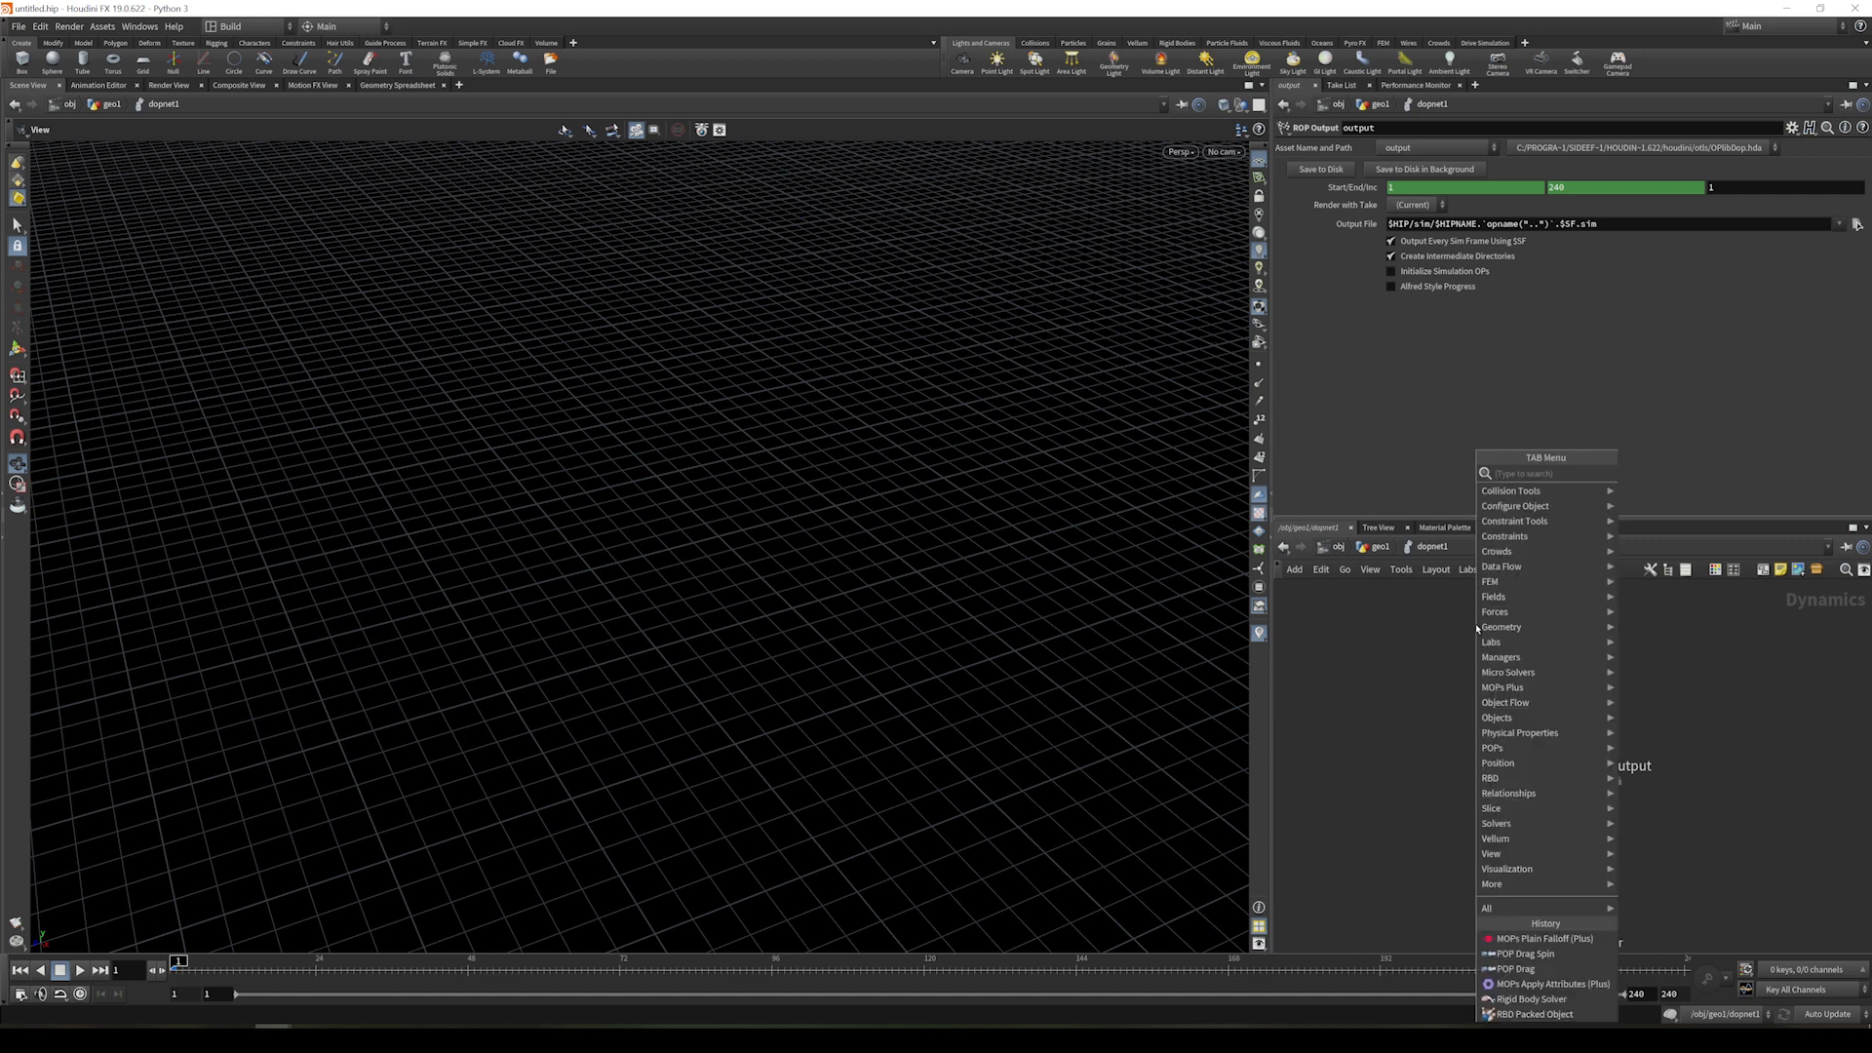
pyautogui.write('rbd')
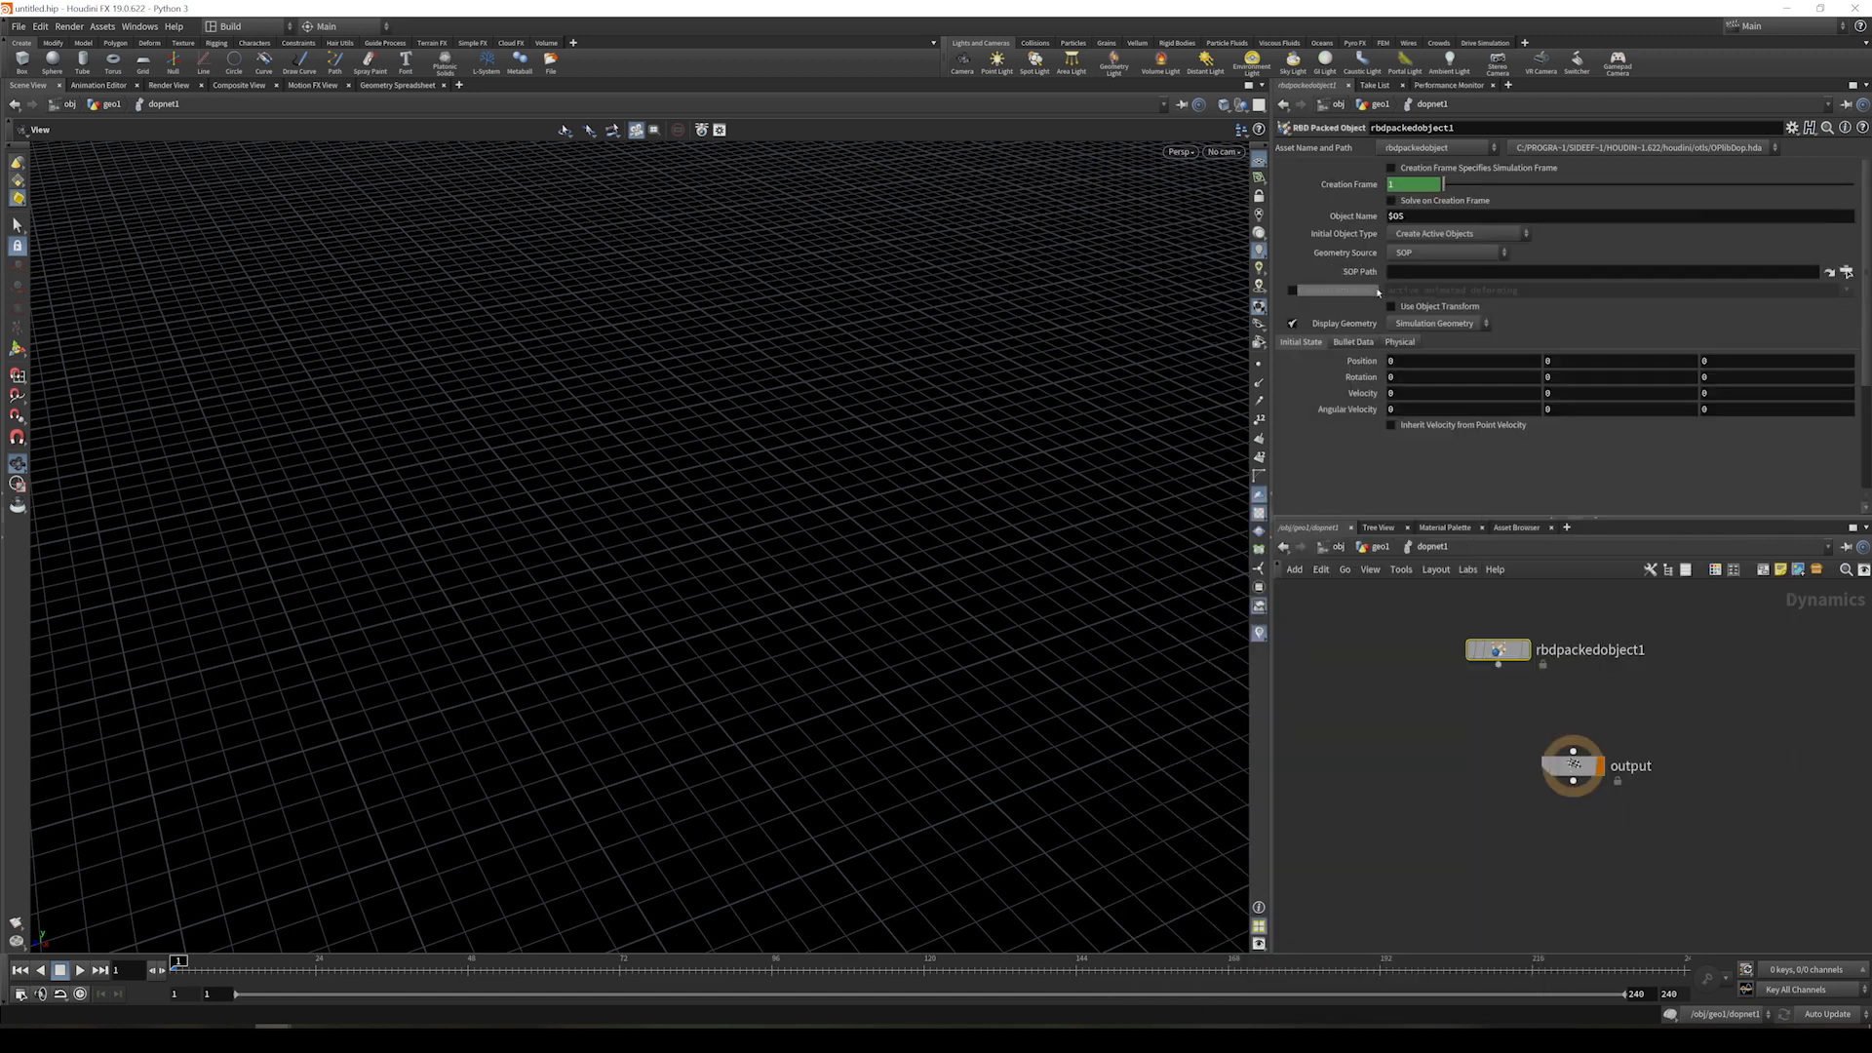
pyautogui.click(1418, 254)
pyautogui.click(1417, 276)
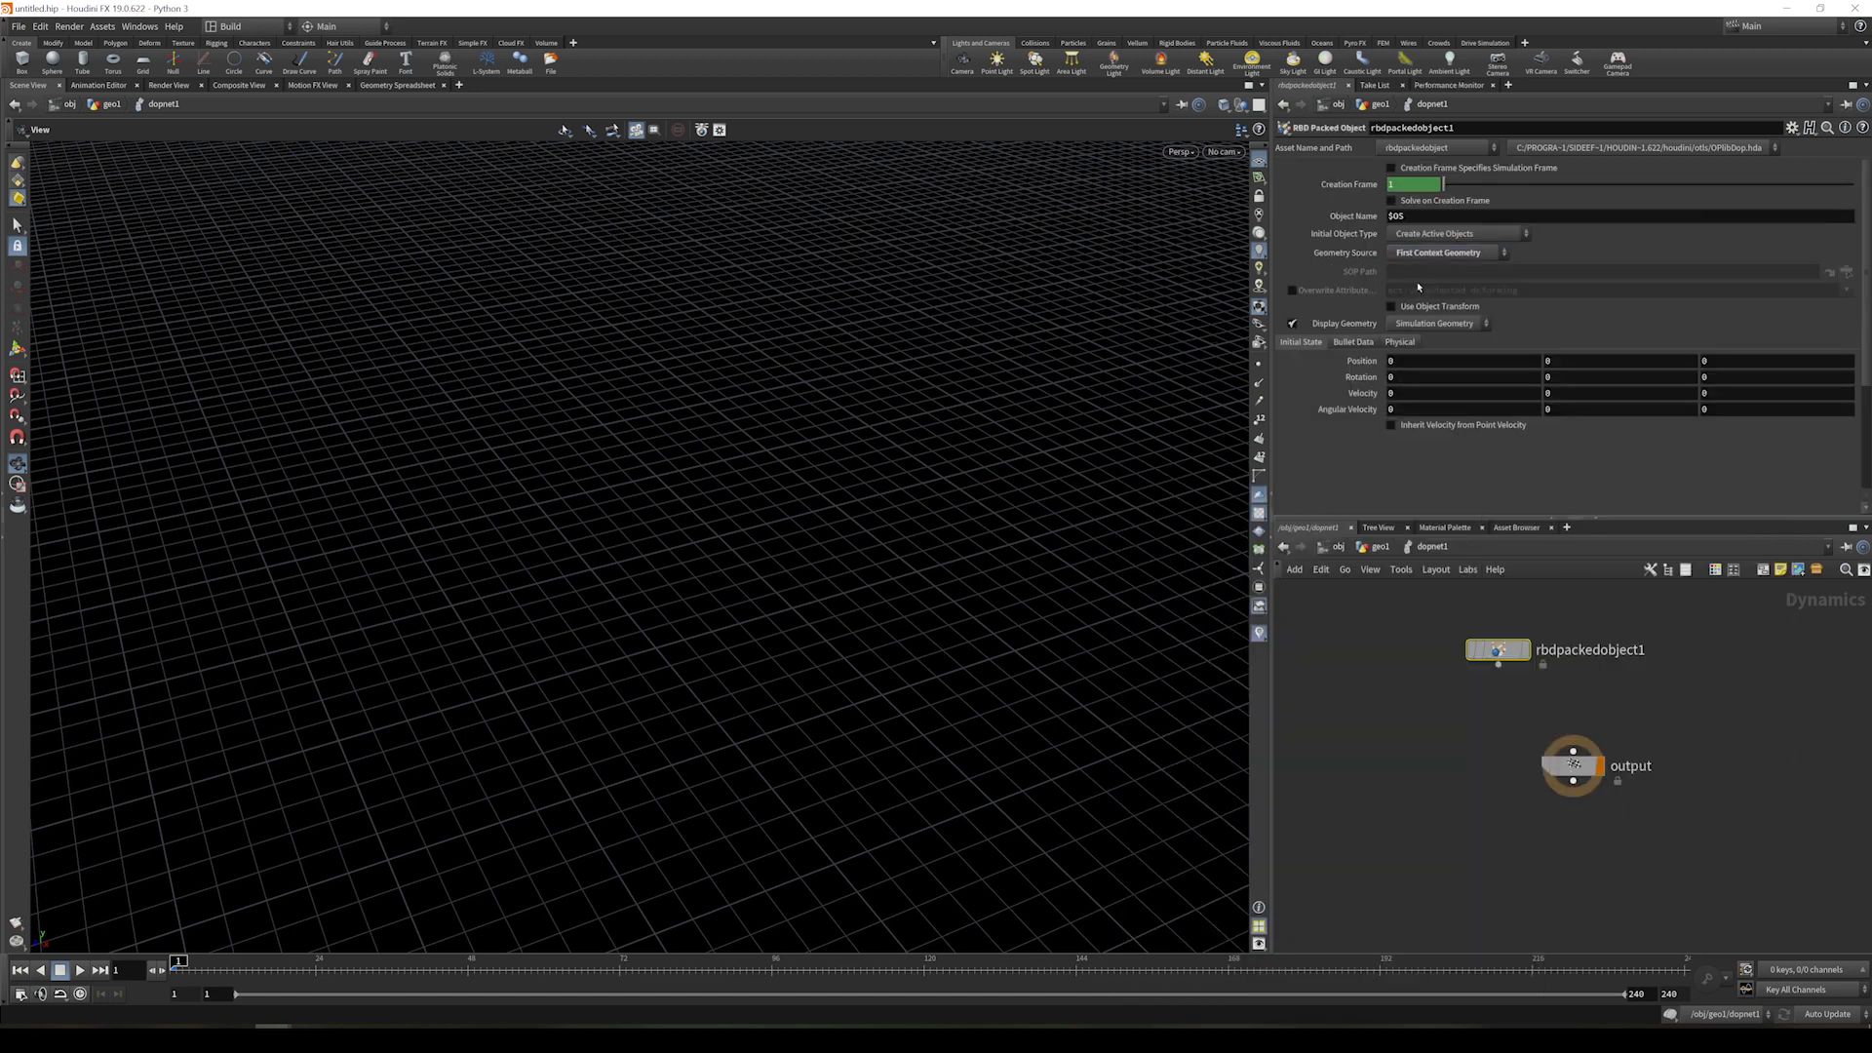
# - Add a Rigid Body Solver fed by the RBD Packed Object and connect its result to the output node
pyautogui.press('Tab')
pyautogui.write('rigid')
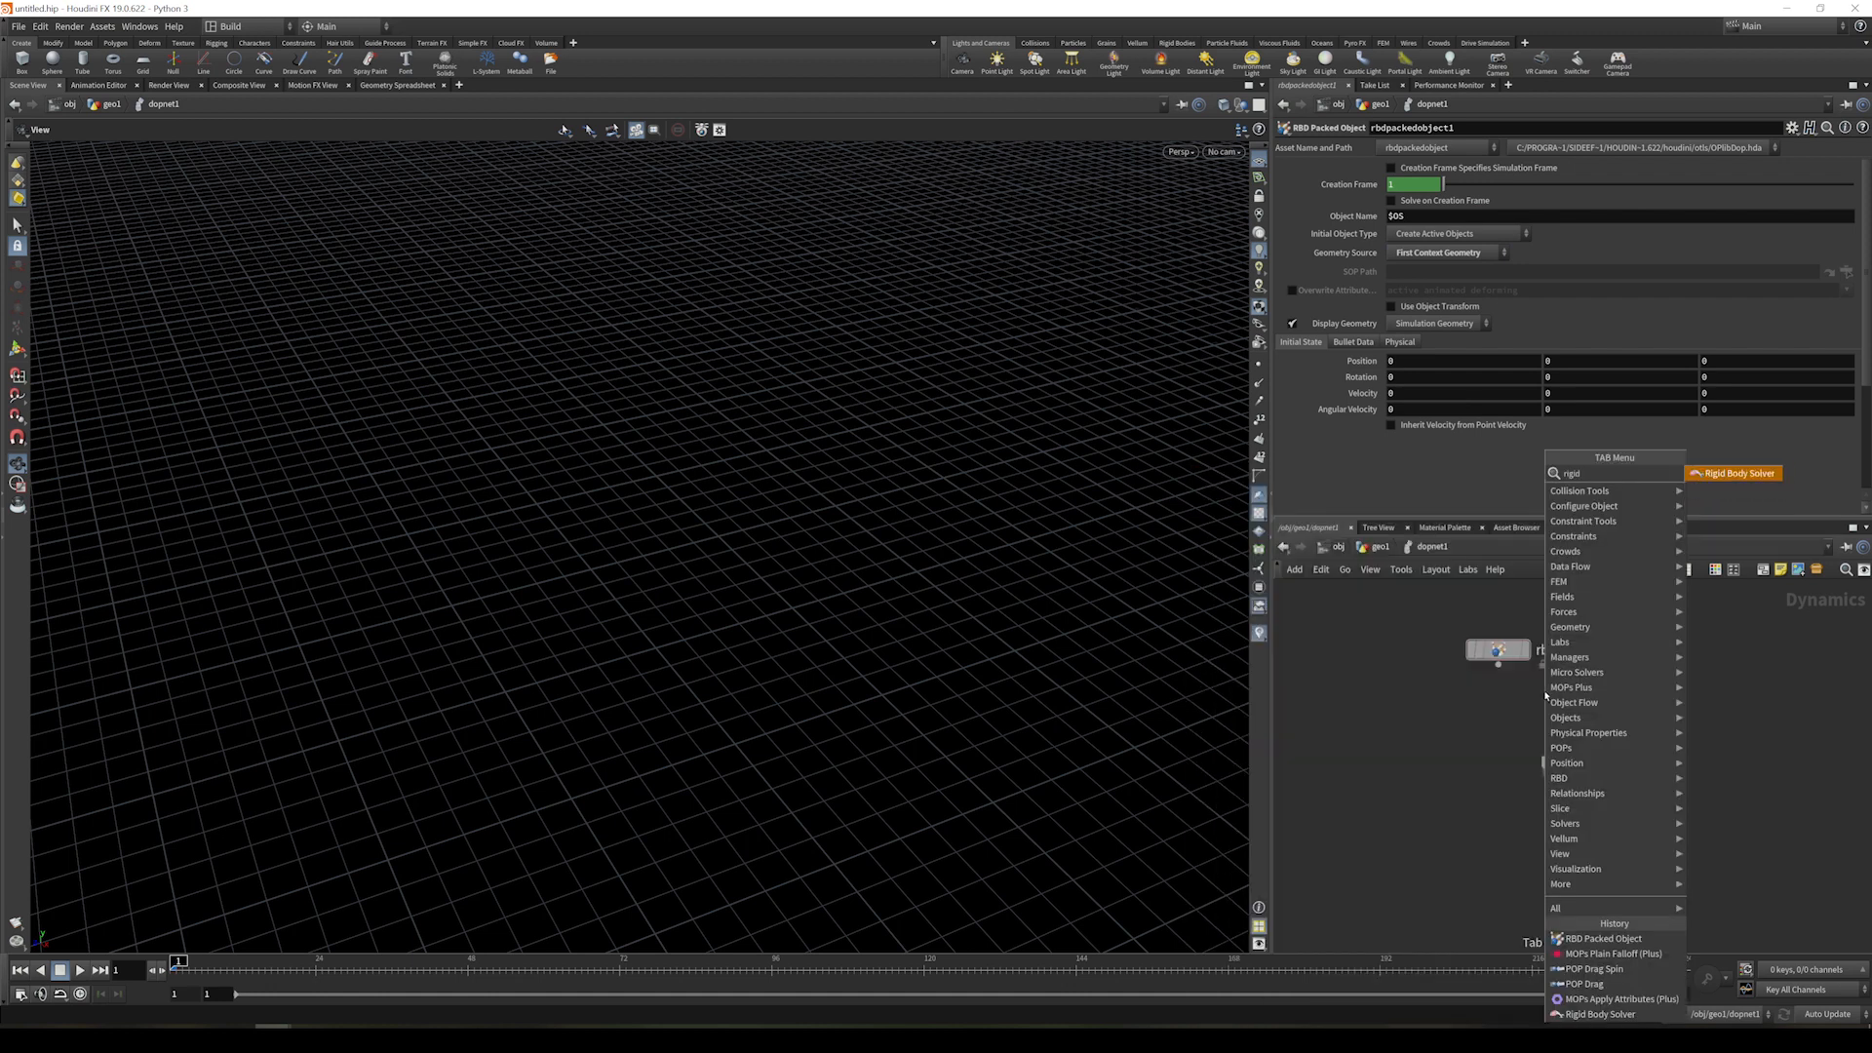
pyautogui.press('Return')
pyautogui.click(1544, 698)
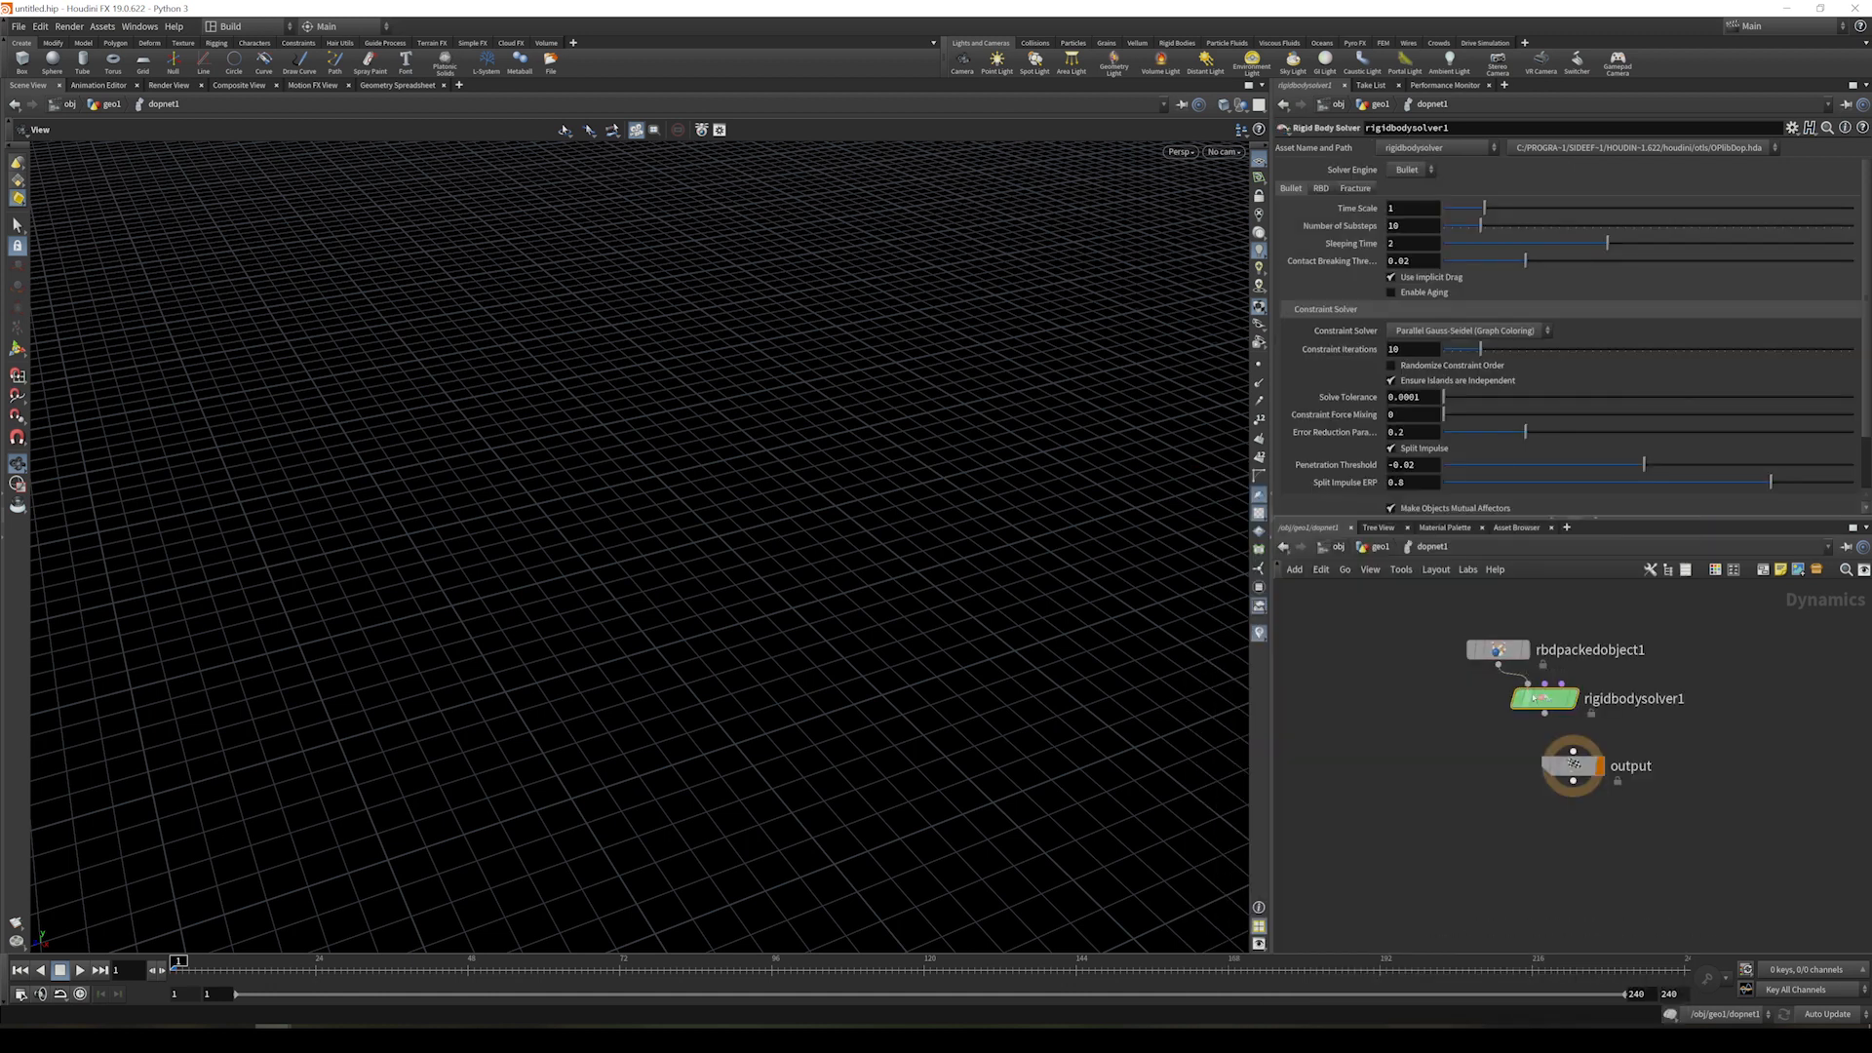
pyautogui.moveTo(1544, 714); pyautogui.dragTo(1546, 821)
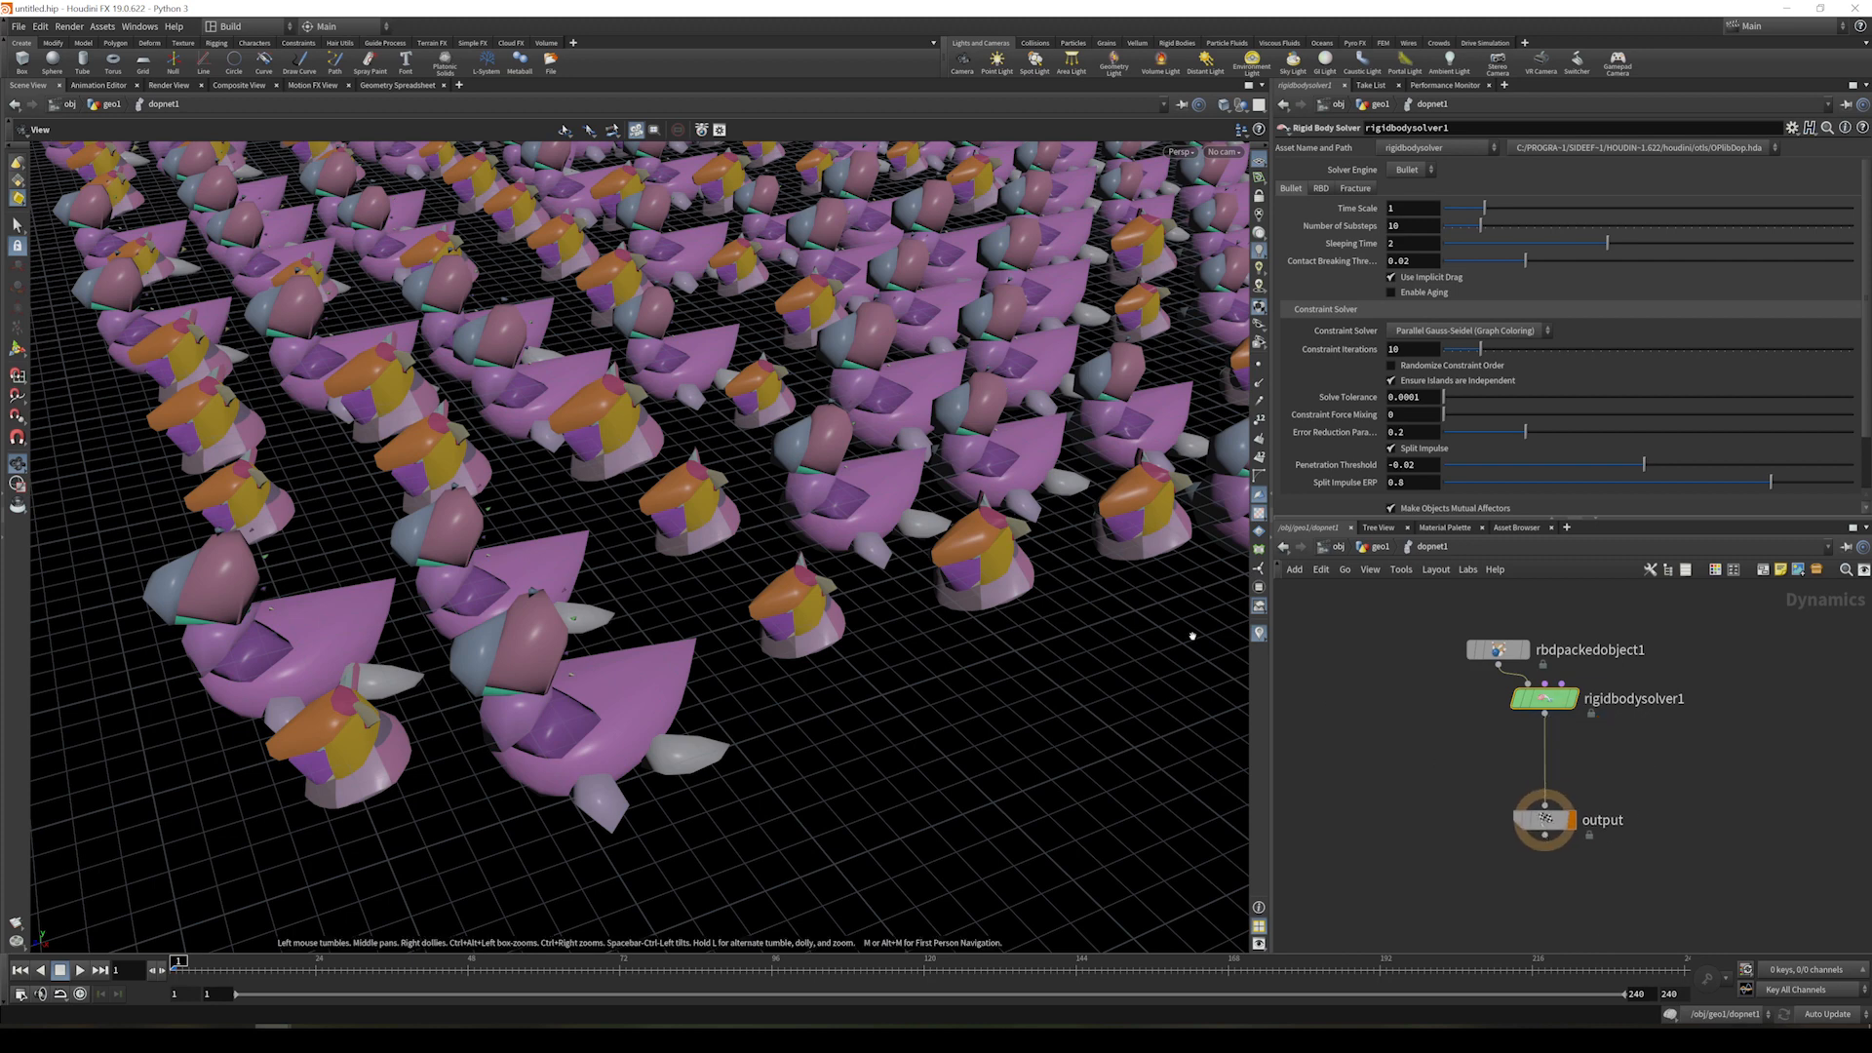
pyautogui.scroll(-6, 1112, 673)
pyautogui.moveTo(882, 634); pyautogui.dragTo(763, 645)
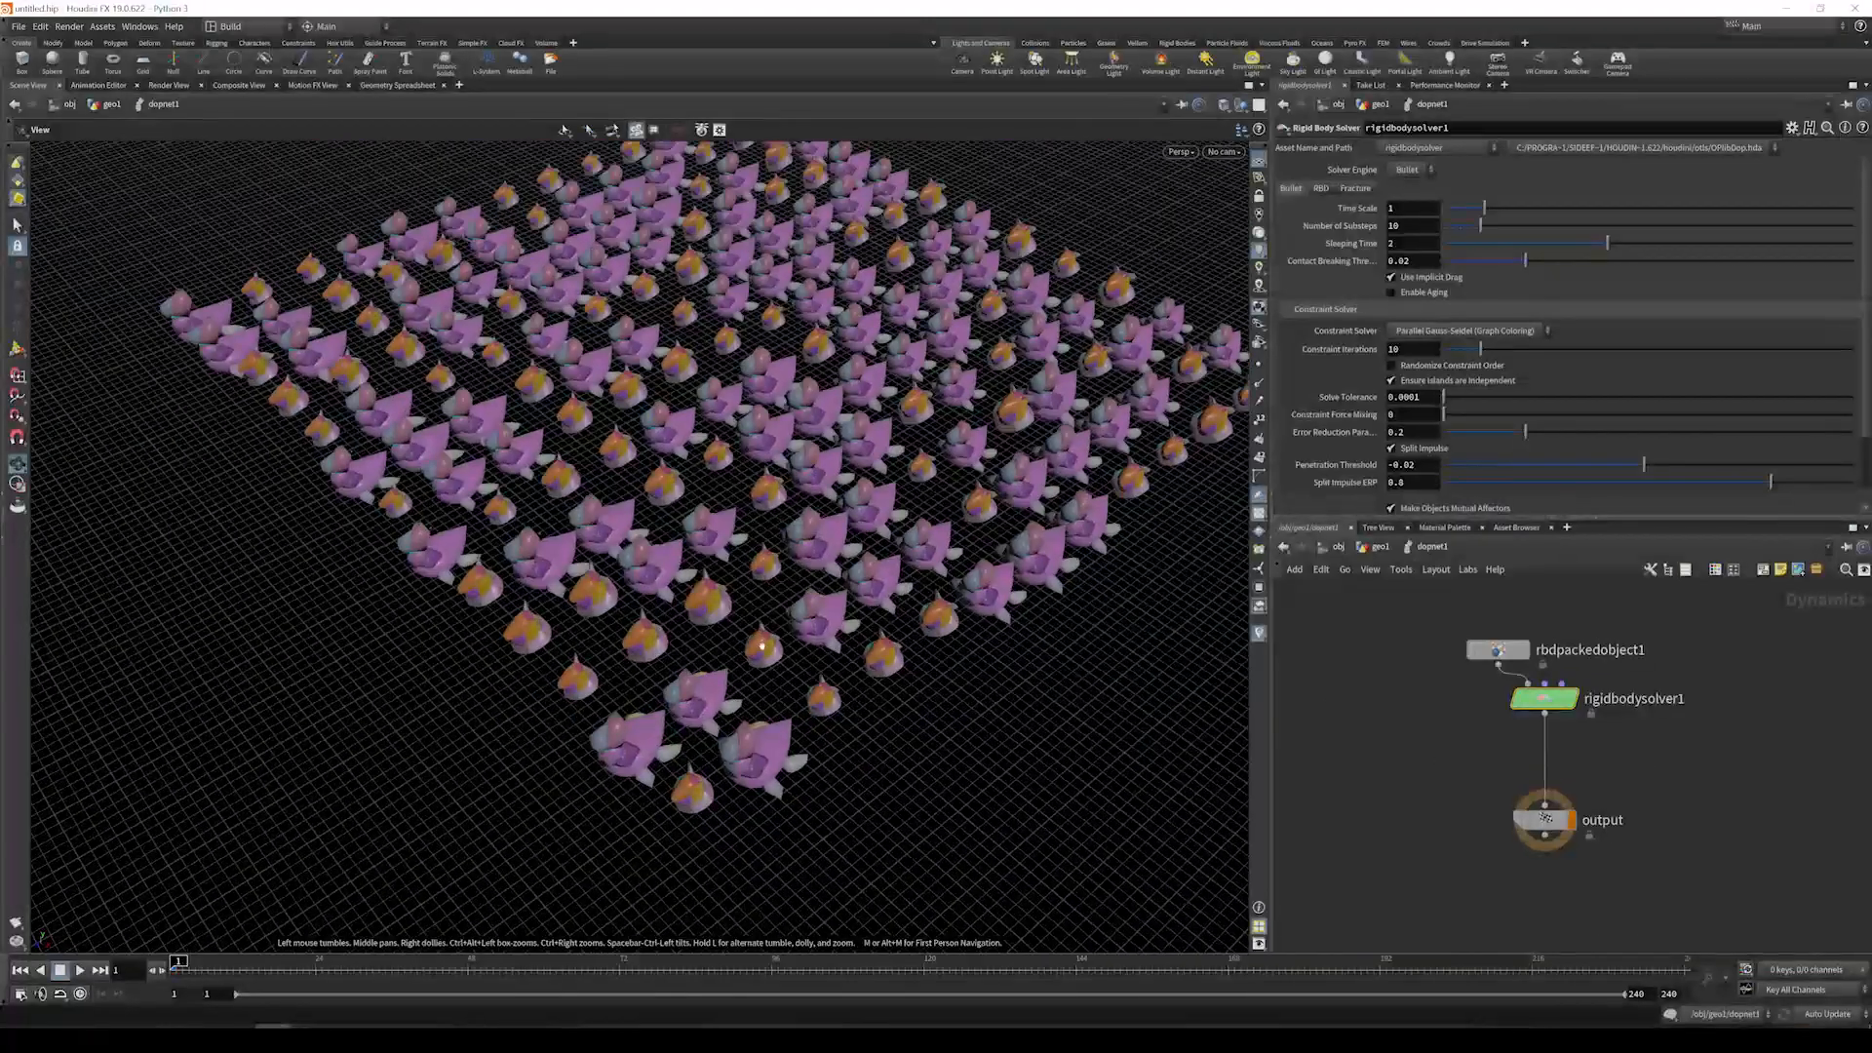
# - Turn on Create Convex Hull per Set of Connected Primitives in the RBD Packed Object's Bullet data
pyautogui.click(1497, 650)
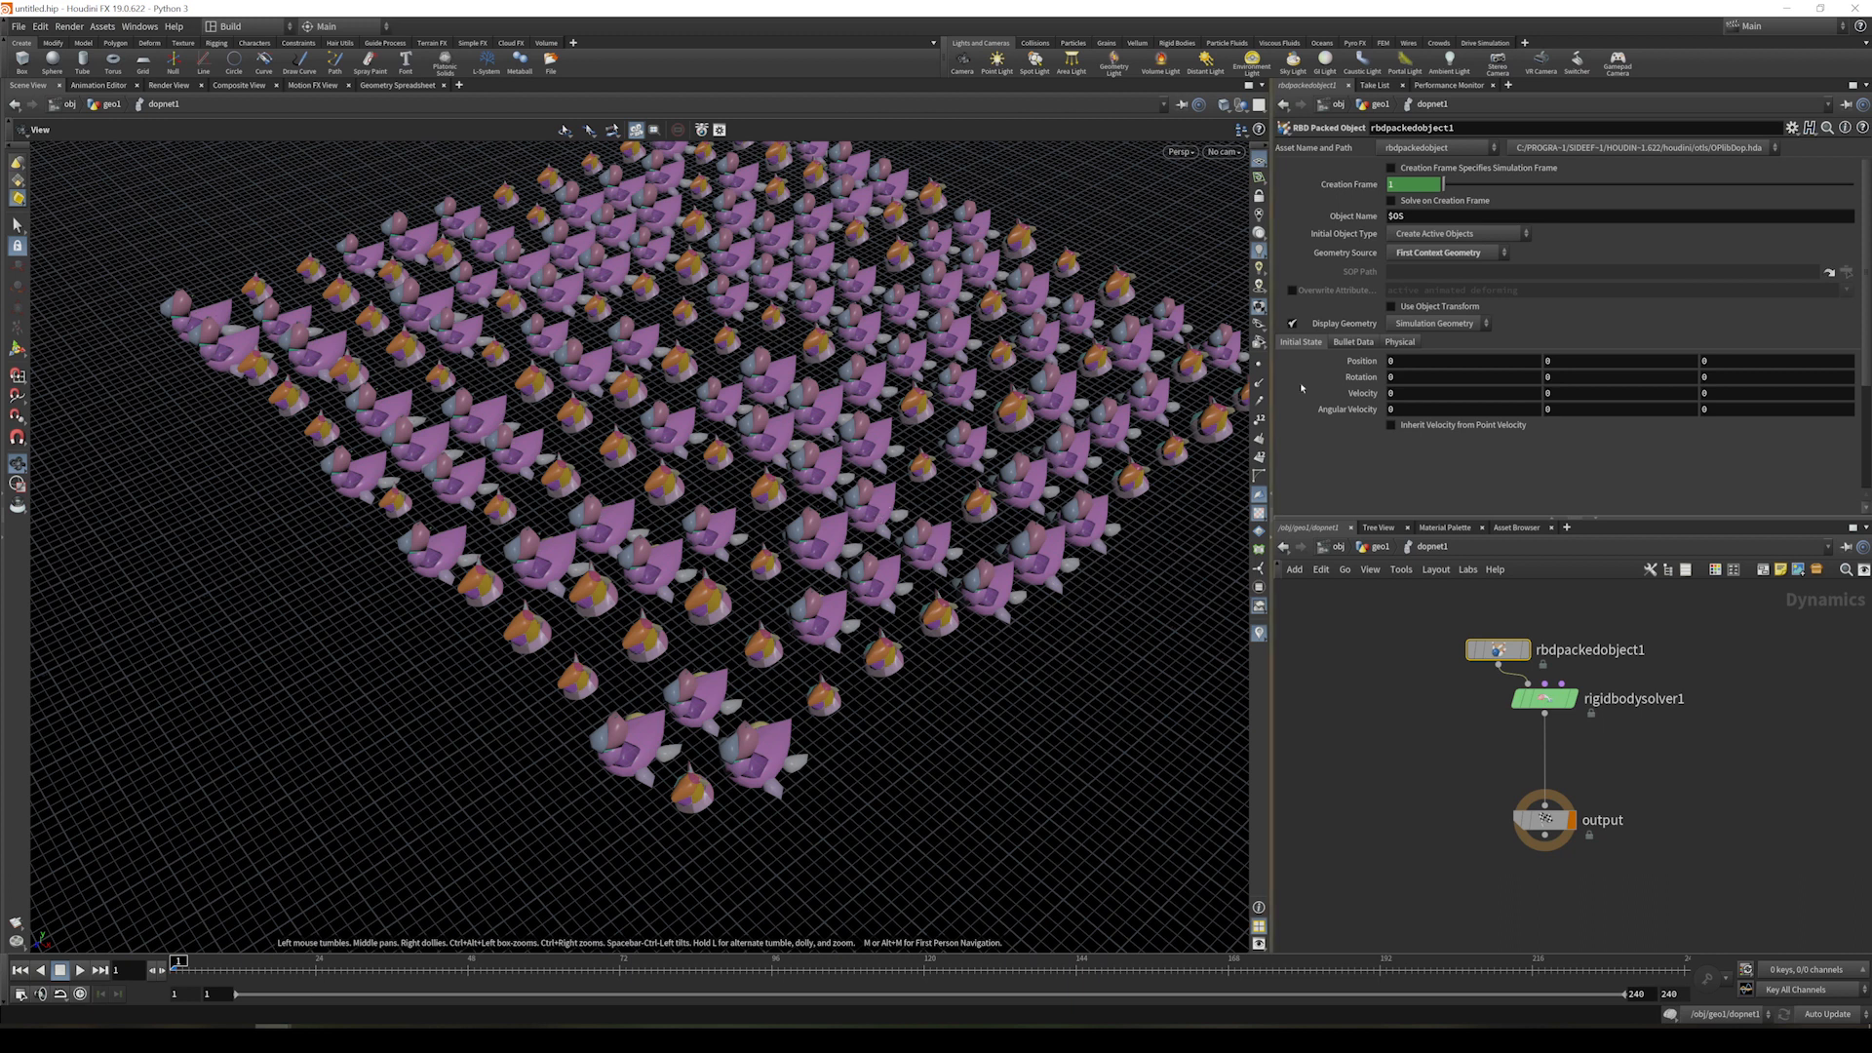
pyautogui.click(1353, 343)
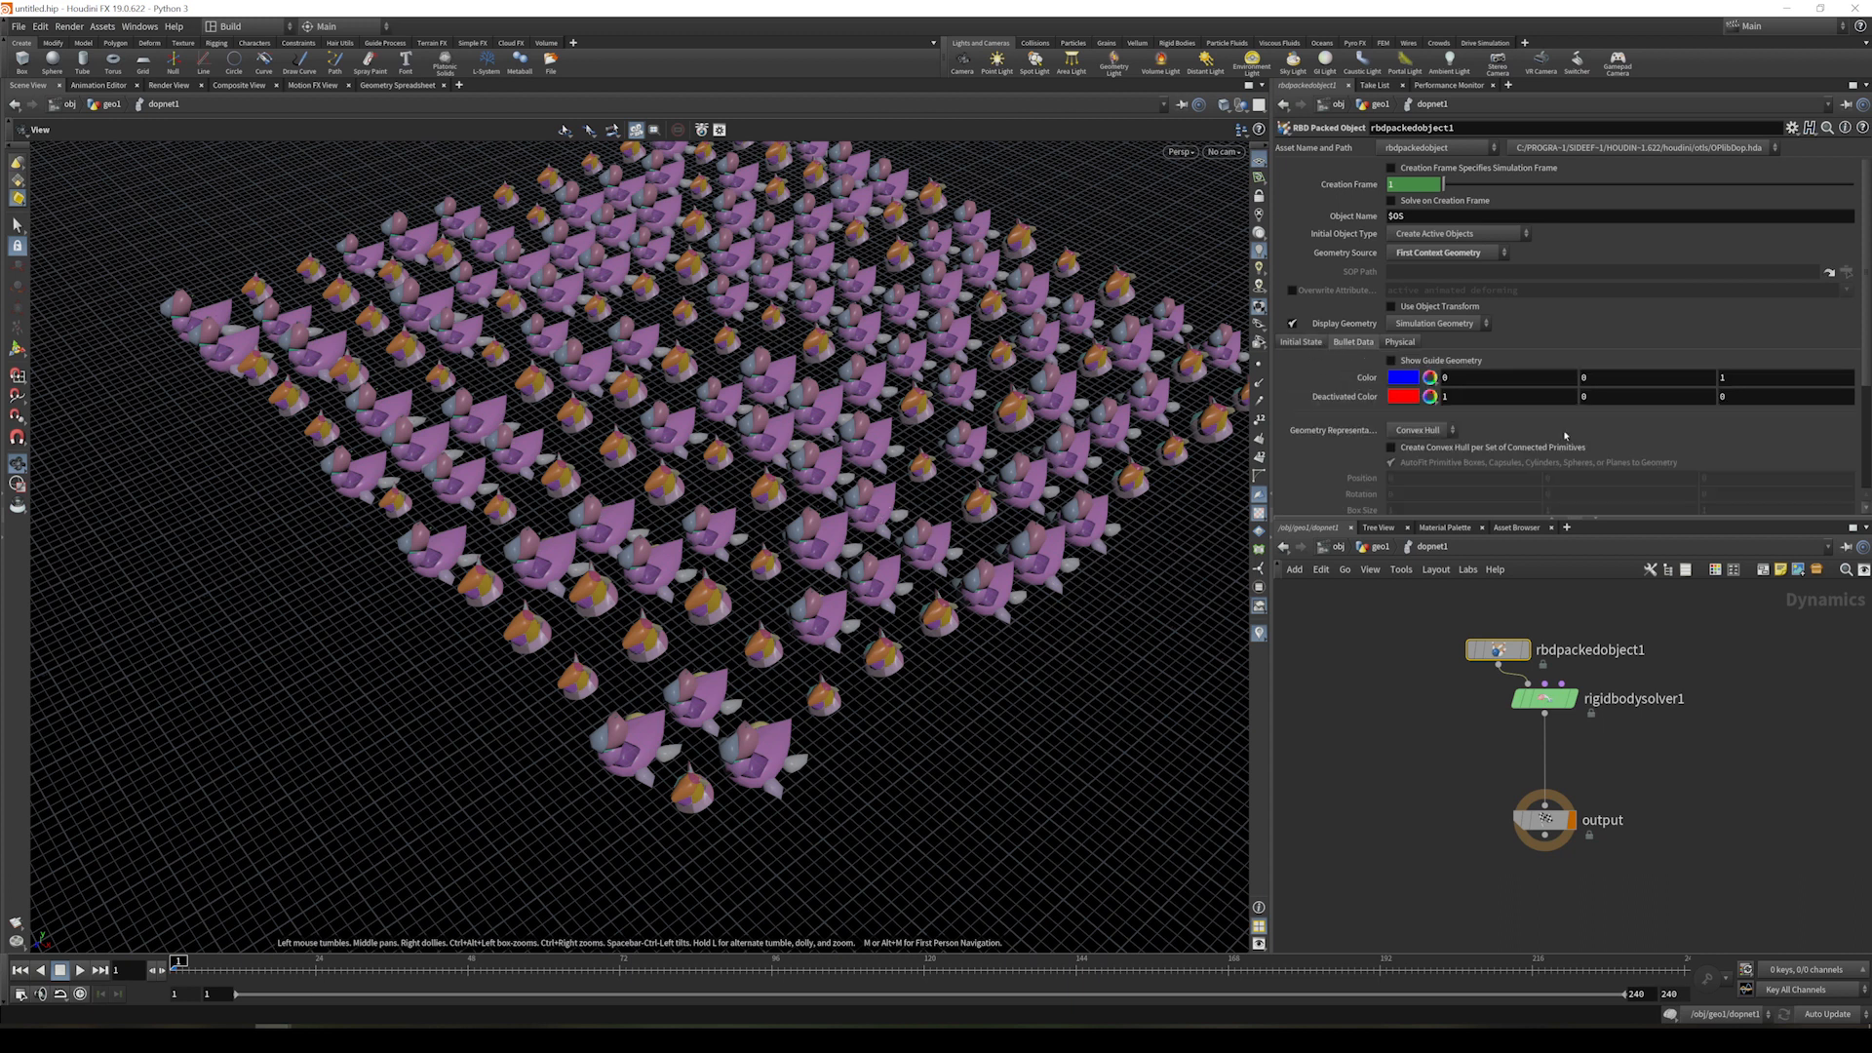
pyautogui.click(1504, 449)
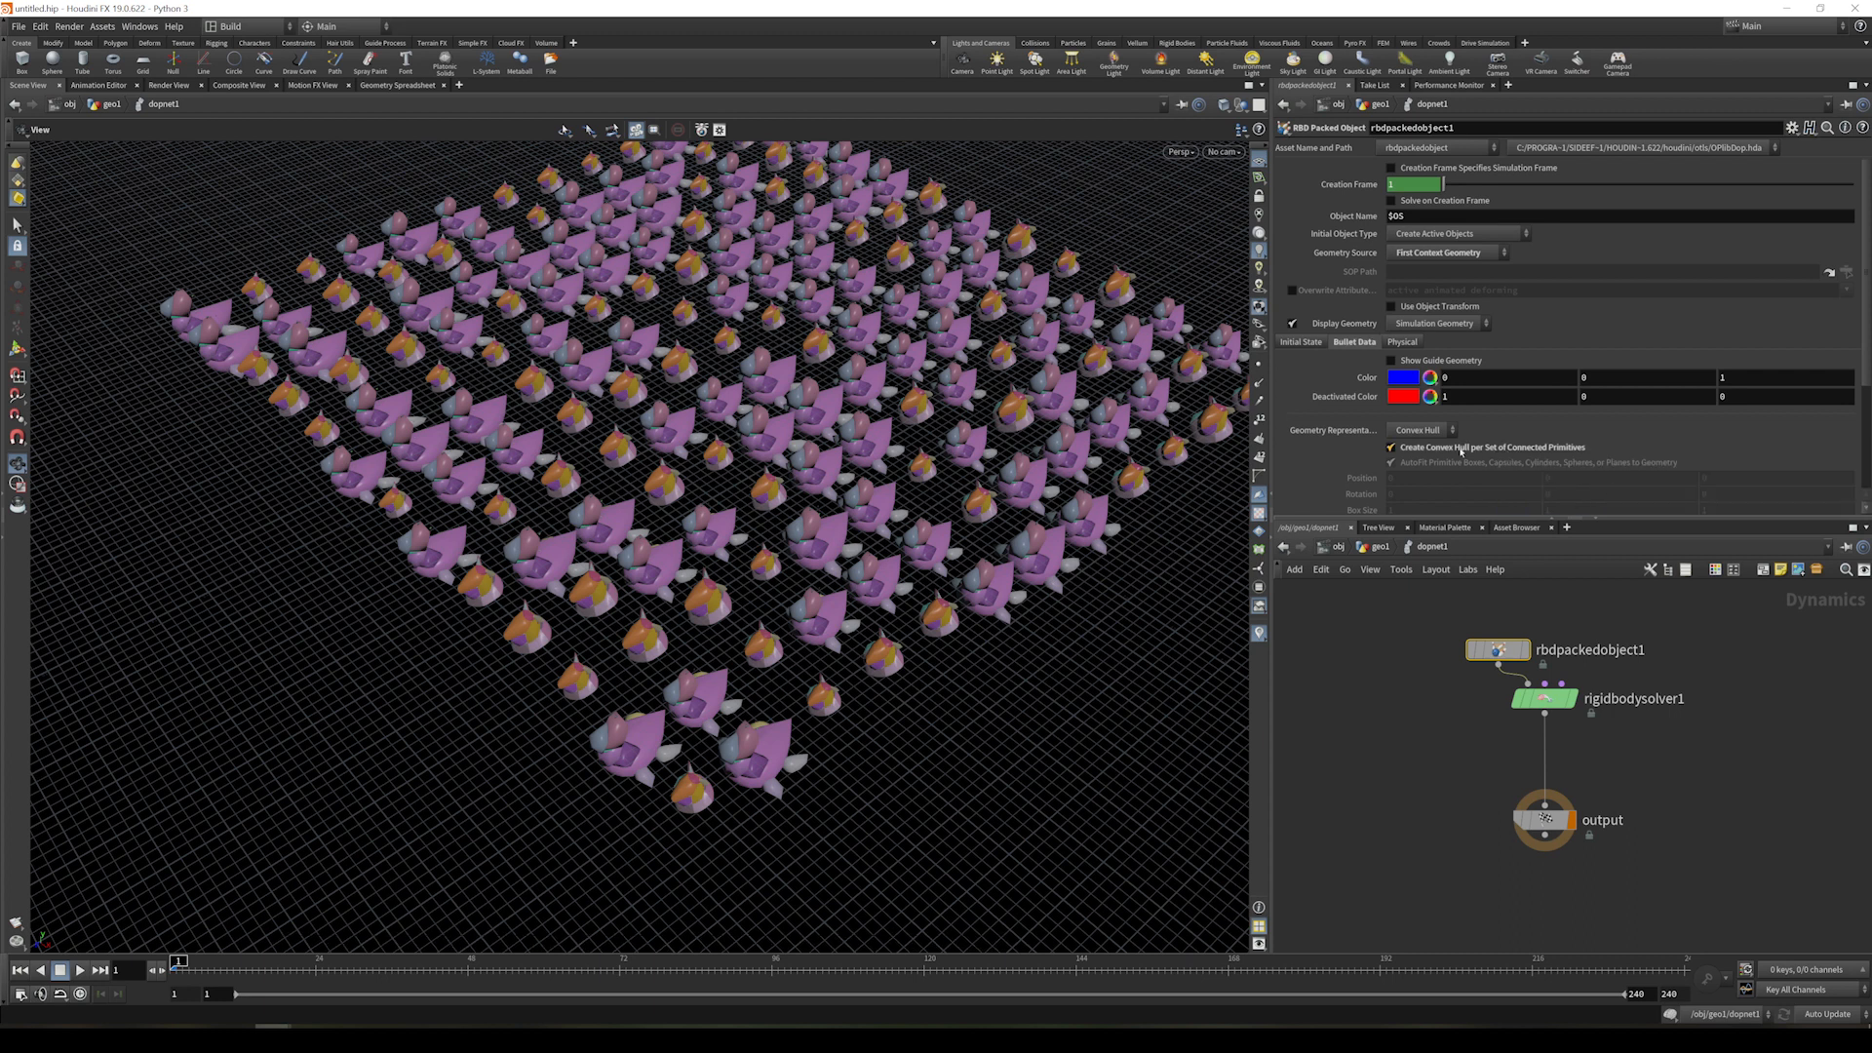
pyautogui.keyDown('alt'); pyautogui.moveTo(1078, 623); pyautogui.dragTo(1024, 531); pyautogui.keyUp('alt')
pyautogui.keyDown('alt'); pyautogui.moveTo(1024, 531); pyautogui.dragTo(931, 640, button='right'); pyautogui.keyUp('alt')
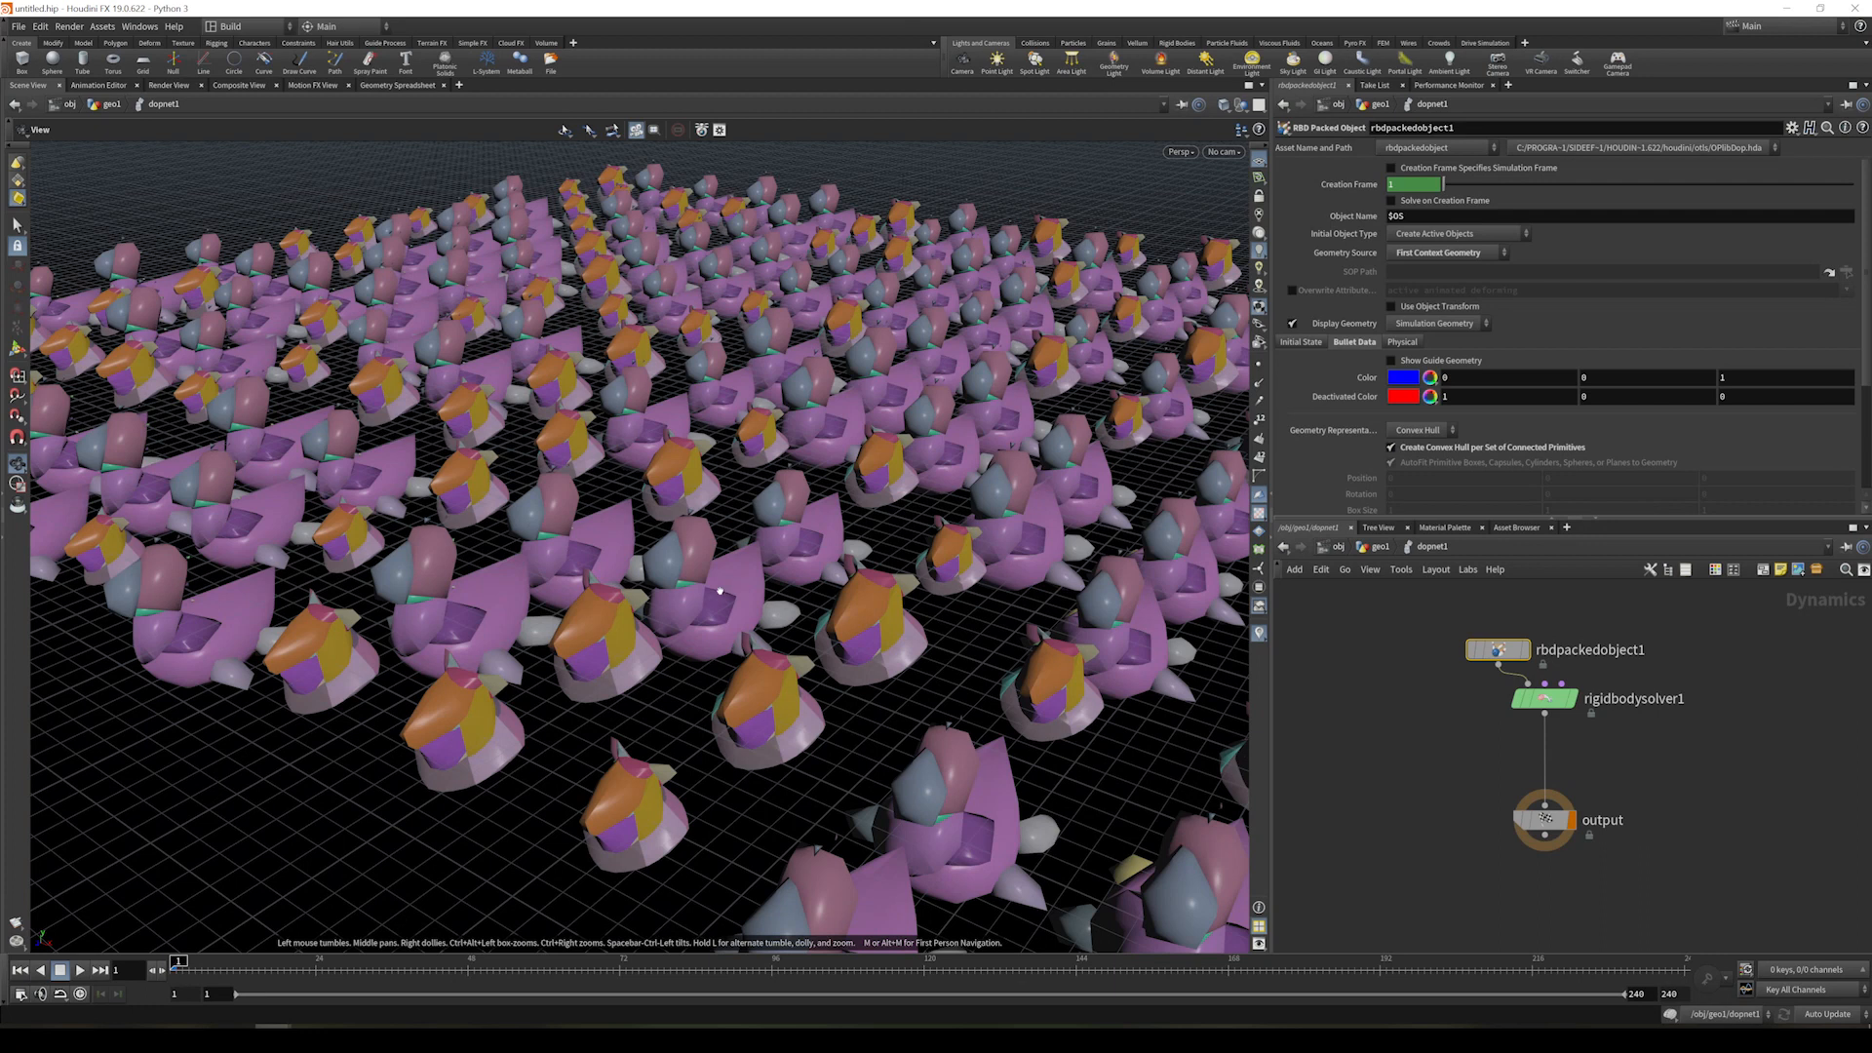
pyautogui.keyDown('alt'); pyautogui.moveTo(720, 589); pyautogui.dragTo(793, 621); pyautogui.keyUp('alt')
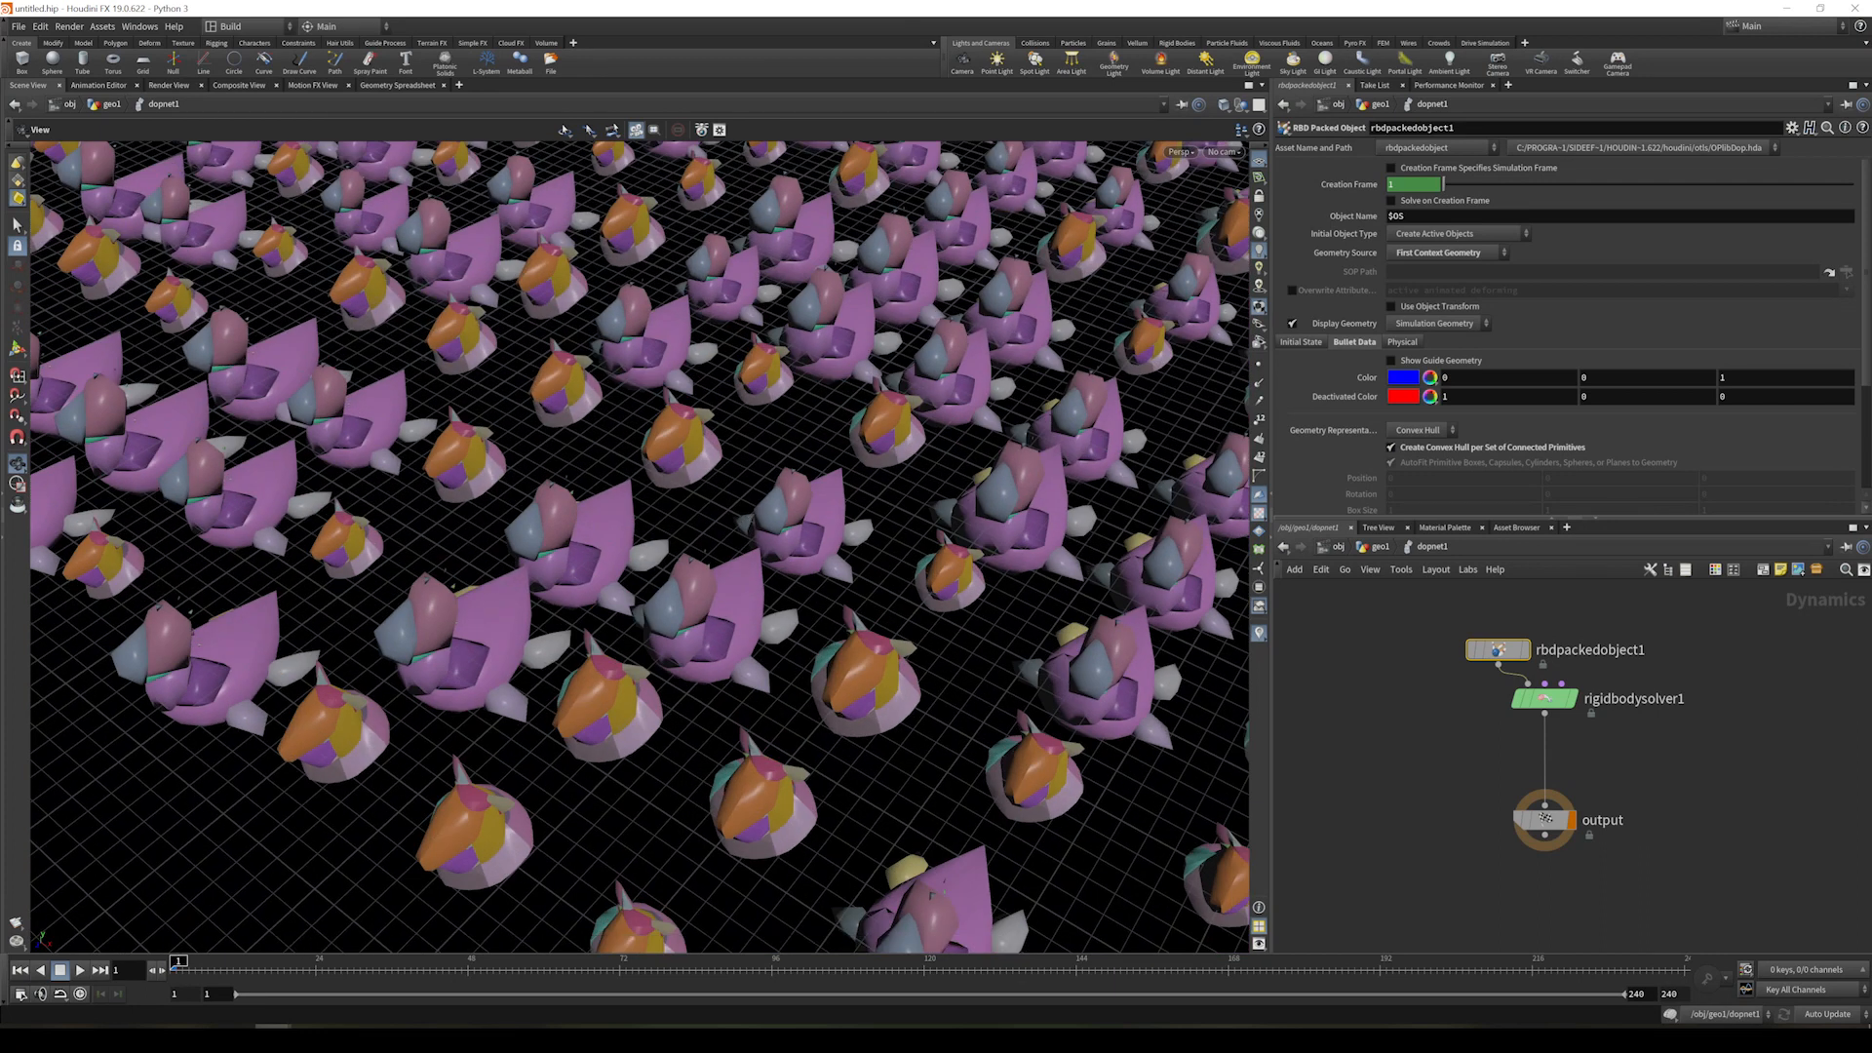
# - Add a MOPs Noise Modifier (Plus) and wire it into the rigid body solver's third input
pyautogui.moveTo(1788, 626); pyautogui.dragTo(1597, 698, button='middle')
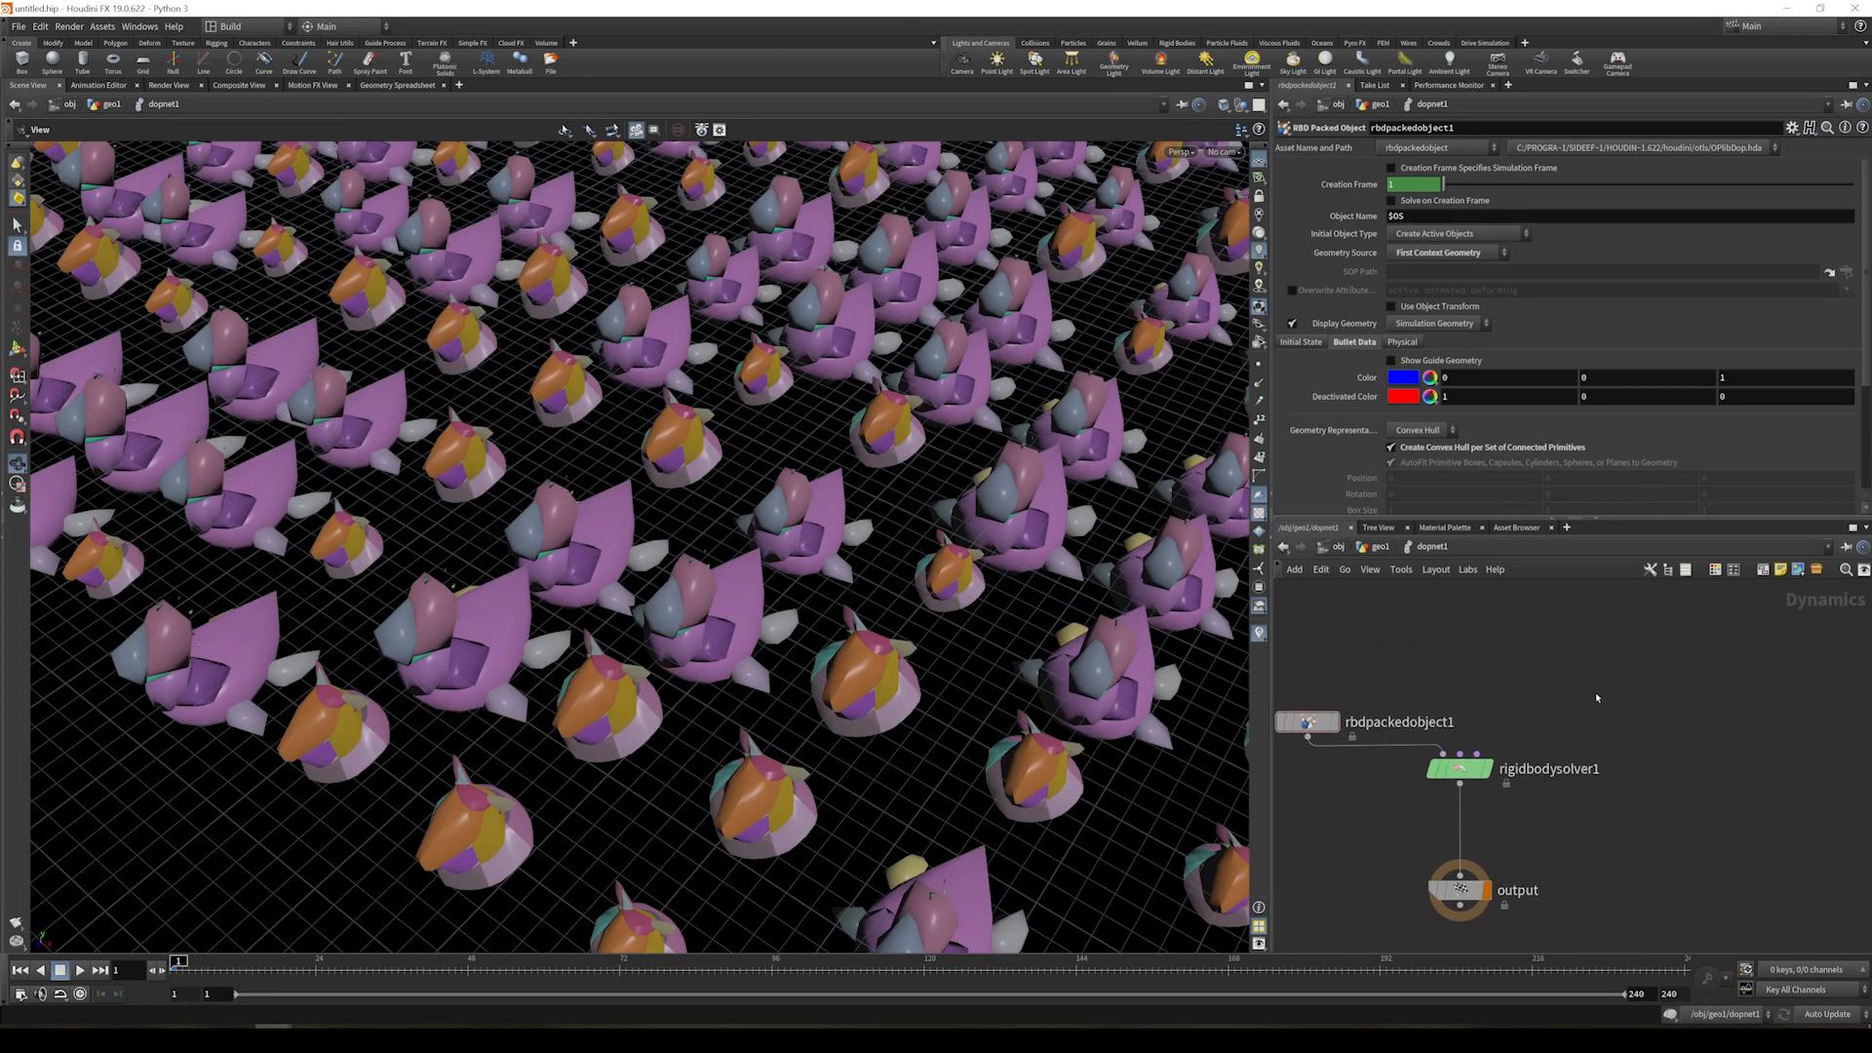
pyautogui.press('Tab')
pyautogui.write('noise')
pyautogui.press('Down')
pyautogui.press('Down')
pyautogui.press('Return')
pyautogui.click(1595, 699)
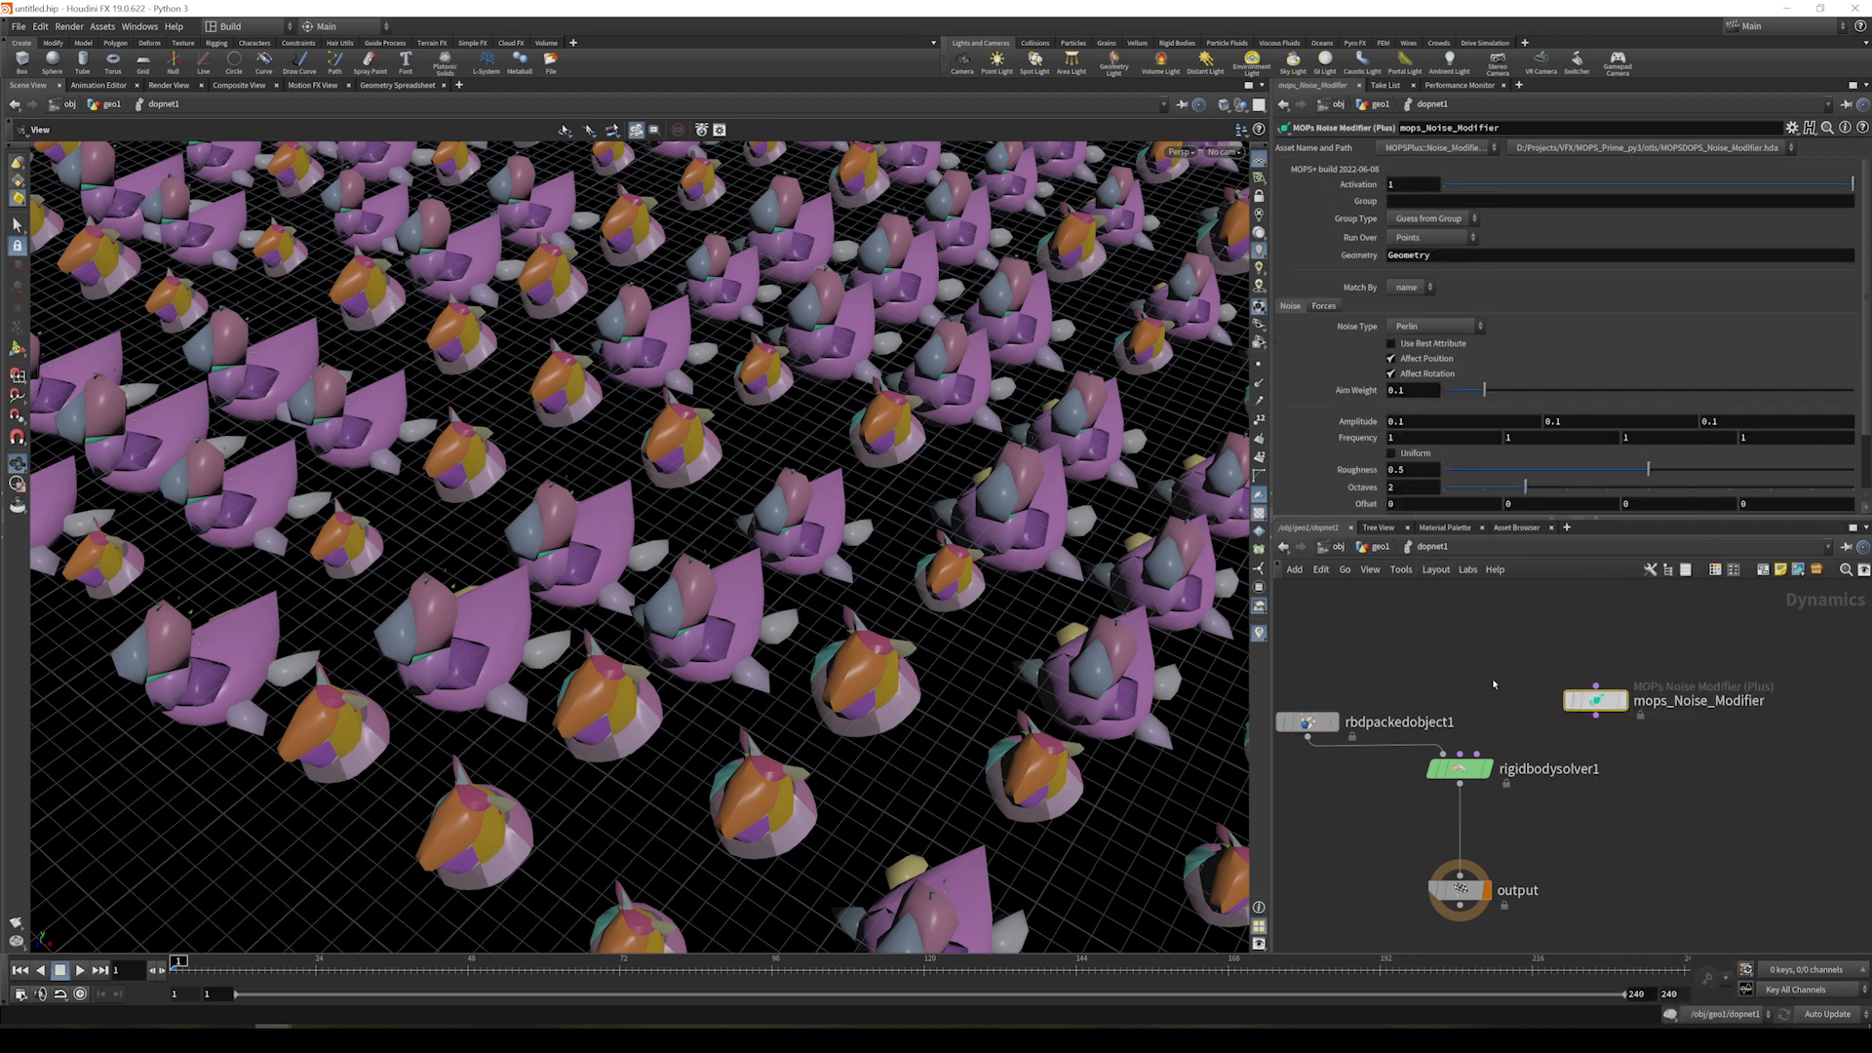
pyautogui.moveTo(1307, 723); pyautogui.dragTo(1302, 650)
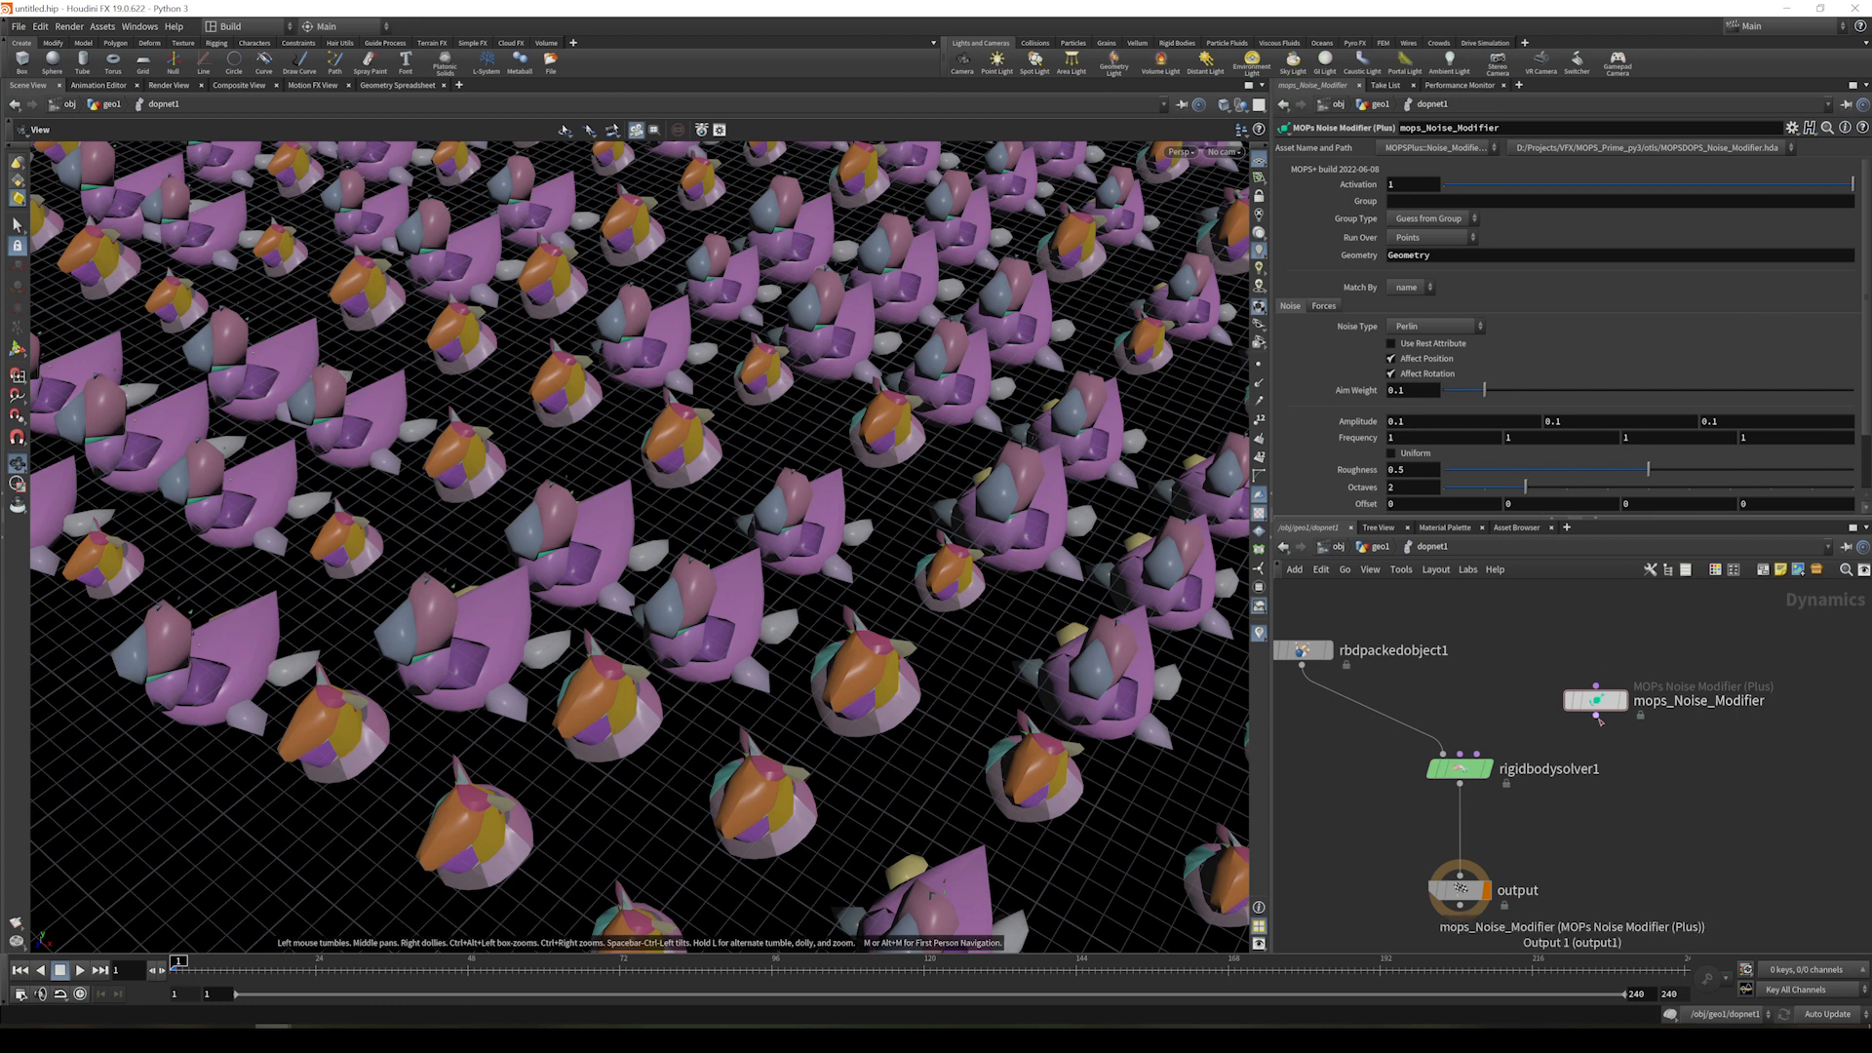
pyautogui.moveTo(1596, 717); pyautogui.dragTo(1482, 755)
pyautogui.moveTo(1596, 701); pyautogui.dragTo(1559, 682)
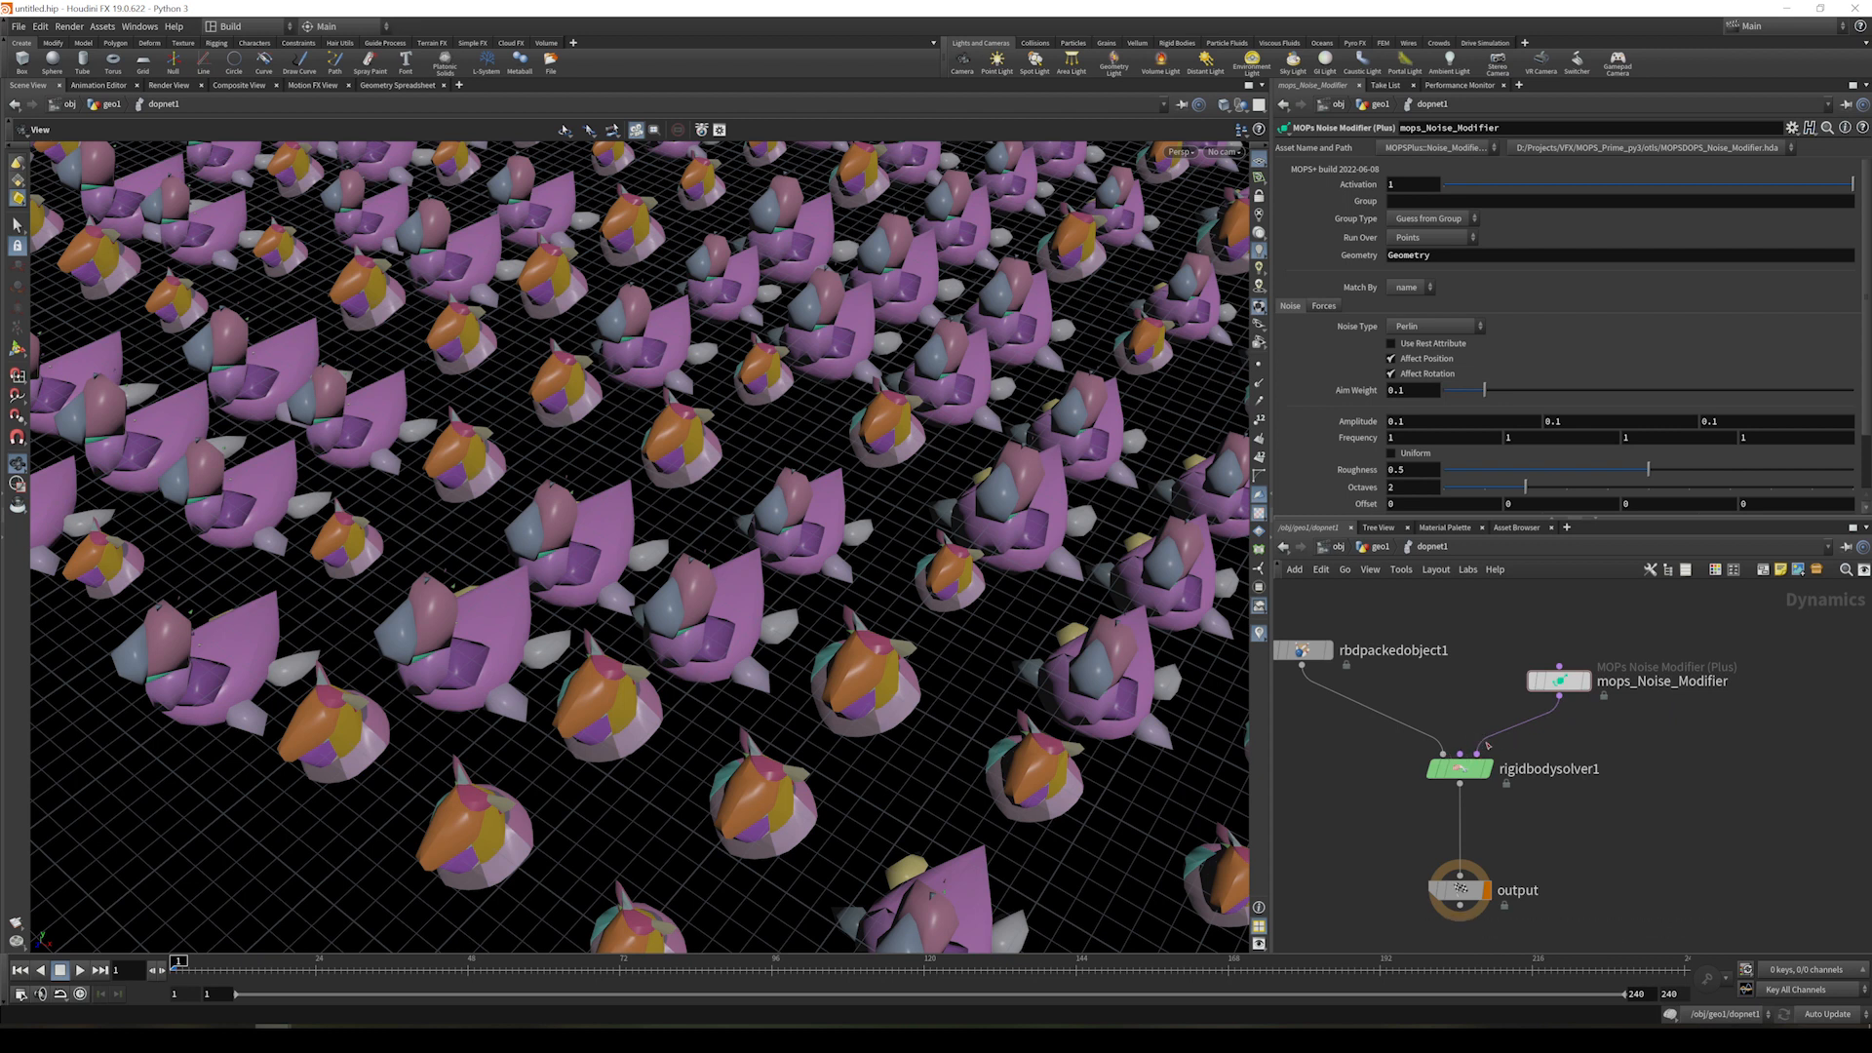
pyautogui.moveTo(1477, 754); pyautogui.dragTo(1592, 752)
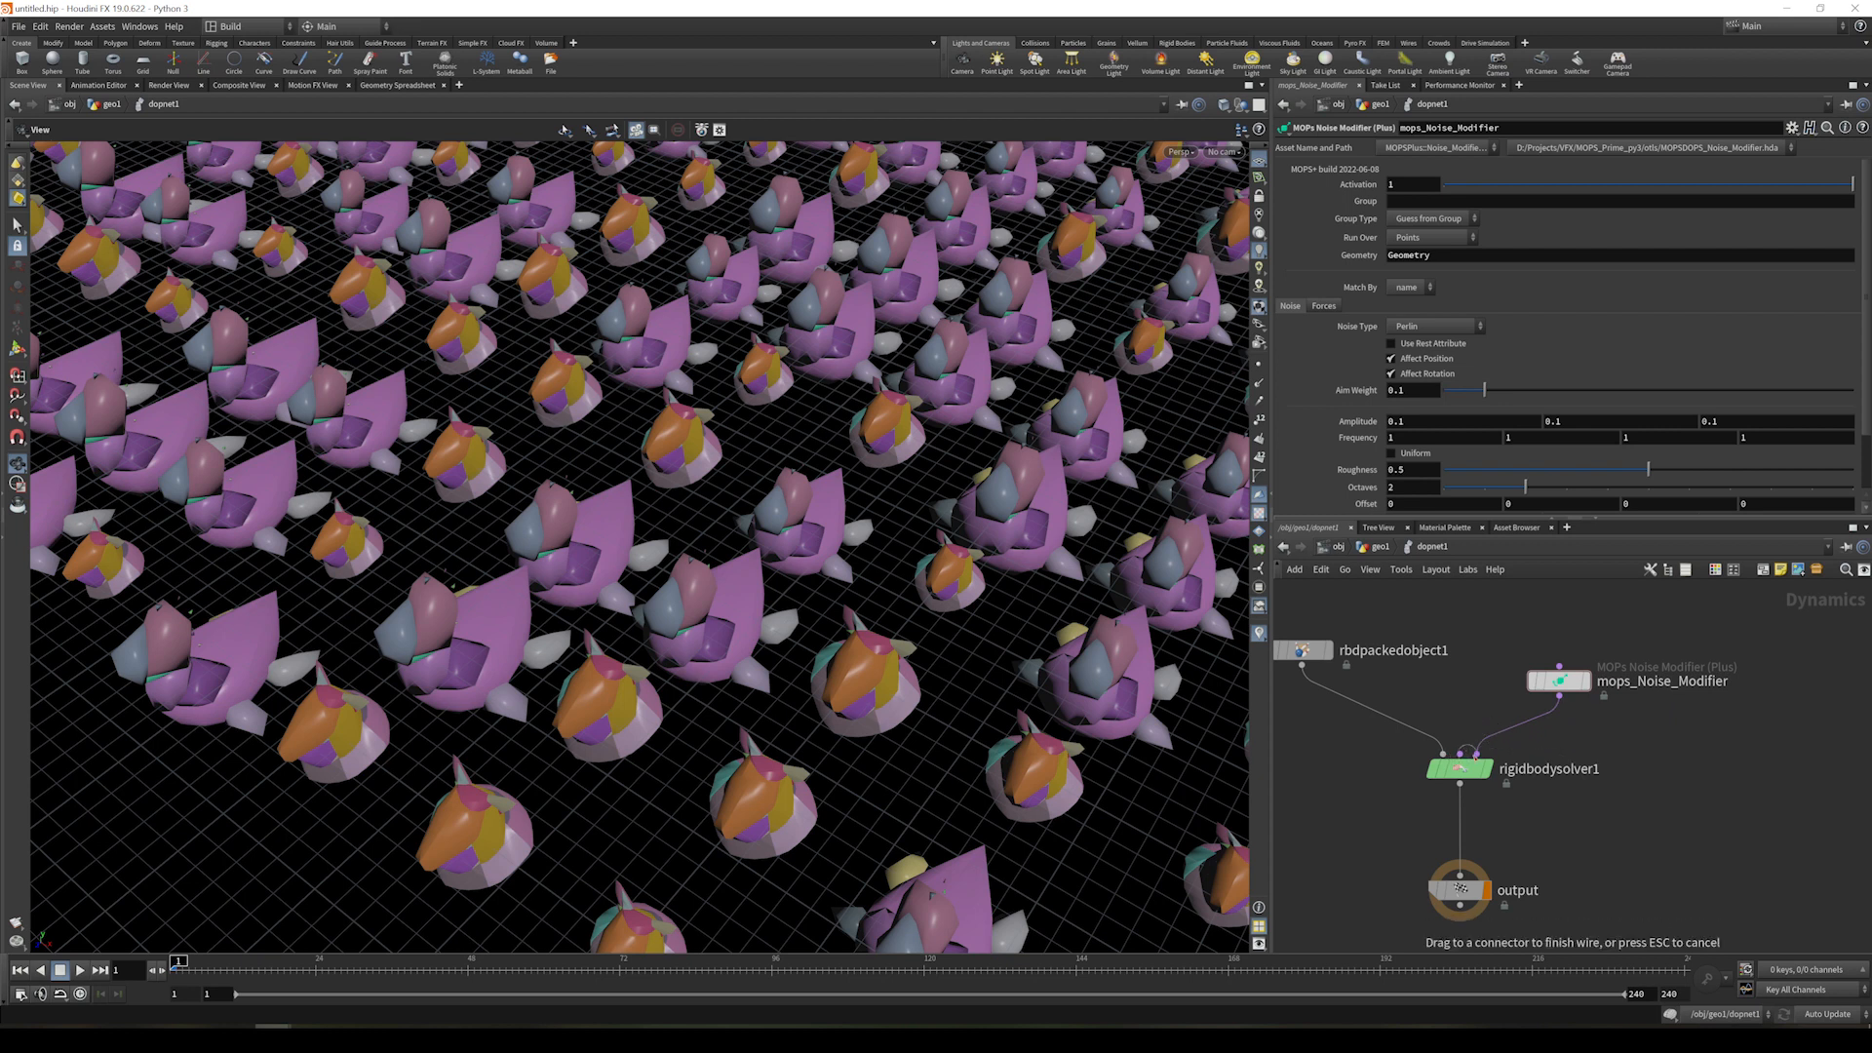
pyautogui.moveTo(1466, 759); pyautogui.dragTo(1704, 804)
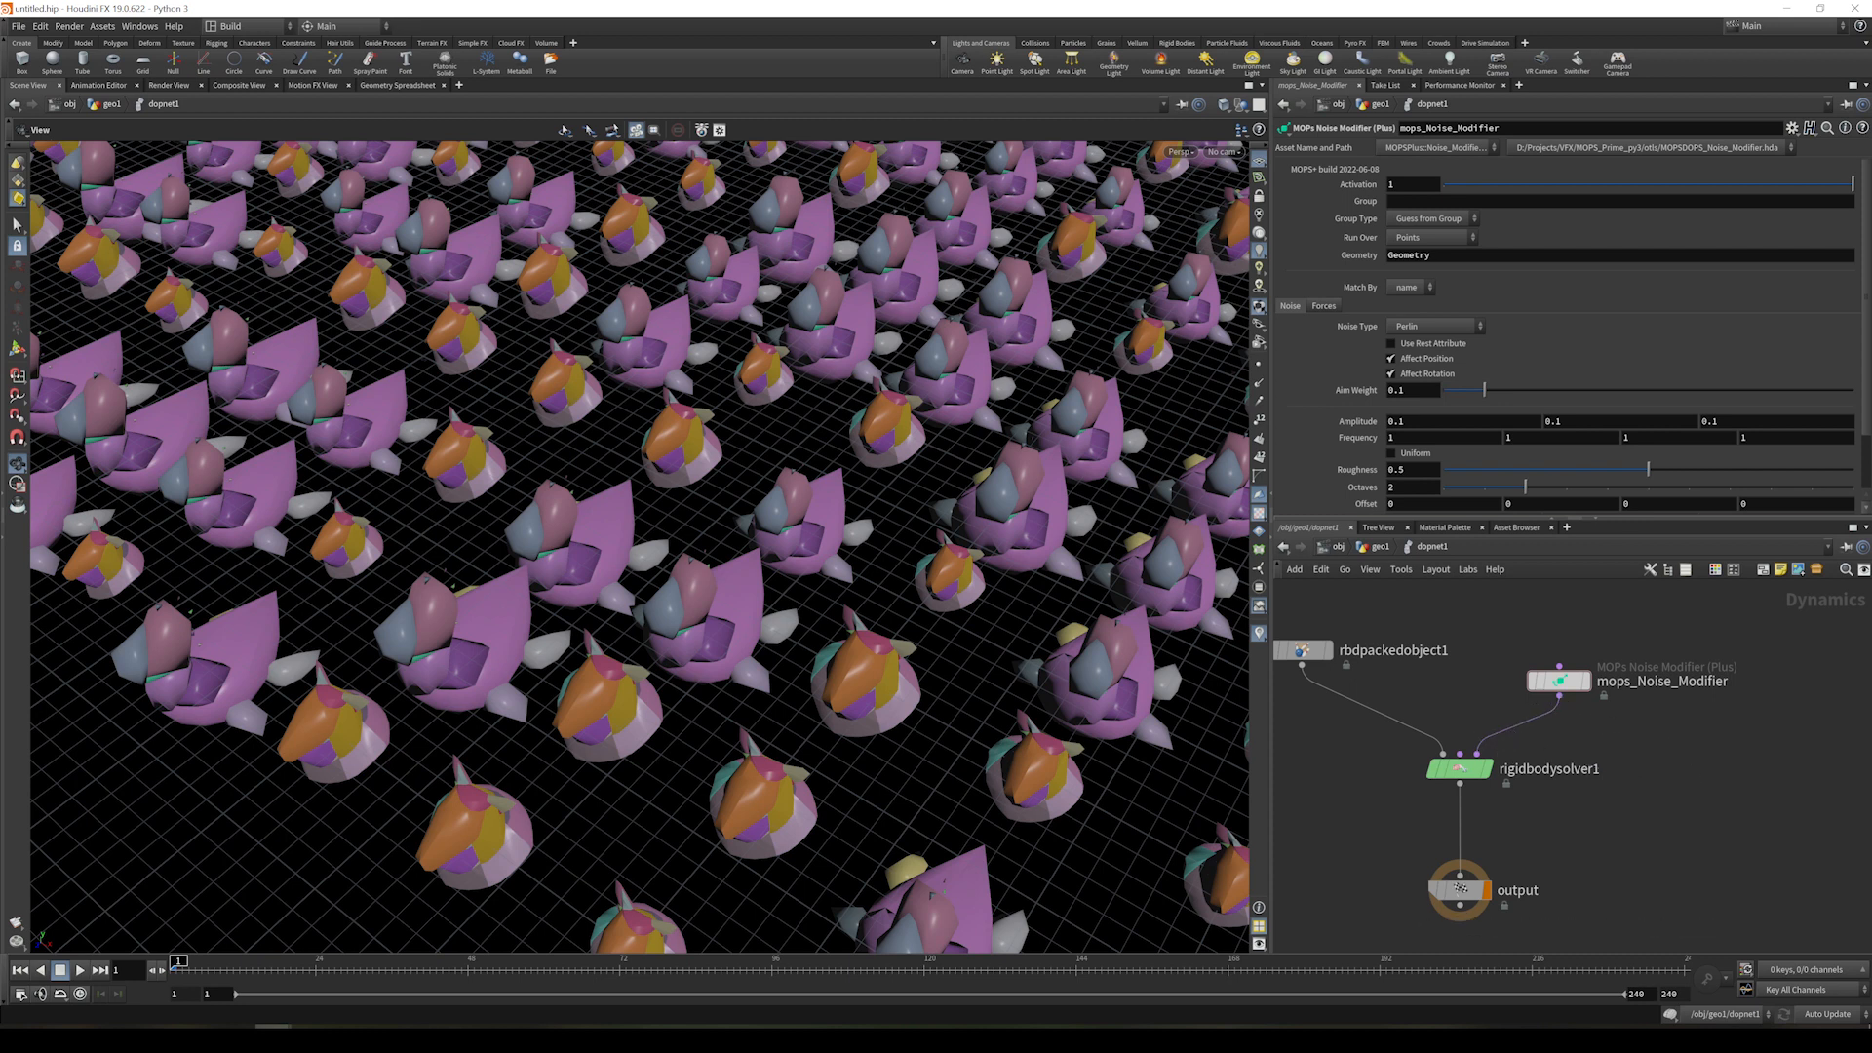
# - Review the MOPs Noise Modifier's noise parameters and its available noise types
pyautogui.scroll(-3, 1296, 319)
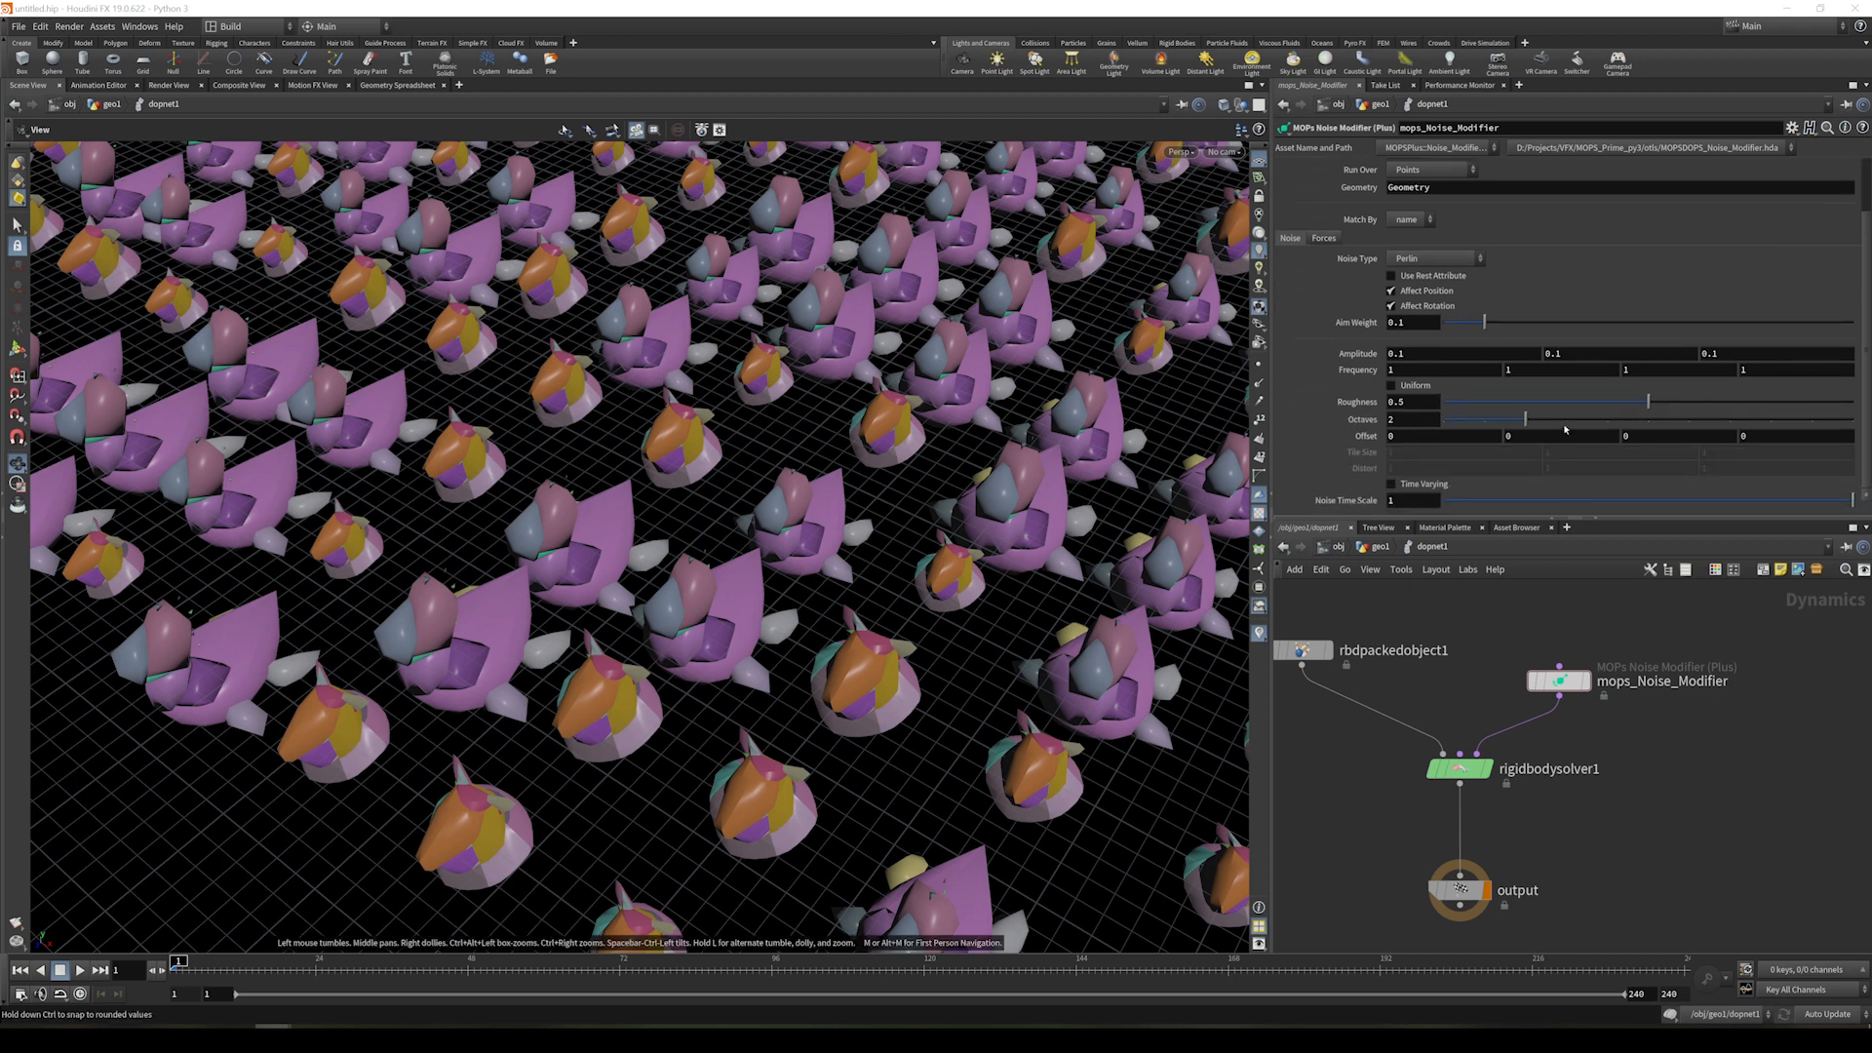
pyautogui.scroll(3, 1564, 429)
pyautogui.scroll(-3, 1507, 277)
pyautogui.moveTo(1395, 281)
pyautogui.click(1412, 256)
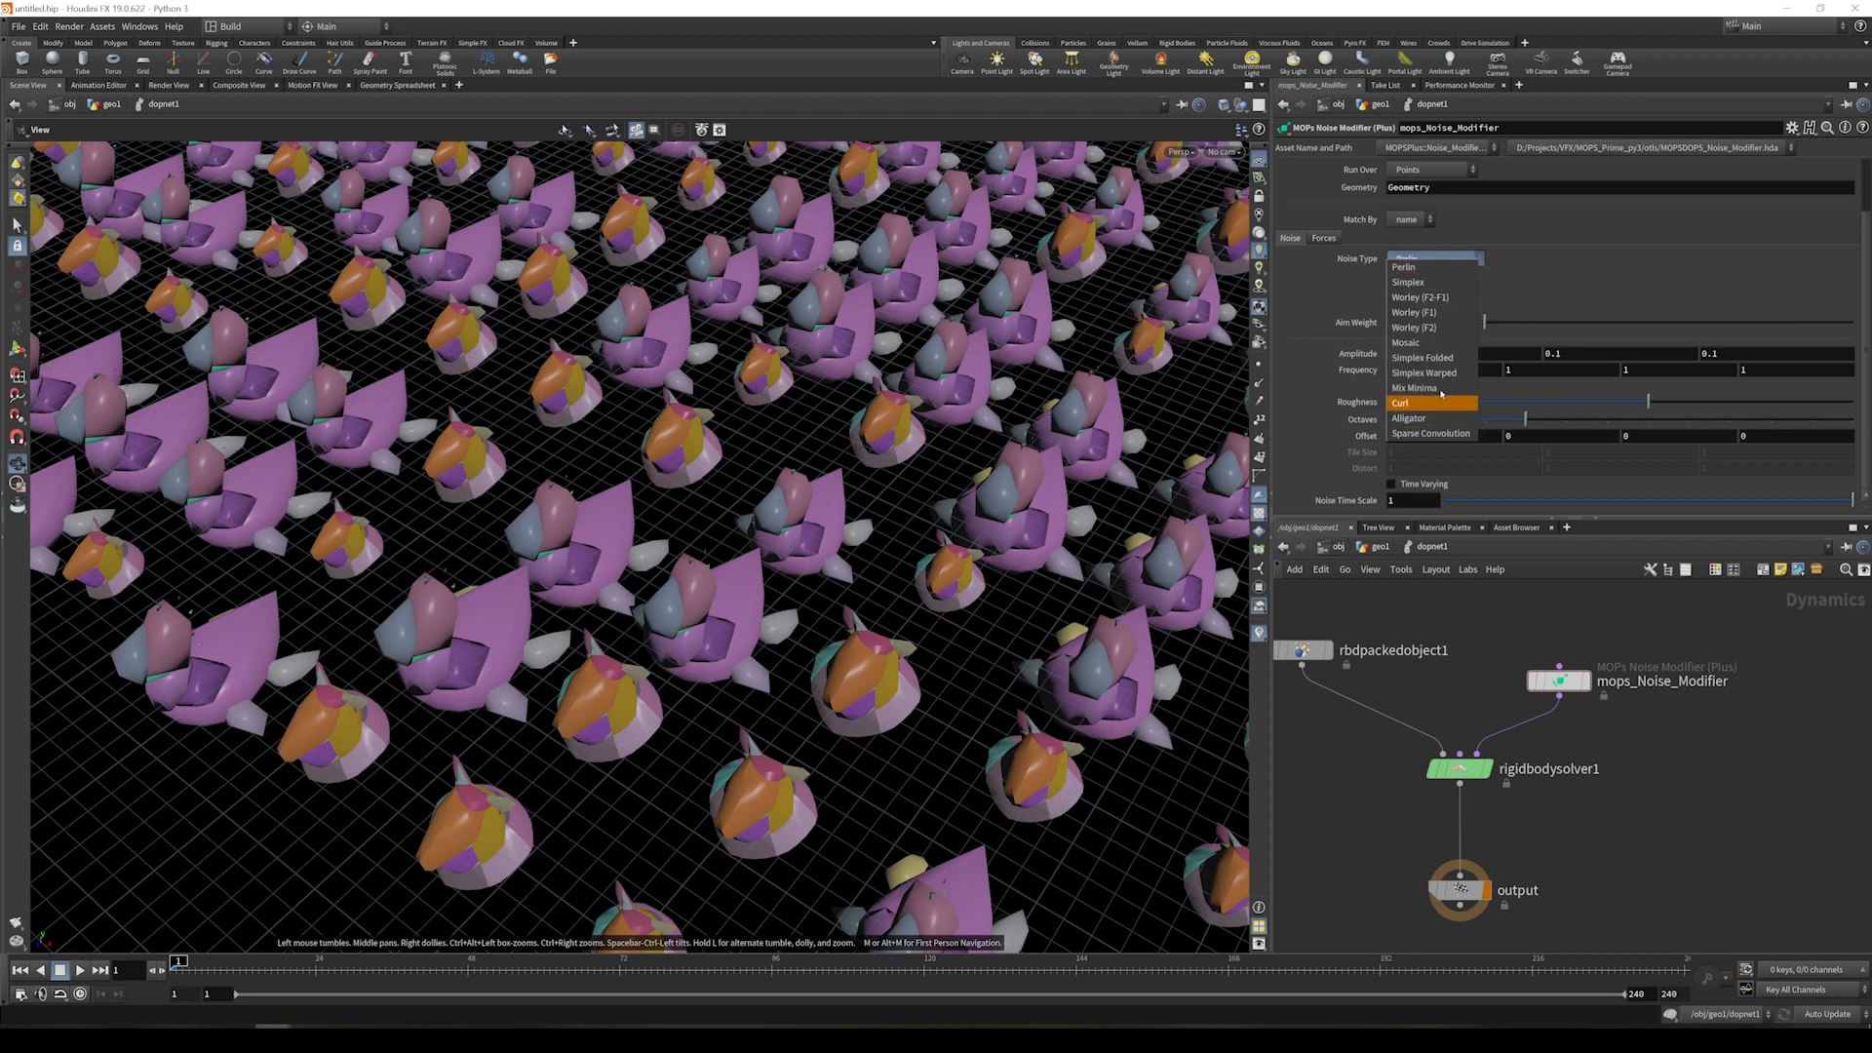
pyautogui.click(1493, 275)
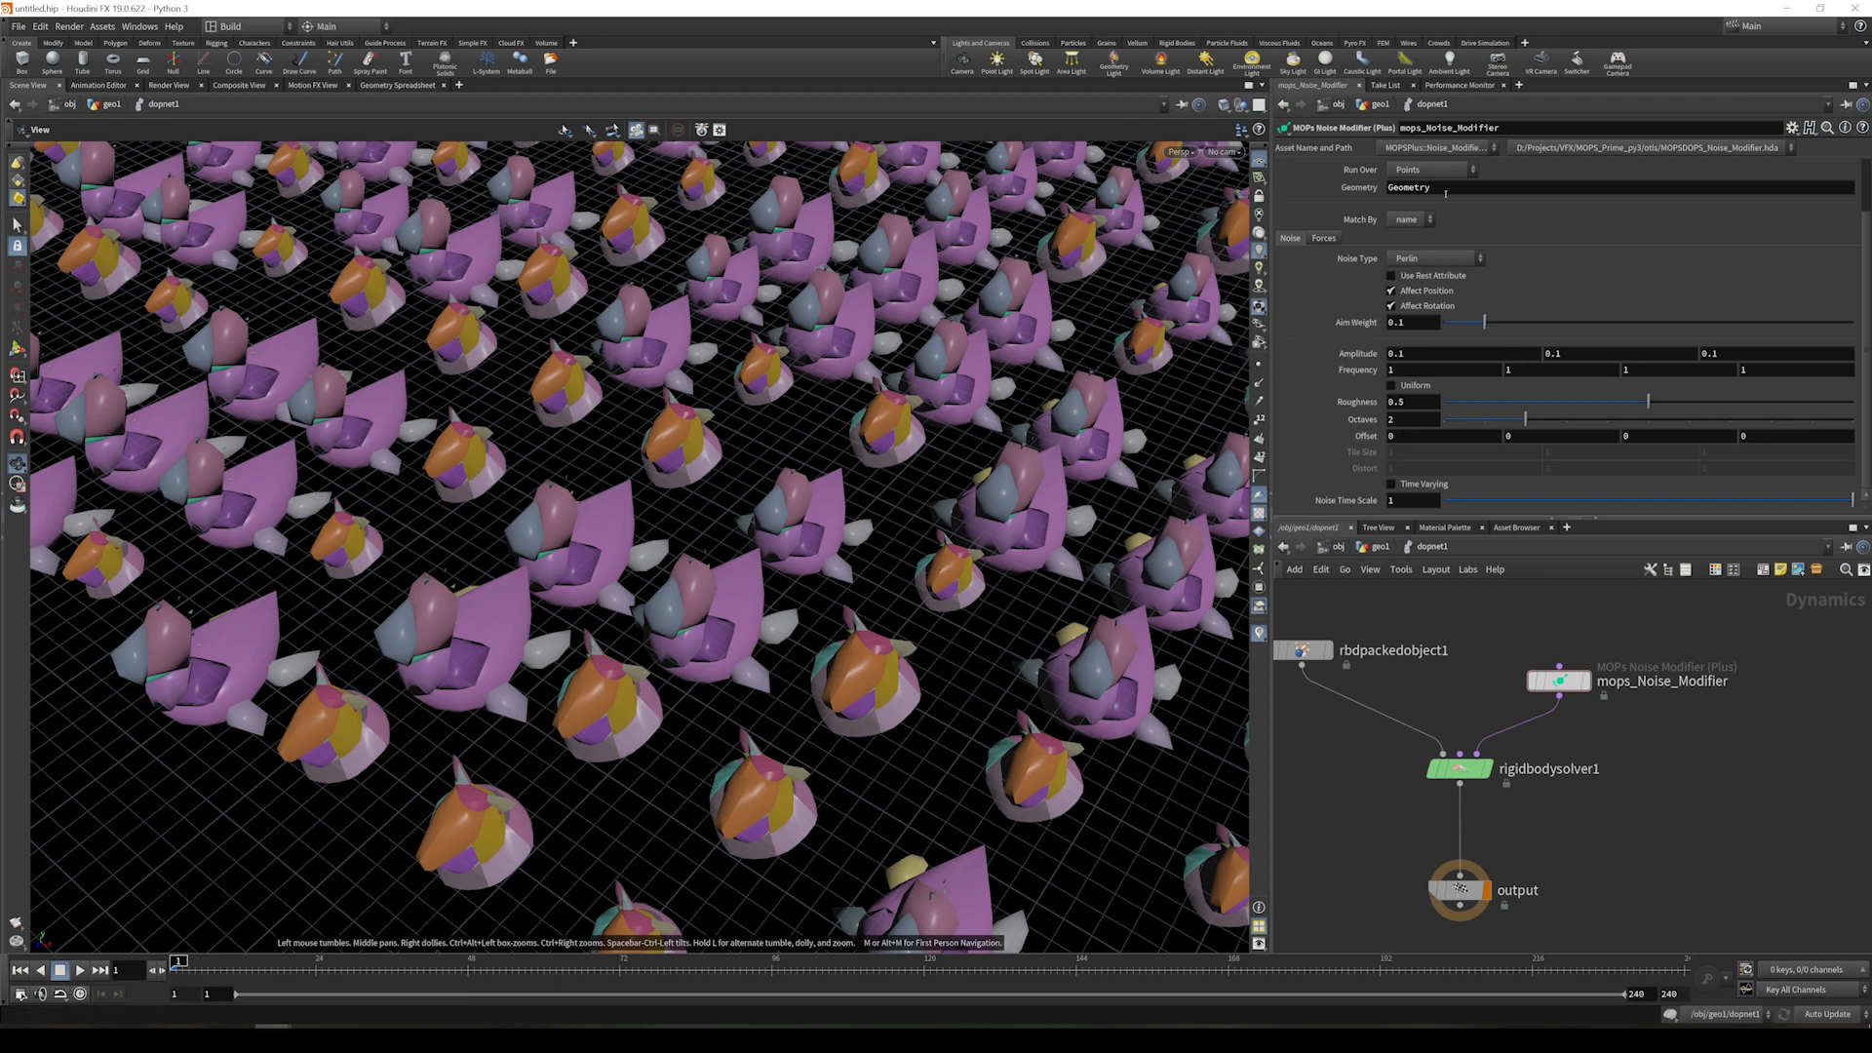
# - Examine the noise modifier's force settings, including its Update Mode options and the default VEXpression code
pyautogui.click(1328, 239)
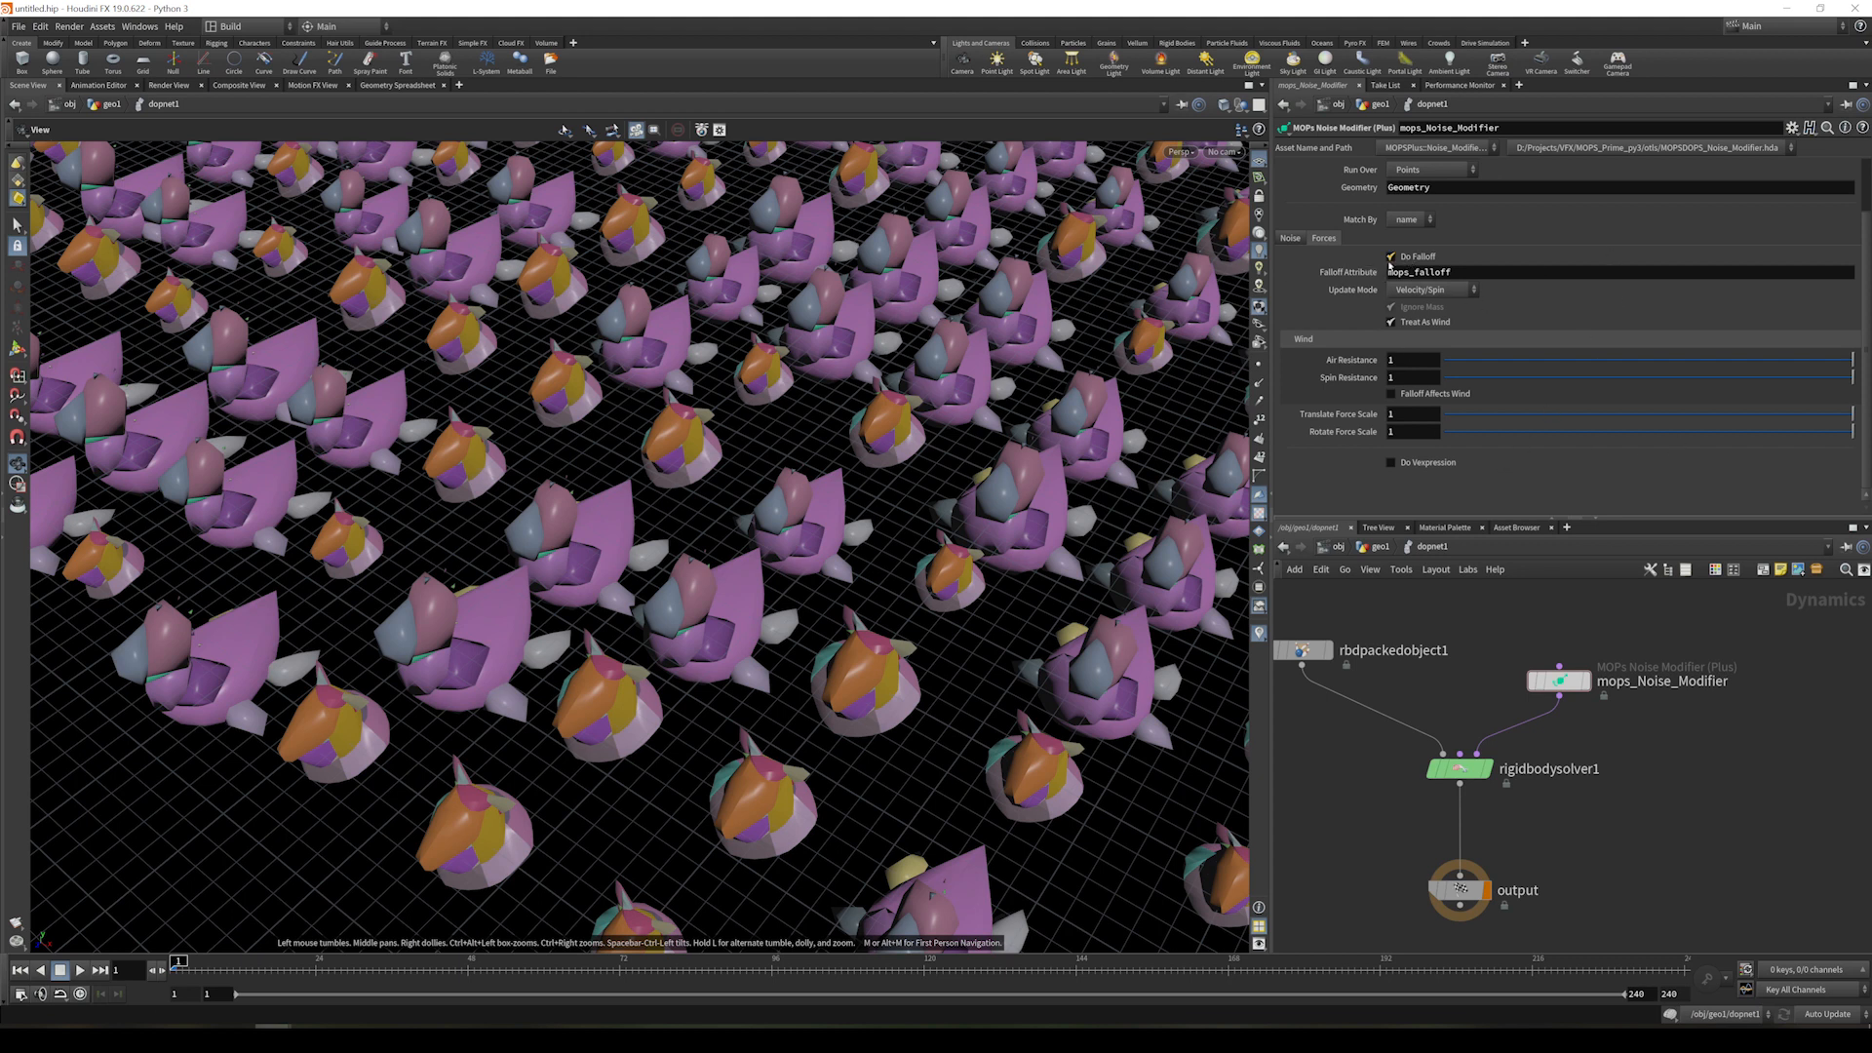
pyautogui.click(1425, 292)
pyautogui.click(1443, 290)
pyautogui.click(1451, 466)
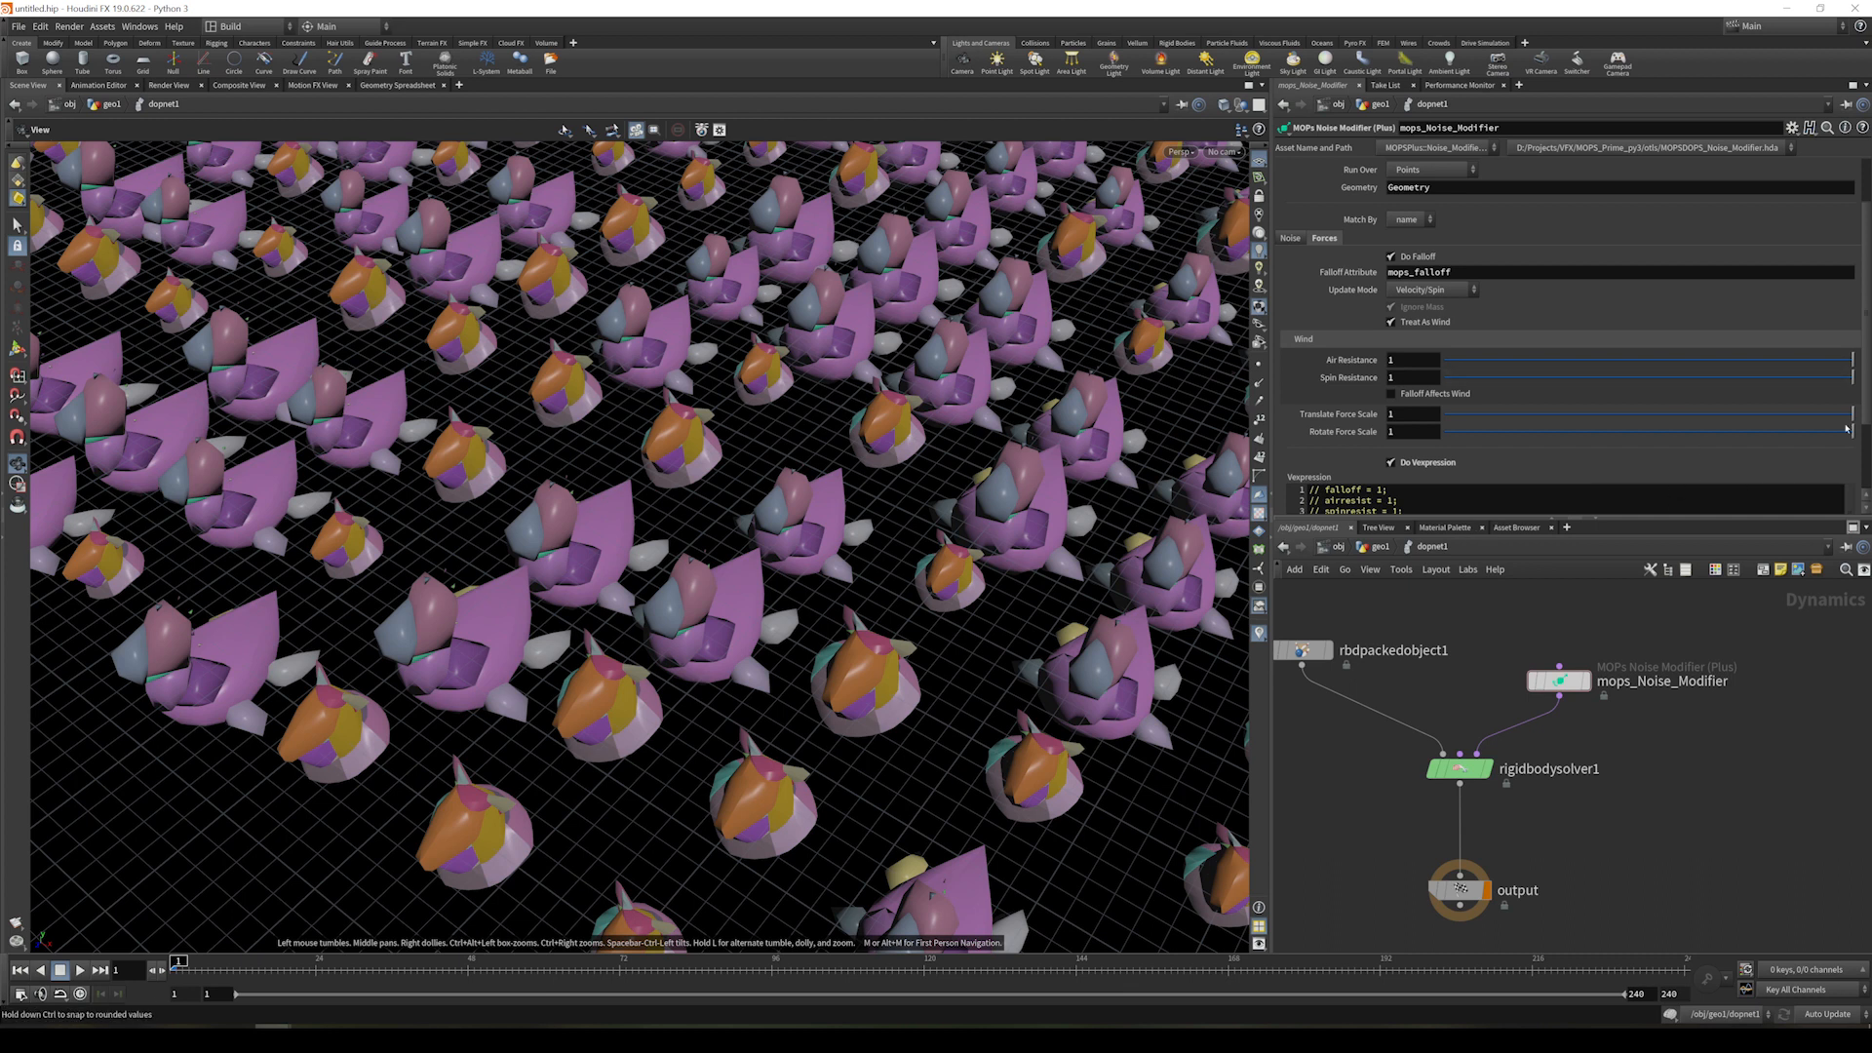
pyautogui.scroll(-2, 1605, 174)
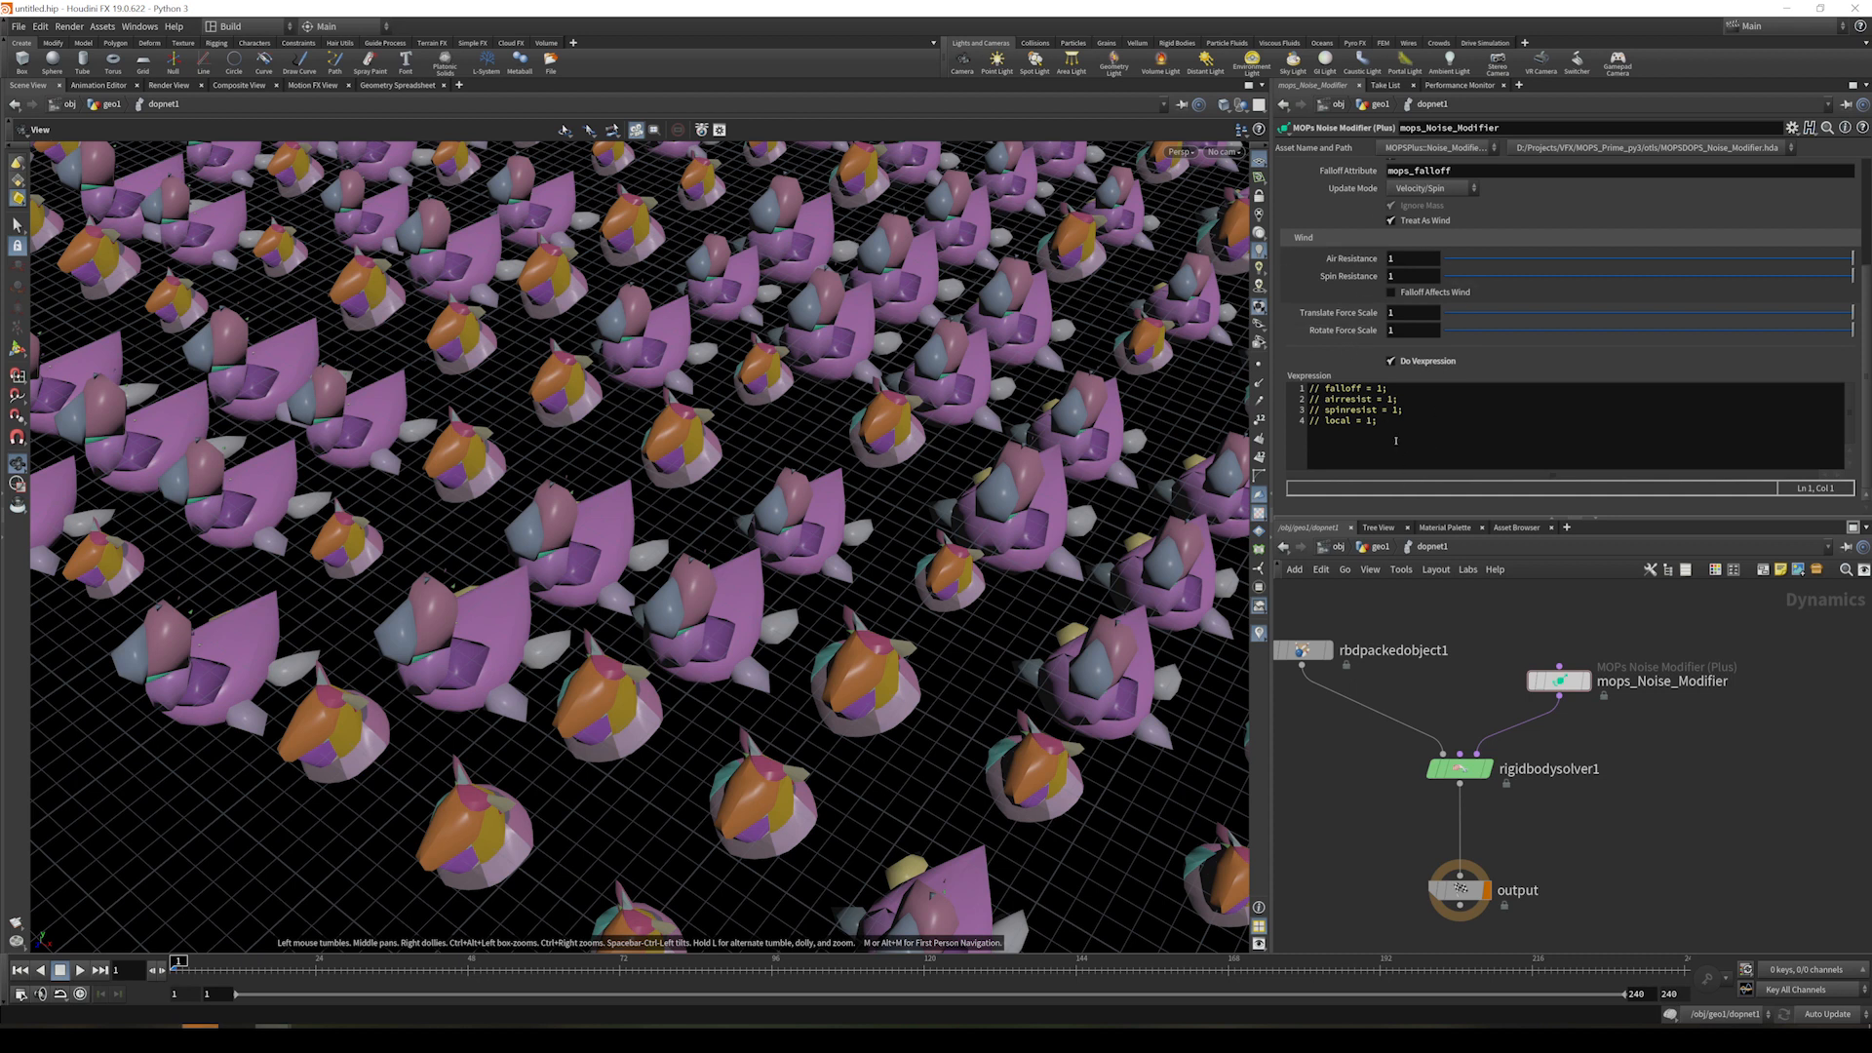
pyautogui.moveTo(1402, 433); pyautogui.dragTo(1281, 390)
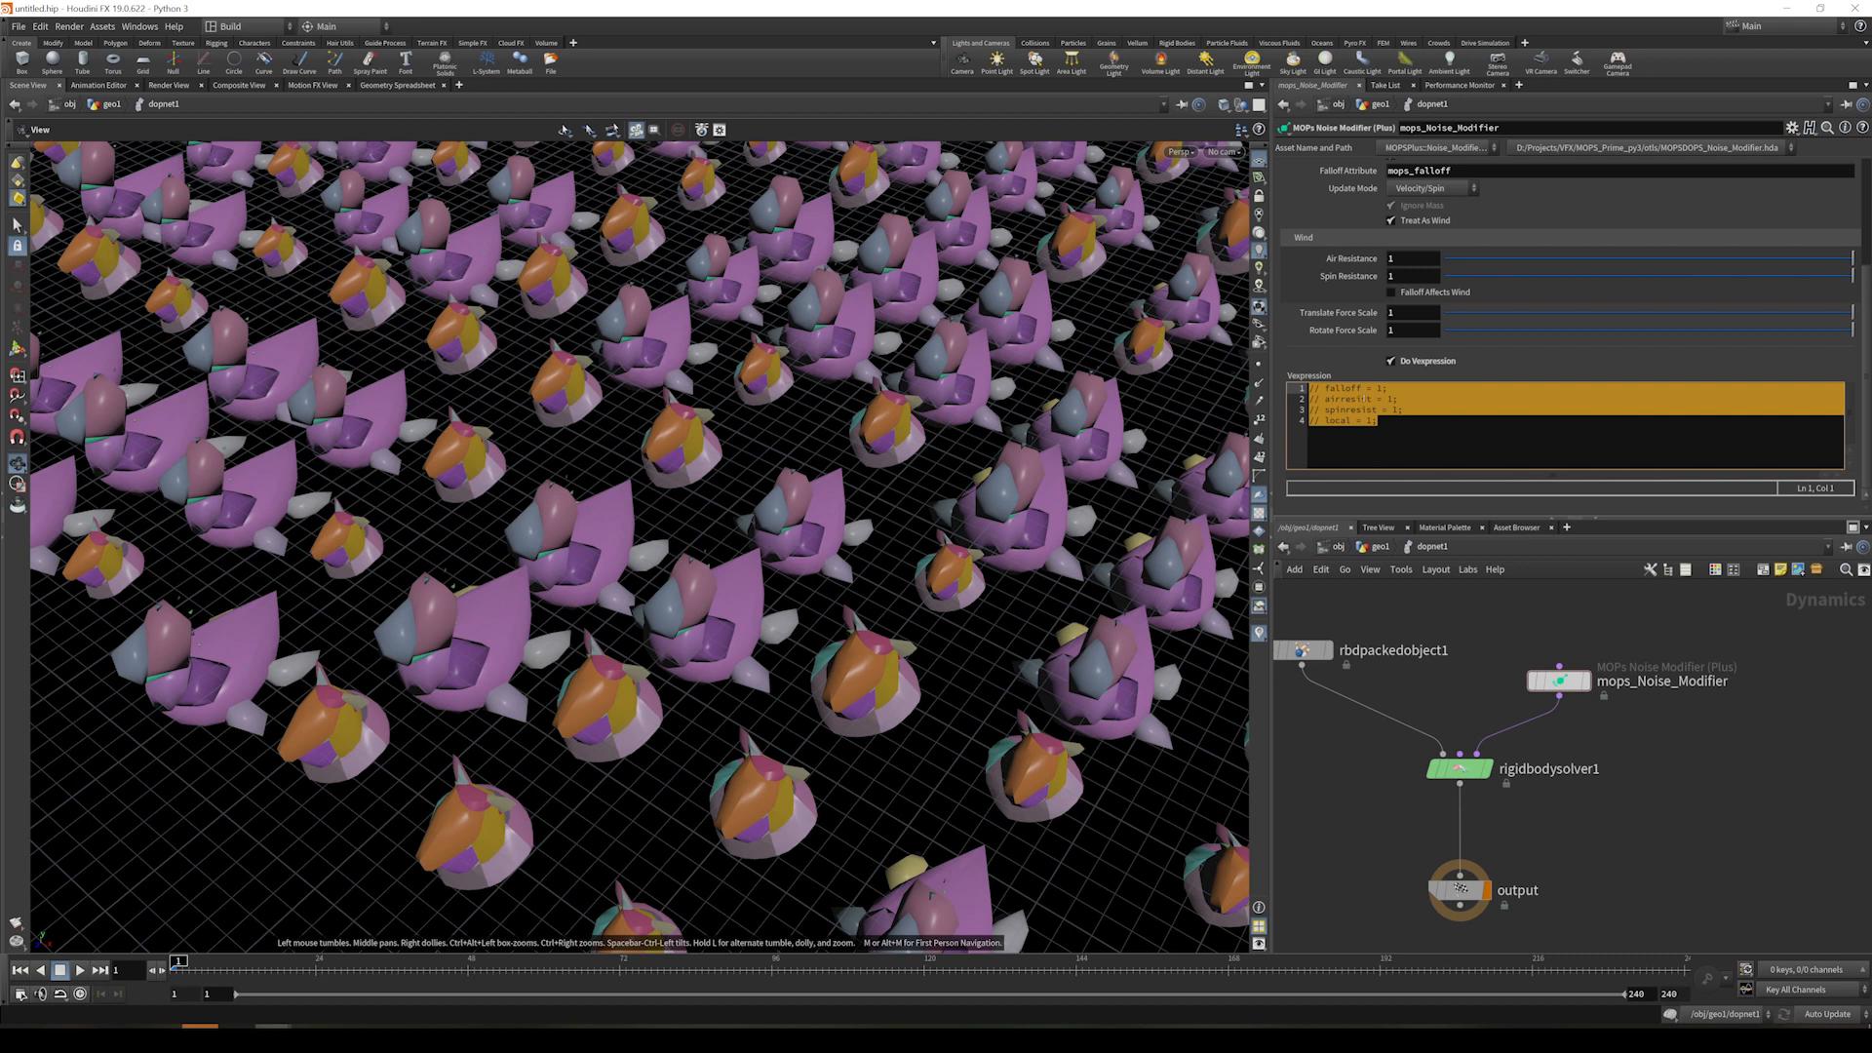
pyautogui.click(1343, 438)
pyautogui.moveTo(1326, 399); pyautogui.dragTo(1298, 398)
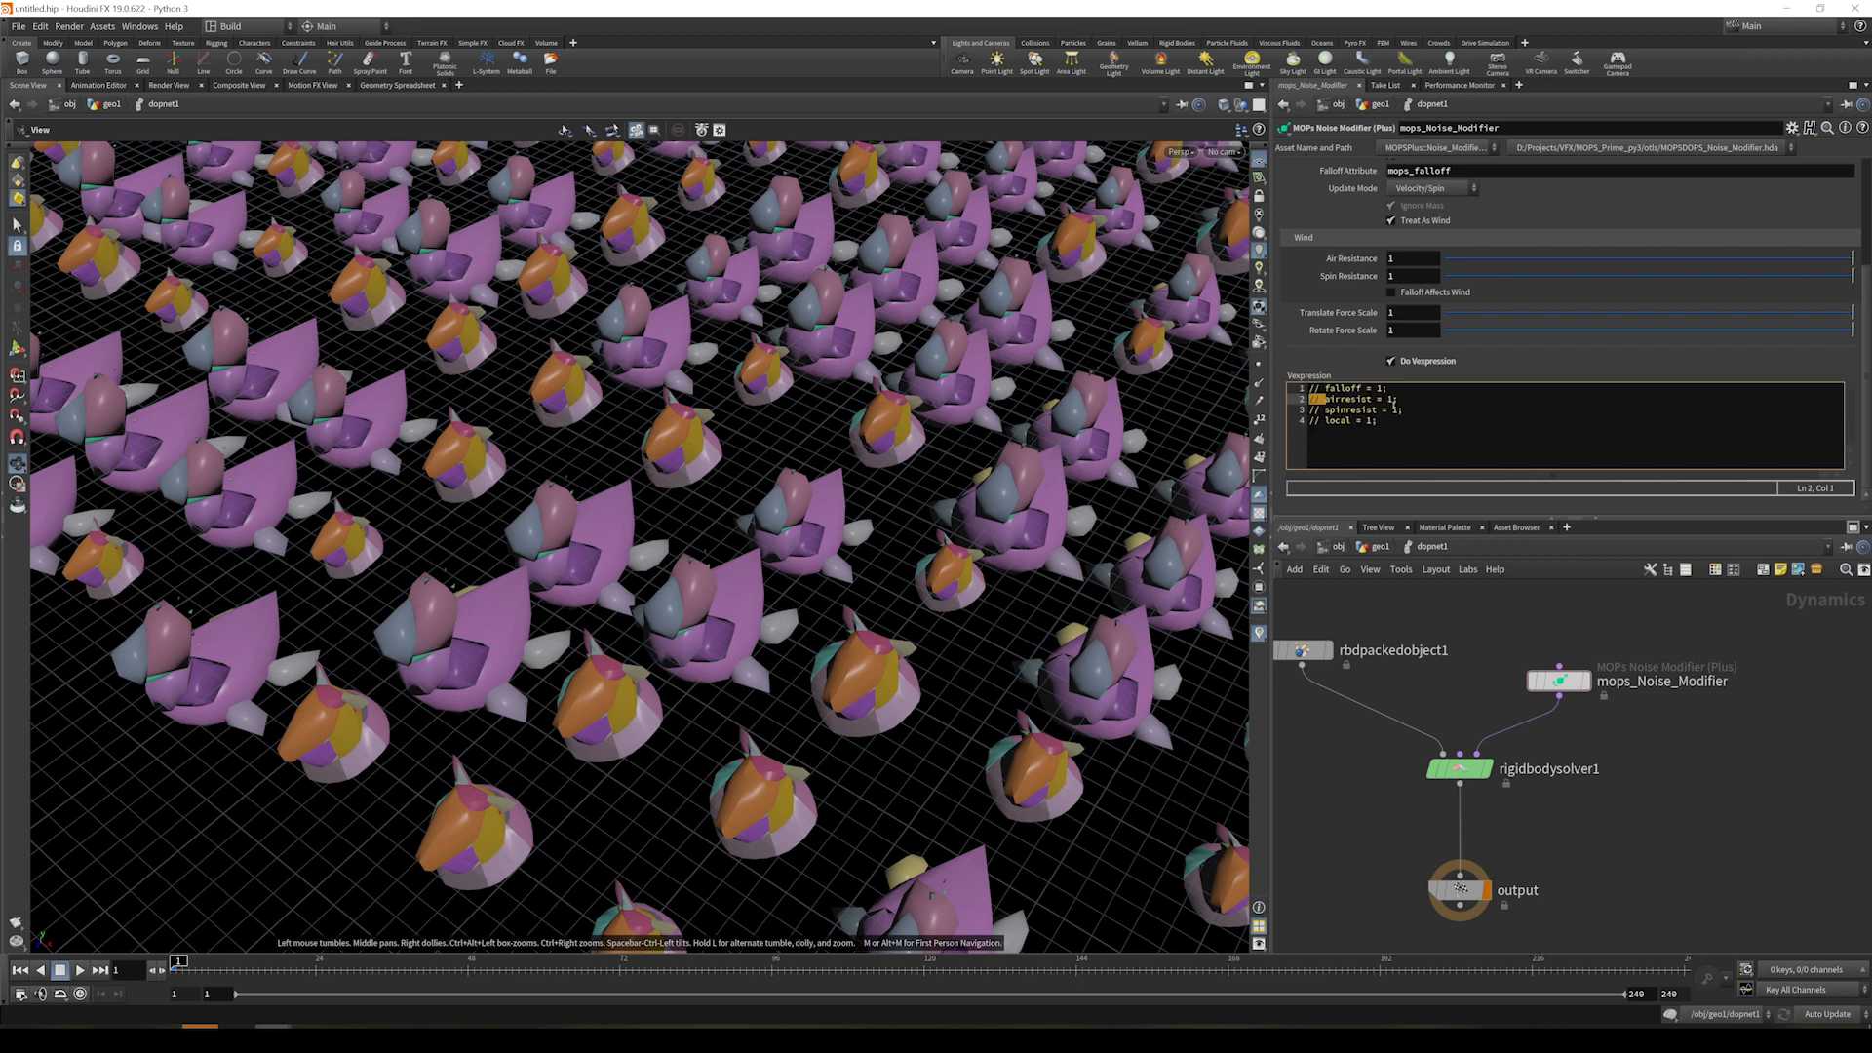
pyautogui.click(1436, 362)
# - Set the noise modifier's Amplitude to 1, Aim Weight to 0.5 and Frequency to 0.3 in all components
pyautogui.click(1287, 240)
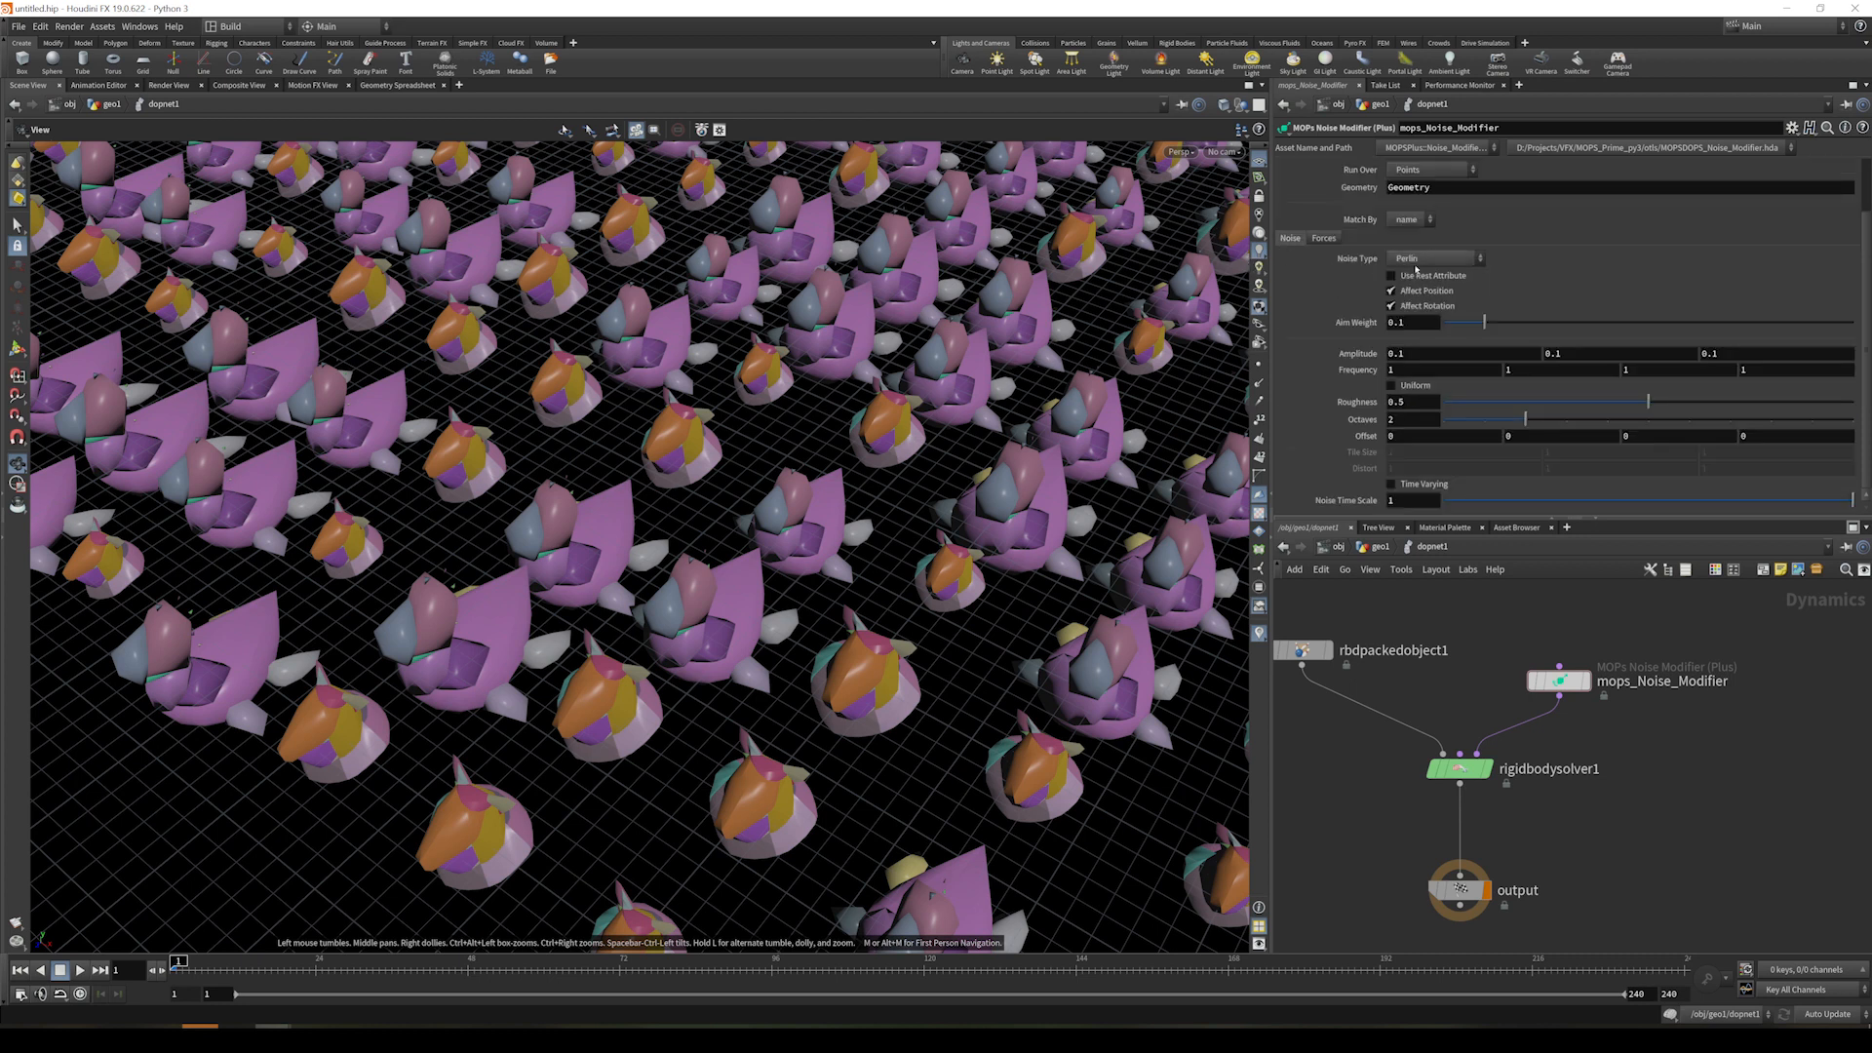
pyautogui.middleClick(1352, 356)
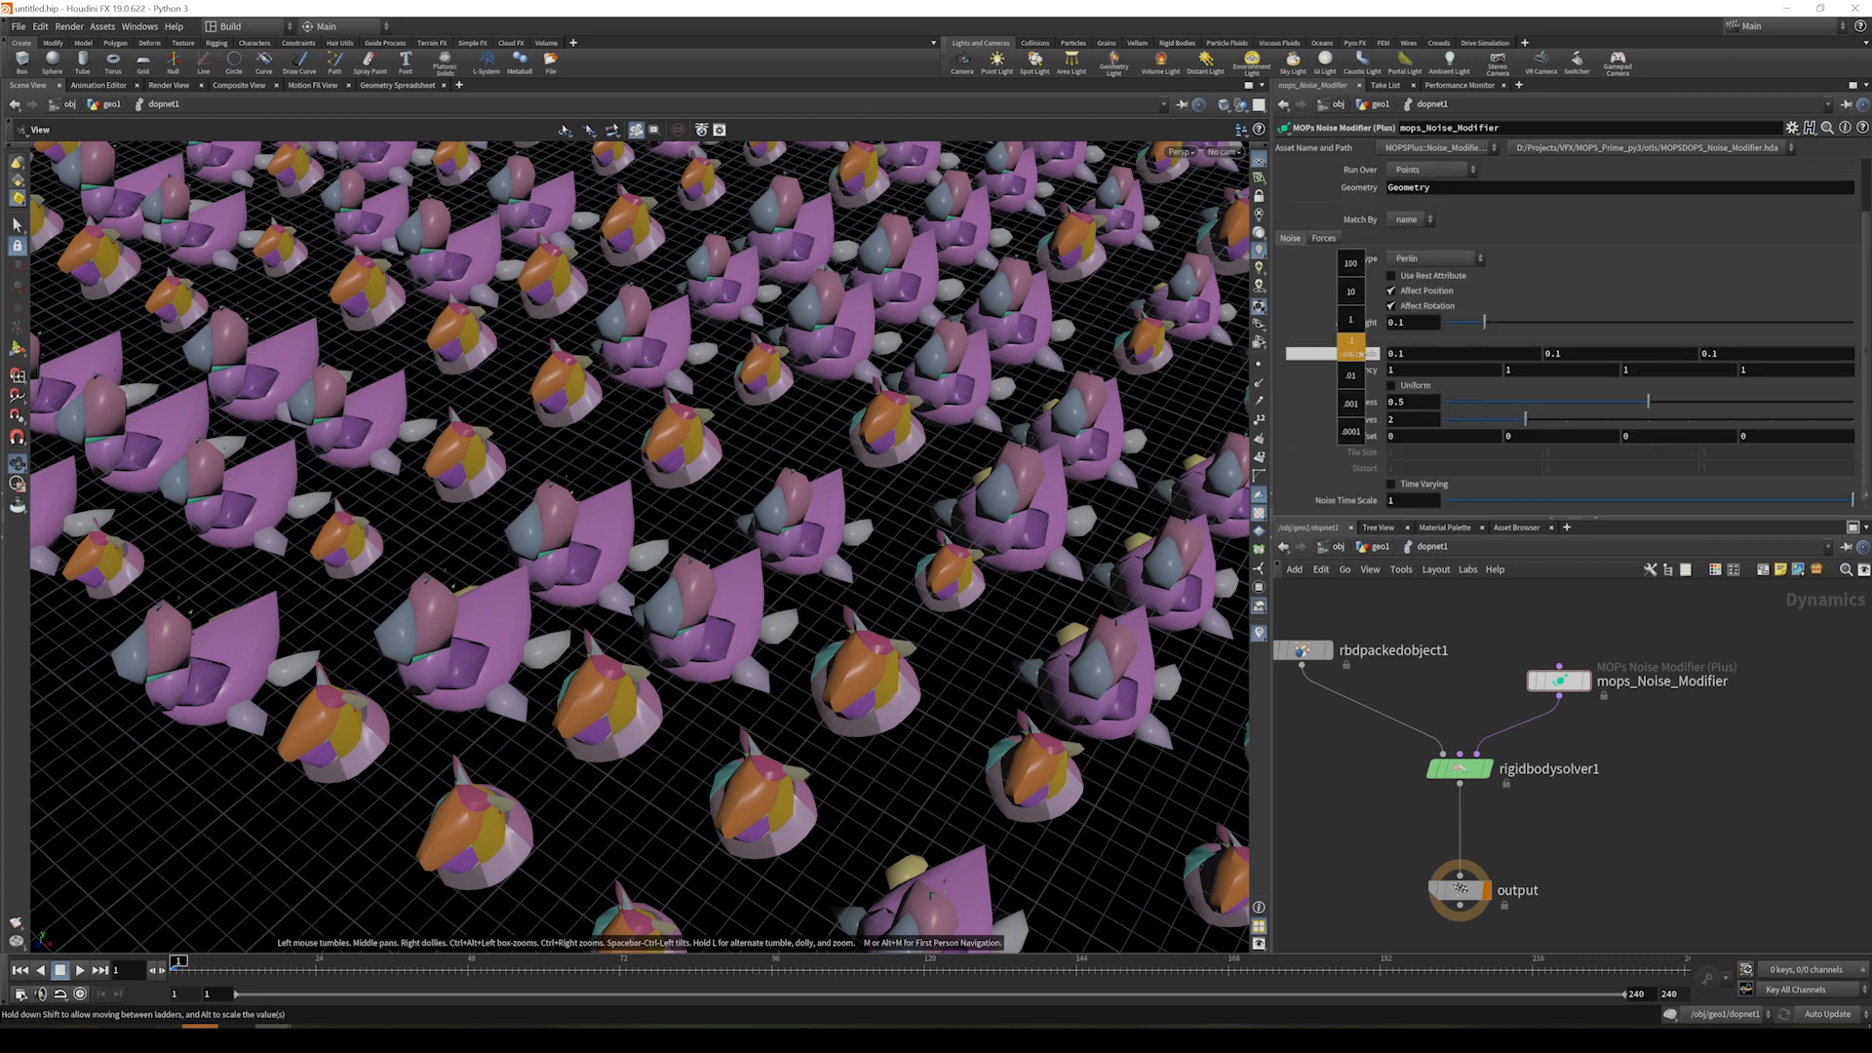
pyautogui.moveTo(1351, 348); pyautogui.dragTo(1418, 353, button='middle')
pyautogui.moveTo(1484, 322); pyautogui.dragTo(1650, 329)
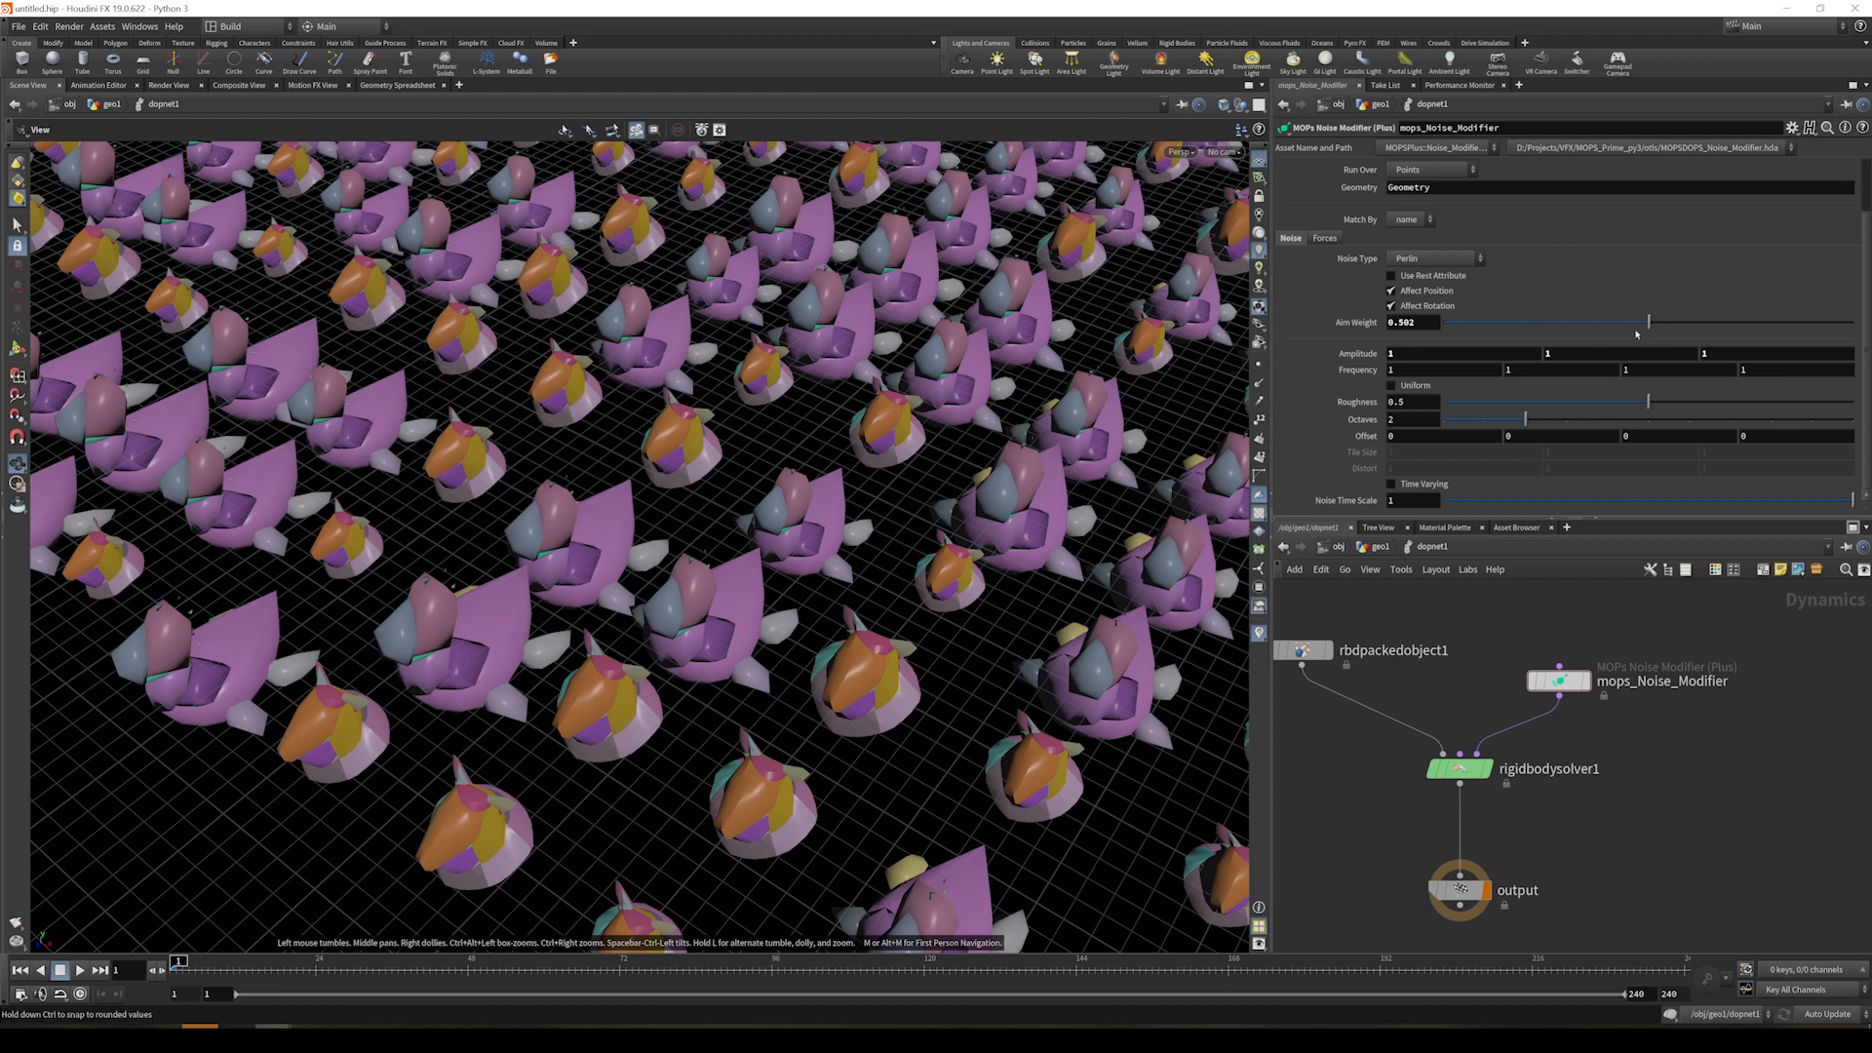
pyautogui.moveTo(1409, 324); pyautogui.dragTo(1419, 328)
pyautogui.write('0')
pyautogui.press('Return')
pyautogui.moveTo(1354, 369)
pyautogui.mouseDown(button='middle')
pyautogui.moveTo(1328, 370)
pyautogui.moveTo(1353, 364)
pyautogui.mouseUp(button='middle')
# - Frame the whole instance grid, play the noise-driven simulation and return to frame 1
pyautogui.moveTo(1176, 392); pyautogui.dragTo(927, 468, button='right')
pyautogui.moveTo(926, 468); pyautogui.dragTo(658, 590, button='middle')
pyautogui.moveTo(658, 590); pyautogui.dragTo(642, 565)
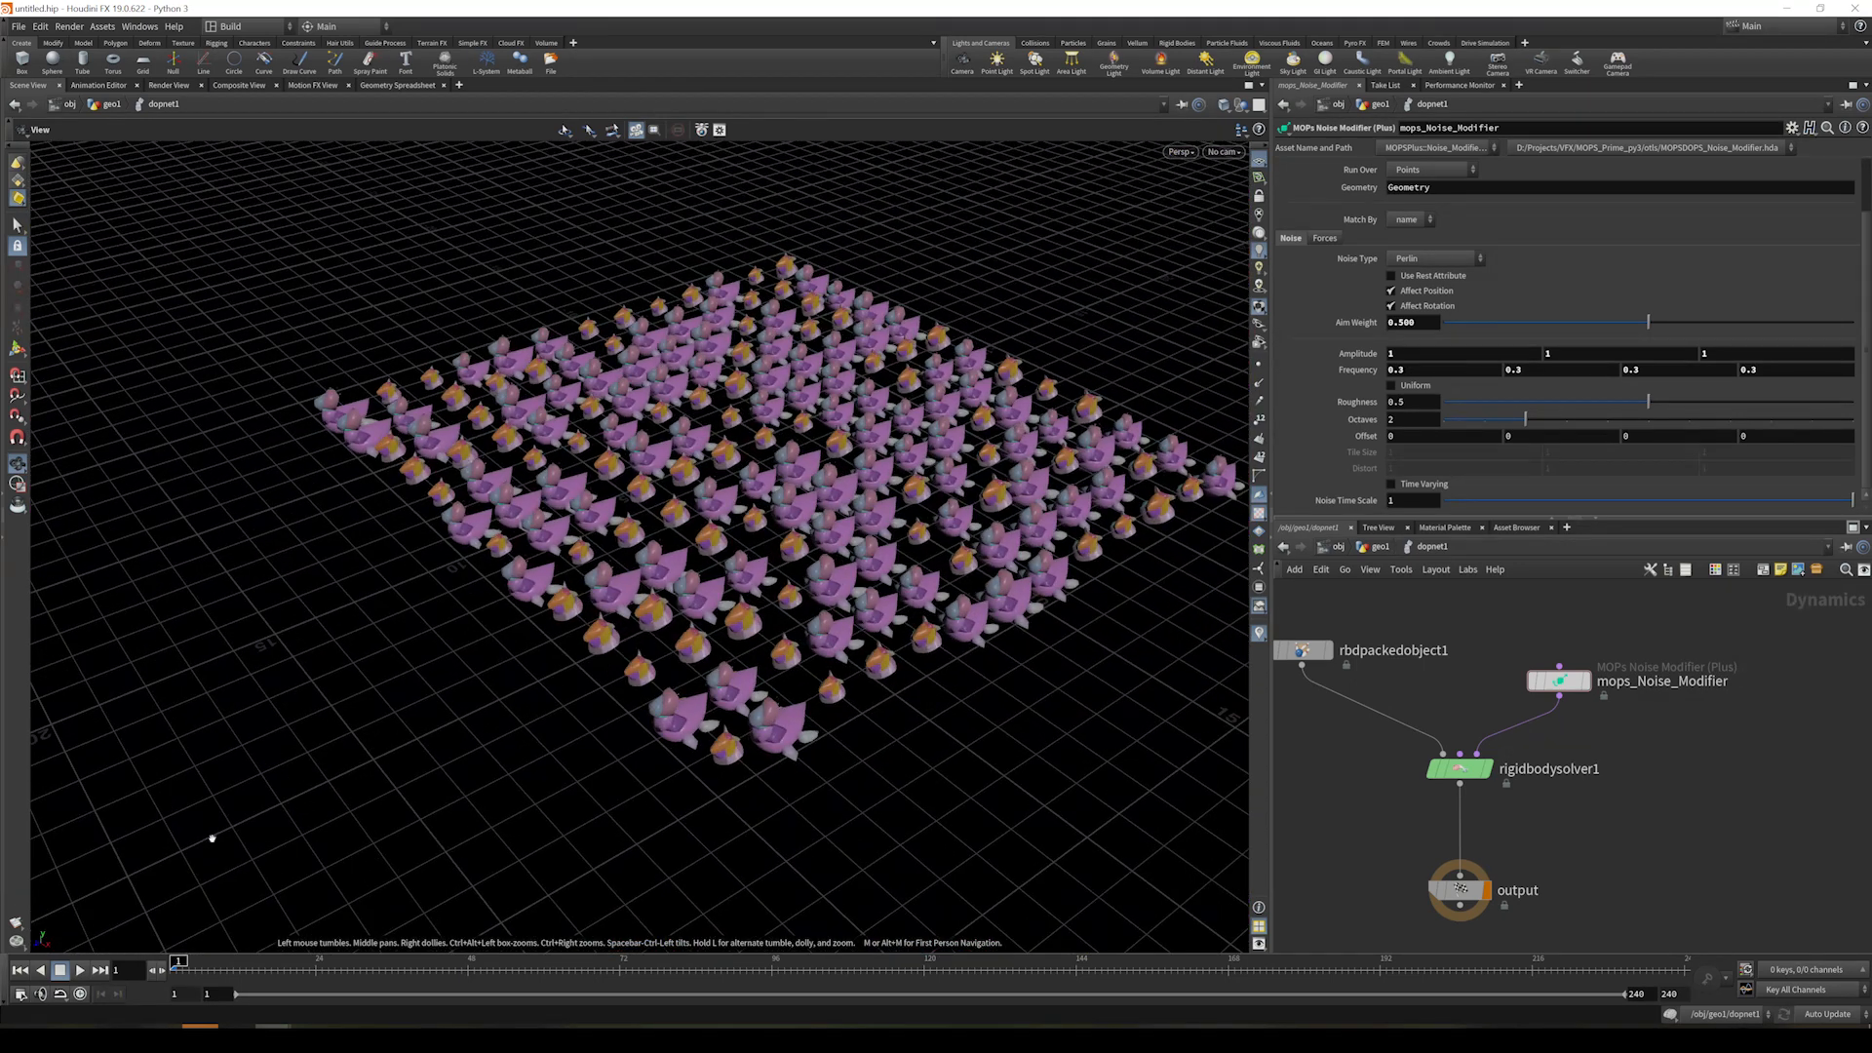
pyautogui.click(80, 971)
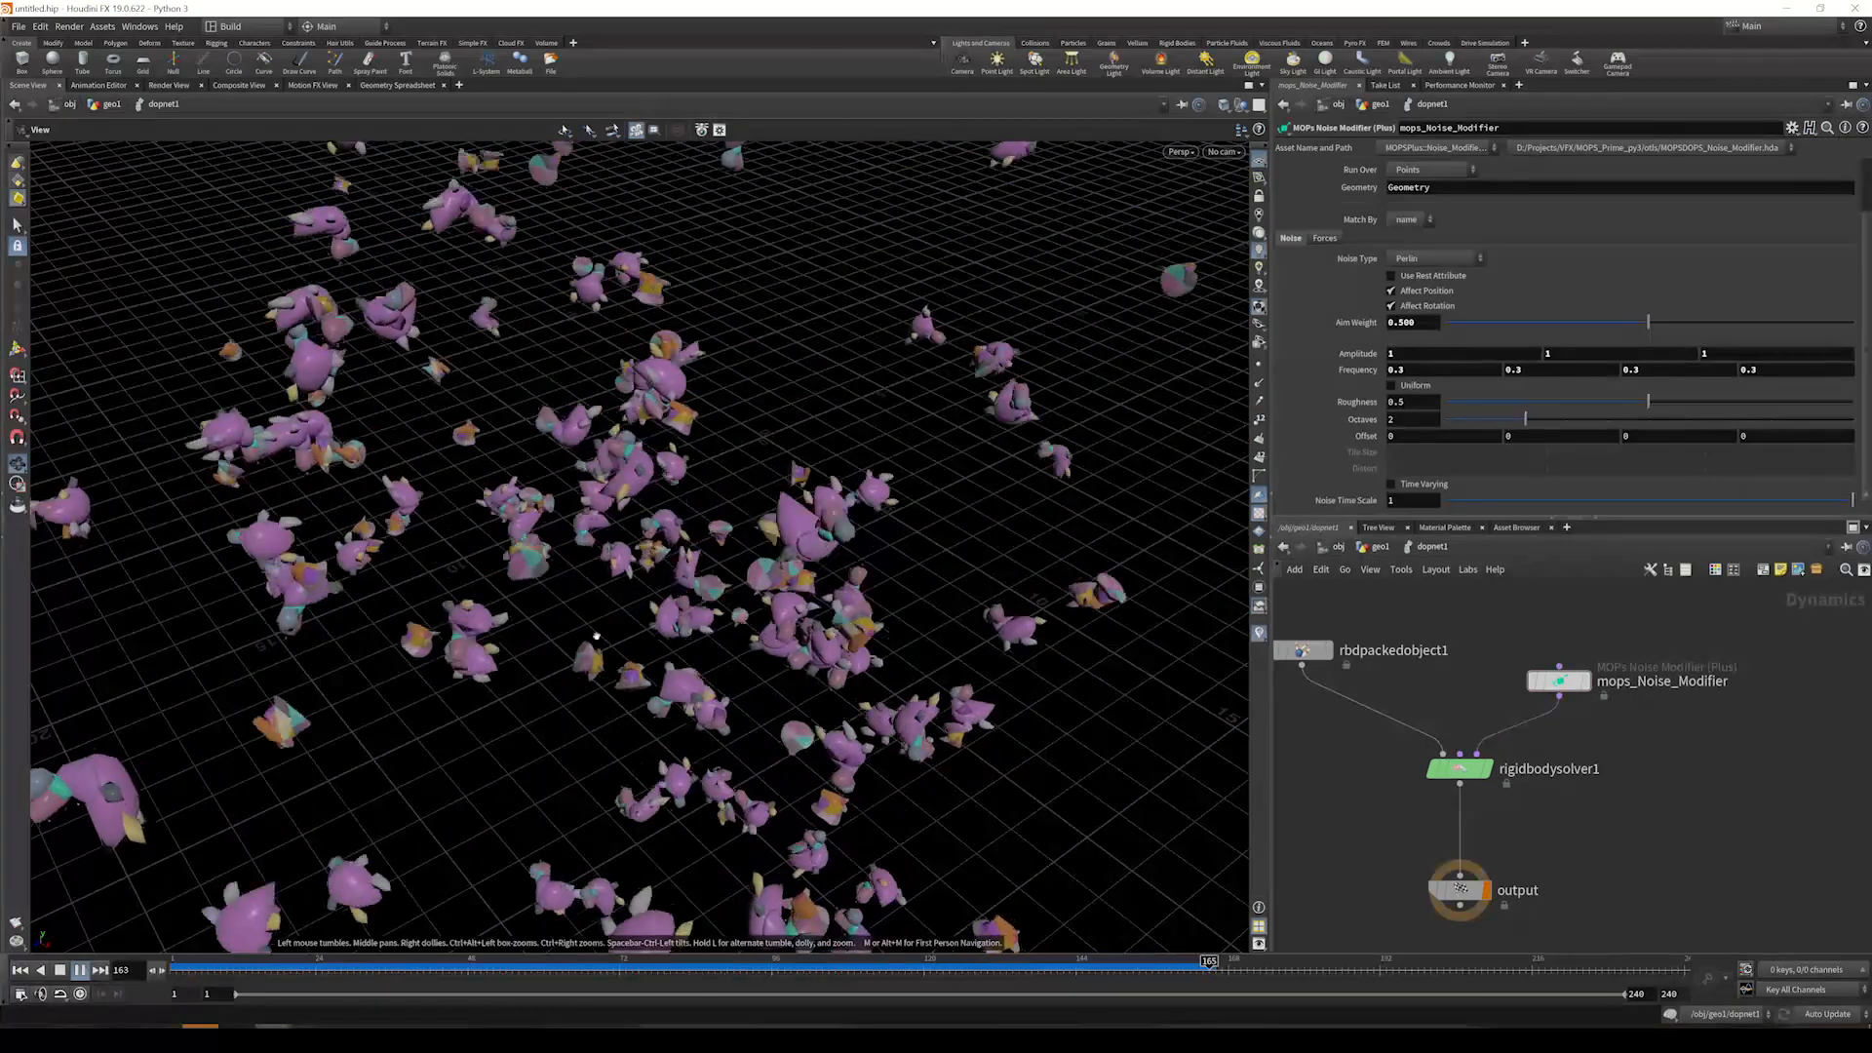
pyautogui.click(80, 971)
pyautogui.moveTo(281, 963); pyautogui.dragTo(146, 970)
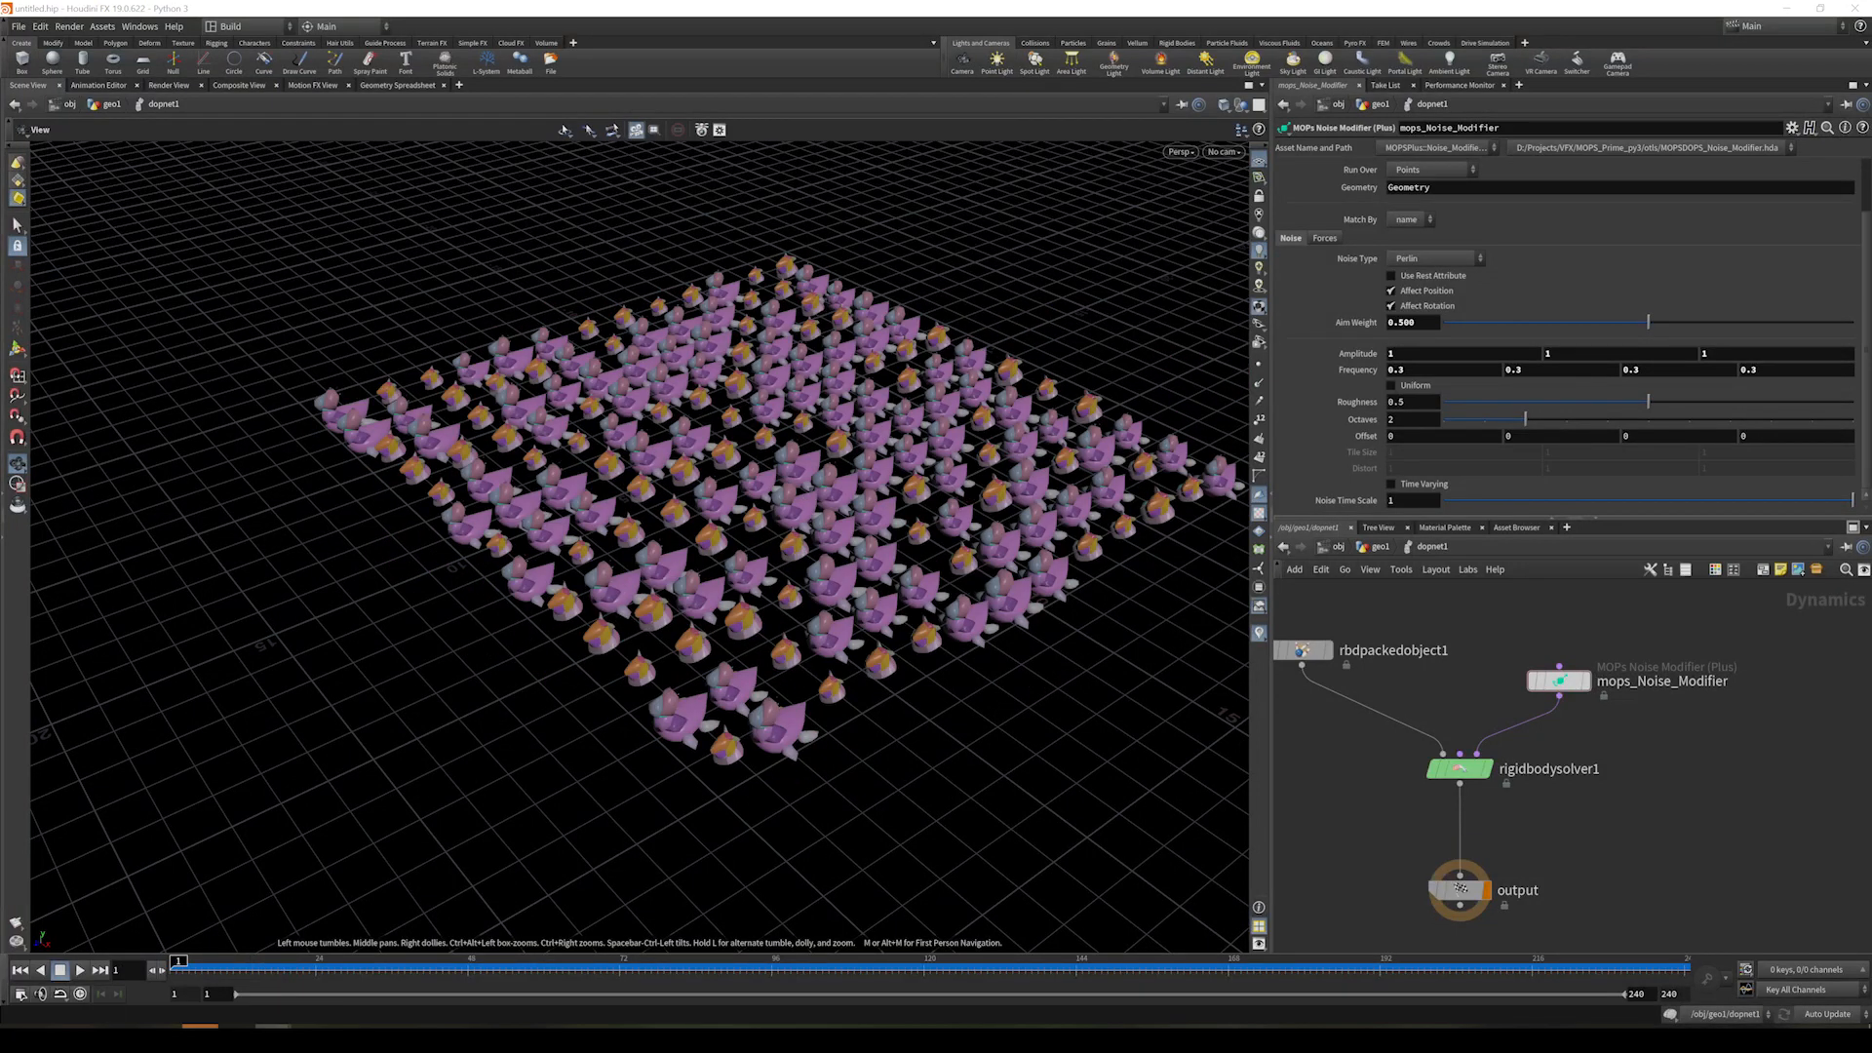
# - Add a MOPs Plain Falloff (Plus) node and wire it into the MOPs Noise Modifier's input
pyautogui.moveTo(1639, 629); pyautogui.dragTo(1652, 648, button='middle')
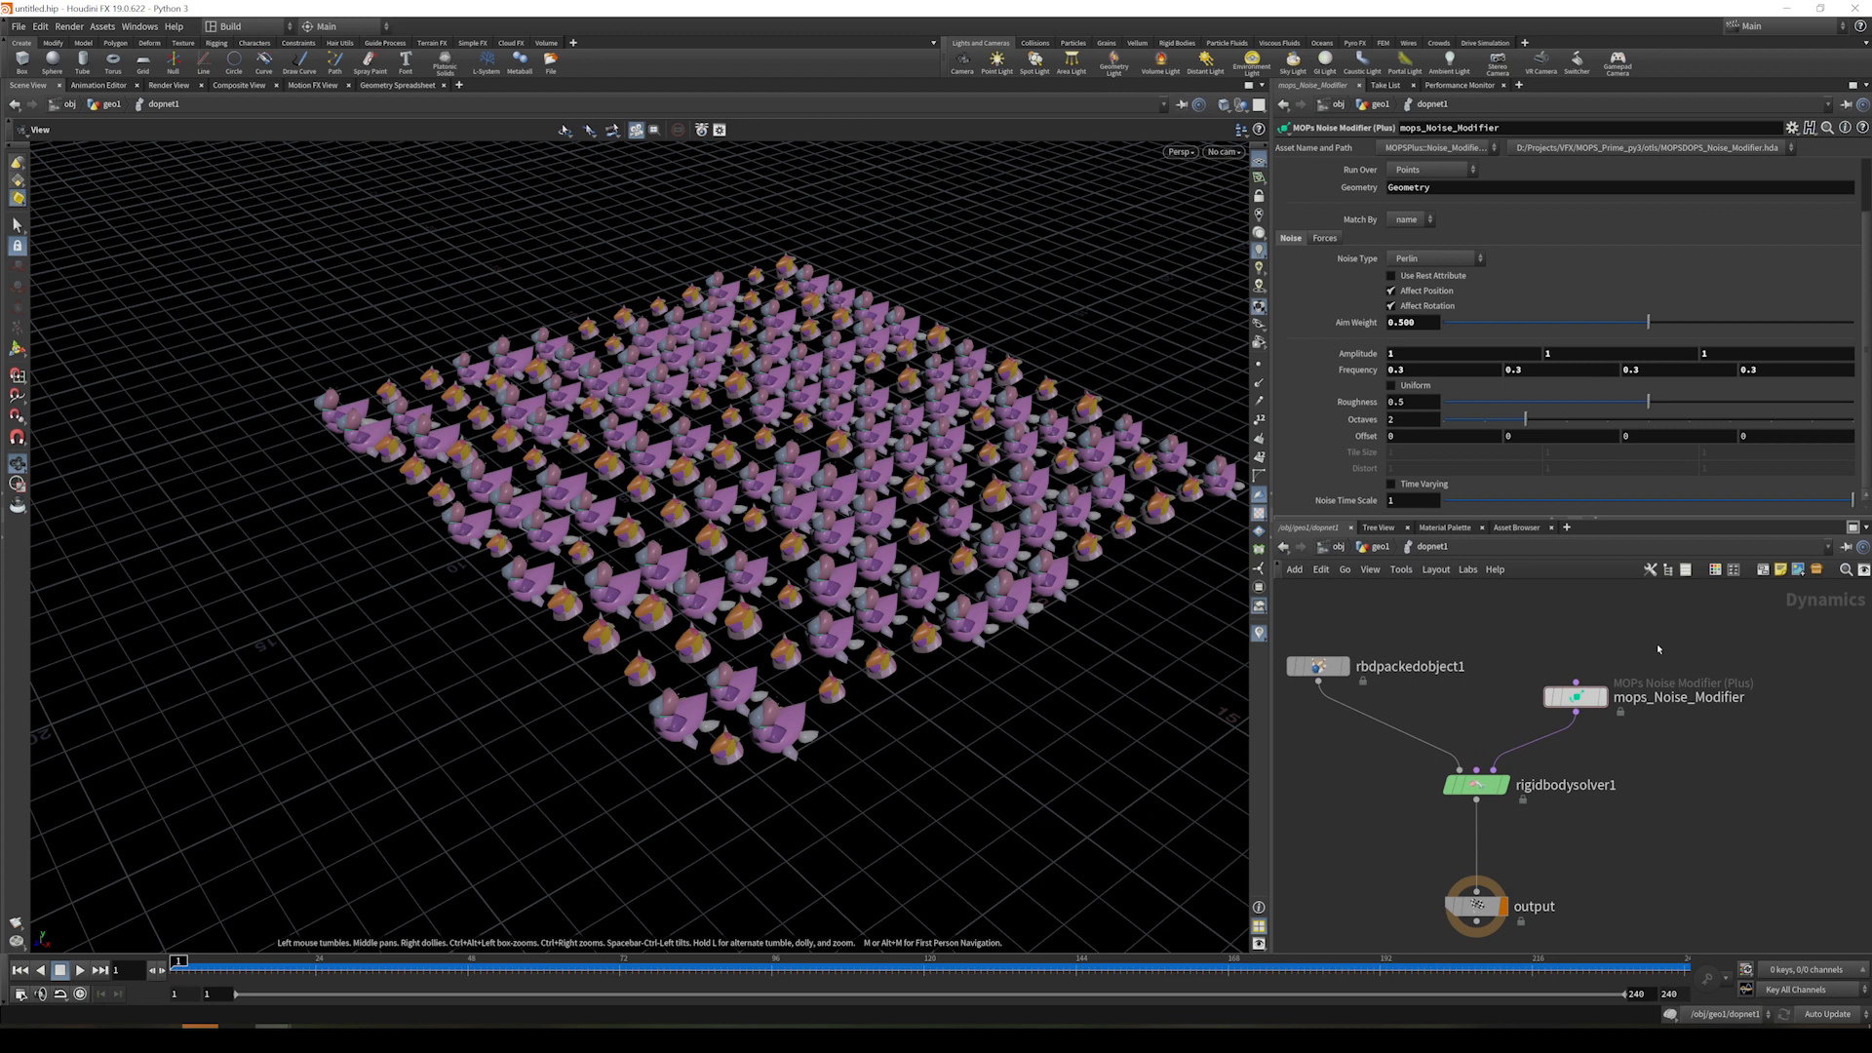
pyautogui.press('Tab')
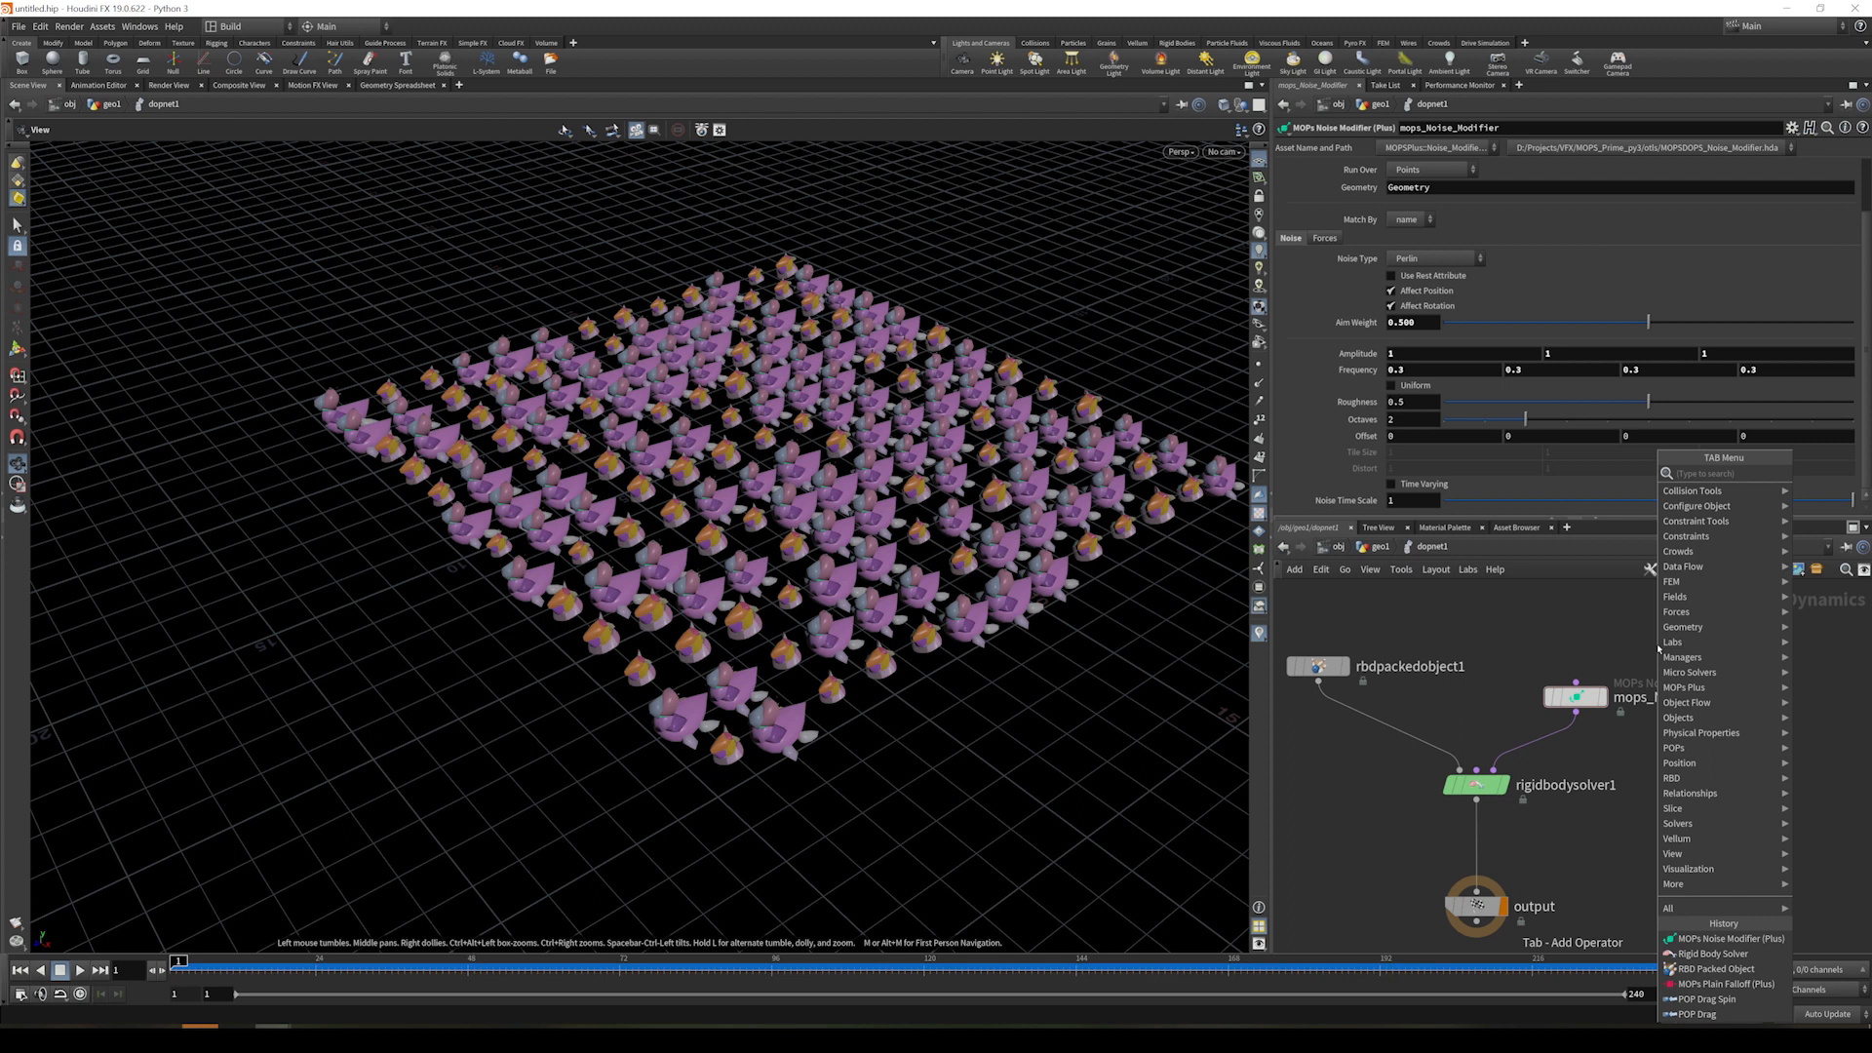
pyautogui.write('pla')
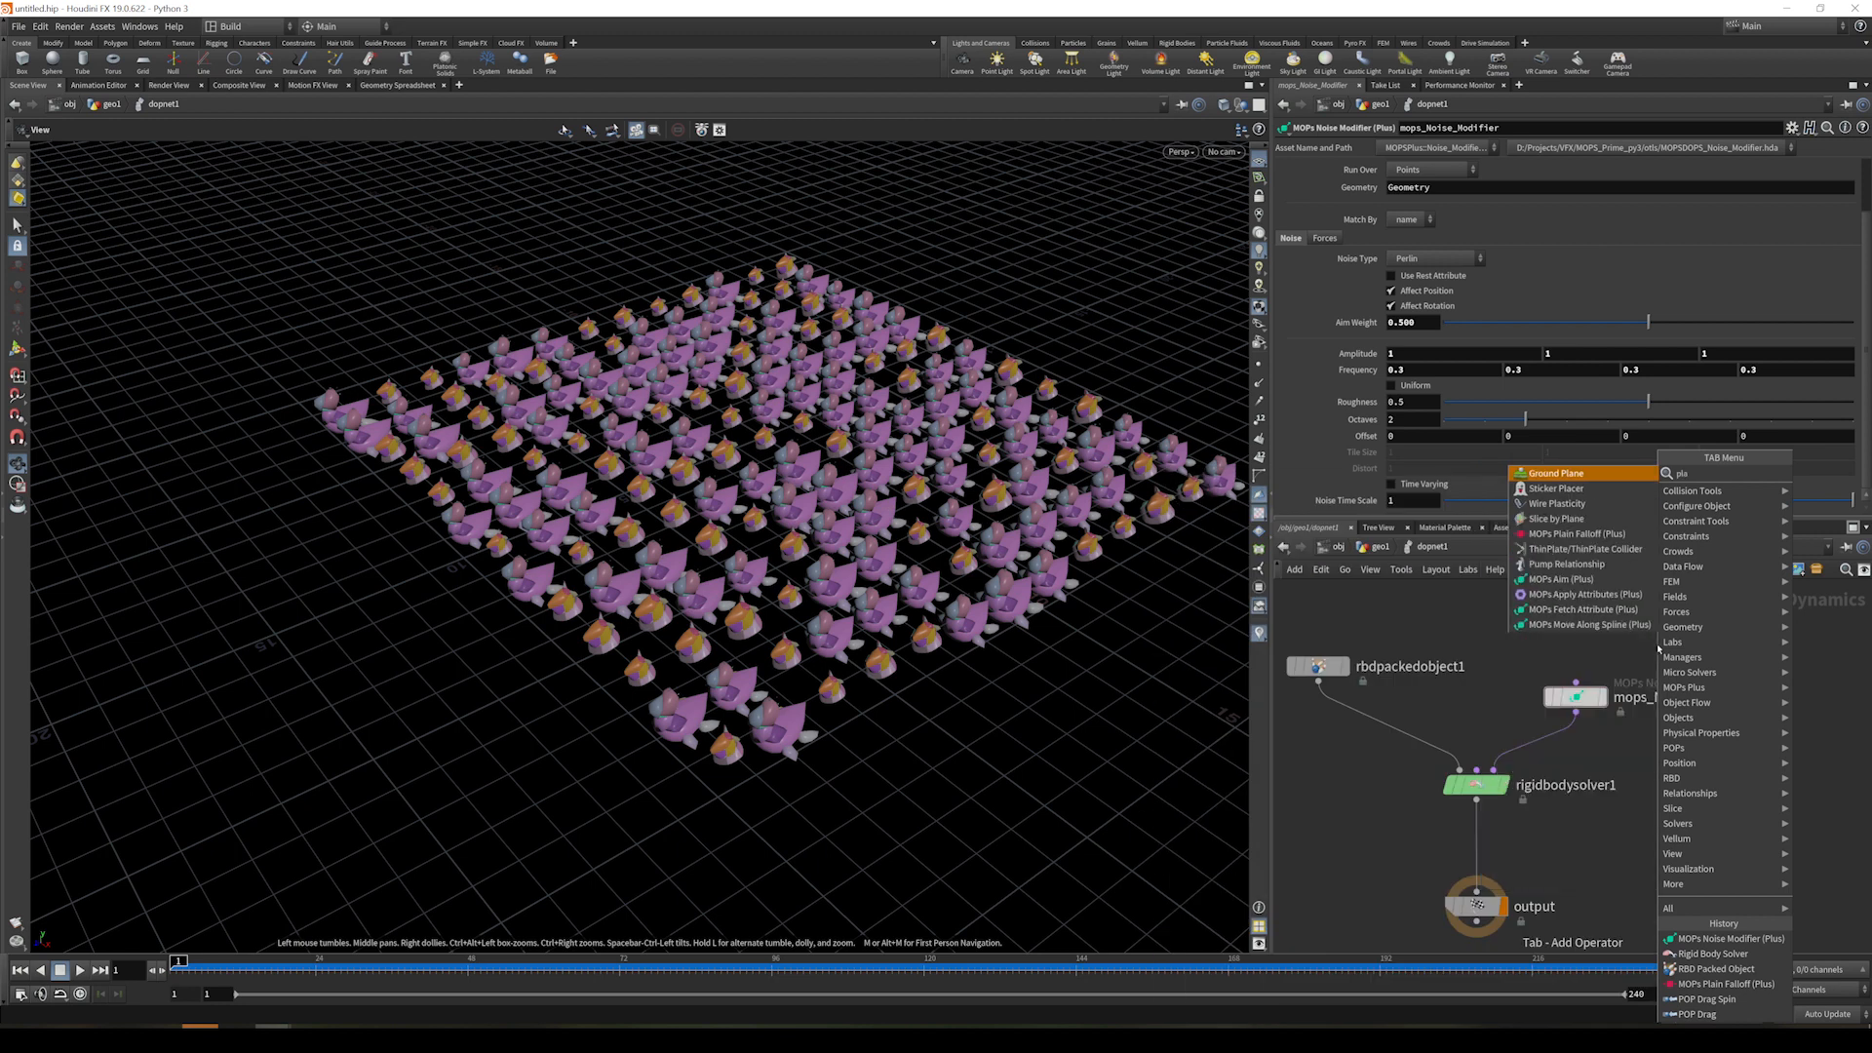
pyautogui.press('Down')
pyautogui.press('Down')
pyautogui.press('Down')
pyautogui.press('Down')
pyautogui.press('Return')
pyautogui.click(1610, 641)
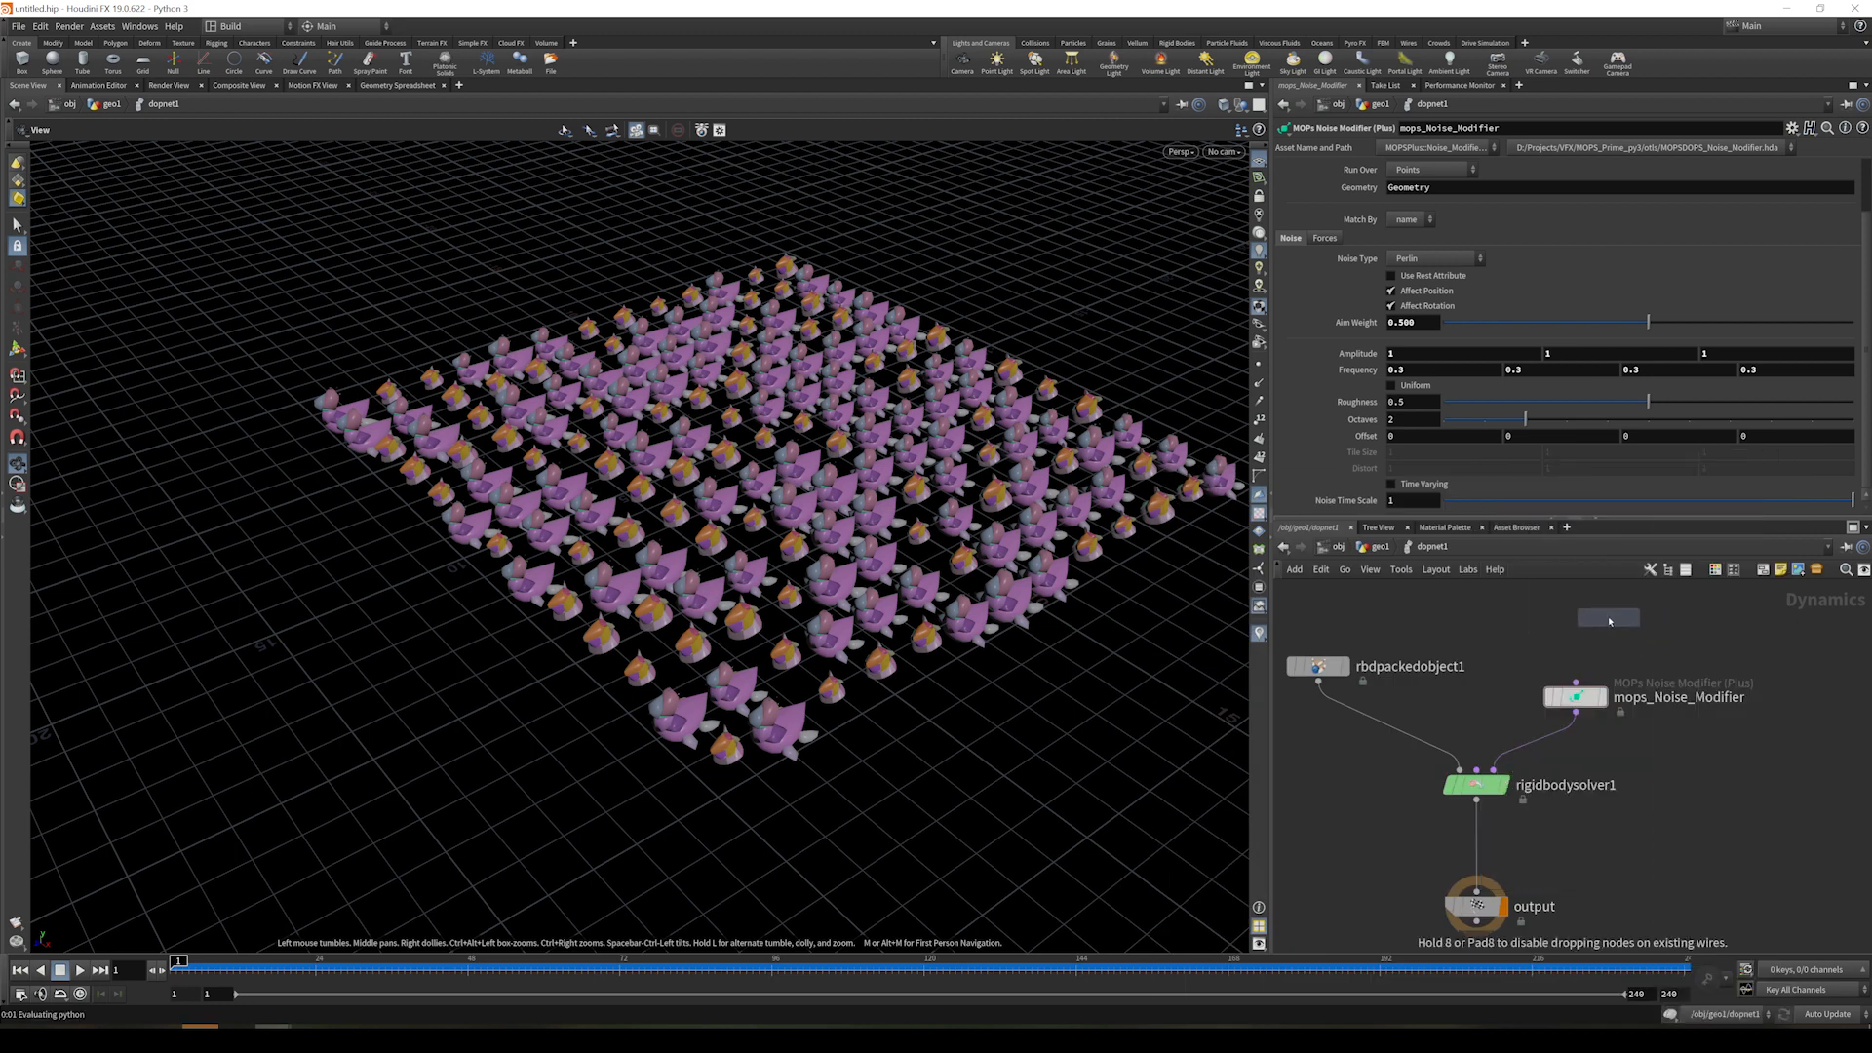
pyautogui.moveTo(1611, 641); pyautogui.dragTo(1576, 685)
# - Set the plain falloff's Falloff Value to 0.1 and play the simulation to check the weaker noise
pyautogui.write('.1')
pyautogui.press('Return')
pyautogui.click(80, 970)
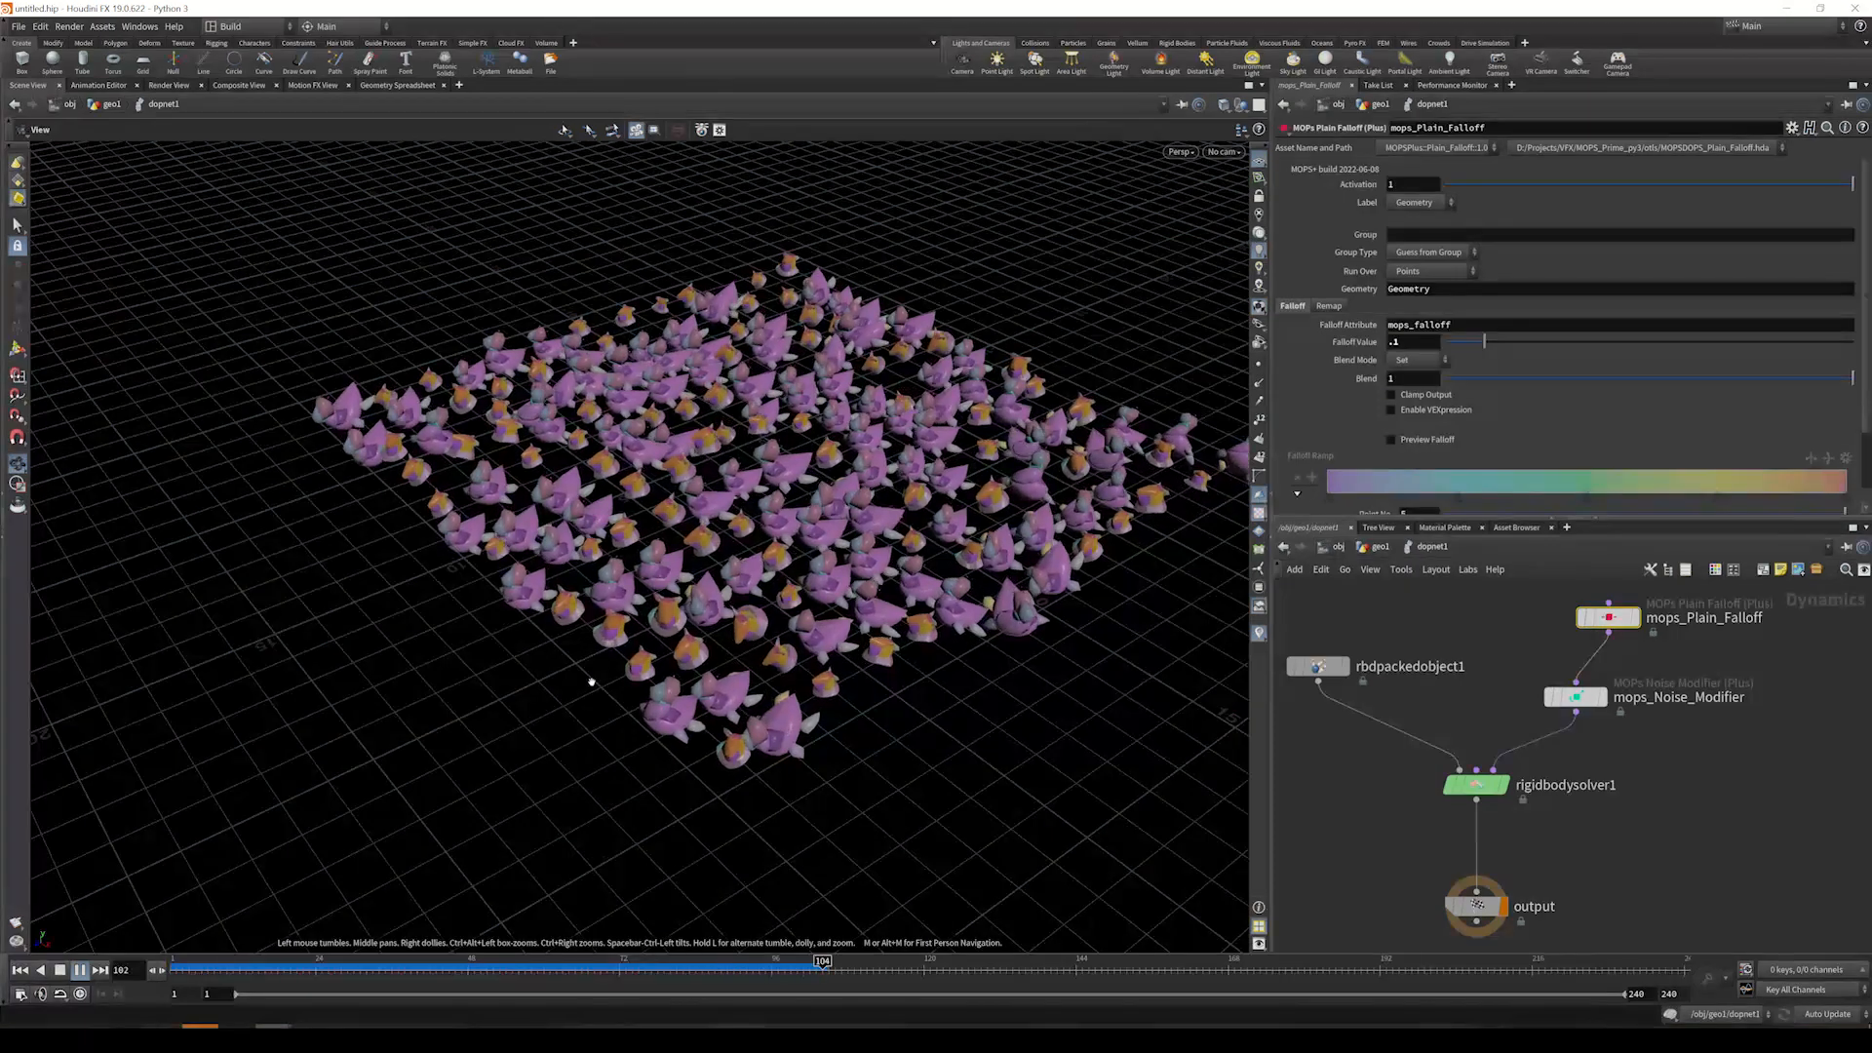
pyautogui.click(61, 970)
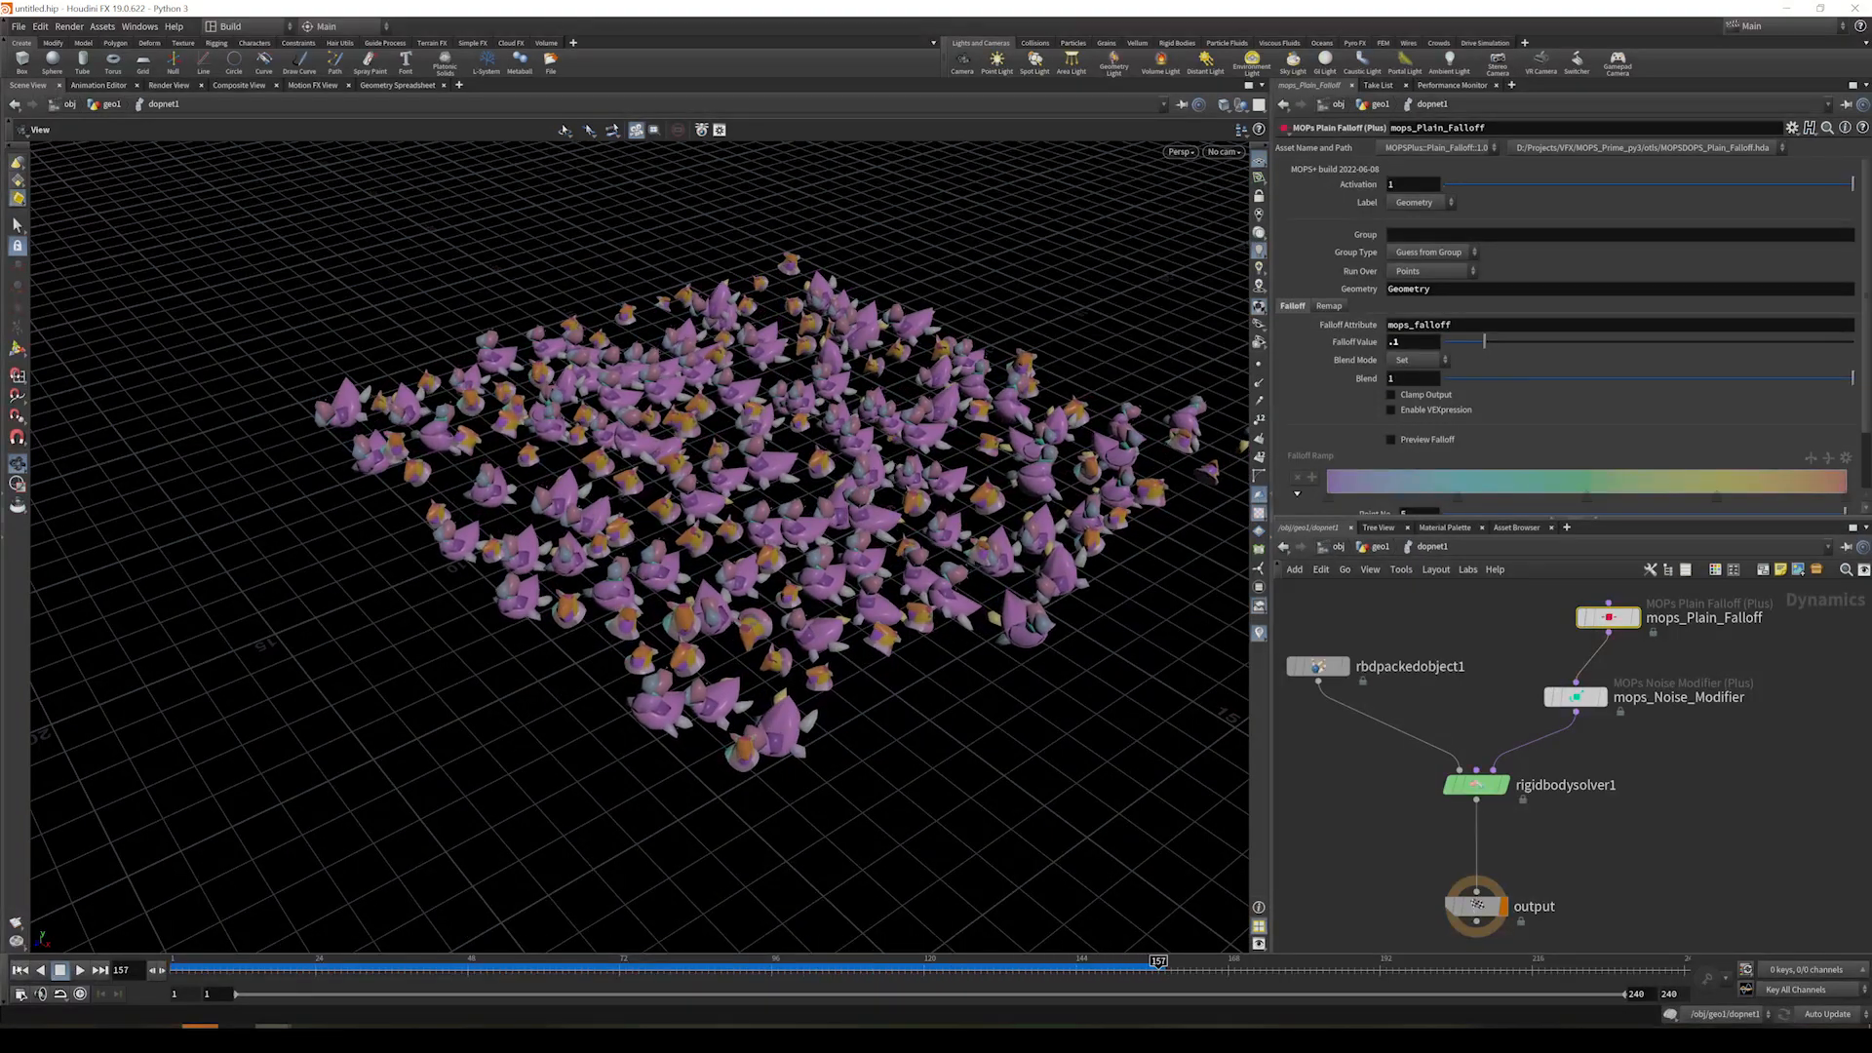
# - Keyframe the plain falloff's Falloff Value at 0.1 on frame 1 and at 0.5 on frame 47
pyautogui.click(20, 970)
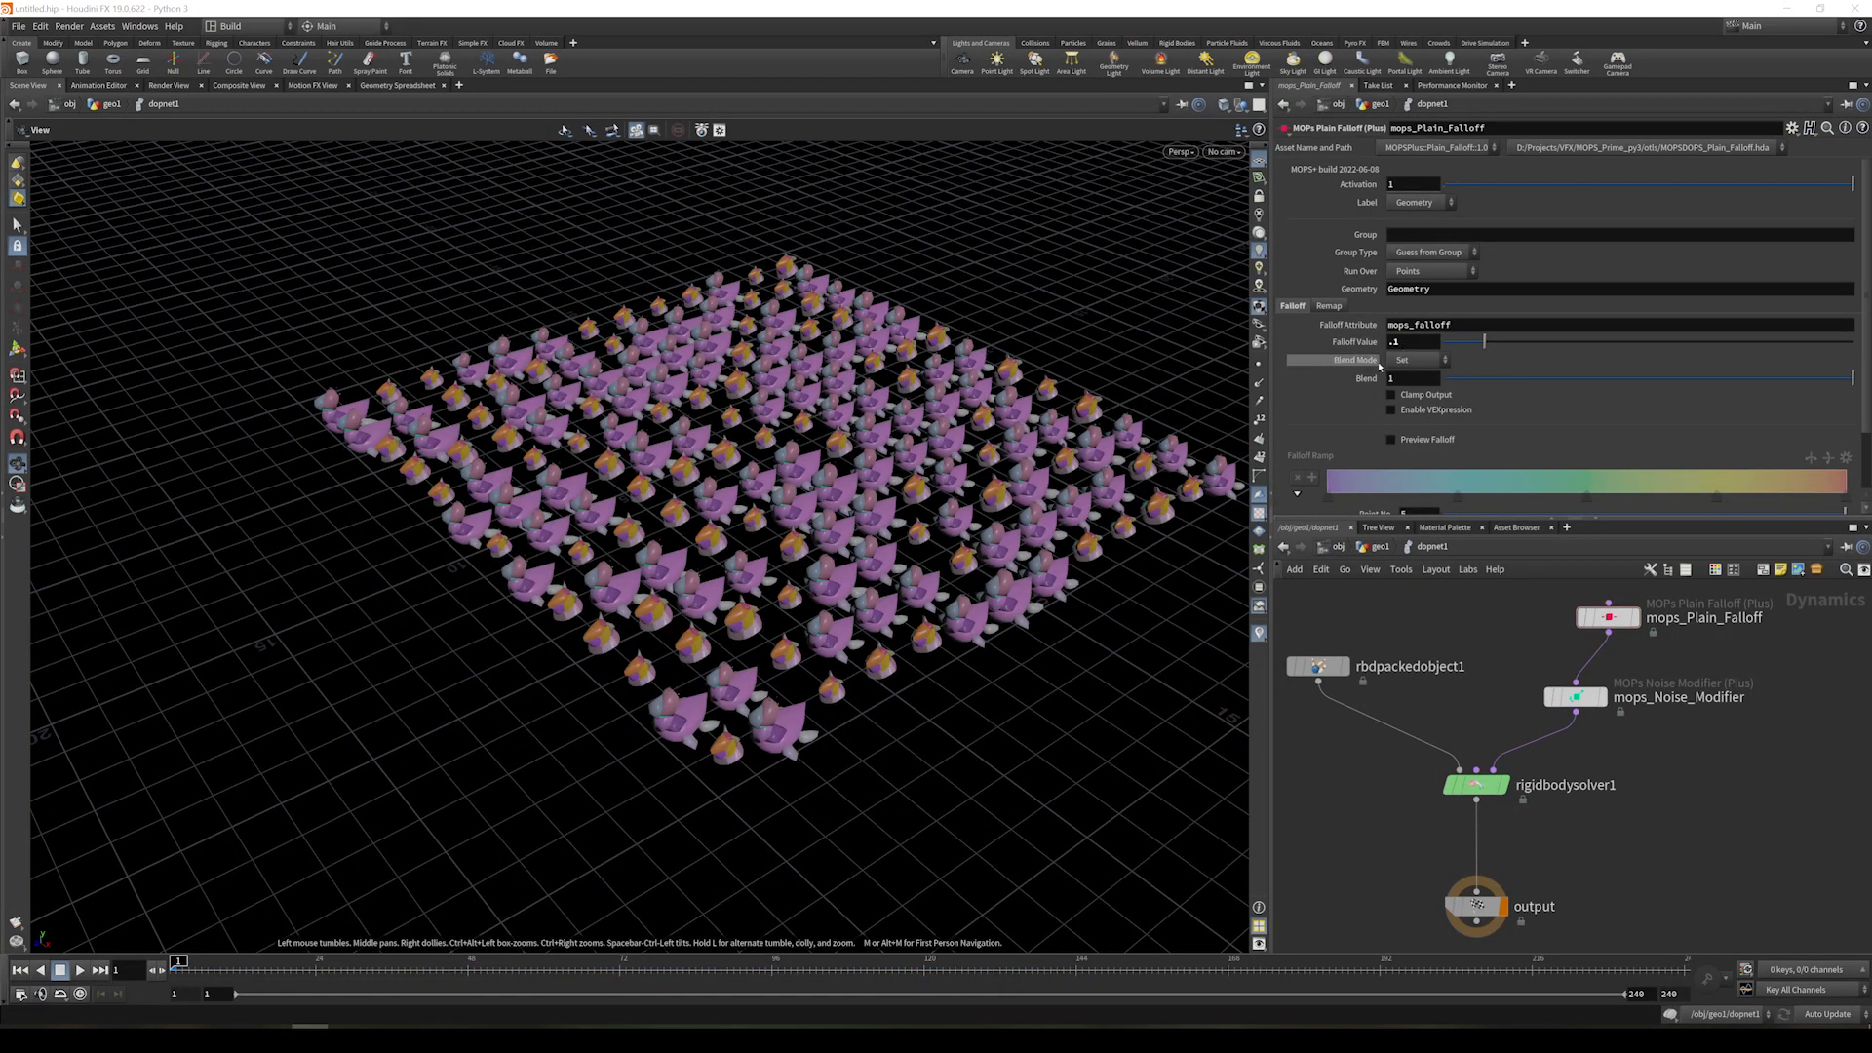
pyautogui.keyDown('alt'); pyautogui.click(1413, 343); pyautogui.keyUp('alt')
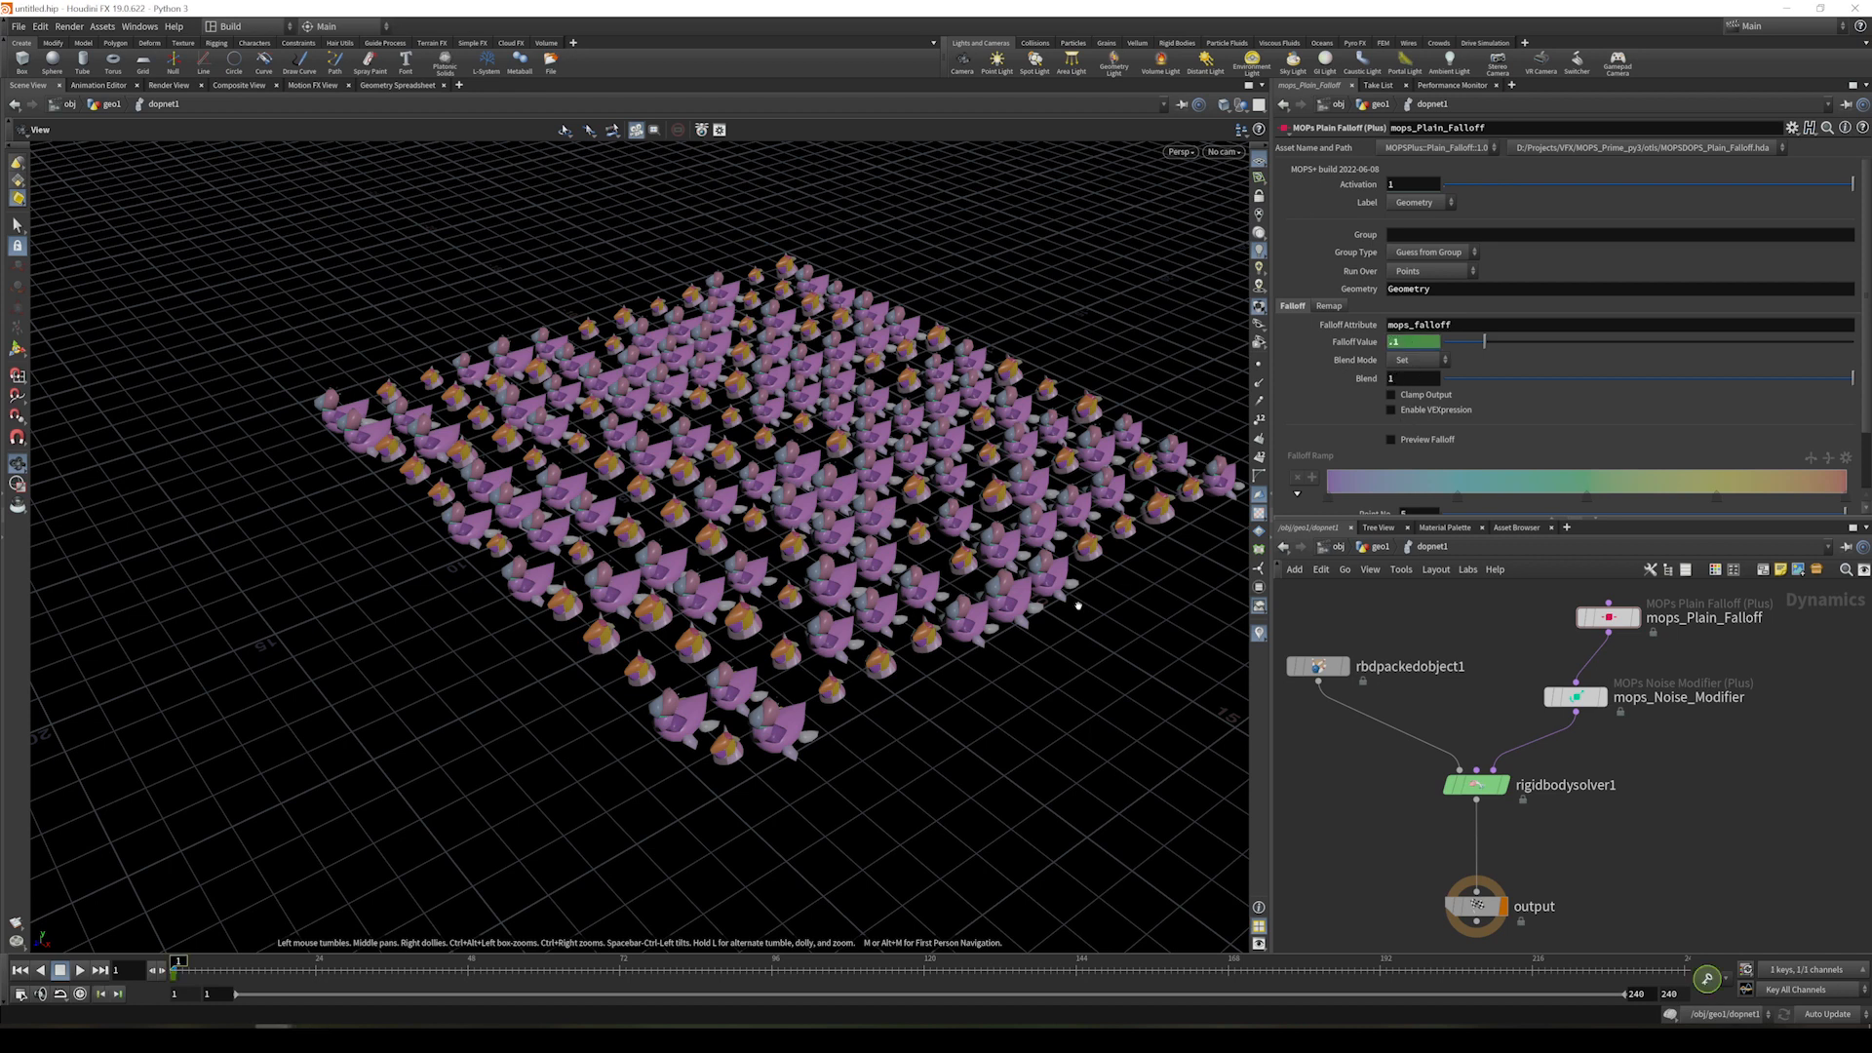
pyautogui.click(460, 967)
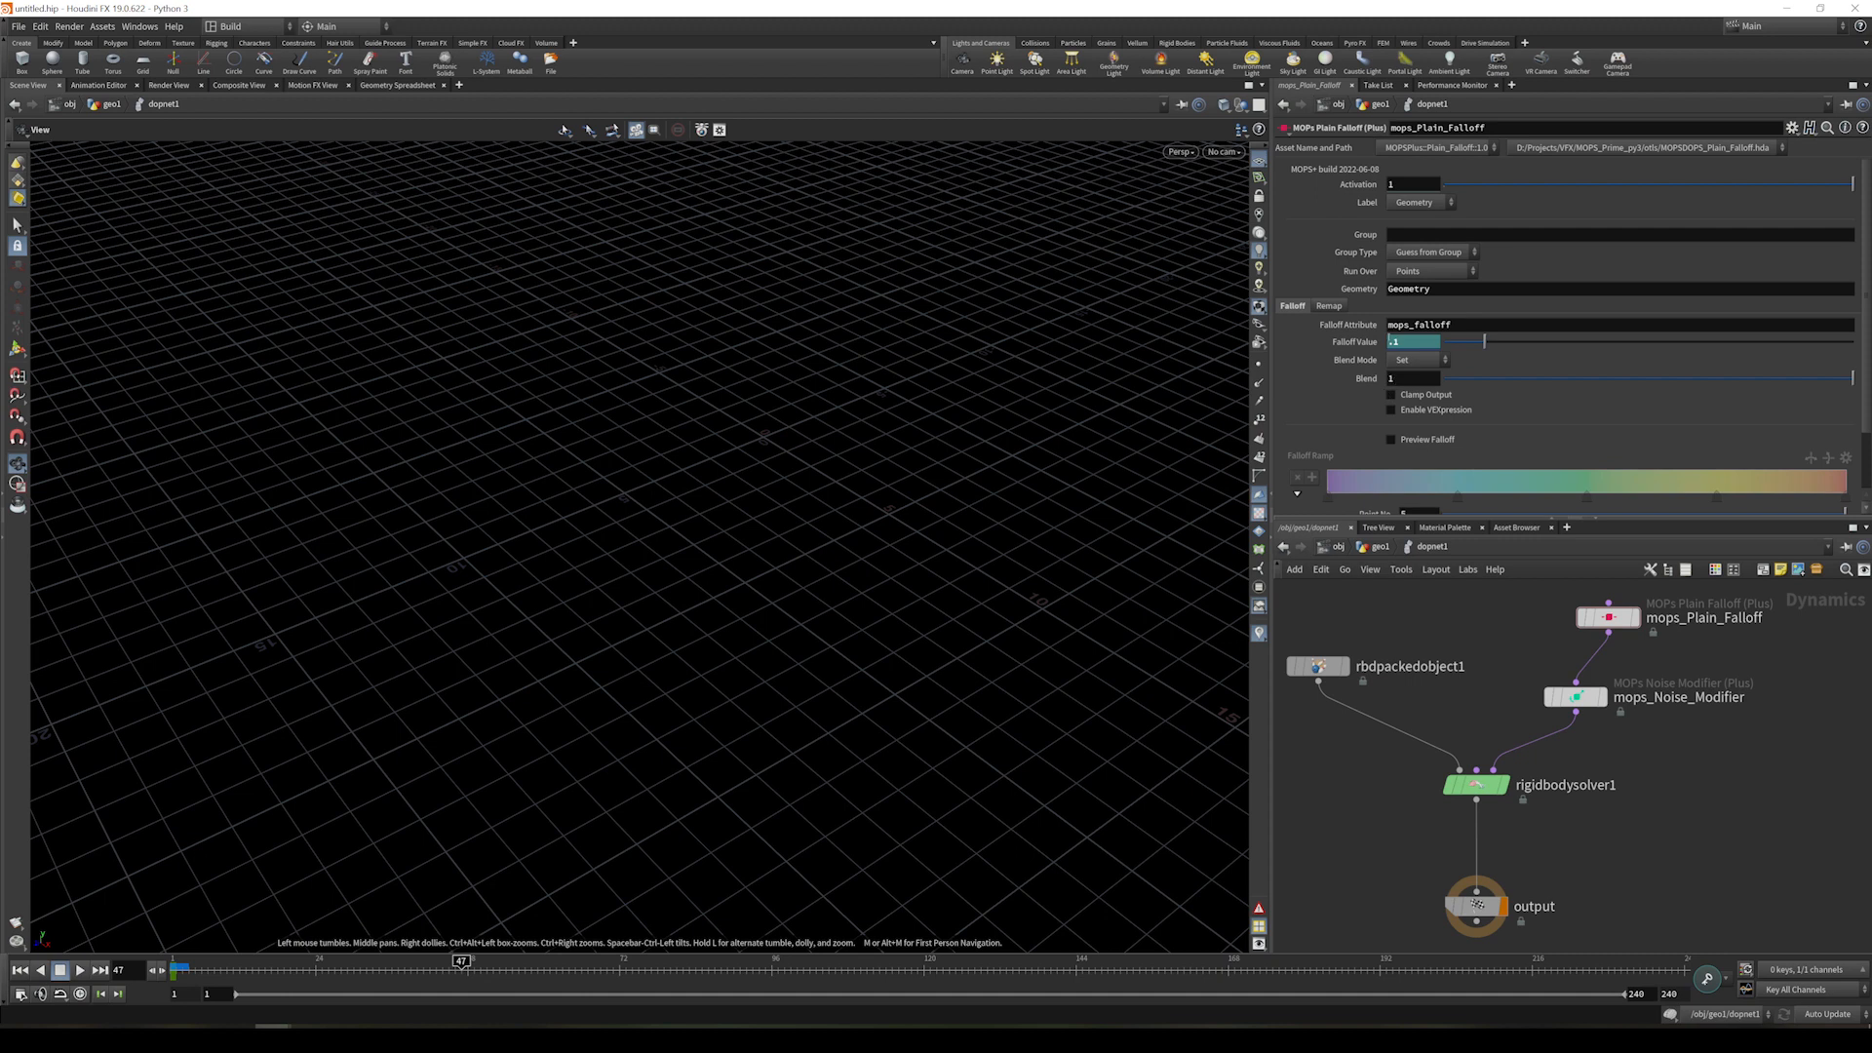
pyautogui.doubleClick(1416, 345)
pyautogui.write('5')
pyautogui.press('Return')
# - Play the simulation from frame 1 to check the animated falloff value, and return to the first frame
pyautogui.click(20, 970)
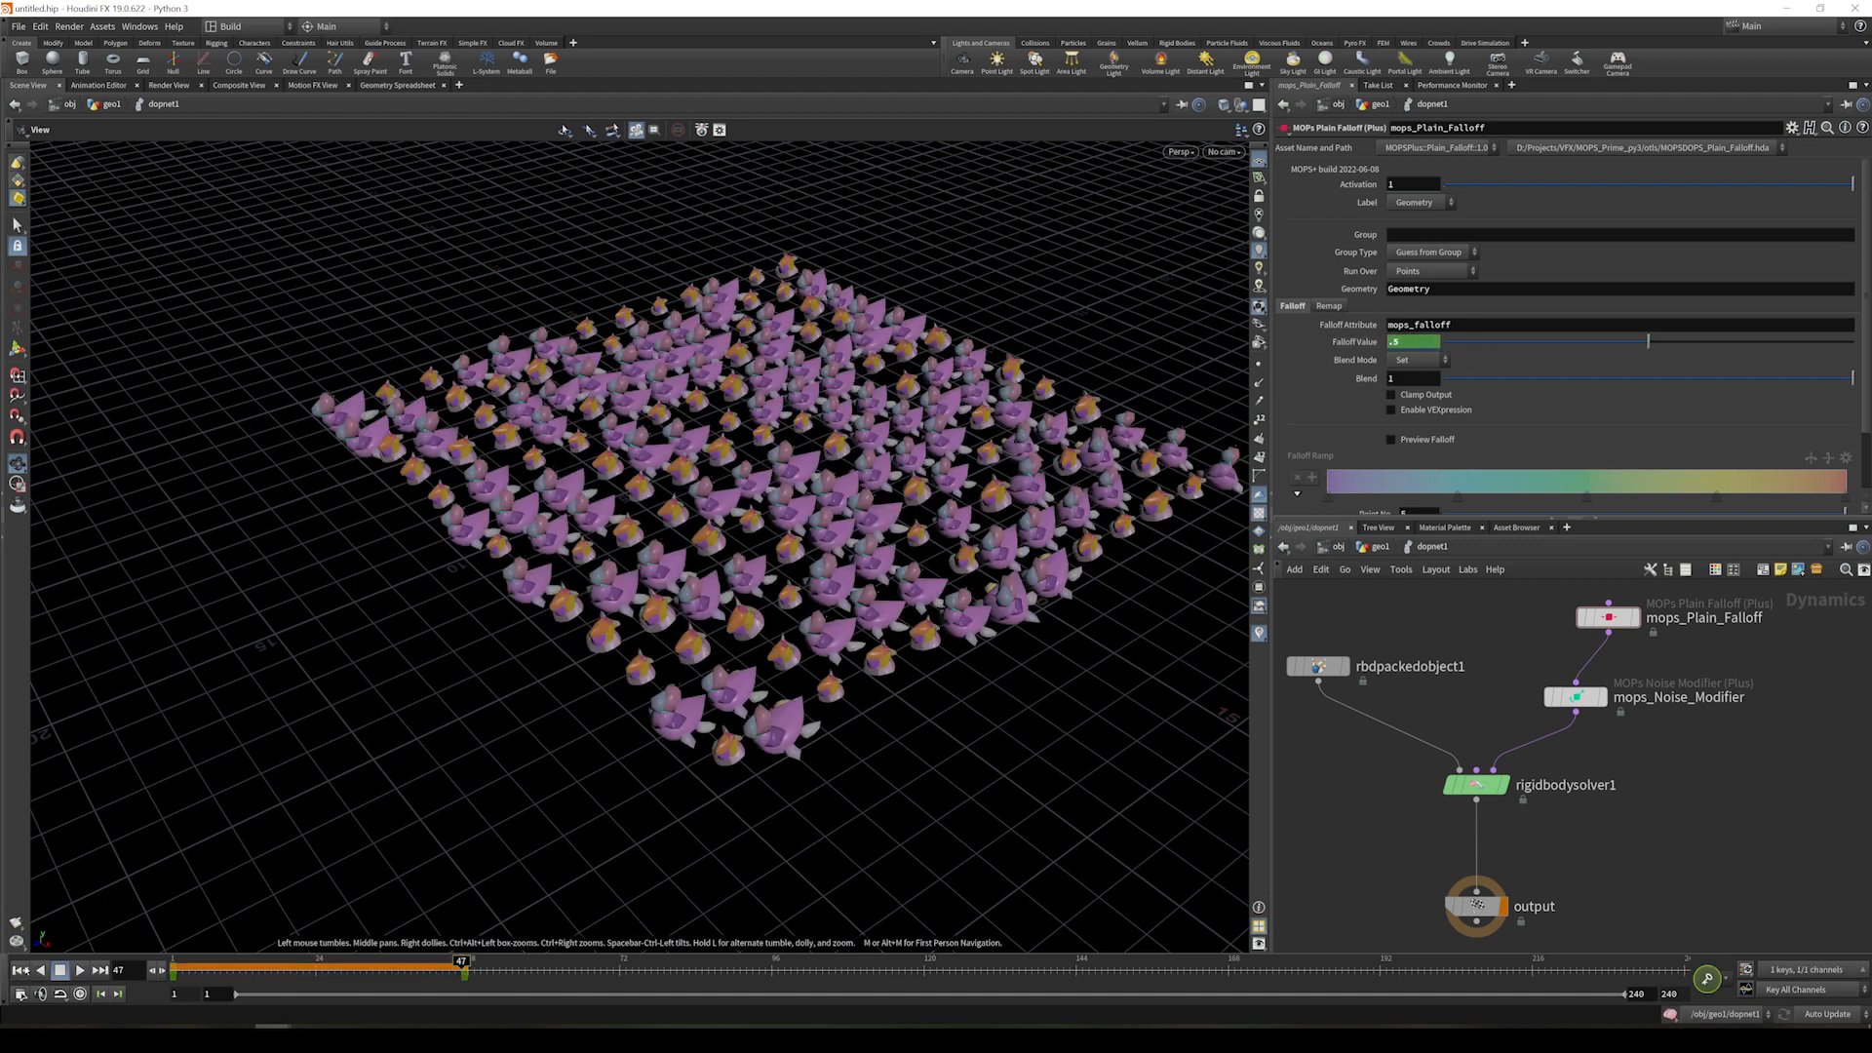
pyautogui.click(80, 970)
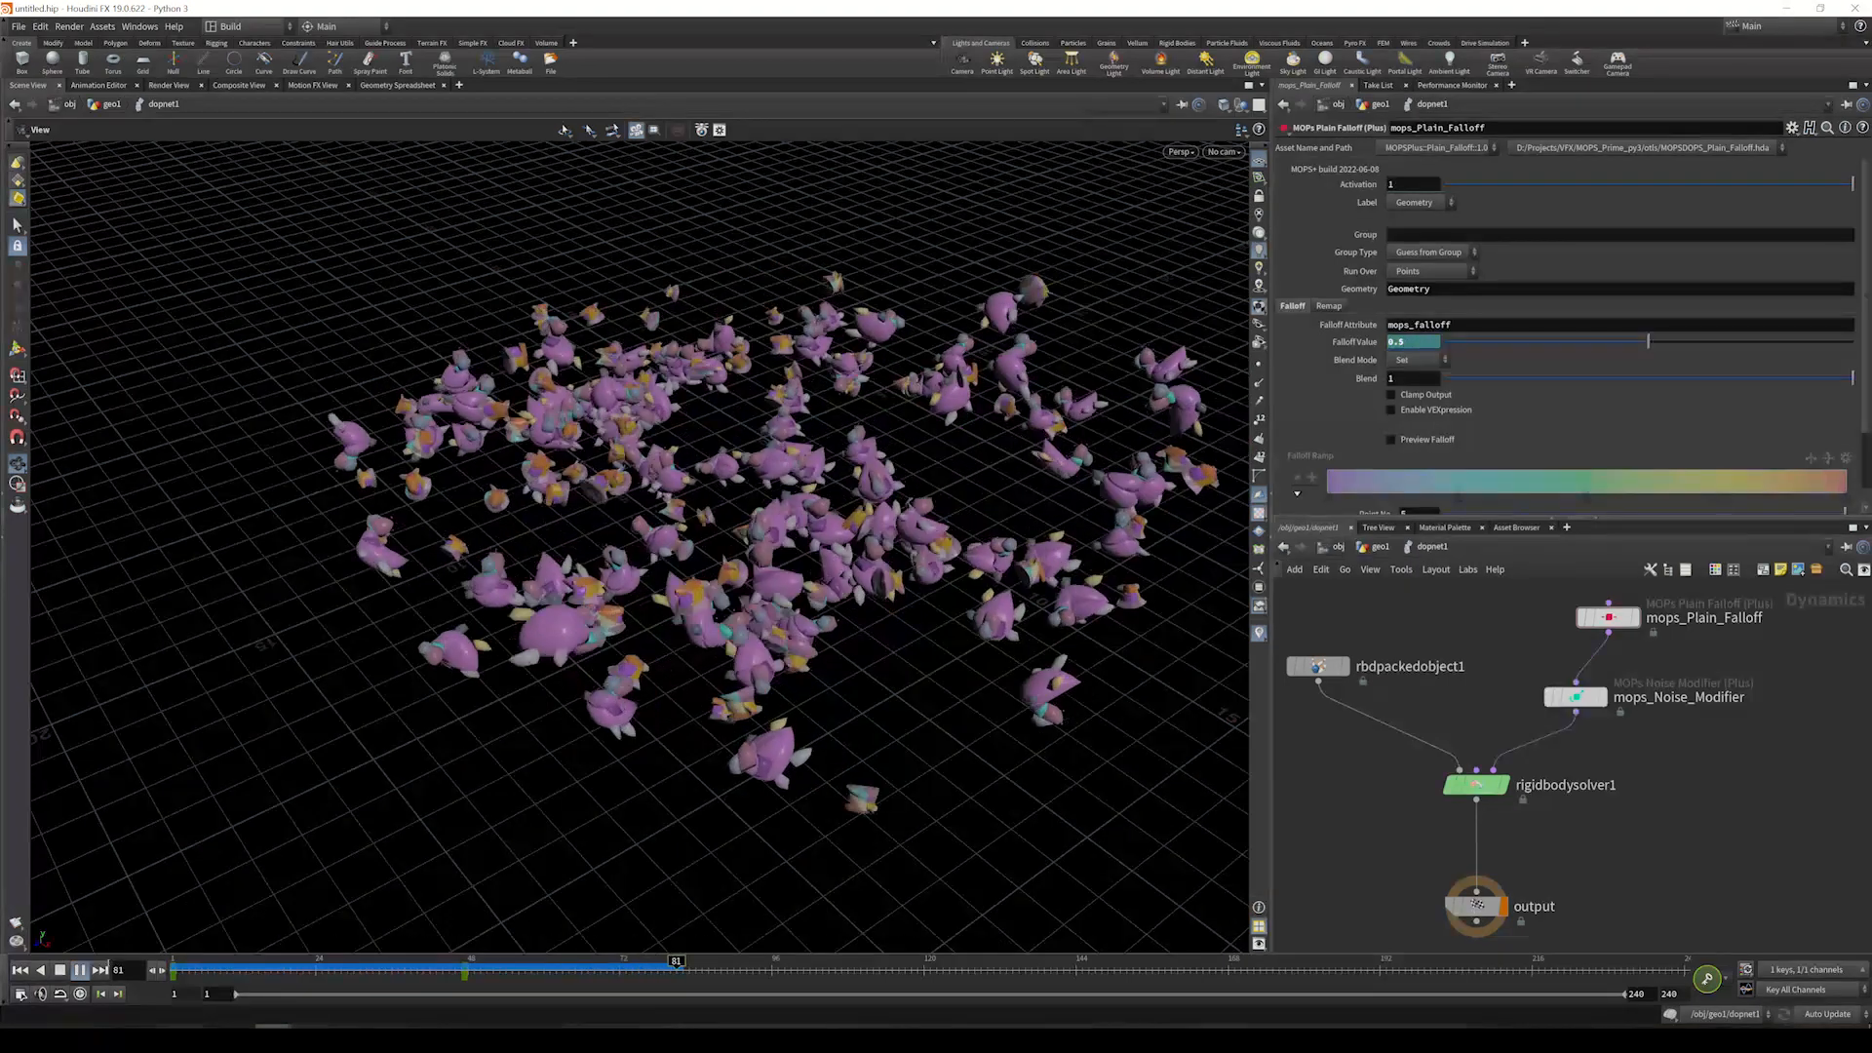
pyautogui.click(80, 970)
pyautogui.click(20, 971)
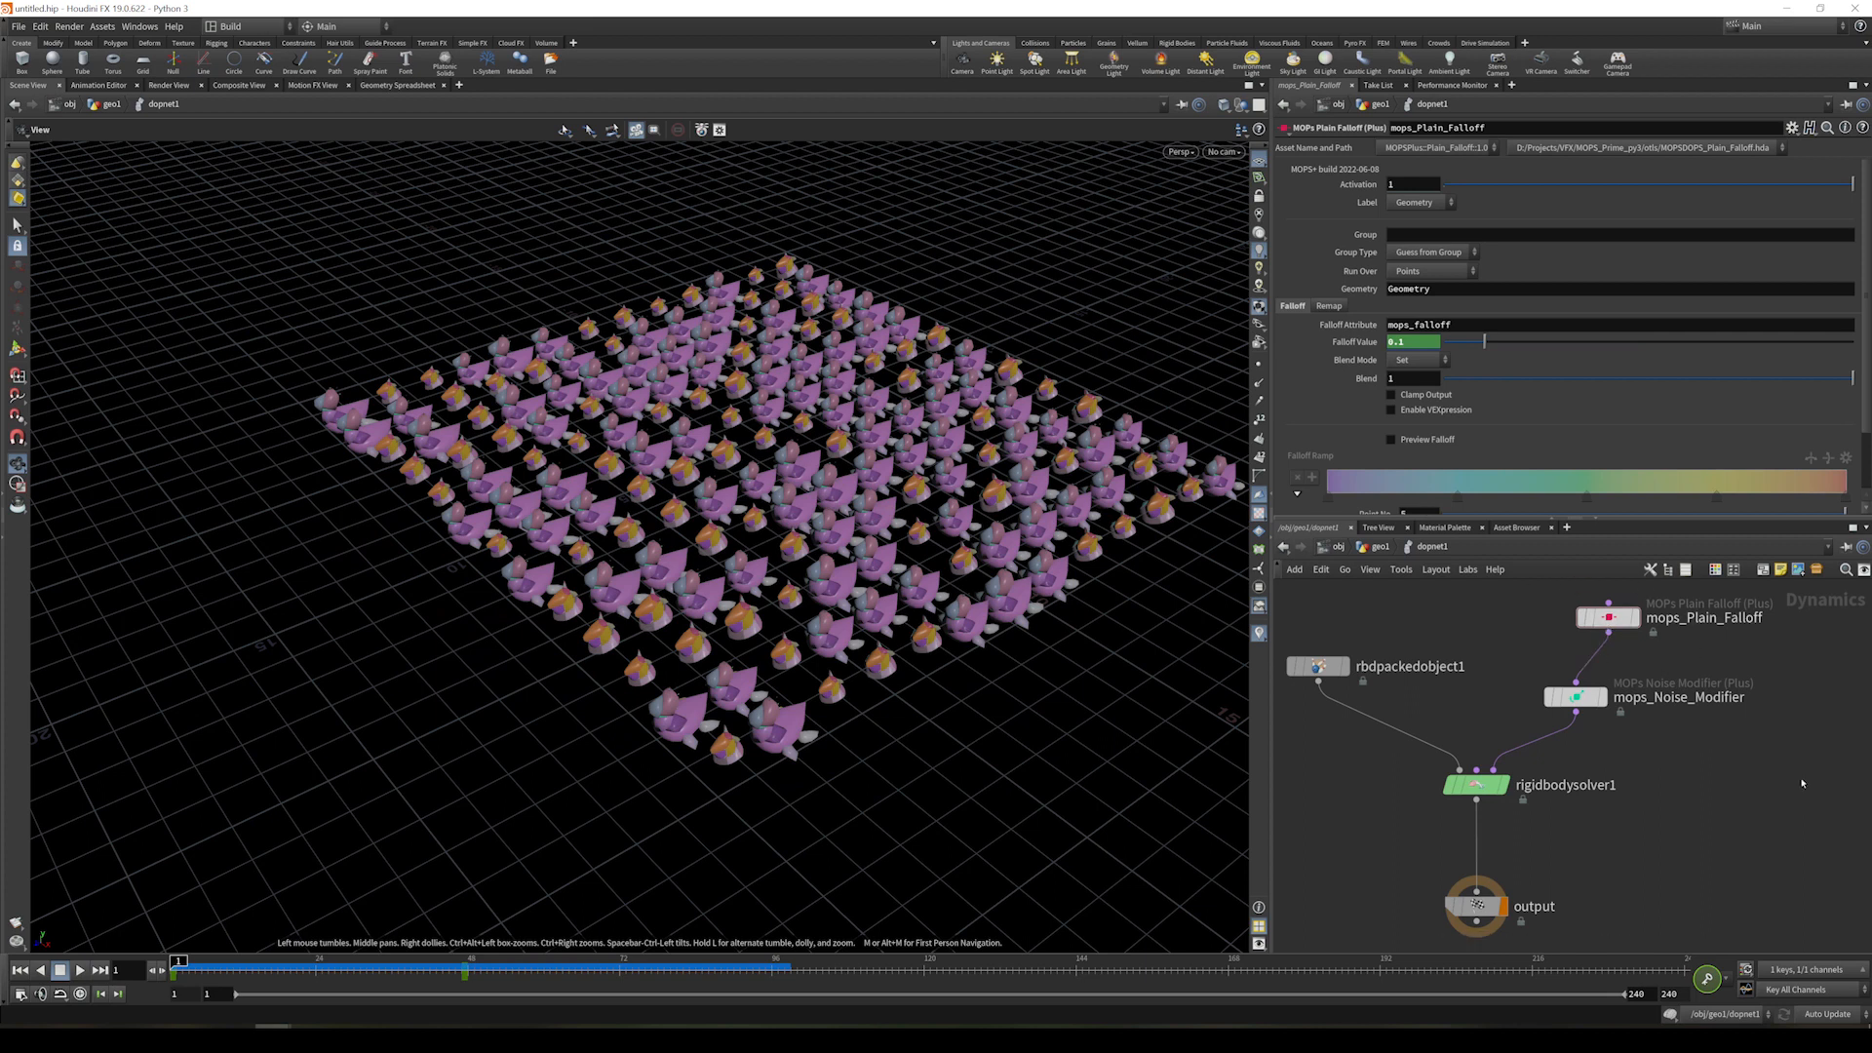
# - Keyframe the MOPs Noise Modifier's Activation at 1 on frame 72 and at 0 on frame 73
pyautogui.click(1576, 698)
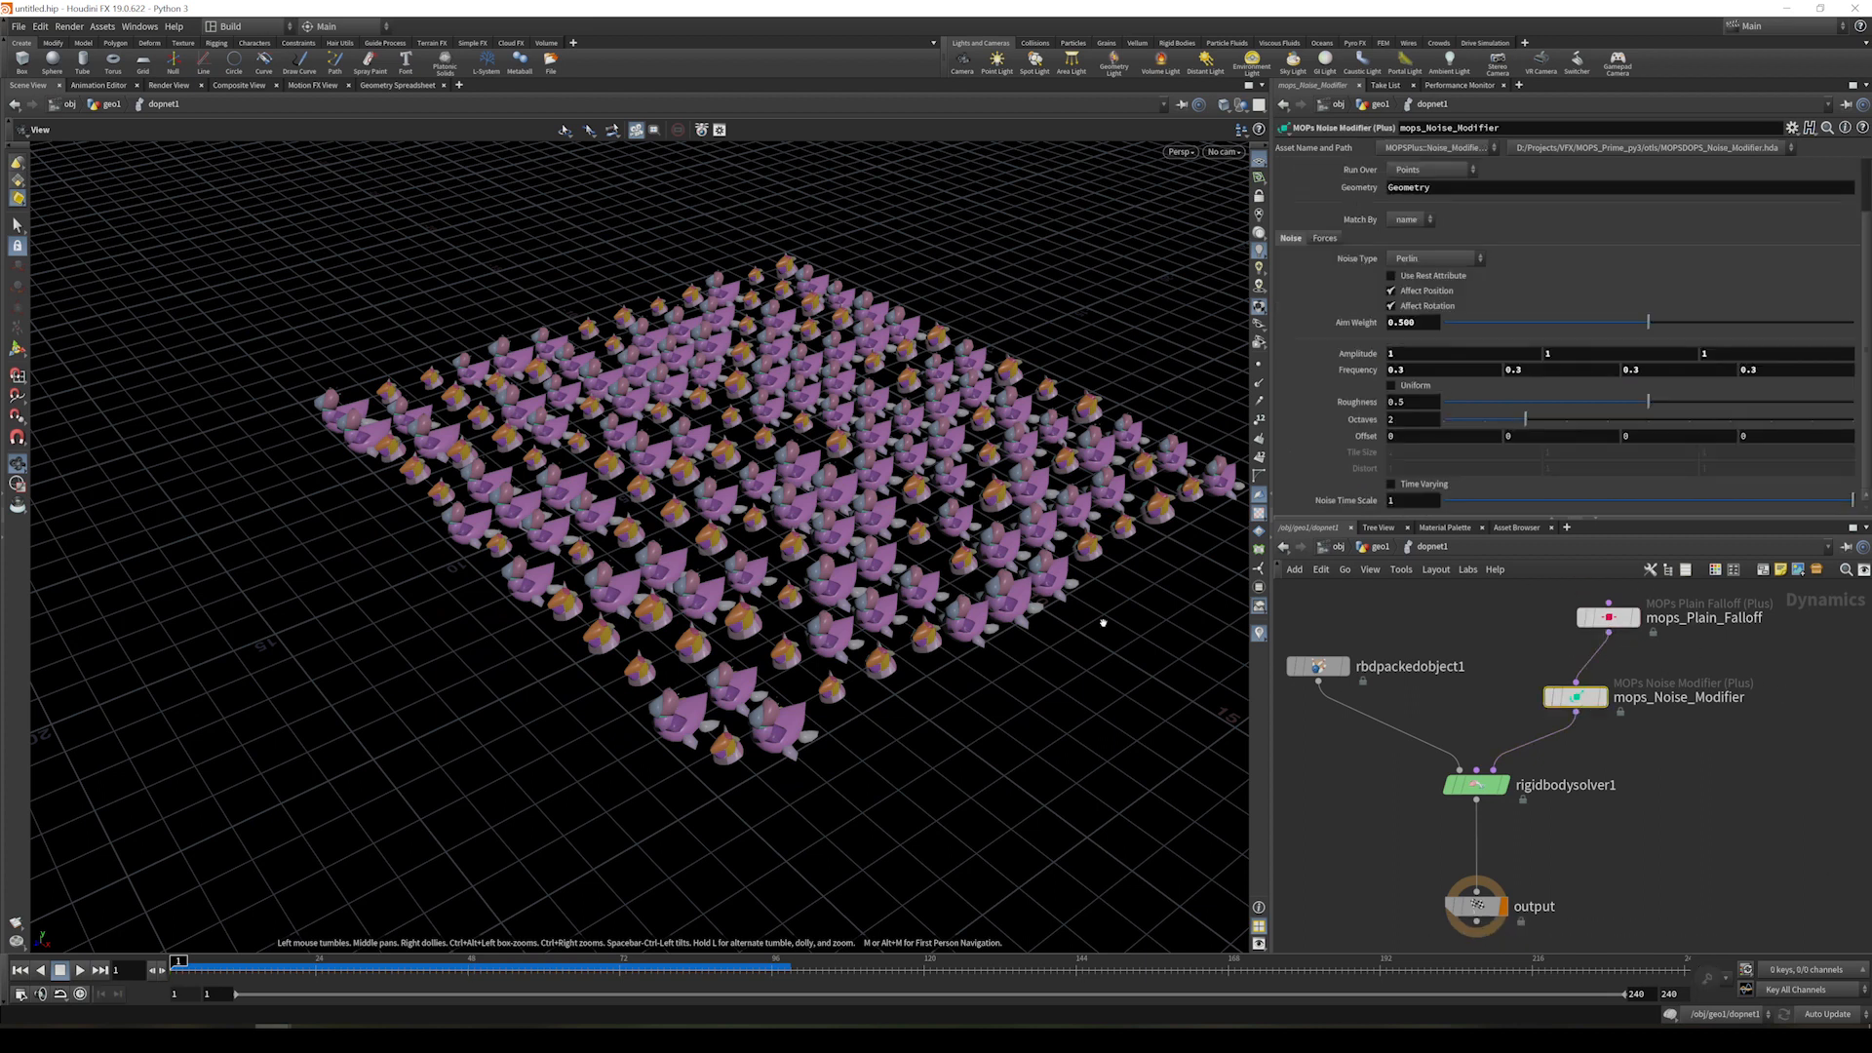
pyautogui.moveTo(433, 973); pyautogui.dragTo(620, 987)
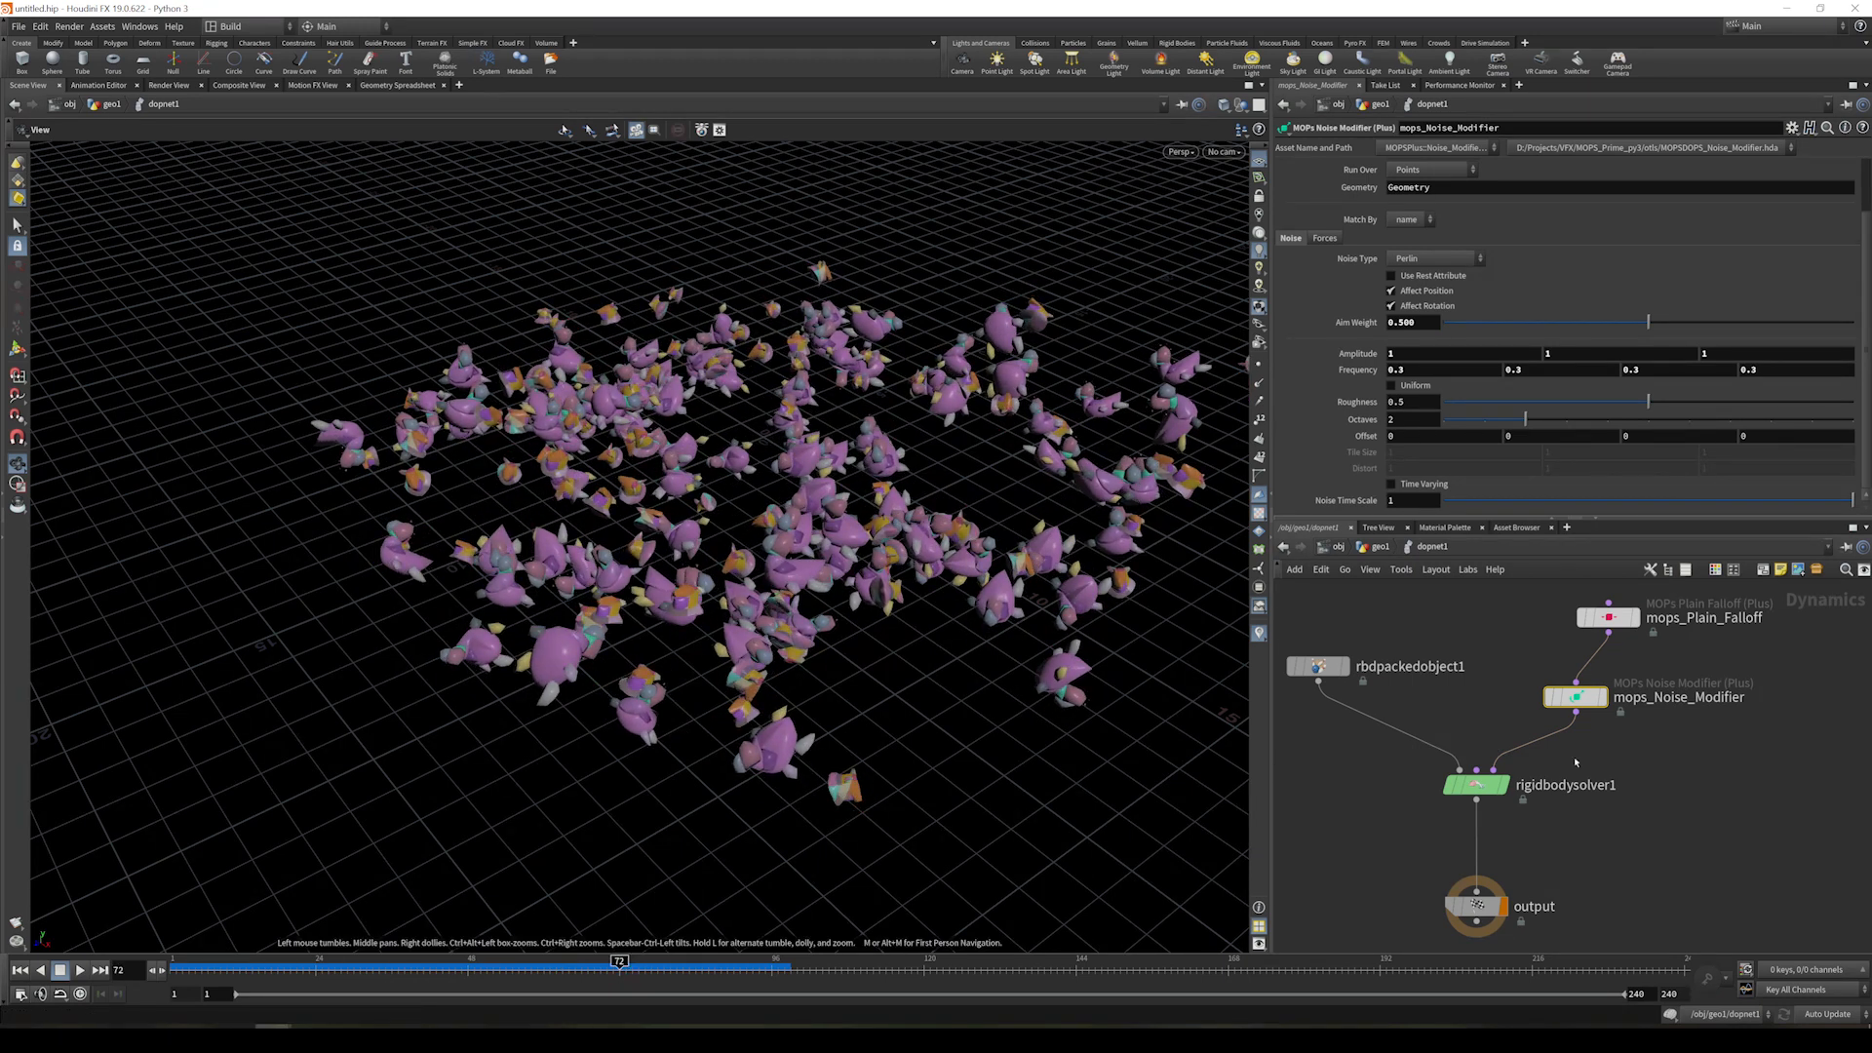
pyautogui.scroll(3, 1361, 369)
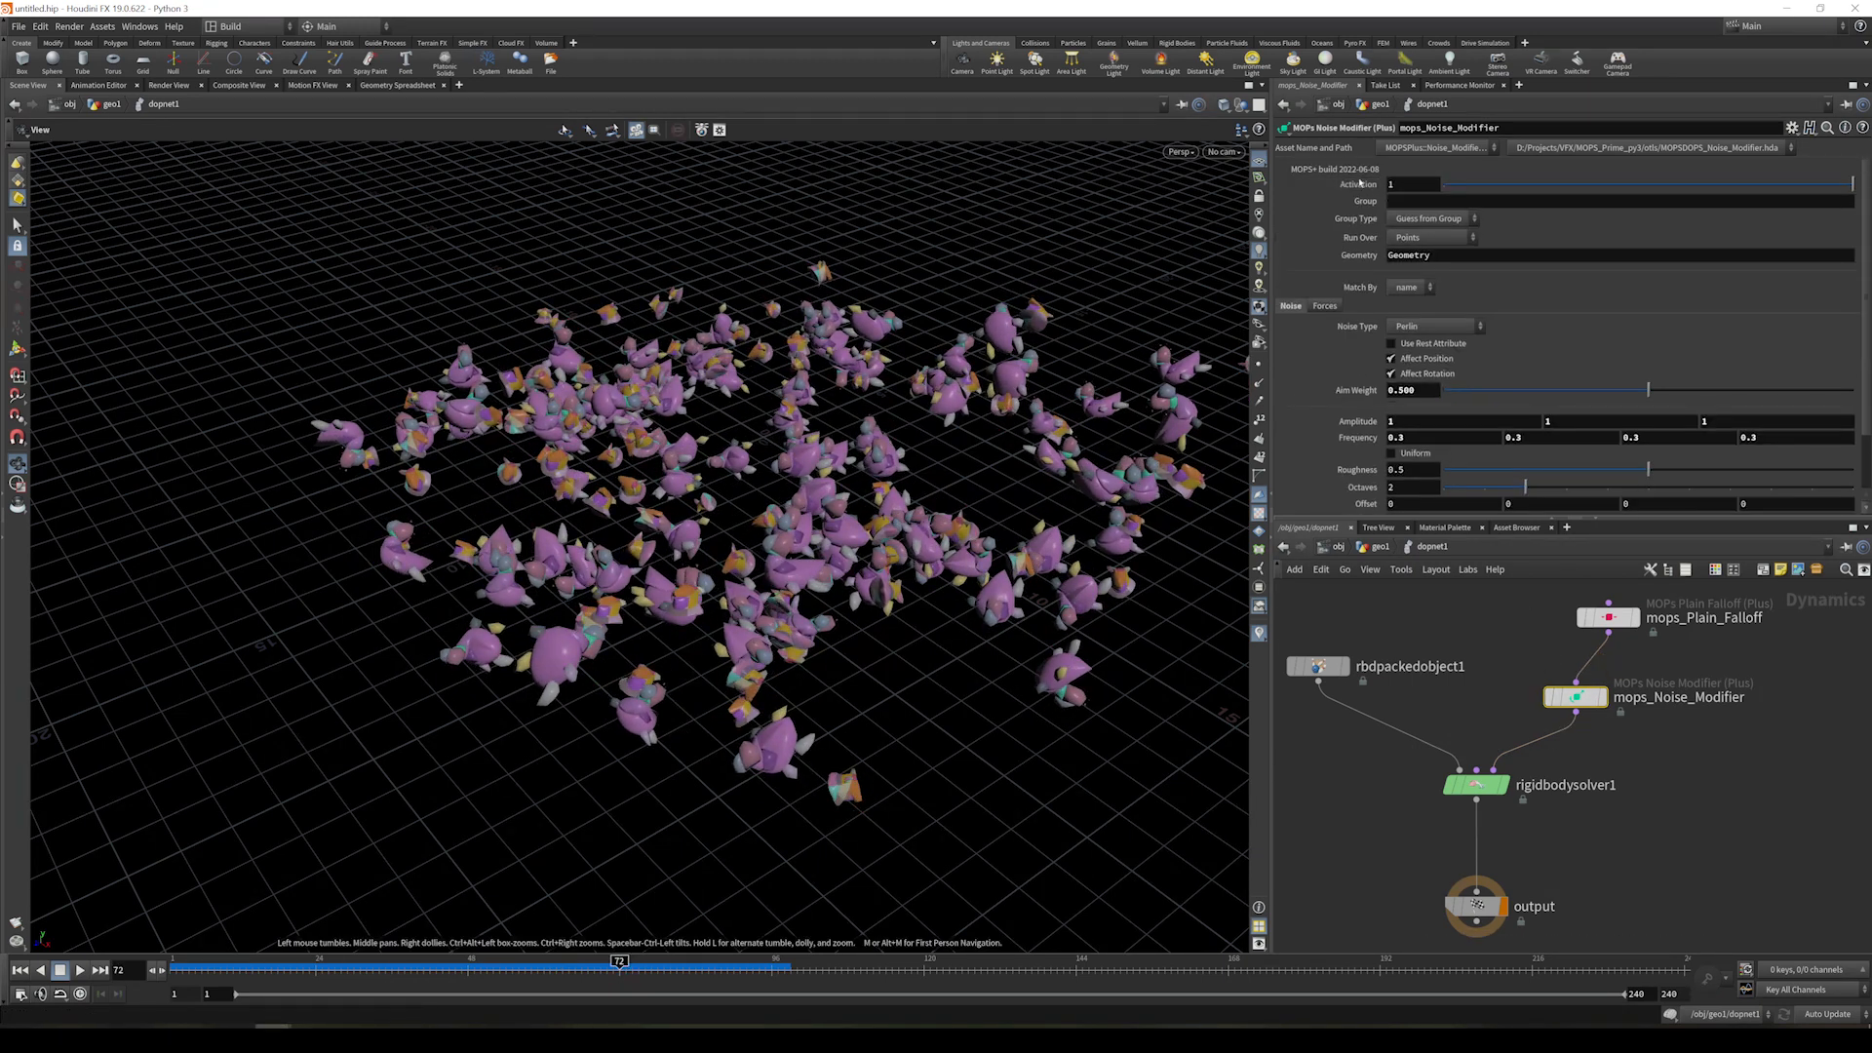
pyautogui.click(1360, 183)
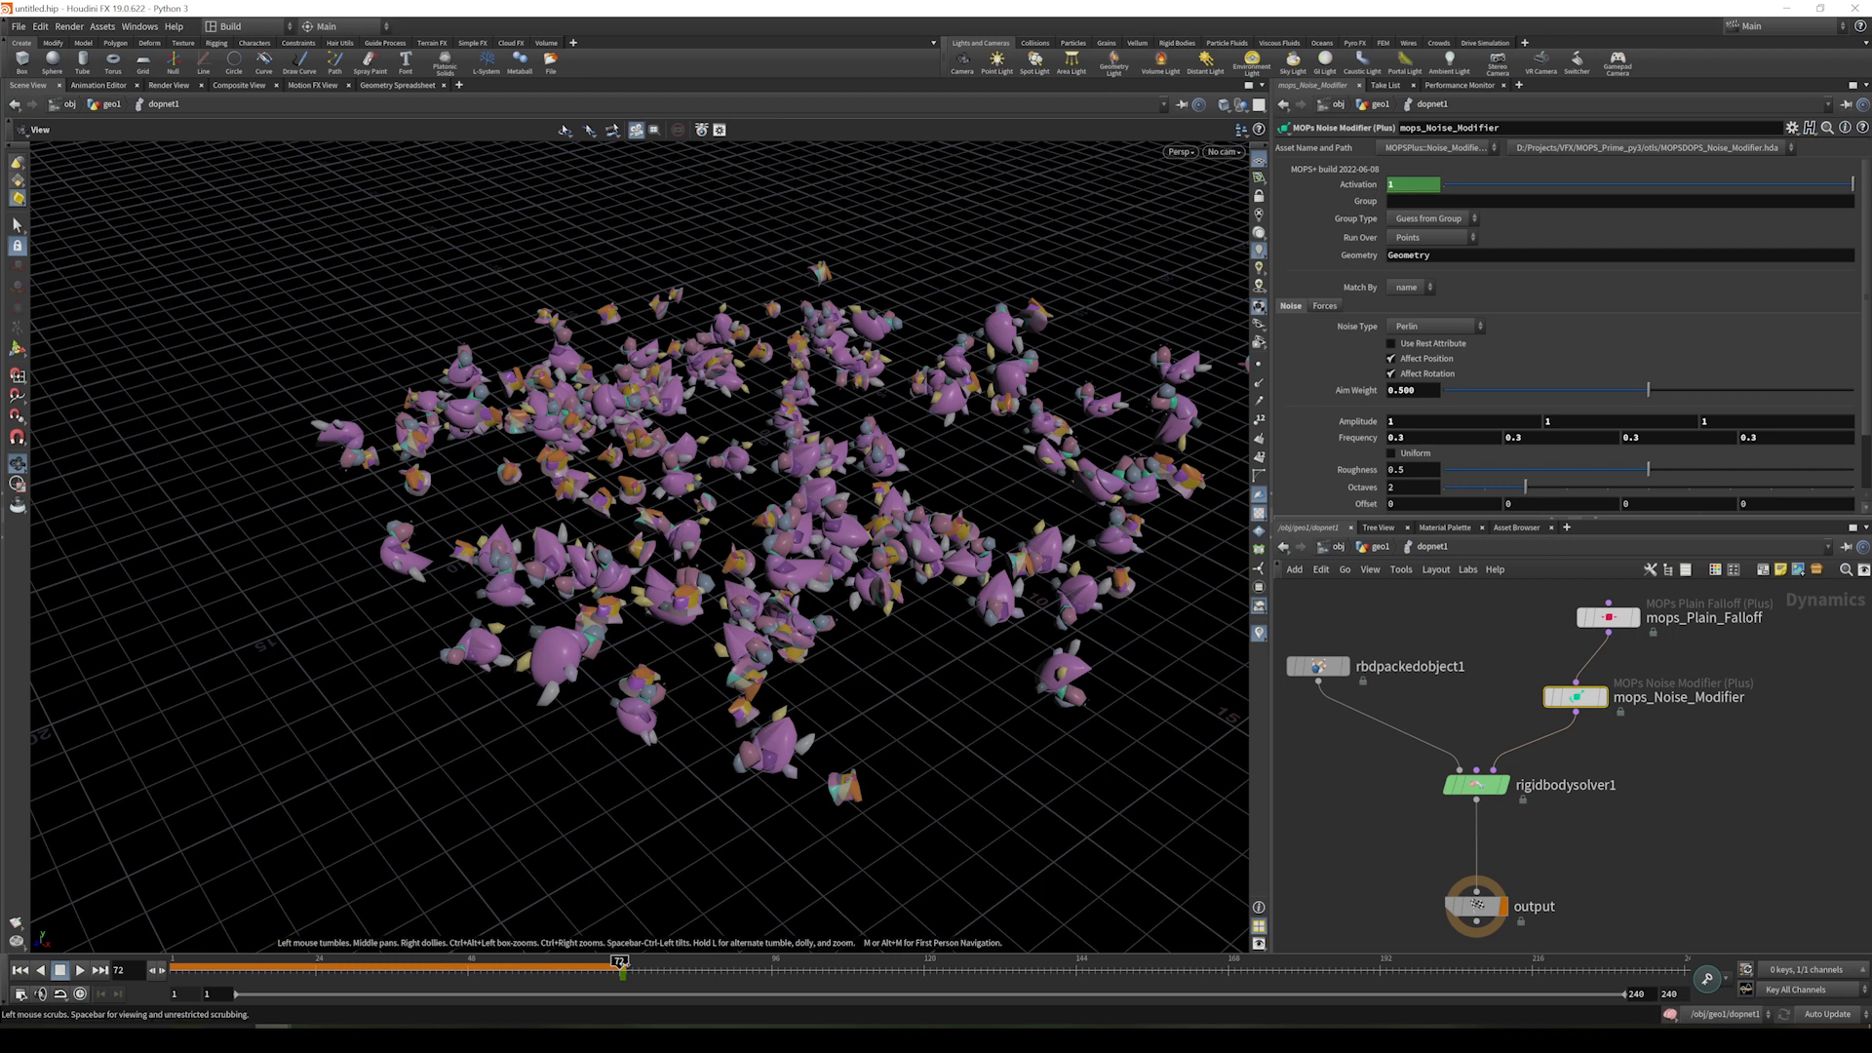
pyautogui.click(626, 966)
pyautogui.moveTo(1395, 184); pyautogui.dragTo(1356, 186)
pyautogui.write('0')
pyautogui.press('Return')
pyautogui.keyDown('alt'); pyautogui.click(1353, 188); pyautogui.keyUp('alt')
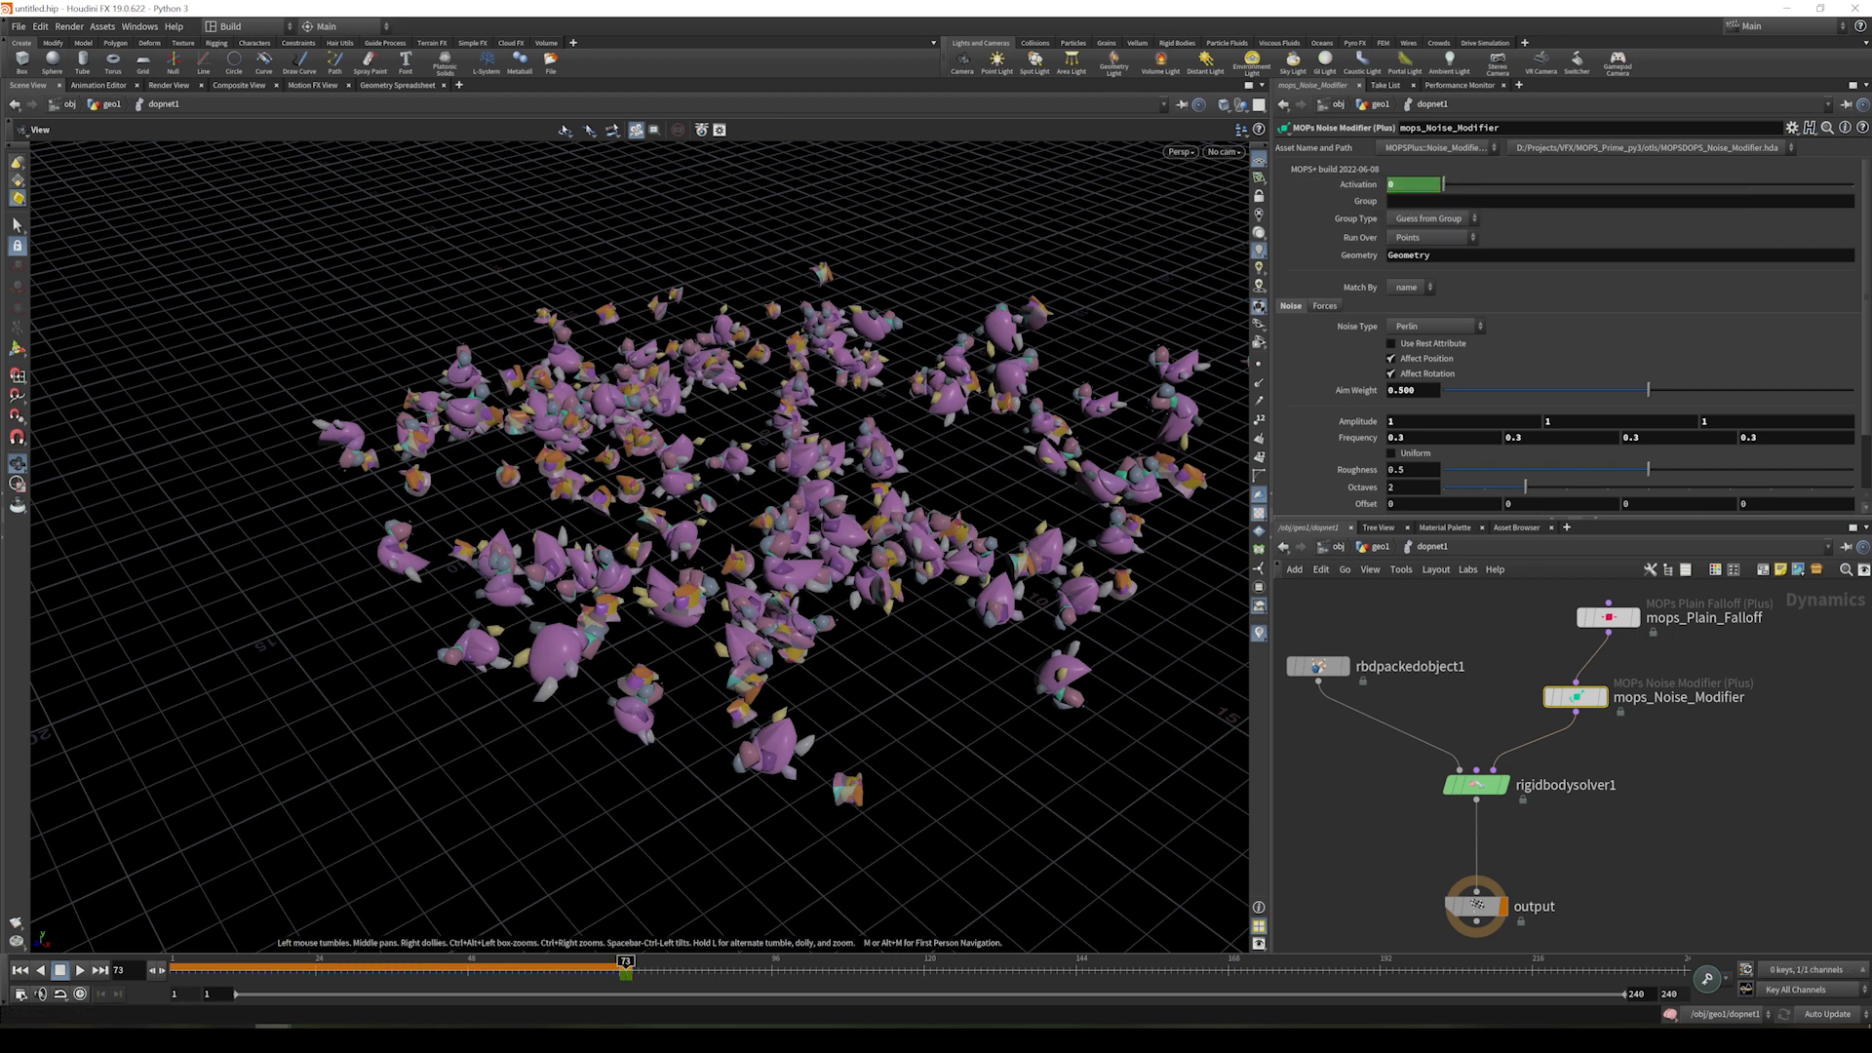
# - Play the simulation from the start to check the effect of the keyframed noise activation
pyautogui.click(20, 971)
pyautogui.click(80, 970)
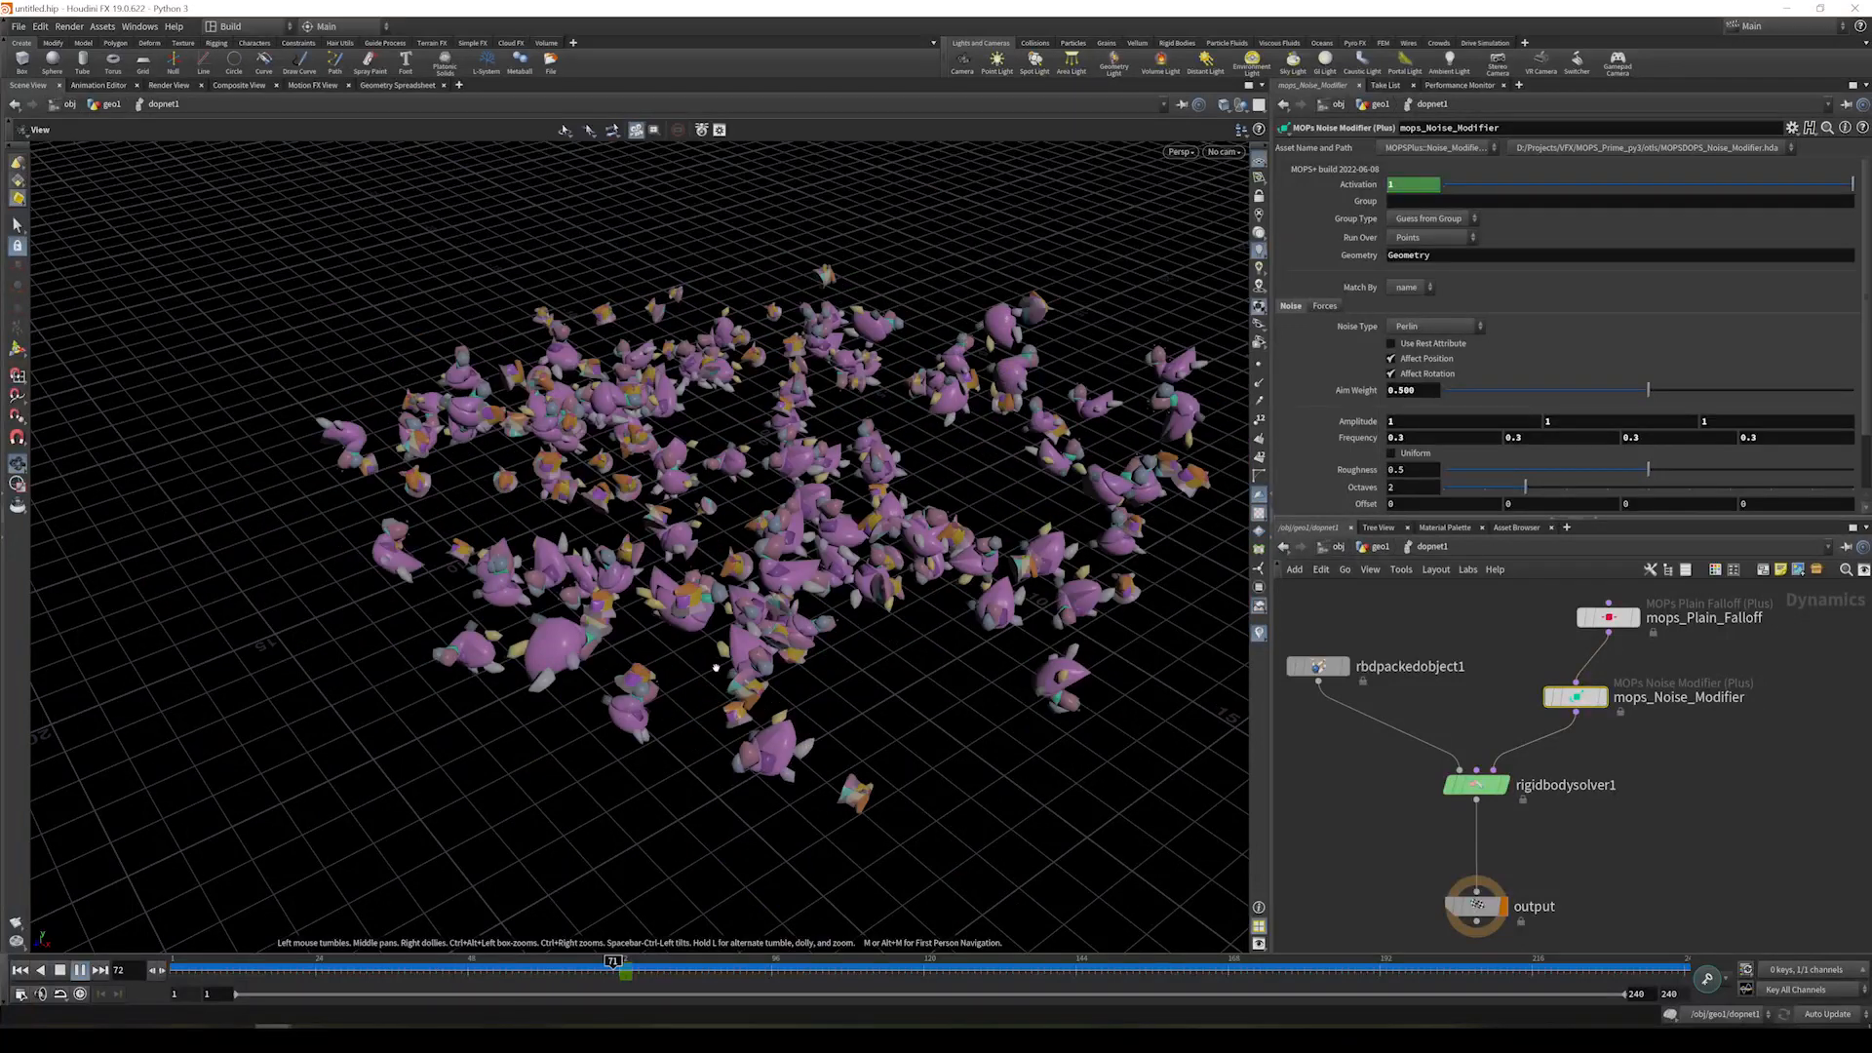
pyautogui.click(61, 969)
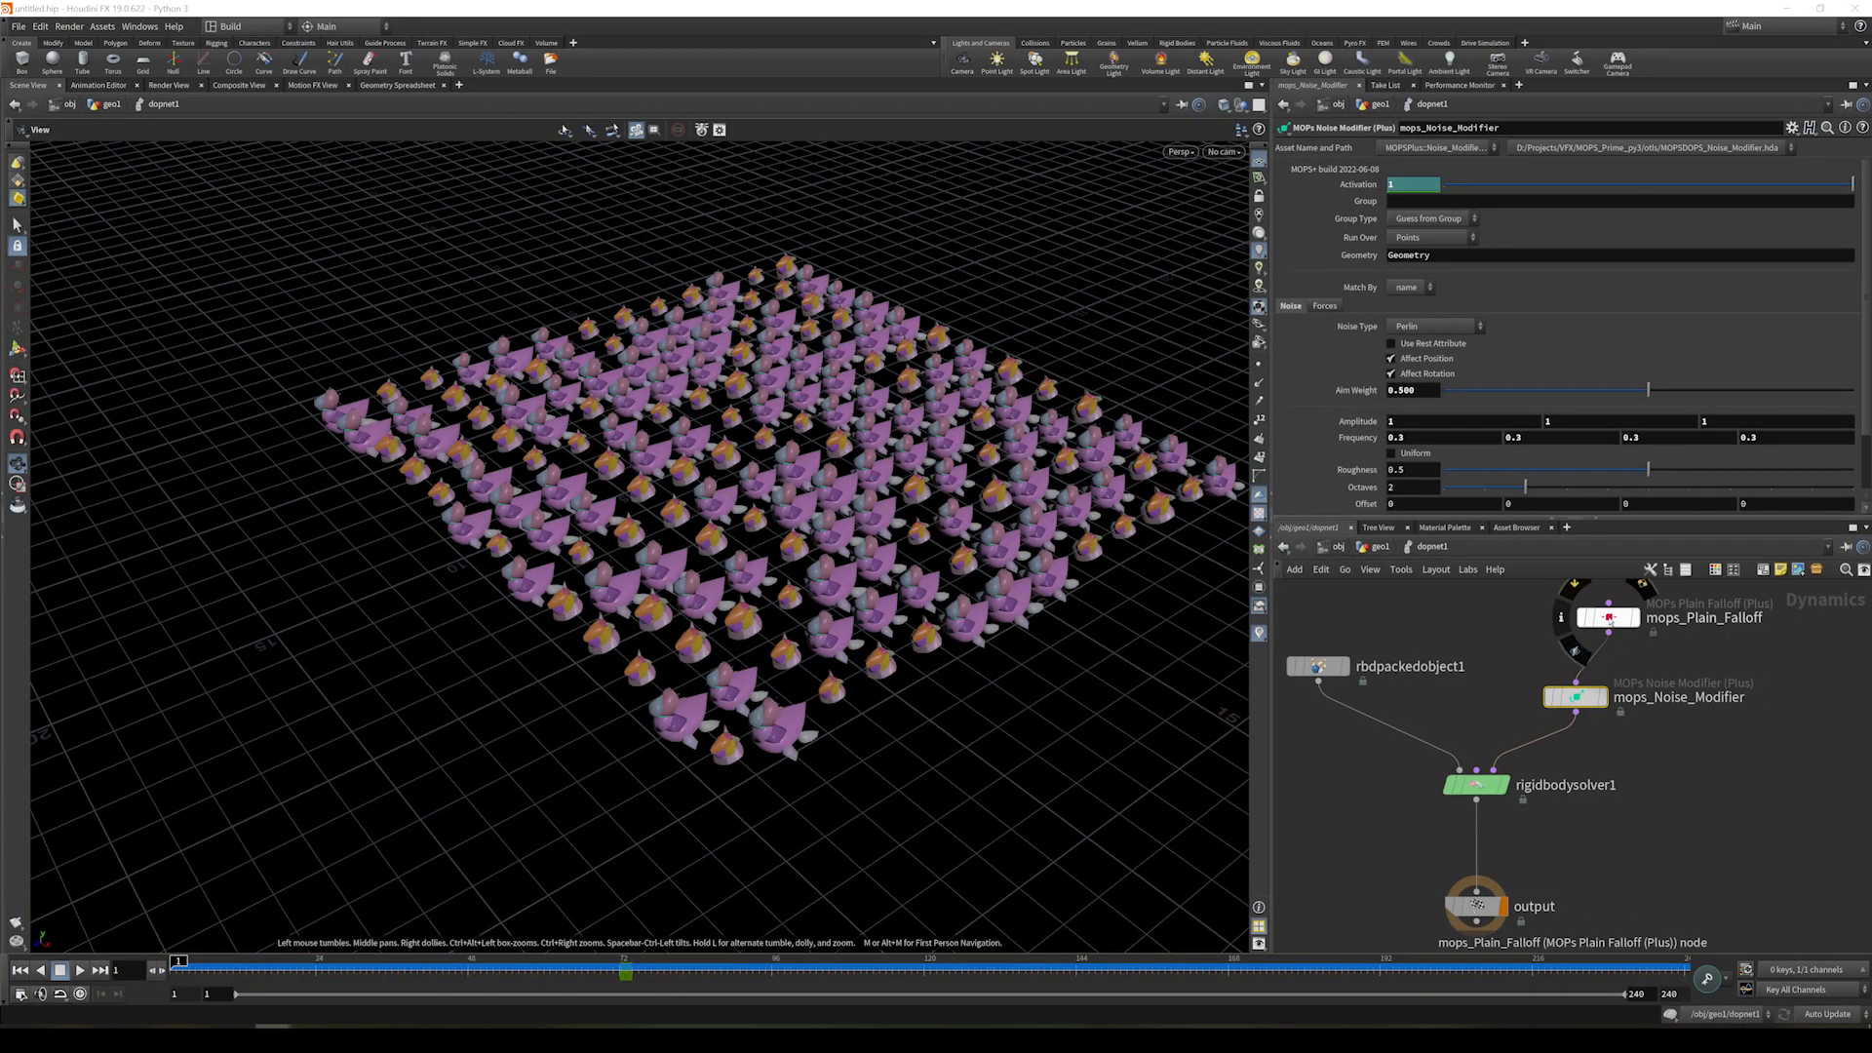
# - Replace the plain falloff with a MOPs Shape Falloff (Plus) node wired into the MOPs Noise Modifier's input
pyautogui.click(1609, 619)
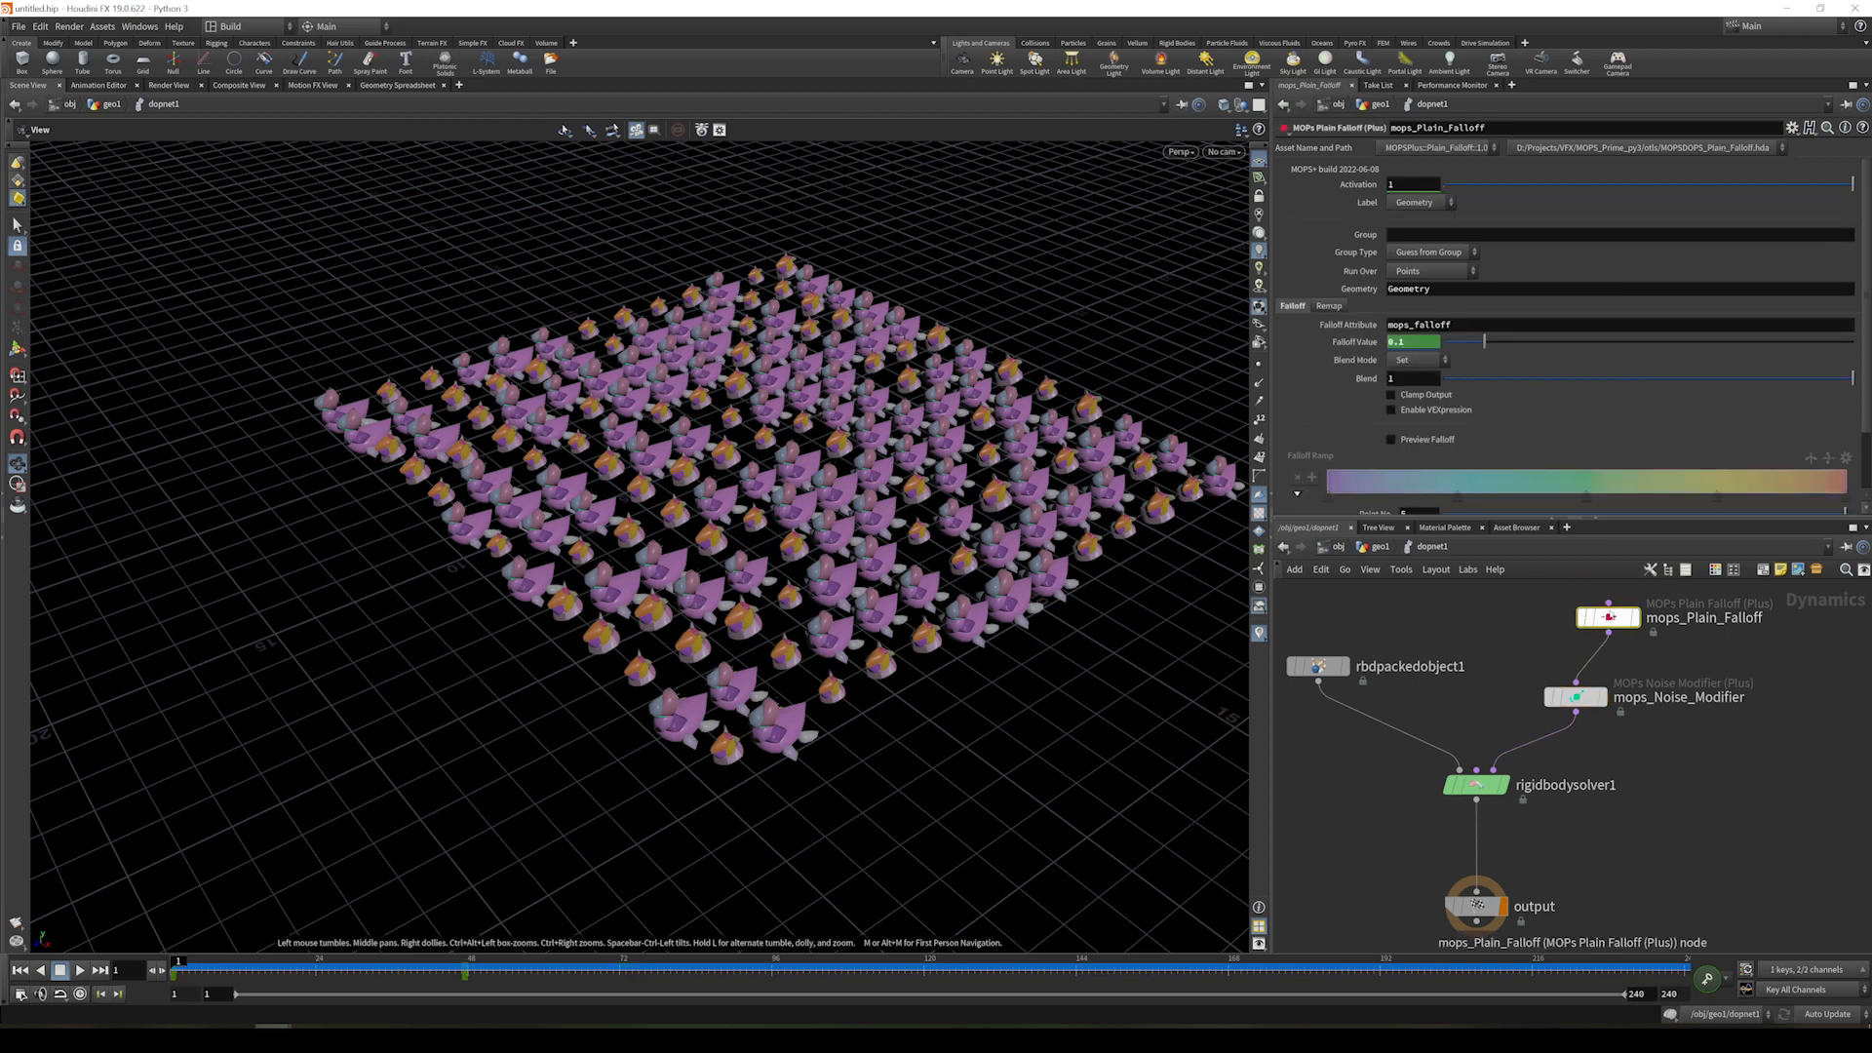
pyautogui.press('Delete')
pyautogui.press('Tab')
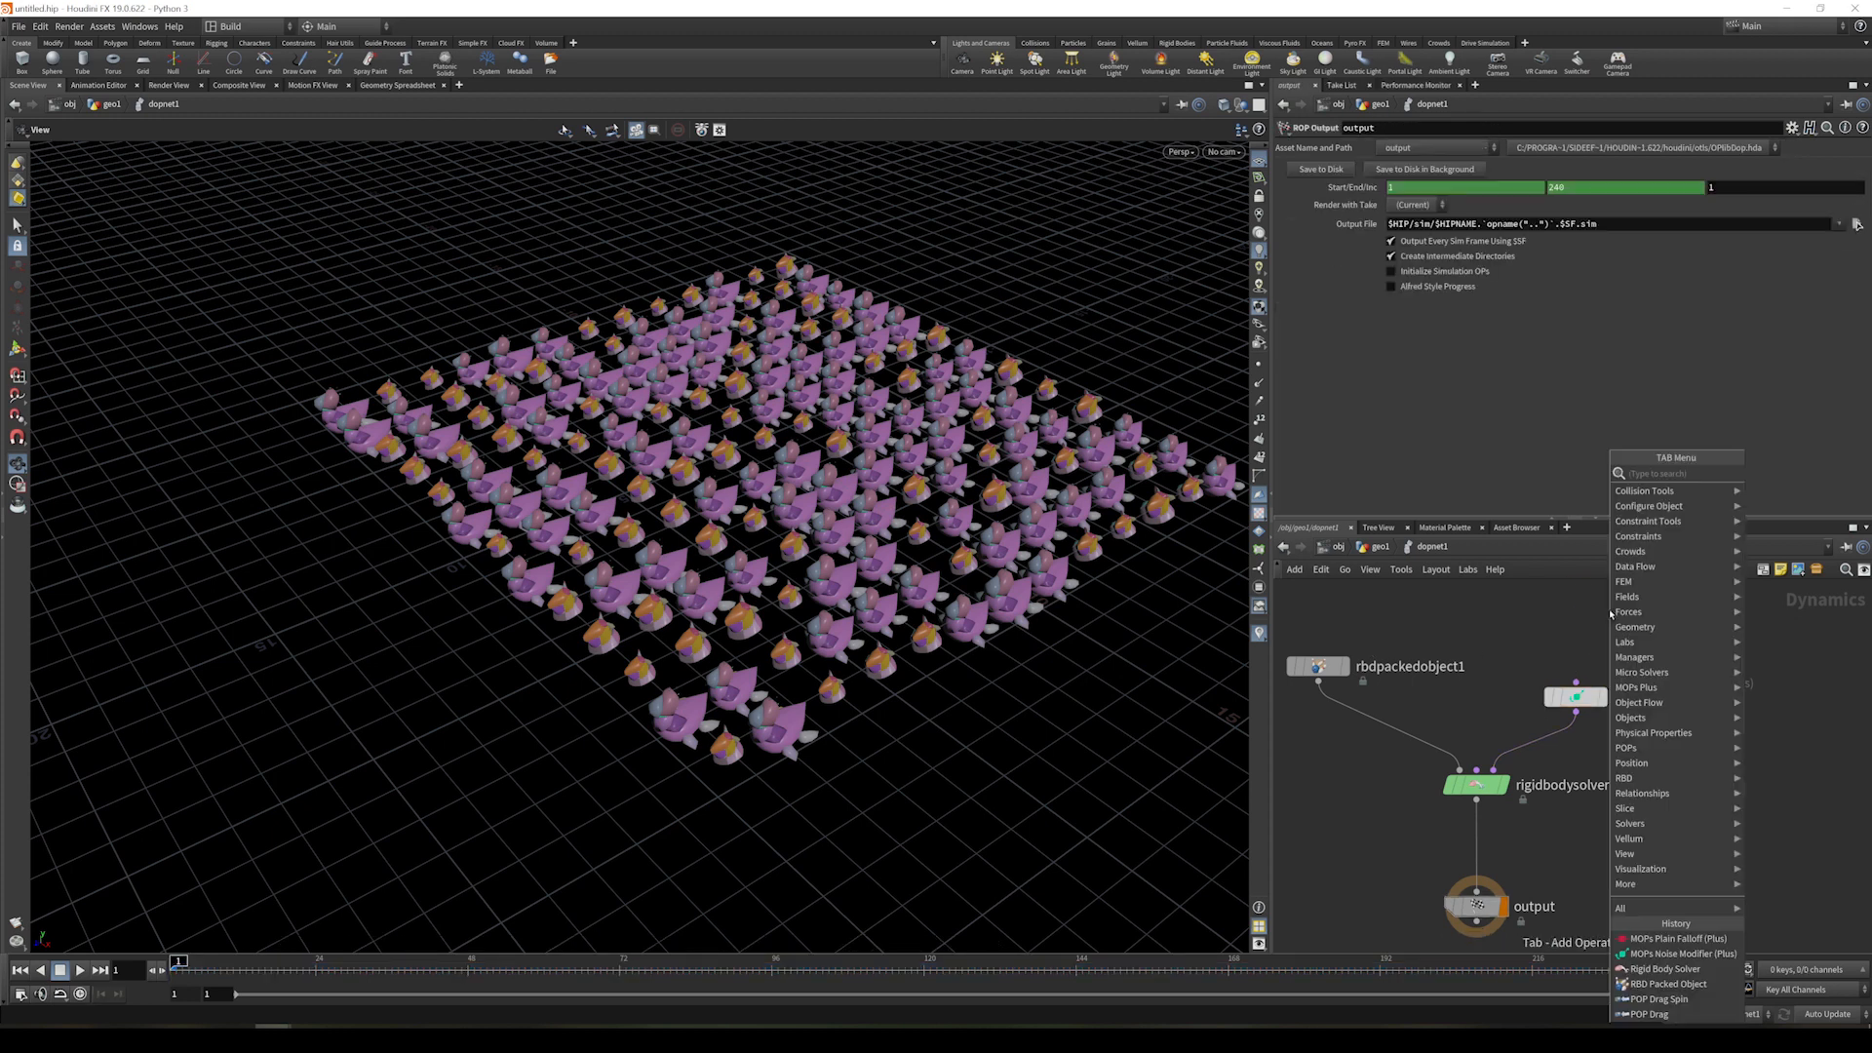
pyautogui.write('shape')
pyautogui.press('Return')
pyautogui.click(1609, 616)
pyautogui.click(1609, 631)
pyautogui.click(1577, 681)
pyautogui.moveTo(1609, 617); pyautogui.dragTo(1589, 625)
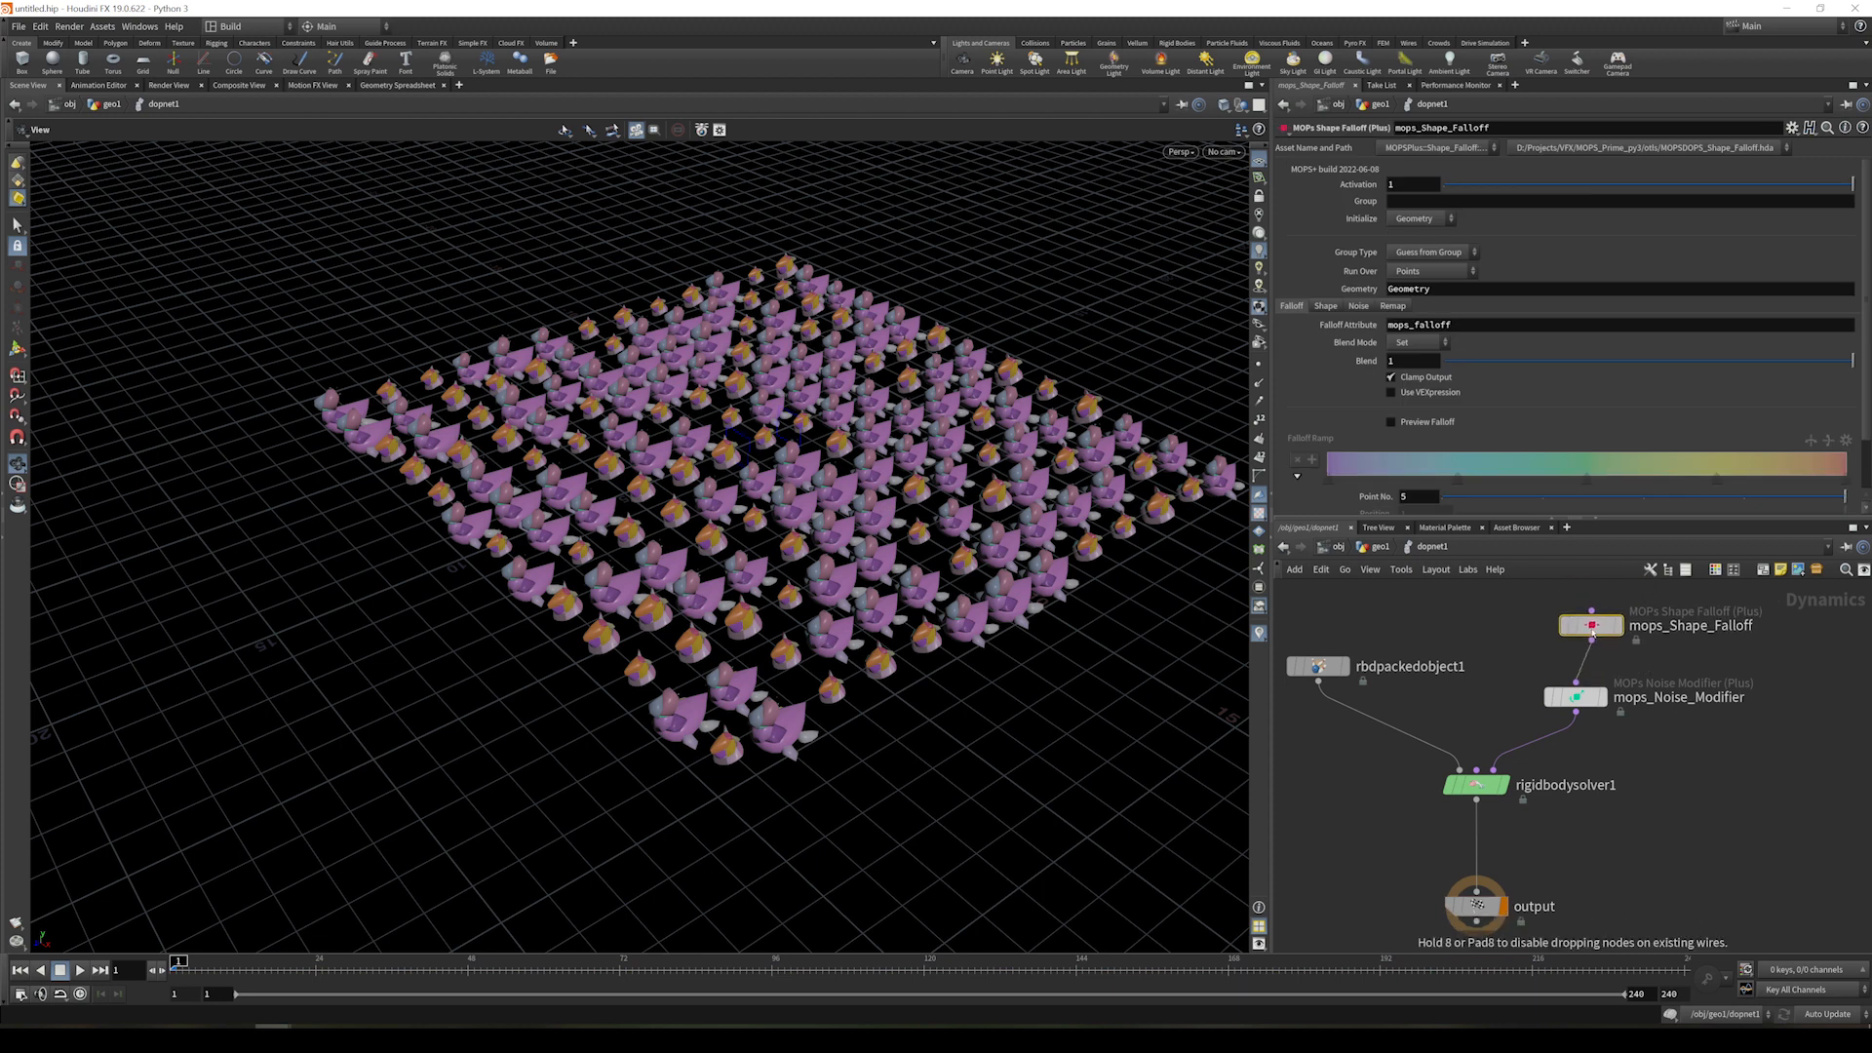
# - Enable Preview Falloff on the shape falloff and Solve on Creation Frame on the RBD packed object
pyautogui.click(1392, 422)
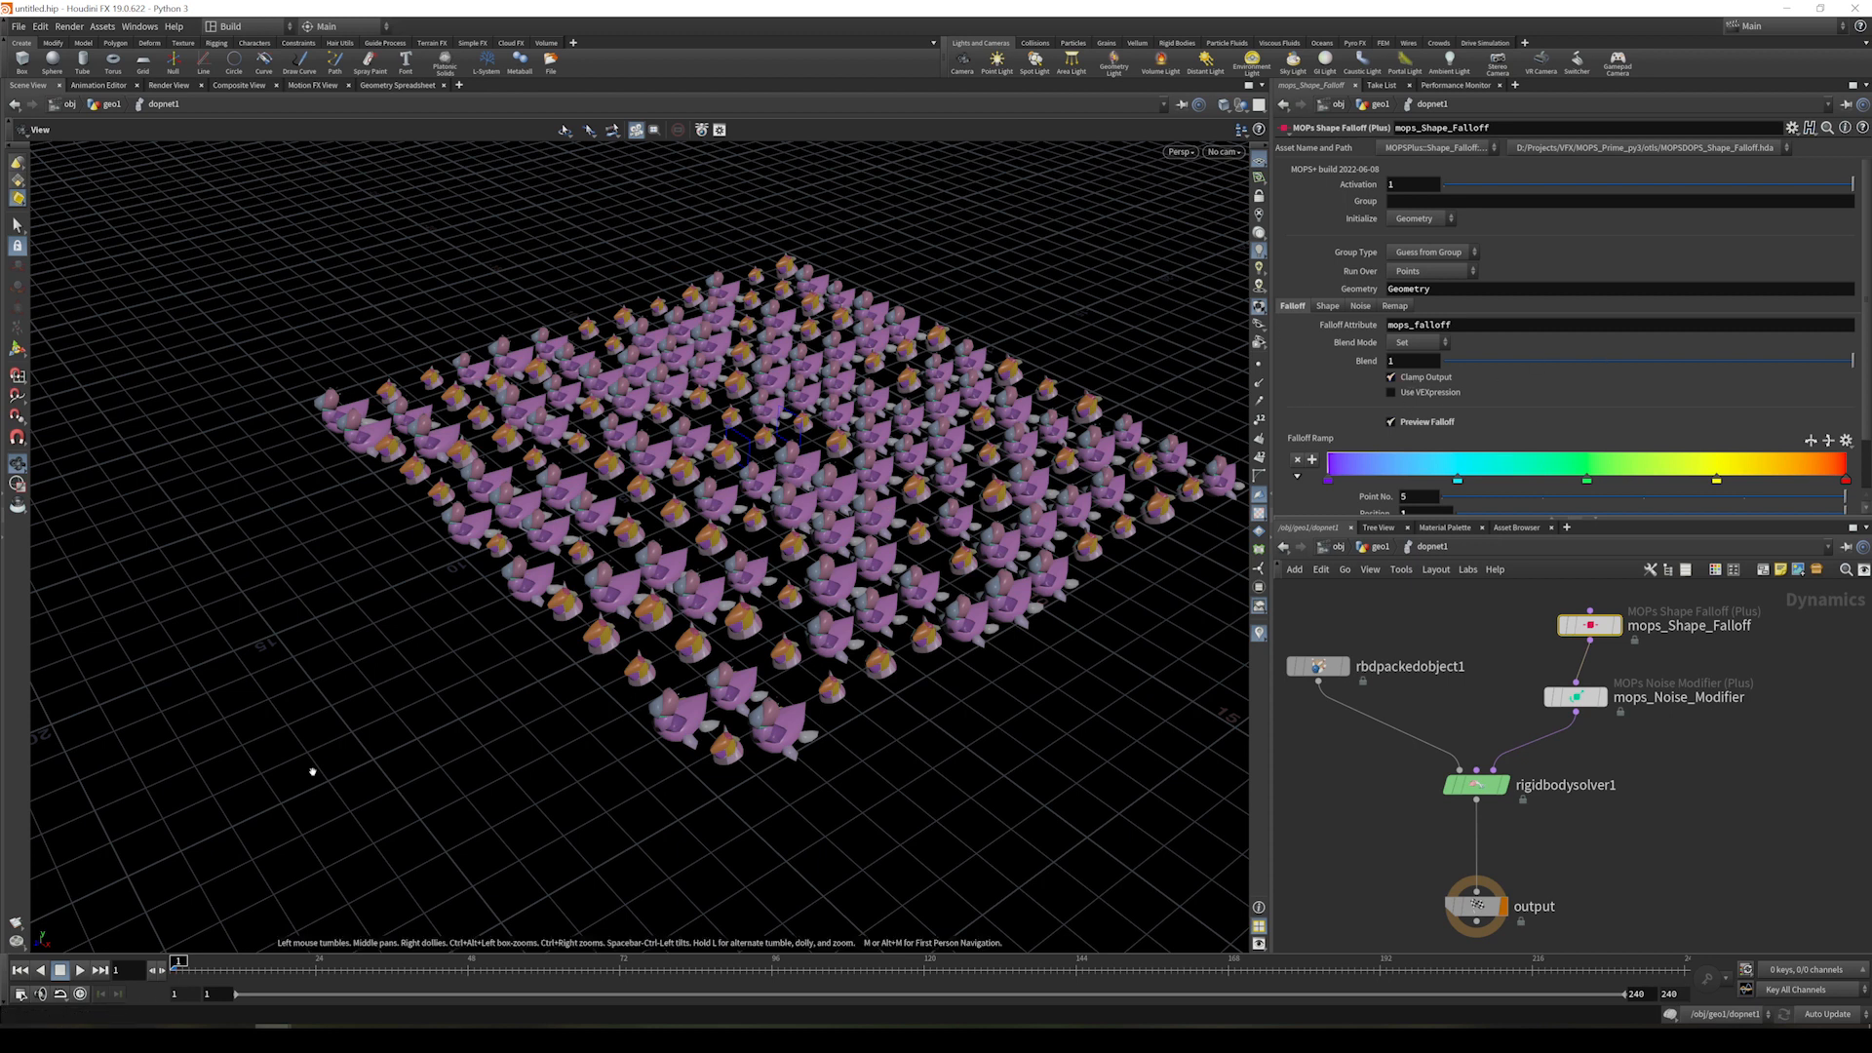
pyautogui.moveTo(1609, 687)
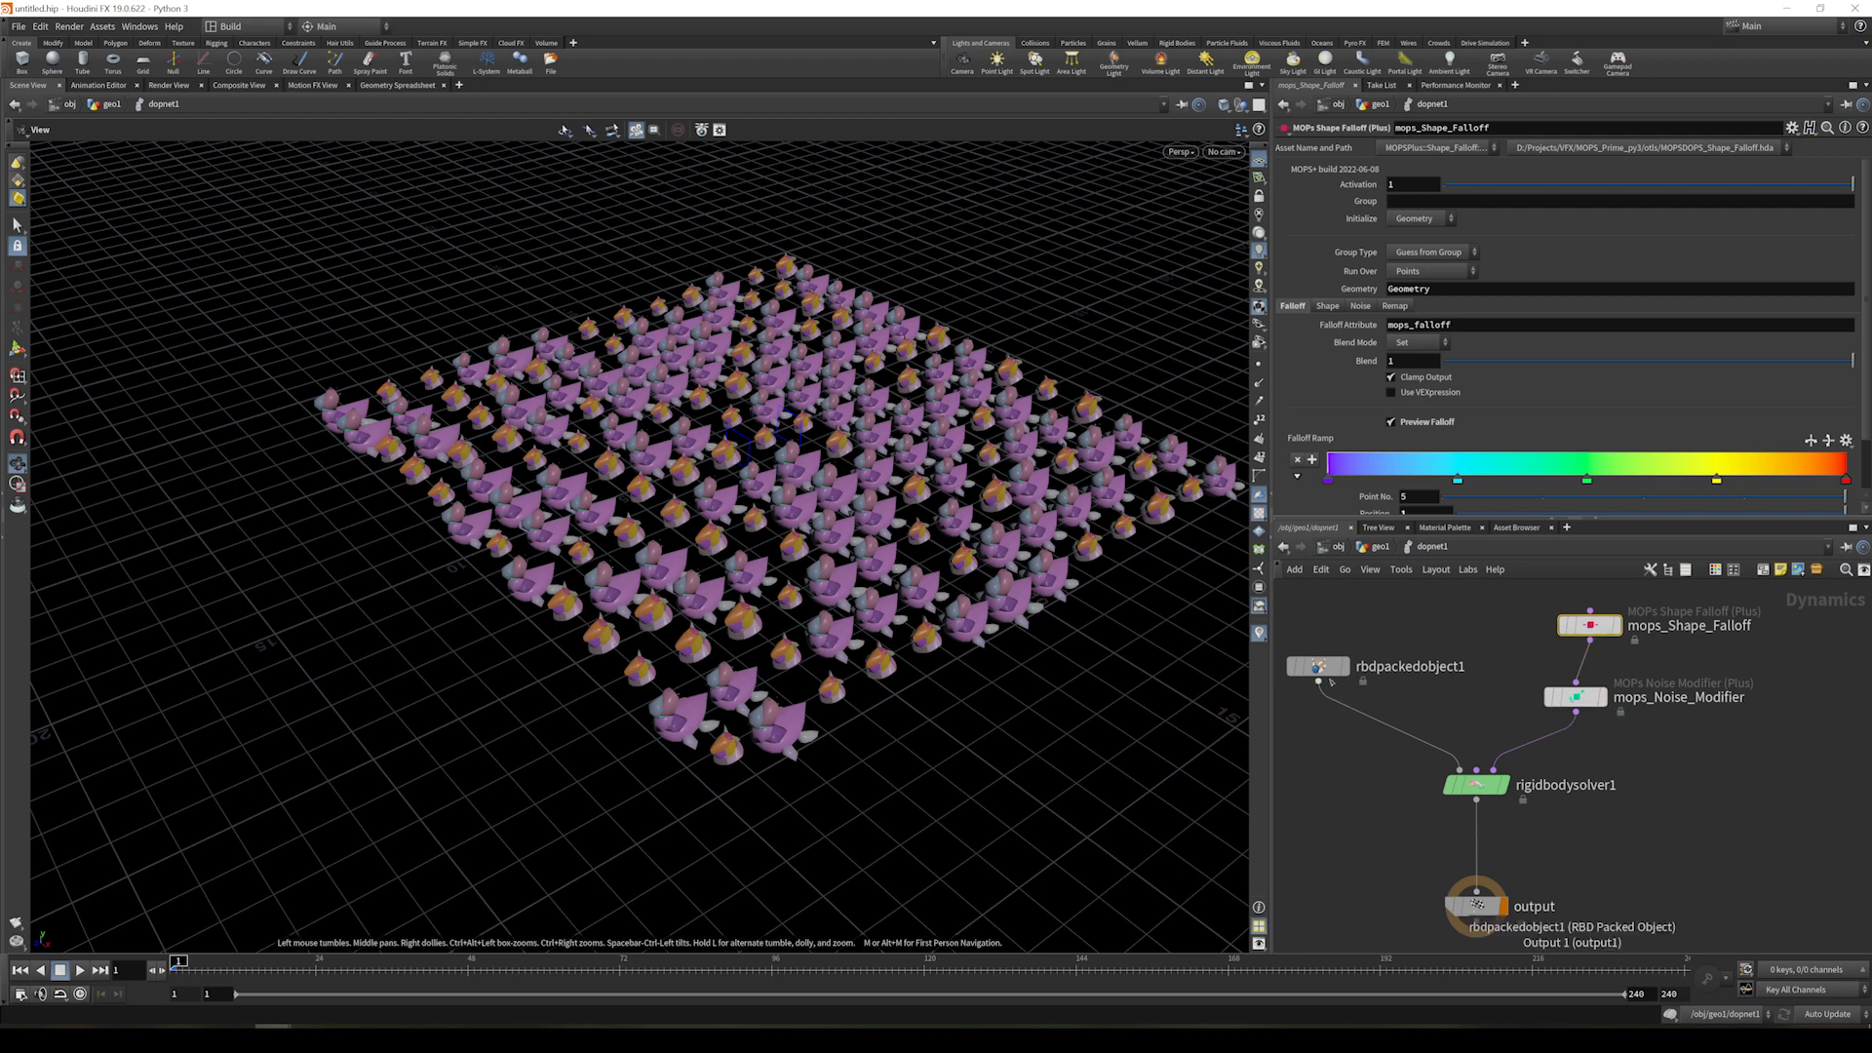
pyautogui.click(1489, 791)
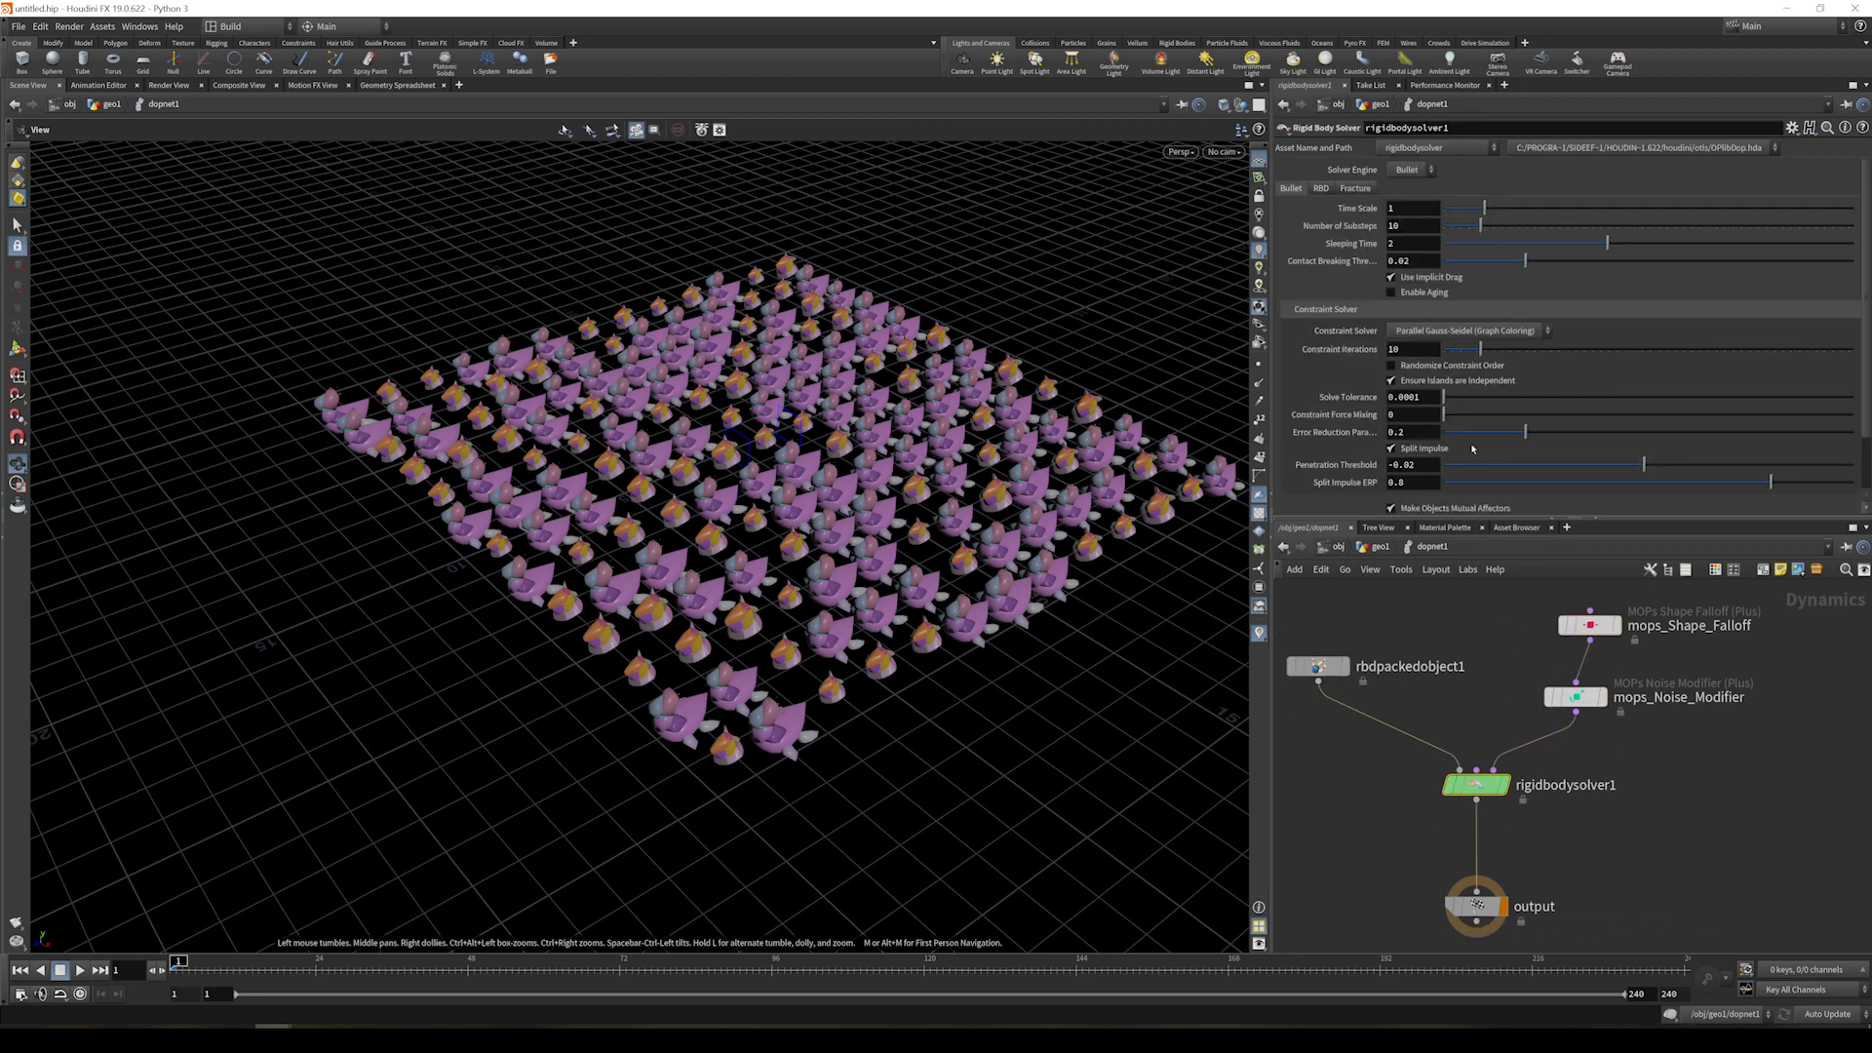
pyautogui.click(1319, 666)
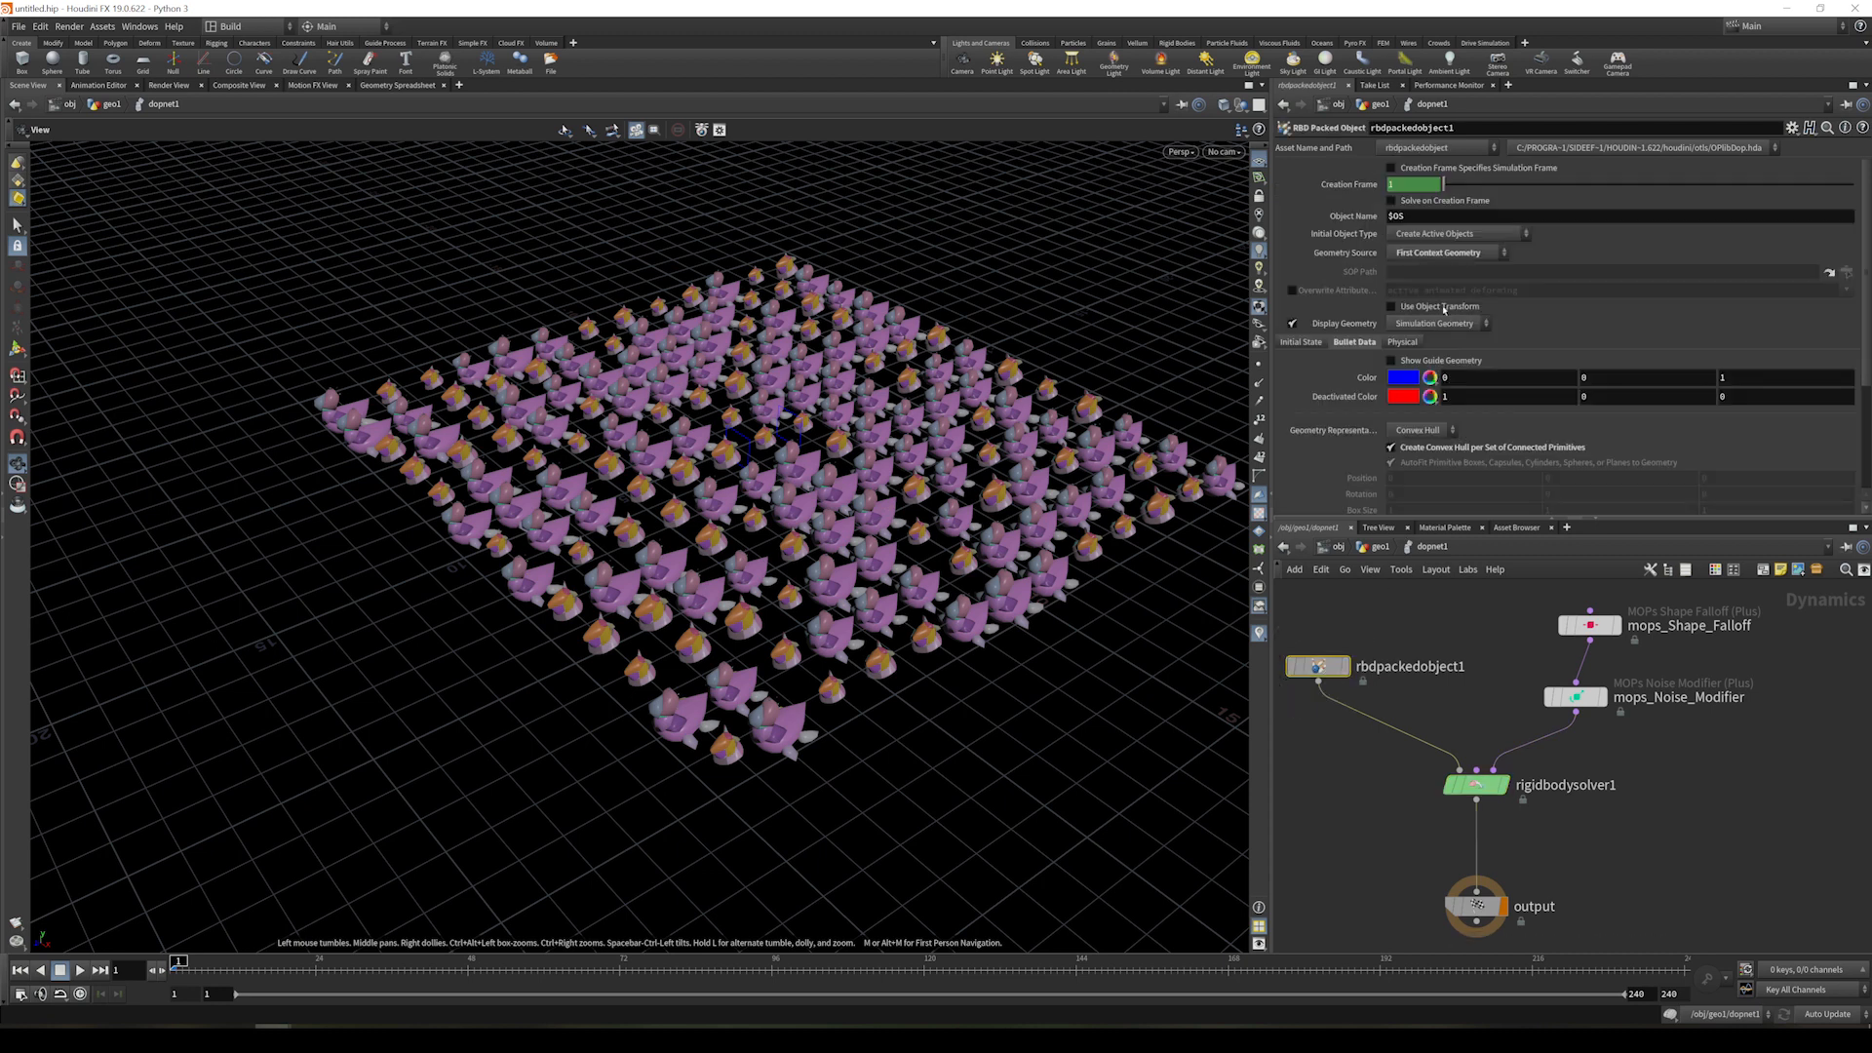
pyautogui.click(1442, 202)
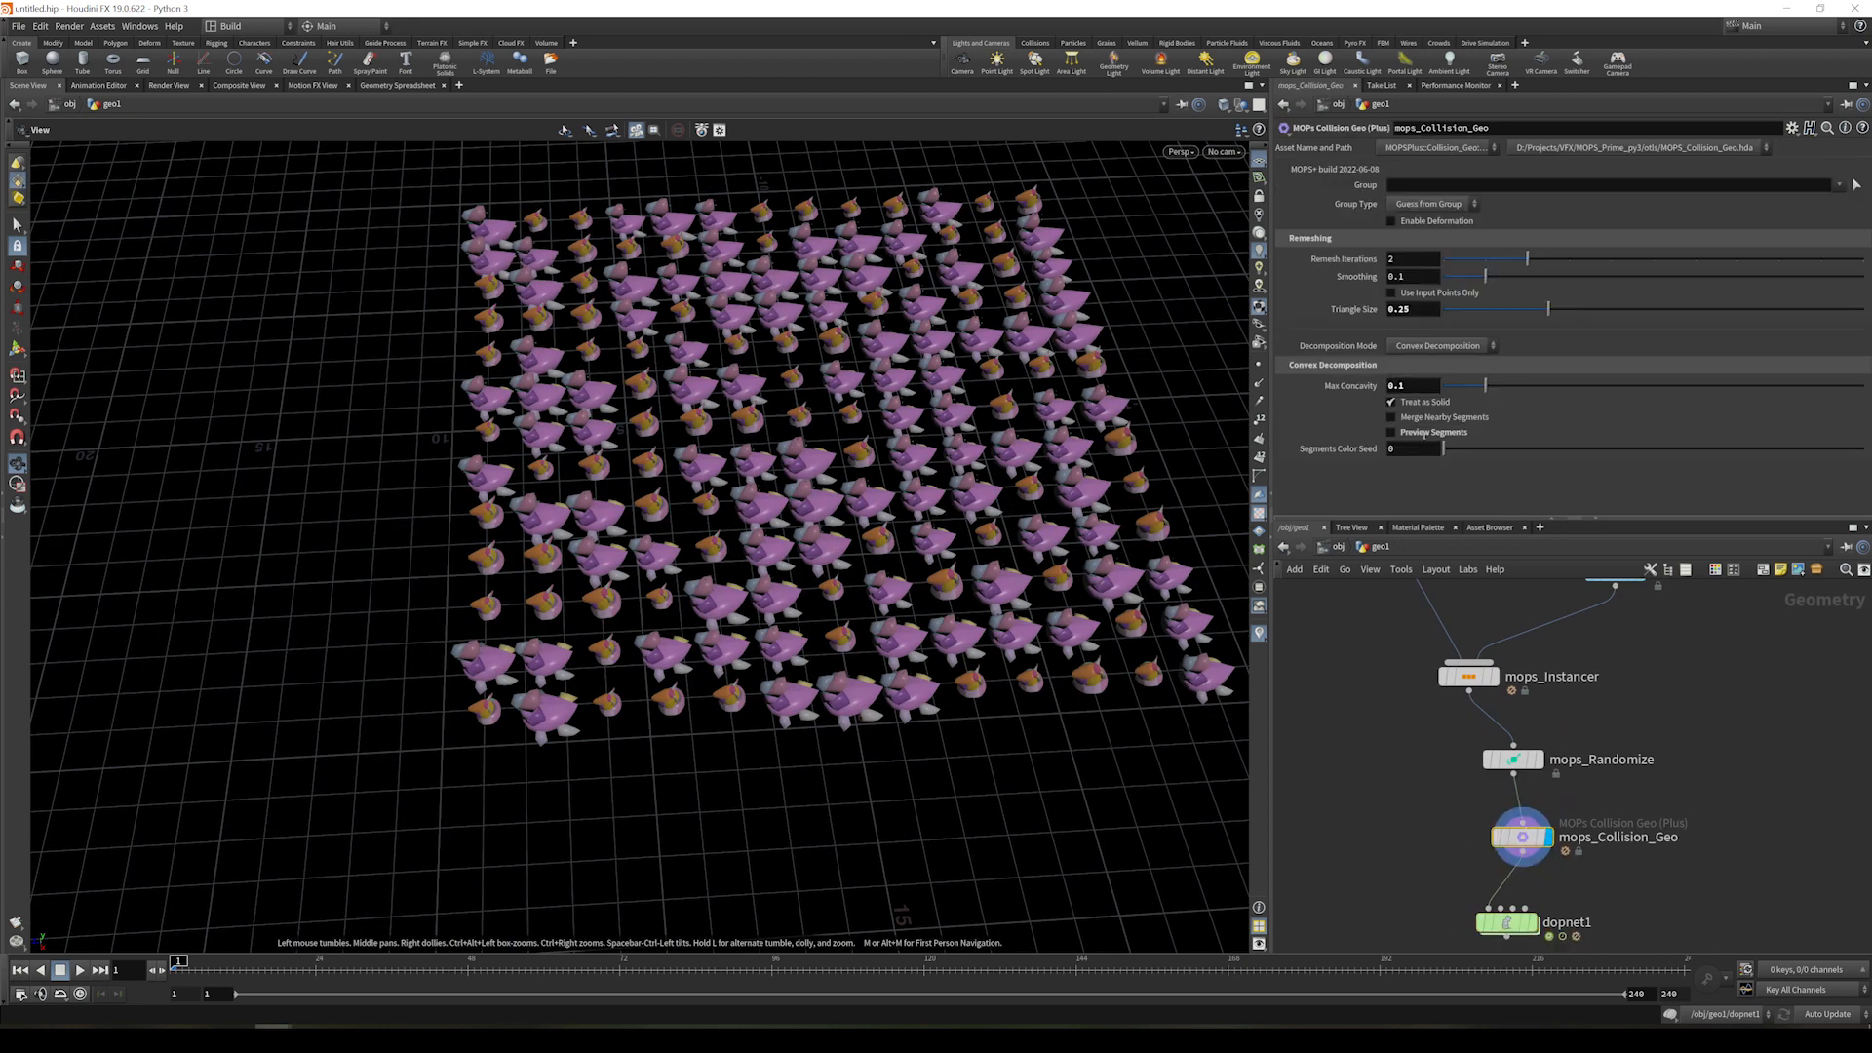
pyautogui.doubleClick(1508, 921)
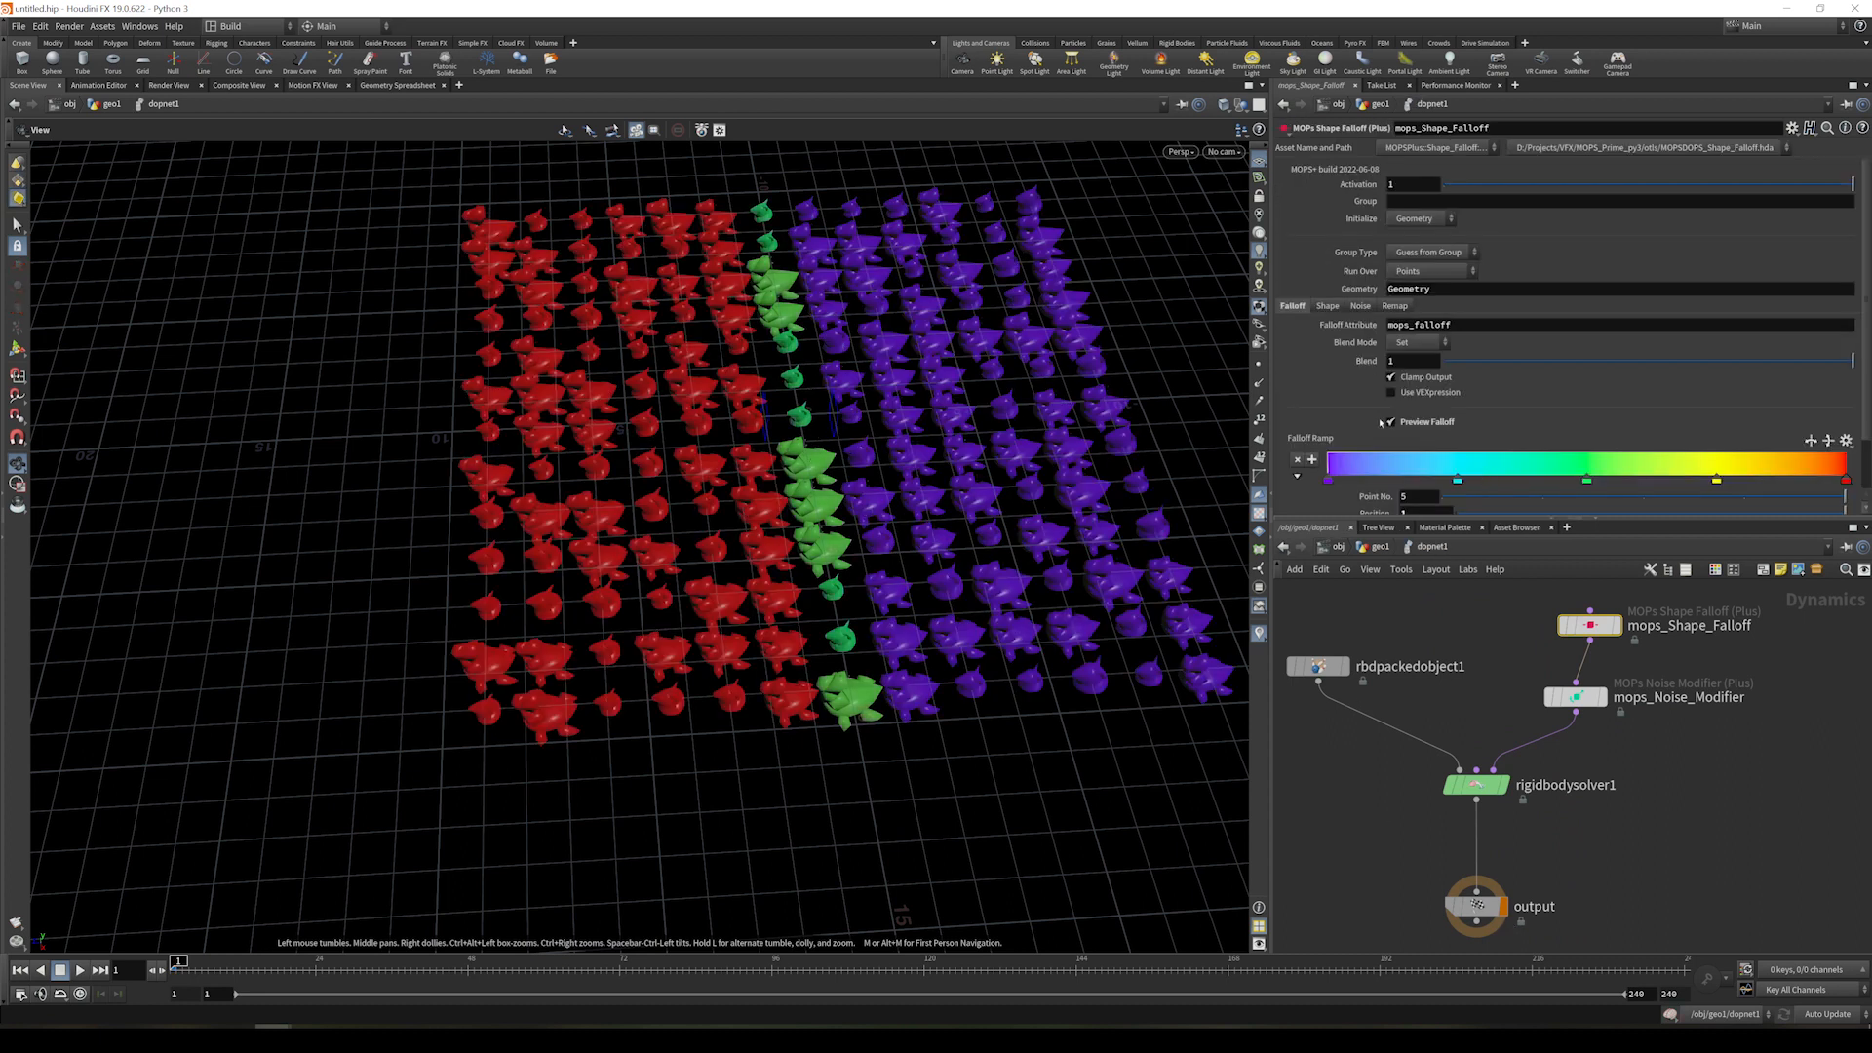
# - Set the linear shape falloff's Uniform Scale to 10 to spread its gradient across the instance grid
pyautogui.click(1327, 306)
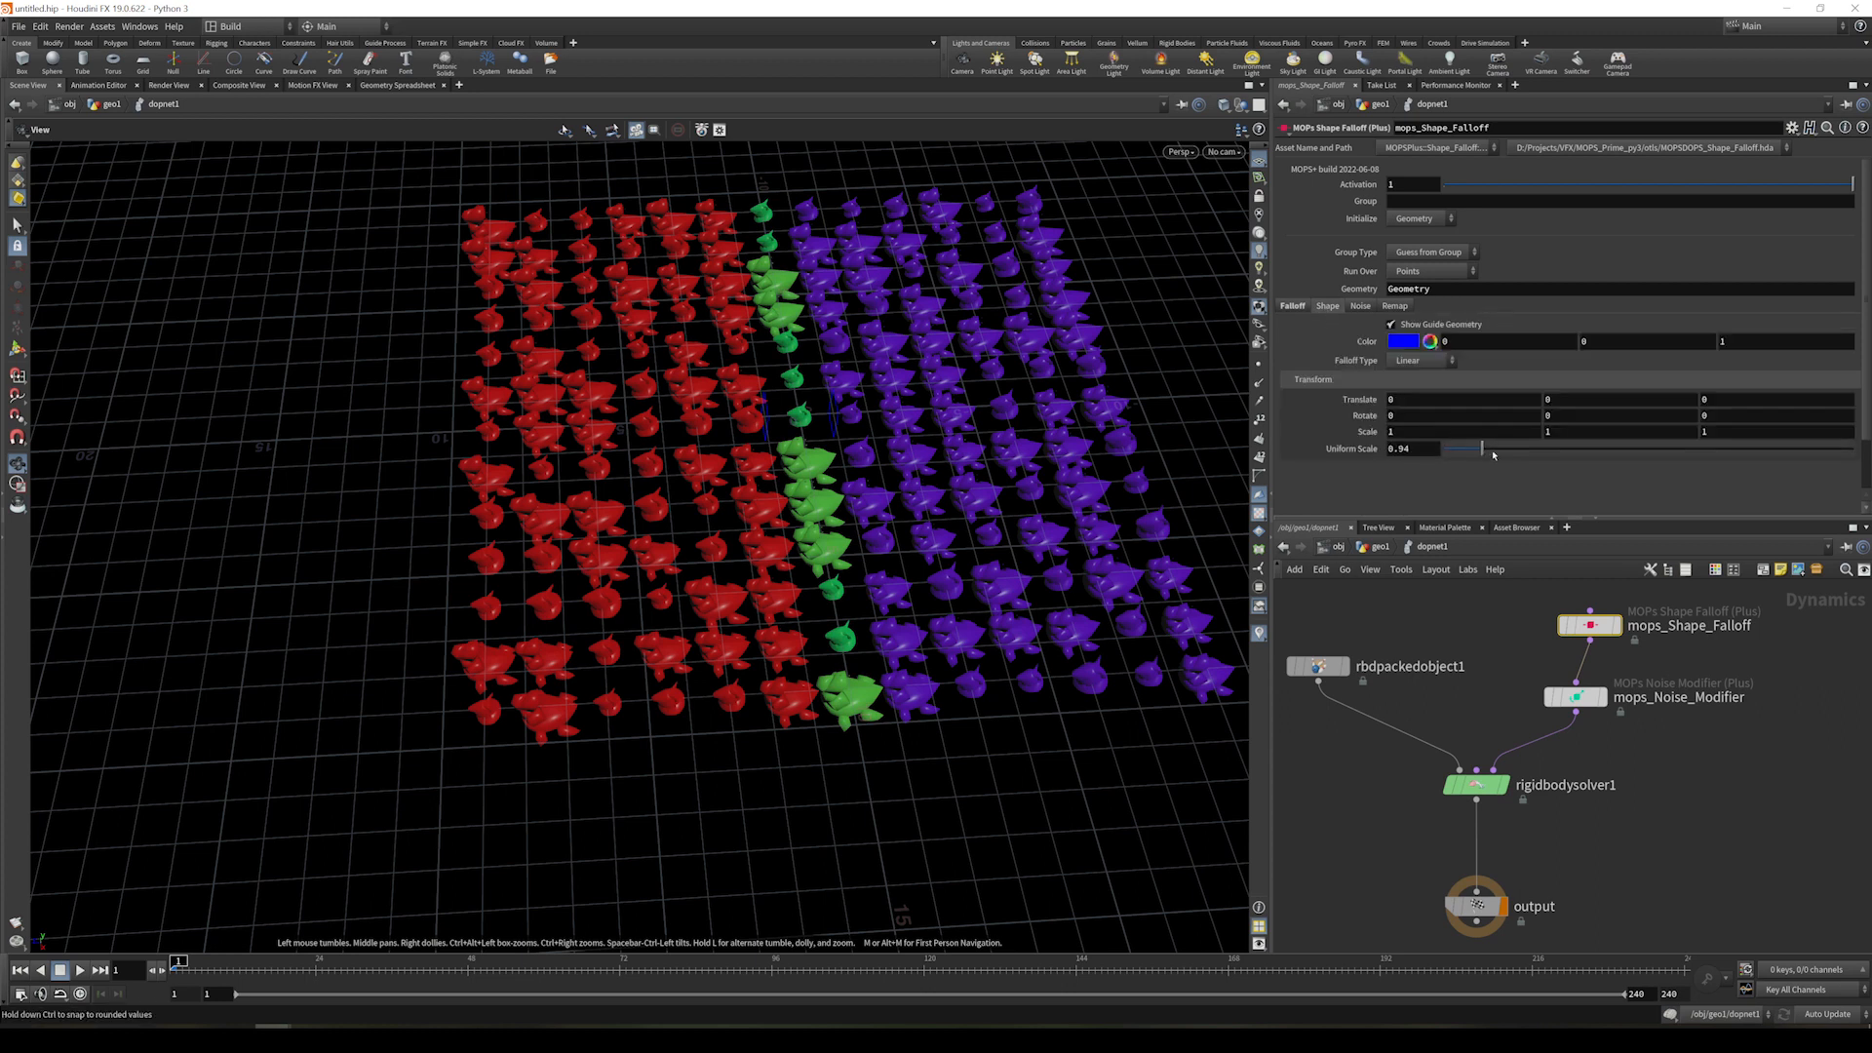
pyautogui.moveTo(1526, 458); pyautogui.dragTo(1820, 450)
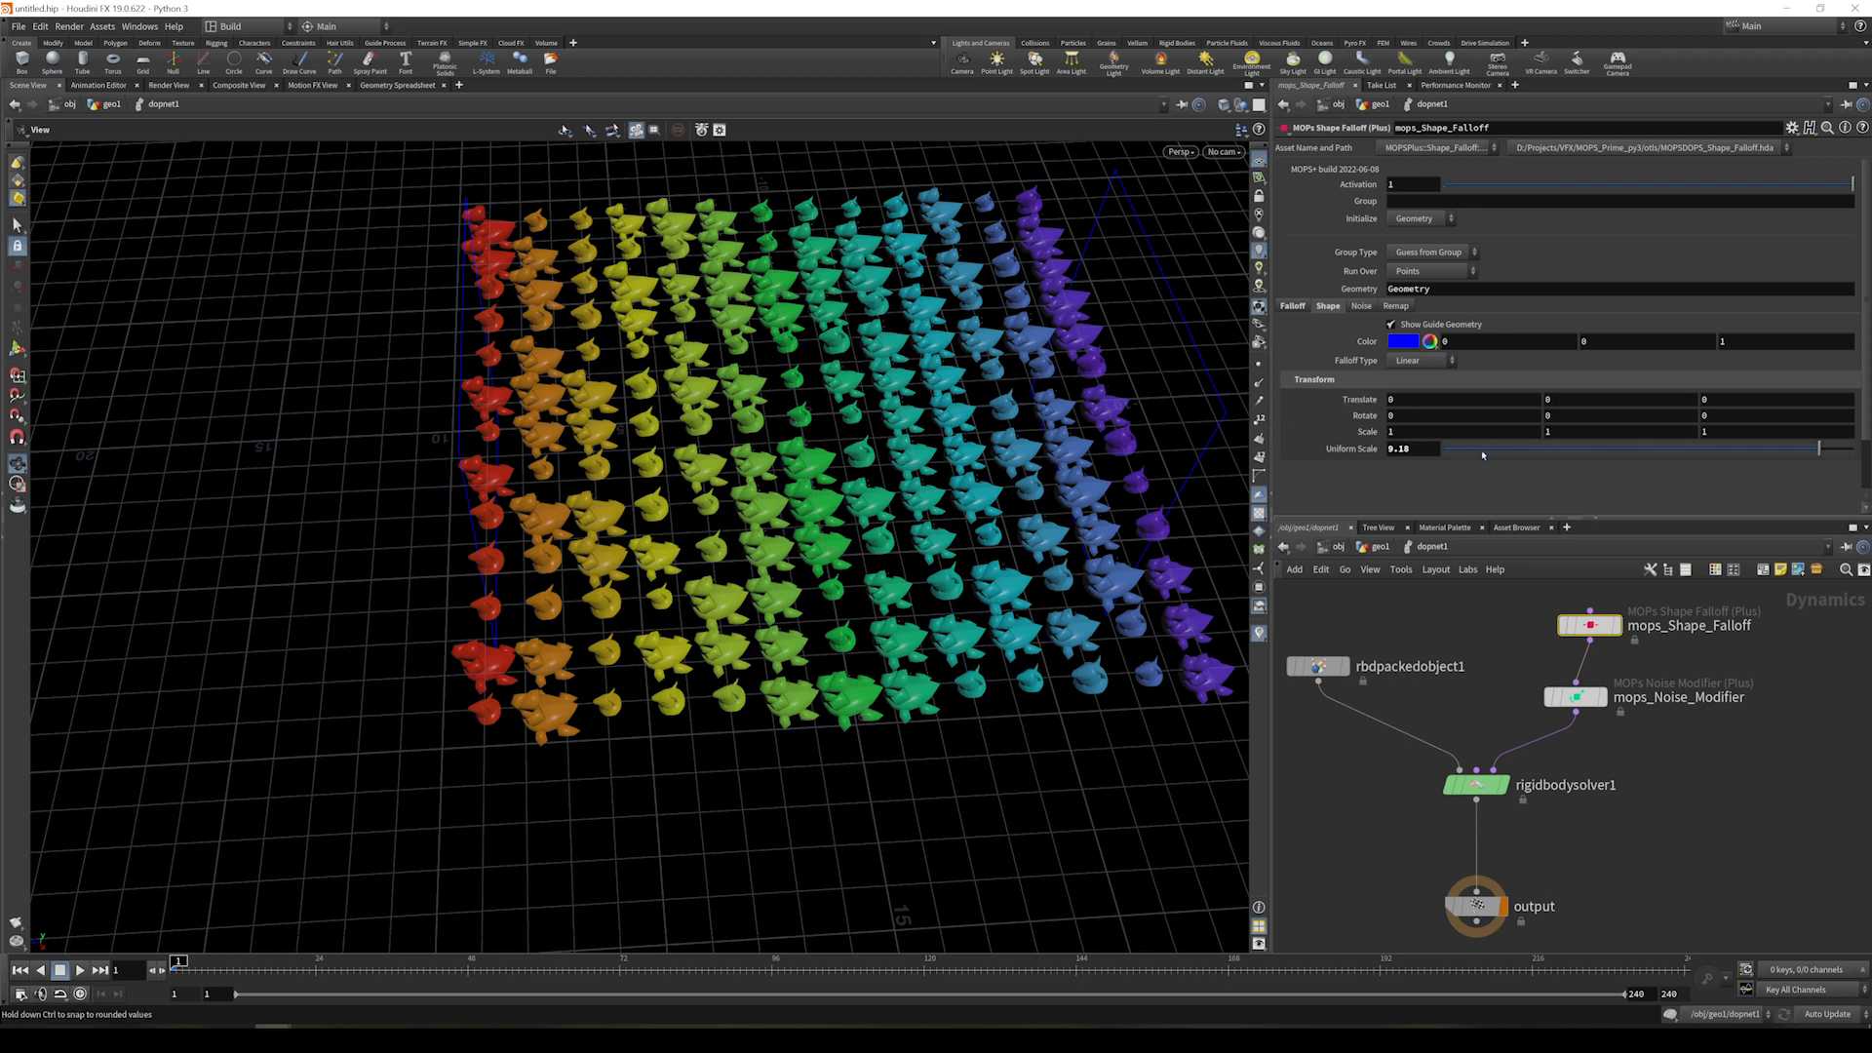
pyautogui.moveTo(1411, 453); pyautogui.dragTo(1327, 455)
pyautogui.write('10')
pyautogui.press('Return')
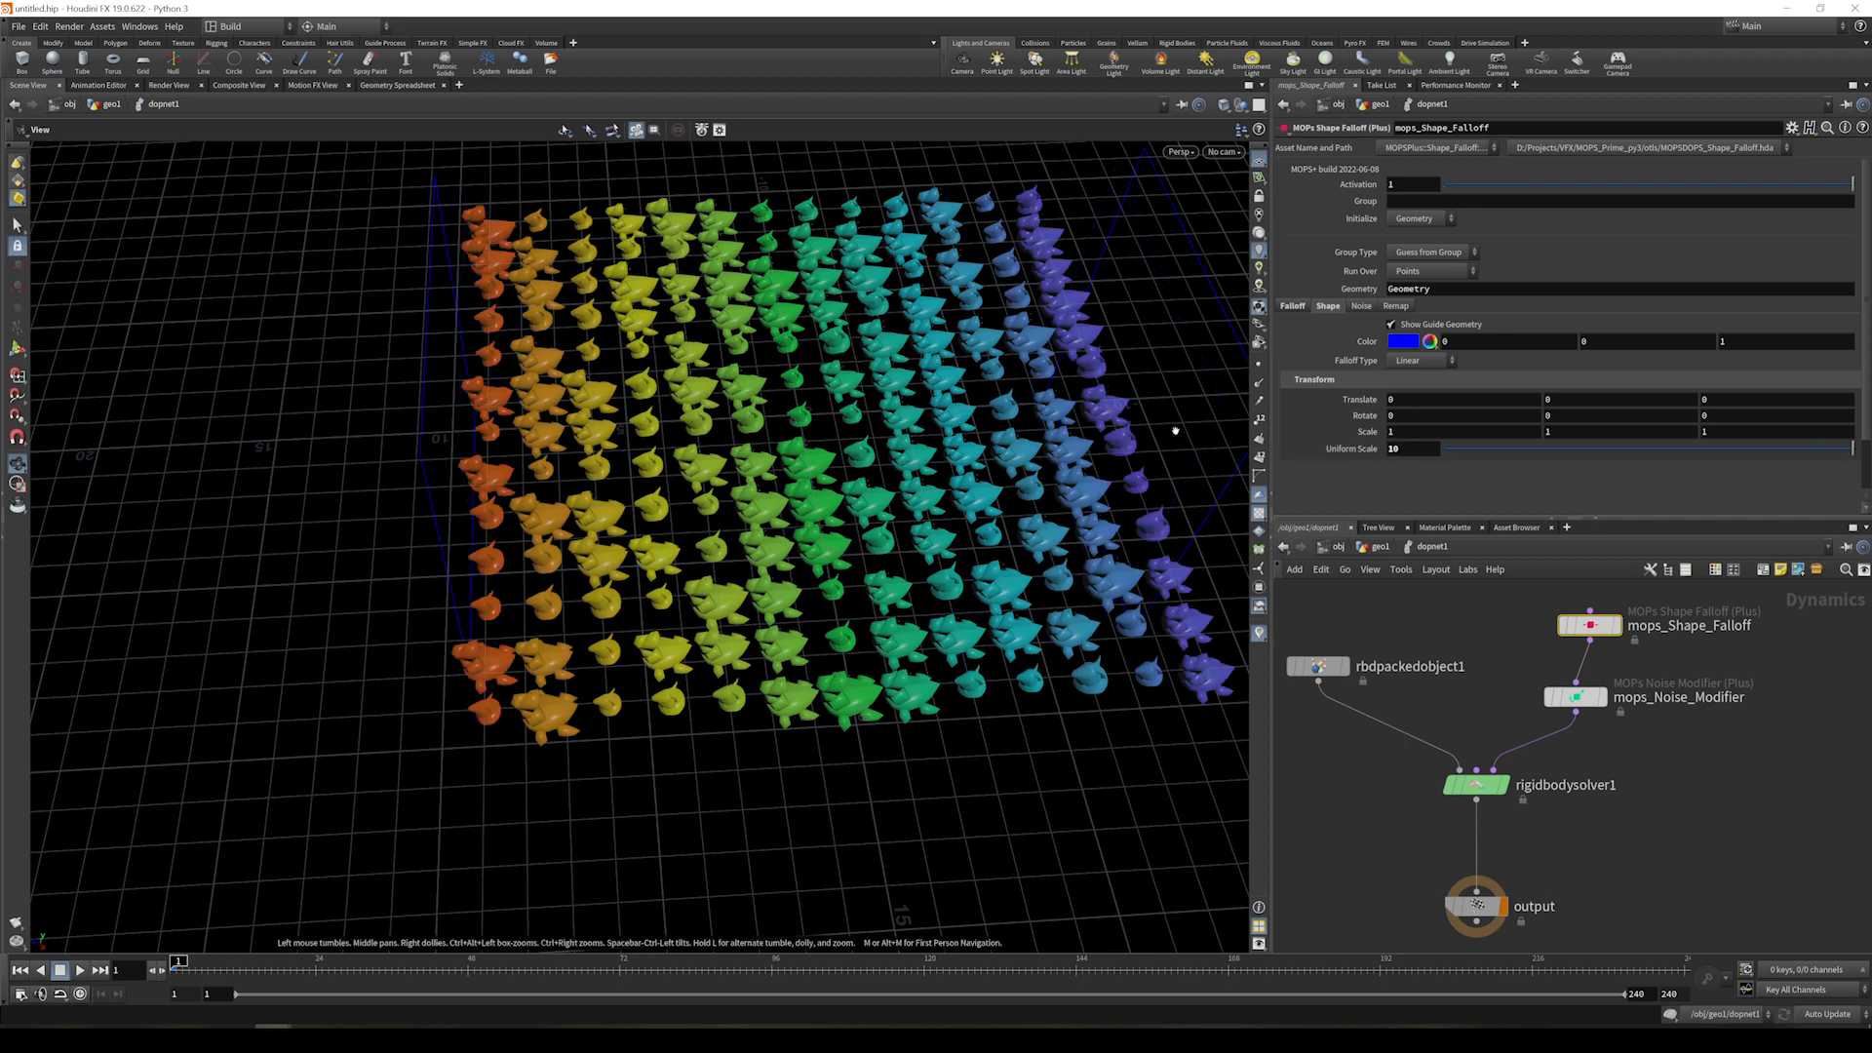
# - Play the simulation to check how the shape falloff weights the noise across the grid
pyautogui.click(1293, 306)
pyautogui.click(80, 970)
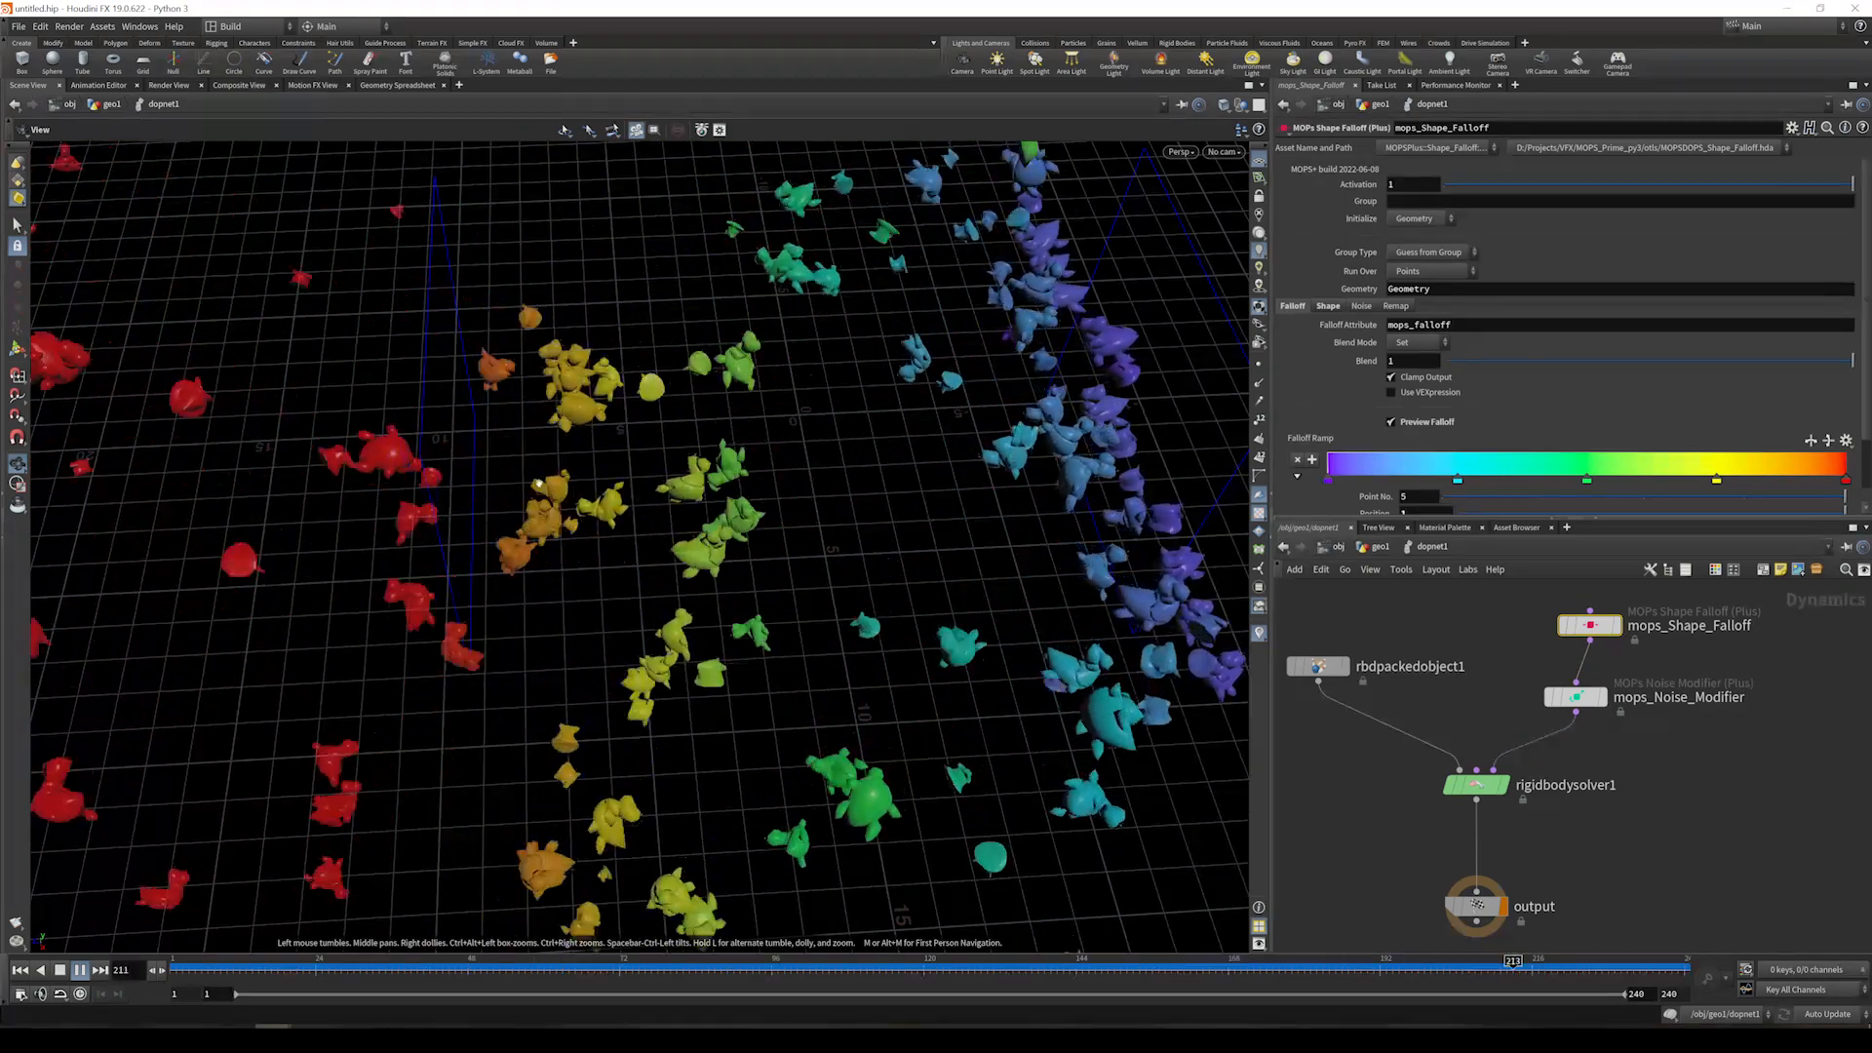
pyautogui.click(65, 975)
# - Bypass the shape falloff and insert a MOPs Noise Falloff (Plus) node between it and the MOPs Noise Modifier
pyautogui.moveTo(1602, 642); pyautogui.dragTo(1619, 730, button='middle')
pyautogui.moveTo(1582, 691)
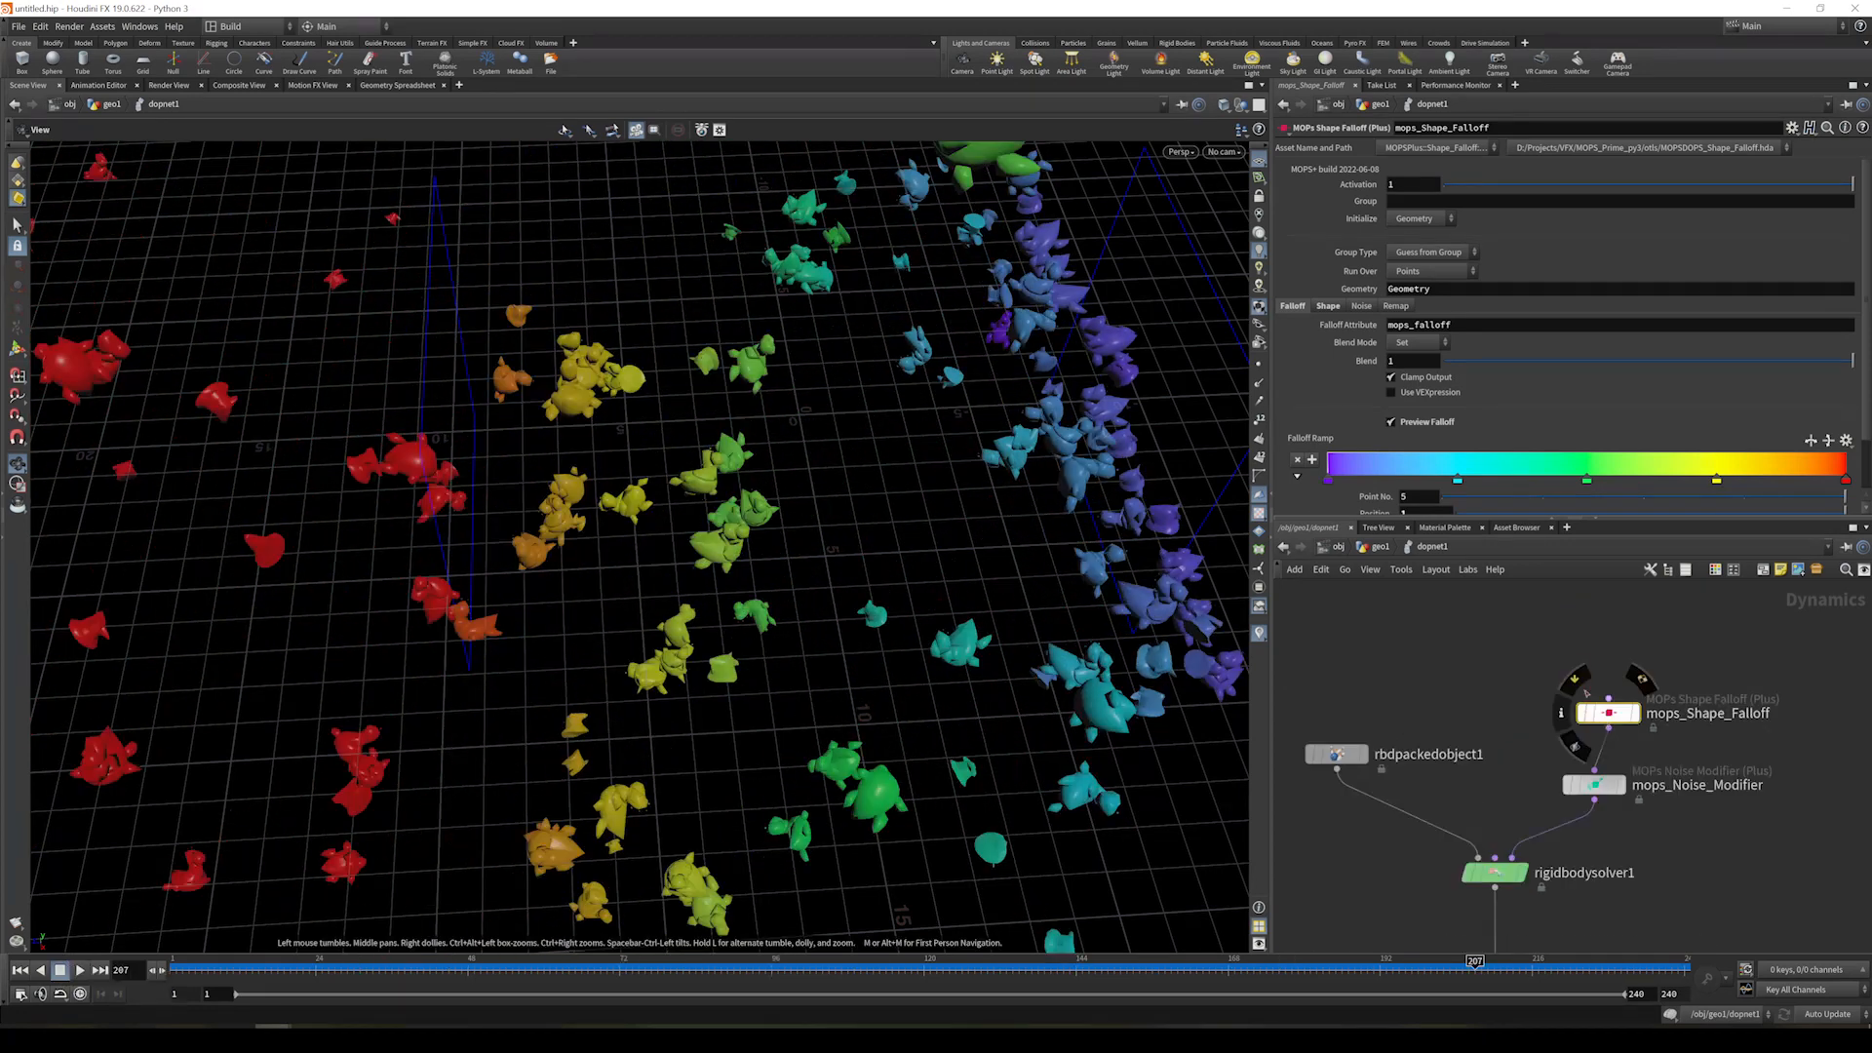
pyautogui.moveTo(1610, 717); pyautogui.dragTo(1596, 664)
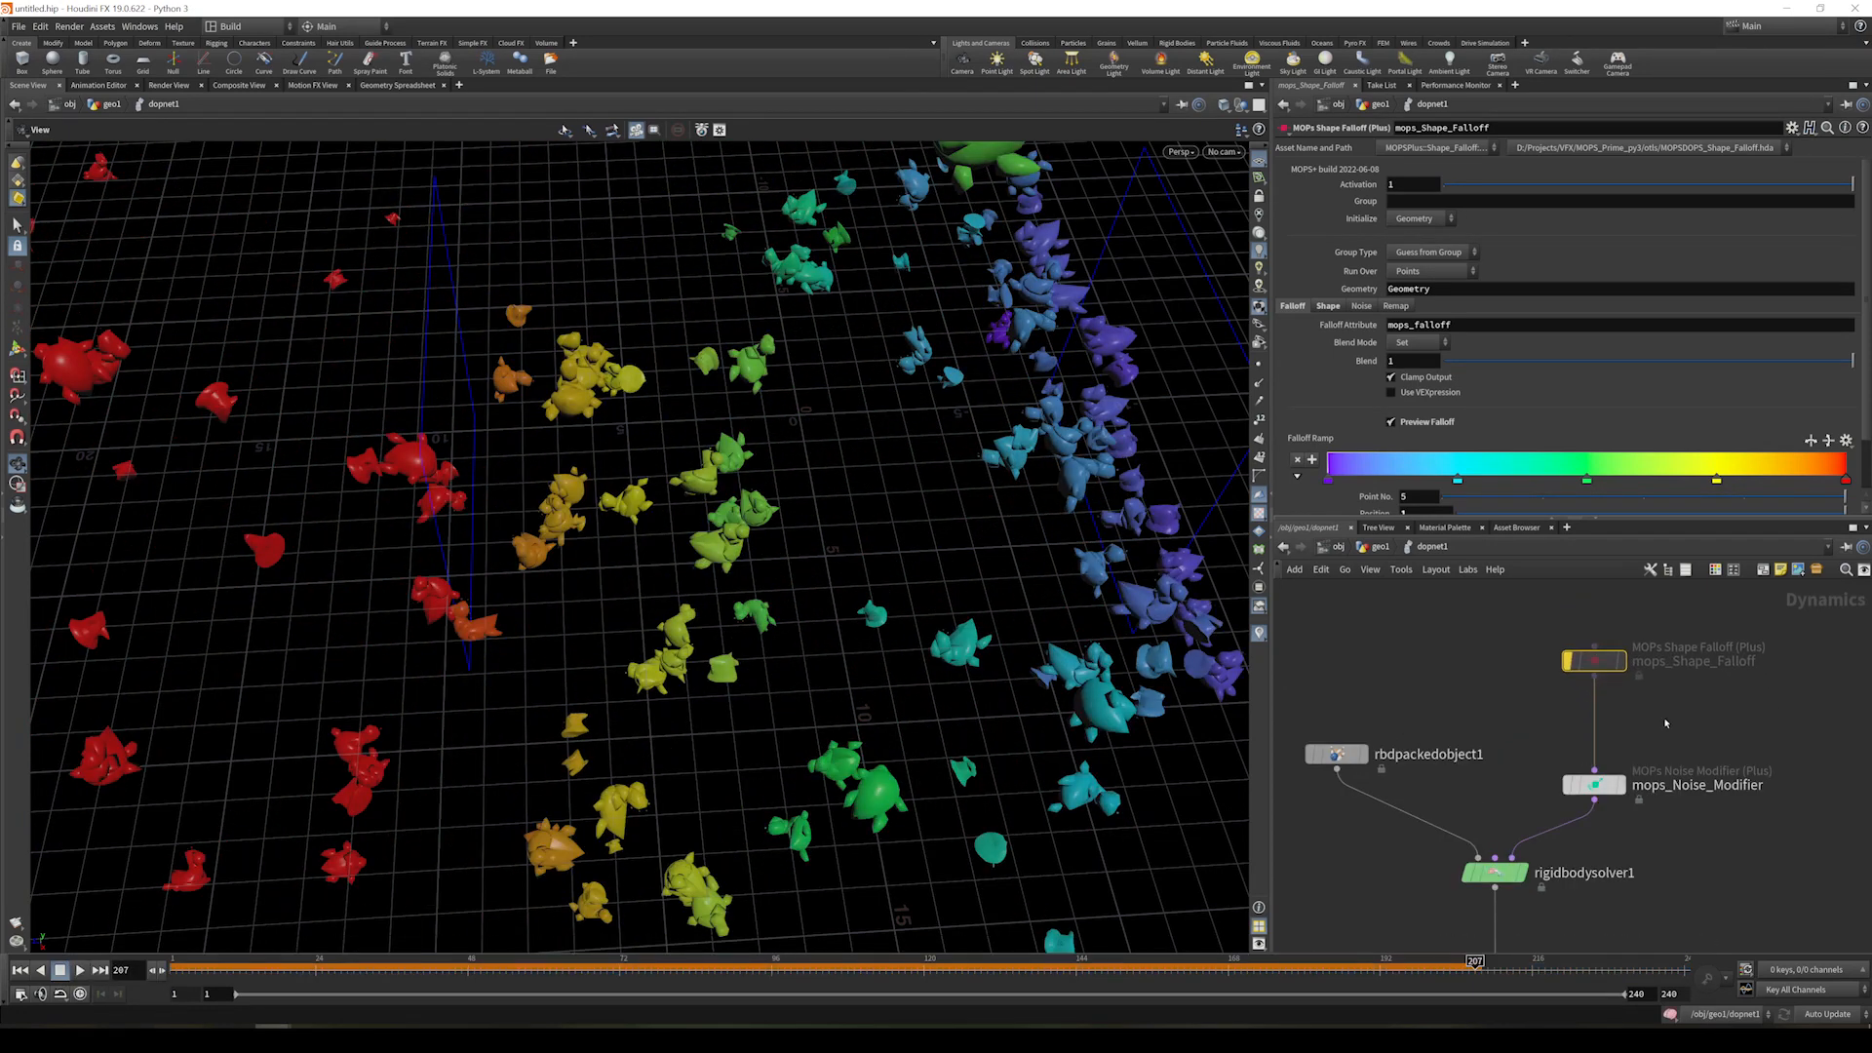
pyautogui.press('Tab')
pyautogui.write('noise f')
pyautogui.press('Down')
pyautogui.press('Return')
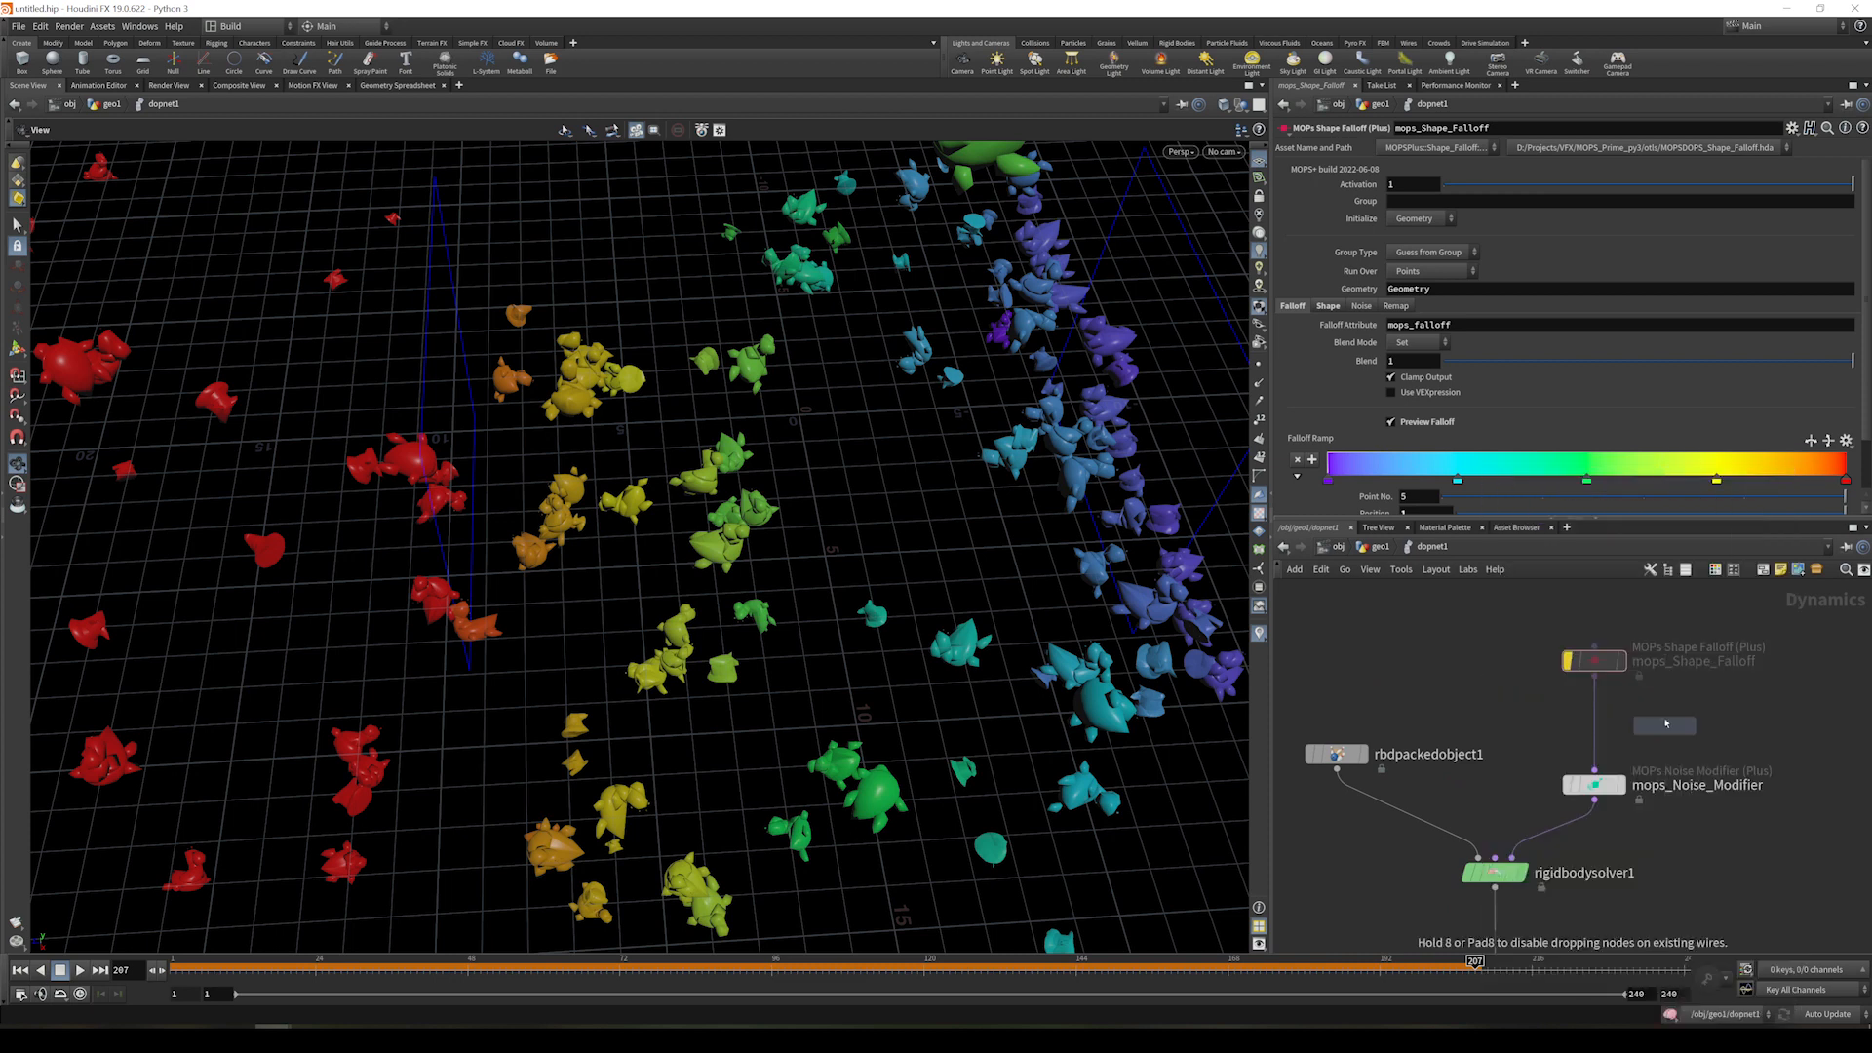
pyautogui.click(1599, 729)
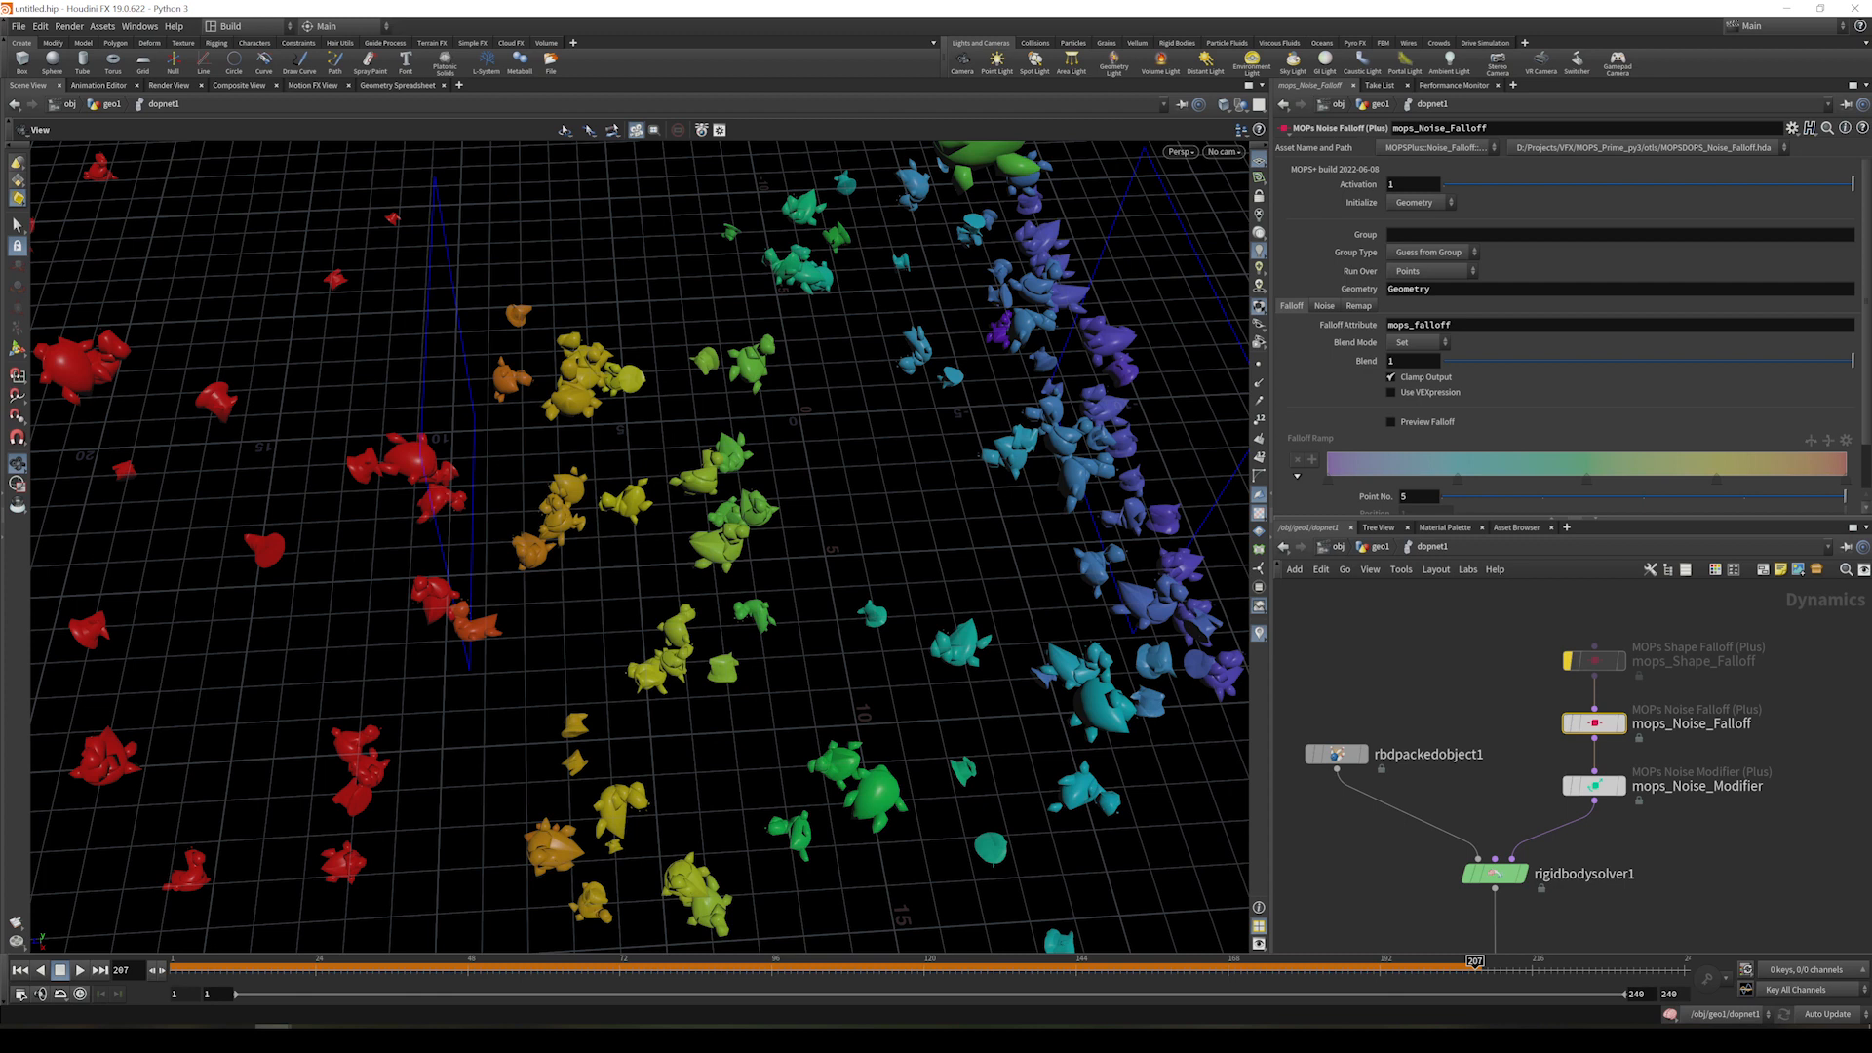
# - Set the noise falloff's Frequency to 0.1 in all components with Time Varying enabled, and preview the falloff at frame 1
pyautogui.click(1324, 305)
pyautogui.moveTo(1353, 390); pyautogui.dragTo(1268, 391, button='middle')
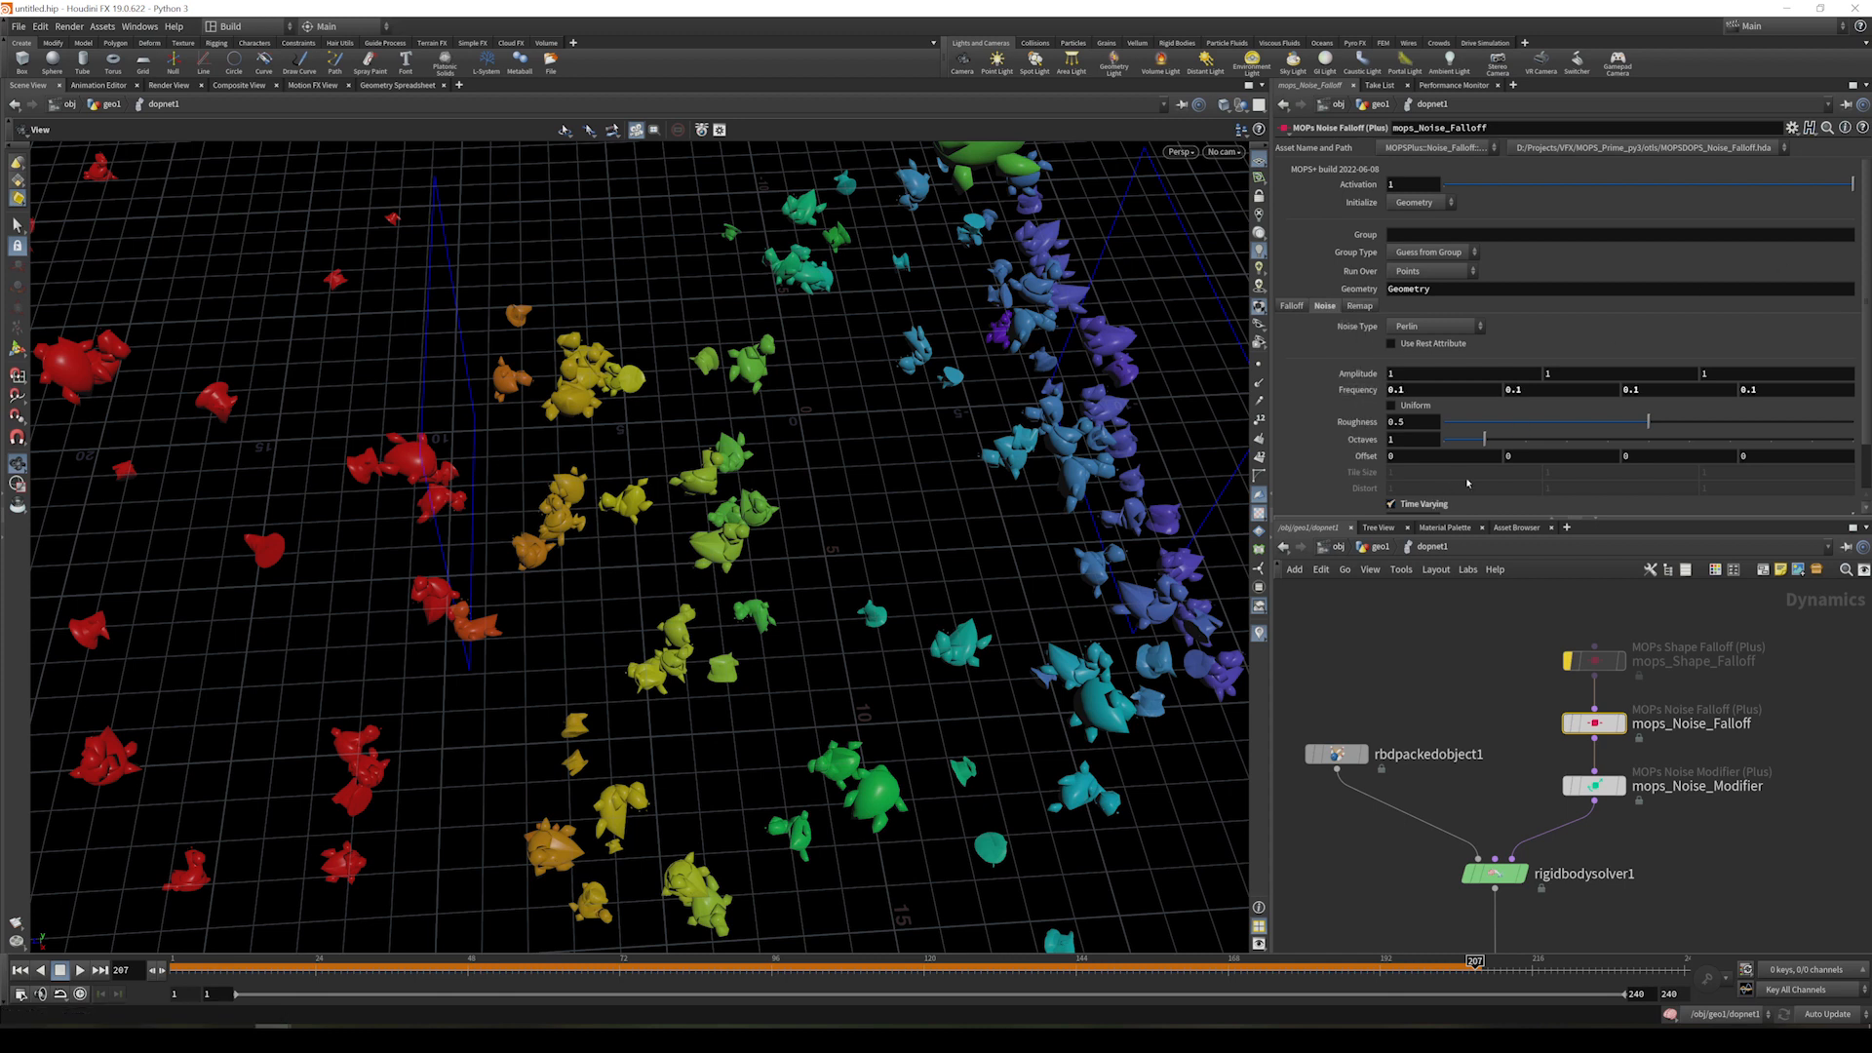
pyautogui.click(23, 972)
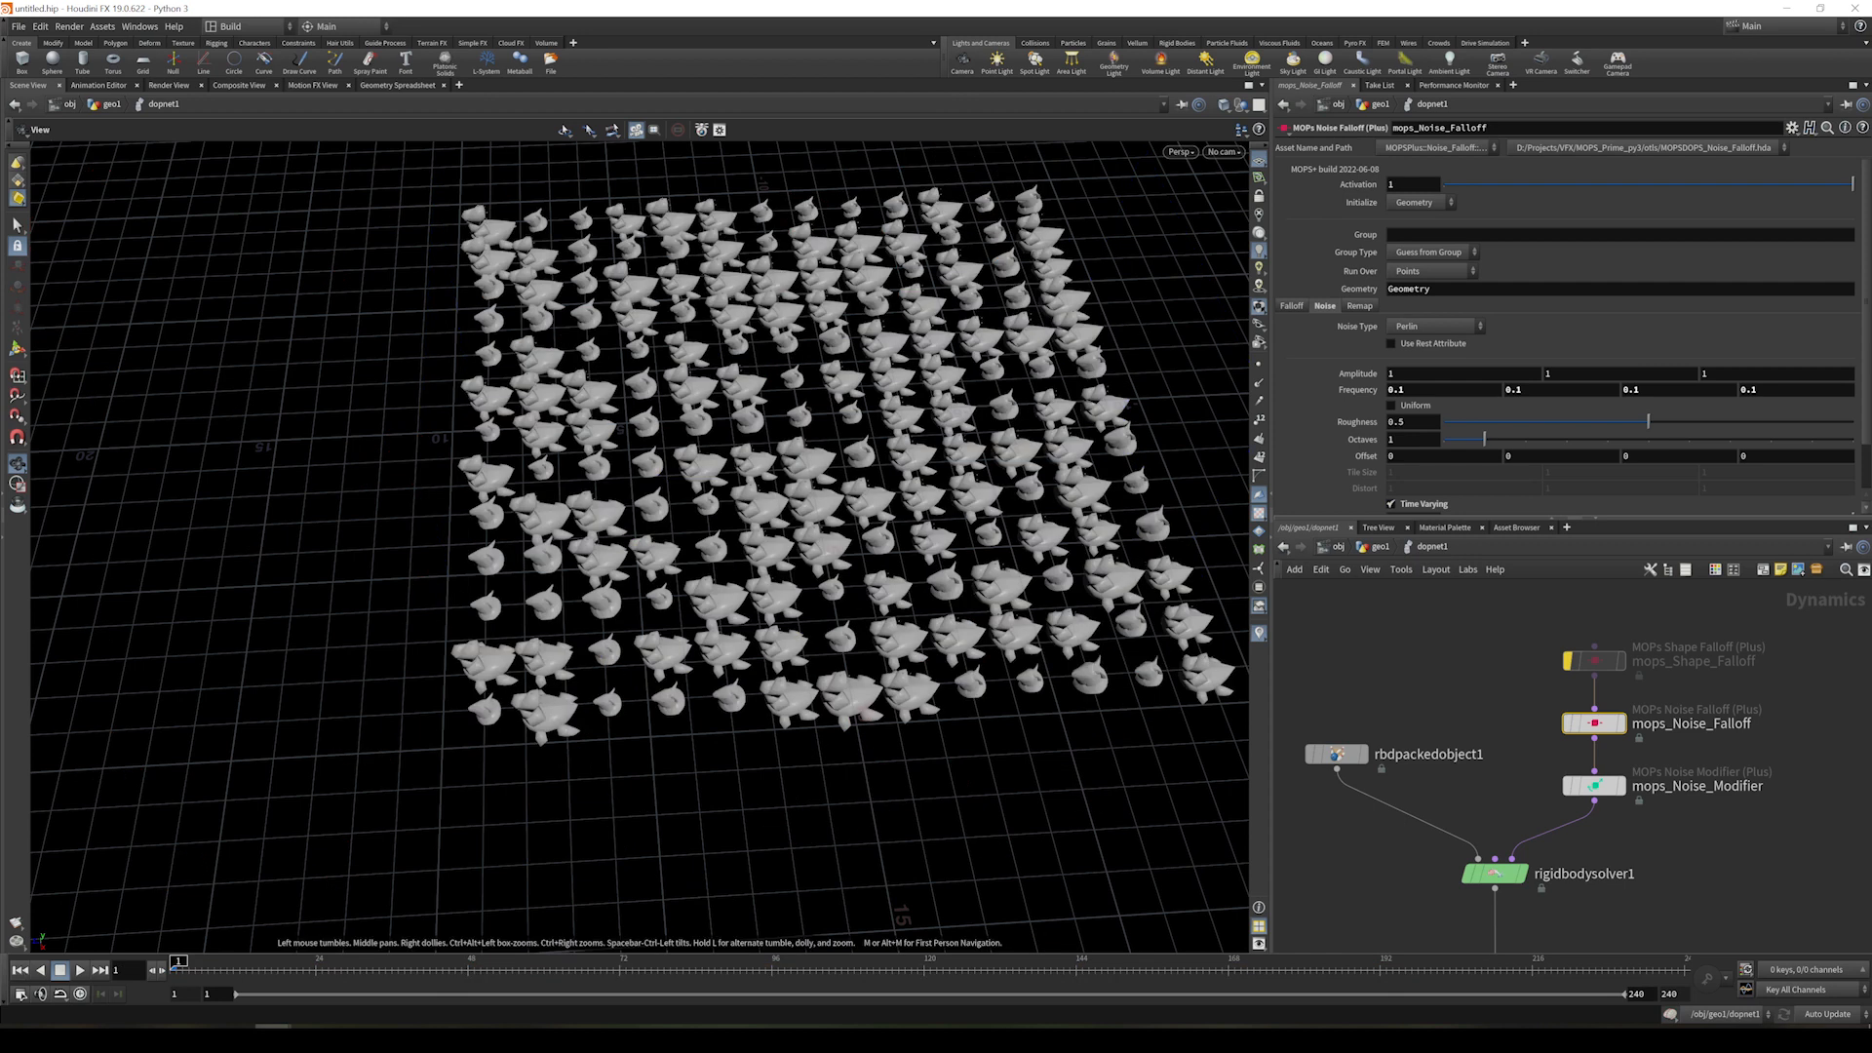
pyautogui.scroll(-1, 1460, 477)
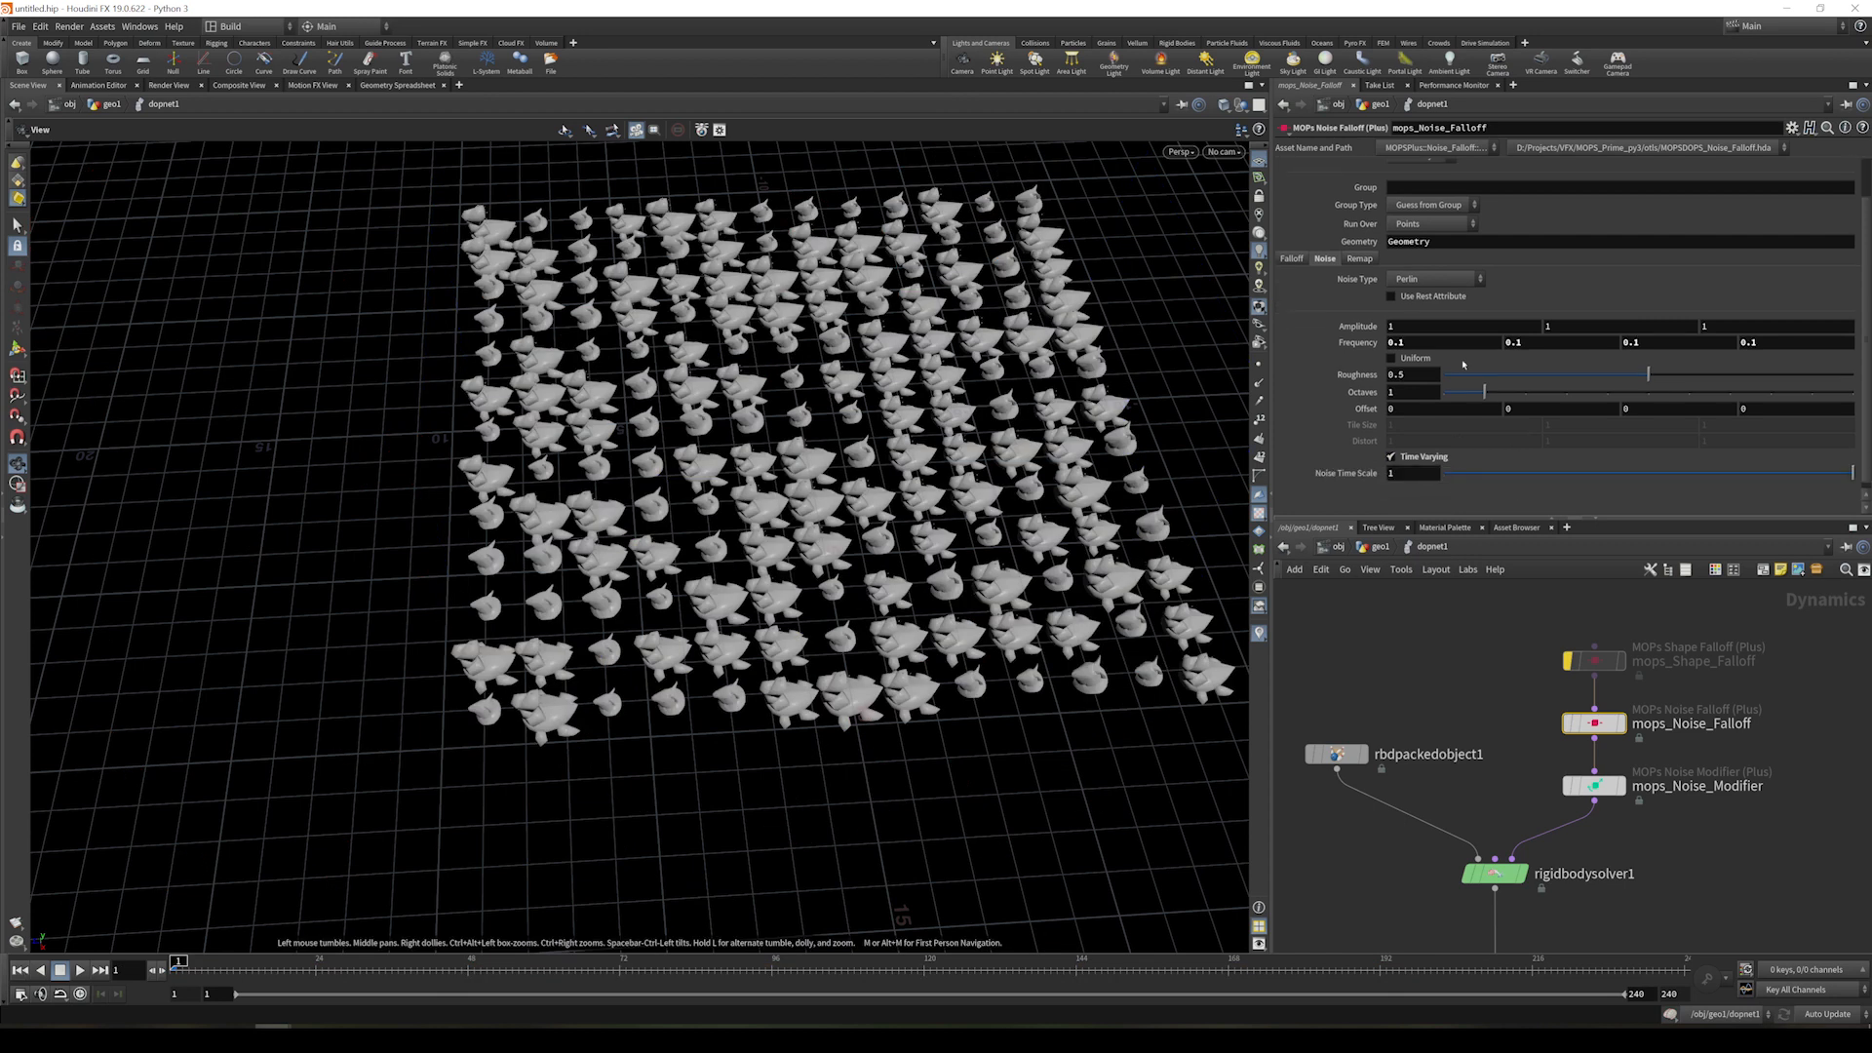
pyautogui.click(1293, 259)
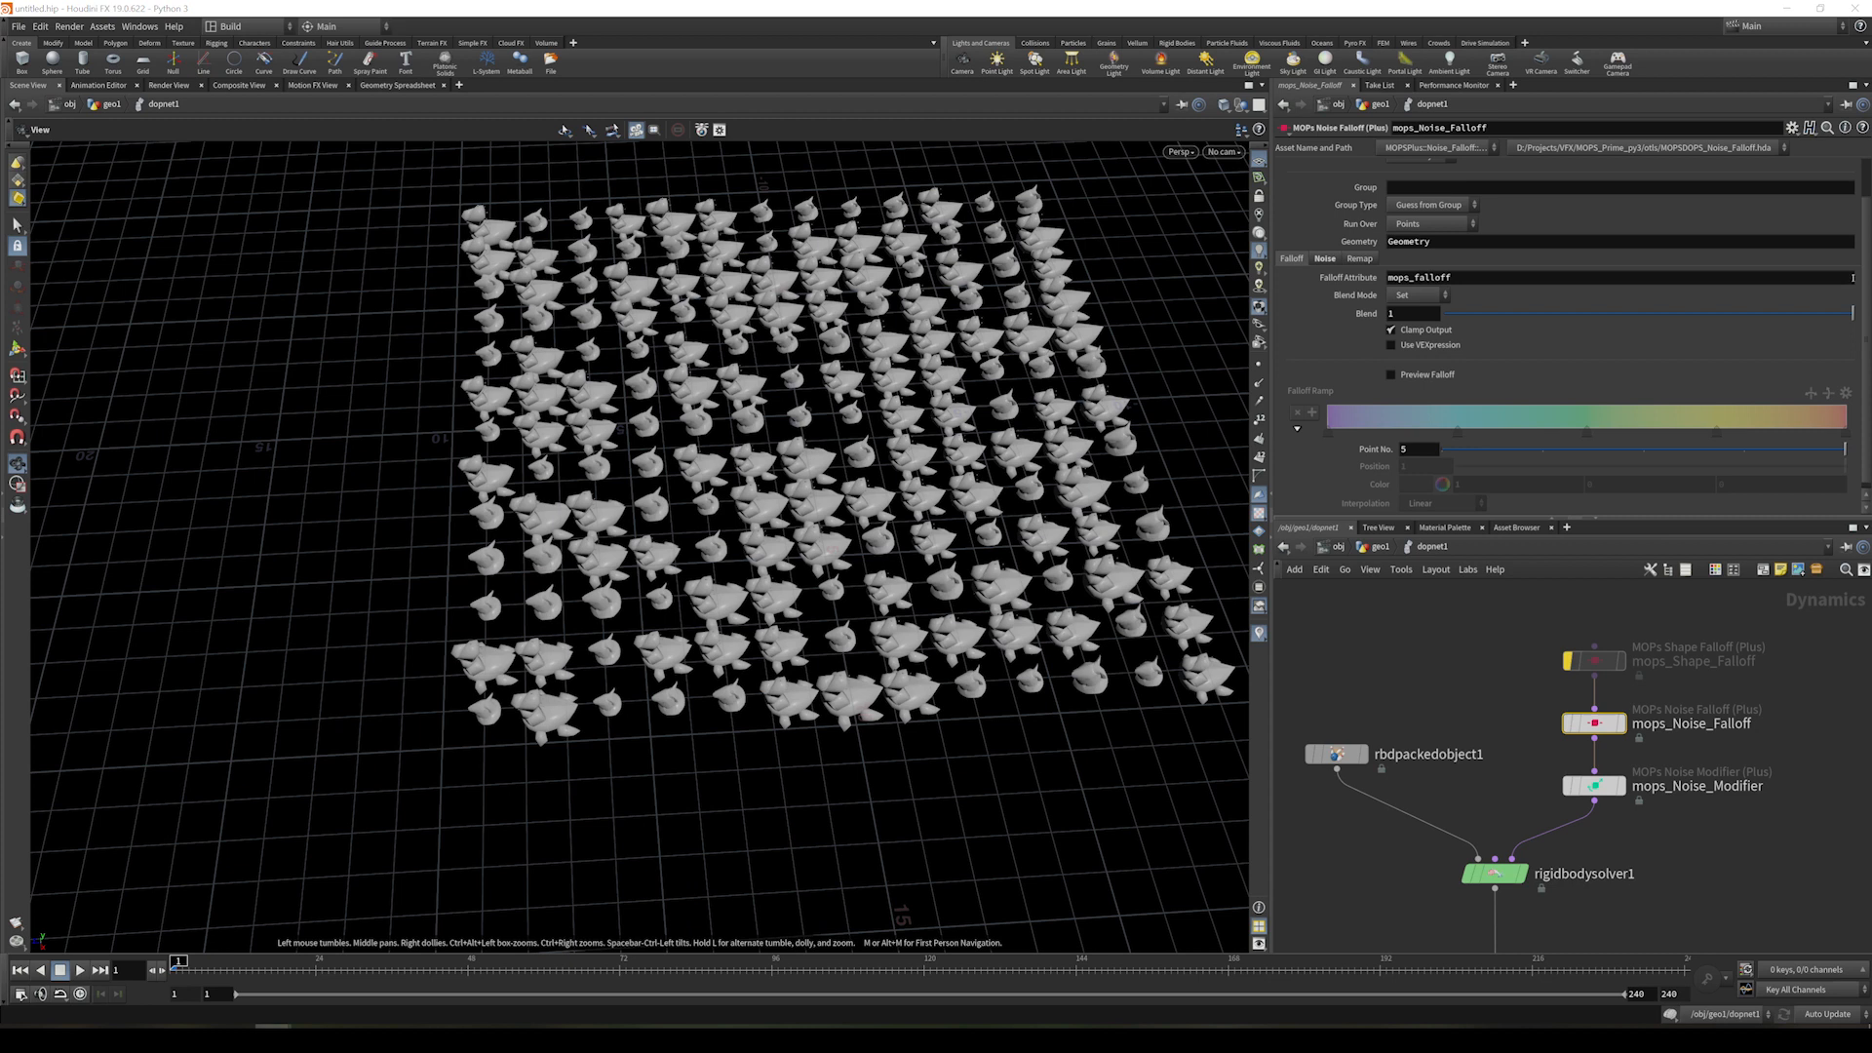
pyautogui.click(1405, 377)
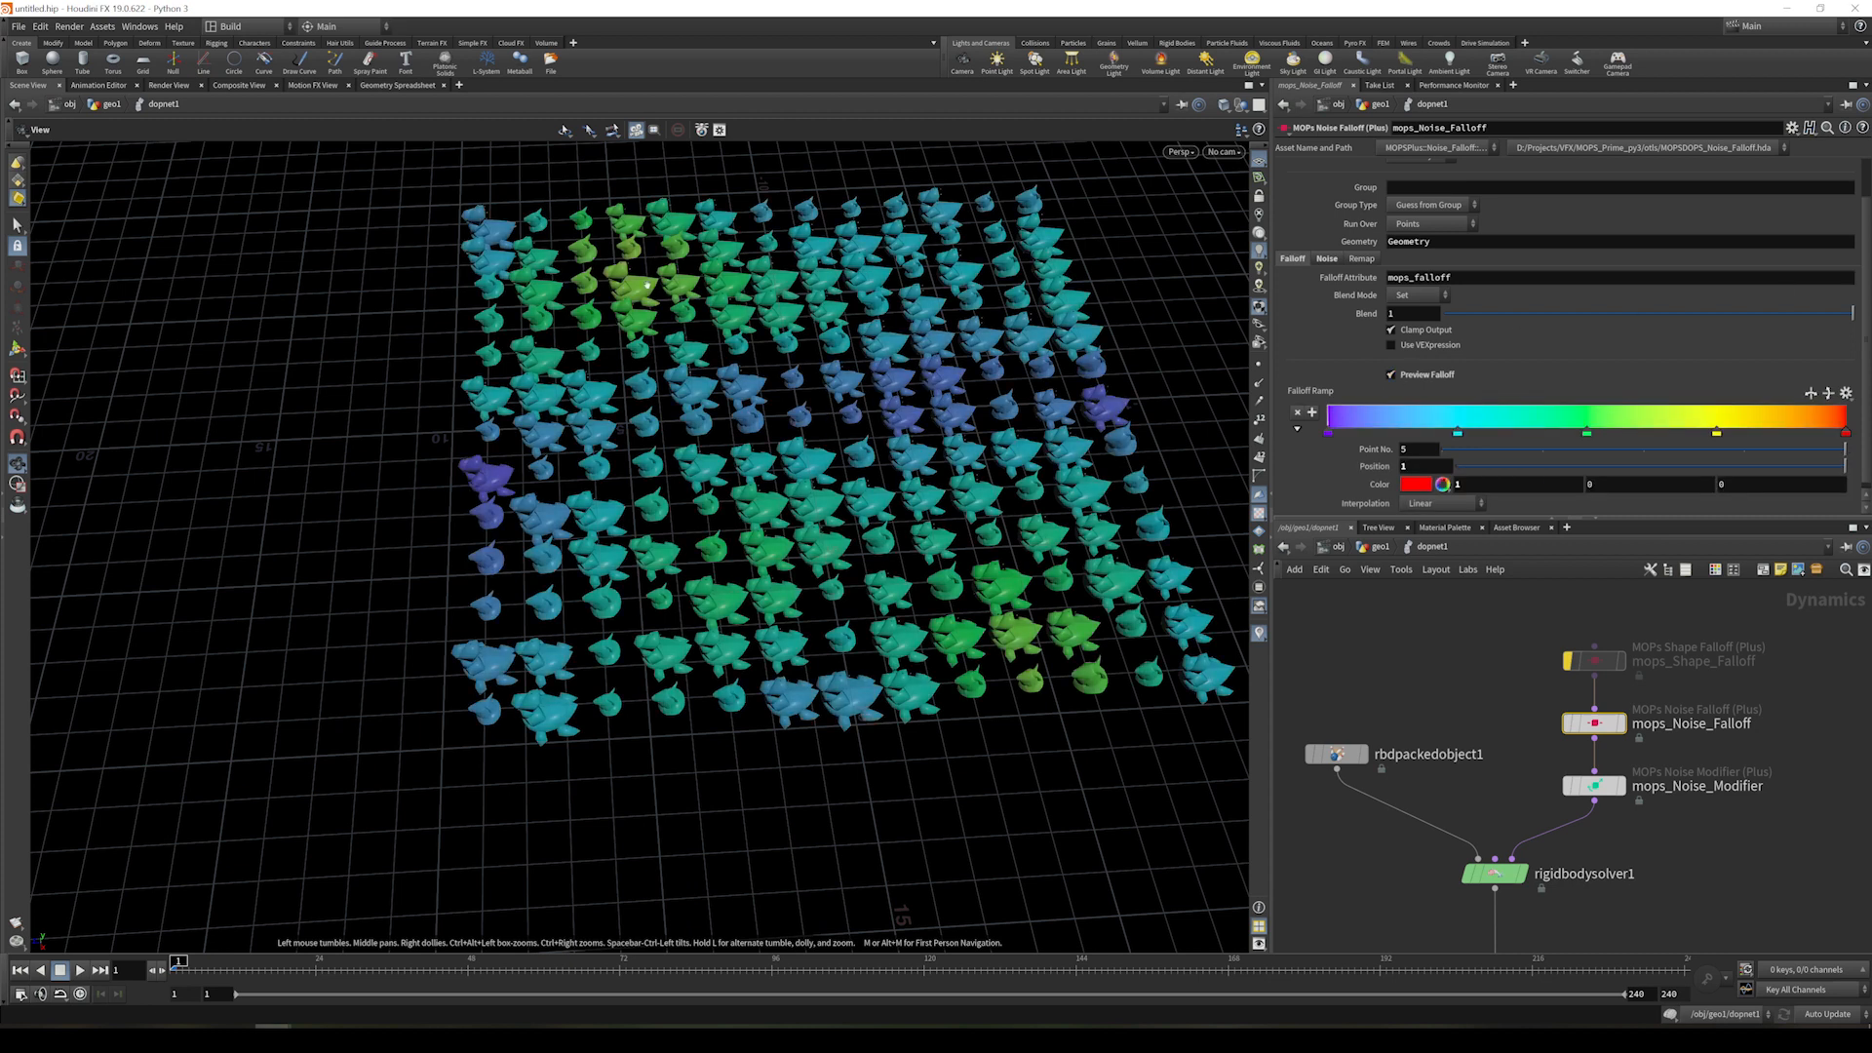
# - Tighten the noise falloff's remap ramp by moving its start point to about 0.17 and its end point to about 0.62
pyautogui.click(1361, 259)
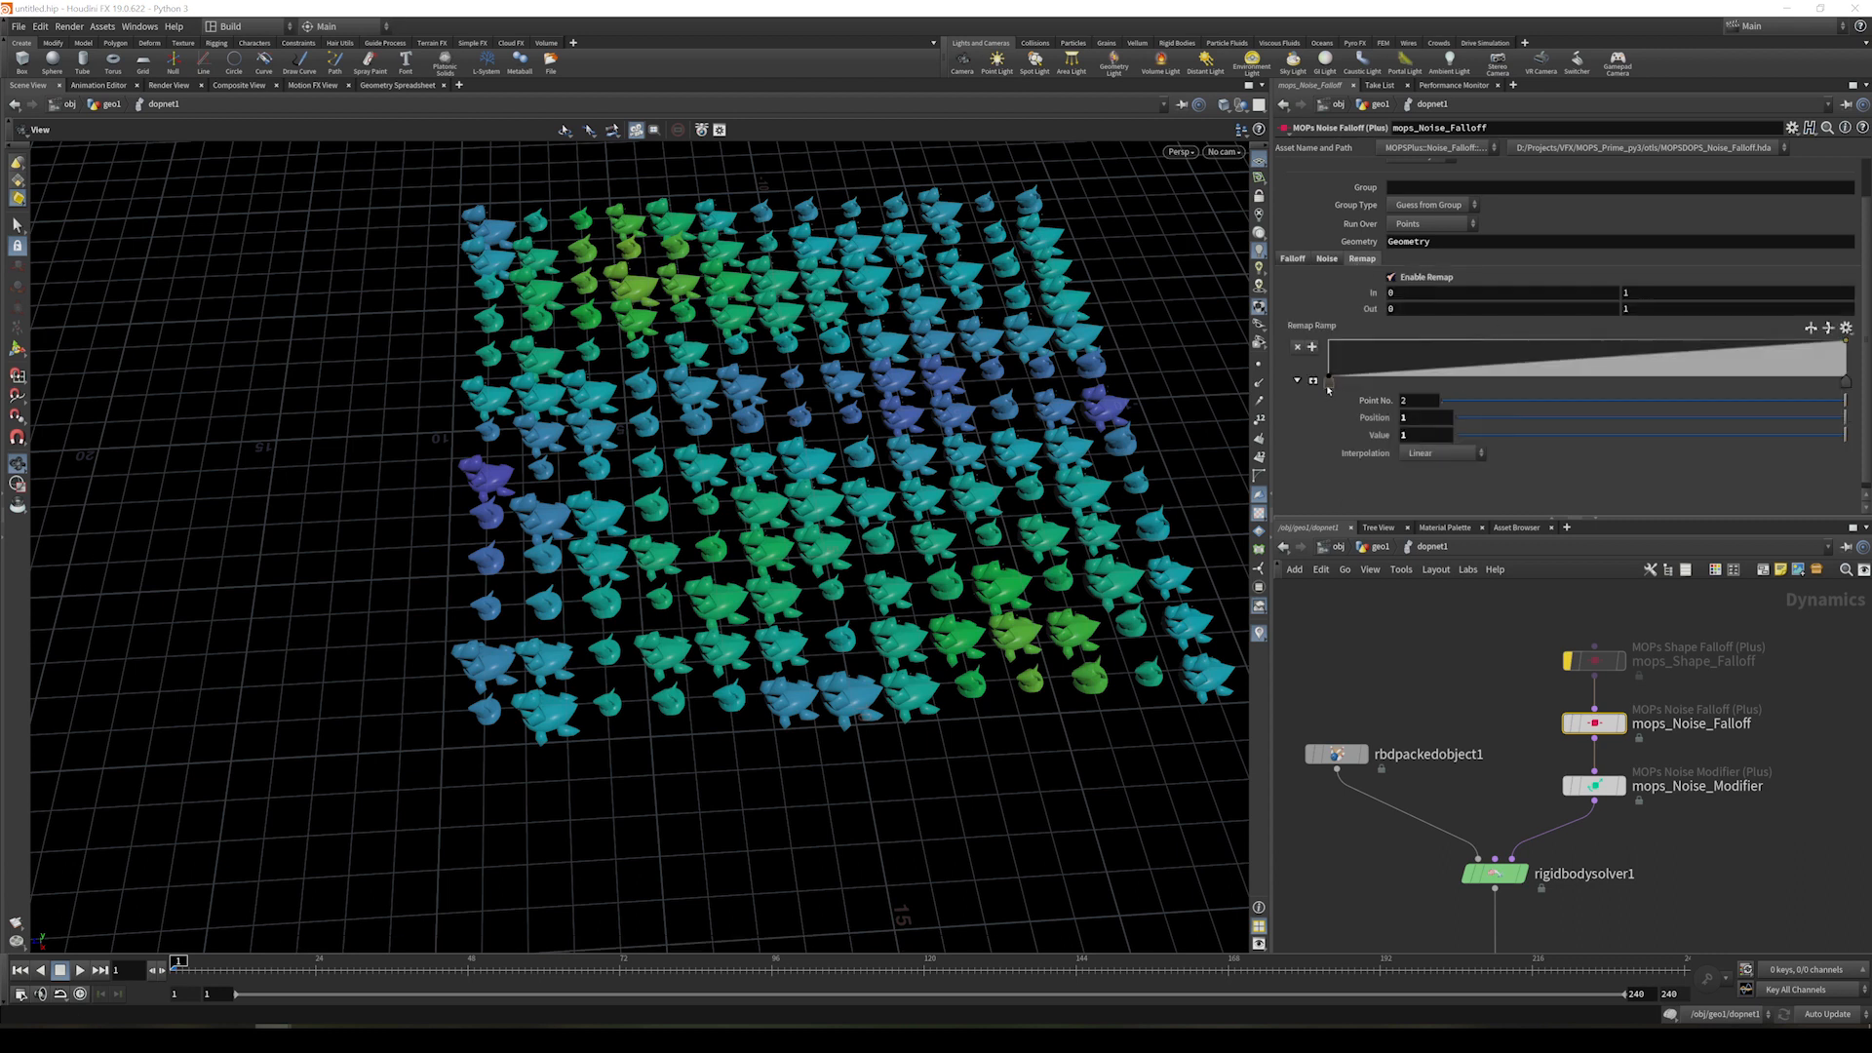
pyautogui.click(1404, 383)
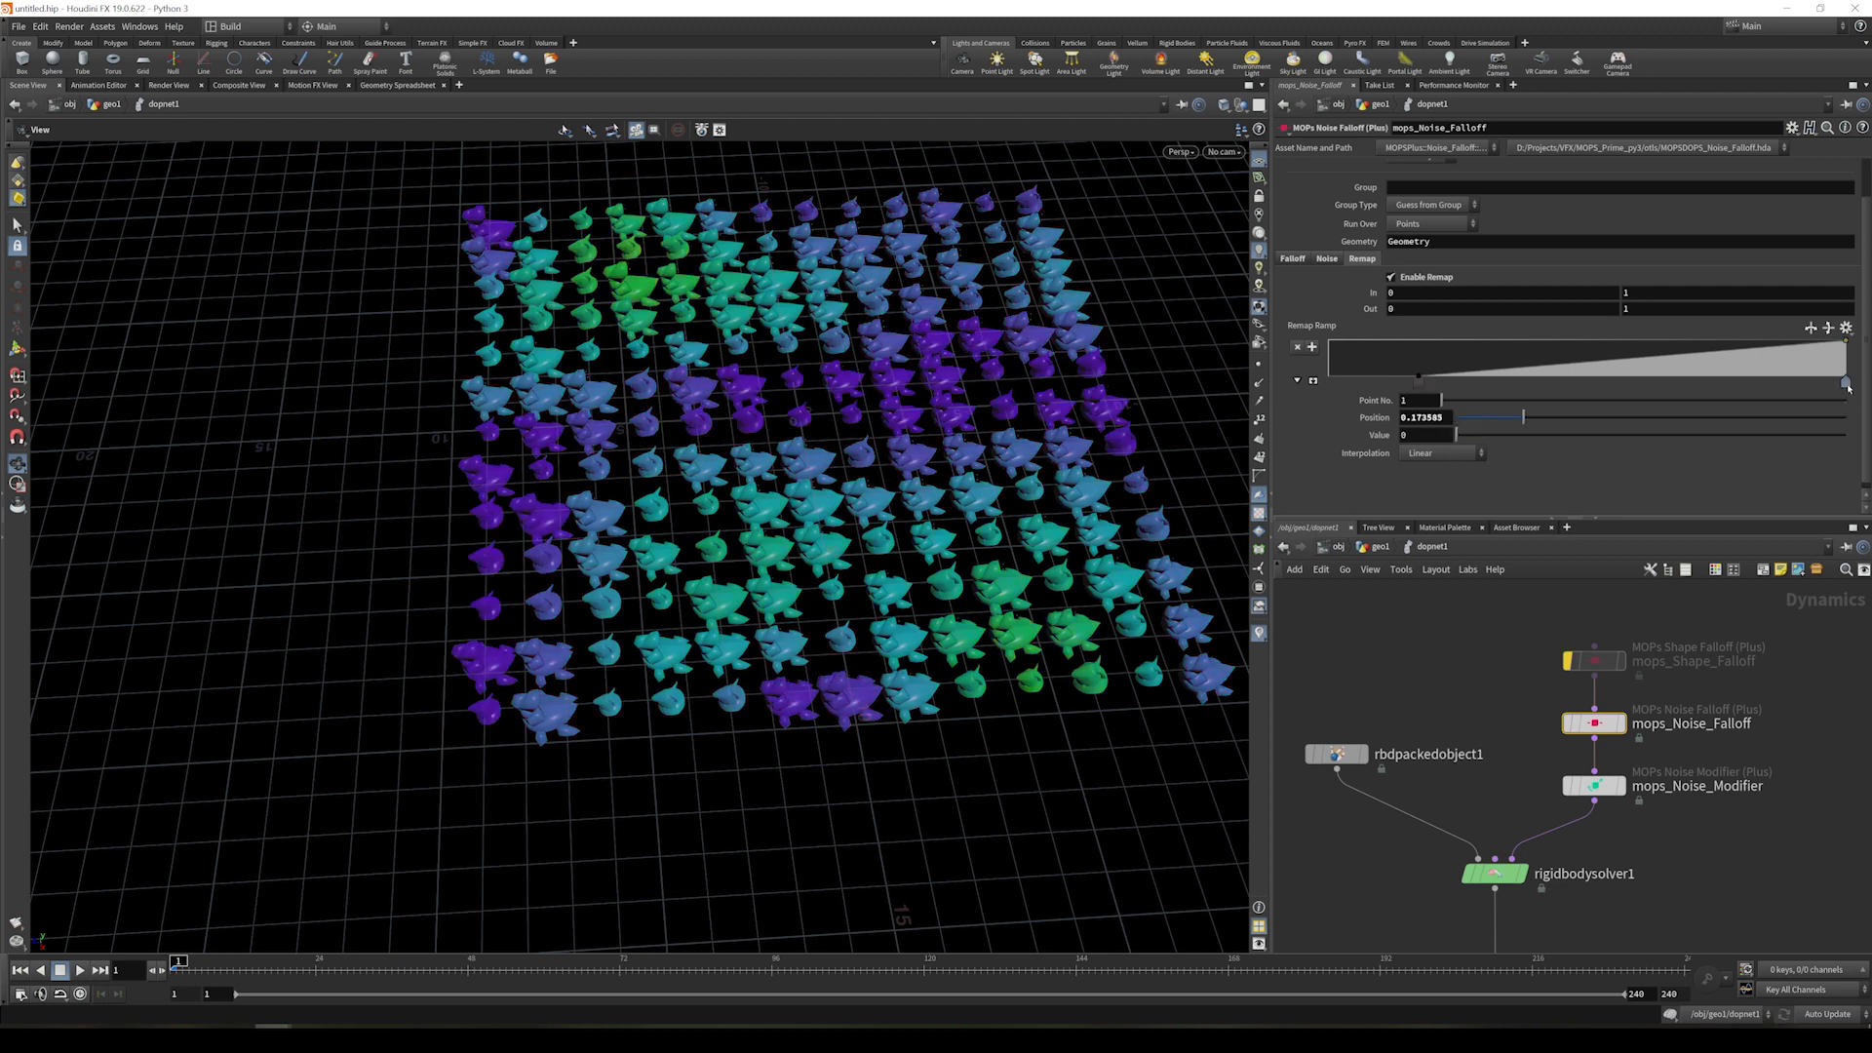
pyautogui.click(1736, 383)
pyautogui.moveTo(1736, 383); pyautogui.dragTo(1648, 384)
# - Play the simulation to review the motion with the remapped noise falloff, then stop and return to frame 1
pyautogui.moveTo(1684, 866); pyautogui.dragTo(1615, 746, button='middle')
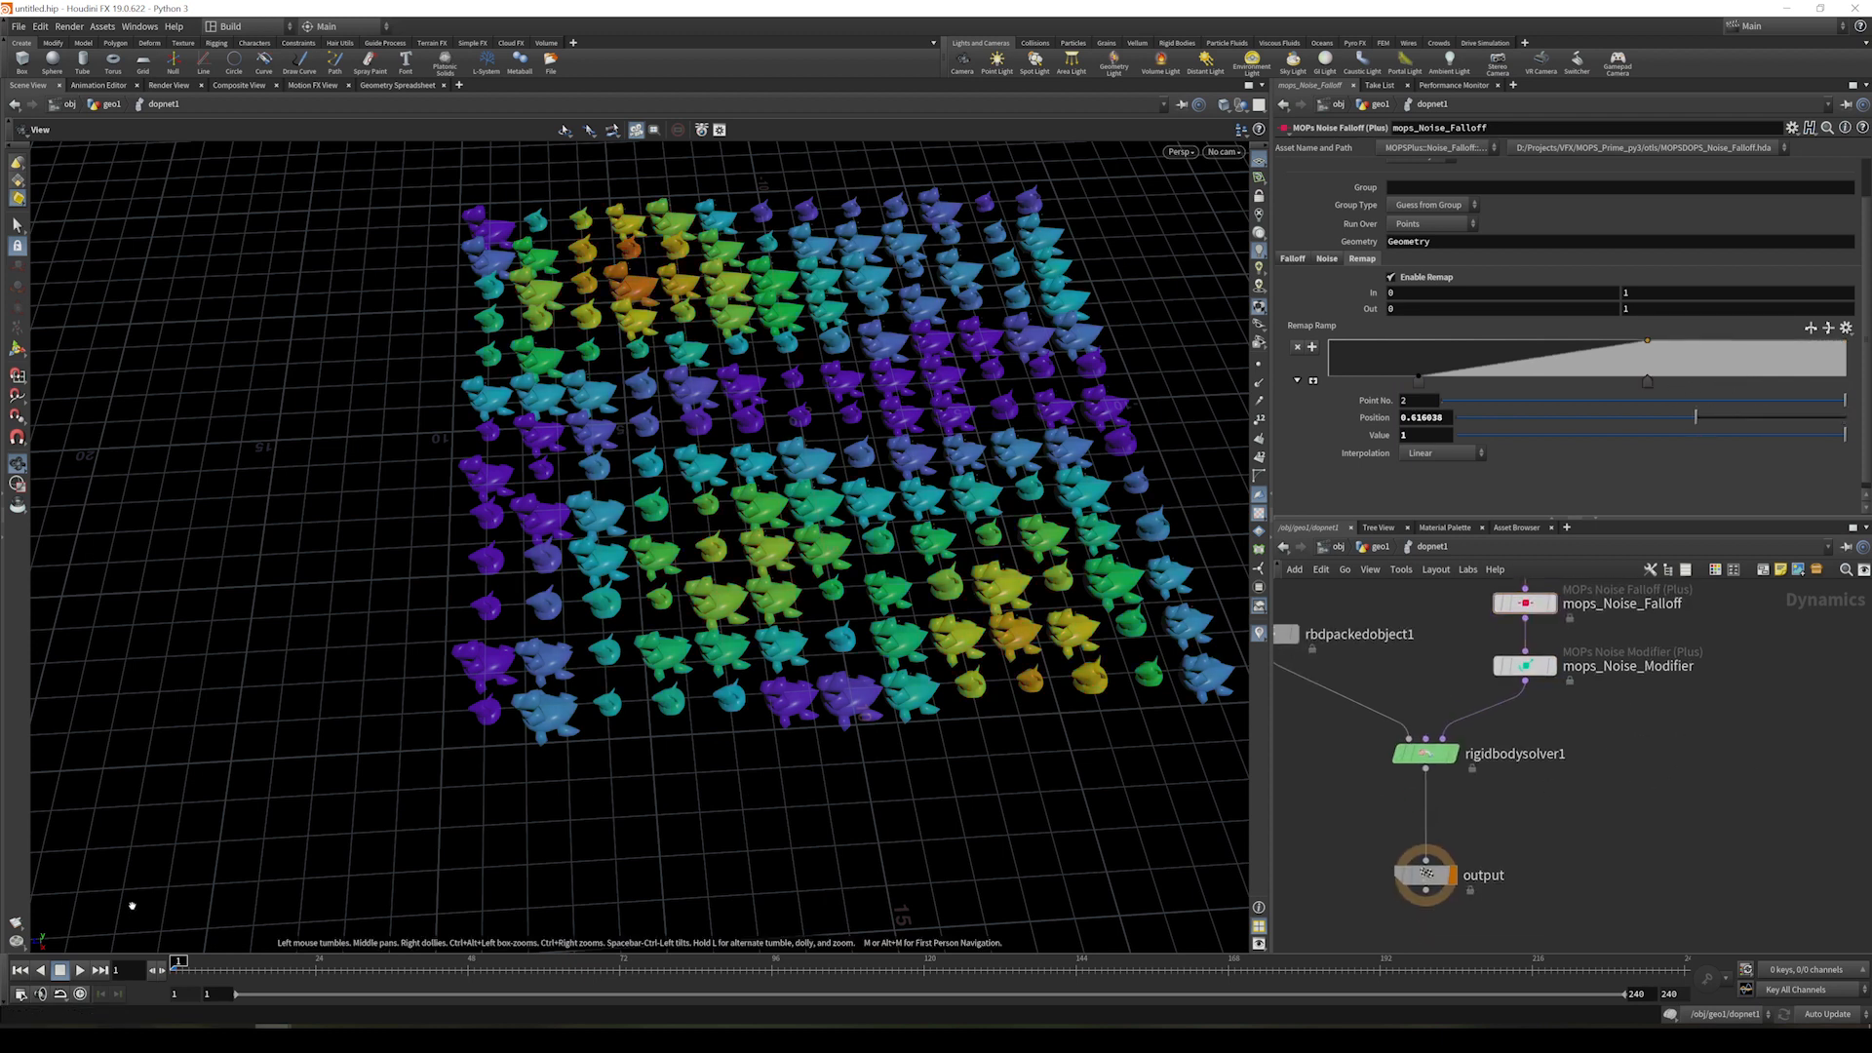
pyautogui.press('Up')
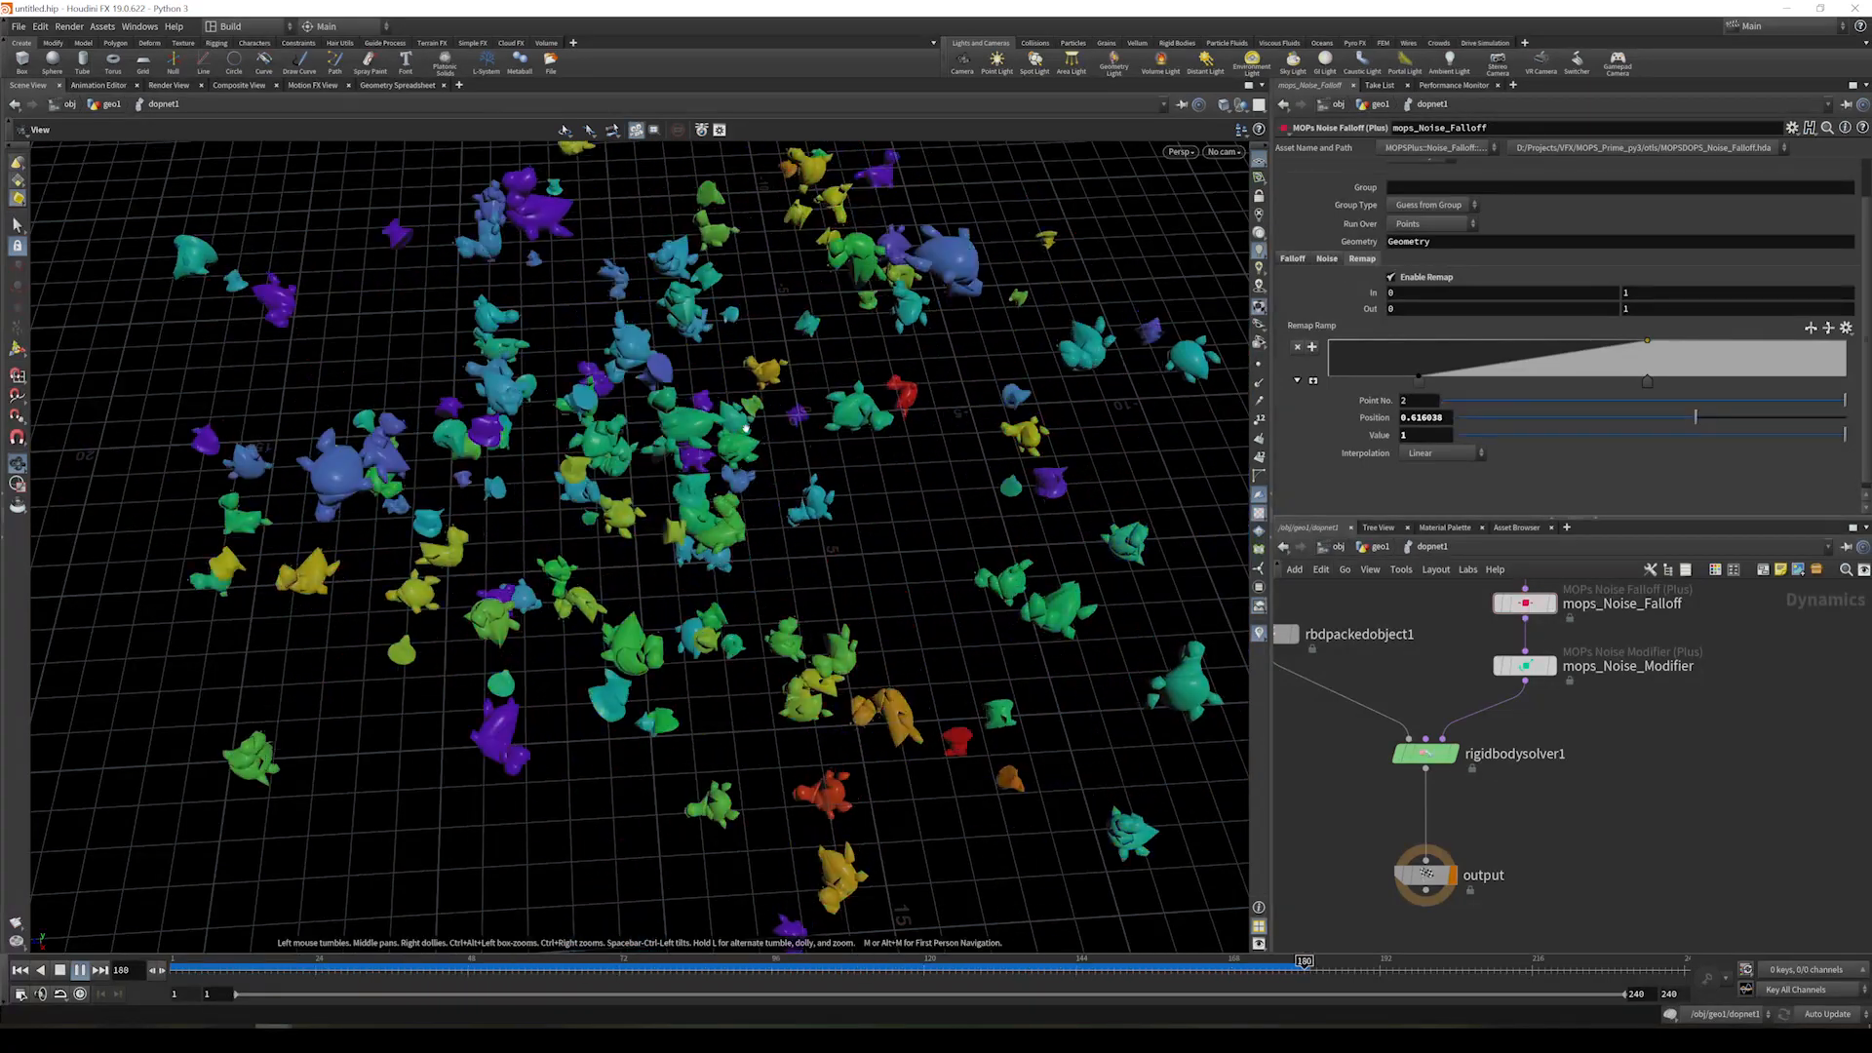
pyautogui.click(60, 970)
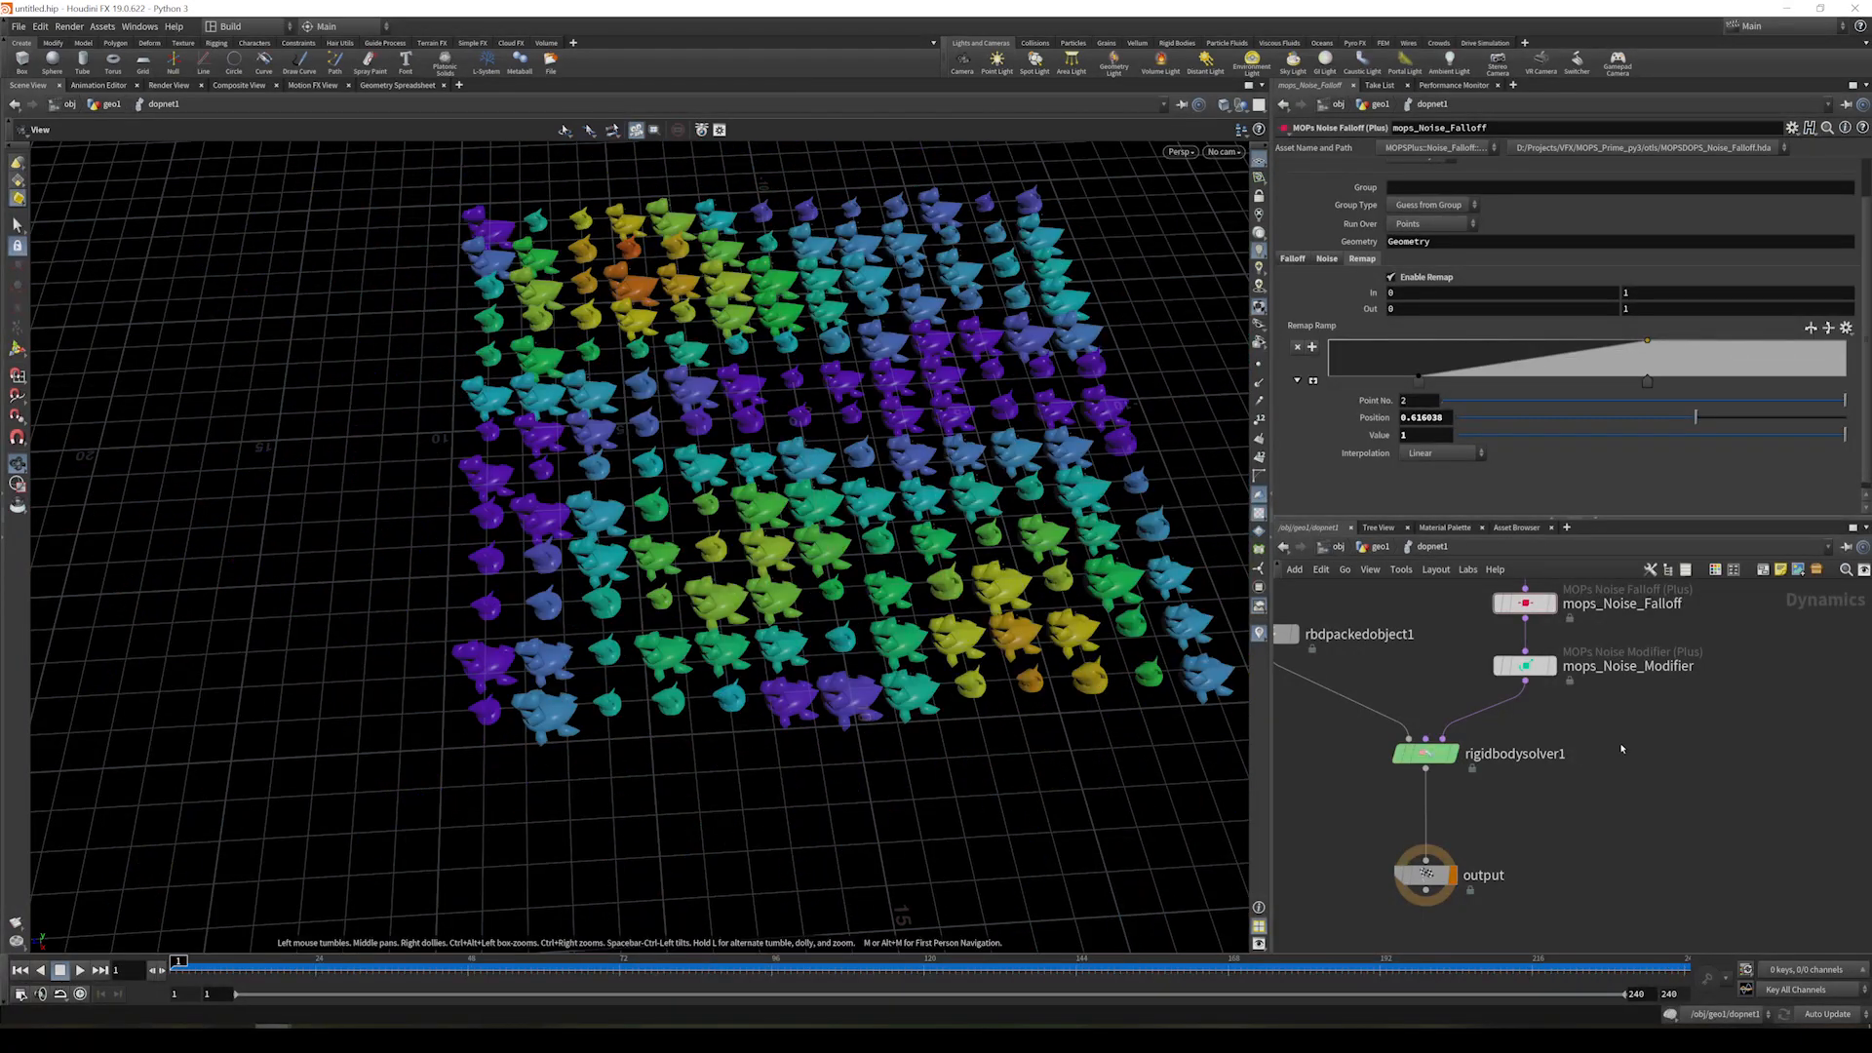
# - Insert a POP Drag node between the MOPs Noise Modifier and the rigid body solver
pyautogui.press('Tab')
pyautogui.write('pop')
pyautogui.press('Return')
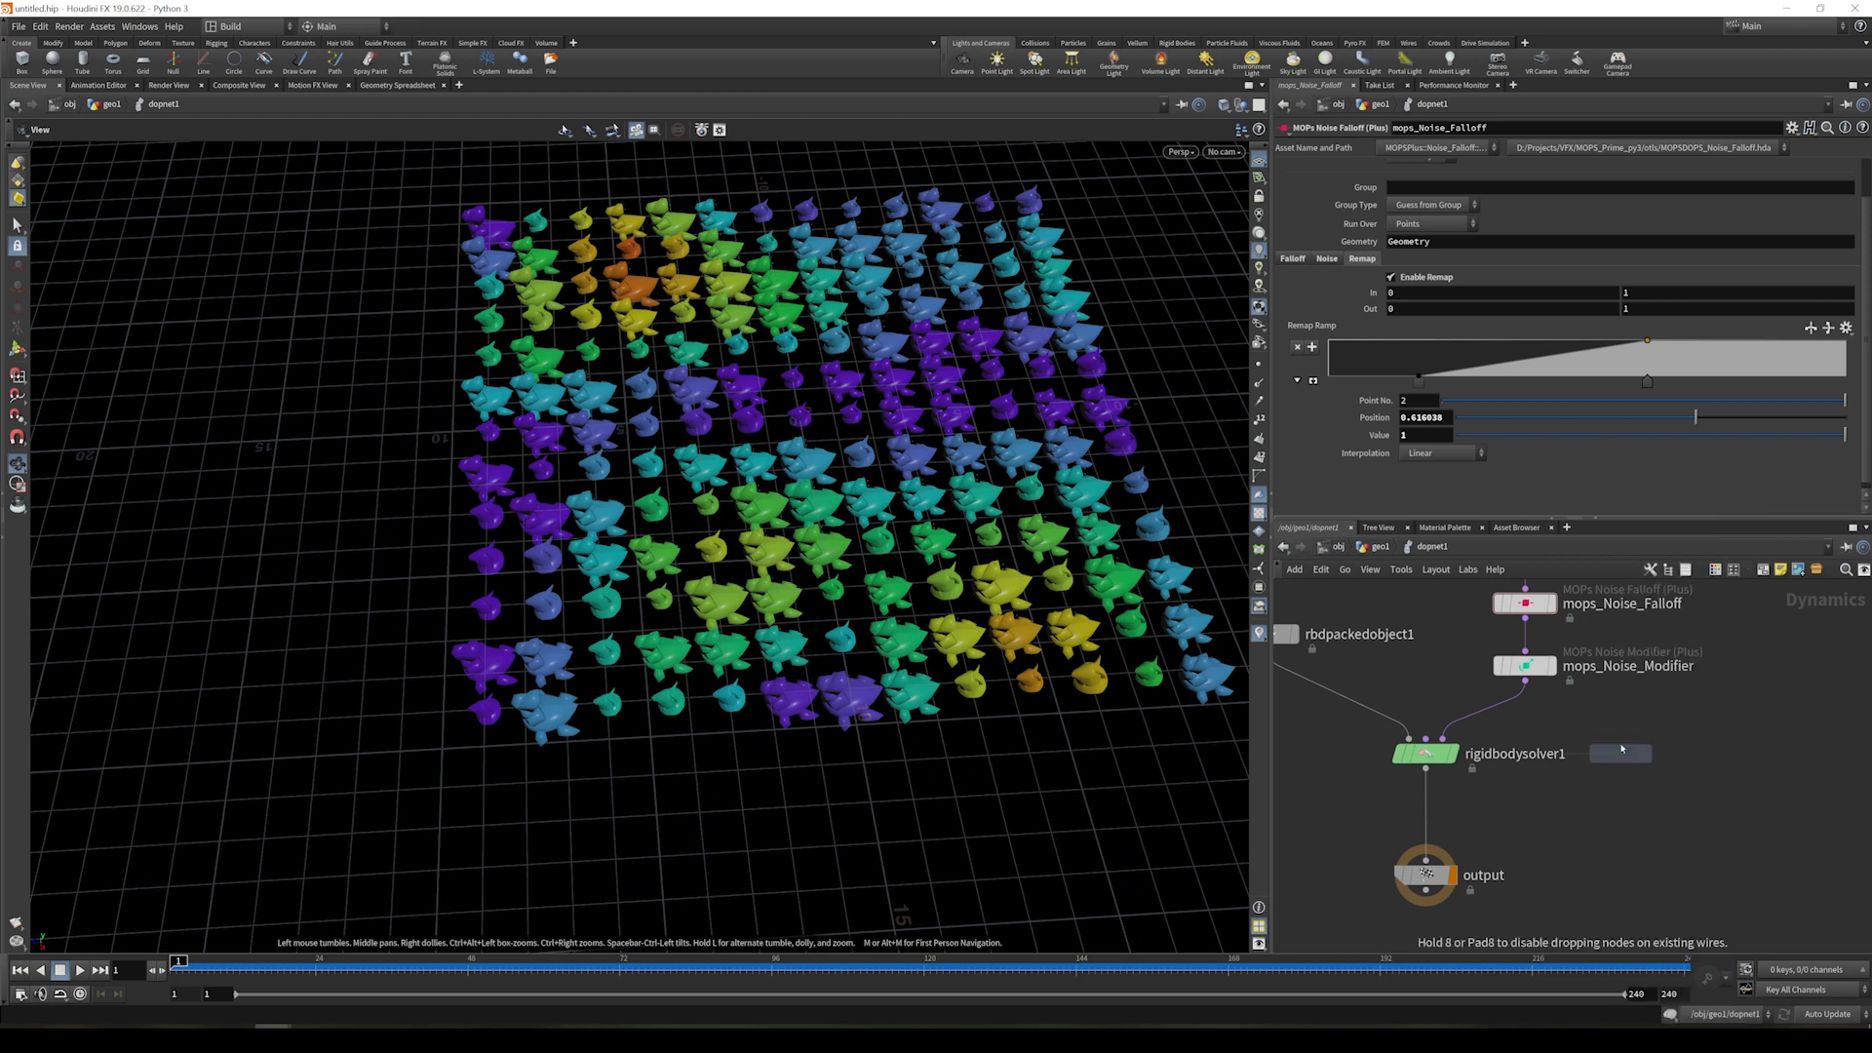
pyautogui.click(1501, 705)
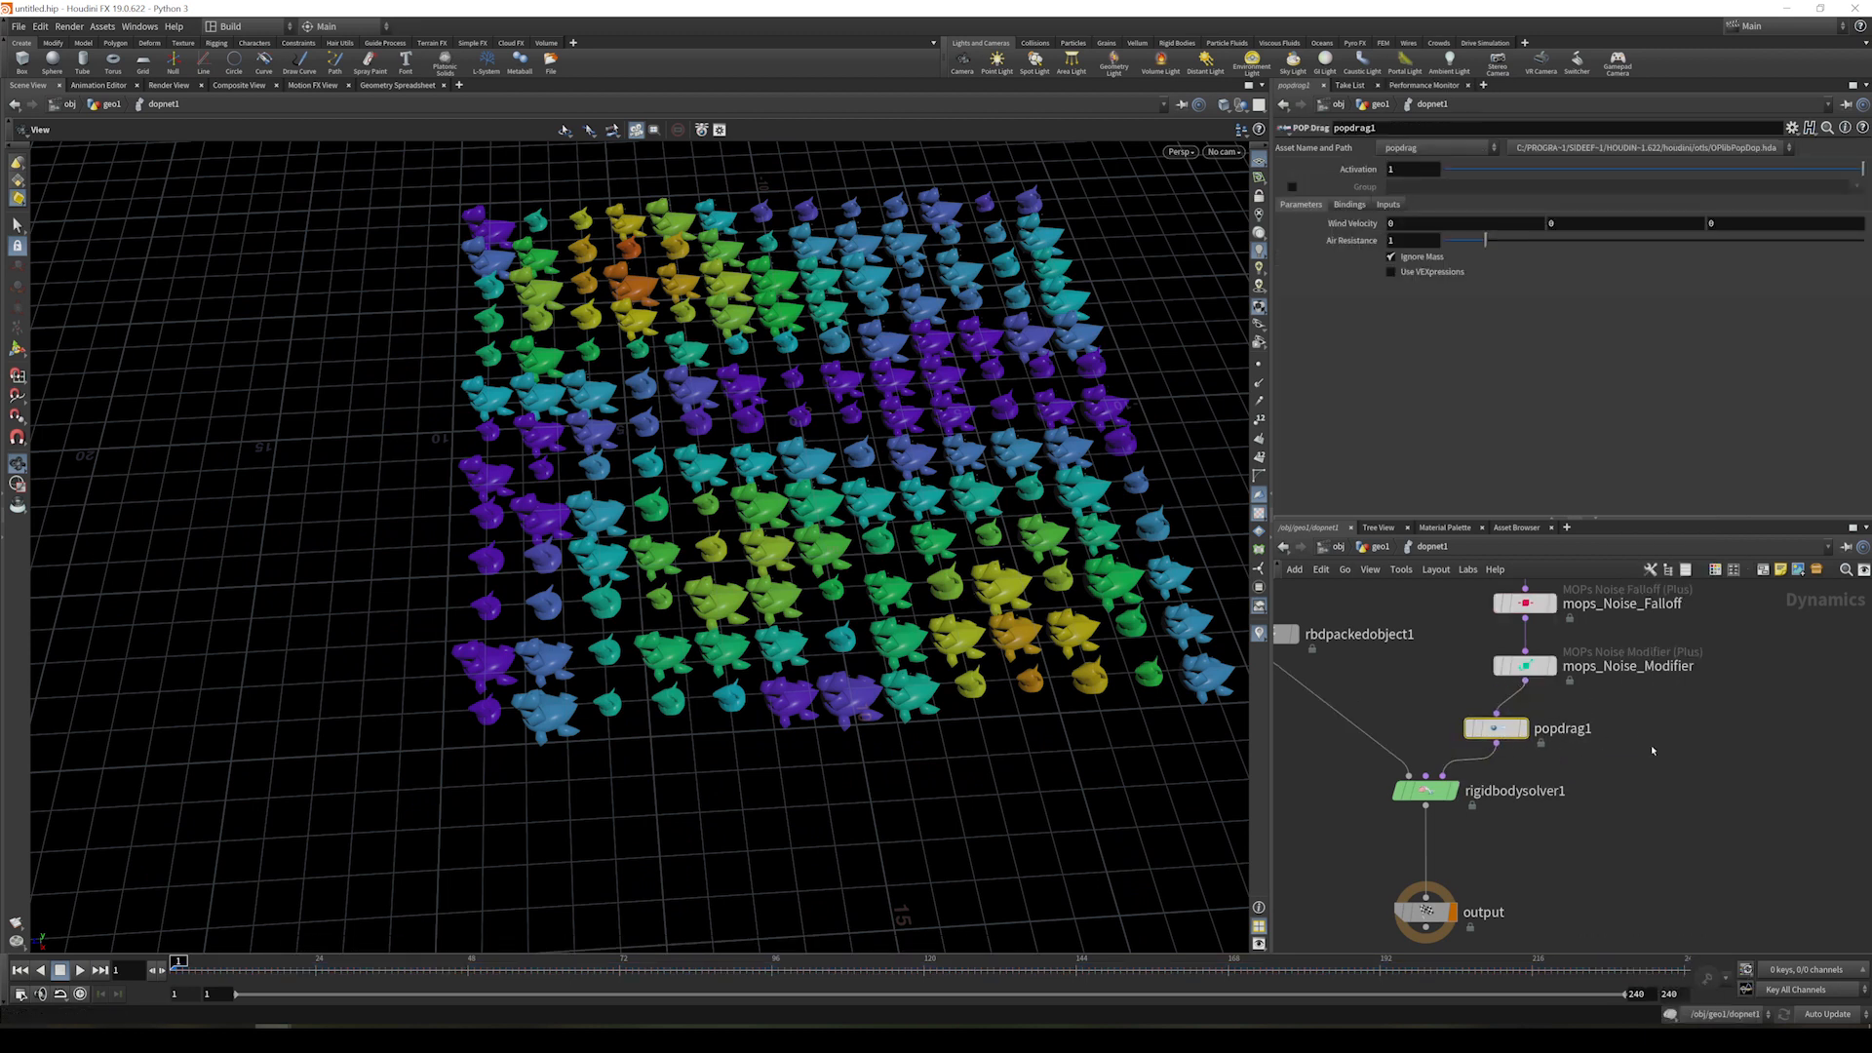
# - Insert a POP Drag Spin node between POP Drag and the rigid body solver, and play the simulation
pyautogui.press('Tab')
pyautogui.write('drags')
pyautogui.press('Return')
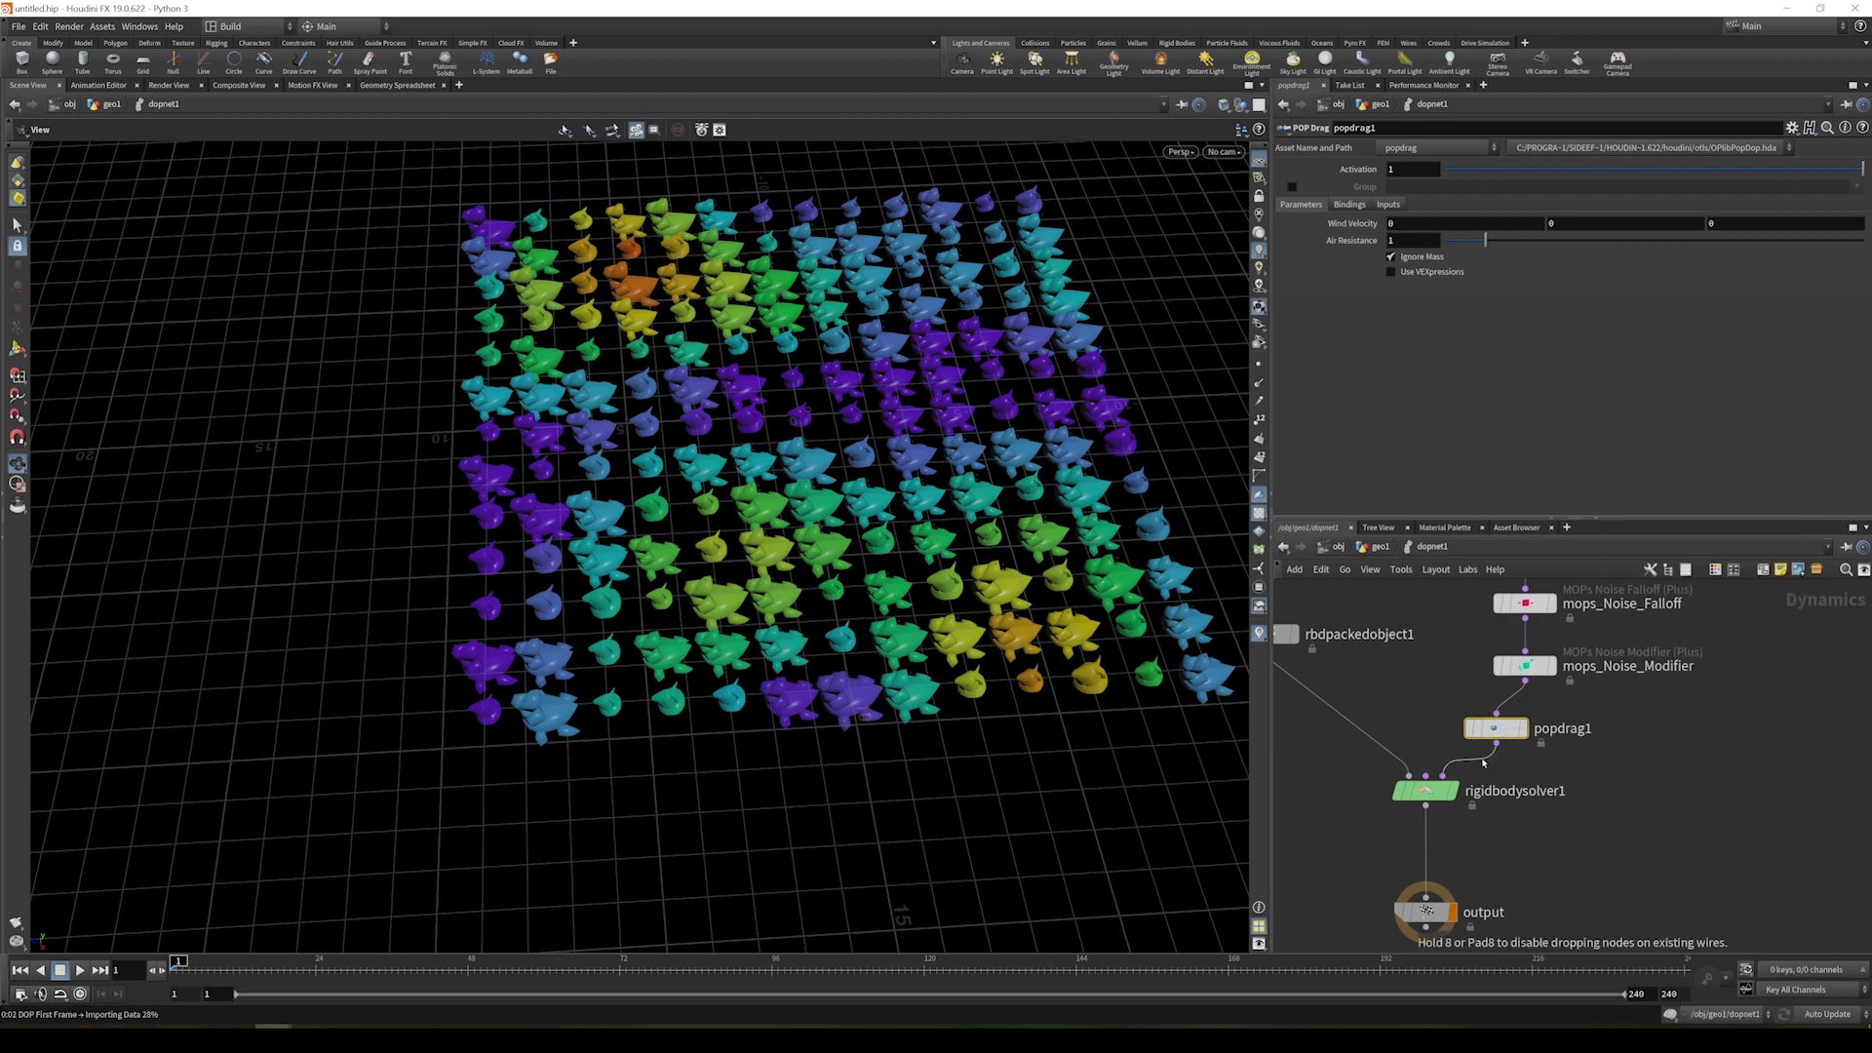
pyautogui.click(1482, 788)
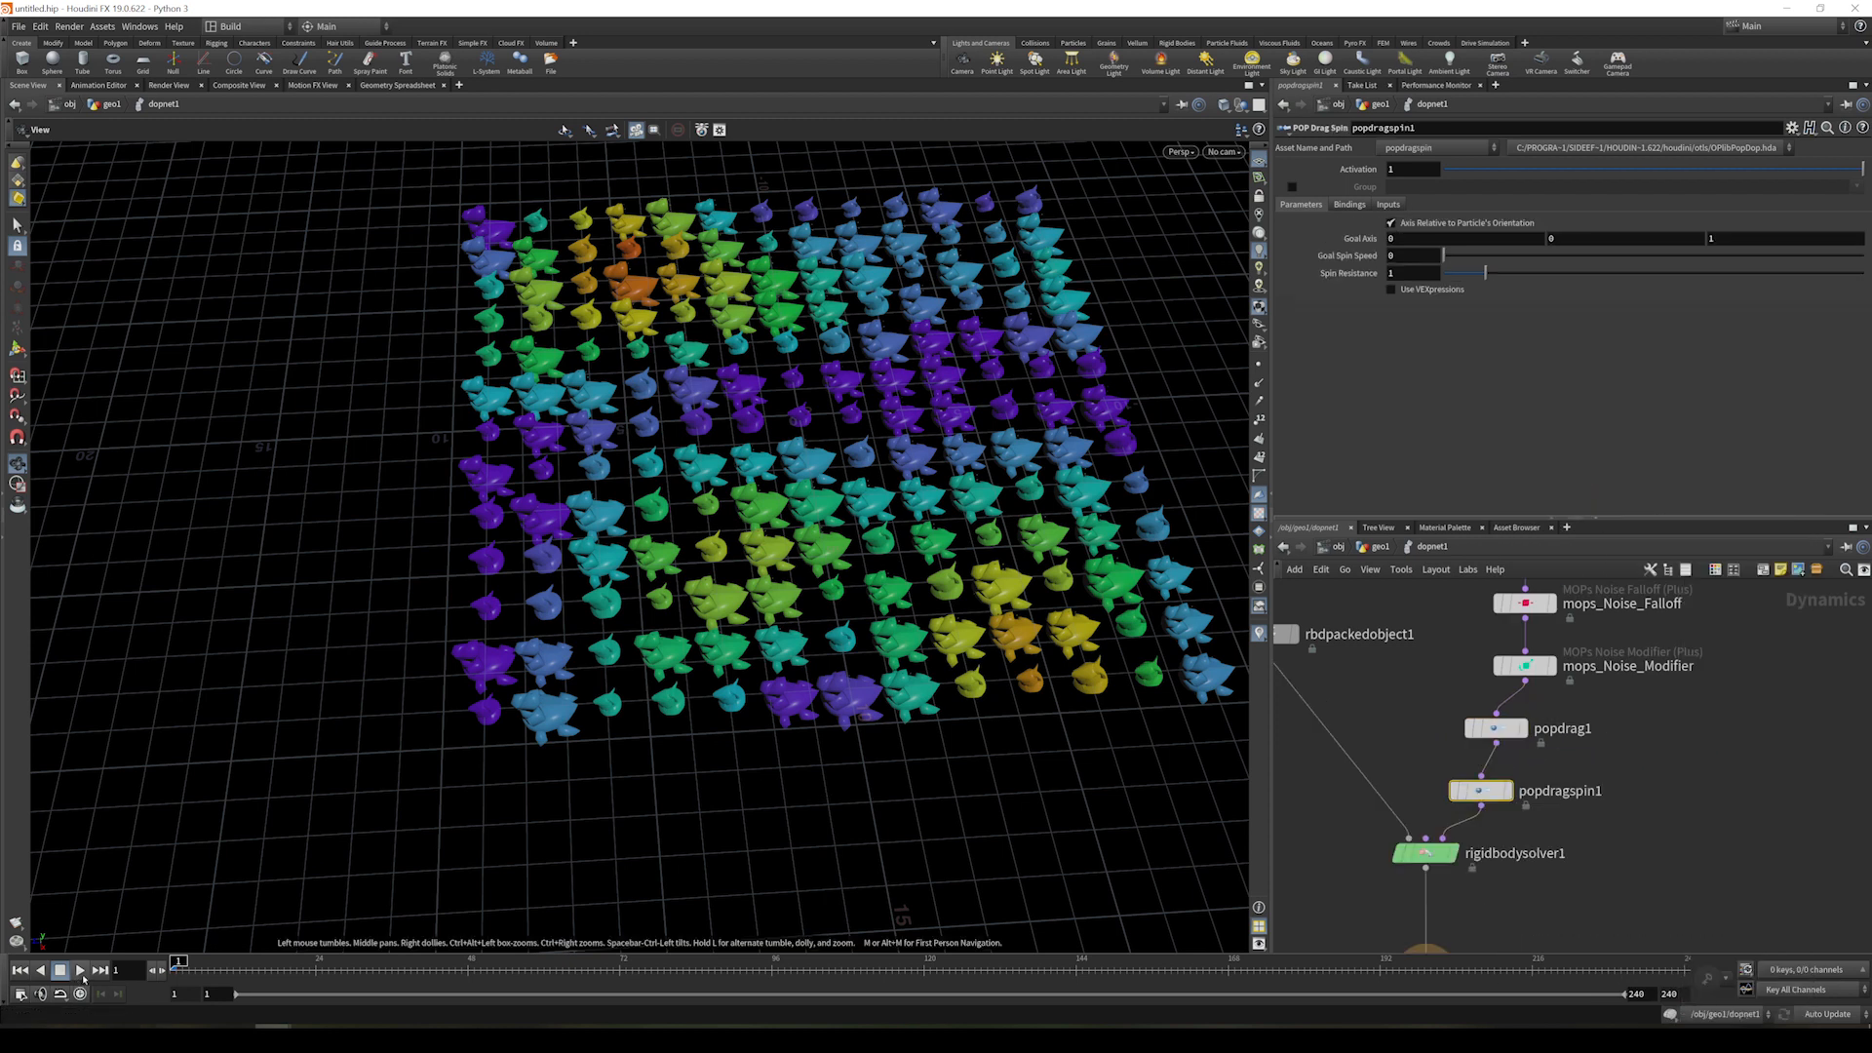
pyautogui.click(81, 971)
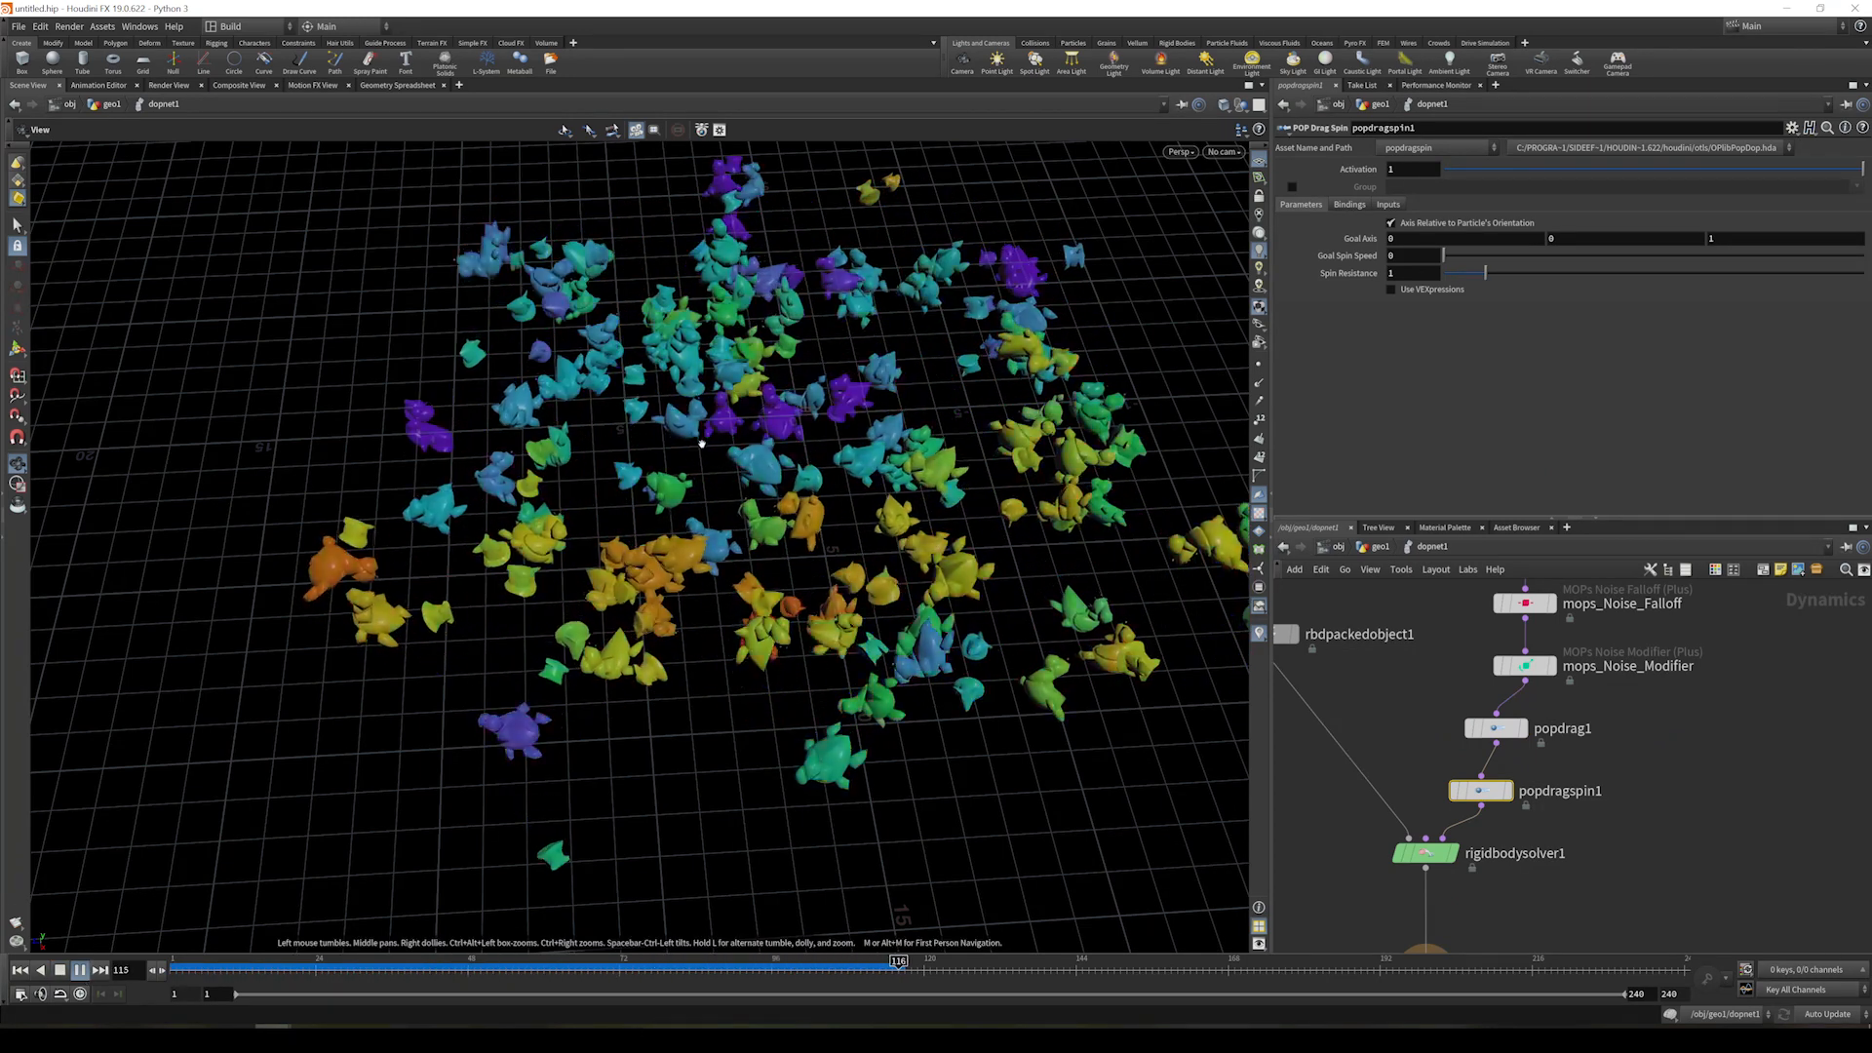
# - Remove the MOPs Noise Modifier's Activation keyframes, set Activation to 1, and play the simulation
pyautogui.click(1526, 665)
pyautogui.rightClick(1366, 188)
pyautogui.click(1401, 360)
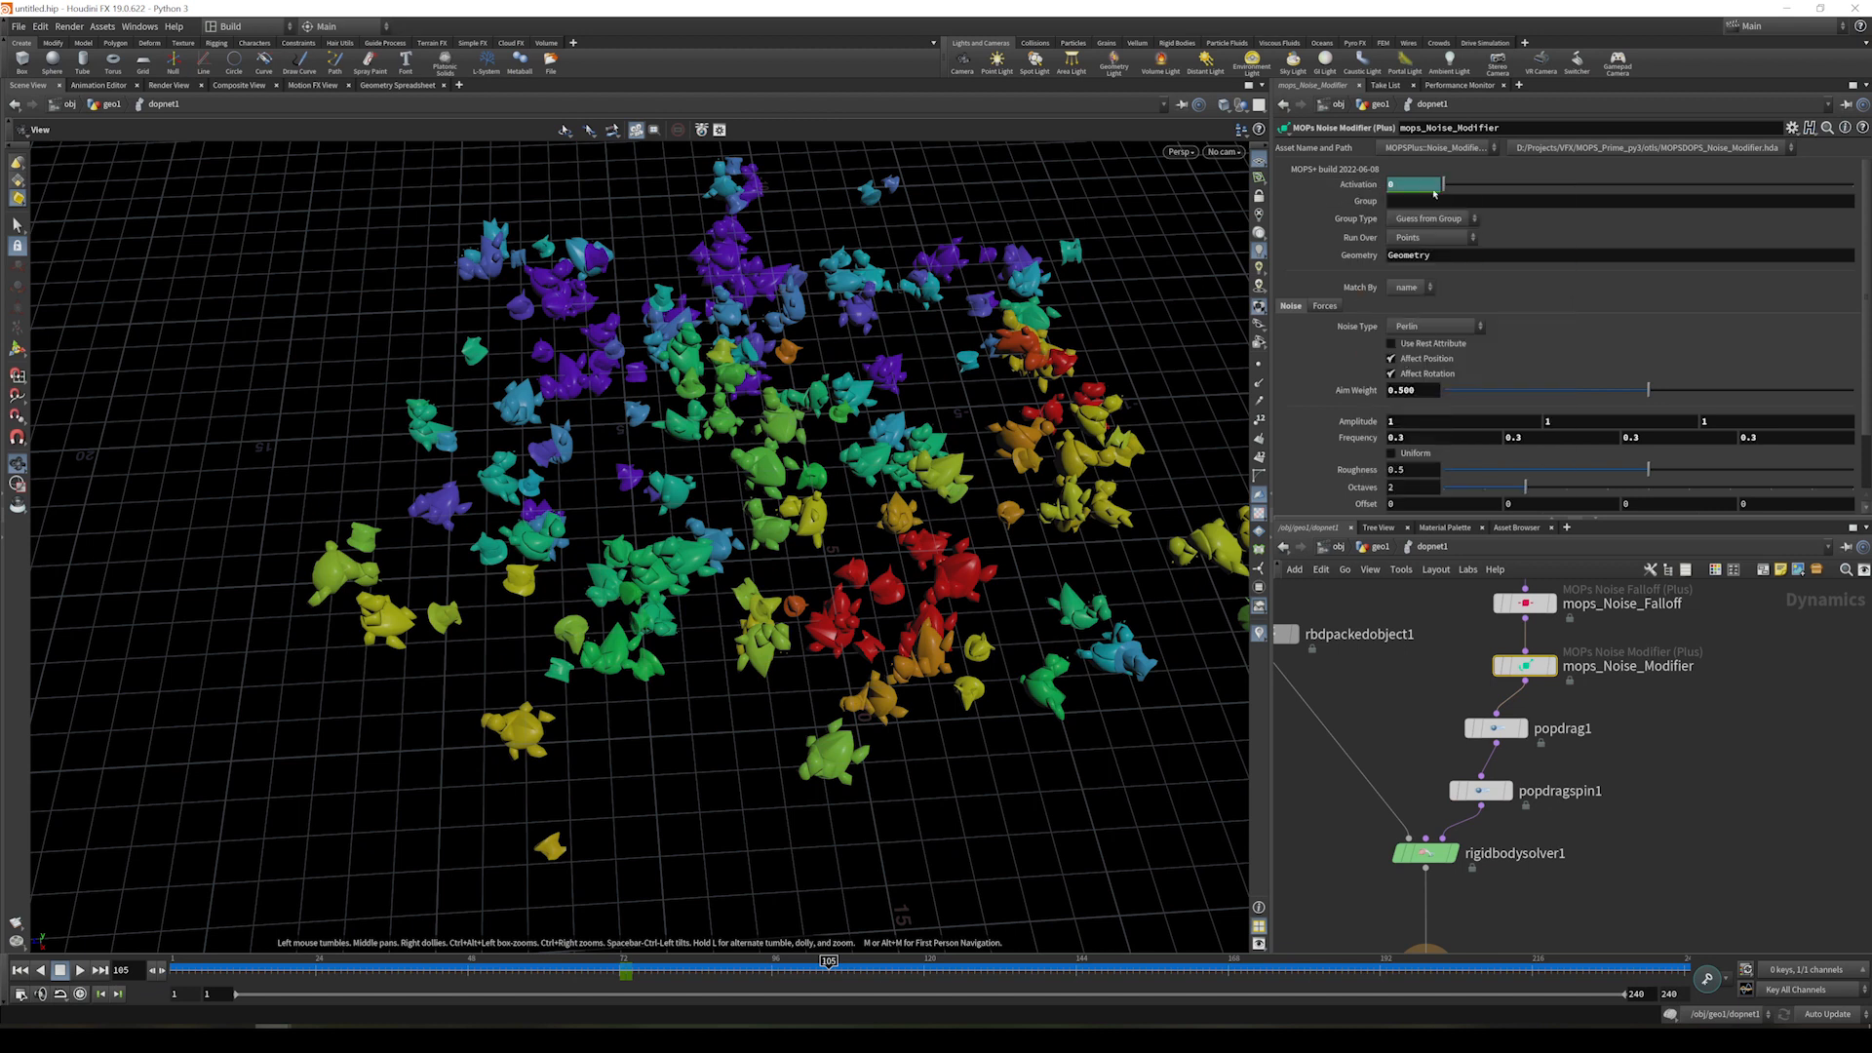
pyautogui.write('1')
pyautogui.press('Return')
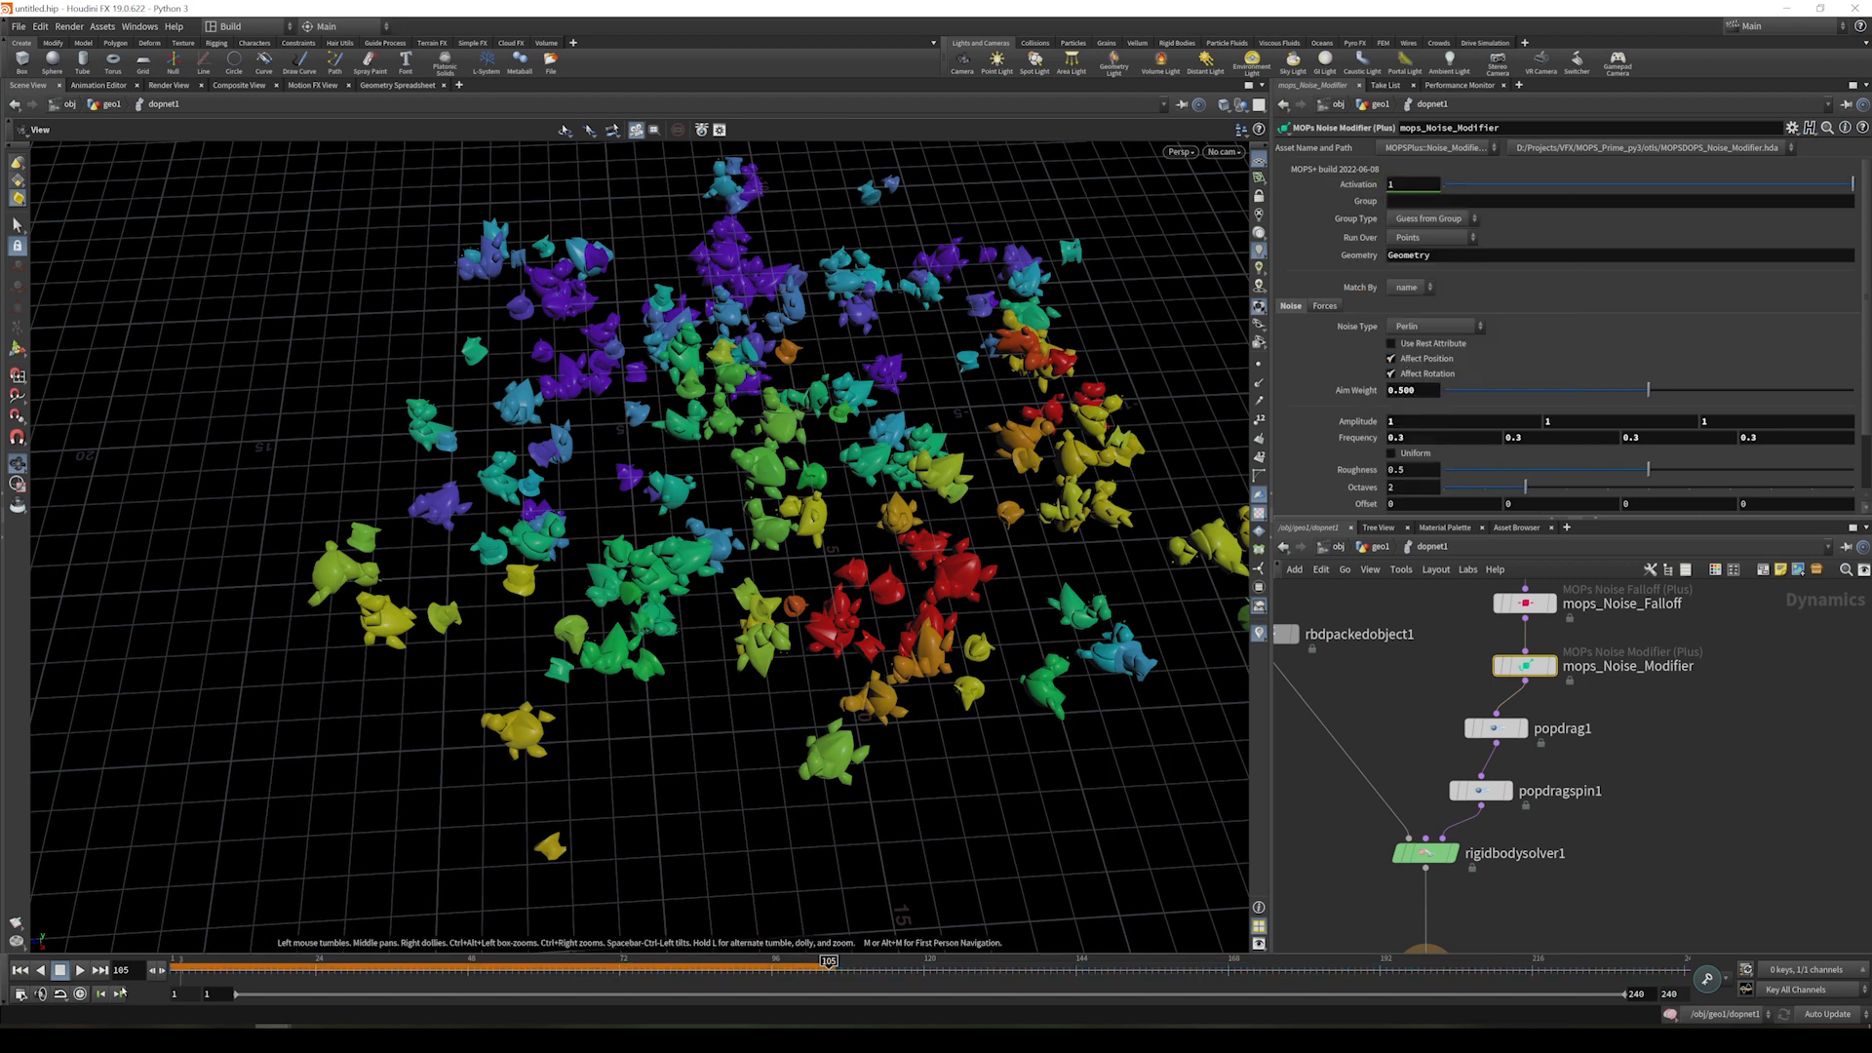
pyautogui.click(80, 971)
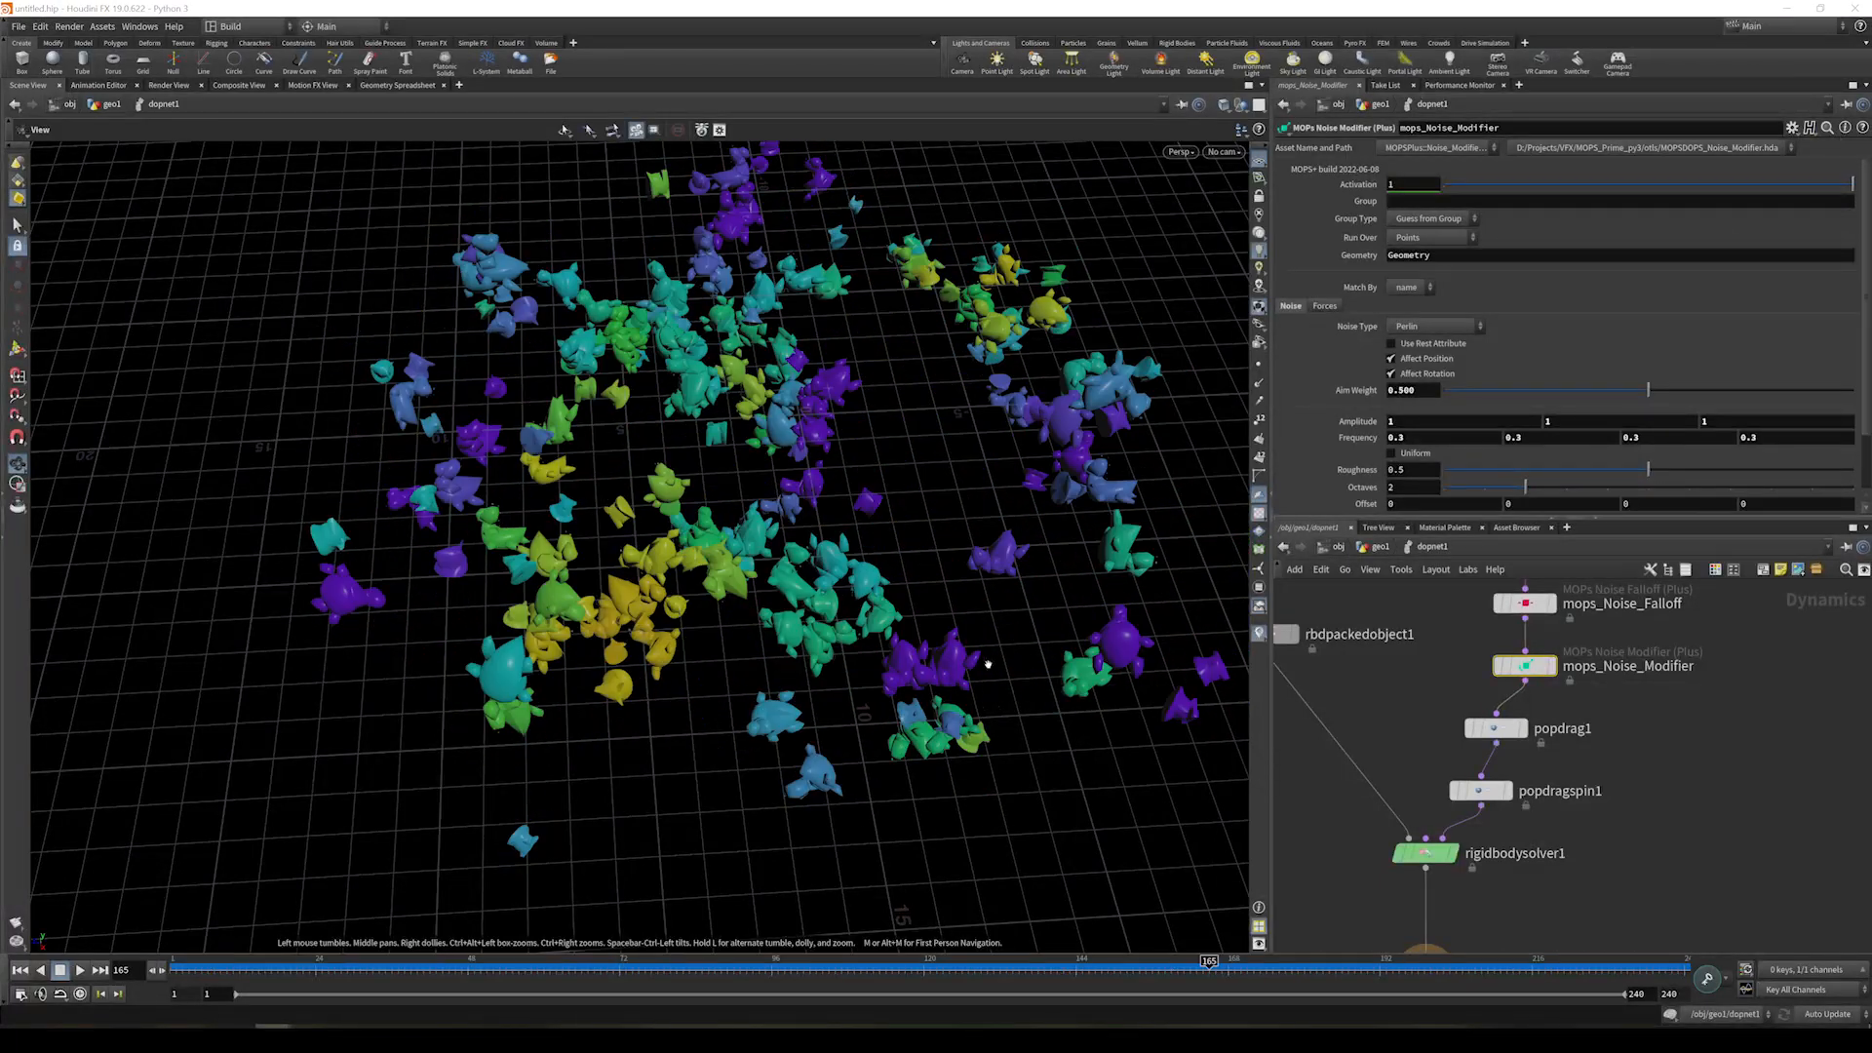
# - Return to the geo1 network, display dopnet1, and scrub to frame 90 to inspect the simulated pieces
pyautogui.click(1375, 547)
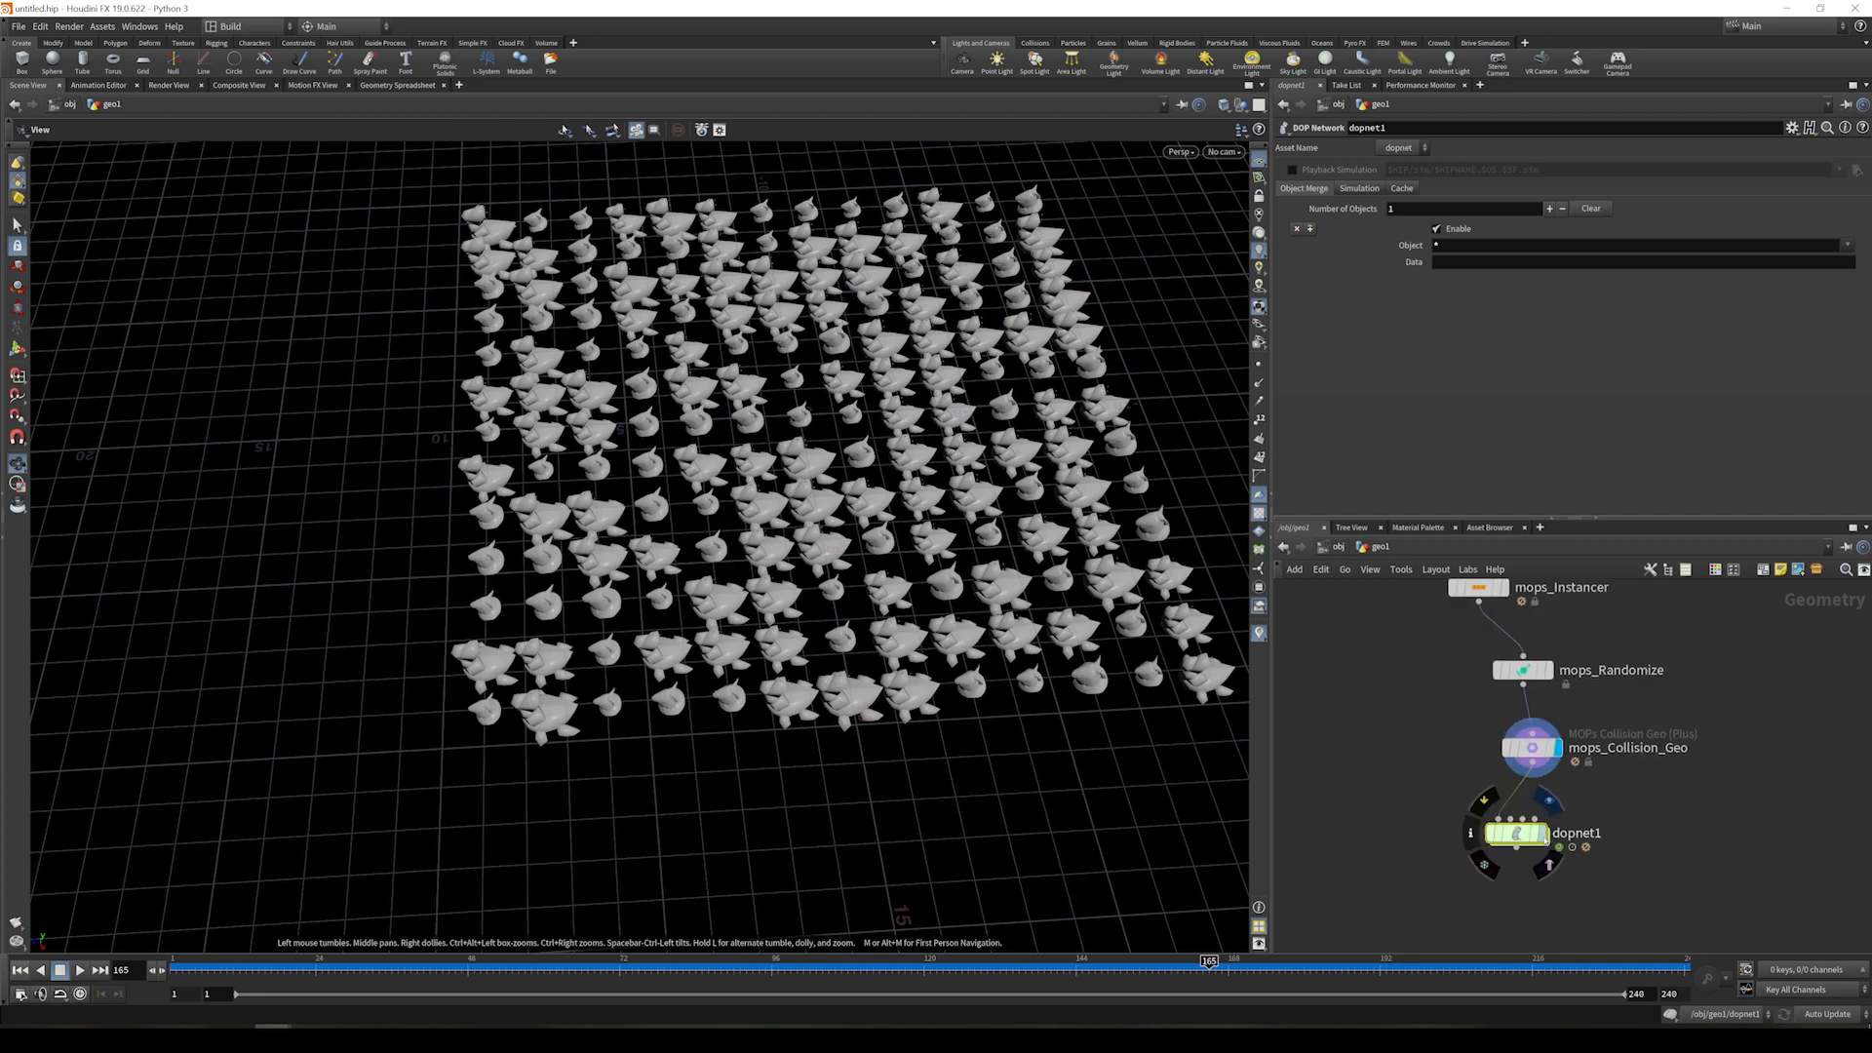
pyautogui.click(1547, 834)
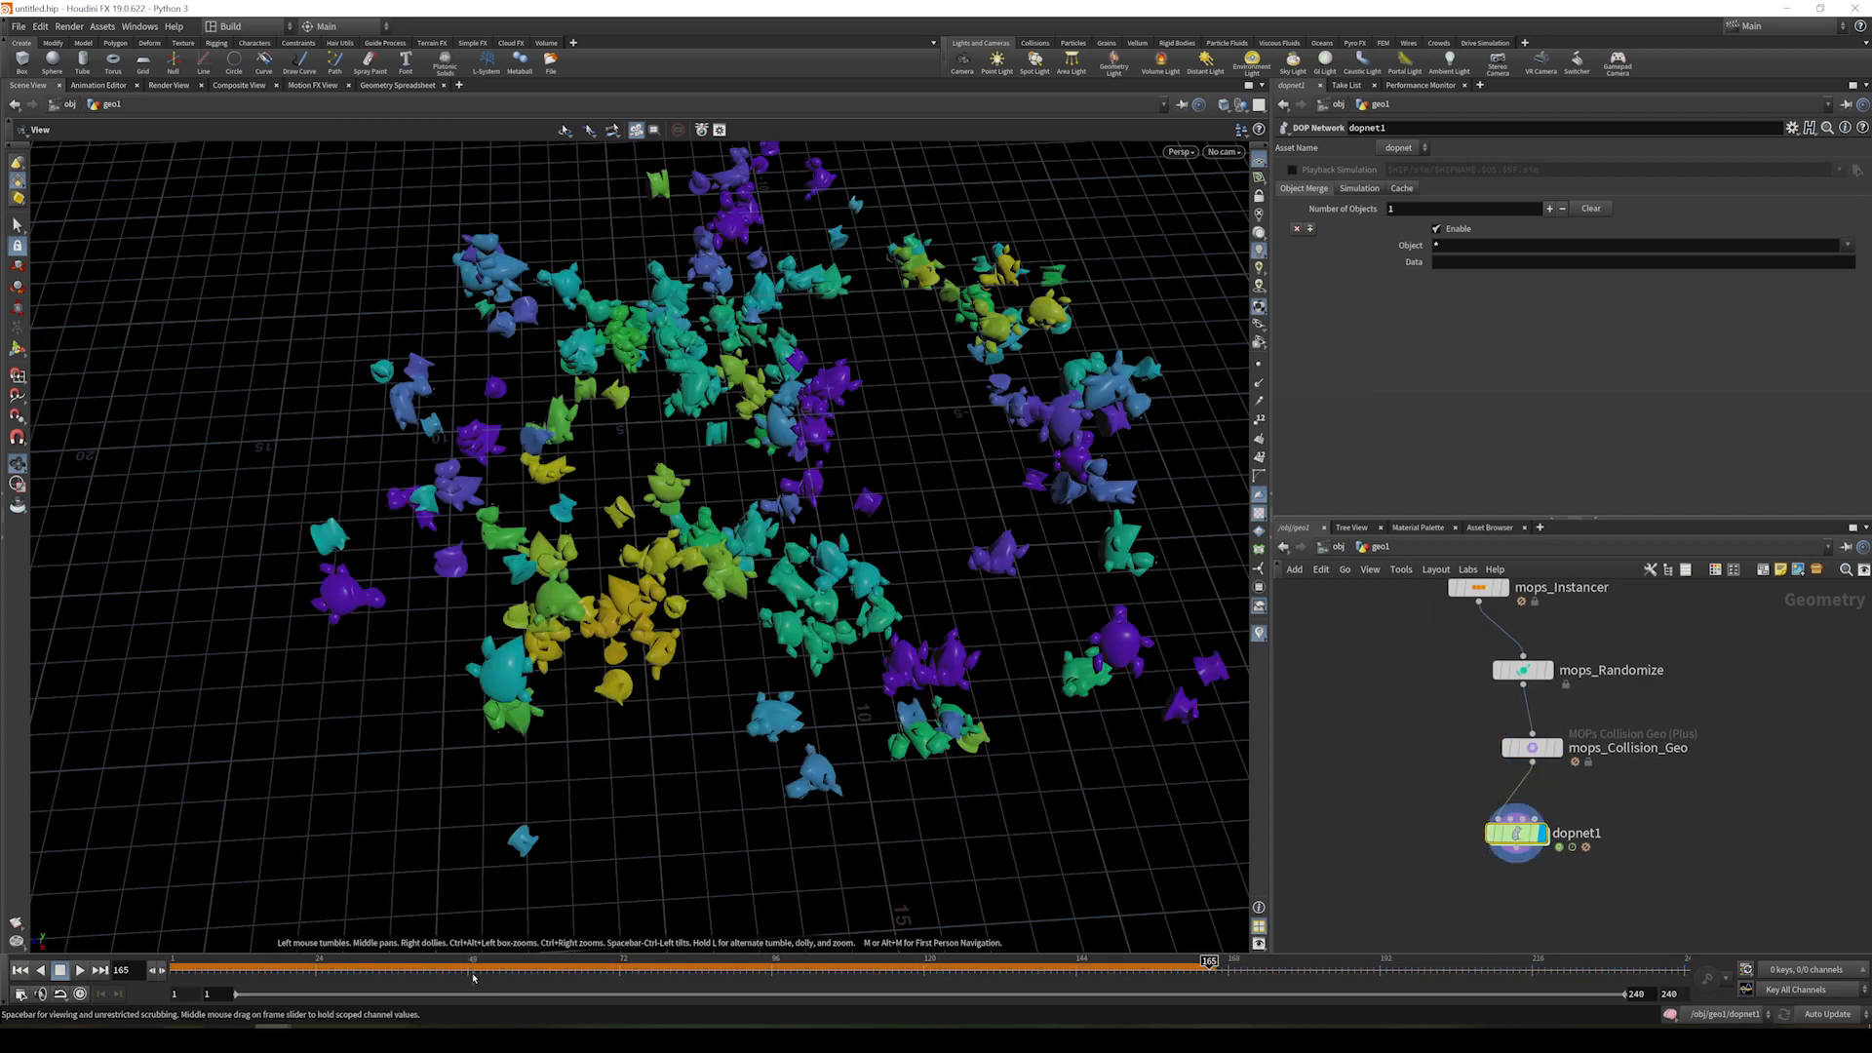
pyautogui.click(505, 966)
pyautogui.moveTo(505, 967); pyautogui.dragTo(734, 951)
pyautogui.moveTo(332, 607); pyautogui.dragTo(689, 677, button='right')
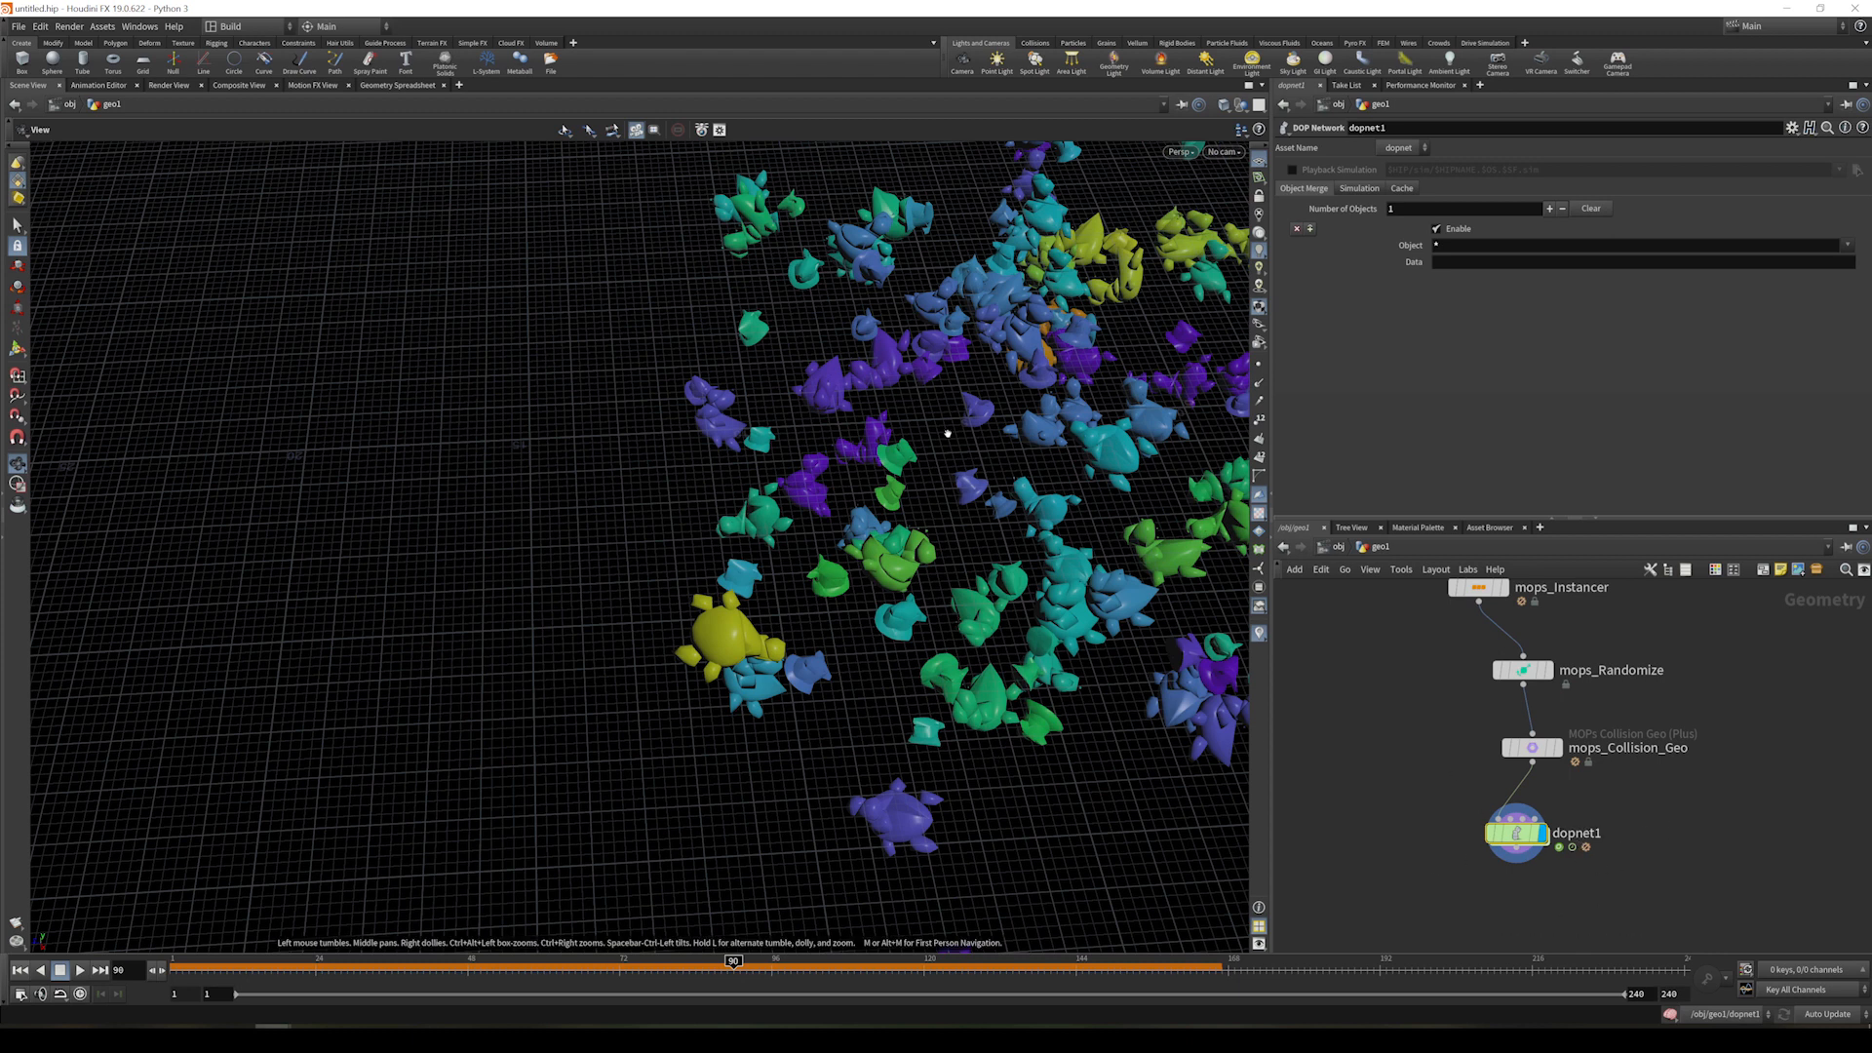
# - Tidy the geo1 network by lining up mops_Randomize directly beneath mops_Instancer
pyautogui.moveTo(1363, 648); pyautogui.dragTo(1416, 679, button='middle')
pyautogui.moveTo(1532, 620); pyautogui.dragTo(1473, 614)
pyautogui.moveTo(1466, 625); pyautogui.dragTo(1458, 620)
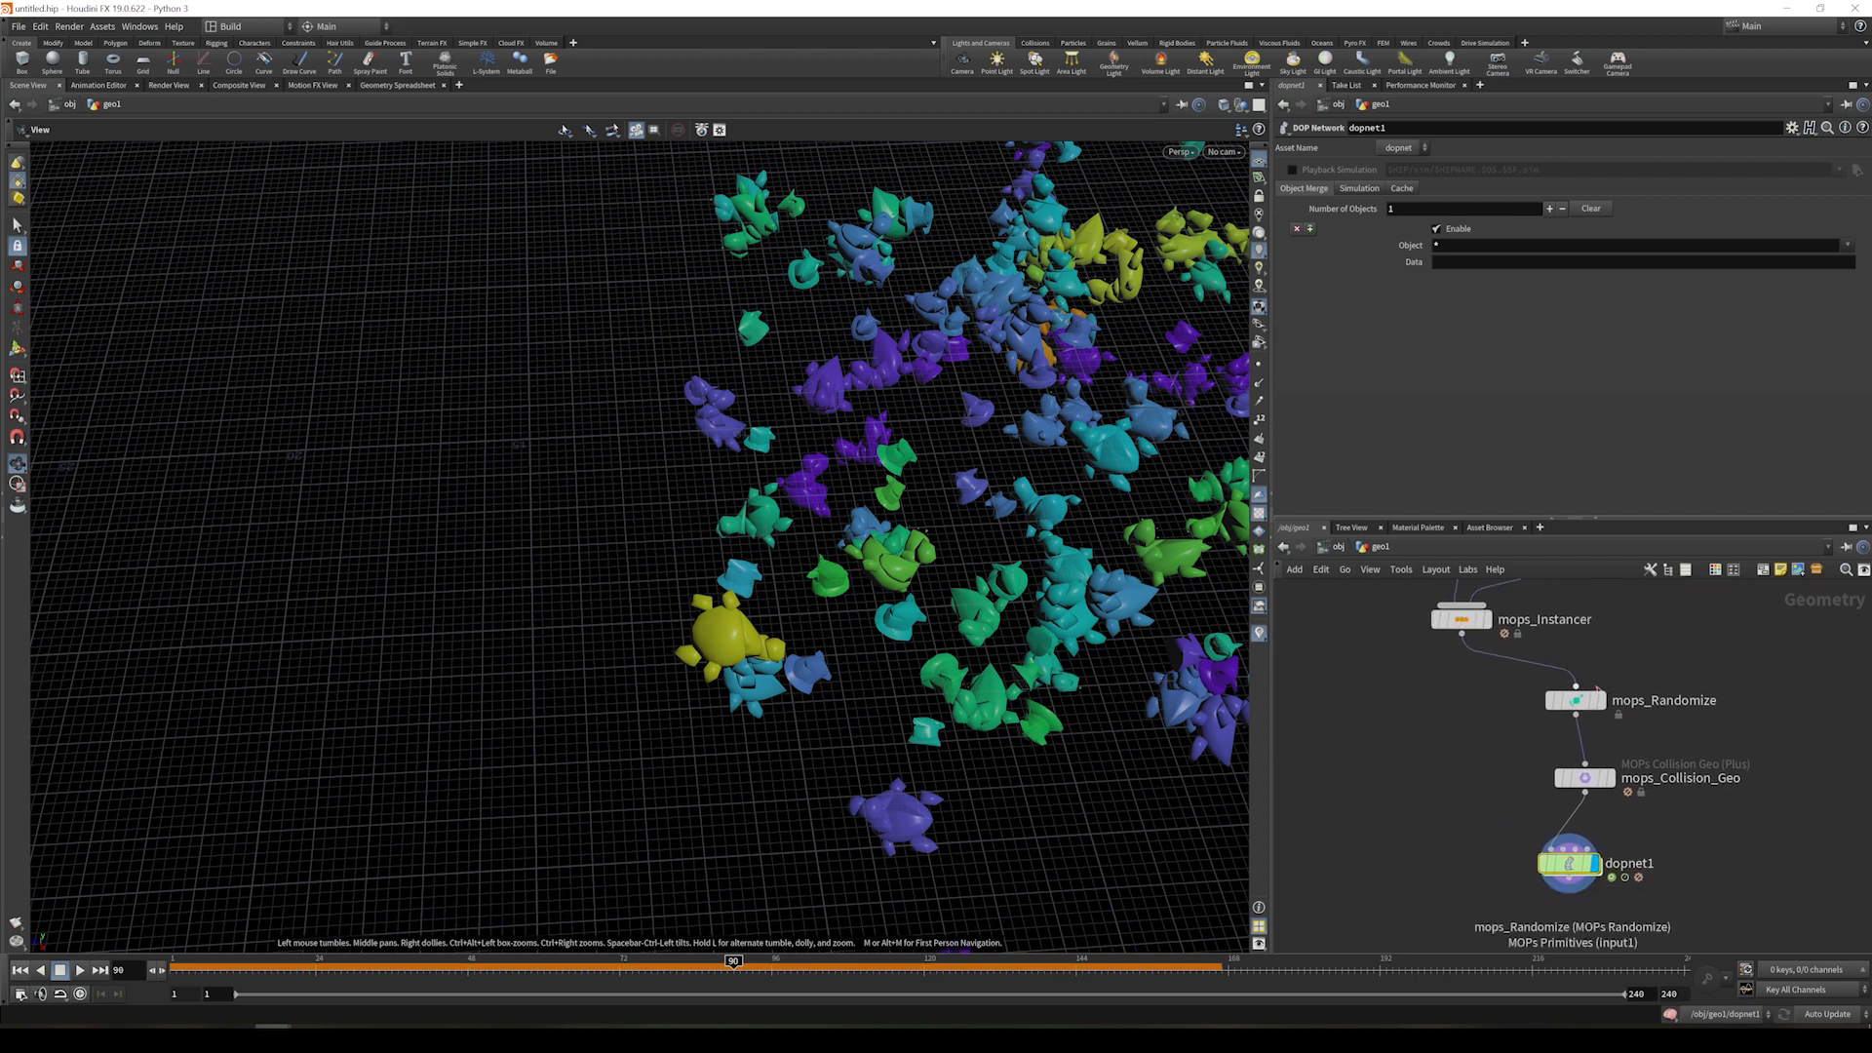
pyautogui.moveTo(1575, 700); pyautogui.dragTo(1461, 675)
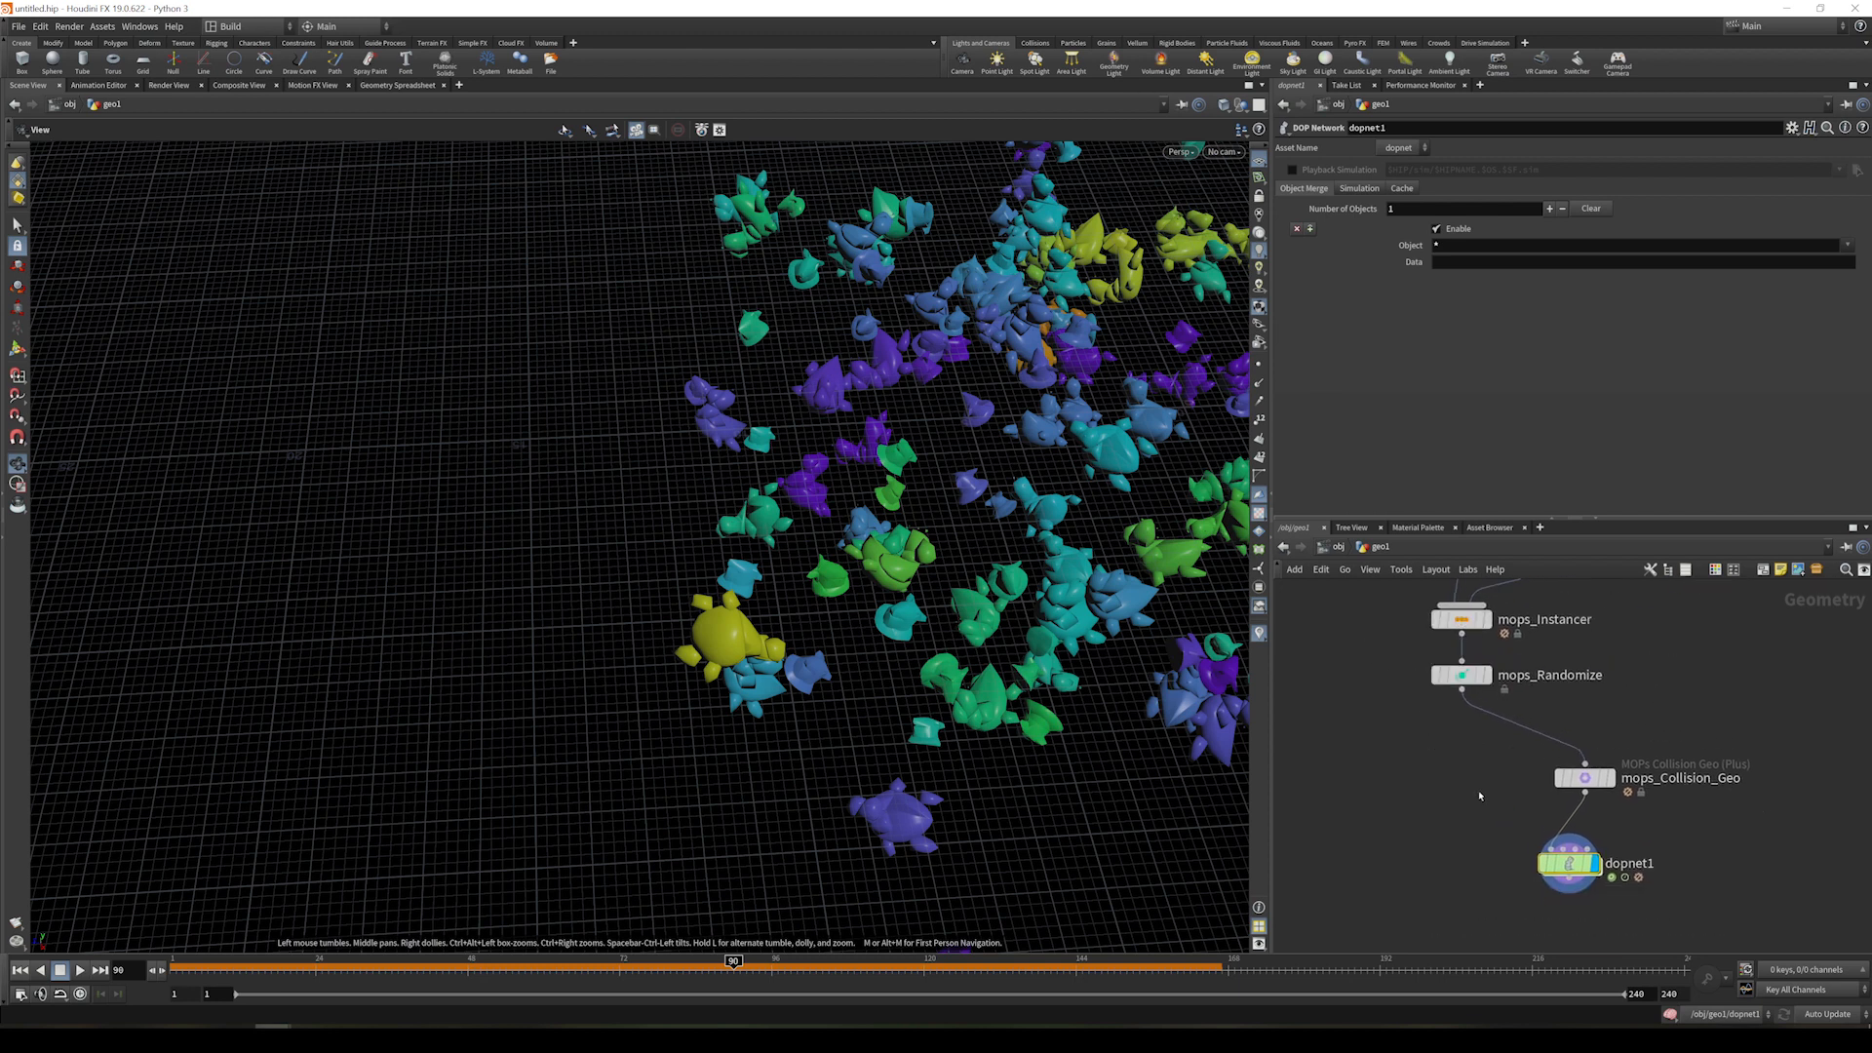
pyautogui.moveTo(1454, 907); pyautogui.dragTo(1489, 831, button='middle')
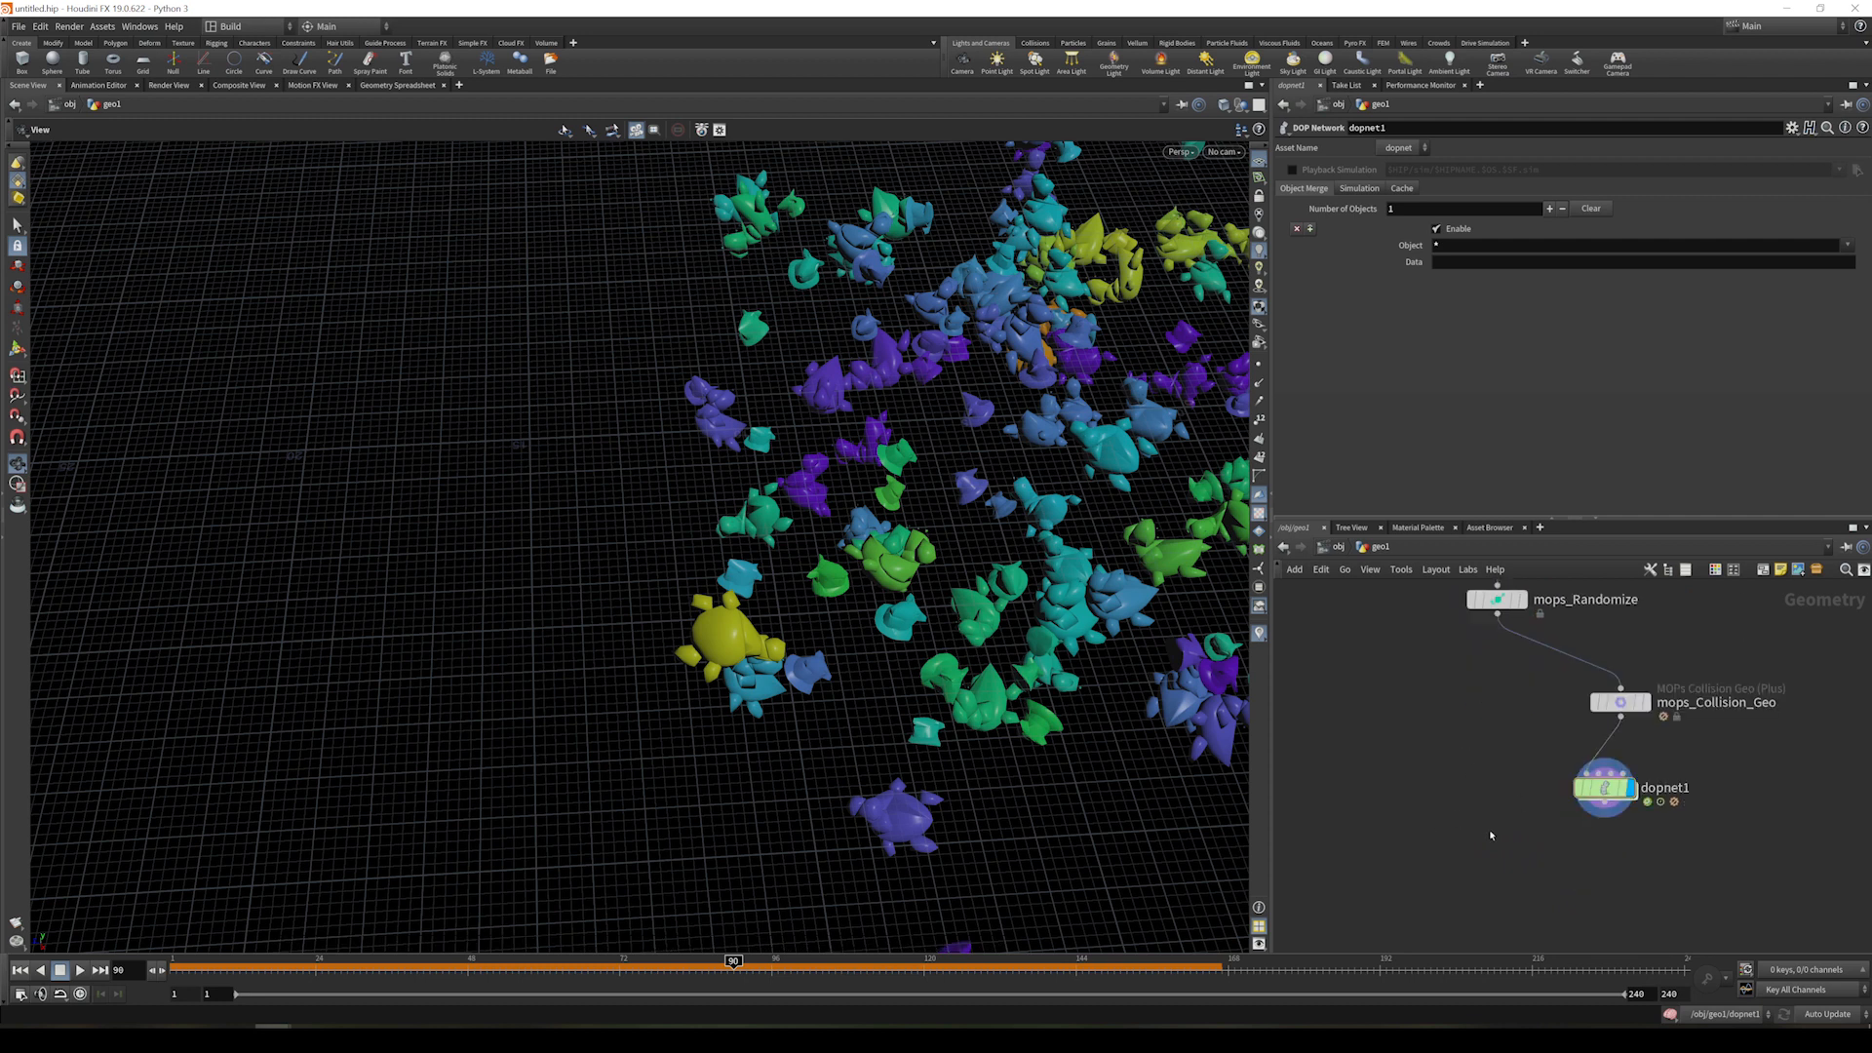
# - Add a MOPs Extract Attributes node connected below dopnet1
pyautogui.press('Tab')
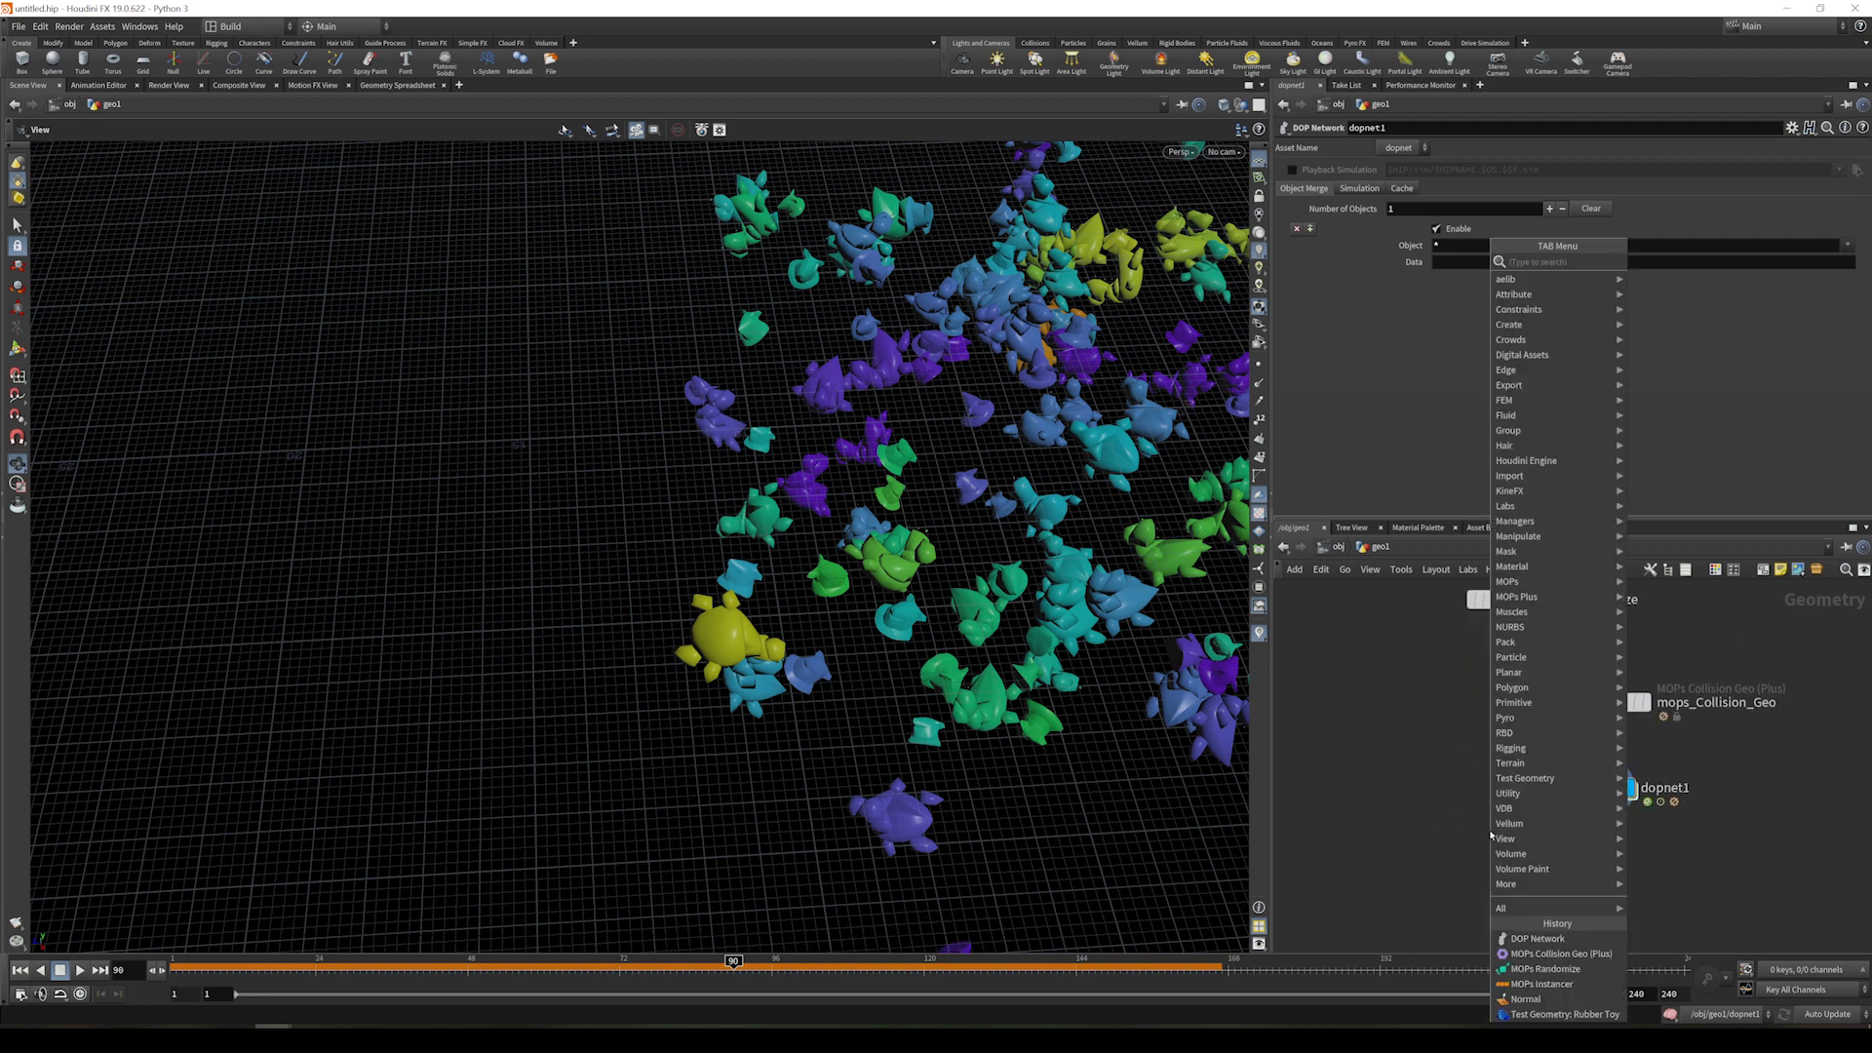
pyautogui.write('extr')
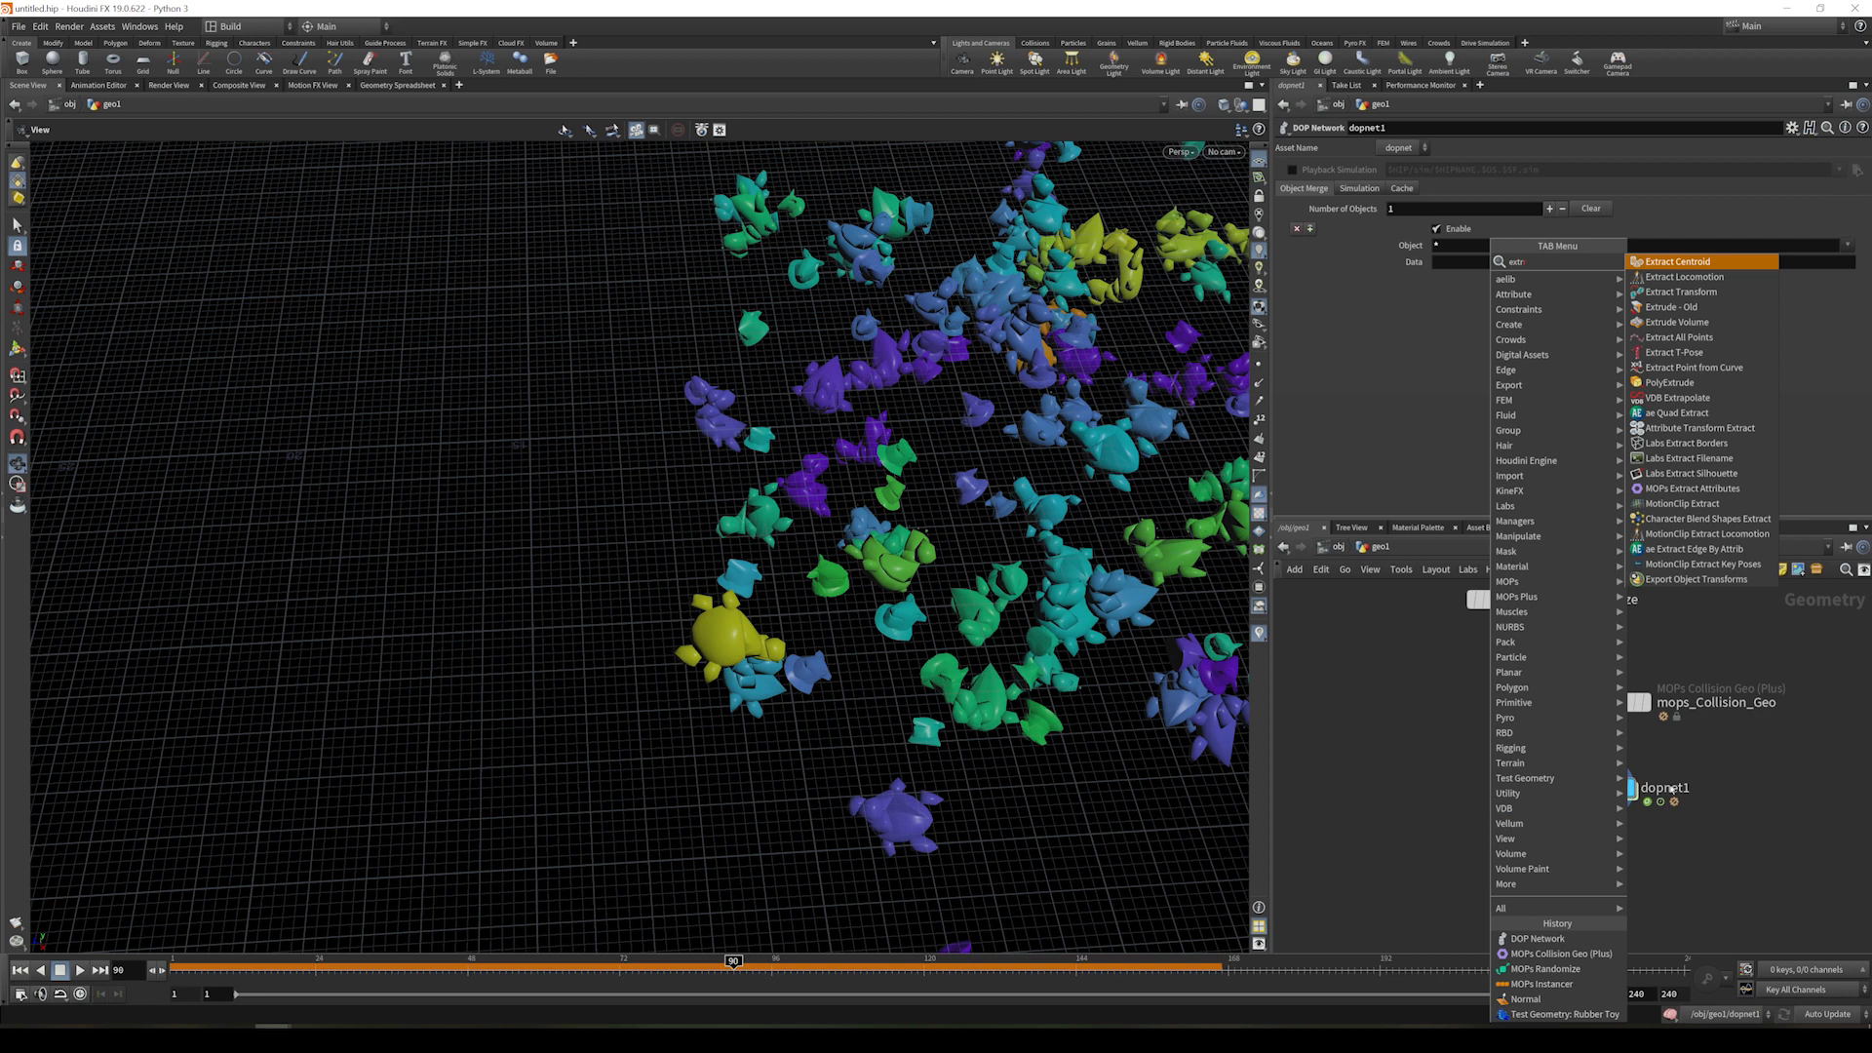
pyautogui.click(1693, 492)
pyautogui.click(1605, 855)
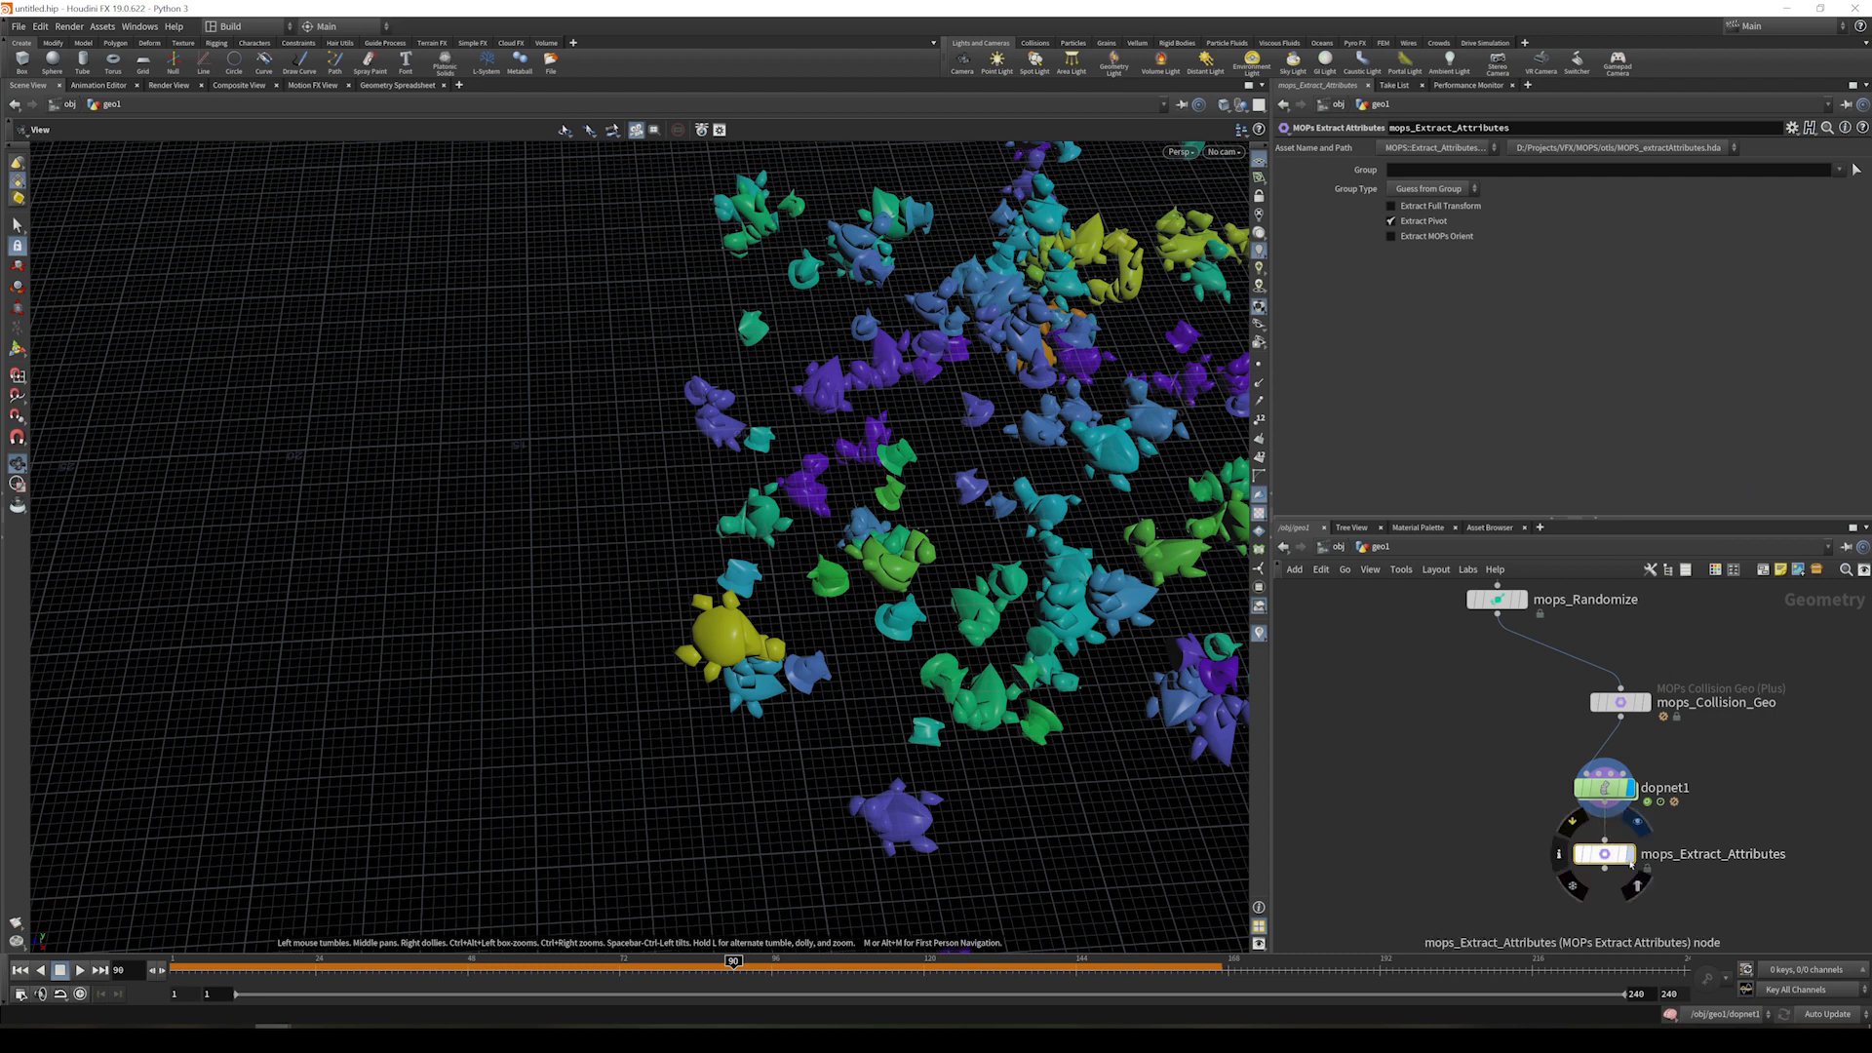
# - Add a MOPs Apply Attributes node, wire mops_Randomize into its first input, and display mops_Randomize
pyautogui.press('Tab')
pyautogui.write('apply')
pyautogui.press('Return')
pyautogui.press('Return')
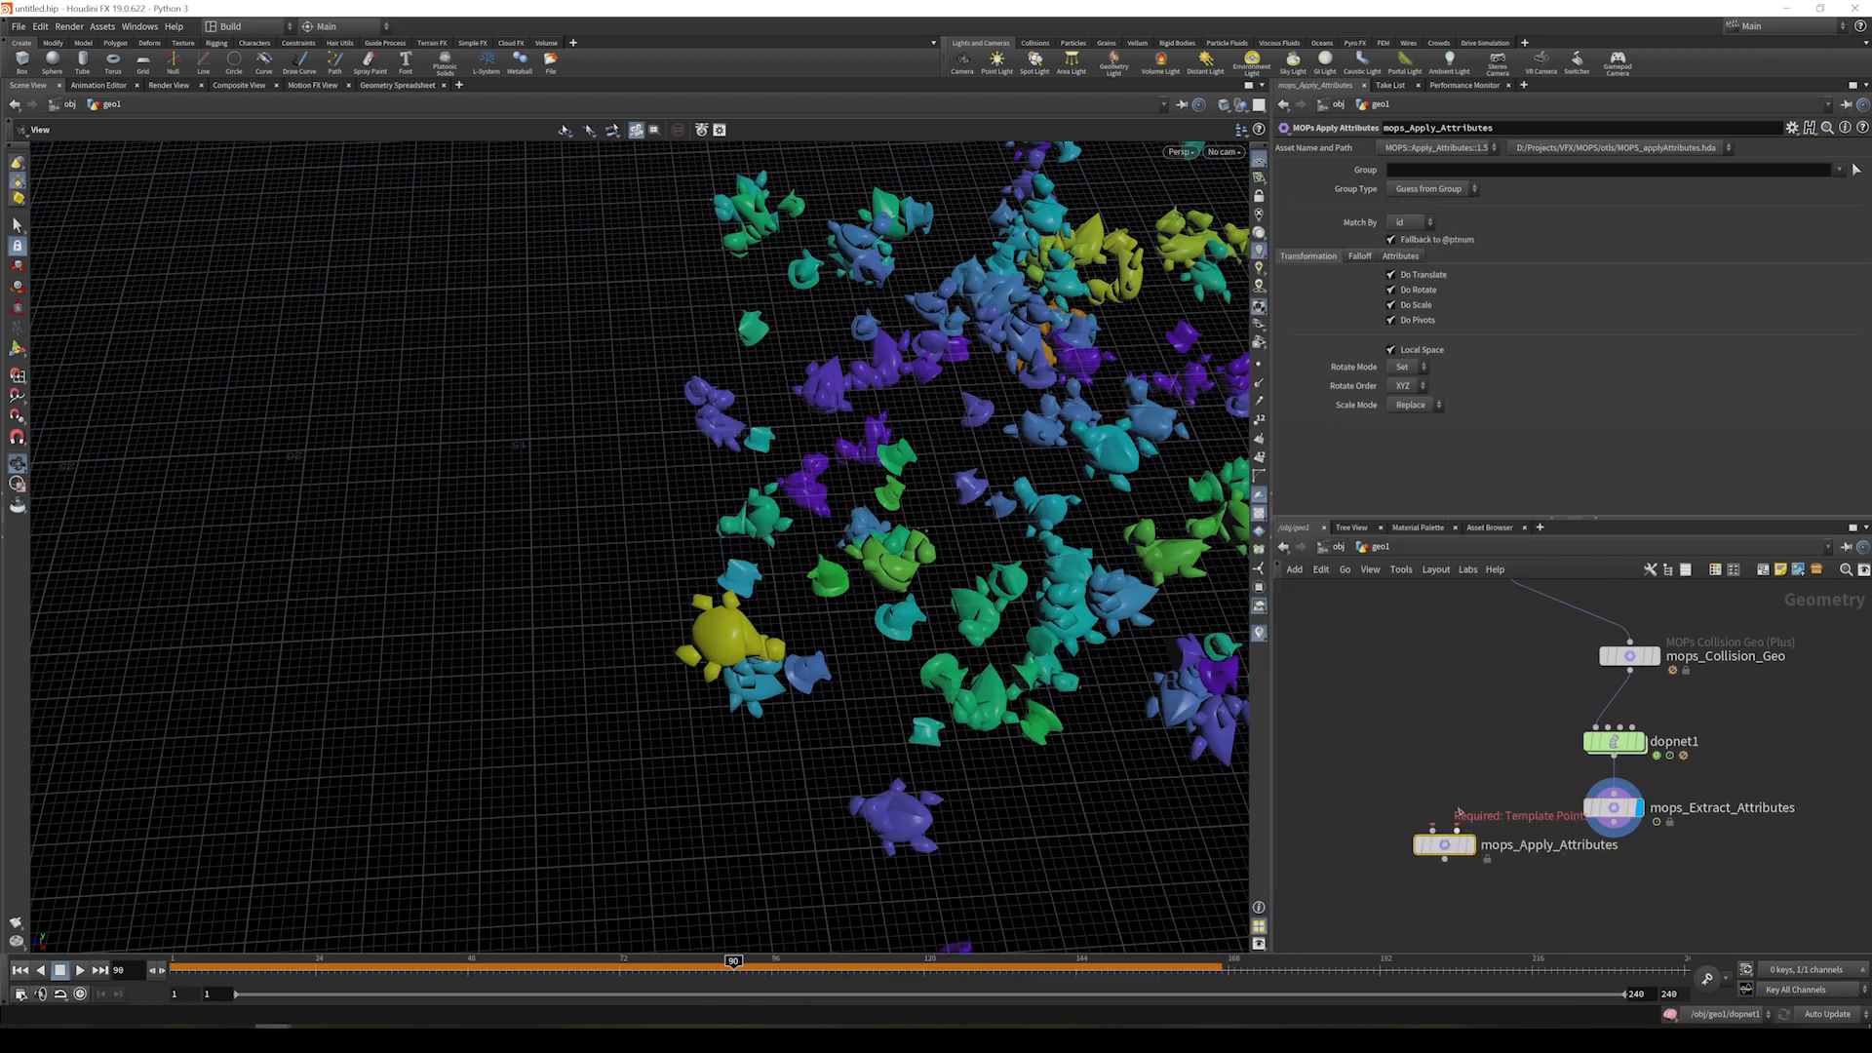
pyautogui.moveTo(1445, 844); pyautogui.dragTo(1474, 897, button='middle')
pyautogui.moveTo(1474, 885); pyautogui.dragTo(1538, 620)
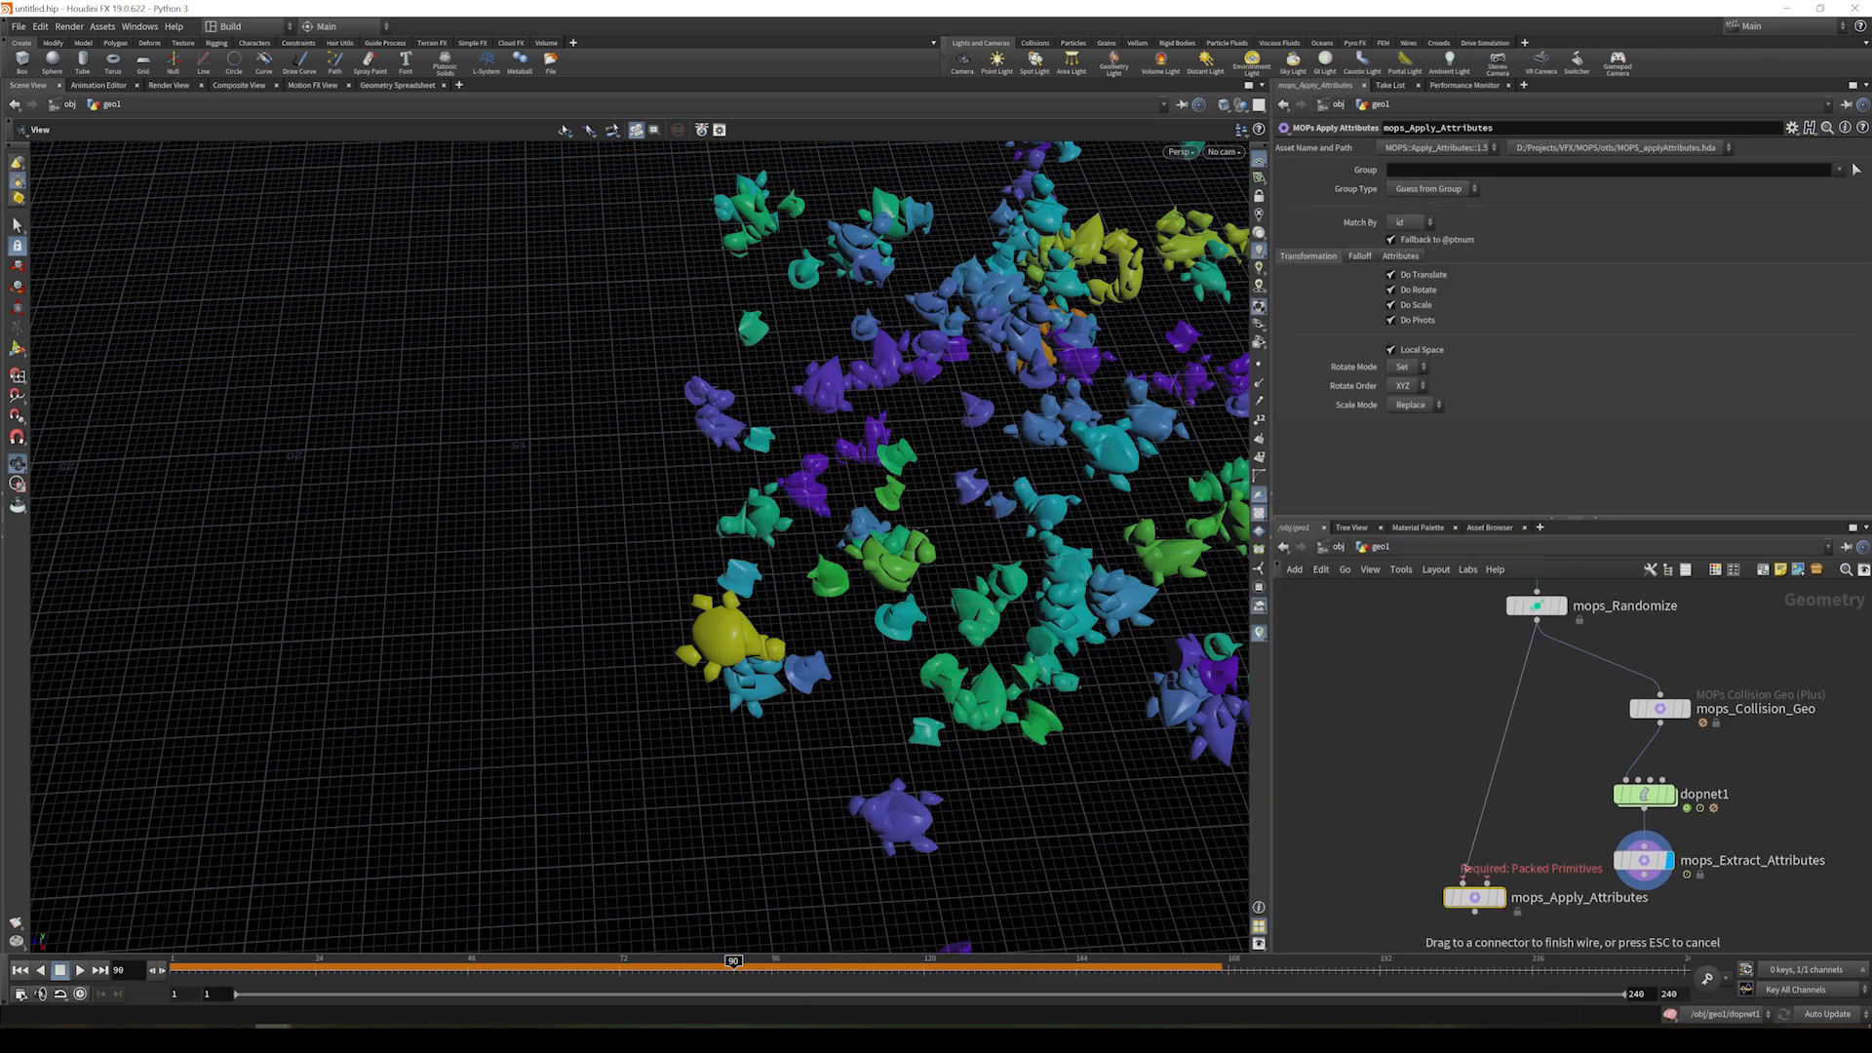
pyautogui.click(1562, 606)
pyautogui.moveTo(878, 526); pyautogui.dragTo(847, 589)
pyautogui.moveTo(1510, 844); pyautogui.dragTo(1518, 697, button='middle')
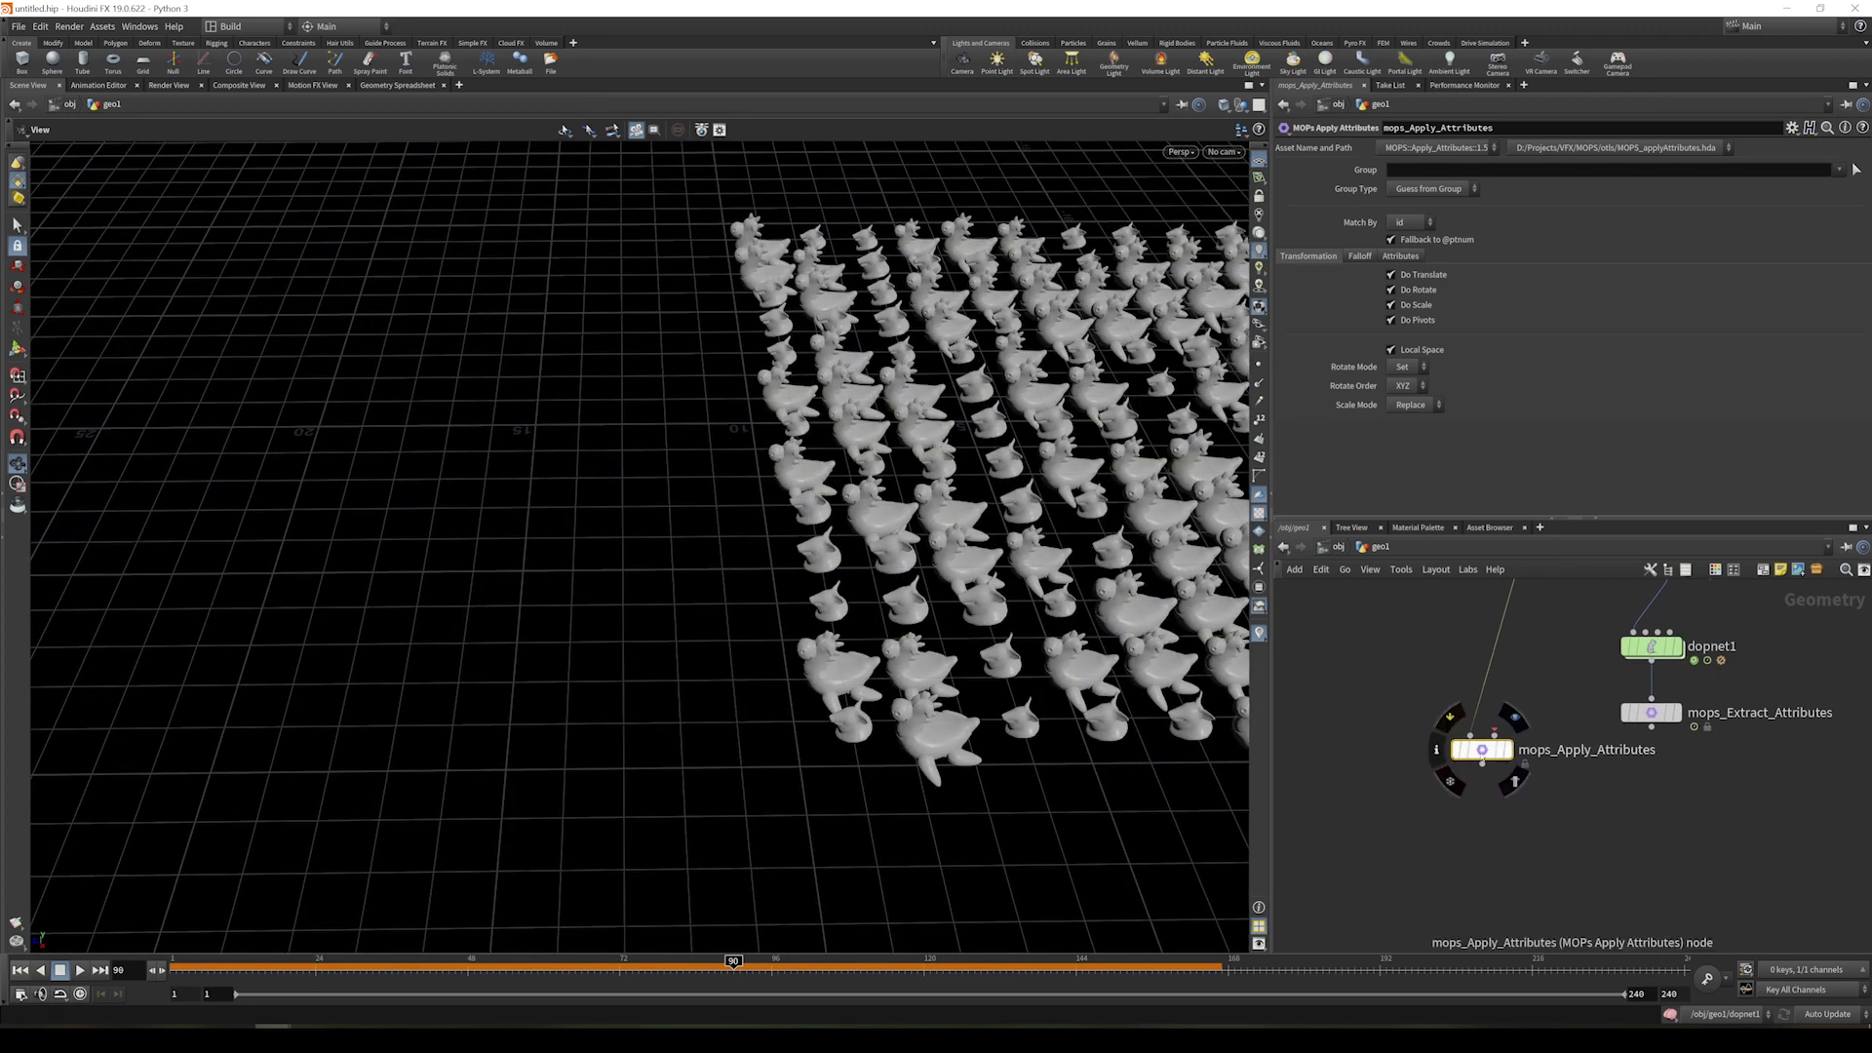
# - Connect mops_Extract_Attributes to the second input of mops_Apply_Attributes and set Match By to name
pyautogui.moveTo(1482, 751); pyautogui.dragTo(1509, 805)
pyautogui.click(1651, 726)
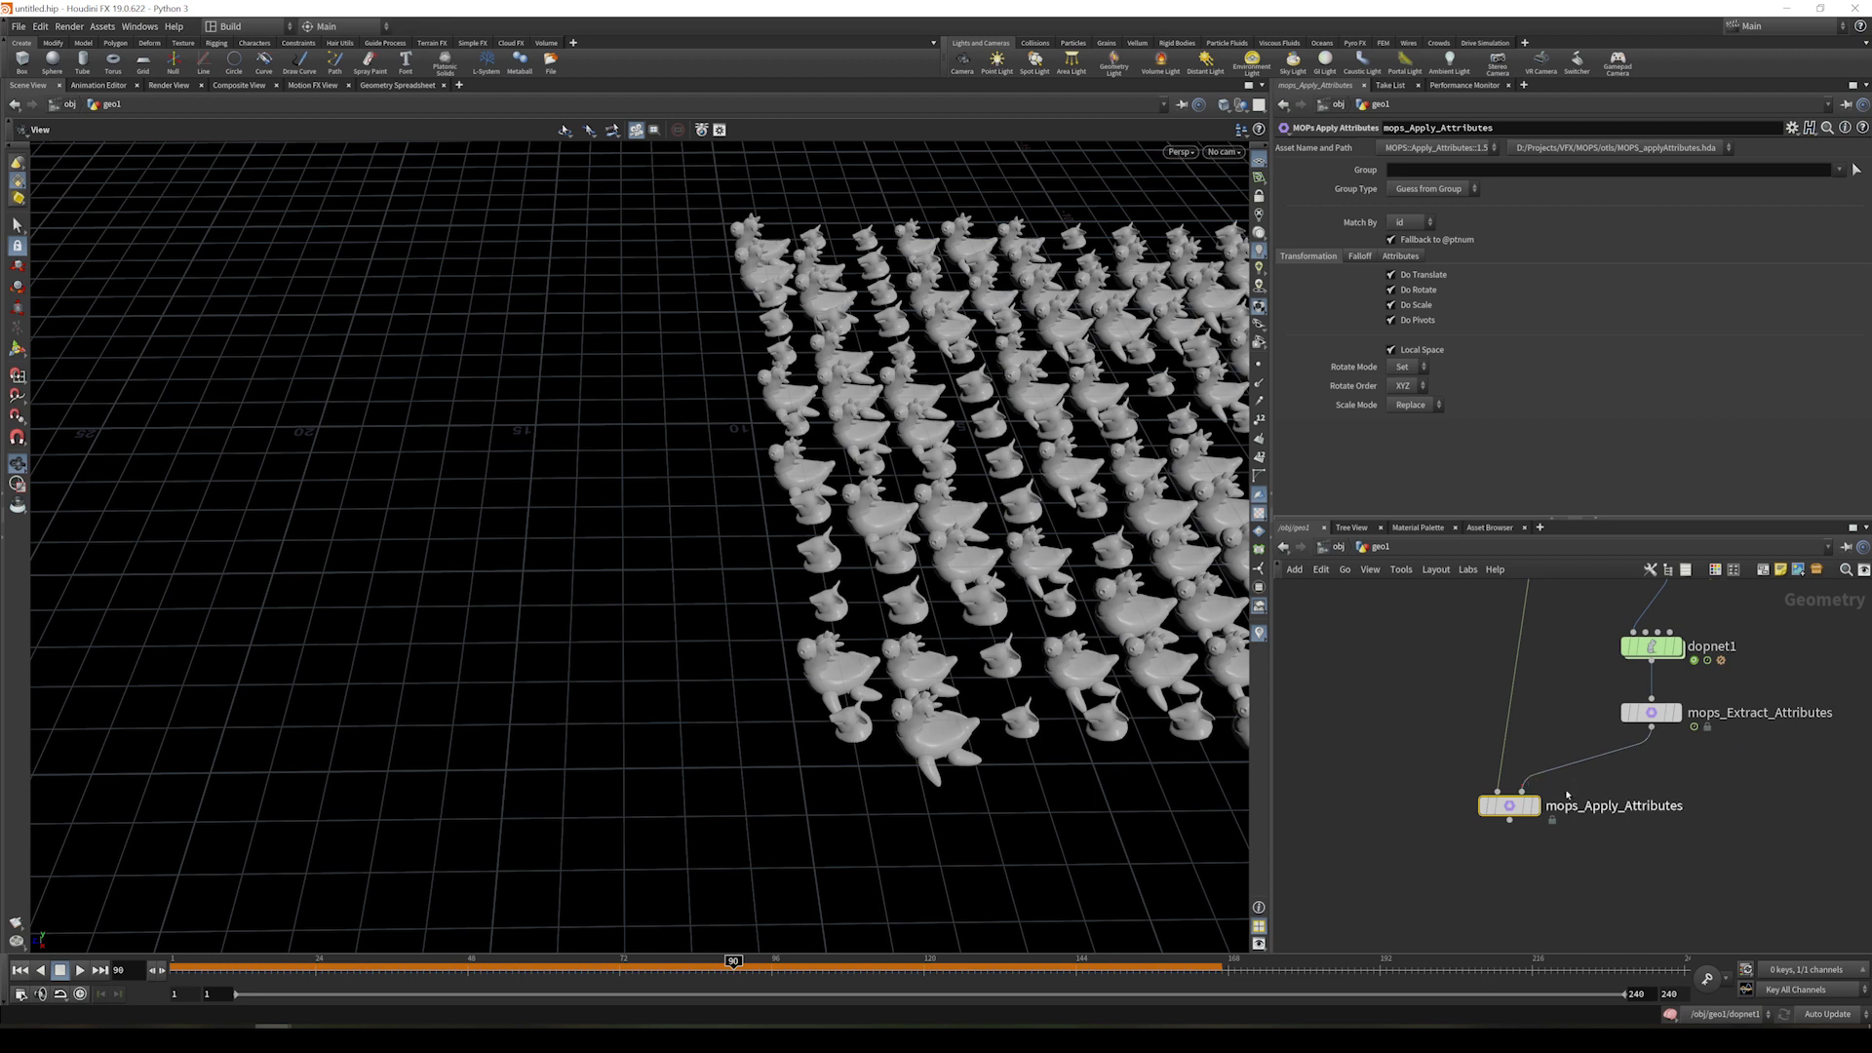
pyautogui.click(1524, 788)
pyautogui.click(1419, 223)
pyautogui.click(1408, 247)
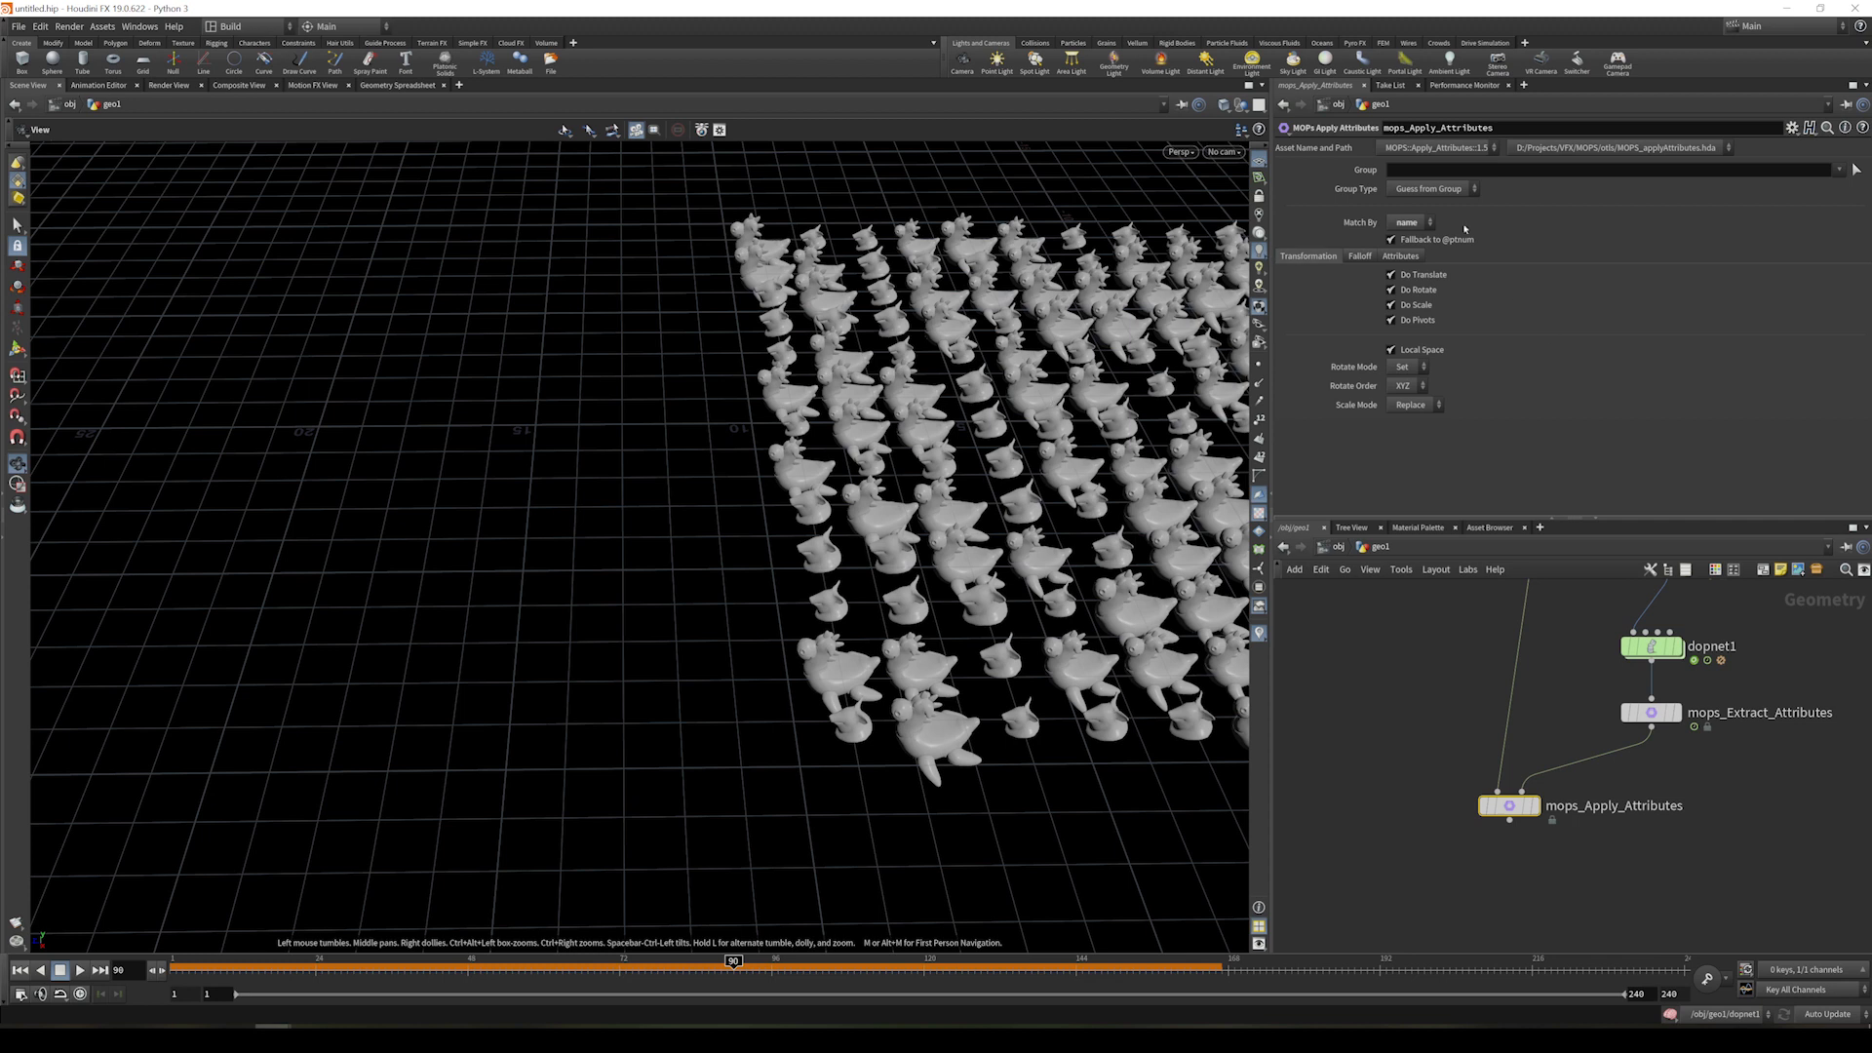
# - Enable Copy Attributes on mops_Apply_Attributes with Cd as the attribute to copy, and display the node
pyautogui.moveTo(1155, 354); pyautogui.dragTo(746, 367, button='middle')
pyautogui.click(1361, 258)
pyautogui.click(1389, 257)
pyautogui.click(1429, 275)
pyautogui.click(1446, 290)
pyautogui.write('Cd')
pyautogui.press('Return')
pyautogui.click(1533, 805)
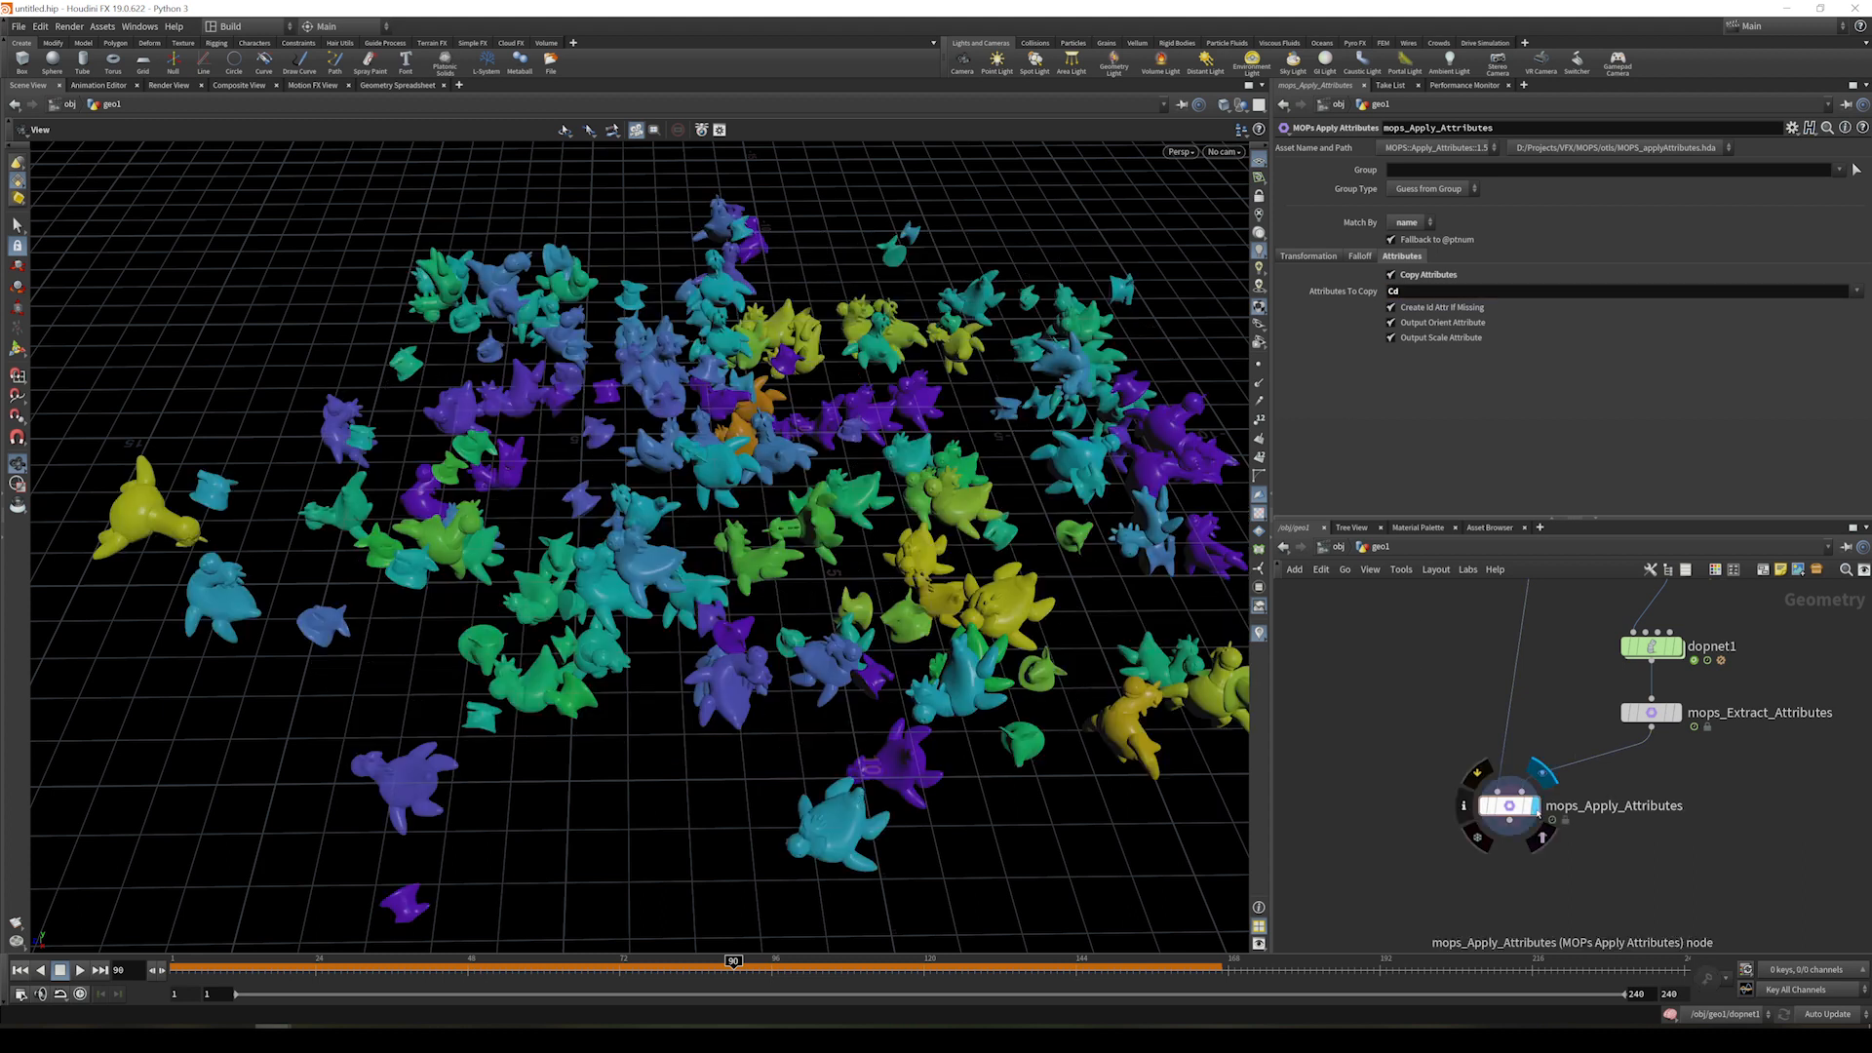
# - Scrub through the timeline to review the simulated motion and falloff colors transferred onto the original instances
pyautogui.moveTo(791, 967); pyautogui.dragTo(625, 991)
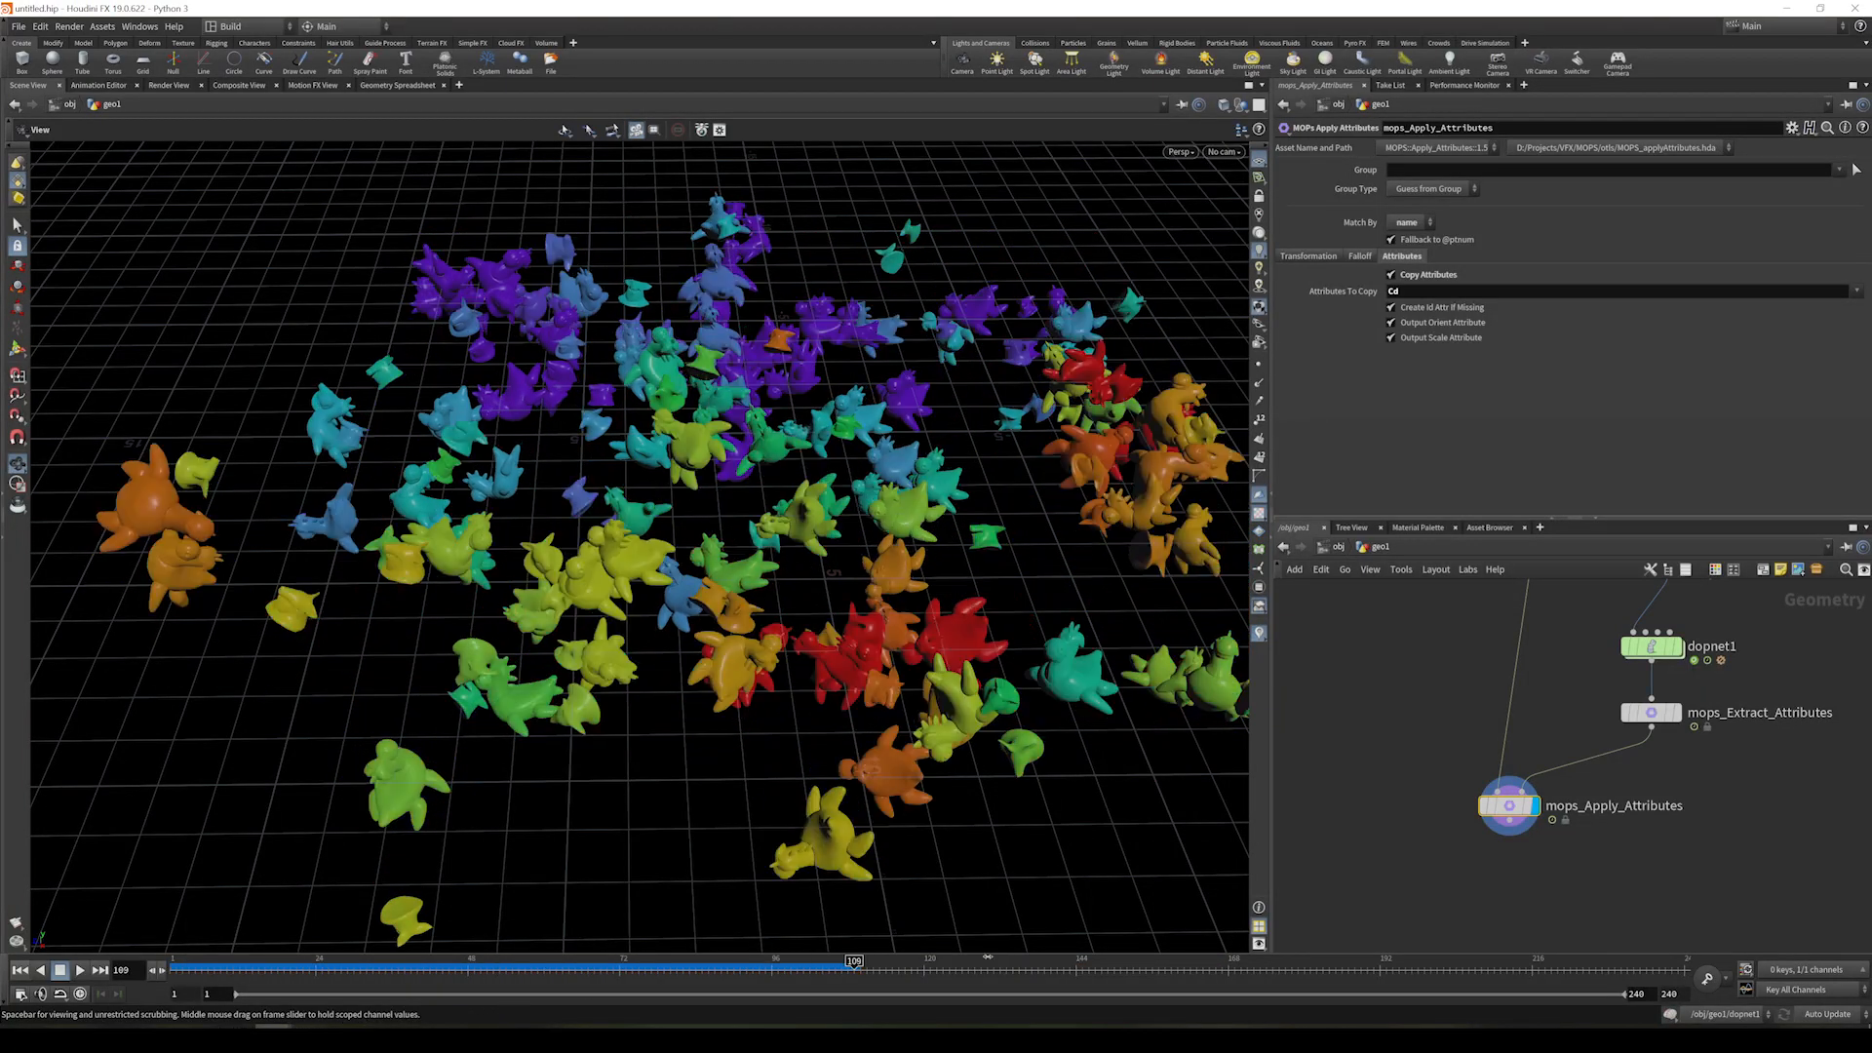
pyautogui.moveTo(813, 963); pyautogui.dragTo(378, 983)
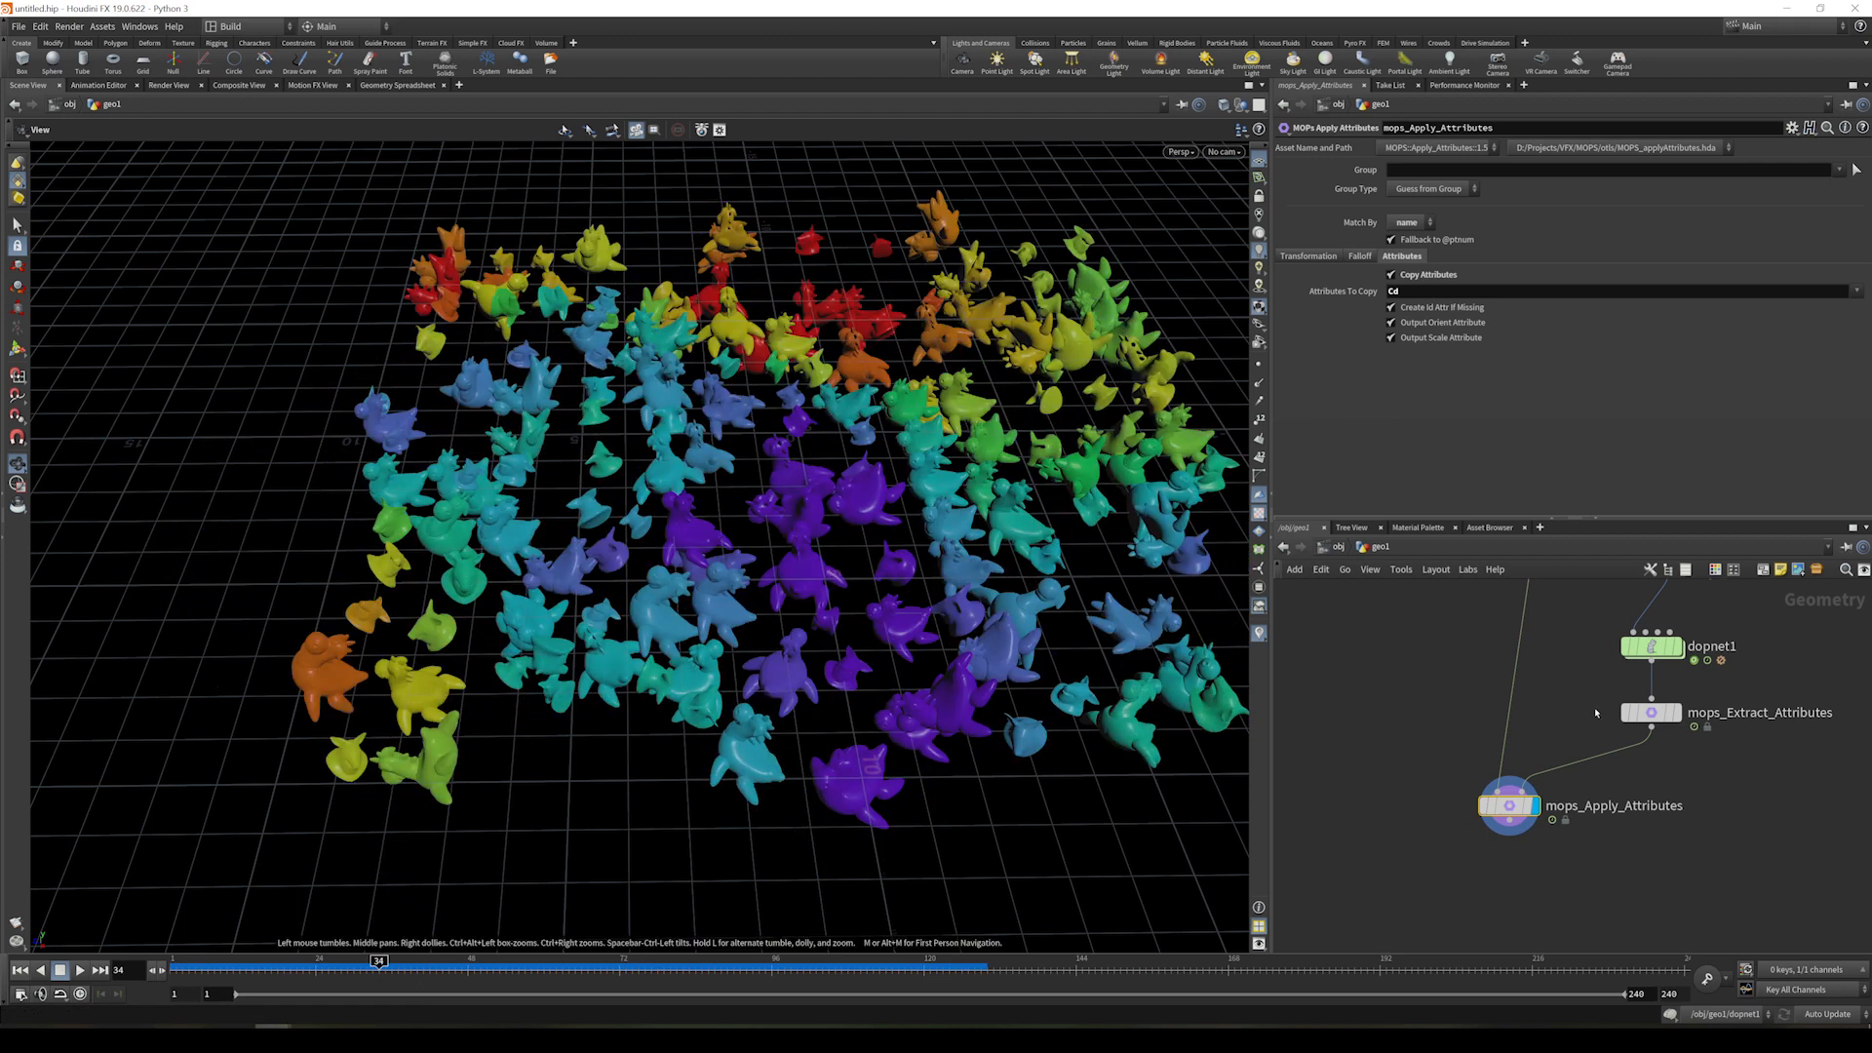
pyautogui.moveTo(1648, 687); pyautogui.dragTo(1610, 825, button='middle')
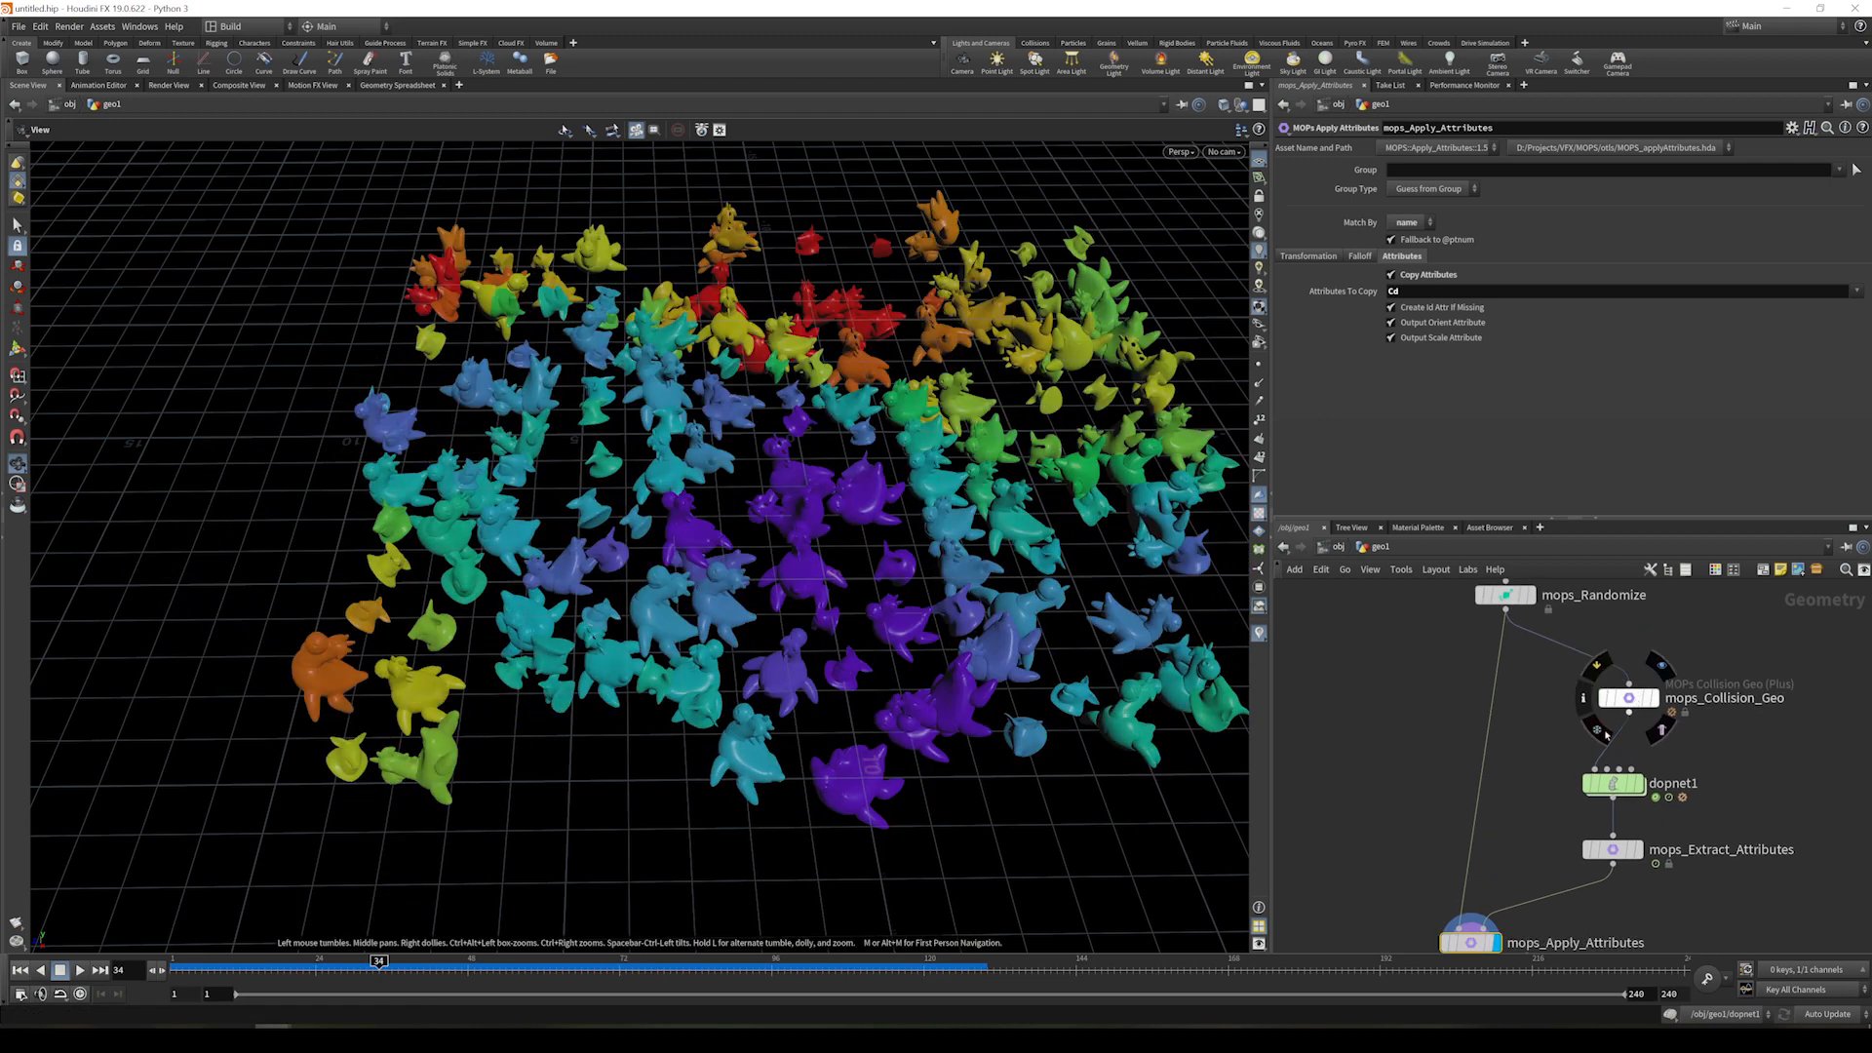
pyautogui.moveTo(1636, 702); pyautogui.dragTo(1672, 612, button='middle')
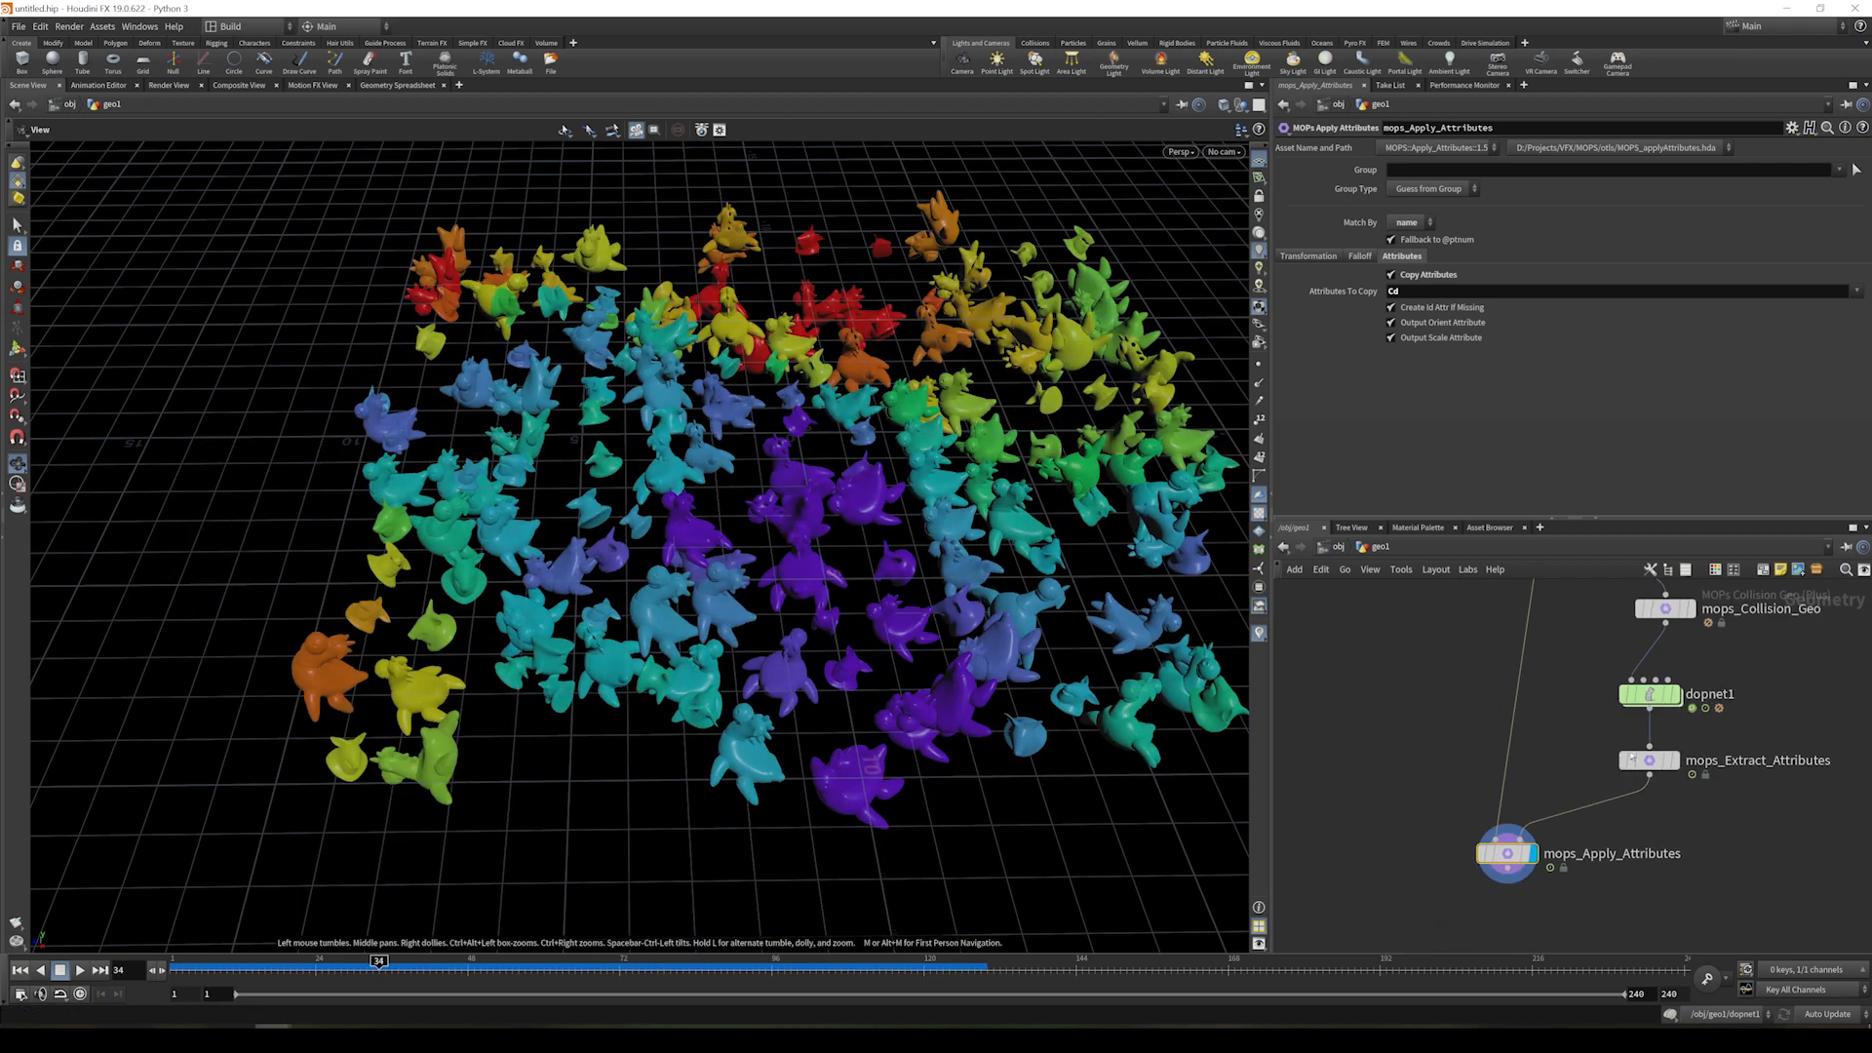
pyautogui.moveTo(1450, 731); pyautogui.dragTo(1459, 783, button='middle')
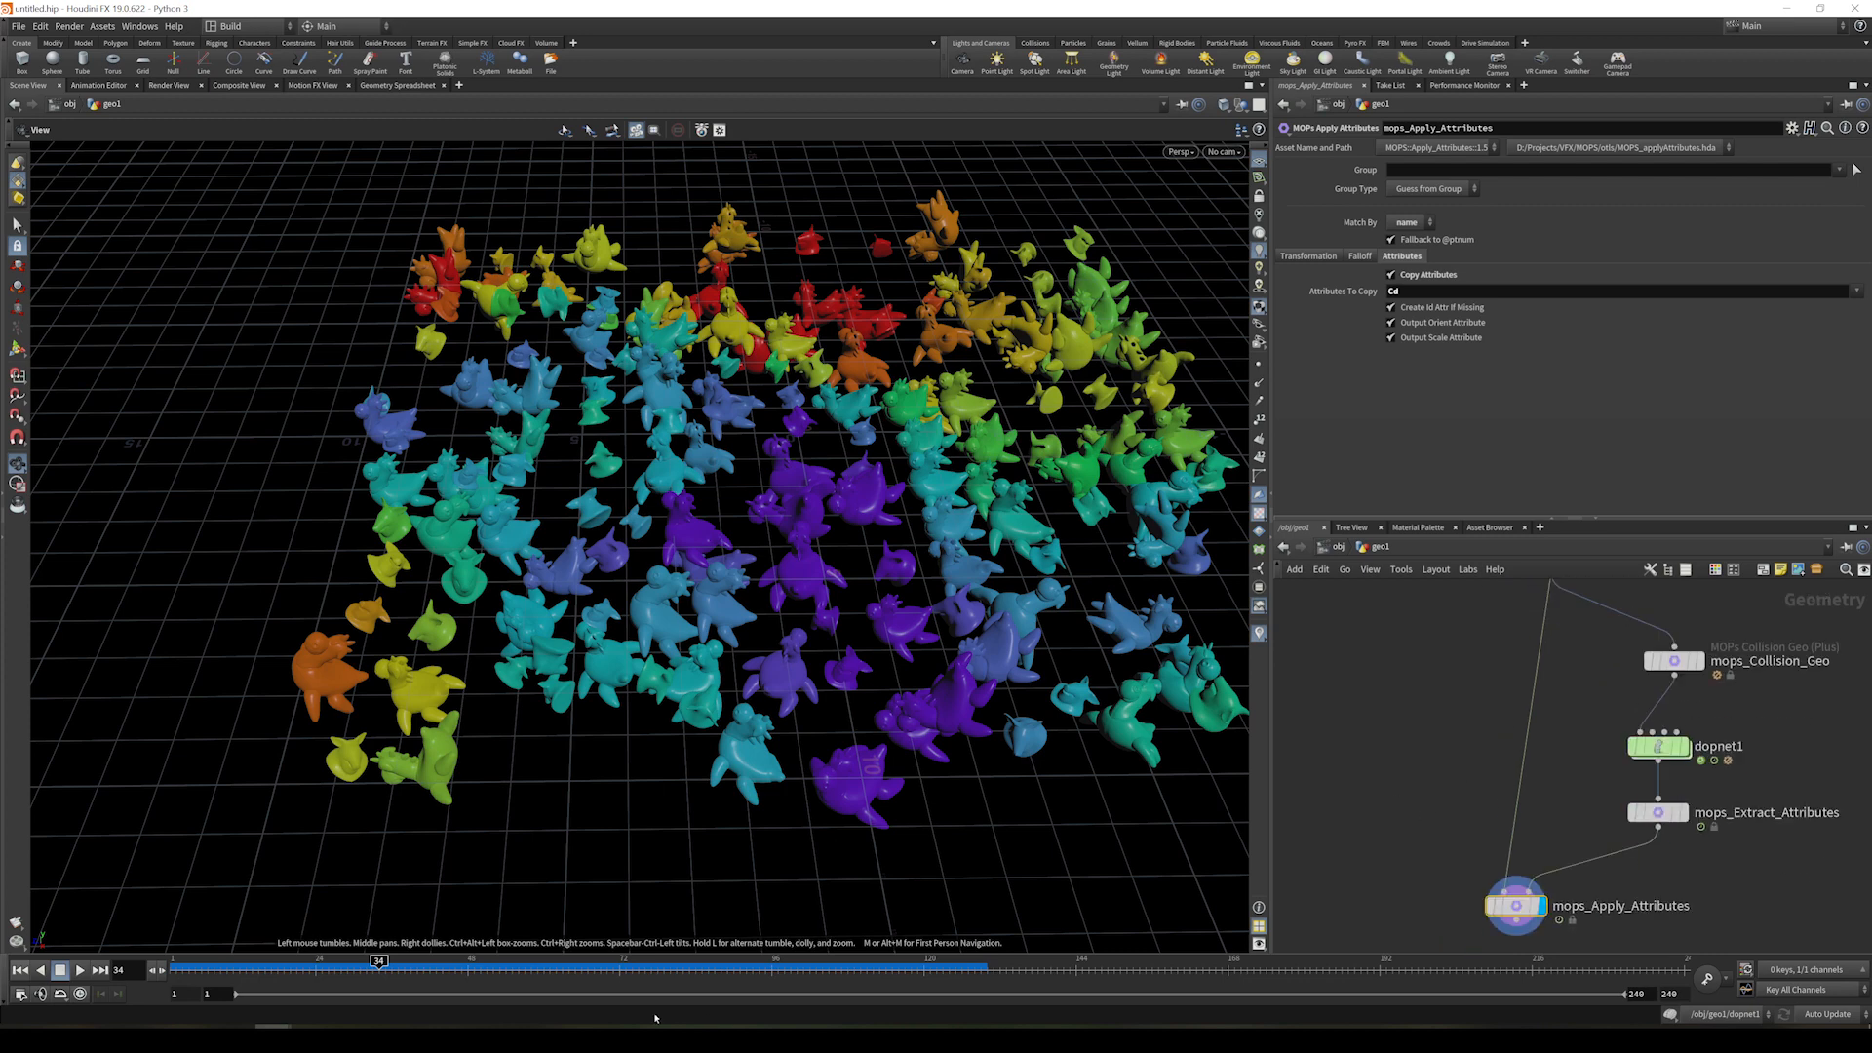
pyautogui.click(517, 970)
pyautogui.moveTo(517, 970); pyautogui.dragTo(649, 1015)
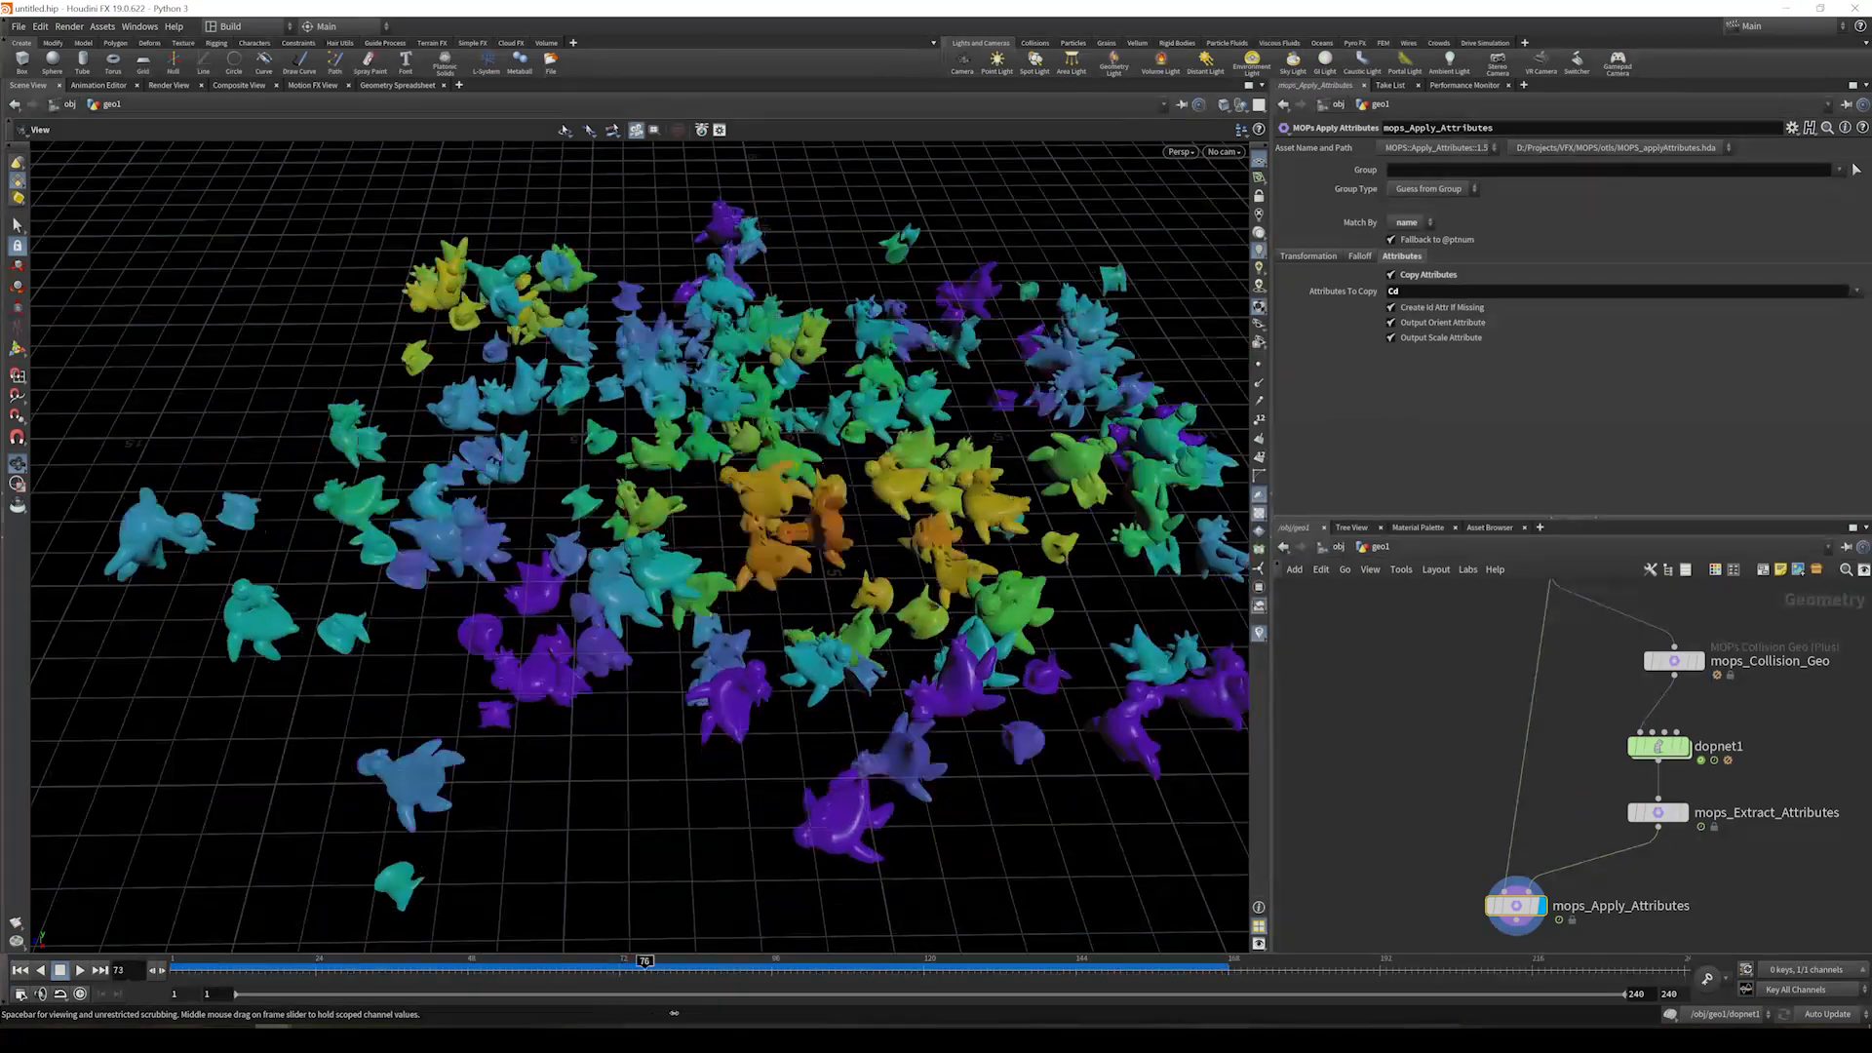
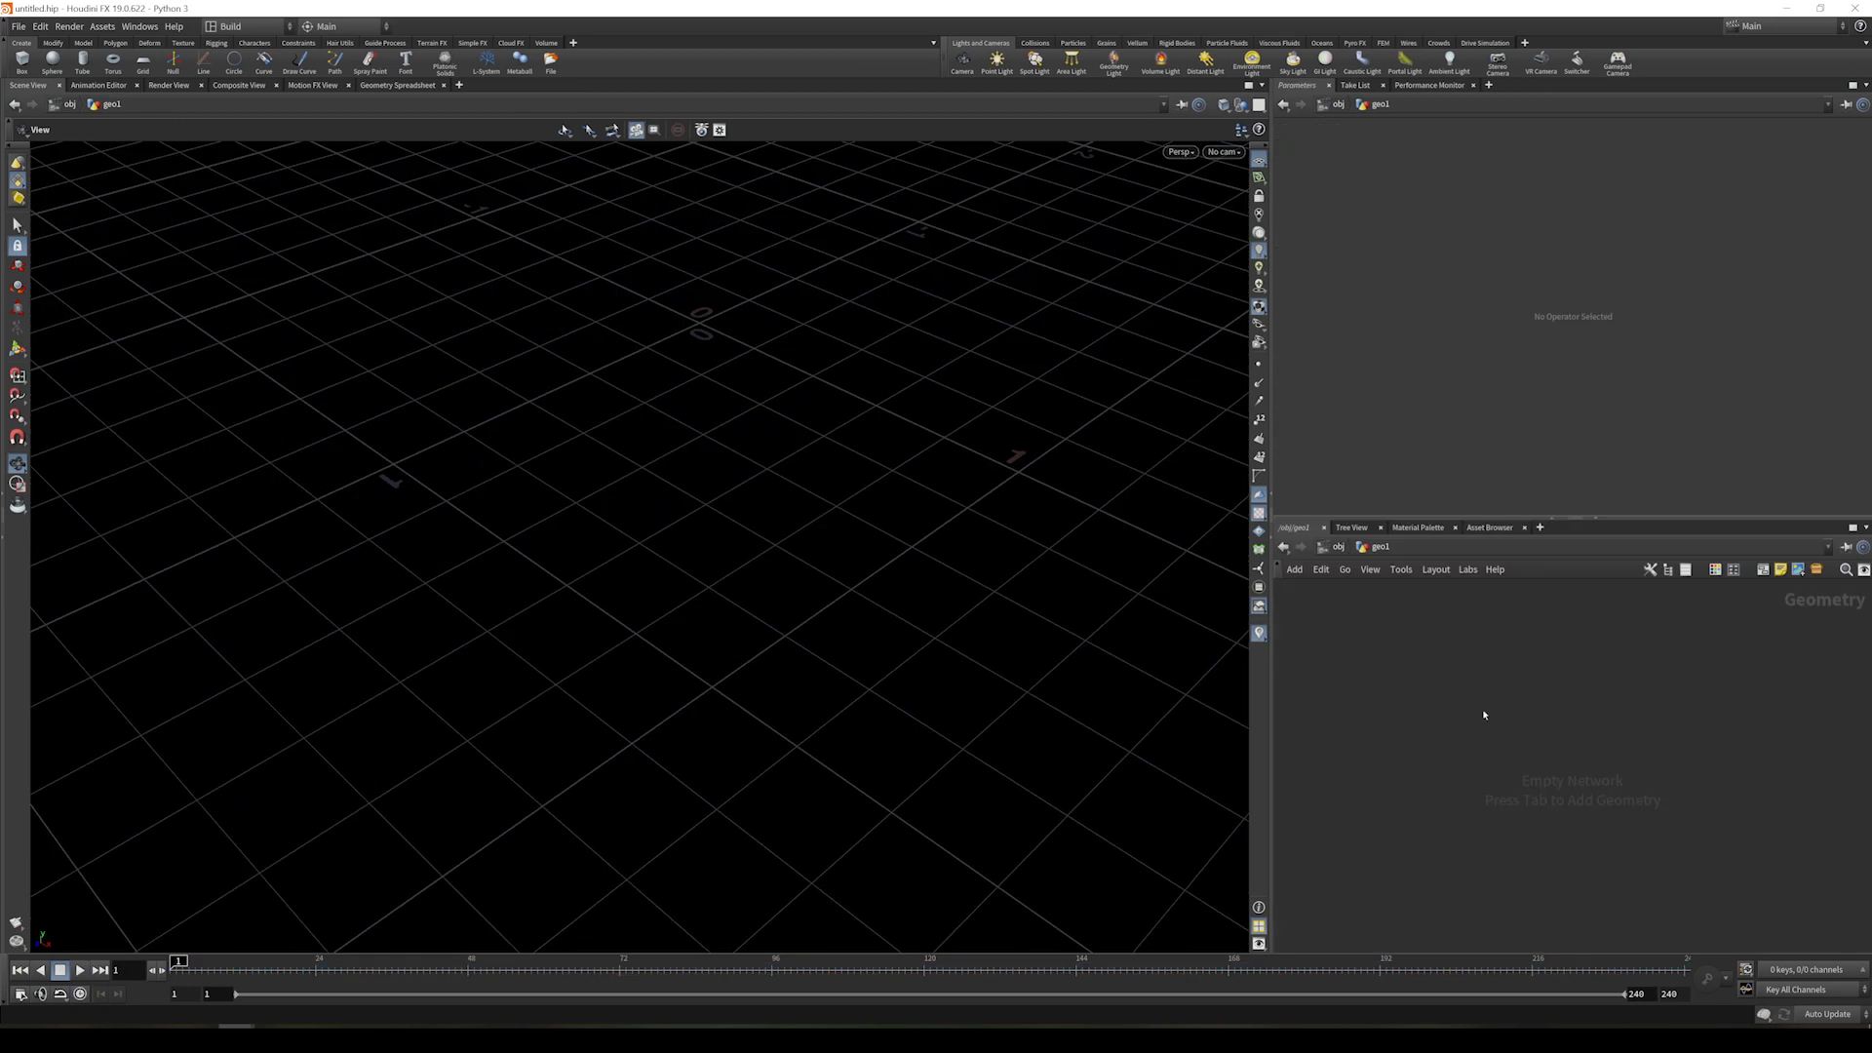
# - Add a pig head test geometry and feed it into a new MOPs Instancer placed below it
pyautogui.press('Tab')
pyautogui.write('pig')
pyautogui.press('Return')
pyautogui.press('Tab')
pyautogui.write('inst')
pyautogui.press('Down')
pyautogui.press('Return')
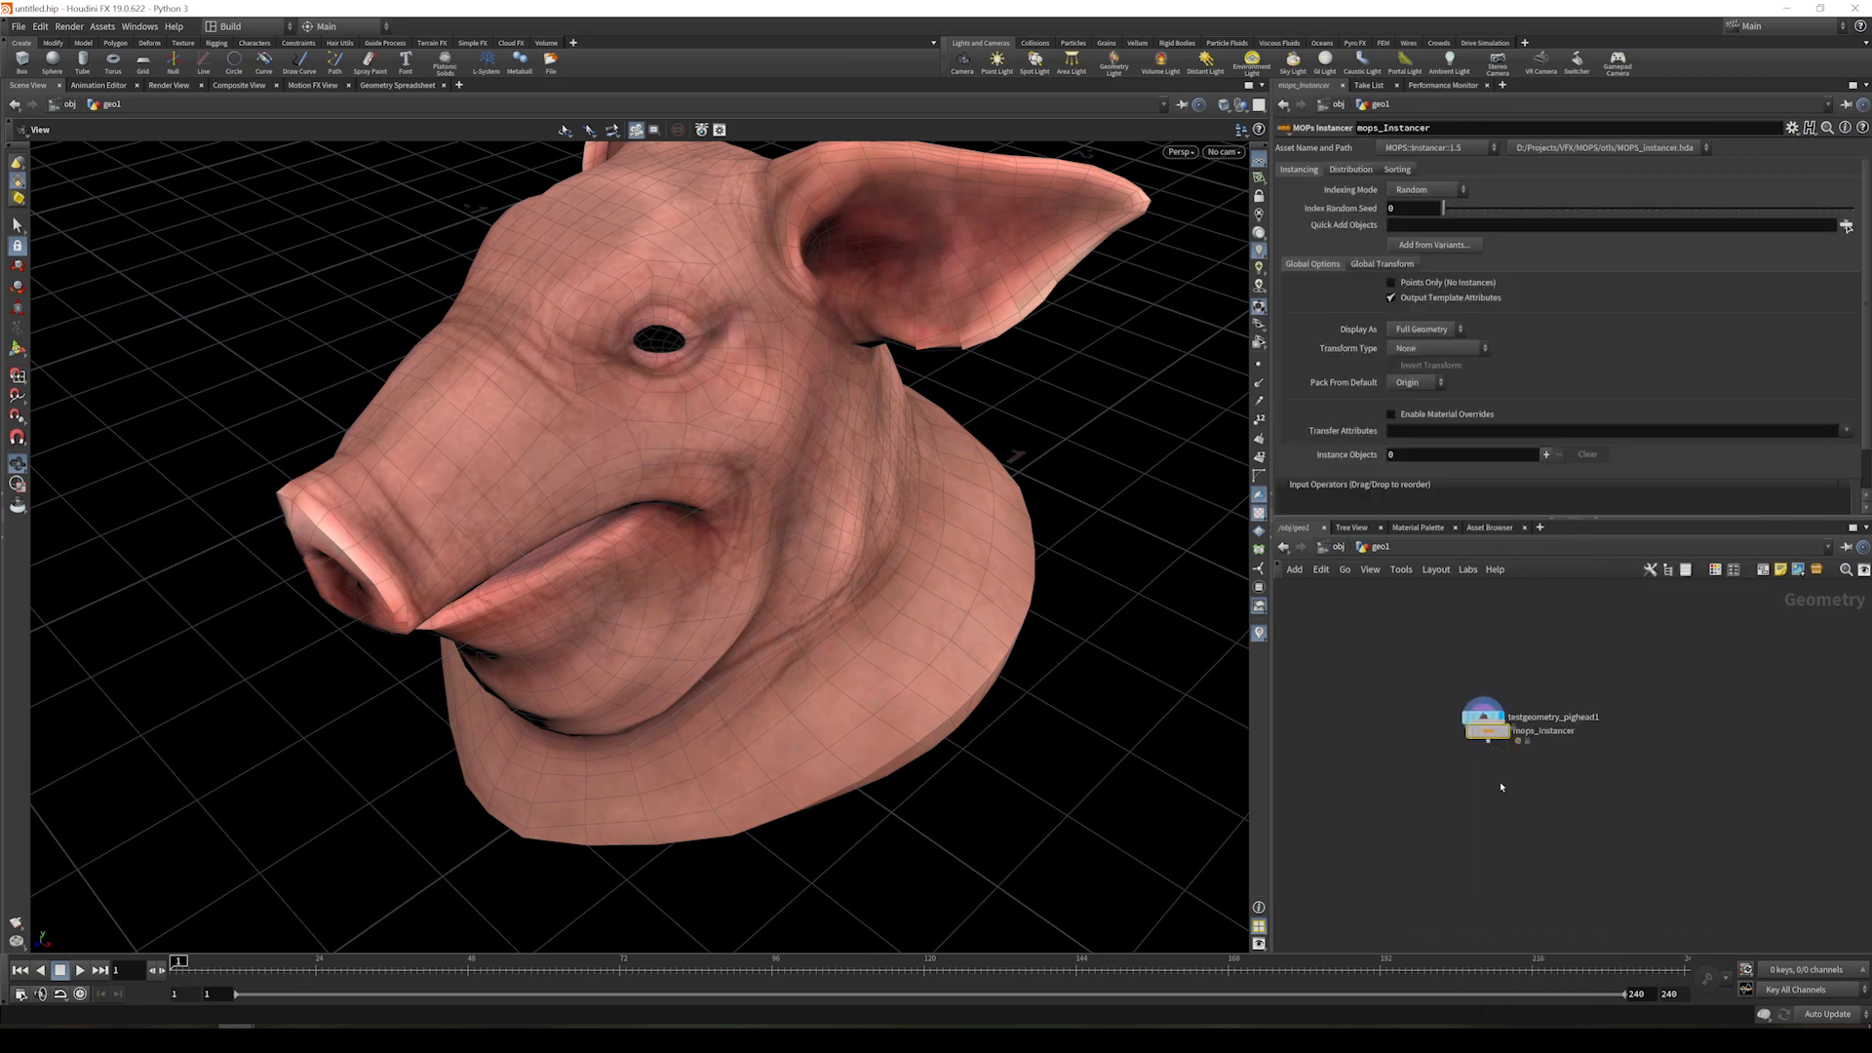
pyautogui.click(1500, 786)
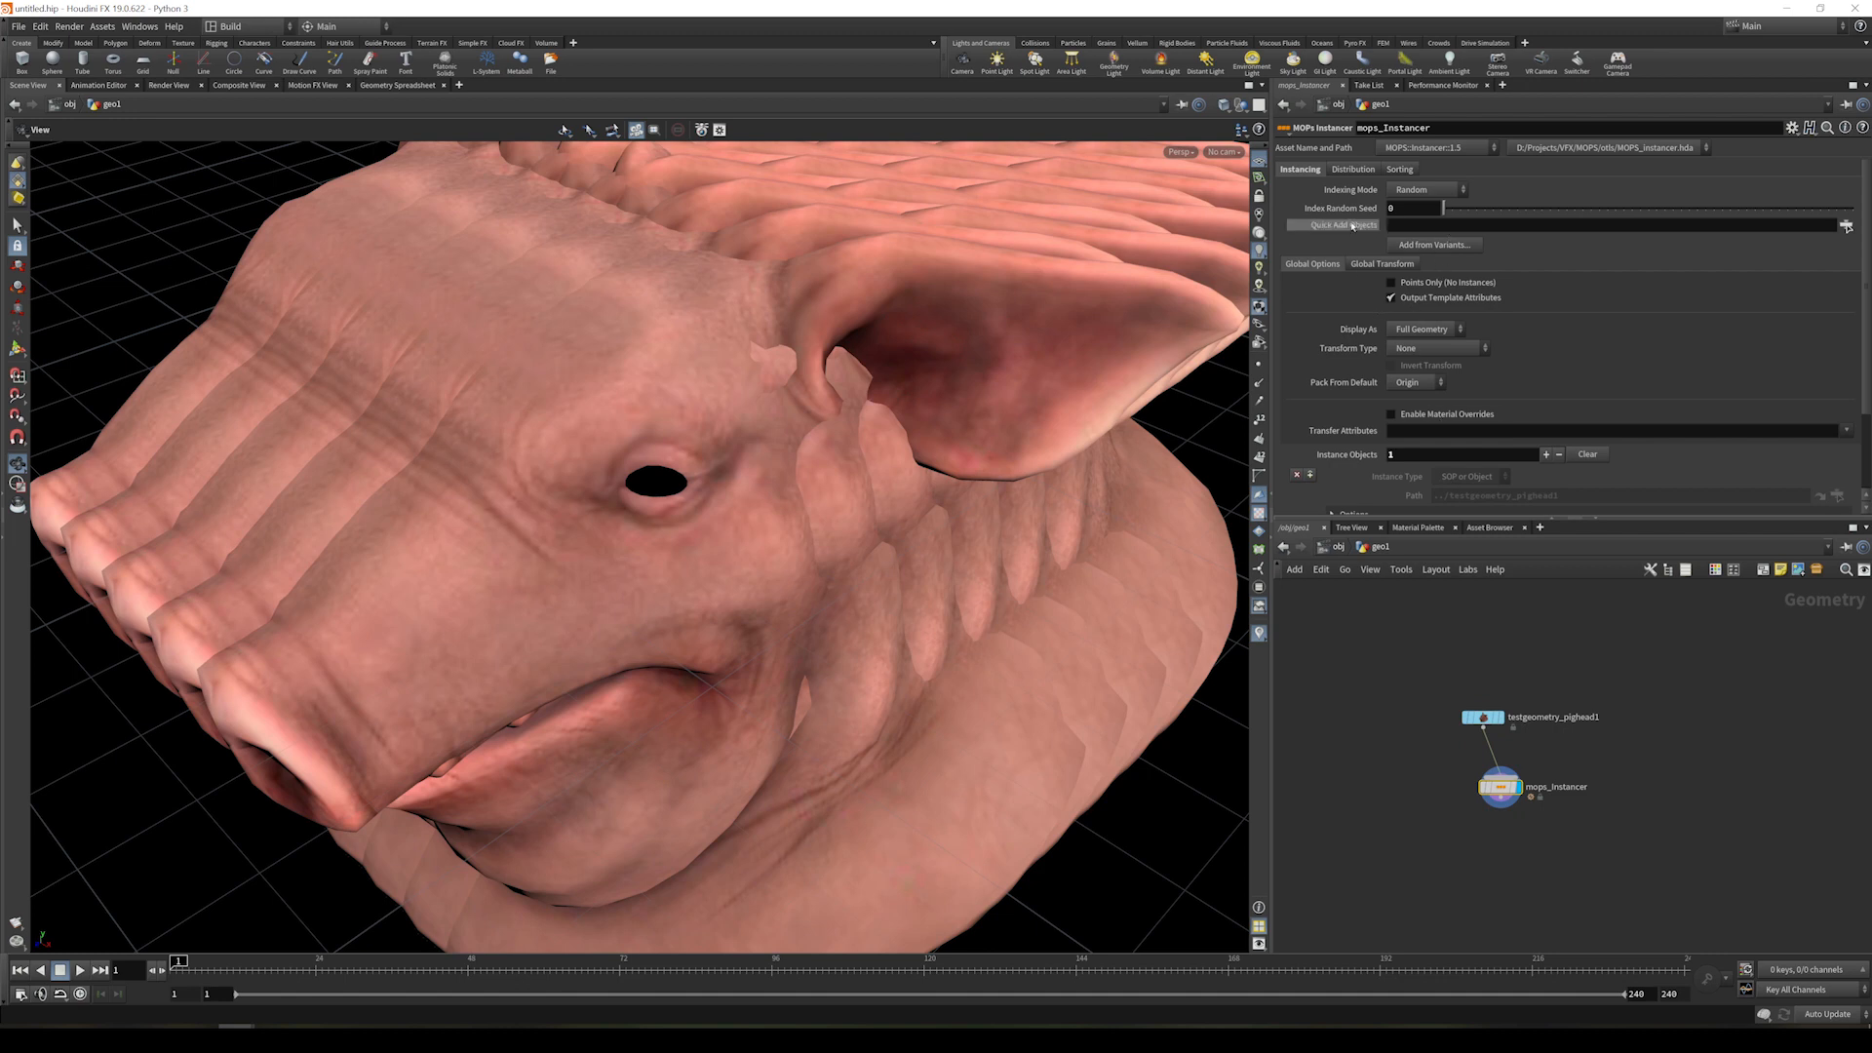
# - Set the instancer's global Uniform Scale to 0.1
pyautogui.click(1381, 263)
pyautogui.click(1404, 332)
pyautogui.write('0.1')
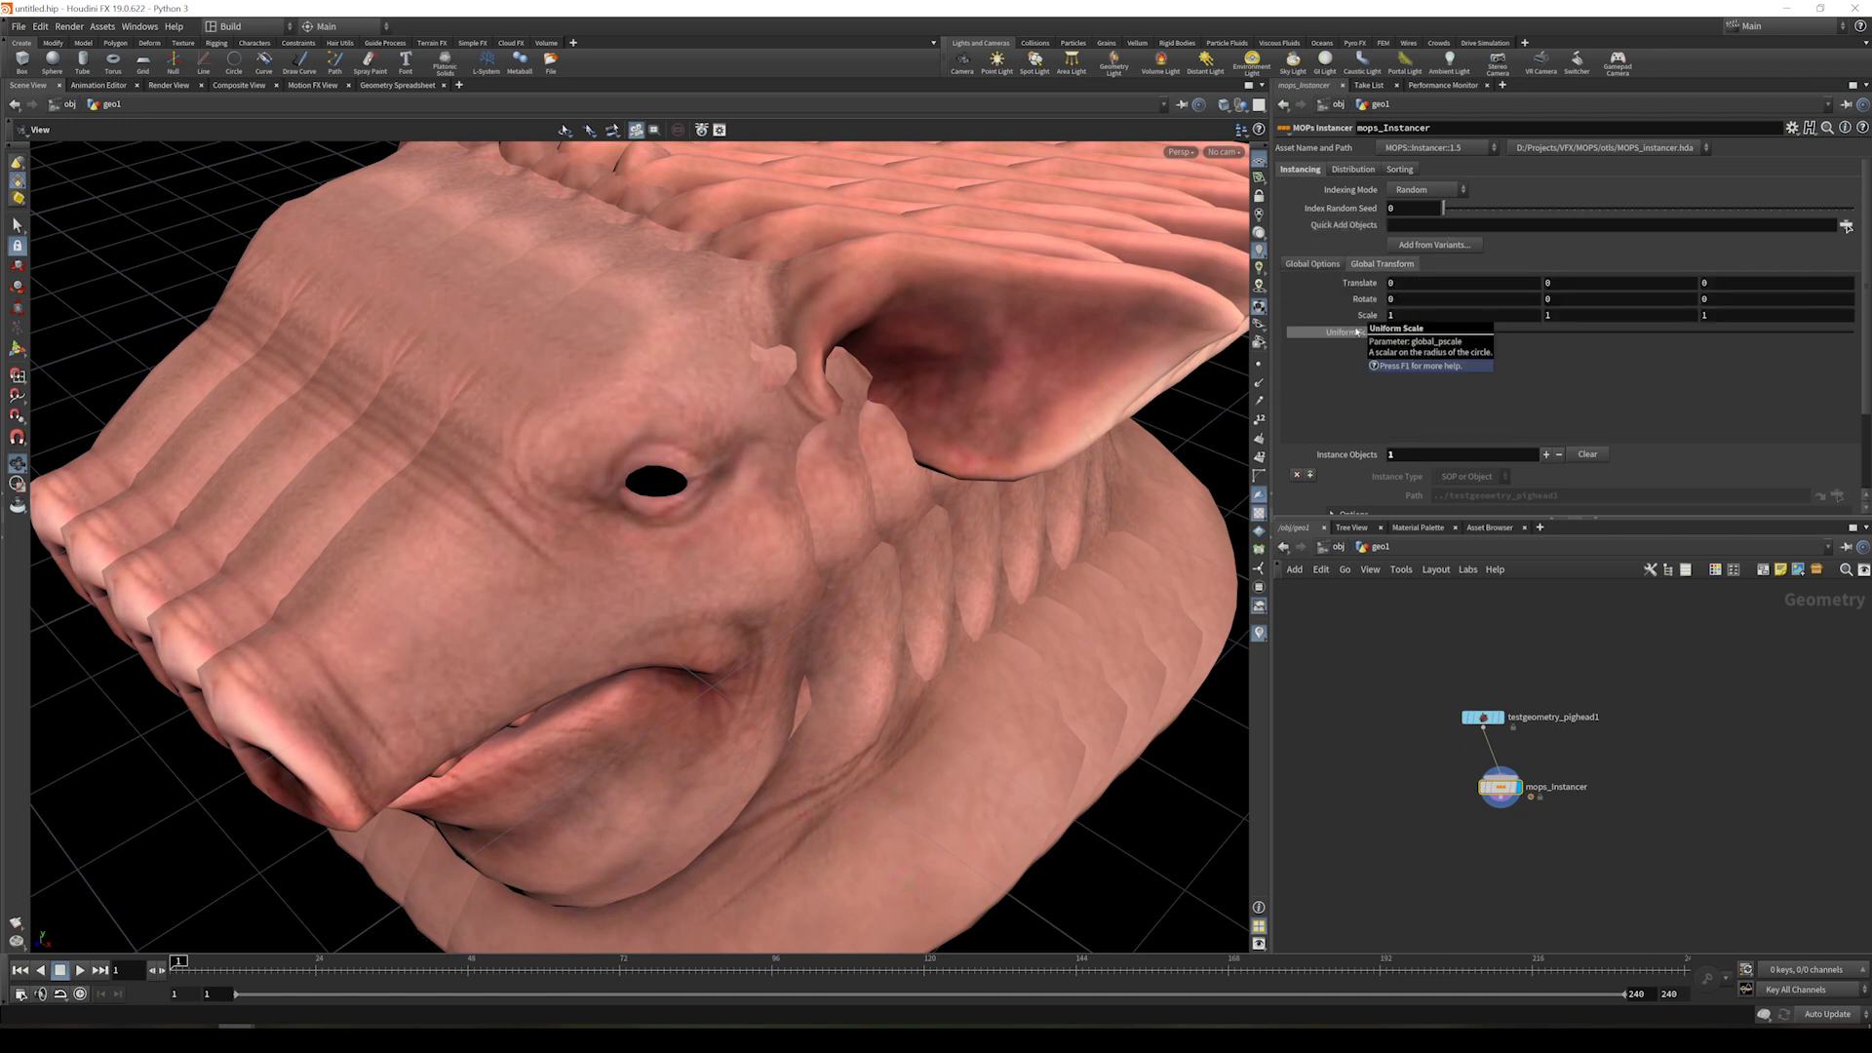
pyautogui.press('Return')
# - Set the instancer's grid distribution size to 2 in X and 2 in Z
pyautogui.click(1354, 169)
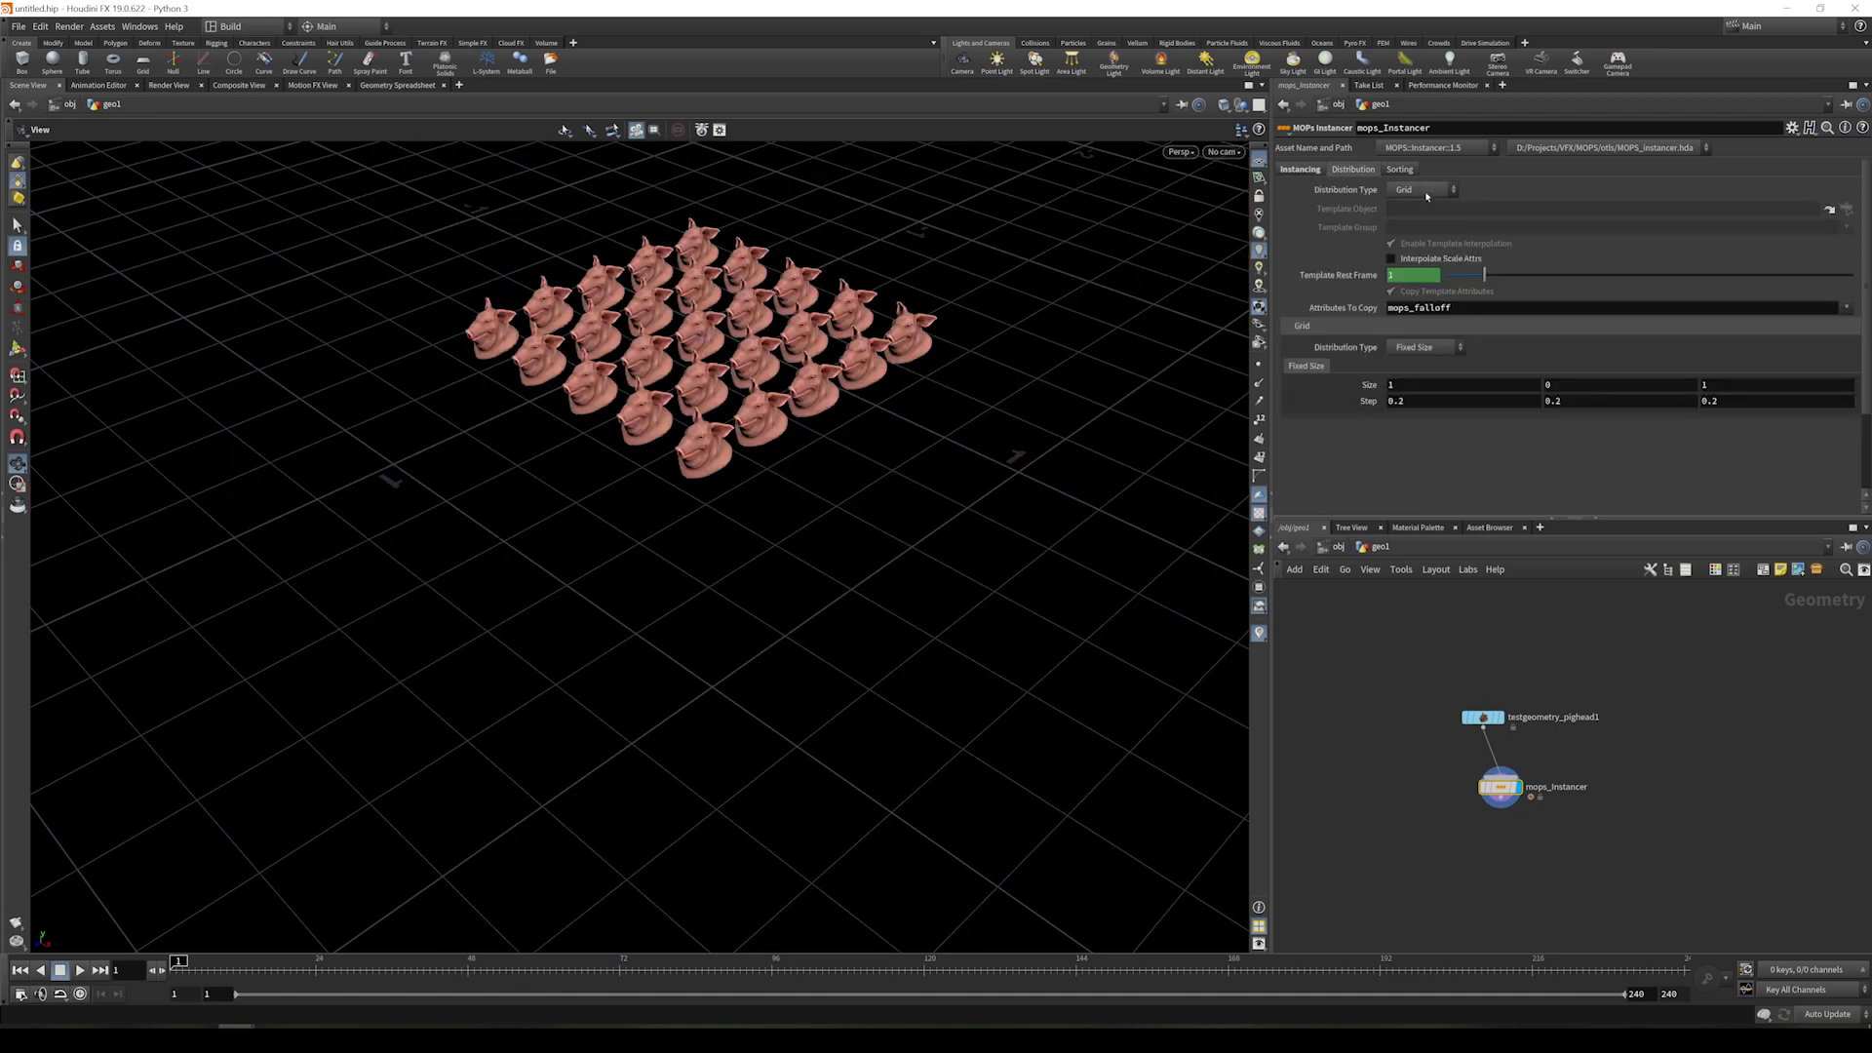
pyautogui.write('2')
pyautogui.press('Tab')
pyautogui.press('Tab')
pyautogui.write('2')
pyautogui.press('Return')
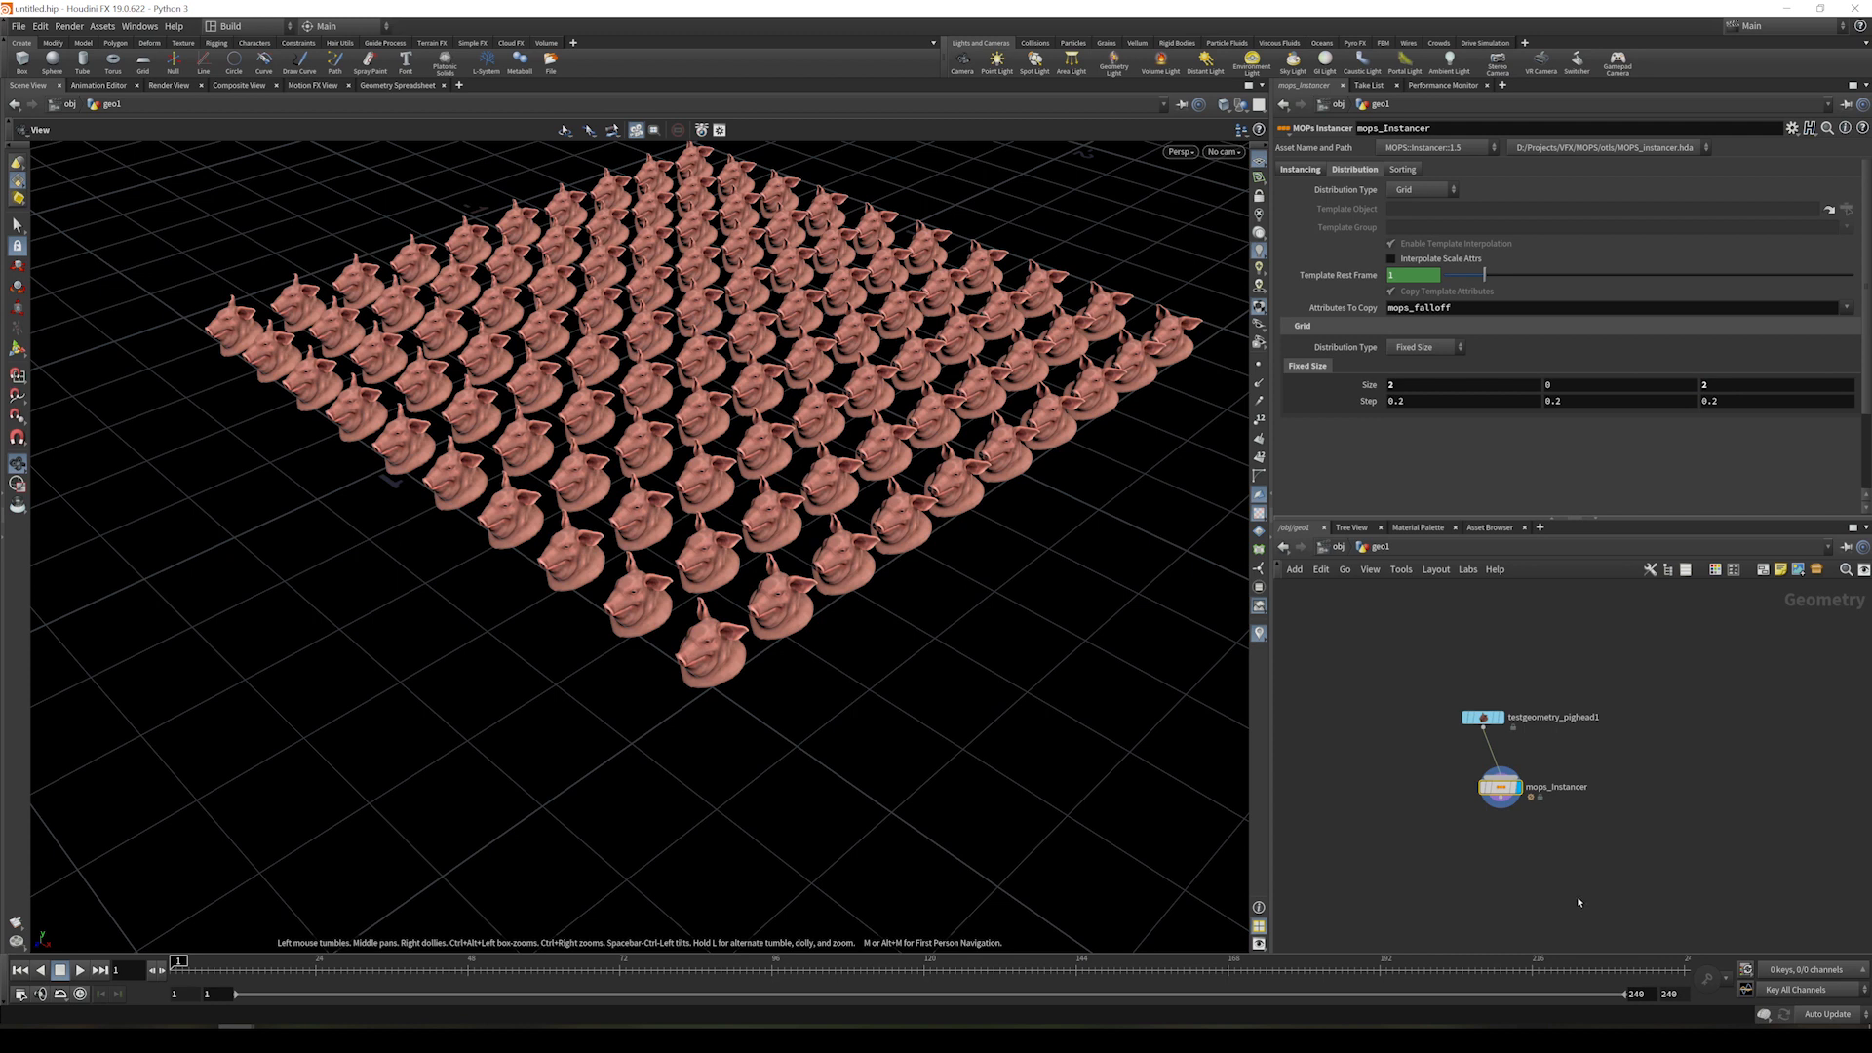
# - Add a MOPs Collision Geo (Plus) node fed by mops_Instancer
pyautogui.moveTo(1578, 903); pyautogui.dragTo(1559, 870, button='middle')
pyautogui.press('Tab')
pyautogui.write('coll')
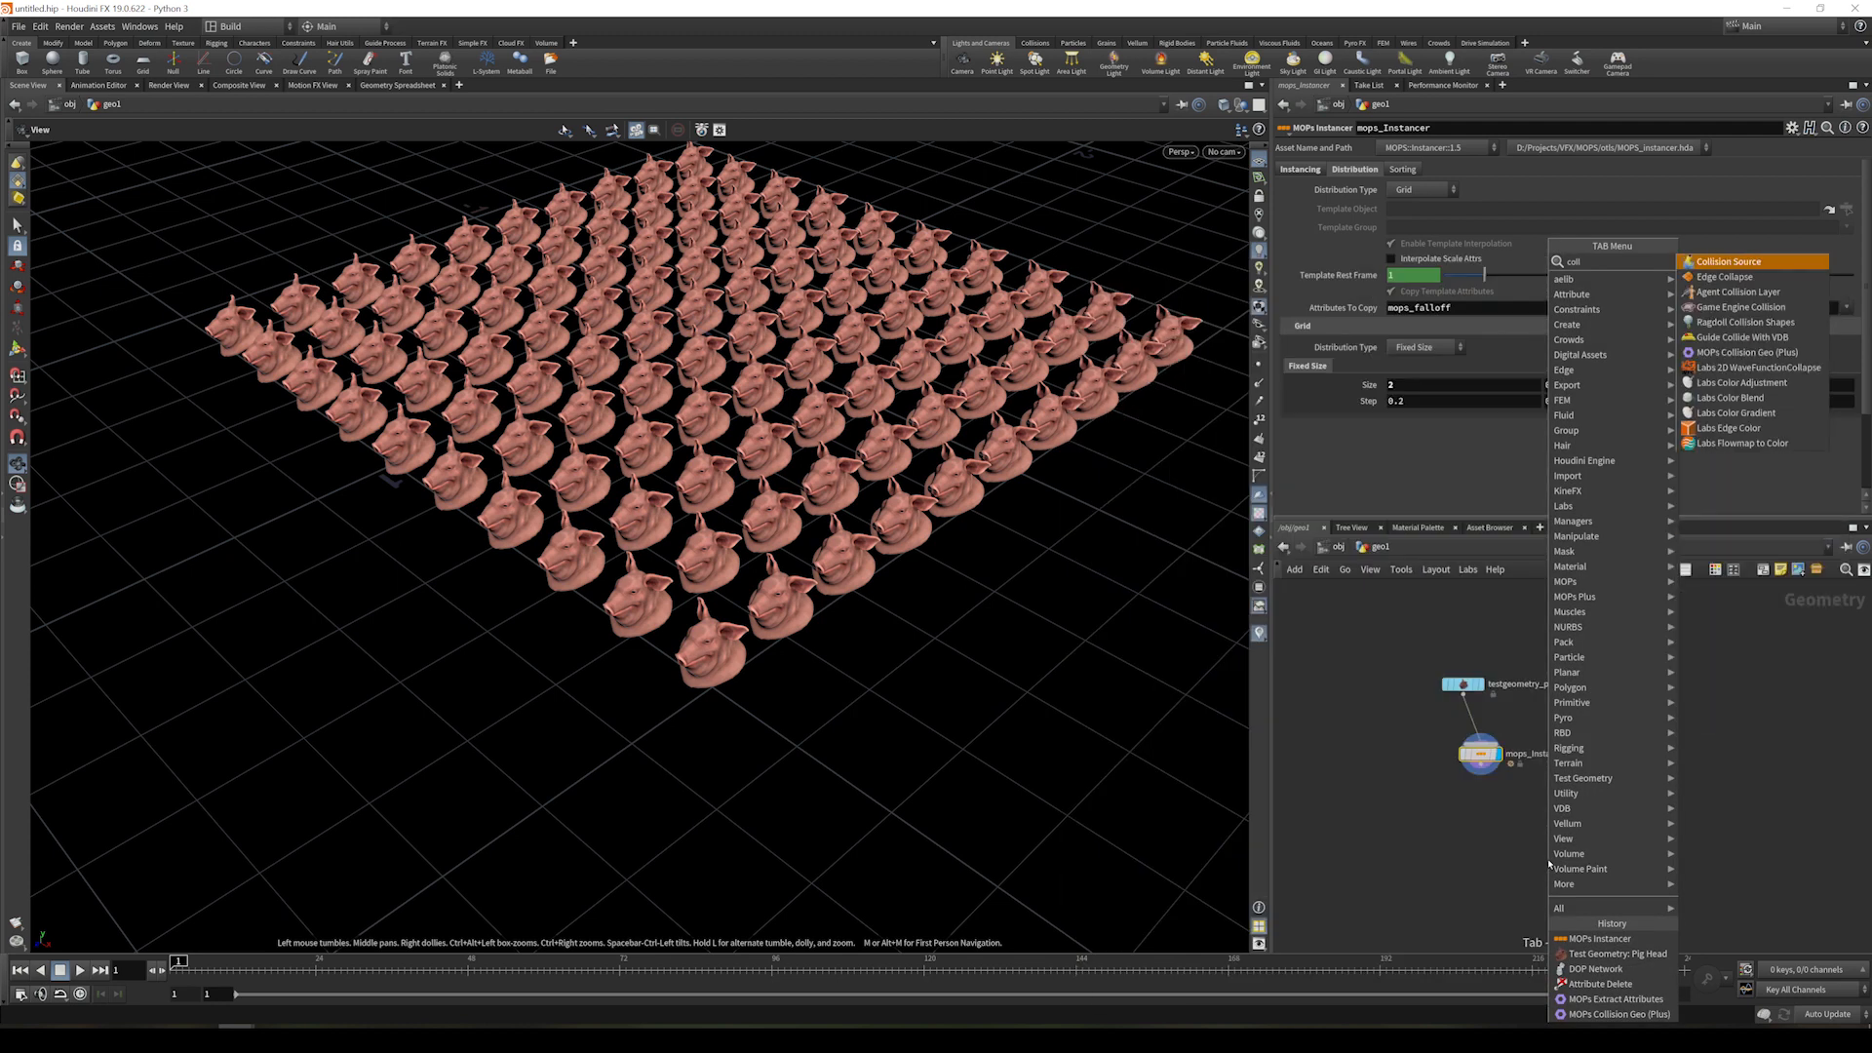
pyautogui.click(1746, 352)
pyautogui.click(1569, 814)
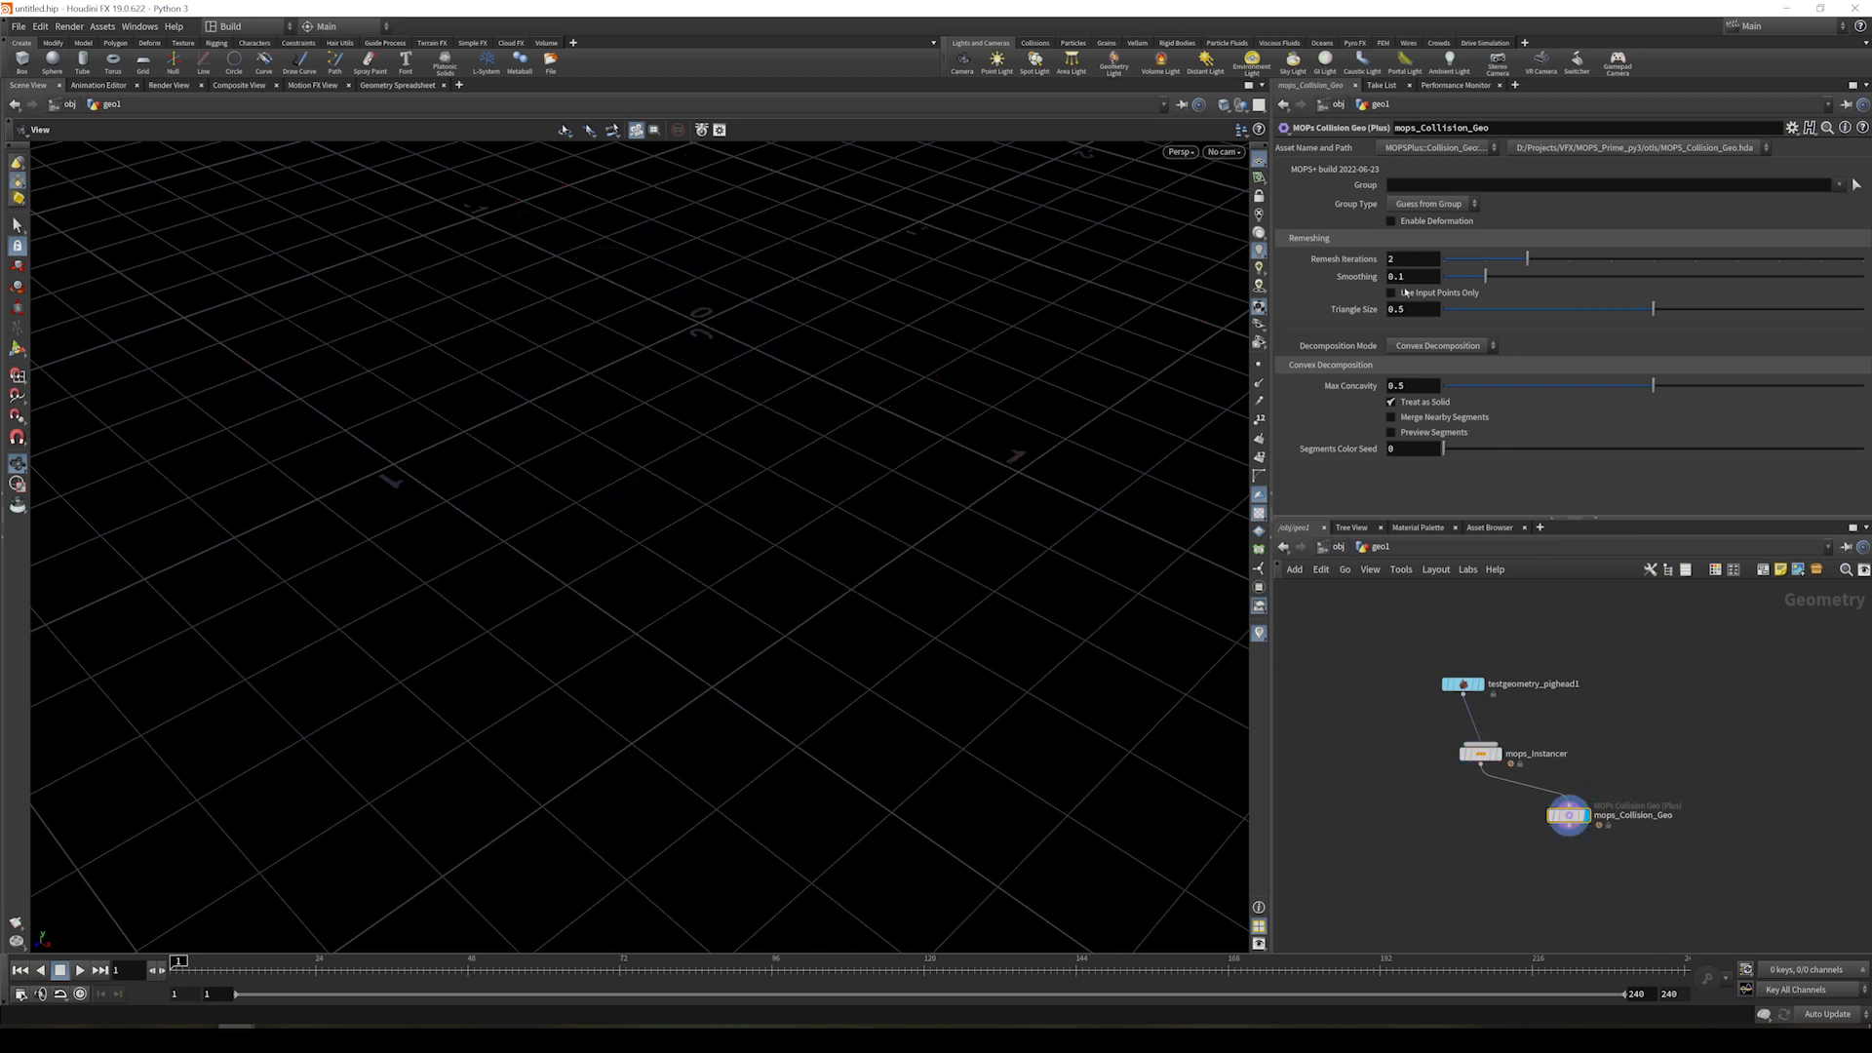
# - Set Triangle Size to 0.3 and Max Concavity to 0.285 on mops_Collision_Geo
pyautogui.moveTo(1398, 309); pyautogui.dragTo(1453, 316)
pyautogui.write('3')
pyautogui.press('Return')
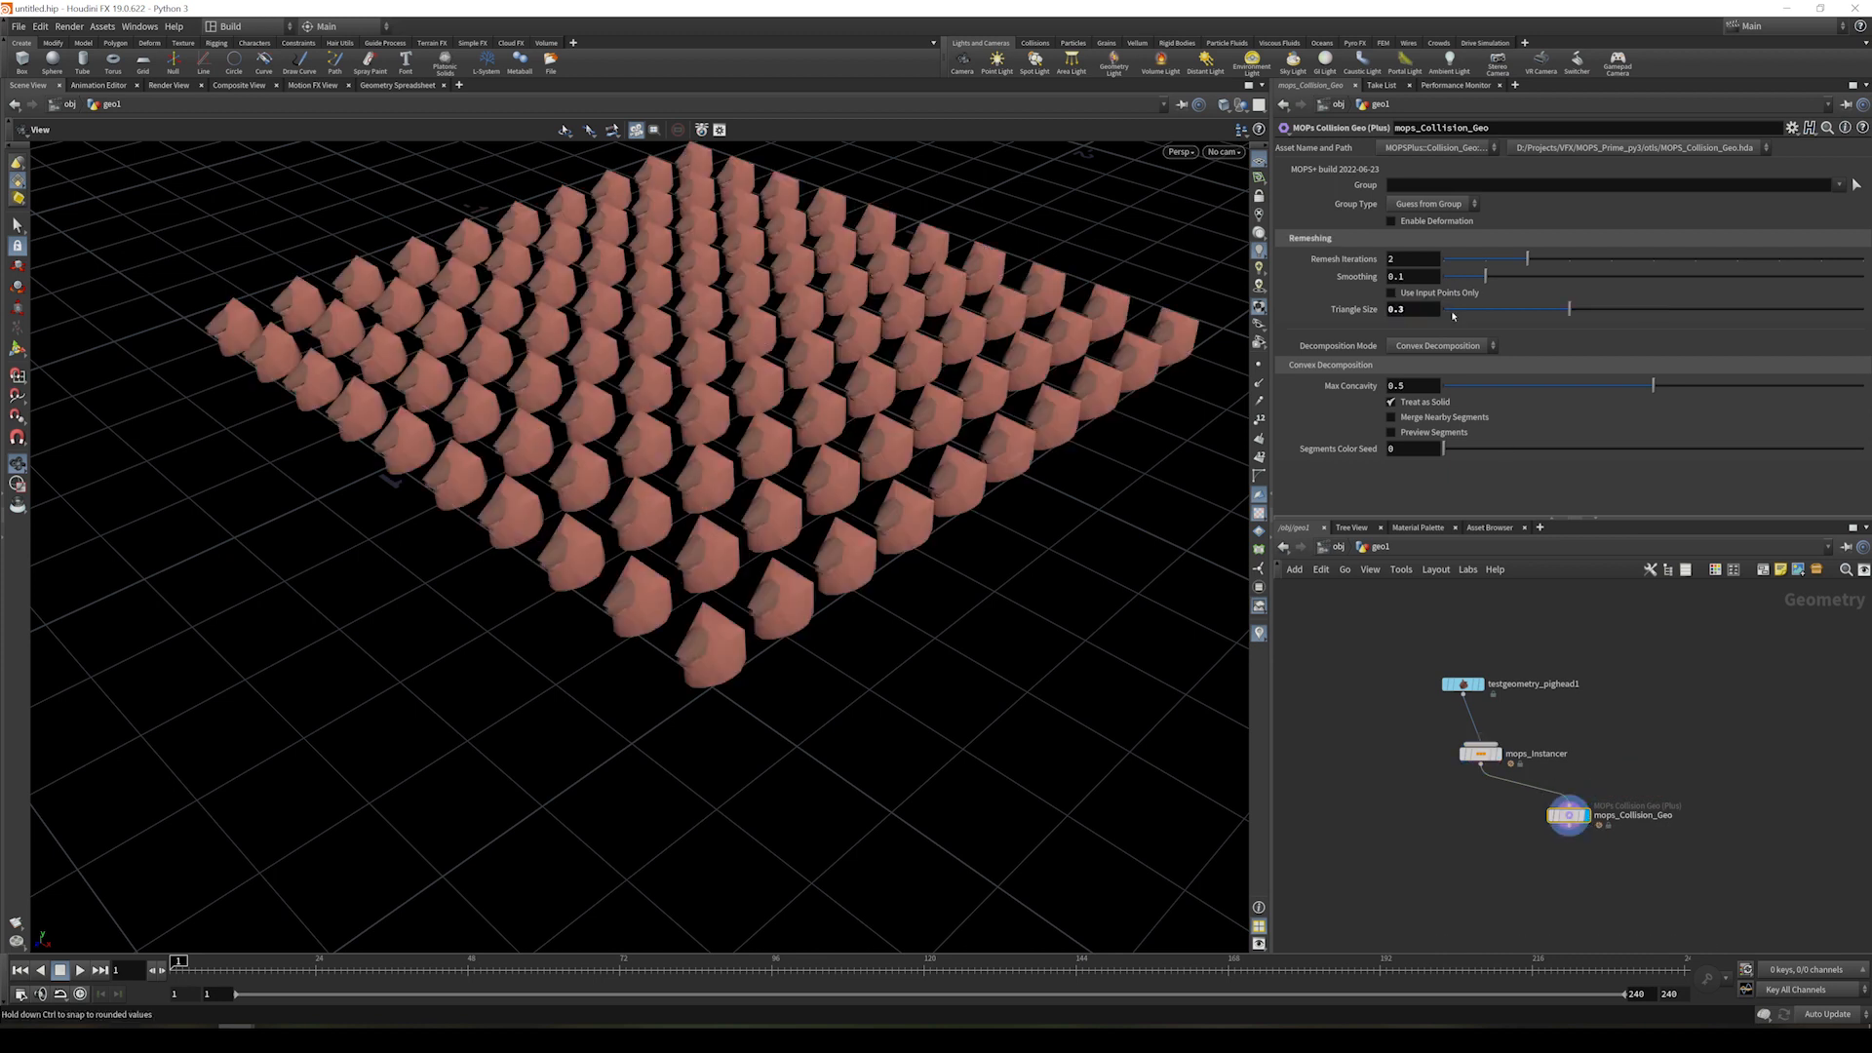
pyautogui.moveTo(973, 547); pyautogui.dragTo(1028, 569)
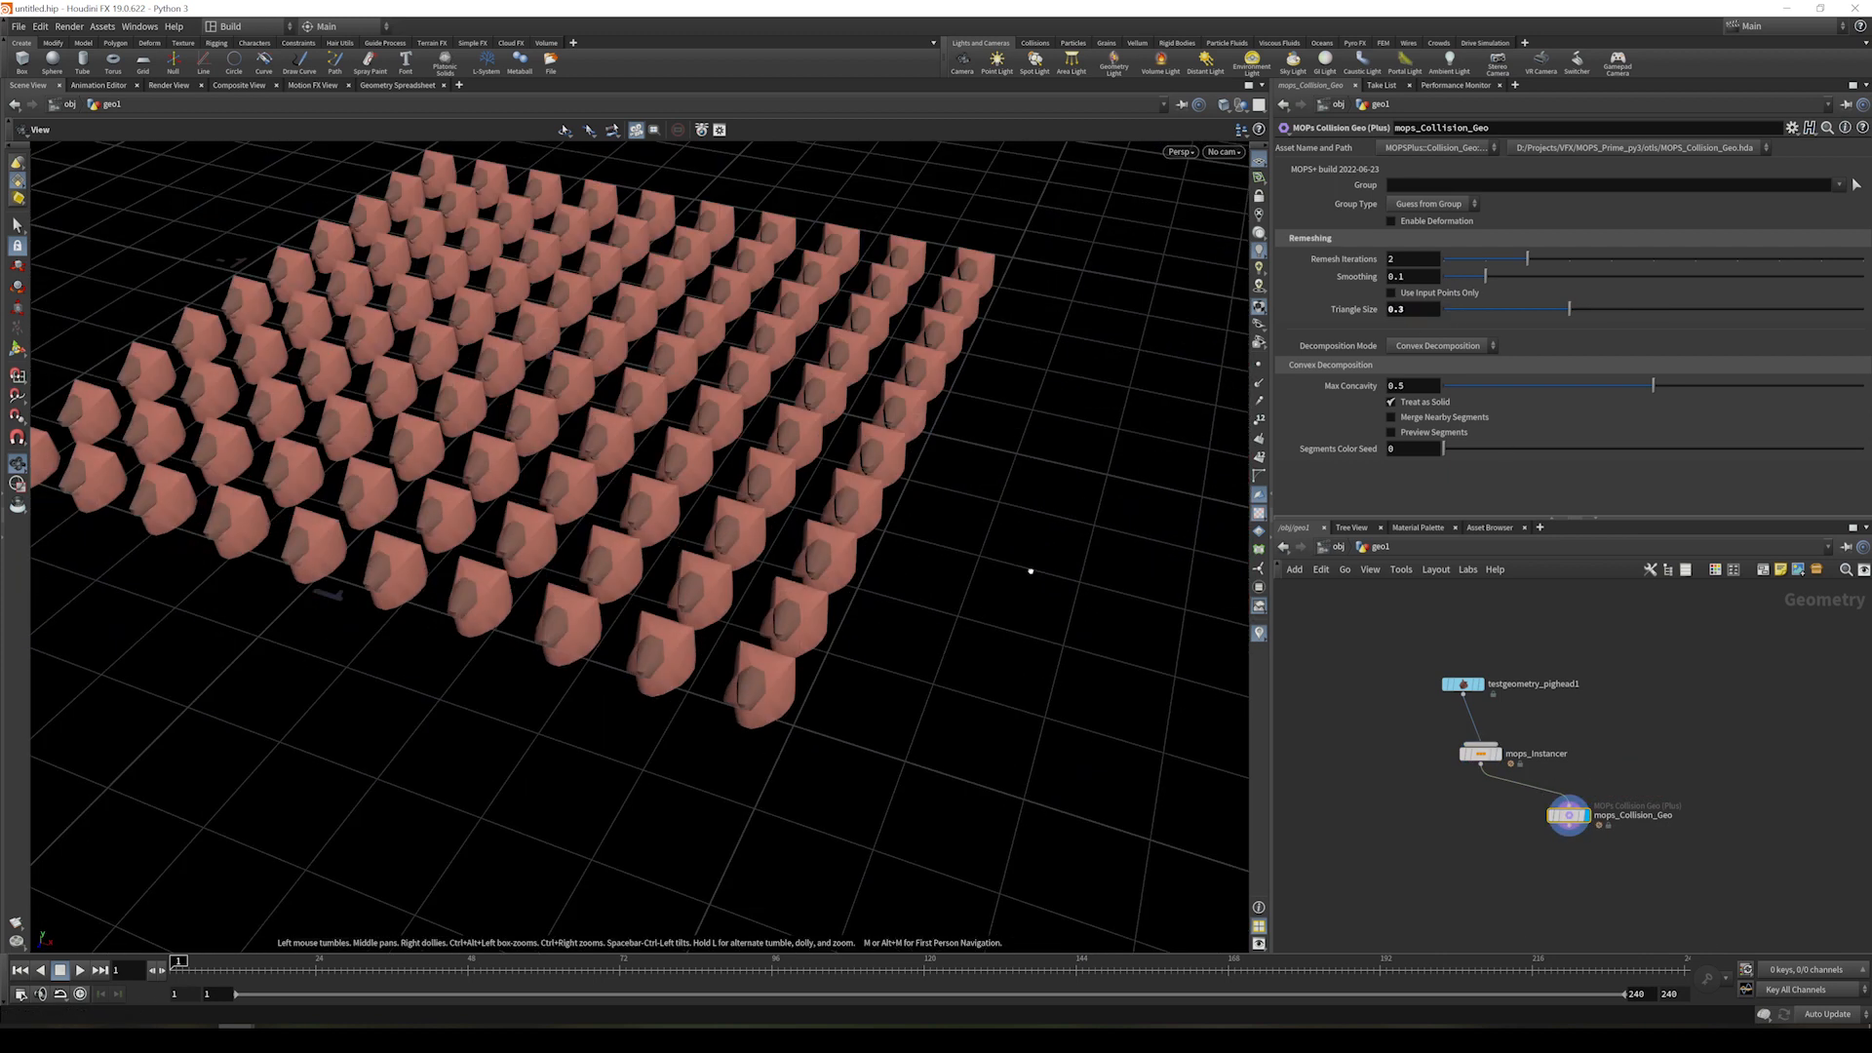
pyautogui.moveTo(1650, 385); pyautogui.dragTo(1564, 384)
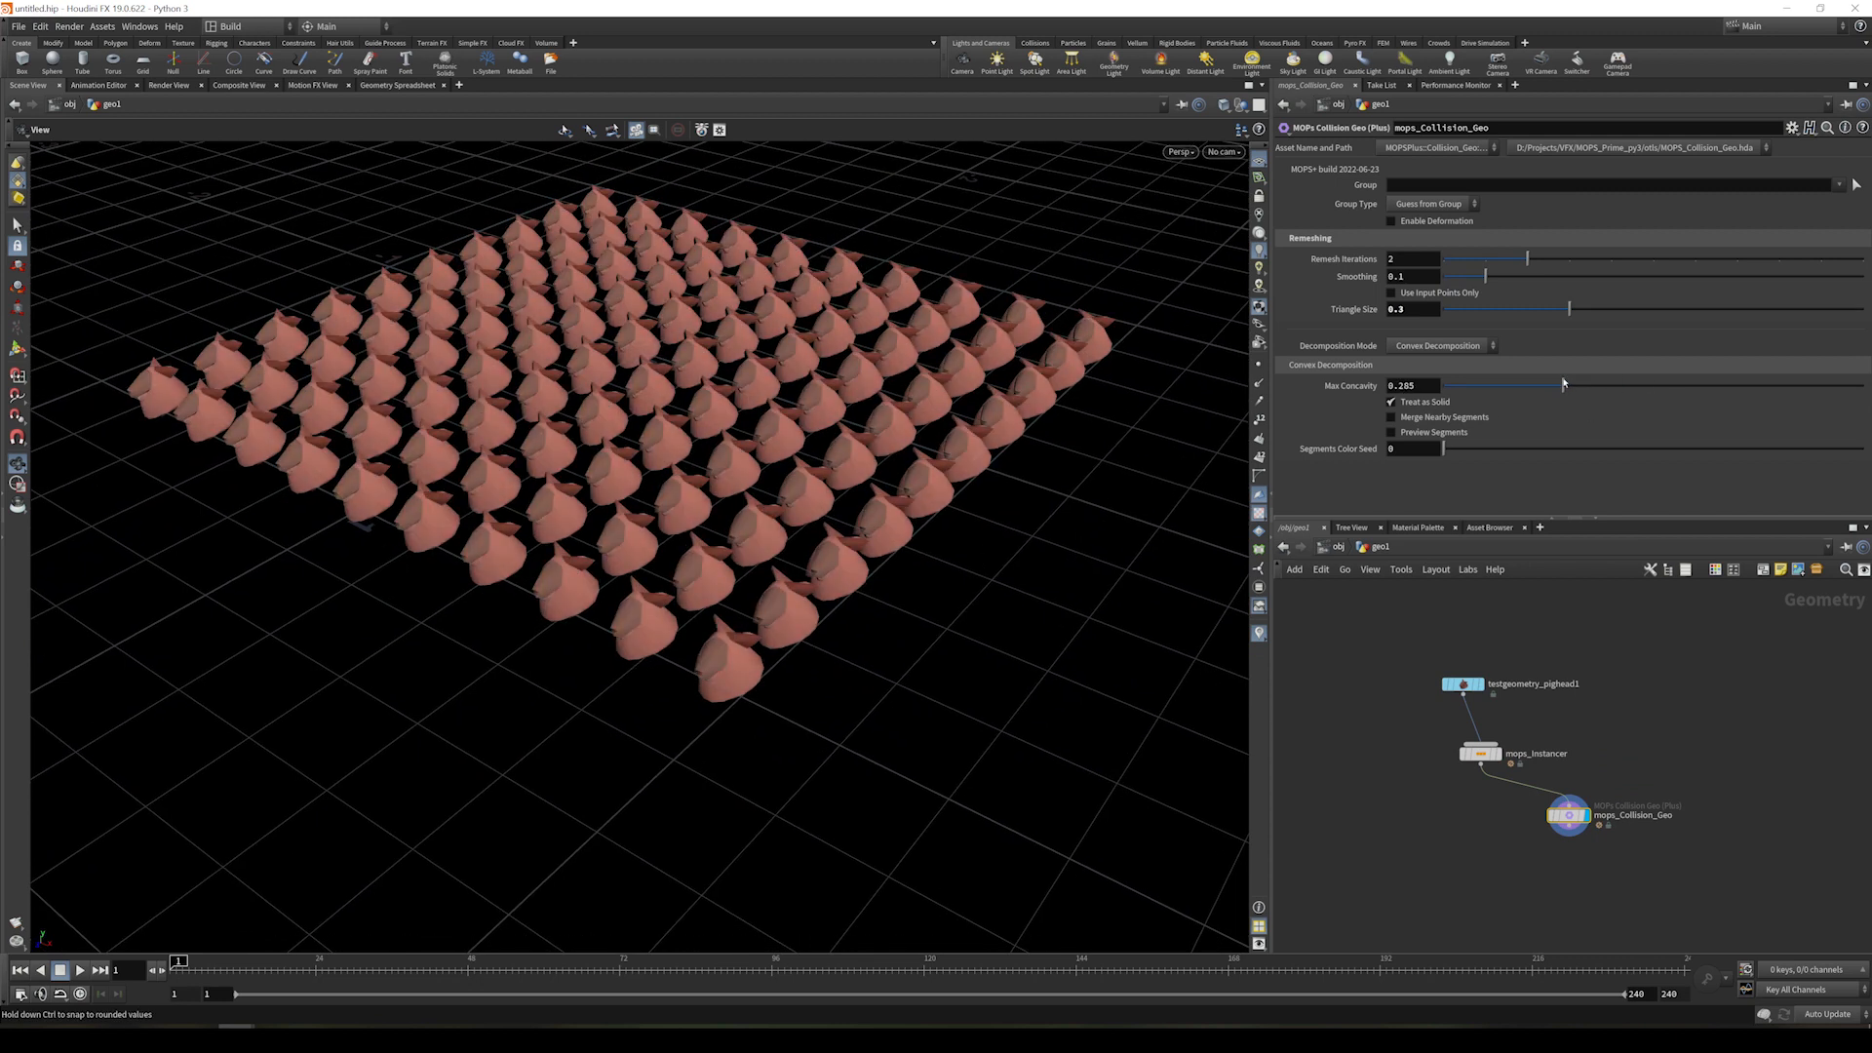
pyautogui.moveTo(1082, 565); pyautogui.dragTo(989, 532)
# - Add a DOP Network below mops_Collision_Geo and check the collision node's point attributes
pyautogui.moveTo(1570, 901); pyautogui.dragTo(1551, 870, button='middle')
pyautogui.press('Tab')
pyautogui.write('dopnet')
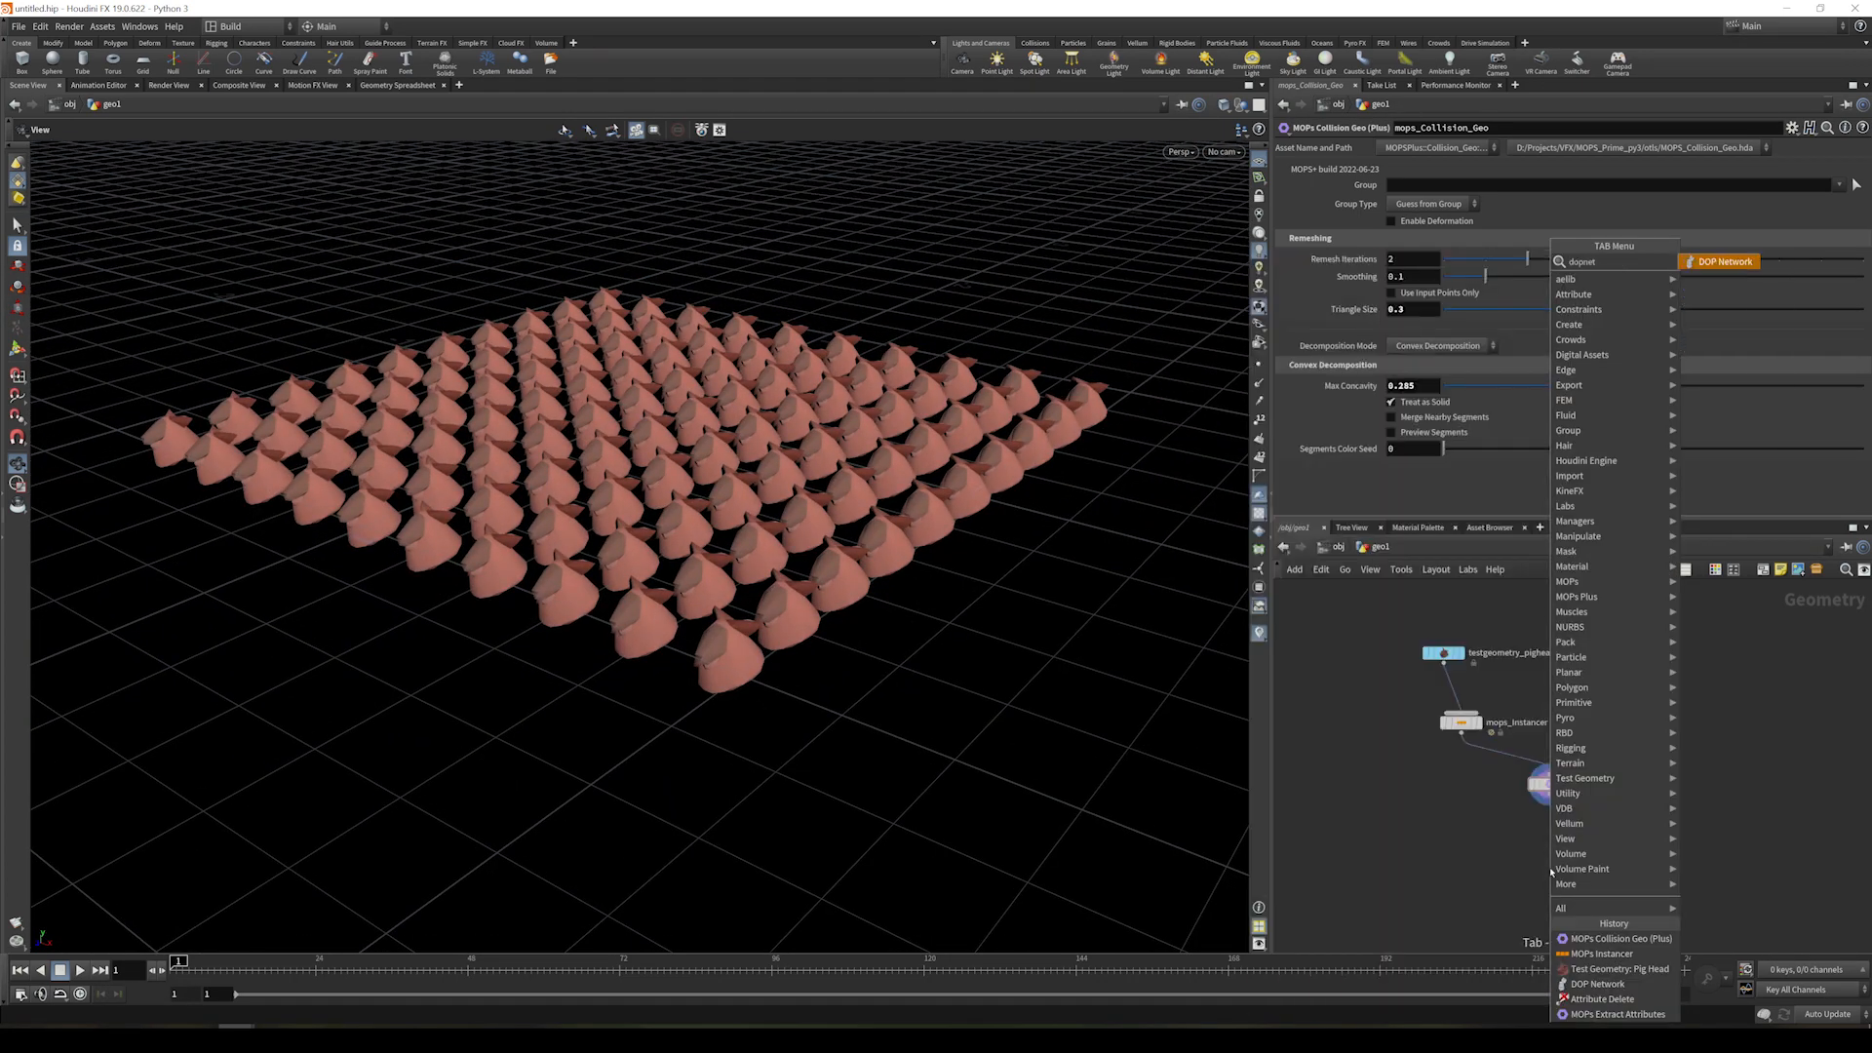
pyautogui.press('Return')
pyautogui.click(1551, 874)
pyautogui.click(1551, 785)
pyautogui.middleClick(1554, 786)
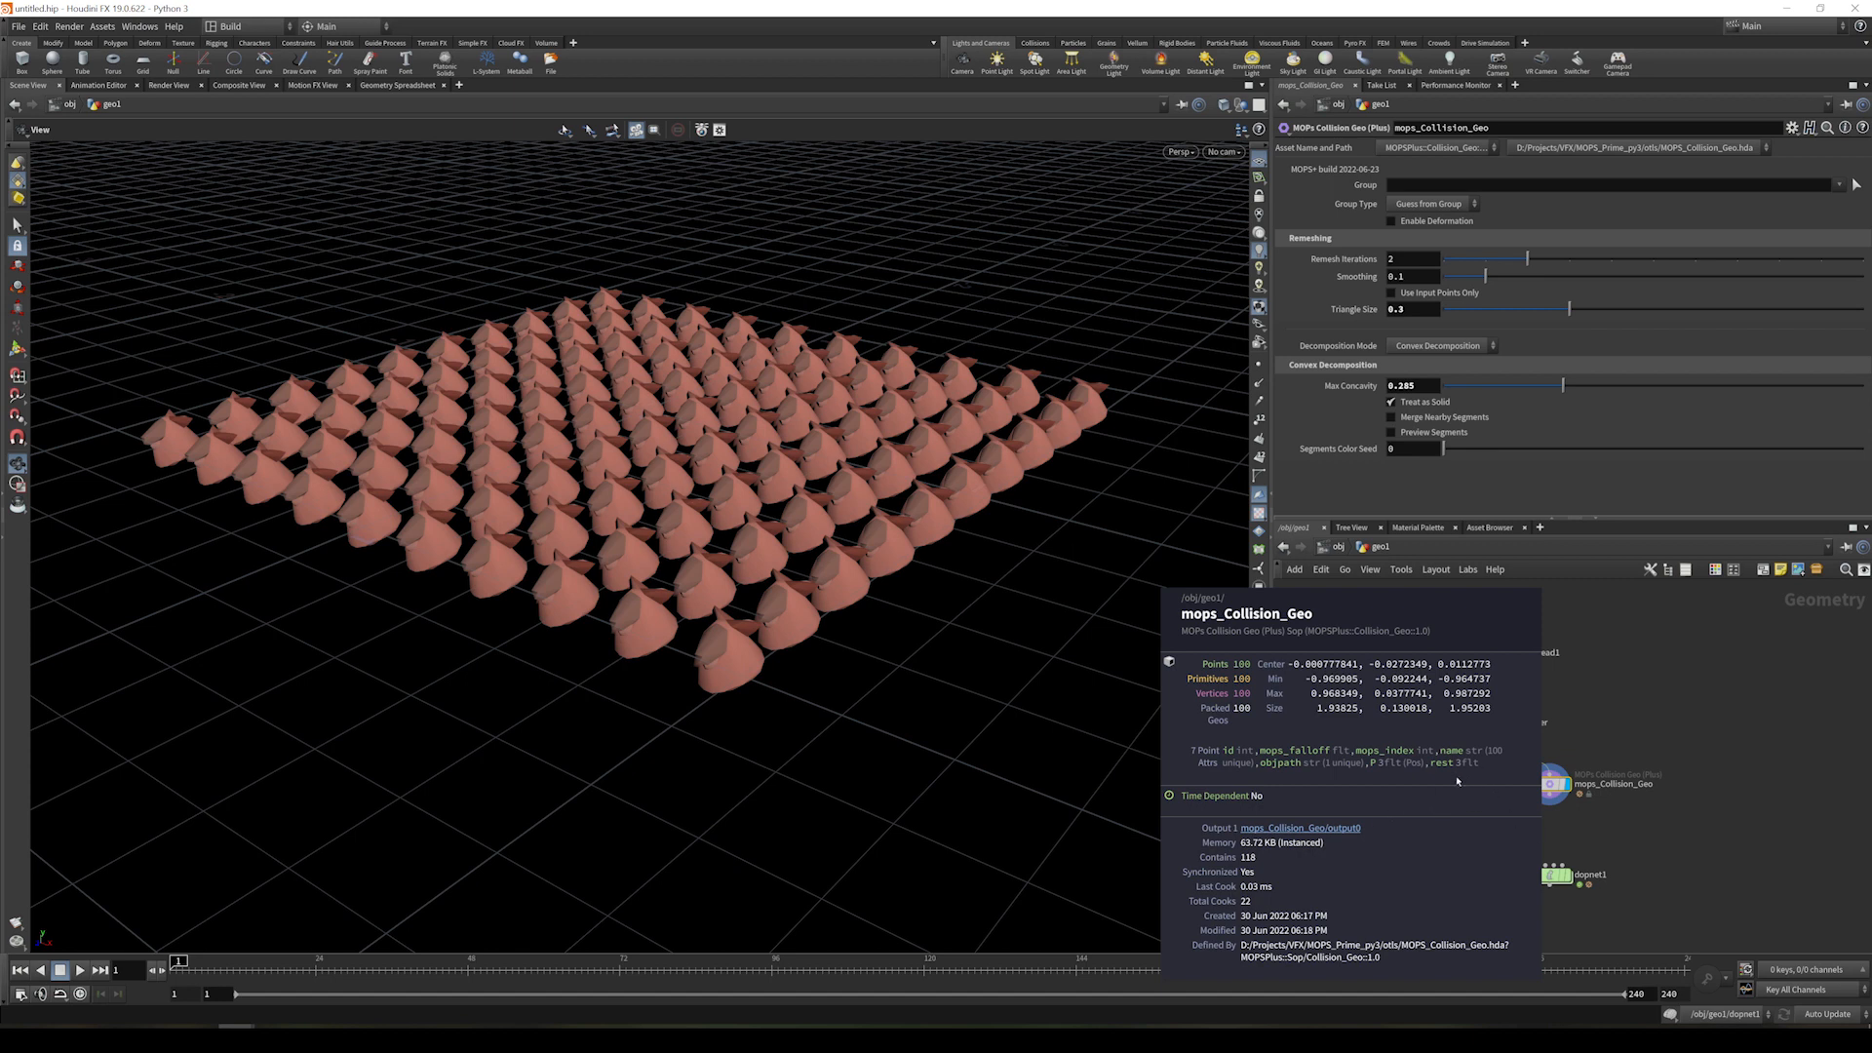
pyautogui.moveTo(1462, 781); pyautogui.dragTo(1462, 789, button='middle')
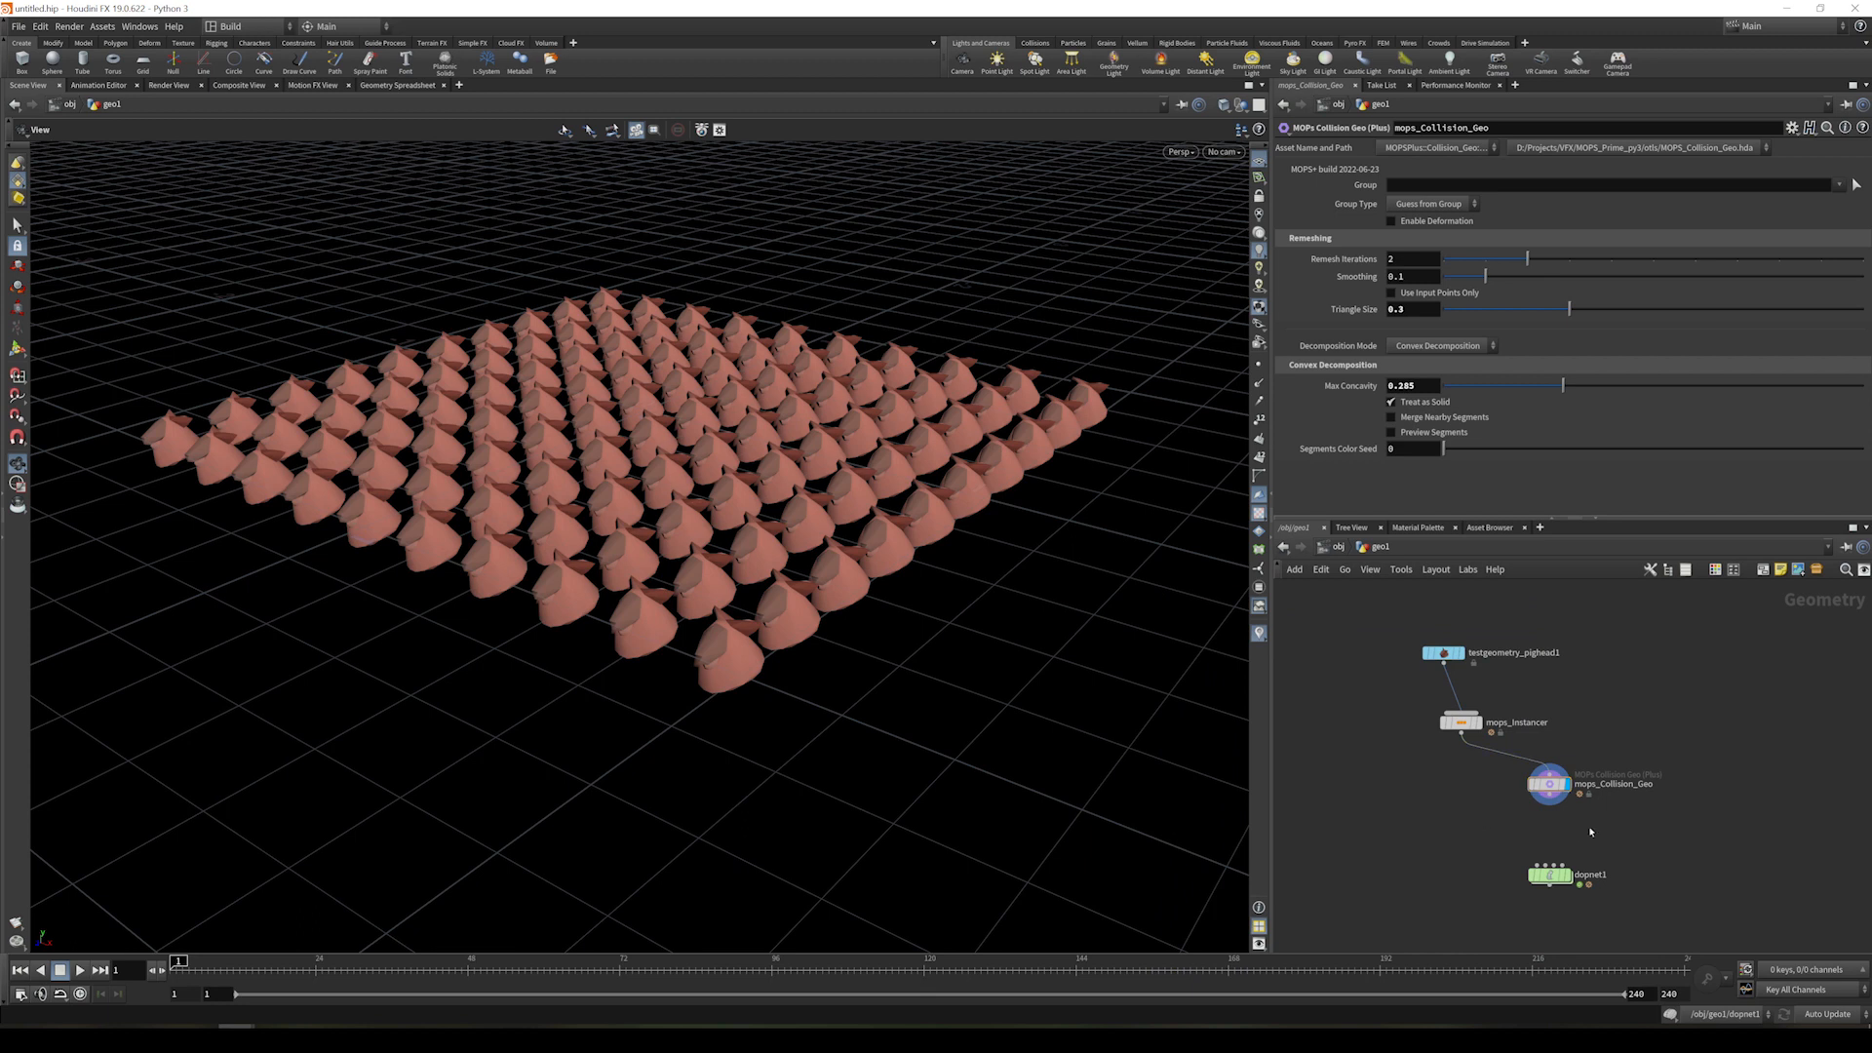
# - Add a MOPs Extract Attributes node between mops_Collision_Geo and dopnet1, fed by the collision geometry
pyautogui.press('Tab')
pyautogui.write('extrac')
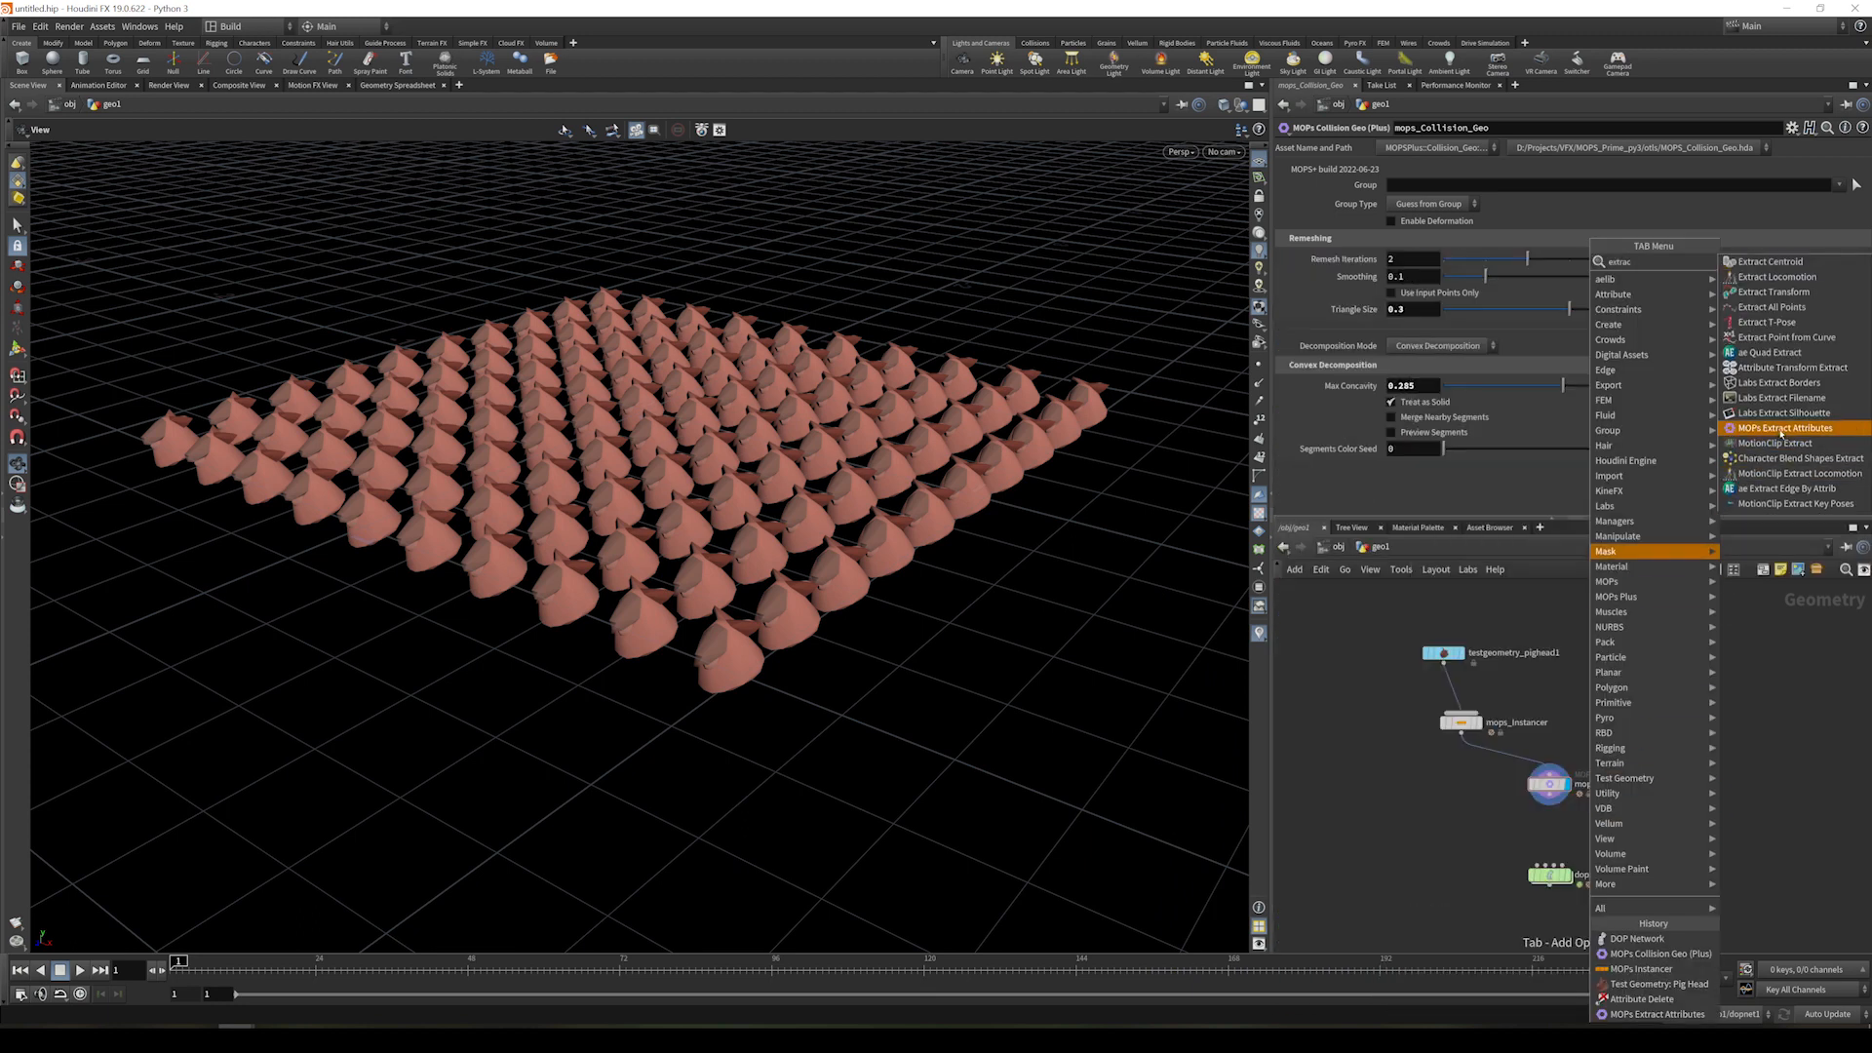
pyautogui.click(1780, 432)
pyautogui.click(1571, 826)
pyautogui.click(1550, 795)
pyautogui.click(1572, 817)
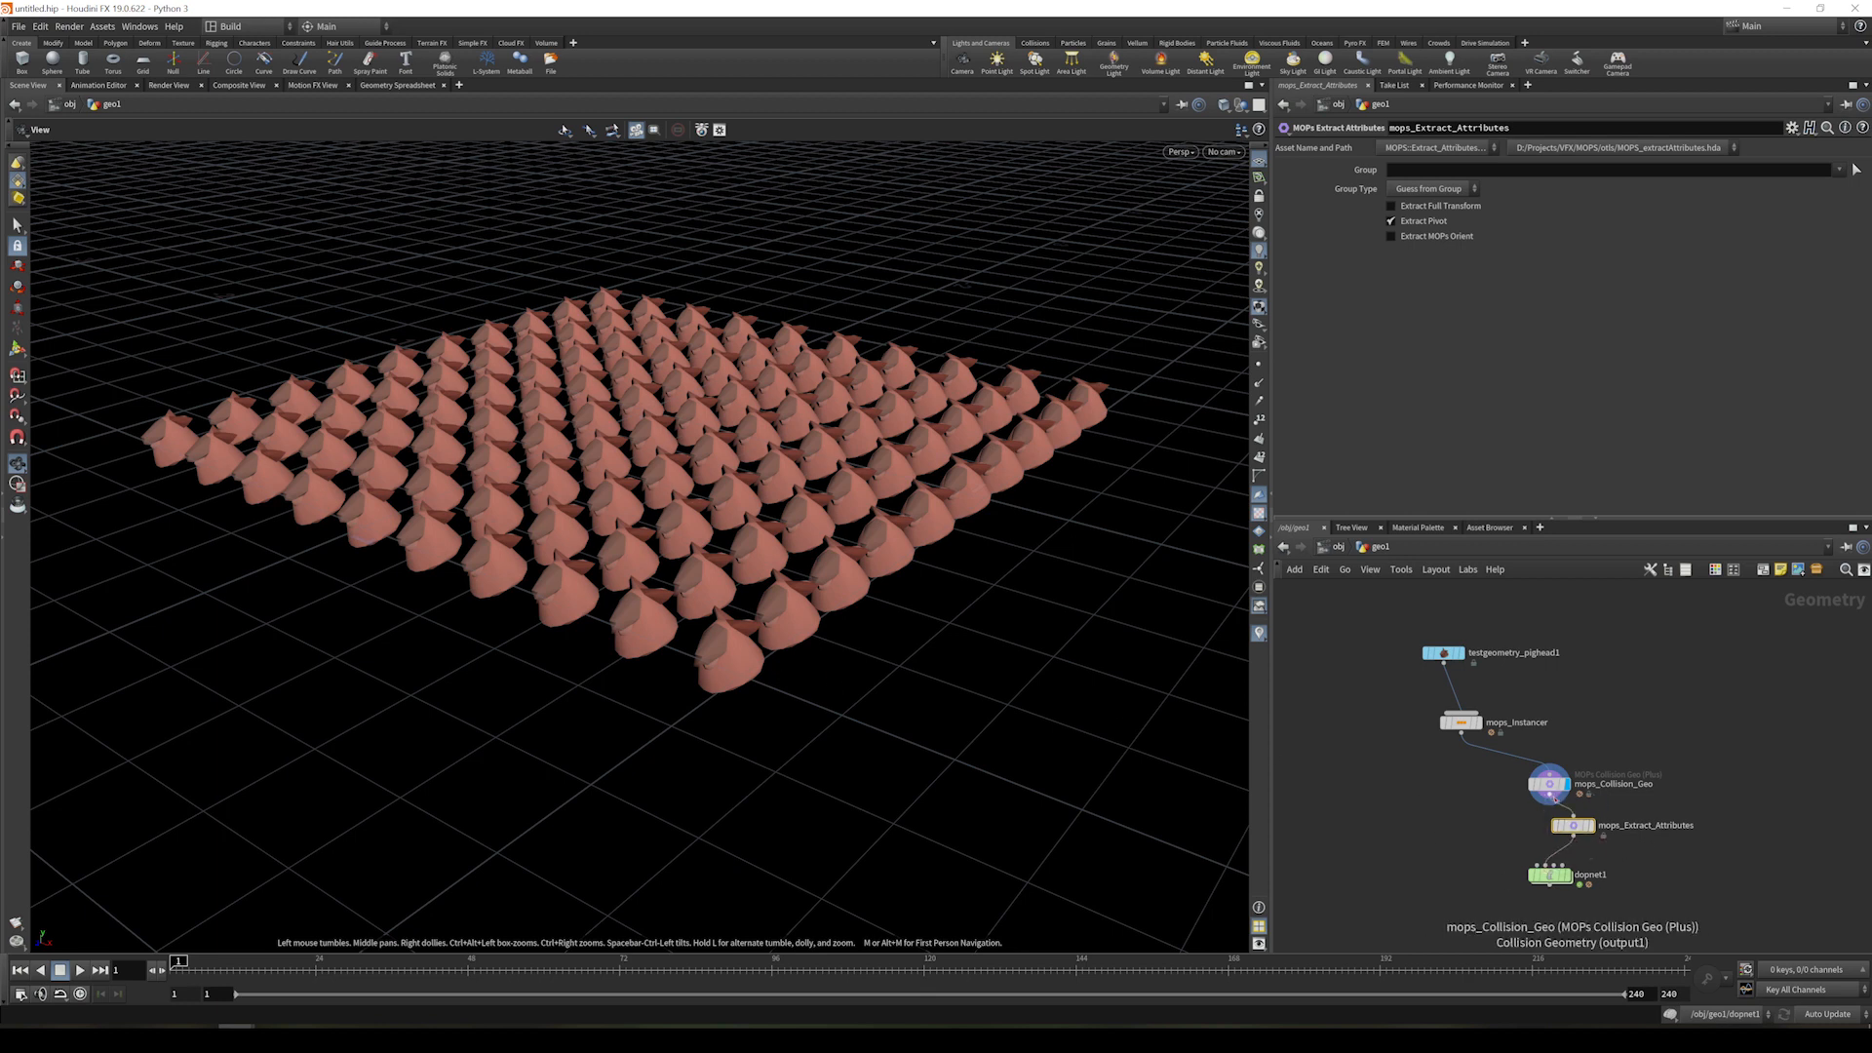
# - Wire mops_Collision_Geo directly into the first input of dopnet1 and enter the DOP network
pyautogui.moveTo(1549, 798); pyautogui.dragTo(1538, 865)
pyautogui.middleClick(1550, 784)
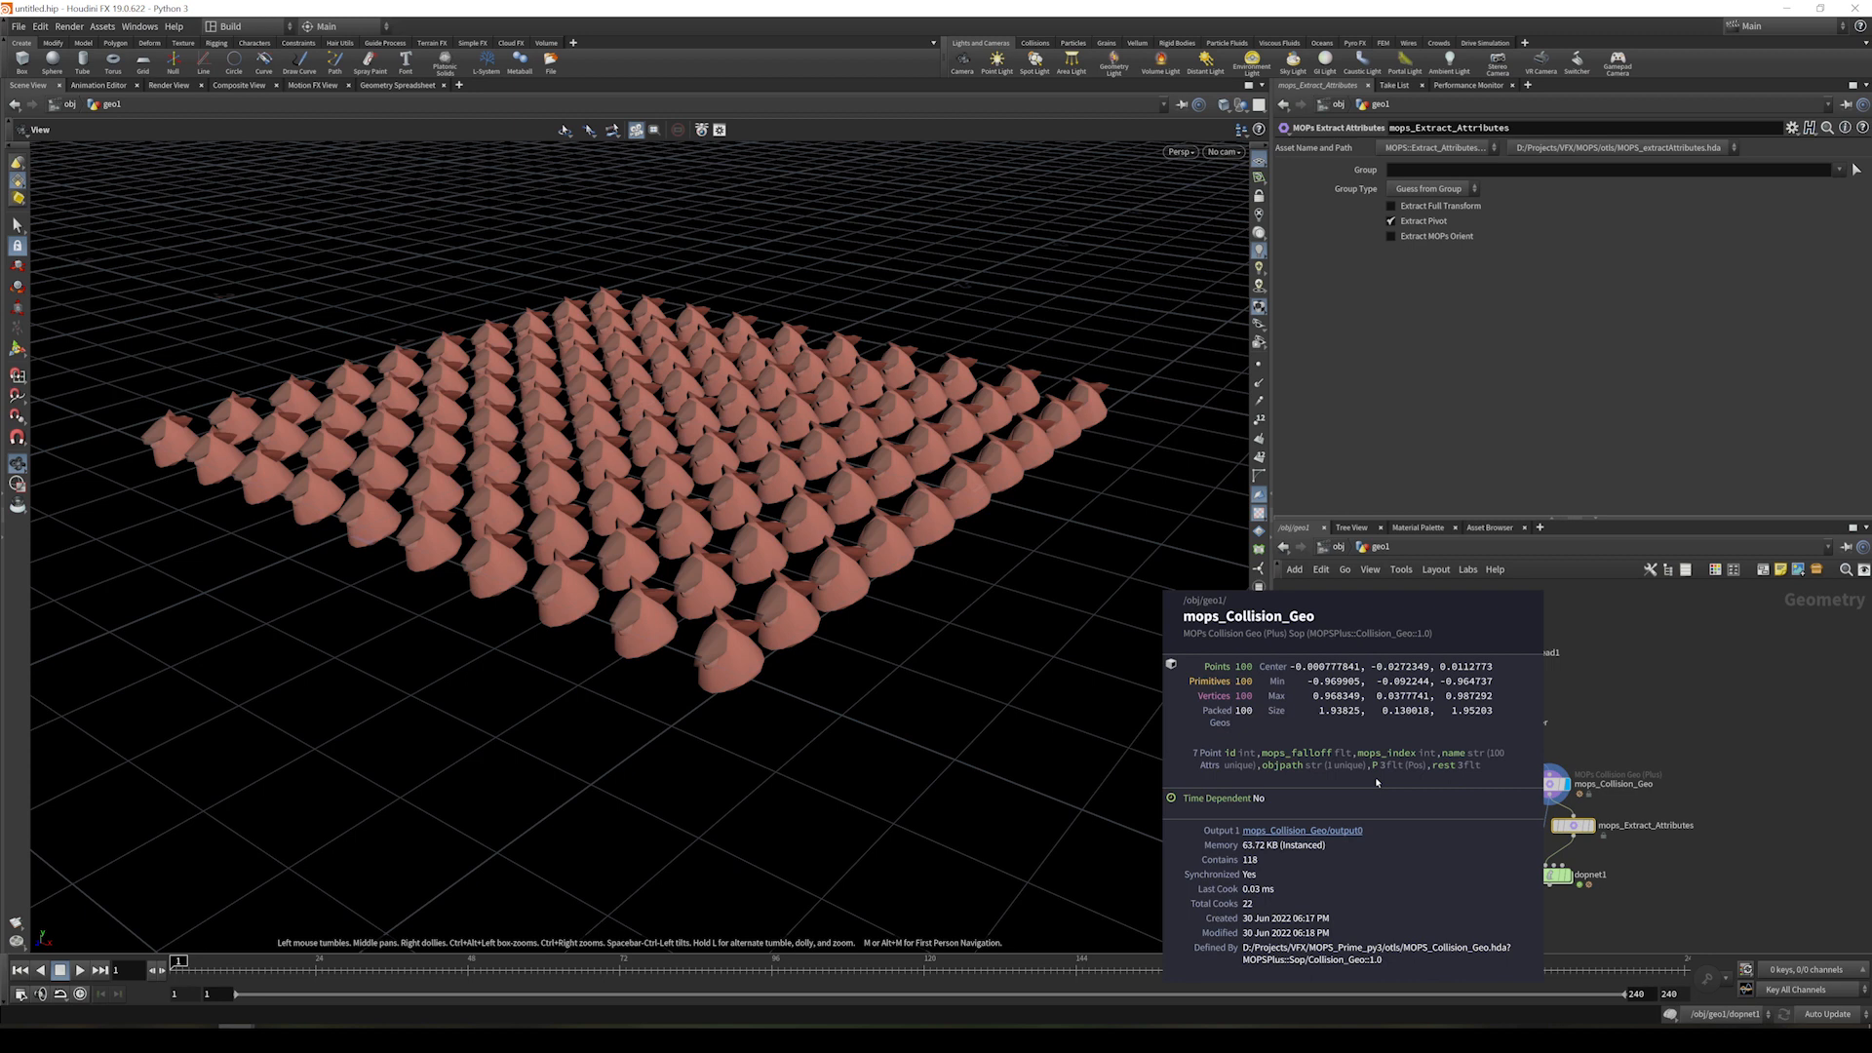
pyautogui.click(1566, 874)
pyautogui.doubleClick(1552, 875)
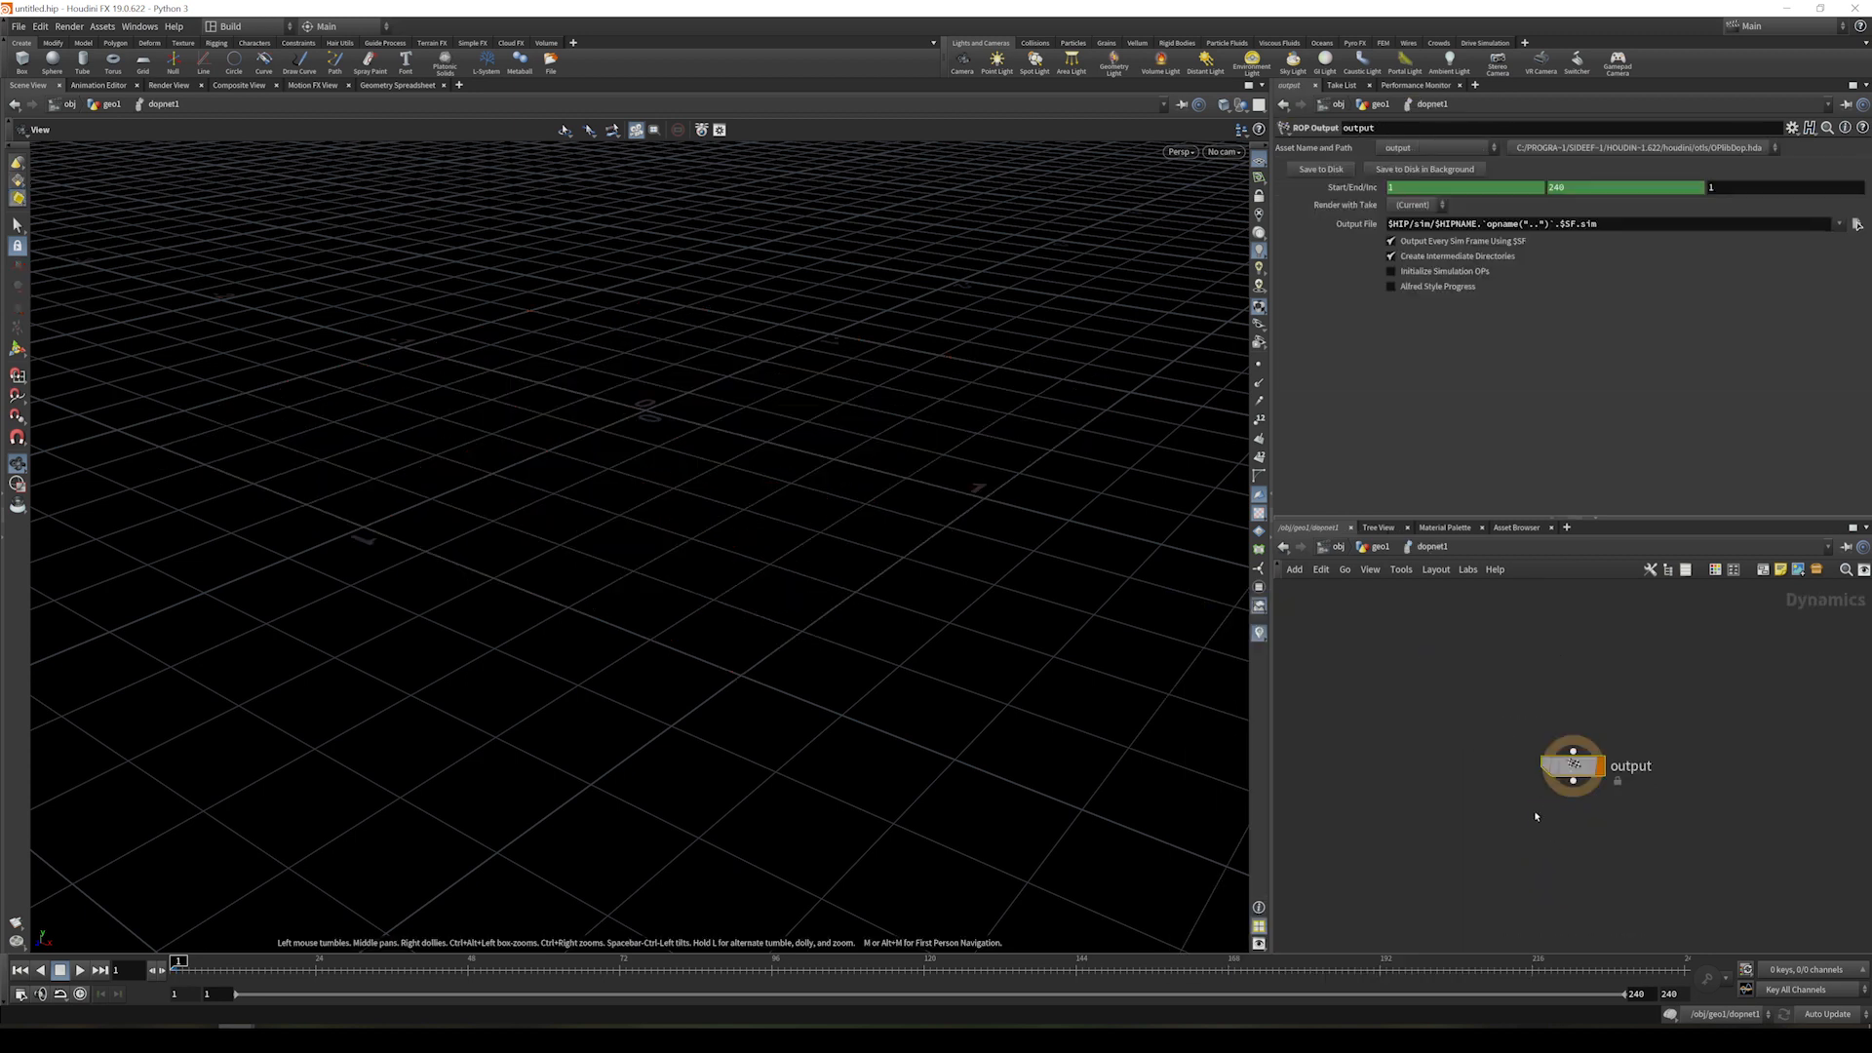
# - Add an RBD Packed Object and set its Geometry Source to First Context Geometry
pyautogui.press('Tab')
pyautogui.write('rbdpack')
pyautogui.press('Return')
pyautogui.click(1536, 658)
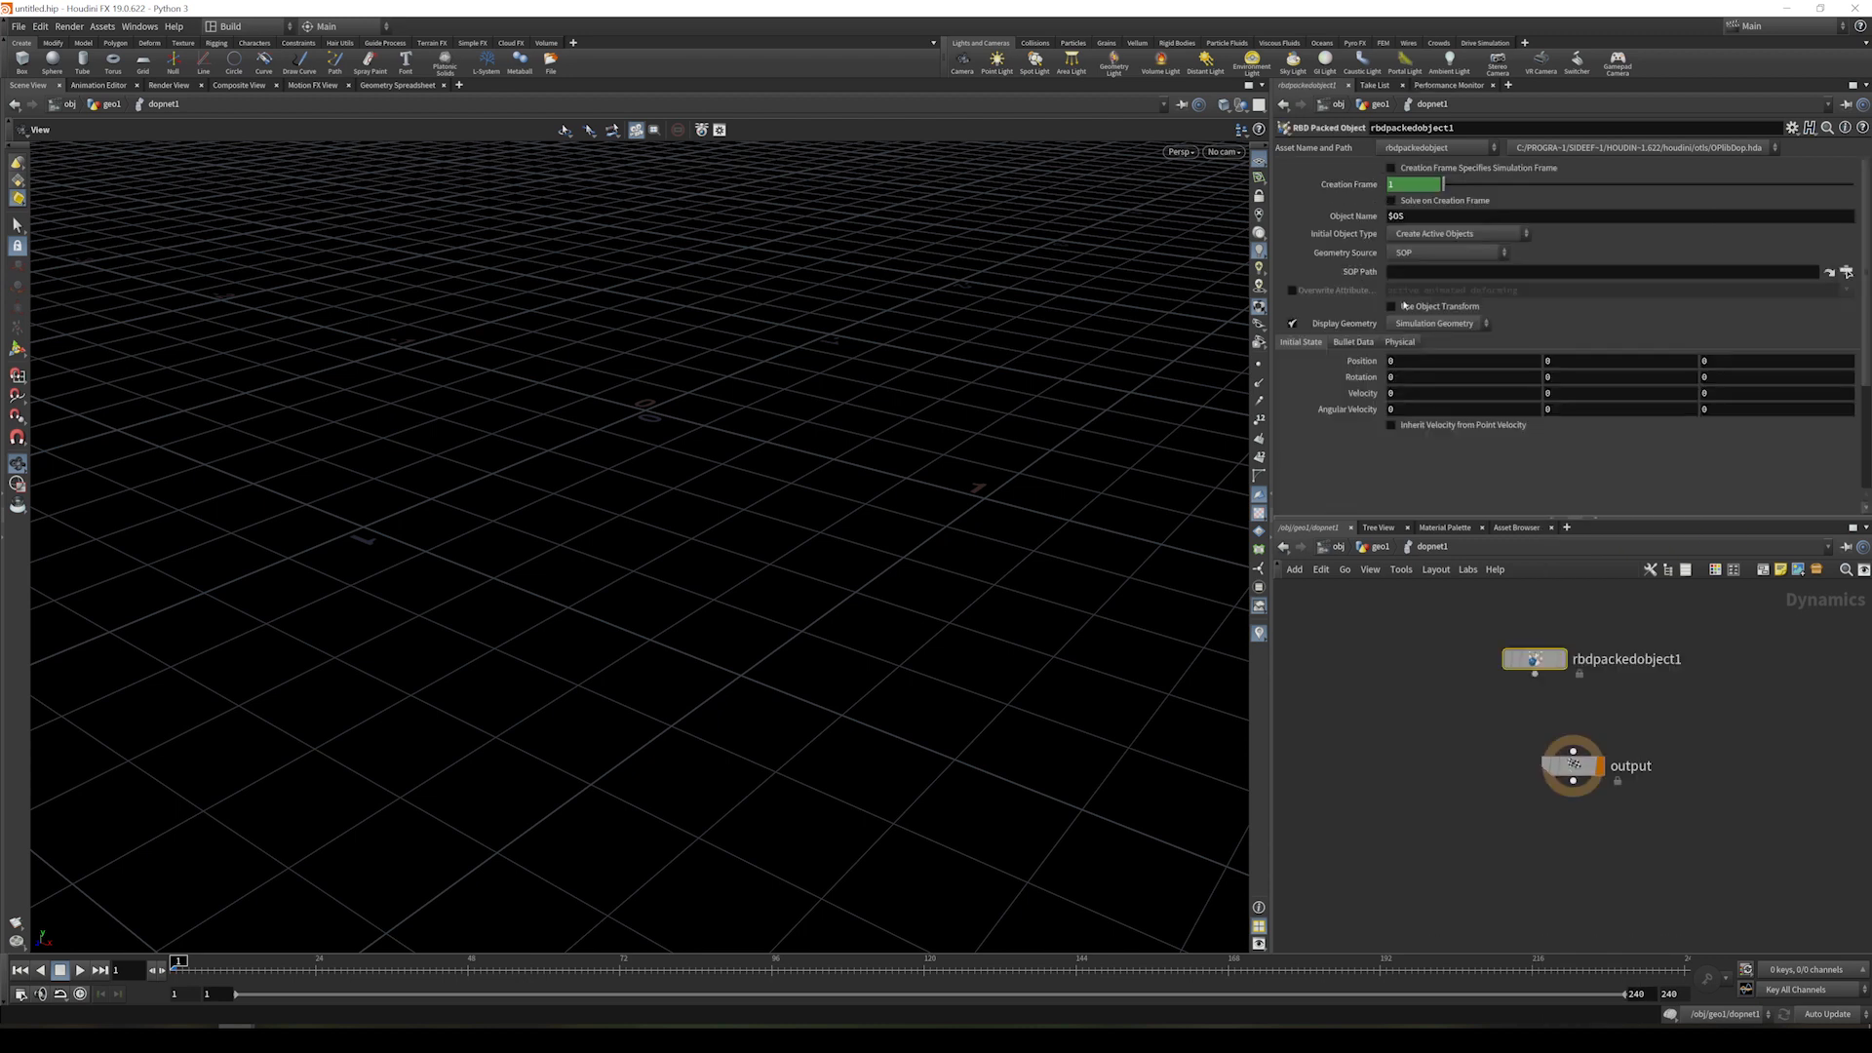
pyautogui.click(1411, 254)
pyautogui.click(1414, 272)
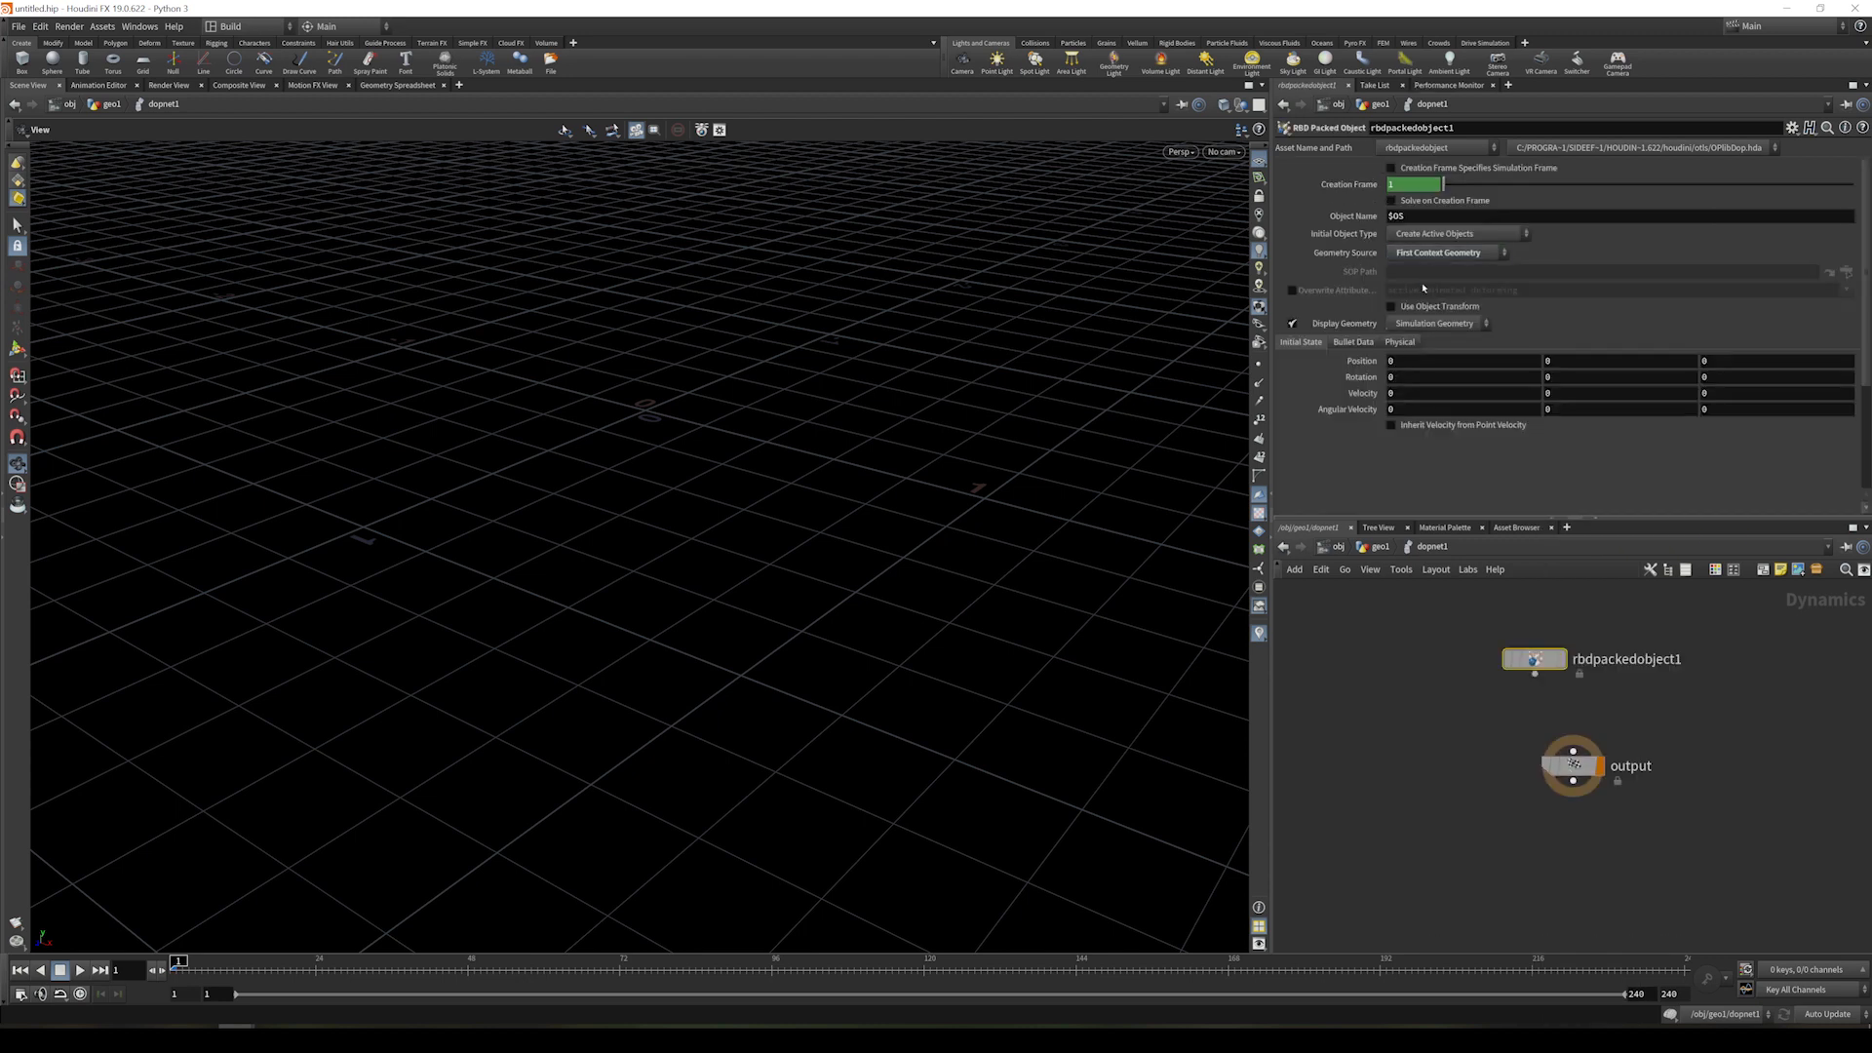
# - Add a Rigid Body Solver and wire rbdpackedobject1 through it into output
pyautogui.moveTo(1574, 768); pyautogui.dragTo(1590, 851)
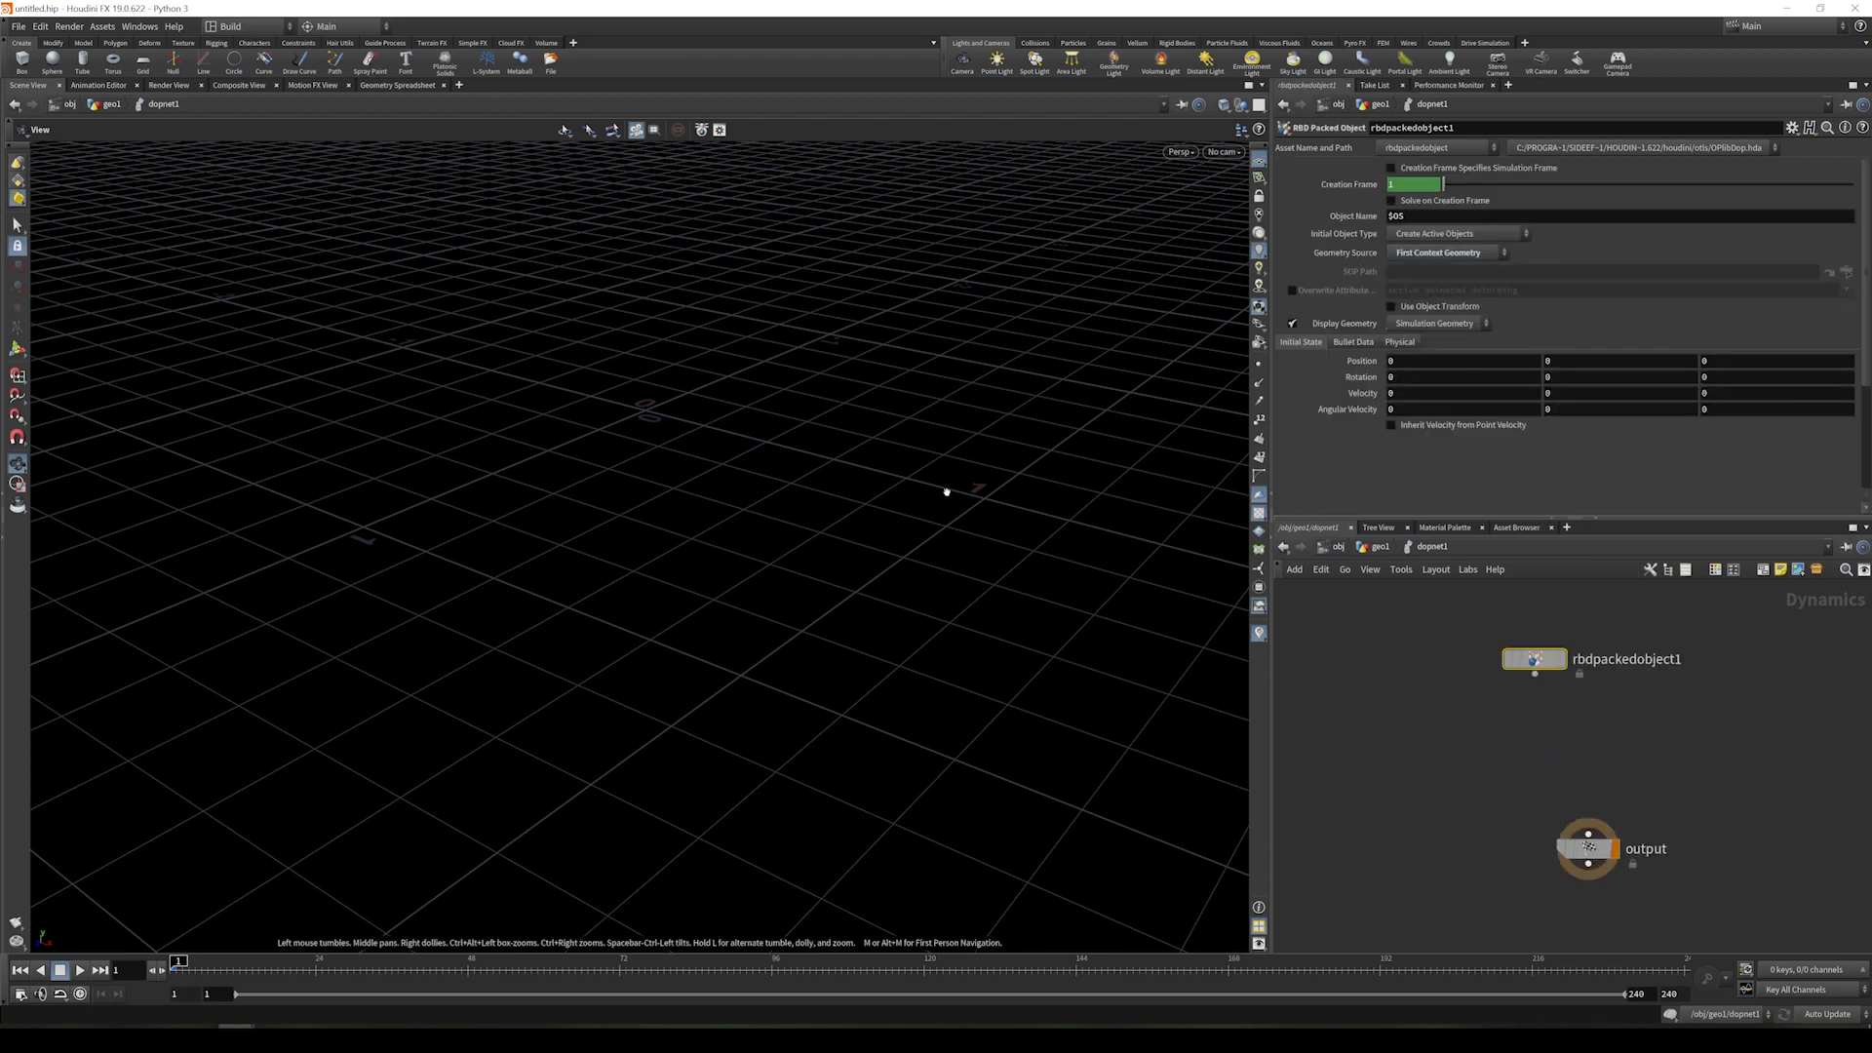
pyautogui.press('Tab')
pyautogui.write('rig')
pyautogui.press('Return')
pyautogui.click(1596, 733)
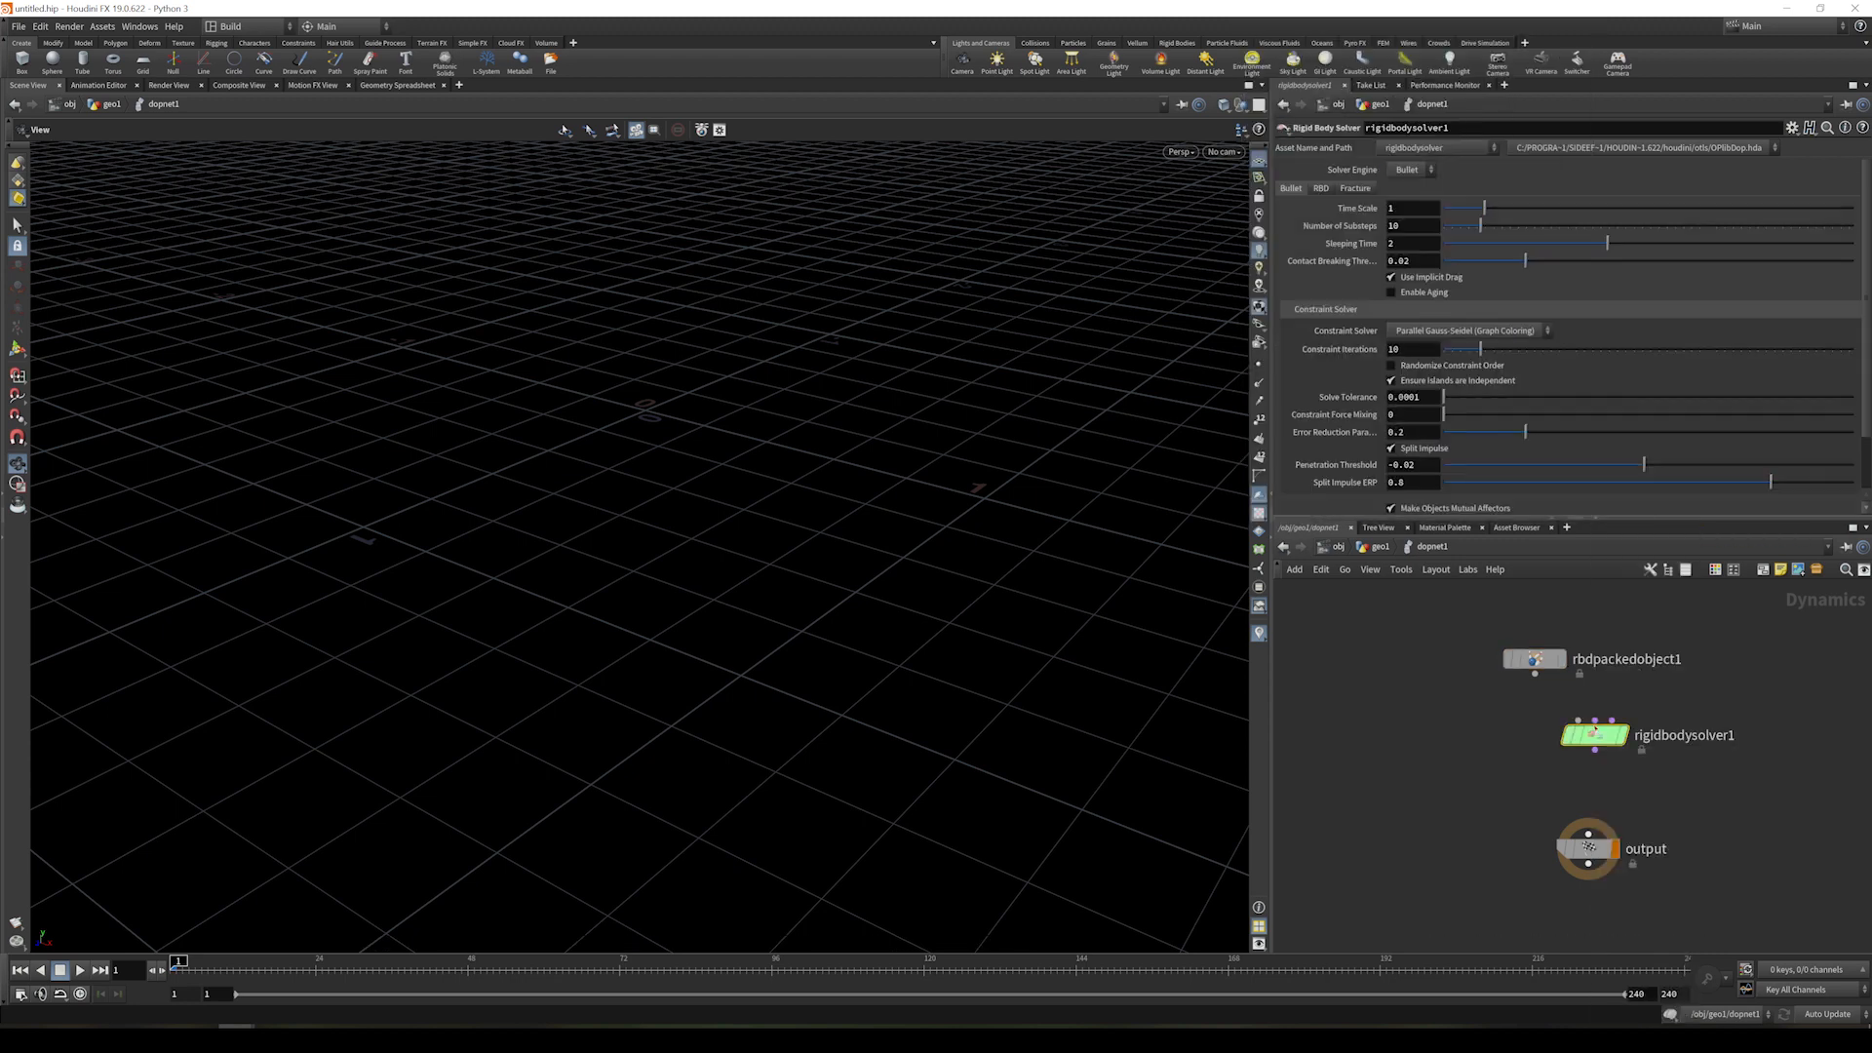
pyautogui.moveTo(1610, 832); pyautogui.dragTo(1607, 833)
pyautogui.moveTo(901, 624)
pyautogui.mouseDown()
pyautogui.moveTo(907, 705)
pyautogui.moveTo(911, 605)
pyautogui.mouseUp()
pyautogui.moveTo(1535, 660); pyautogui.dragTo(1464, 660)
pyautogui.moveTo(1713, 681); pyautogui.dragTo(1662, 712, button='middle')
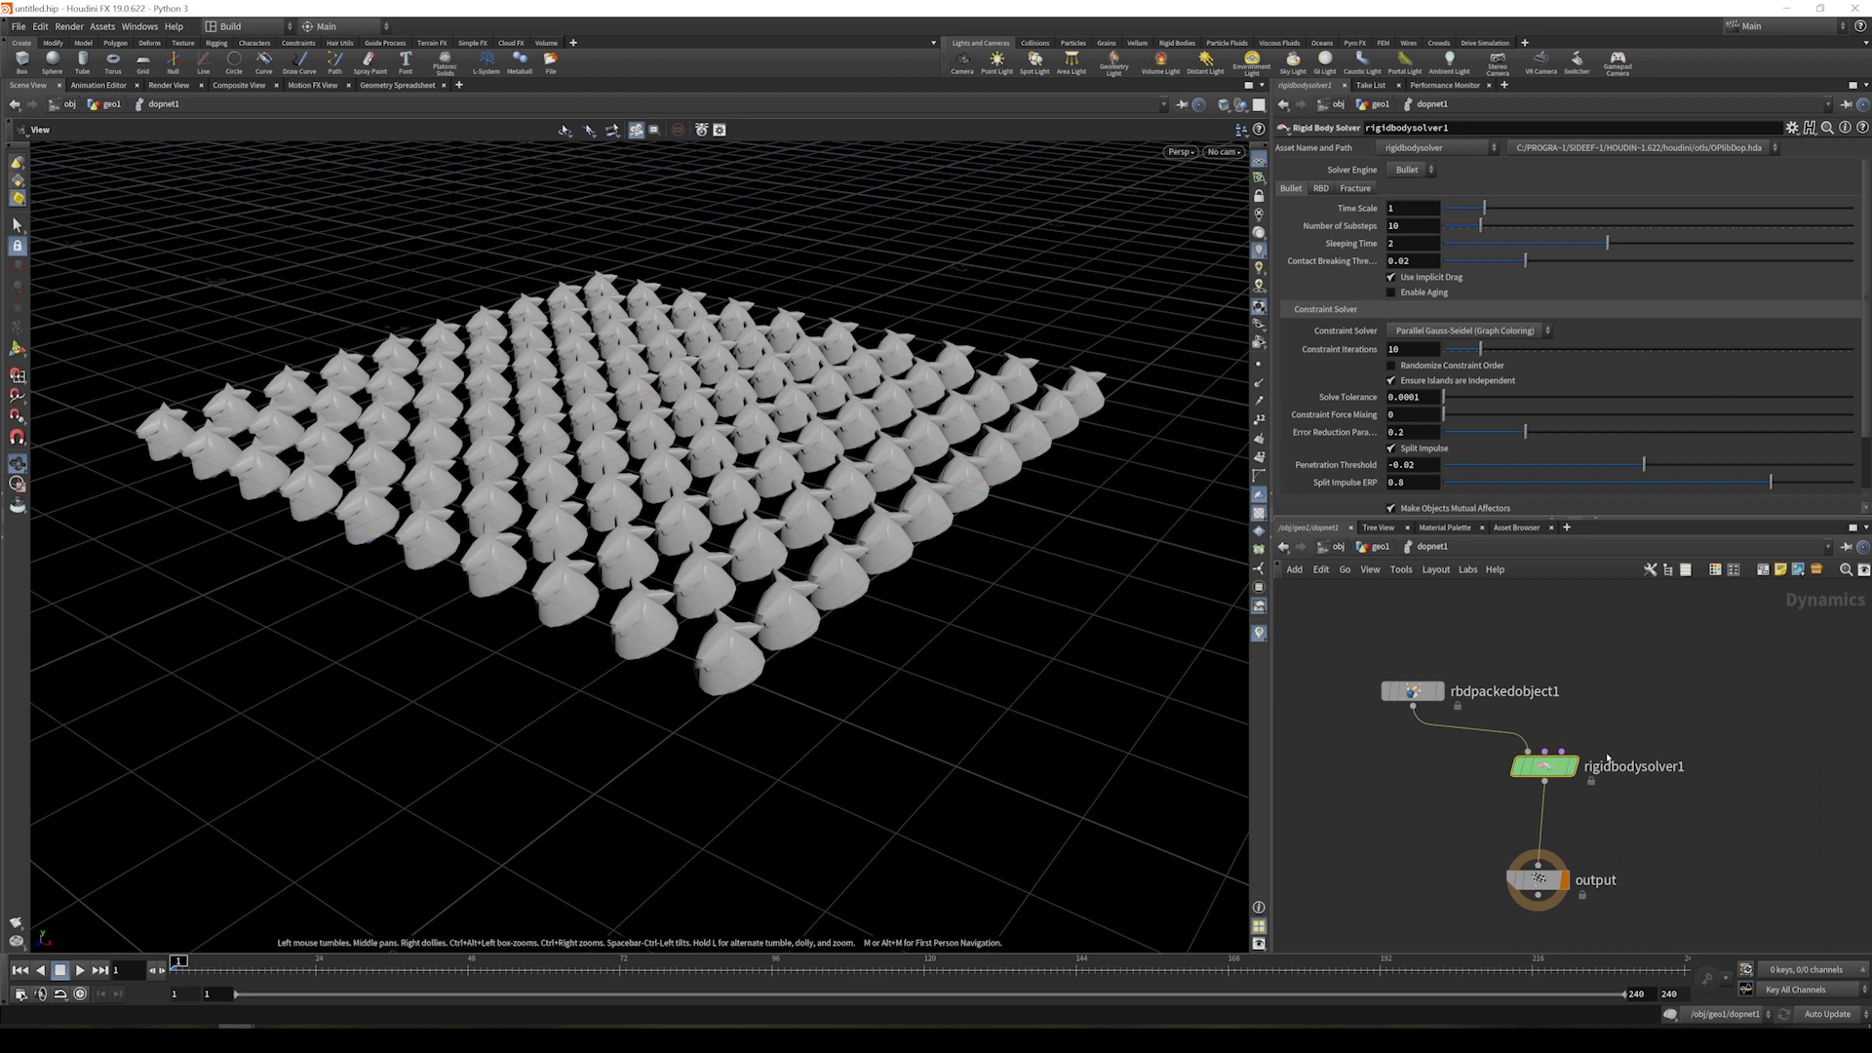
# - Add a MOPs Noise Falloff (Plus) node and connect it to the third input of rigidbodysolver1
pyautogui.moveTo(1545, 767); pyautogui.dragTo(1539, 782)
pyautogui.press('Tab')
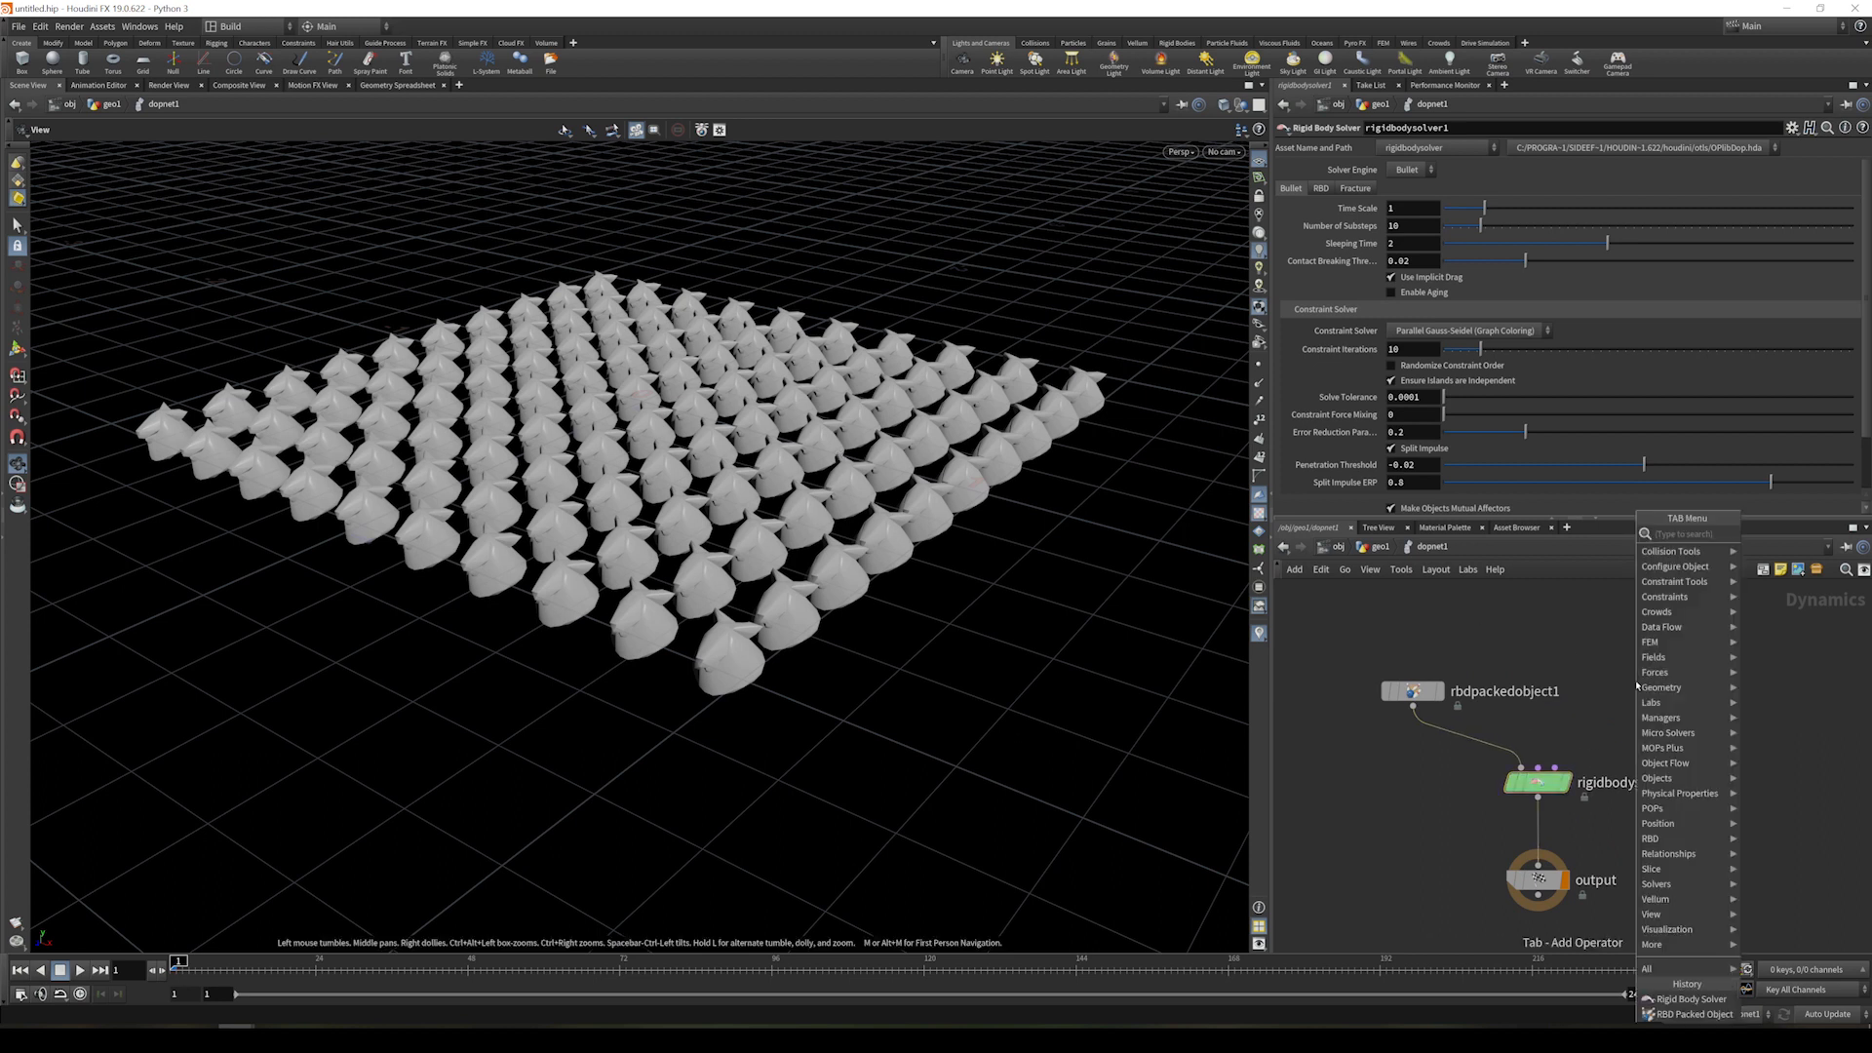
pyautogui.write('noise')
pyautogui.press('Down')
pyautogui.press('Return')
pyautogui.click(1635, 690)
pyautogui.moveTo(1651, 692); pyautogui.dragTo(1554, 767)
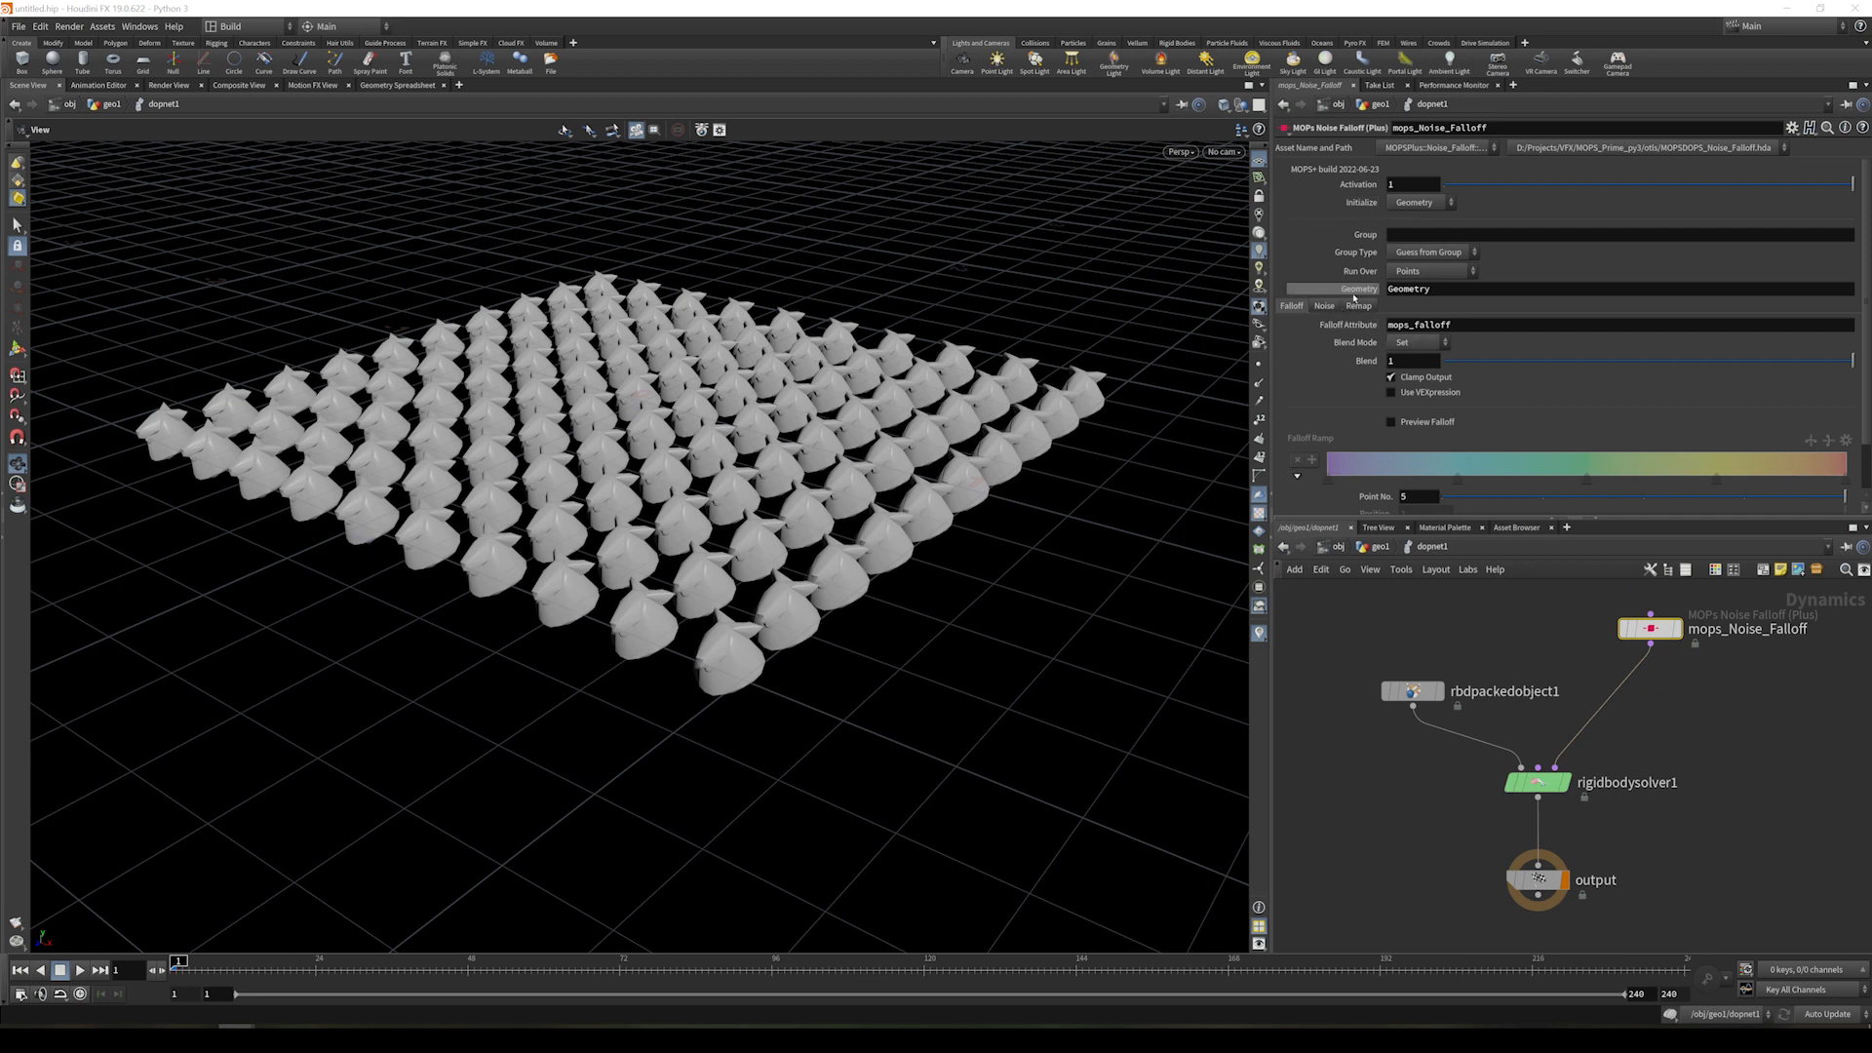
# - Enable Preview Falloff on mops_Noise_Falloff and Solve on Creation Frame on rbdpackedobject1
pyautogui.click(1415, 423)
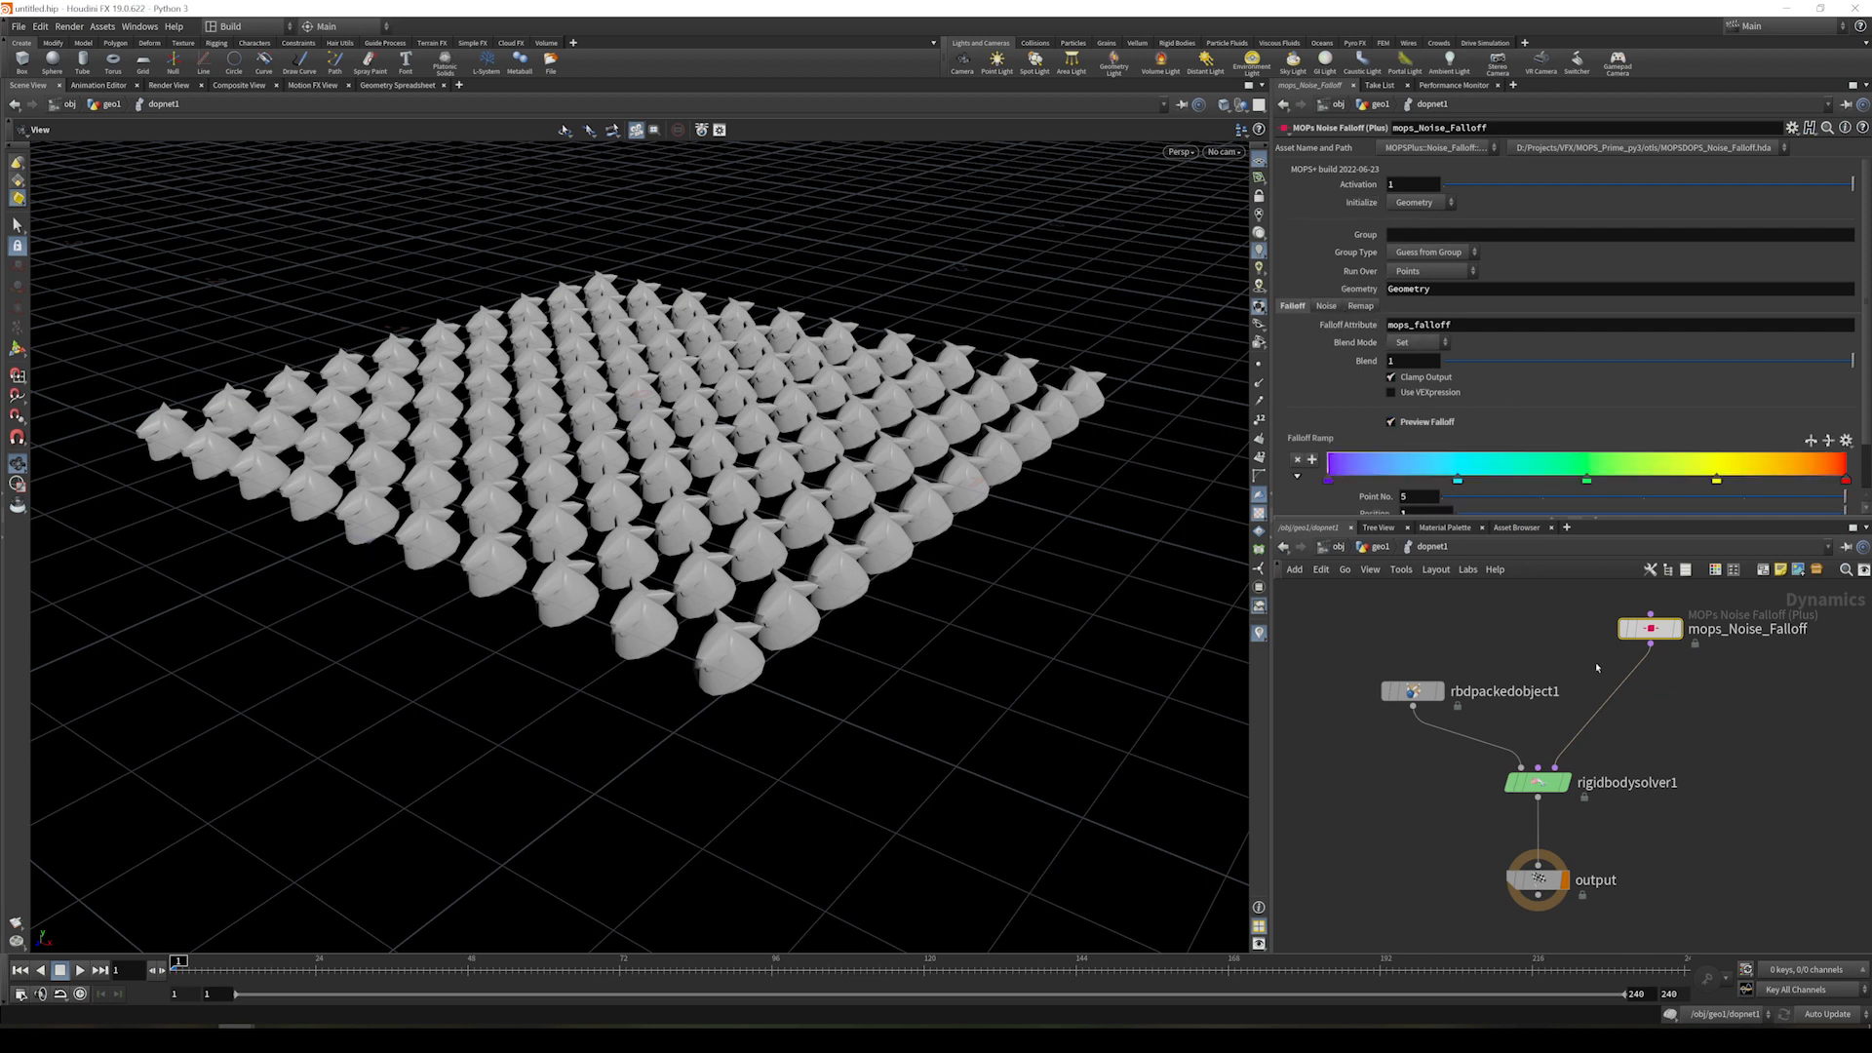
pyautogui.click(1413, 691)
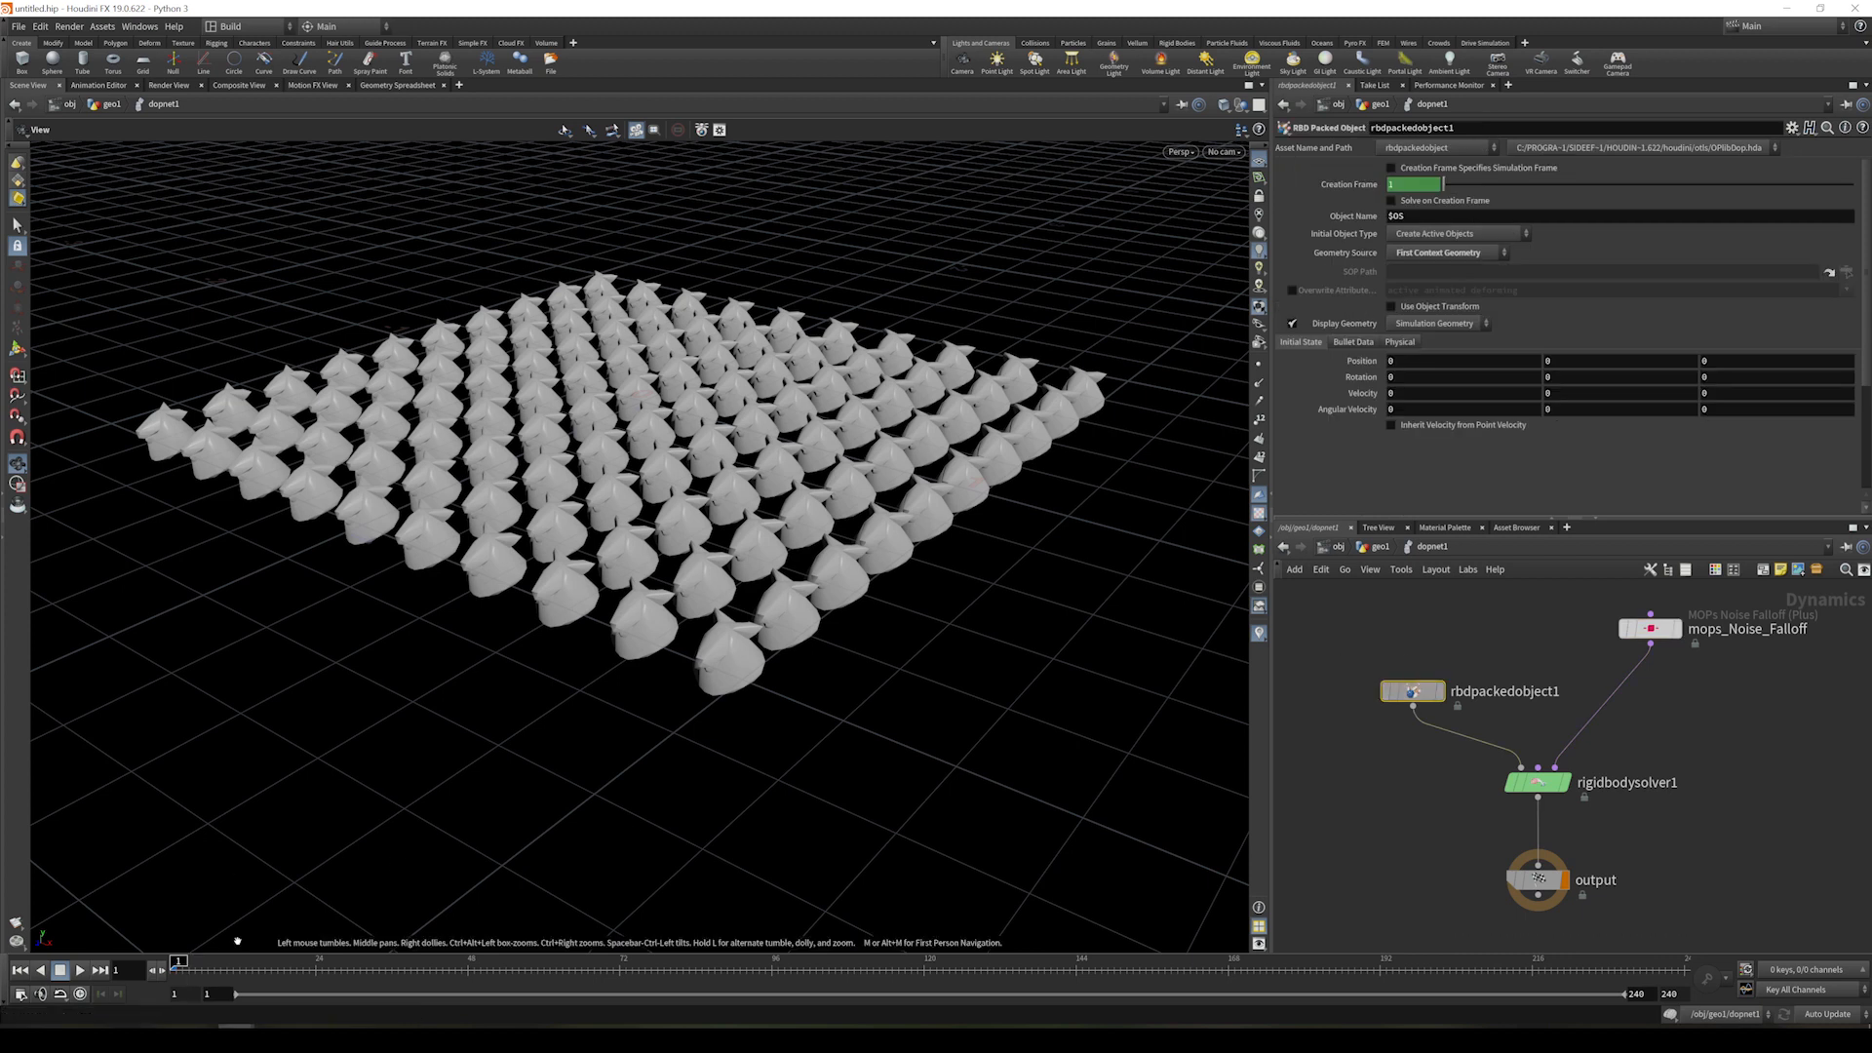
pyautogui.click(1434, 204)
pyautogui.scroll(3, 1048, 499)
pyautogui.scroll(-2, 1041, 497)
pyautogui.moveTo(1042, 497); pyautogui.dragTo(824, 444)
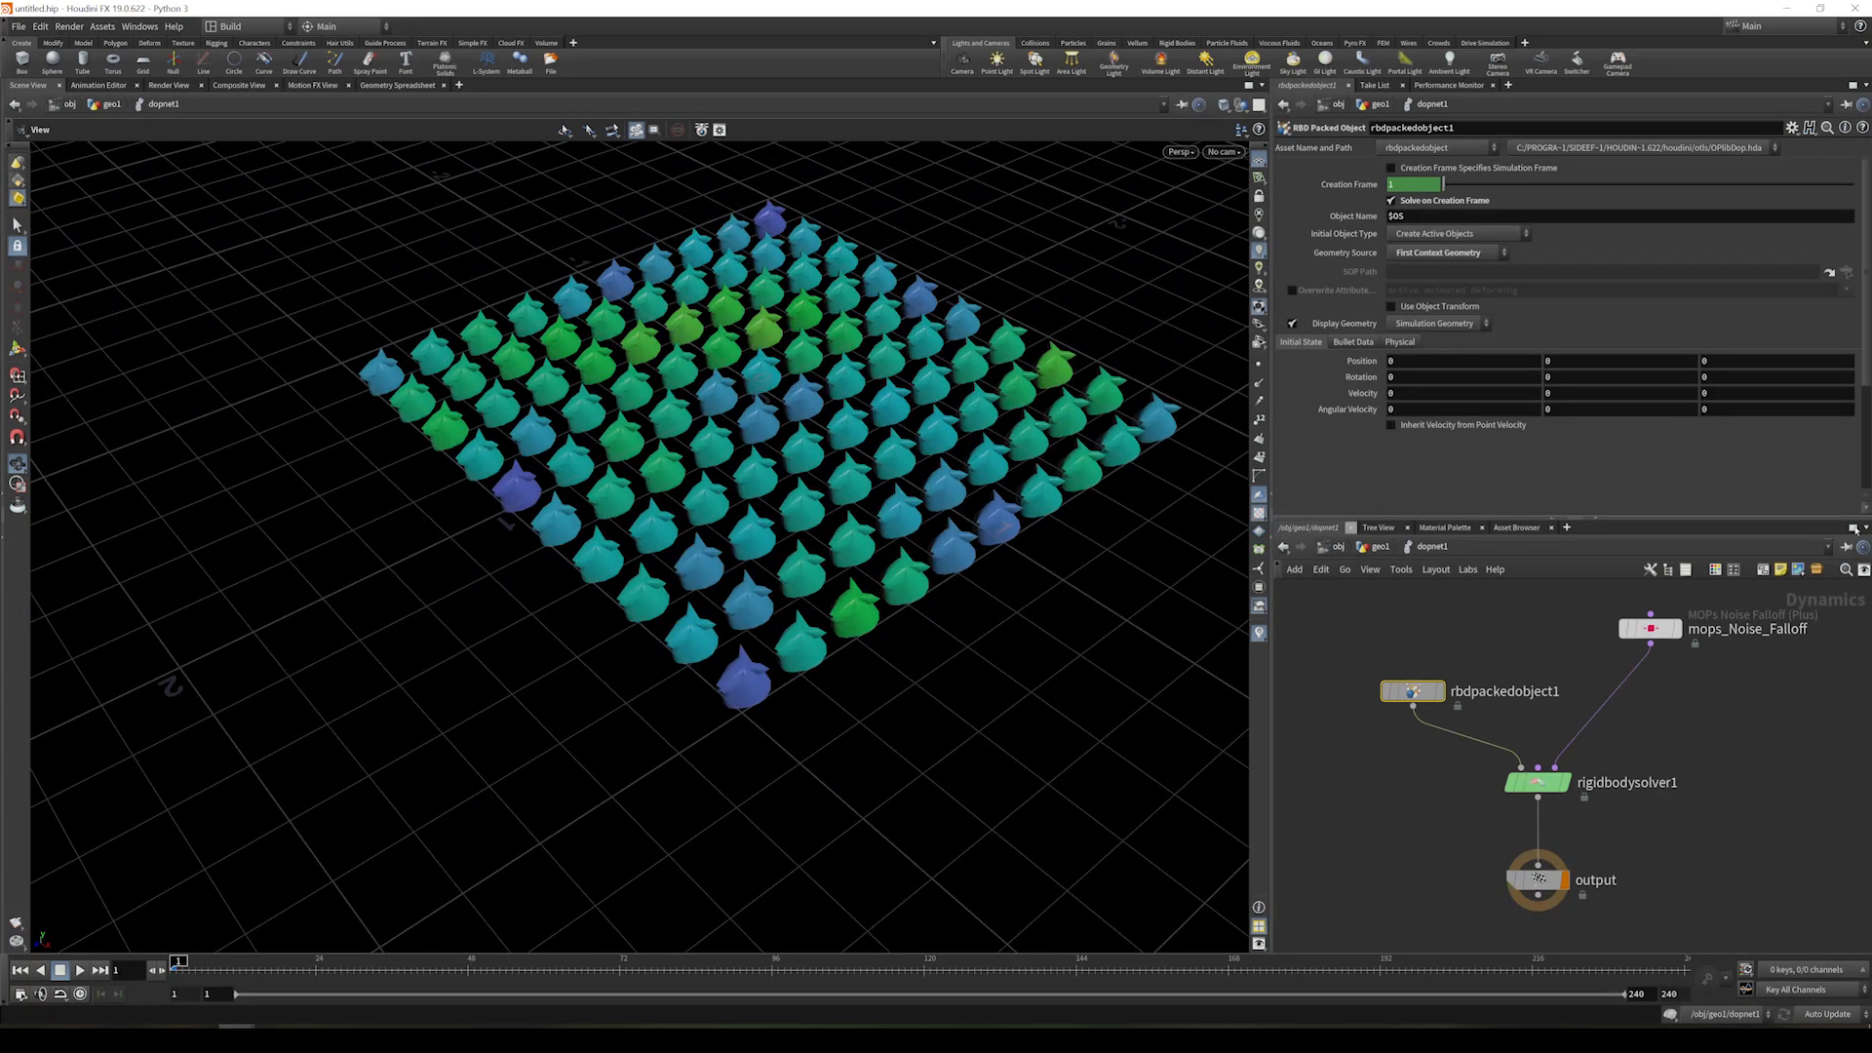
# - Make the mops_Noise_Falloff noise Time Varying with a Noise Time Scale of 2
pyautogui.click(1650, 628)
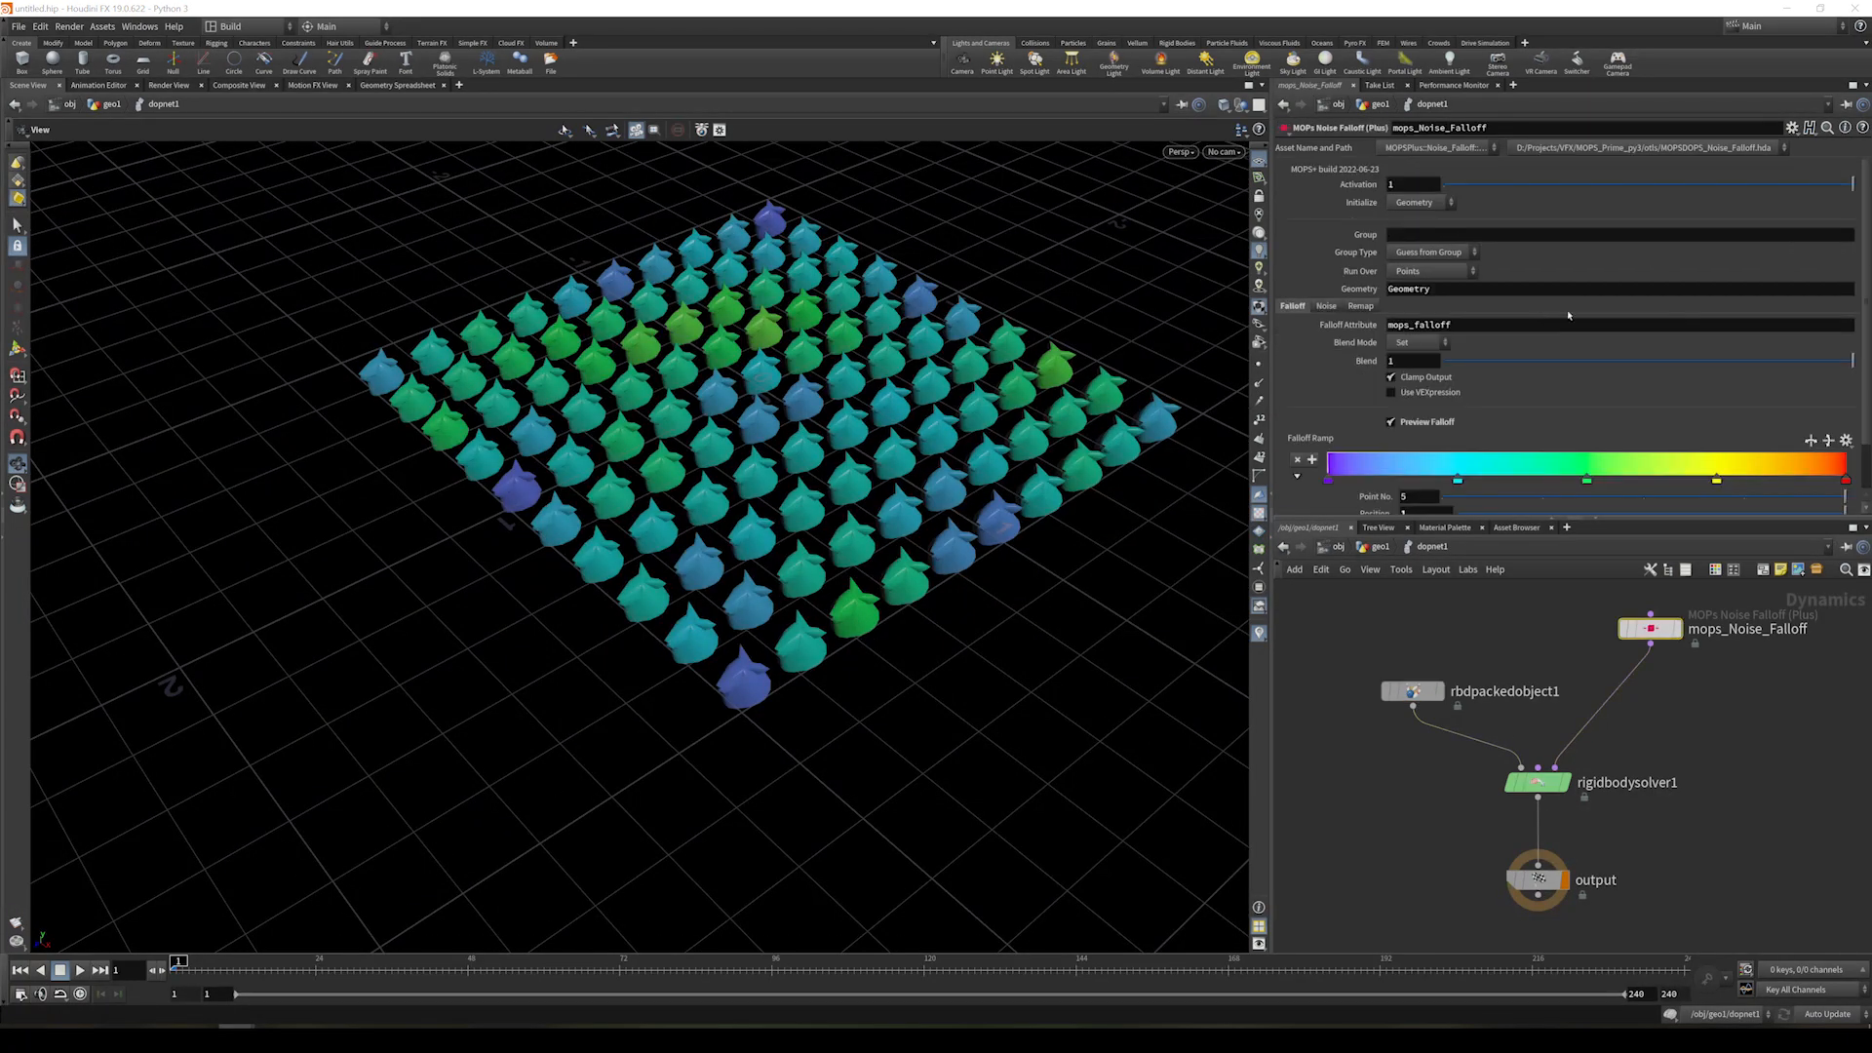
pyautogui.click(1338, 306)
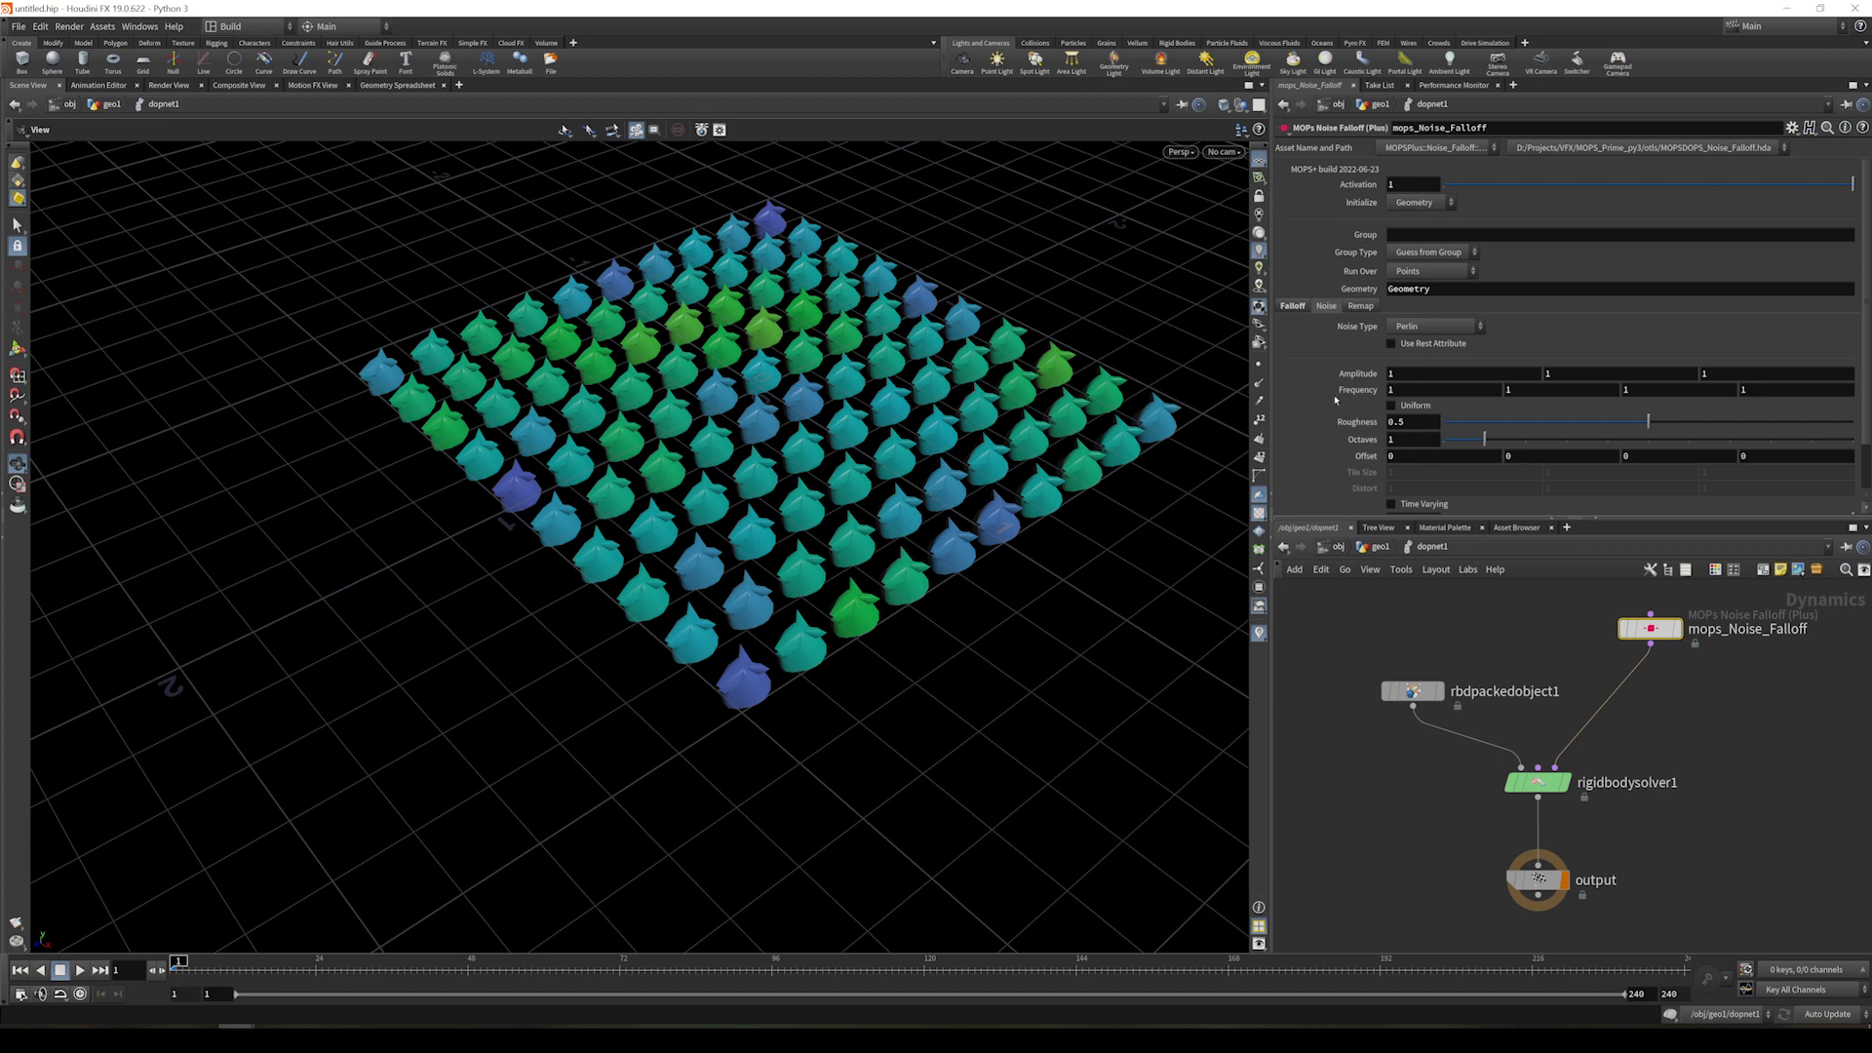
pyautogui.scroll(-1, 1477, 417)
pyautogui.click(1392, 450)
pyautogui.click(1405, 466)
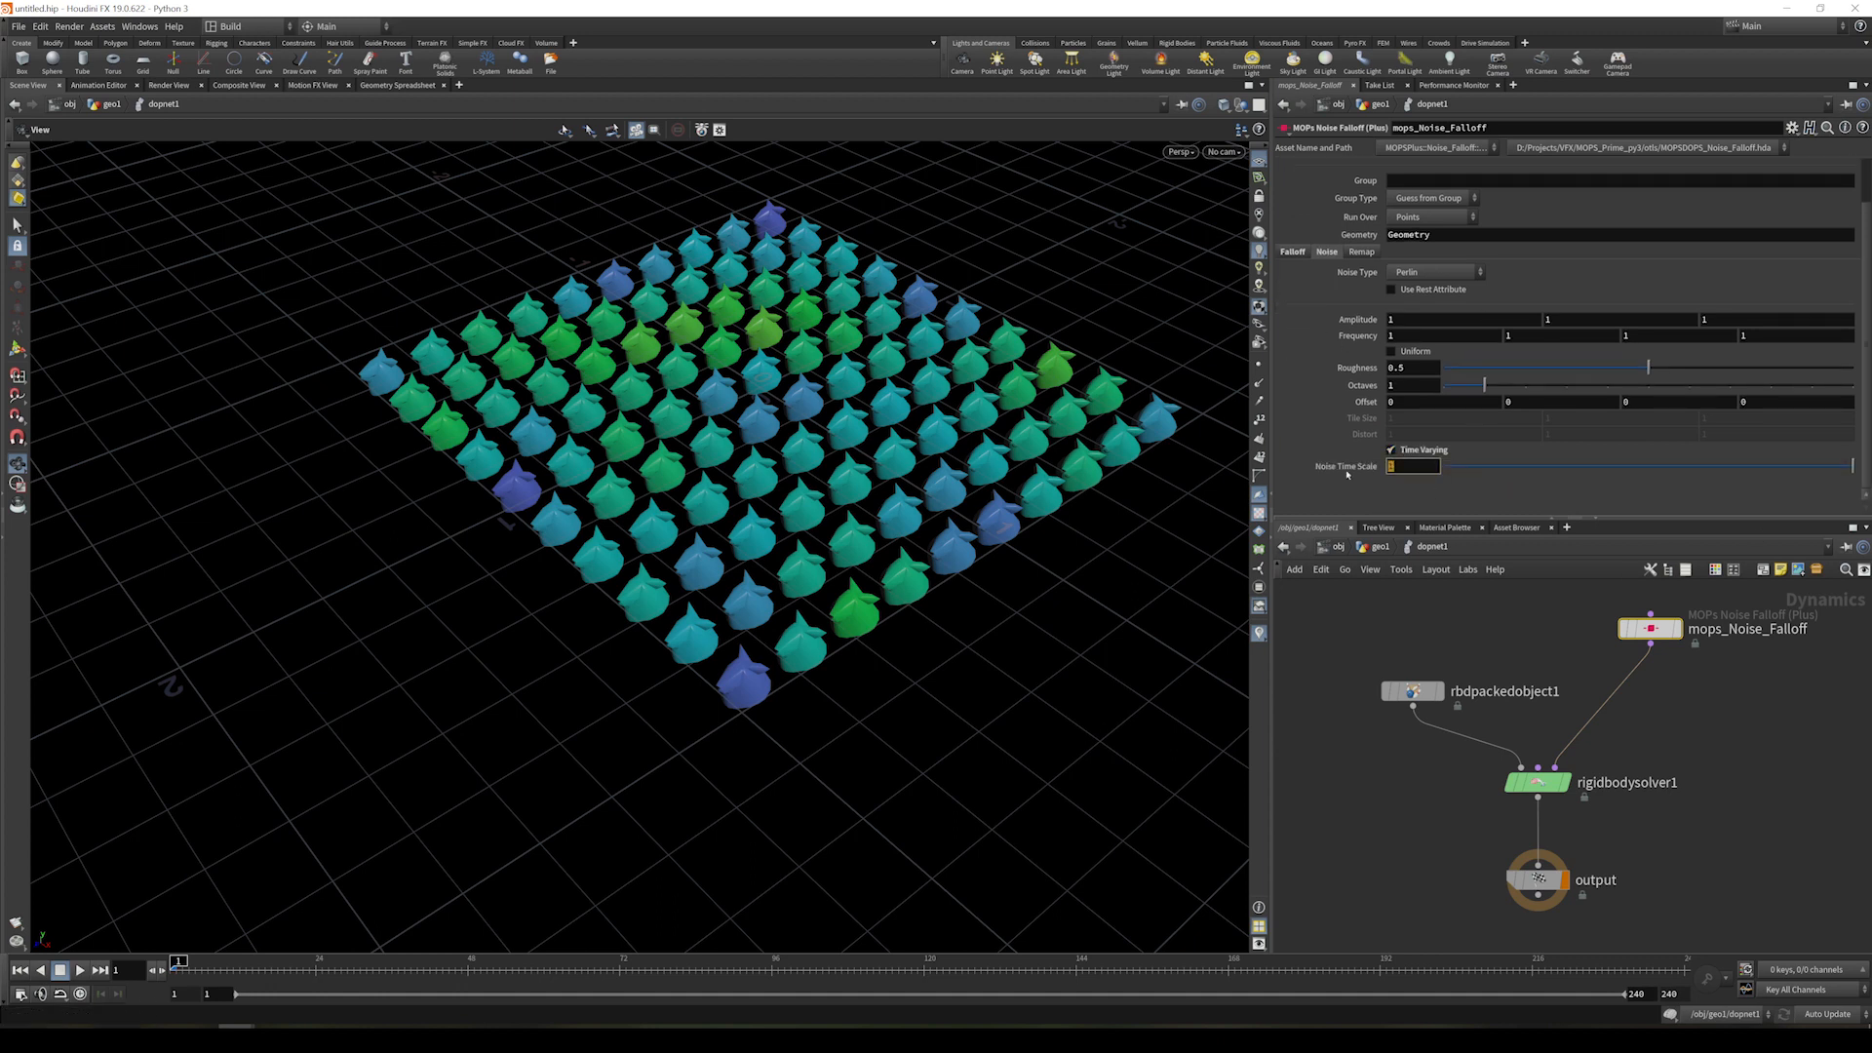
pyautogui.write('2')
pyautogui.press('Return')
# - Enable Remap on mops_Noise_Falloff and set the input range from 0.1 to 0.7
pyautogui.click(1363, 253)
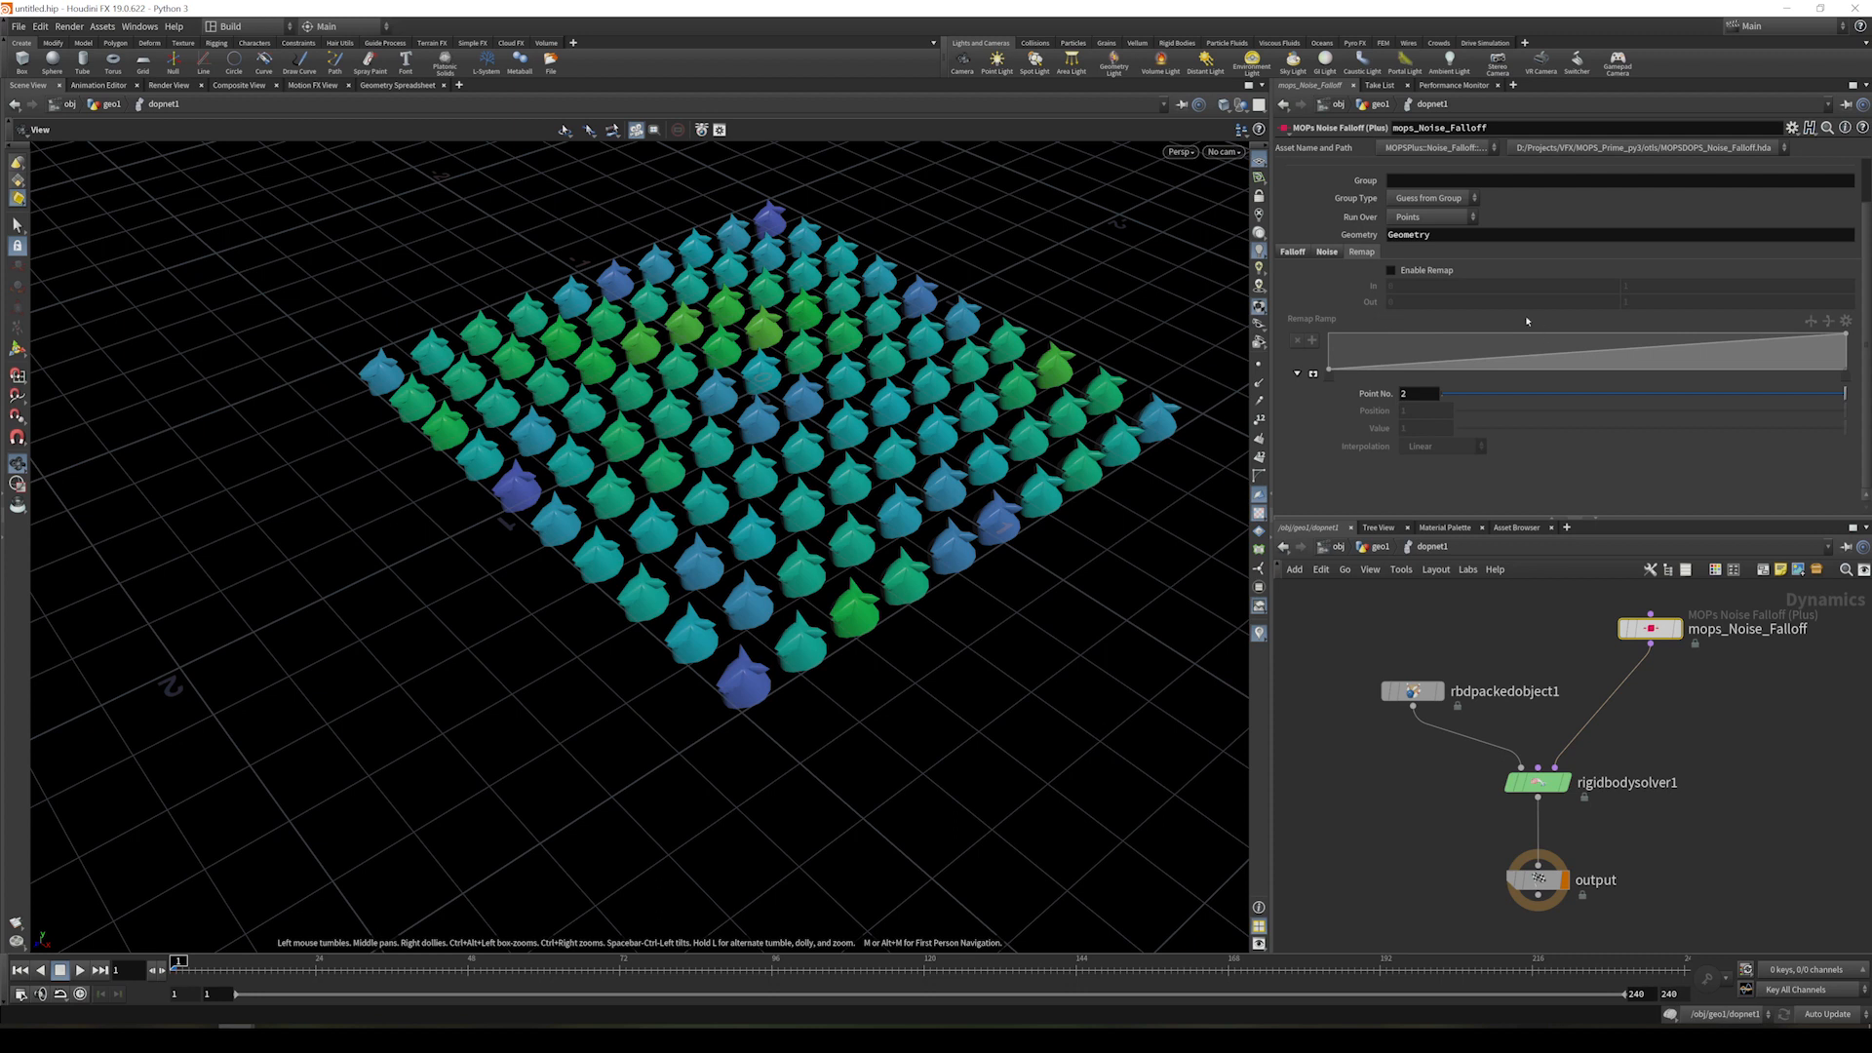
pyautogui.click(1391, 270)
pyautogui.click(1417, 287)
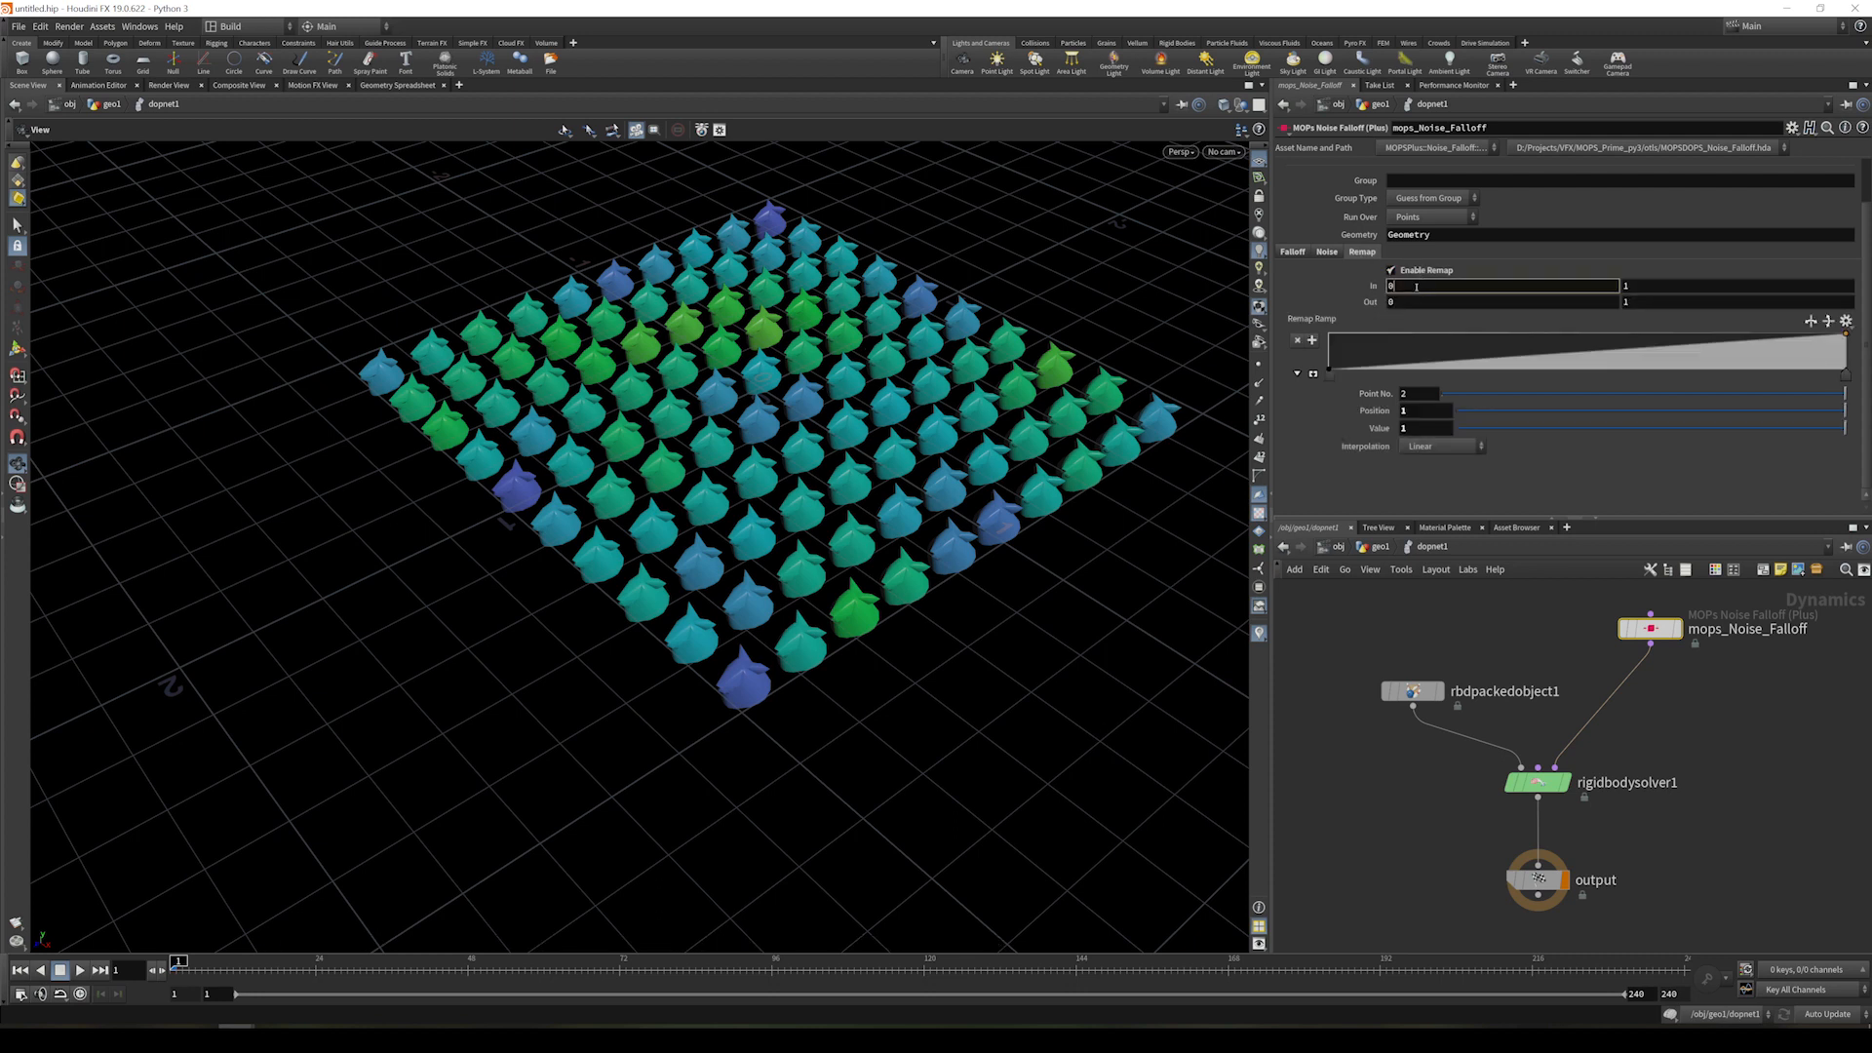
pyautogui.write('.1')
pyautogui.press('Tab')
pyautogui.write('.7')
pyautogui.press('Return')
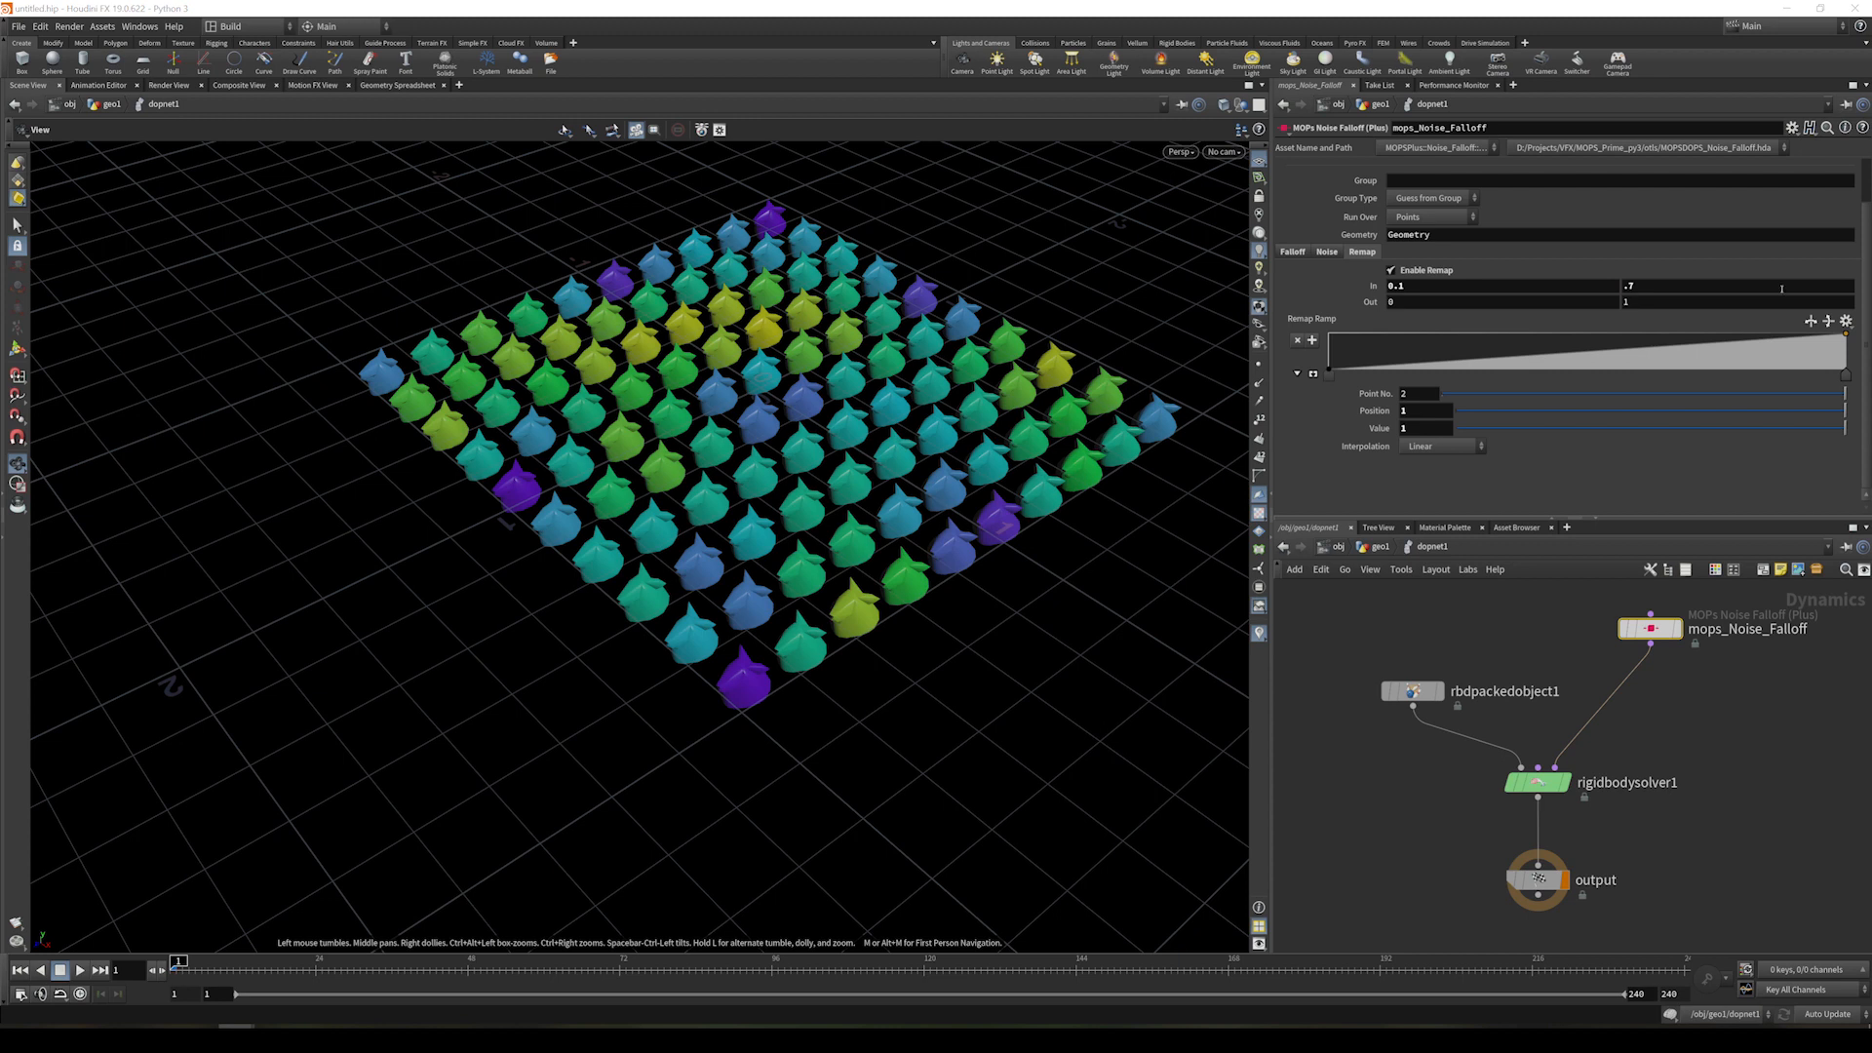
# - Insert a MOPs Transform Modifier (Plus) between mops_Noise_Falloff and rigidbodysolver1
pyautogui.press('Tab')
pyautogui.write('mops')
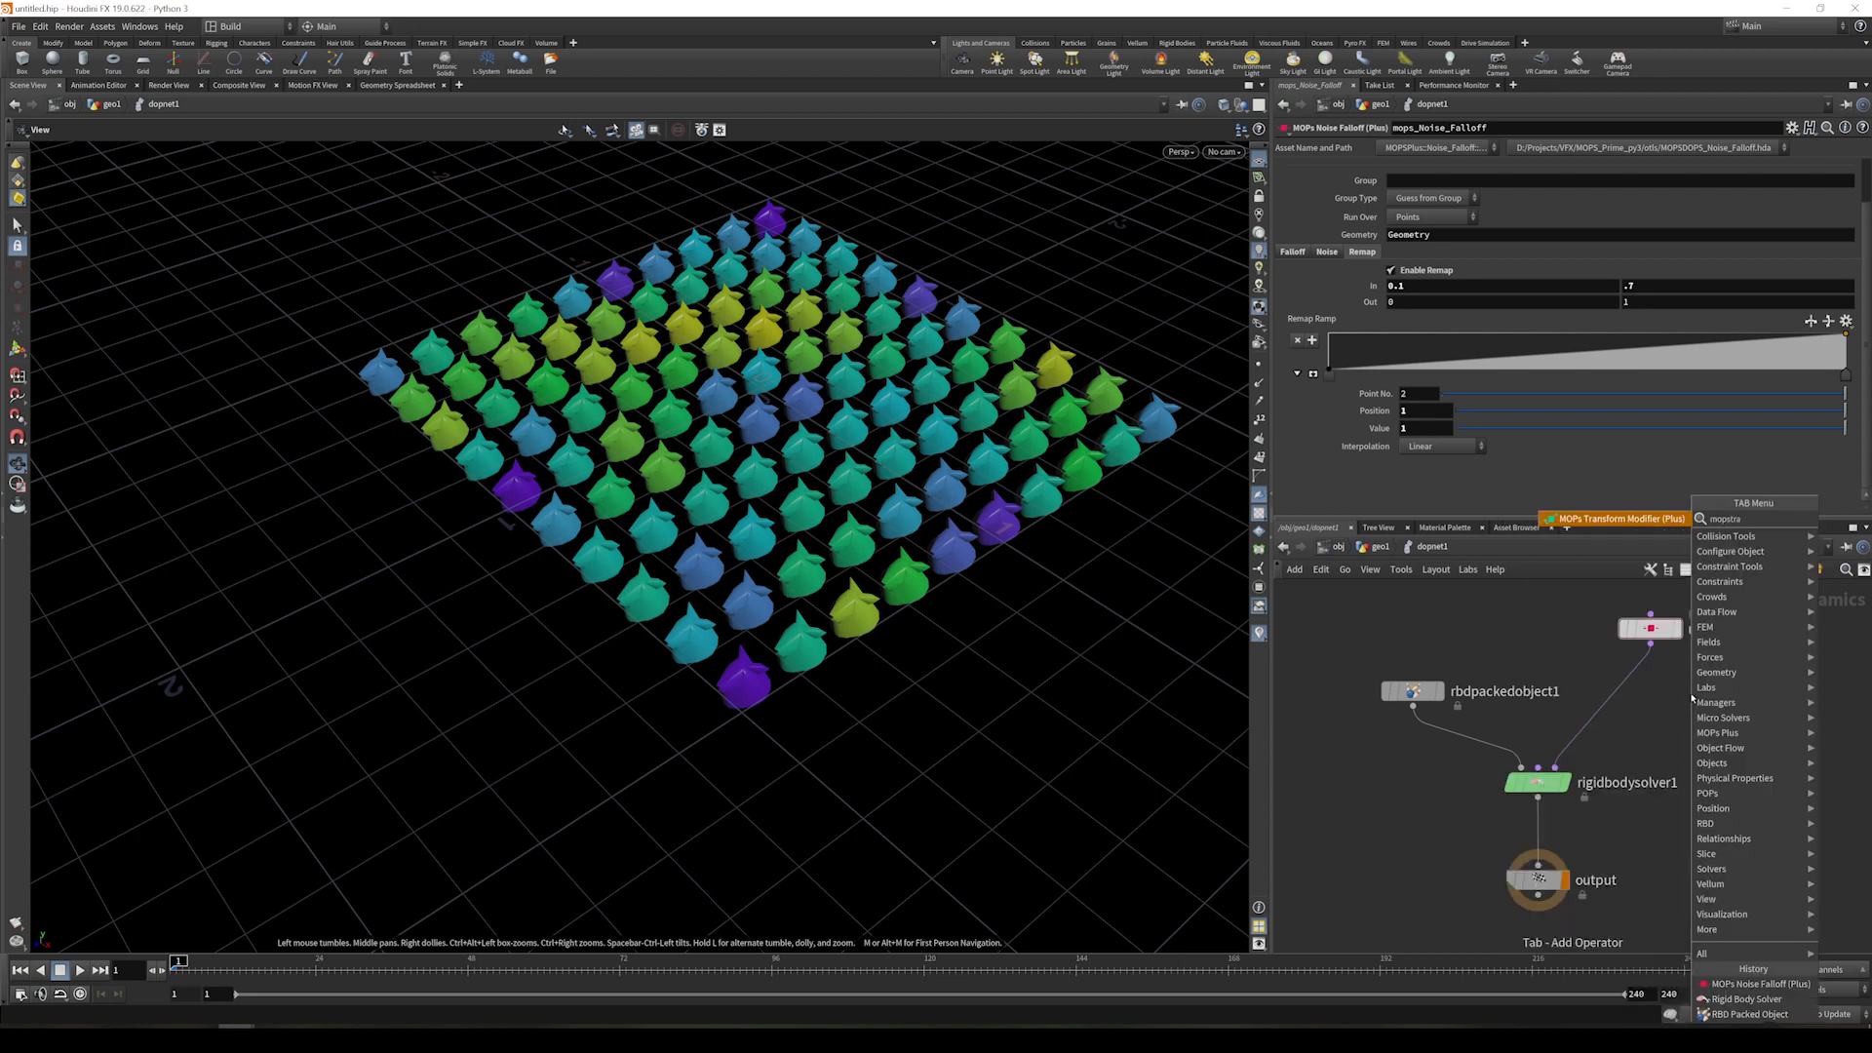
pyautogui.press('Return')
pyautogui.click(1626, 693)
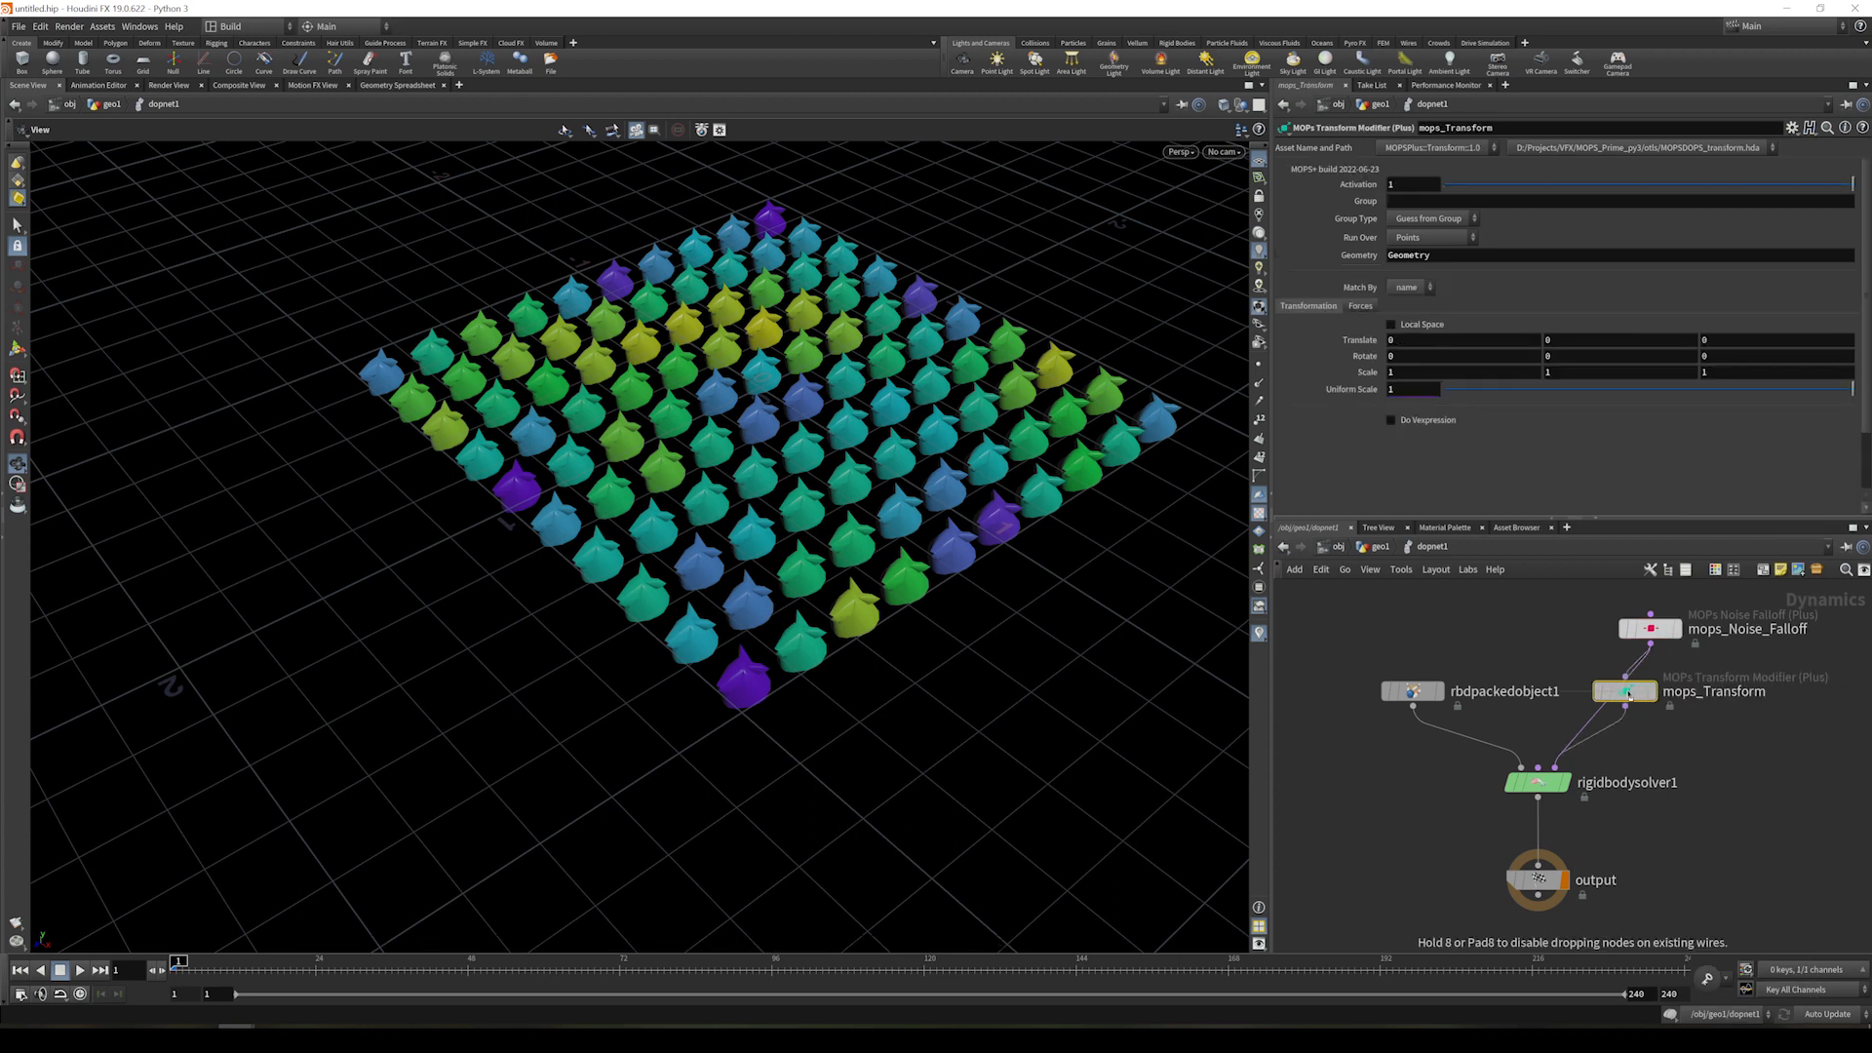
# - Align mops_Transform beneath mops_Noise_Falloff and set its Uniform Scale to 1.25
pyautogui.moveTo(1626, 694); pyautogui.dragTo(1652, 691)
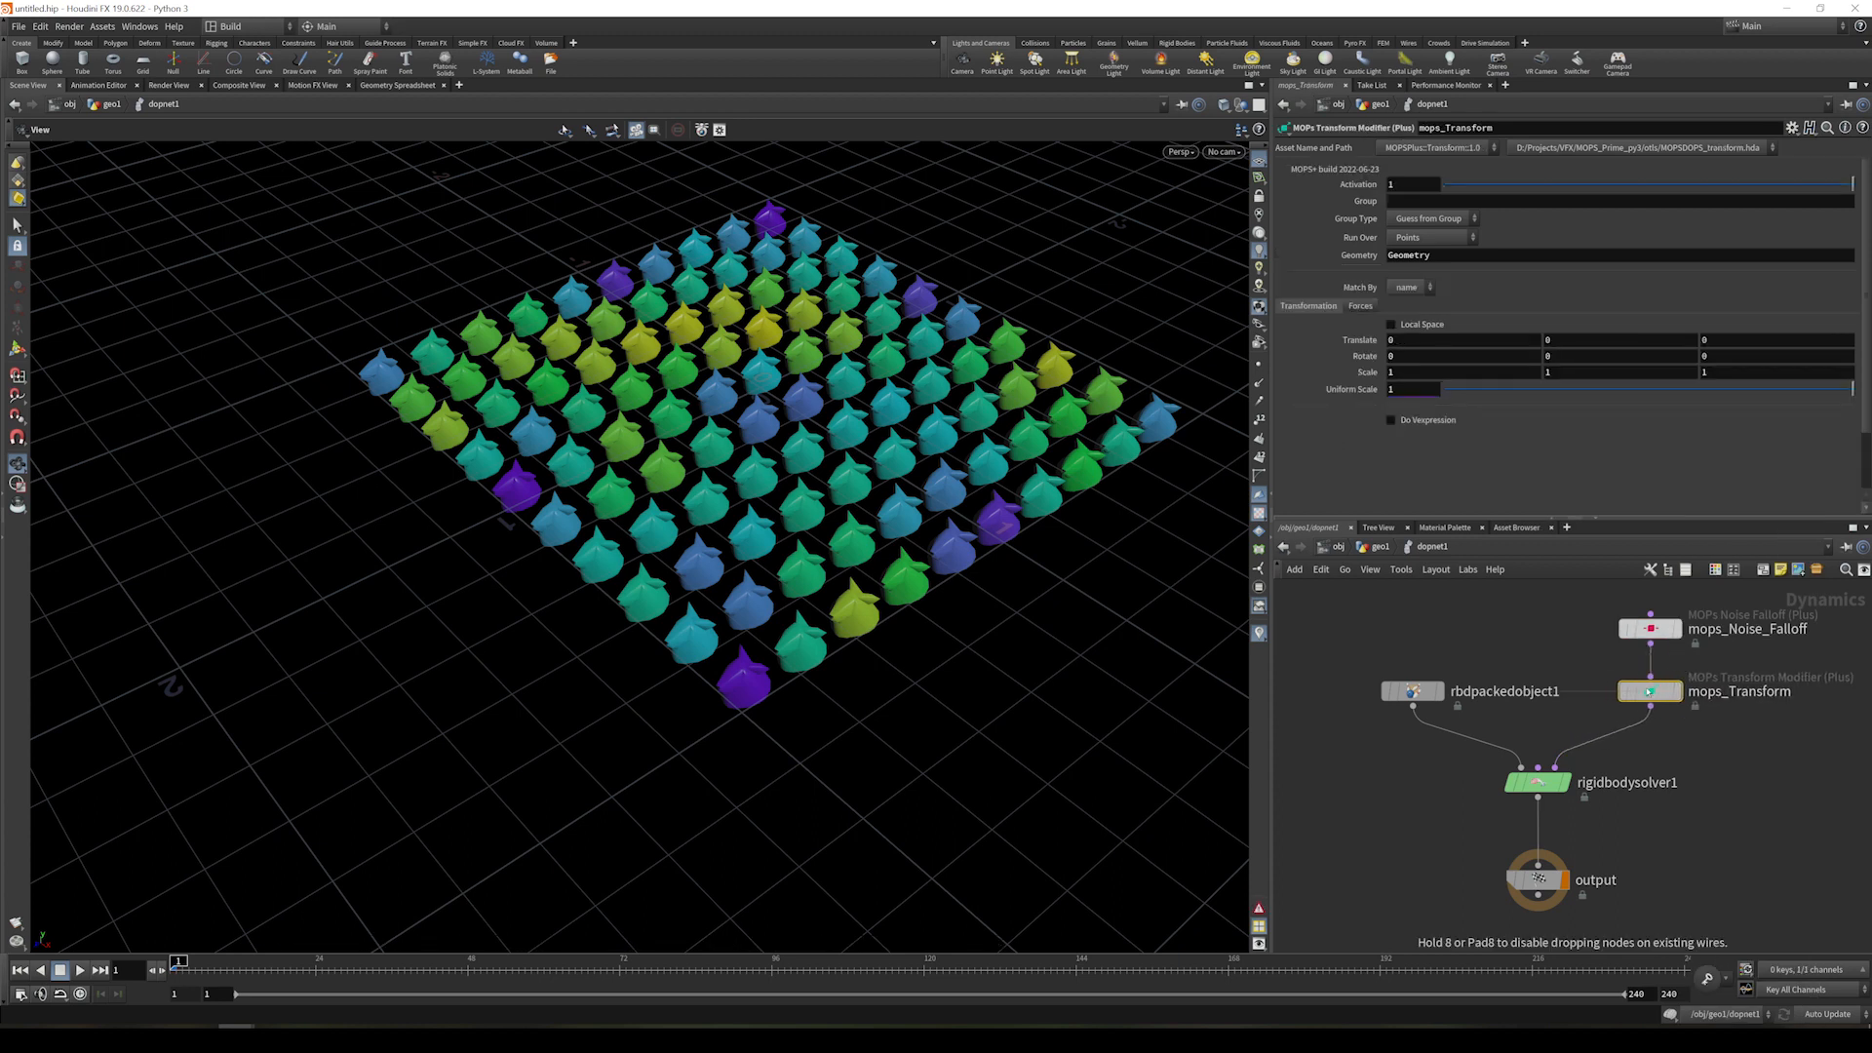
pyautogui.click(1361, 306)
pyautogui.scroll(-2, 1467, 390)
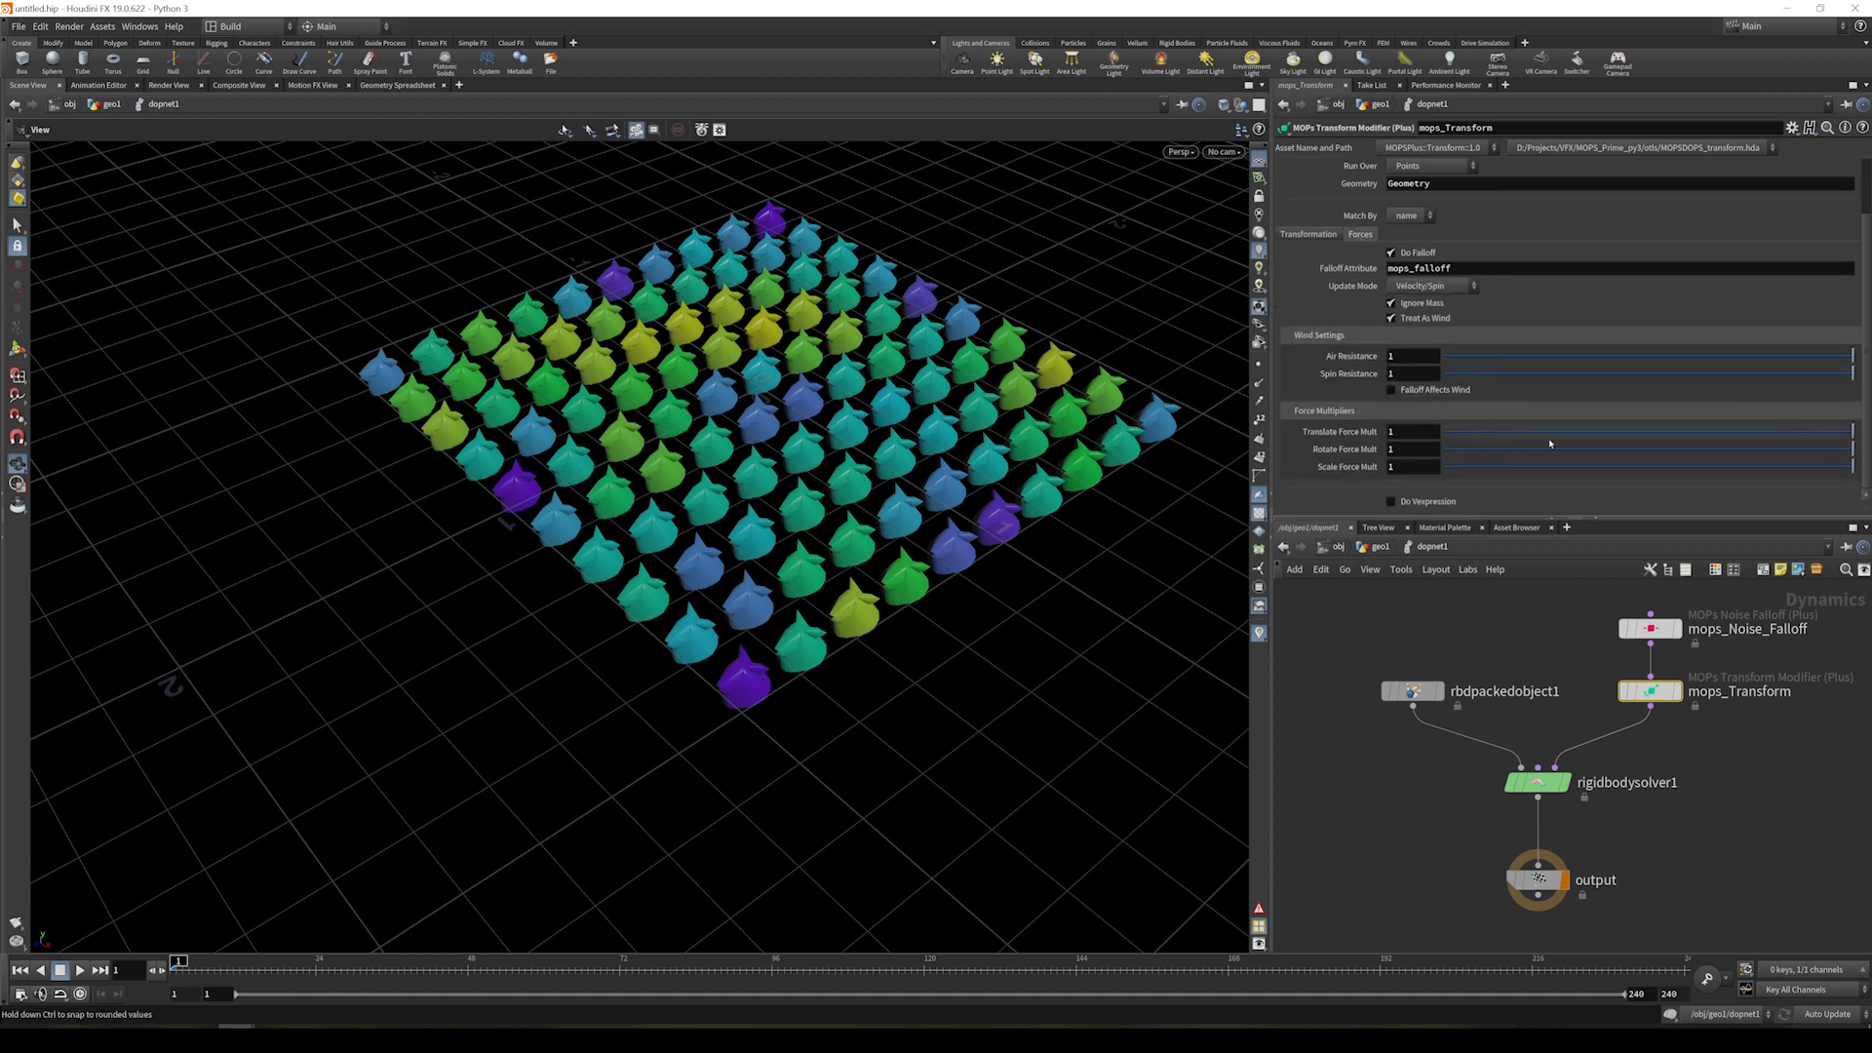
pyautogui.click(1296, 234)
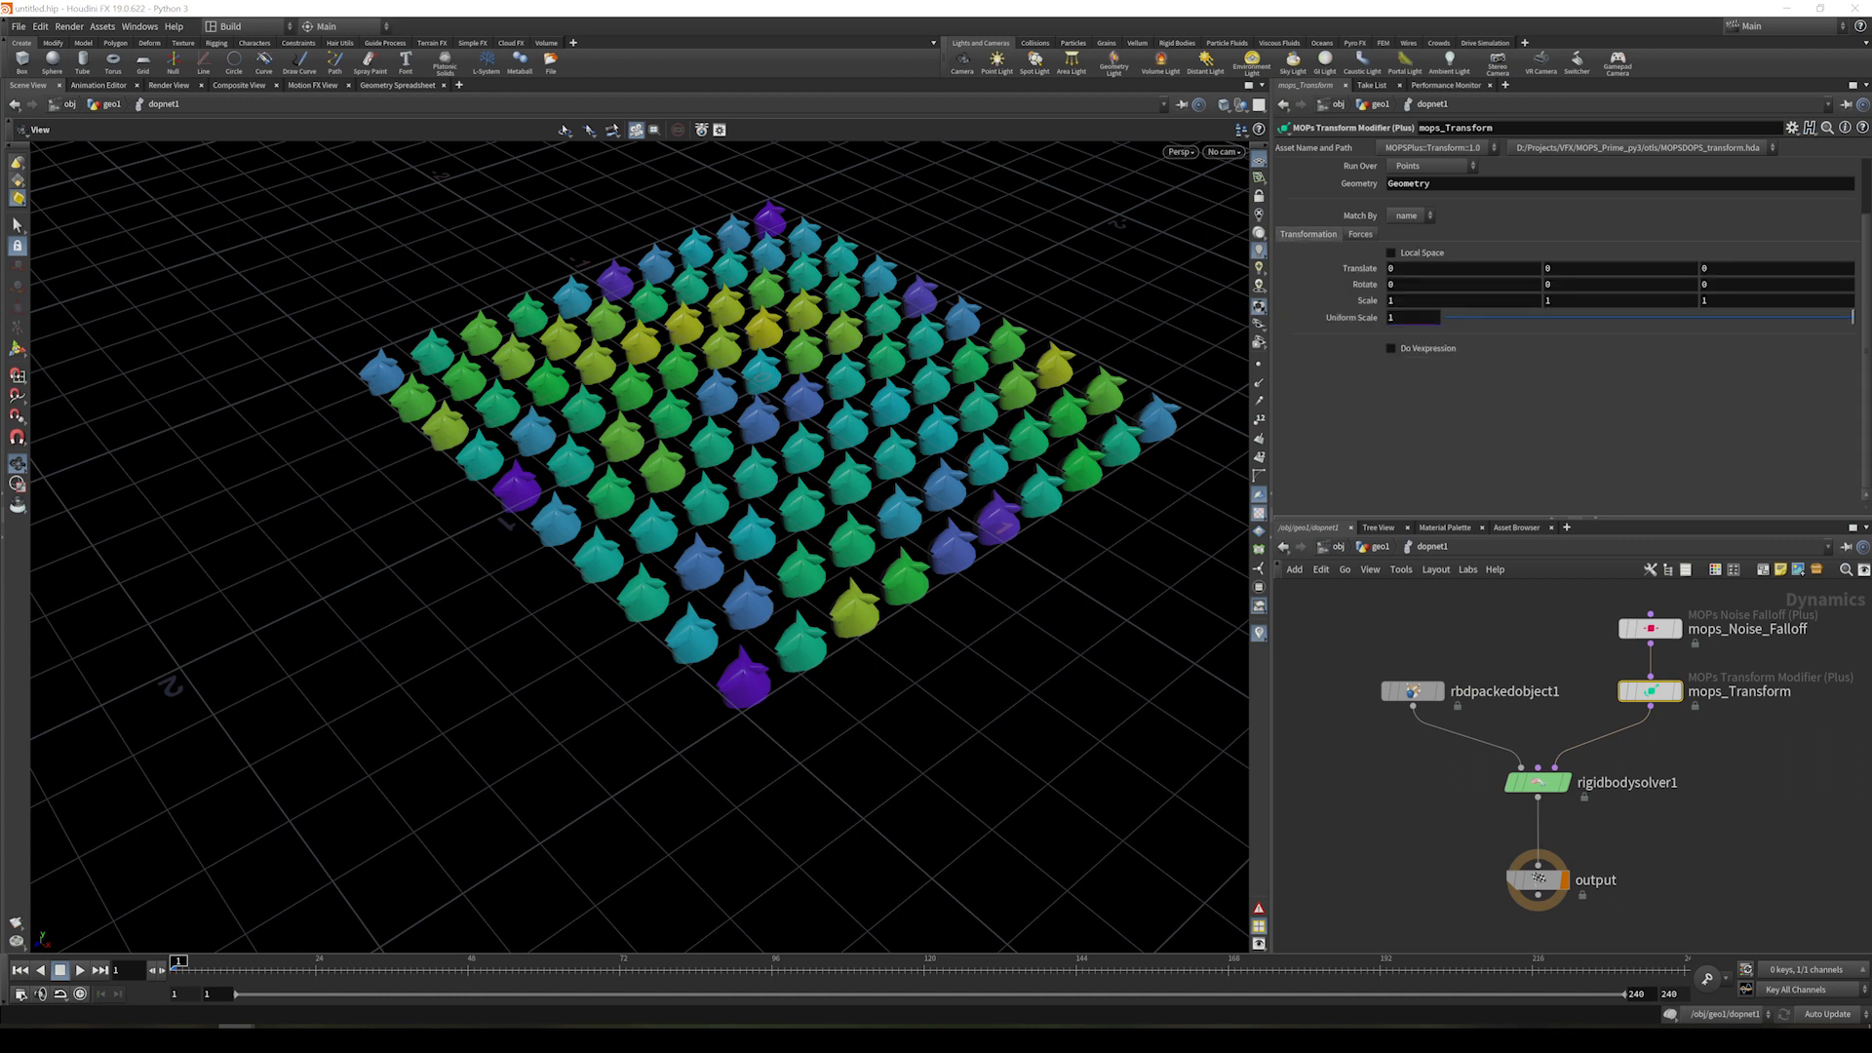
pyautogui.click(1413, 320)
pyautogui.write('.25')
pyautogui.press('Return')
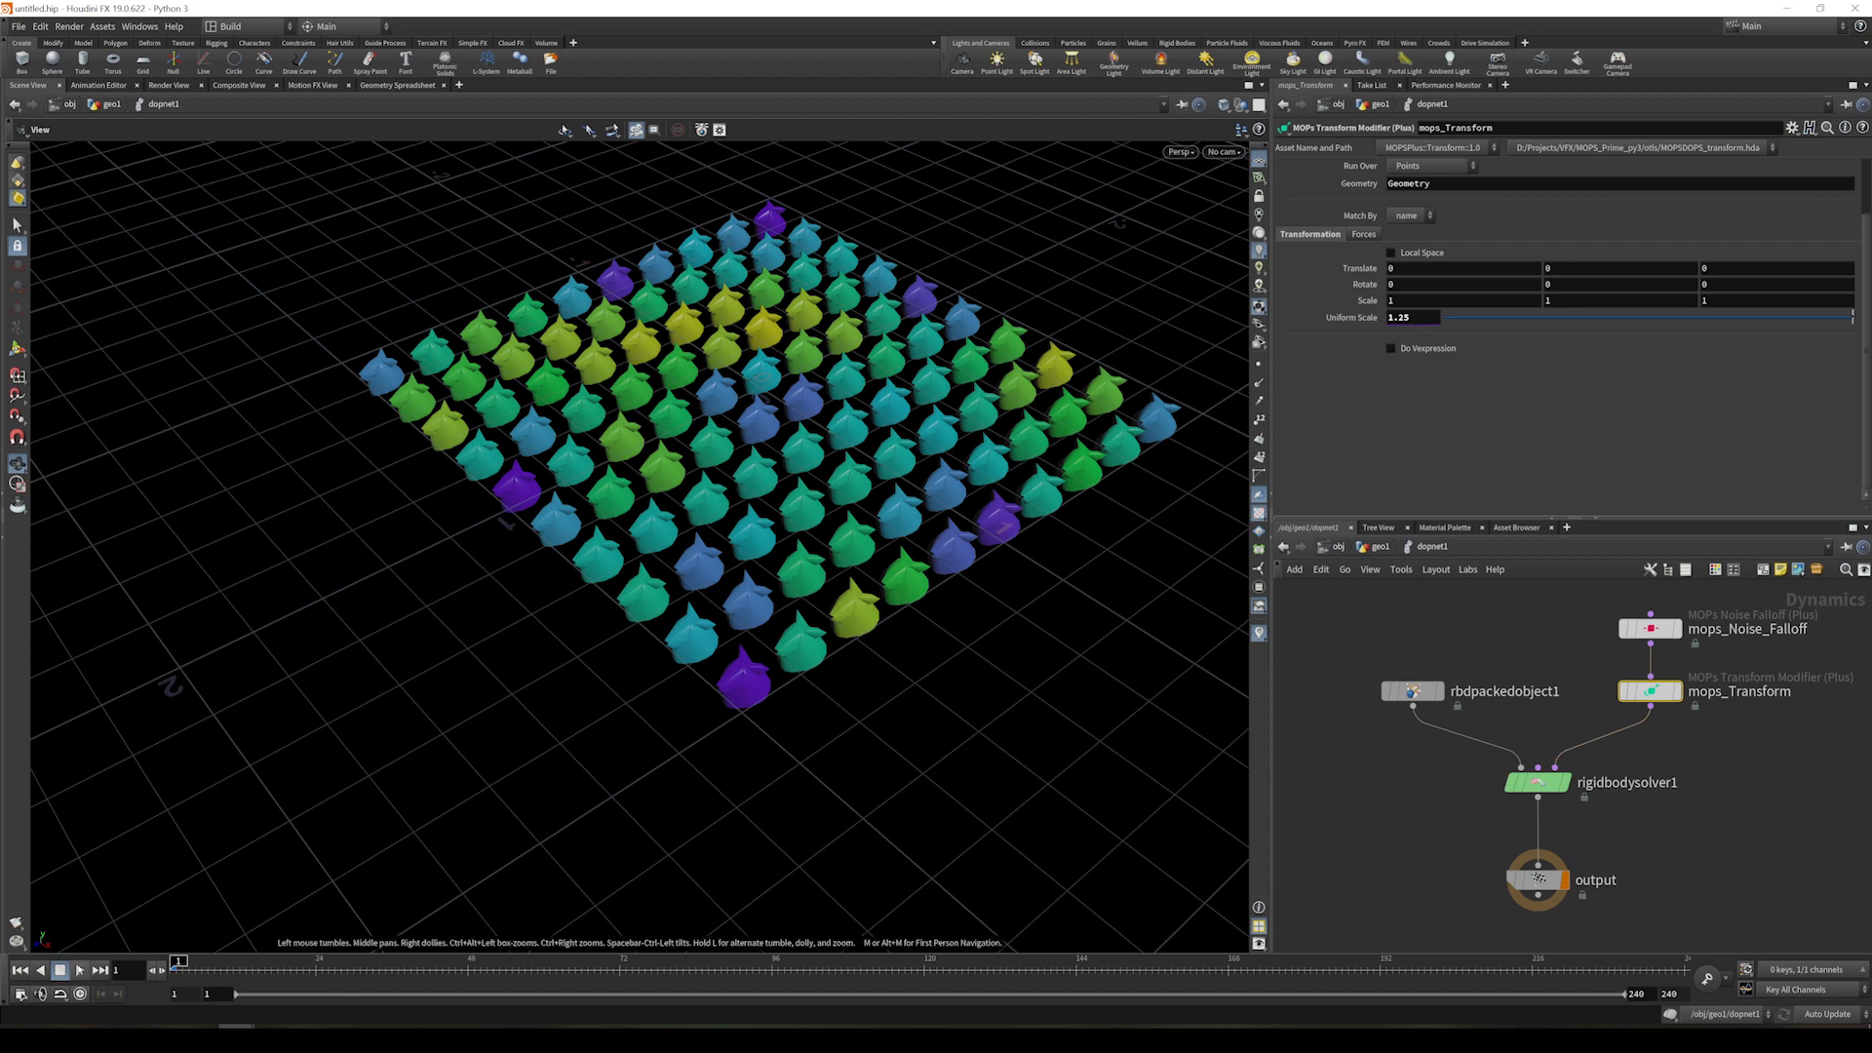
# - Play the simulation to check the scaling effect, stop it and return to frame 1
pyautogui.click(81, 972)
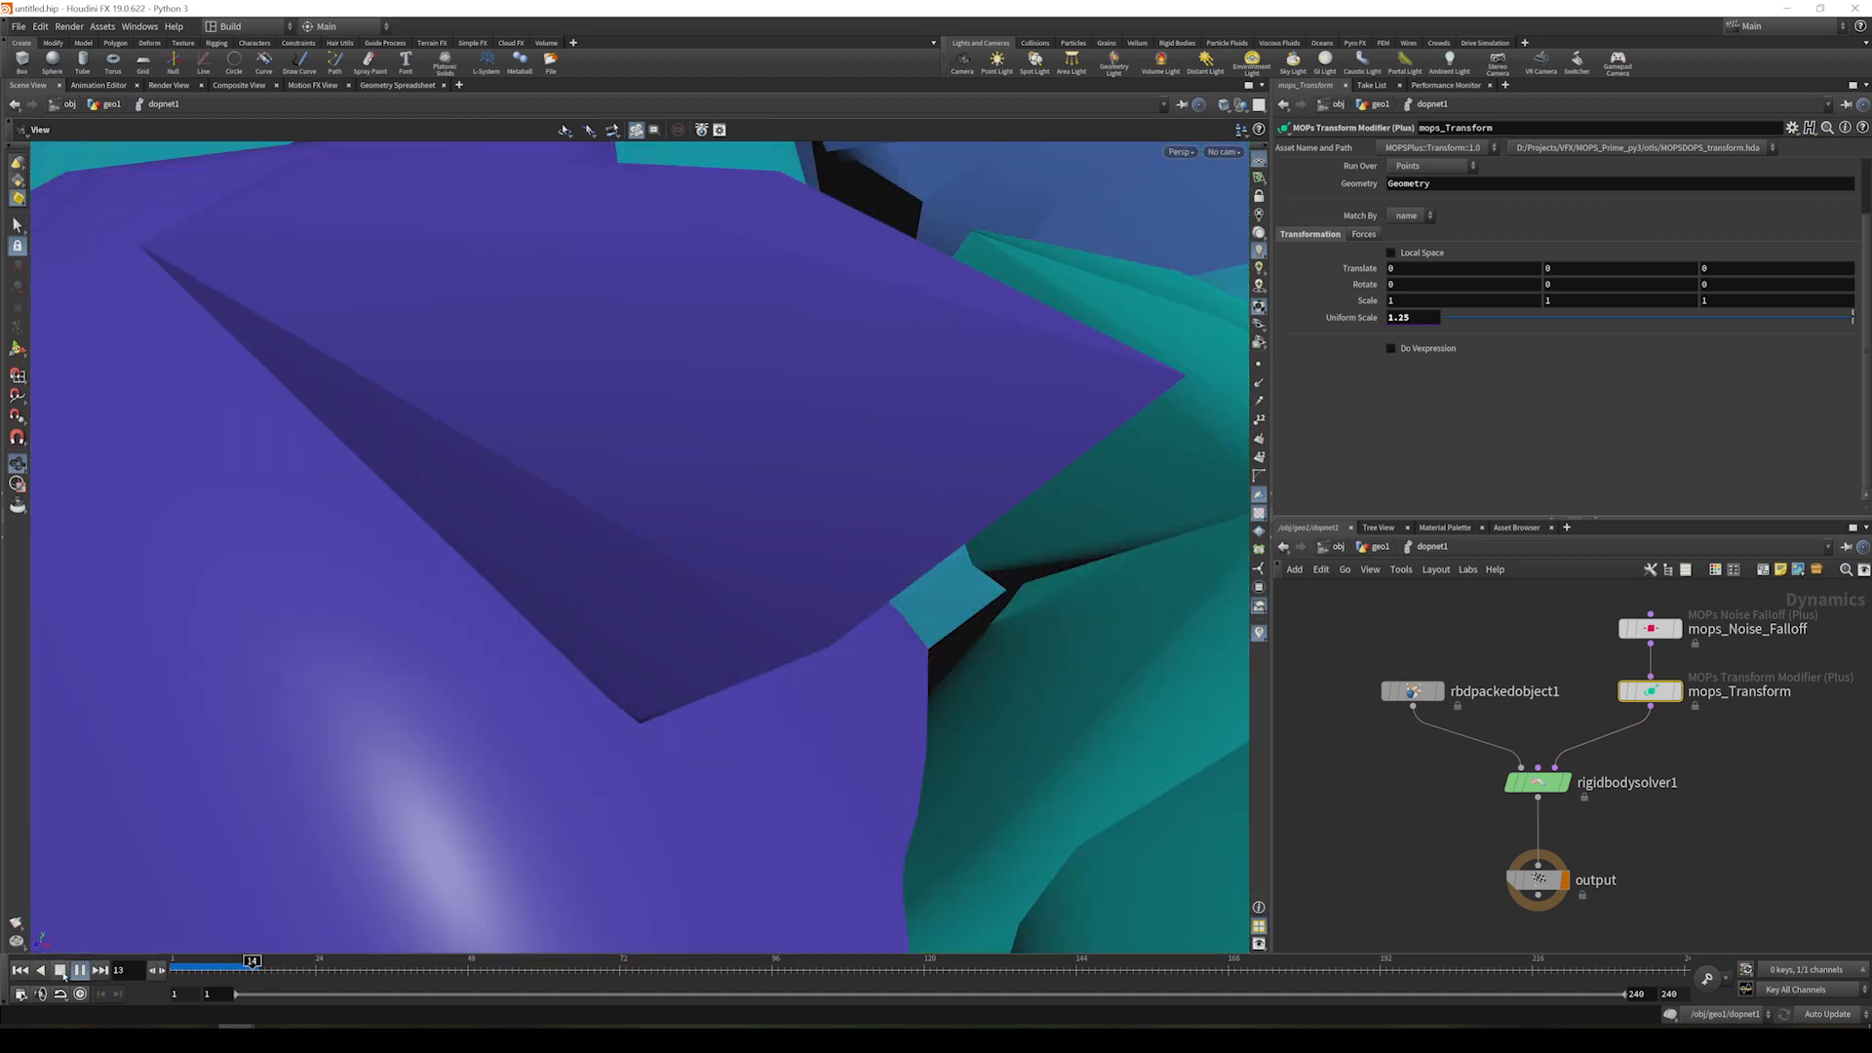
pyautogui.click(66, 972)
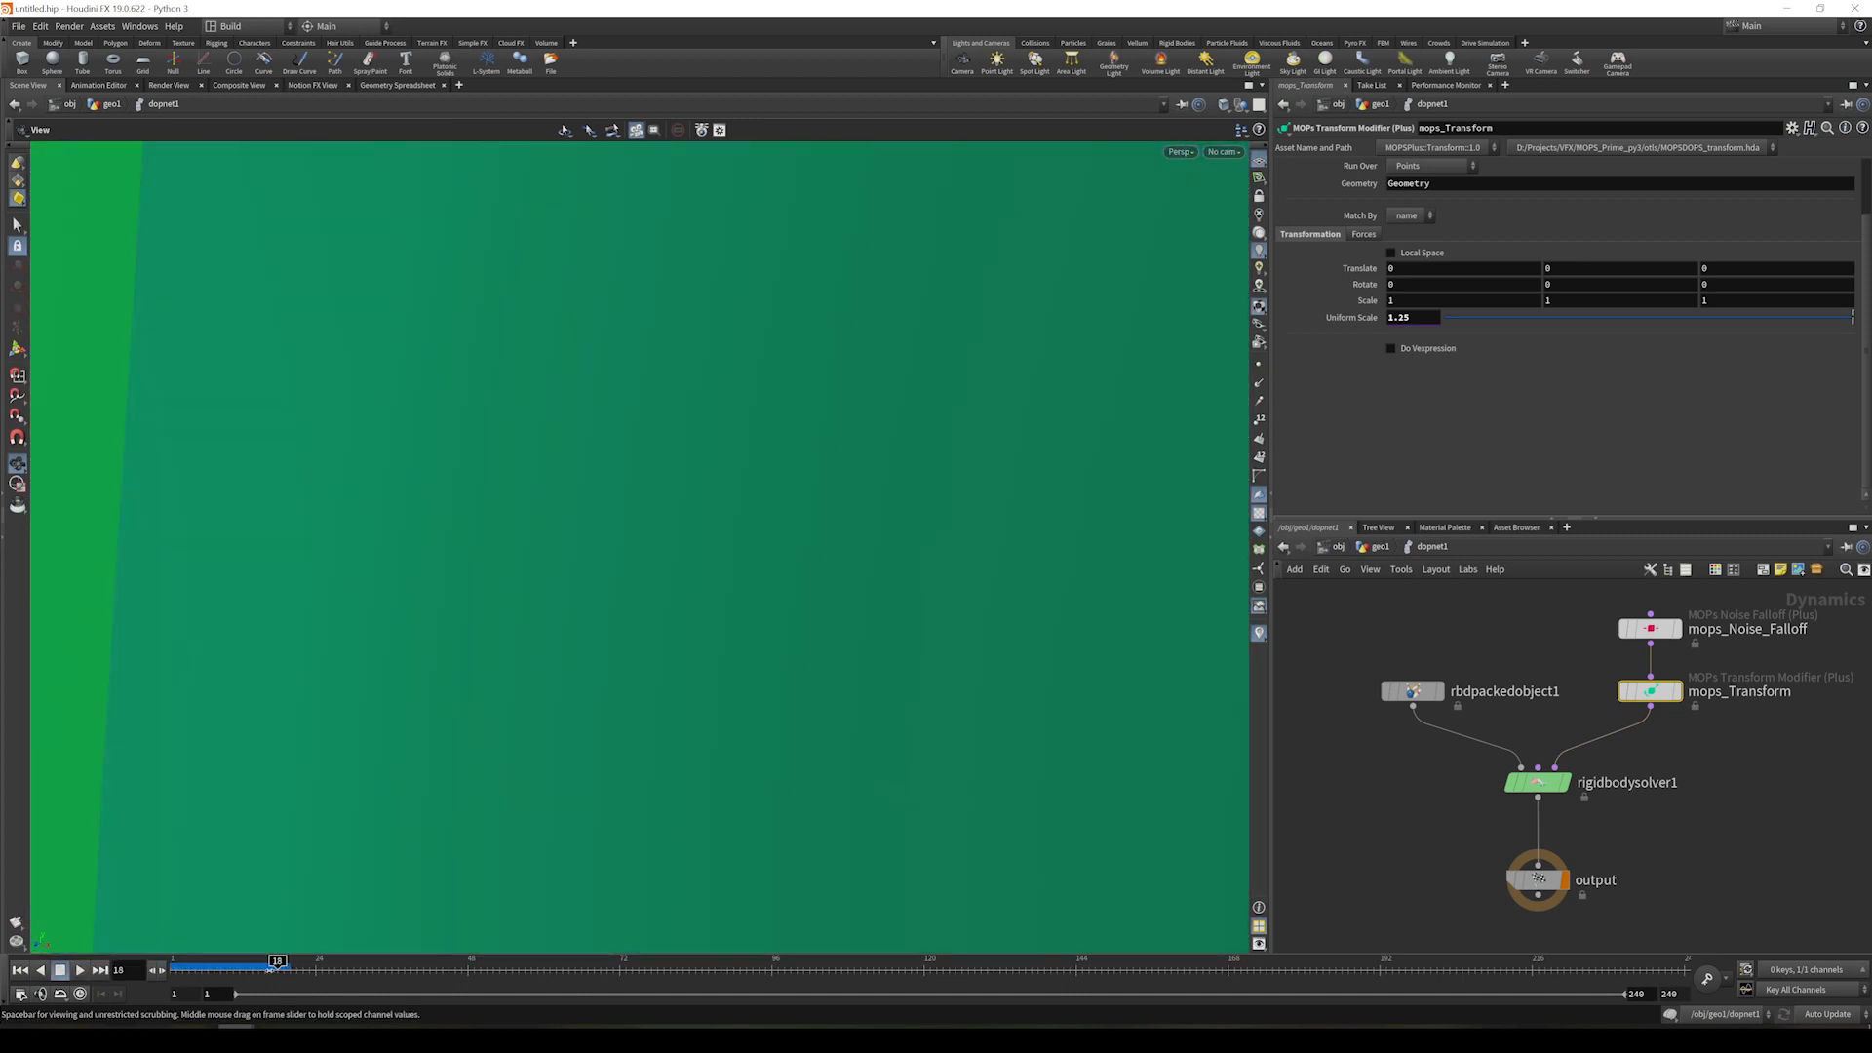
pyautogui.moveTo(274, 968); pyautogui.dragTo(155, 970)
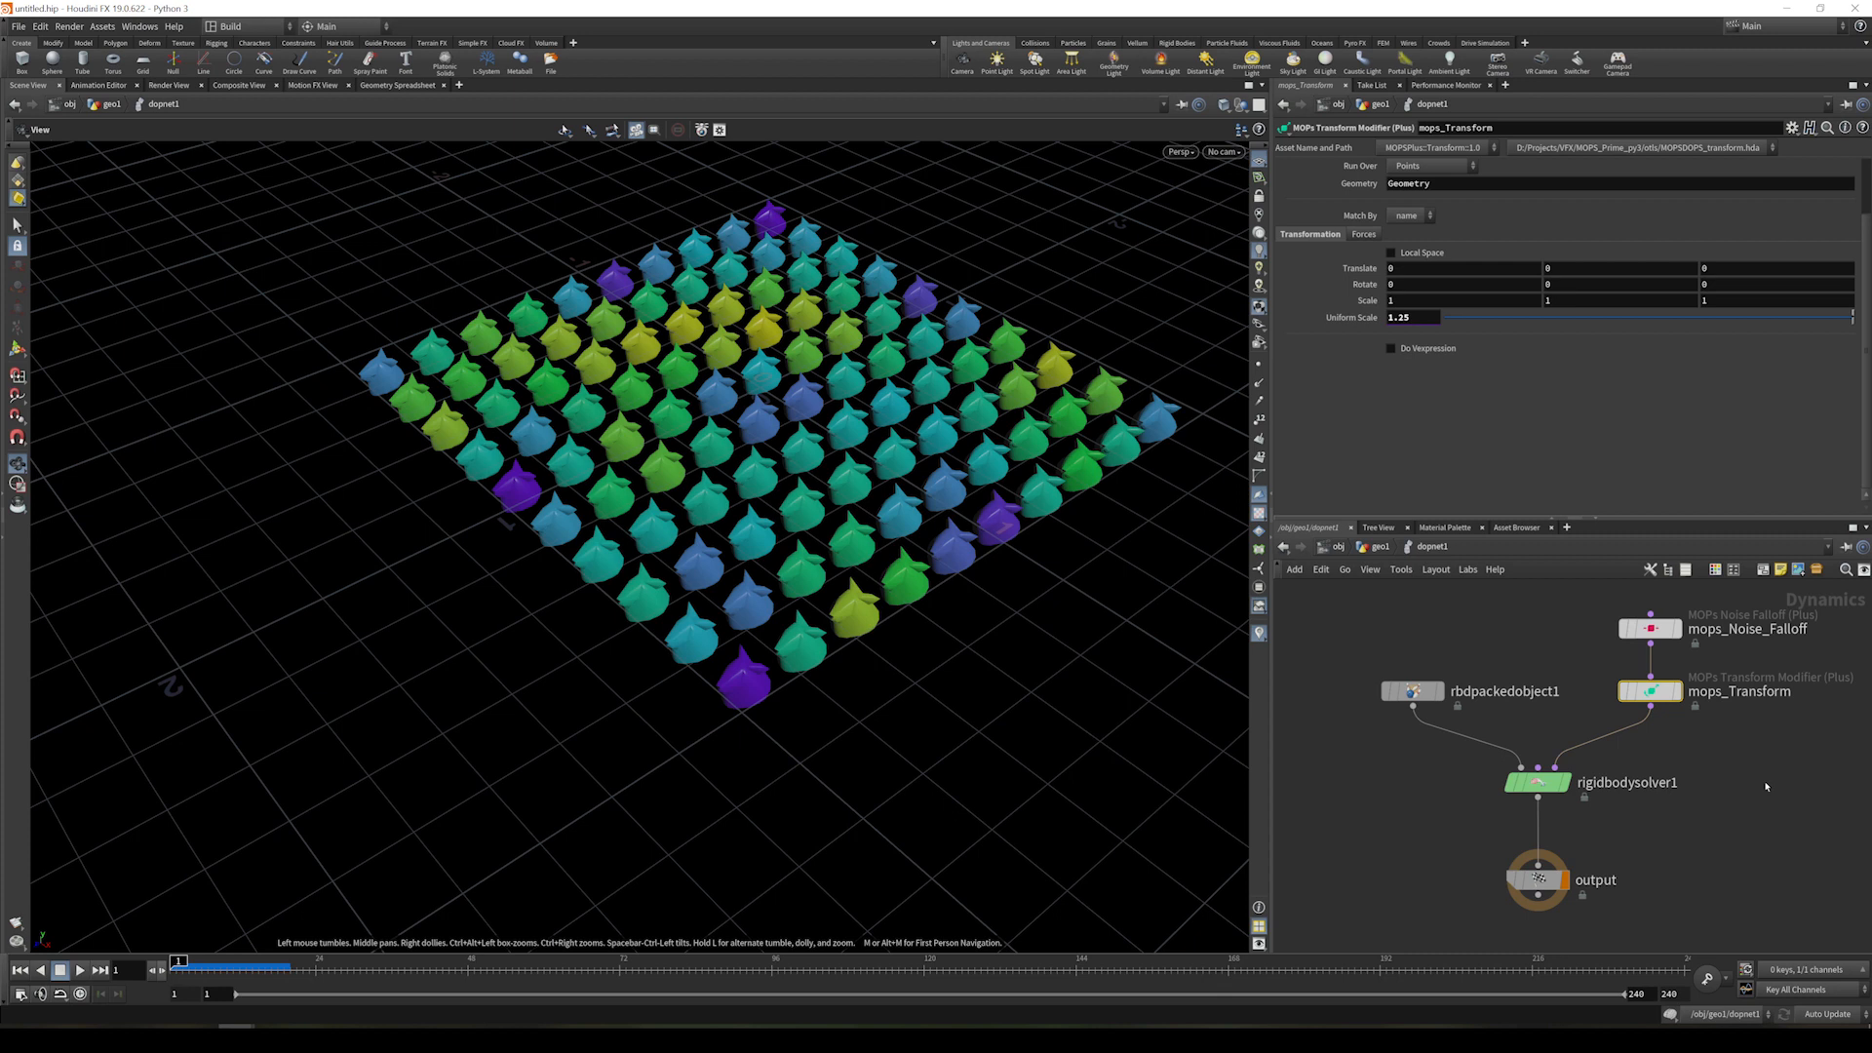
# - Insert a POP Wrangle between mops_Transform and rigidbodysolver1
pyautogui.press('Tab')
pyautogui.write('popwr')
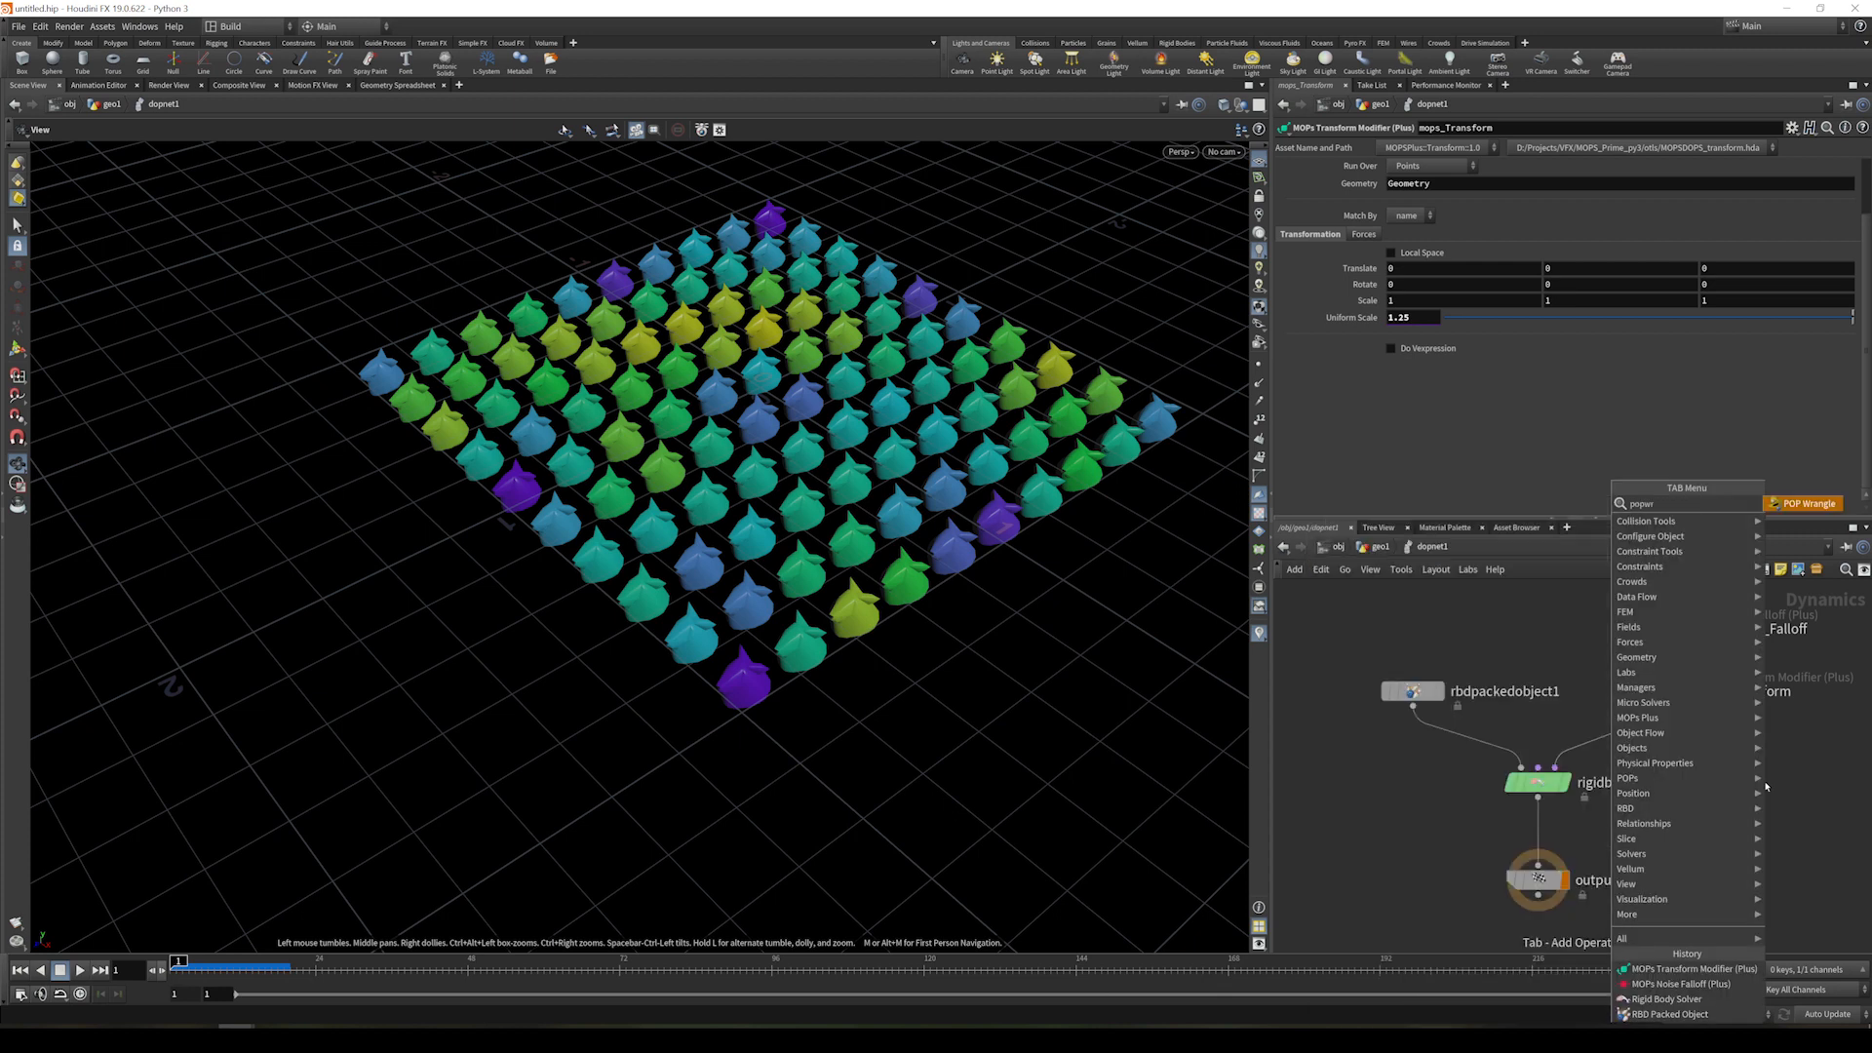
pyautogui.press('Return')
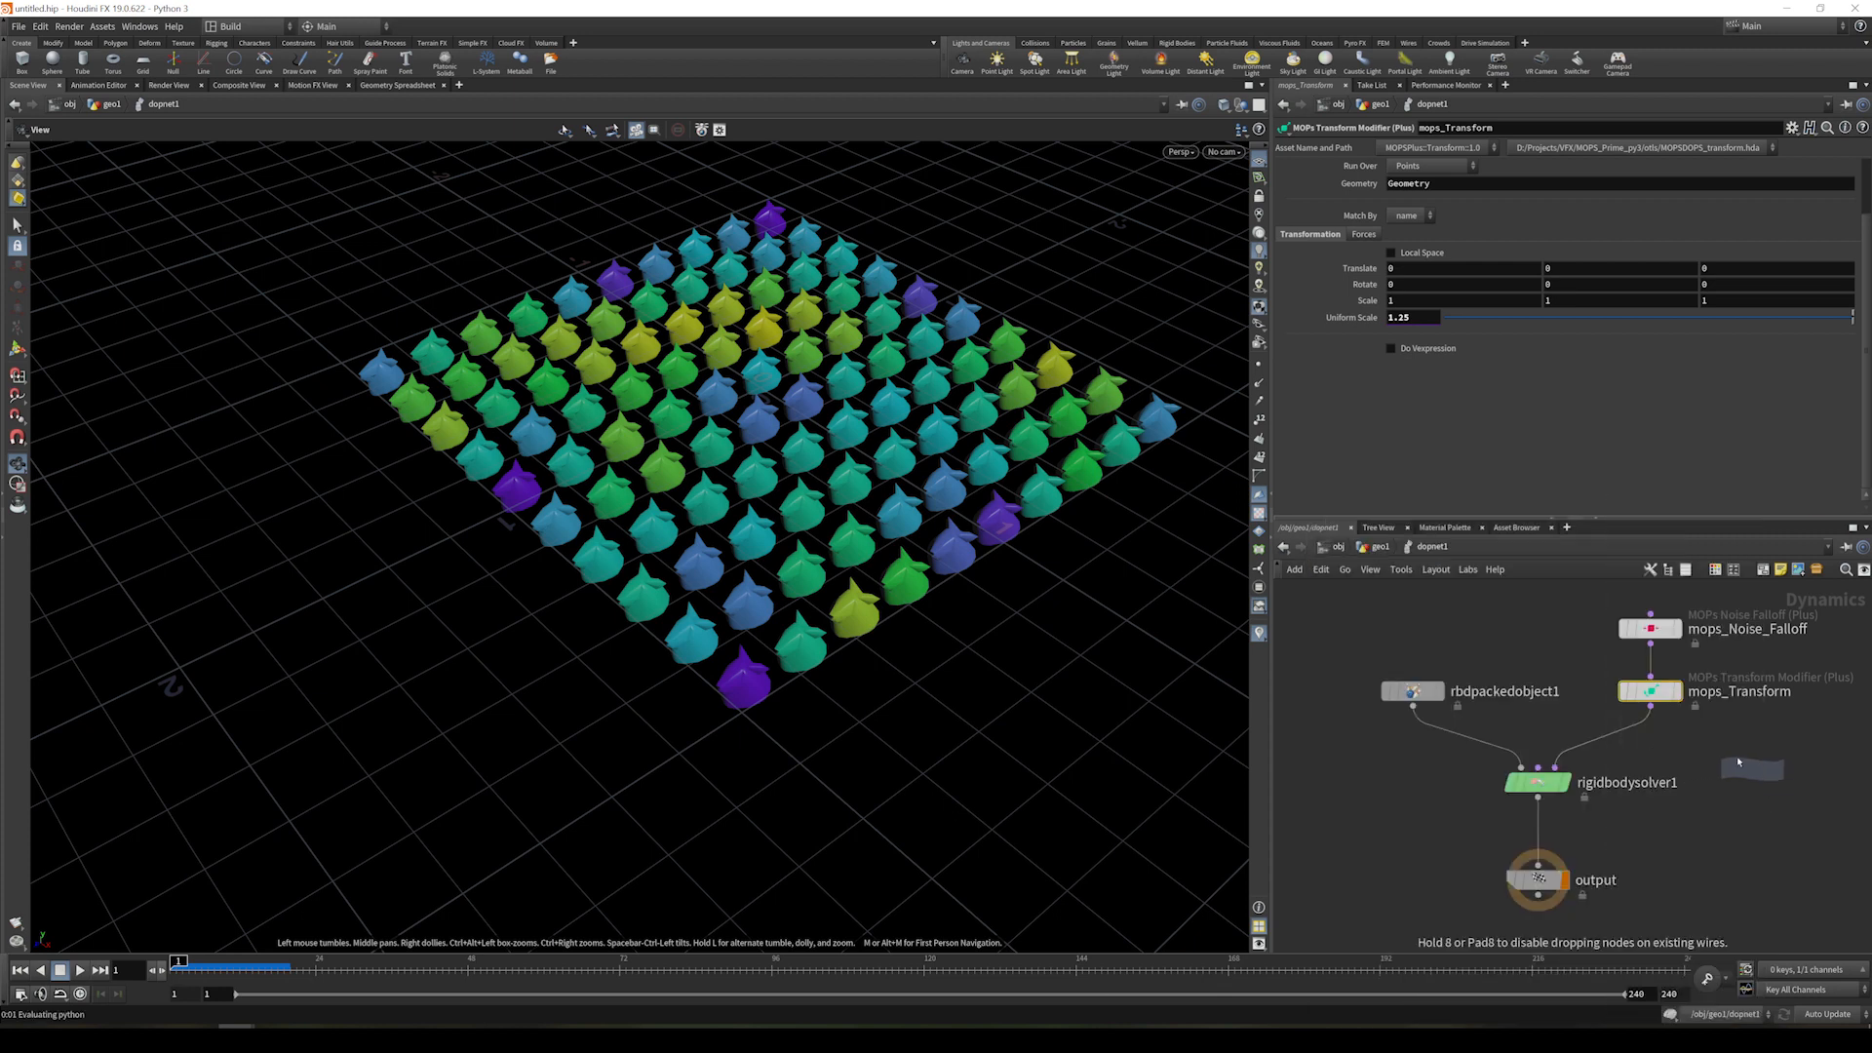
pyautogui.click(1636, 726)
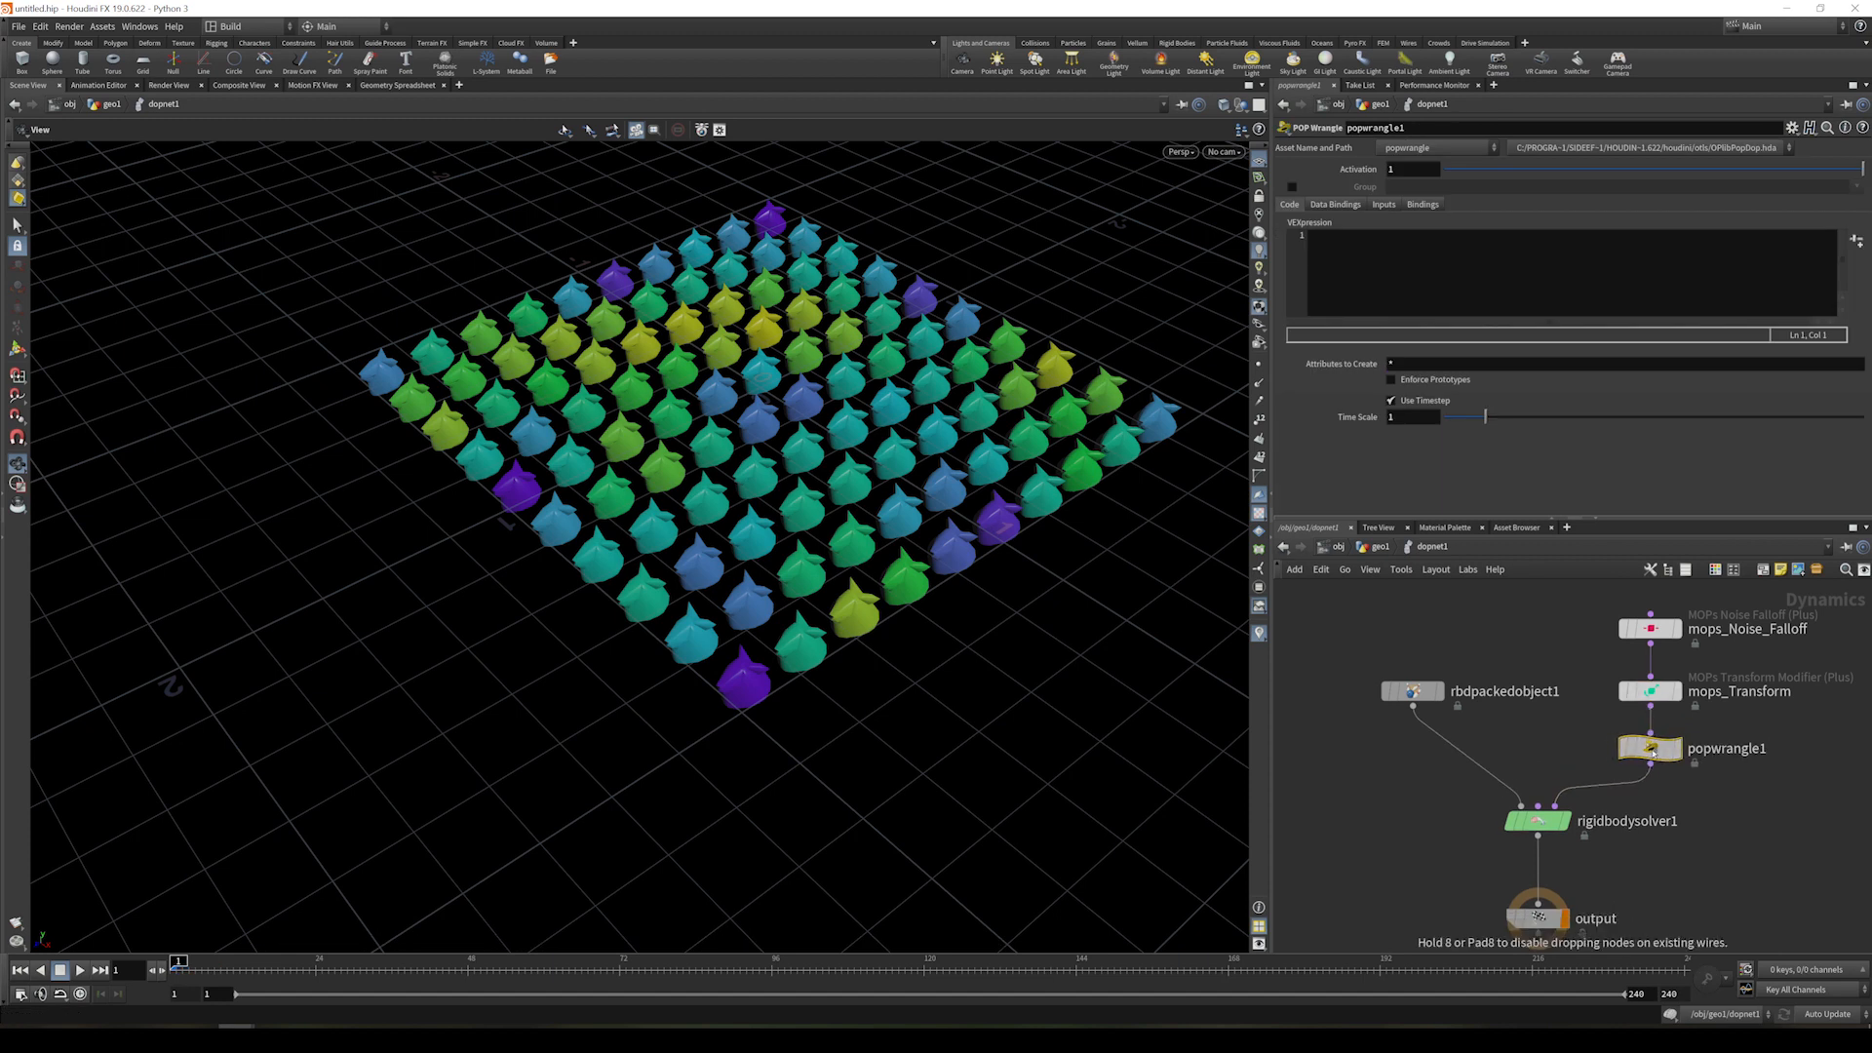
pyautogui.click(1485, 286)
pyautogui.write('@mops_falloff2')
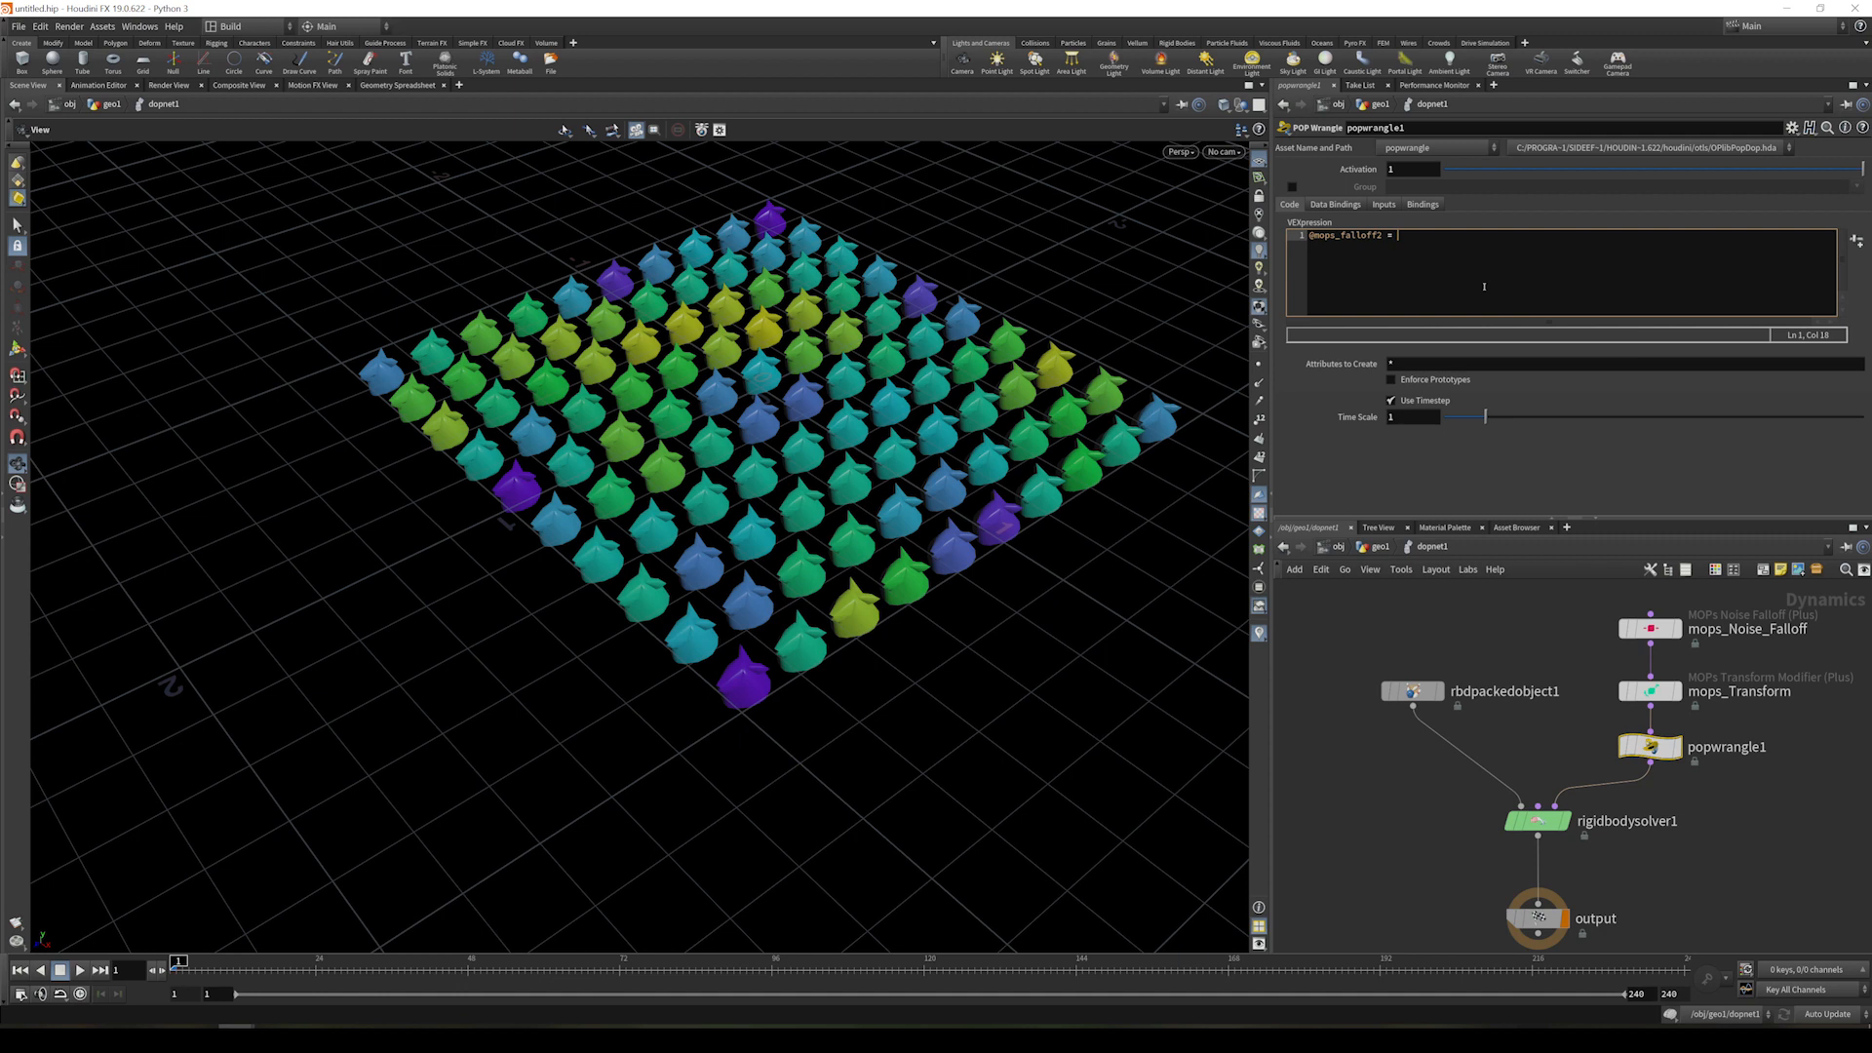
pyautogui.write('= 1 - @mops_falloff;')
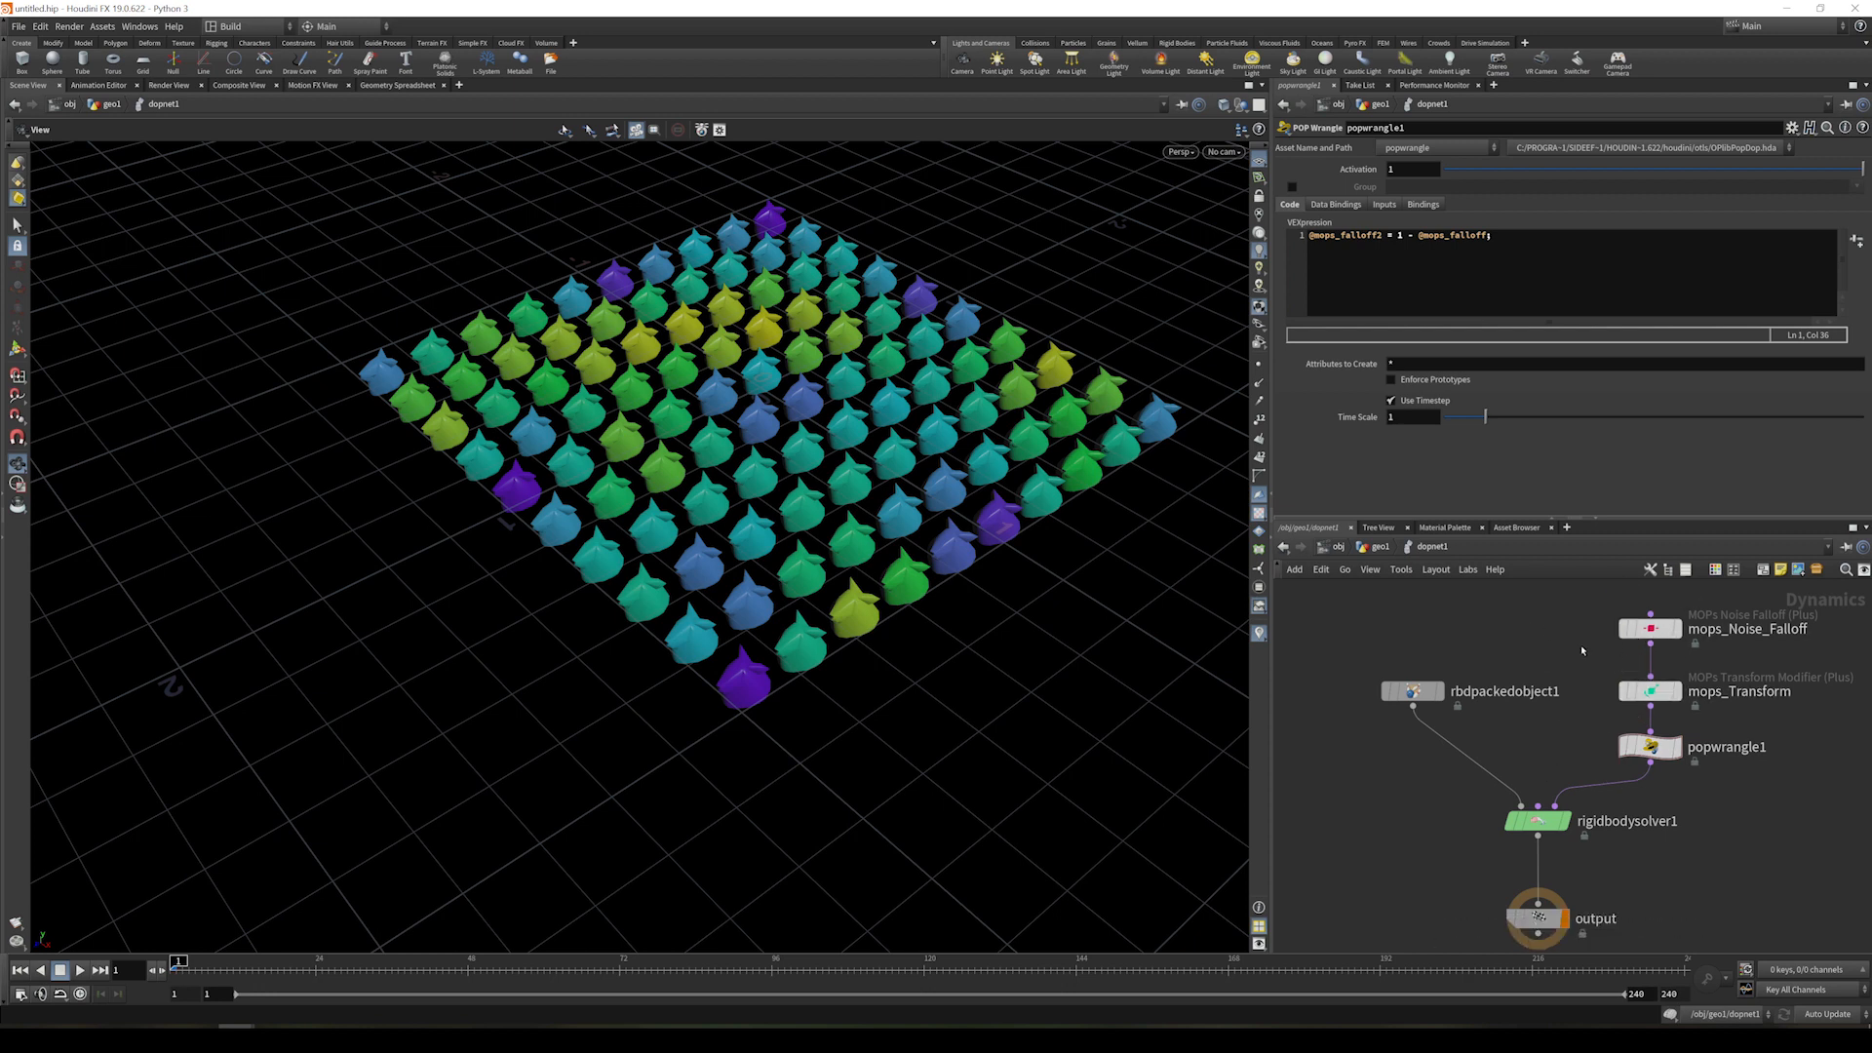
# - Insert a MOPs Apply Attributes (Plus) node between popwrangle1 and rigidbodysolver1
pyautogui.moveTo(1660, 702)
pyautogui.moveTo(1572, 825)
pyautogui.moveTo(1499, 621); pyautogui.dragTo(1460, 630, button='middle')
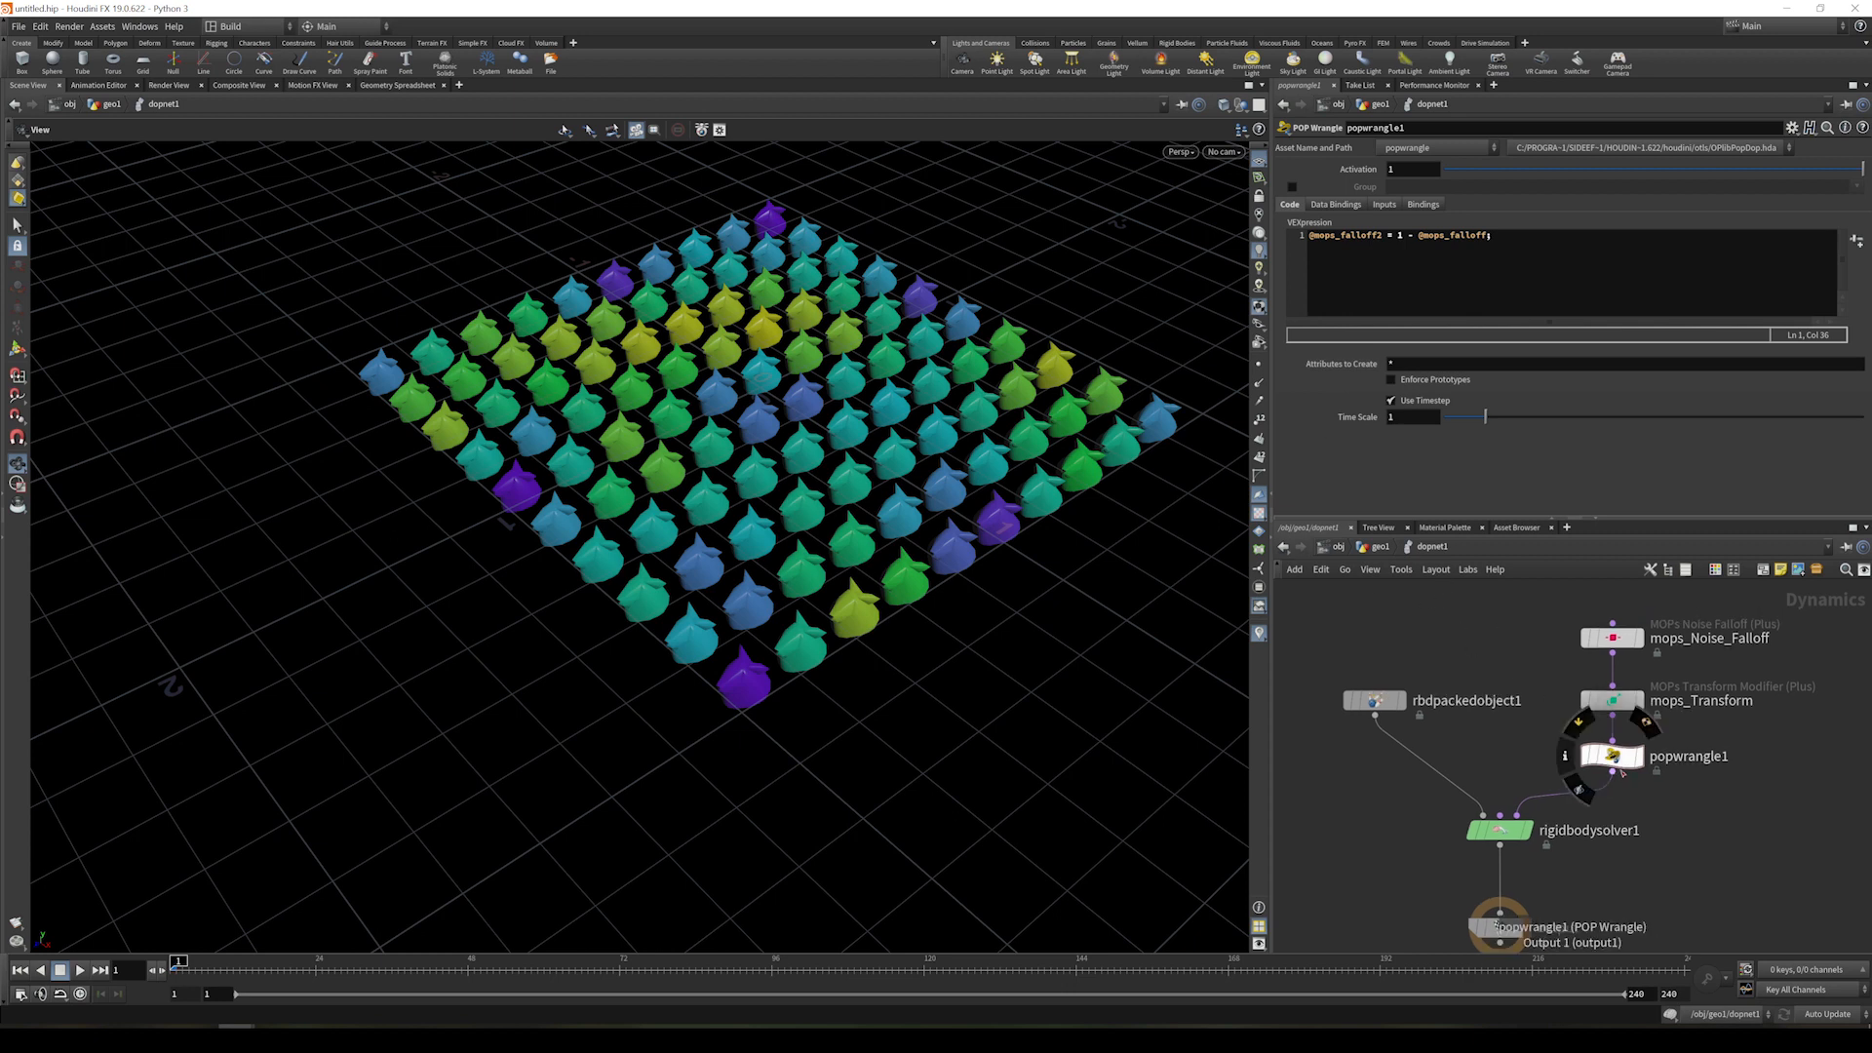
pyautogui.moveTo(1499, 830)
pyautogui.mouseDown(button='middle')
pyautogui.moveTo(1510, 804)
pyautogui.moveTo(1518, 830)
pyautogui.mouseUp(button='middle')
pyautogui.press('Tab')
pyautogui.write('apply')
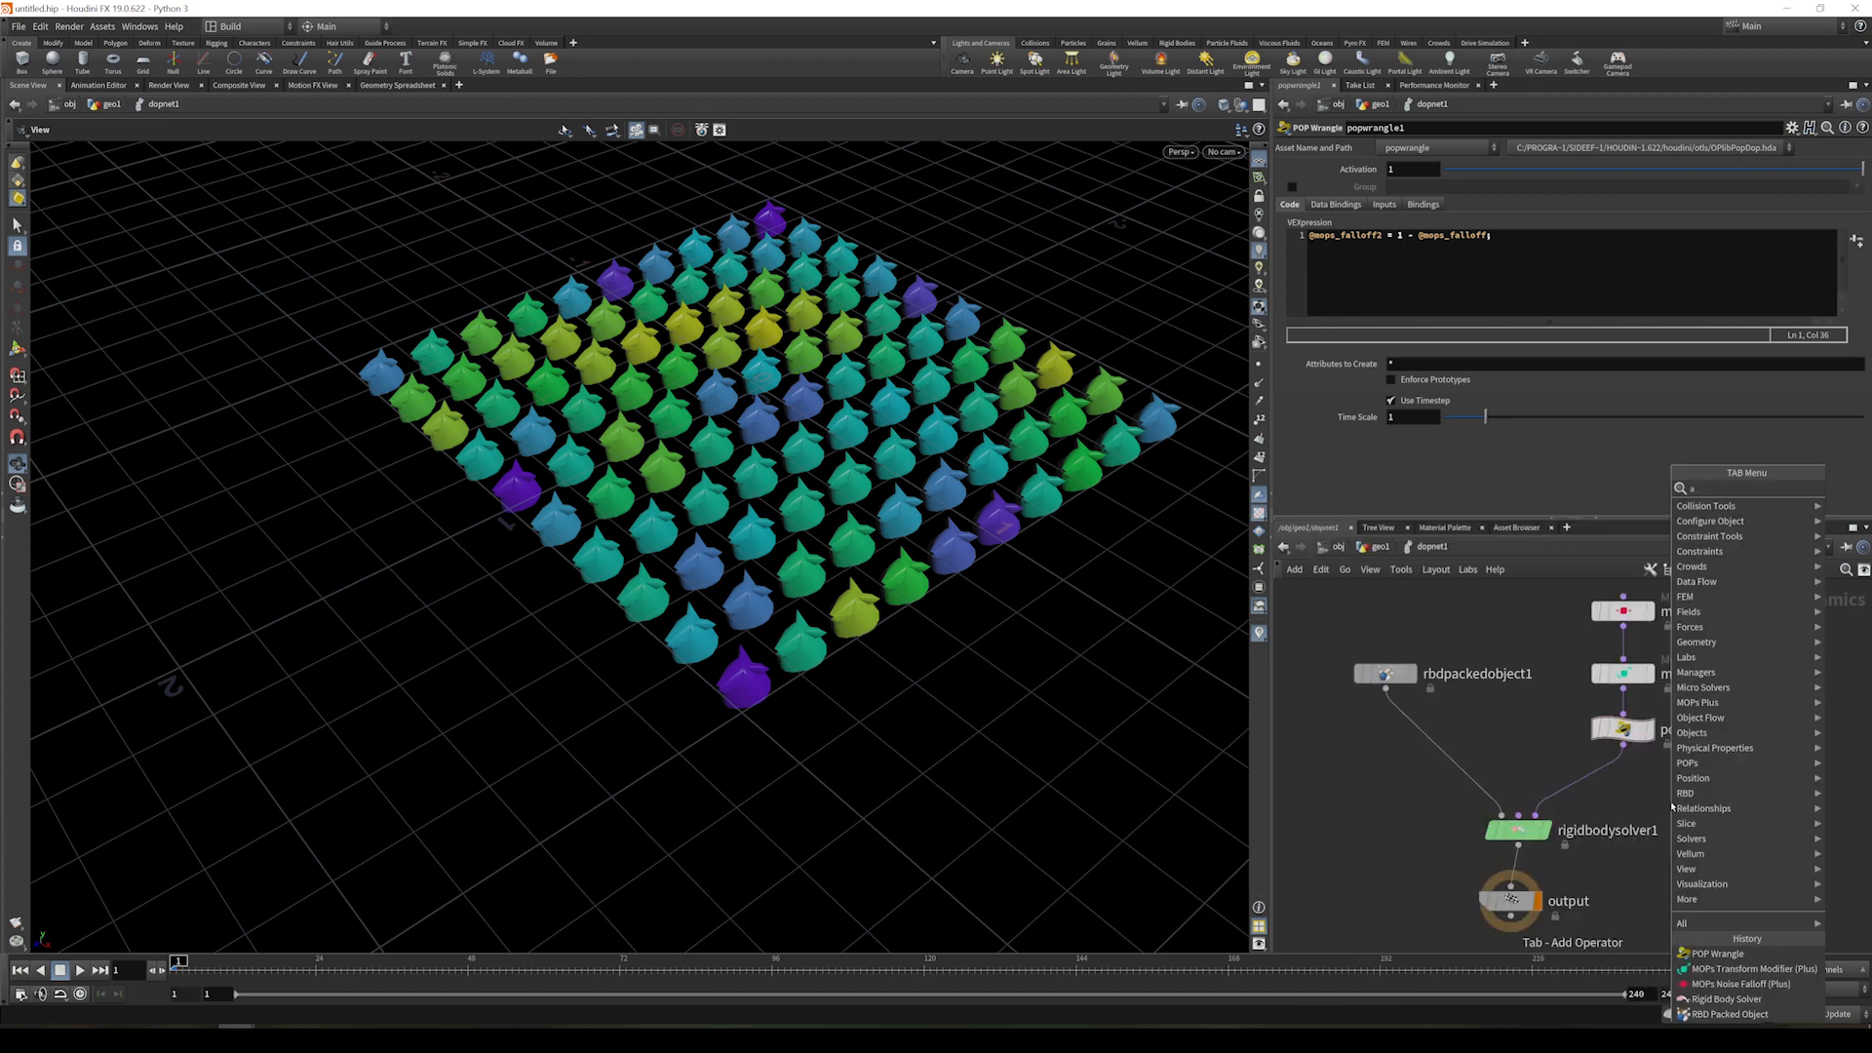
pyautogui.press('Down')
pyautogui.press('Down')
pyautogui.press('Down')
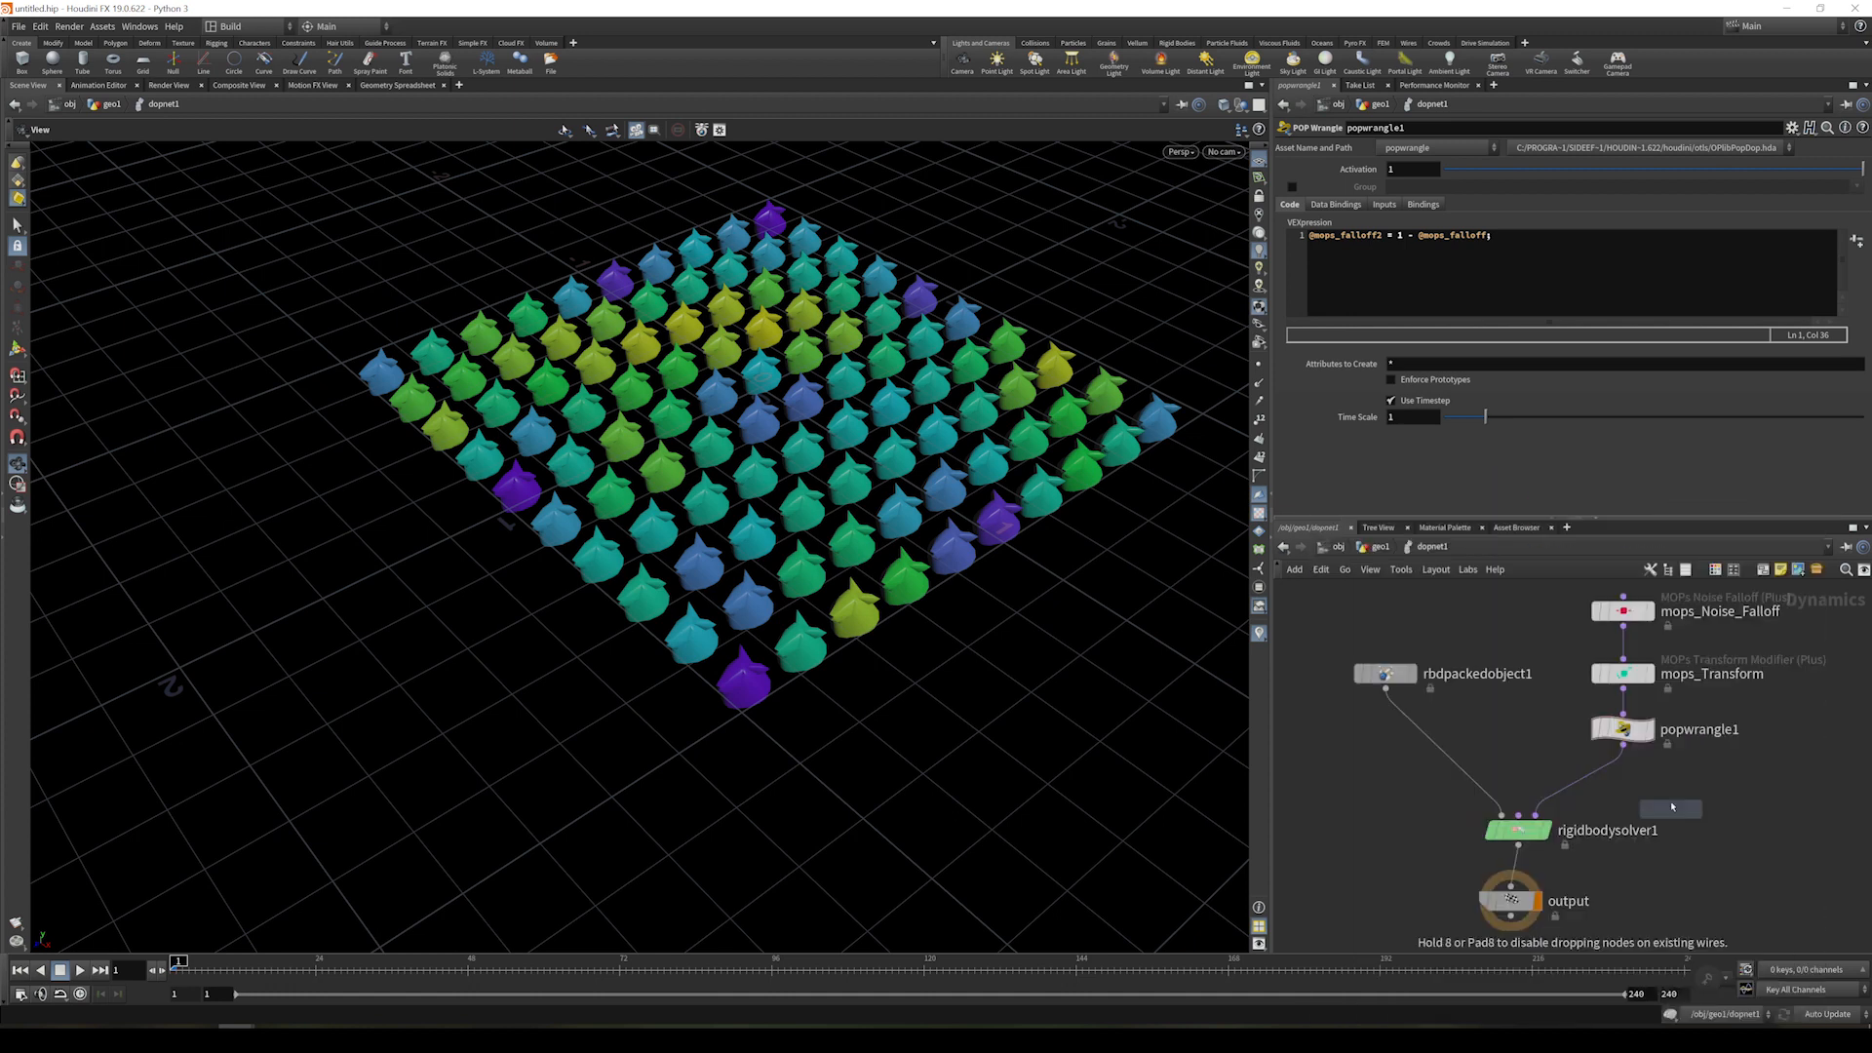
pyautogui.click(1590, 786)
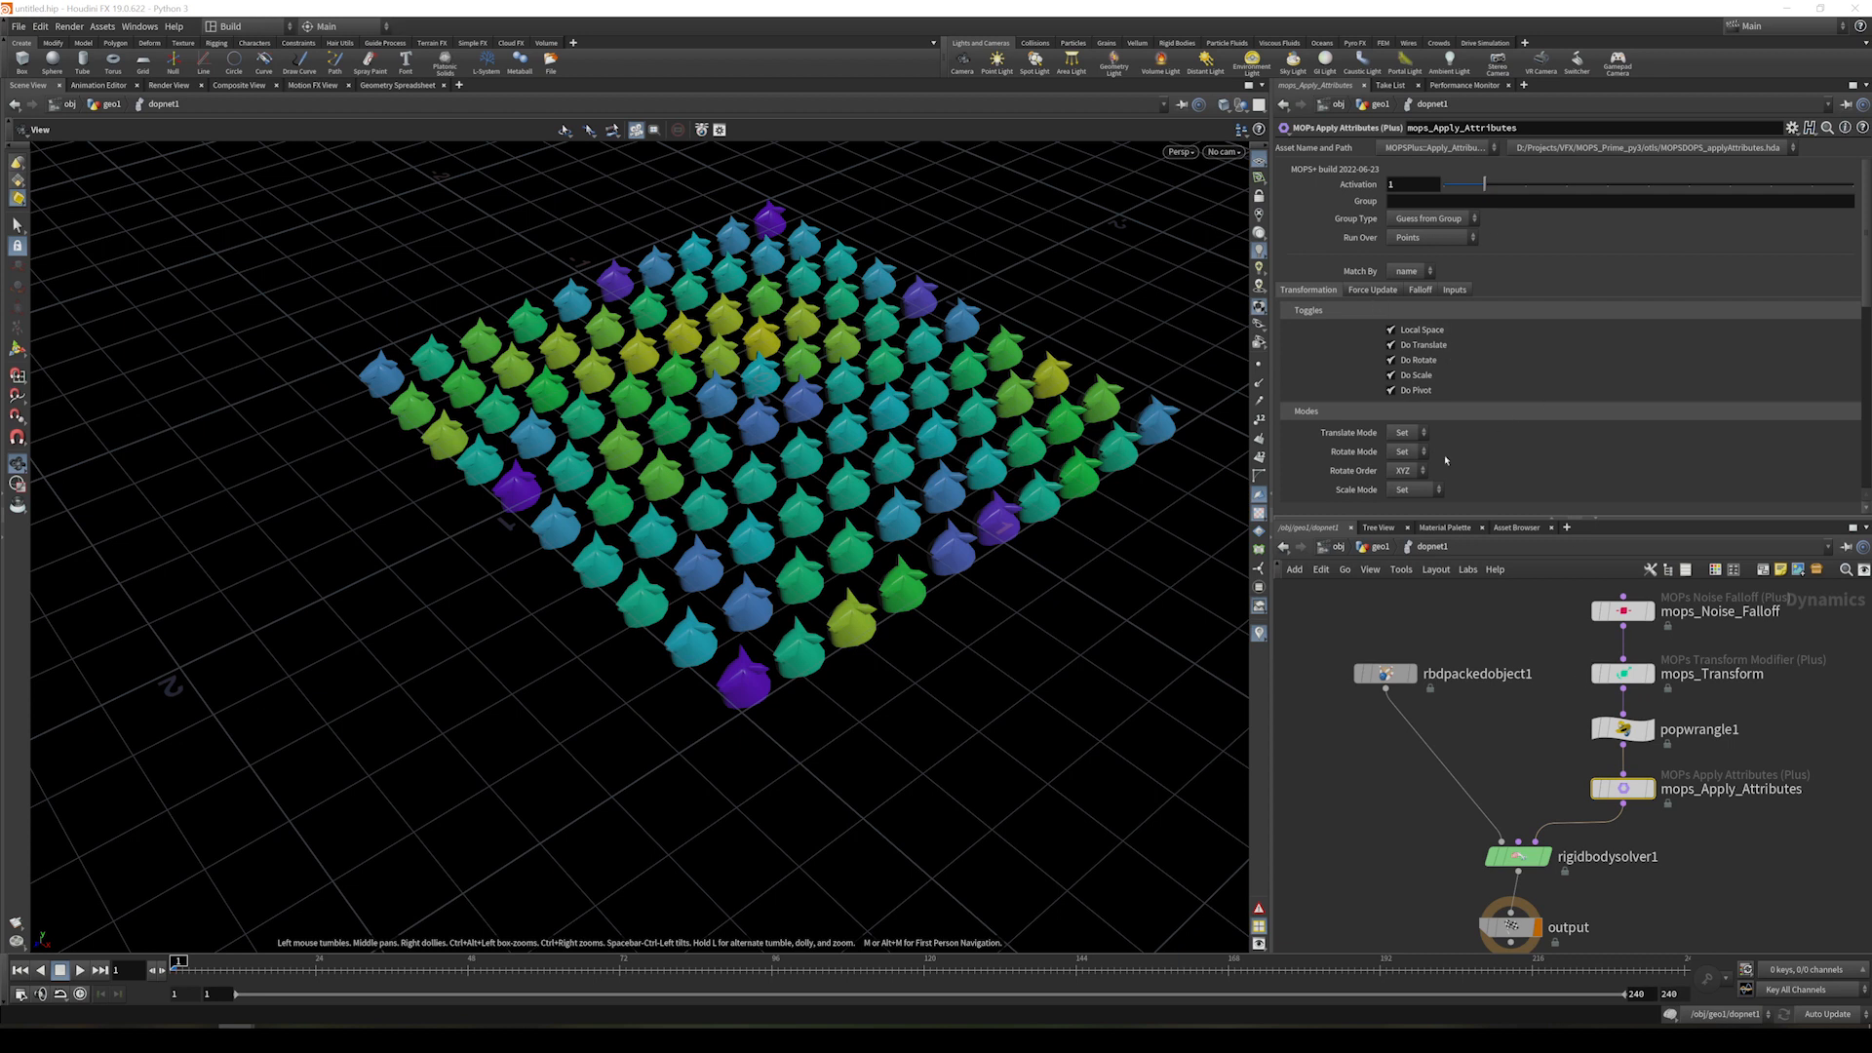
# - Set the Translate Force Mult of mops_Apply_Attributes to 0.2 in its force update settings
pyautogui.click(1384, 291)
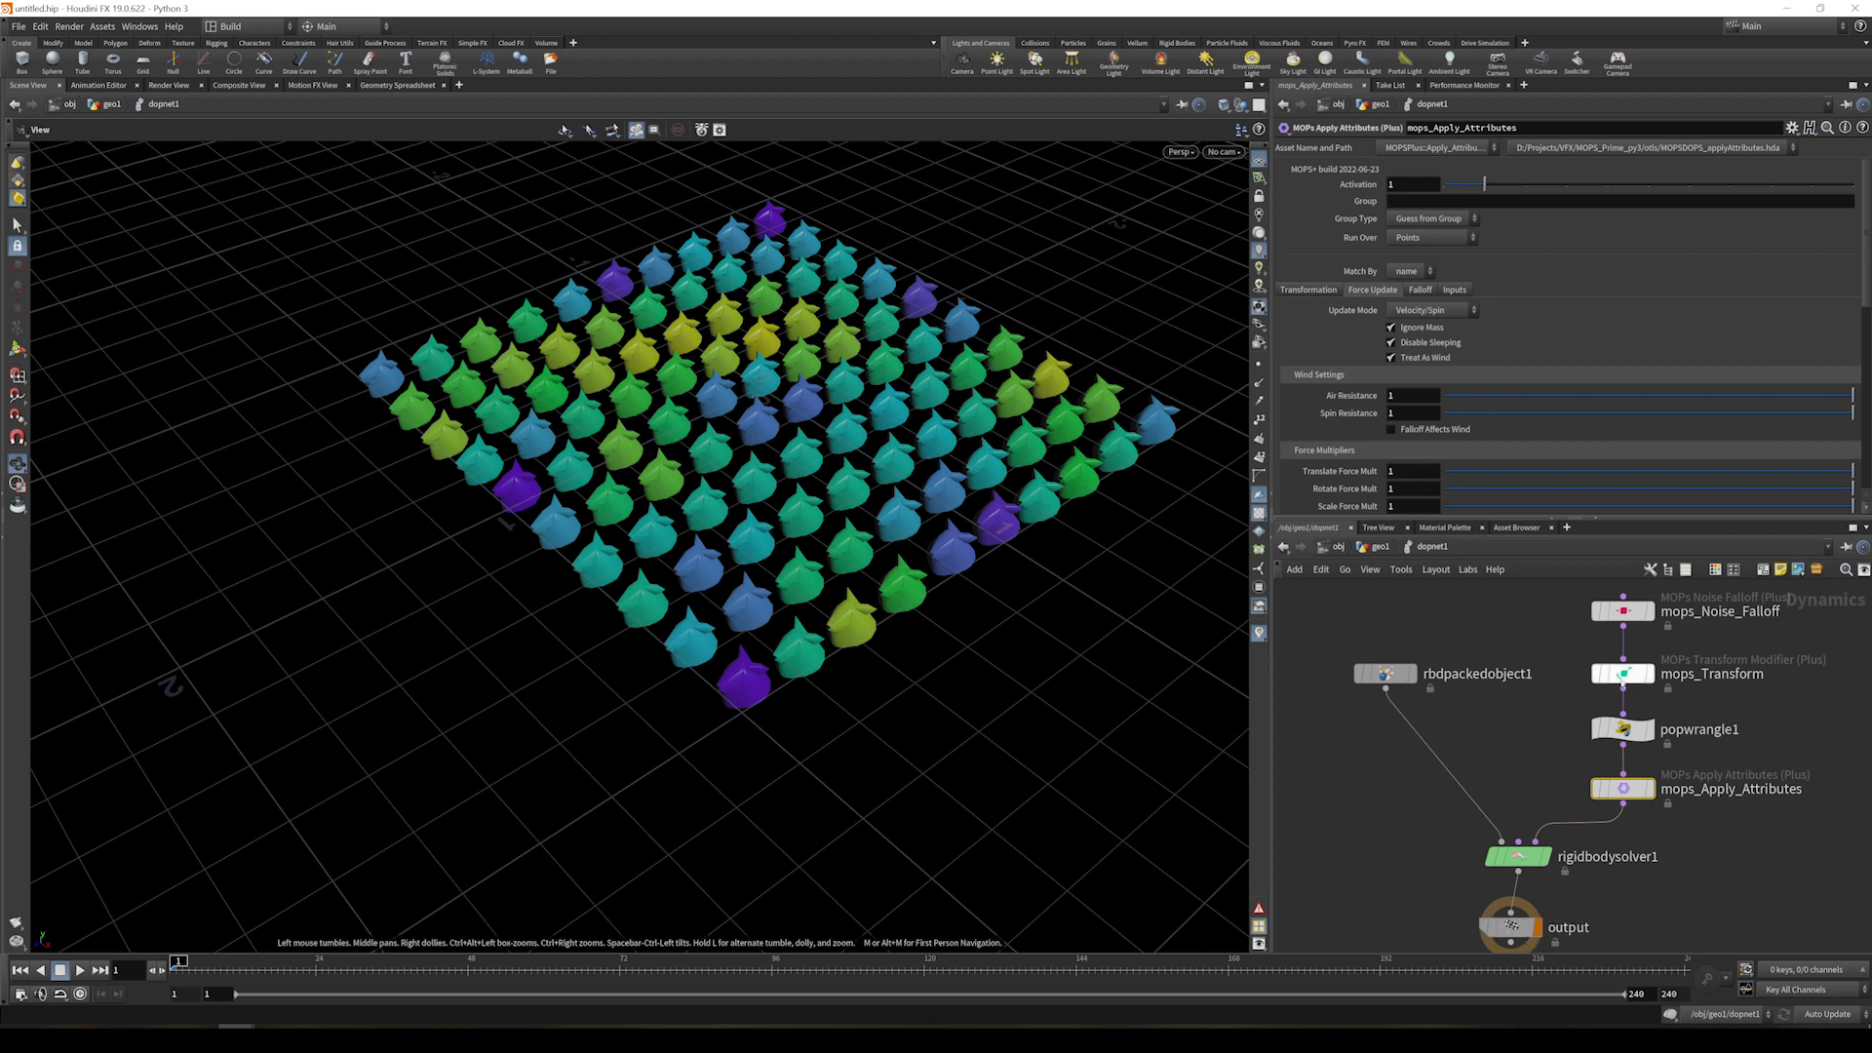
pyautogui.scroll(-2, 1526, 469)
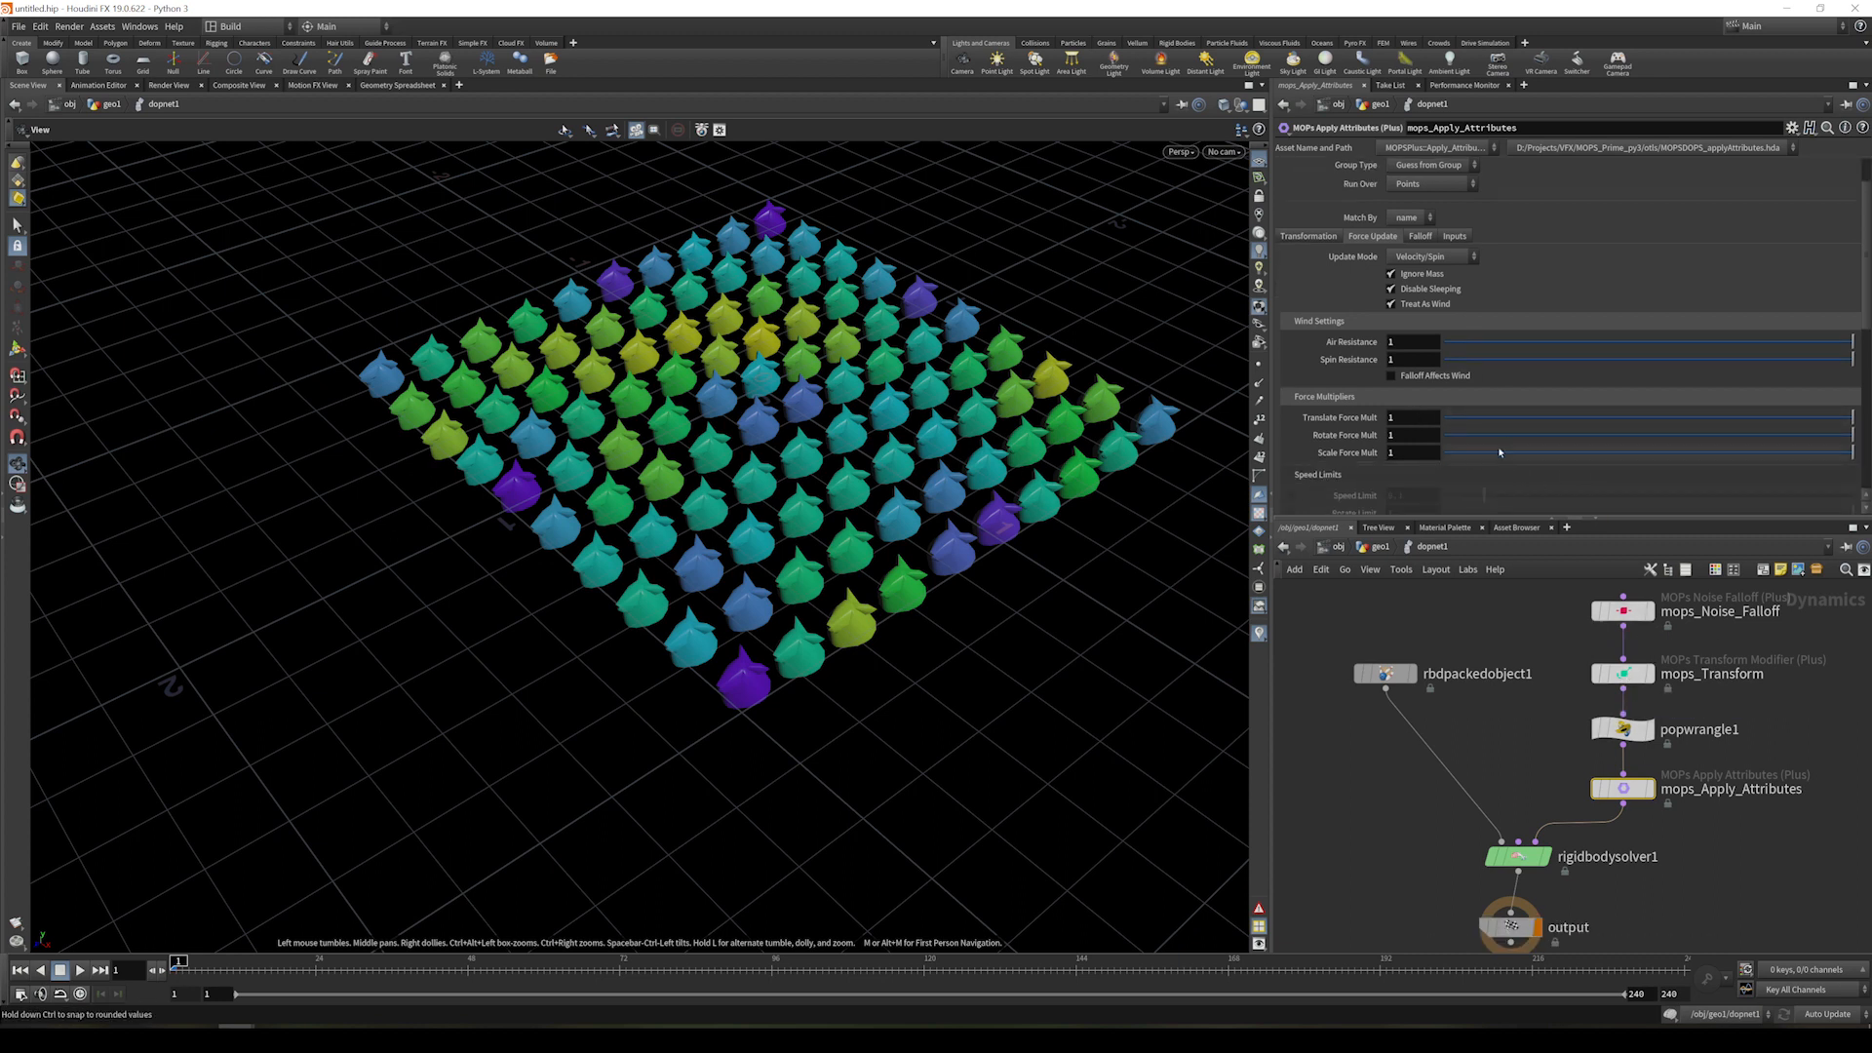
pyautogui.click(1429, 420)
pyautogui.write('.2')
pyautogui.press('Tab')
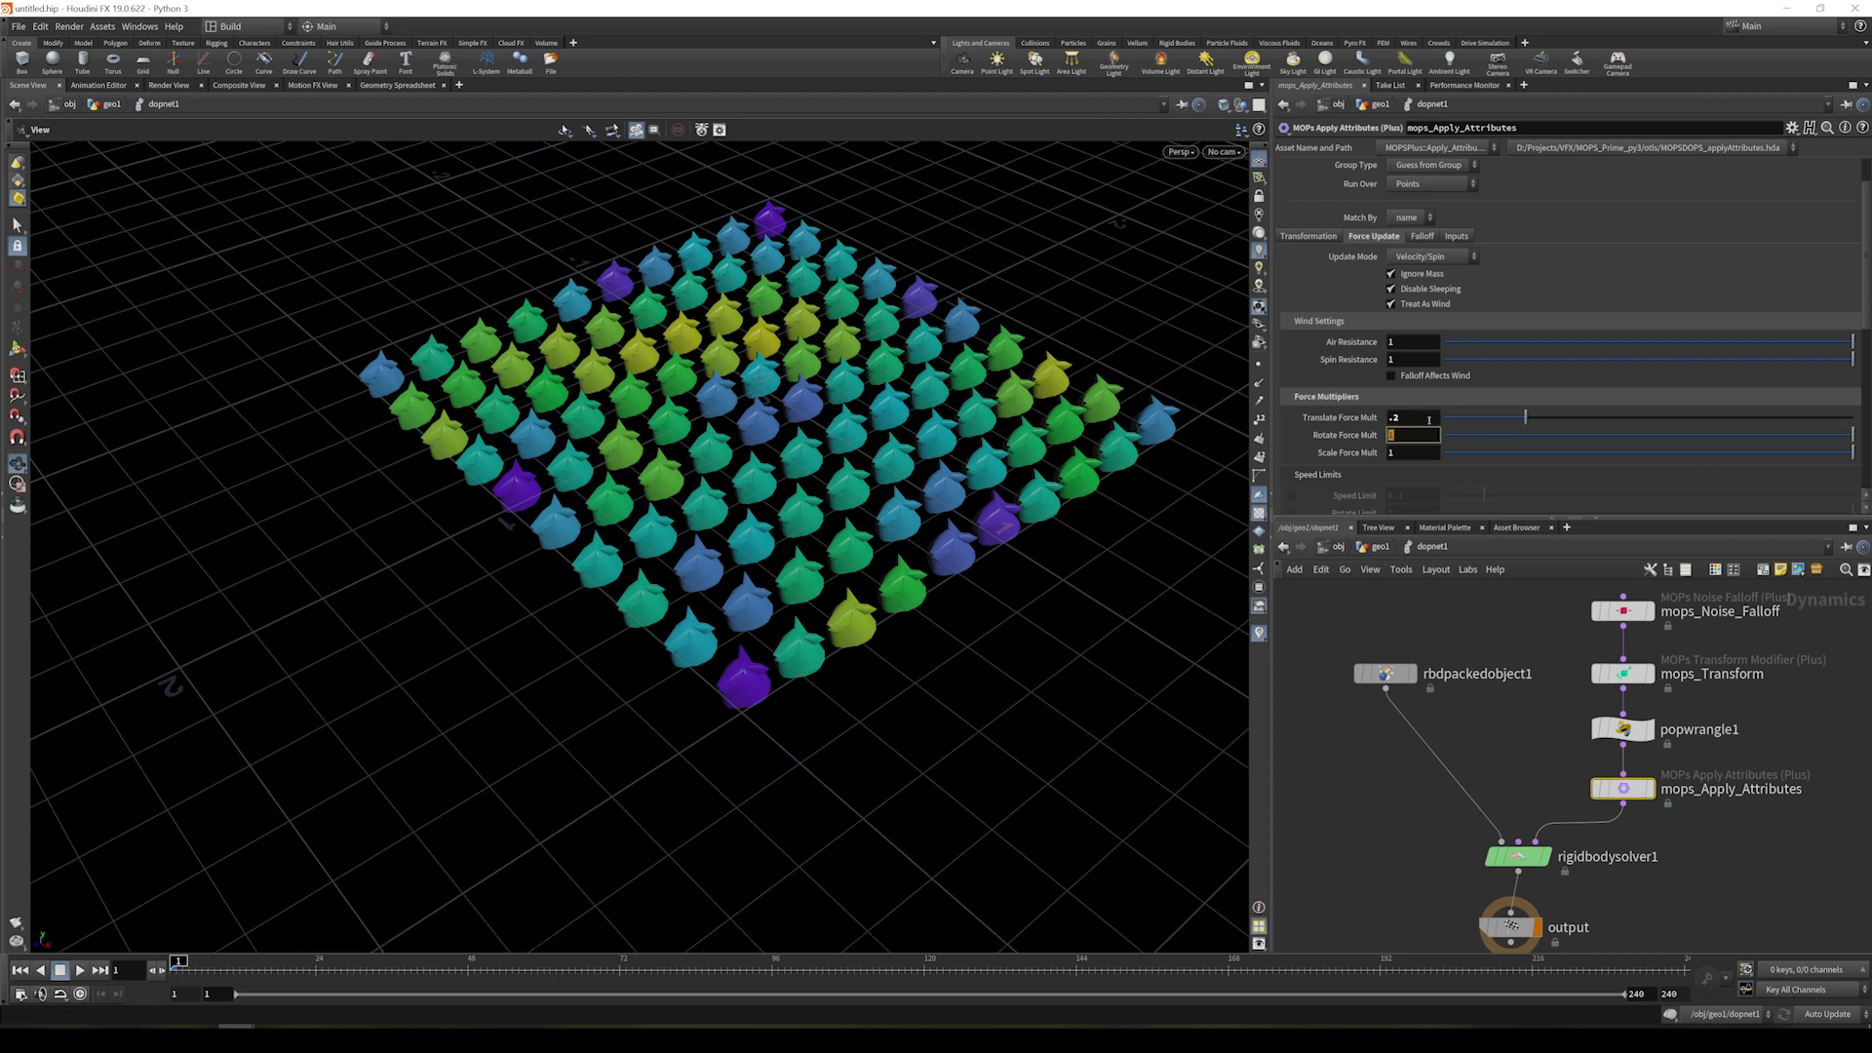
# - Set the Rotate Force Mult of mops_Apply_Attributes to .2 and turn off Treat As Wind
pyautogui.write('.2')
pyautogui.press('Return')
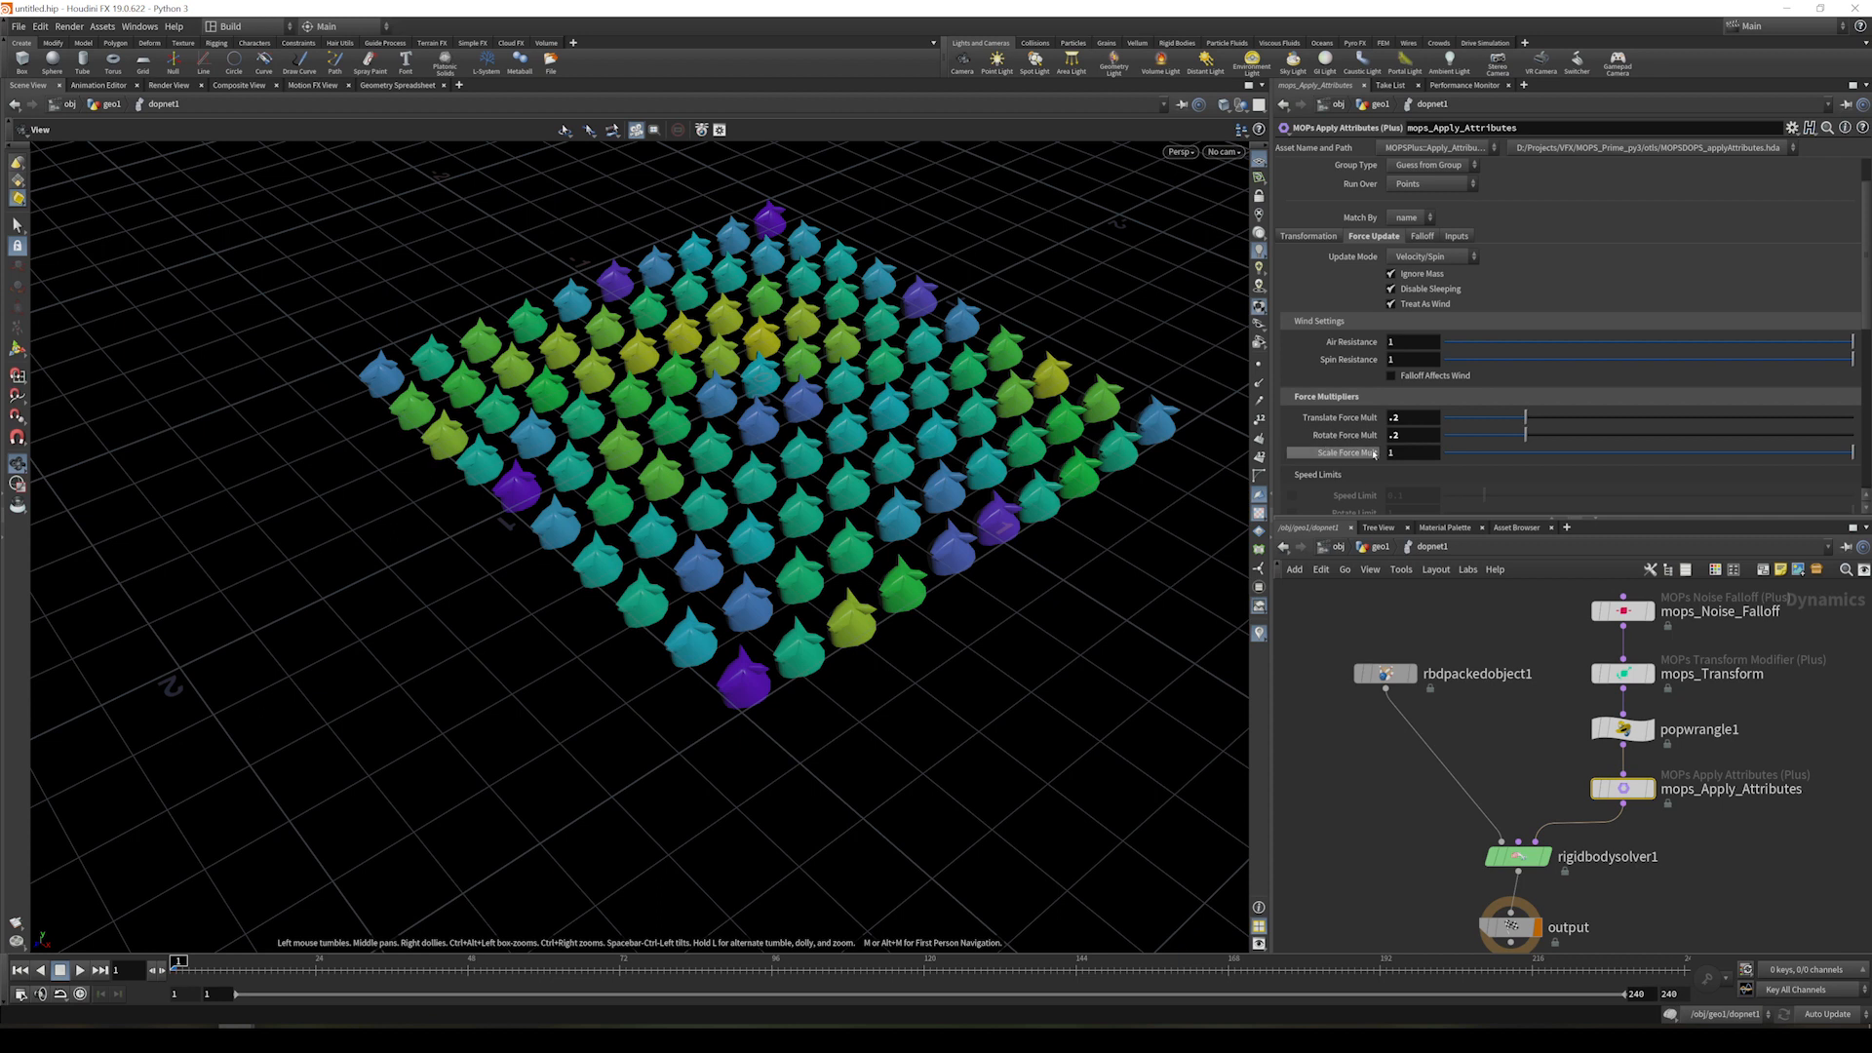
pyautogui.moveTo(1374, 454)
pyautogui.click(1425, 304)
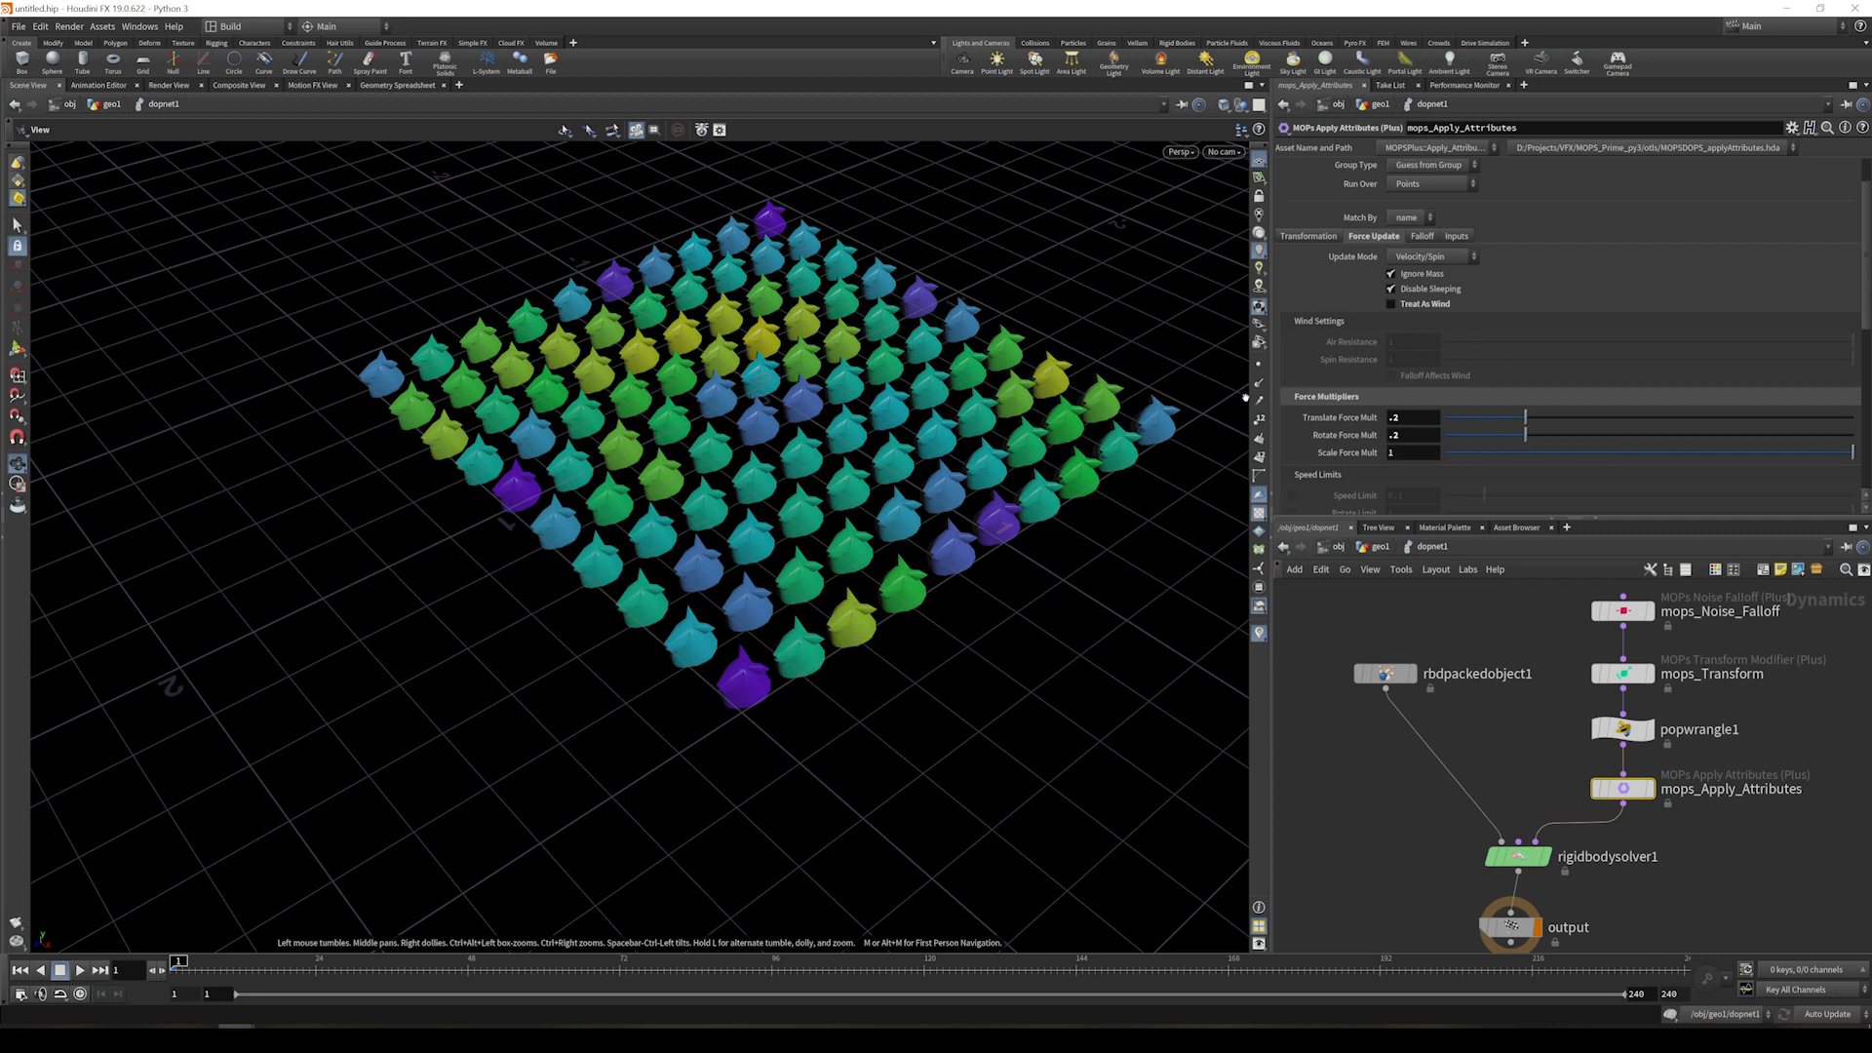
# - Change the Falloff Attribute of mops_Apply_Attributes to mops_falloff2
pyautogui.click(1424, 238)
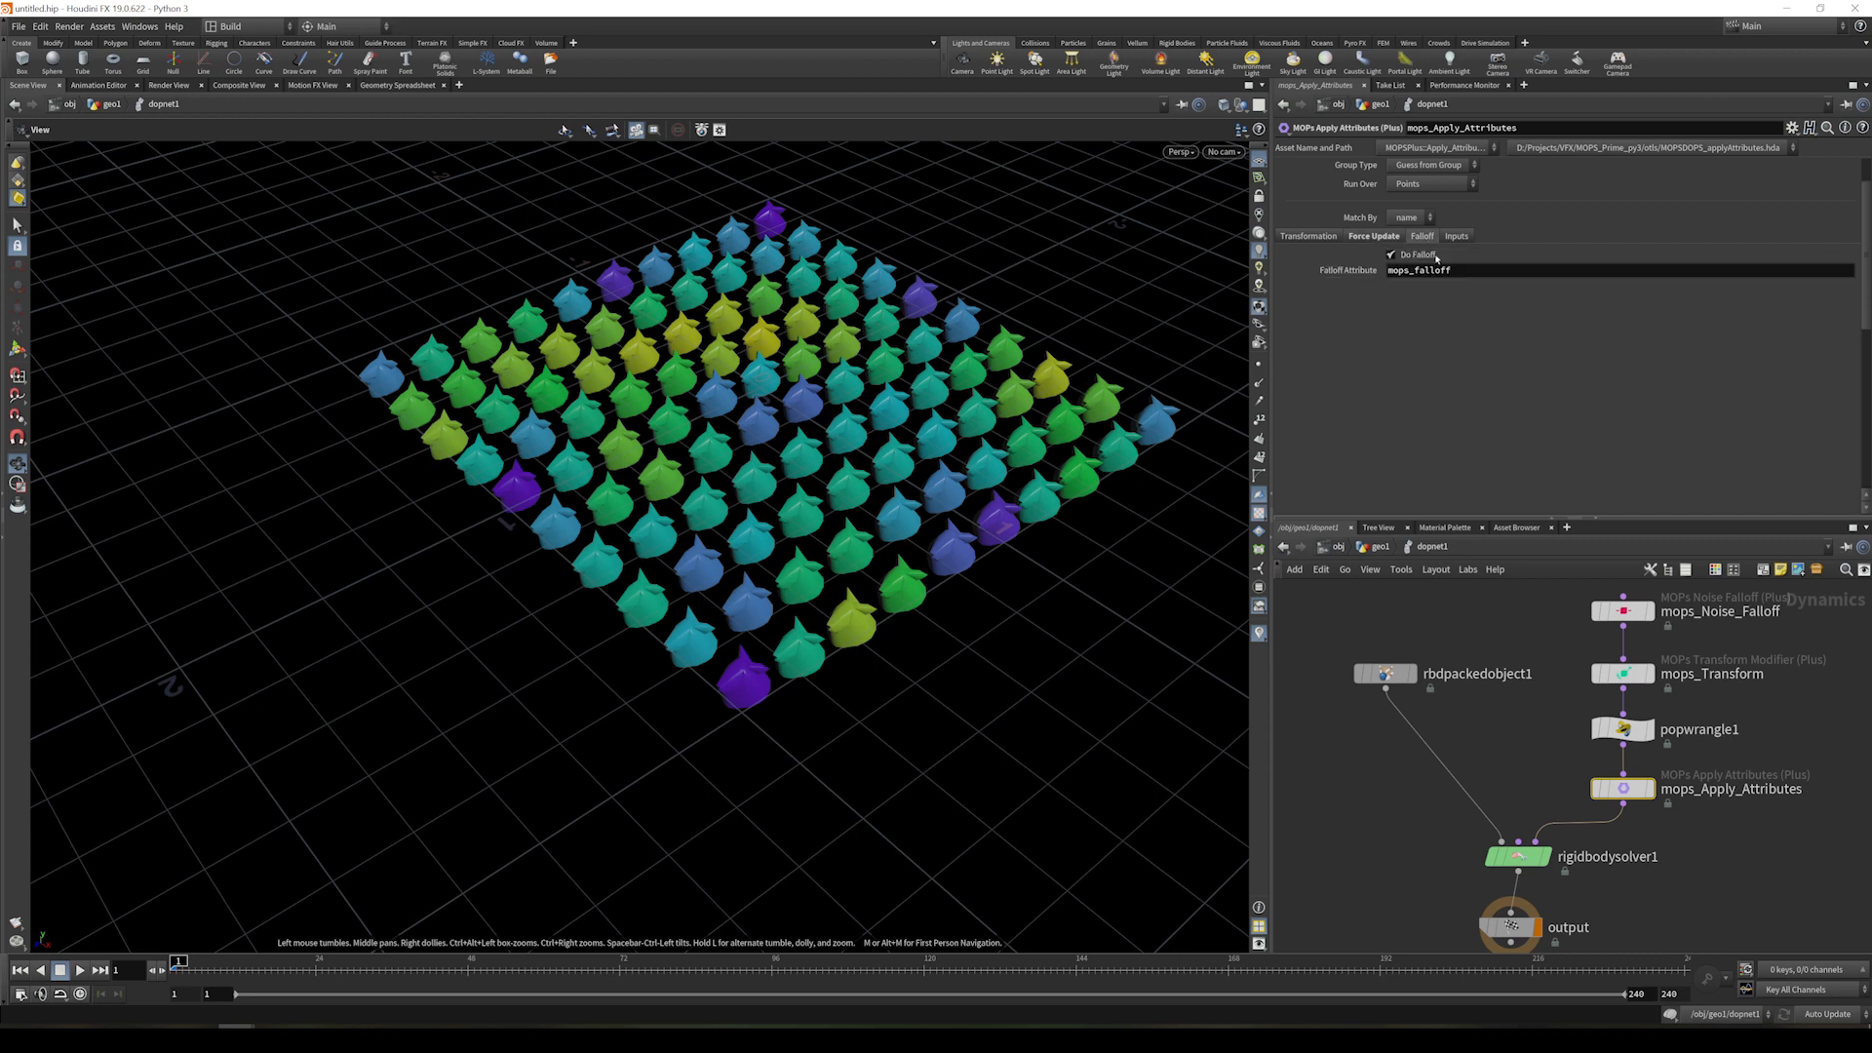
pyautogui.click(1480, 269)
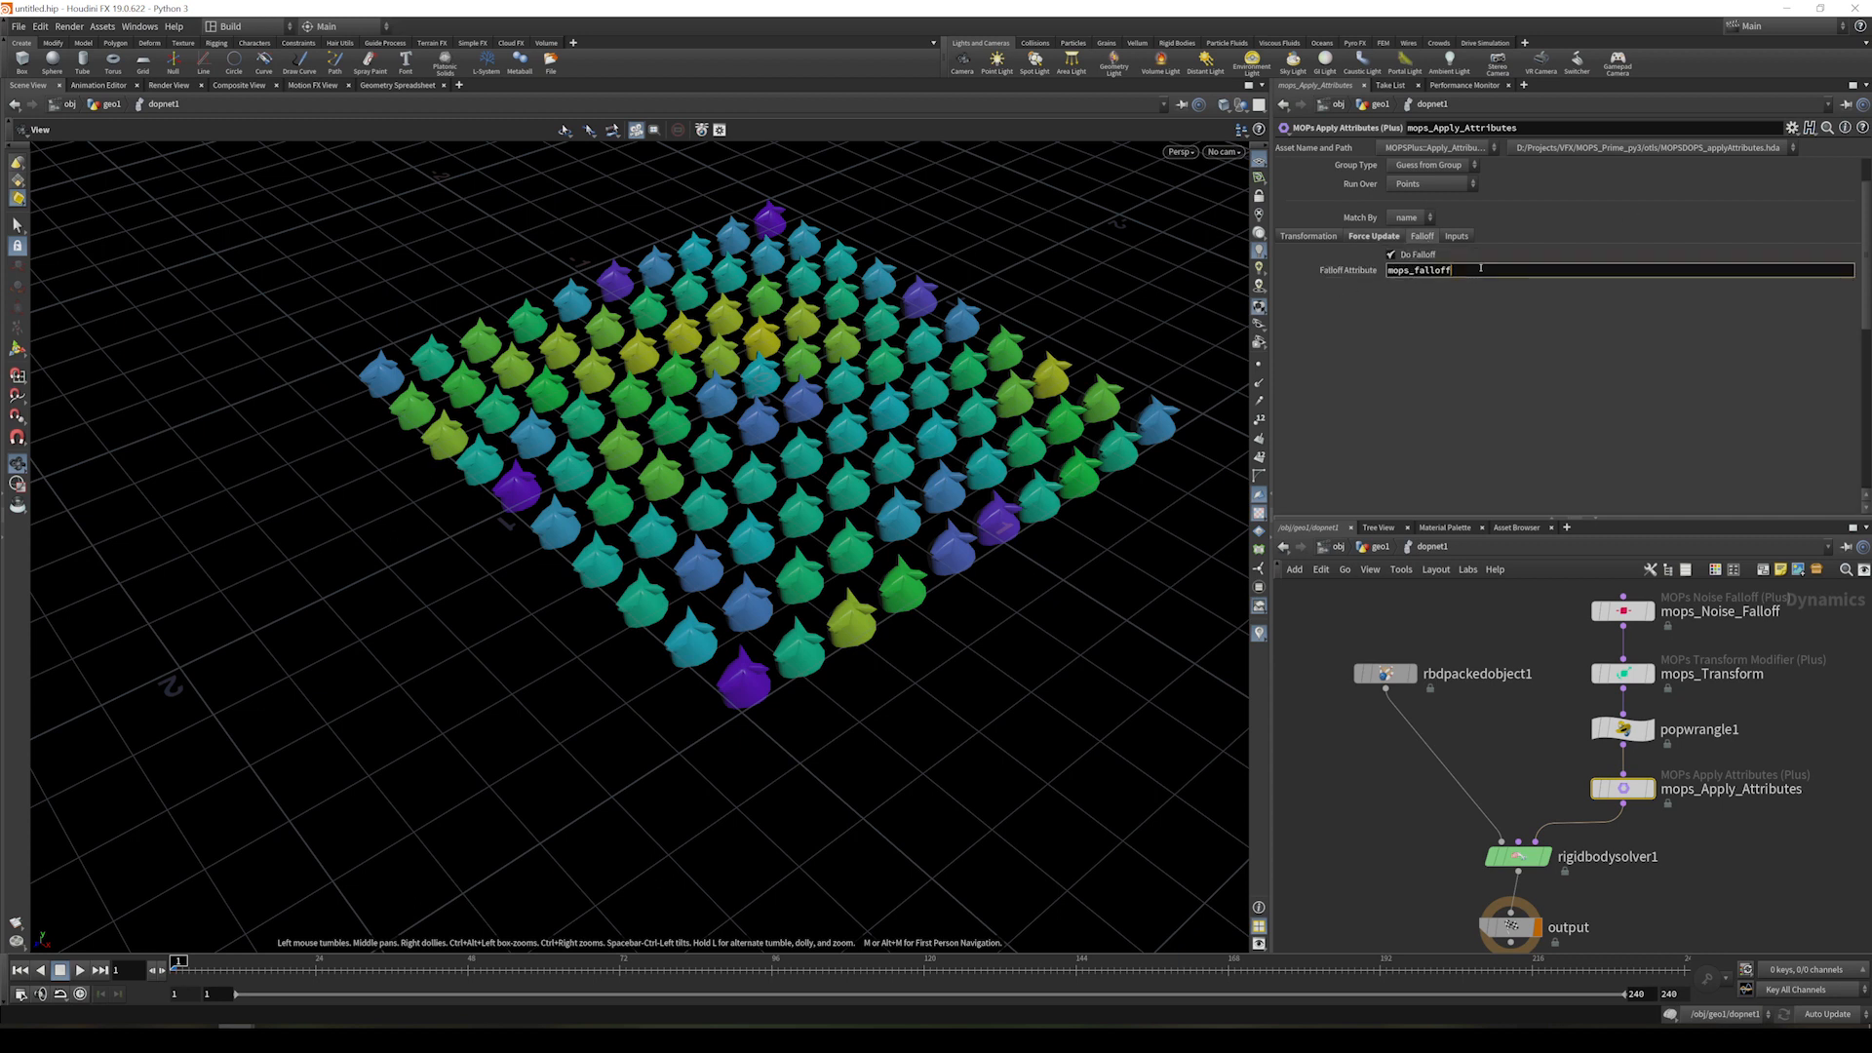
pyautogui.write('2')
pyautogui.press('Return')
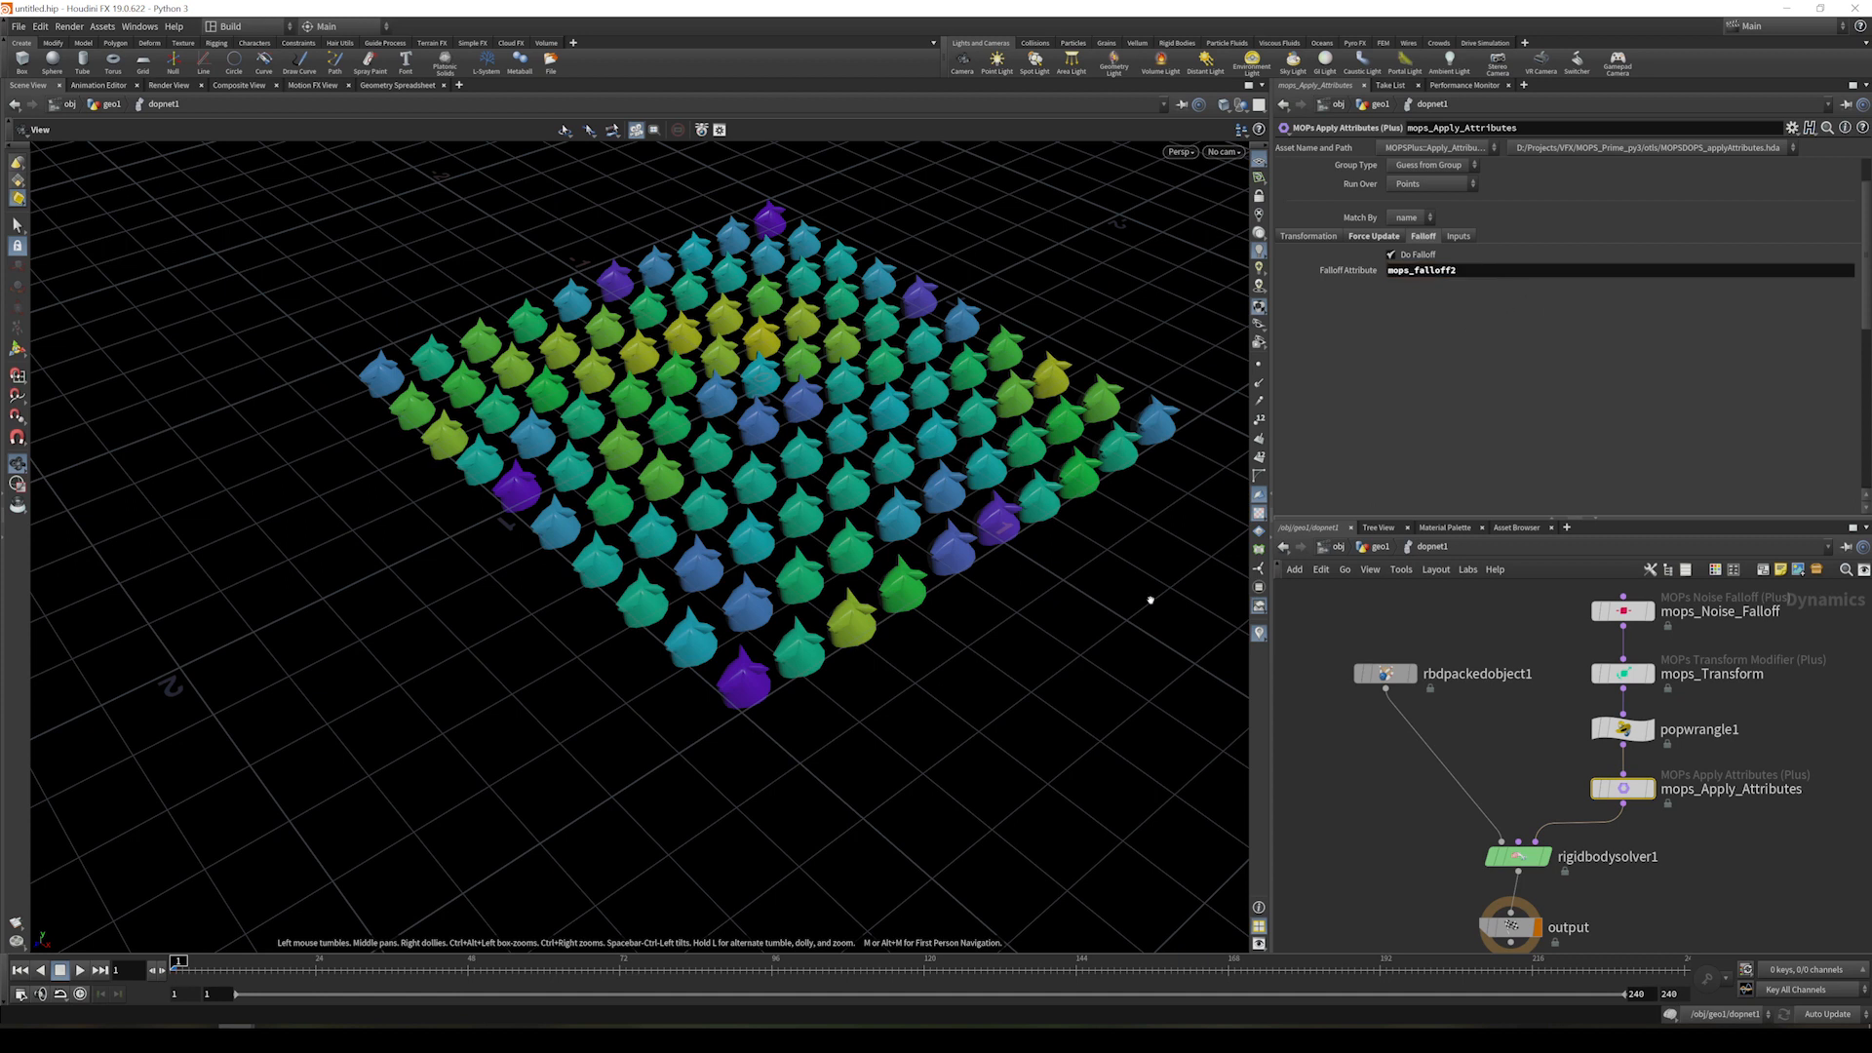
# - Play the rigid body simulation with the whole grid of heads in view, and return to the first frame
pyautogui.moveTo(995, 649); pyautogui.dragTo(878, 681, button='middle')
pyautogui.moveTo(877, 681); pyautogui.dragTo(824, 686, button='right')
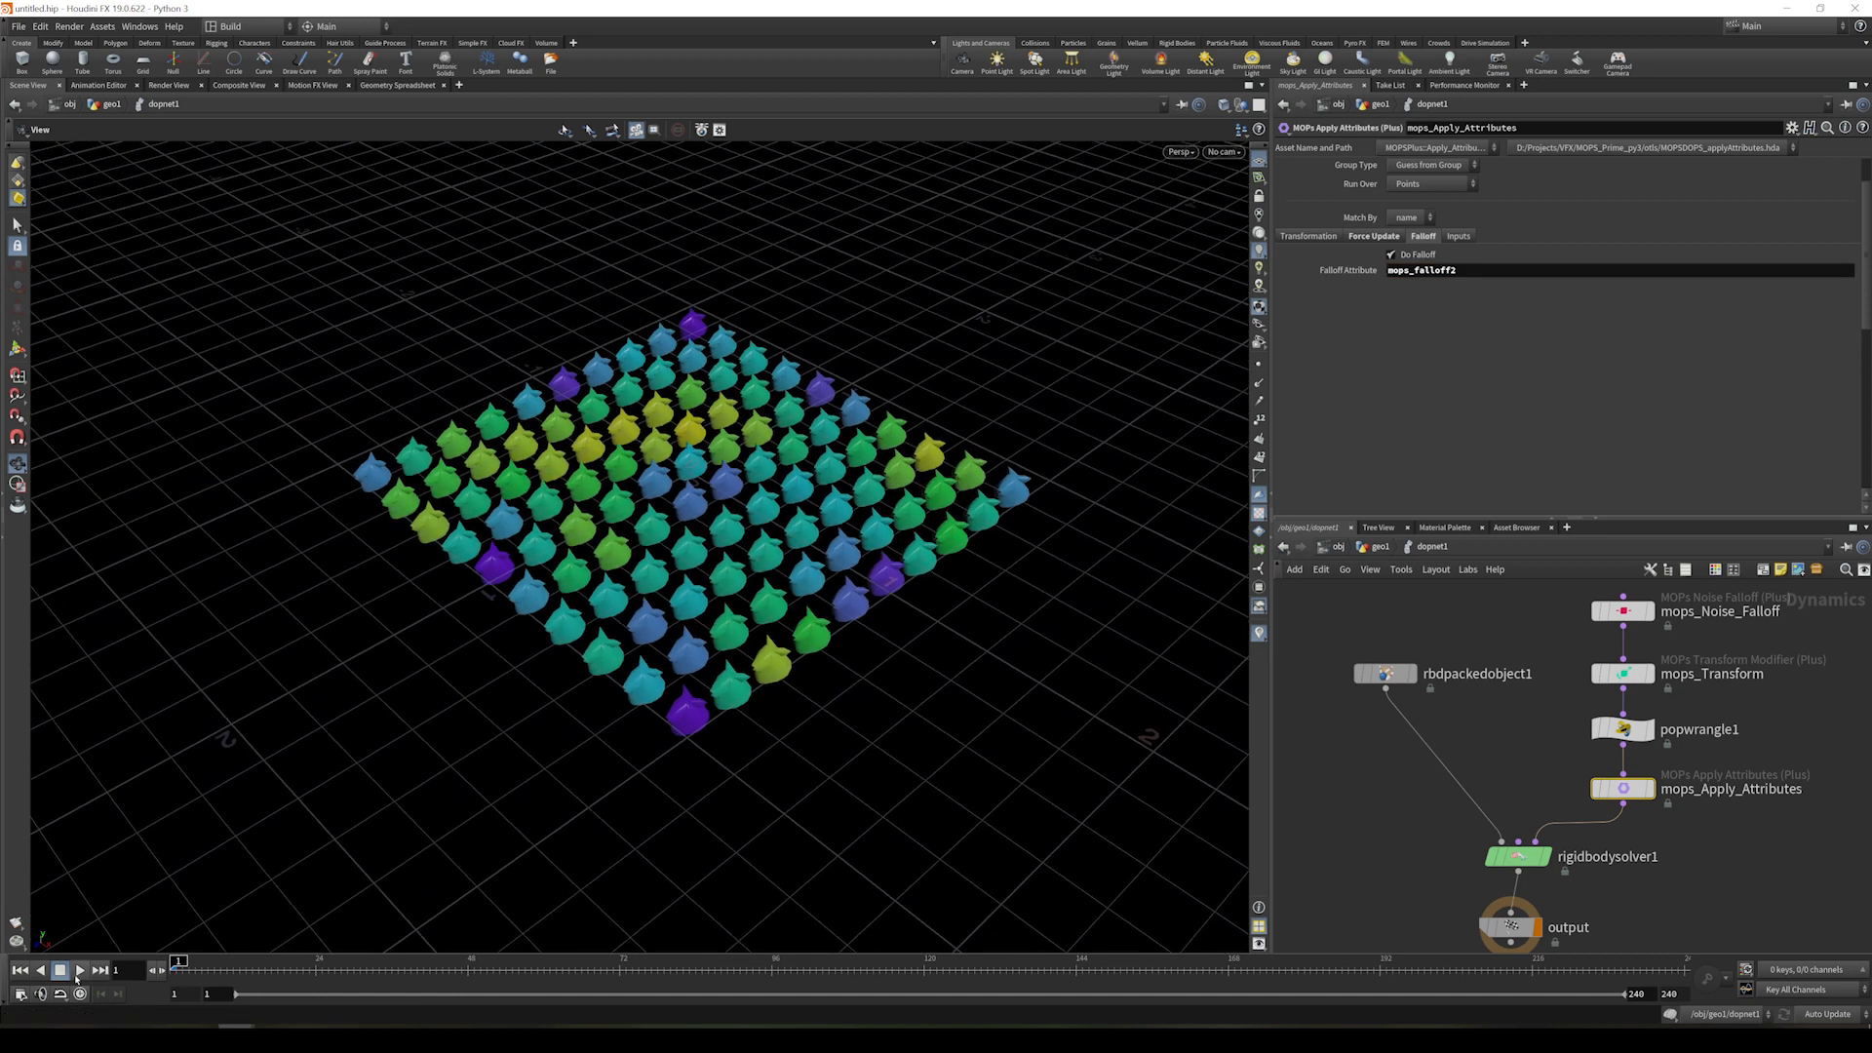
pyautogui.click(79, 971)
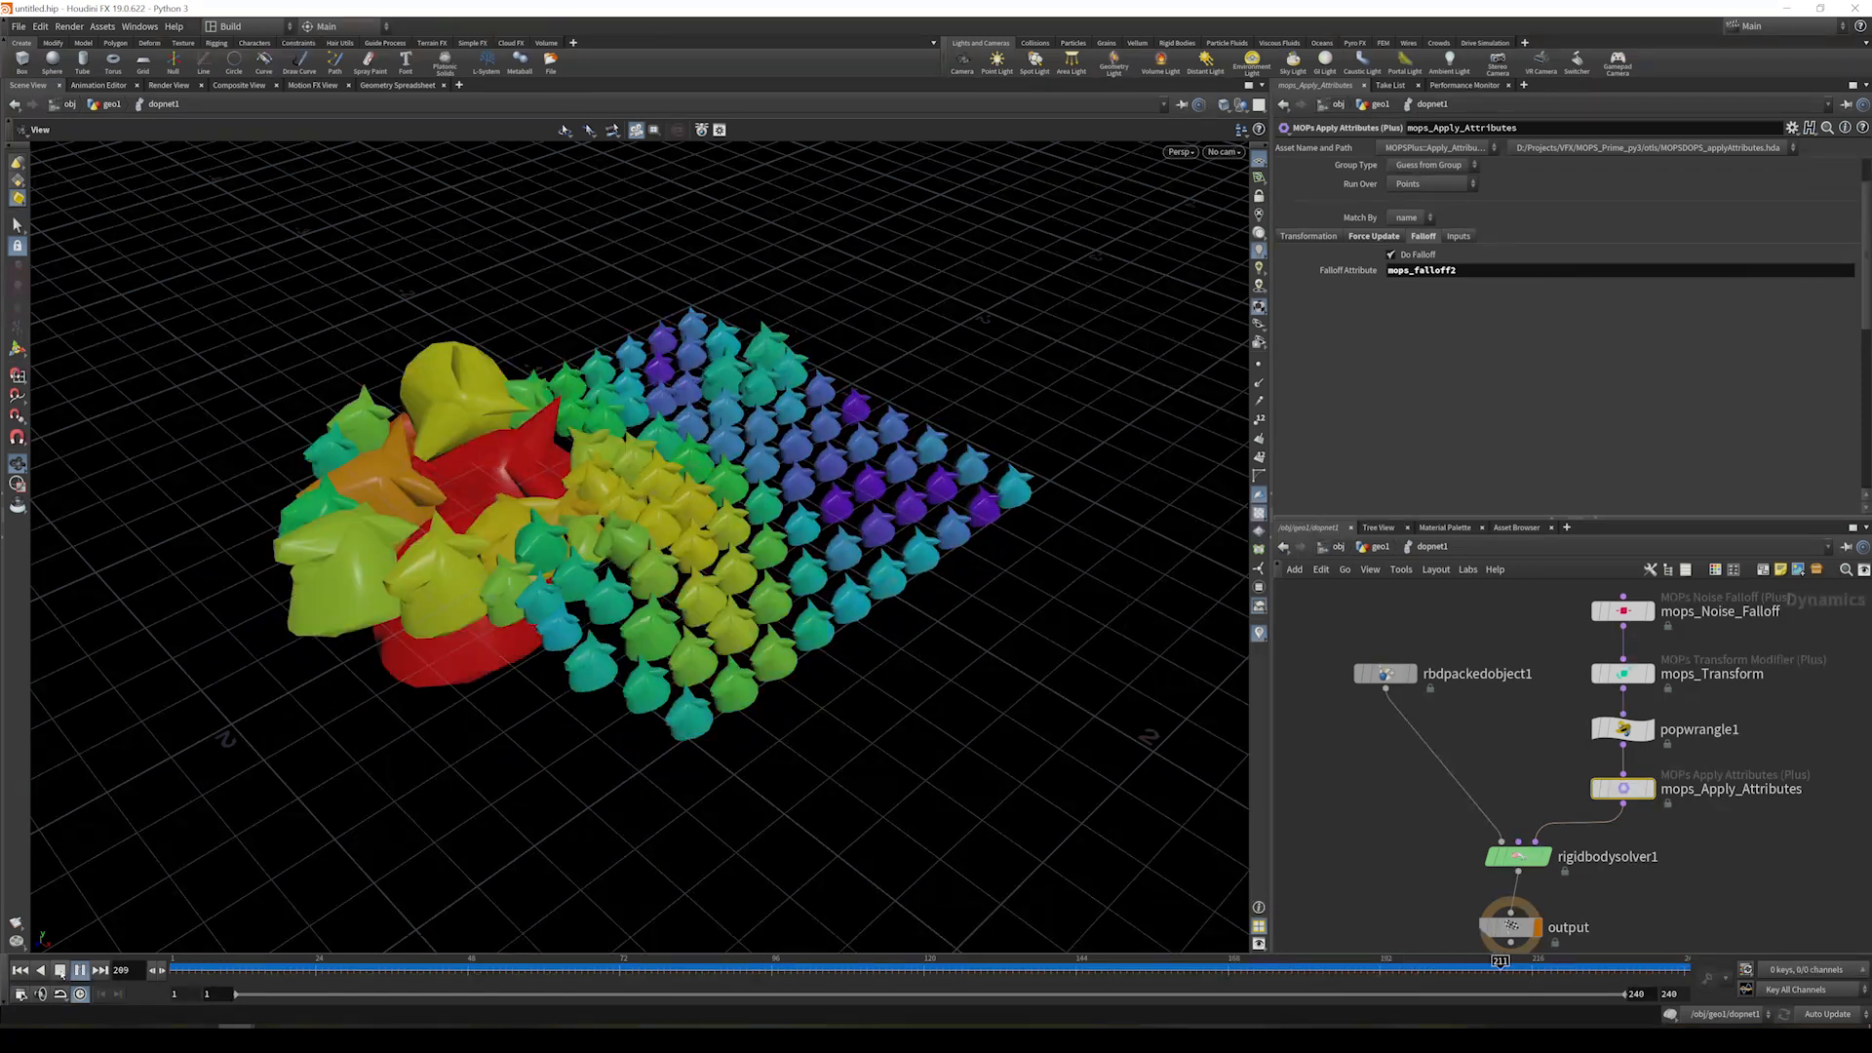
pyautogui.click(61, 972)
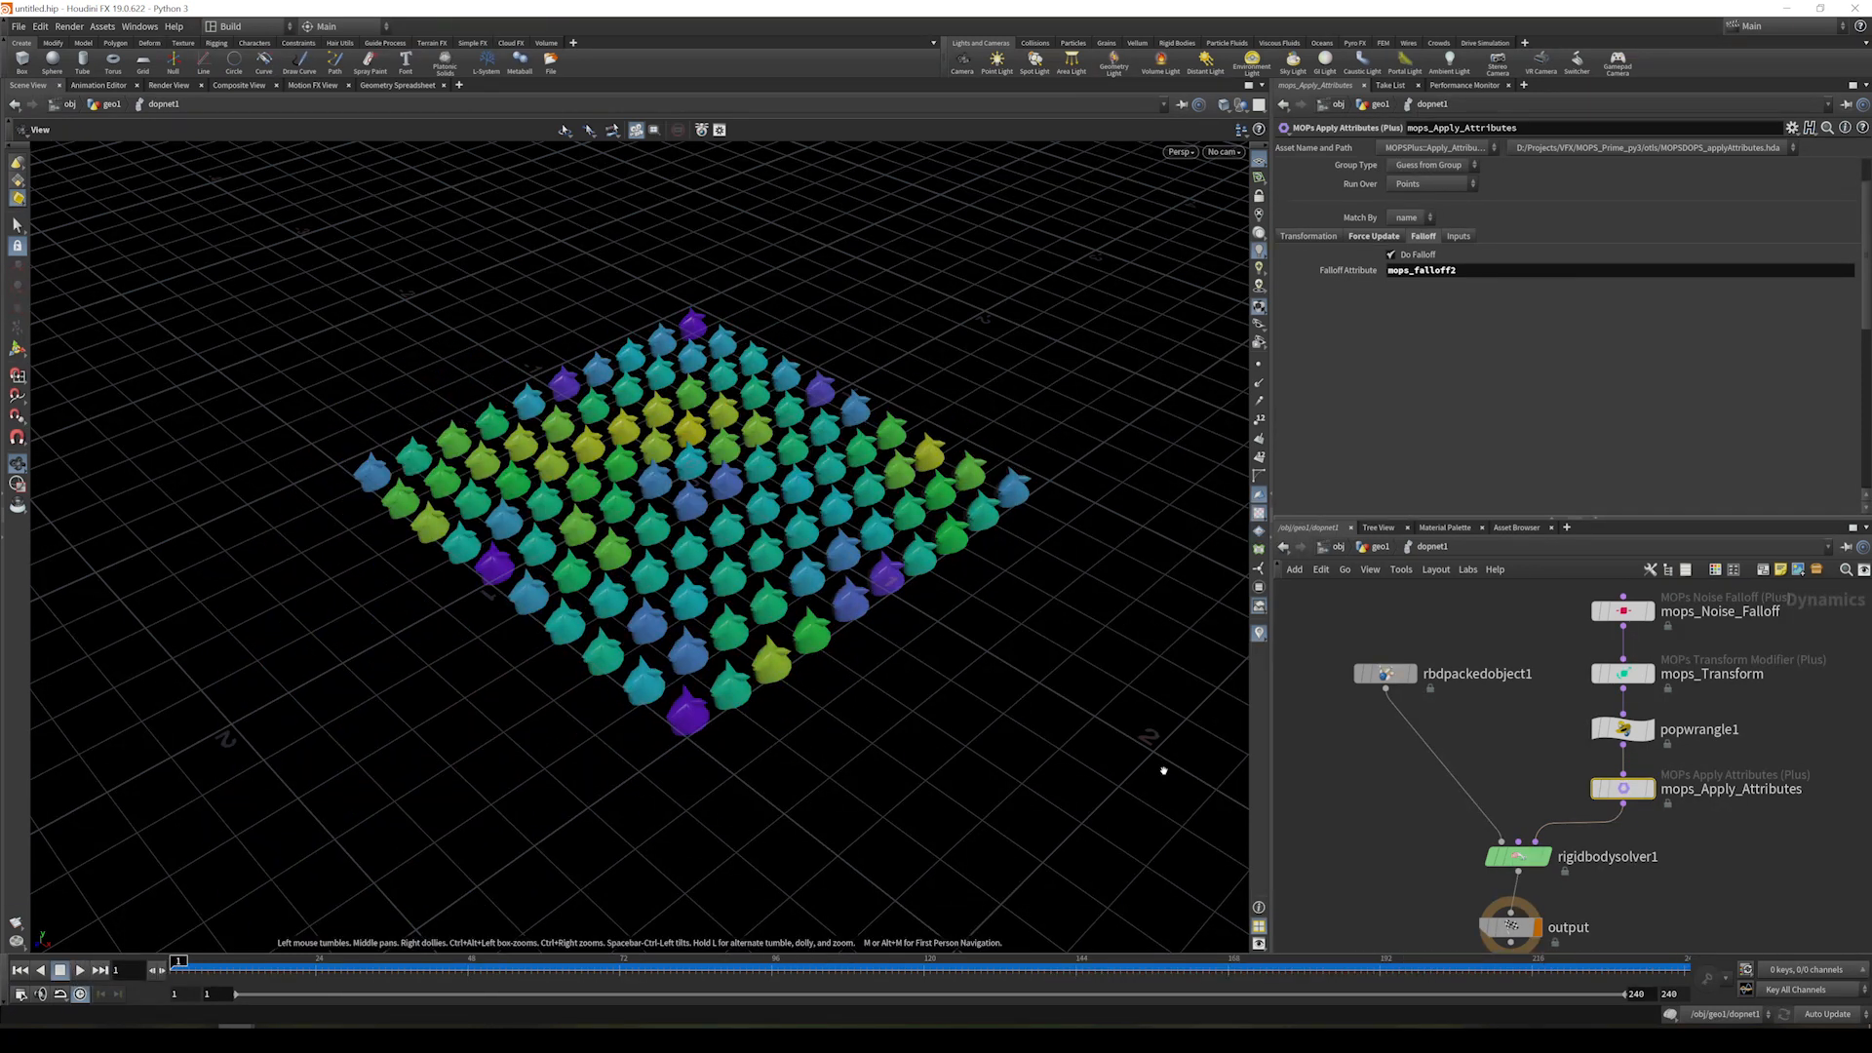
# - In the geo1 network, add a MOPs Extract Attributes node after dopnet1 and display its output
pyautogui.click(1380, 546)
pyautogui.press('Tab')
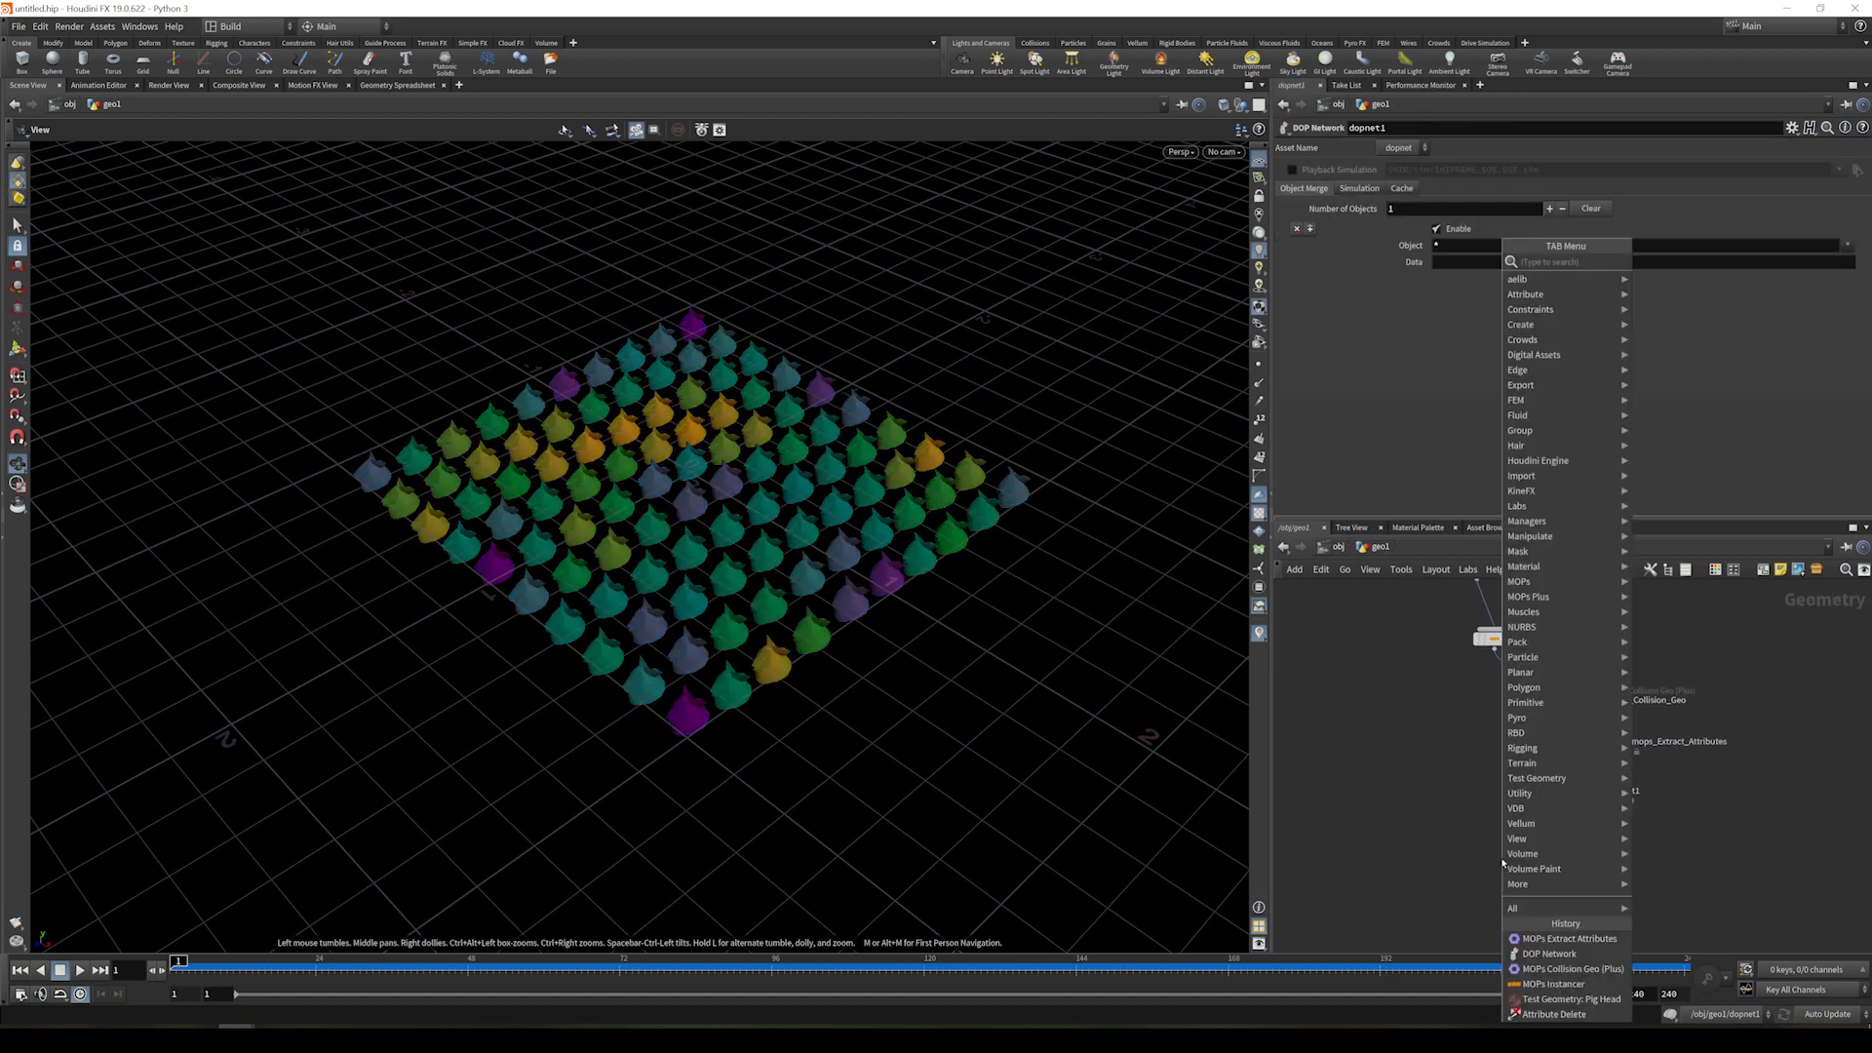
pyautogui.write('extr')
pyautogui.click(1760, 496)
pyautogui.click(1587, 839)
pyautogui.moveTo(1584, 805); pyautogui.dragTo(1589, 834)
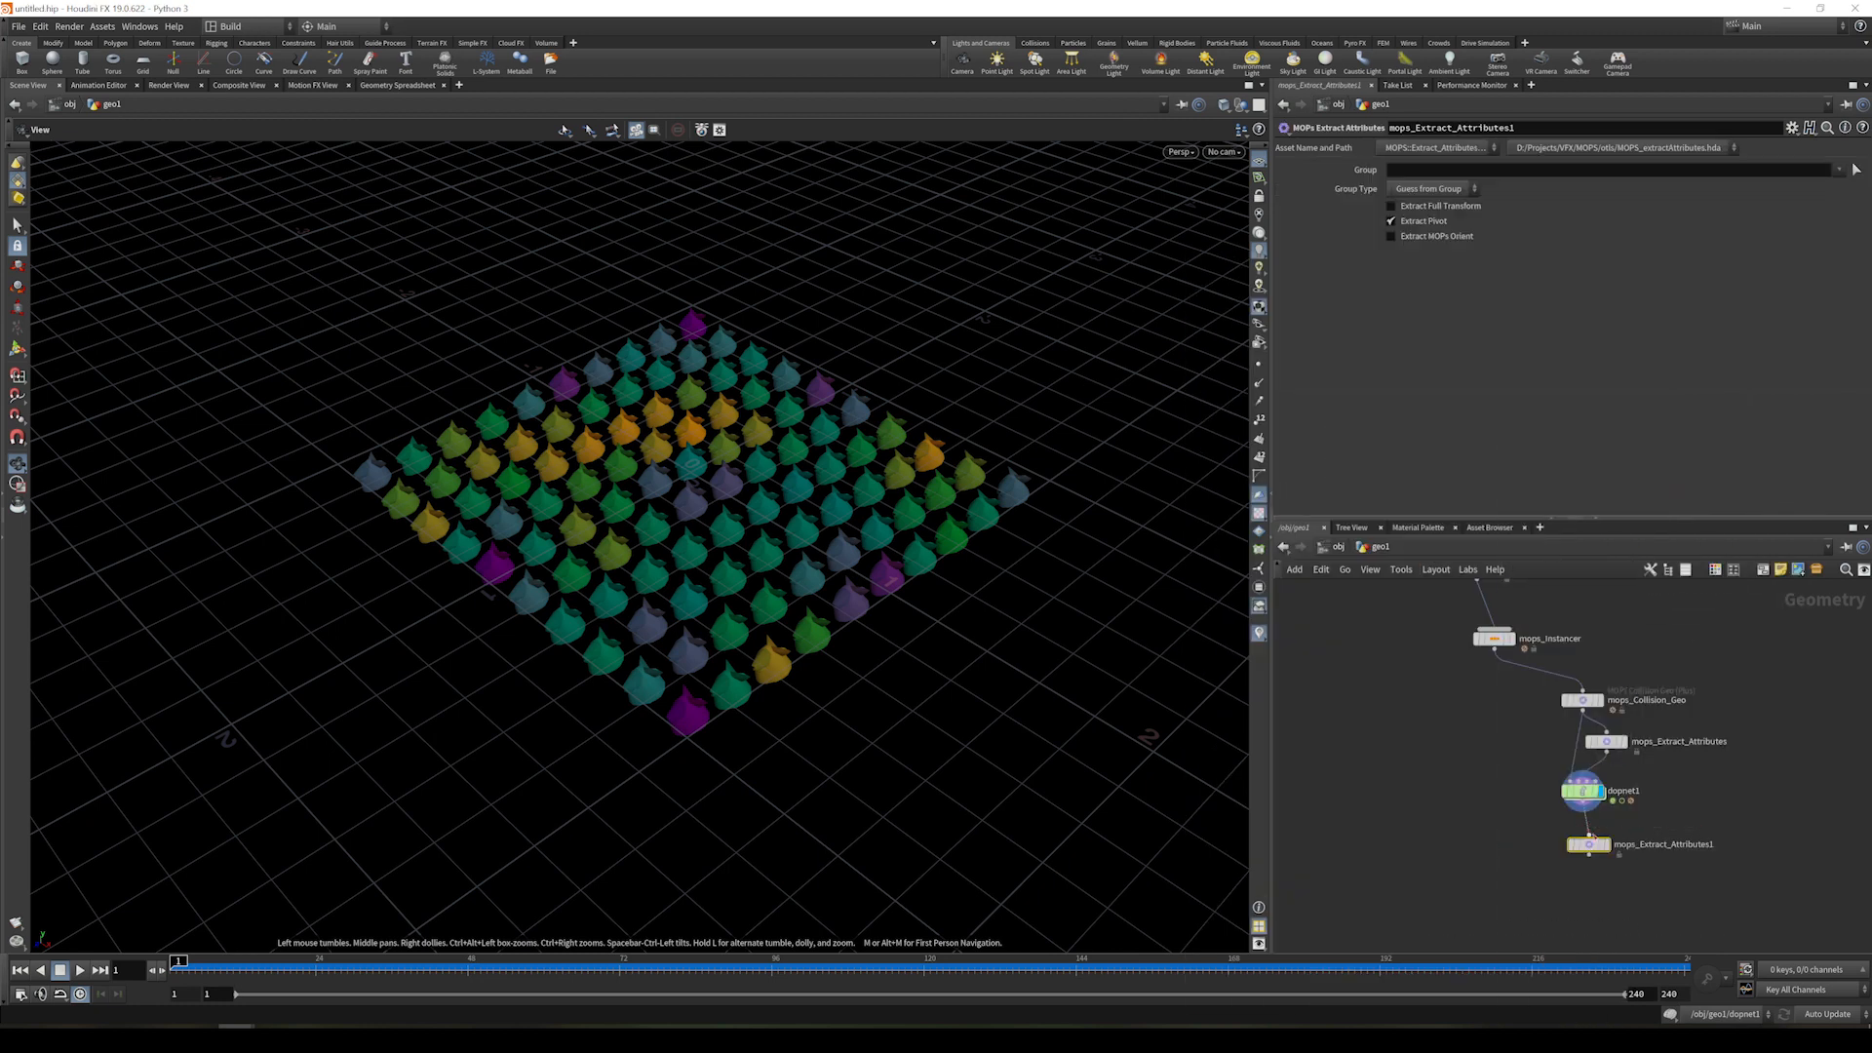
pyautogui.click(1607, 846)
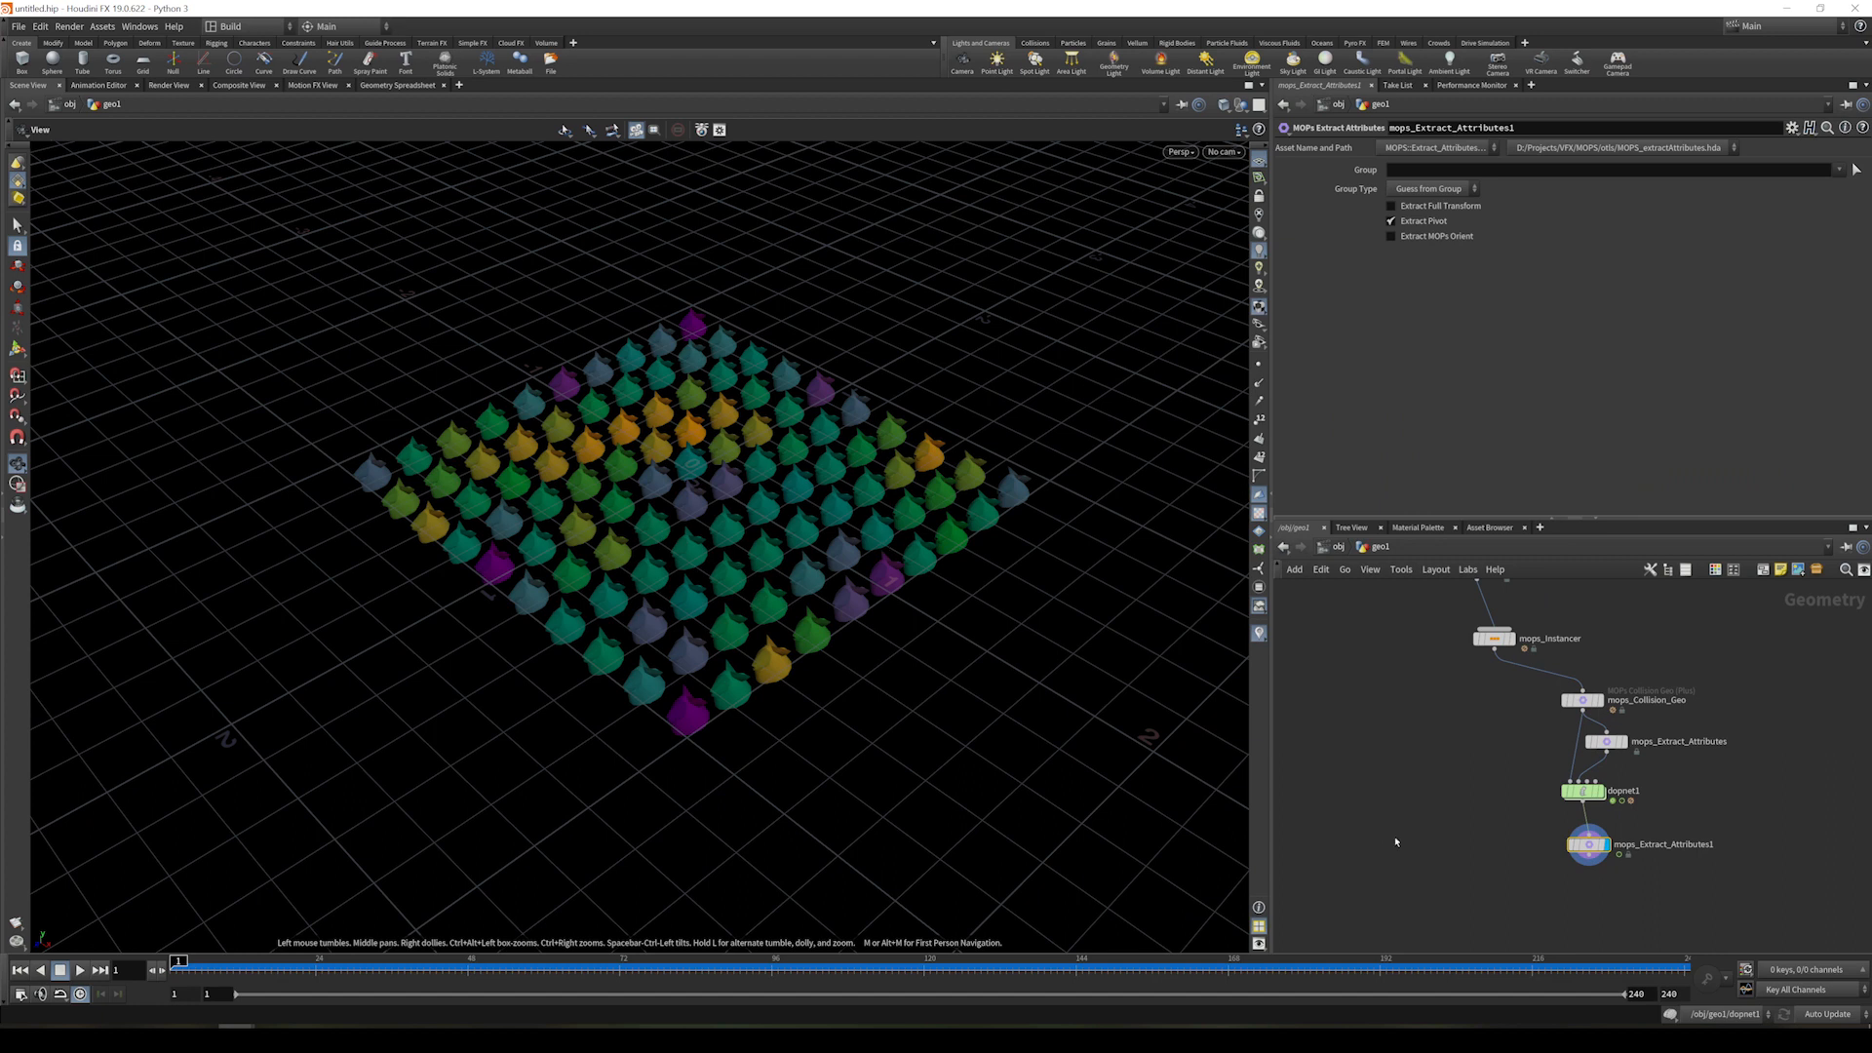
# - Add a MOPs Apply Attributes node fed by mops_Instancer and the new mops_Extract_Attributes1, and display its output
pyautogui.press('Tab')
pyautogui.write('apply')
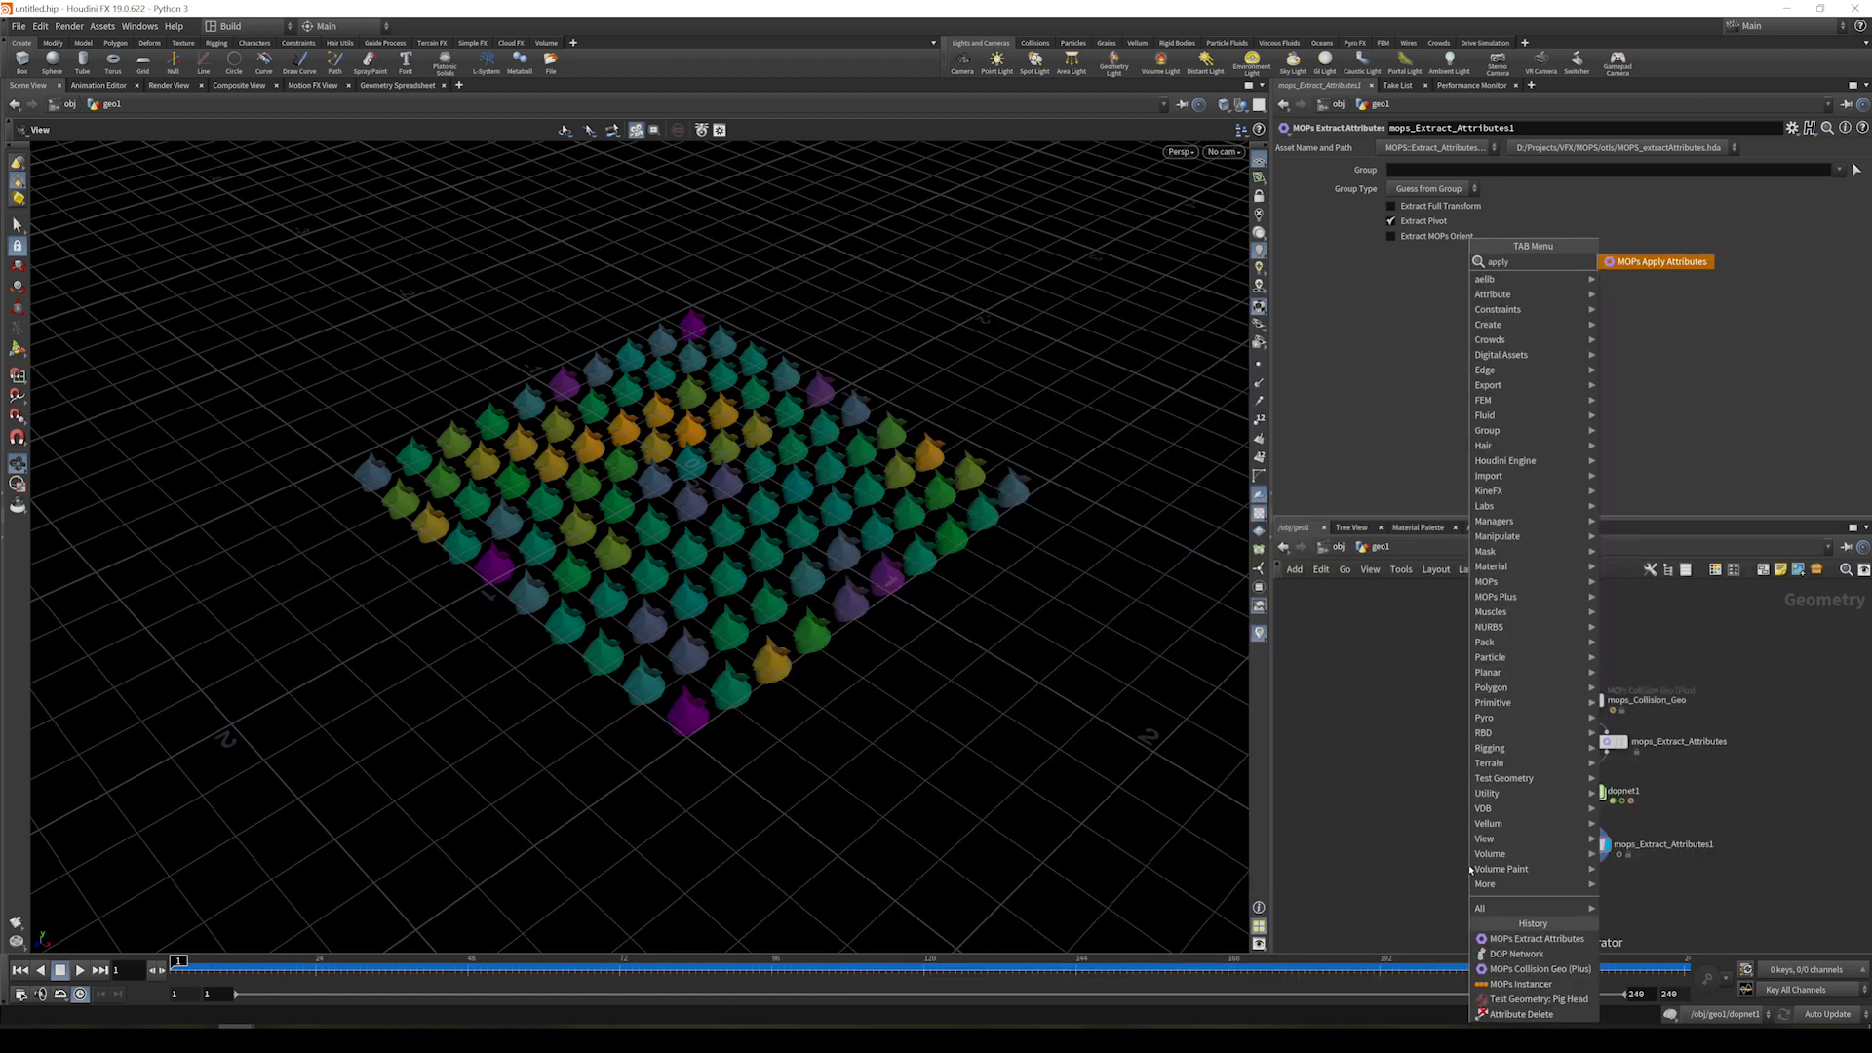
pyautogui.press('Return')
pyautogui.click(1521, 897)
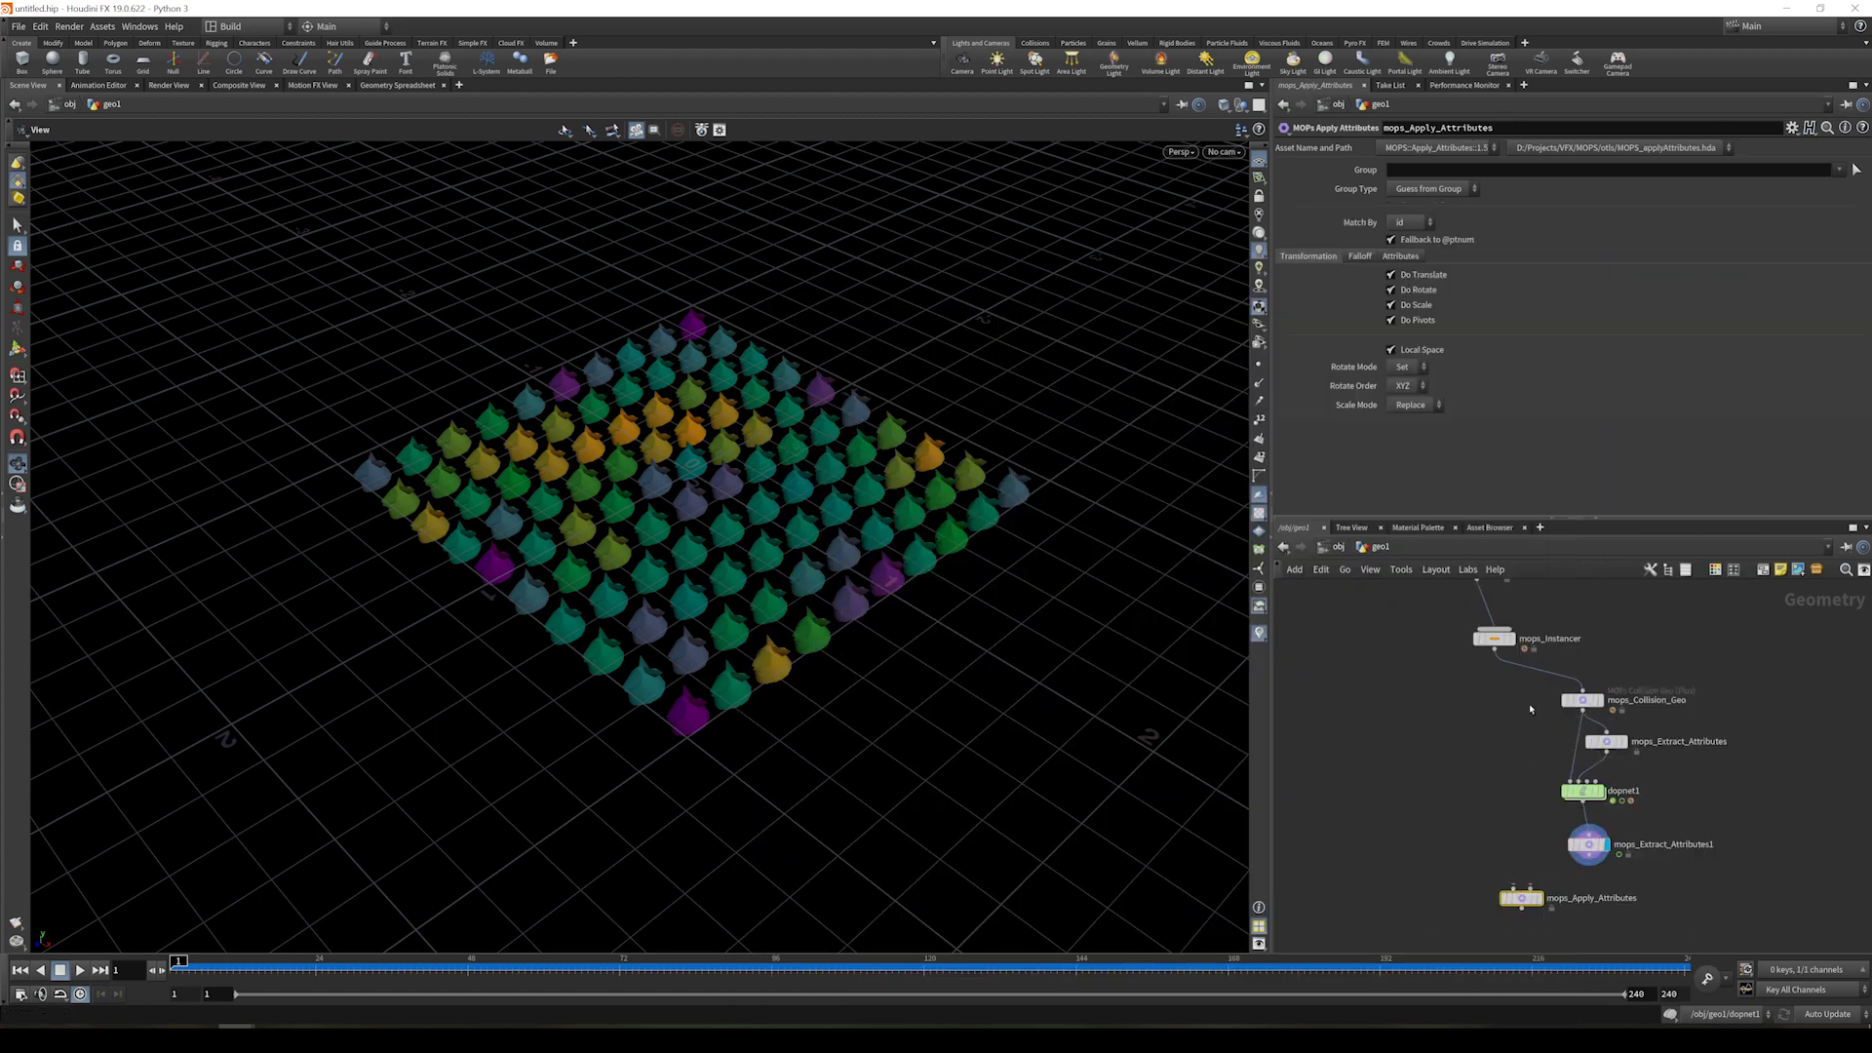
pyautogui.moveTo(1495, 652); pyautogui.dragTo(1587, 862)
pyautogui.click(1361, 255)
pyautogui.click(1308, 256)
pyautogui.click(1538, 898)
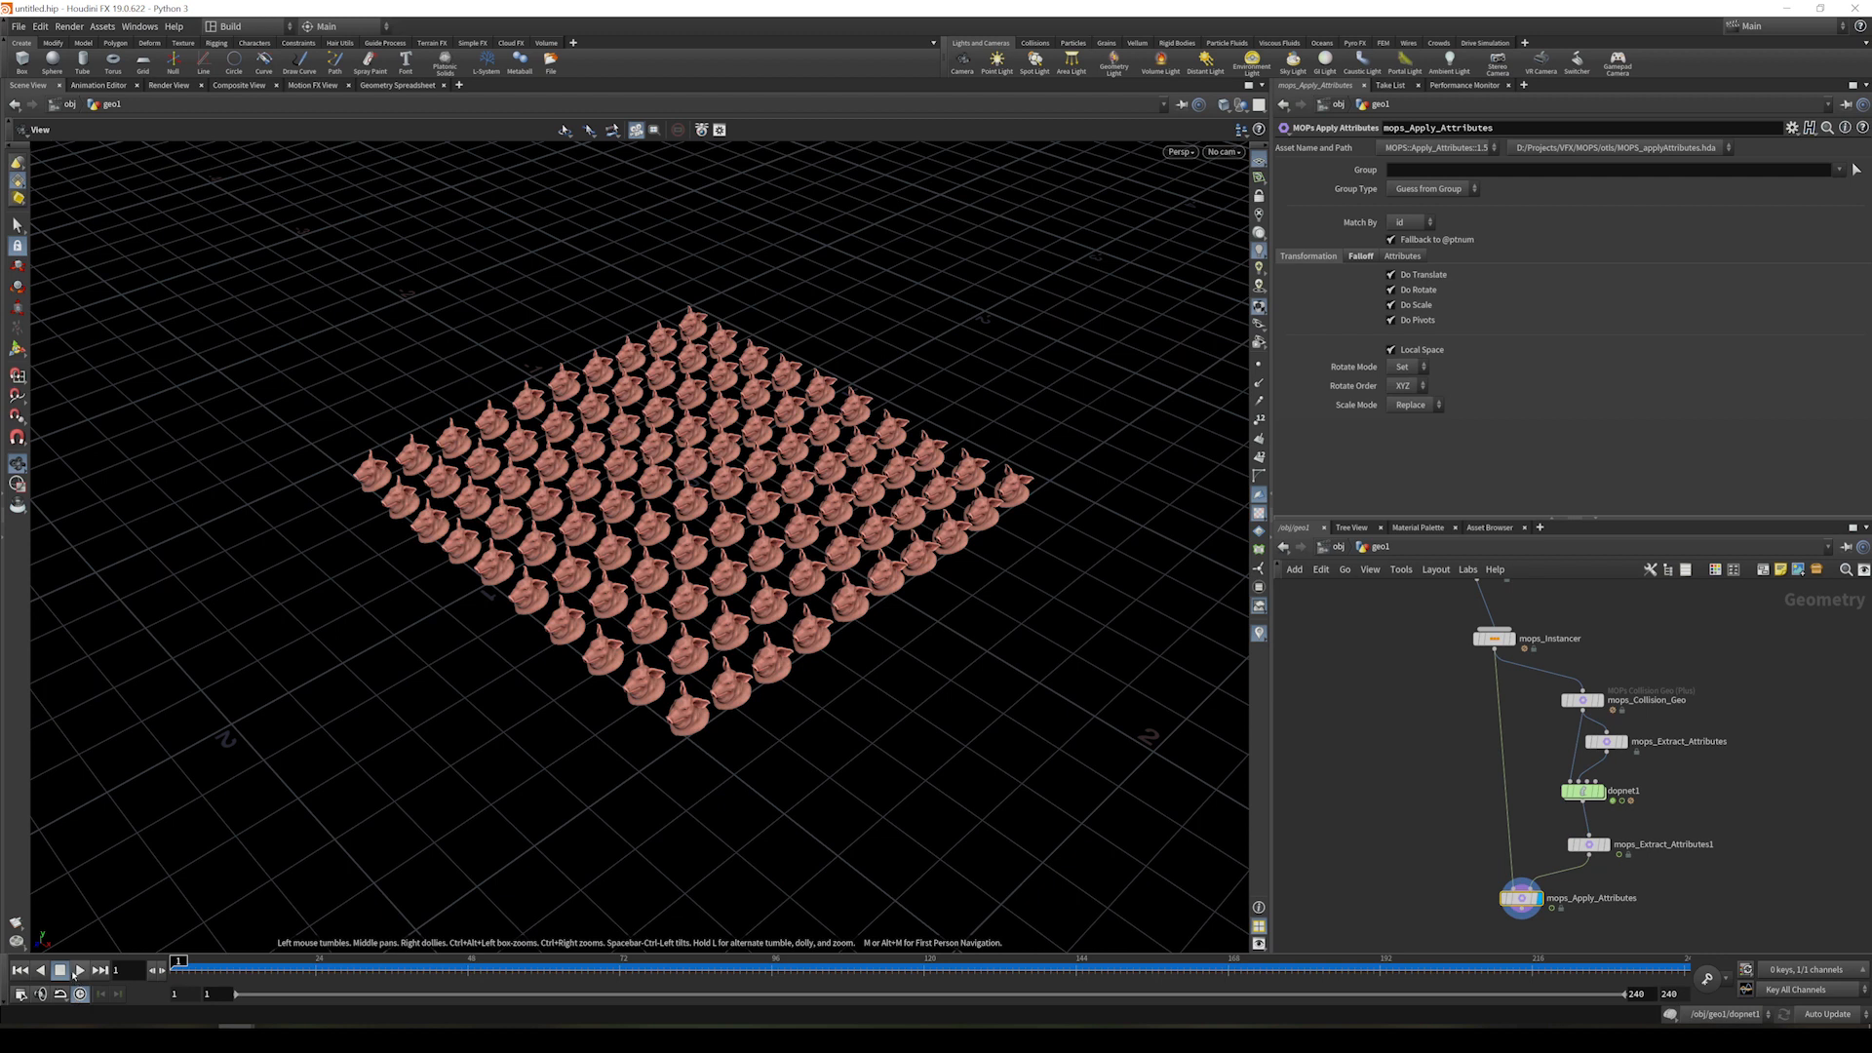
# - Play back the full-geometry pig head simulation and the explode_rebuild example animation
pyautogui.click(78, 972)
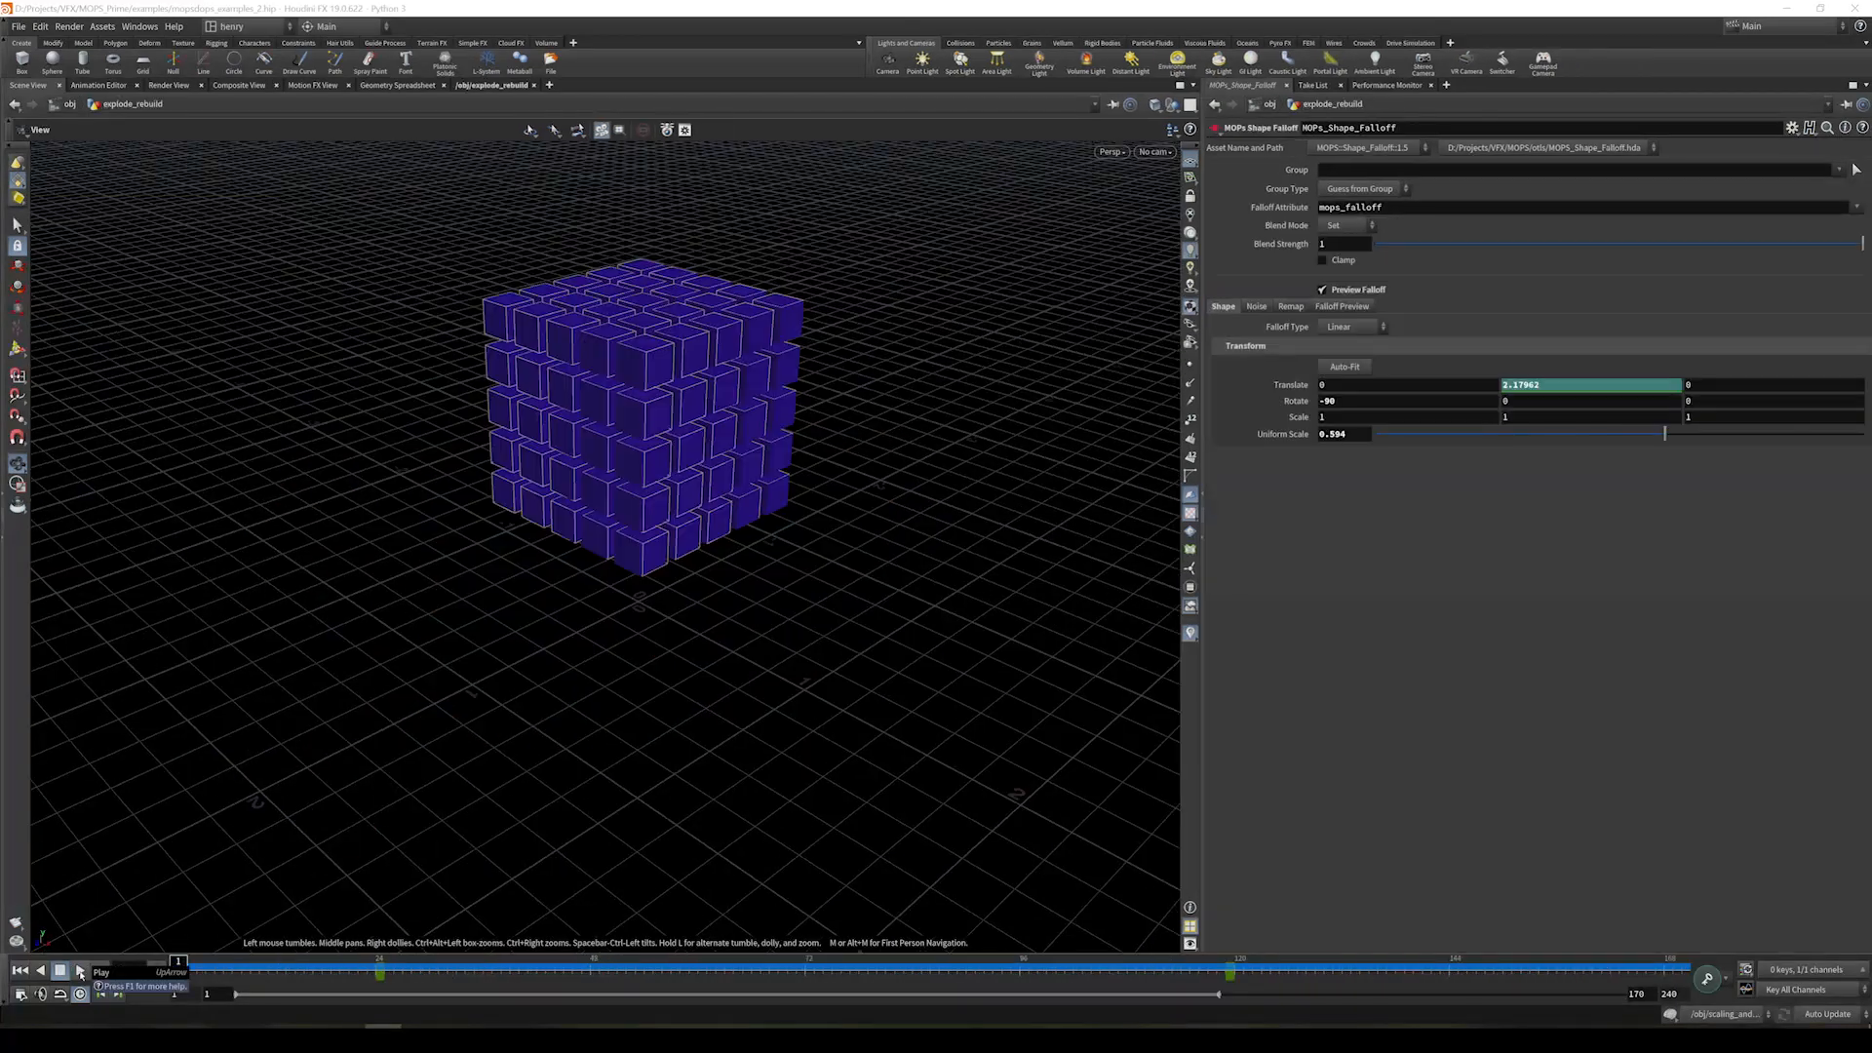
pyautogui.click(80, 970)
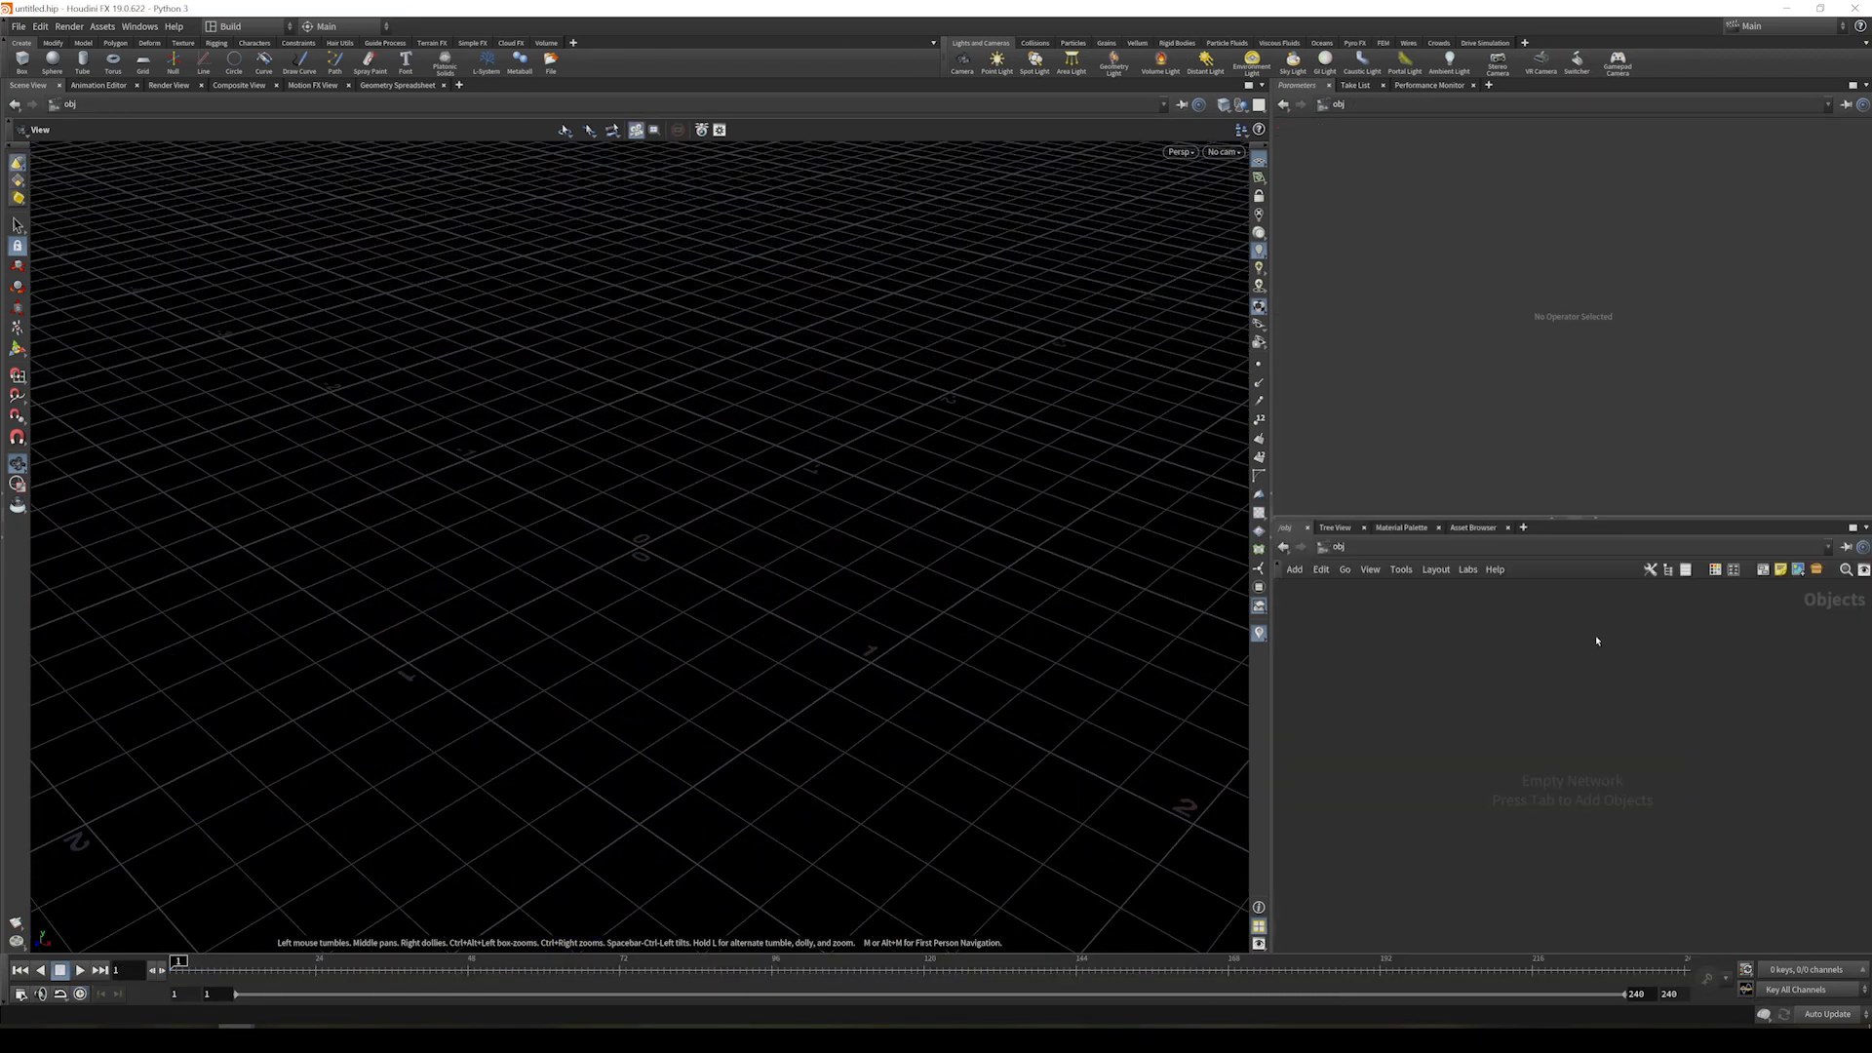
# - Create a Geometry object in the empty scene and add a Box node inside it
pyautogui.press('Tab')
pyautogui.write('geo')
pyautogui.press('Return')
pyautogui.doubleClick(1592, 640)
pyautogui.press('Tab')
pyautogui.press('Escape')
pyautogui.press('Return')
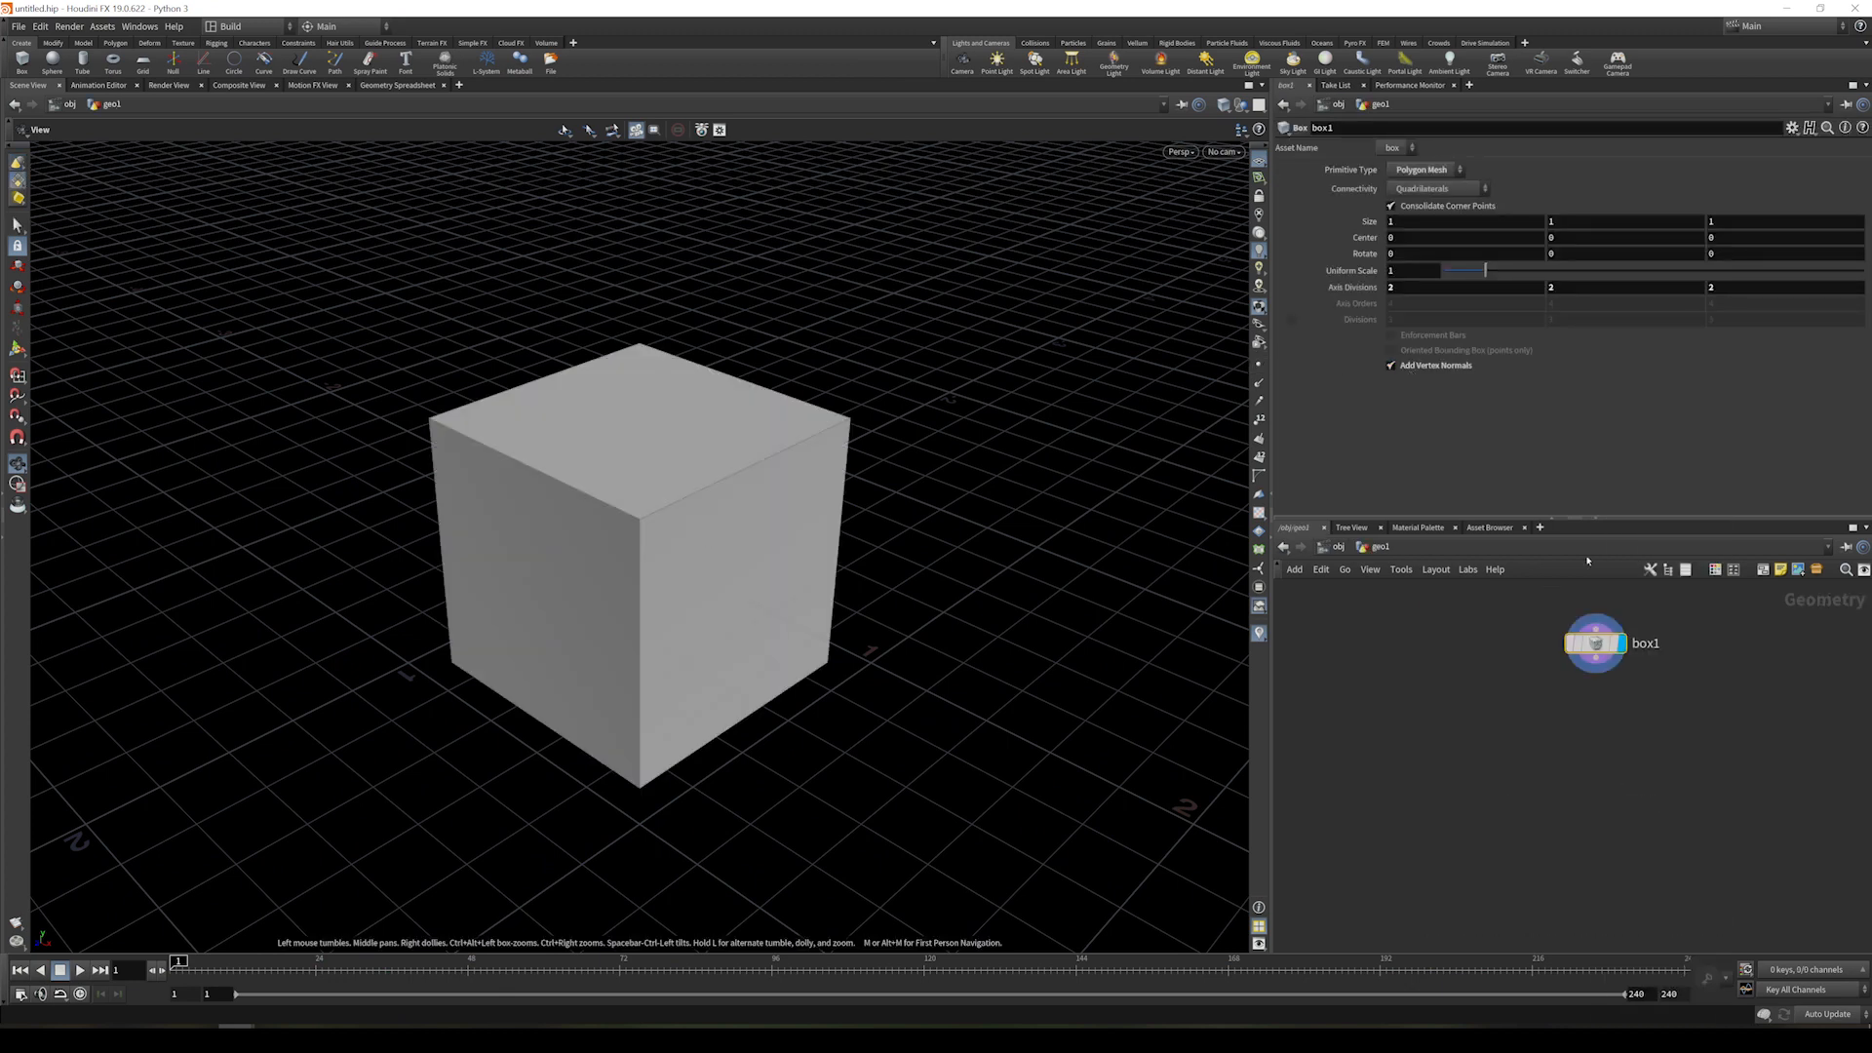
# - Add a MOPs Instancer, connect box1 to it and display its output
pyautogui.press('Tab')
pyautogui.write('ext')
pyautogui.press('Down')
pyautogui.press('Return')
pyautogui.click(1648, 760)
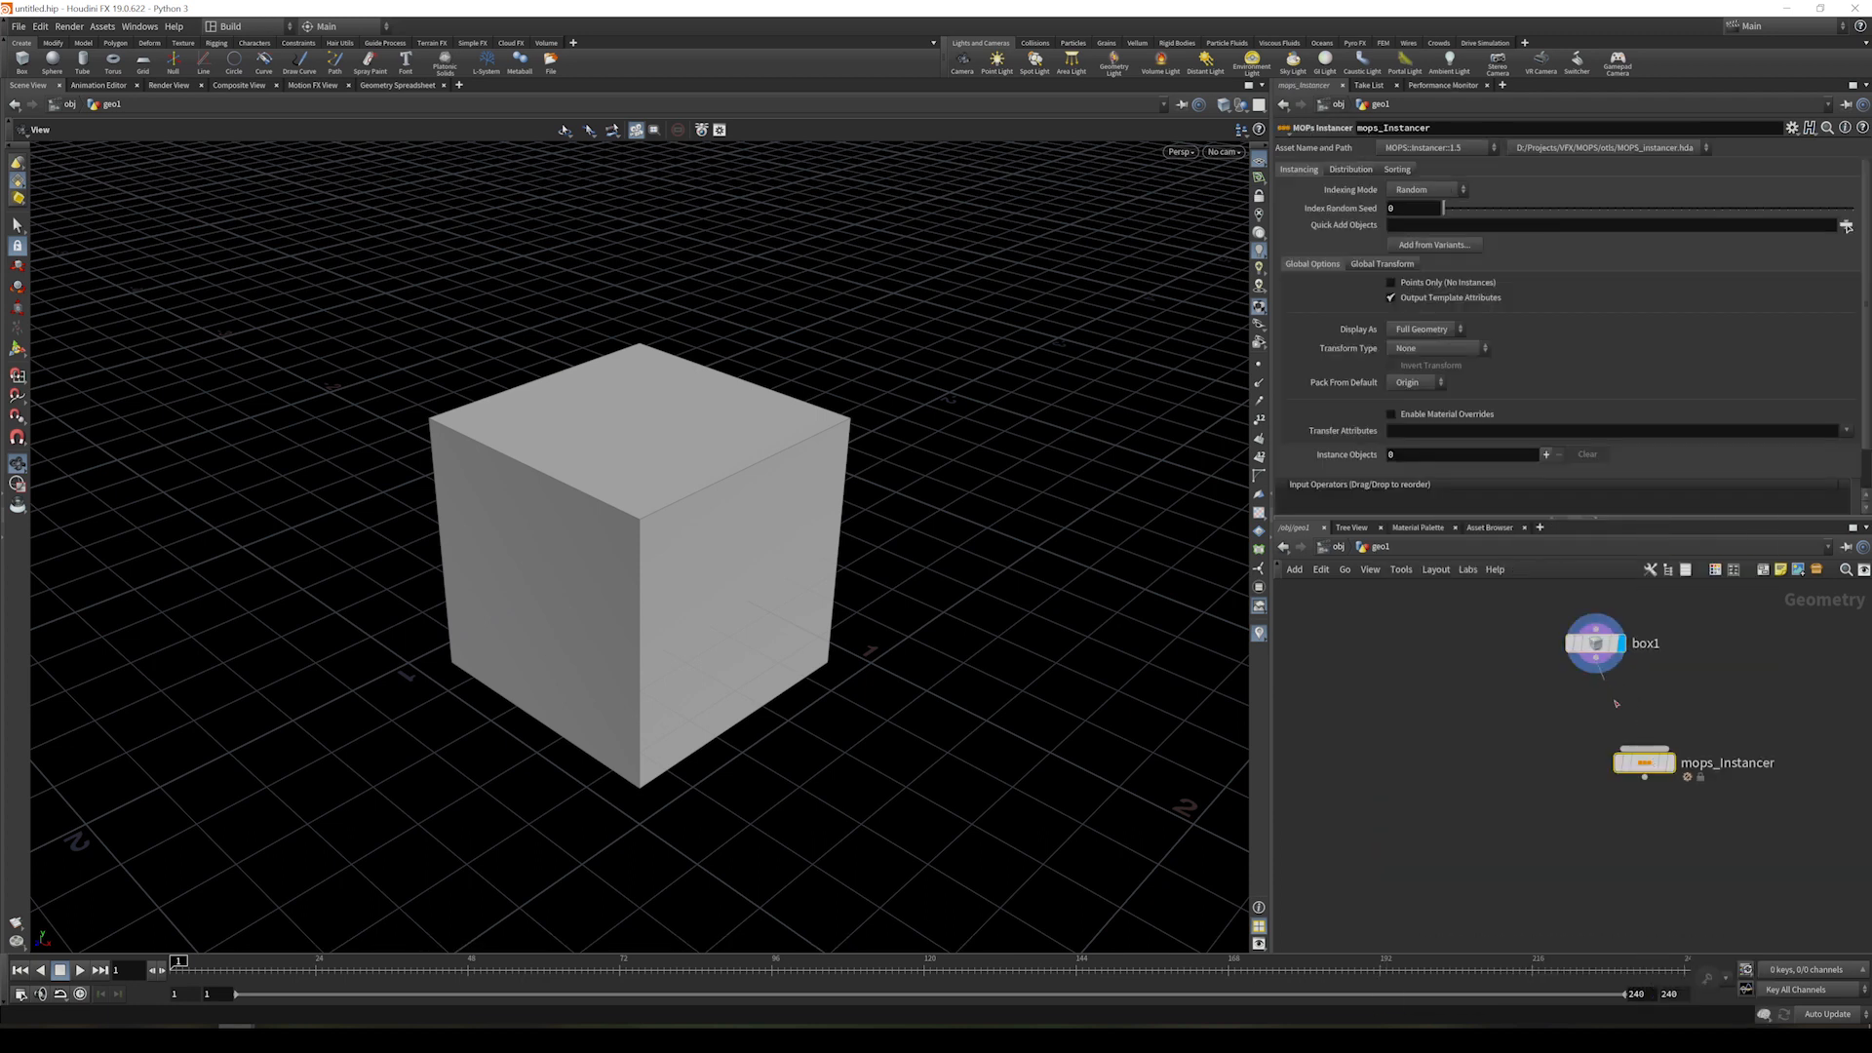
pyautogui.moveTo(1602, 673); pyautogui.dragTo(1645, 750)
pyautogui.click(1670, 763)
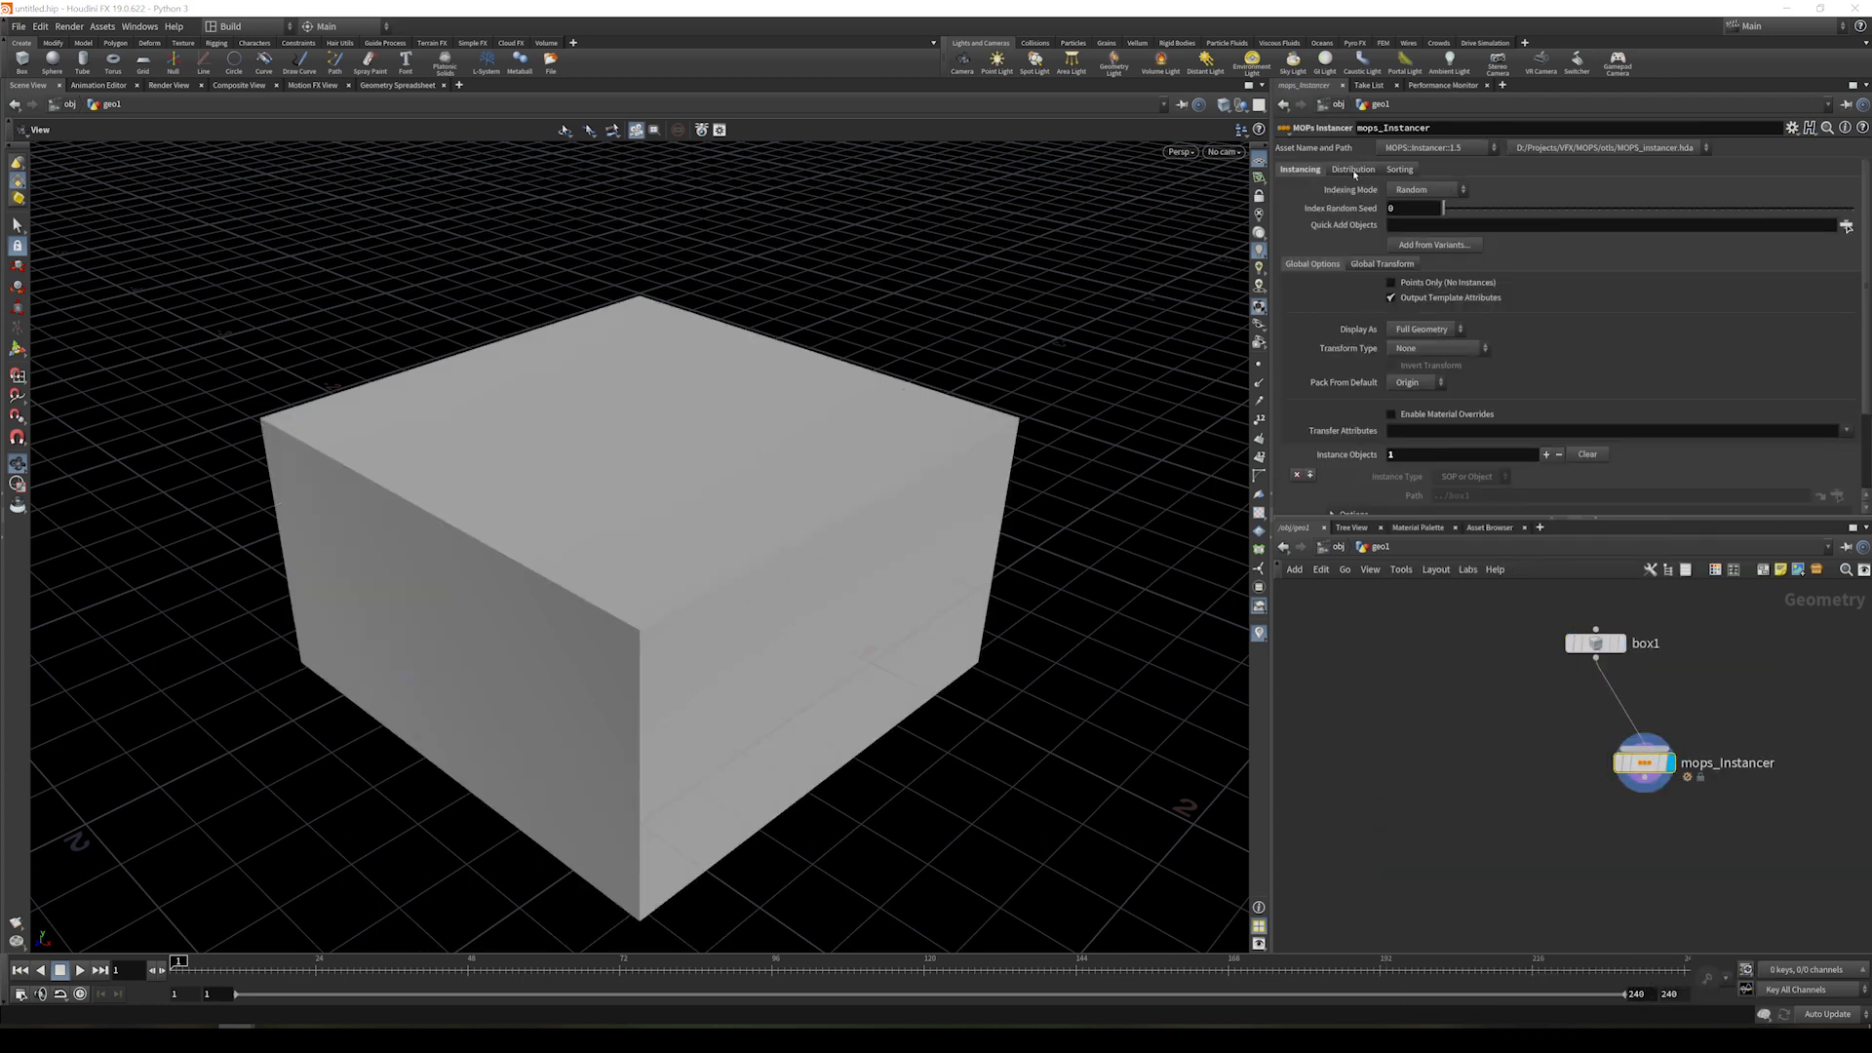
# - Set the instancer's global Uniform Scale to .15 and the Y size of its grid distribution to 1
pyautogui.click(1382, 264)
pyautogui.write('.15')
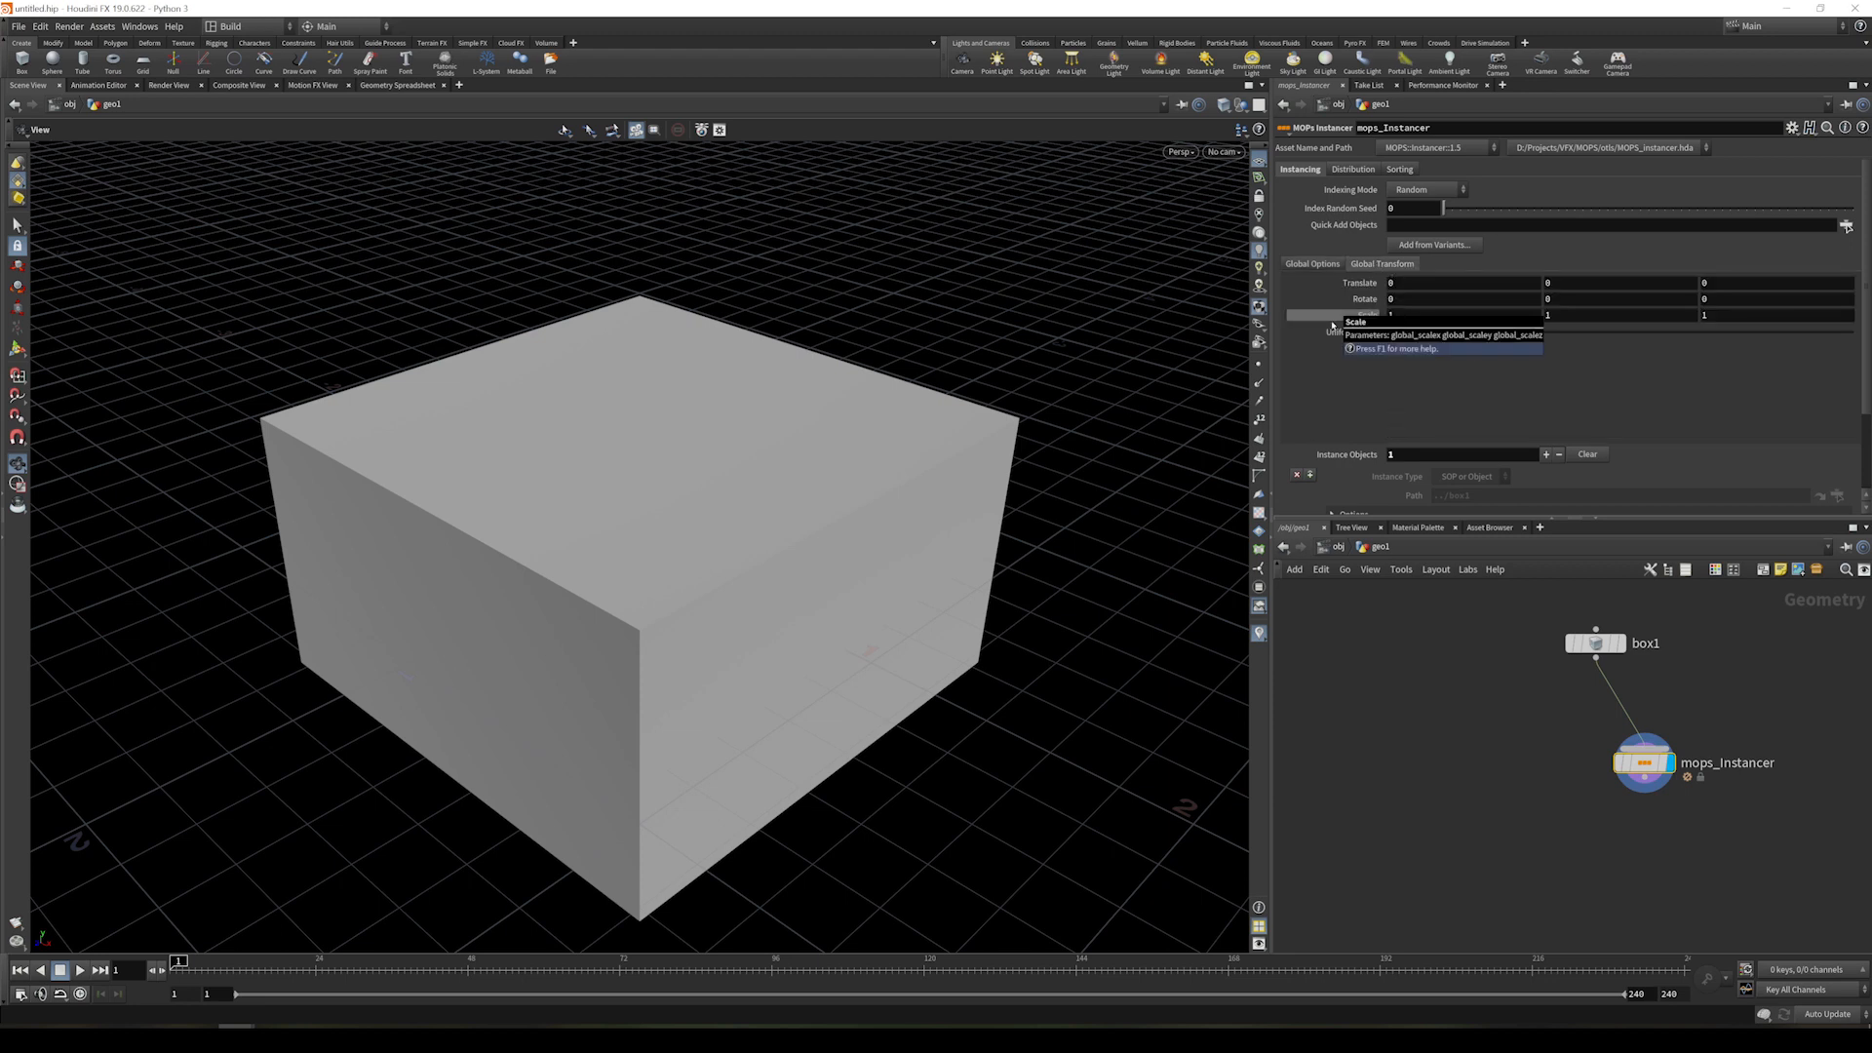
pyautogui.press('Return')
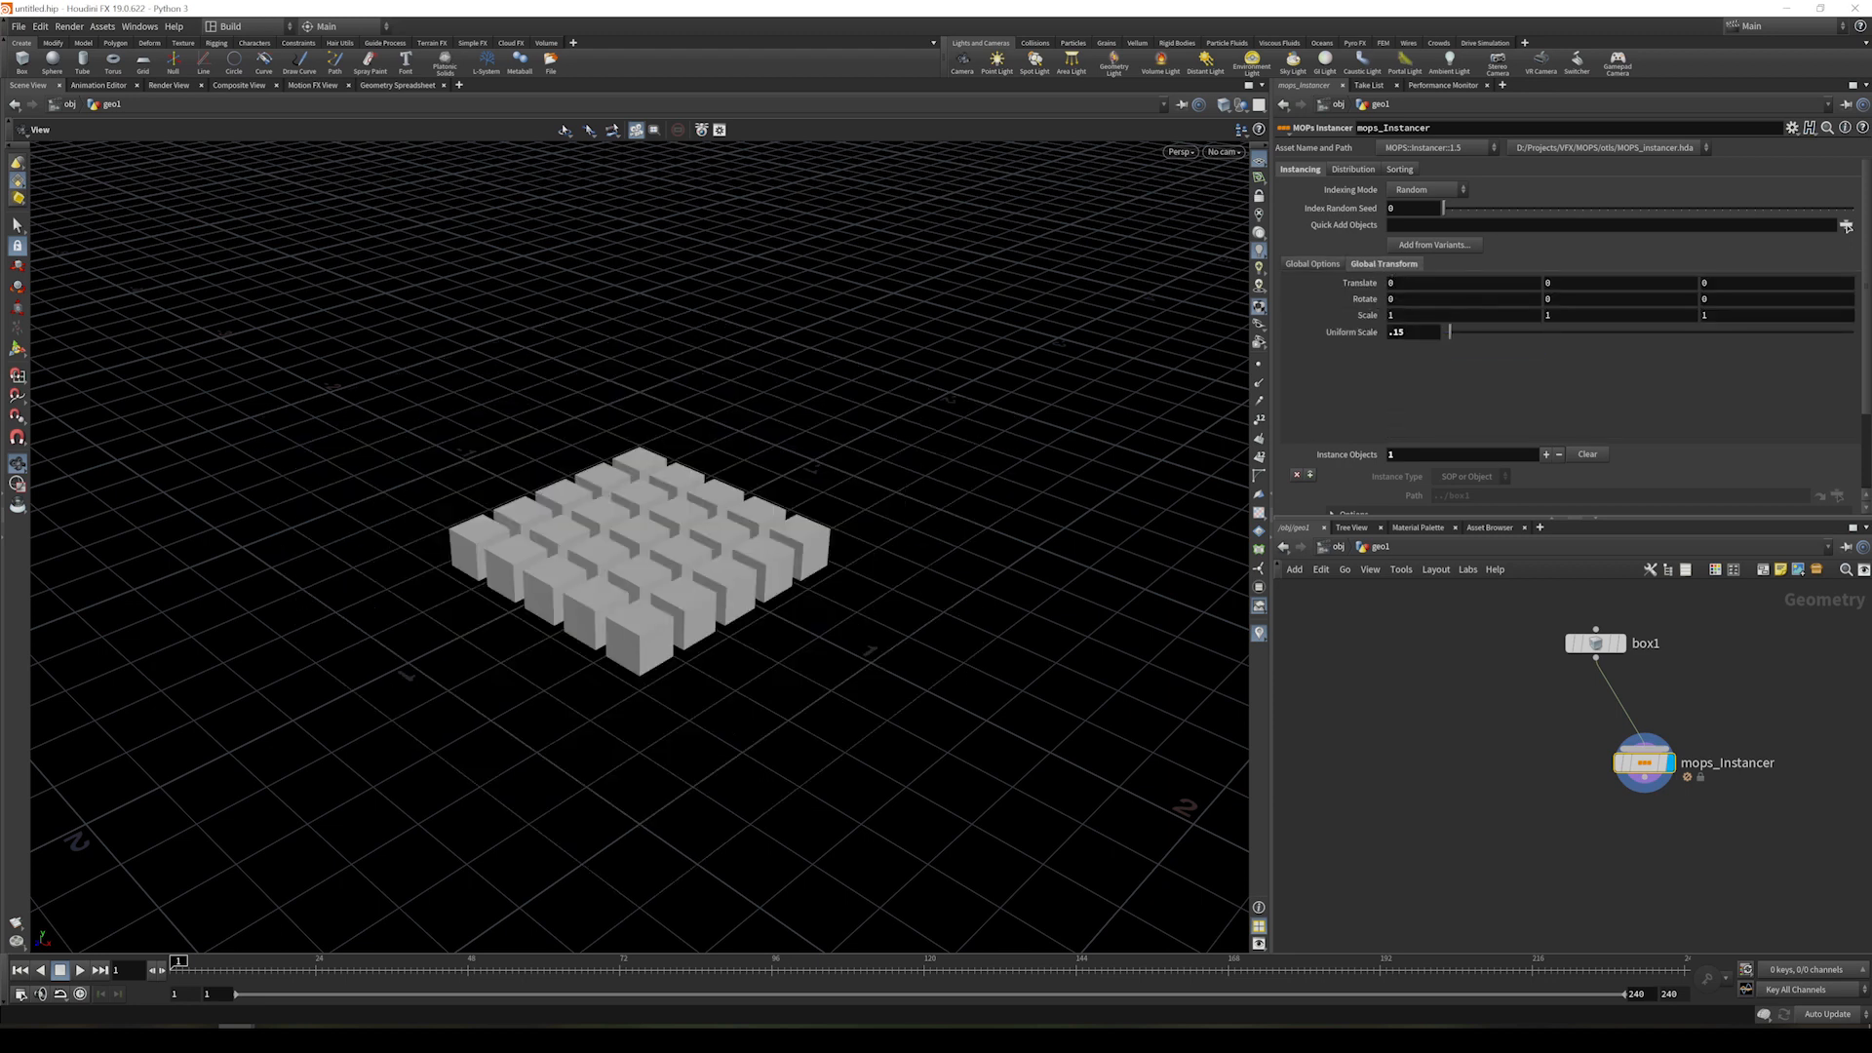
pyautogui.click(1354, 169)
pyautogui.doubleClick(1560, 384)
pyautogui.write('1')
pyautogui.press('Return')
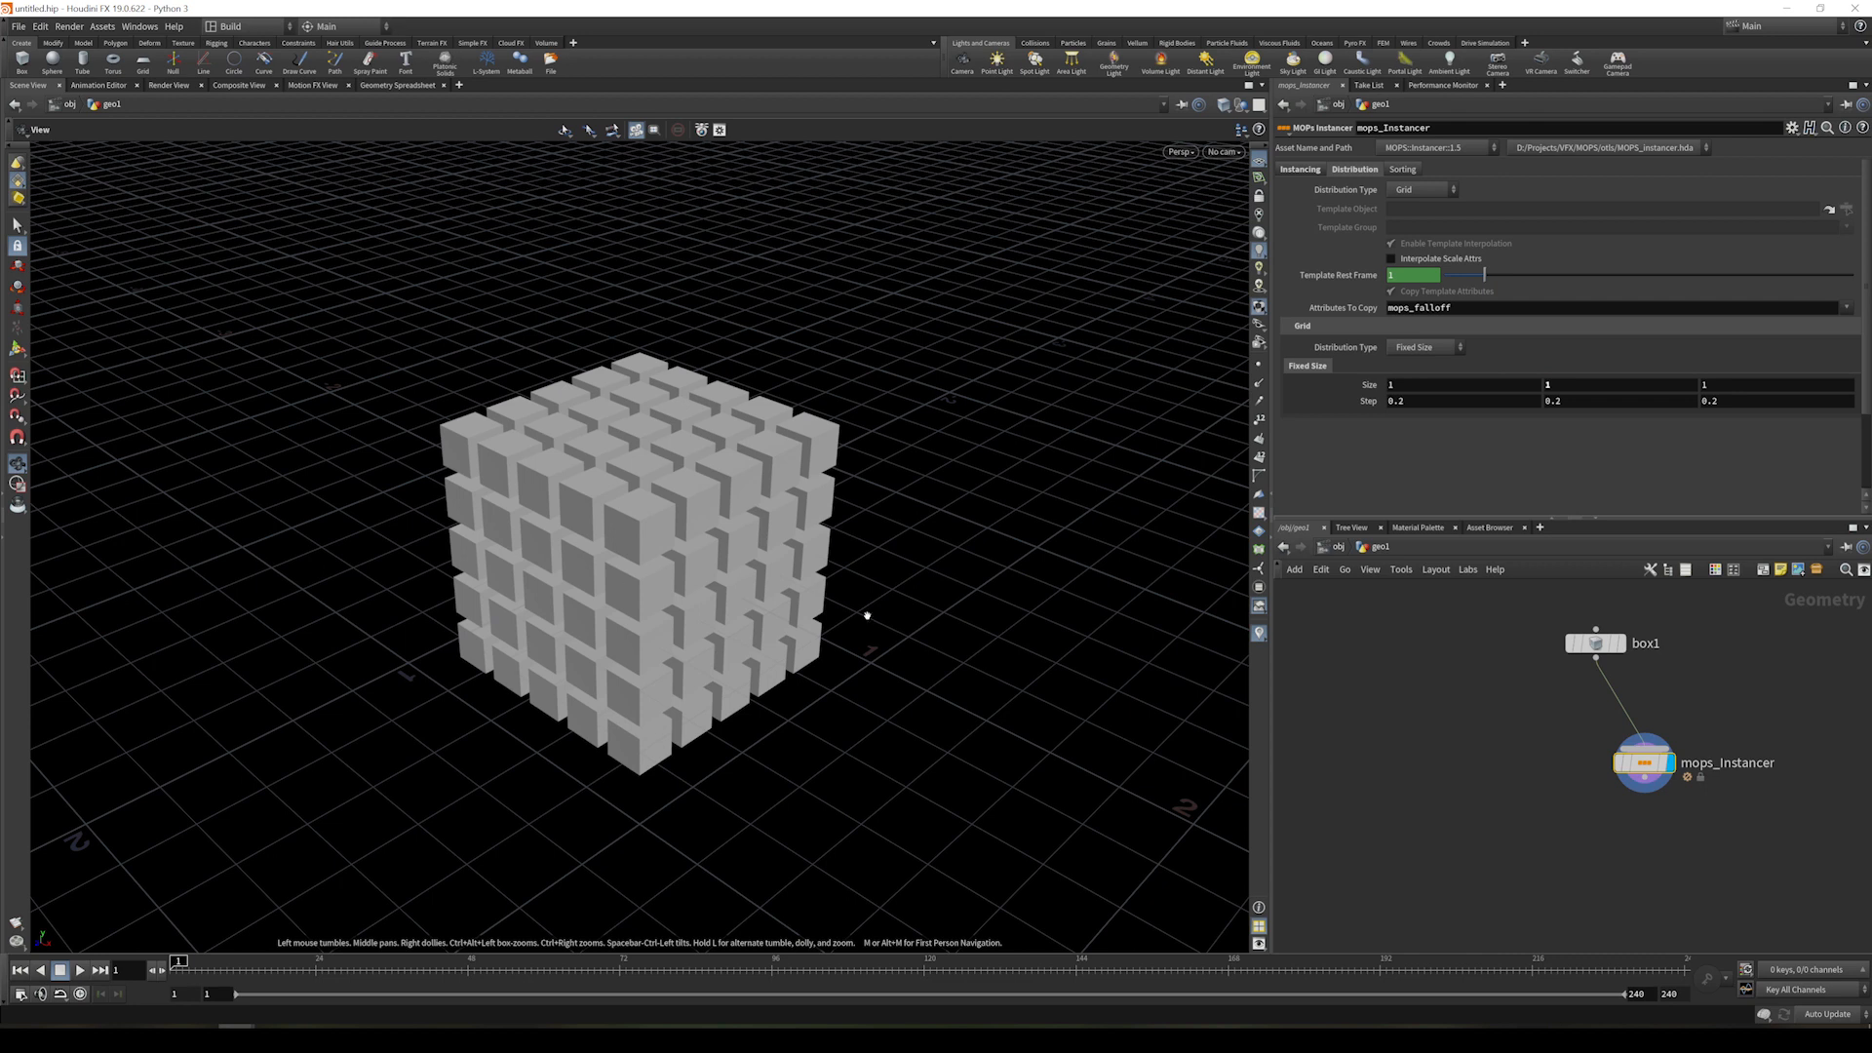
# - Add a Transform node after mops_Instancer and set its Y translation to 1
pyautogui.press('Tab')
pyautogui.write('trans')
pyautogui.press('Return')
pyautogui.click(1611, 833)
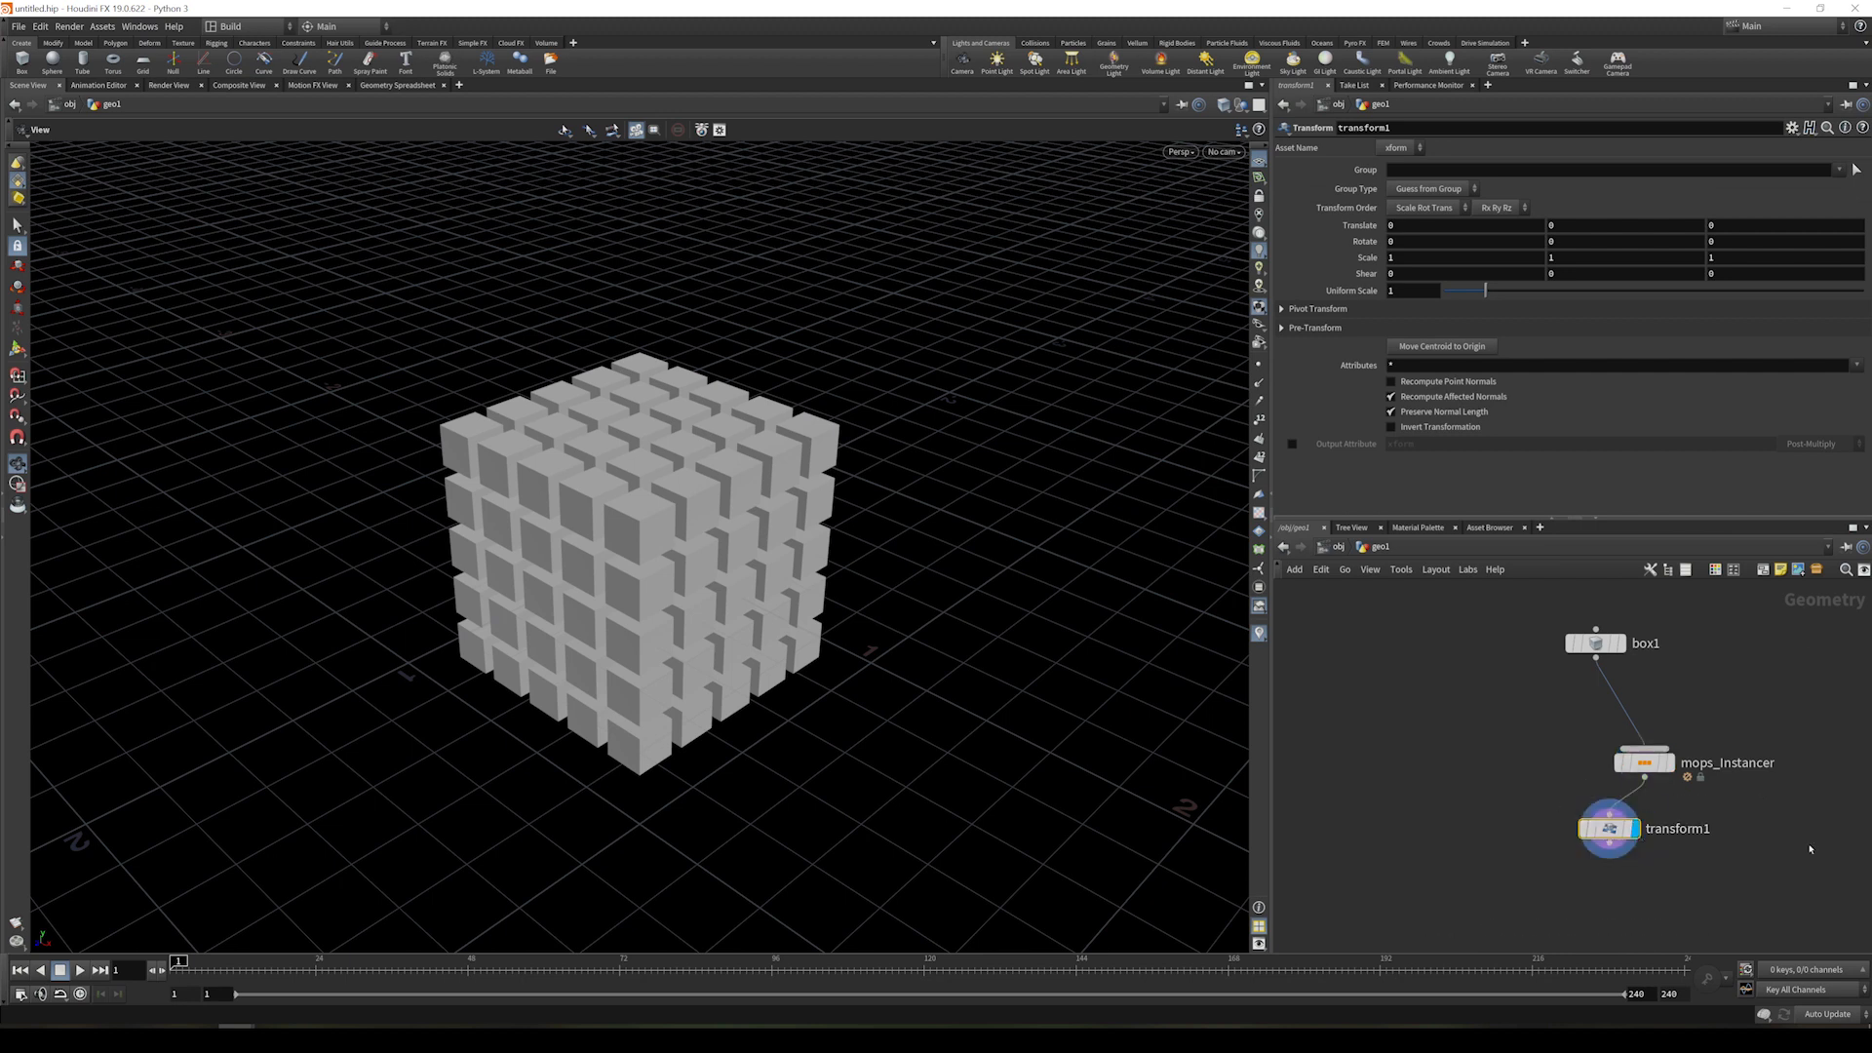
pyautogui.click(1570, 227)
pyautogui.write('1')
pyautogui.press('Return')
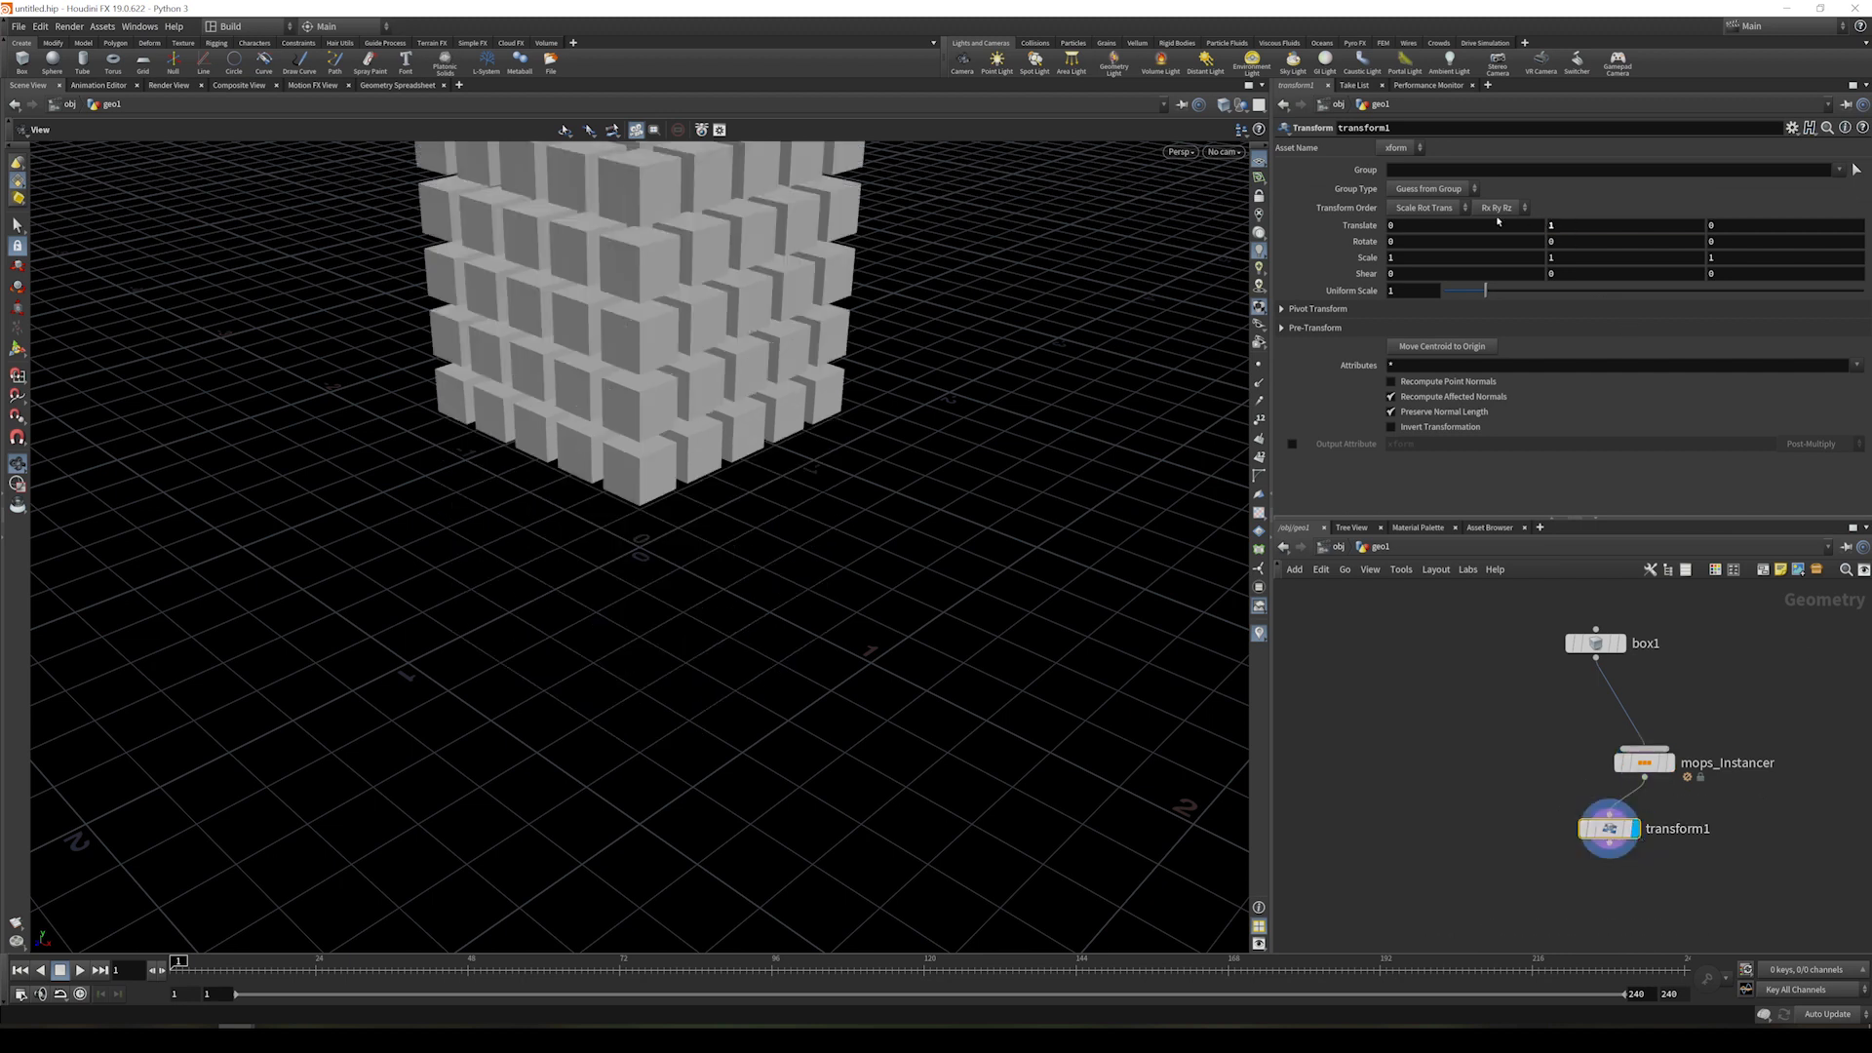
# - Add a Point Wrangle node, connect transform1 to its first input and display its output
pyautogui.moveTo(839, 475); pyautogui.dragTo(894, 497)
pyautogui.press('Tab')
pyautogui.write('pointw')
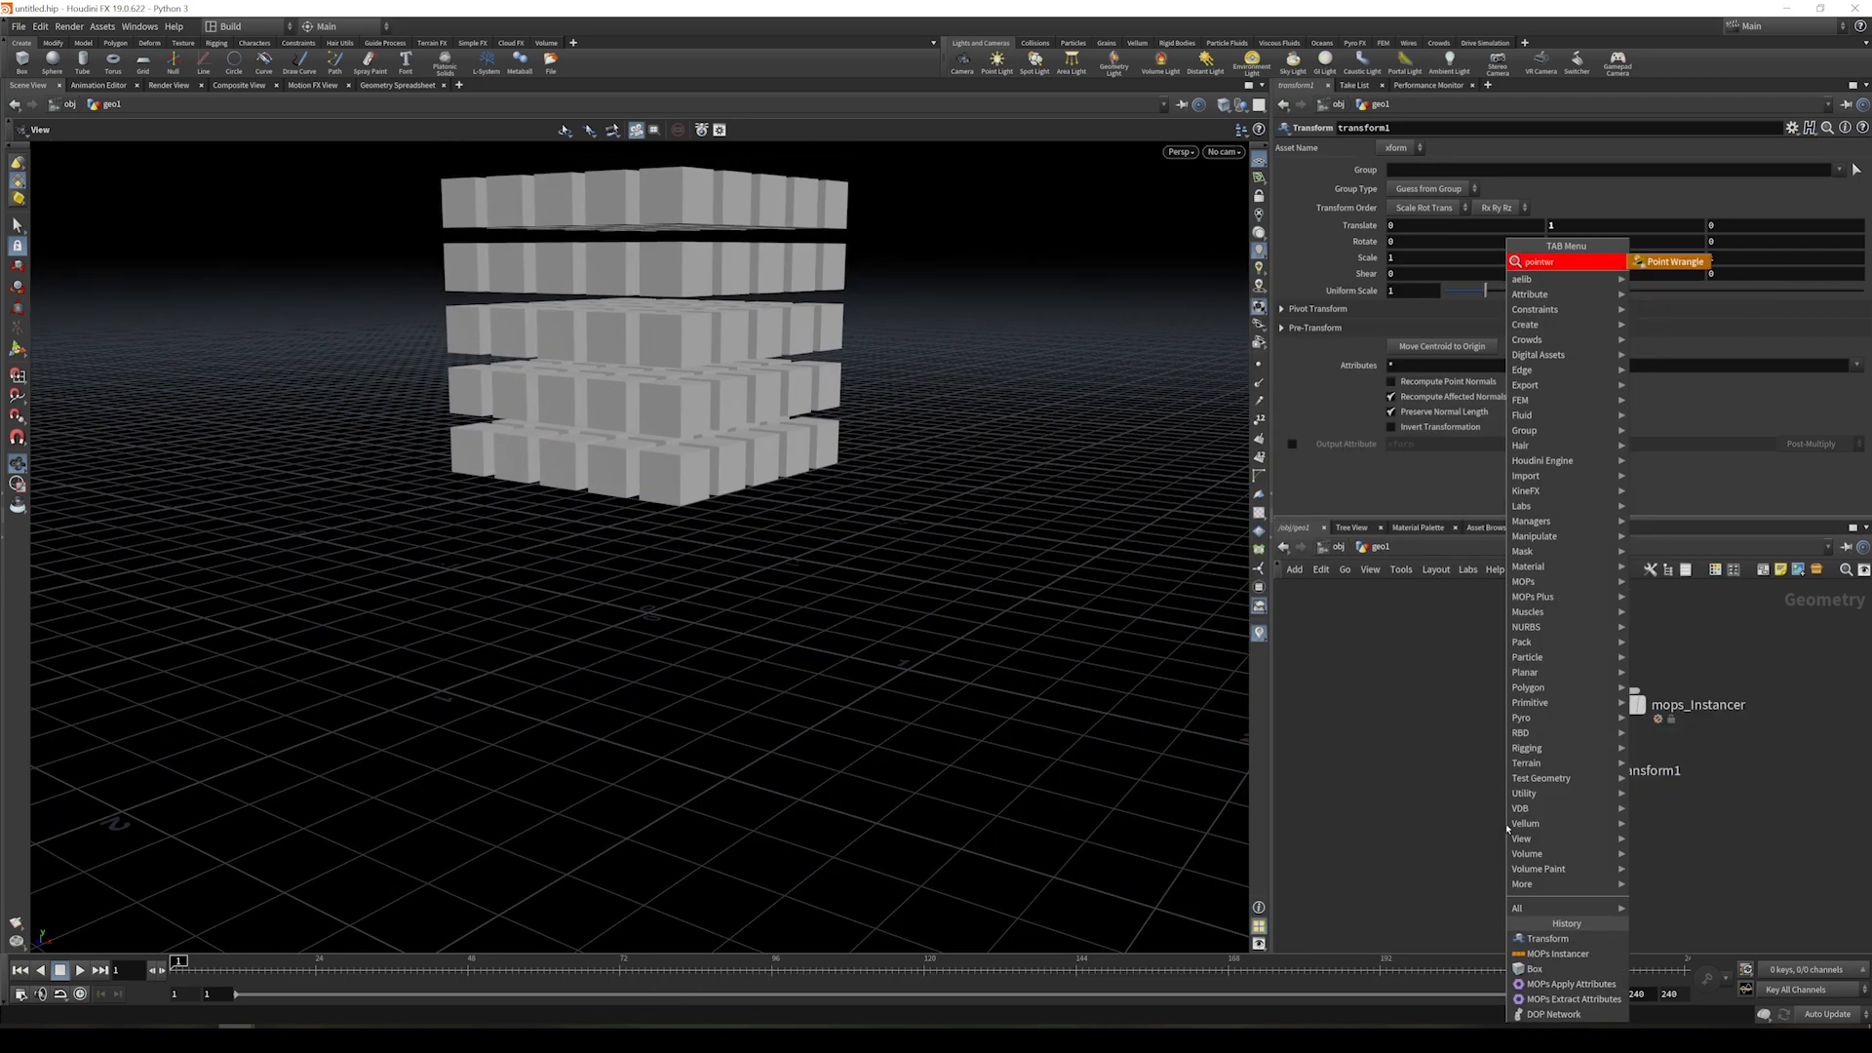
pyautogui.press('Return')
pyautogui.click(1517, 862)
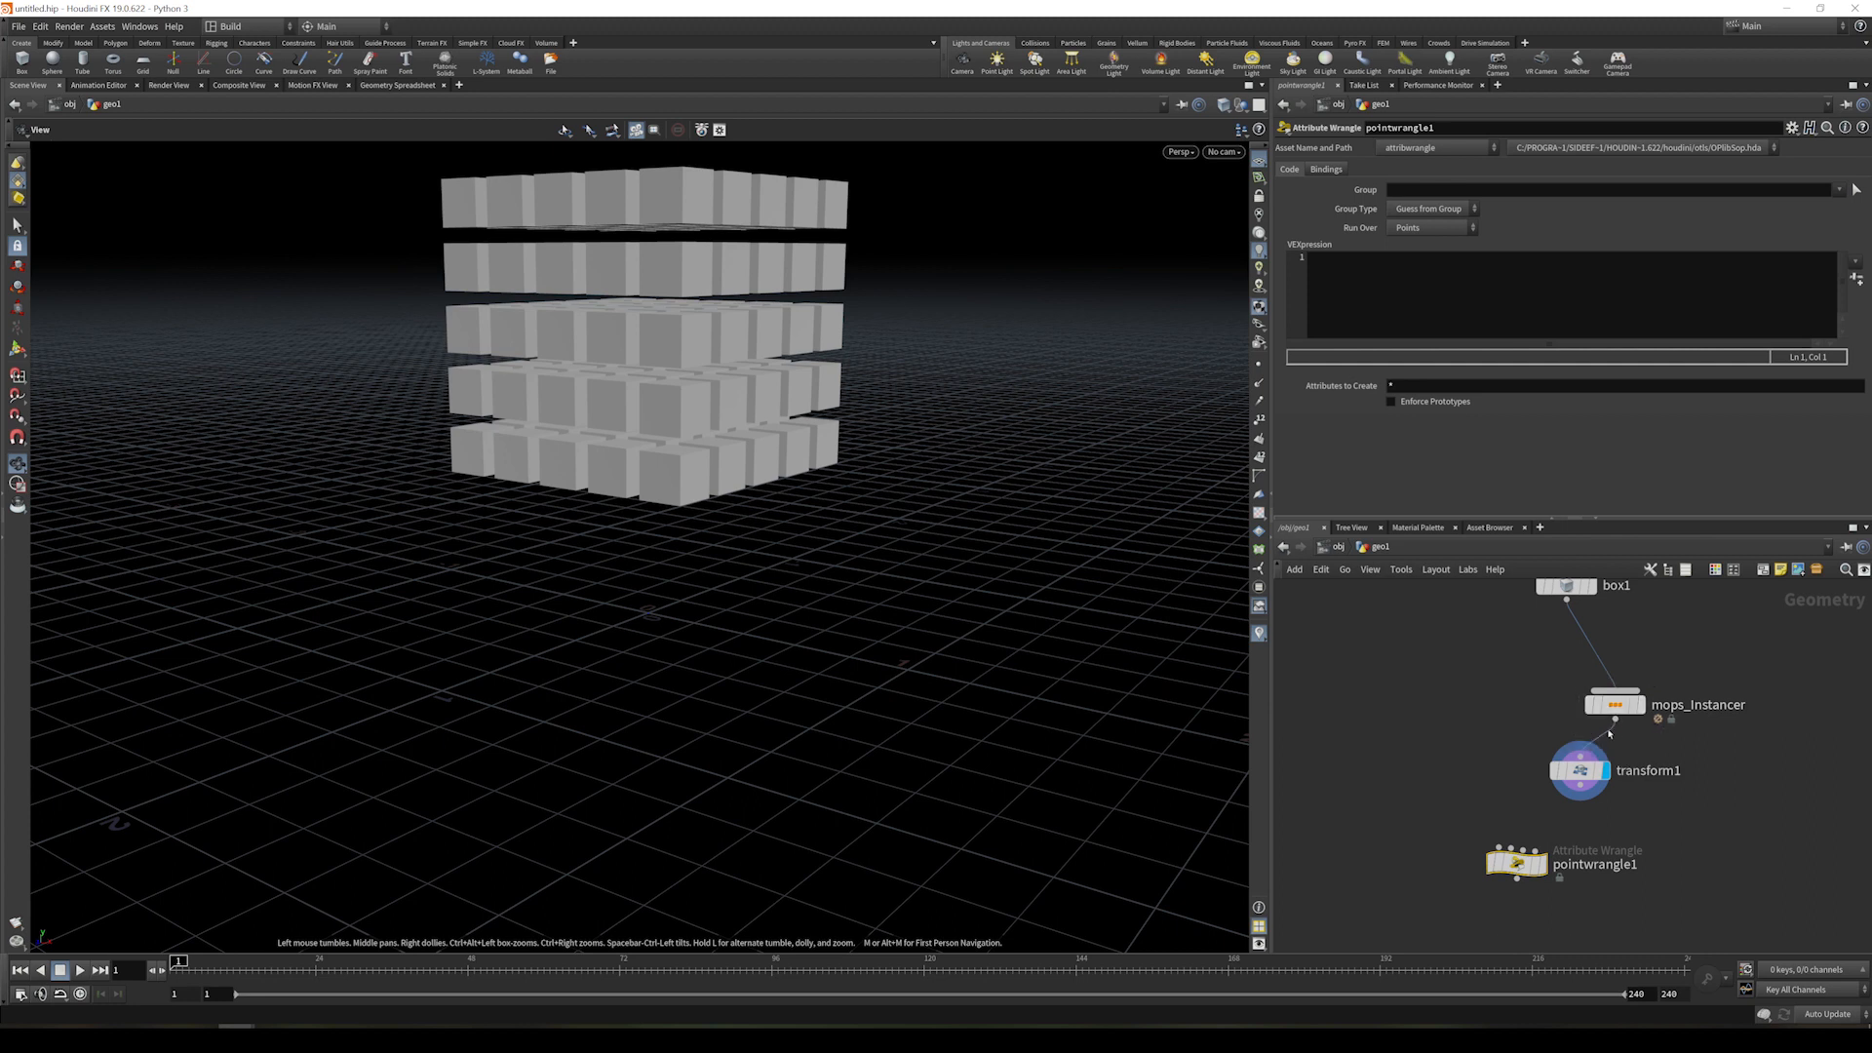
pyautogui.moveTo(1580, 801); pyautogui.dragTo(1513, 839)
# - Write the wrangle code "vector v = normalize(@P);" followed by "v@v = v * 5;" on a second line
pyautogui.click(1431, 282)
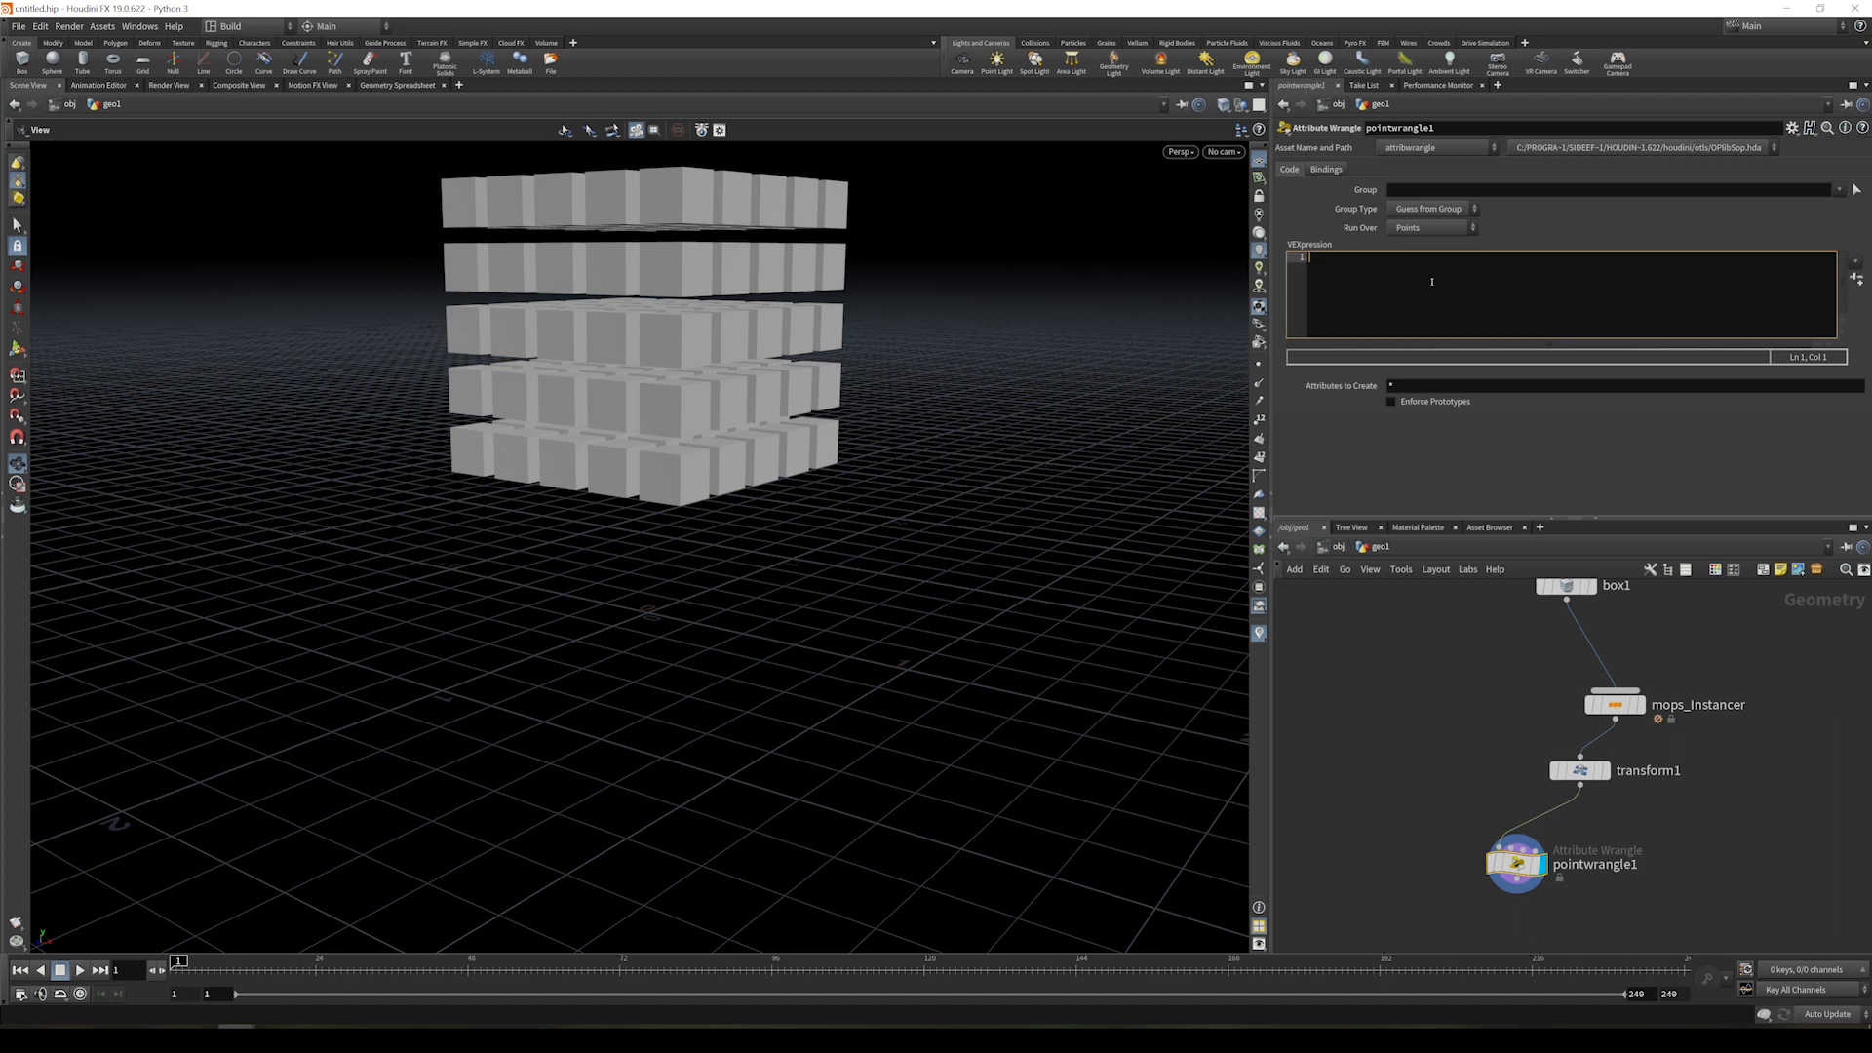
pyautogui.write('vector v = normali')
pyautogui.click(1433, 285)
pyautogui.write('@P);')
pyautogui.click(1466, 313)
pyautogui.press('Return')
pyautogui.write('v@v')
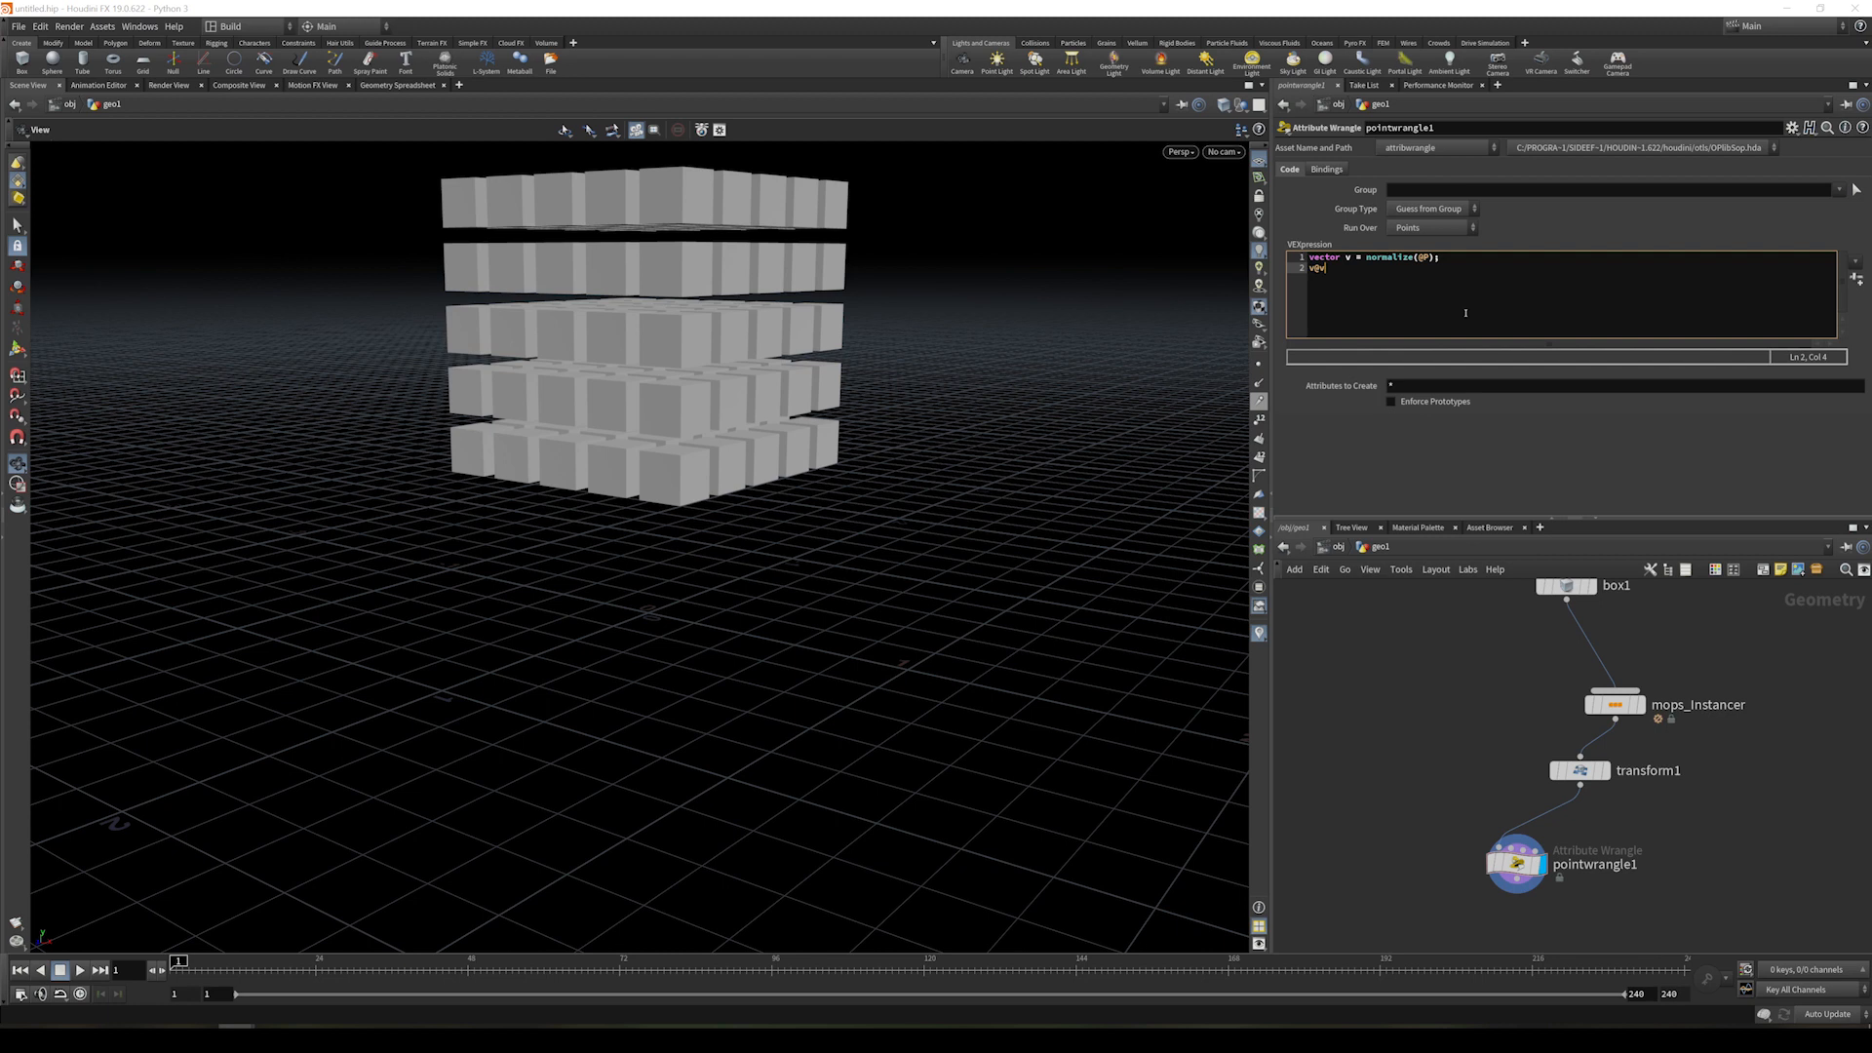
pyautogui.write(' = v * 5;')
# - Add an Add node after pointwrangle1 that deletes geometry but keeps the points, and display the points' velocity trails
pyautogui.click(1438, 728)
pyautogui.press('Tab')
pyautogui.write('add')
pyautogui.press('Return')
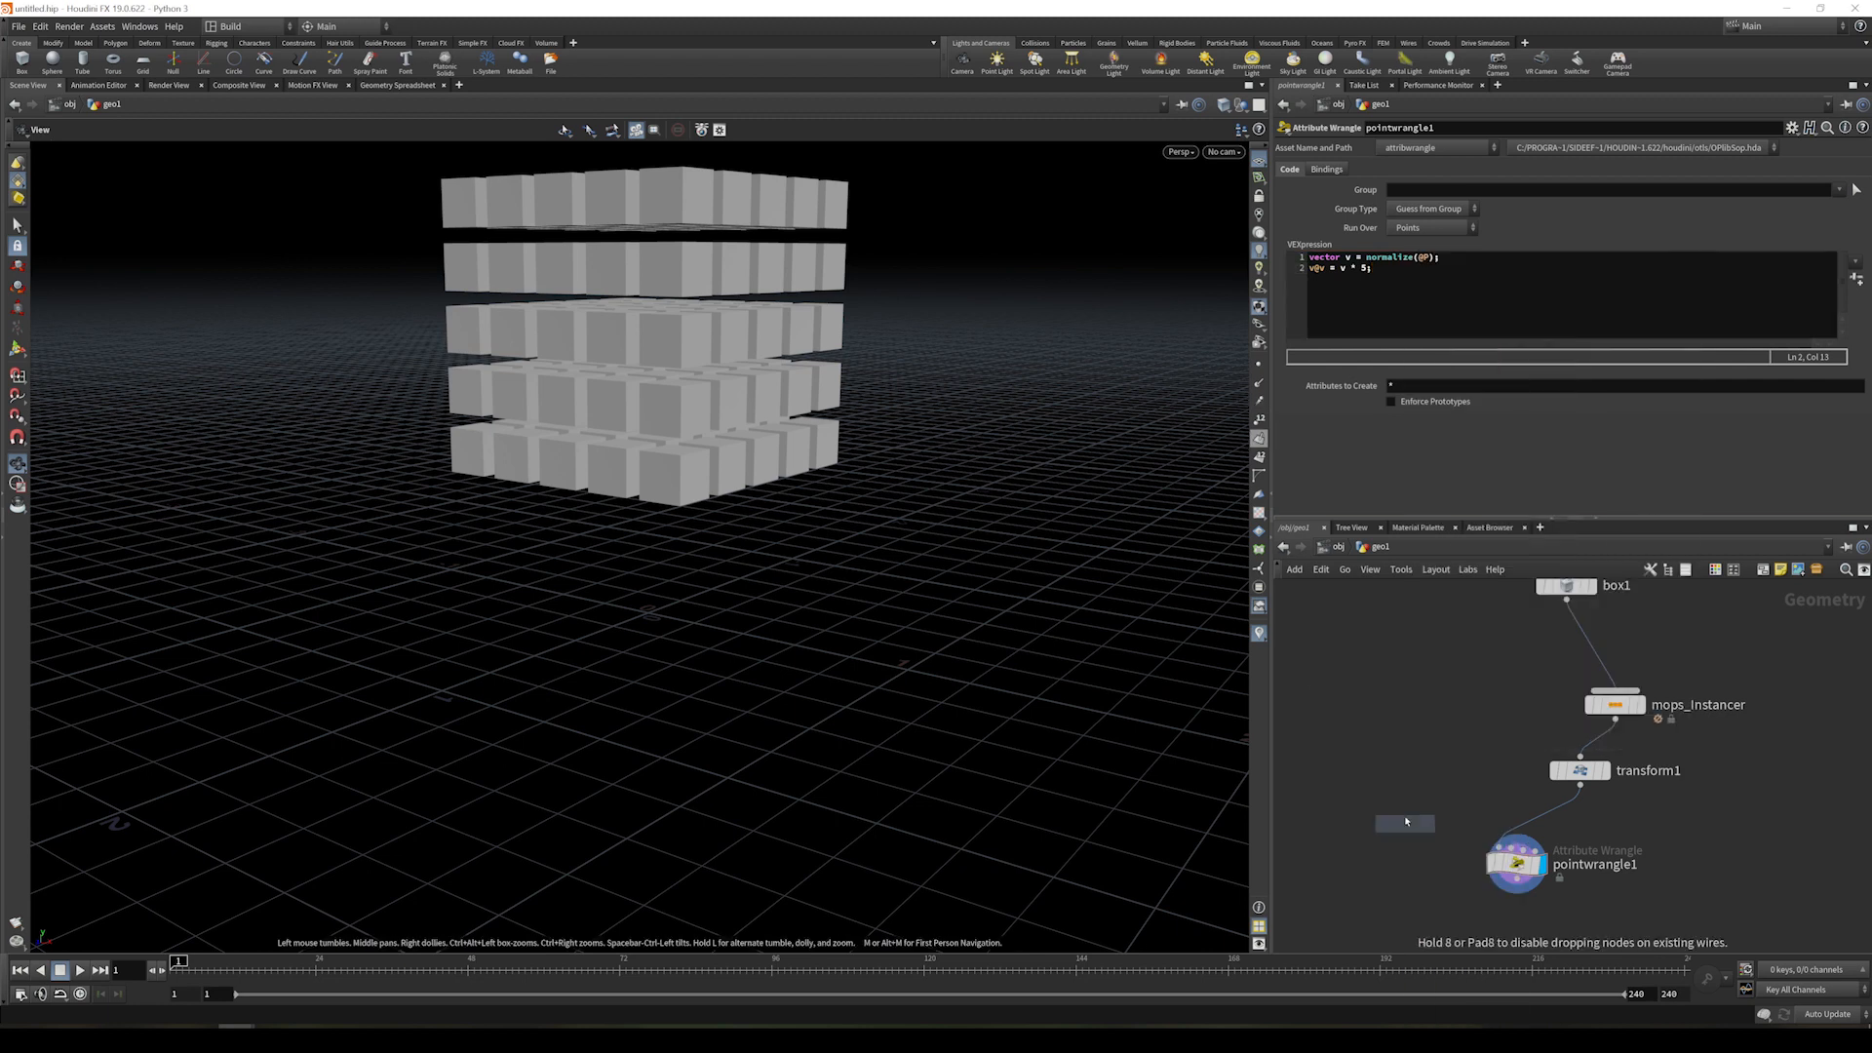
pyautogui.click(1390, 873)
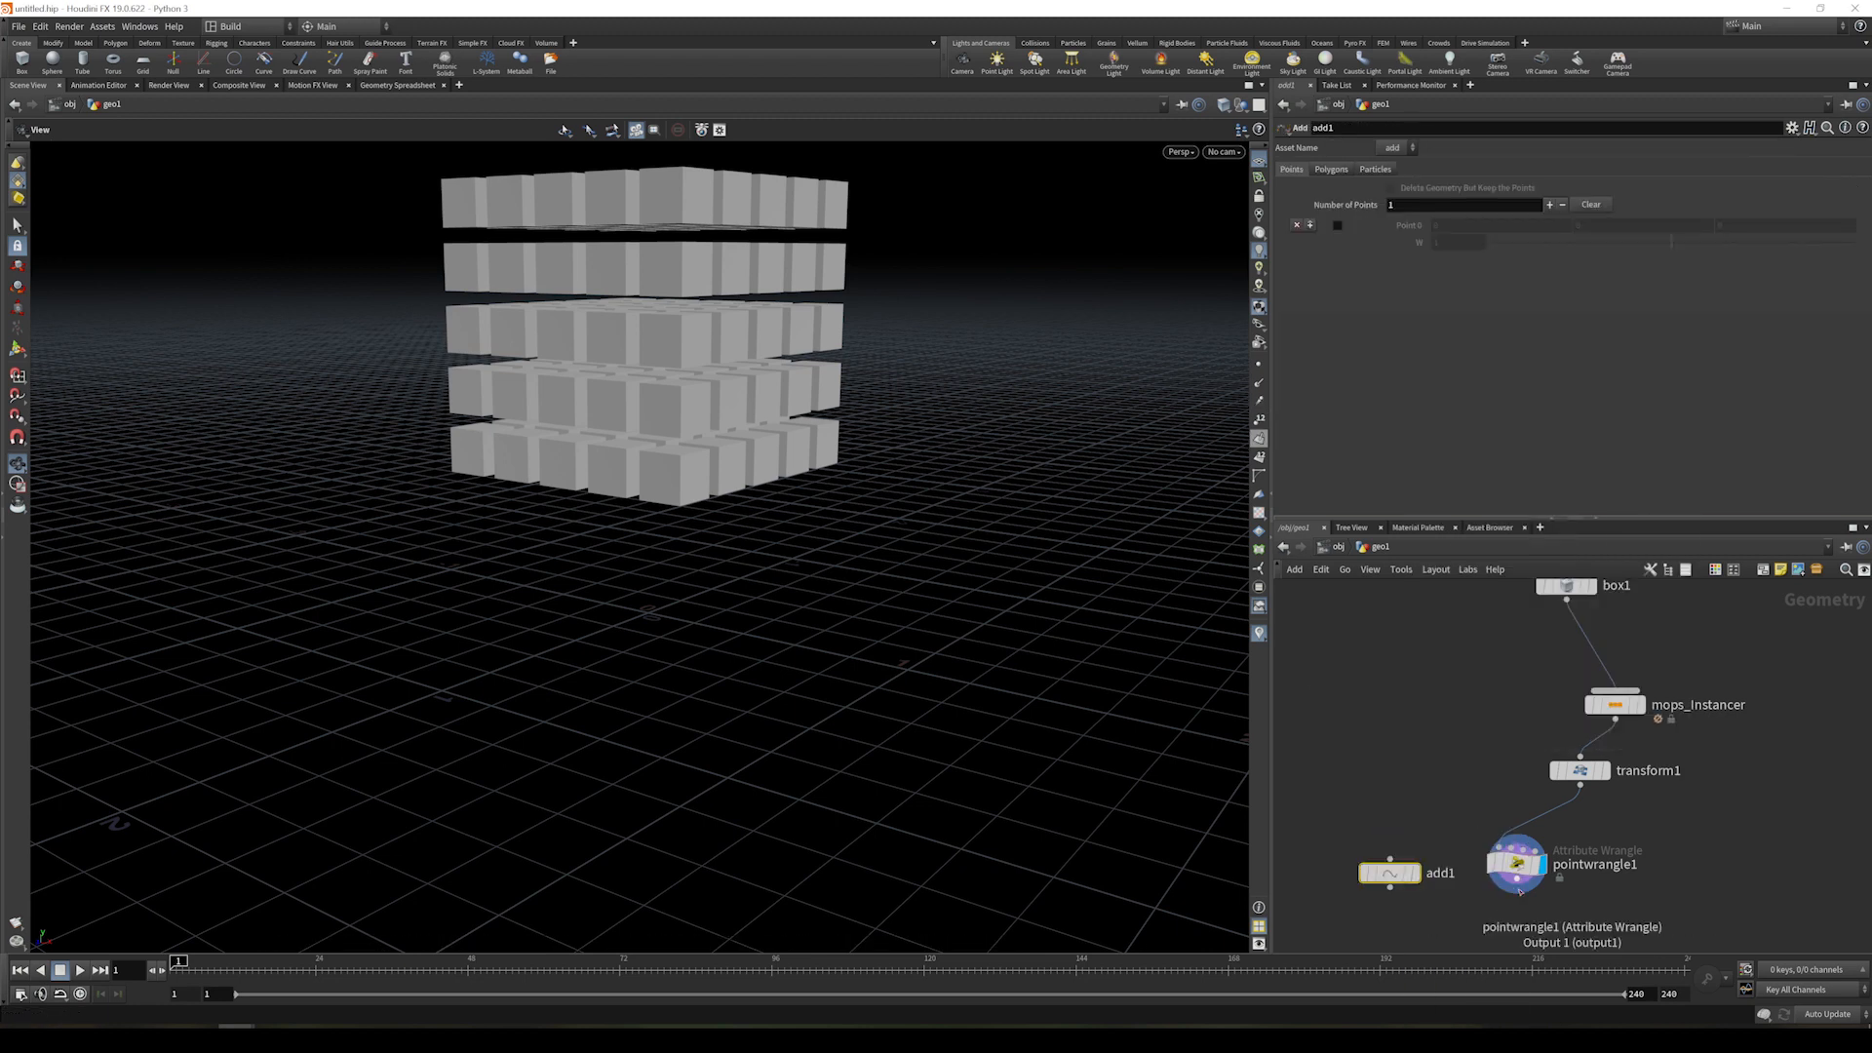
pyautogui.moveTo(1519, 890); pyautogui.dragTo(1455, 871)
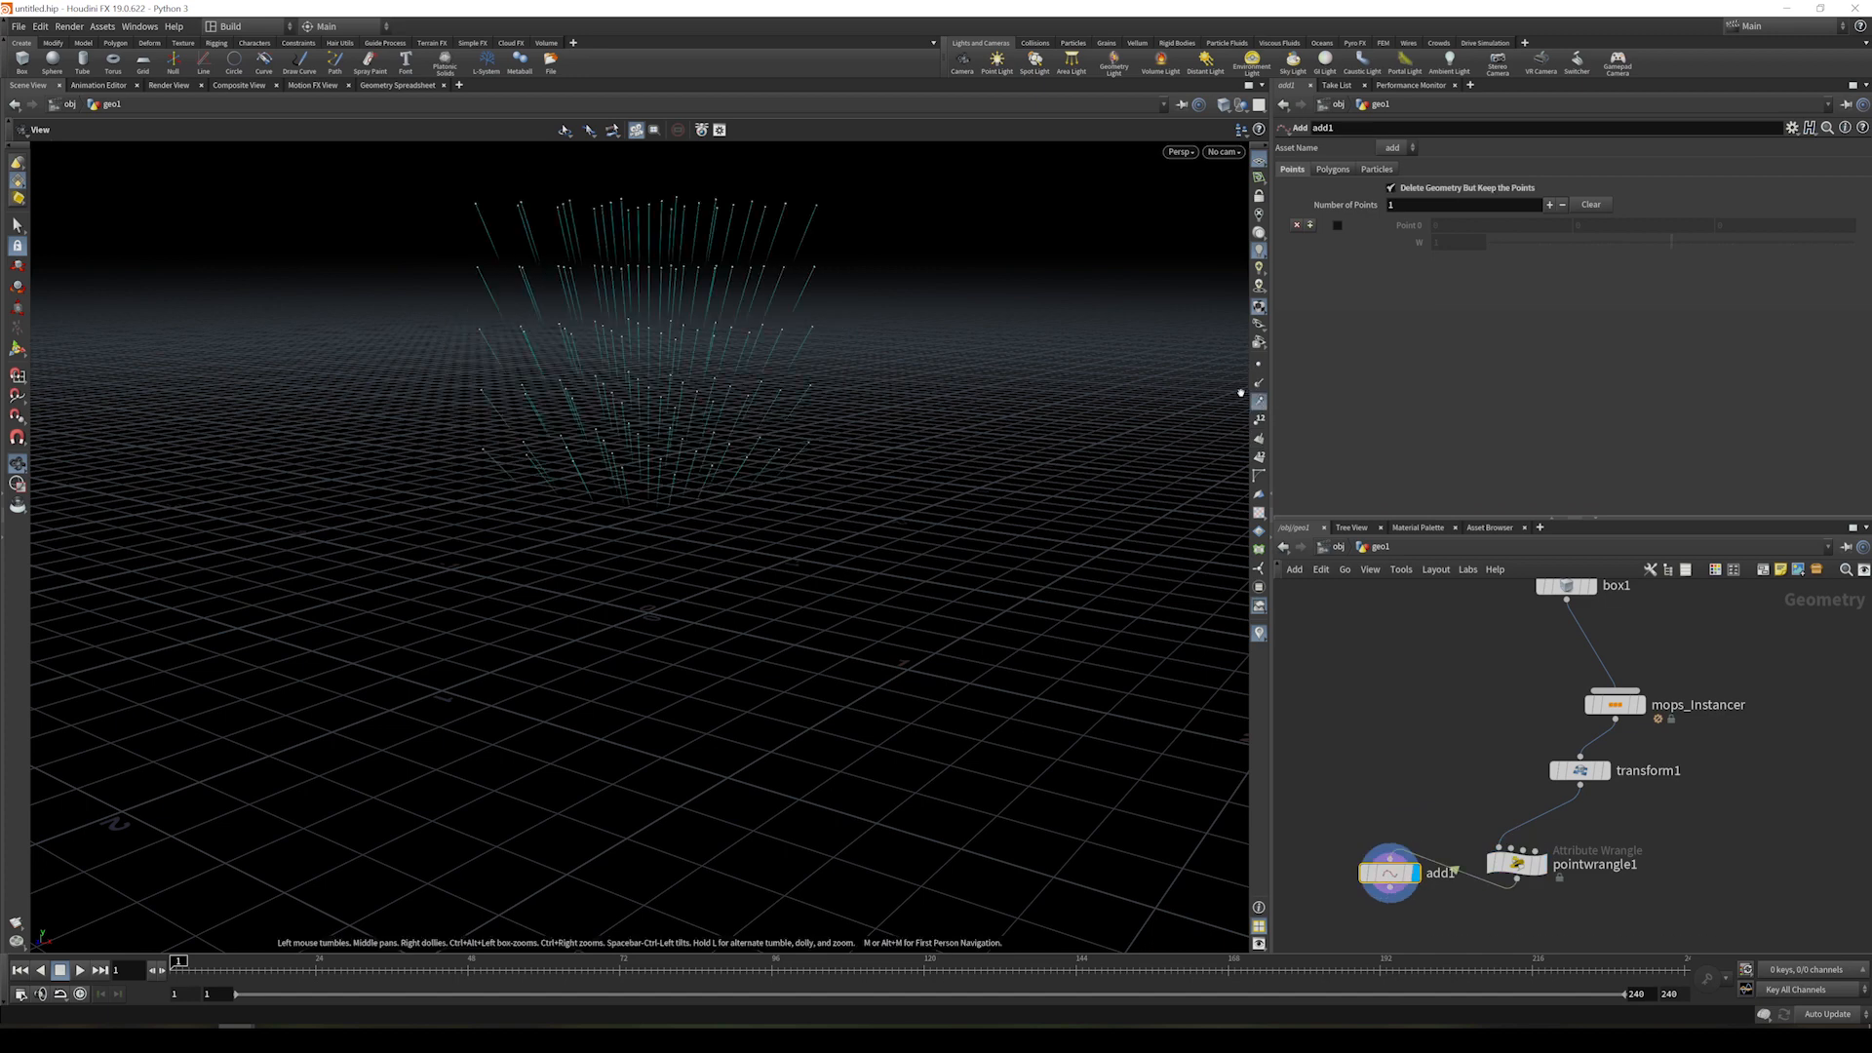
pyautogui.moveTo(811, 394); pyautogui.dragTo(892, 387)
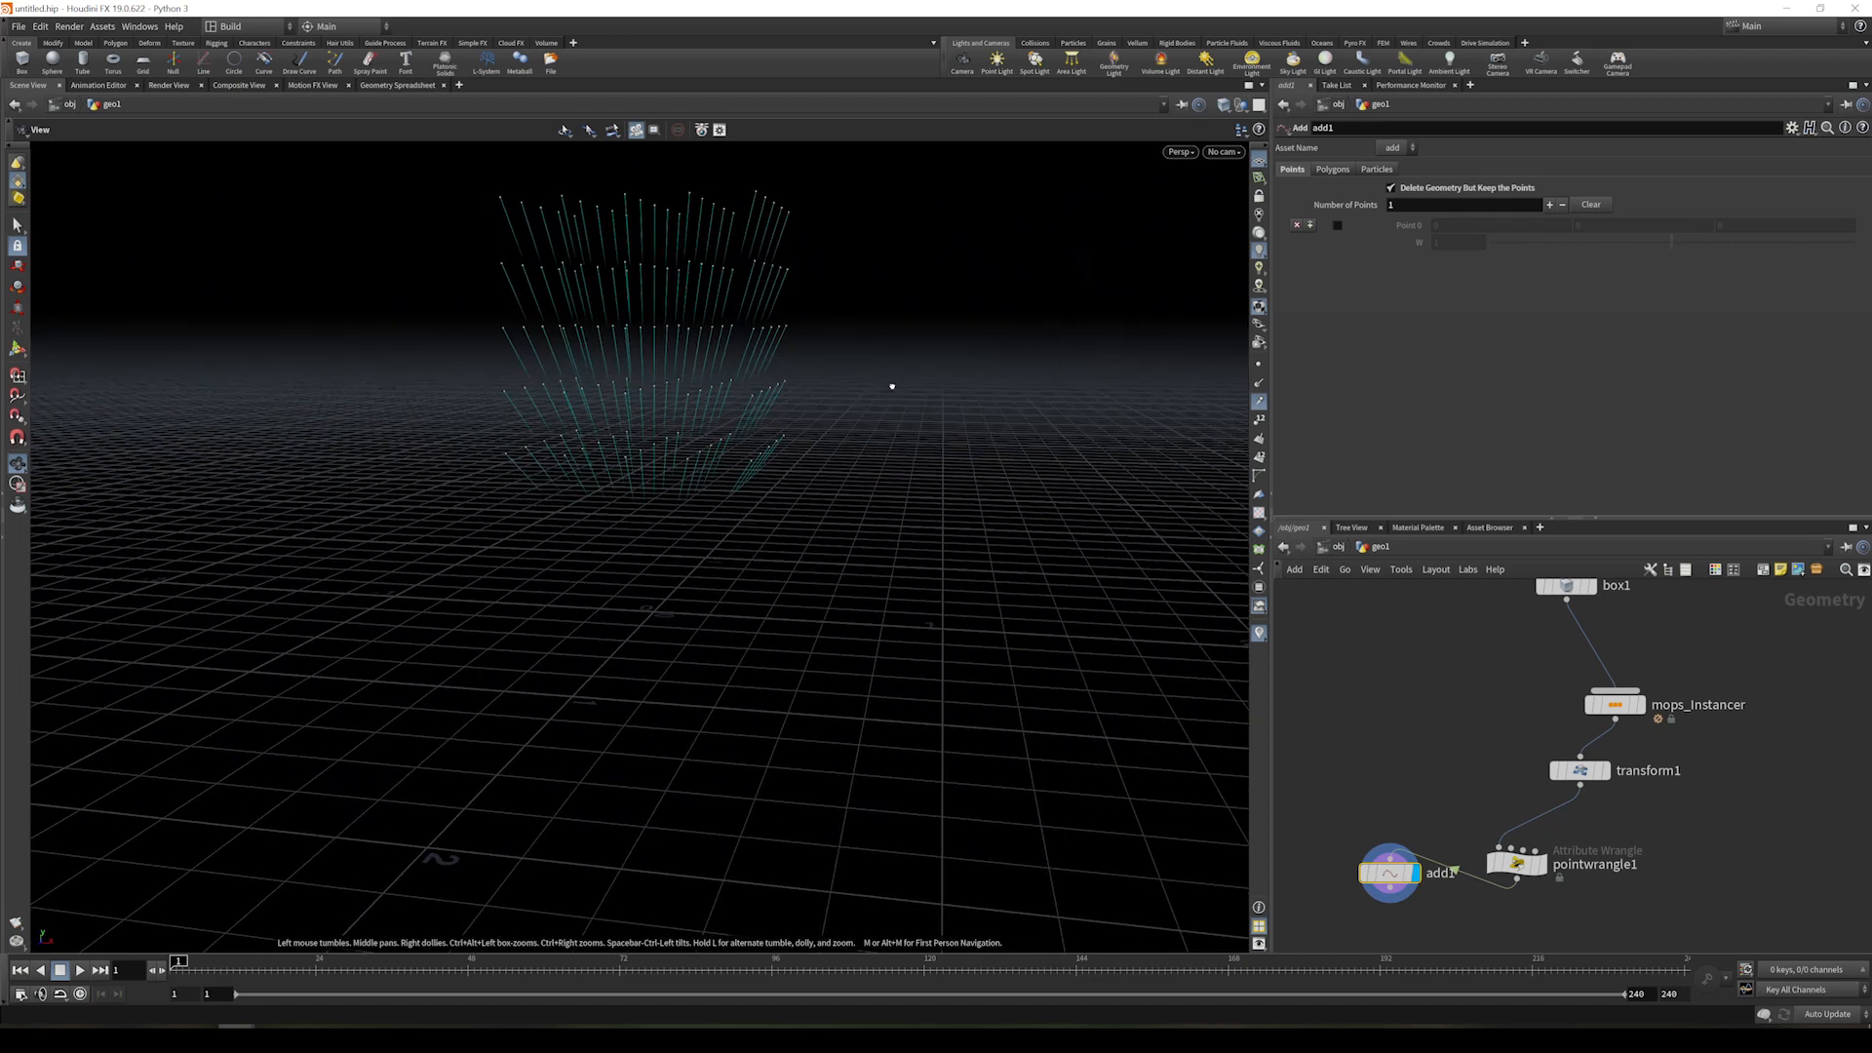
# - Insert the line "v.y = fit(v.y, -1, 1, 0, 0.2);" between the two existing lines of pointwrangle1
pyautogui.click(1517, 862)
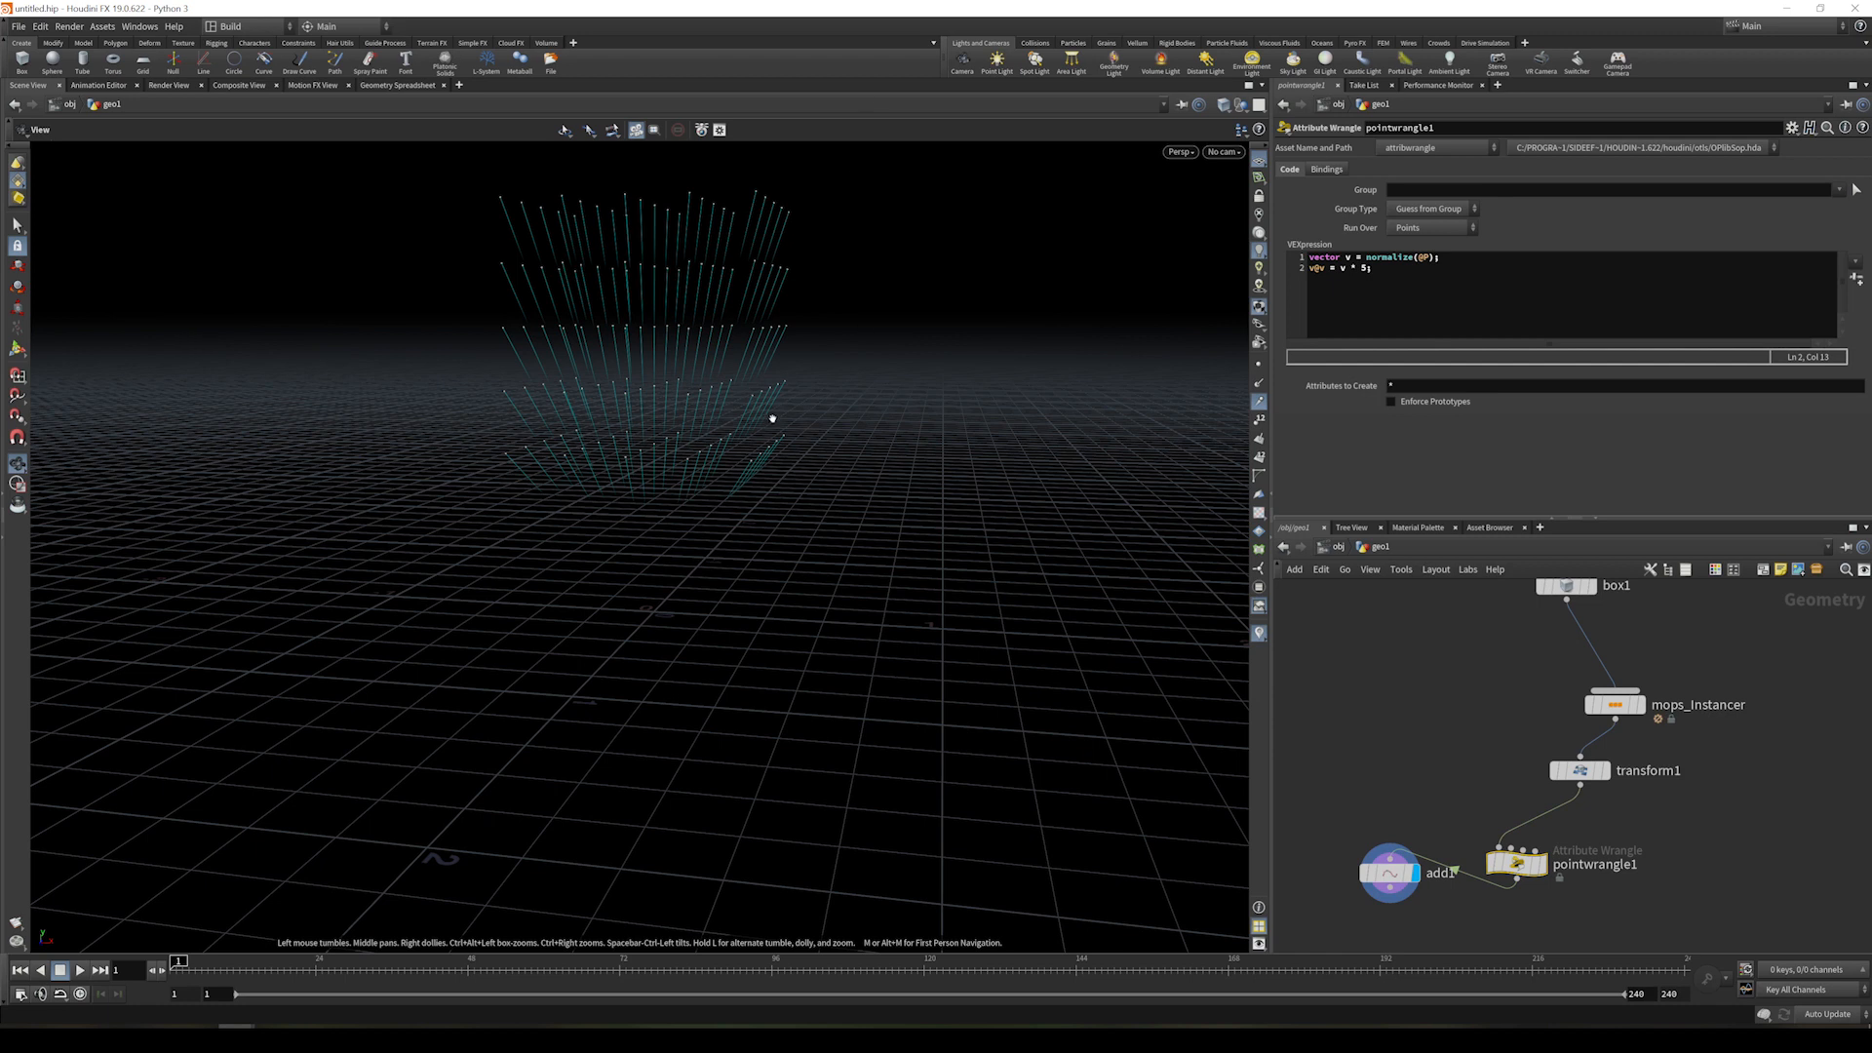
pyautogui.click(1473, 305)
pyautogui.press('Up')
pyautogui.press('End')
pyautogui.press('Return')
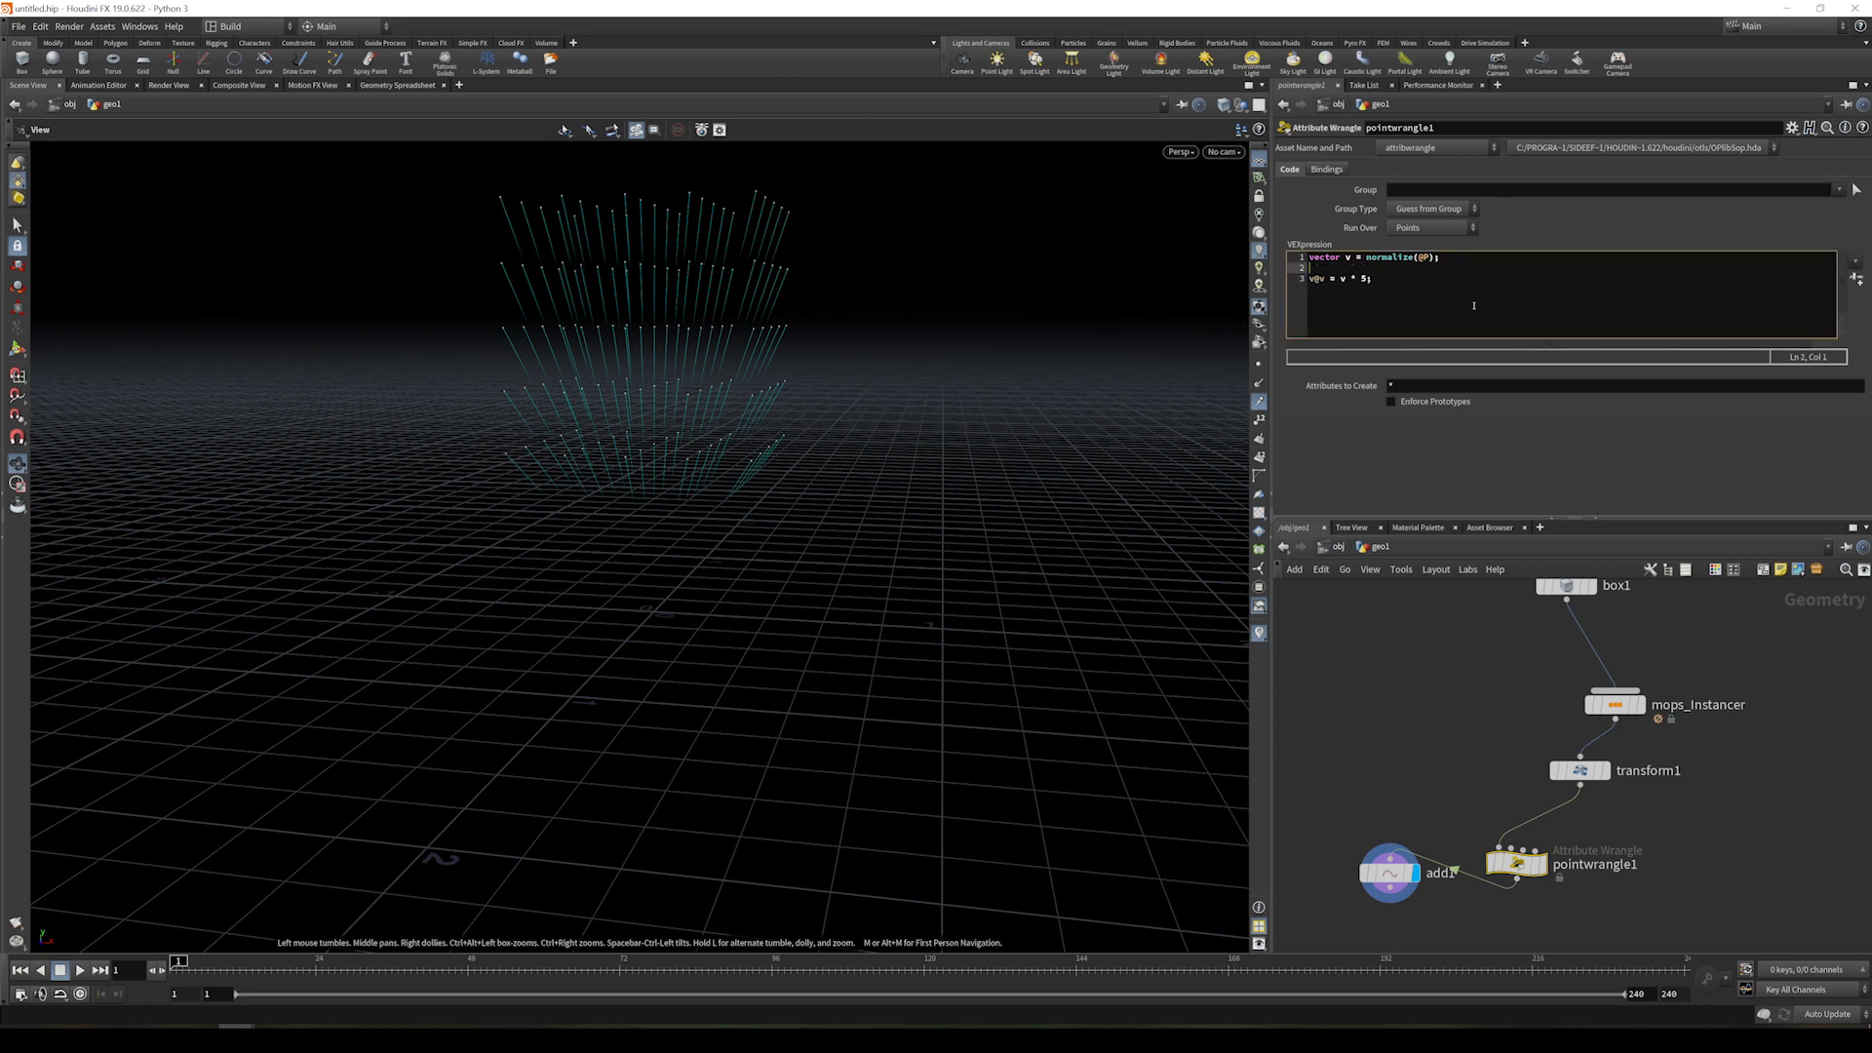
pyautogui.write('v.y = fit(v.y, -1, 1, 0, 0.2);')
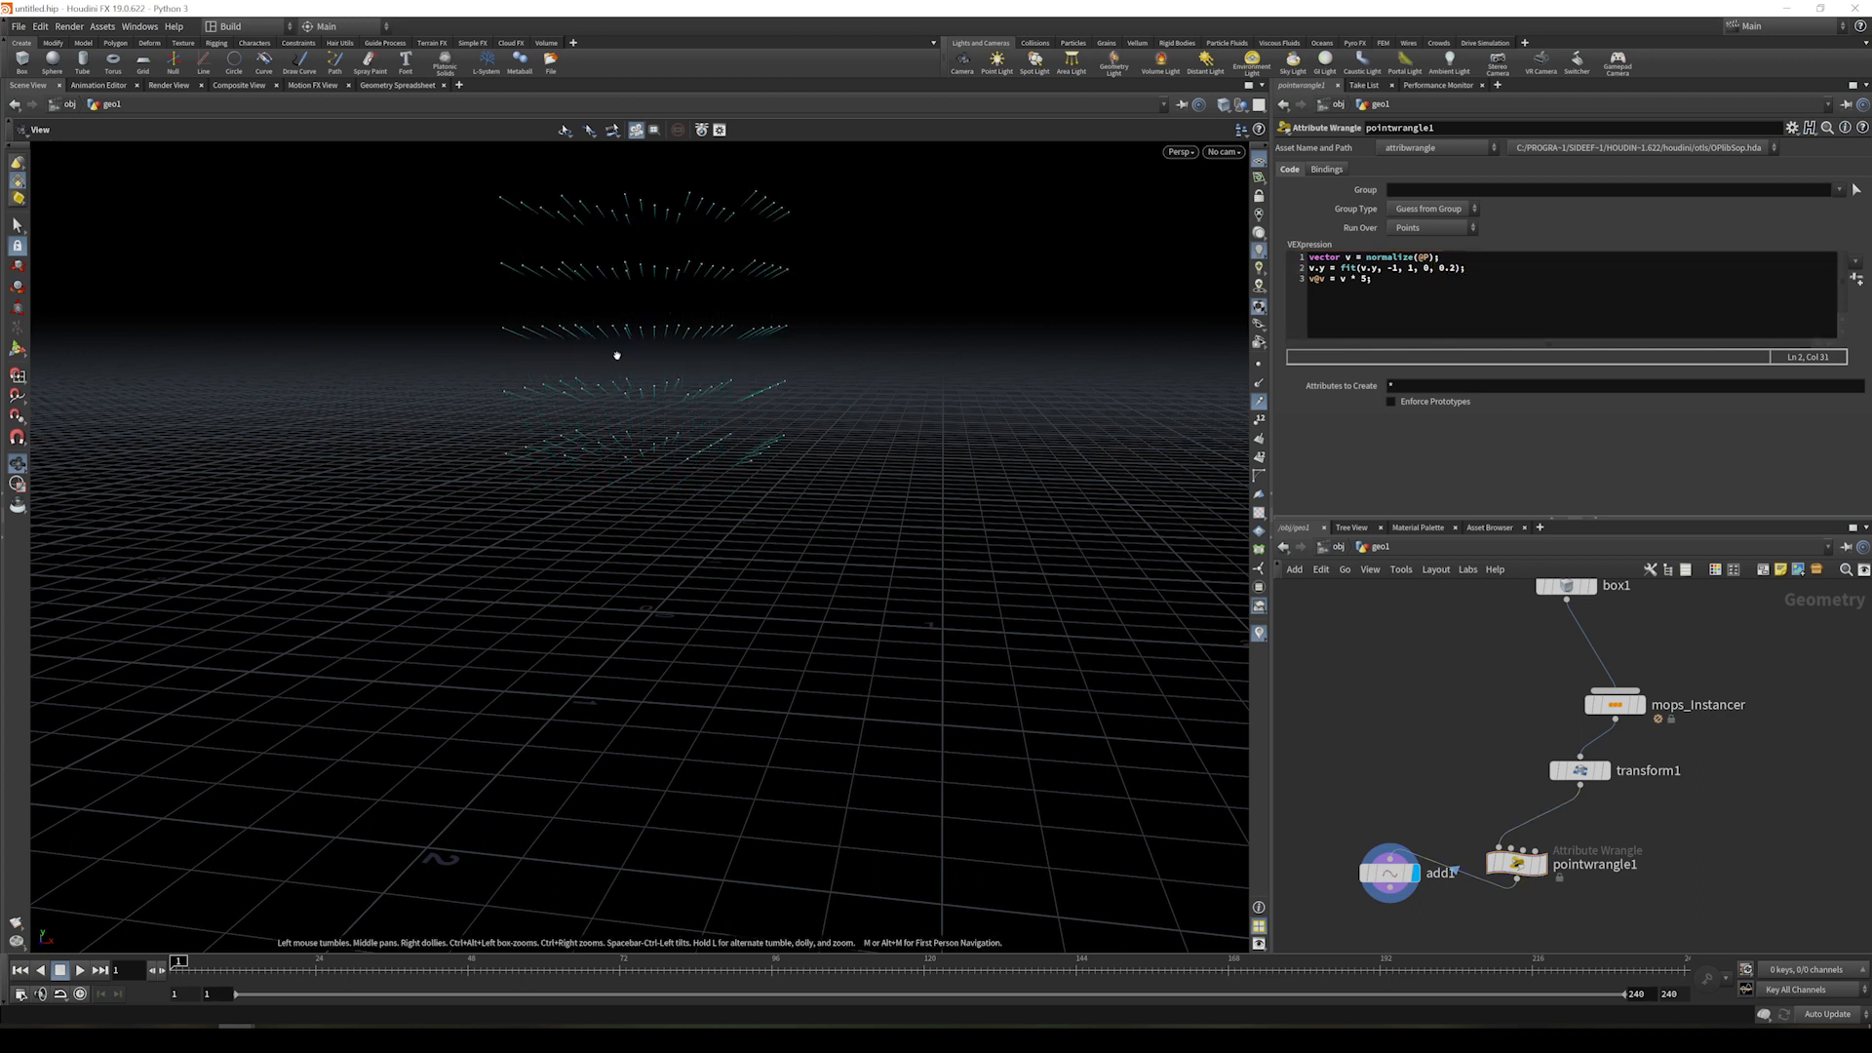
# - Insert a Point Velocity node between pointwrangle1 and add1 and set its initialization to Keep Incoming
pyautogui.moveTo(771, 344)
pyautogui.mouseDown()
pyautogui.moveTo(831, 343)
pyautogui.moveTo(832, 409)
pyautogui.moveTo(824, 348)
pyautogui.moveTo(769, 355)
pyautogui.moveTo(792, 341)
pyautogui.mouseUp()
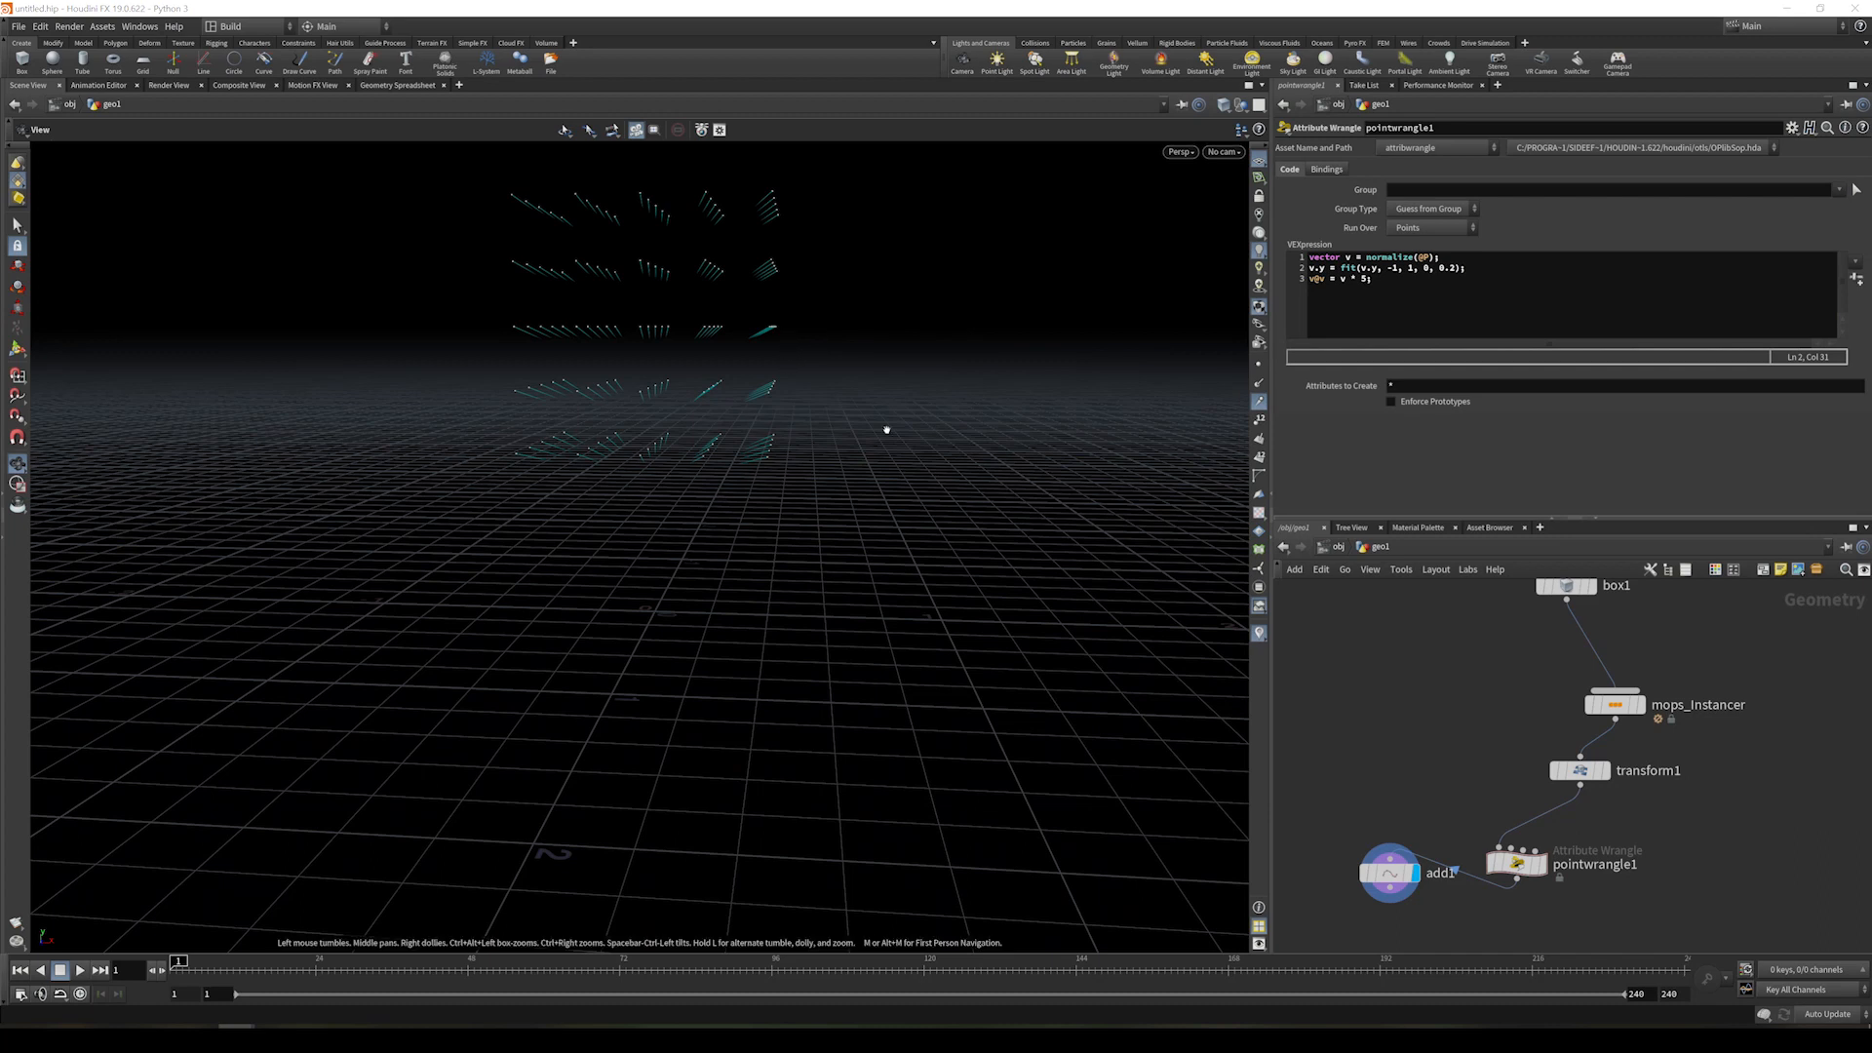
pyautogui.moveTo(723, 381); pyautogui.dragTo(780, 376)
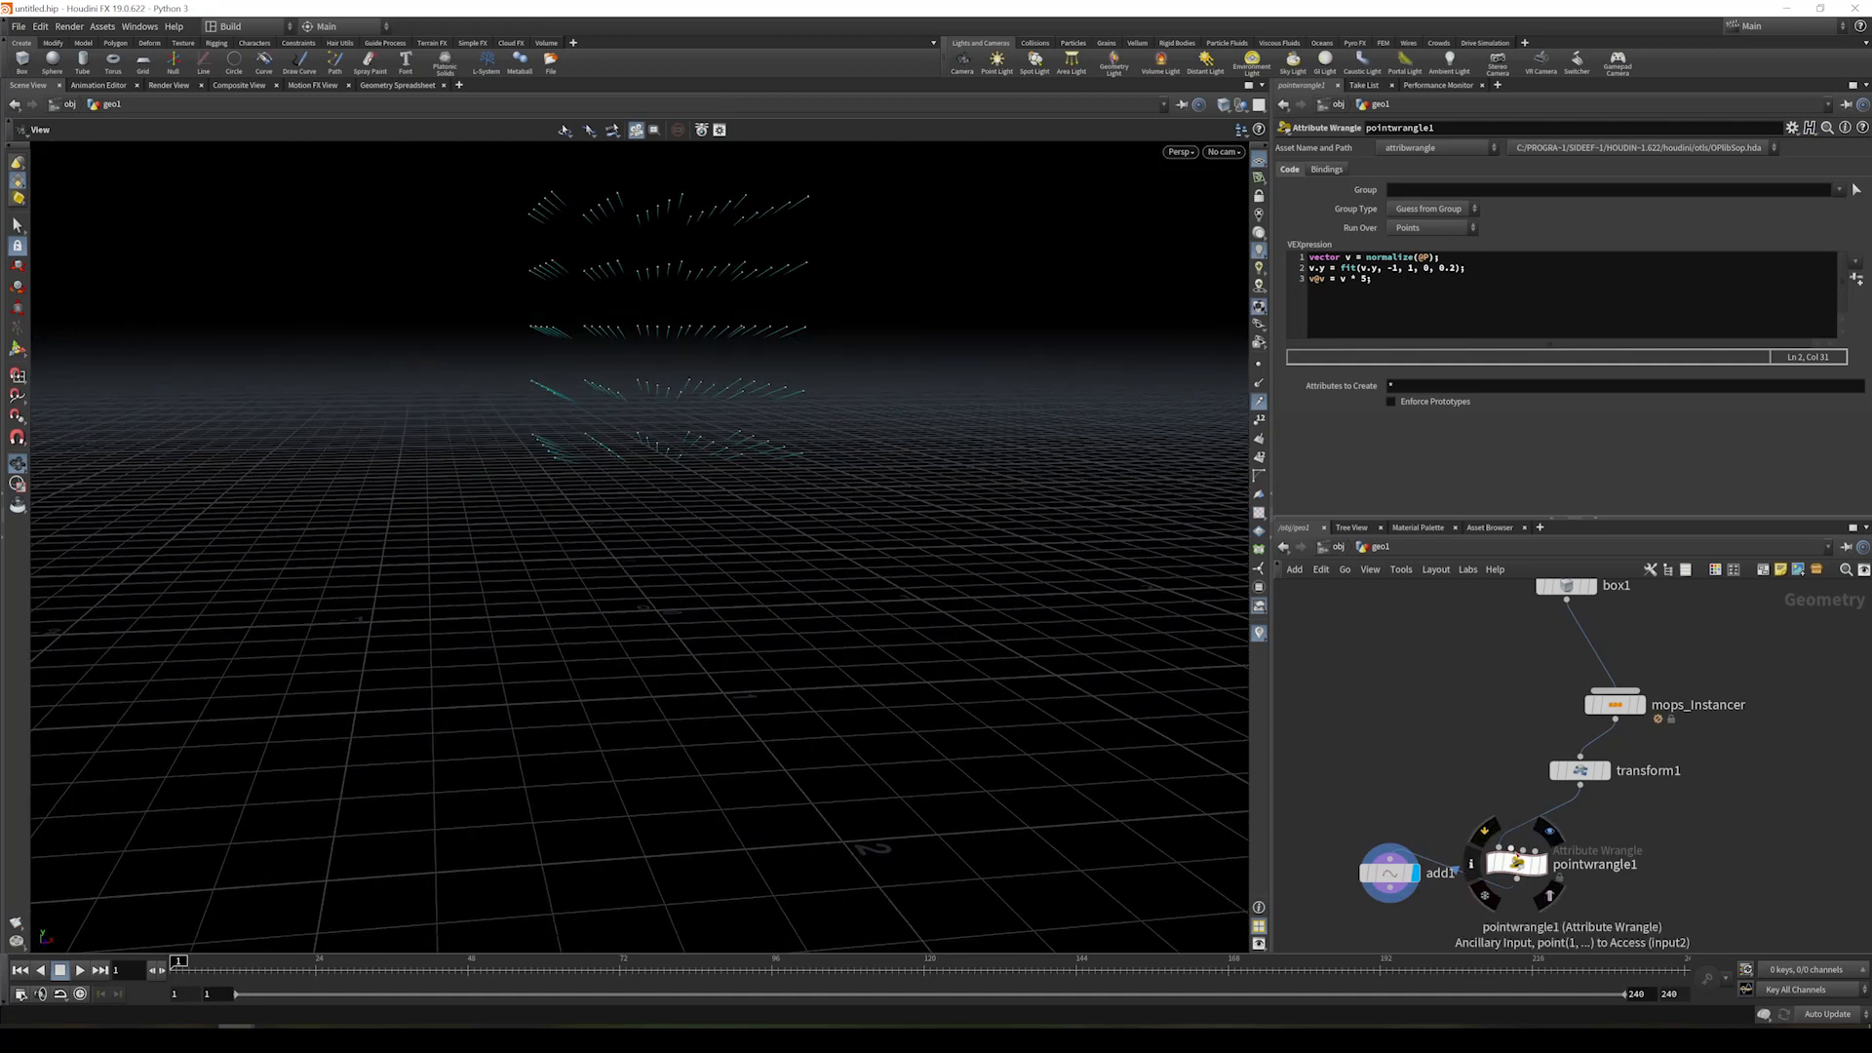
pyautogui.moveTo(1516, 868); pyautogui.dragTo(1578, 846)
pyautogui.press('Tab')
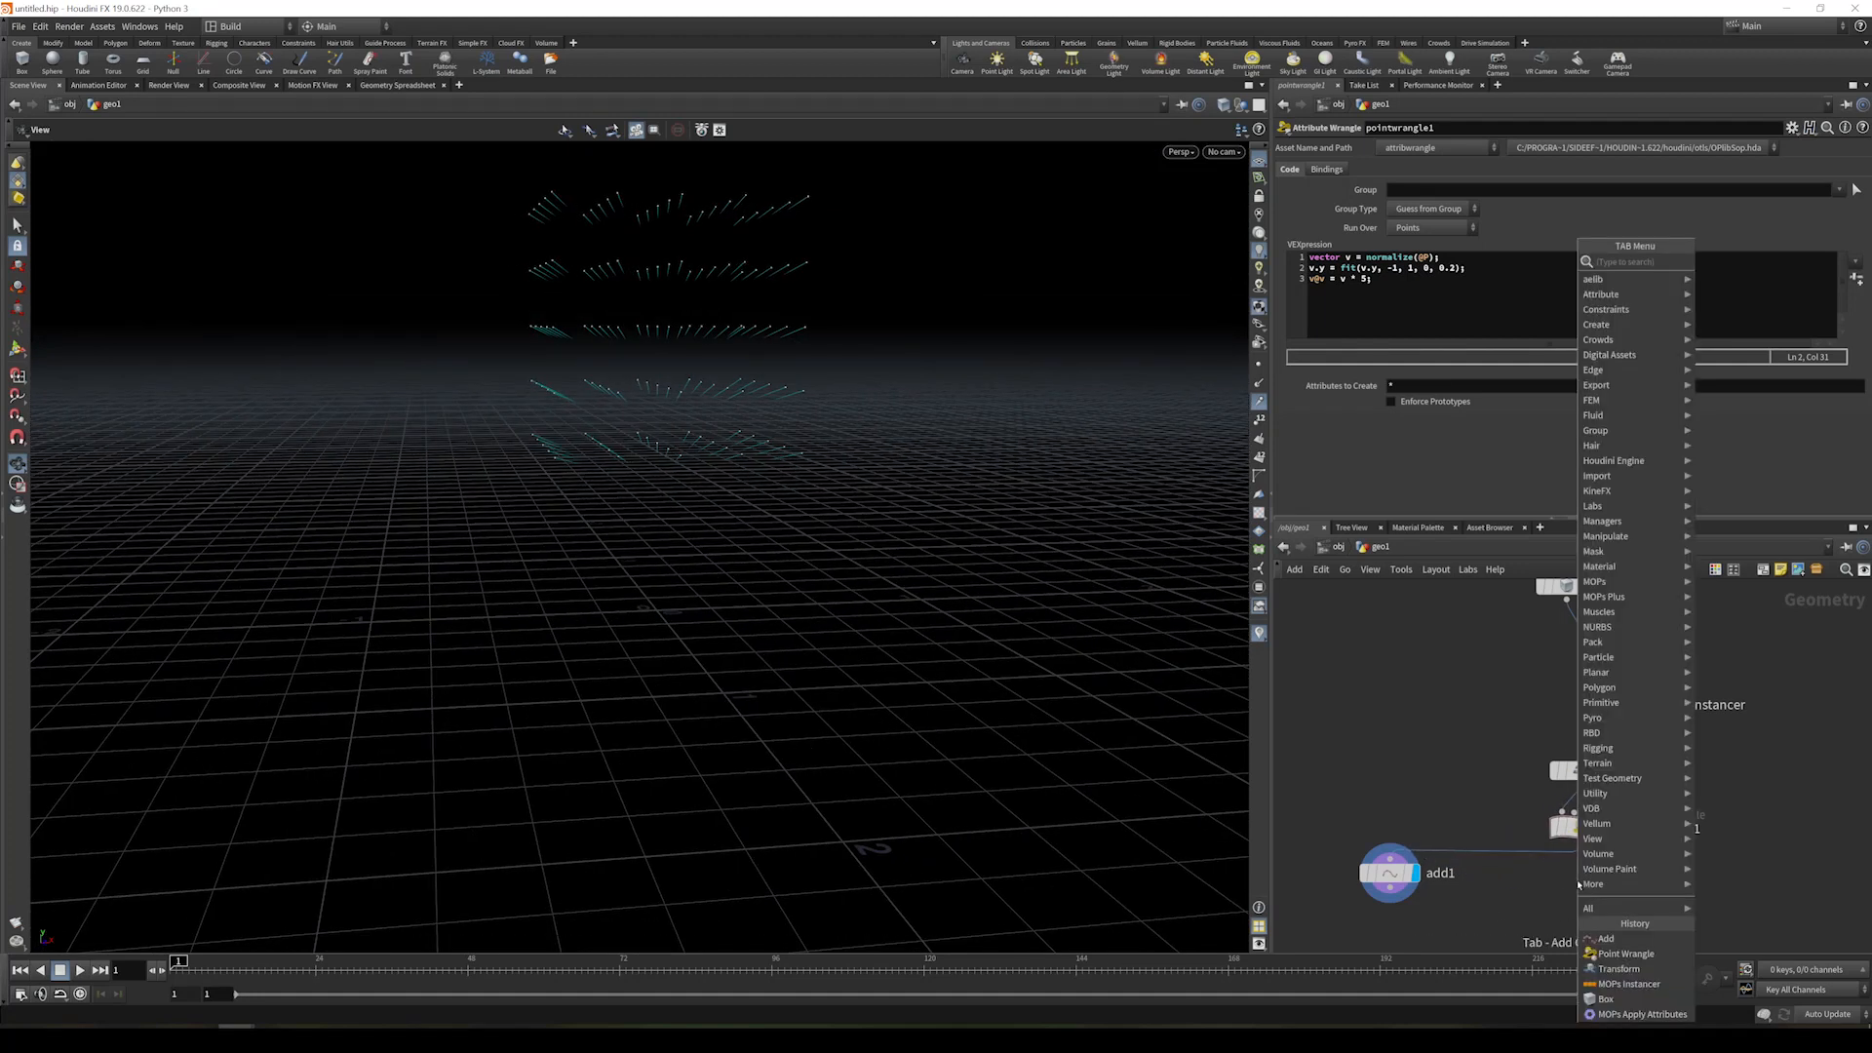
pyautogui.write('pon')
pyautogui.press('BackSpace')
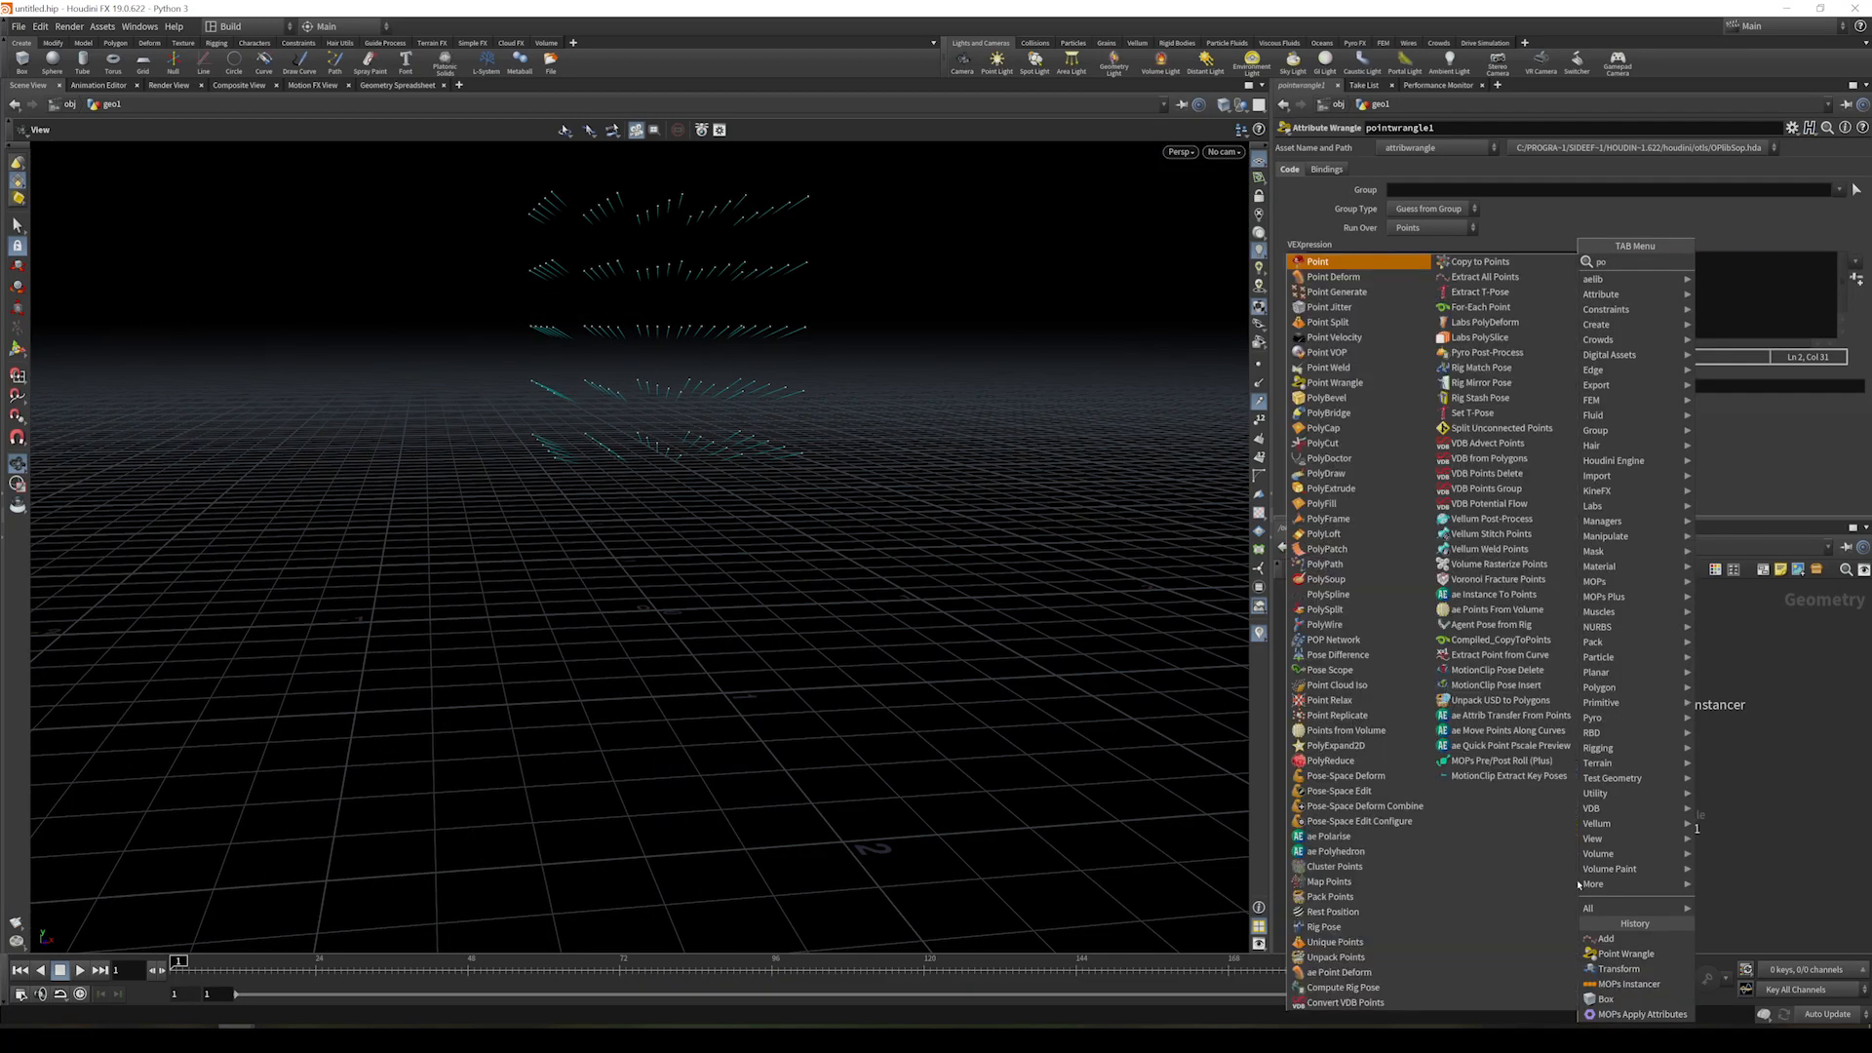
pyautogui.write('int v')
pyautogui.press('Return')
pyautogui.press('Return')
pyautogui.click(1424, 237)
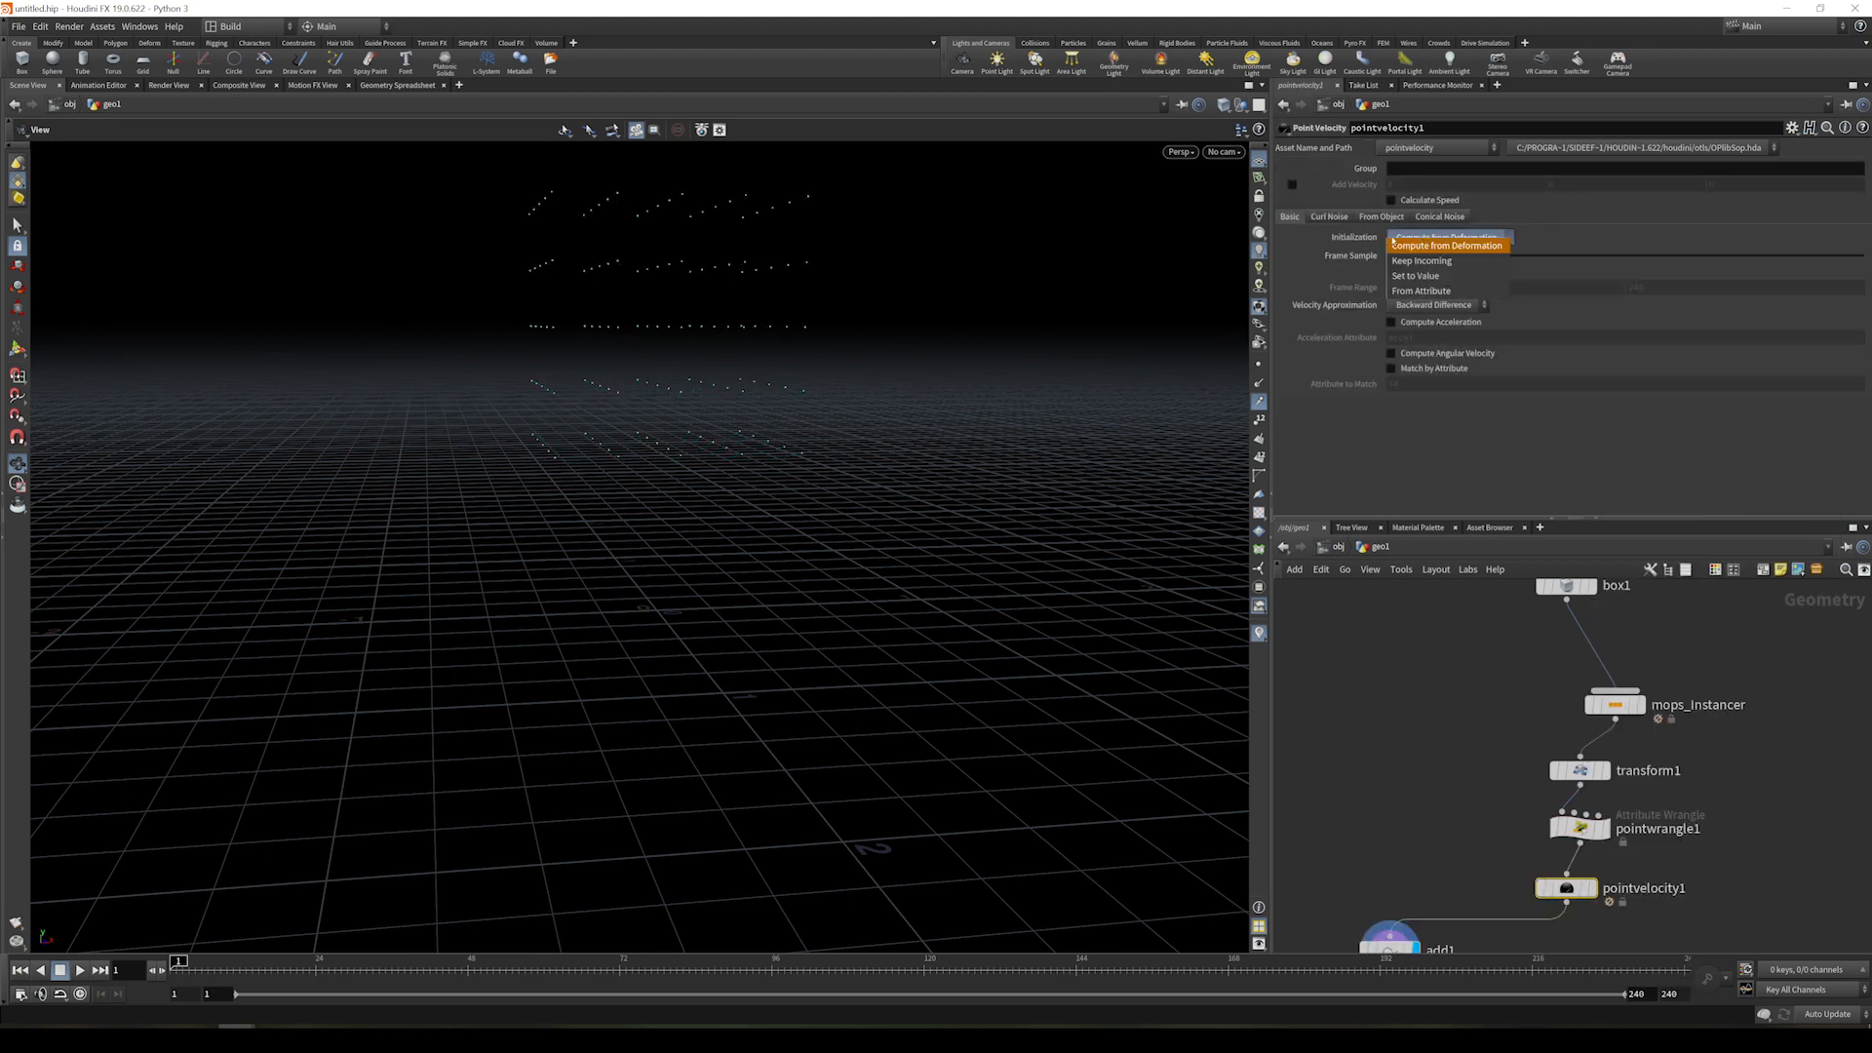
pyautogui.click(1426, 261)
# - Add non-animated curl noise to pointvelocity1's velocities, with the noise offset set to 35 in X and 23 in Y
pyautogui.click(1330, 217)
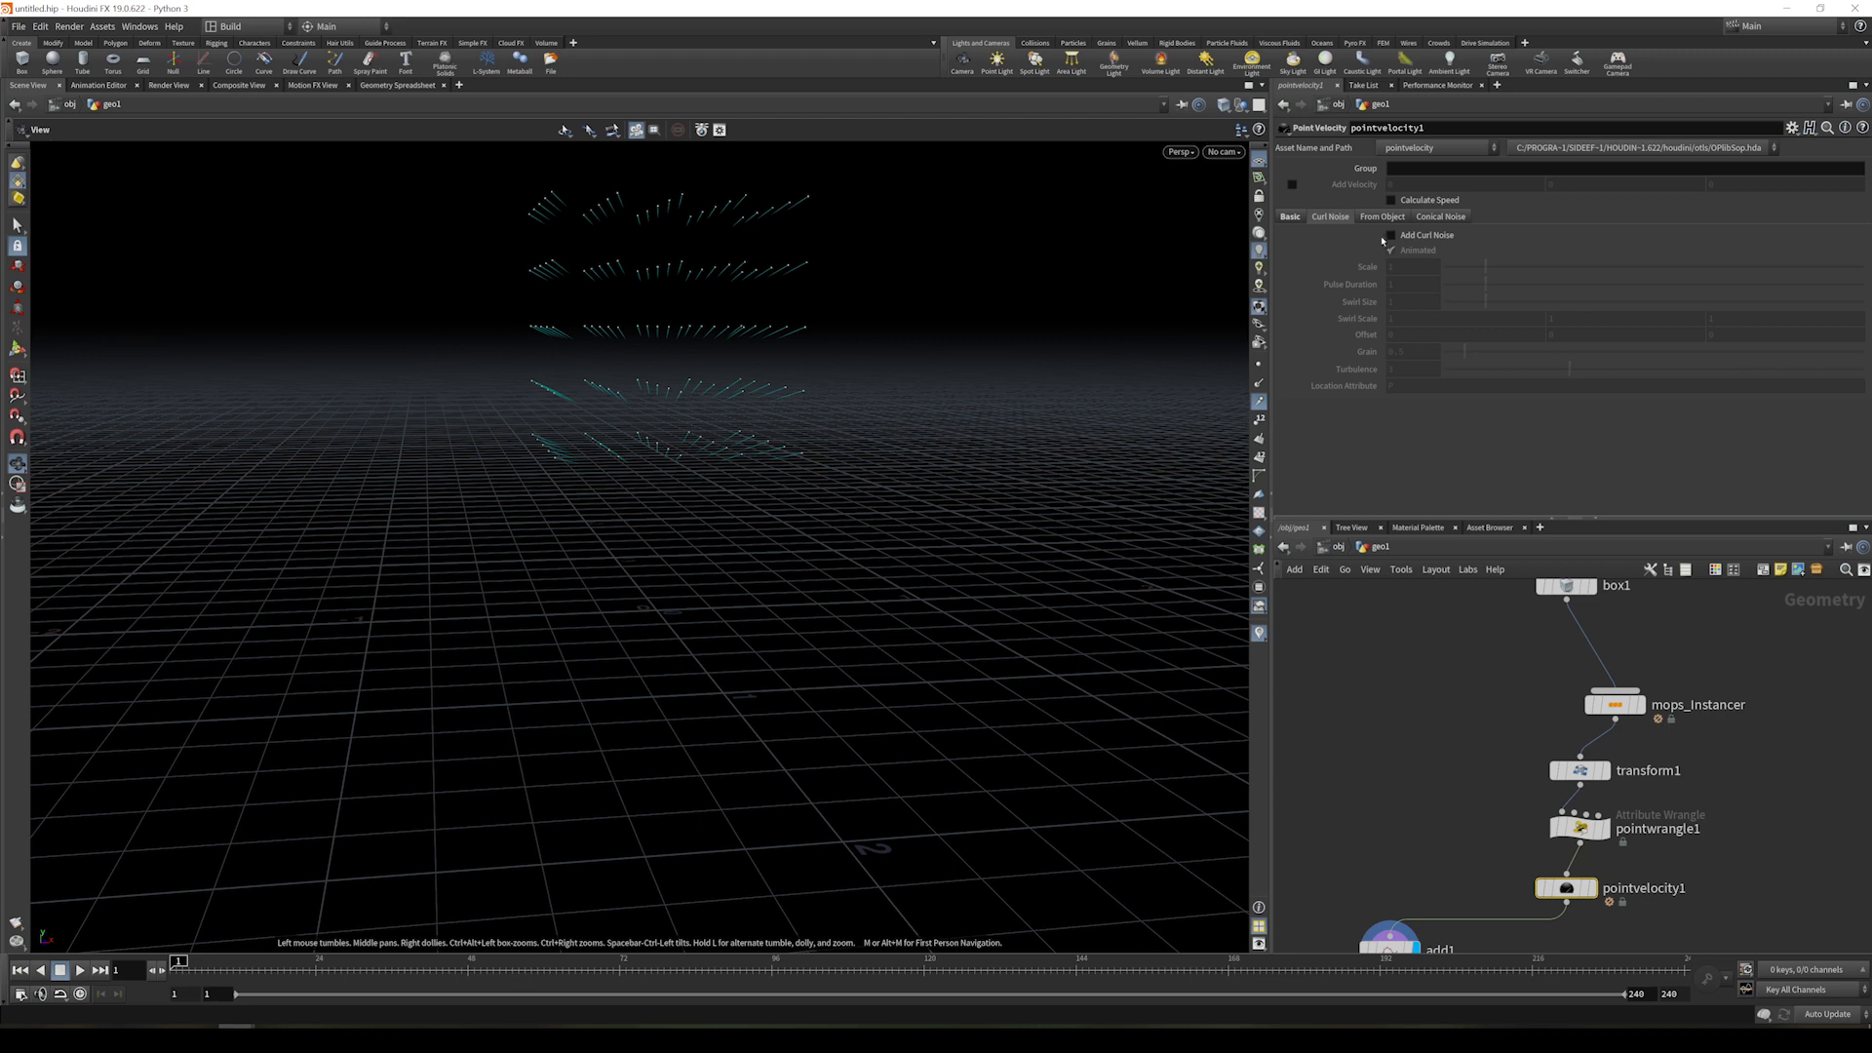
pyautogui.click(1390, 236)
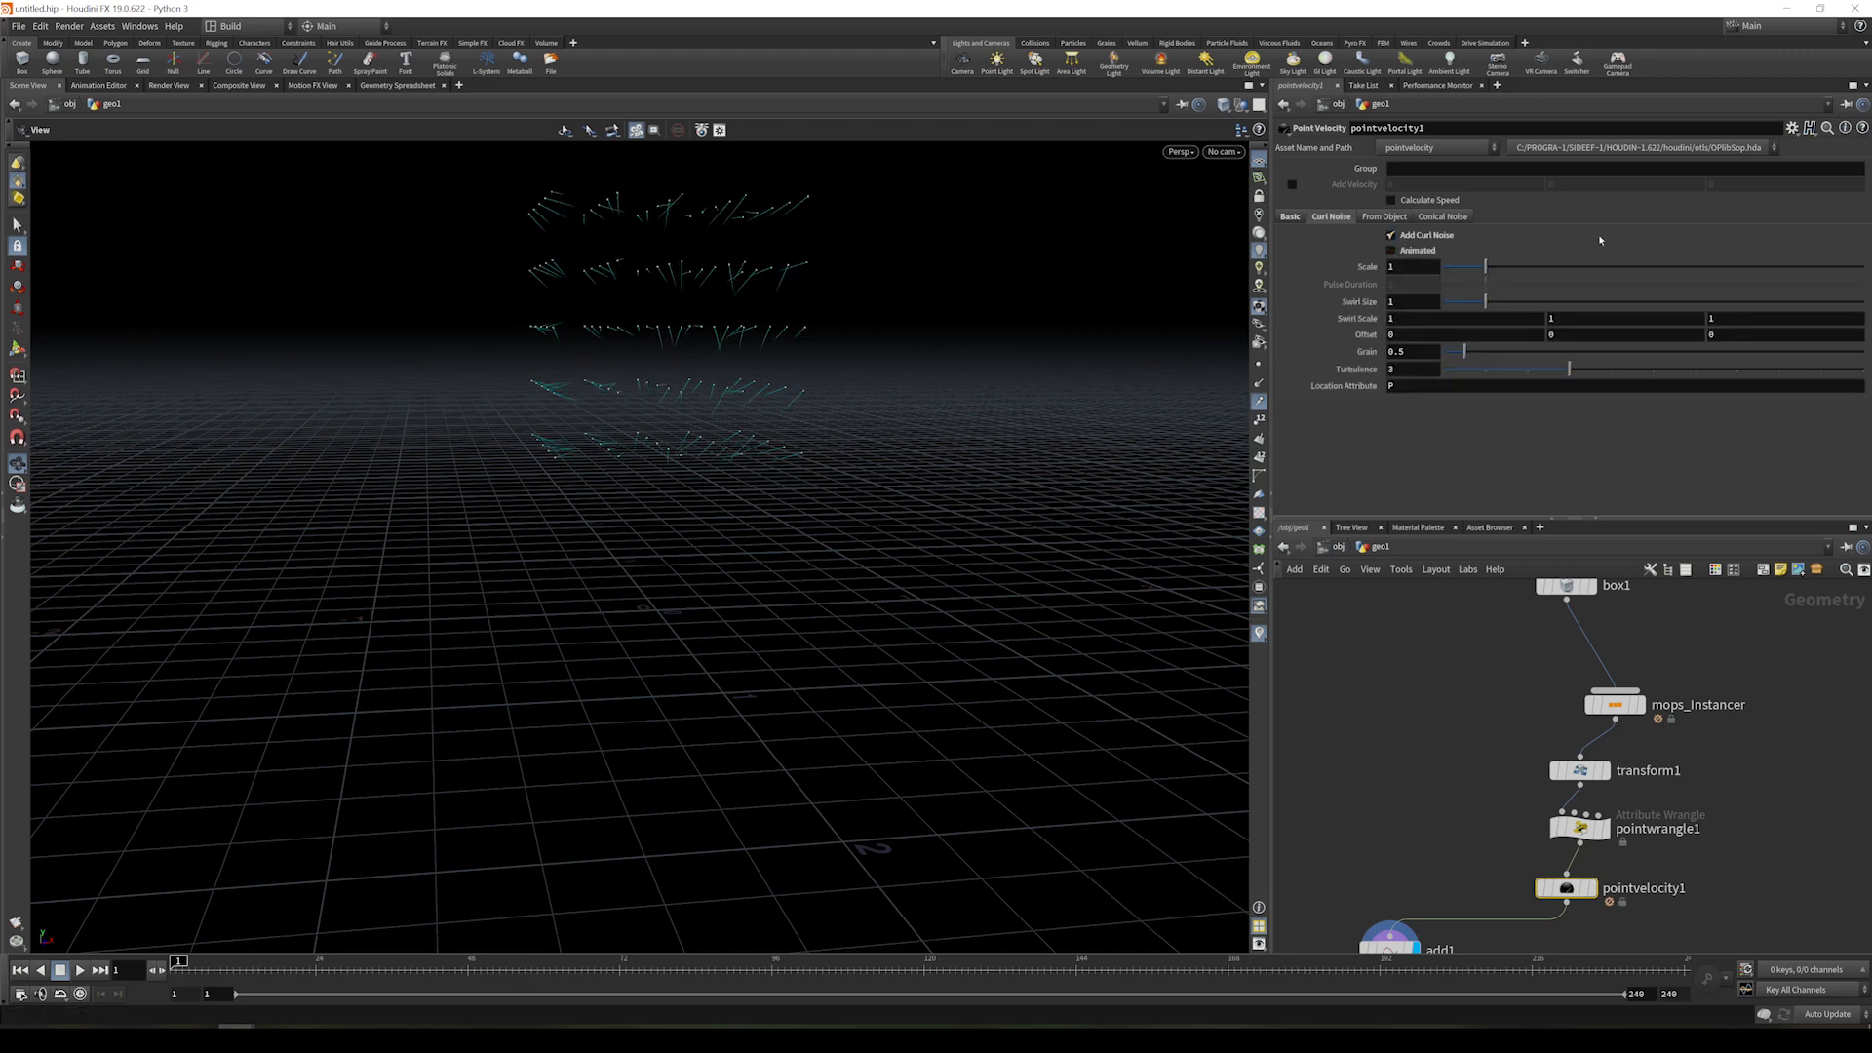
pyautogui.moveTo(1411, 334); pyautogui.dragTo(1386, 338)
pyautogui.write('35')
pyautogui.press('Tab')
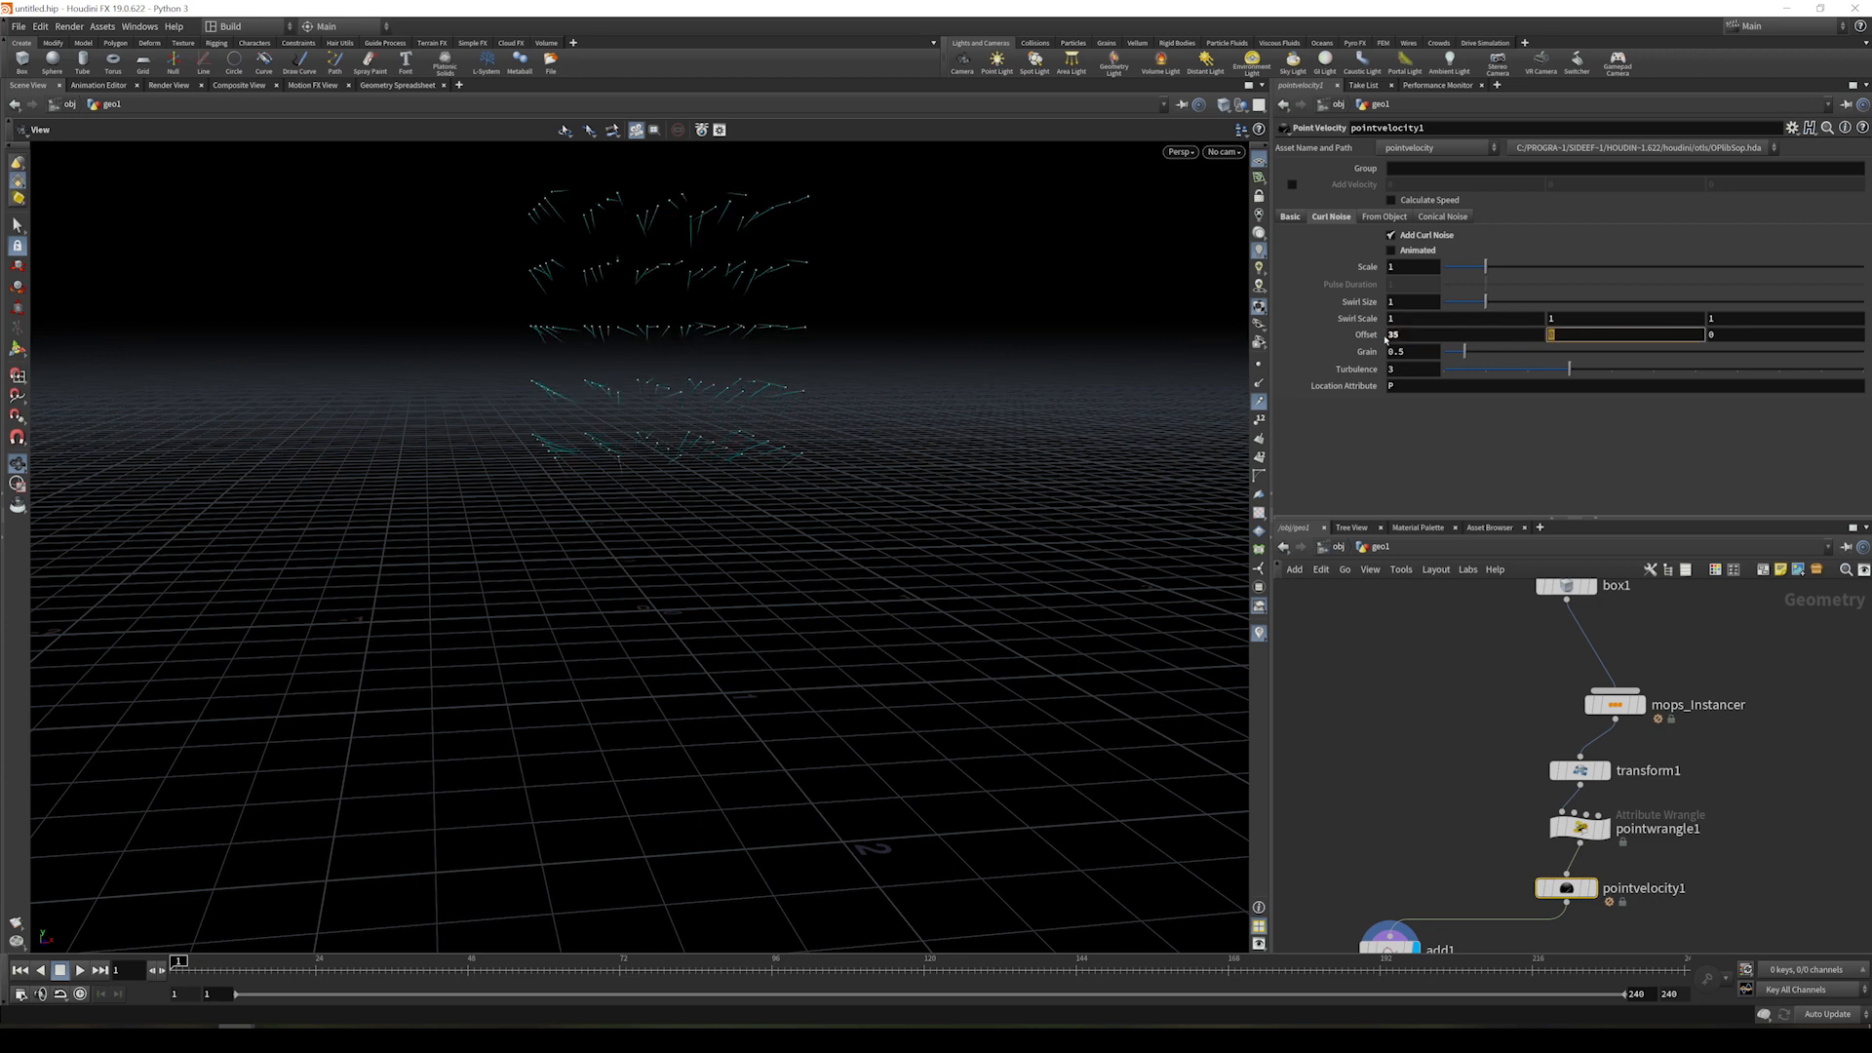
pyautogui.write('23')
pyautogui.press('Return')
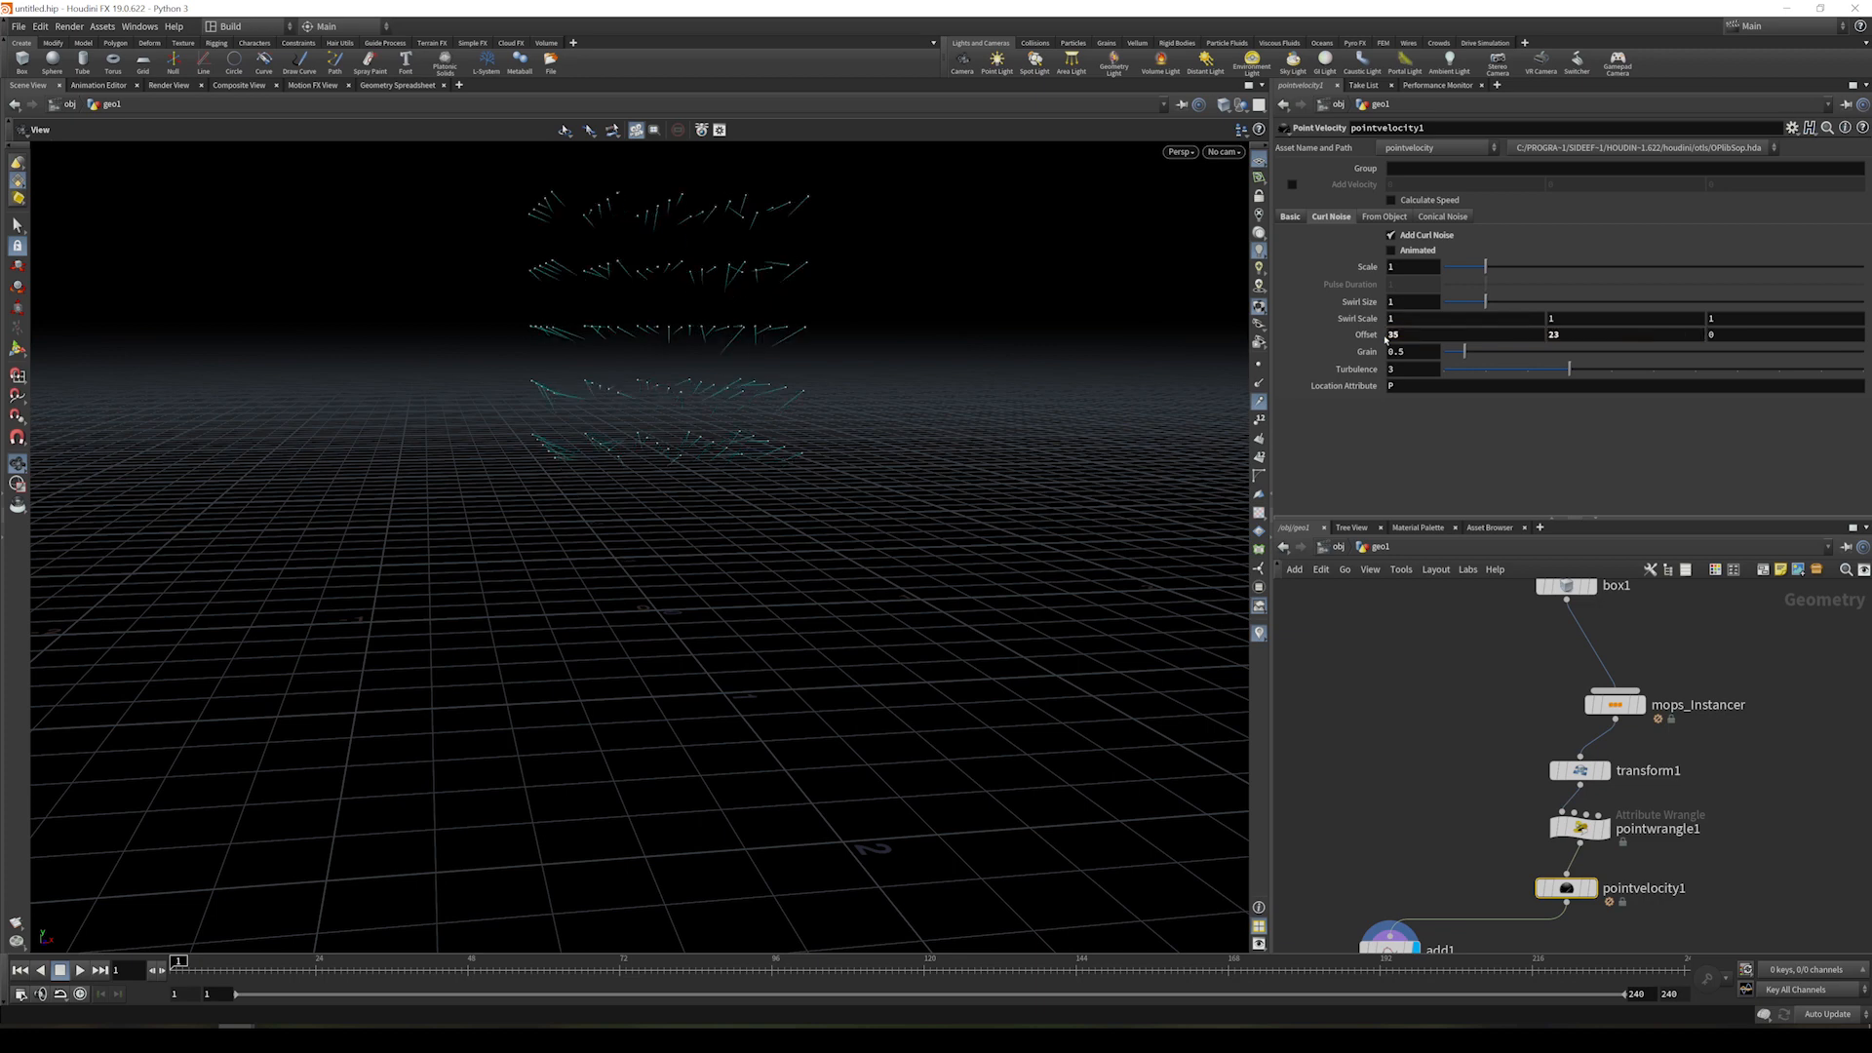
# - Delete the add1 node and align pointvelocity1 directly beneath pointwrangle1
pyautogui.moveTo(1016, 355); pyautogui.dragTo(702, 426)
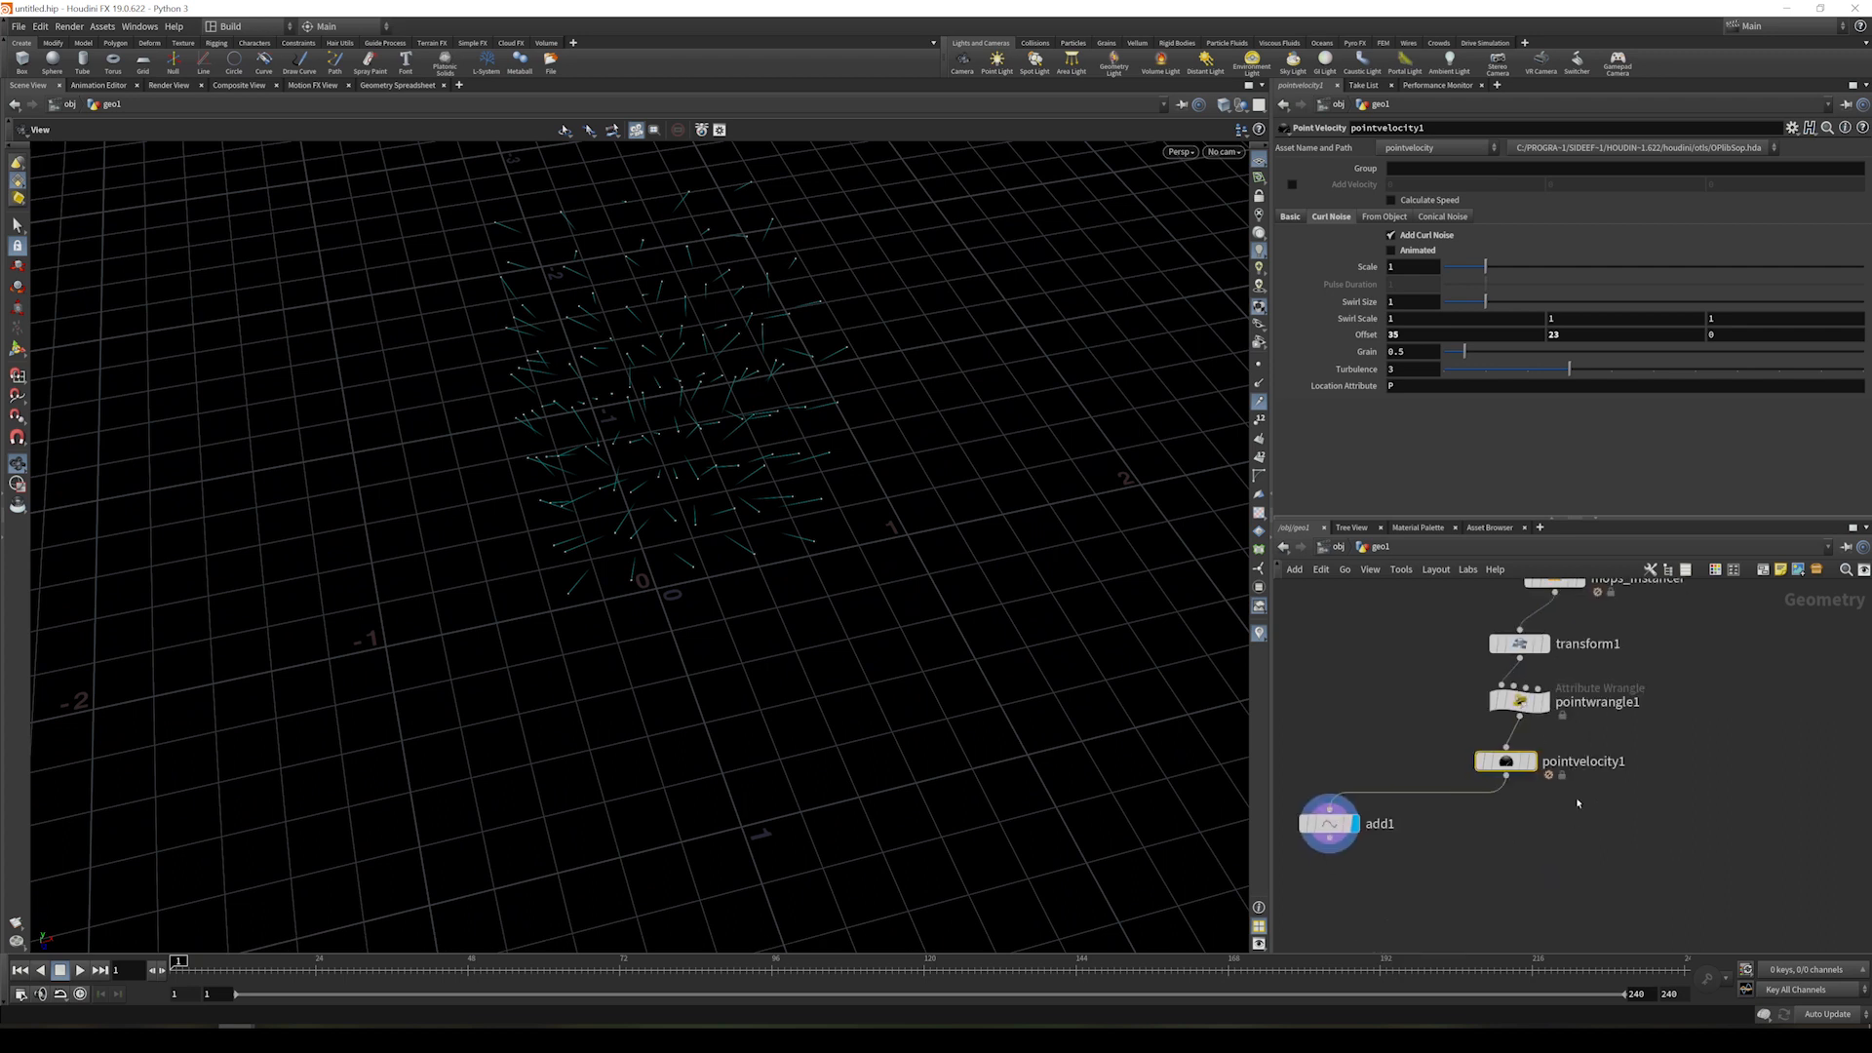
pyautogui.click(1328, 824)
pyautogui.press('Delete')
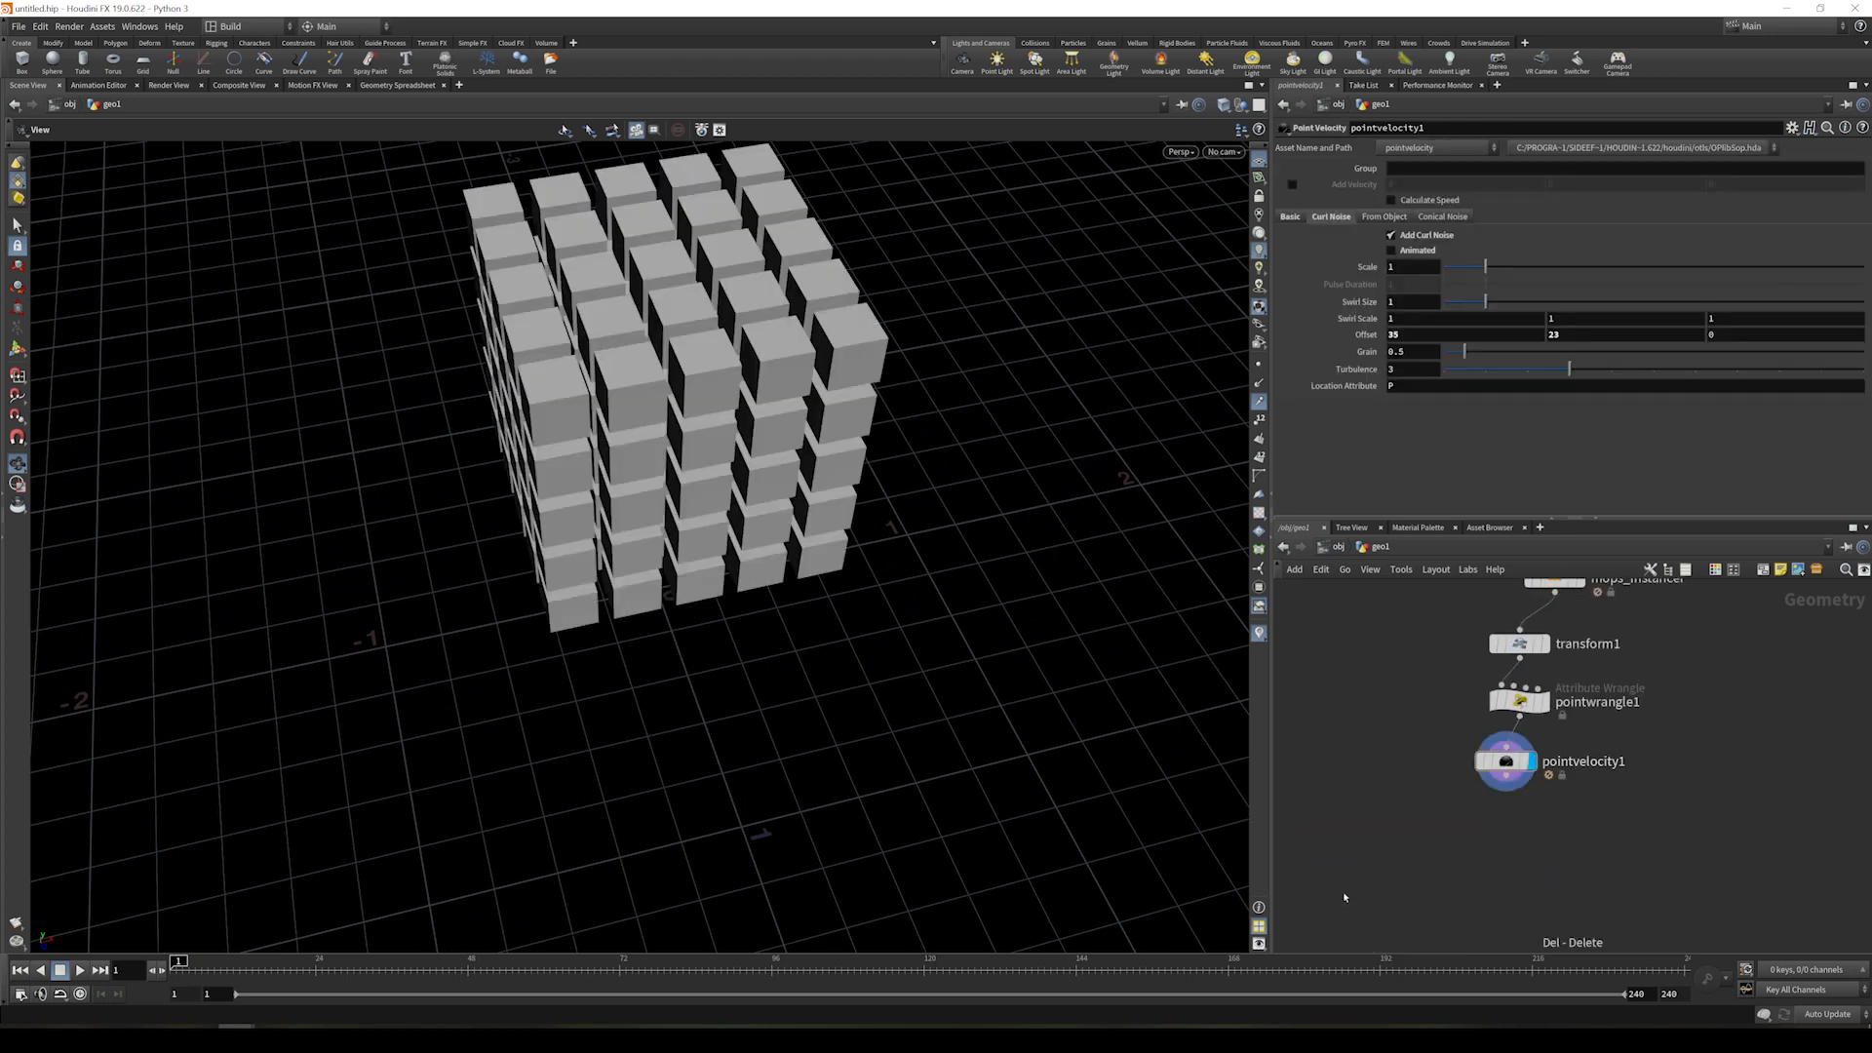
pyautogui.moveTo(1504, 763); pyautogui.dragTo(1518, 758)
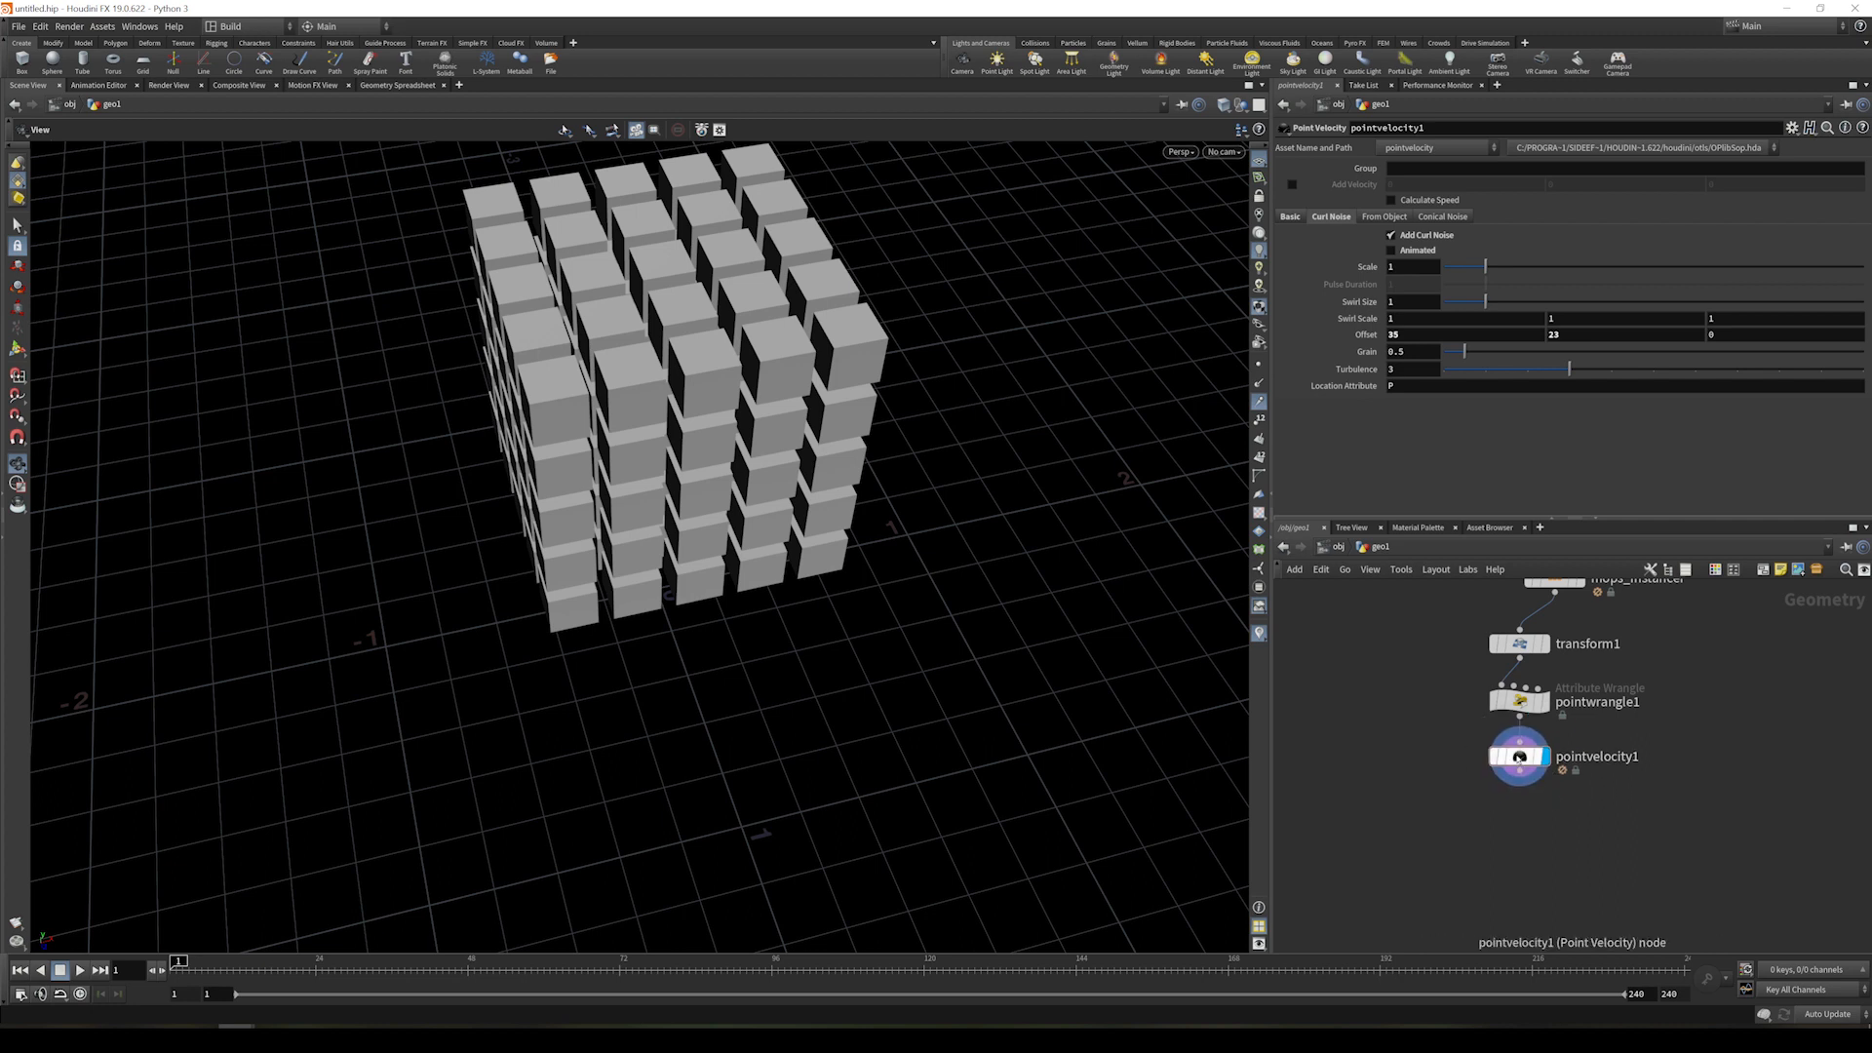
# - Add a MOPs Shape Falloff node below pointvelocity1, connect pointvelocity1 to its first input and display it
pyautogui.moveTo(841, 528); pyautogui.dragTo(683, 531)
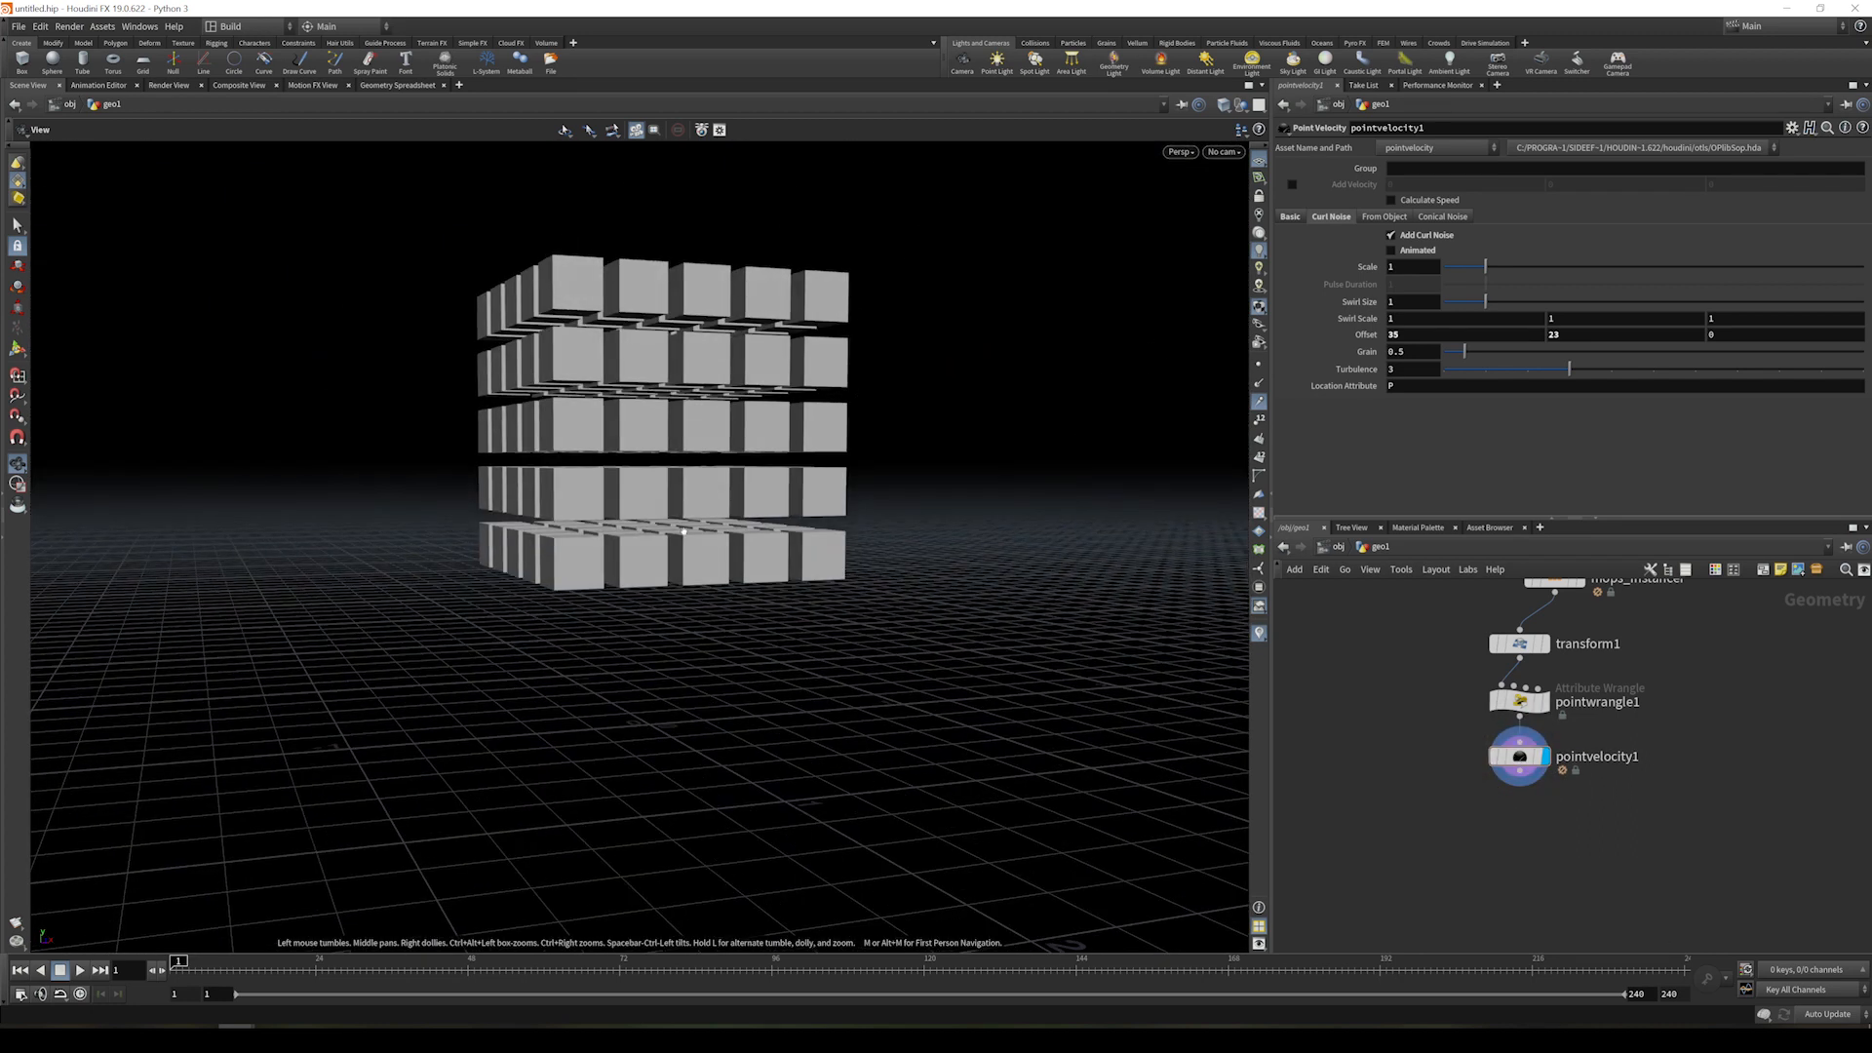
pyautogui.moveTo(576, 263); pyautogui.dragTo(502, 242)
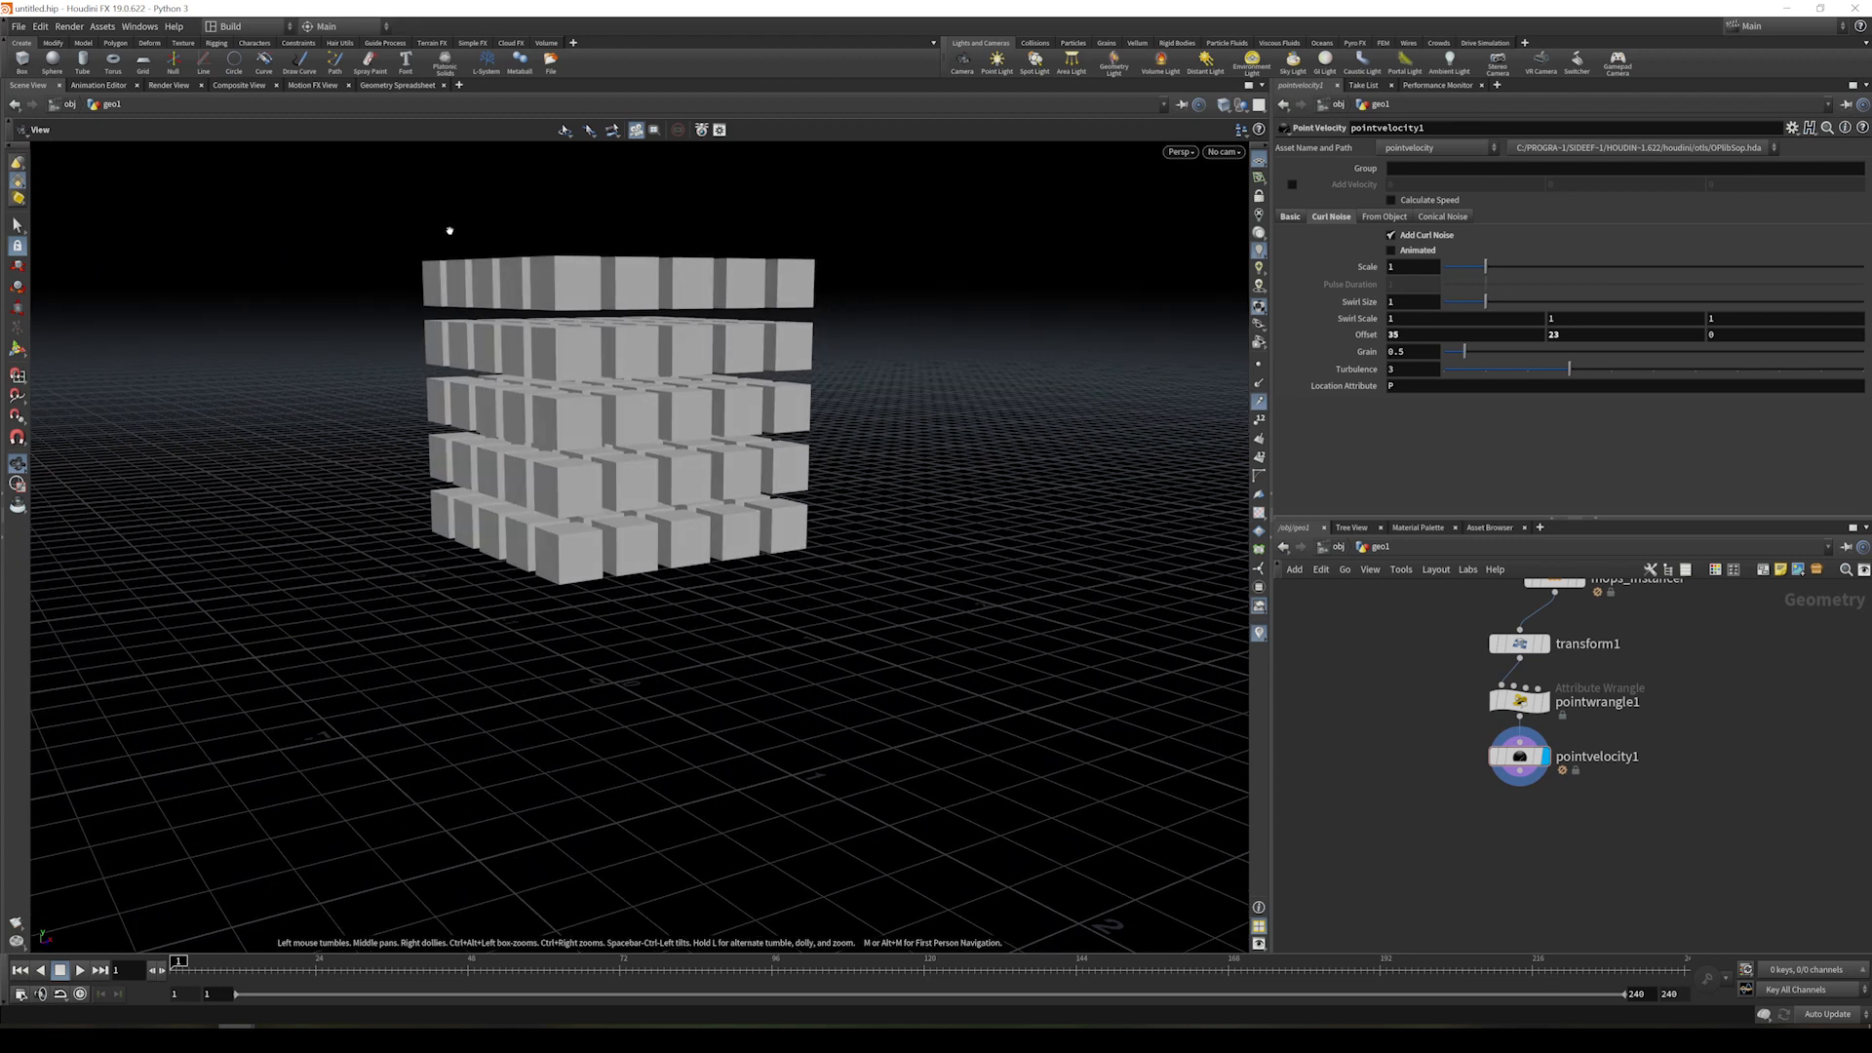
pyautogui.moveTo(617, 288); pyautogui.dragTo(894, 675)
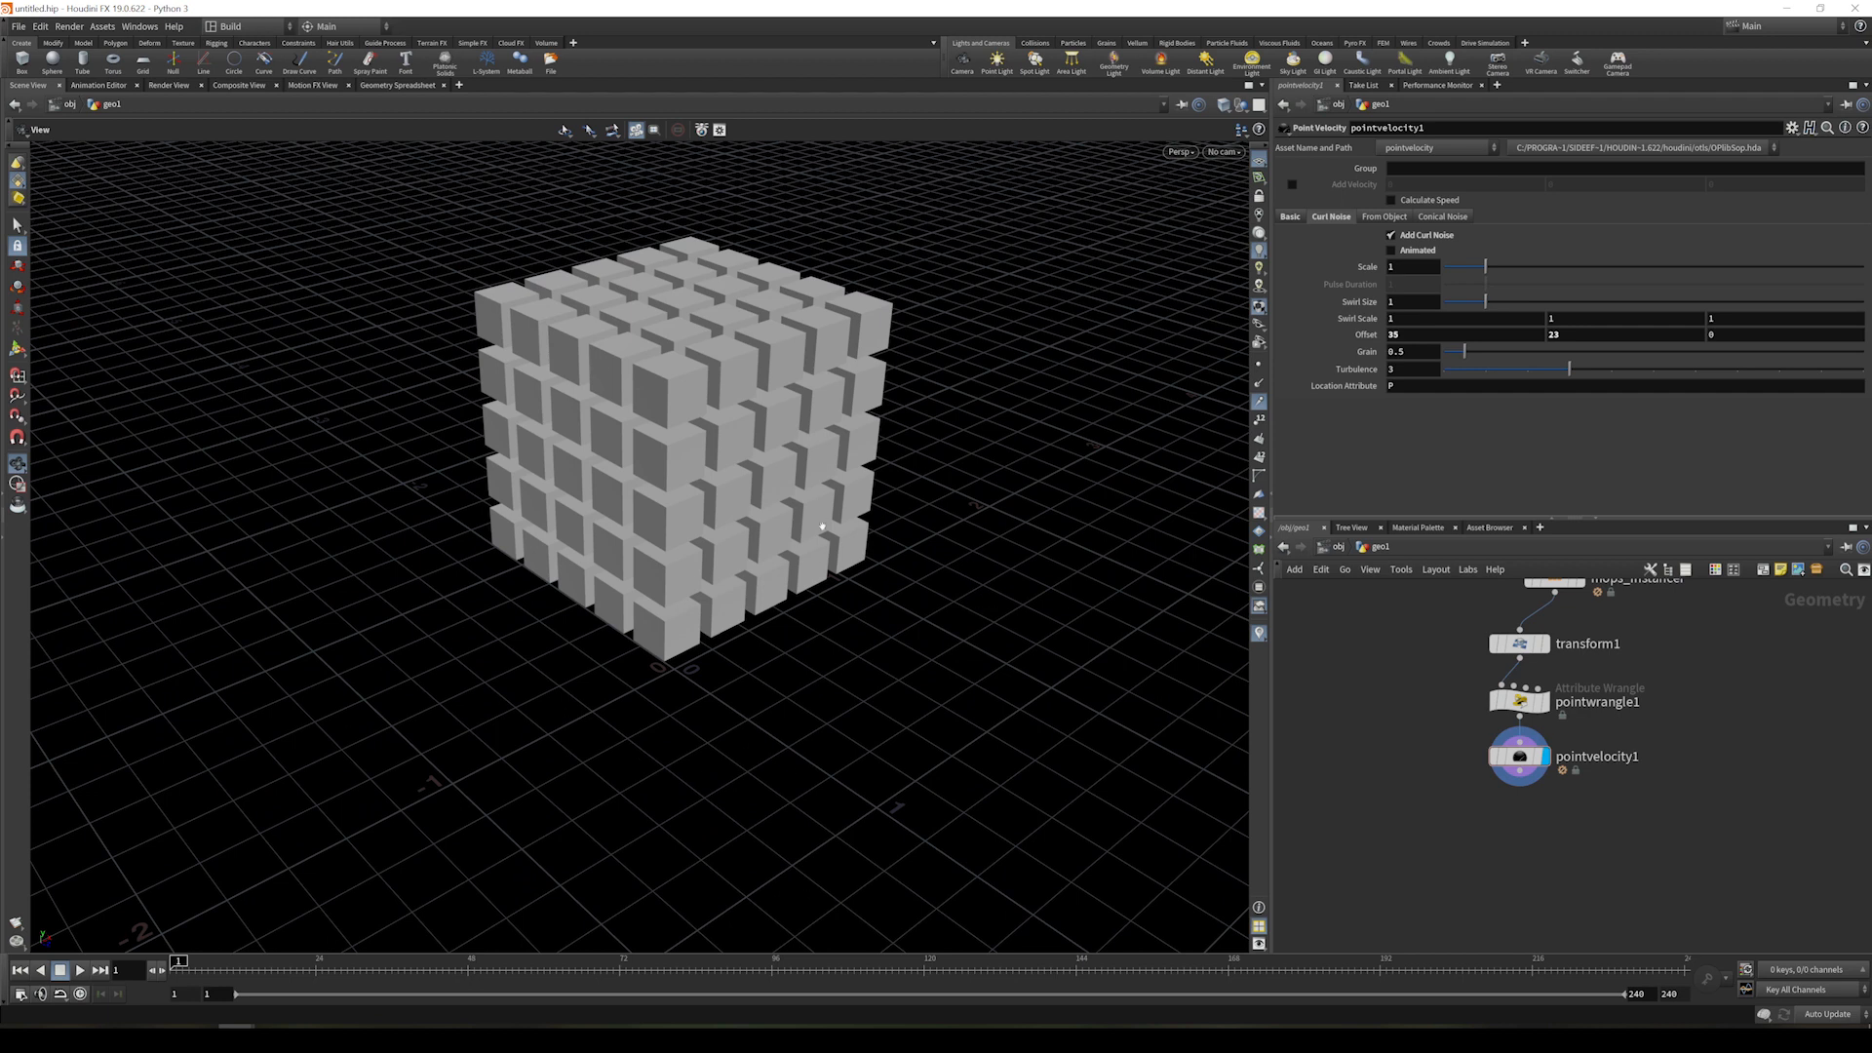
pyautogui.moveTo(776, 432); pyautogui.dragTo(713, 249)
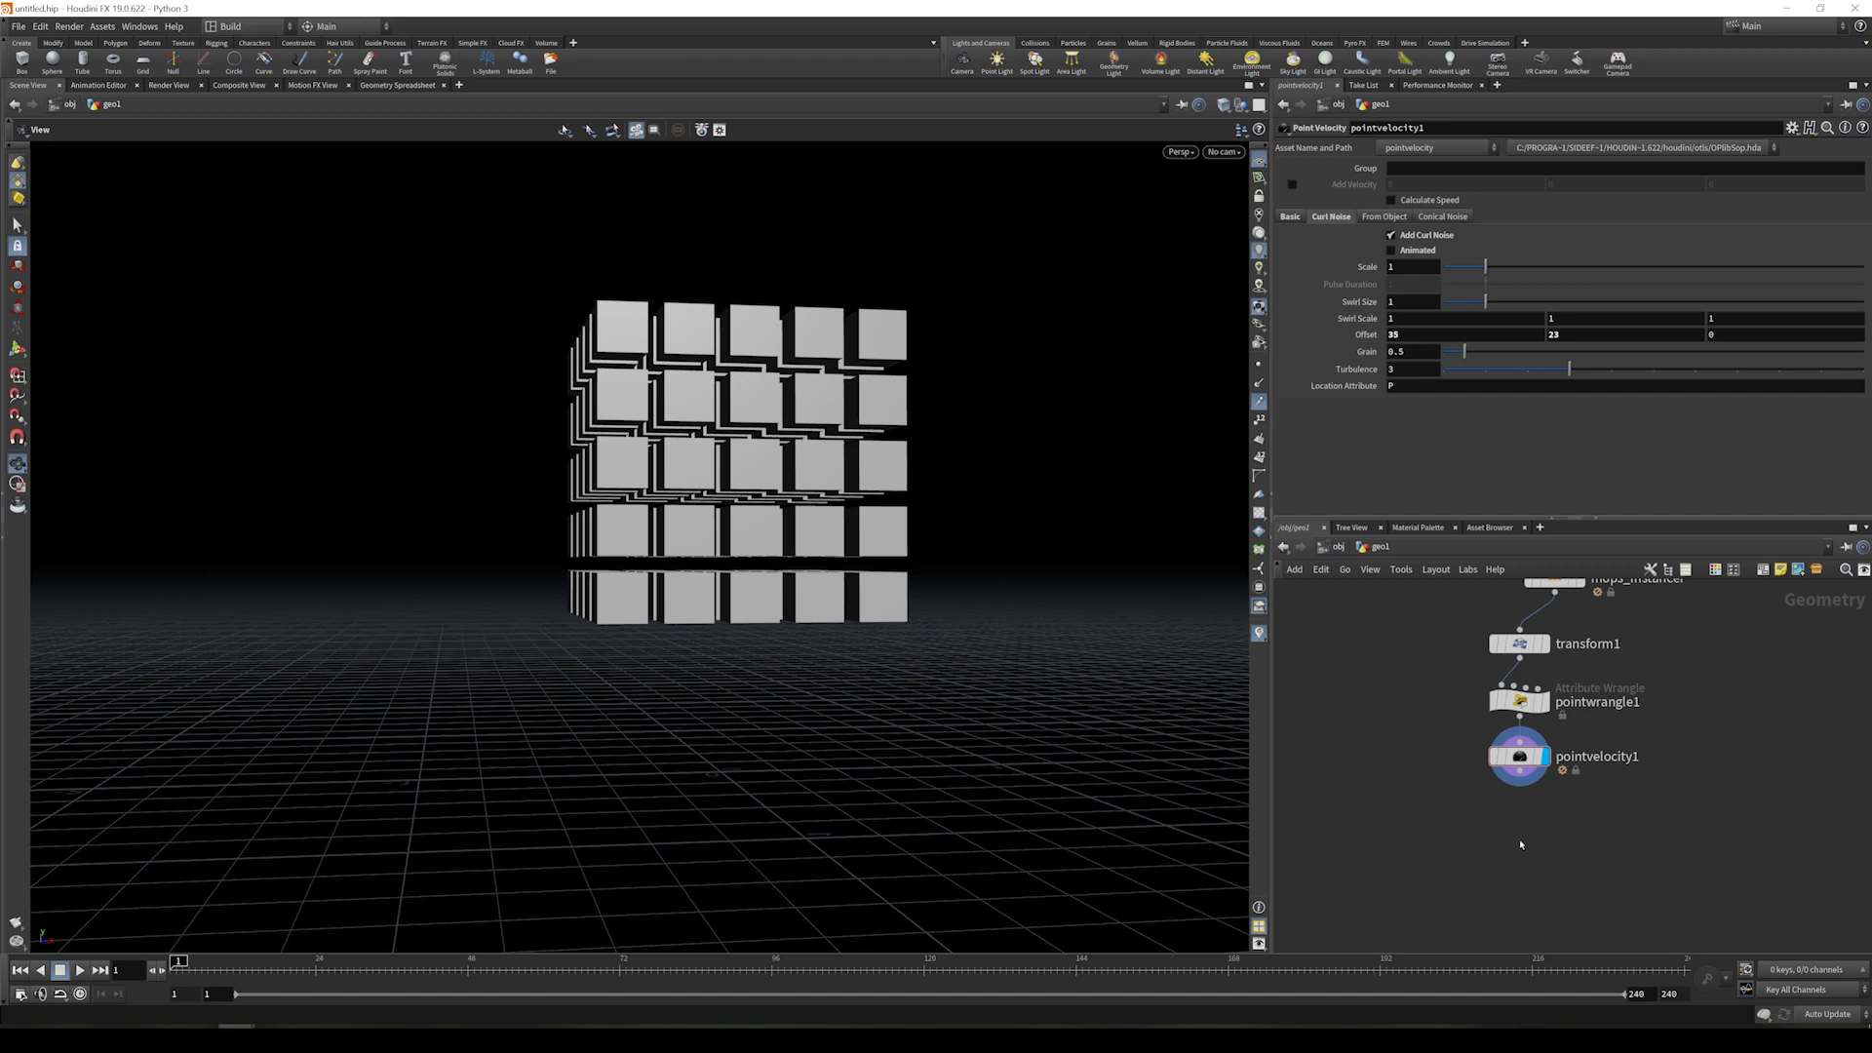
pyautogui.press('Tab')
pyautogui.write('mopssh')
pyautogui.press('Return')
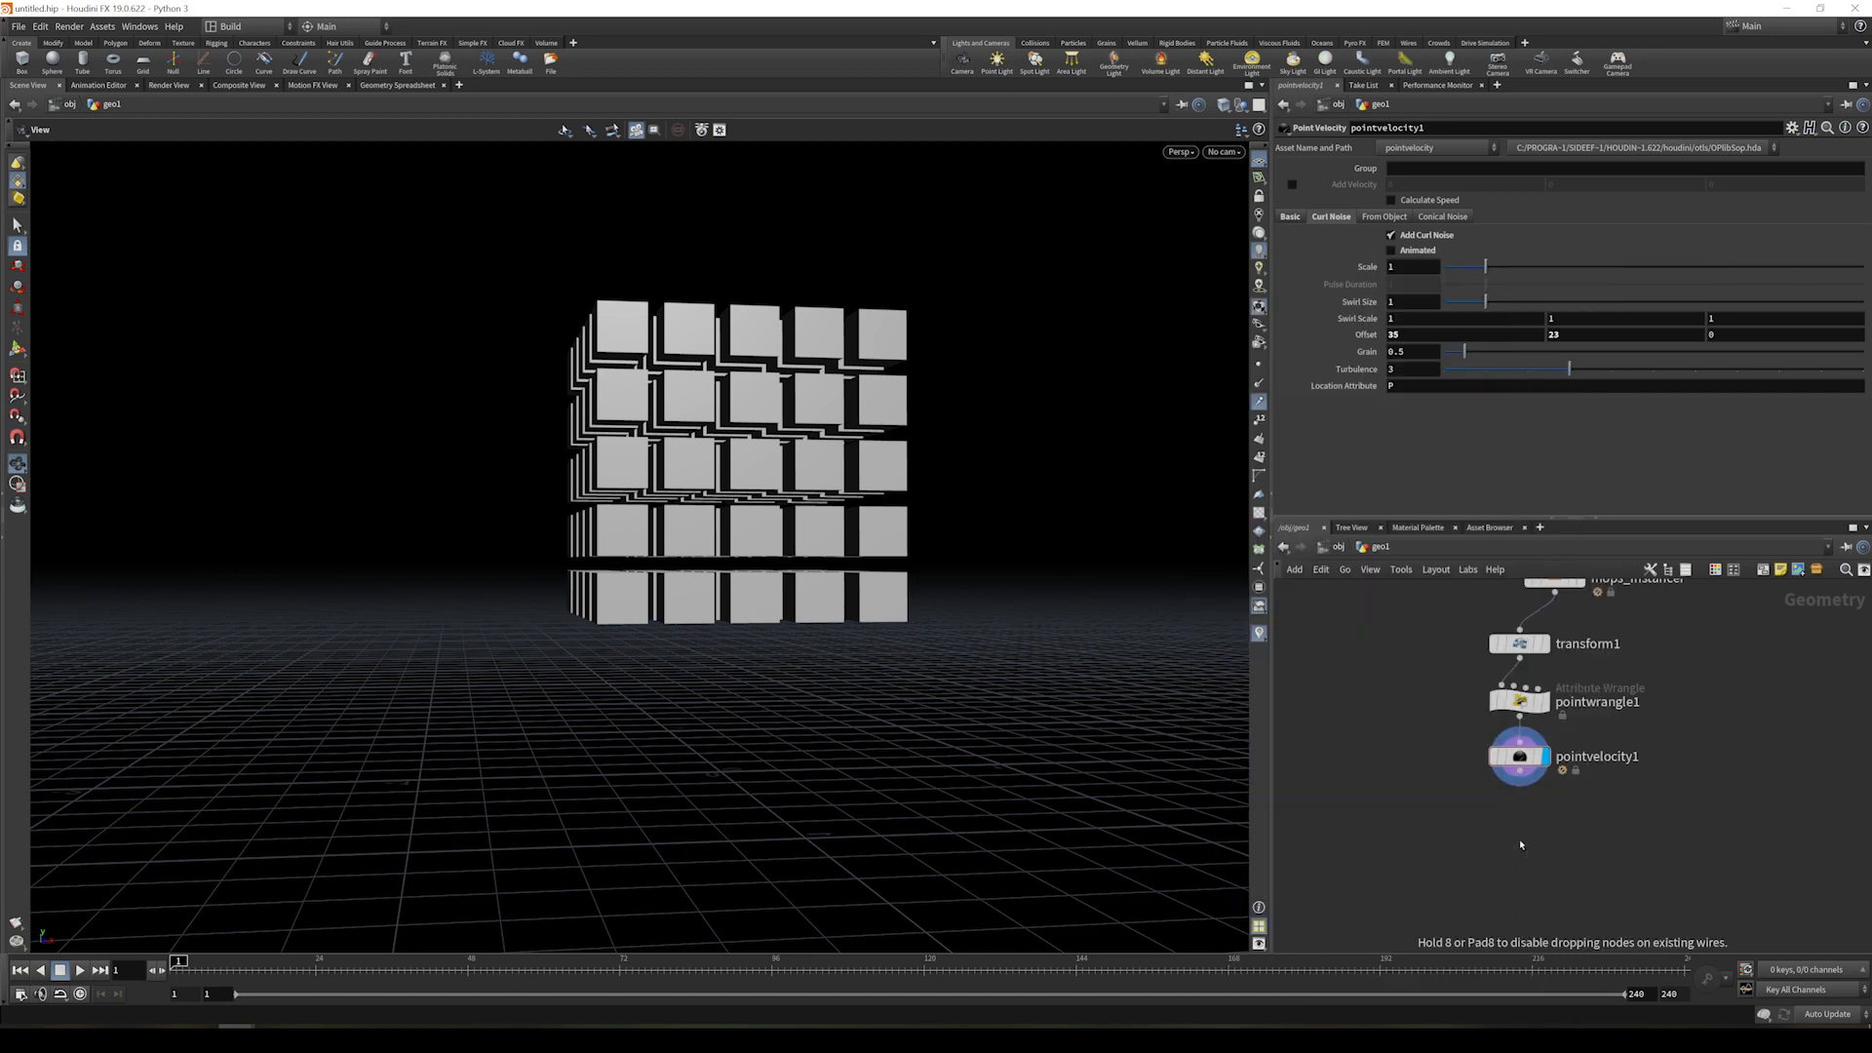
pyautogui.click(1520, 844)
pyautogui.moveTo(1520, 771); pyautogui.dragTo(1508, 830)
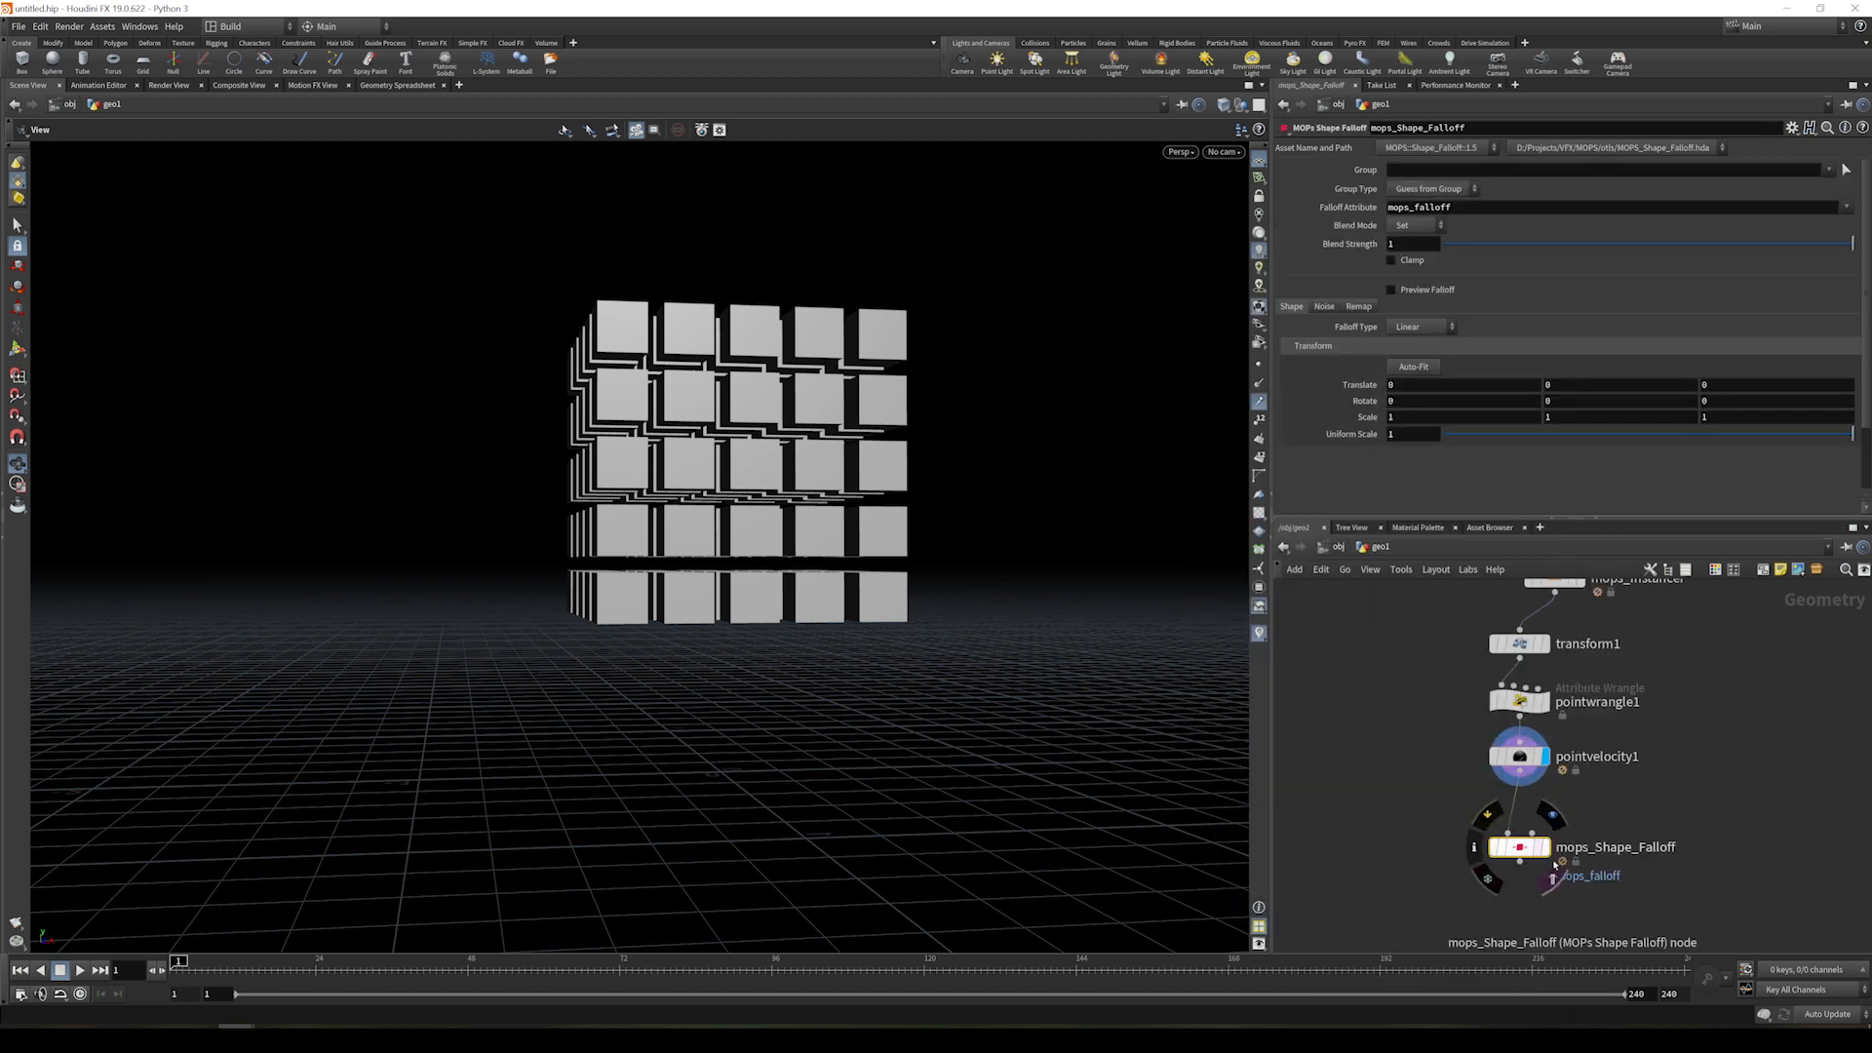
pyautogui.click(1545, 848)
# - Preview the linear falloff, rotate it -90 in X and set its uniform scale to about 0.592
pyautogui.click(1415, 294)
pyautogui.scroll(-4, 991, 549)
pyautogui.moveTo(795, 564); pyautogui.dragTo(706, 548)
pyautogui.press('Return')
pyautogui.moveTo(1396, 401); pyautogui.dragTo(1478, 401)
pyautogui.write('0')
pyautogui.press('Return')
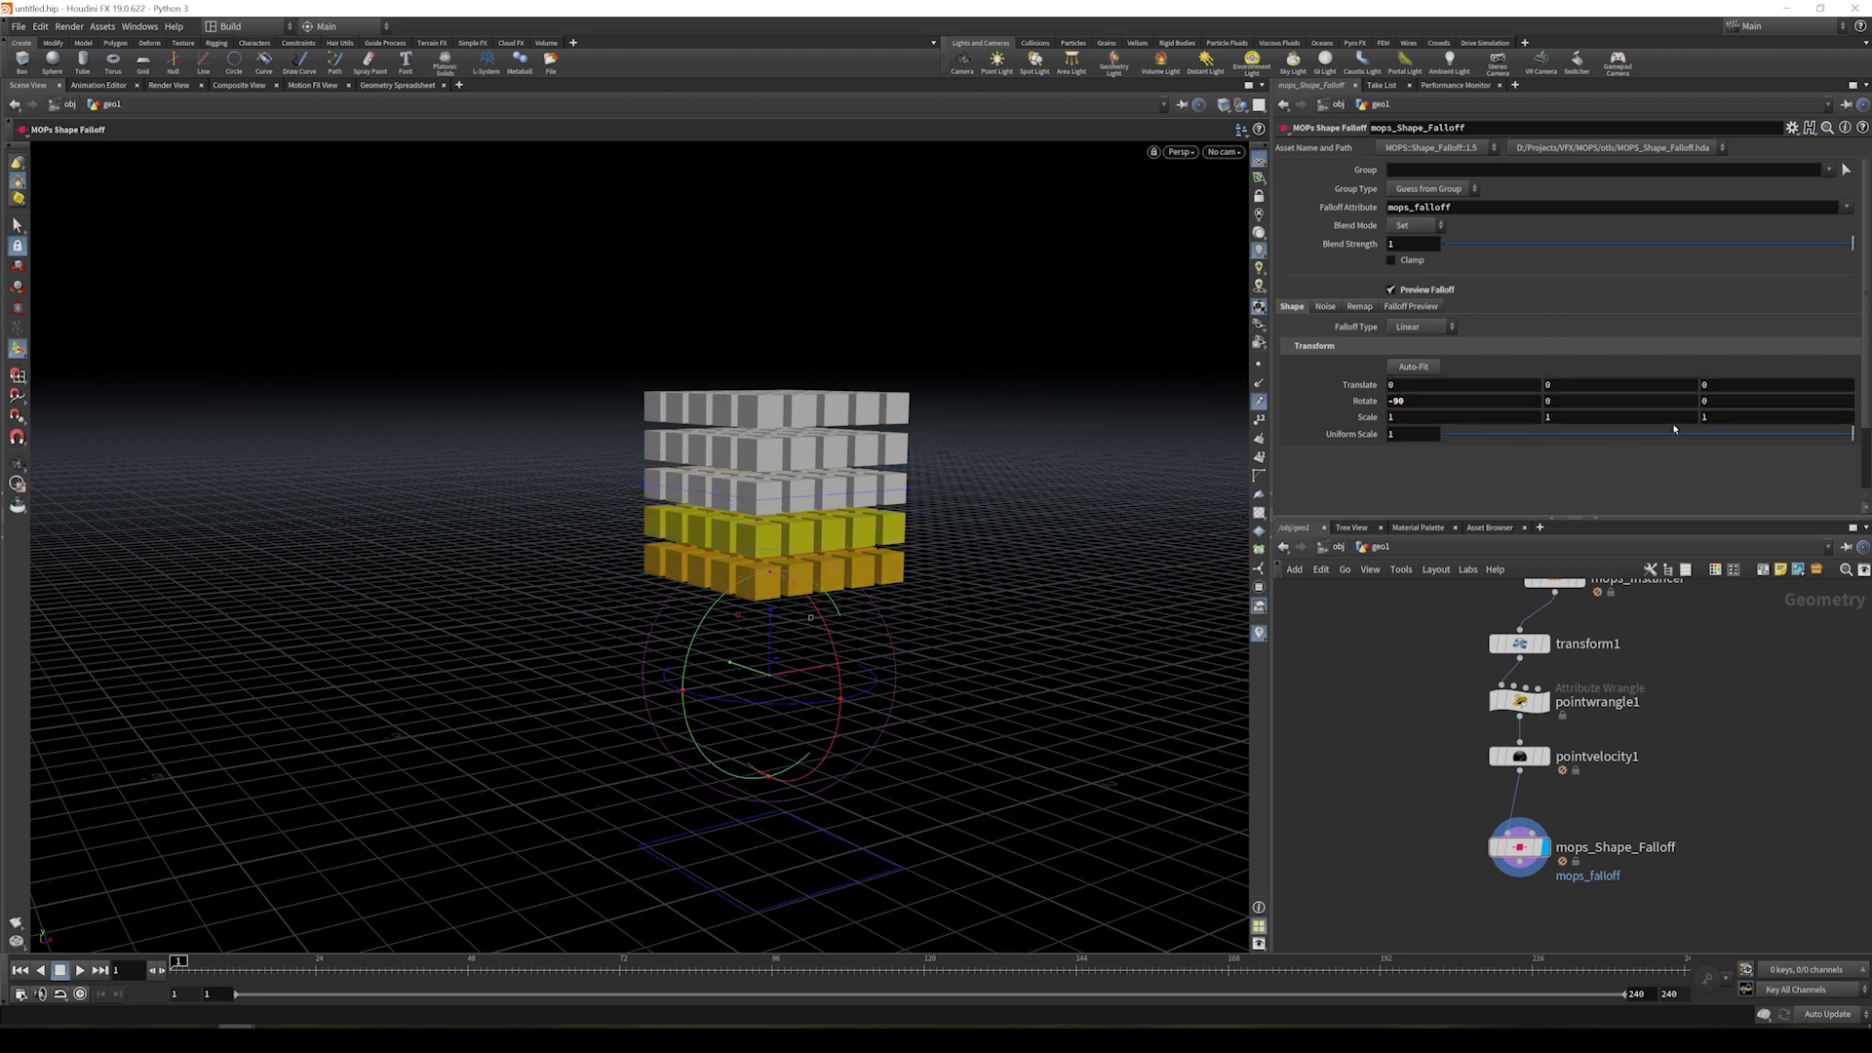
pyautogui.moveTo(1674, 433); pyautogui.dragTo(1685, 433)
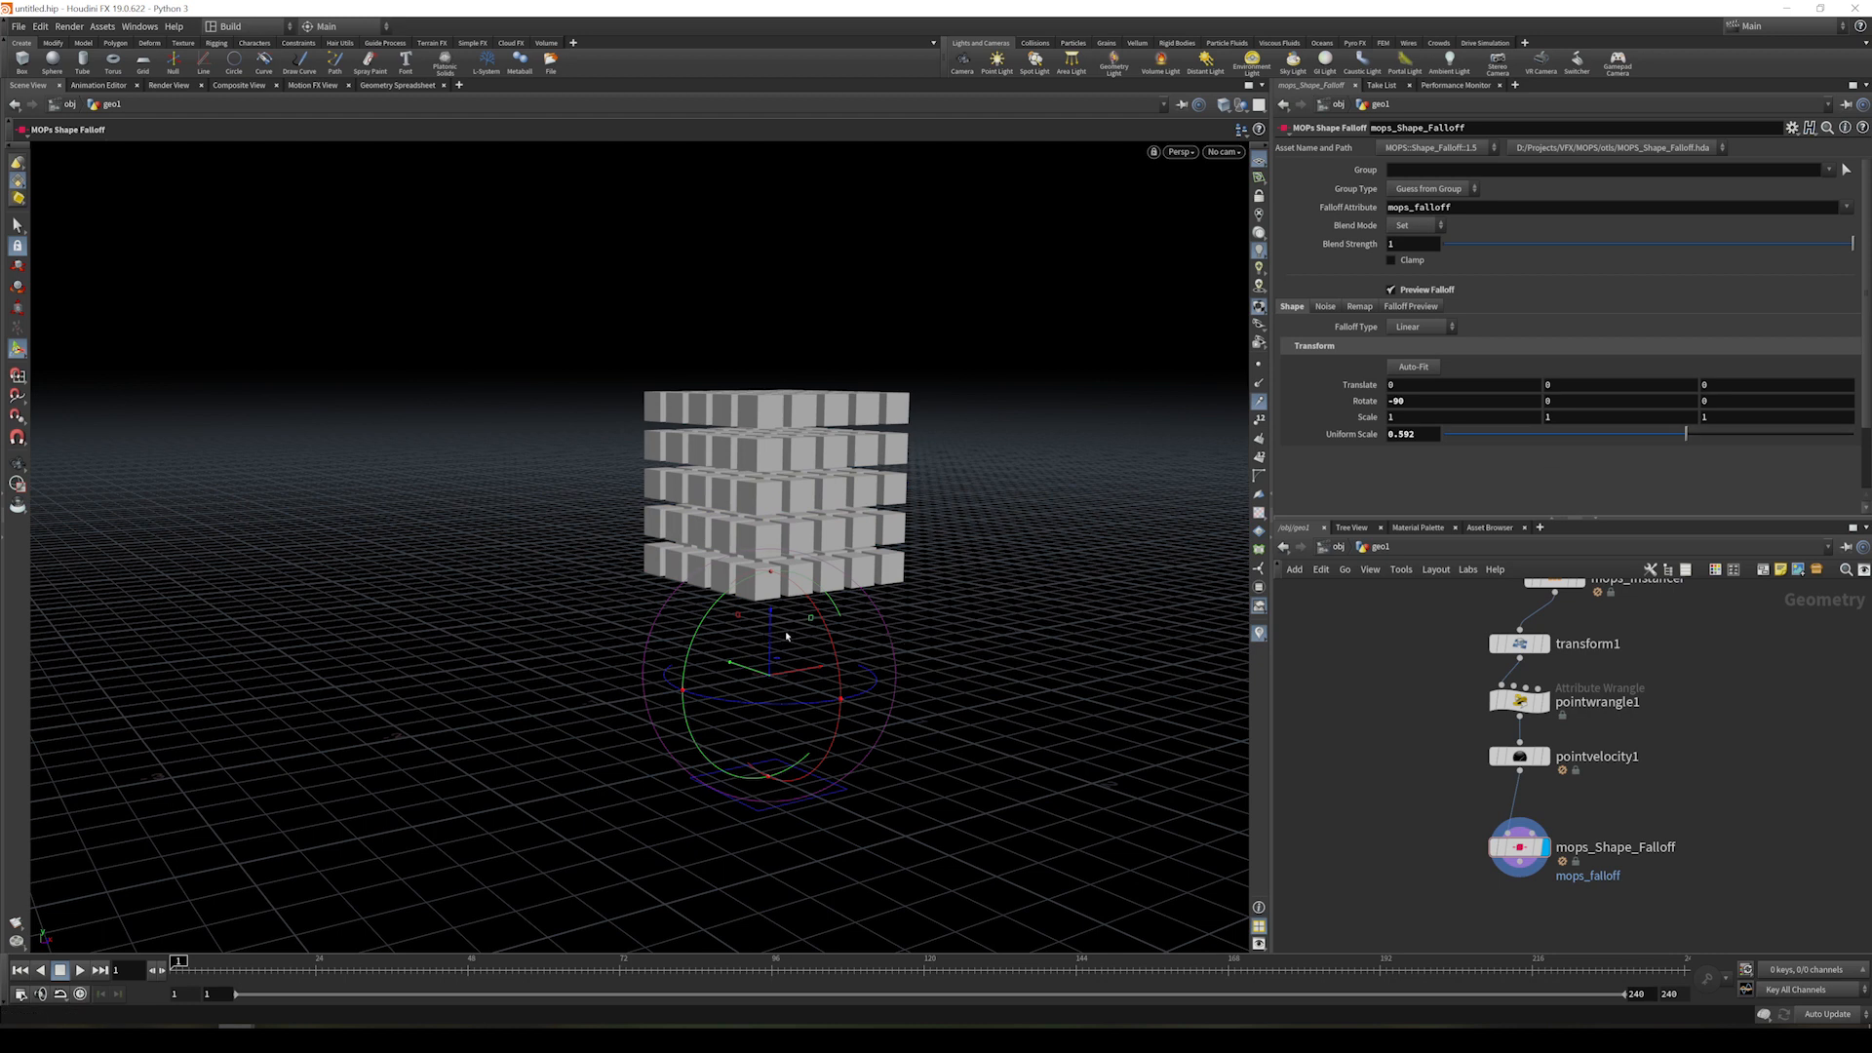
# - Raise the falloff above the cube to about 2.17 in Y and key its Y translation at frame 24
pyautogui.moveTo(776, 641); pyautogui.dragTo(777, 223)
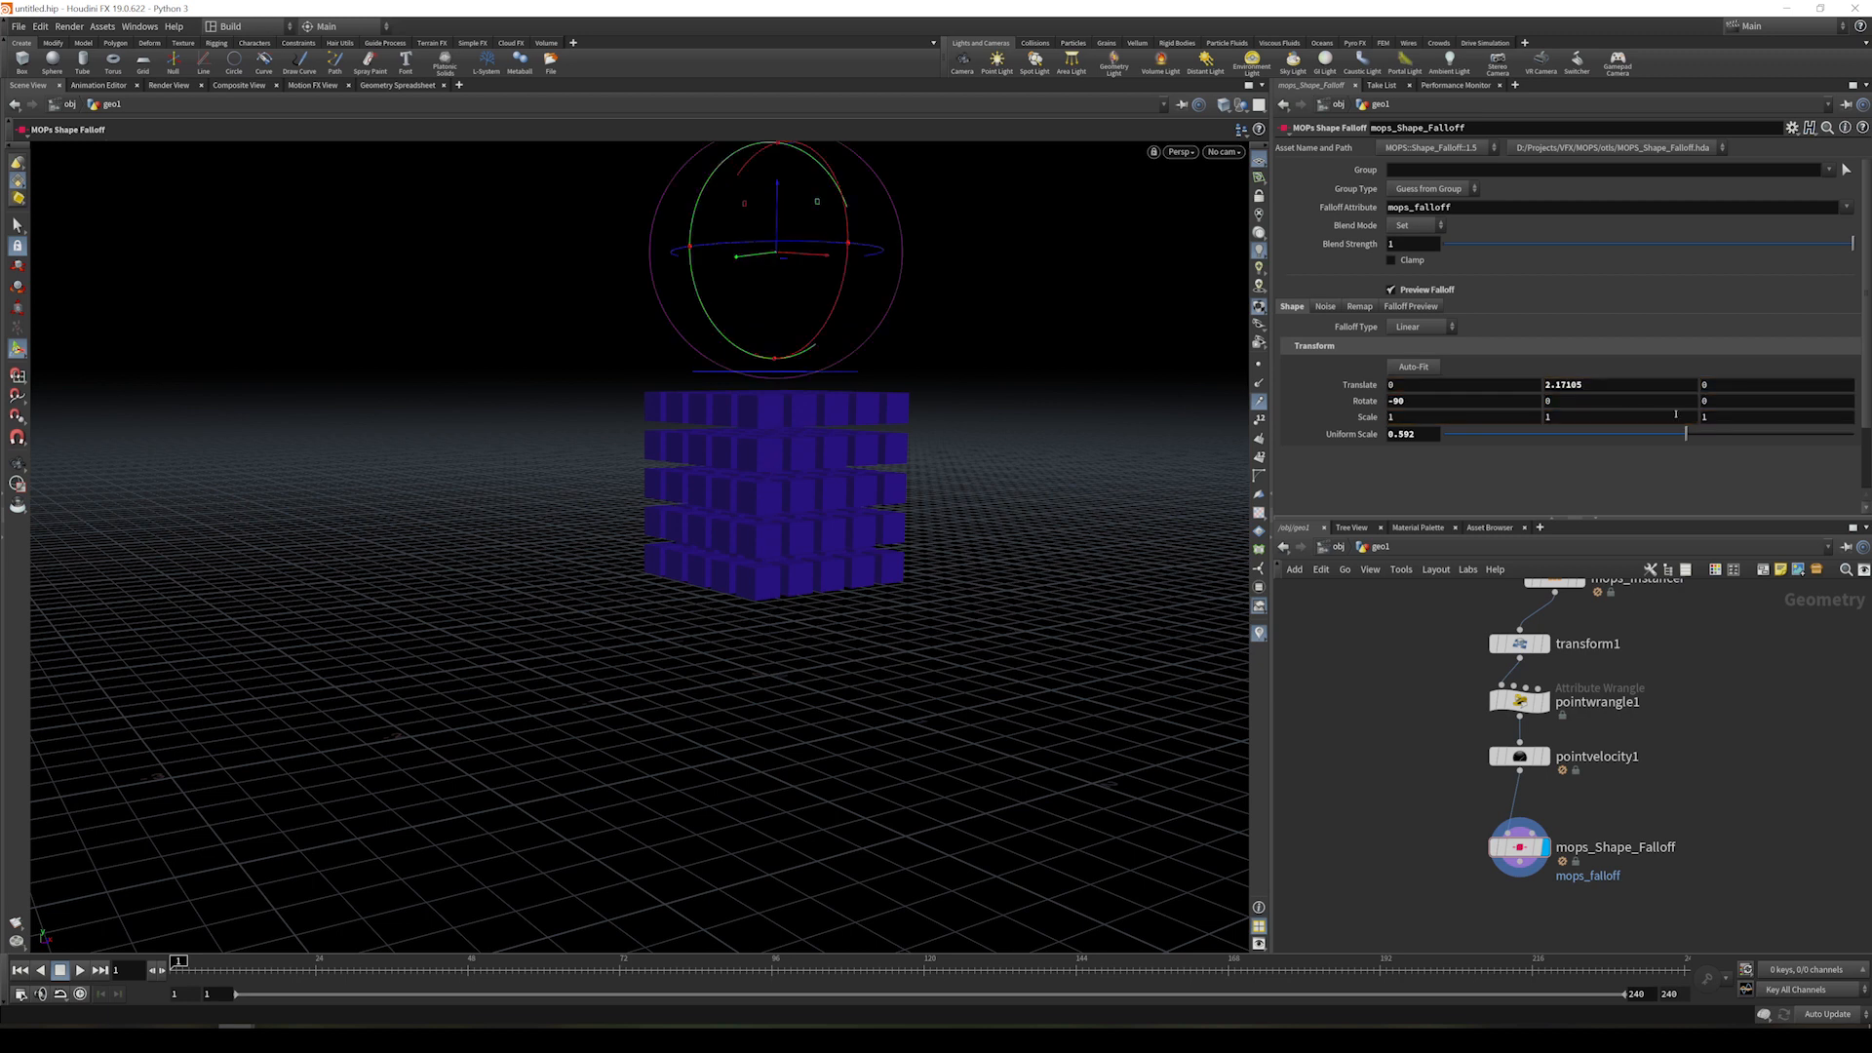
pyautogui.keyDown('alt'); pyautogui.click(1639, 389); pyautogui.keyUp('alt')
pyautogui.click(315, 969)
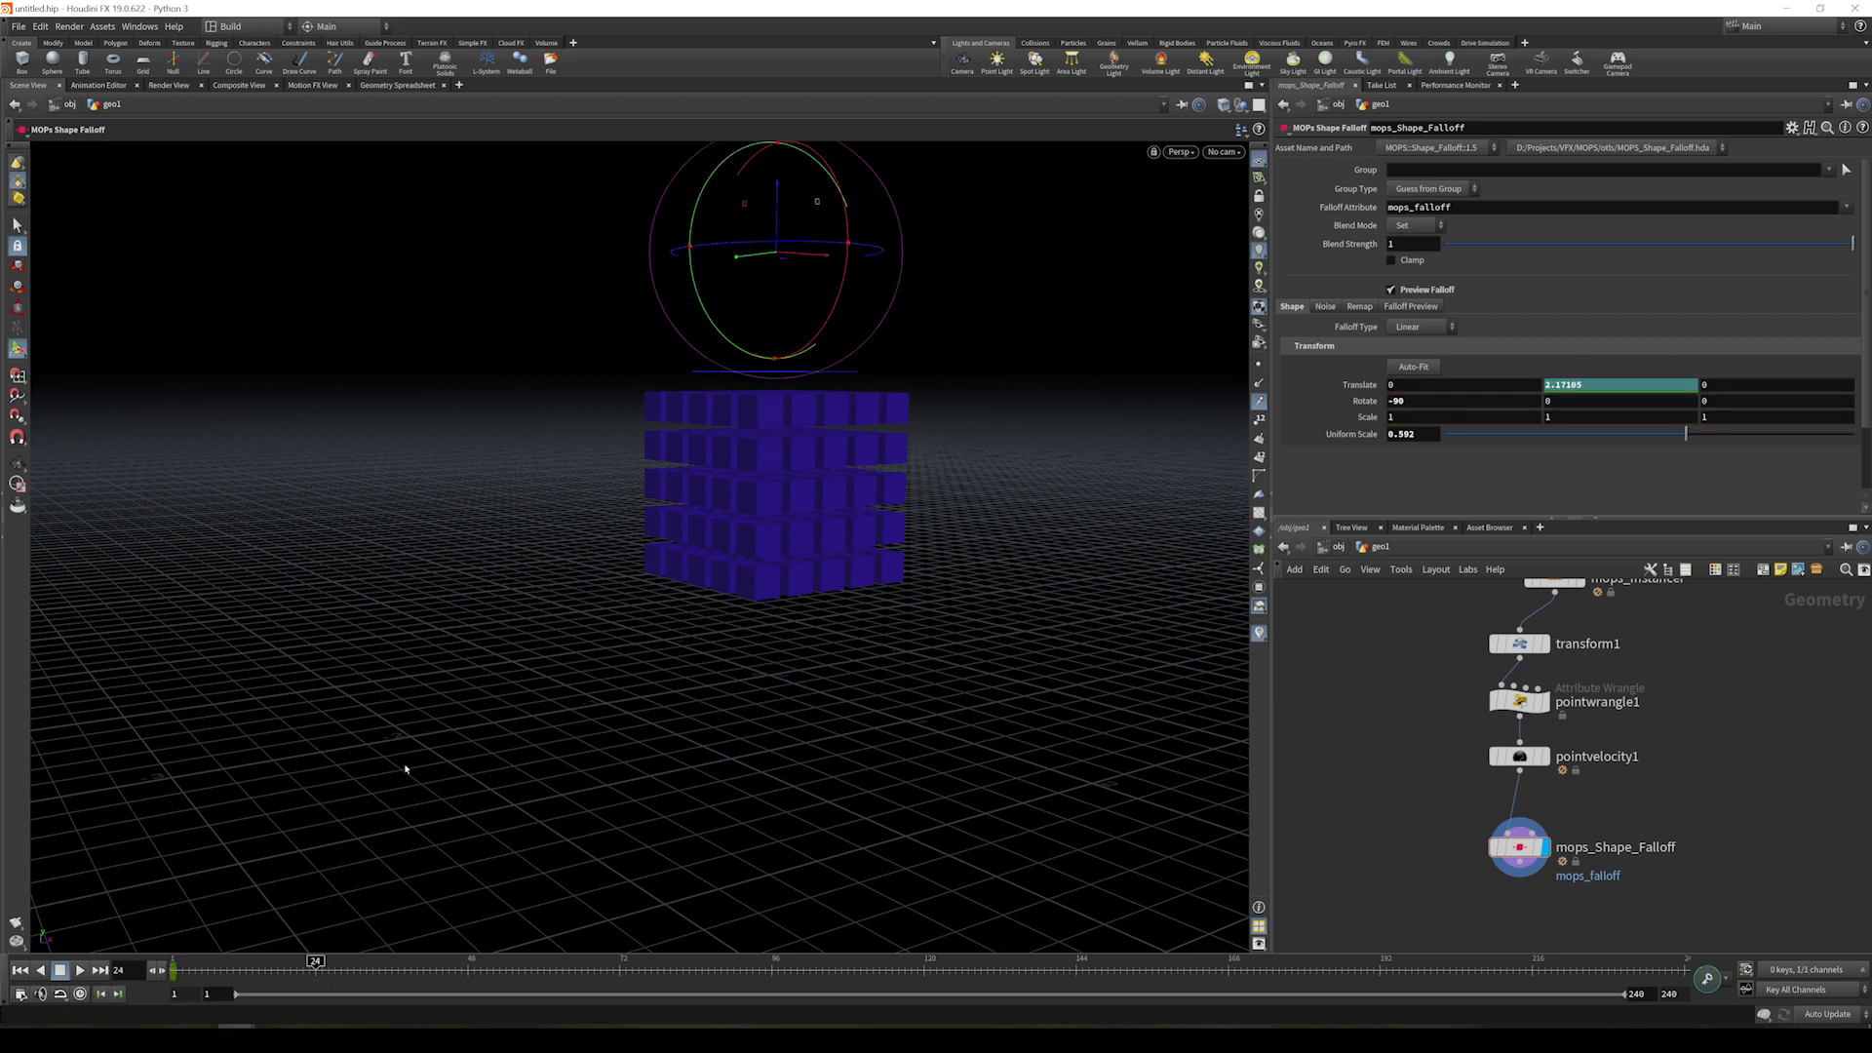
pyautogui.moveTo(181, 975); pyautogui.dragTo(313, 972)
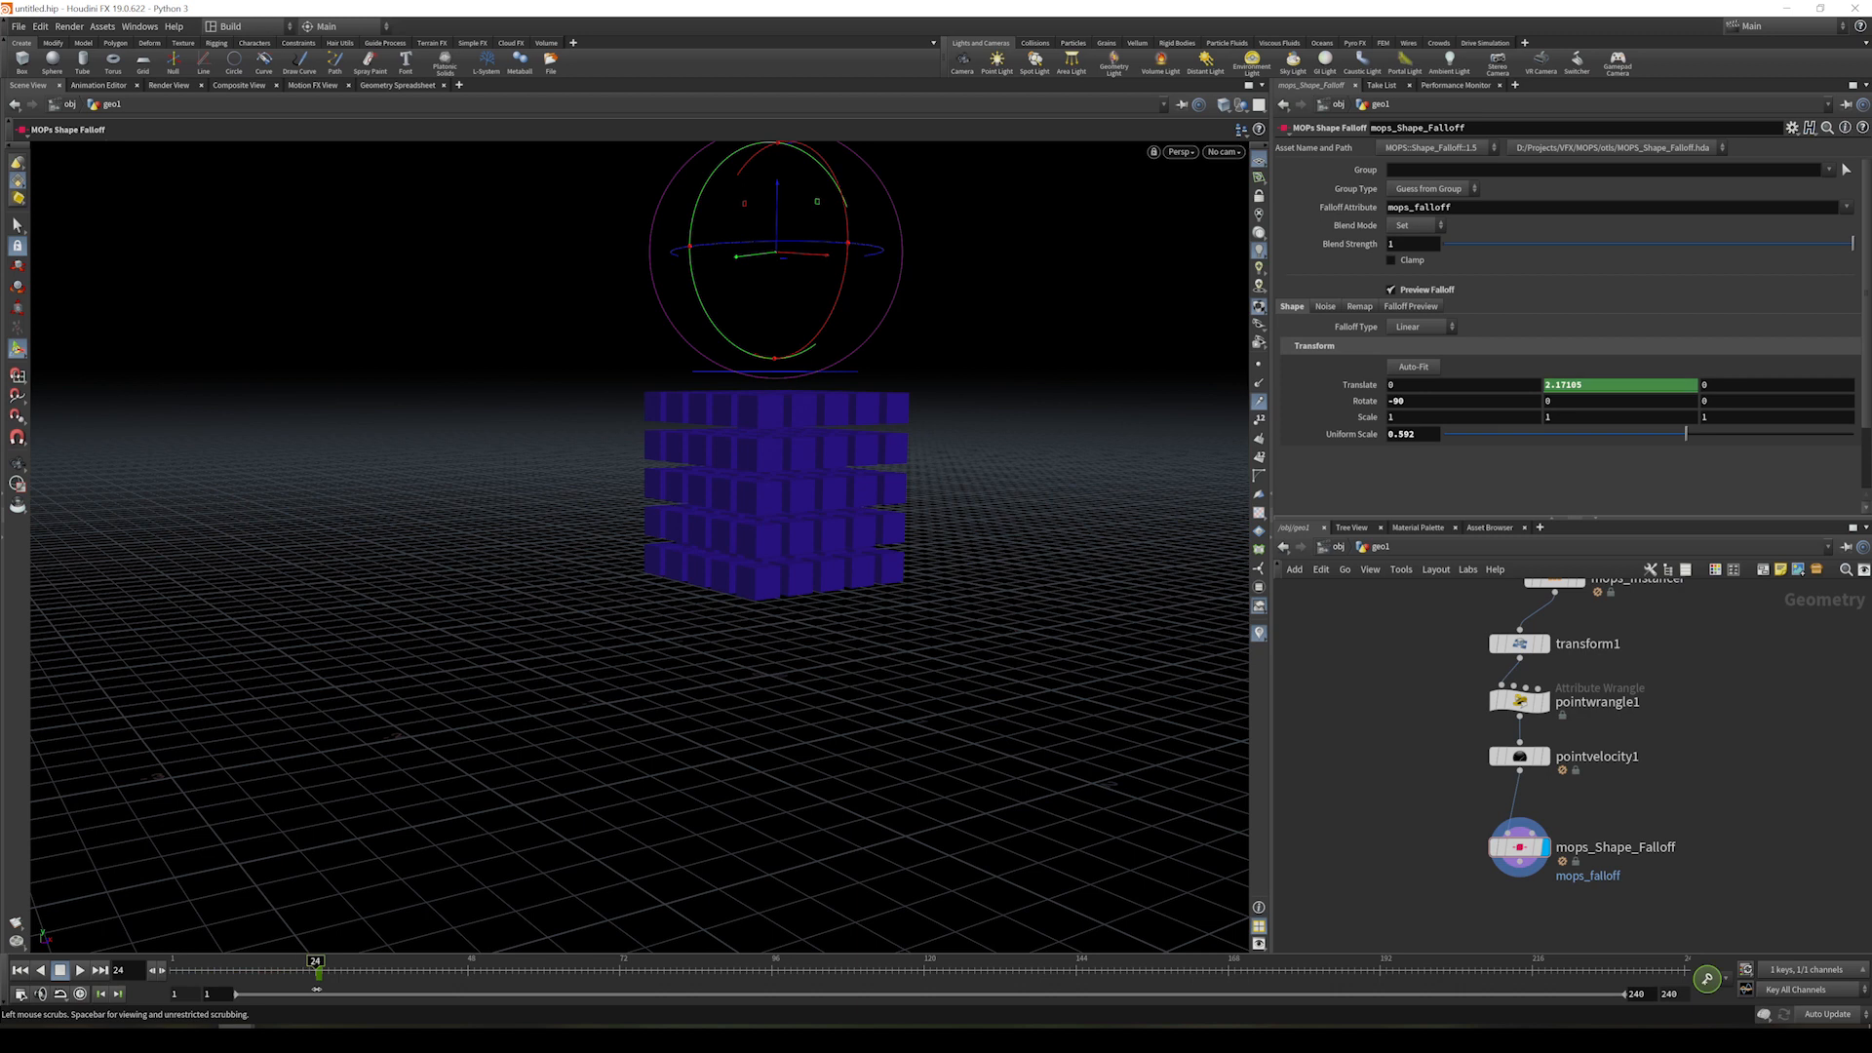
# - At frame 120, lower the falloff below the cube to about -0.16 in Y, key it and return to frame 1
pyautogui.moveTo(316, 989); pyautogui.dragTo(923, 991)
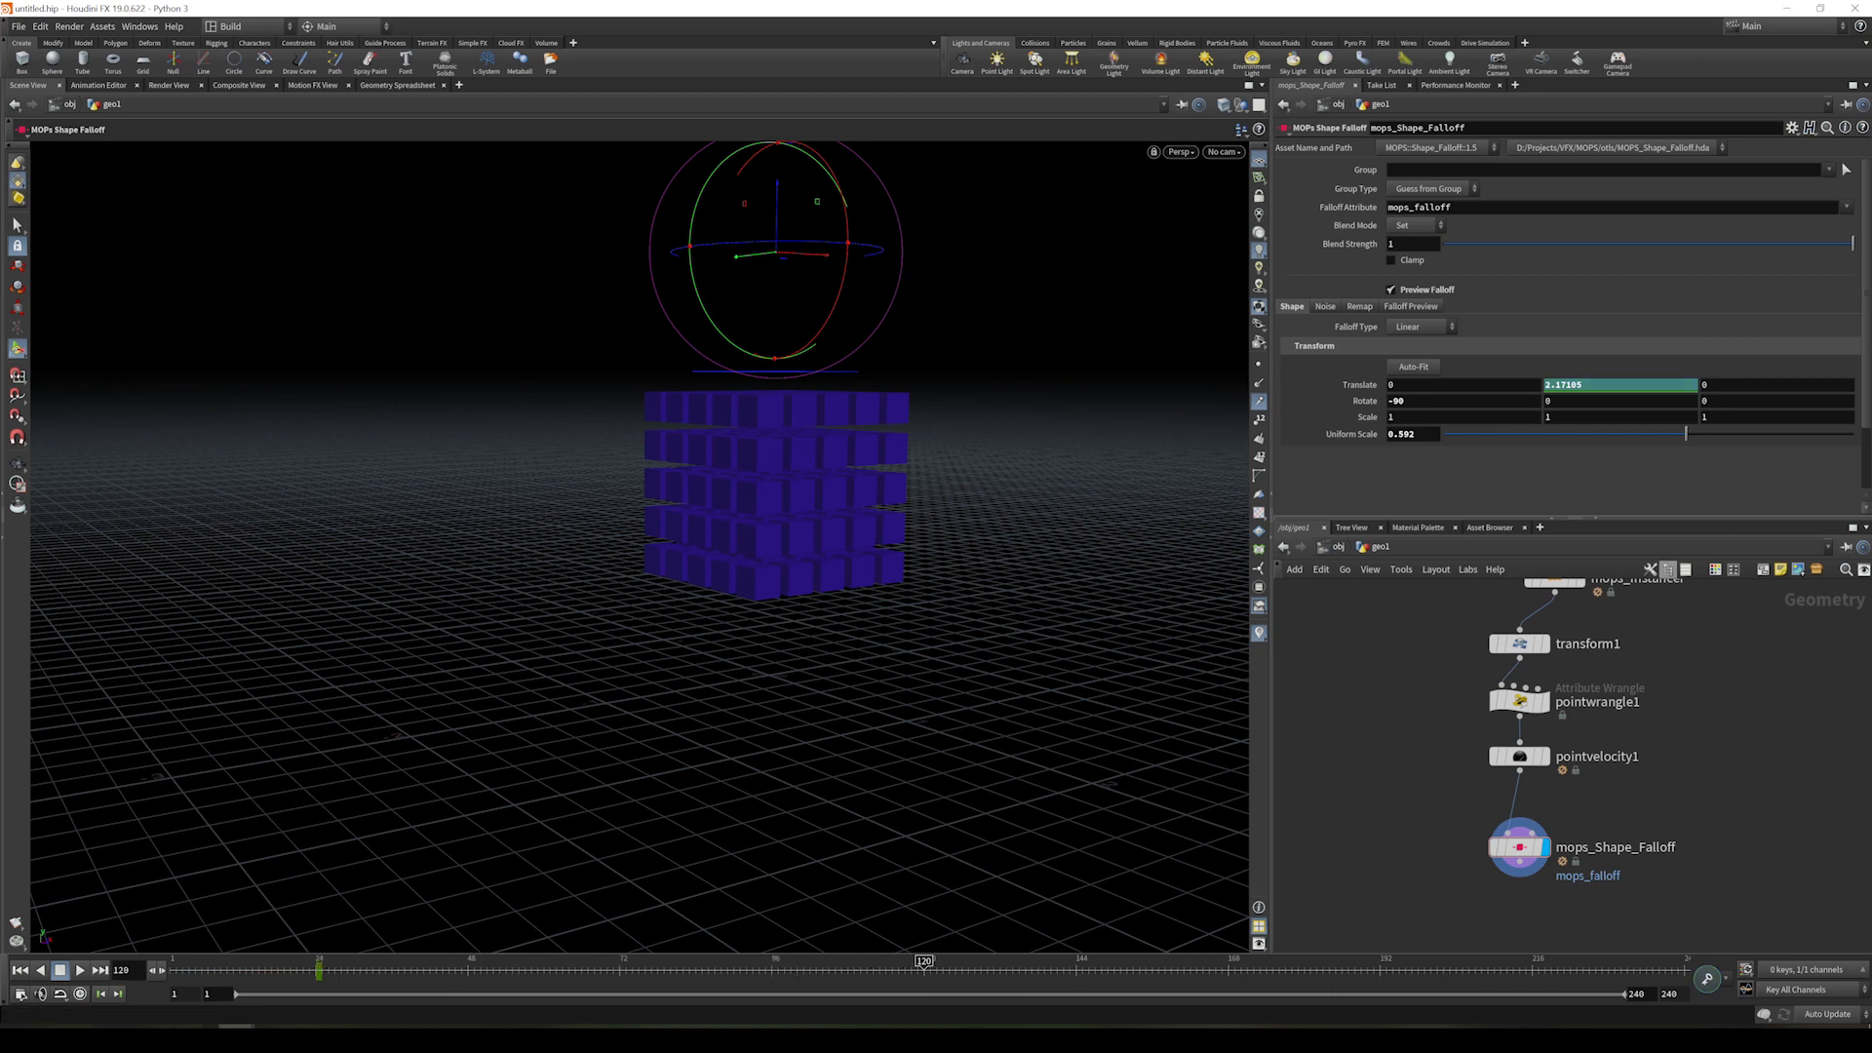
pyautogui.moveTo(777, 196); pyautogui.dragTo(802, 659)
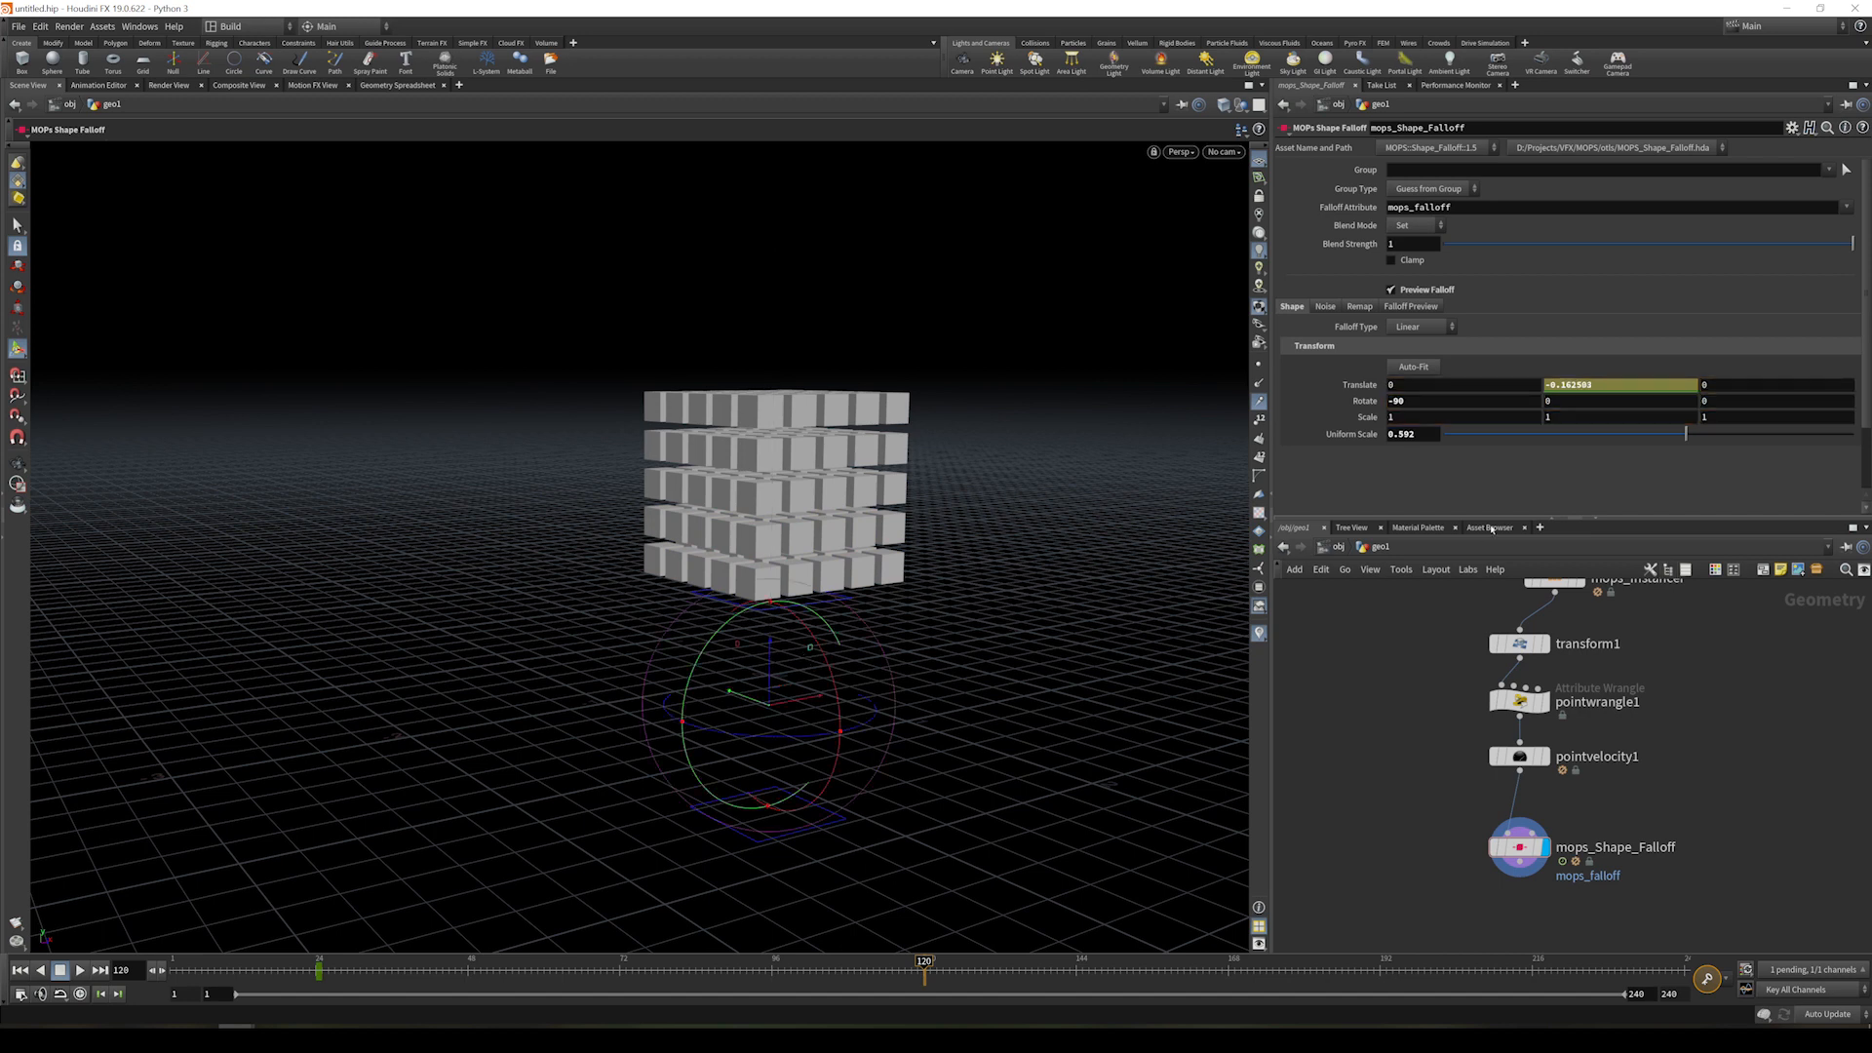
pyautogui.keyDown('alt'); pyautogui.click(1591, 385); pyautogui.keyUp('alt')
pyautogui.moveTo(926, 964); pyautogui.dragTo(848, 1015)
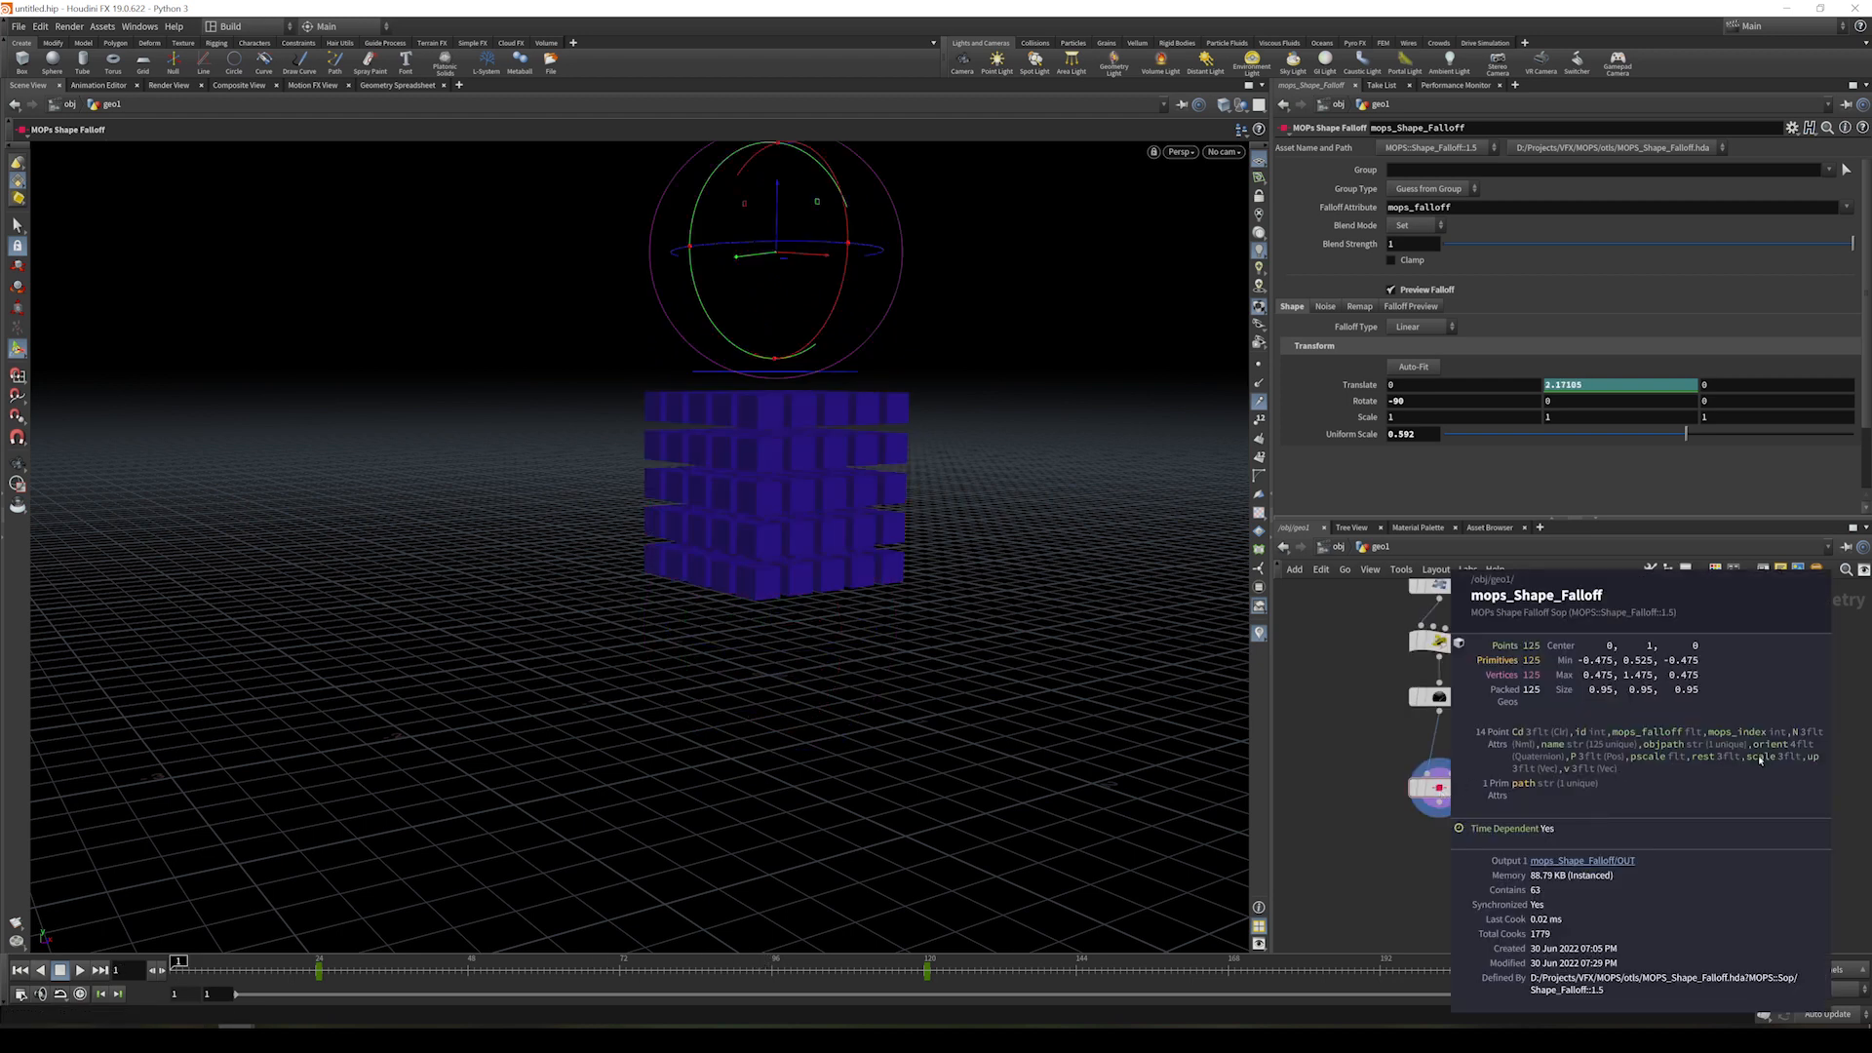
# - Check the point attributes on mops_Shape_Falloff and append an Attribute Delete node after it
pyautogui.moveTo(1767, 748); pyautogui.dragTo(1767, 751, button='middle')
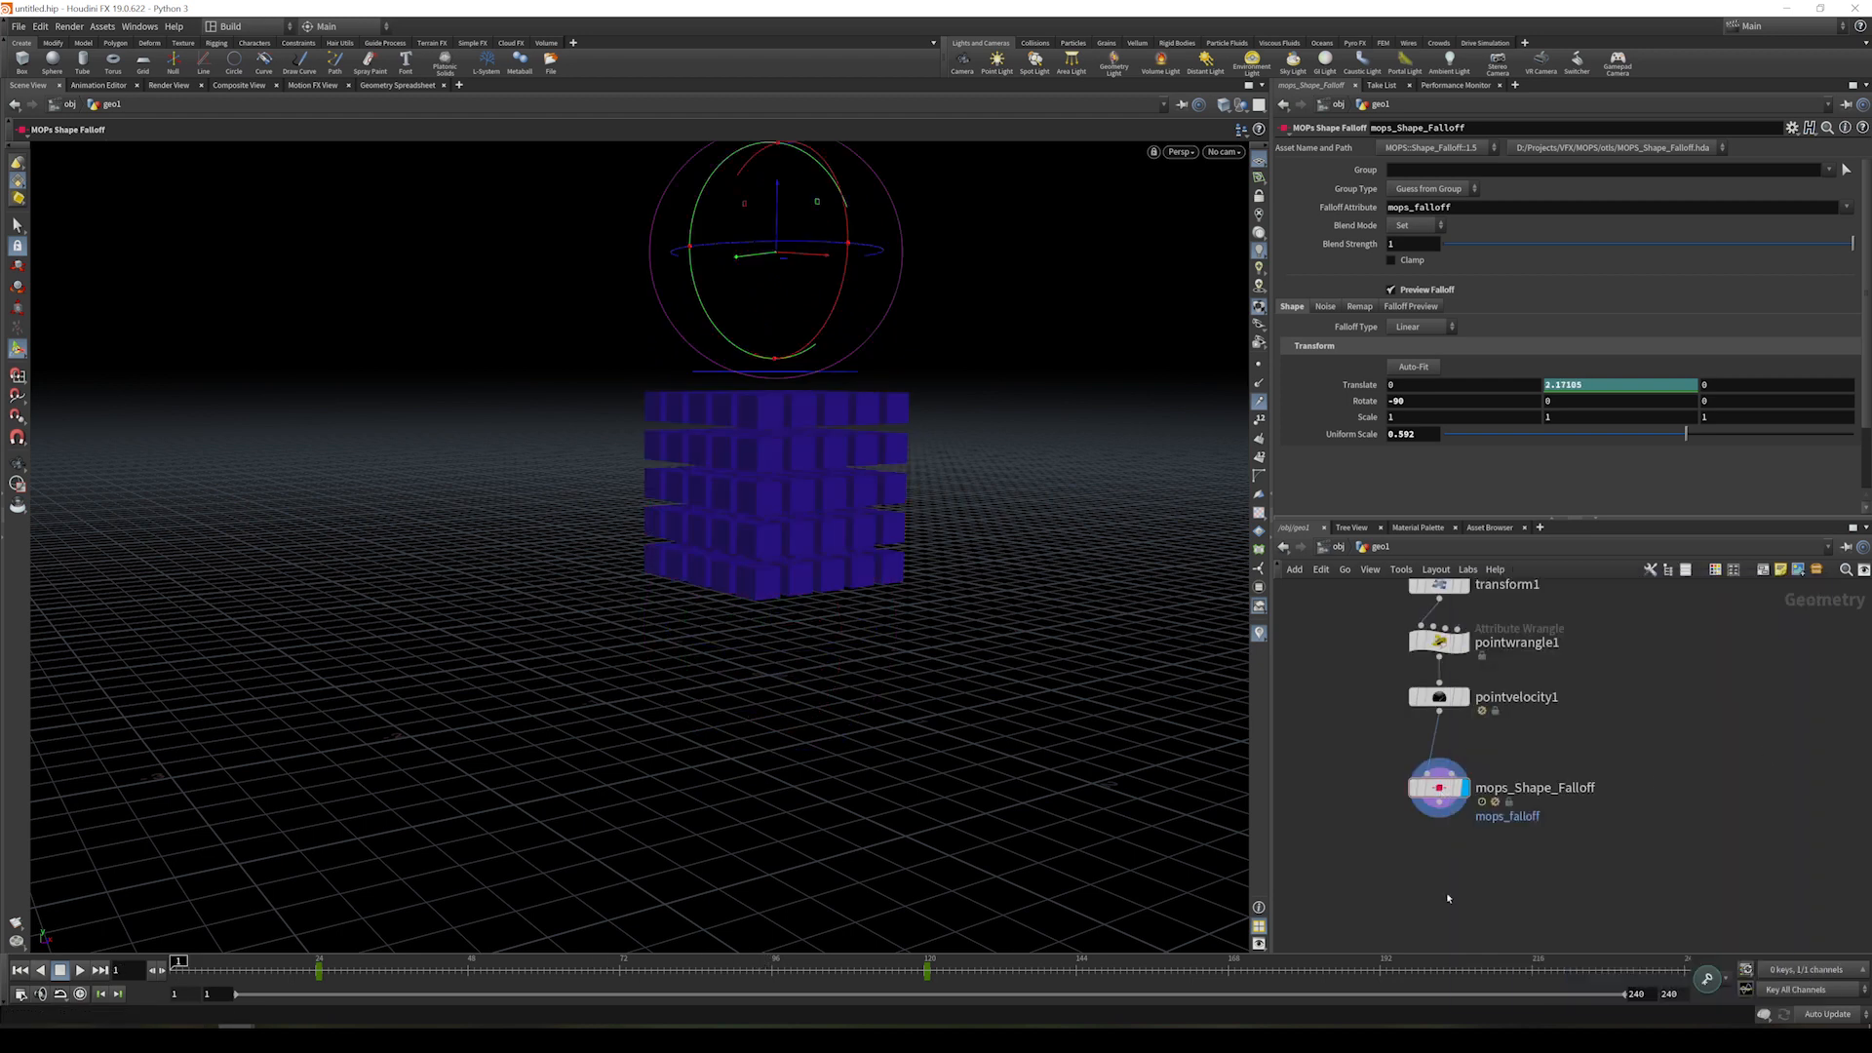
pyautogui.press('Tab')
pyautogui.write('att')
pyautogui.press('Down')
pyautogui.press('Down')
pyautogui.press('Down')
pyautogui.press('Down')
pyautogui.press('Down')
pyautogui.press('Return')
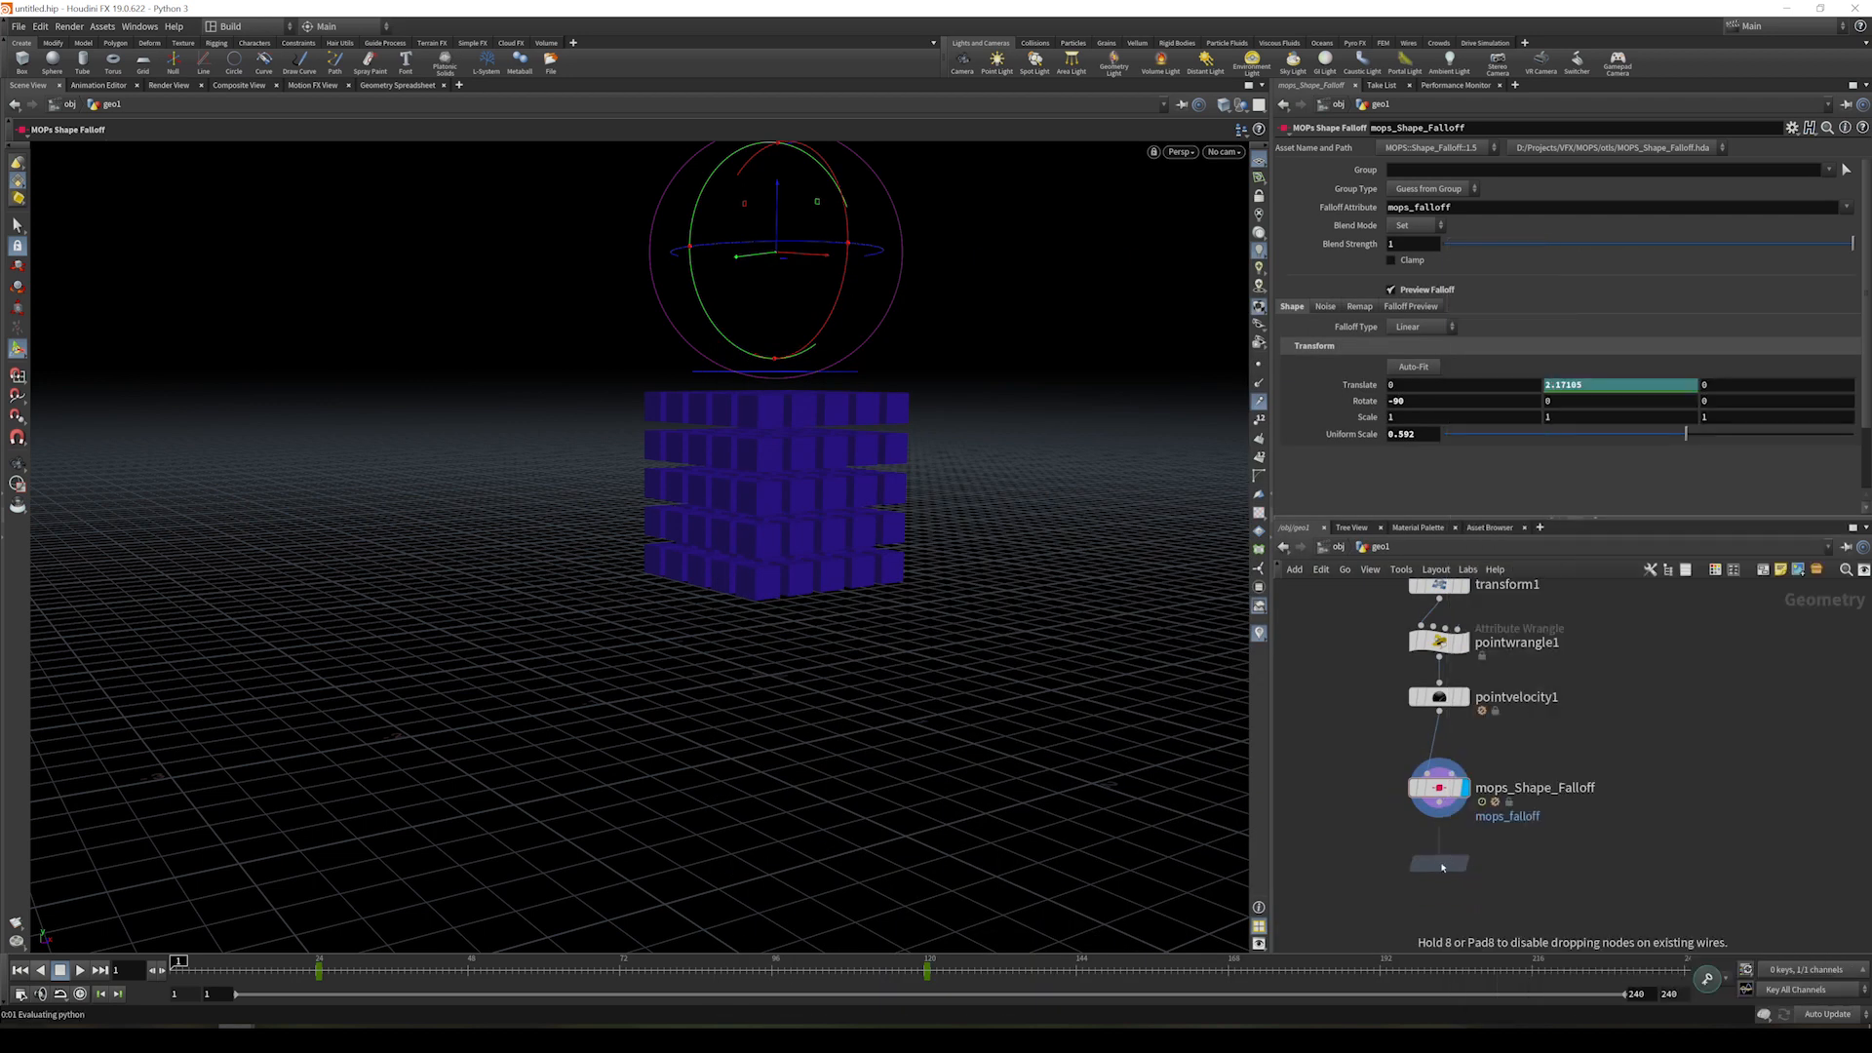
pyautogui.click(1442, 867)
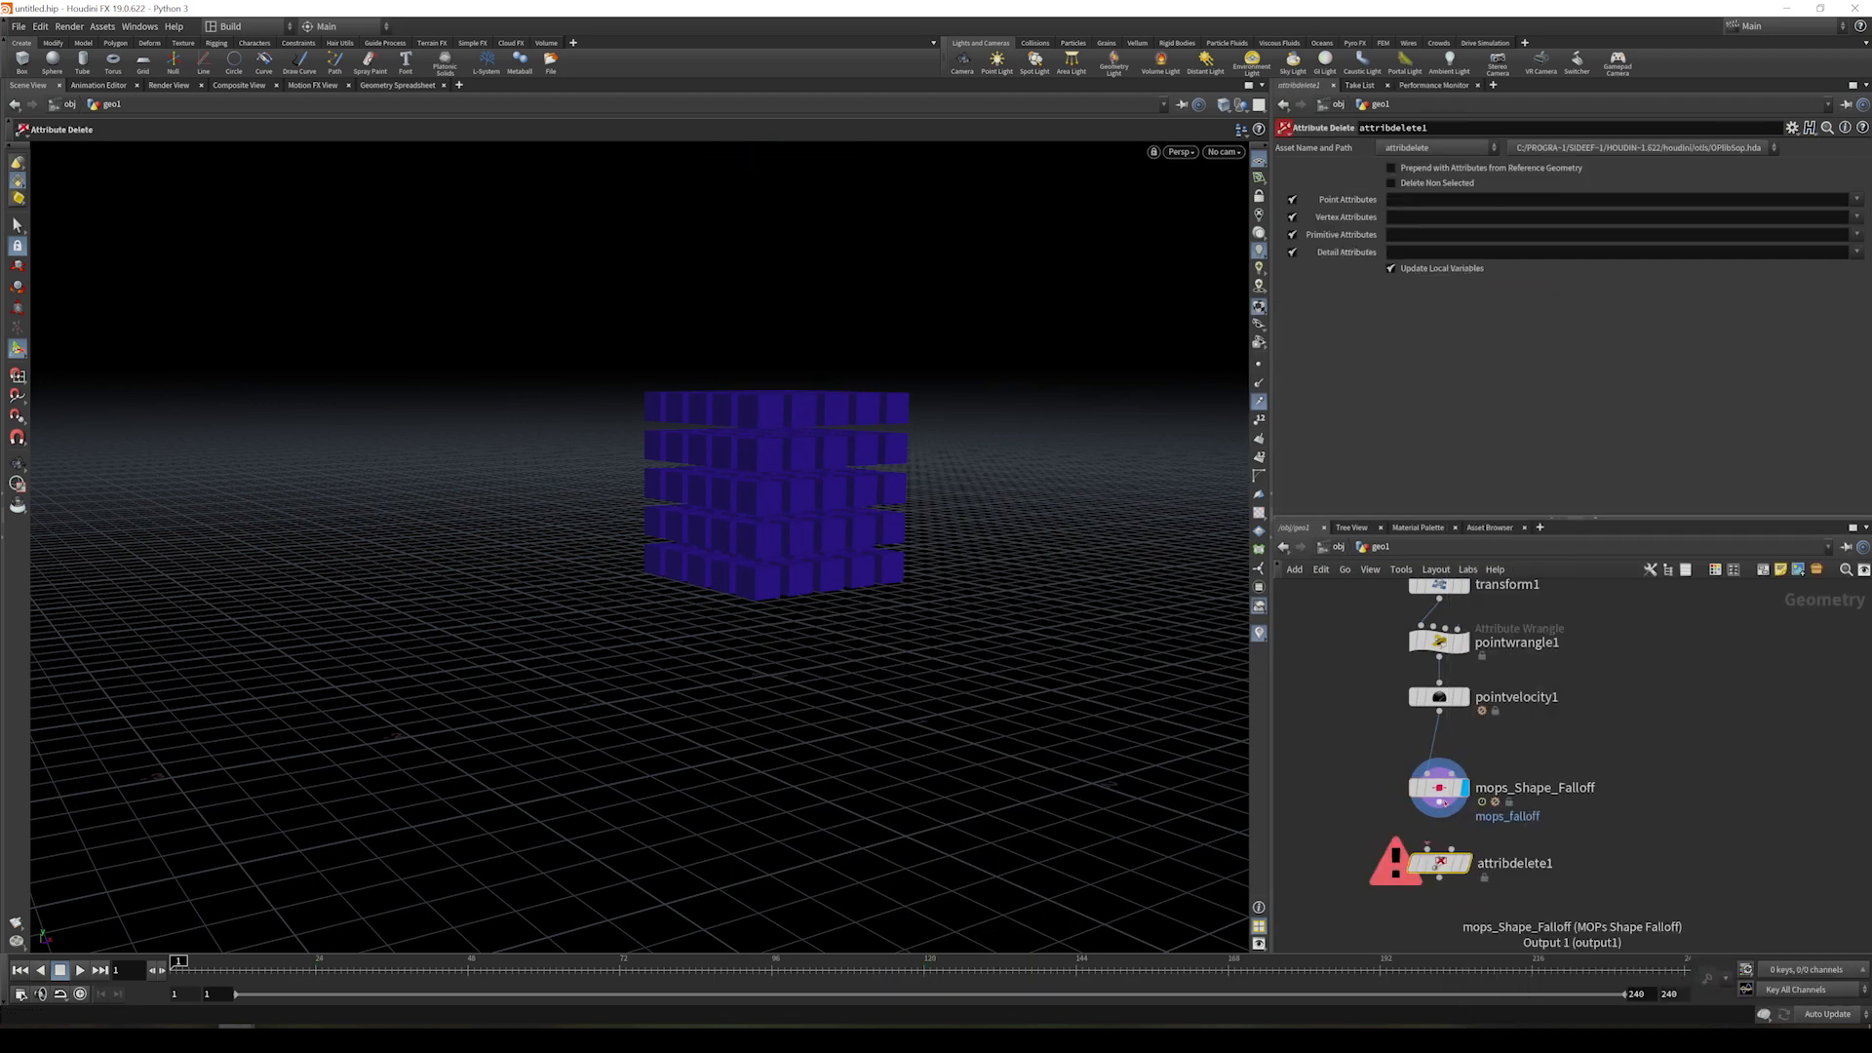
# - Set attribdelete1 to remove the point attributes orient, pscale and scale, and display its output
pyautogui.click(1856, 199)
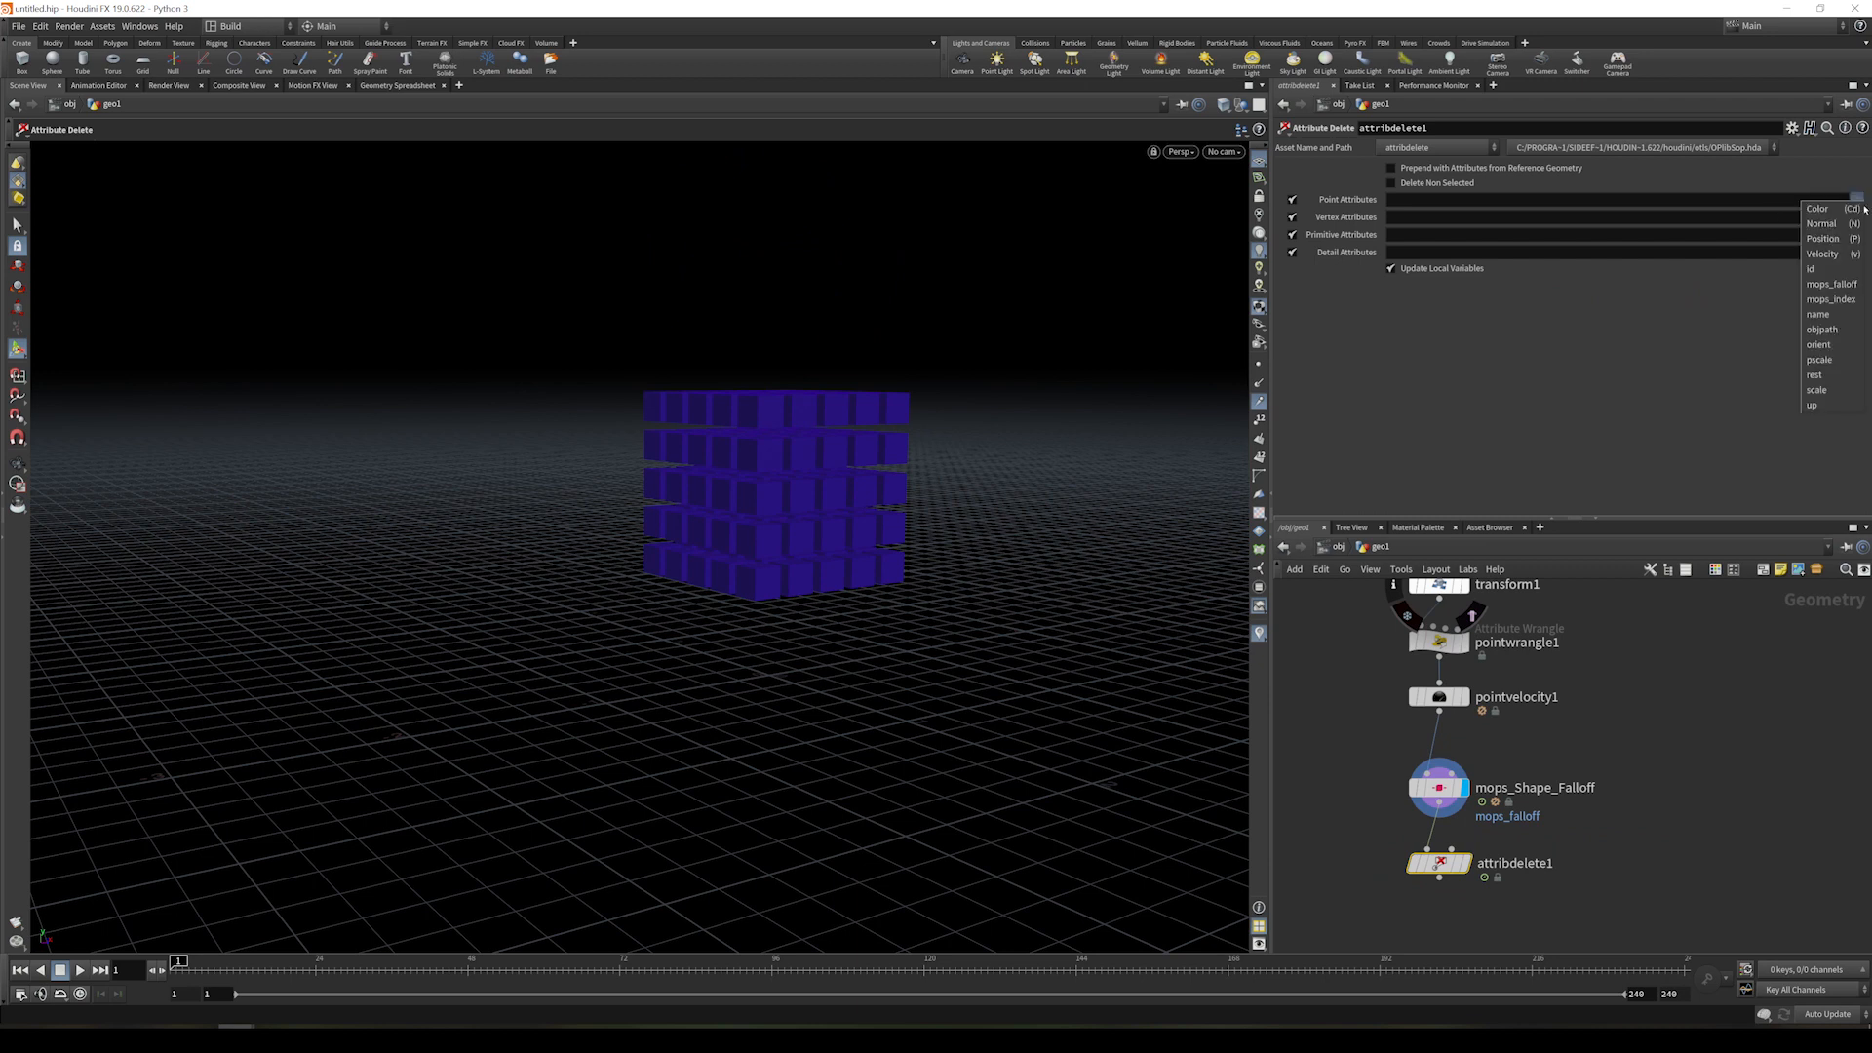
pyautogui.click(1820, 344)
pyautogui.click(1855, 199)
pyautogui.click(1819, 359)
pyautogui.click(1856, 199)
pyautogui.click(1818, 390)
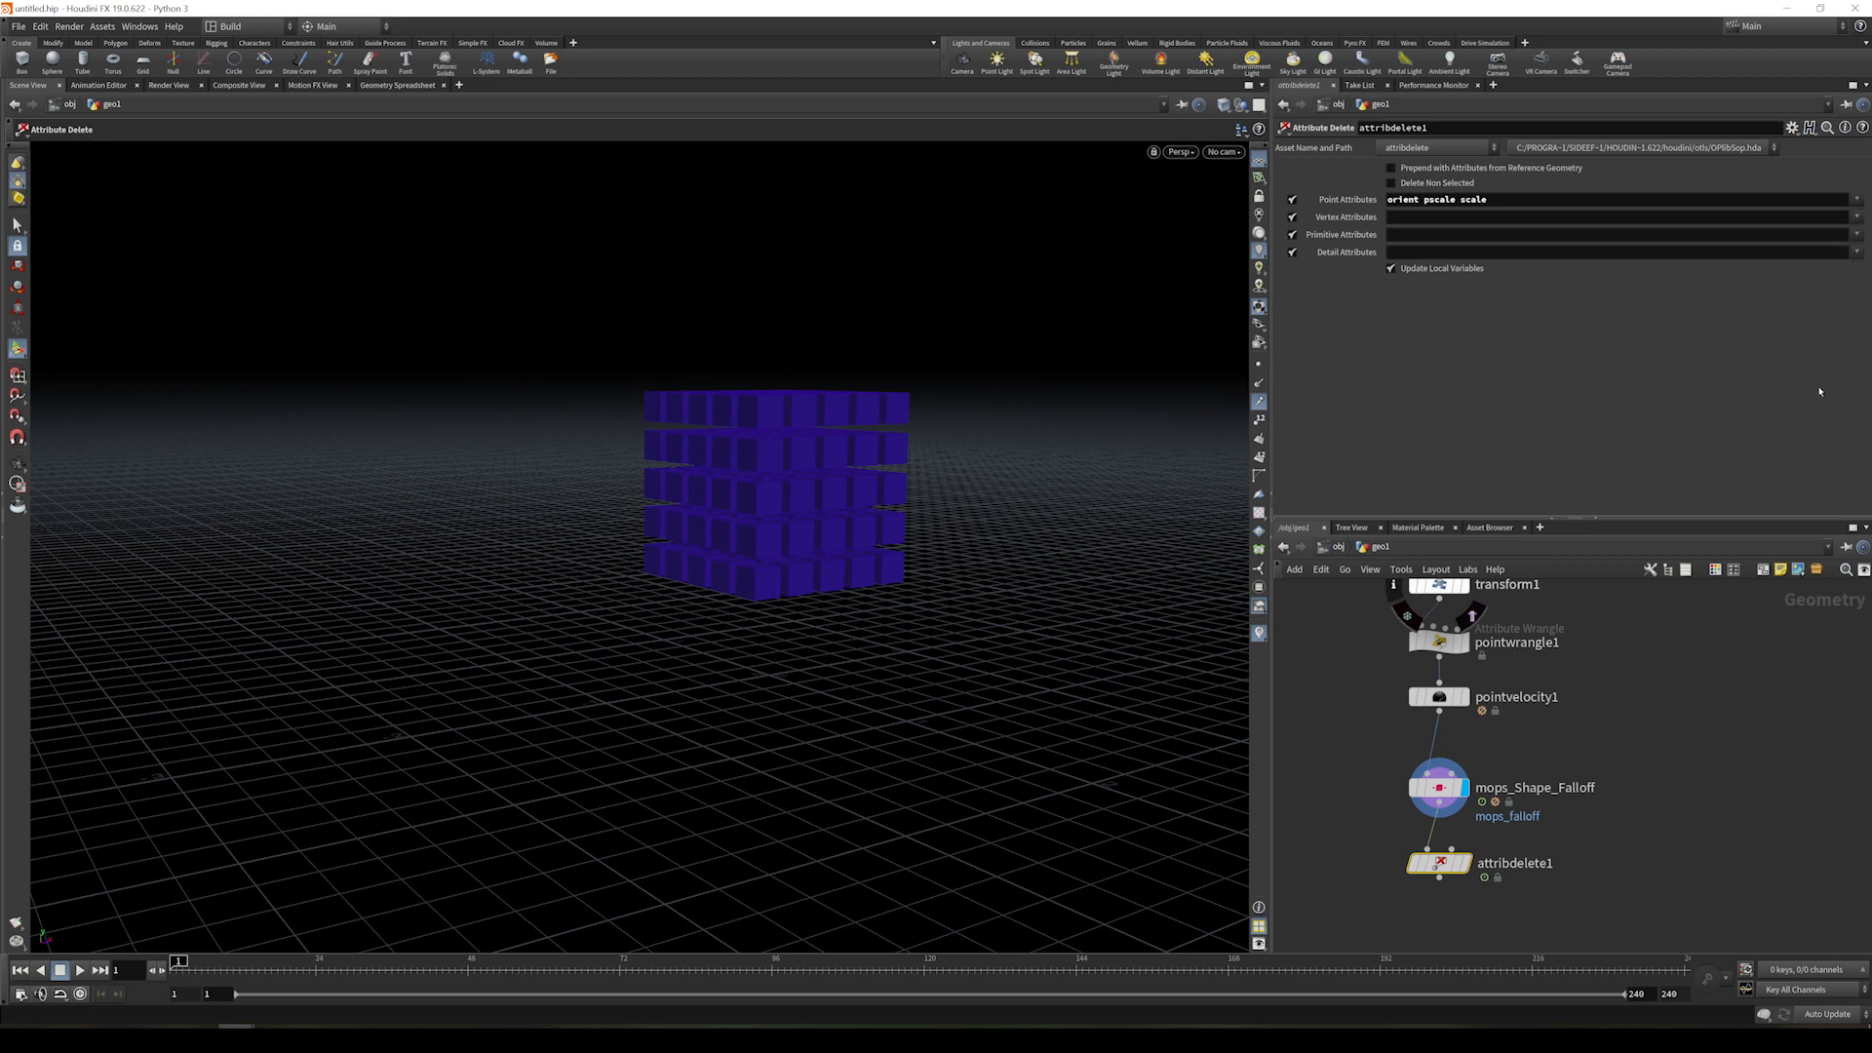
pyautogui.click(1443, 805)
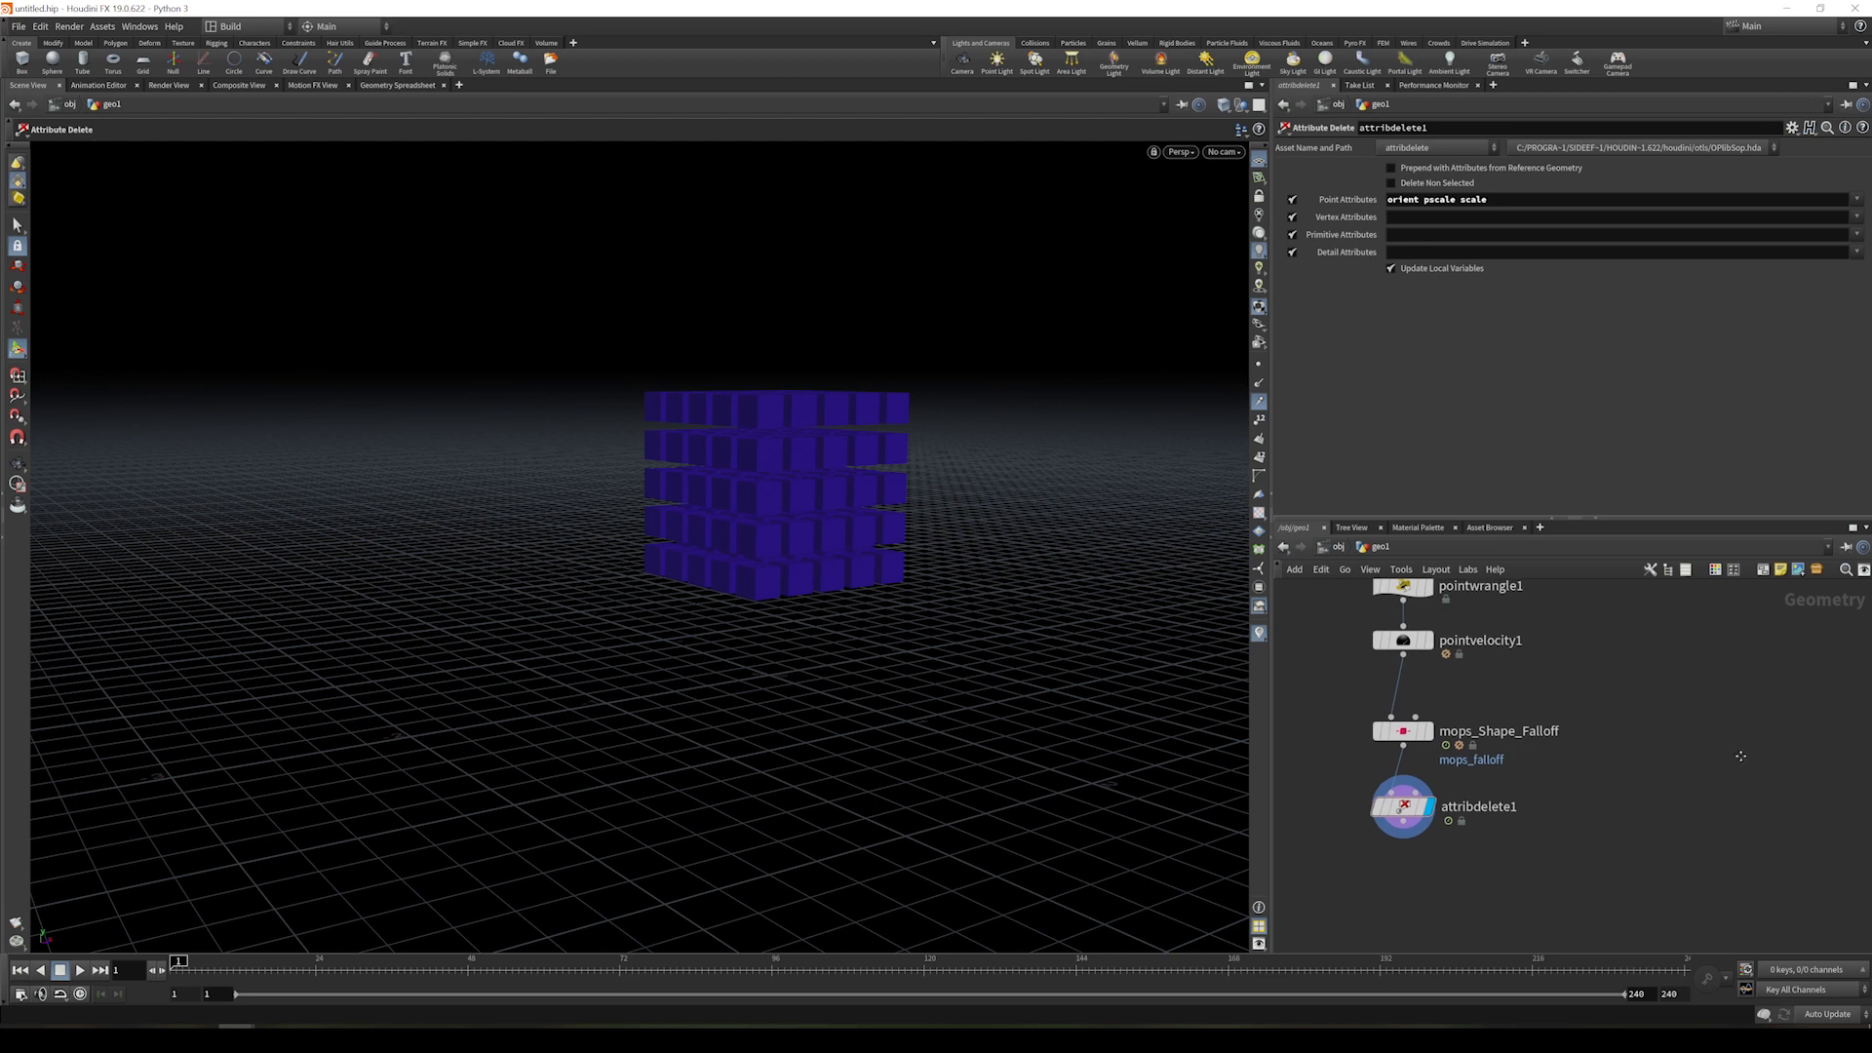
# - Add a second Transform node beside the chain and feed it from transform1's output
pyautogui.press('Tab')
pyautogui.write('tran')
pyautogui.press('Return')
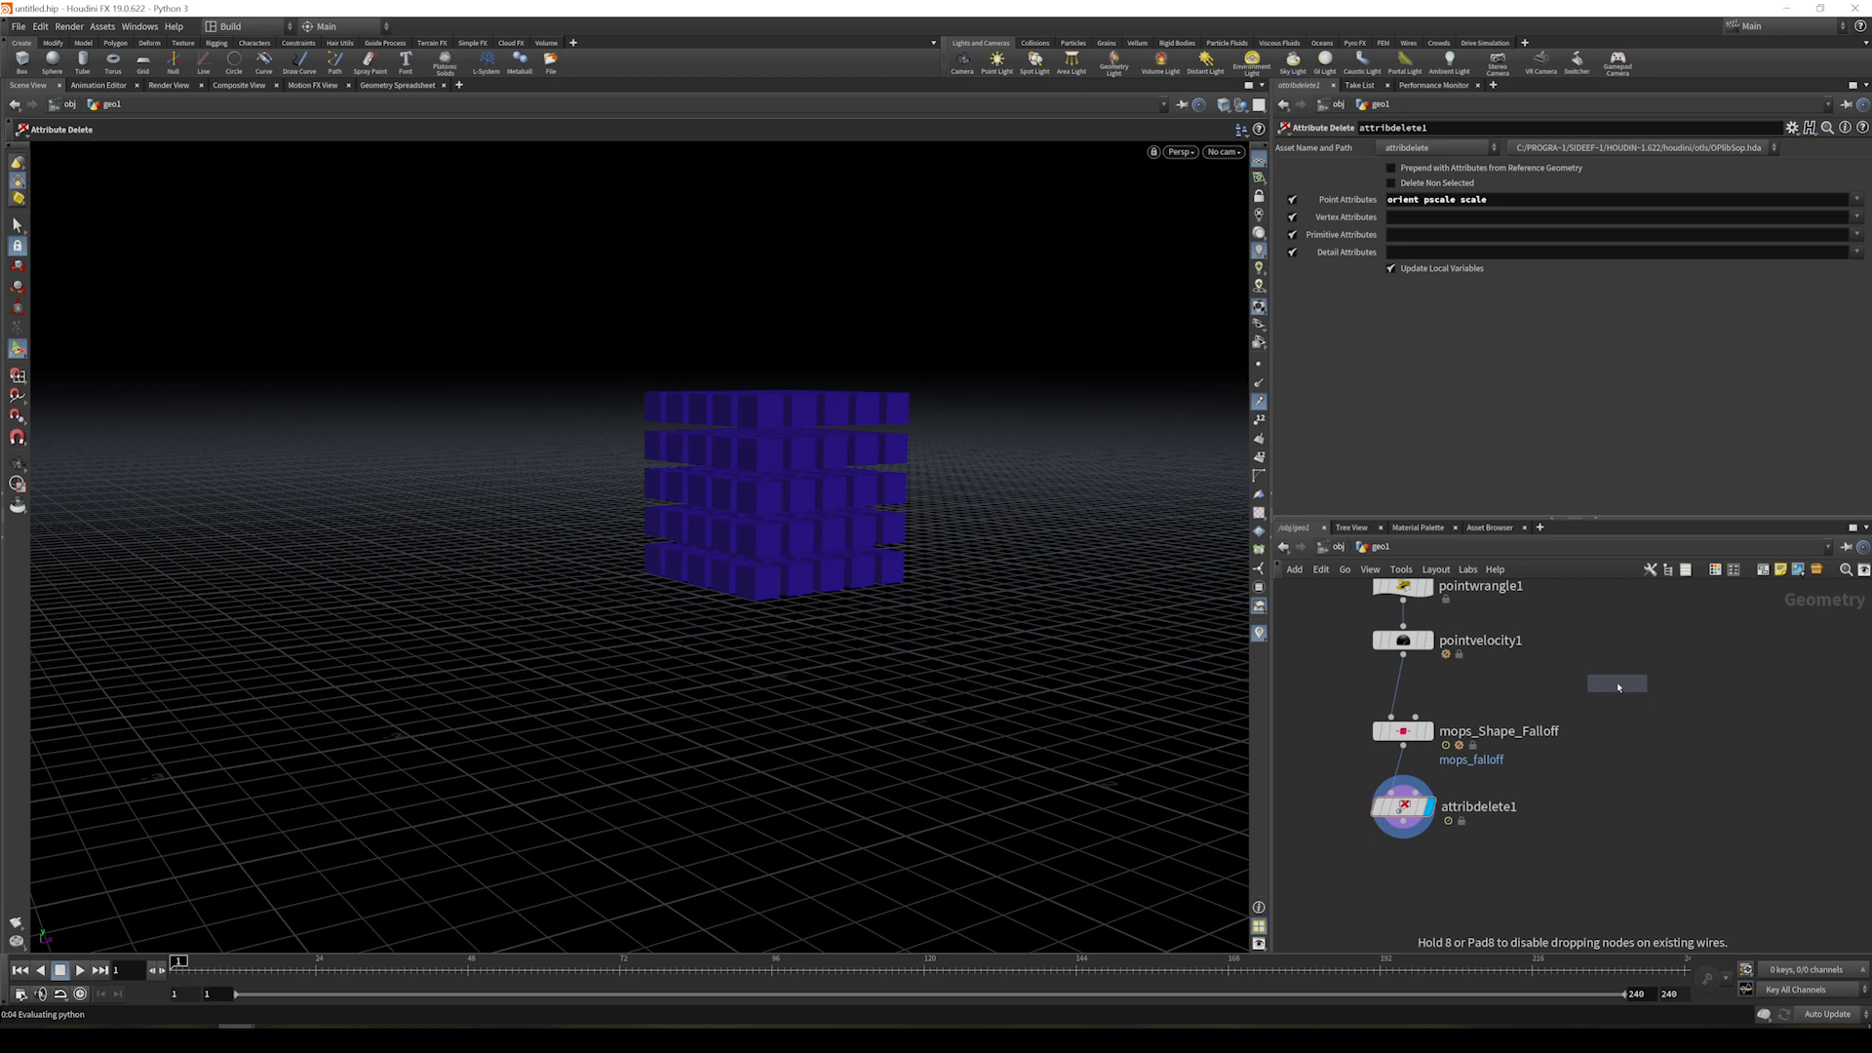
pyautogui.click(1618, 687)
pyautogui.moveTo(1588, 752); pyautogui.dragTo(1590, 877, button='middle')
pyautogui.moveTo(1423, 660); pyautogui.dragTo(1615, 778)
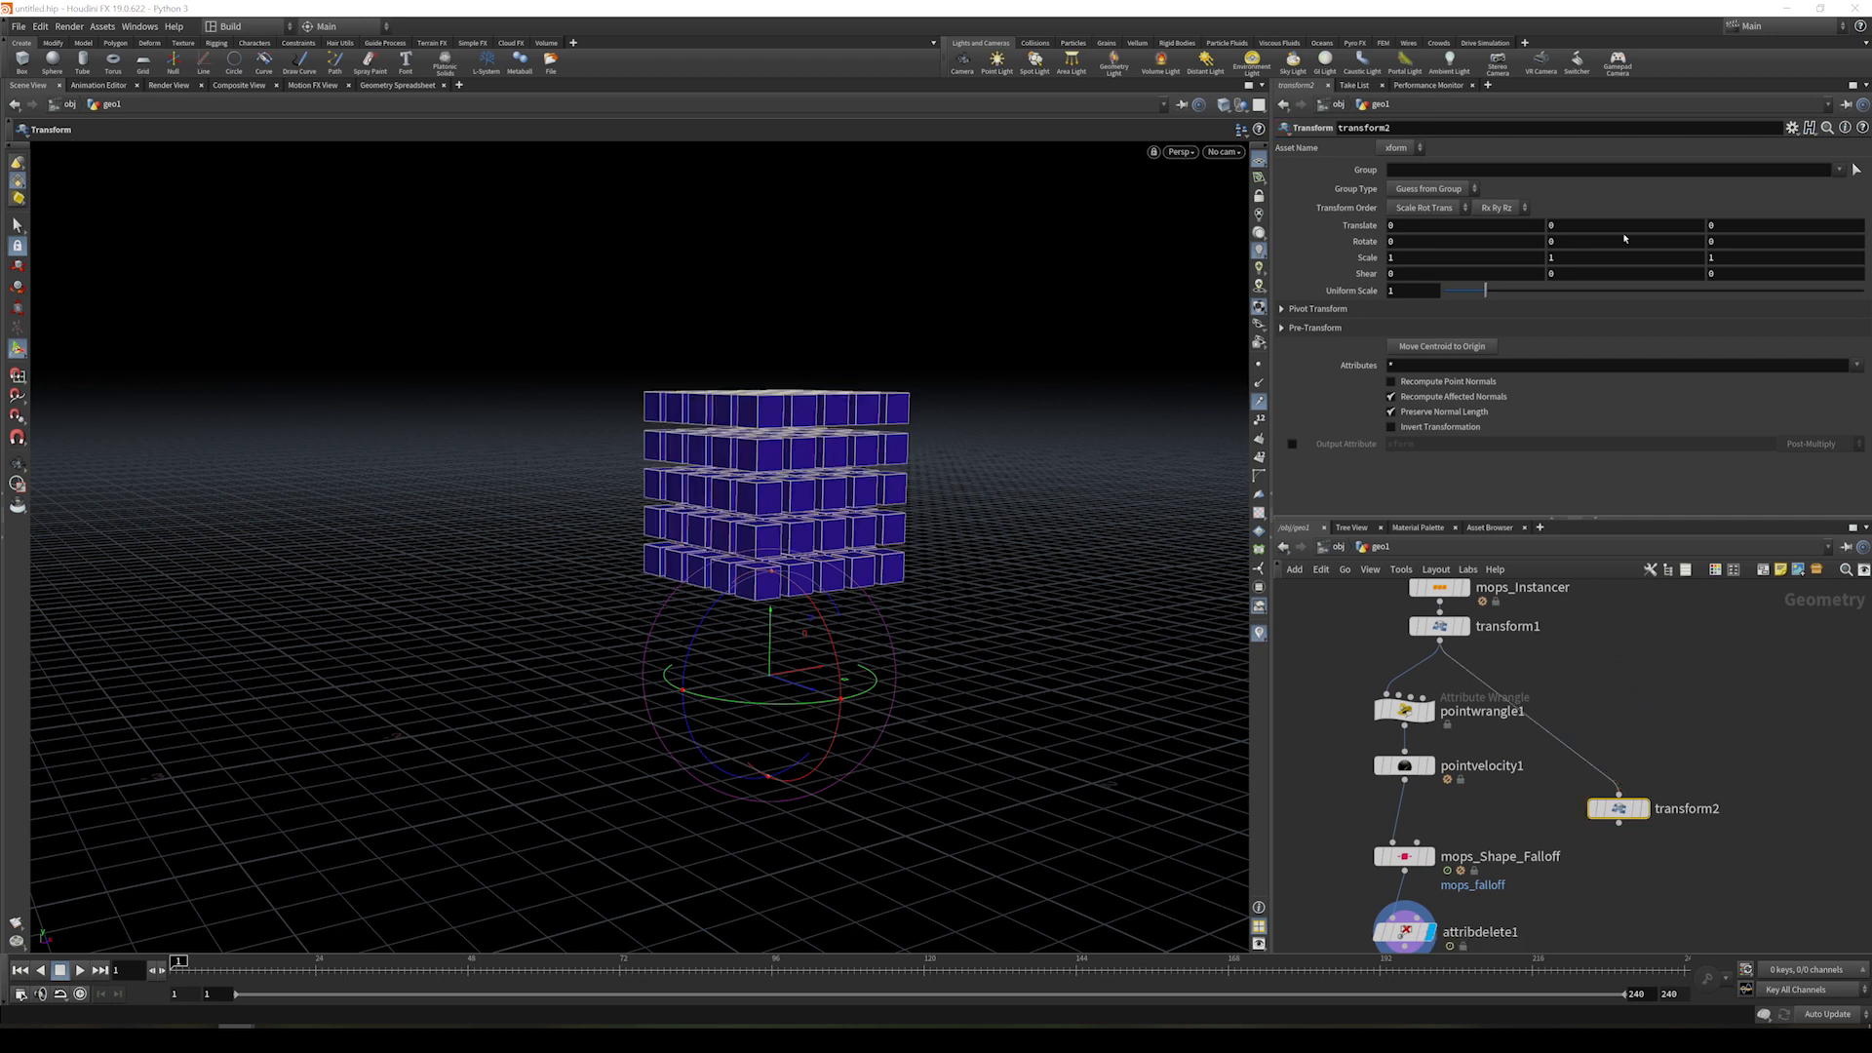
pyautogui.moveTo(1555, 242); pyautogui.dragTo(1463, 229)
pyautogui.write('@Frame')
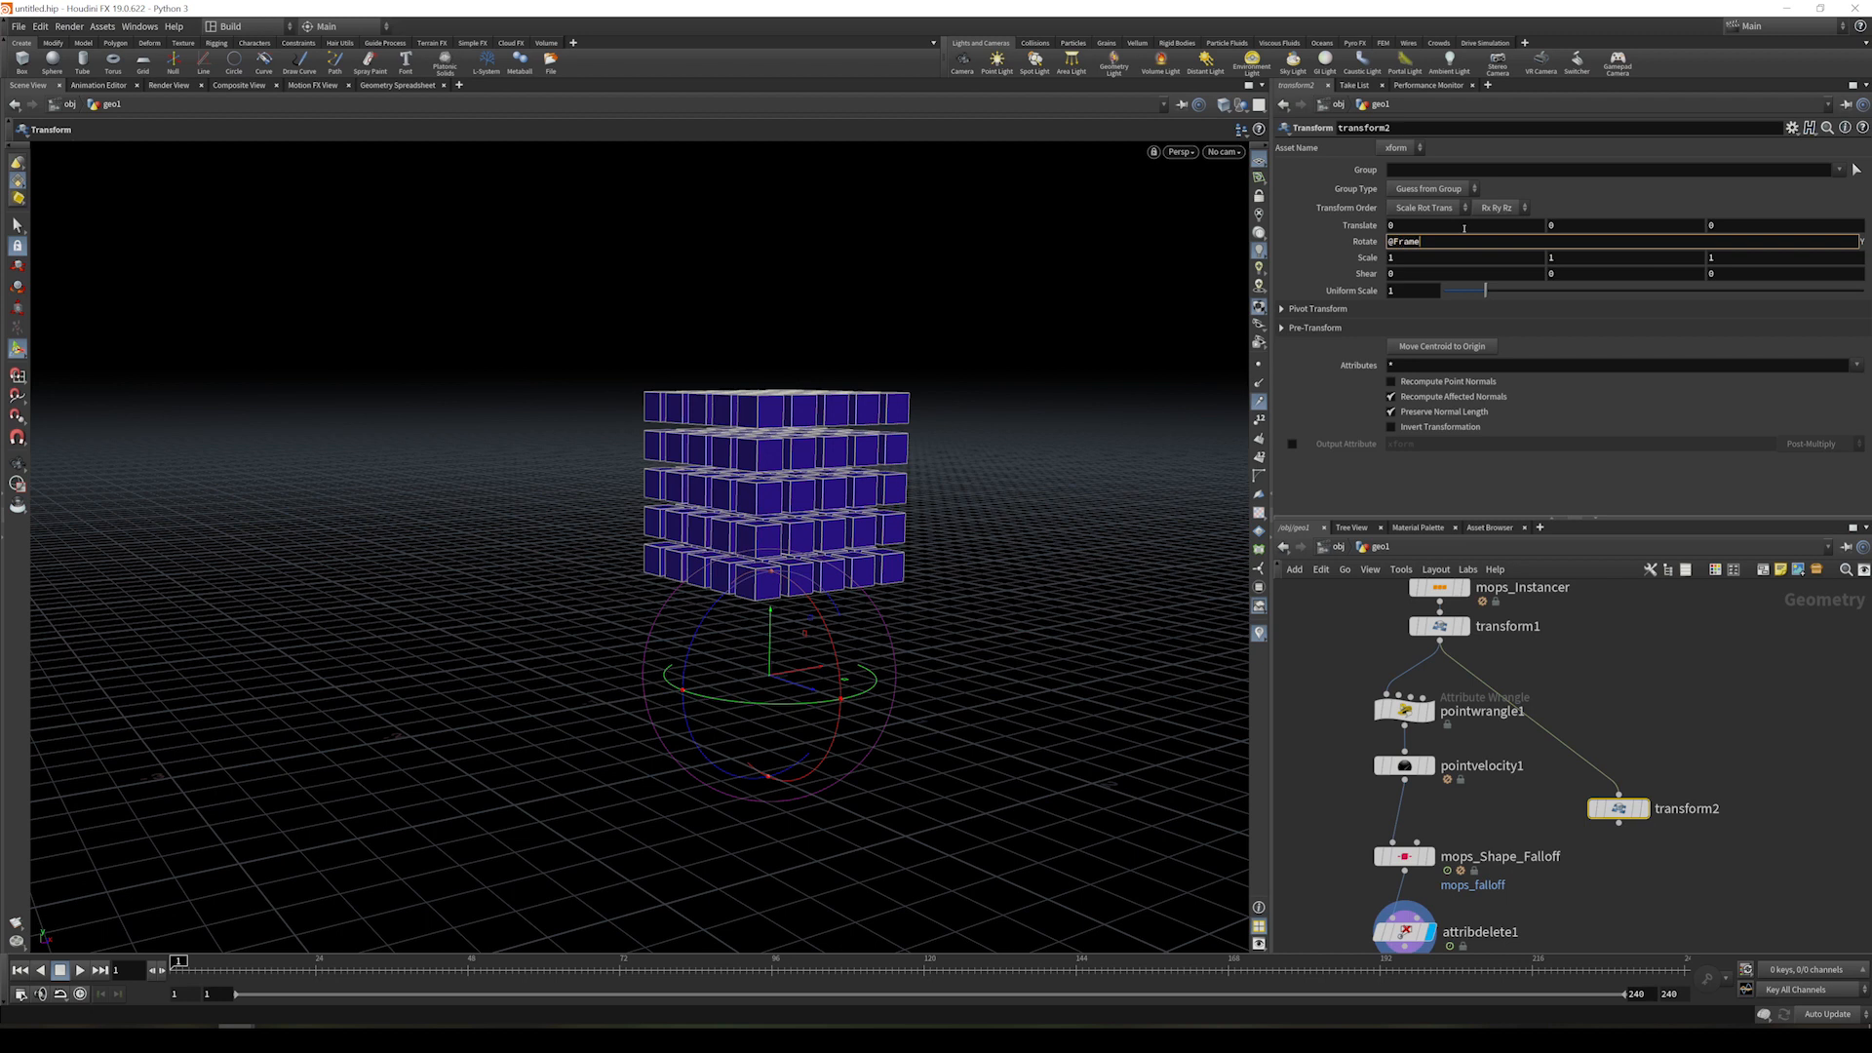
pyautogui.press('Return')
pyautogui.moveTo(181, 967)
pyautogui.mouseDown()
pyautogui.moveTo(518, 968)
pyautogui.moveTo(178, 965)
pyautogui.mouseUp()
pyautogui.click(1644, 809)
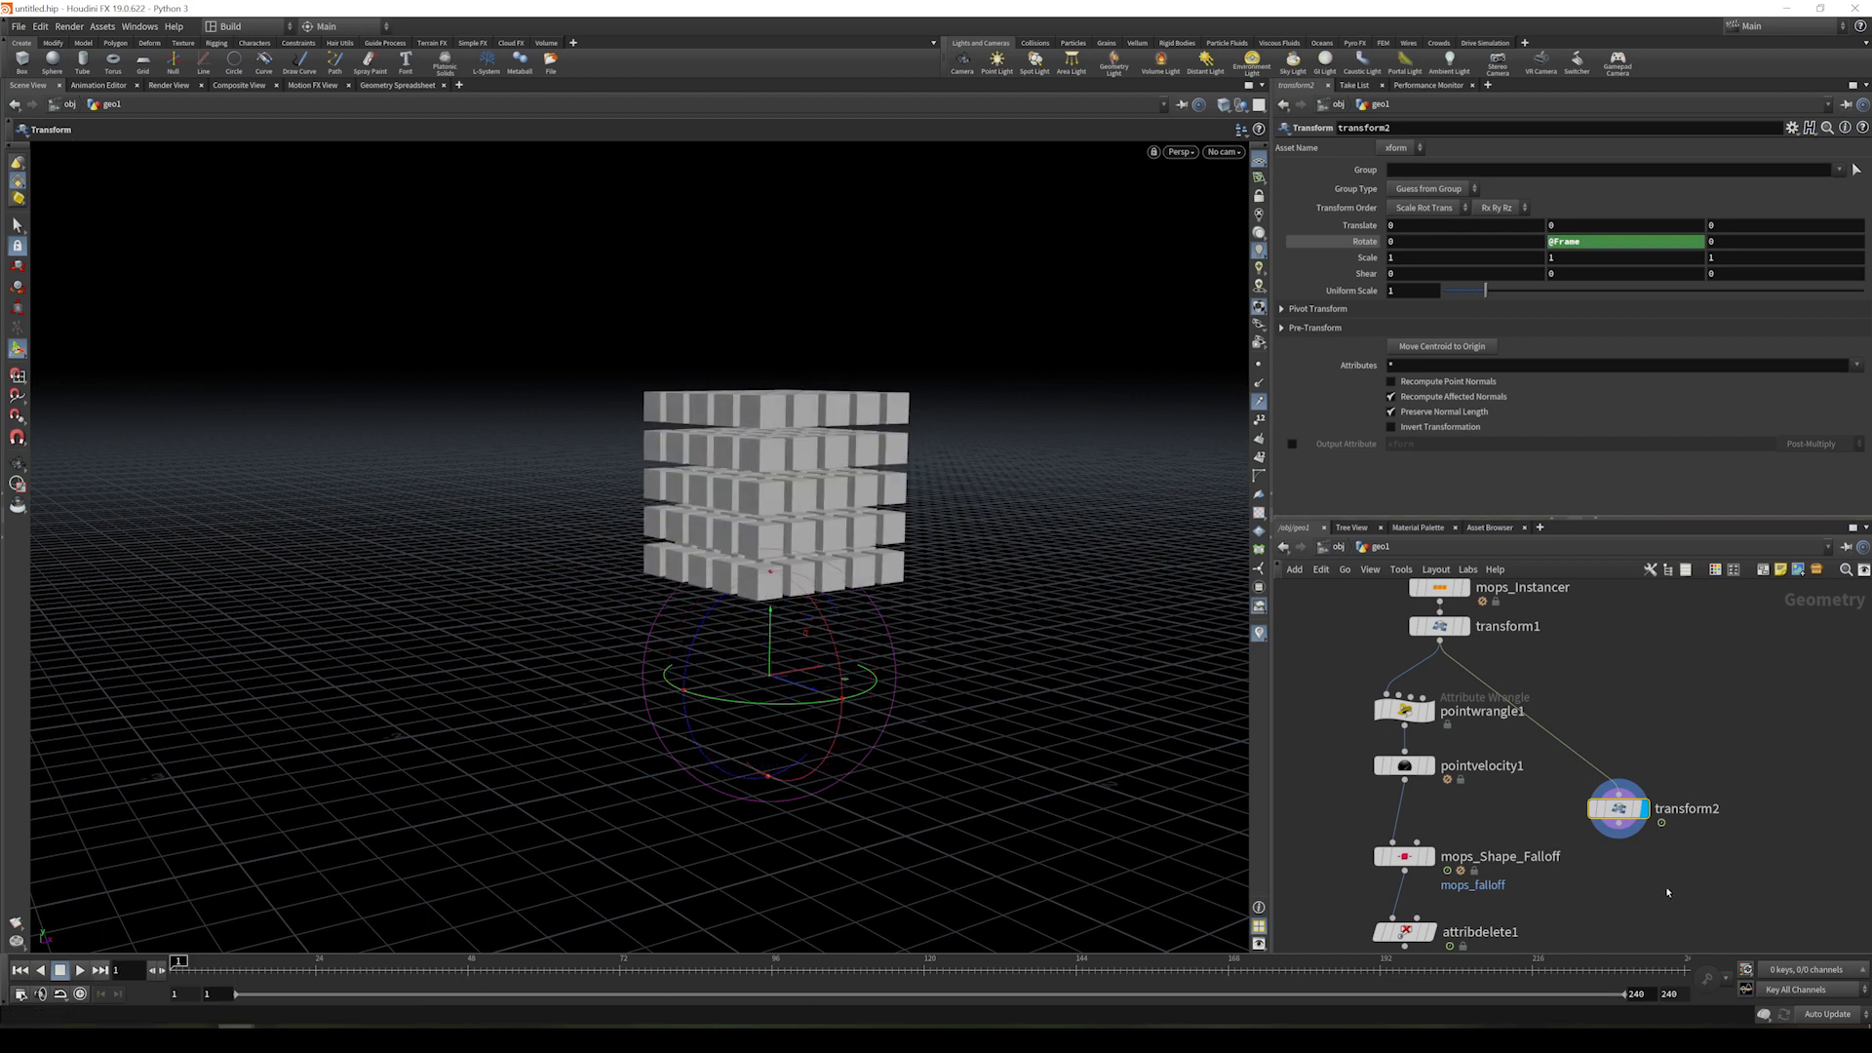
pyautogui.moveTo(1685, 884); pyautogui.dragTo(1715, 851, button='middle')
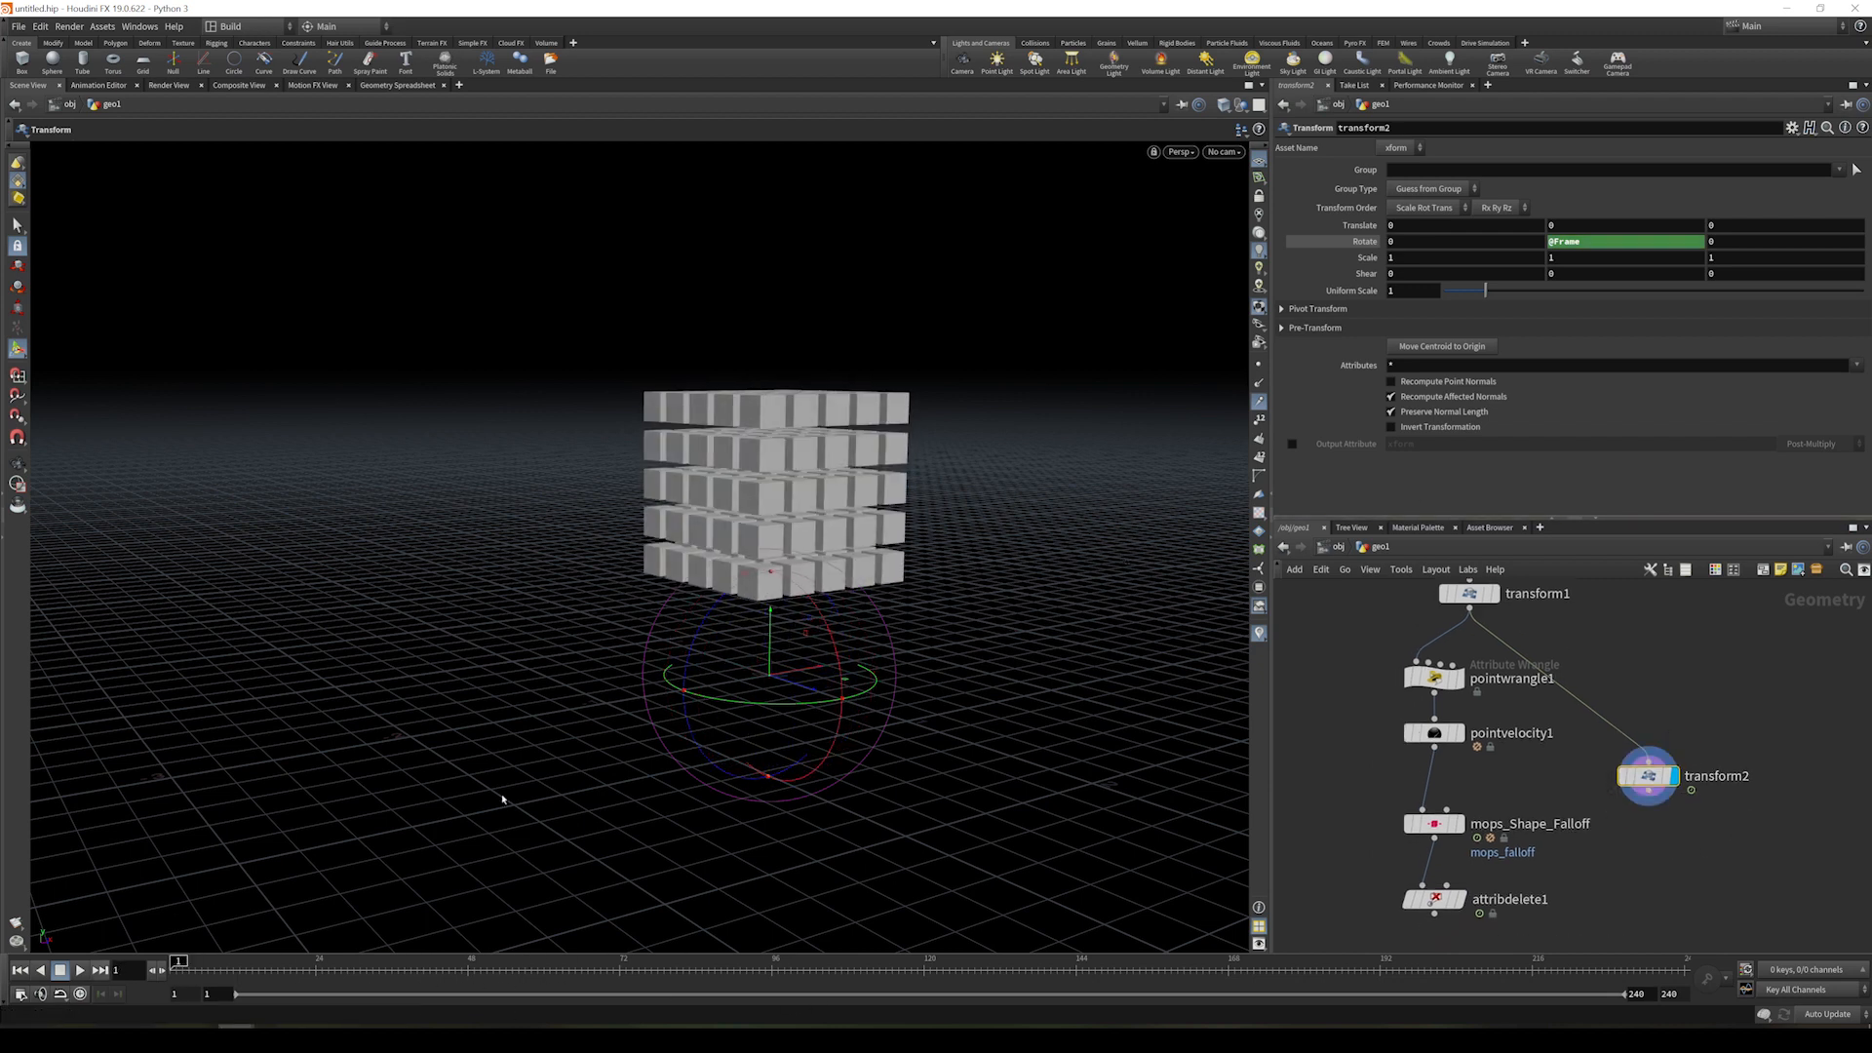
pyautogui.moveTo(273, 966); pyautogui.dragTo(134, 962)
# - Add a MOPs Extract Attributes node after transform2 and display its output
pyautogui.press('Tab')
pyautogui.write('extract')
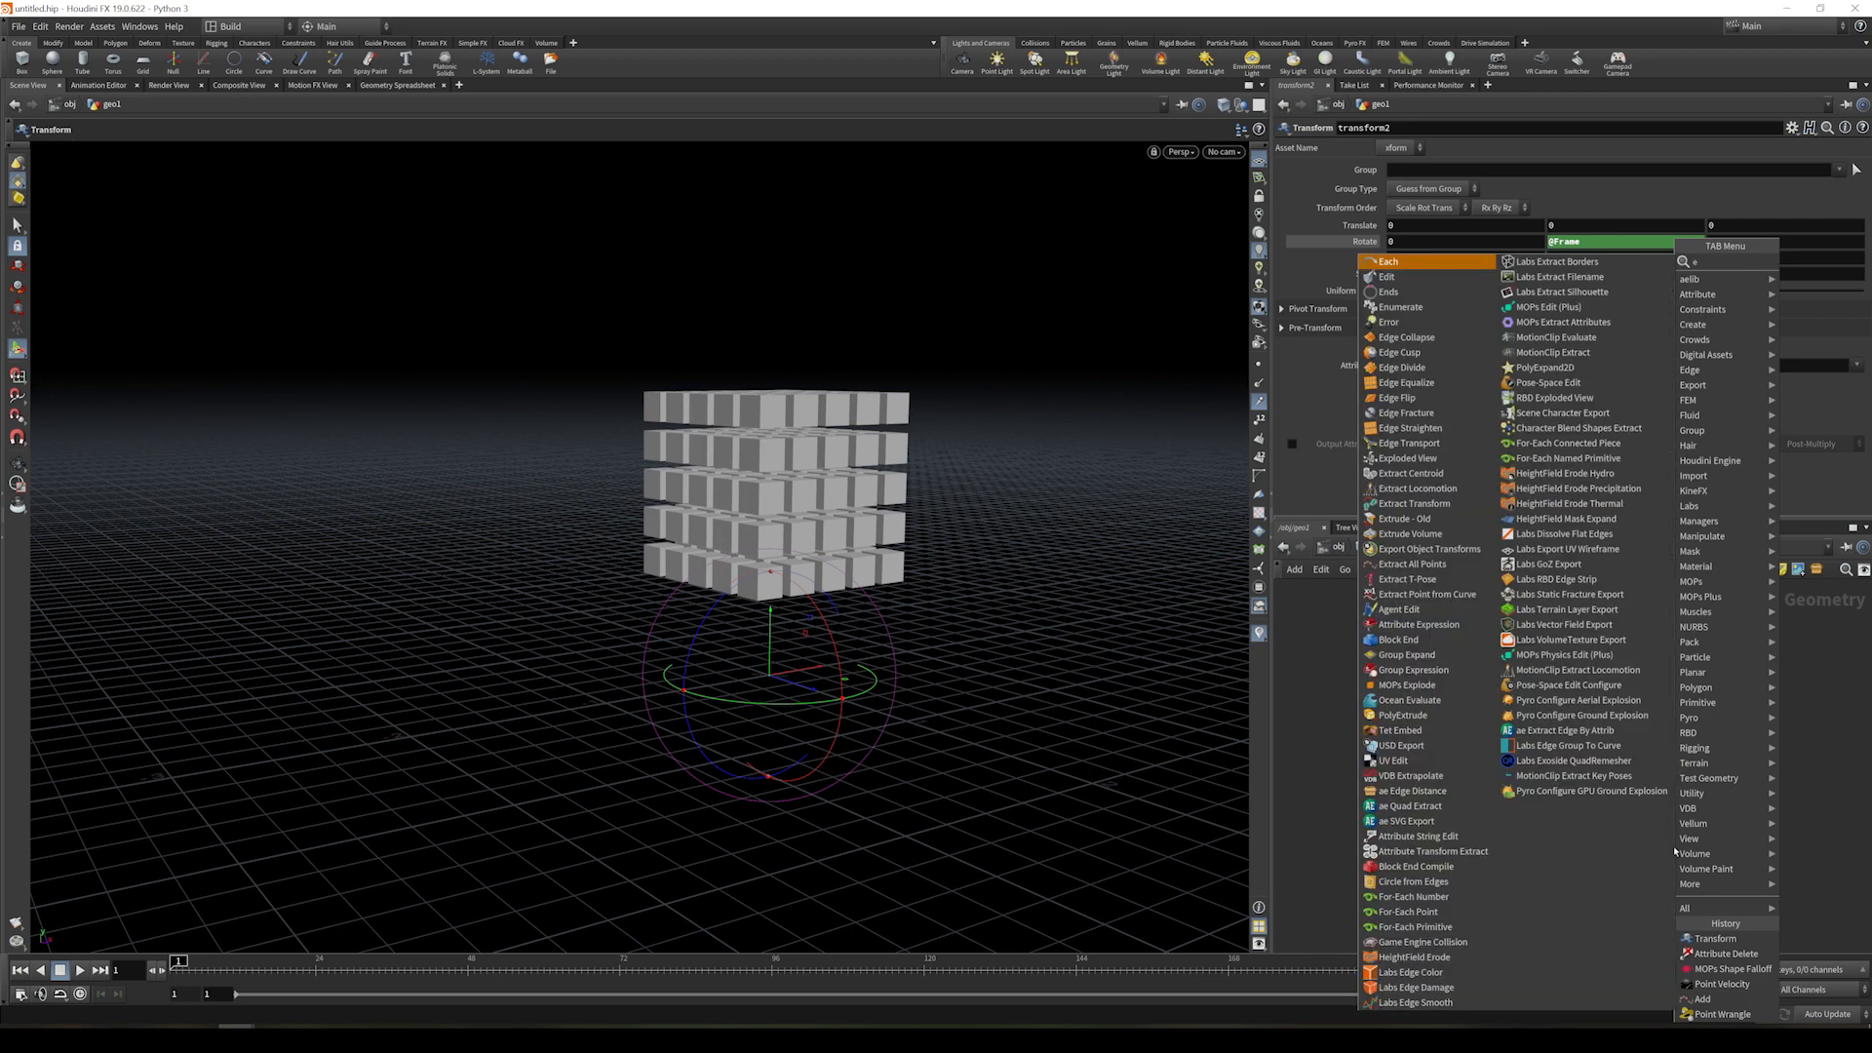
pyautogui.press('Up')
pyautogui.press('Up')
pyautogui.press('Up')
pyautogui.press('Up')
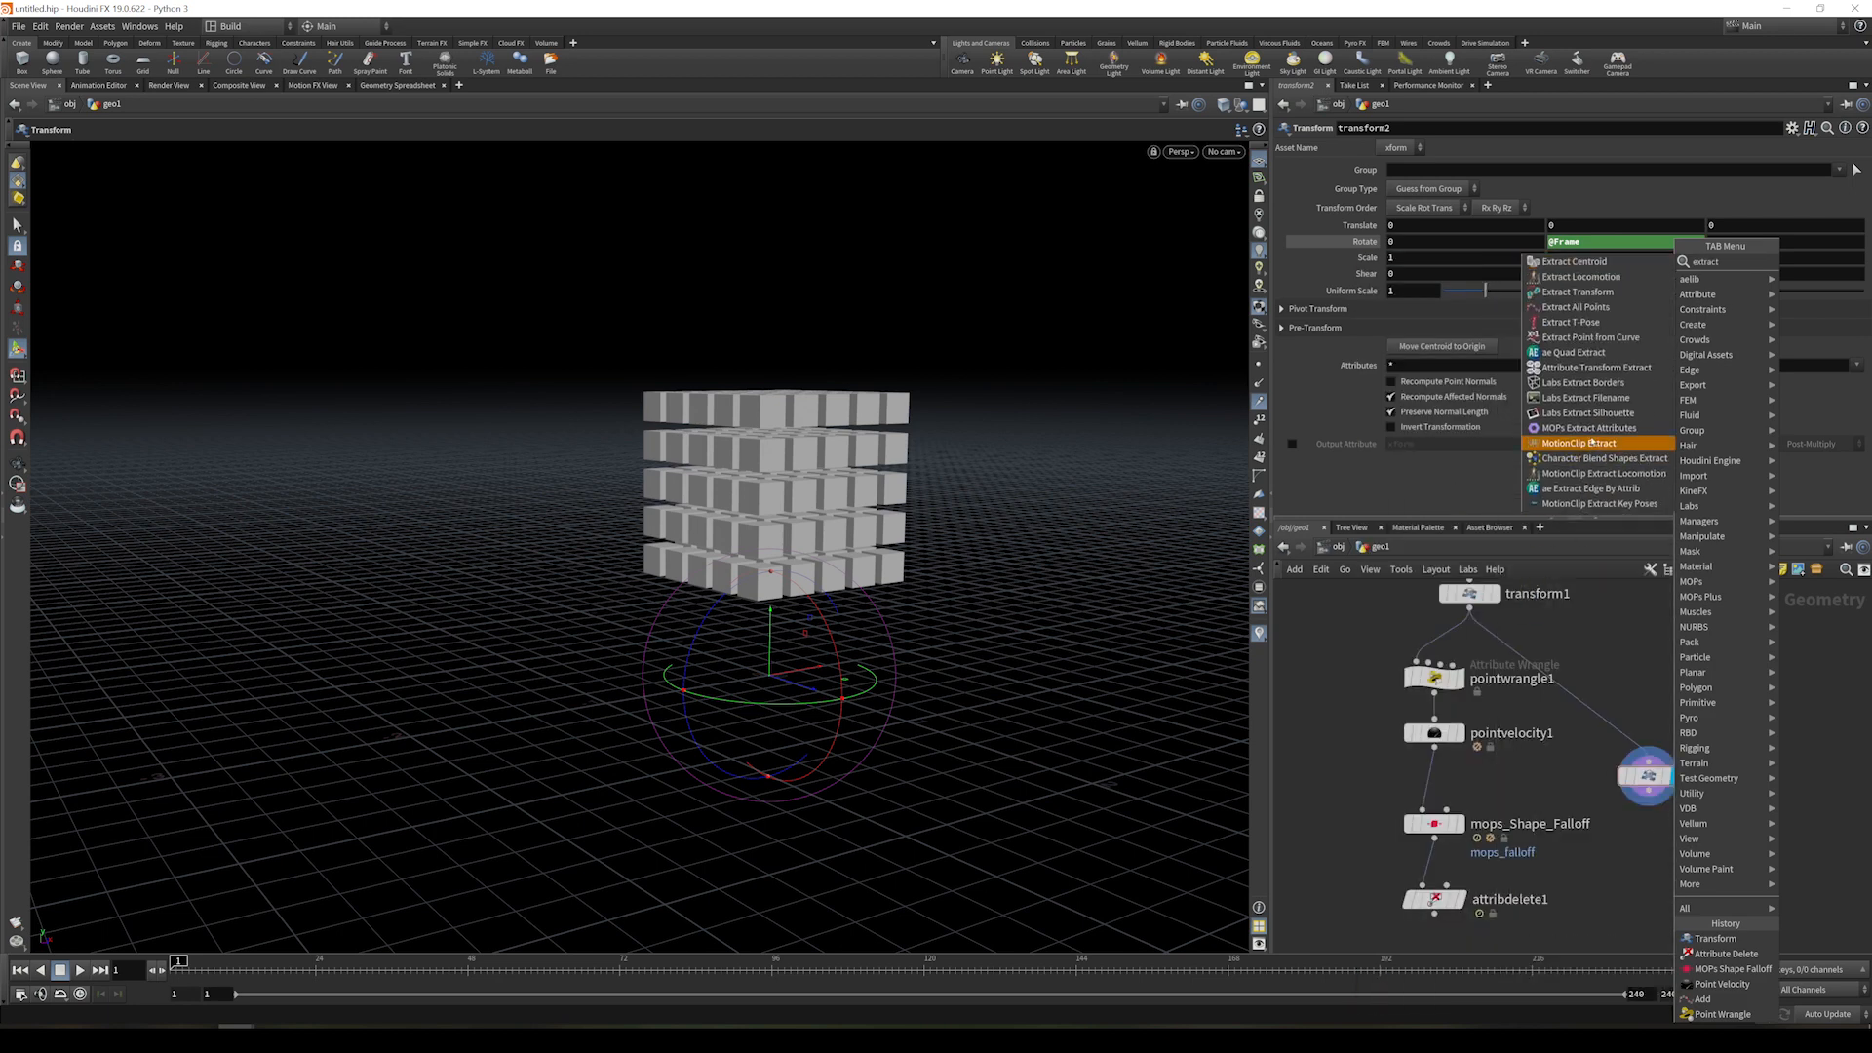
pyautogui.press('Return')
pyautogui.click(1654, 851)
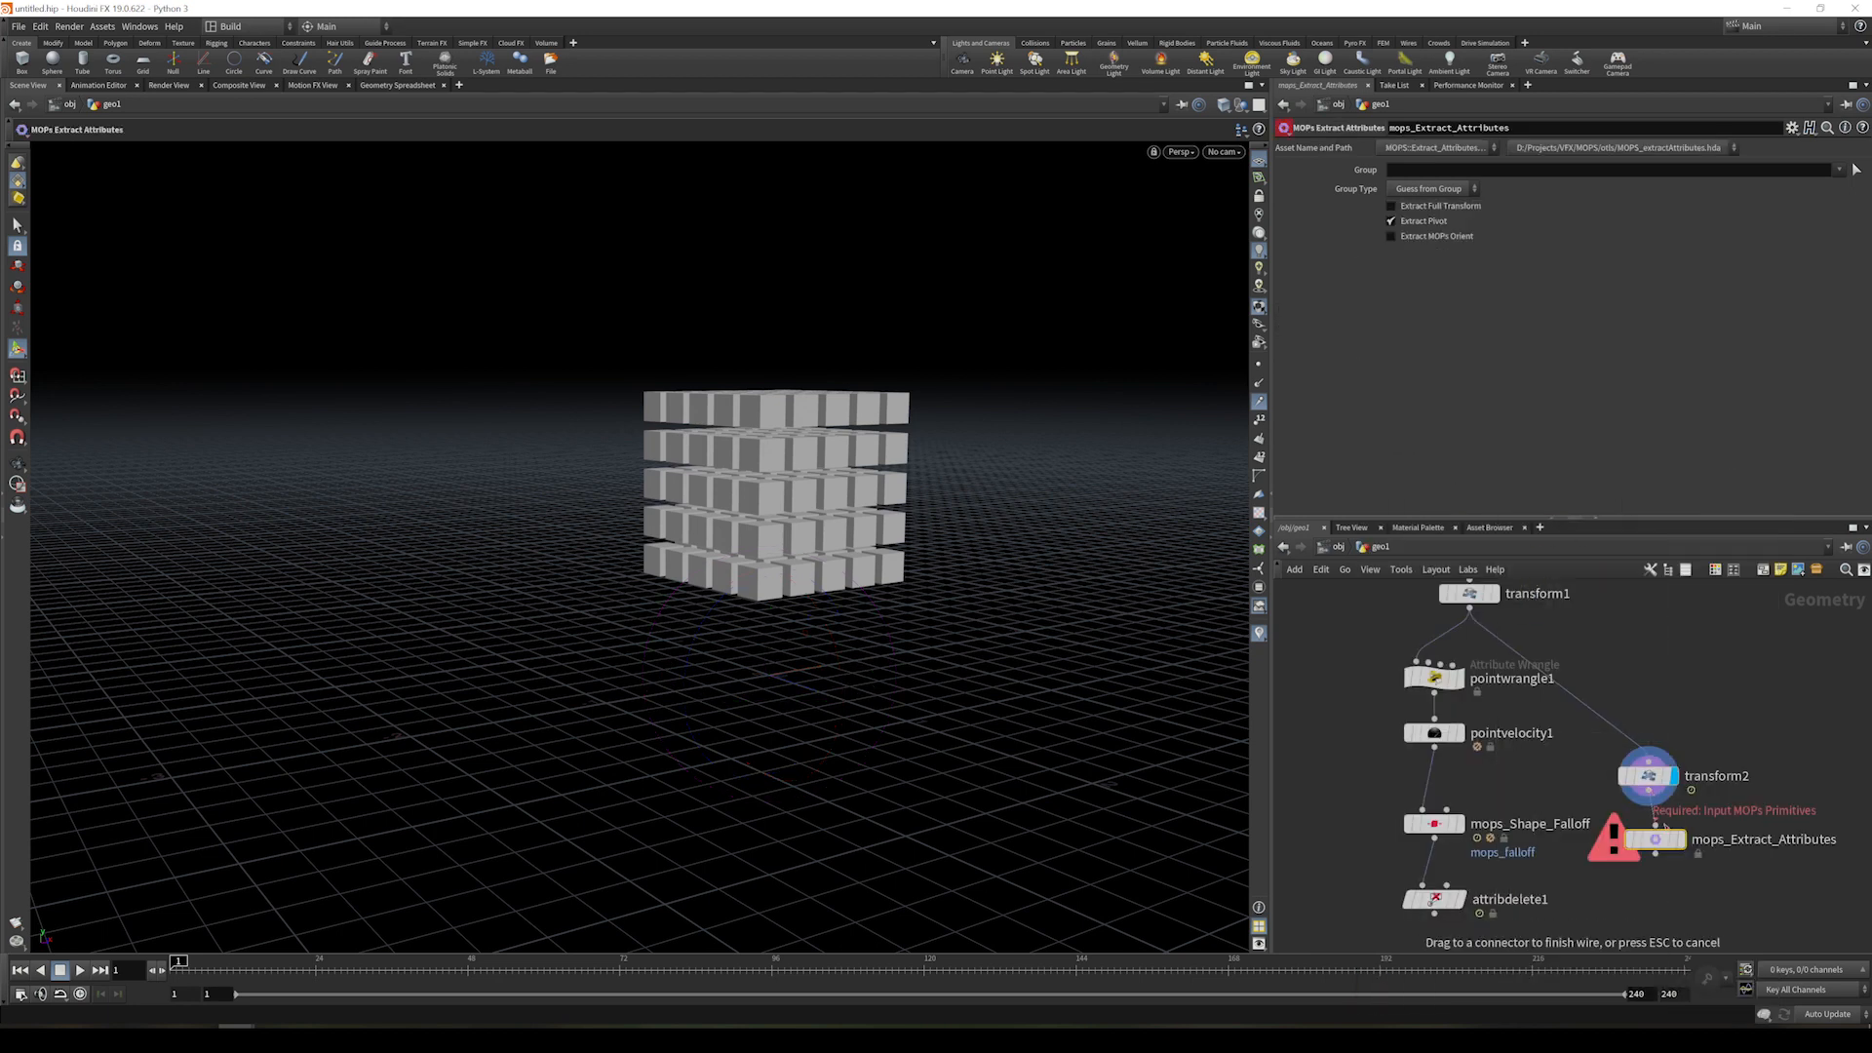
pyautogui.click(1681, 839)
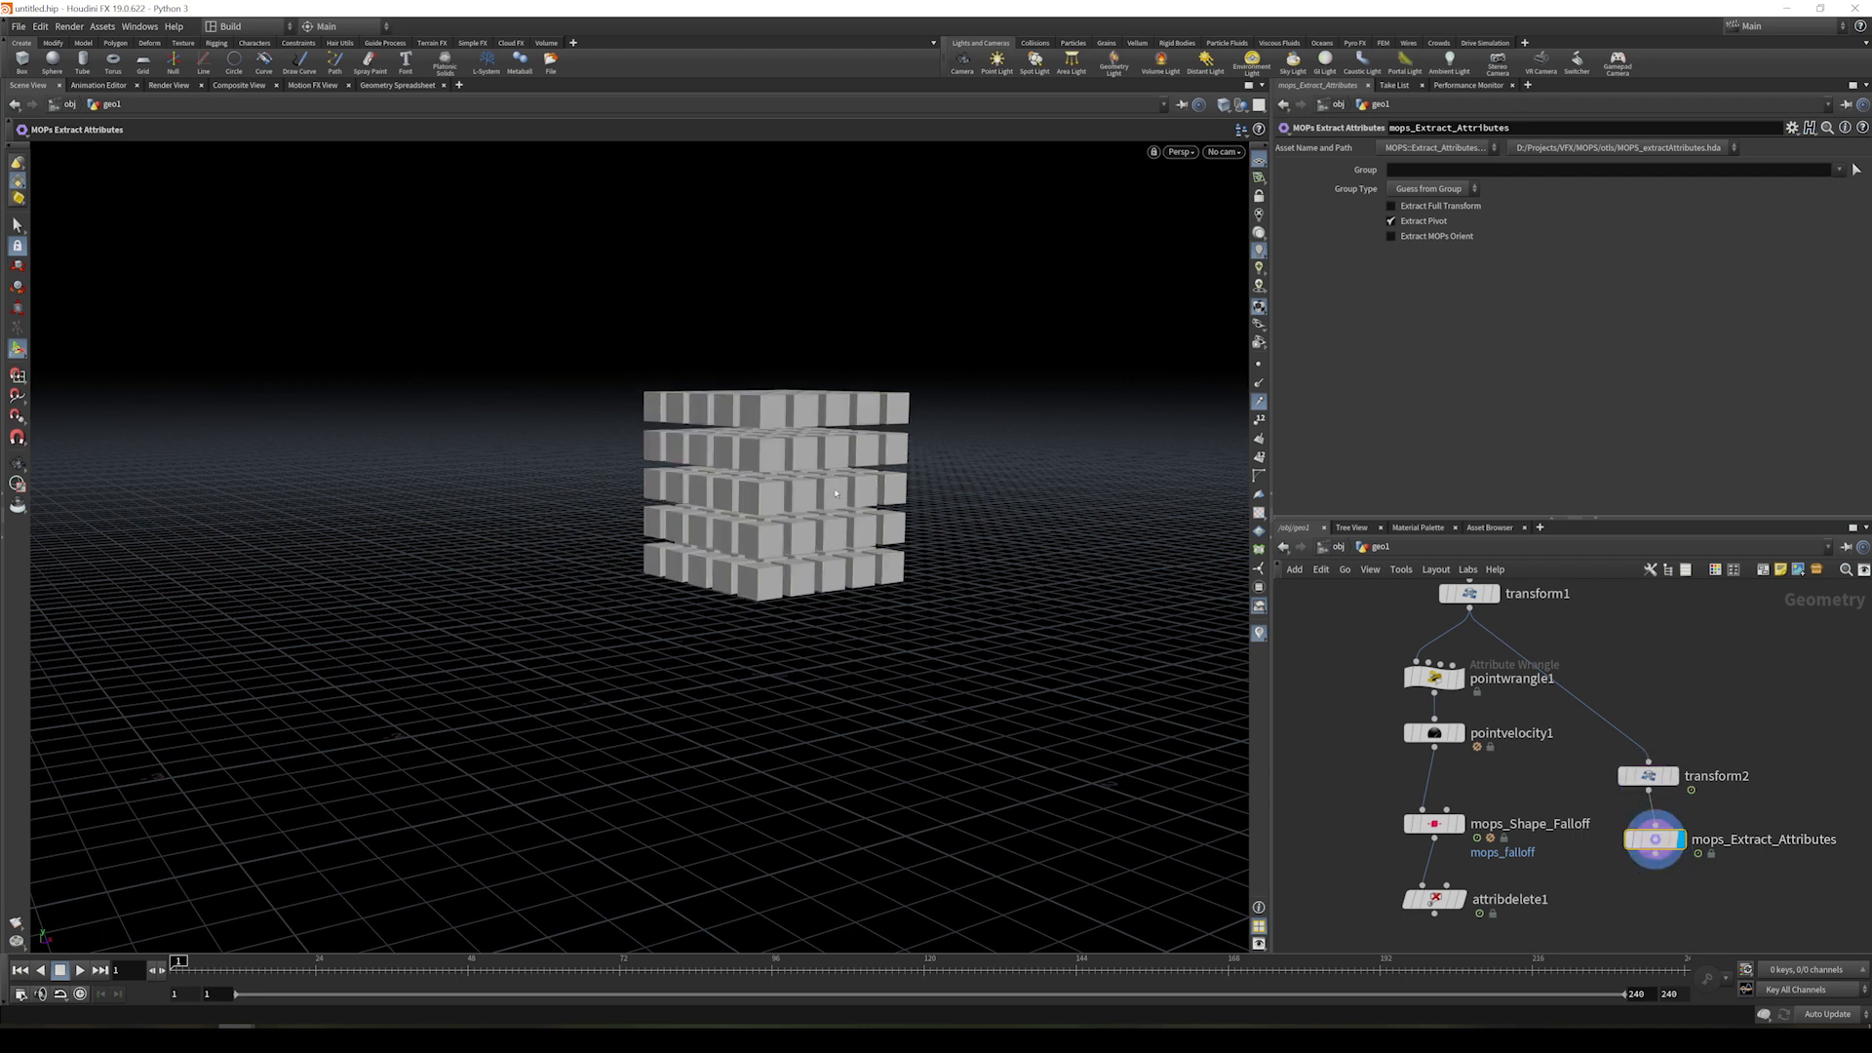
# - Add a DOP Network, feed attribdelete1 into its first input and display attribdelete1
pyautogui.moveTo(1605, 886); pyautogui.dragTo(1625, 764, button='middle')
pyautogui.press('Tab')
pyautogui.write('dopnet')
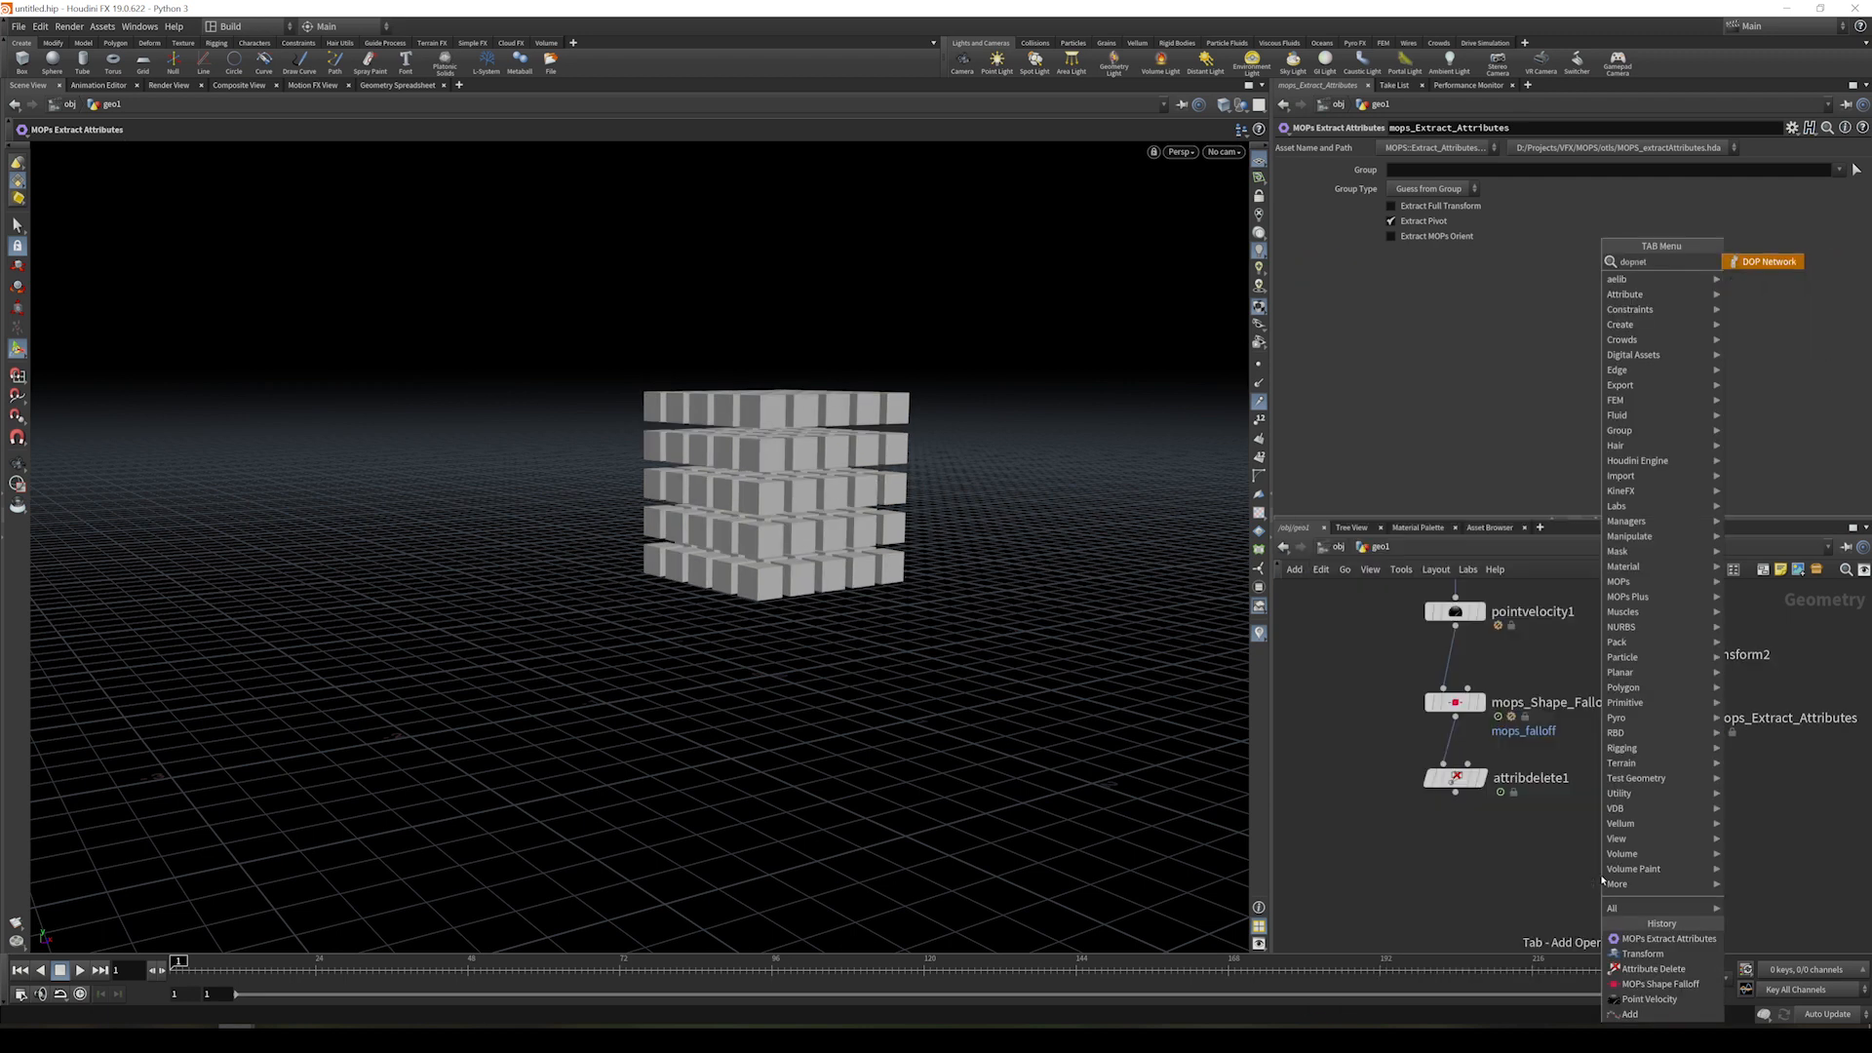
pyautogui.press('Return')
pyautogui.click(1602, 882)
pyautogui.moveTo(1456, 795); pyautogui.dragTo(1563, 856)
pyautogui.click(1583, 868)
pyautogui.click(1481, 777)
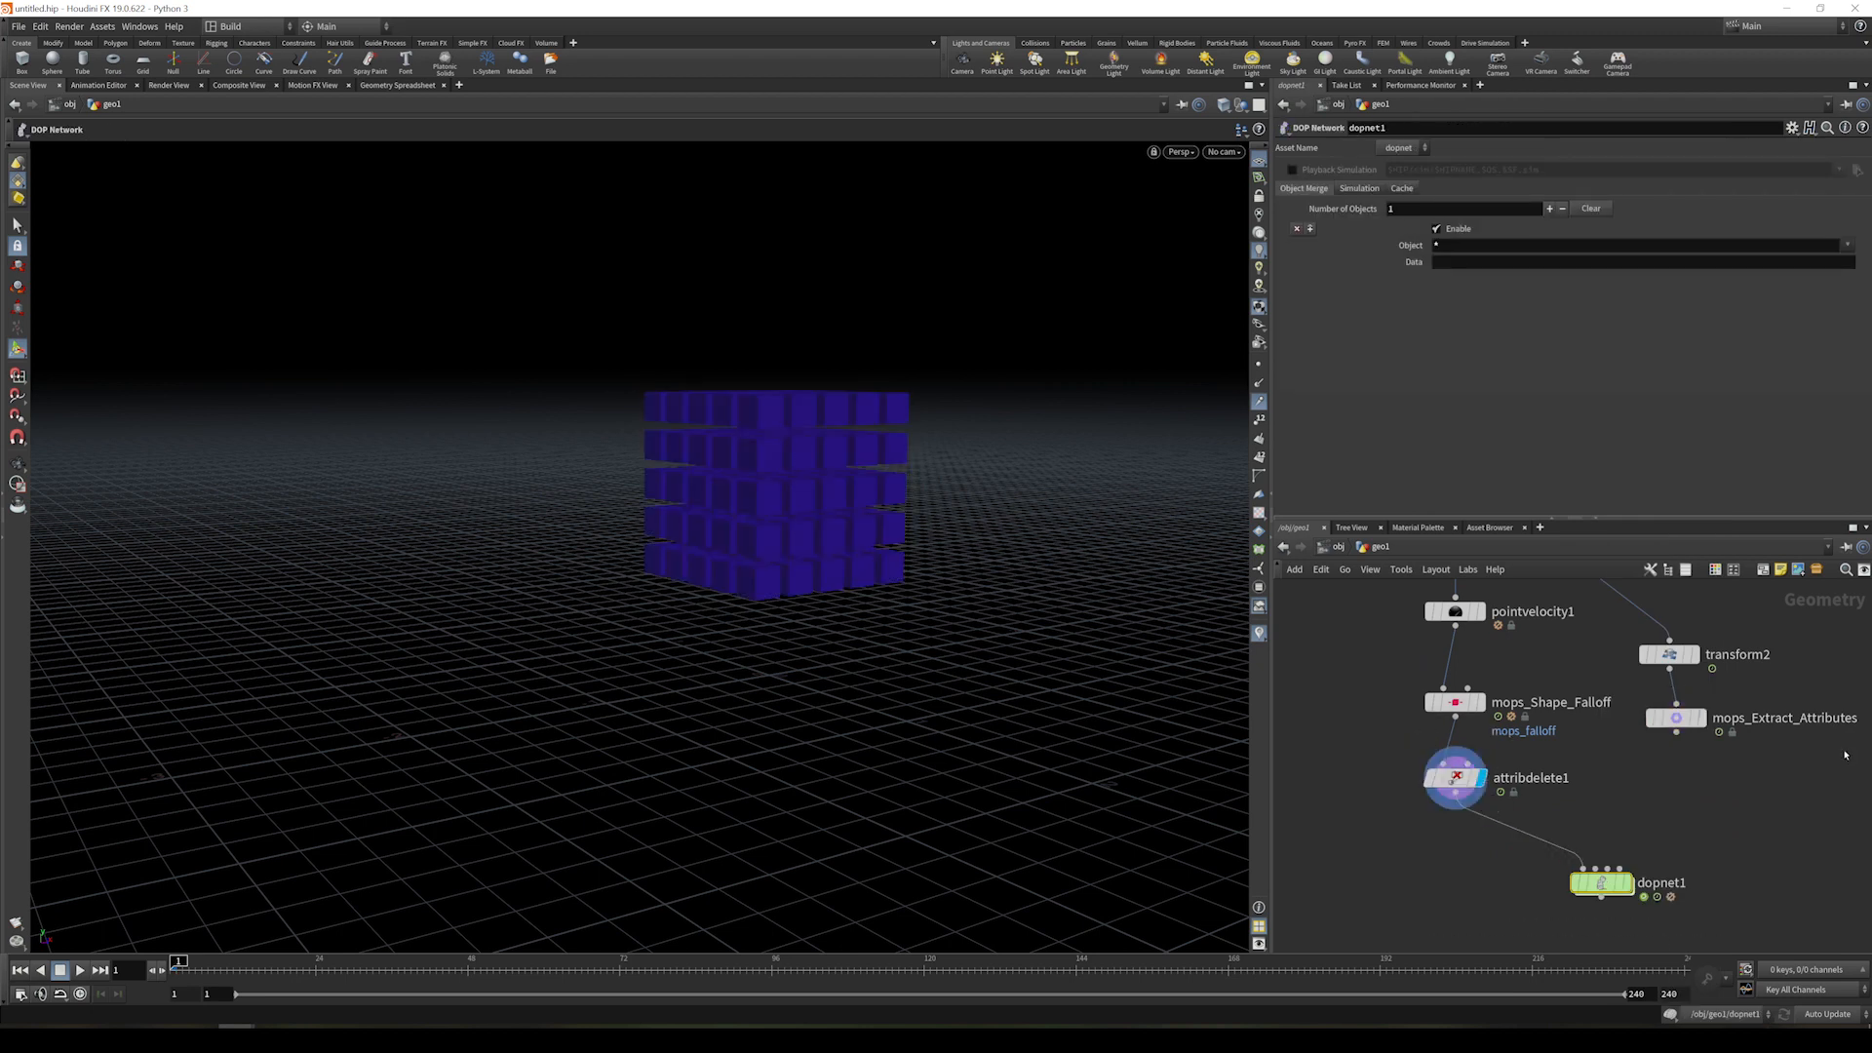
# - Wire mops_Extract_Attributes into dopnet1's second input and enter the DOP network
pyautogui.click(1701, 717)
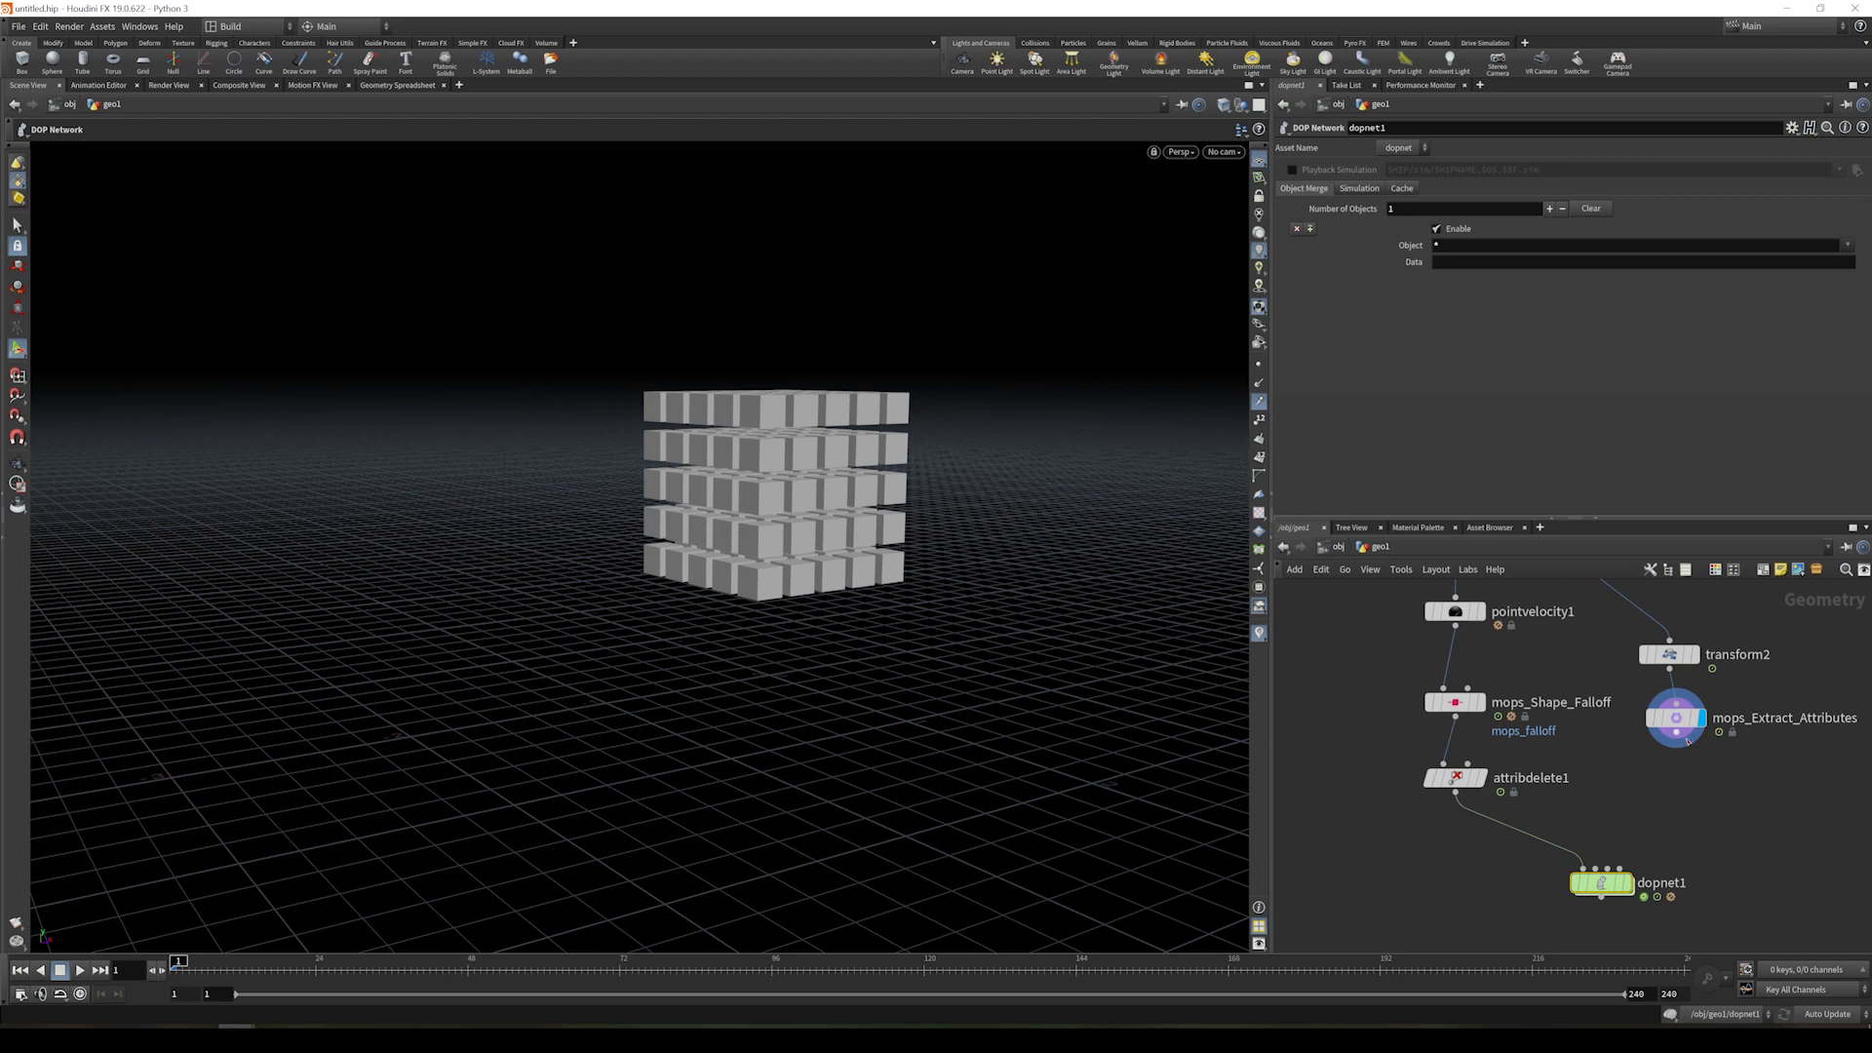
pyautogui.moveTo(1685, 739); pyautogui.dragTo(1605, 860)
pyautogui.click(1602, 867)
pyautogui.doubleClick(1602, 882)
# - Add an RBD Packed Object in the DOP network with its Geometry Source set to First Context Geometry
pyautogui.press('Tab')
pyautogui.write('rbd ac')
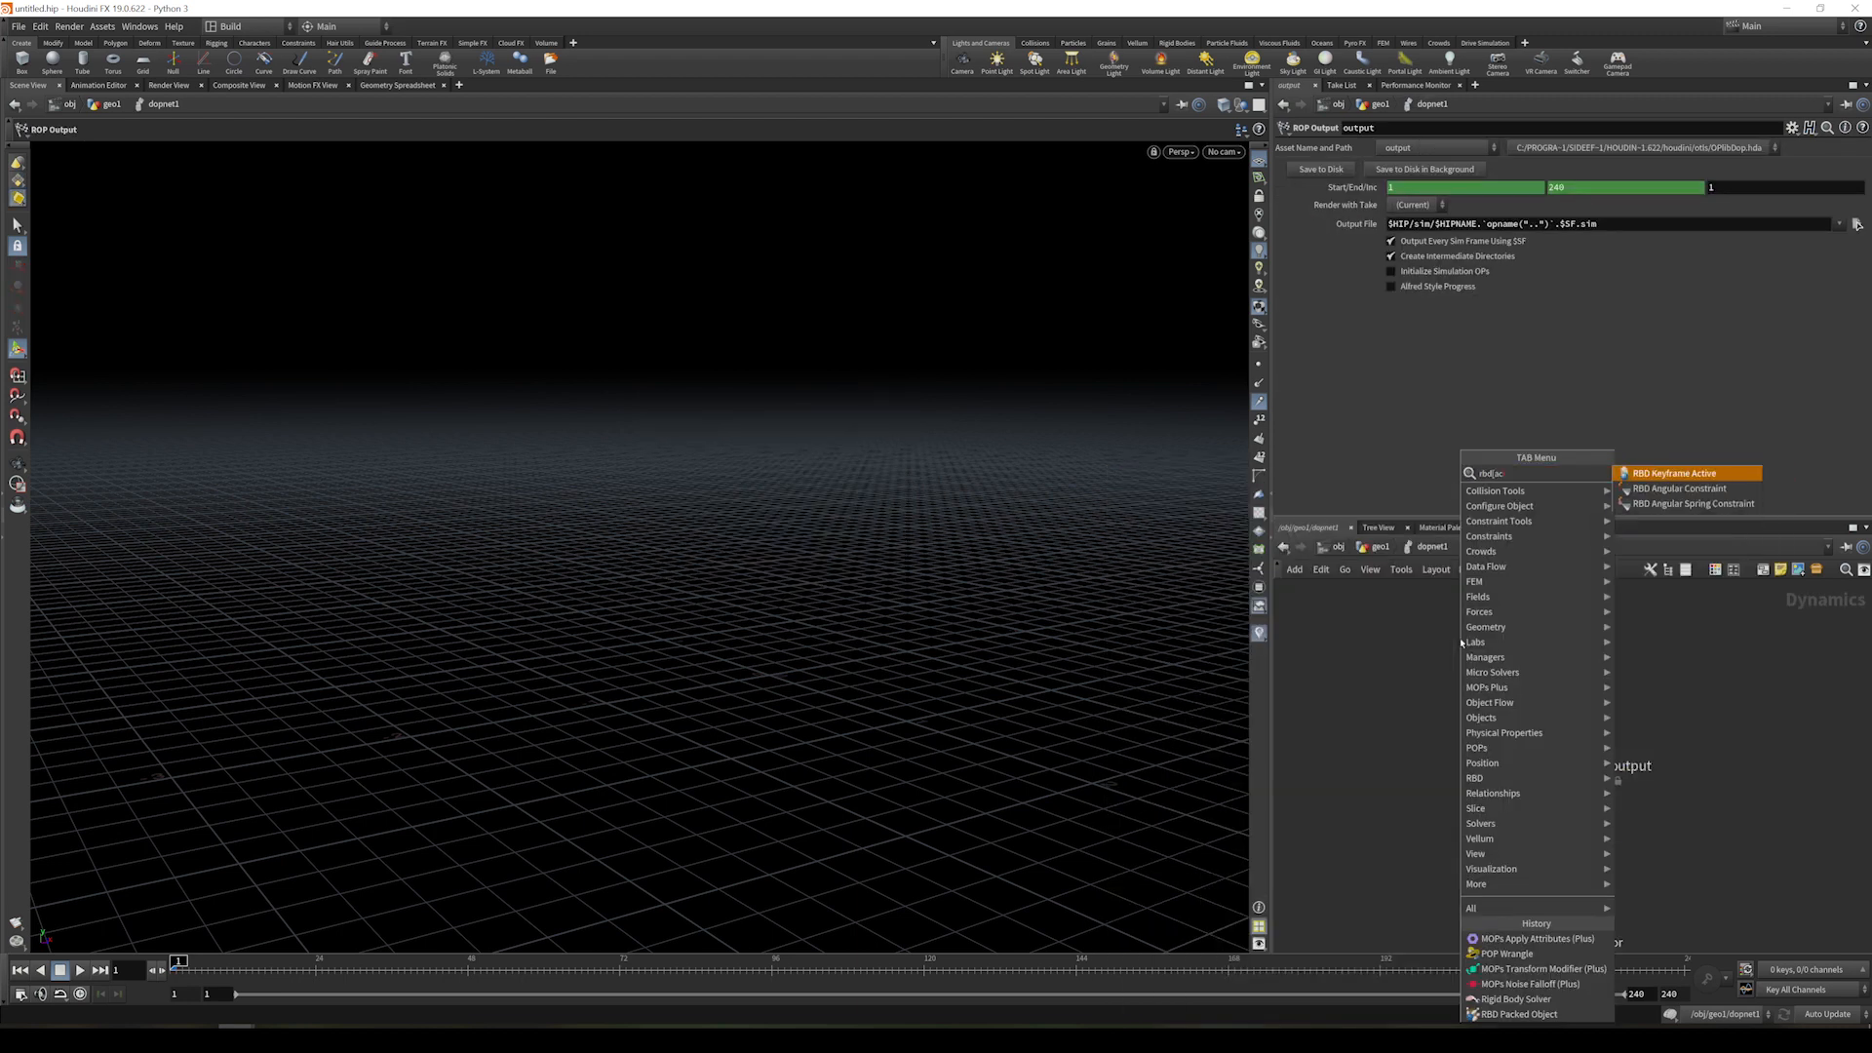
pyautogui.press('BackSpace')
pyautogui.press('BackSpace')
pyautogui.press('BackSpace')
pyautogui.write('pac')
pyautogui.press('Return')
pyautogui.click(1461, 645)
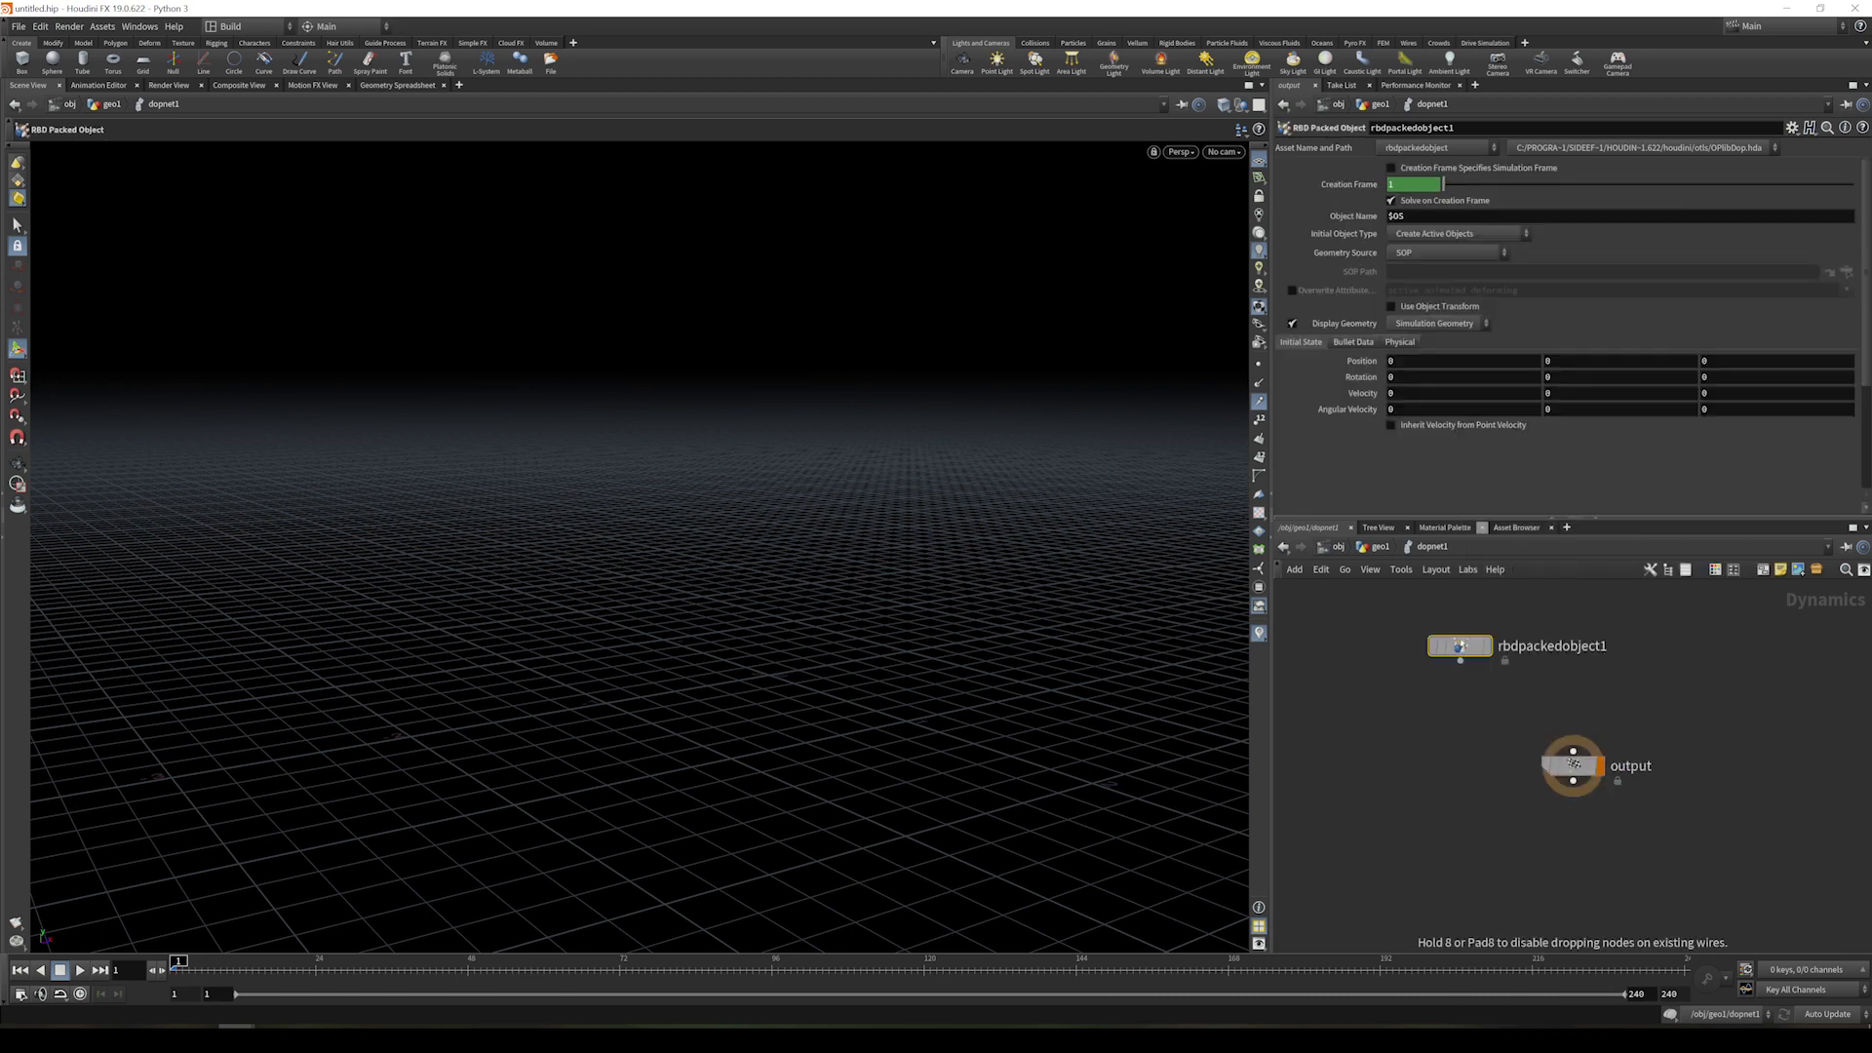
pyautogui.click(1416, 252)
pyautogui.click(1429, 272)
# - Connect rbdpackedobject1 through a Rigid Body Solver to the output, and turn off the packed object's Solve on Creation Frame
pyautogui.press('Tab')
pyautogui.write('rig')
pyautogui.press('Return')
pyautogui.click(1548, 700)
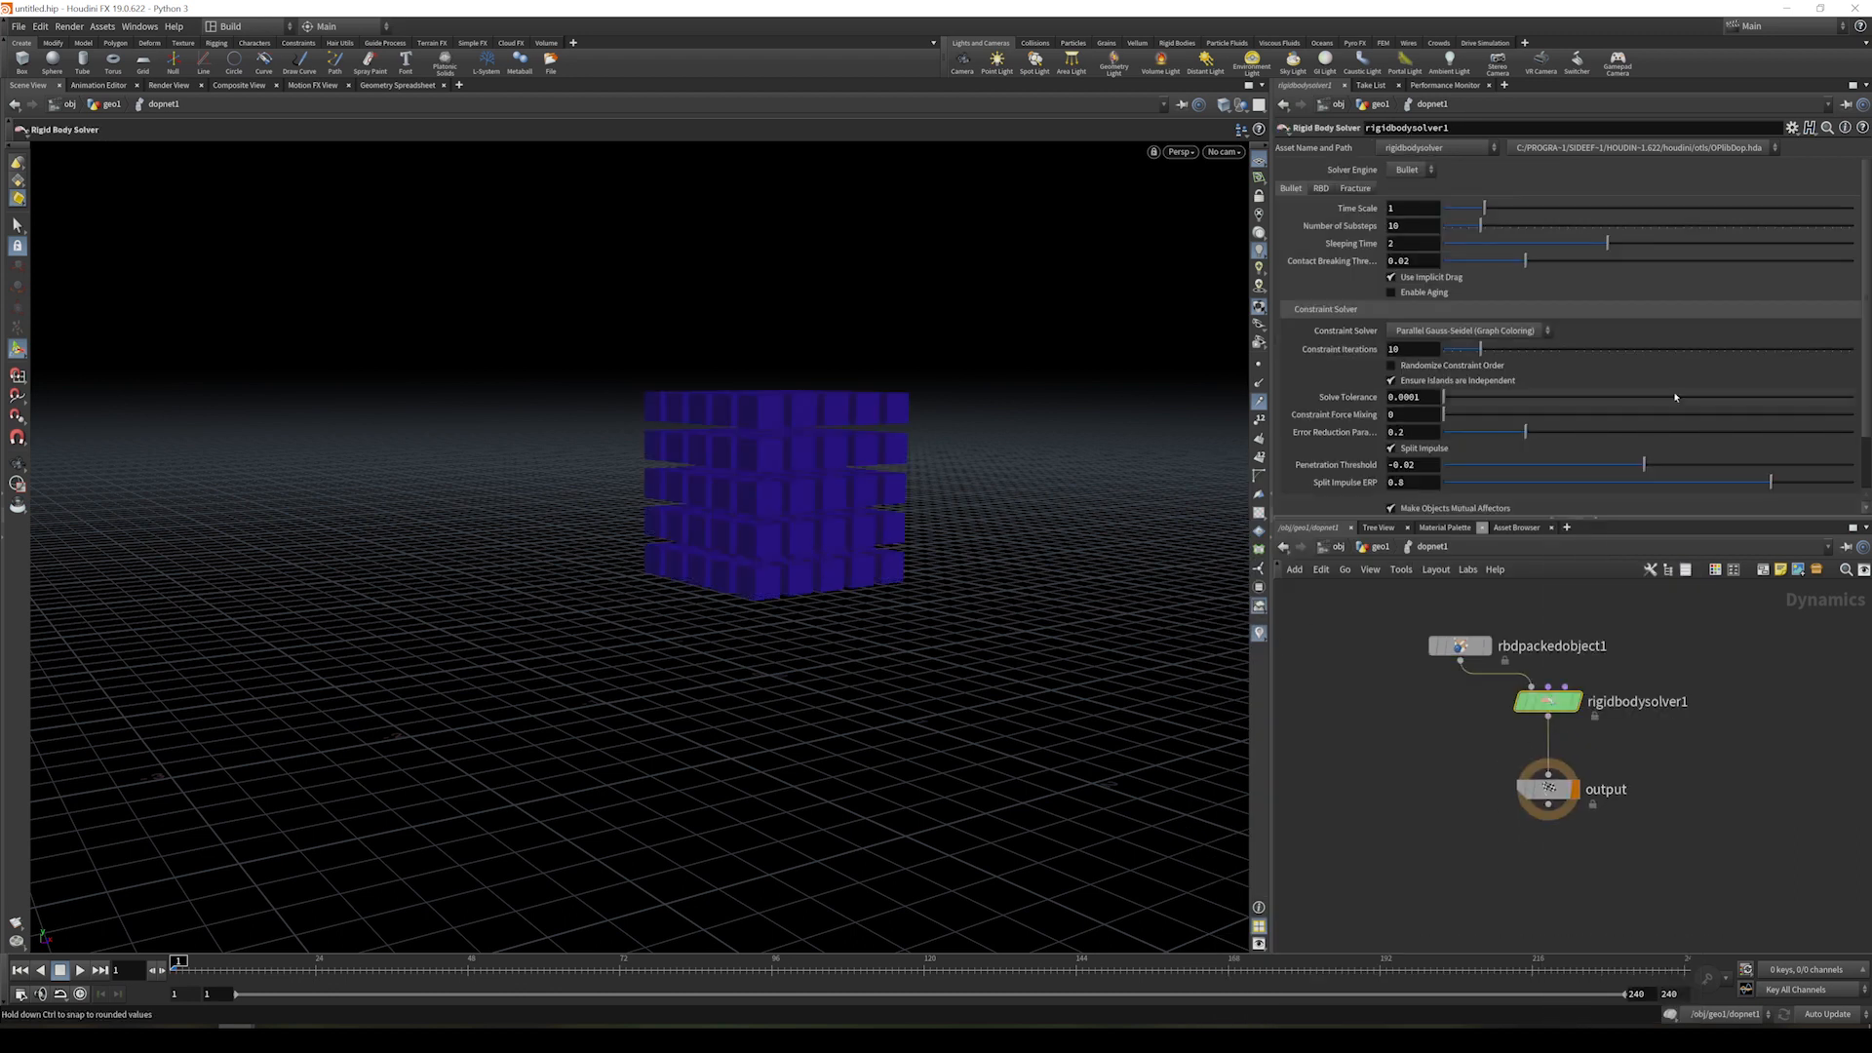
pyautogui.click(1460, 645)
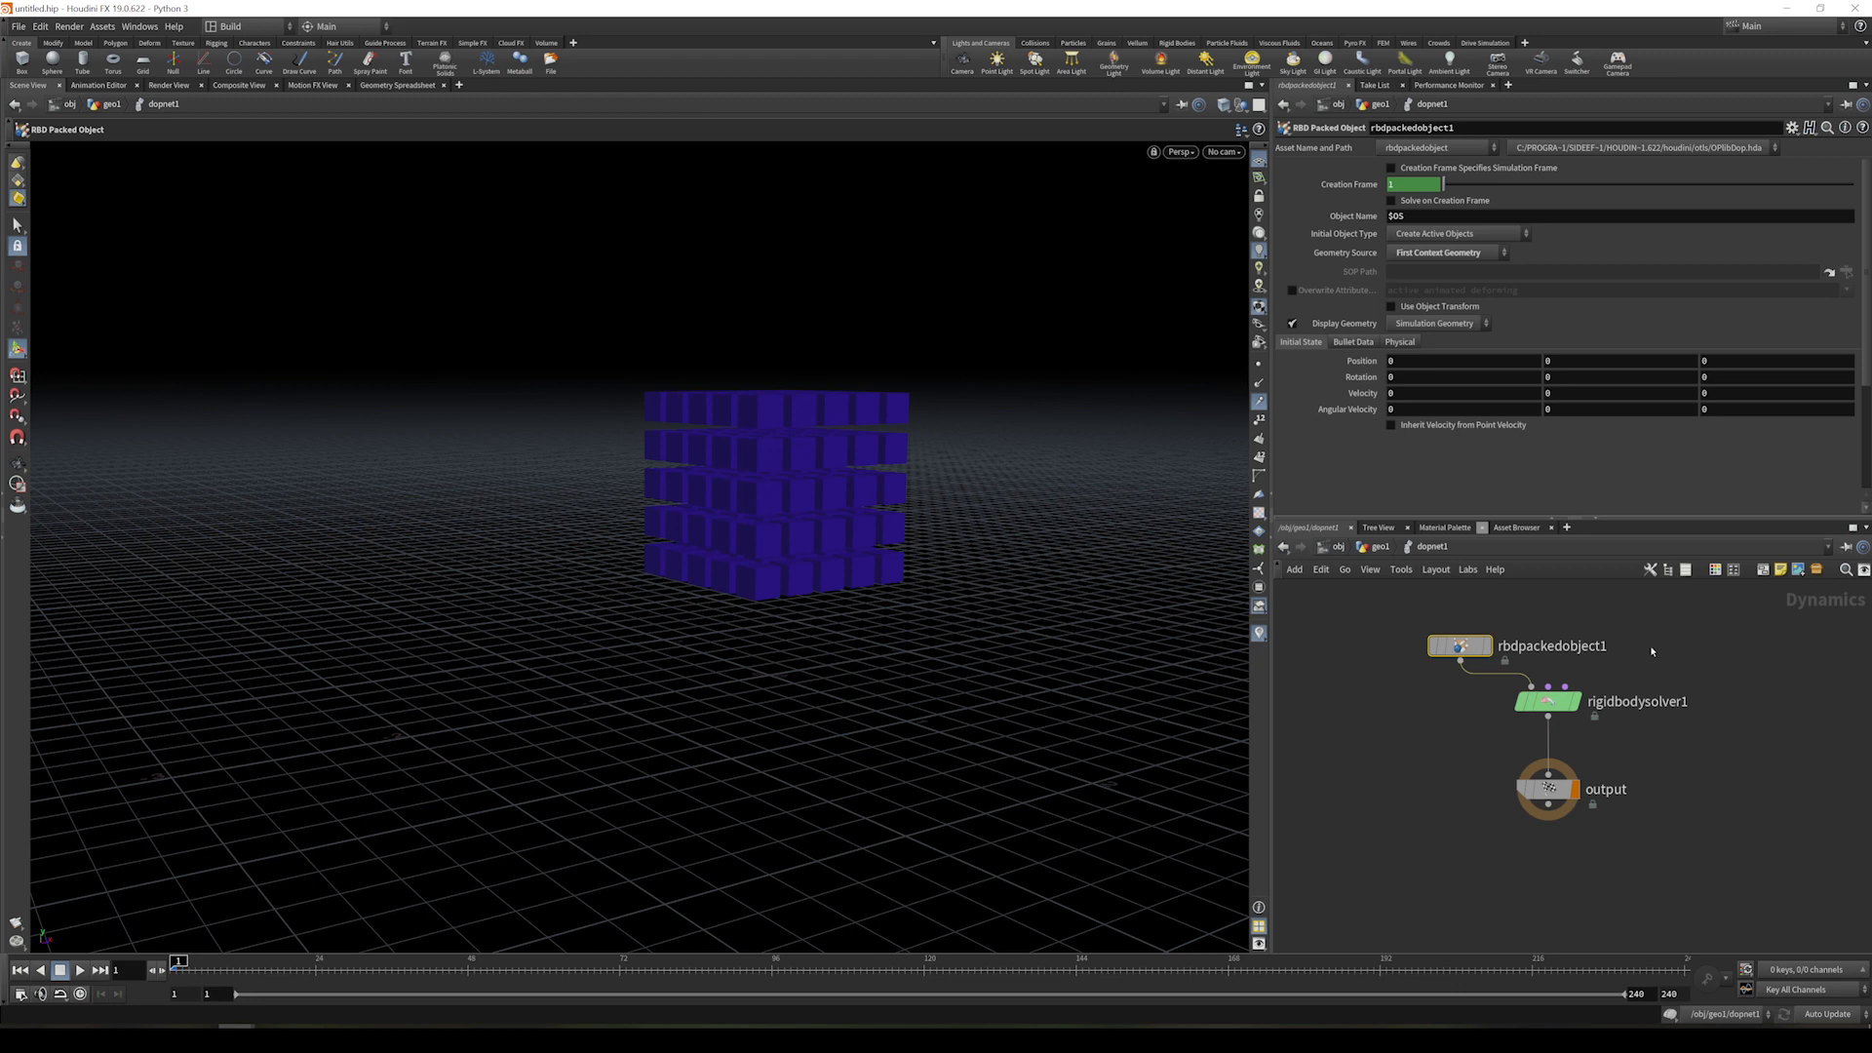
# - Try a MOPs Fetch Attribute node in the DOP network, look over its input and attribute settings, and delete it
pyautogui.moveTo(1652, 663); pyautogui.dragTo(1594, 716, button='middle')
pyautogui.click(1626, 700)
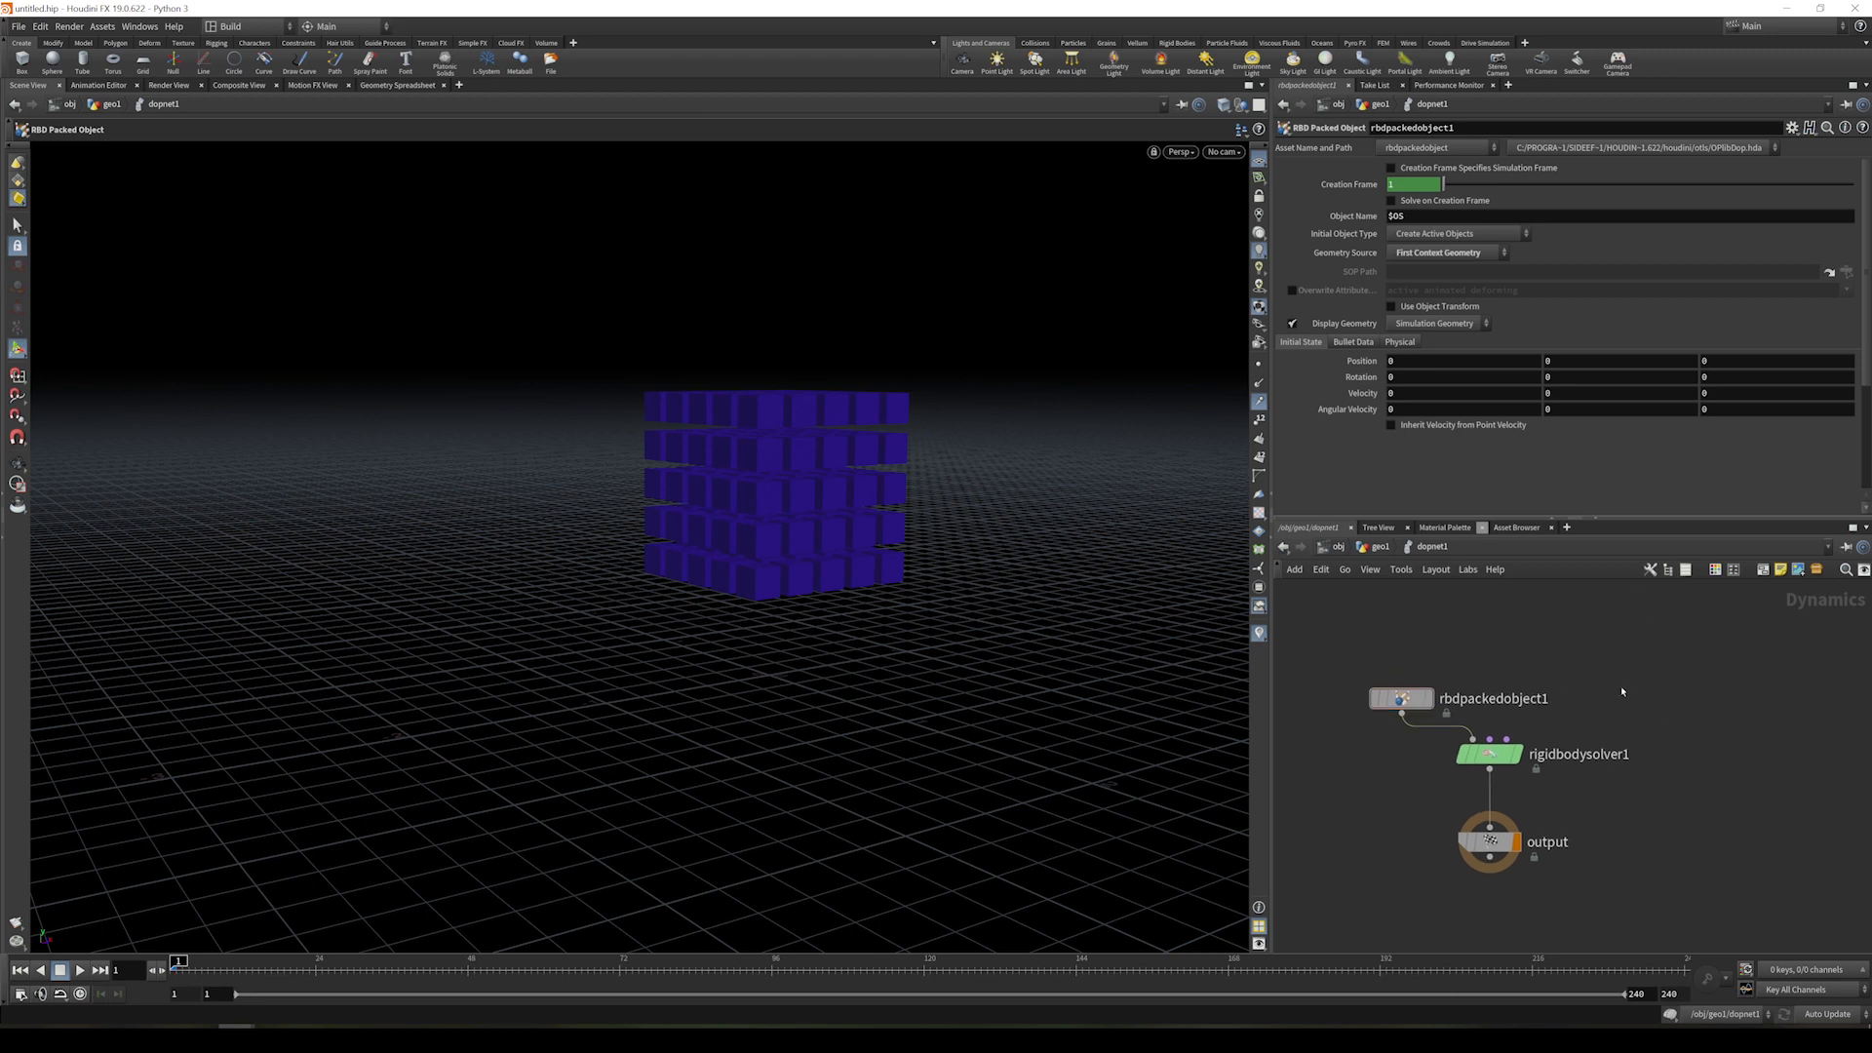
pyautogui.press('Tab')
pyautogui.write('mopsf')
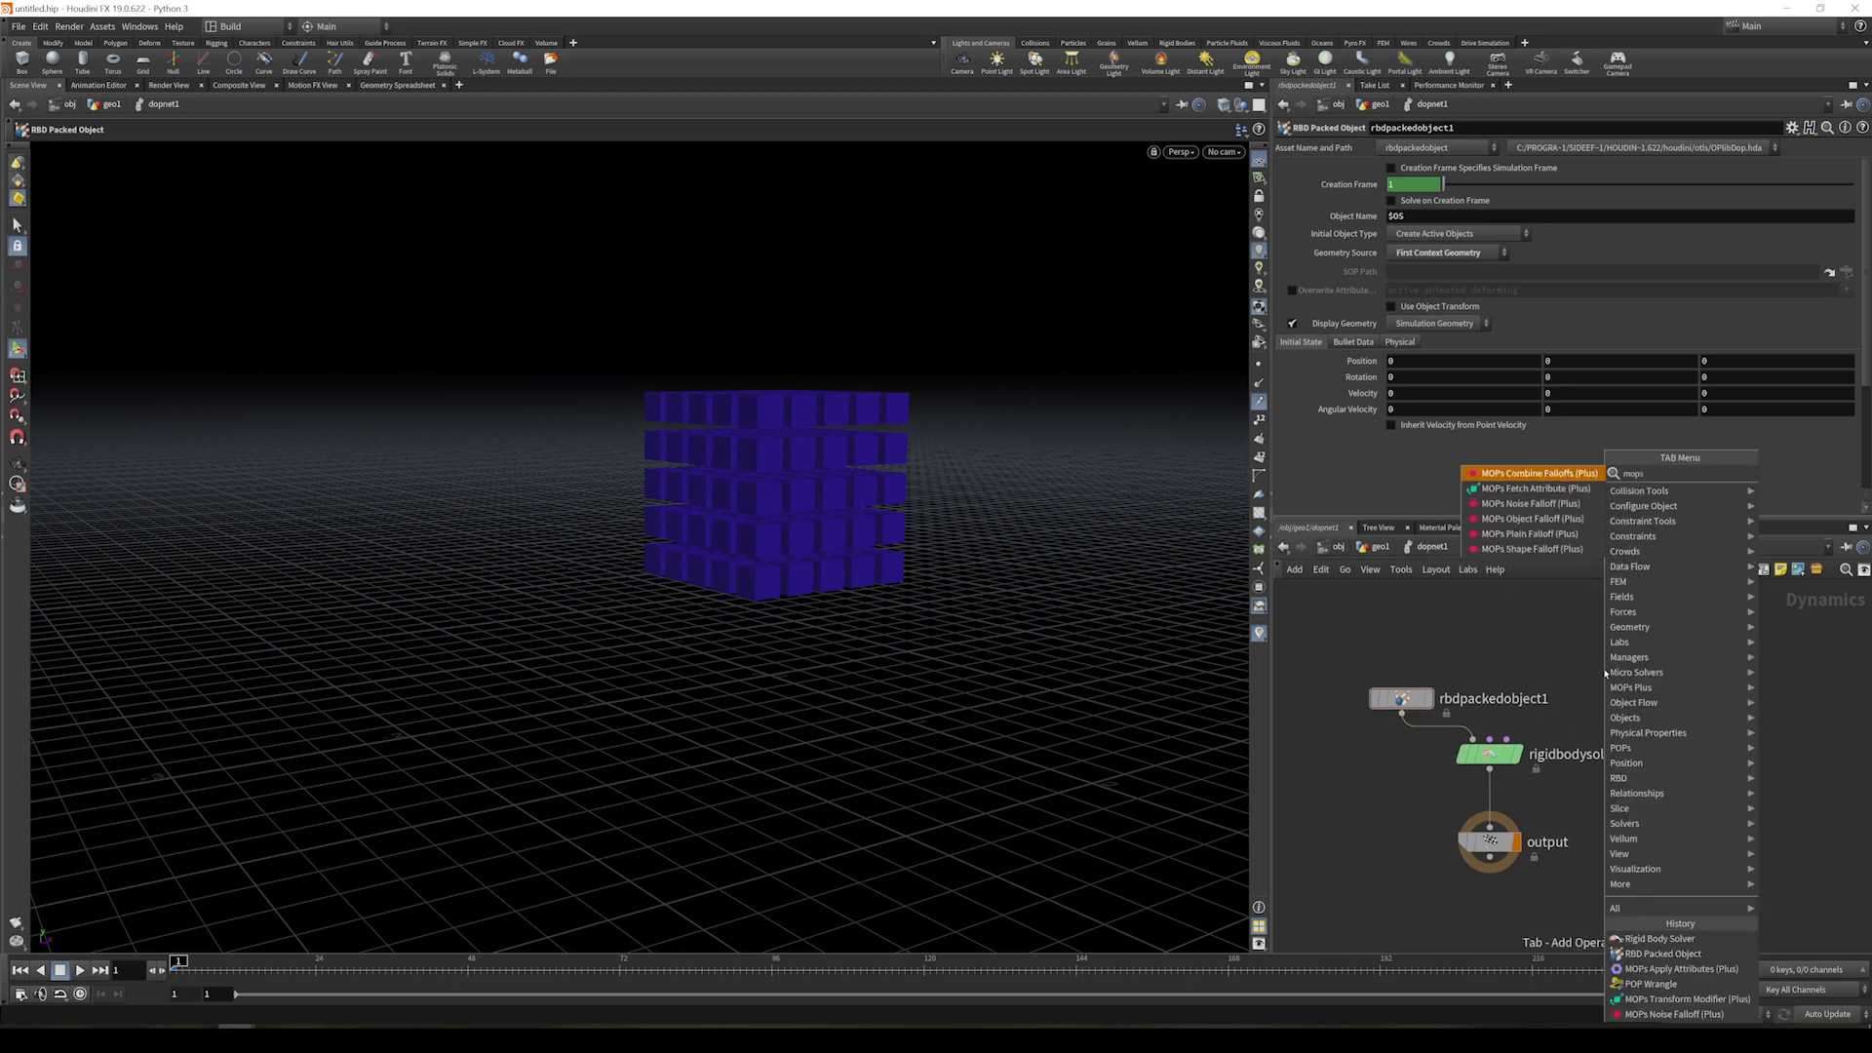
pyautogui.press('Return')
pyautogui.click(1604, 675)
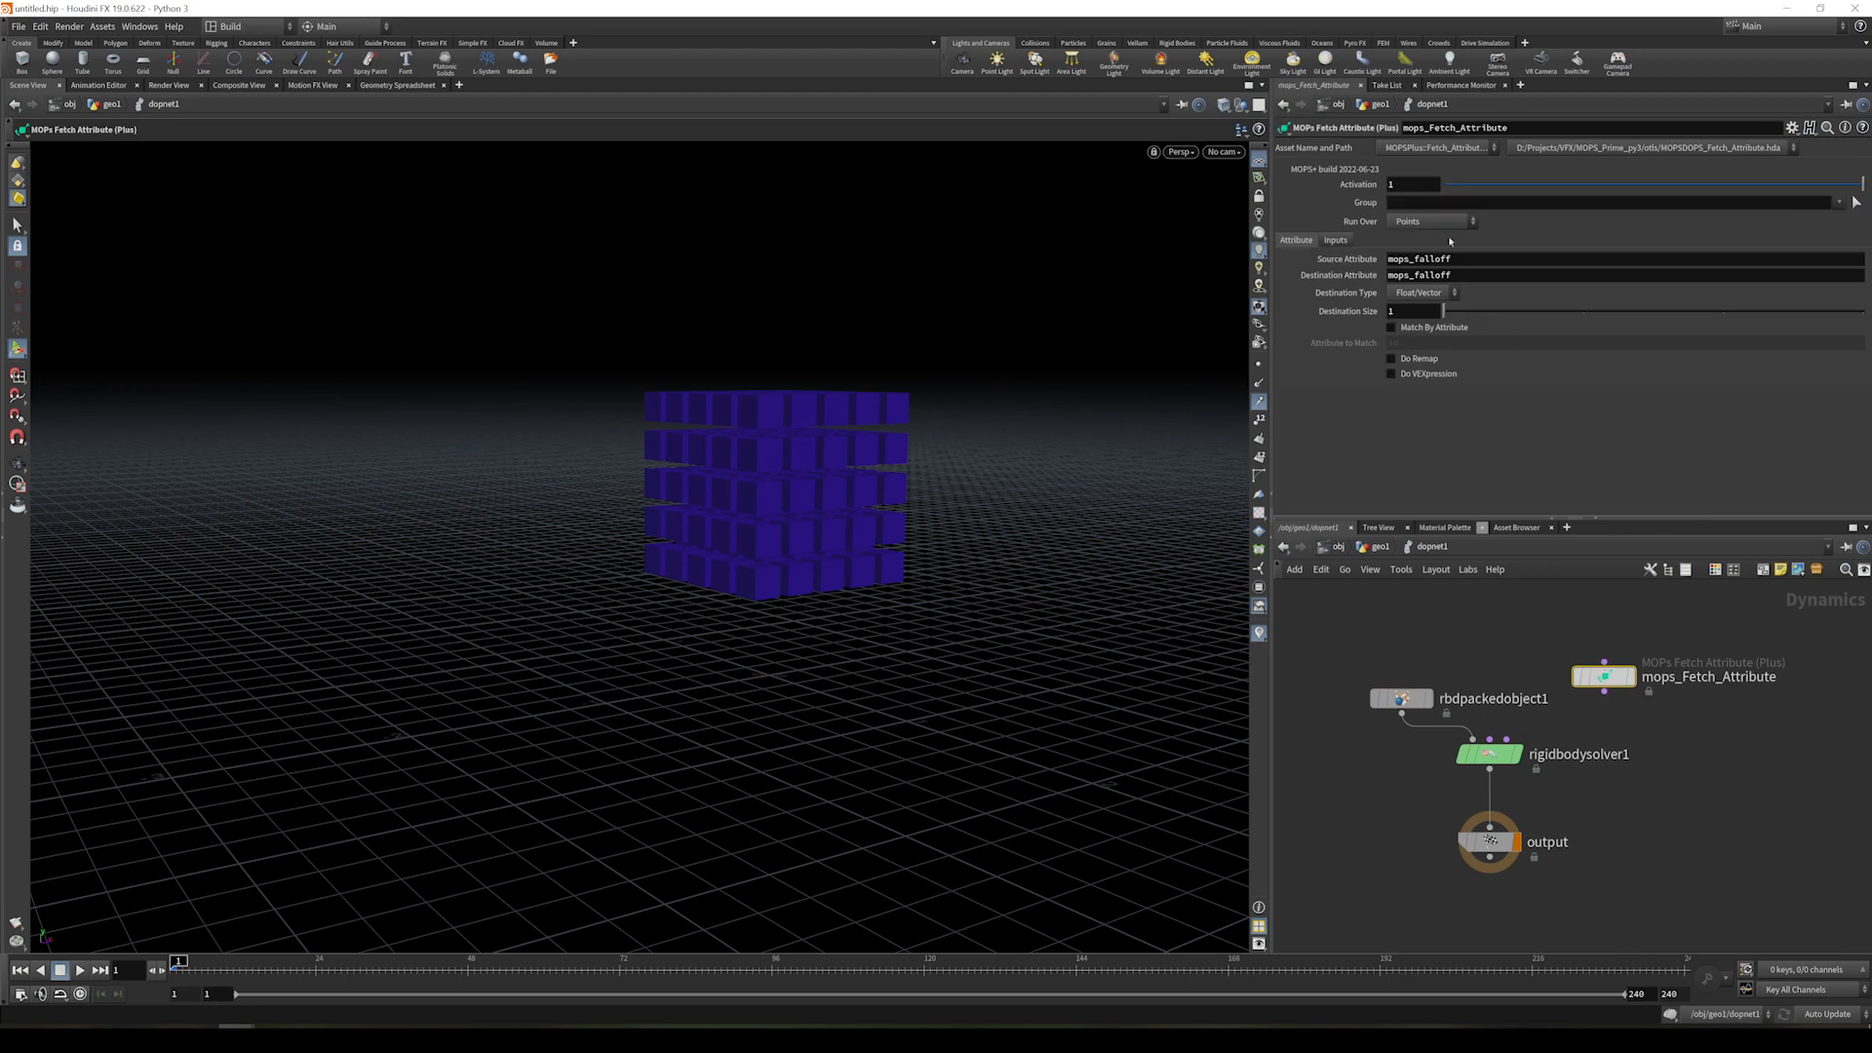
pyautogui.click(1335, 240)
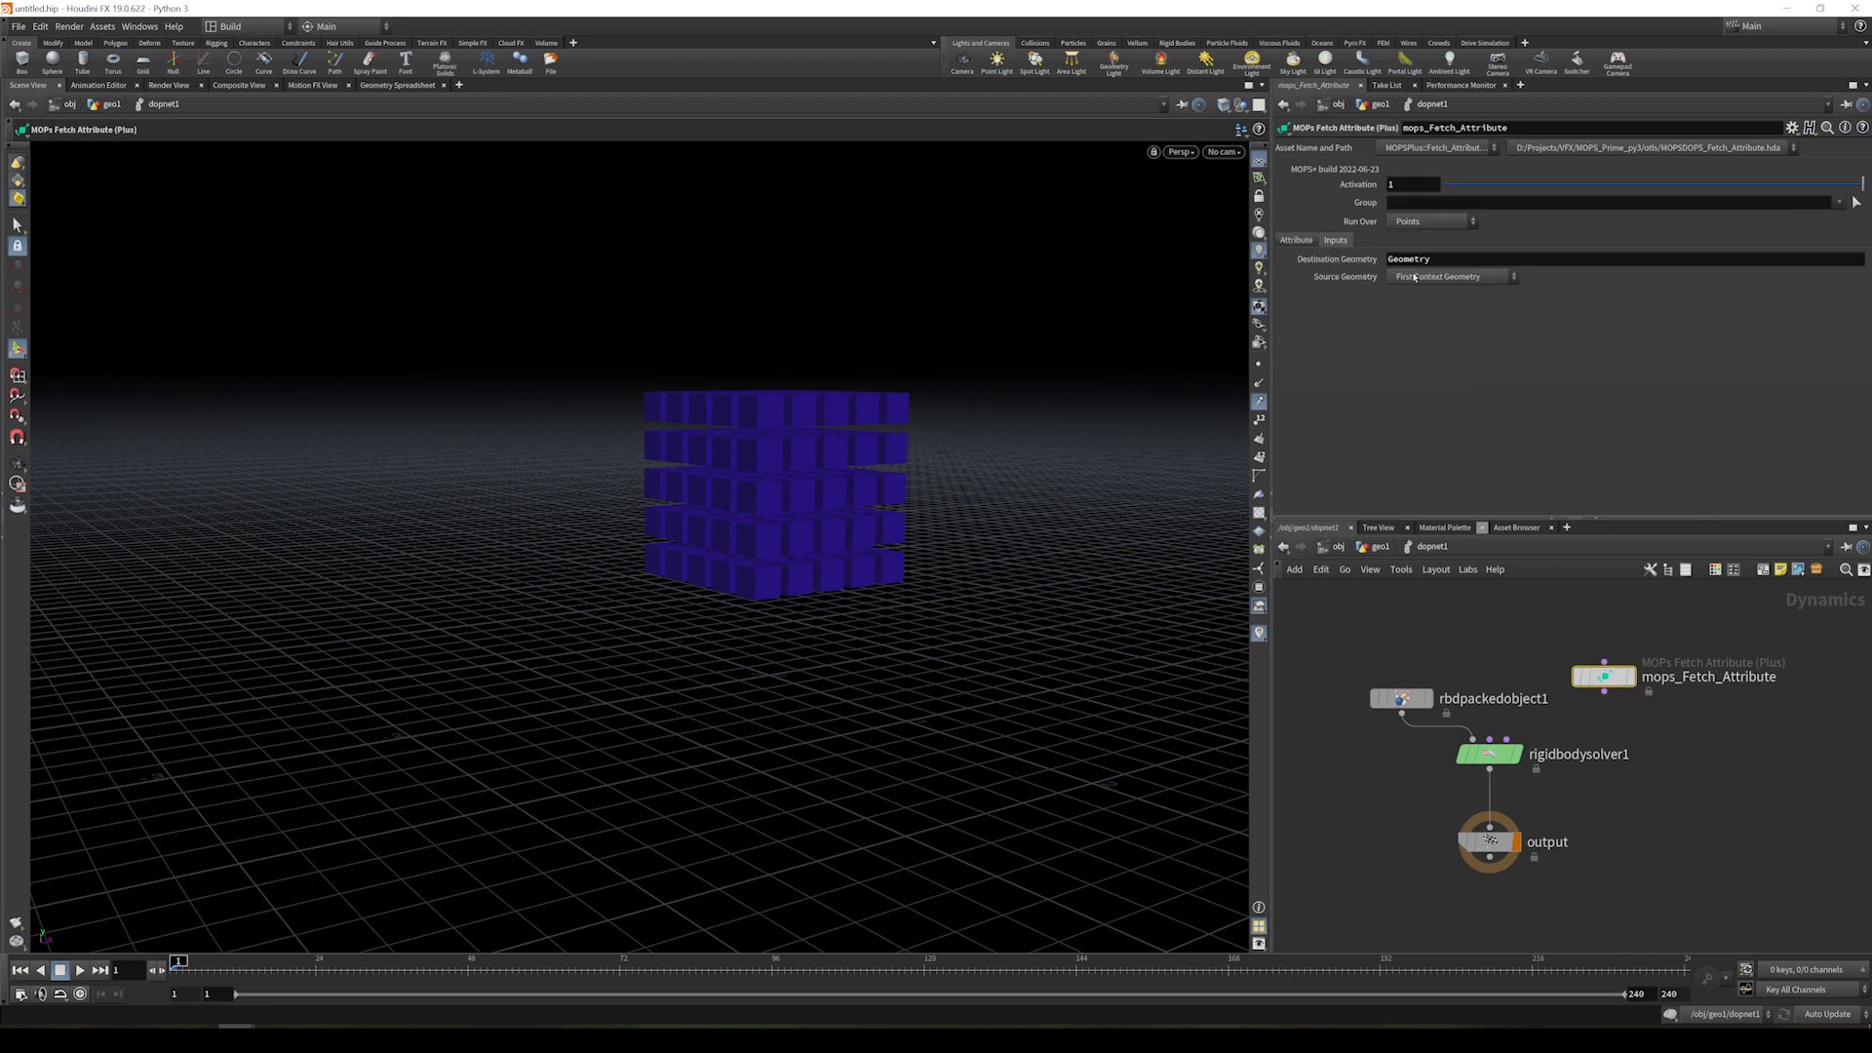
pyautogui.click(1296, 239)
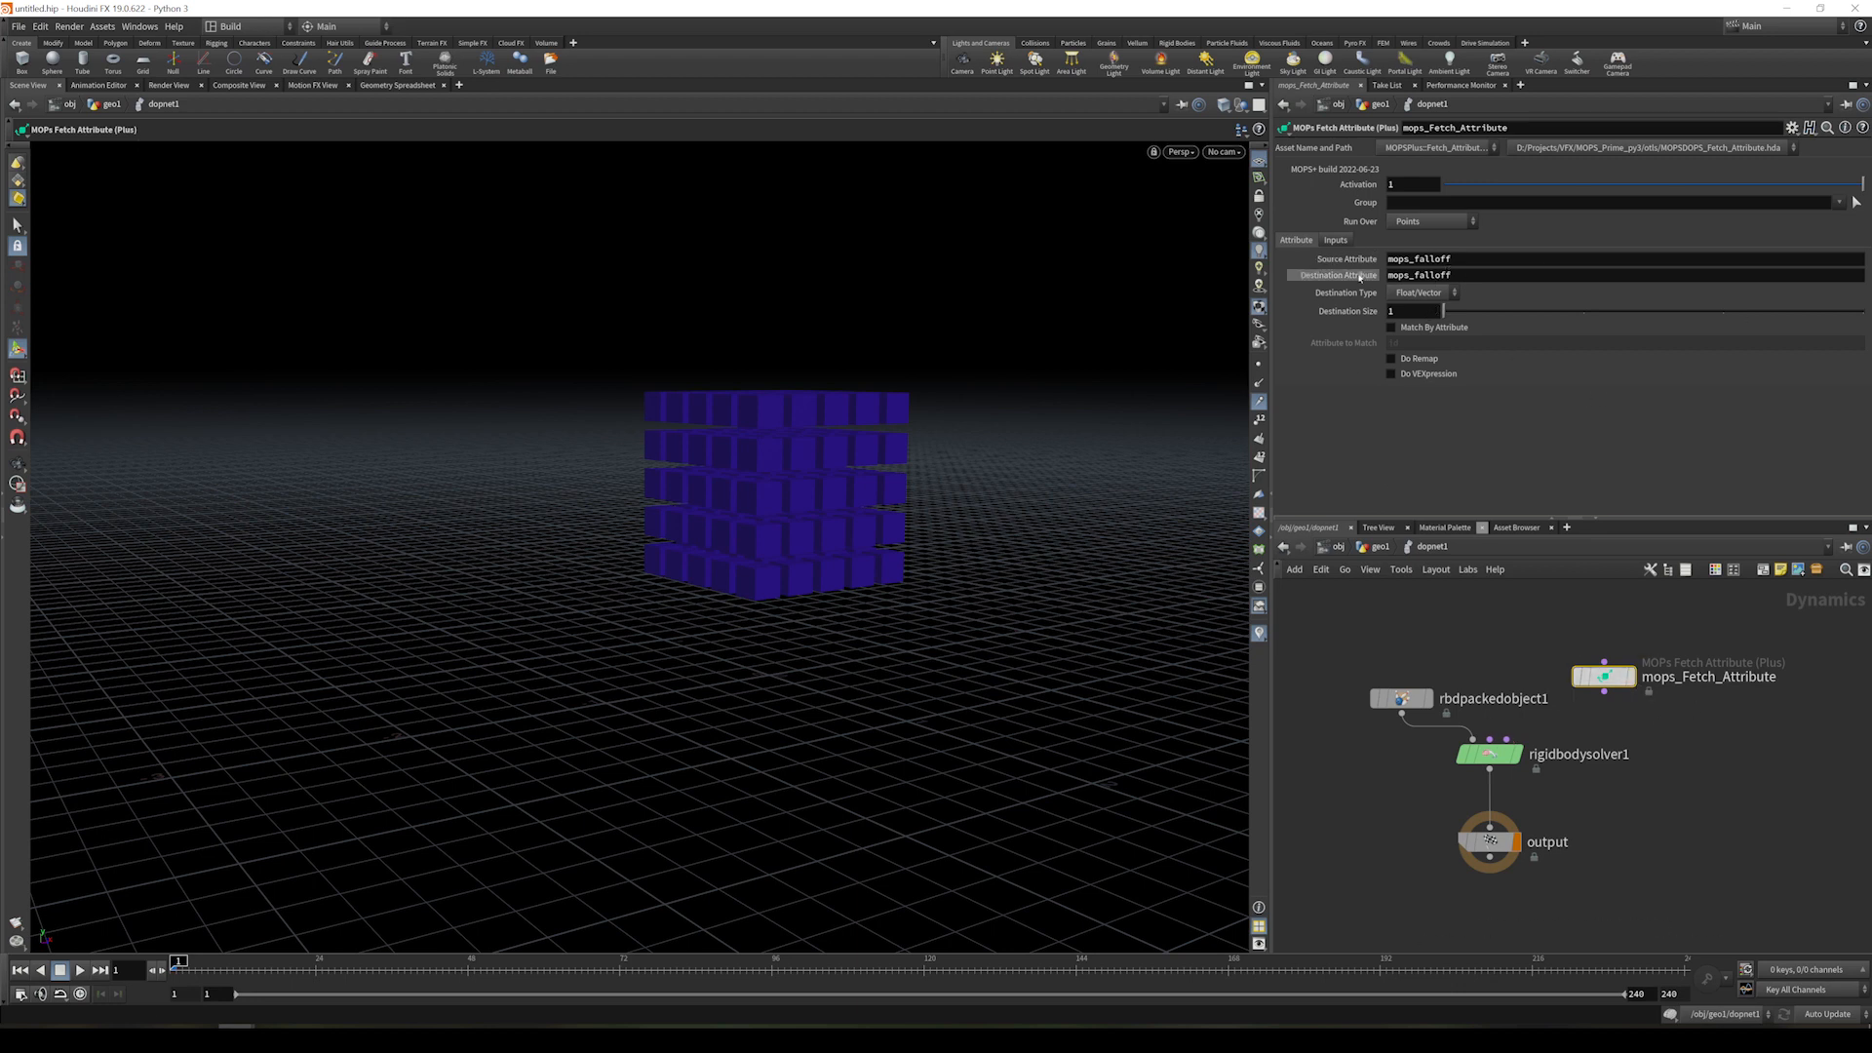
pyautogui.moveTo(1616, 677)
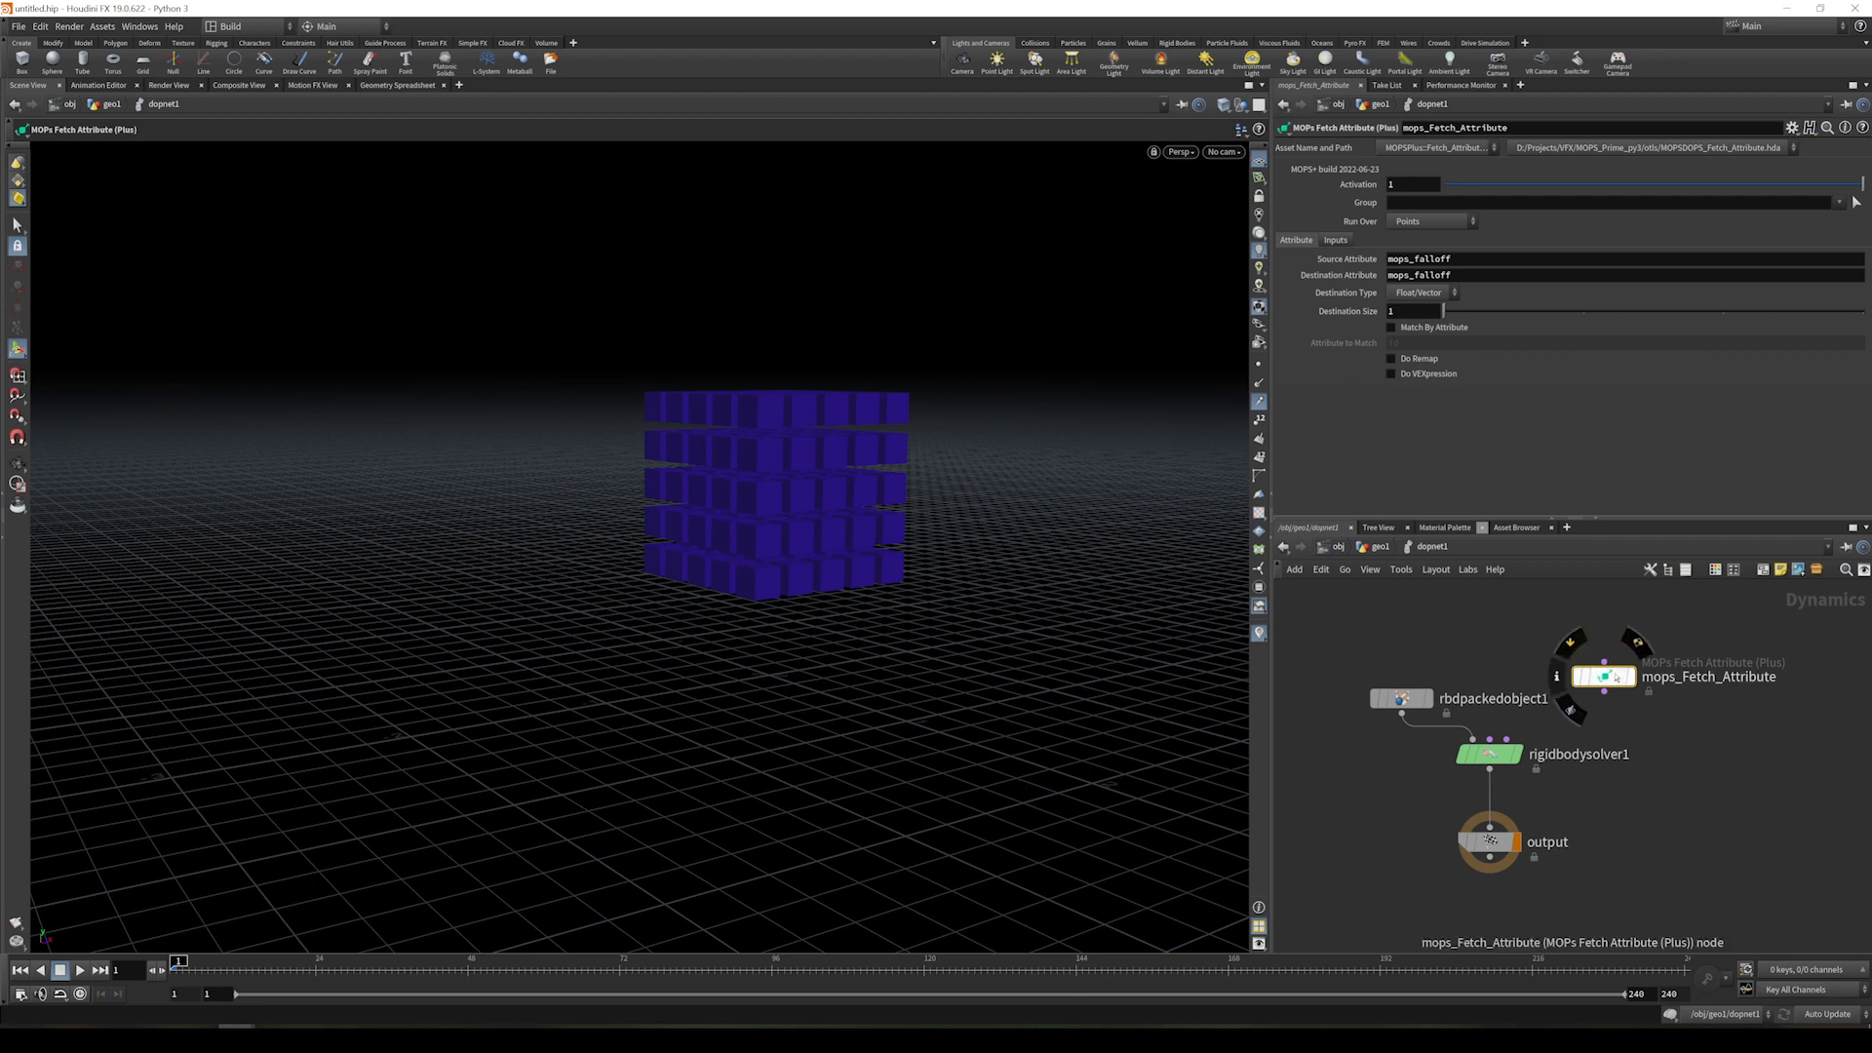
pyautogui.press('Delete')
# - Make rbdpackedobject1 overwrite the attributes mops_falloff and Cd, and inherit velocity from point velocity
pyautogui.click(1401, 698)
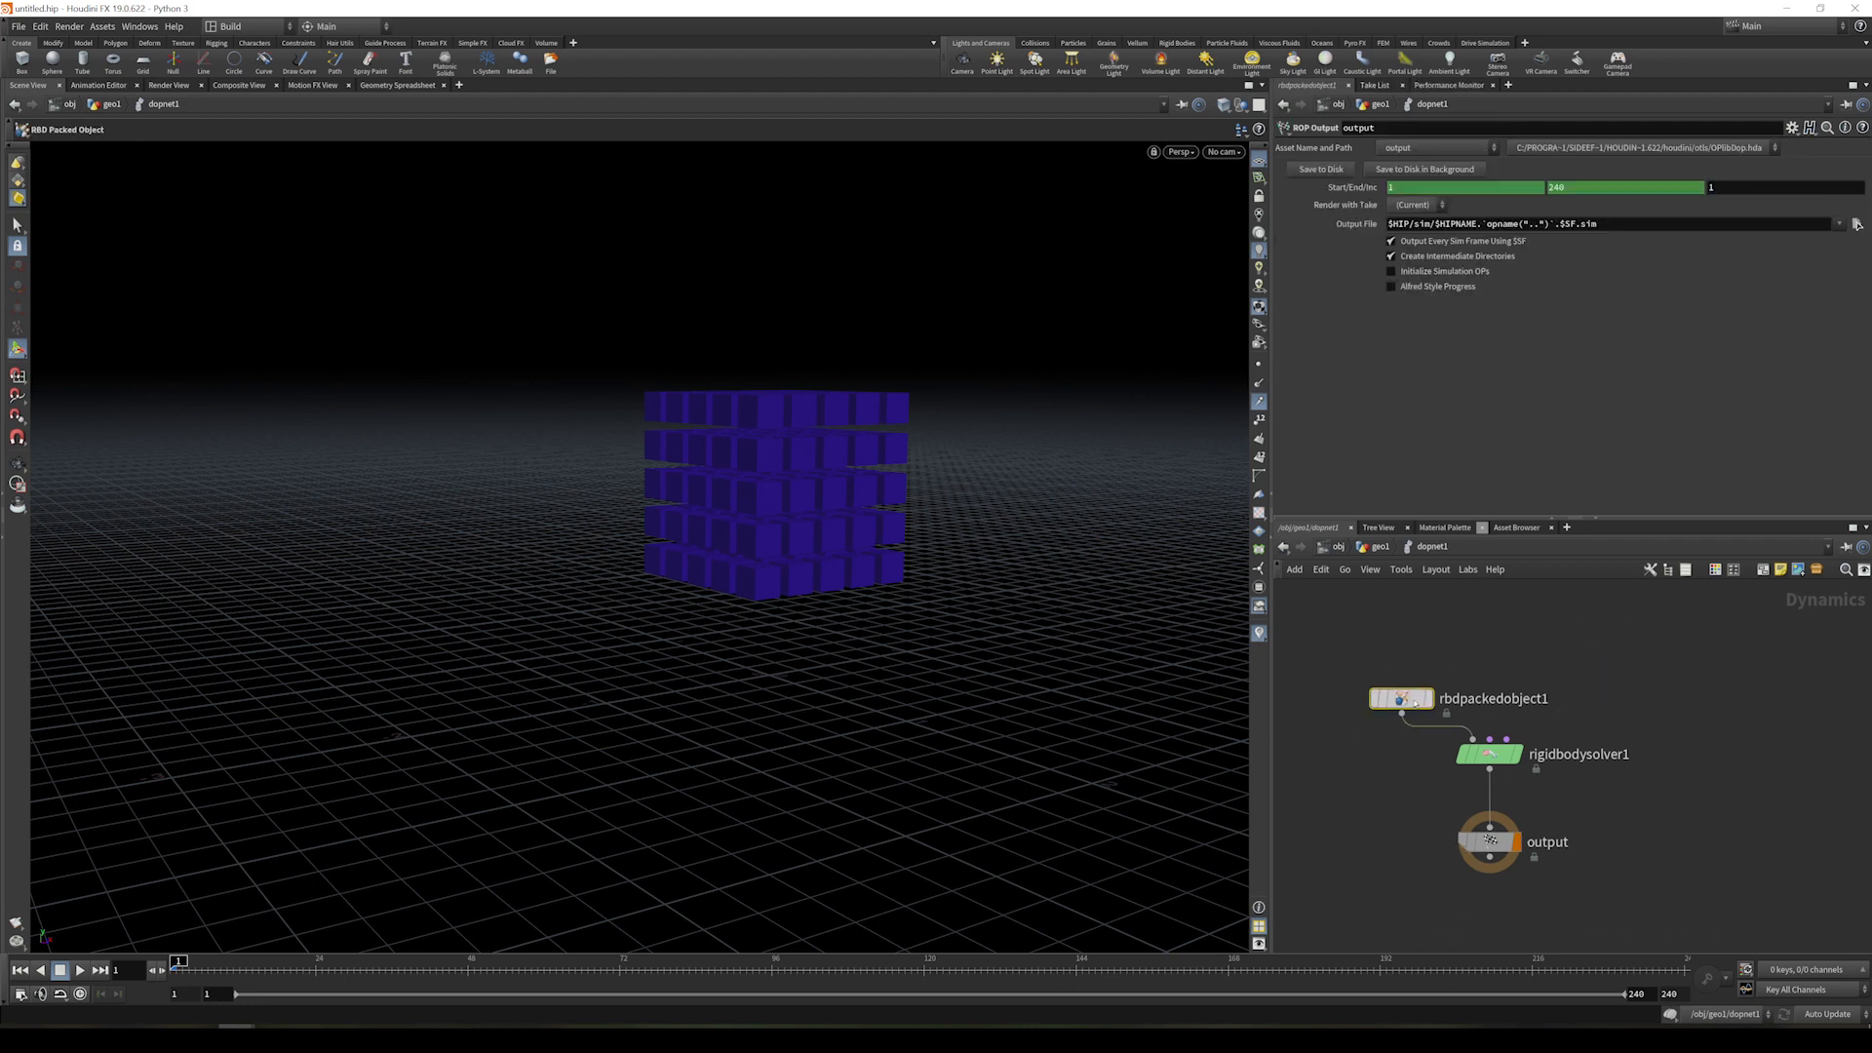
pyautogui.click(1292, 291)
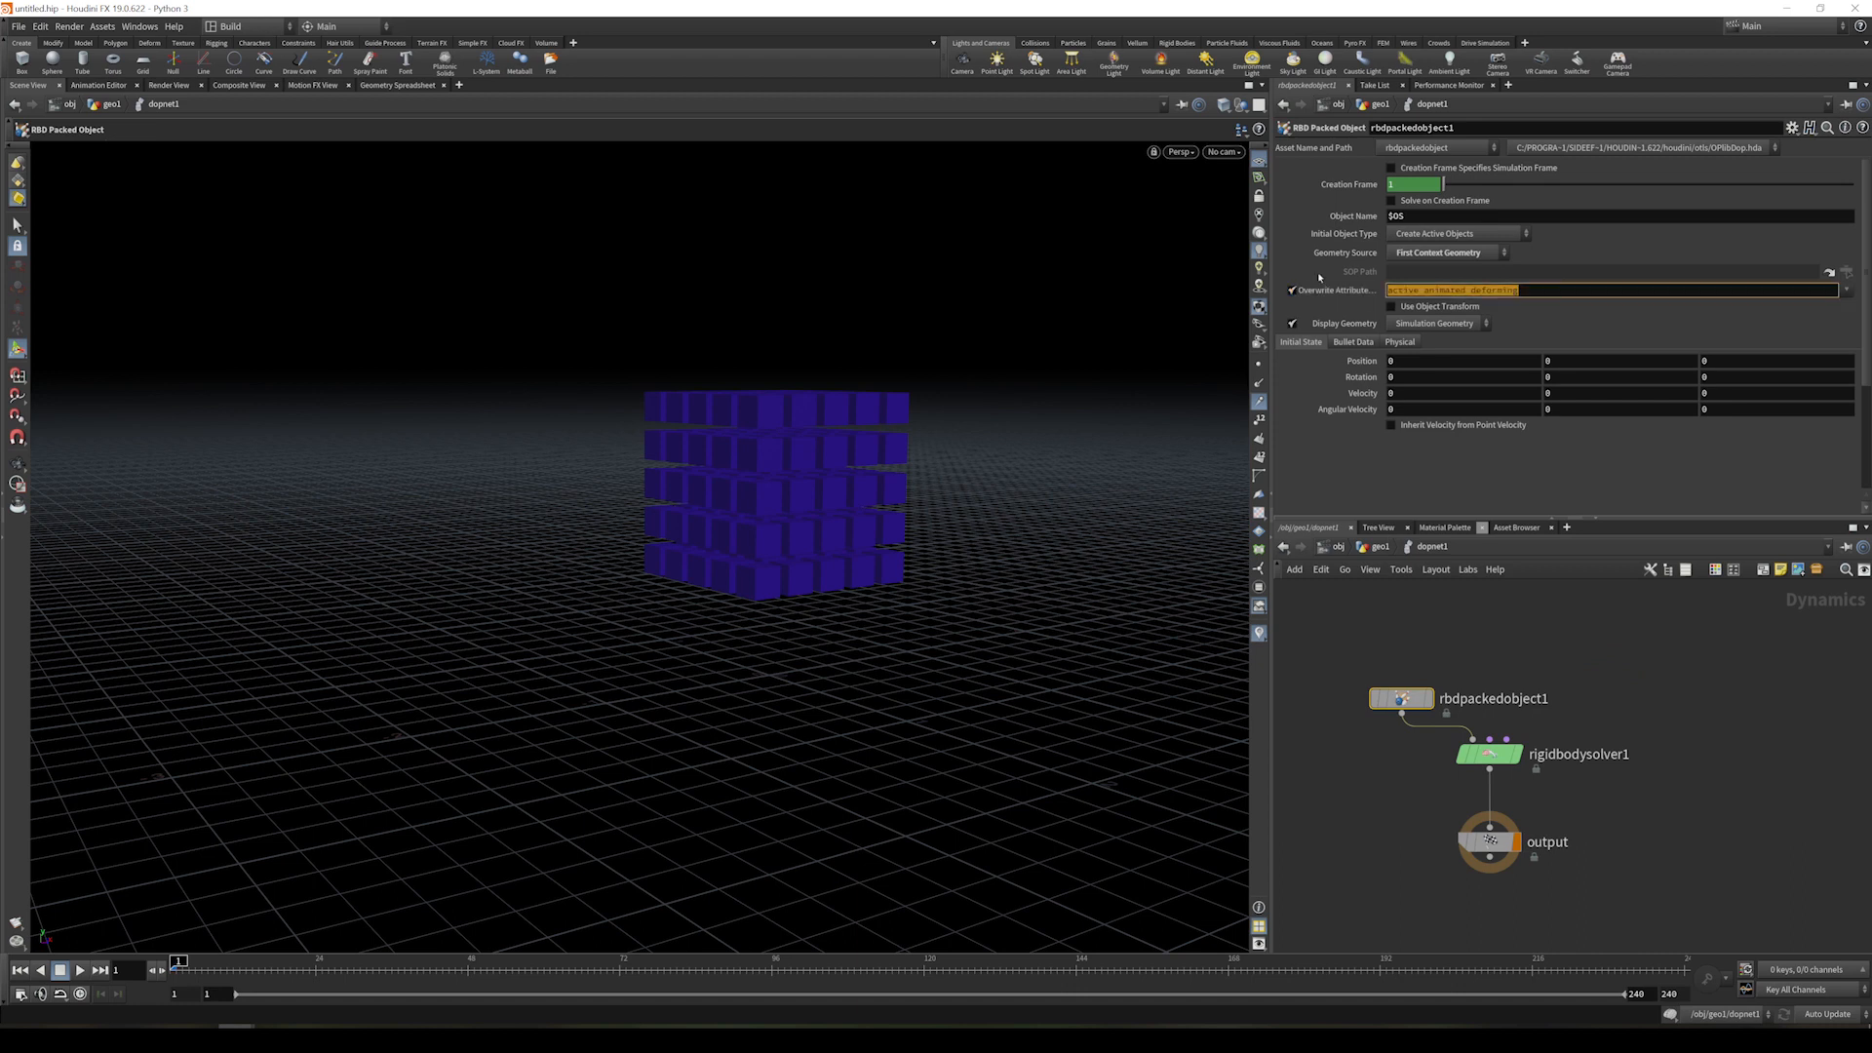
pyautogui.press('BackSpace')
pyautogui.write('activation')
pyautogui.press('Return')
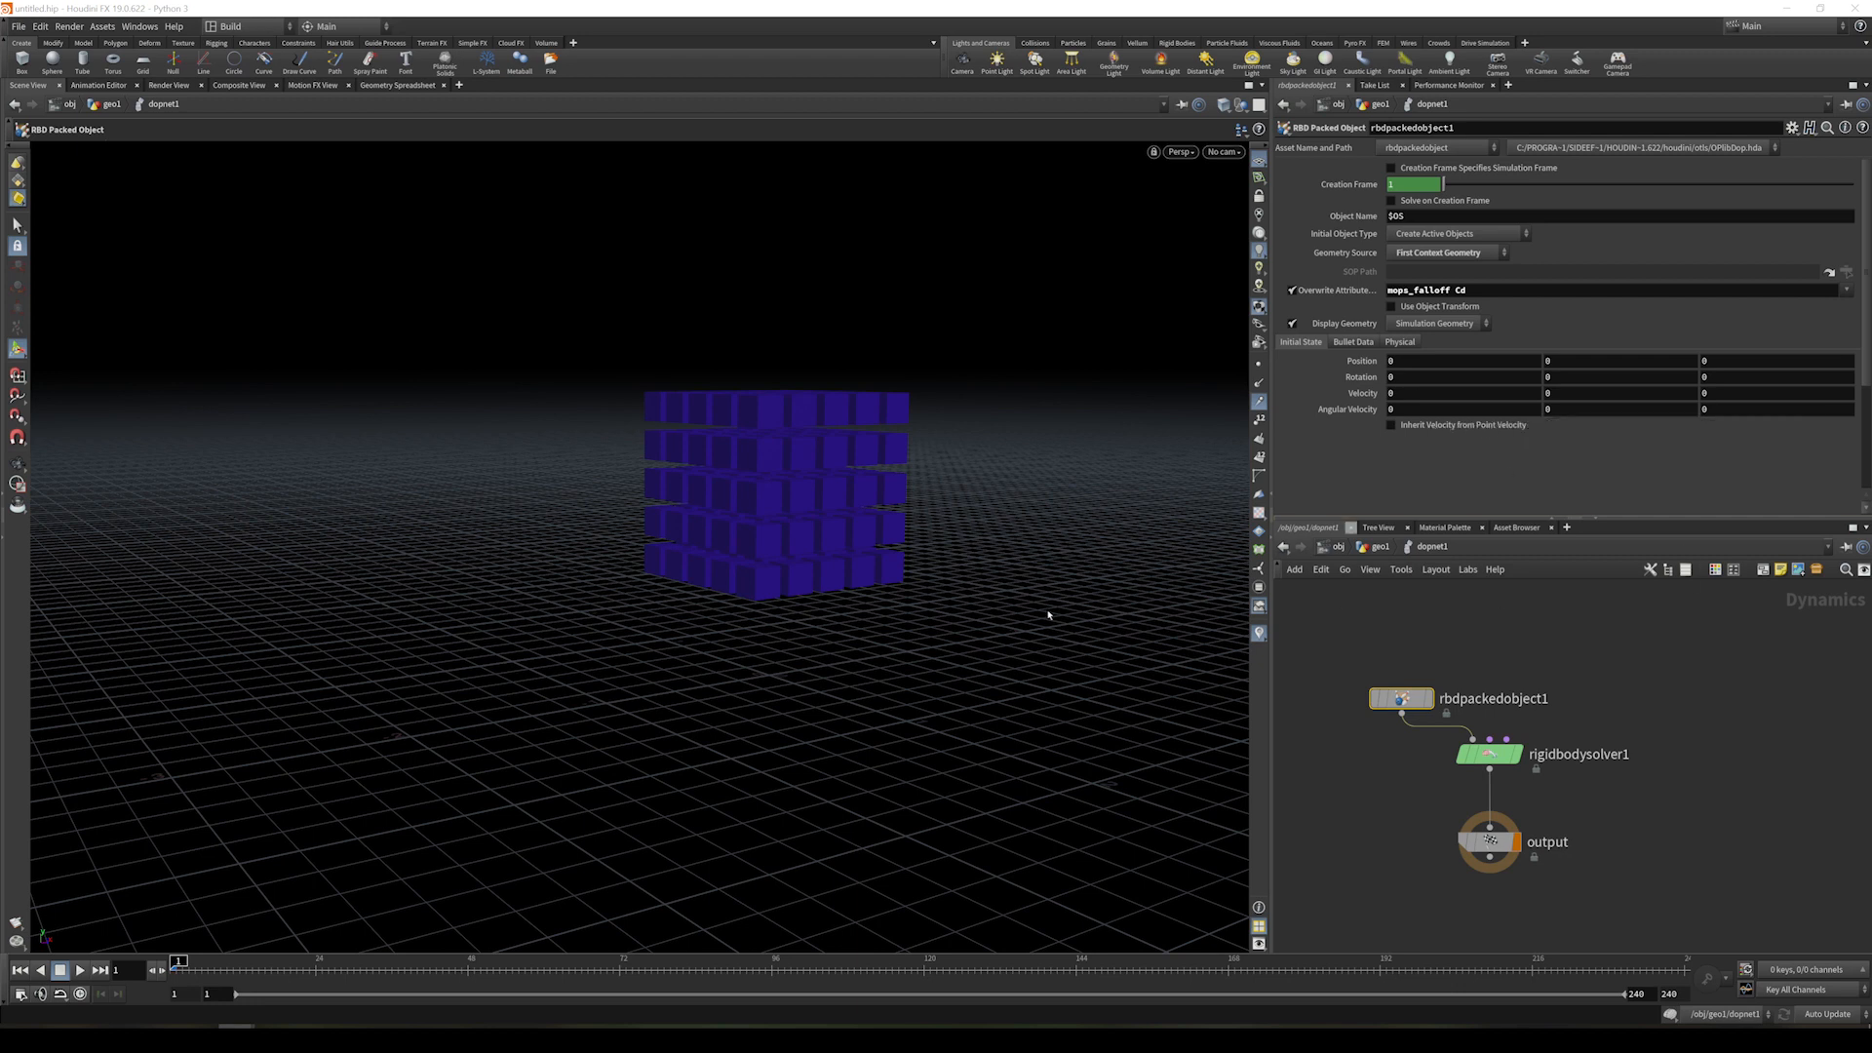
pyautogui.click(1392, 426)
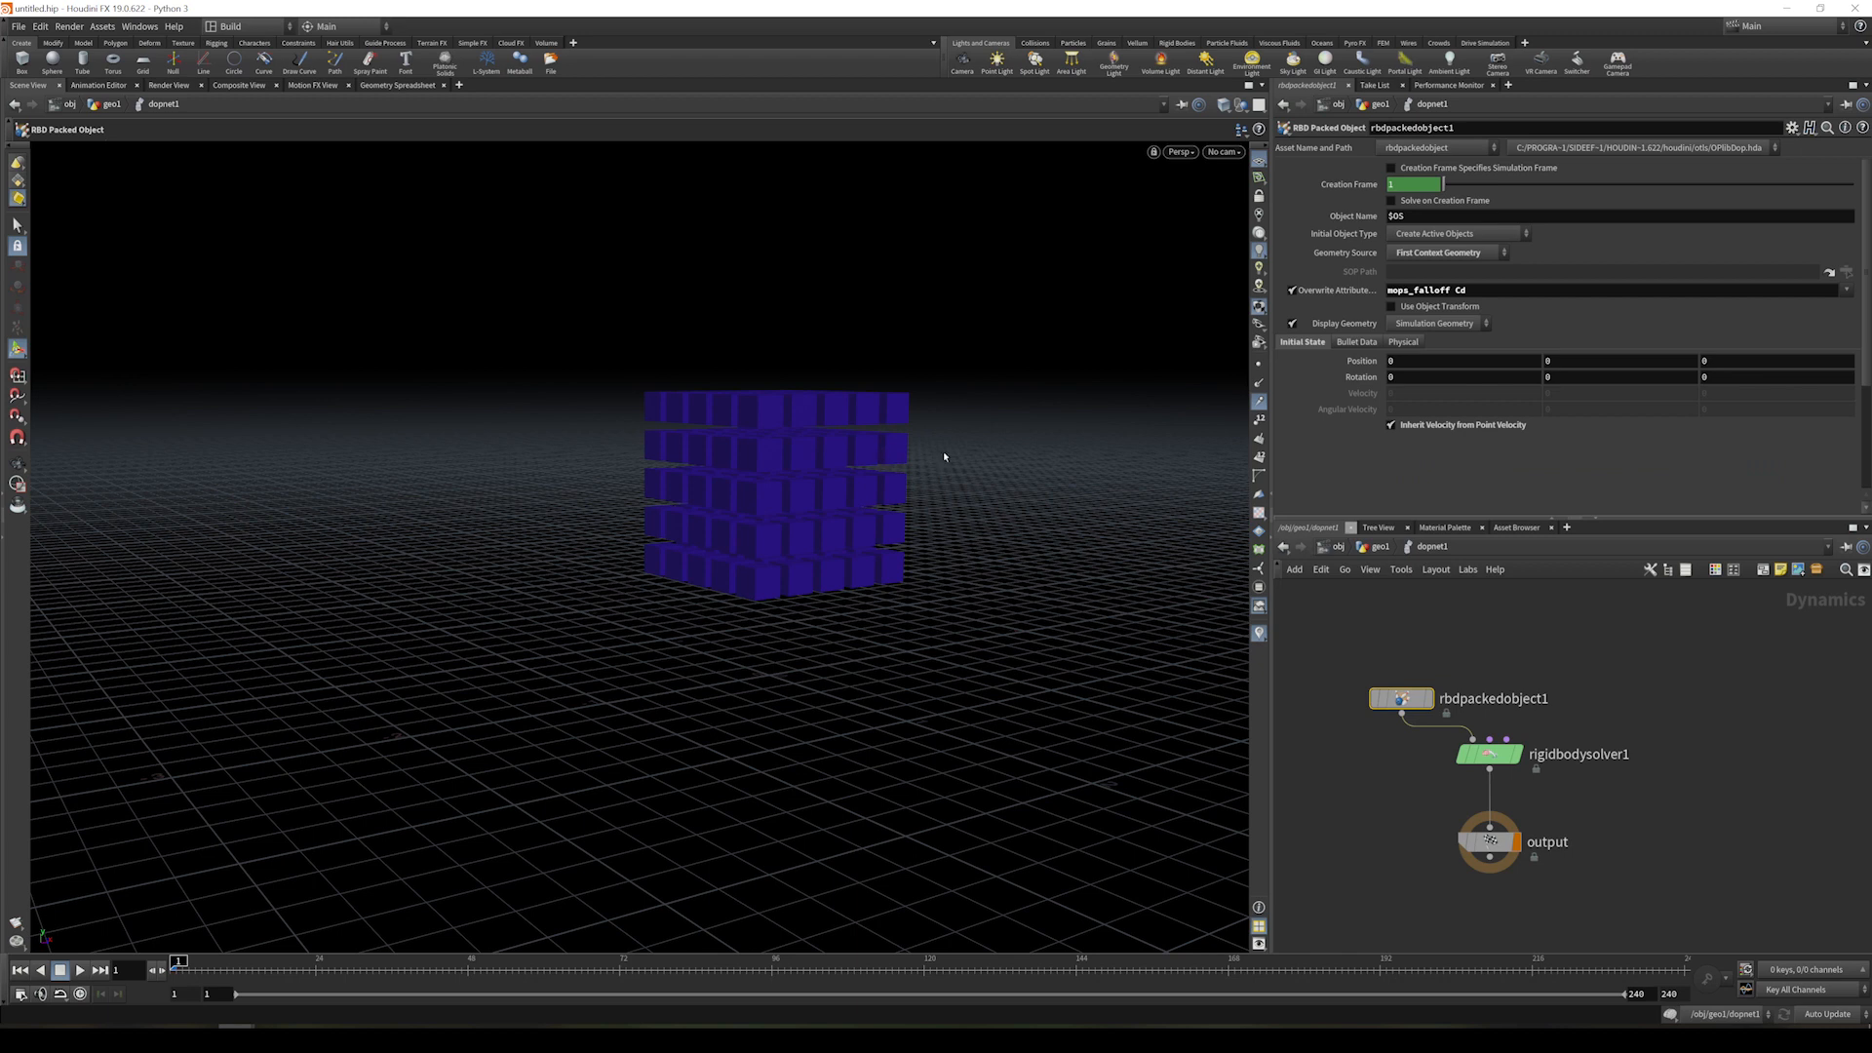
# - Set rbdpackedobject1's Bullet collision padding to 0.01
pyautogui.click(1357, 342)
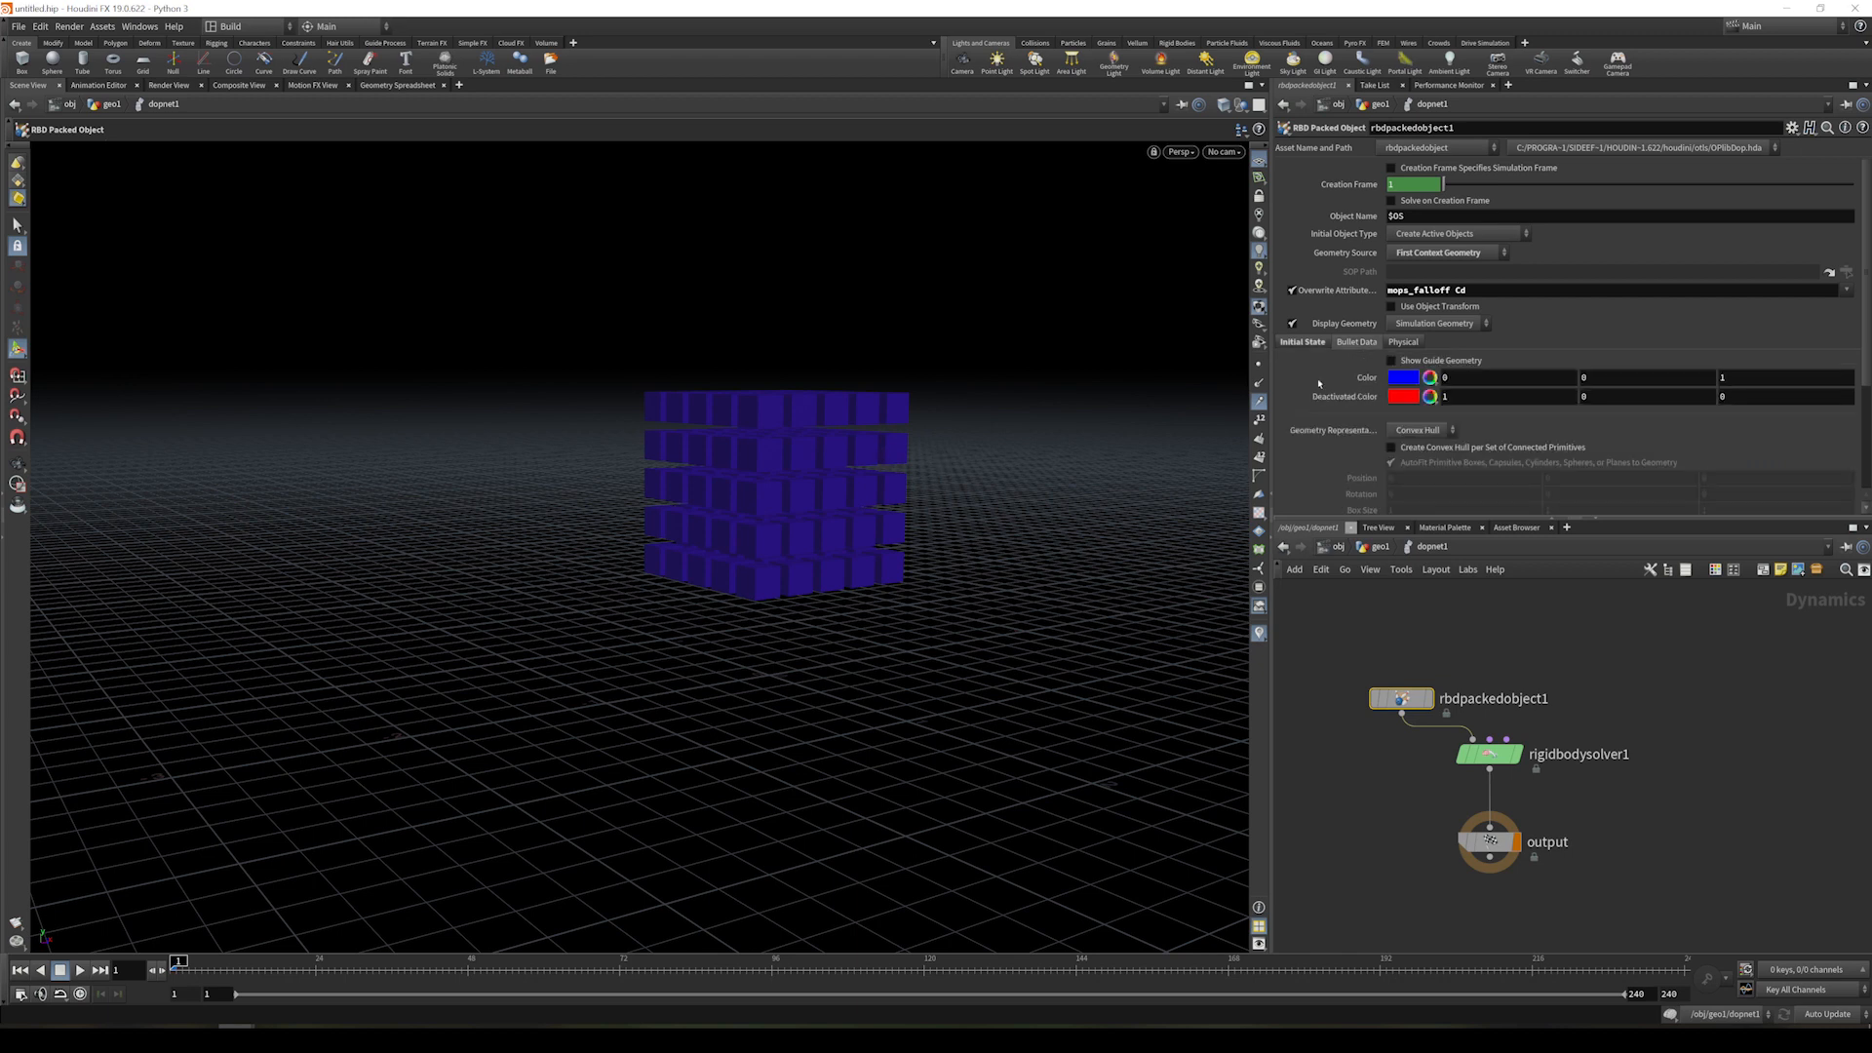
pyautogui.scroll(-2, 1375, 344)
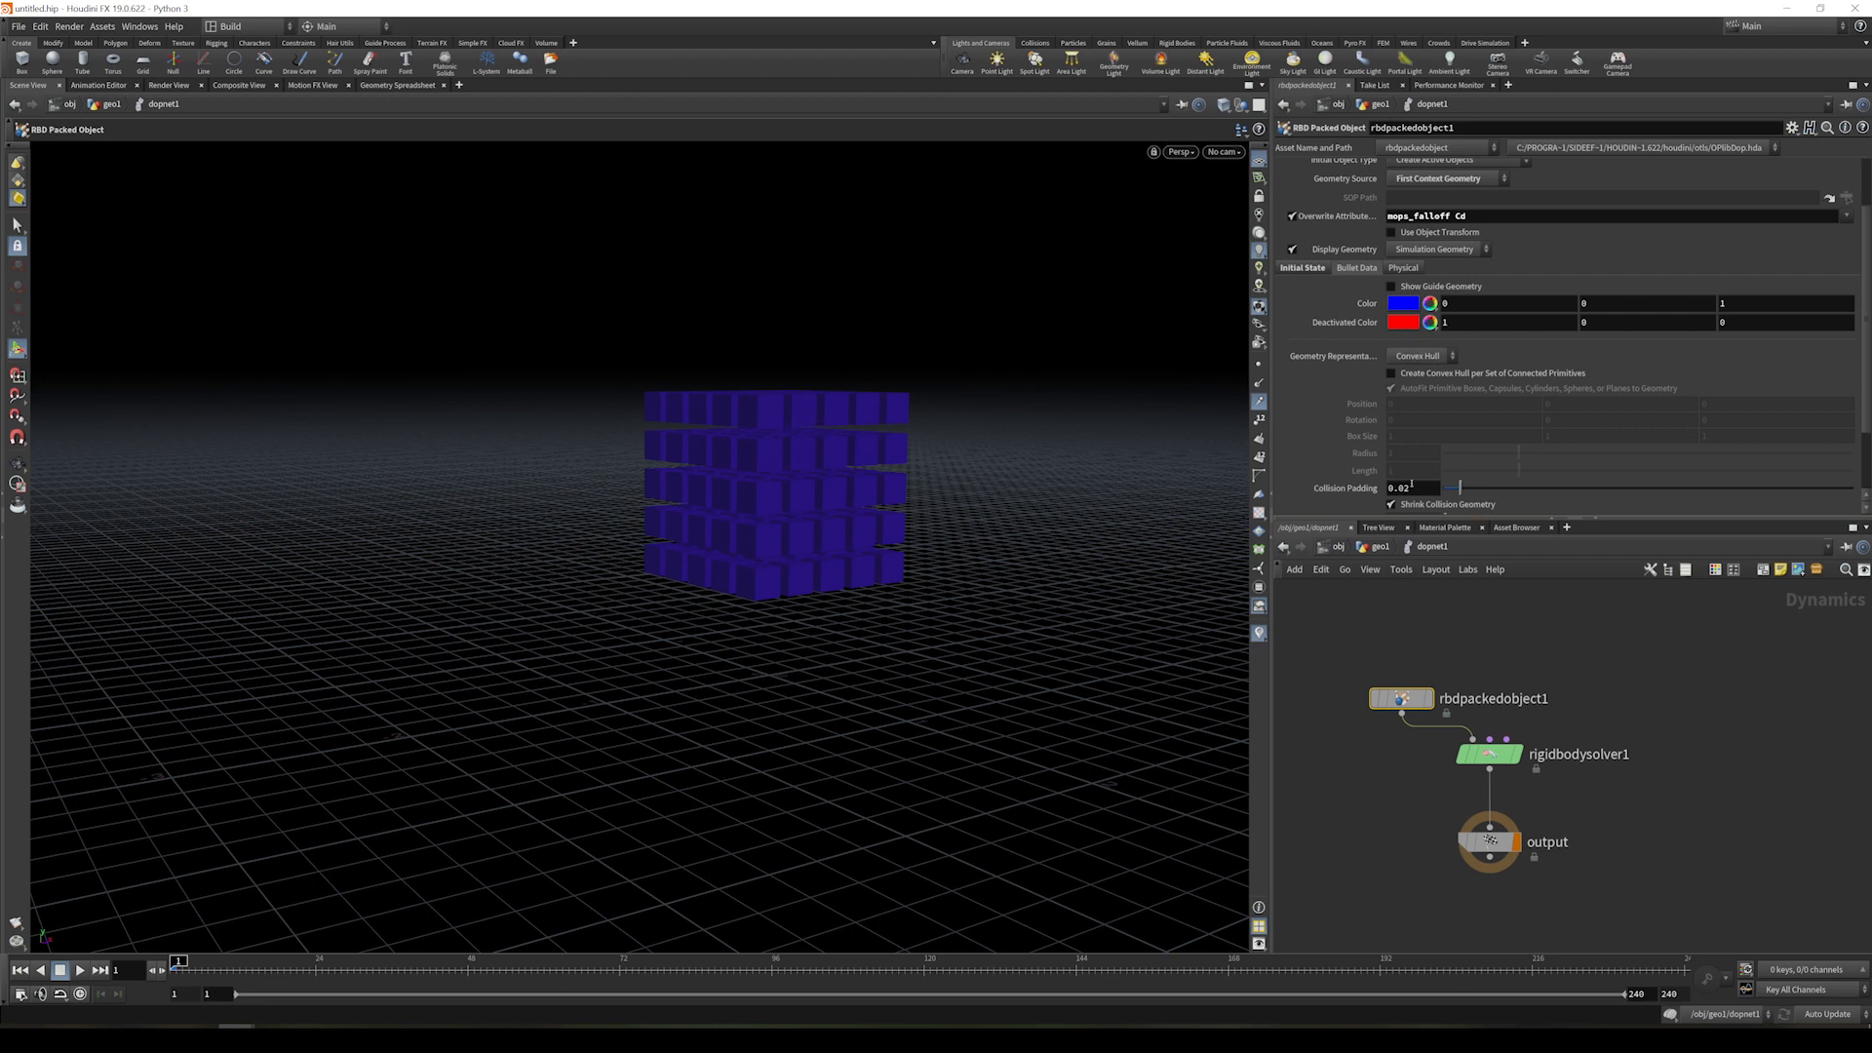
pyautogui.moveTo(1405, 487); pyautogui.dragTo(1439, 484)
pyautogui.write('1')
pyautogui.press('Return')
pyautogui.keyDown('alt'); pyautogui.moveTo(781, 397); pyautogui.dragTo(817, 463); pyautogui.keyUp('alt')
# - Make room above the output node and add a Ground Plane below the rigid body solver
pyautogui.moveTo(1655, 772); pyautogui.dragTo(1723, 673, button='middle')
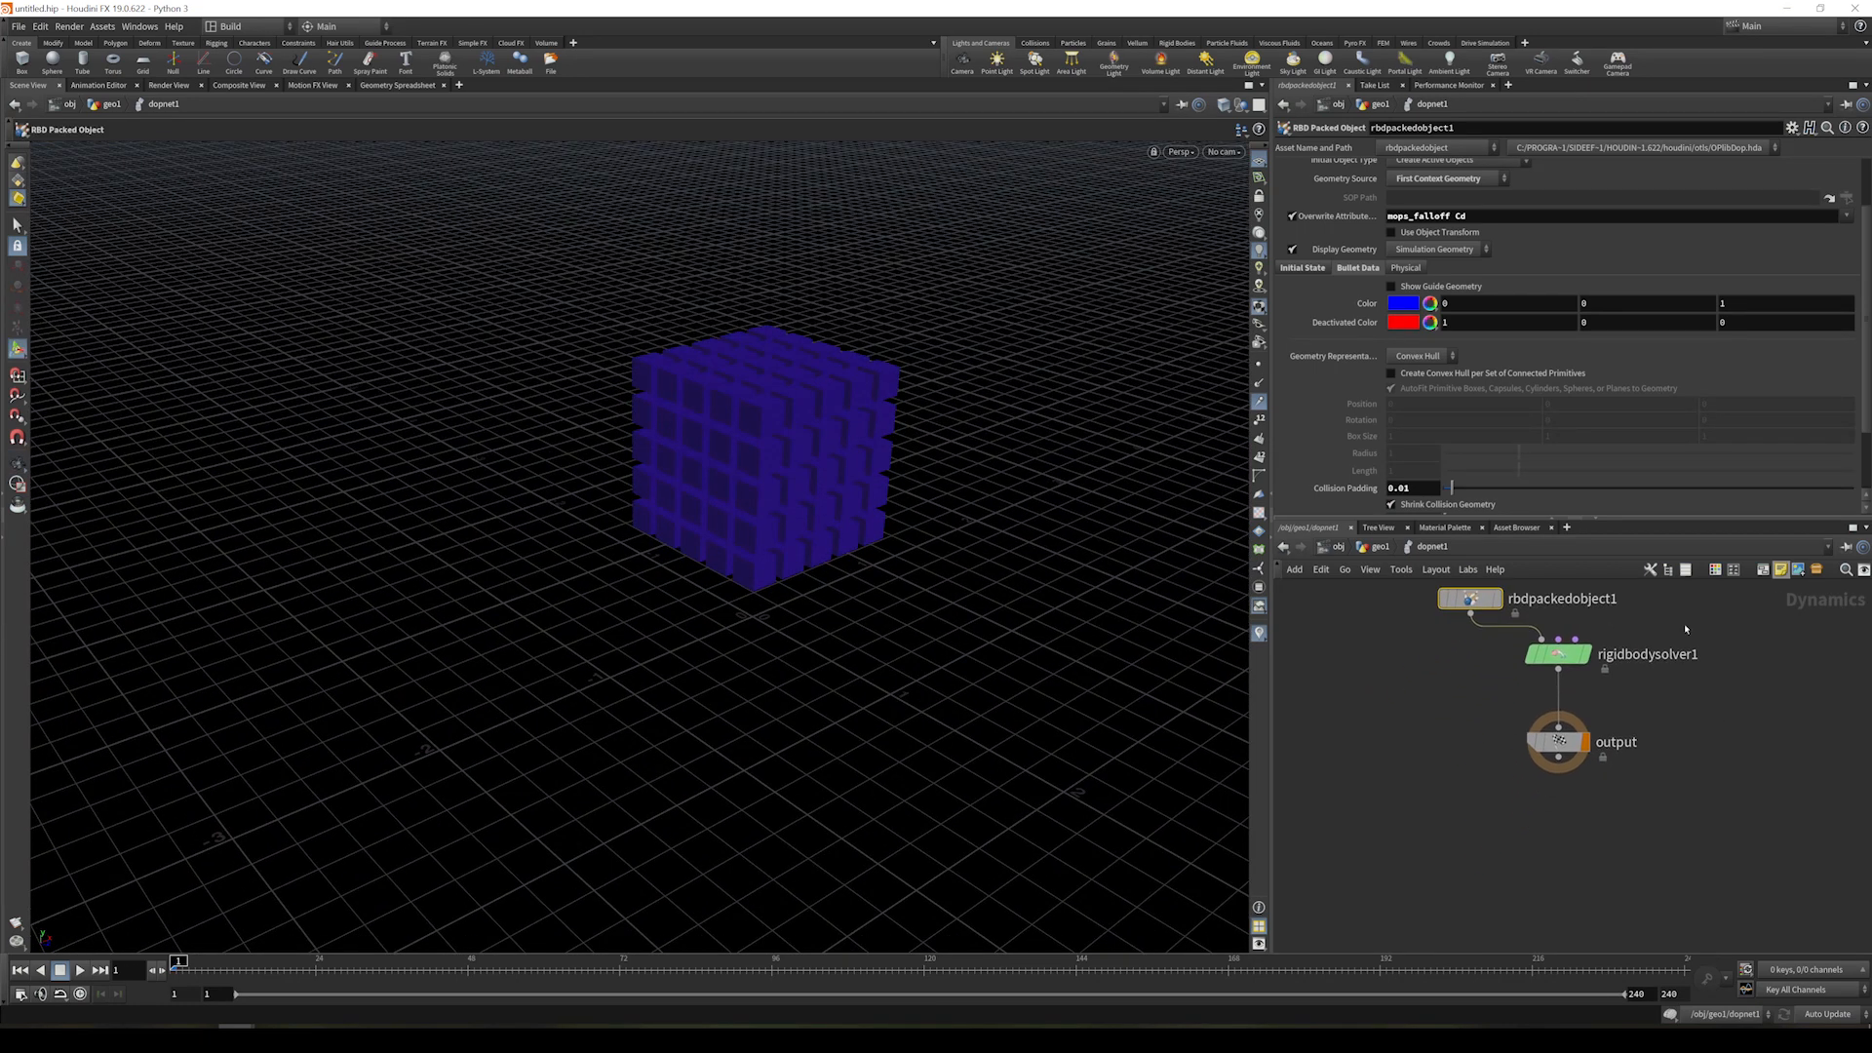
pyautogui.moveTo(1574, 752); pyautogui.dragTo(1566, 802)
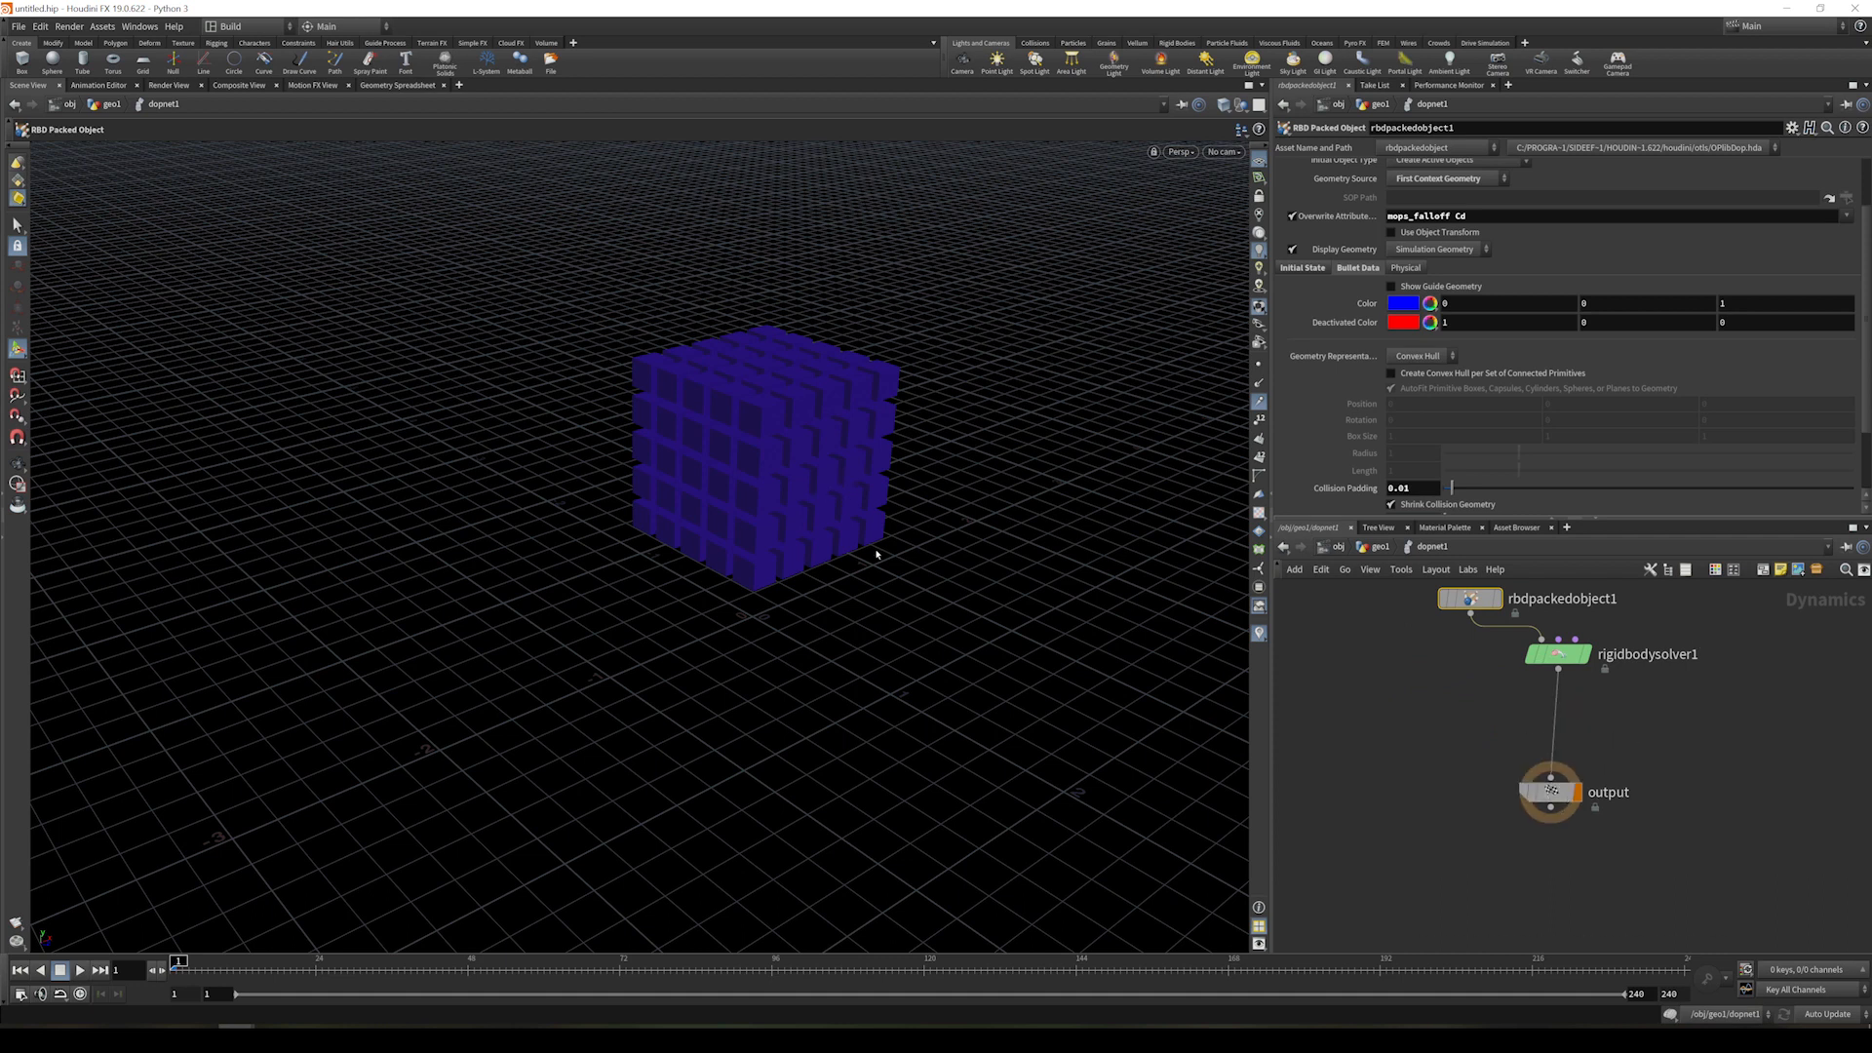
pyautogui.press('Tab')
pyautogui.write('ground')
pyautogui.press('Return')
pyautogui.click(1458, 735)
pyautogui.moveTo(1452, 739); pyautogui.dragTo(1440, 695)
pyautogui.click(1454, 771)
# - Merge groundplane1 and rigidbodysolver1, in that order, and connect the Merge to the output in place of the solver
pyautogui.press('Tab')
pyautogui.write('mer')
pyautogui.press('Return')
pyautogui.click(1489, 750)
pyautogui.moveTo(1446, 709); pyautogui.dragTo(1490, 733)
pyautogui.moveTo(1559, 670); pyautogui.dragTo(1492, 734)
pyautogui.moveTo(1550, 791); pyautogui.dragTo(1547, 873)
pyautogui.moveTo(1490, 769); pyautogui.dragTo(1547, 862)
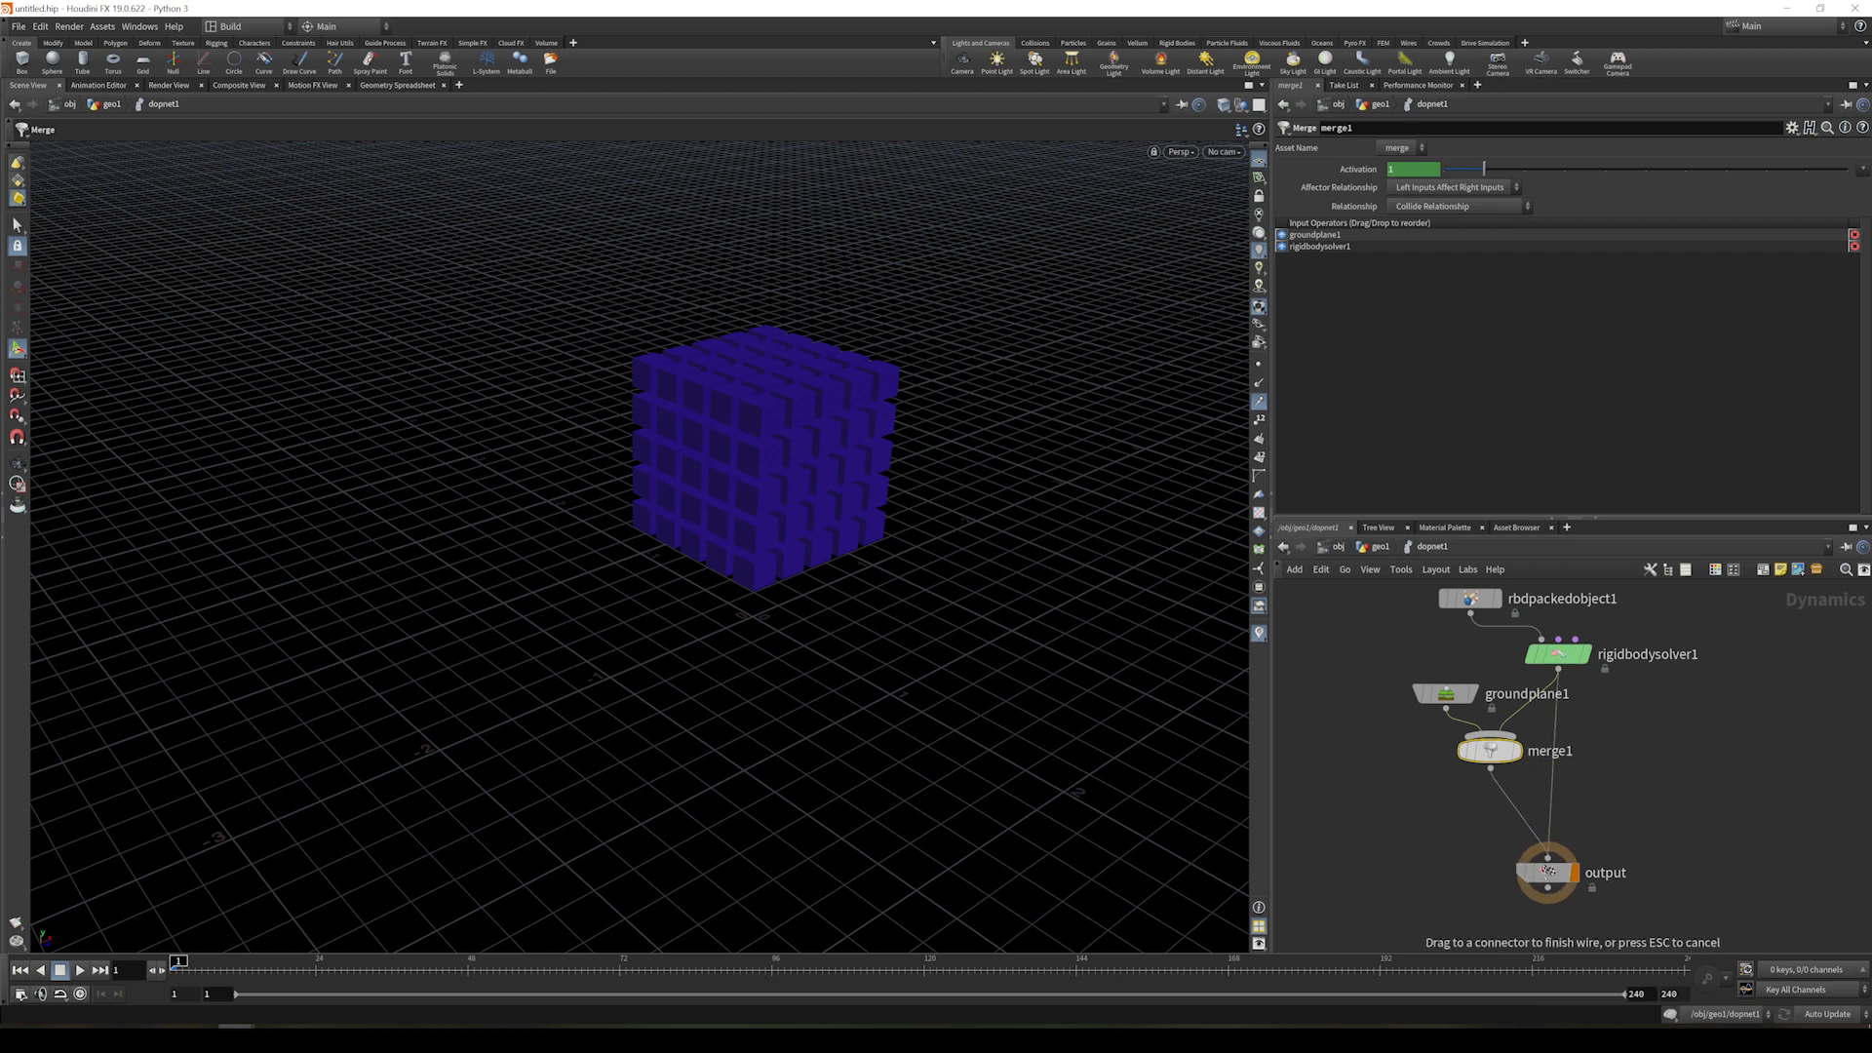
pyautogui.click(1547, 858)
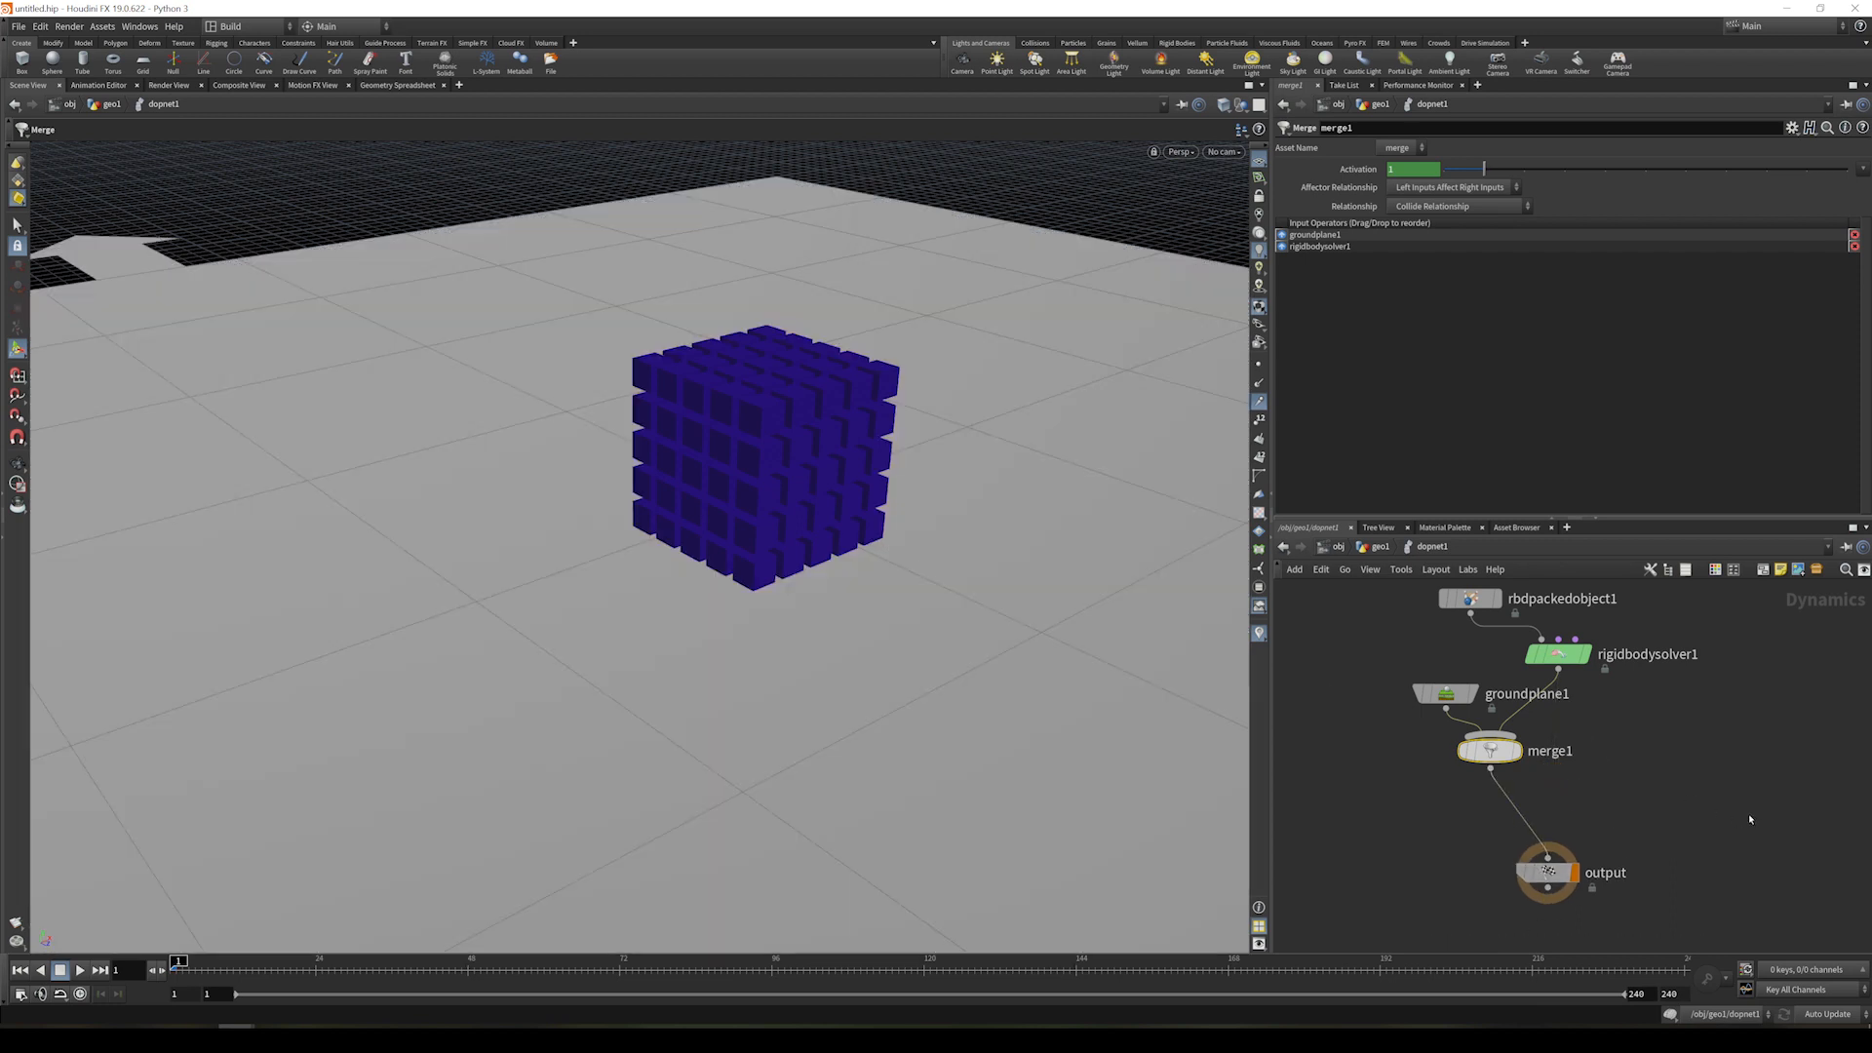
# - Insert a Gravity Force between merge1 and output, play the simulation to check it, and return to frame 1
pyautogui.press('Tab')
pyautogui.write('grav')
pyautogui.press('Return')
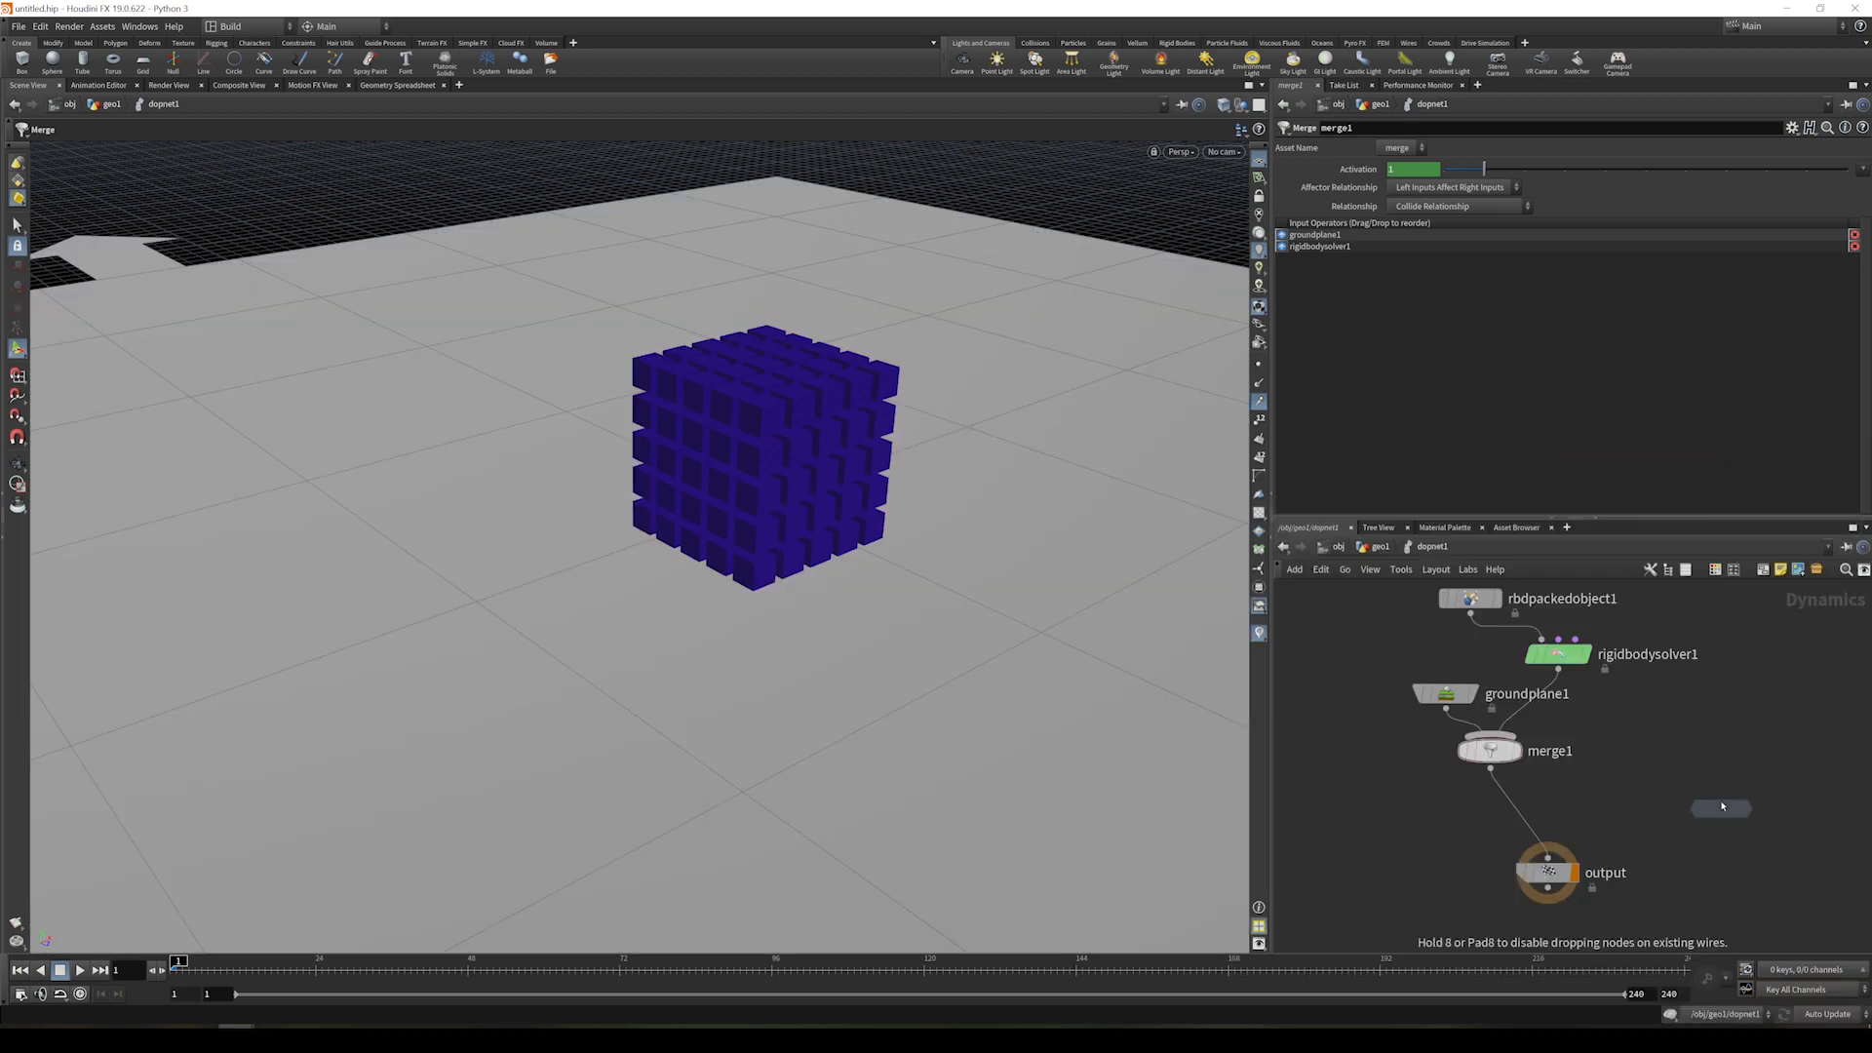
pyautogui.click(1518, 817)
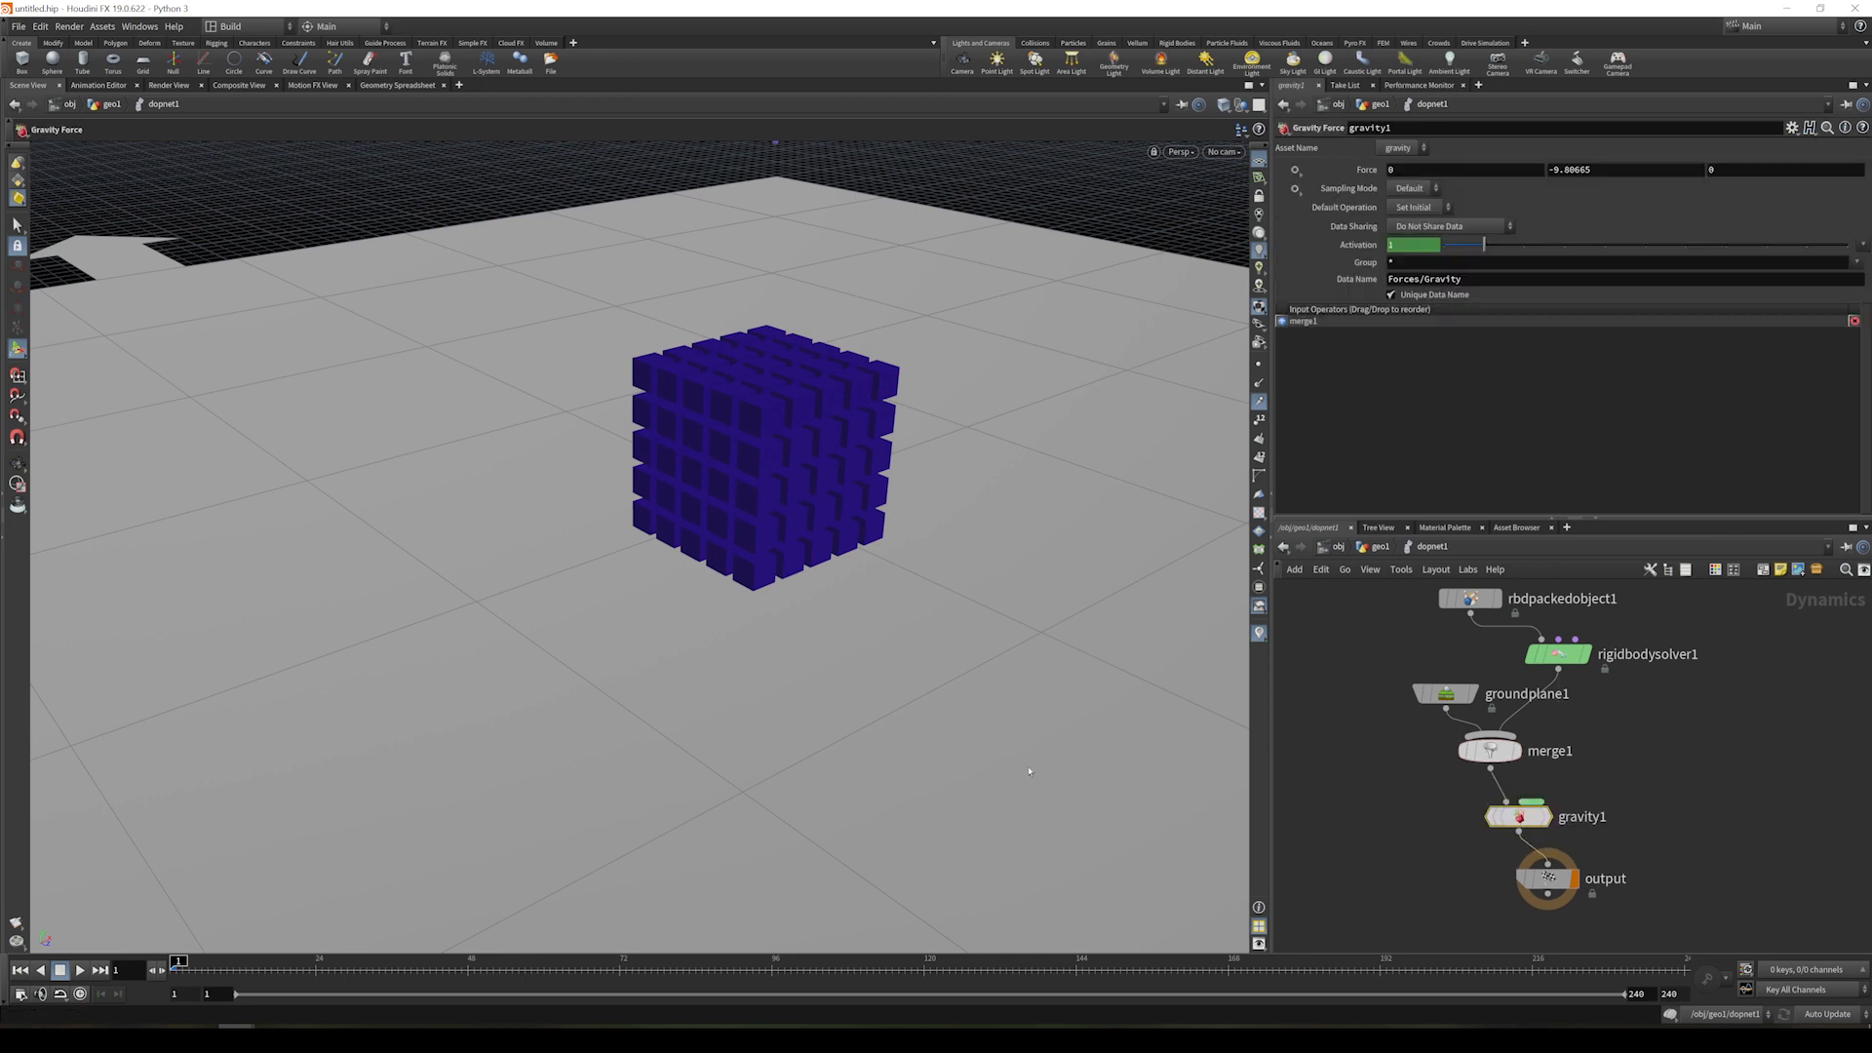
pyautogui.click(80, 970)
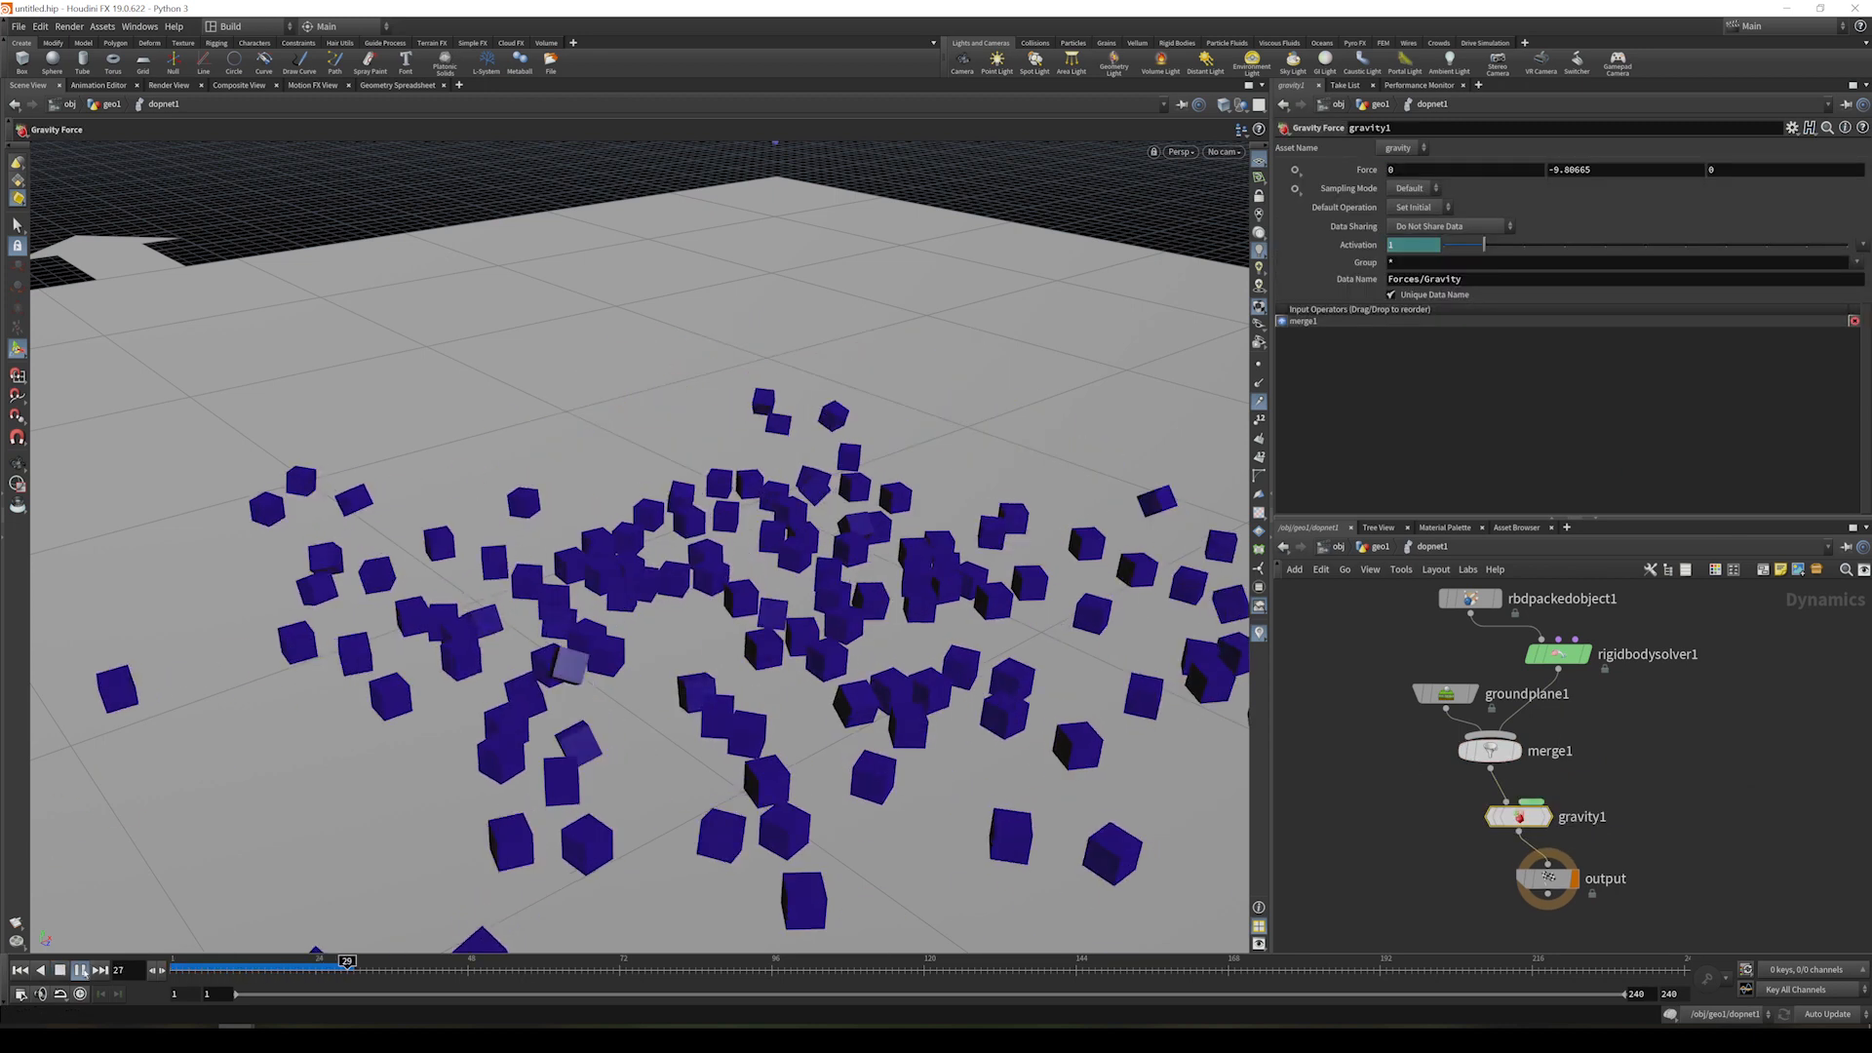
pyautogui.click(83, 974)
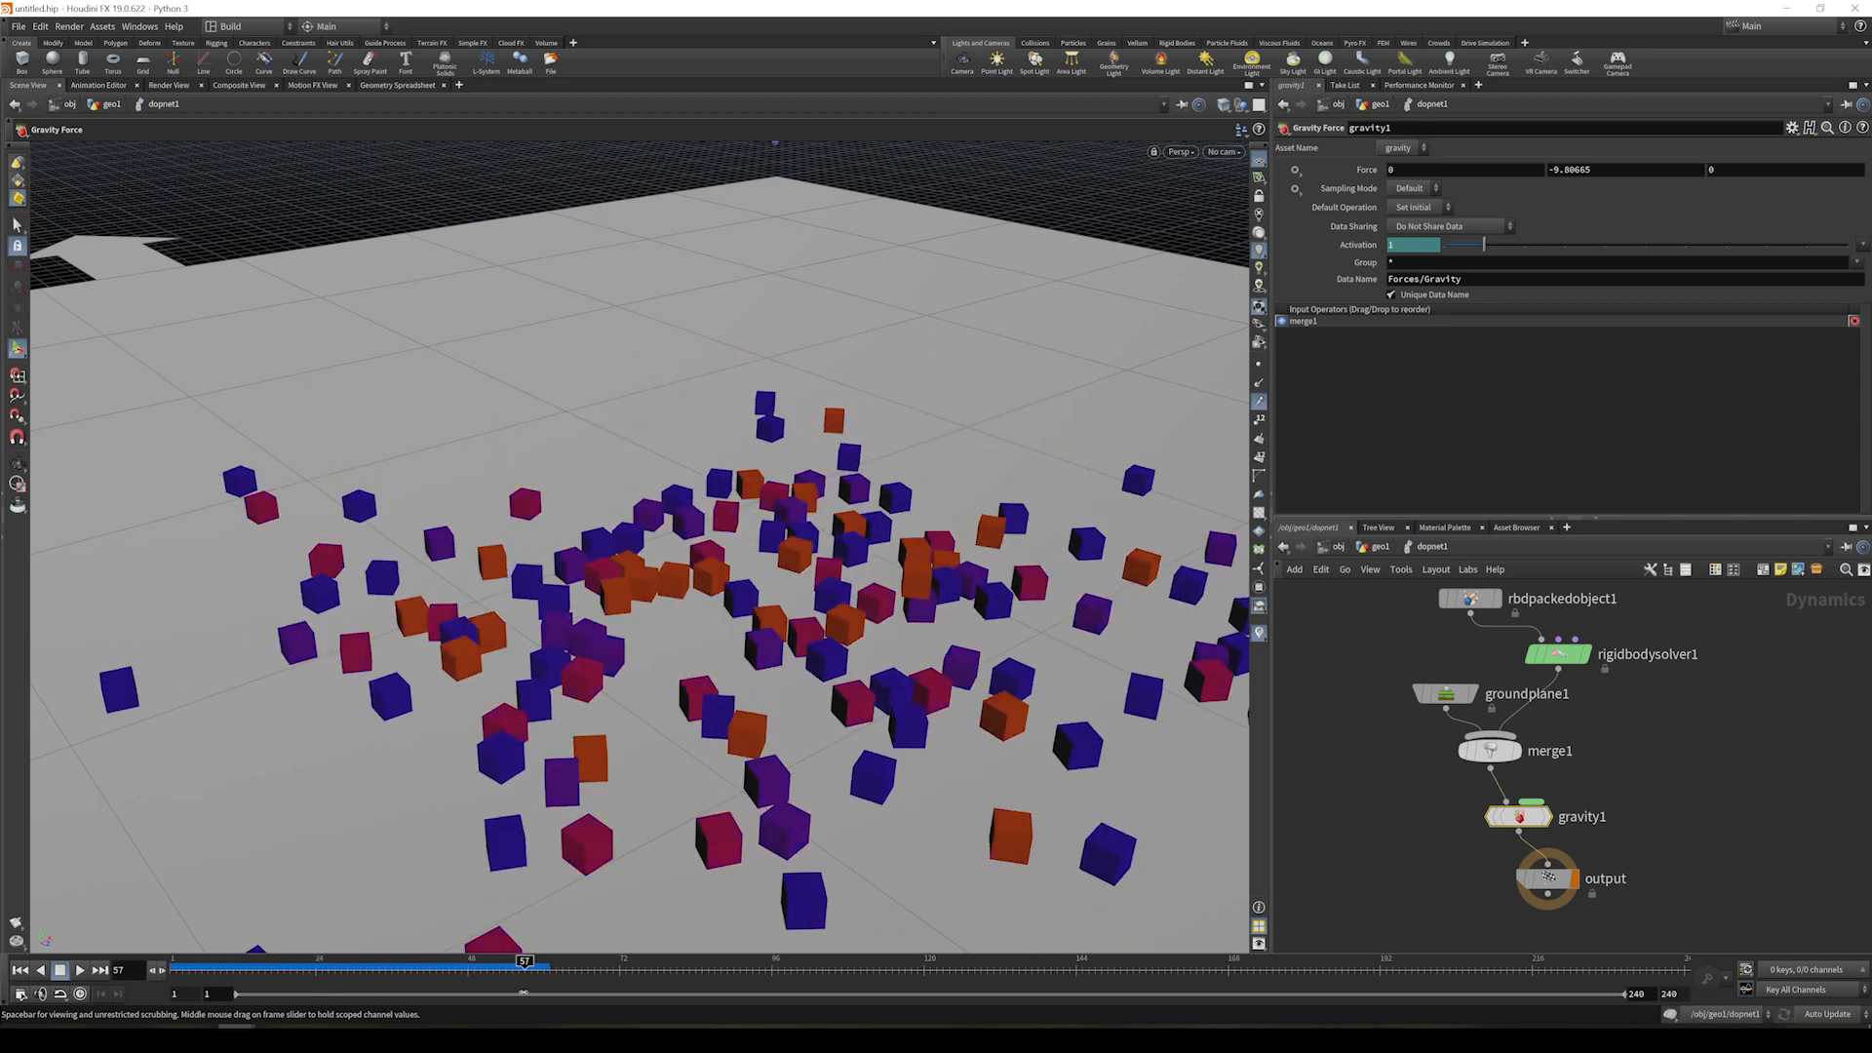
pyautogui.moveTo(524, 993); pyautogui.dragTo(172, 966)
# - Add a MOPs Apply Attributes node above the rigid body solver and connect it to rigidbodysolver1's last input
pyautogui.moveTo(1689, 734); pyautogui.dragTo(1659, 821, button='middle')
pyautogui.press('Tab')
pyautogui.write('ap')
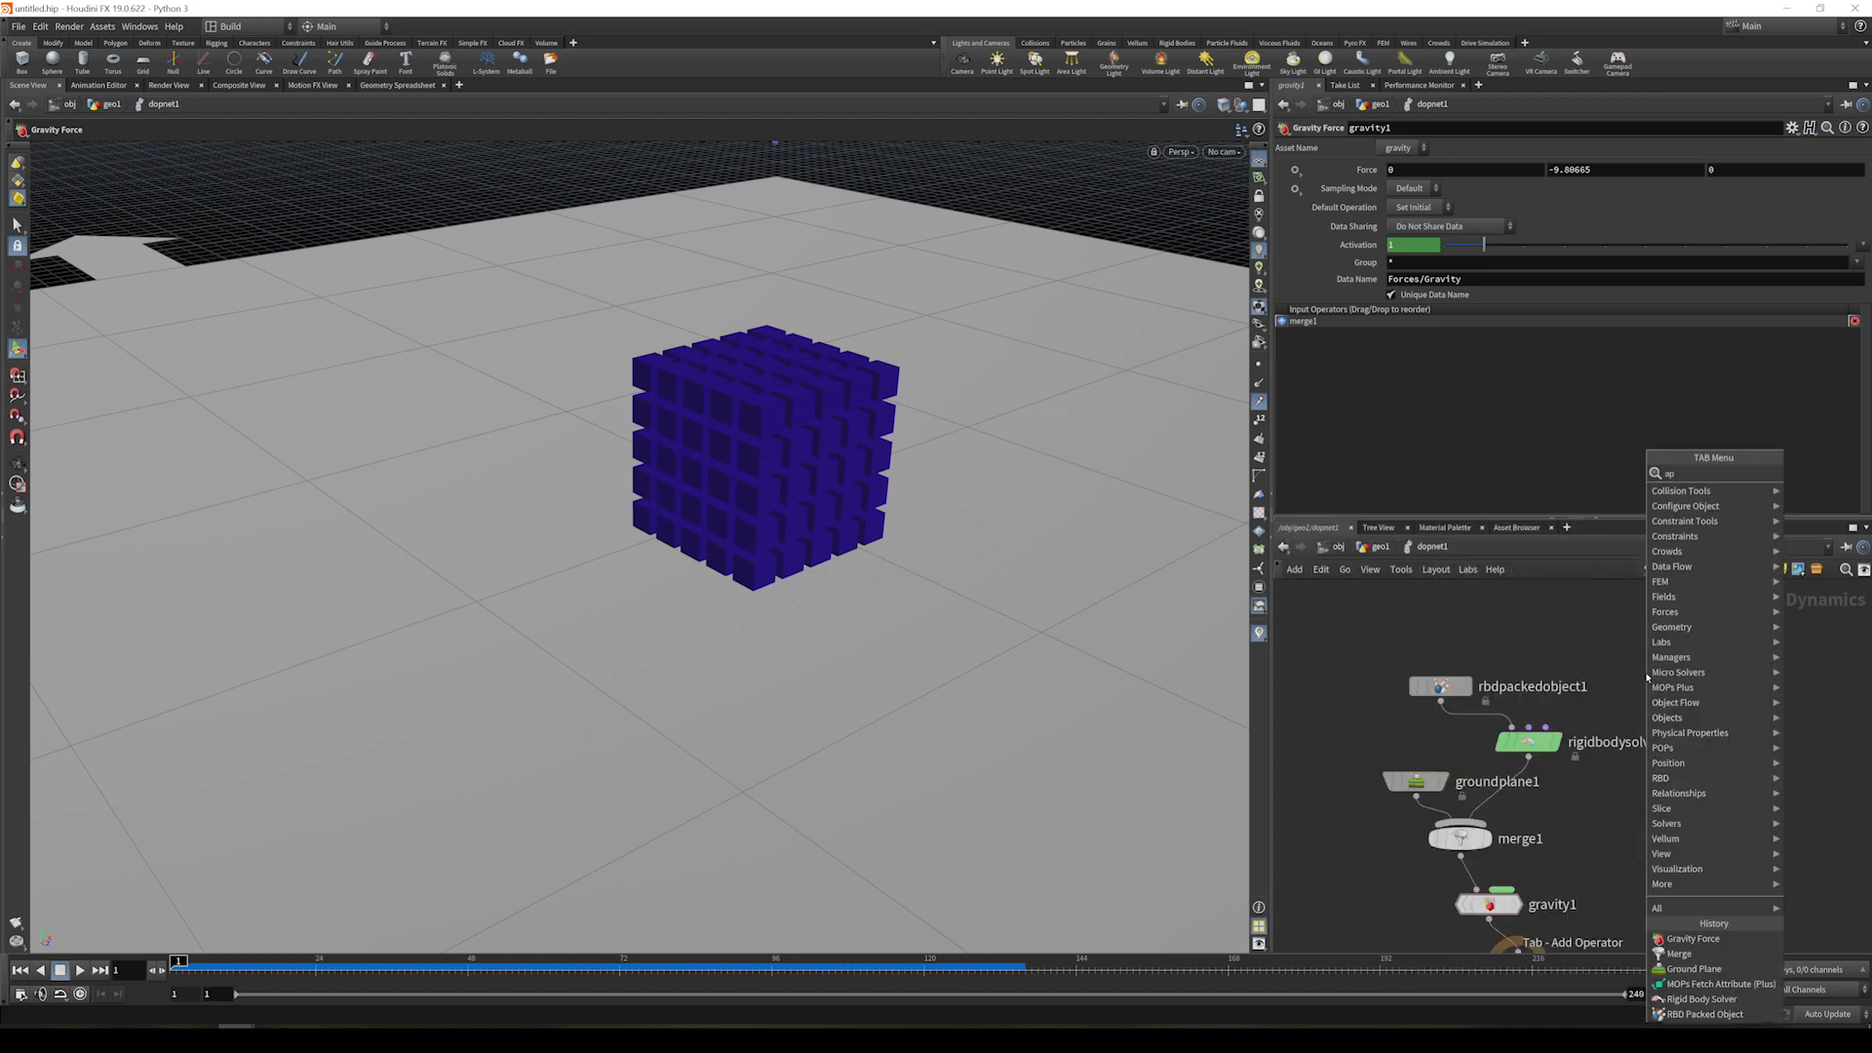
pyautogui.press('Return')
pyautogui.click(1646, 688)
pyautogui.moveTo(1647, 694); pyautogui.dragTo(1558, 721)
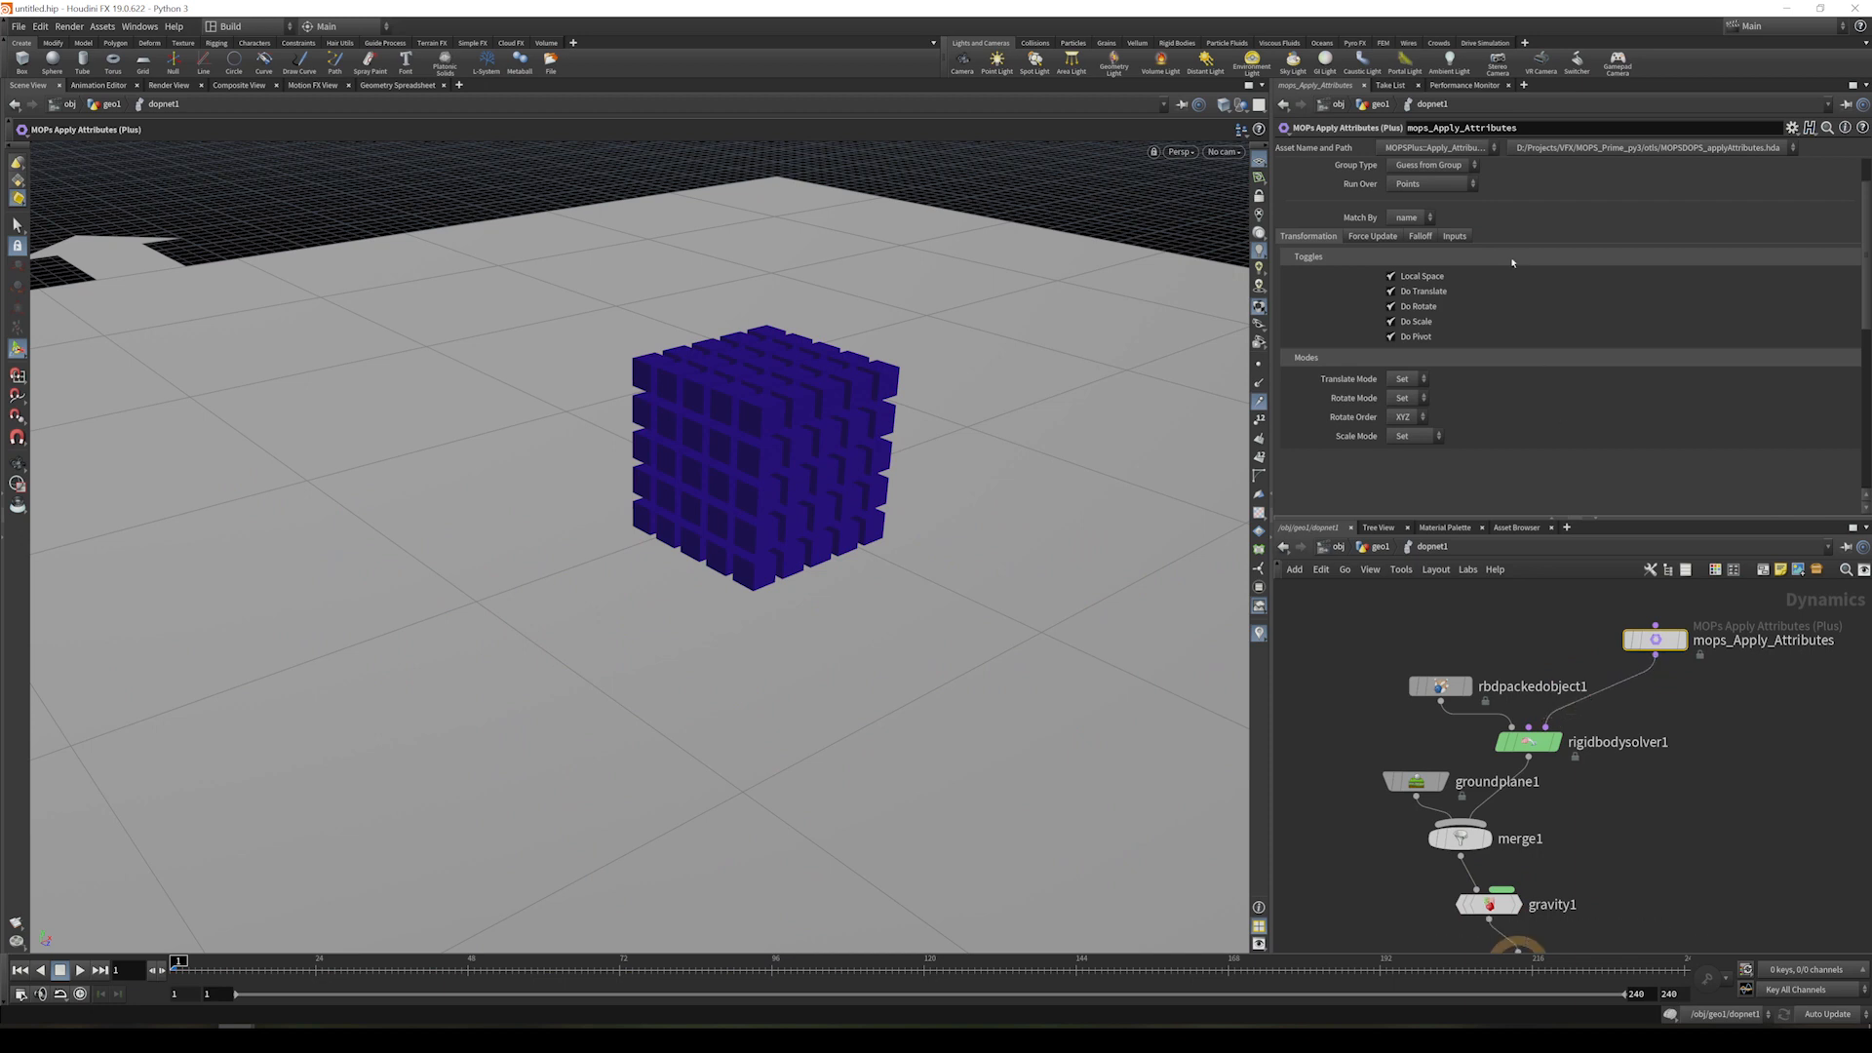
# - Set both Air Resistance and Spin Resistance to 10 in the MOPs Apply Attributes wind settings
pyautogui.click(1451, 238)
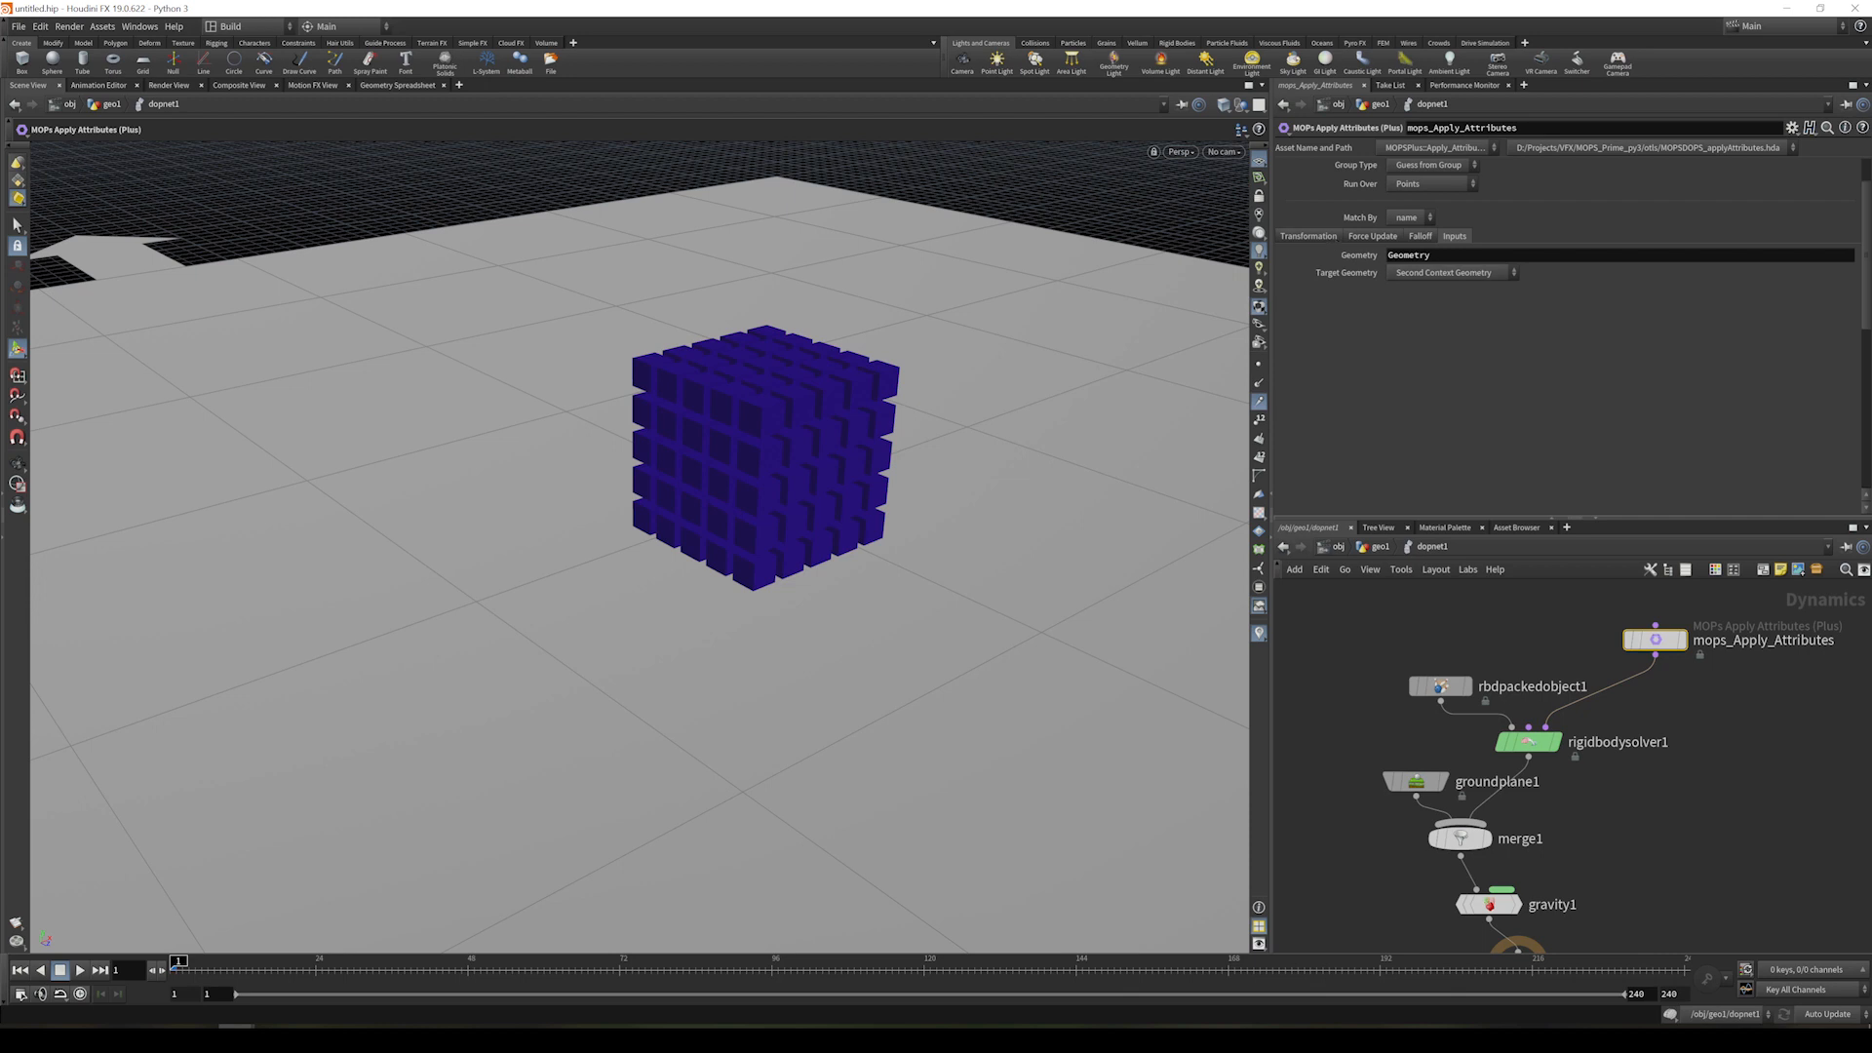
pyautogui.click(1374, 237)
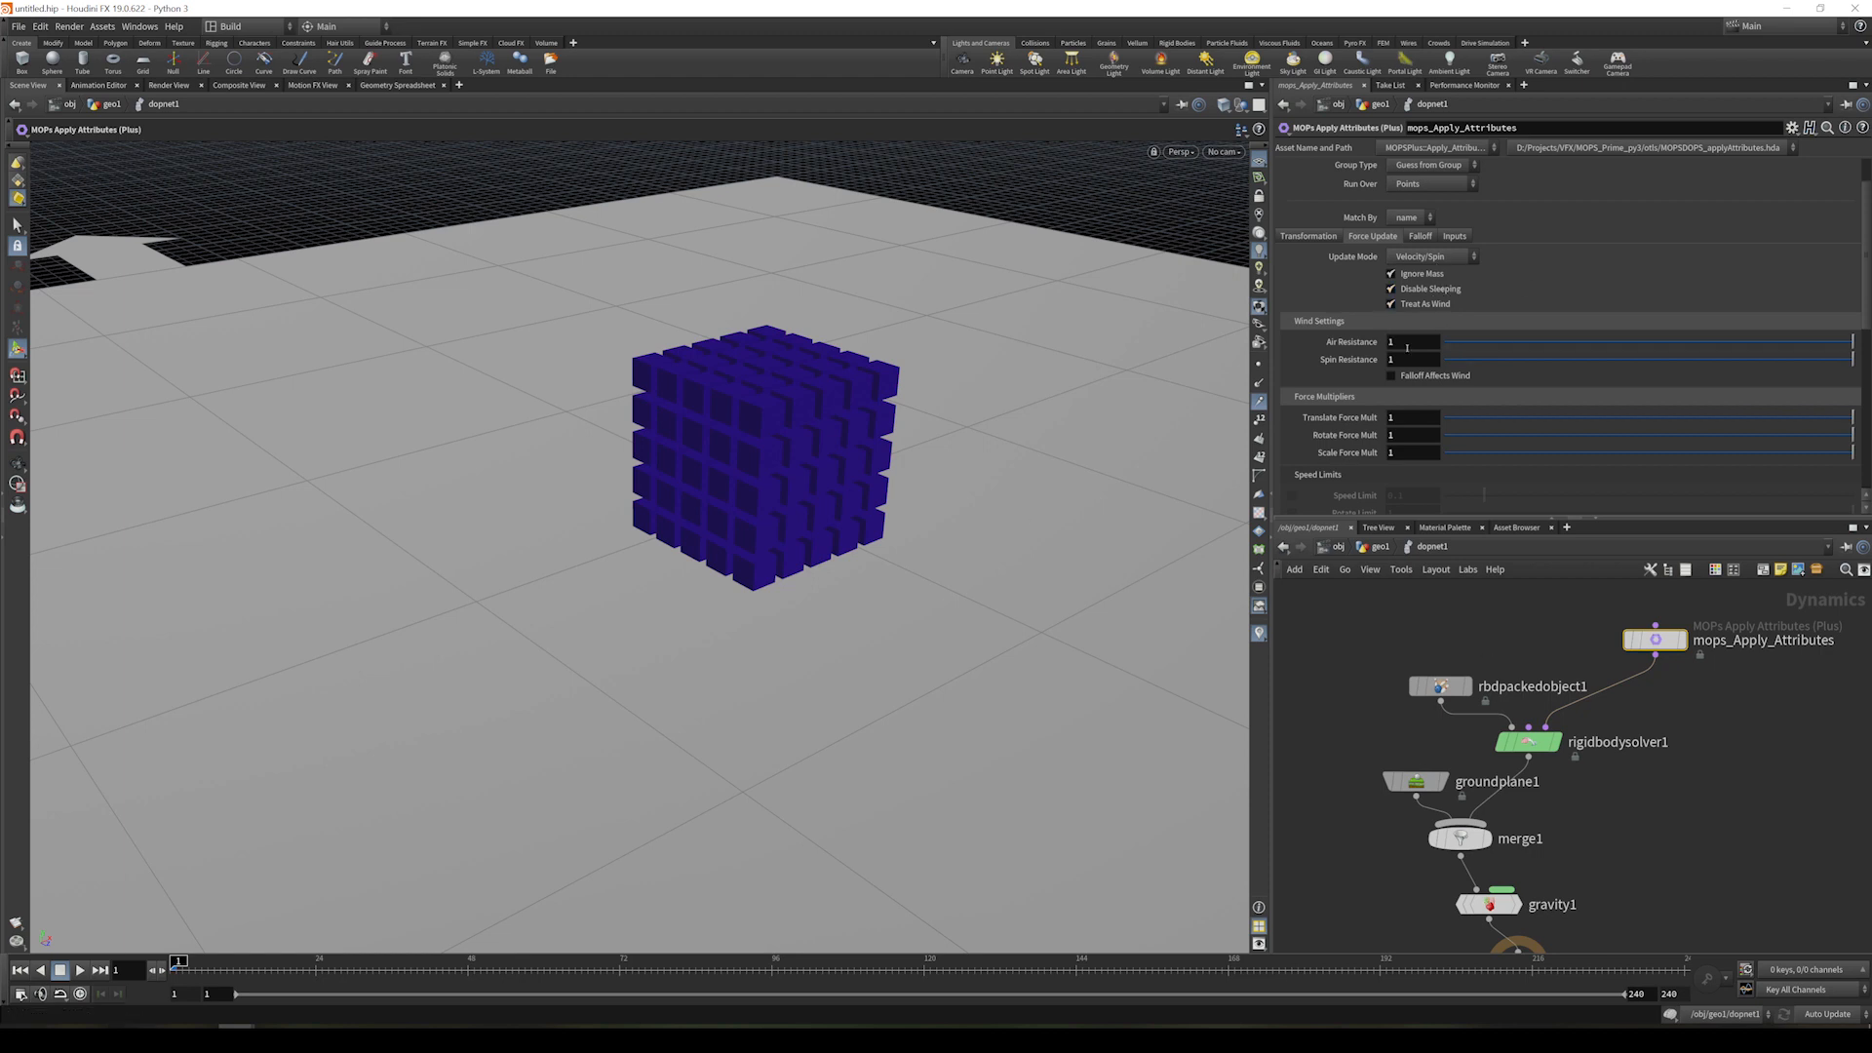
pyautogui.click(1407, 347)
pyautogui.click(1411, 359)
pyautogui.write('0')
pyautogui.press('Return')
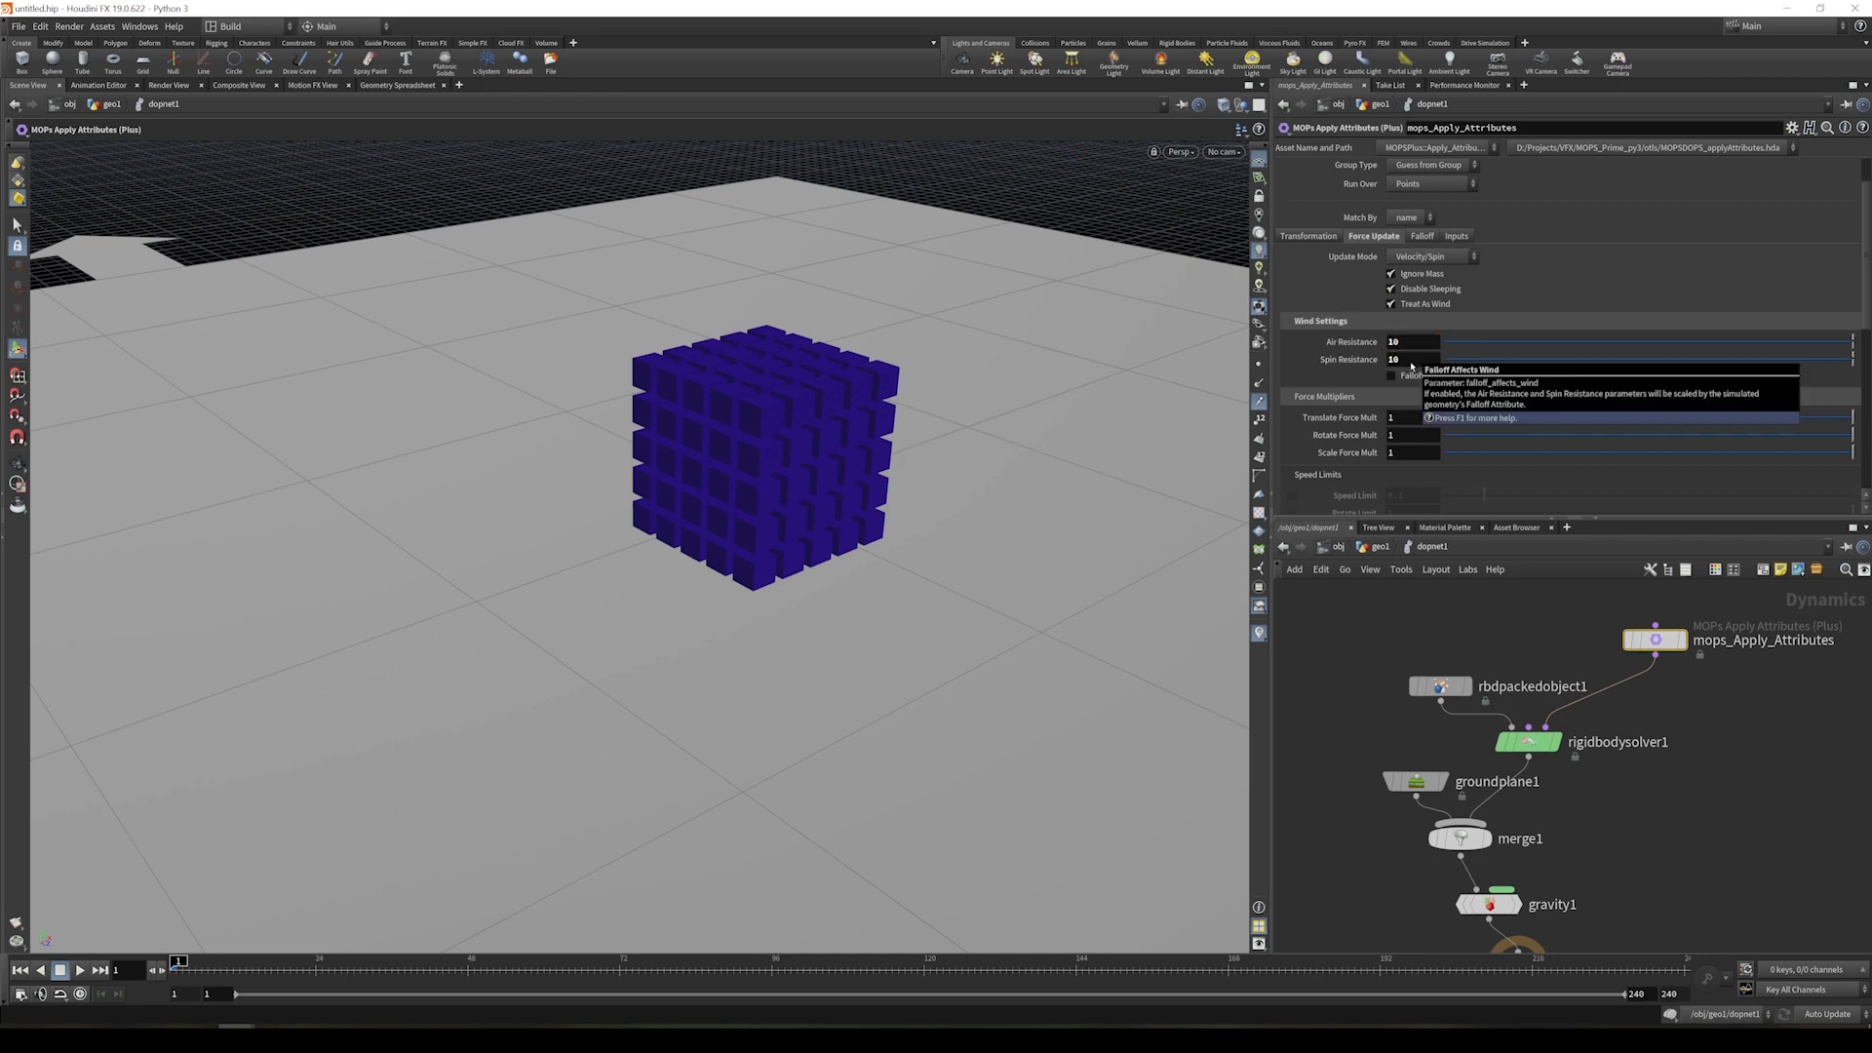
# - Play the simulation to check how the boxes rebuild the cube, and stop at frame 182
pyautogui.scroll(-2, 1411, 365)
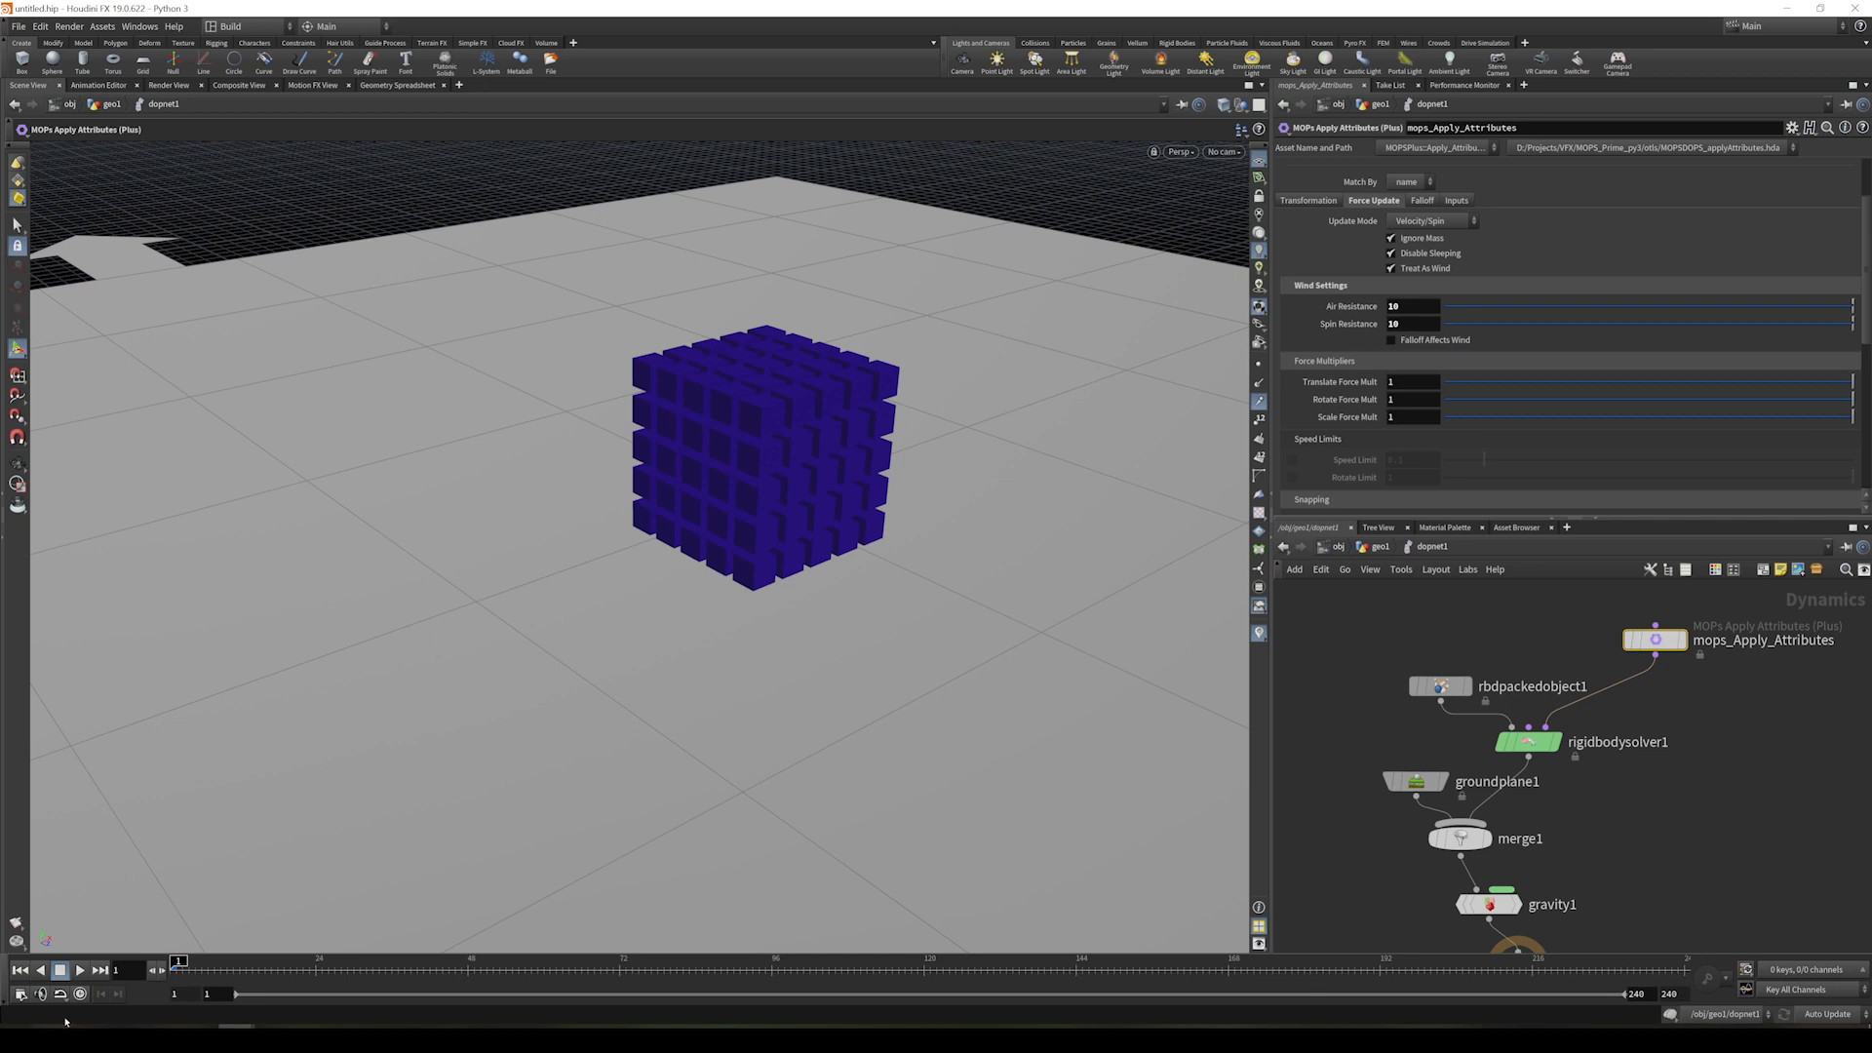
pyautogui.click(81, 971)
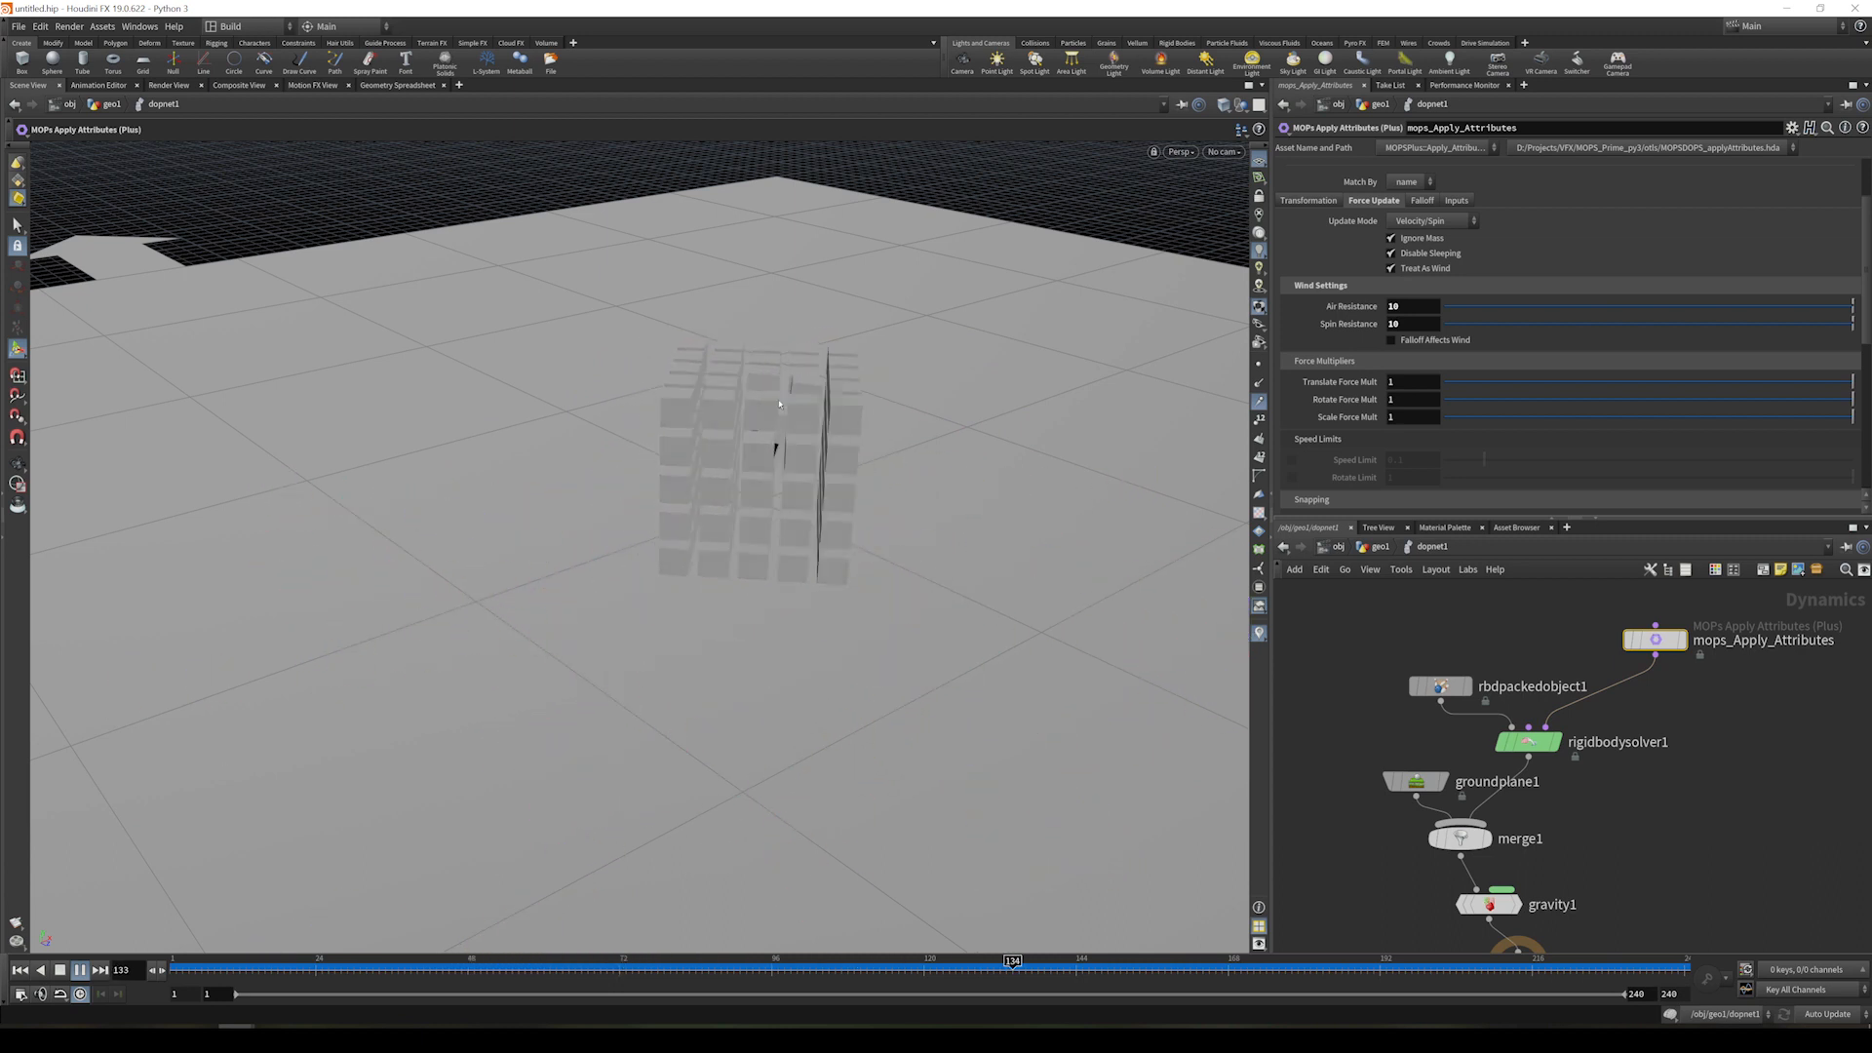
pyautogui.click(1315, 966)
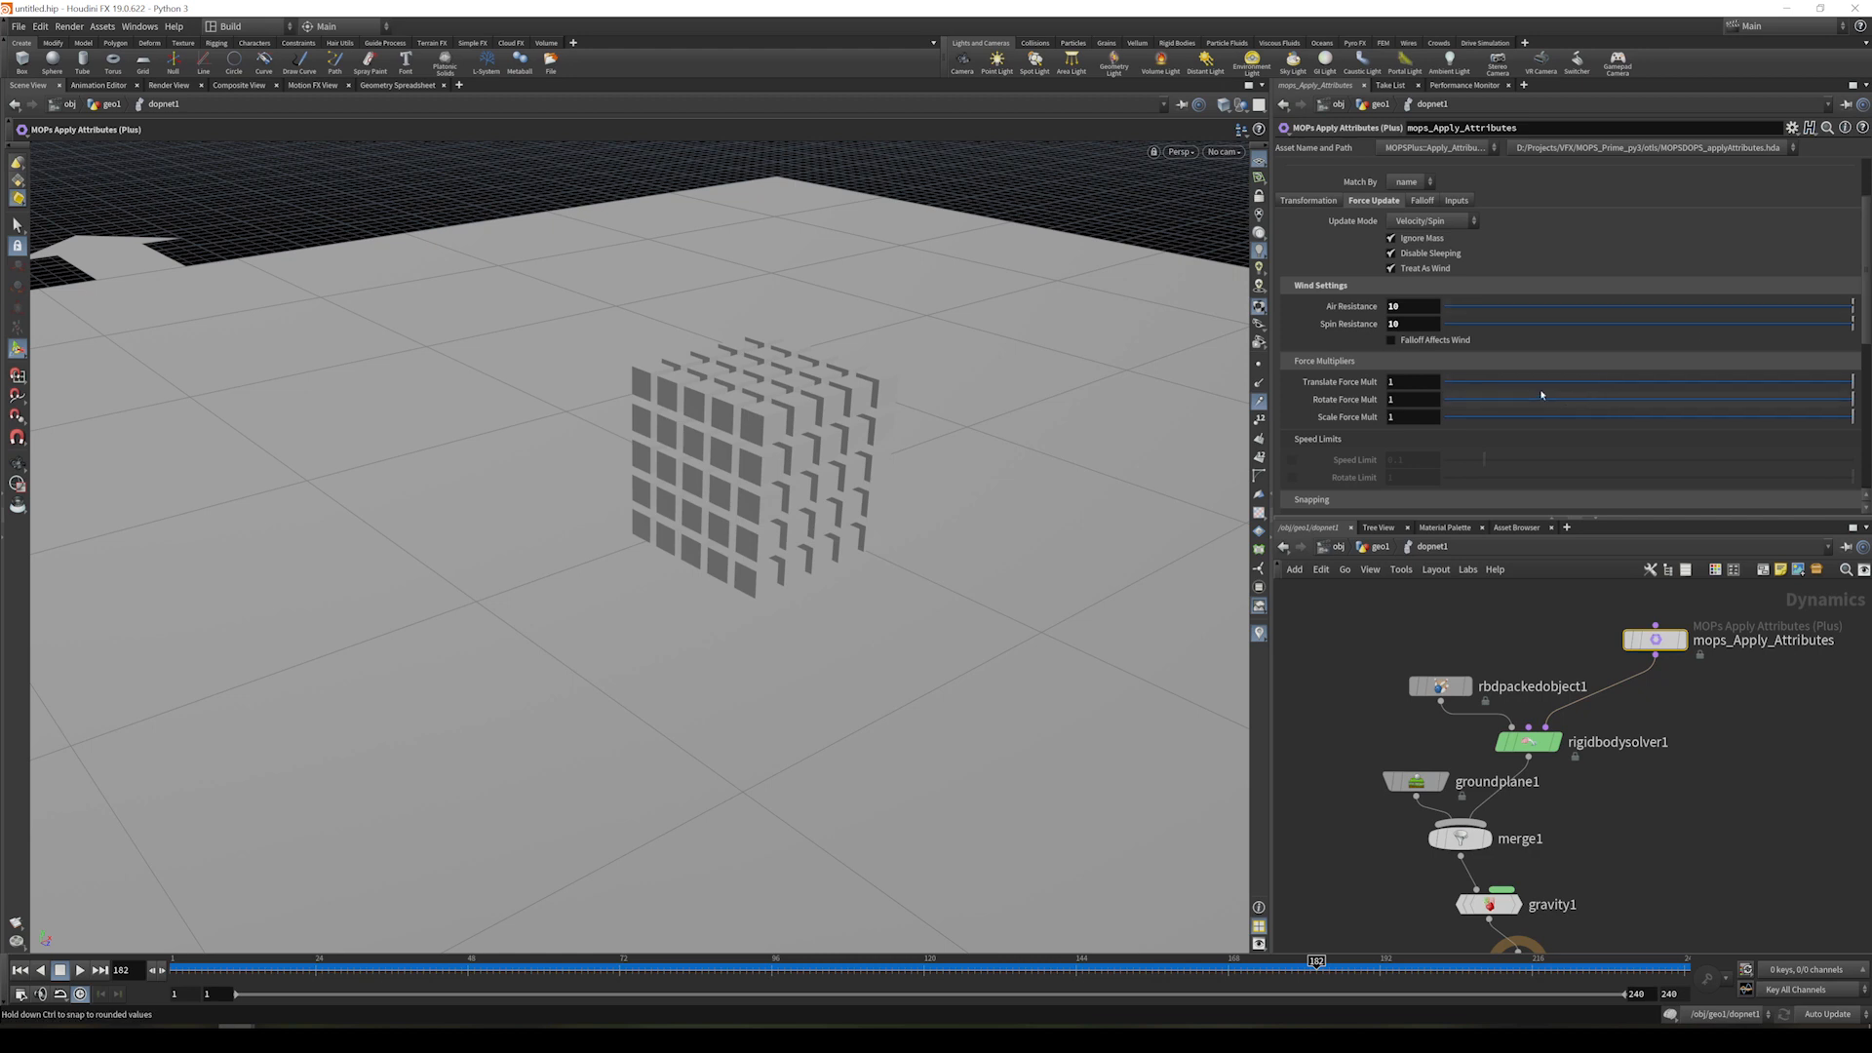
# - Enable Snap by Attribute on the MOPs Apply Attributes node and review its remaining snapping and force update options
pyautogui.scroll(-3, 1387, 458)
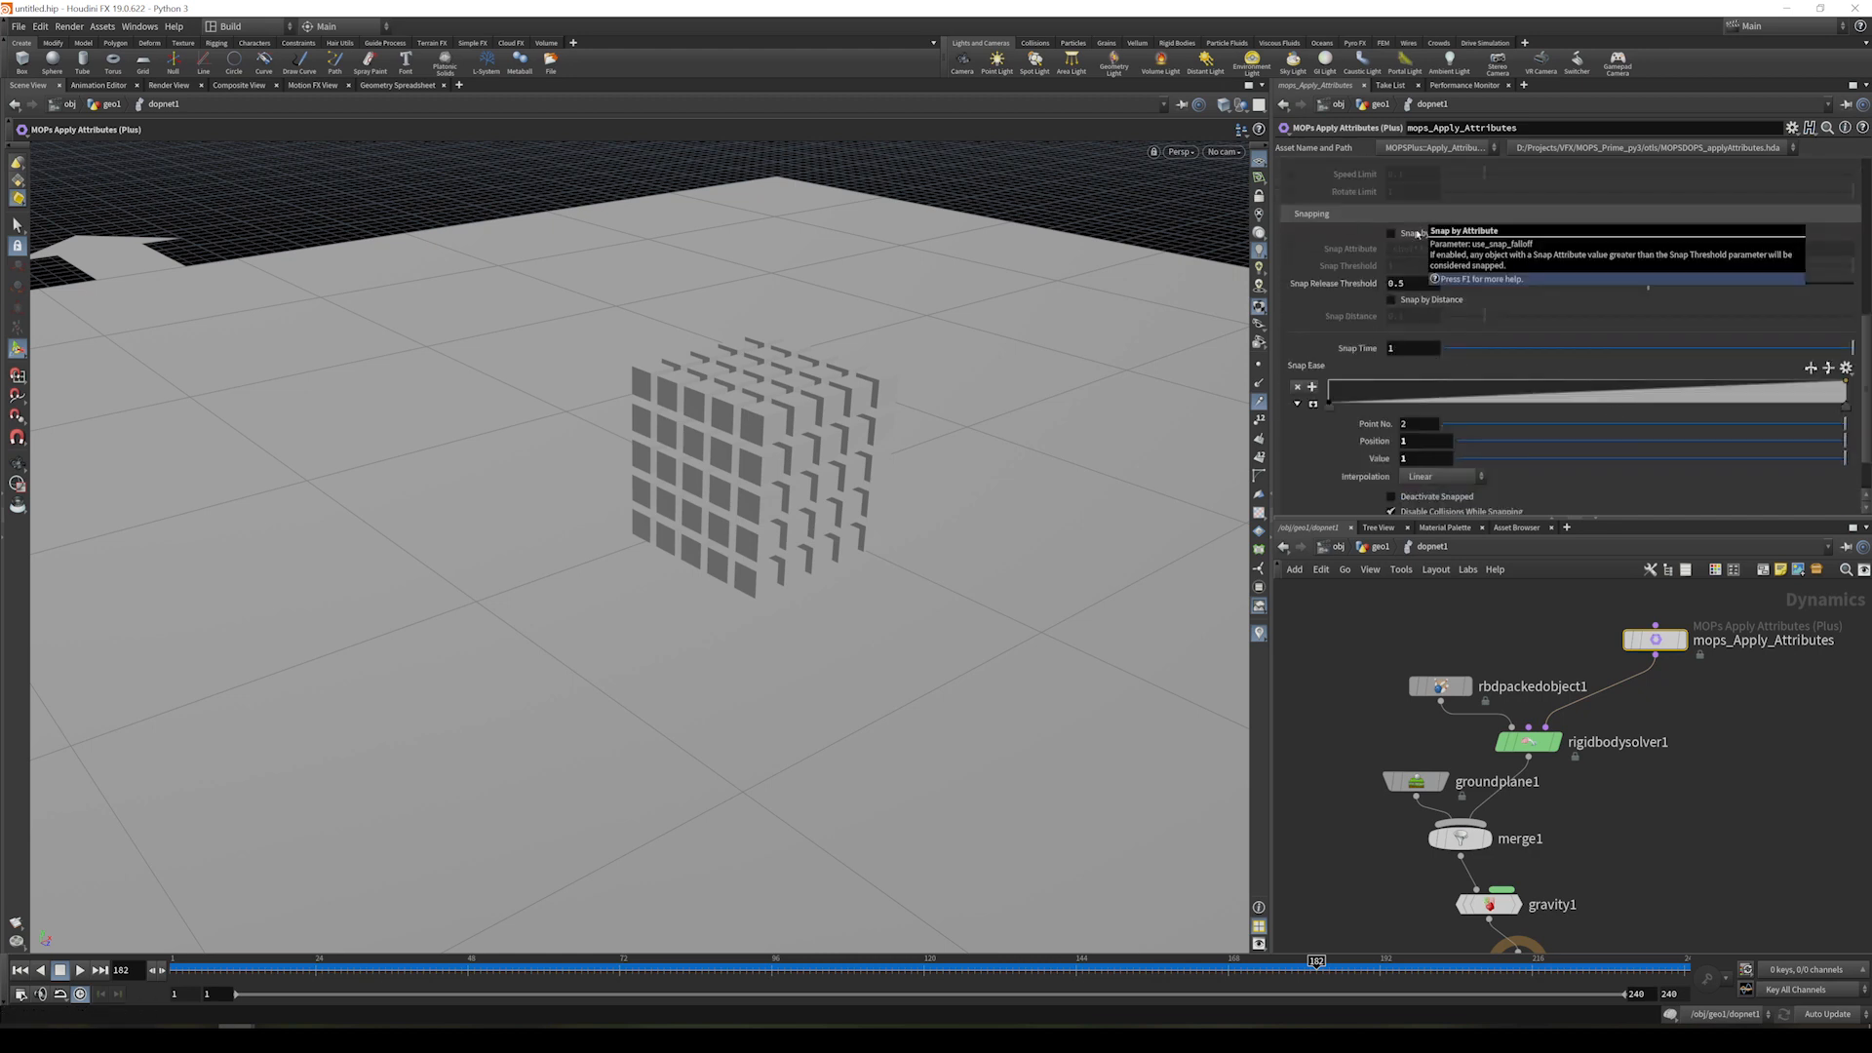
pyautogui.click(1457, 234)
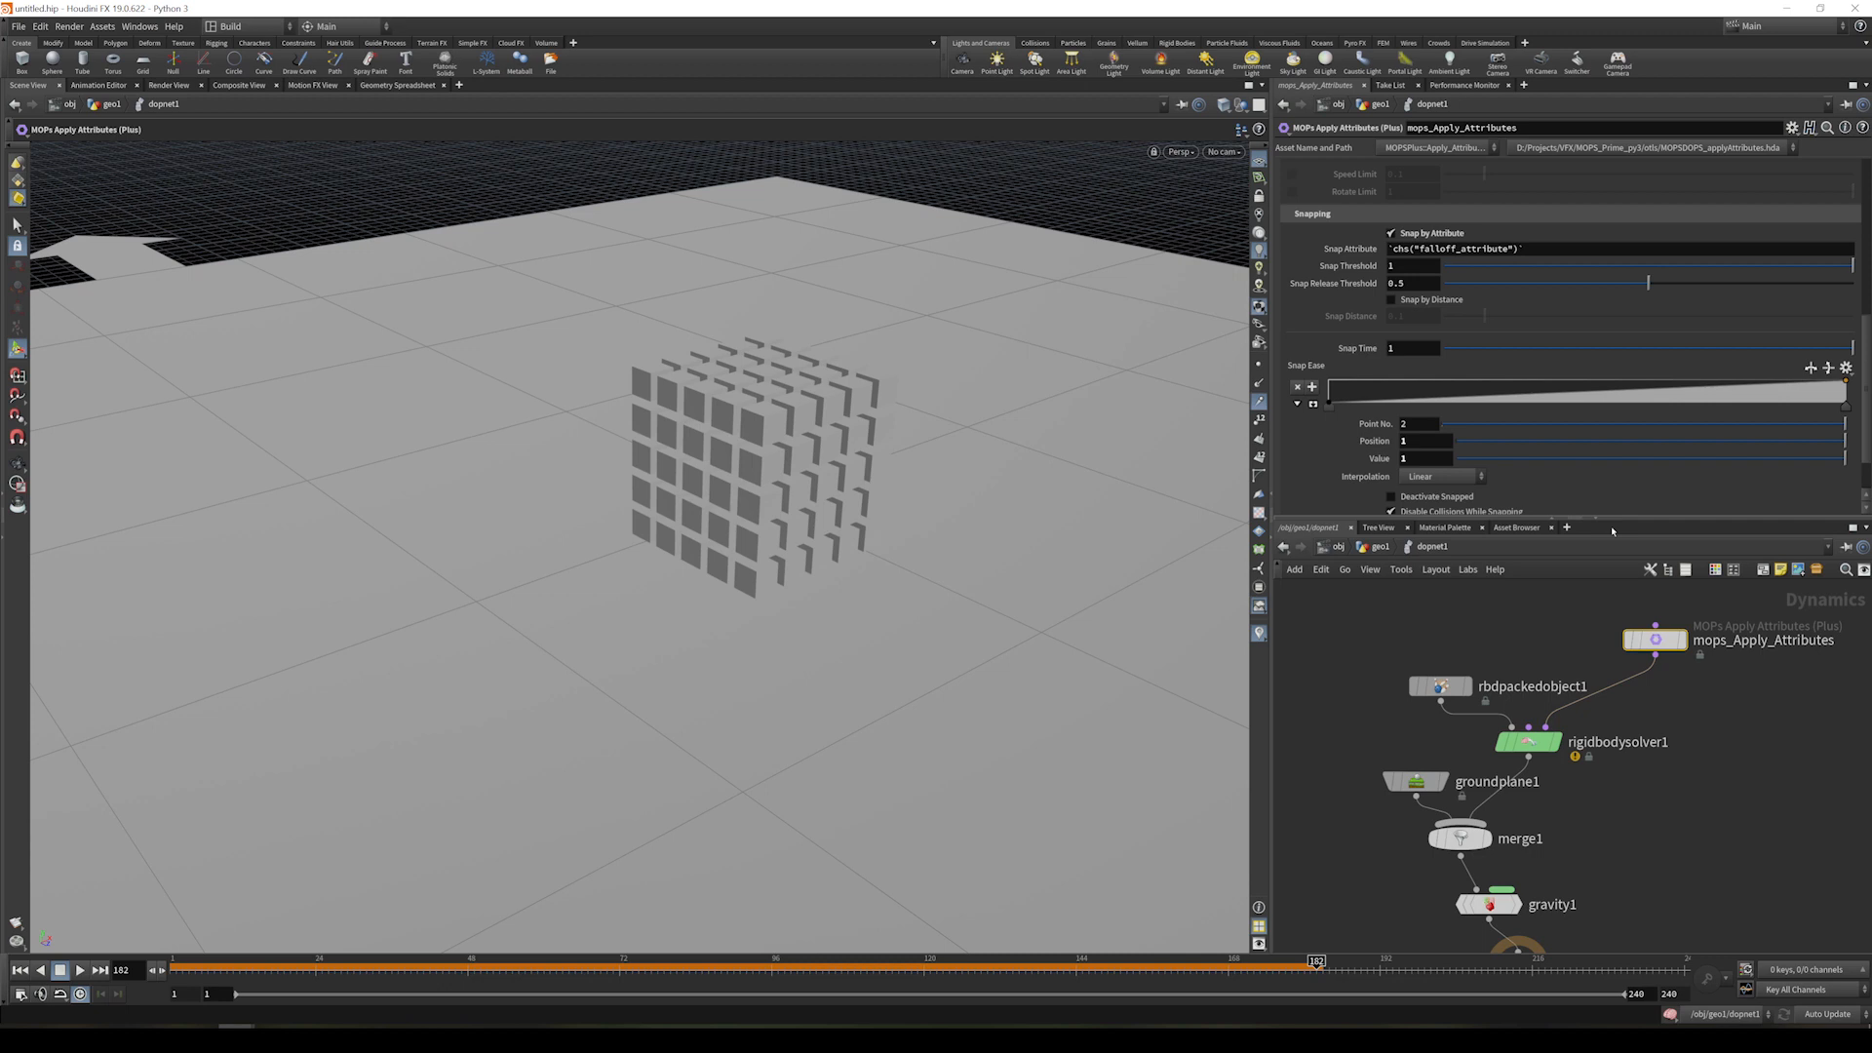
pyautogui.scroll(-2, 1509, 461)
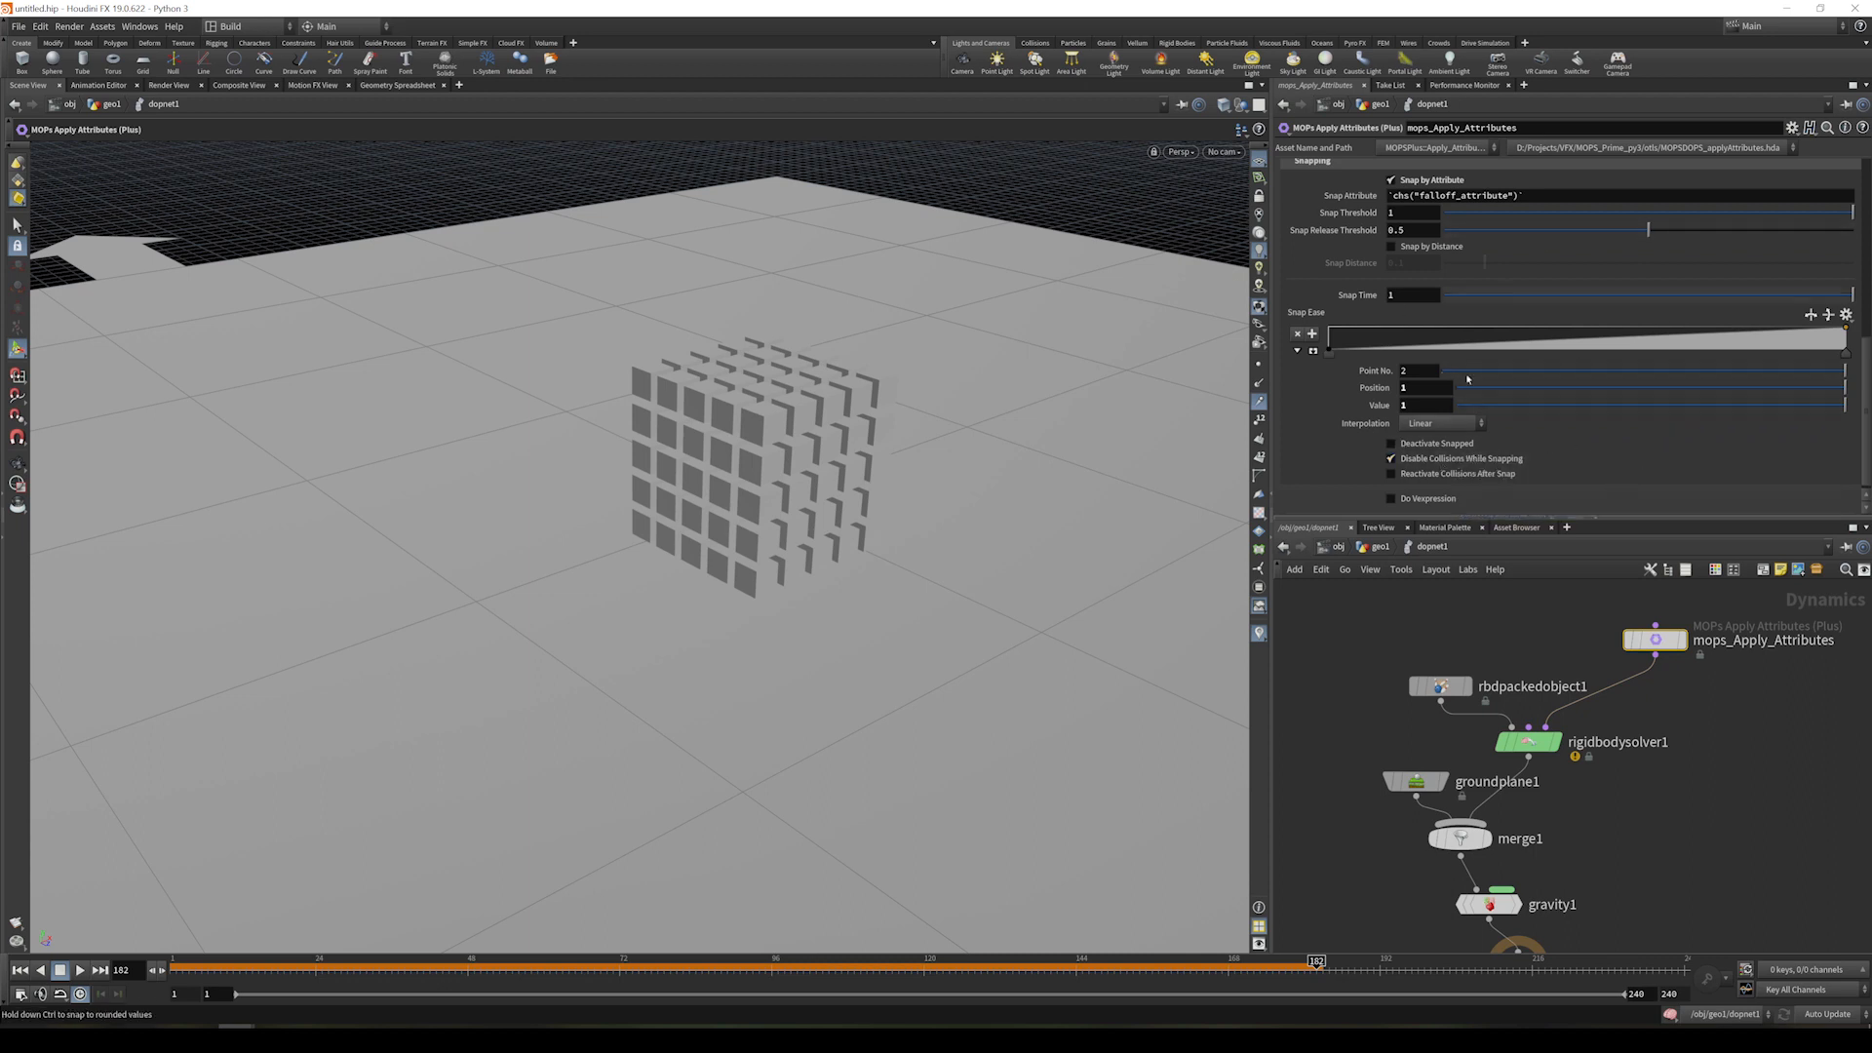
pyautogui.scroll(13, 1546, 366)
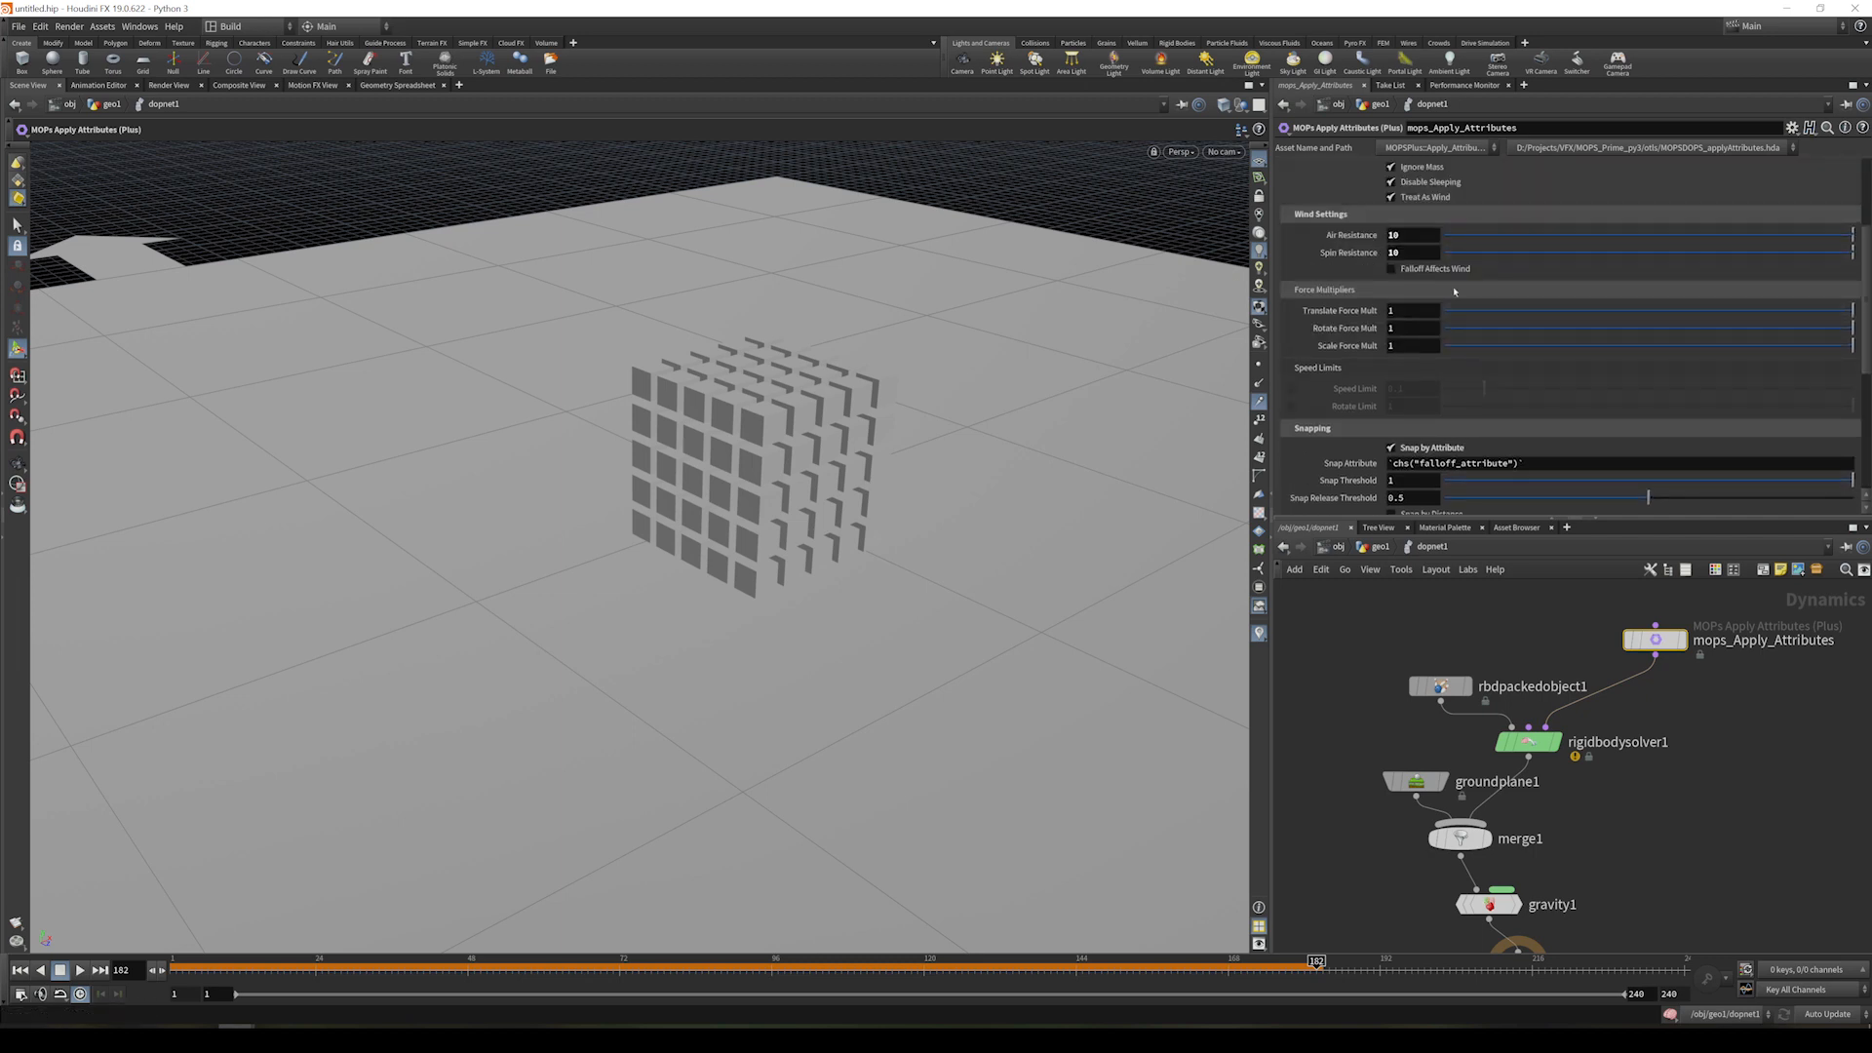
pyautogui.click(1446, 222)
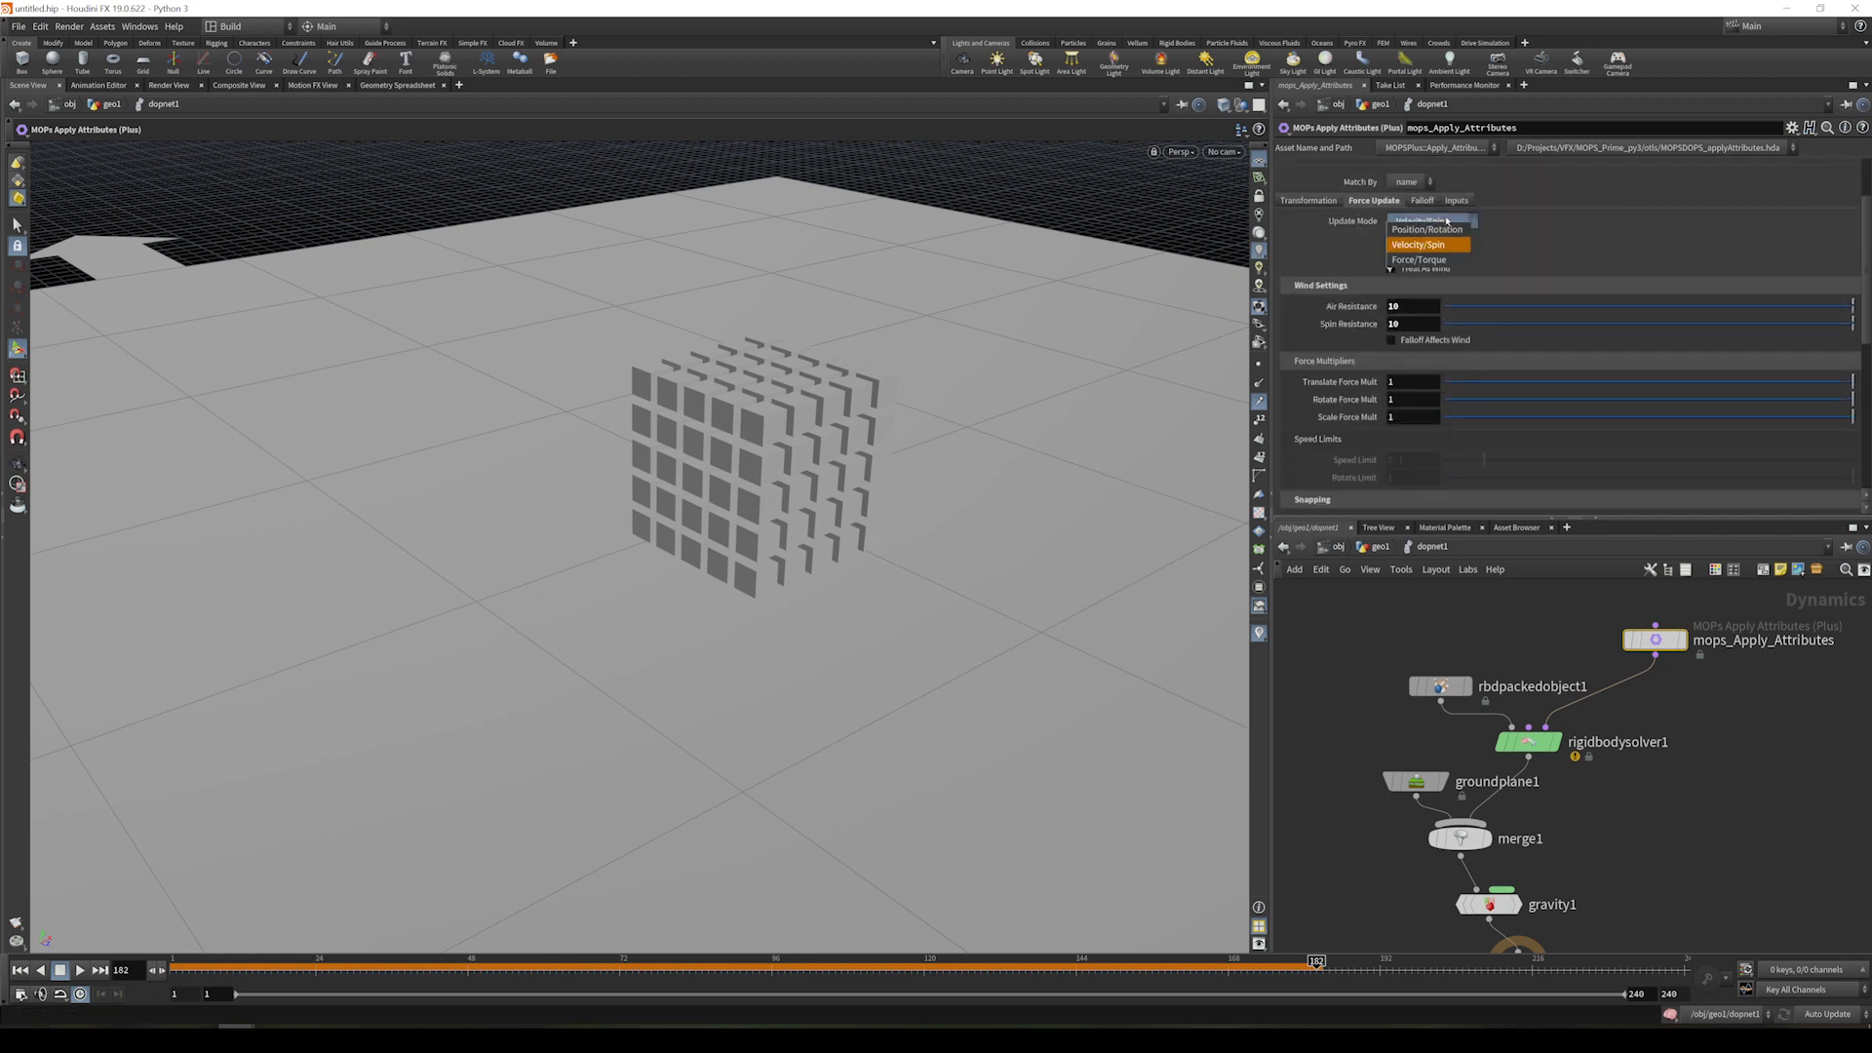
pyautogui.click(1562, 234)
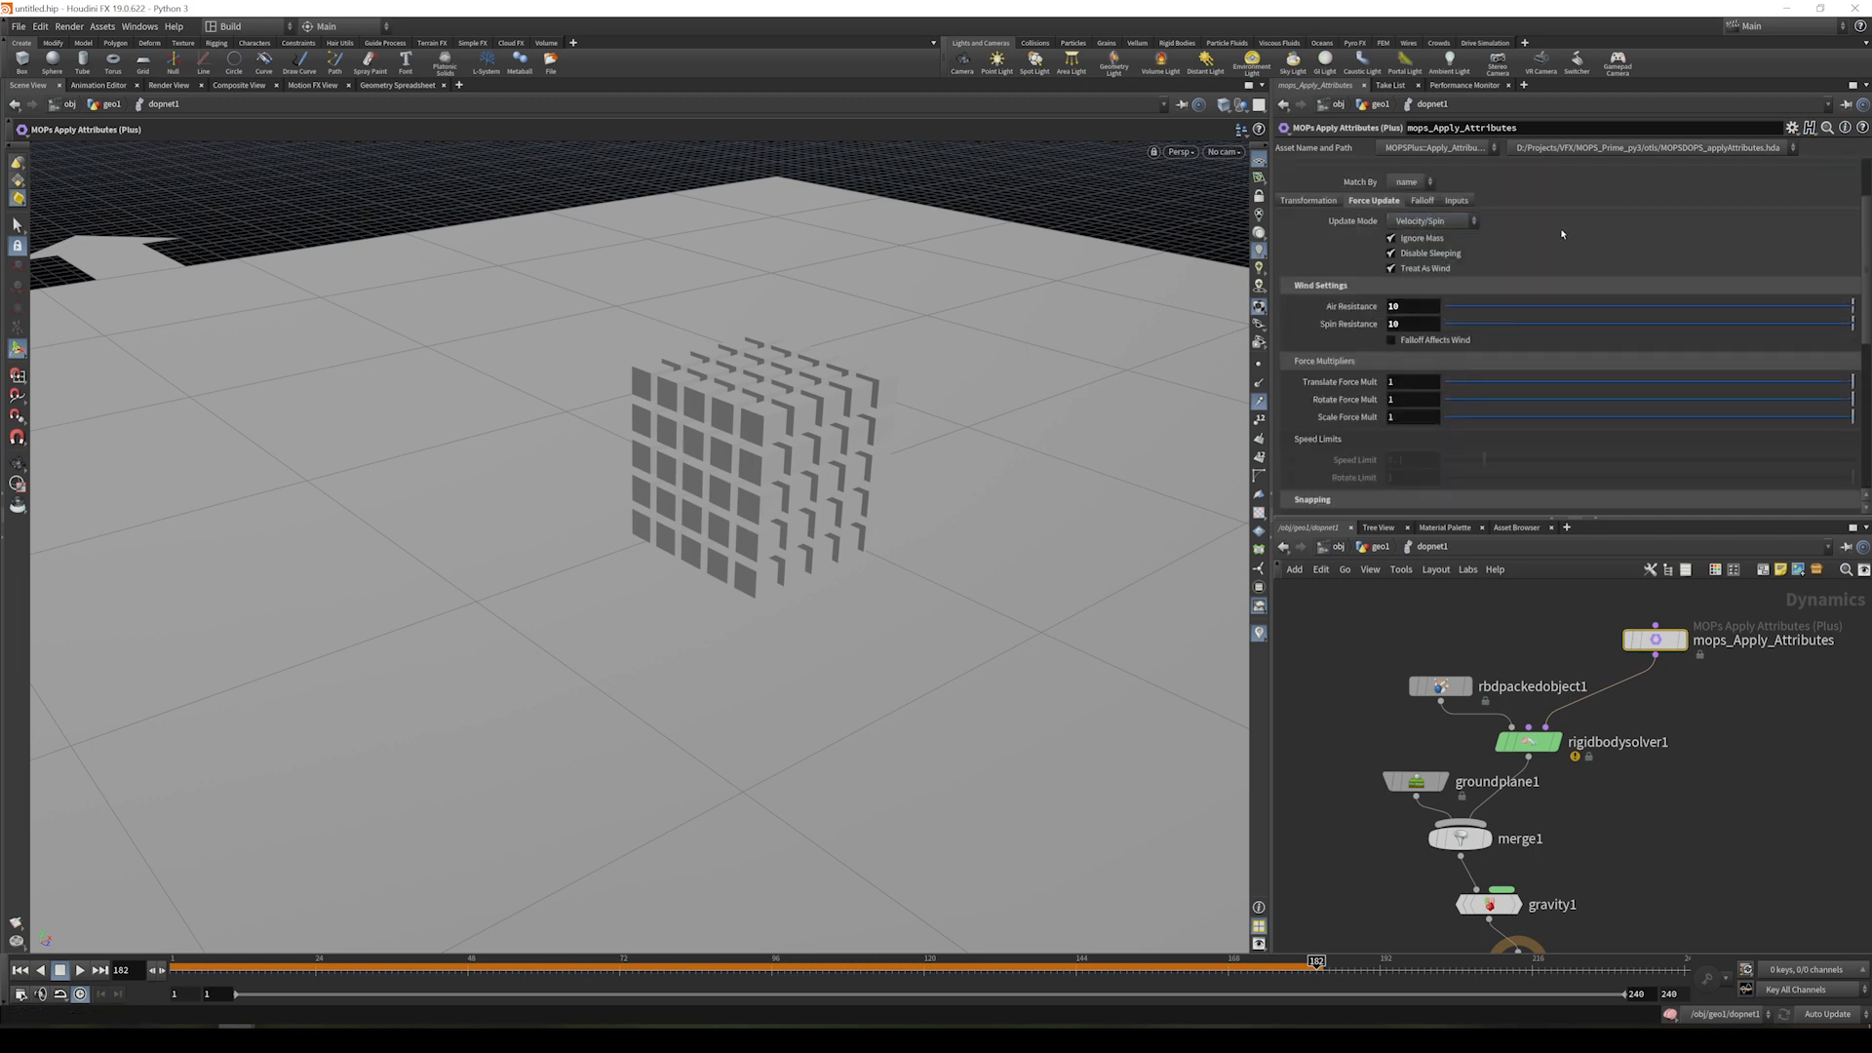
pyautogui.moveTo(1865, 264); pyautogui.dragTo(1867, 427)
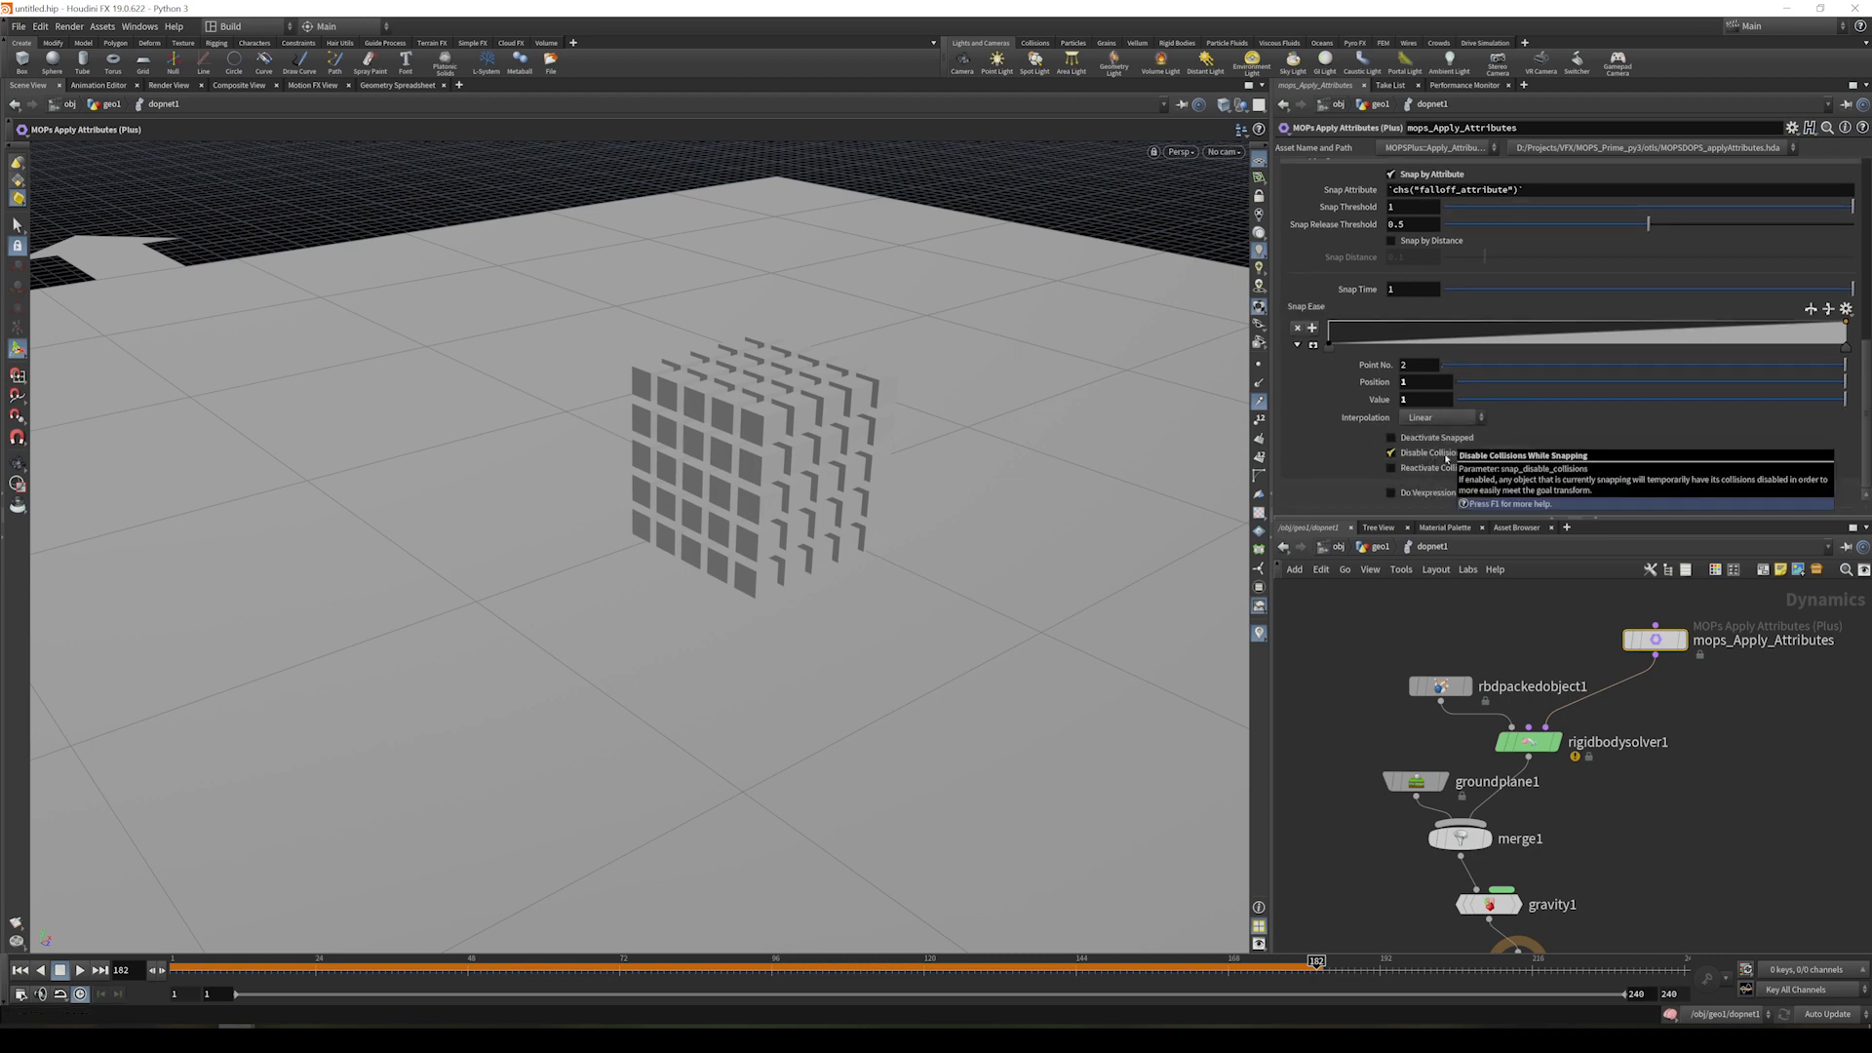
pyautogui.scroll(3, 1419, 293)
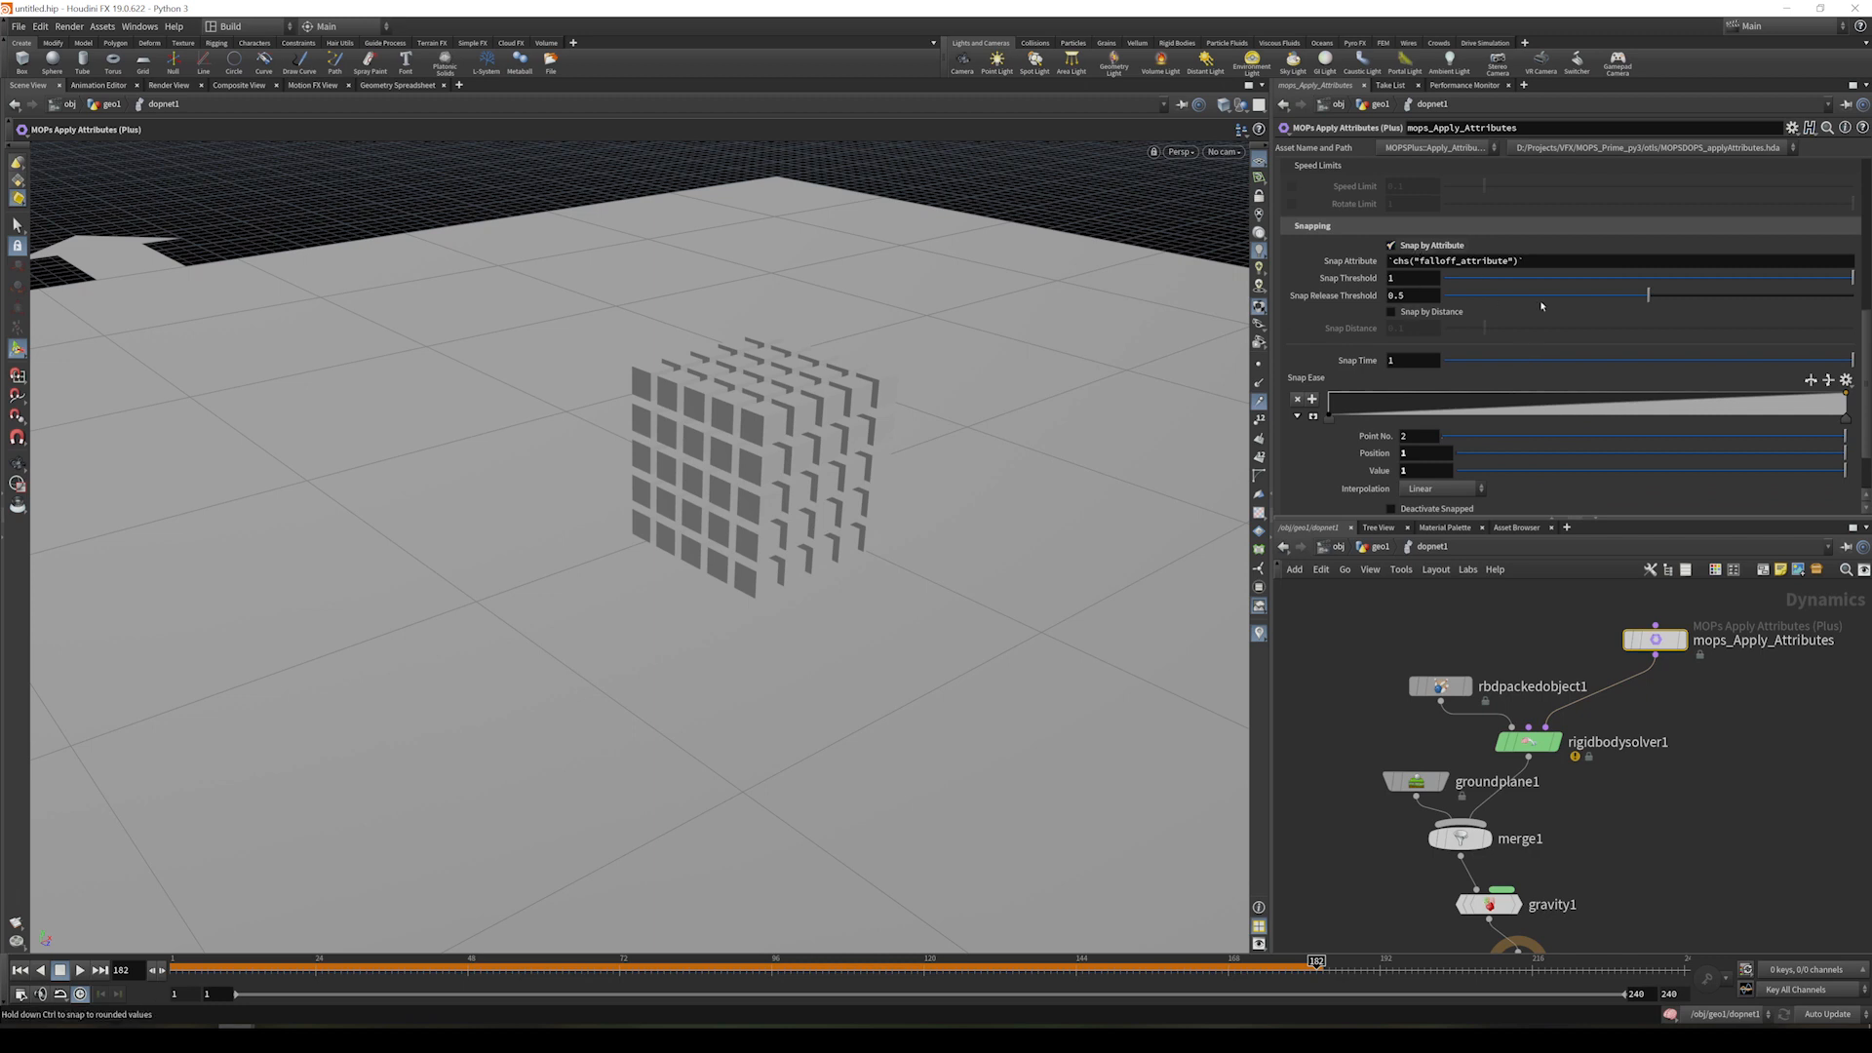
pyautogui.scroll(3, 1630, 338)
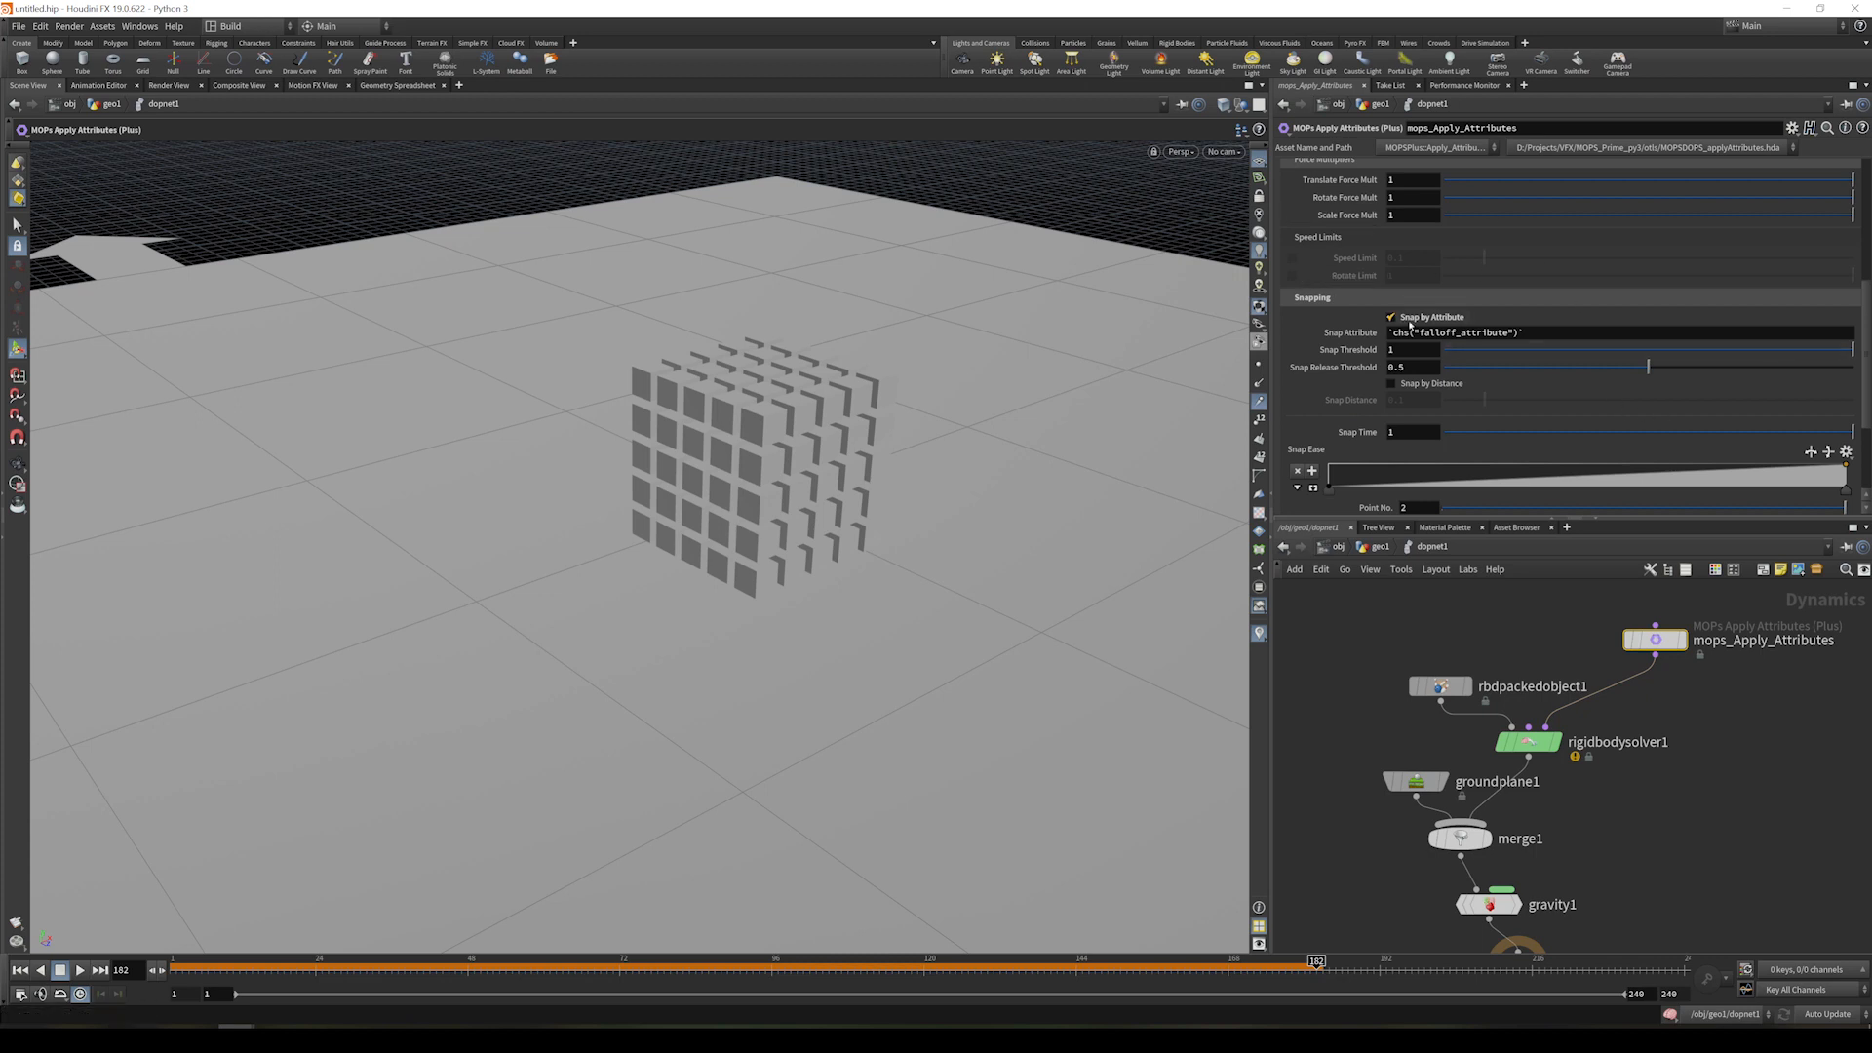
# - Replay the simulation from the start and scrub through the frames to examine how the boxes snap to the target
pyautogui.moveTo(1320, 965); pyautogui.dragTo(147, 951)
pyautogui.click(80, 970)
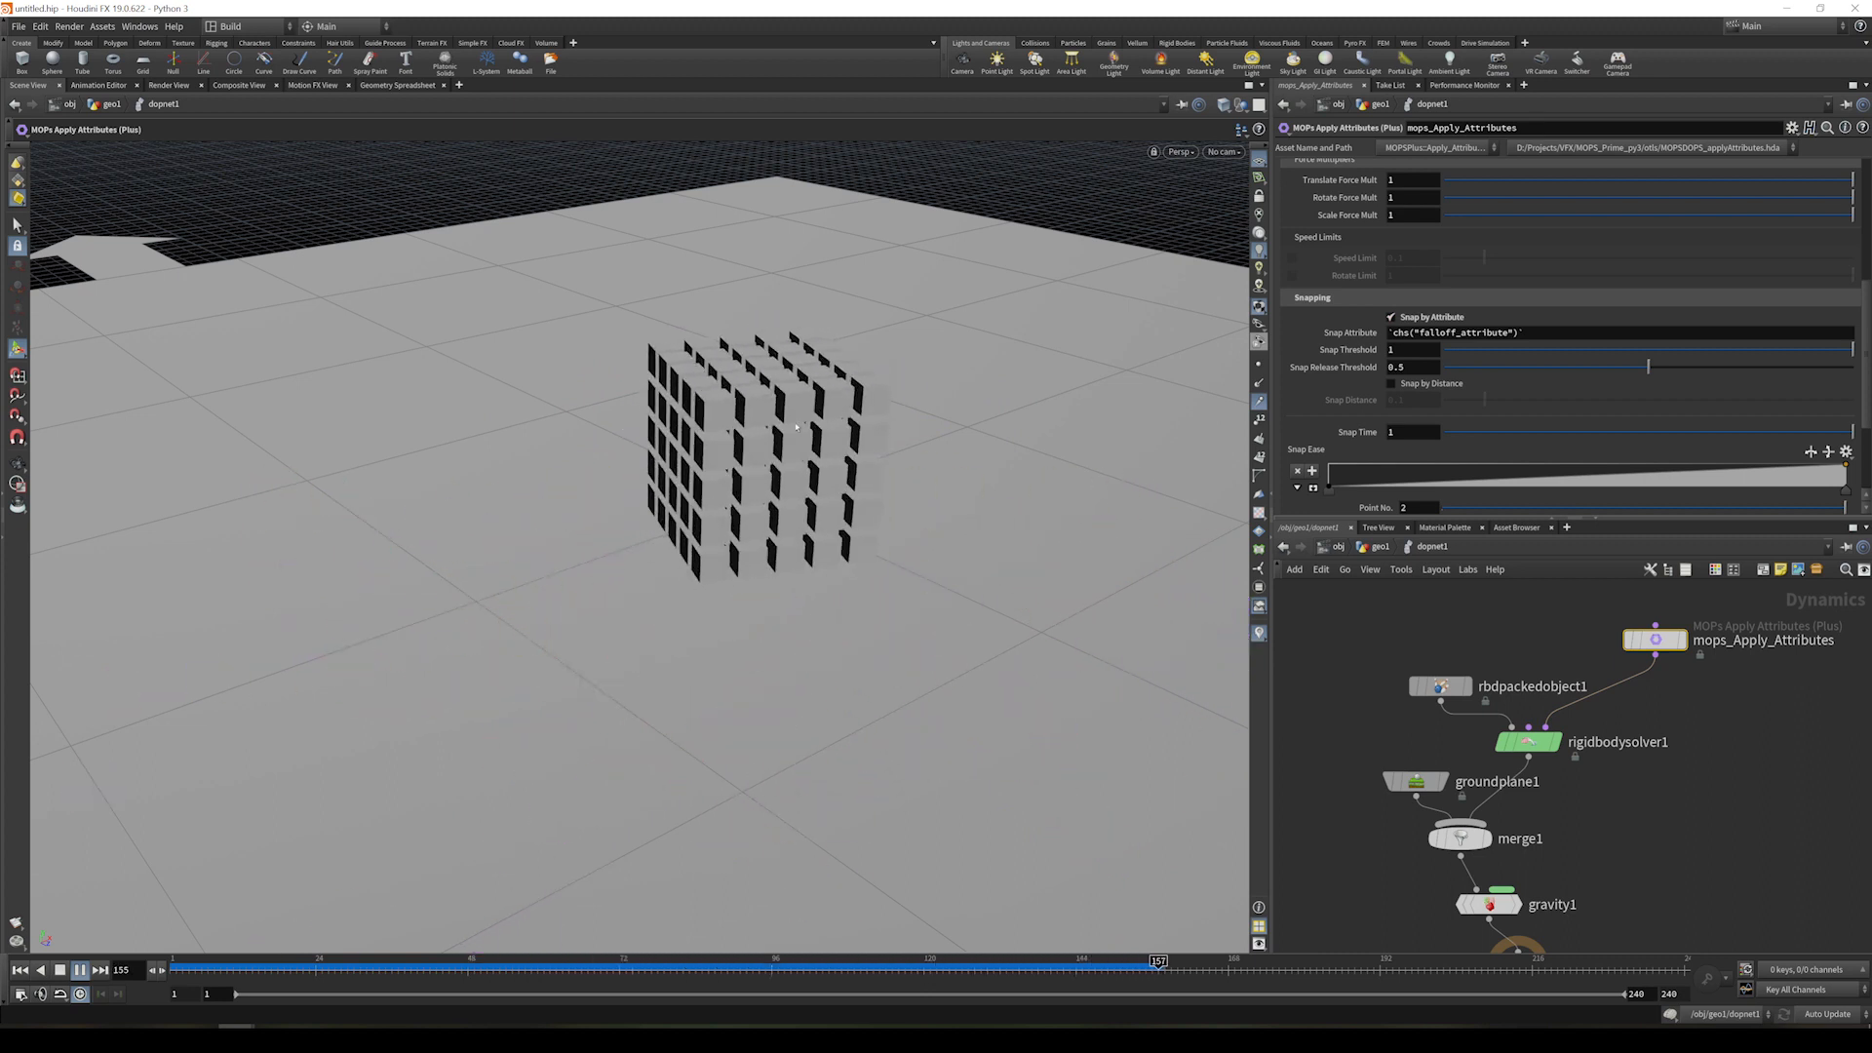
pyautogui.moveTo(581, 973); pyautogui.dragTo(192, 971)
pyautogui.click(84, 970)
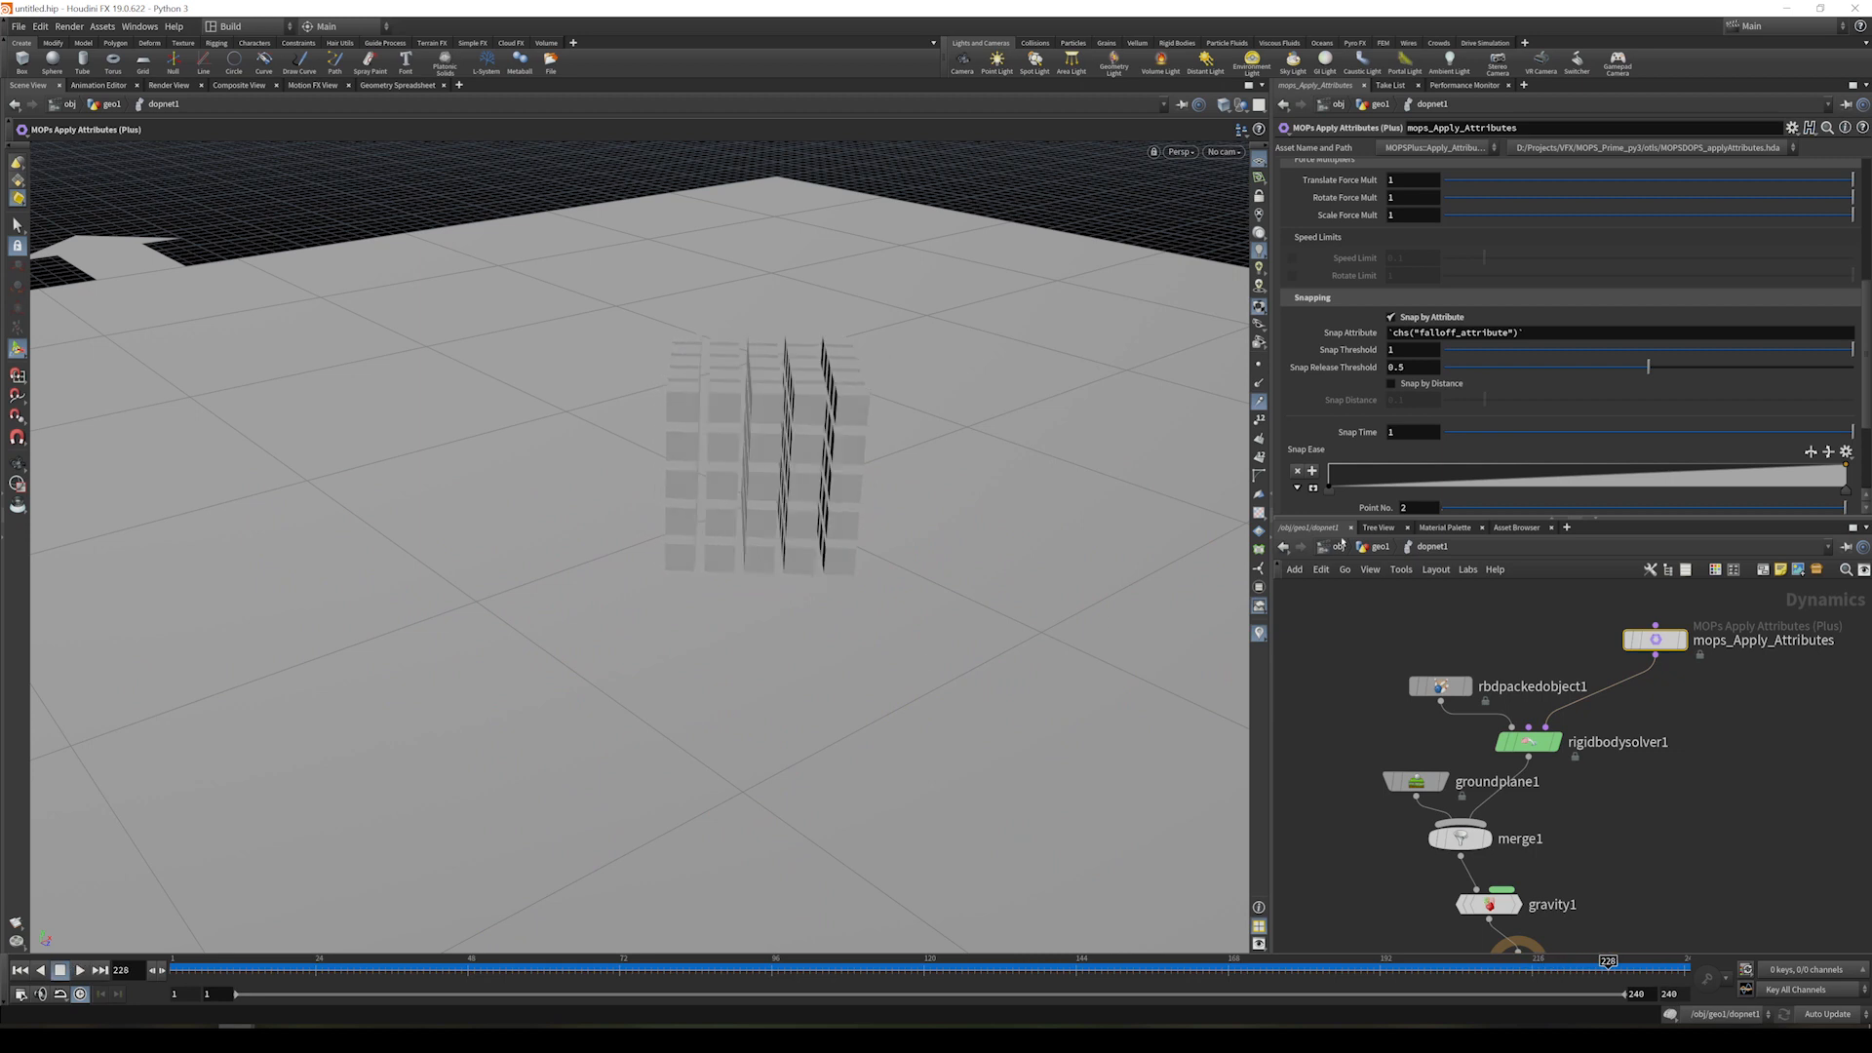
pyautogui.moveTo(1126, 970); pyautogui.dragTo(651, 970)
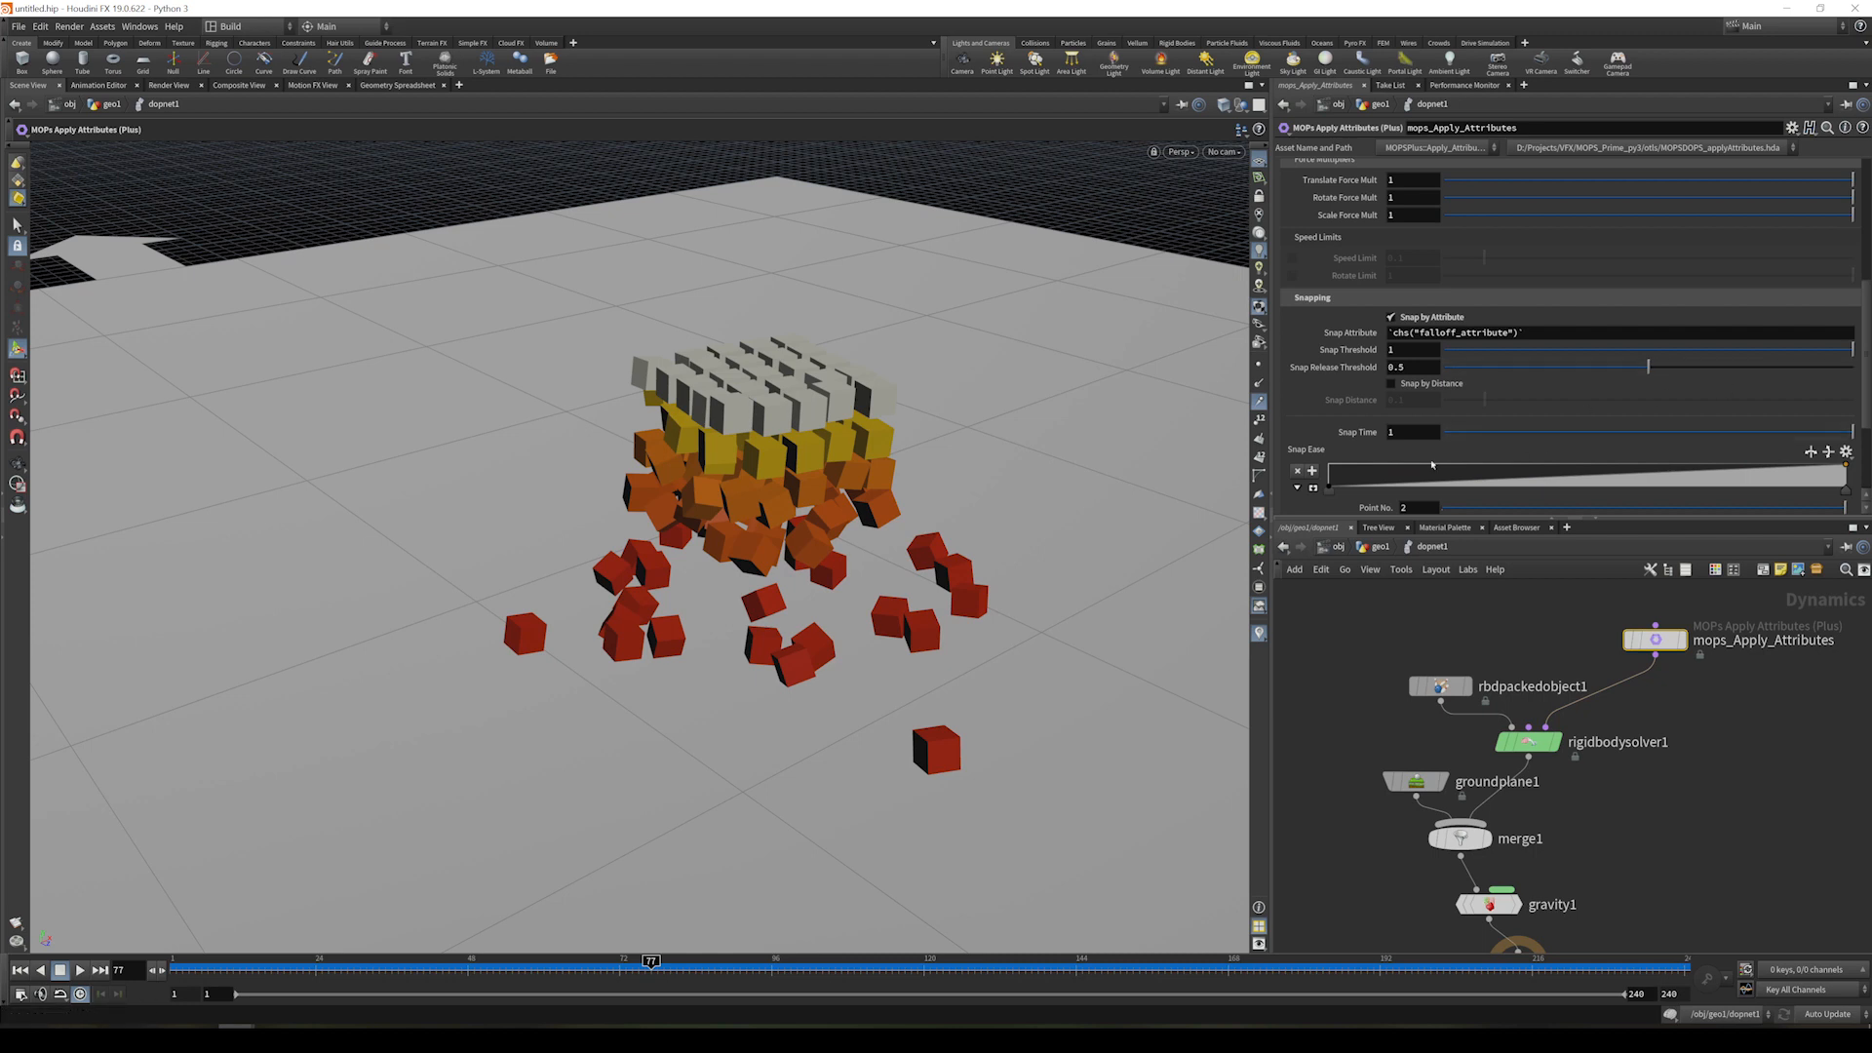
pyautogui.click(946, 970)
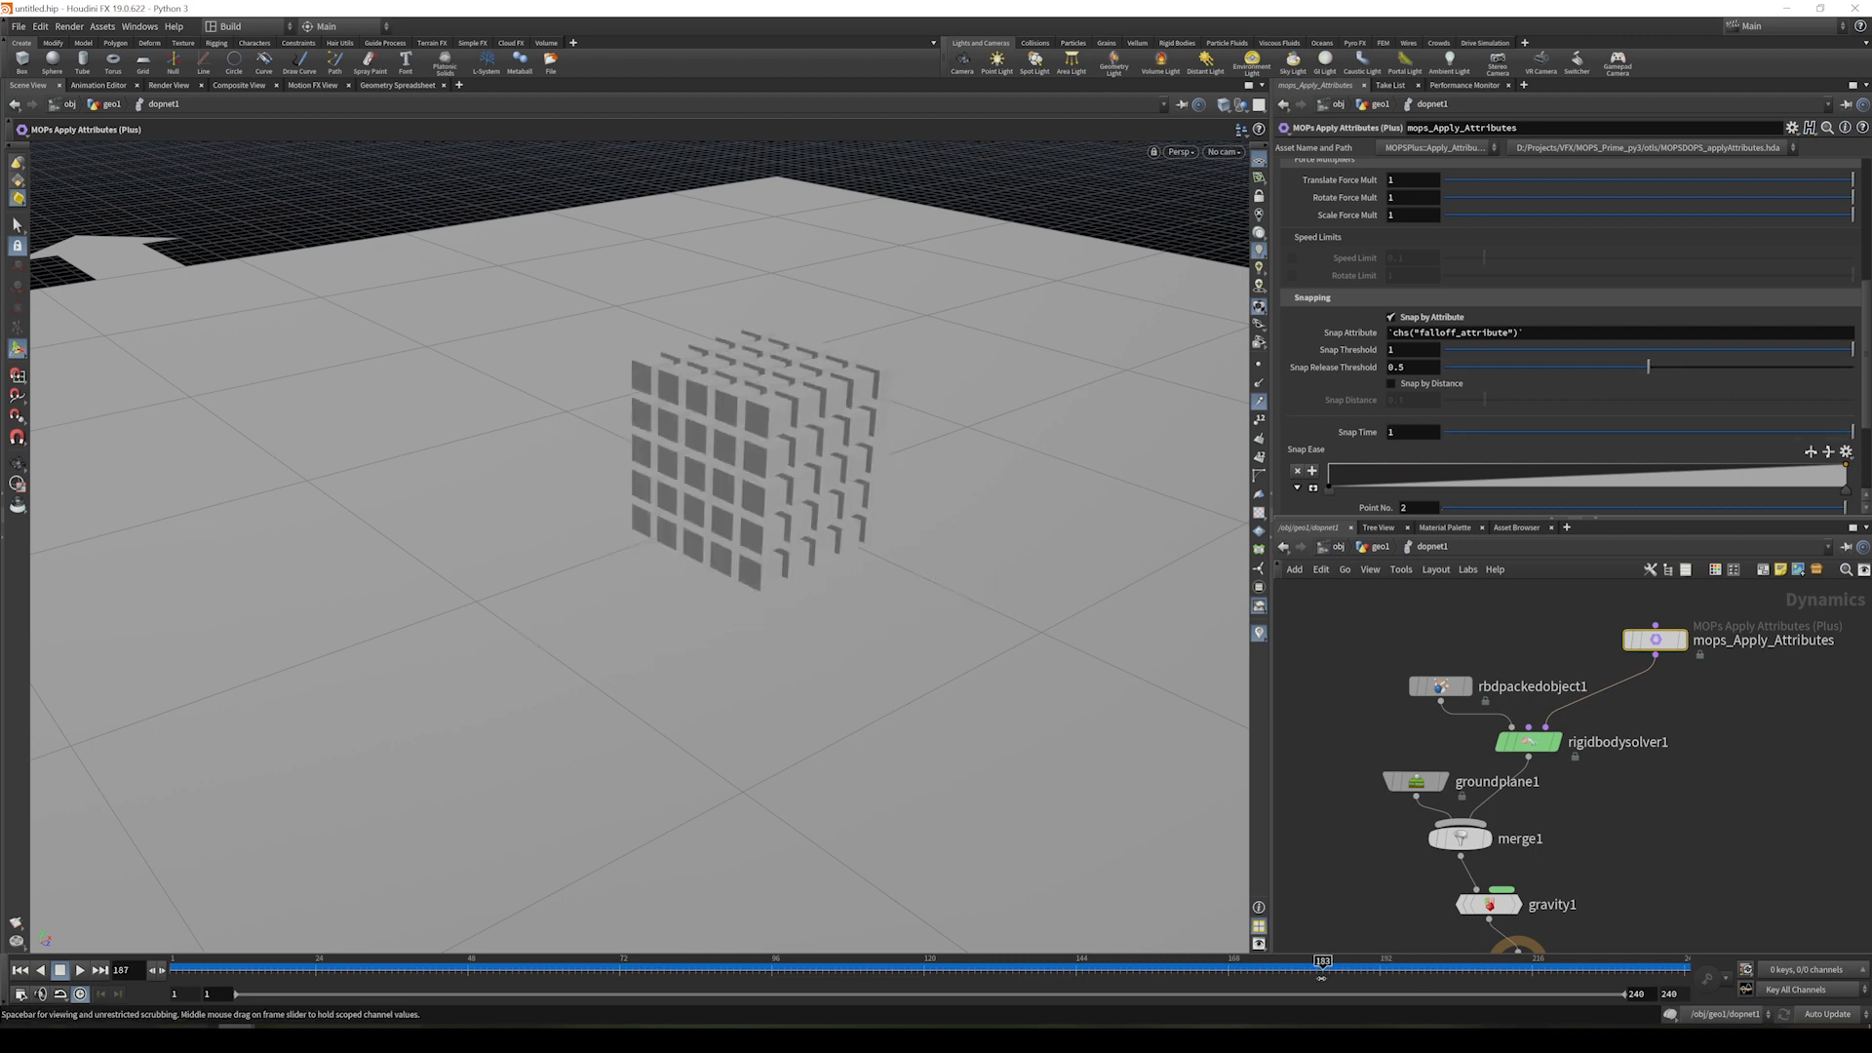
pyautogui.moveTo(946, 983)
pyautogui.mouseDown()
pyautogui.moveTo(675, 985)
pyautogui.moveTo(923, 993)
pyautogui.mouseUp()
# - Set Snap Time to 0.25 on the MOPs Apply Attributes node and replay the simulation from frame 1
pyautogui.moveTo(1852, 432); pyautogui.dragTo(1490, 436)
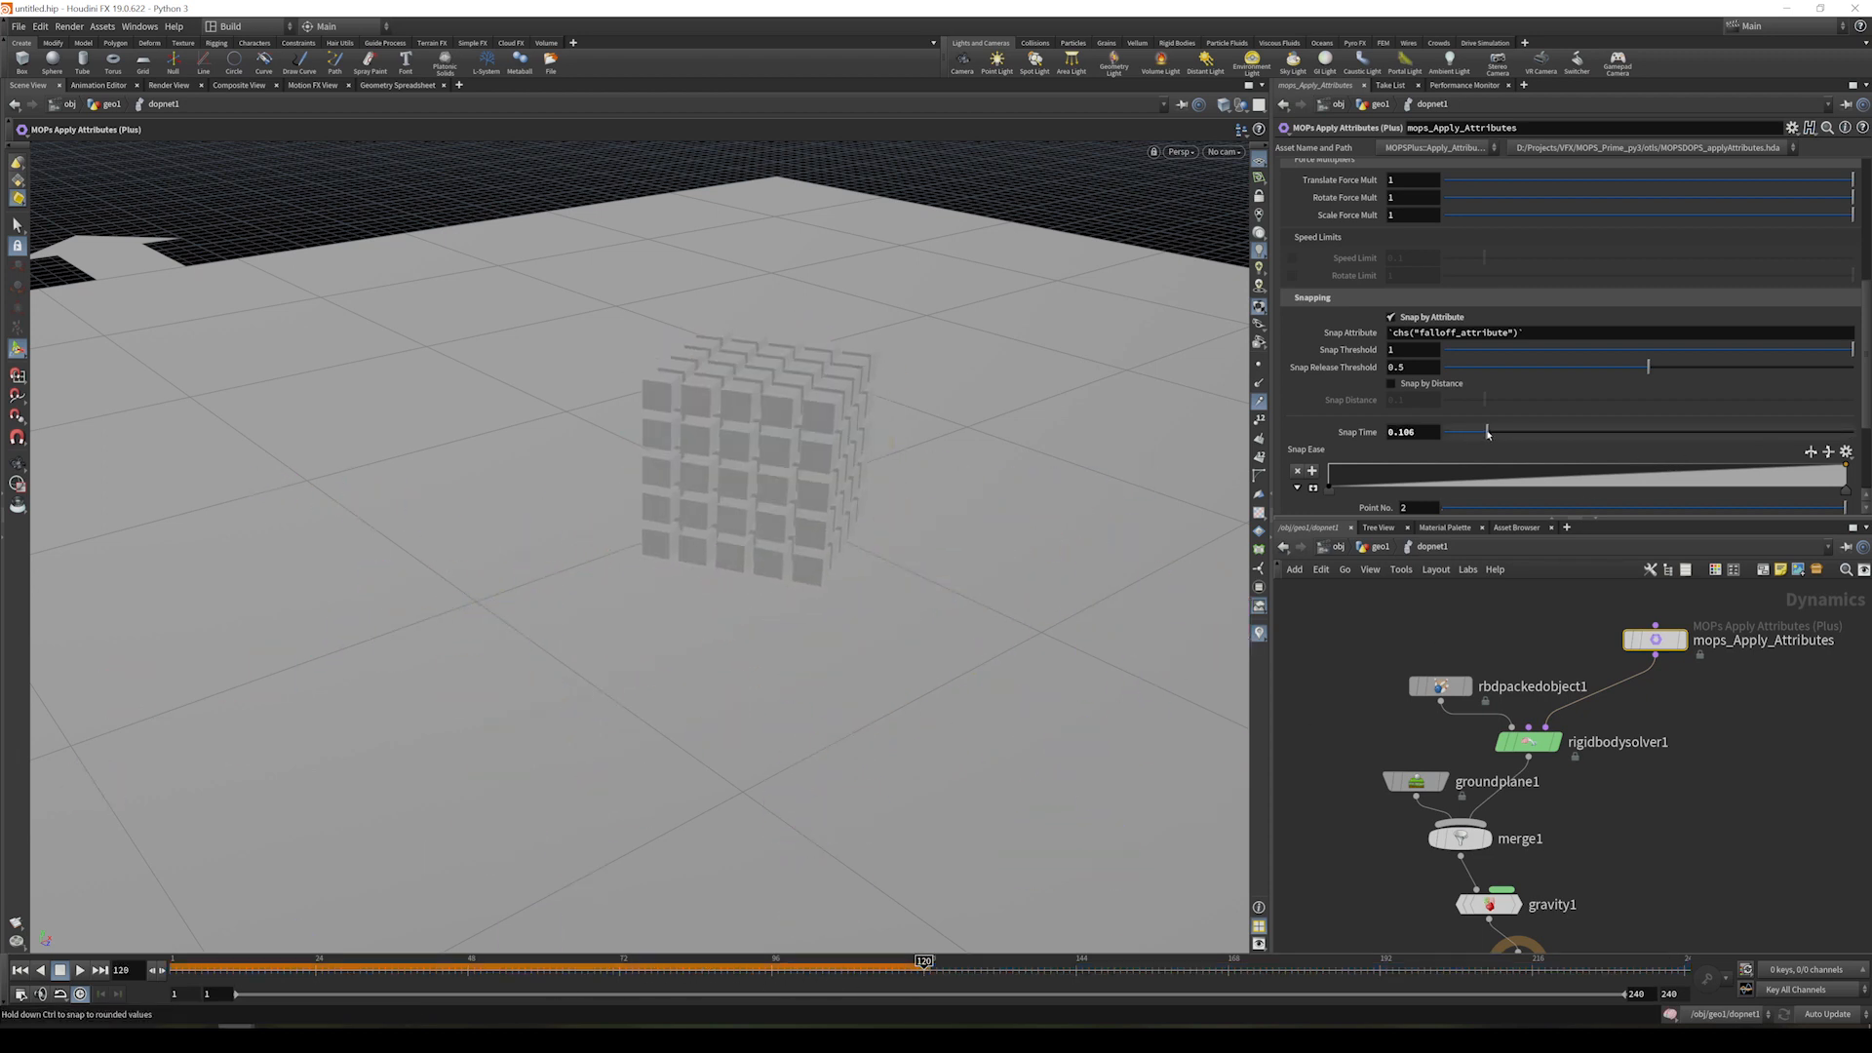
pyautogui.click(1407, 432)
pyautogui.doubleClick(1407, 432)
pyautogui.write('0.25')
pyautogui.press('Return')
pyautogui.click(21, 971)
pyautogui.click(80, 971)
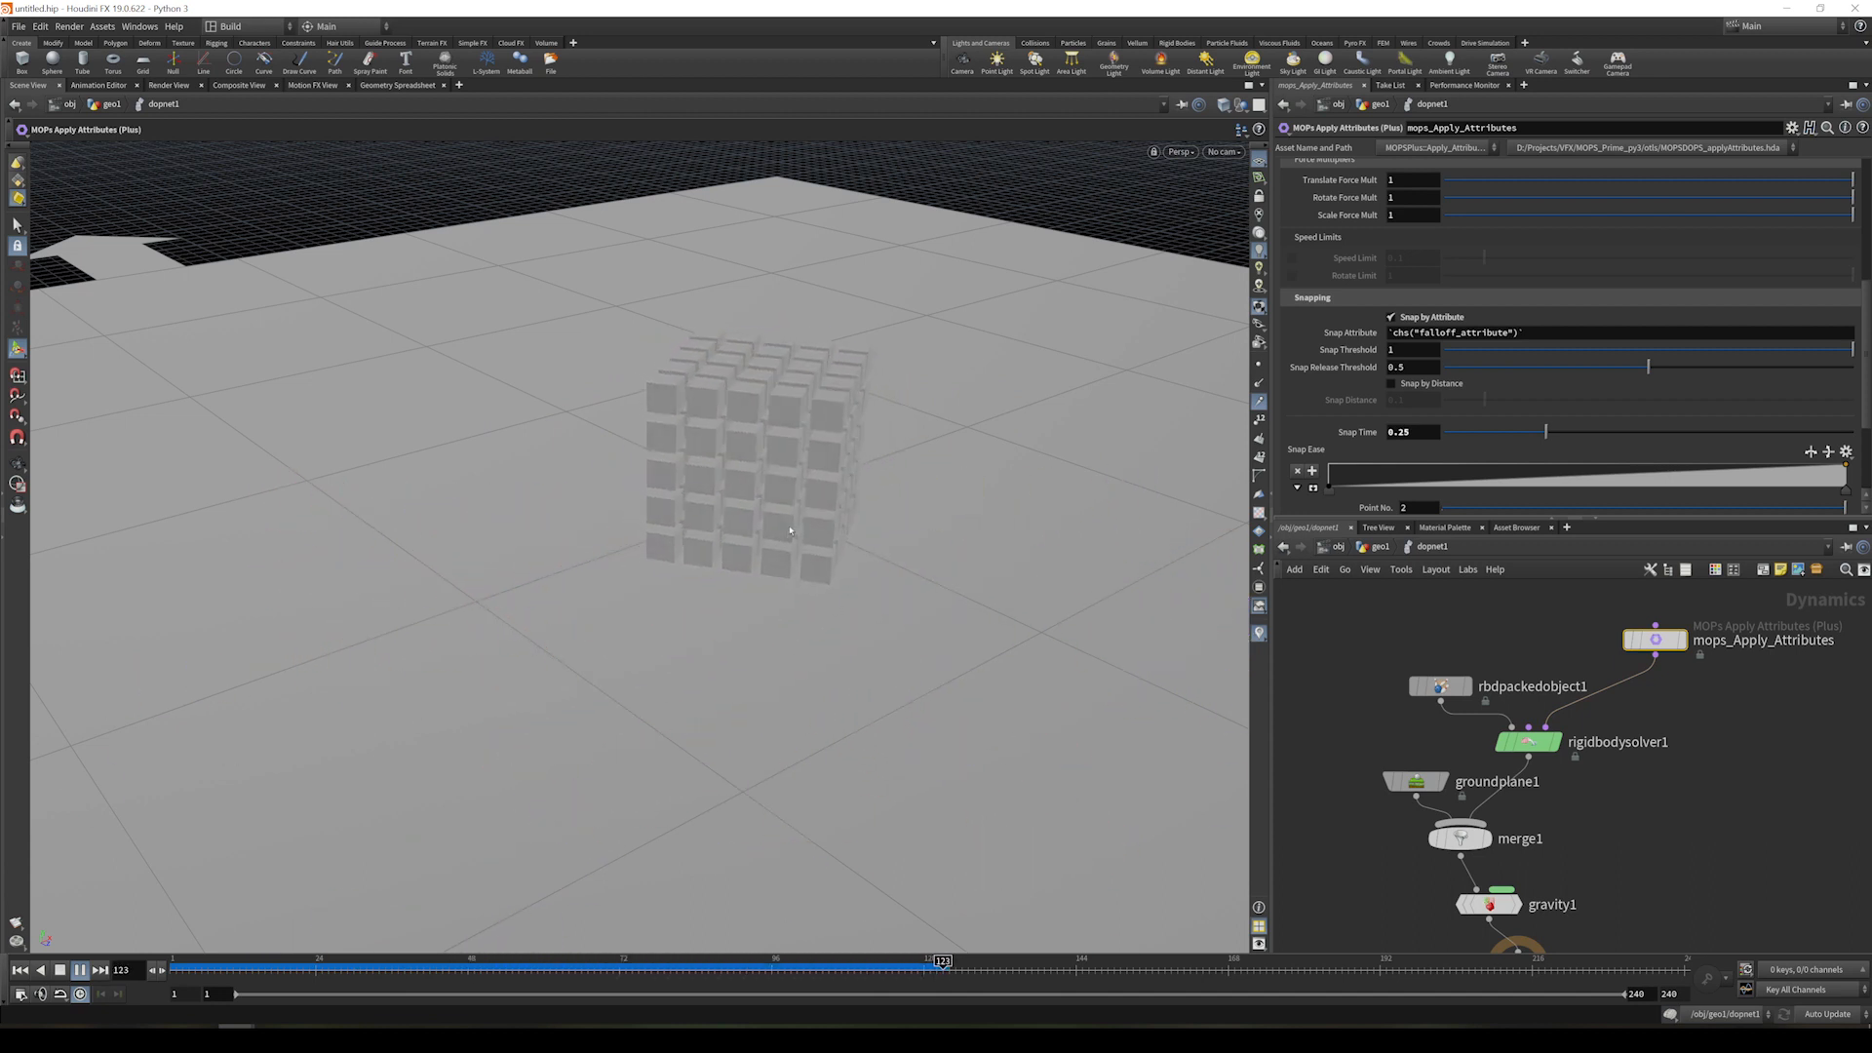
pyautogui.click(59, 972)
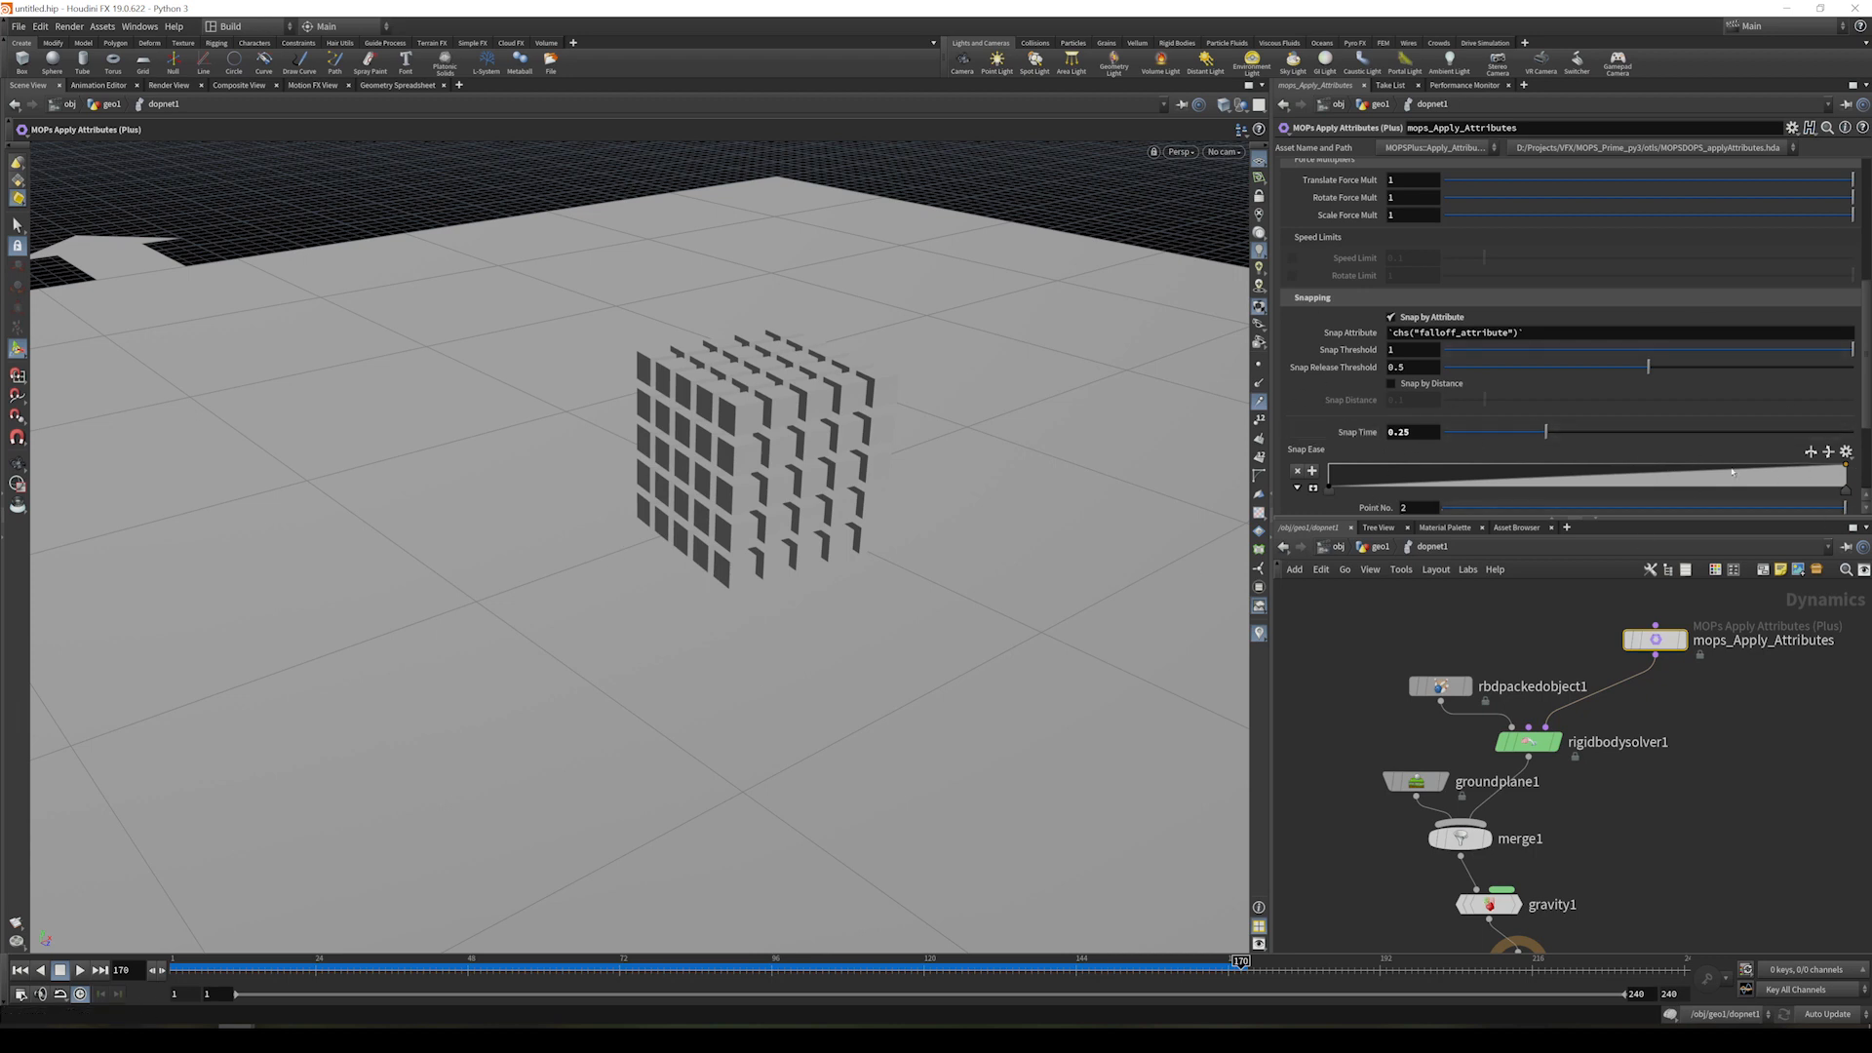
# - Enable Deactivate Snapped on the MOPs Apply Attributes node and replay the simulation from frame 1
pyautogui.scroll(-4, 1474, 486)
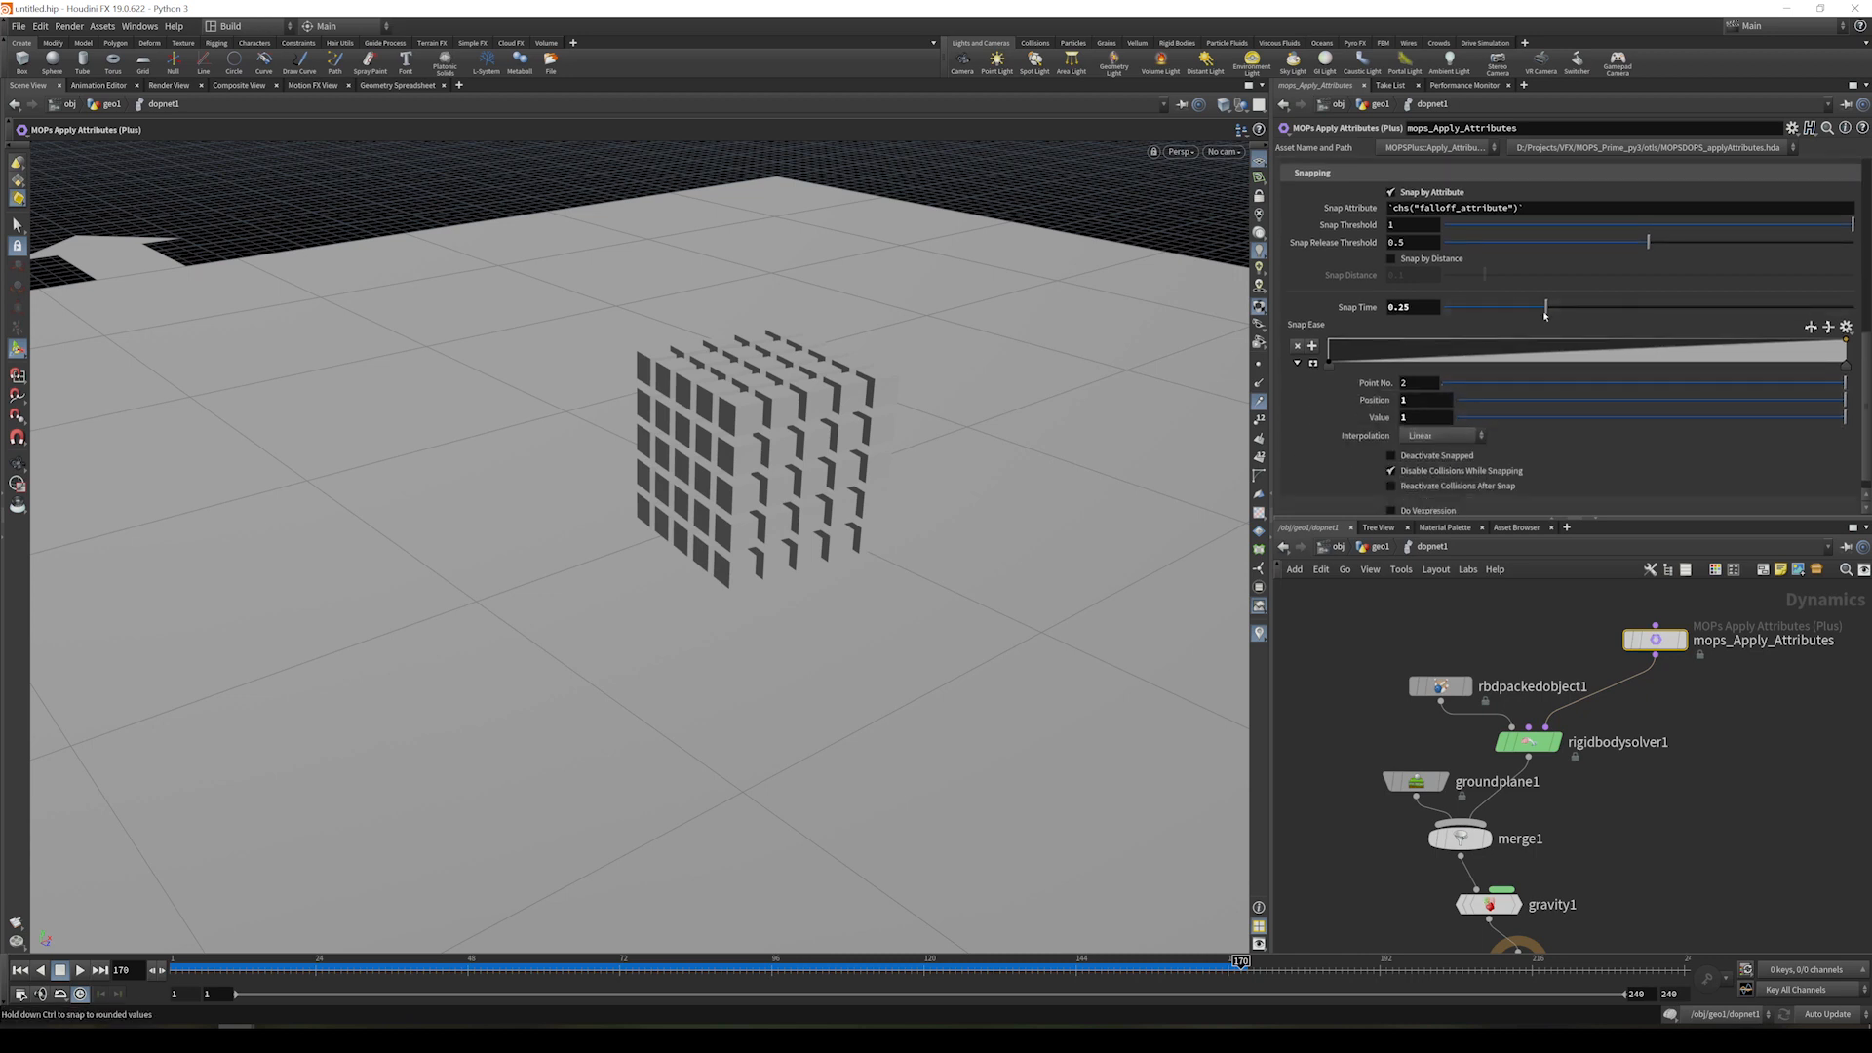
pyautogui.scroll(-1, 1570, 380)
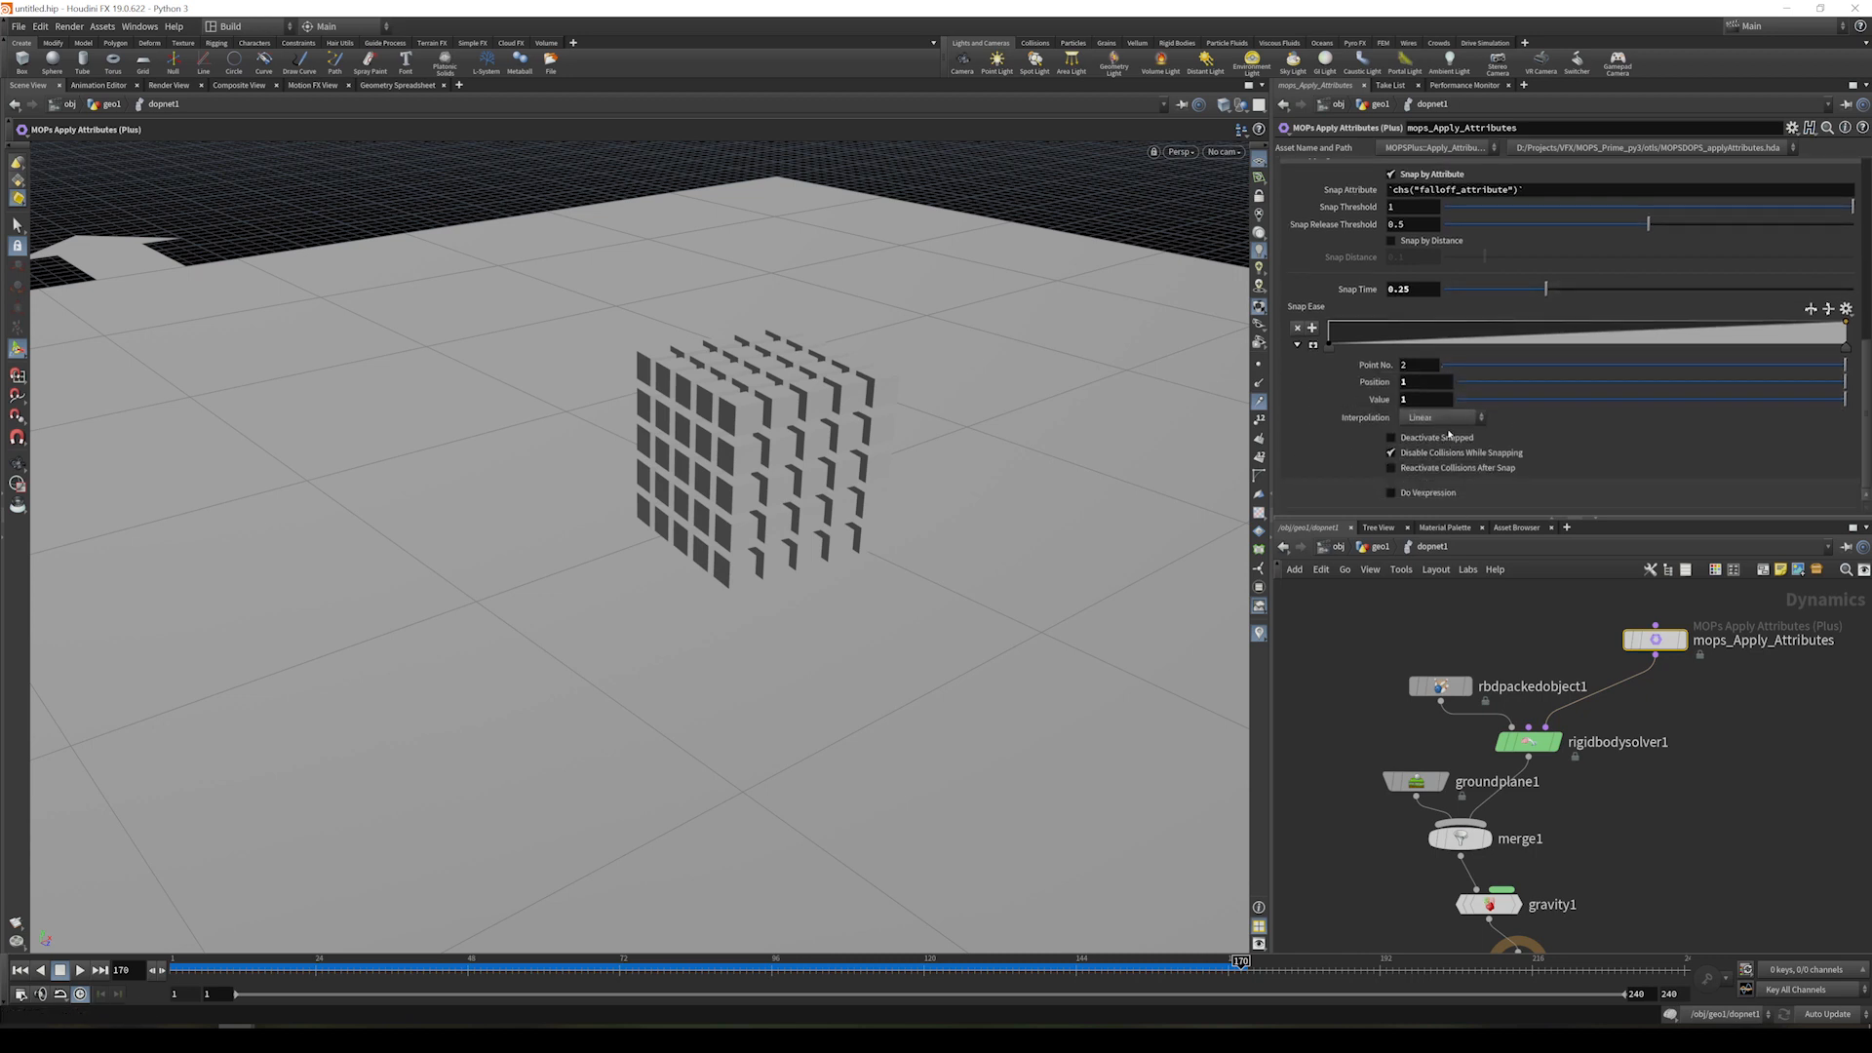
pyautogui.moveTo(1448, 442)
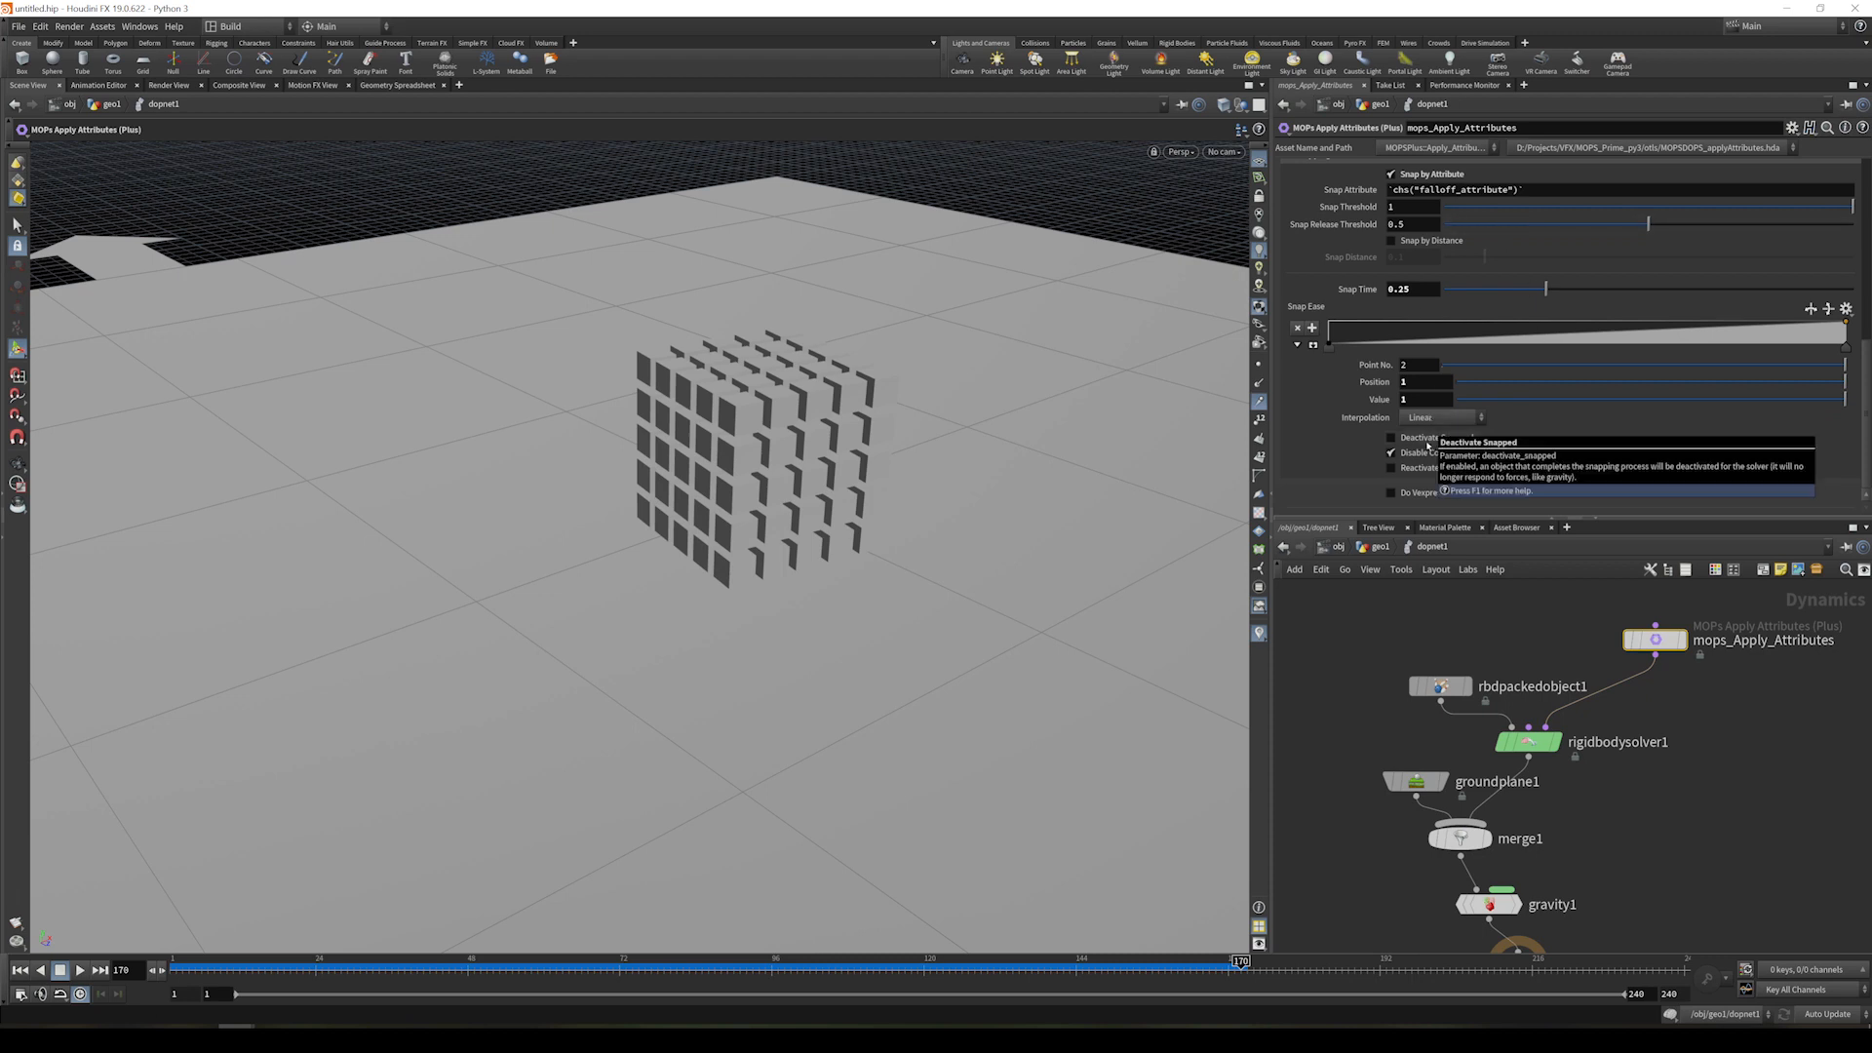
pyautogui.click(1431, 441)
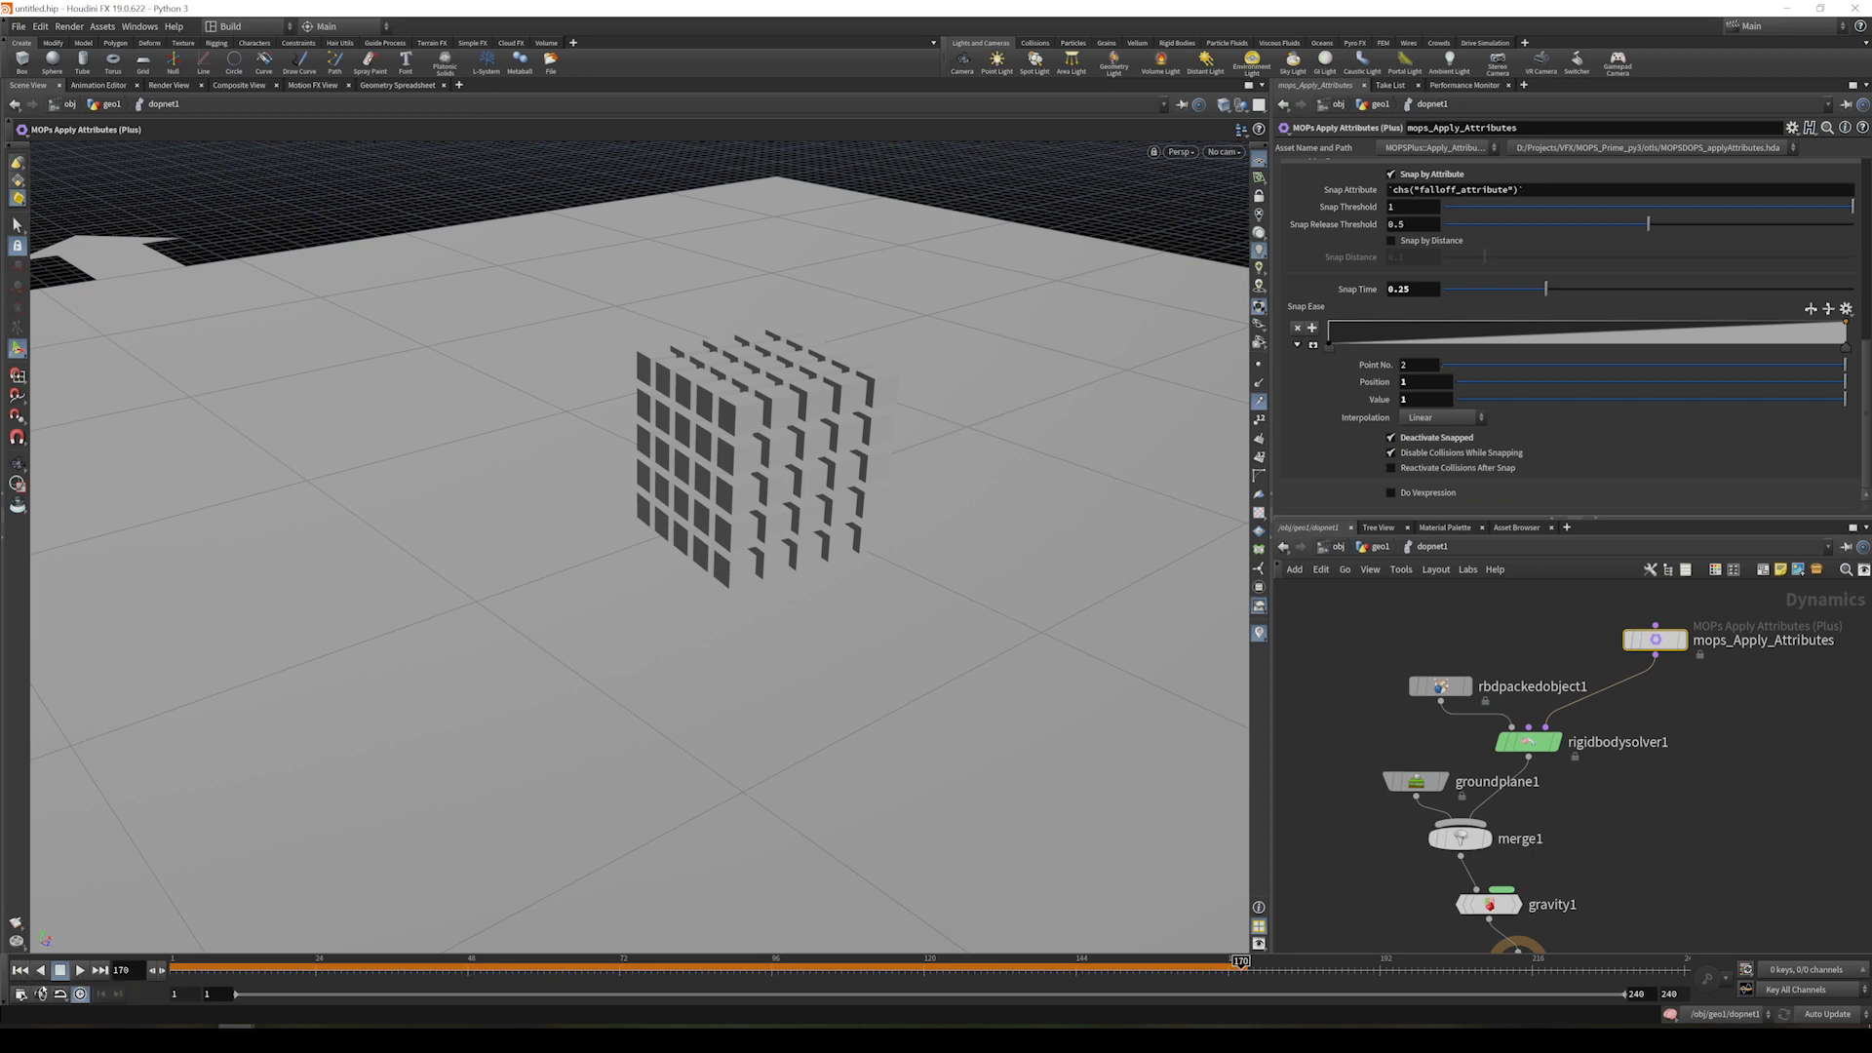
pyautogui.click(19, 970)
pyautogui.press('Up')
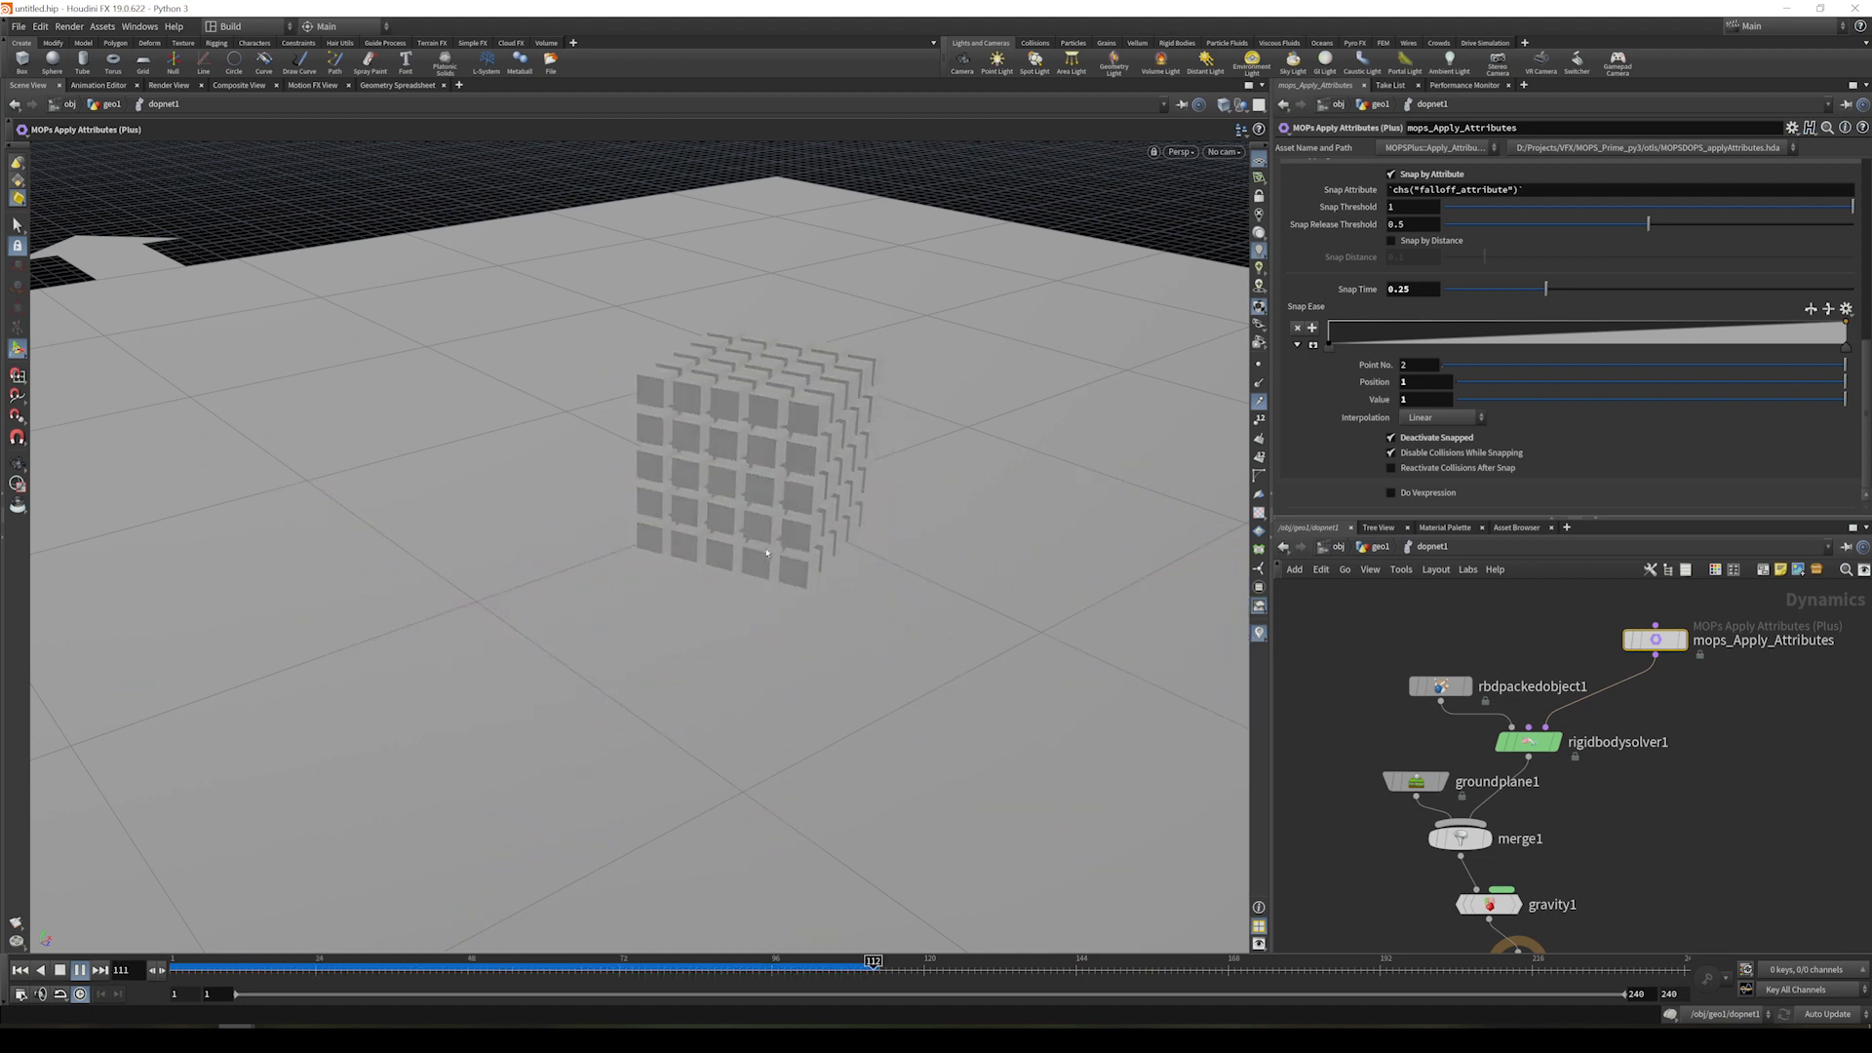
pyautogui.click(61, 972)
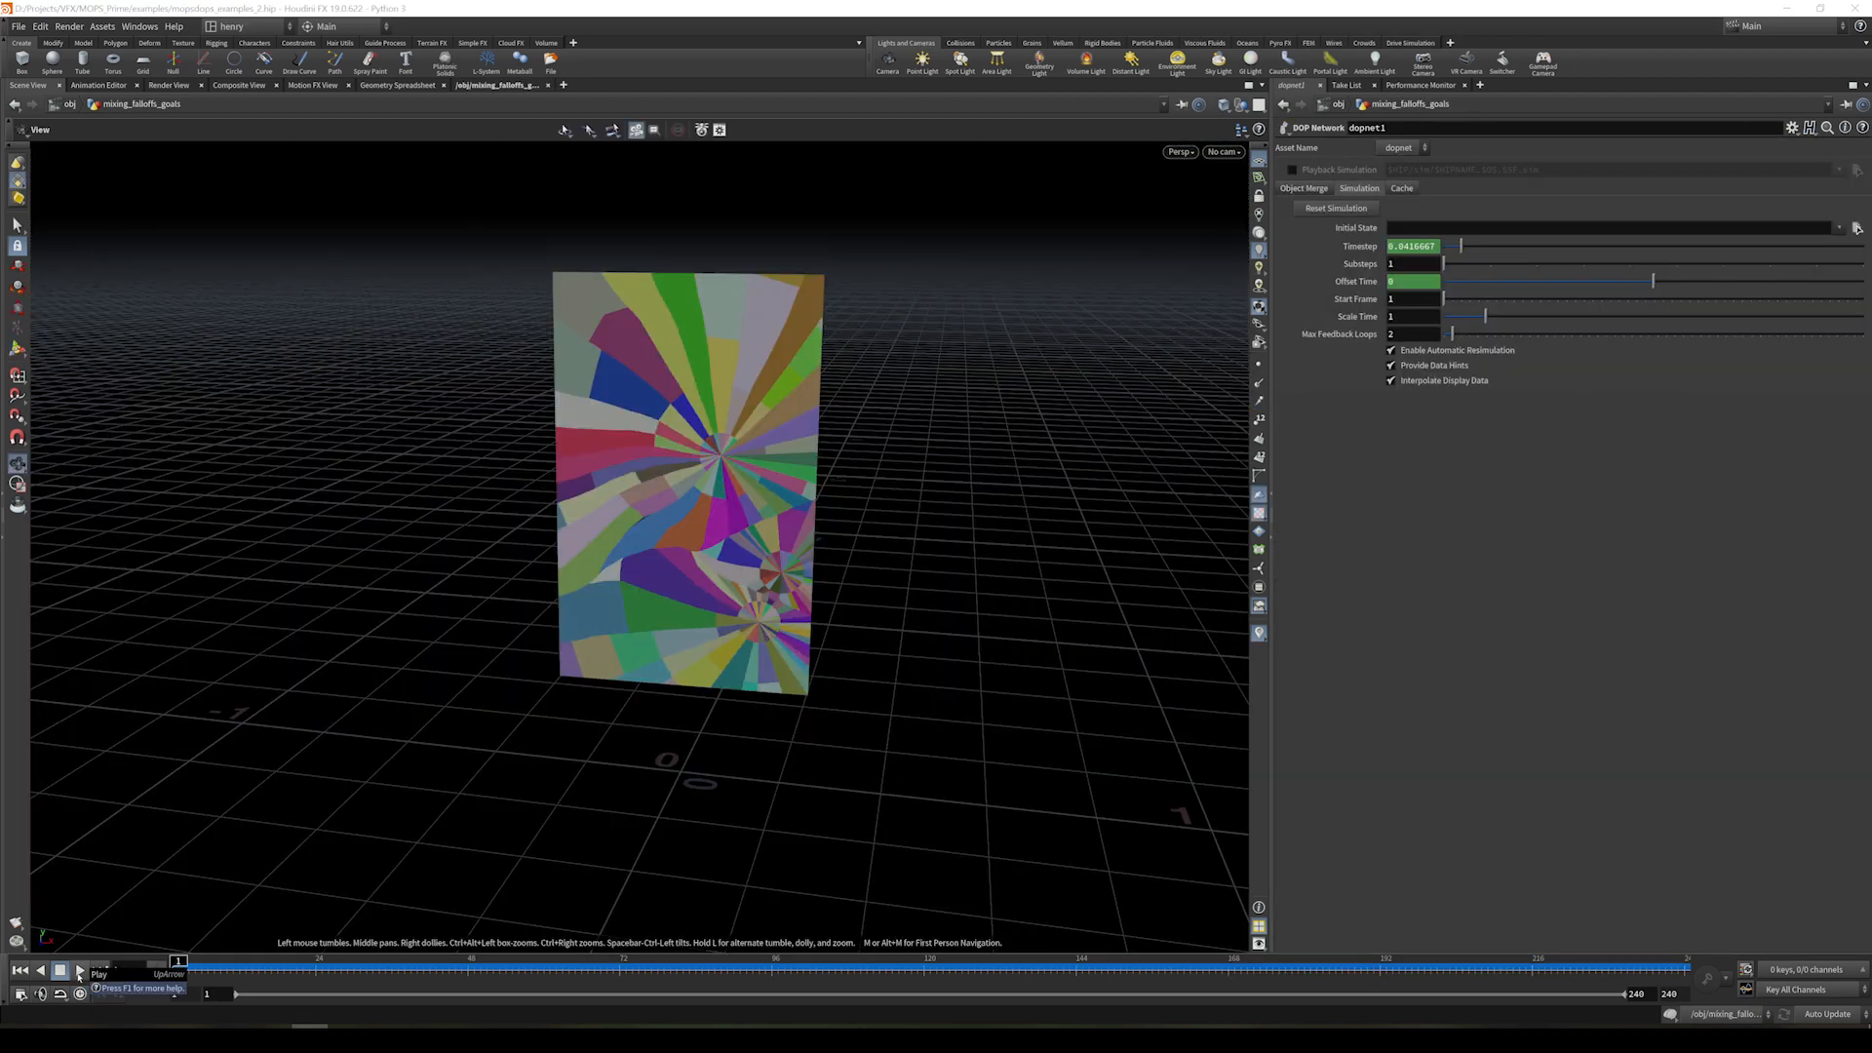
# - Play the simulation of the fractured panel in the mixing_falloffs_goals example scene
pyautogui.click(79, 971)
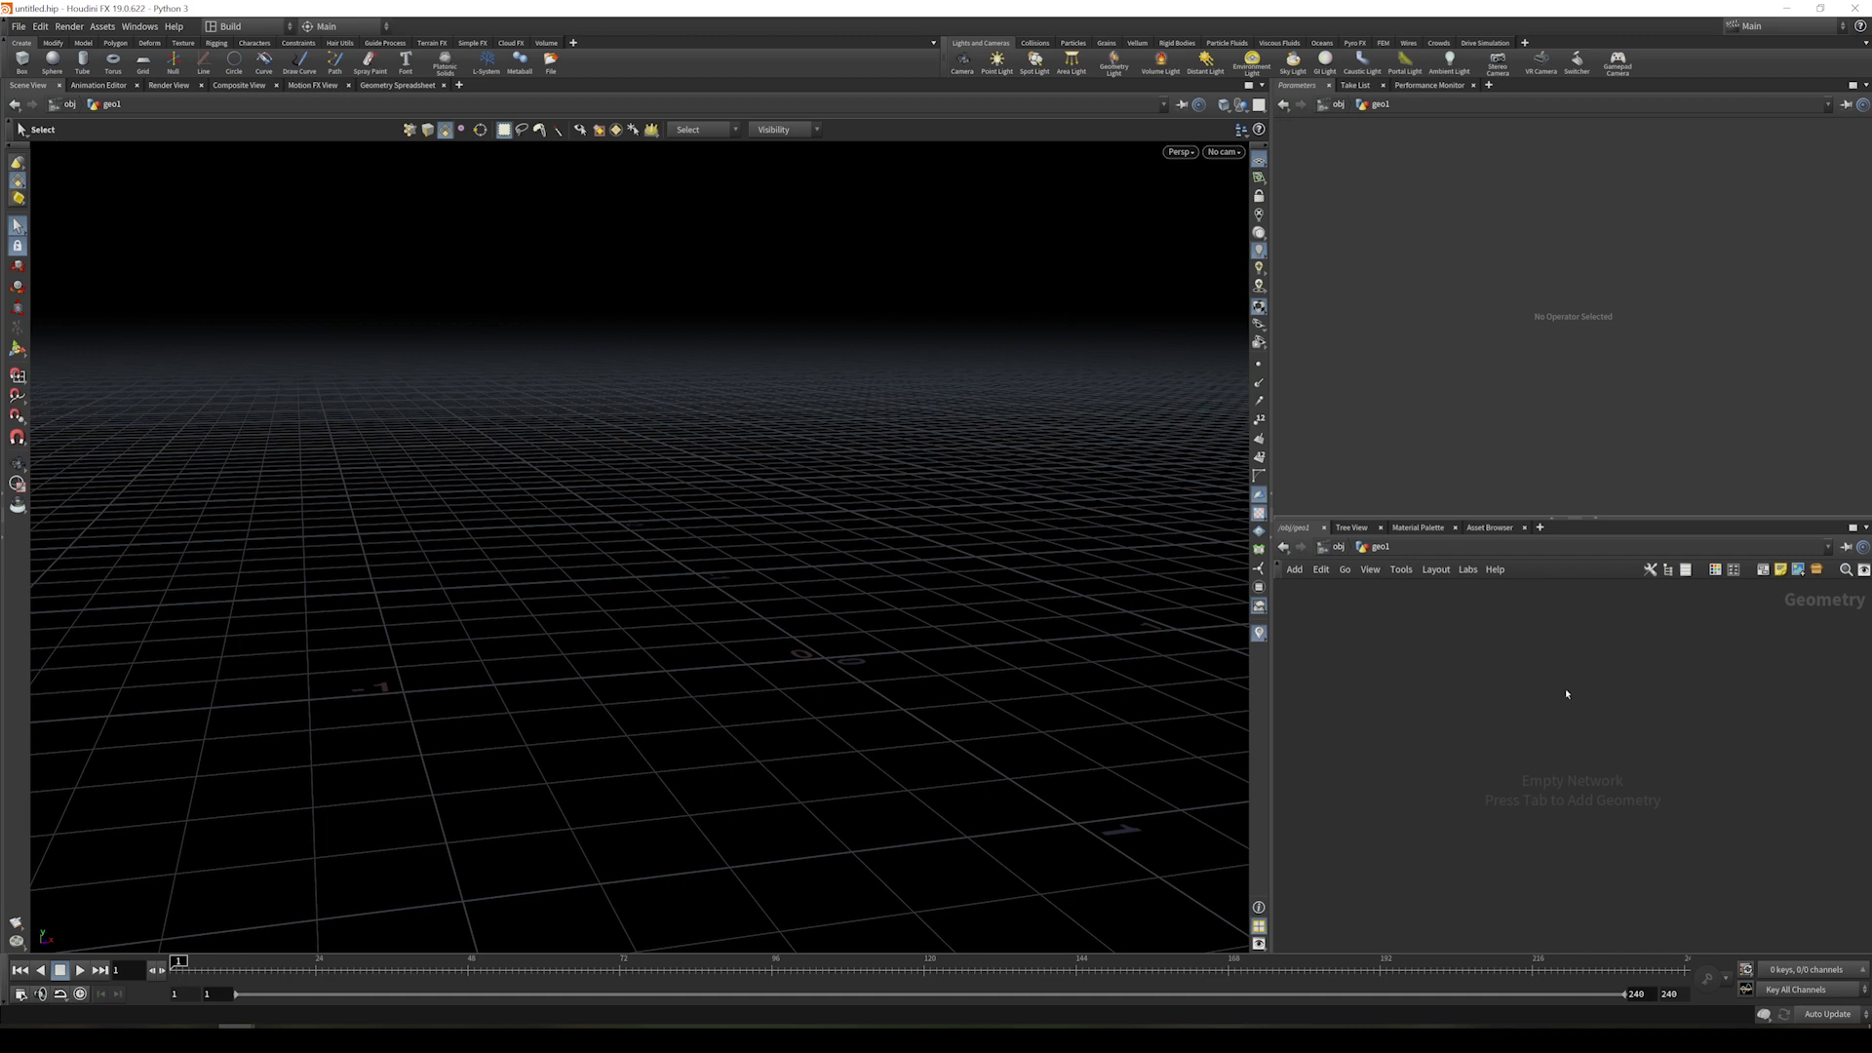
# - Add a Box node to the empty geometry network
pyautogui.press('Tab')
pyautogui.write('box')
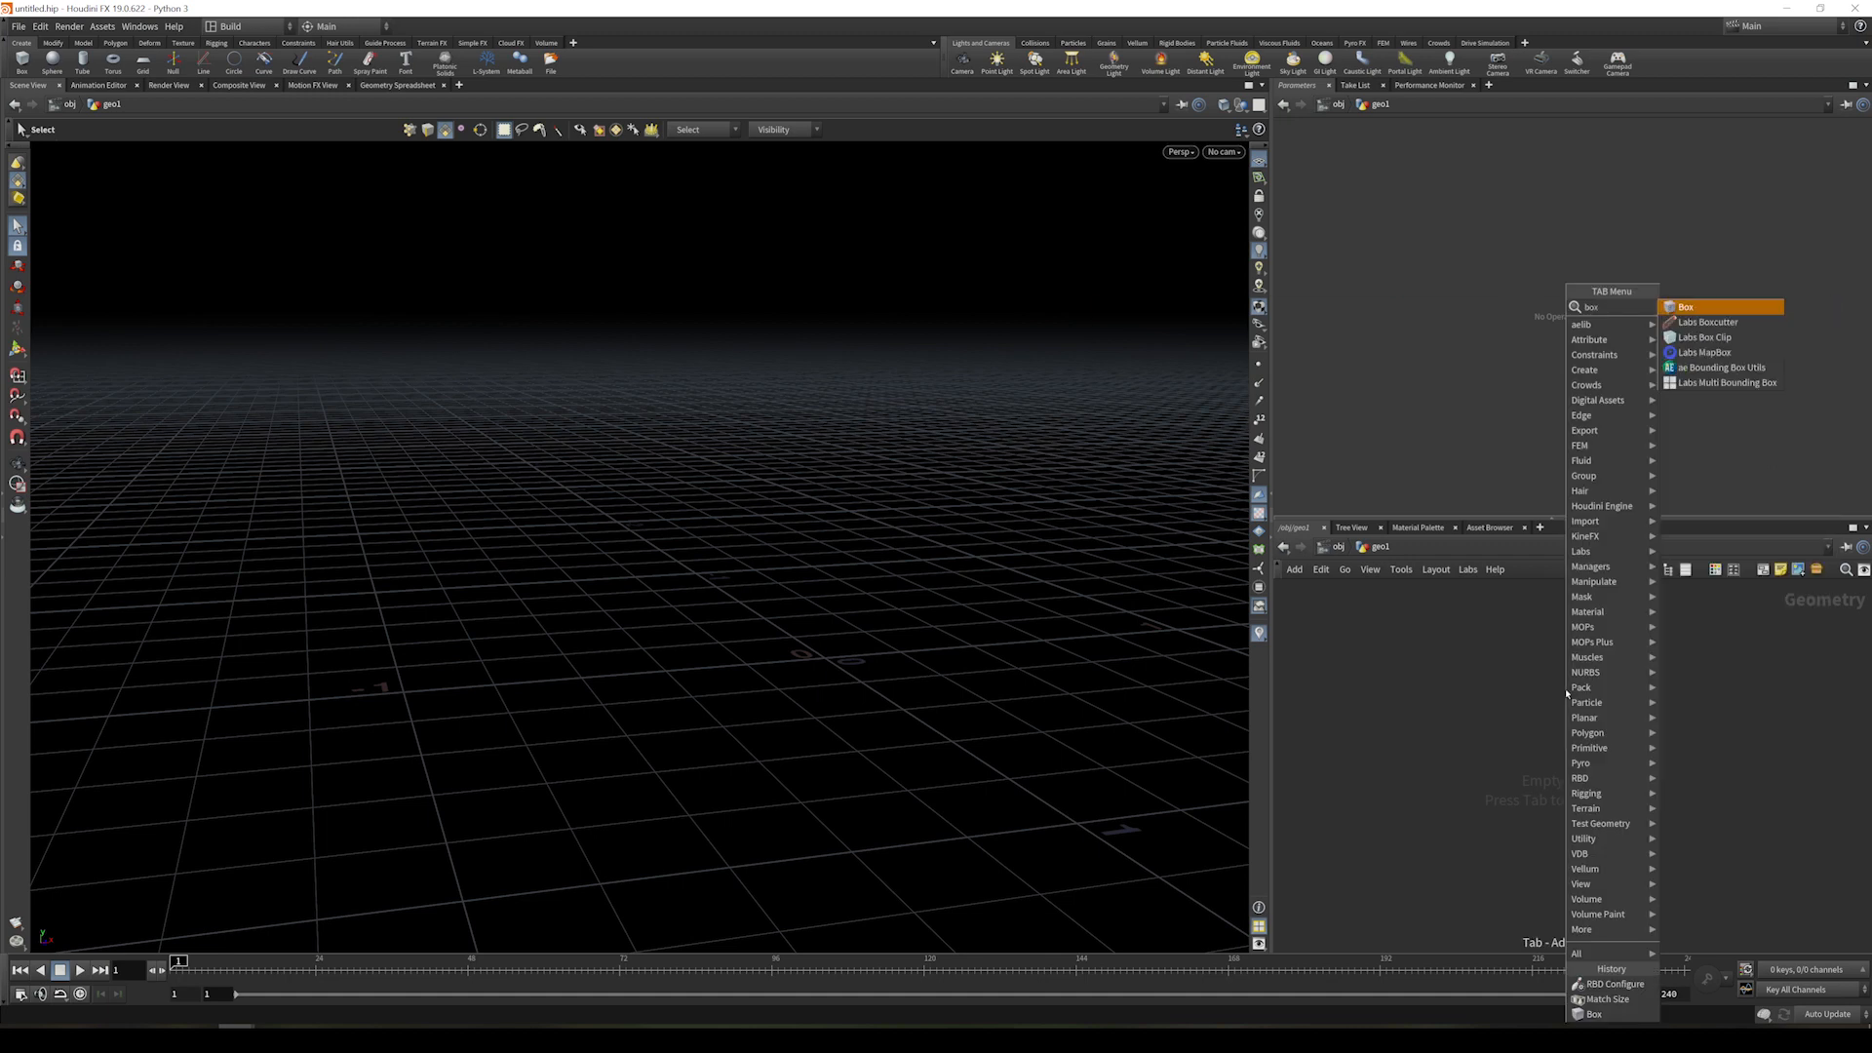
pyautogui.press('Return')
pyautogui.click(1566, 696)
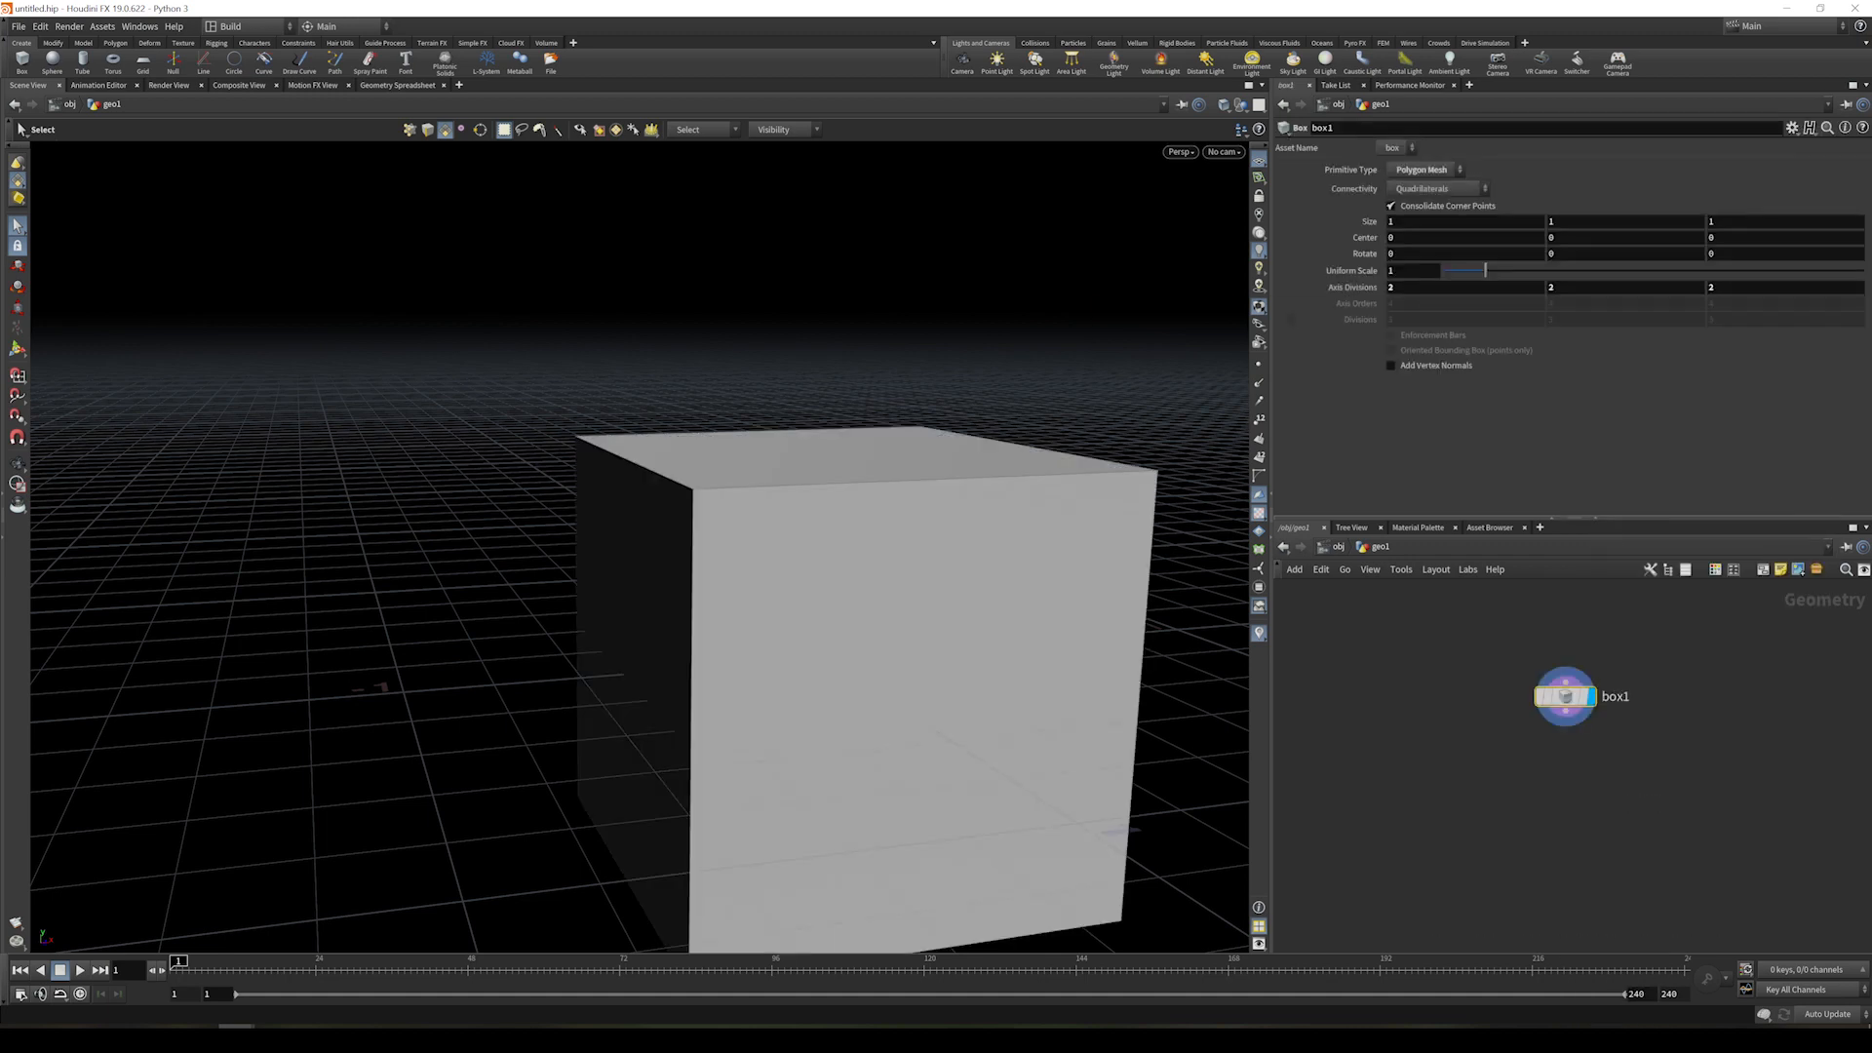
# - Set the box size to 0.5 by 0.8 by 0.01 to make a thin upright panel
pyautogui.click(1433, 221)
pyautogui.write('.5')
pyautogui.press('Tab')
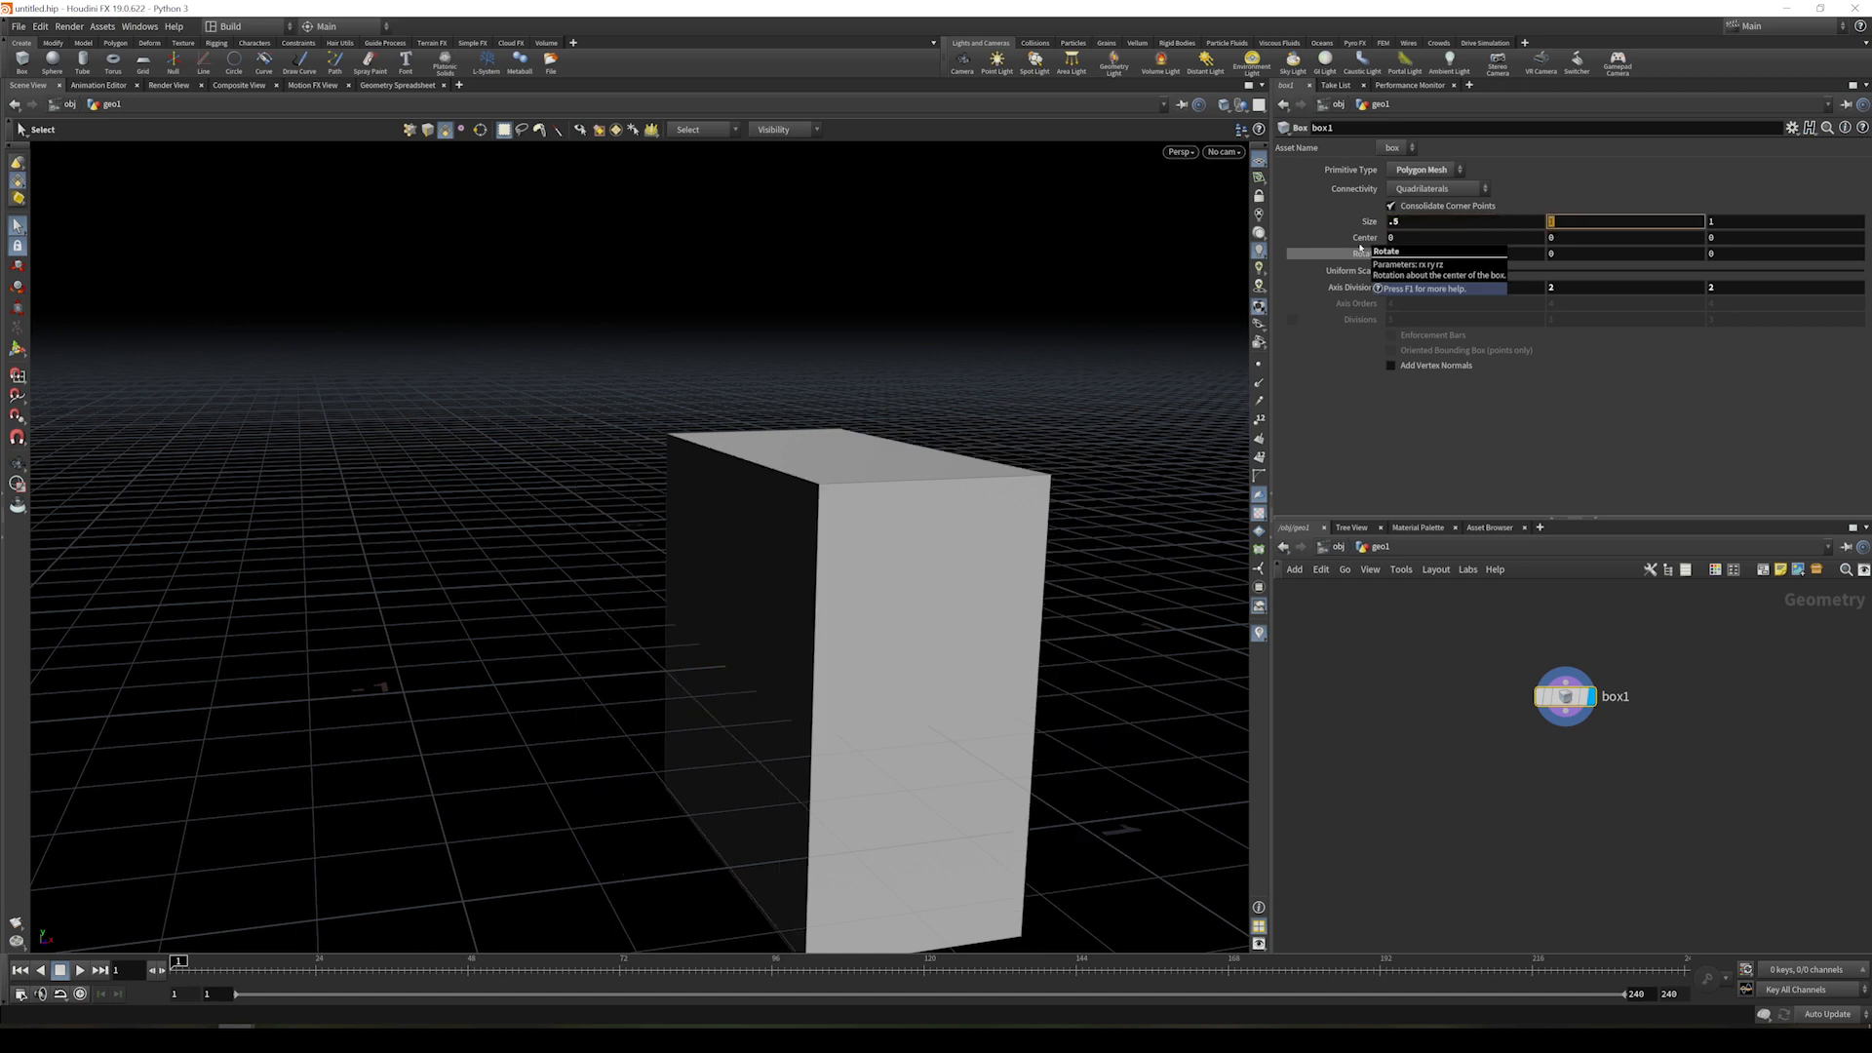
pyautogui.press('Tab')
pyautogui.write('0.01')
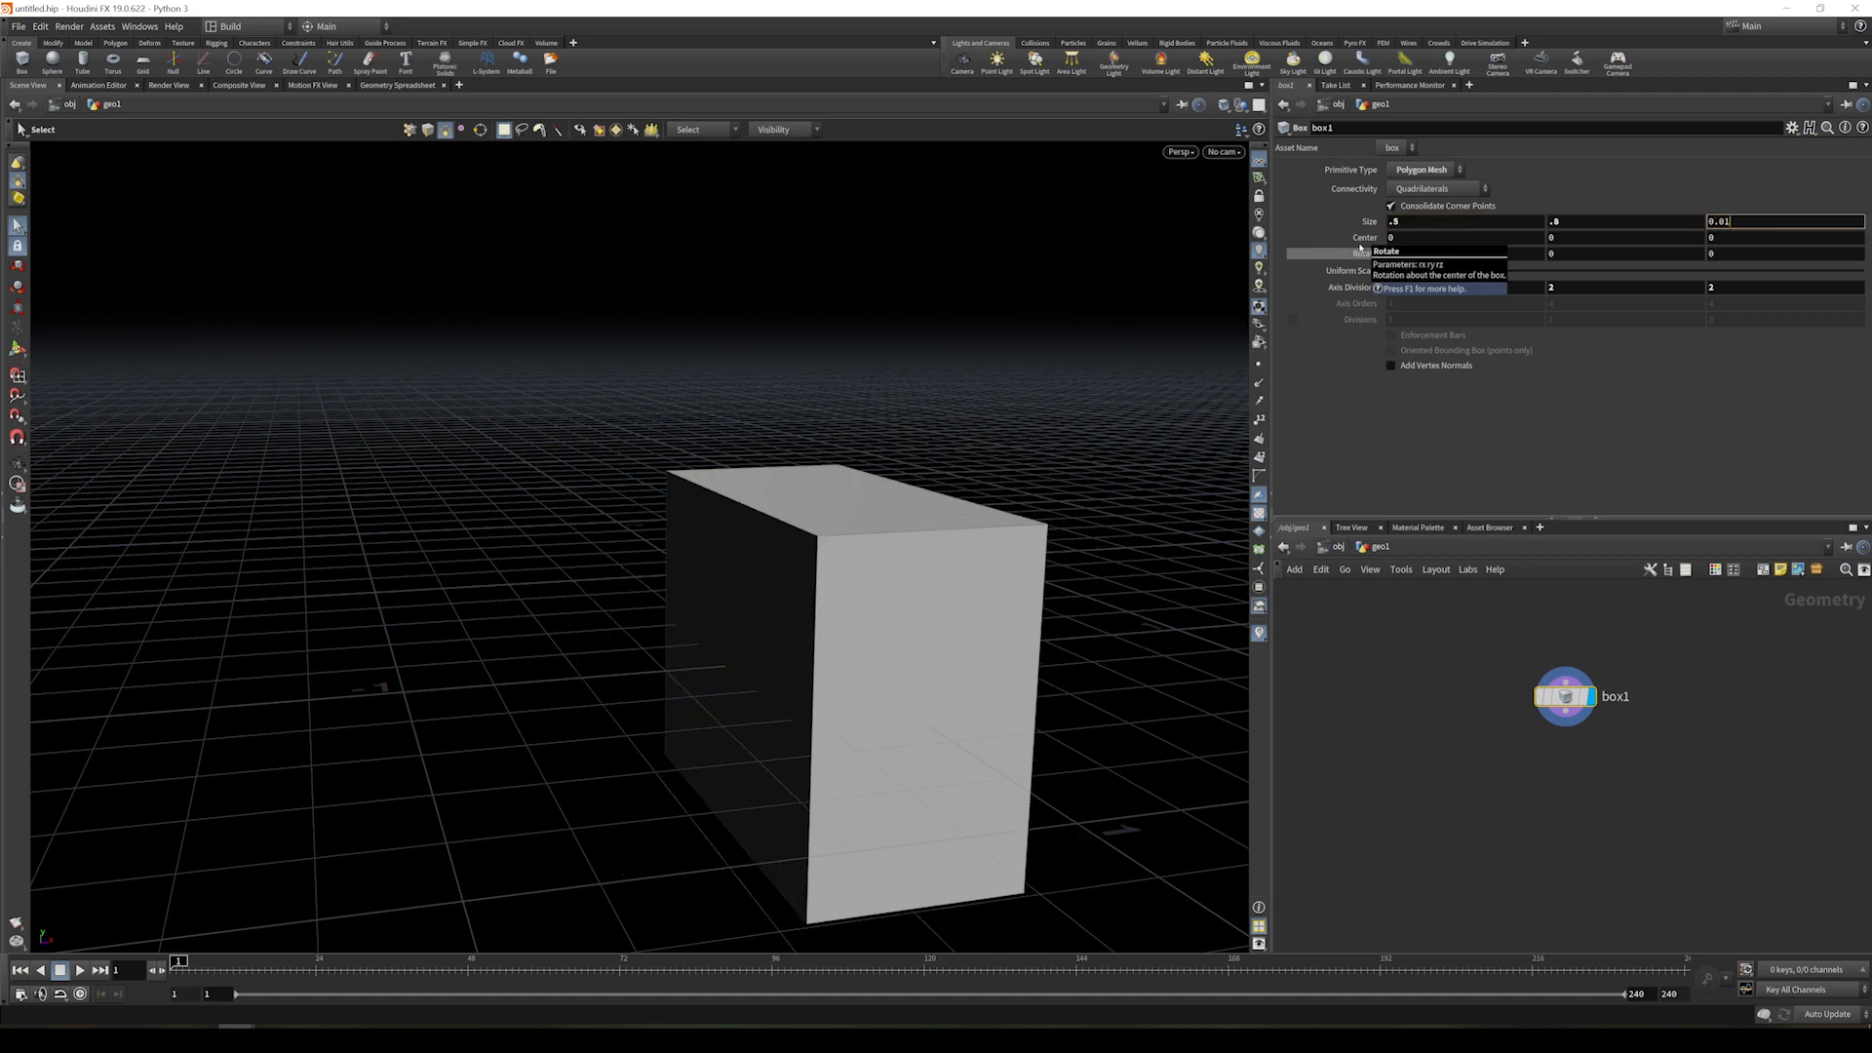
pyautogui.press('Return')
pyautogui.keyDown('alt'); pyautogui.moveTo(861, 598); pyautogui.dragTo(861, 625); pyautogui.keyUp('alt')
# - Add a Match Size node below the box node
pyautogui.press('Tab')
pyautogui.write('match')
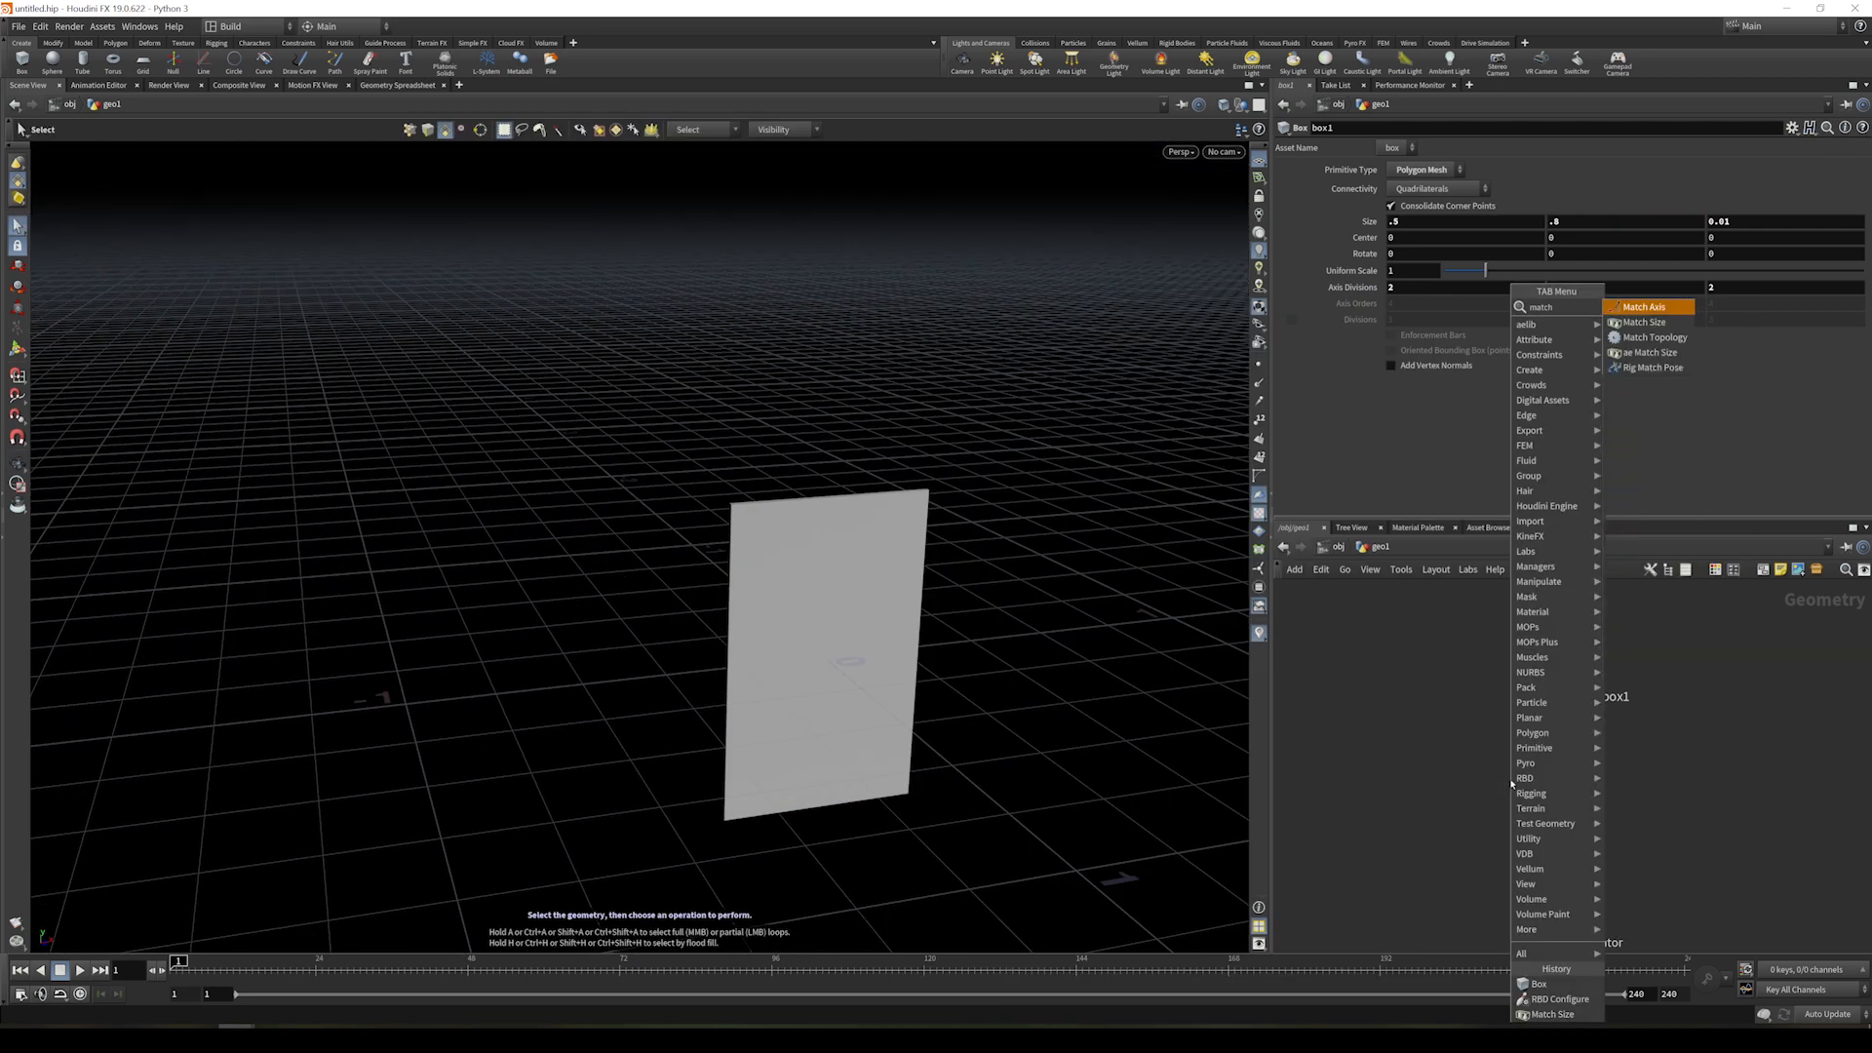
pyautogui.press('Return')
pyautogui.click(1547, 771)
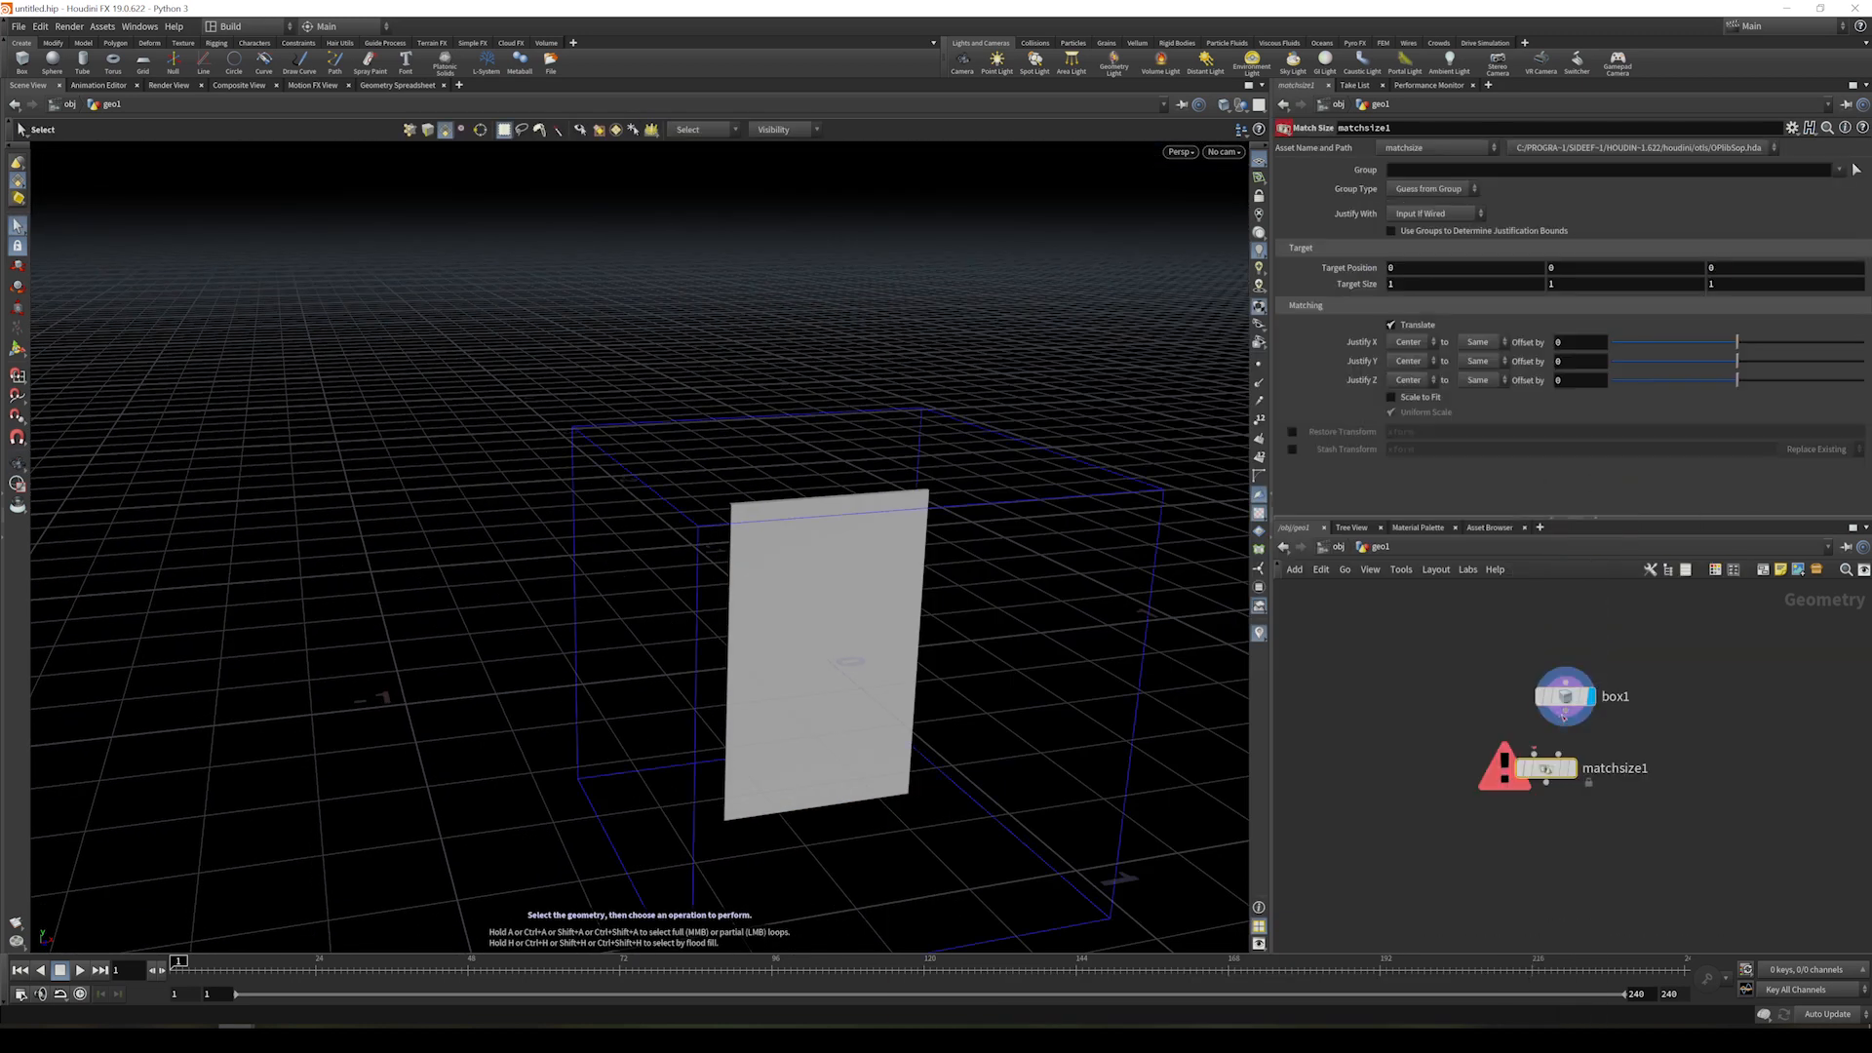
# - With Match Size fed by the box, set Justify Y to Min and Target Position Y to 0.2, and display its result
pyautogui.click(1407, 361)
pyautogui.click(1404, 379)
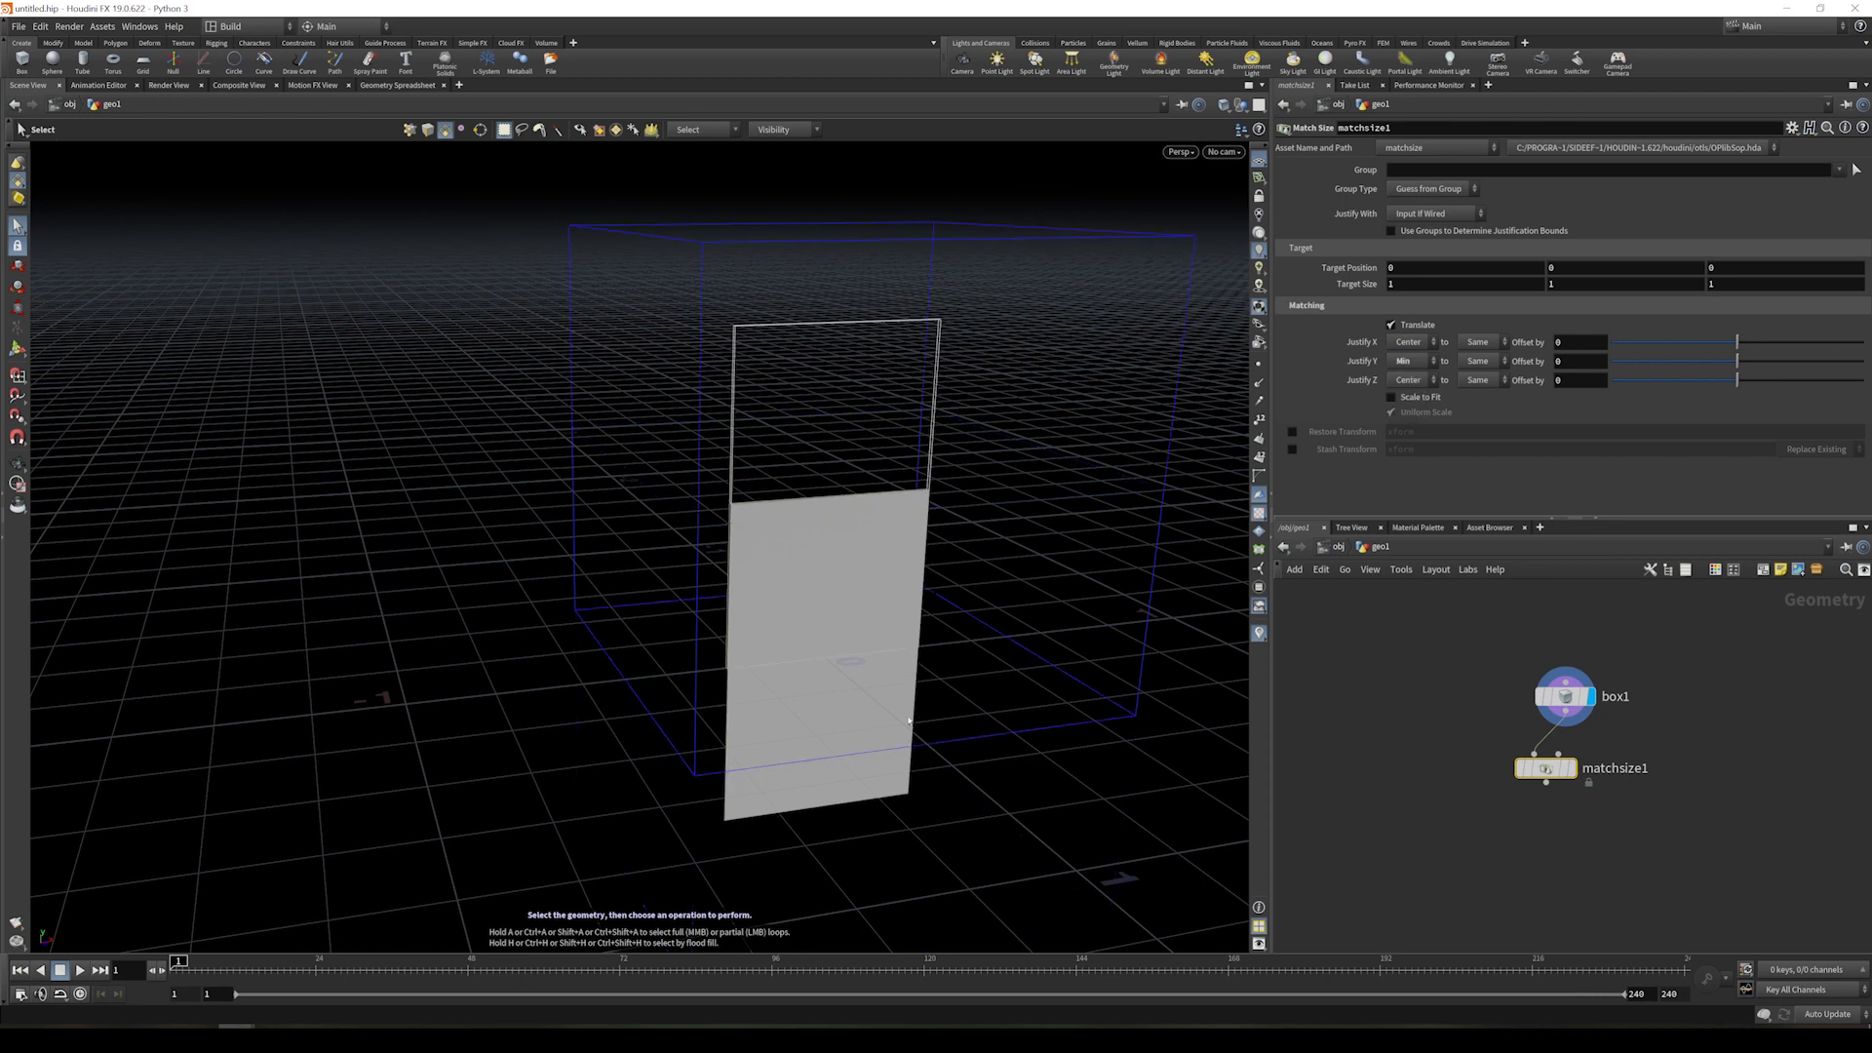
pyautogui.click(1572, 769)
pyautogui.keyDown('alt'); pyautogui.moveTo(961, 766); pyautogui.dragTo(972, 726); pyautogui.keyUp('alt')
pyautogui.moveTo(1595, 285)
pyautogui.mouseDown(button='middle')
pyautogui.moveTo(1589, 266)
pyautogui.moveTo(1620, 262)
pyautogui.mouseUp(button='middle')
pyautogui.keyDown('alt'); pyautogui.moveTo(1057, 498); pyautogui.dragTo(994, 489); pyautogui.keyUp('alt')
pyautogui.press('s')
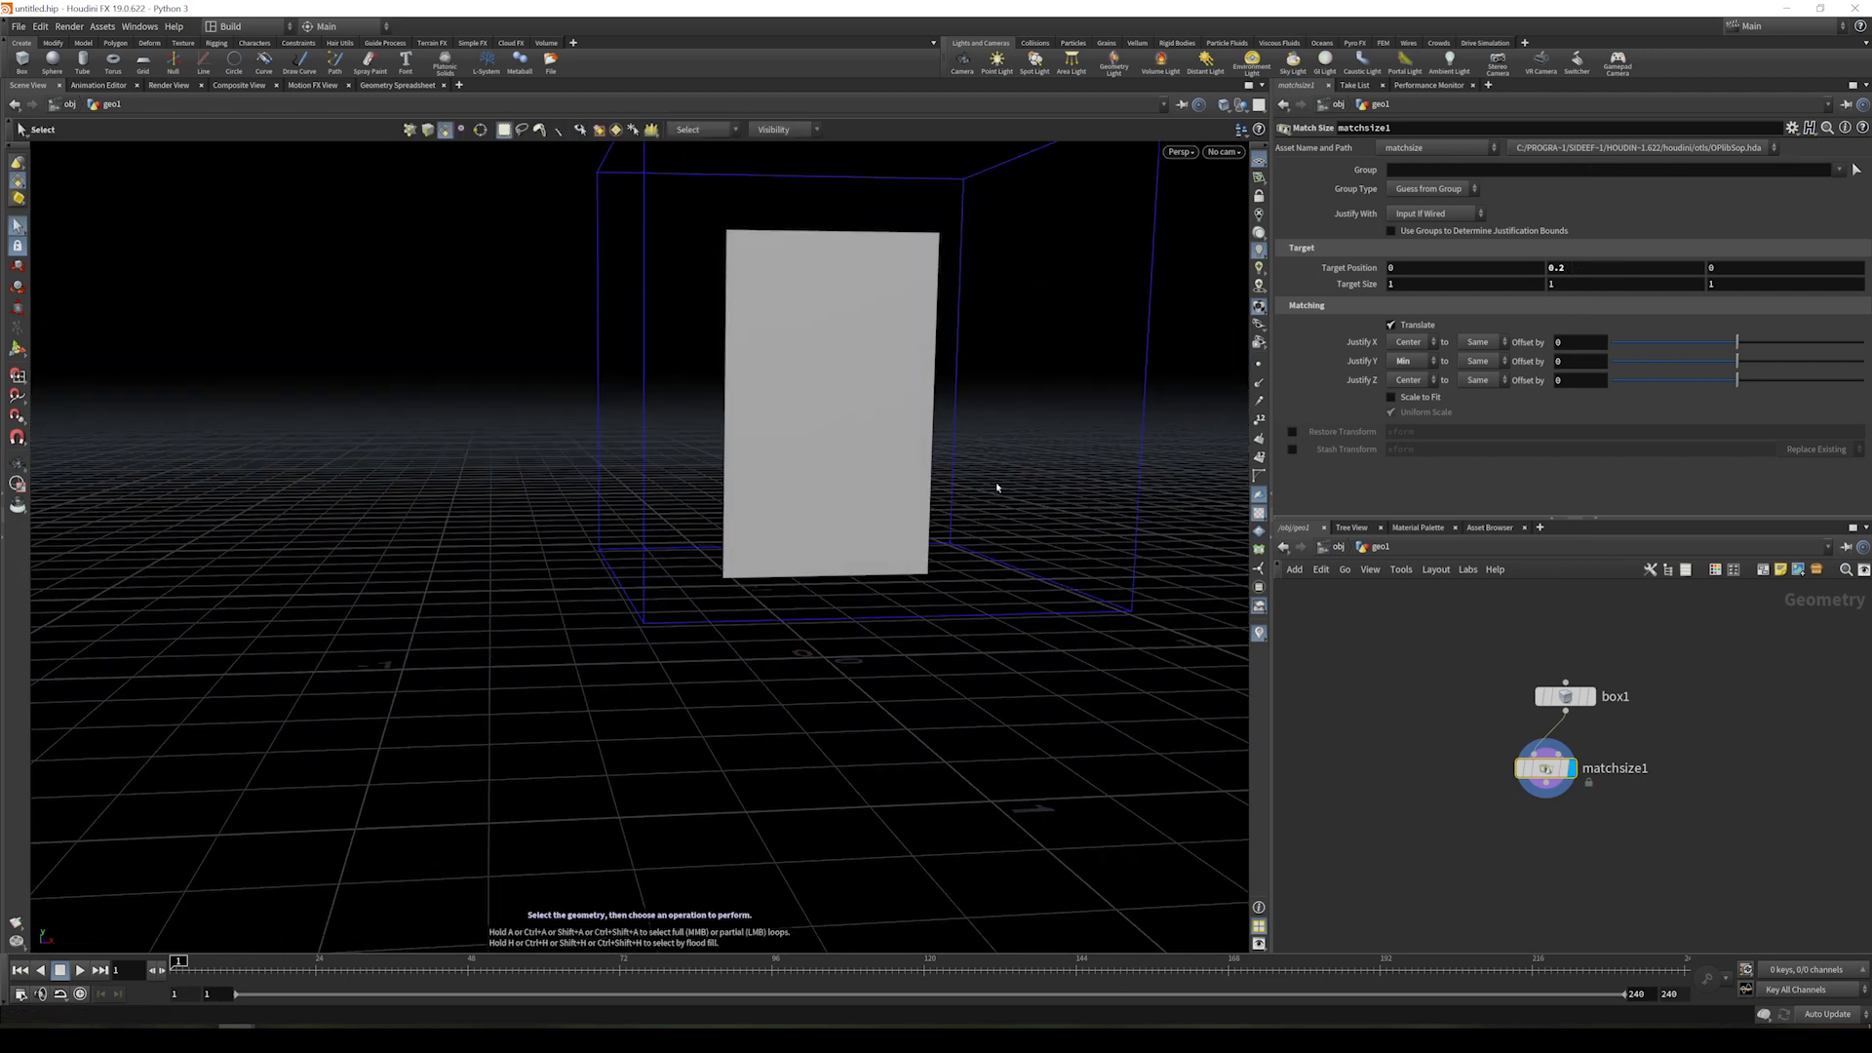
# - Add an RBD Material Fracture node after Match Size and display its result
pyautogui.press('Tab')
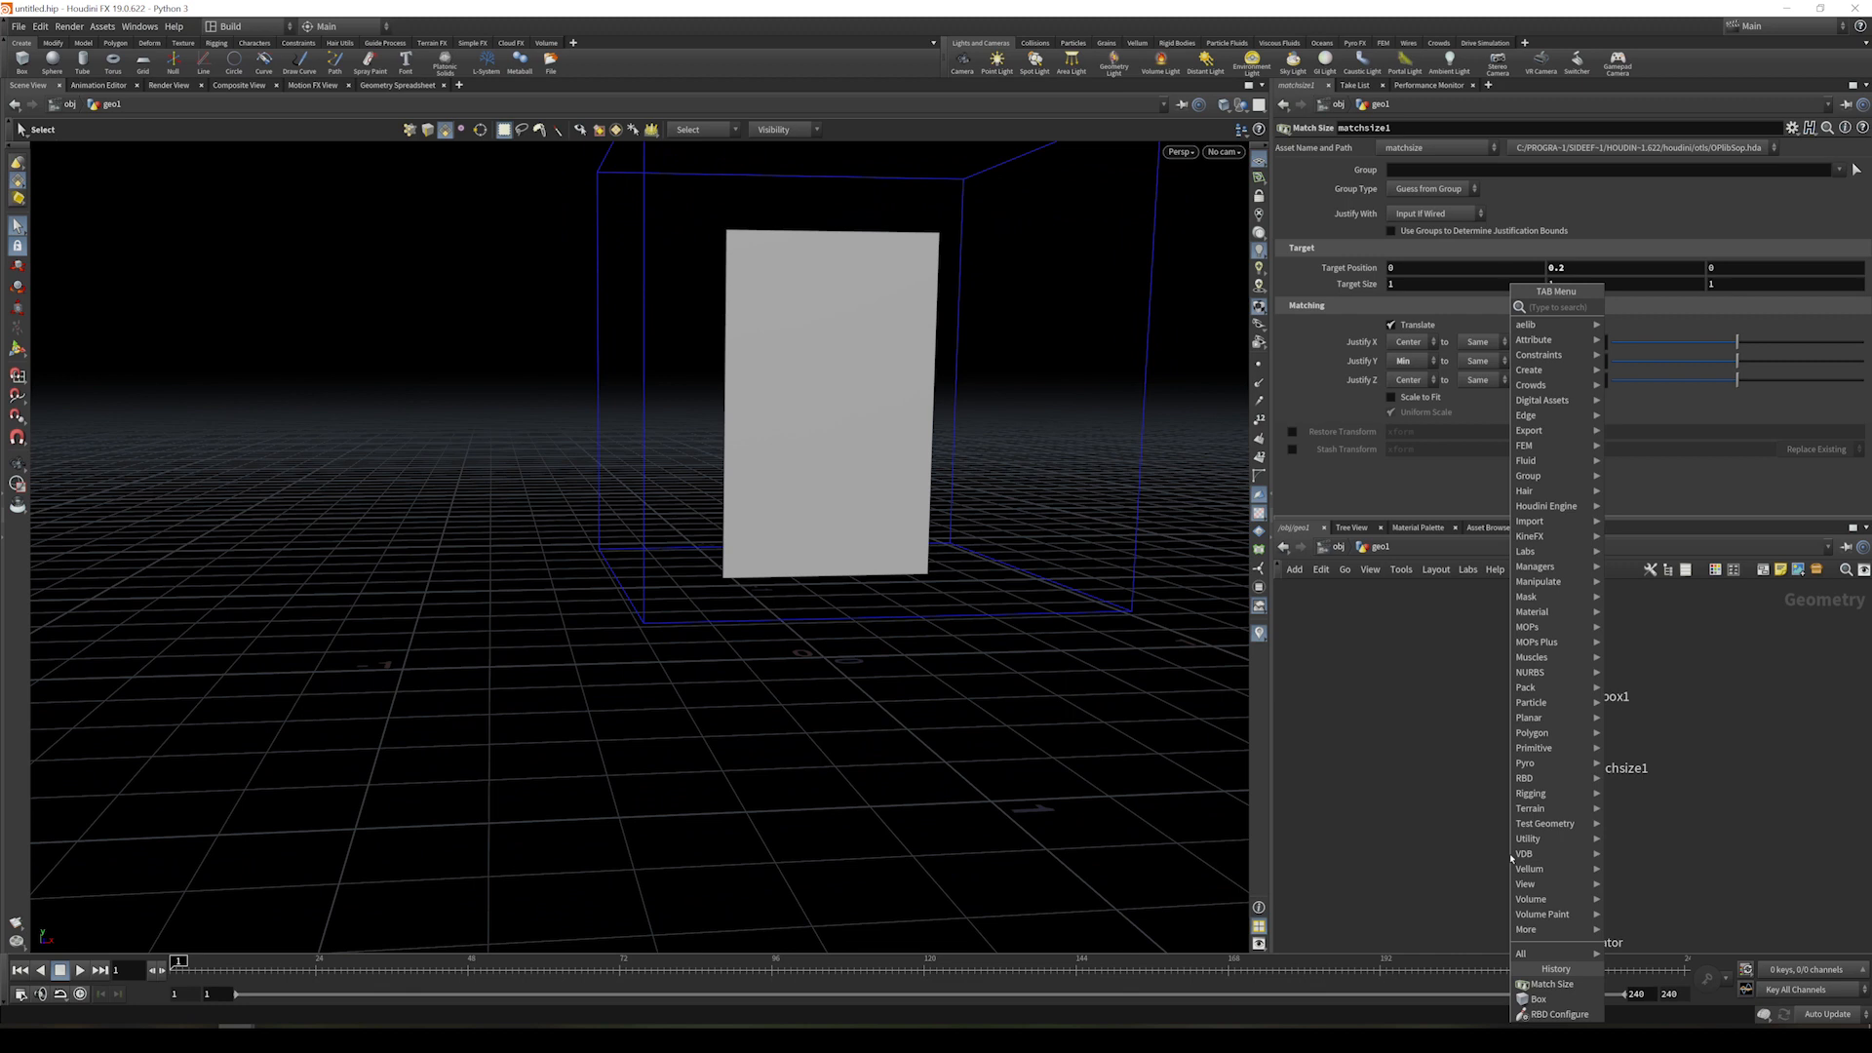
pyautogui.write('rbdmat')
pyautogui.press('Escape')
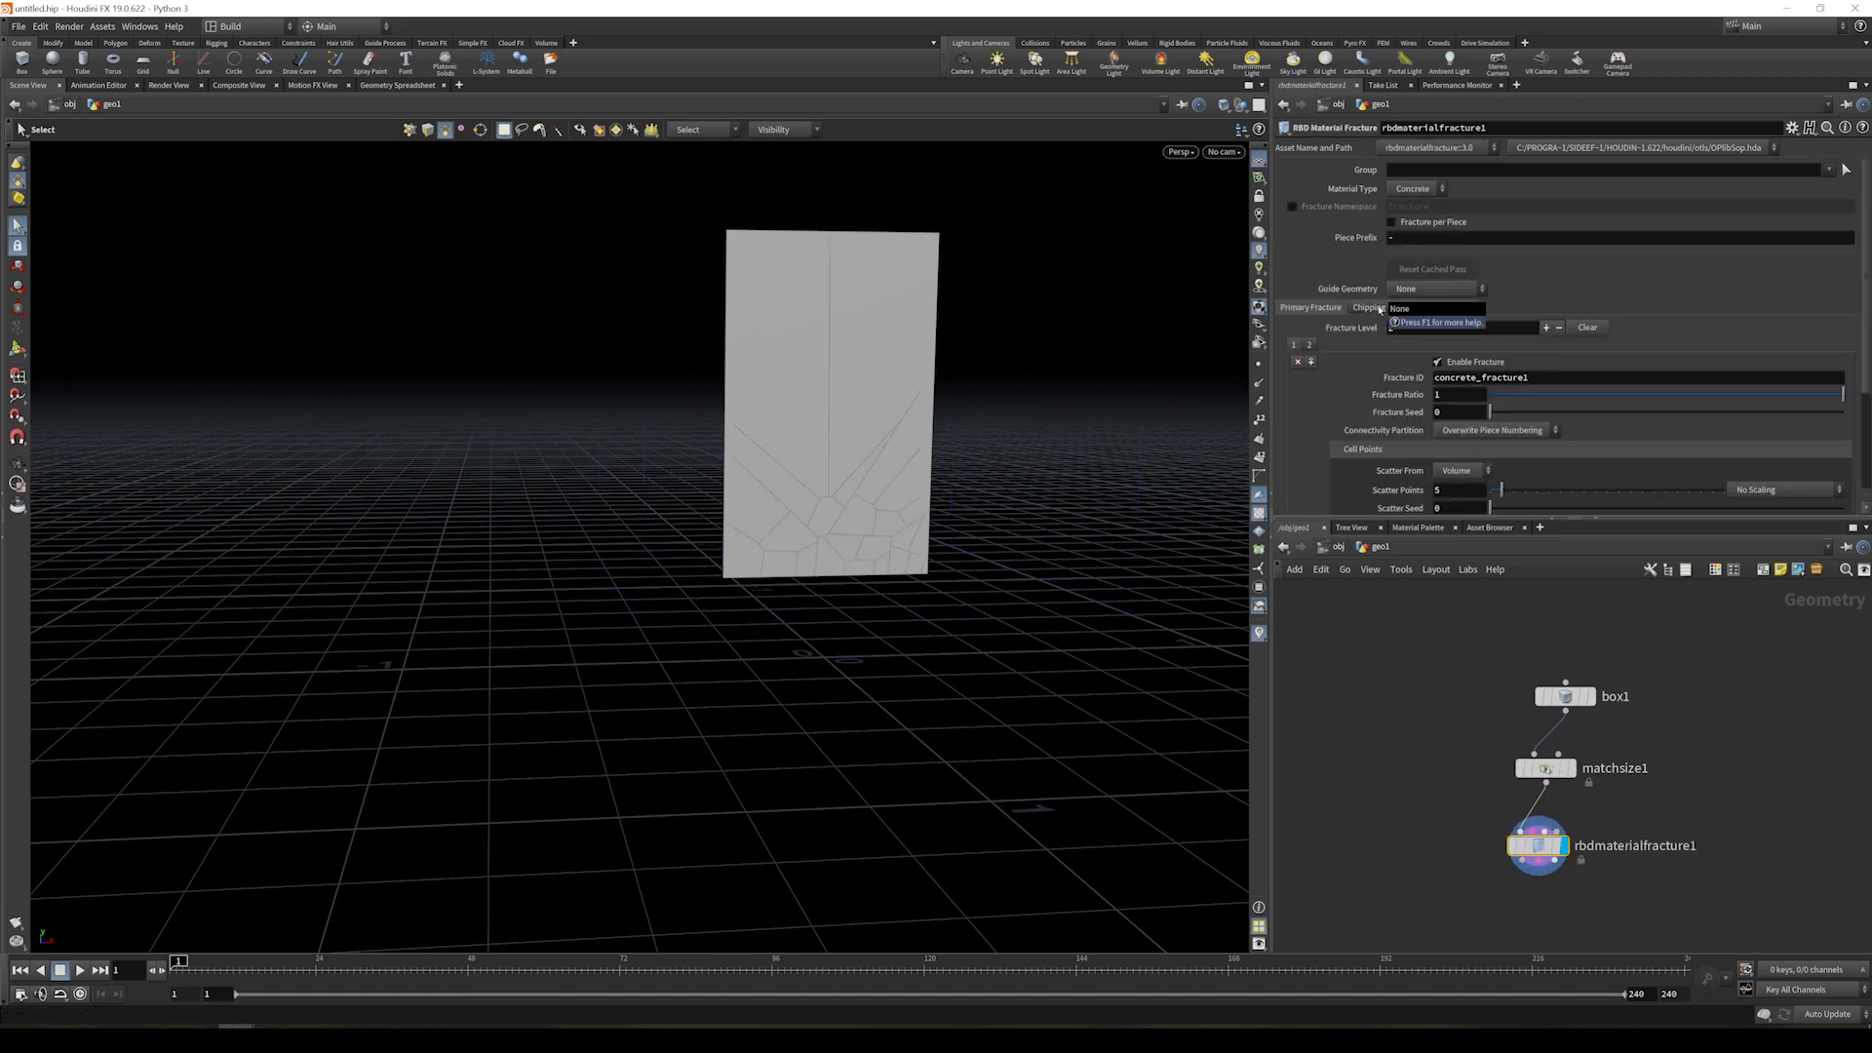
# - Set the fracture's Material Type to Glass and its impact Scatter Points to 3
pyautogui.click(1410, 190)
pyautogui.click(1409, 213)
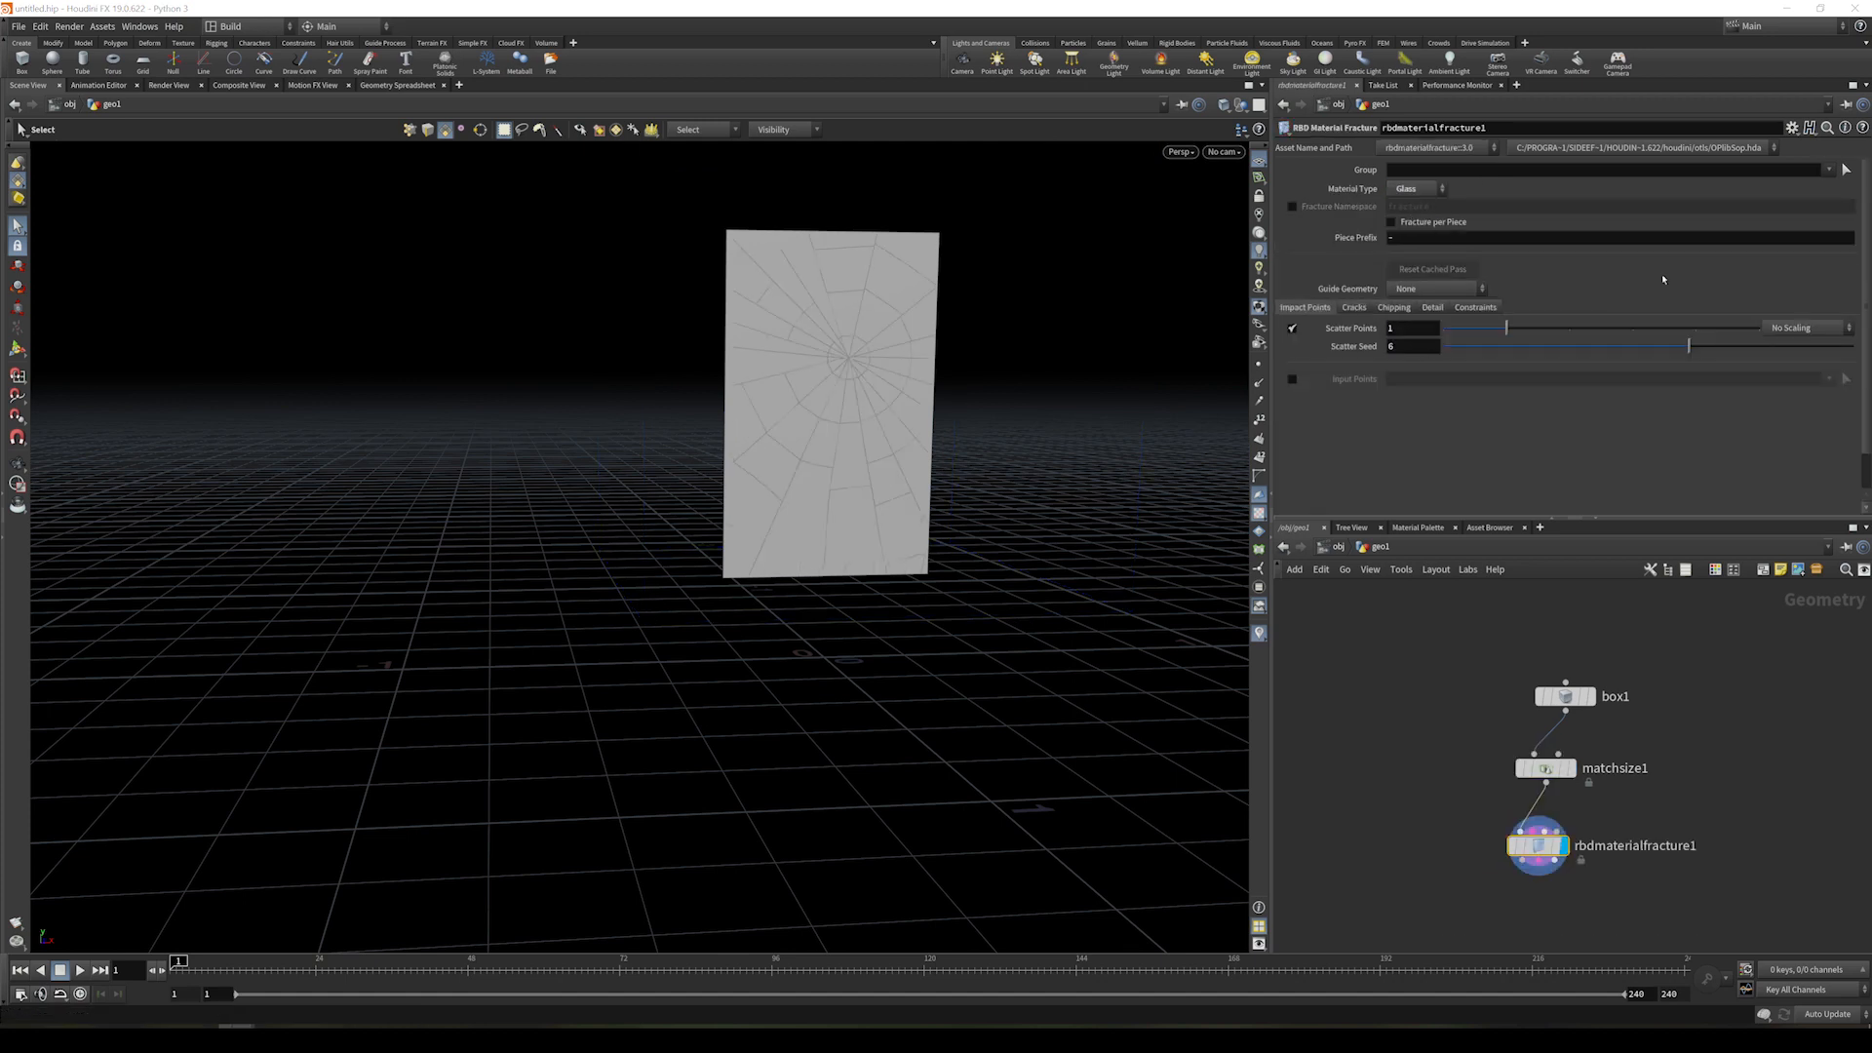
pyautogui.click(1397, 329)
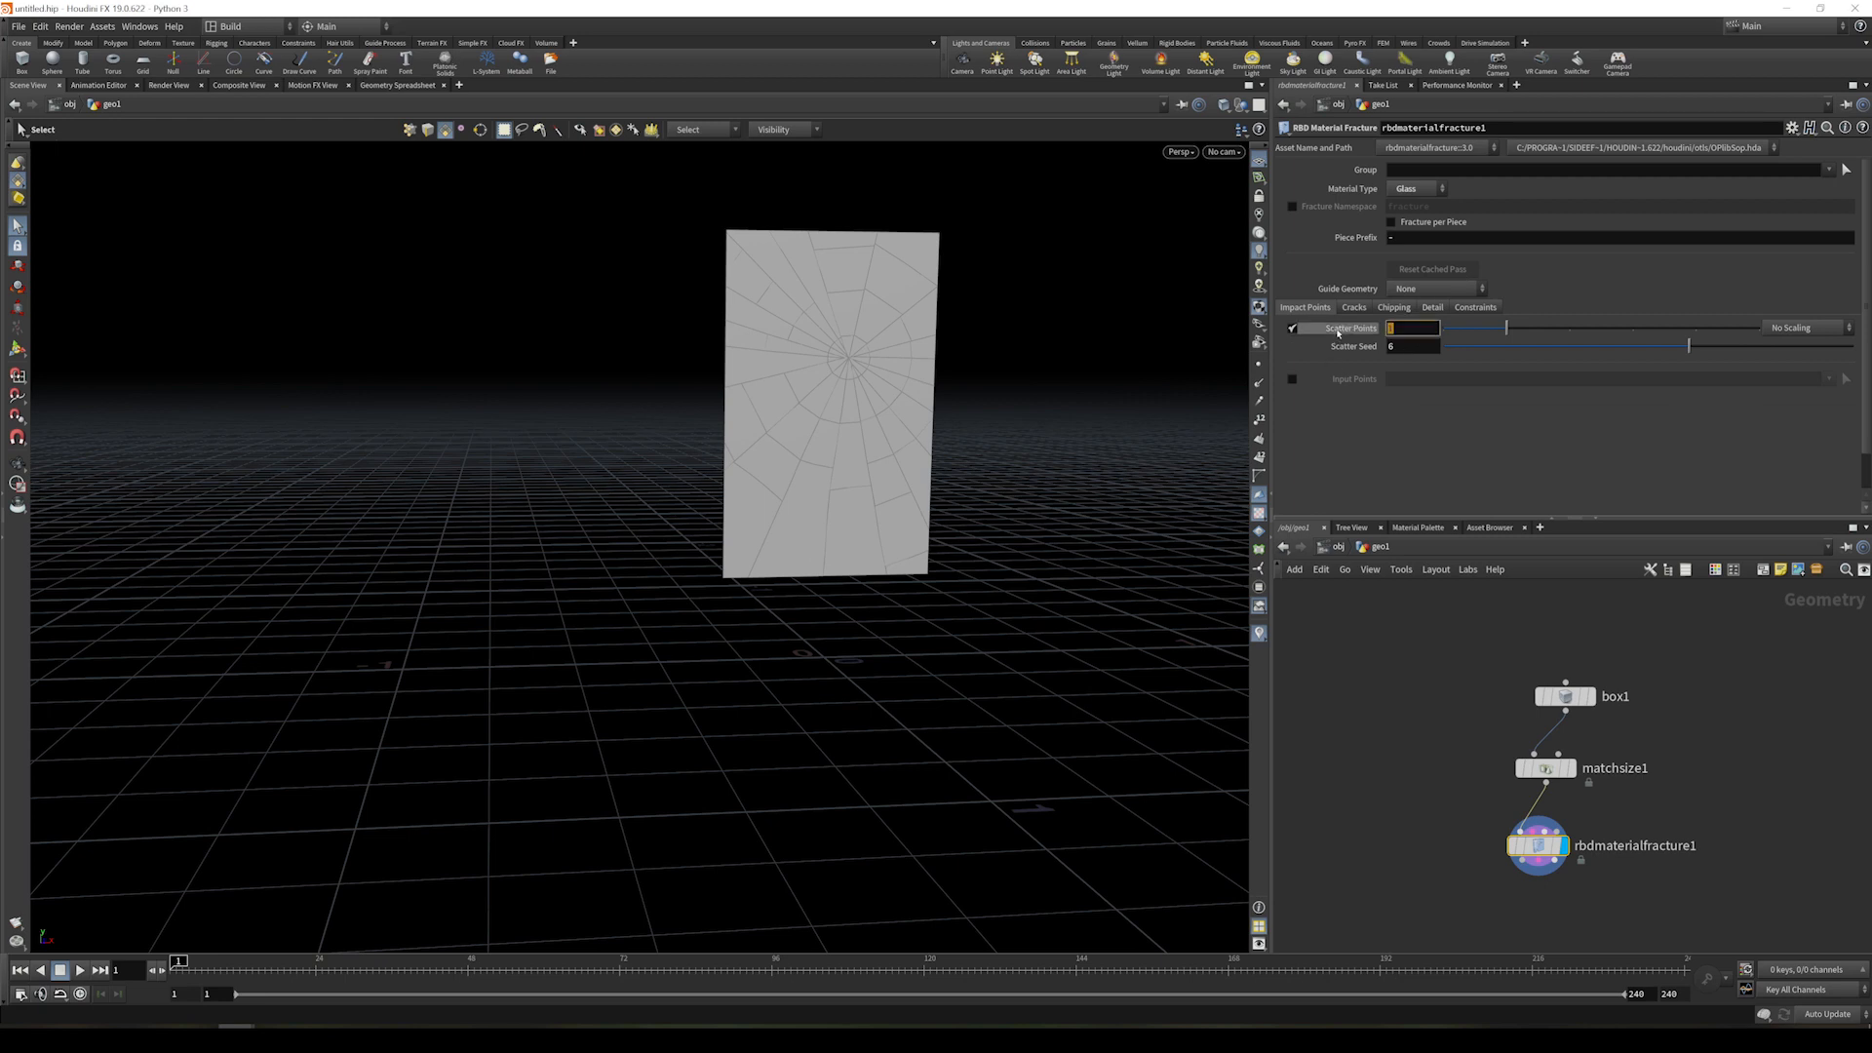
pyautogui.write('3')
pyautogui.press('Return')
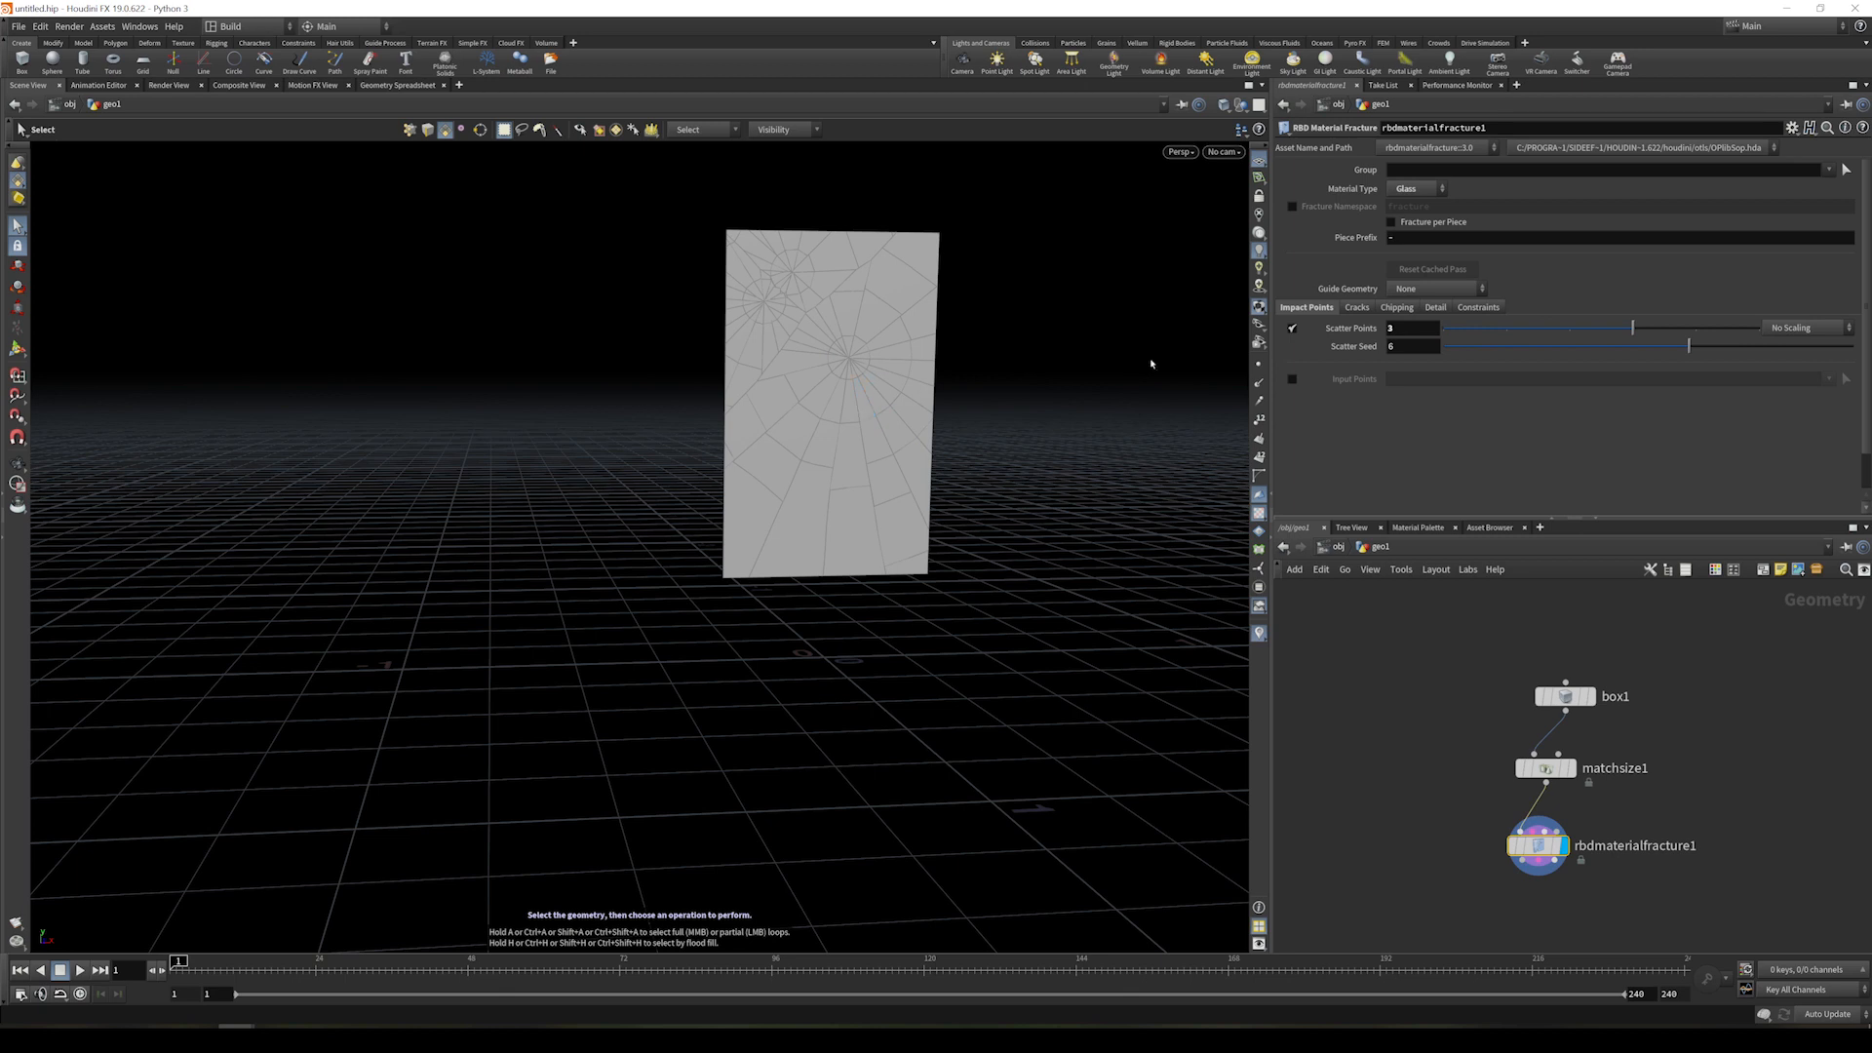
# - Set the glass fracture's Radial Crack Number to 34 and its radial Number Seed to 4
pyautogui.click(1358, 307)
pyautogui.moveTo(1404, 351); pyautogui.dragTo(1349, 352)
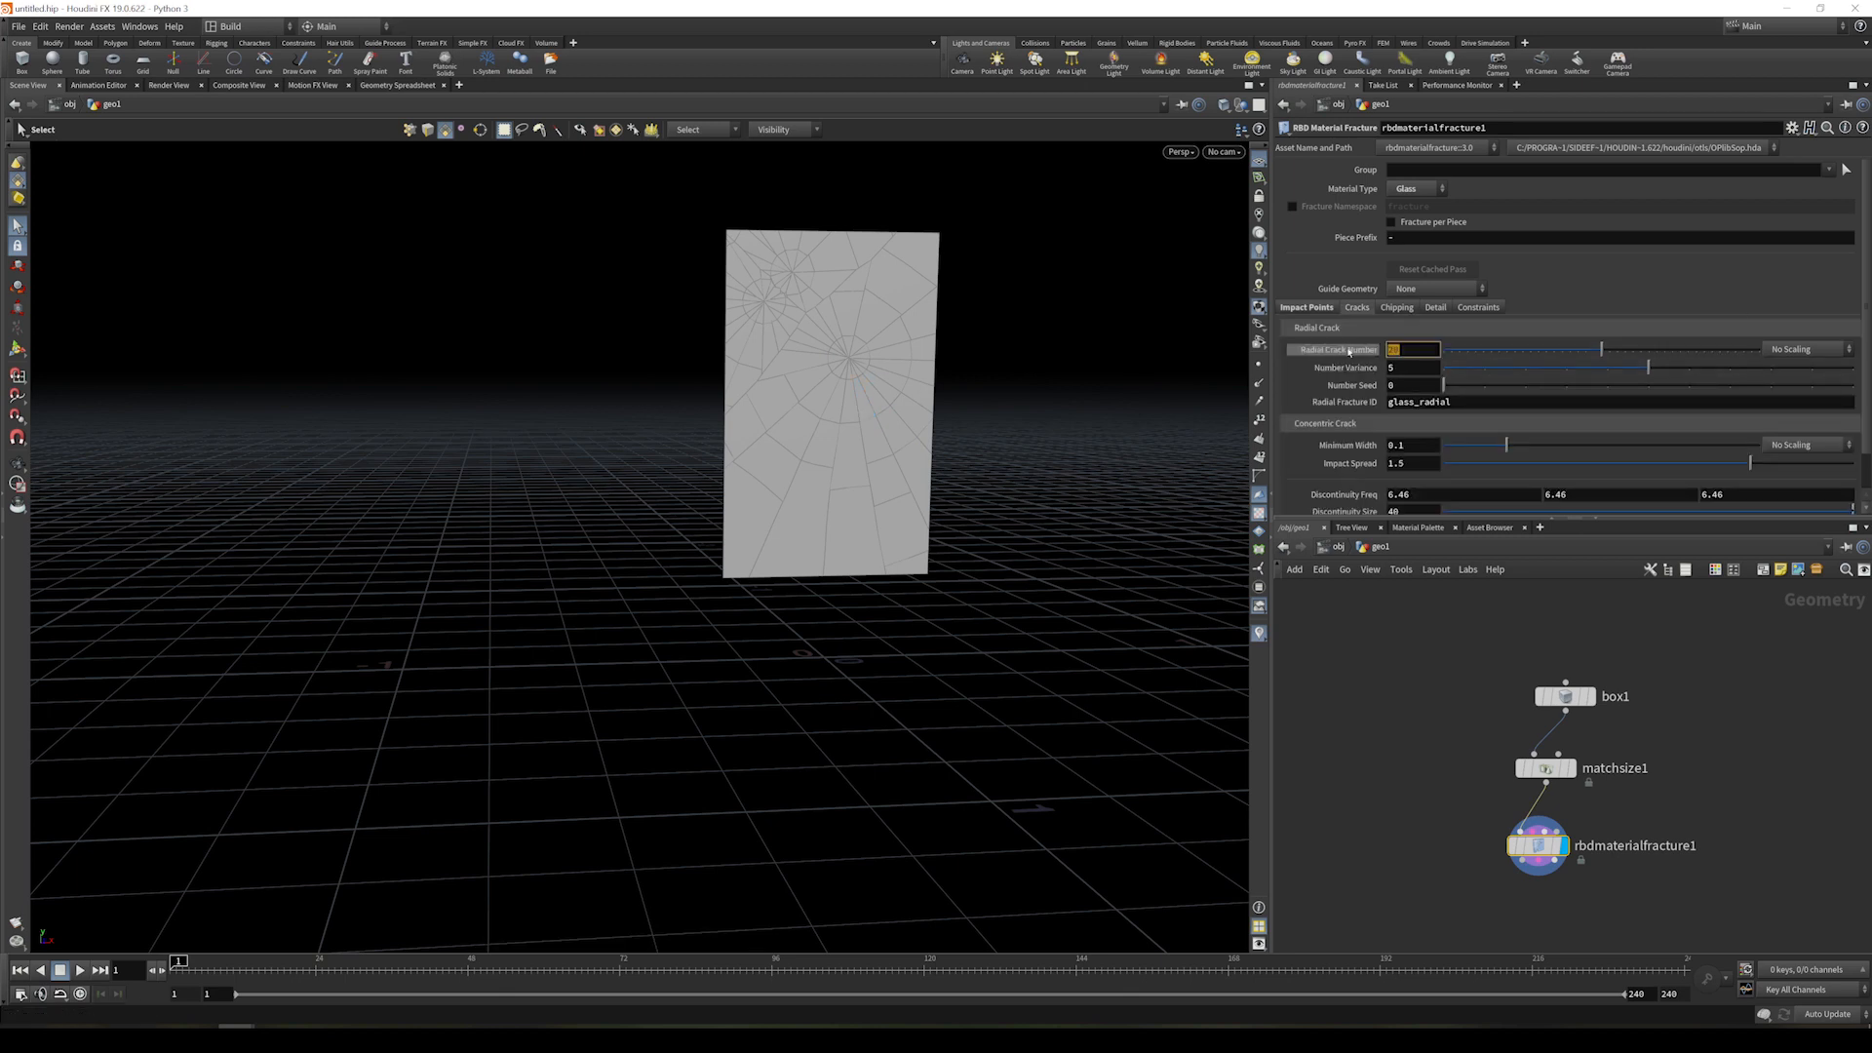
pyautogui.moveTo(1411, 386); pyautogui.dragTo(1338, 392)
pyautogui.write('4')
pyautogui.press('Return')
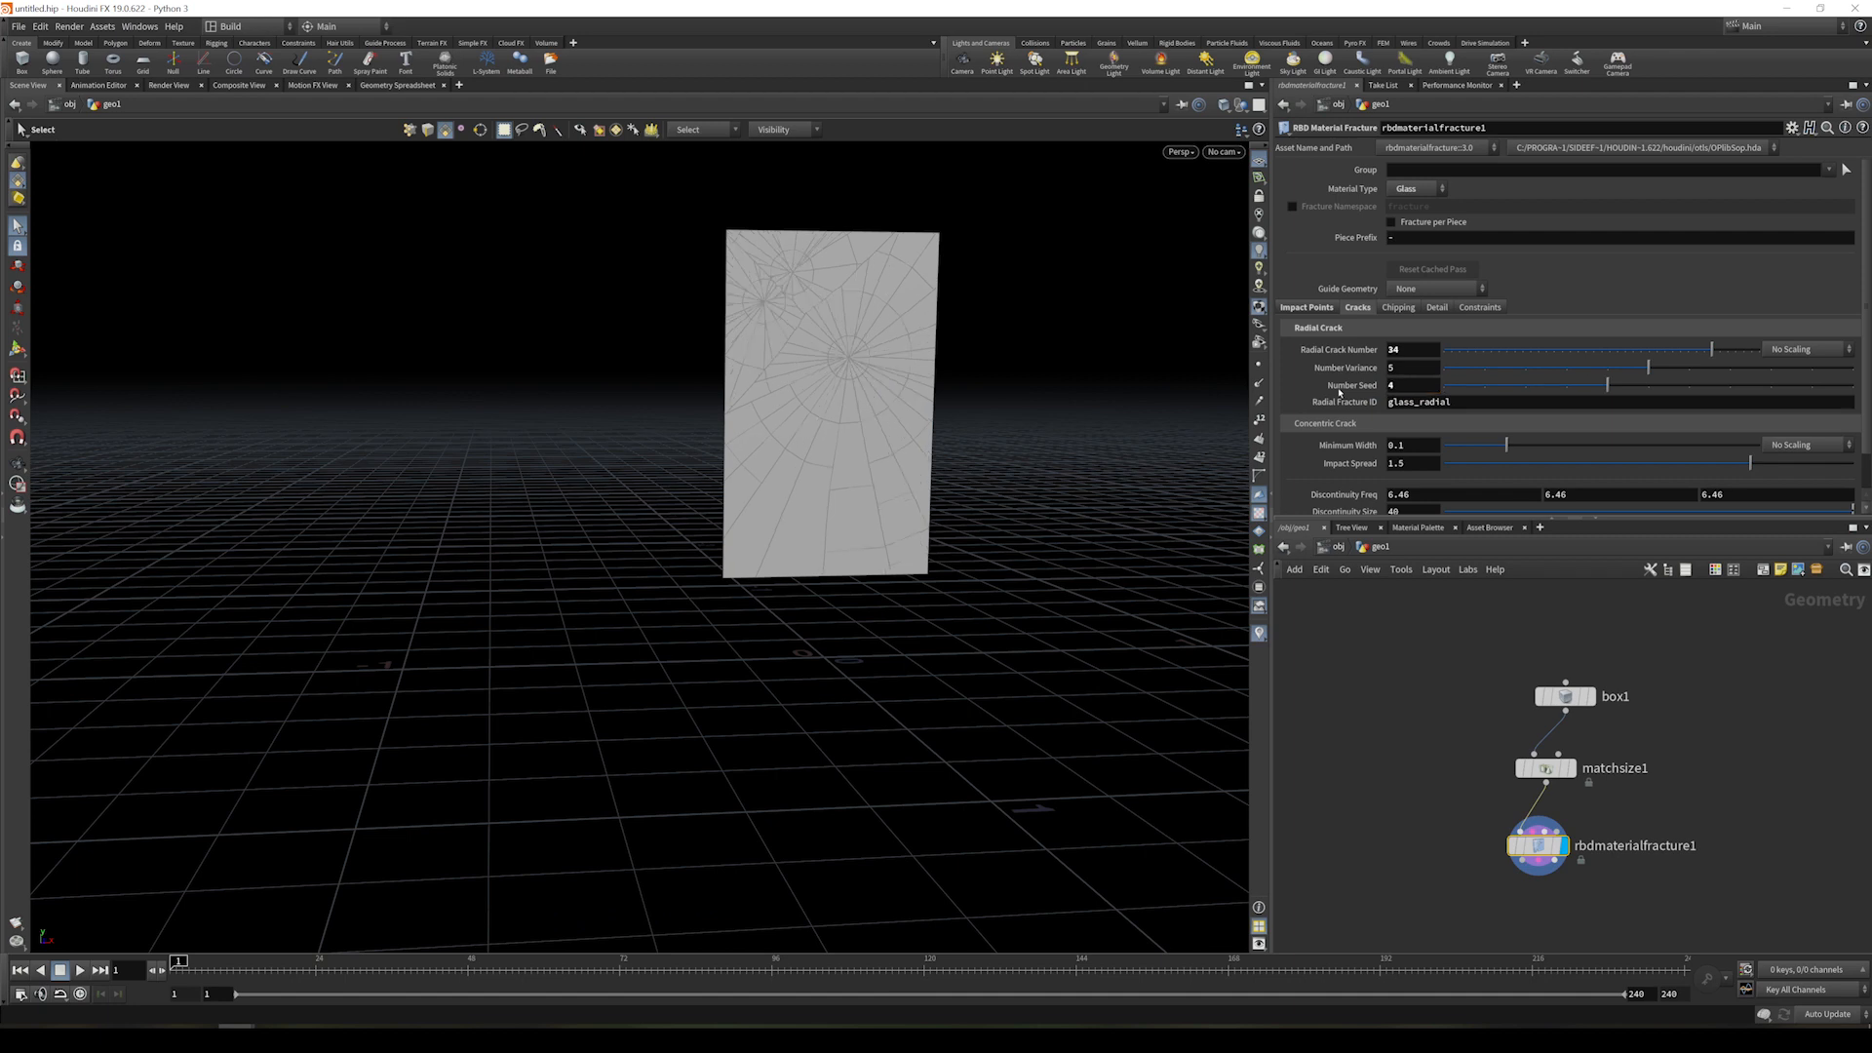
# - Set the concentric cracks' Minimum Width to 0.084 and Impact Spread to 0.835
pyautogui.scroll(-1, 1492, 424)
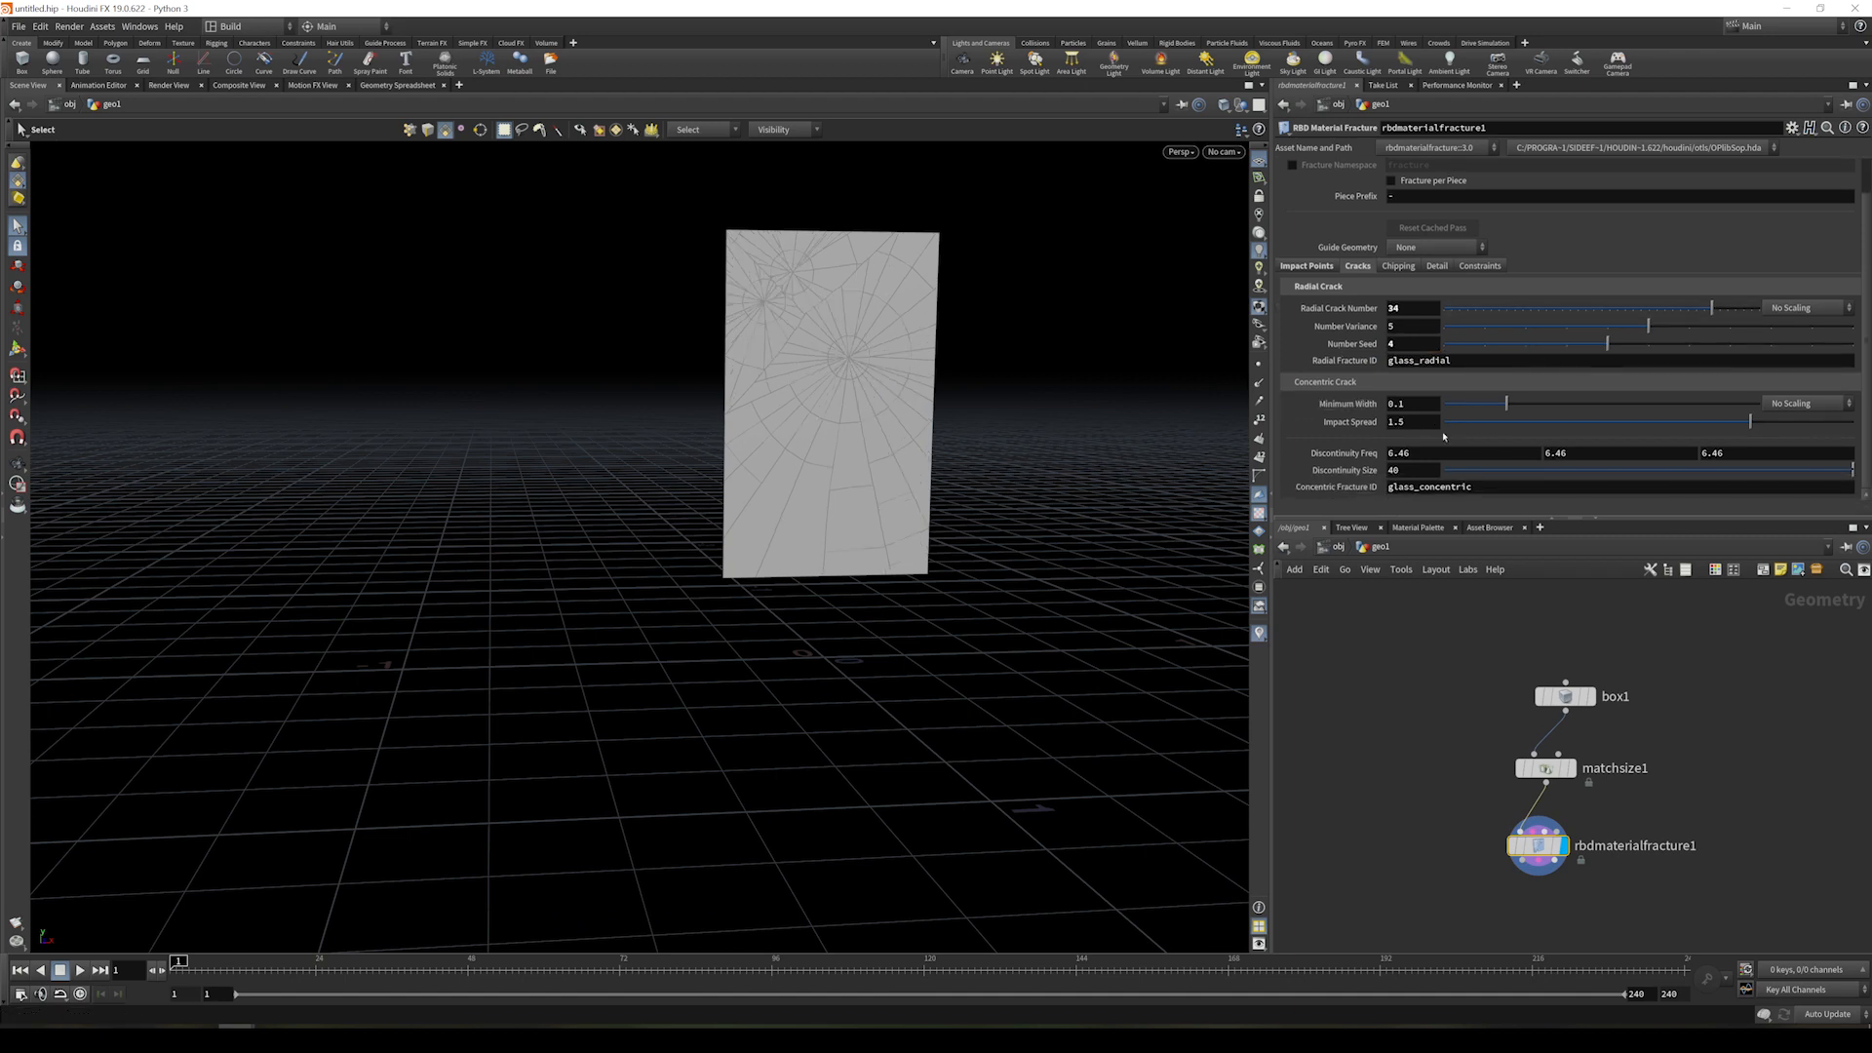
pyautogui.click(1402, 403)
pyautogui.write('84')
pyautogui.press('Tab')
pyautogui.write('.835')
pyautogui.press('Return')
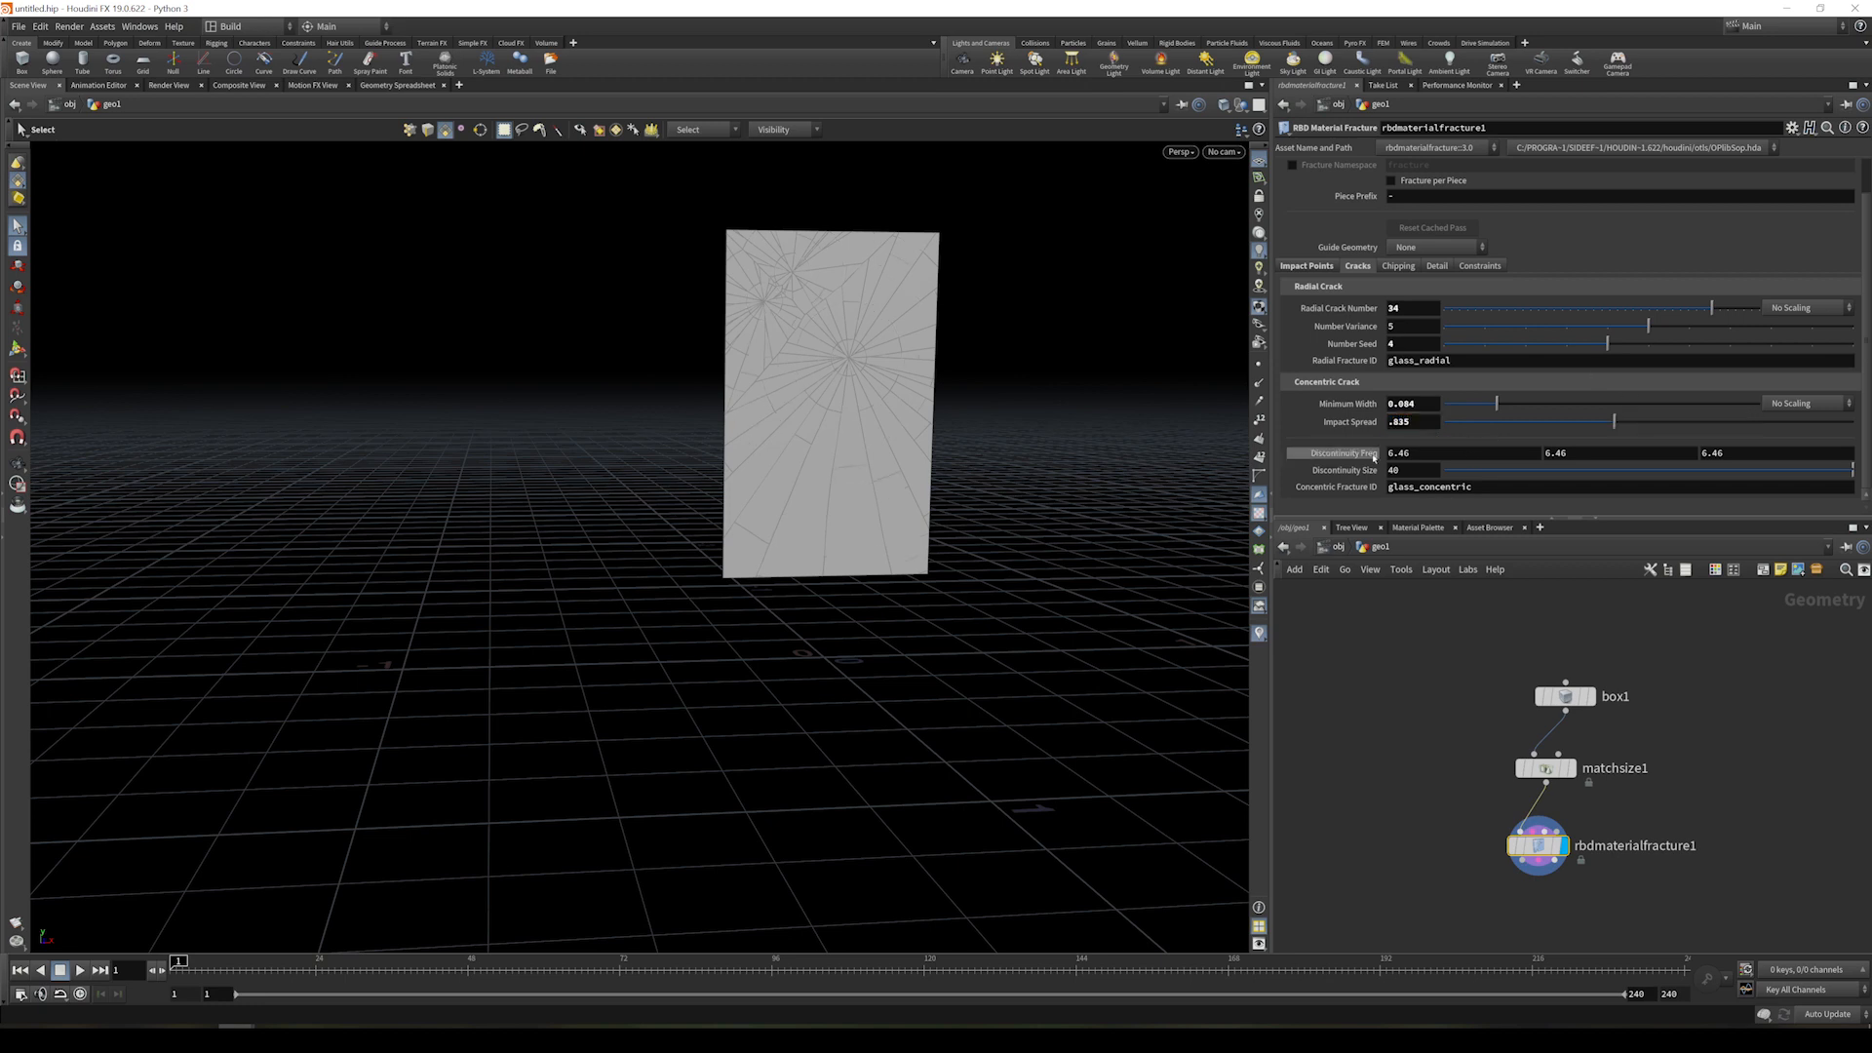
# - Switch the scene update mode to On Mouse Up, and set the concentric cracks' Discontinuity Freq to 7.06 and Discontinuity Size to 41
pyautogui.click(1814, 1015)
pyautogui.click(1812, 978)
pyautogui.moveTo(1349, 451)
pyautogui.mouseDown(button='middle')
pyautogui.moveTo(1441, 450)
pyautogui.moveTo(1370, 472)
pyautogui.mouseUp(button='middle')
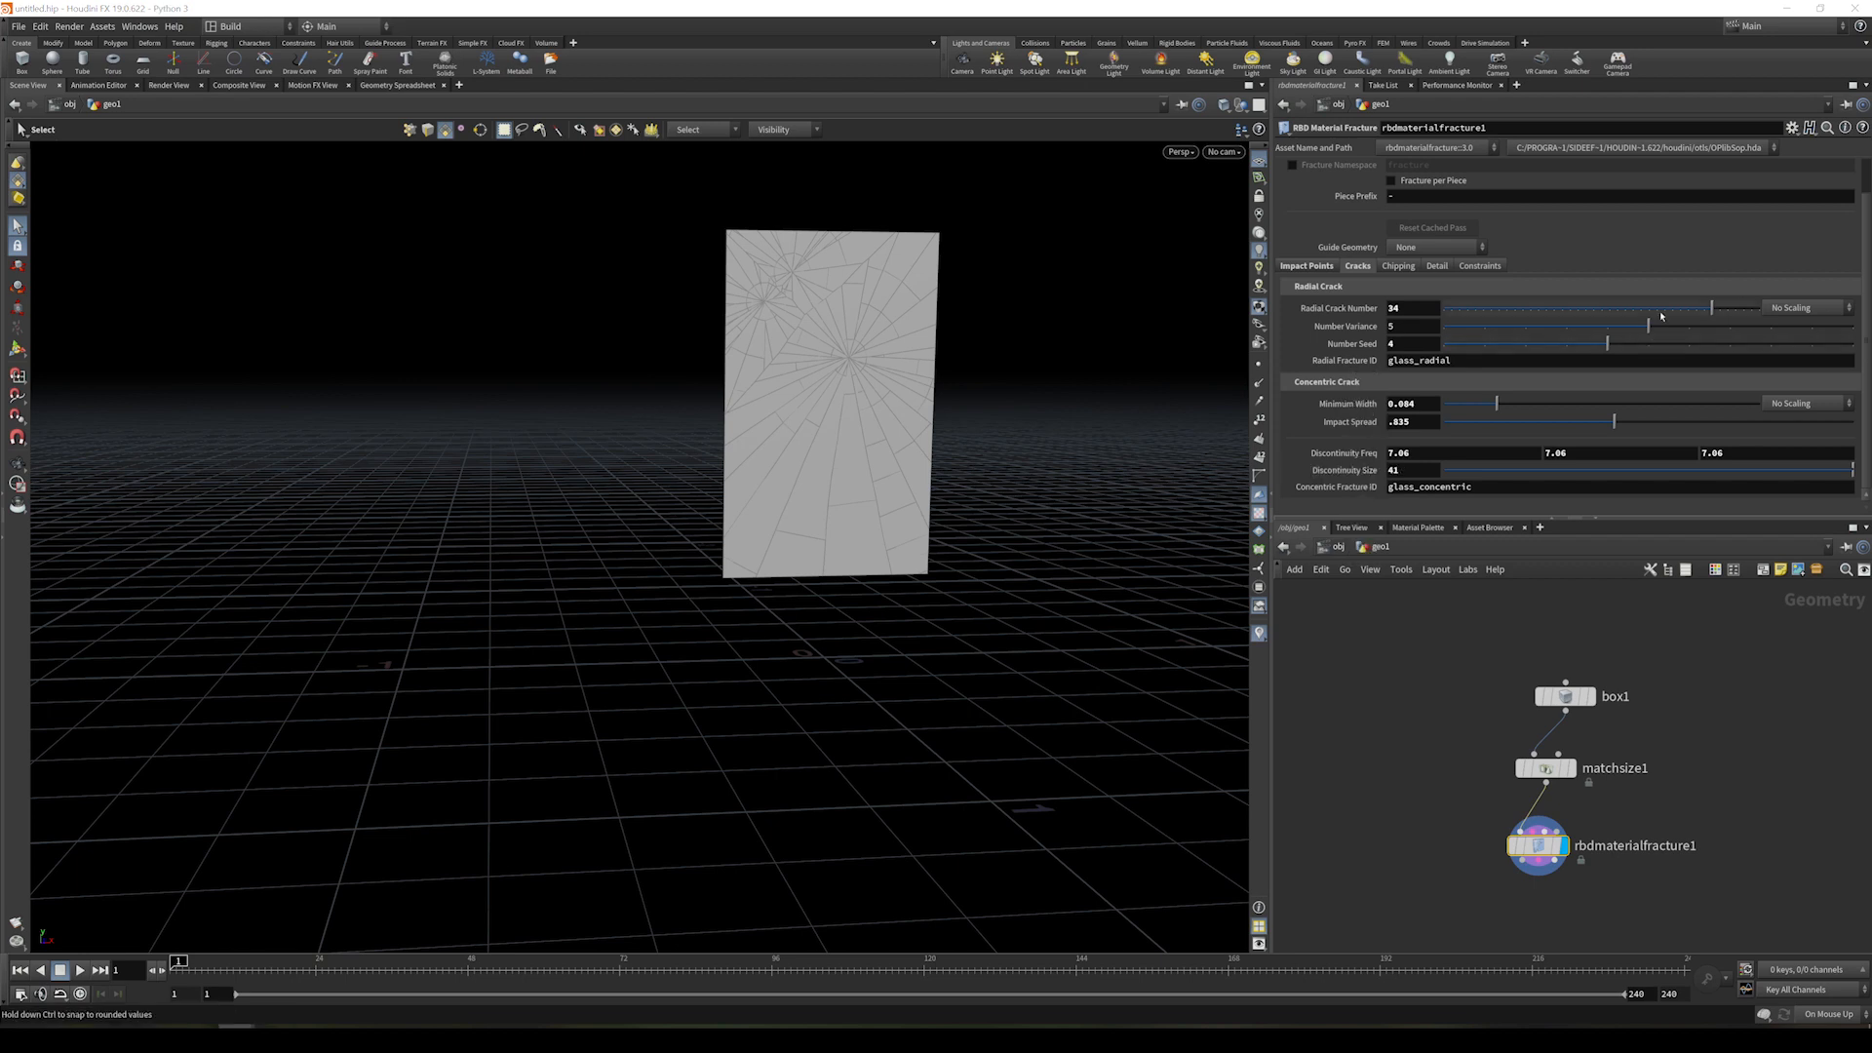
# - Set the fracture's edge noise to Fade From Origin 0.134, Fade From Border 0.213, Noise Amplitude 0.46 and Noise Frequency 2.46
pyautogui.click(1437, 266)
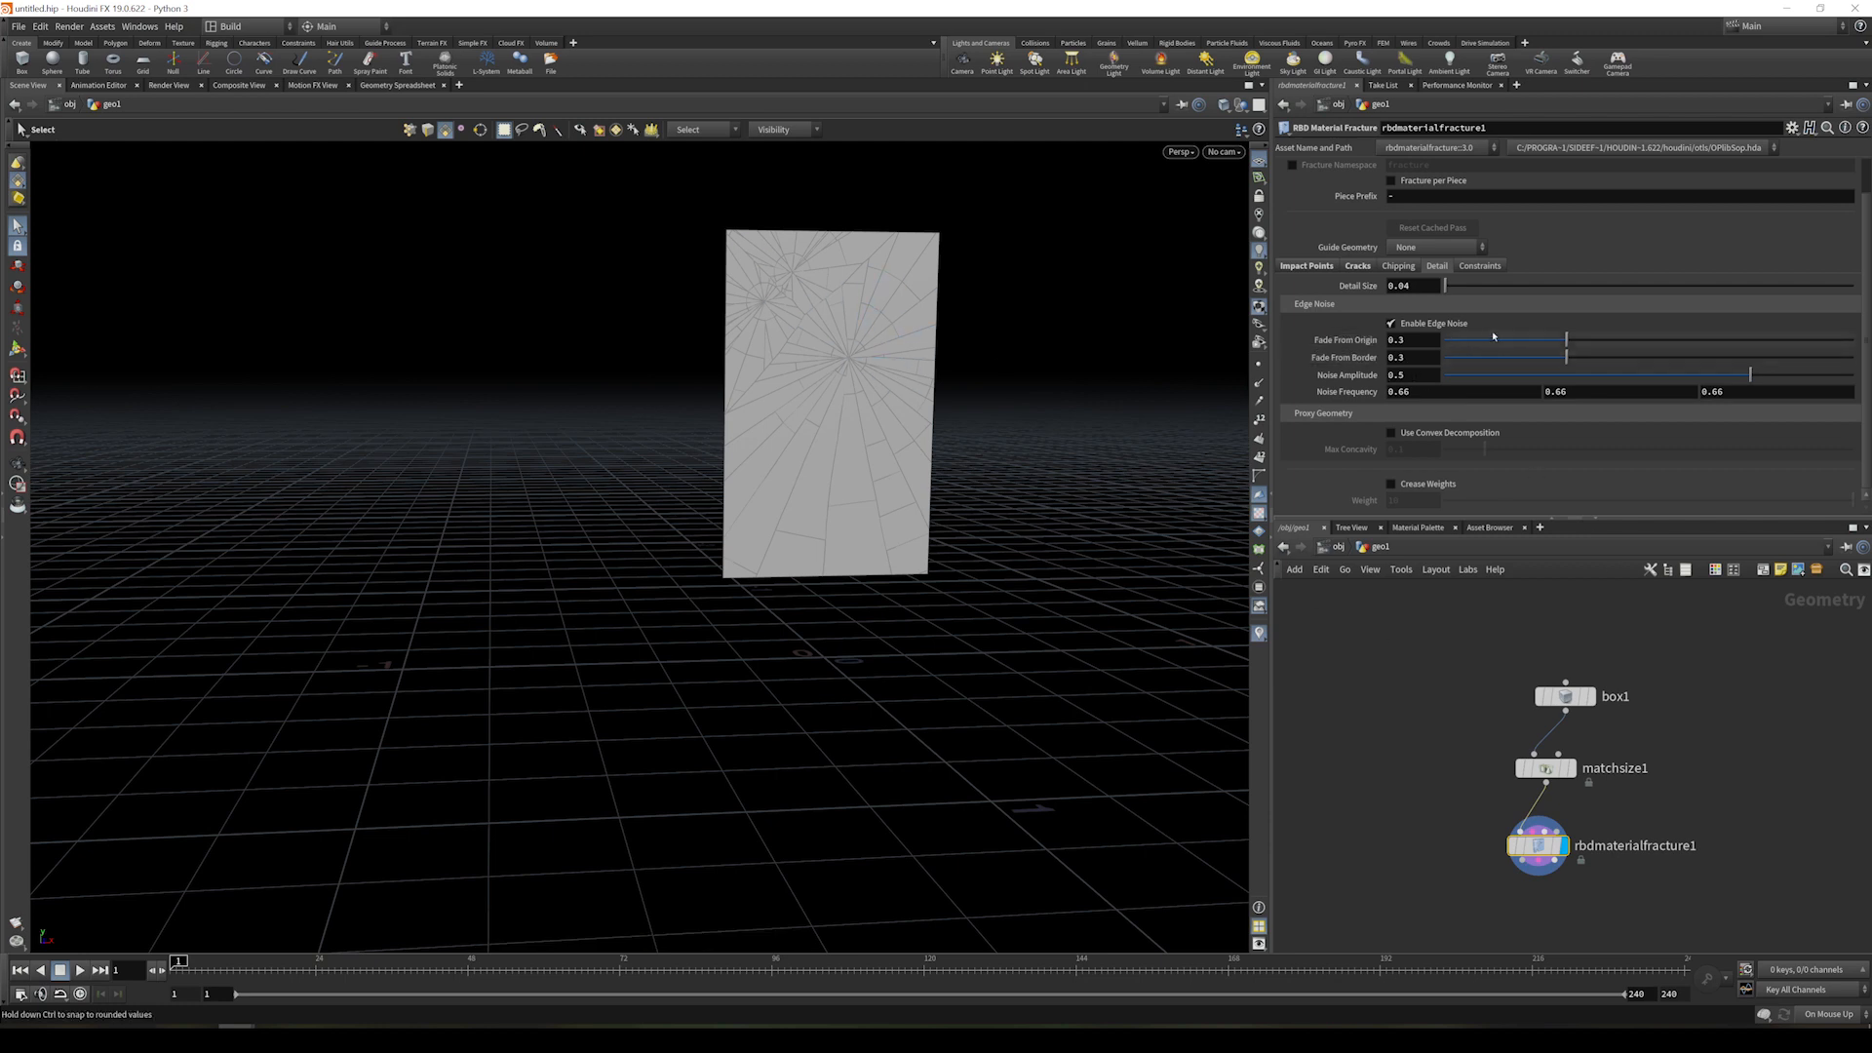
pyautogui.click(1419, 340)
pyautogui.press('BackSpace')
pyautogui.write('134')
pyautogui.press('Tab')
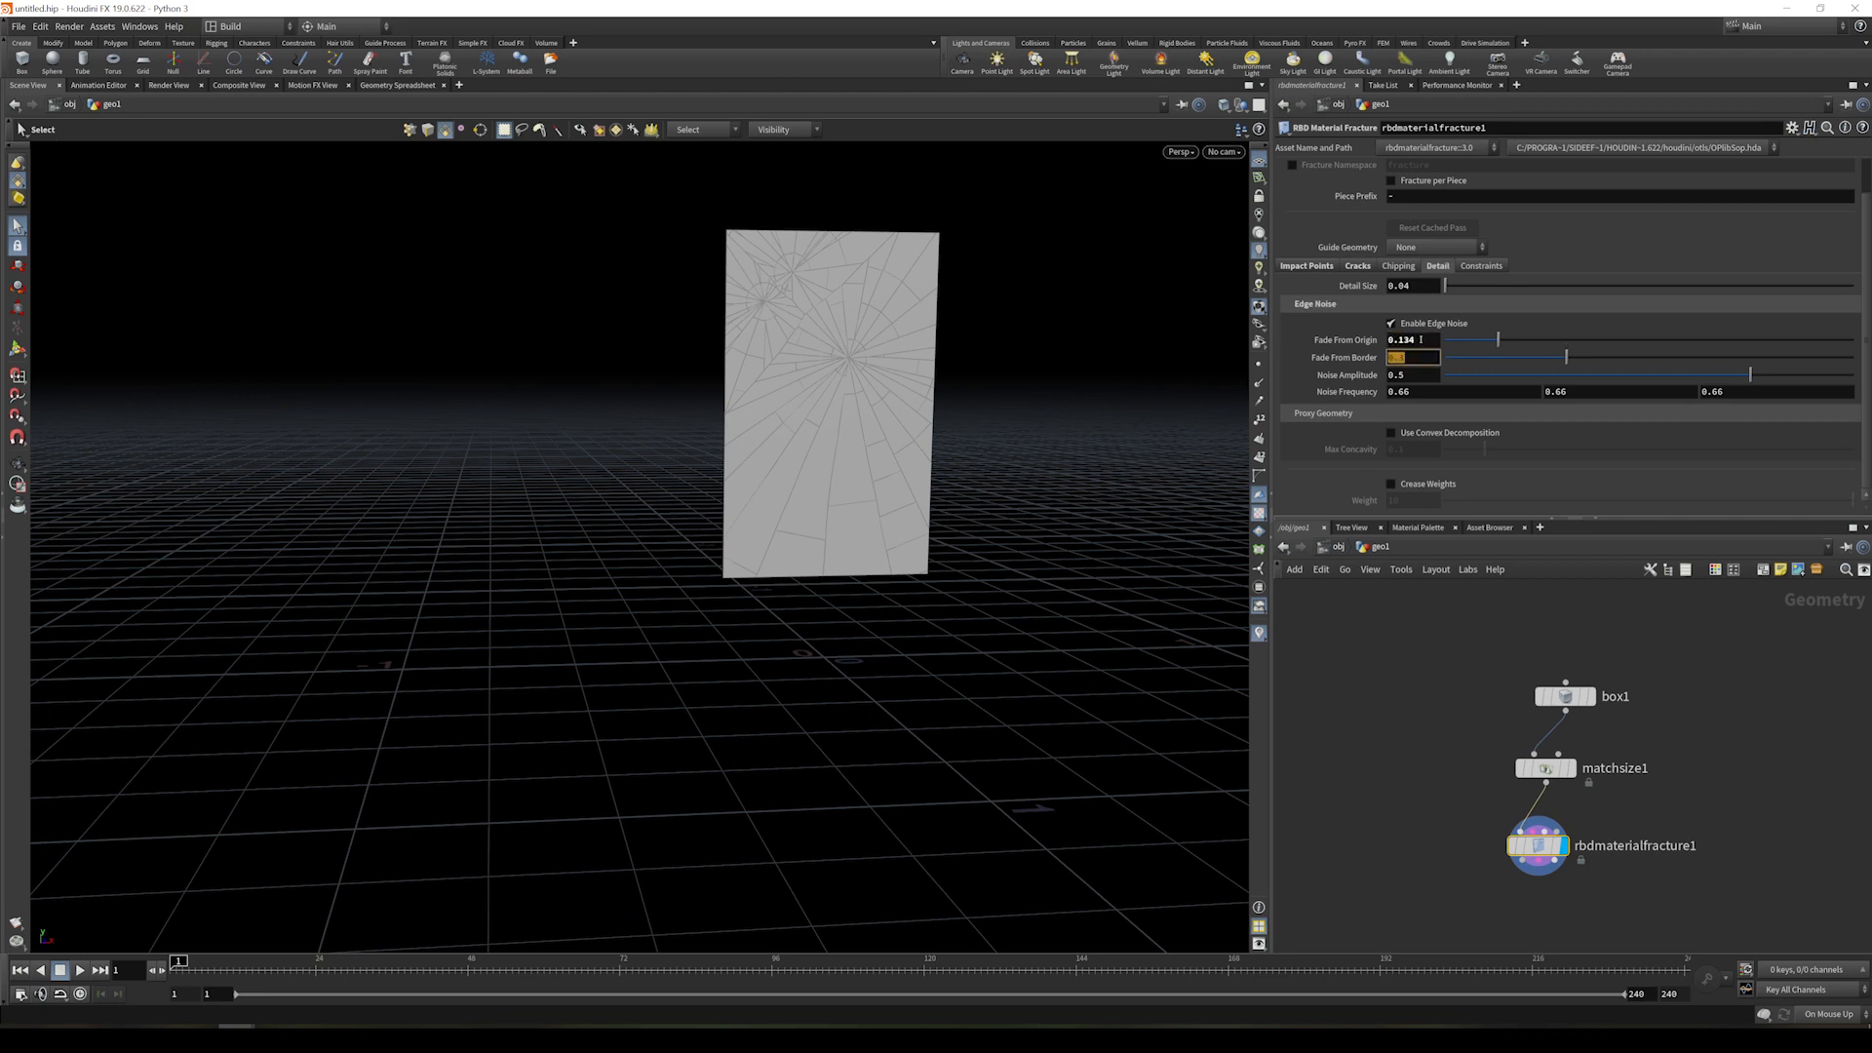
pyautogui.write('0.213')
pyautogui.press('Tab')
pyautogui.write('0.46')
pyautogui.moveTo(1332, 391)
pyautogui.mouseDown(button='middle')
pyautogui.moveTo(1345, 371)
pyautogui.moveTo(1337, 390)
pyautogui.mouseUp(button='middle')
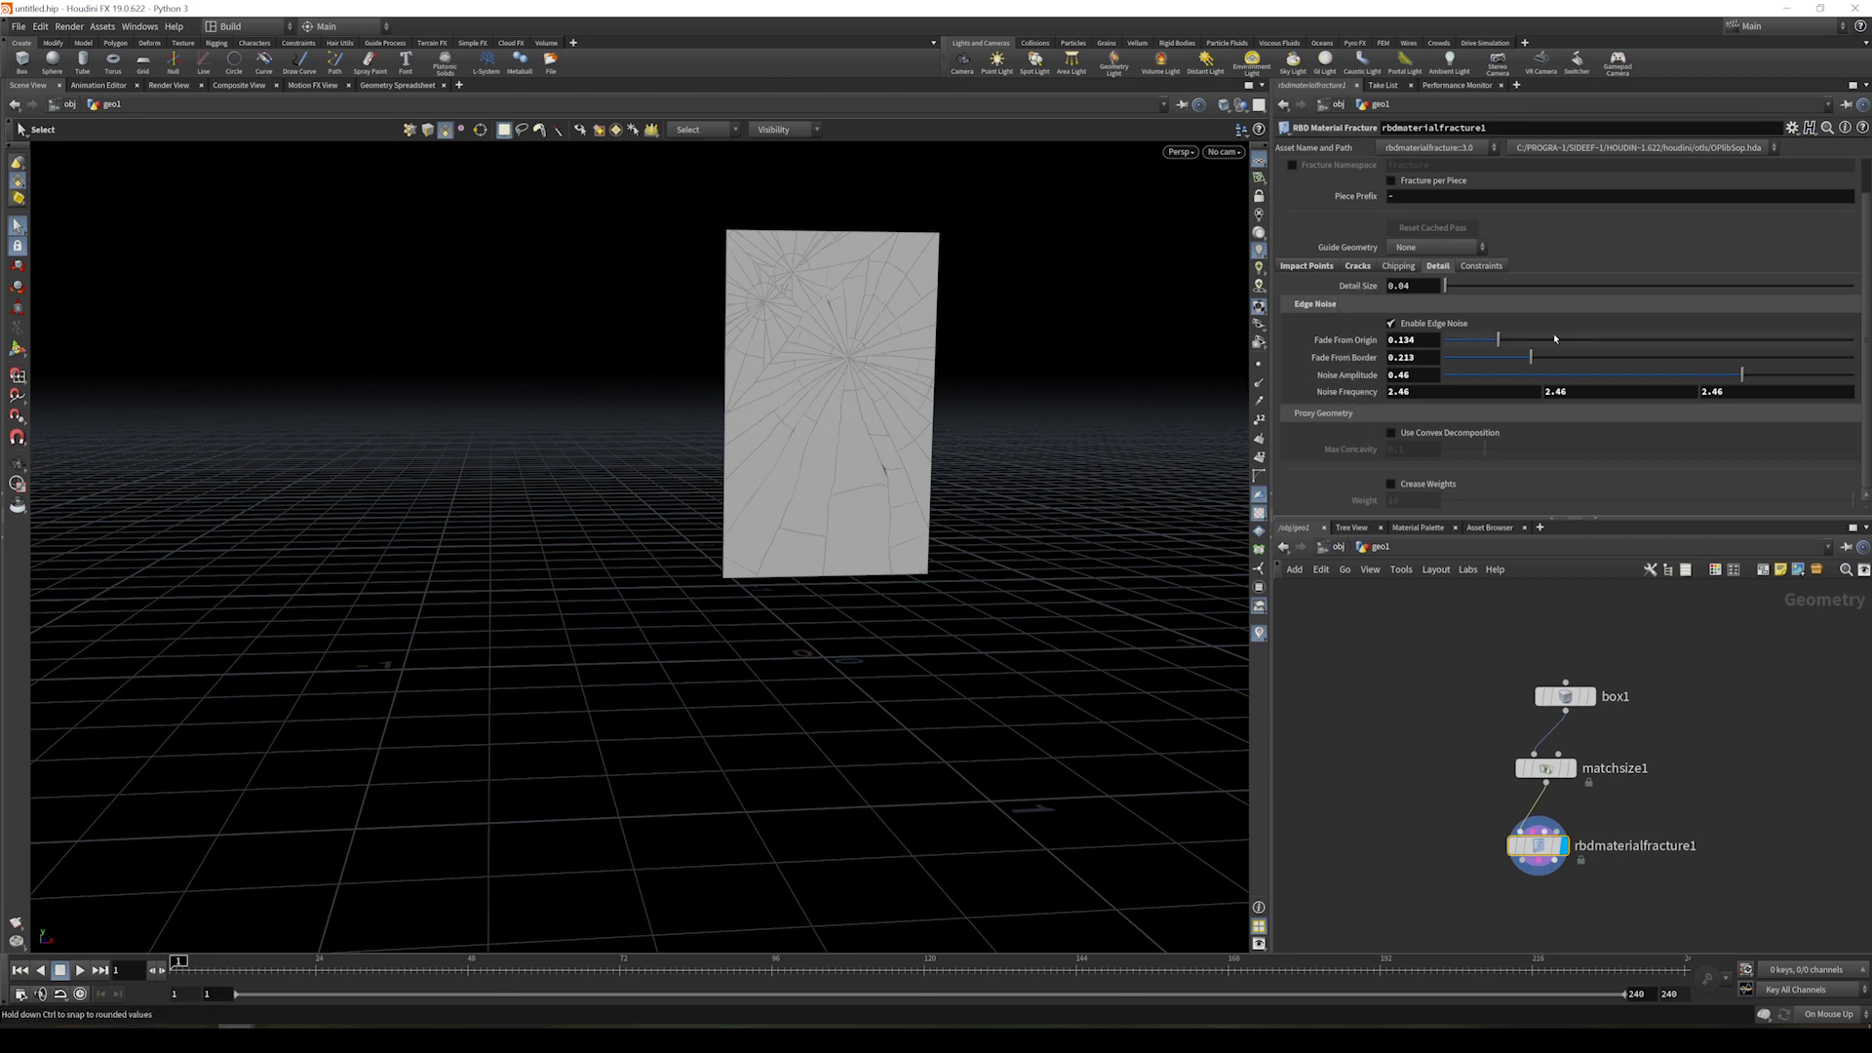
# - Enable Use Convex Decomposition for the fracture's proxy geometry and bring up its constraint settings
pyautogui.click(1472, 433)
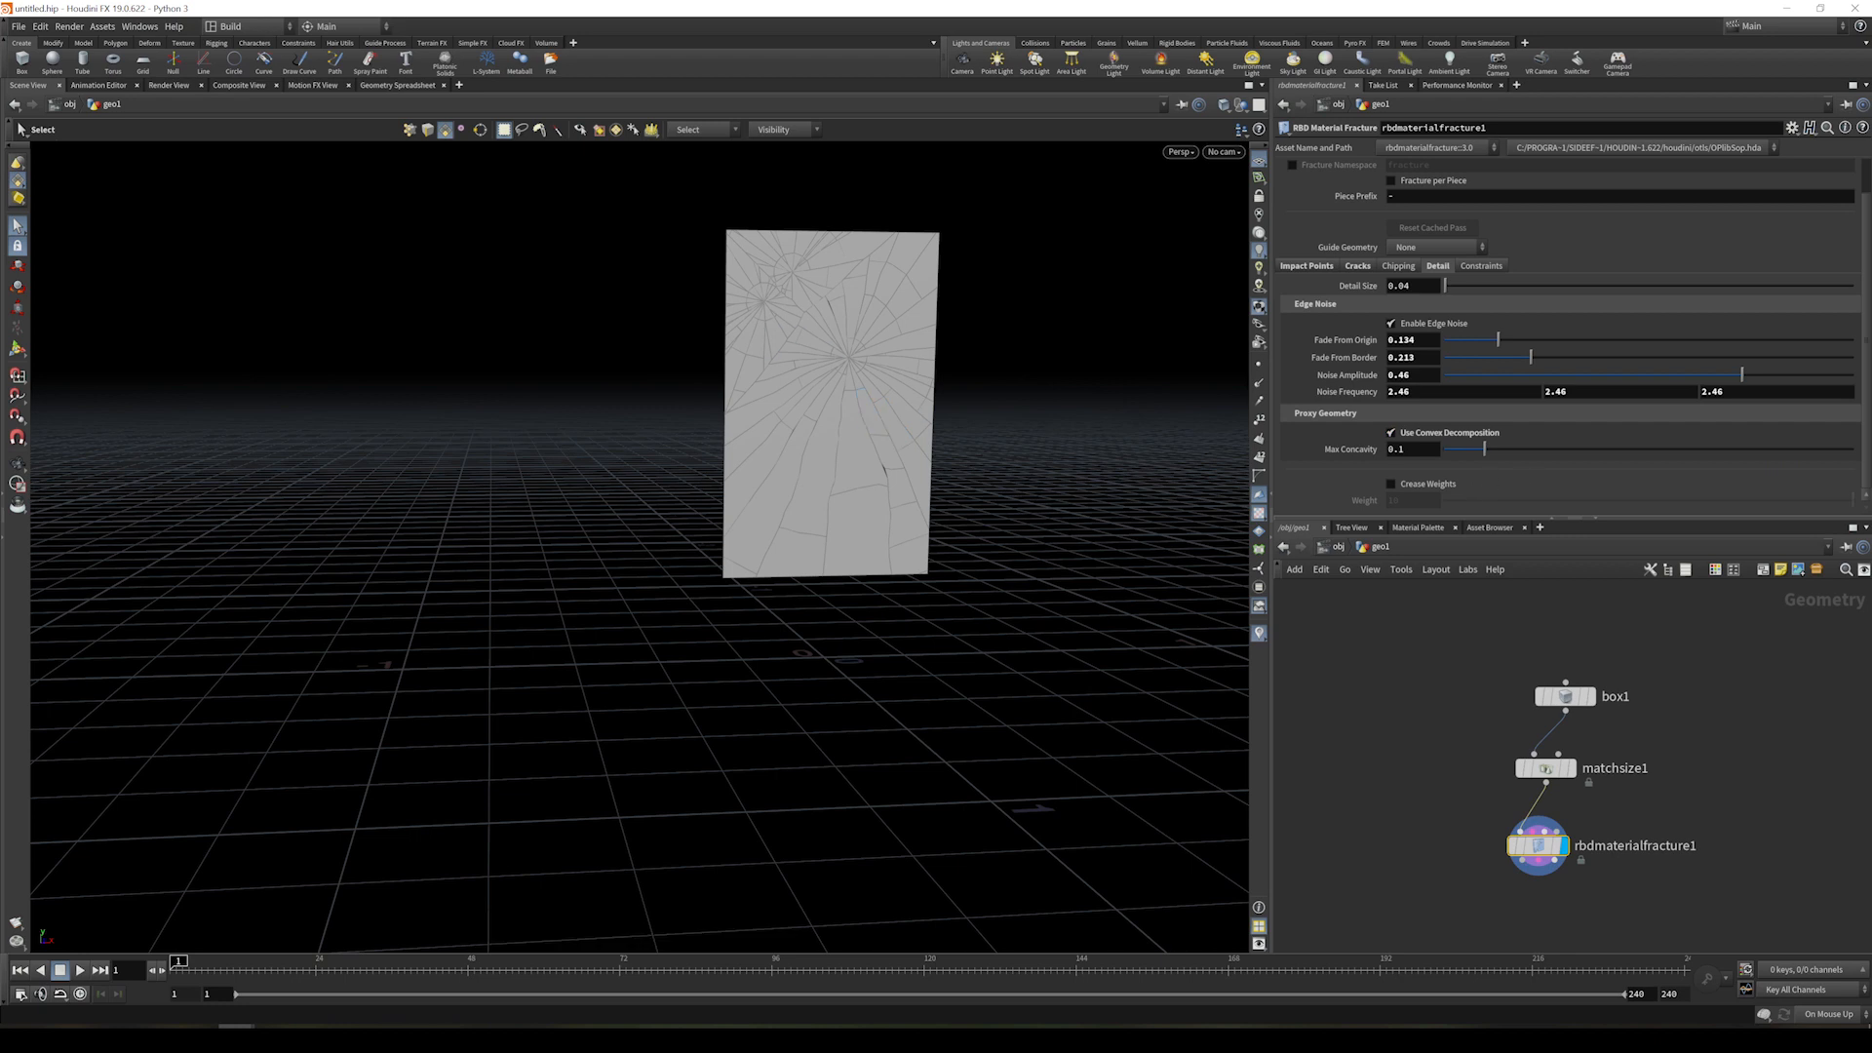
pyautogui.click(1482, 265)
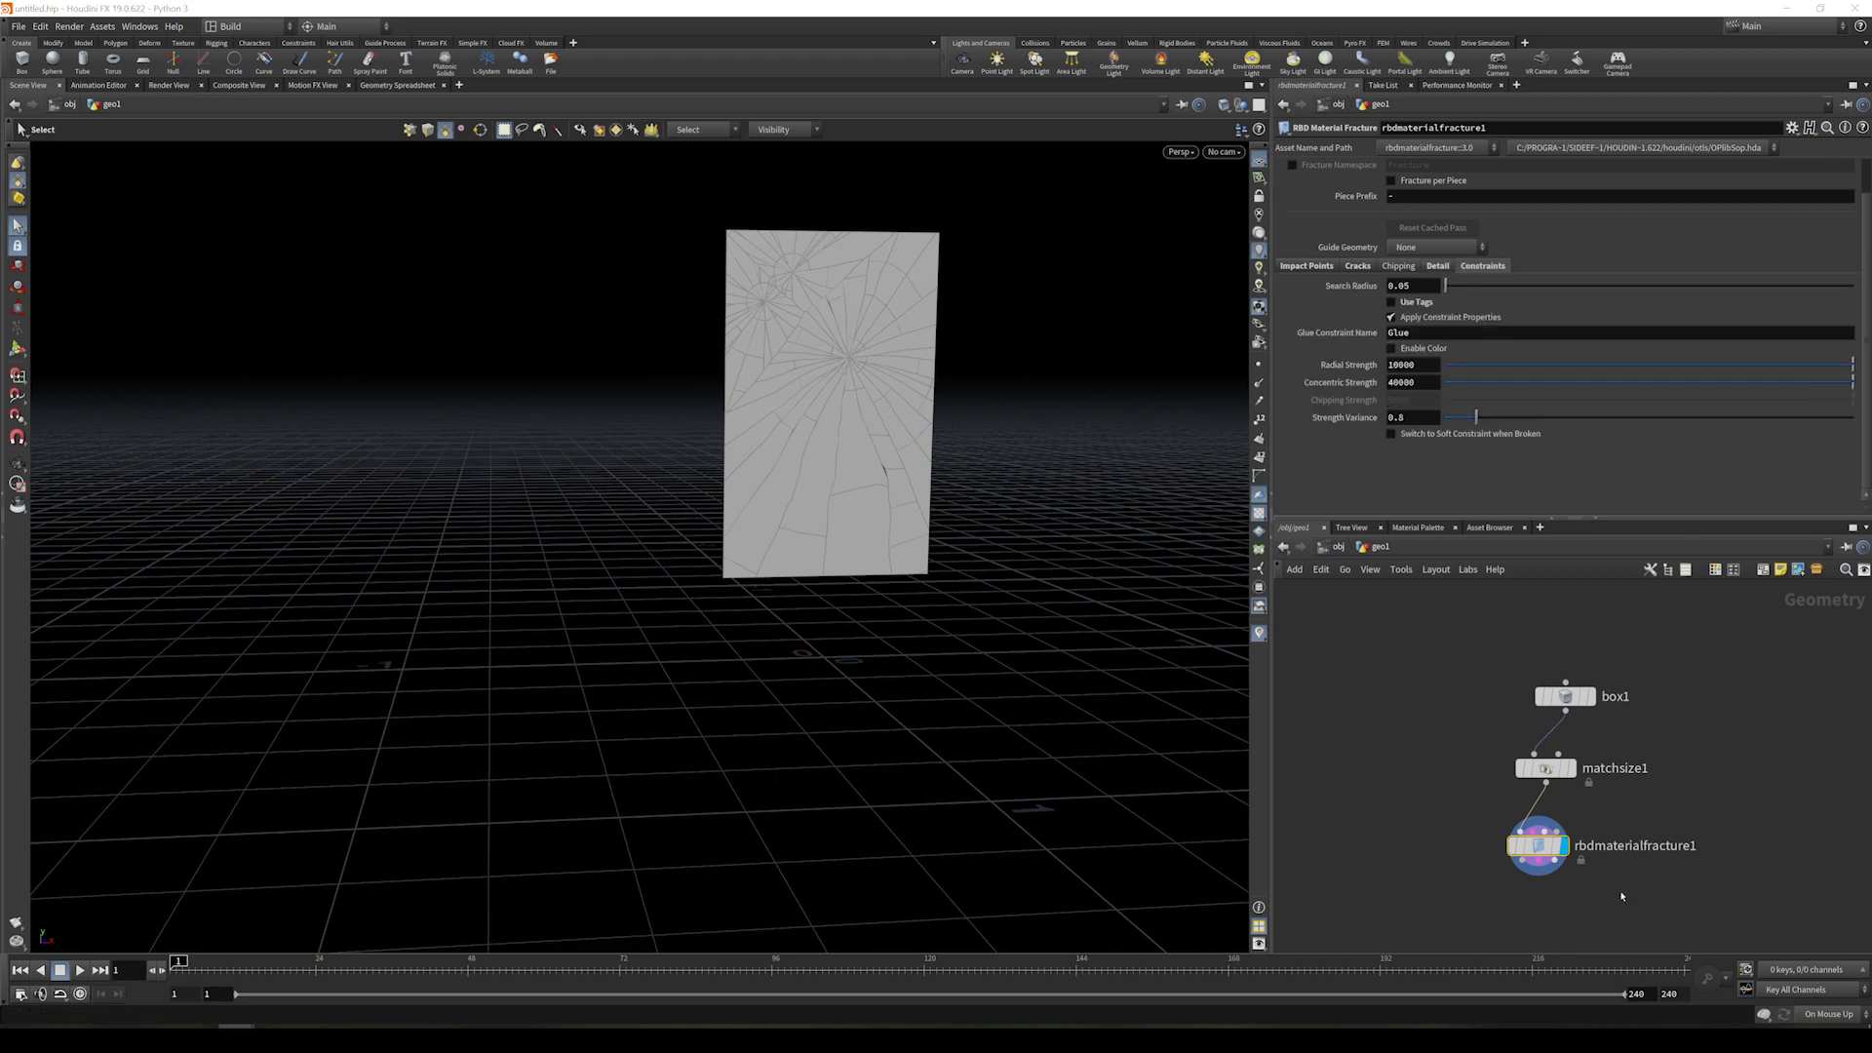
# - Add an RBD Configure node, wire it to the RBD Material Fracture outputs, and display it
pyautogui.moveTo(1624, 893); pyautogui.dragTo(1636, 834, button='middle')
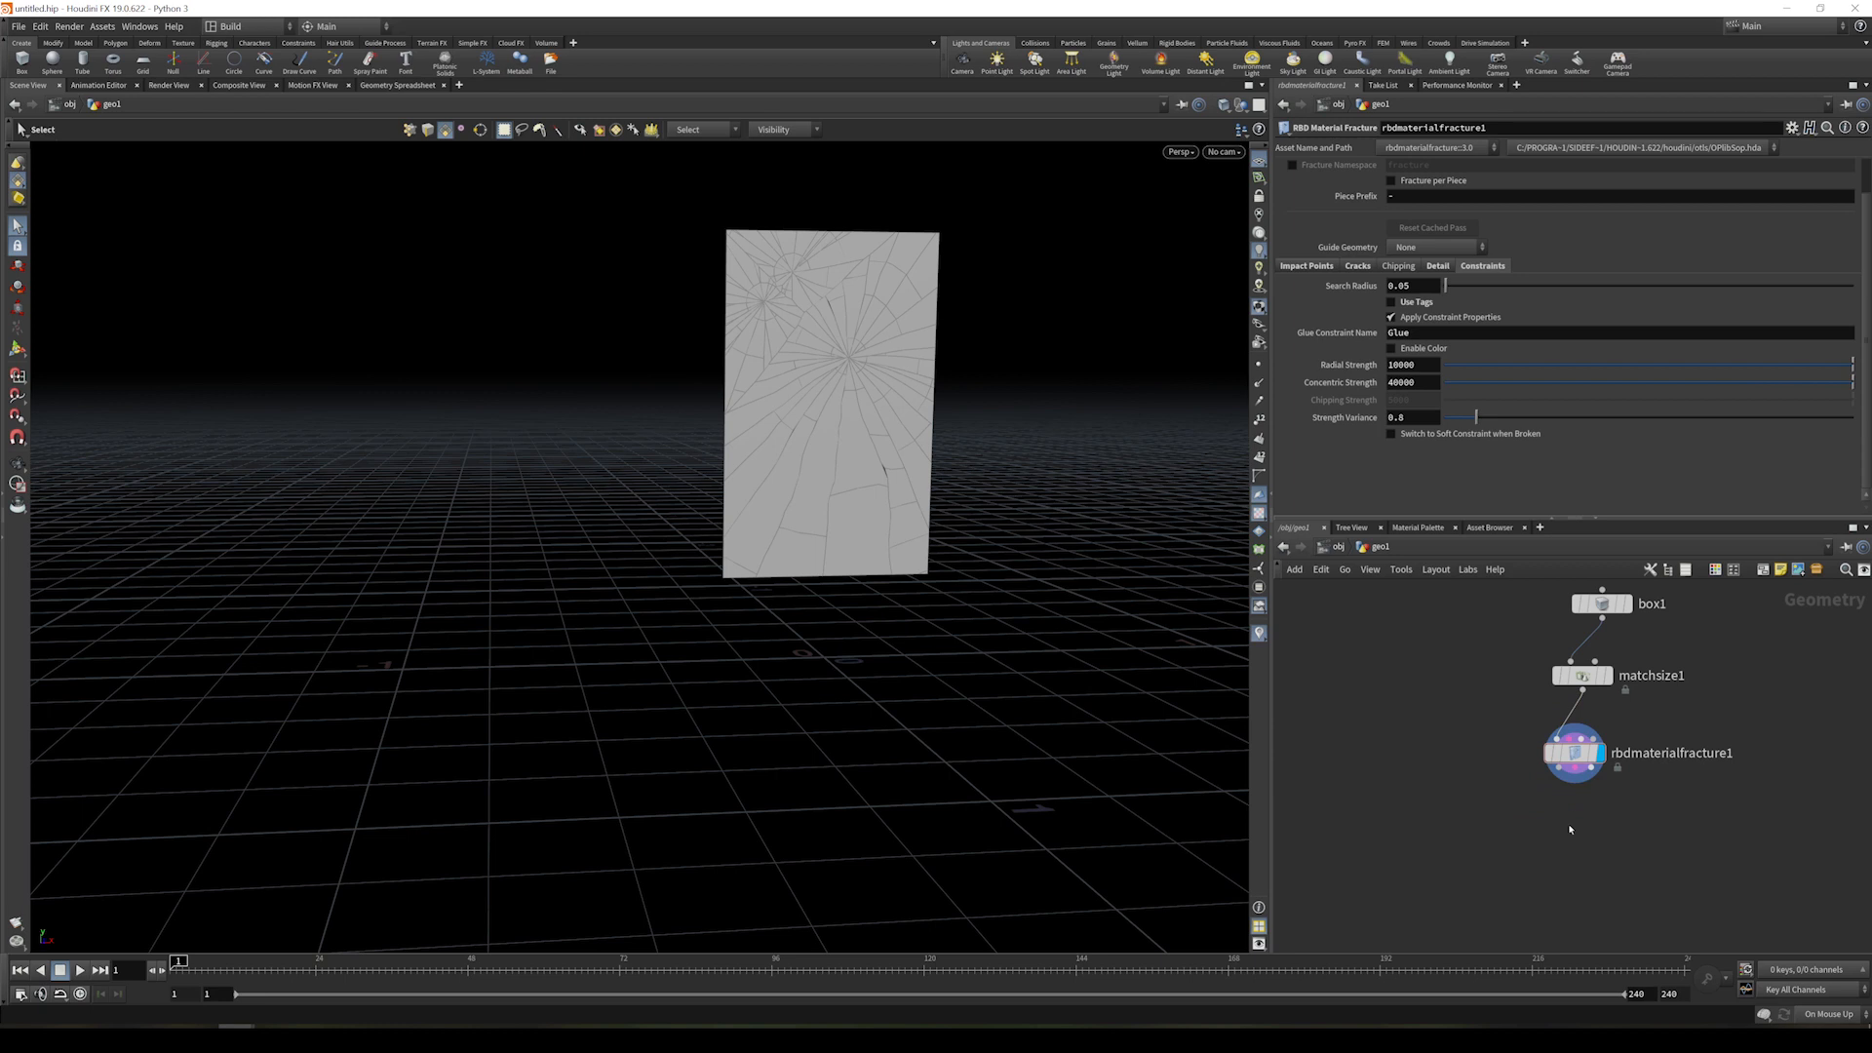
pyautogui.press('Tab')
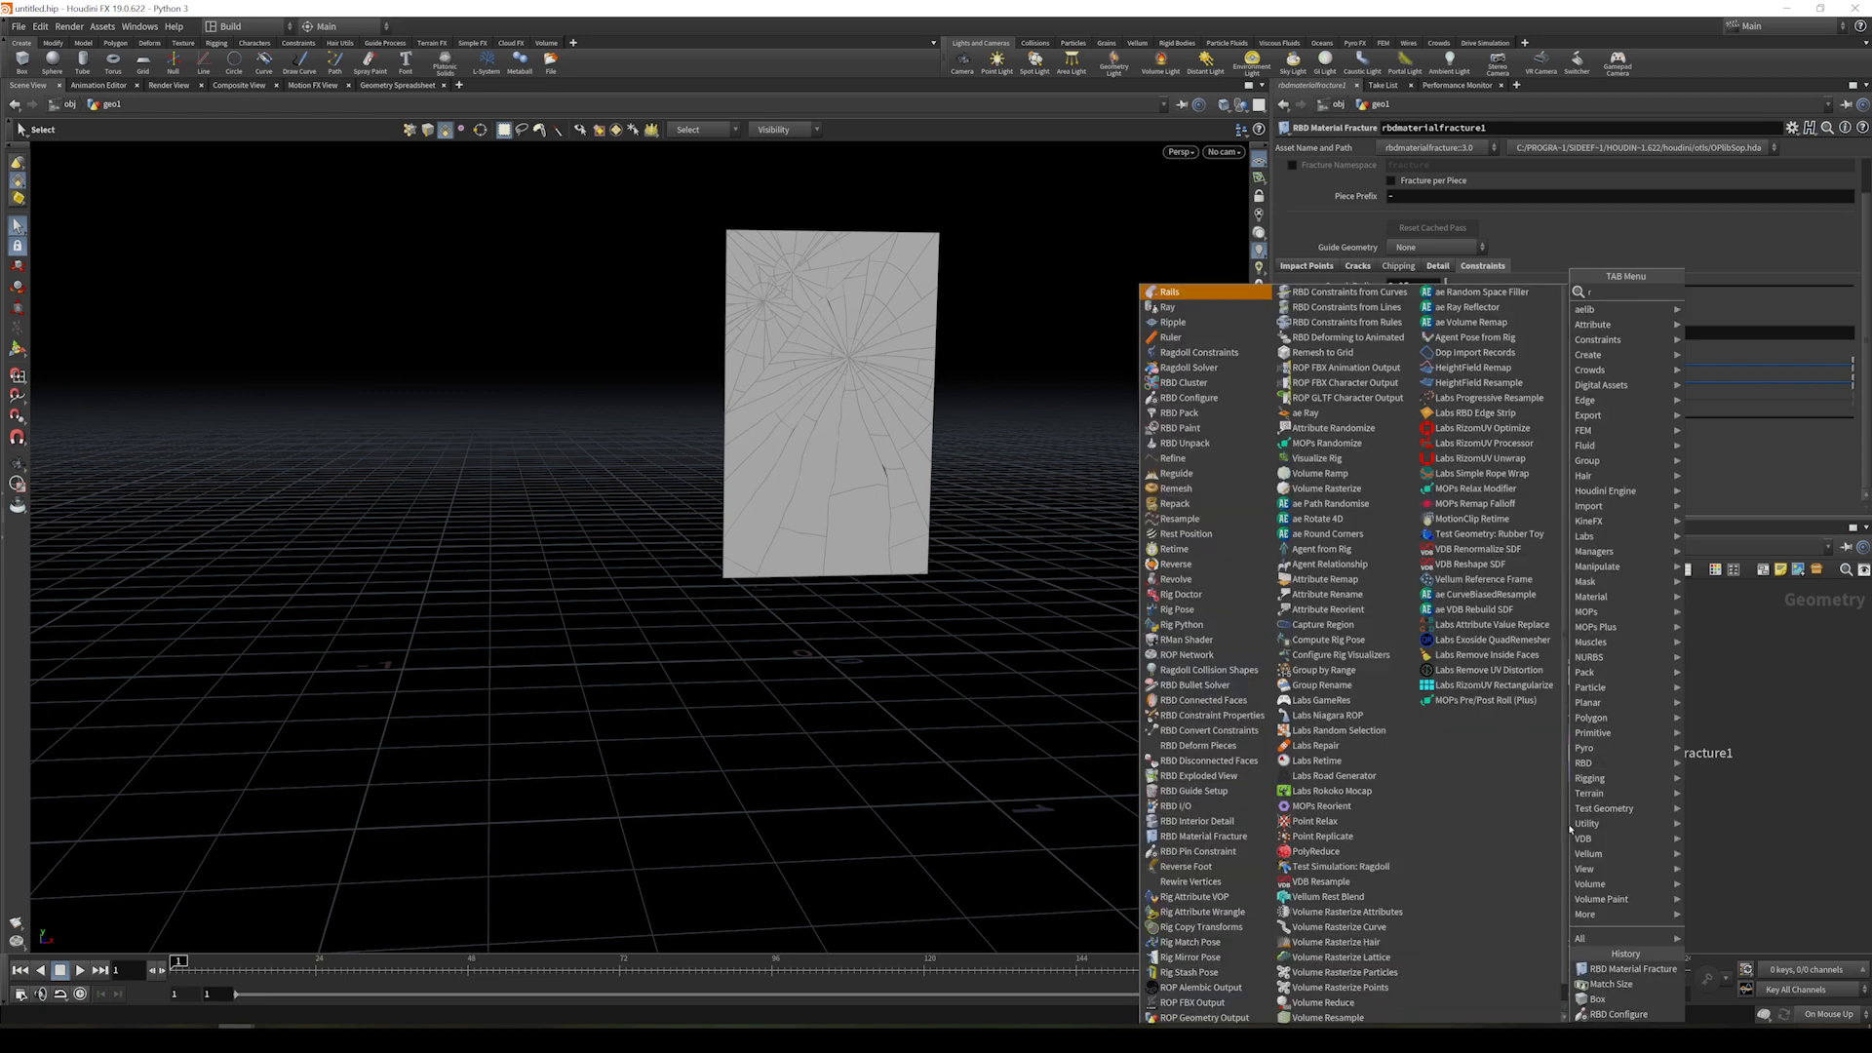
pyautogui.press('Escape')
pyautogui.click(1570, 830)
pyautogui.click(1558, 811)
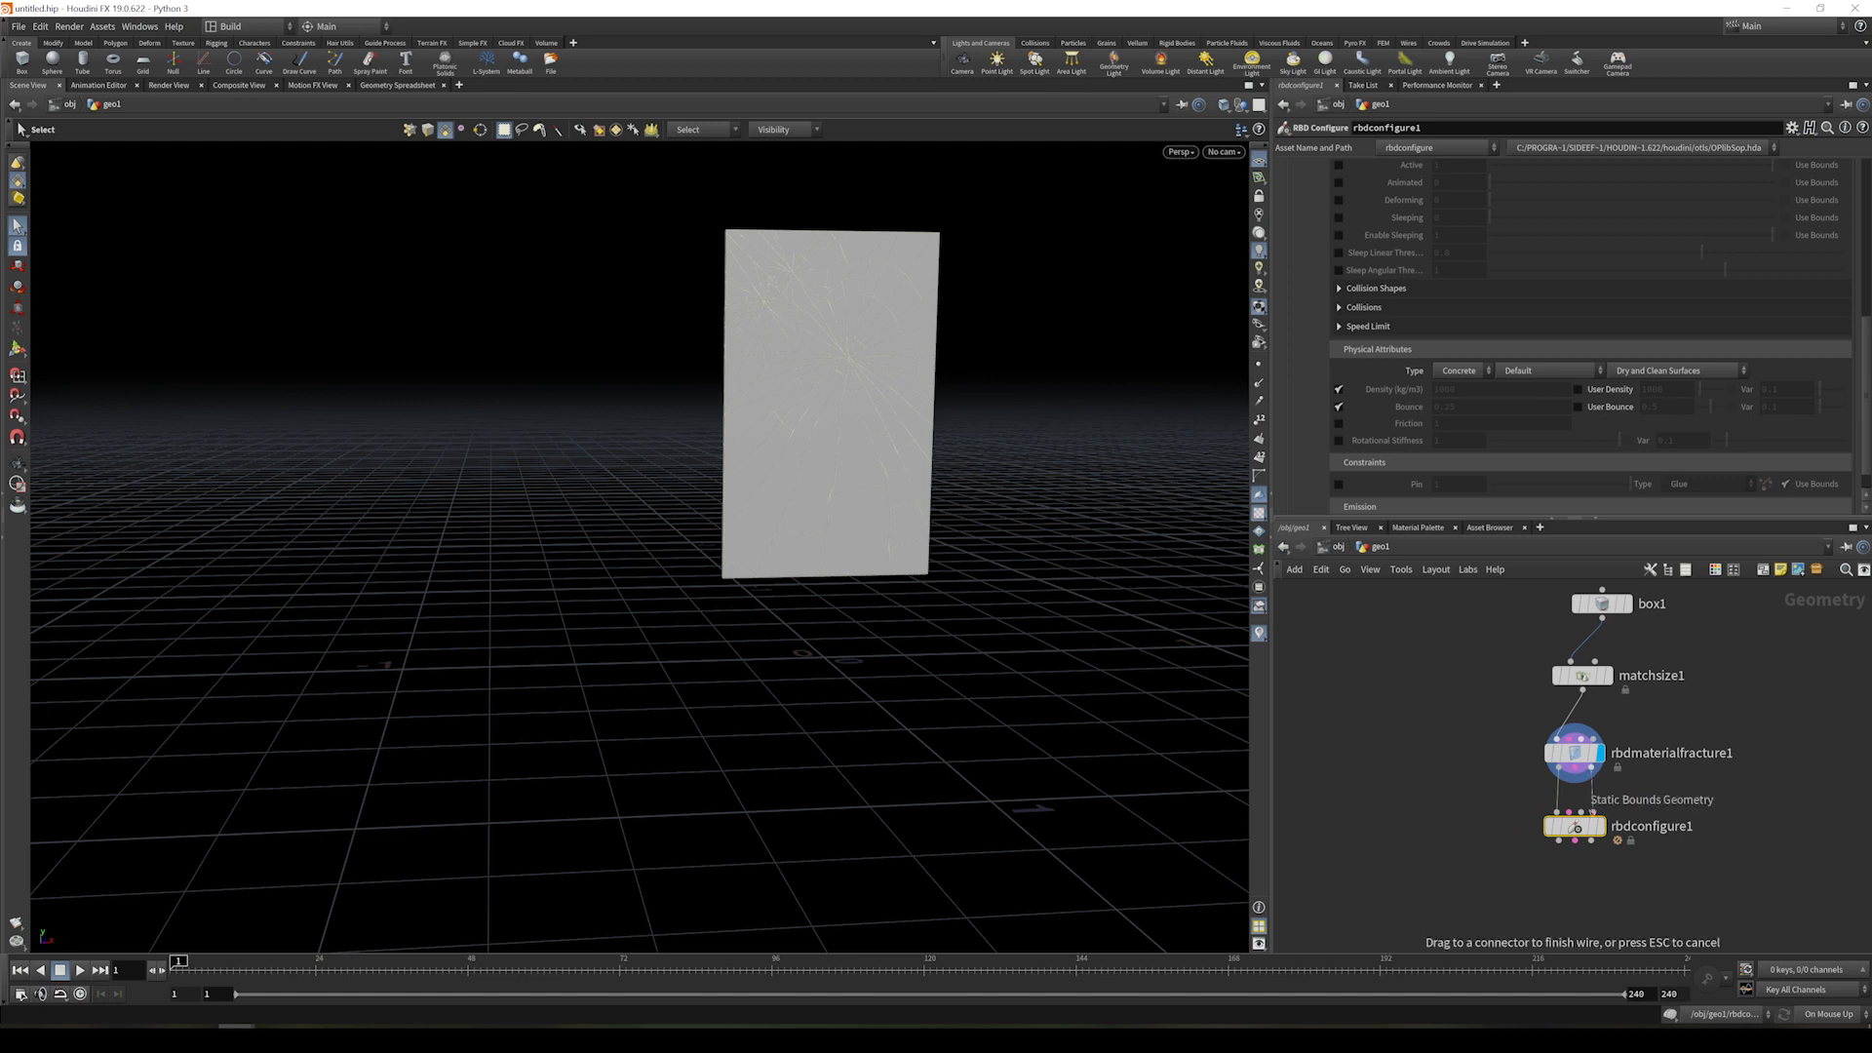
pyautogui.click(1591, 809)
pyautogui.click(1600, 827)
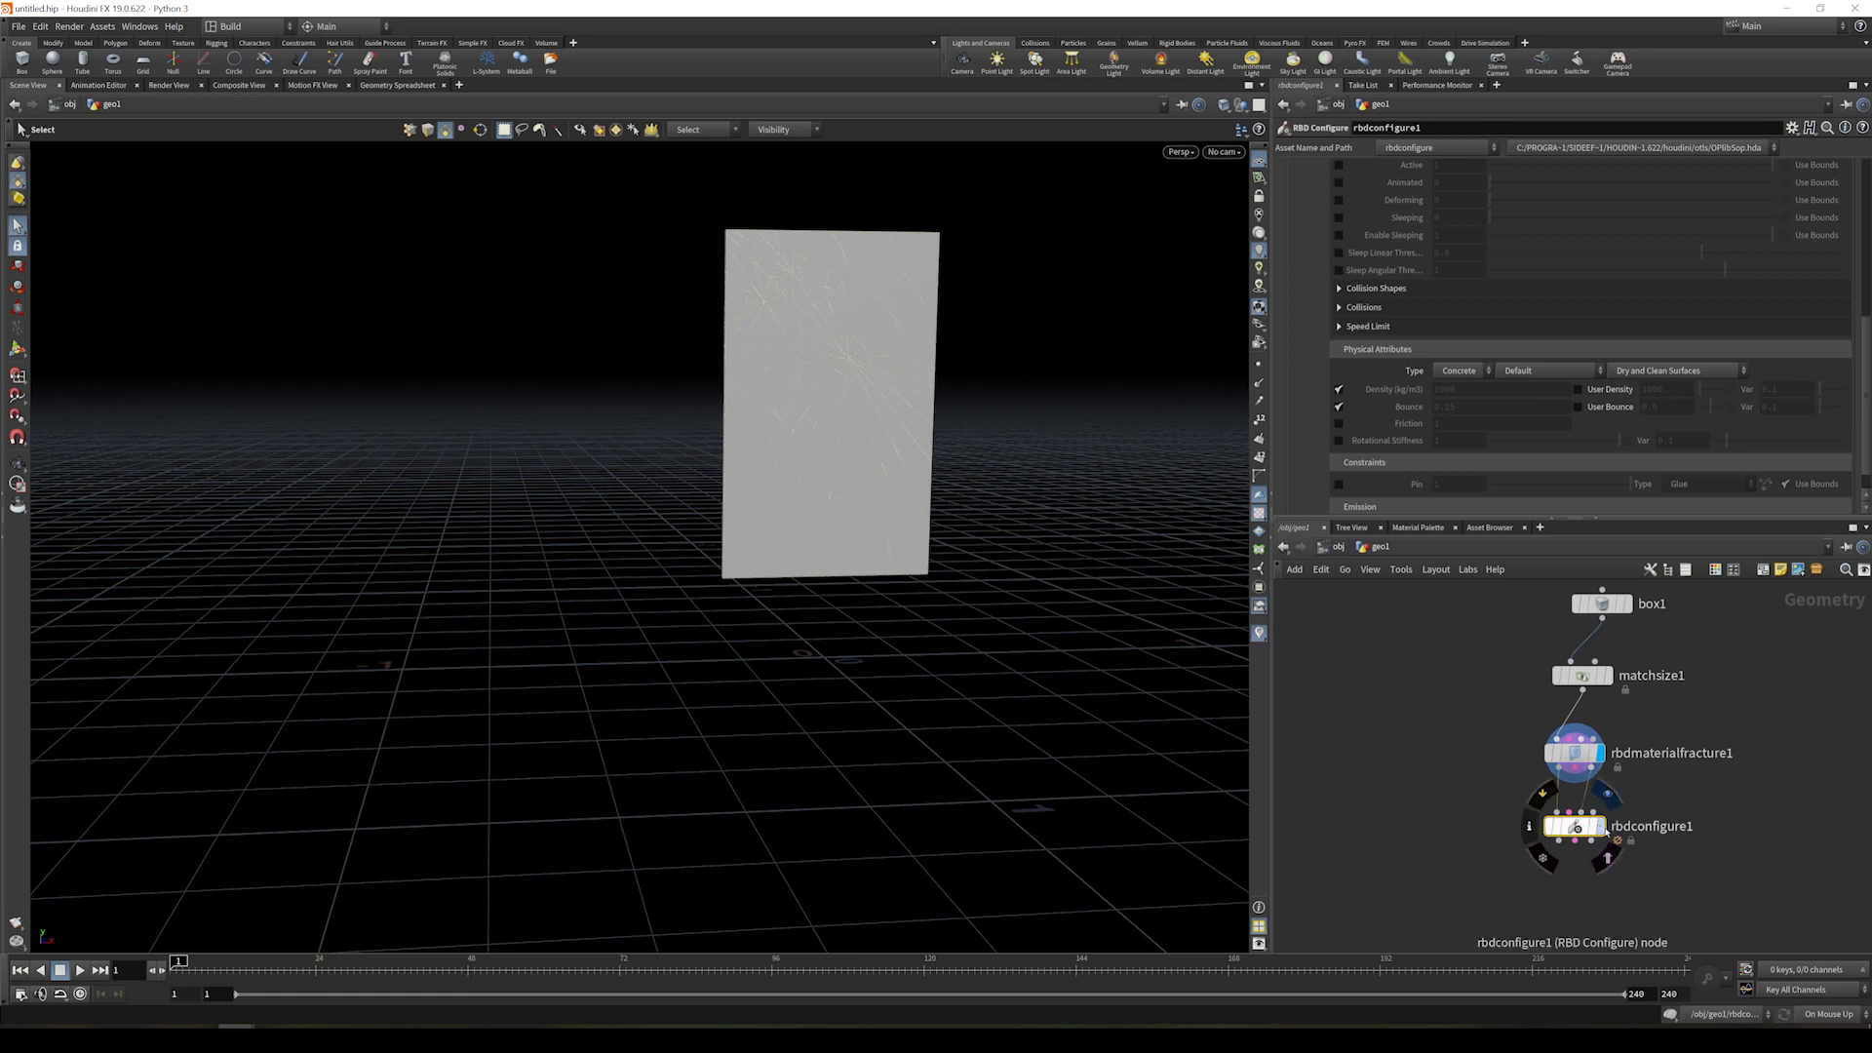
# - Choose the material Type in the RBD Configure node's physical attributes
pyautogui.scroll(-6, 1386, 351)
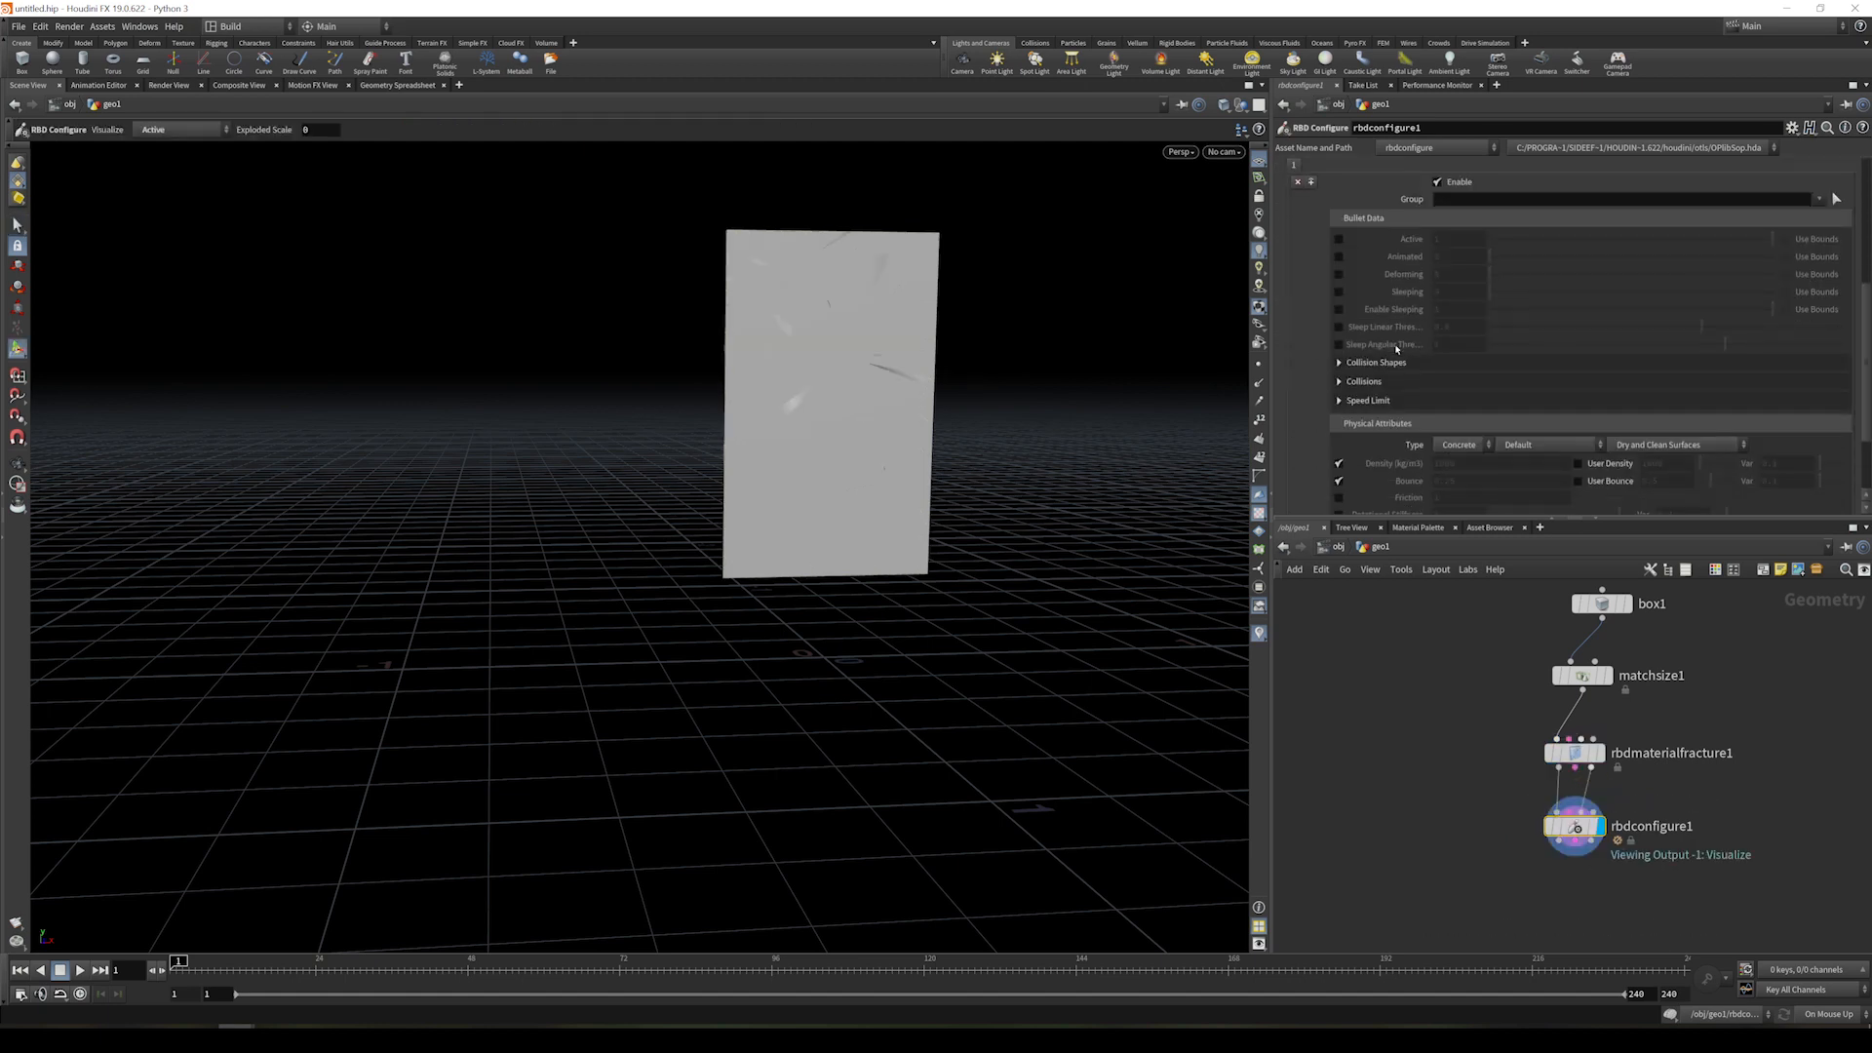
pyautogui.click(1468, 350)
pyautogui.click(1463, 378)
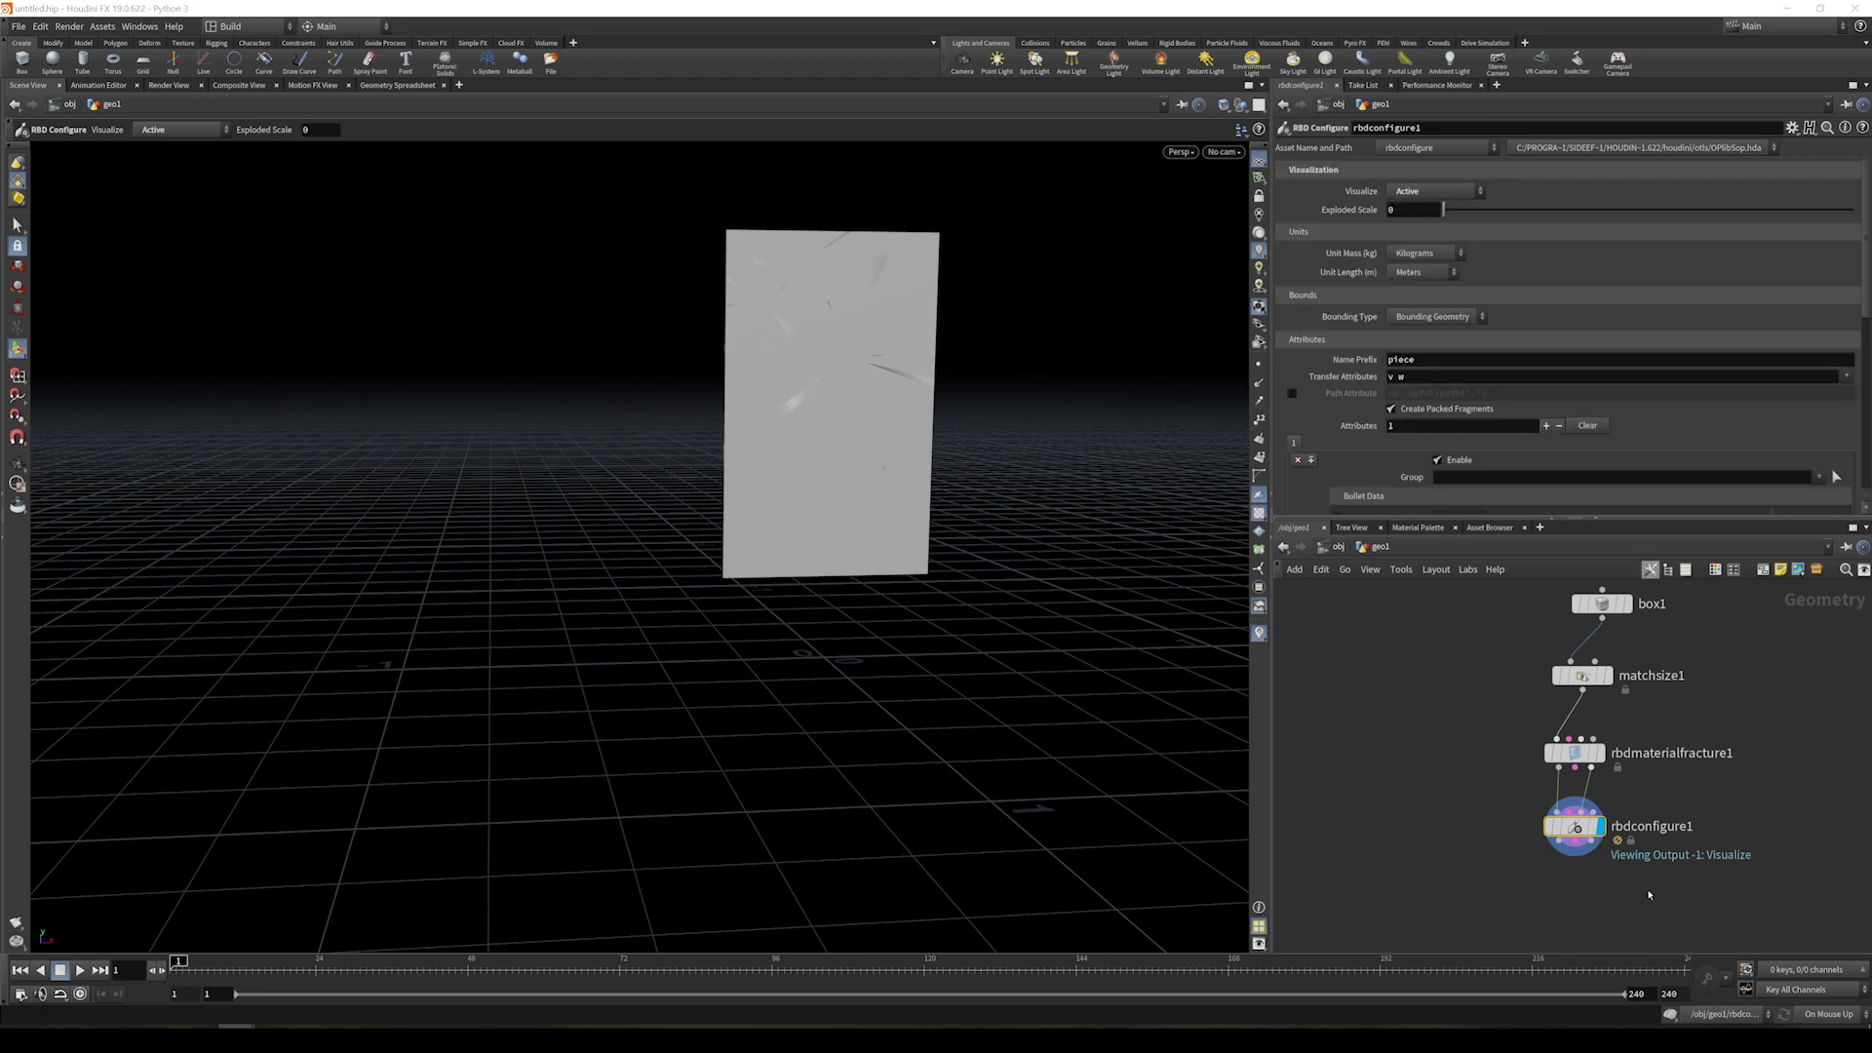
# - Add a Transform node below RBD Configure and wire the Proxy Geometry output into it
pyautogui.moveTo(1649, 895); pyautogui.dragTo(1620, 861, button='middle')
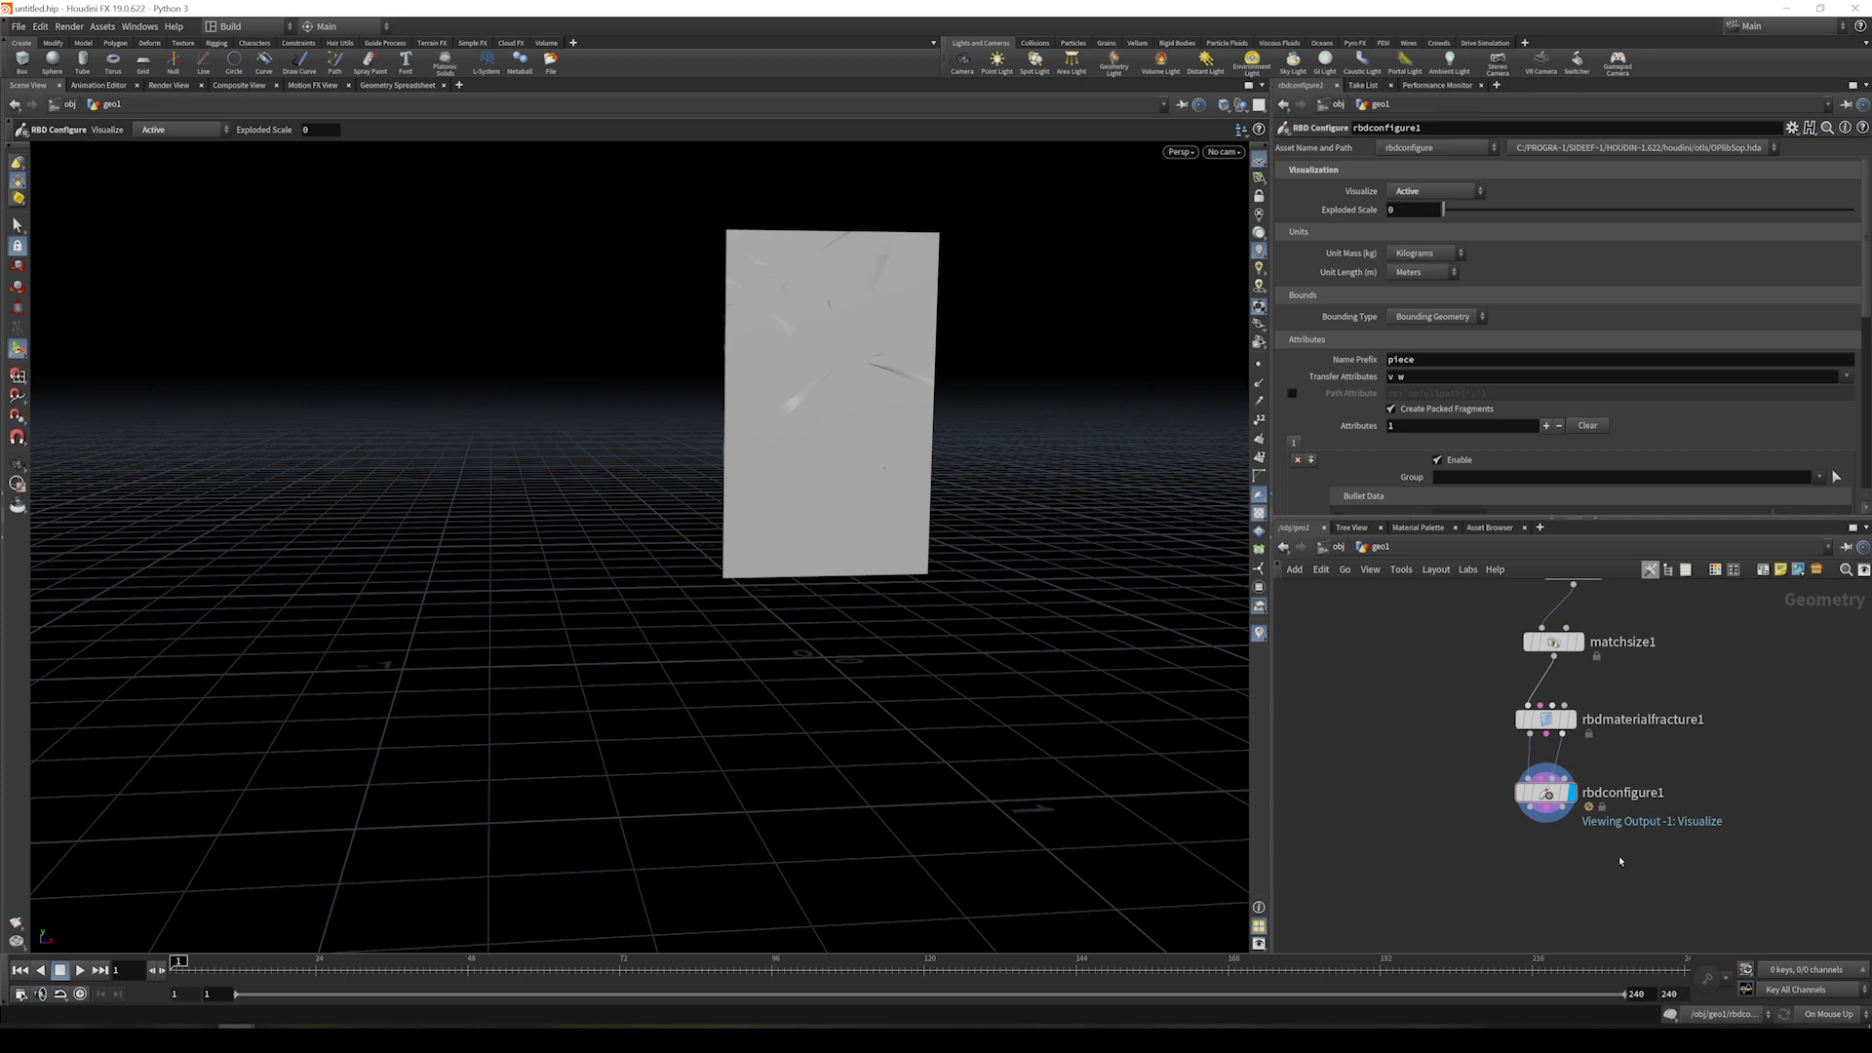
pyautogui.press('Tab')
pyautogui.write('tr')
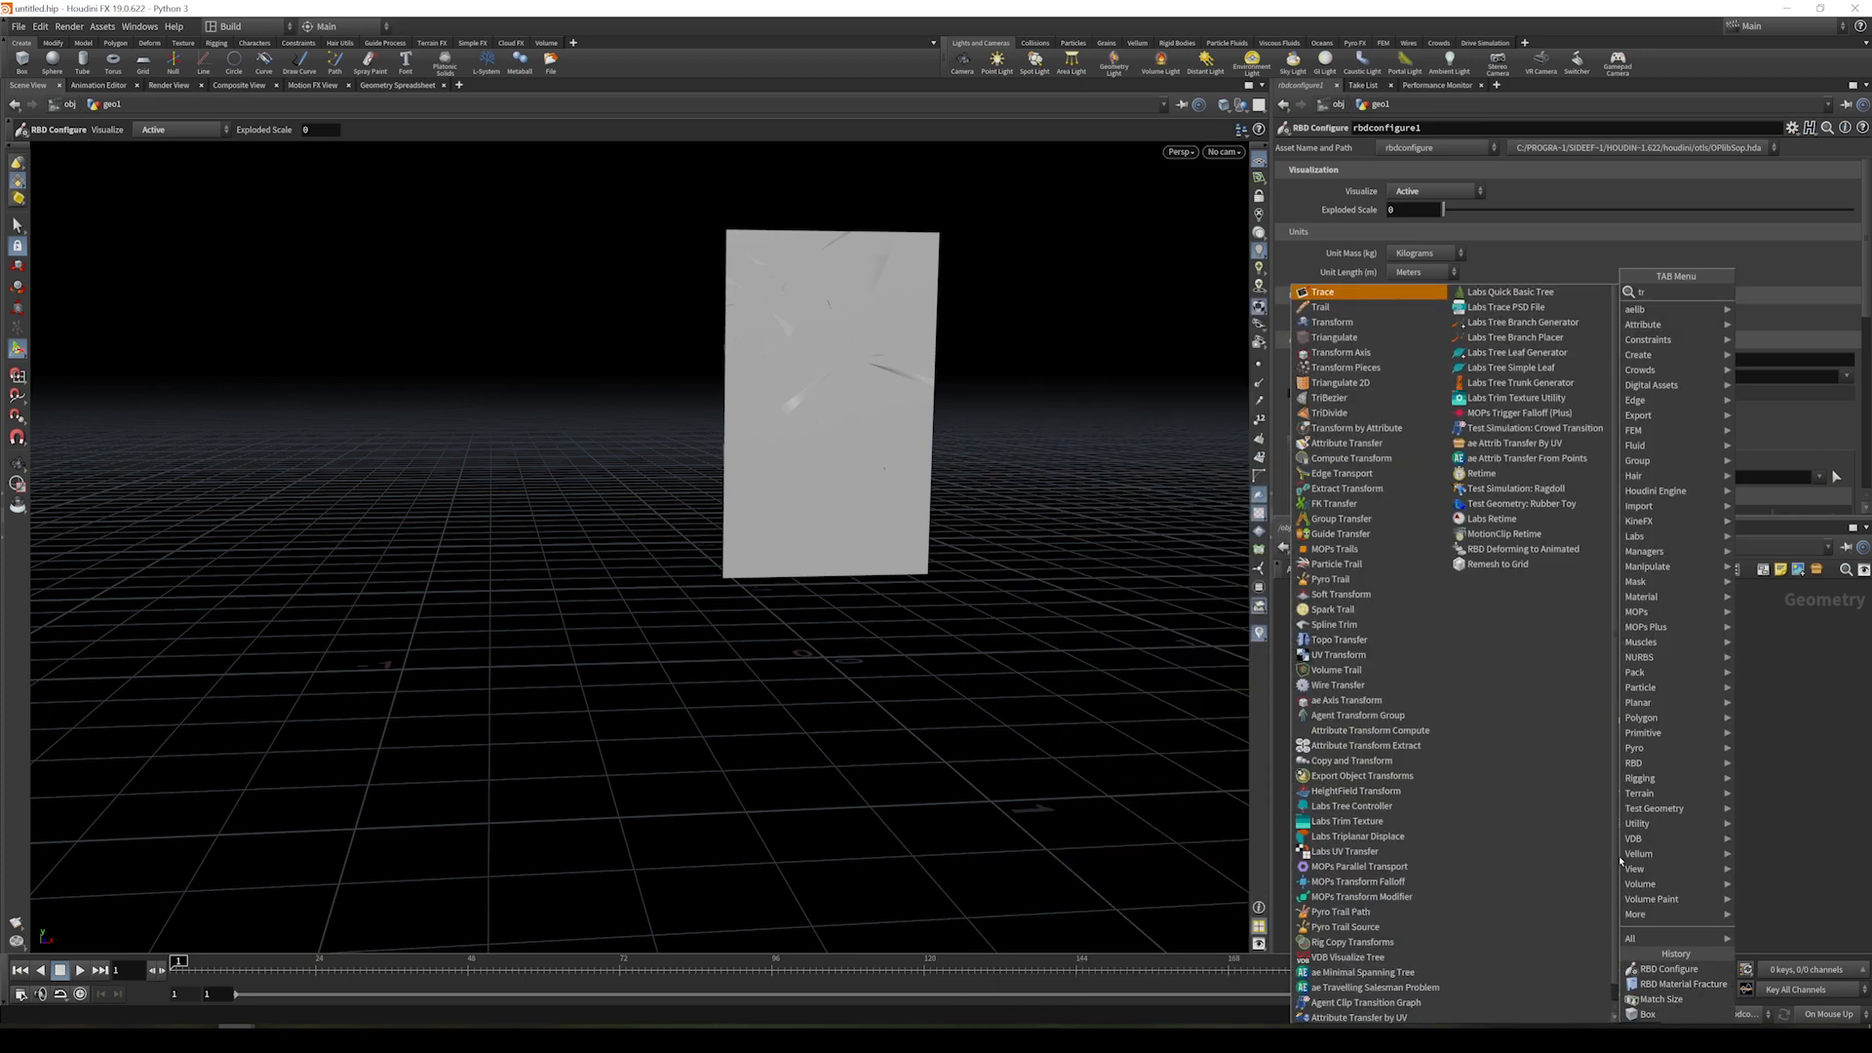
pyautogui.click(1332, 323)
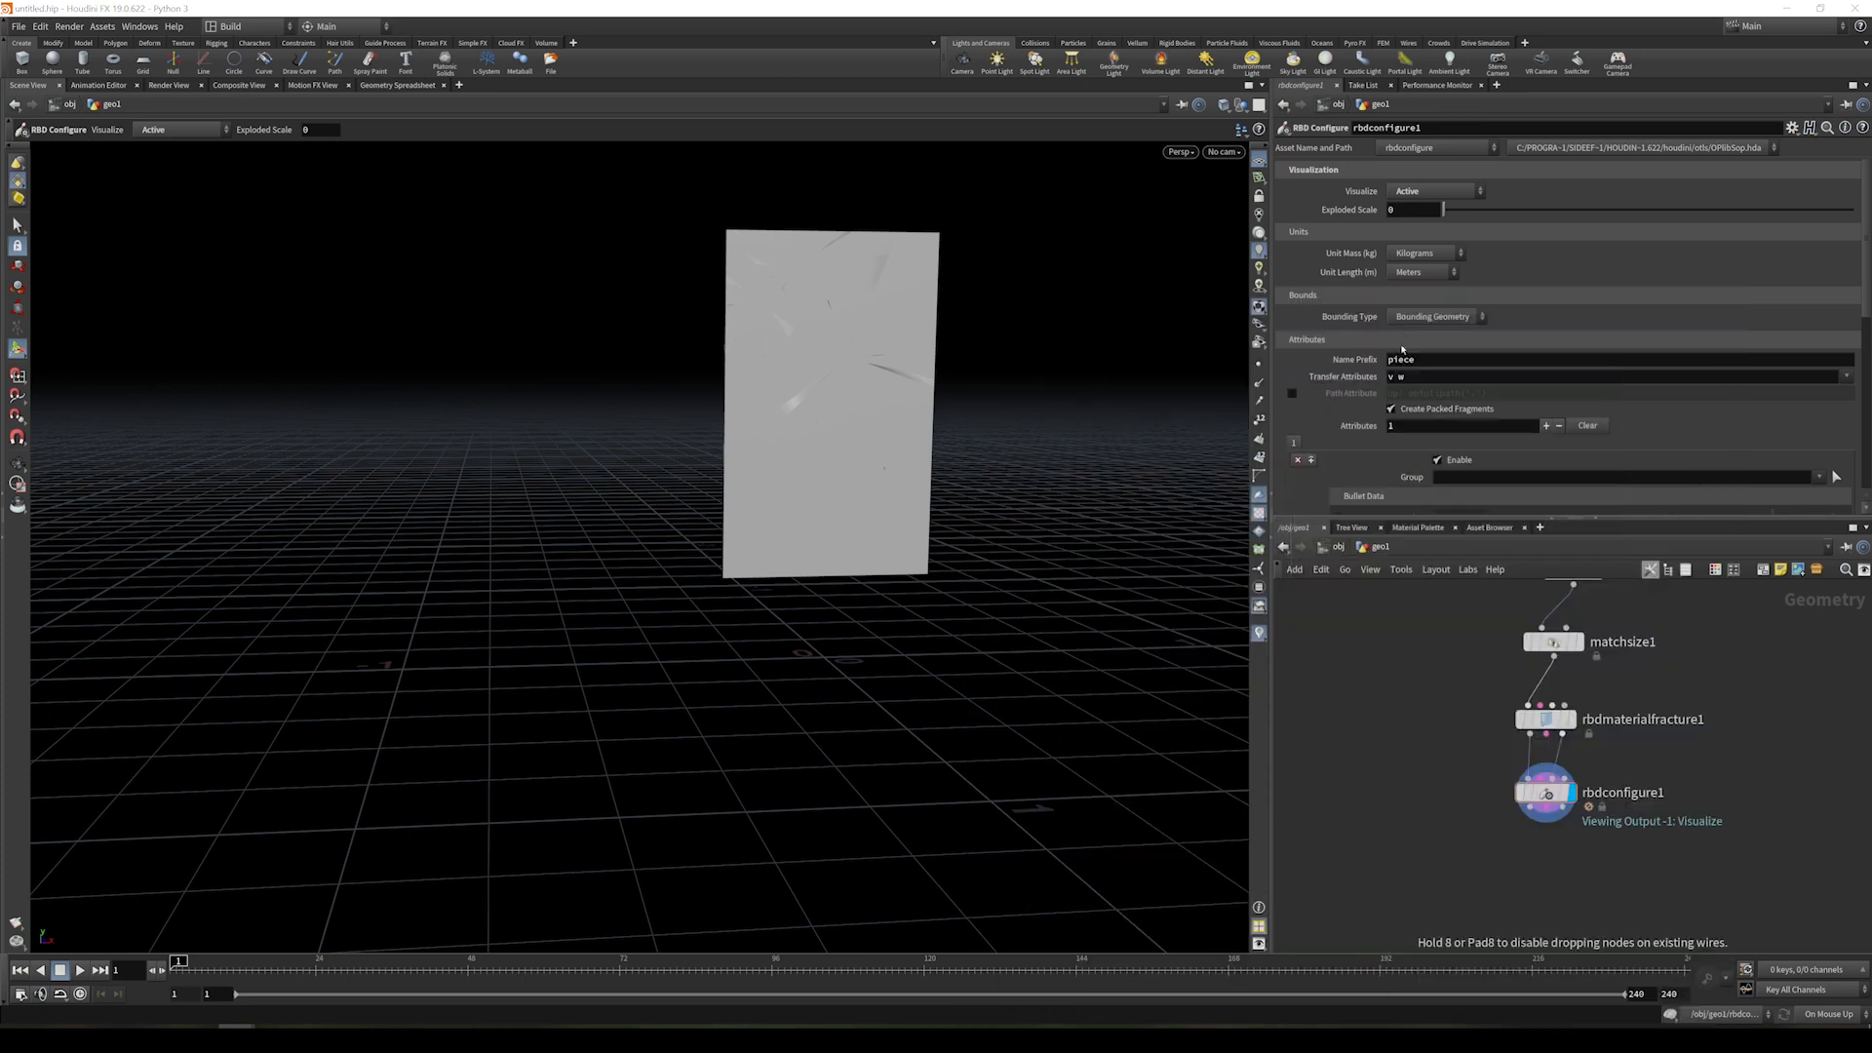
pyautogui.click(1591, 881)
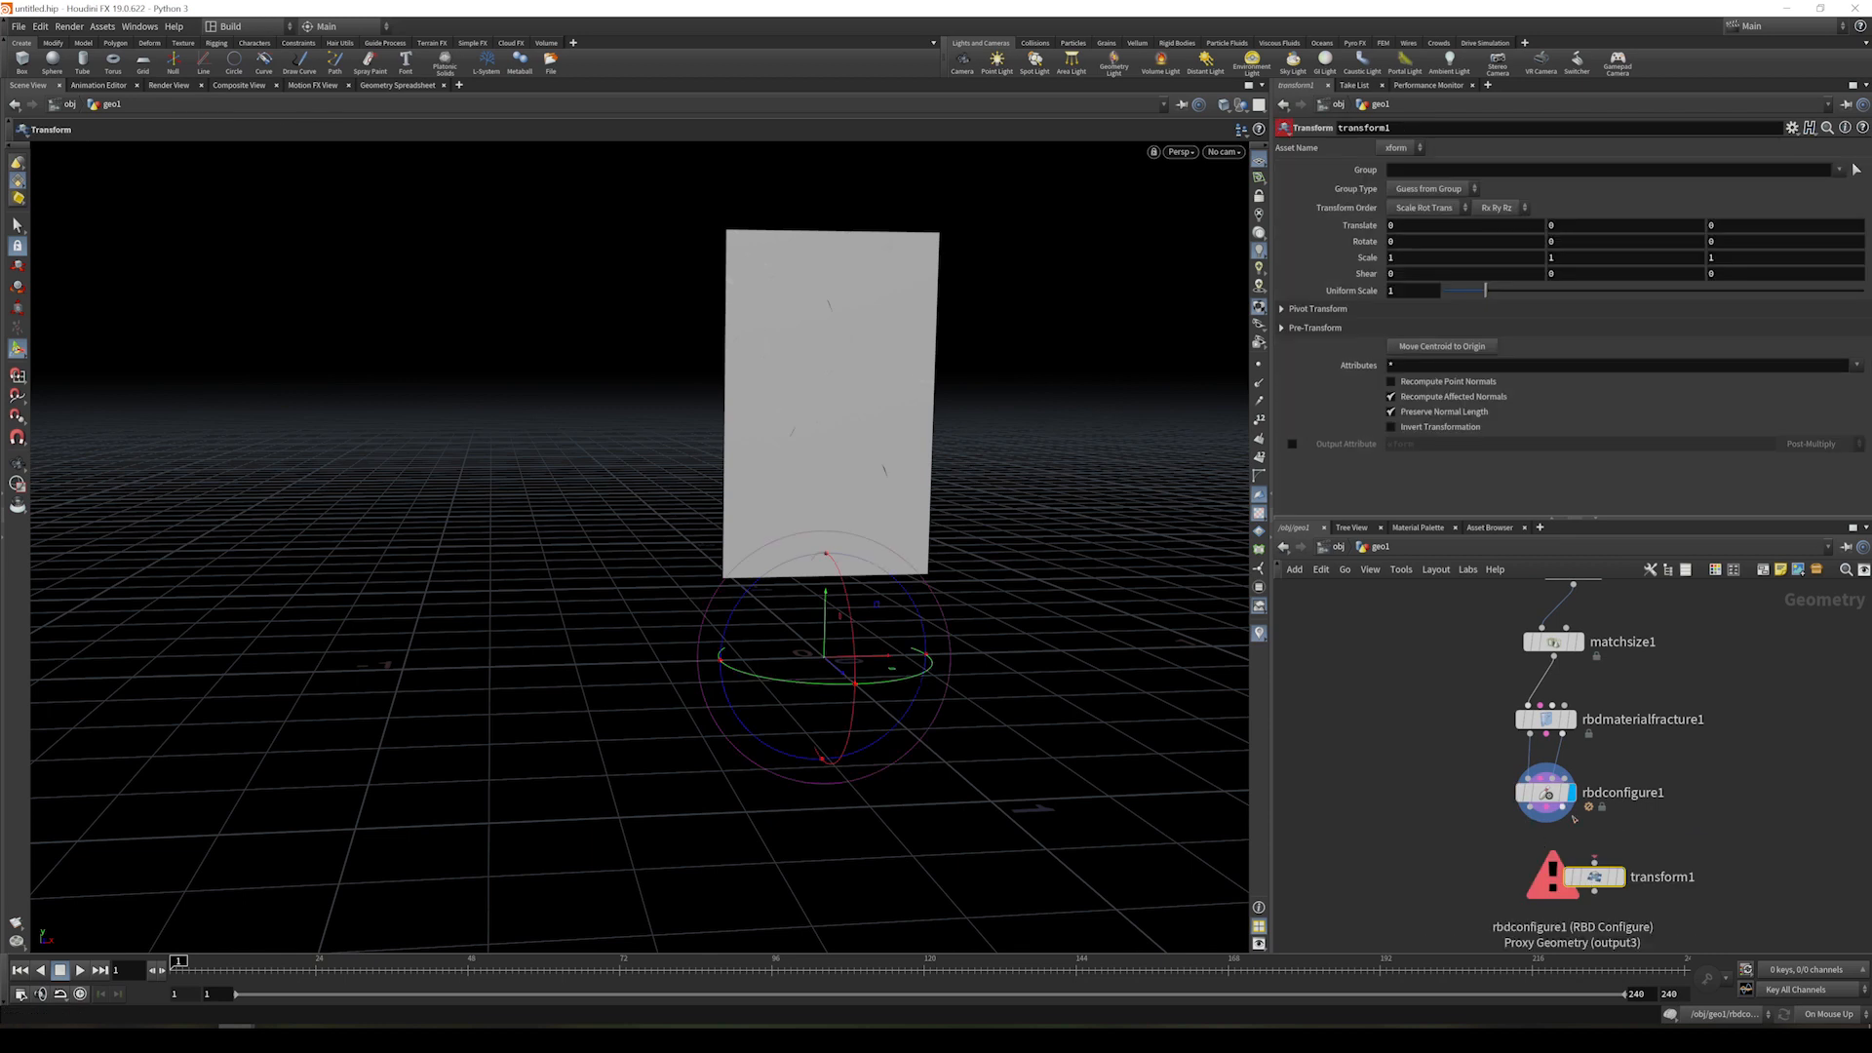
pyautogui.moveTo(1549, 824); pyautogui.dragTo(1595, 862)
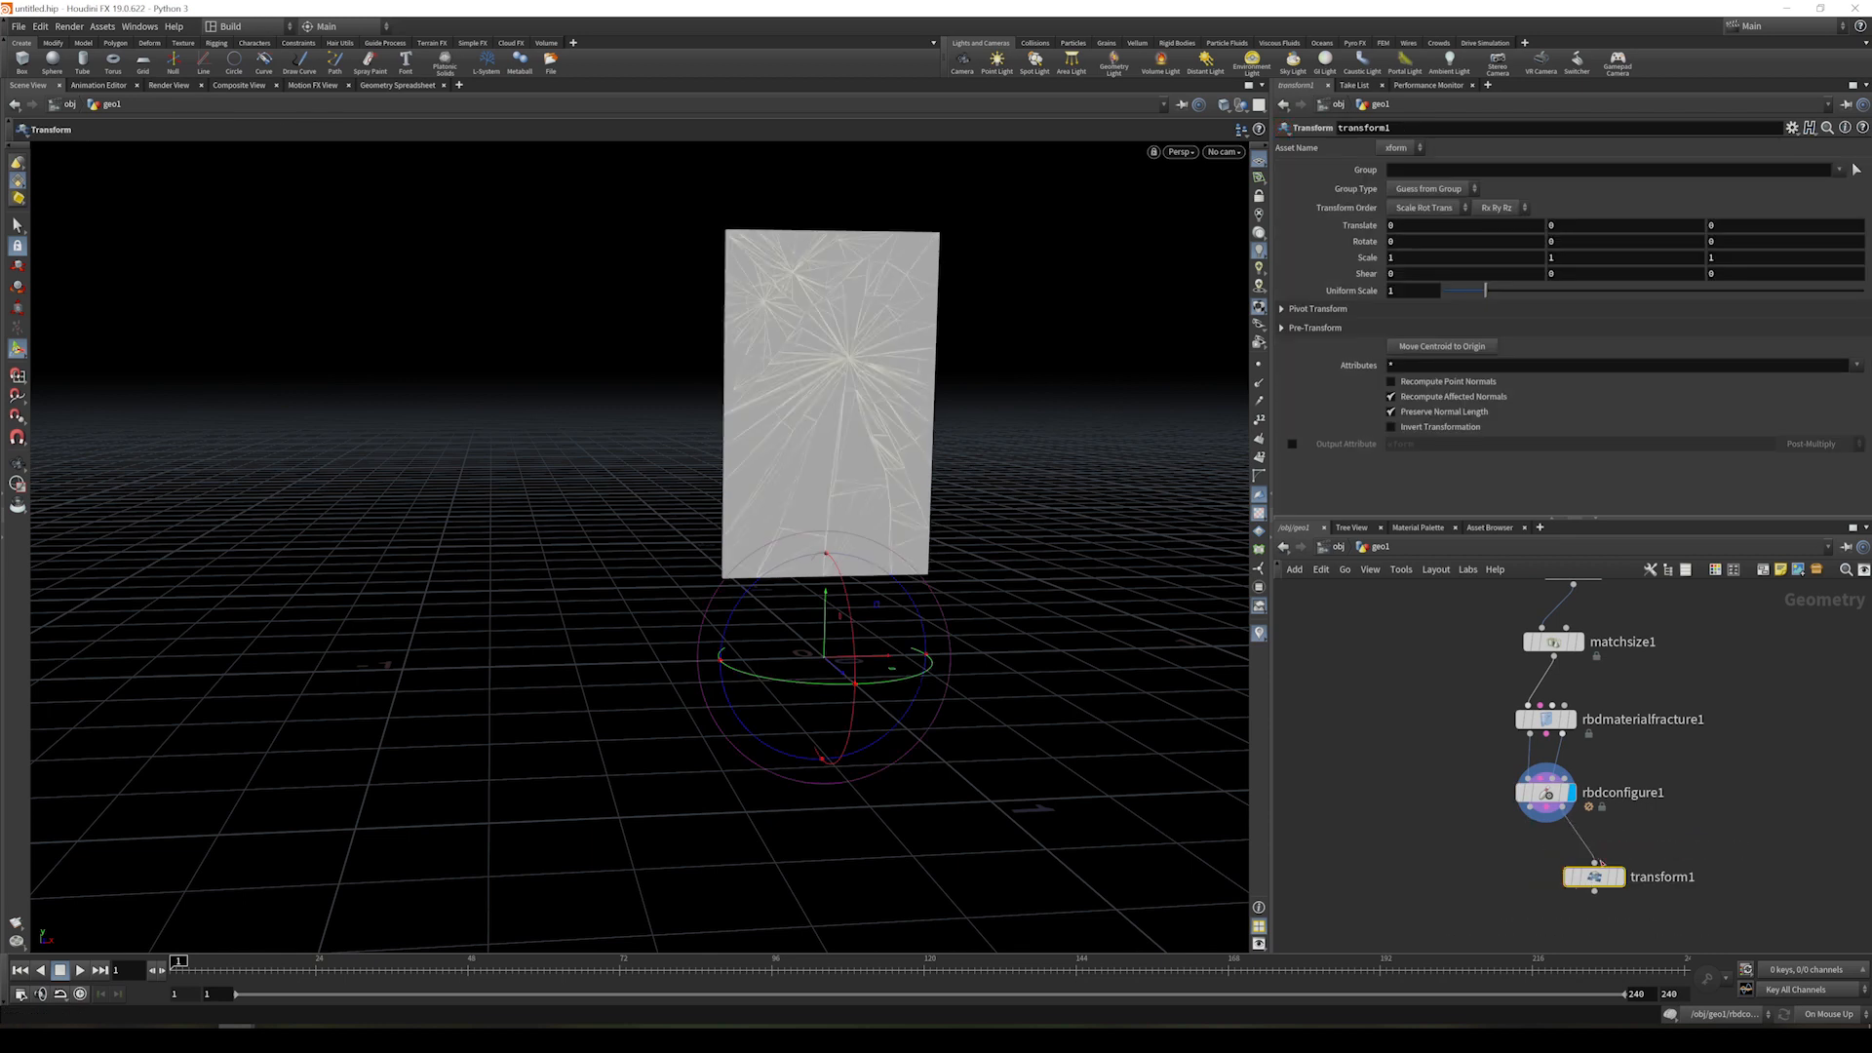
pyautogui.moveTo(1723, 855); pyautogui.dragTo(1644, 814, button='middle')
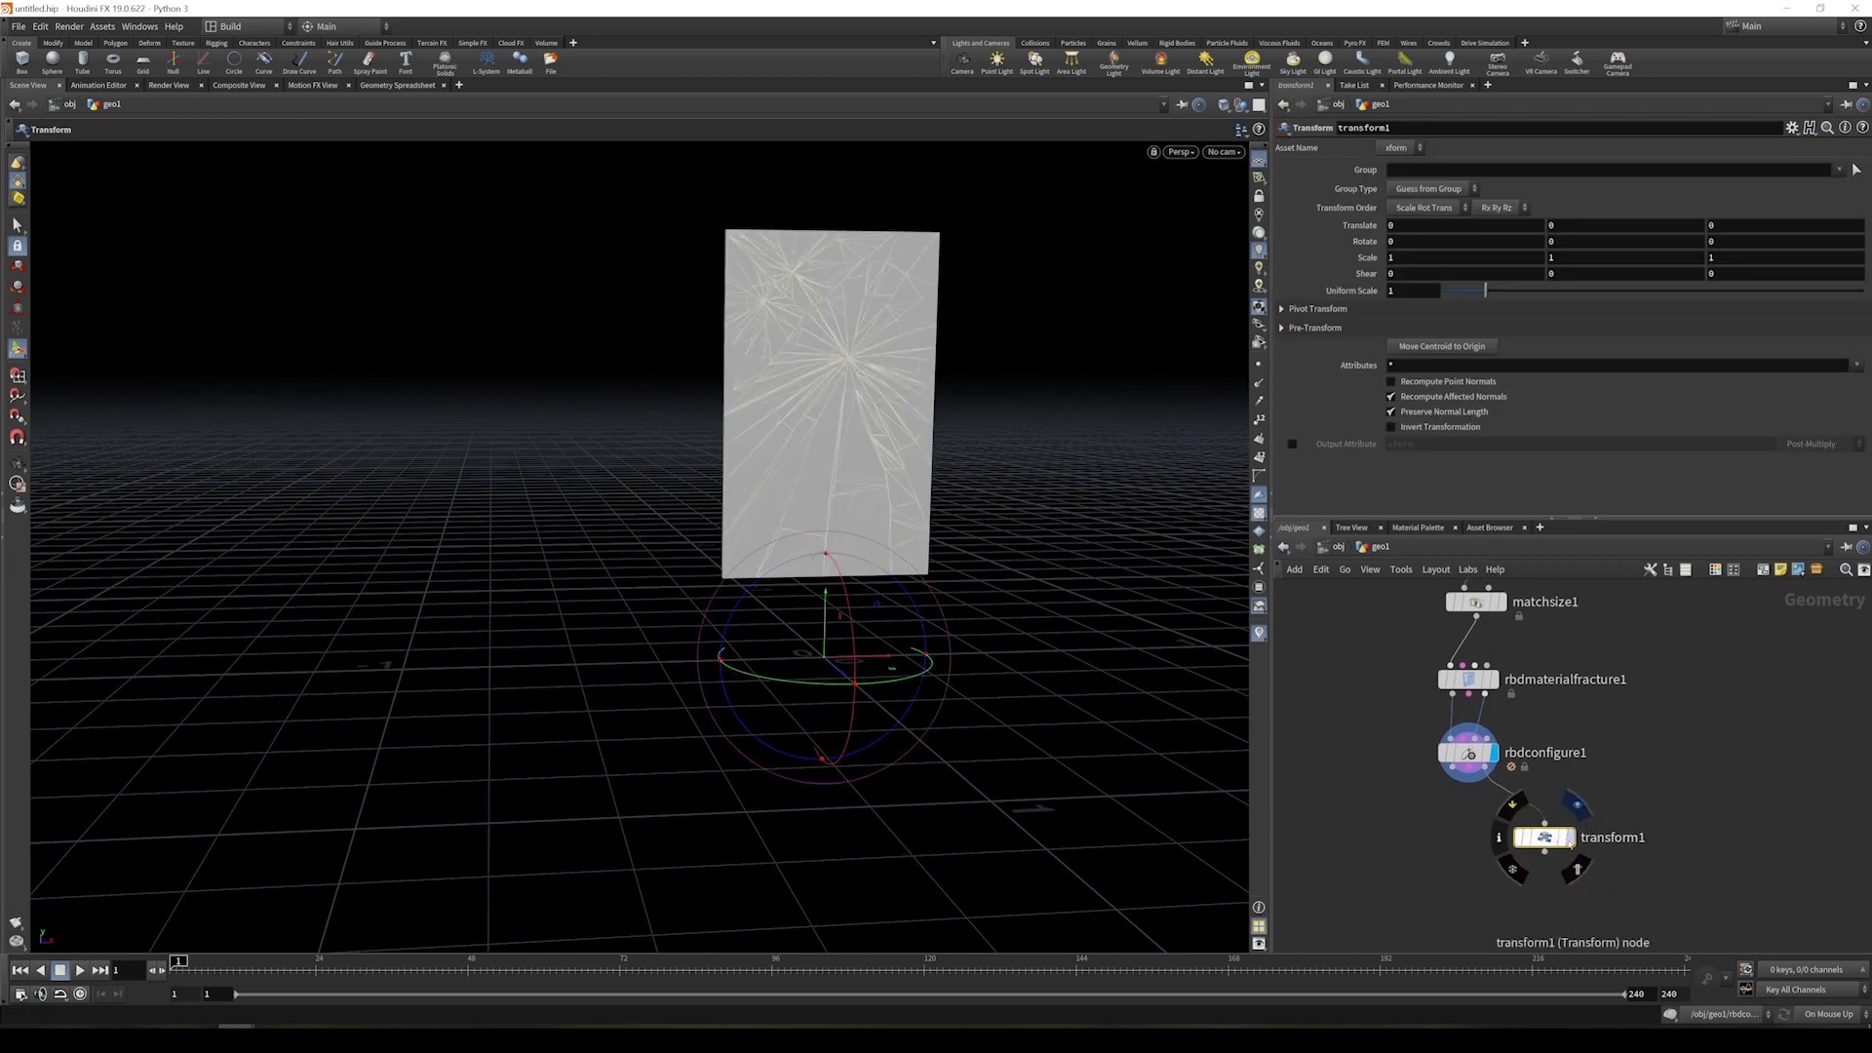
pyautogui.click(1570, 837)
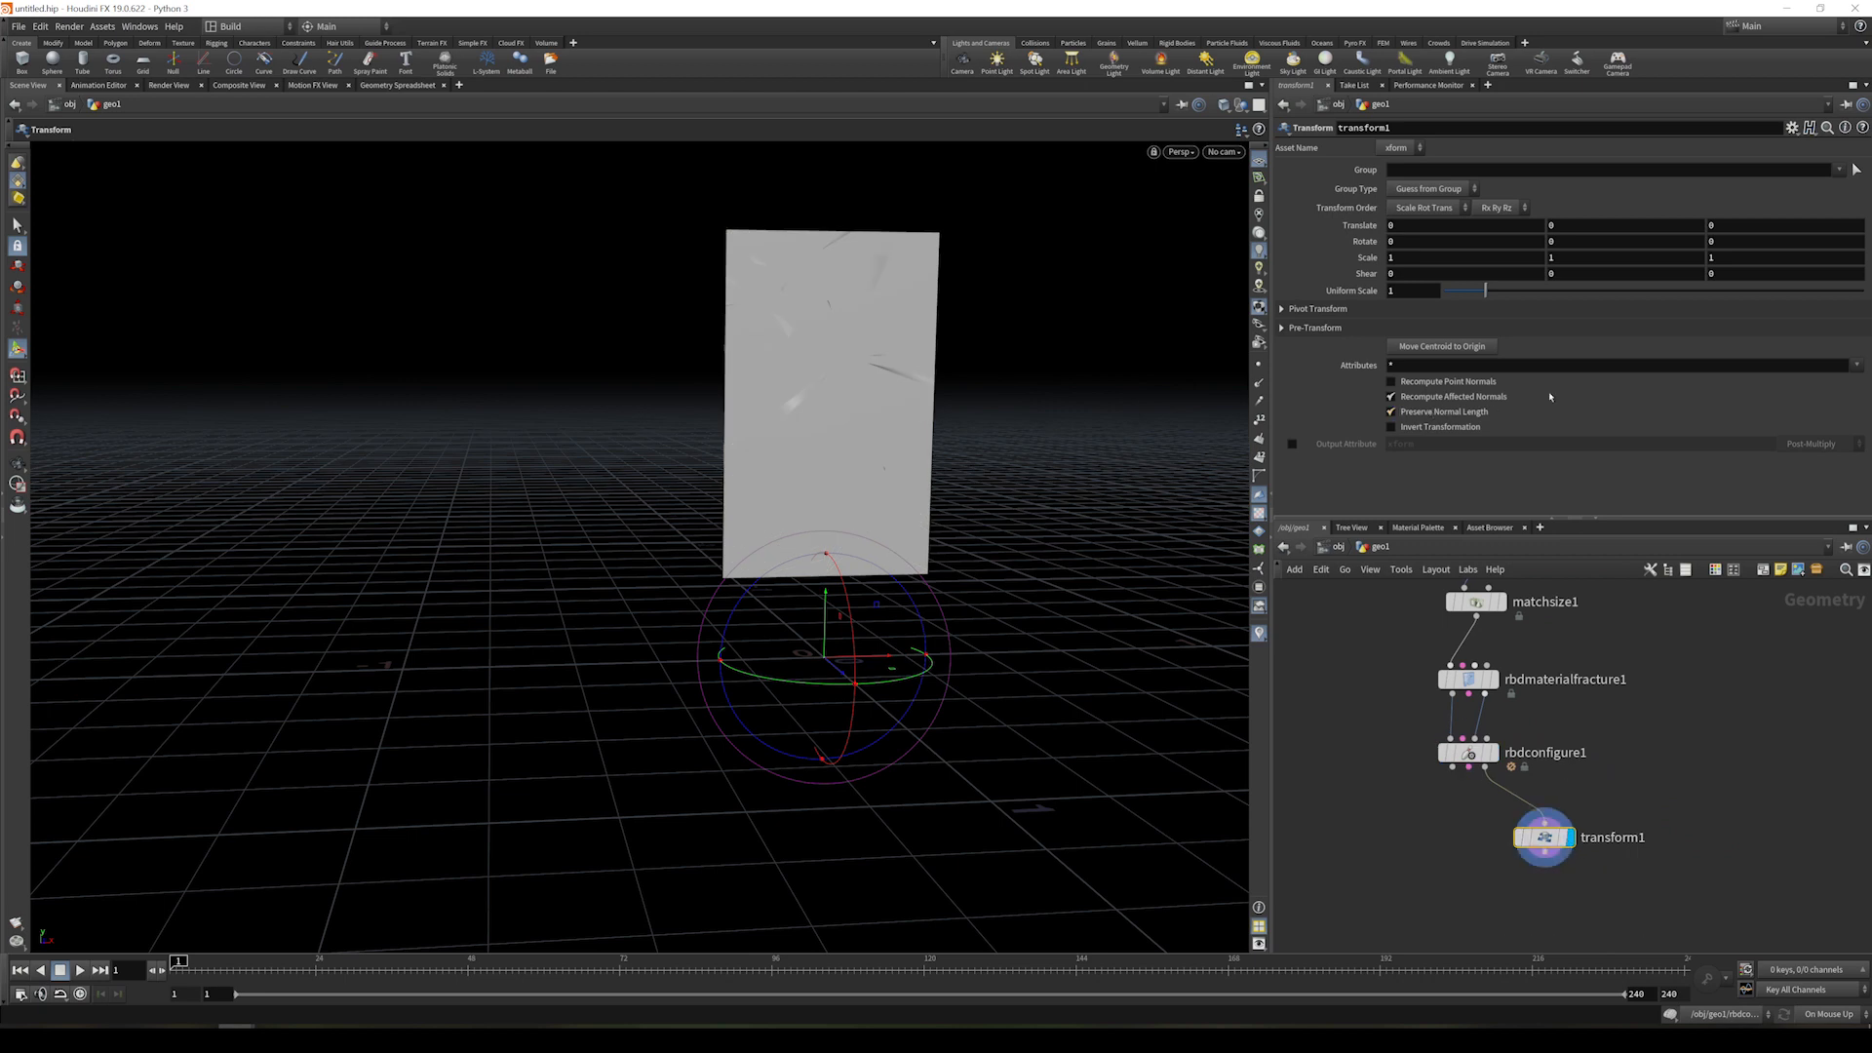
pyautogui.click(1519, 240)
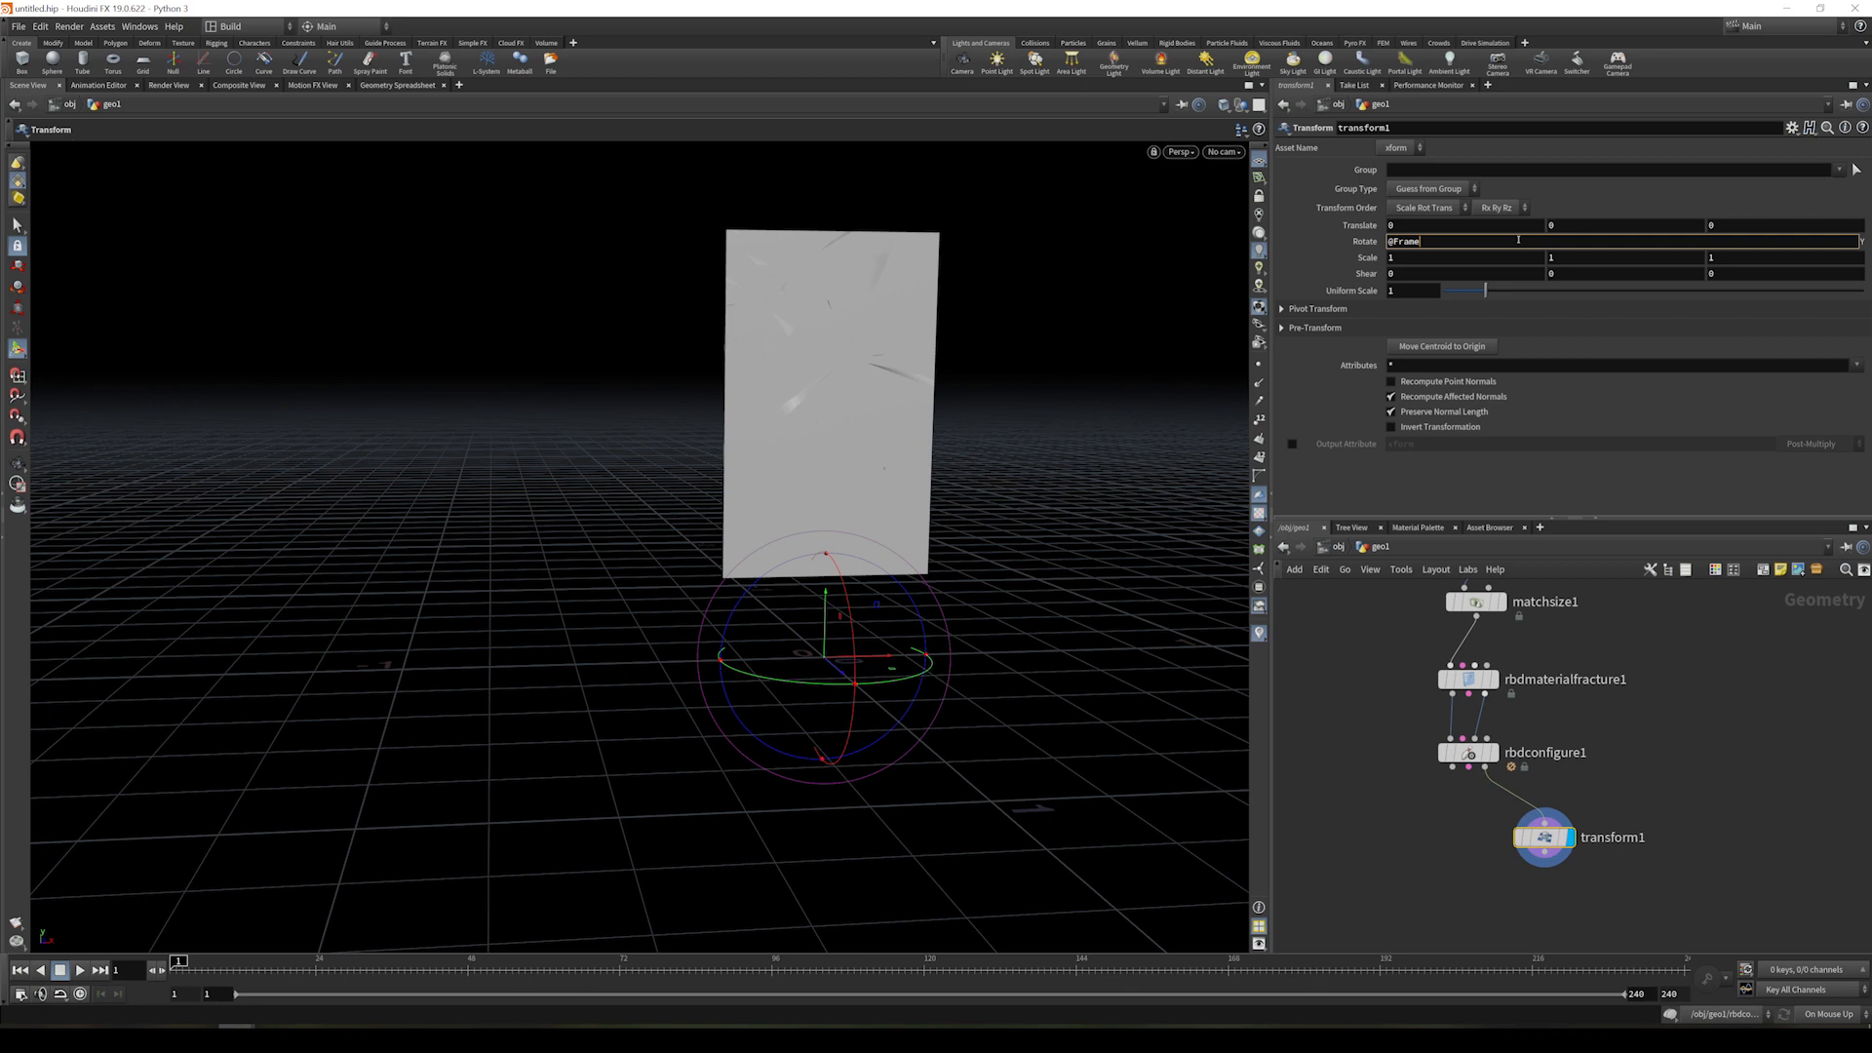
pyautogui.press('Return')
pyautogui.moveTo(192, 970); pyautogui.dragTo(161, 1004)
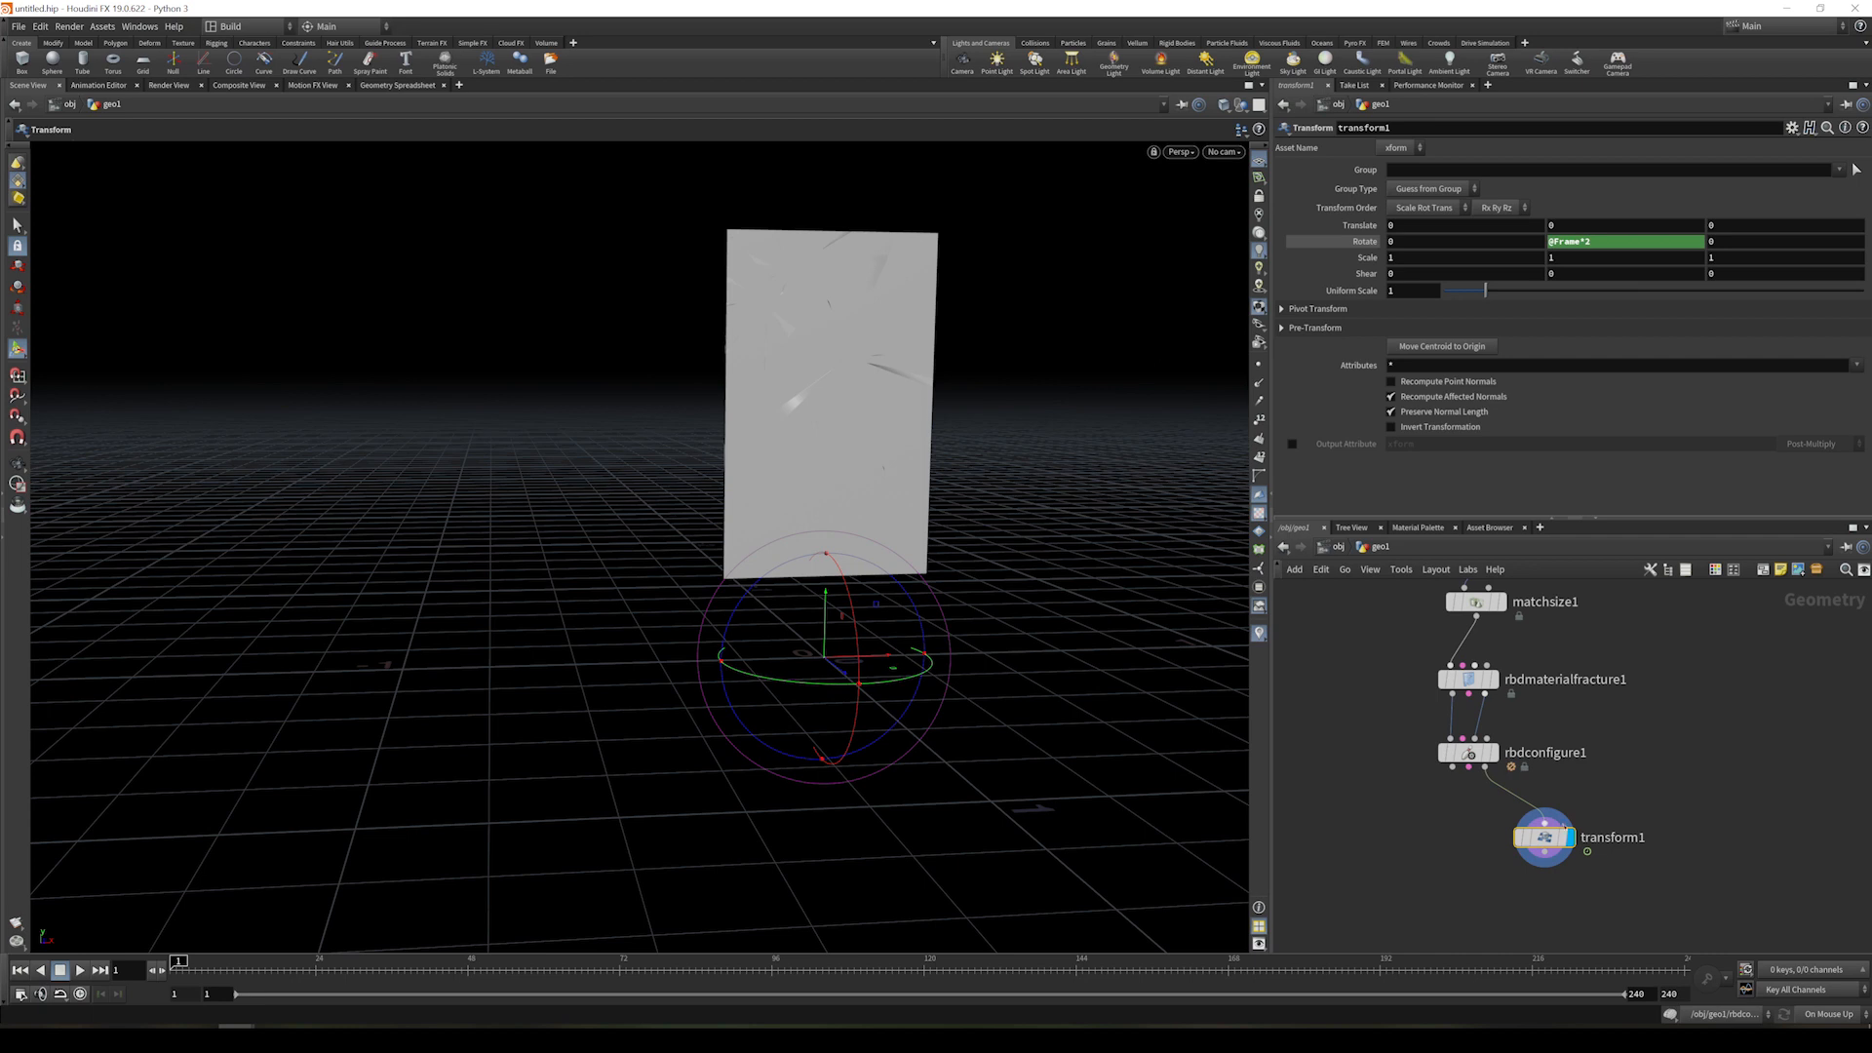
# - Add a second Transform node beside transform1, wire RBD Configure's Proxy Geometry output into it, and display it
pyautogui.moveTo(1573, 805)
pyautogui.click(1732, 823)
pyautogui.press('Tab')
pyautogui.write('trans')
pyautogui.press('Return')
pyautogui.click(1730, 826)
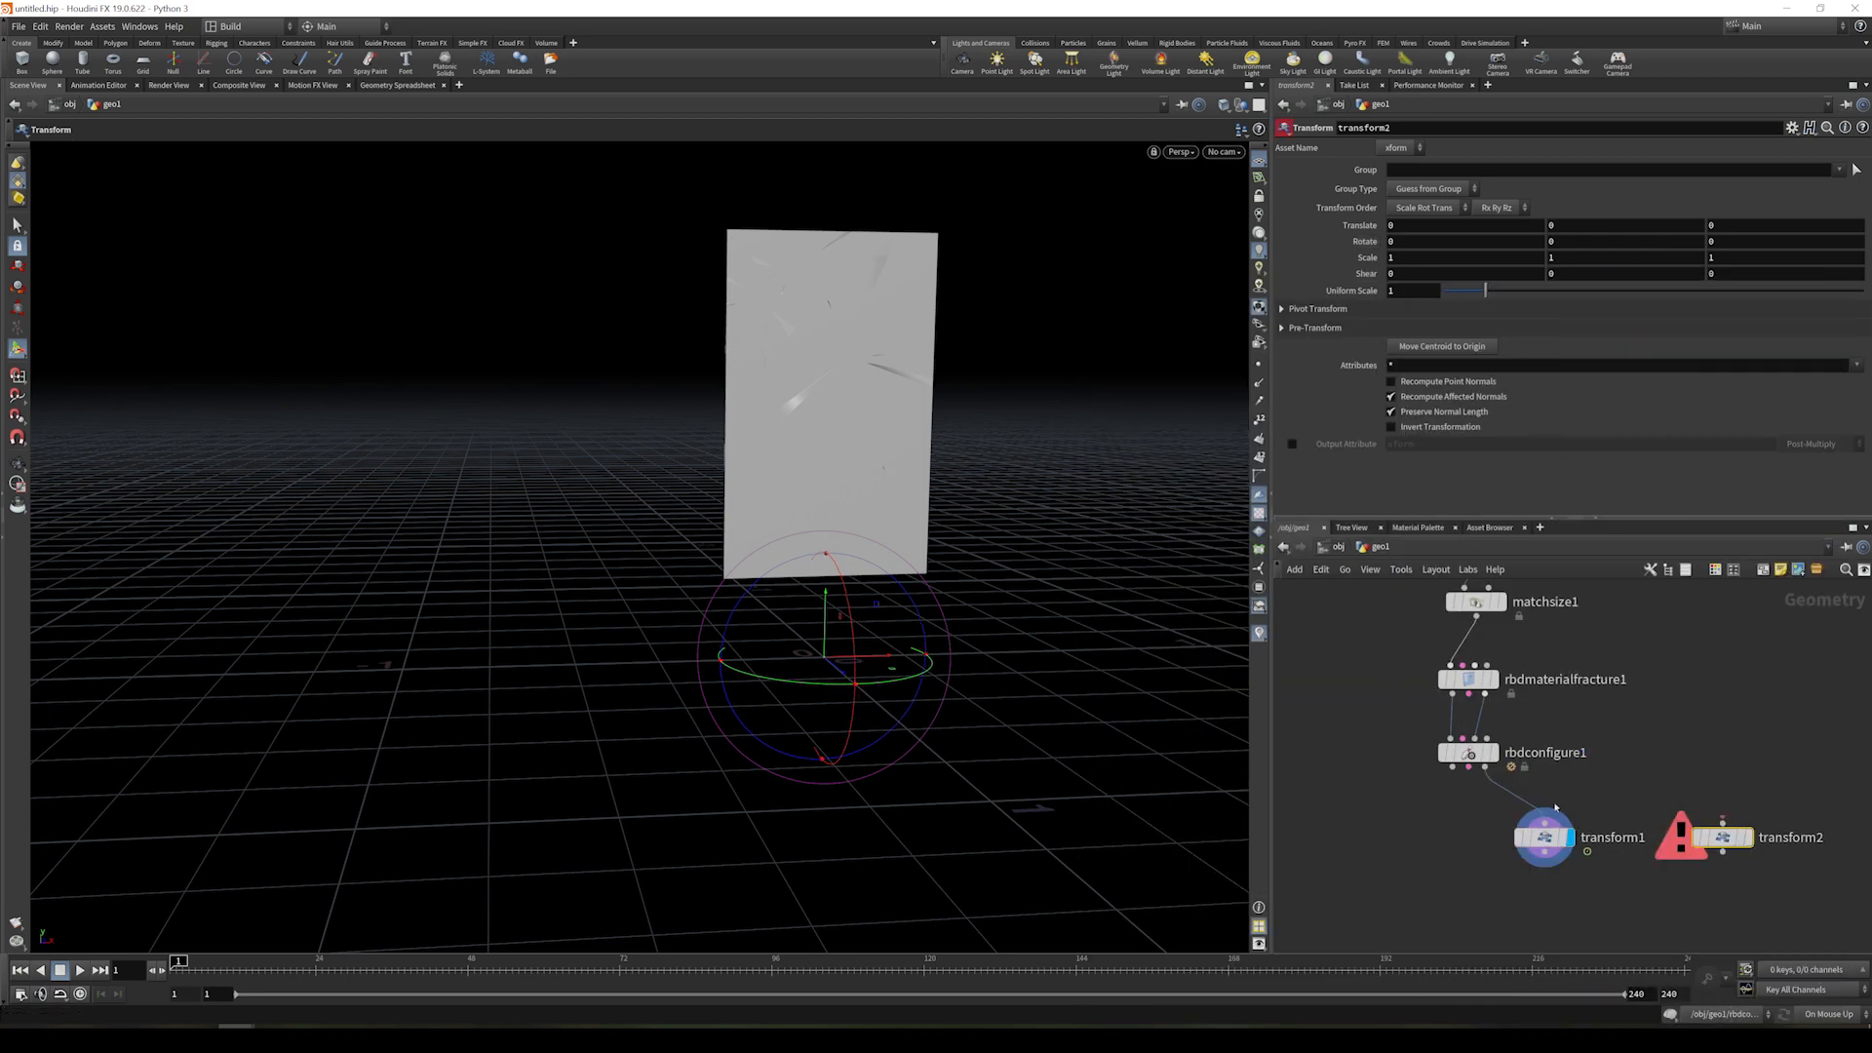
pyautogui.moveTo(1487, 771); pyautogui.dragTo(1723, 822)
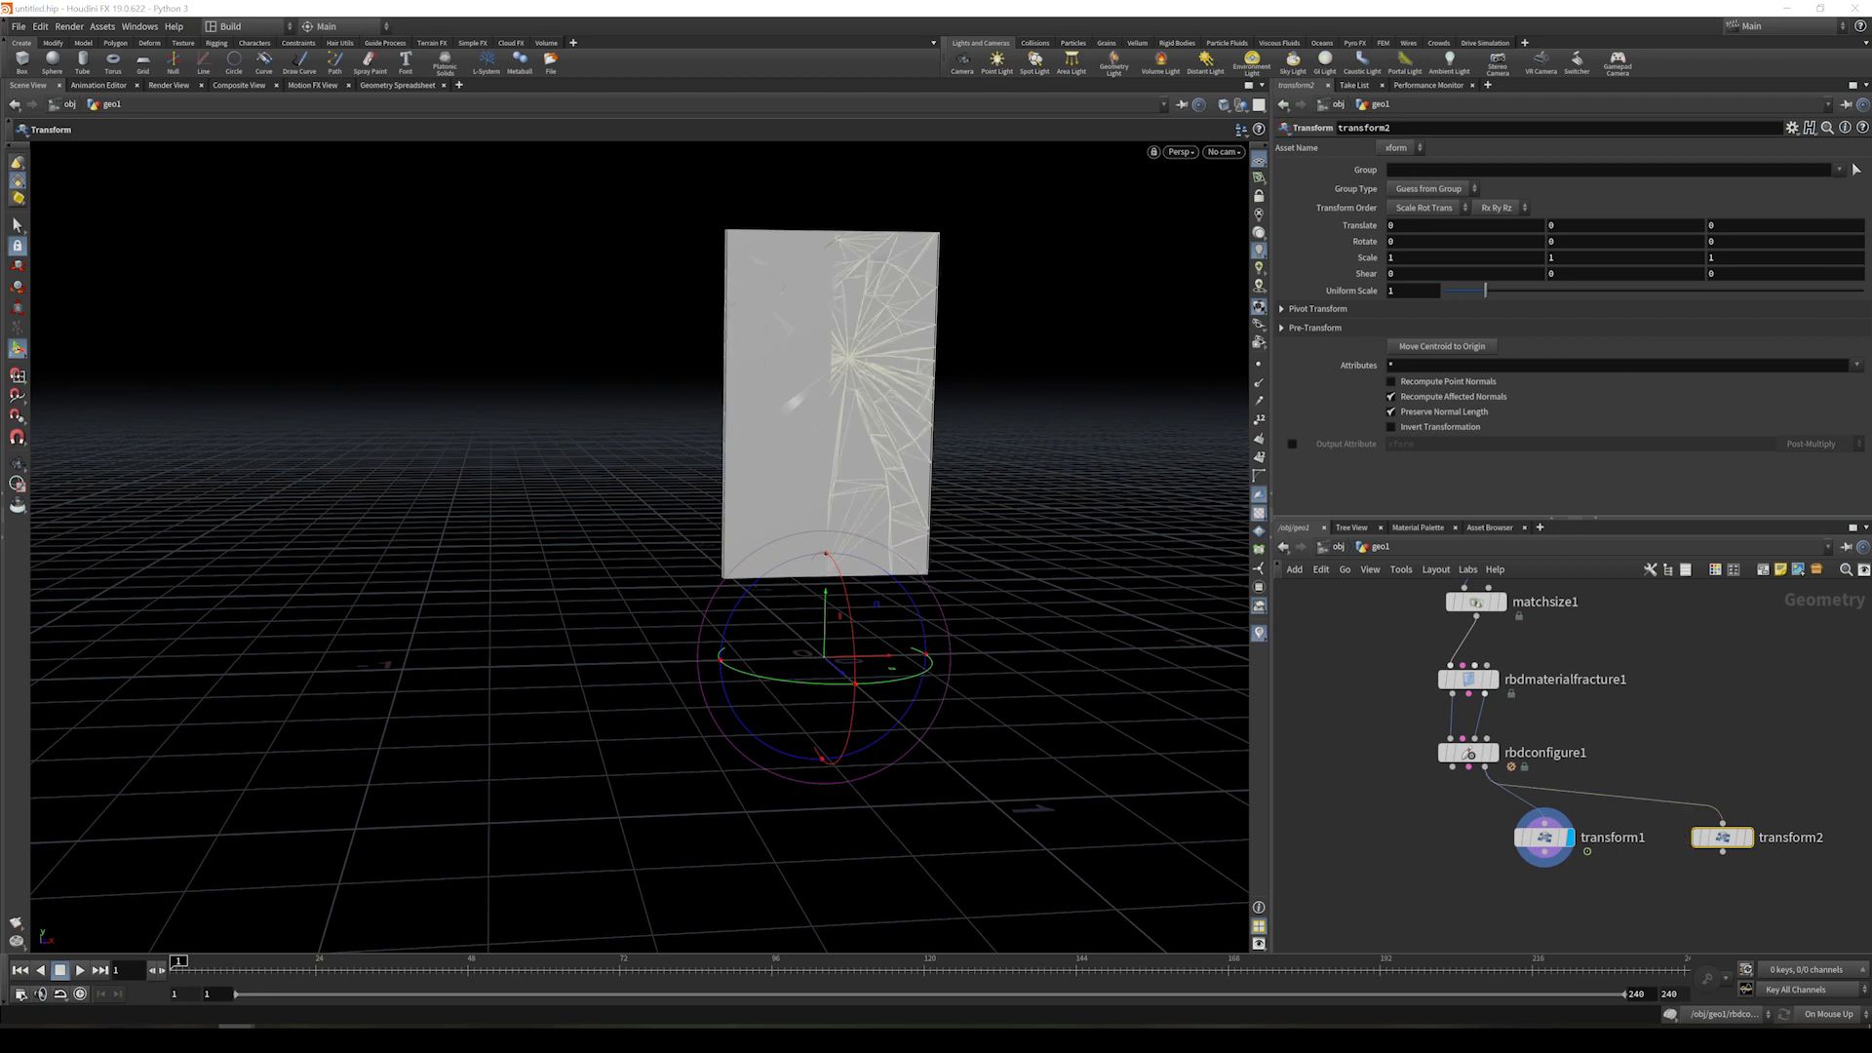
pyautogui.click(1747, 837)
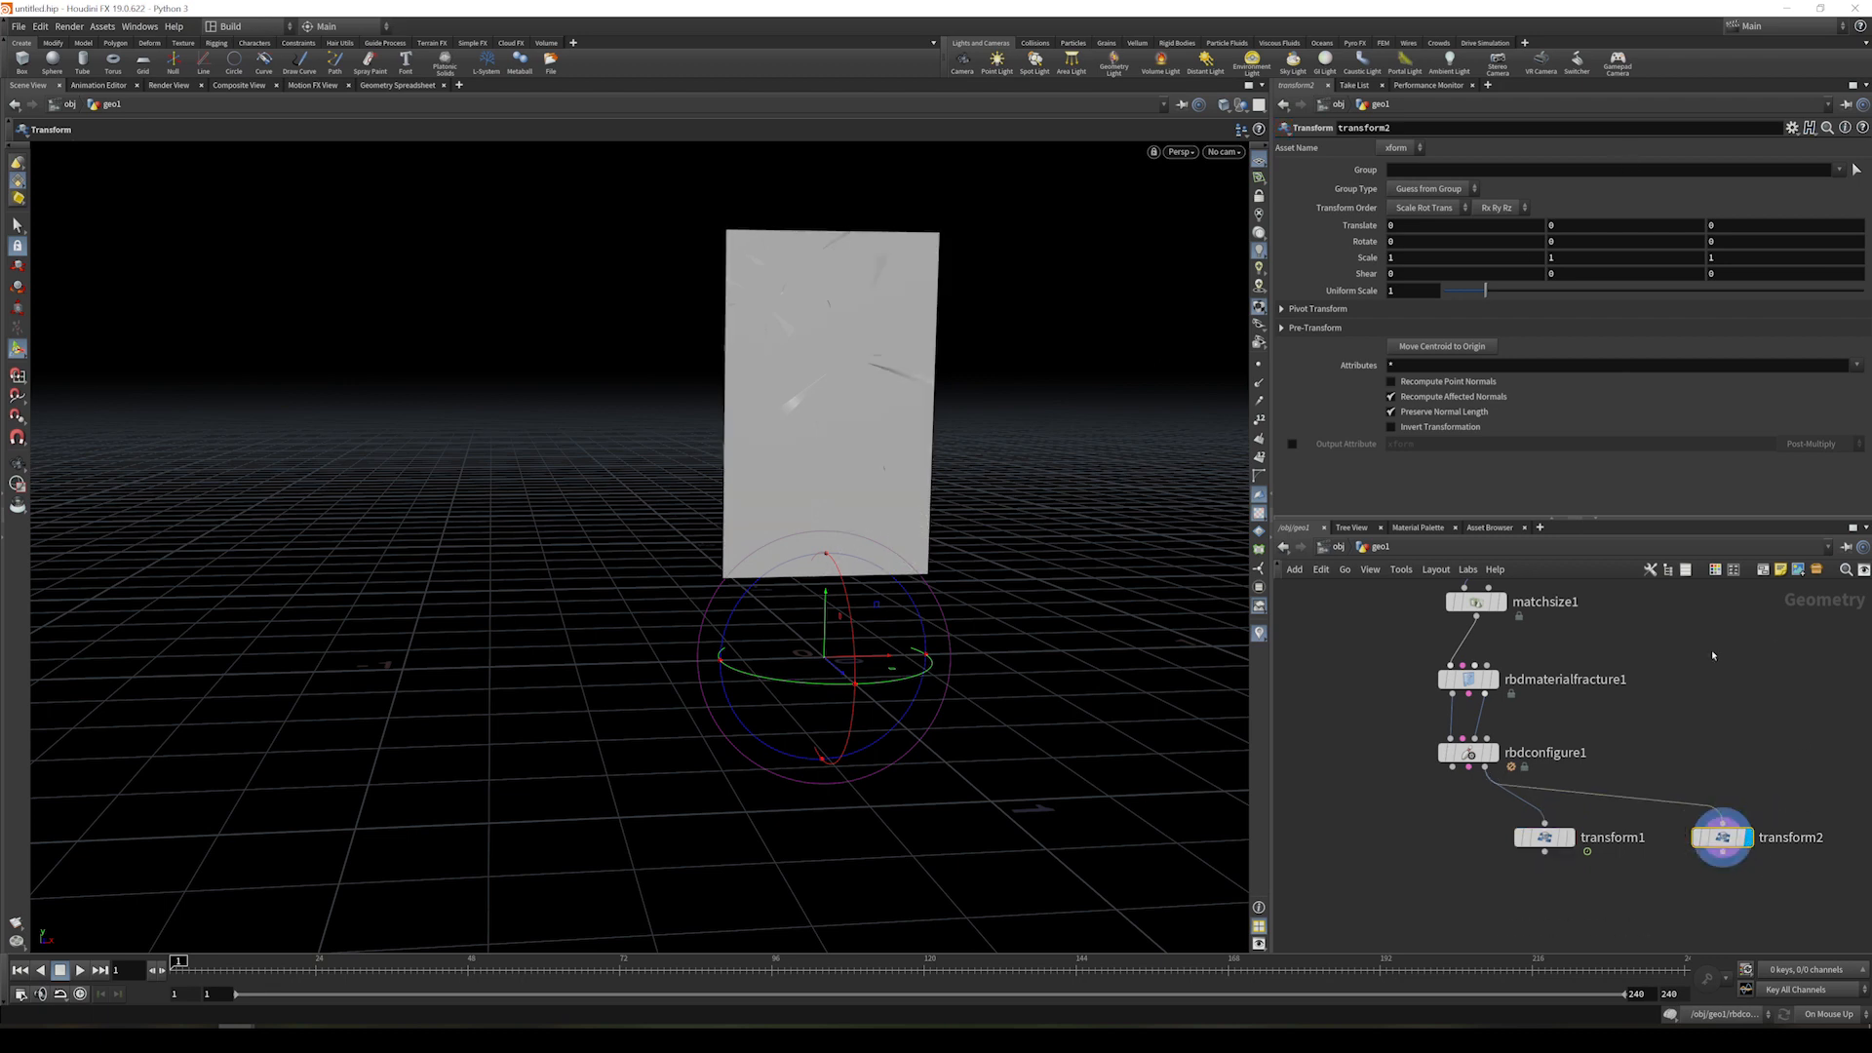
pyautogui.click(1446, 237)
pyautogui.write('90')
pyautogui.press('Return')
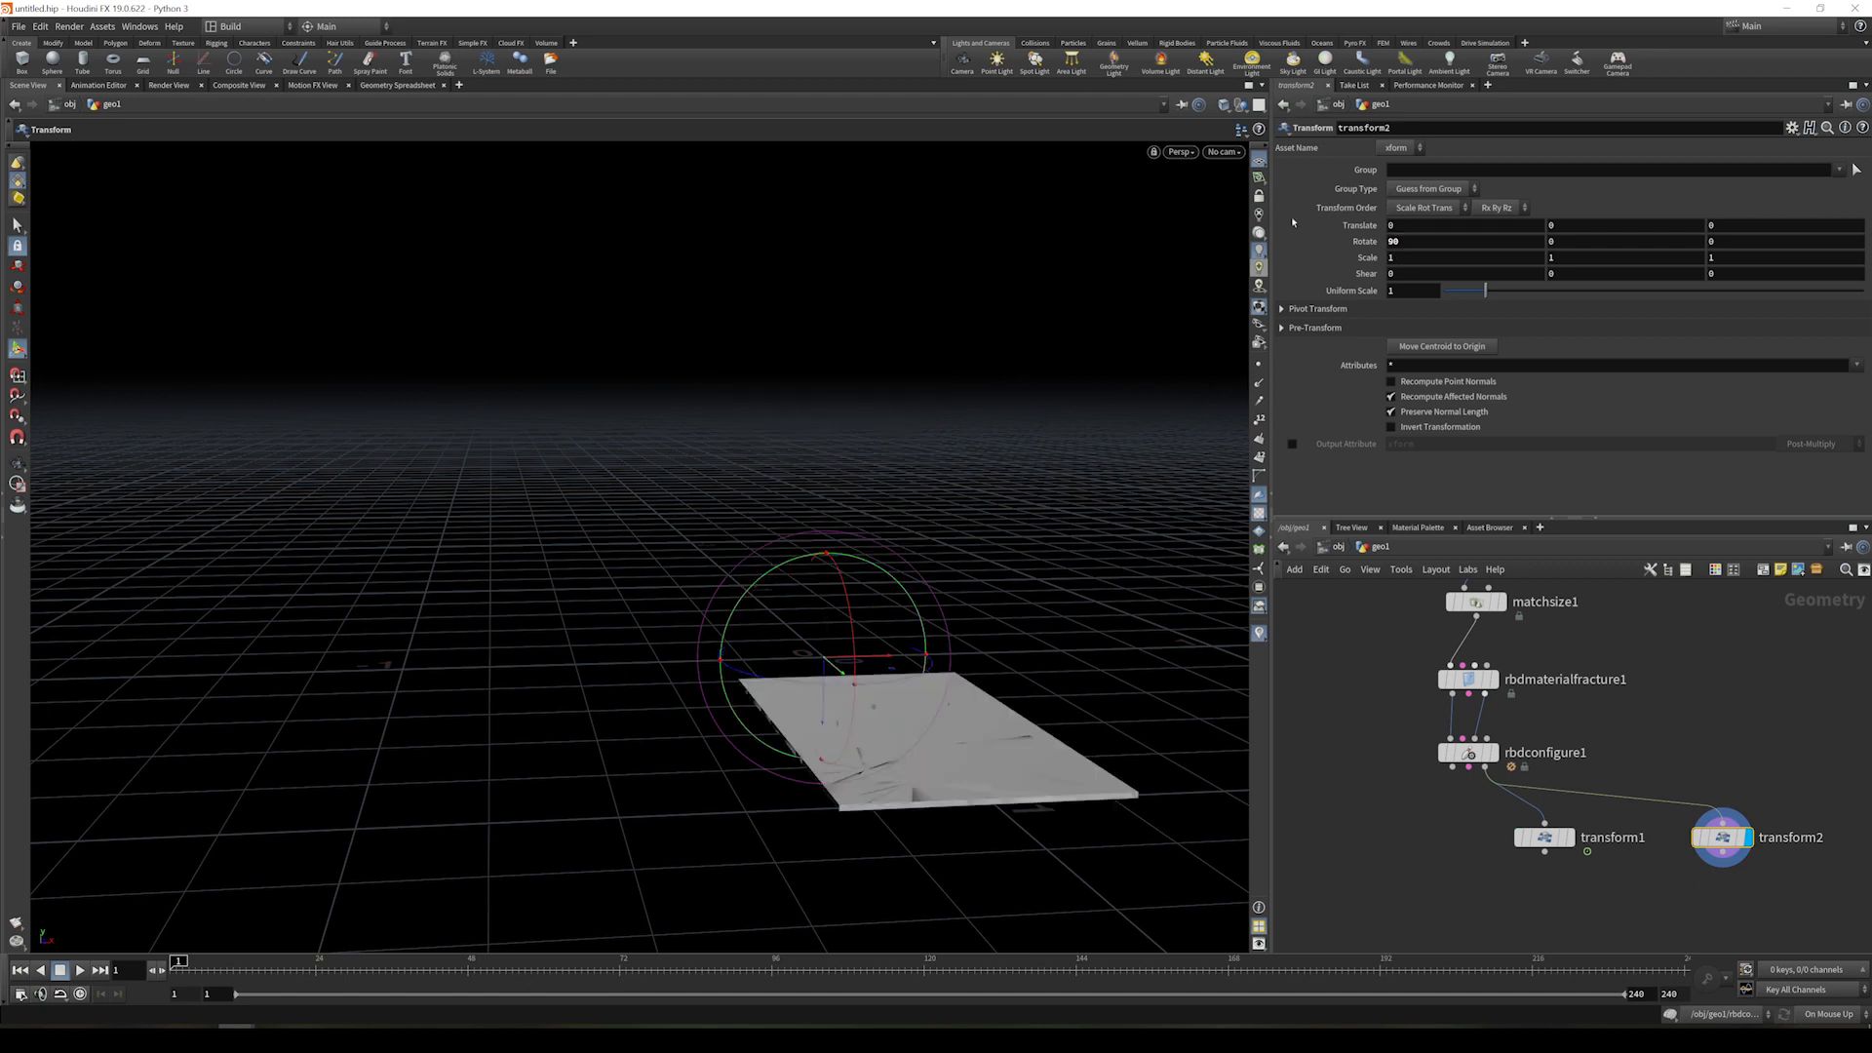
pyautogui.write('@Frame *')
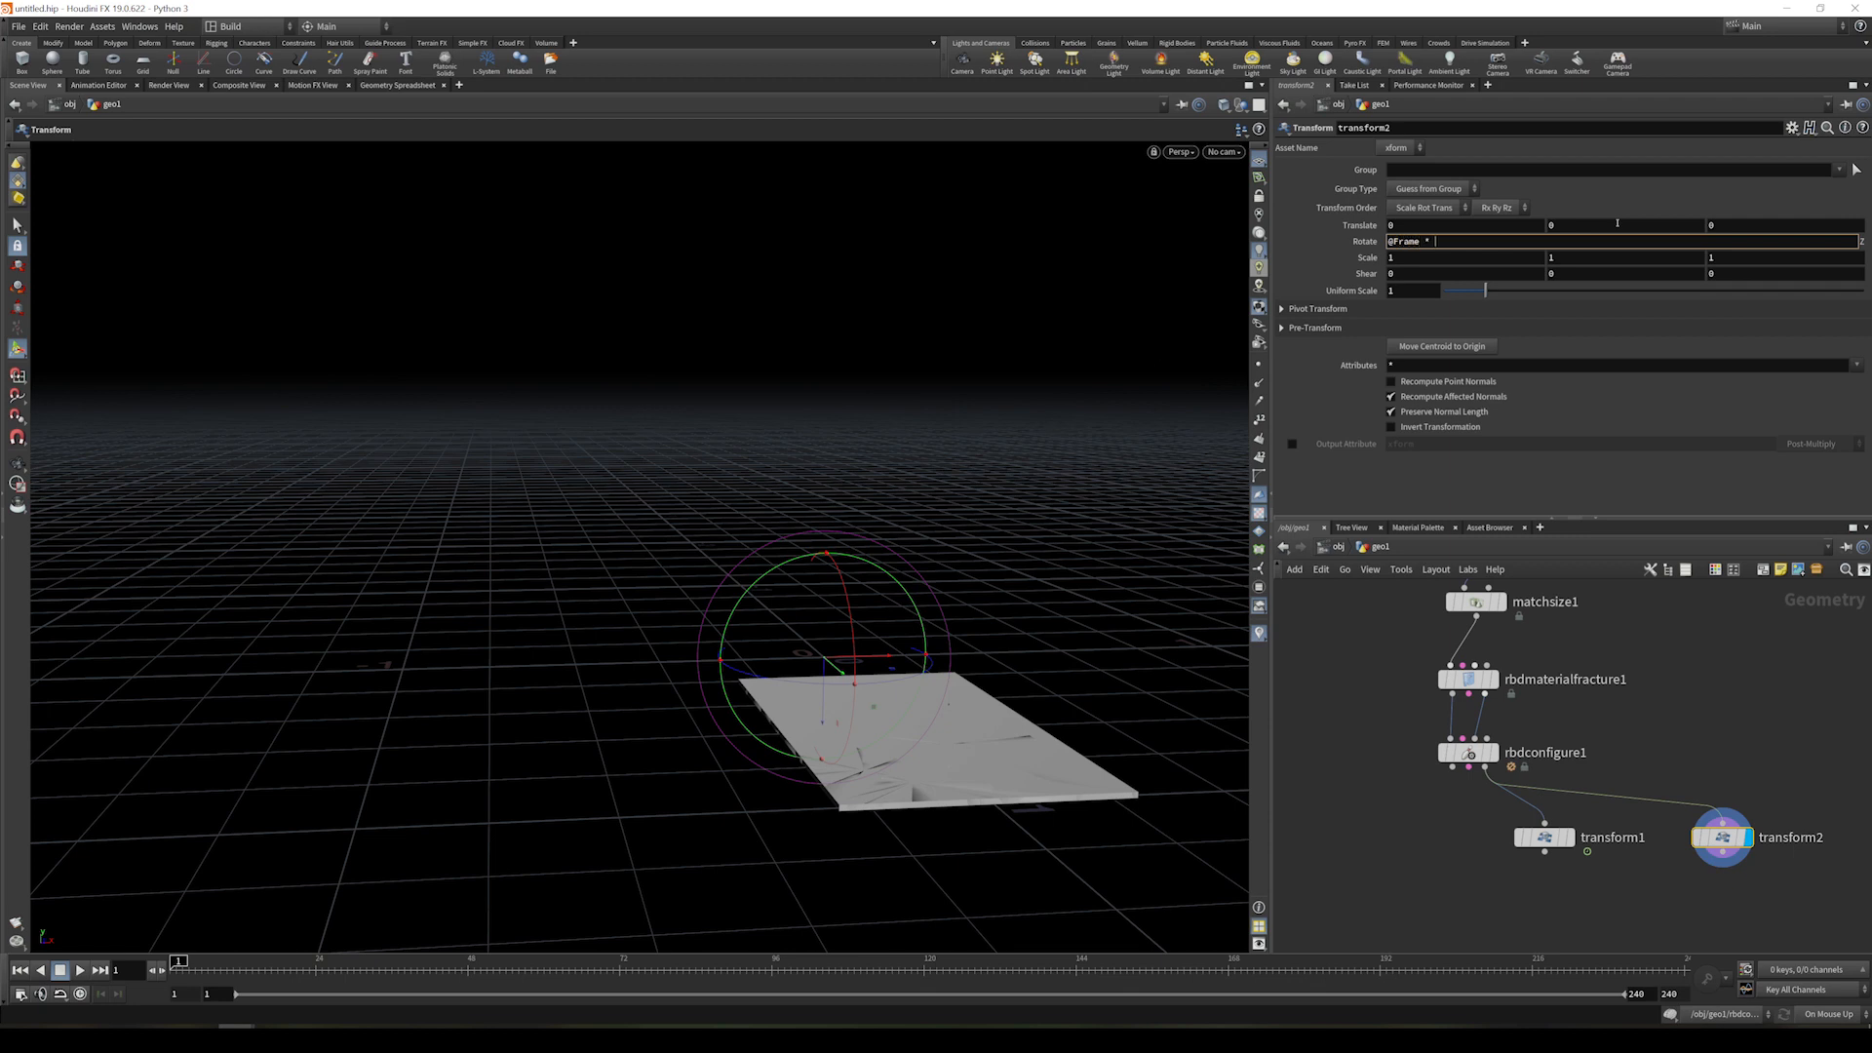
pyautogui.write(' 2')
pyautogui.press('Return')
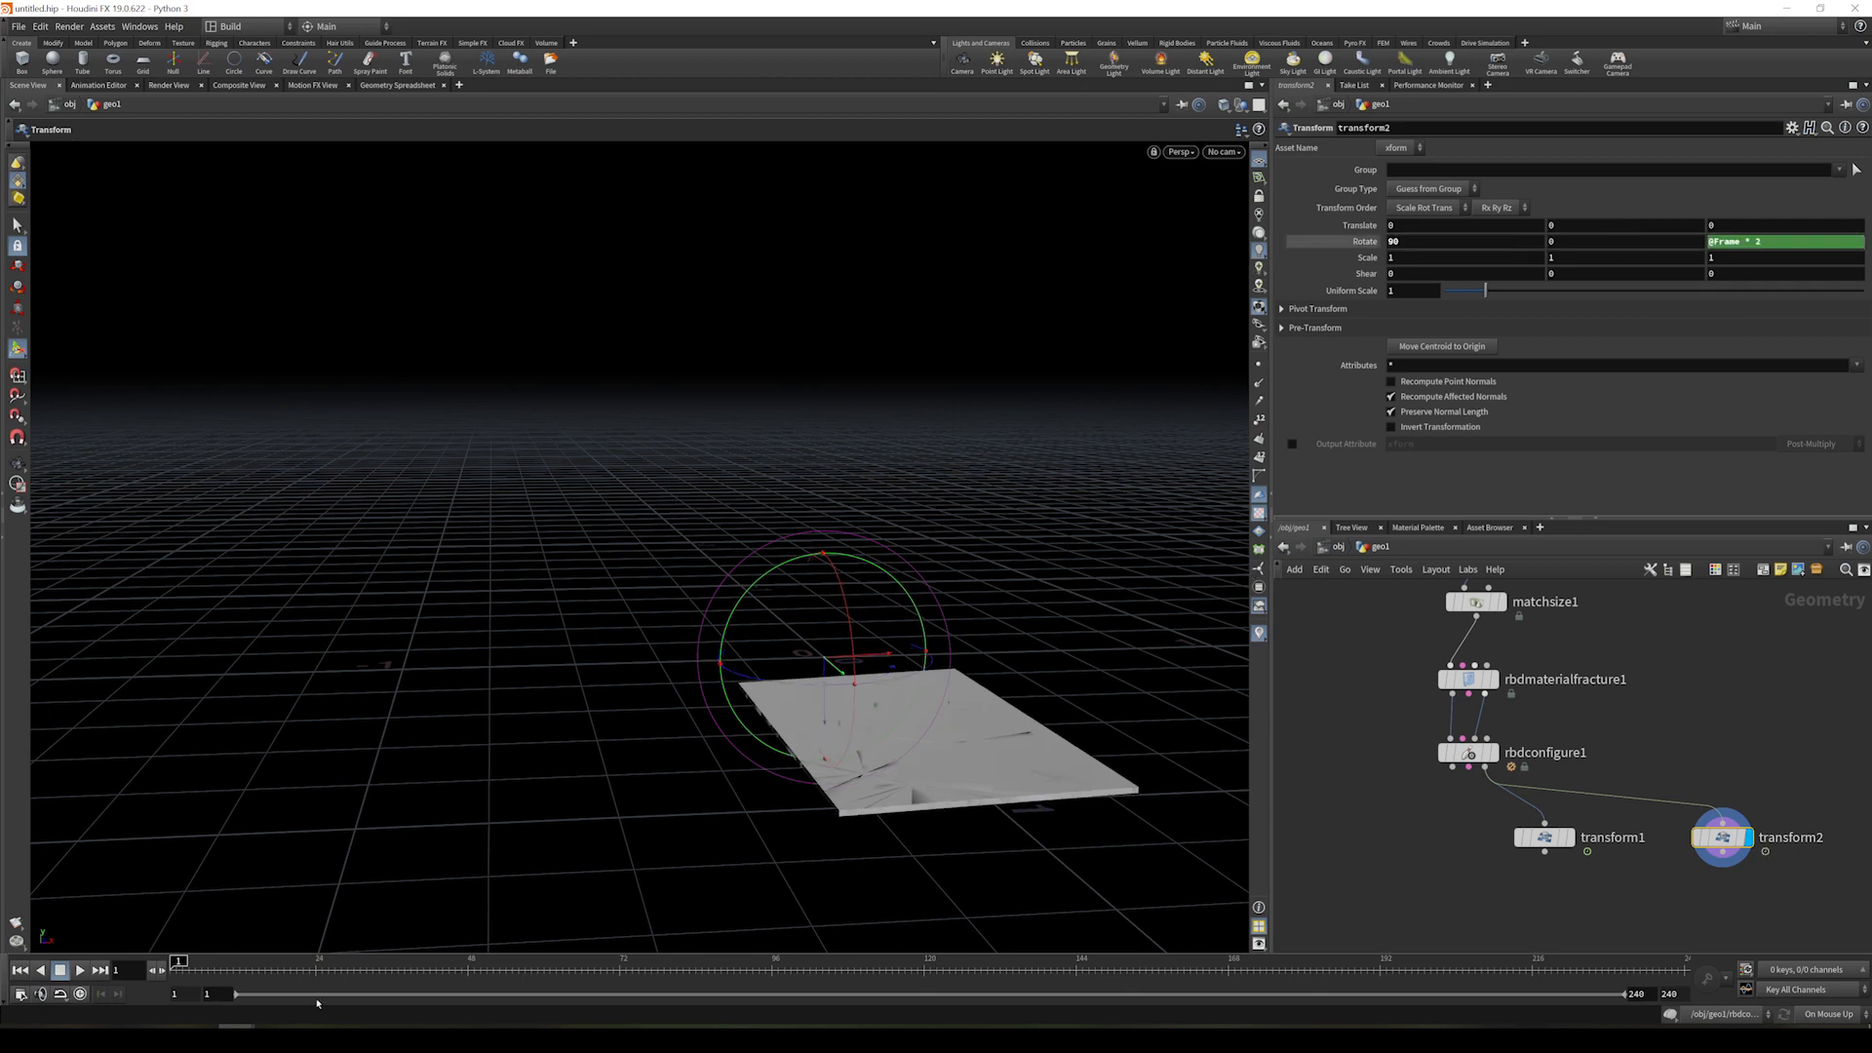
pyautogui.moveTo(222, 970); pyautogui.dragTo(175, 976)
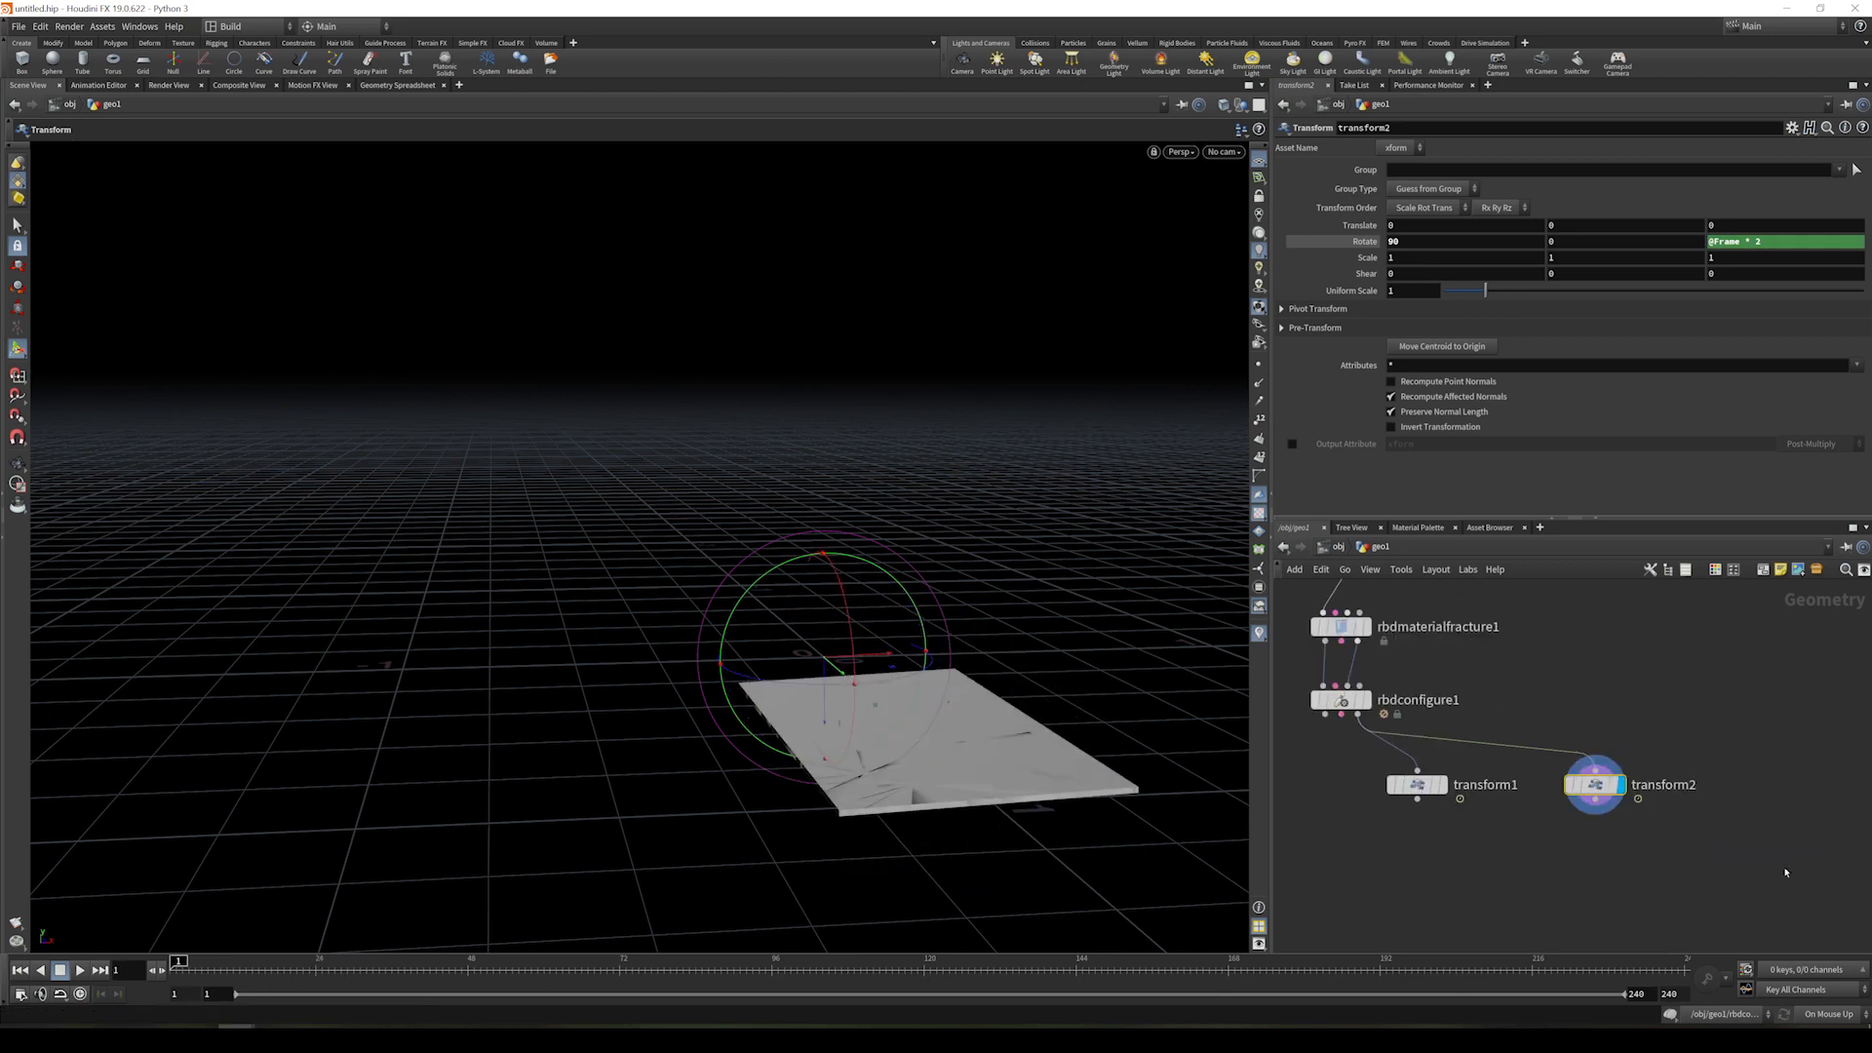
# - Add a Match Size node below transform2, display it, and raise its target position Y to 0.53
pyautogui.press('Tab')
pyautogui.write('match')
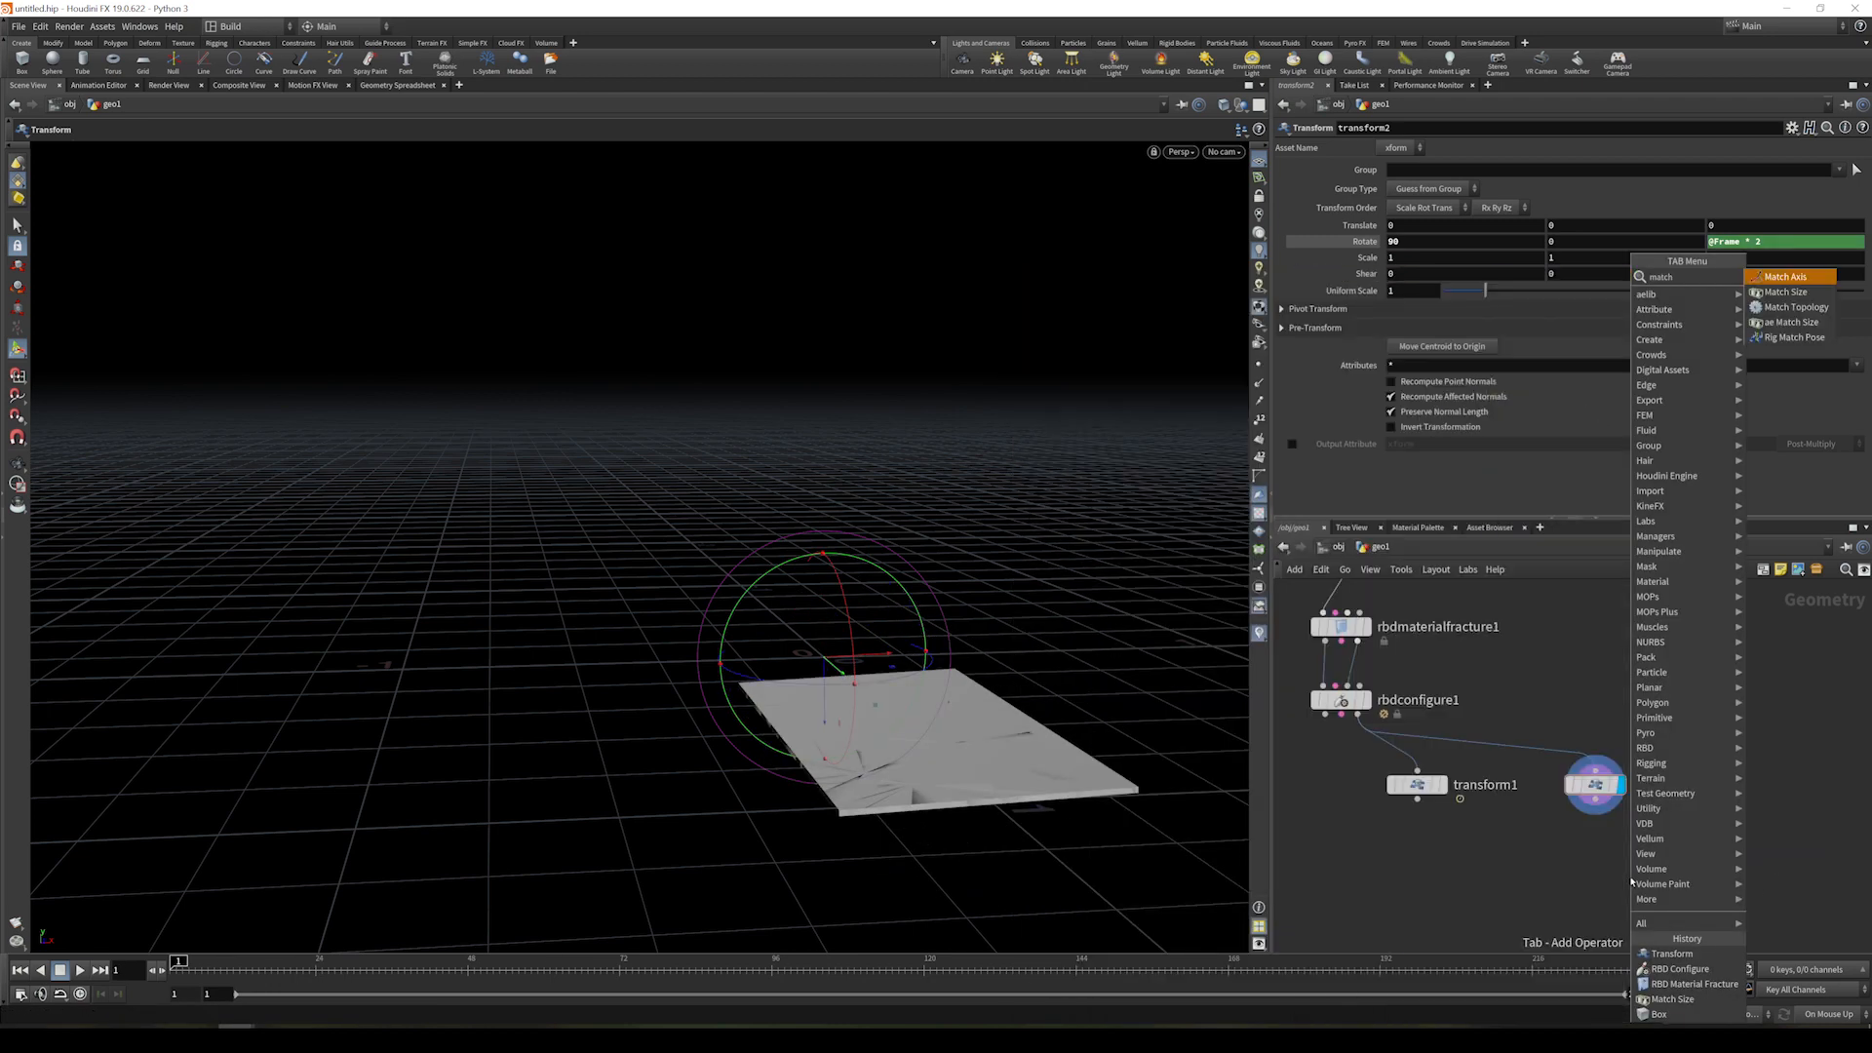
pyautogui.press('Down')
pyautogui.press('Return')
pyautogui.click(1603, 865)
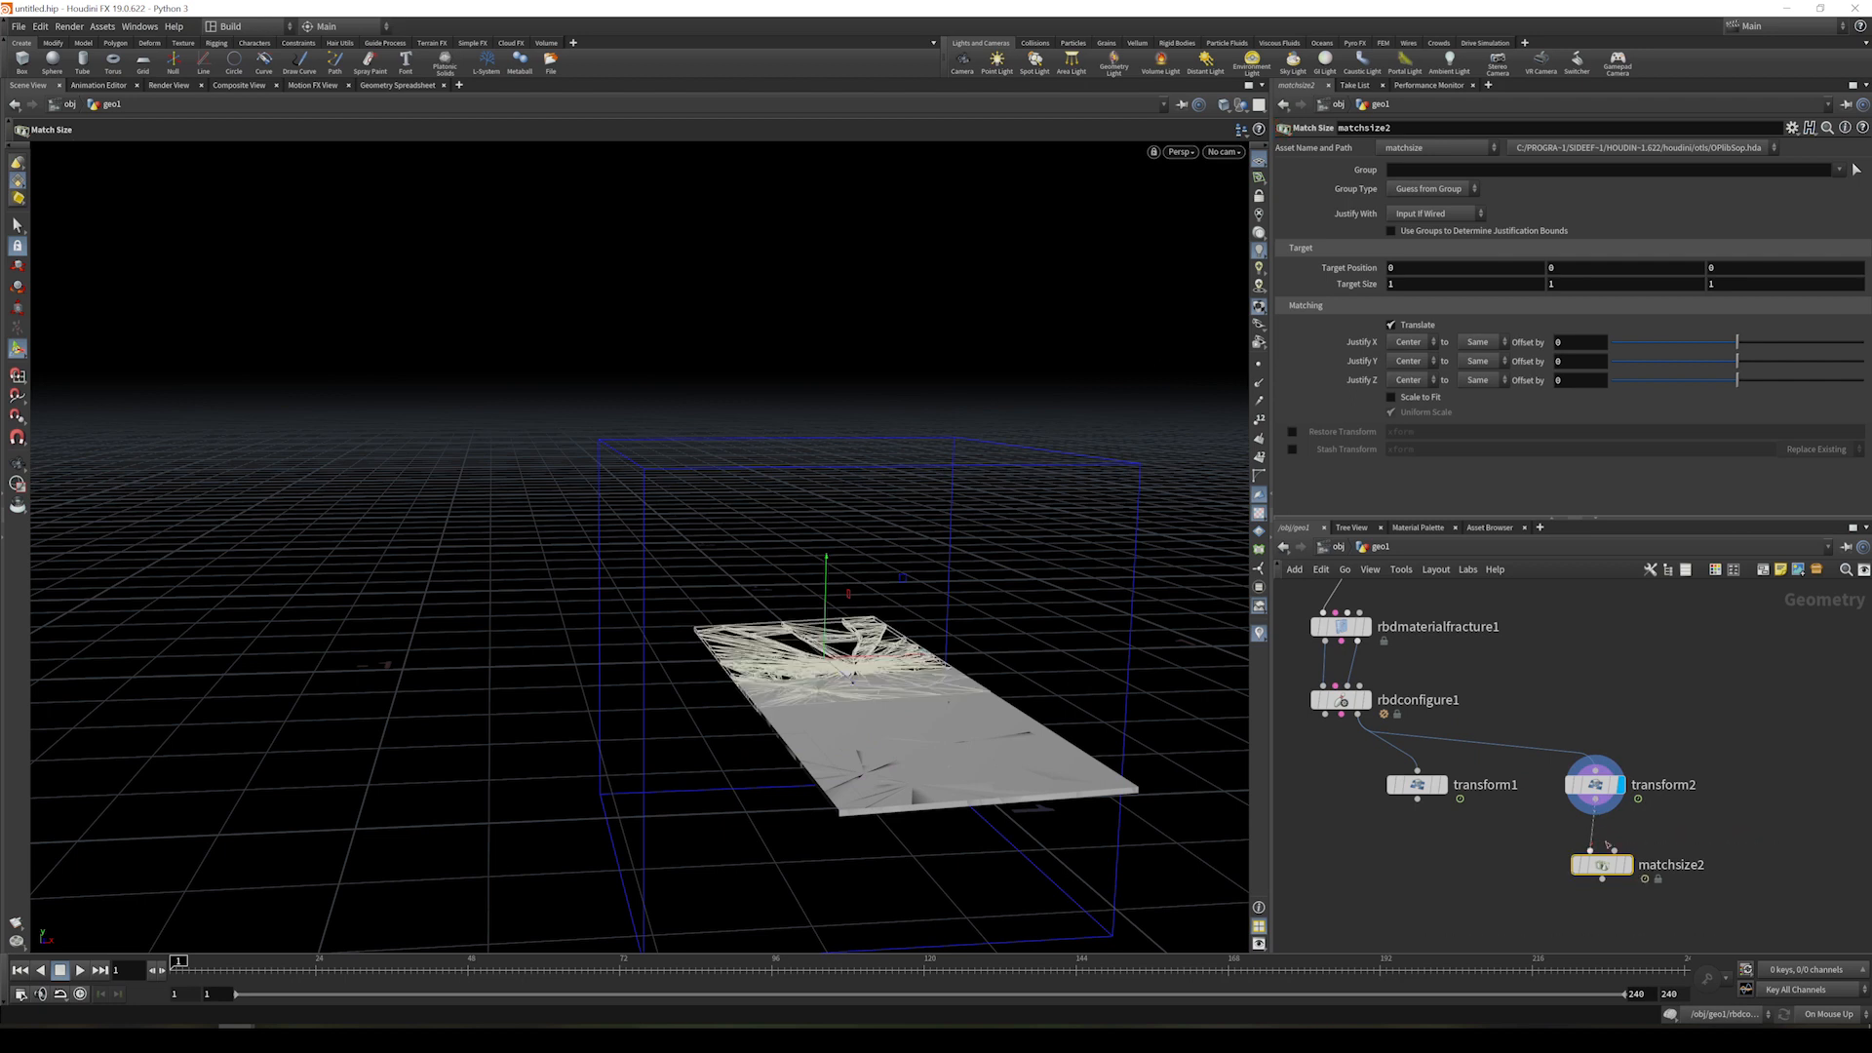
pyautogui.click(1627, 865)
pyautogui.middleClick(1585, 284)
pyautogui.moveTo(1640, 286); pyautogui.dragTo(1582, 265, button='middle')
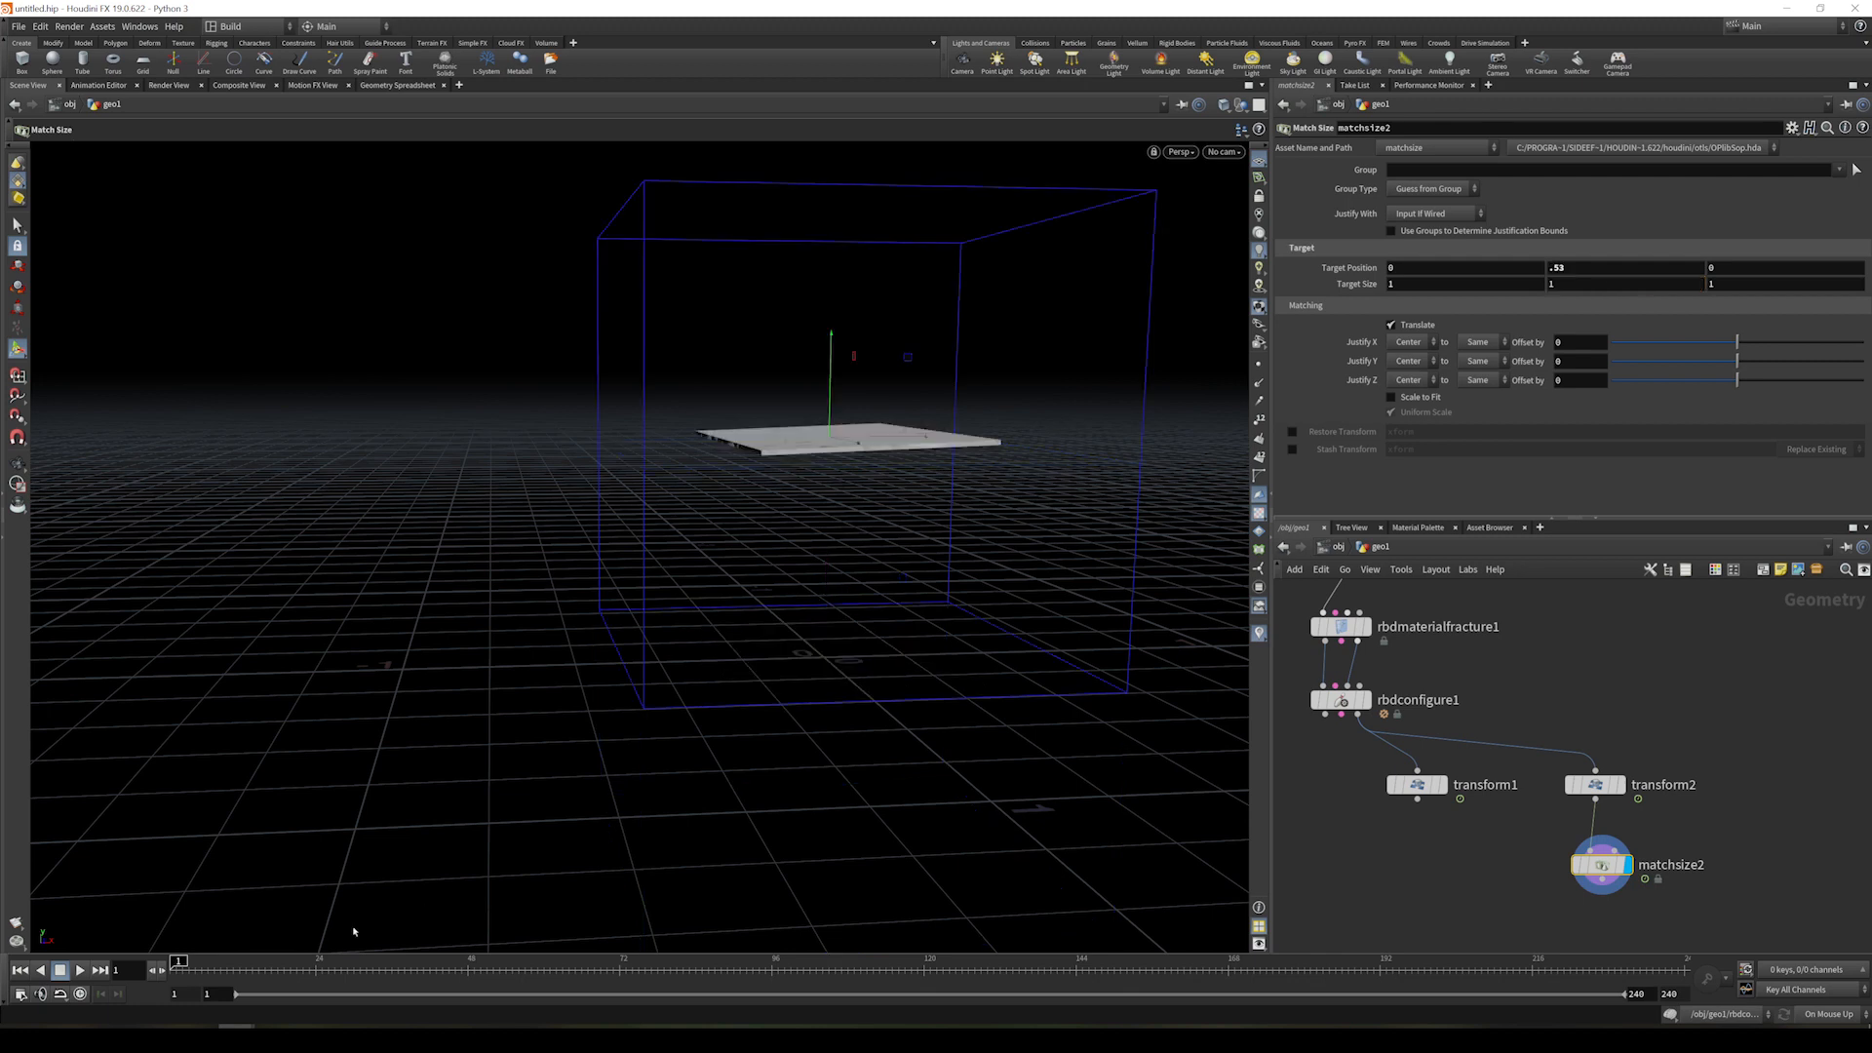
pyautogui.moveTo(179, 966); pyautogui.dragTo(178, 1019)
# - Add a MOPs Extract Attributes node below transform1 and paste a copy wired below matchsize2
pyautogui.click(1443, 785)
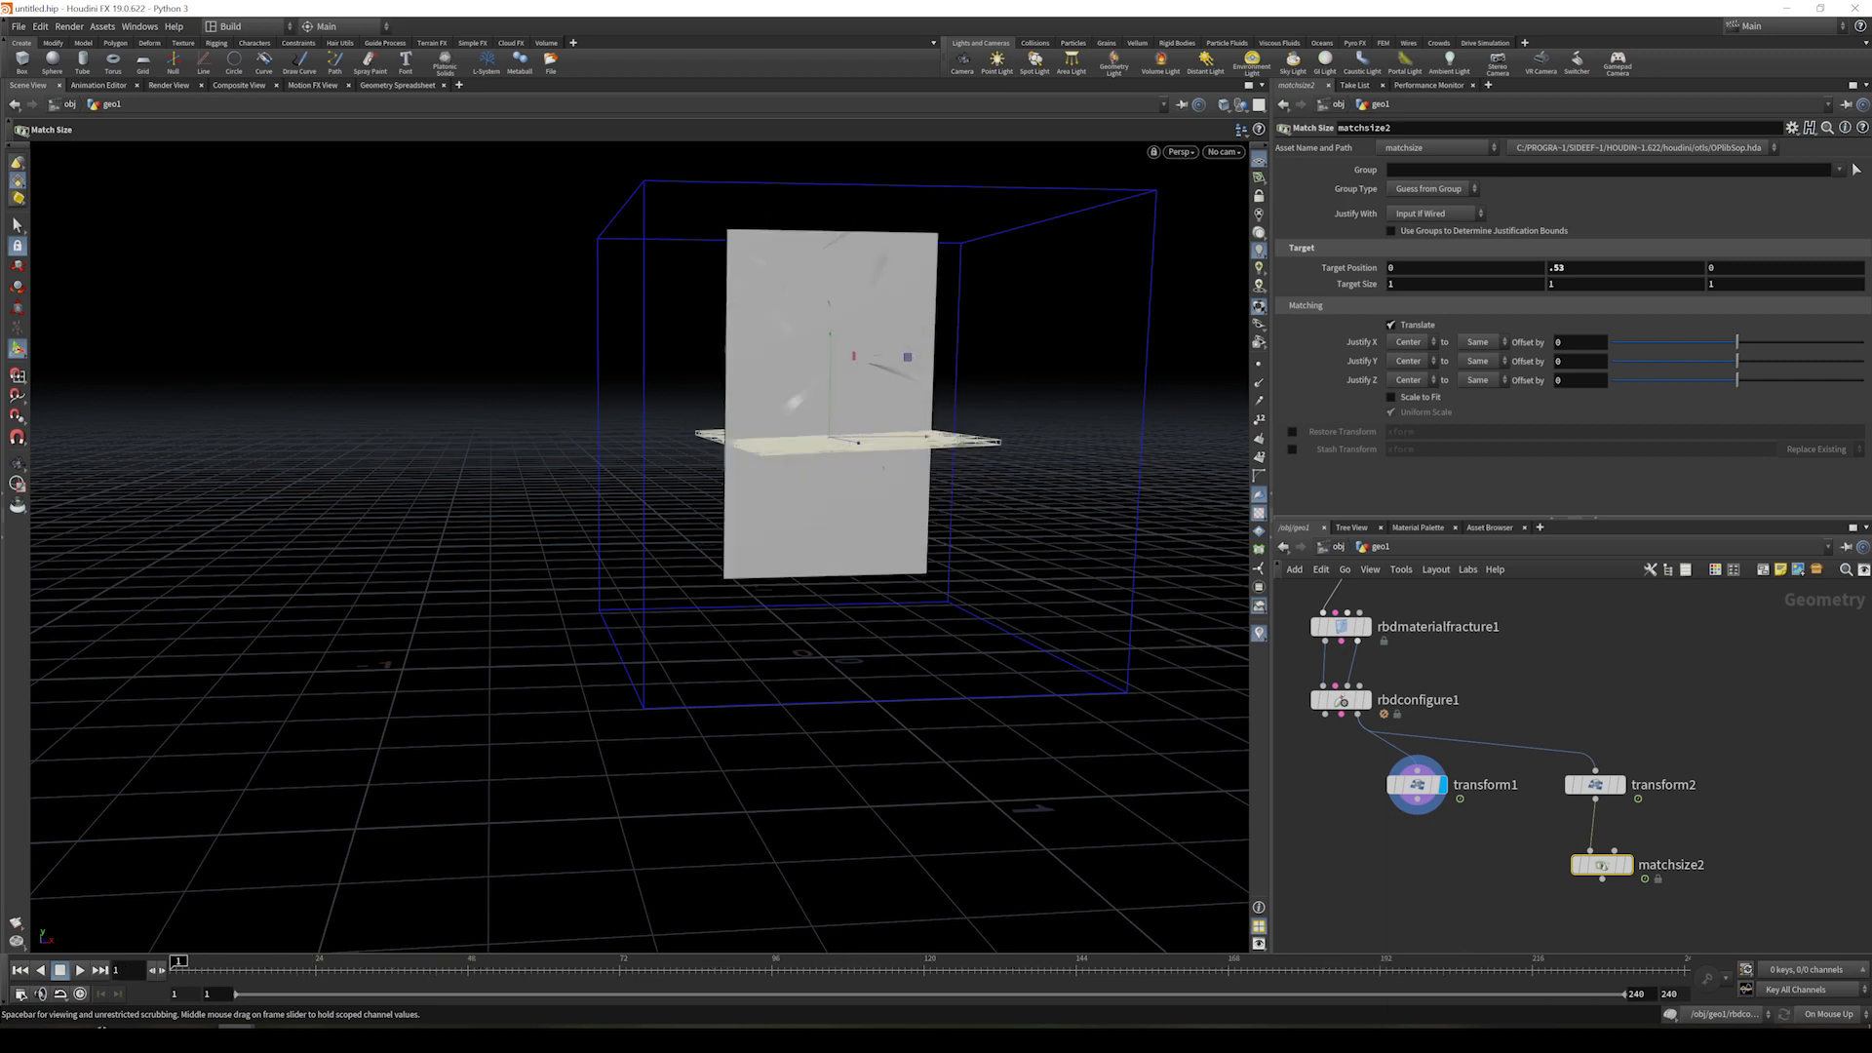
pyautogui.click(1473, 886)
pyautogui.moveTo(1473, 885); pyautogui.dragTo(1532, 841, button='middle')
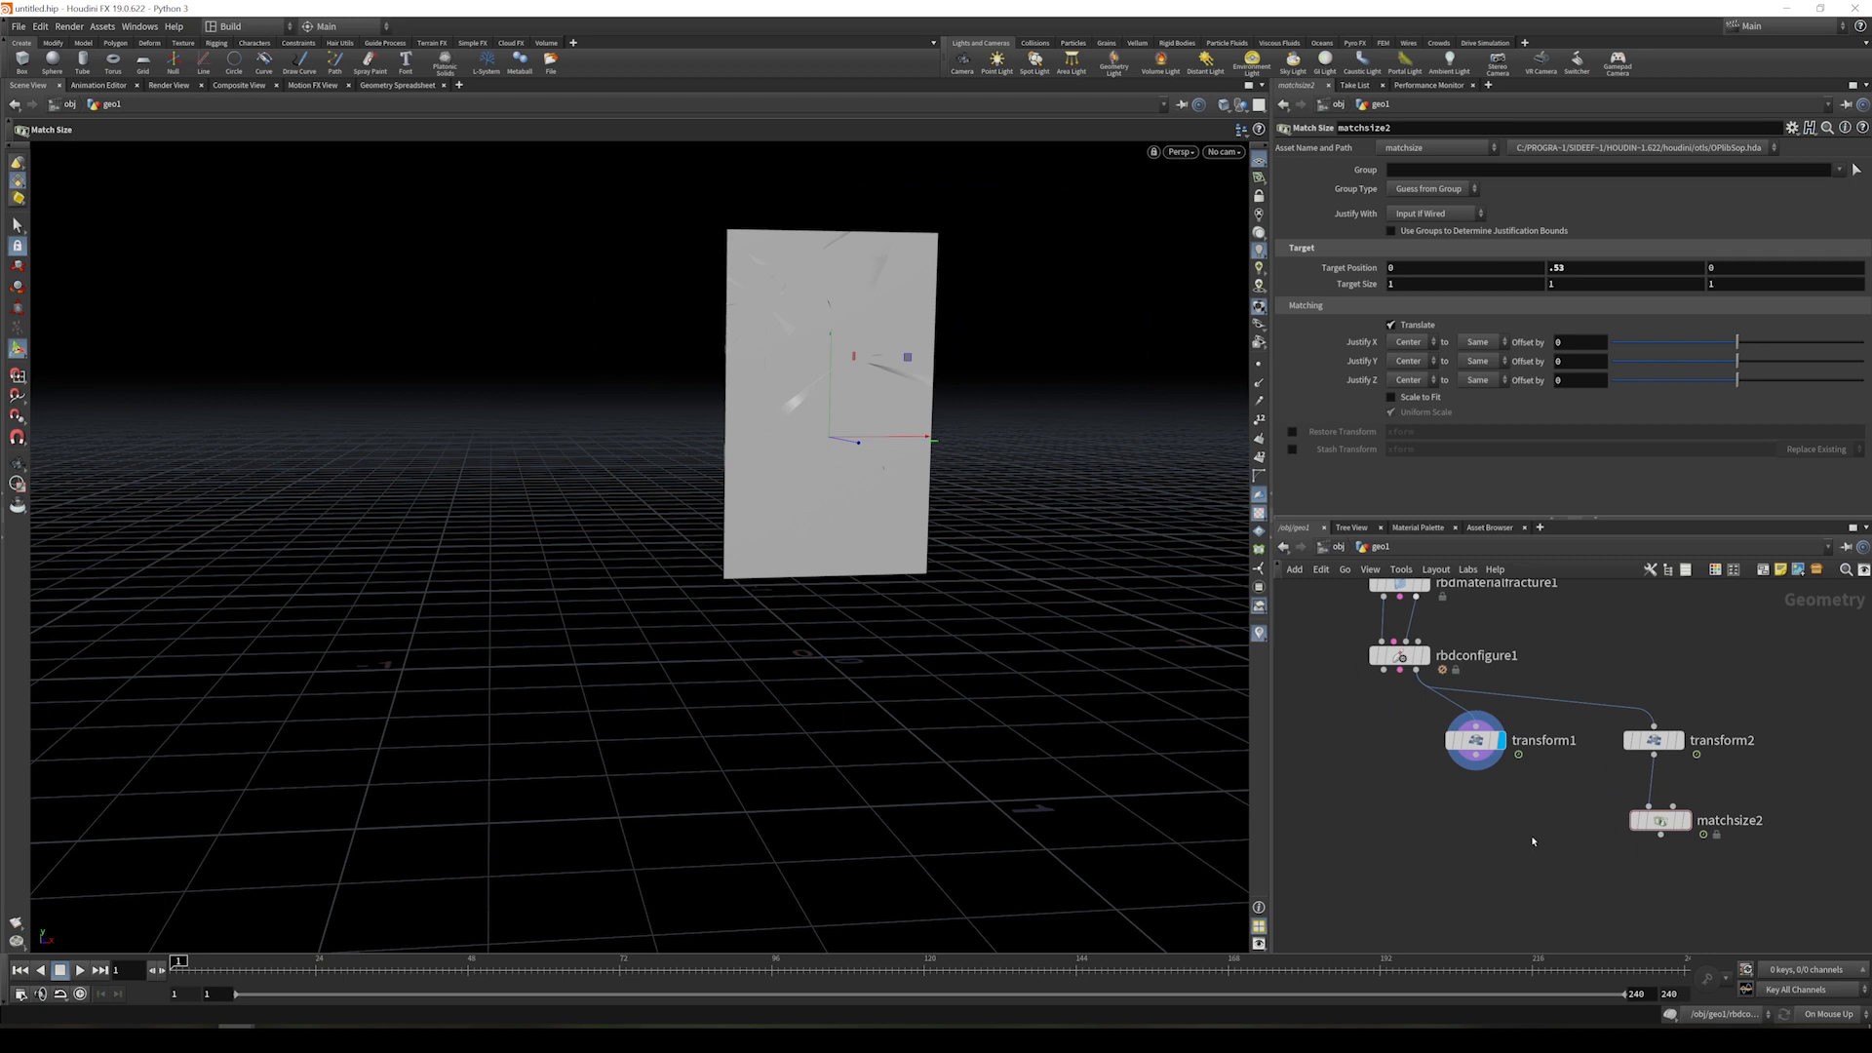
pyautogui.press('Tab')
pyautogui.write('extr')
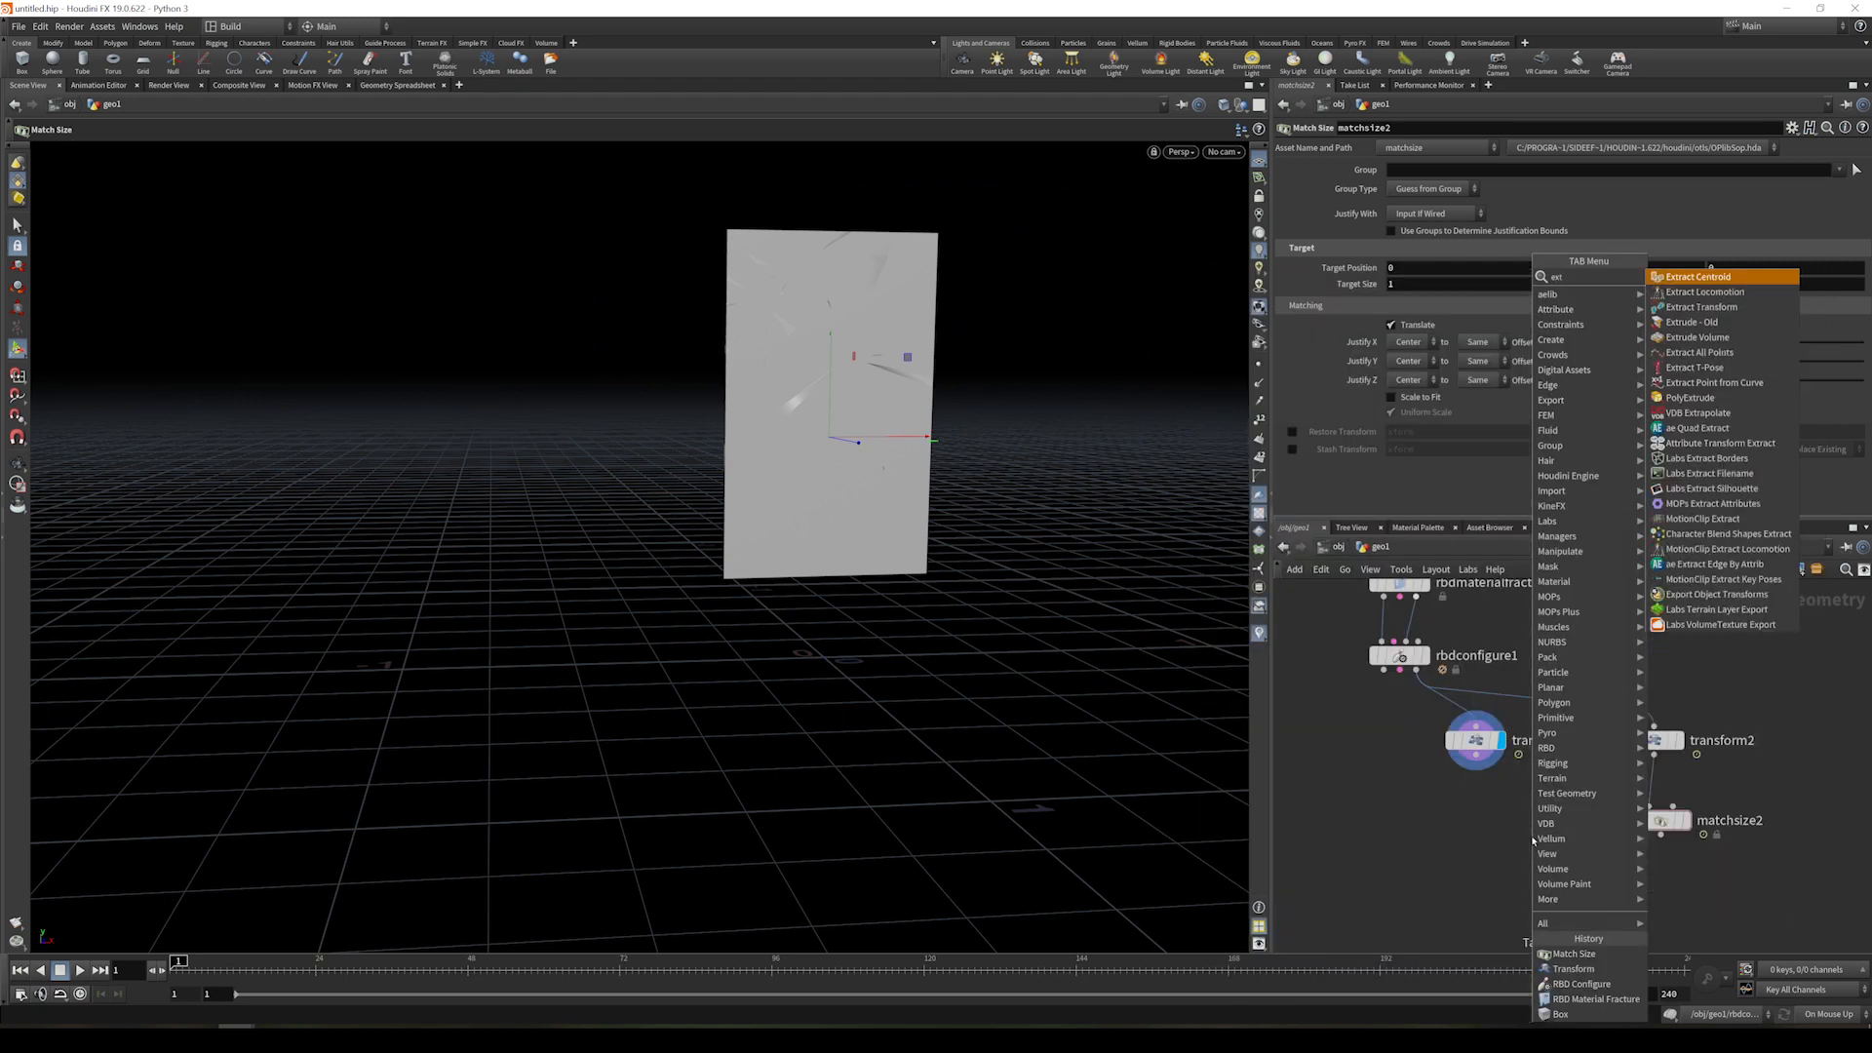
pyautogui.click(1713, 503)
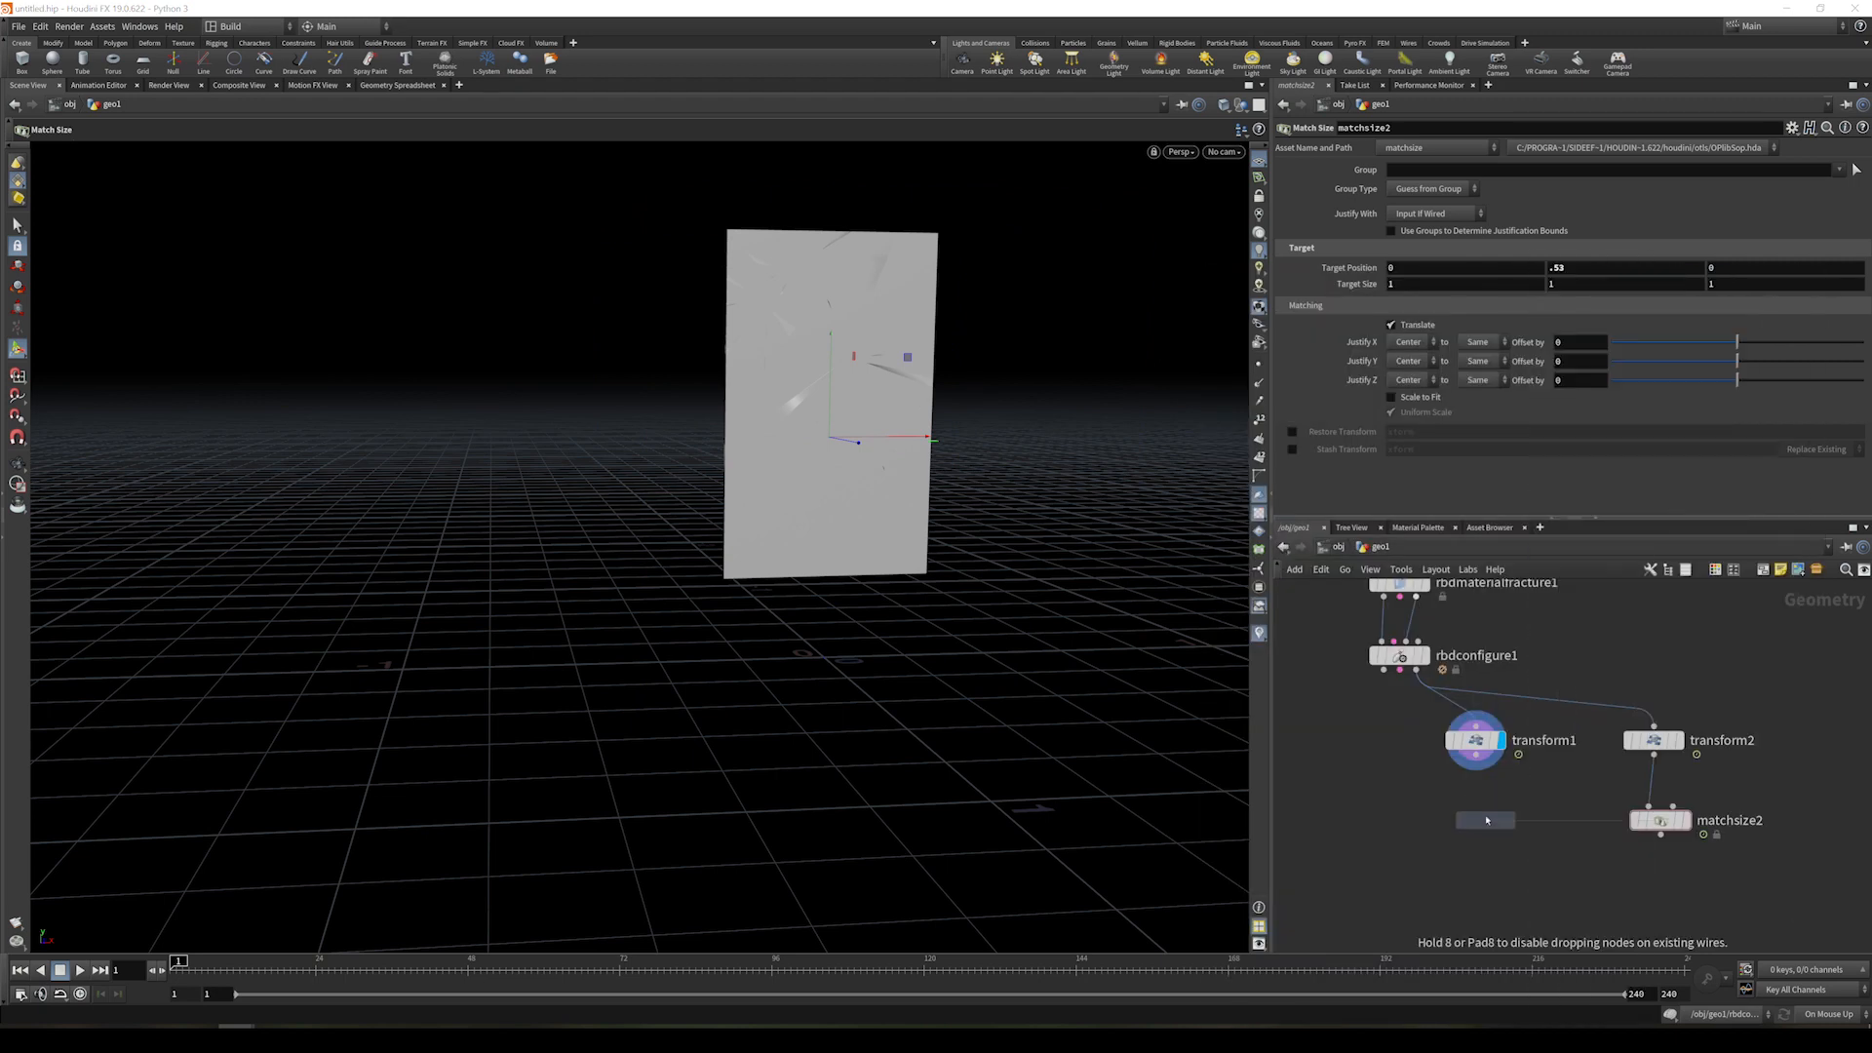
pyautogui.click(1485, 820)
pyautogui.click(1478, 825)
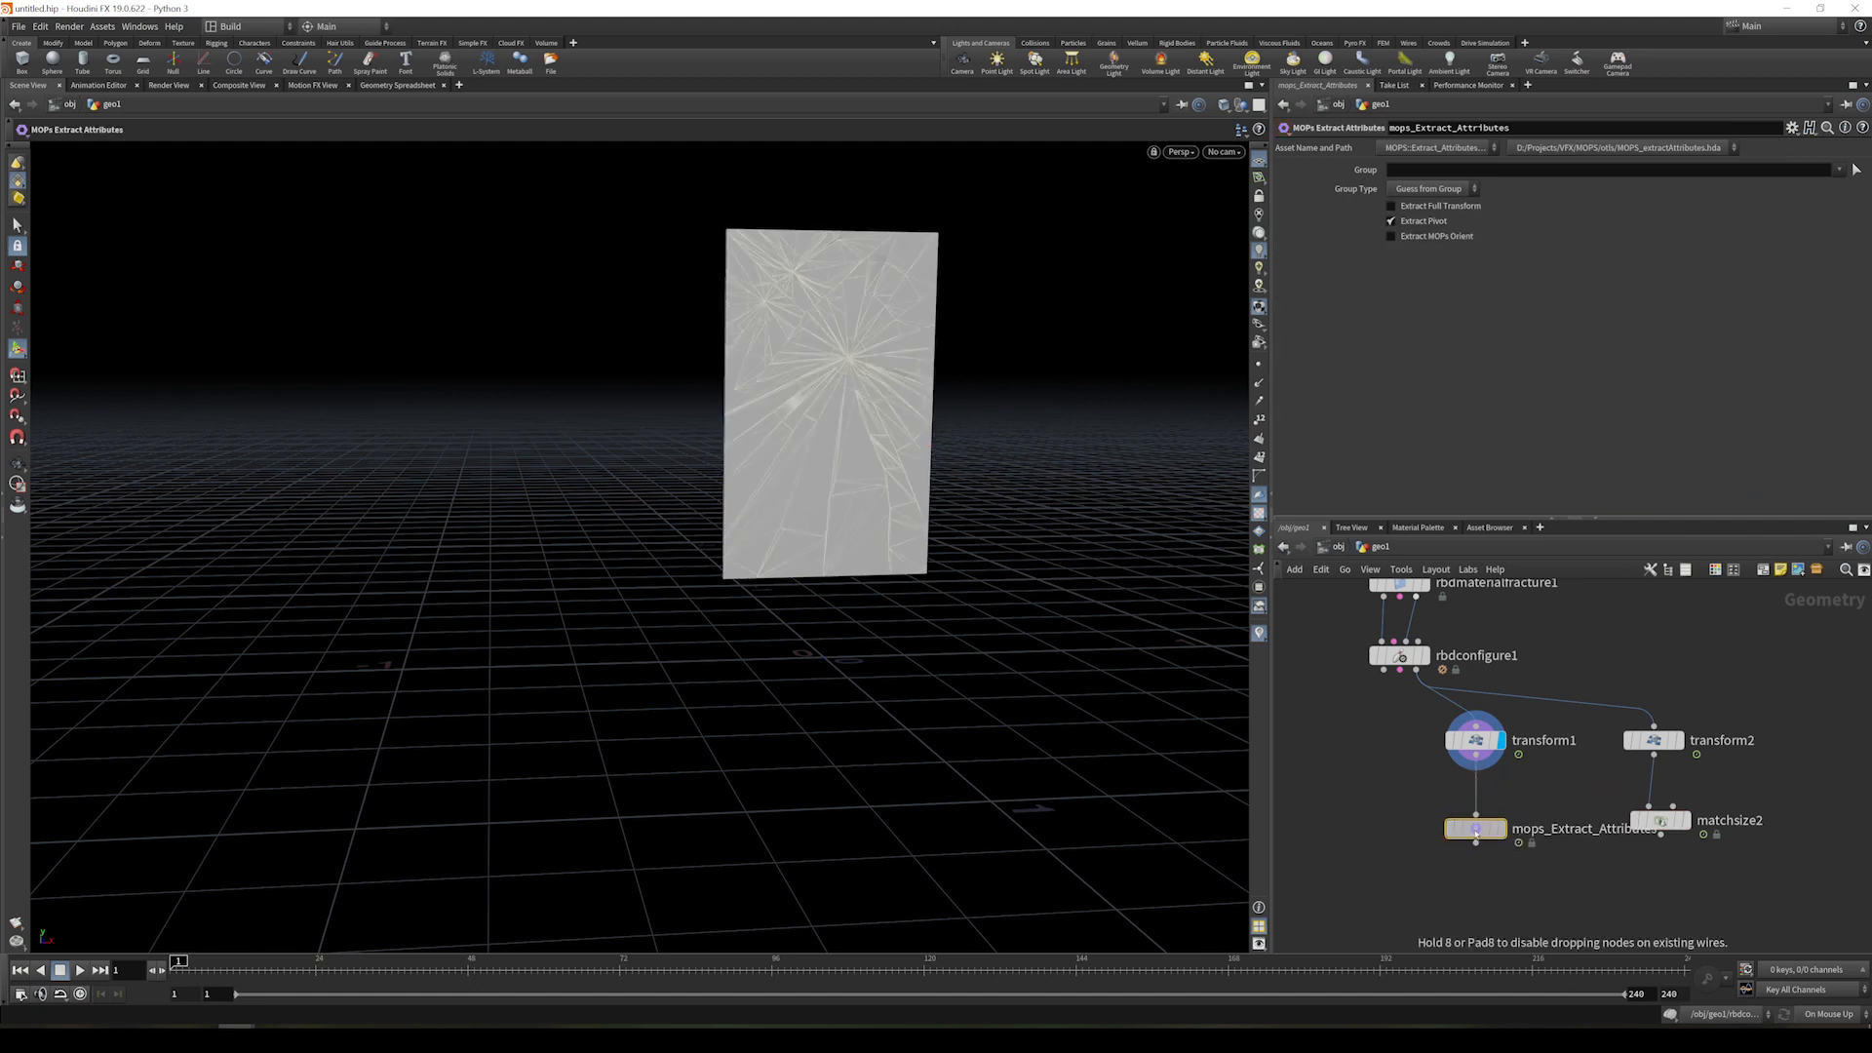
pyautogui.hotkey('ctrl', 'v')
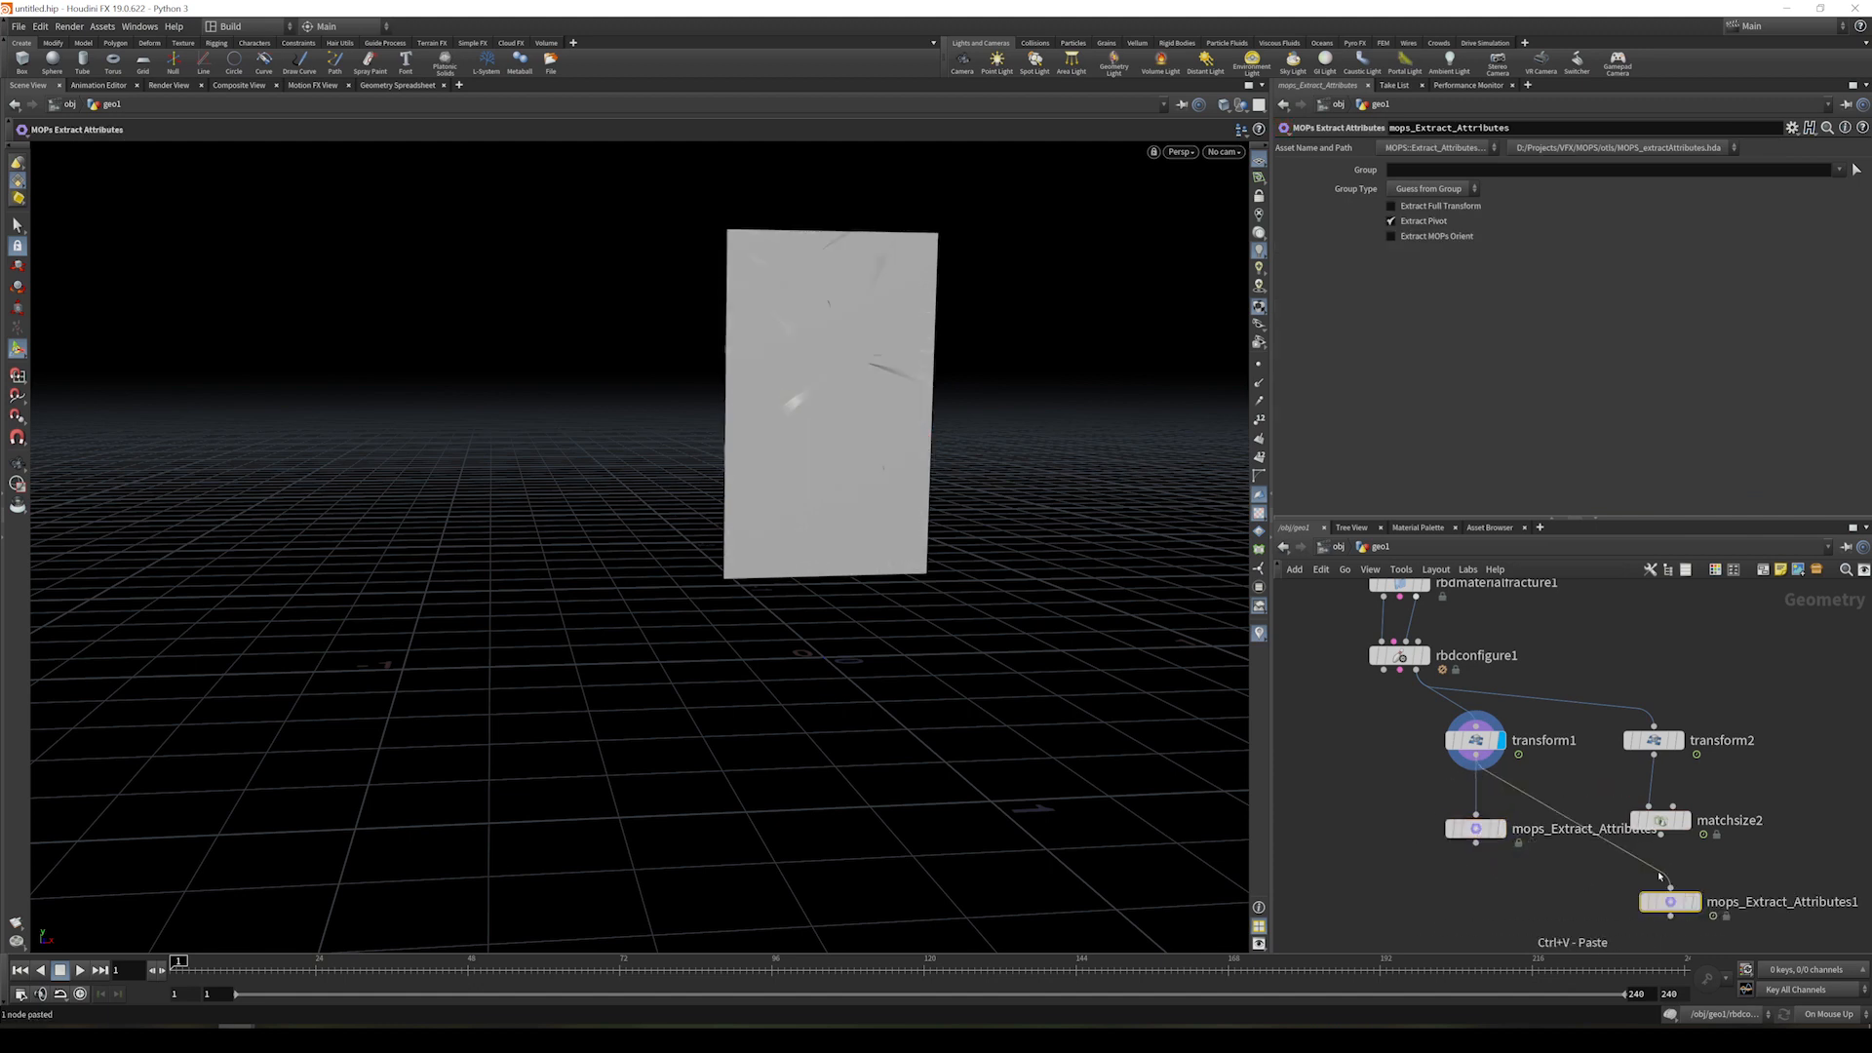
pyautogui.moveTo(1661, 836); pyautogui.dragTo(1659, 887)
# - Add a DOP Network node below the two MOPs Extract Attributes branches
pyautogui.moveTo(1526, 928); pyautogui.dragTo(1550, 844, button='middle')
pyautogui.press('Tab')
pyautogui.write('dop')
pyautogui.press('Return')
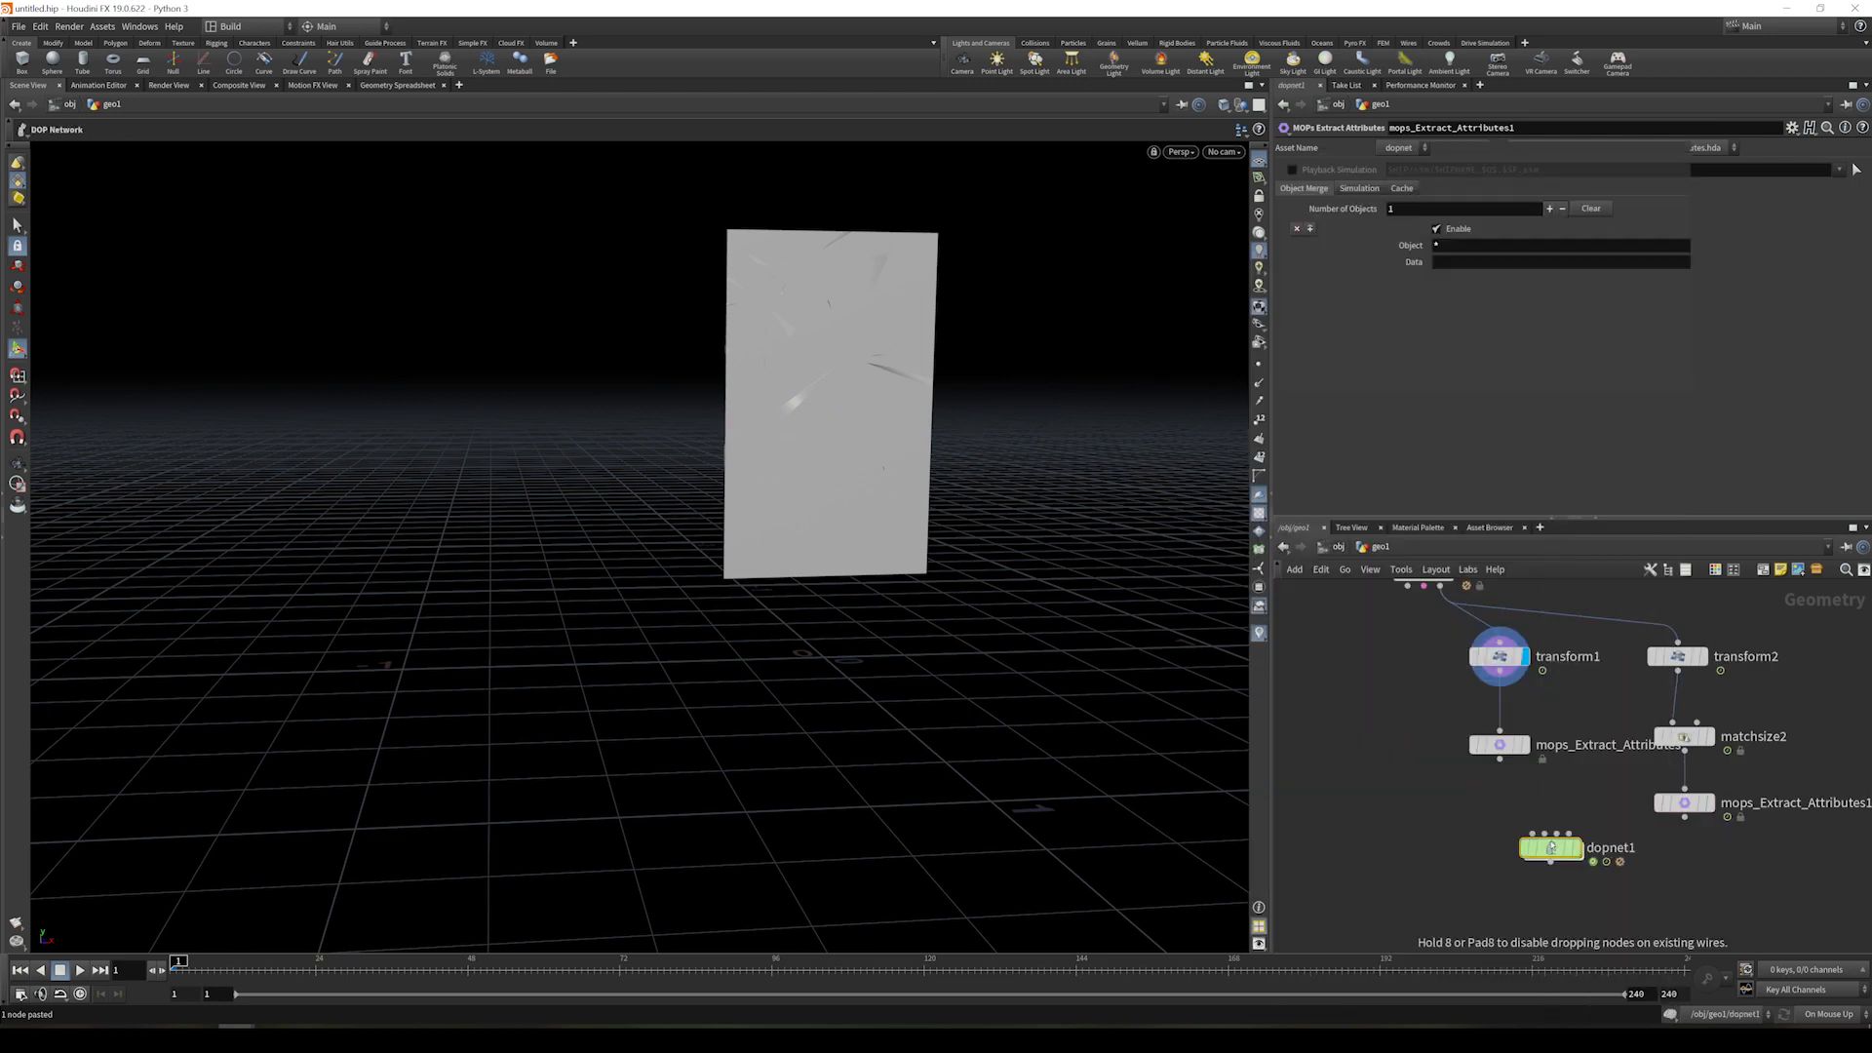
pyautogui.click(1528, 890)
# - Add a Null fed by RBD Configure's Proxy Geometry output, inspect its point attributes, and wire it into dopnet1's first input
pyautogui.click(1364, 716)
pyautogui.press('Tab')
pyautogui.write('null')
pyautogui.press('Return')
pyautogui.click(1424, 716)
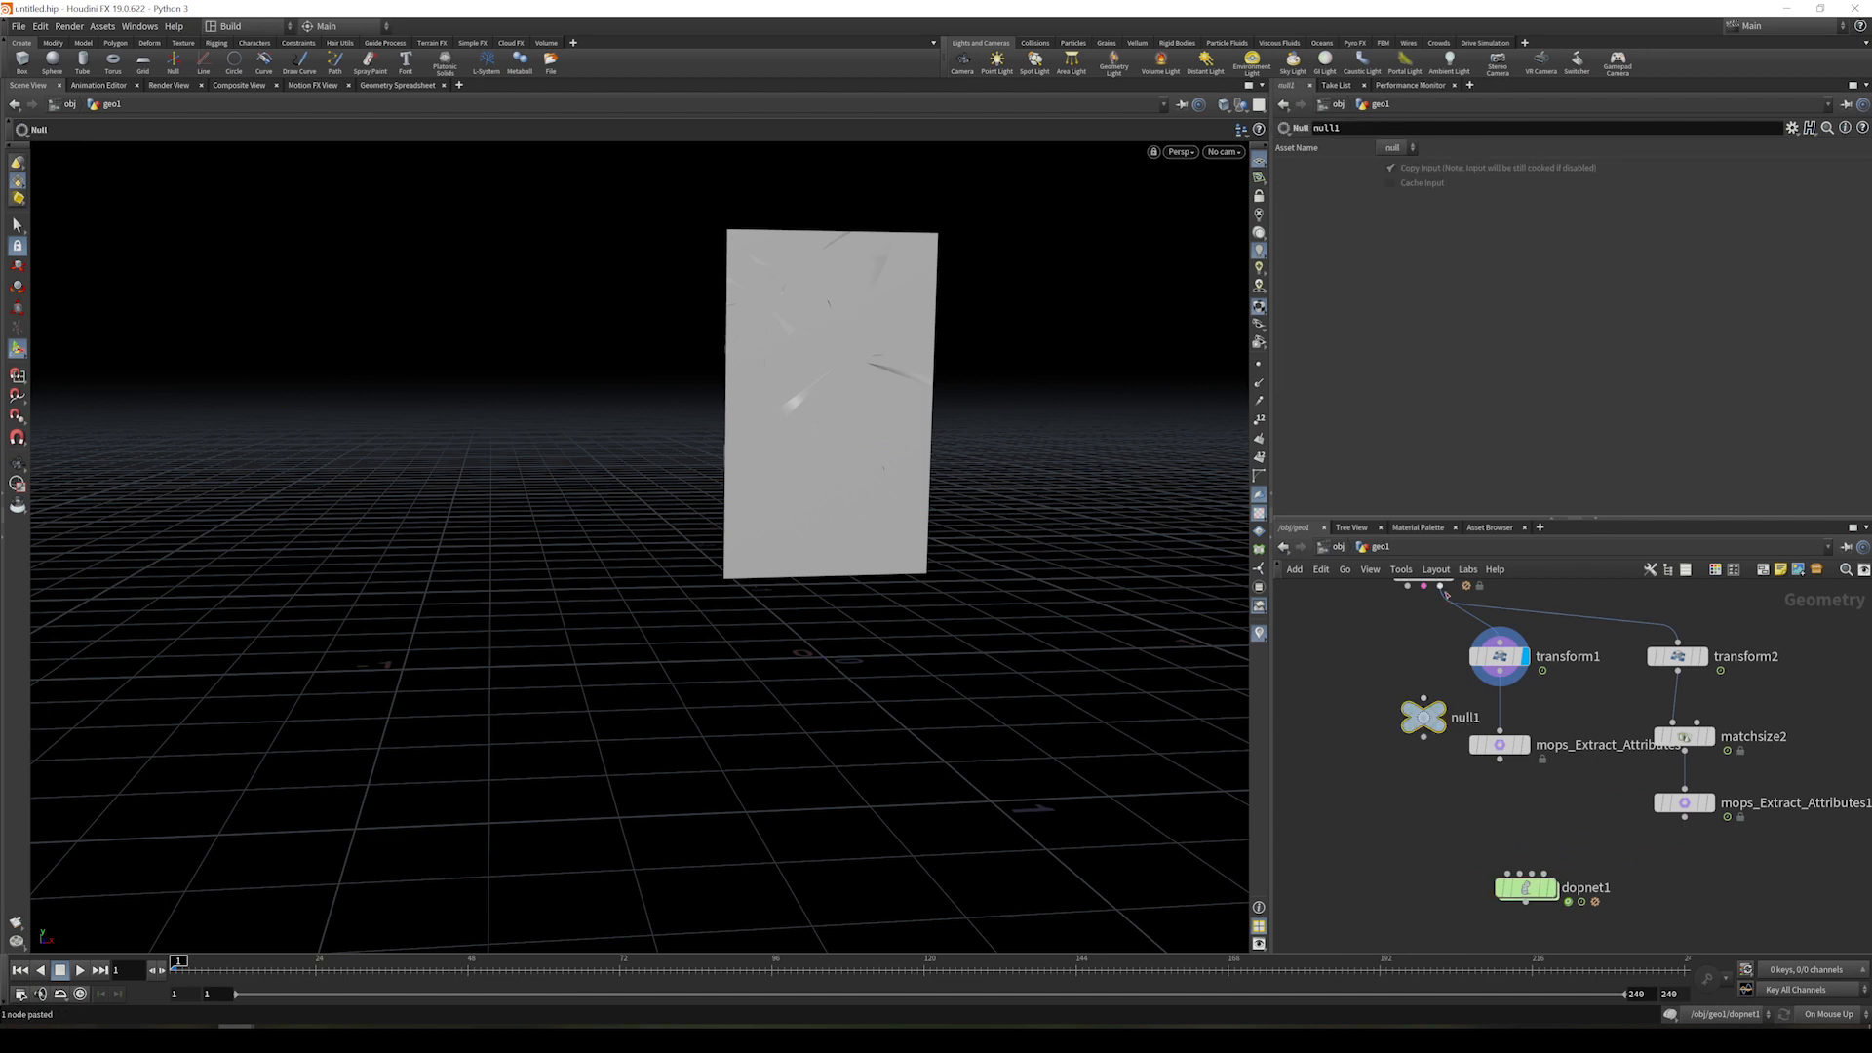
pyautogui.moveTo(1440, 586); pyautogui.dragTo(1425, 701)
pyautogui.click(1455, 685)
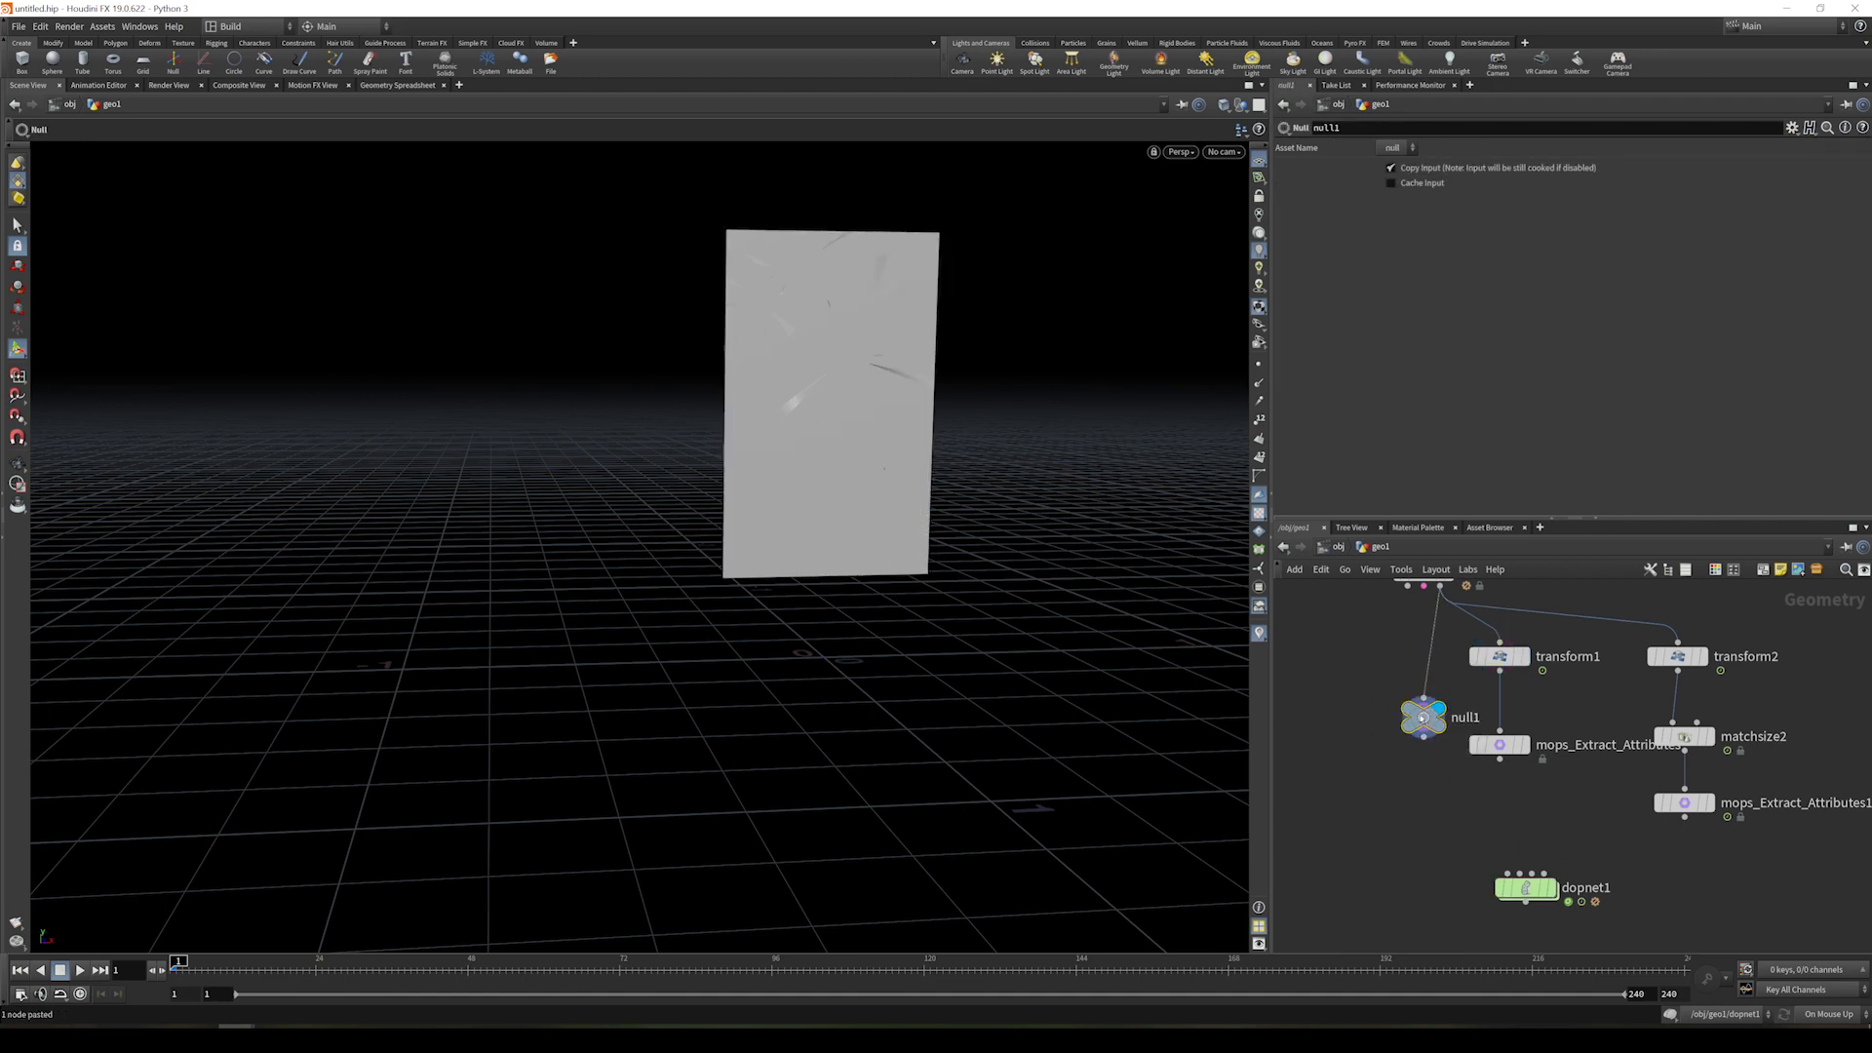
pyautogui.middleClick(1434, 712)
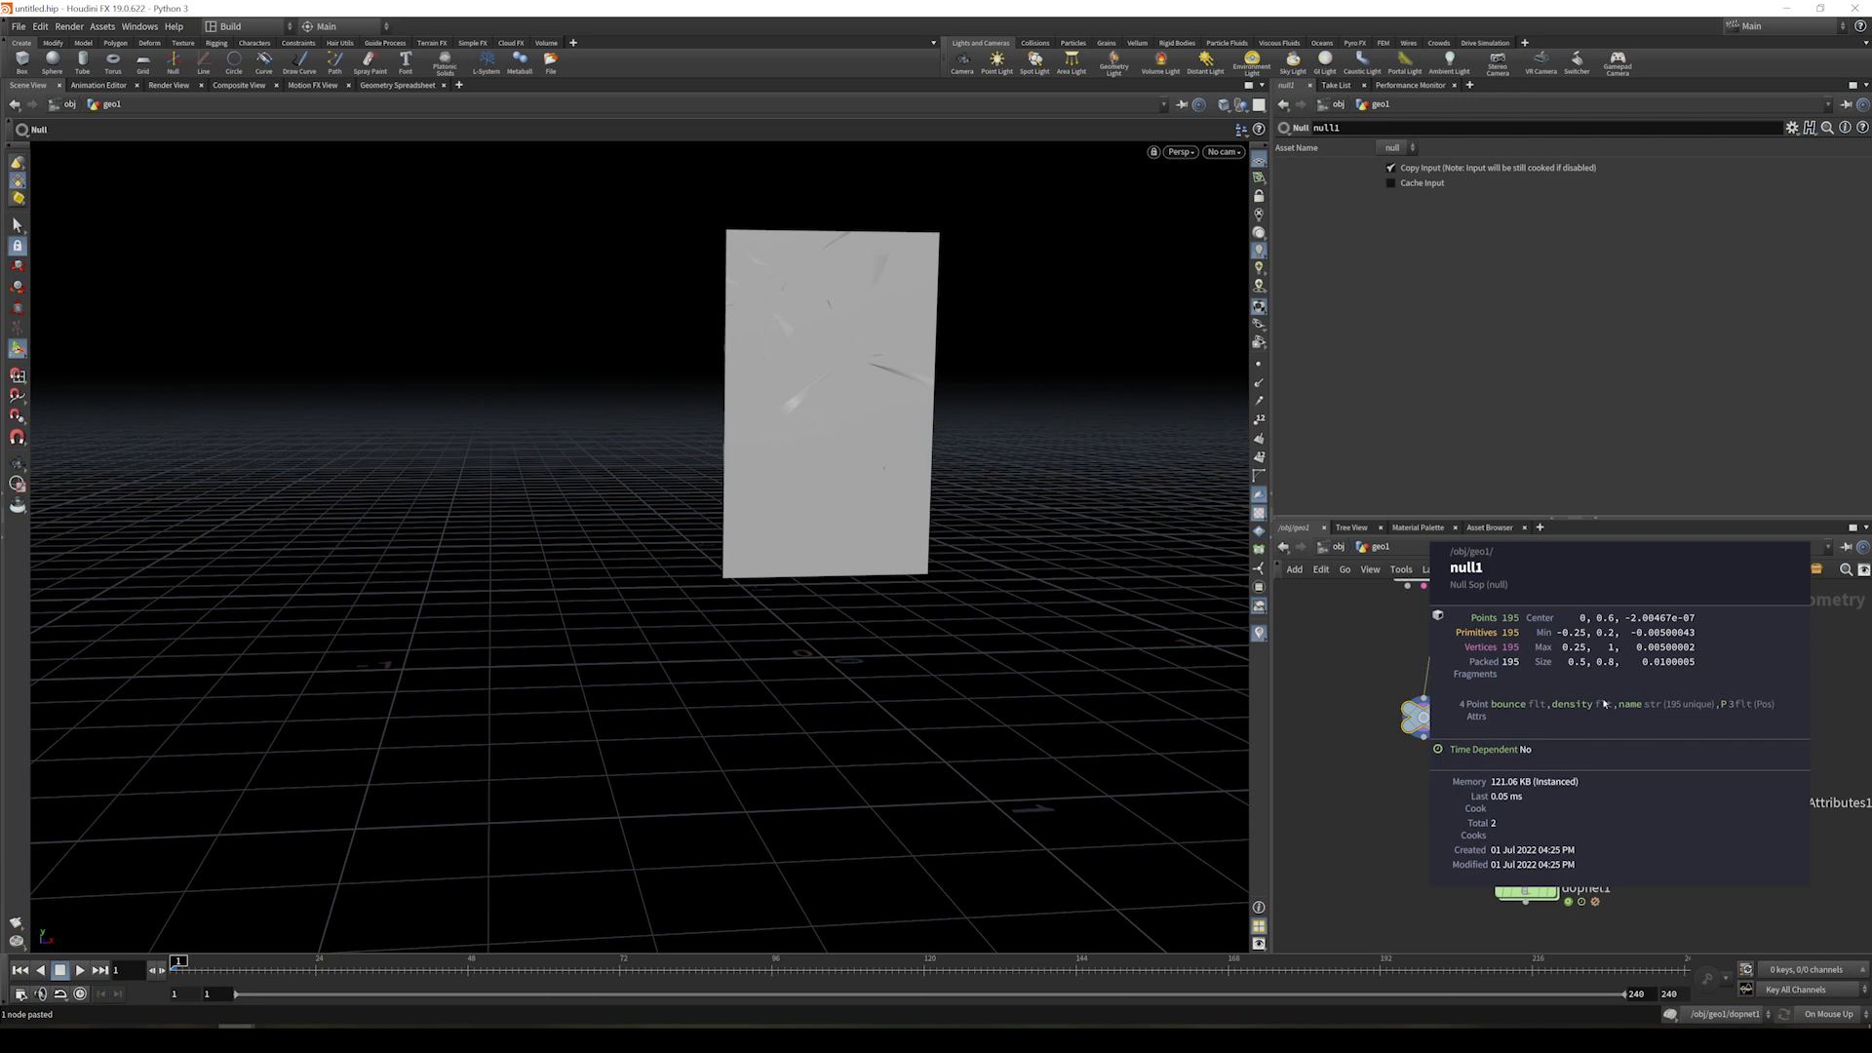
pyautogui.moveTo(1664, 706); pyautogui.dragTo(1584, 699, button='middle')
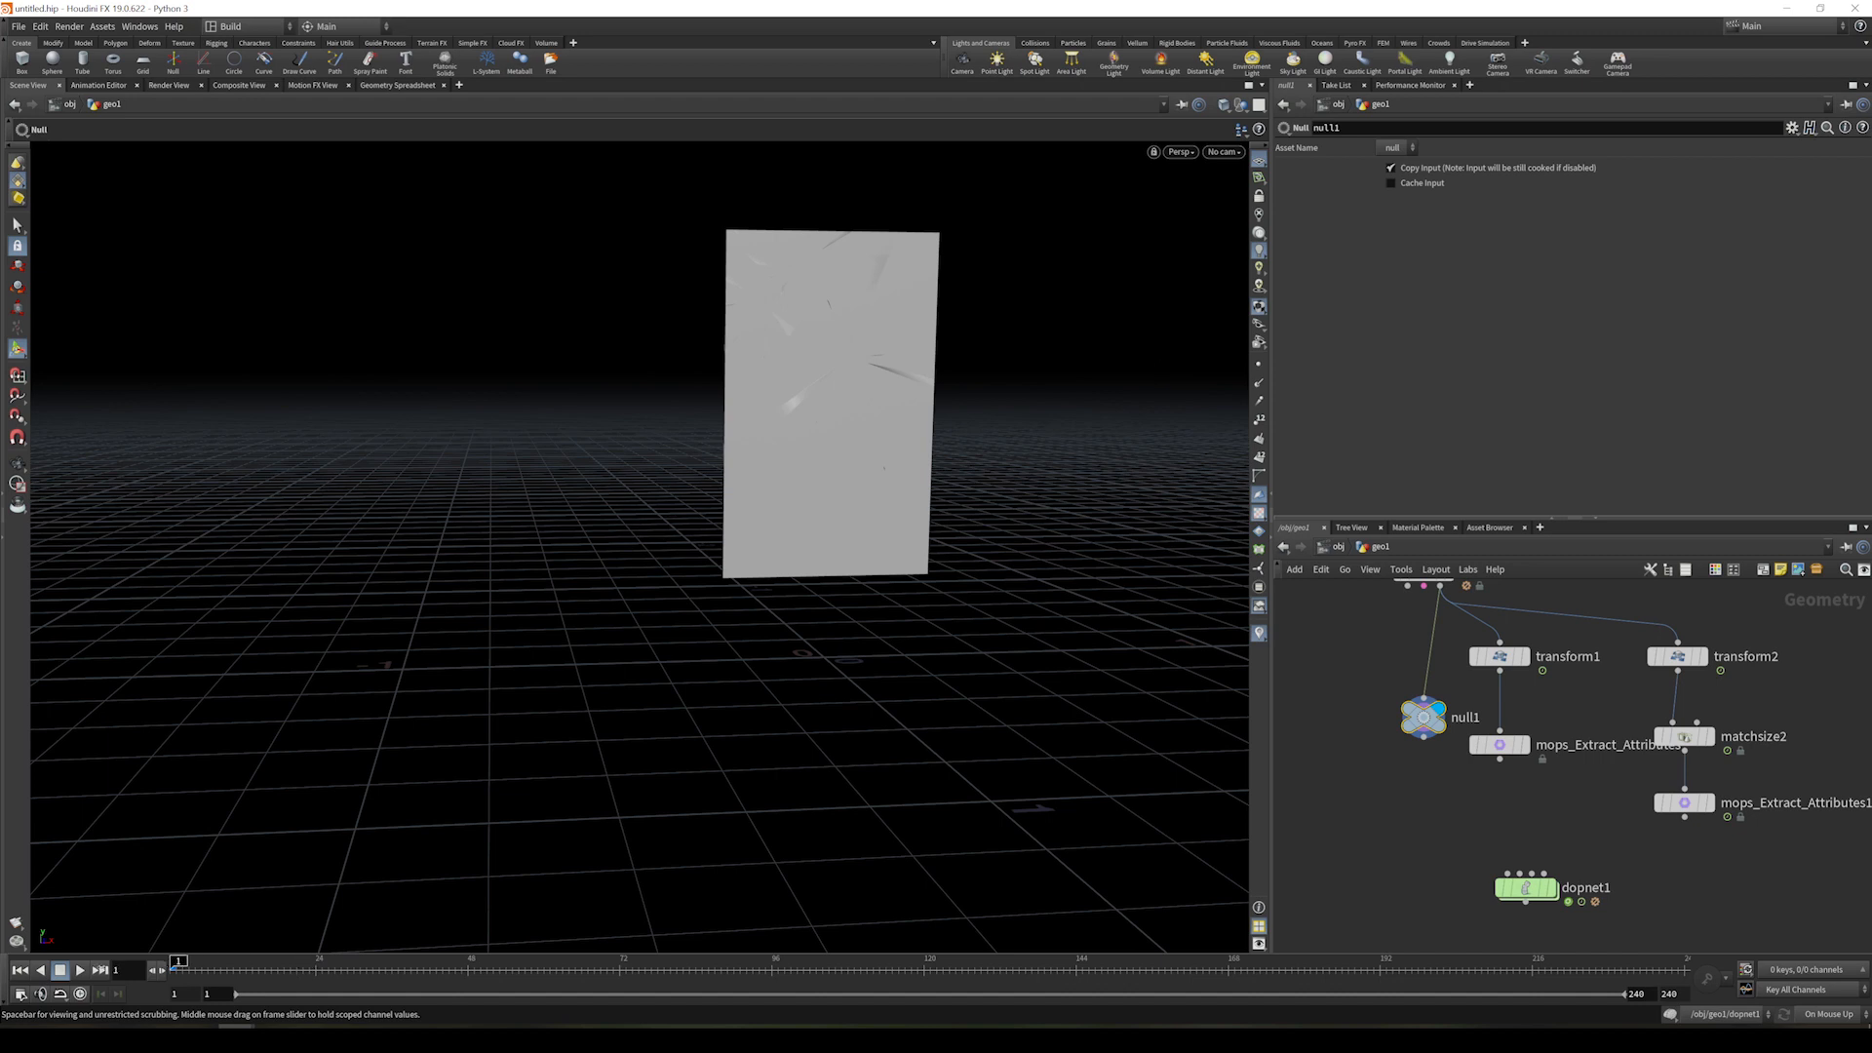
pyautogui.moveTo(1422, 739); pyautogui.dragTo(1508, 874)
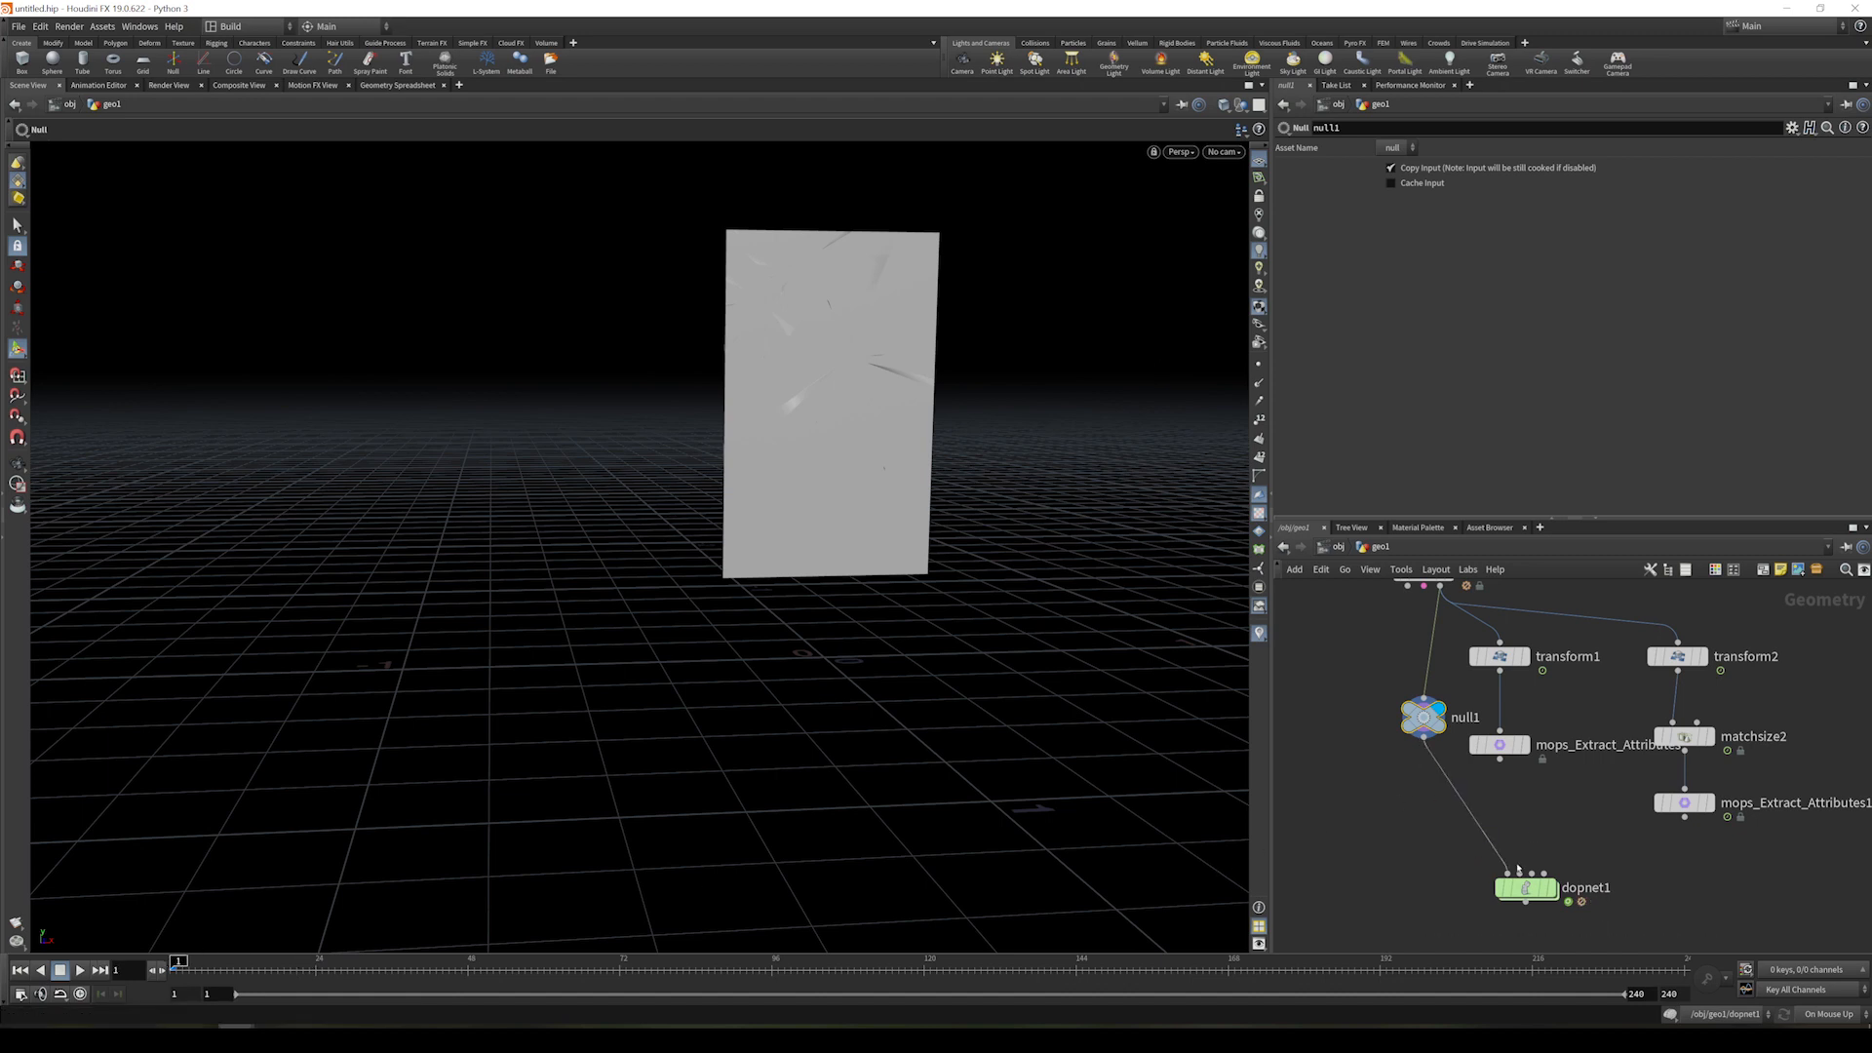
# - Preview the transform1 branch's animation at its MOPs Extract Attributes node and wire that node into dopnet1's second input
pyautogui.click(1524, 745)
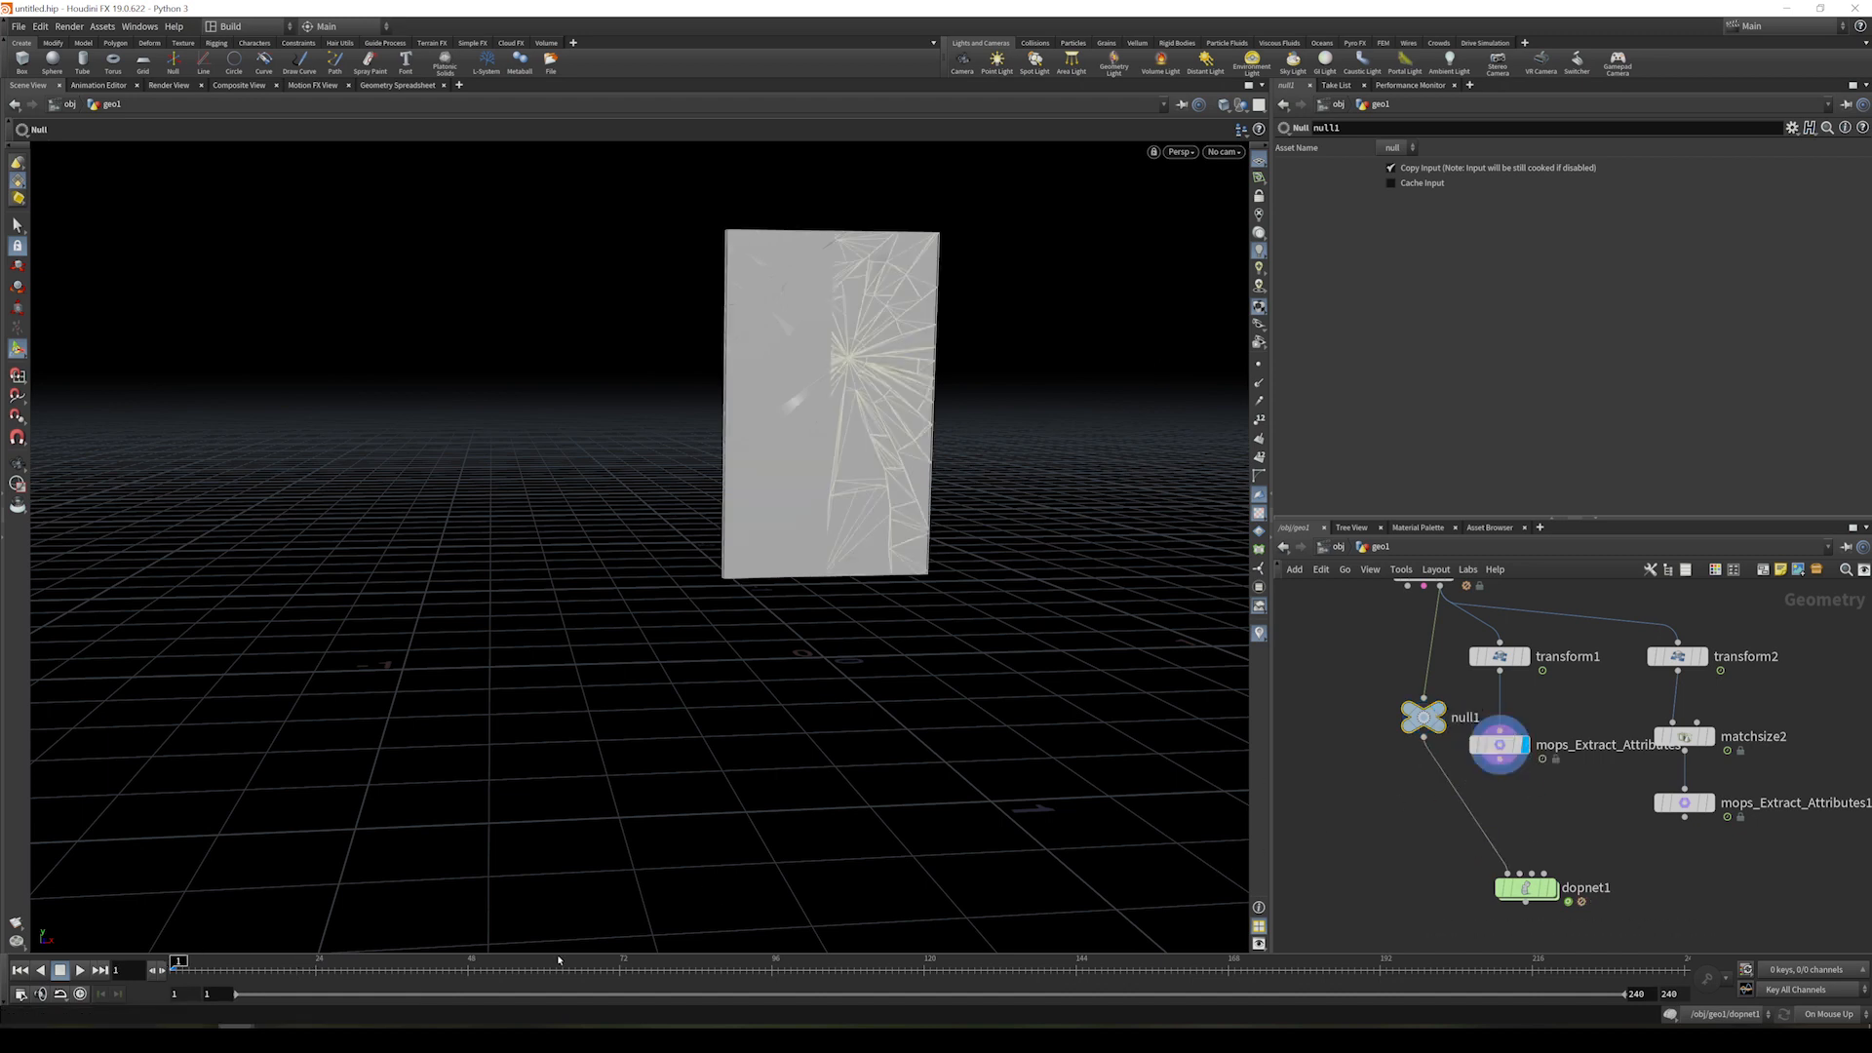
pyautogui.moveTo(222, 966); pyautogui.dragTo(1005, 967)
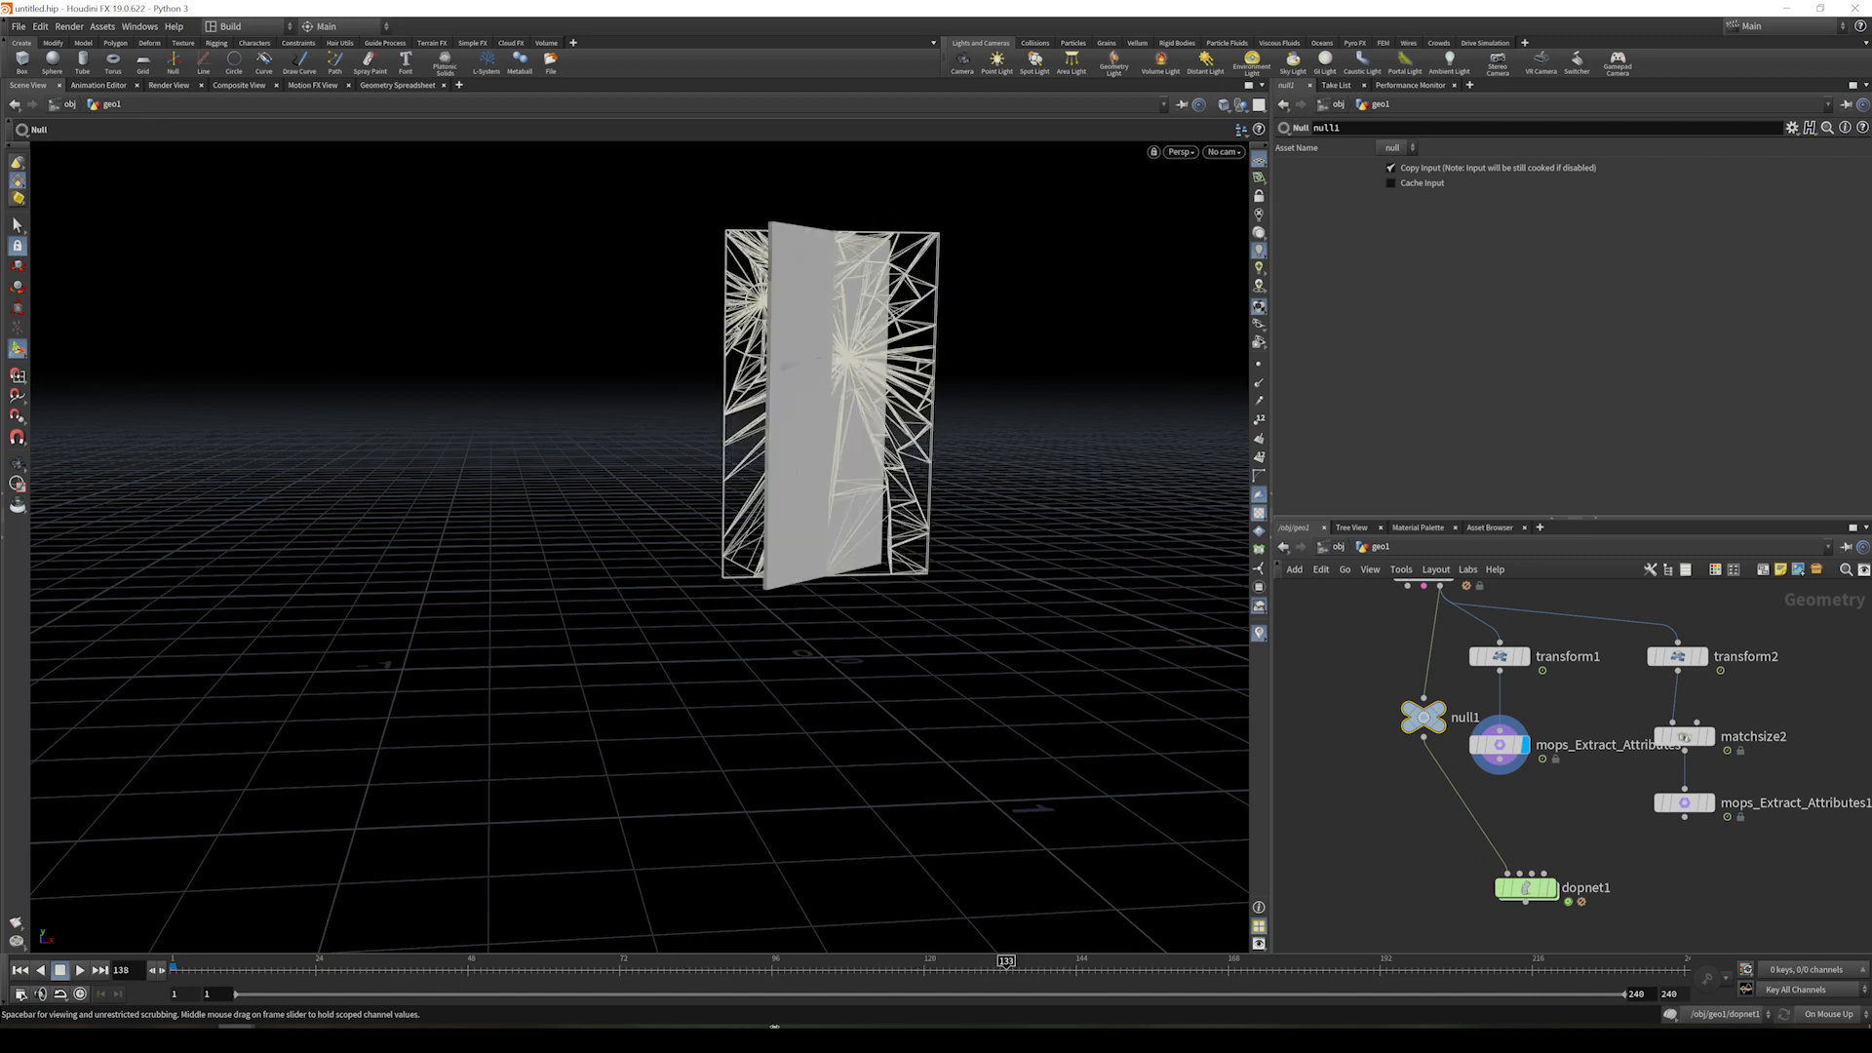
pyautogui.hotkey('ctrl', 'Up')
pyautogui.moveTo(1499, 774); pyautogui.dragTo(1526, 864)
# - Preview the matchsize2 branch's animation at mops_Extract_Attributes1 and wire that node into a free input of dopnet1
pyautogui.click(1712, 803)
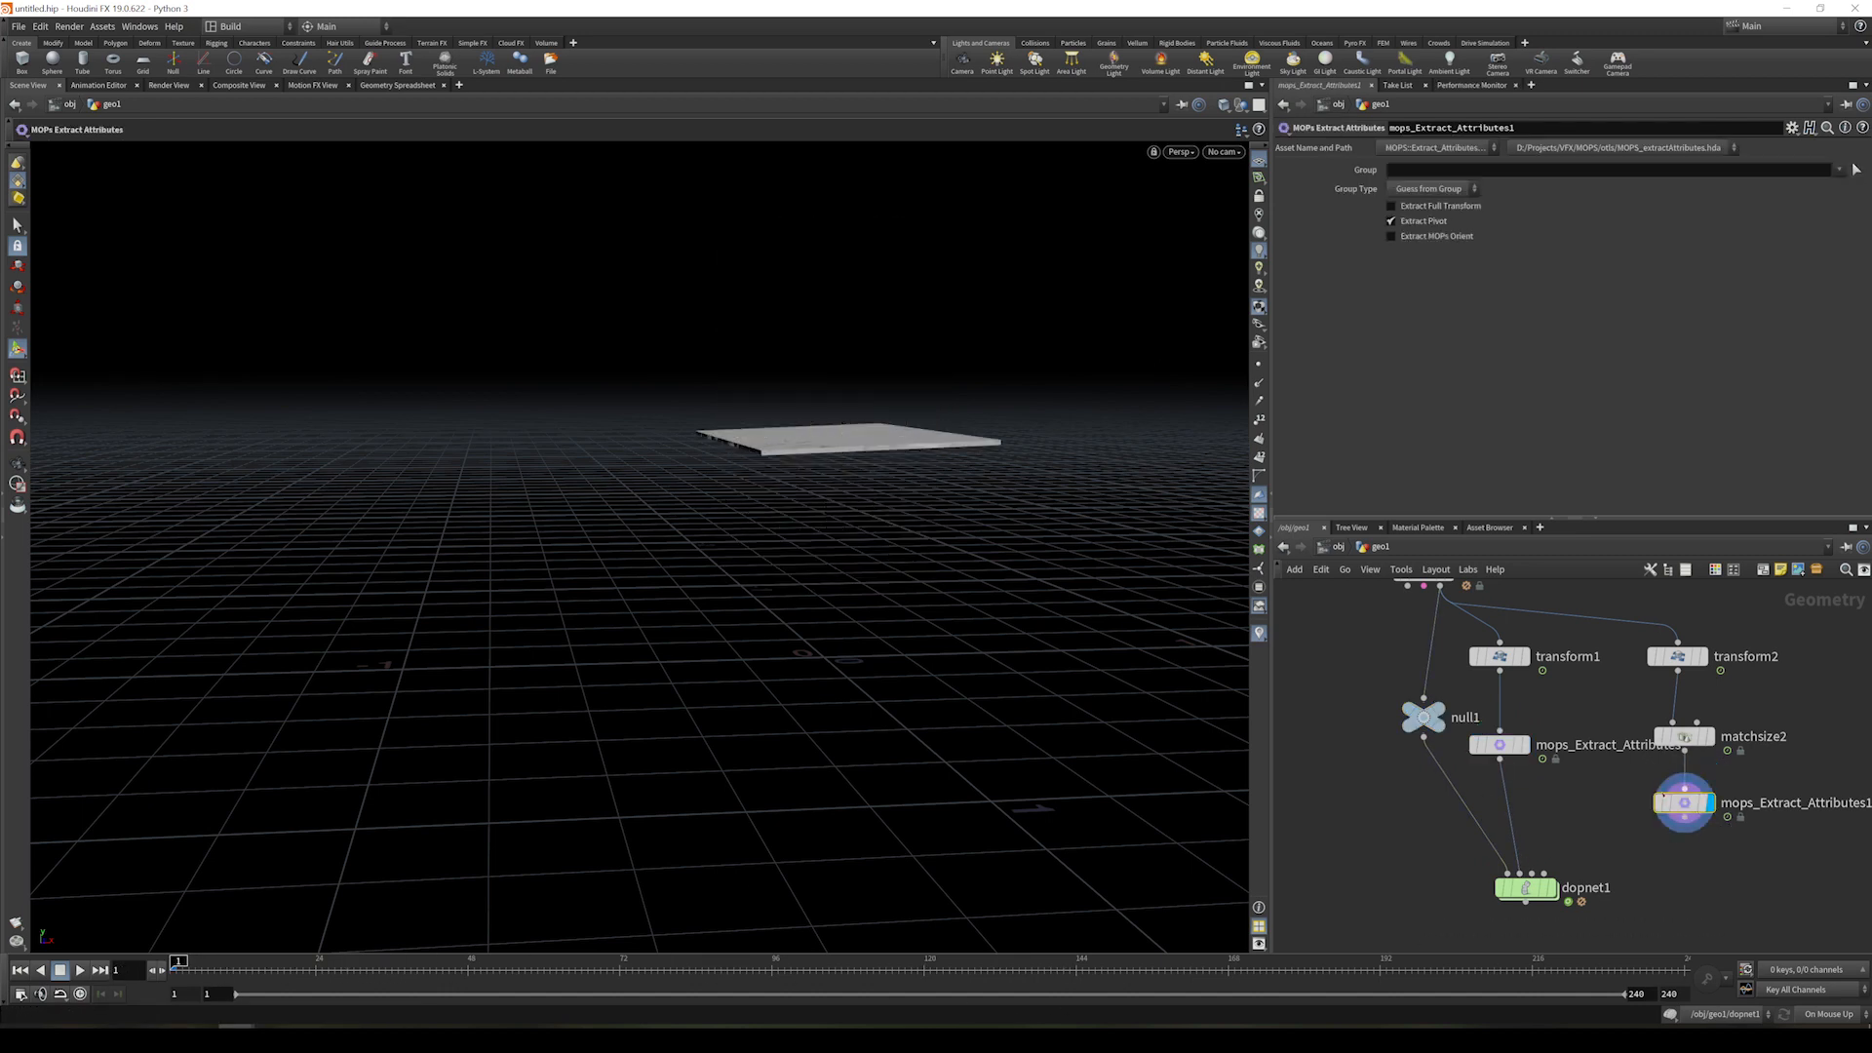
pyautogui.moveTo(222, 966); pyautogui.dragTo(975, 966)
pyautogui.hotkey('ctrl', 'Up')
pyautogui.moveTo(1694, 832); pyautogui.dragTo(1544, 874)
# - Inside dopnet1, add an RBD Packed Object and set its Geometry Source to First Context Geometry
pyautogui.doubleClick(1527, 888)
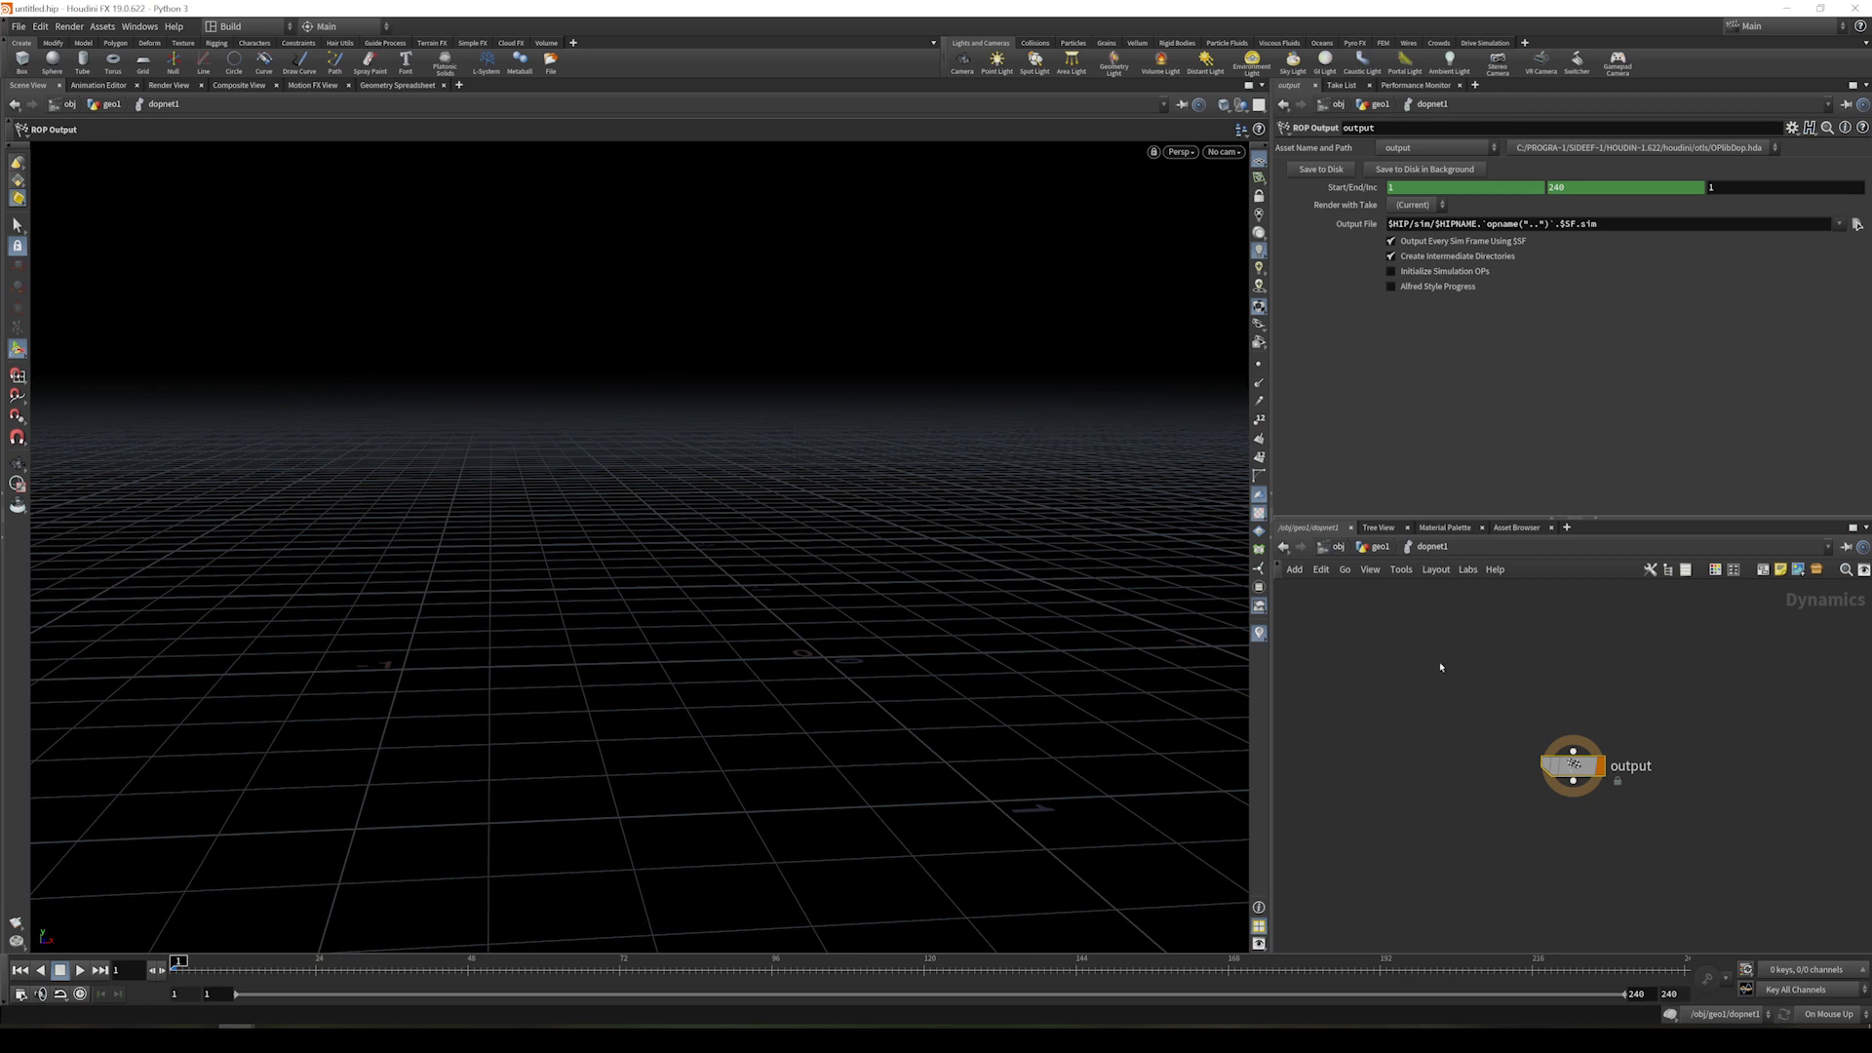
pyautogui.press('Tab')
pyautogui.write('rbd')
pyautogui.press('Down')
pyautogui.press('Down')
pyautogui.click(1641, 730)
pyautogui.click(1471, 669)
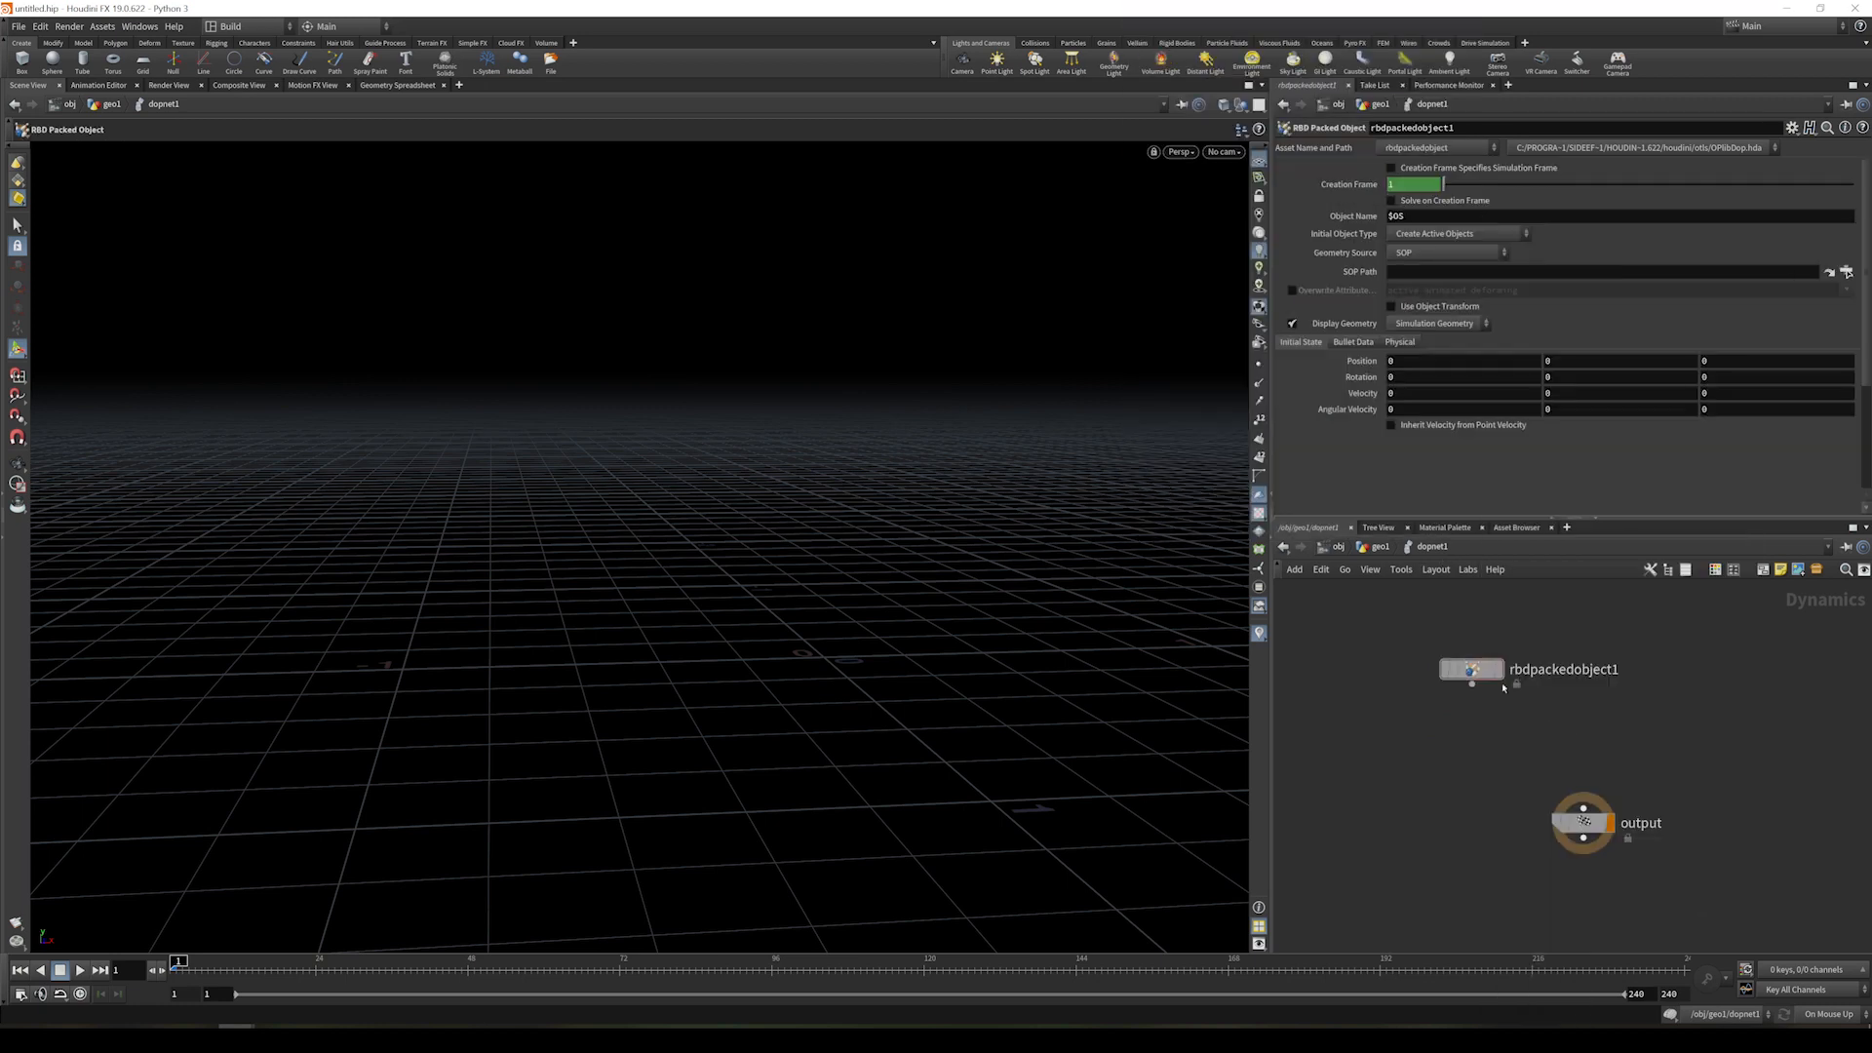
pyautogui.click(1443, 252)
pyautogui.click(1441, 269)
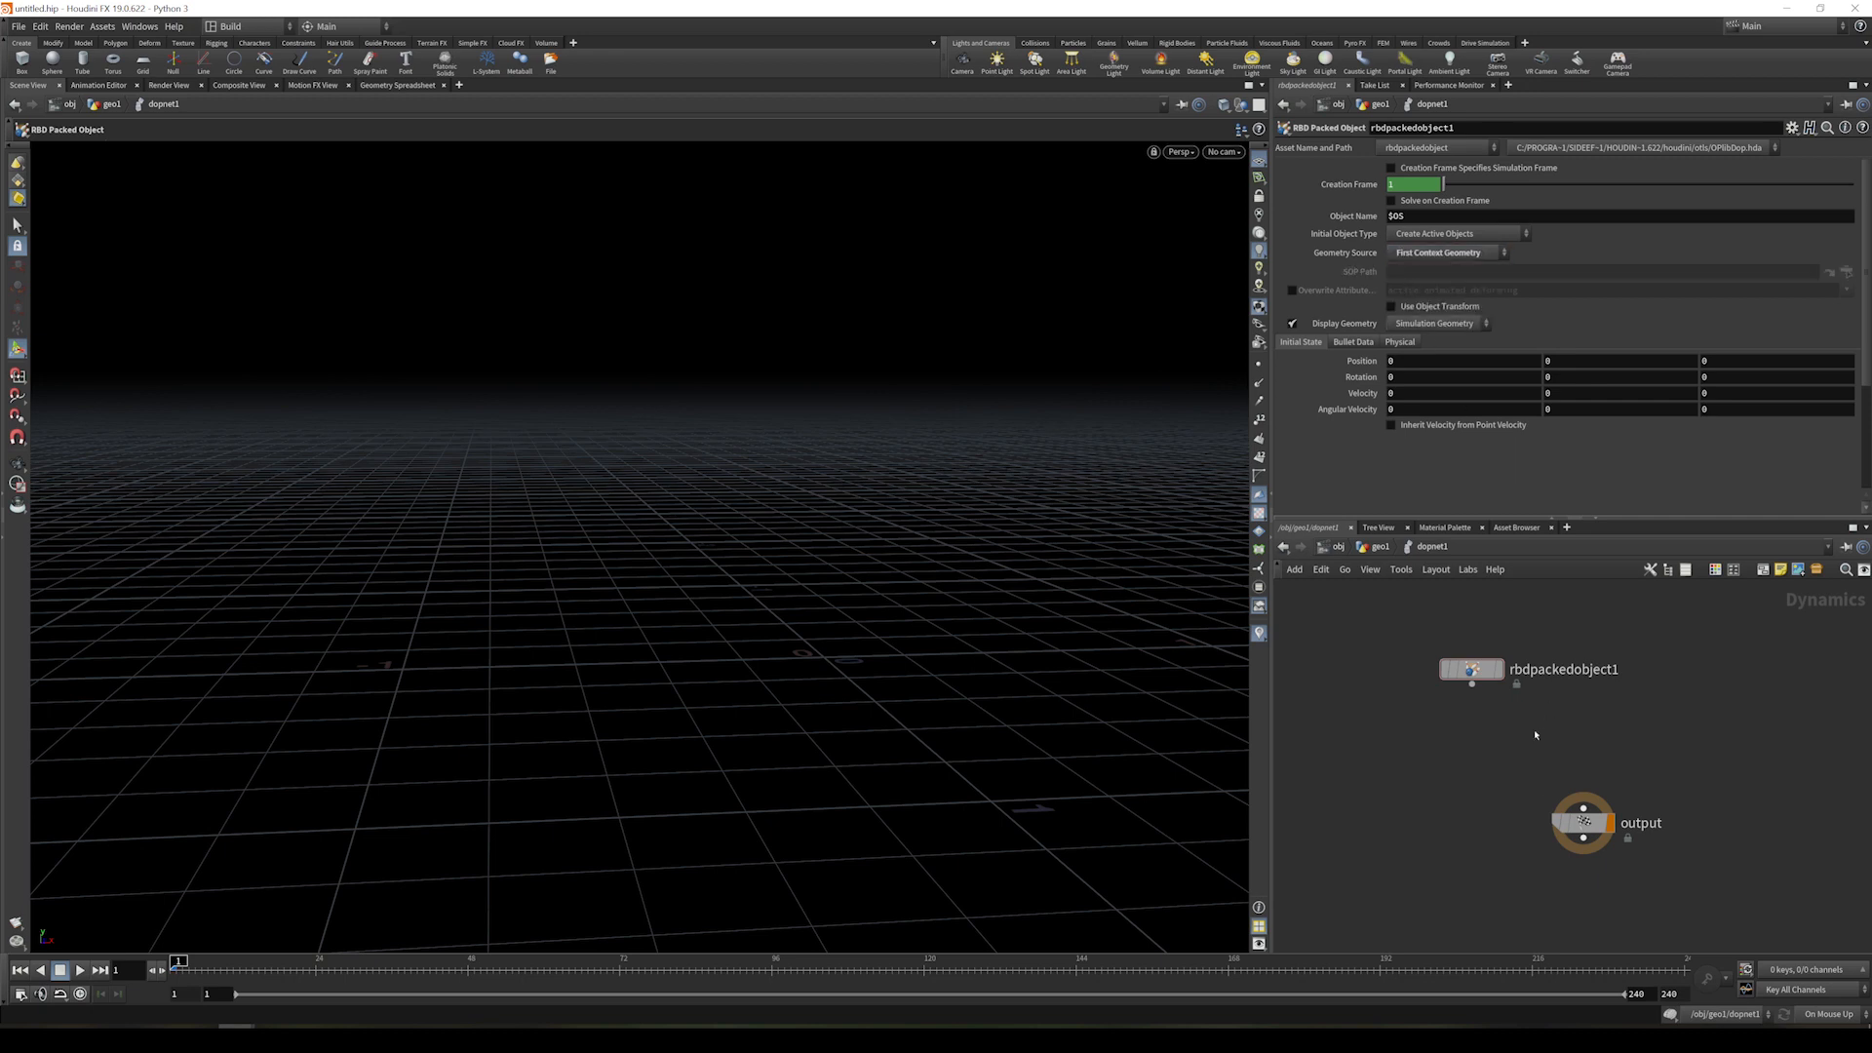
# - Insert a Rigid Body Solver between rbdpackedobject1 and the output, and enable Solve on Creation Frame on rbdpackedobject1
pyautogui.press('Tab')
pyautogui.write('rig')
pyautogui.press('Return')
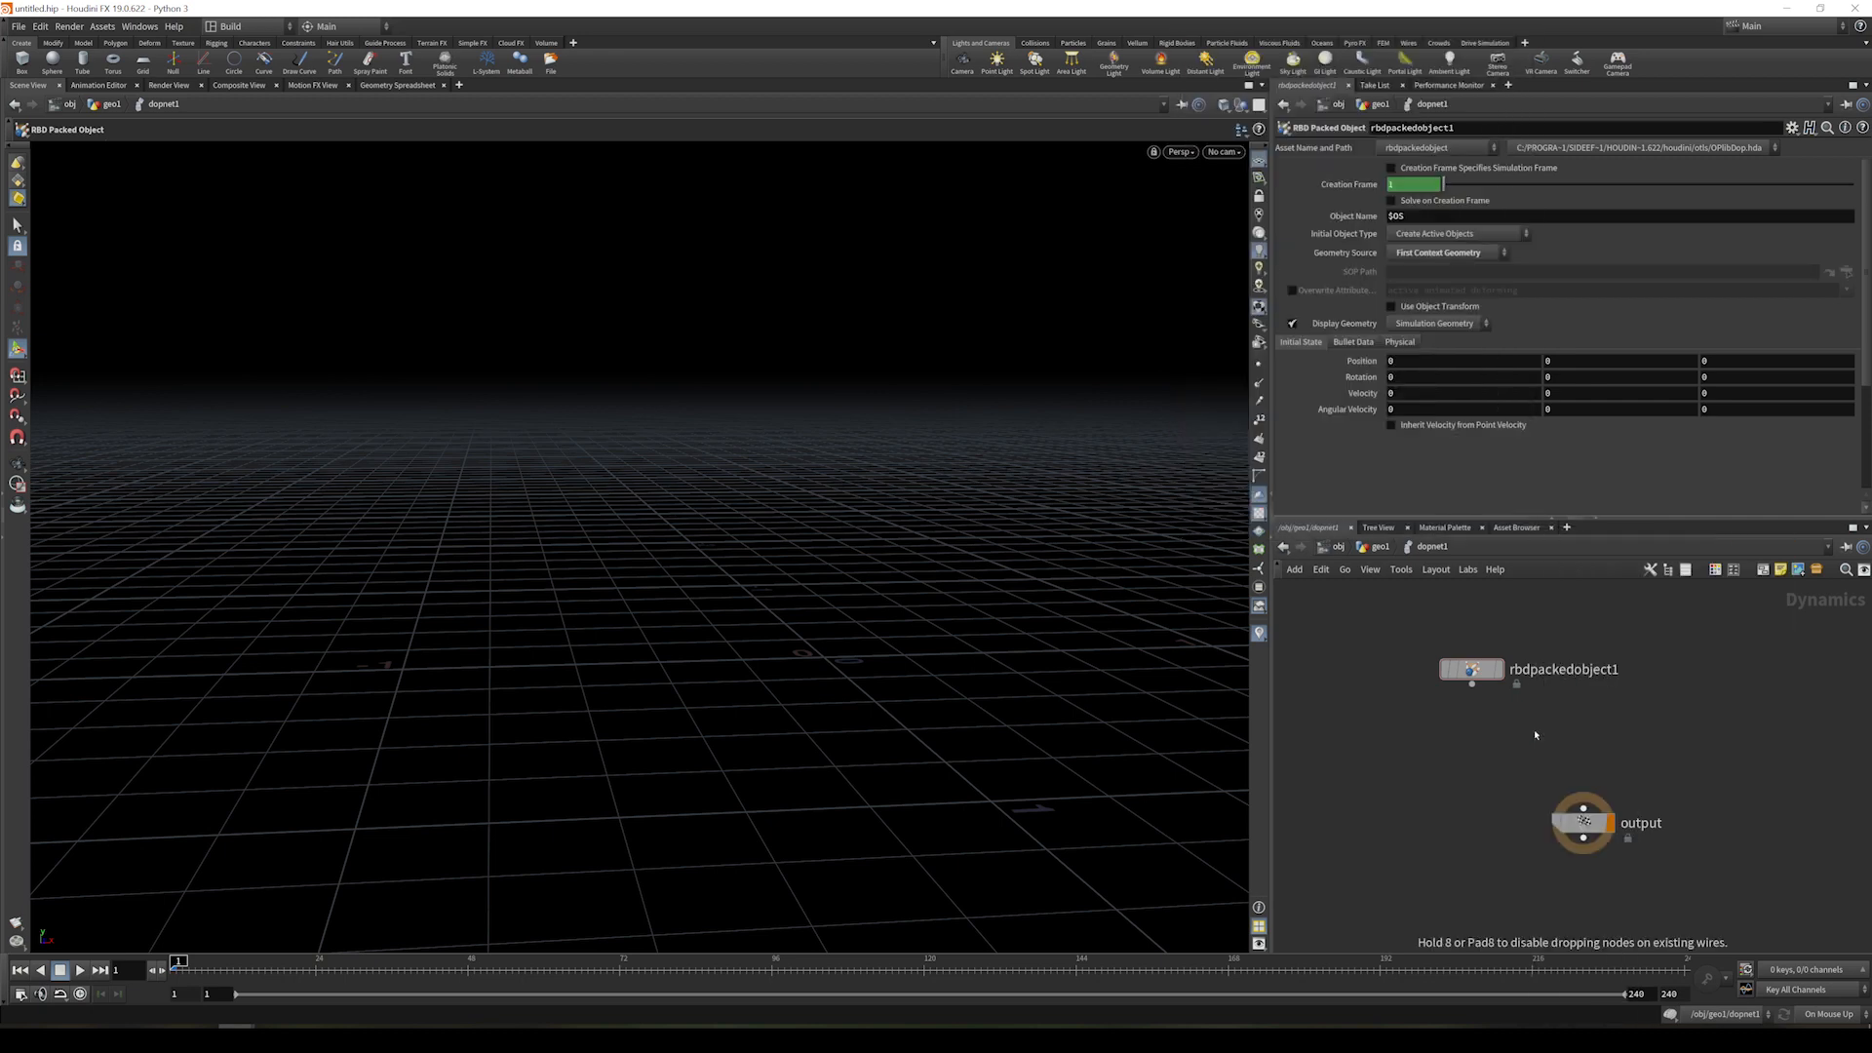
pyautogui.click(1535, 738)
pyautogui.moveTo(1534, 739); pyautogui.dragTo(1586, 809)
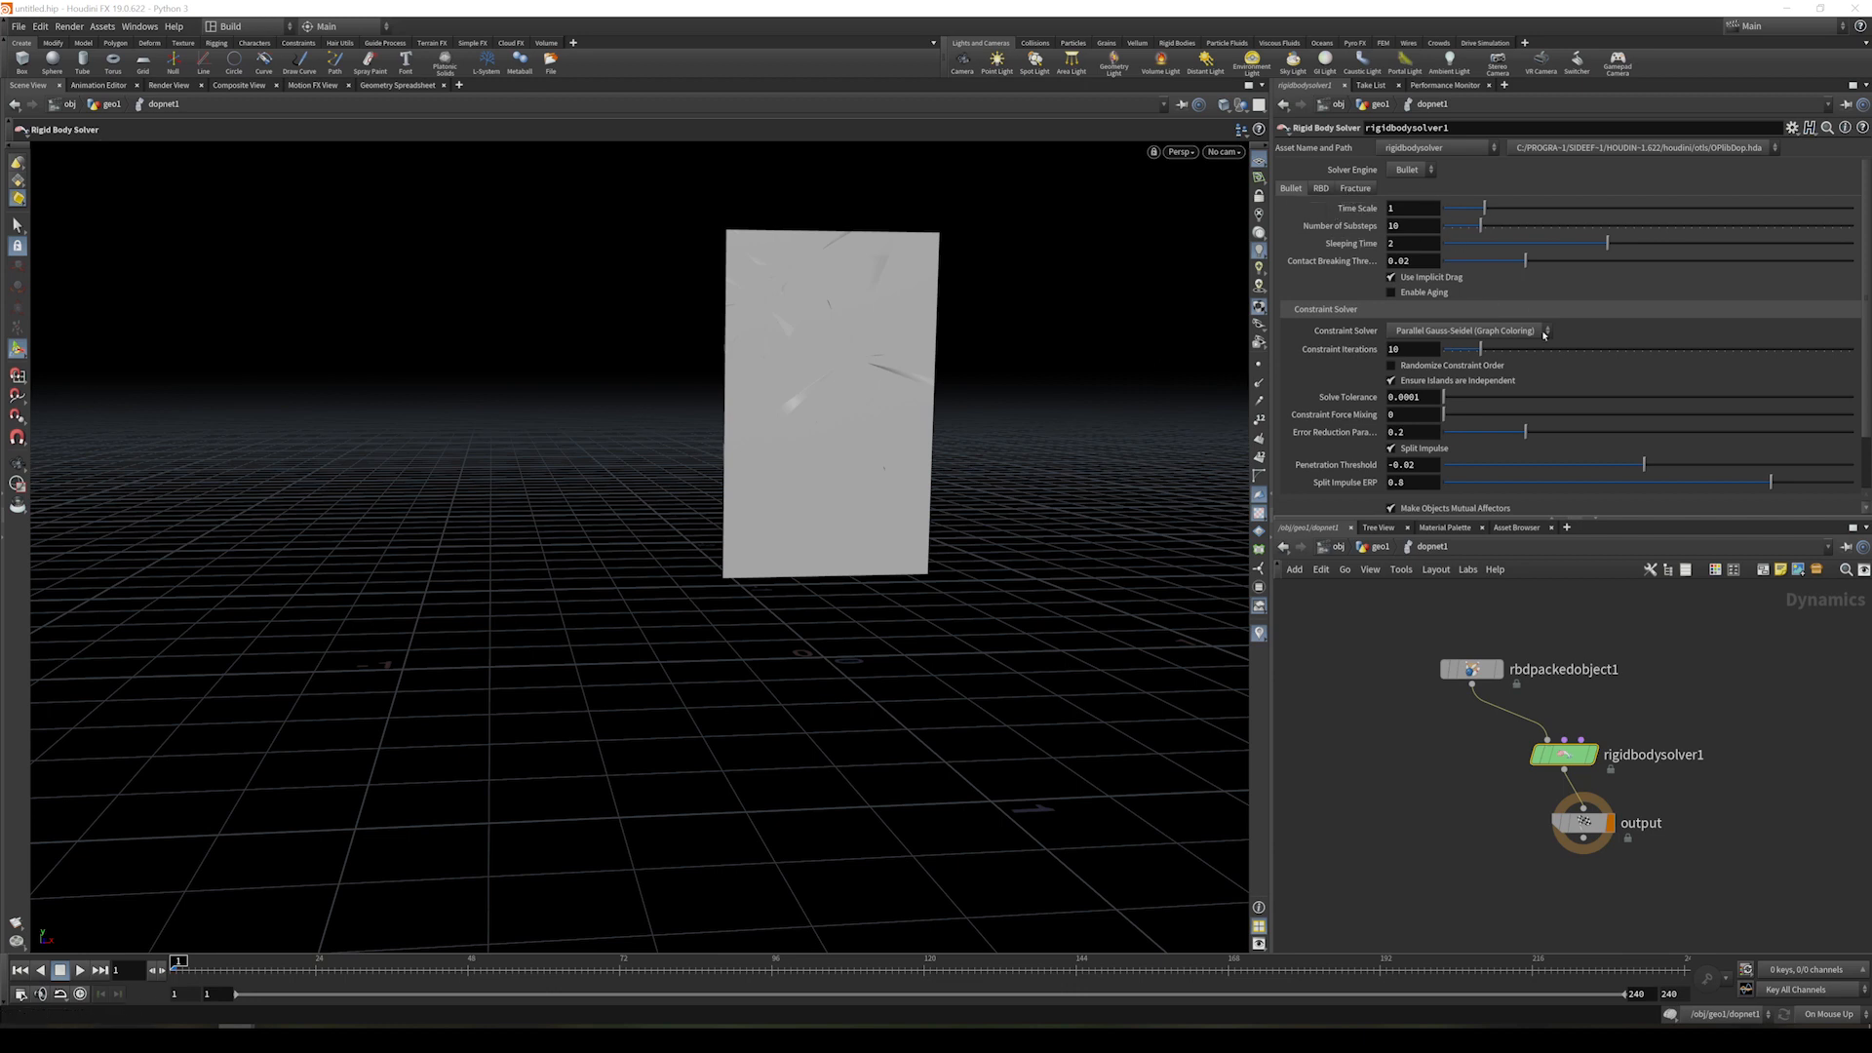
pyautogui.click(1459, 673)
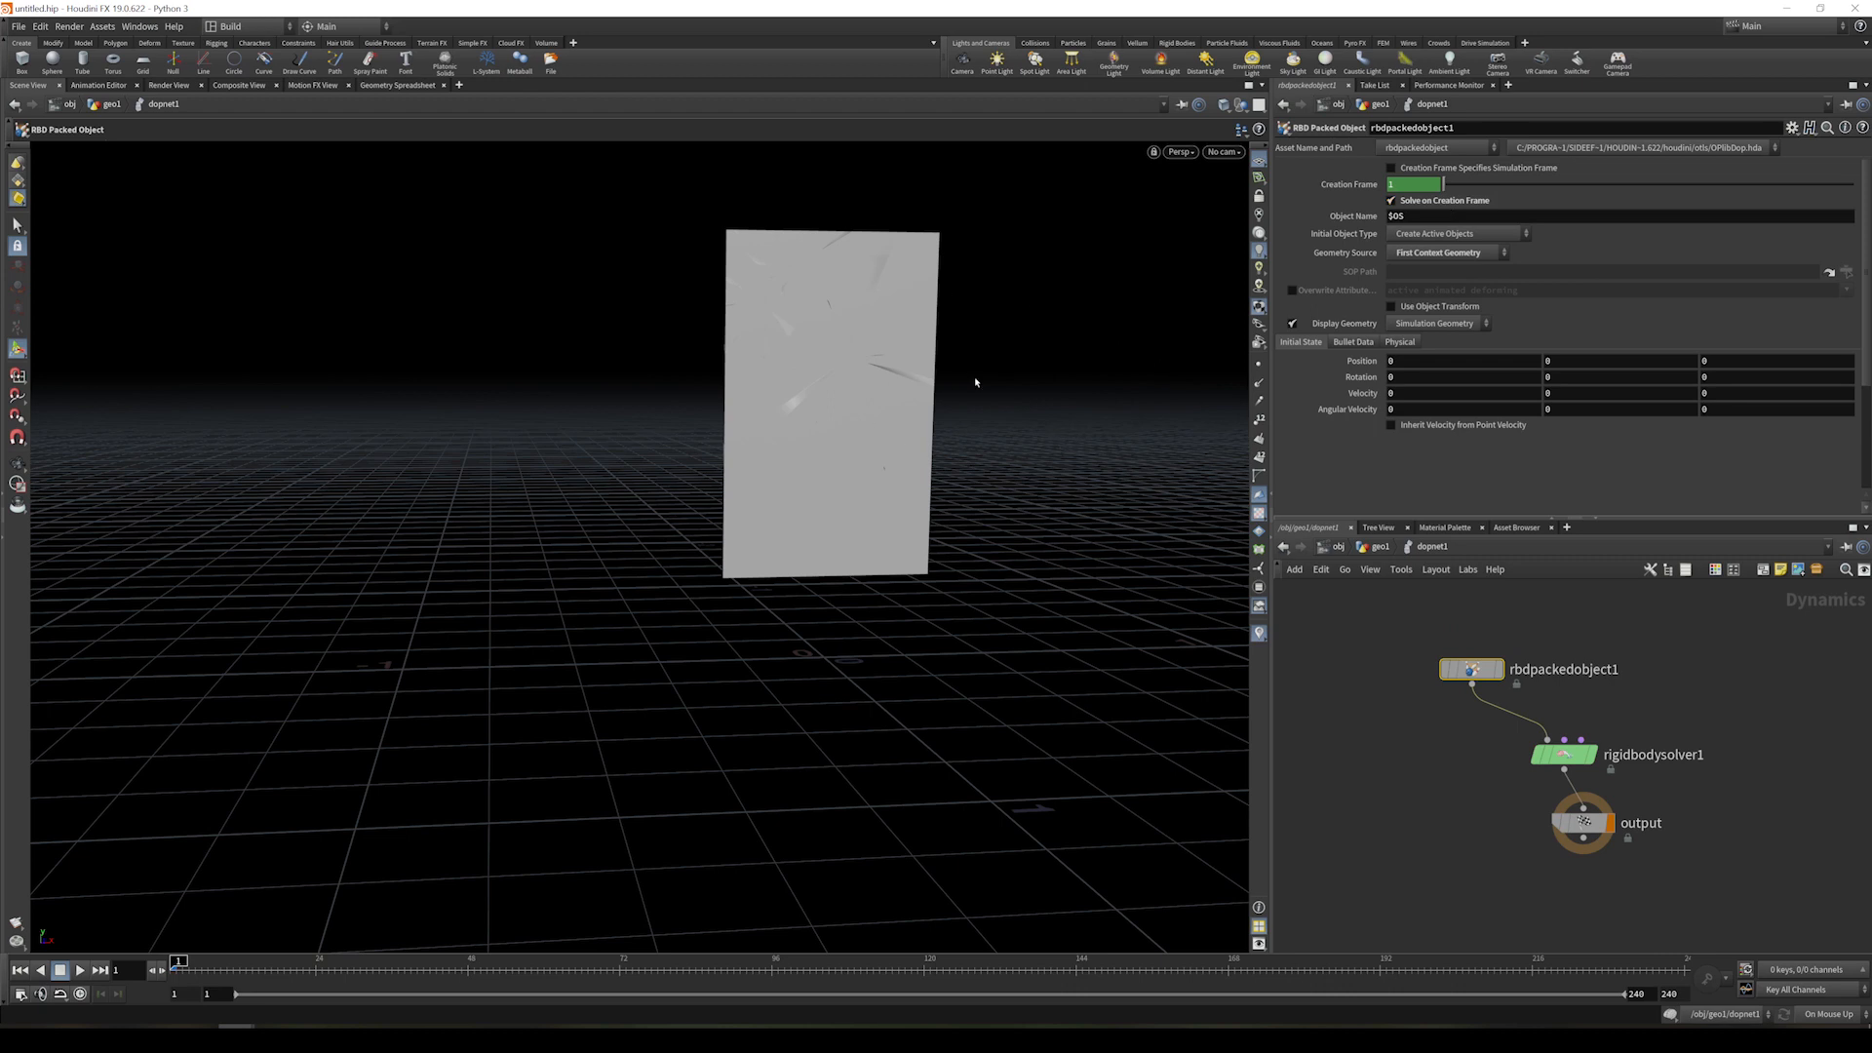
pyautogui.moveTo(1428, 858); pyautogui.dragTo(1458, 785, button='middle')
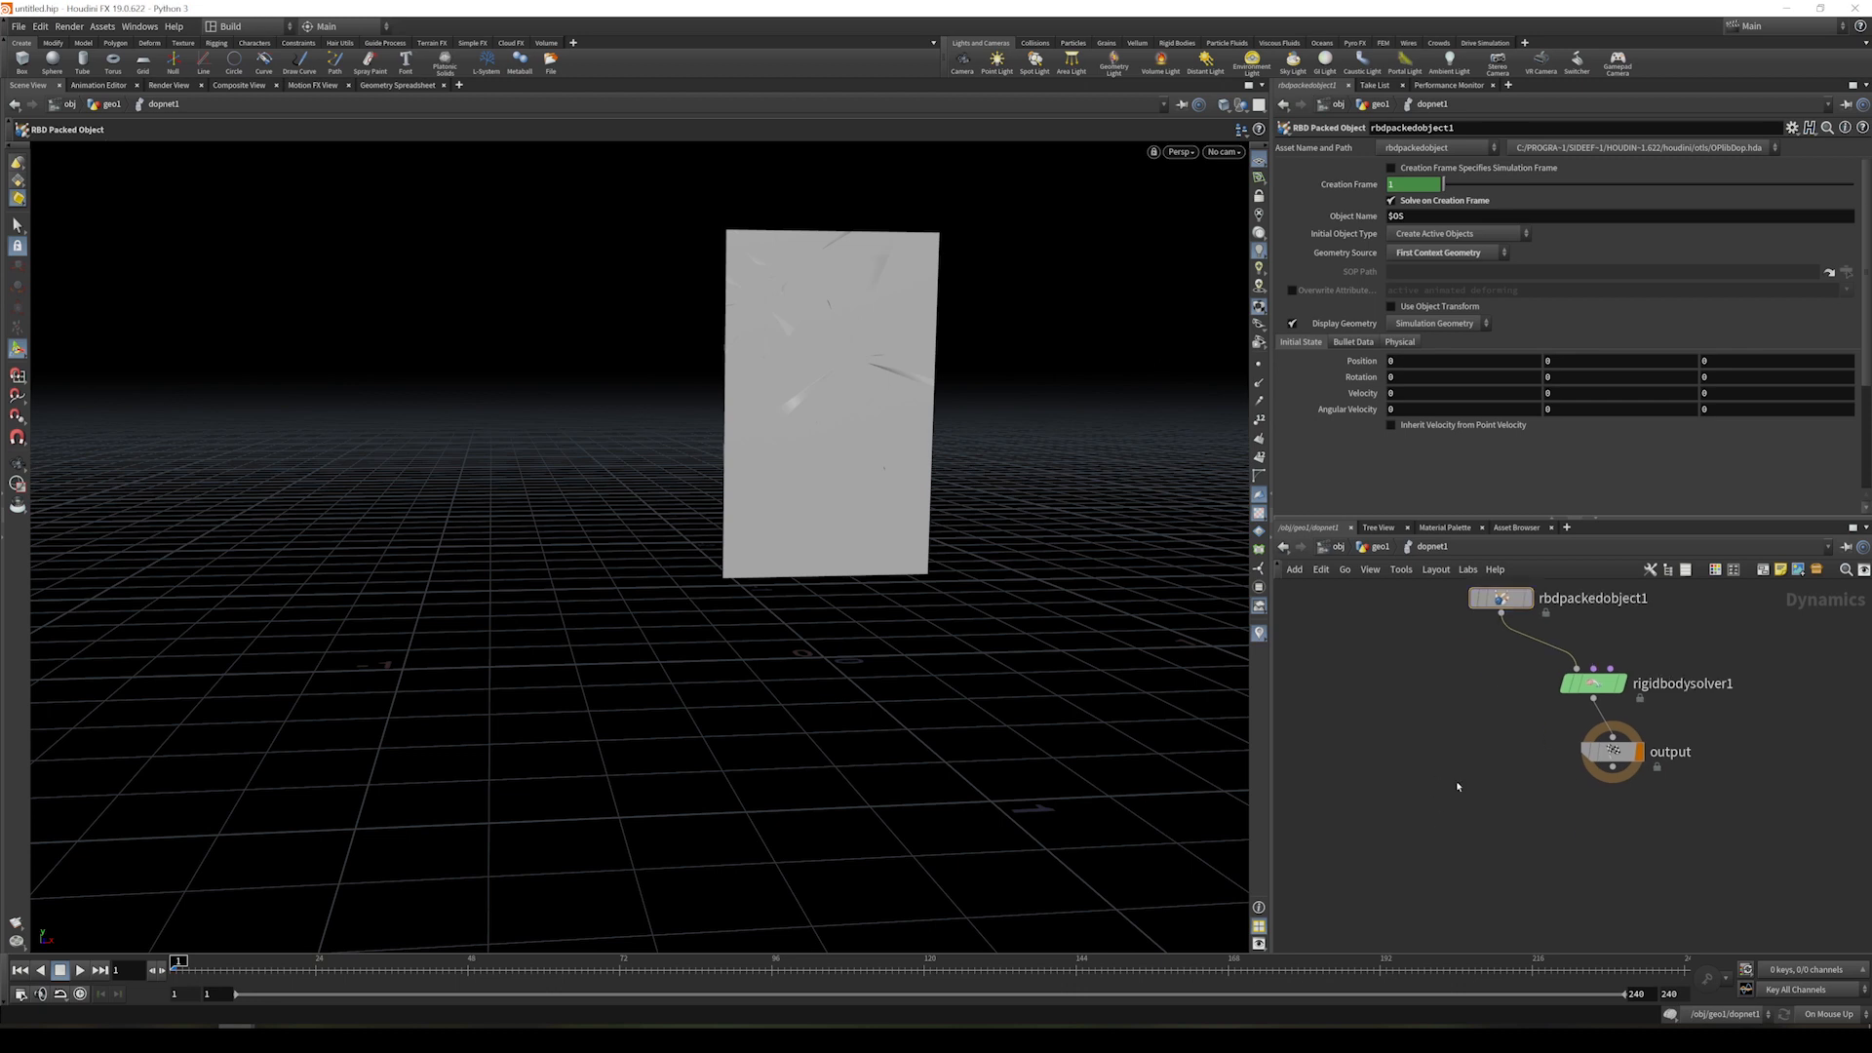
# - Add a Ground Plane node to dopnet1 beside the rigid body solver
pyautogui.press('Tab')
pyautogui.write('grav')
pyautogui.press('Return')
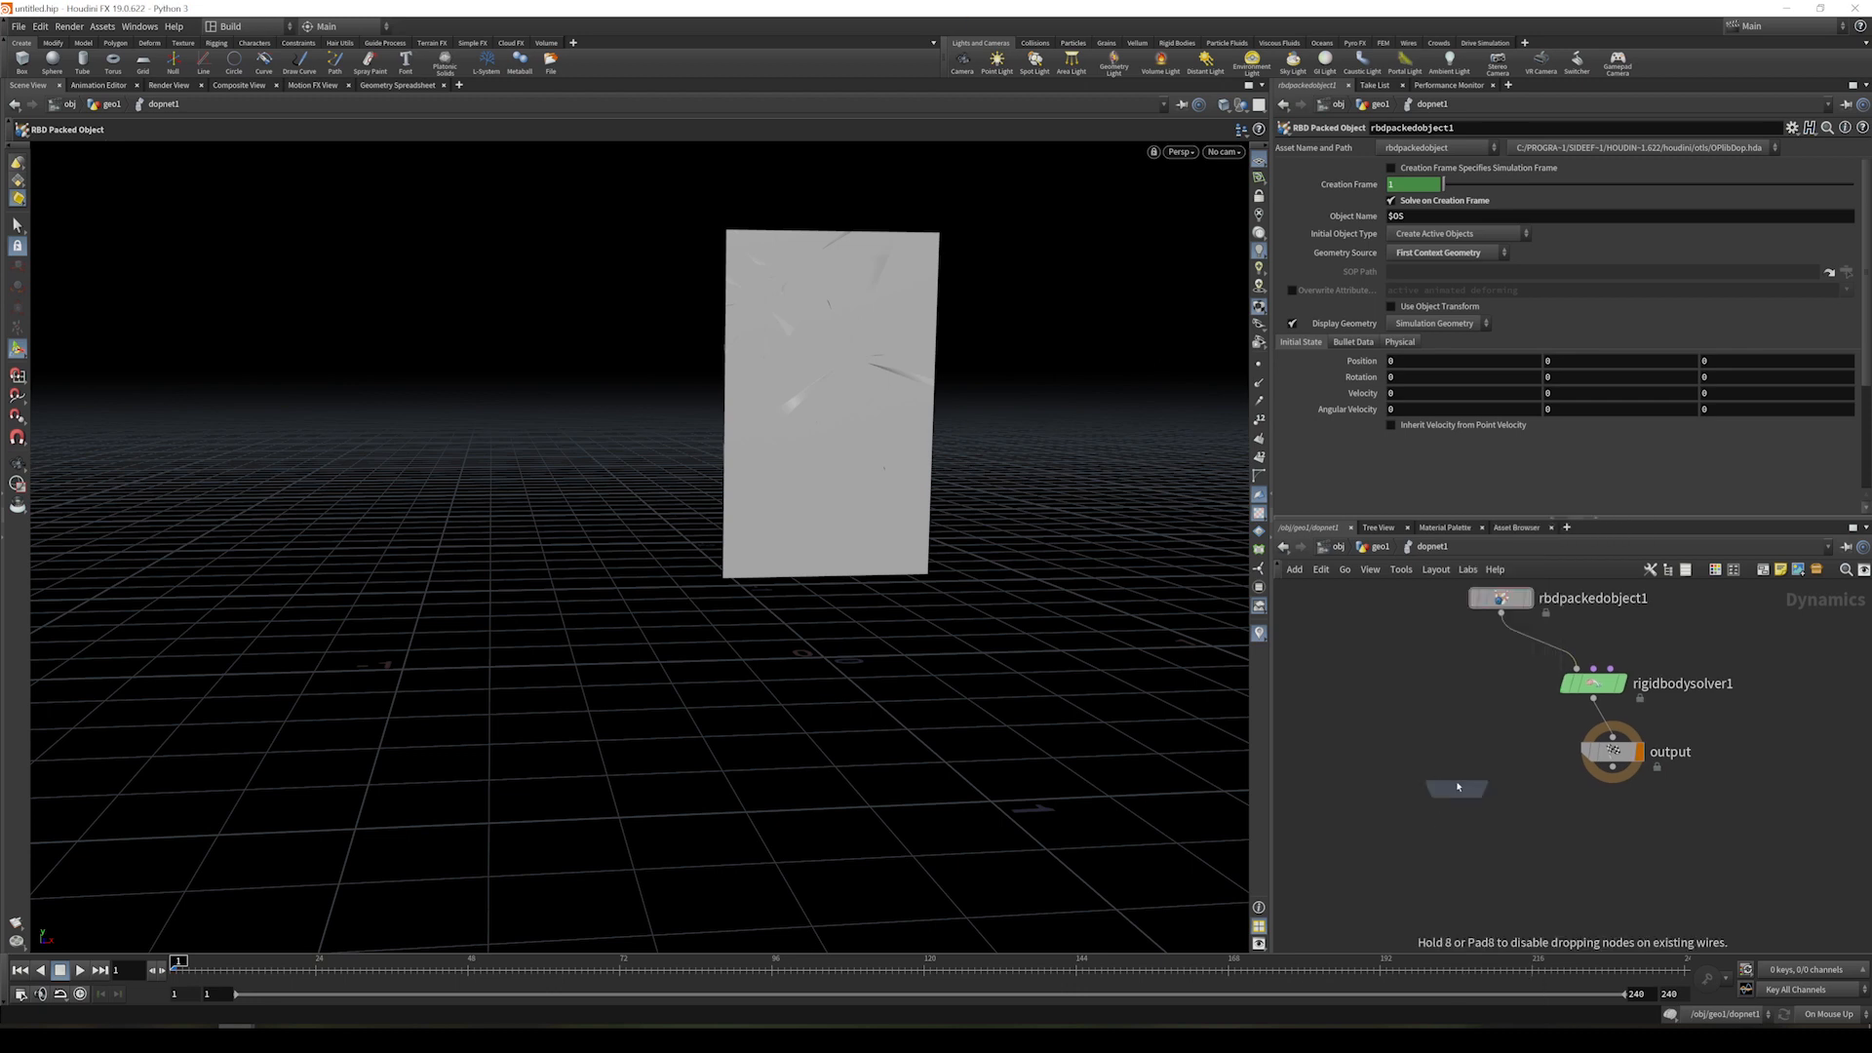
pyautogui.click(1462, 743)
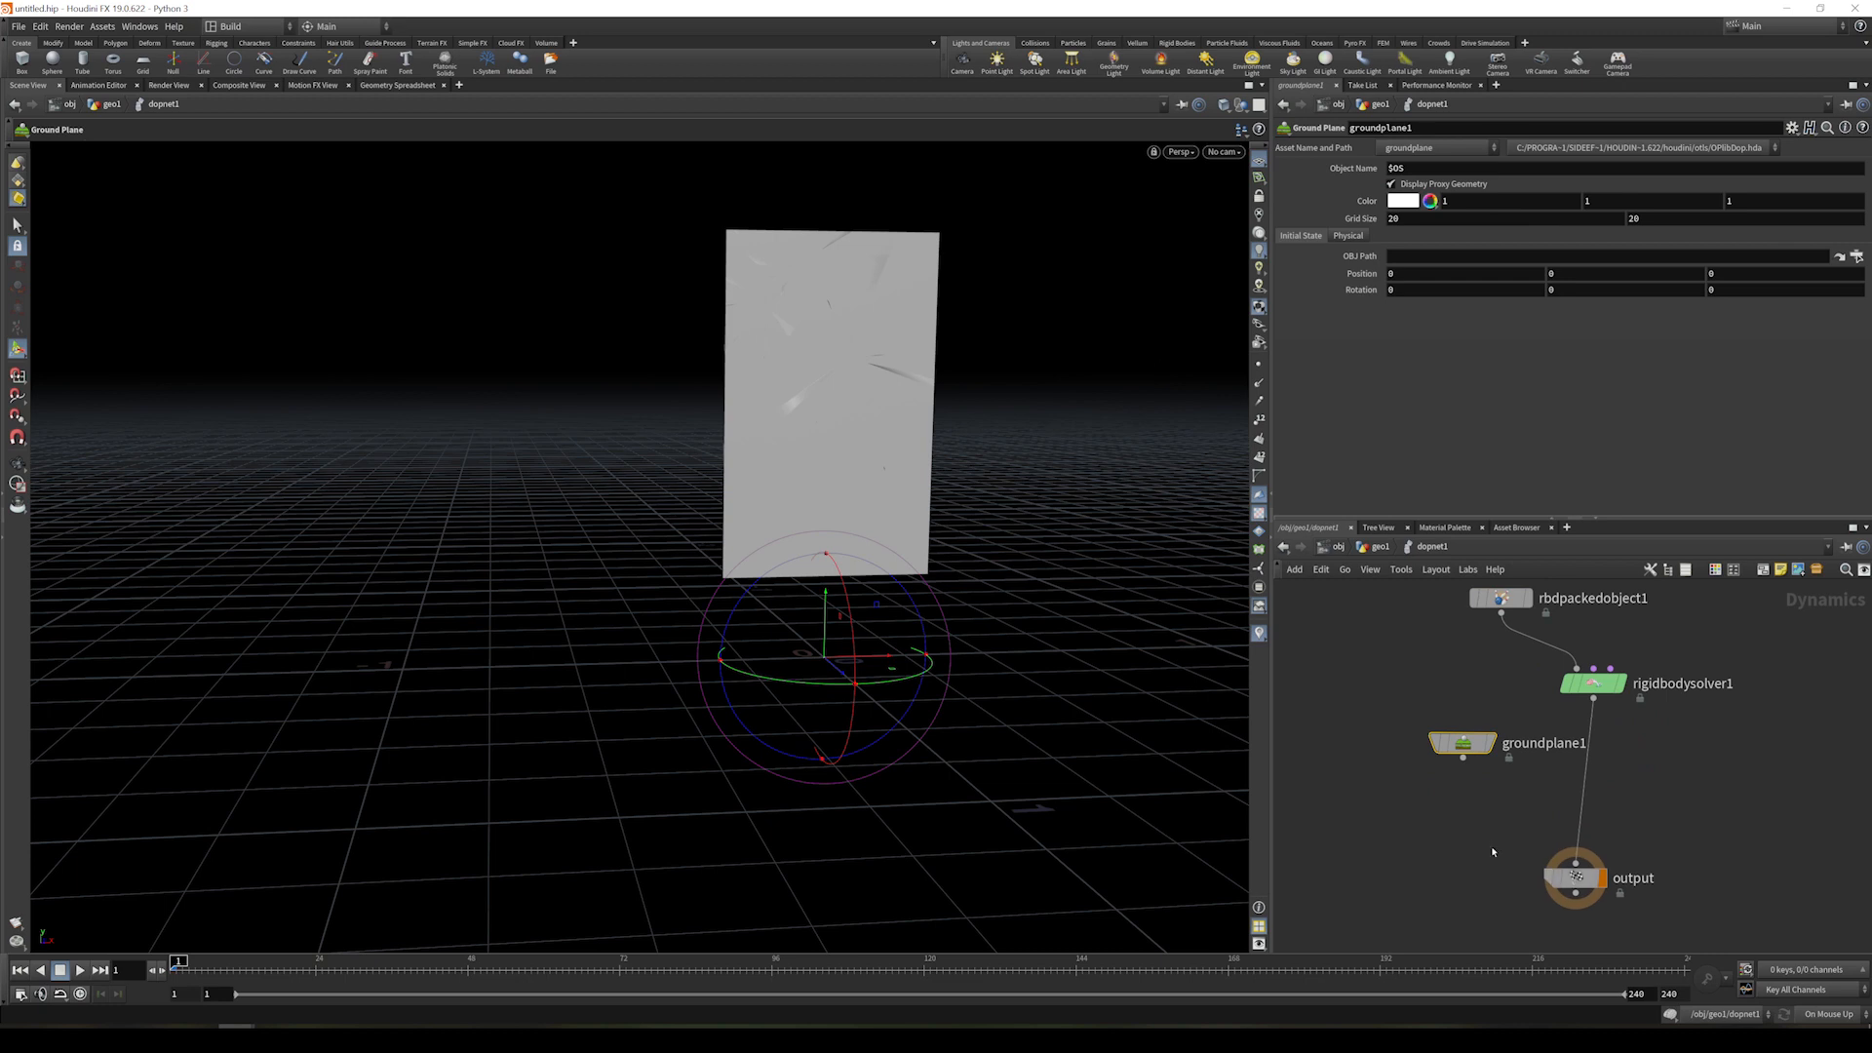
# - Add a Merge node that combines groundplane1 with rigidbodysolver1 and feeds the output
pyautogui.press('Tab')
pyautogui.write('merge')
pyautogui.press('Return')
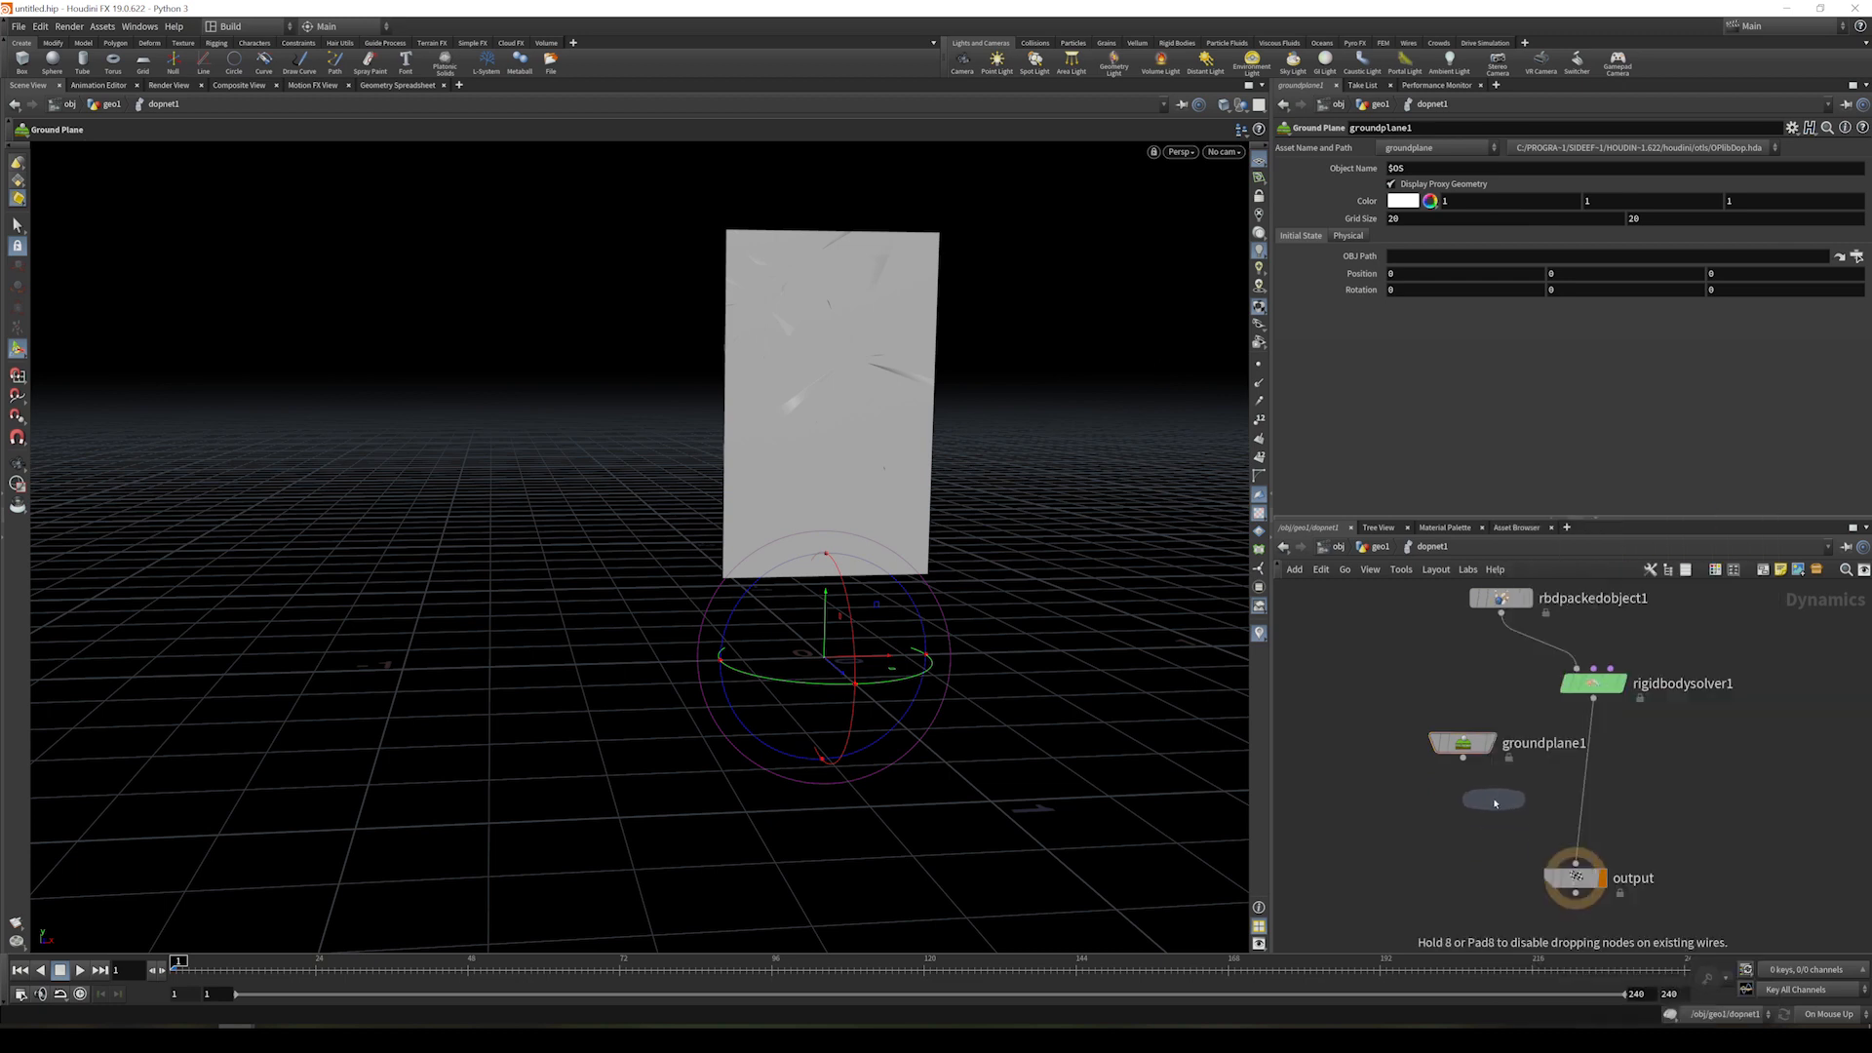
pyautogui.click(1495, 805)
pyautogui.moveTo(1587, 768); pyautogui.dragTo(1576, 862)
pyautogui.moveTo(1504, 805); pyautogui.dragTo(1585, 815)
pyautogui.moveTo(1633, 849); pyautogui.dragTo(1621, 767, button='middle')
pyautogui.moveTo(1566, 797); pyautogui.dragTo(1566, 831)
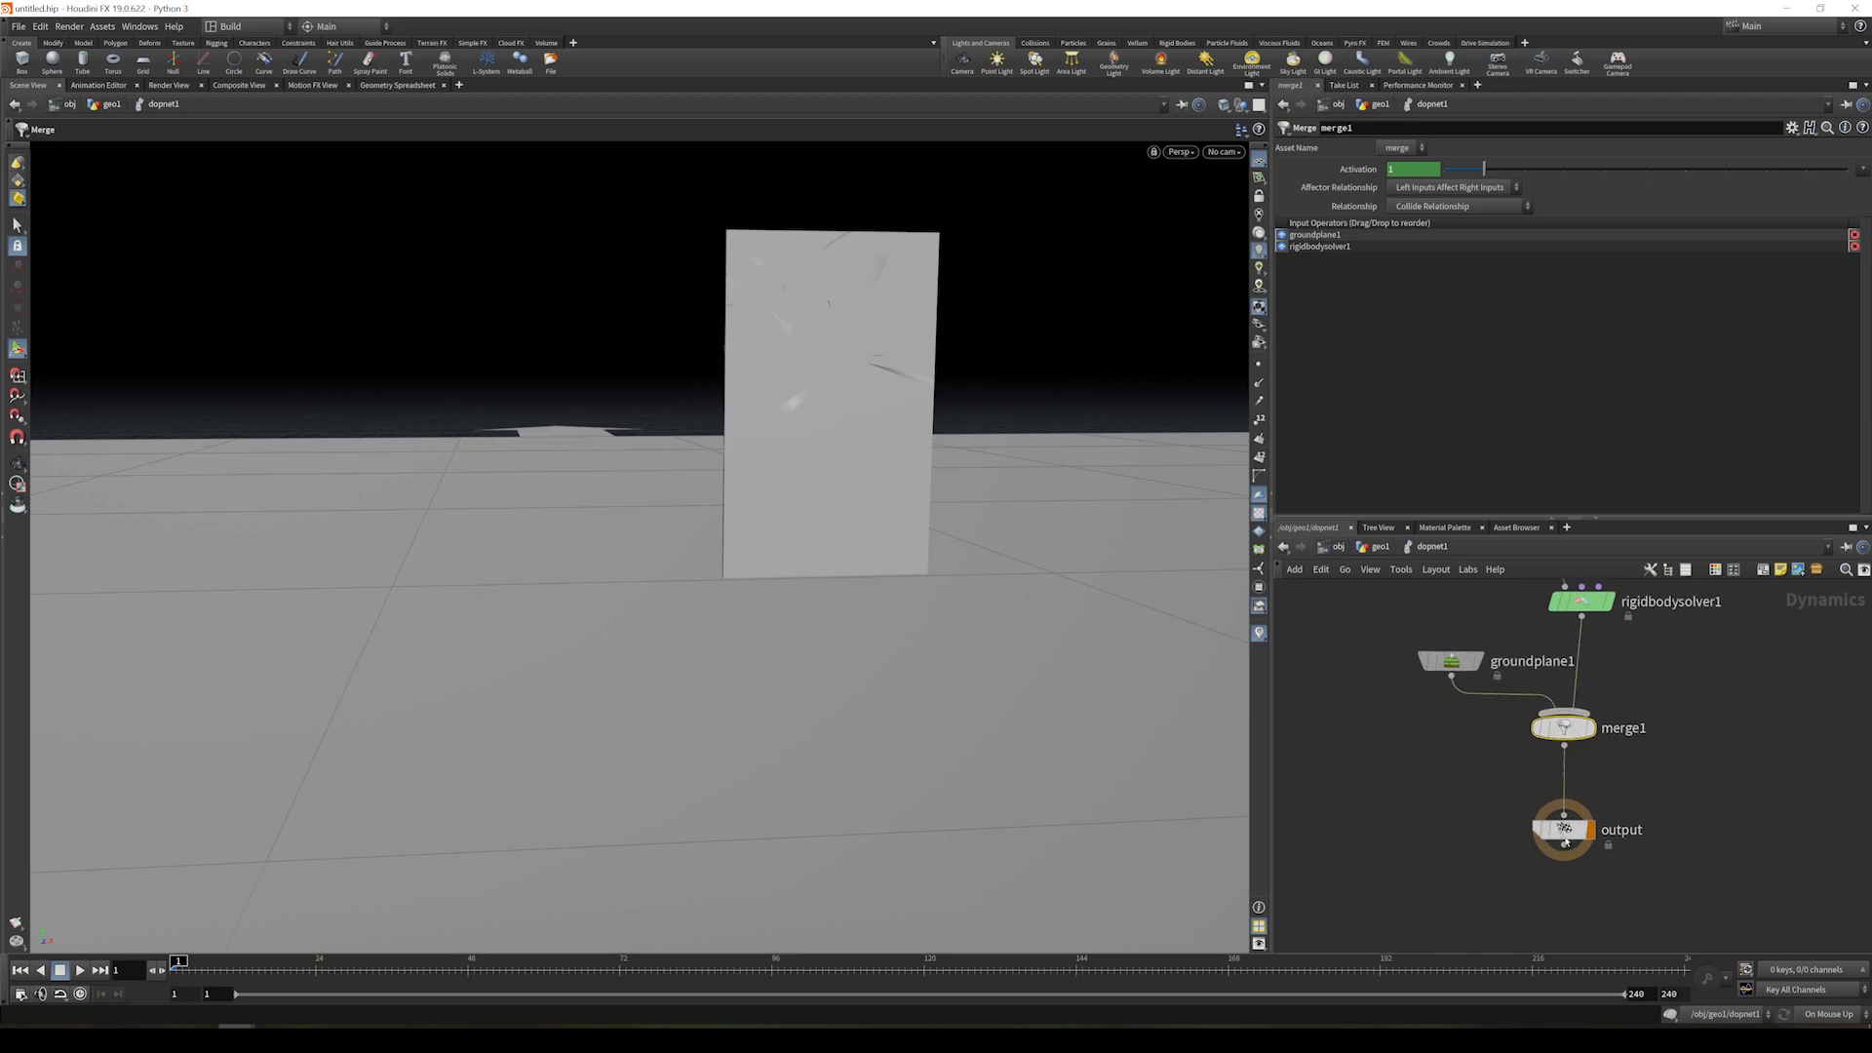
# - Insert a Gravity Force between merge1 and the output, and play the simulation
pyautogui.press('Tab')
pyautogui.write('gravity')
pyautogui.press('Return')
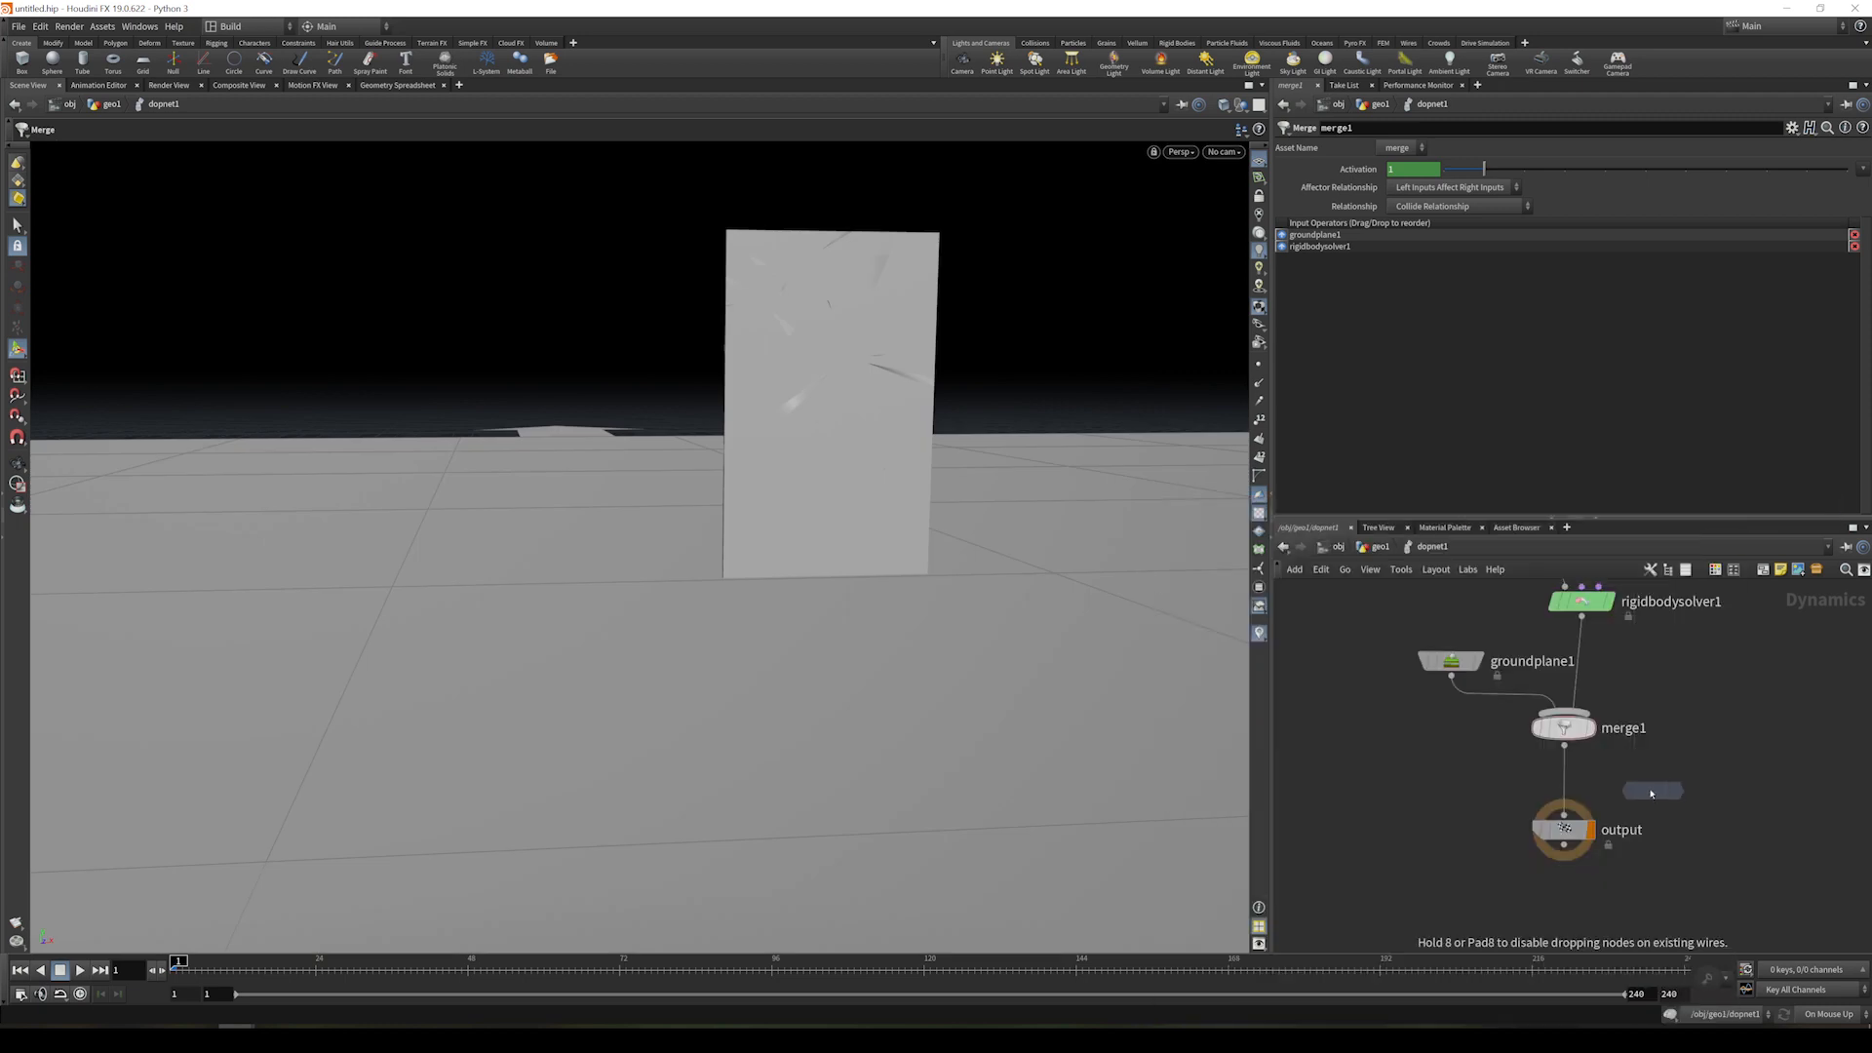
pyautogui.click(1564, 791)
pyautogui.click(80, 970)
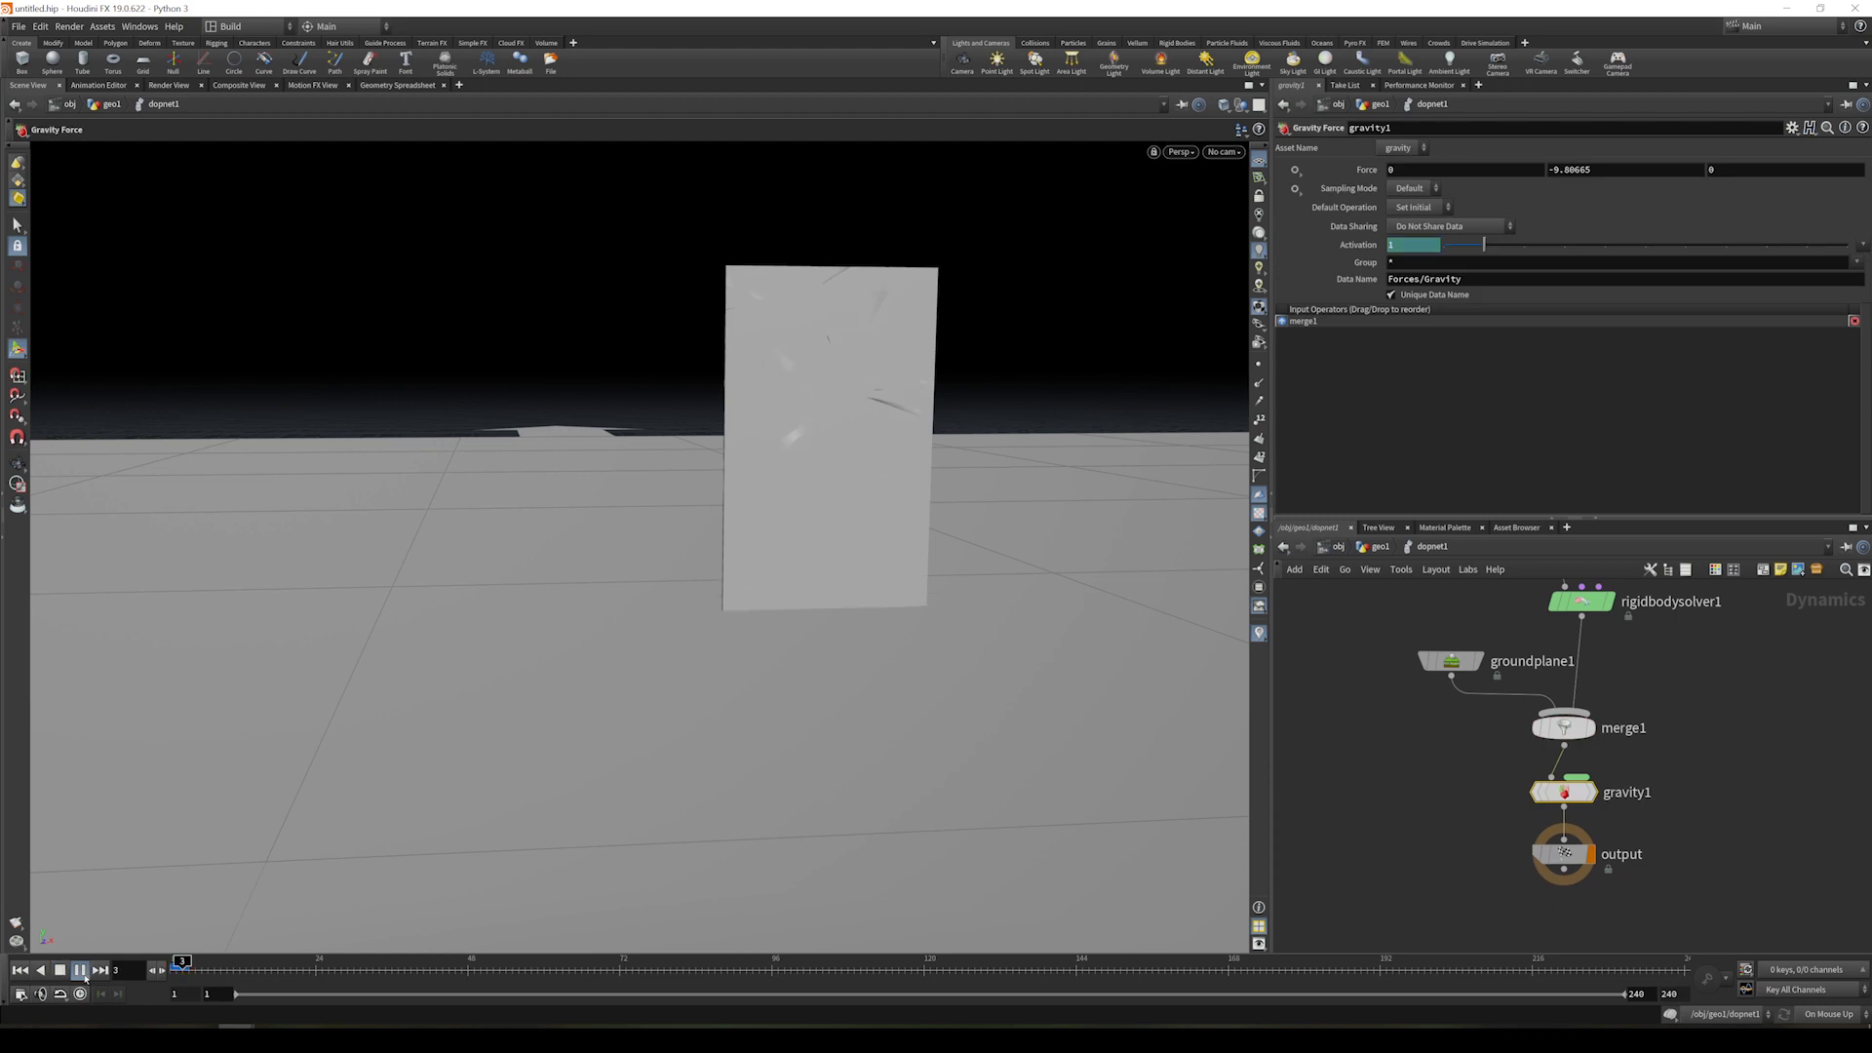
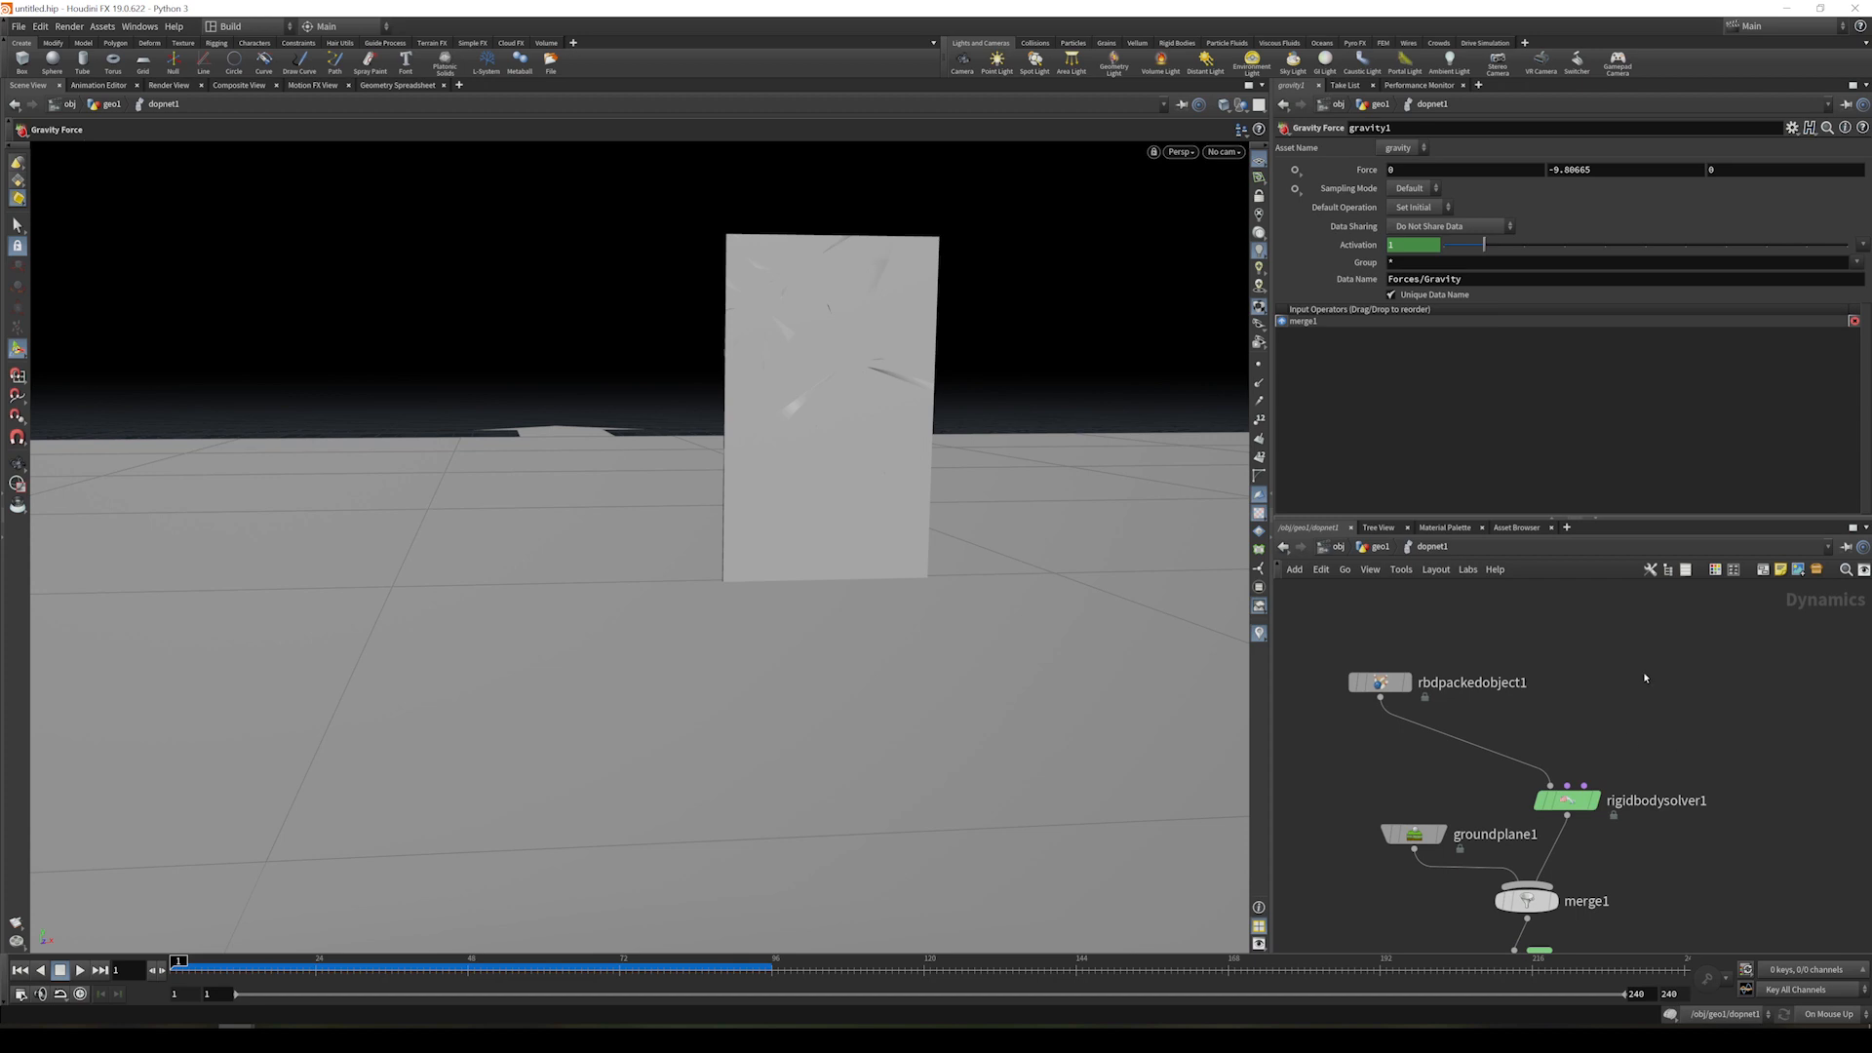
# - Add a MOPs Shape Falloff, set its Falloff Type to Spherical, and wire it into rigidbodysolver1's third input
pyautogui.write('shape')
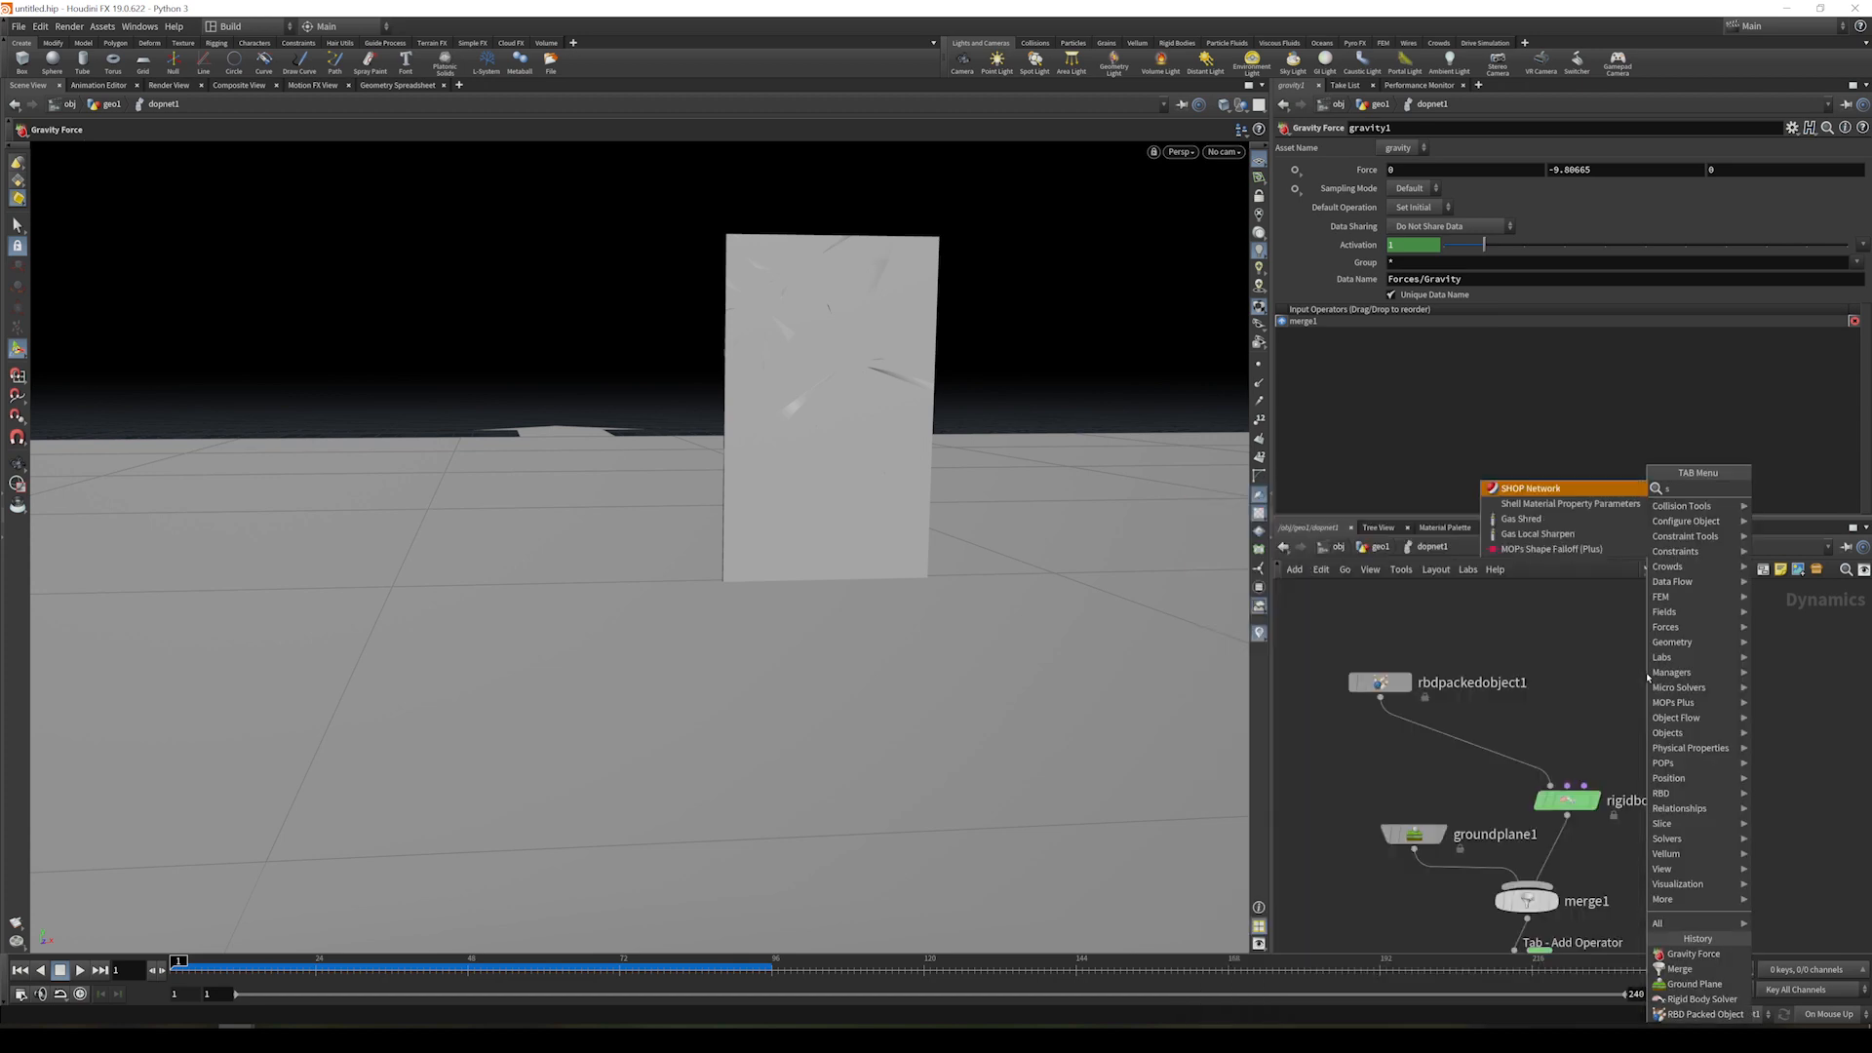
pyautogui.press('Return')
pyautogui.click(1647, 678)
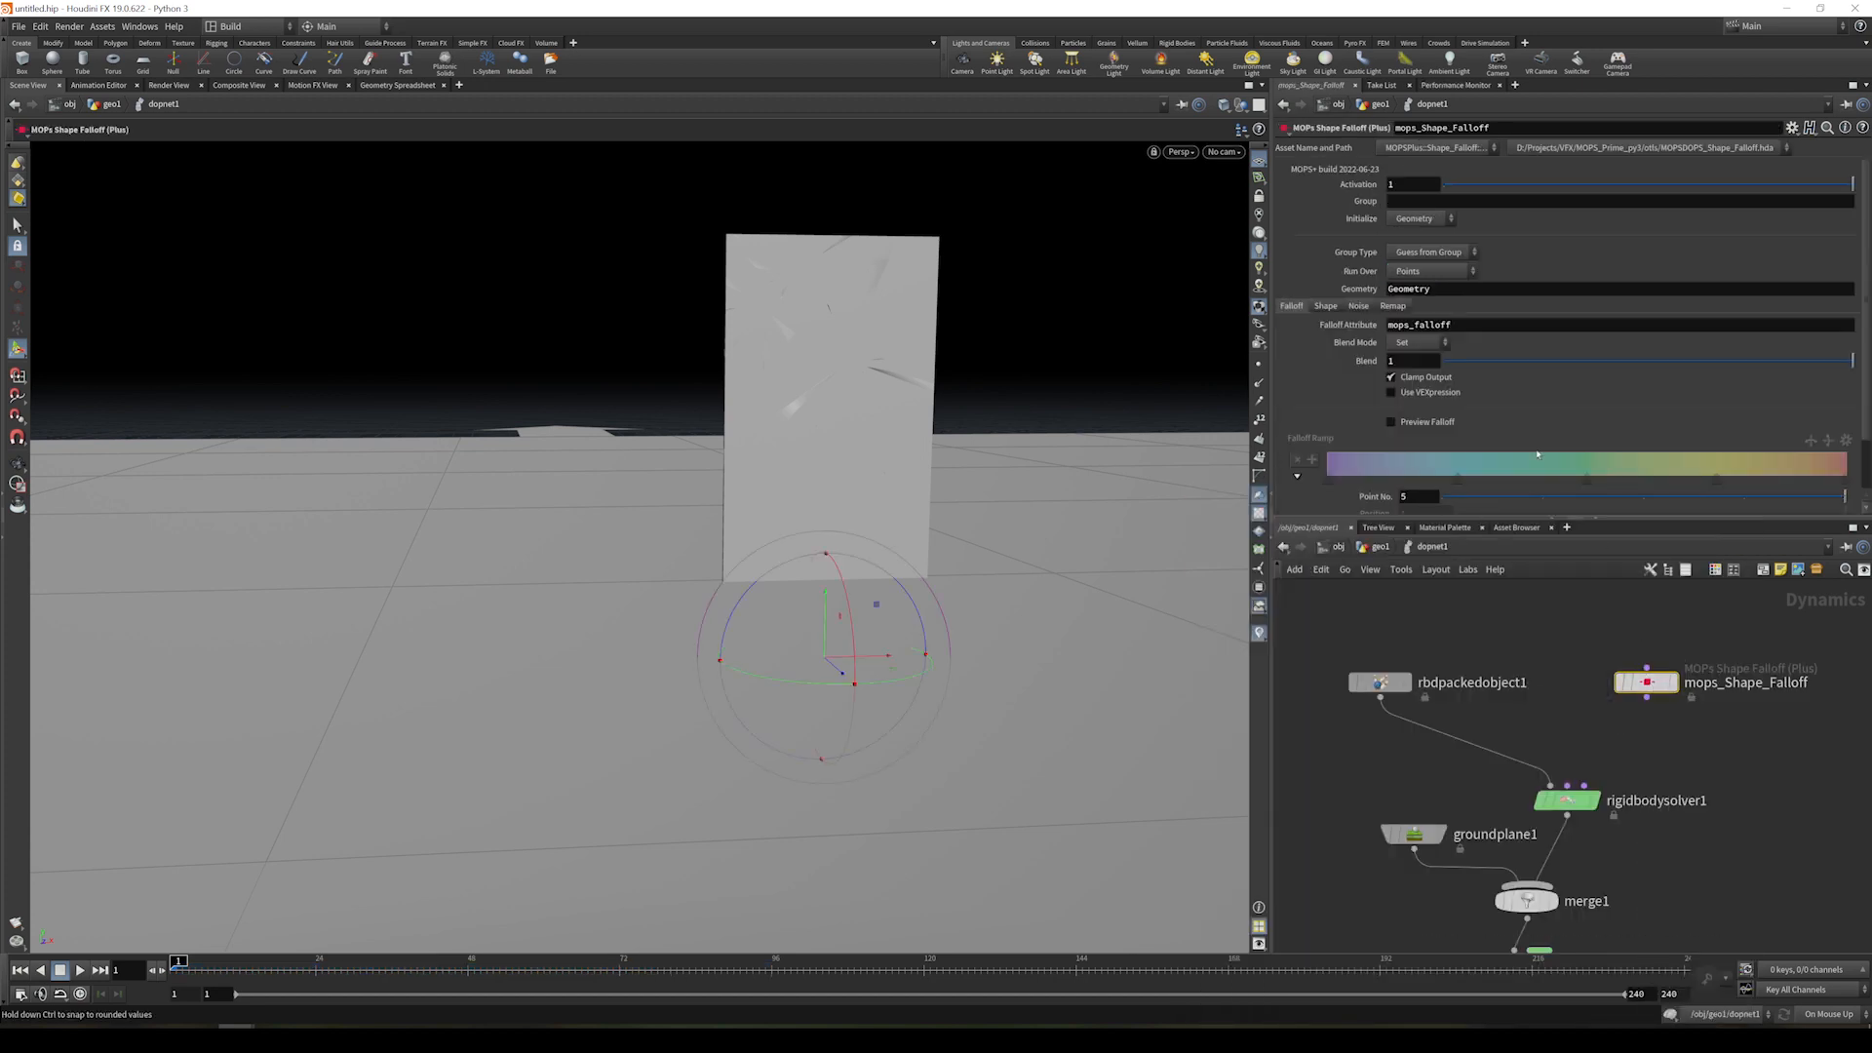
pyautogui.click(1326, 308)
pyautogui.click(1420, 360)
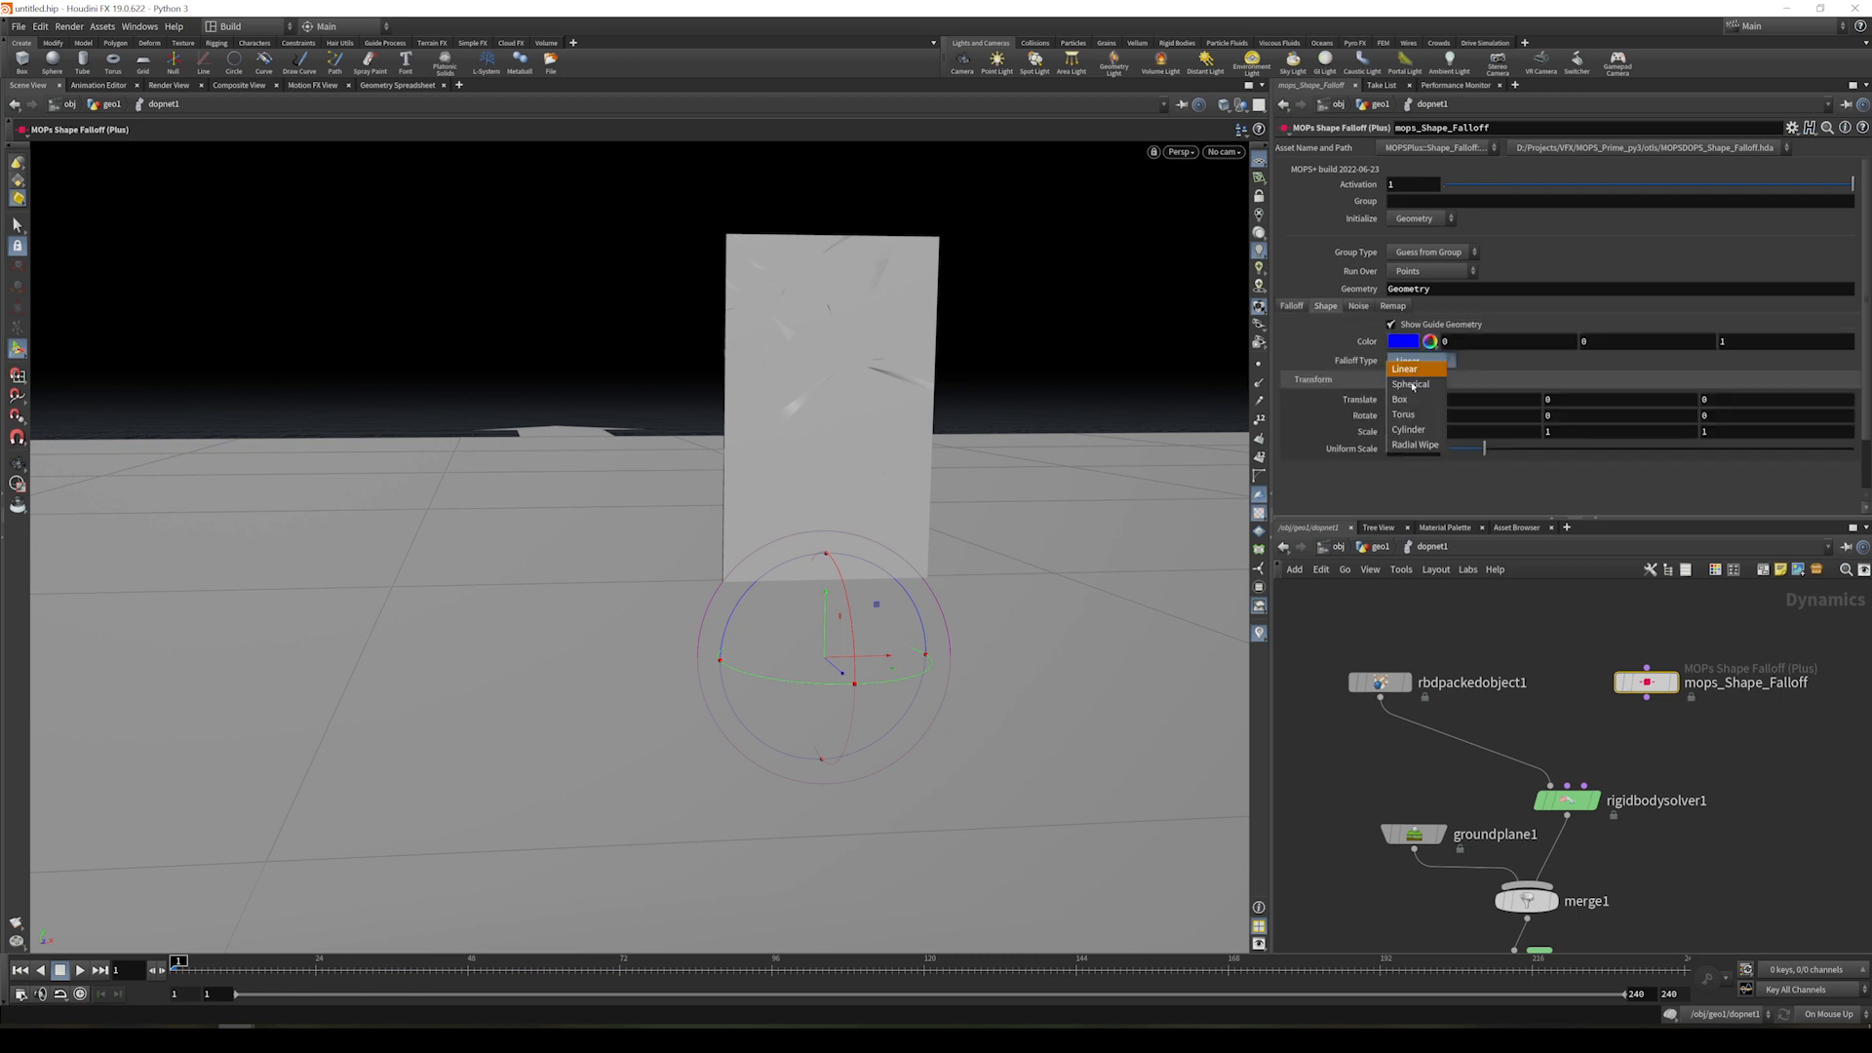
pyautogui.click(1411, 384)
pyautogui.moveTo(1647, 696); pyautogui.dragTo(1584, 784)
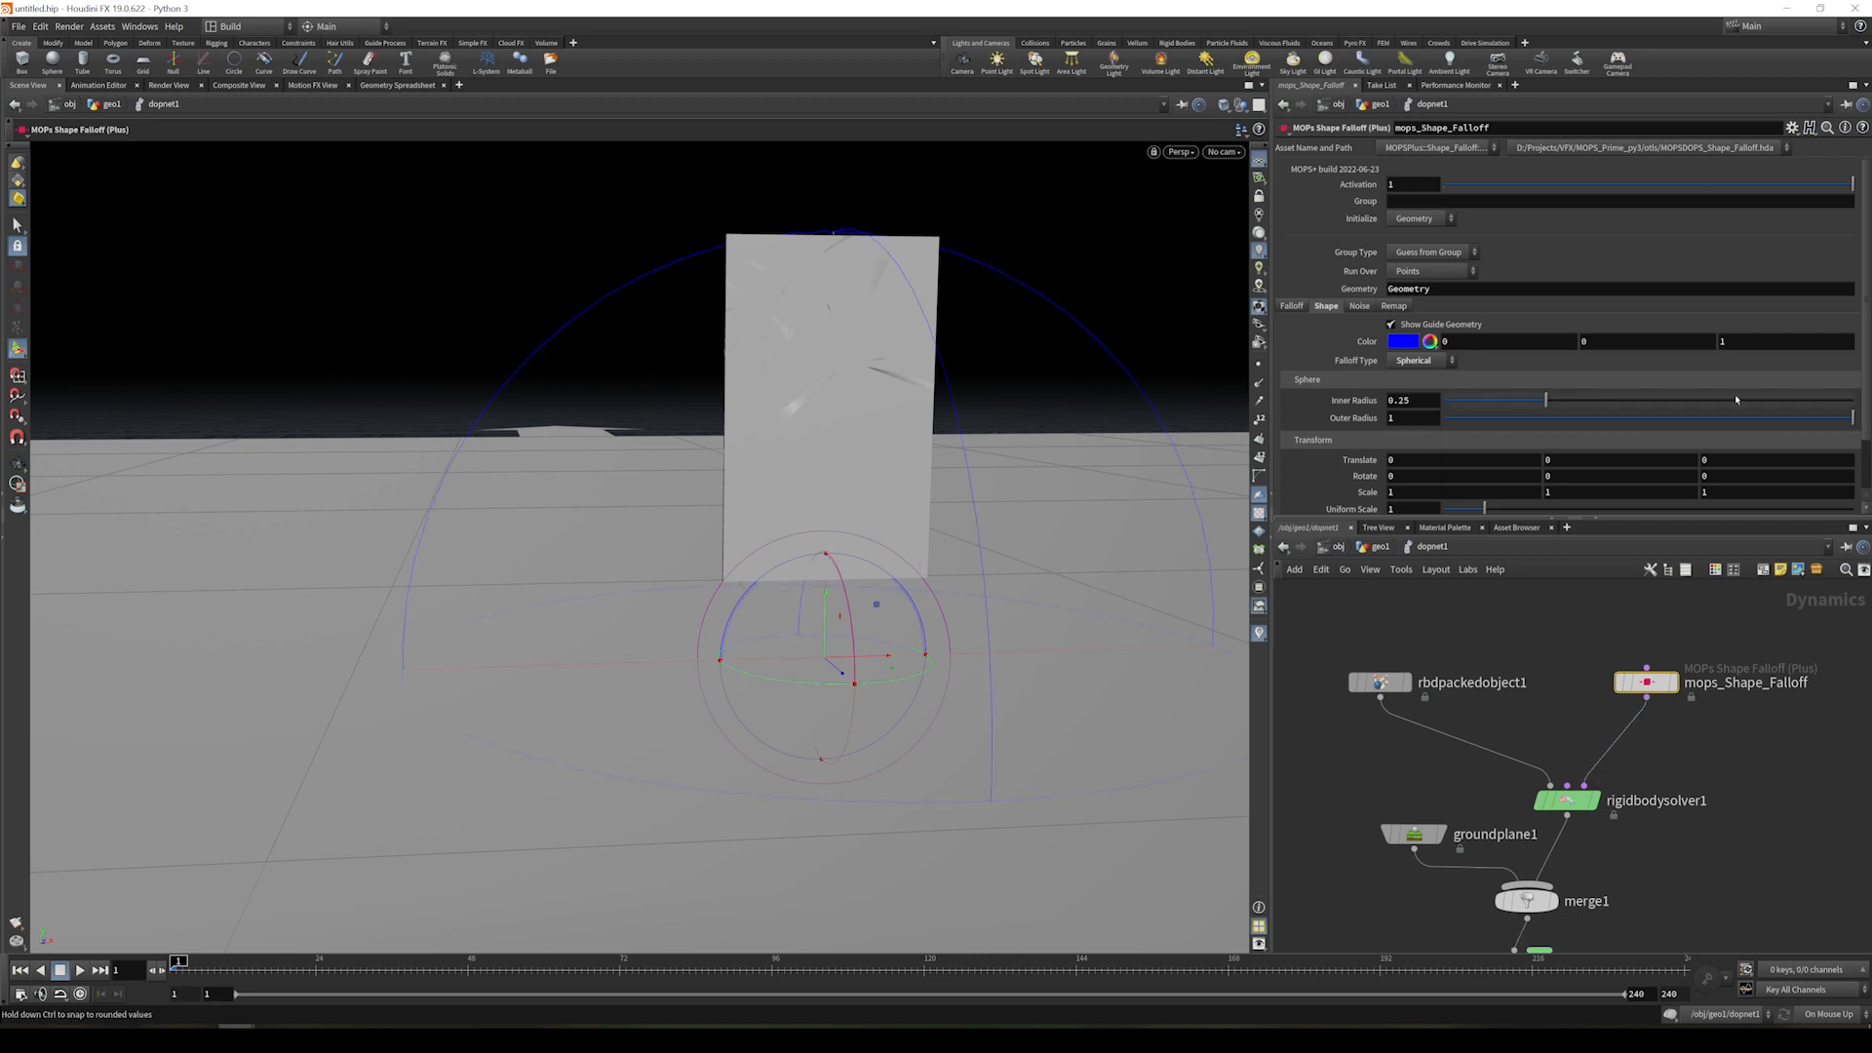
# - Set the spherical falloff's Outer Radius to 0.801 and its Uniform Scale to 0.2
pyautogui.moveTo(1852, 419); pyautogui.dragTo(1771, 448)
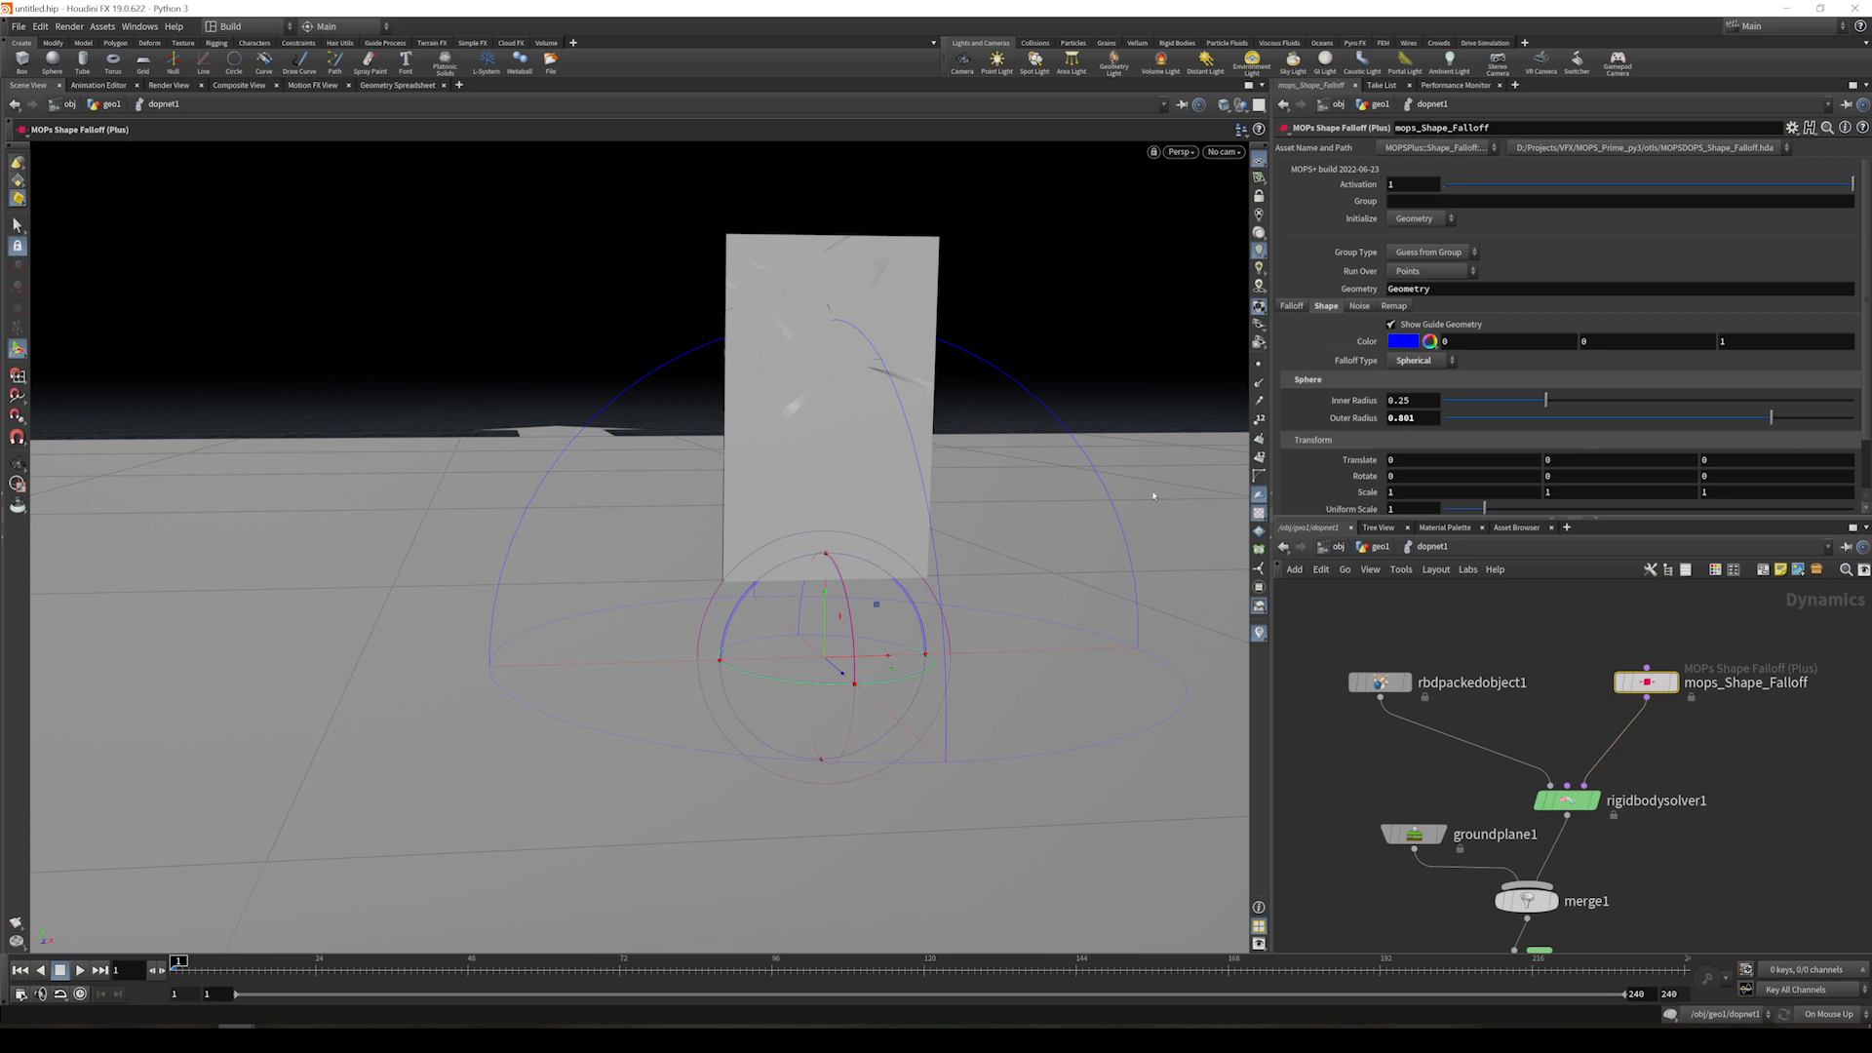
pyautogui.moveTo(1483, 509); pyautogui.dragTo(1454, 509)
pyautogui.write('0.2')
pyautogui.press('Return')
pyautogui.moveTo(934, 427)
pyautogui.keyDown('alt'); pyautogui.mouseDown()
pyautogui.moveTo(932, 384)
pyautogui.moveTo(1077, 383)
pyautogui.moveTo(959, 450)
pyautogui.mouseUp(); pyautogui.keyUp('alt')
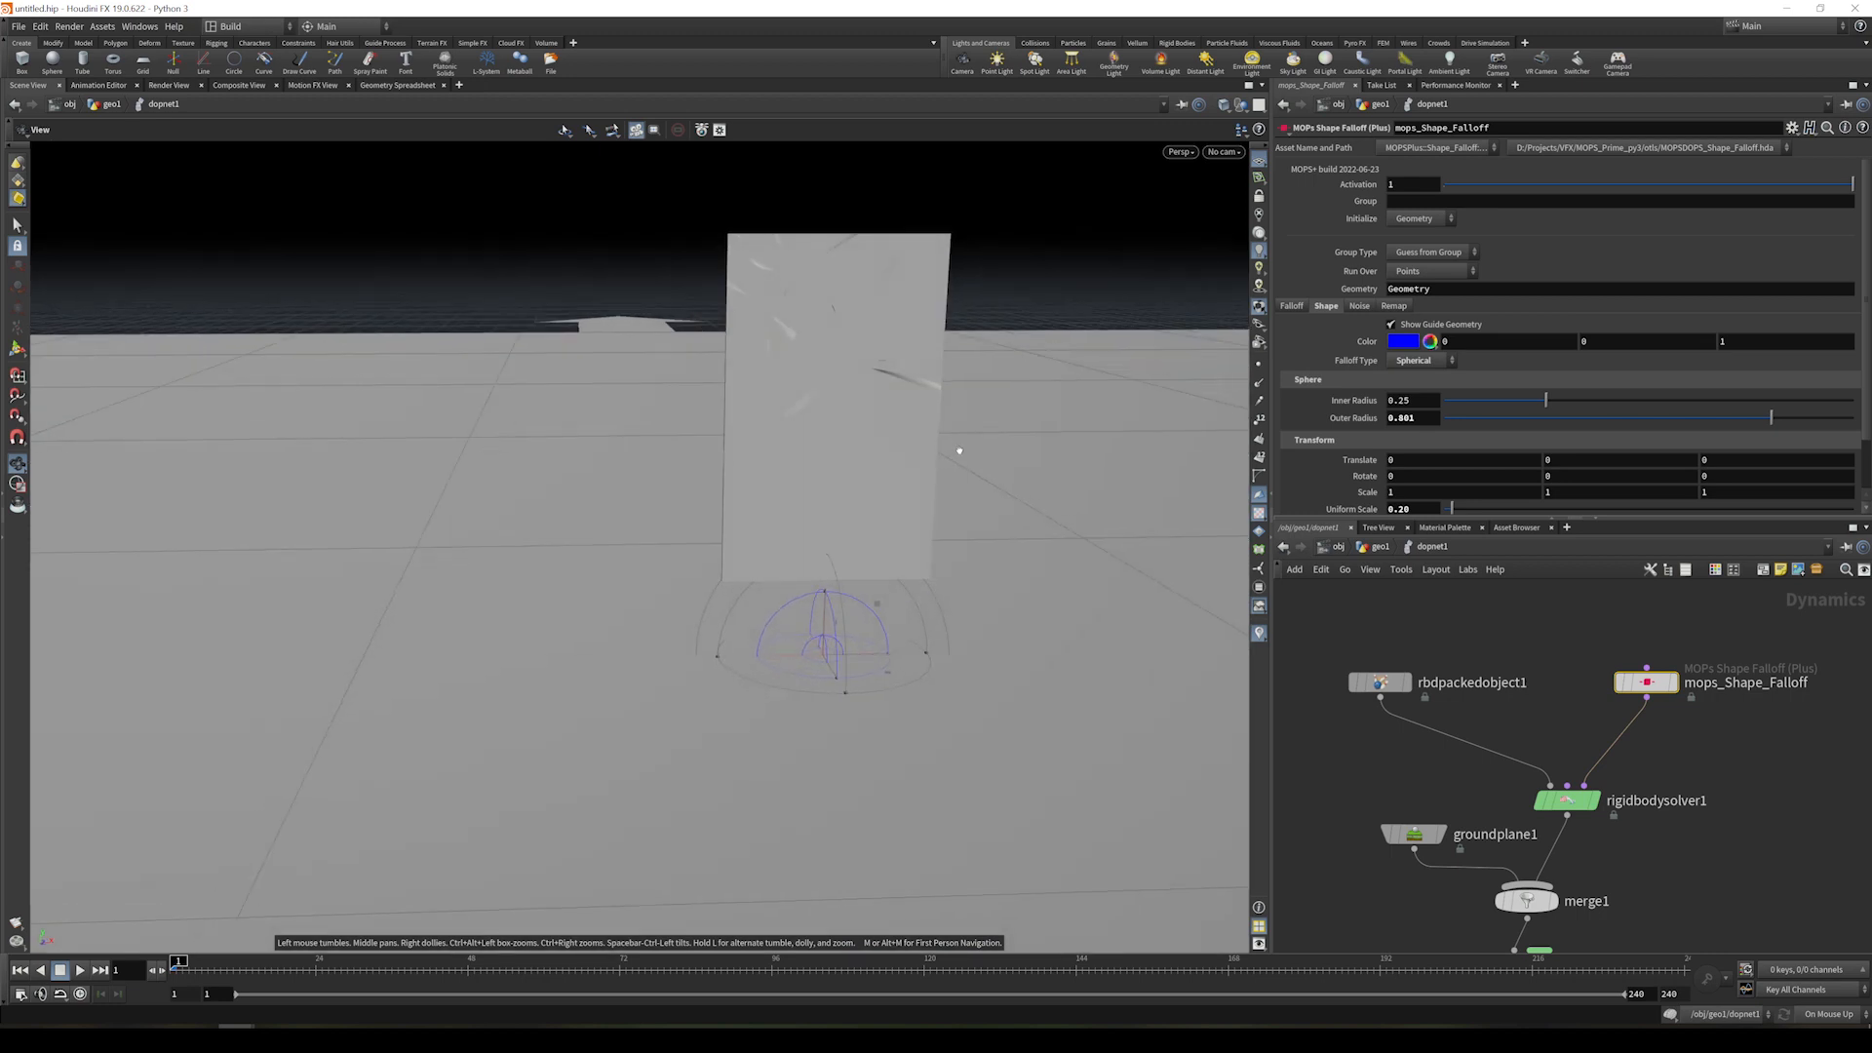
# - Keyframe the shape falloff's Uniform Scale at its current value on frame 13 and at 5 on frame 72
pyautogui.moveTo(180, 964); pyautogui.dragTo(246, 964)
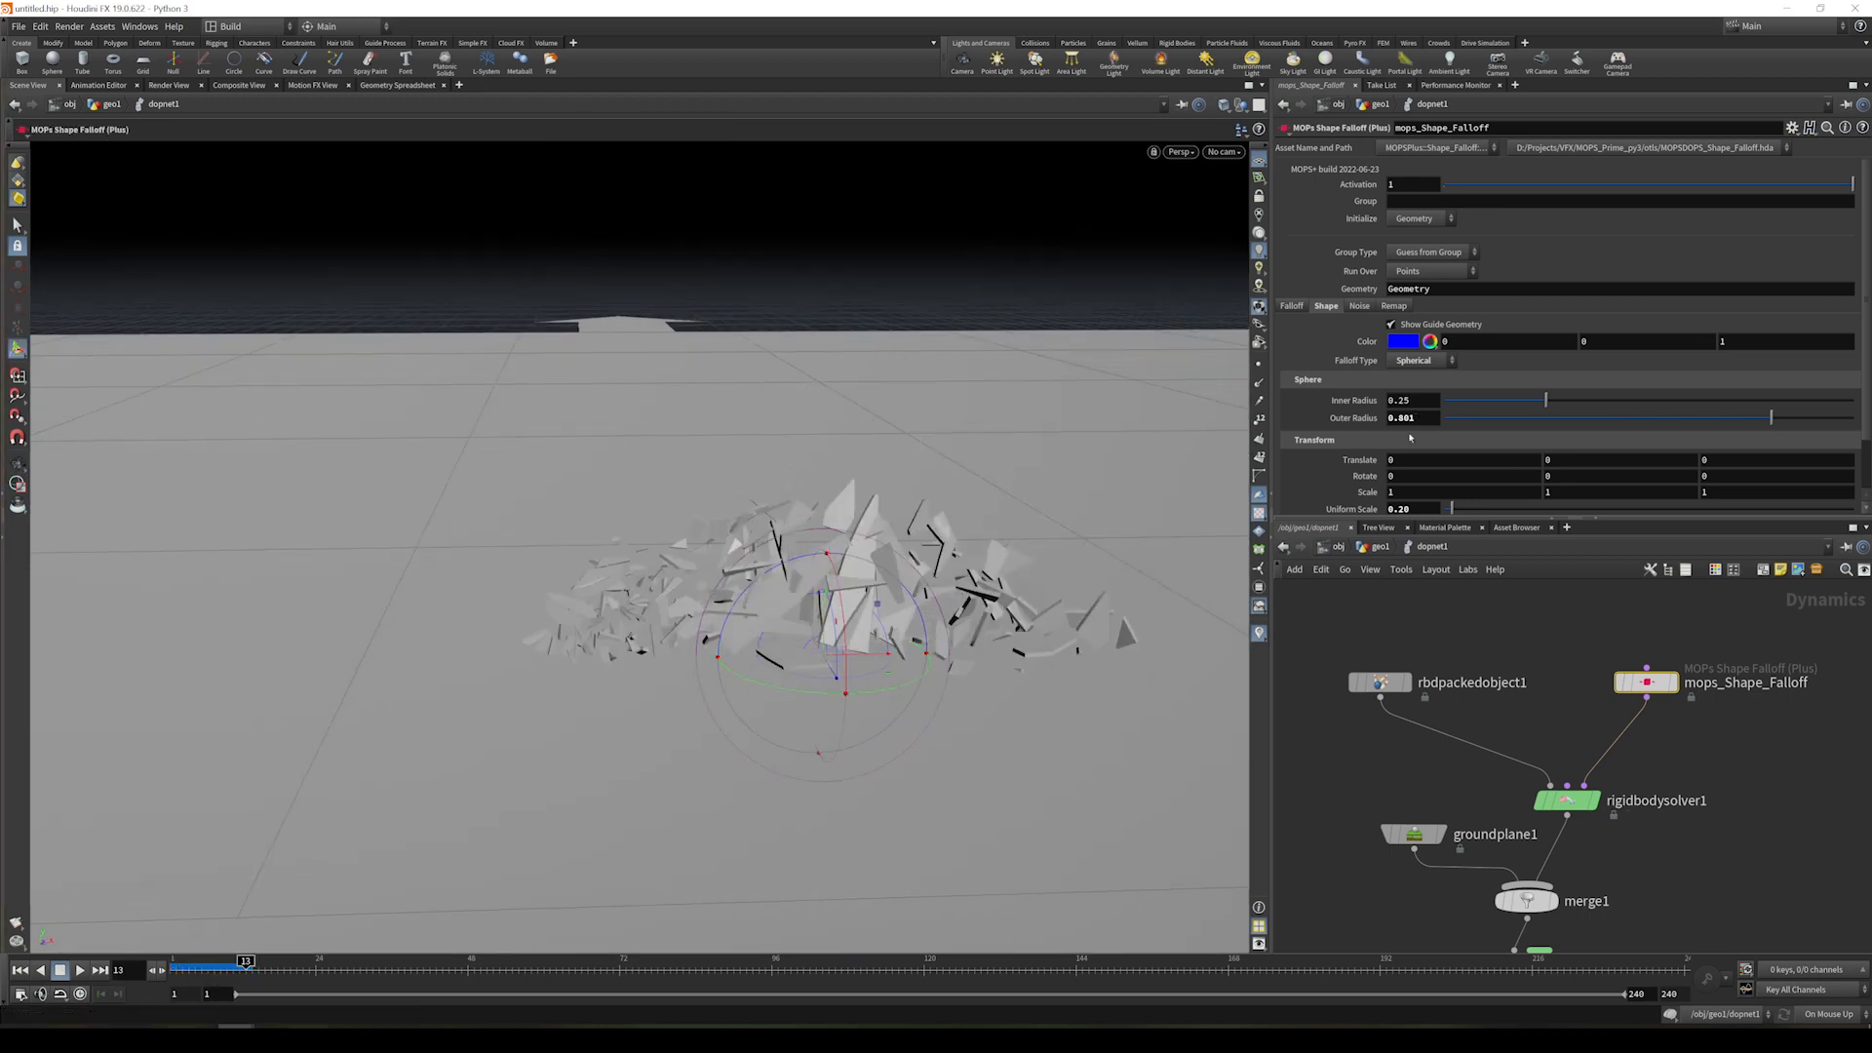
pyautogui.keyDown('alt'); pyautogui.click(1414, 508); pyautogui.keyUp('alt')
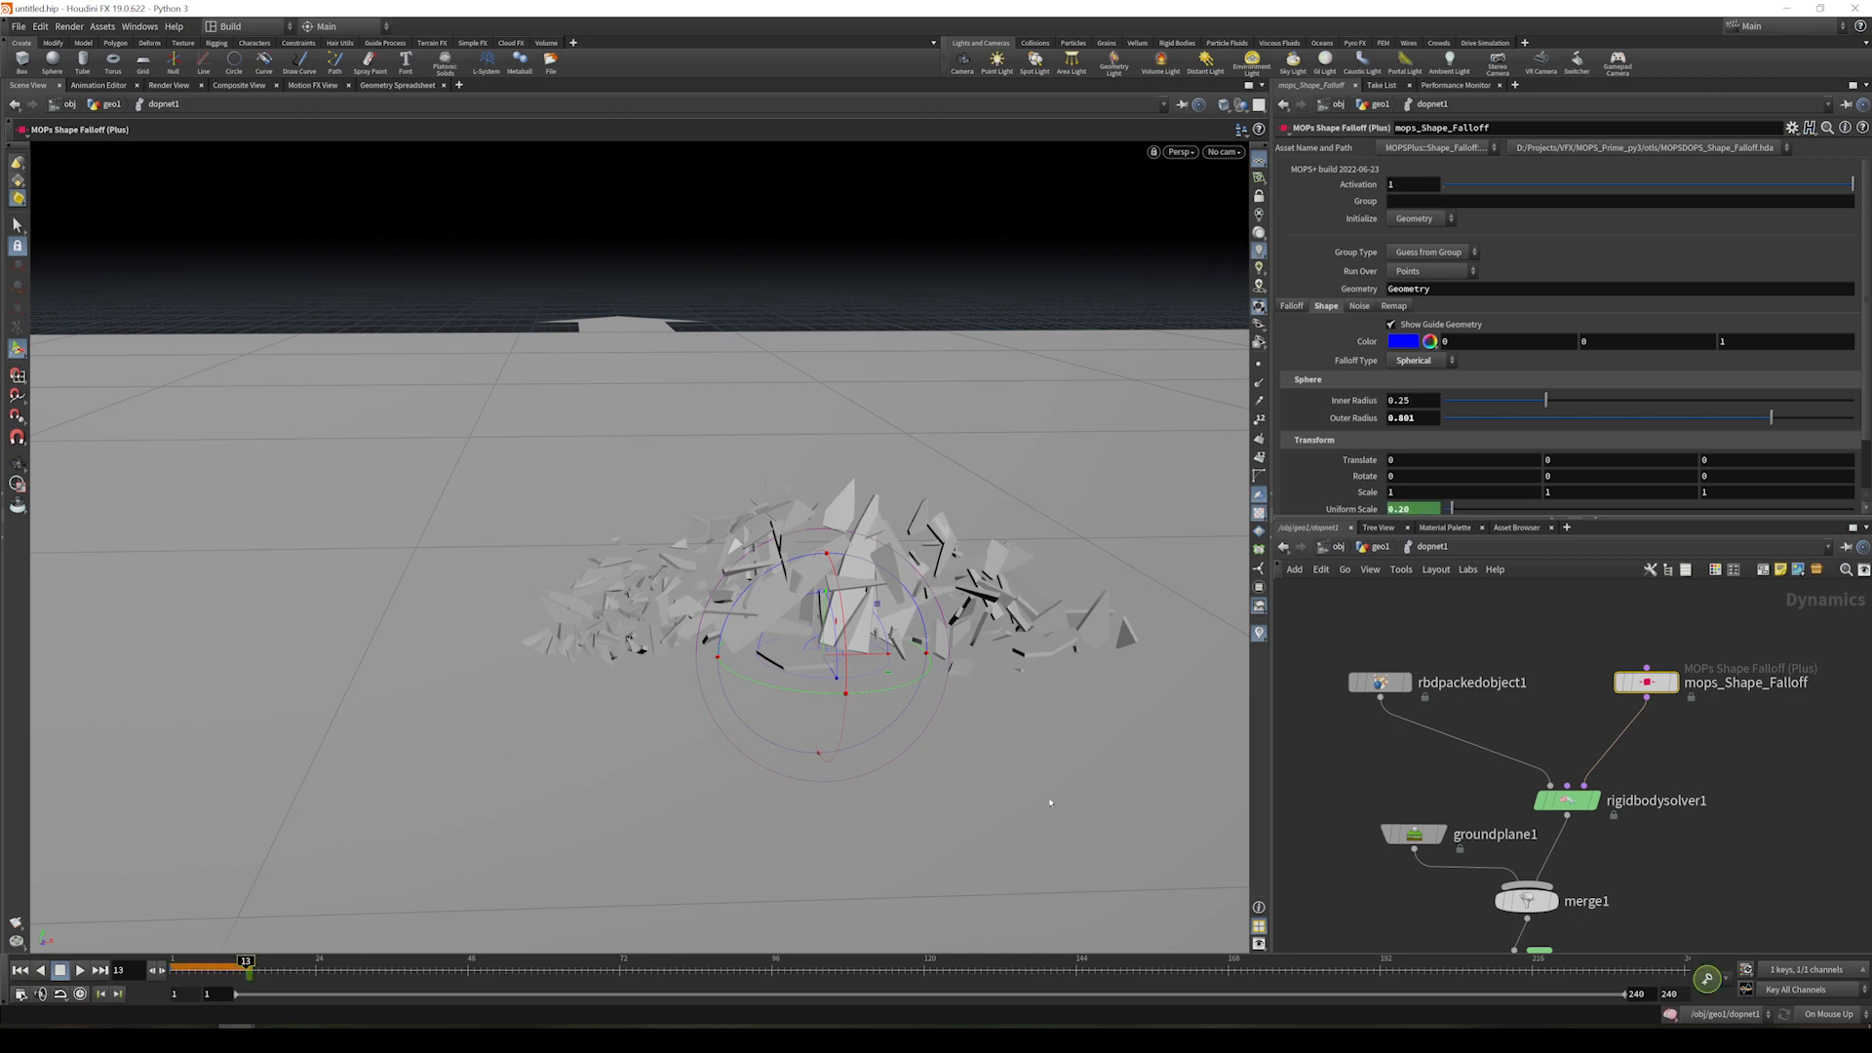
pyautogui.click(636, 968)
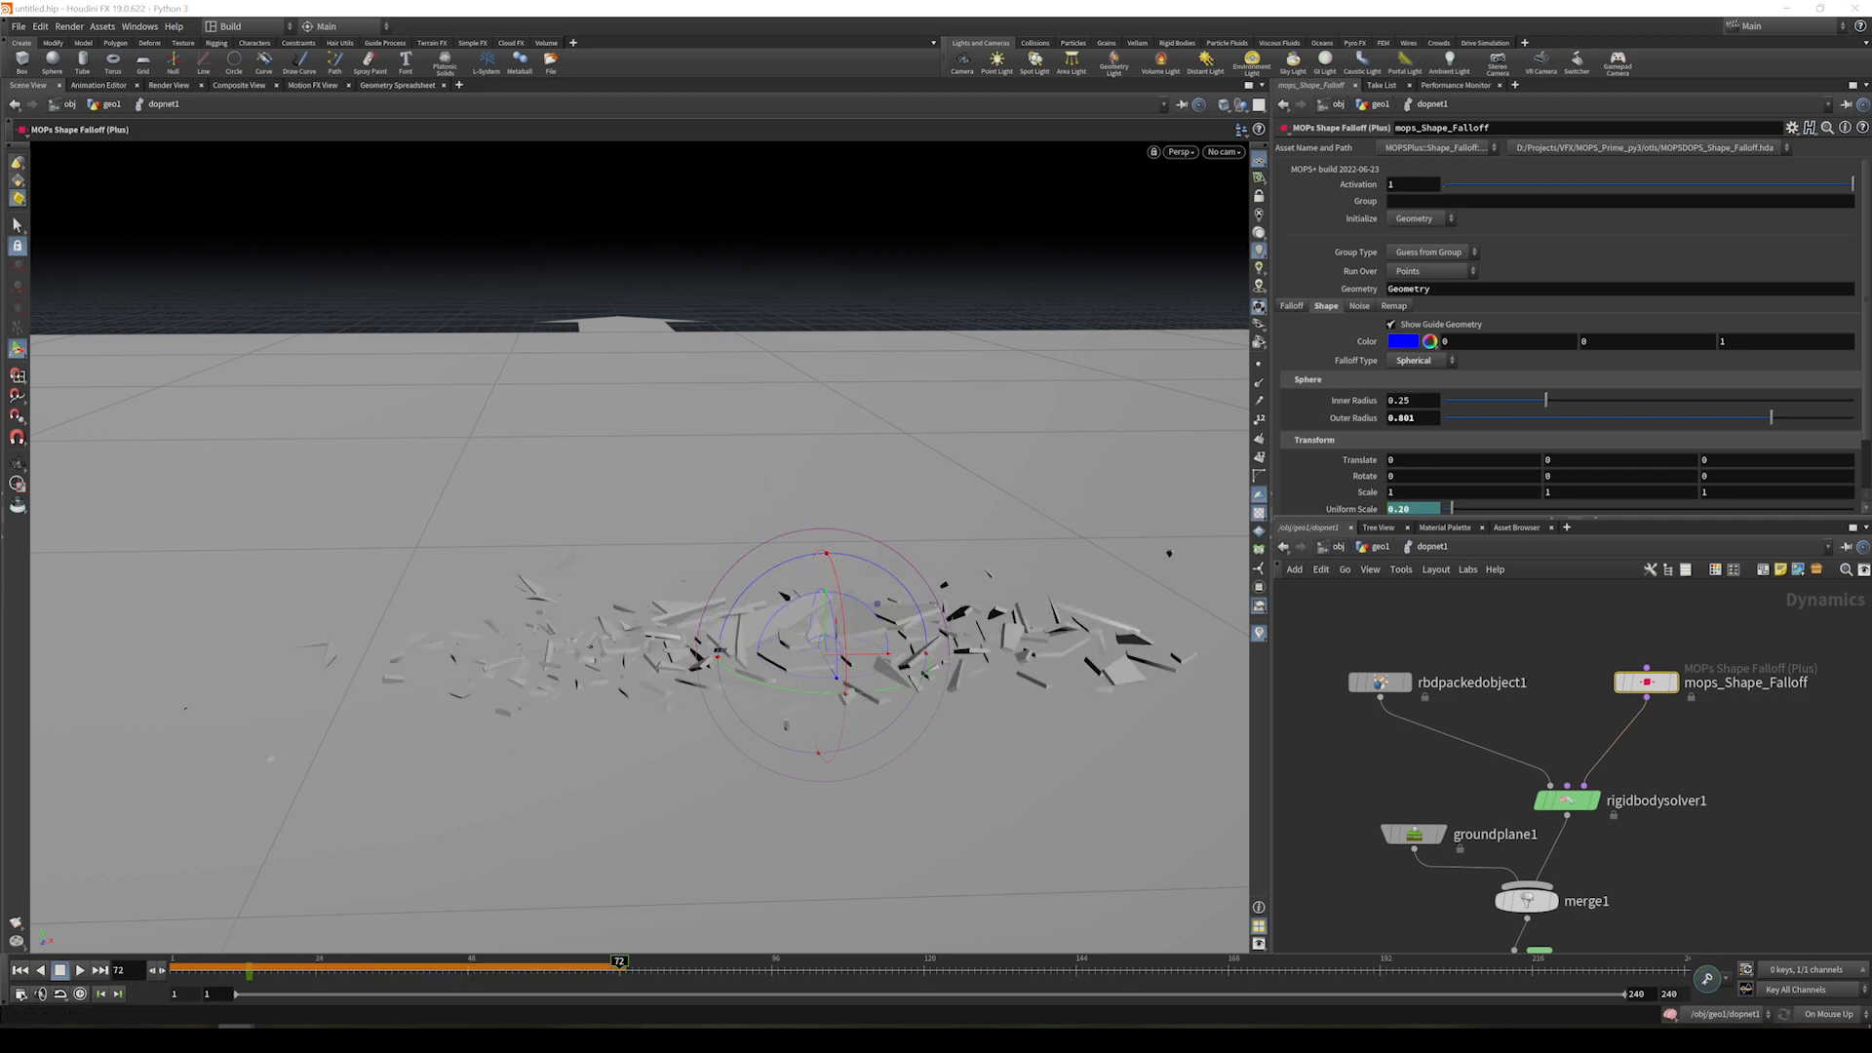
pyautogui.moveTo(1427, 505); pyautogui.dragTo(1342, 497)
pyautogui.write('5')
pyautogui.press('Return')
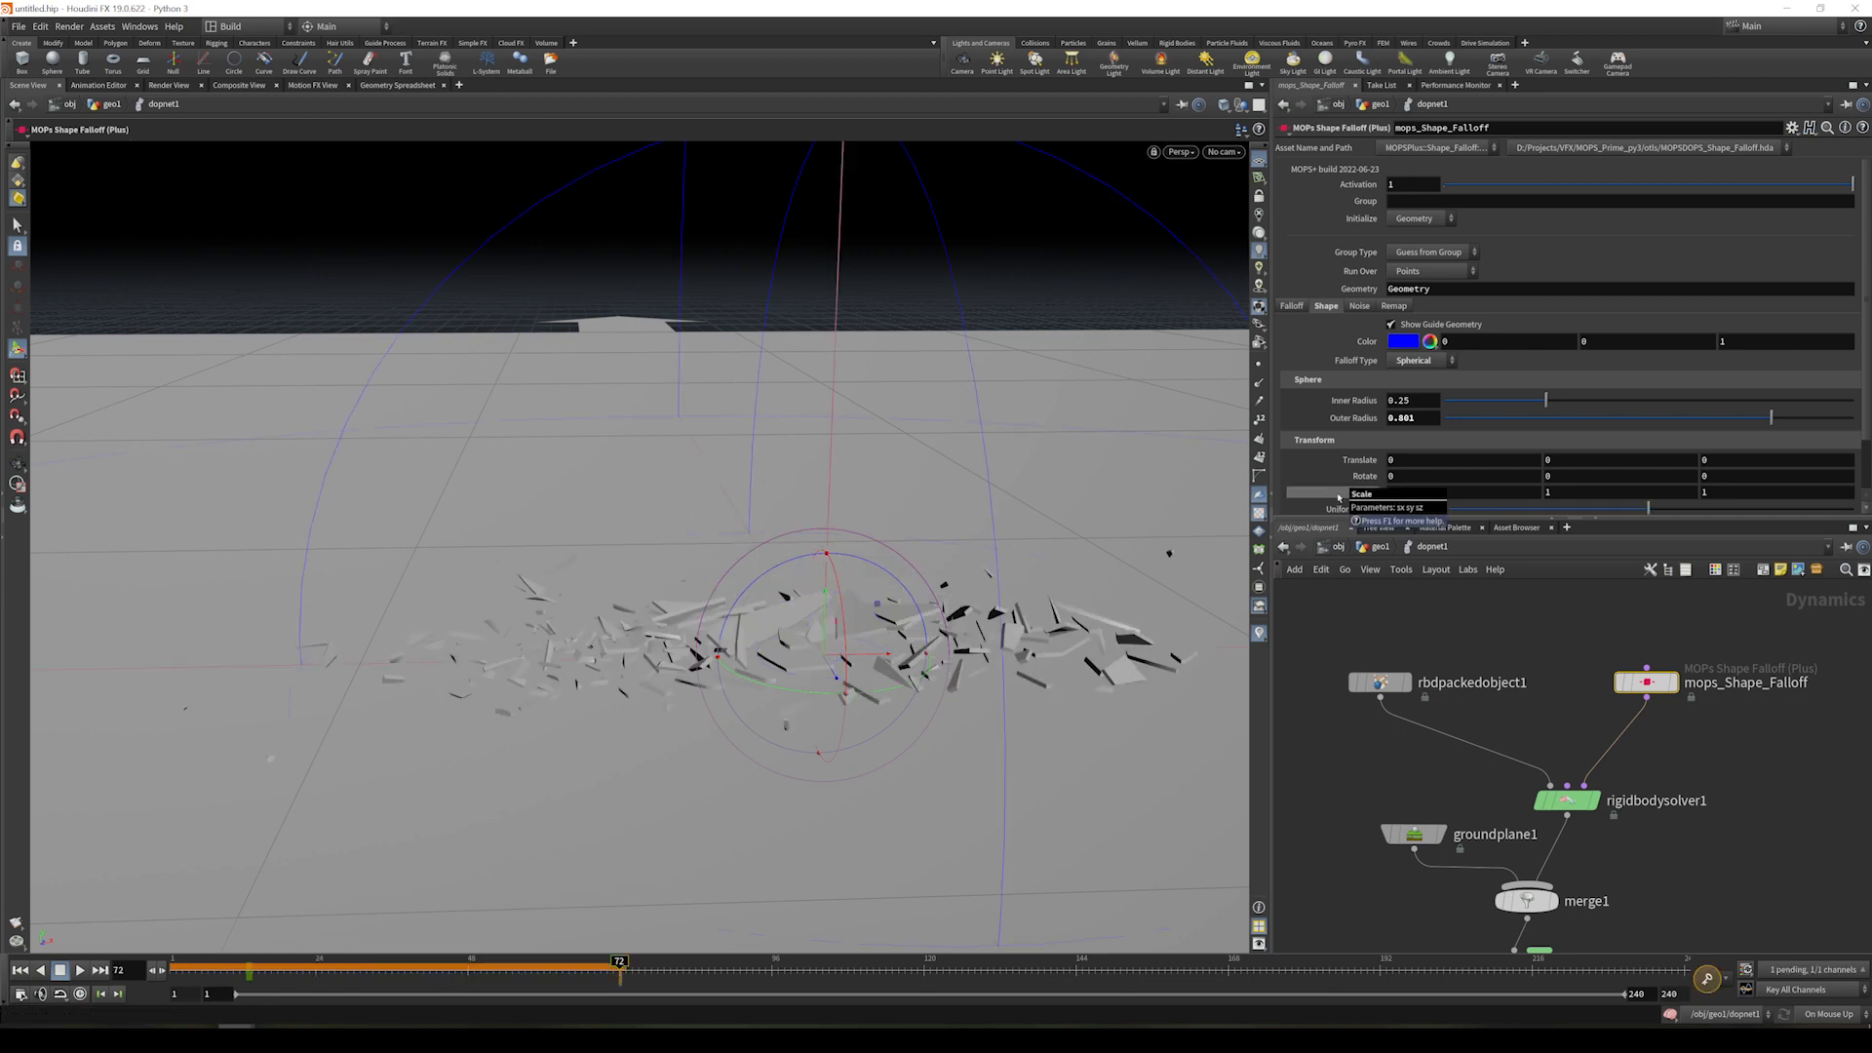
pyautogui.keyDown('alt'); pyautogui.click(1351, 508); pyautogui.keyUp('alt')
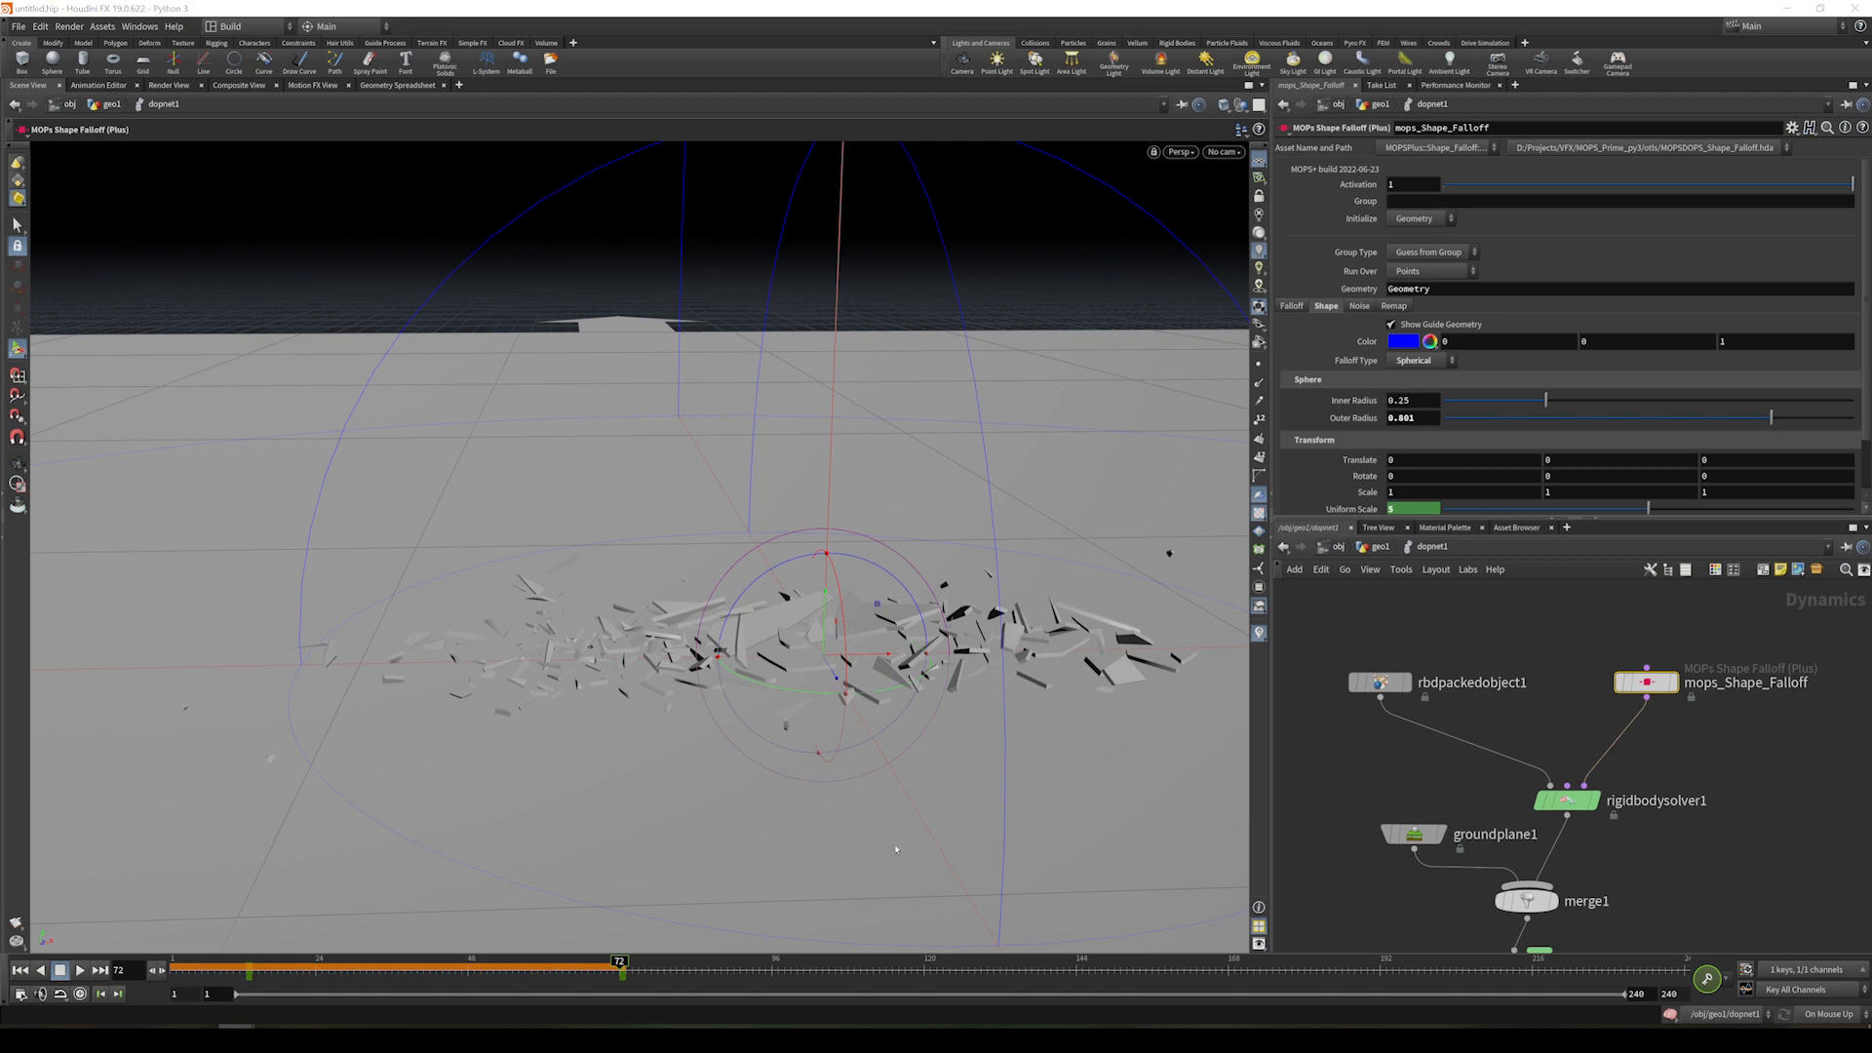
# - Keyframe the falloff's Uniform Scale at 5 on frame 96 and at .2 on frame 120
pyautogui.click(772, 963)
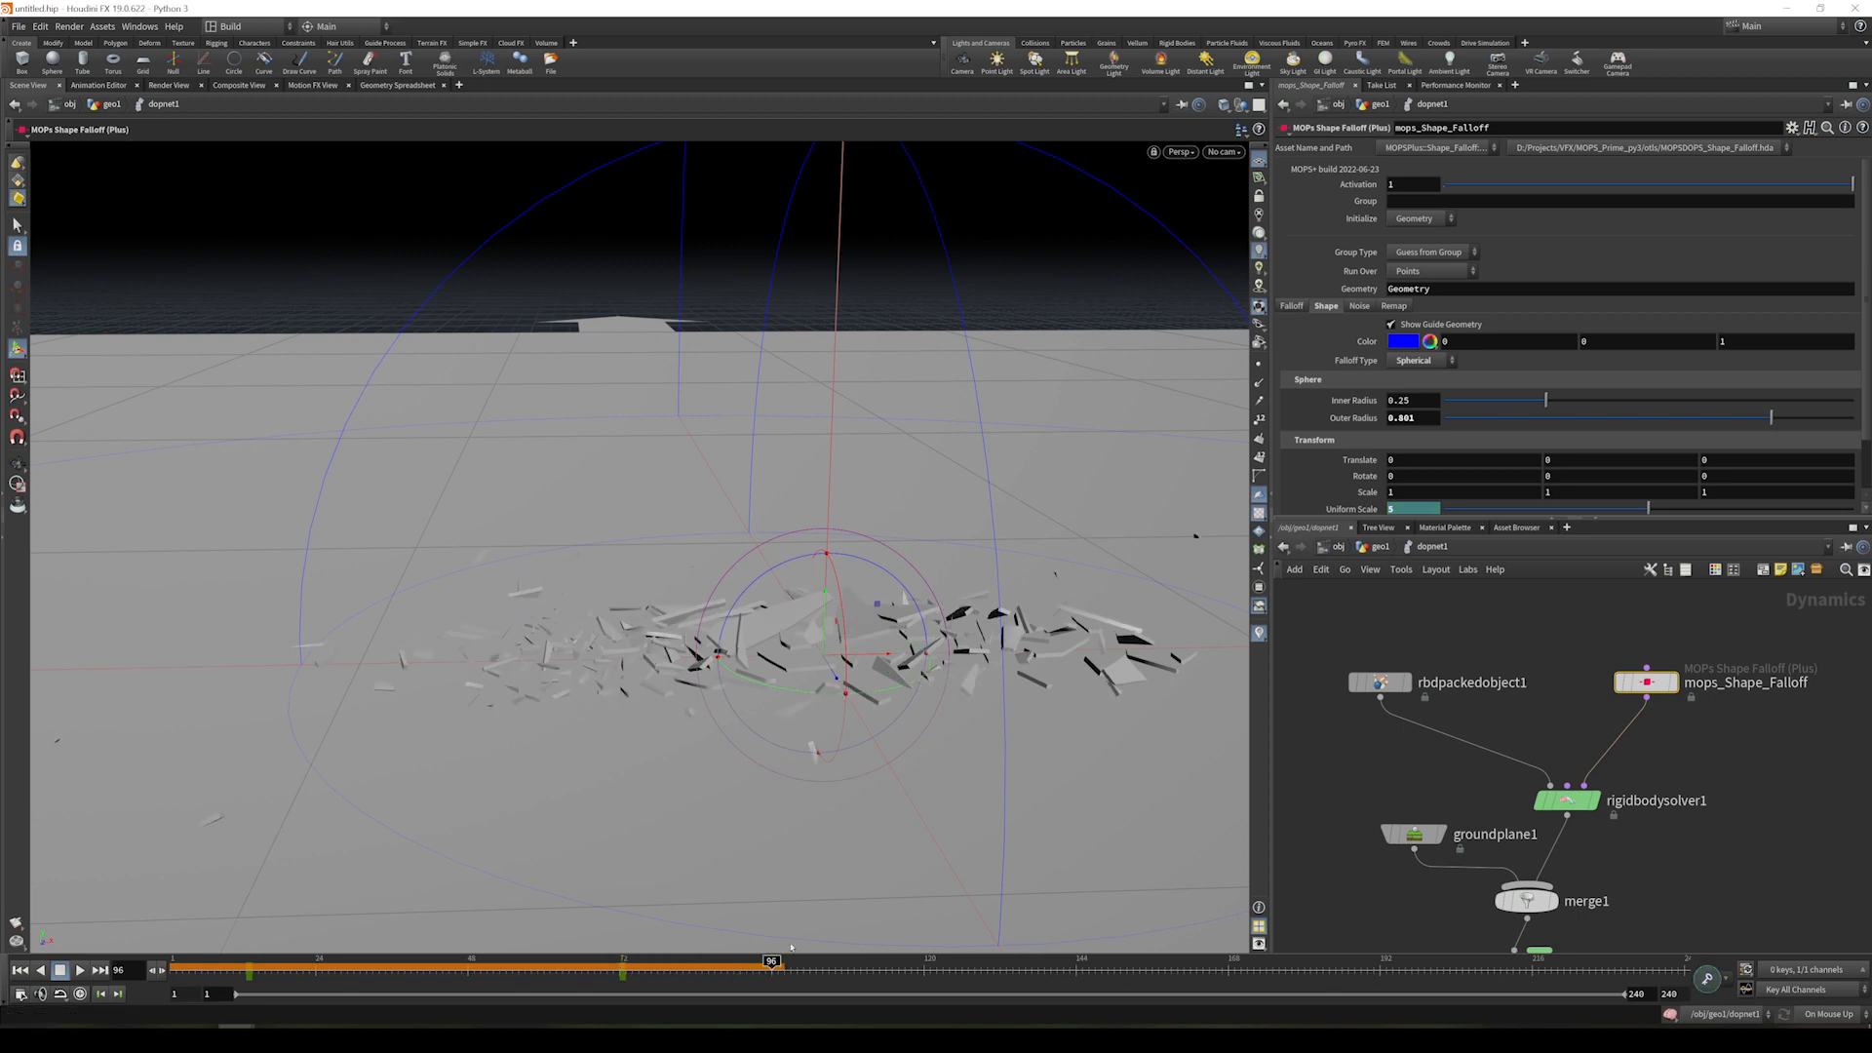
pyautogui.keyDown('alt'); pyautogui.click(1370, 509); pyautogui.keyUp('alt')
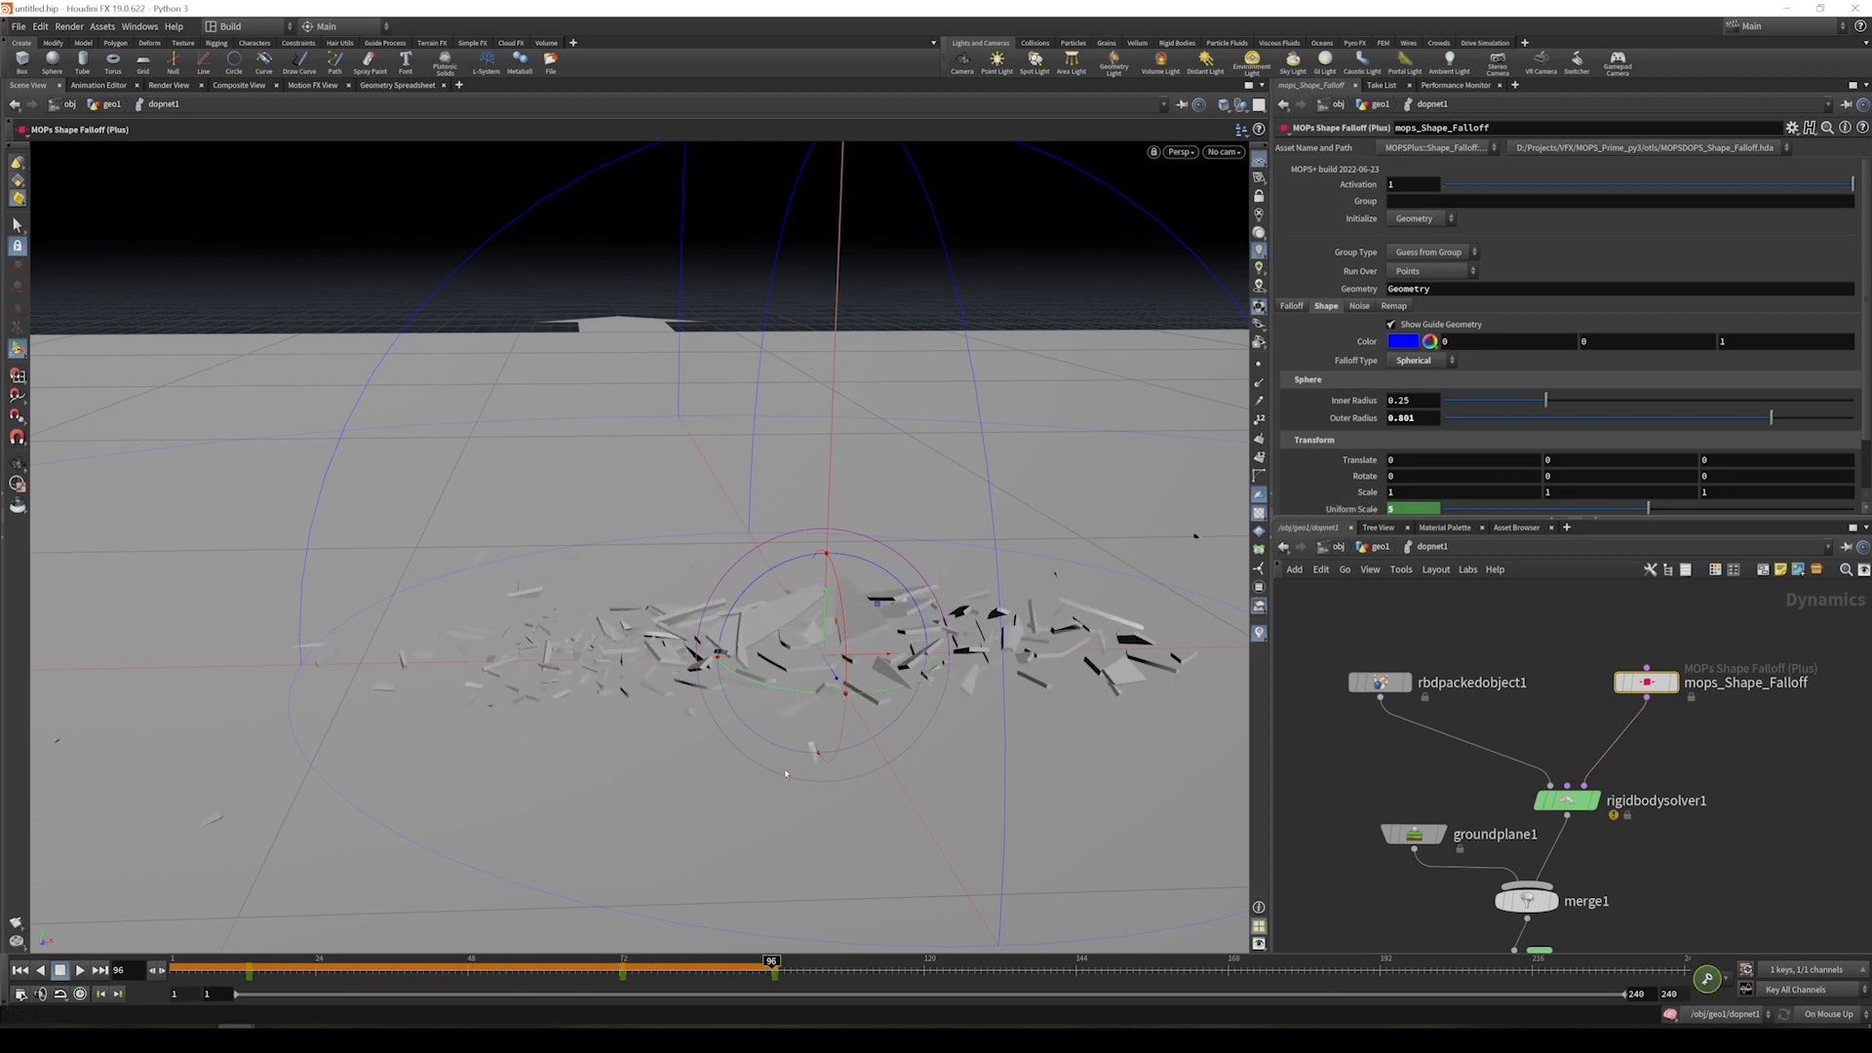
pyautogui.click(923, 964)
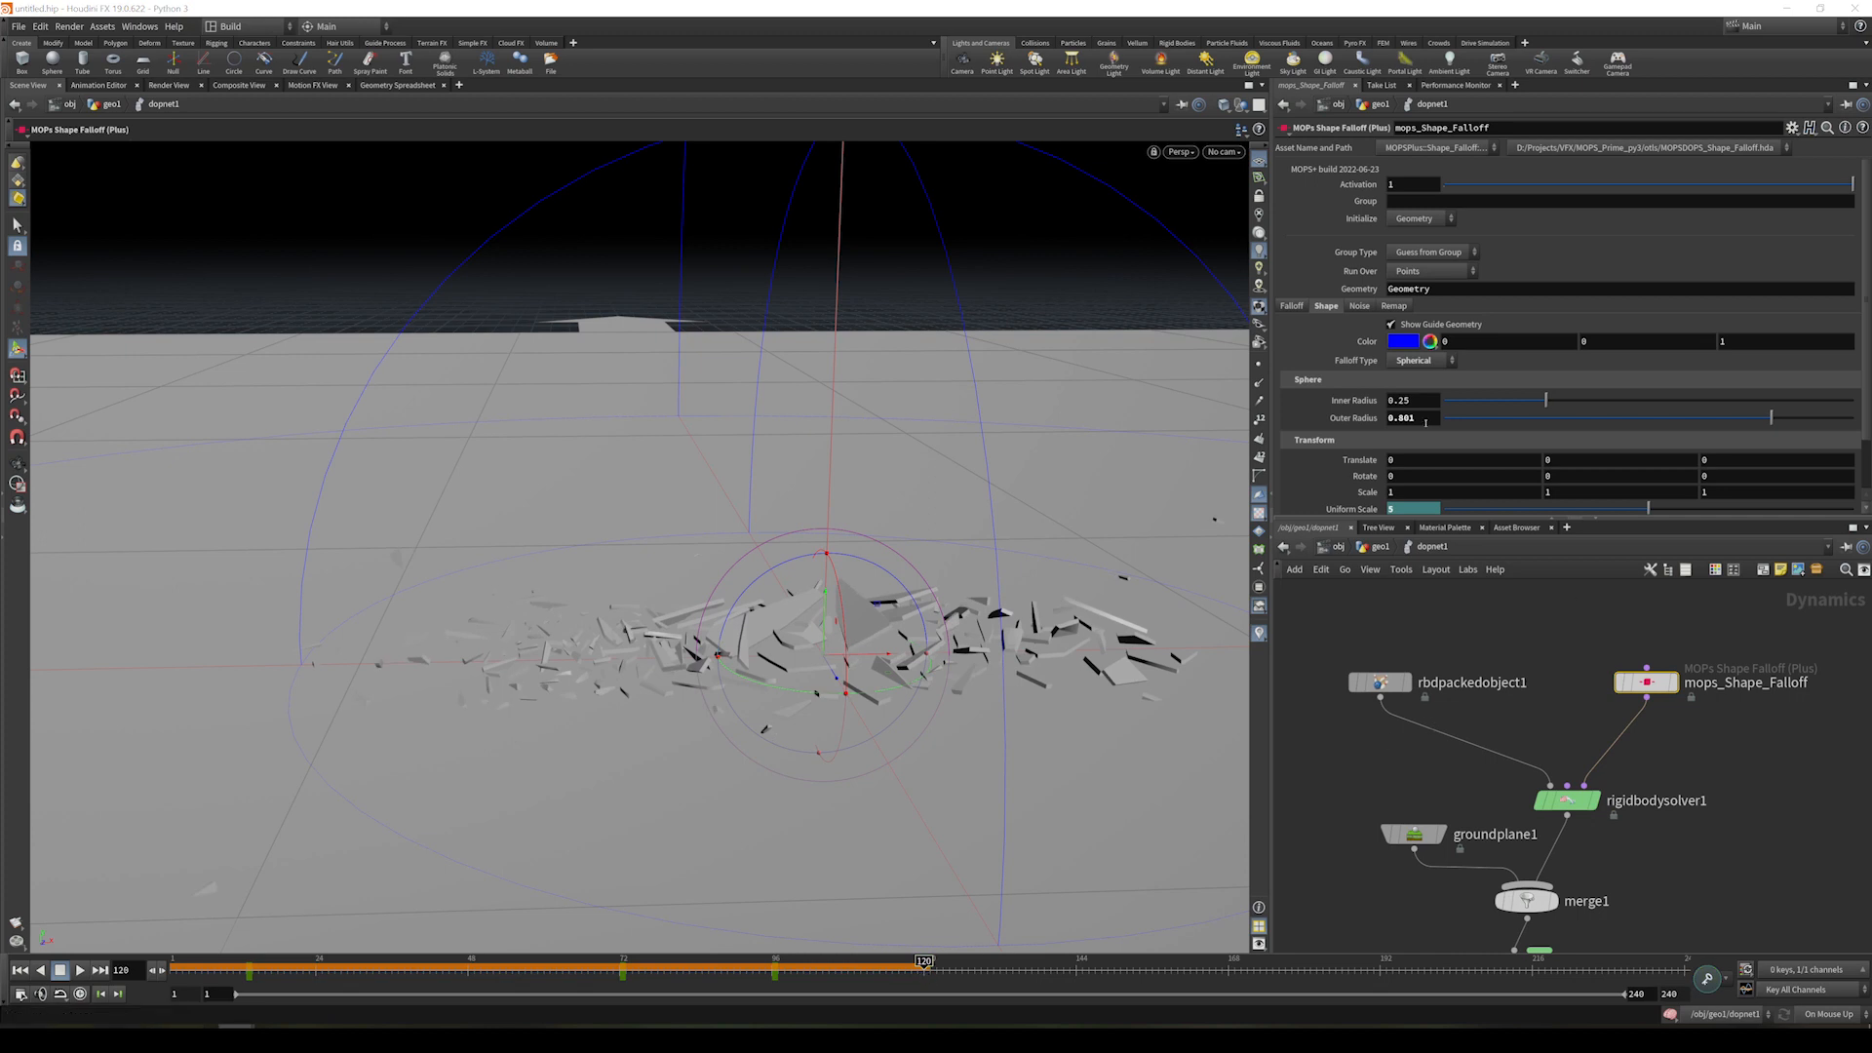
pyautogui.keyDown('ctrl'); pyautogui.middleClick(1373, 514); pyautogui.keyUp('ctrl')
pyautogui.keyDown('alt'); pyautogui.click(1374, 514); pyautogui.keyUp('alt')
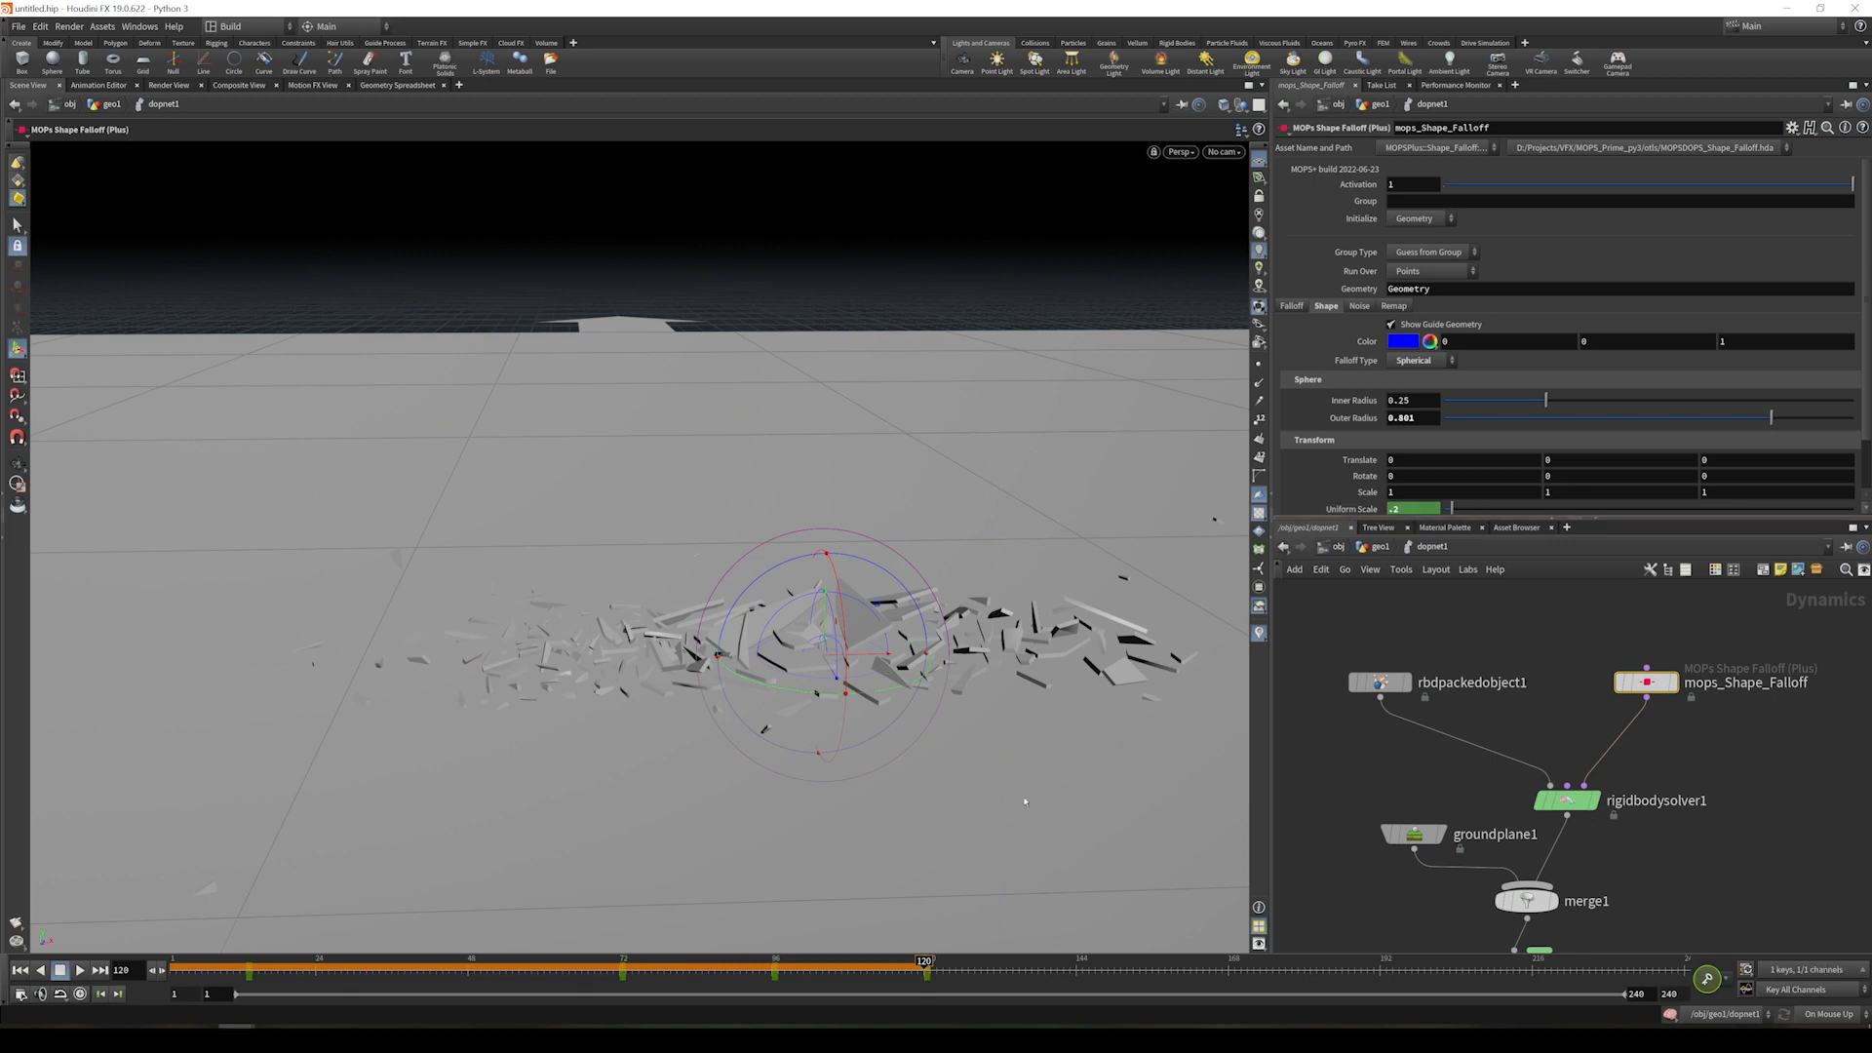
# - Return to the first frame, enable Preview Falloff on mops_Shape_Falloff, and scrub the simulation to frame 50
pyautogui.moveTo(226, 970); pyautogui.dragTo(119, 1009)
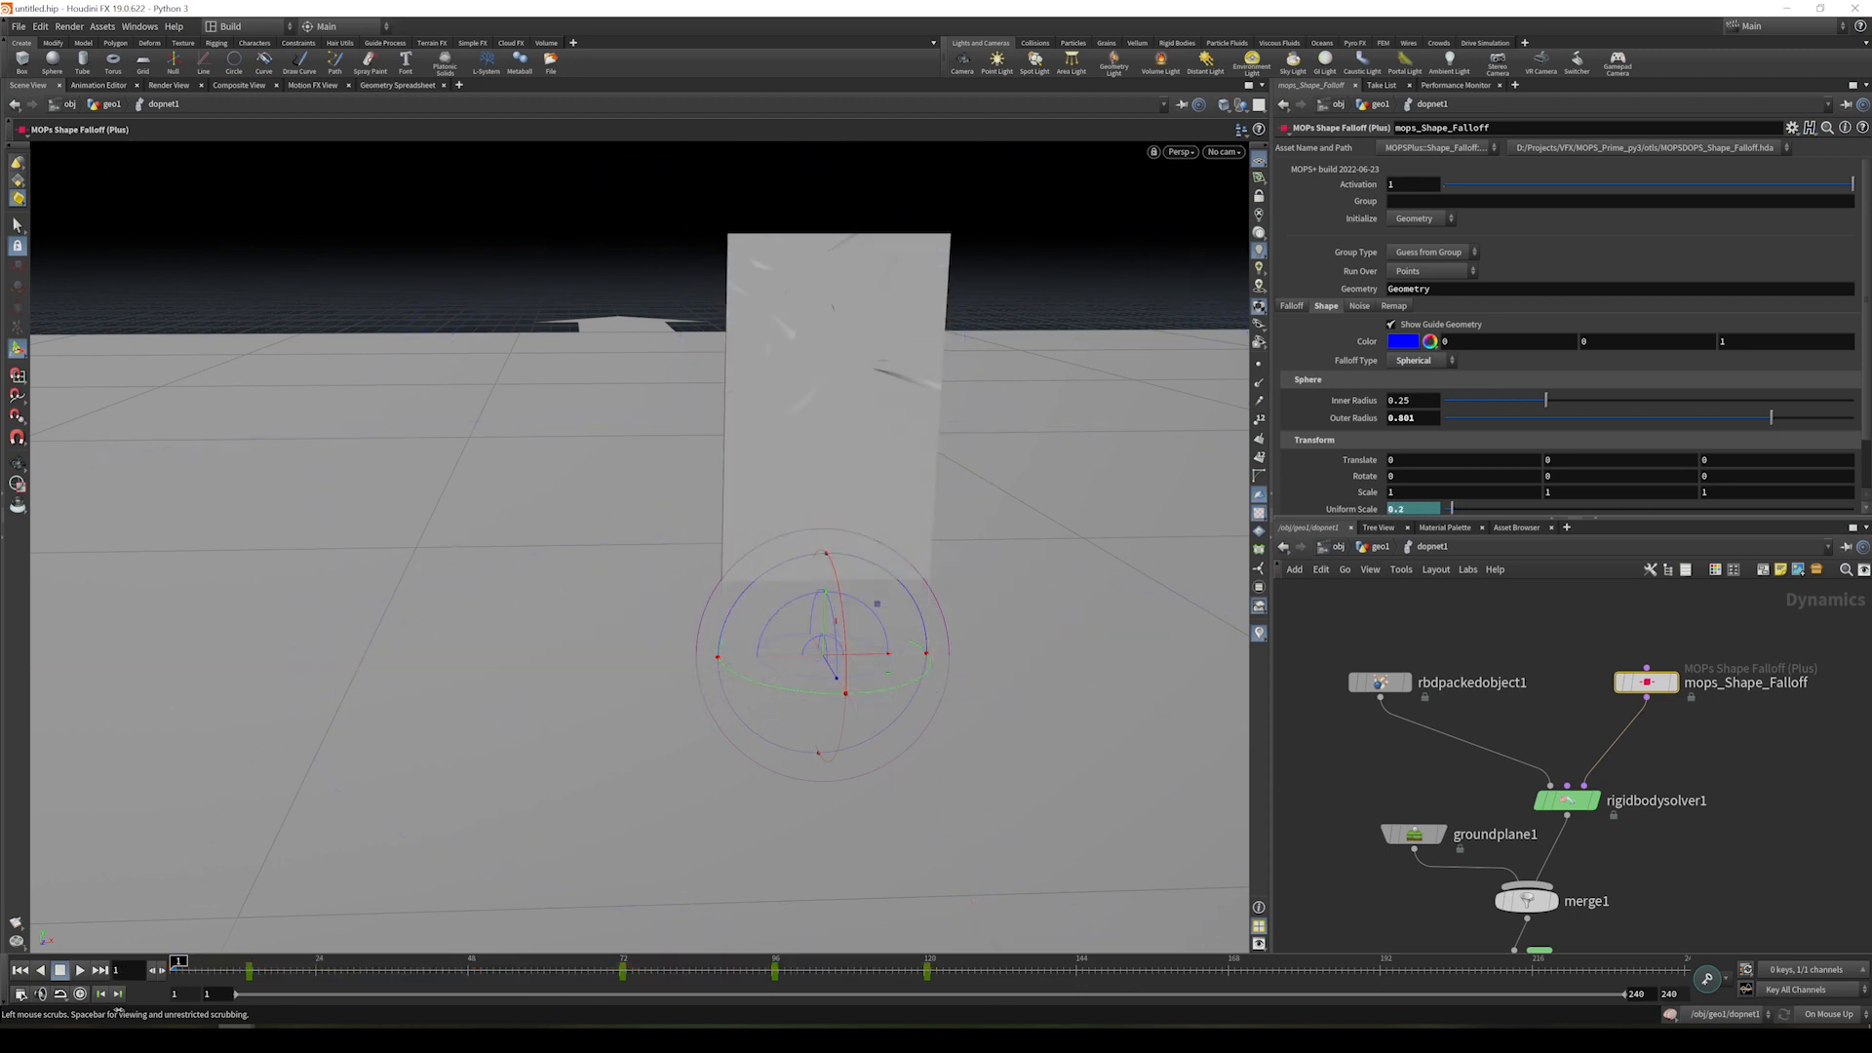
pyautogui.click(1291, 306)
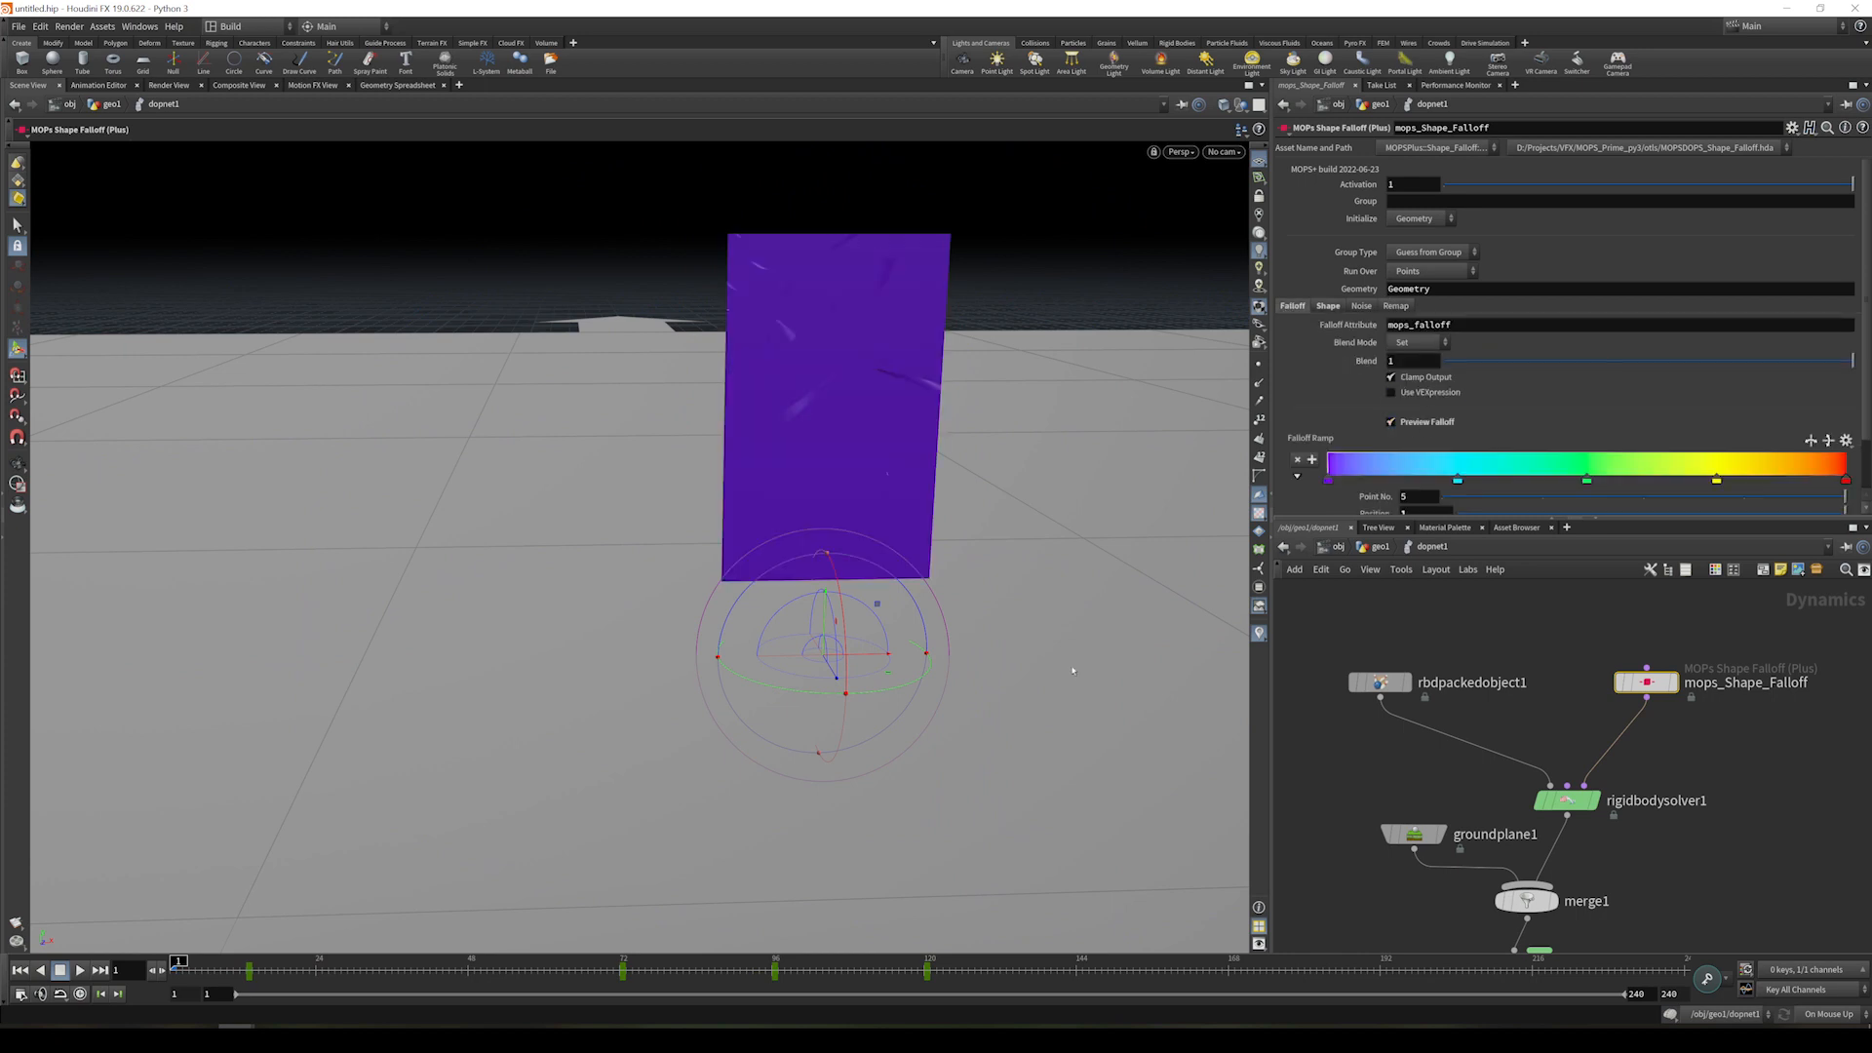
pyautogui.moveTo(178, 969); pyautogui.dragTo(385, 971)
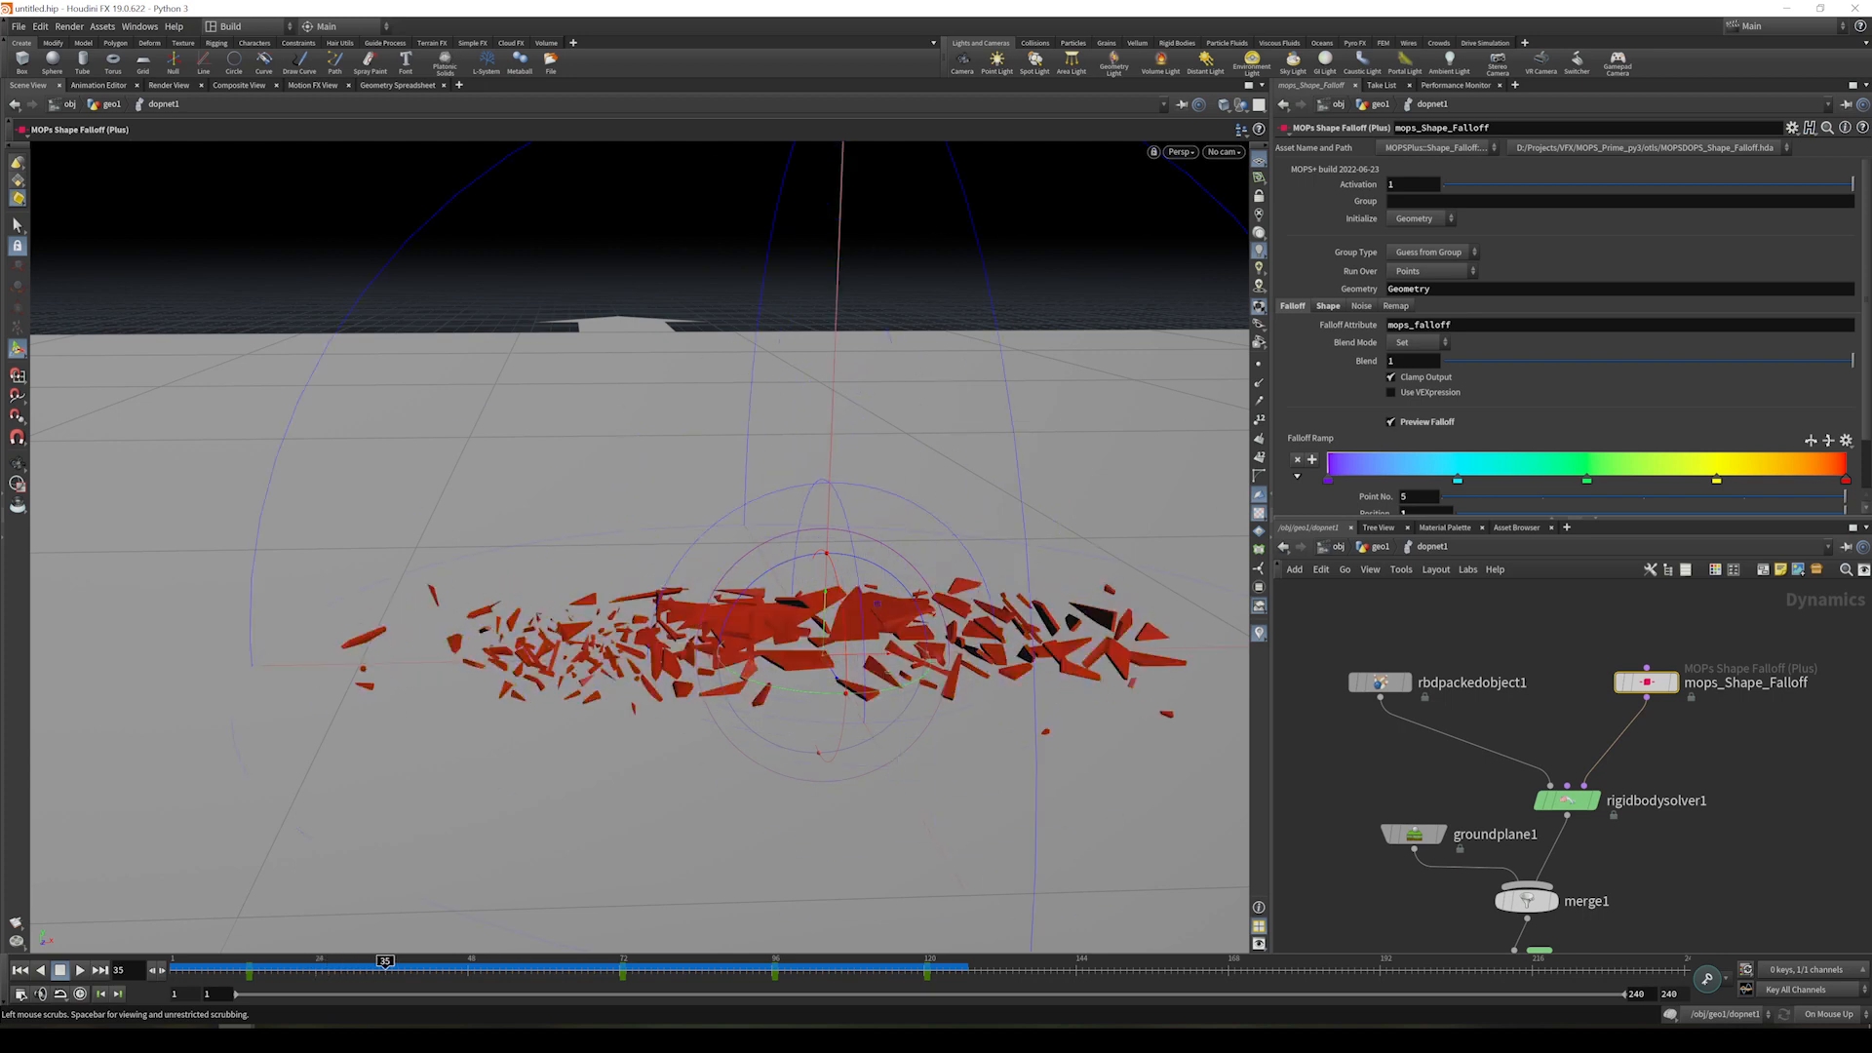
pyautogui.moveTo(385, 970); pyautogui.dragTo(479, 971)
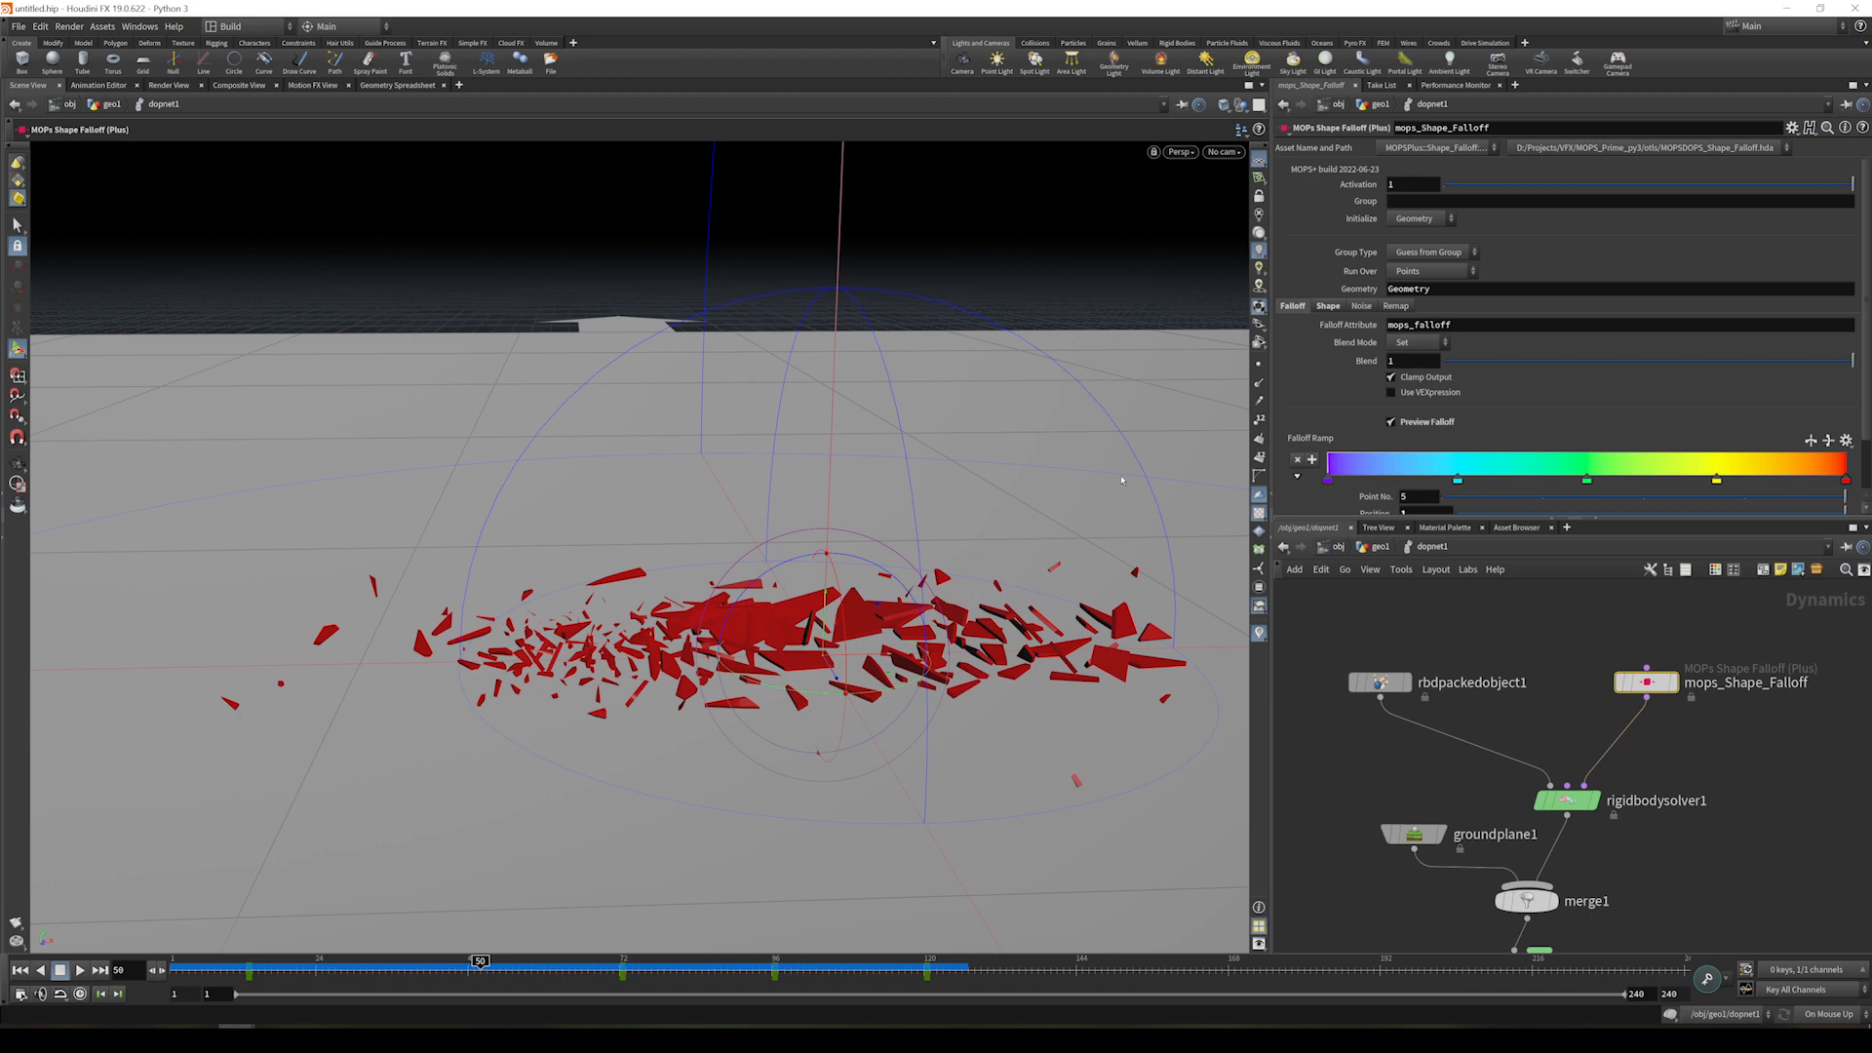
# - Insert a MOPs Apply Attributes node between mops_Shape_Falloff and rigidbodysolver1, and align the two MOPs nodes vertically
pyautogui.click(1723, 731)
pyautogui.press('Tab')
pyautogui.write('appl')
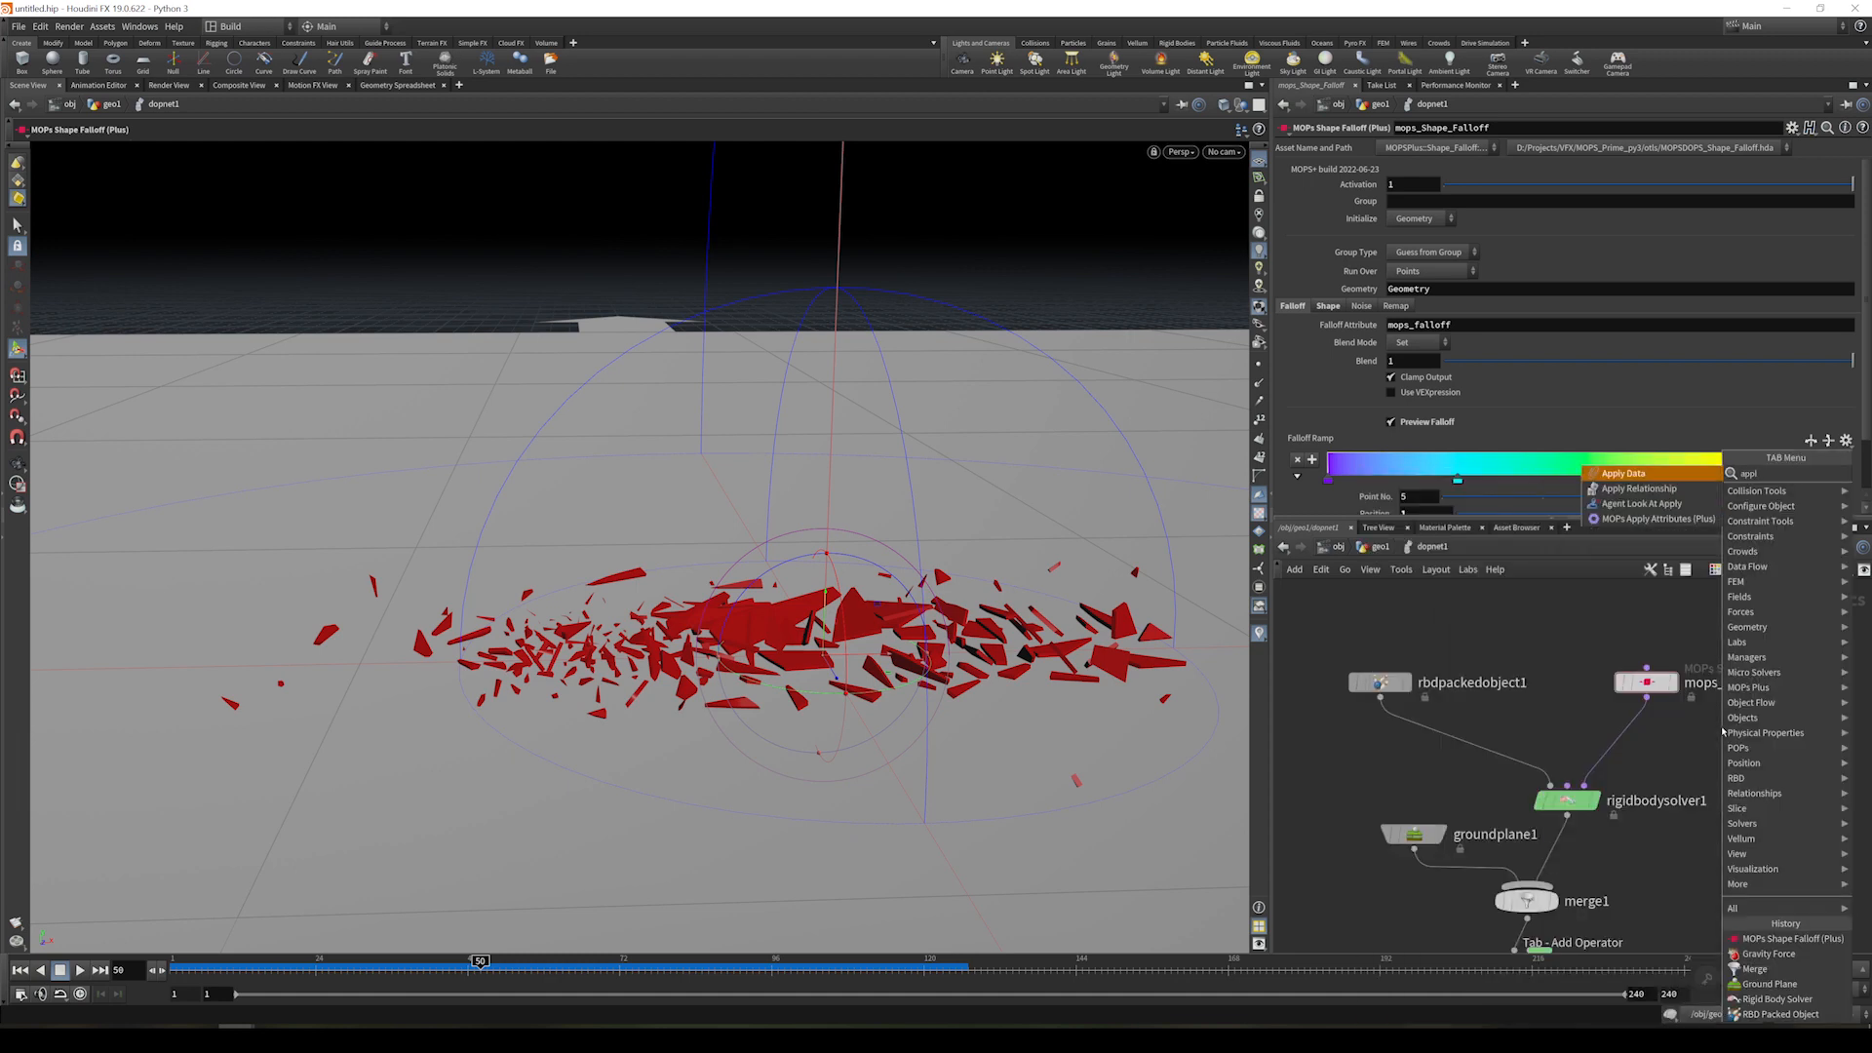
pyautogui.press('Return')
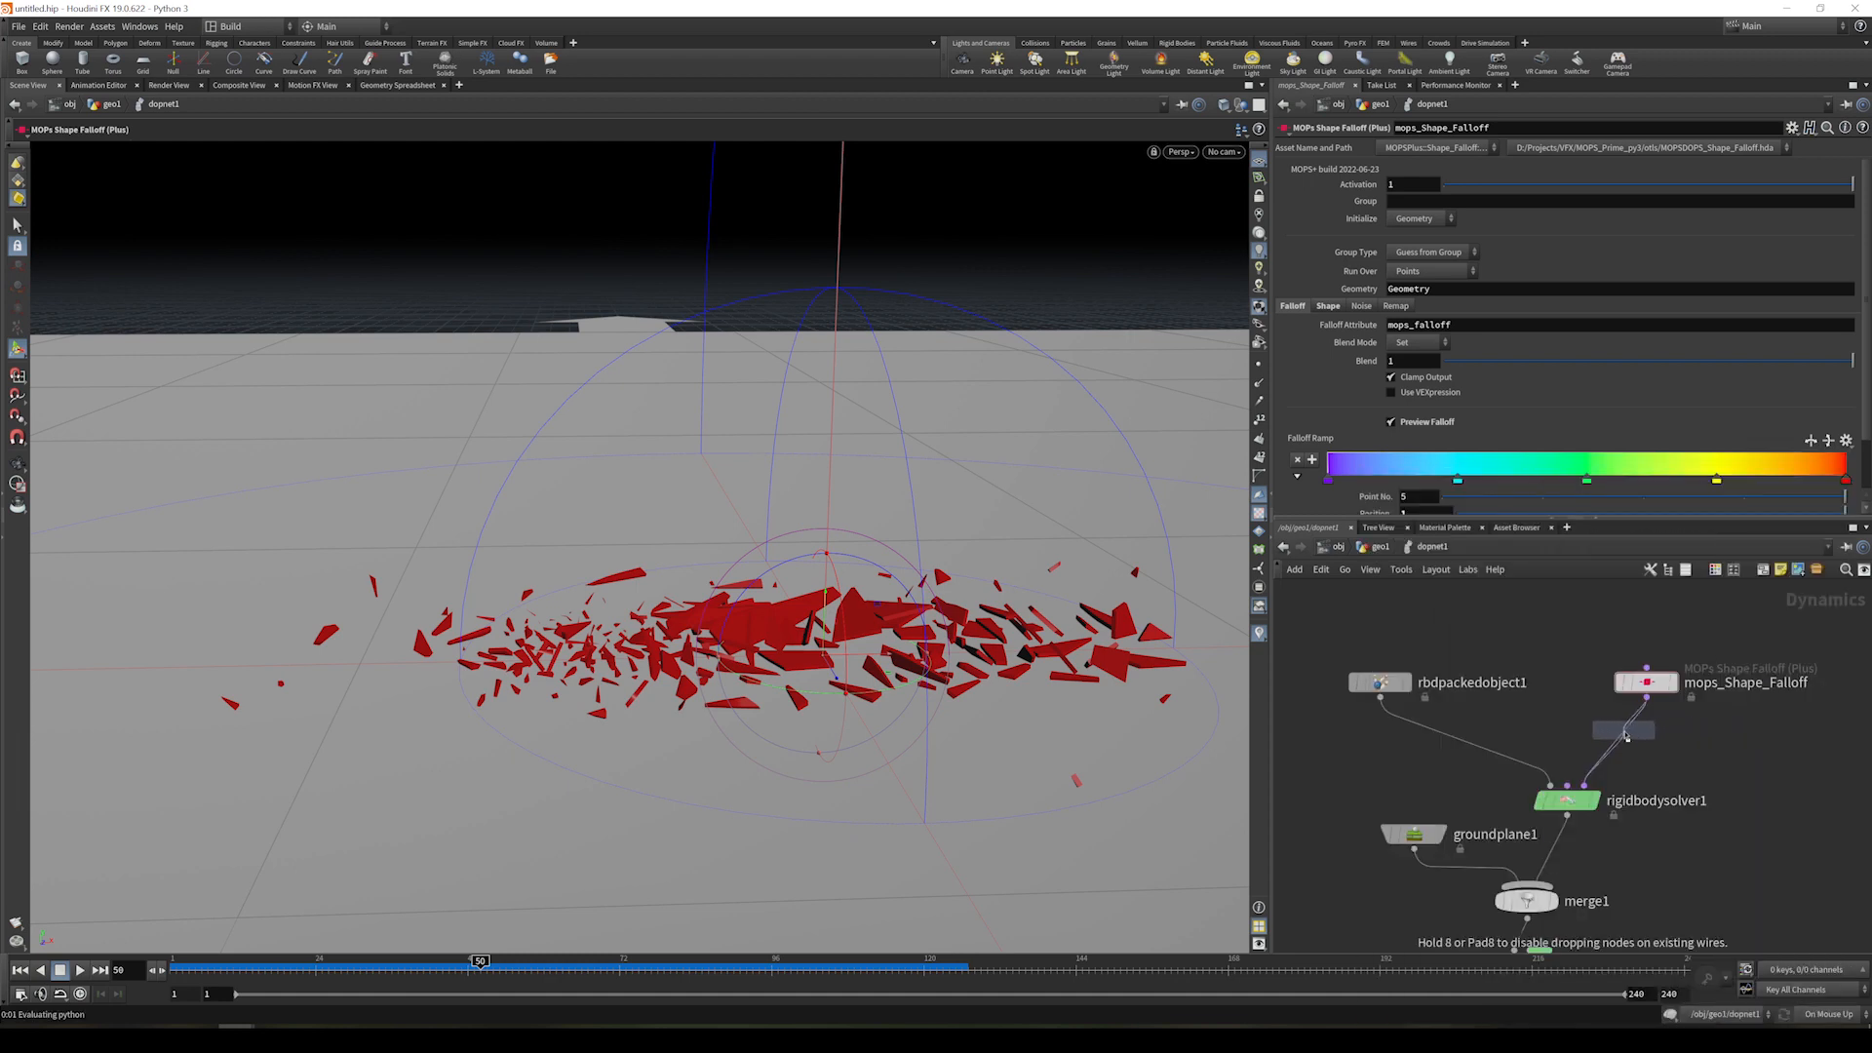
pyautogui.click(1624, 735)
pyautogui.click(1646, 681)
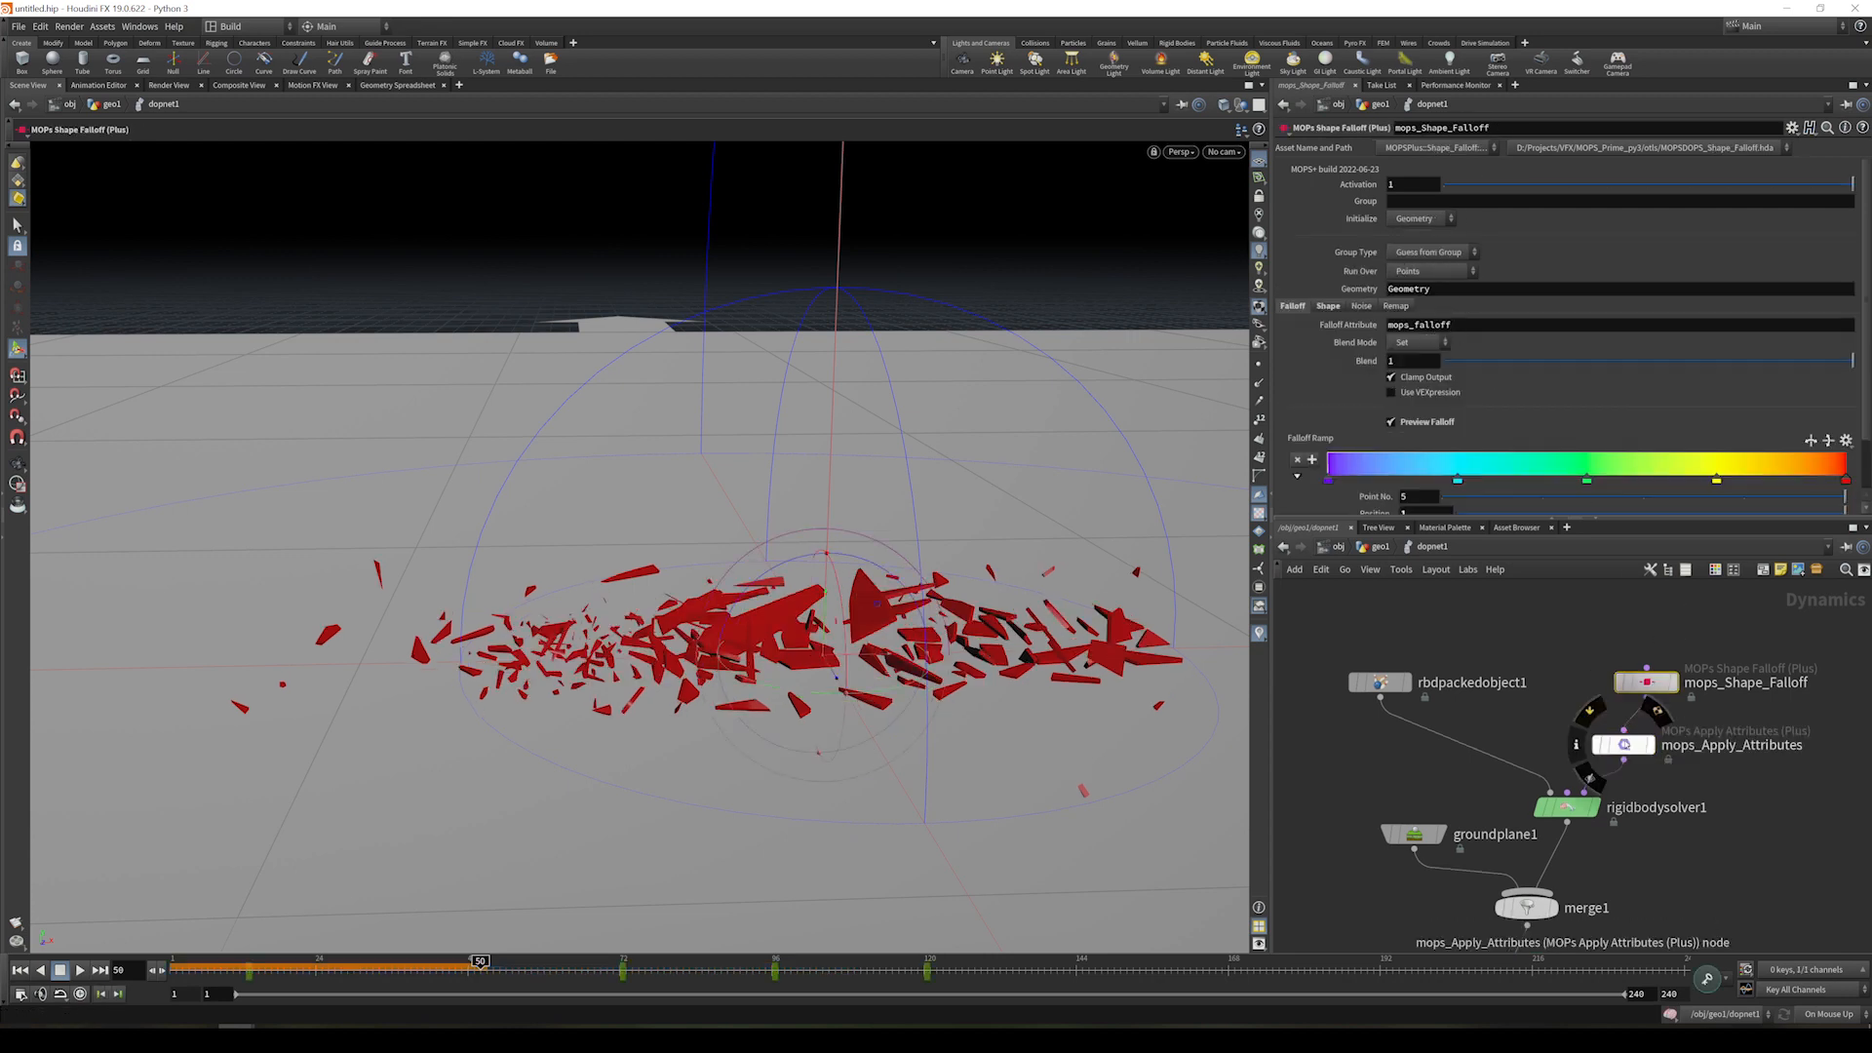
pyautogui.moveTo(1648, 682); pyautogui.dragTo(1660, 628)
pyautogui.click(1630, 746)
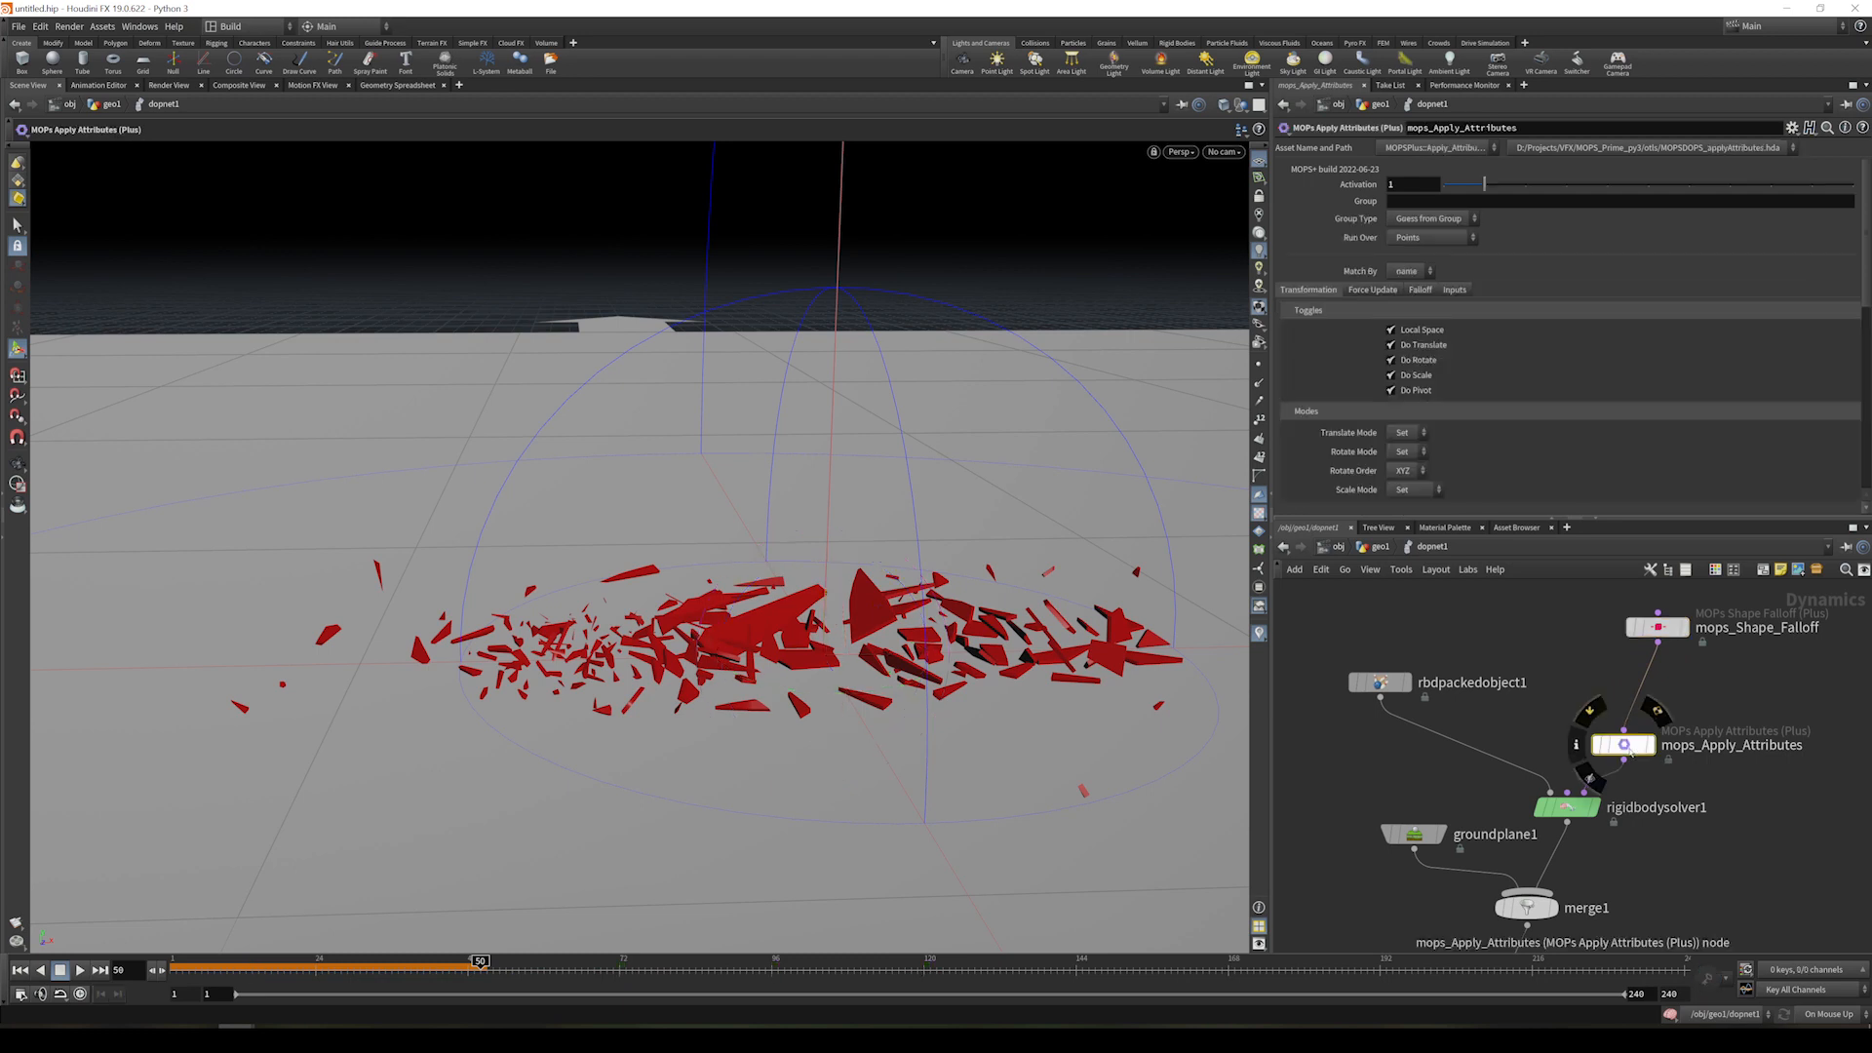
pyautogui.moveTo(1638, 749); pyautogui.dragTo(1672, 713)
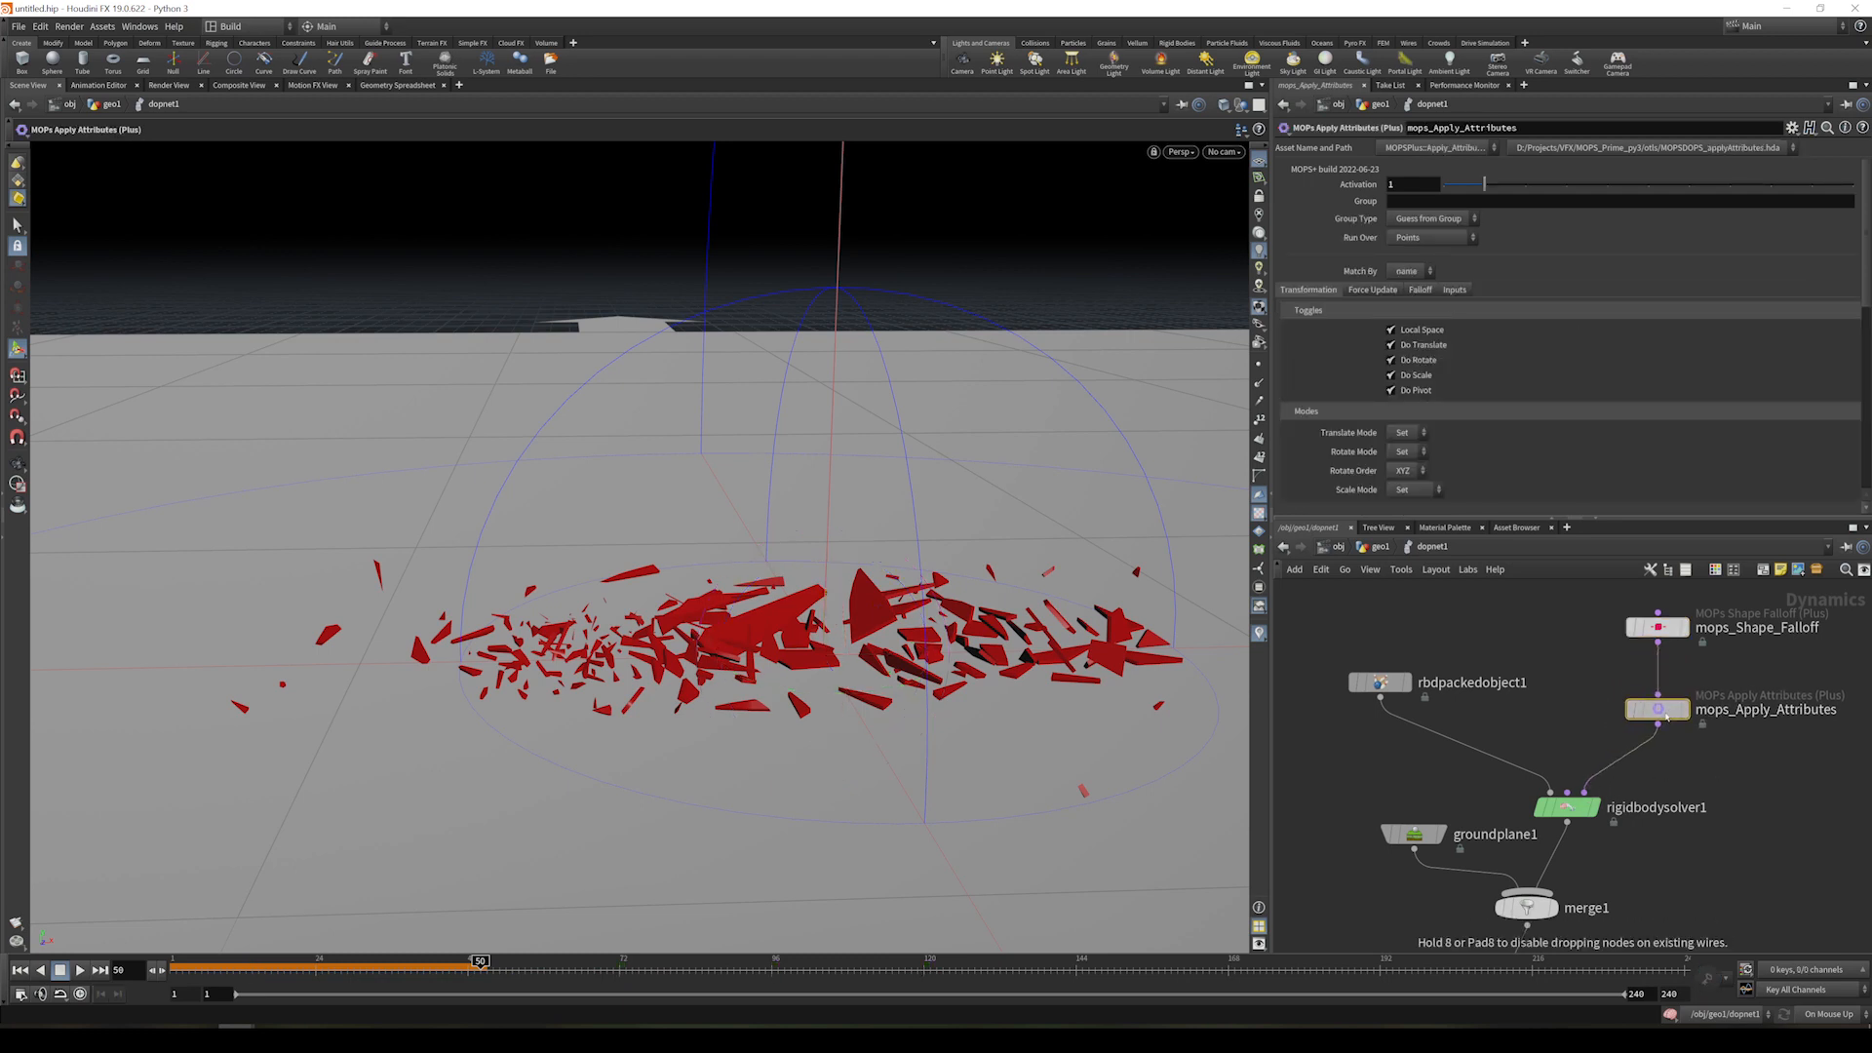
# - Set the Apply Attributes node's Air and Spin Resistance to 5 and its Translate and Rotate Force Mult to .2
pyautogui.click(1372, 291)
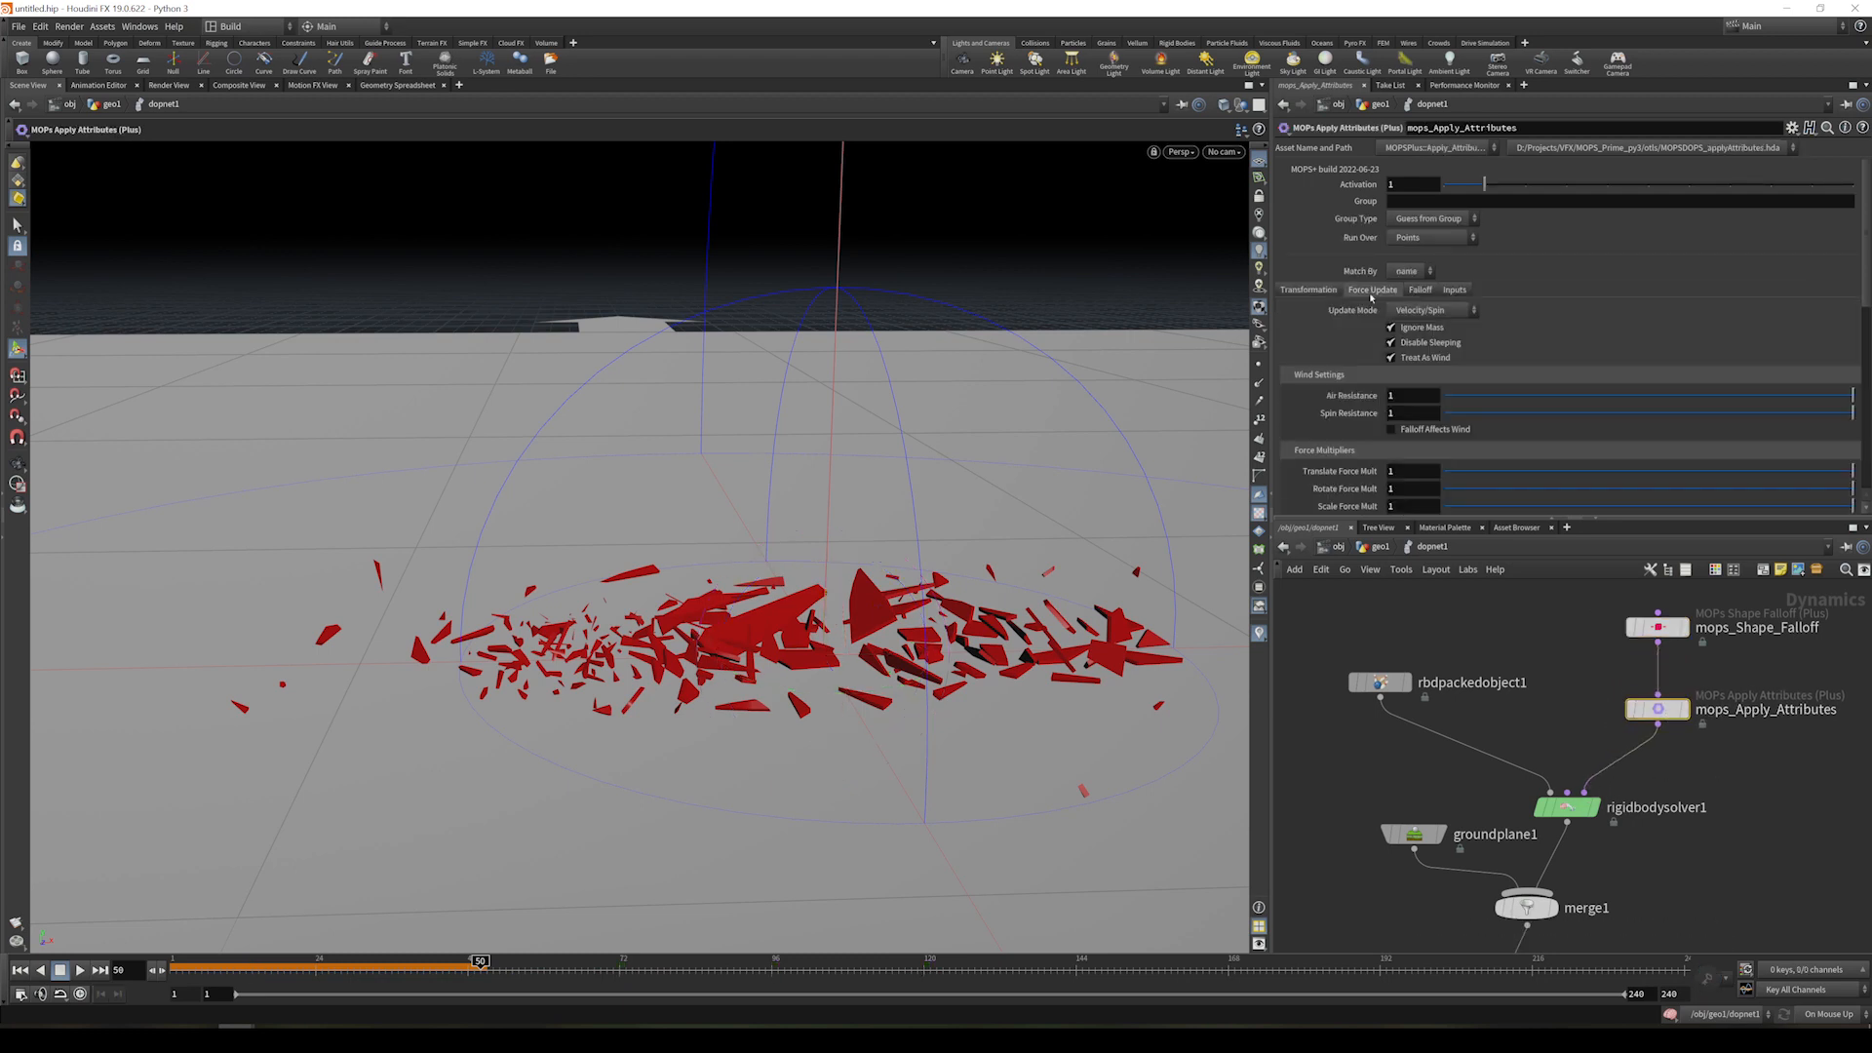
pyautogui.click(1408, 400)
pyautogui.write('5')
pyautogui.press('Return')
pyautogui.write('2')
pyautogui.press('Return')
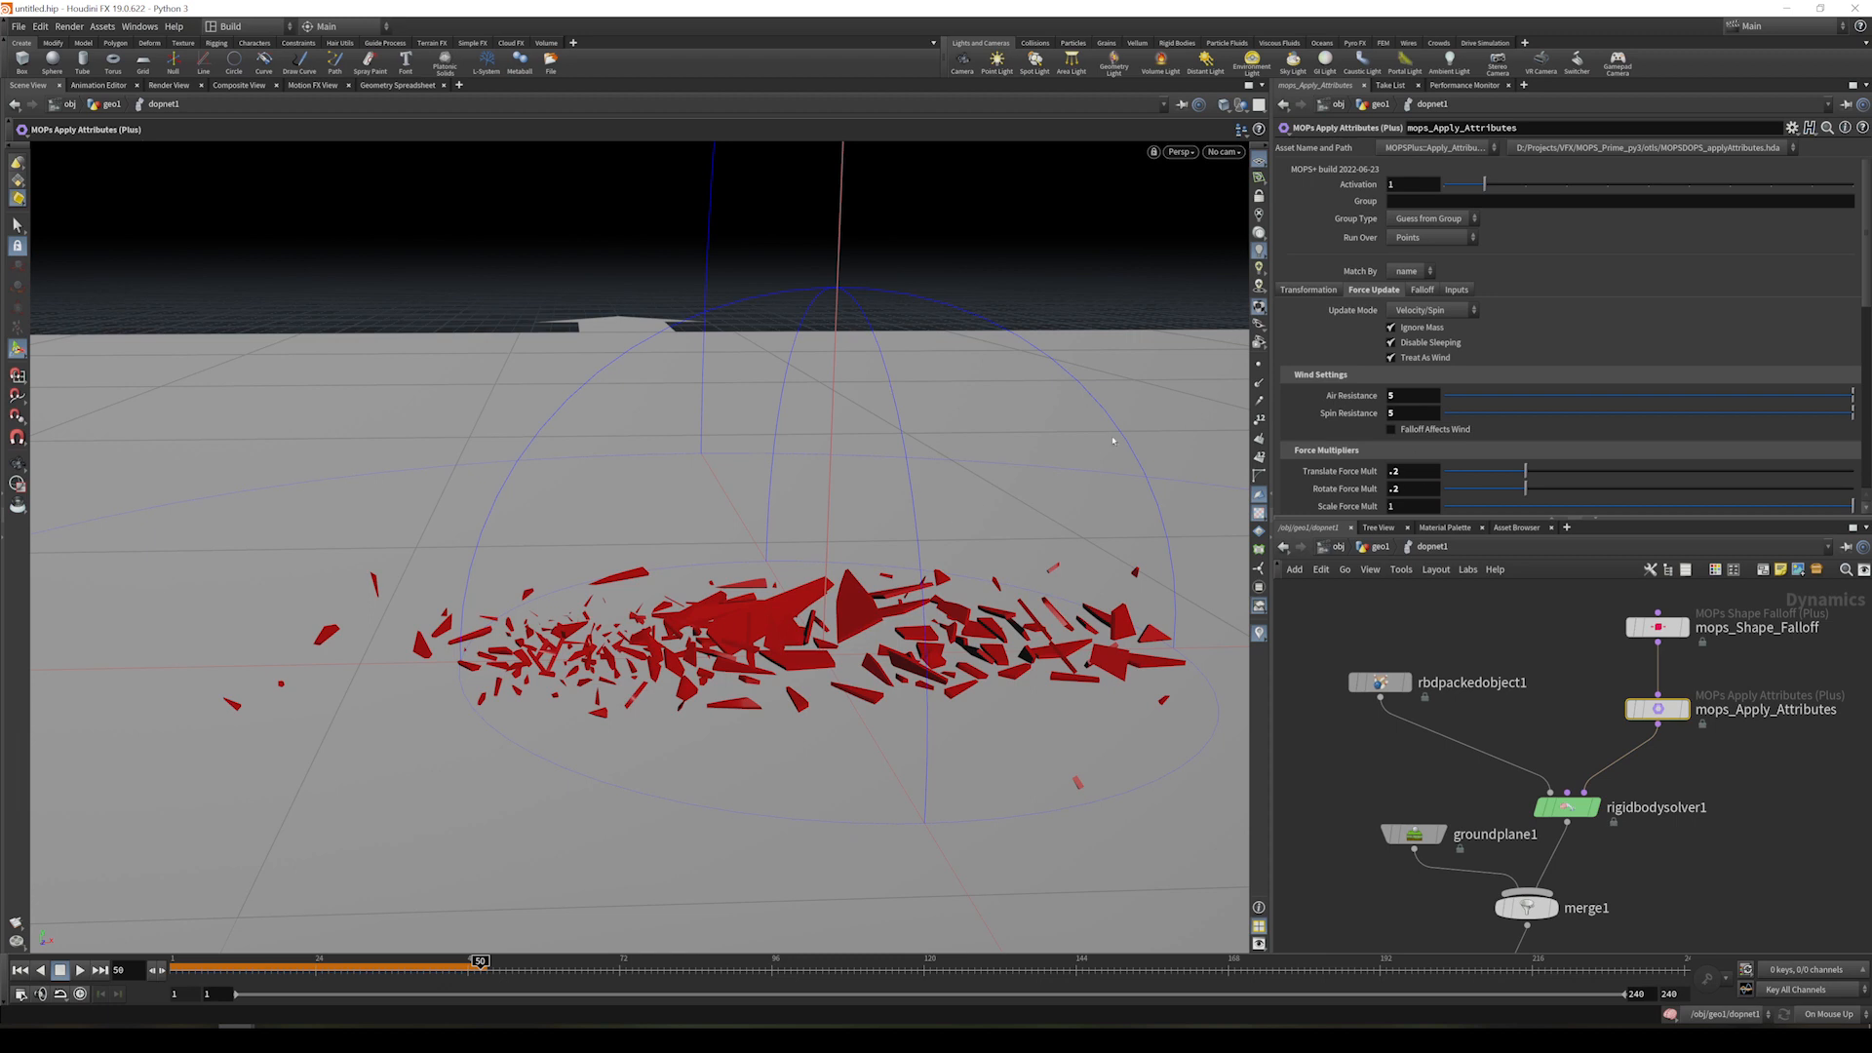
# - Enable Snap by Attribute on the Apply Attributes node, with Snap Threshold .9 and Snap Time 2
pyautogui.scroll(-5, 1490, 324)
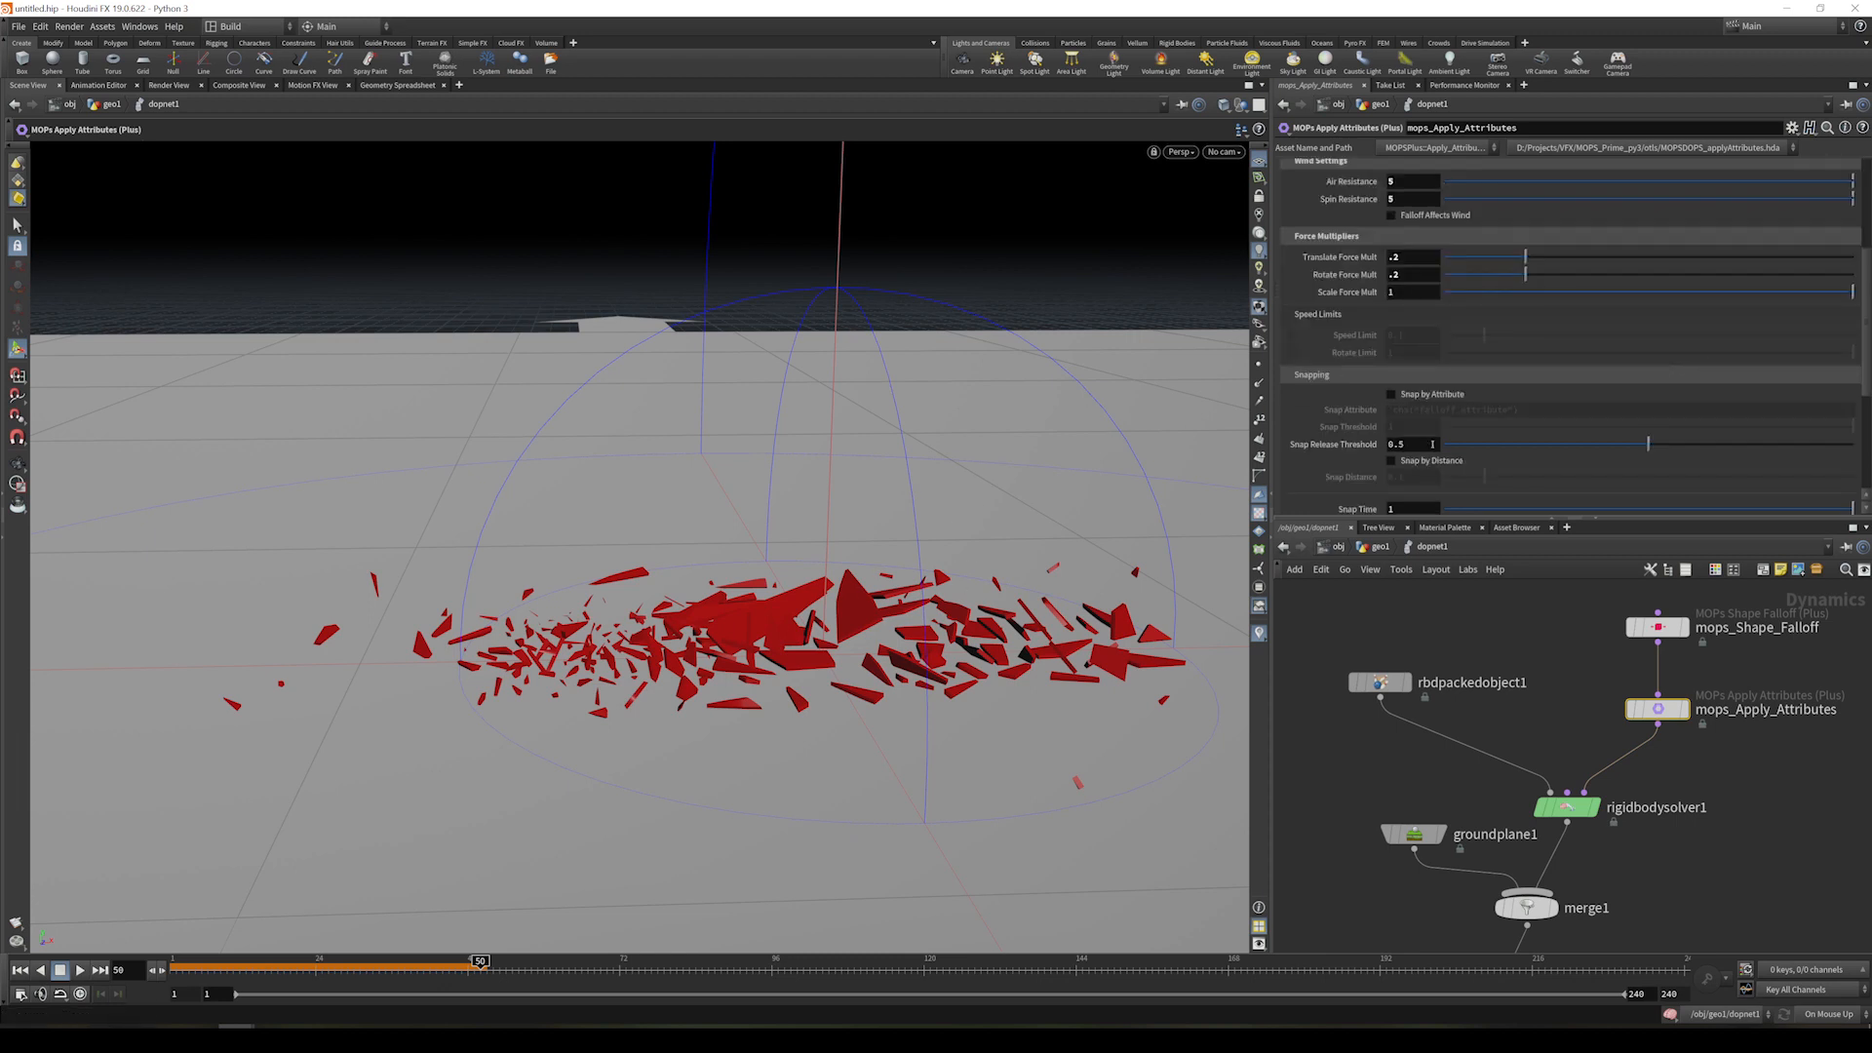
pyautogui.click(1411, 394)
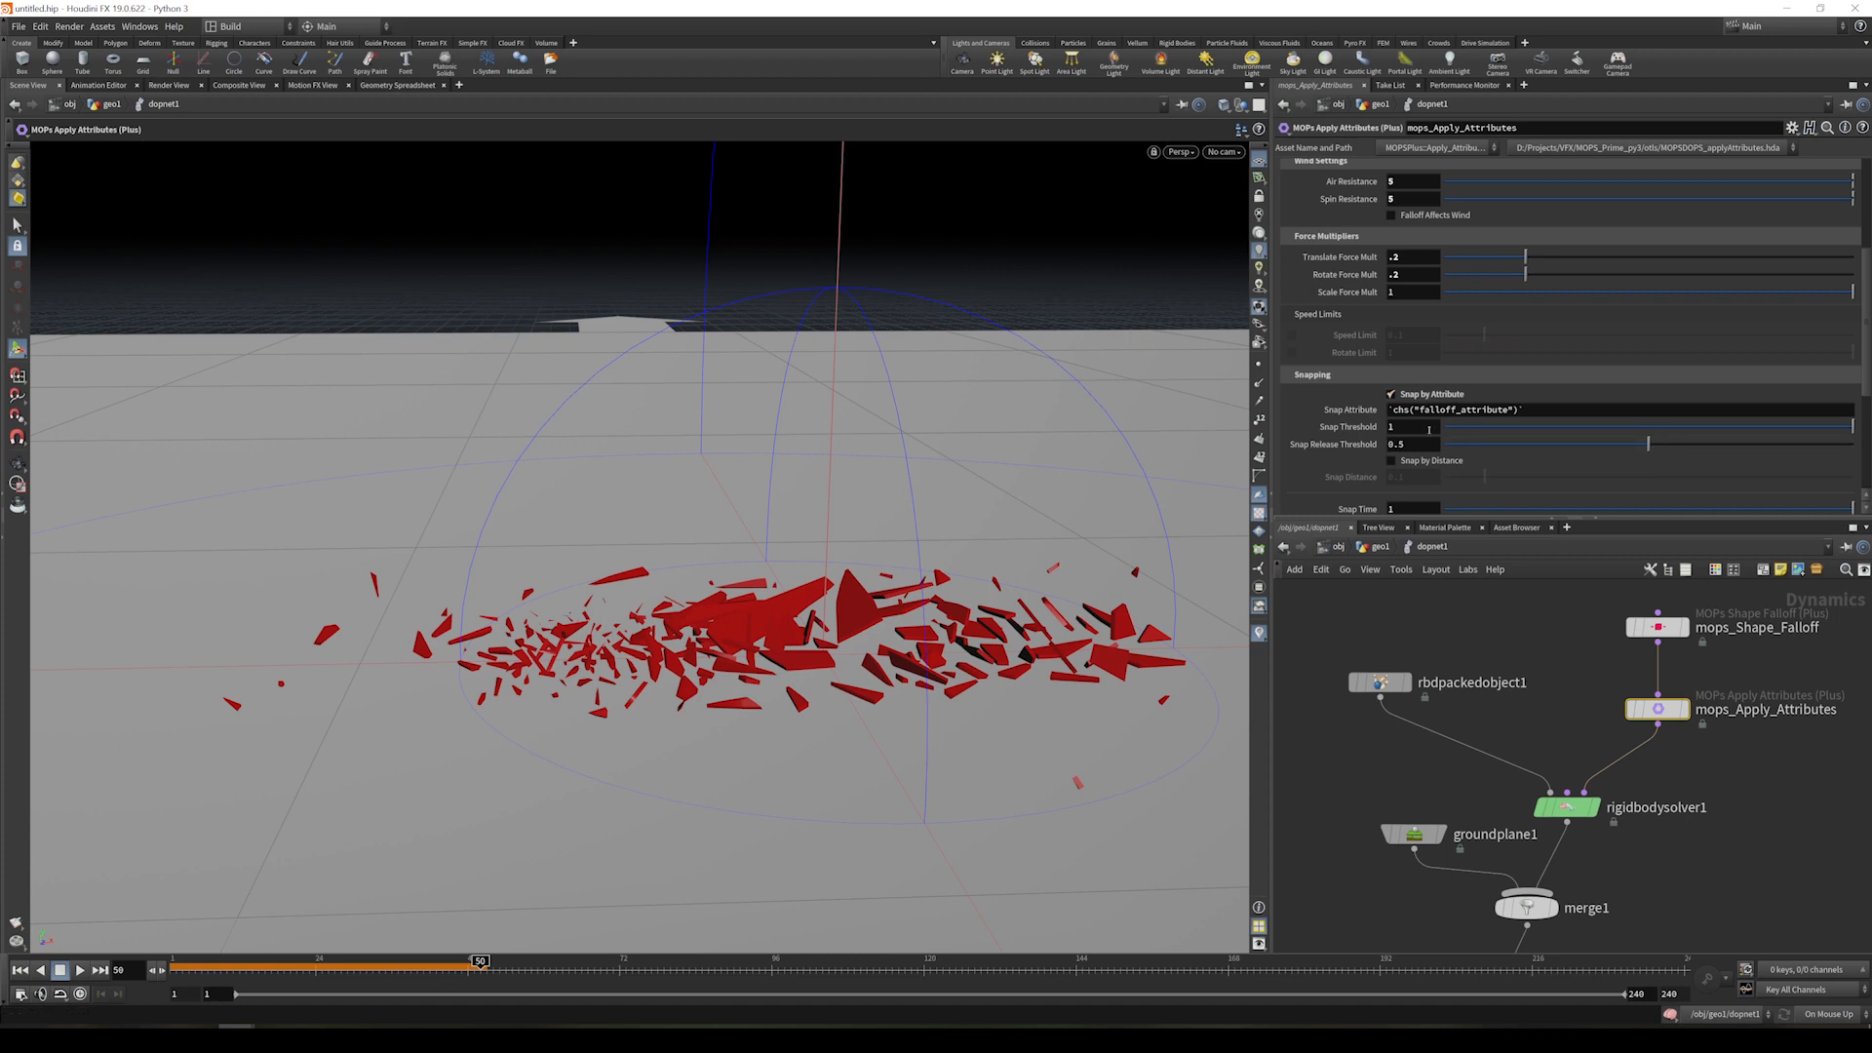
pyautogui.click(1409, 433)
pyautogui.moveTo(1305, 421)
pyautogui.moveTo(1406, 510); pyautogui.dragTo(1352, 507)
pyautogui.write('2')
pyautogui.press('Return')
pyautogui.scroll(-3, 1350, 504)
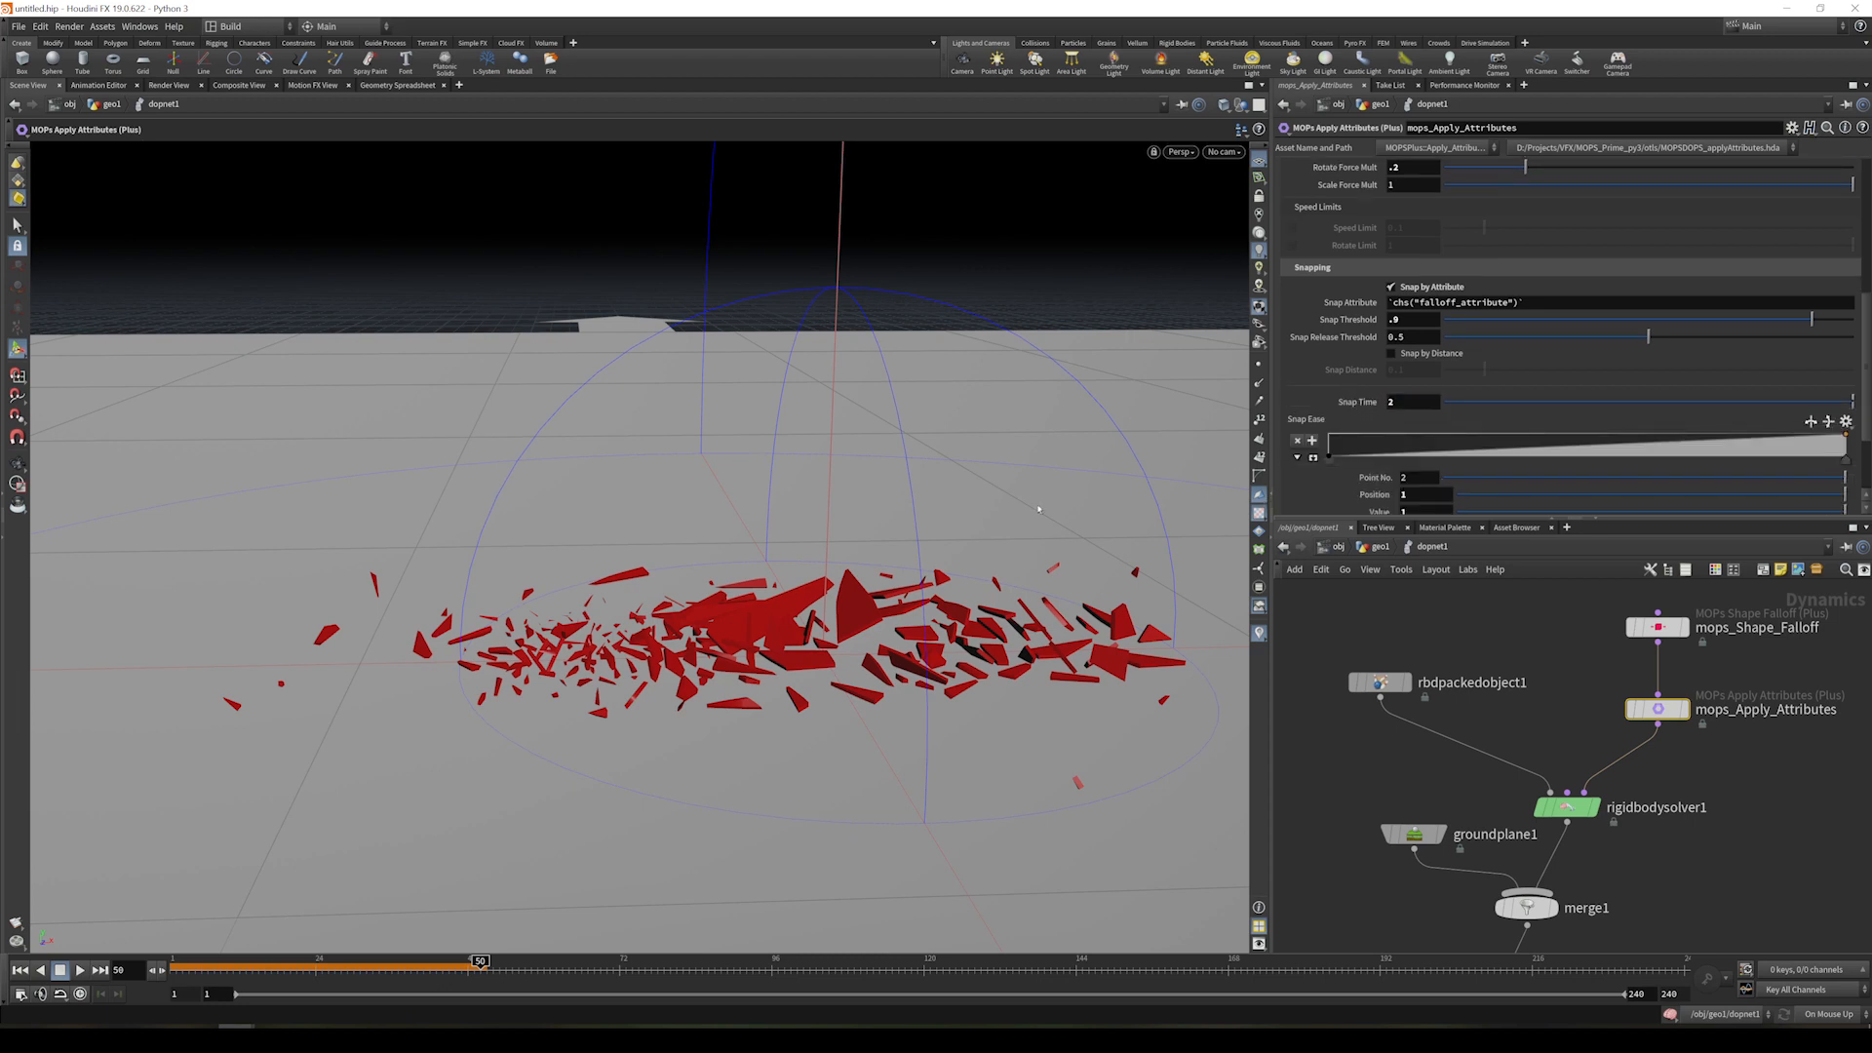
# - Play the simulation from the first frame to check how the pieces snap together as the falloff grows
pyautogui.moveTo(472, 968); pyautogui.dragTo(141, 956)
pyautogui.click(80, 970)
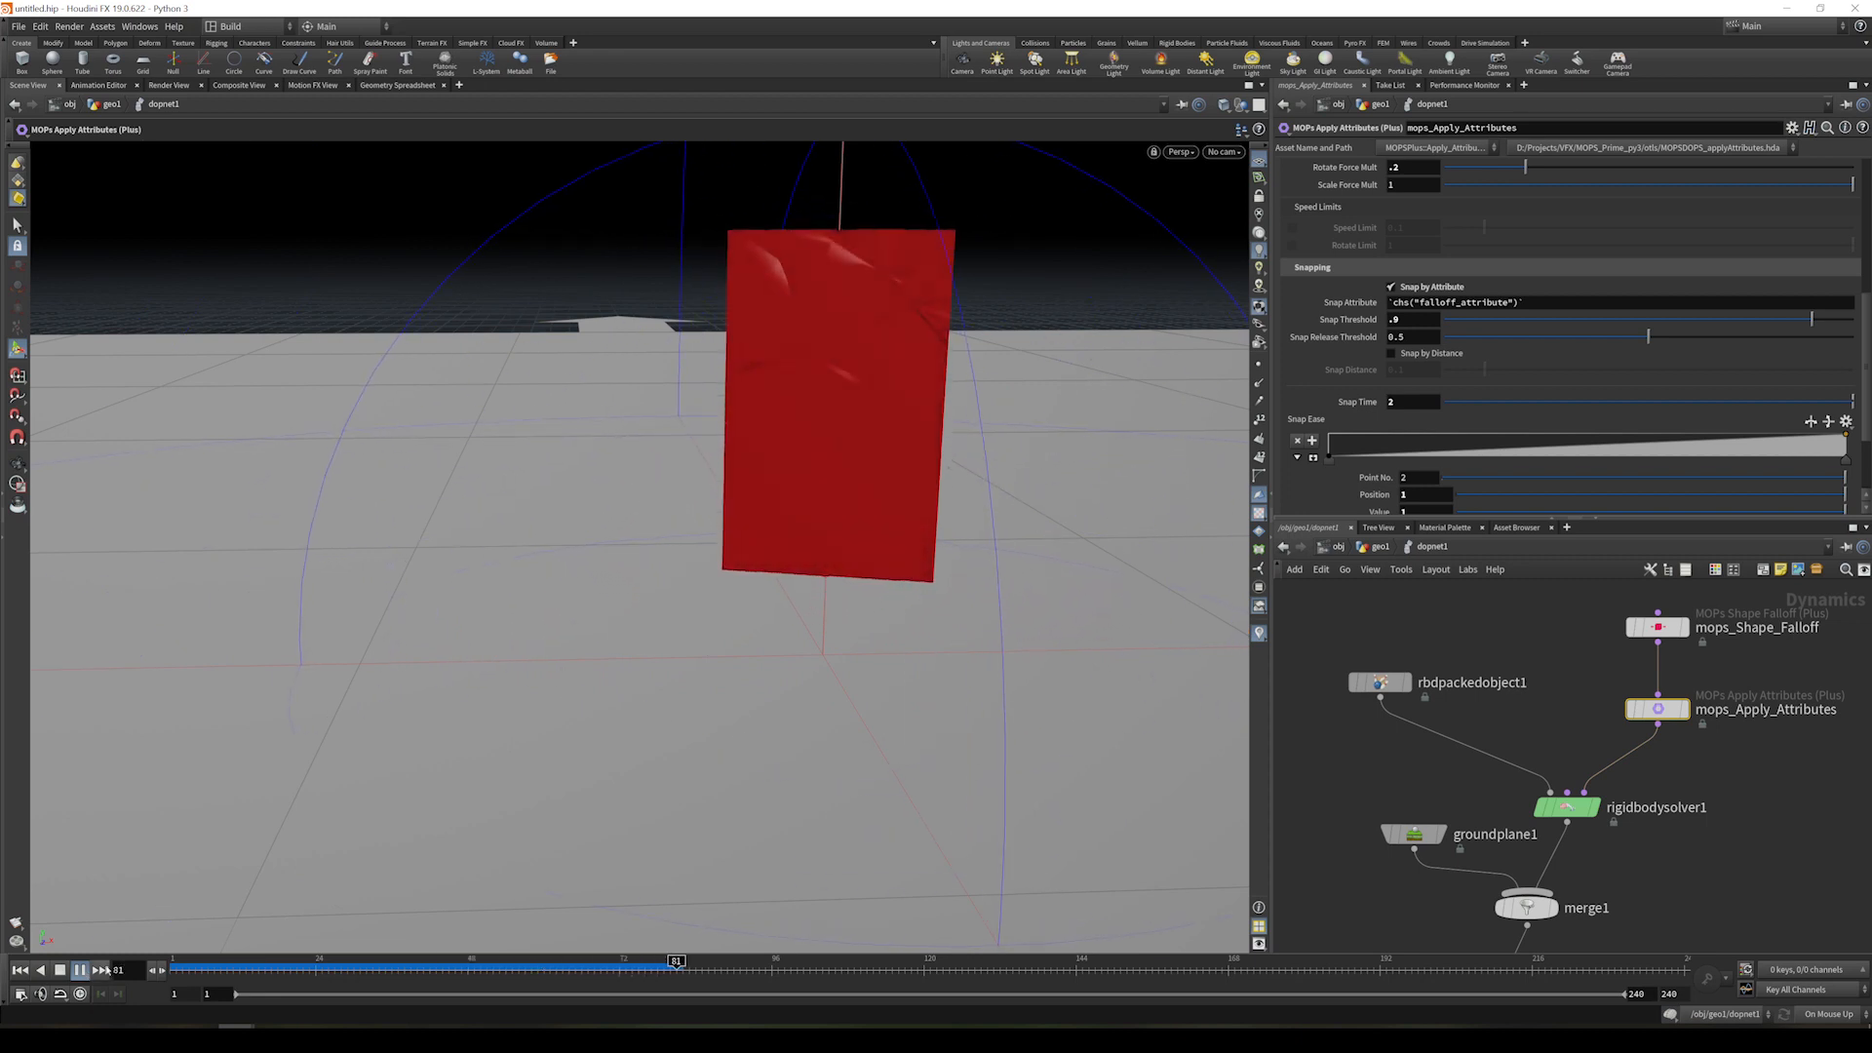
pyautogui.click(60, 970)
pyautogui.moveTo(173, 964)
pyautogui.mouseDown()
pyautogui.moveTo(727, 969)
pyautogui.moveTo(173, 968)
pyautogui.mouseUp()
pyautogui.click(81, 973)
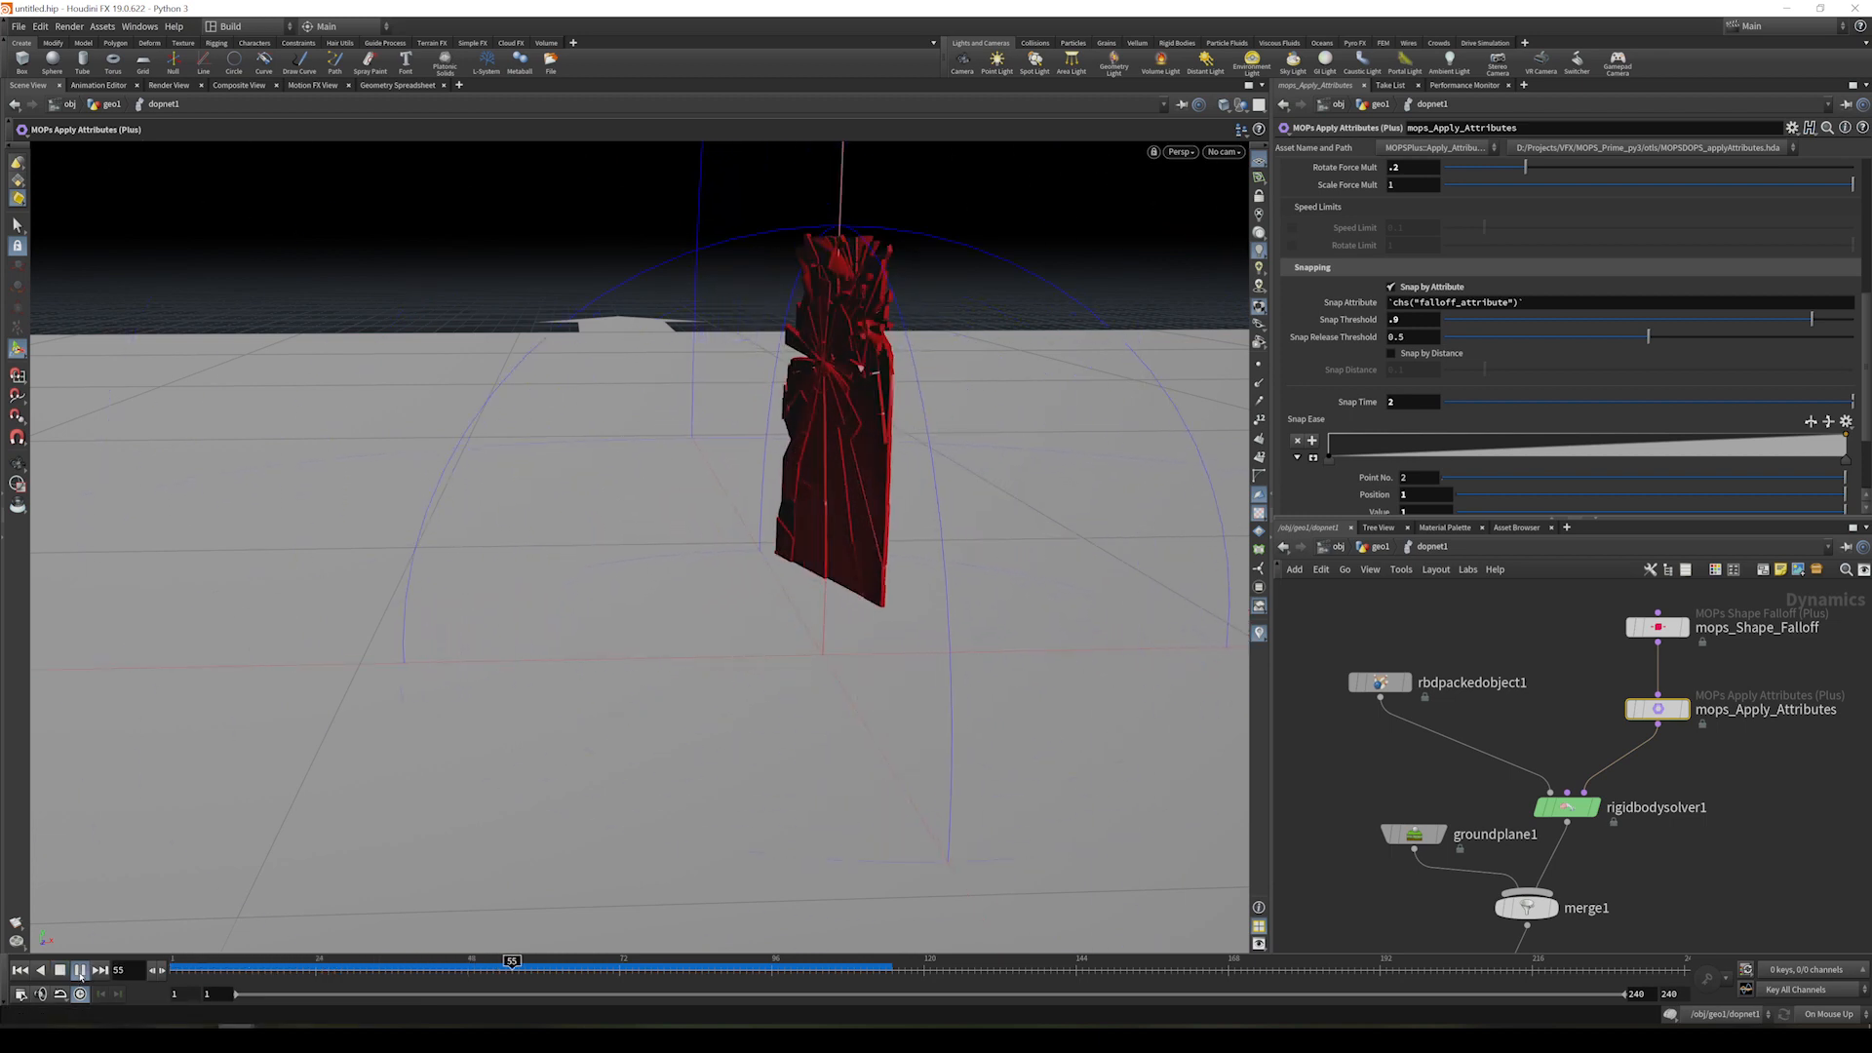
pyautogui.click(80, 971)
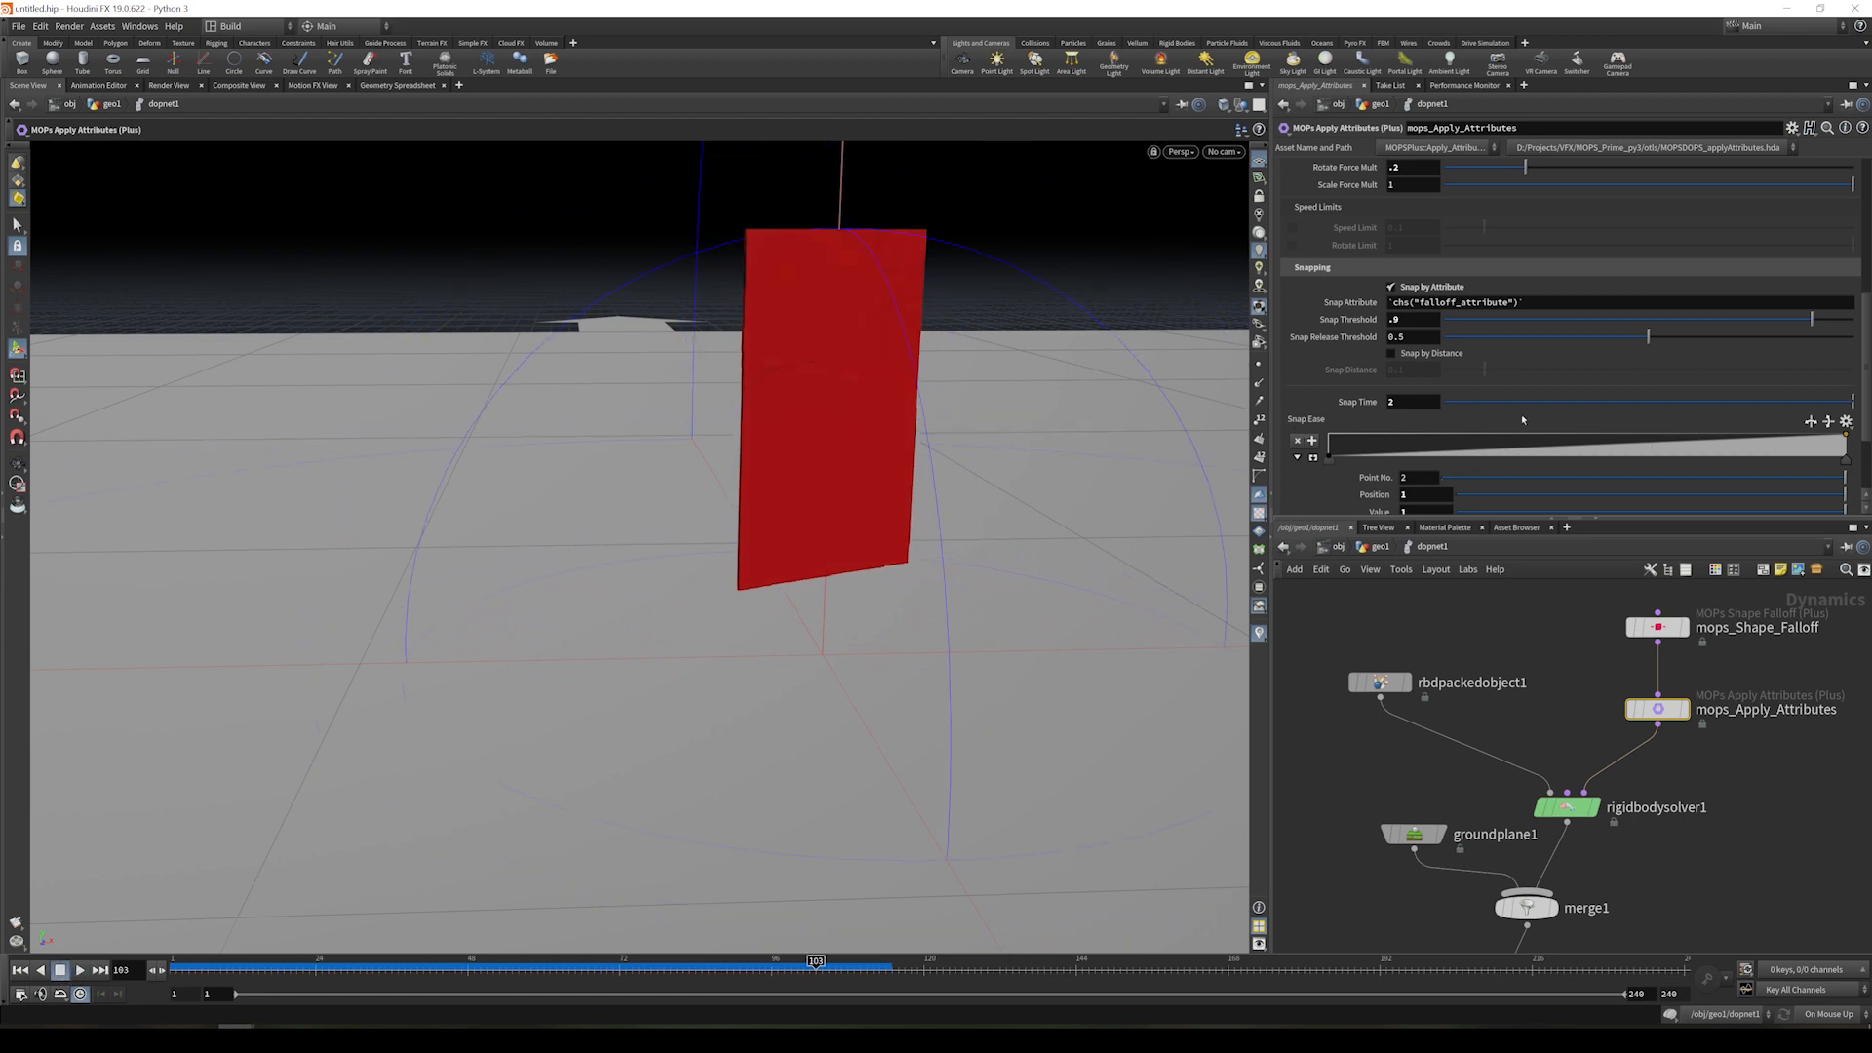
# - Set the Apply Attributes node's Snap Time to 1, replay the simulation from the first frame, and rewind it
pyautogui.doubleClick(1397, 402)
pyautogui.write('1')
pyautogui.press('Return')
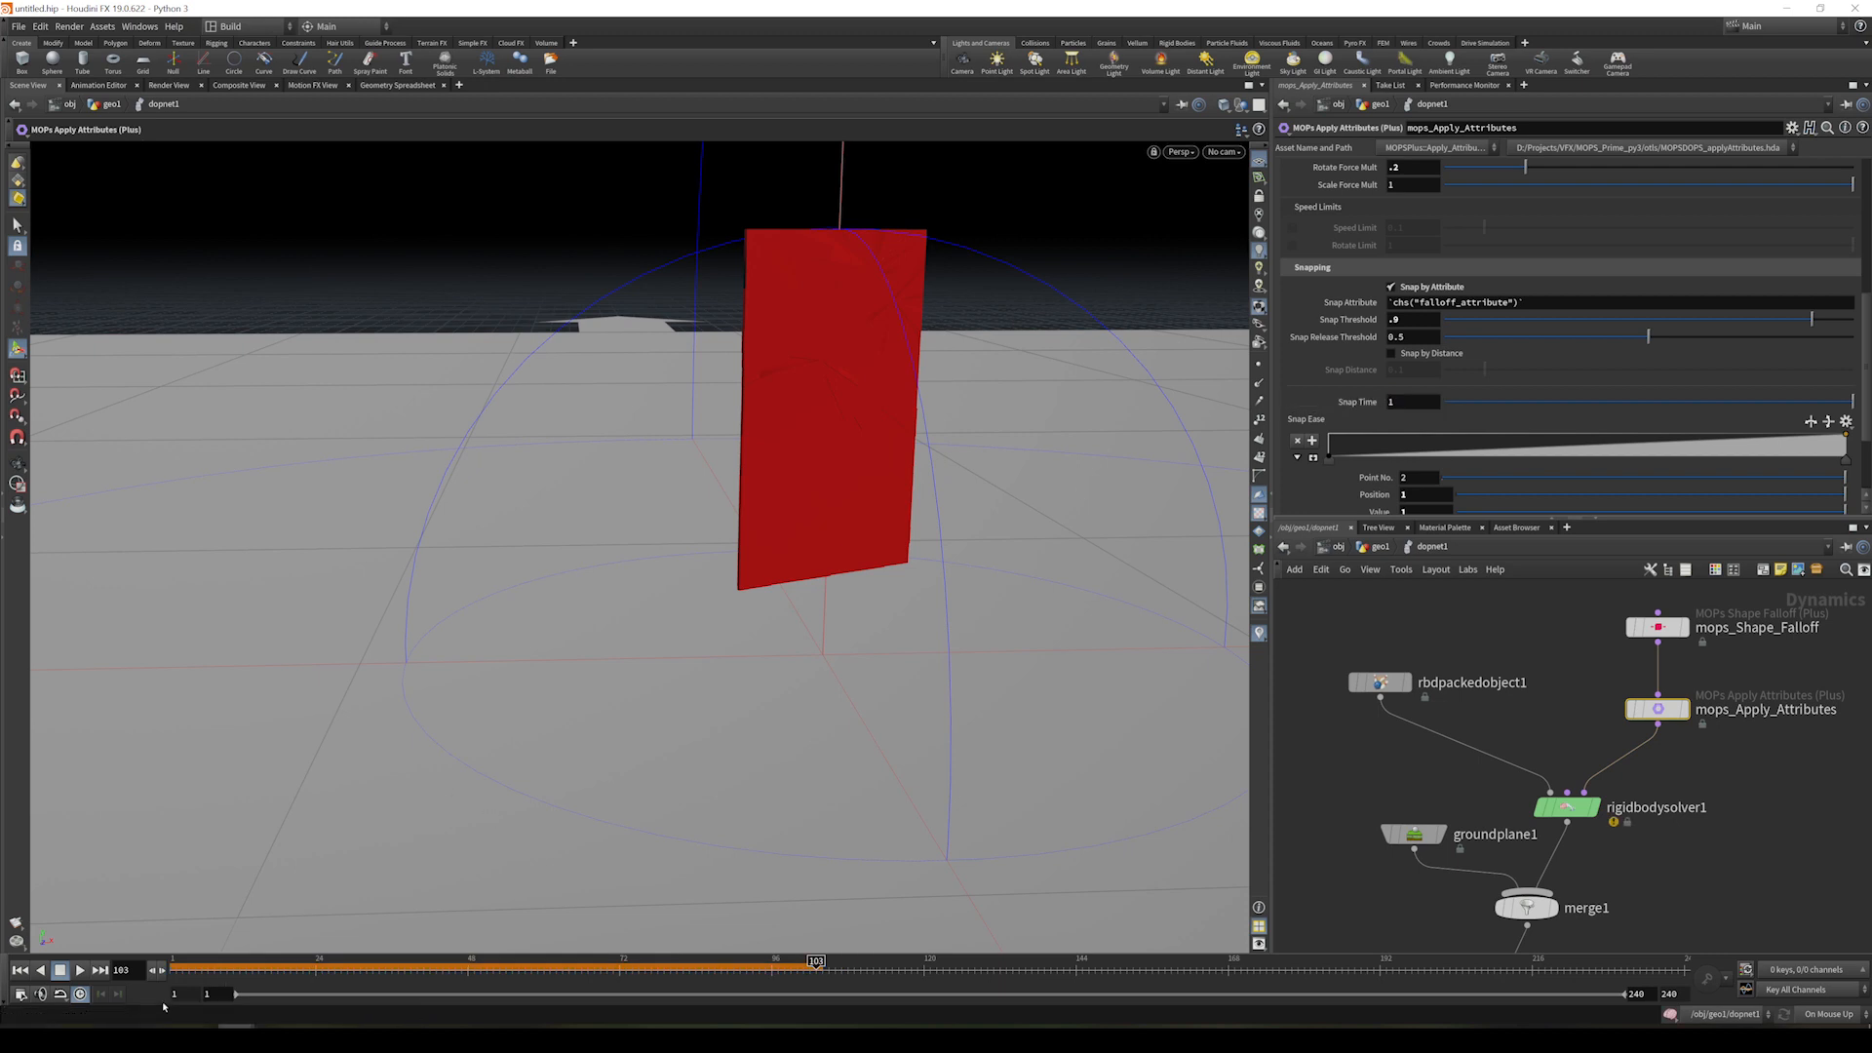
pyautogui.click(20, 971)
pyautogui.click(78, 971)
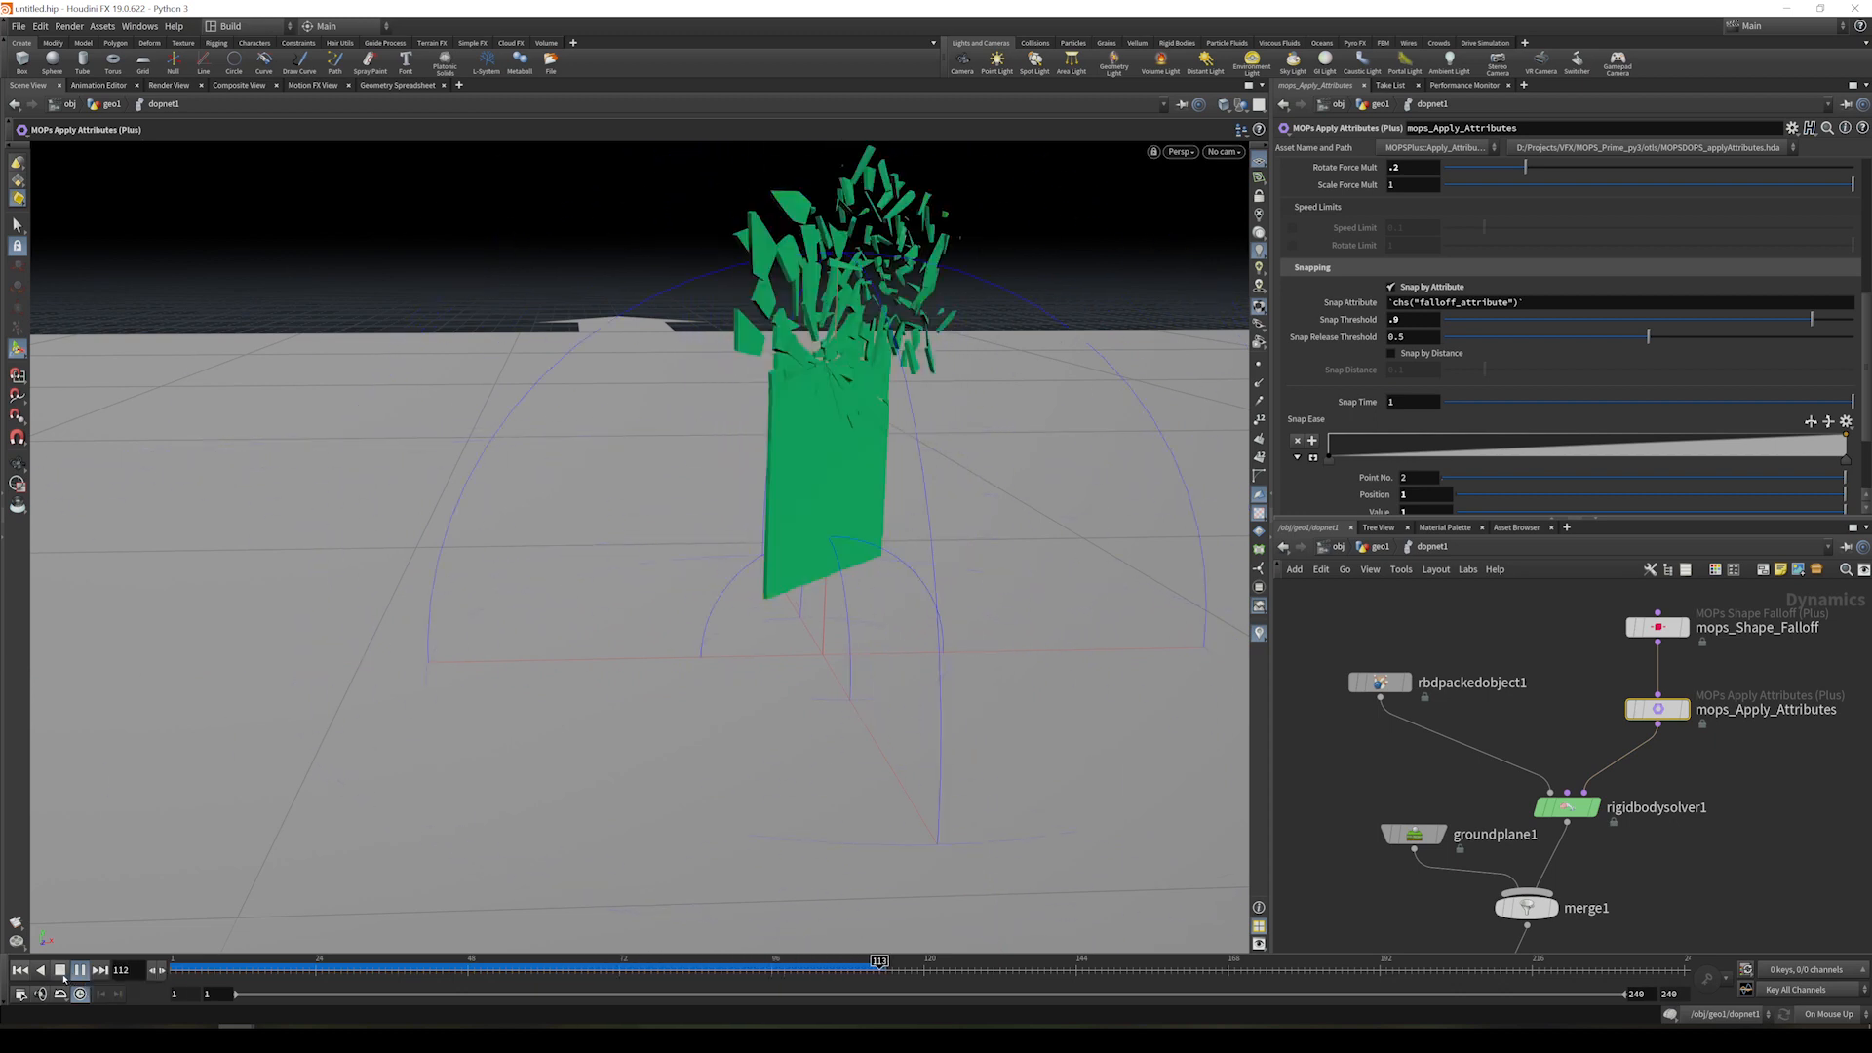
pyautogui.click(60, 971)
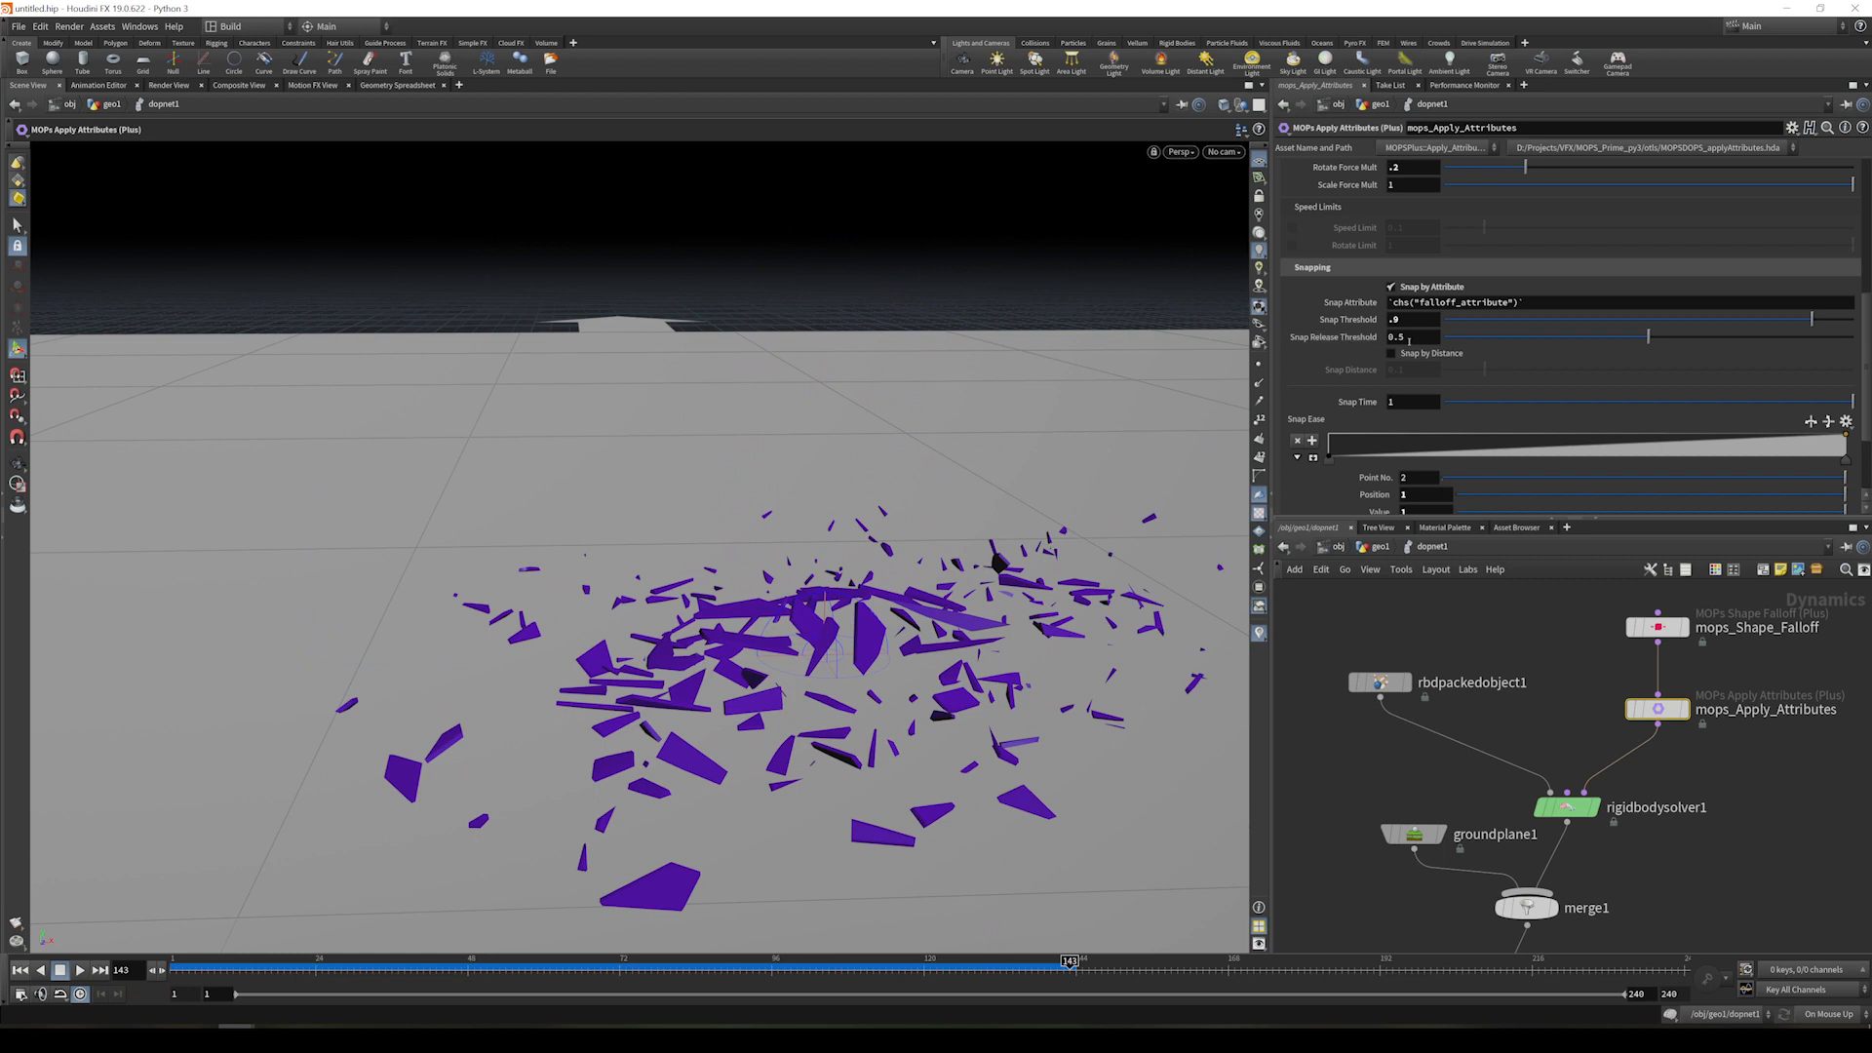
pyautogui.moveTo(1070, 970); pyautogui.dragTo(172, 960)
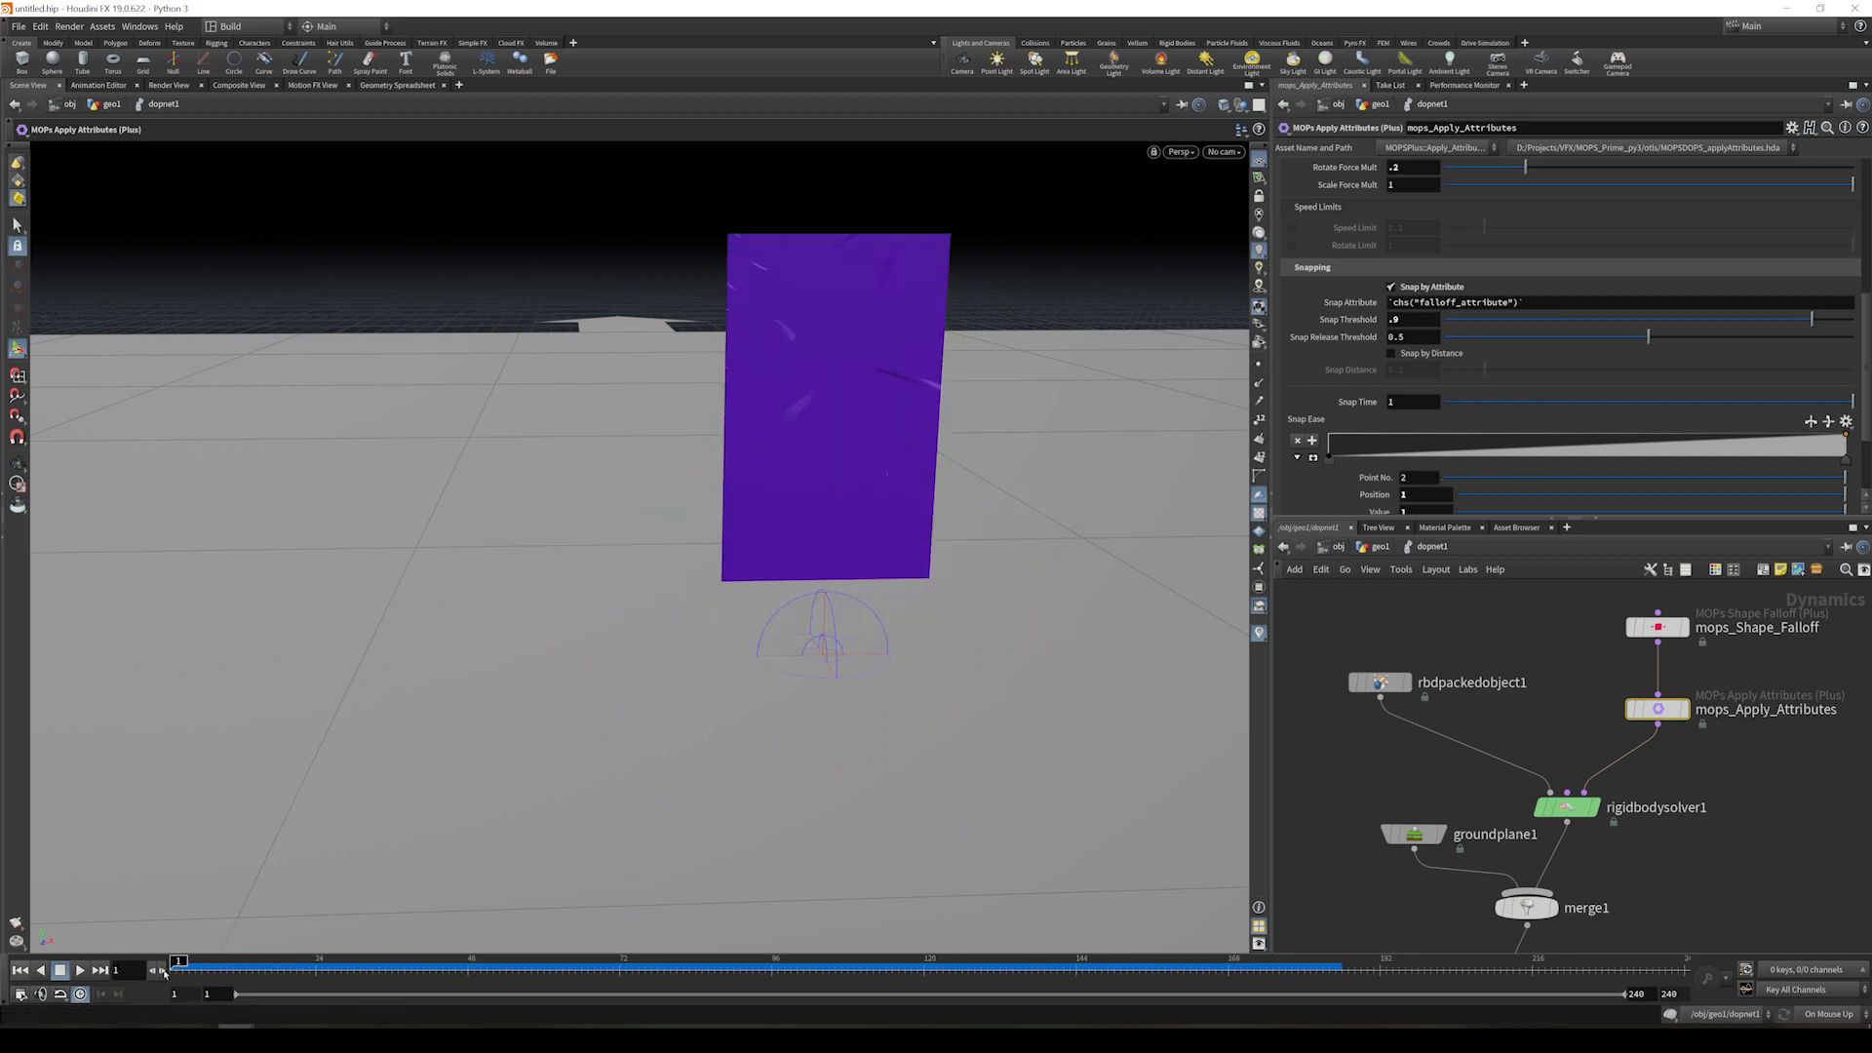
# - Insert a POP Drag node on the wire between mops_Apply_Attributes and rigidbodysolver1
pyautogui.moveTo(1654, 723)
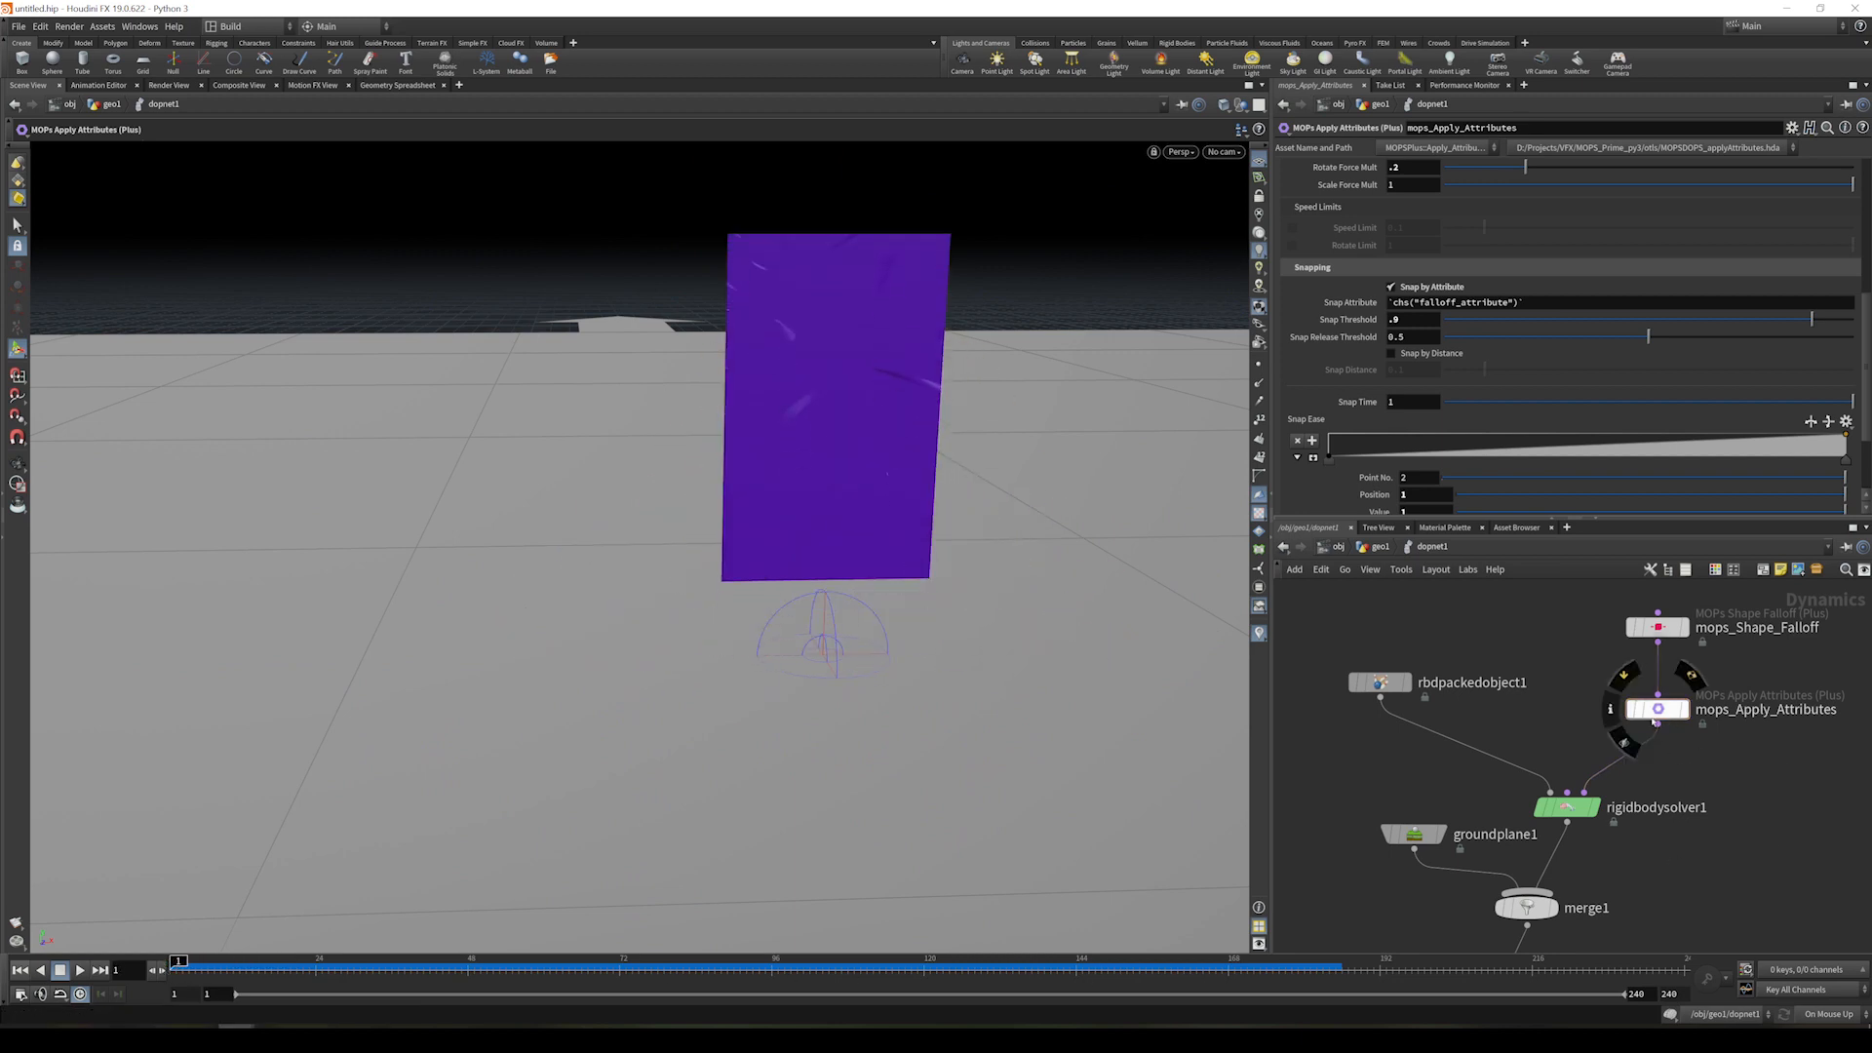
pyautogui.moveTo(1726, 833); pyautogui.dragTo(1685, 811, button='middle')
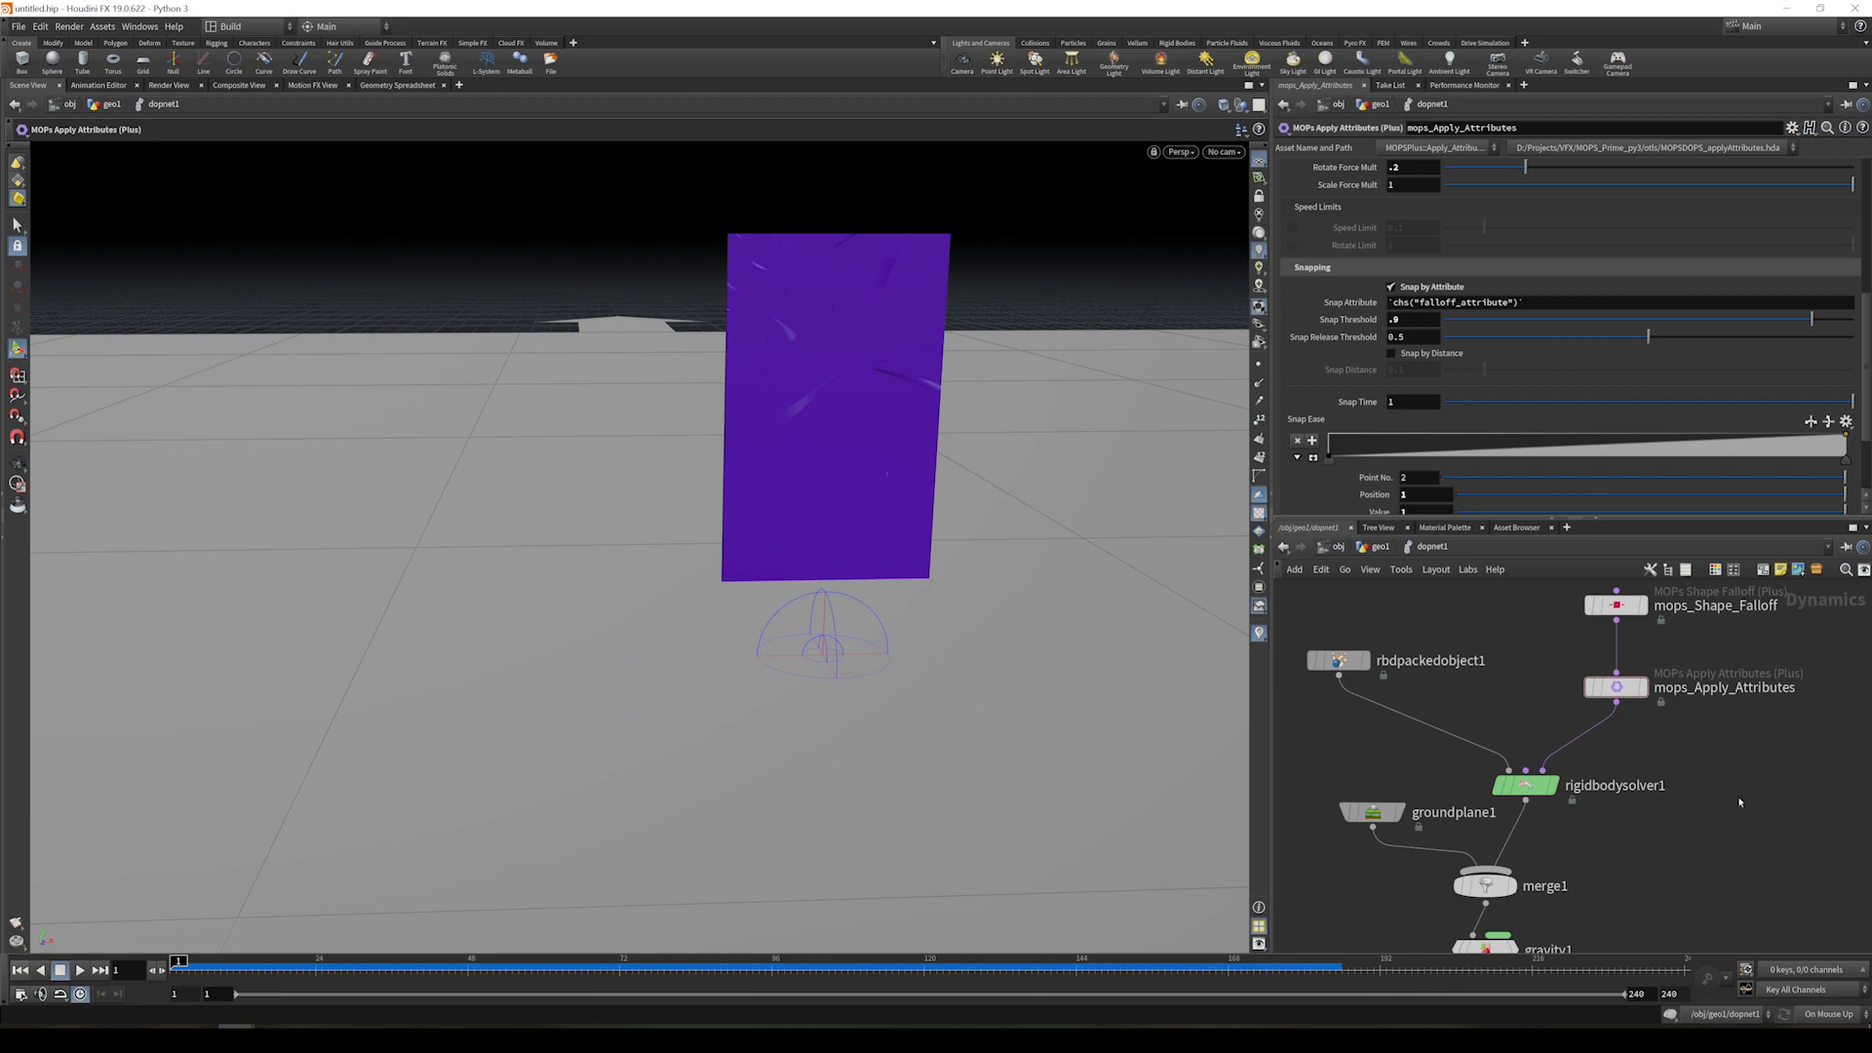
pyautogui.press('Tab')
pyautogui.write('popdrag')
pyautogui.press('Down')
pyautogui.press('Down')
pyautogui.press('Up')
pyautogui.press('Up')
pyautogui.press('Return')
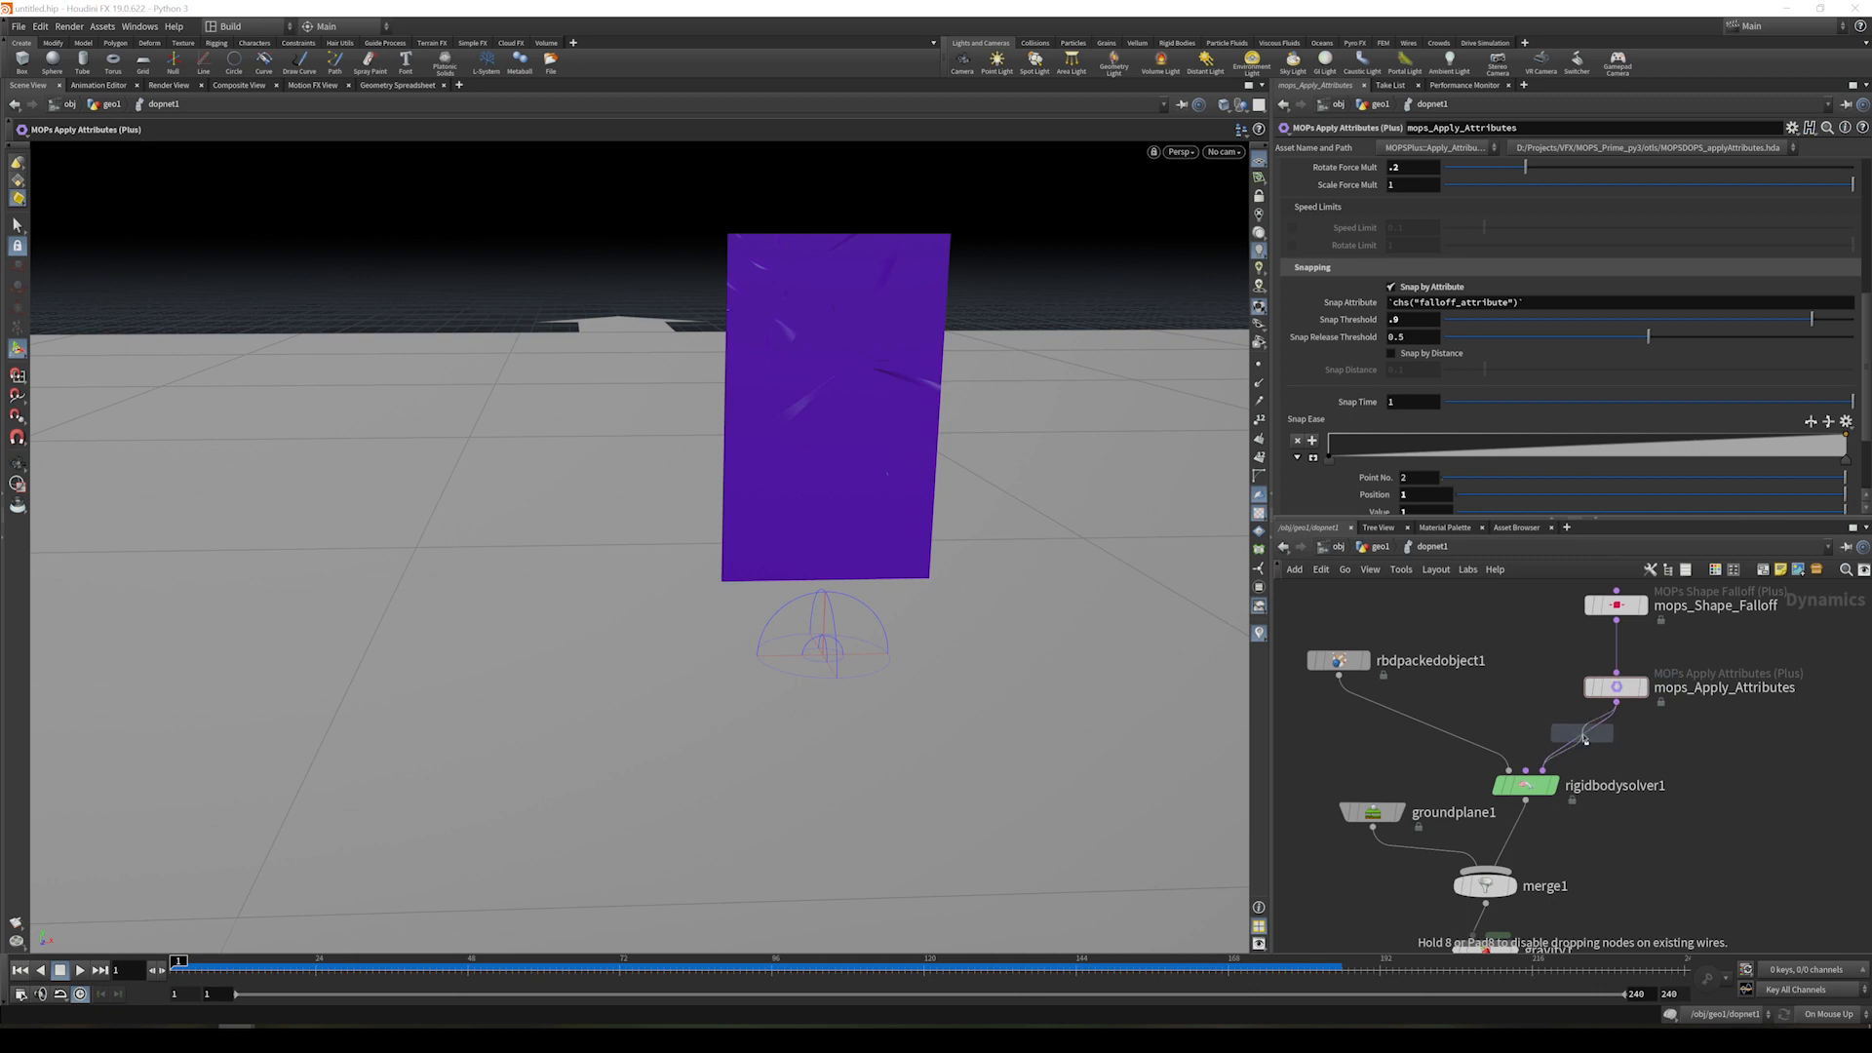
pyautogui.click(1583, 739)
# - Insert a POP Drag Spin node on the wire between popdrag1 and rigidbodysolver1
pyautogui.press('Tab')
pyautogui.write('popdrag')
pyautogui.press('Down')
pyautogui.press('Return')
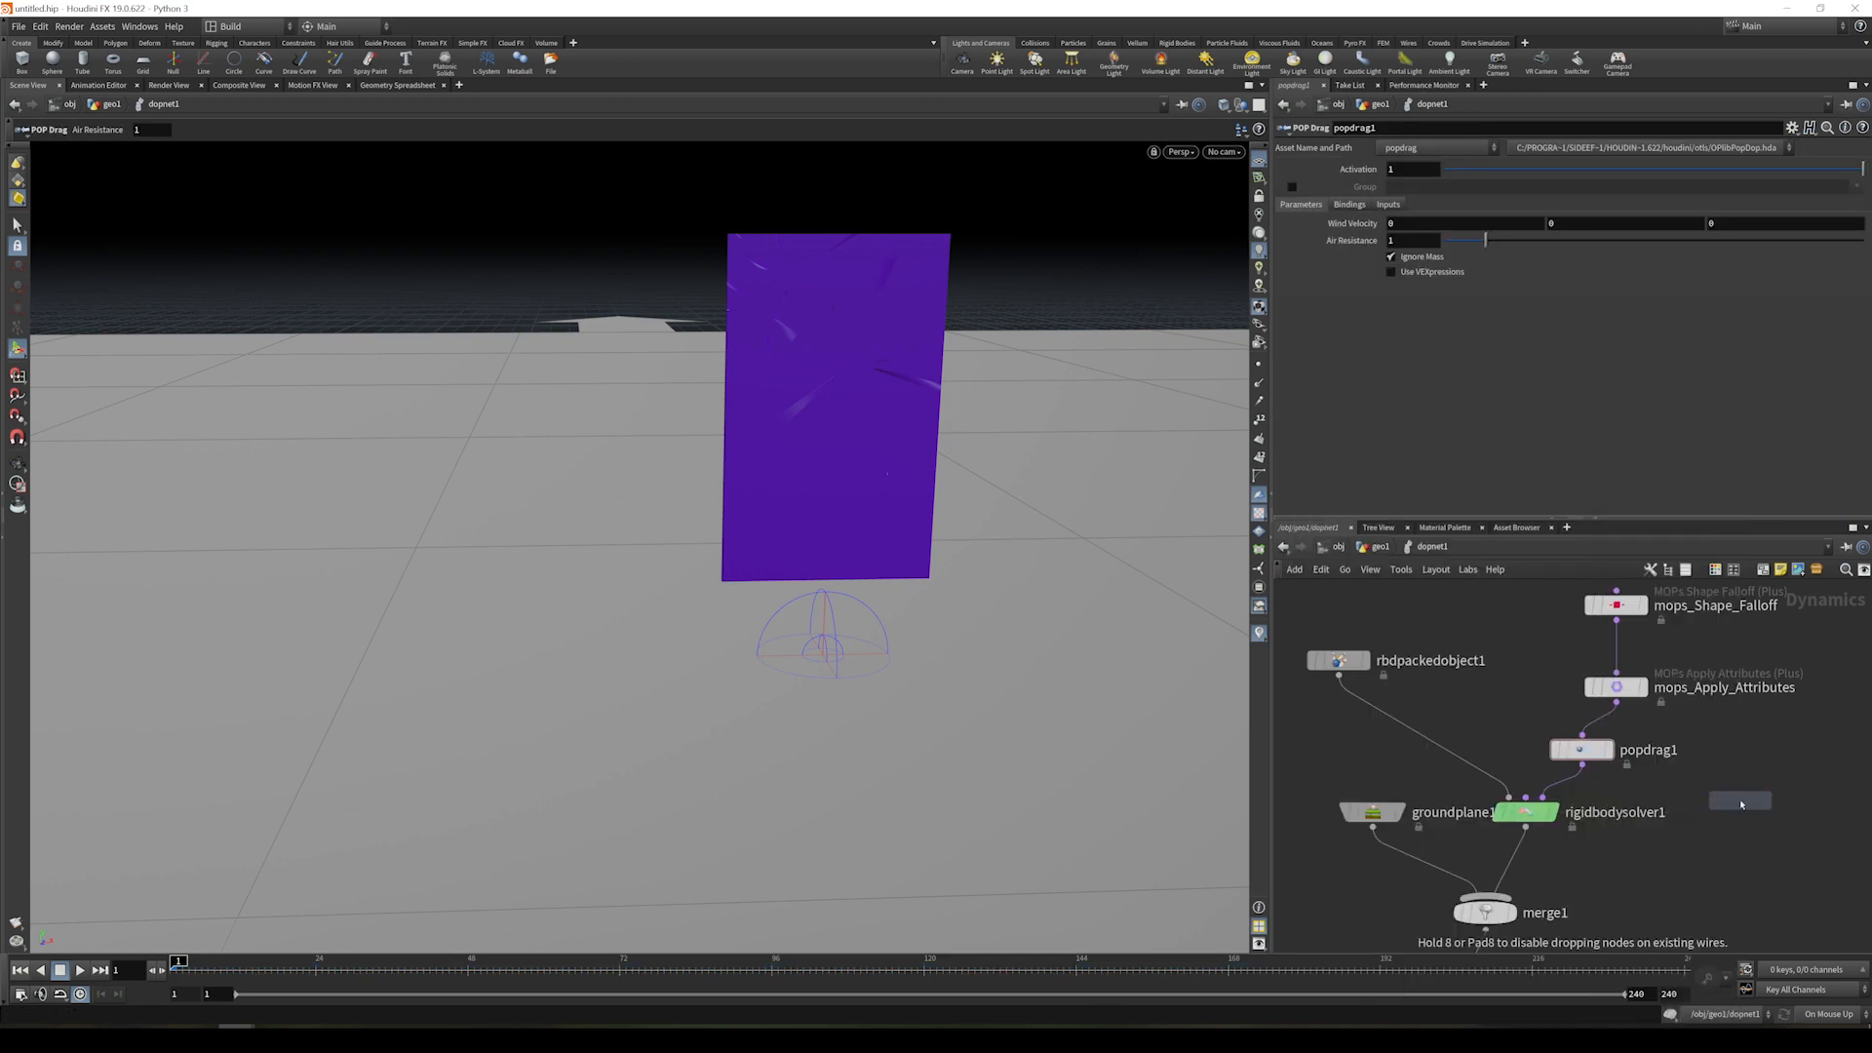
pyautogui.click(1565, 780)
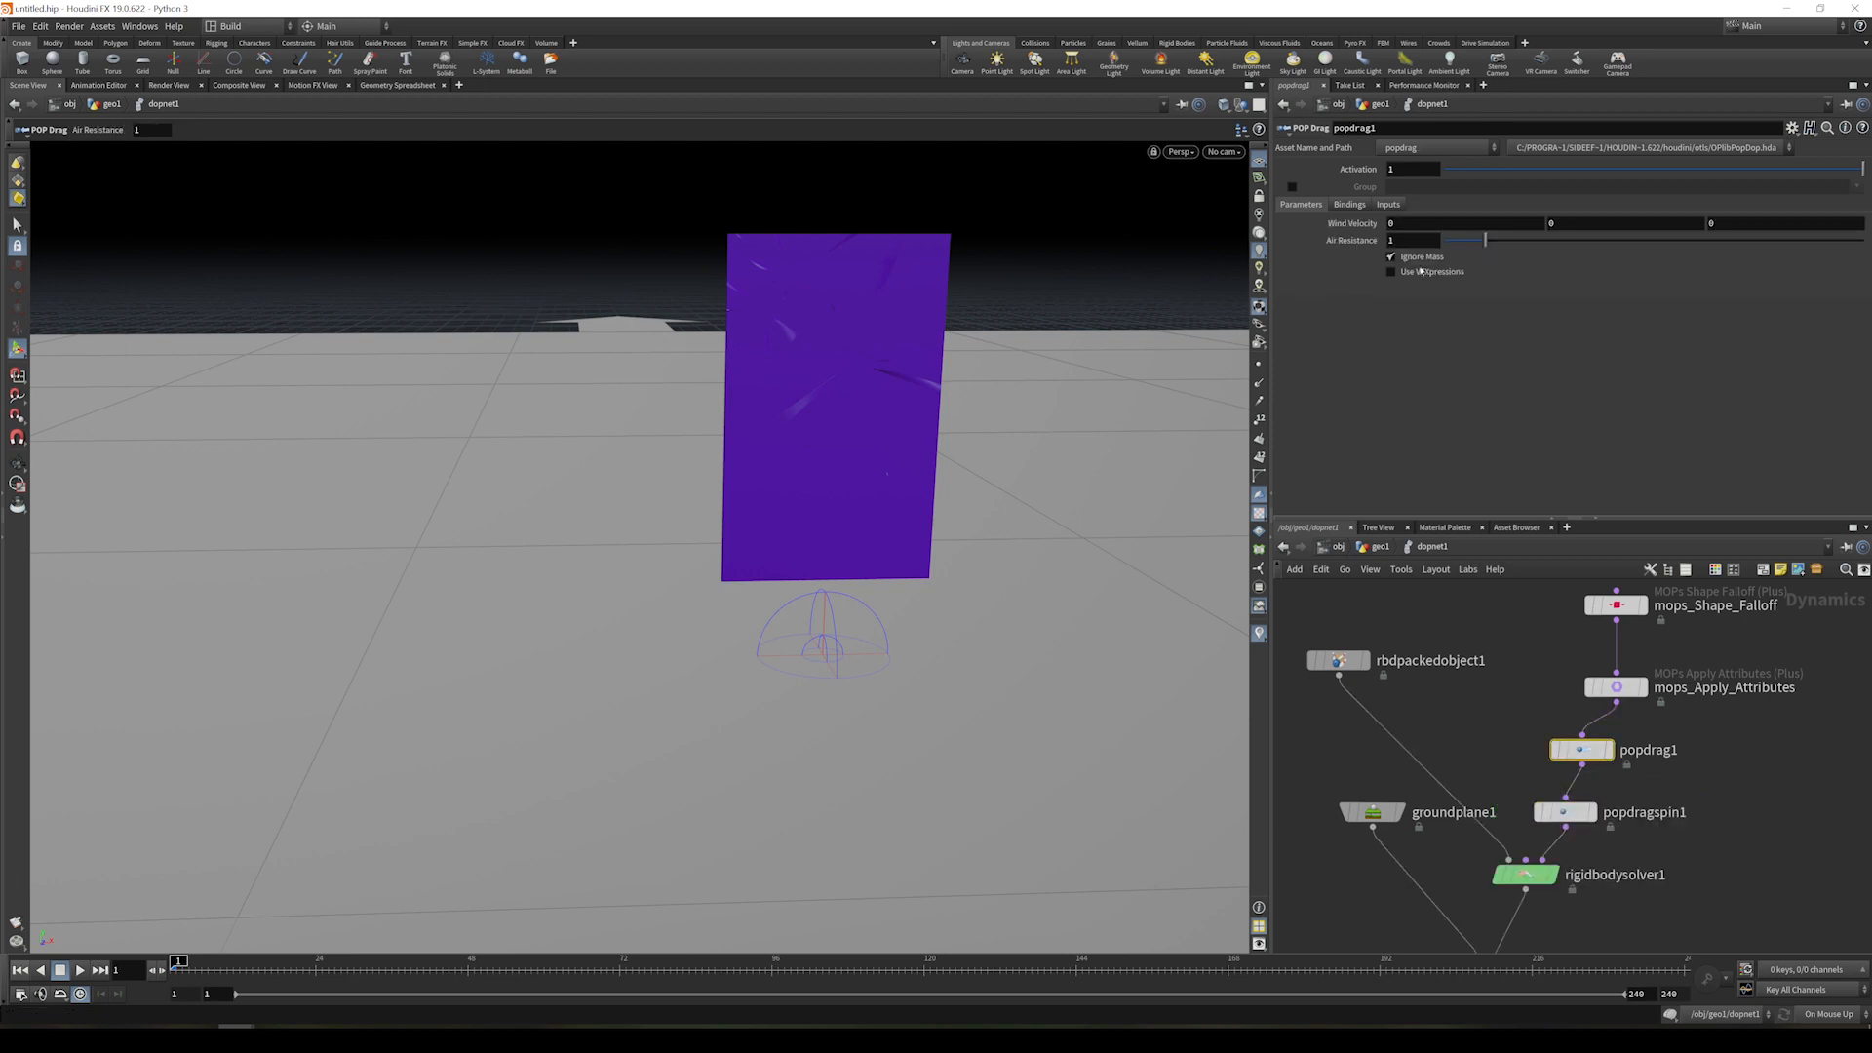
# - Set popdrag1's Air Resistance and popdragspin1's Spin Resistance to .5, play the simulation, and return to the first frame
pyautogui.click(1403, 242)
pyautogui.write('.5')
pyautogui.click(1565, 812)
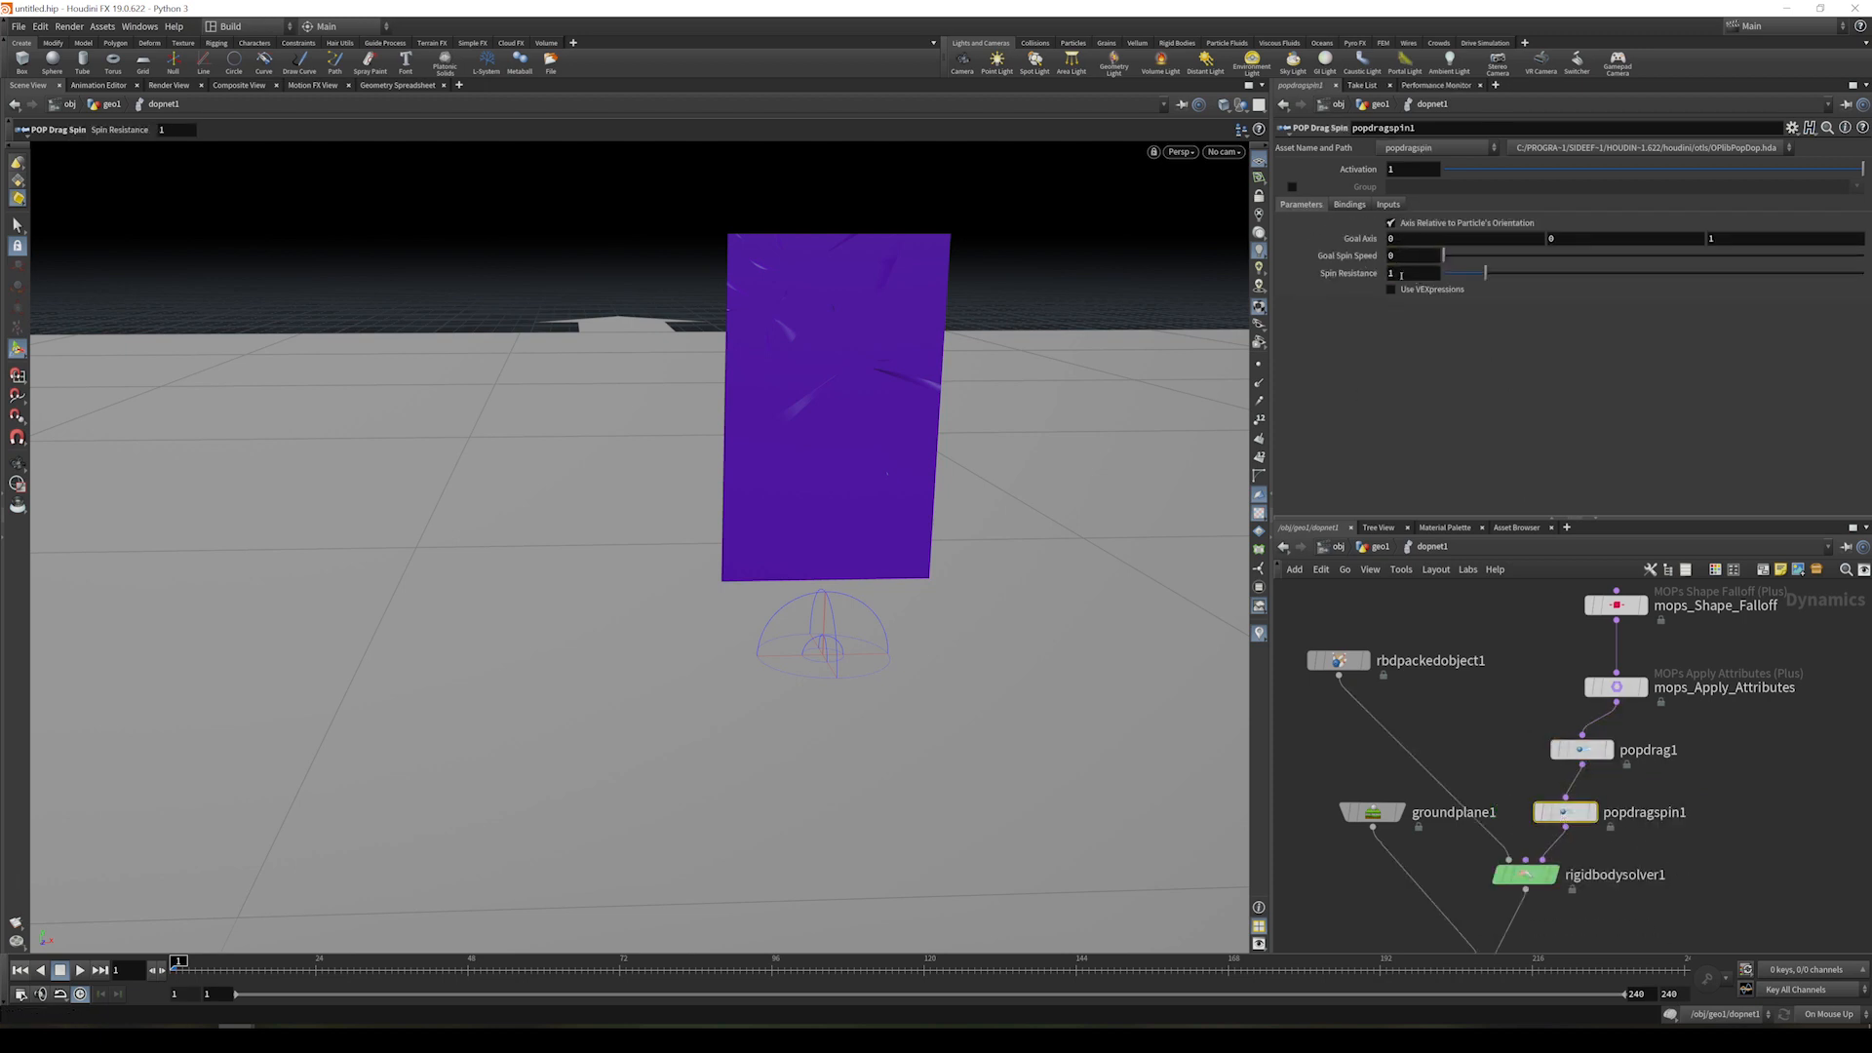
pyautogui.click(1400, 269)
pyautogui.write('.5')
pyautogui.press('Return')
pyautogui.click(80, 970)
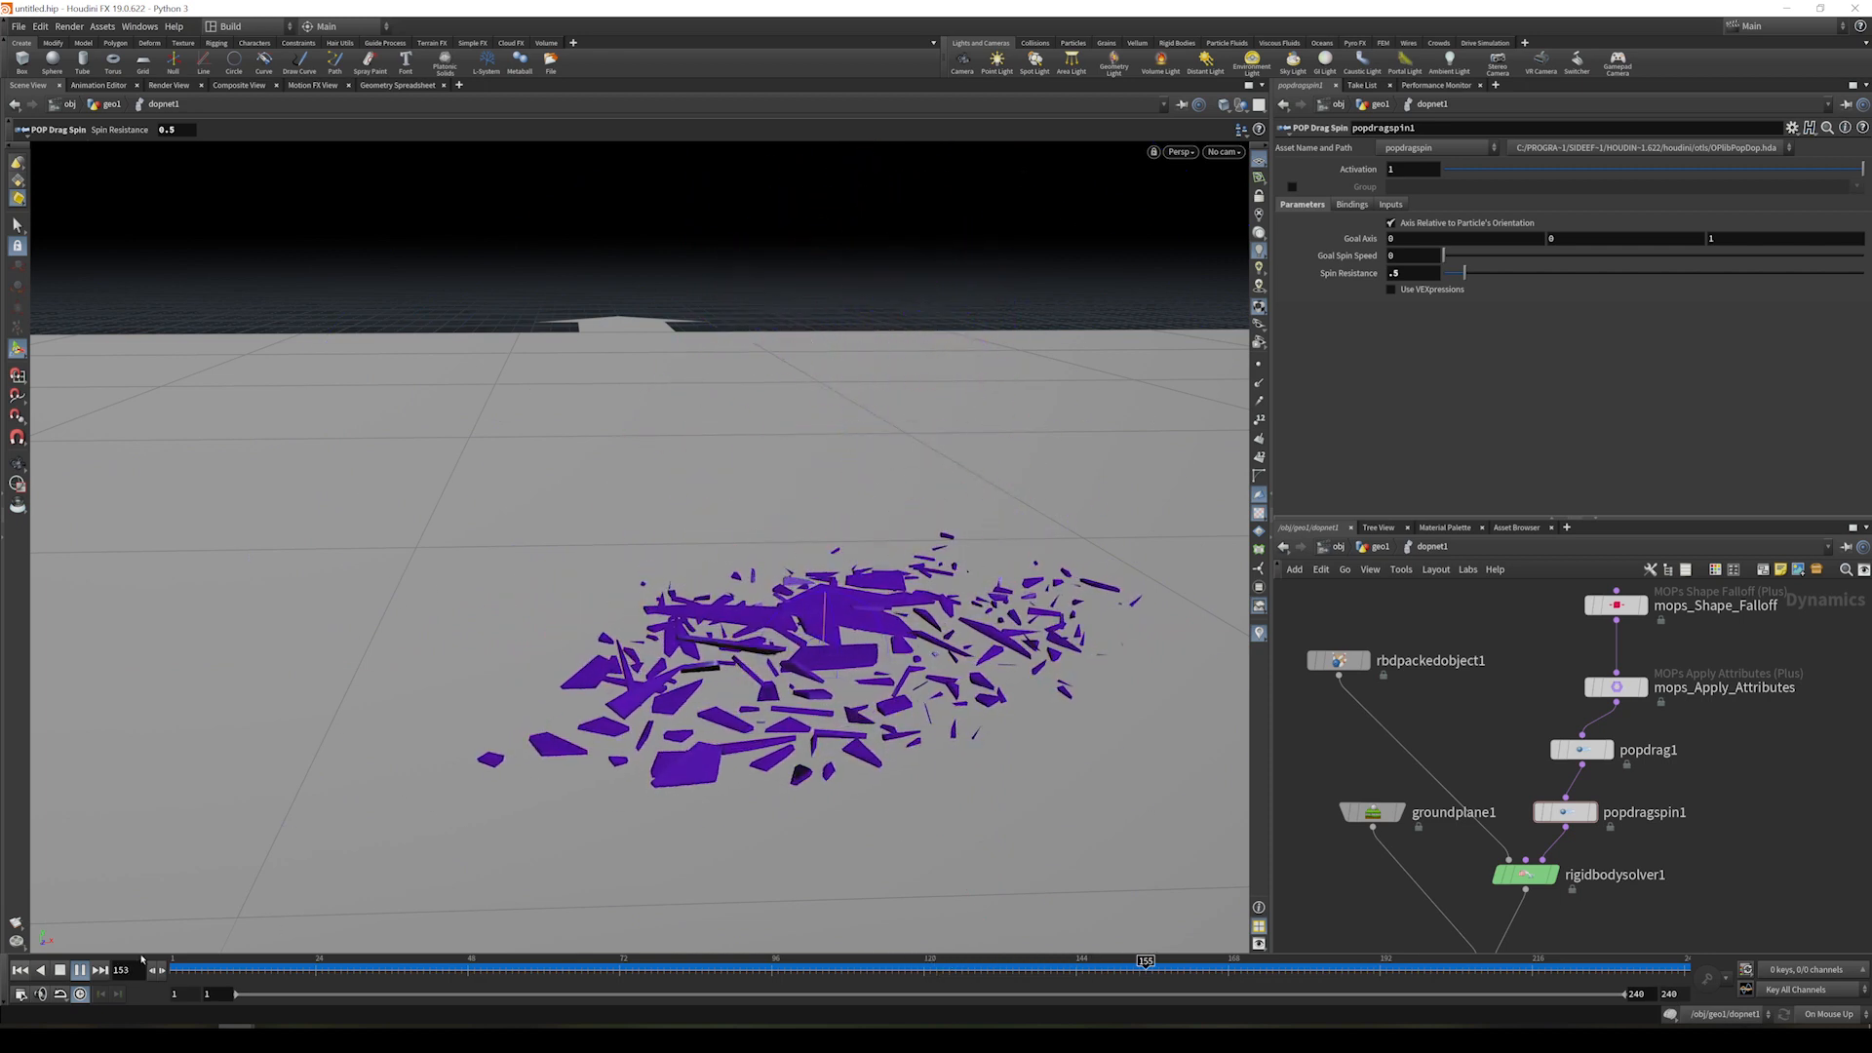
pyautogui.hotkey('ctrl', 'Up')
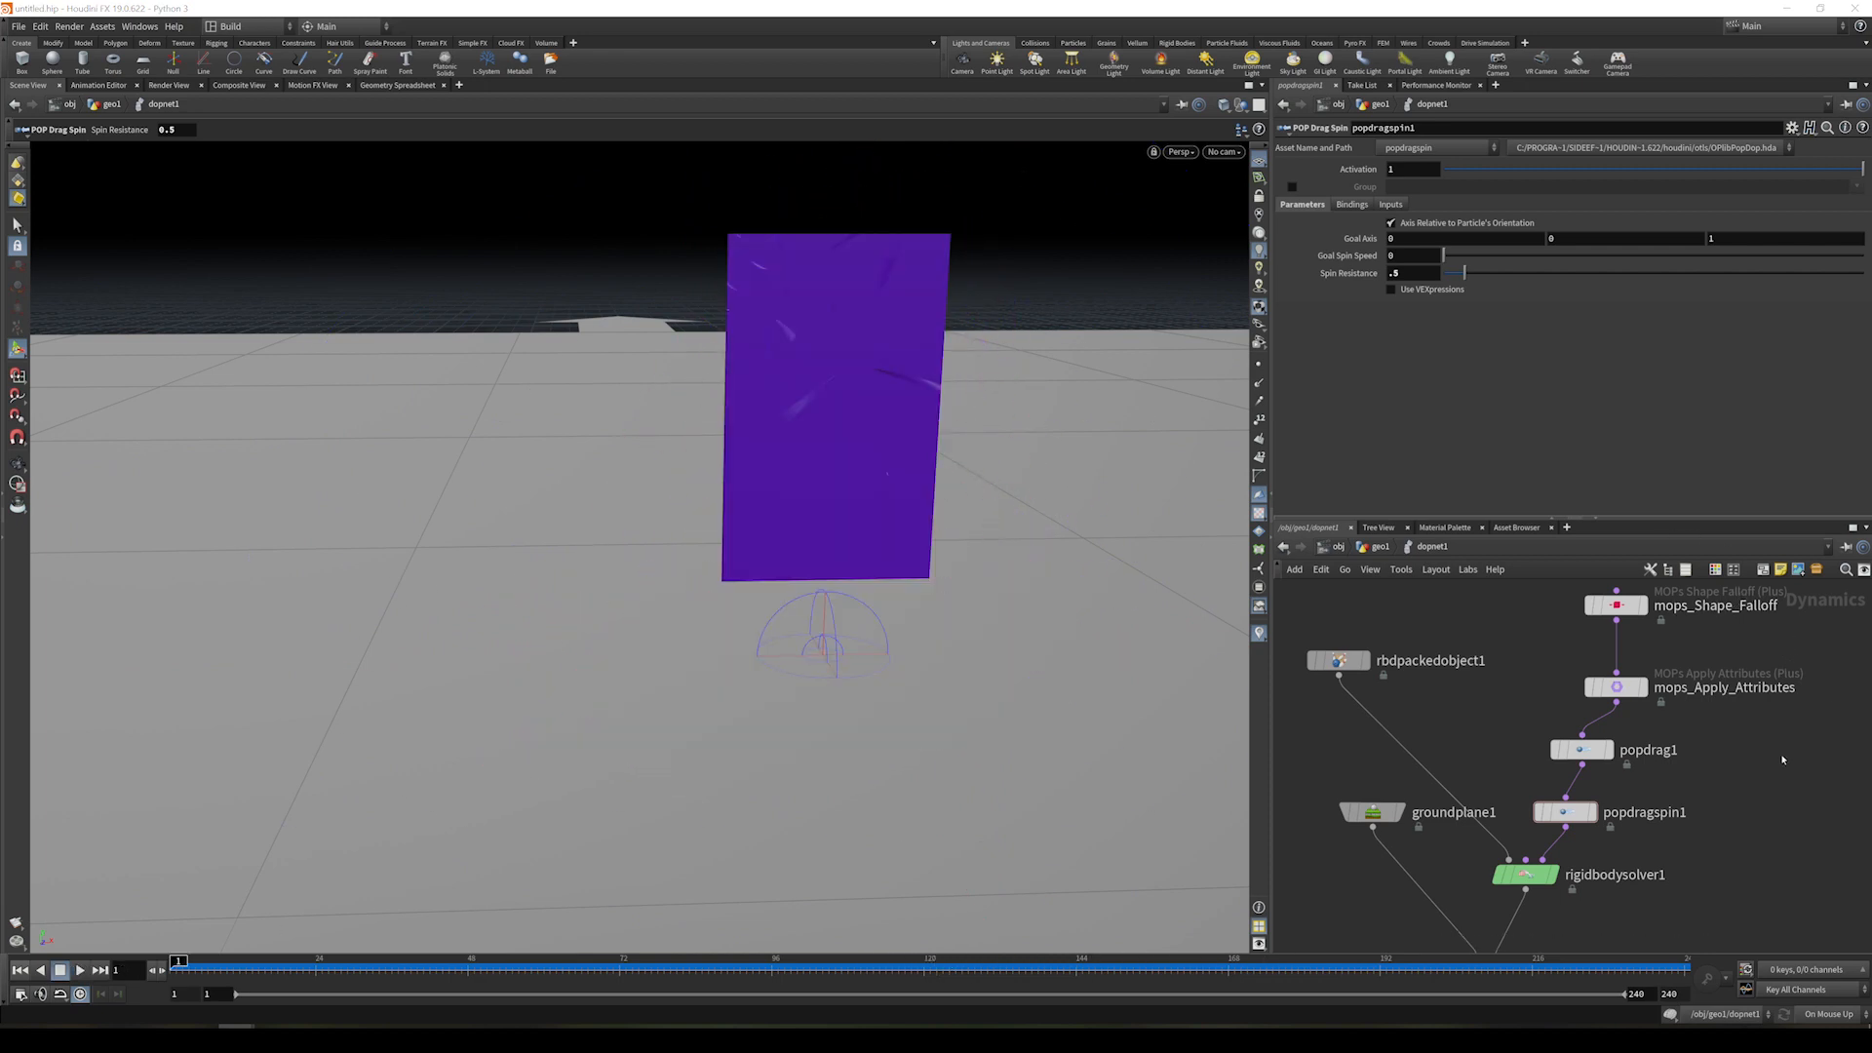
# - Move mops_Shape_Falloff and mops_Apply_Attributes up the network to make room above popdrag1
pyautogui.moveTo(1745, 724); pyautogui.dragTo(1734, 828, button='middle')
pyautogui.moveTo(1612, 718); pyautogui.dragTo(1618, 632)
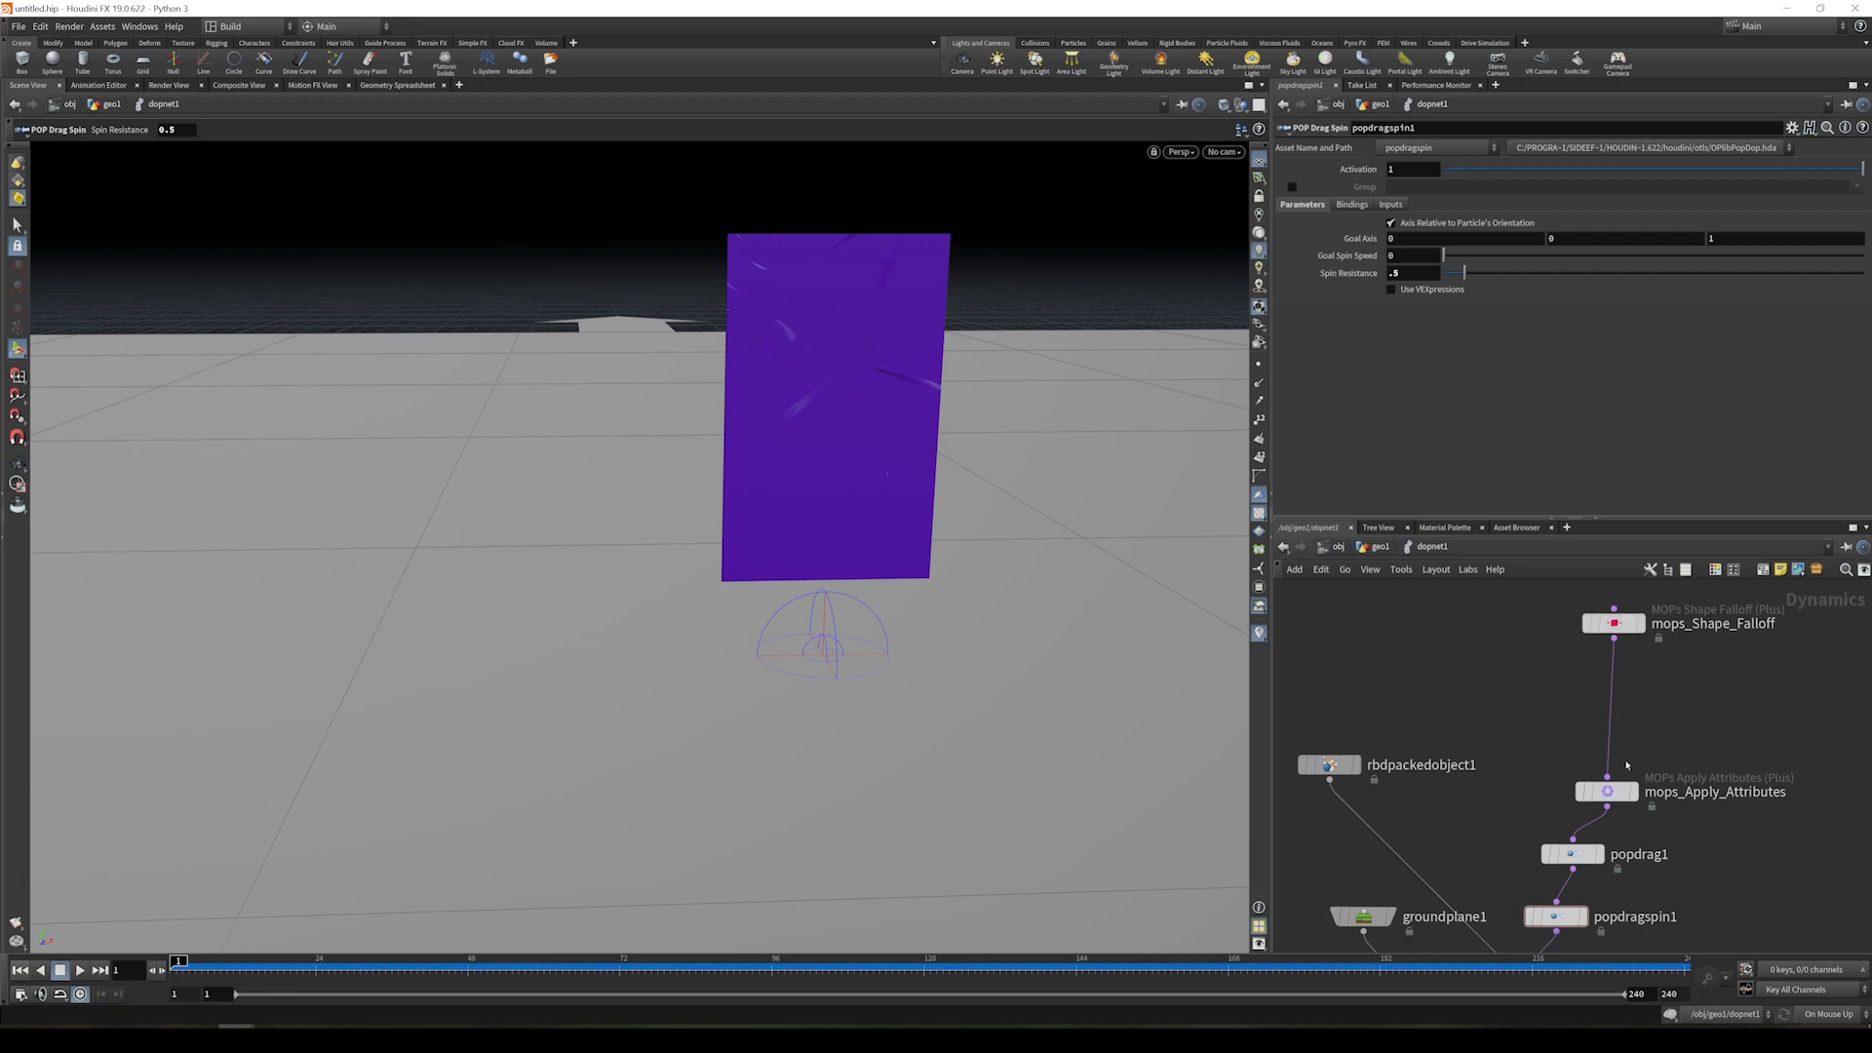
pyautogui.moveTo(1607, 790); pyautogui.dragTo(1614, 682)
# - Insert a second MOPs Shape Falloff after mops_Apply_Attributes, and set its Falloff Attribute to mops_falloff2
pyautogui.press('Tab')
pyautogui.write('mops app')
pyautogui.press('Return')
pyautogui.click(1690, 763)
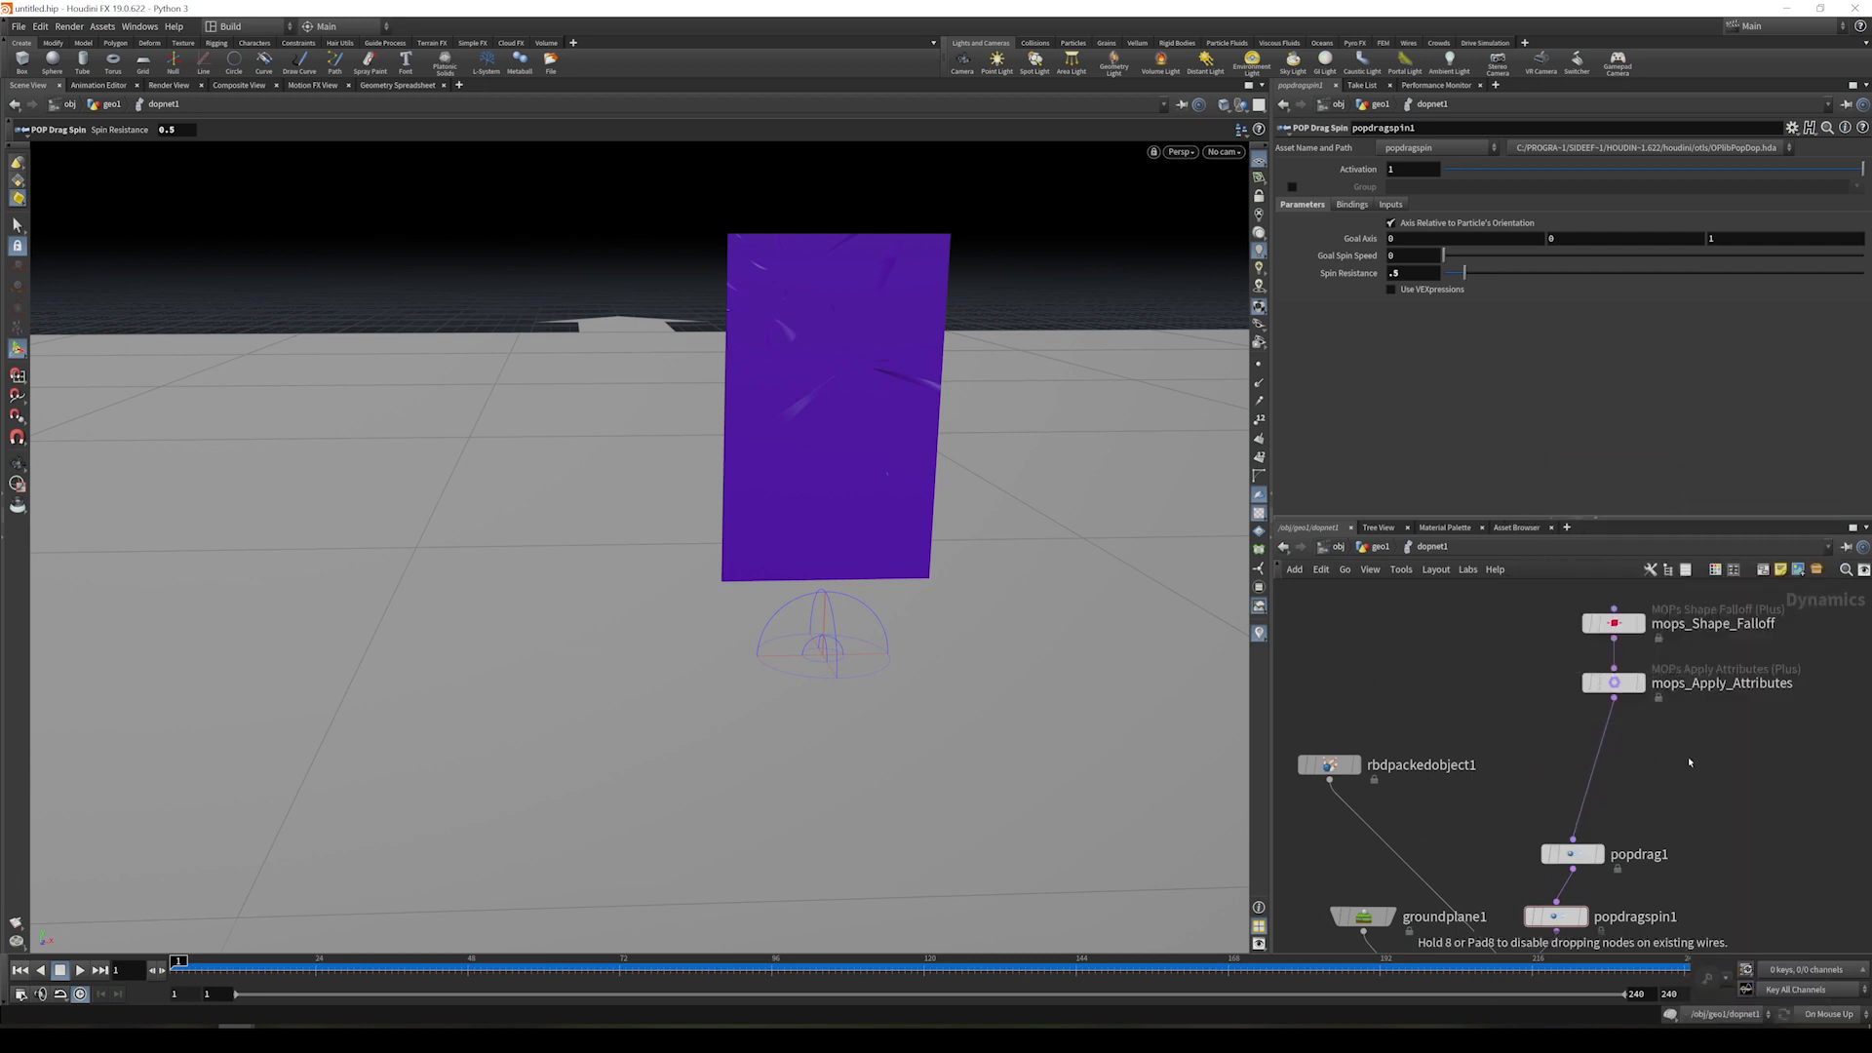
pyautogui.click(1477, 328)
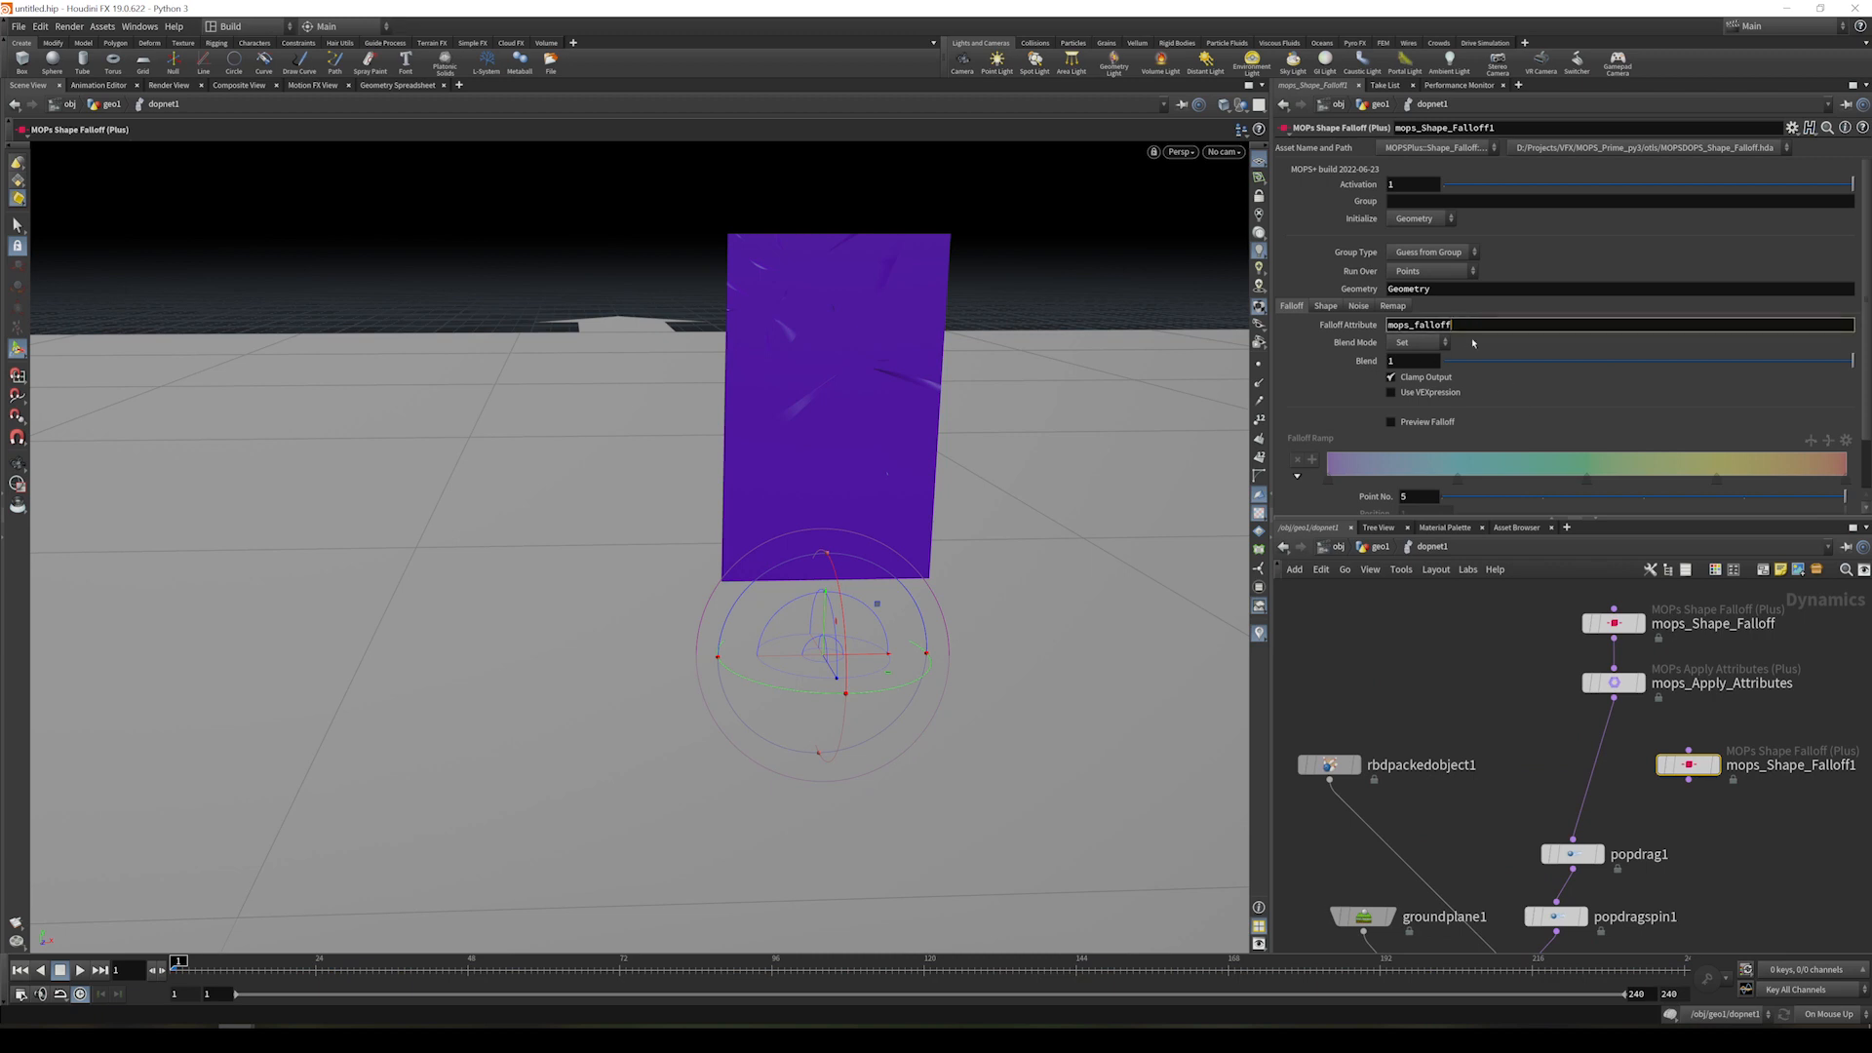
pyautogui.press('Return')
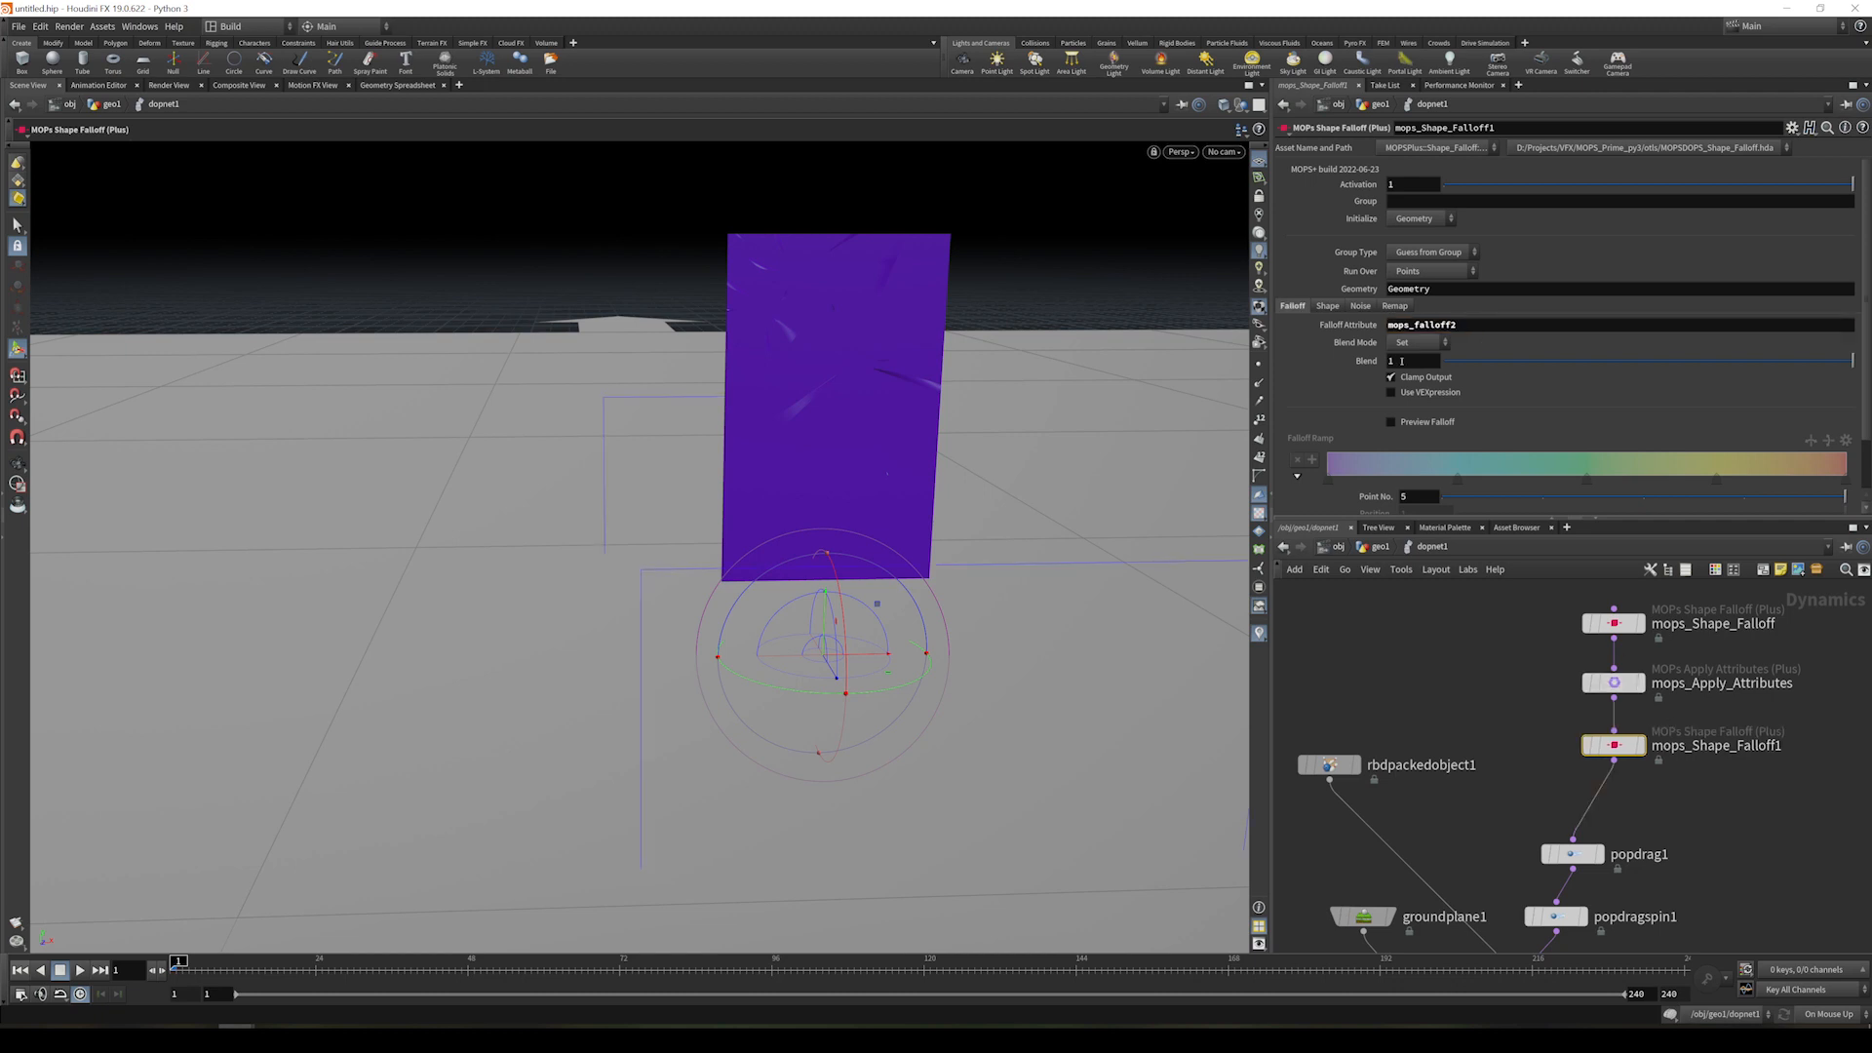
# - Go to frame 120 and set mops_Shape_Falloff1's Translate X to 1.5 and Translate Z to -1.3
pyautogui.click(1330, 308)
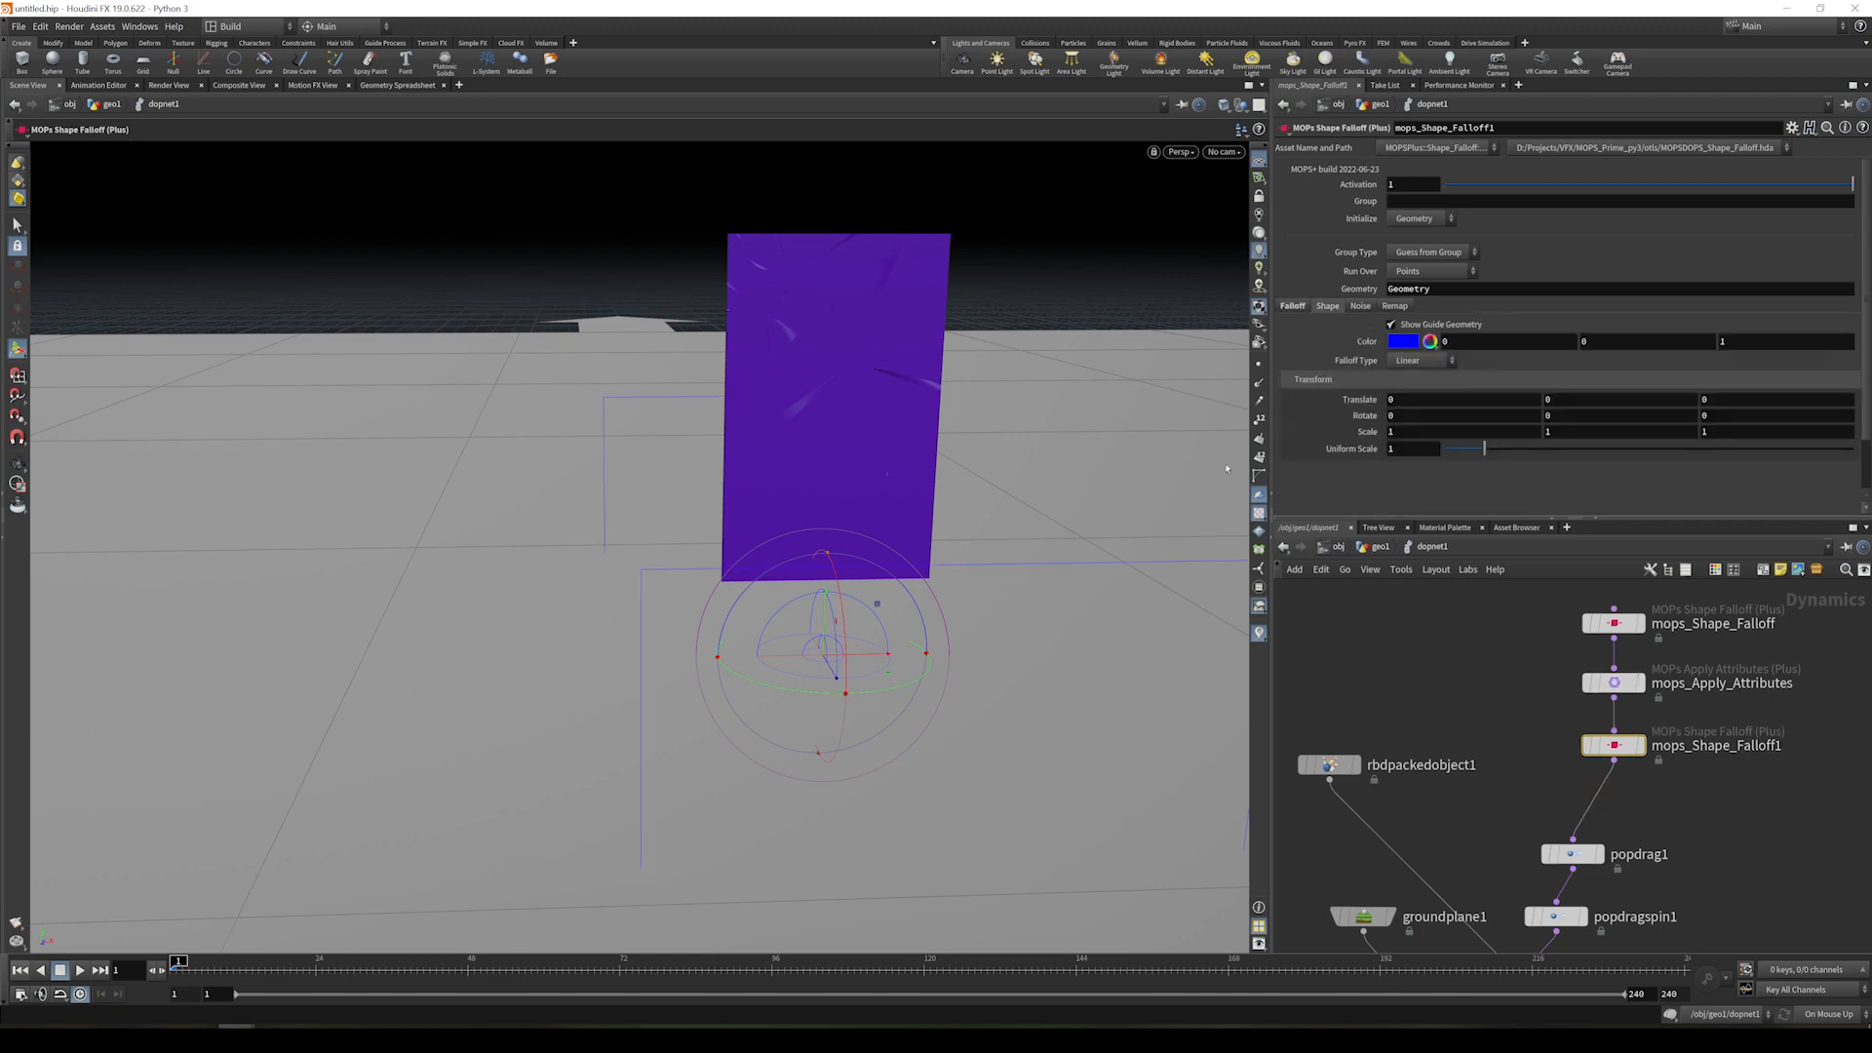
pyautogui.press('Escape')
pyautogui.moveTo(1161, 514); pyautogui.dragTo(1056, 521)
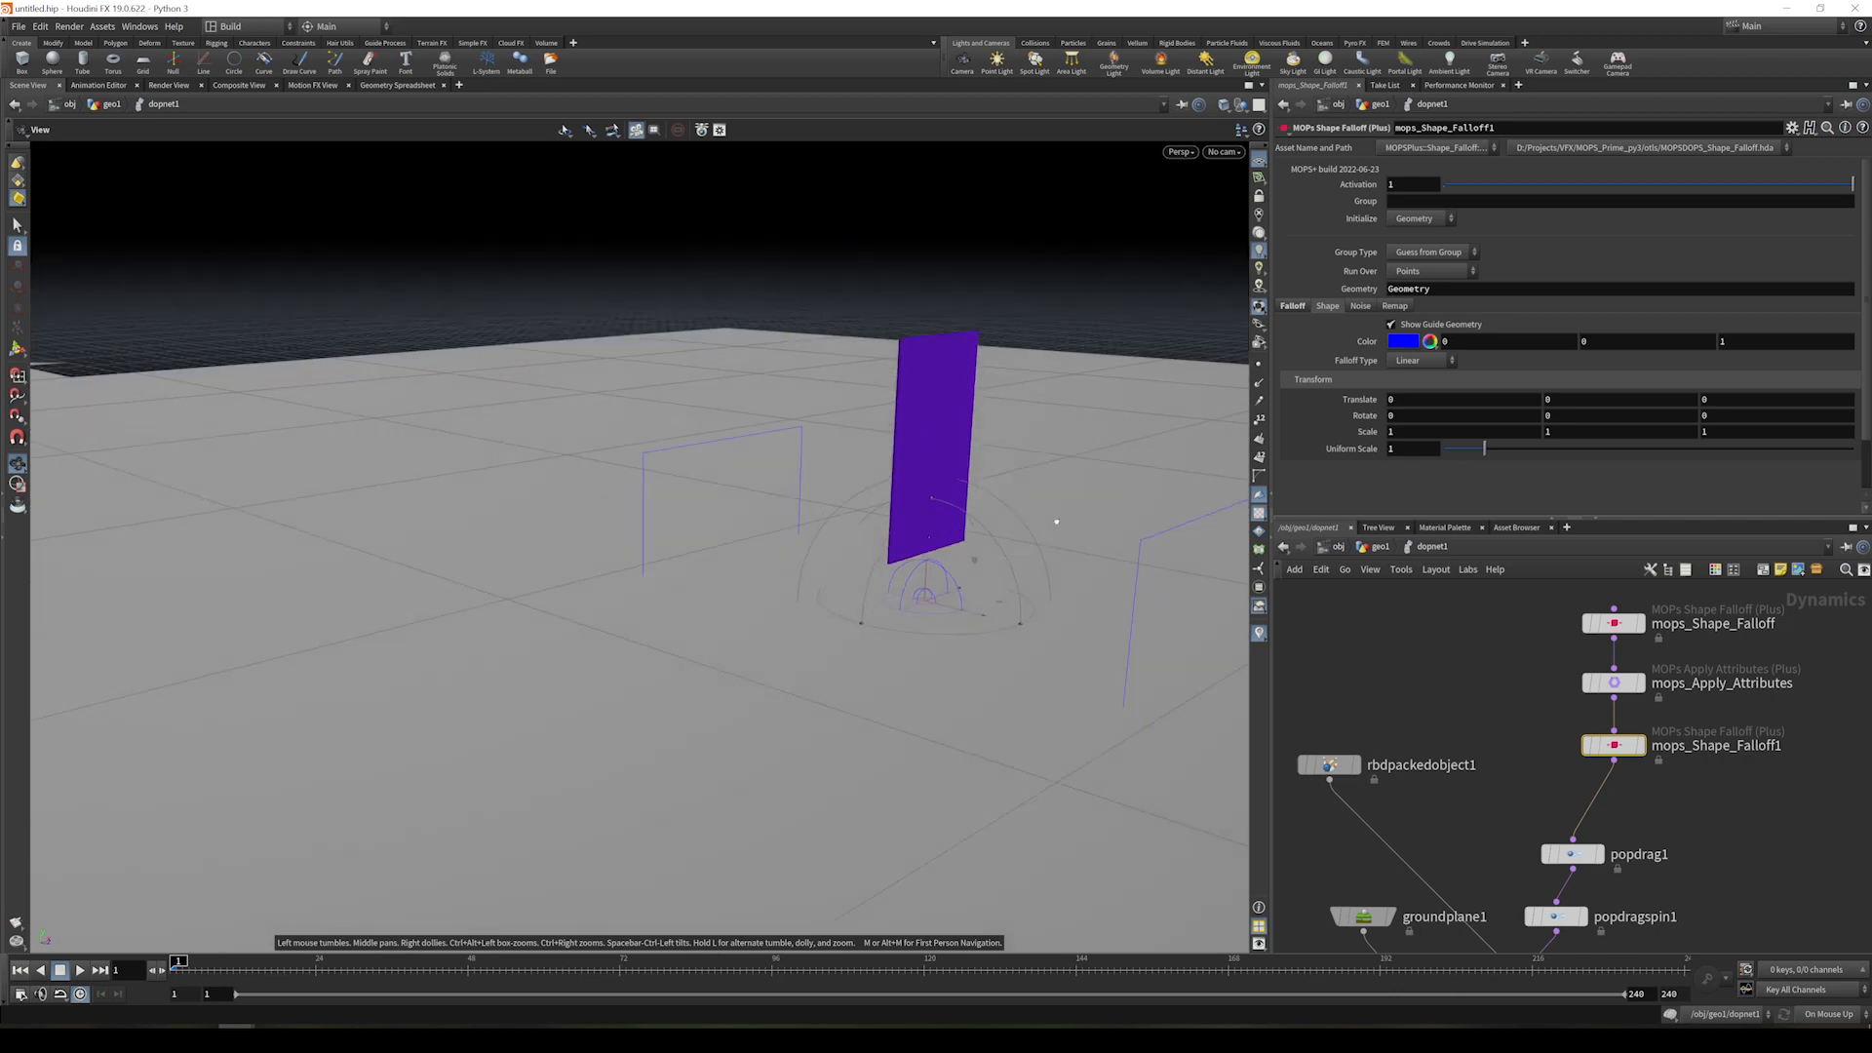
pyautogui.press('Return')
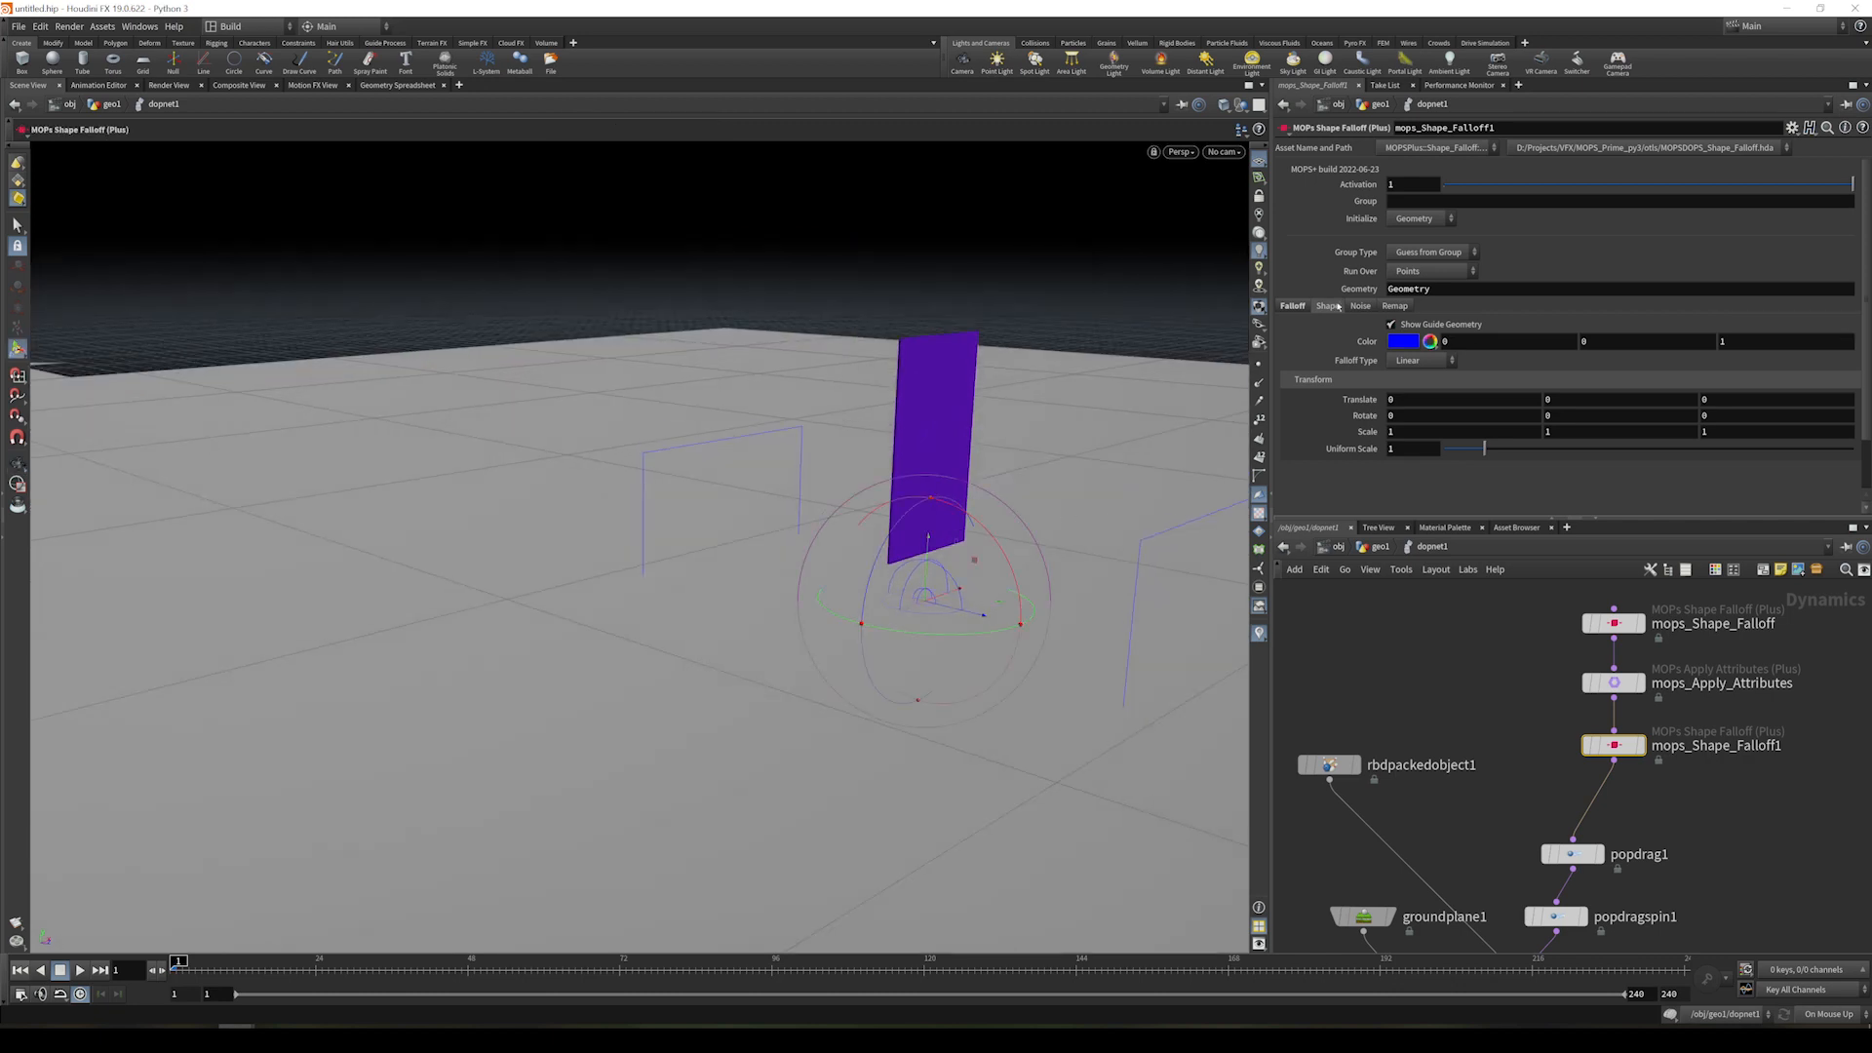
pyautogui.moveTo(179, 963); pyautogui.dragTo(921, 989)
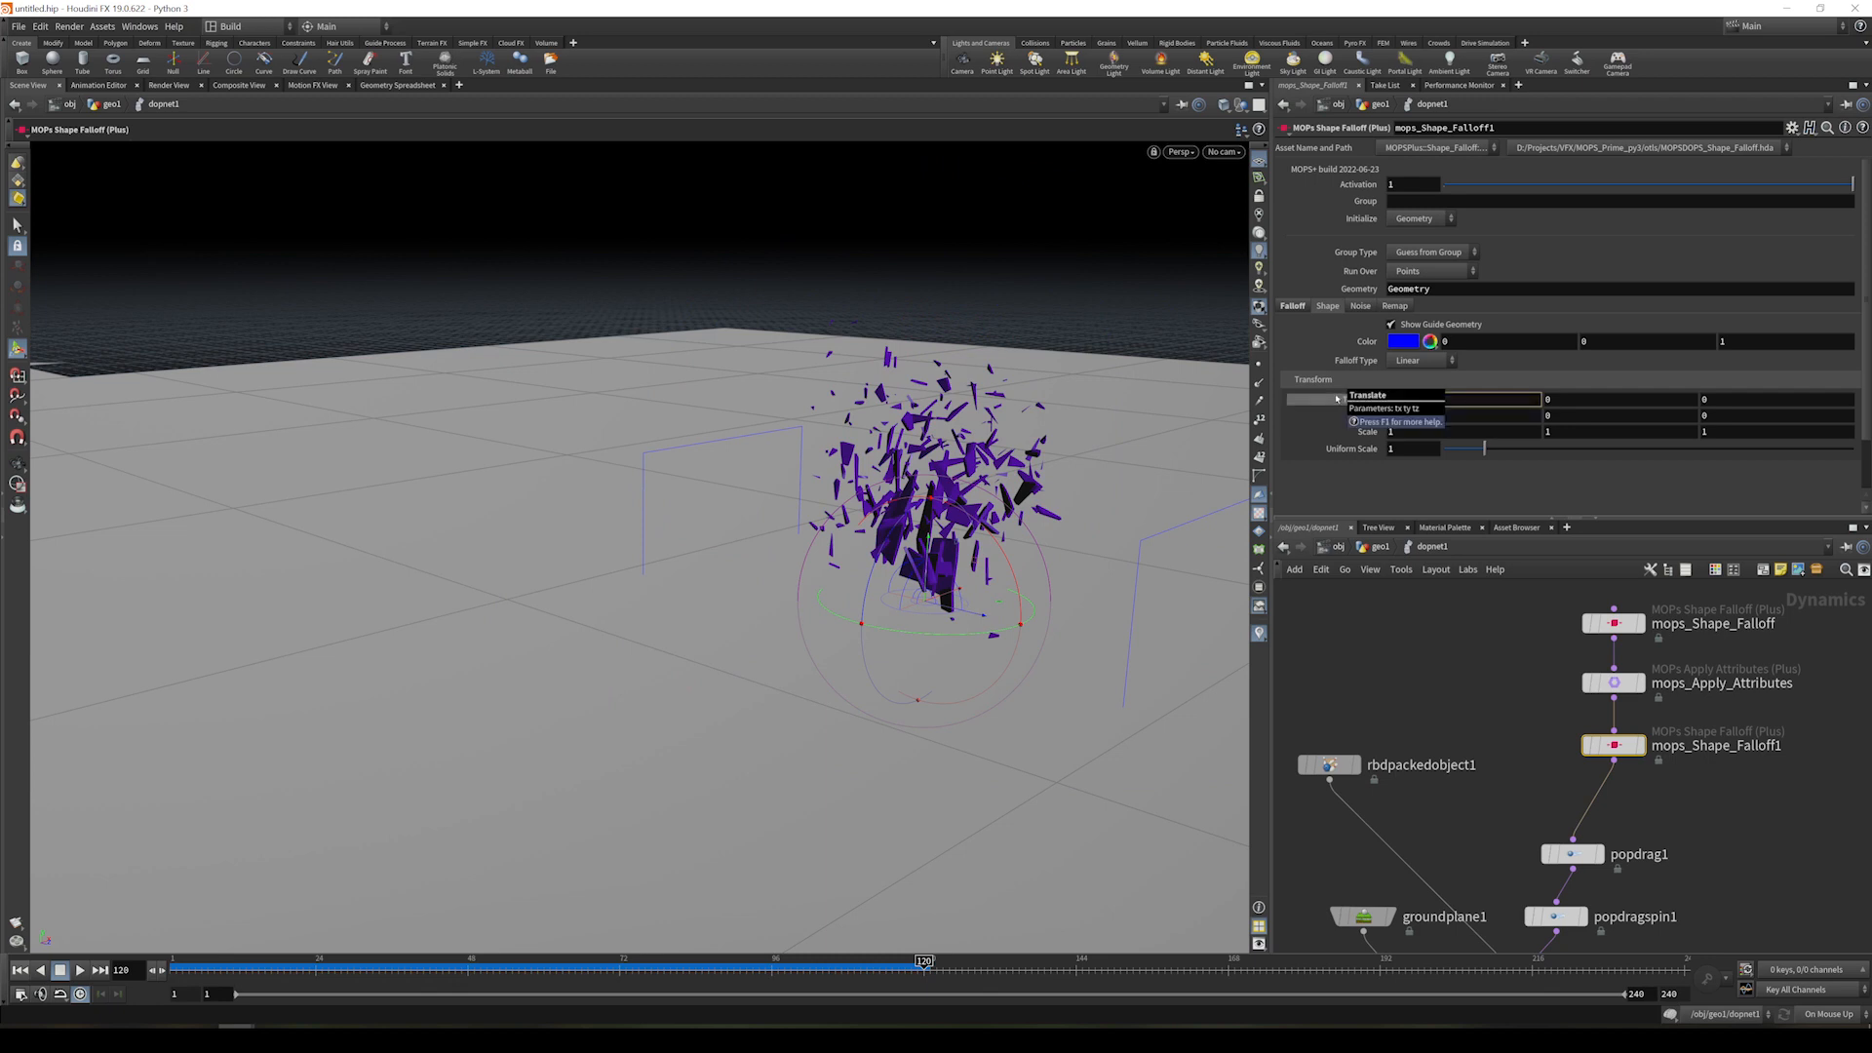
pyautogui.write('1.5')
pyautogui.press('Tab')
pyautogui.press('Tab')
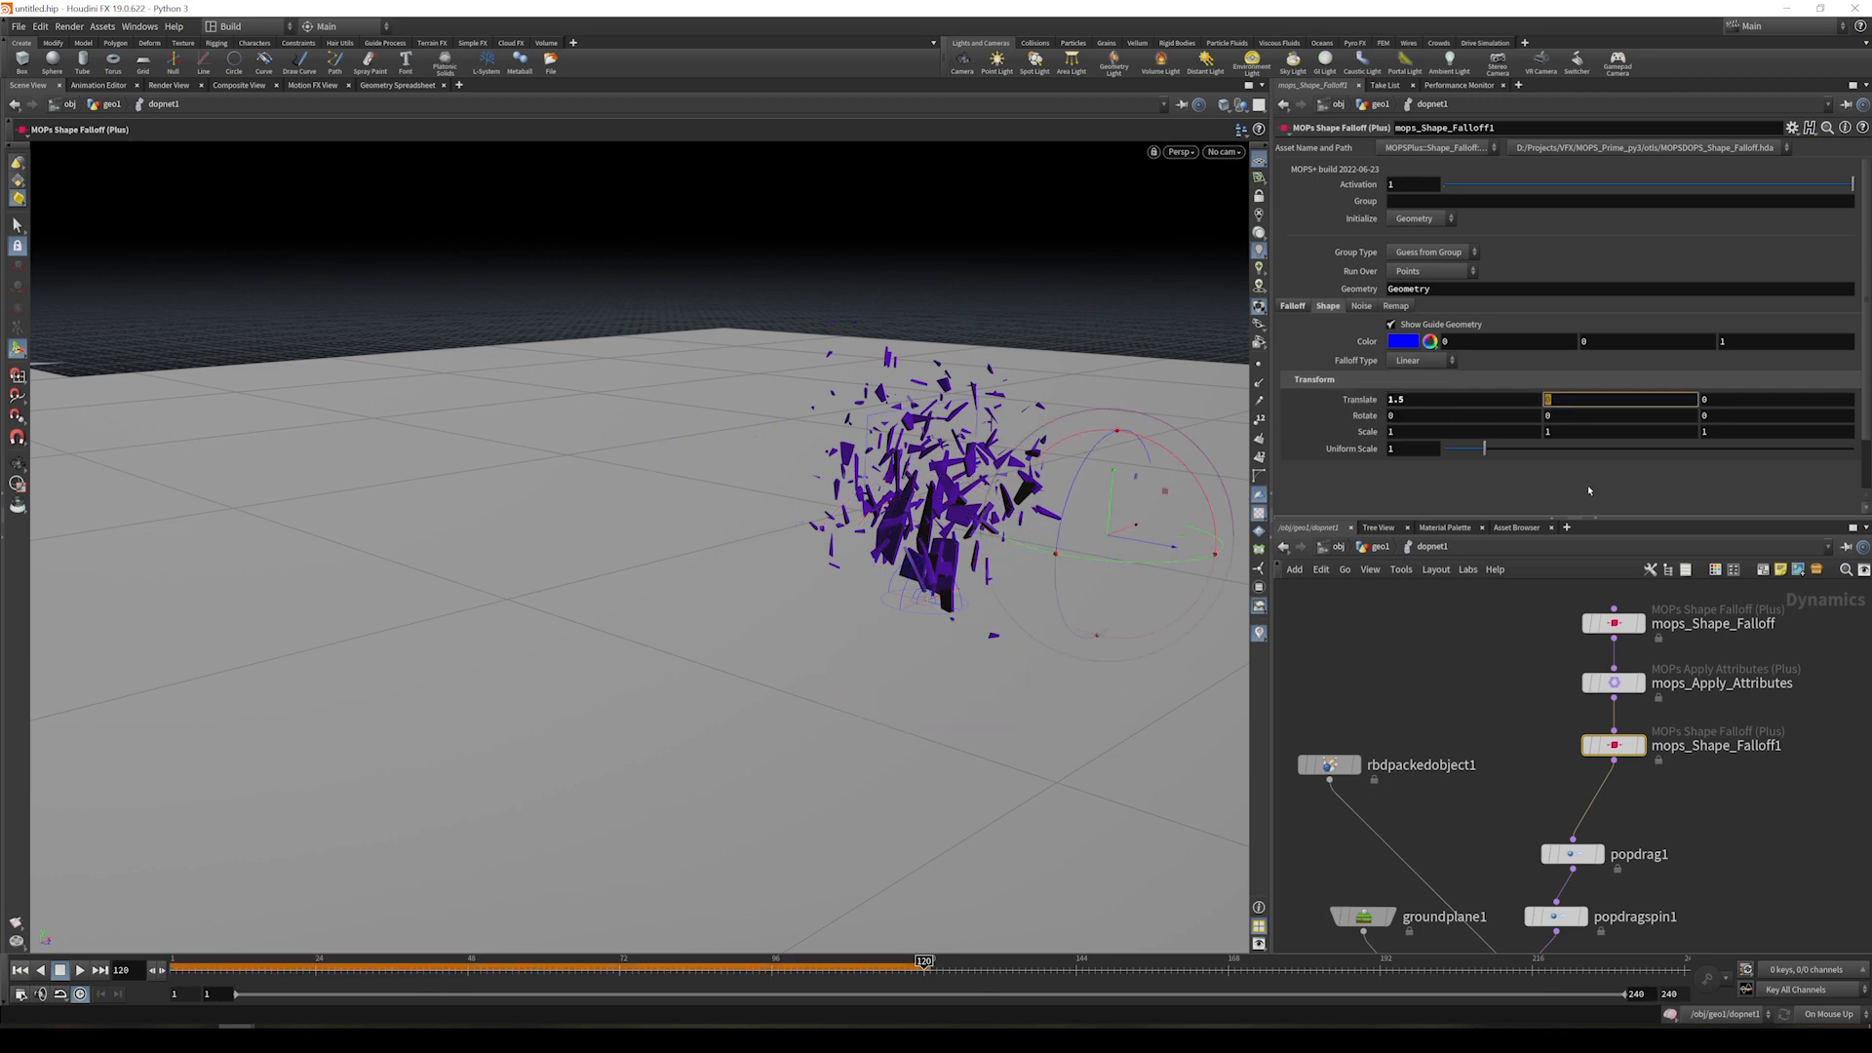
pyautogui.write('-1.3')
pyautogui.press('Return')
# - Rotate the linear falloff to -220 on Y, move it to about 1.42, 0, -1.8, and keyframe Translate at frame 120
pyautogui.moveTo(1006, 511); pyautogui.dragTo(765, 380)
pyautogui.moveTo(743, 311); pyautogui.dragTo(650, 301)
pyautogui.moveTo(1585, 416); pyautogui.dragTo(1477, 414, button='middle')
pyautogui.keyDown('alt'); pyautogui.moveTo(830, 370); pyautogui.dragTo(526, 388); pyautogui.keyUp('alt')
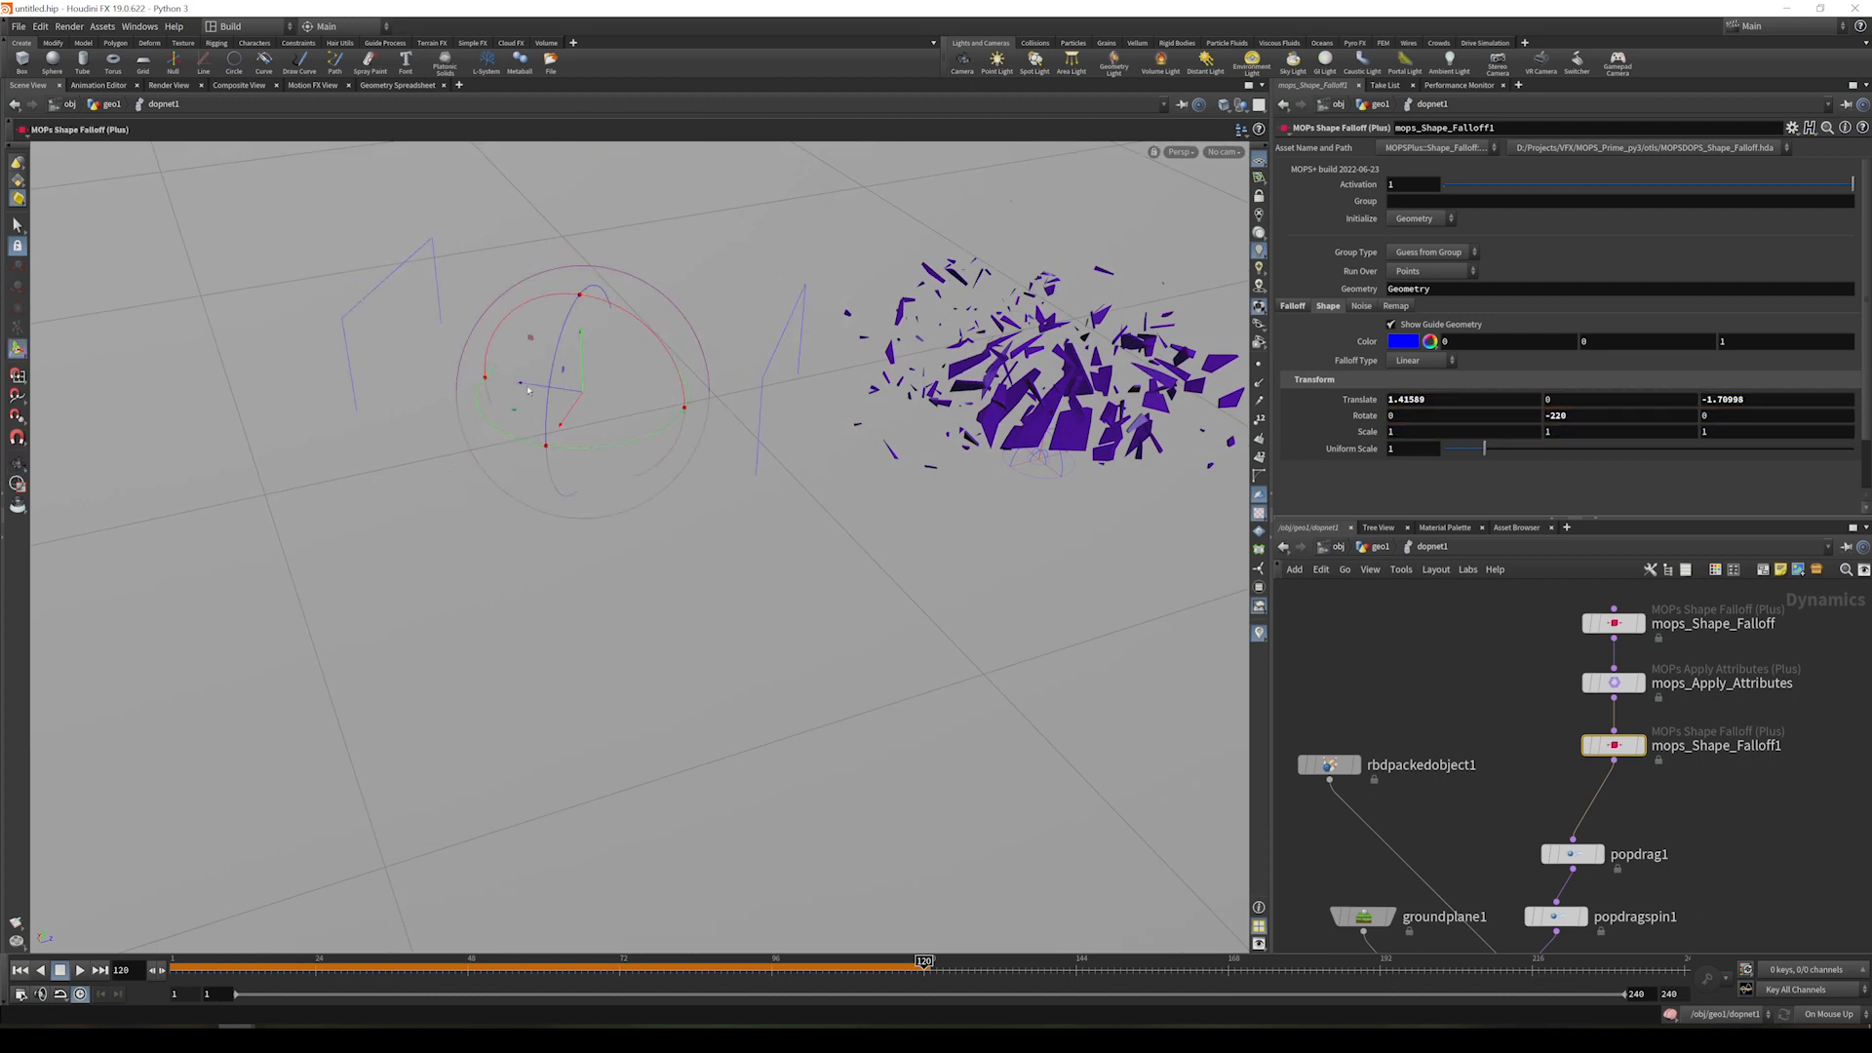
pyautogui.keyDown('alt'); pyautogui.click(1360, 399); pyautogui.keyUp('alt')
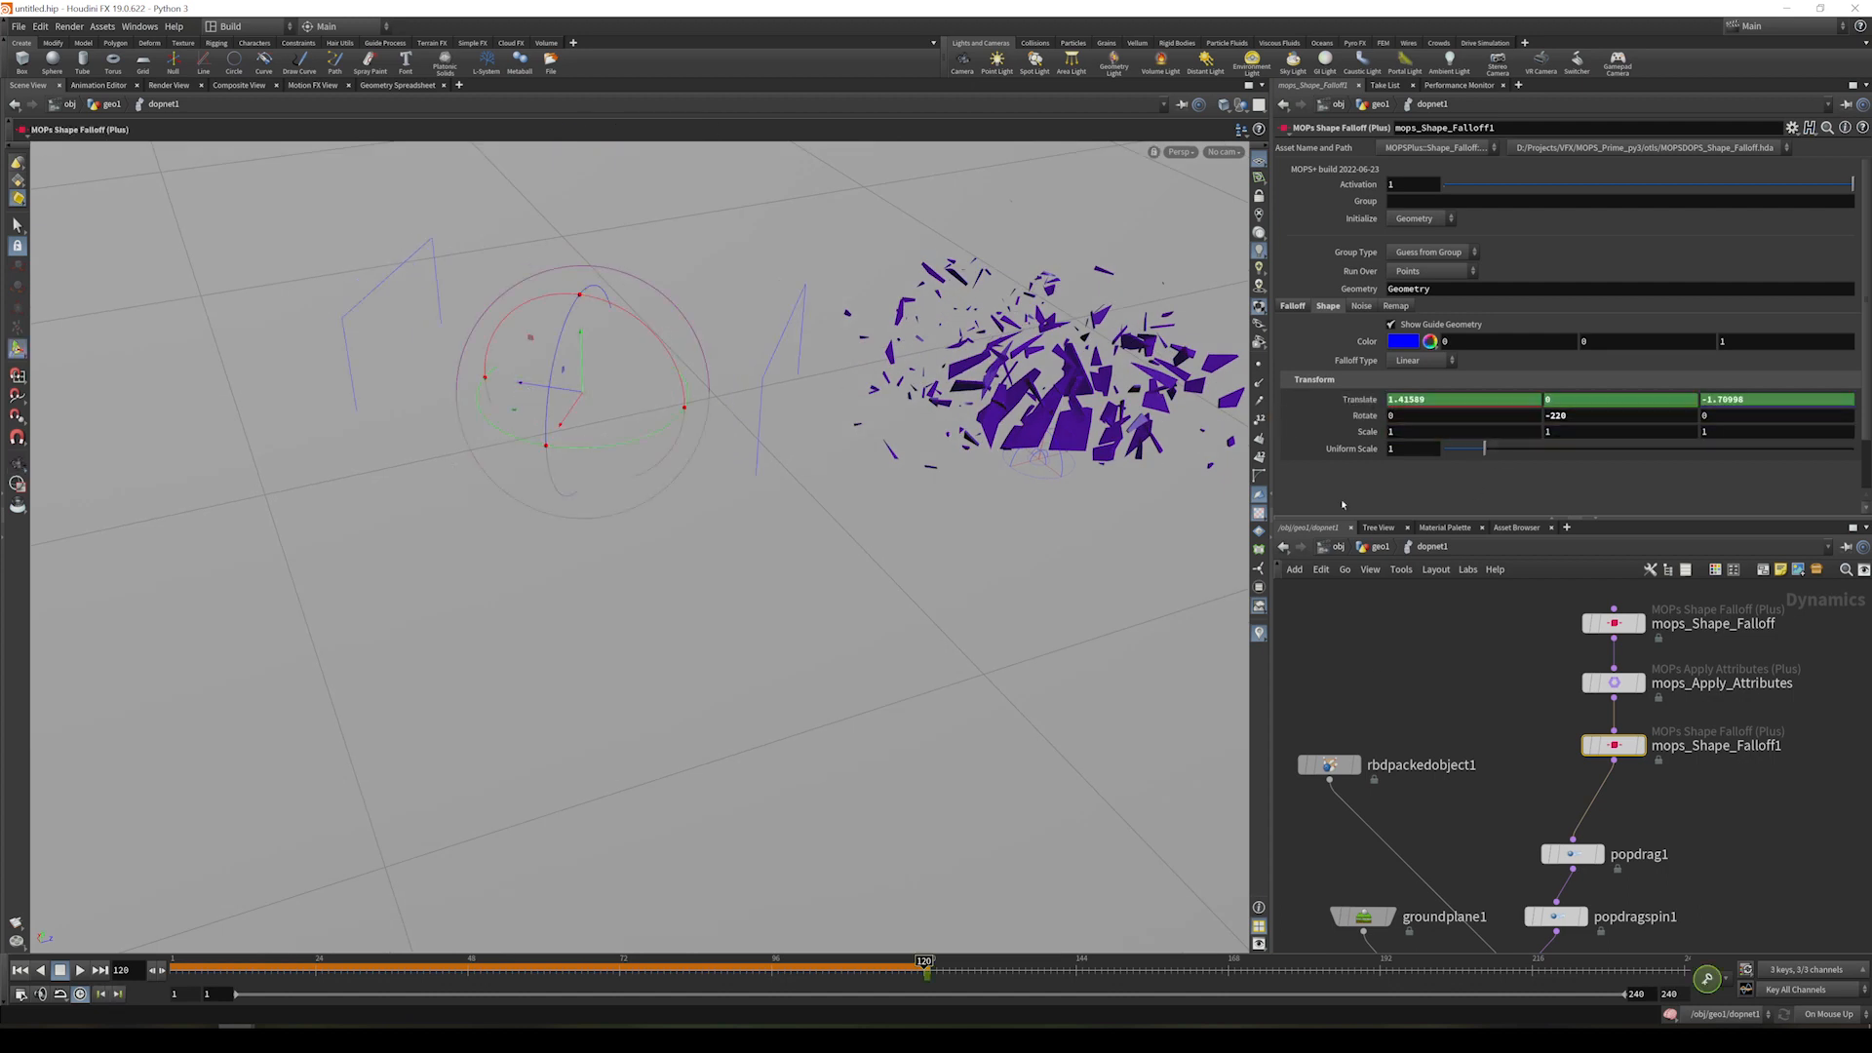
# - At frame 168, move the falloff across the debris to about -1.34, 0, 1.58 and keyframe its Translate
pyautogui.click(1229, 972)
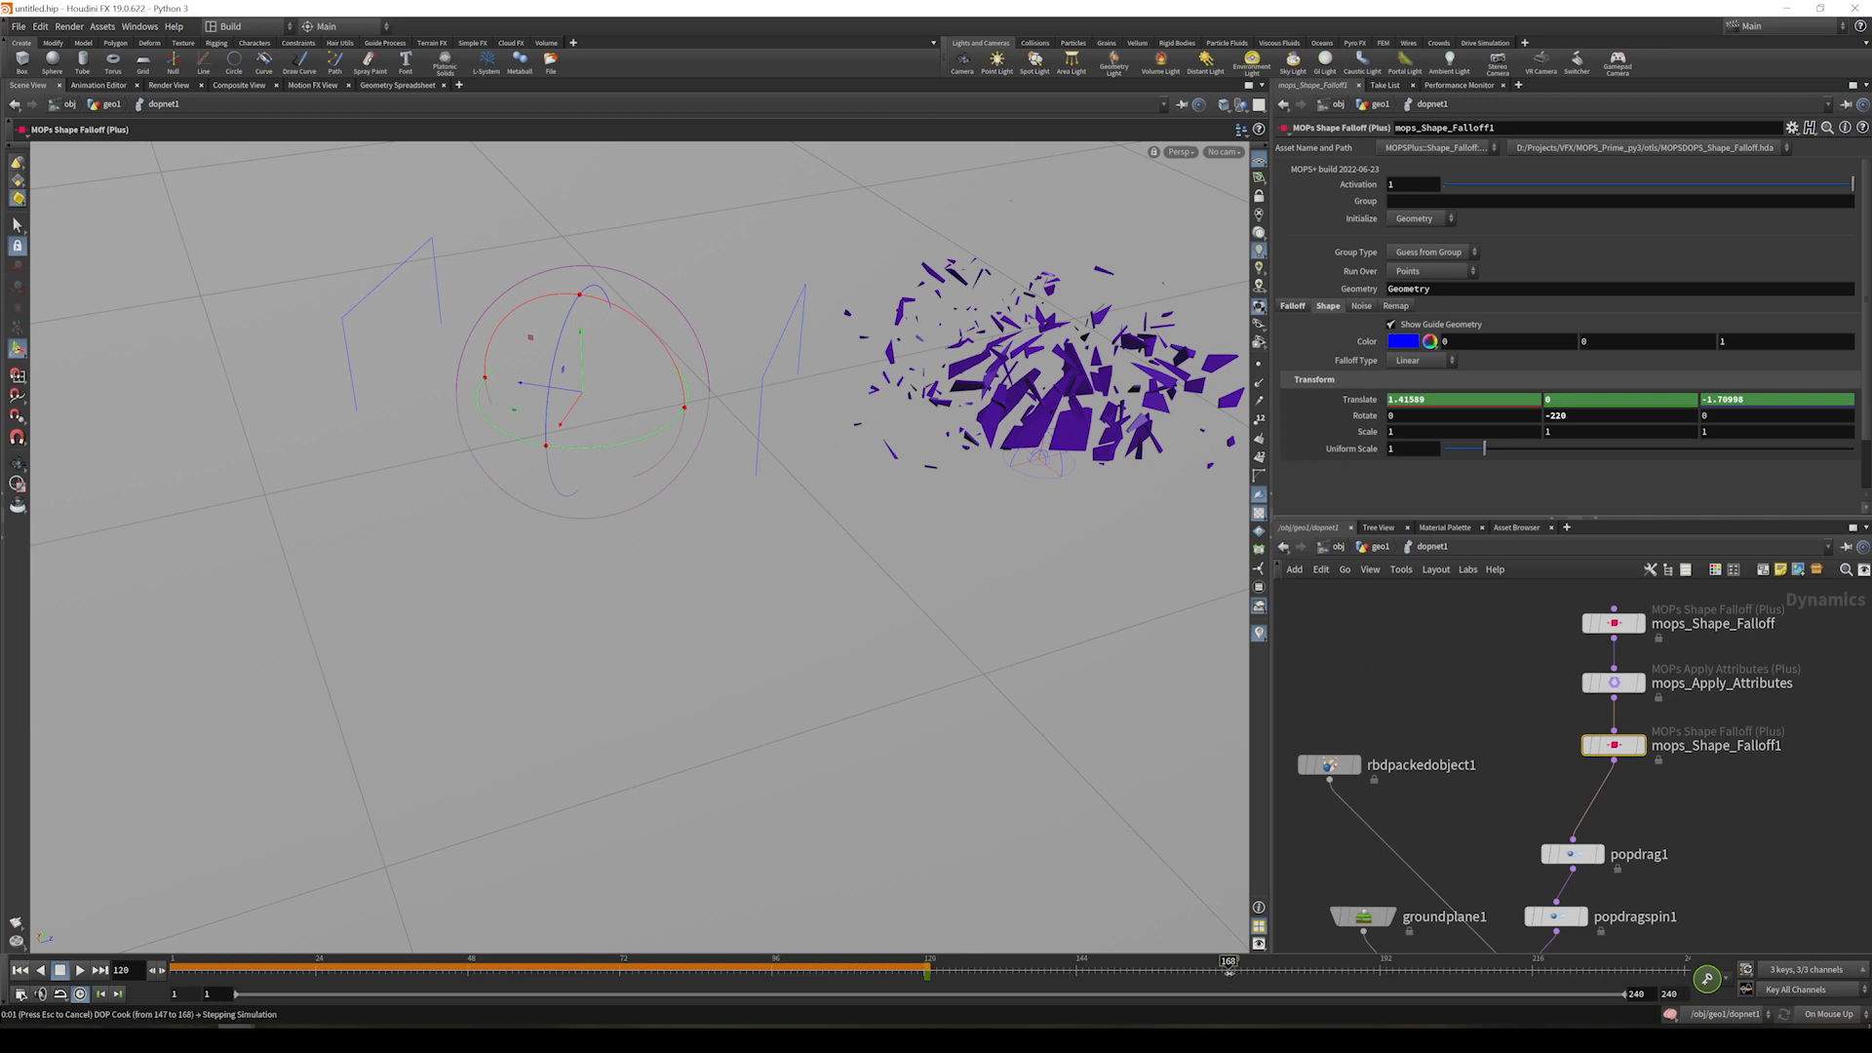
pyautogui.keyDown('alt'); pyautogui.moveTo(907, 631); pyautogui.dragTo(760, 536, button='right'); pyautogui.keyUp('alt')
pyautogui.keyDown('alt'); pyautogui.moveTo(761, 536); pyautogui.dragTo(622, 540, button='middle'); pyautogui.keyUp('alt')
pyautogui.press('Return')
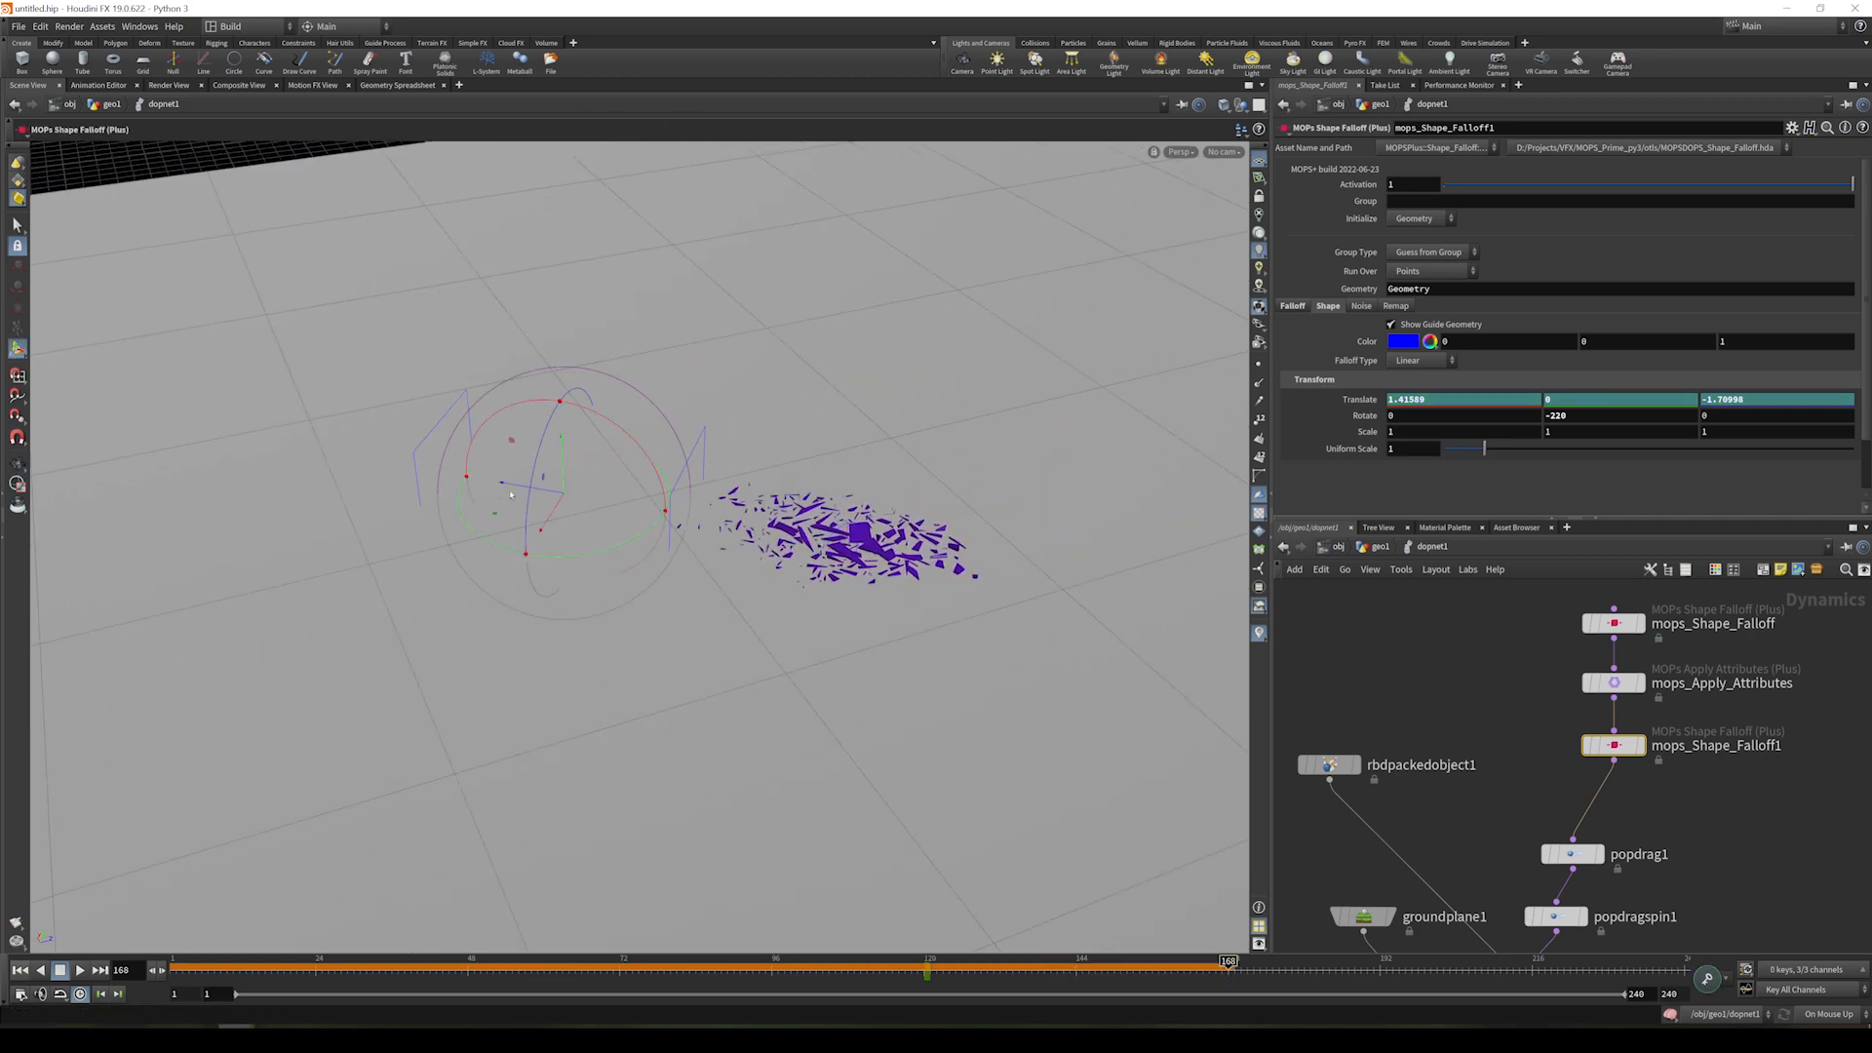
pyautogui.moveTo(507, 487); pyautogui.dragTo(1071, 591)
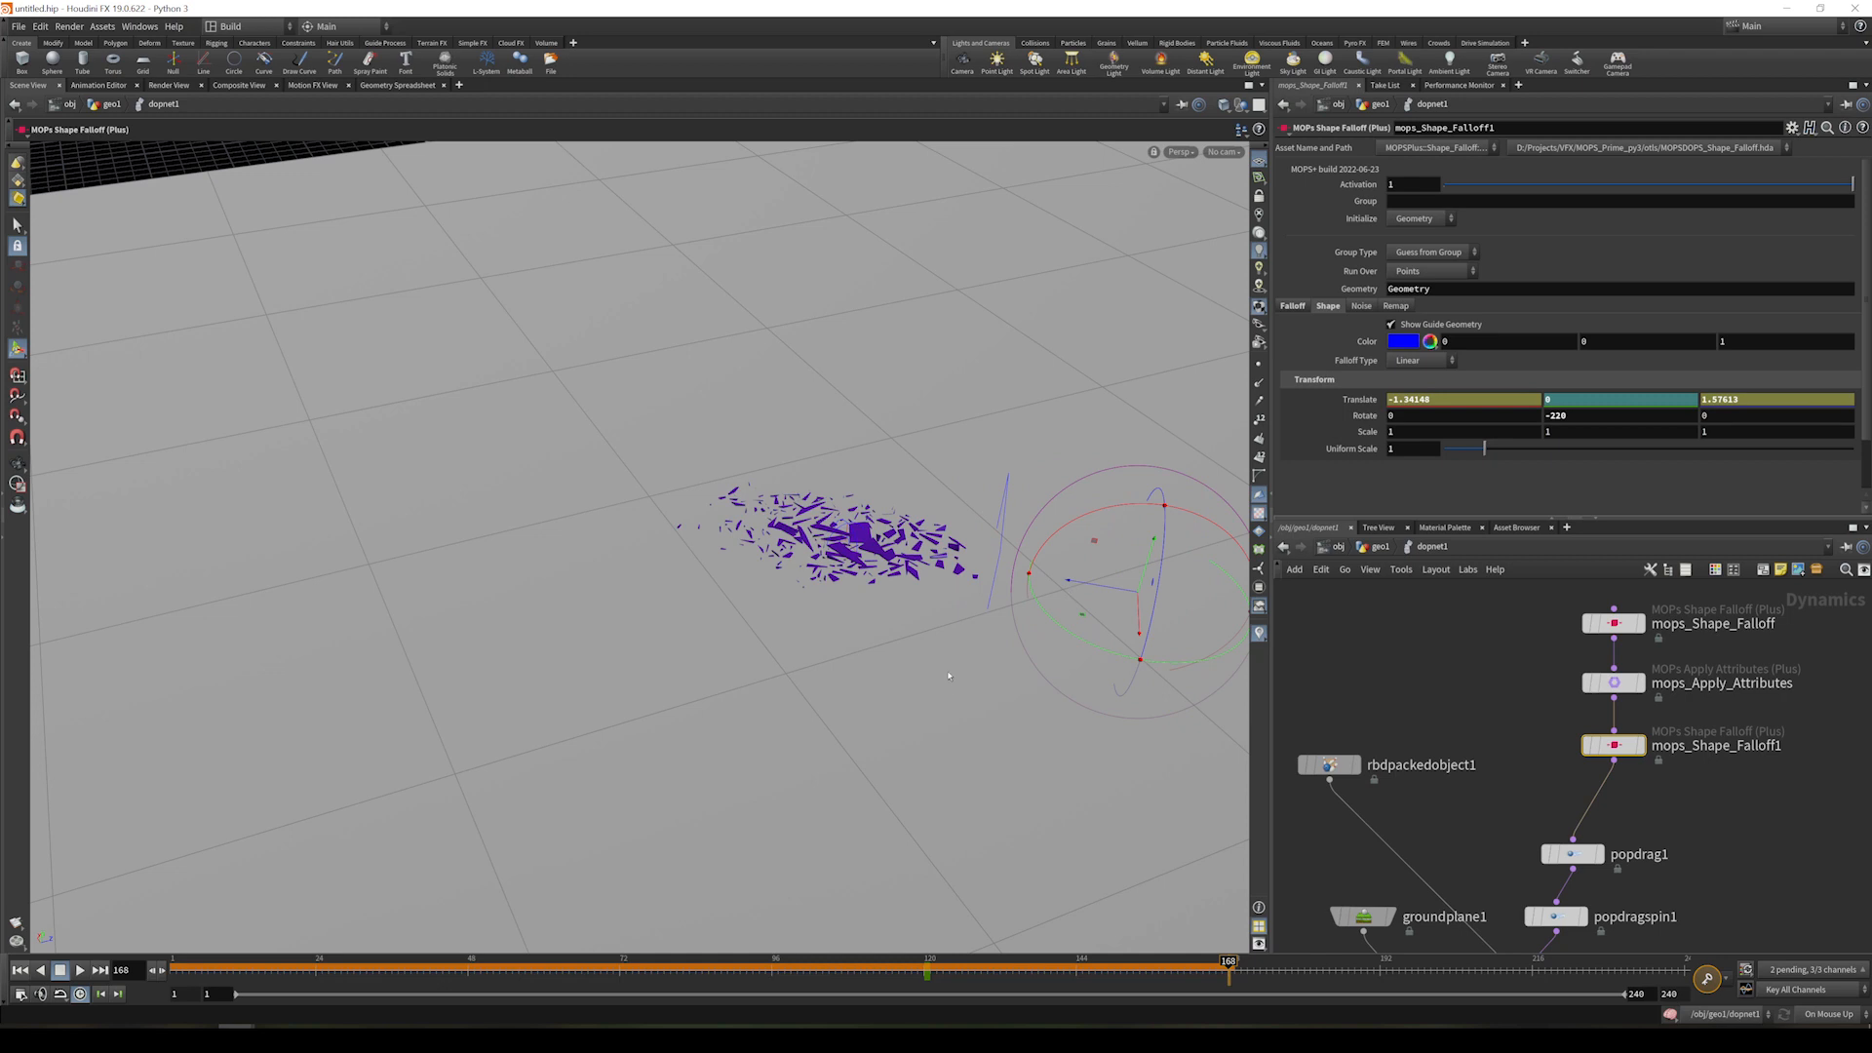
pyautogui.press('k')
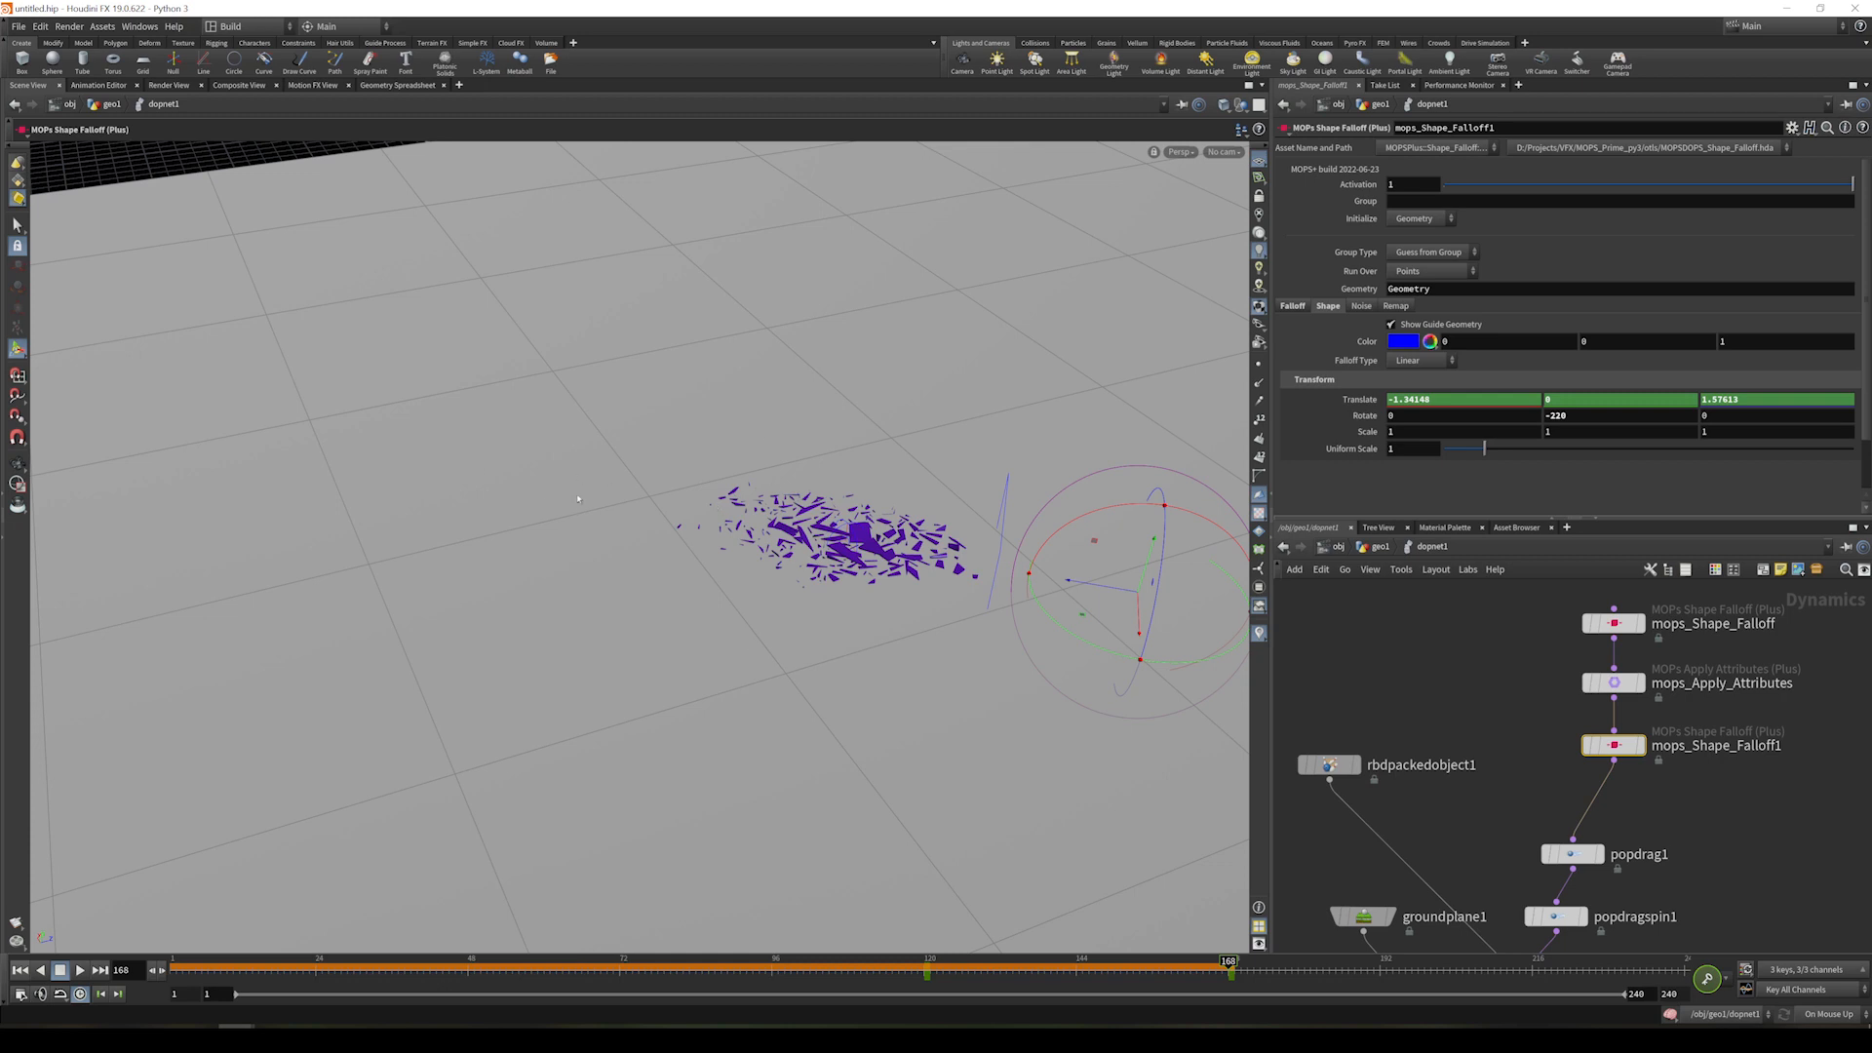
# - Scrub back to frame 121 and insert a second MOPs Apply Attributes node between mops_Shape_Falloff1 and popdrag1
pyautogui.moveTo(885, 964); pyautogui.dragTo(932, 999)
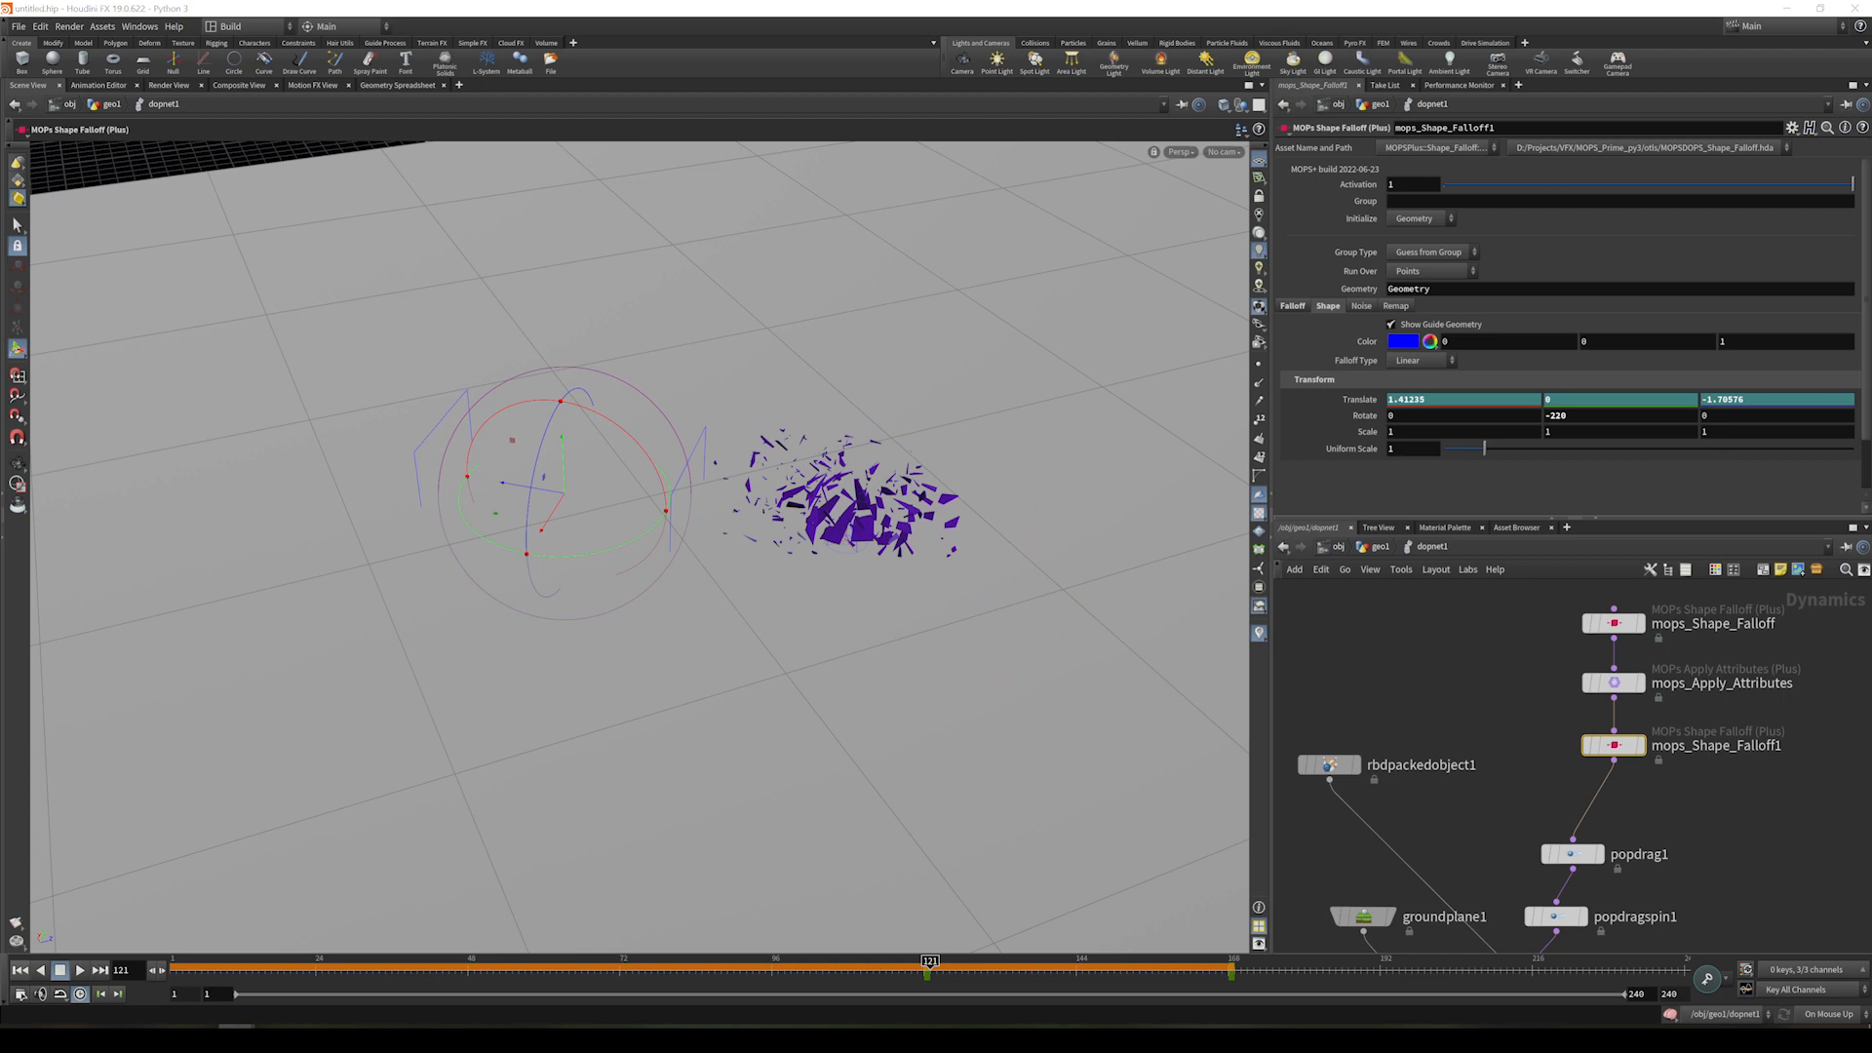
pyautogui.press('Tab')
pyautogui.write('appl')
pyautogui.press('Down')
pyautogui.press('Down')
pyautogui.press('Down')
pyautogui.press('Return')
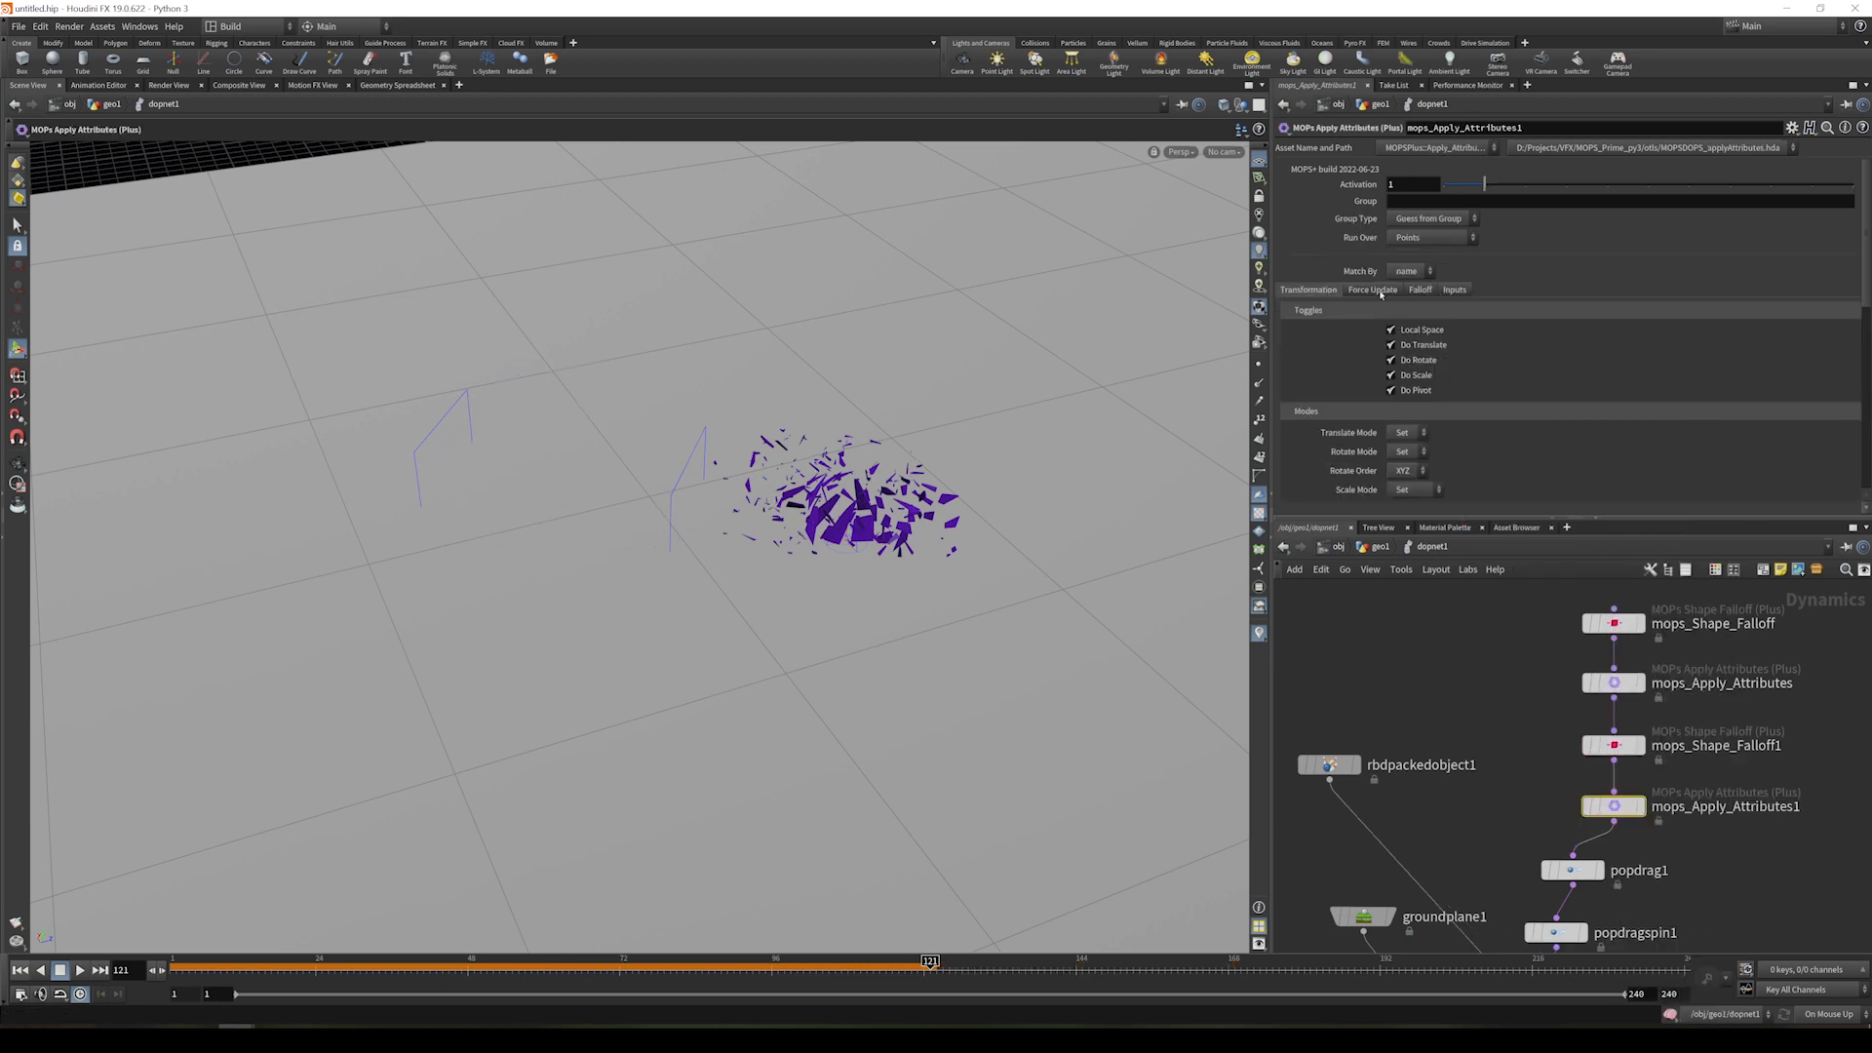
# - Set the Falloff Attribute of mops_Apply_Attributes1 to mops_falloff2
pyautogui.click(1419, 290)
pyautogui.click(1457, 323)
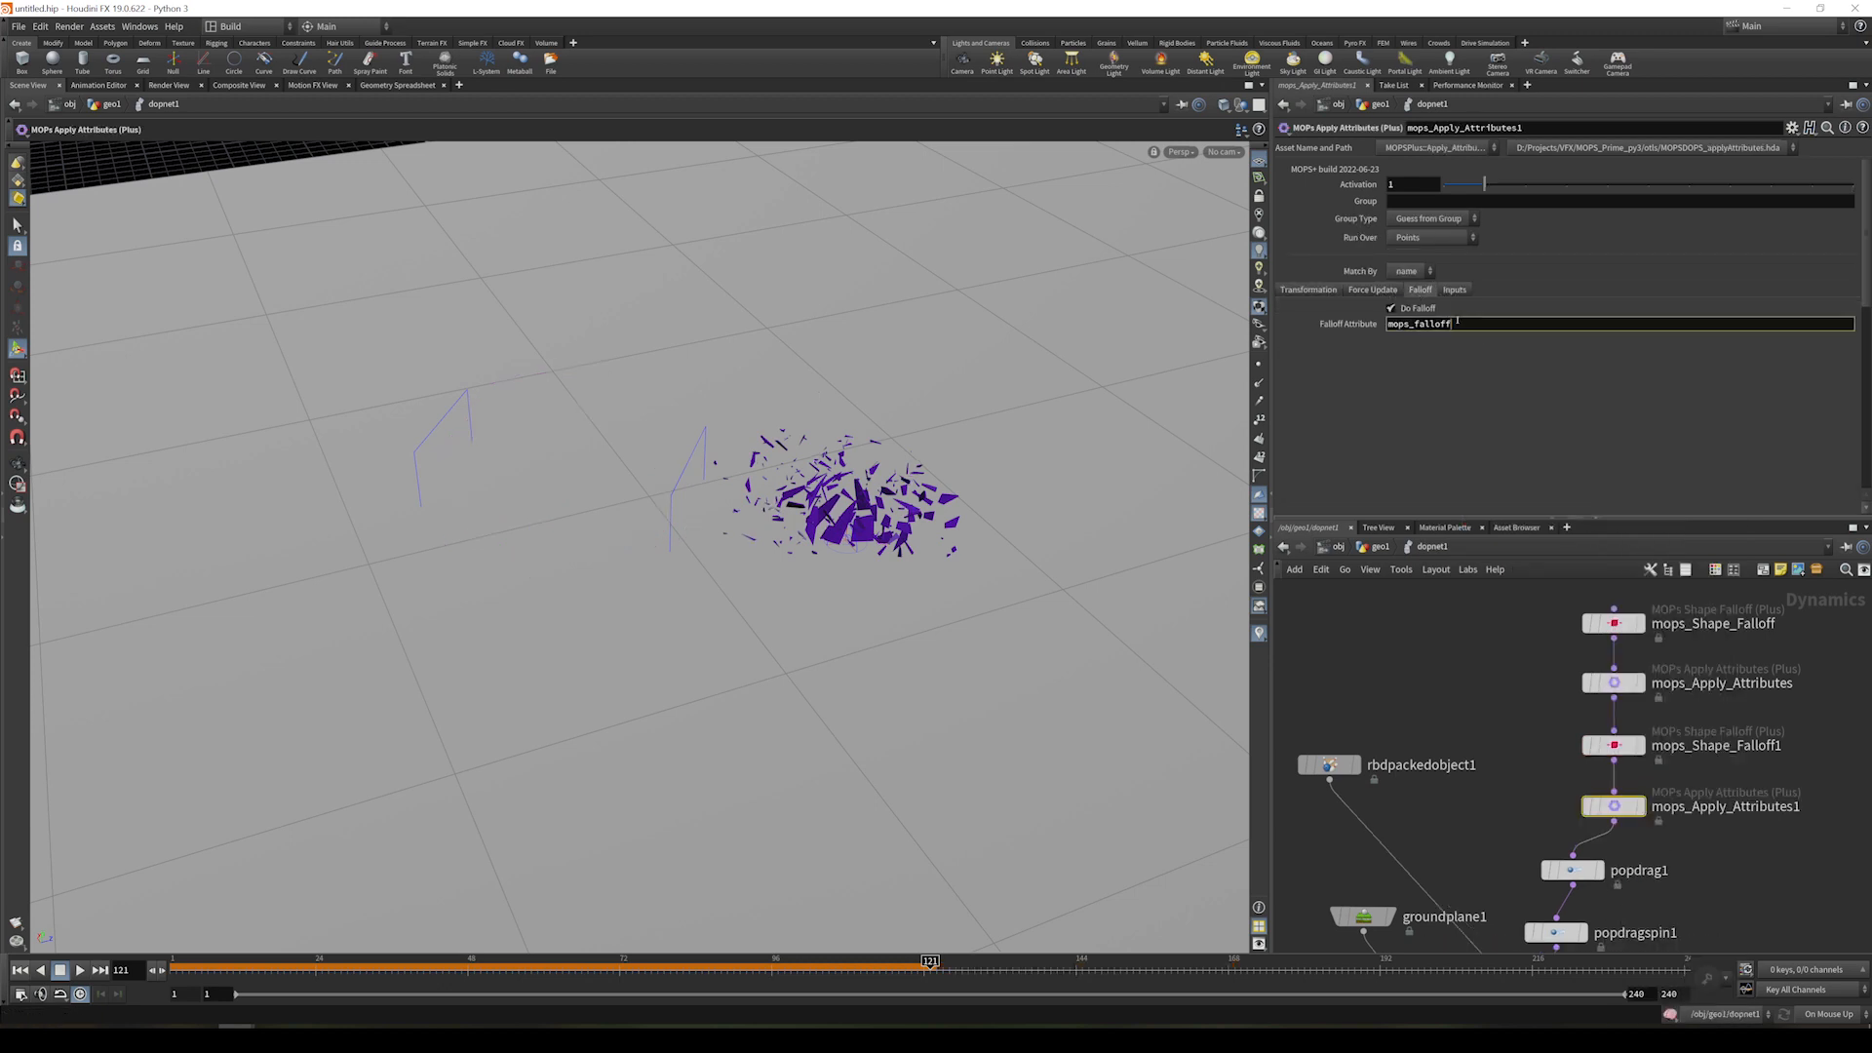
pyautogui.write('2')
pyautogui.press('Return')
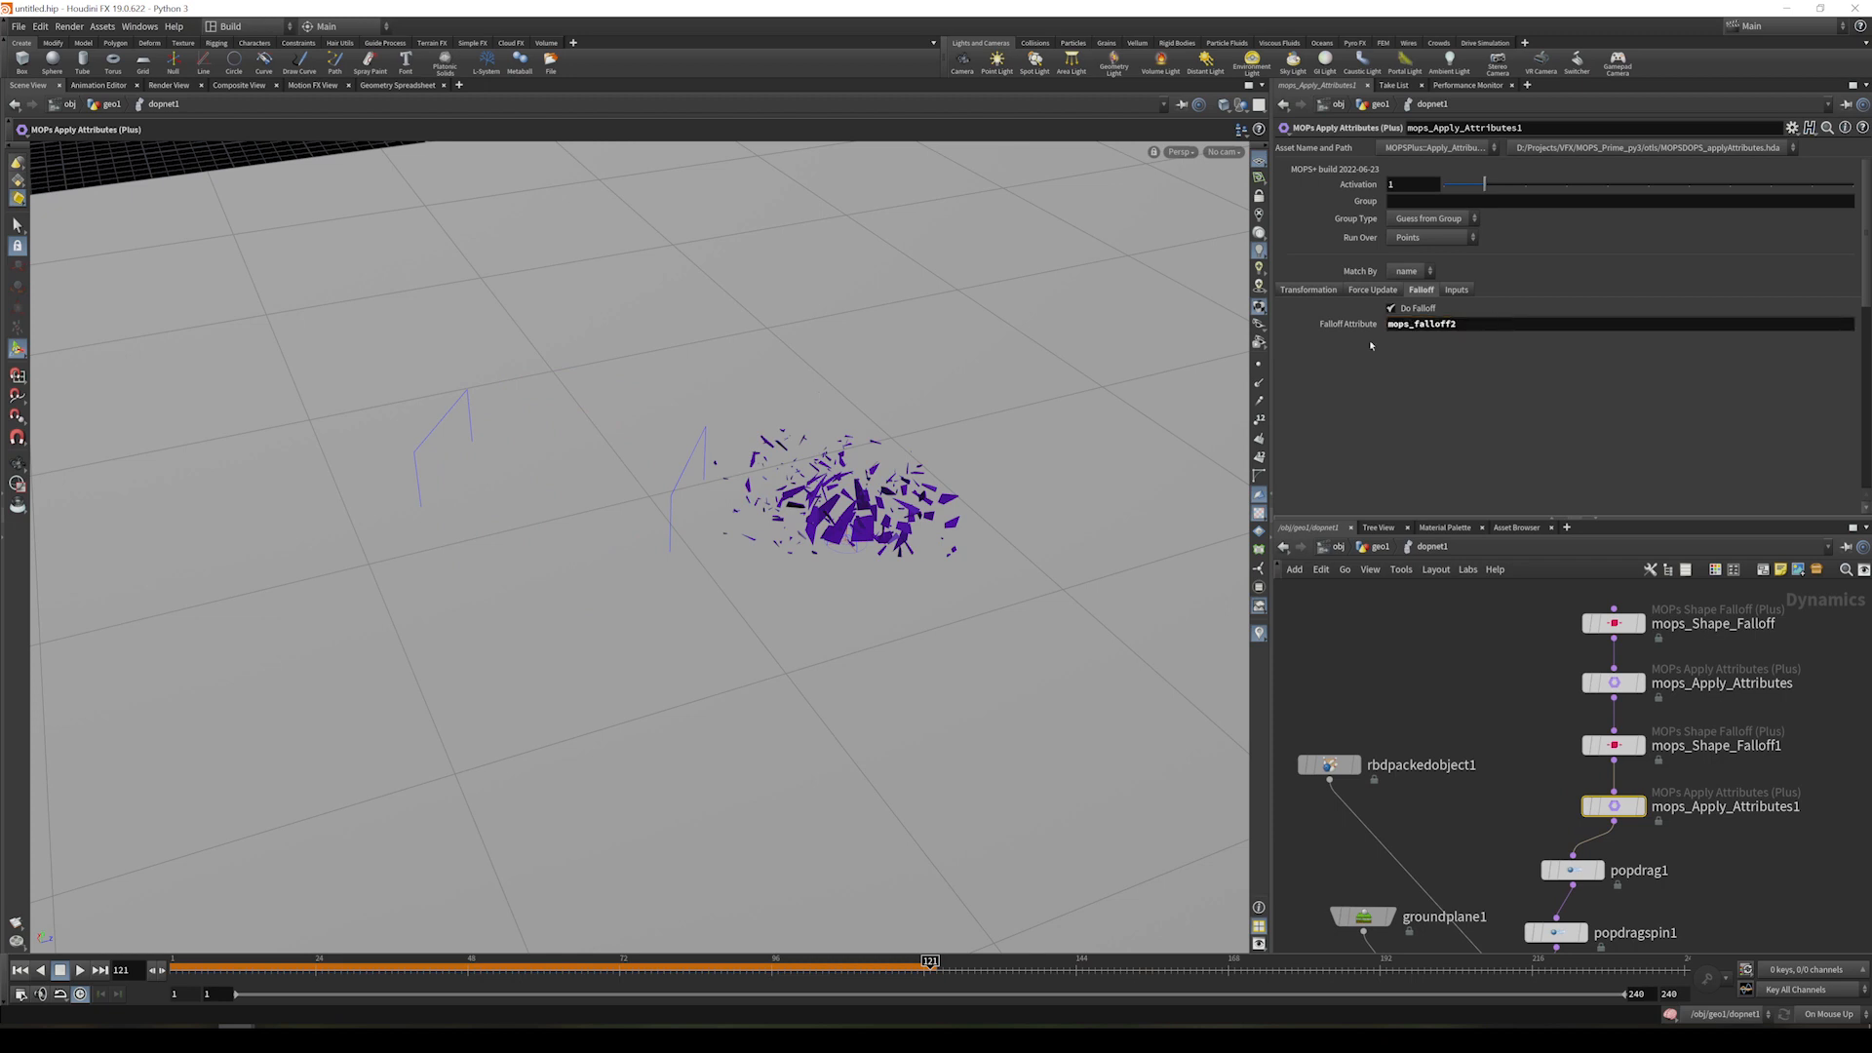
# - Make mops_Apply_Attributes1 read its Target Geometry from Third Context Geometry
pyautogui.click(1456, 289)
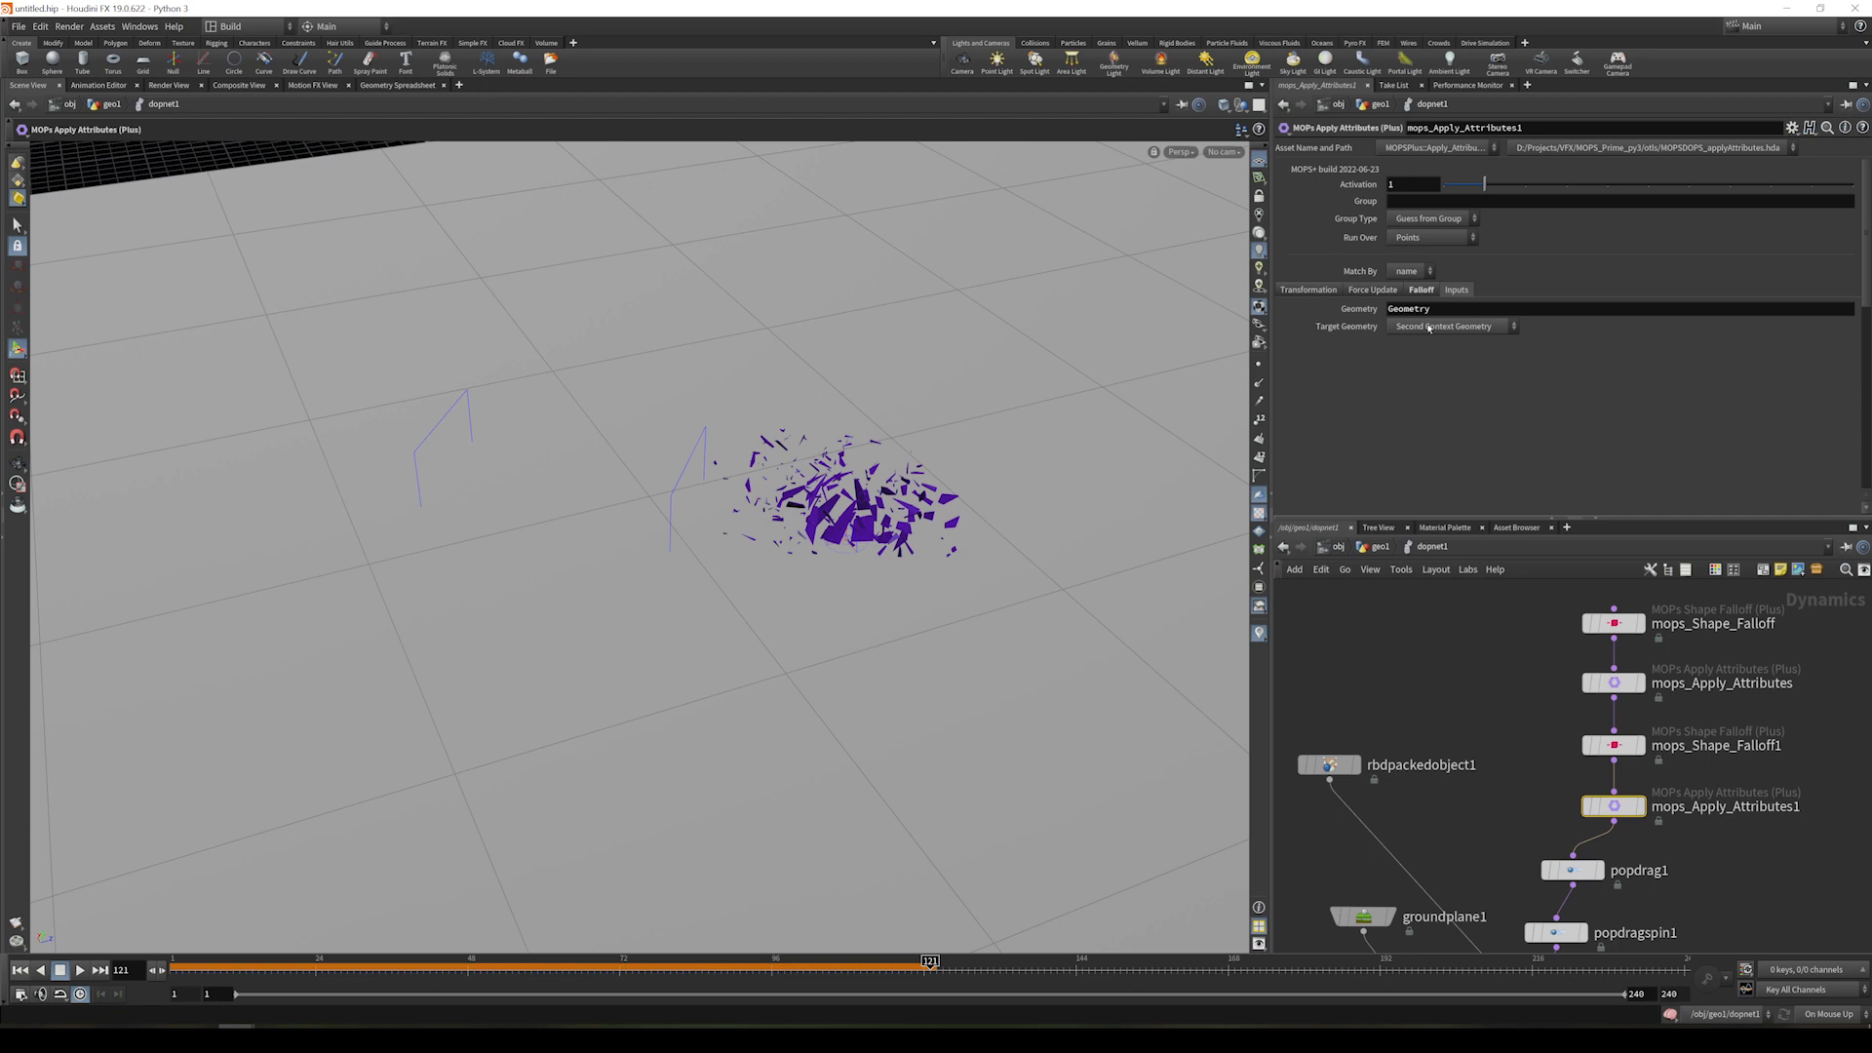
pyautogui.click(1427, 328)
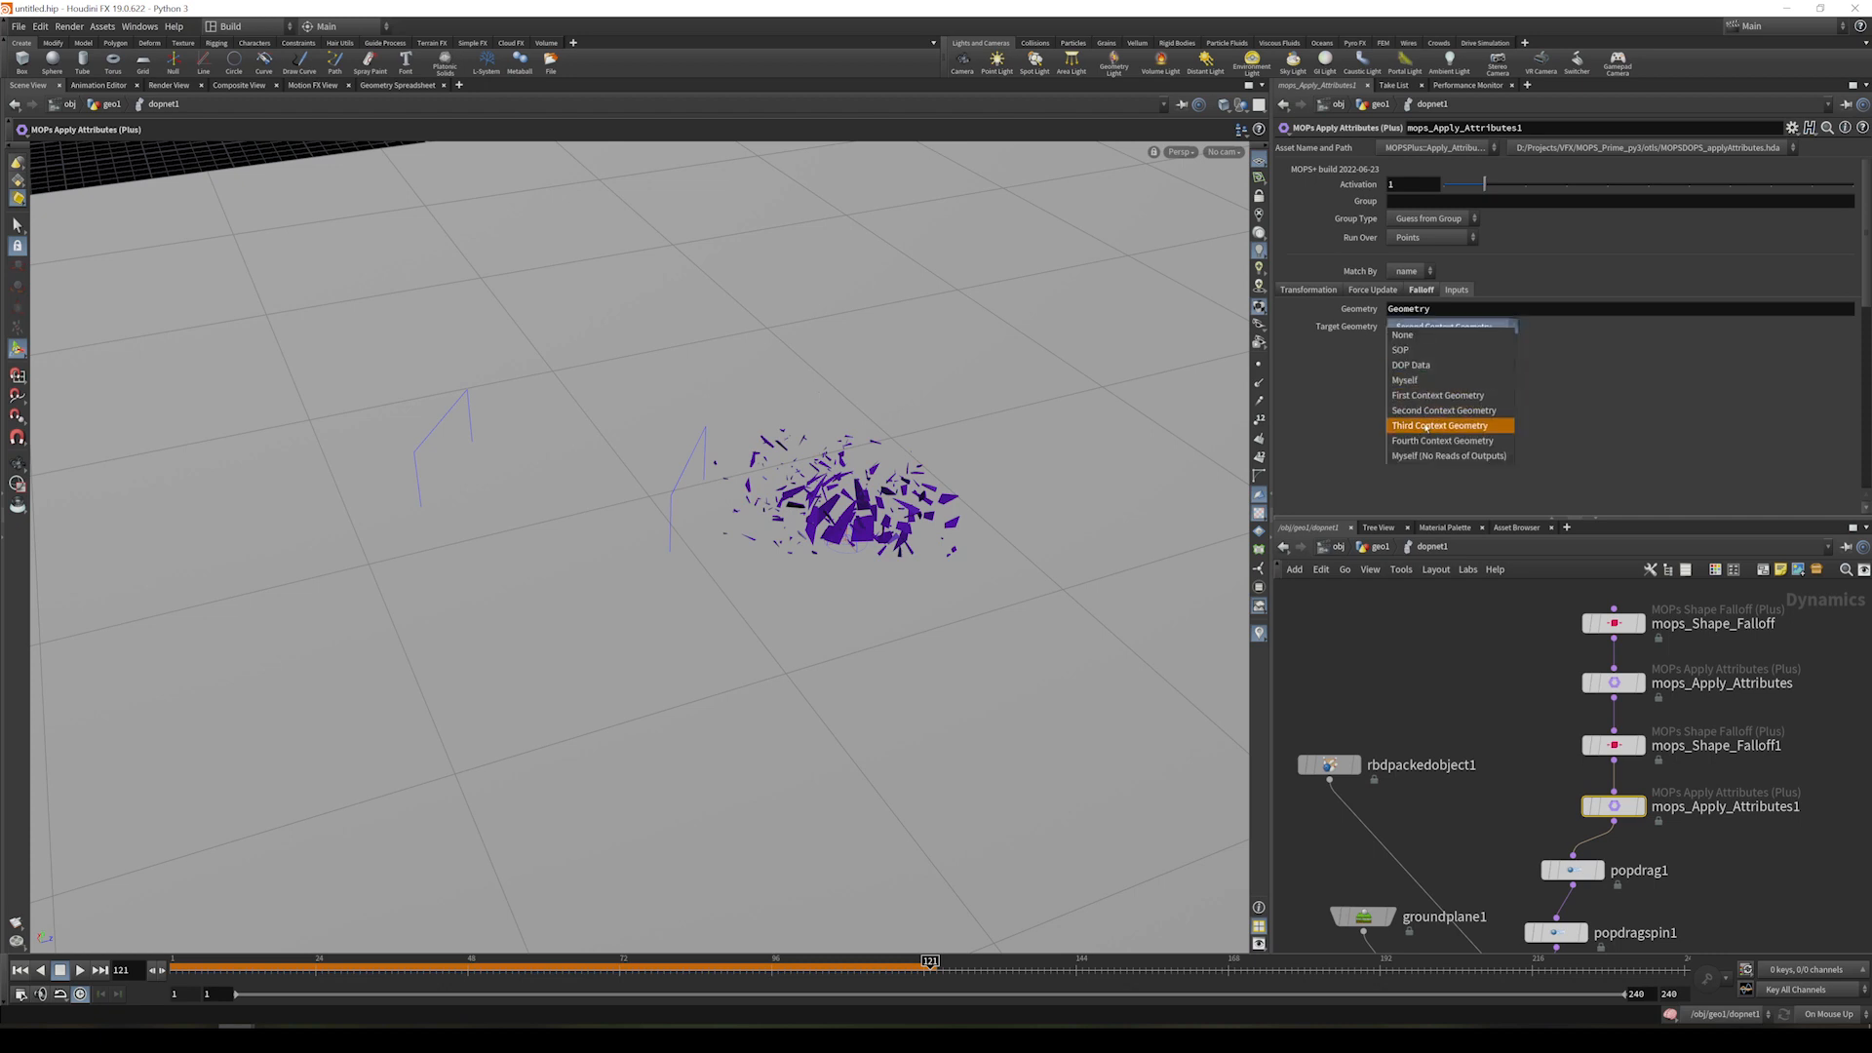
pyautogui.click(1402, 349)
pyautogui.click(1409, 327)
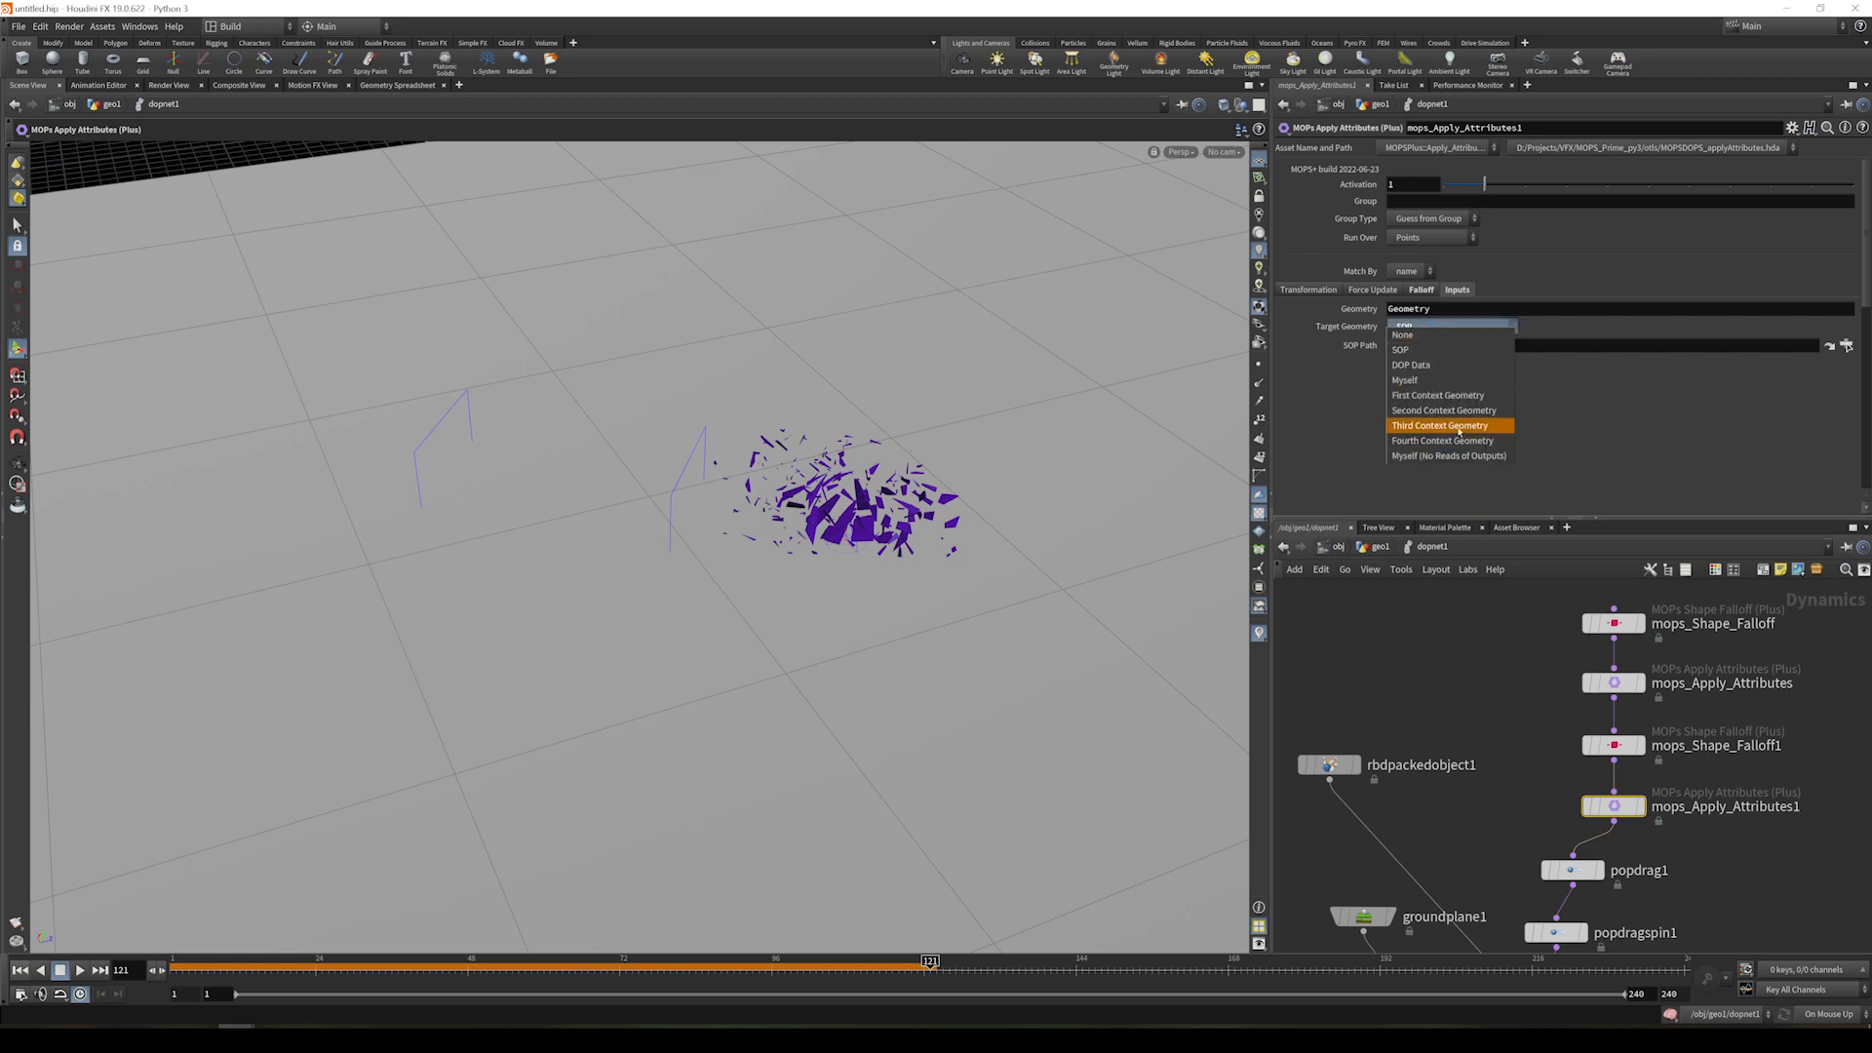
pyautogui.click(1460, 427)
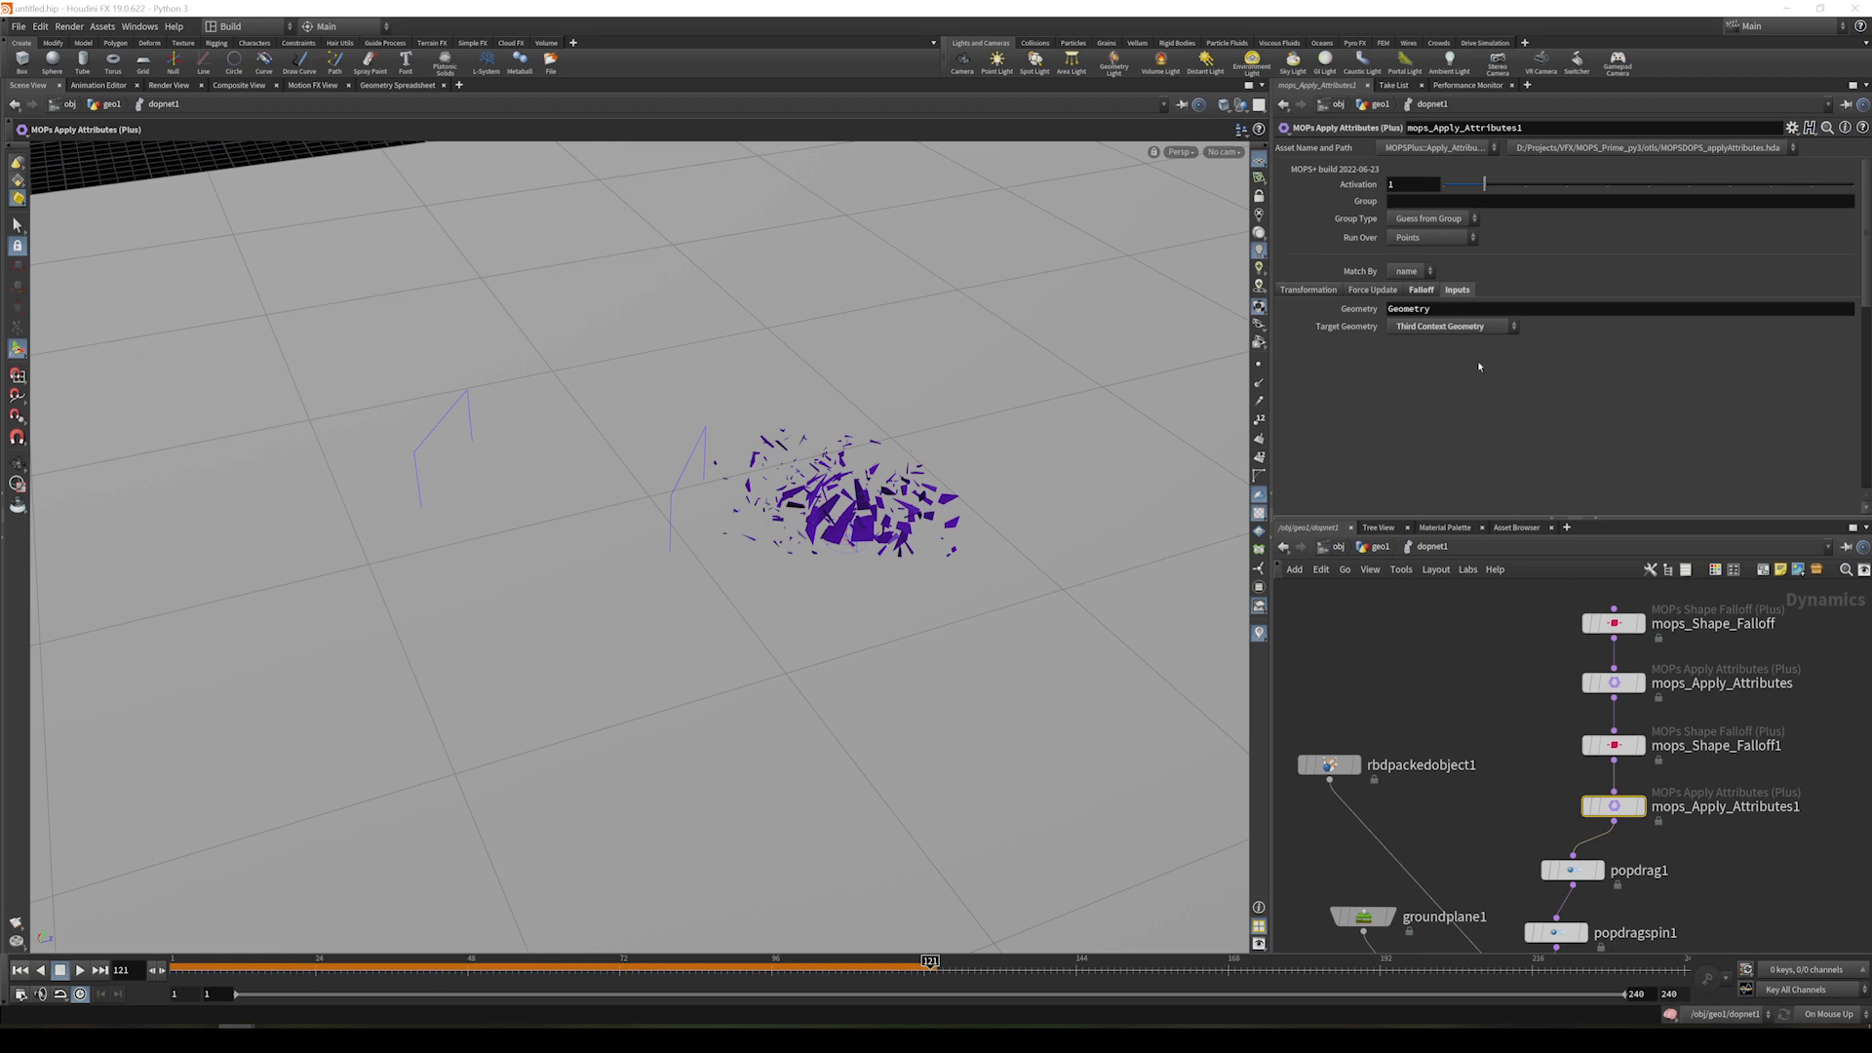
# - Set both Air Resistance and Spin Resistance of mops_Apply_Attributes1 to 2
pyautogui.click(1372, 290)
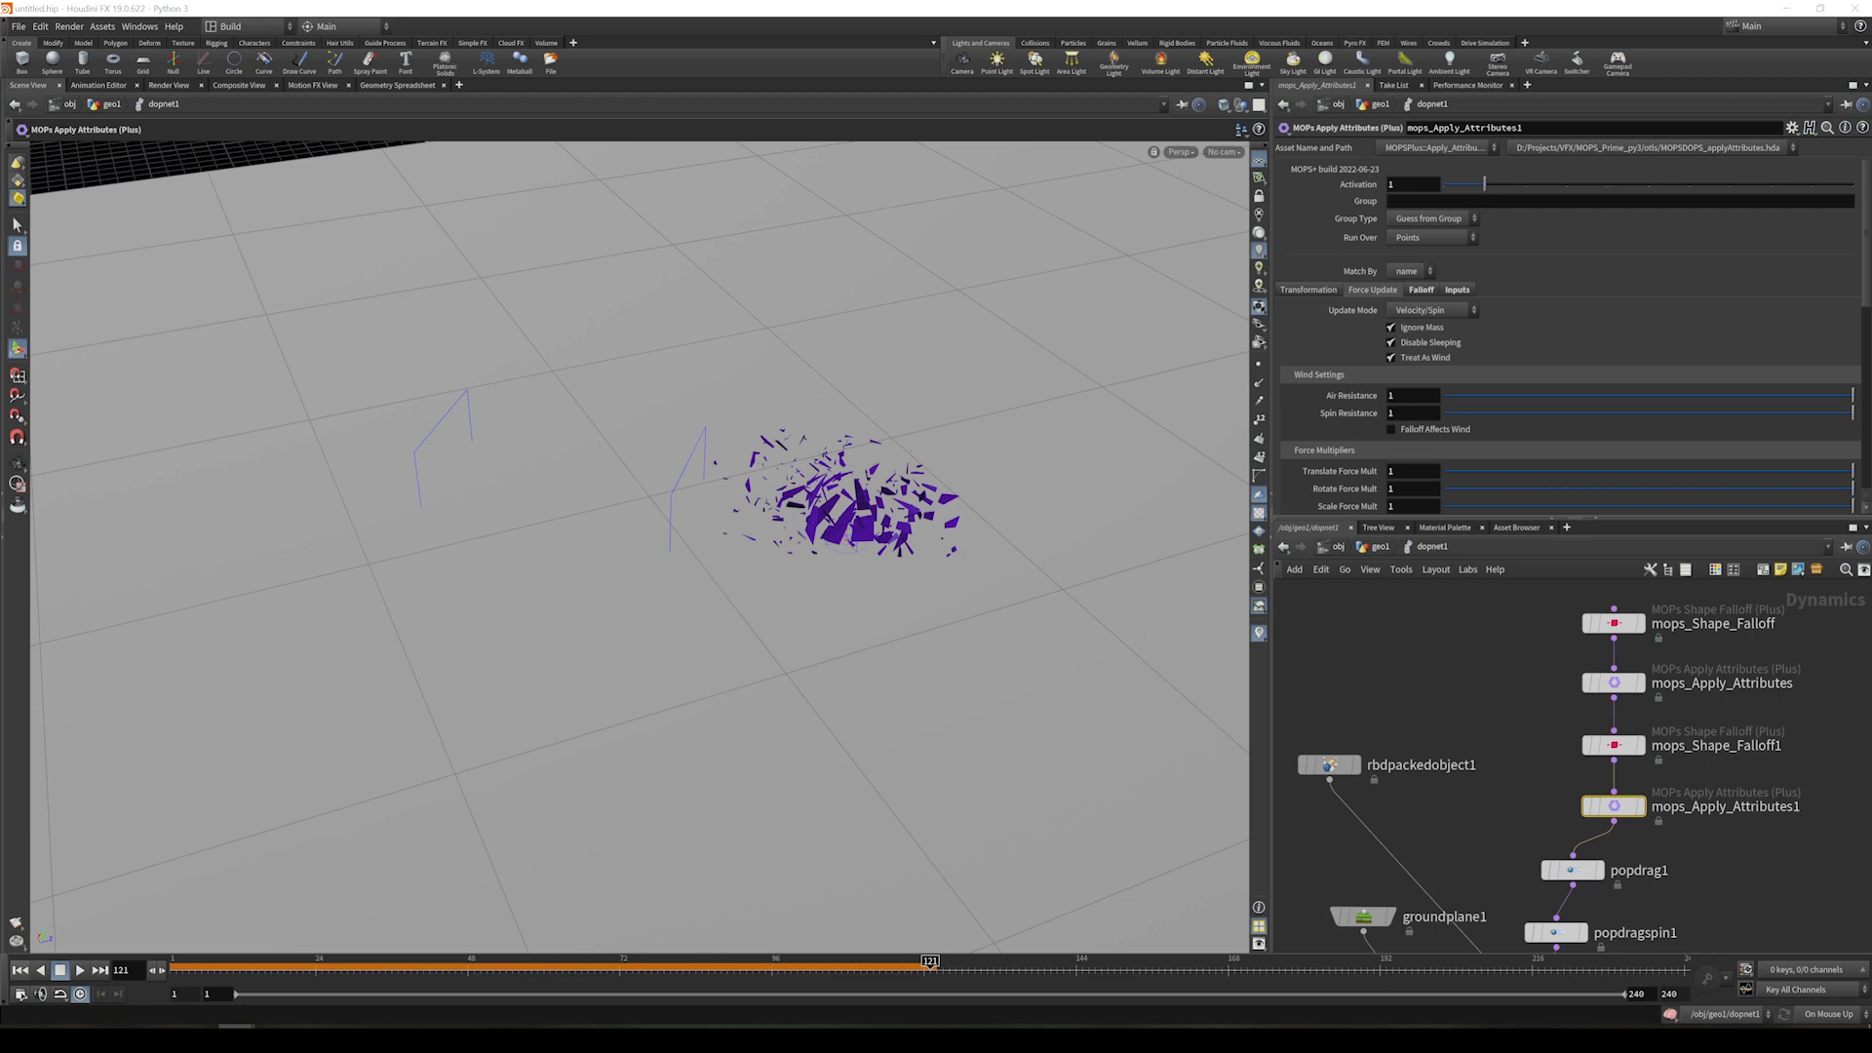
pyautogui.click(1412, 396)
pyautogui.write('2')
pyautogui.press('Tab')
pyautogui.write('2')
pyautogui.press('Return')
# - Enable Snap by Attribute in the snapping settings of mops_Apply_Attributes1
pyautogui.scroll(-1, 1549, 430)
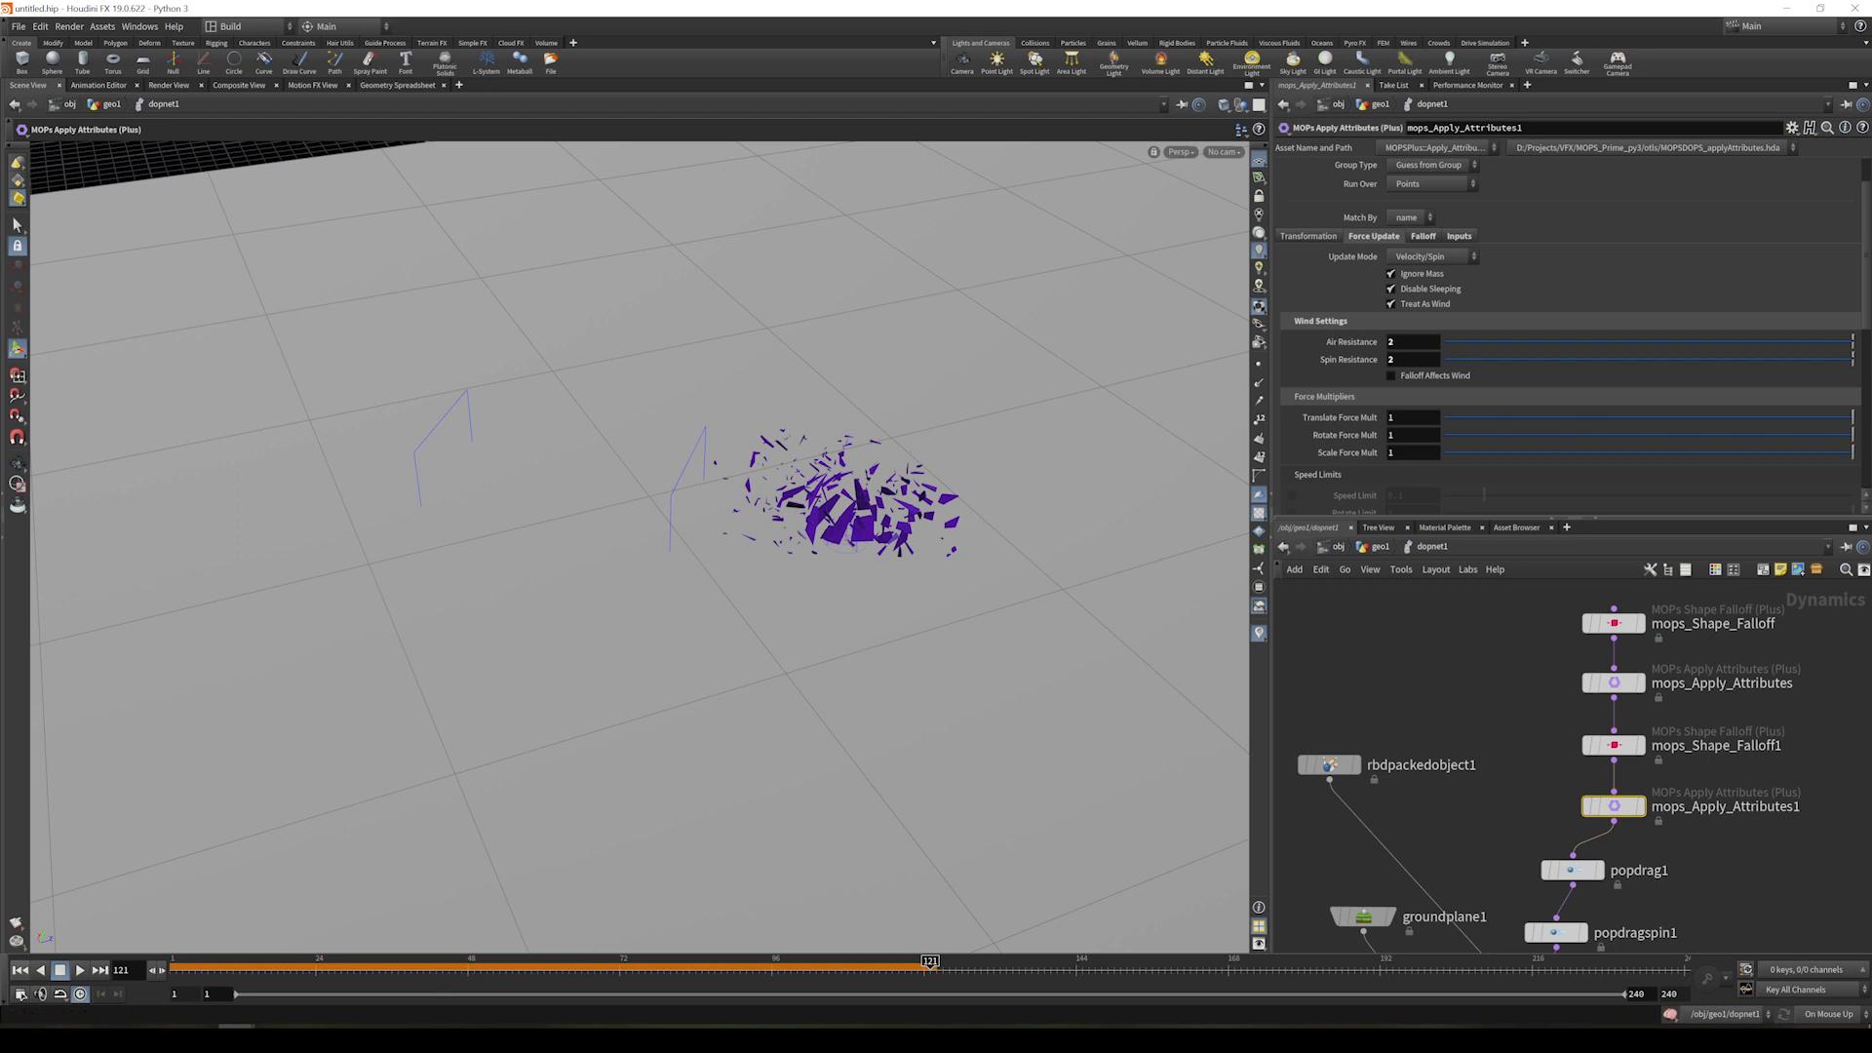
pyautogui.scroll(-3, 1692, 365)
pyautogui.click(1416, 413)
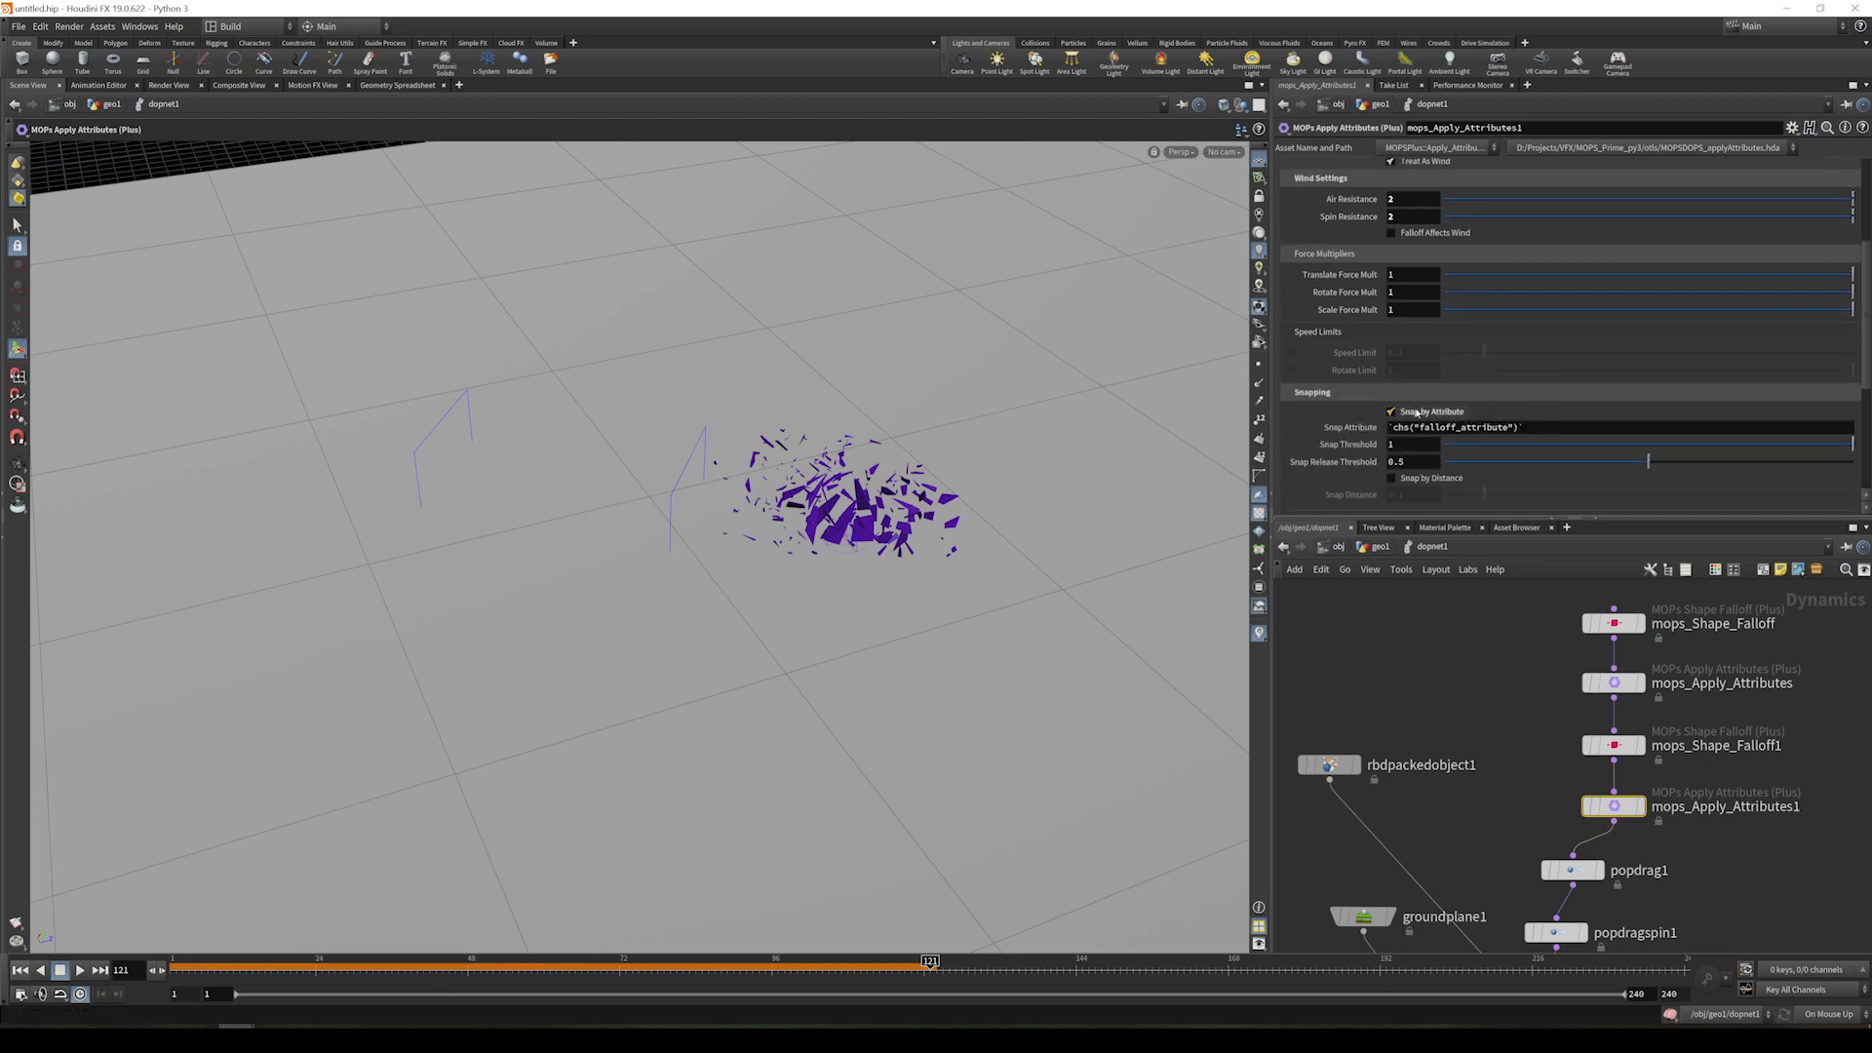
pyautogui.scroll(-1, 1417, 282)
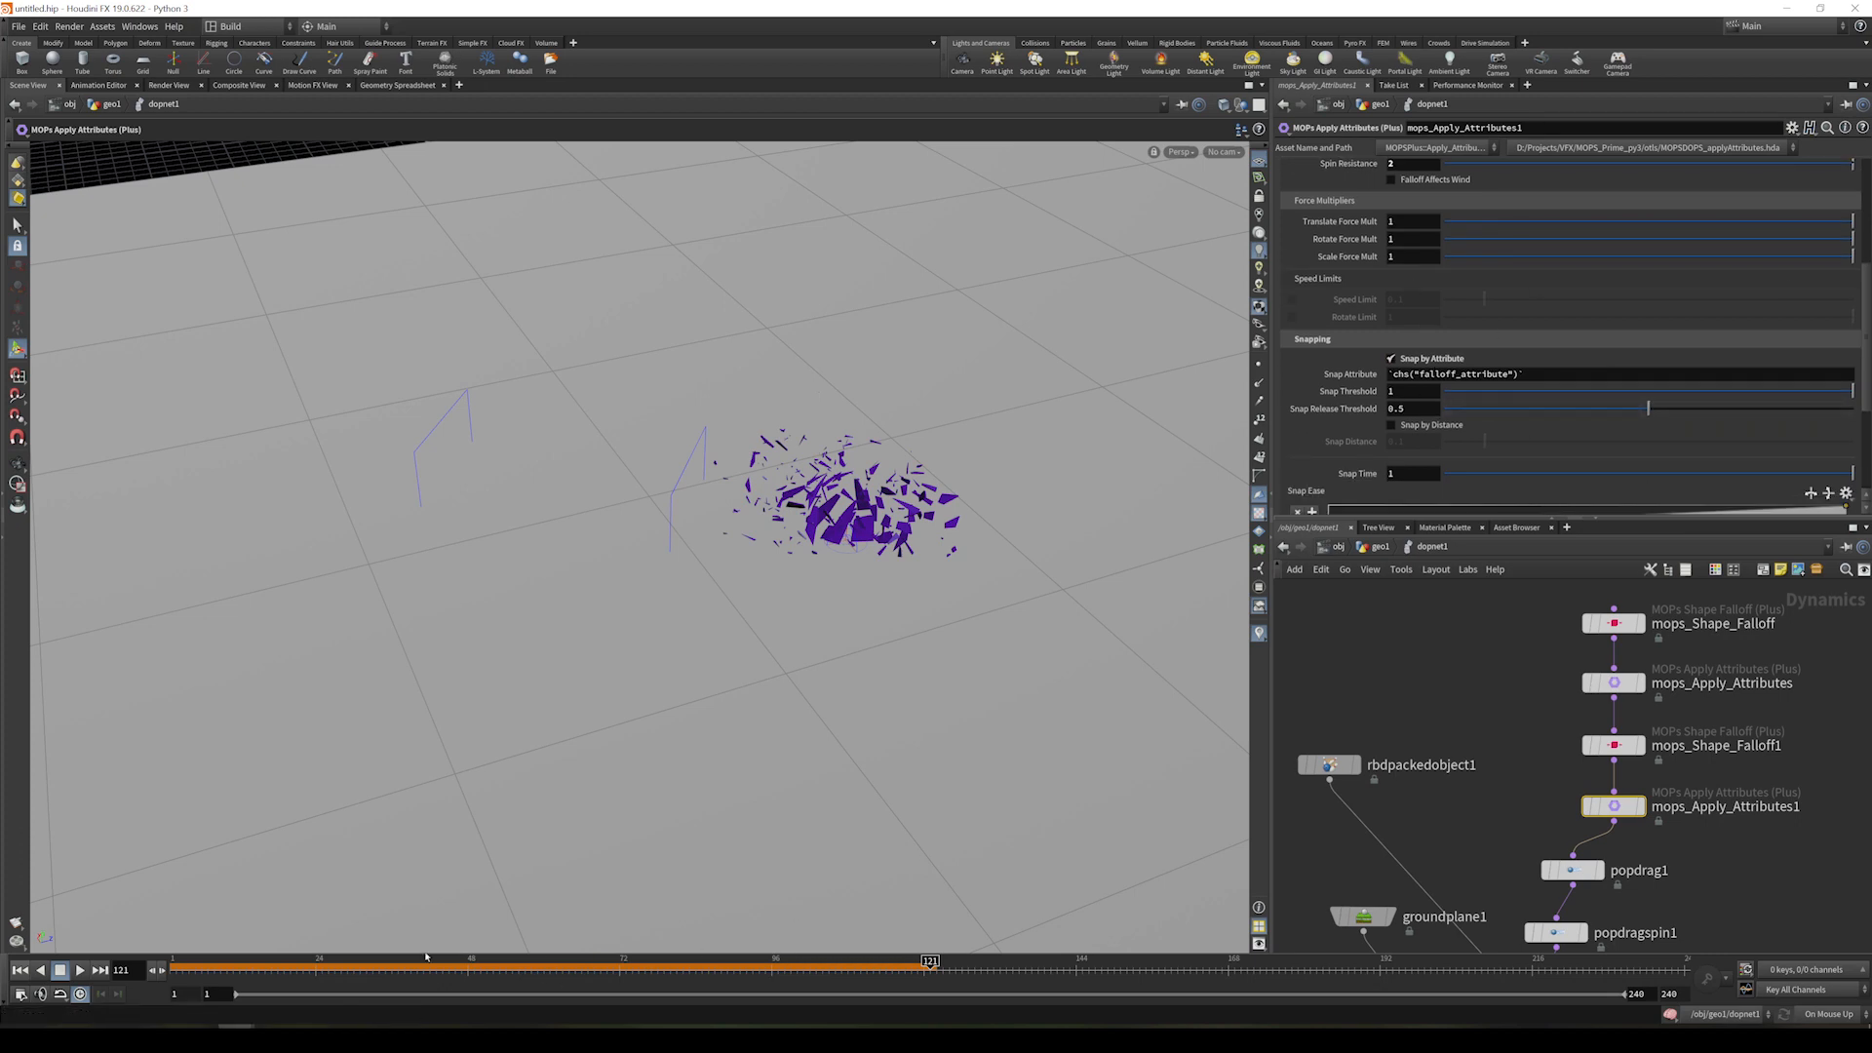
# - Play the simulation from the first frame, watch the glass pieces up close, and stop around frame 163
pyautogui.click(21, 970)
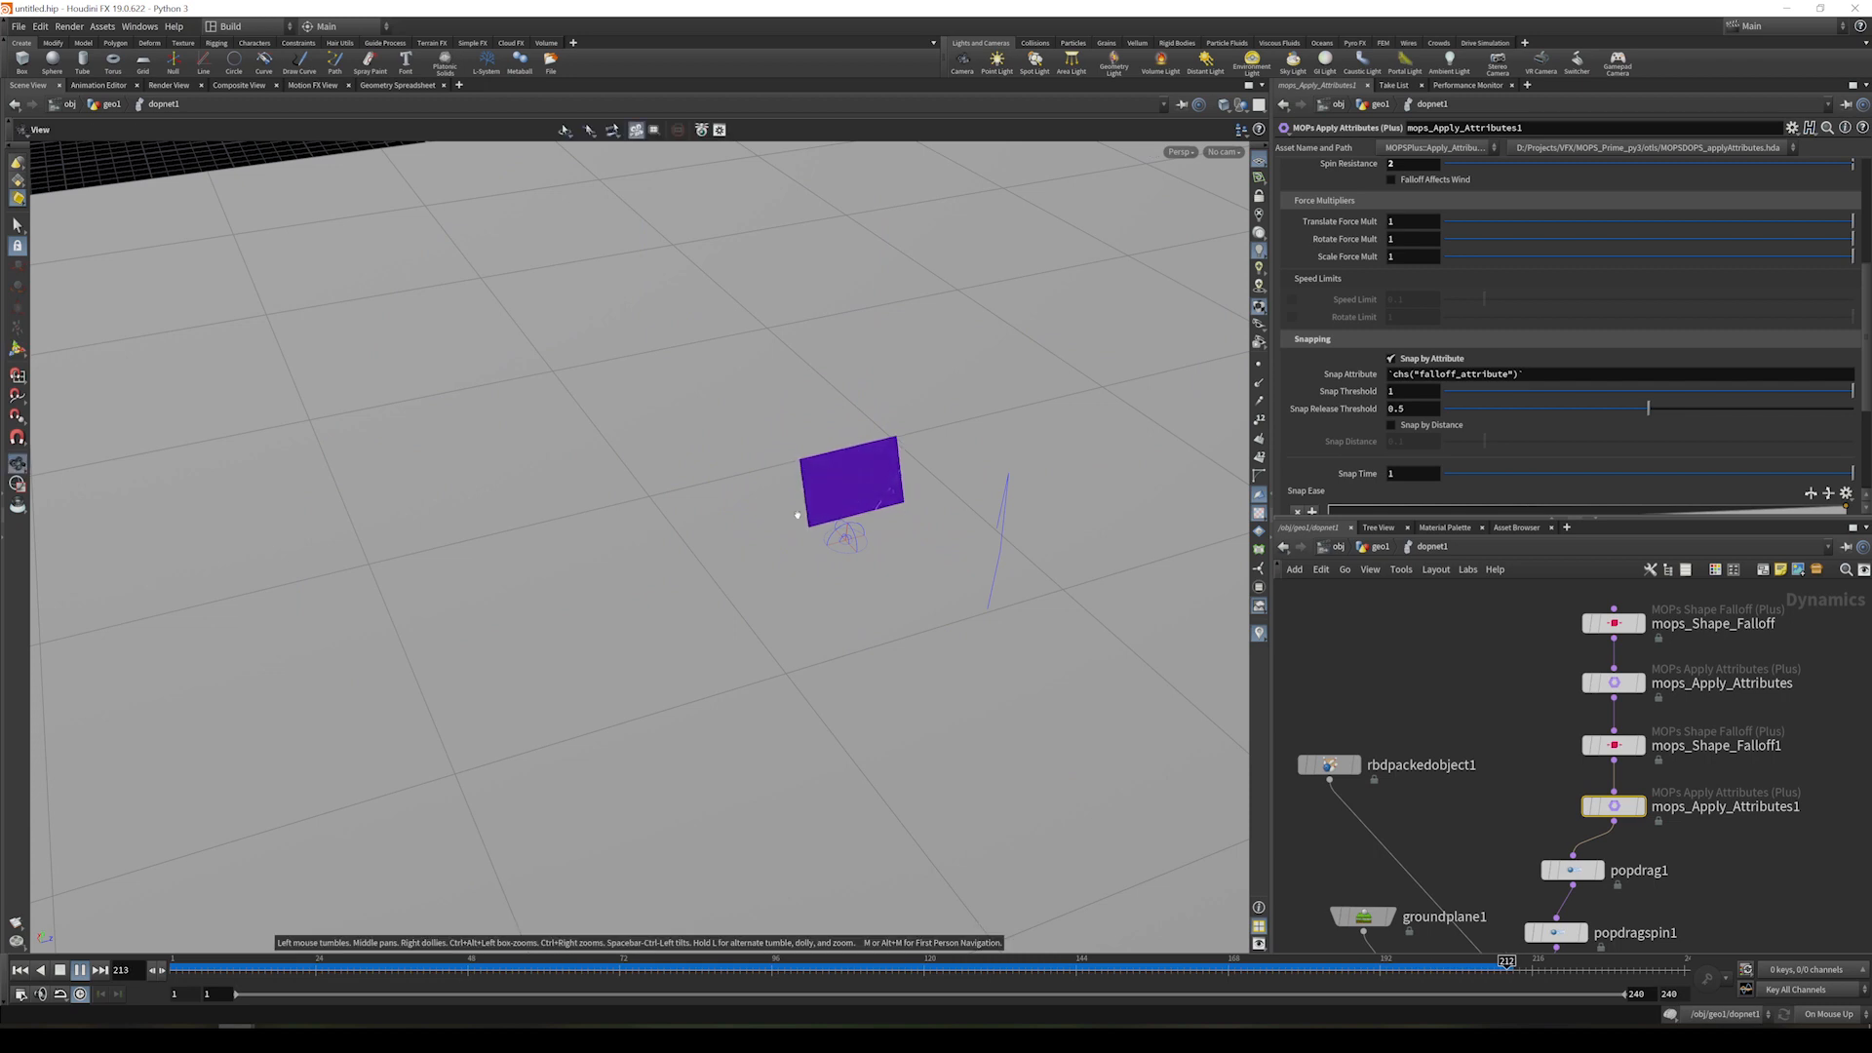
pyautogui.keyDown('alt'); pyautogui.moveTo(798, 512); pyautogui.dragTo(1034, 527, button='right'); pyautogui.keyUp('alt')
pyautogui.keyDown('alt'); pyautogui.moveTo(1034, 526); pyautogui.dragTo(936, 409); pyautogui.keyUp('alt')
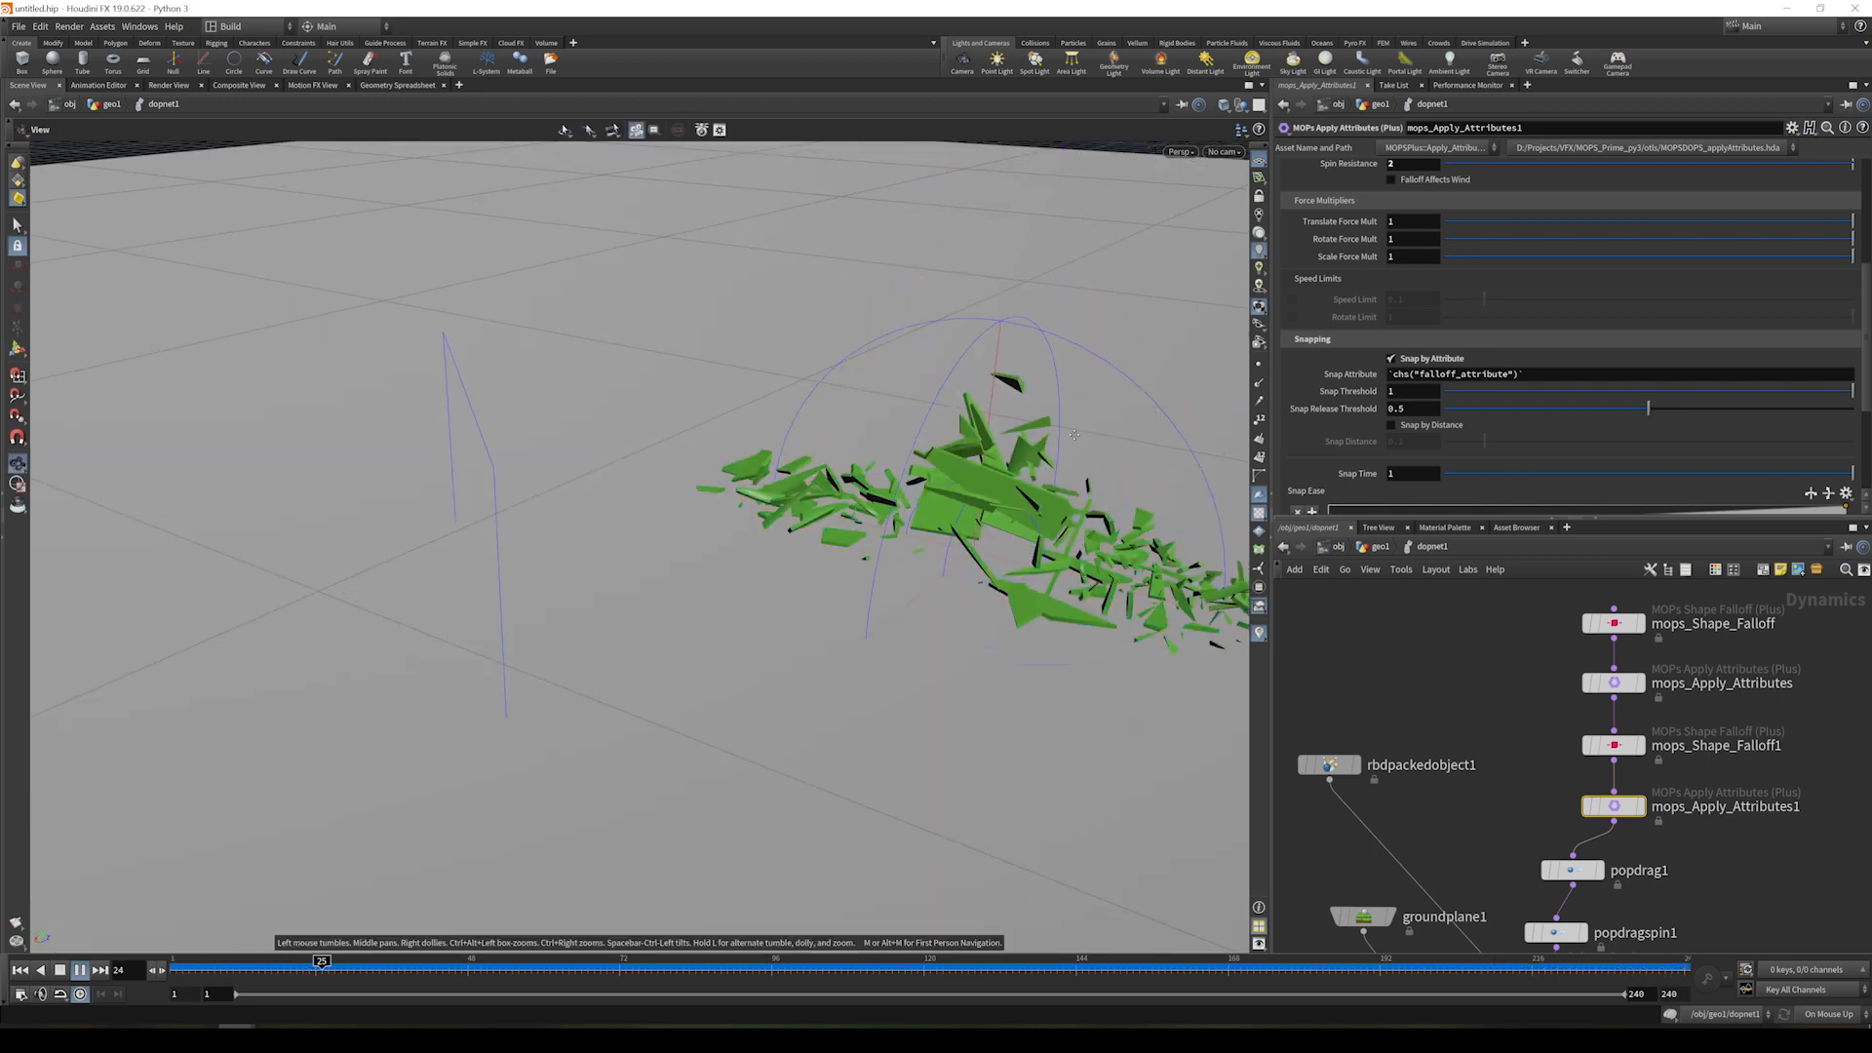
pyautogui.keyDown('alt'); pyautogui.moveTo(1073, 432); pyautogui.dragTo(922, 500, button='middle'); pyautogui.keyUp('alt')
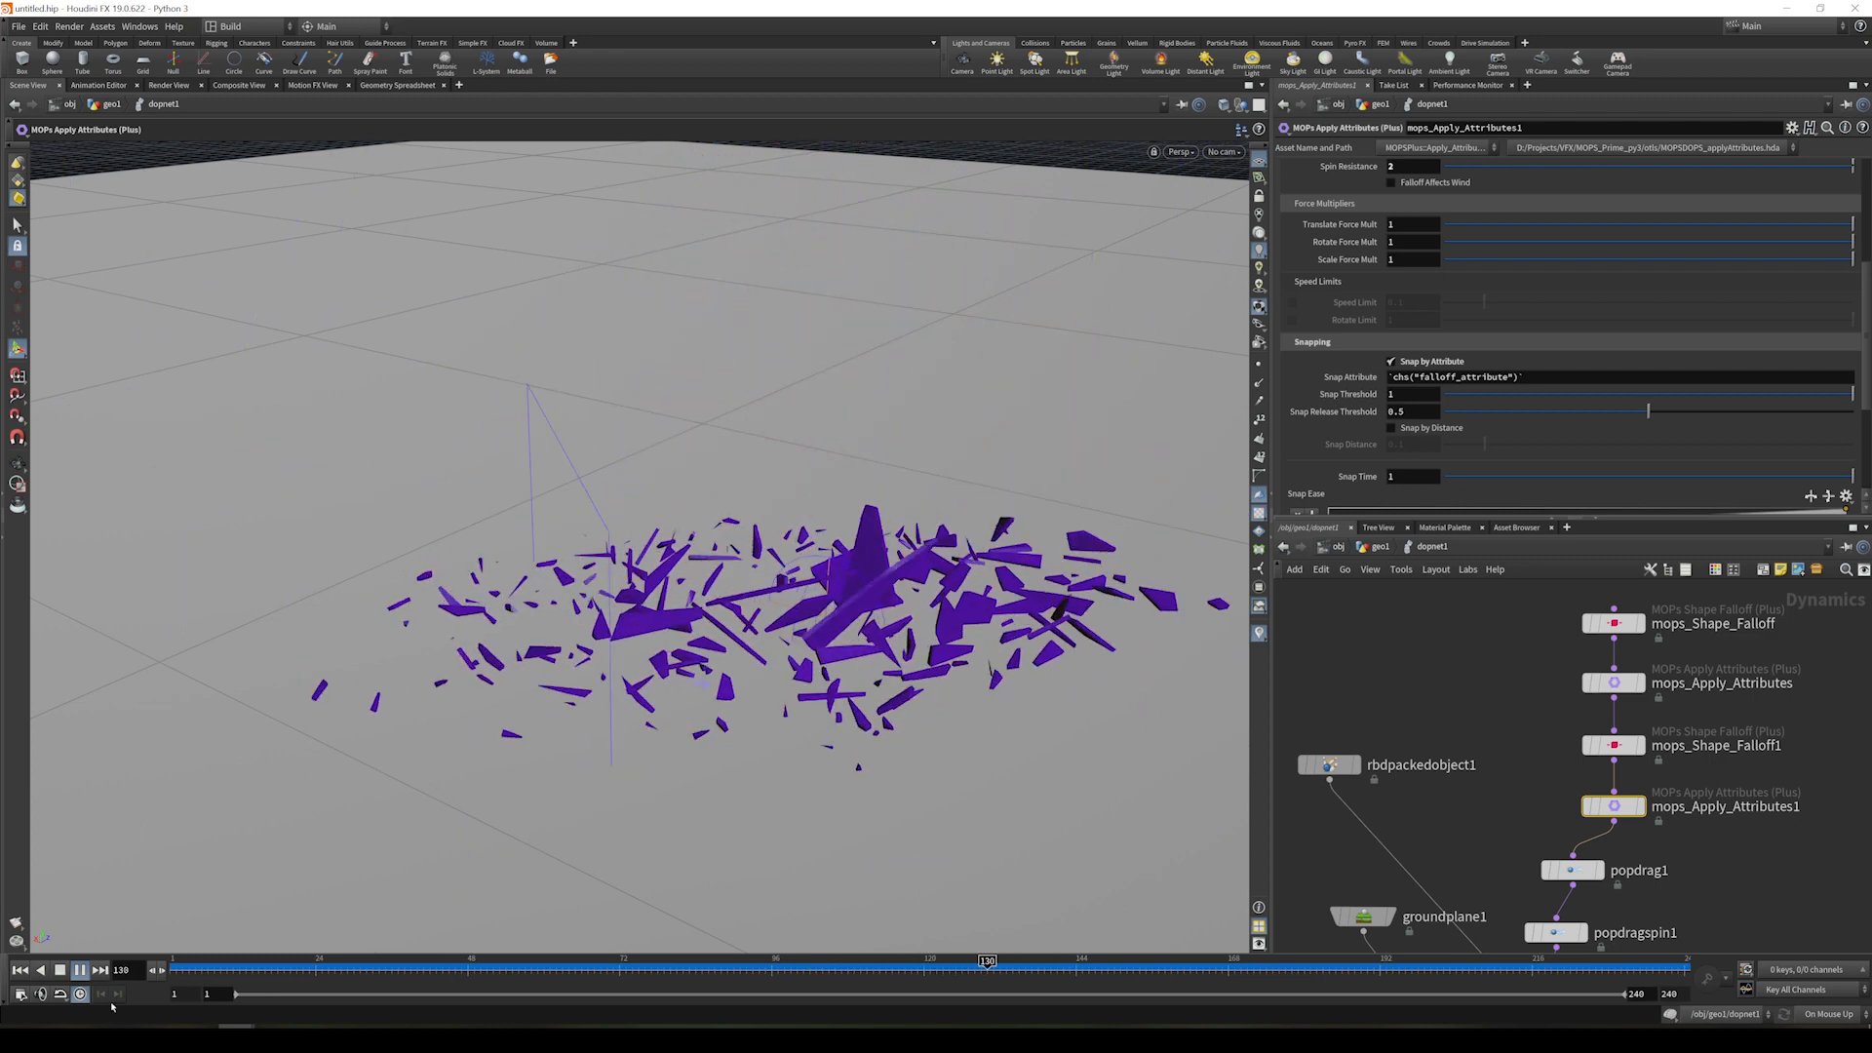
pyautogui.click(55, 975)
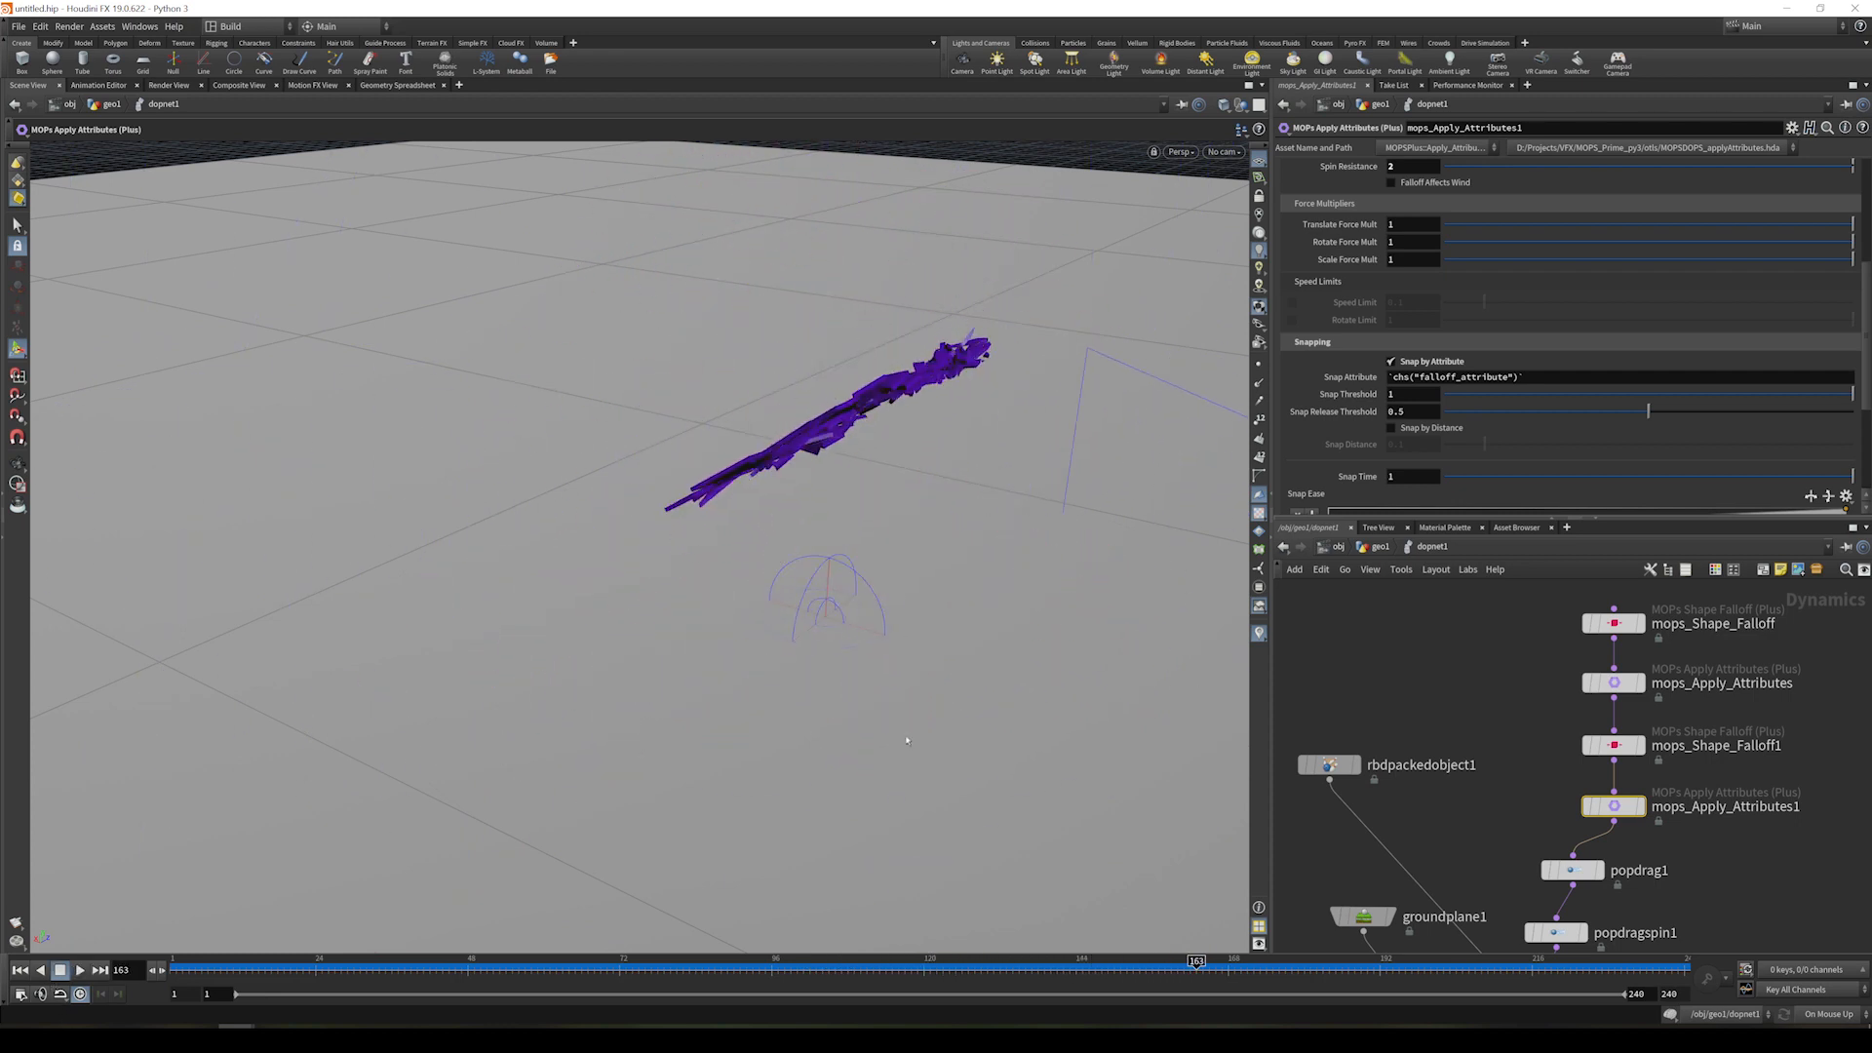
# - Reset Air Resistance and Spin Resistance of mops_Apply_Attributes1 to 1
pyautogui.scroll(2, 1433, 345)
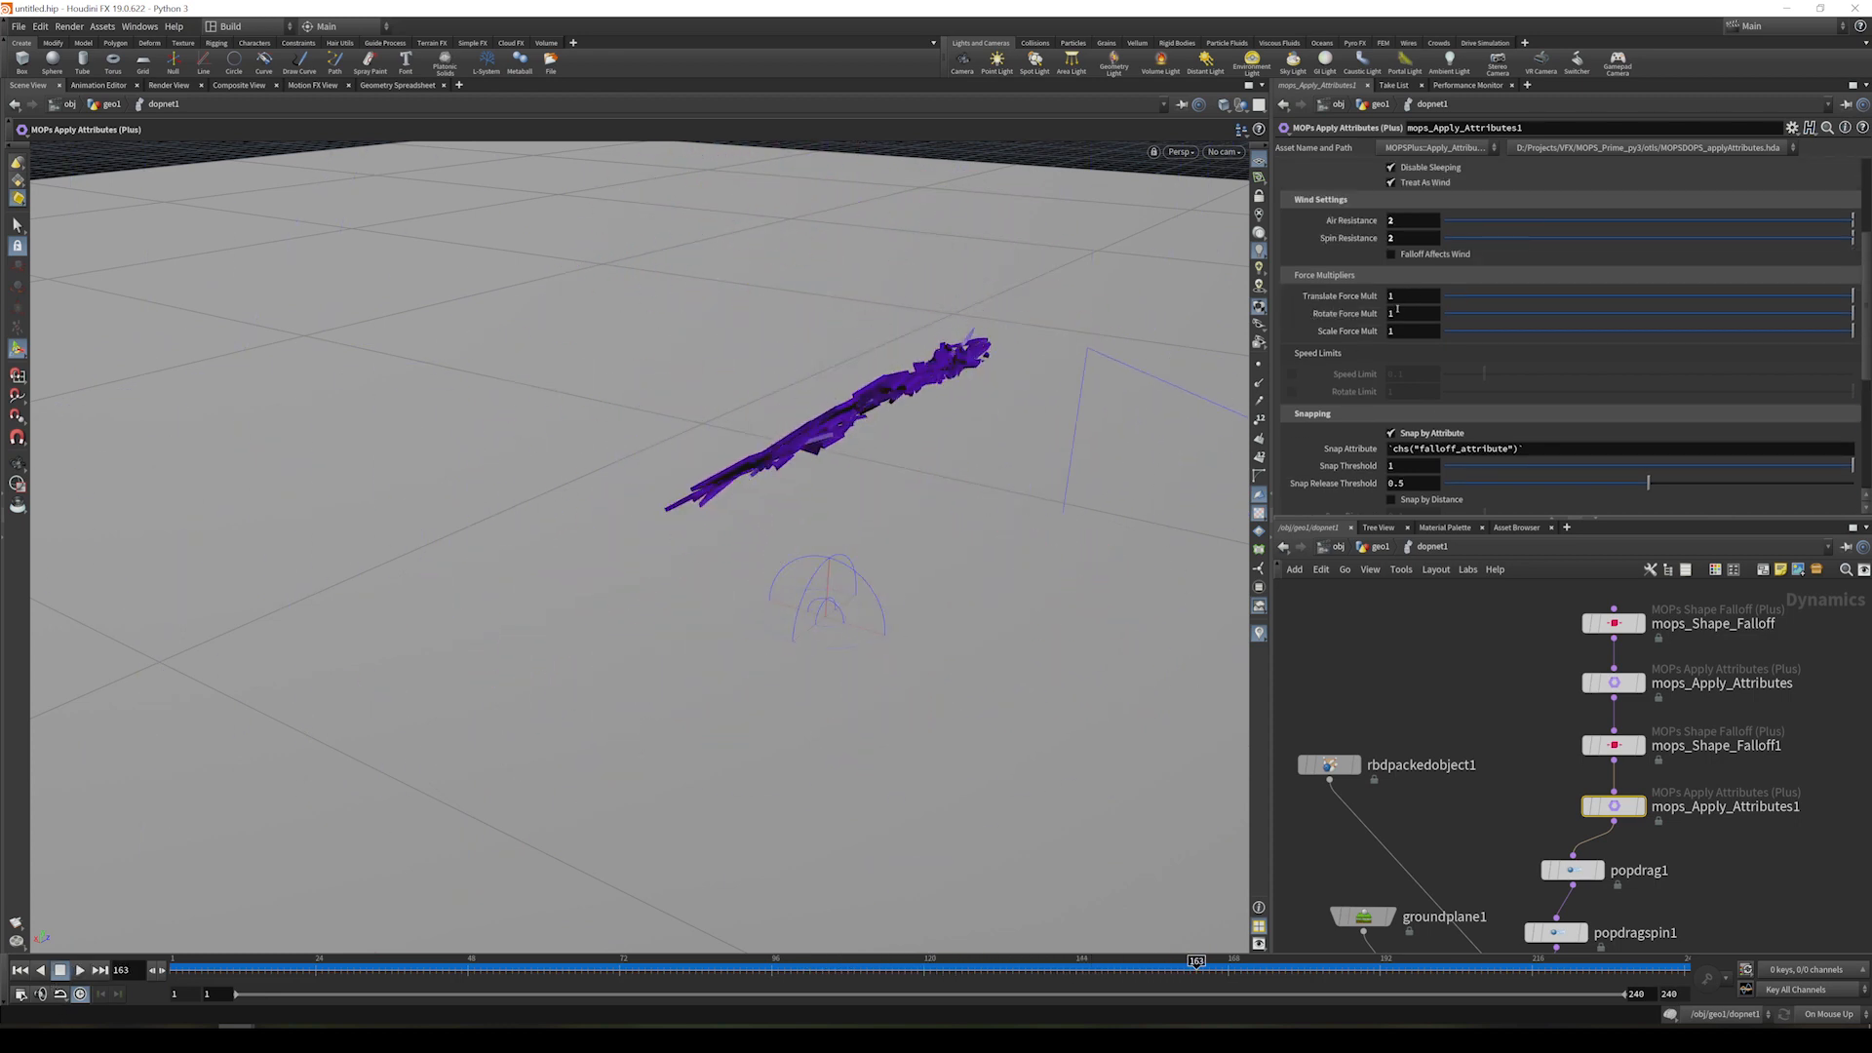
pyautogui.scroll(1, 1404, 292)
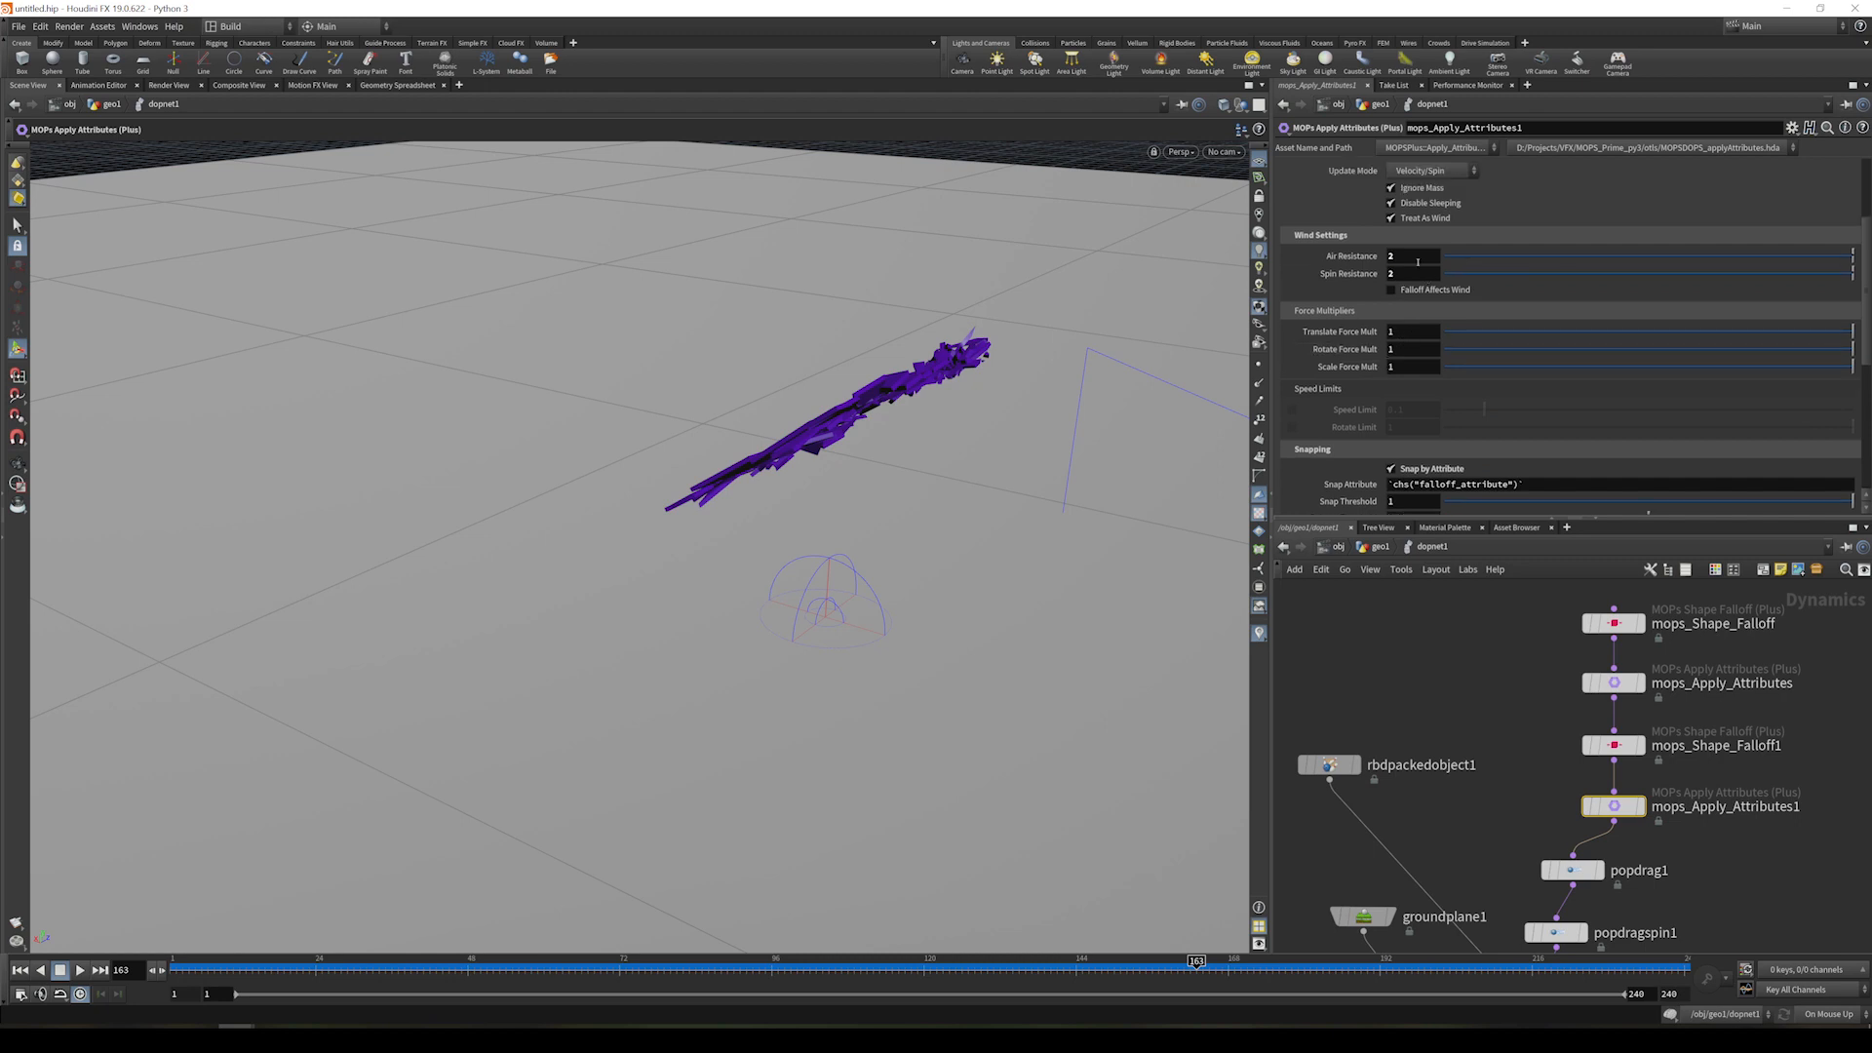
pyautogui.moveTo(1342, 256)
pyautogui.press('Return')
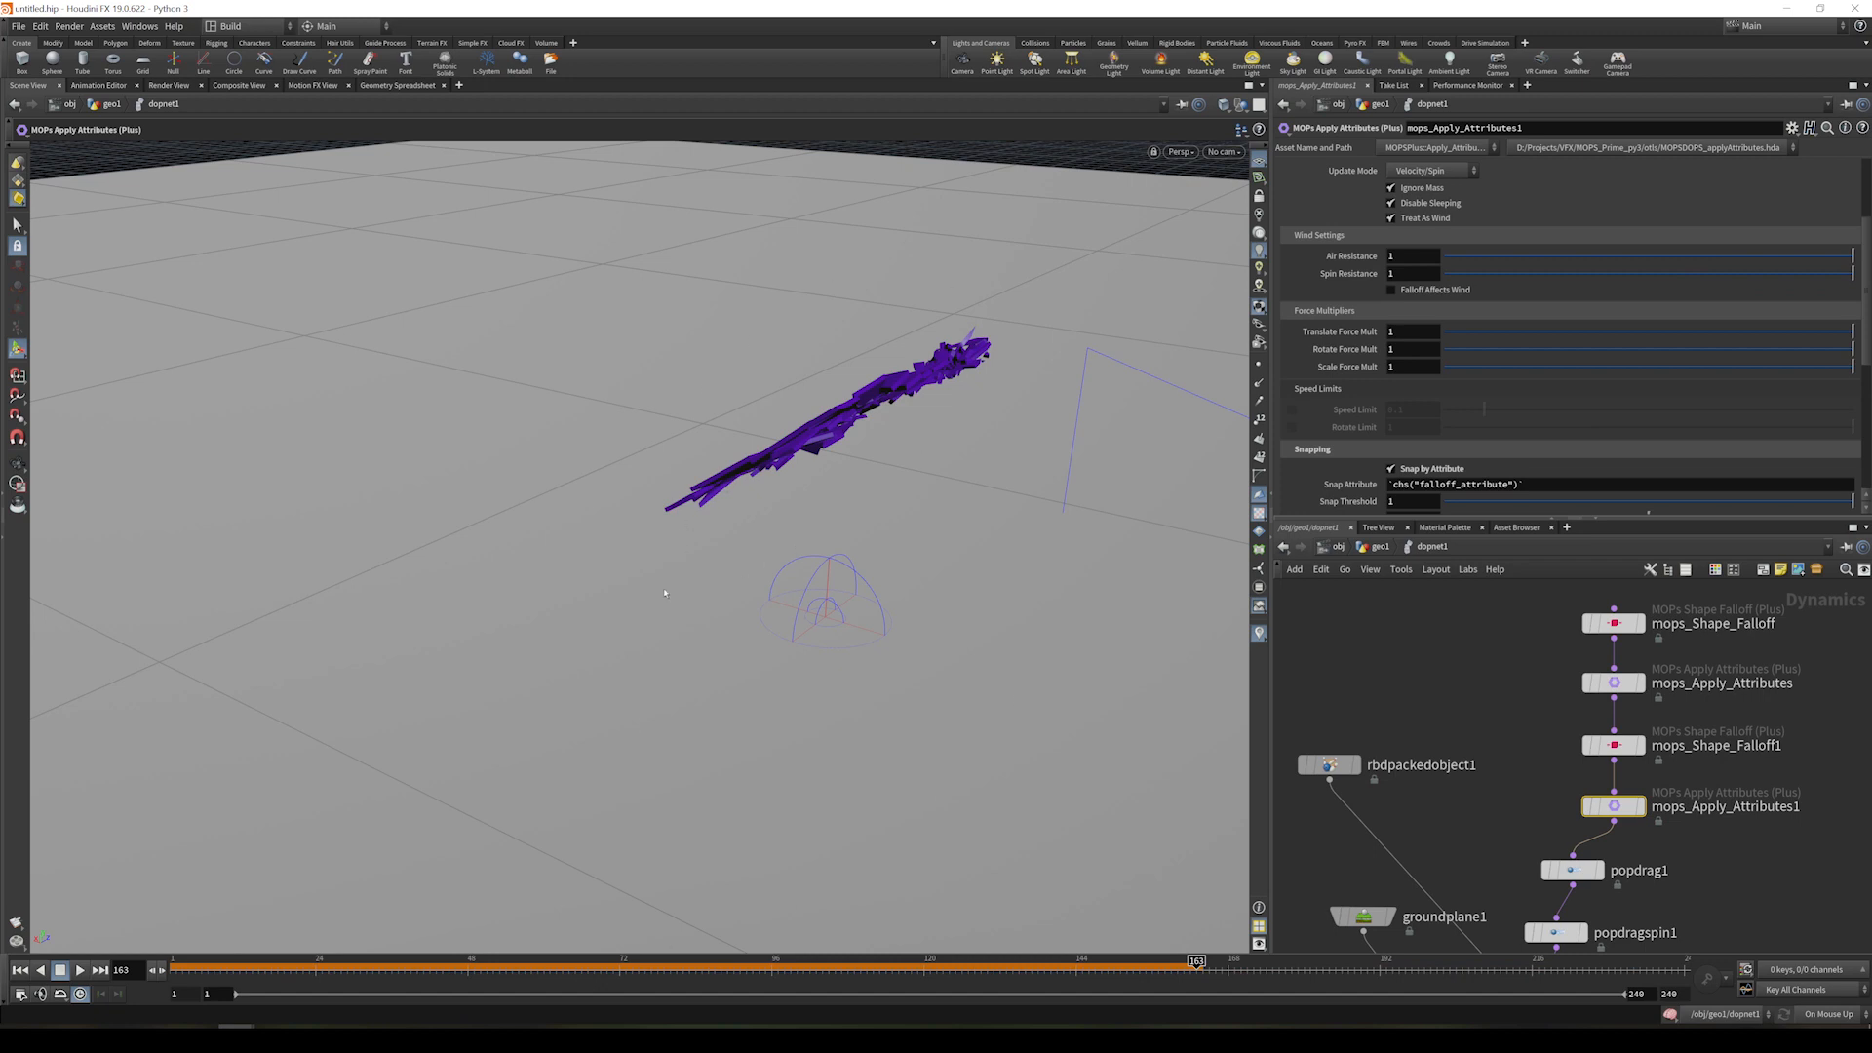
# - Set the Snap Time of mops_Apply_Attributes1 to .5
pyautogui.scroll(-1, 1445, 412)
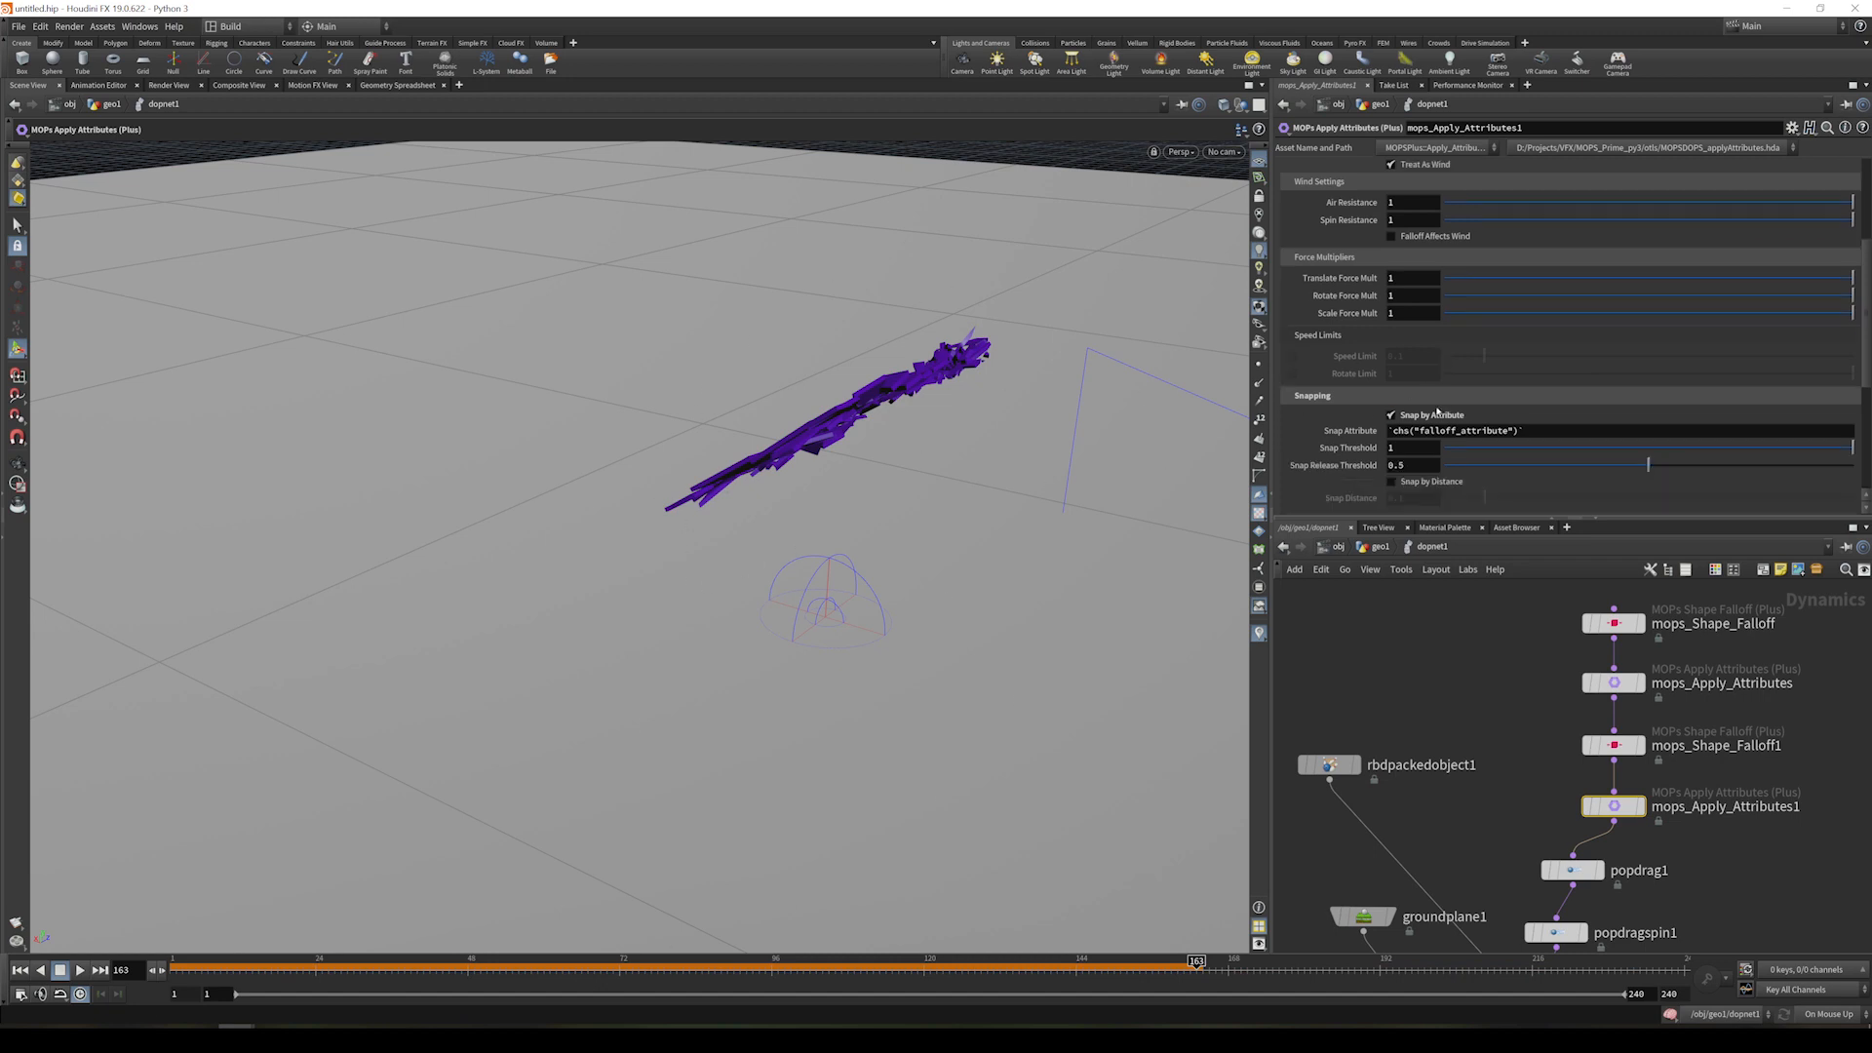
pyautogui.scroll(-2, 1326, 456)
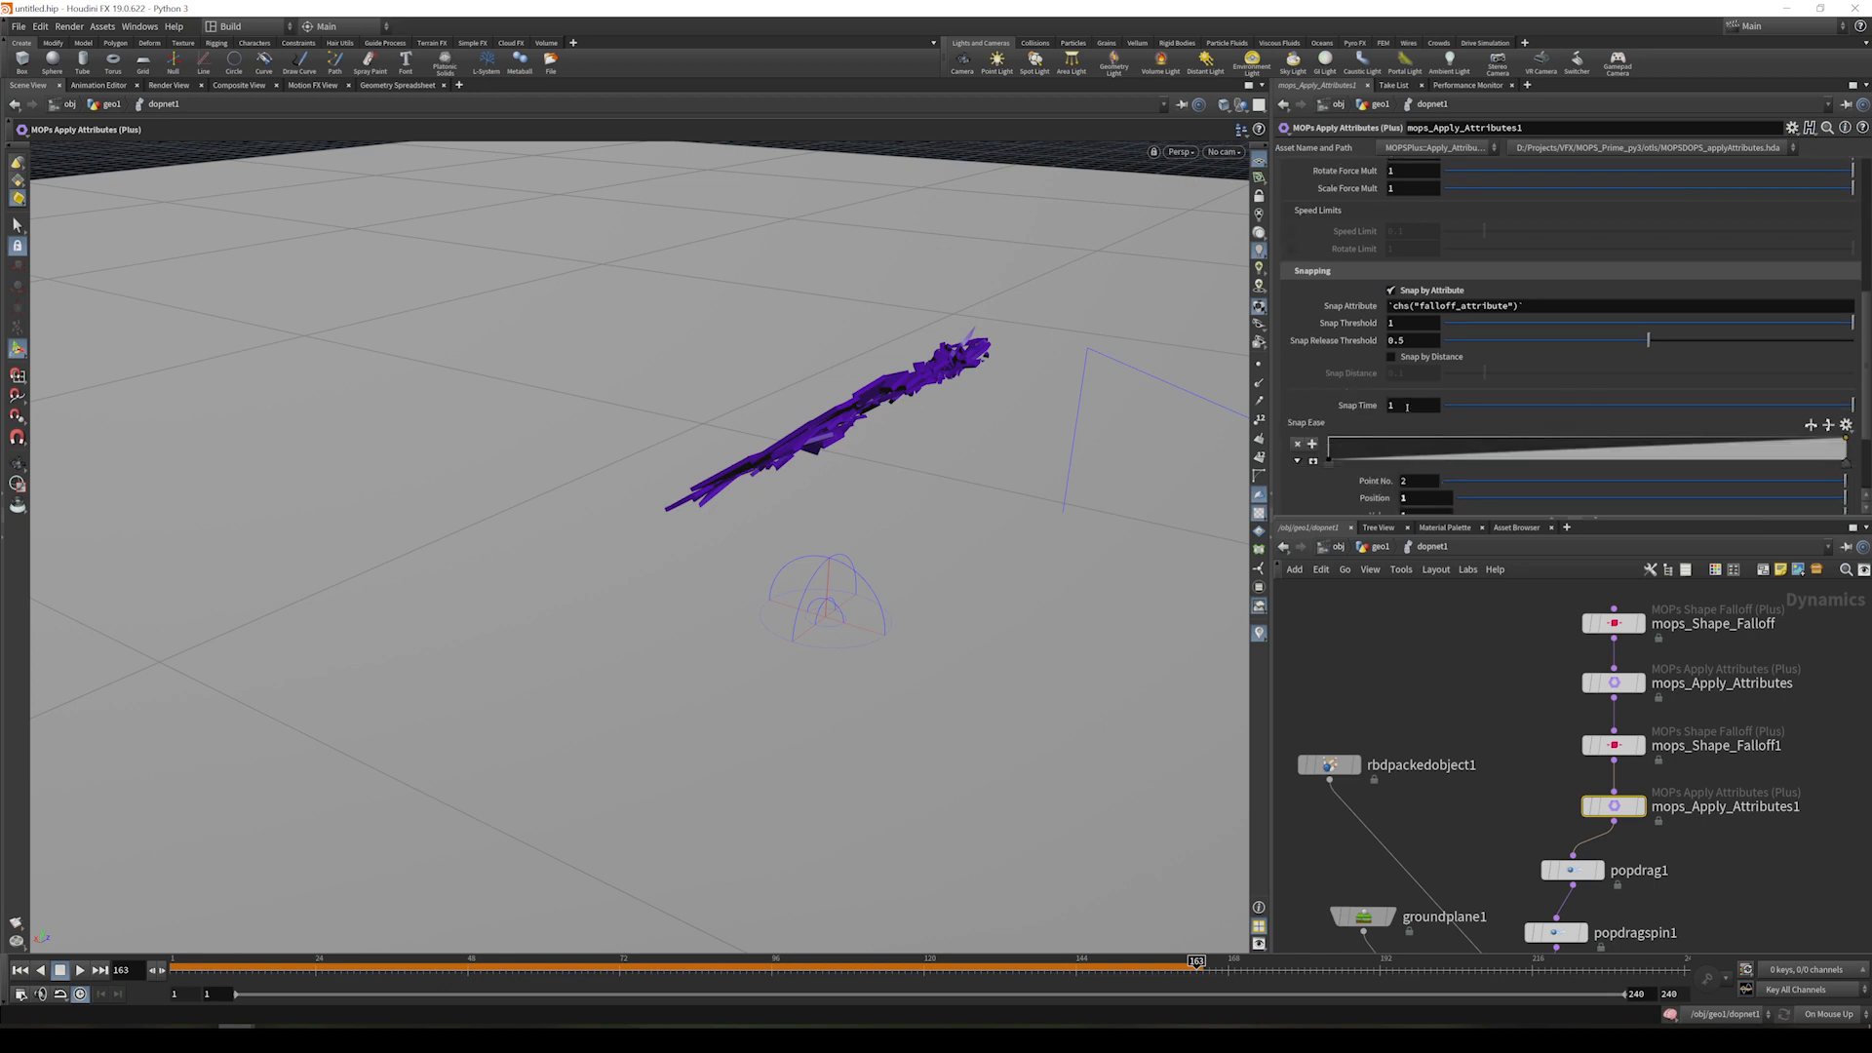
pyautogui.write('5')
pyautogui.press('Return')
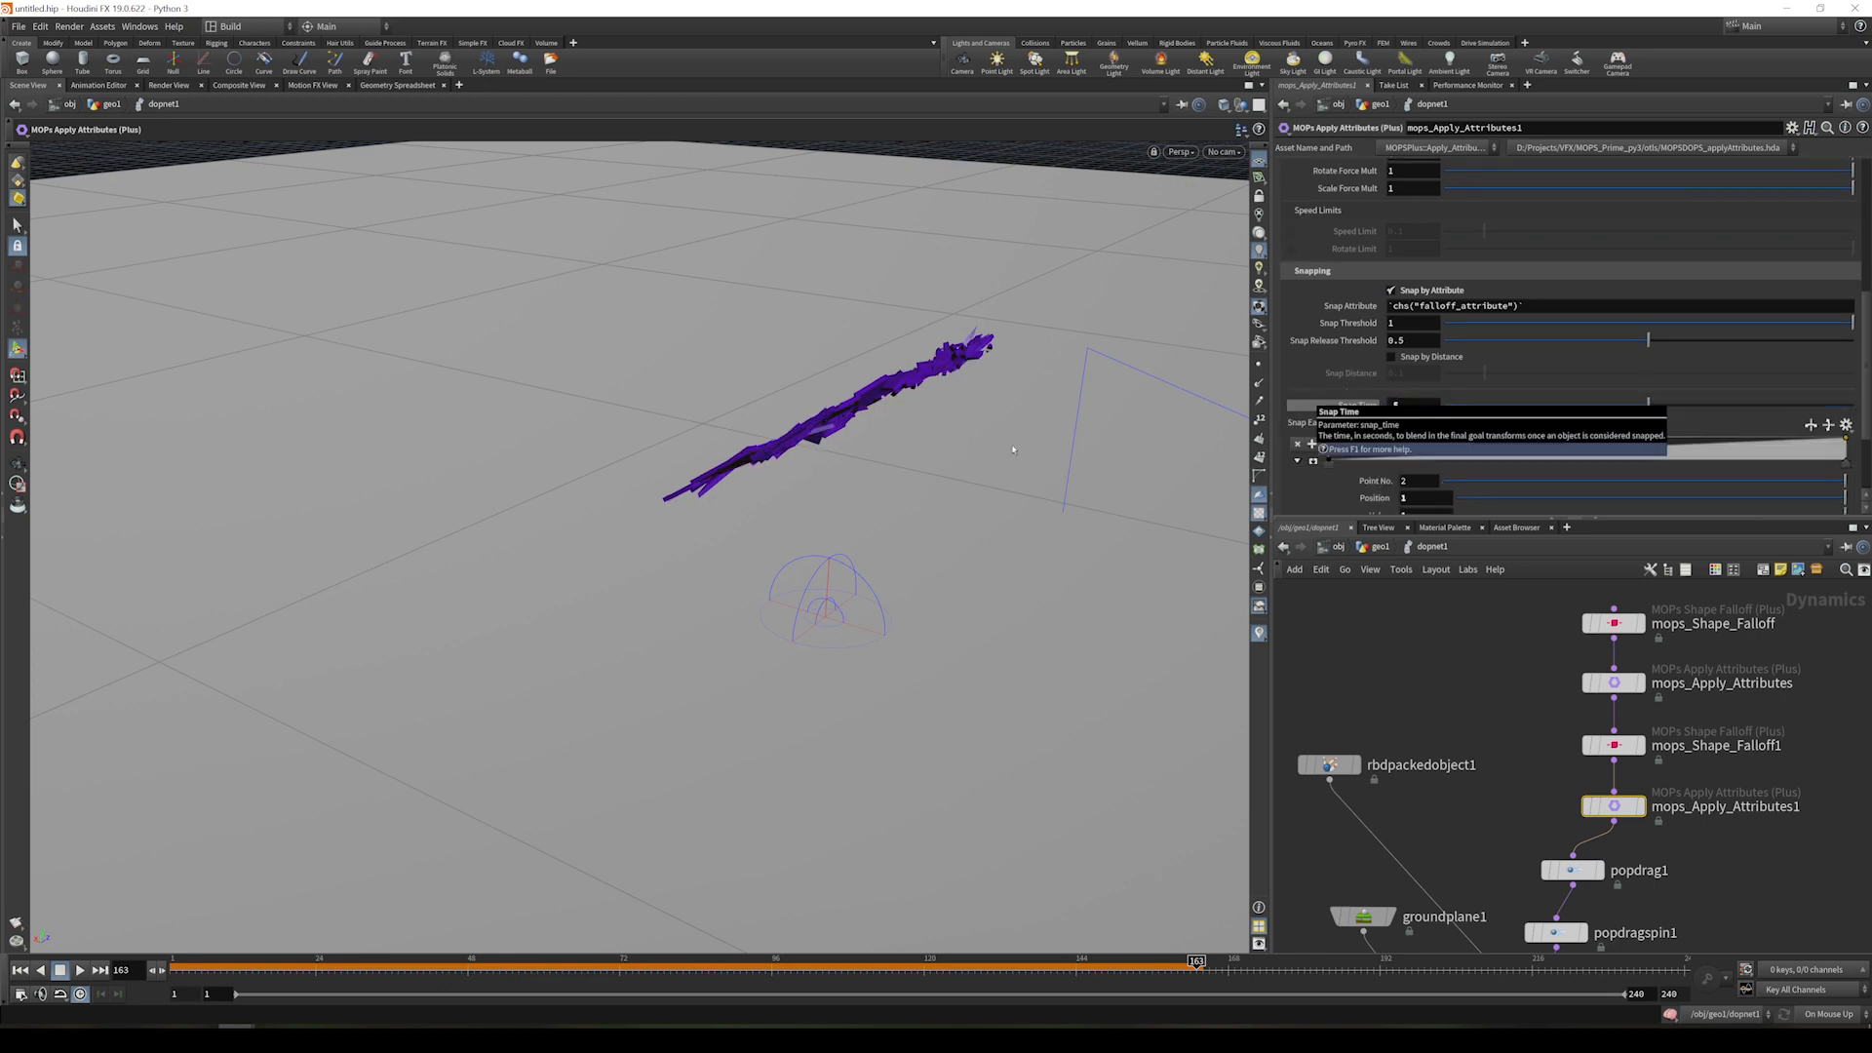
# - Rewind and replay the simulation, scrubbing between frames 111 and 157 to examine how the pieces snap to the second goal
pyautogui.click(21, 971)
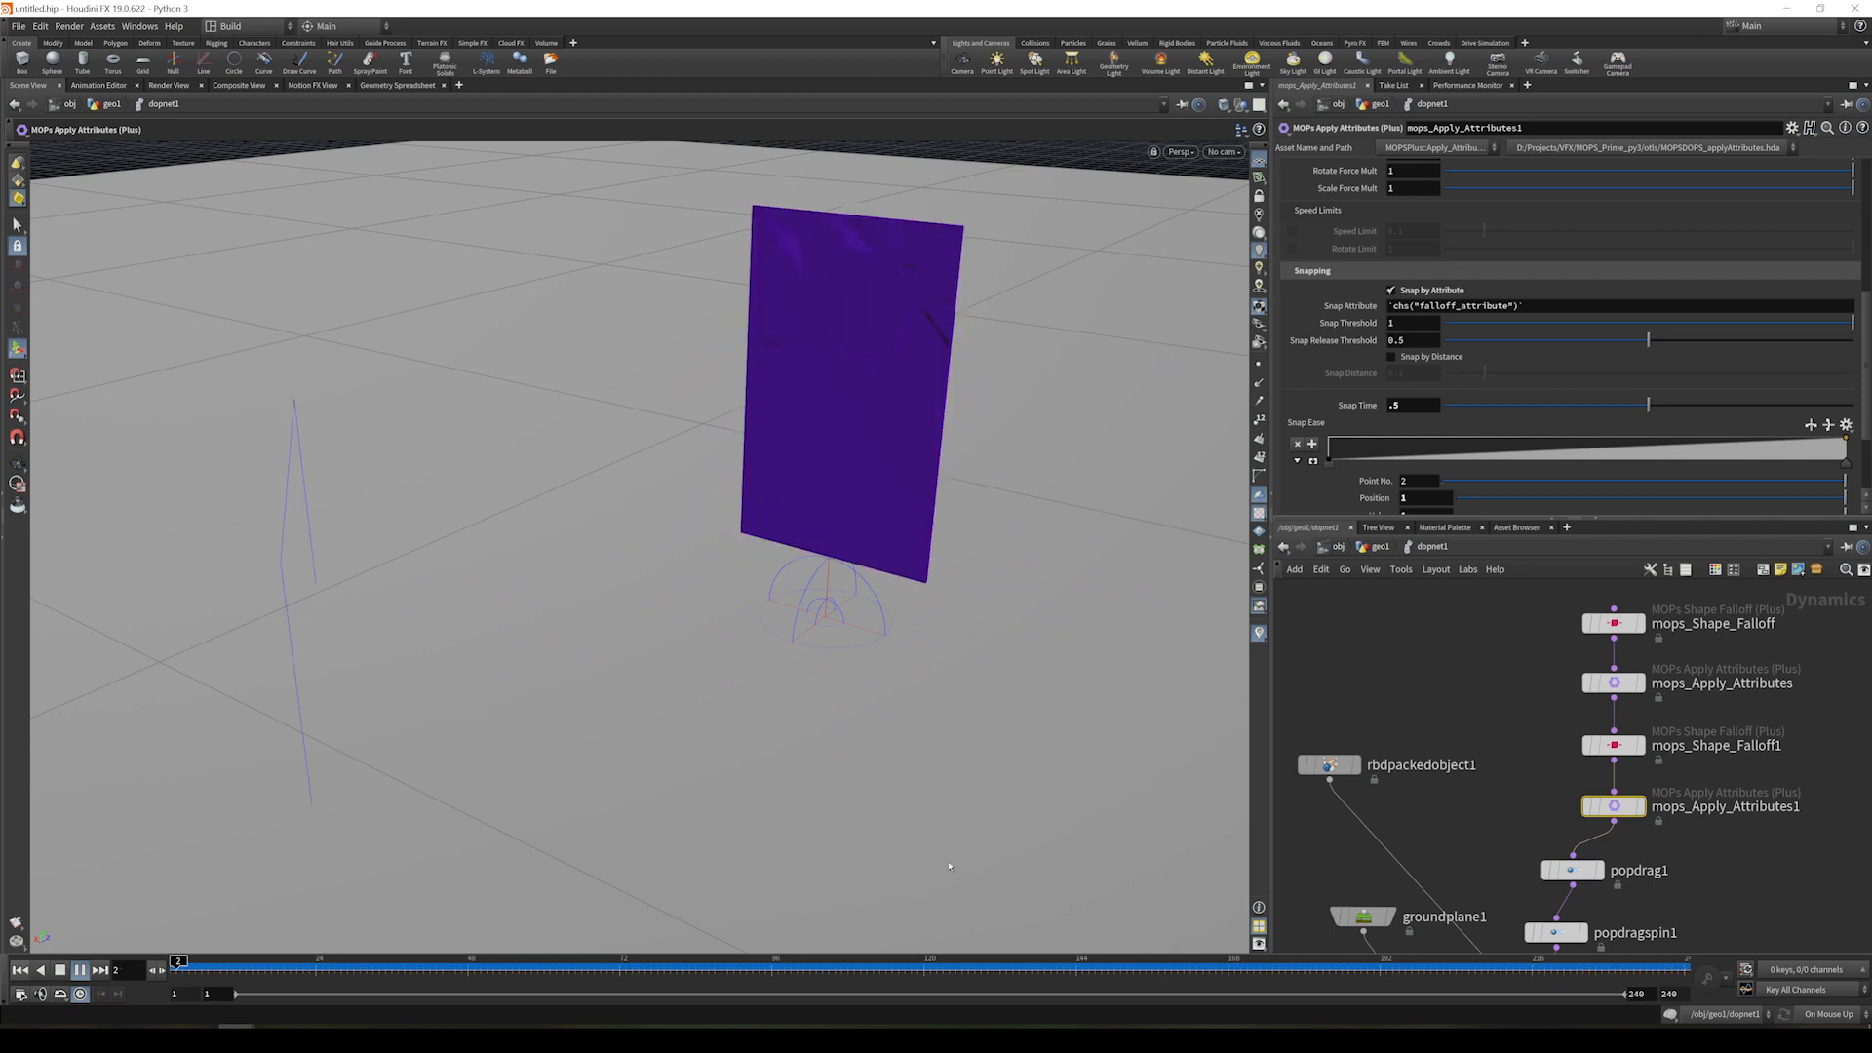
pyautogui.click(80, 971)
pyautogui.moveTo(893, 963); pyautogui.dragTo(1121, 983)
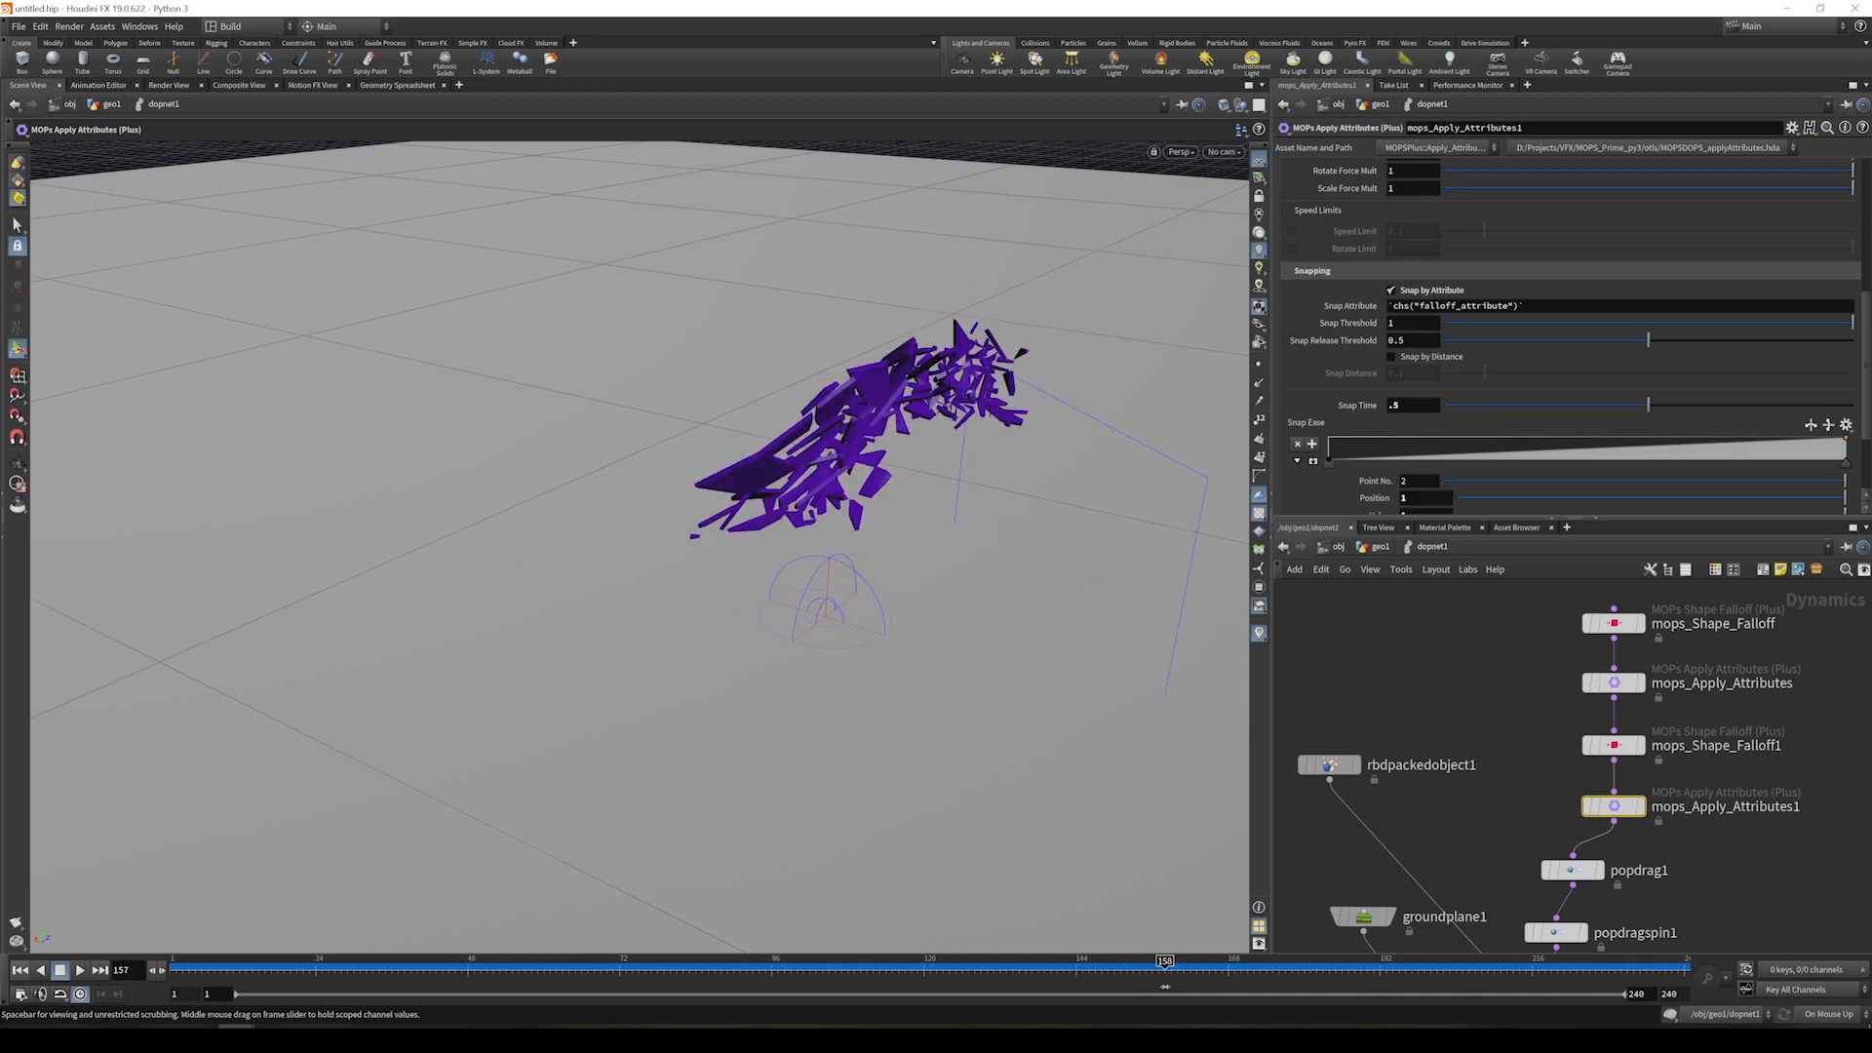
pyautogui.moveTo(1235, 1003); pyautogui.dragTo(866, 999)
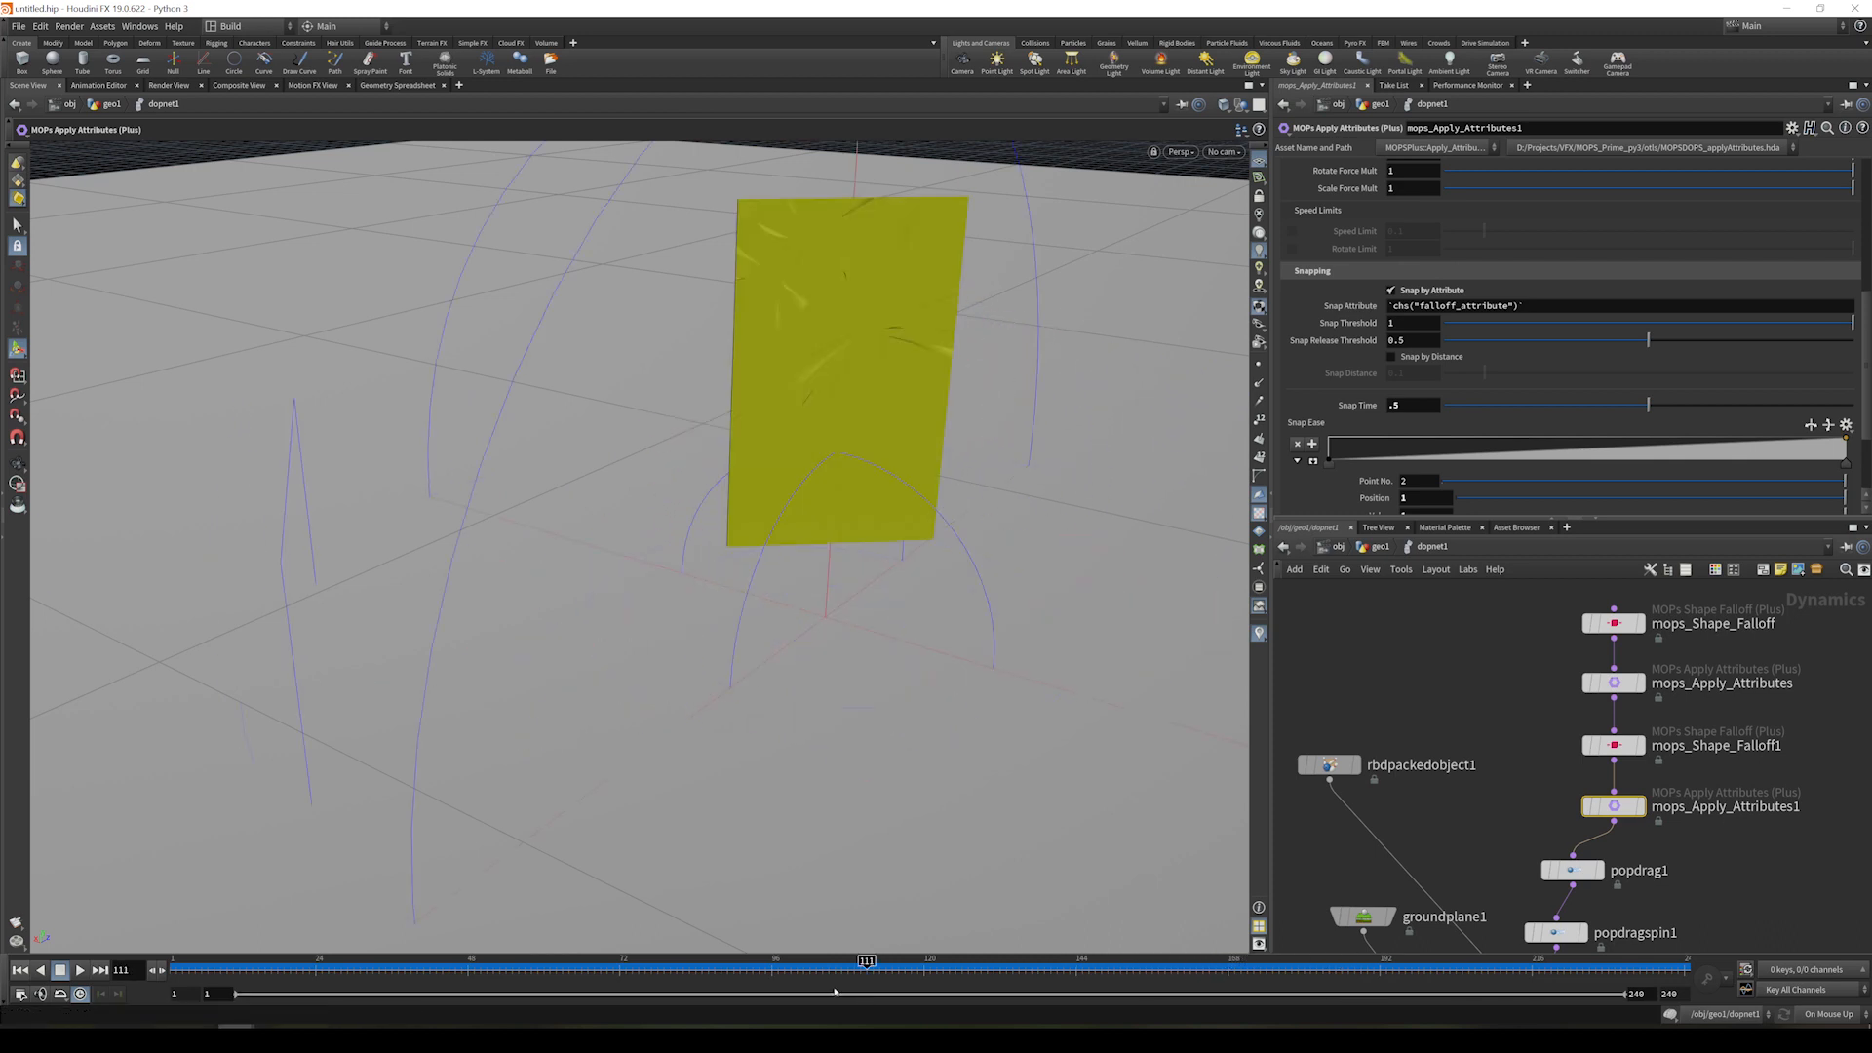
pyautogui.click(82, 971)
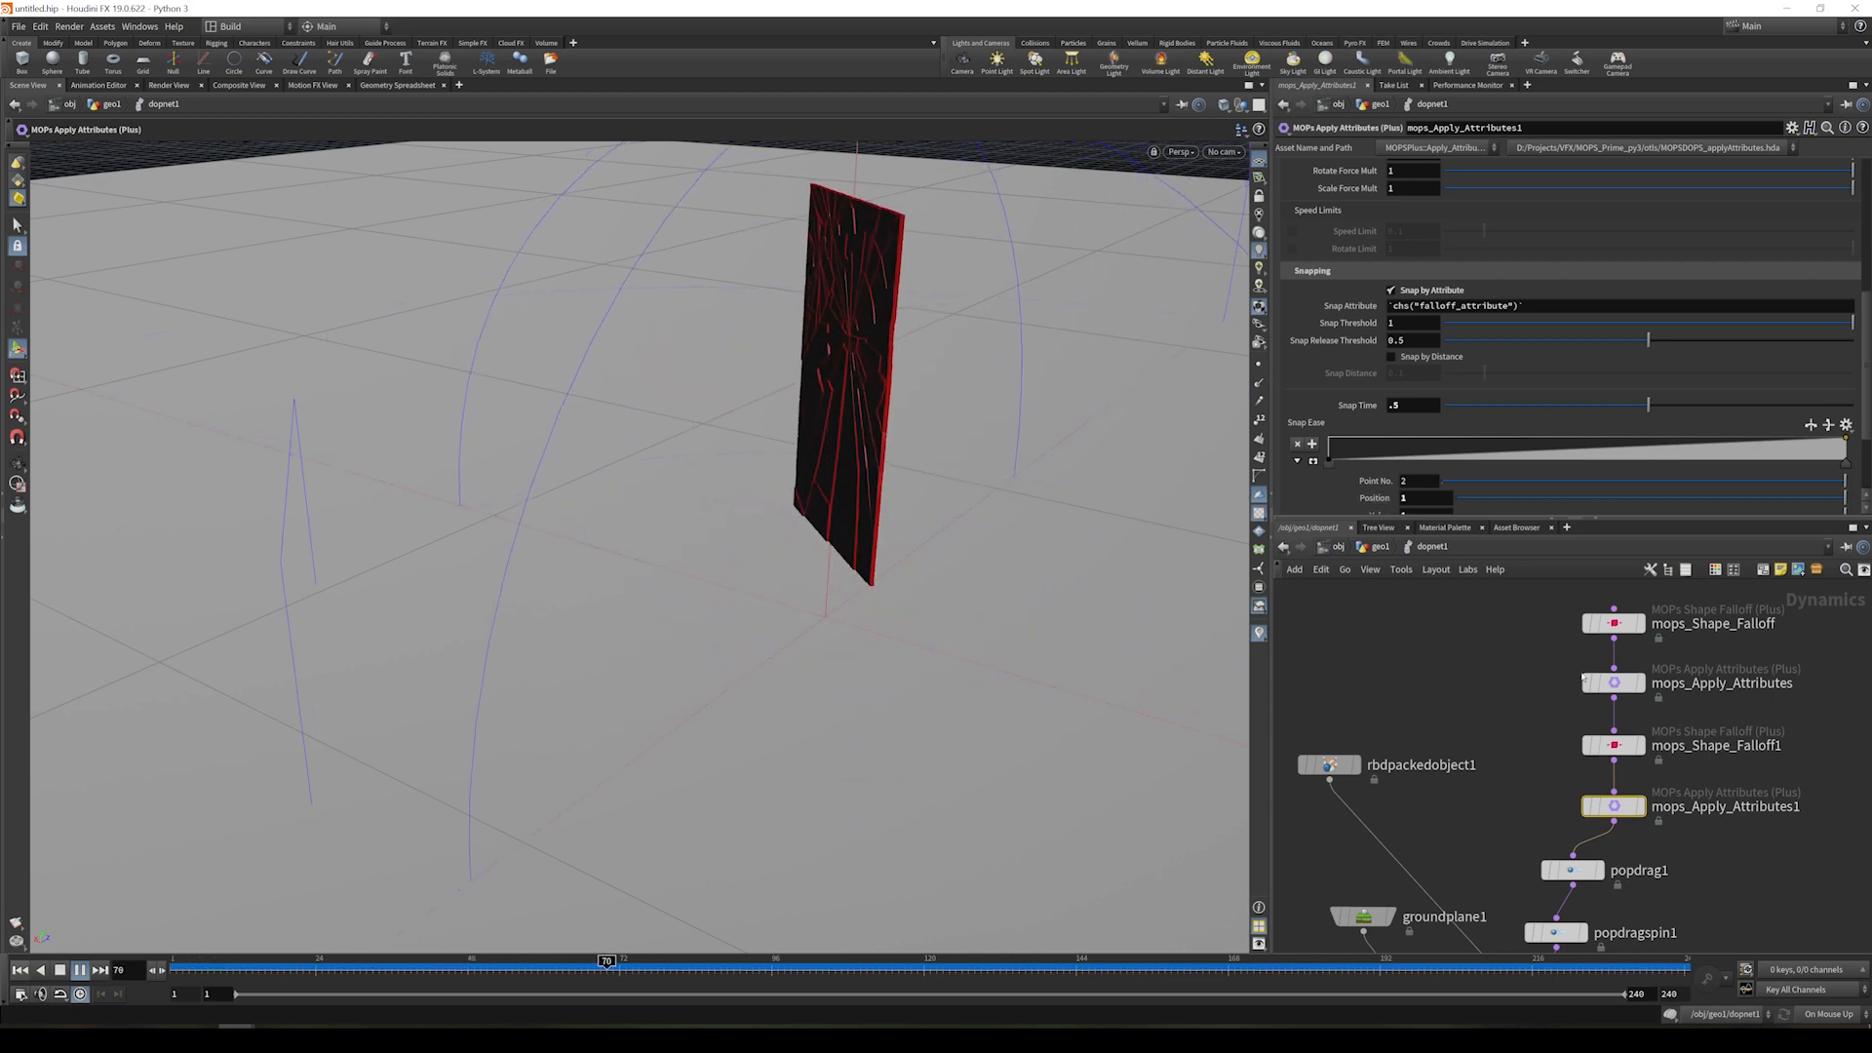
pyautogui.scroll(5, 1679, 408)
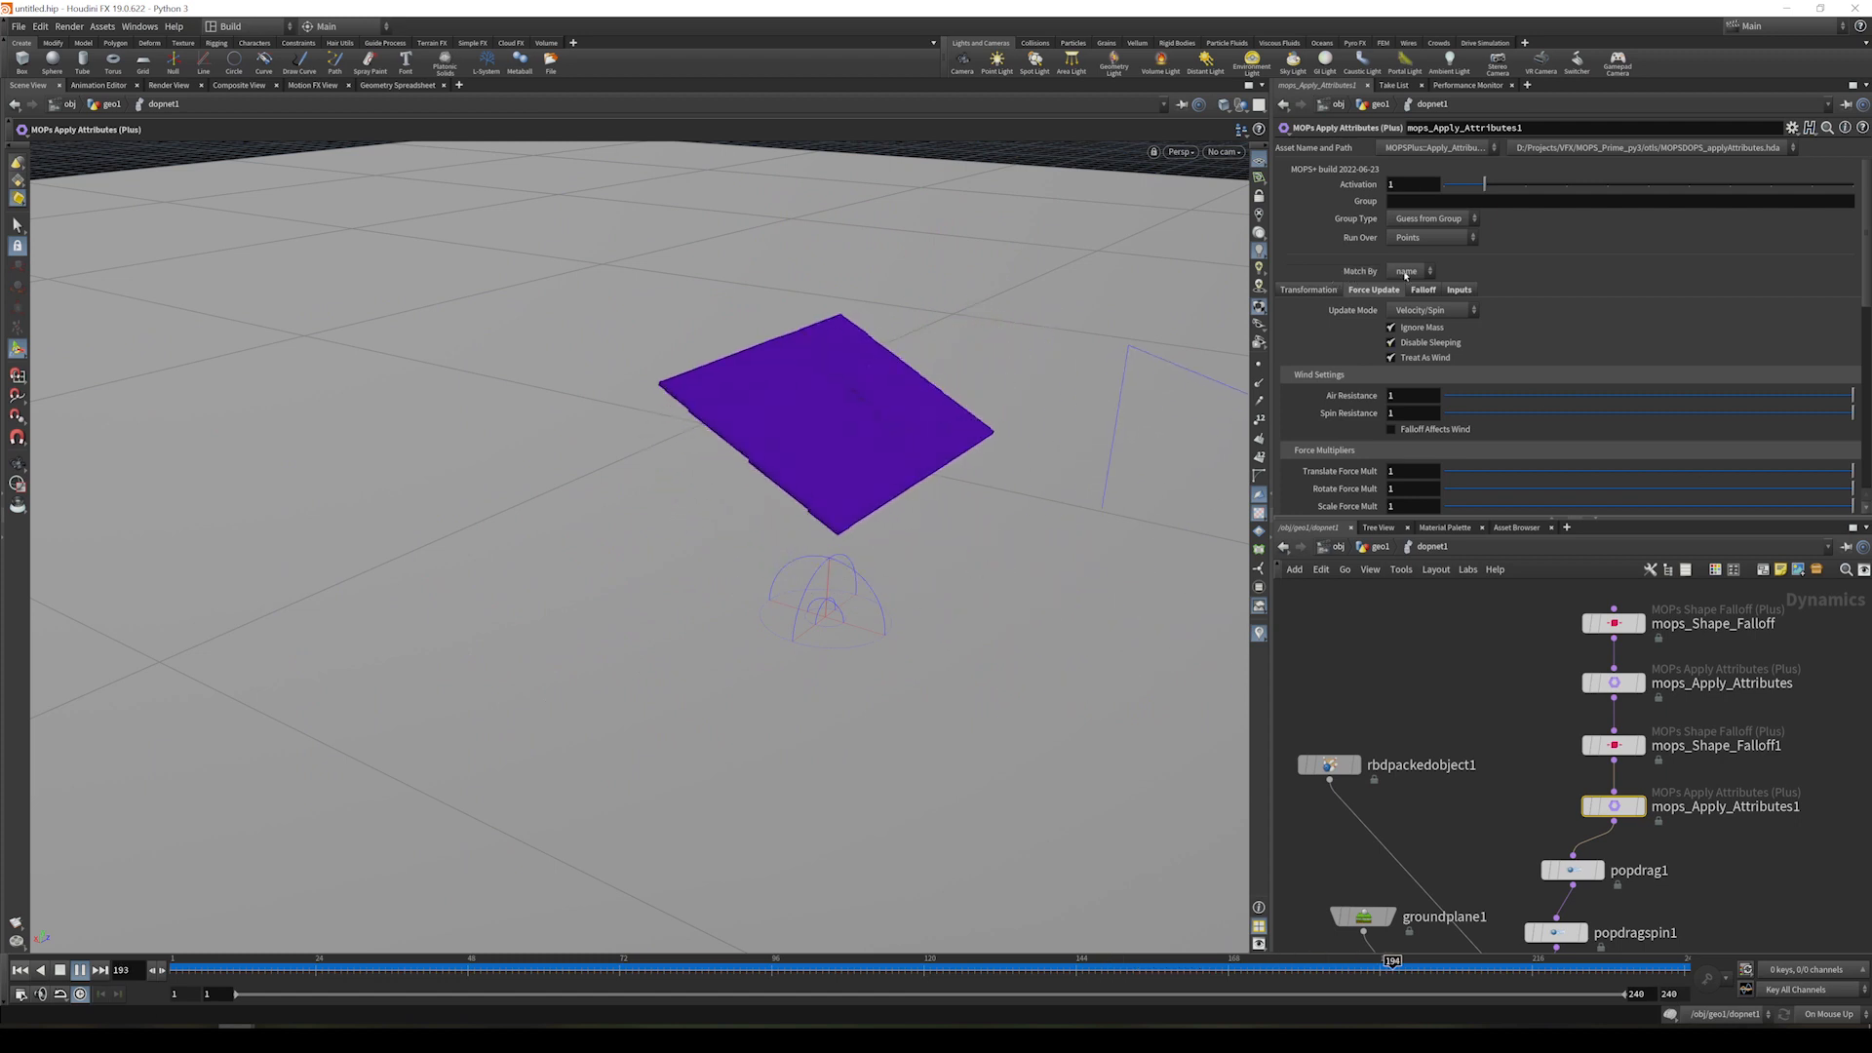
pyautogui.click(1403, 294)
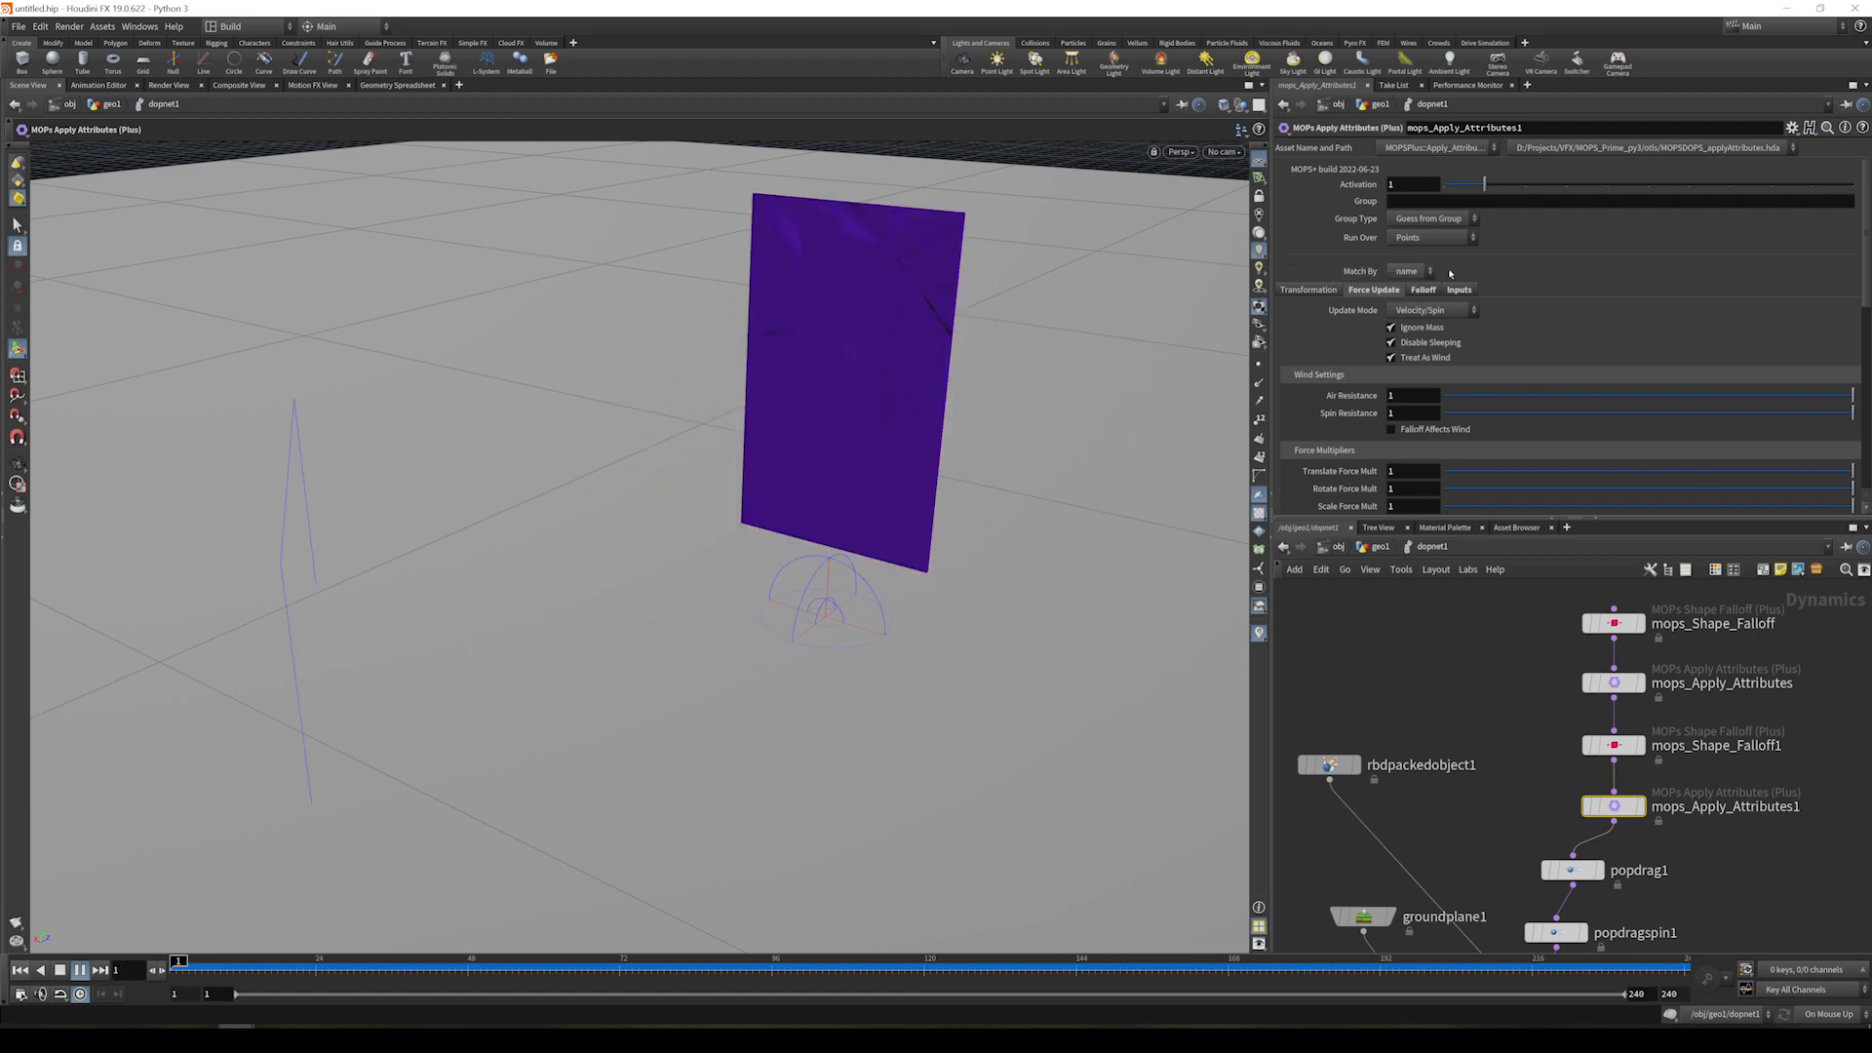